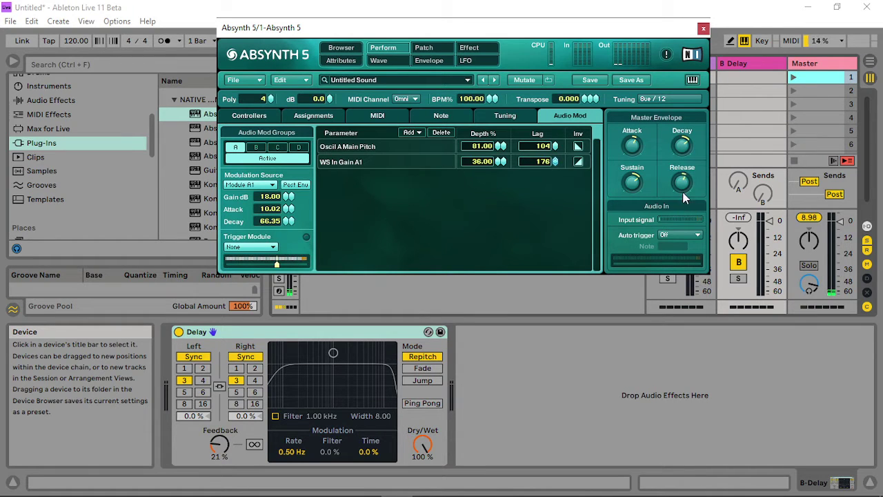
- Activate the second master module in the patch and set its type to Waveshape
{"action": "left_click", "coordinate": [423, 47]}
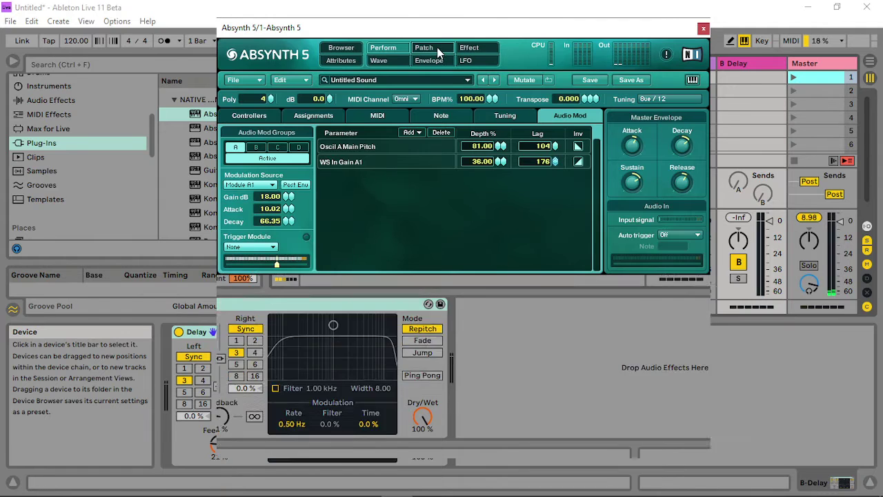
{"action": "left_click", "coordinate": [410, 402]}
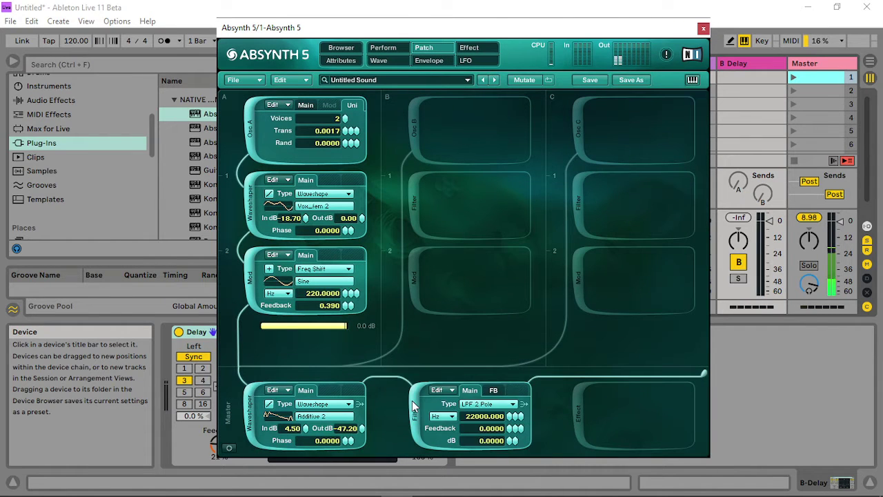
{"action": "left_click", "coordinate": [487, 404]}
{"action": "left_click", "coordinate": [504, 428]}
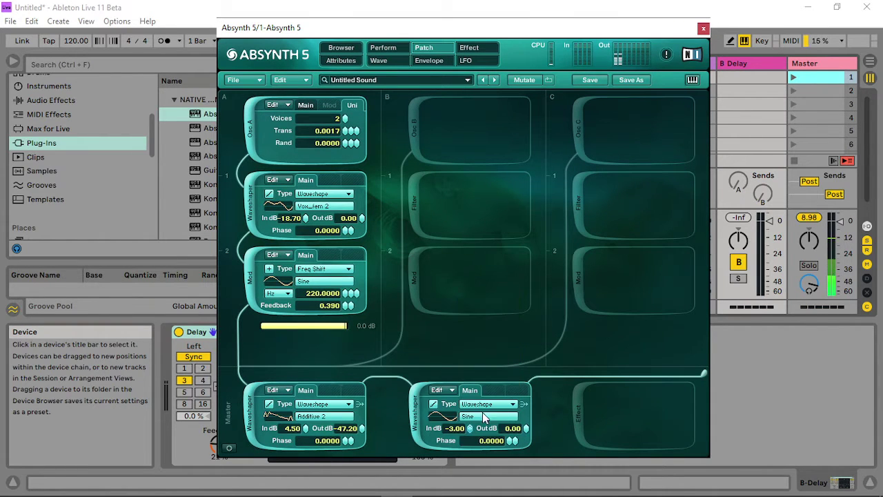
- Choose the Woodwind 2 simple wave for the second master waveshaper
{"action": "left_click", "coordinate": [486, 416]}
{"action": "left_click", "coordinate": [575, 286]}
{"action": "left_click", "coordinate": [572, 323]}
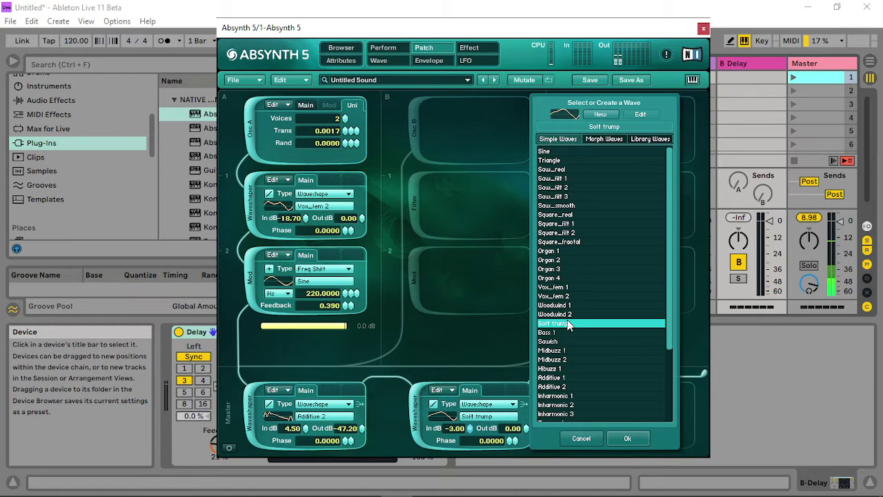
{"action": "left_click", "coordinate": [573, 314]}
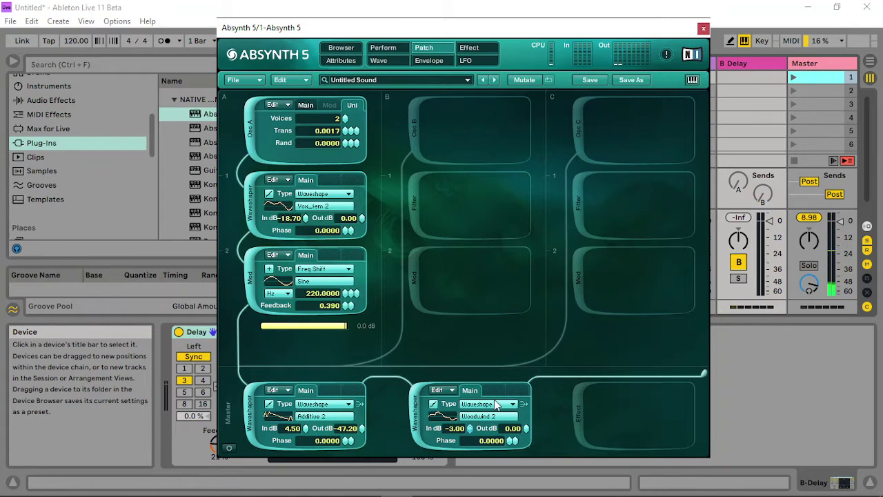
{"action": "left_click", "coordinate": [625, 437]}
- Set the input gain to 1.60 dB on the first master waveshaper and 2.50 dB on the second, and close the plug-in
{"action": "left_click_drag", "start_coordinate": [307, 427], "coordinate": [305, 429]}
{"action": "left_click", "coordinate": [703, 28]}
- Duplicate the first Absynth 5 track and launch scene 1 with the copy playing
{"action": "left_click", "coordinate": [285, 63]}
{"action": "right_click", "coordinate": [281, 62]}
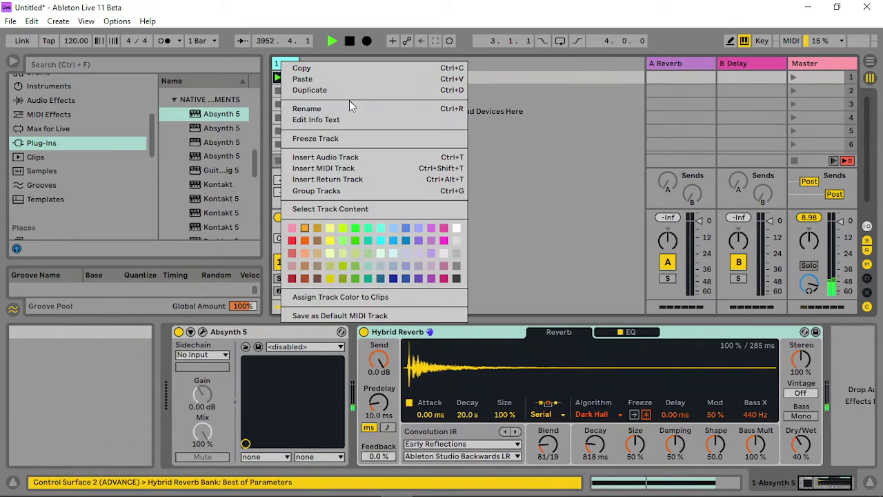
{"action": "left_click", "coordinate": [339, 91]}
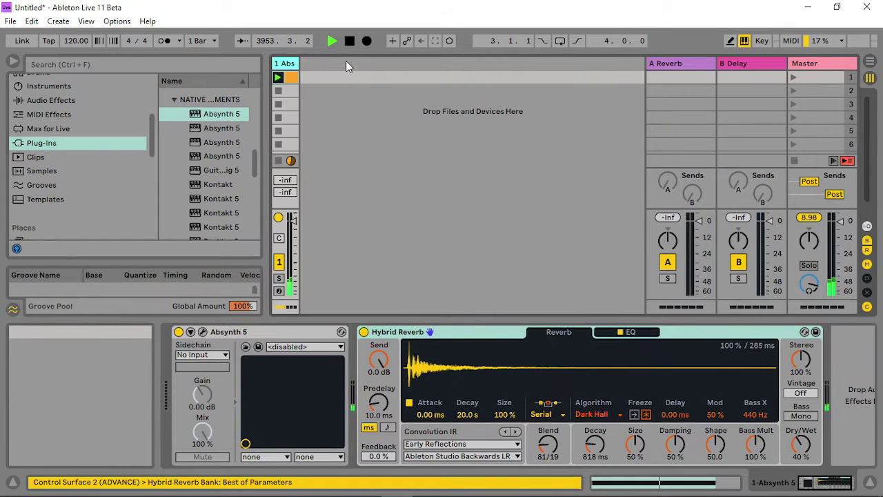
{"action": "left_click_drag", "start_coordinate": [327, 64], "coordinate": [384, 63]}
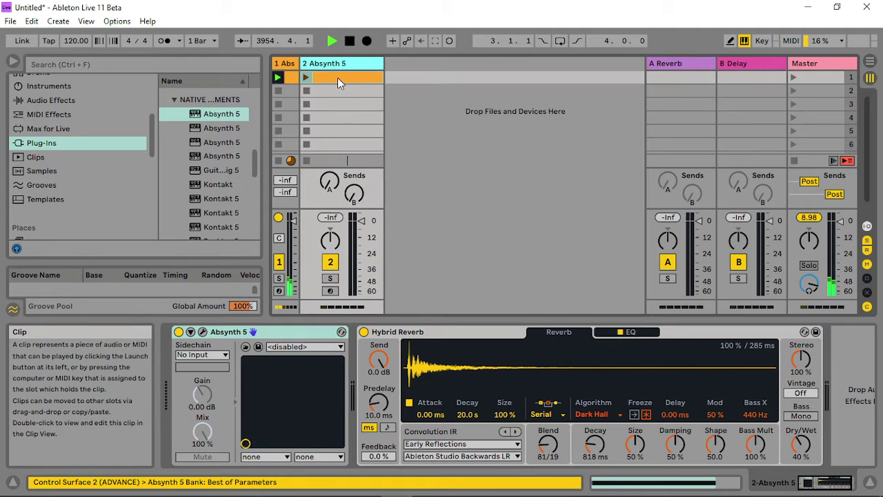
{"action": "left_click", "coordinate": [306, 78]}
{"action": "left_click", "coordinate": [790, 78]}
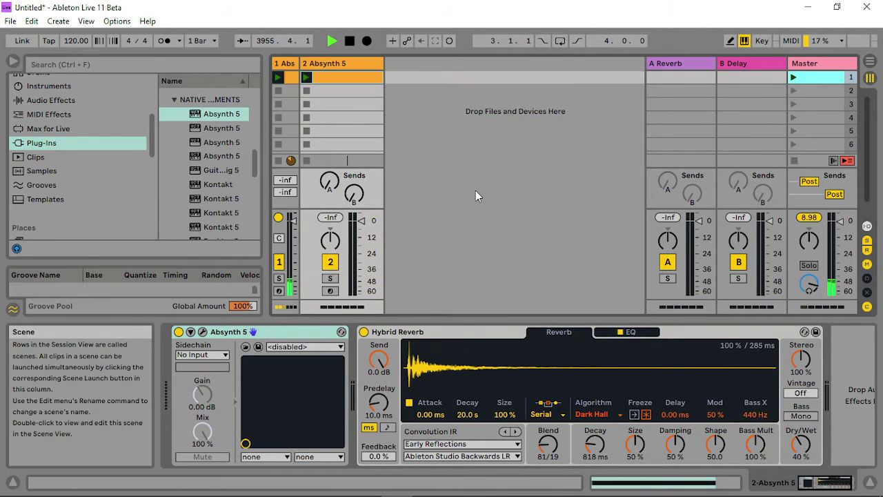
- In track 2's Absynth, set the input gain to -26.20 dB on the channel A waveshaper and 6.40 dB on the first master waveshaper
{"action": "left_click", "coordinate": [201, 332]}
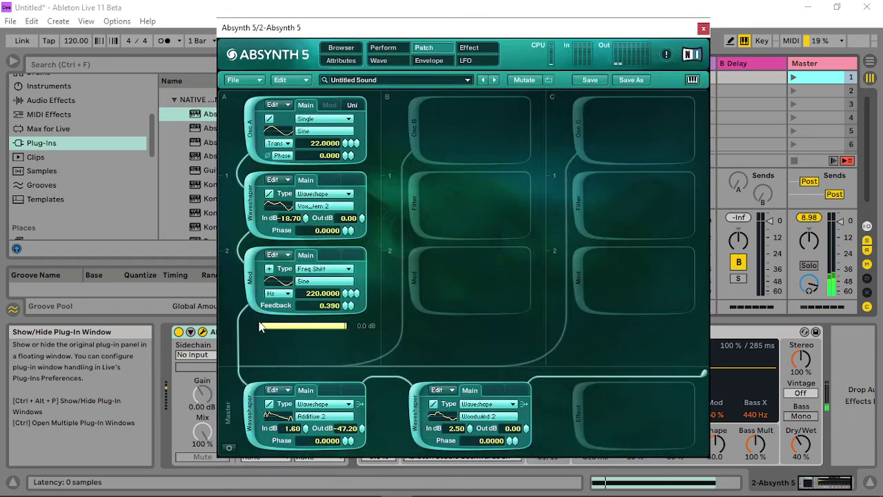
{"action": "left_click_drag", "start_coordinate": [302, 220], "coordinate": [306, 235]}
{"action": "left_click_drag", "start_coordinate": [308, 428], "coordinate": [309, 385]}
{"action": "left_click", "coordinate": [322, 269]}
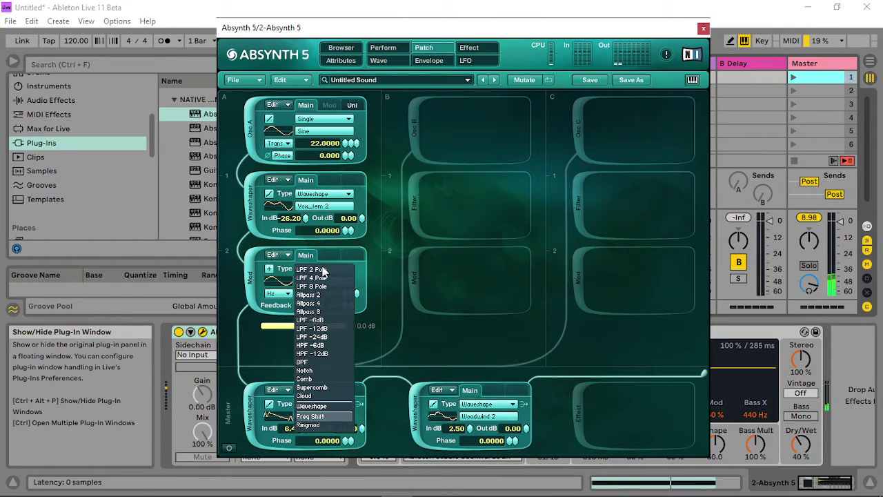
{"action": "left_click", "coordinate": [411, 342]}
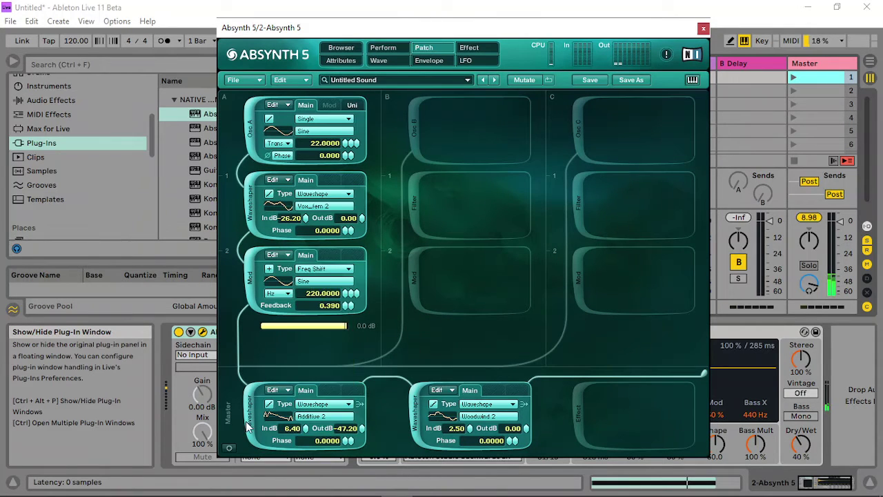
{"action": "mouse_move", "coordinate": [305, 353]}
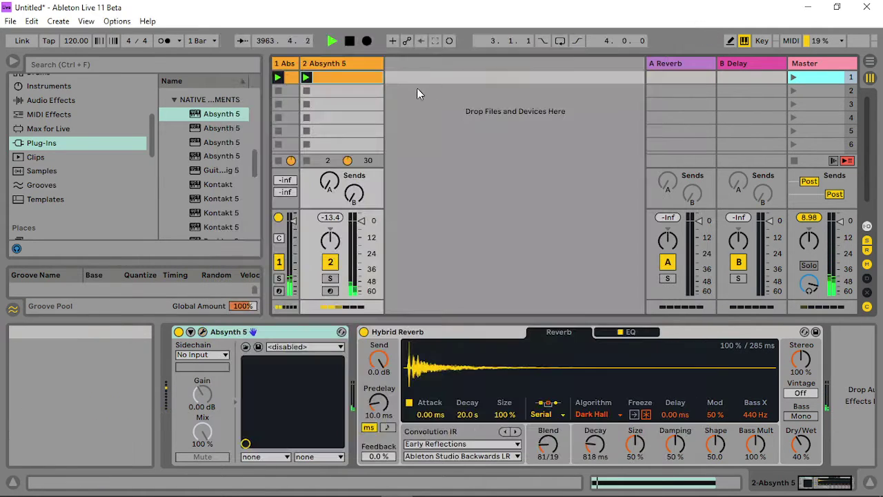
{"action": "left_click", "coordinate": [702, 28]}
- Duplicate the second Absynth 5 track and launch scene 1 with all three tracks
{"action": "left_click", "coordinate": [350, 66]}
{"action": "right_click", "coordinate": [348, 65]}
{"action": "key", "text": "Escape"}
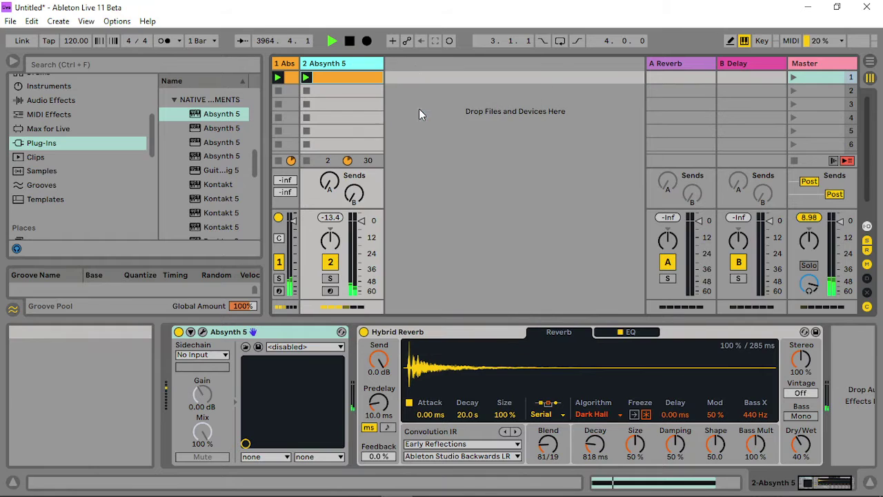
{"action": "key", "text": "ctrl+d"}
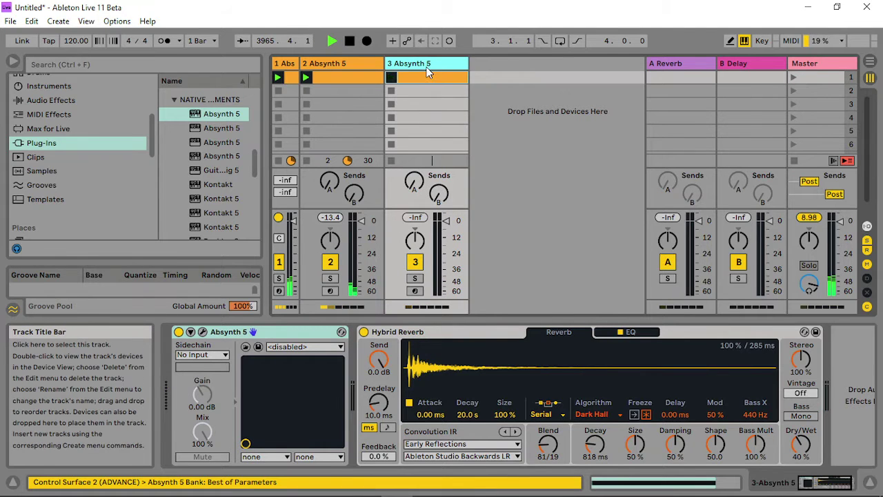
{"action": "left_click", "coordinate": [805, 78]}
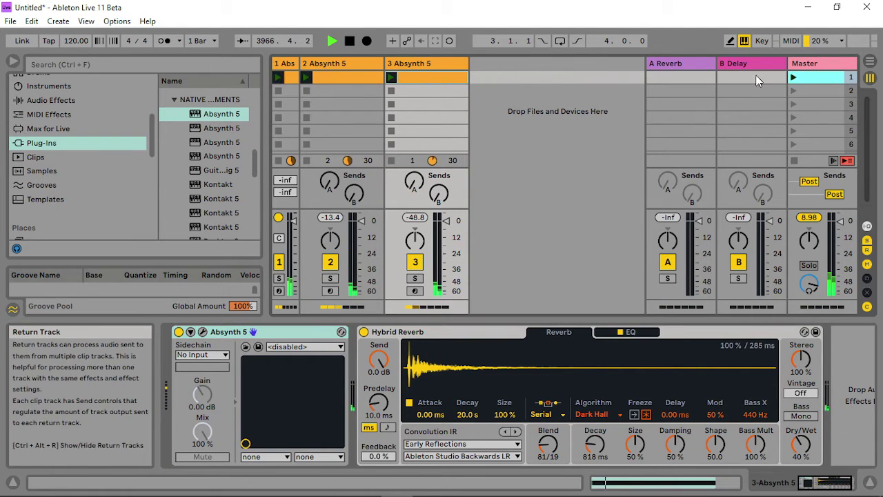
- In track 3's Absynth, adjust the input gains of the first master and channel A waveshapers and the Freq Shift frequency
{"action": "left_click", "coordinate": [203, 332]}
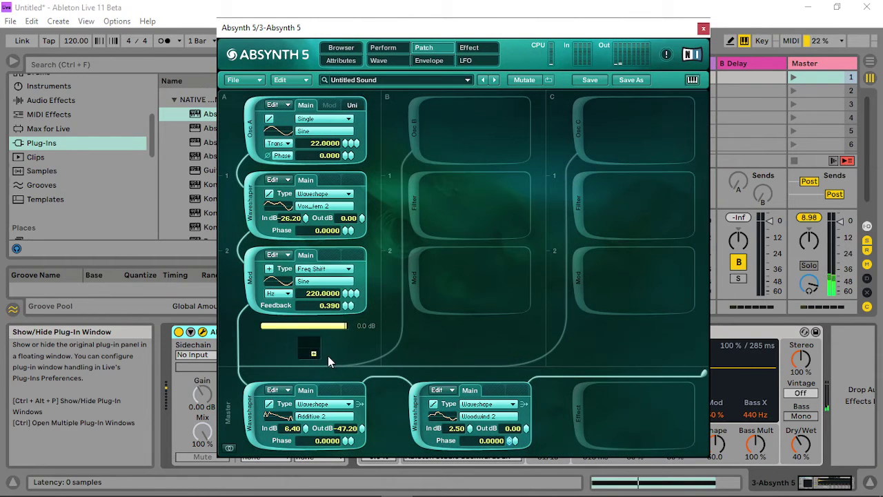
{"action": "mouse_move", "coordinate": [307, 428]}
{"action": "left_mouse_down"}
{"action": "mouse_move", "coordinate": [305, 414]}
{"action": "mouse_move", "coordinate": [304, 423]}
{"action": "left_mouse_up"}
{"action": "left_click_drag", "start_coordinate": [346, 296], "coordinate": [346, 306]}
{"action": "left_click_drag", "start_coordinate": [306, 218], "coordinate": [316, 143]}
{"action": "mouse_move", "coordinate": [306, 219]}
{"action": "left_mouse_down"}
{"action": "mouse_move", "coordinate": [319, 197]}
{"action": "mouse_move", "coordinate": [318, 240]}
{"action": "mouse_move", "coordinate": [323, 210]}
{"action": "mouse_move", "coordinate": [315, 215]}
{"action": "left_mouse_up"}
{"action": "left_click", "coordinate": [703, 29]}
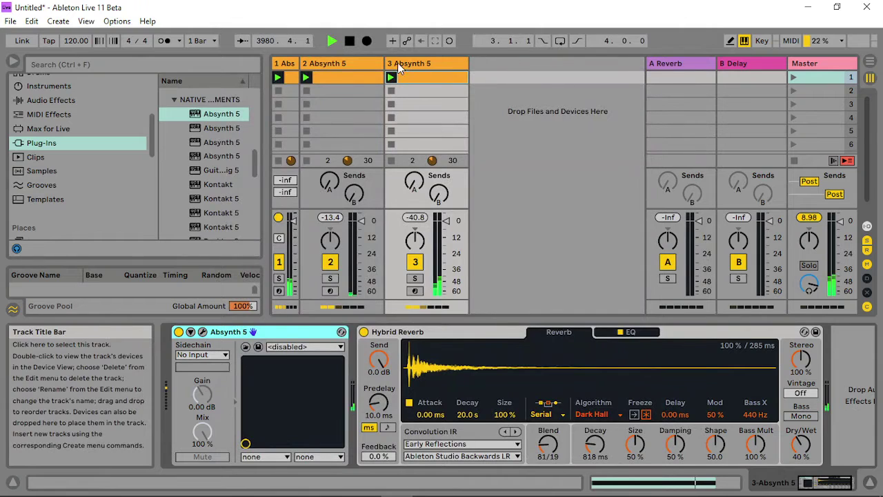
- Narrow tracks 2 and 3 and load a fresh Absynth 5 instance on a new fourth track
{"action": "left_click_drag", "start_coordinate": [381, 62], "coordinate": [313, 62]}
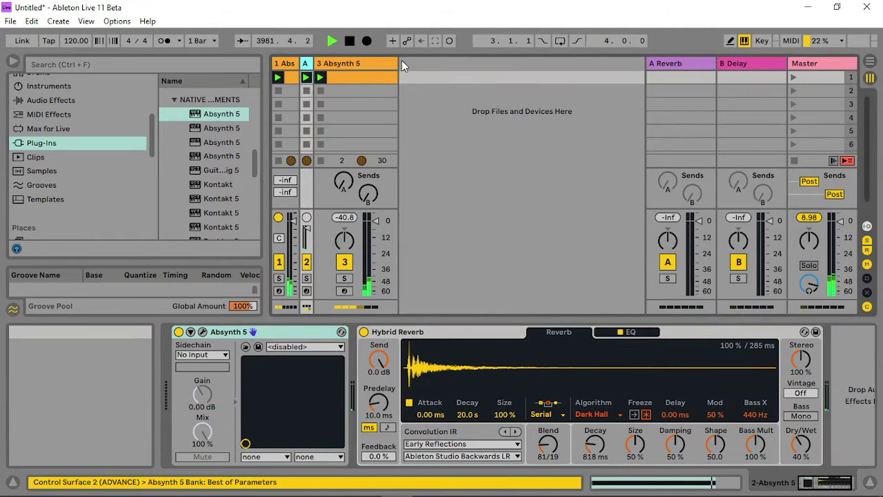
{"action": "left_click_drag", "start_coordinate": [394, 63], "coordinate": [327, 63]}
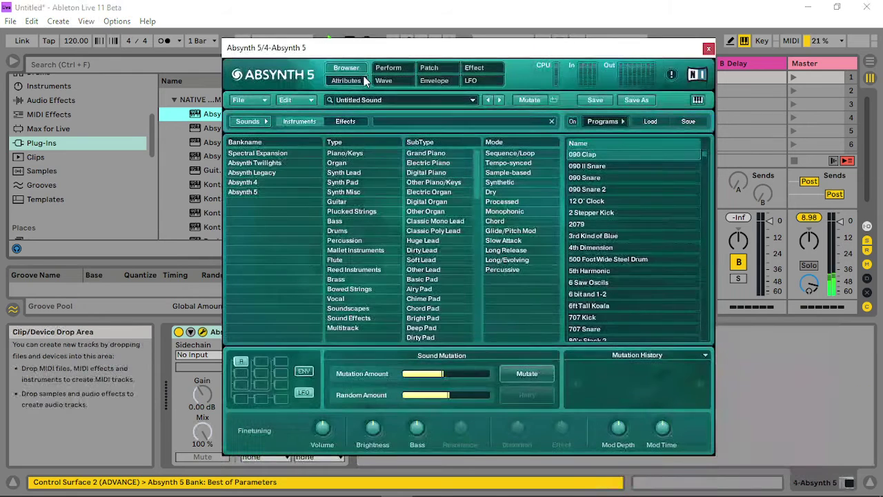
{"action": "left_click", "coordinate": [707, 49]}
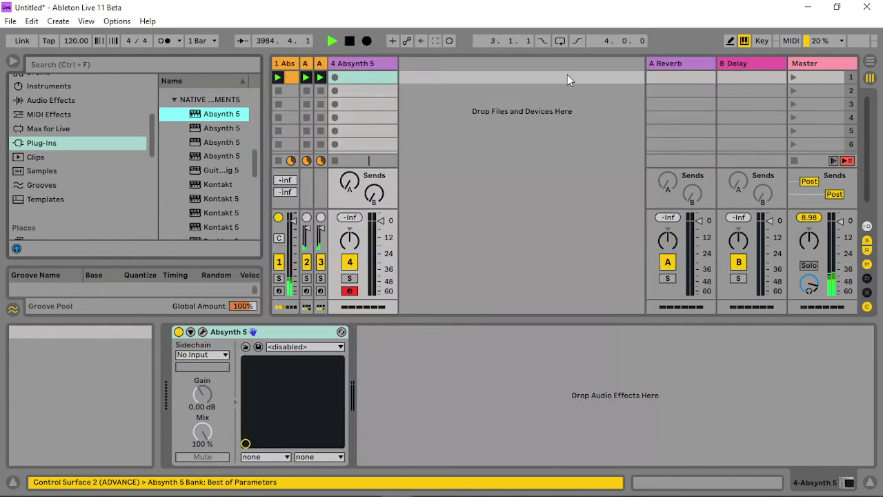
- Create a four-bar clip on track 4 holding one sustained G2 note and launch scene 1
{"action": "double_click", "coordinate": [360, 77]}
{"action": "scroll", "coordinate": [547, 369], "scroll_direction": "down", "scroll_amount": 3}
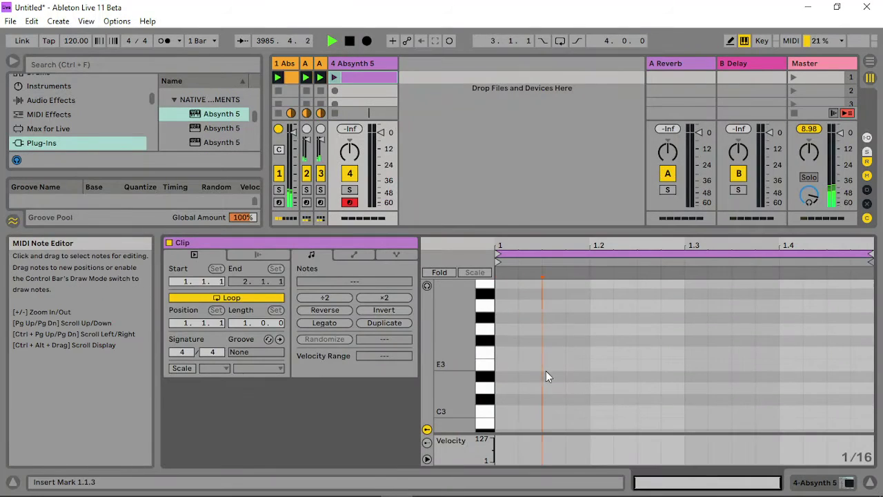
{"action": "double_click", "coordinate": [512, 411]}
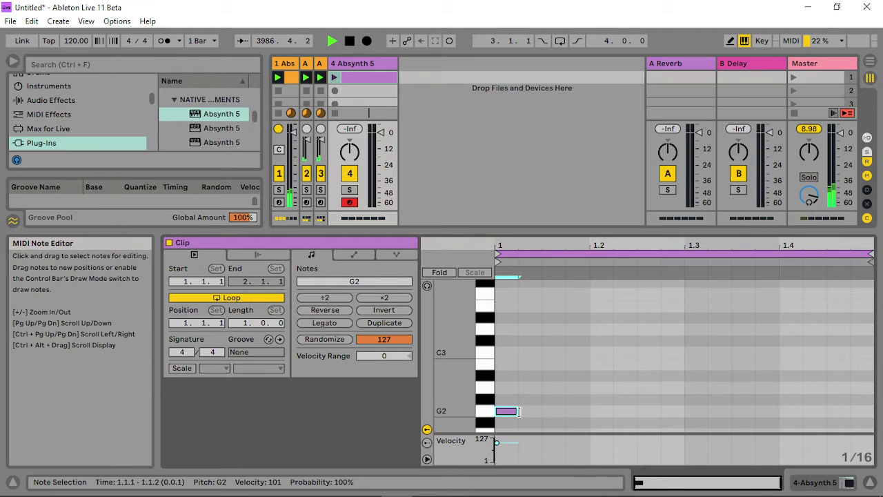
{"action": "left_click", "coordinate": [384, 323]}
{"action": "left_click", "coordinate": [385, 323]}
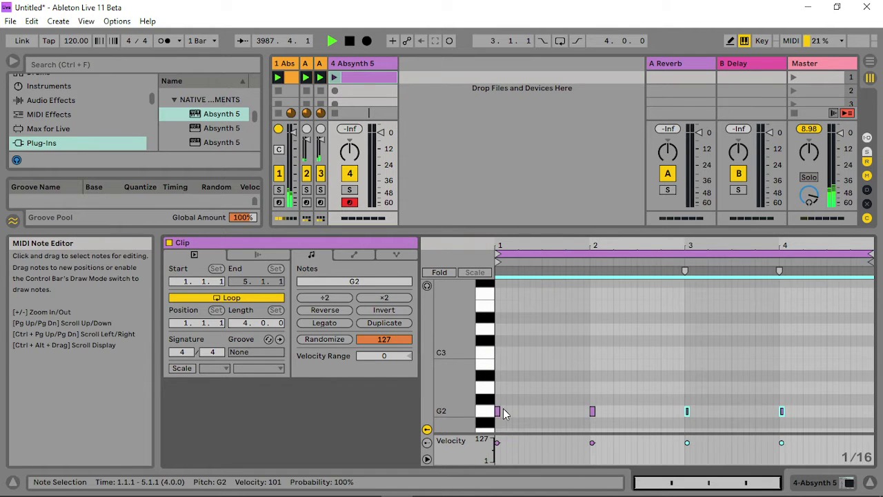
{"action": "left_click_drag", "start_coordinate": [501, 411], "coordinate": [873, 412]}
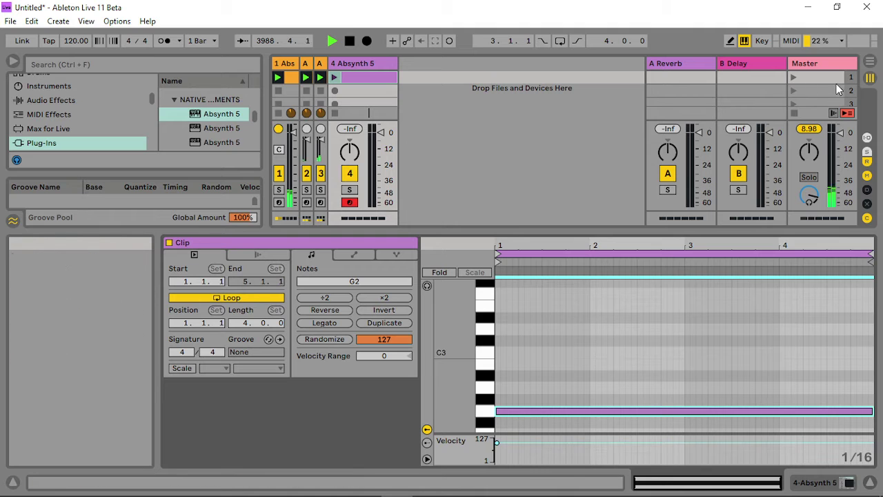
{"action": "left_click", "coordinate": [793, 76]}
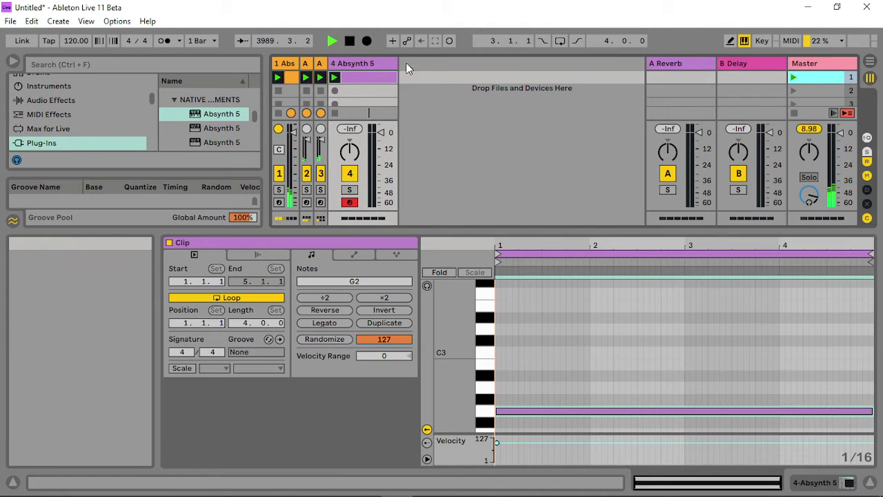
- In track 4's Absynth patch, activate the channel A filter module and set its type to Comb
{"action": "double_click", "coordinate": [364, 64]}
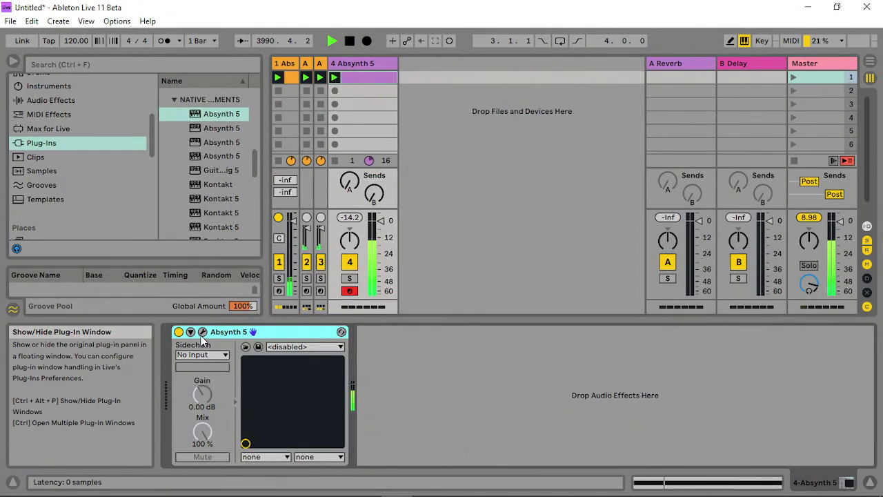
{"action": "left_click", "coordinate": [202, 332]}
{"action": "left_click", "coordinate": [430, 67]}
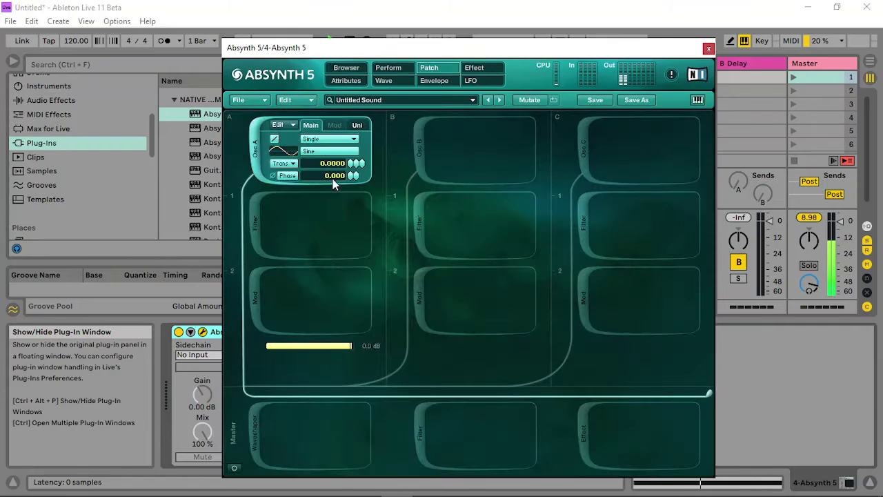
{"action": "left_click", "coordinate": [253, 221]}
{"action": "left_click", "coordinate": [329, 214]}
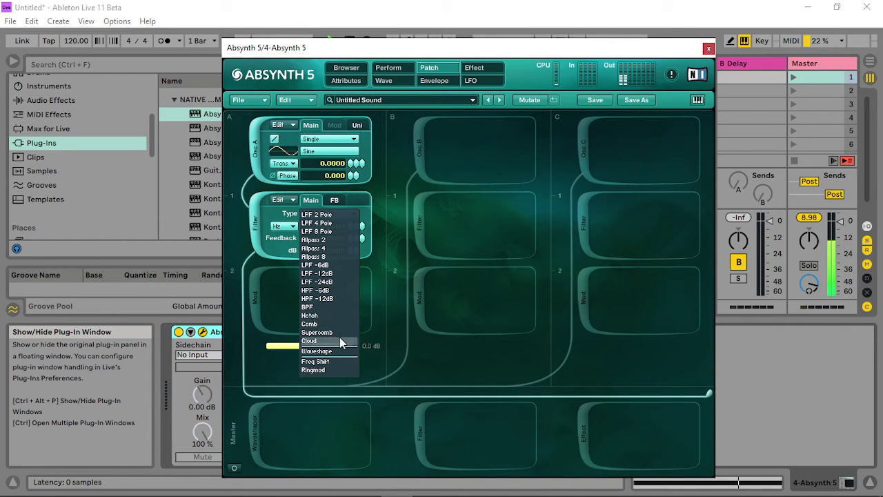
{"action": "left_click", "coordinate": [336, 325]}
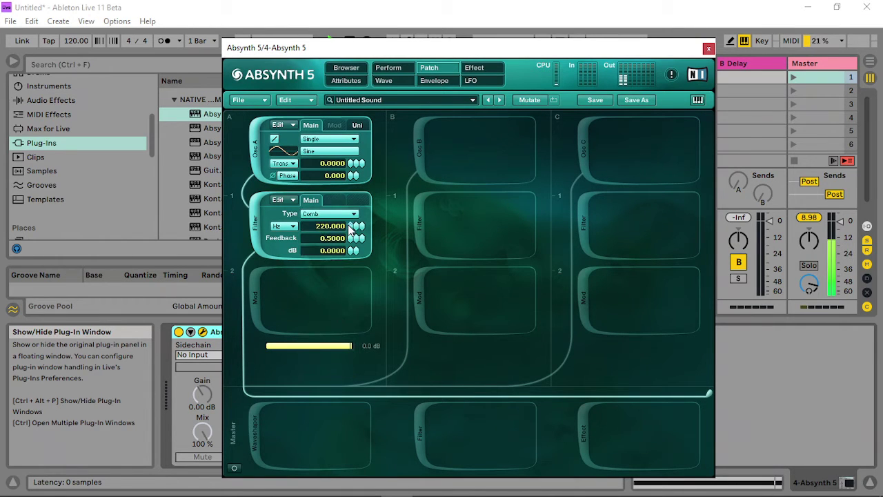
- Set the comb filter's frequency to 34.648 Hz, feedback to 0.9990 and level to -10.3 dB
{"action": "mouse_move", "coordinate": [354, 237]}
{"action": "left_mouse_down"}
{"action": "mouse_move", "coordinate": [358, 209]}
{"action": "mouse_move", "coordinate": [352, 250]}
{"action": "left_mouse_up"}
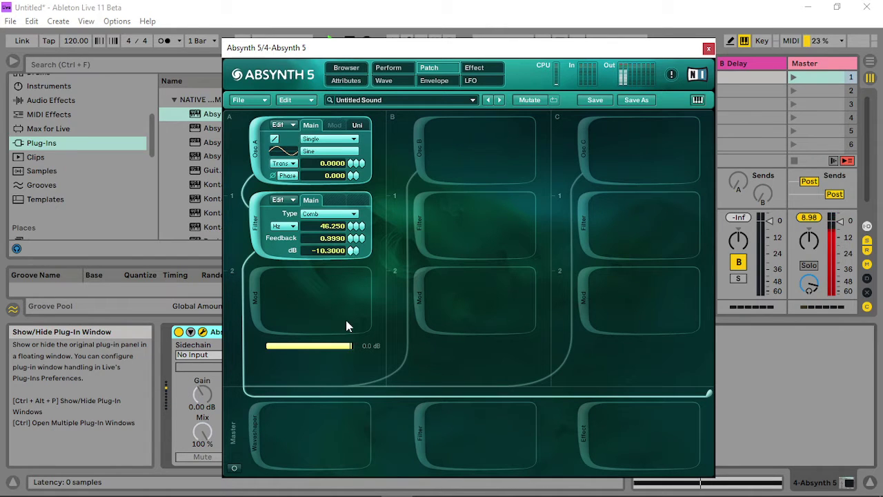
{"action": "left_click_drag", "start_coordinate": [355, 225], "coordinate": [354, 238]}
{"action": "left_click_drag", "start_coordinate": [352, 250], "coordinate": [352, 235]}
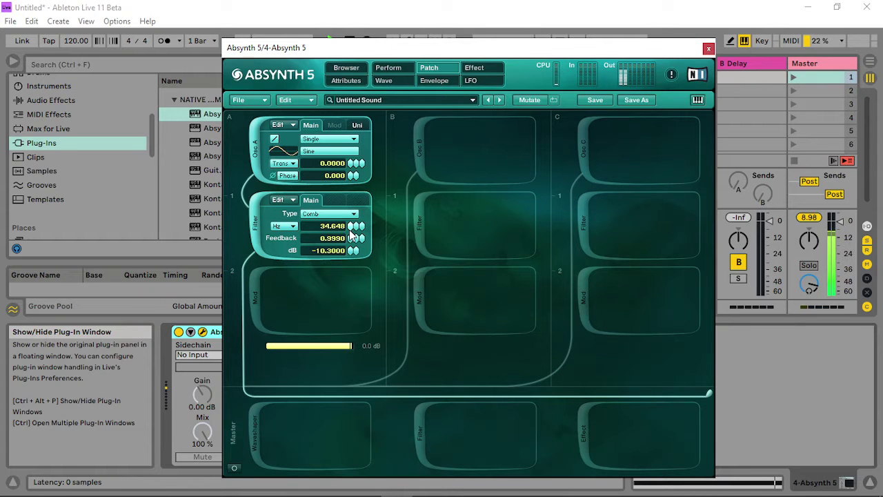
- Assign the channel A comb filter's frequency to Audio Mod A, relaunch scene 1 and open the audio modulation settings
{"action": "right_click", "coordinate": [351, 235]}
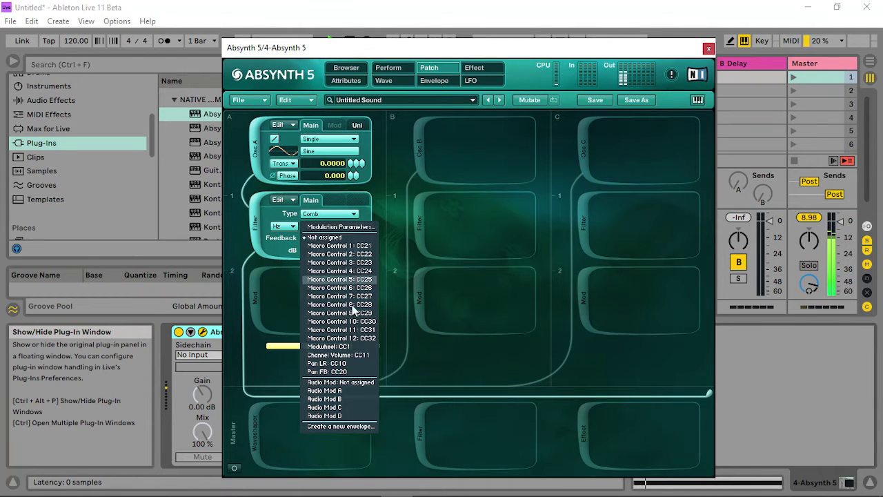
{"action": "left_click", "coordinate": [356, 391]}
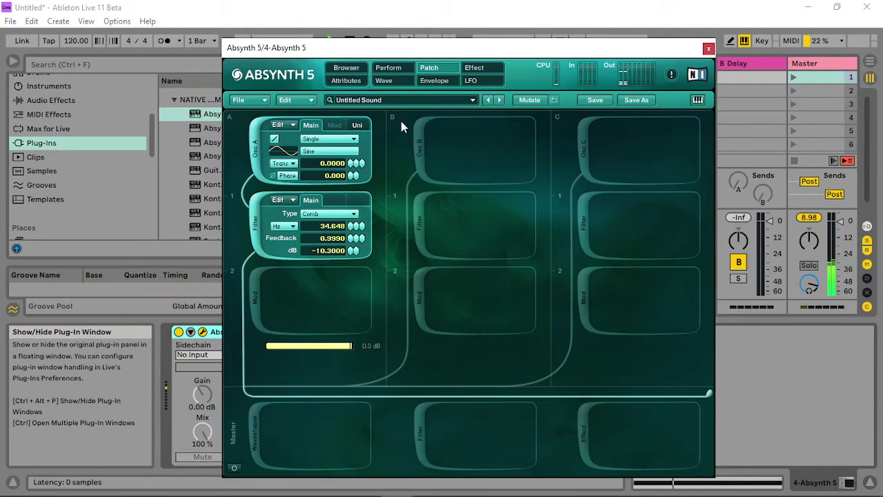
{"action": "left_click", "coordinate": [390, 68]}
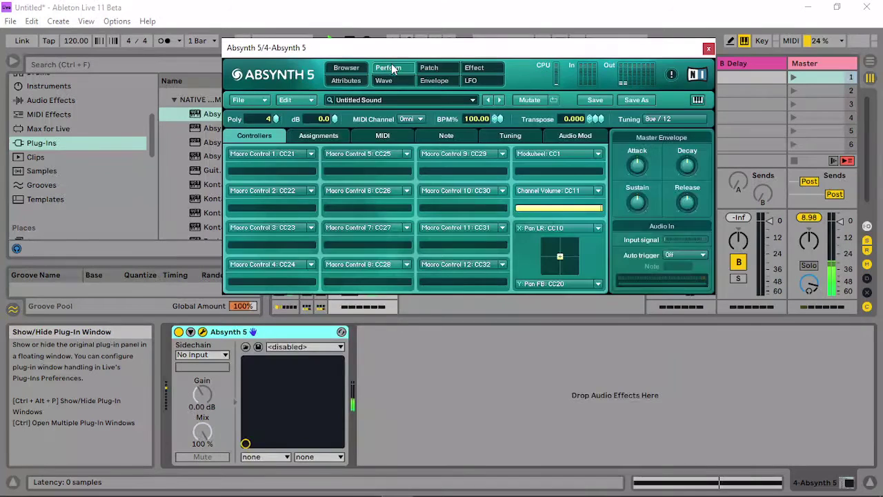
{"action": "left_click", "coordinate": [800, 77]}
{"action": "left_click", "coordinate": [572, 136]}
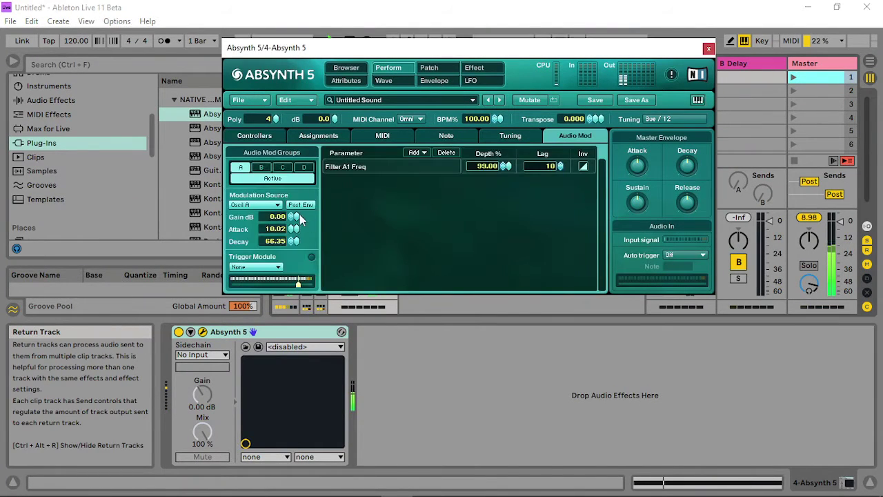
- Set audio mod group A's gain to -1.80 dB and its Filter A1 Freq modulation to 50% depth with a lag of 153
{"action": "left_click_drag", "start_coordinate": [299, 216], "coordinate": [290, 198]}
{"action": "left_click_drag", "start_coordinate": [552, 166], "coordinate": [565, 117]}
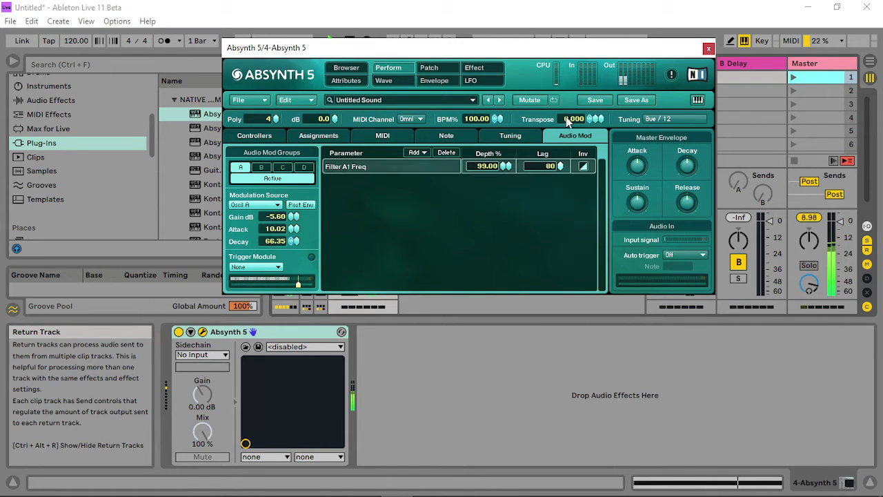
{"action": "left_click", "coordinate": [794, 76]}
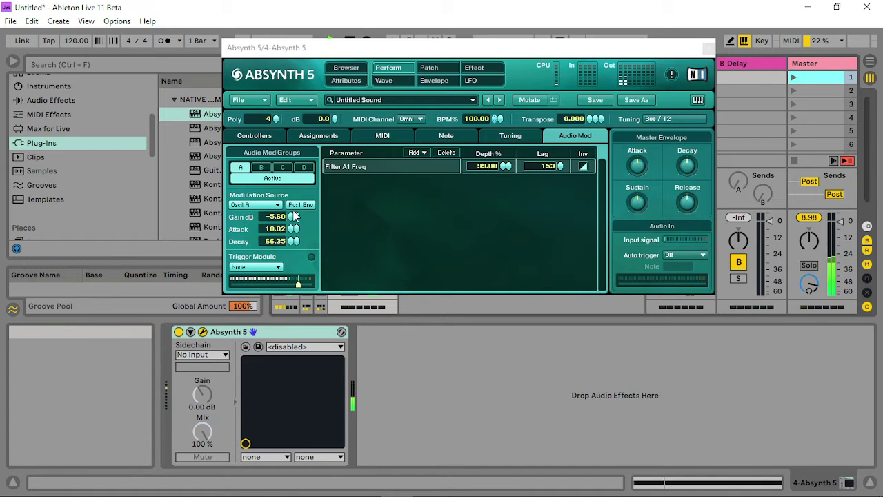
{"action": "left_click_drag", "start_coordinate": [293, 216], "coordinate": [306, 196]}
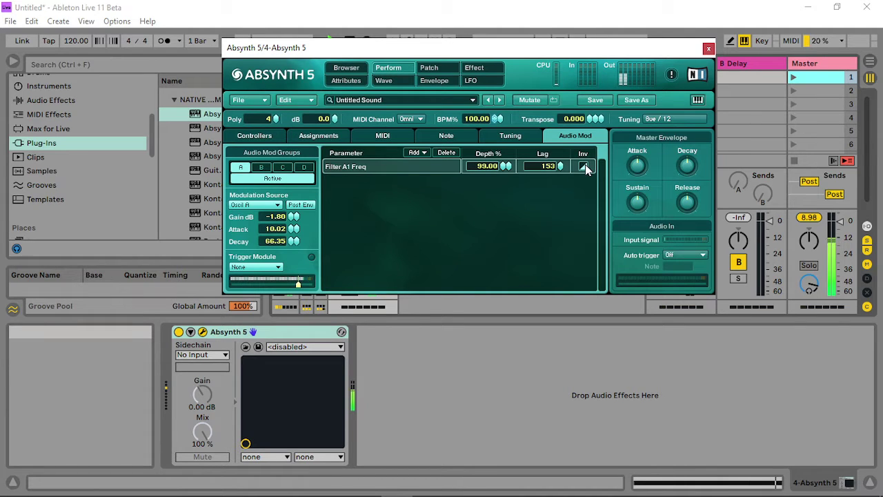
{"action": "left_click_drag", "start_coordinate": [501, 163], "coordinate": [505, 174]}
{"action": "left_click", "coordinate": [433, 67]}
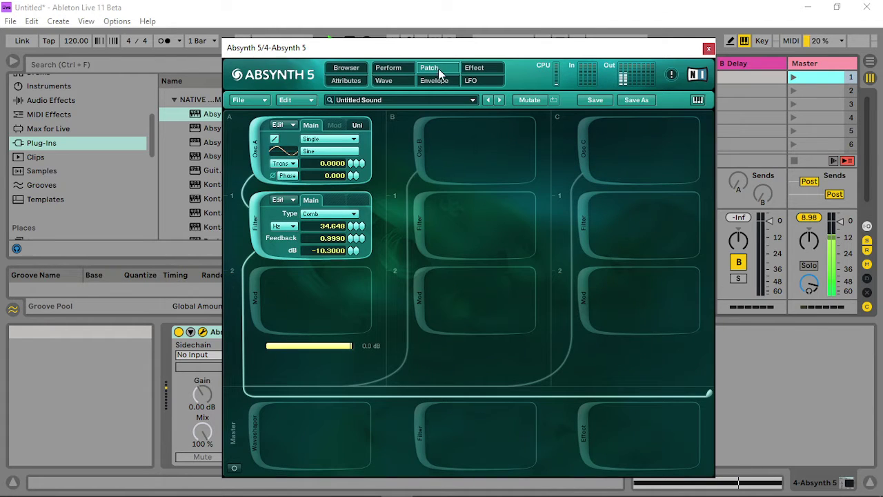
- Set audio mod group A's gain to -1.00 dB, attack to 58.02 and decay to 42.35, and try inverting the Filter A1 Freq modulation
{"action": "left_click", "coordinate": [399, 68]}
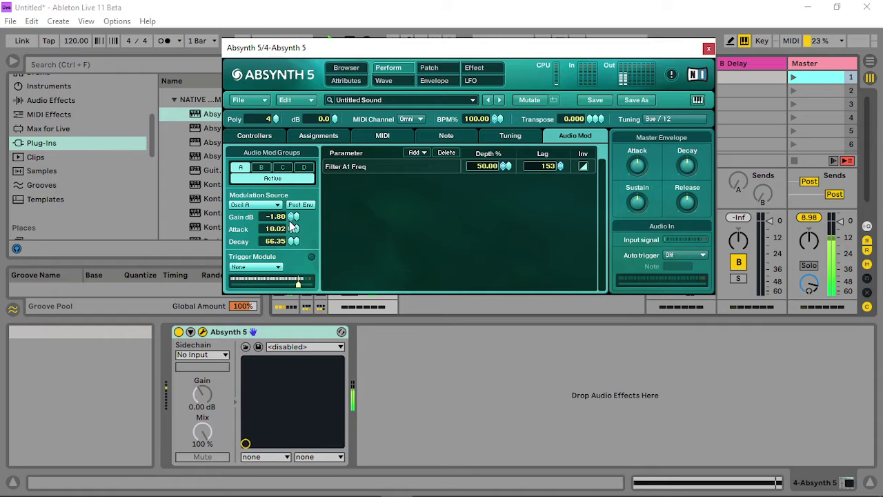
{"action": "left_click_drag", "start_coordinate": [294, 222], "coordinate": [296, 218]}
{"action": "left_click_drag", "start_coordinate": [295, 276], "coordinate": [287, 286]}
{"action": "left_click_drag", "start_coordinate": [292, 224], "coordinate": [300, 207]}
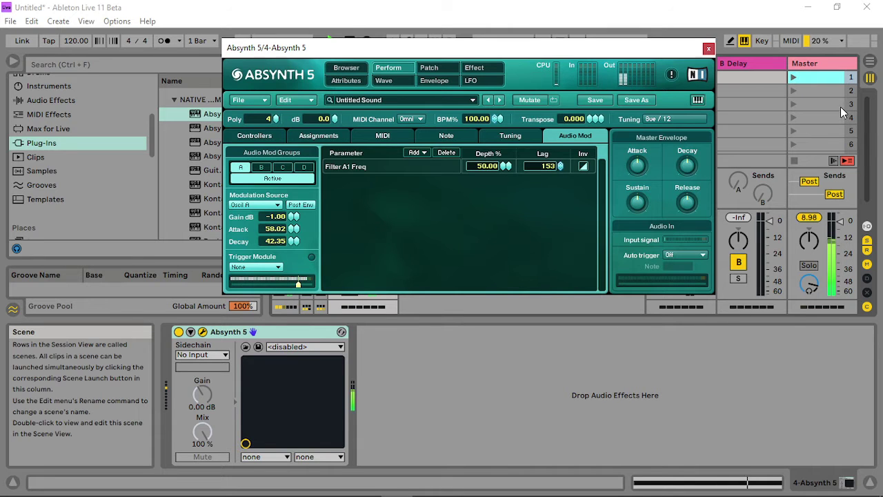
{"action": "left_click", "coordinate": [582, 166]}
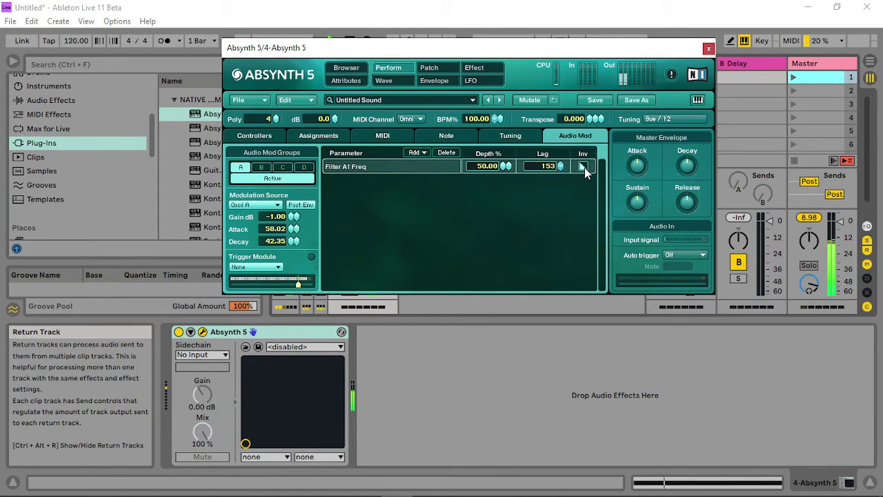
- Activate channel A's Freq Shift module in the patch, relaunch scene 1 and set the shifter's feedback to 0.230
{"action": "left_click", "coordinate": [428, 67]}
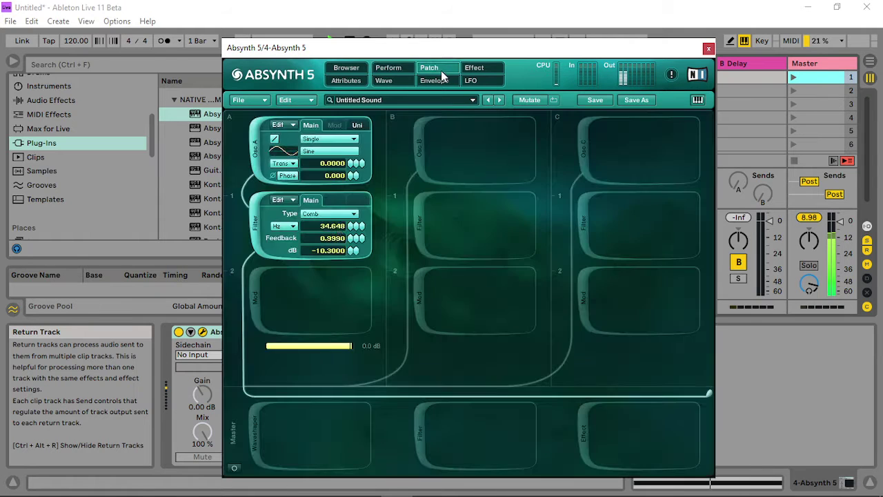
{"action": "left_click", "coordinate": [257, 301]}
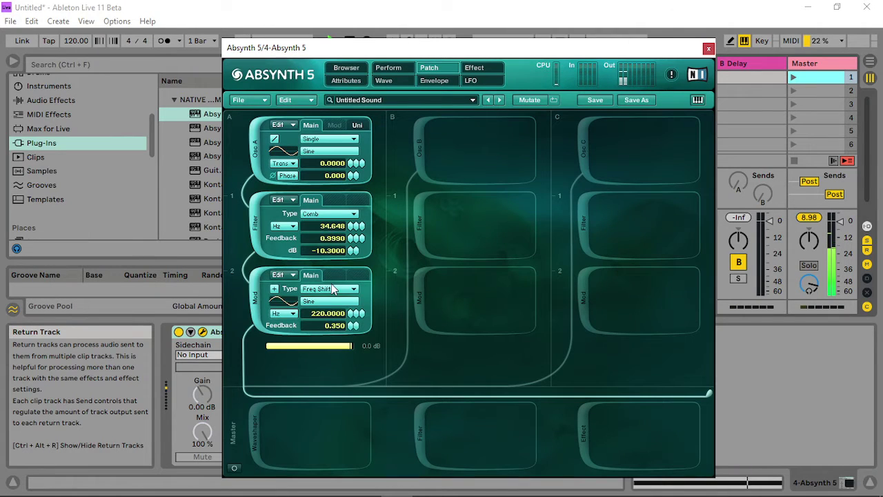
{"action": "left_click", "coordinate": [795, 77]}
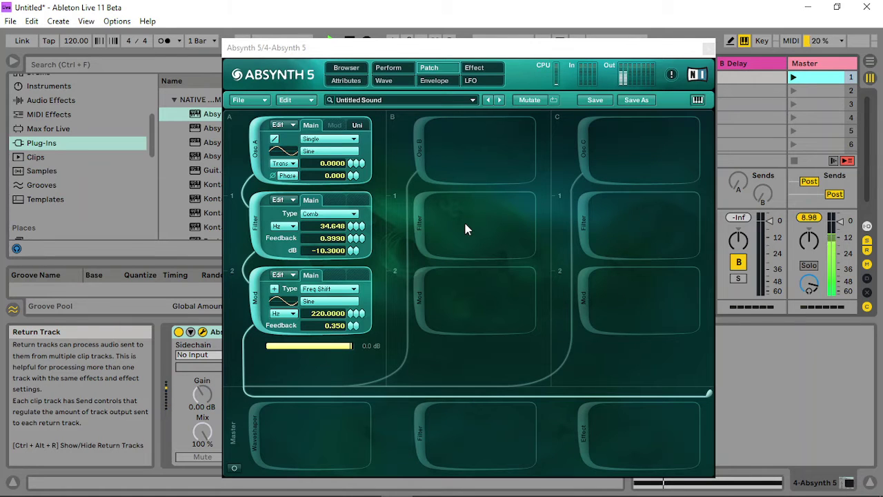
{"action": "left_click_drag", "start_coordinate": [357, 325], "coordinate": [309, 335]}
- Activate the master waveshaper with the Woodwind 1 wave, an input level of -7.70 dB and an output level of -6.00 dB
{"action": "left_click", "coordinate": [248, 415]}
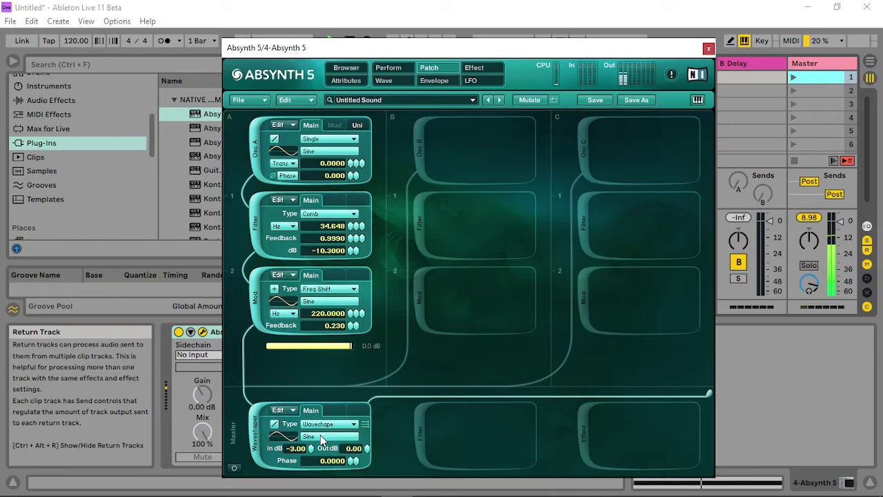
{"action": "left_click_drag", "start_coordinate": [311, 448], "coordinate": [311, 469]}
{"action": "left_click", "coordinate": [329, 435]}
{"action": "left_click", "coordinate": [420, 407]}
{"action": "left_click", "coordinate": [419, 380]}
{"action": "left_click", "coordinate": [420, 354]}
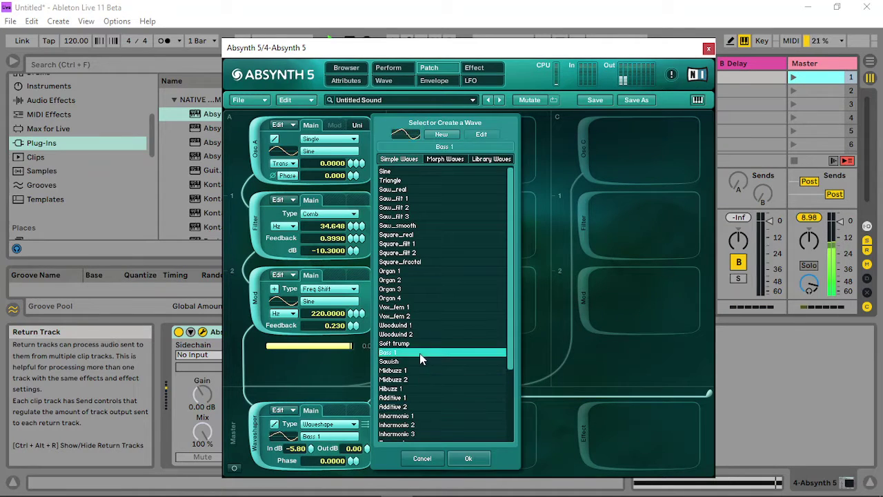
{"action": "left_click", "coordinate": [421, 325]}
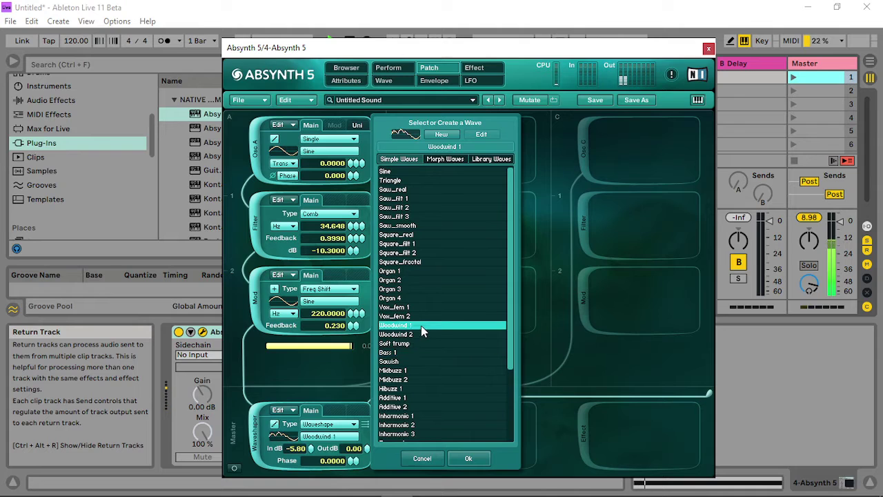
{"action": "left_click", "coordinate": [467, 459]}
{"action": "left_click_drag", "start_coordinate": [311, 452], "coordinate": [368, 450]}
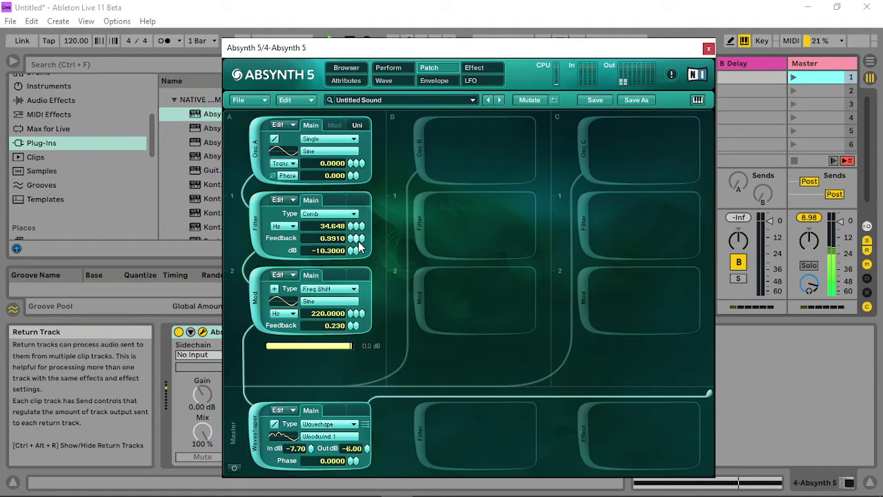
- Lower the comb filter's feedback to 0.9600 and switch the master waveshaper to the Additive 2 wave with -6.20 dB input
{"action": "left_click_drag", "start_coordinate": [358, 247], "coordinate": [356, 261]}
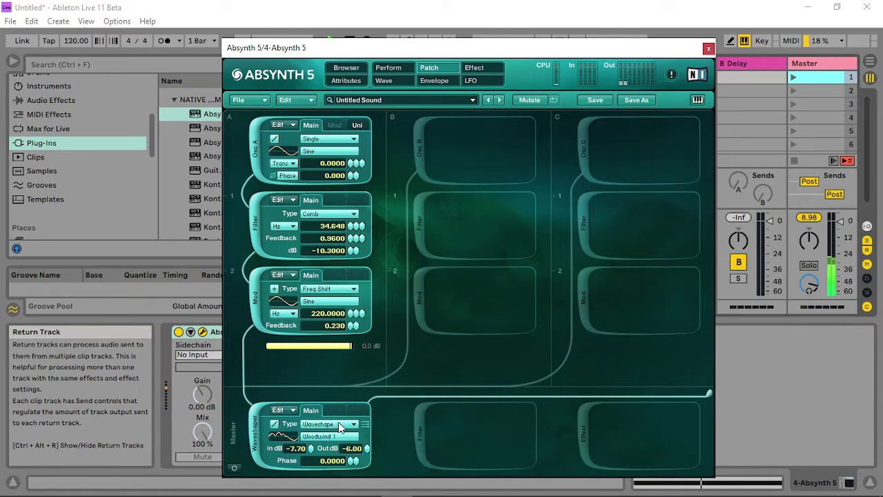
{"action": "mouse_move", "coordinate": [313, 450]}
{"action": "left_mouse_down"}
{"action": "mouse_move", "coordinate": [317, 428]}
{"action": "mouse_move", "coordinate": [315, 443]}
{"action": "left_mouse_up"}
{"action": "left_click", "coordinate": [319, 436]}
{"action": "left_click", "coordinate": [412, 352]}
{"action": "left_click", "coordinate": [410, 389]}
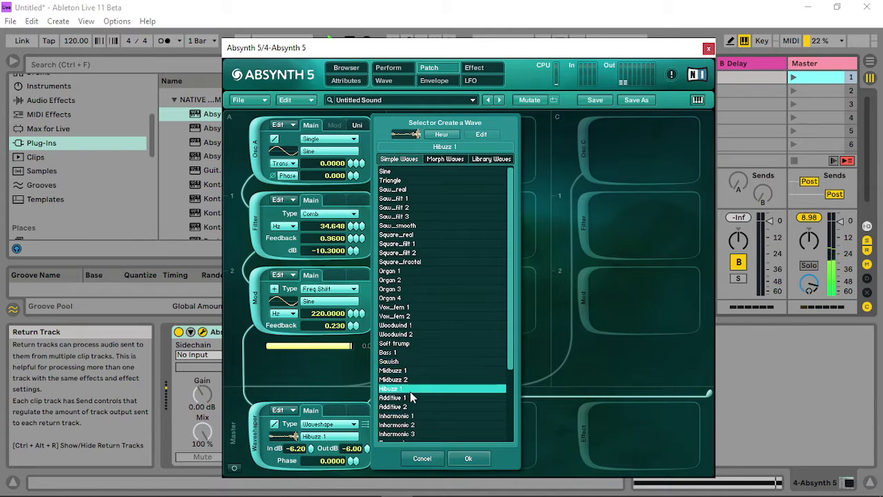
{"action": "left_click", "coordinate": [409, 407]}
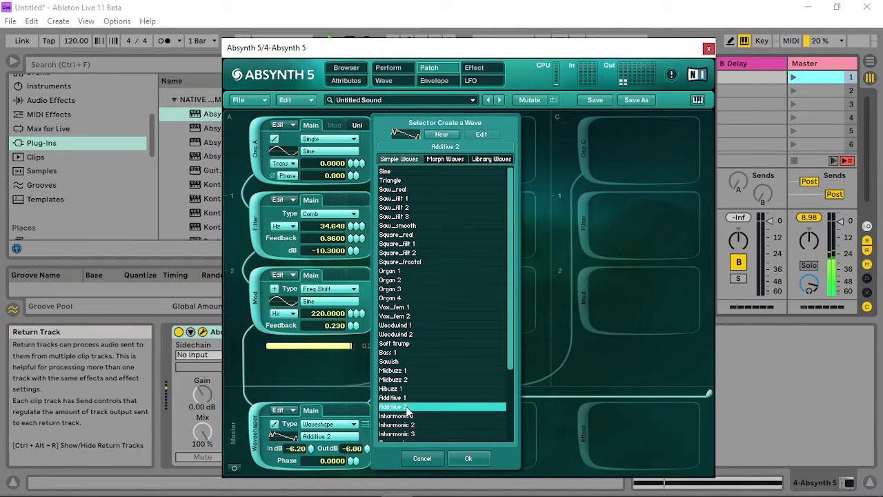
{"action": "left_click", "coordinate": [467, 458]}
- Set the waveshaper to 0.20 dB in and -9.50 dB out, and the frequency shifter to negative shift with 0.500 feedback
{"action": "left_click_drag", "start_coordinate": [311, 448], "coordinate": [314, 430]}
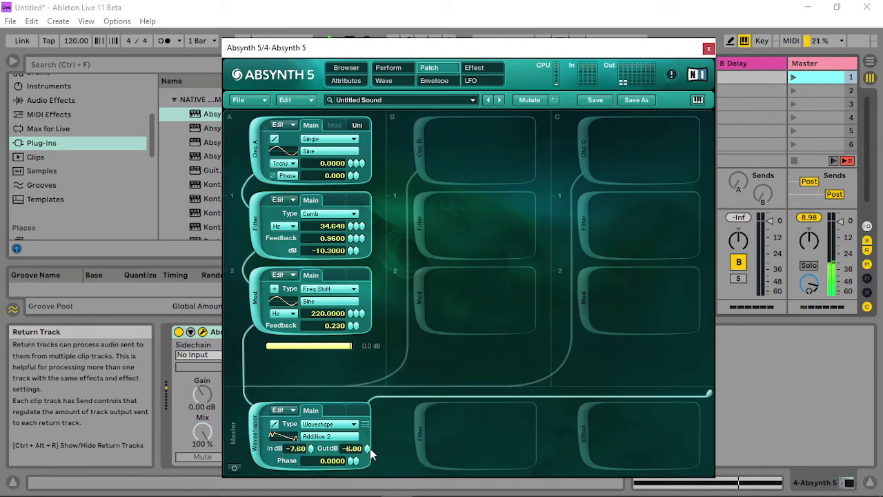
{"action": "left_click_drag", "start_coordinate": [367, 447], "coordinate": [368, 407]}
{"action": "left_click_drag", "start_coordinate": [313, 457], "coordinate": [312, 437]}
{"action": "mouse_move", "coordinate": [353, 325]}
{"action": "left_mouse_down"}
{"action": "mouse_move", "coordinate": [357, 296]}
{"action": "mouse_move", "coordinate": [352, 324]}
{"action": "mouse_move", "coordinate": [365, 313]}
{"action": "left_mouse_up"}
{"action": "left_click", "coordinate": [275, 289]}
{"action": "left_click_drag", "start_coordinate": [311, 448], "coordinate": [318, 416]}
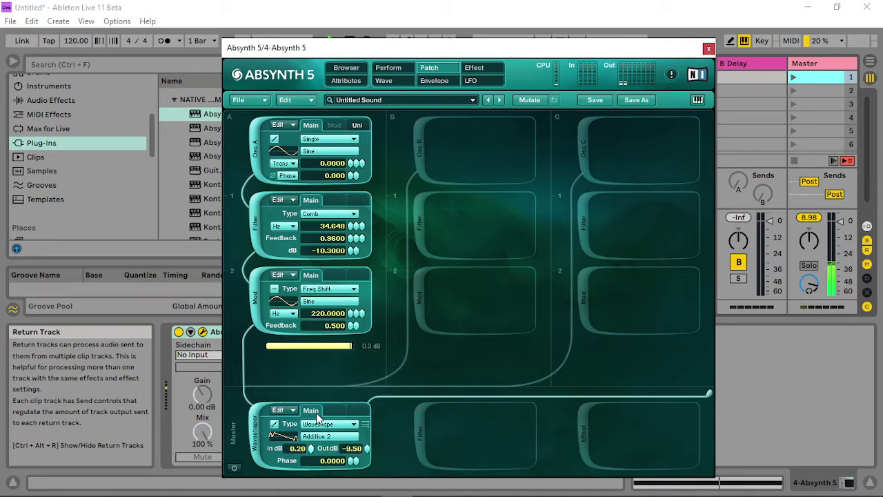
{"action": "left_click", "coordinate": [793, 76]}
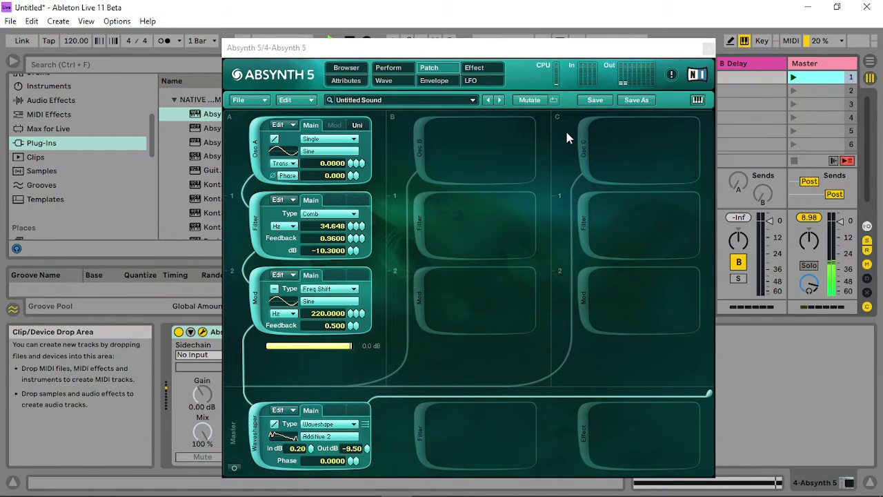
- Set audio mod group A's gain to -4.30 dB and the Filter A1 Freq lag to 267
{"action": "left_click", "coordinate": [398, 67]}
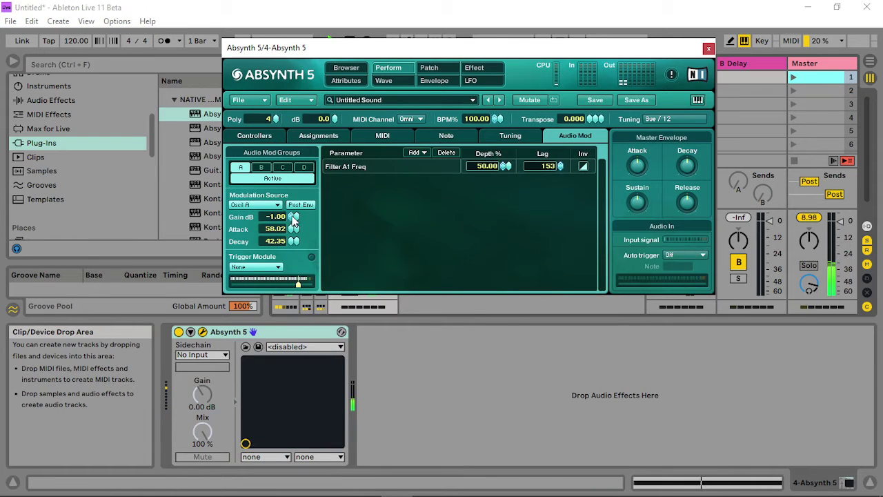
{"action": "left_click_drag", "start_coordinate": [293, 217], "coordinate": [291, 234]}
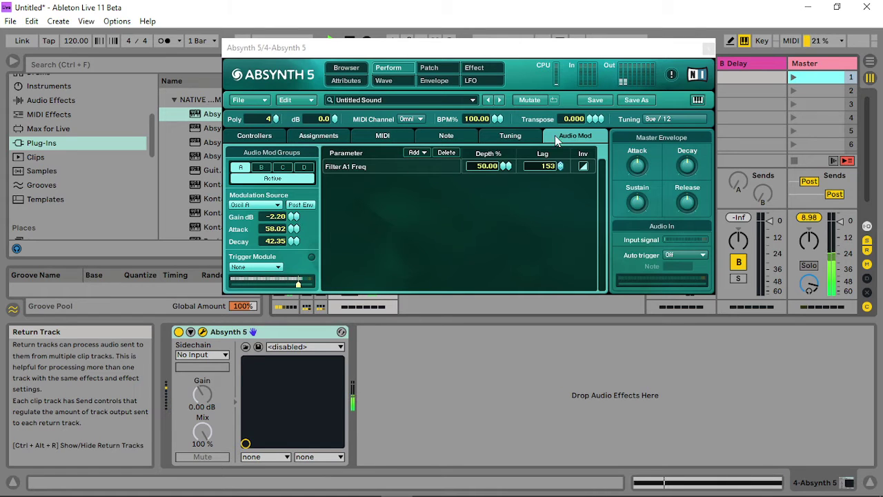
{"action": "left_click_drag", "start_coordinate": [559, 166], "coordinate": [564, 164]}
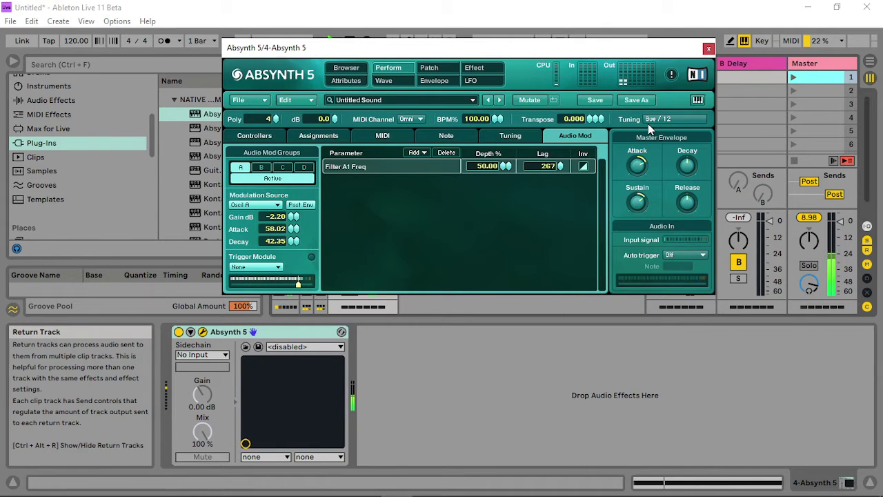
{"action": "left_click_drag", "start_coordinate": [294, 216], "coordinate": [285, 235]}
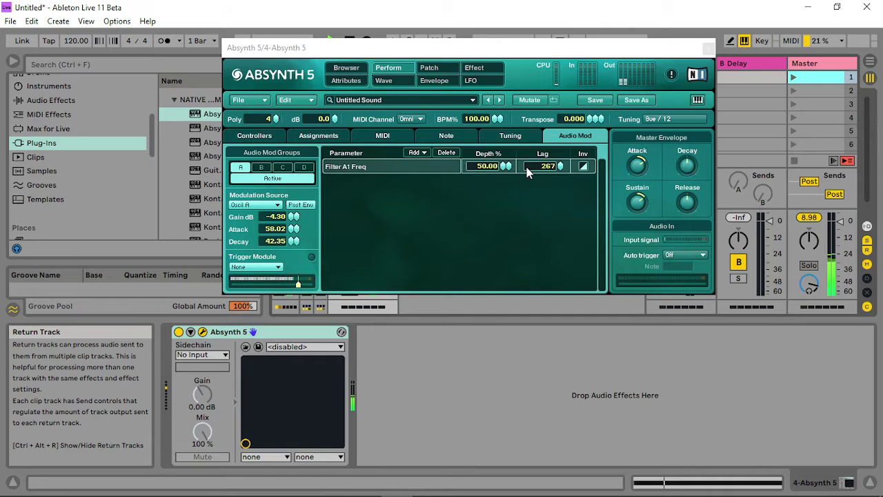
- Set the comb filter's frequency to 92.499 Hz, feedback to 0.9550 and level to -9.0 dB, and relaunch scene 1
{"action": "left_click", "coordinate": [439, 69]}
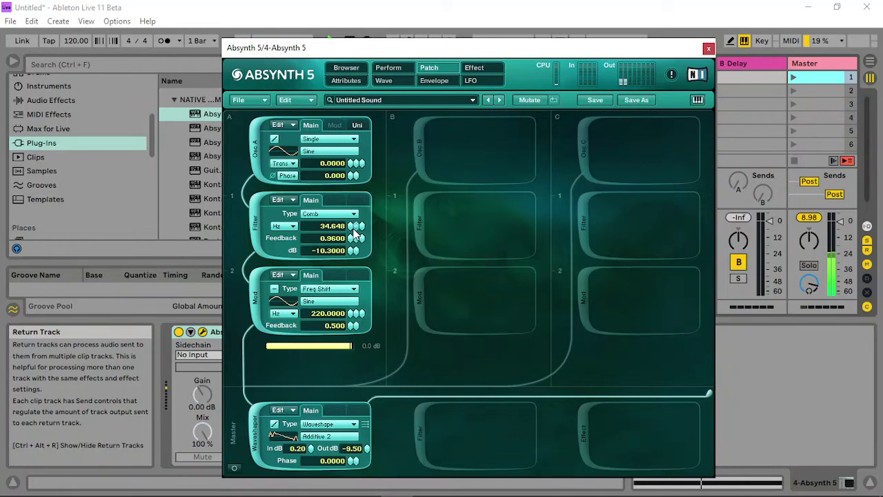
{"action": "left_click_drag", "start_coordinate": [353, 230], "coordinate": [378, 207]}
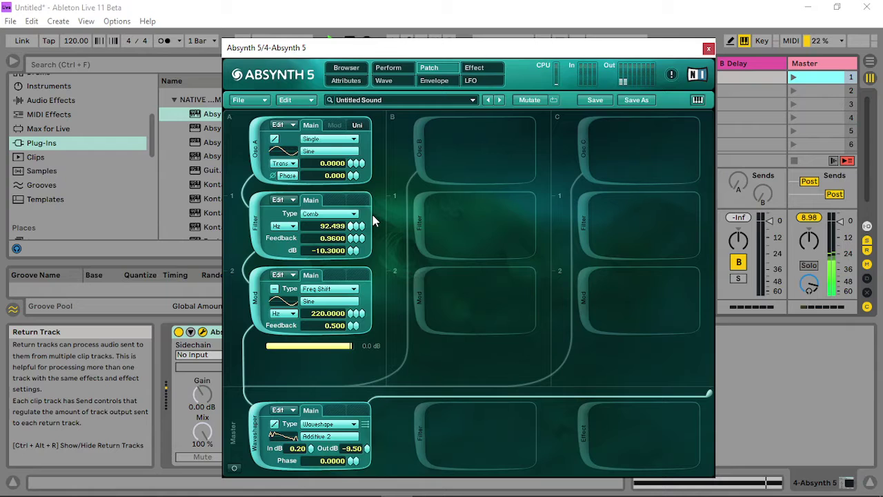
{"action": "left_click", "coordinate": [795, 74]}
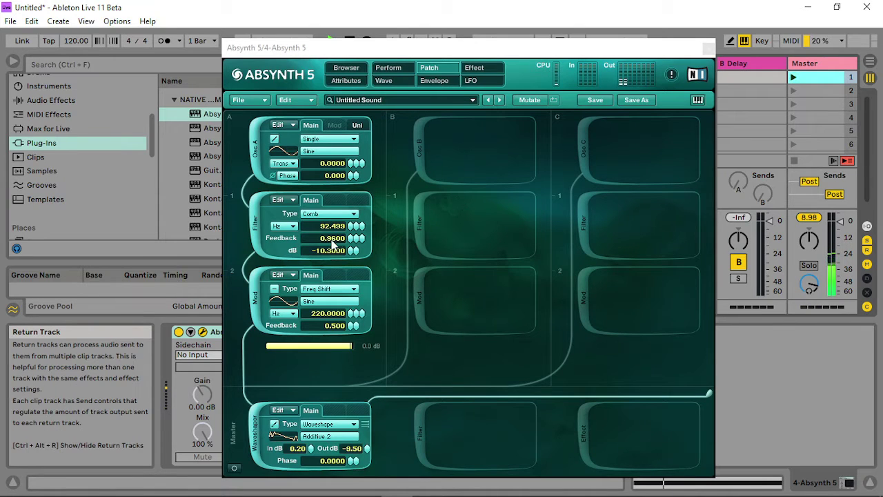
{"action": "left_click_drag", "start_coordinate": [354, 238], "coordinate": [353, 252]}
{"action": "left_click", "coordinate": [752, 62]}
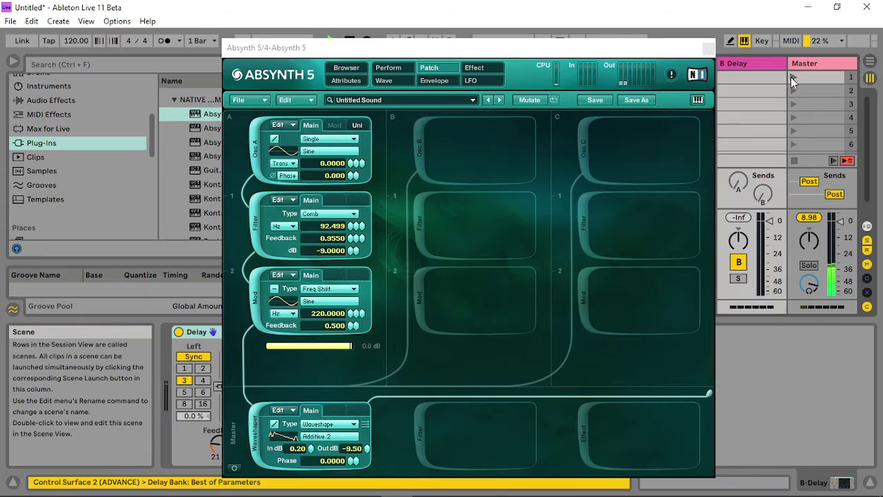
{"action": "left_click", "coordinate": [790, 77]}
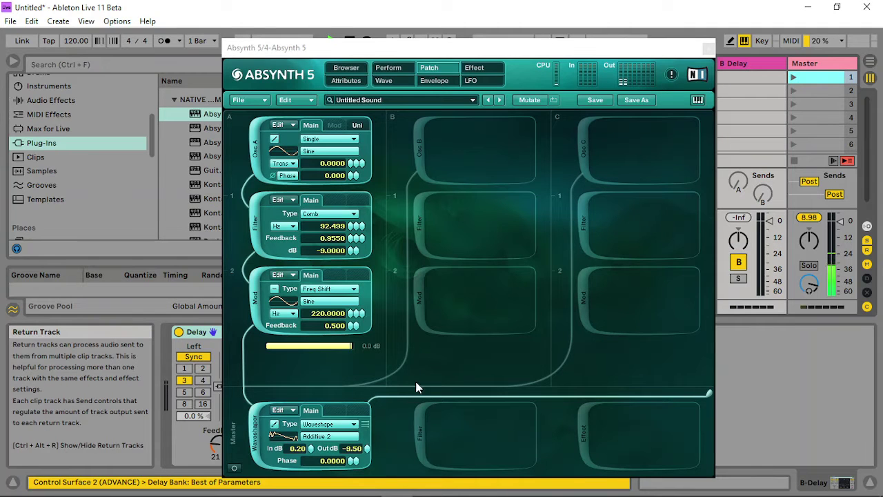
- Add a second waveshaper to the master channel's Filter slot with the Hibuzz 1 wave and -17.90 dB input
{"action": "left_click", "coordinate": [428, 438]}
{"action": "left_click", "coordinate": [495, 423]}
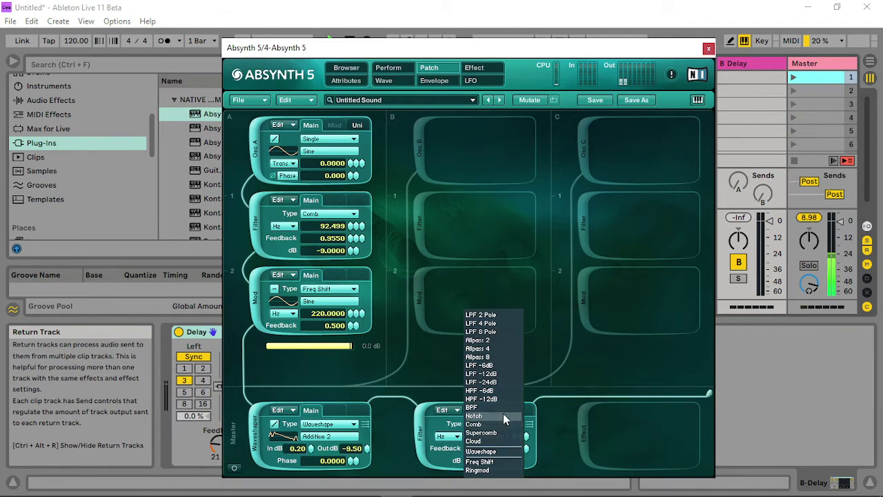
{"action": "left_click", "coordinate": [491, 451]}
{"action": "left_click", "coordinate": [490, 437]}
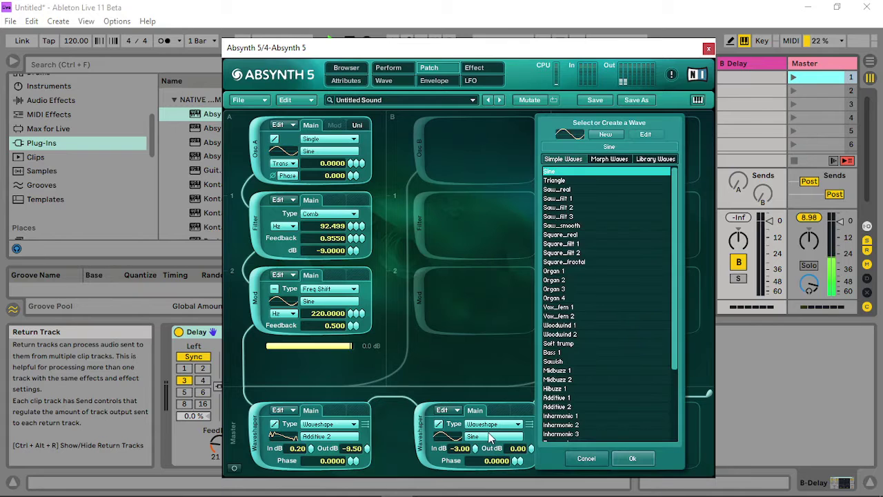
{"action": "left_click", "coordinate": [573, 388]}
{"action": "left_click", "coordinate": [632, 458]}
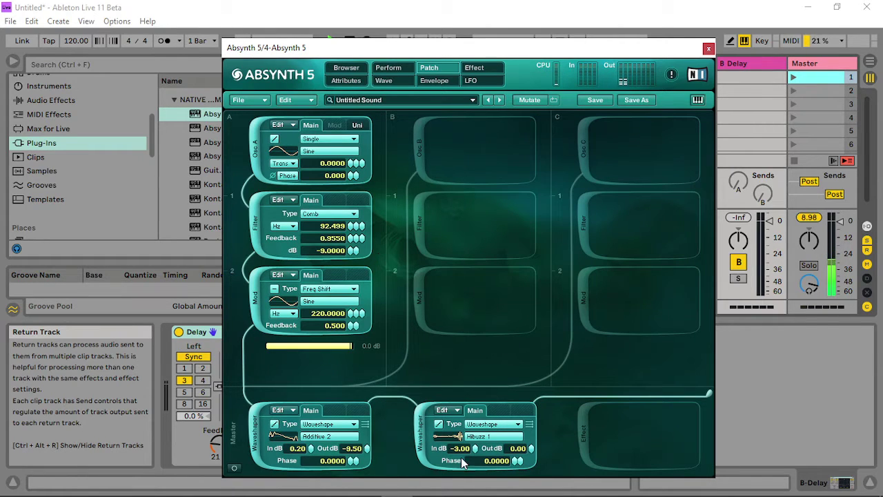
{"action": "left_click_drag", "start_coordinate": [478, 448], "coordinate": [476, 484]}
- Switch the second master waveshaper to the Noise 1 wave and lower the input levels of both master waveshapers
{"action": "left_click", "coordinate": [486, 437]}
{"action": "left_click", "coordinate": [562, 434]}
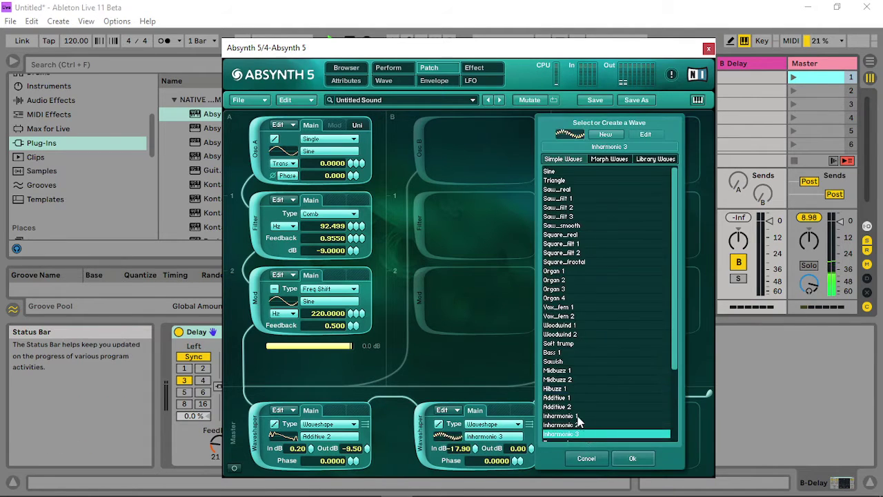
{"action": "scroll", "coordinate": [578, 421], "scroll_direction": "down", "scroll_amount": 3}
{"action": "left_click", "coordinate": [557, 407]}
{"action": "left_click", "coordinate": [562, 424]}
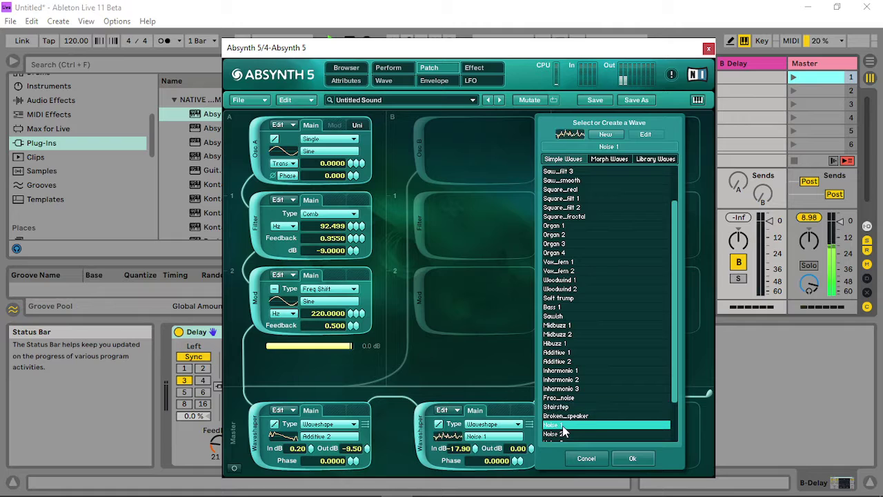
{"action": "left_click", "coordinate": [630, 461]}
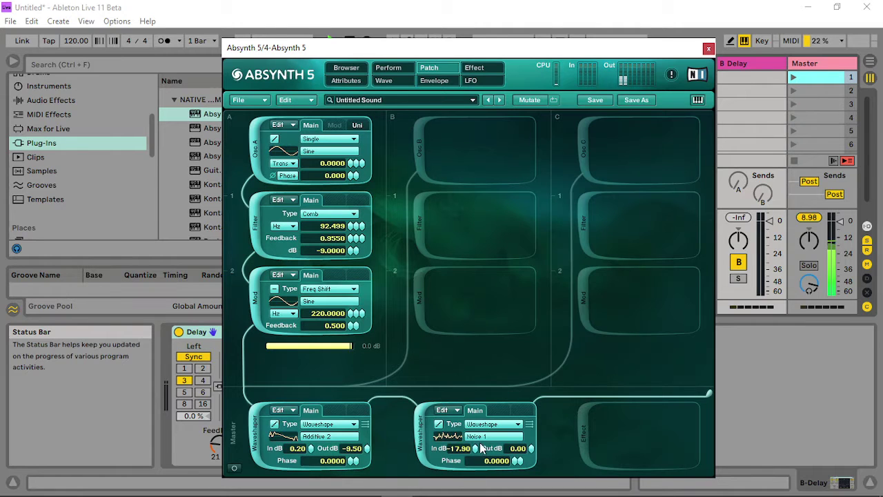
{"action": "mouse_move", "coordinate": [479, 449]}
{"action": "left_mouse_down"}
{"action": "mouse_move", "coordinate": [478, 476]}
{"action": "mouse_move", "coordinate": [476, 466]}
{"action": "left_mouse_up"}
{"action": "left_click_drag", "start_coordinate": [310, 449], "coordinate": [310, 458]}
- Set the Filter A1 Freq audio modulation to 99.99% depth with a lag of 9, and relaunch scene 1
{"action": "left_click", "coordinate": [387, 68]}
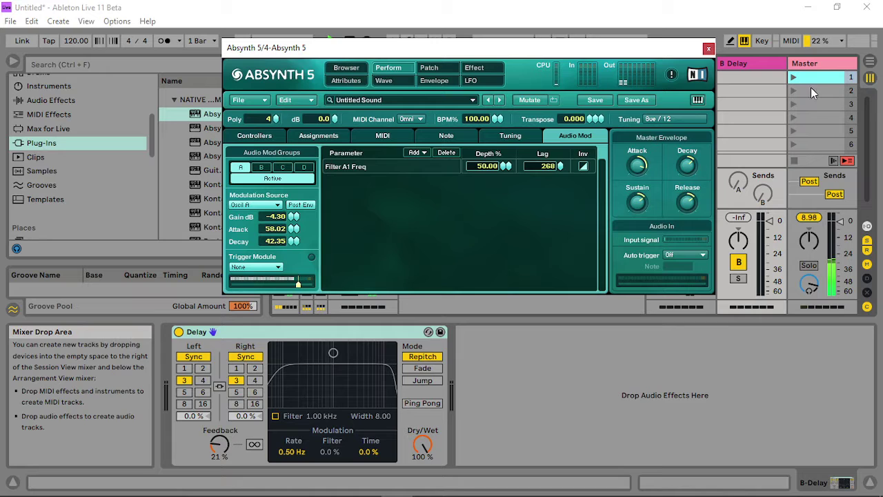
{"action": "left_click", "coordinate": [751, 100]}
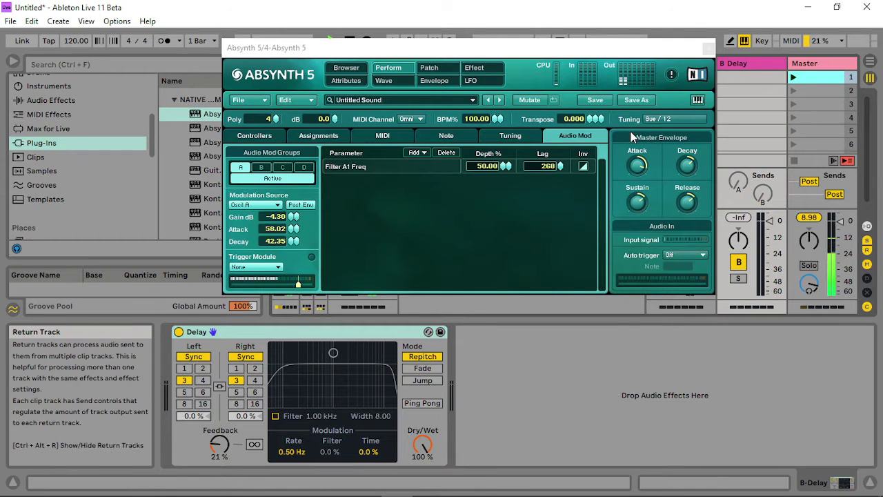
{"action": "left_click_drag", "start_coordinate": [507, 166], "coordinate": [500, 187]}
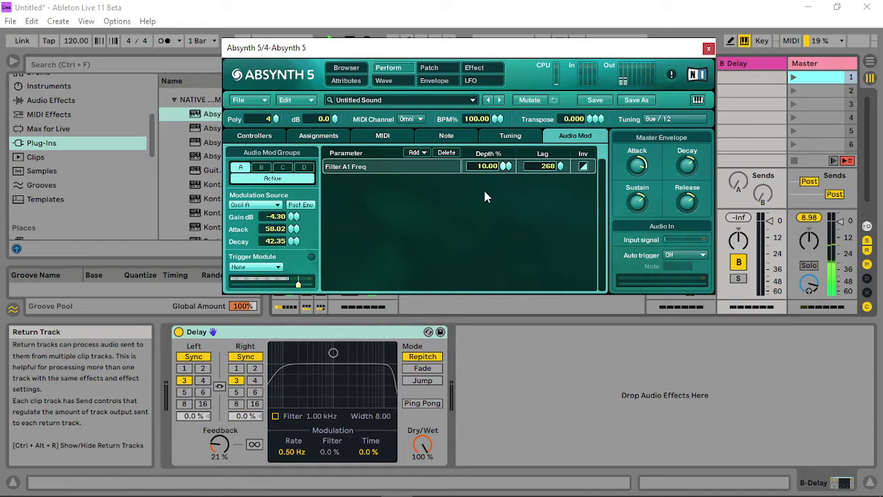
{"action": "left_click_drag", "start_coordinate": [492, 165], "coordinate": [502, 138]}
{"action": "left_click_drag", "start_coordinate": [553, 253], "coordinate": [551, 296]}
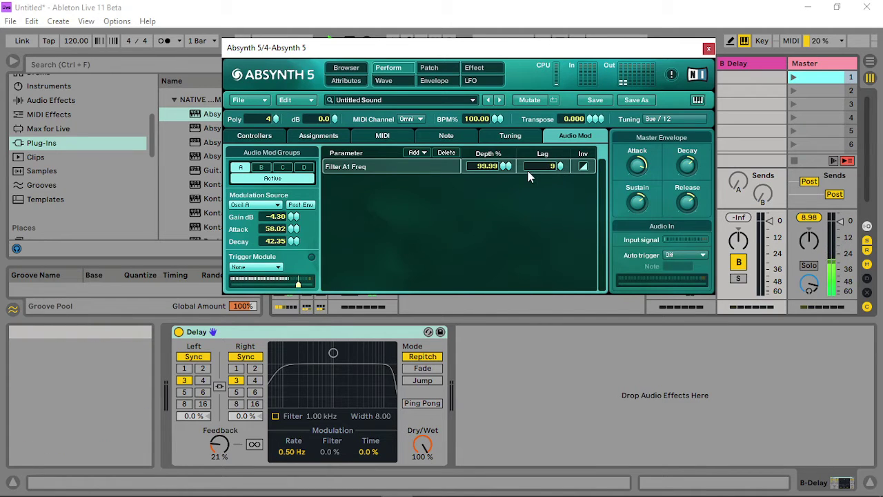
{"action": "left_click", "coordinate": [794, 76]}
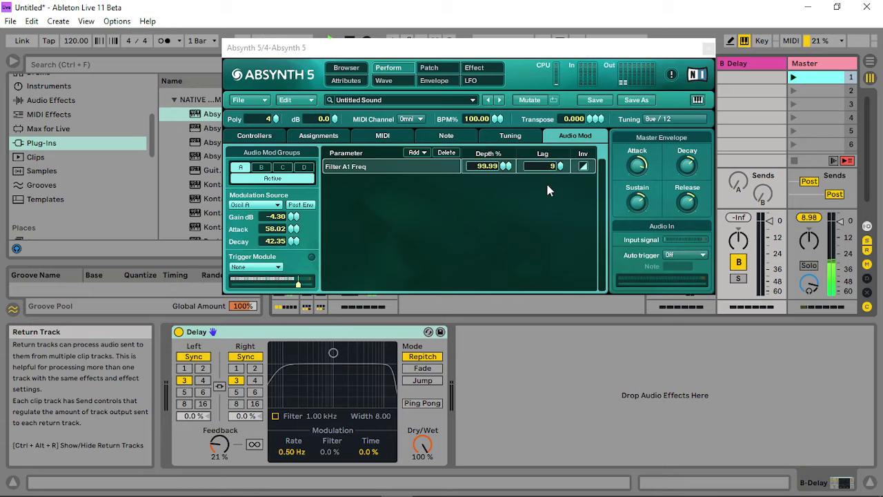
- Try inverting the Filter A1 Freq modulation, shorten the master envelope's attack and relaunch scene 1
{"action": "left_click", "coordinate": [584, 171]}
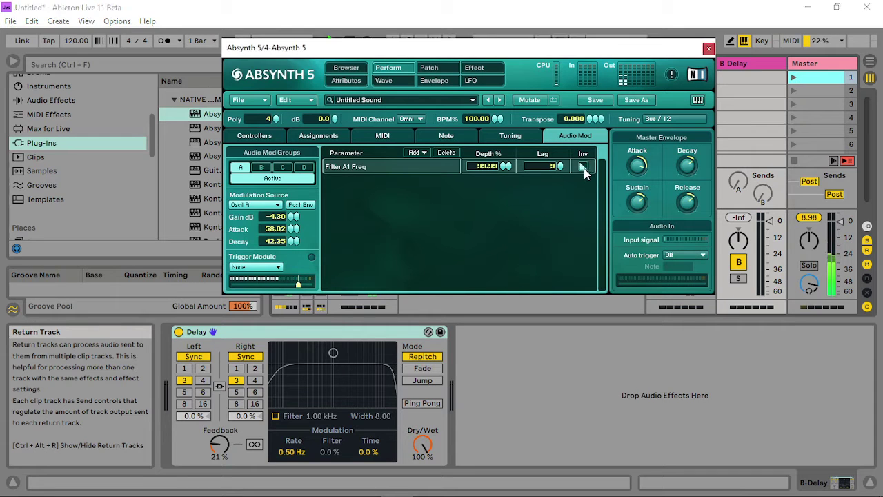
{"action": "left_click", "coordinate": [816, 76]}
{"action": "left_click", "coordinate": [631, 258]}
{"action": "left_click", "coordinate": [792, 78]}
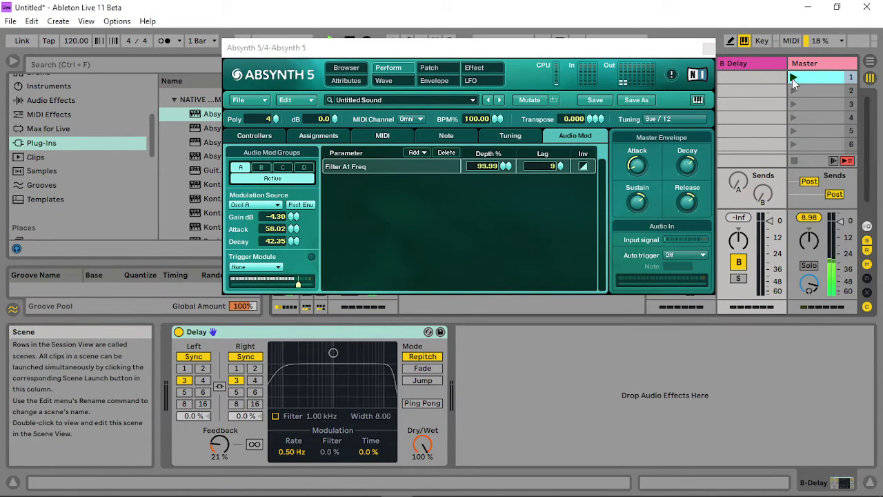
- Raise the master envelope's sustain and shorten its decay, relaunching scene 1 to hear each adjustment
{"action": "left_click", "coordinate": [637, 214]}
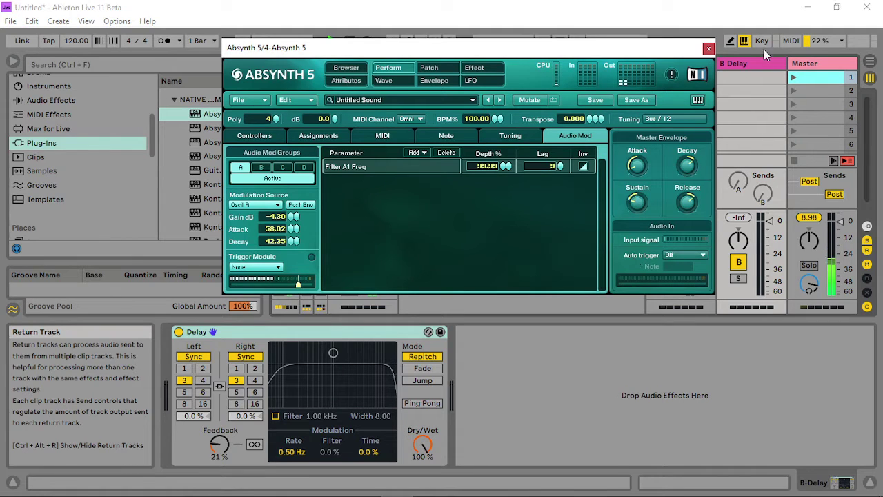
{"action": "left_click", "coordinate": [793, 78]}
{"action": "left_click", "coordinate": [642, 202]}
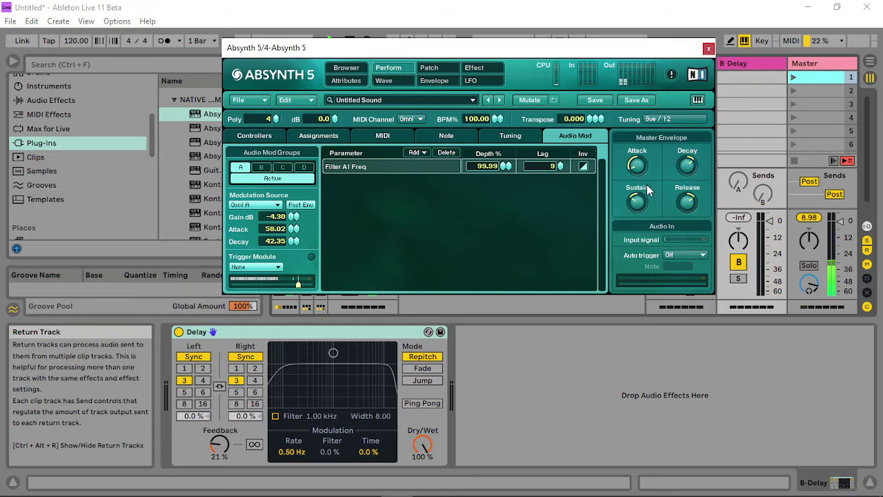
{"action": "left_click", "coordinate": [793, 78]}
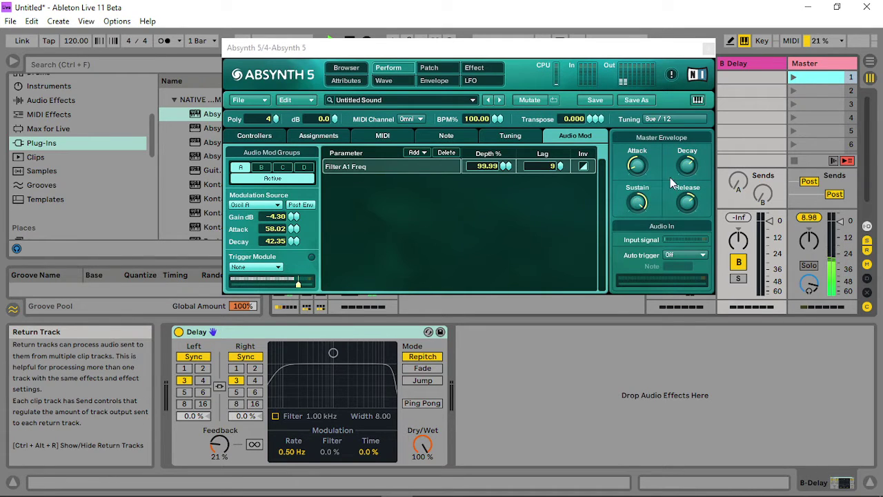
{"action": "left_click", "coordinate": [685, 263]}
{"action": "left_click", "coordinate": [794, 76]}
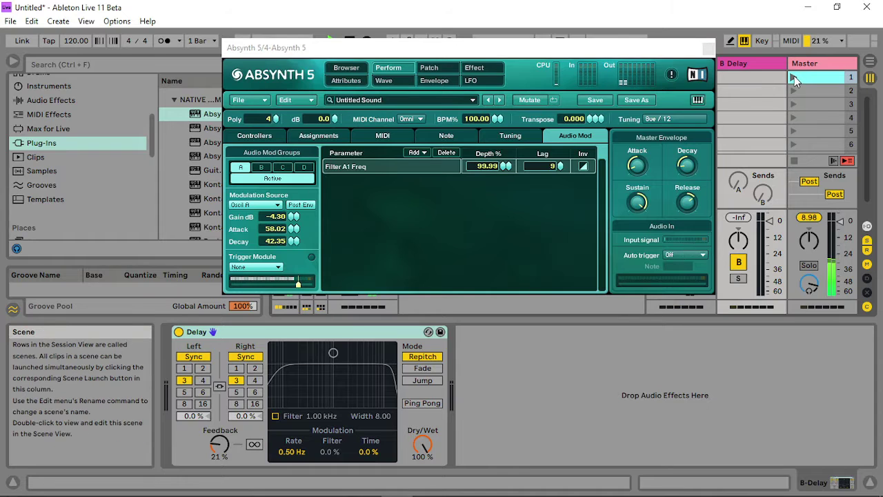
- Set the Filter A1 Freq lag to 2 and audio mod group A to -7.00 dB gain, 15.02 attack and 97.35 decay
{"action": "left_click_drag", "start_coordinate": [563, 166], "coordinate": [560, 200]}
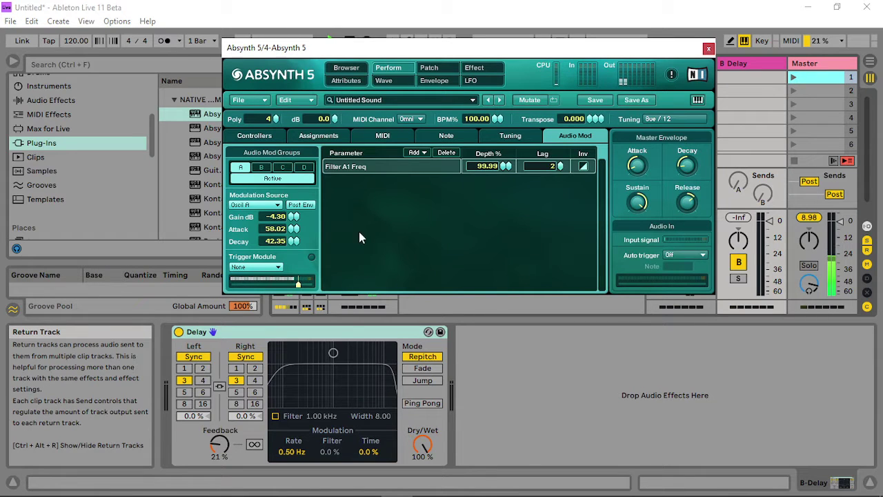
{"action": "left_click_drag", "start_coordinate": [288, 216], "coordinate": [285, 242]}
{"action": "left_click", "coordinate": [793, 76]}
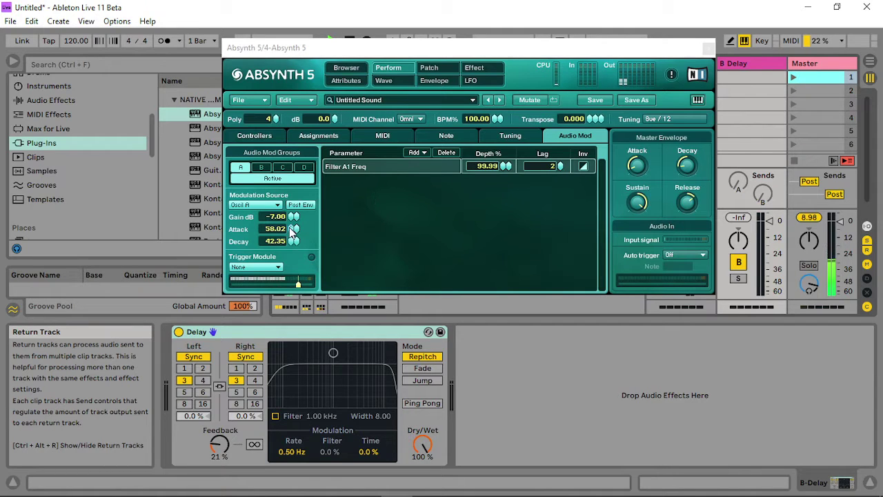
{"action": "left_click_drag", "start_coordinate": [291, 230], "coordinate": [296, 207]}
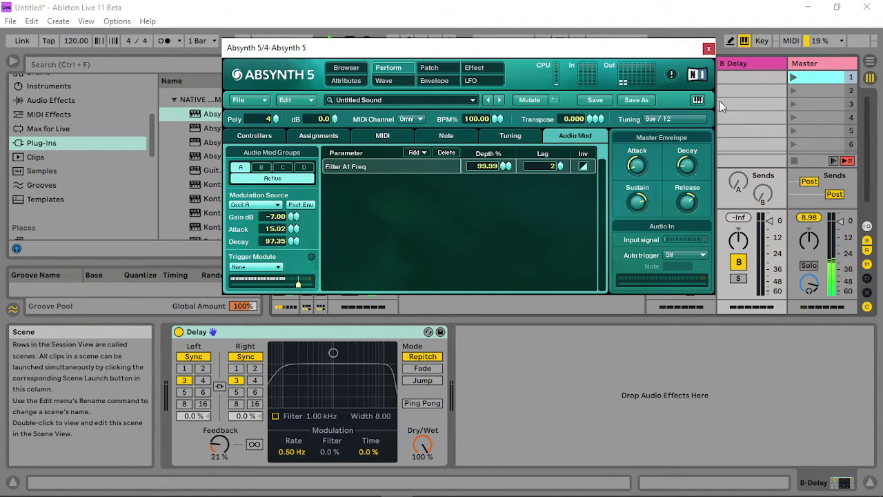
- Raise the Filter A1 Freq lag to 190 and on to 359, relaunching scene 1 after each change
{"action": "left_click_drag", "start_coordinate": [551, 166], "coordinate": [572, 53]}
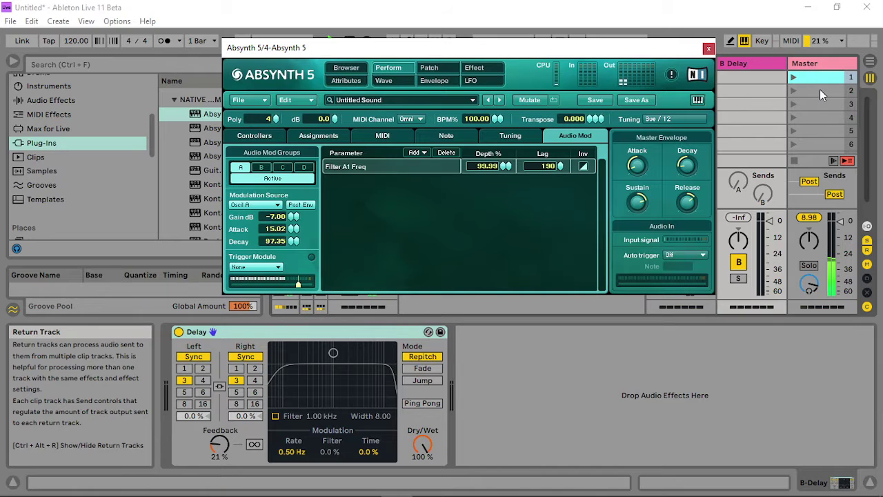
{"action": "left_click", "coordinate": [792, 78]}
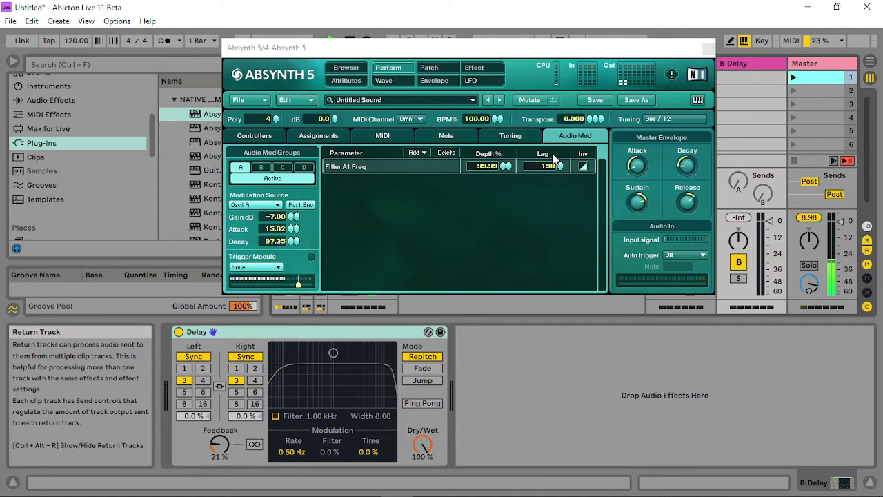
{"action": "left_click_drag", "start_coordinate": [560, 166], "coordinate": [571, 106]}
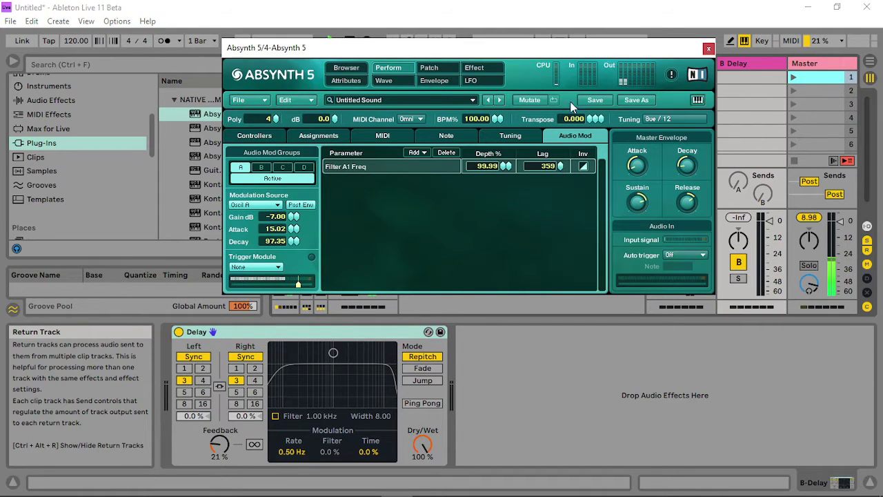
{"action": "left_click", "coordinate": [793, 78]}
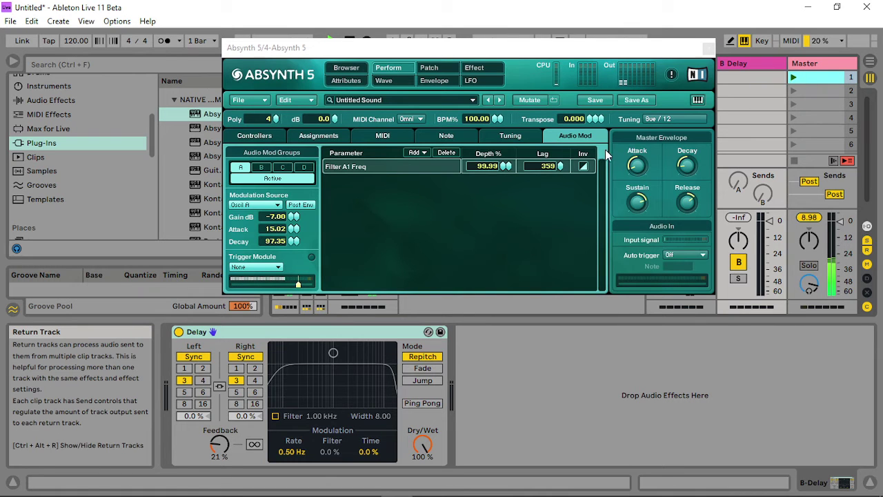
- Try the inverted Filter A1 Freq modulation on a relaunch of scene 1, and switch the inversion back off
{"action": "left_click", "coordinate": [584, 166]}
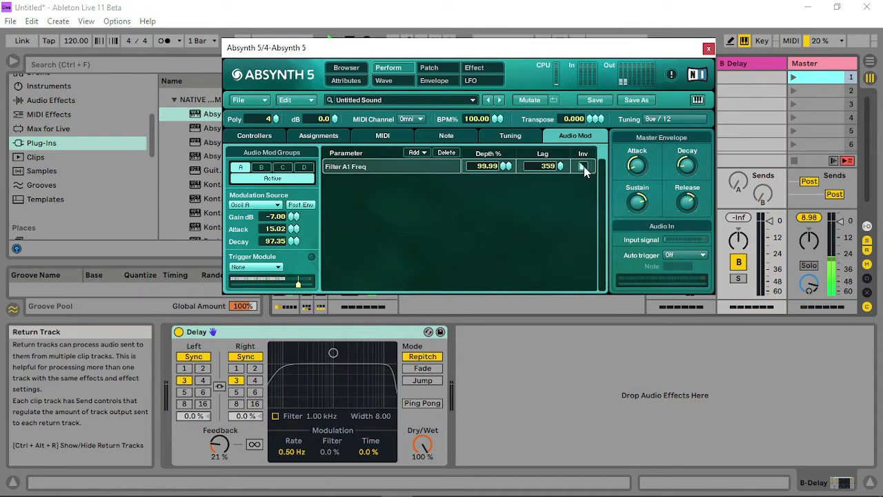
{"action": "left_click", "coordinate": [794, 77]}
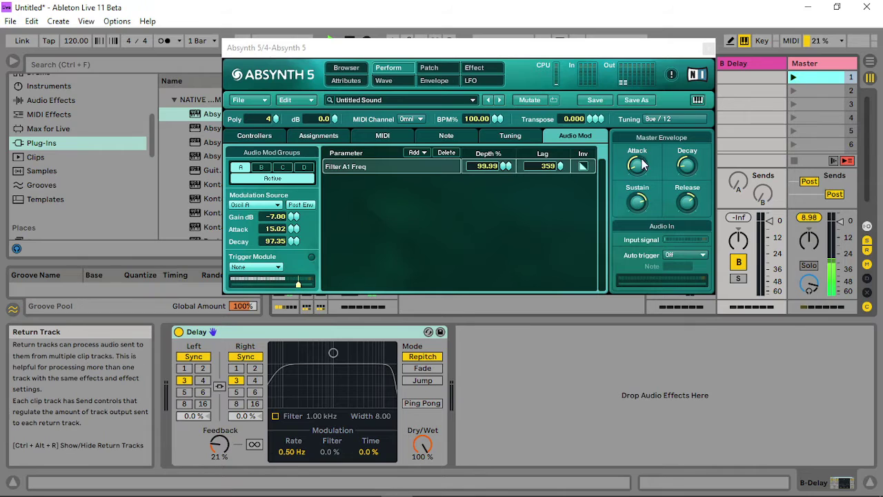
{"action": "left_click", "coordinate": [584, 165]}
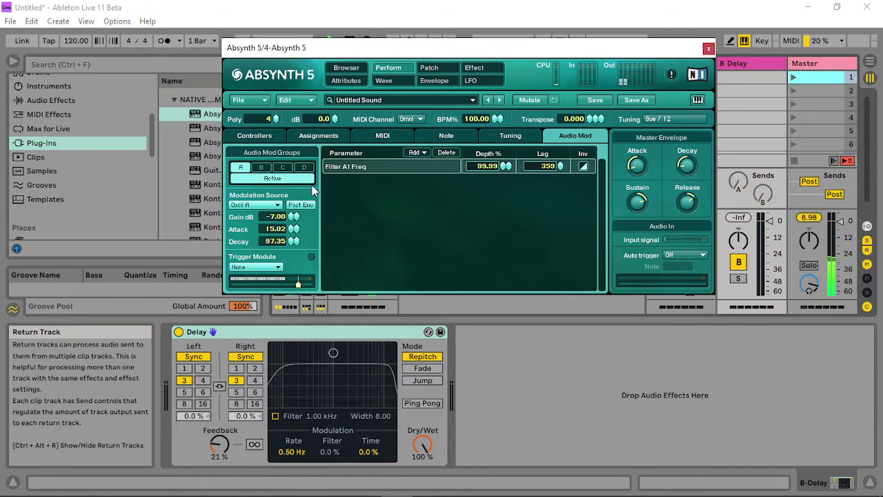
- Use Module A1 as the modulation source, set the Filter A1 Freq lag to 2 with inversion on, and relaunch scene 1
{"action": "left_click", "coordinate": [277, 204]}
{"action": "left_click", "coordinate": [268, 215]}
{"action": "left_click_drag", "start_coordinate": [563, 314], "coordinate": [565, 271]}
{"action": "left_click", "coordinate": [583, 167]}
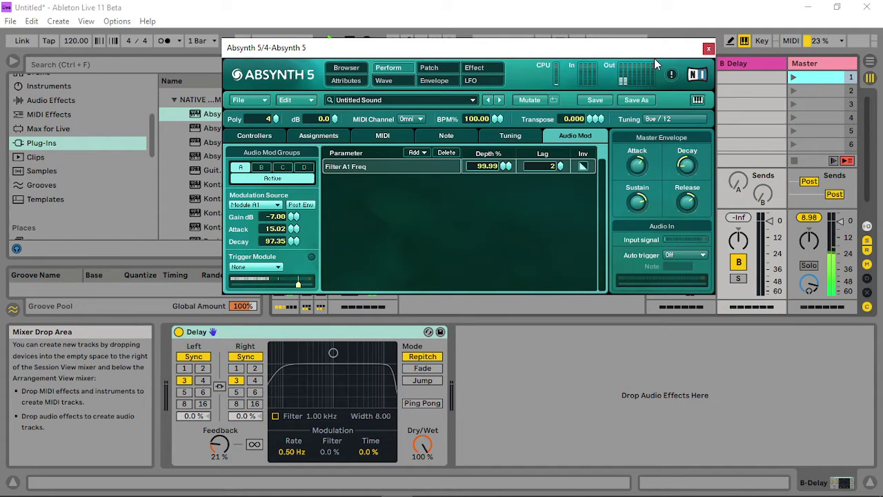
{"action": "left_click", "coordinate": [794, 78]}
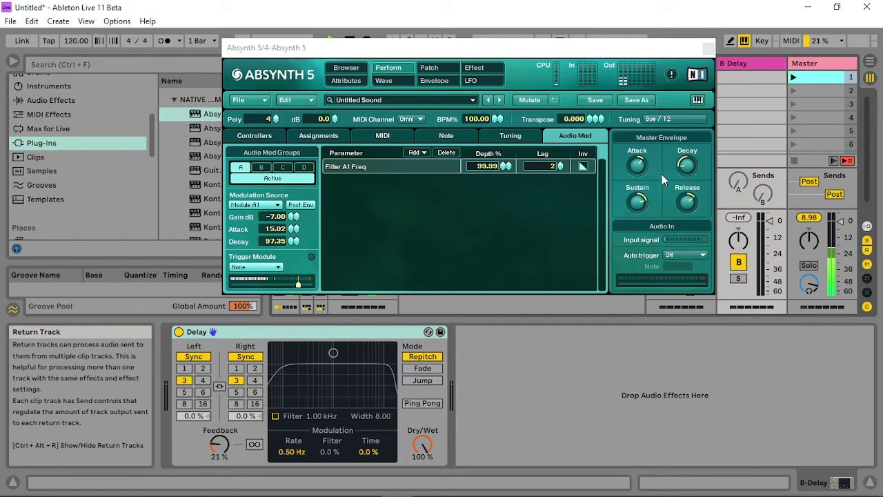
- Try a lower master envelope sustain, raise it to maximum and relaunch scene 1
{"action": "left_click", "coordinate": [642, 199]}
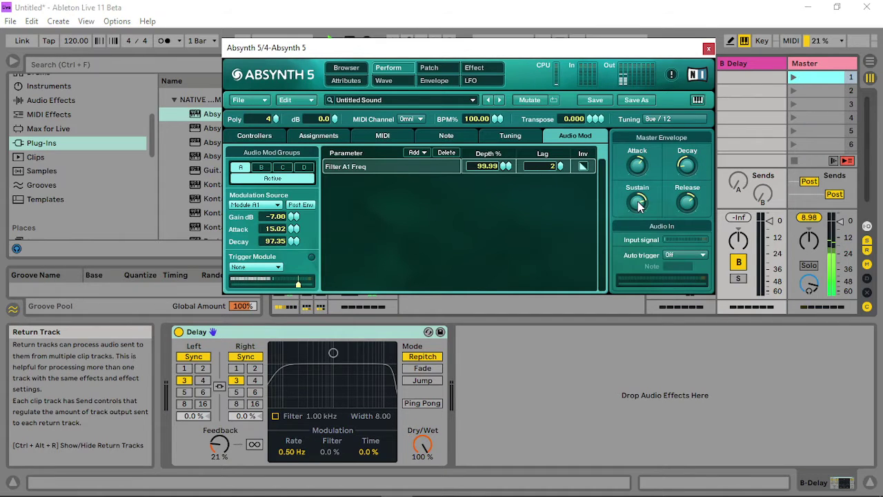
{"action": "left_click", "coordinate": [793, 78]}
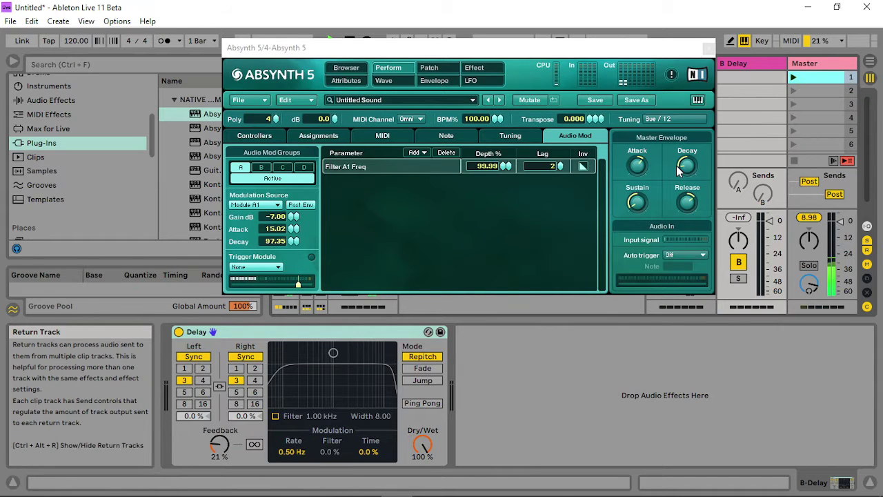
{"action": "left_click", "coordinate": [649, 111]}
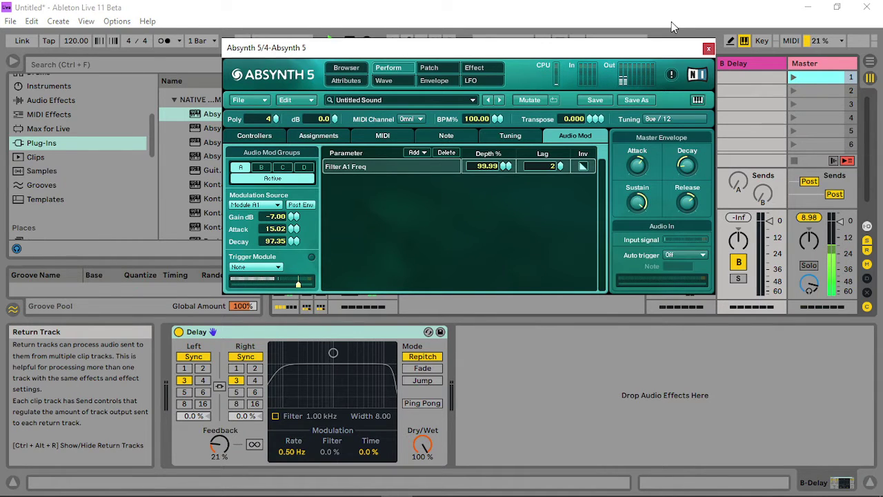
{"action": "left_click", "coordinate": [793, 77]}
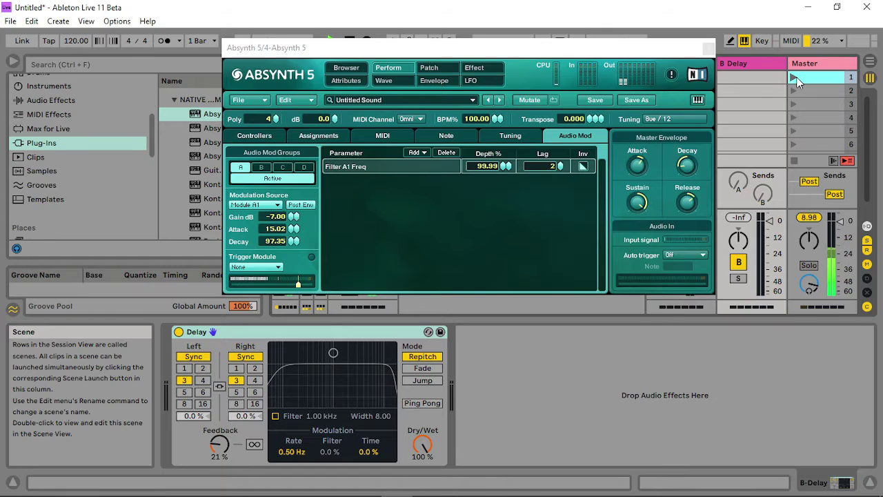
- Turn off the Filter A1 Freq inversion, shorten the master envelope's attack and relaunch scene 1
{"action": "left_click", "coordinate": [583, 166]}
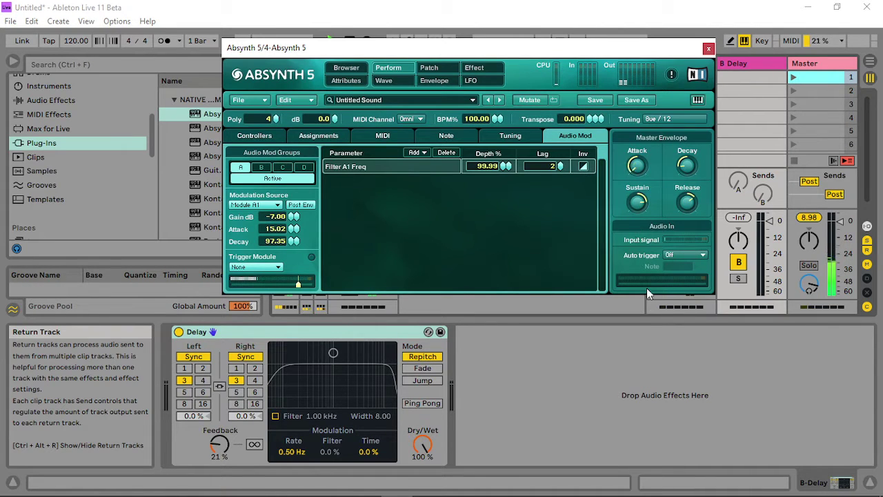
{"action": "left_click", "coordinate": [792, 77]}
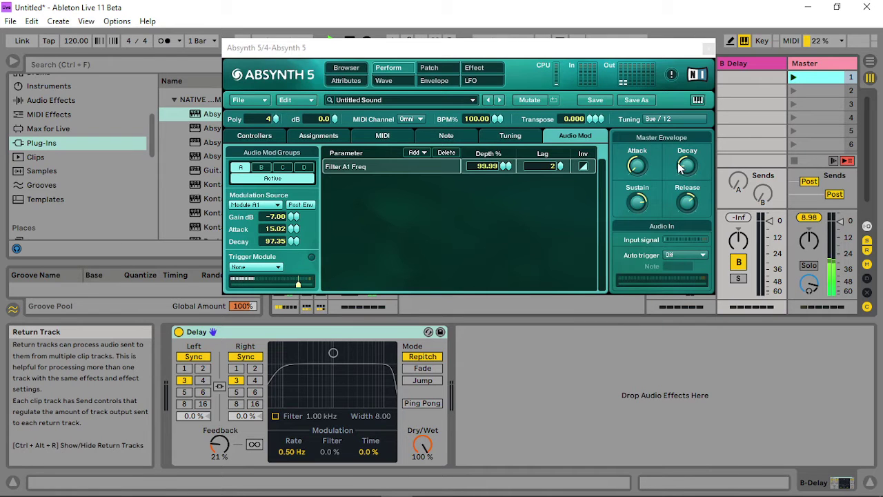
- Set the Filter A1 Freq lag to 40 and relaunch scene 1, and raise the modulation source gain to -6.7 dB
{"action": "left_click", "coordinate": [644, 164]}
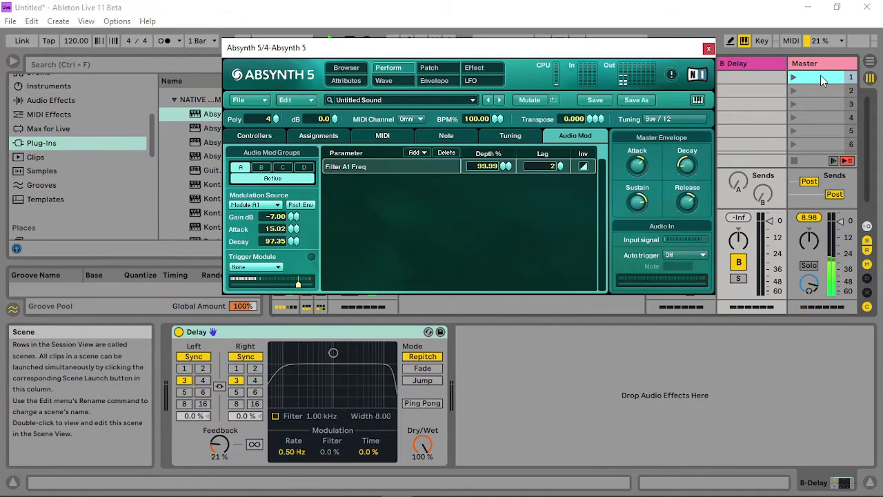
{"action": "left_click", "coordinate": [793, 78]}
{"action": "left_click_drag", "start_coordinate": [556, 166], "coordinate": [565, 139]}
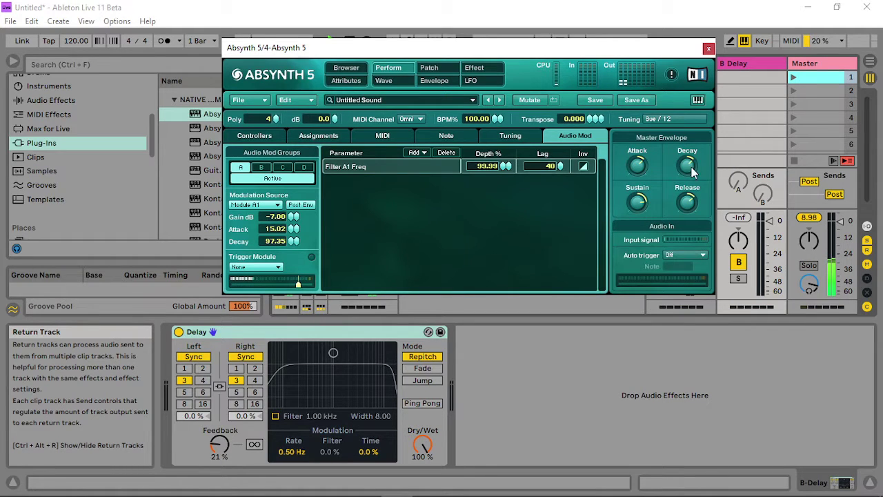
{"action": "left_click", "coordinate": [793, 78]}
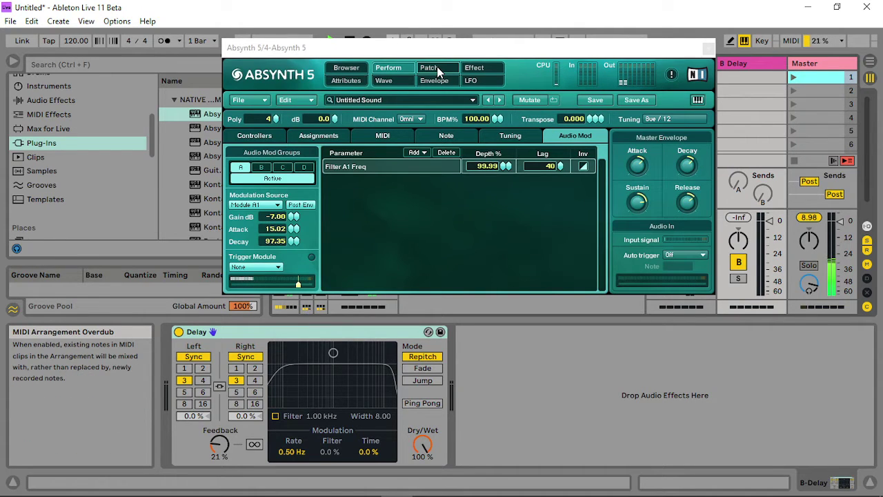
{"action": "left_click", "coordinate": [295, 217]}
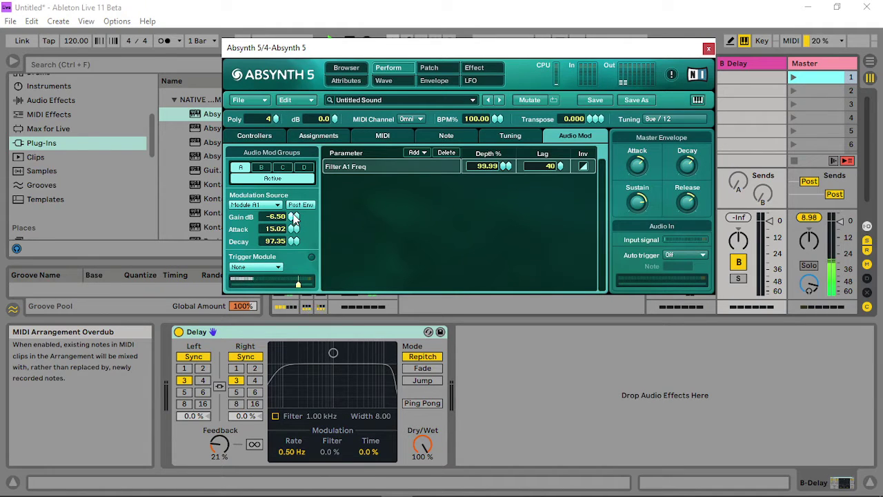
{"action": "left_click_drag", "start_coordinate": [293, 218], "coordinate": [288, 221]}
- Try the frequency shifter at about 0.05 Hz in plus mode, and restore it to 220 Hz in minus mode
{"action": "left_click", "coordinate": [440, 67]}
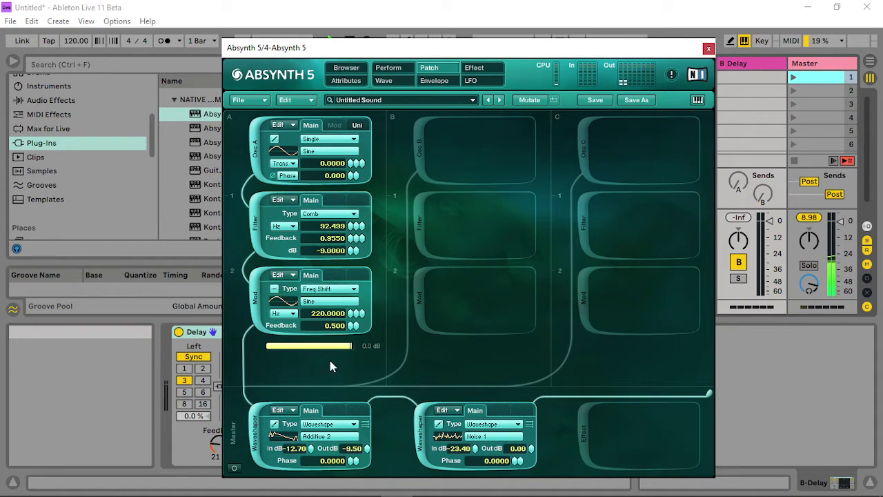
{"action": "left_click_drag", "start_coordinate": [353, 315], "coordinate": [356, 343]}
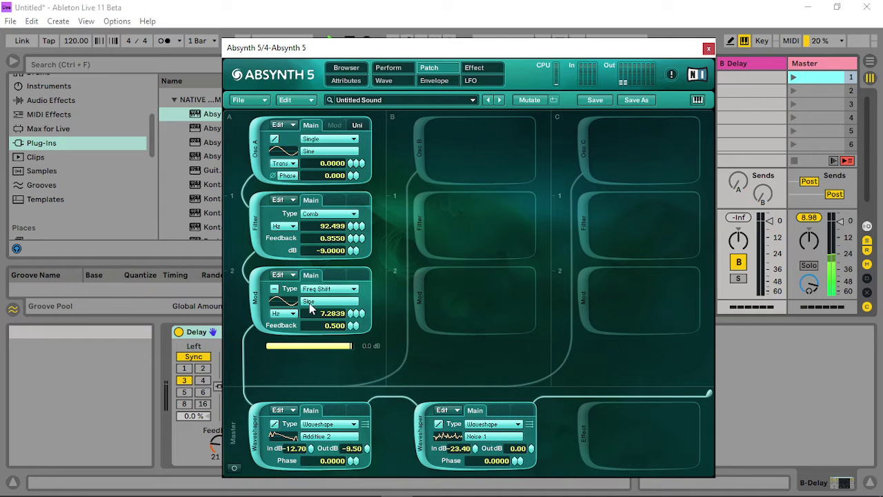
{"action": "left_click_drag", "start_coordinate": [364, 305], "coordinate": [342, 372]}
{"action": "left_click", "coordinate": [274, 289]}
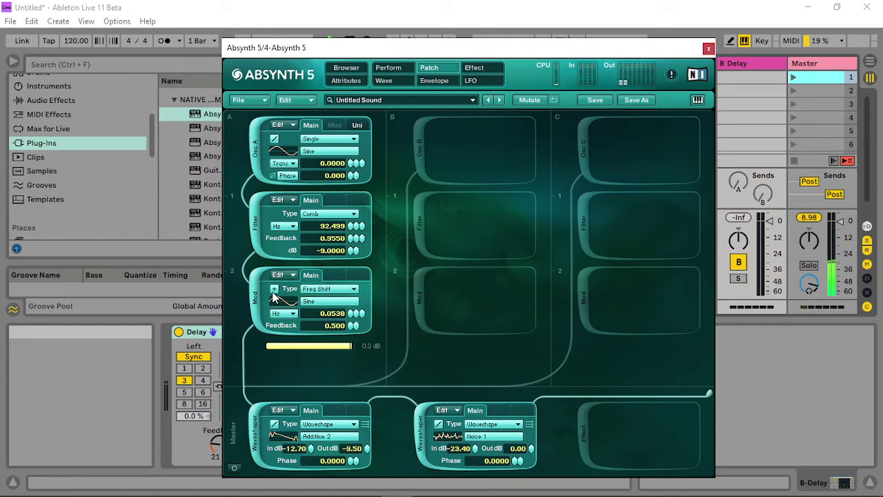
{"action": "left_click_drag", "start_coordinate": [334, 314], "coordinate": [334, 316]}
{"action": "double_click", "coordinate": [333, 313]}
{"action": "type", "text": "220"}
{"action": "key", "text": "Return"}
{"action": "left_click", "coordinate": [275, 289]}
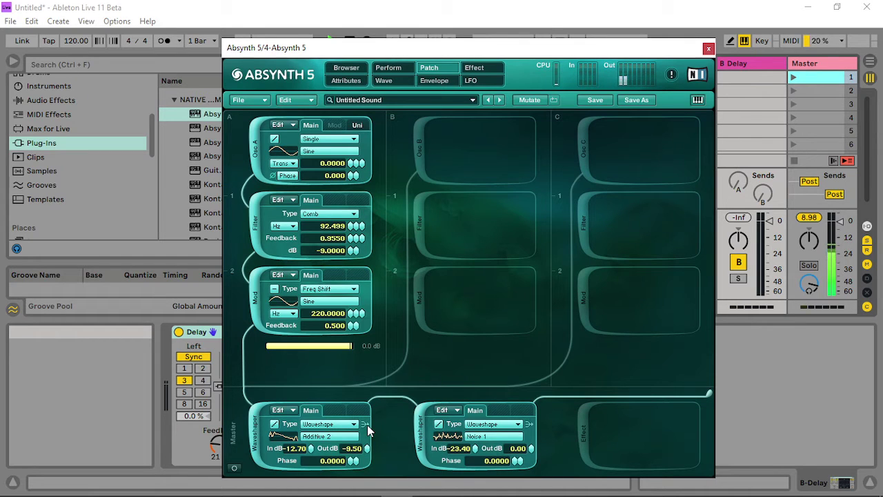
- Set the Noise 1 waveshaper's input to -18.1 dB and output to -6 dB while relaunching scene 1
{"action": "left_click", "coordinate": [794, 76]}
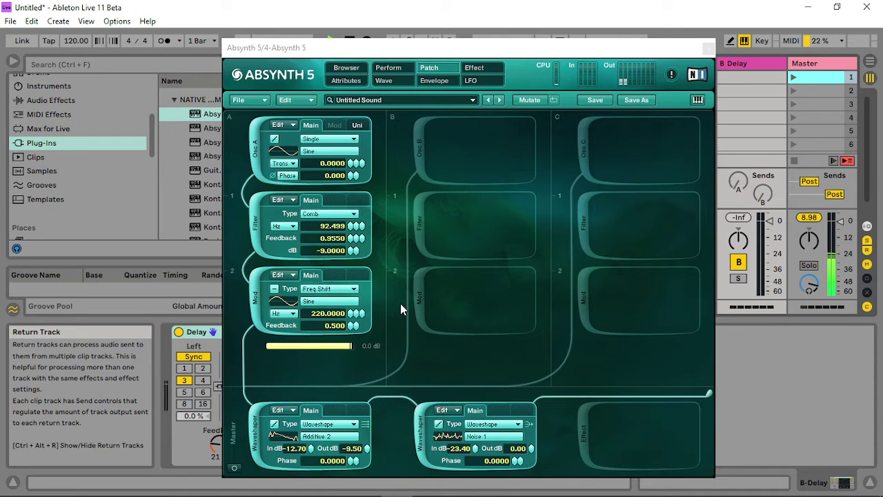
{"action": "left_click_drag", "start_coordinate": [461, 448], "coordinate": [476, 422]}
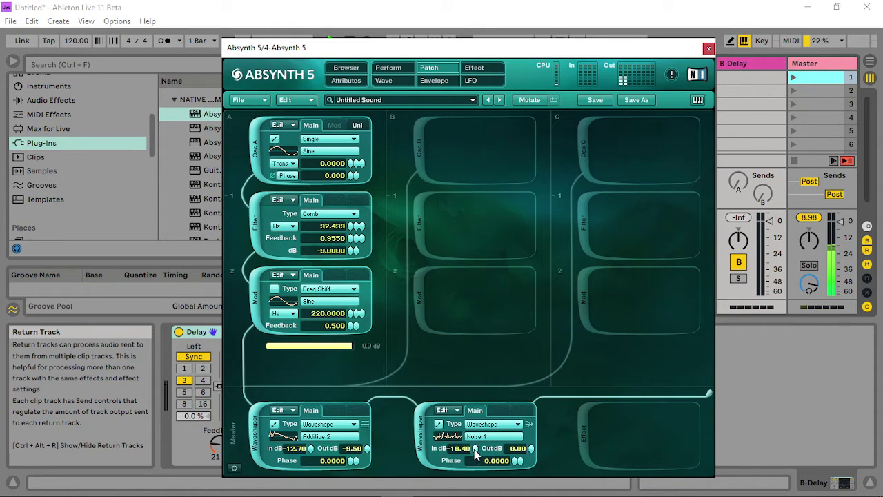
{"action": "left_click_drag", "start_coordinate": [473, 453], "coordinate": [535, 448]}
{"action": "left_click", "coordinate": [792, 79]}
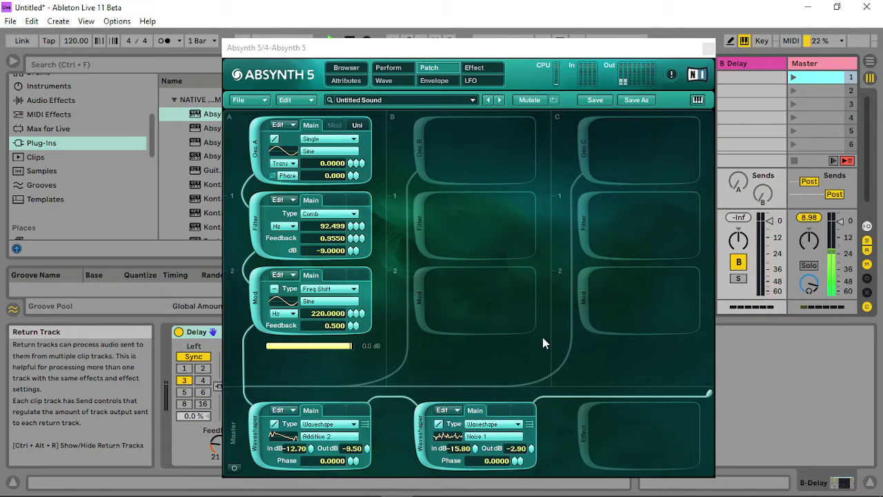
{"action": "left_click_drag", "start_coordinate": [532, 449], "coordinate": [533, 466]}
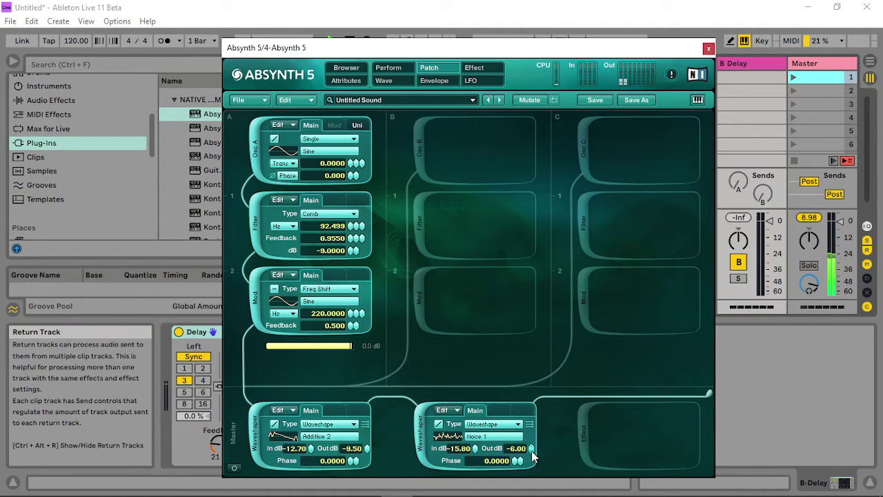
{"action": "mouse_move", "coordinate": [474, 448]}
{"action": "left_mouse_down"}
{"action": "mouse_move", "coordinate": [479, 465]}
{"action": "mouse_move", "coordinate": [478, 451]}
{"action": "left_mouse_up"}
- Assign the Noise 1 waveshaper's input gain to Audio Mod A with a depth of 35% and a lag of 453
{"action": "right_click", "coordinate": [478, 448]}
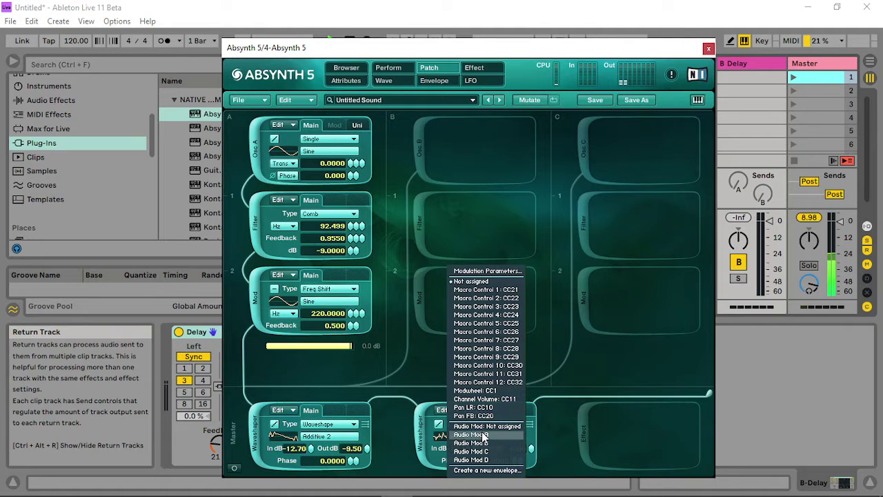
{"action": "left_click", "coordinate": [482, 434]}
{"action": "left_click", "coordinate": [395, 67]}
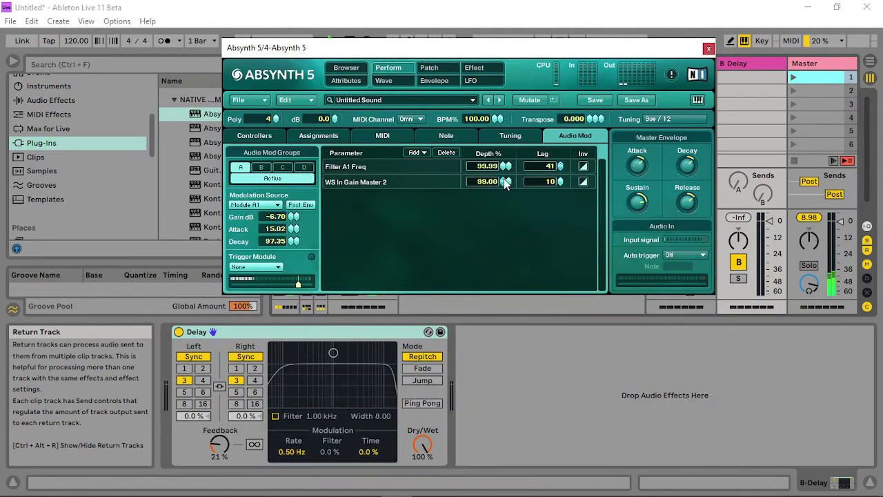
{"action": "left_click_drag", "start_coordinate": [504, 182], "coordinate": [503, 222]}
{"action": "mouse_move", "coordinate": [560, 183]}
{"action": "left_mouse_down"}
{"action": "mouse_move", "coordinate": [560, 138]}
{"action": "mouse_move", "coordinate": [560, 182]}
{"action": "left_mouse_up"}
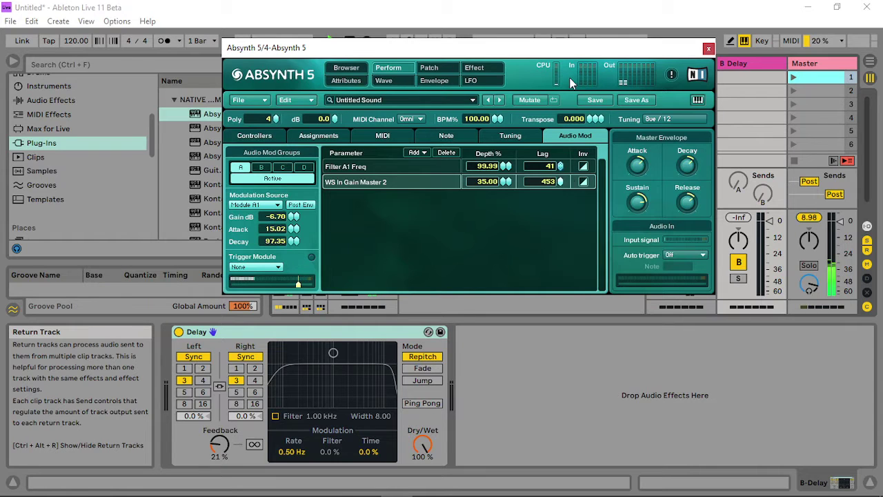
- Invert the WS In Gain Master 2 modulation with depth 47% and lag 560, adjust the master envelope and relaunch scene 1
{"action": "left_click_drag", "start_coordinate": [504, 182], "coordinate": [498, 190]}
{"action": "left_click_drag", "start_coordinate": [511, 148], "coordinate": [493, 178]}
{"action": "left_click", "coordinate": [581, 181]}
{"action": "left_click_drag", "start_coordinate": [548, 181], "coordinate": [548, 172]}
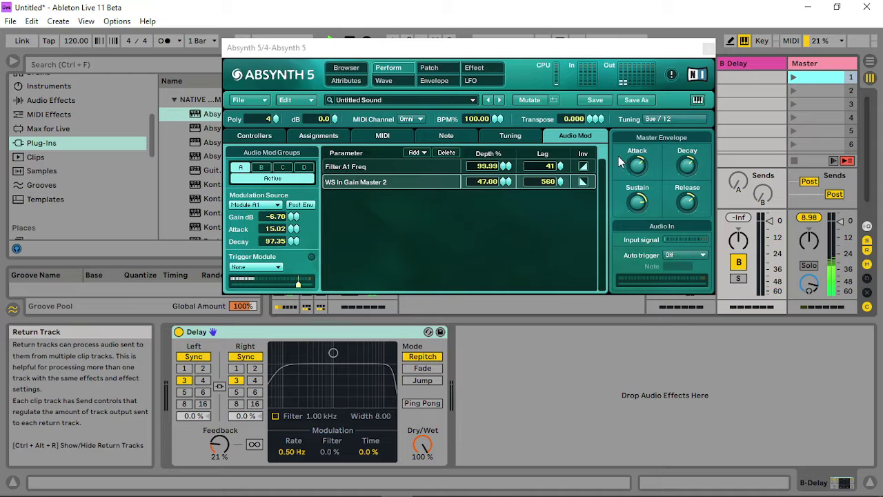
{"action": "left_click", "coordinate": [693, 173]}
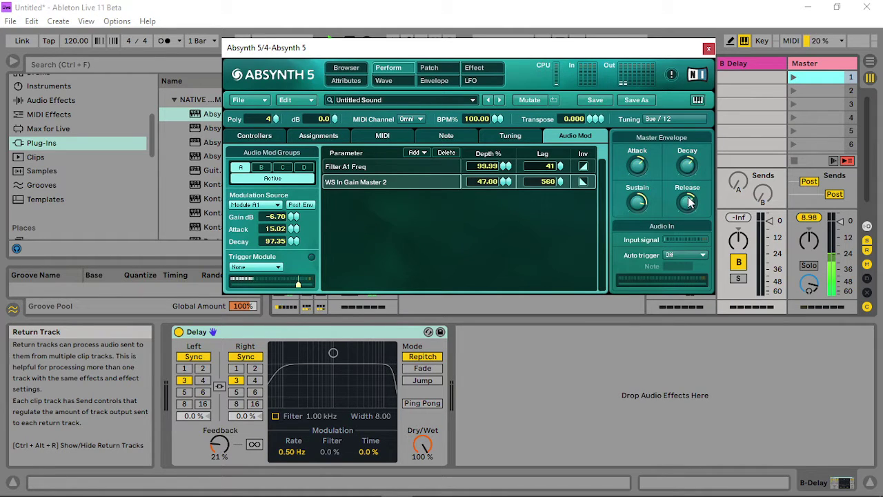
{"action": "left_click", "coordinate": [792, 76]}
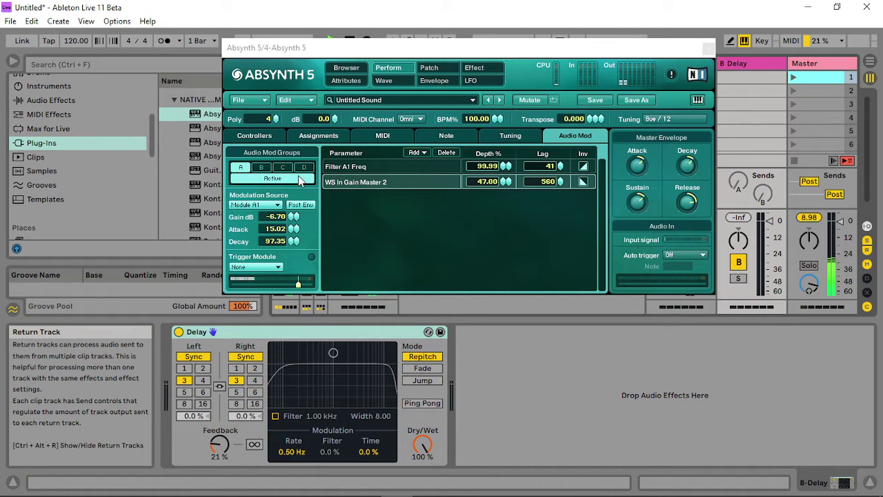
- Set the Module A1 modulation source to 7 dB gain and 70 attack, and the Filter A1 Freq lag to 78
{"action": "left_click_drag", "start_coordinate": [295, 221], "coordinate": [307, 96]}
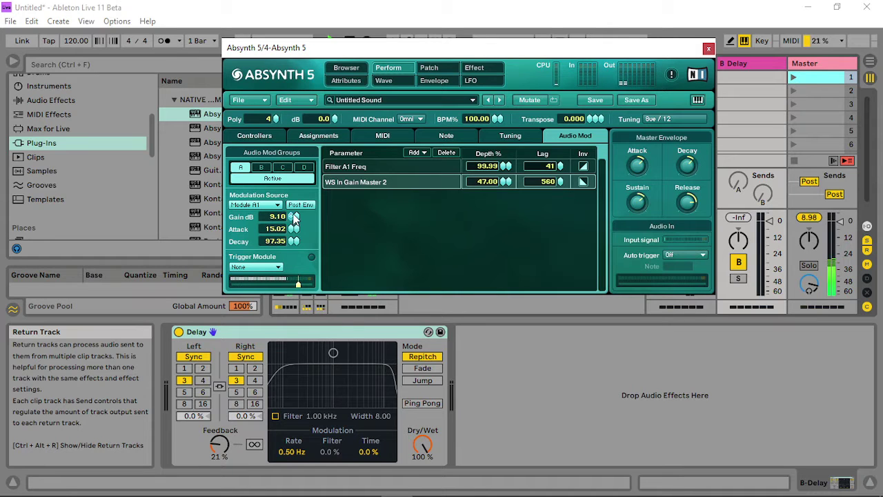
{"action": "mouse_move", "coordinate": [294, 217]}
{"action": "left_mouse_down"}
{"action": "mouse_move", "coordinate": [300, 181]}
{"action": "mouse_move", "coordinate": [284, 225]}
{"action": "left_mouse_up"}
{"action": "left_click_drag", "start_coordinate": [291, 220], "coordinate": [289, 252]}
{"action": "left_click_drag", "start_coordinate": [560, 169], "coordinate": [568, 133]}
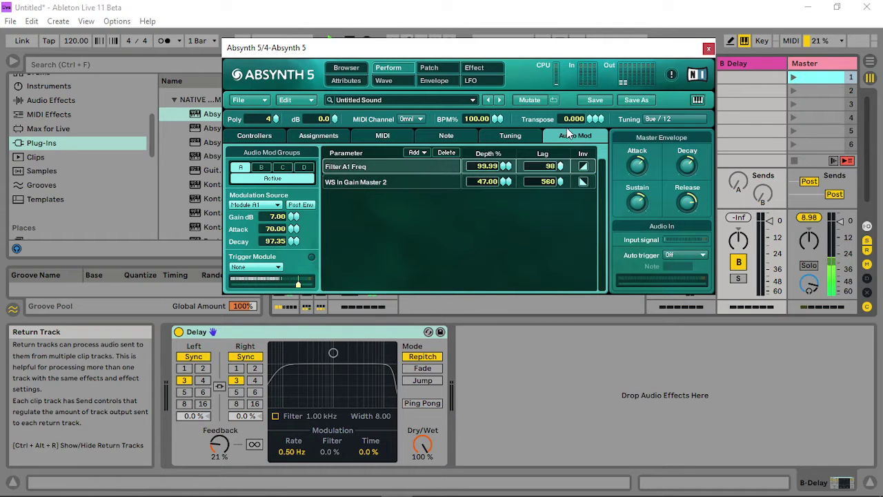
- Change the effect to Pipe with a 147 Hz highpass and a master length of 0.00024 seconds
{"action": "left_click", "coordinate": [491, 69]}
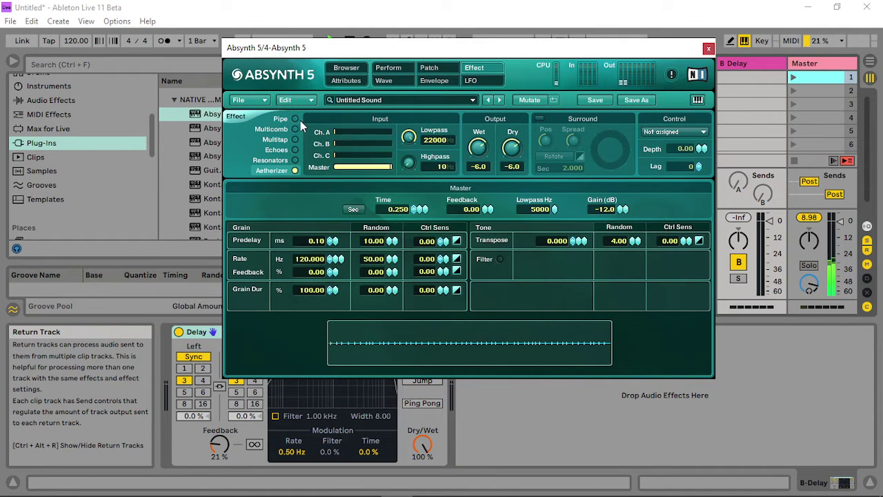
{"action": "left_click", "coordinate": [295, 119]}
{"action": "left_click_drag", "start_coordinate": [411, 164], "coordinate": [416, 154]}
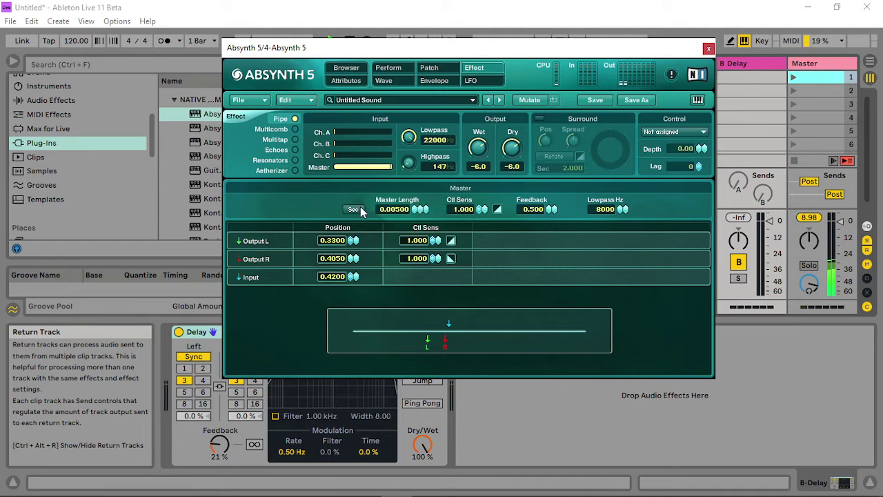
{"action": "left_click_drag", "start_coordinate": [418, 214], "coordinate": [434, 204]}
- Enable surround rotation at 0.031 seconds and set the pipe's feedback to 0.41, Output L to 0.2, Output R to 0.425 and Input to 0.69
{"action": "left_click", "coordinate": [540, 119]}
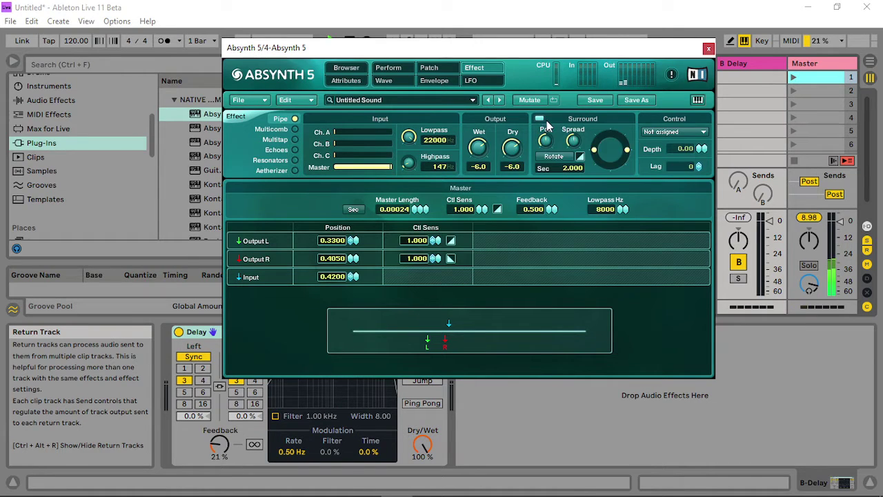
{"action": "left_click", "coordinate": [555, 157]}
{"action": "mouse_move", "coordinate": [563, 168]}
{"action": "left_mouse_down"}
{"action": "mouse_move", "coordinate": [572, 200]}
{"action": "mouse_move", "coordinate": [583, 170]}
{"action": "mouse_move", "coordinate": [584, 188]}
{"action": "mouse_move", "coordinate": [578, 171]}
{"action": "mouse_move", "coordinate": [550, 229]}
{"action": "mouse_move", "coordinate": [553, 191]}
{"action": "left_mouse_up"}
{"action": "mouse_move", "coordinate": [352, 241]}
{"action": "left_mouse_down"}
{"action": "mouse_move", "coordinate": [352, 287]}
{"action": "mouse_move", "coordinate": [353, 269]}
{"action": "left_mouse_up"}
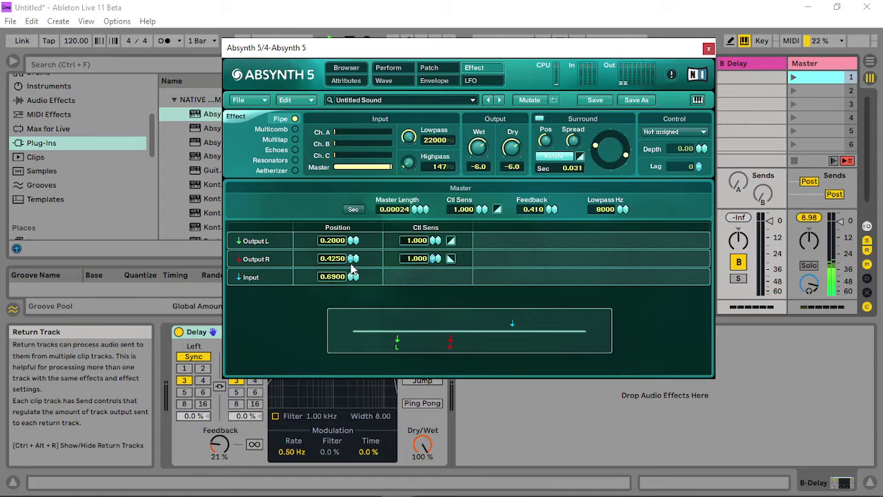
- Lower the pipe's lowpass to 7551 Hz, assign it to Audio Mod A and show the audio modulation list
{"action": "mouse_move", "coordinate": [623, 209]}
{"action": "left_mouse_down"}
{"action": "mouse_move", "coordinate": [619, 239]}
{"action": "mouse_move", "coordinate": [621, 202]}
{"action": "mouse_move", "coordinate": [616, 222]}
{"action": "mouse_move", "coordinate": [619, 214]}
{"action": "left_mouse_up"}
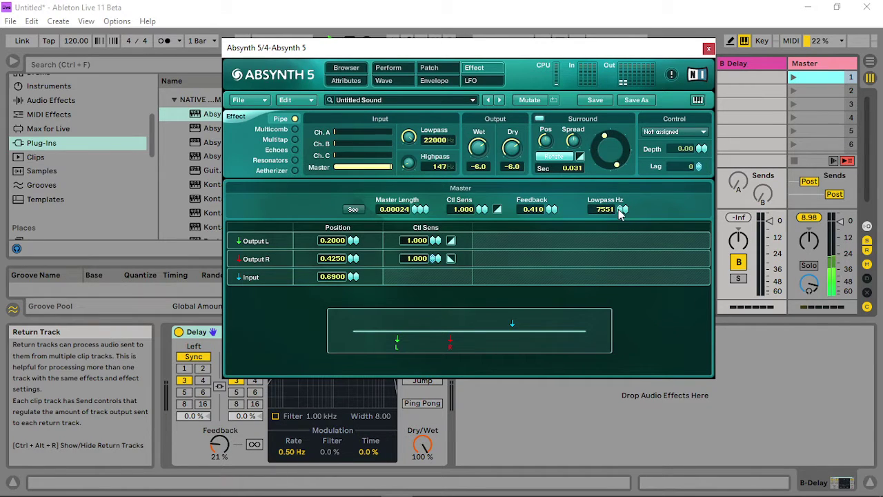
{"action": "right_click", "coordinate": [622, 210]}
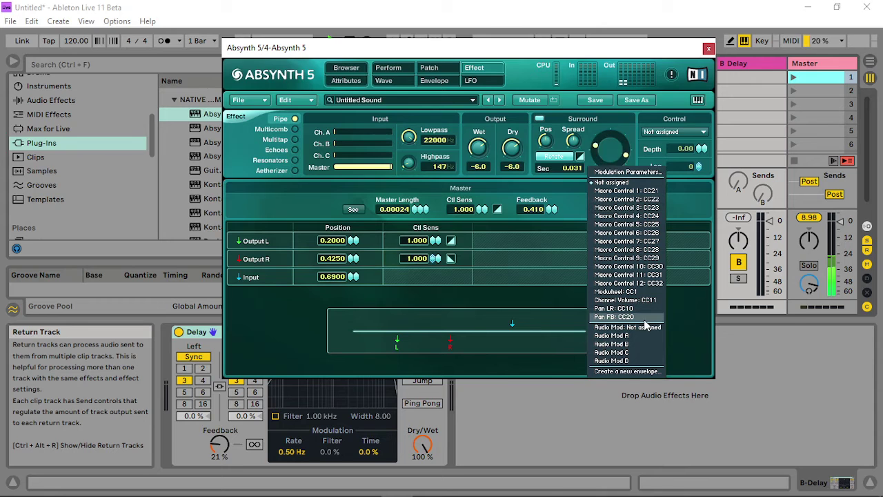
{"action": "left_click", "coordinate": [639, 335]}
{"action": "left_click", "coordinate": [424, 69]}
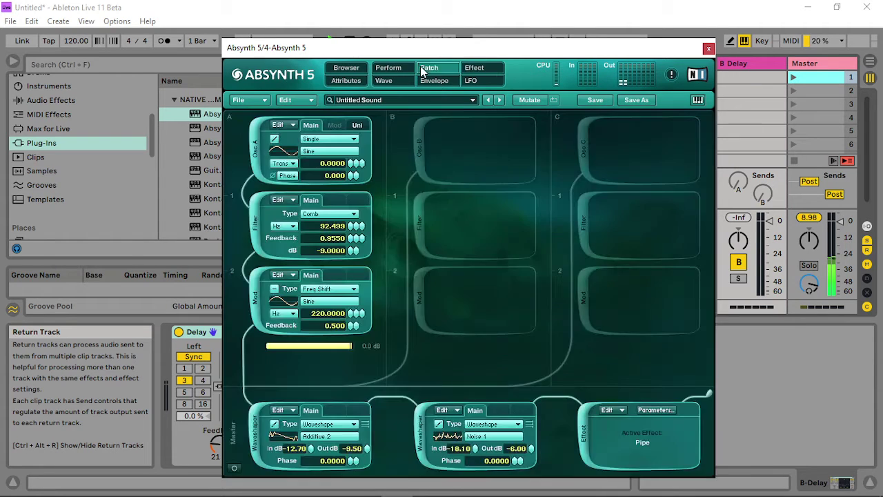
{"action": "left_click", "coordinate": [388, 68]}
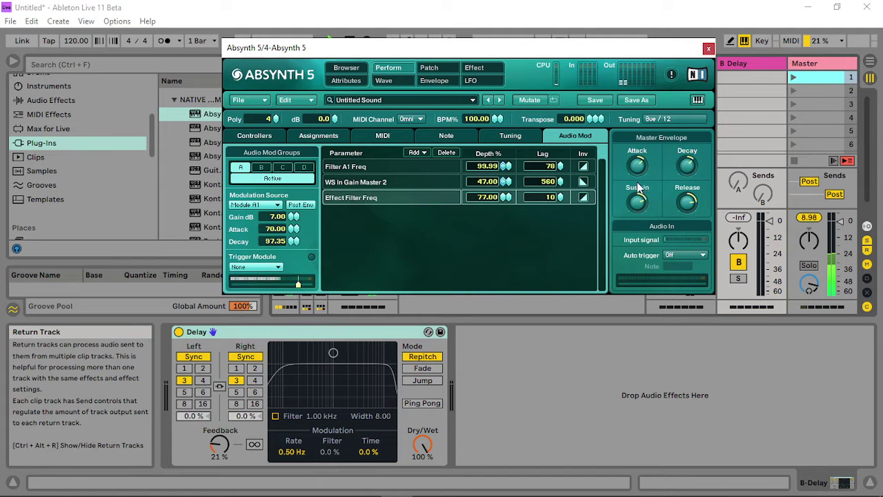
{"action": "left_click", "coordinate": [429, 69]}
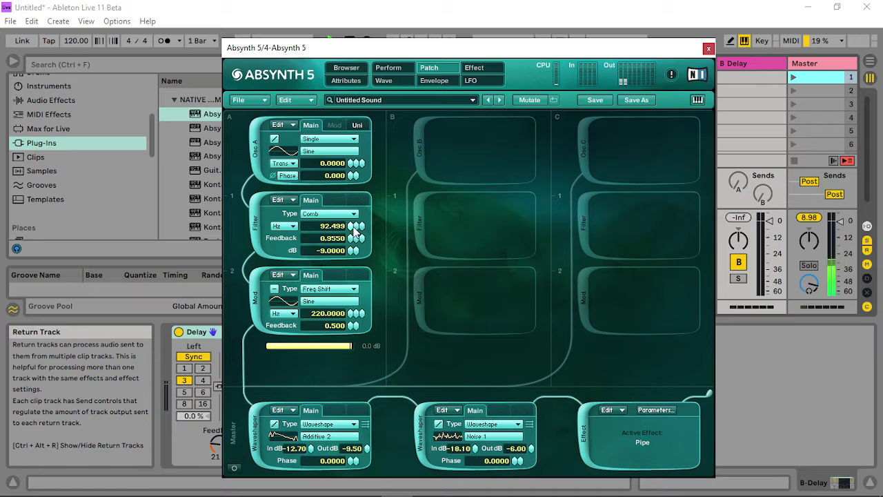
{"action": "left_click_drag", "start_coordinate": [356, 232], "coordinate": [359, 232]}
{"action": "right_click", "coordinate": [353, 228]}
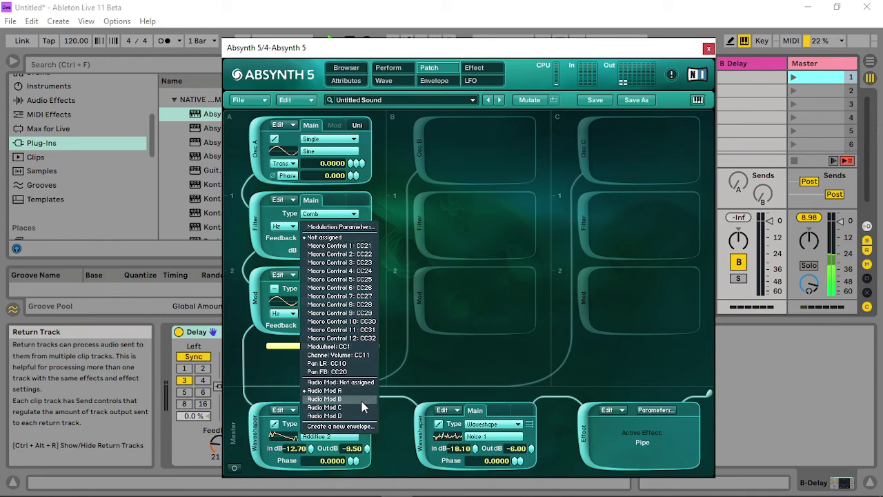
{"action": "left_click", "coordinate": [412, 338]}
{"action": "left_click", "coordinate": [393, 67]}
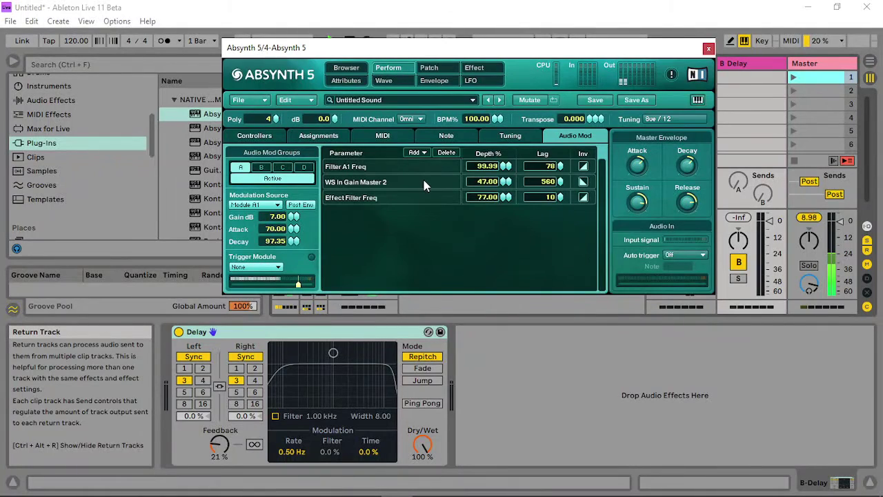
- Invert the Filter A1 Freq modulation, try lags of 274 and 67, and set the lag to 125
{"action": "left_click", "coordinate": [582, 167]}
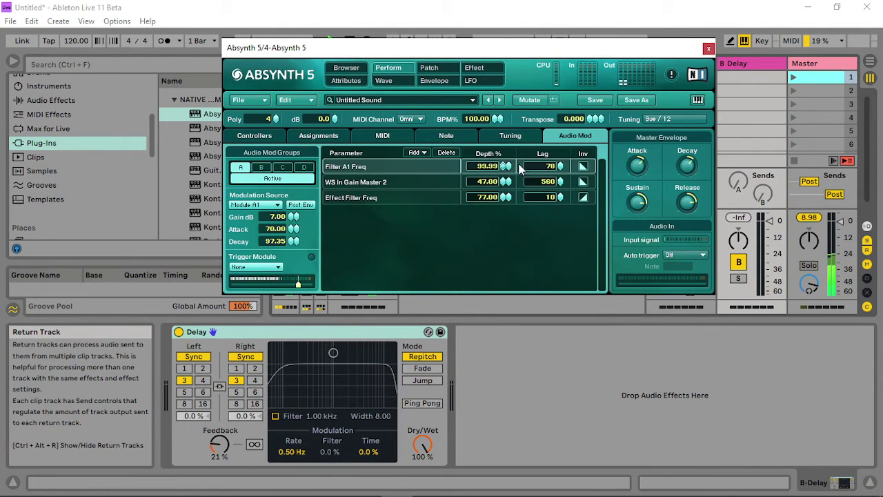
{"action": "left_click_drag", "start_coordinate": [560, 172], "coordinate": [576, 50]}
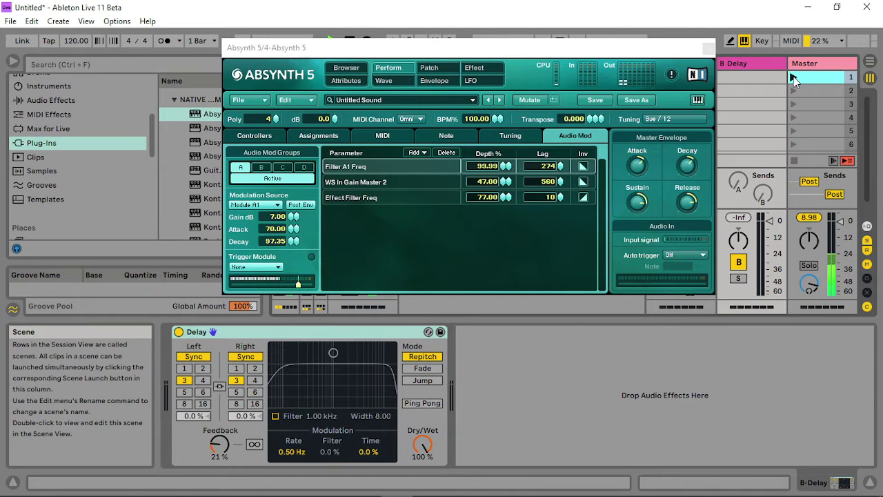
{"action": "left_click", "coordinate": [562, 171]}
{"action": "left_click_drag", "start_coordinate": [562, 171], "coordinate": [576, 299]}
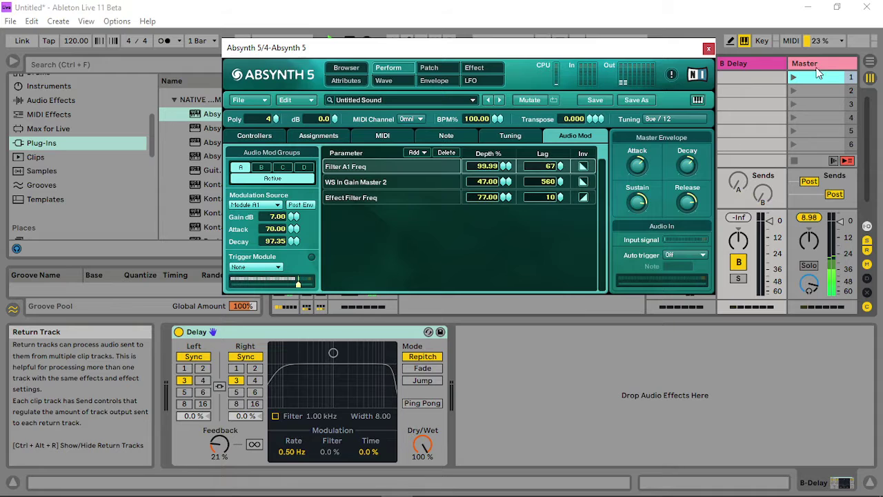
{"action": "left_click_drag", "start_coordinate": [562, 172], "coordinate": [573, 134]}
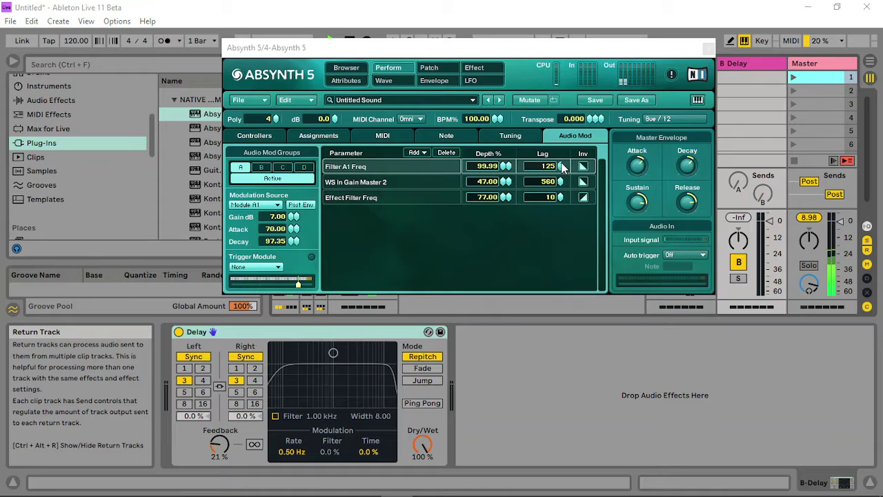
- Set the Filter A1 Freq modulation lag to 41, turn off its inversion and relaunch scene 1
{"action": "left_click_drag", "start_coordinate": [560, 166], "coordinate": [560, 218]}
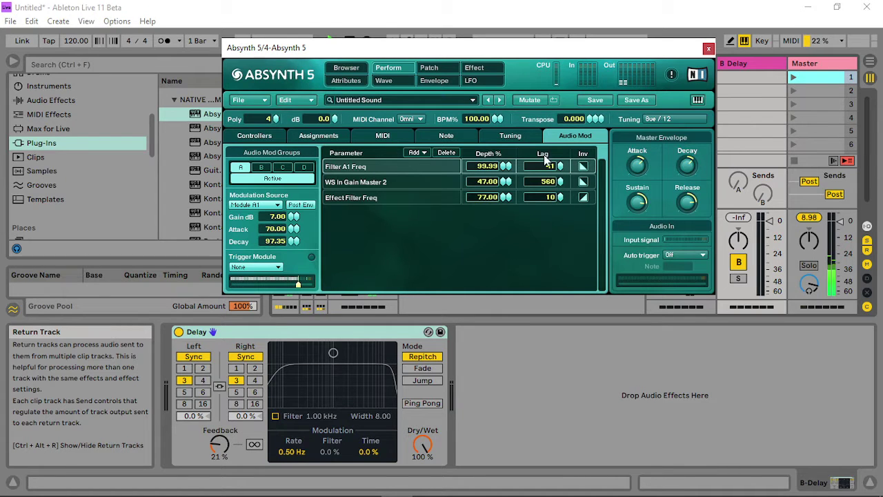
{"action": "left_click", "coordinate": [795, 78]}
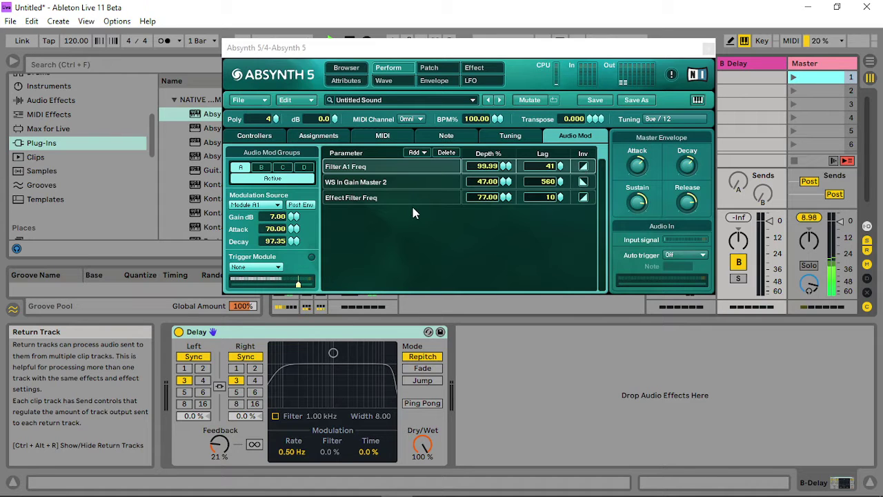
- Try a Filter A1 Freq depth of 84.99%, restore it to 99.99% and relaunch scene 1 to compare
{"action": "left_click_drag", "start_coordinate": [501, 169], "coordinate": [503, 191]}
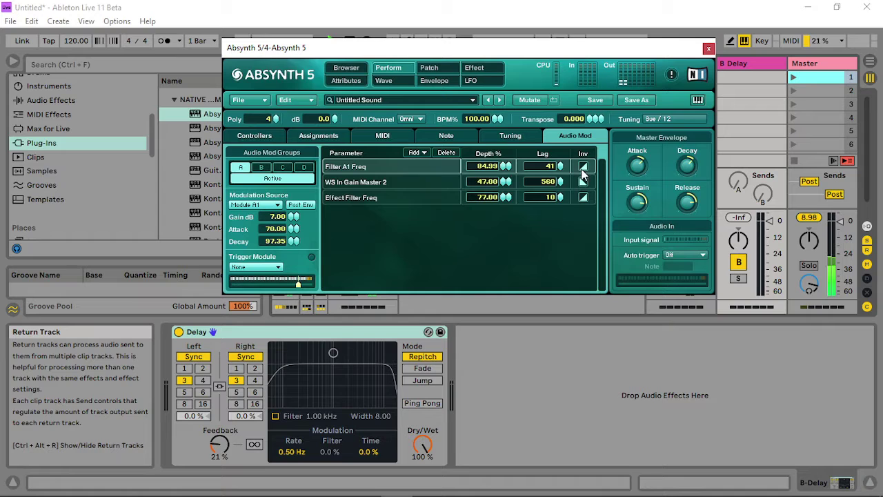
{"action": "left_click", "coordinate": [793, 77]}
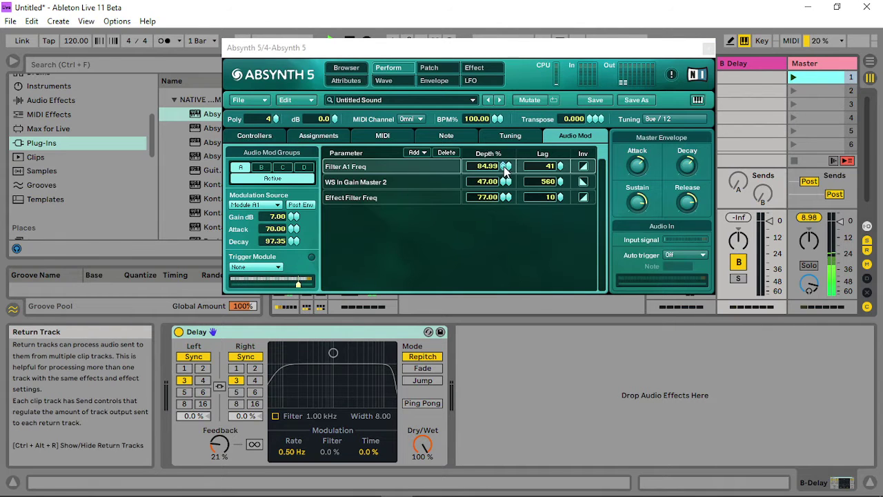
{"action": "left_click_drag", "start_coordinate": [506, 171], "coordinate": [506, 161]}
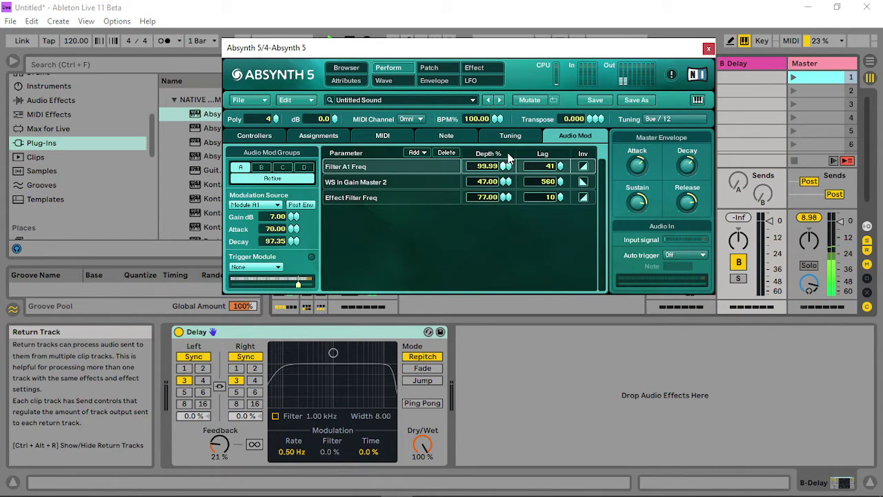
{"action": "left_click", "coordinate": [794, 77]}
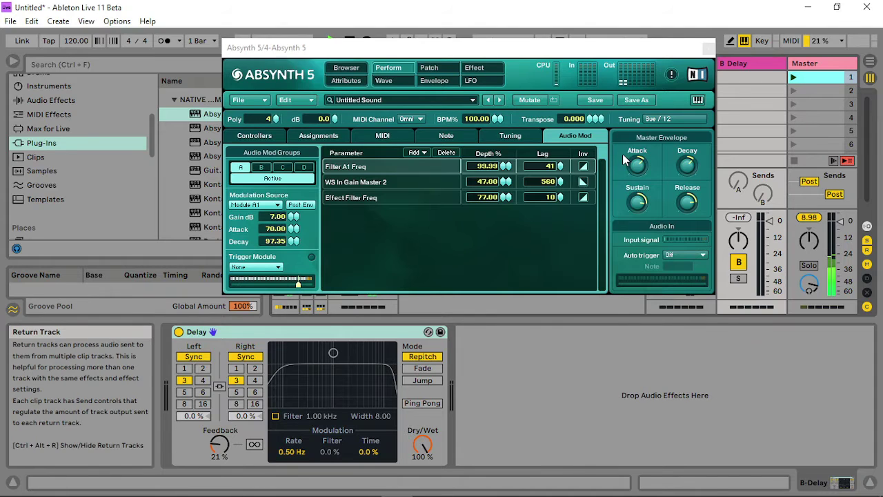
- Check the master envelope's Attack and Decay controls while relaunching scene 1
{"action": "left_click", "coordinate": [640, 165]}
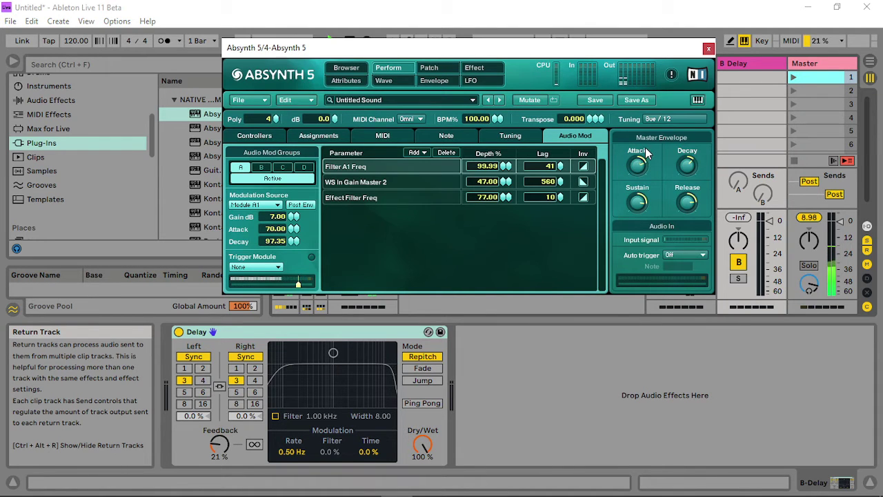
{"action": "left_click", "coordinate": [791, 77]}
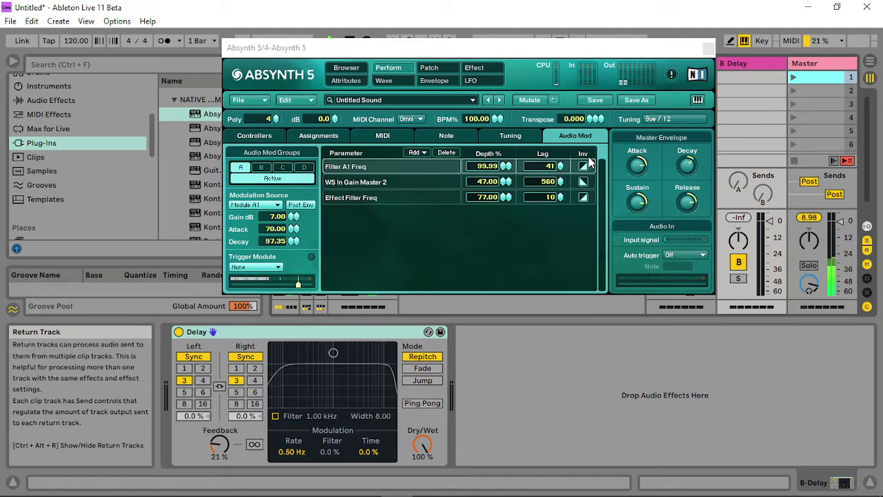
{"action": "left_click", "coordinate": [689, 152]}
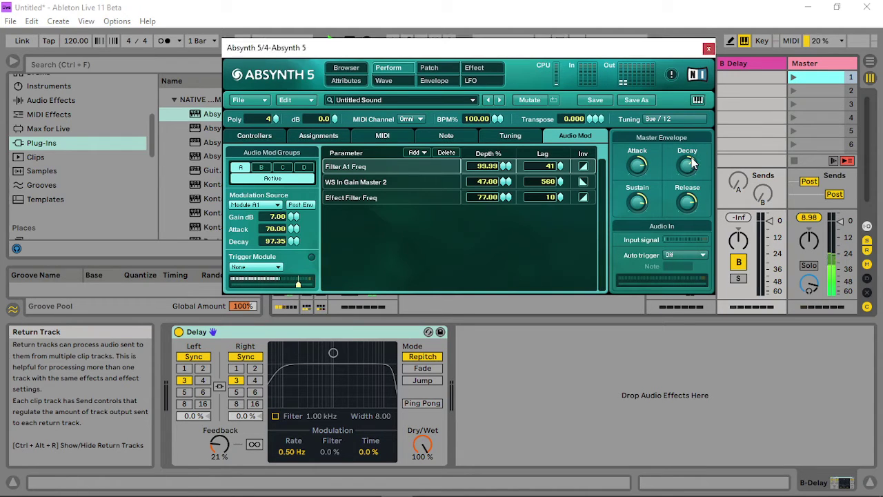
- Close the plug-in window, duplicate track 4's clip to 8 bars and extend its first G2 note across the full loop
{"action": "left_click", "coordinate": [708, 49]}
{"action": "left_click", "coordinate": [368, 79]}
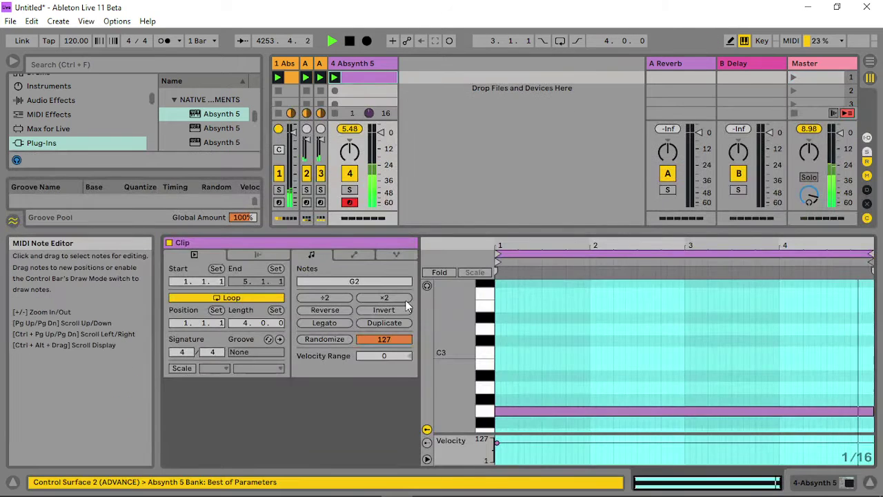
{"action": "left_click", "coordinate": [383, 322]}
{"action": "left_click", "coordinate": [654, 412]}
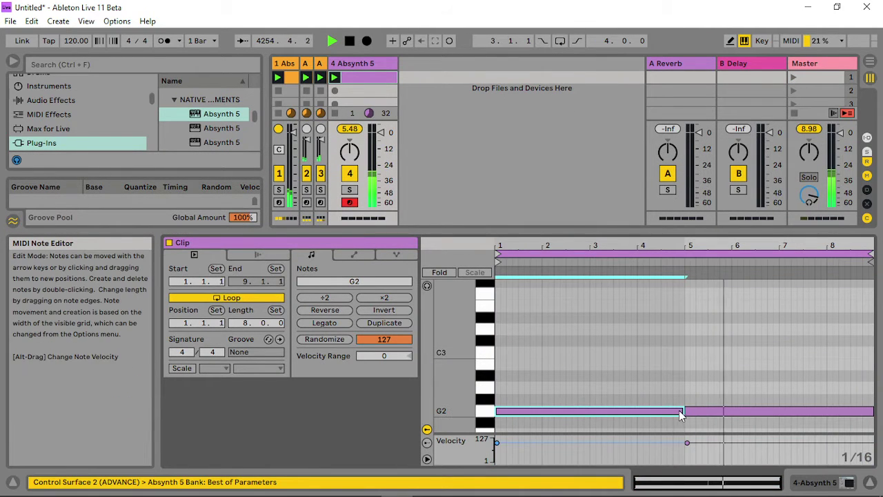
{"action": "left_click_drag", "start_coordinate": [679, 410], "coordinate": [833, 409]}
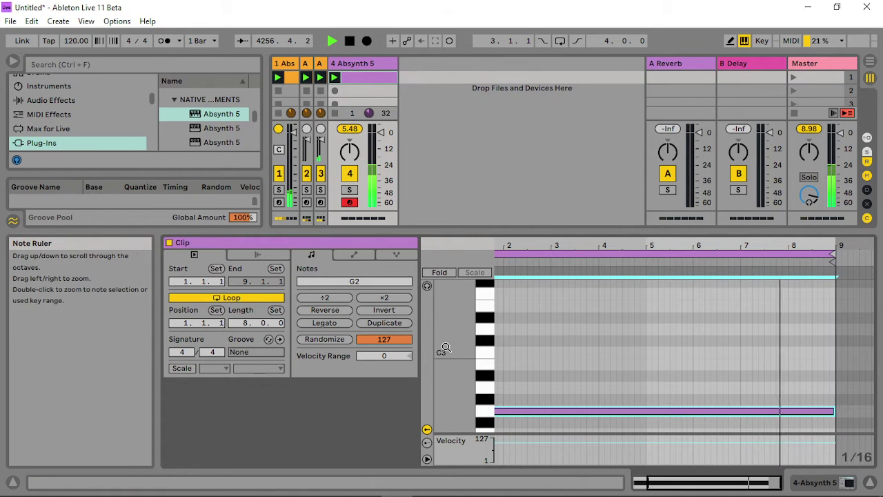
- Duplicate track 4's clip again to 16 bars and stretch the G2 note to the loop end at bar 17
{"action": "left_click", "coordinate": [384, 322]}
{"action": "left_click", "coordinate": [679, 411]}
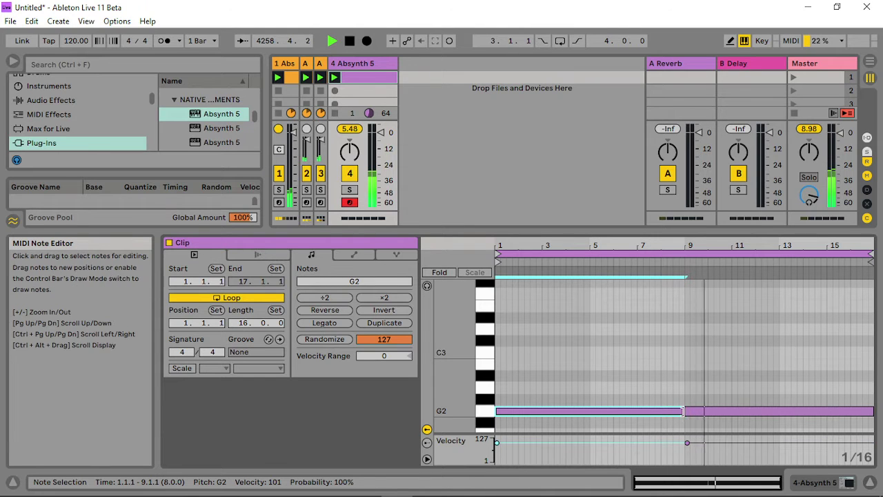
{"action": "left_click_drag", "start_coordinate": [682, 411], "coordinate": [793, 411]}
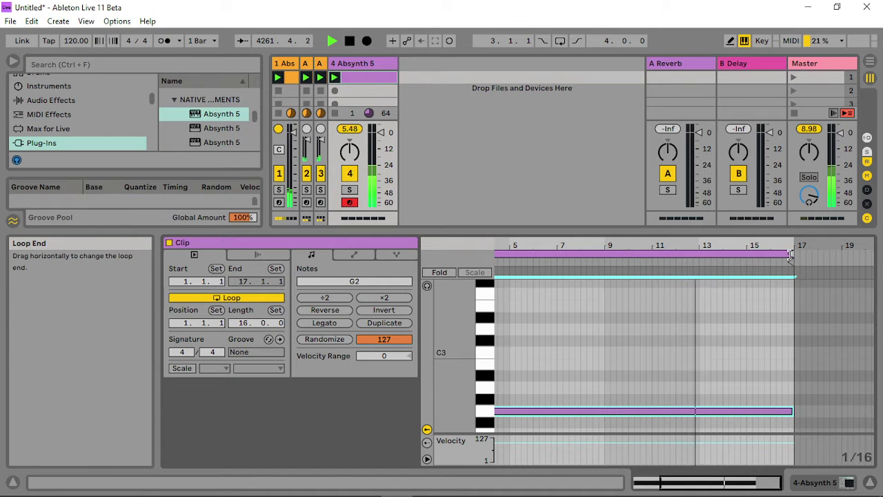
- Widen track 3, double its clip's length, and extend the loop and G2 note to 16 bars
{"action": "left_click", "coordinate": [319, 64]}
{"action": "left_click_drag", "start_coordinate": [326, 64], "coordinate": [373, 64]}
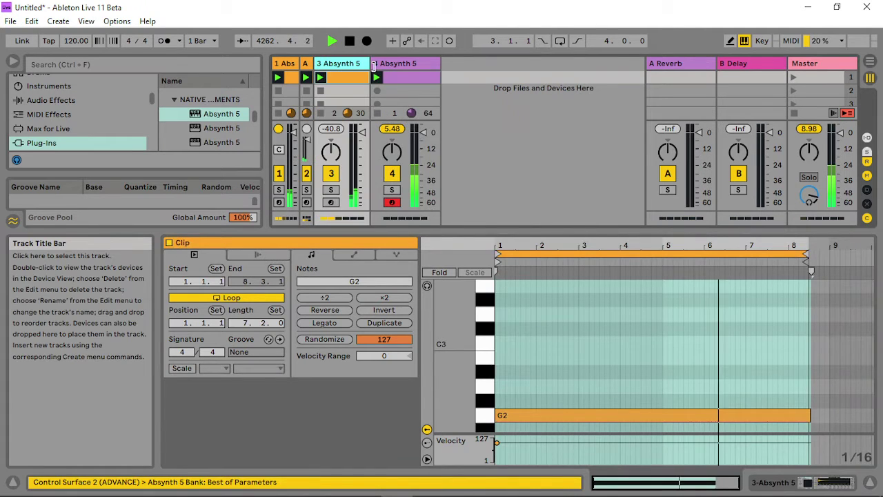
{"action": "left_click", "coordinate": [583, 339]}
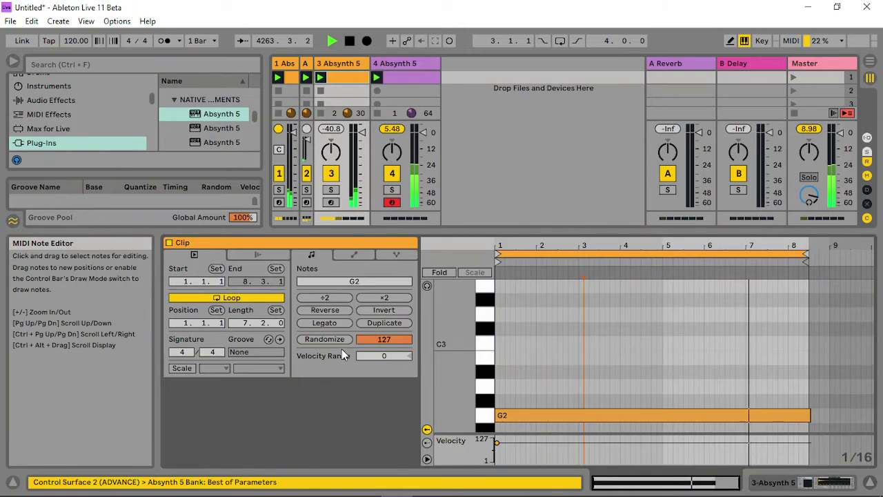
{"action": "left_click", "coordinate": [381, 297]}
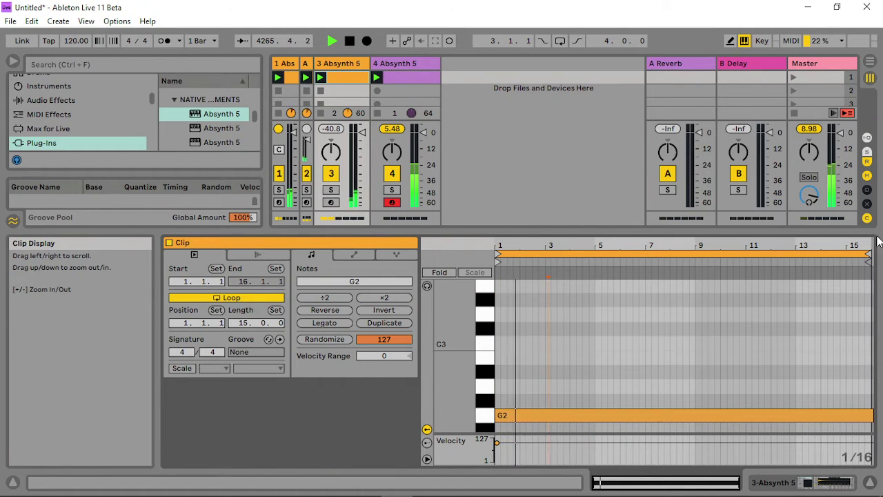
{"action": "left_click_drag", "start_coordinate": [867, 254], "coordinate": [742, 266]}
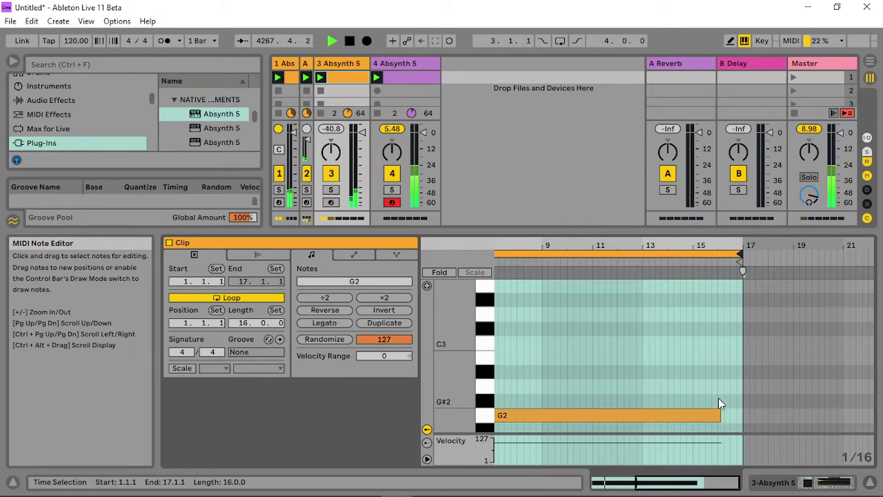
{"action": "left_click_drag", "start_coordinate": [725, 419], "coordinate": [743, 416]}
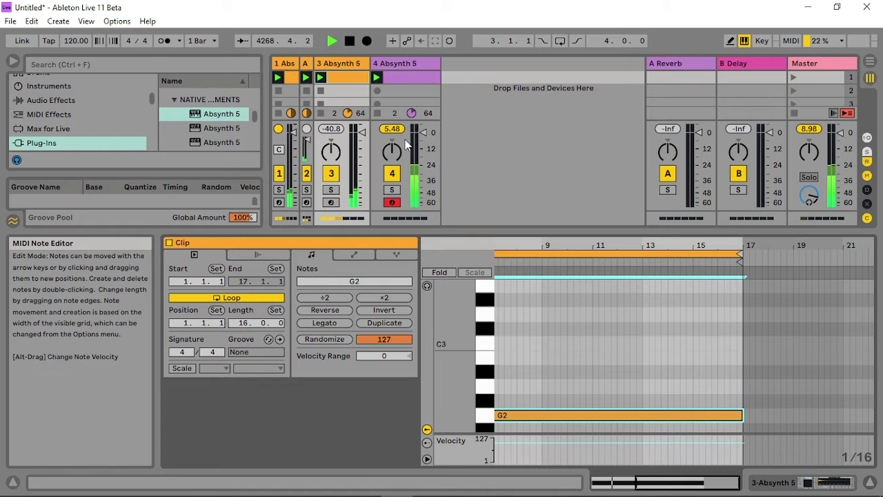
- Widen track 2, duplicate its clip, and extend the first G2 note and the loop to 16 bars
{"action": "left_click_drag", "start_coordinate": [314, 63], "coordinate": [383, 63]}
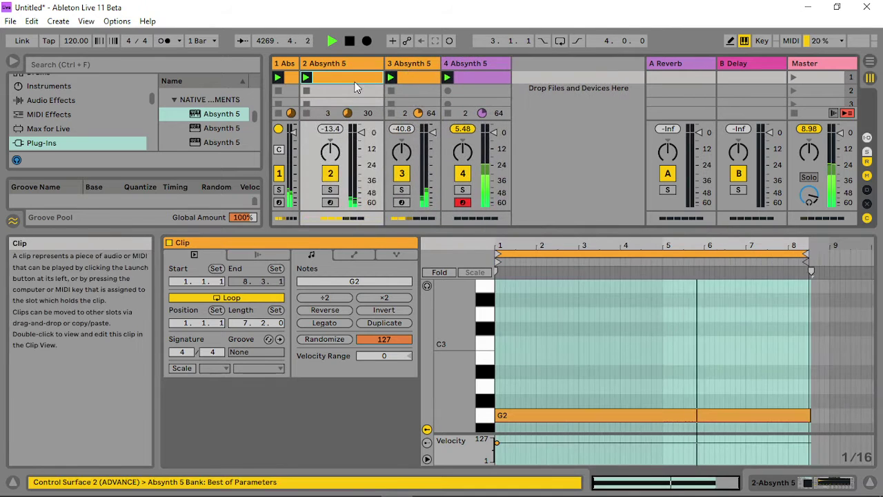
{"action": "left_click", "coordinate": [386, 326]}
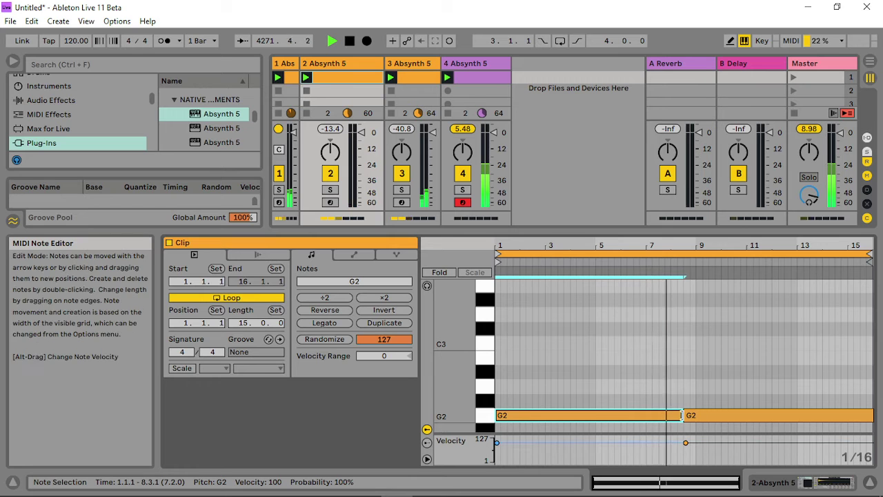
{"action": "left_click_drag", "start_coordinate": [680, 415], "coordinate": [764, 422]}
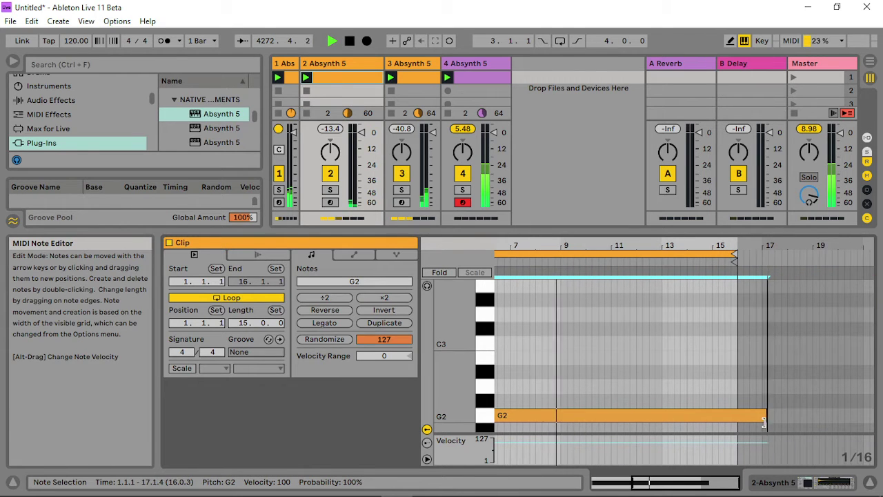
{"action": "left_click_drag", "start_coordinate": [734, 254], "coordinate": [761, 254]}
{"action": "scroll", "coordinate": [764, 250], "scroll_direction": "up", "scroll_amount": 3}
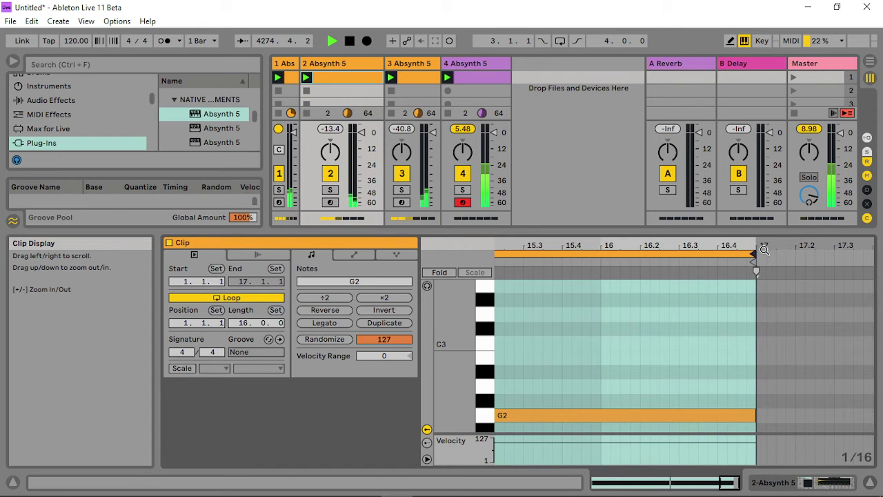
- Widen track 1, extend its clip's loop and G2 note to 16 bars, and relaunch scene 1
{"action": "left_click_drag", "start_coordinate": [298, 63], "coordinate": [412, 63]}
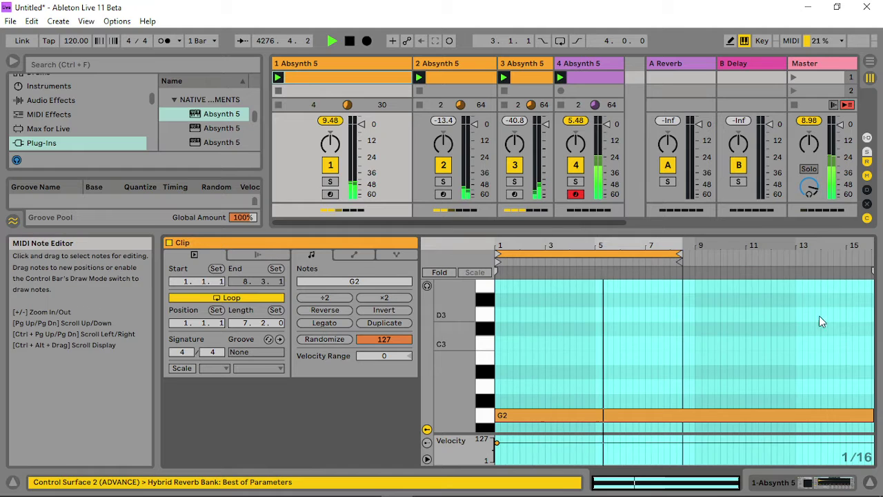
{"action": "left_click_drag", "start_coordinate": [680, 255], "coordinate": [790, 273]}
{"action": "left_click", "coordinate": [790, 385]}
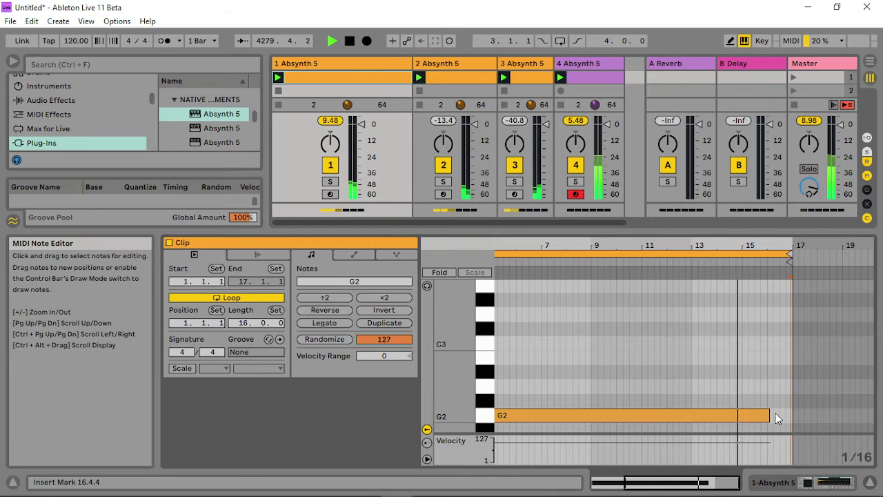
{"action": "left_click_drag", "start_coordinate": [769, 415], "coordinate": [791, 415]}
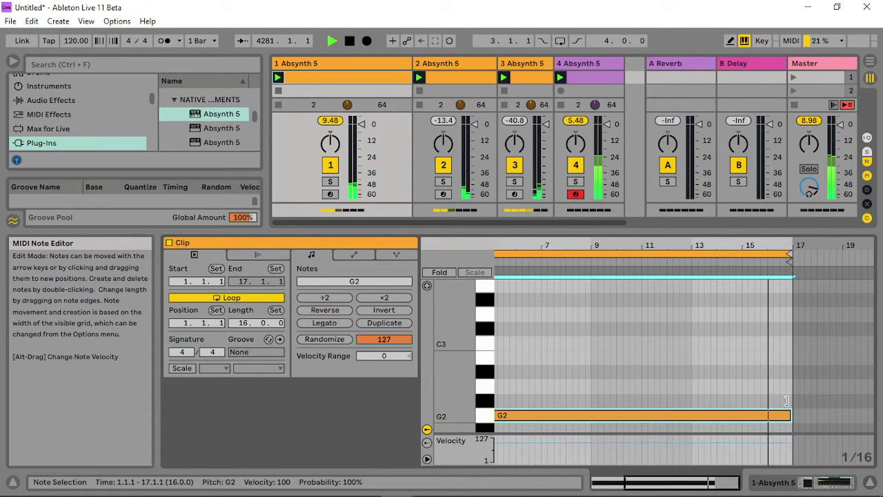
{"action": "left_click", "coordinate": [791, 78]}
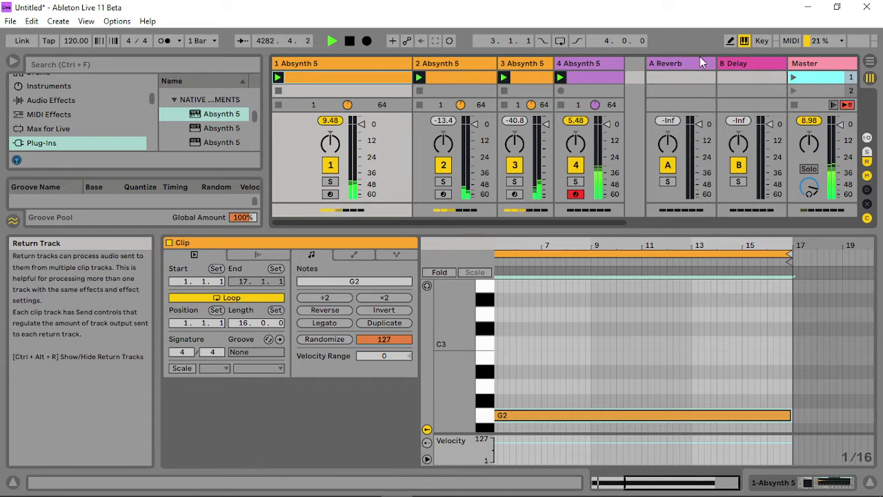
- Open track 1's Absynth 5 on the Perform page, check its master envelope and close the plug-in window
{"action": "double_click", "coordinate": [344, 61]}
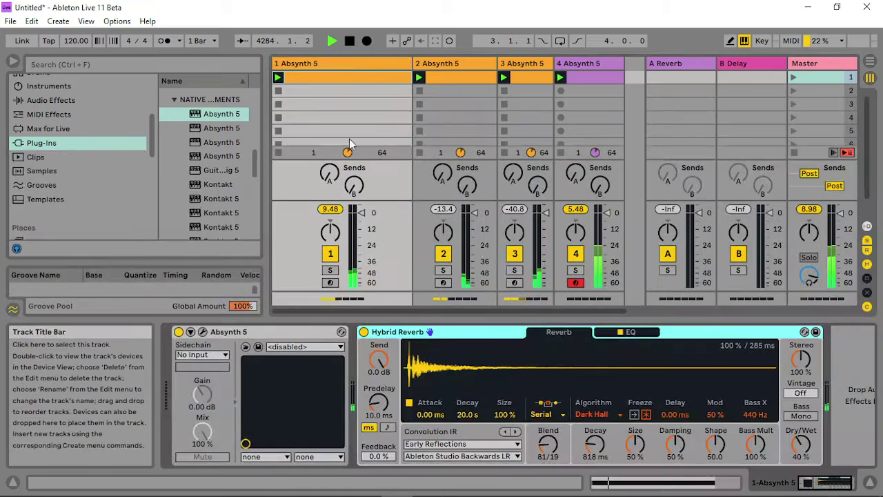
{"action": "left_click", "coordinate": [202, 332]}
{"action": "left_click", "coordinate": [382, 48]}
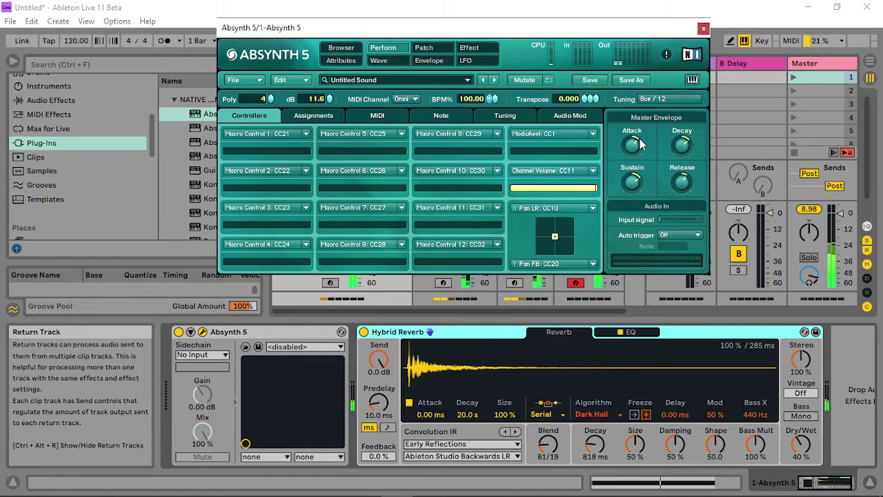
{"action": "left_click", "coordinate": [702, 28]}
- Lower track 4's Absynth 5 output level to -5.1 dB, checking it against the relaunched scene, and close the plug-in window
{"action": "left_click", "coordinate": [574, 63]}
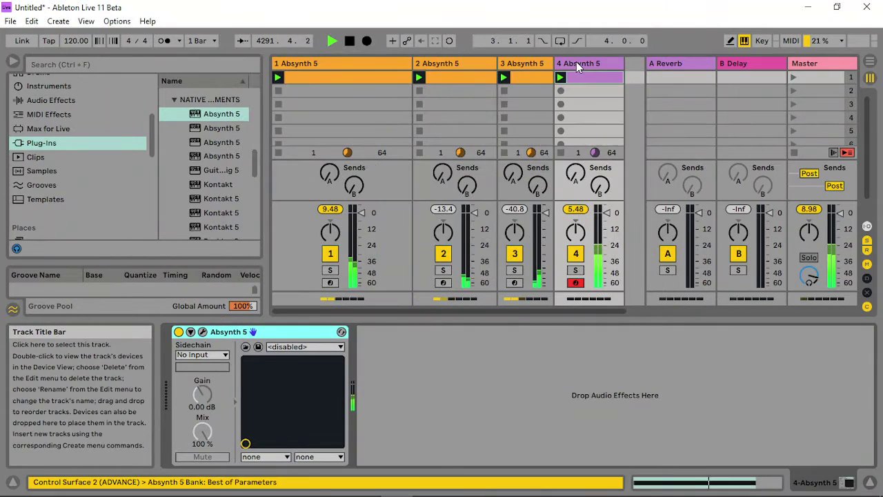
{"action": "left_click", "coordinate": [203, 331]}
{"action": "left_click_drag", "start_coordinate": [335, 120], "coordinate": [333, 158]}
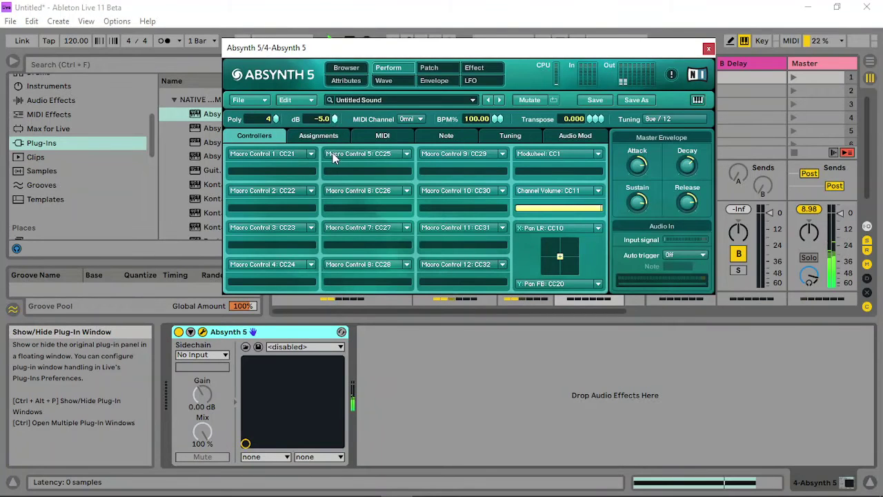
{"action": "left_click", "coordinate": [794, 78]}
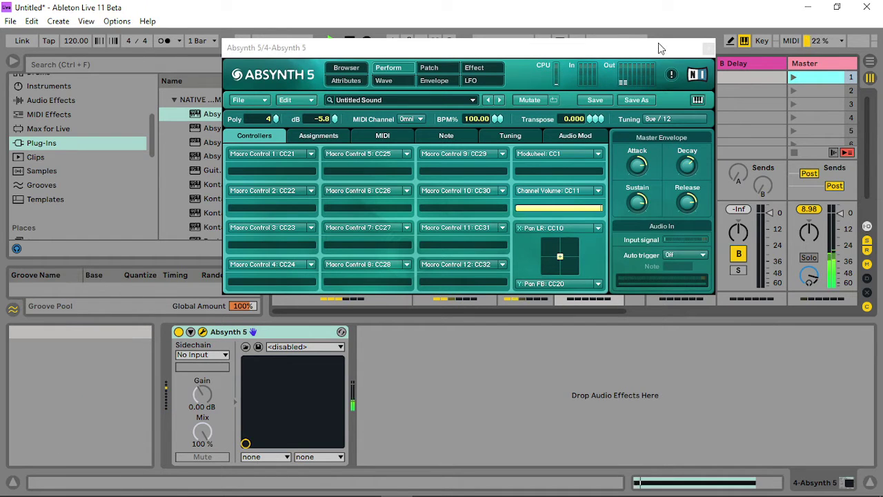
{"action": "left_click", "coordinate": [338, 119]}
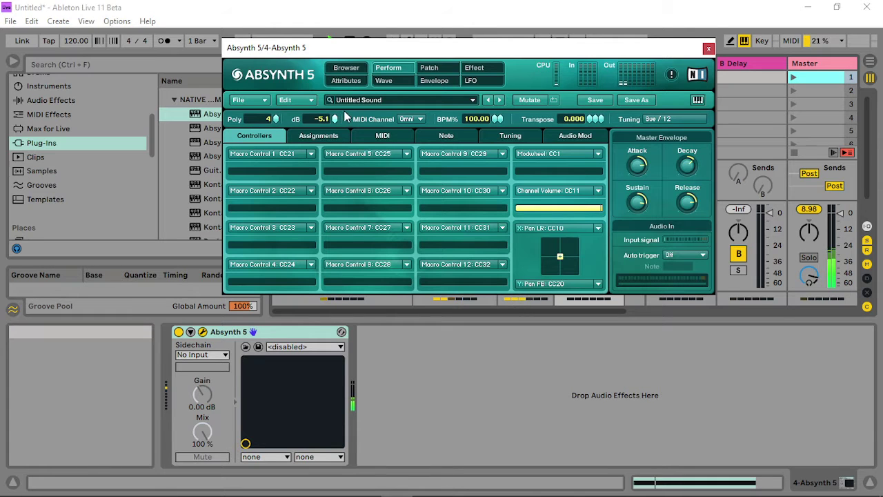
{"action": "left_click", "coordinate": [707, 48]}
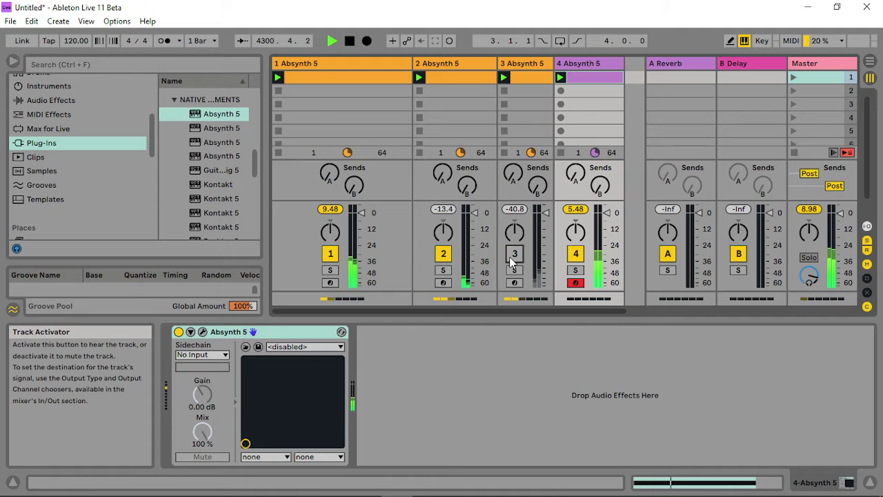
- Mute and unmute tracks 2 and 1 in turn to compare their contribution to the mix
{"action": "left_click", "coordinate": [441, 254]}
{"action": "left_click", "coordinate": [442, 254]}
{"action": "left_click", "coordinate": [337, 254]}
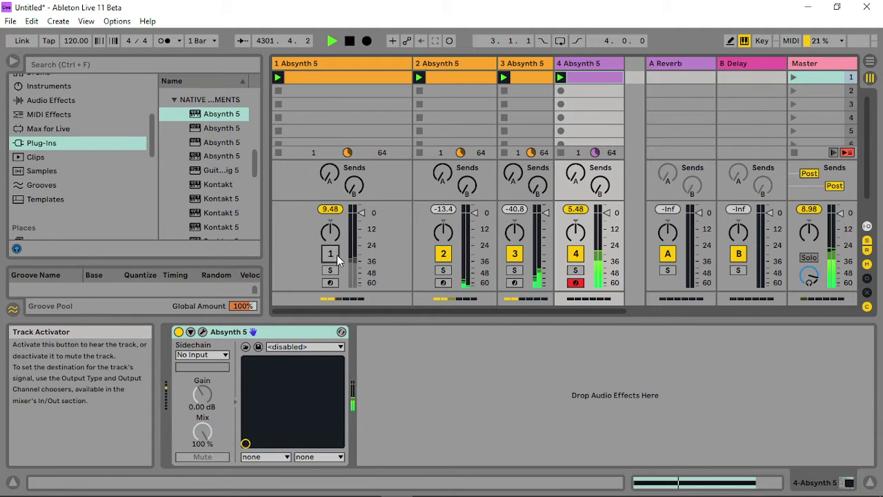
{"action": "left_click", "coordinate": [337, 255]}
- Open track 1's Absynth 5, relaunch scene 1, and check its patch and audio modulation settings
{"action": "left_click", "coordinate": [328, 62]}
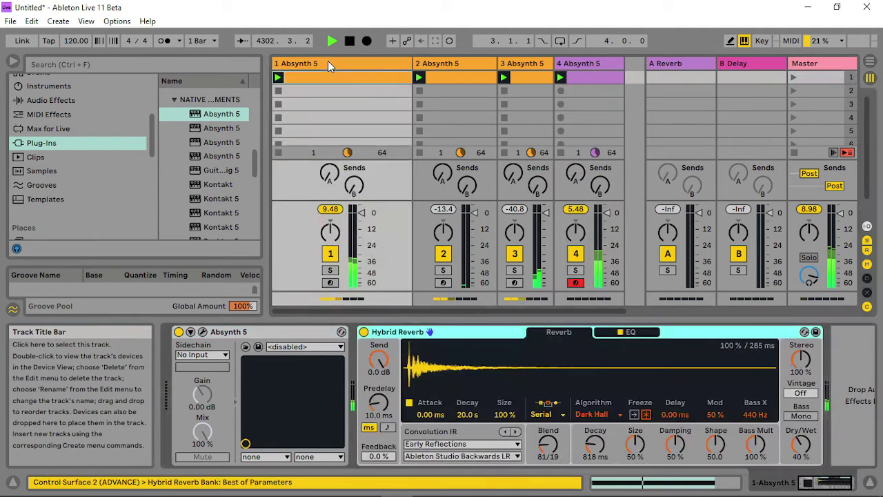
{"action": "left_click", "coordinate": [202, 332]}
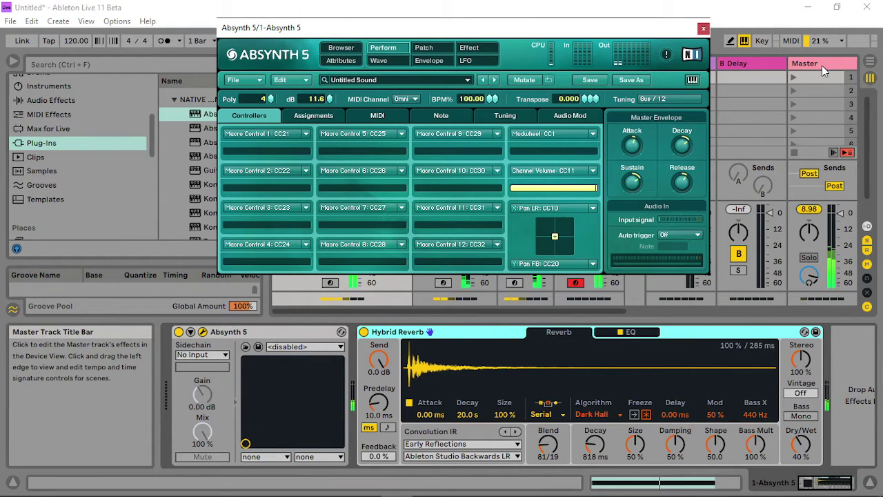
{"action": "left_click", "coordinate": [794, 74]}
{"action": "left_click", "coordinate": [423, 47]}
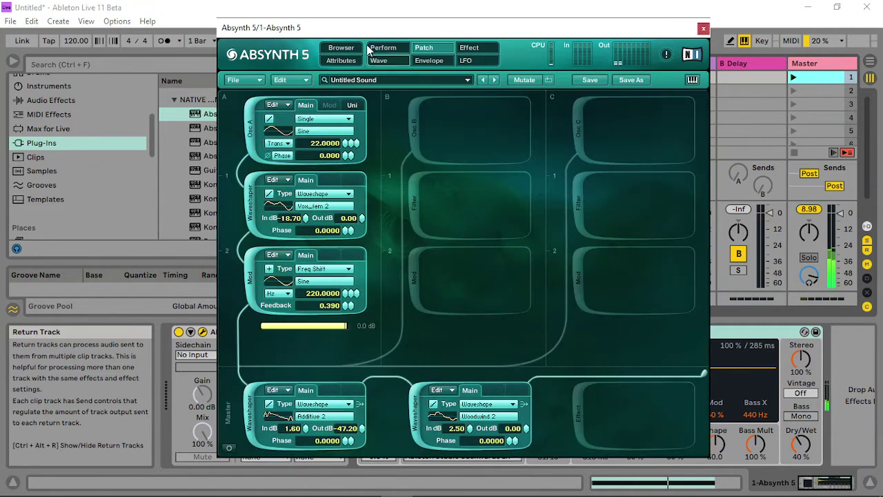
{"action": "left_click", "coordinate": [388, 48]}
{"action": "left_click", "coordinate": [559, 115]}
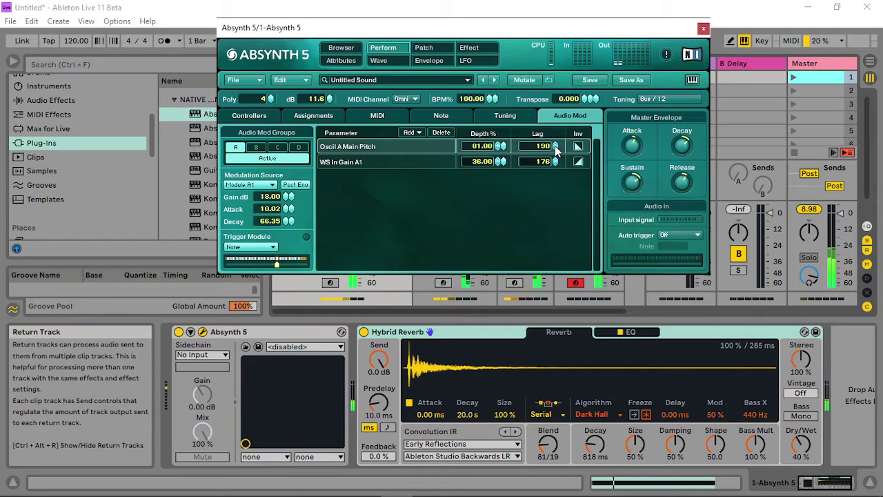
- Set LFO 1's rate in track 1's Absynth 5 to 16.6218 sec and relaunch scene 1
{"action": "left_click", "coordinate": [466, 60]}
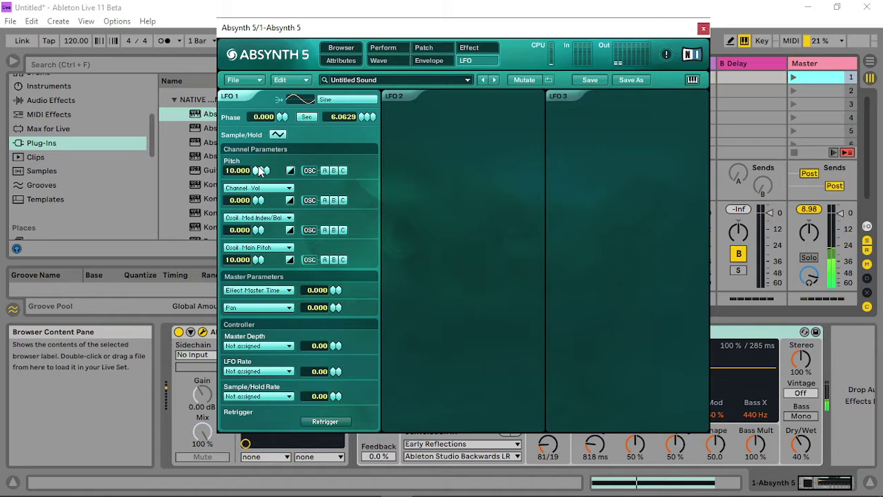
{"action": "left_click", "coordinate": [793, 77]}
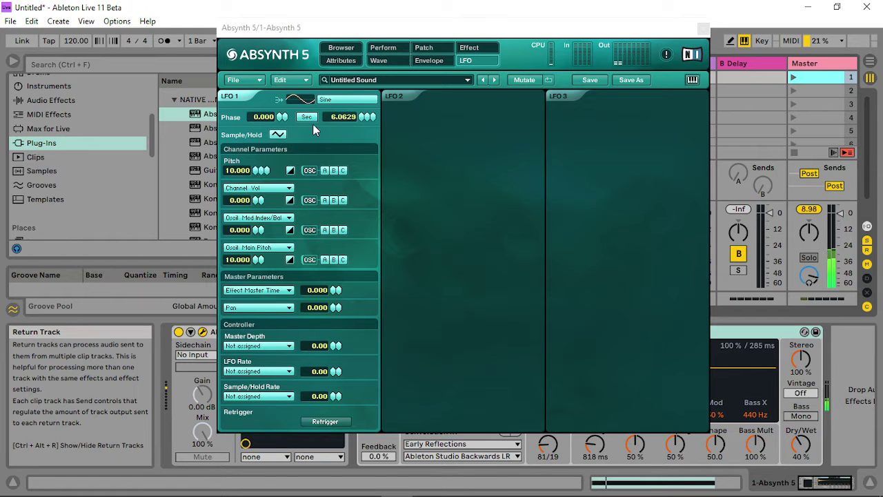
{"action": "left_click_drag", "start_coordinate": [367, 121], "coordinate": [371, 100]}
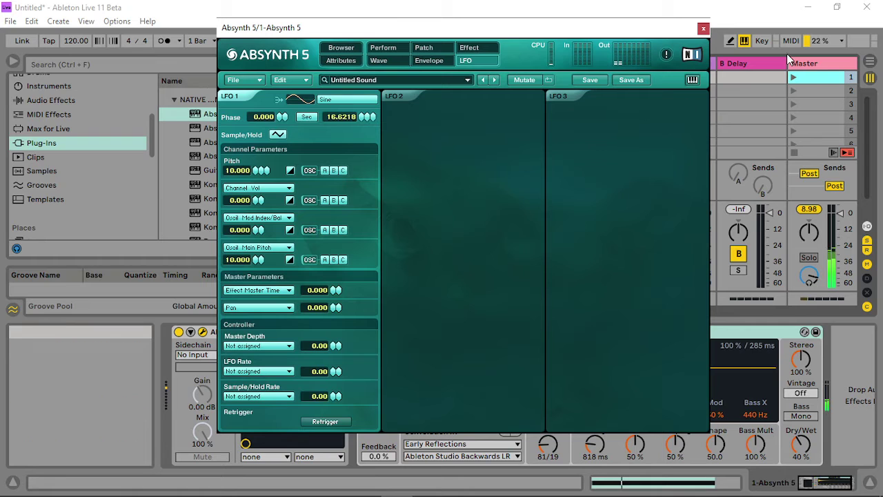
{"action": "left_click", "coordinate": [791, 77]}
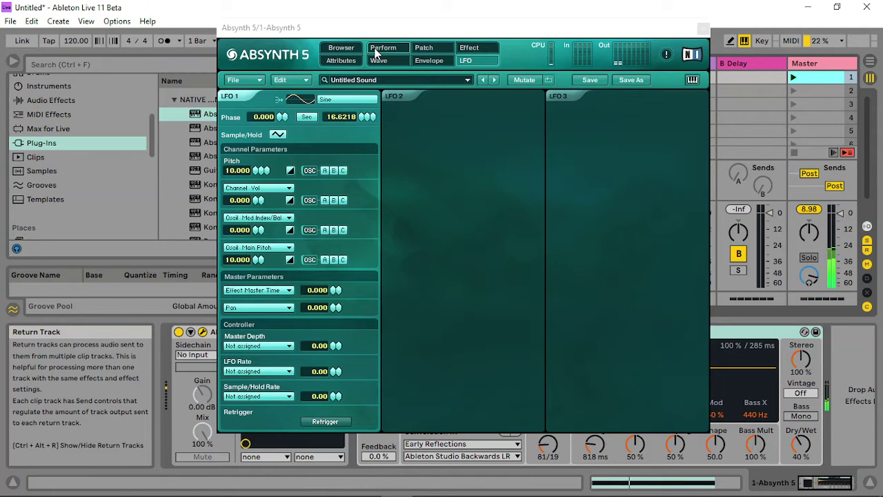
- Set the audio modulation lag to 3 for Oscil A Main Pitch and 2 for WS In Gain A1, and readjust the master envelope, relaunching scene 1
{"action": "left_click", "coordinate": [383, 47]}
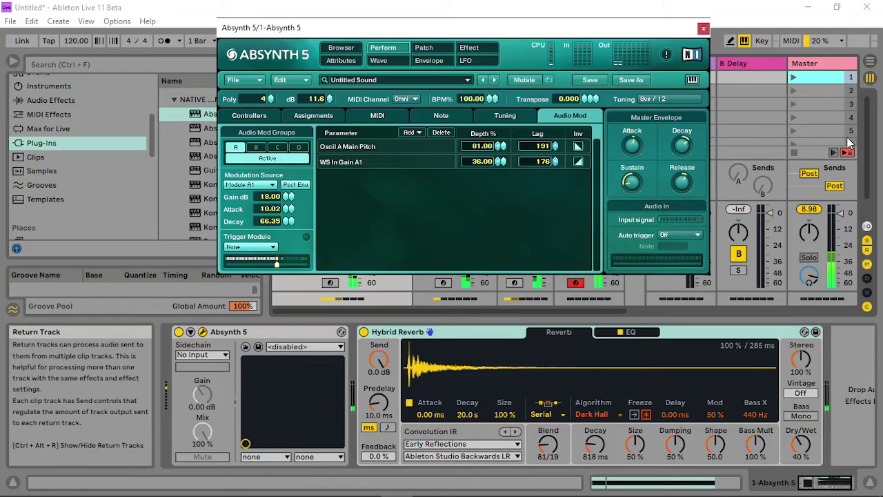
{"action": "left_click", "coordinate": [794, 78]}
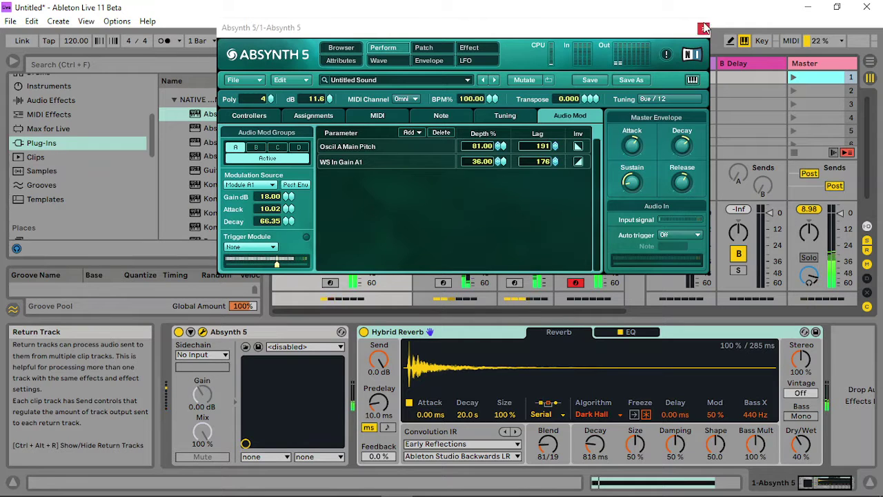
{"action": "left_click", "coordinate": [632, 165]}
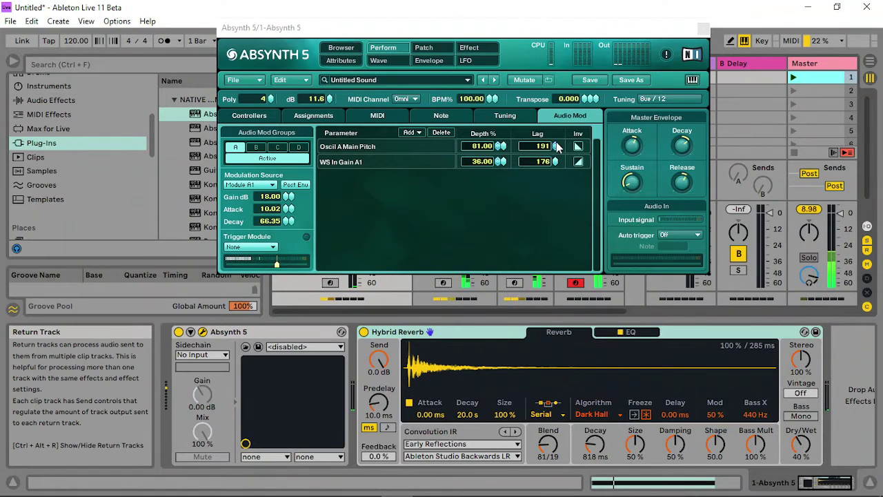
{"action": "left_click_drag", "start_coordinate": [544, 145], "coordinate": [557, 336]}
{"action": "left_click_drag", "start_coordinate": [560, 166], "coordinate": [561, 331]}
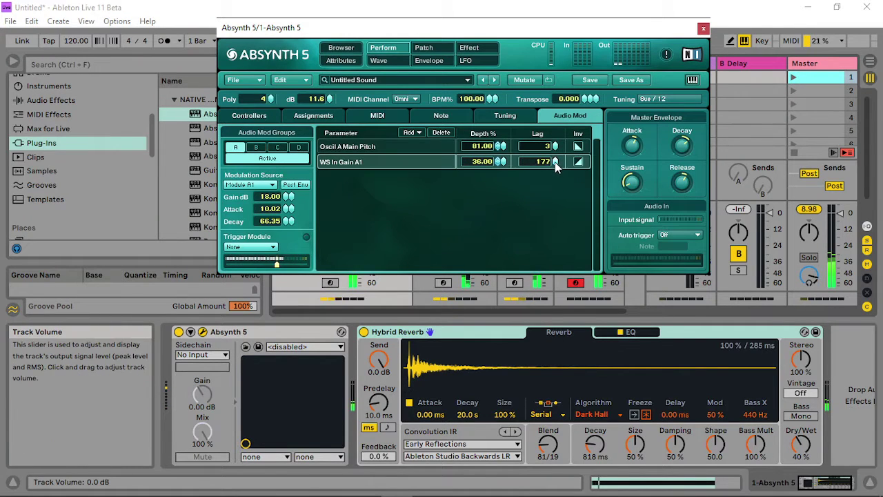
{"action": "left_click", "coordinate": [784, 80]}
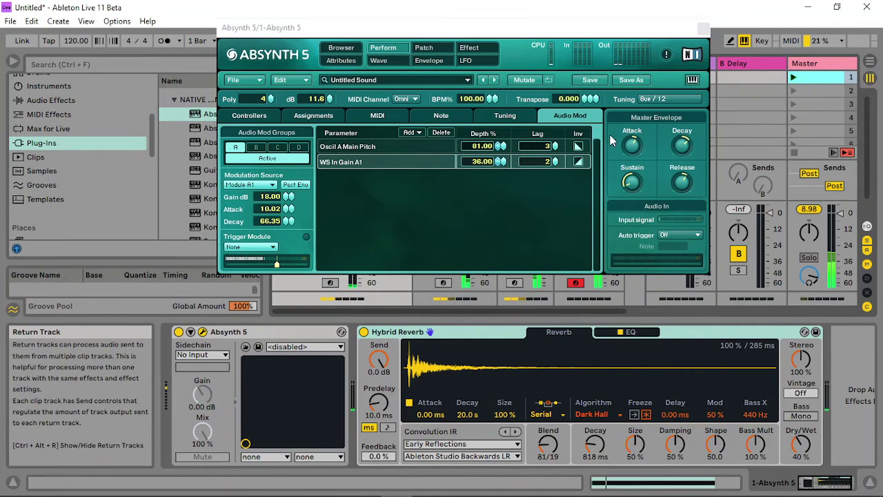
{"action": "left_click", "coordinate": [638, 153]}
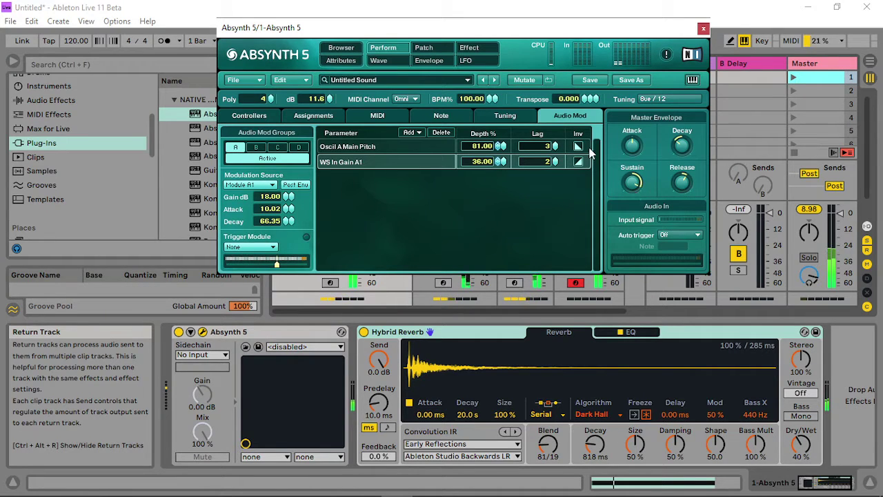
{"action": "left_click", "coordinate": [794, 78]}
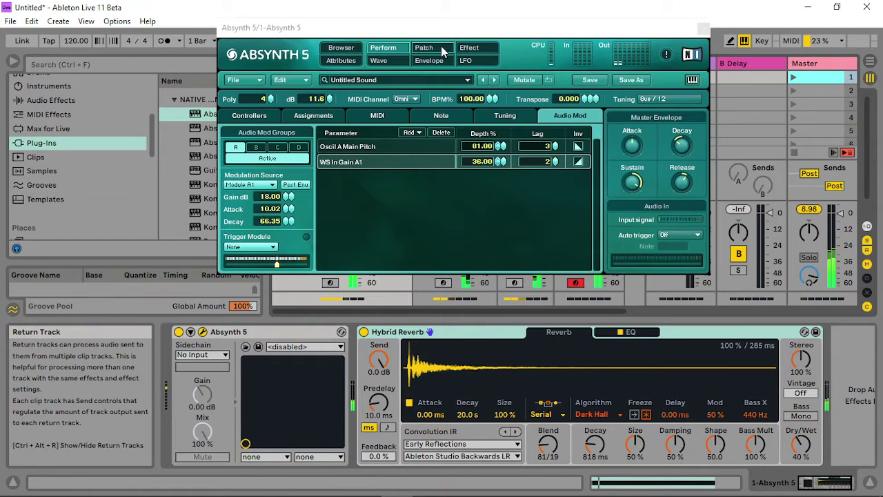
- Set the audio modulation source's gain to 6.10 dB and attack to 99.00, relaunching scene 1 to listen
{"action": "left_click_drag", "start_coordinate": [287, 198], "coordinate": [287, 244]}
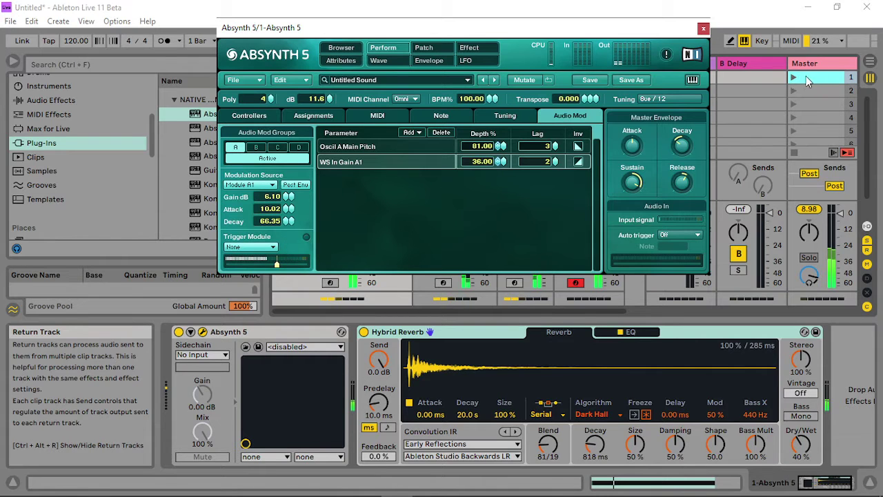
{"action": "left_click", "coordinate": [786, 76]}
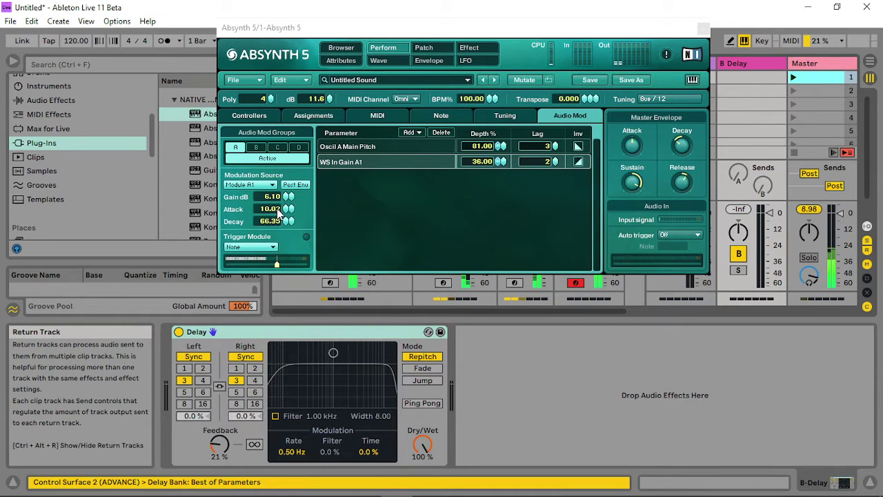
{"action": "left_click_drag", "start_coordinate": [289, 212], "coordinate": [301, 99]}
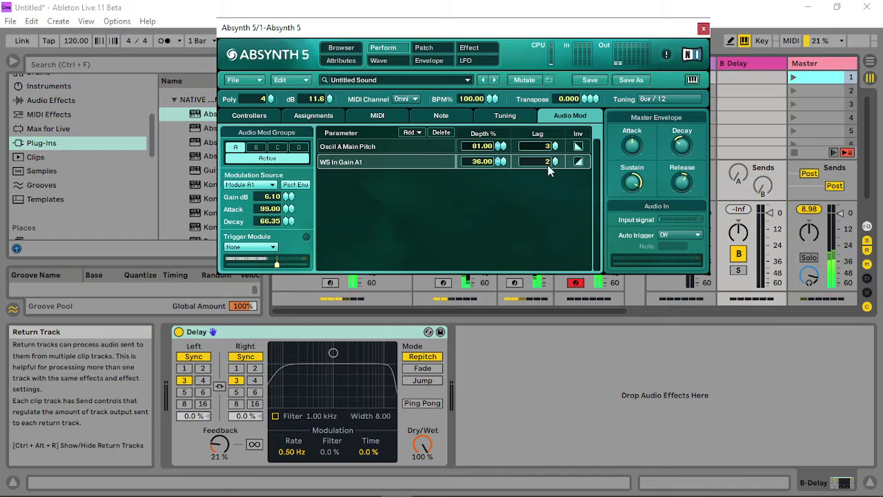
- Set oscillator A's transposition to 1.0000 in the patch and relaunch scene 1
{"action": "left_click", "coordinate": [428, 60]}
{"action": "left_click", "coordinate": [423, 48]}
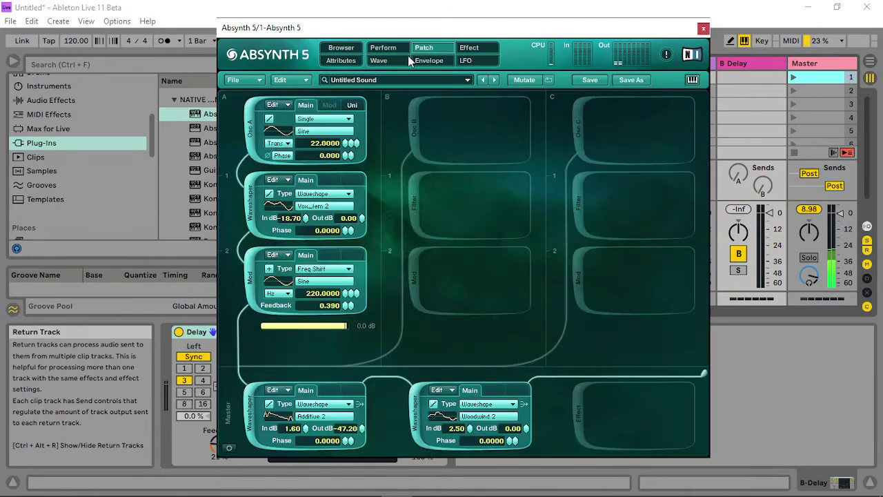
{"action": "left_click_drag", "start_coordinate": [343, 138], "coordinate": [345, 157]}
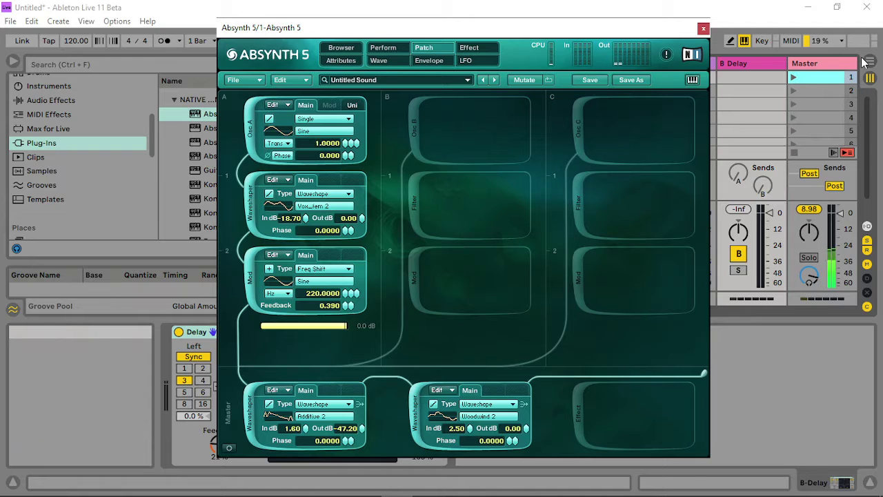
{"action": "left_click", "coordinate": [795, 77]}
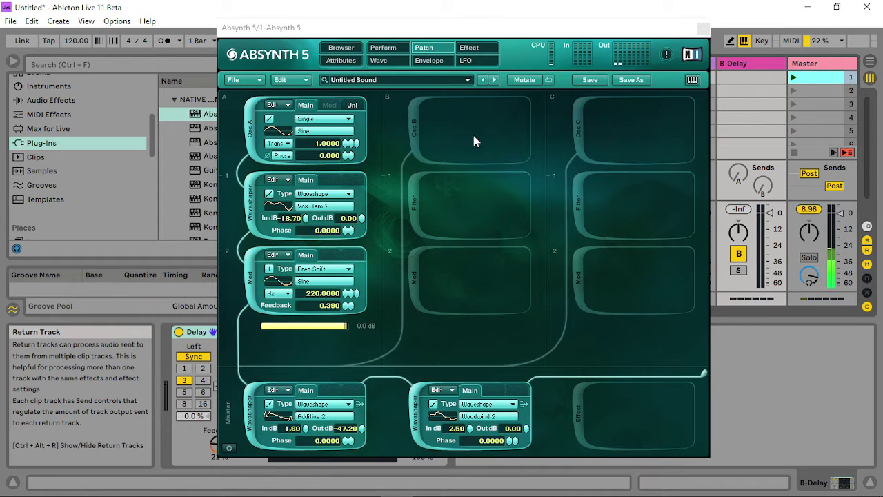
- Set the audio modulation source's gain to 14.60 dB and both attack and decay to 0.00, readjust the master envelope and relaunch scene 1
{"action": "left_click", "coordinate": [382, 47]}
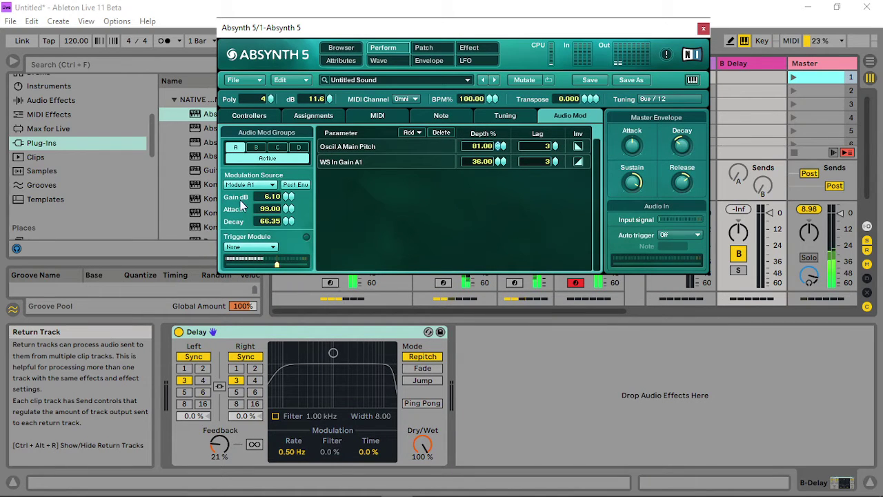
{"action": "left_click_drag", "start_coordinate": [289, 222], "coordinate": [306, 142]}
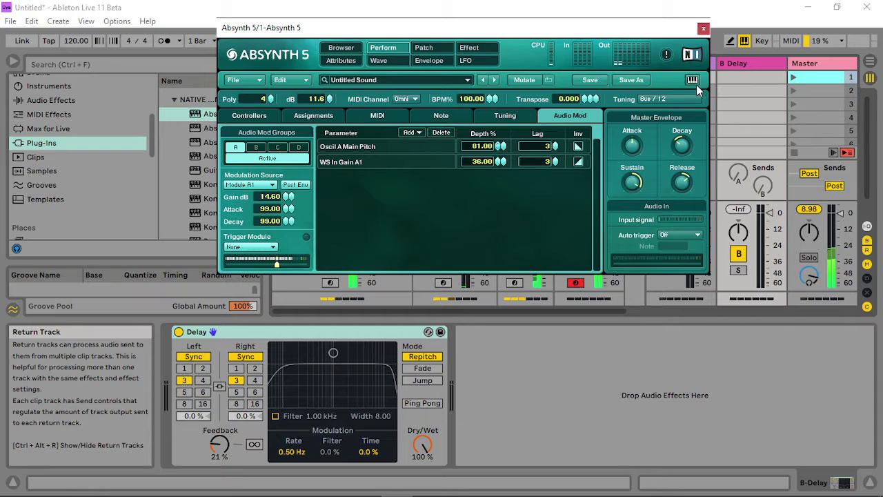
{"action": "left_click_drag", "start_coordinate": [270, 221], "coordinate": [271, 364]}
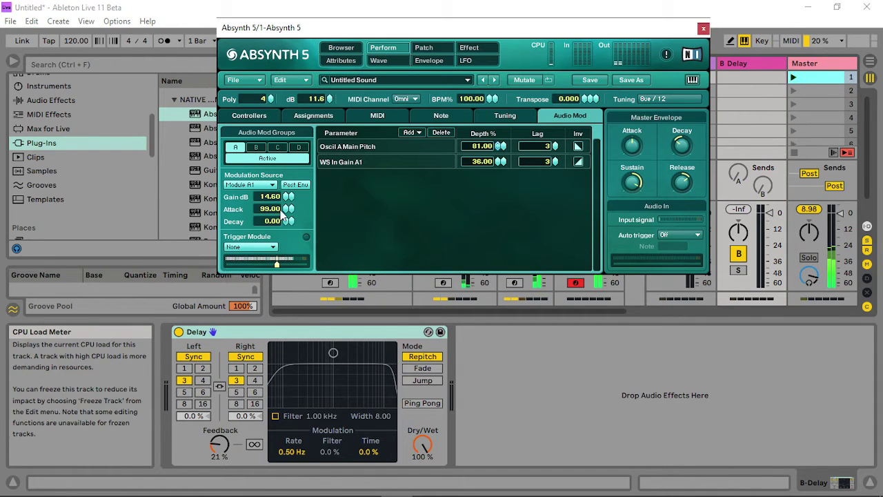
{"action": "left_click_drag", "start_coordinate": [287, 209], "coordinate": [287, 364]}
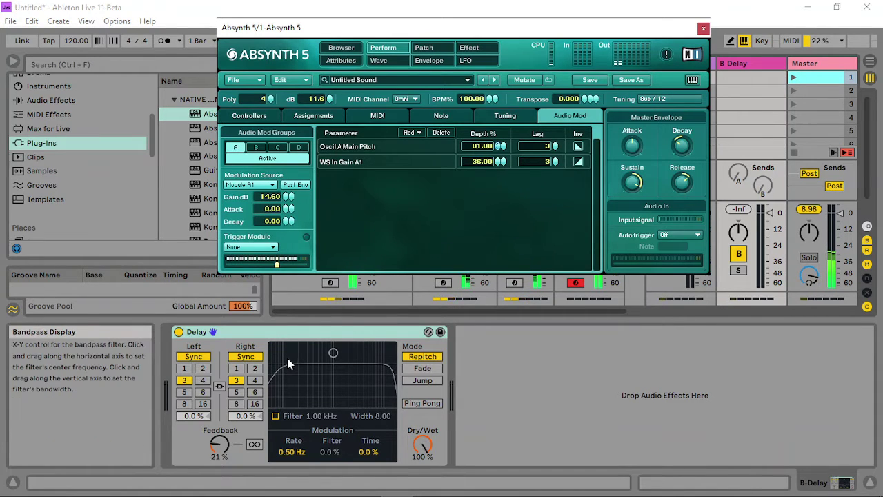
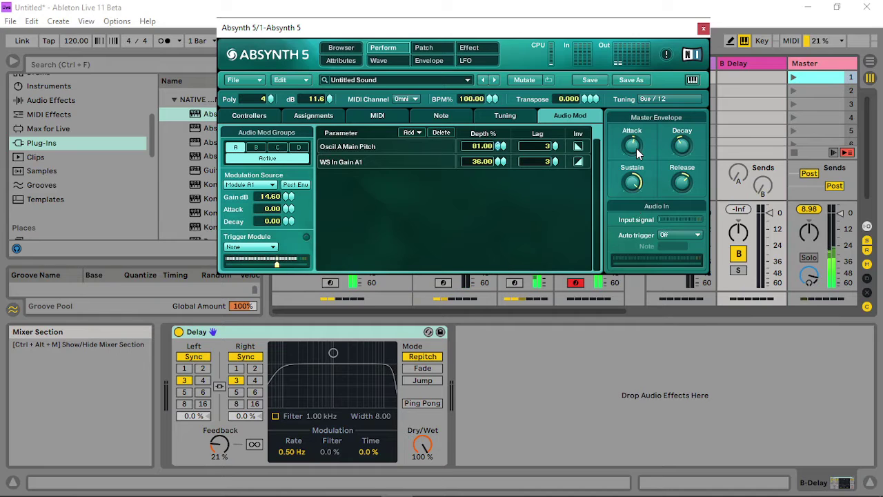
{"action": "left_click", "coordinate": [796, 75]}
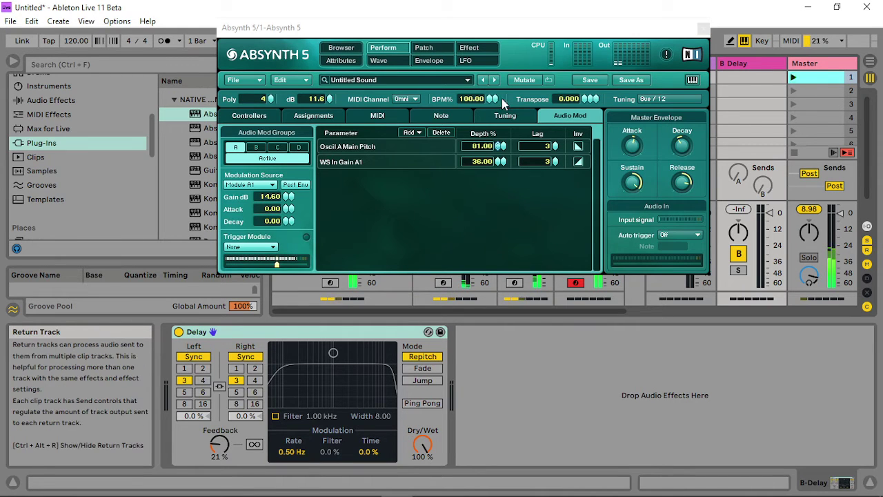
- Enable LFO 2 with a rate of 0.0100 sec and a pitch depth of 15.000
{"action": "left_click", "coordinate": [423, 48]}
{"action": "left_click", "coordinate": [470, 48]}
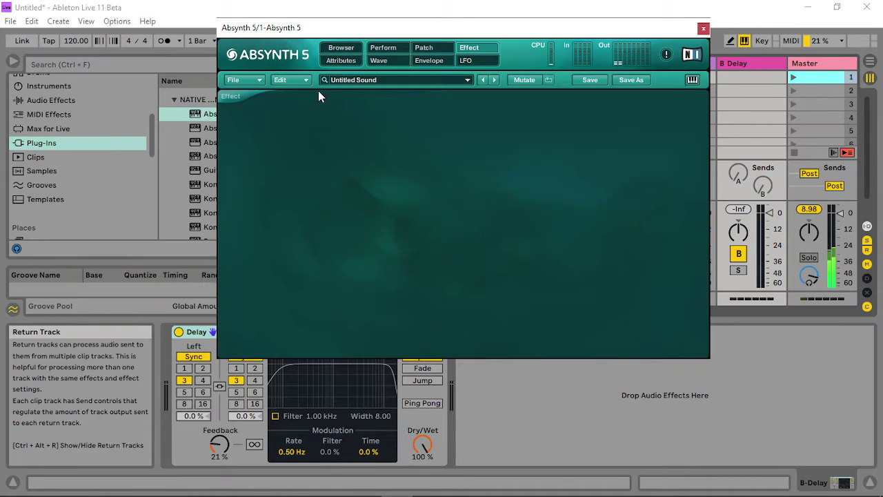
{"action": "left_click", "coordinate": [469, 61]}
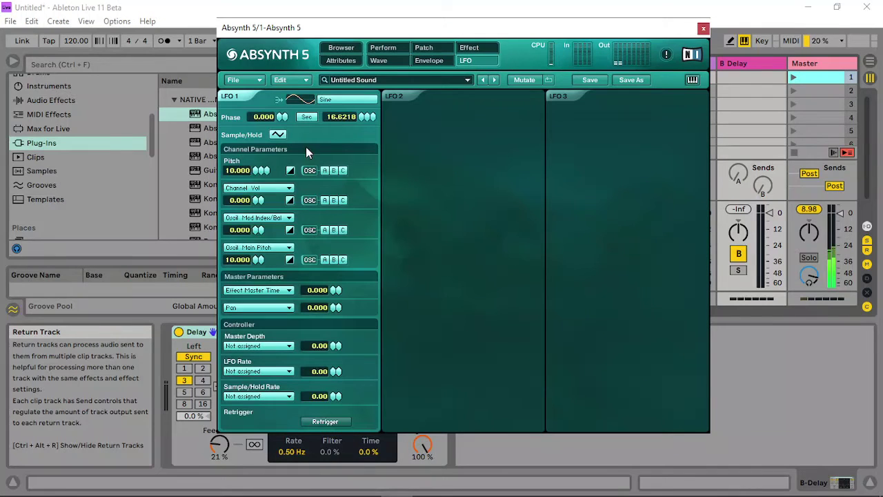
{"action": "left_click", "coordinate": [402, 96]}
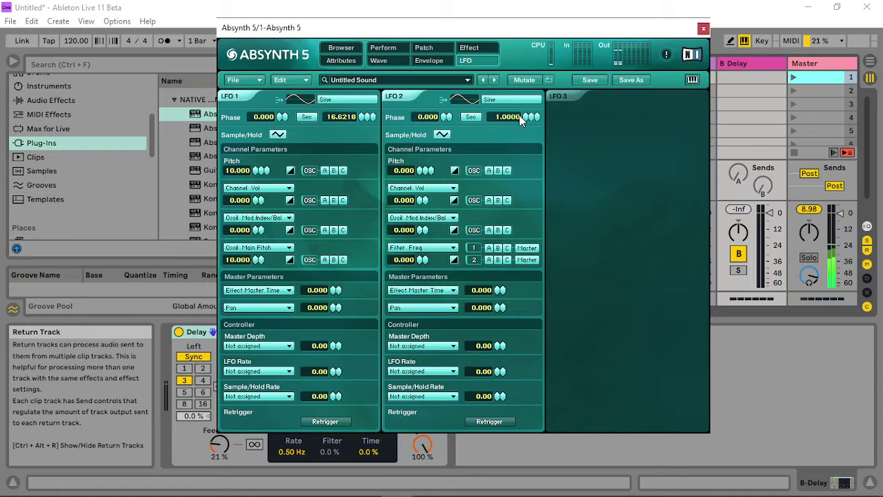
{"action": "left_click", "coordinate": [419, 169]}
{"action": "left_click_drag", "start_coordinate": [531, 120], "coordinate": [533, 163]}
{"action": "left_click_drag", "start_coordinate": [422, 161], "coordinate": [420, 163]}
{"action": "left_click_drag", "start_coordinate": [532, 121], "coordinate": [533, 101]}
{"action": "scroll", "coordinate": [412, 176], "scroll_direction": "down", "scroll_amount": 3}
- Turn on LFO 2's sample/hold at 0.0100 sec, set its pitch depth to 24.000, relaunch scene 1 and close the plug-in window
{"action": "left_click", "coordinate": [442, 134]}
{"action": "scroll", "coordinate": [533, 134], "scroll_direction": "down", "scroll_amount": 2}
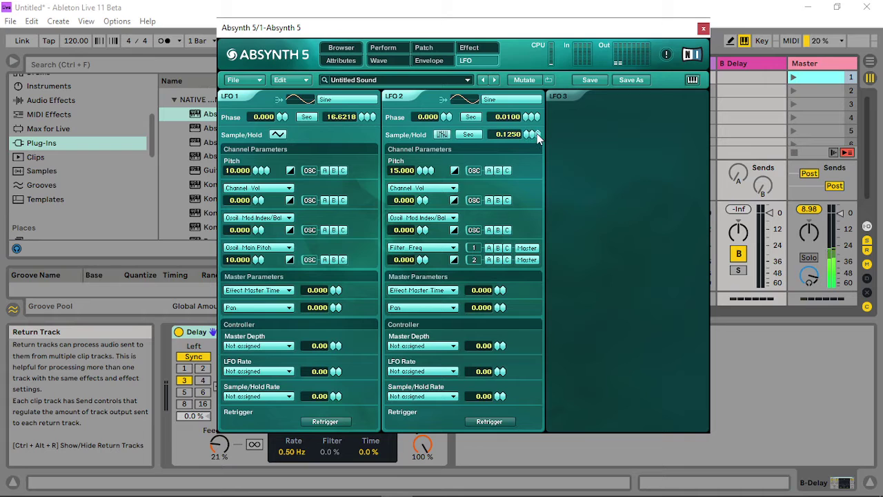
{"action": "mouse_move", "coordinate": [542, 192]}
{"action": "left_mouse_down"}
{"action": "mouse_move", "coordinate": [532, 282]}
{"action": "mouse_move", "coordinate": [541, 337]}
{"action": "mouse_move", "coordinate": [539, 193]}
{"action": "left_mouse_up"}
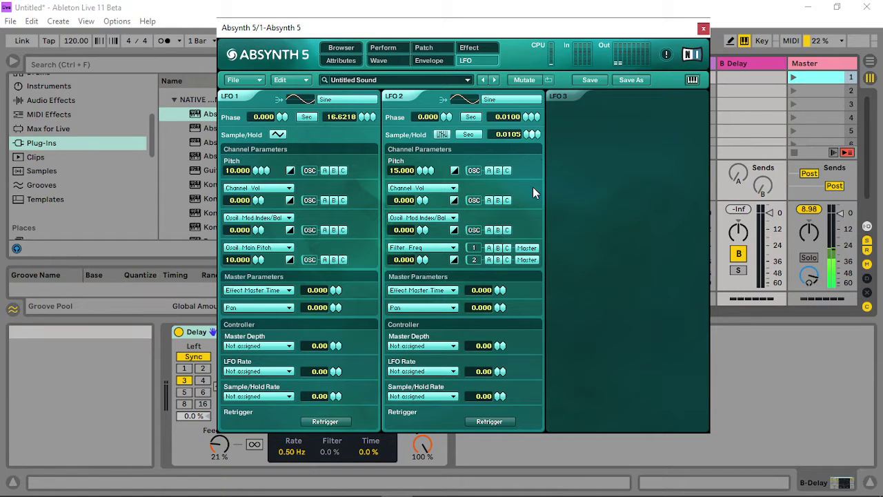
{"action": "left_click_drag", "start_coordinate": [430, 176], "coordinate": [427, 169]}
{"action": "left_click", "coordinate": [796, 75]}
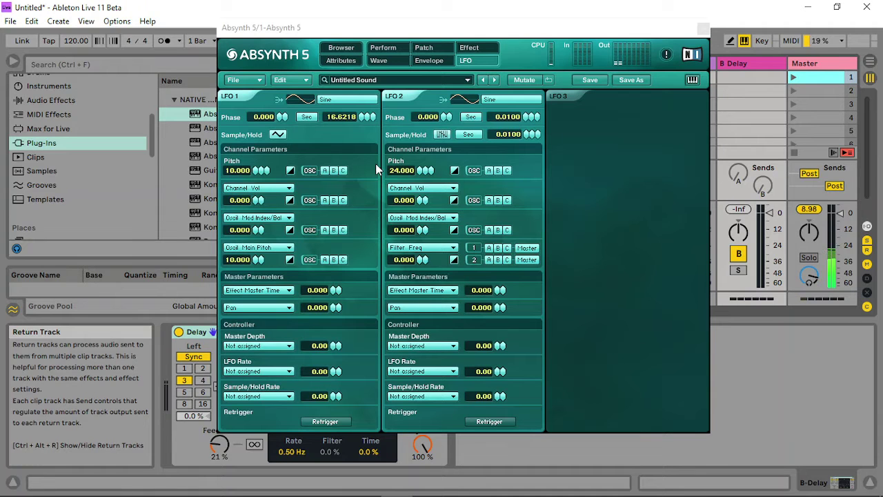
{"action": "left_click", "coordinate": [699, 29]}
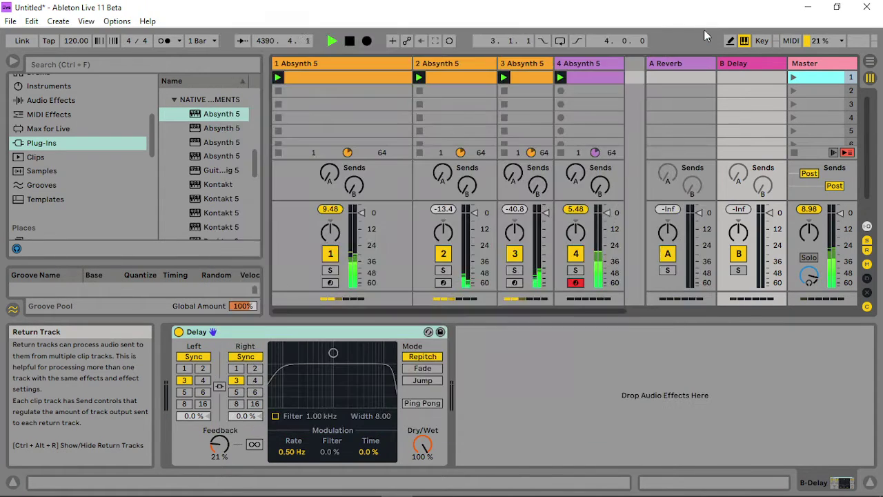
- Add an EQ Eight after the Absynth 5 instrument on track 4
{"action": "left_click", "coordinate": [603, 63]}
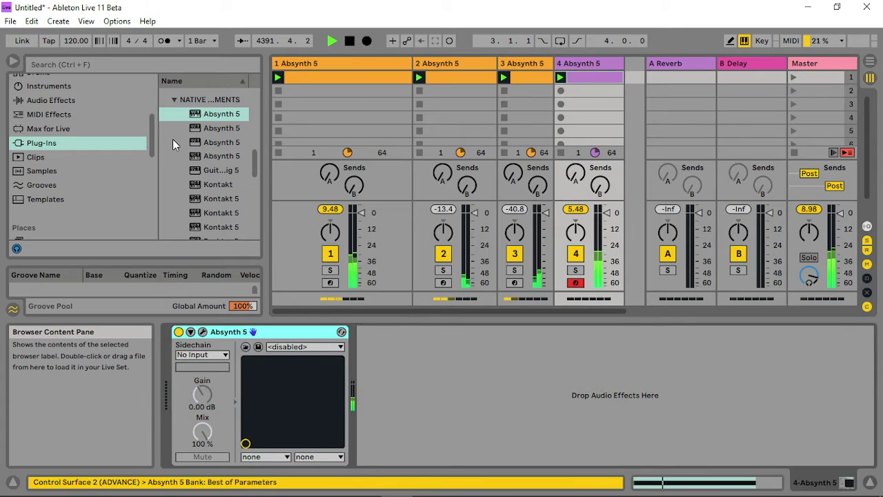
{"action": "left_click", "coordinate": [52, 100]}
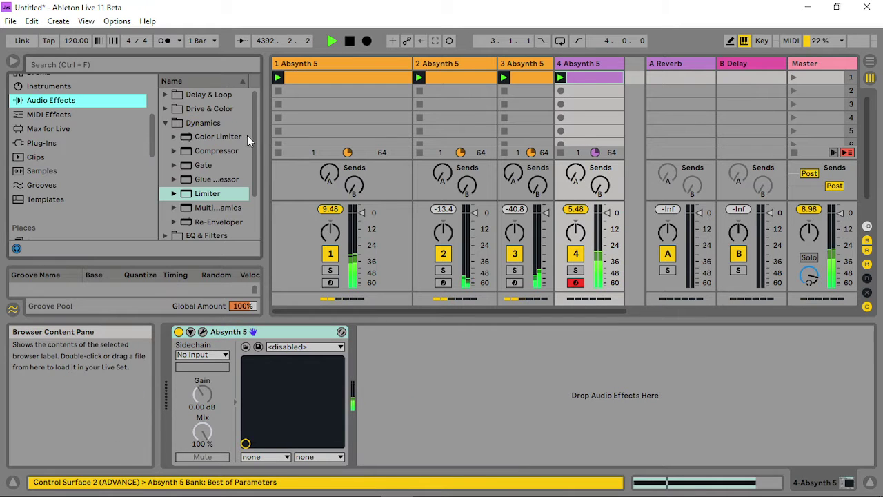
{"action": "left_click", "coordinate": [165, 122]}
{"action": "left_click", "coordinate": [165, 136]}
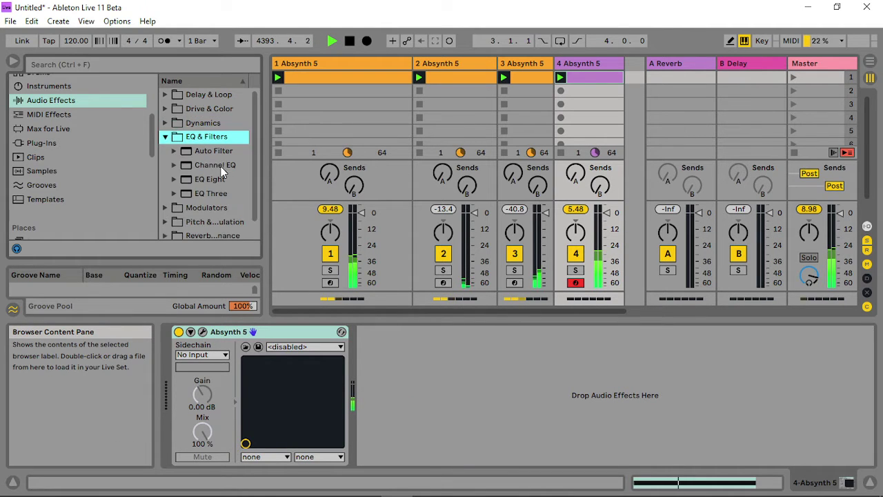
{"action": "left_click_drag", "start_coordinate": [209, 178], "coordinate": [584, 404]}
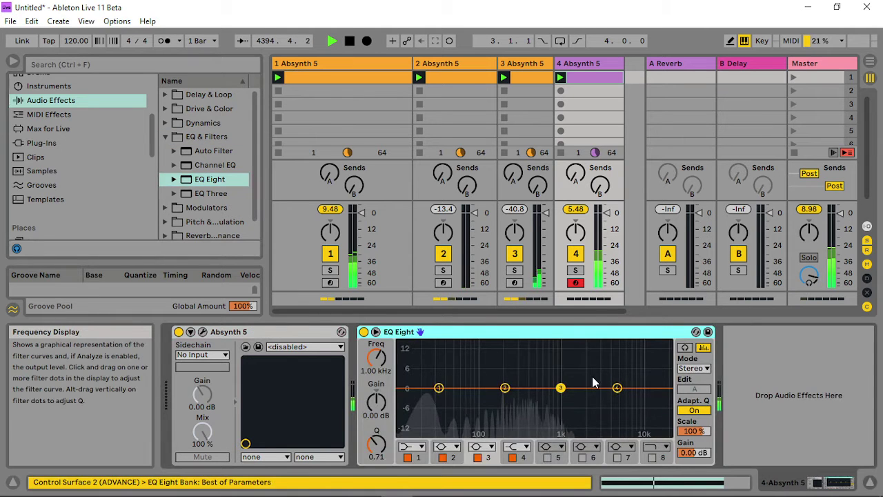
- Change EQ Eight's band 1 to a 12 dB low-cut filter
{"action": "left_click", "coordinate": [439, 387]}
{"action": "left_click", "coordinate": [418, 450]}
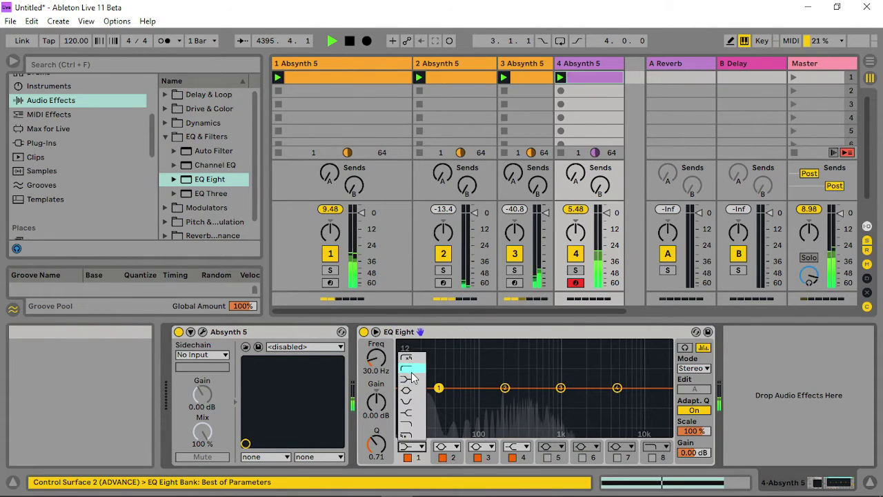
{"action": "left_click", "coordinate": [412, 364]}
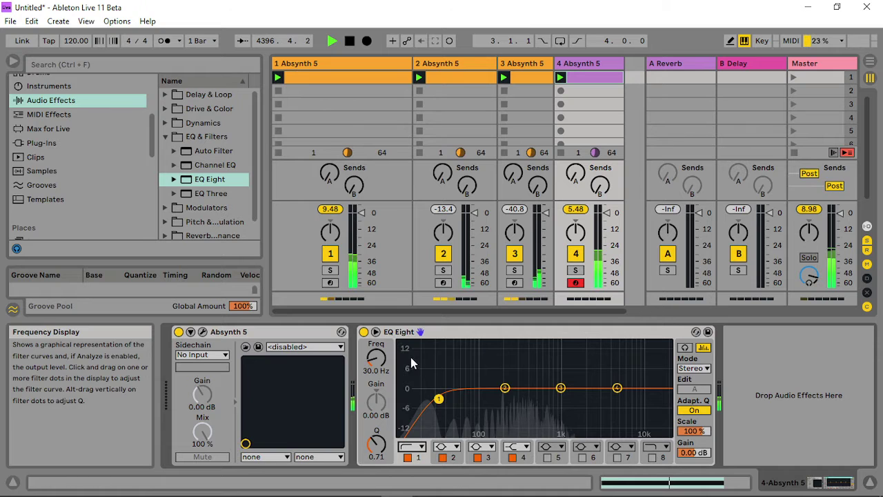
- Show the clip envelope for EQ Eight's band 1 frequency, unlink it from the clip and shorten its loop to 5.0.3
{"action": "right_click", "coordinate": [377, 357]}
{"action": "key", "text": "Escape"}
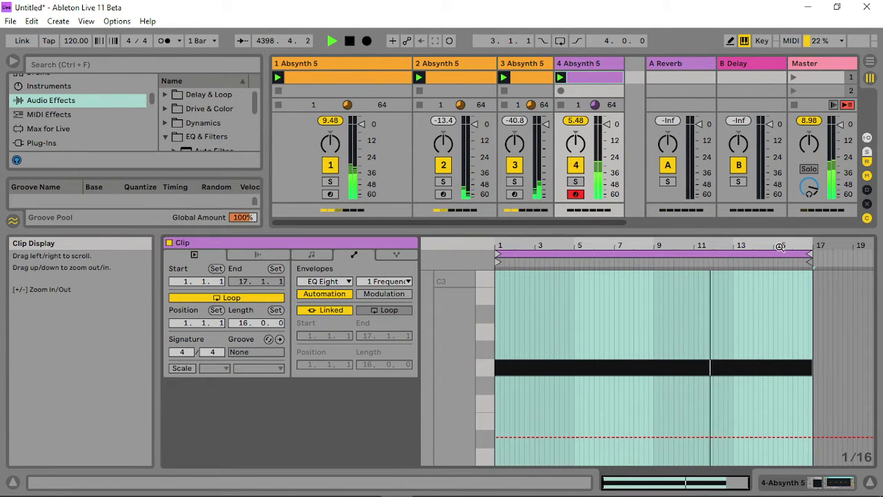
{"action": "left_click", "coordinate": [325, 309]}
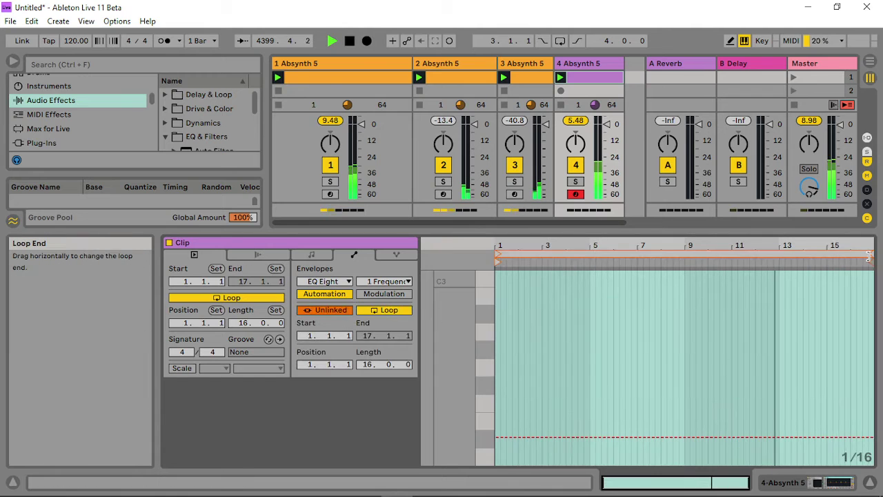
{"action": "mouse_move", "coordinate": [871, 253]}
{"action": "left_mouse_down"}
{"action": "mouse_move", "coordinate": [573, 253]}
{"action": "mouse_move", "coordinate": [616, 253]}
{"action": "left_mouse_up"}
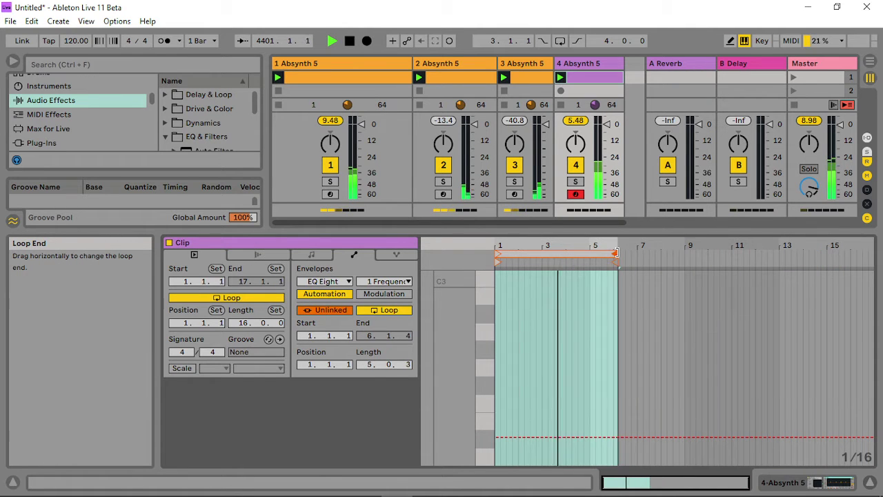
- Shape the band 1 frequency envelope to fall from about 101 Hz to 30 Hz mid-loop and rise steeply to the loop end
{"action": "left_click", "coordinate": [523, 380]}
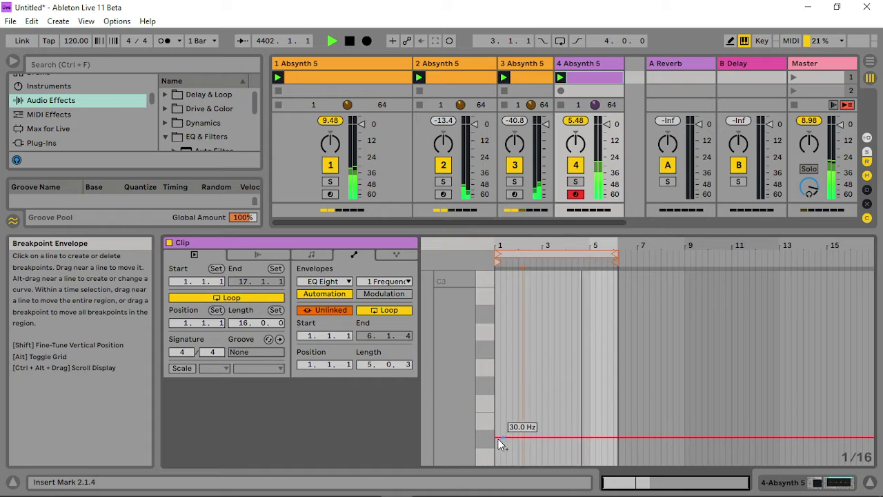
{"action": "left_click", "coordinate": [568, 435]}
{"action": "left_click_drag", "start_coordinate": [504, 437], "coordinate": [498, 376]}
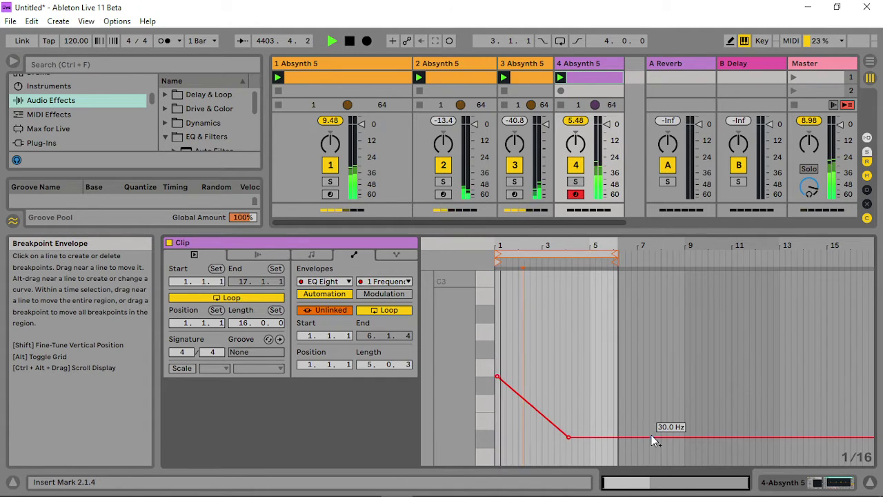
{"action": "left_click_drag", "start_coordinate": [568, 438], "coordinate": [553, 437]}
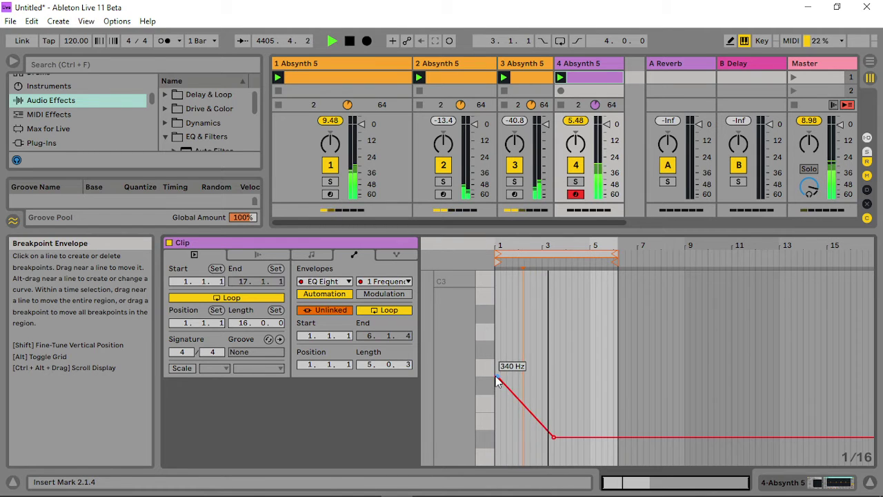
{"action": "left_click_drag", "start_coordinate": [497, 378], "coordinate": [498, 407]}
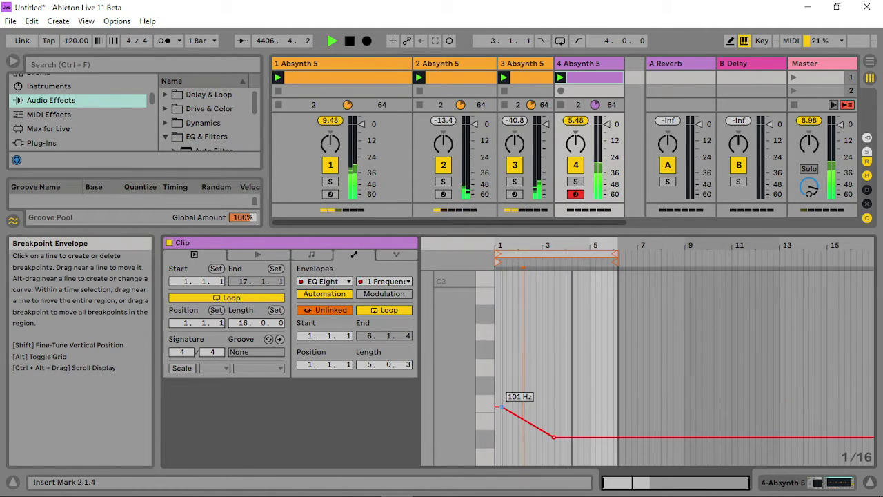
{"action": "left_click_drag", "start_coordinate": [607, 439], "coordinate": [616, 365]}
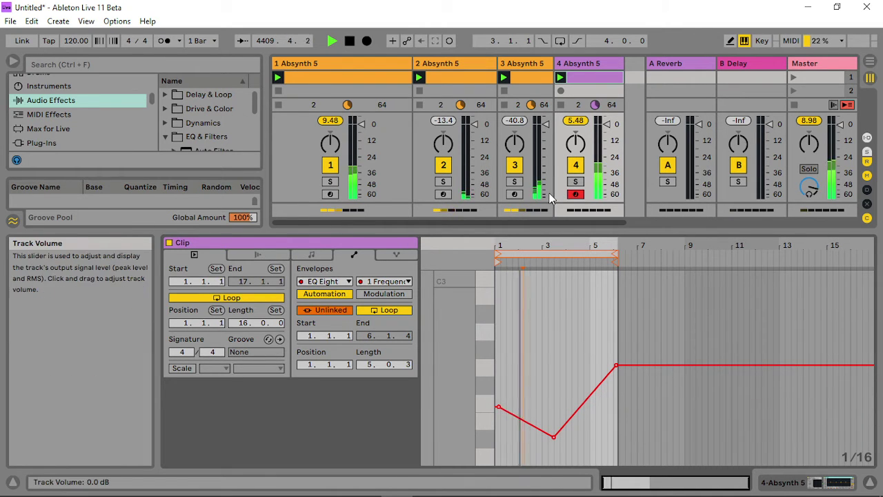
- Mute and reactivate track 3 to judge its part in the mix
{"action": "double_click", "coordinate": [532, 62]}
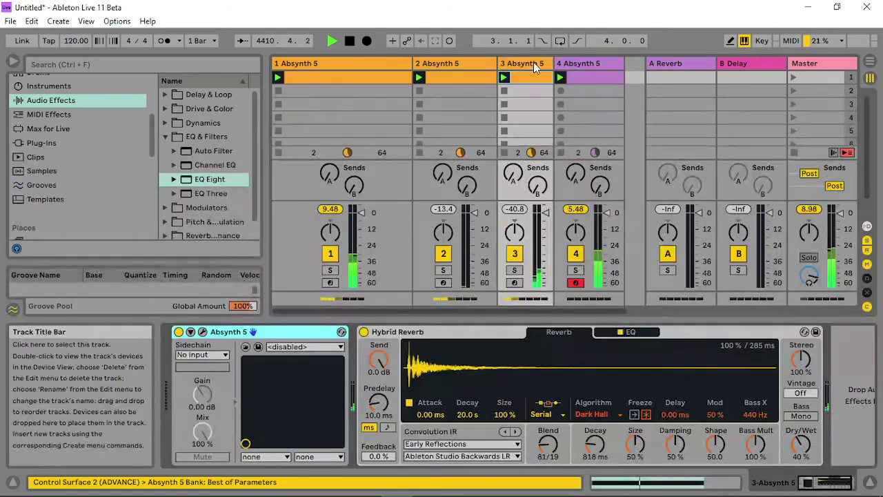
{"action": "left_click", "coordinate": [513, 254]}
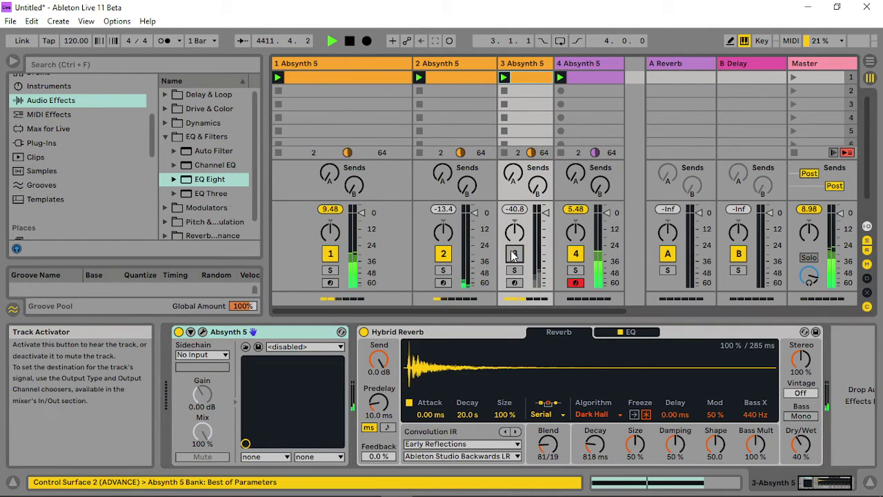
{"action": "left_click", "coordinate": [514, 254]}
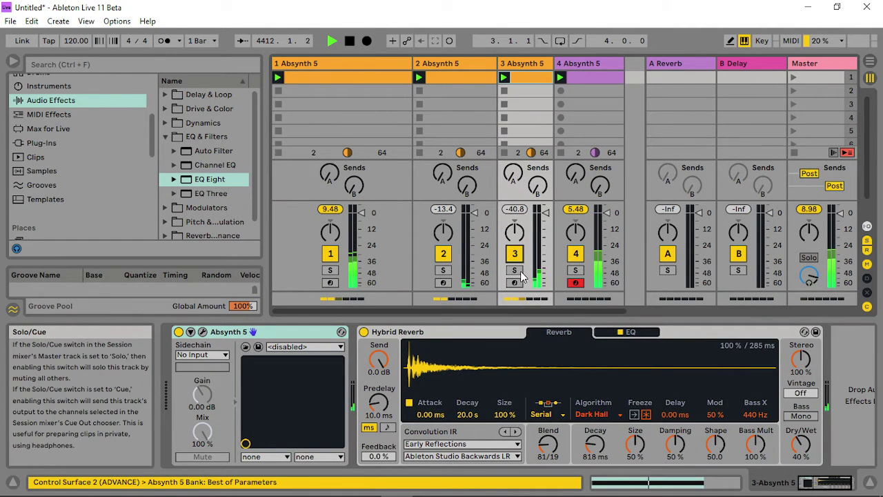
- Raise track 3's Absynth output level to 12.5 dB, relaunch scene 1 and close the plug-in window
{"action": "left_click", "coordinate": [202, 331]}
{"action": "left_click", "coordinate": [382, 47]}
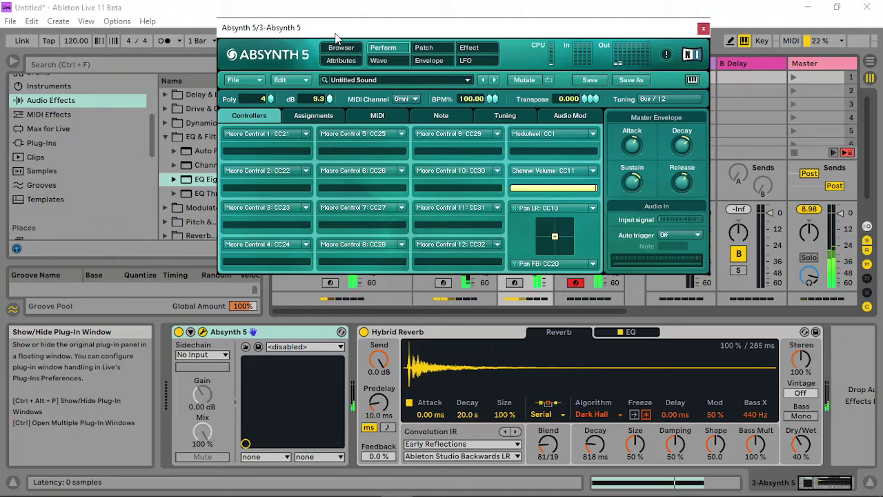
{"action": "left_click", "coordinate": [796, 78]}
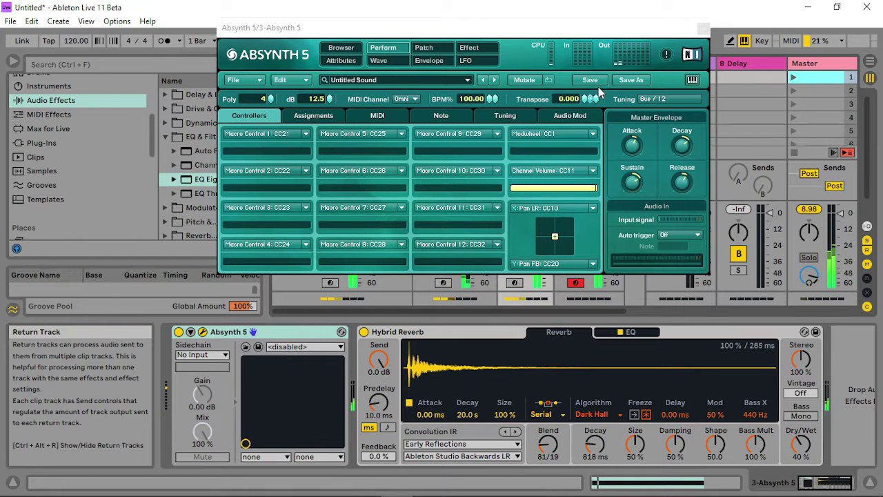
{"action": "left_click", "coordinate": [703, 28]}
- Set track 2's Absynth output level to 11.7 dB, relaunch scene 1 and close the plug-in window
{"action": "left_click", "coordinate": [439, 63]}
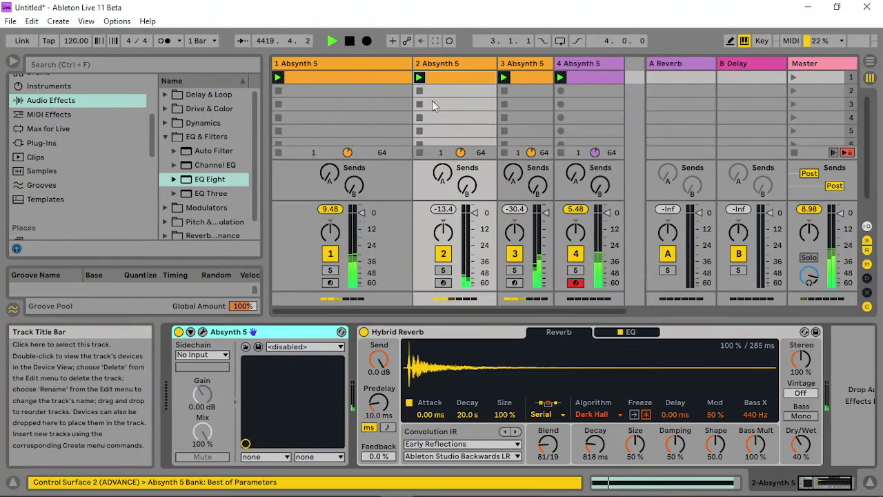
{"action": "left_click", "coordinate": [202, 332]}
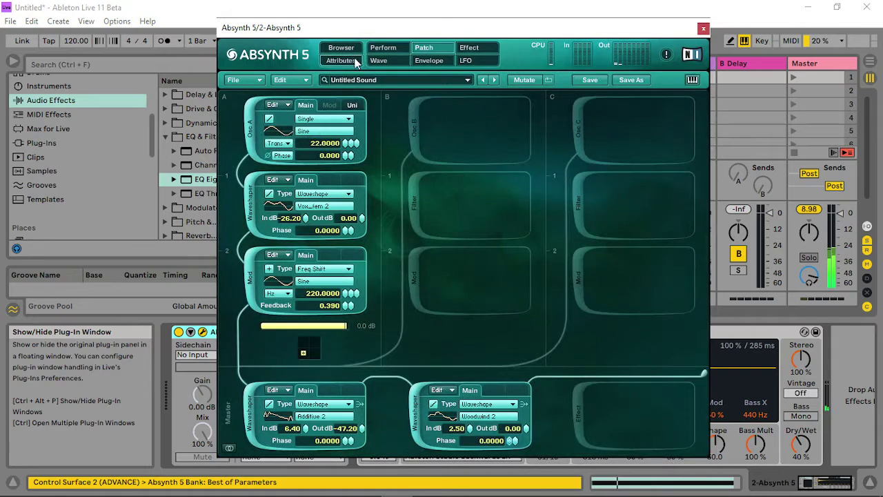
{"action": "left_click", "coordinate": [429, 60]}
{"action": "left_click", "coordinate": [384, 48]}
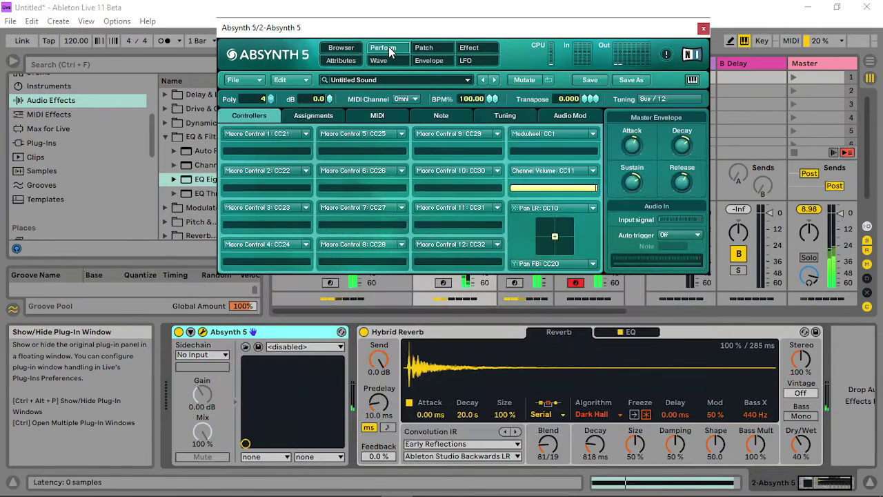
{"action": "mouse_move", "coordinate": [326, 99]}
{"action": "left_mouse_down"}
{"action": "mouse_move", "coordinate": [336, 33]}
{"action": "mouse_move", "coordinate": [337, 98]}
{"action": "left_mouse_up"}
{"action": "left_click_drag", "start_coordinate": [338, 23], "coordinate": [340, 14]}
{"action": "left_click_drag", "start_coordinate": [329, 107], "coordinate": [325, 181]}
{"action": "left_click", "coordinate": [796, 78]}
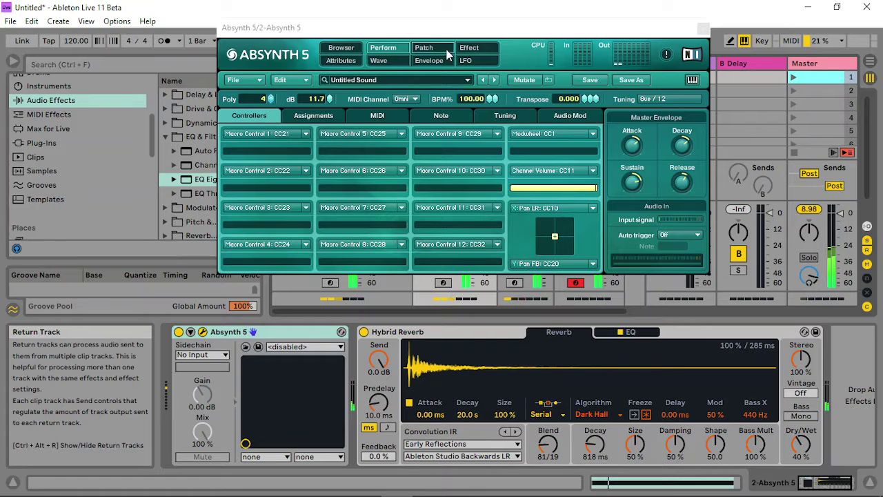
{"action": "left_click", "coordinate": [700, 28]}
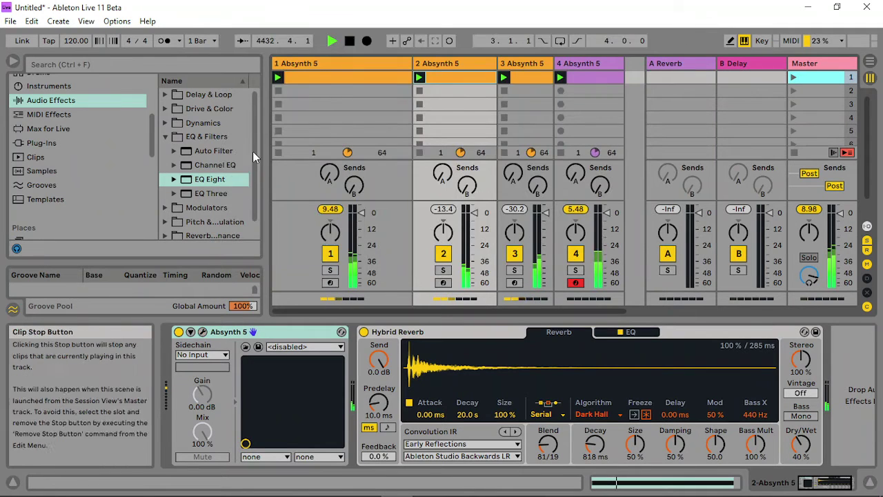
- Insert an EQ Eight between Absynth 5 and Hybrid Reverb on track 2, and browse the Max for Live devices
{"action": "left_click_drag", "start_coordinate": [212, 181], "coordinate": [360, 372]}
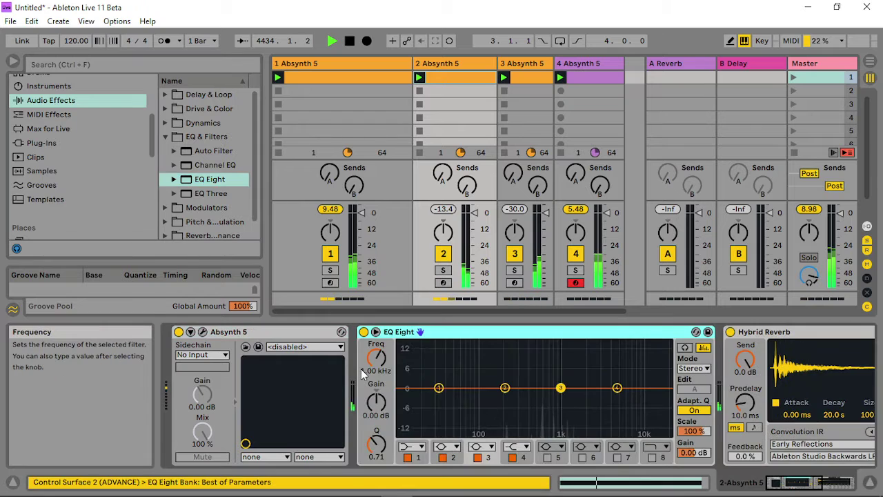
{"action": "left_click", "coordinate": [58, 145]}
{"action": "left_click", "coordinate": [55, 129]}
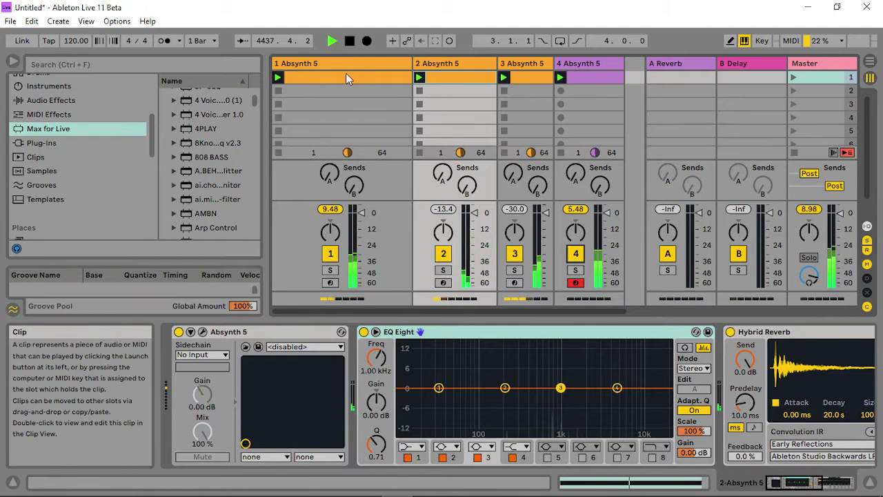
- Set the Filter A1 Freq audio modulation depth to 99.77% in track 4's Absynth
{"action": "left_click", "coordinate": [587, 60]}
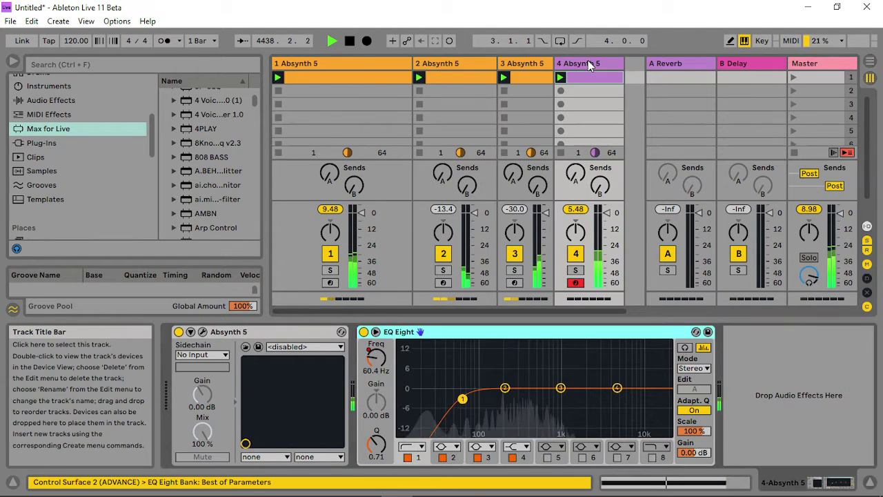
{"action": "left_click", "coordinate": [203, 331]}
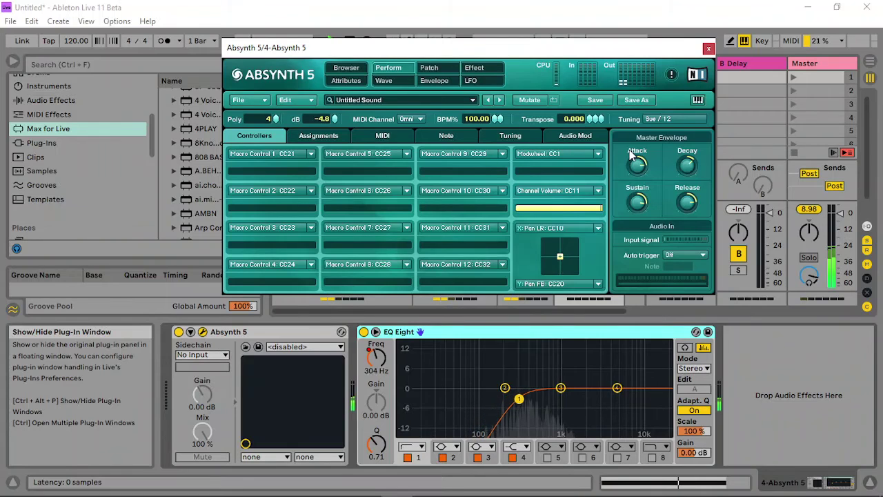
{"action": "left_click", "coordinate": [576, 136]}
{"action": "left_click", "coordinate": [505, 164]}
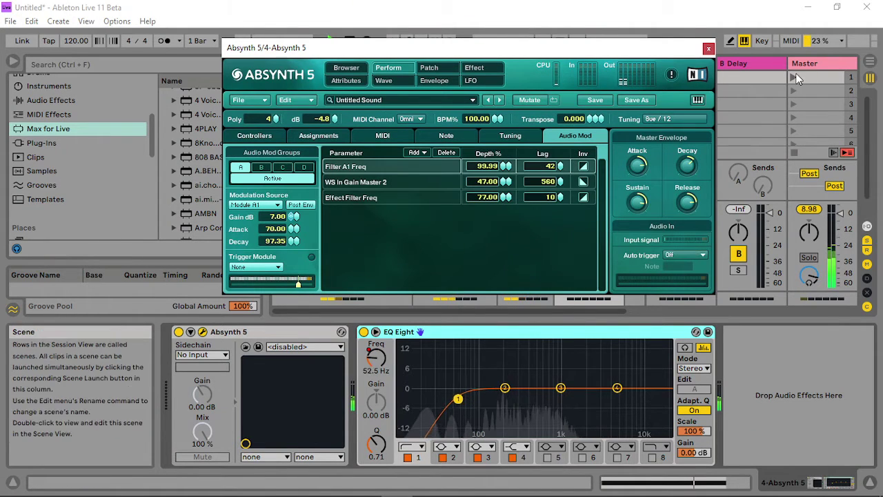
{"action": "left_click_drag", "start_coordinate": [507, 166], "coordinate": [526, 153]}
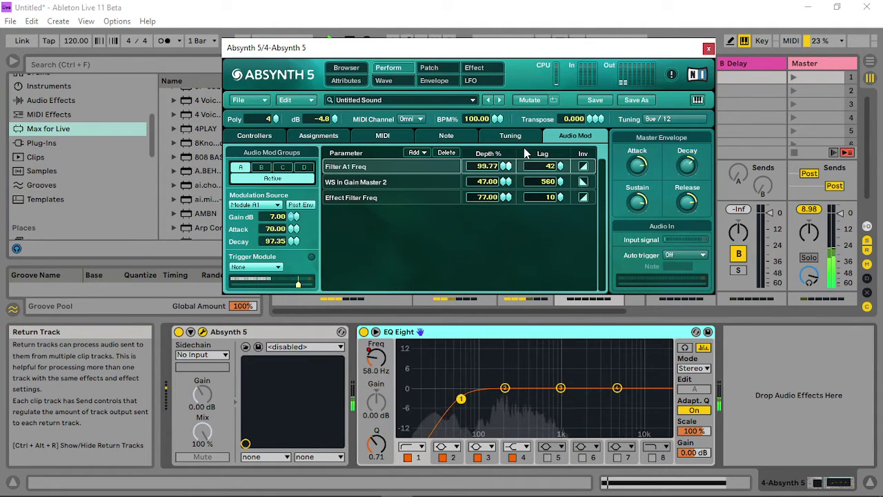
- Set the comb filter in channel A of the patch to 92.874 Hz, feedback 0.9990 and -9.6000 dB
{"action": "left_click", "coordinate": [425, 65]}
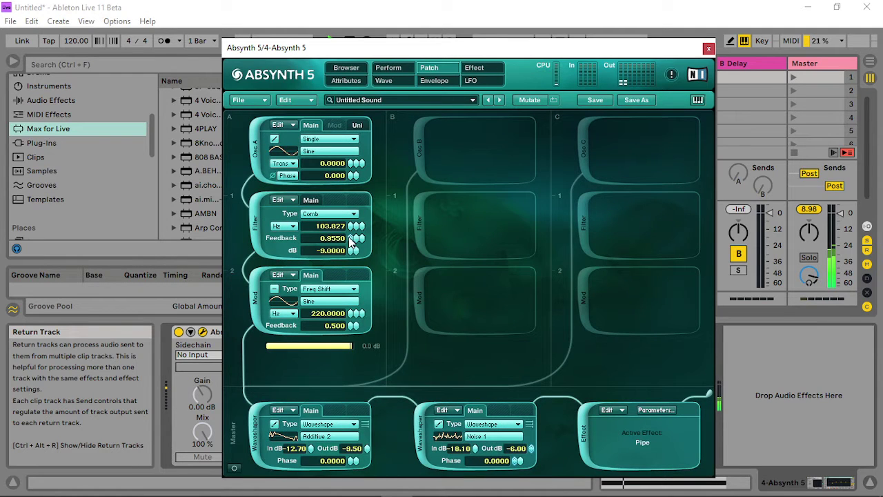
{"action": "left_click_drag", "start_coordinate": [350, 238], "coordinate": [351, 275]}
{"action": "left_click_drag", "start_coordinate": [353, 239], "coordinate": [375, 131]}
{"action": "left_click_drag", "start_coordinate": [360, 247], "coordinate": [351, 264]}
{"action": "left_click_drag", "start_coordinate": [357, 231], "coordinate": [364, 346]}
{"action": "left_click_drag", "start_coordinate": [357, 227], "coordinate": [367, 268]}
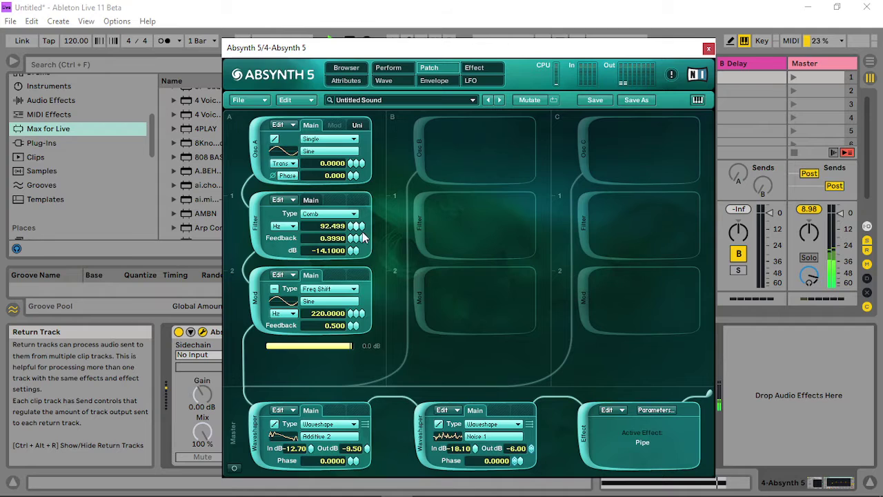
{"action": "mouse_move", "coordinate": [362, 229]}
{"action": "left_mouse_down"}
{"action": "mouse_move", "coordinate": [360, 200]}
{"action": "mouse_move", "coordinate": [354, 247]}
{"action": "mouse_move", "coordinate": [355, 221]}
{"action": "left_mouse_up"}
- Enable channel A's pan control in the patch and set the comb filter to 87.661 Hz and -6.6000 dB, relaunching scene 1
{"action": "left_click_drag", "start_coordinate": [234, 466], "coordinate": [315, 383]}
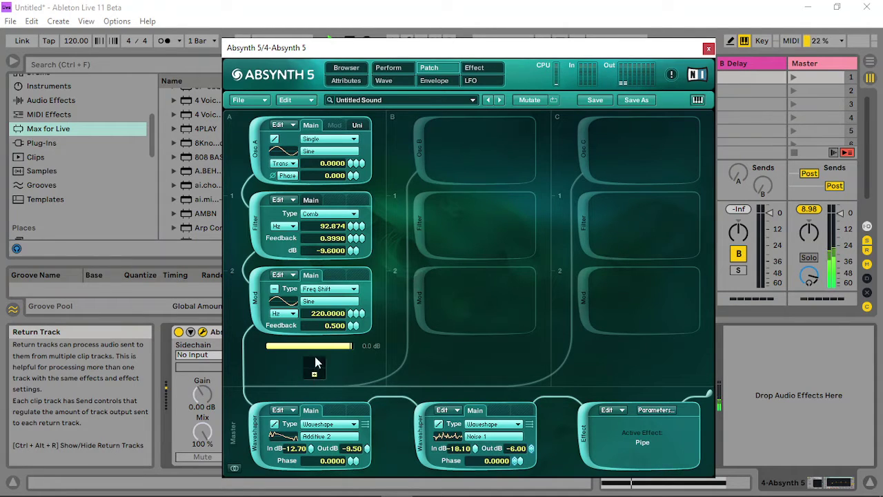
{"action": "left_click", "coordinate": [783, 76]}
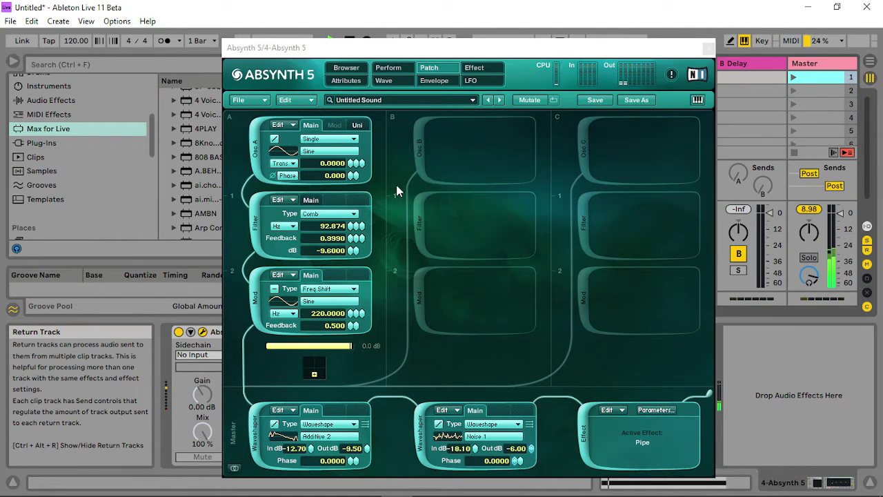
{"action": "left_click_drag", "start_coordinate": [356, 232], "coordinate": [352, 234]}
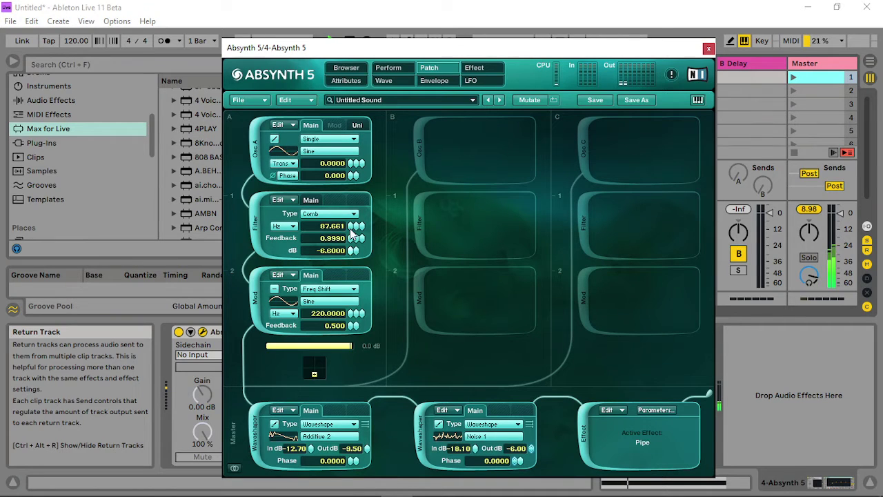
{"action": "left_click", "coordinate": [793, 76]}
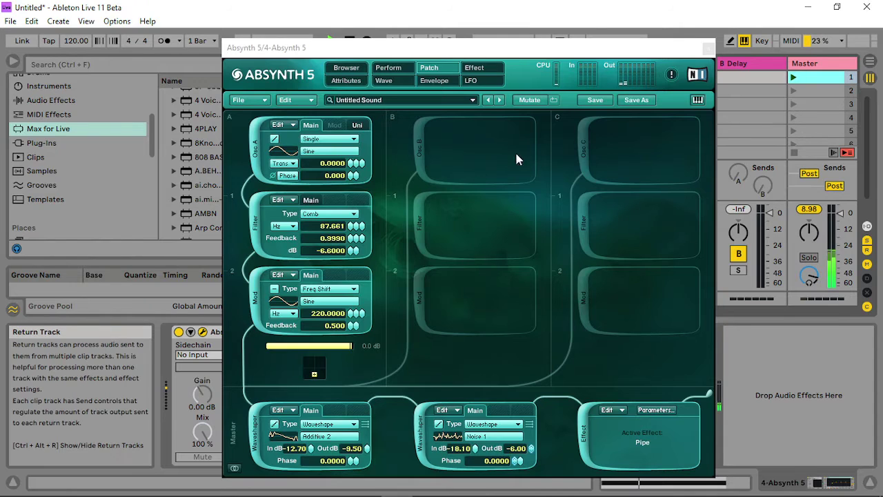
- Set Oscillator A's unison to 2 voices with a transposition of 0.0018 and relaunch scene 1
{"action": "left_click", "coordinate": [357, 127]}
{"action": "left_click", "coordinate": [350, 138]}
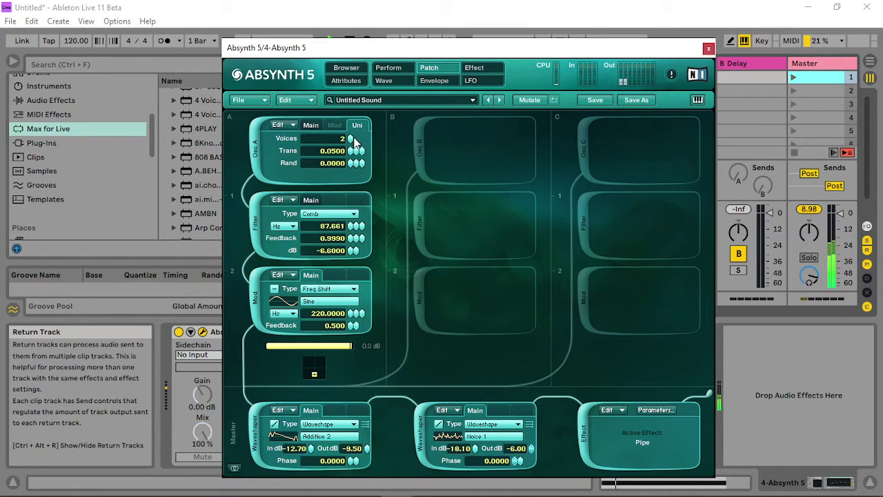
{"action": "left_click", "coordinate": [795, 80]}
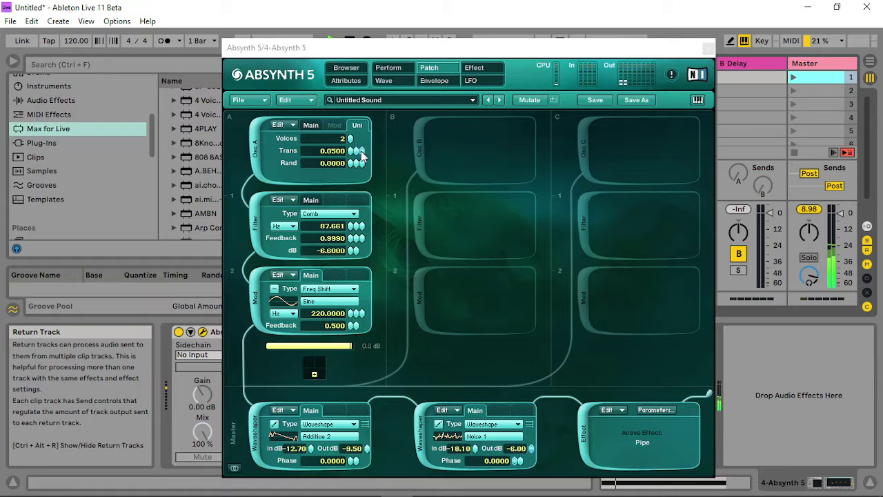
{"action": "left_click_drag", "start_coordinate": [362, 156], "coordinate": [366, 184]}
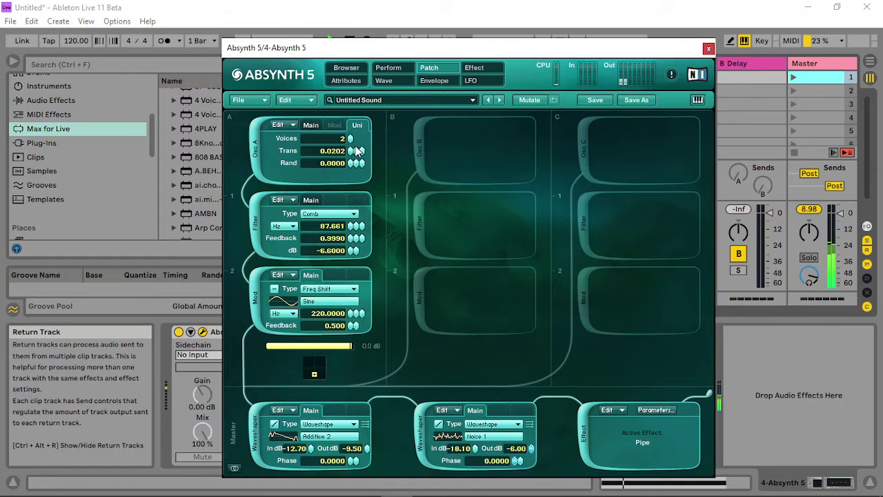
{"action": "left_click_drag", "start_coordinate": [360, 154], "coordinate": [781, 80]}
{"action": "left_click", "coordinate": [786, 77]}
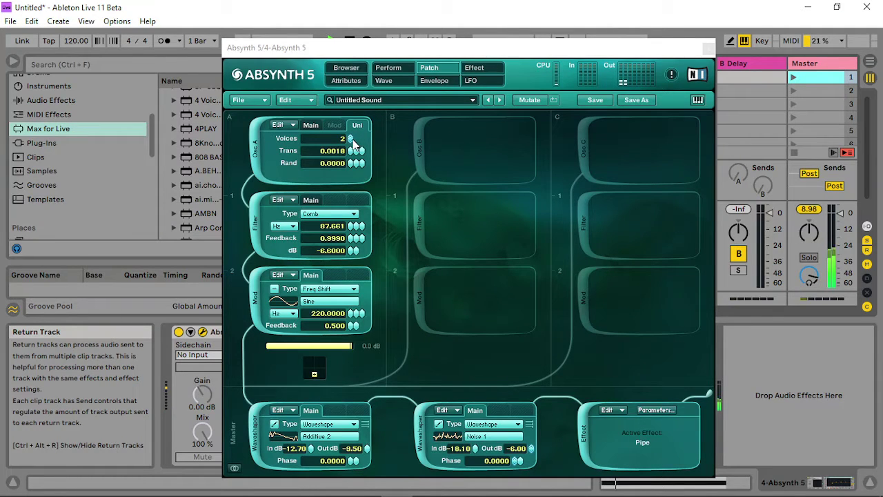
- Raise Oscillator A's unison to 4 voices, relaunch scene 1 and fine-tune the unison transposition to 0.0017
{"action": "left_click_drag", "start_coordinate": [352, 140], "coordinate": [356, 142]}
{"action": "left_click", "coordinate": [794, 77]}
{"action": "left_click", "coordinate": [366, 154]}
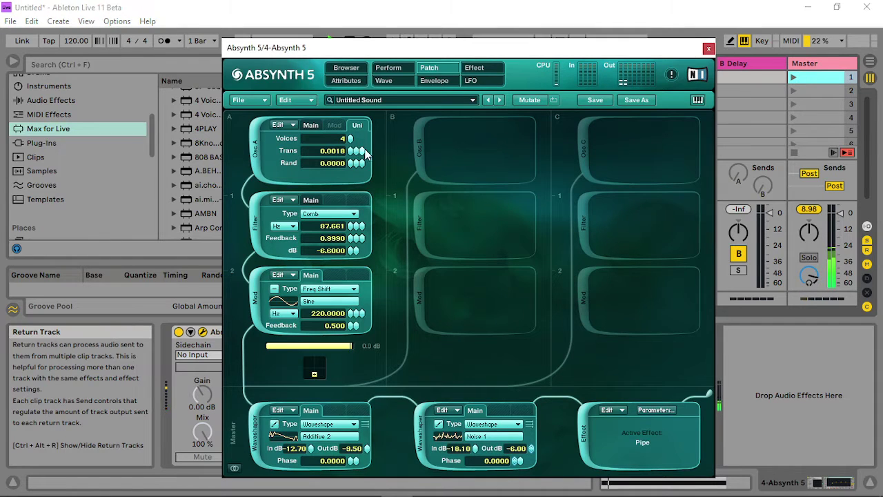
{"action": "key", "text": "ctrl+z"}
- Set the comb filter to 91.173 Hz and -15.4000 dB, and the Additive 2 waveshaper's output to -7.20 dB, relaunching scene 1
{"action": "left_click_drag", "start_coordinate": [354, 228], "coordinate": [370, 182]}
{"action": "left_click", "coordinate": [815, 75]}
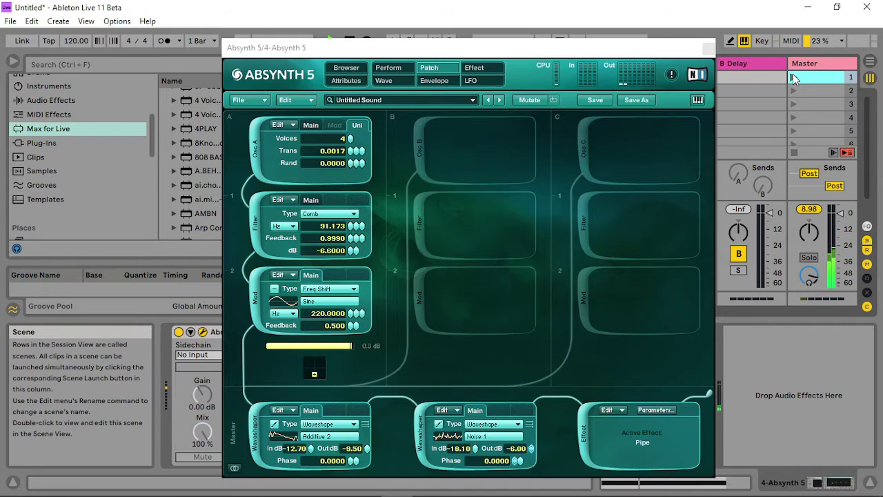
{"action": "mouse_move", "coordinate": [368, 449]}
{"action": "left_mouse_down"}
{"action": "mouse_move", "coordinate": [369, 392]}
{"action": "mouse_move", "coordinate": [368, 441]}
{"action": "left_mouse_up"}
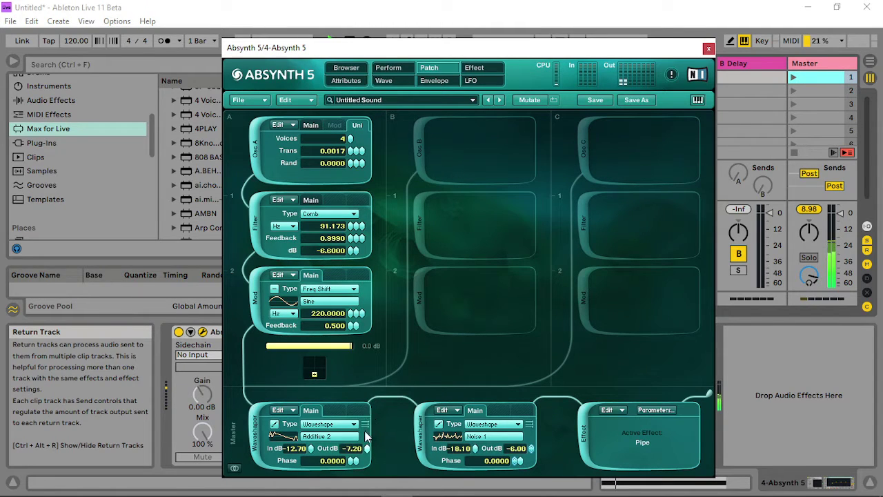
{"action": "left_click_drag", "start_coordinate": [352, 257], "coordinate": [354, 314]}
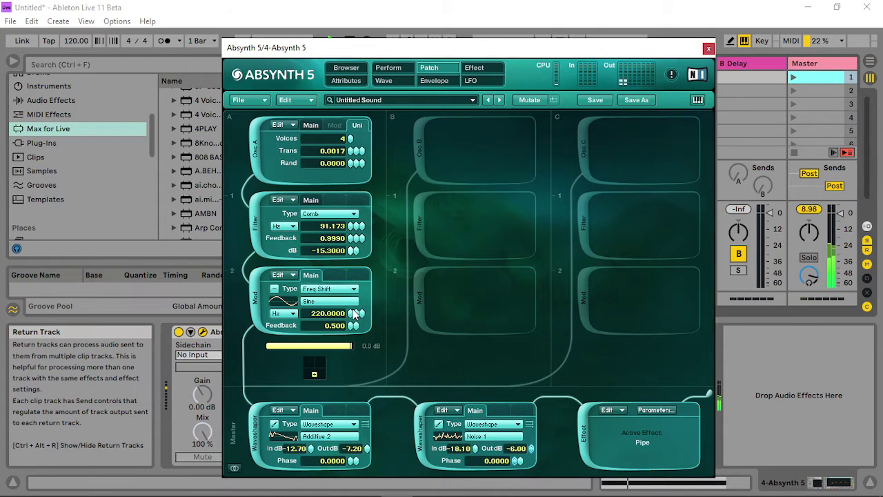
{"action": "left_click", "coordinate": [792, 77]}
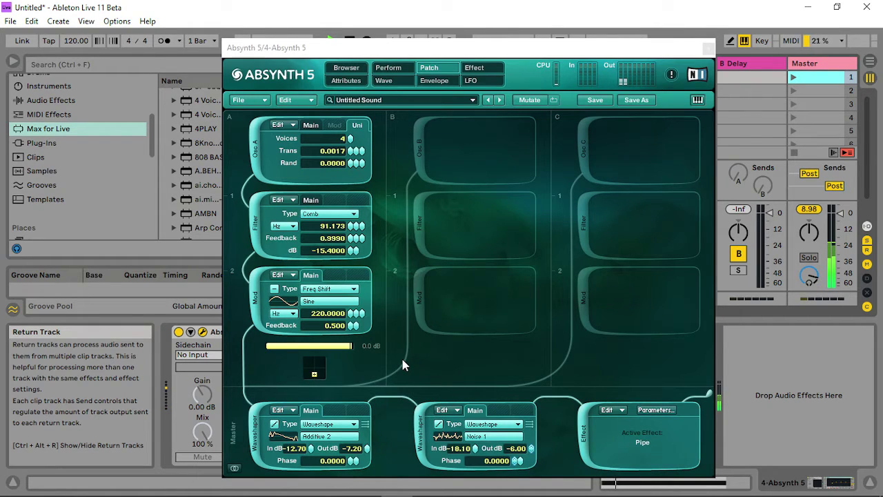
- Set the Additive 2 waveshaper to -13.80 dB in and -6.60 dB out, and the Noise 1 waveshaper's output to 4.70 dB
{"action": "left_click", "coordinate": [369, 449]}
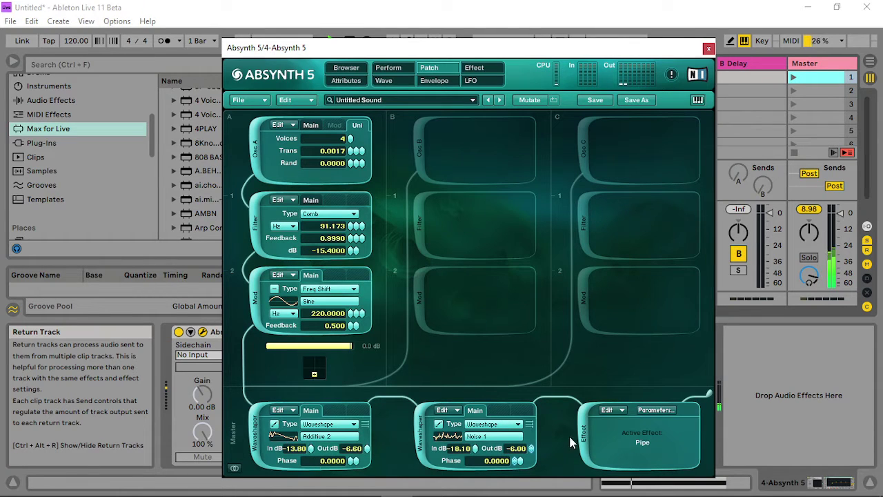
{"action": "left_click_drag", "start_coordinate": [532, 450], "coordinate": [542, 379]}
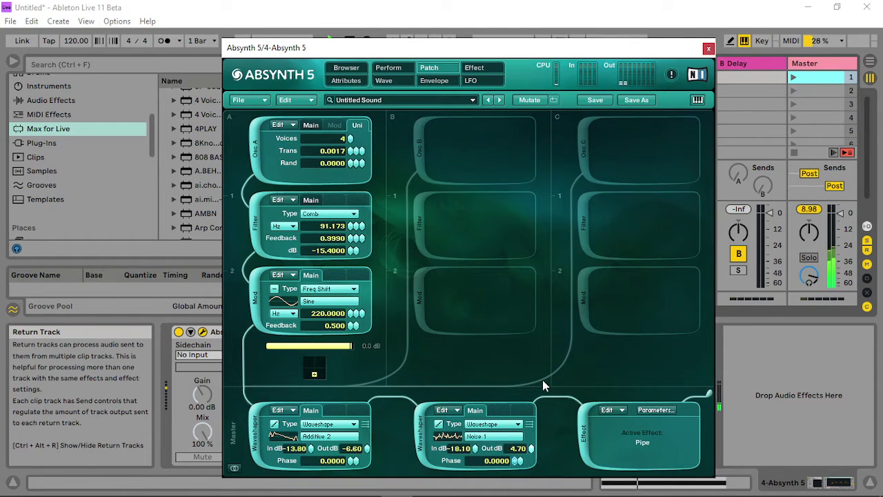
{"action": "left_click", "coordinate": [791, 77]}
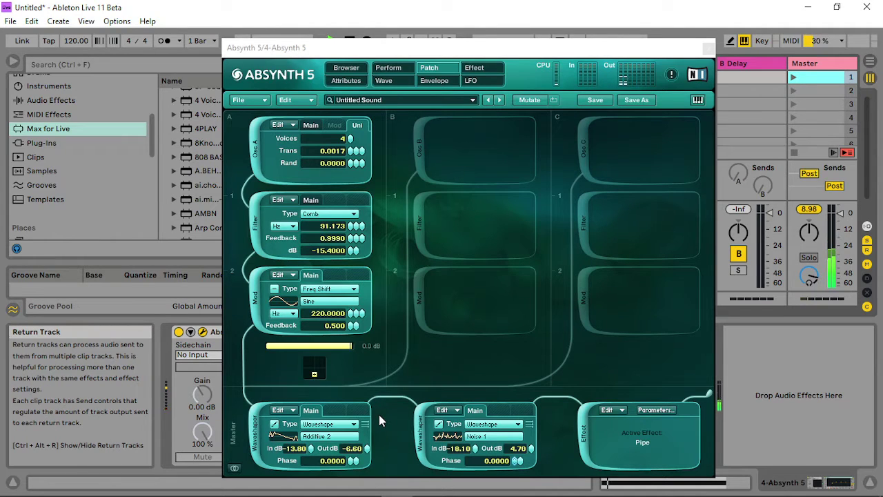
{"action": "left_click", "coordinate": [708, 47]}
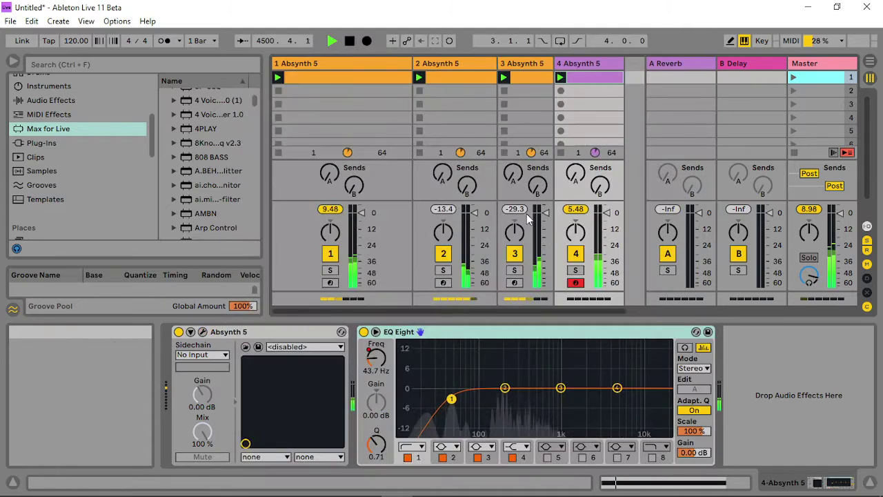
- Show track 4's EQ Eight band 1 frequency envelope, add a peak at about bar 6, and extend the envelope loop to 16 bars
{"action": "right_click", "coordinate": [375, 357]}
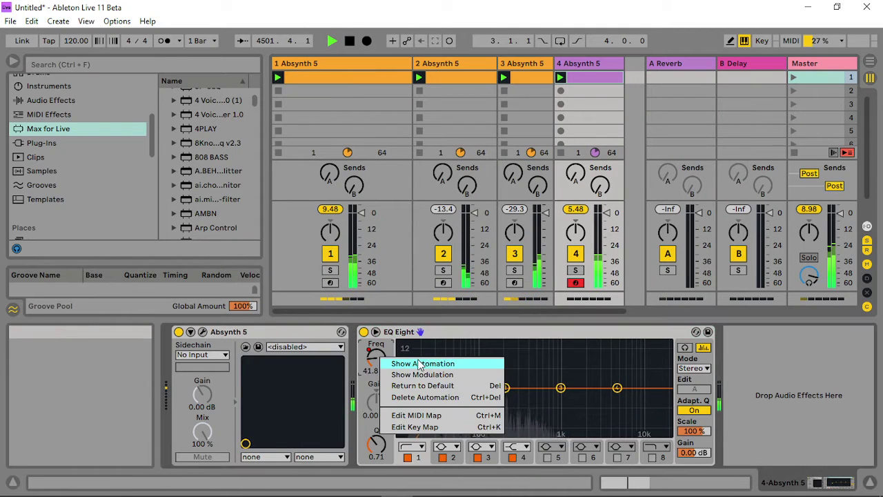
{"action": "left_click", "coordinate": [414, 362]}
{"action": "left_click_drag", "start_coordinate": [616, 363], "coordinate": [616, 323]}
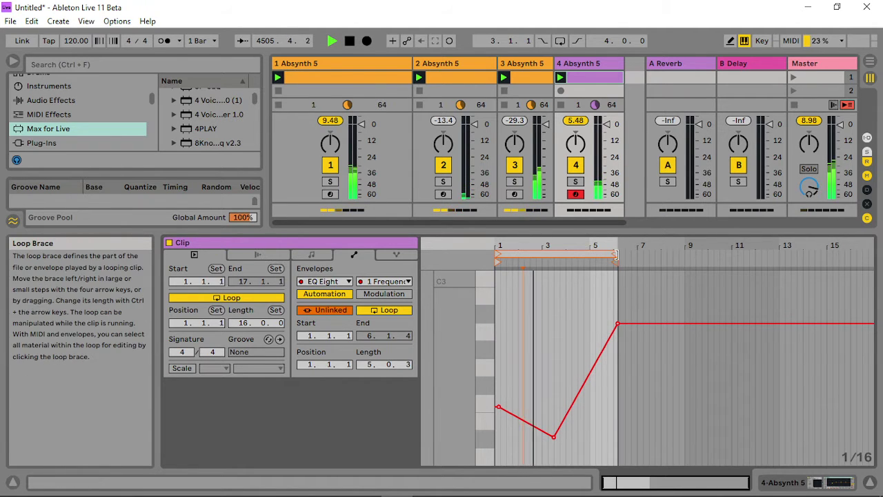
{"action": "mouse_move", "coordinate": [618, 255]}
{"action": "left_mouse_down"}
{"action": "mouse_move", "coordinate": [855, 259]}
{"action": "mouse_move", "coordinate": [801, 290]}
{"action": "left_mouse_up"}
- Shape the band 1 frequency envelope with alternating peaks and dips from bar 6, ending at about 17.1 Hz near bar 16
{"action": "left_click", "coordinate": [581, 323]}
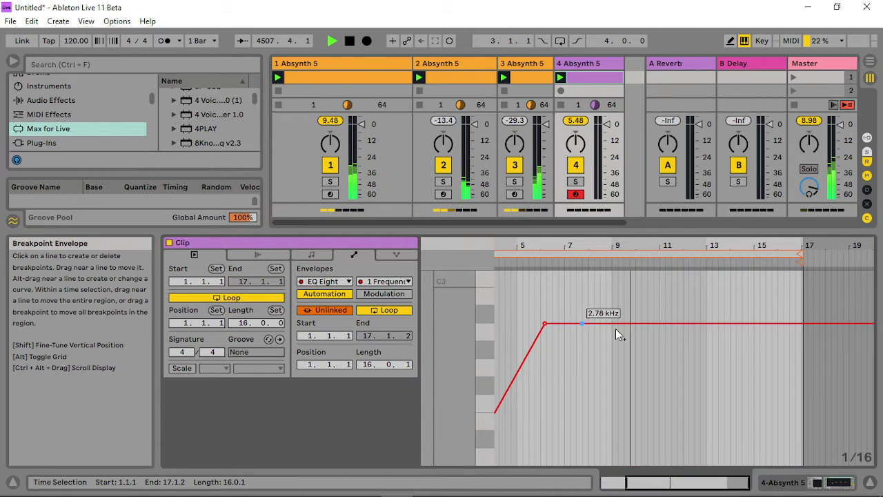
{"action": "left_click_drag", "start_coordinate": [637, 323], "coordinate": [780, 451]}
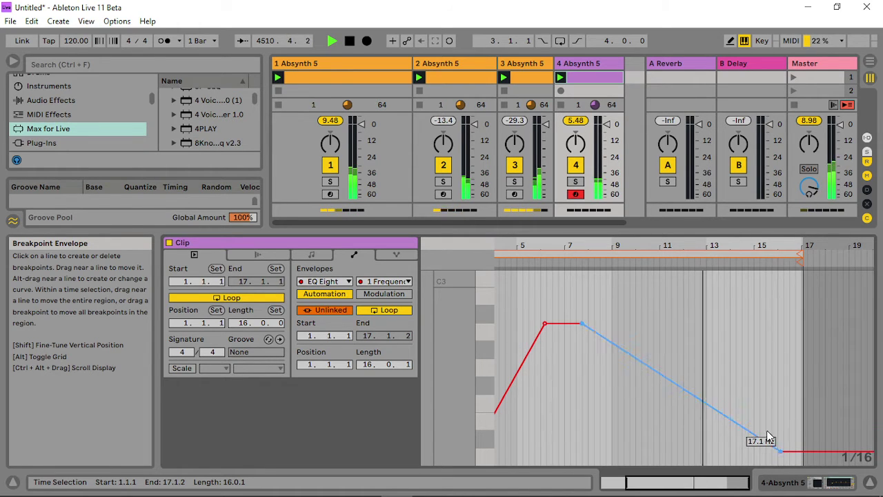
{"action": "left_click_drag", "start_coordinate": [581, 323], "coordinate": [544, 400]}
{"action": "left_click", "coordinate": [629, 400]}
{"action": "right_click", "coordinate": [629, 400]}
{"action": "left_click", "coordinate": [660, 419]}
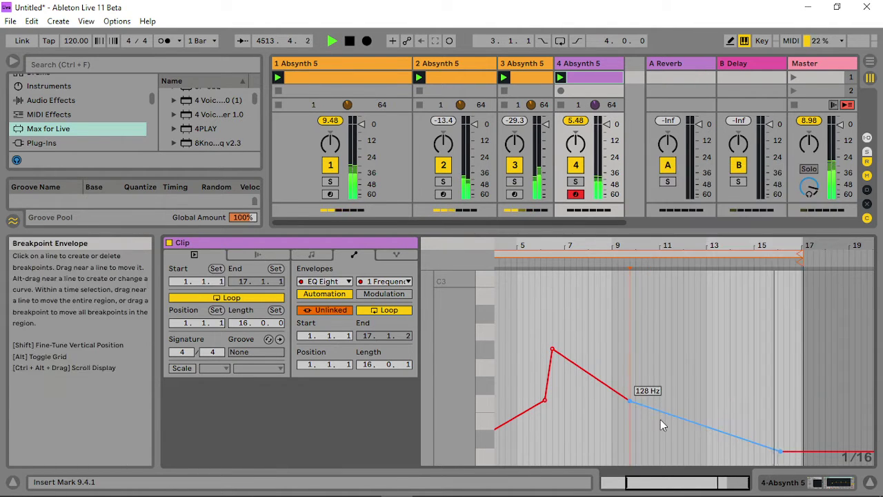
{"action": "left_click_drag", "start_coordinate": [669, 414], "coordinate": [668, 365]}
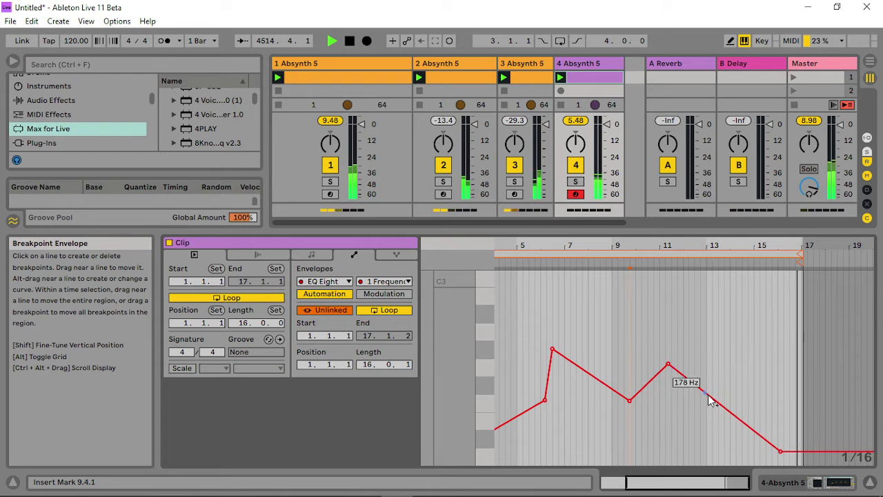
{"action": "mouse_move", "coordinate": [707, 409]}
{"action": "left_mouse_down"}
{"action": "mouse_move", "coordinate": [708, 447]}
{"action": "mouse_move", "coordinate": [743, 406]}
{"action": "left_mouse_up"}
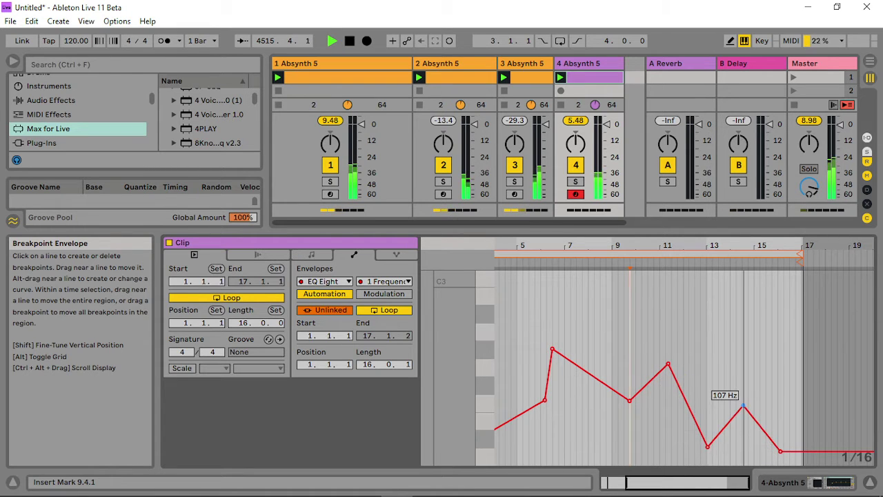
{"action": "left_click_drag", "start_coordinate": [641, 250], "coordinate": [638, 234]}
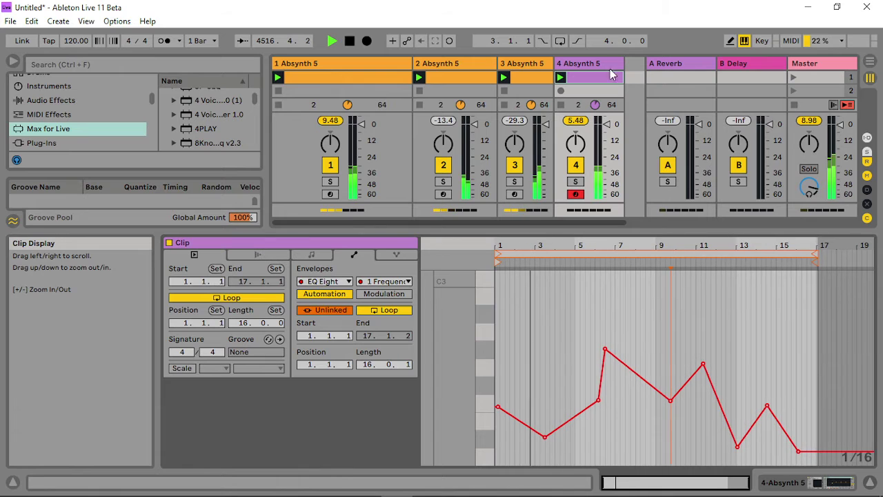
- In track 4's Absynth, set the Additive 2 waveshaper's input to -6.90 dB and the comb filter to -12.3000 dB
{"action": "double_click", "coordinate": [595, 64]}
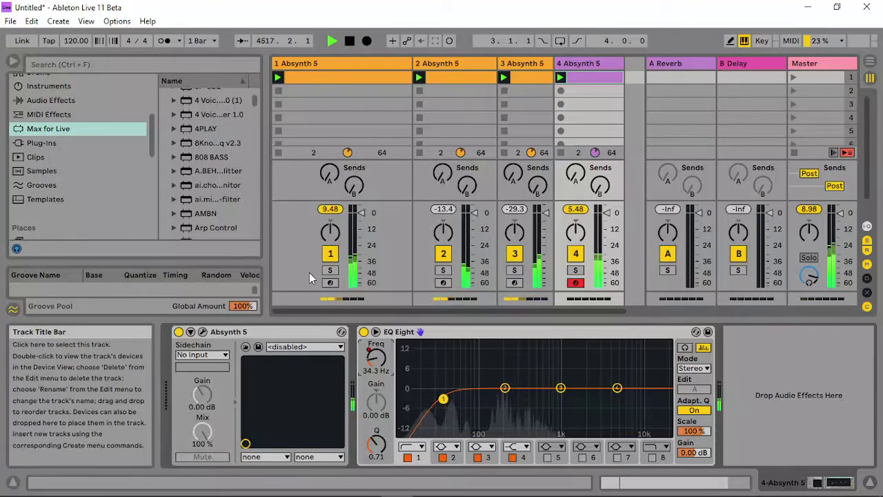
{"action": "left_click", "coordinate": [209, 338]}
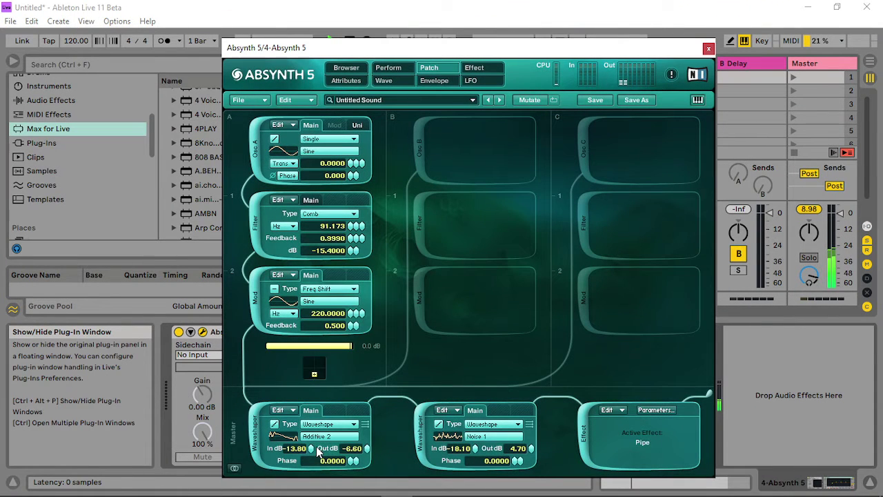
{"action": "left_click_drag", "start_coordinate": [312, 449], "coordinate": [407, 425]}
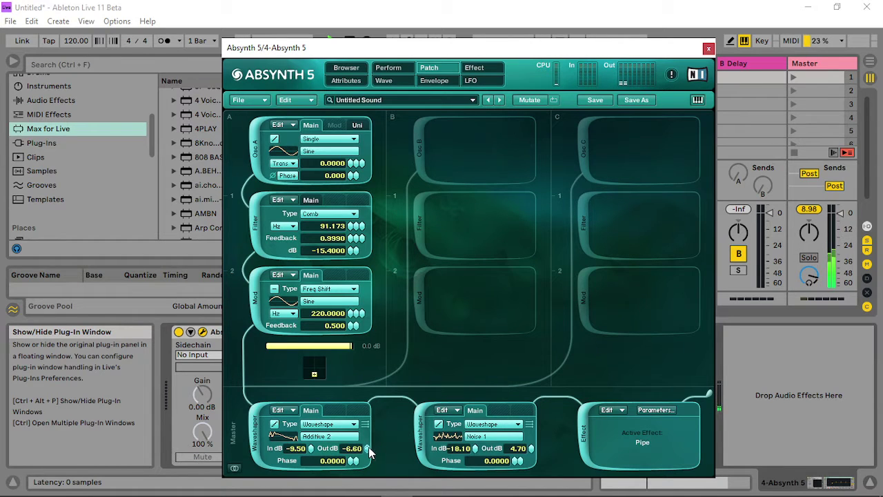
{"action": "left_click", "coordinate": [794, 78]}
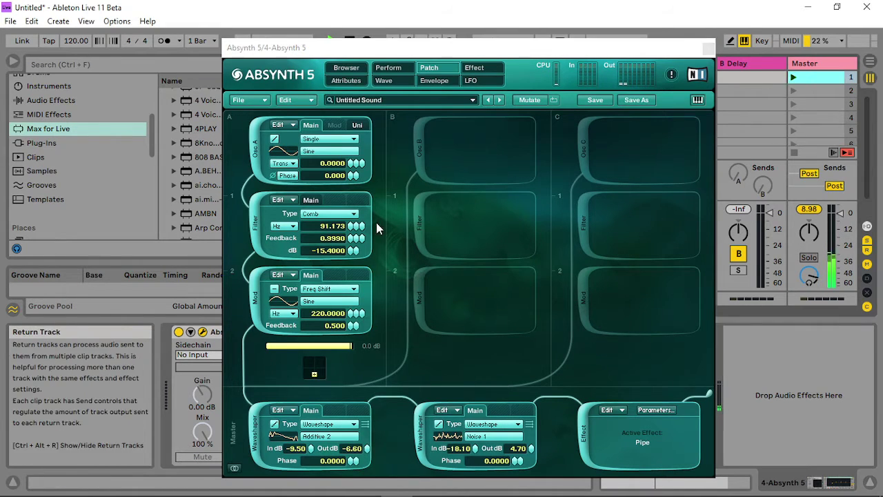
{"action": "left_click_drag", "start_coordinate": [354, 251], "coordinate": [354, 236]}
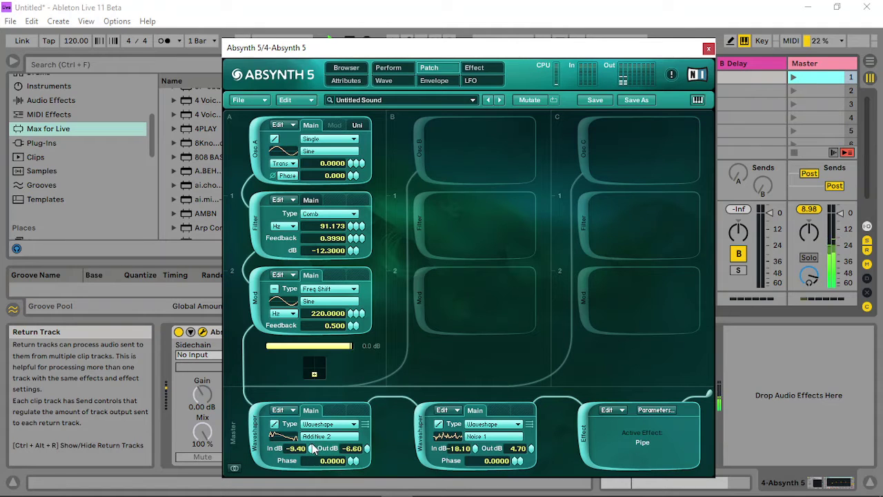
{"action": "left_click_drag", "start_coordinate": [308, 455], "coordinate": [314, 426]}
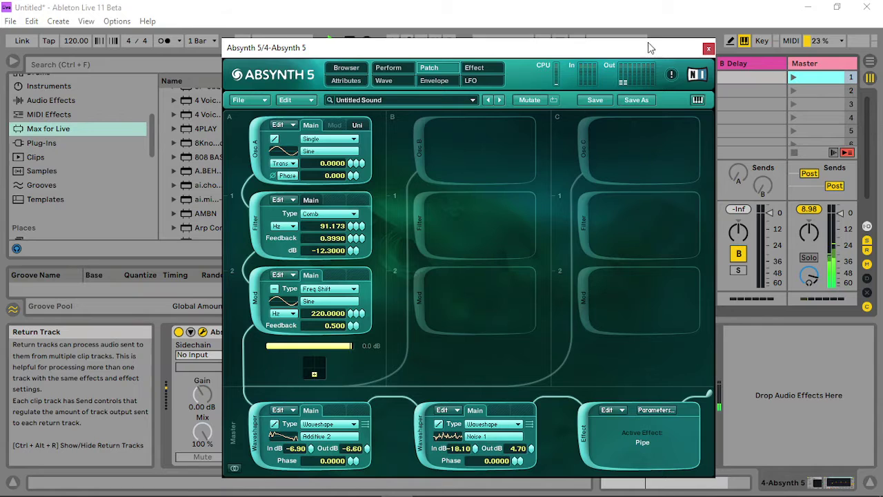
{"action": "left_click", "coordinate": [707, 48]}
- Reset EQ Eight's band 1 frequency and lower it to about 25 Hz, and boost band 2 by 1.61 dB at 225 Hz
{"action": "right_click", "coordinate": [378, 357]}
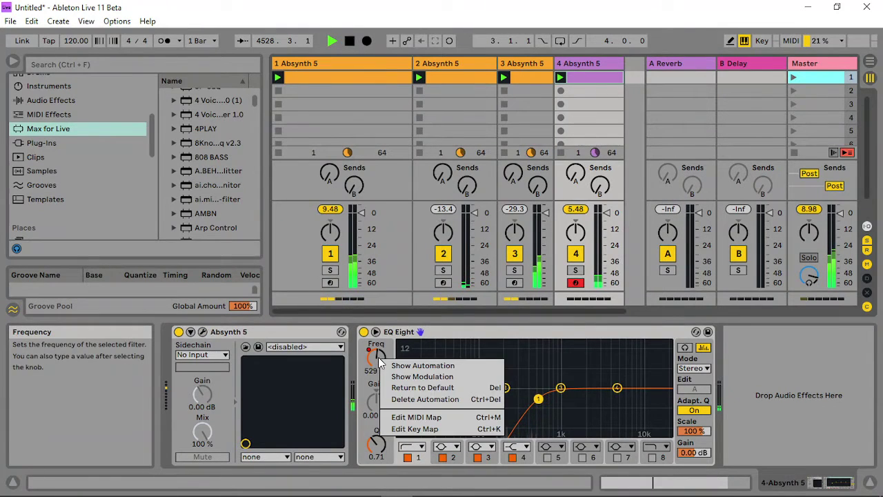
{"action": "left_click", "coordinate": [422, 387]}
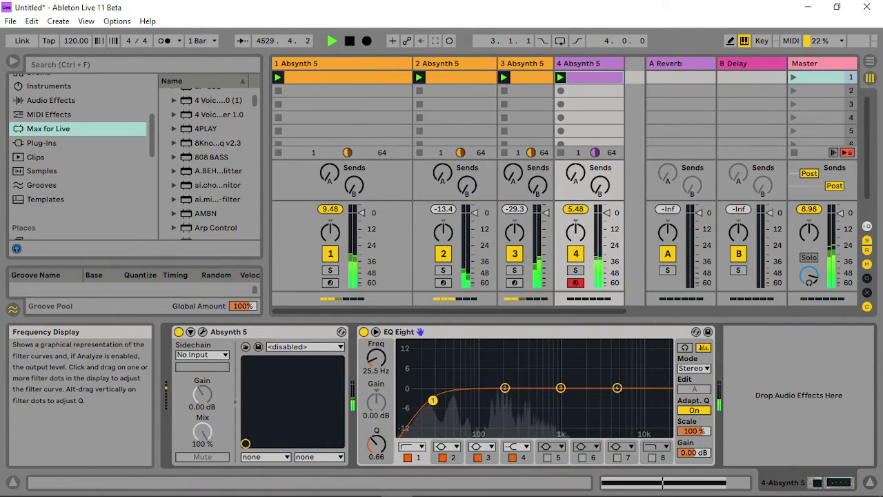
{"action": "left_click_drag", "start_coordinate": [504, 388], "coordinate": [508, 383]}
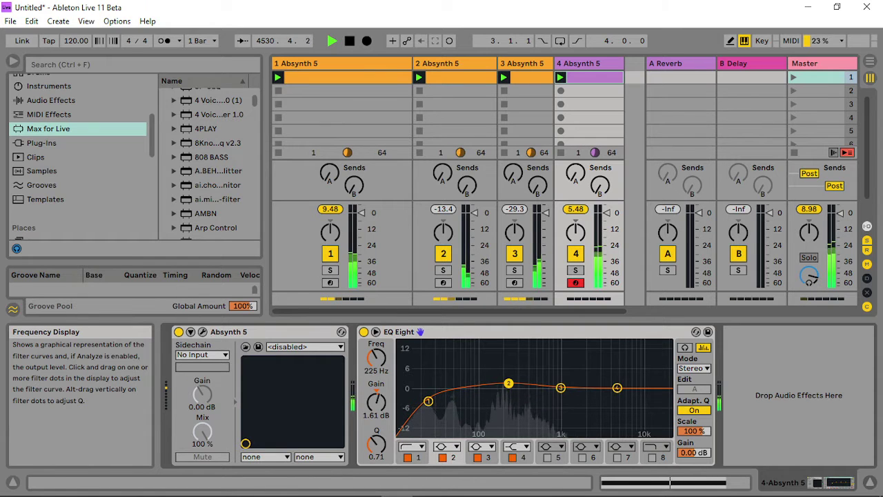
- In track 4's Absynth, set the Additive 2 input to 0.90 dB, the Noise 1 input to -22.90 dB and channel A's level to -7.3 dB
{"action": "left_click", "coordinate": [203, 332]}
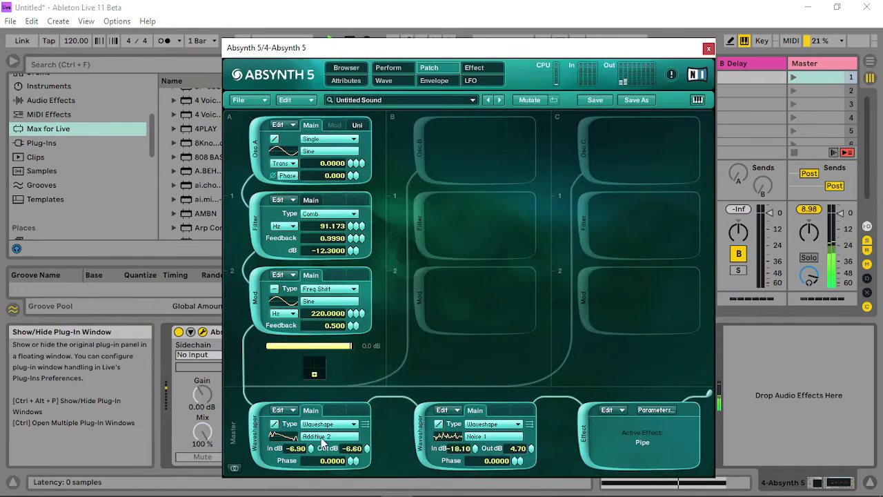
{"action": "left_click_drag", "start_coordinate": [311, 448], "coordinate": [317, 401]}
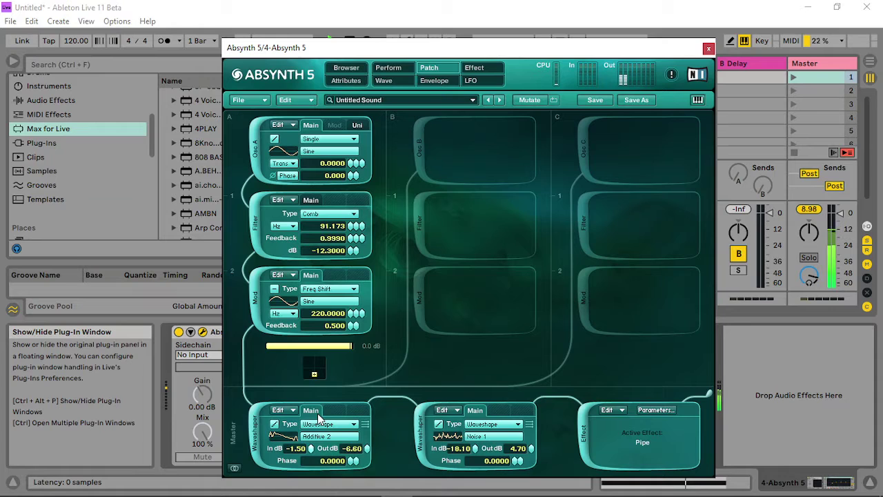
{"action": "mouse_move", "coordinate": [475, 449]}
{"action": "left_mouse_down"}
{"action": "mouse_move", "coordinate": [479, 395]}
{"action": "mouse_move", "coordinate": [479, 475]}
{"action": "mouse_move", "coordinate": [481, 451]}
{"action": "left_mouse_up"}
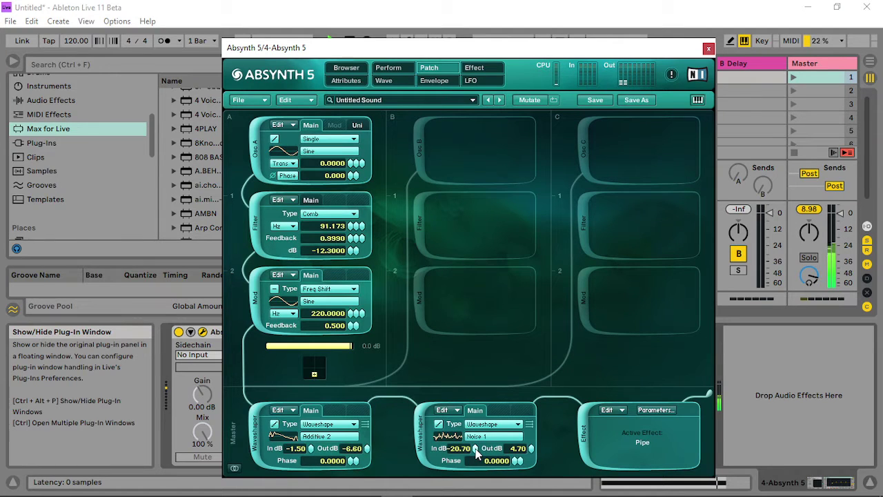
{"action": "mouse_move", "coordinate": [475, 448]}
{"action": "left_mouse_down"}
{"action": "mouse_move", "coordinate": [474, 458]}
{"action": "mouse_move", "coordinate": [476, 452]}
{"action": "left_mouse_up"}
{"action": "left_click_drag", "start_coordinate": [310, 449], "coordinate": [313, 436]}
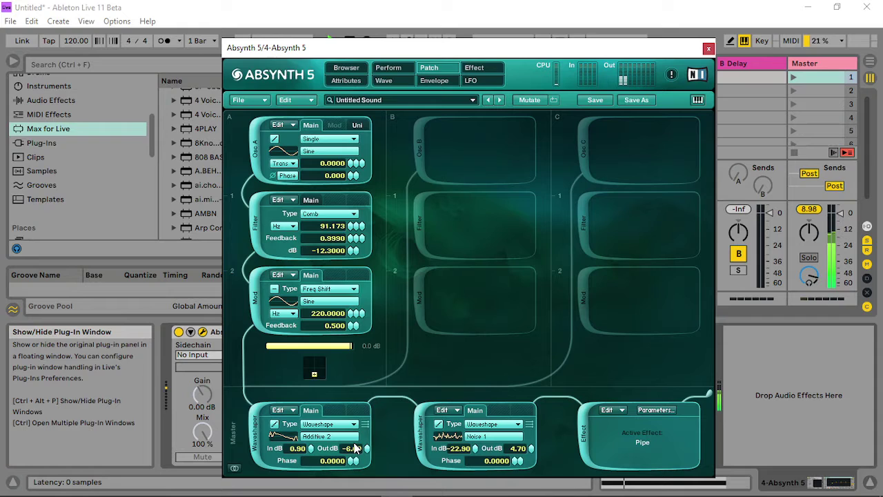
{"action": "left_click_drag", "start_coordinate": [347, 347], "coordinate": [304, 352]}
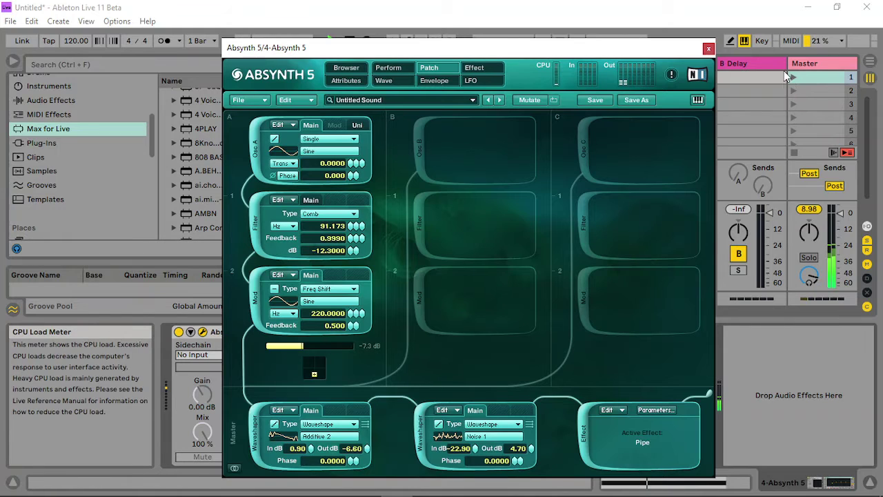
- In the audio modulation settings, set the lag of Filter A1 Freq to 141 and Effect Filter Freq to 163, and relaunch scene 1
{"action": "left_click", "coordinate": [402, 69]}
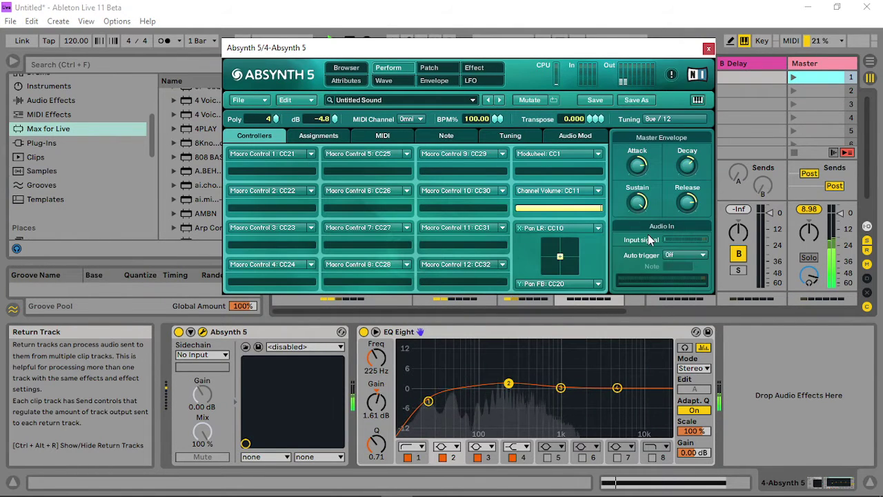
{"action": "left_click", "coordinate": [787, 78]}
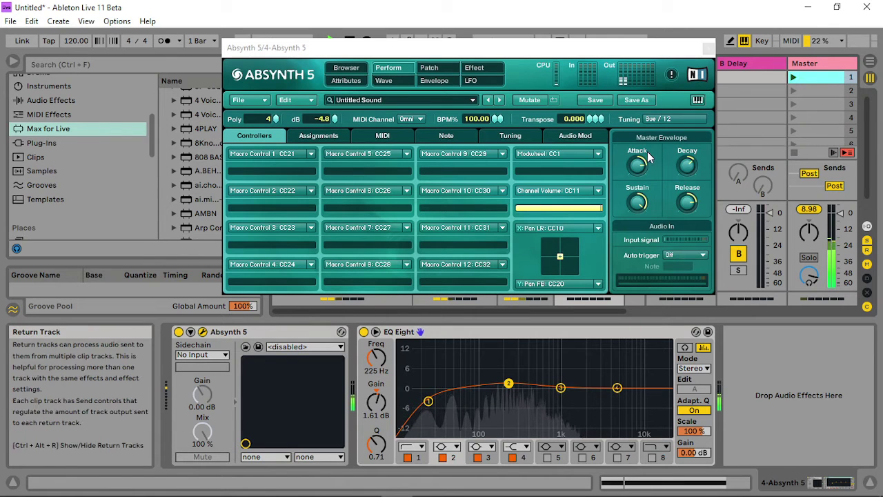
{"action": "left_click", "coordinate": [571, 136]}
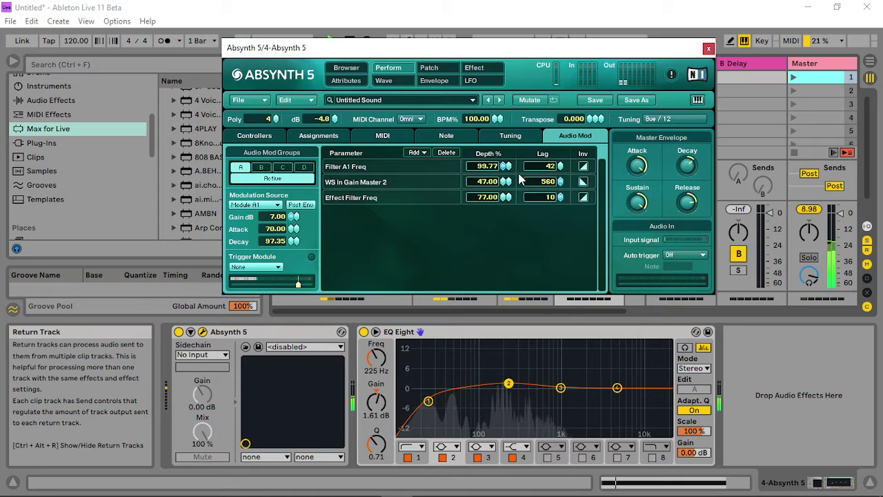
{"action": "left_click_drag", "start_coordinate": [560, 166], "coordinate": [568, 103]}
{"action": "left_click_drag", "start_coordinate": [560, 197], "coordinate": [564, 101]}
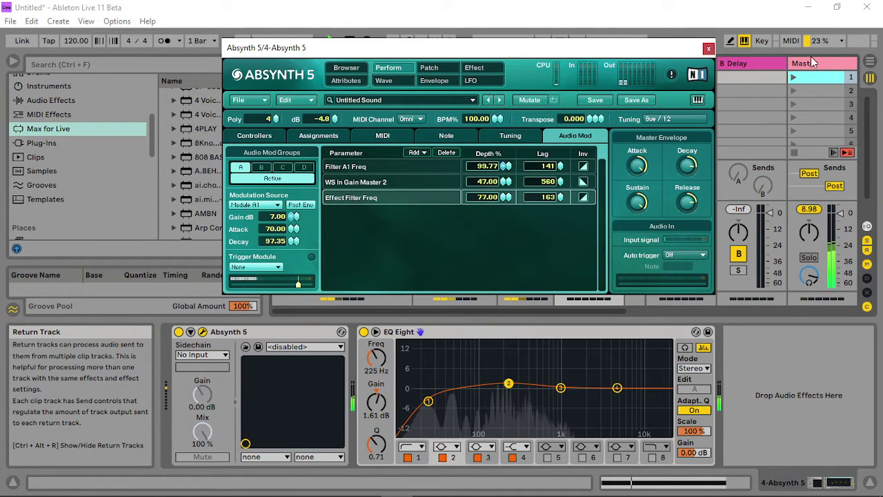
{"action": "left_click", "coordinate": [794, 76]}
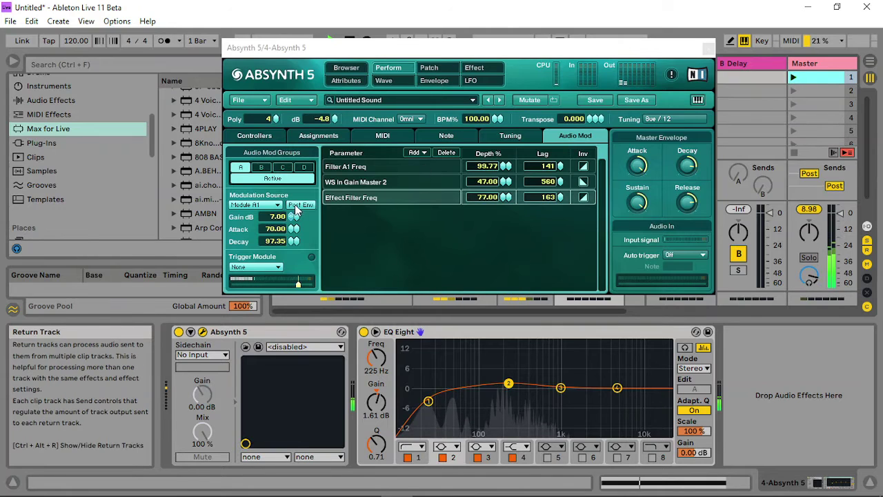
- Set the modulation source gain to 18.00 dB, WS In Gain Master 2 depth to 73.00 and Effect Filter Freq depth to 99.99, and relaunch scene 1
{"action": "left_click_drag", "start_coordinate": [297, 216], "coordinate": [296, 151]}
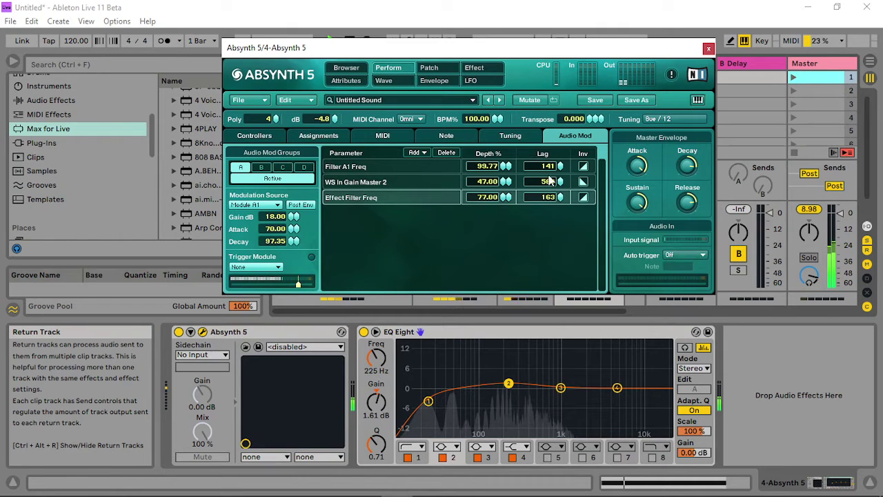
{"action": "left_click_drag", "start_coordinate": [506, 181], "coordinate": [508, 158]}
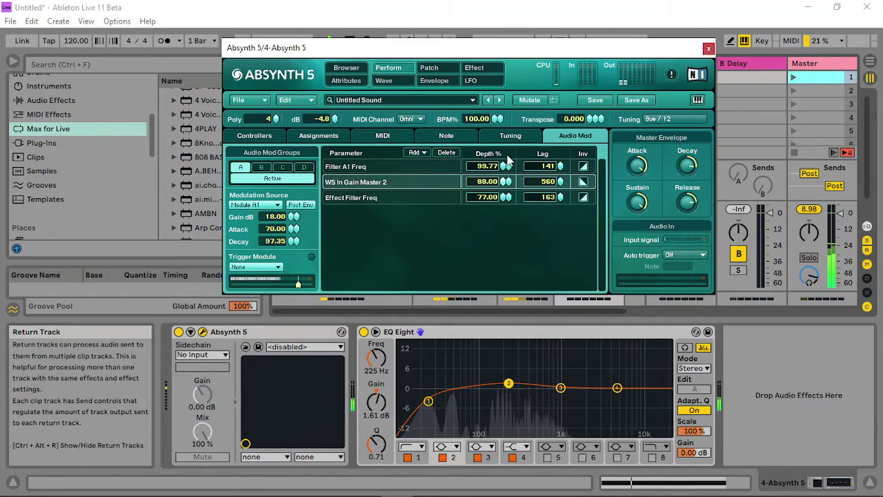
{"action": "left_click_drag", "start_coordinate": [505, 197], "coordinate": [504, 181]}
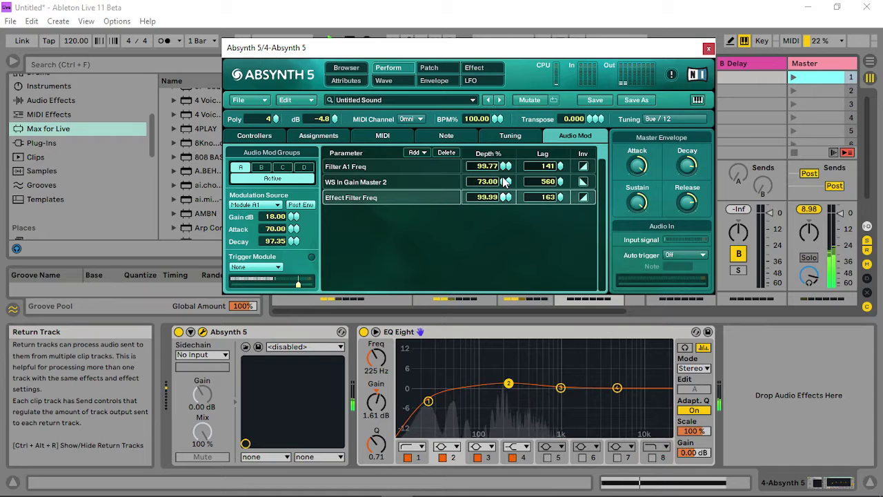
{"action": "left_click", "coordinate": [794, 78]}
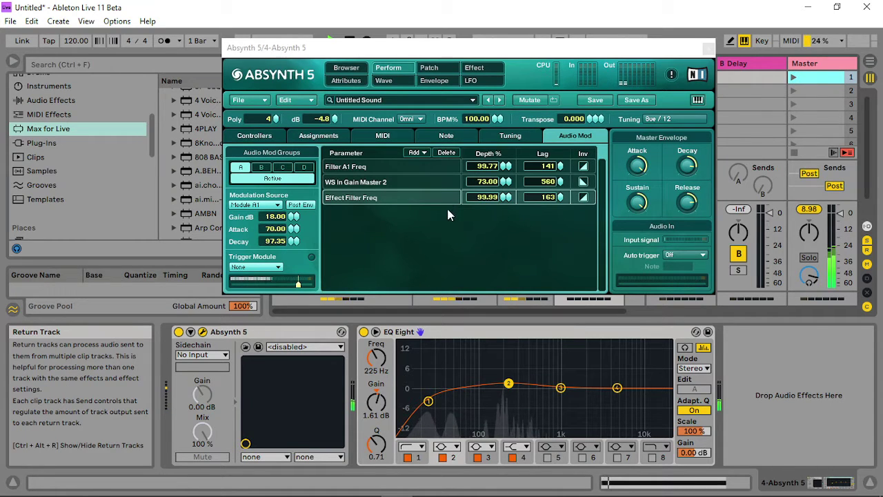
- Lower audio modulation group A's level threshold slightly and set its source decay to 26.35
{"action": "left_click_drag", "start_coordinate": [299, 285], "coordinate": [295, 286]}
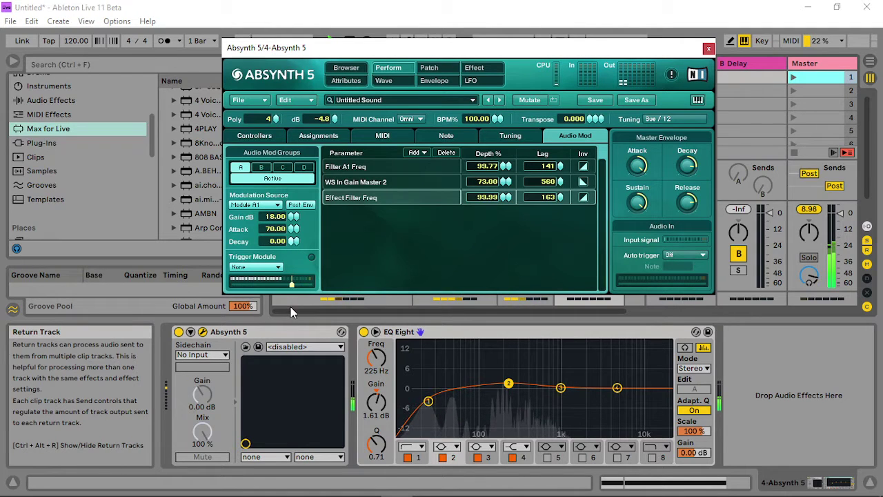
{"action": "left_click_drag", "start_coordinate": [294, 216], "coordinate": [285, 99]}
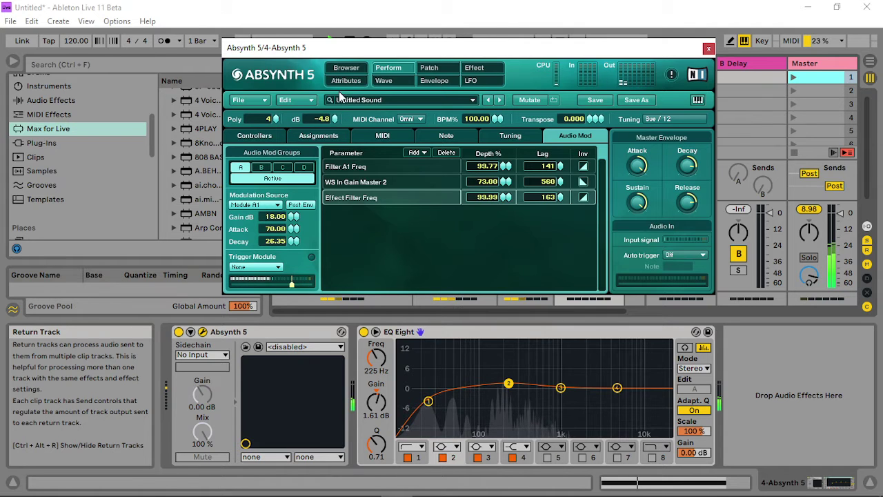
{"action": "left_click", "coordinate": [262, 168]}
{"action": "left_click", "coordinate": [240, 167]}
- Lower the comb filter frequency to 83.076 Hz and raise channel A's level to -3.3 dB
{"action": "left_click", "coordinate": [434, 68]}
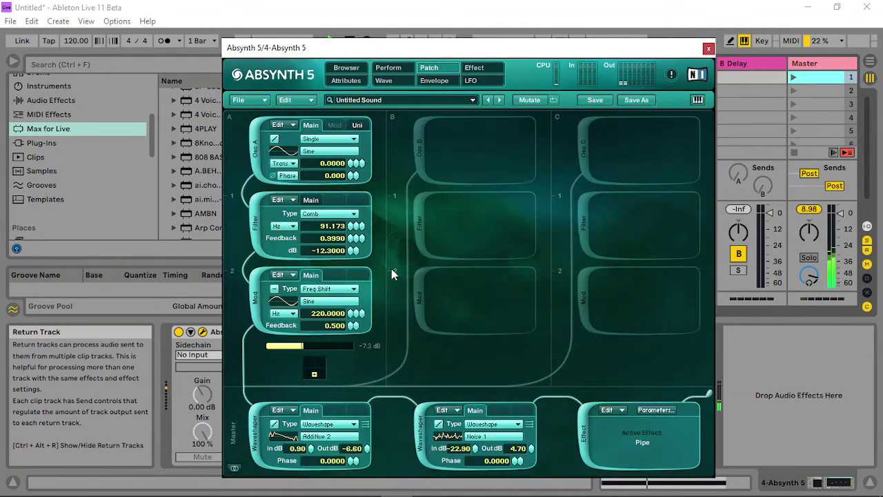
{"action": "left_click_drag", "start_coordinate": [358, 230], "coordinate": [364, 200]}
{"action": "left_click_drag", "start_coordinate": [357, 168], "coordinate": [343, 325]}
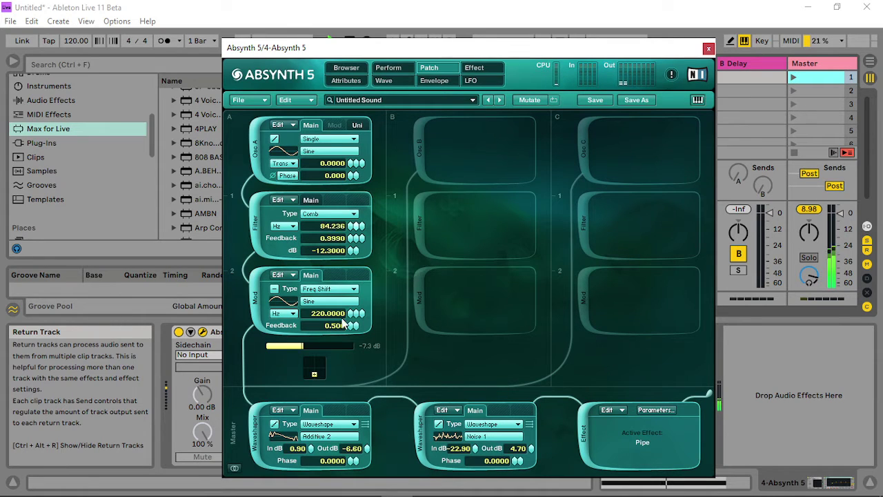
{"action": "left_click_drag", "start_coordinate": [309, 348], "coordinate": [332, 348]}
- Create a new envelope for channel A's volume level and enable its sine LFO
{"action": "right_click", "coordinate": [327, 343]}
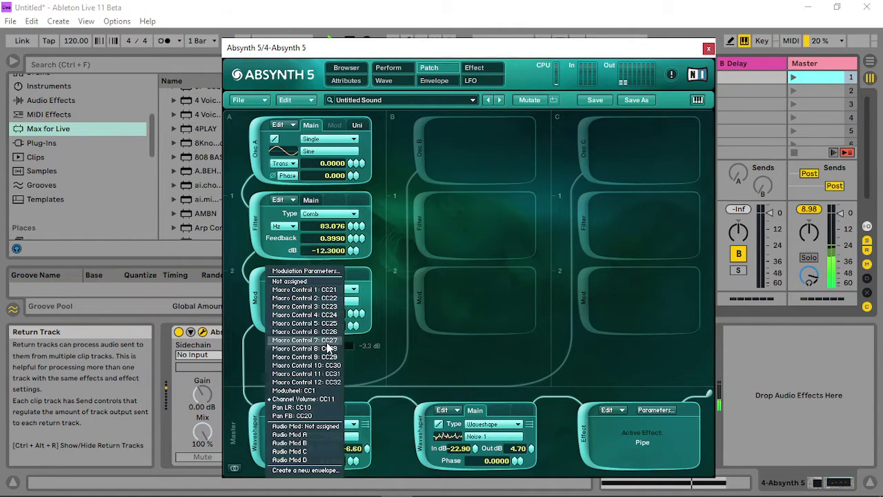
{"action": "left_click", "coordinate": [335, 472]}
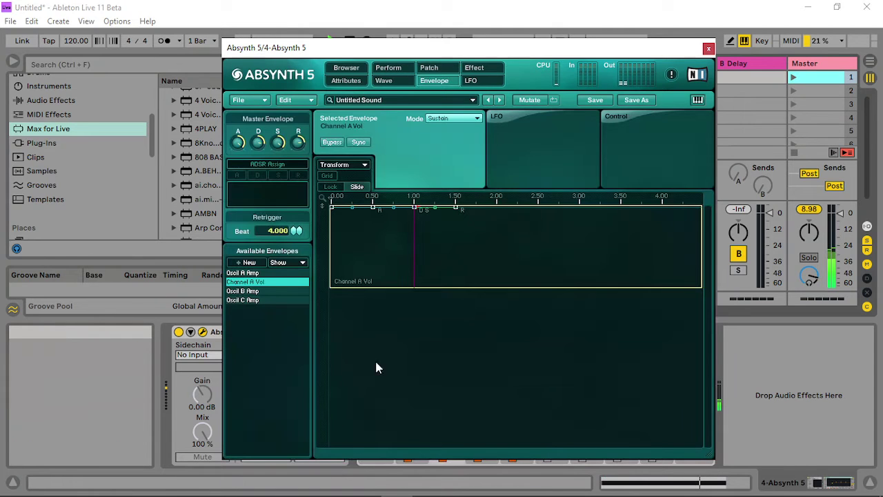
{"action": "left_click", "coordinate": [530, 120]}
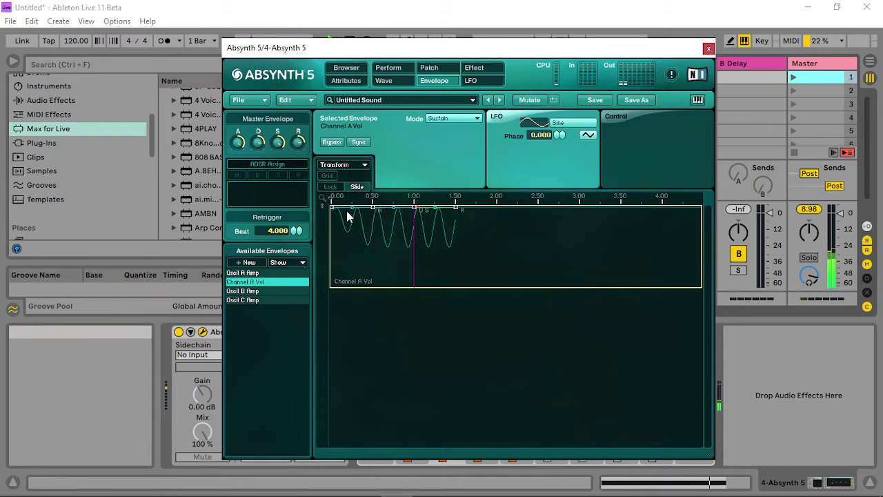
- Set the LFO depth to 100.000 at the attack and decay breakpoints, and stretch the decay breakpoint's time to 2.6094 seconds
{"action": "left_click", "coordinate": [373, 208]}
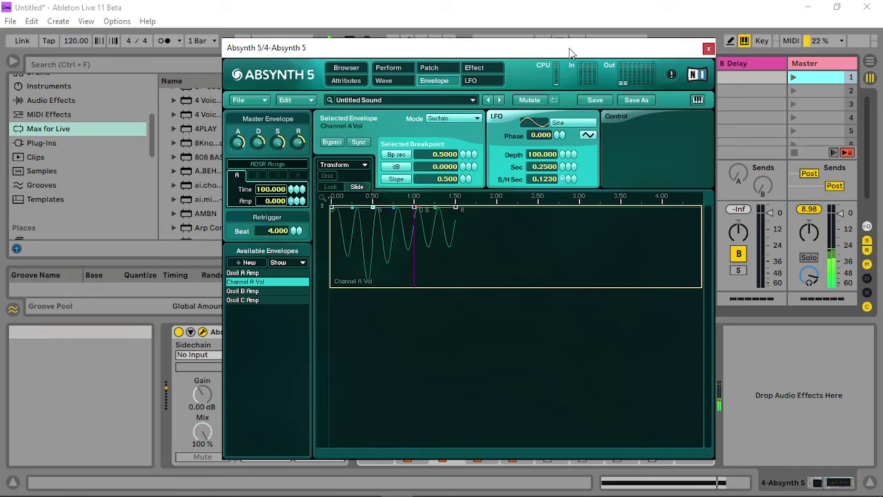
{"action": "left_click_drag", "start_coordinate": [415, 214], "coordinate": [589, 209]}
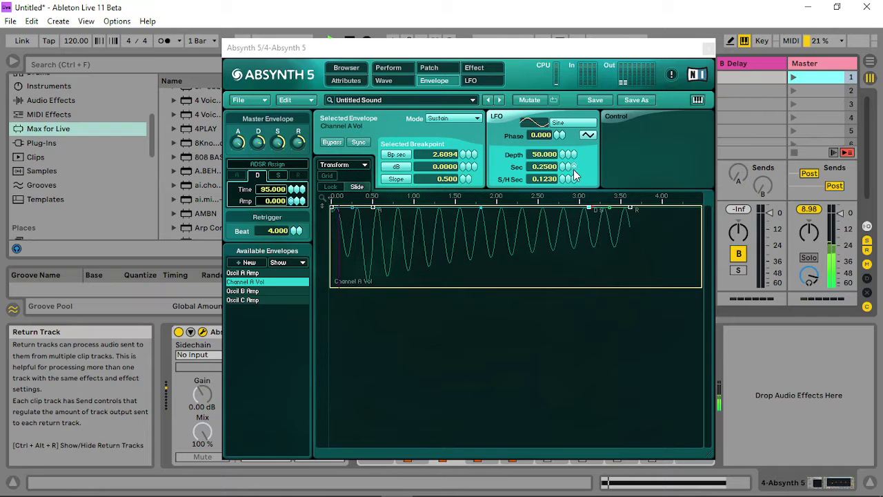
{"action": "left_click_drag", "start_coordinate": [569, 155], "coordinate": [577, 107]}
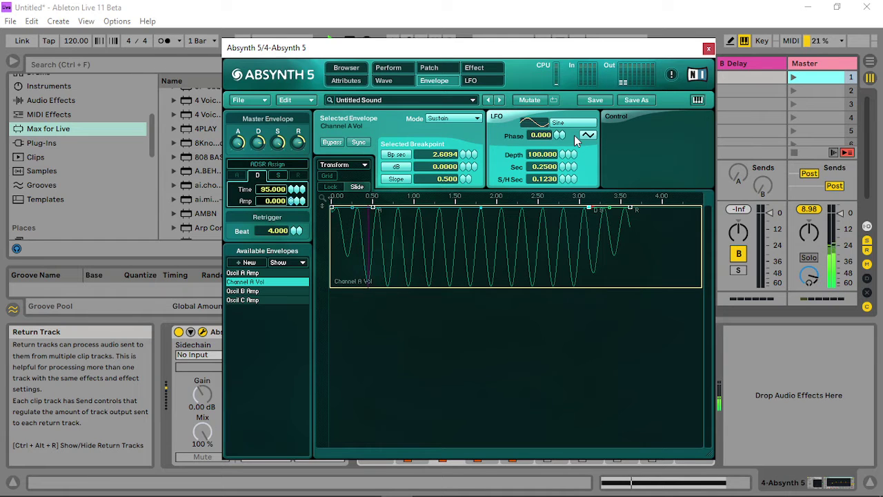
- Switch the Channel A Vol envelope to Loop mode, shorten the decay breakpoint to 0.6250 seconds with a 0.0831-second LFO, and relaunch scene 1
{"action": "left_click", "coordinate": [471, 118]}
{"action": "left_click", "coordinate": [450, 136]}
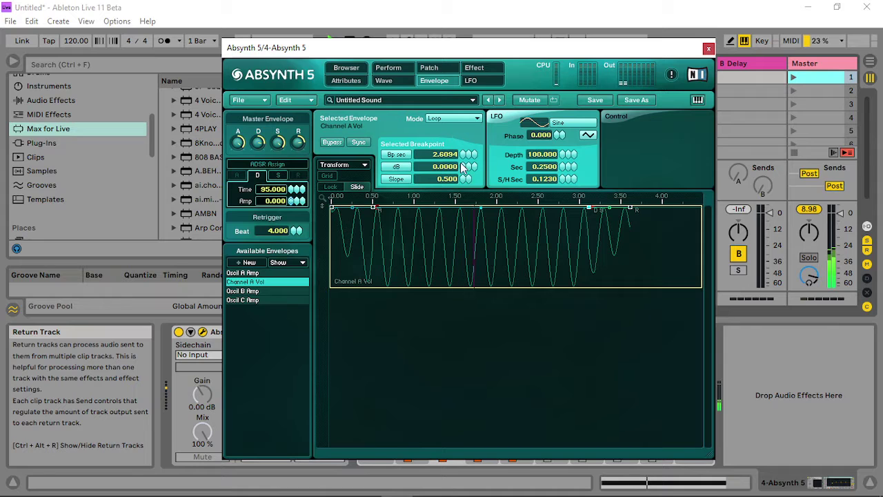
{"action": "left_click", "coordinate": [375, 210]}
{"action": "left_click_drag", "start_coordinate": [681, 219], "coordinate": [396, 236]}
{"action": "left_click_drag", "start_coordinate": [587, 211], "coordinate": [423, 202]}
{"action": "left_click_drag", "start_coordinate": [555, 169], "coordinate": [575, 371]}
{"action": "left_click", "coordinate": [793, 78]}
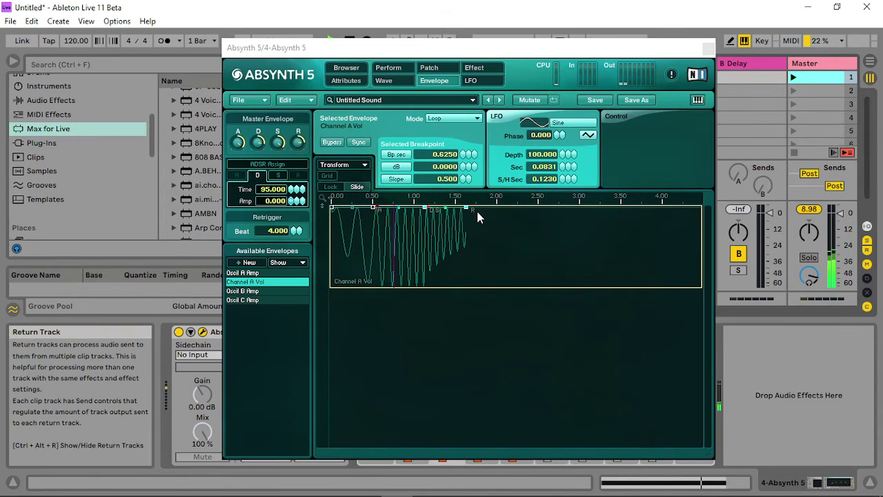
- Set the attack breakpoint's ADSR time assignment to 51.000 and reduce its LFO depth, and set the decay breakpoint's LFO depth to 43.680
{"action": "left_click", "coordinate": [371, 210]}
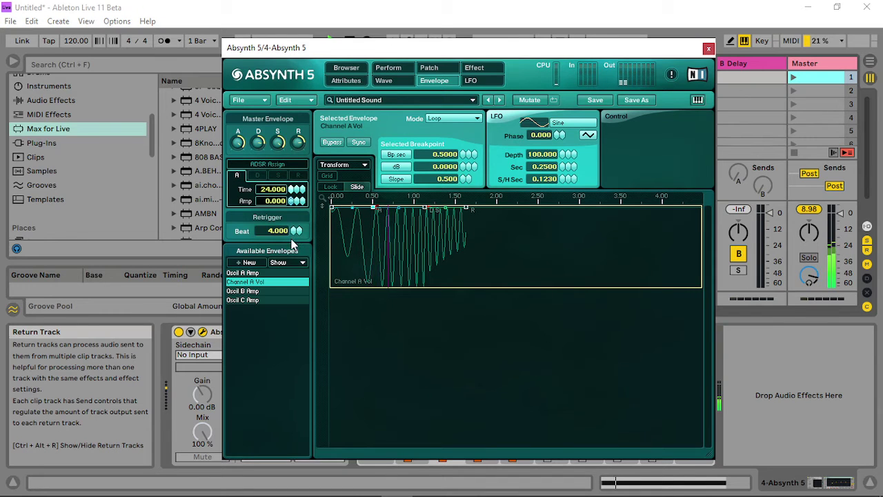
{"action": "left_click_drag", "start_coordinate": [292, 244], "coordinate": [295, 220]}
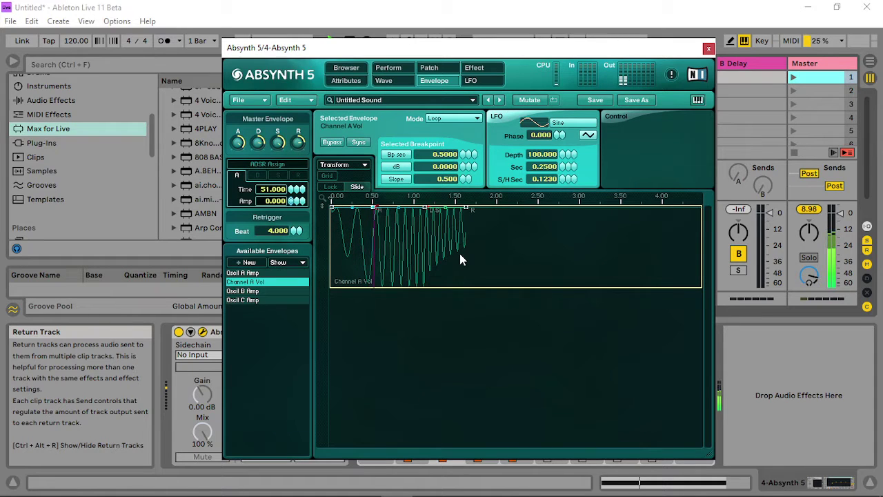
{"action": "left_click_drag", "start_coordinate": [542, 154], "coordinate": [562, 187]}
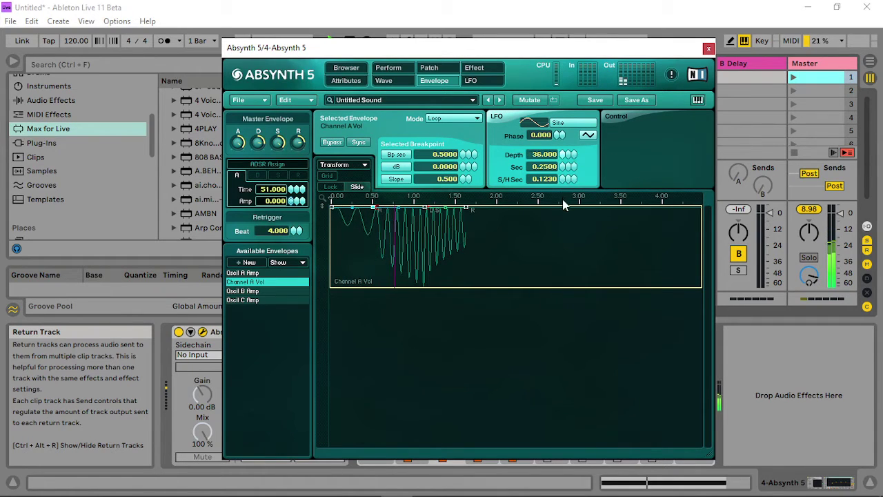
{"action": "left_click", "coordinate": [427, 207]}
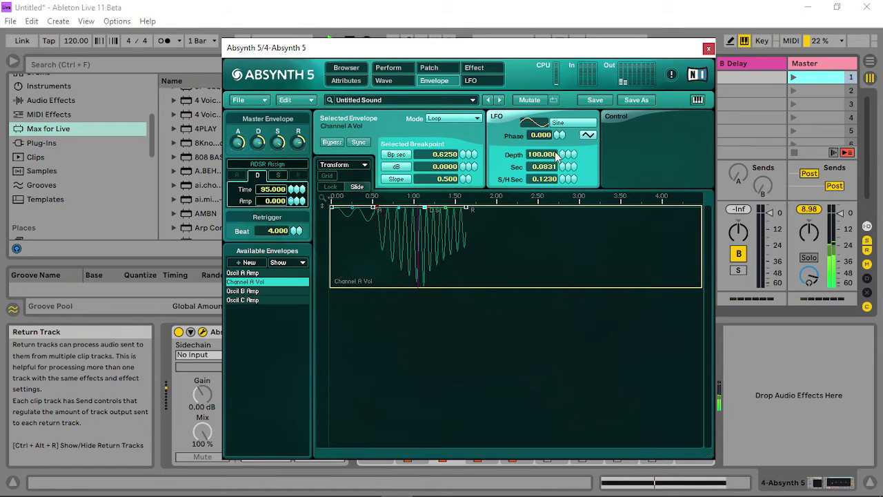
{"action": "left_click_drag", "start_coordinate": [556, 155], "coordinate": [564, 199]}
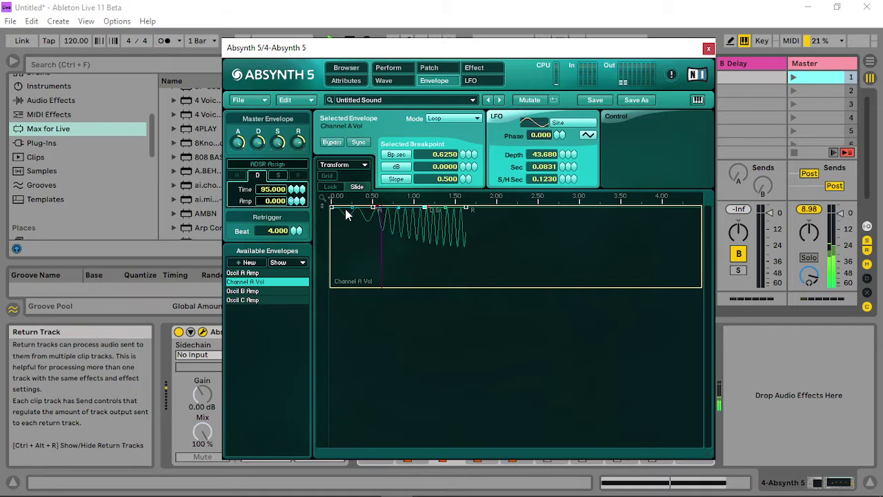
- Add a breakpoint at 0.0010 seconds near the envelope's start, with an LFO depth of 48.000 and an LFO time of 0.0482 seconds
{"action": "left_click_drag", "start_coordinate": [346, 210], "coordinate": [332, 210]}
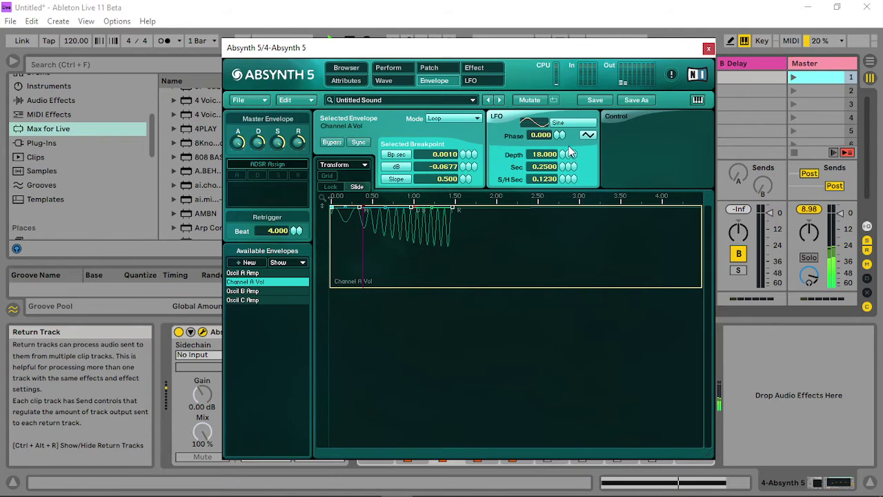
{"action": "left_click_drag", "start_coordinate": [570, 151], "coordinate": [556, 99]}
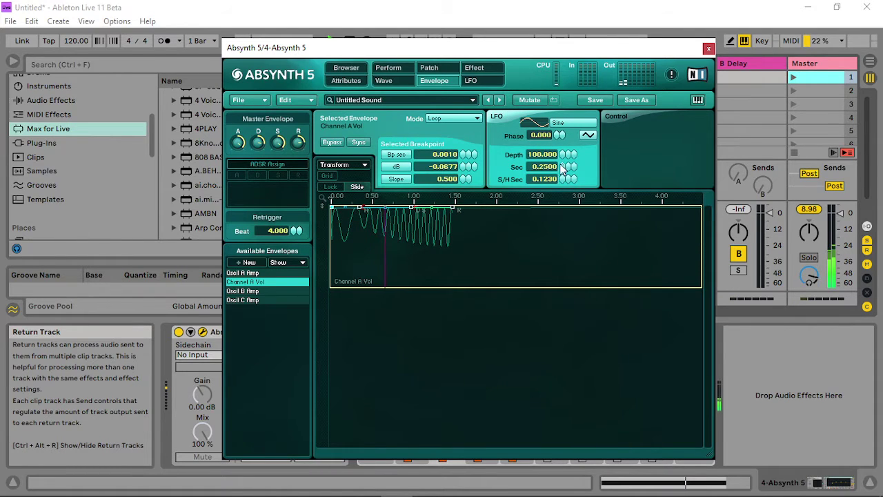
{"action": "left_click_drag", "start_coordinate": [562, 169], "coordinate": [565, 222]}
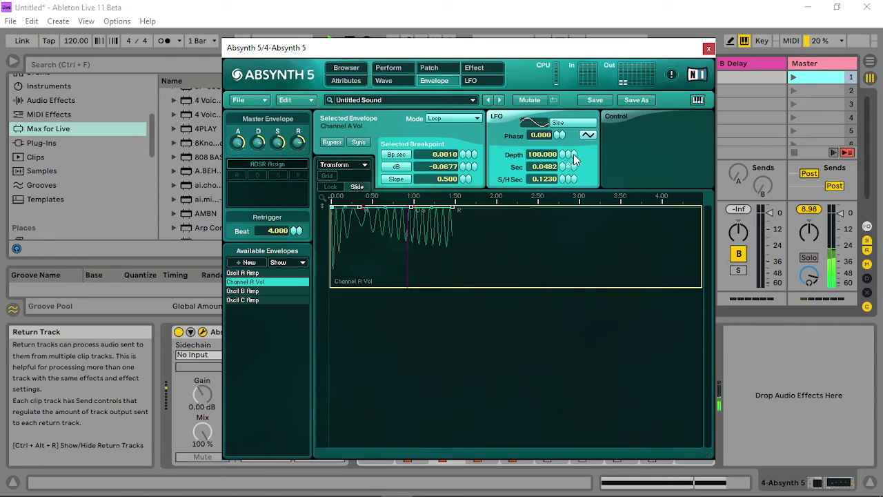
{"action": "left_click_drag", "start_coordinate": [572, 154], "coordinate": [550, 192]}
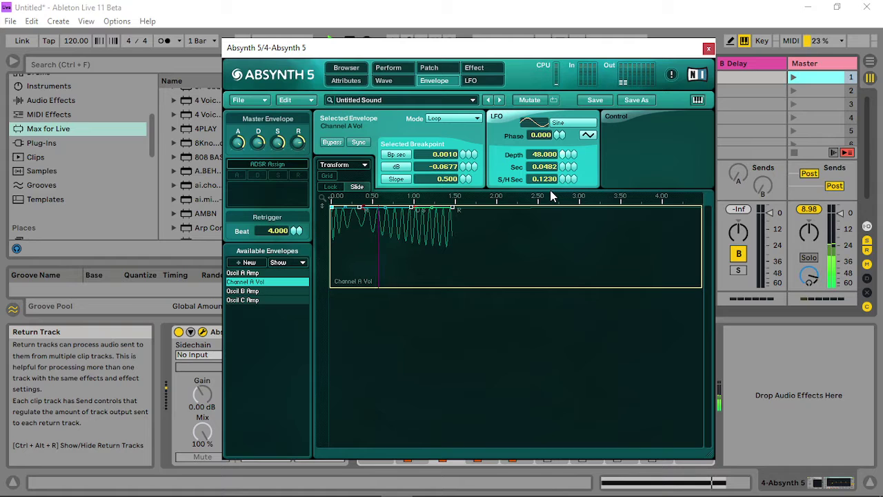
- Shorten the Channel A Vol envelope's release breakpoint to 0.4063 seconds and set its LFO time to 0.0356 seconds
{"action": "left_click", "coordinate": [358, 209]}
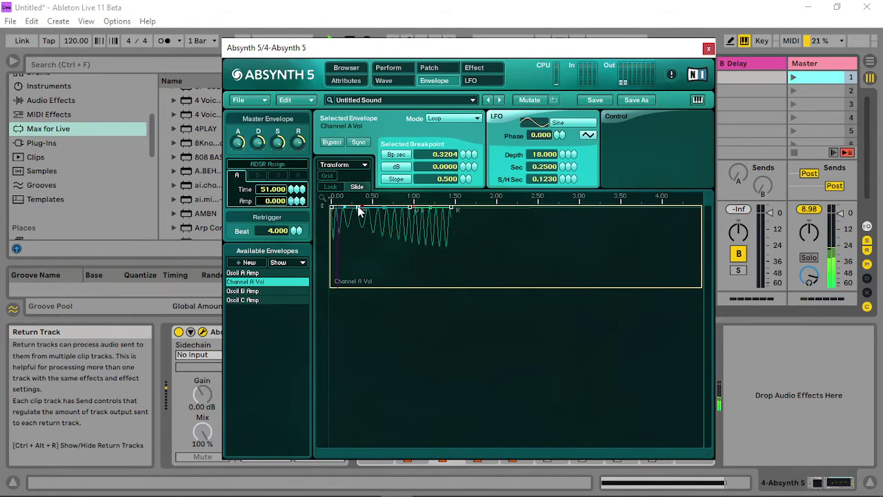
{"action": "mouse_move", "coordinate": [410, 207]}
{"action": "left_mouse_down"}
{"action": "mouse_move", "coordinate": [389, 209]}
{"action": "mouse_move", "coordinate": [423, 208]}
{"action": "left_mouse_up"}
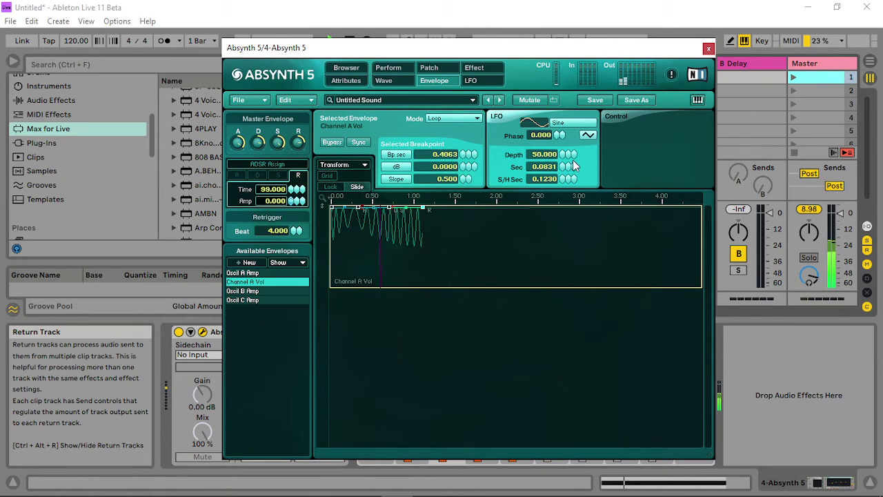
{"action": "left_click_drag", "start_coordinate": [571, 166], "coordinate": [567, 178]}
{"action": "left_click_drag", "start_coordinate": [560, 214], "coordinate": [567, 299]}
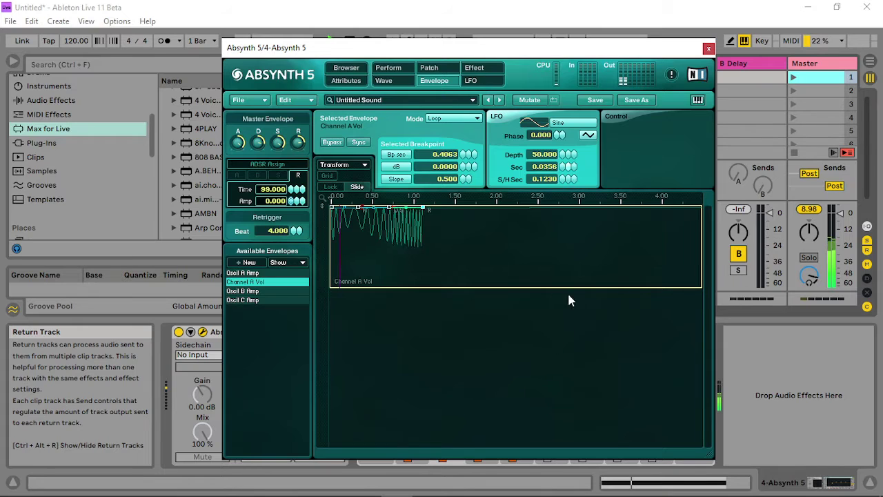
- Set the LFO time to 0.0352 seconds at the first breakpoint and 0.0114 seconds at the attack breakpoint, and relaunch scene 1
{"action": "left_click", "coordinate": [358, 207]}
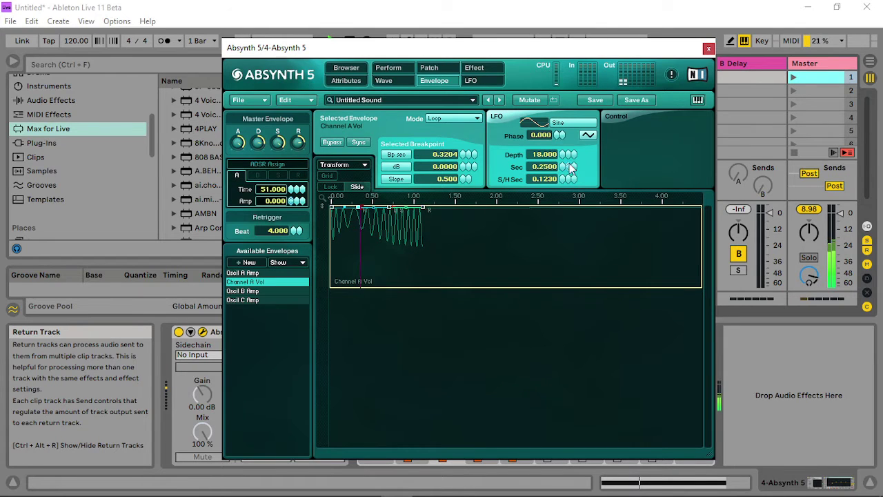
{"action": "left_click_drag", "start_coordinate": [567, 167], "coordinate": [574, 276]}
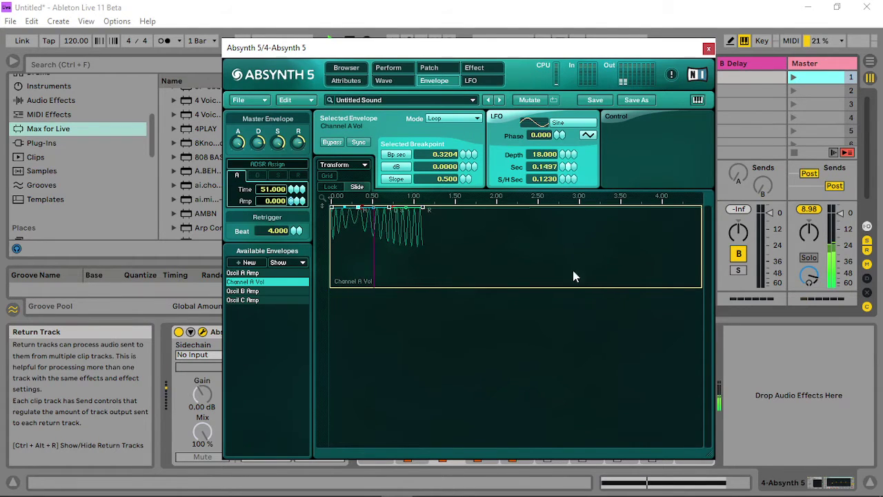
{"action": "left_click", "coordinate": [333, 208]}
{"action": "left_click_drag", "start_coordinate": [571, 167], "coordinate": [569, 231]}
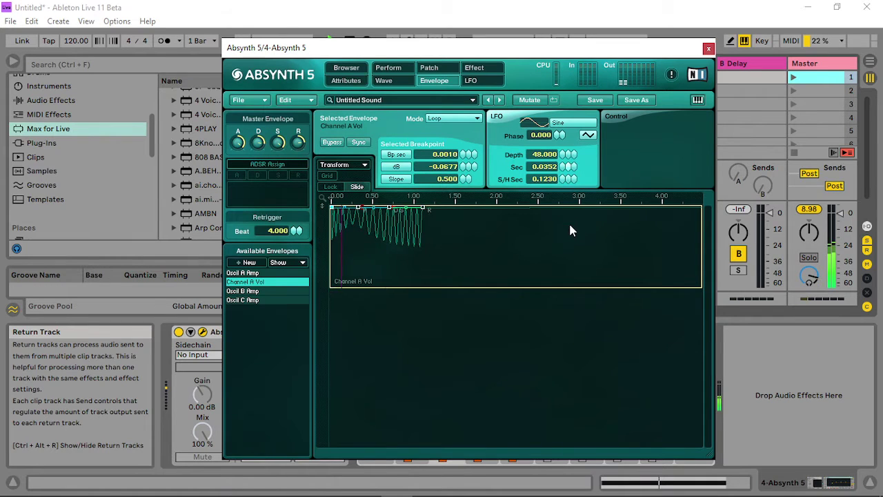
{"action": "left_click", "coordinate": [358, 207]}
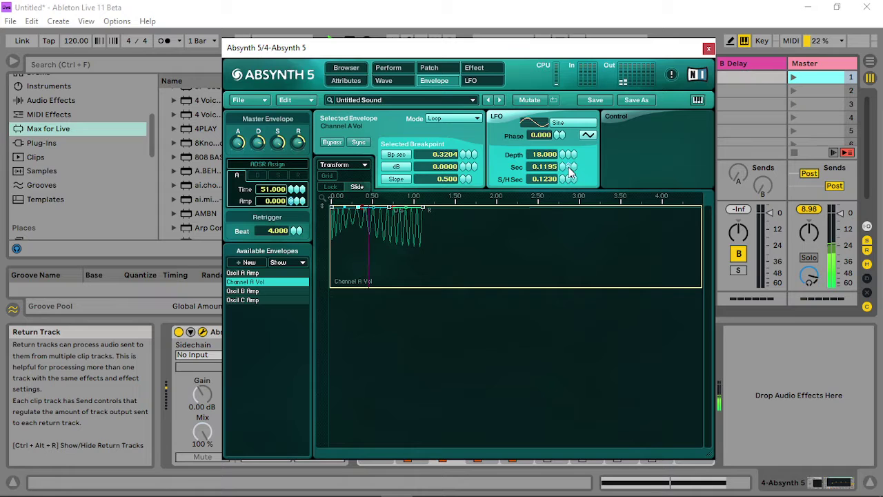
{"action": "left_click_drag", "start_coordinate": [571, 166], "coordinate": [571, 381]}
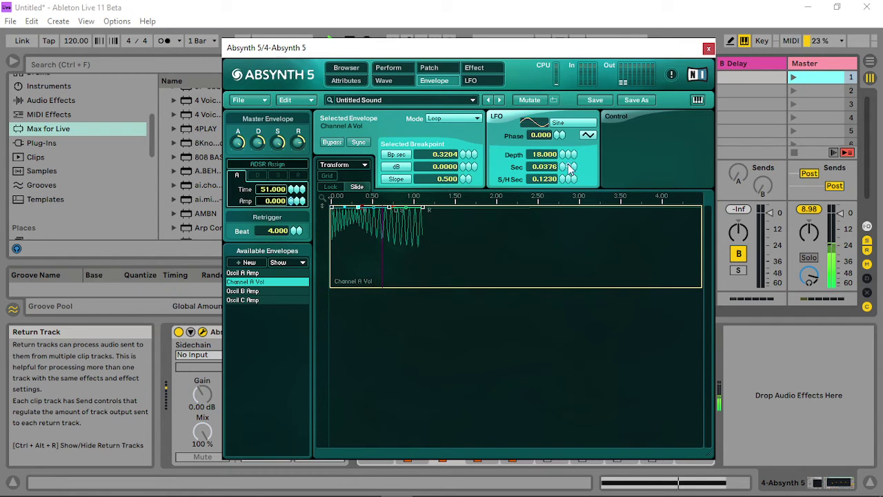
{"action": "left_click_drag", "start_coordinate": [569, 169], "coordinate": [570, 347]}
{"action": "left_click", "coordinate": [793, 73]}
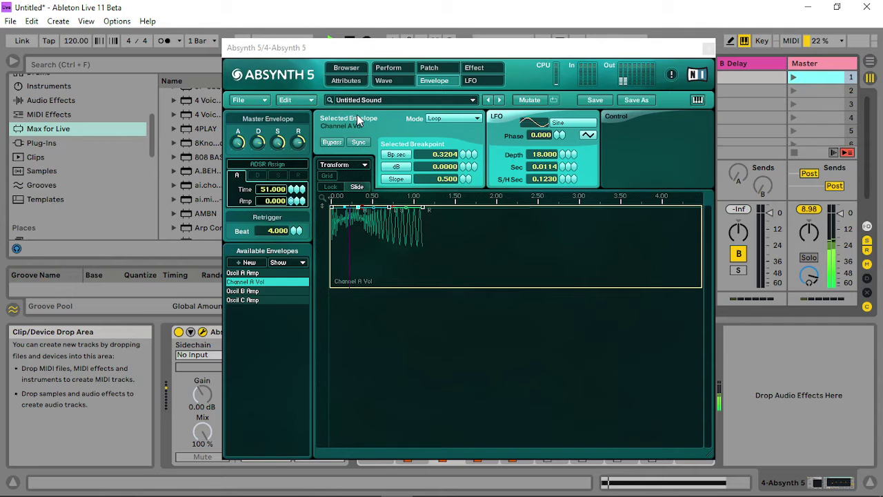
- Lower the second master waveshaper's input gain to -26.50 dB in the patch and create a new envelope for that gain
{"action": "left_click", "coordinate": [439, 66]}
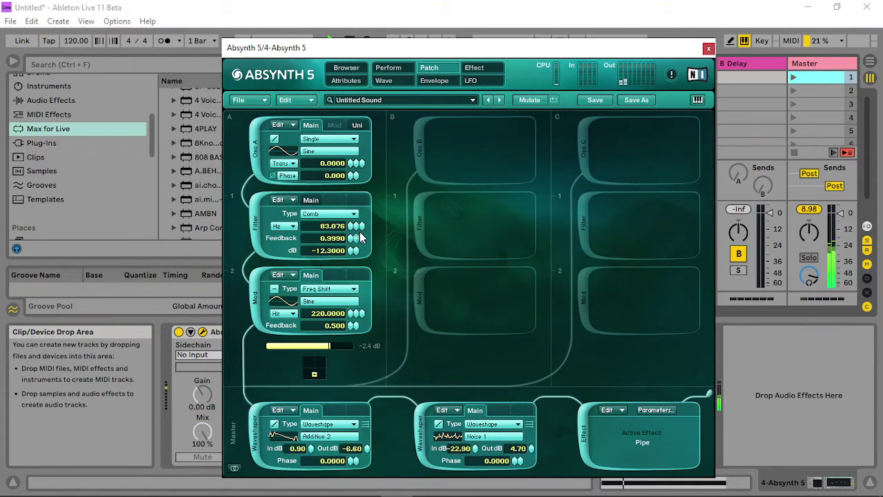
{"action": "left_click_drag", "start_coordinate": [359, 235], "coordinate": [356, 233]}
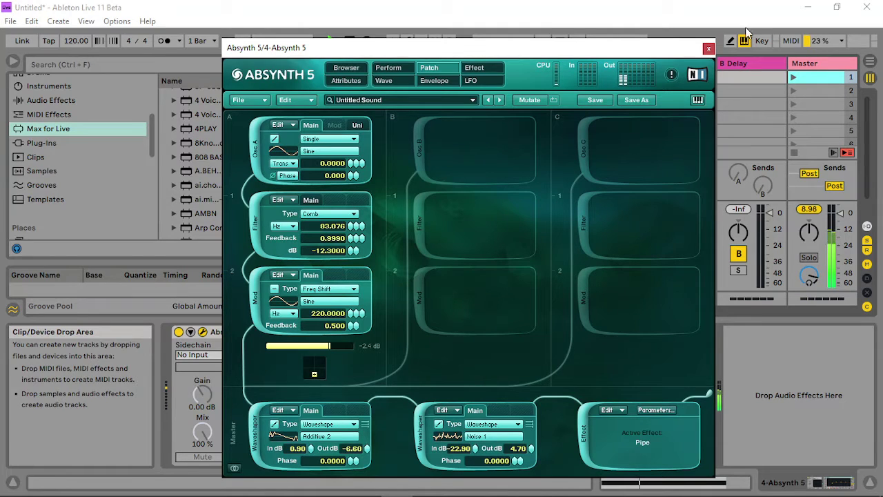
{"action": "left_click", "coordinate": [793, 77]}
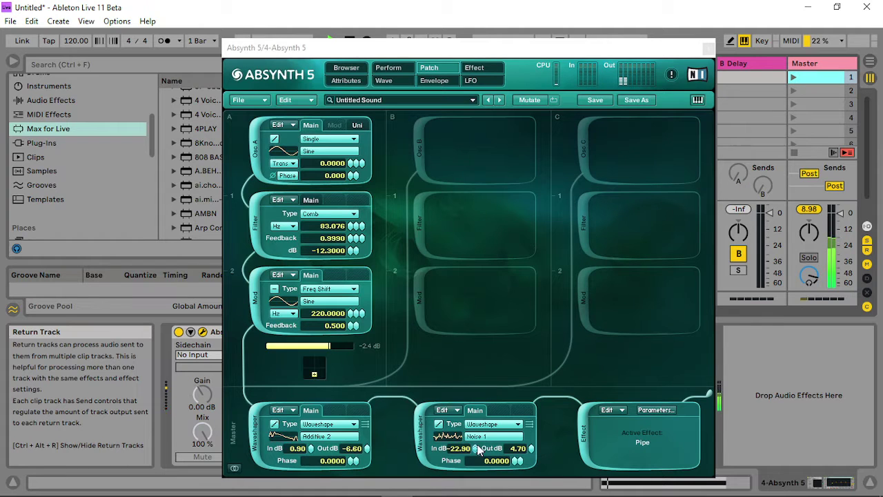
{"action": "left_click_drag", "start_coordinate": [477, 449], "coordinate": [478, 468]}
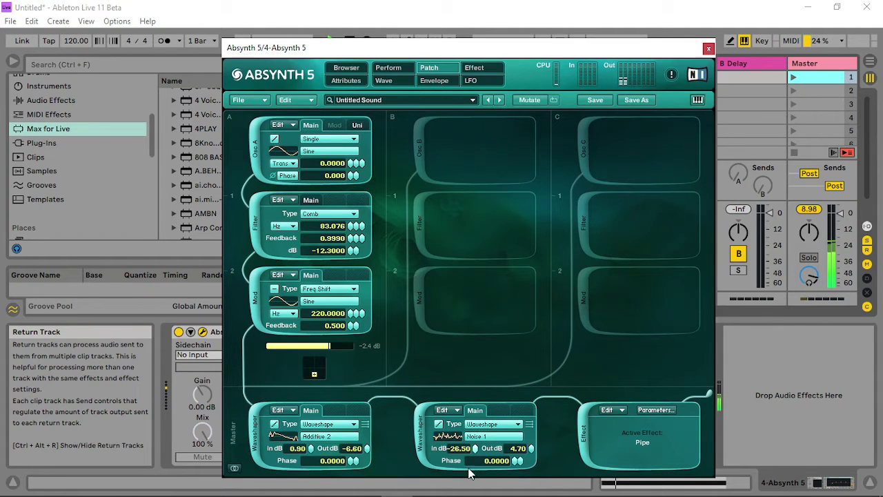
{"action": "right_click", "coordinate": [474, 448]}
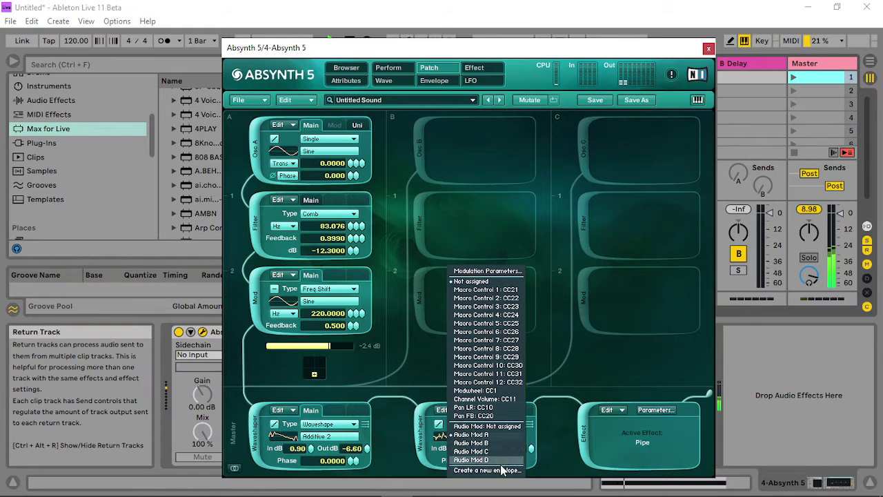
{"action": "left_click", "coordinate": [502, 470]}
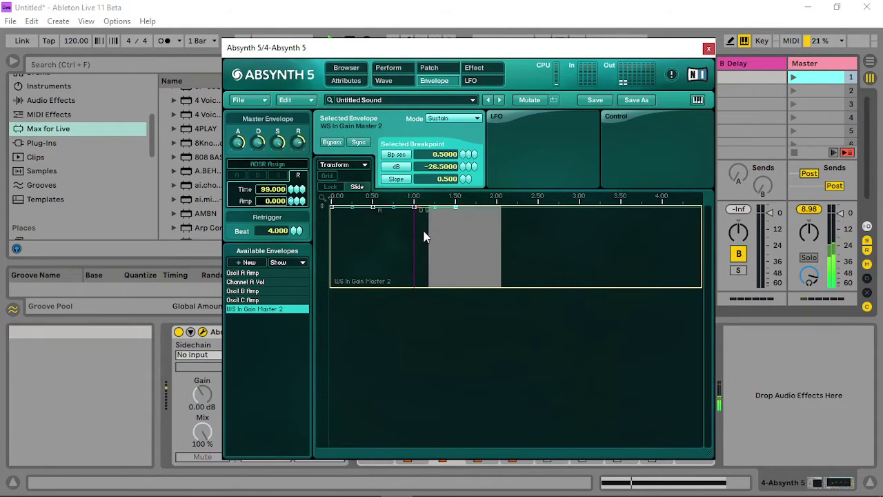
- Drop the new envelope's decay breakpoint to 0.6407 seconds and -45.2402 dB, and switch the envelope to Loop mode
{"action": "left_click_drag", "start_coordinate": [413, 208], "coordinate": [426, 283]}
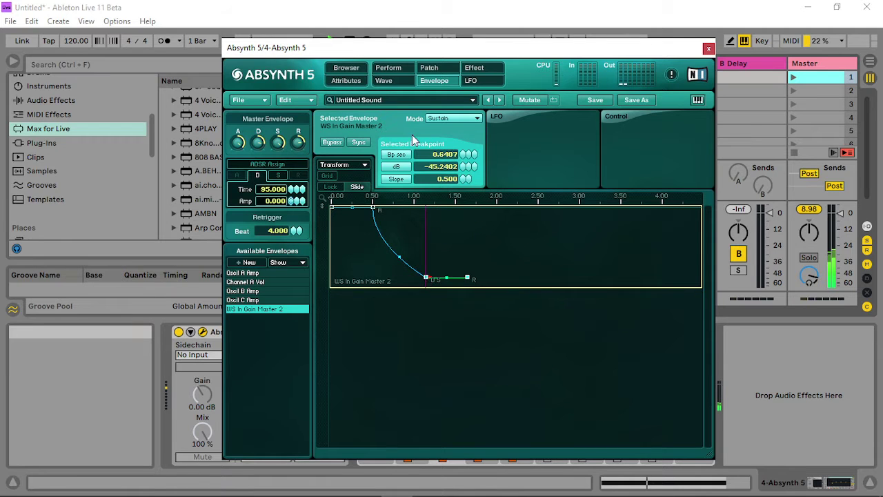
{"action": "left_click", "coordinate": [442, 122]}
{"action": "left_click", "coordinate": [440, 136]}
- Add a breakpoint at 0.1172 seconds and -29.8028 dB after the attack, move the decay breakpoint to 0.3907 seconds and -35.3278 dB, and relaunch scene 1
{"action": "left_click", "coordinate": [384, 234]}
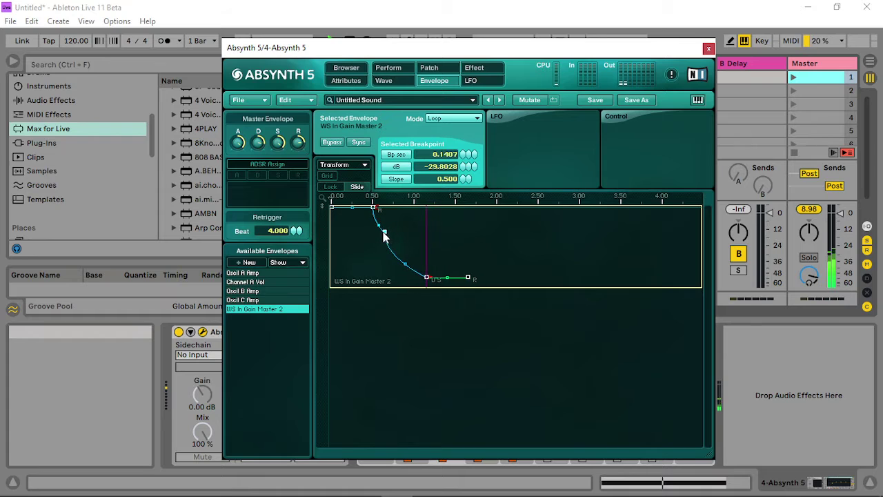
{"action": "left_click_drag", "start_coordinate": [384, 234], "coordinate": [384, 218]}
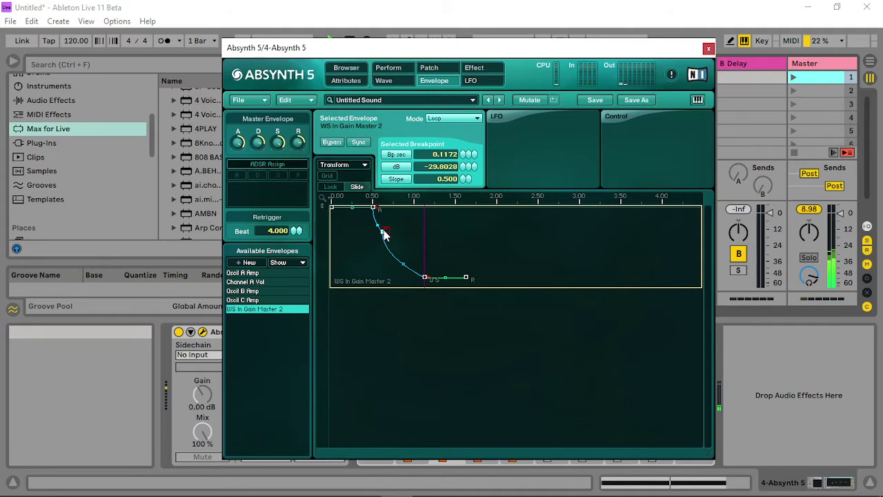
{"action": "left_click_drag", "start_coordinate": [424, 272], "coordinate": [415, 261]}
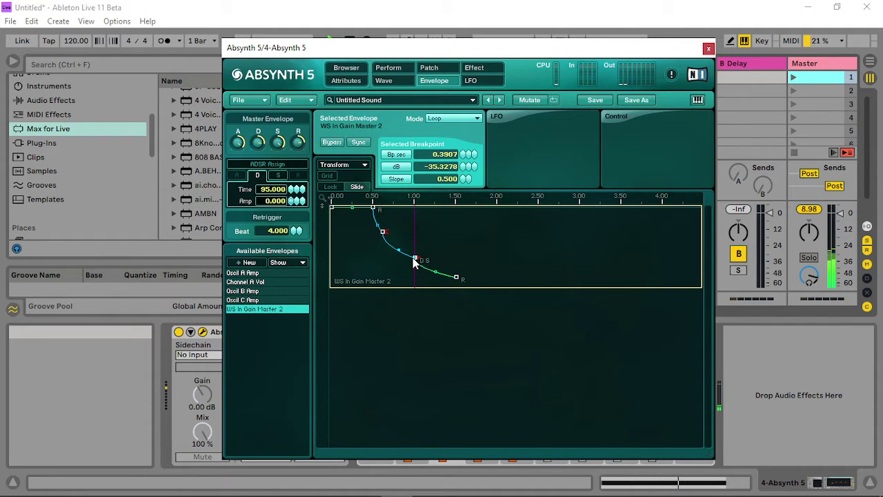
{"action": "left_click", "coordinate": [796, 77]}
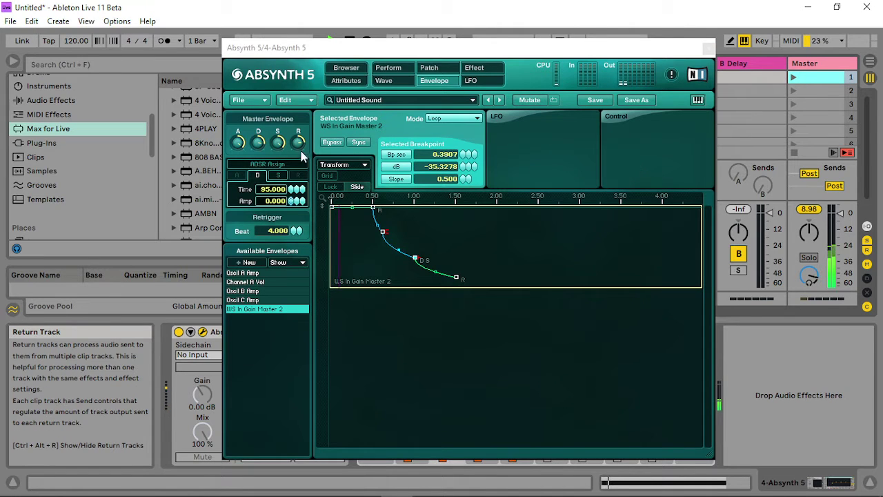
- Set the ADSR time assignment to 37.000 at the decay breakpoint and to 0.000 at the attack breakpoint
{"action": "left_click_drag", "start_coordinate": [297, 189], "coordinate": [293, 200]}
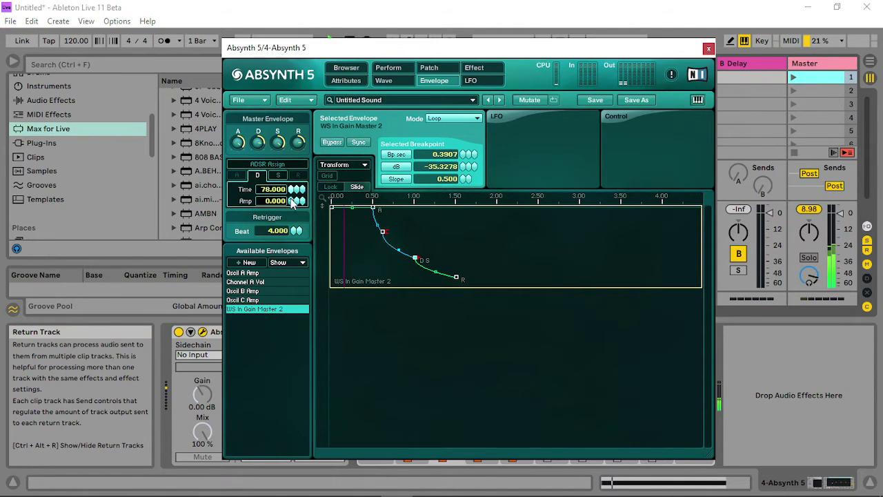
{"action": "left_click", "coordinate": [373, 207]}
{"action": "type", "text": "4"}
{"action": "key", "text": "Return"}
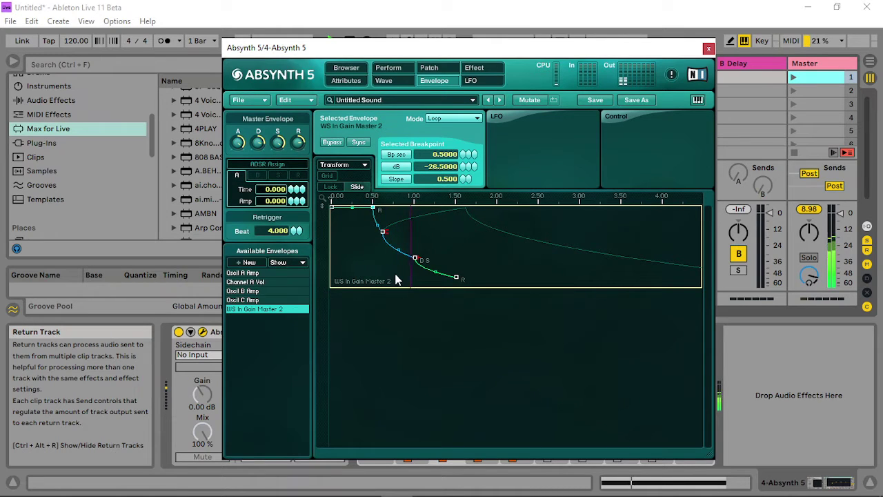
- Move the breakpoint after the attack to 0.0860 seconds, add one at 0.2813 seconds, and raise the decay breakpoint to -28.0498 dB at 0.2034 seconds
{"action": "left_click_drag", "start_coordinate": [415, 258], "coordinate": [381, 237]}
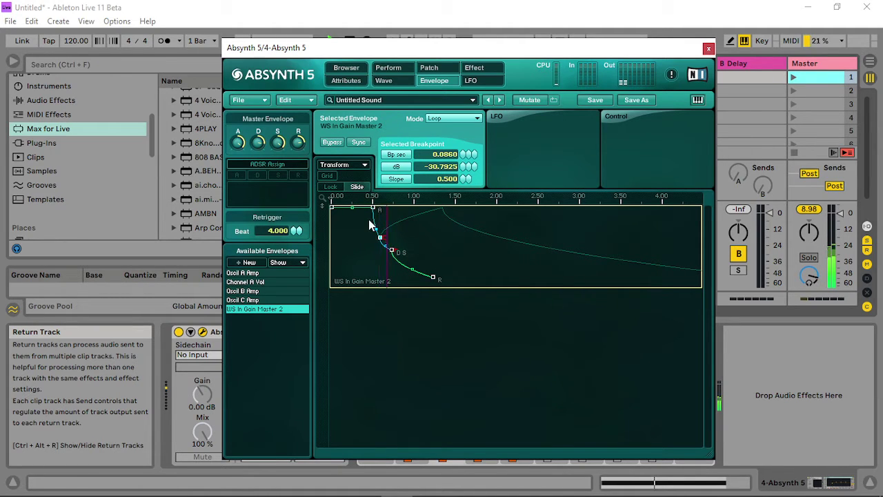
{"action": "left_click_drag", "start_coordinate": [391, 251], "coordinate": [399, 256]}
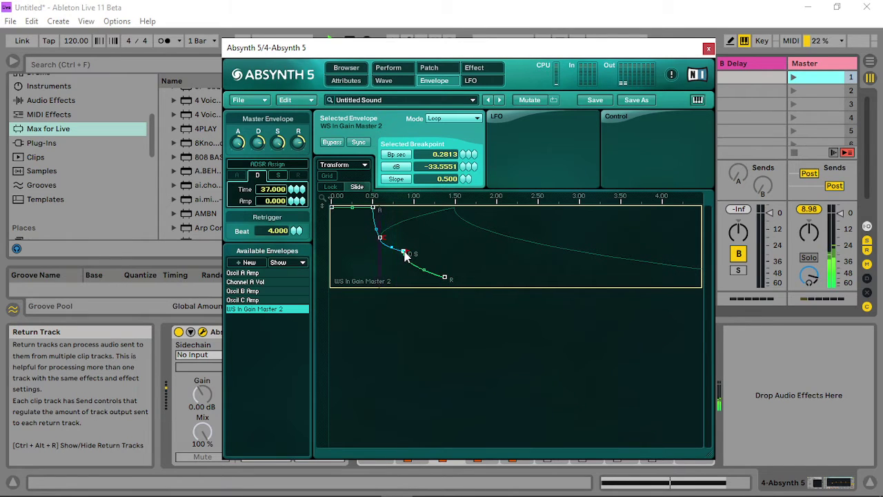
{"action": "double_click", "coordinate": [403, 238]}
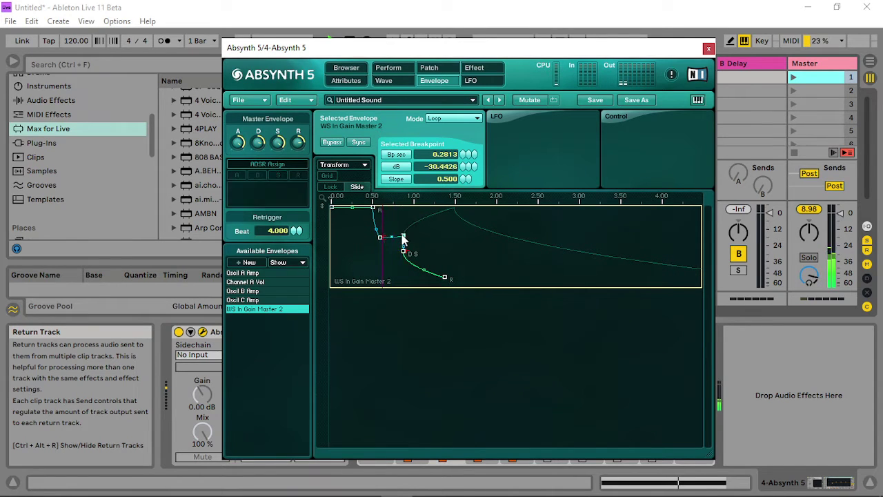
{"action": "left_click_drag", "start_coordinate": [404, 252], "coordinate": [419, 221]}
{"action": "left_click", "coordinate": [743, 99]}
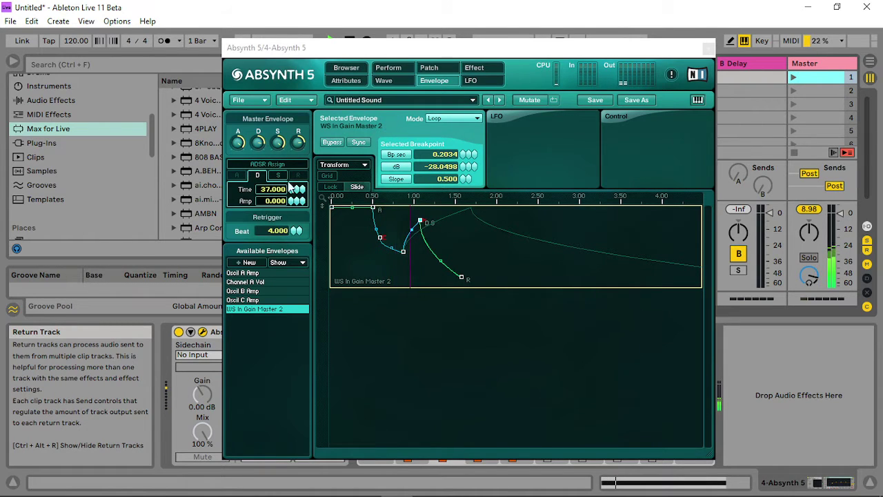
- Go through the envelope's breakpoints and set the release breakpoint's ADSR time assignment to 22.000
{"action": "left_click", "coordinate": [380, 237]}
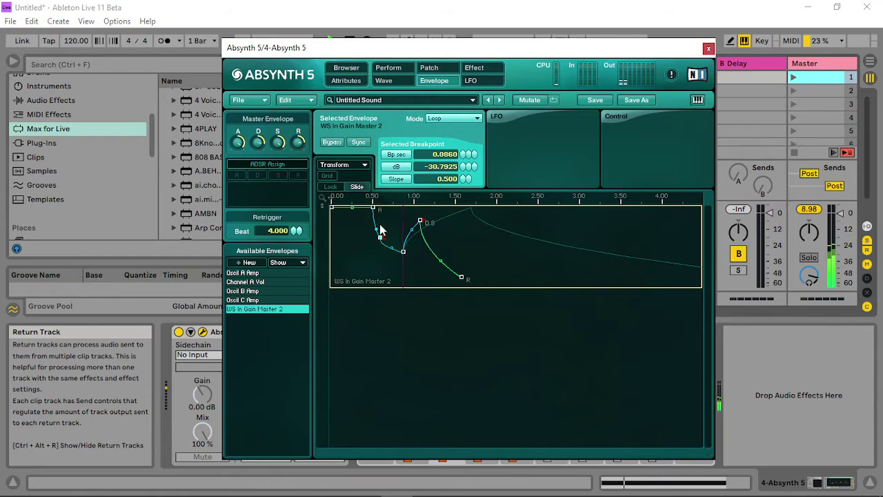
{"action": "left_click", "coordinate": [380, 230]}
{"action": "left_click", "coordinate": [372, 207]}
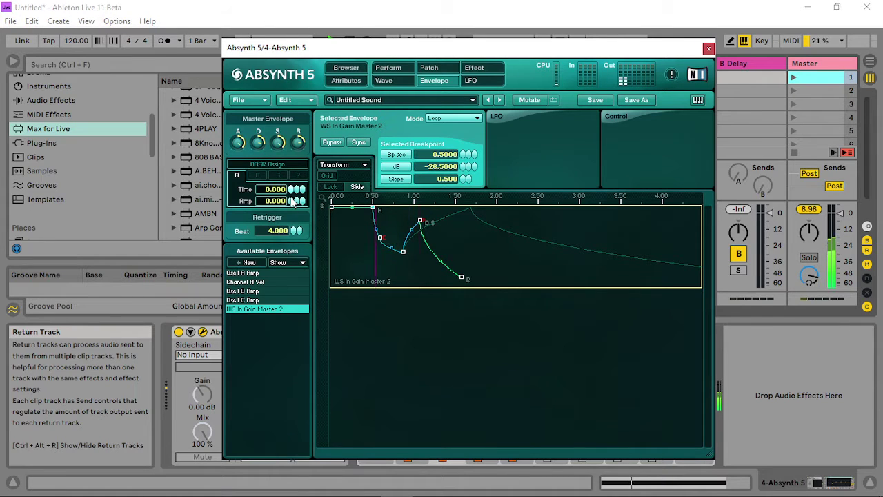
{"action": "left_click", "coordinate": [405, 253]}
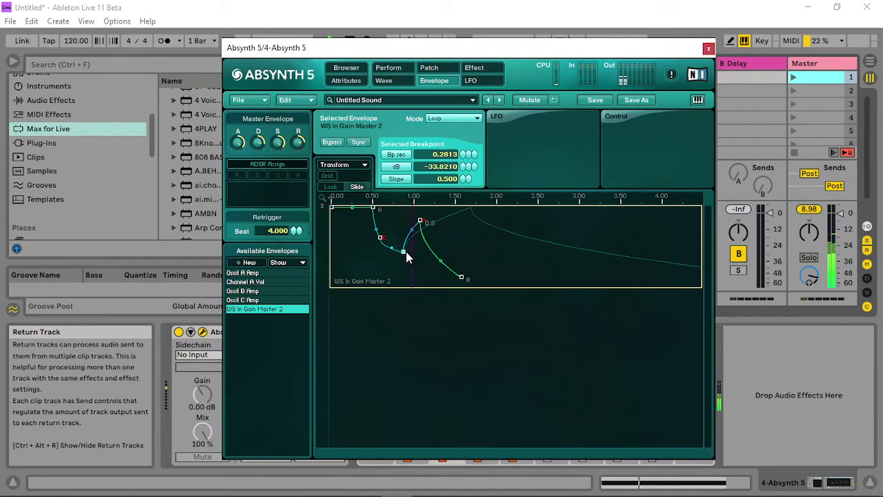
{"action": "left_click", "coordinate": [461, 276]}
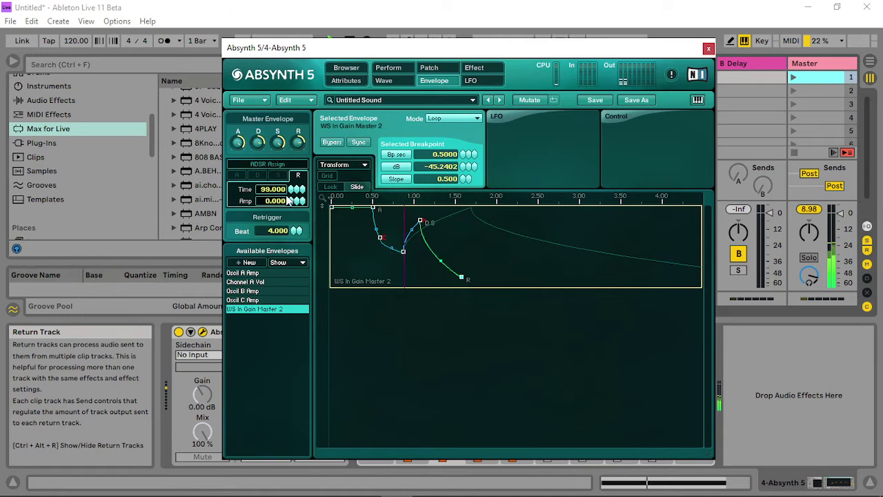
{"action": "left_click_drag", "start_coordinate": [295, 200], "coordinate": [295, 243]}
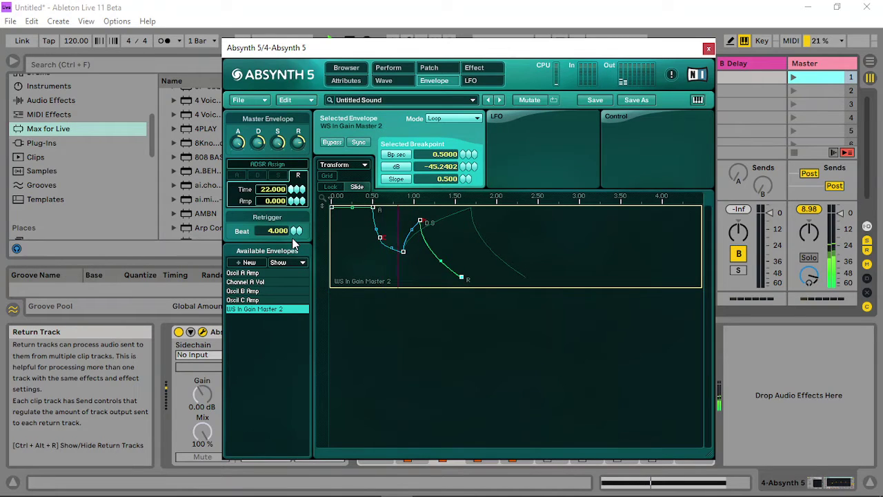
- At the shared decay and sustain breakpoint, set the sustain amp assignment to 7.000 and decay time assignment to 0.000, and relaunch scene 1
{"action": "left_click", "coordinate": [419, 221]}
{"action": "left_click", "coordinate": [278, 175]}
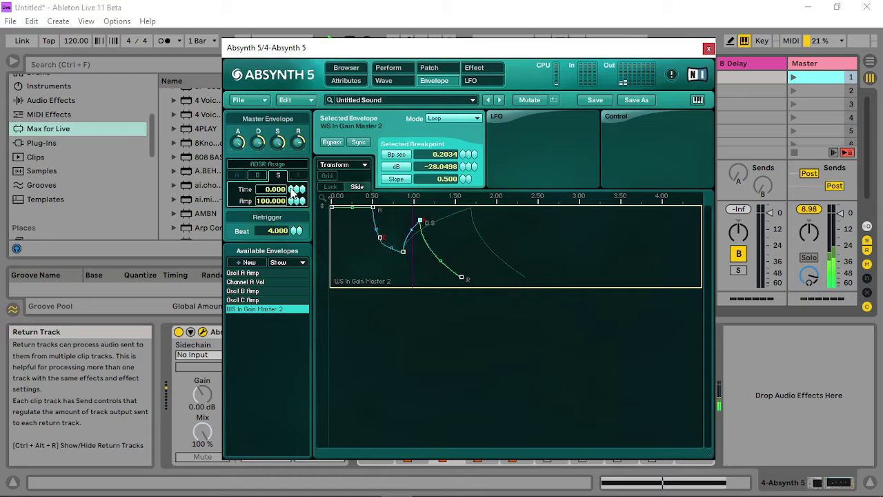
{"action": "left_click_drag", "start_coordinate": [295, 201], "coordinate": [294, 267]}
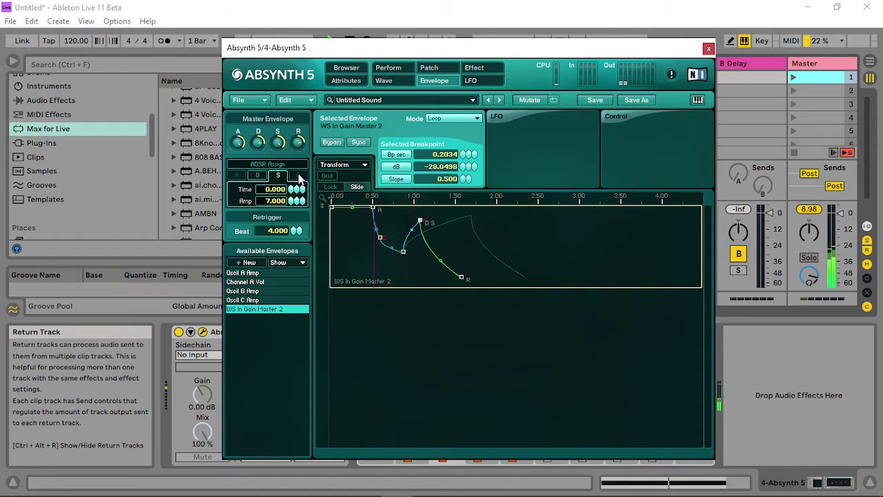
{"action": "left_click", "coordinate": [258, 175]}
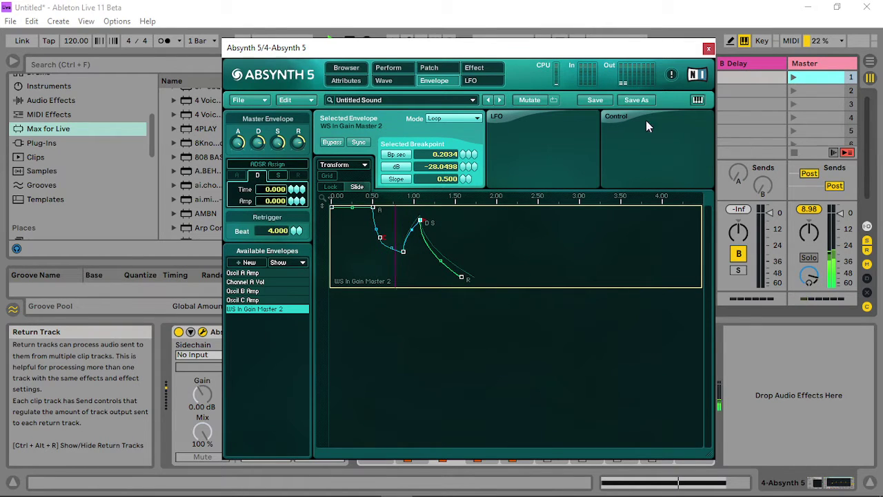
{"action": "left_click", "coordinate": [797, 77]}
{"action": "left_click", "coordinate": [793, 78]}
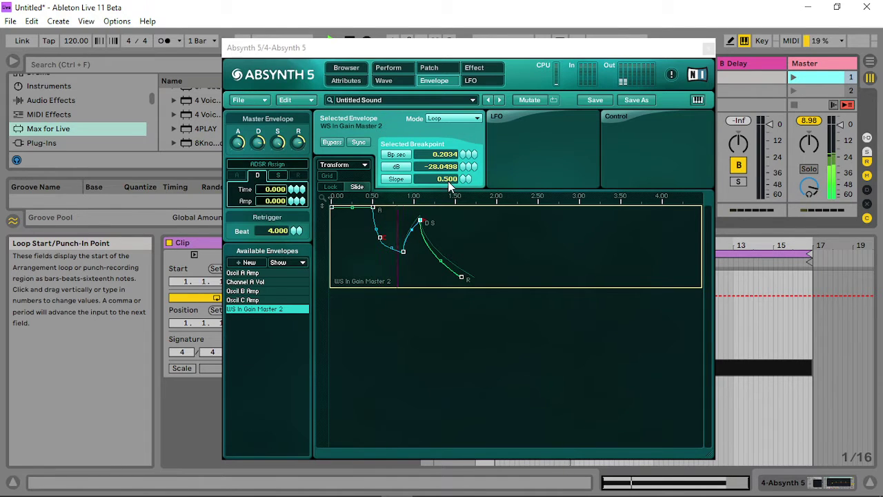
- Relaunch scene 1 and open the audio modulation settings of track 4's Absynth 5
{"action": "left_click", "coordinate": [239, 142]}
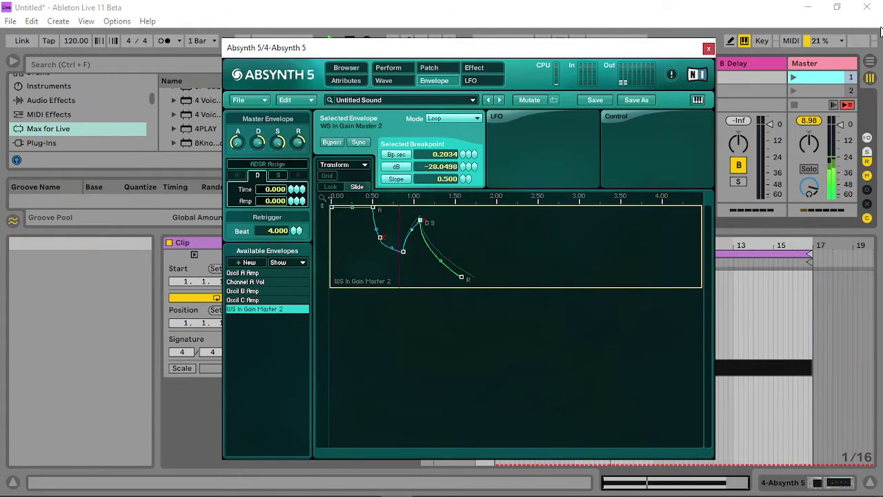
{"action": "left_click", "coordinate": [791, 77]}
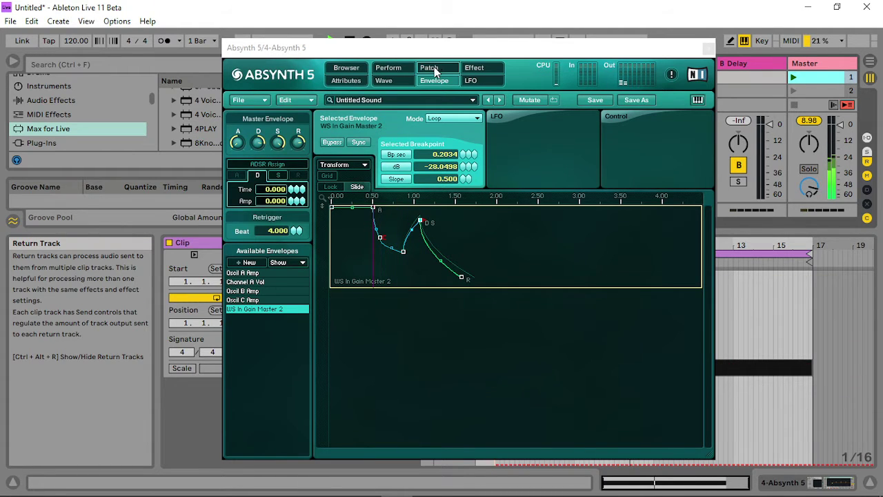
{"action": "left_click", "coordinate": [432, 67]}
{"action": "left_click", "coordinate": [390, 67]}
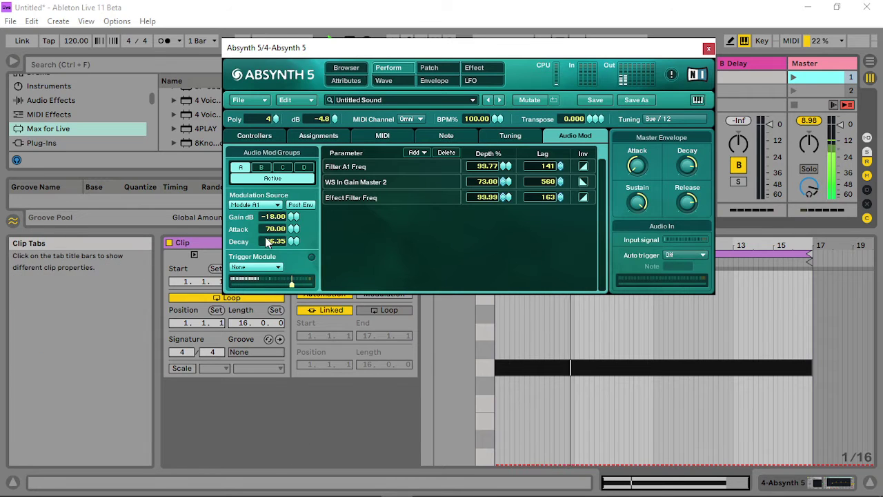
- Set audio mod group A's modulation source gain to 7.60 dB, relaunching scene 1 to audition the attack
{"action": "left_click", "coordinate": [794, 76]}
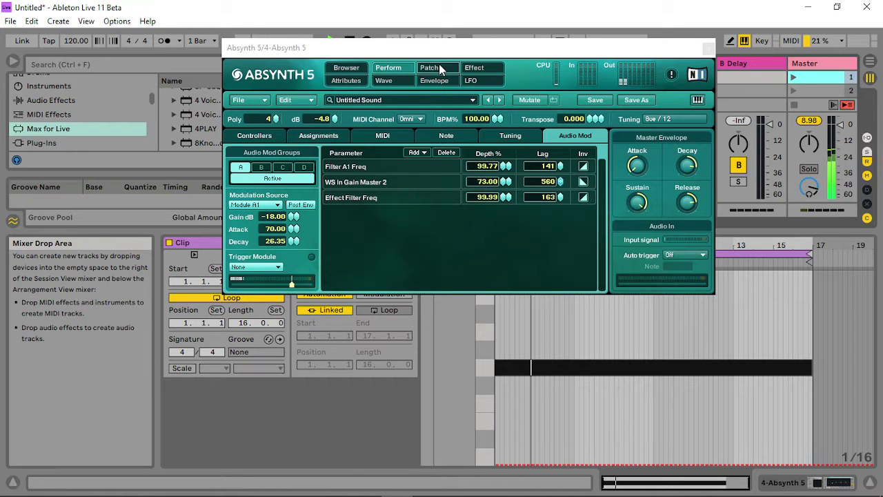
{"action": "left_click", "coordinate": [679, 238]}
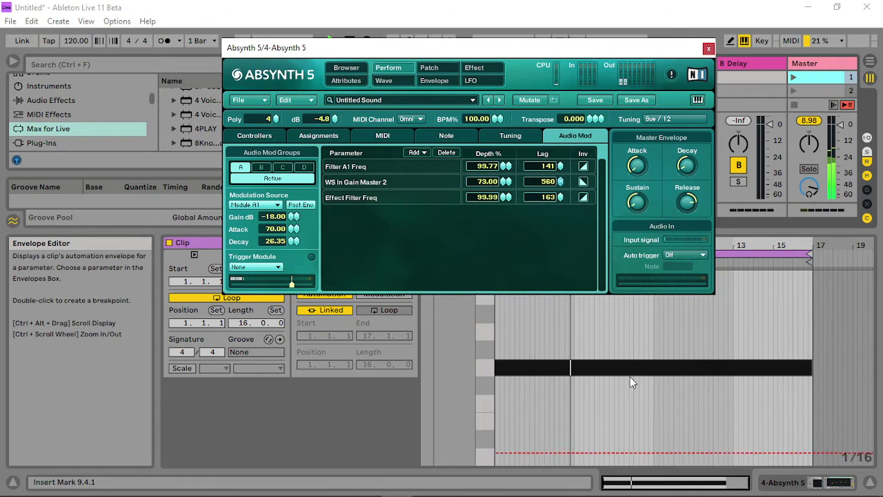
{"action": "left_click", "coordinate": [795, 79]}
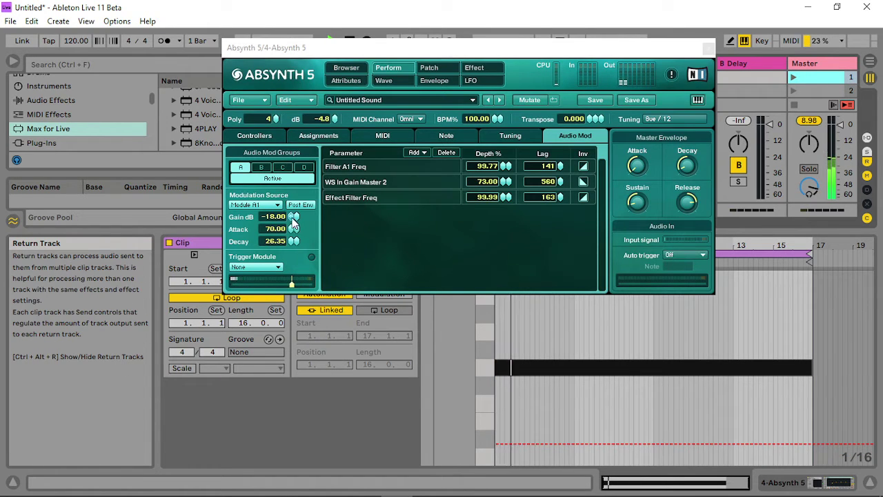
{"action": "left_click_drag", "start_coordinate": [294, 219], "coordinate": [317, 49]}
{"action": "left_click", "coordinate": [793, 77]}
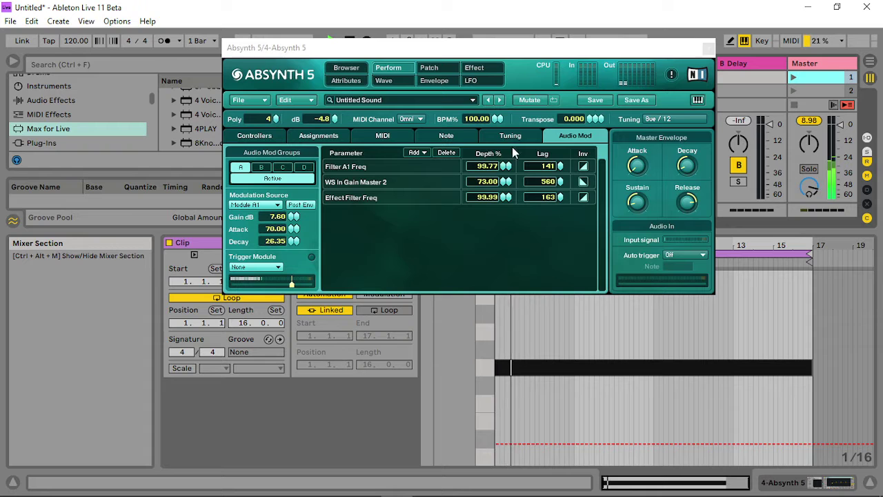
- Shorten the loop of track 4's clip to a length of 4.3.3 and close its Absynth 5 window
{"action": "left_click_drag", "start_coordinate": [659, 51], "coordinate": [326, 32]}
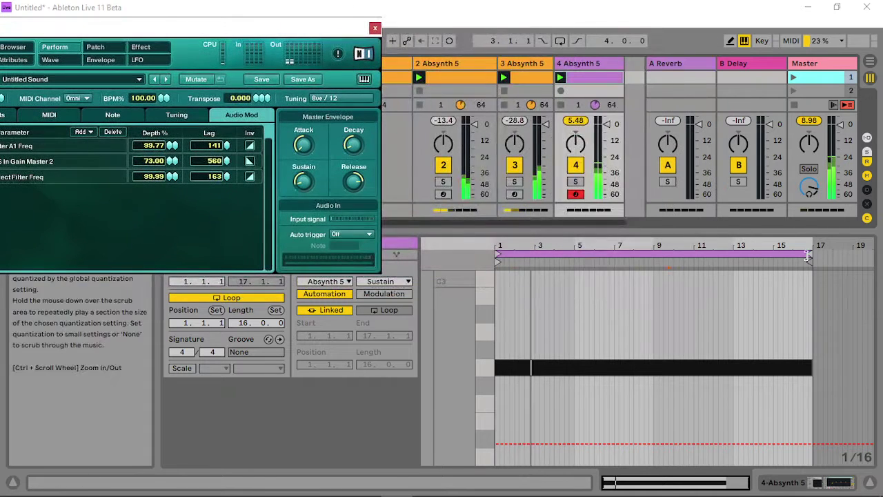
{"action": "left_click_drag", "start_coordinate": [811, 255], "coordinate": [591, 255]}
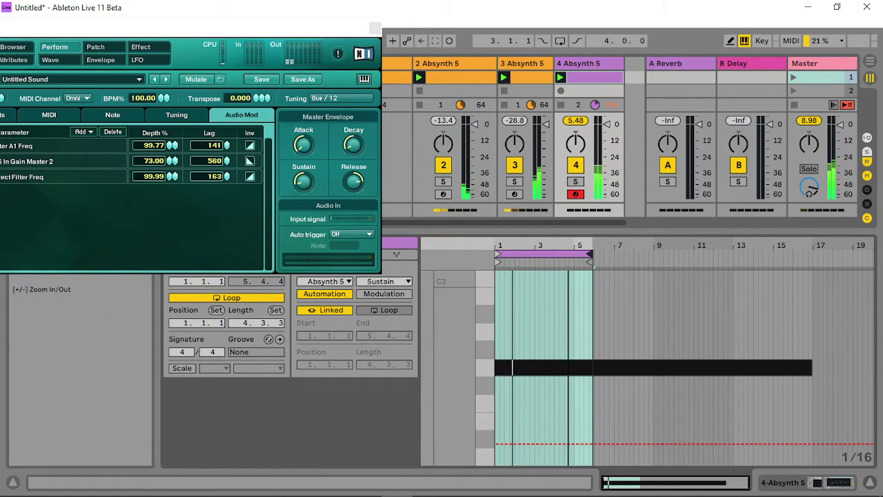
{"action": "left_click_drag", "start_coordinate": [194, 31], "coordinate": [467, 58]}
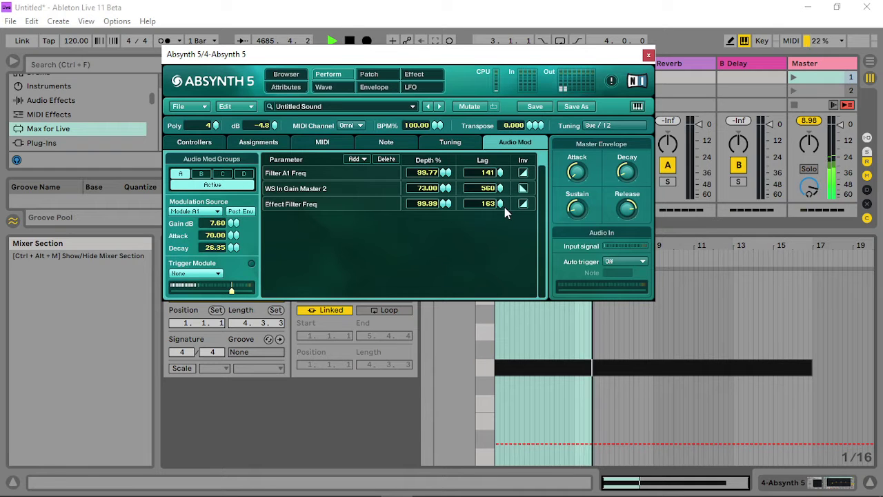
{"action": "left_click", "coordinate": [648, 55]}
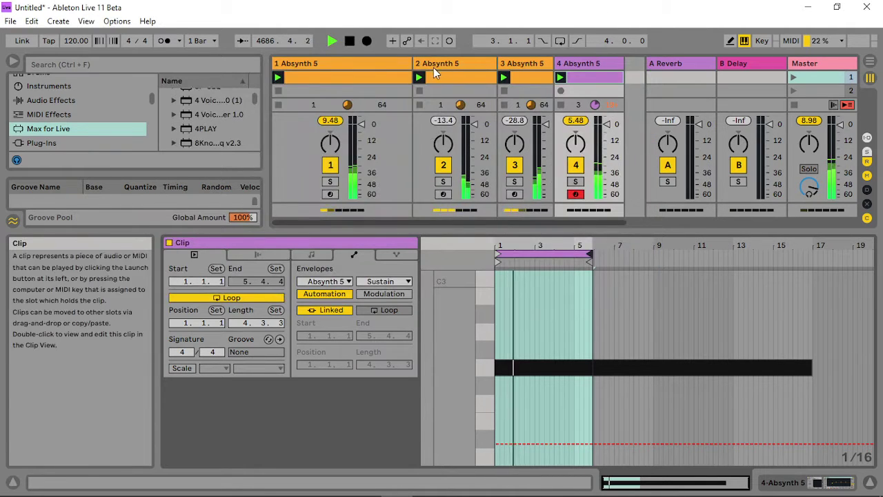
- Briefly mute track 2 to compare the mix, and open the patch settings of its Absynth 5
{"action": "left_click", "coordinate": [444, 165]}
{"action": "left_click", "coordinate": [447, 165]}
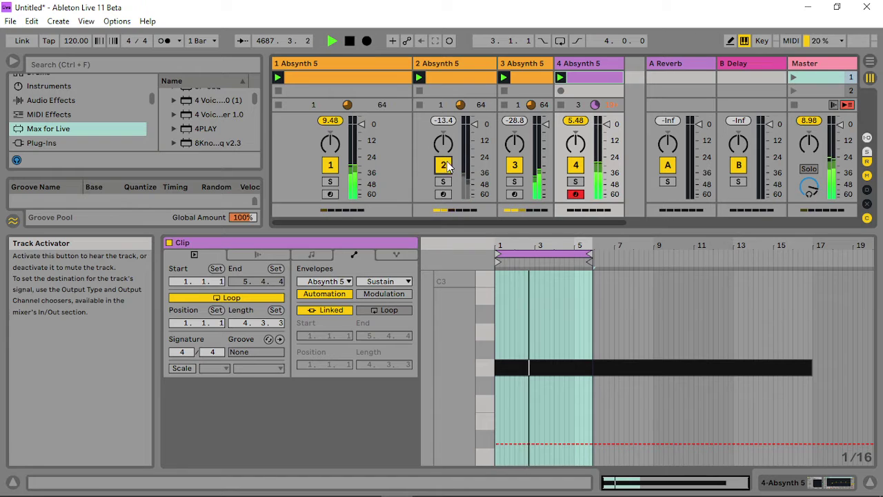
{"action": "left_click", "coordinate": [449, 63]}
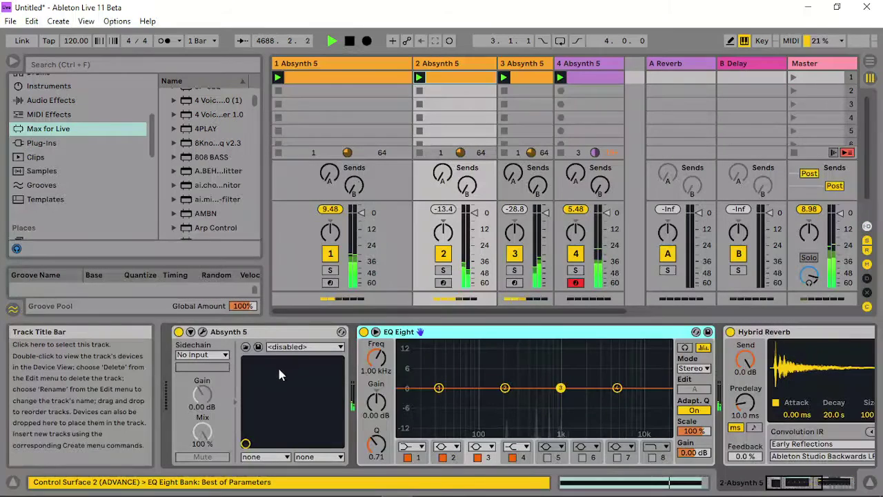
{"action": "left_click", "coordinate": [202, 332]}
{"action": "left_click", "coordinate": [424, 46]}
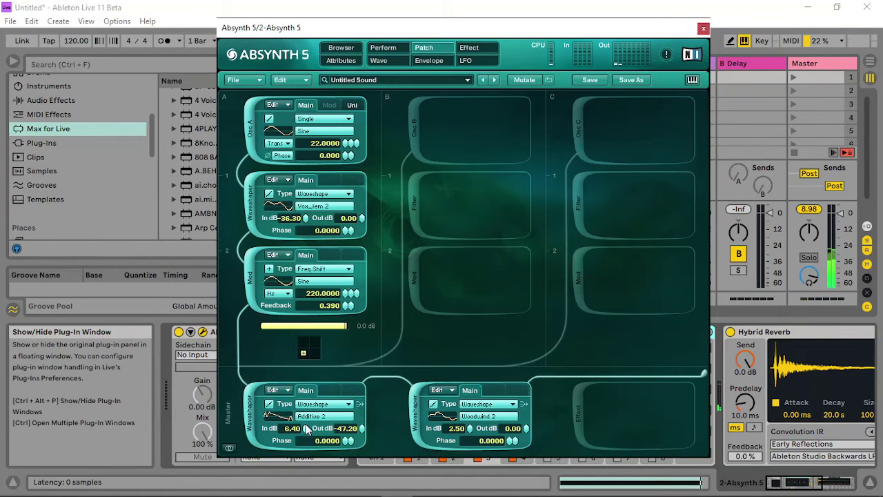
- Set the input gain of the master Additive 2 waveshaper to 12.00 dB and of Woodwind 2 to 6.80 dB
{"action": "left_click_drag", "start_coordinate": [309, 429], "coordinate": [313, 382]}
{"action": "left_click_drag", "start_coordinate": [470, 426], "coordinate": [480, 376]}
- Try a different transposition on oscillator A and open its unison settings
{"action": "left_click_drag", "start_coordinate": [345, 144], "coordinate": [336, 157]}
{"action": "left_click", "coordinate": [354, 106]}
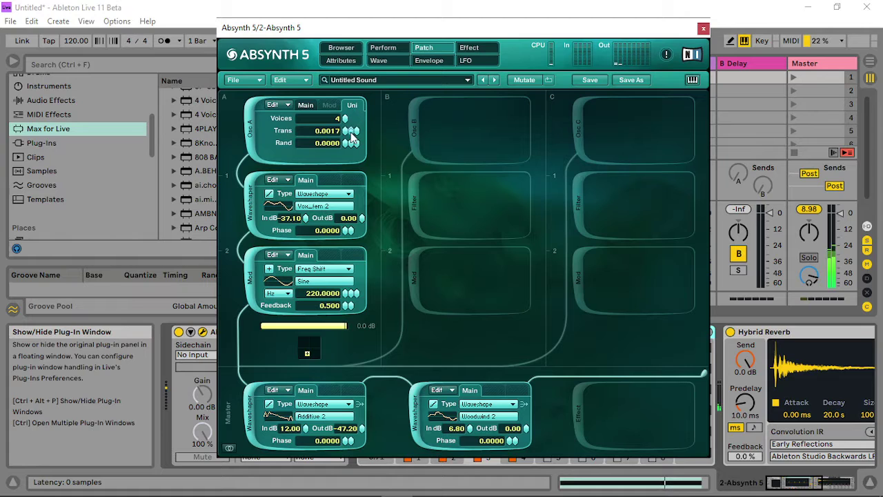
- Set oscillator A's unison Trans to 0.0044, play scene 1, and set the Additive 2 waveshaper's output to -45.60 dB
{"action": "left_click_drag", "start_coordinate": [351, 132], "coordinate": [362, 110]}
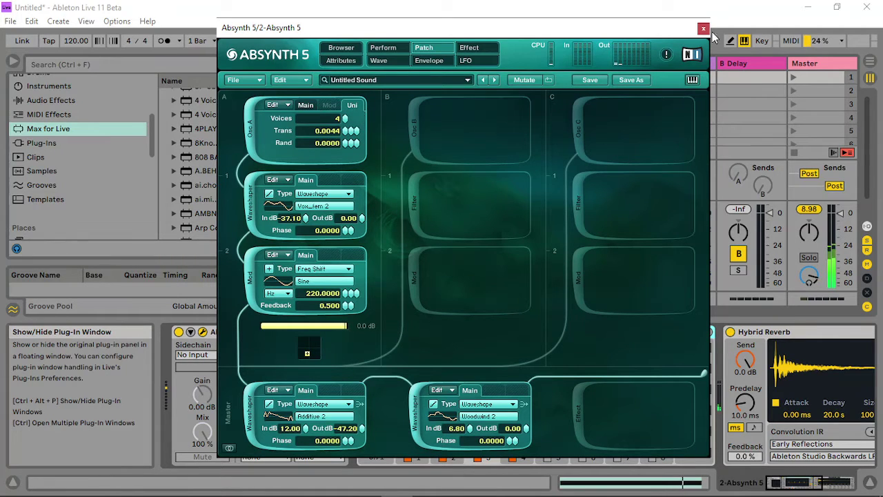
{"action": "left_click", "coordinate": [793, 77]}
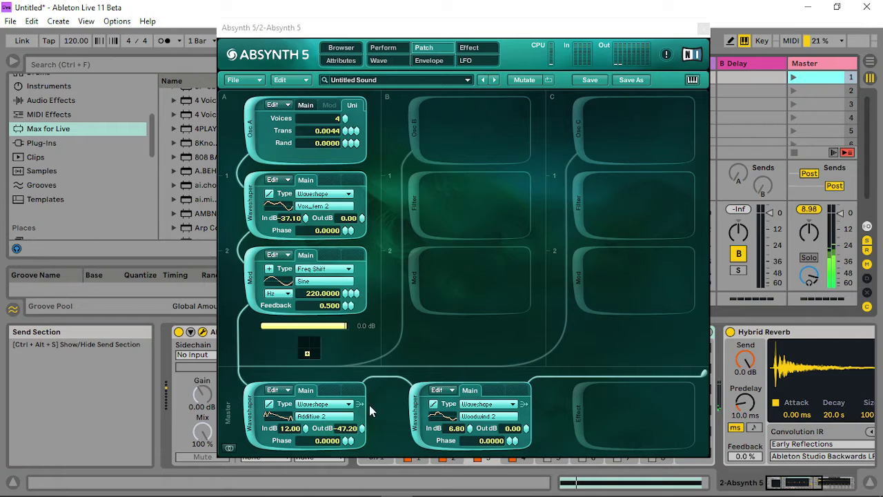
{"action": "mouse_move", "coordinate": [361, 427]}
{"action": "left_mouse_down"}
{"action": "mouse_move", "coordinate": [360, 447]}
{"action": "mouse_move", "coordinate": [367, 415]}
{"action": "left_mouse_up"}
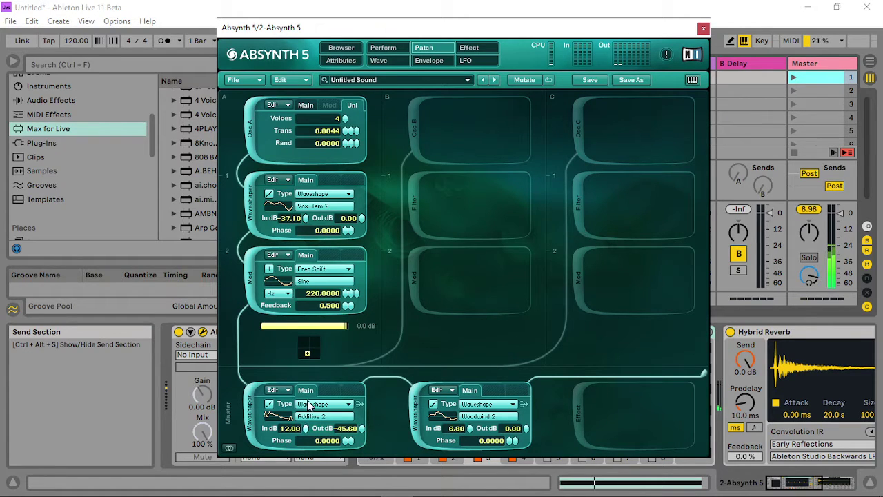
- Set the Woodwind 2 master waveshaper's input to 3.00 dB and output to 3.70 dB, auditioning the changes with scene 1
{"action": "left_click_drag", "start_coordinate": [469, 435], "coordinate": [473, 398]}
{"action": "left_click", "coordinate": [798, 81]}
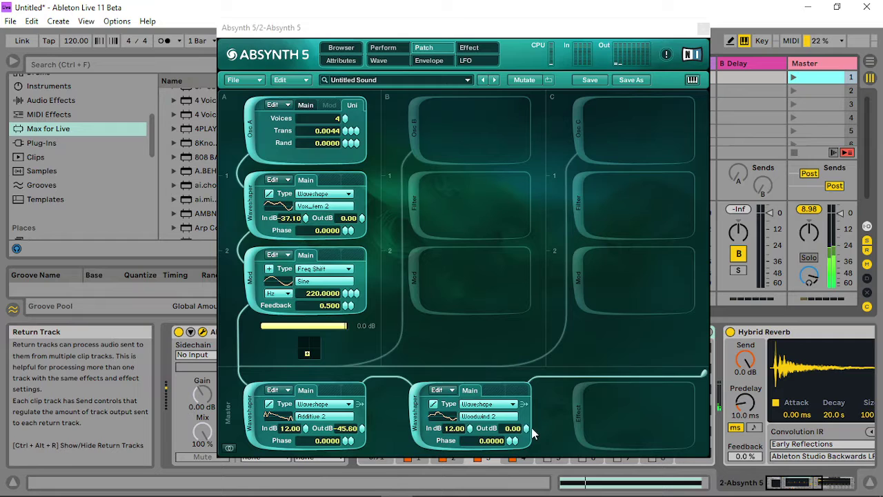
{"action": "left_click_drag", "start_coordinate": [528, 431], "coordinate": [525, 333]}
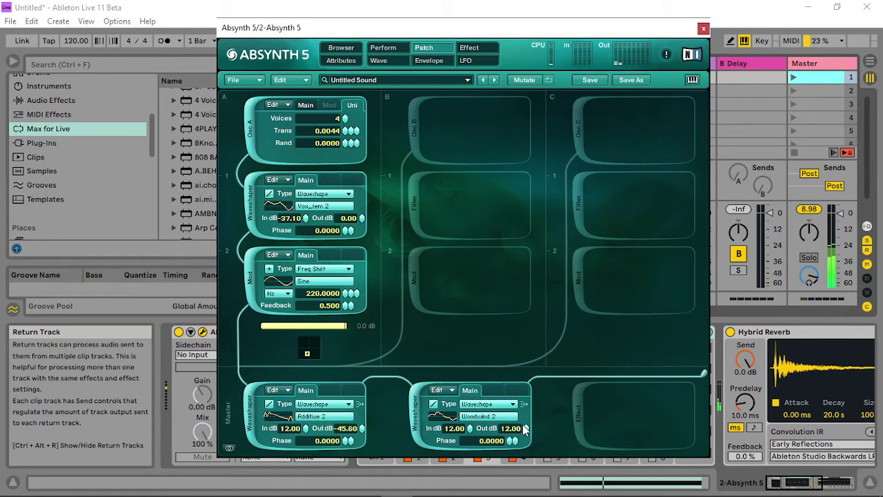
{"action": "mouse_move", "coordinate": [525, 429]}
{"action": "left_mouse_down"}
{"action": "mouse_move", "coordinate": [528, 491]}
{"action": "mouse_move", "coordinate": [528, 437]}
{"action": "left_mouse_up"}
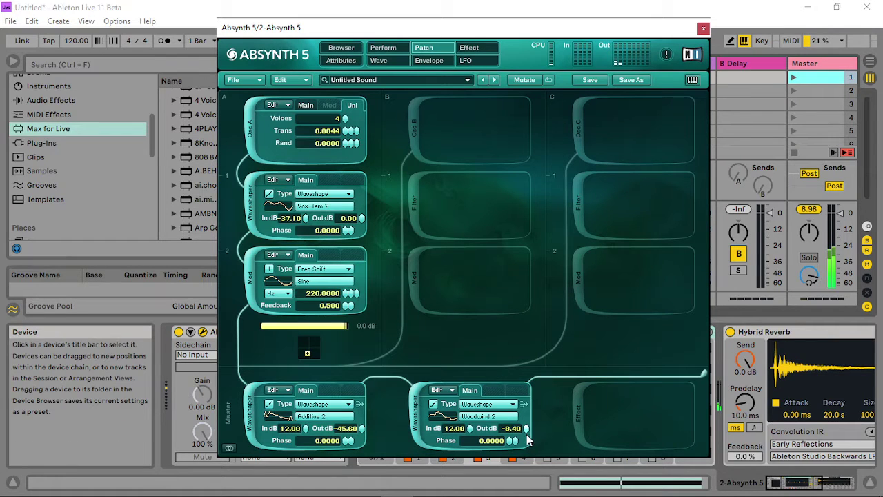
{"action": "left_click", "coordinate": [792, 77]}
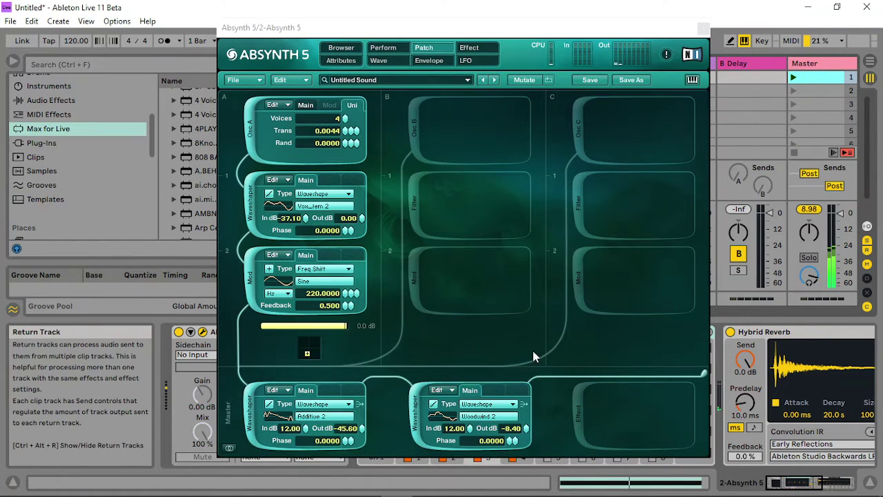
{"action": "mouse_move", "coordinate": [526, 428]}
{"action": "left_mouse_down"}
{"action": "mouse_move", "coordinate": [530, 411]}
{"action": "mouse_move", "coordinate": [528, 420]}
{"action": "left_mouse_up"}
{"action": "left_click", "coordinate": [306, 107]}
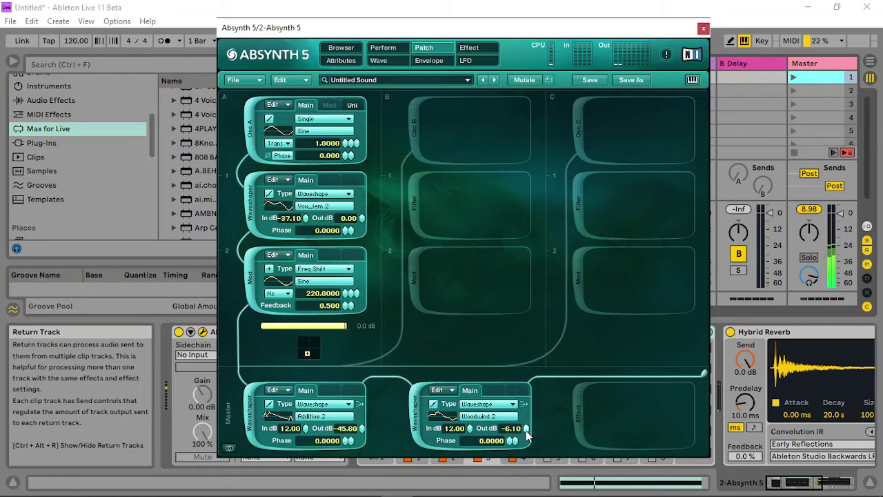
{"action": "left_click_drag", "start_coordinate": [526, 404], "coordinate": [531, 361]}
{"action": "left_click", "coordinate": [795, 83]}
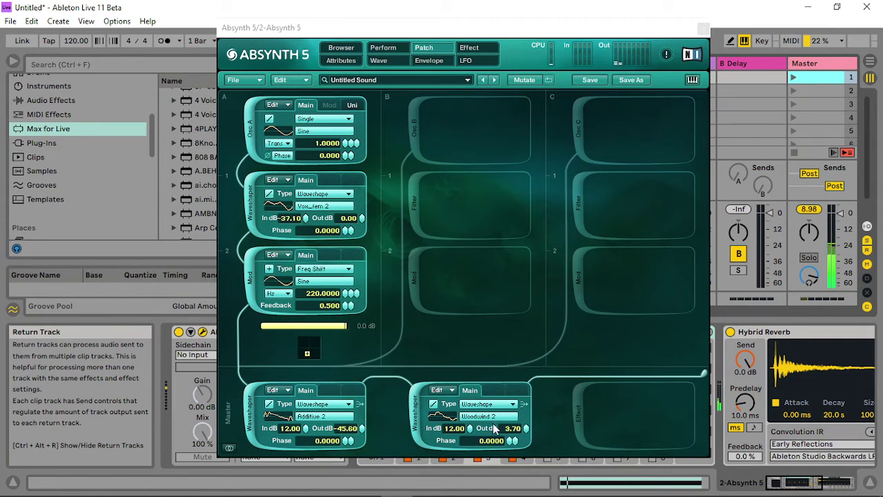
{"action": "mouse_move", "coordinate": [470, 429]}
{"action": "left_mouse_down"}
{"action": "mouse_move", "coordinate": [474, 454]}
{"action": "mouse_move", "coordinate": [471, 429]}
{"action": "mouse_move", "coordinate": [470, 439]}
{"action": "left_mouse_up"}
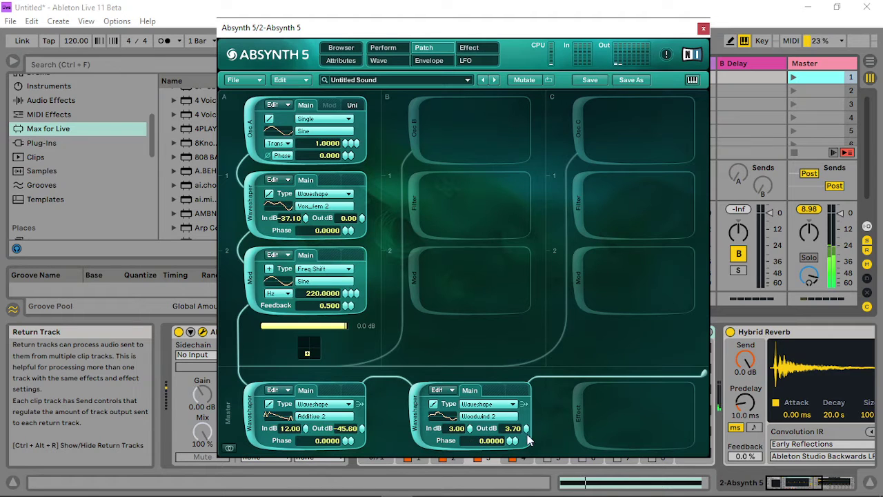
{"action": "left_click", "coordinate": [791, 75]}
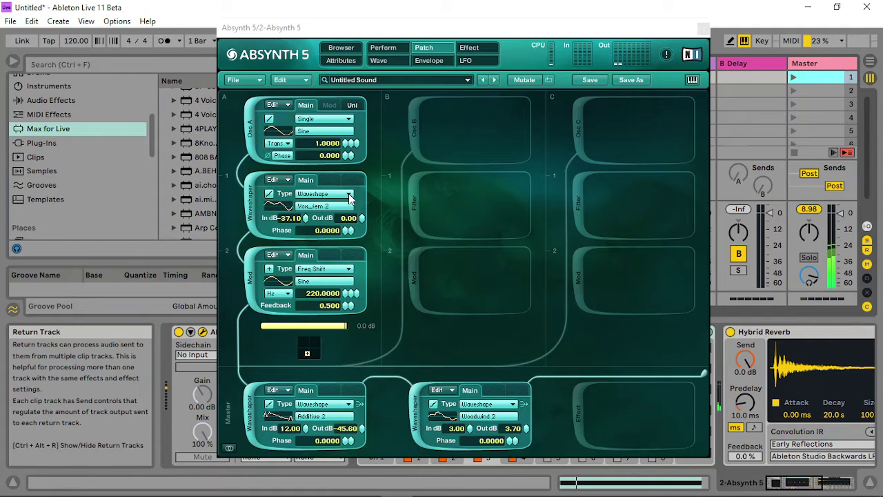
- Set the Additive 2 master waveshaper's output to -12.50 dB and assign that output gain to Audio Mod B
{"action": "left_click_drag", "start_coordinate": [339, 326], "coordinate": [408, 329]}
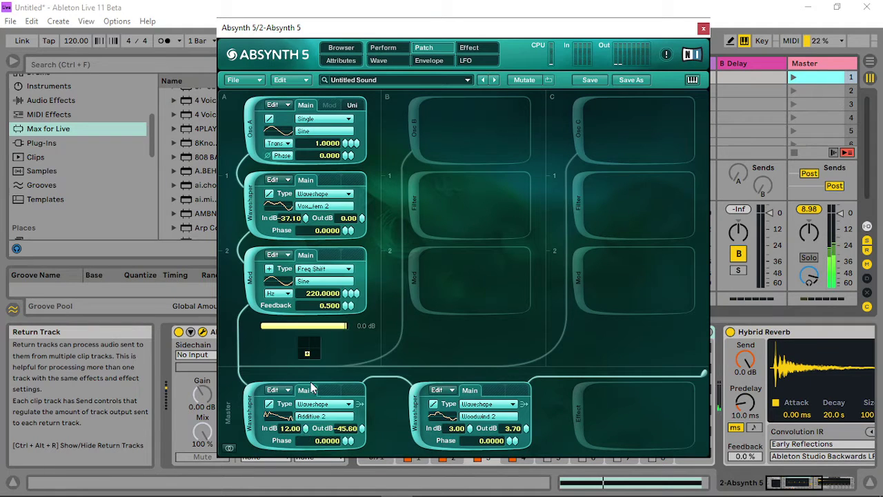
{"action": "left_click_drag", "start_coordinate": [366, 427], "coordinate": [368, 349]}
{"action": "left_click_drag", "start_coordinate": [375, 228], "coordinate": [385, 291]}
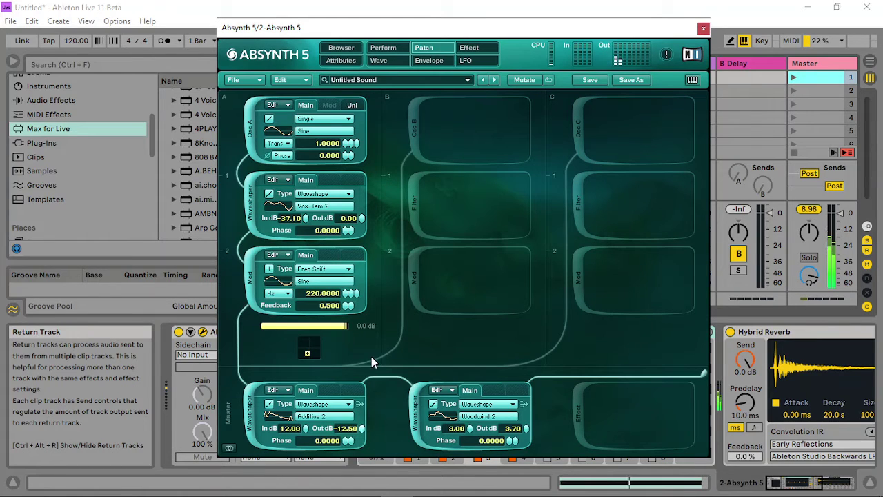
{"action": "right_click", "coordinate": [362, 427]}
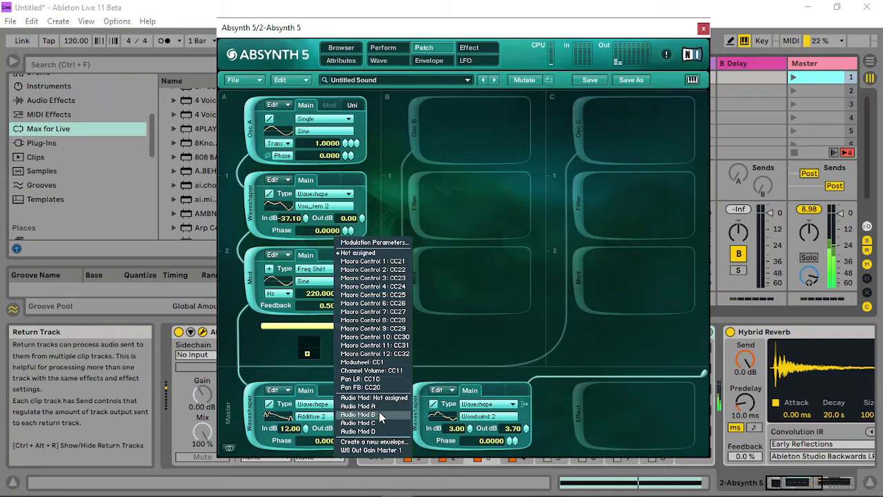
{"action": "left_click", "coordinate": [378, 413]}
- Set Audio Mod group B's modulation source to Module A1 with 18.00 dB gain, and lower its trigger threshold
{"action": "left_click", "coordinate": [381, 49]}
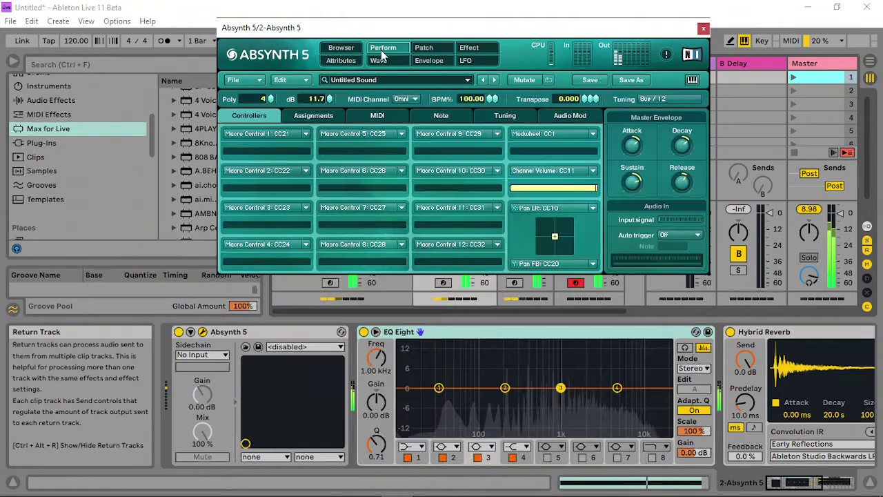
{"action": "left_click", "coordinate": [570, 115]}
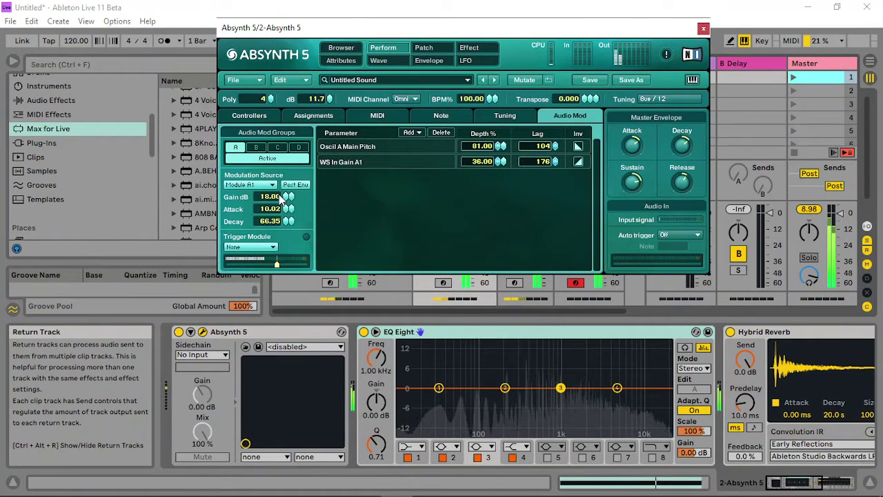
{"action": "left_click", "coordinate": [256, 147]}
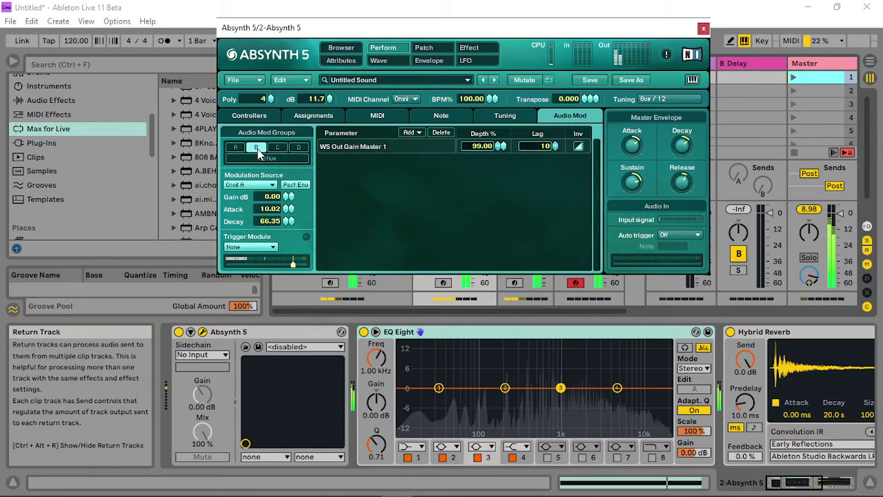
{"action": "left_click", "coordinate": [269, 185]}
{"action": "left_click", "coordinate": [254, 195]}
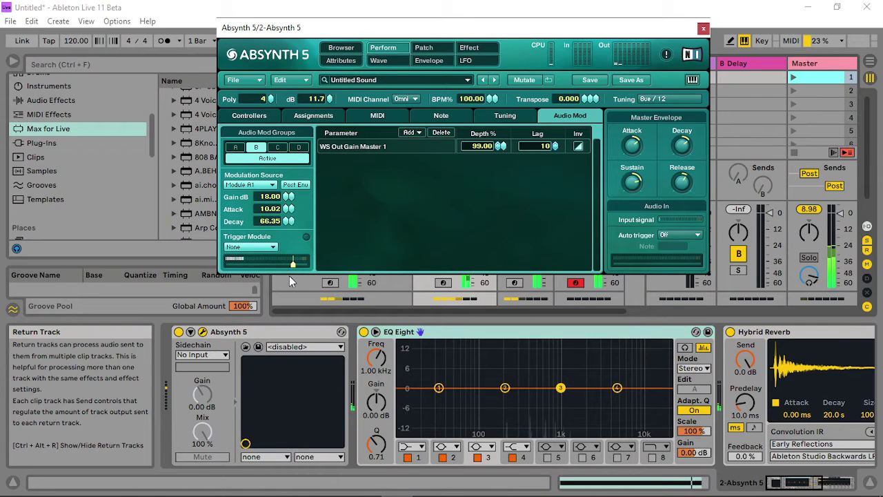
{"action": "left_click_drag", "start_coordinate": [292, 262], "coordinate": [266, 263]}
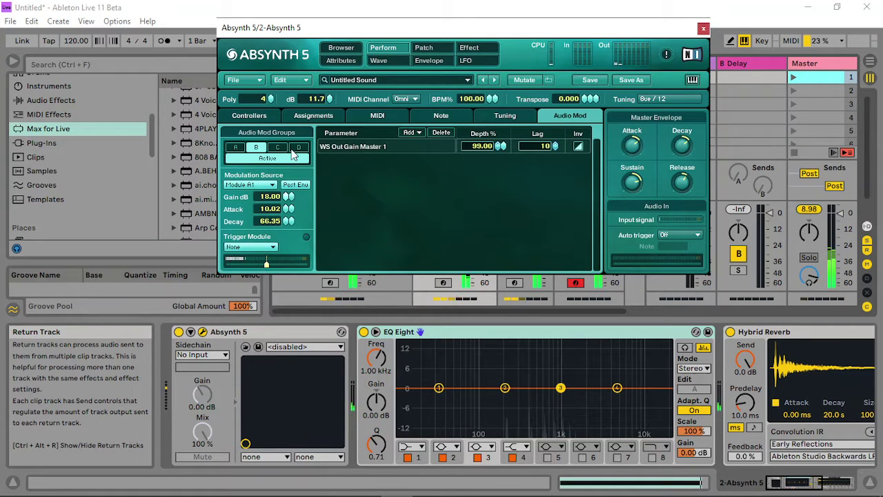
- Adjust Audio Mod group B to 2.90 dB gain, 0.00 attack and a WS Out Gain Master 1 lag of 164, auditioning scene 1
{"action": "left_click_drag", "start_coordinate": [290, 208], "coordinate": [295, 254]}
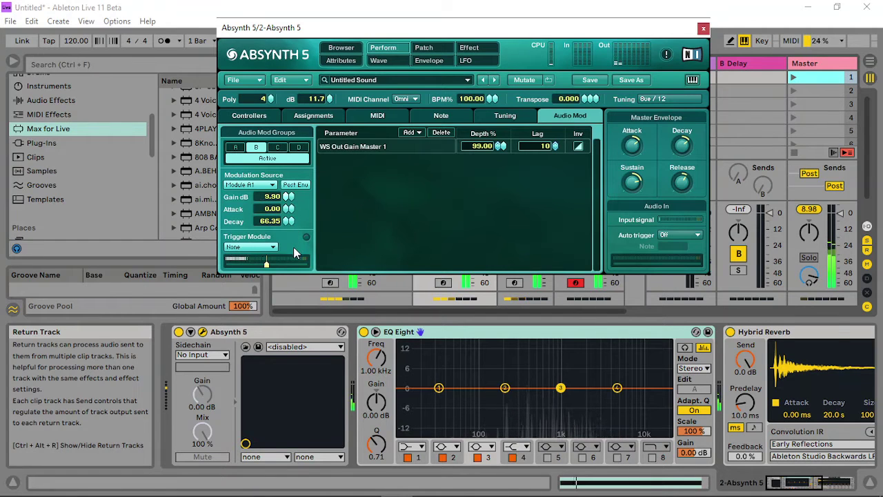
{"action": "left_click_drag", "start_coordinate": [556, 146], "coordinate": [560, 55]}
{"action": "left_click", "coordinate": [818, 77]}
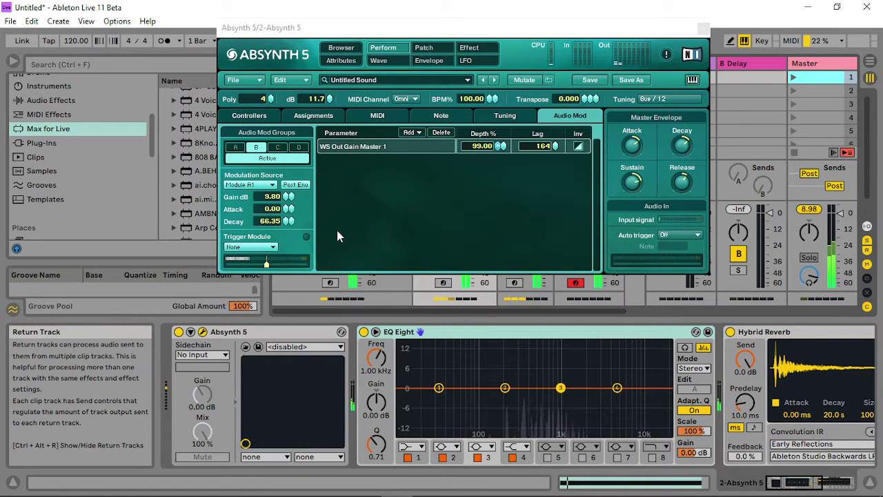
{"action": "left_click_drag", "start_coordinate": [291, 198], "coordinate": [293, 246]}
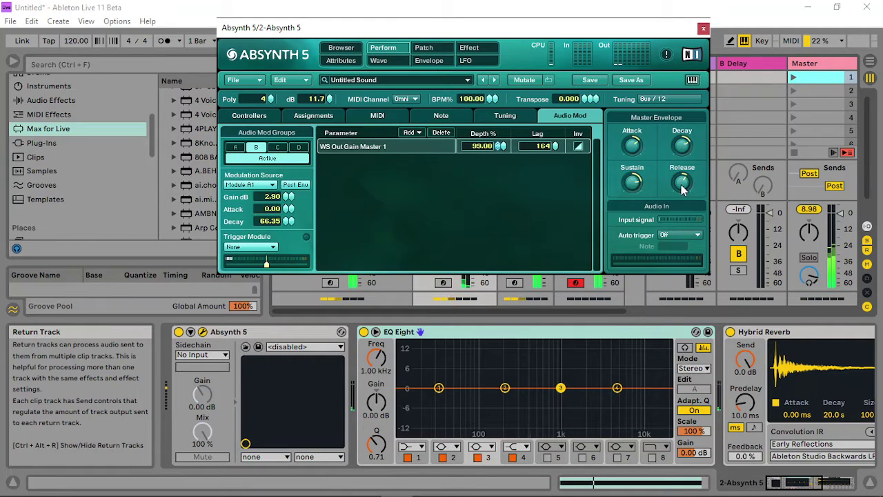
{"action": "left_click", "coordinate": [818, 77]}
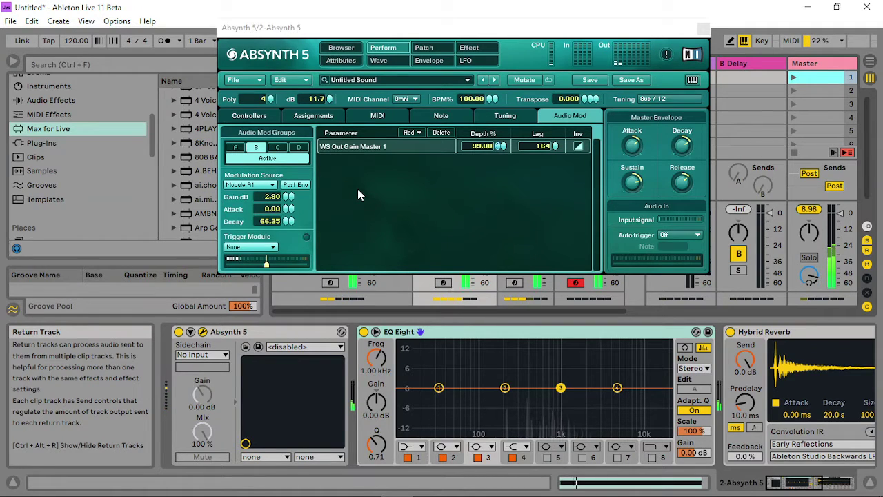
- In Audio Mod group A, set the lag to 209 for Oscil A Main Pitch and 204 for WS In Gain A1, and play scene 1
{"action": "left_click", "coordinate": [235, 147]}
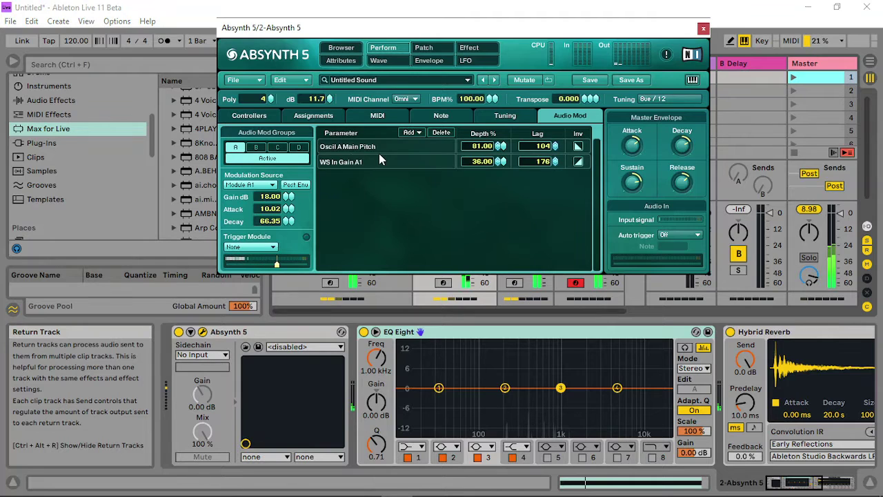
{"action": "left_click_drag", "start_coordinate": [522, 145], "coordinate": [578, 127]}
{"action": "left_click_drag", "start_coordinate": [558, 162], "coordinate": [564, 127]}
{"action": "left_click", "coordinate": [795, 74]}
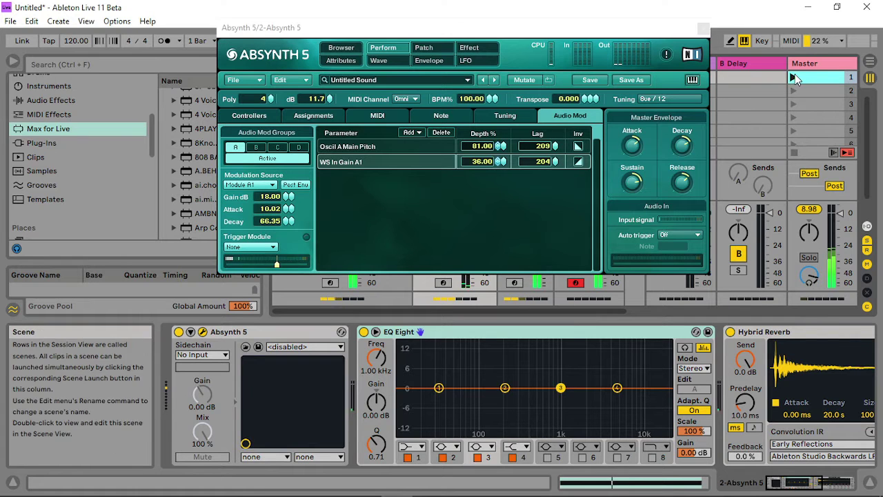
- Transpose oscillator A to -12.0000 and set the Vox_fem 2 waveshaper's input to -7.40 dB in the patch
{"action": "left_click", "coordinate": [423, 47]}
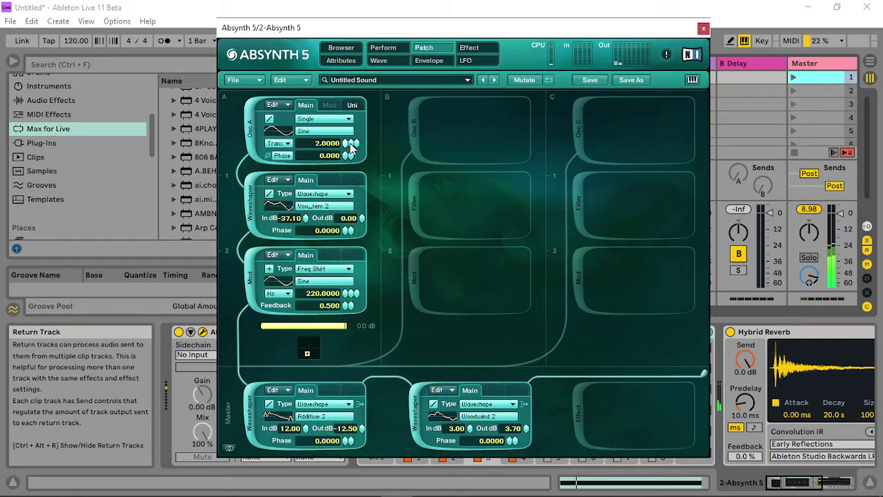
{"action": "left_click_drag", "start_coordinate": [352, 146], "coordinate": [339, 155]}
{"action": "left_click_drag", "start_coordinate": [307, 219], "coordinate": [316, 182]}
{"action": "left_click_drag", "start_coordinate": [307, 218], "coordinate": [307, 205]}
- Create an envelope for the Vox_fem 2 waveshaper's input gain, move its second breakpoint to about 0.98 s and -43 dB, and play scene 1
{"action": "right_click", "coordinate": [307, 219]}
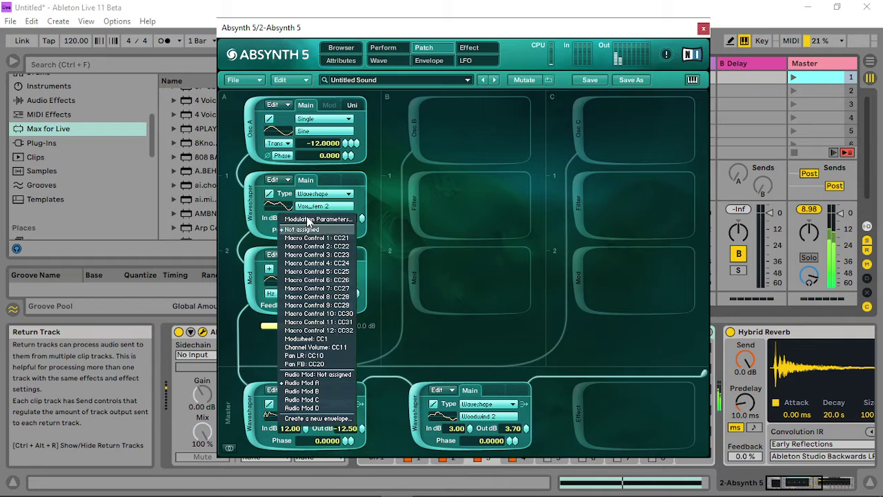
{"action": "left_click", "coordinate": [318, 418]}
{"action": "left_click", "coordinate": [395, 245]}
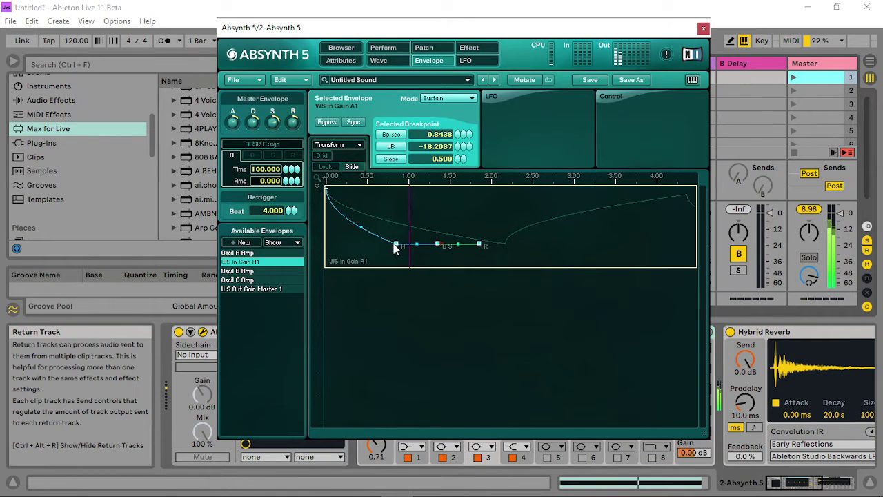
{"action": "left_click_drag", "start_coordinate": [393, 248], "coordinate": [405, 269]}
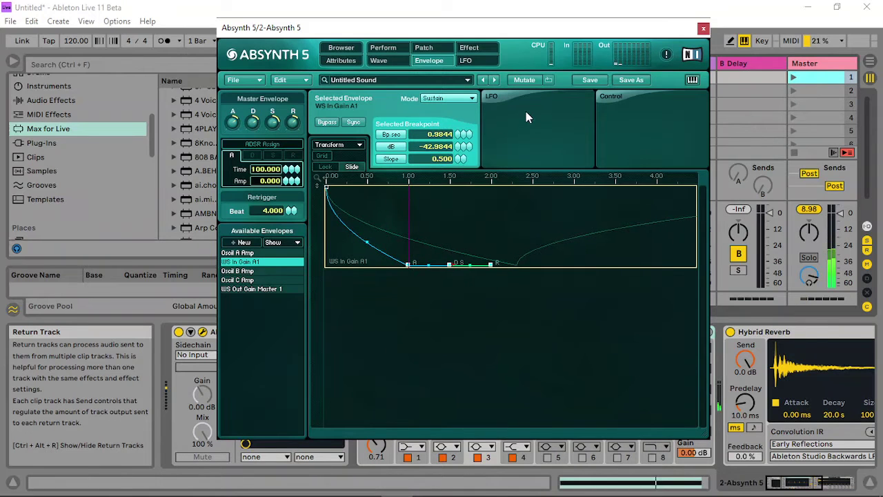
{"action": "left_click", "coordinate": [792, 79]}
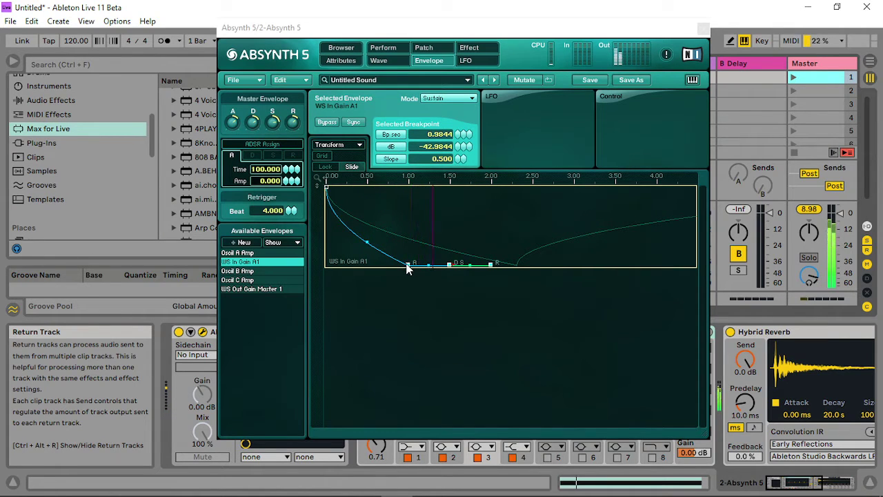
- Lower channel A's level to -8.0 dB and the overall output volume to -7.2 dB, and replay scene 1
{"action": "left_click", "coordinate": [424, 48]}
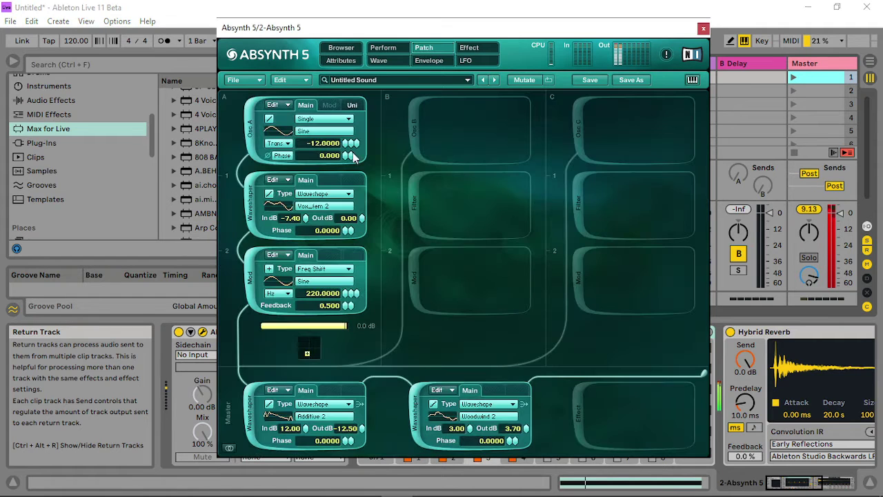
{"action": "left_click_drag", "start_coordinate": [334, 327], "coordinate": [256, 338]}
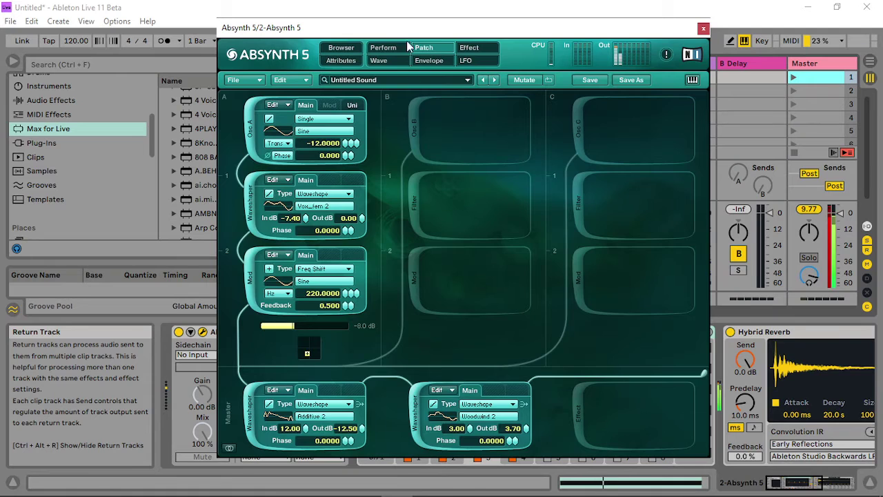
{"action": "left_click", "coordinate": [383, 47]}
{"action": "left_click_drag", "start_coordinate": [330, 97], "coordinate": [324, 198]}
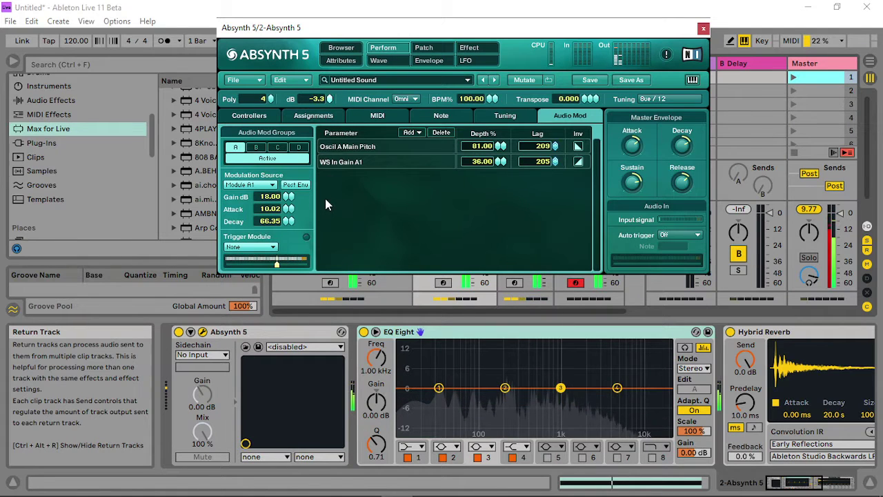
{"action": "left_click", "coordinate": [790, 76]}
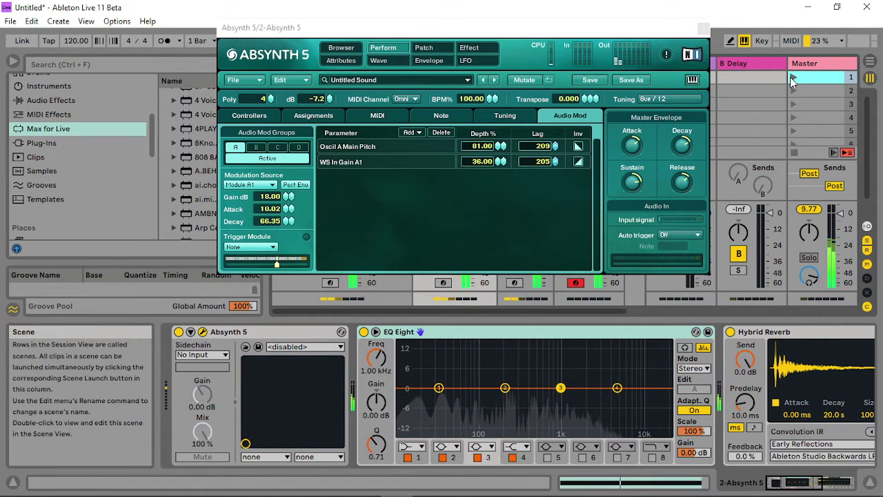
- In the WS In Gain A1 envelope, set the ADSR attack time to 0.000, decay time to 3.000 and sustain amplitude to 60.000
{"action": "left_click", "coordinate": [423, 48]}
{"action": "left_click", "coordinate": [429, 61]}
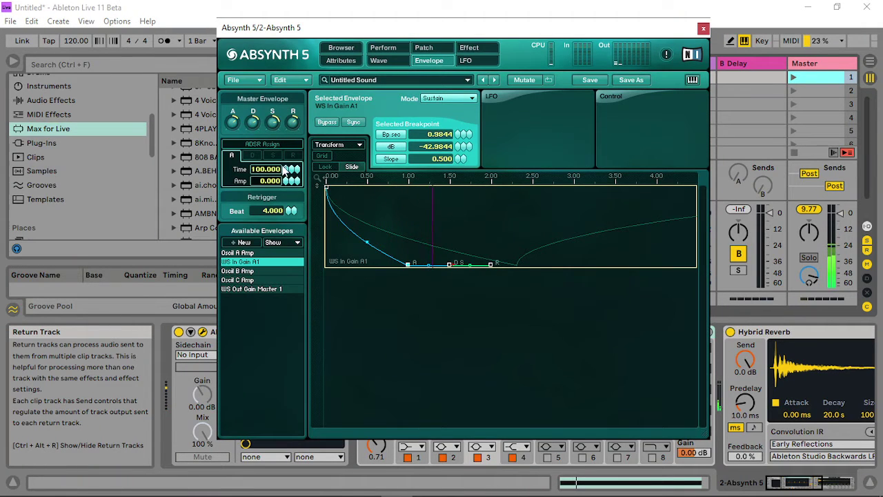
{"action": "left_click_drag", "start_coordinate": [285, 170], "coordinate": [288, 241]}
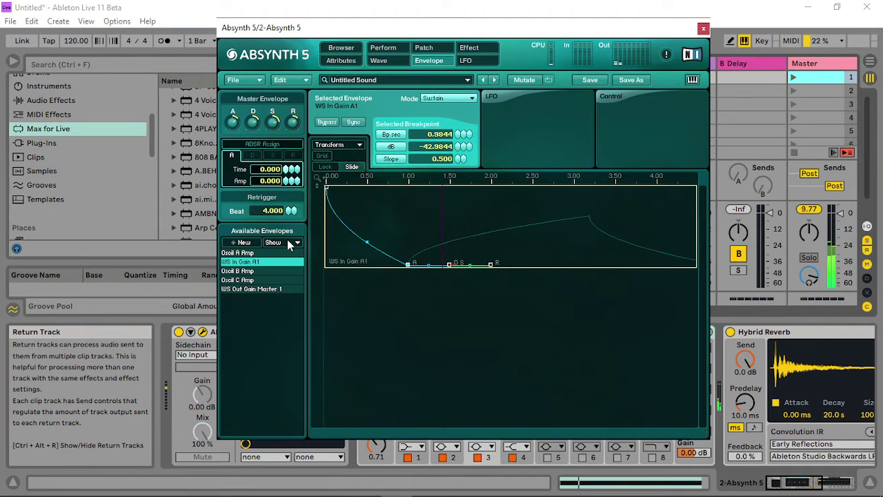
{"action": "left_click", "coordinate": [491, 263]}
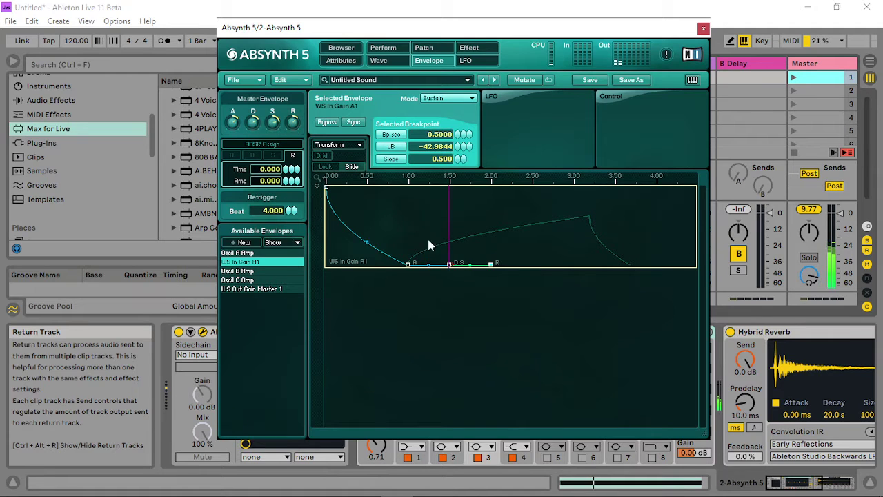
{"action": "left_click", "coordinate": [449, 264]}
{"action": "left_click_drag", "start_coordinate": [285, 171], "coordinate": [296, 236]}
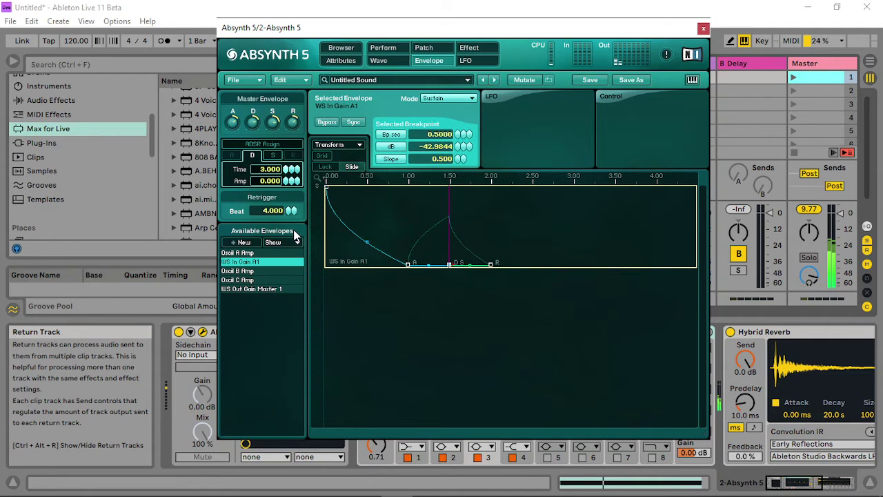
{"action": "left_click", "coordinate": [276, 155]}
{"action": "left_click_drag", "start_coordinate": [285, 181], "coordinate": [296, 208]}
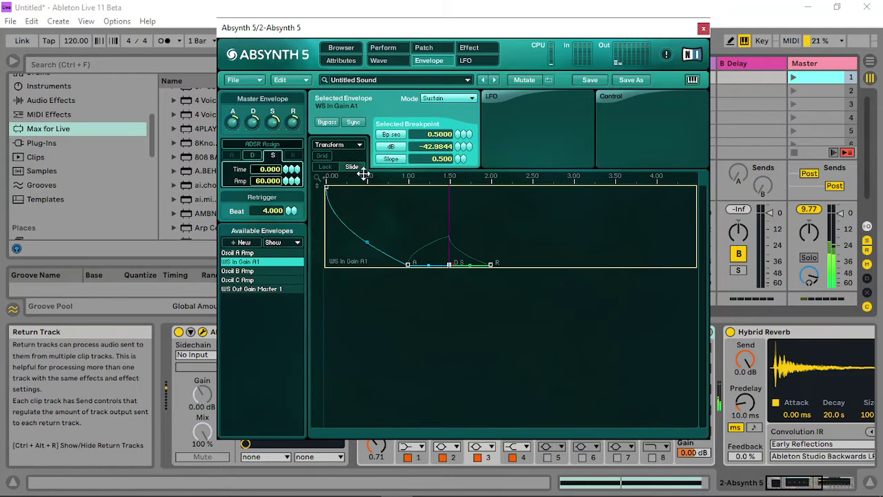
- Switch the WS In Gain A1 envelope to Loop mode, add a breakpoint about 0.17 s after A, tighten the looped section, and replay scene 1
{"action": "left_click", "coordinate": [458, 100]}
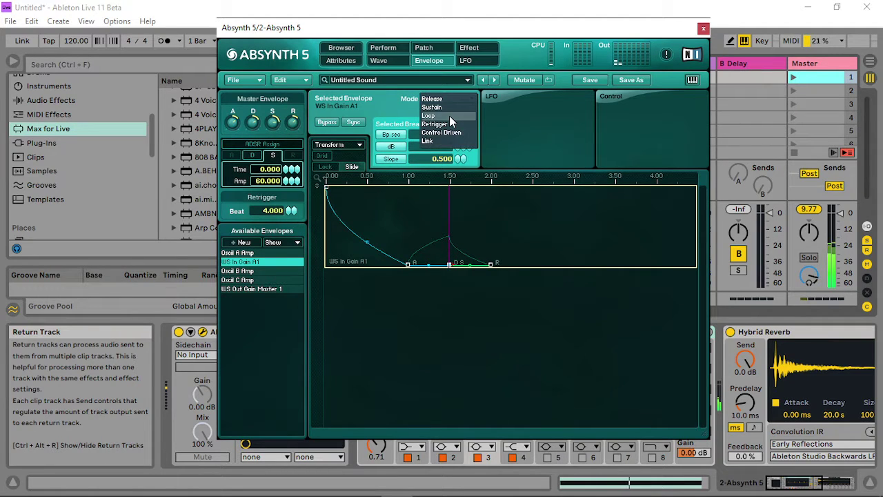
{"action": "left_click", "coordinate": [449, 115]}
{"action": "left_click", "coordinate": [421, 264]}
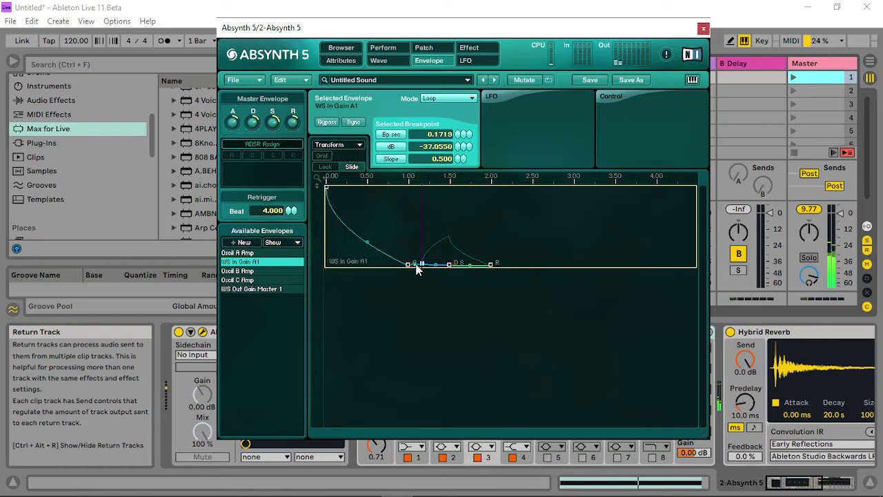
{"action": "mouse_move", "coordinate": [412, 265]}
{"action": "left_mouse_down"}
{"action": "mouse_move", "coordinate": [425, 258]}
{"action": "mouse_move", "coordinate": [399, 261]}
{"action": "mouse_move", "coordinate": [429, 265]}
{"action": "mouse_move", "coordinate": [420, 263]}
{"action": "left_mouse_up"}
{"action": "left_click", "coordinate": [790, 77]}
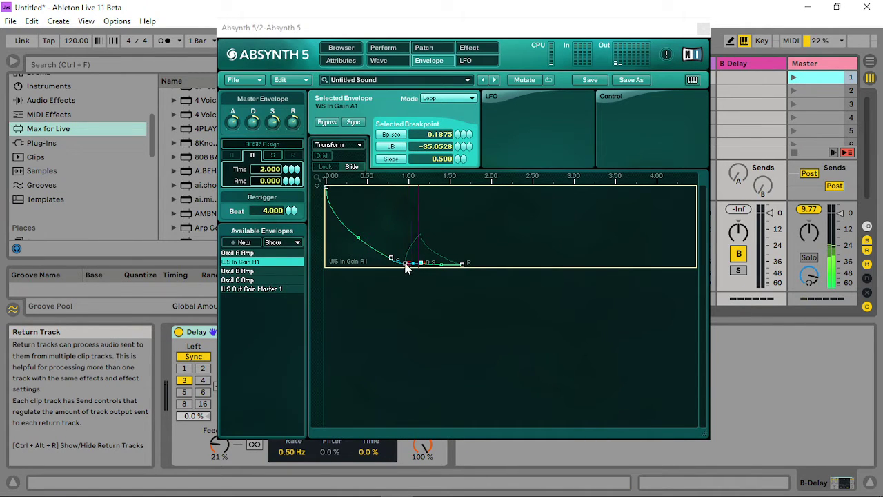
- Move the envelope's A breakpoint to about 0.79 s and -37 dB, with ADSR decay time 0.000 and sustain amplitude 19.000
{"action": "left_click_drag", "start_coordinate": [391, 261], "coordinate": [391, 267]}
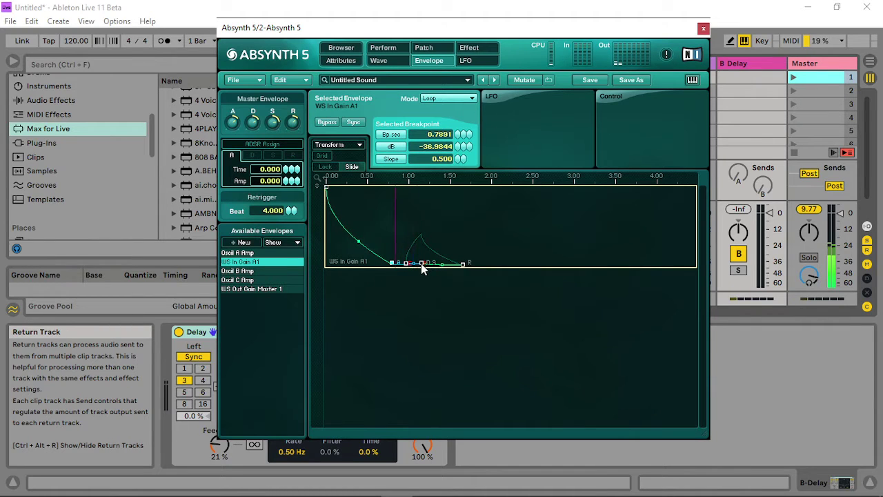
{"action": "left_click", "coordinate": [421, 263]}
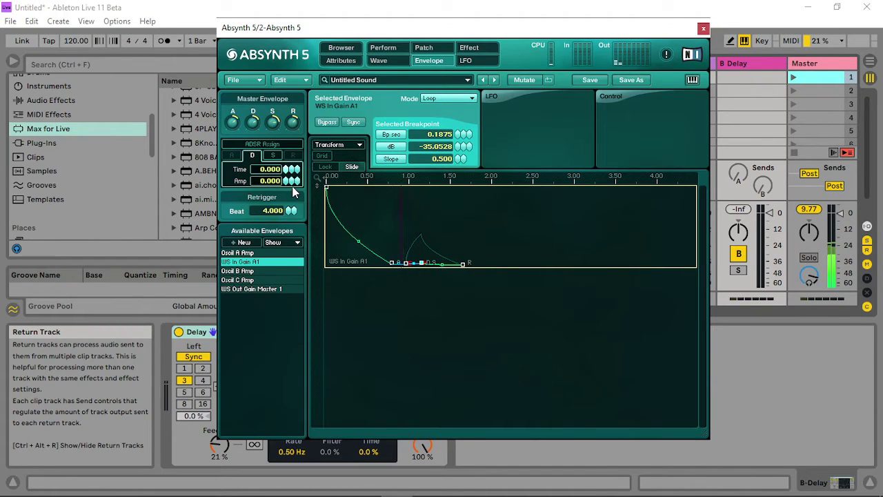
{"action": "left_click", "coordinate": [273, 155]}
{"action": "left_click_drag", "start_coordinate": [289, 181], "coordinate": [290, 212]}
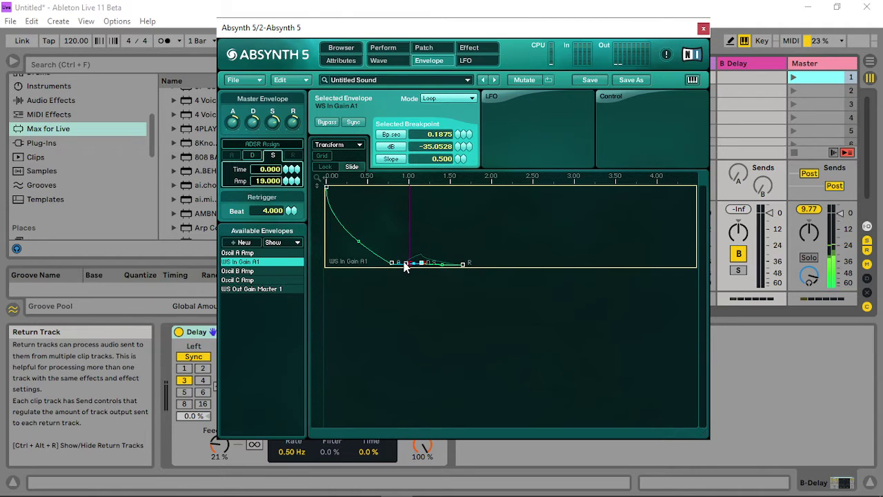
- Raise the loop breakpoints, move the D breakpoint to about 1.54 s and -96 dB and the loop peak to 0.28 s and -19.8 dB, replaying scene 1
{"action": "mouse_move", "coordinate": [494, 265]}
{"action": "left_mouse_down"}
{"action": "mouse_move", "coordinate": [393, 263]}
{"action": "mouse_move", "coordinate": [407, 269]}
{"action": "mouse_move", "coordinate": [403, 258]}
{"action": "left_mouse_up"}
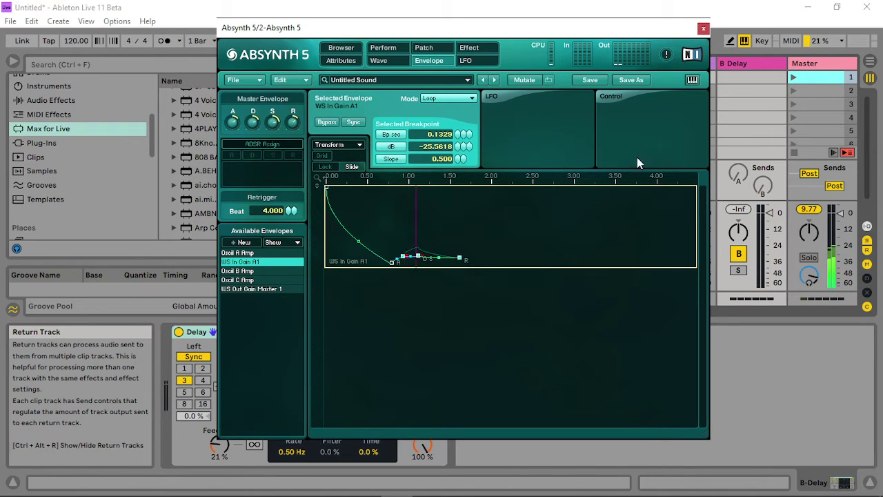
{"action": "left_click", "coordinate": [792, 77]}
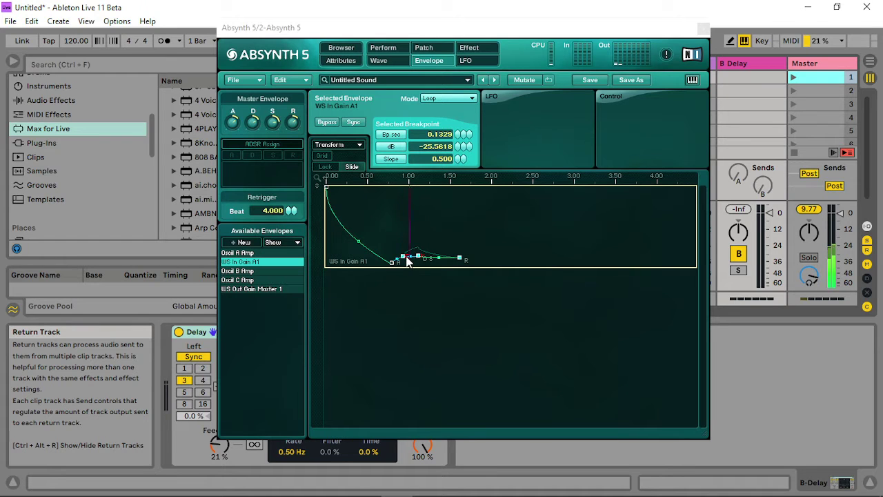
{"action": "left_click_drag", "start_coordinate": [421, 257], "coordinate": [531, 276]}
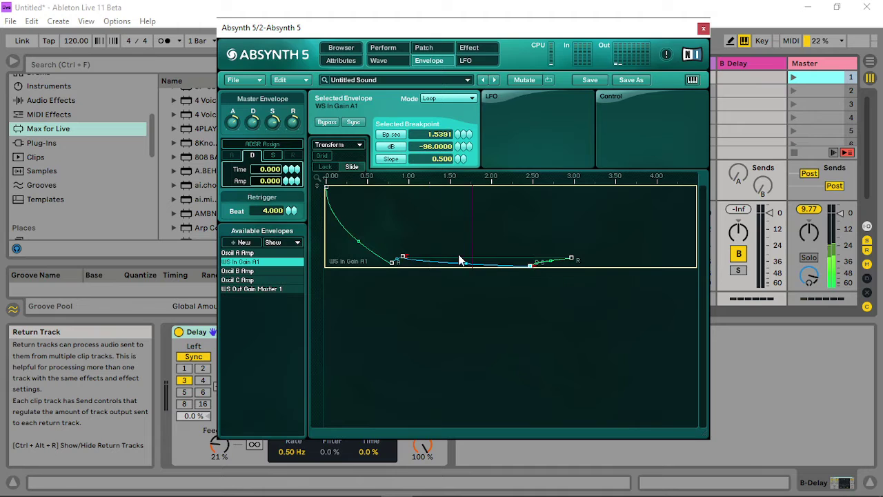
{"action": "mouse_move", "coordinate": [405, 264]}
{"action": "left_mouse_down"}
{"action": "mouse_move", "coordinate": [414, 236]}
{"action": "mouse_move", "coordinate": [415, 251]}
{"action": "left_mouse_up"}
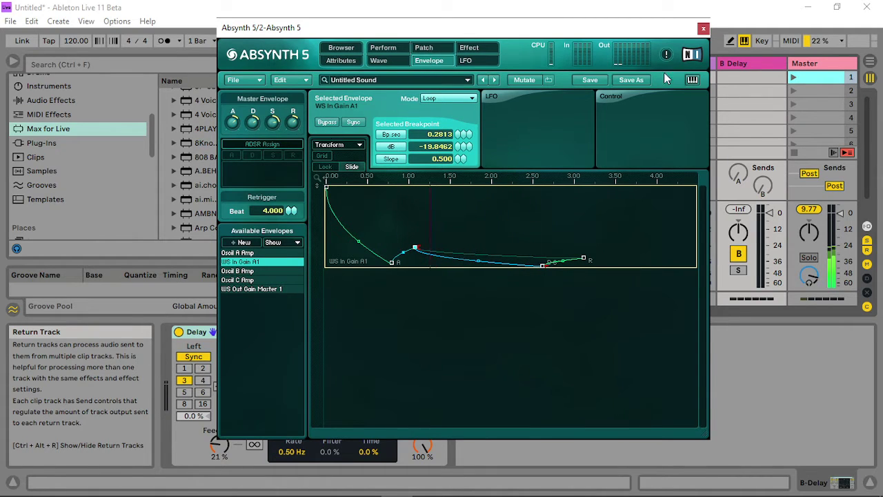
{"action": "left_click", "coordinate": [793, 78]}
- In the patch, set the Woodwind 2 master waveshaper's input to 12.00 dB and its output to -4.50 dB
{"action": "left_click", "coordinate": [425, 48]}
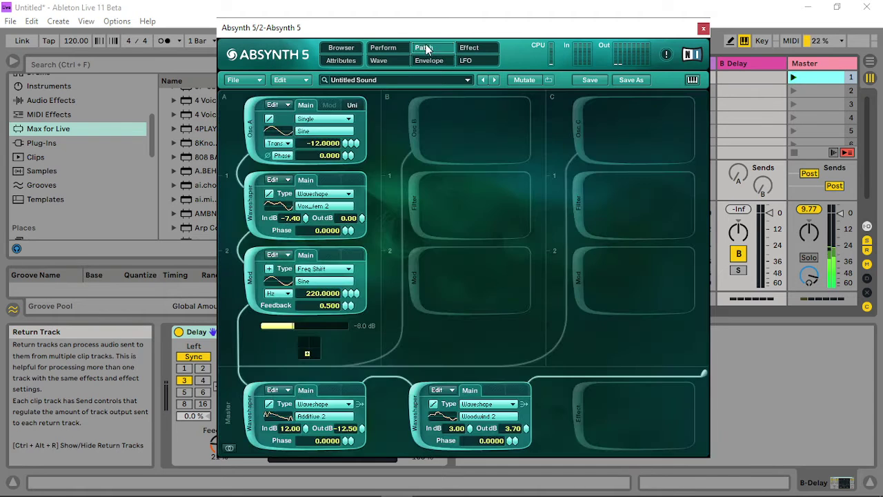
{"action": "left_click_drag", "start_coordinate": [527, 427], "coordinate": [529, 384]}
{"action": "left_click", "coordinate": [486, 415]}
{"action": "left_click", "coordinate": [469, 368]}
{"action": "left_click_drag", "start_coordinate": [529, 428], "coordinate": [531, 384]}
{"action": "right_click", "coordinate": [466, 428]}
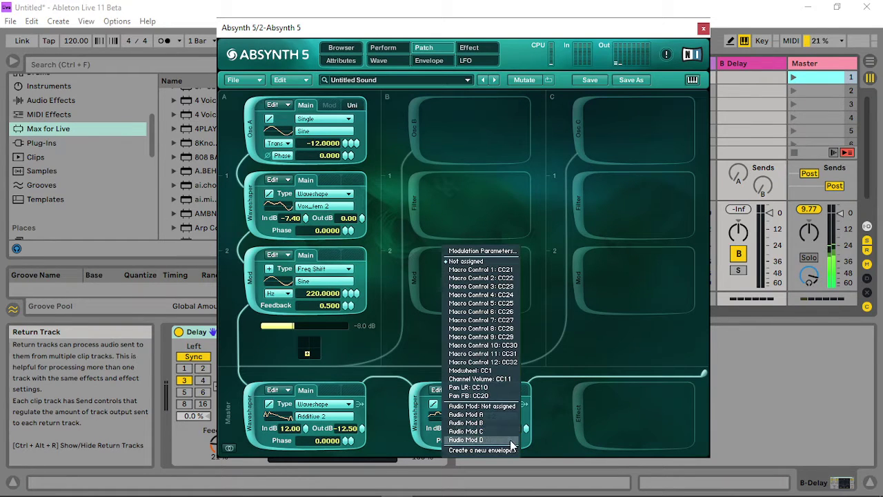
{"action": "left_click", "coordinate": [536, 428]}
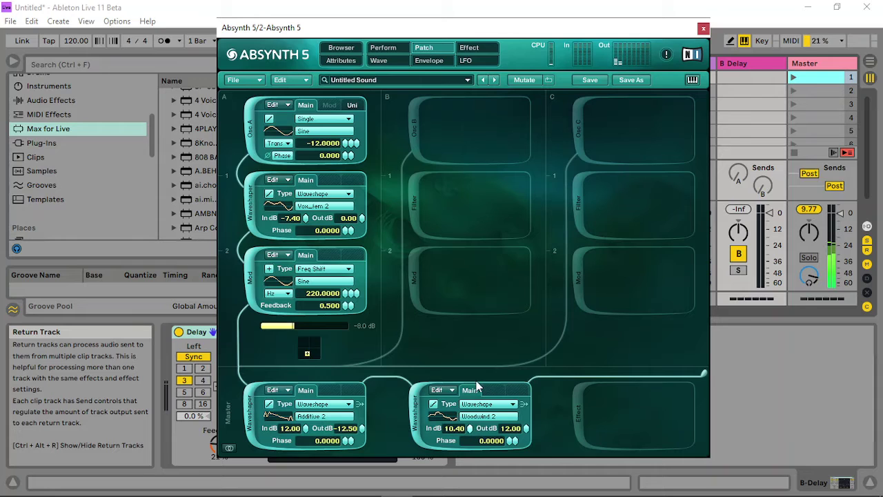
{"action": "left_click_drag", "start_coordinate": [526, 428], "coordinate": [531, 437]}
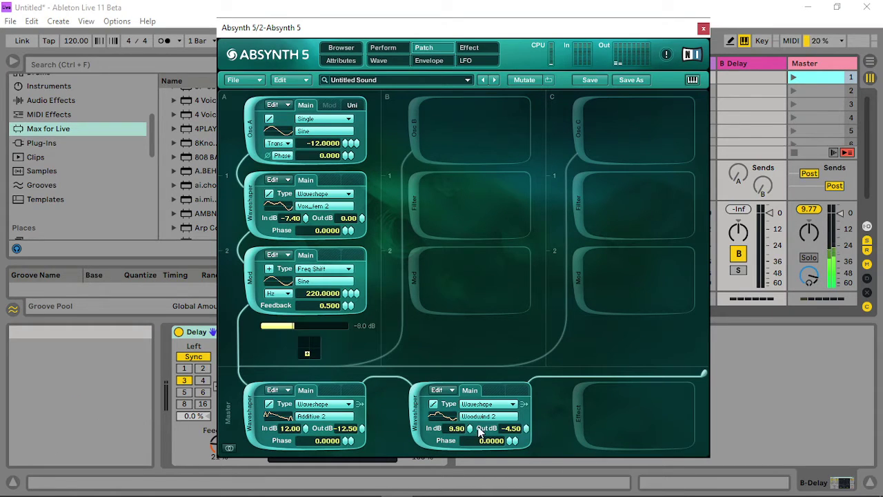
{"action": "left_click_drag", "start_coordinate": [469, 431], "coordinate": [473, 339]}
- Change the second master waveshaper's wave from Woodwind 2 to Noise 1 and audition it with scene 1
{"action": "left_click", "coordinate": [478, 415]}
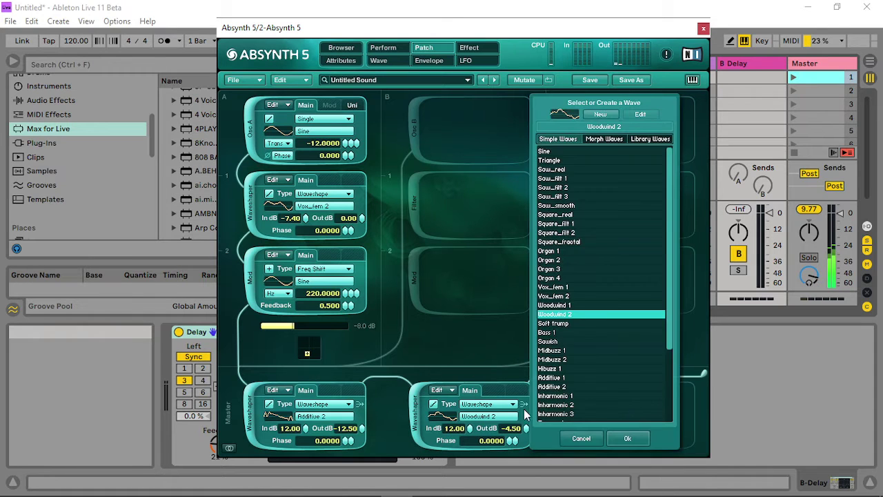
{"action": "left_click", "coordinate": [574, 396]}
{"action": "scroll", "coordinate": [576, 404], "scroll_direction": "down", "scroll_amount": 1}
{"action": "left_click", "coordinate": [551, 404]}
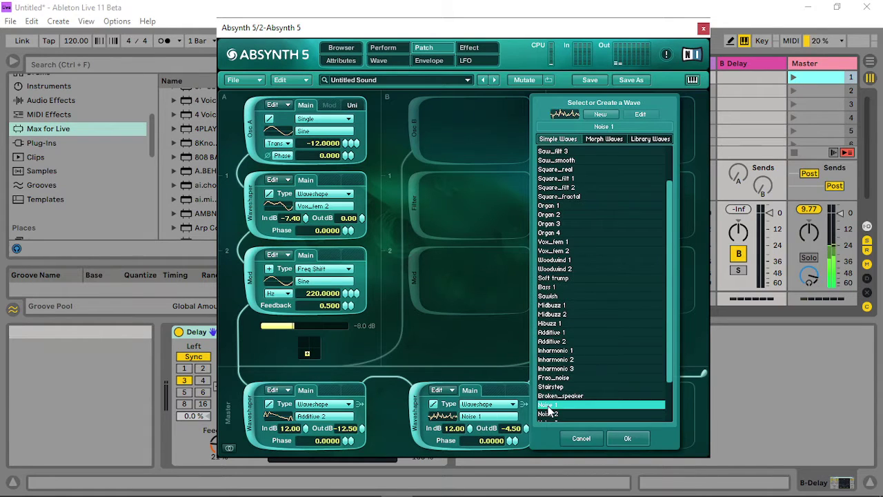
{"action": "left_click", "coordinate": [794, 76]}
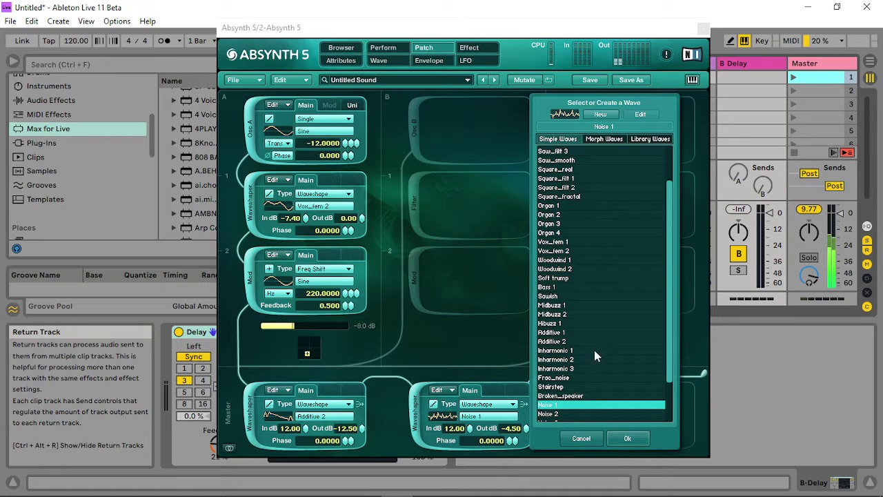
{"action": "left_click", "coordinate": [628, 438]}
{"action": "left_click", "coordinate": [627, 438]}
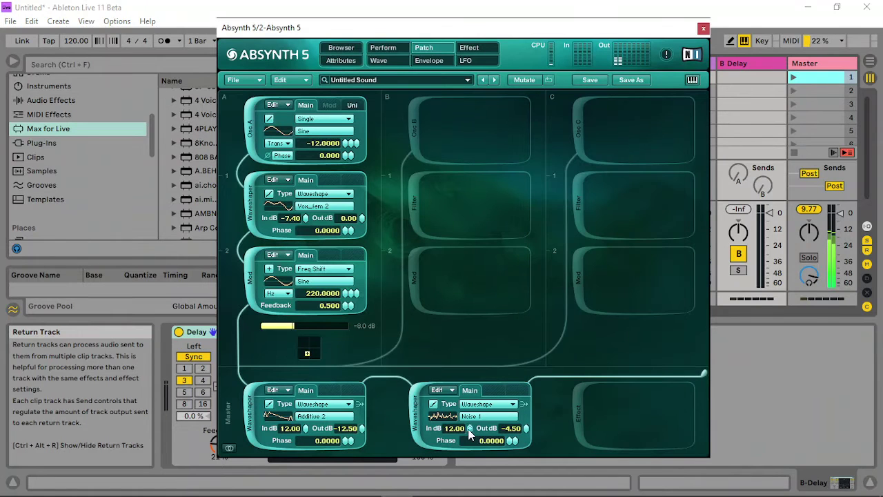
- Lower the Noise 1 waveshaper's input to 2.60 dB and modulate it from Audio Mod A with a depth of 99.00%
{"action": "mouse_move", "coordinate": [469, 433]}
{"action": "left_mouse_down"}
{"action": "mouse_move", "coordinate": [471, 460]}
{"action": "mouse_move", "coordinate": [469, 436]}
{"action": "left_mouse_up"}
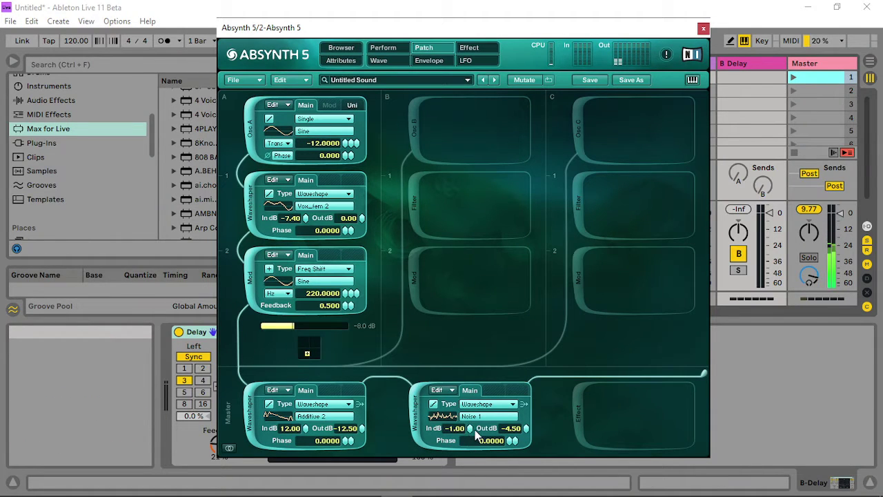
{"action": "right_click", "coordinate": [470, 433]}
{"action": "left_click", "coordinate": [490, 416]}
{"action": "left_click", "coordinate": [387, 48]}
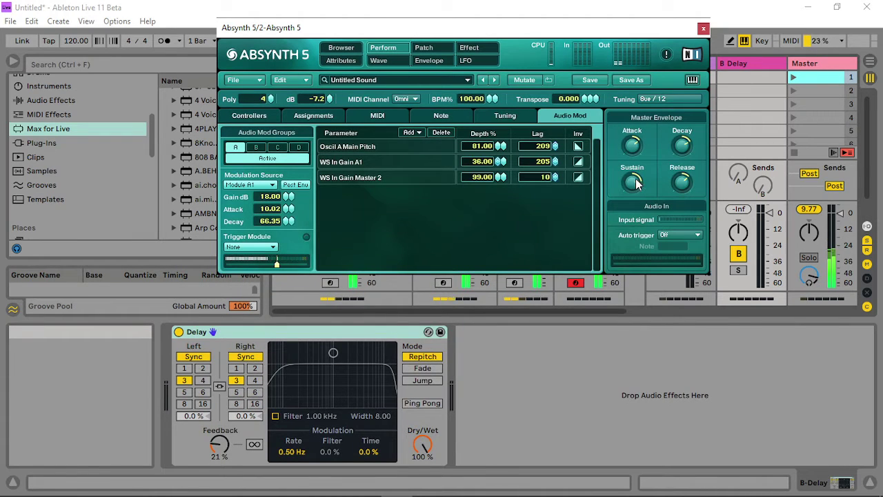
{"action": "left_click_drag", "start_coordinate": [285, 196], "coordinate": [284, 243]}
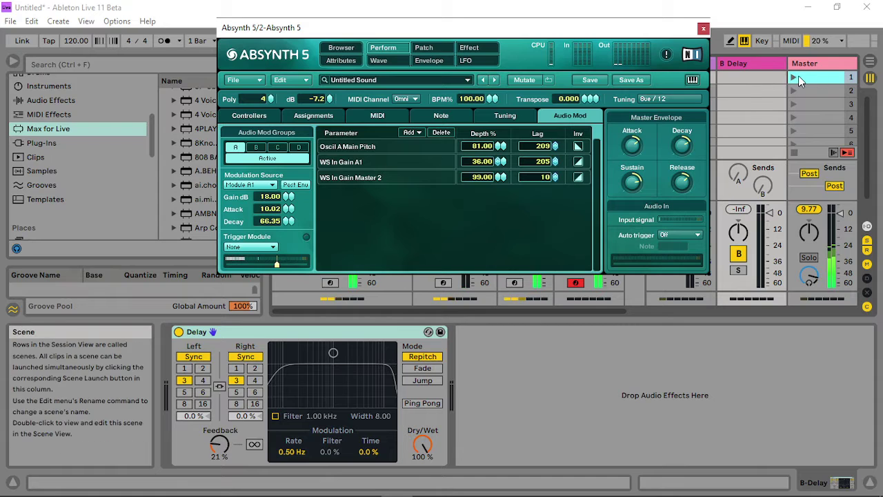
- Adjust the master envelope's sustain and try its attack and decay while replaying scene 1
{"action": "left_click", "coordinate": [821, 77]}
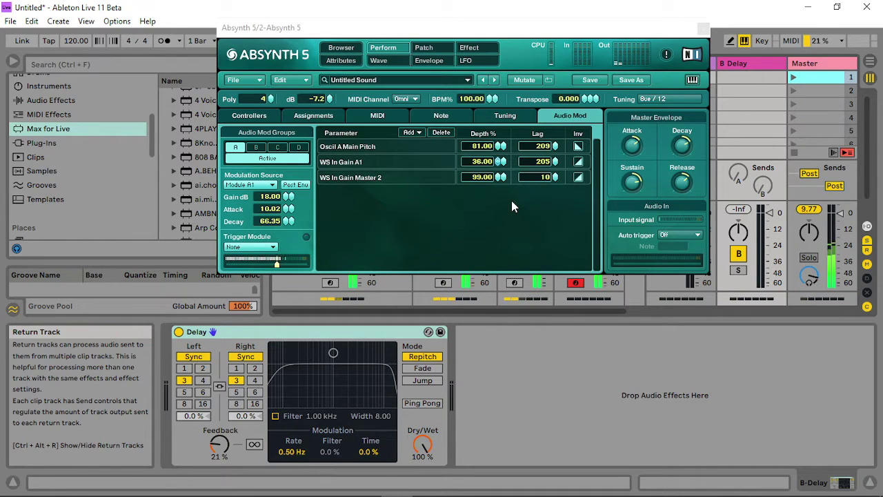
{"action": "left_click", "coordinate": [689, 147]}
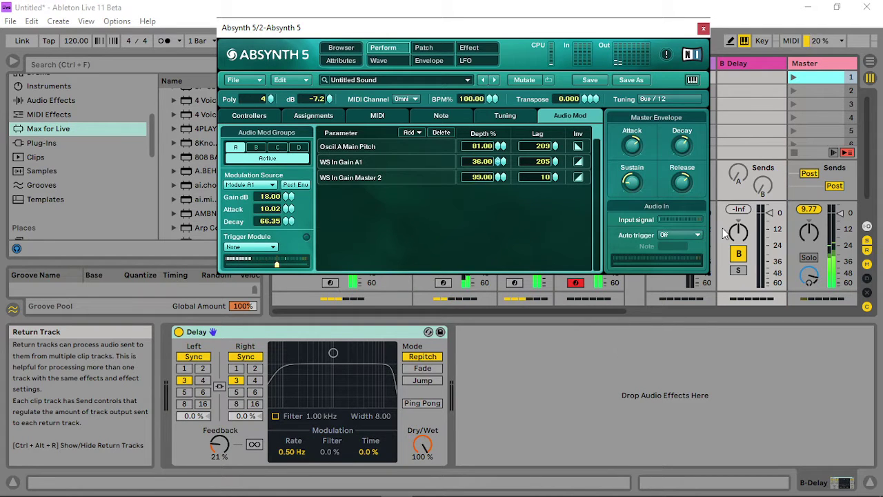
{"action": "left_click", "coordinate": [795, 76]}
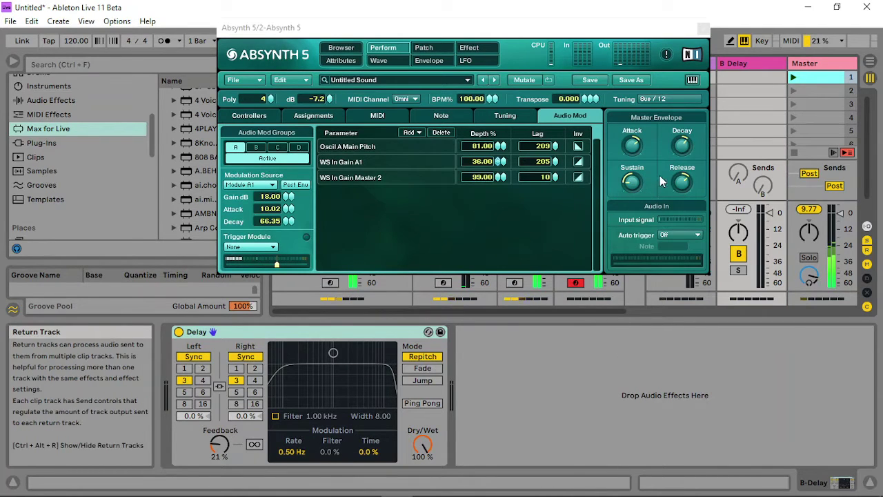
{"action": "left_click", "coordinate": [637, 144]}
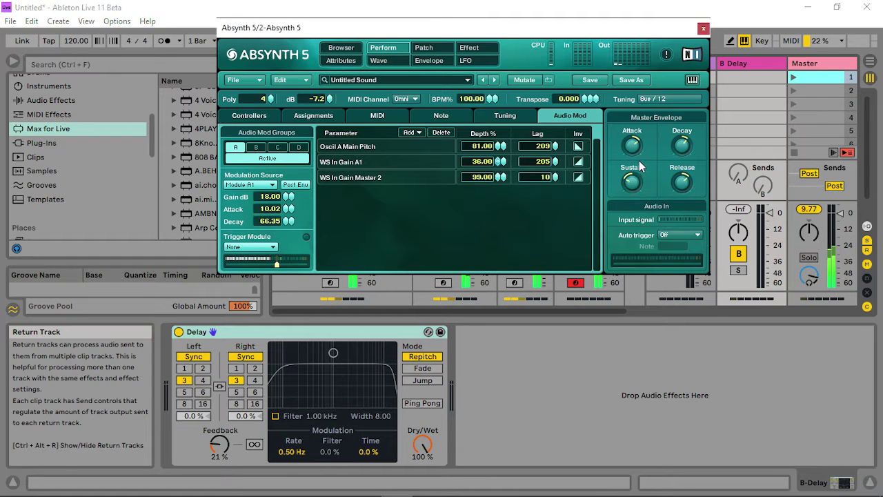
{"action": "left_click", "coordinate": [794, 77]}
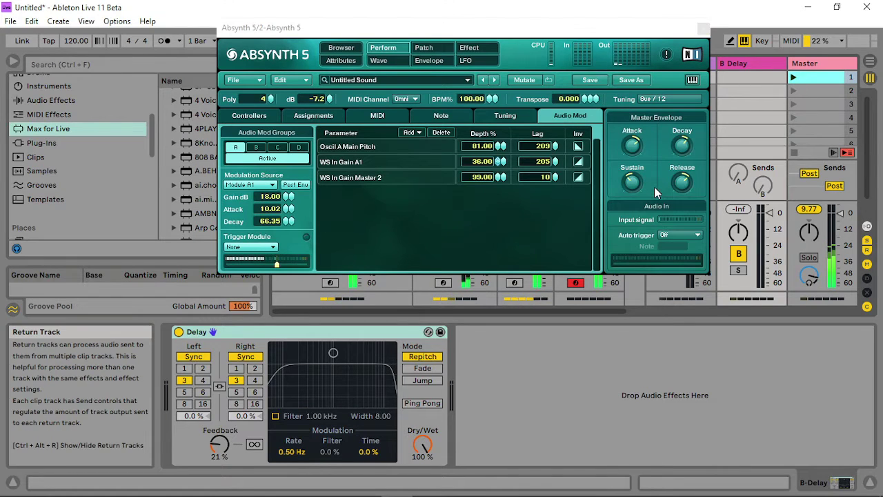
{"action": "left_click", "coordinate": [633, 180]}
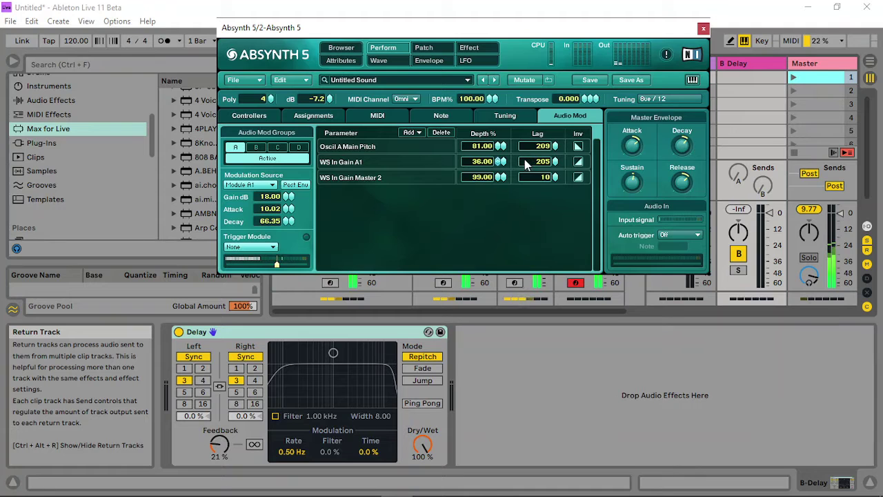
- Raise the Vox_fem 2 waveshaper's input to about -1.90 dB, check its modulation assignments, and reopen the Audio Mod settings
{"action": "left_click", "coordinate": [425, 48]}
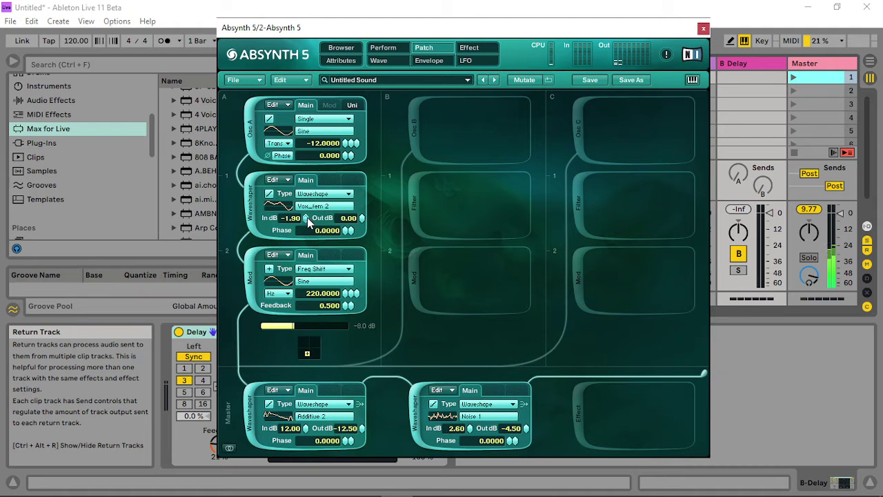
{"action": "left_click_drag", "start_coordinate": [307, 217], "coordinate": [311, 196]}
{"action": "right_click", "coordinate": [307, 218]}
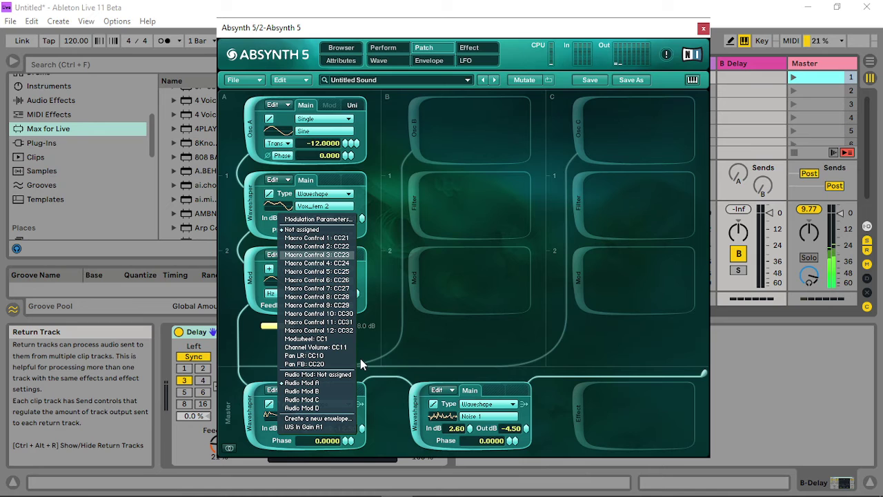
{"action": "key", "text": "Escape"}
{"action": "left_click", "coordinate": [382, 46]}
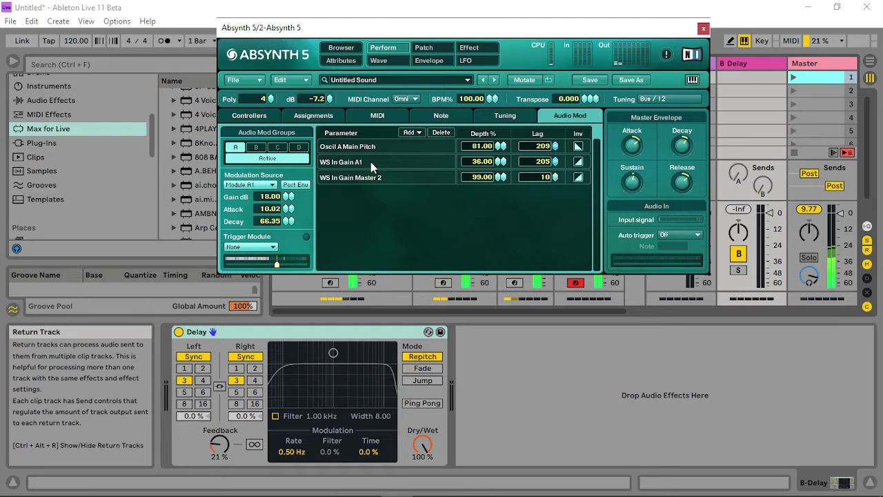
- Review the Vox_fem 2 waveshaper's input modulation assignments and raise the WS In Gain A1 lag to 370 in Audio Mod A
{"action": "left_click", "coordinate": [428, 48]}
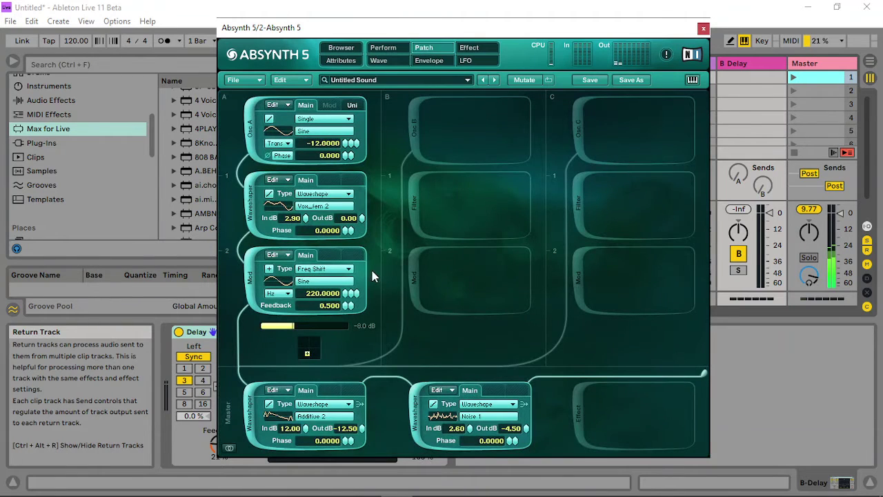
{"action": "right_click", "coordinate": [306, 218]}
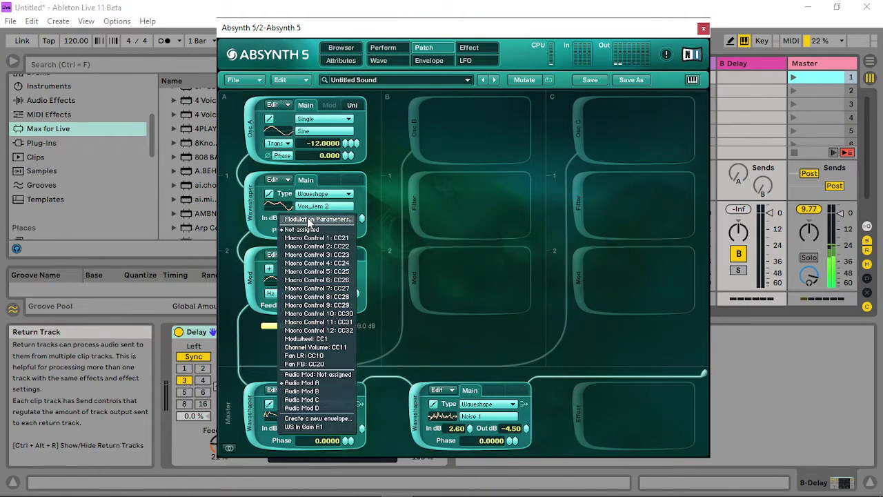
{"action": "left_click", "coordinate": [416, 256]}
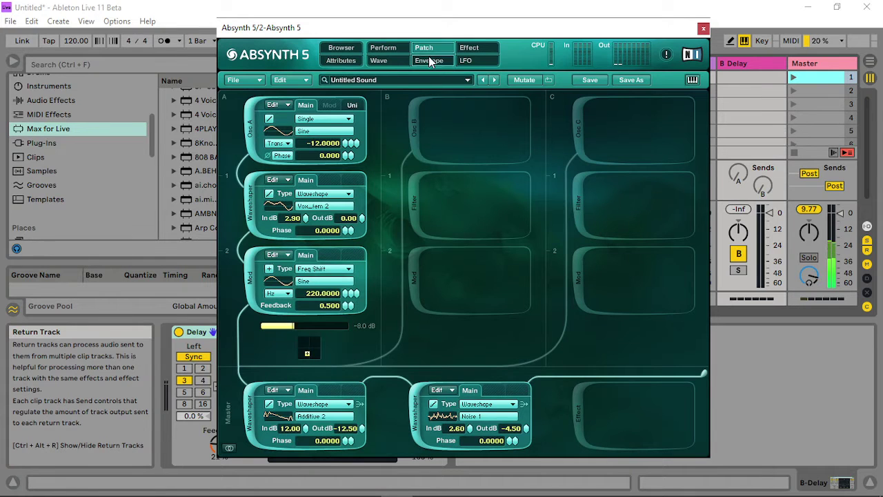
{"action": "left_click", "coordinate": [390, 47]}
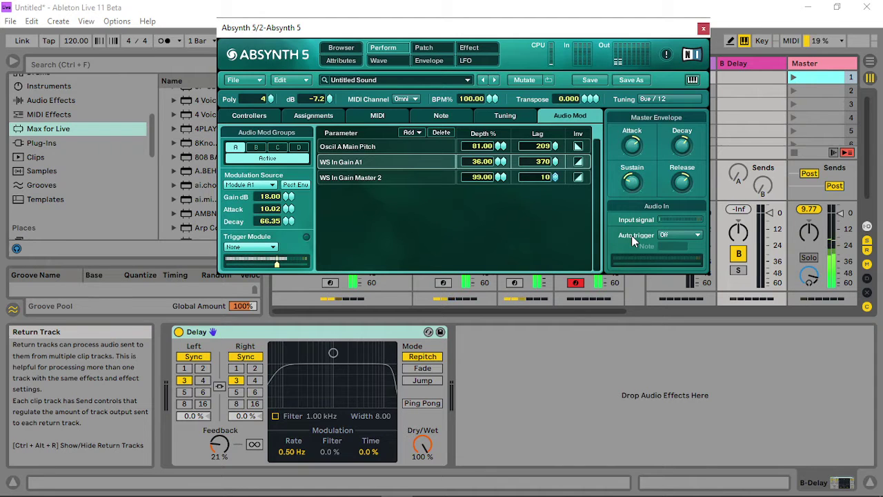
- Replay scene 1, adjust the master envelope, and set Audio Mod A's gain to 12.60 dB and its attack to 99.00
{"action": "left_click", "coordinate": [791, 79]}
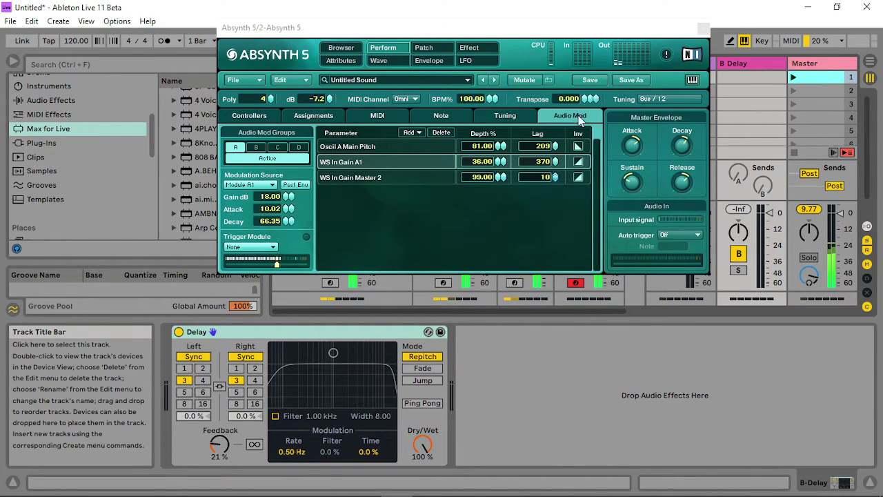
{"action": "left_click", "coordinate": [631, 191]}
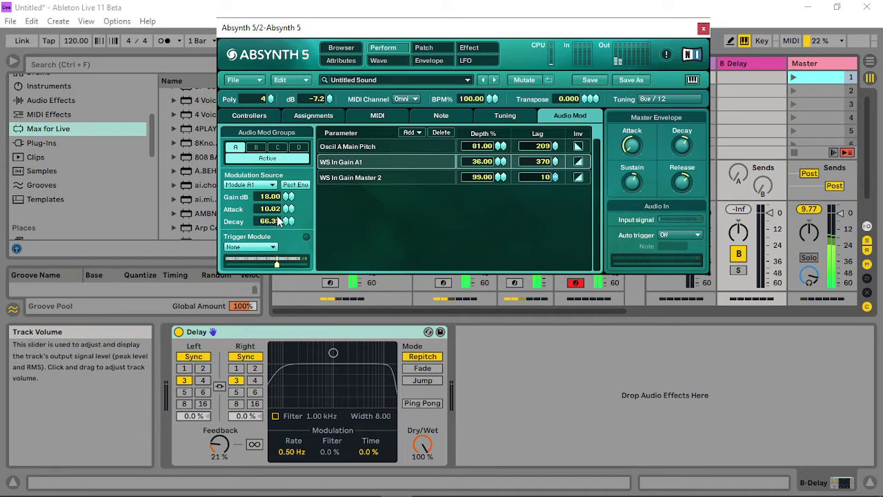
{"action": "left_click_drag", "start_coordinate": [280, 208], "coordinate": [296, 229]}
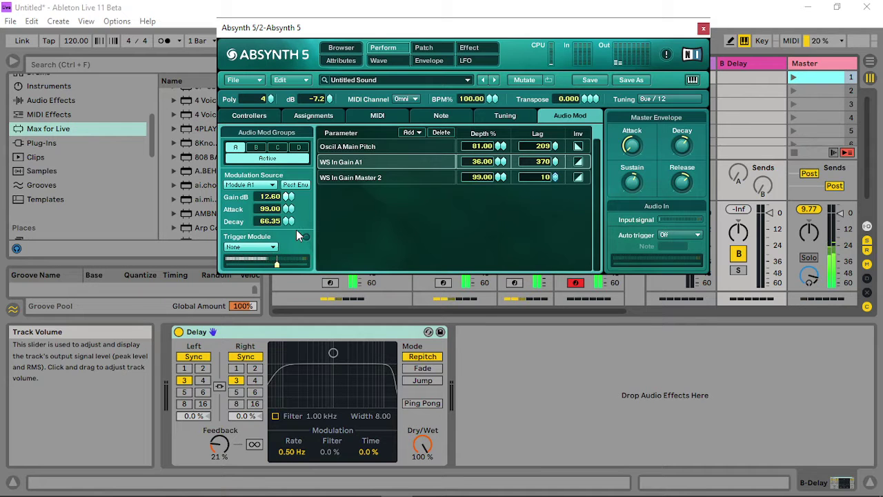
- Try Oscillator A at a transposition of -48 and audition it with scene 1
{"action": "left_click", "coordinate": [431, 49]}
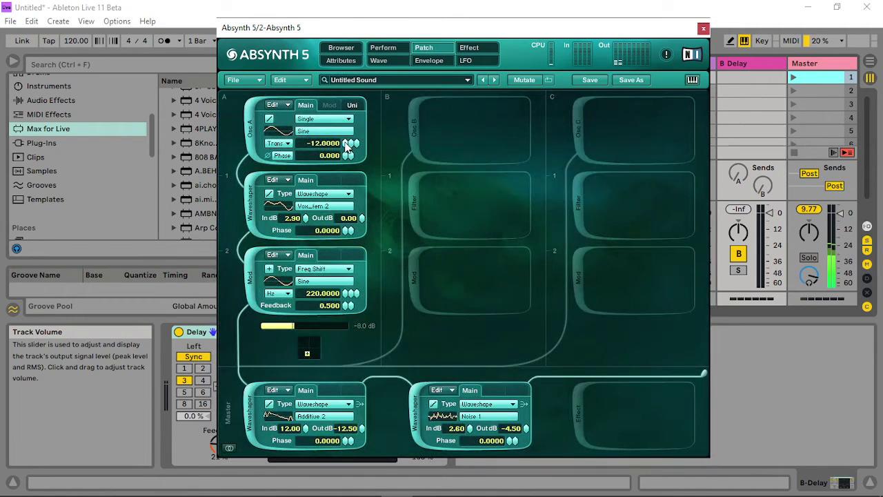
{"action": "left_click_drag", "start_coordinate": [345, 144], "coordinate": [345, 167]}
{"action": "left_click", "coordinate": [791, 77]}
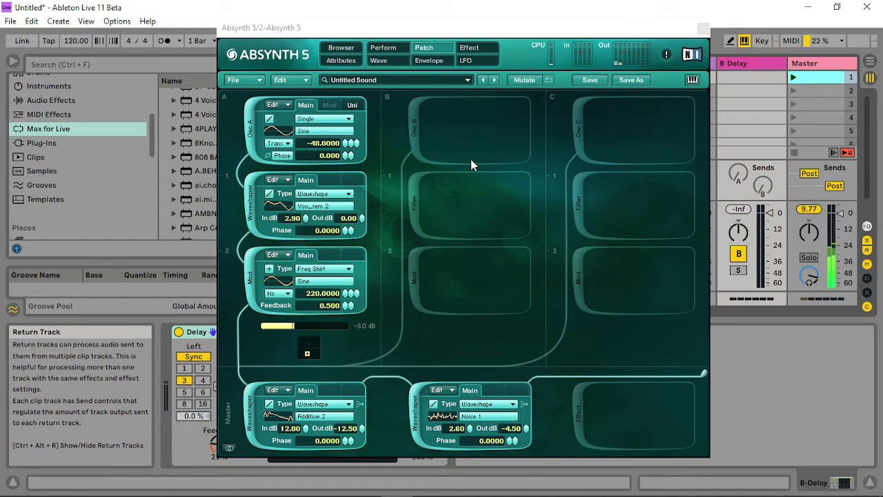
- Try the Freq Shift module with a negative shift at about 134.88 Hz
{"action": "mouse_move", "coordinate": [349, 294]}
{"action": "left_mouse_down"}
{"action": "mouse_move", "coordinate": [347, 307]}
{"action": "mouse_move", "coordinate": [353, 279]}
{"action": "mouse_move", "coordinate": [343, 296]}
{"action": "left_mouse_up"}
{"action": "left_click", "coordinate": [269, 270]}
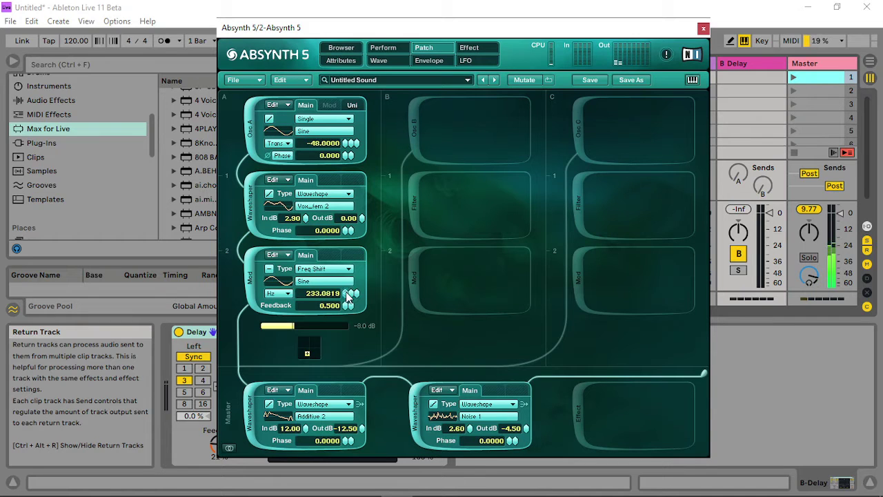
{"action": "mouse_move", "coordinate": [353, 294]}
{"action": "left_mouse_down"}
{"action": "mouse_move", "coordinate": [352, 311]}
{"action": "mouse_move", "coordinate": [347, 290]}
{"action": "left_mouse_up"}
- Set the Noise 1 waveshaper to 1.80 dB in and -18.60 dB out, lower Additive 2's output to -13.30 dB, and replay scene 1
{"action": "mouse_move", "coordinate": [471, 431]}
{"action": "left_mouse_down"}
{"action": "mouse_move", "coordinate": [476, 399]}
{"action": "mouse_move", "coordinate": [471, 418]}
{"action": "left_mouse_up"}
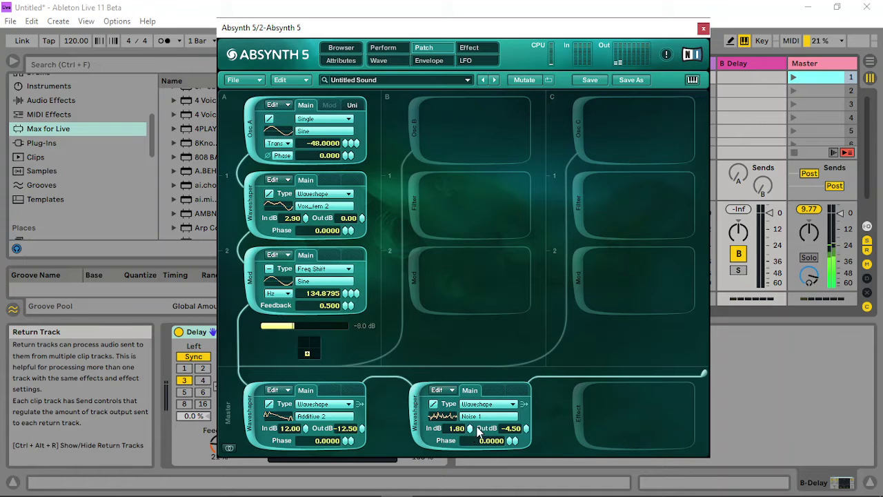
{"action": "left_click_drag", "start_coordinate": [470, 428], "coordinate": [470, 424]}
{"action": "left_click_drag", "start_coordinate": [363, 432], "coordinate": [318, 431]}
{"action": "left_click_drag", "start_coordinate": [525, 436], "coordinate": [527, 445]}
{"action": "left_click", "coordinate": [793, 78]}
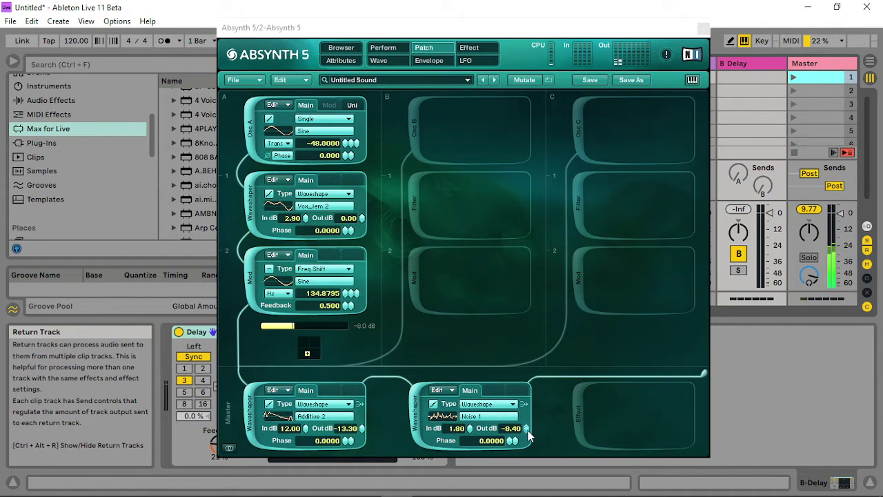
{"action": "left_click_drag", "start_coordinate": [528, 434], "coordinate": [533, 461]}
{"action": "left_click", "coordinate": [794, 78]}
- Set the Freq Shift frequency to 220 Hz, audition it with scene 1, and switch the shift direction to positive
{"action": "left_click_drag", "start_coordinate": [337, 294], "coordinate": [324, 294]}
{"action": "double_click", "coordinate": [324, 295]}
{"action": "type", "text": "220"}
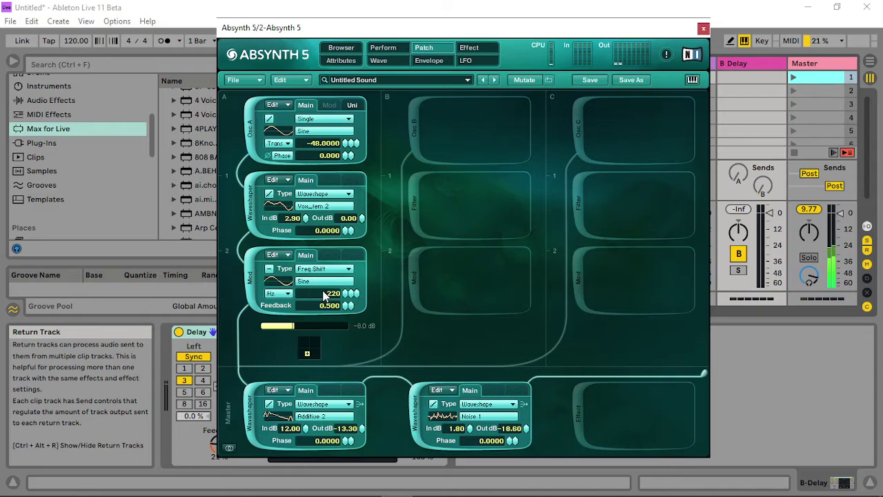
{"action": "key", "text": "Return"}
{"action": "left_click", "coordinate": [792, 78]}
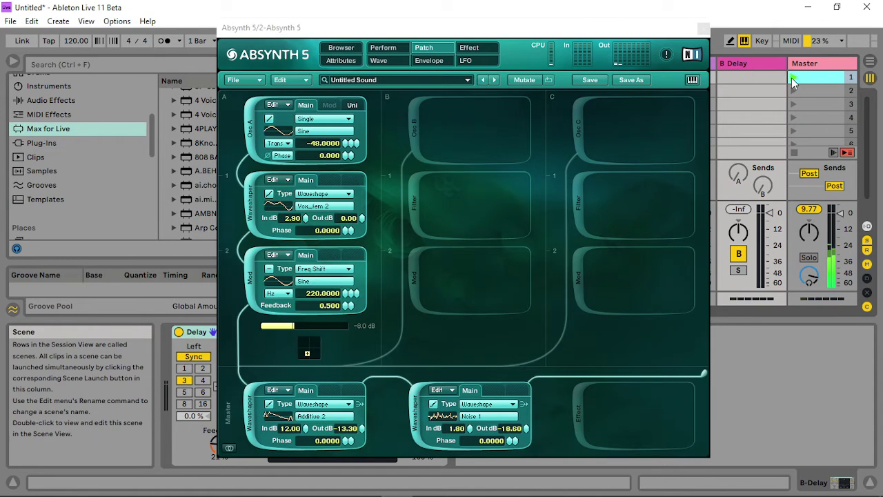
{"action": "left_click", "coordinate": [270, 269]}
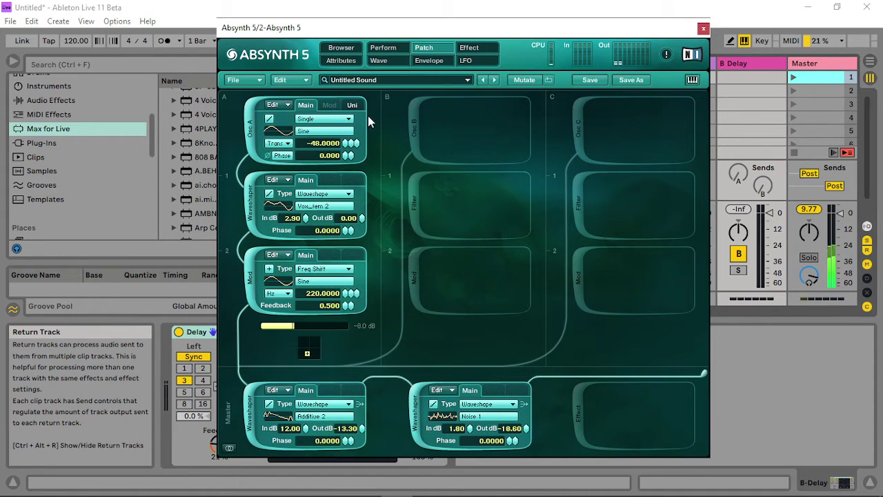
- Raise Oscillator A's transposition to 1.0000 and assign its pitch to Audio Mod B
{"action": "left_click_drag", "start_coordinate": [345, 145], "coordinate": [349, 108]}
{"action": "right_click", "coordinate": [340, 142]}
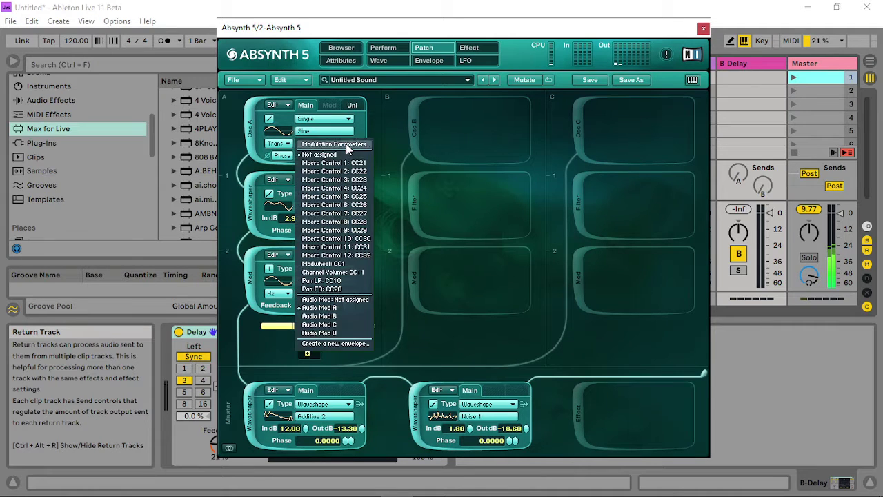
{"action": "left_click", "coordinate": [351, 315]}
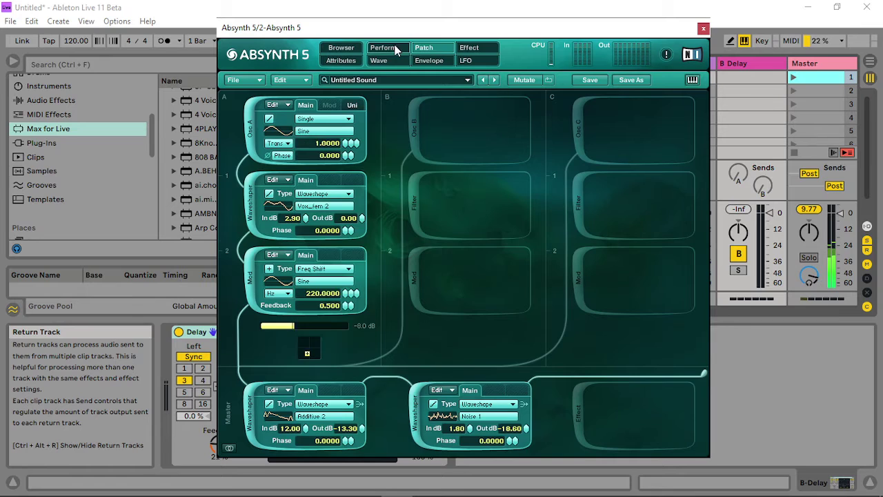
- Set Audio Mod B's source to Module A2 with a gain of 1.10 dB, adjust the master envelope's attack, and replay scene 1
{"action": "left_click", "coordinate": [383, 46]}
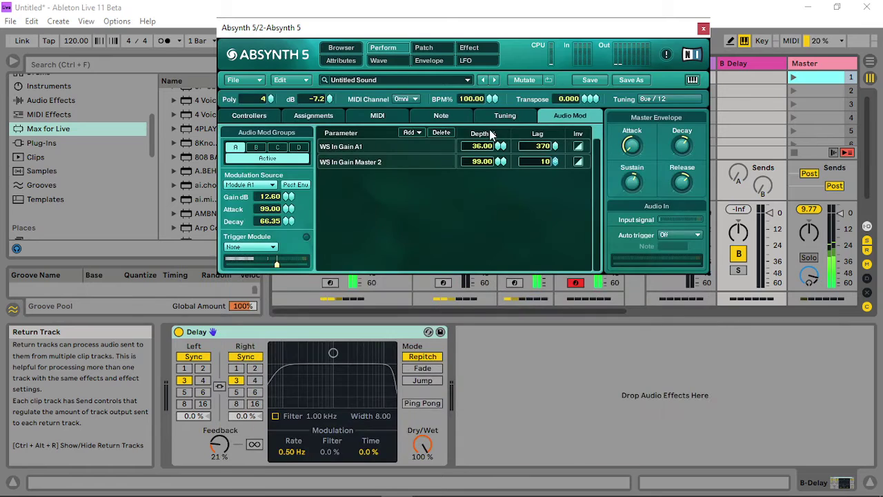
{"action": "left_click", "coordinate": [257, 148]}
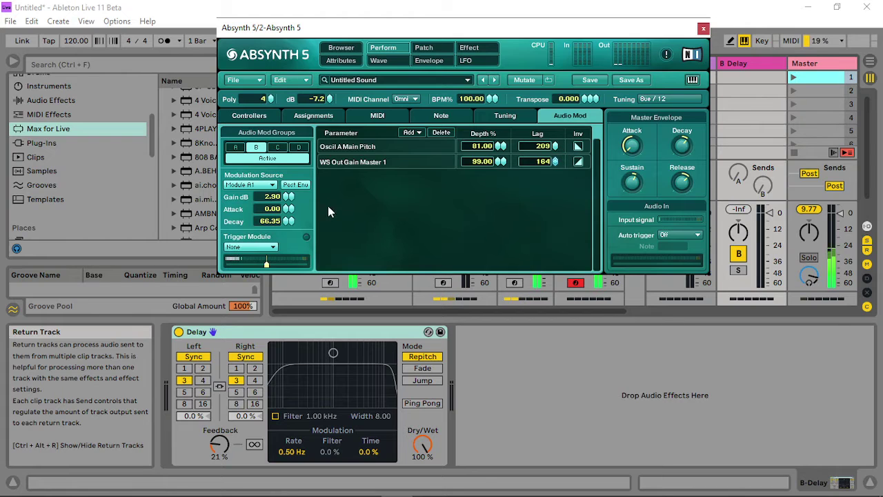
{"action": "left_click", "coordinate": [255, 183]}
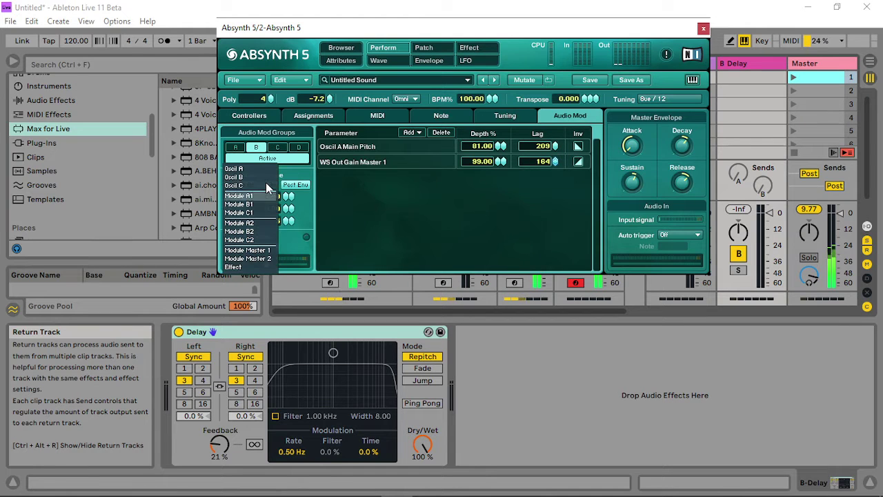
{"action": "left_click", "coordinate": [258, 223]}
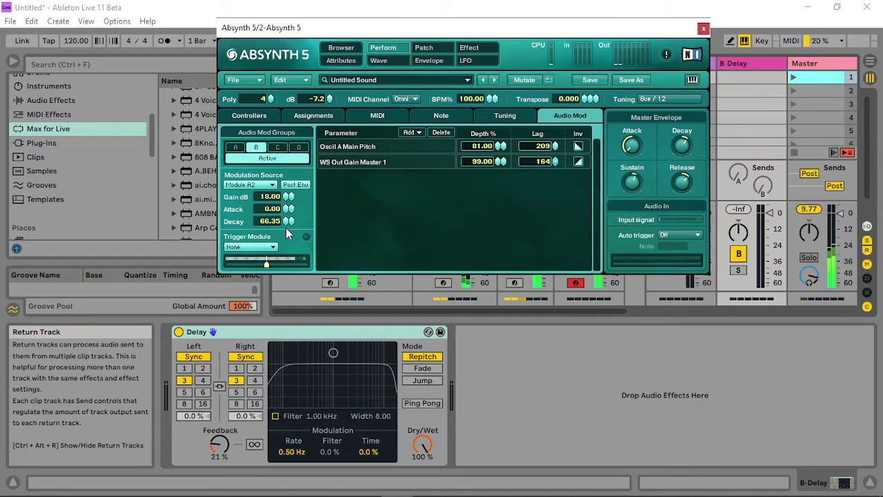
{"action": "mouse_move", "coordinate": [288, 233]}
{"action": "left_mouse_down"}
{"action": "mouse_move", "coordinate": [288, 198]}
{"action": "mouse_move", "coordinate": [290, 244]}
{"action": "left_mouse_up"}
{"action": "left_click_drag", "start_coordinate": [290, 199], "coordinate": [282, 261]}
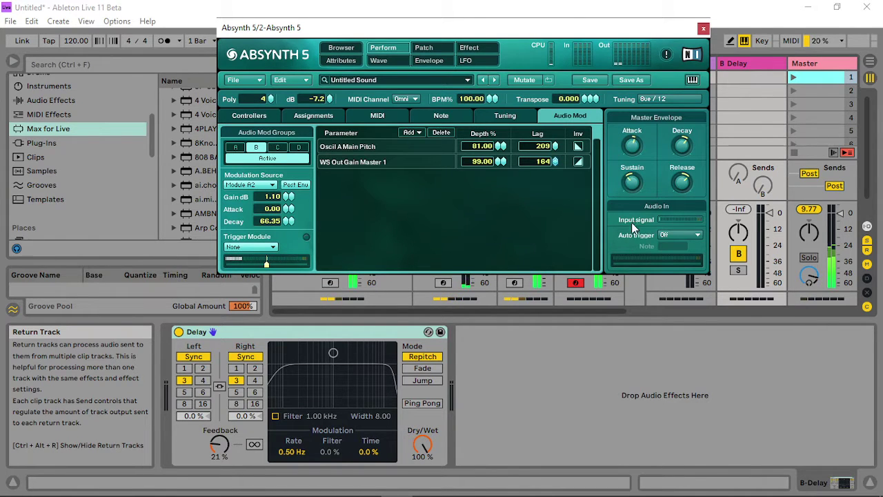
{"action": "left_click", "coordinate": [793, 77]}
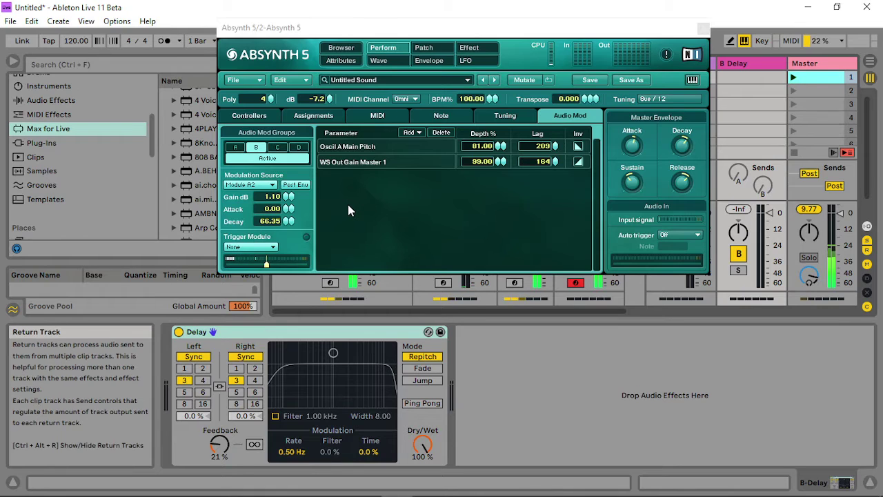
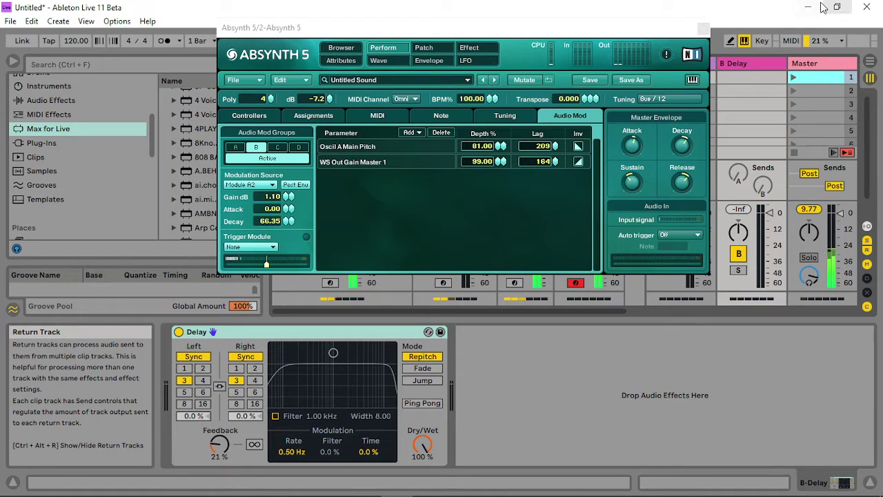
- Close the synth window and compare the mix in scene 1 by muting and unmuting tracks 3 and 4
{"action": "left_click", "coordinate": [703, 29]}
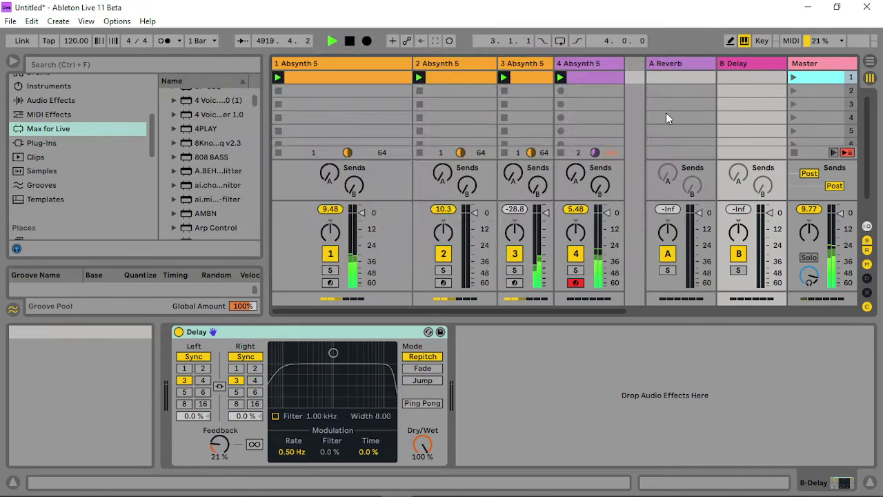
{"action": "left_click", "coordinate": [378, 67]}
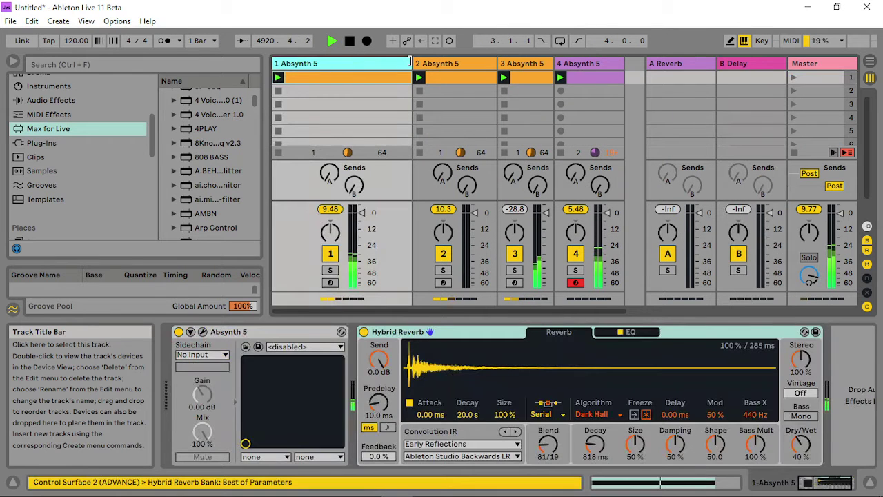
{"action": "left_click", "coordinate": [792, 76]}
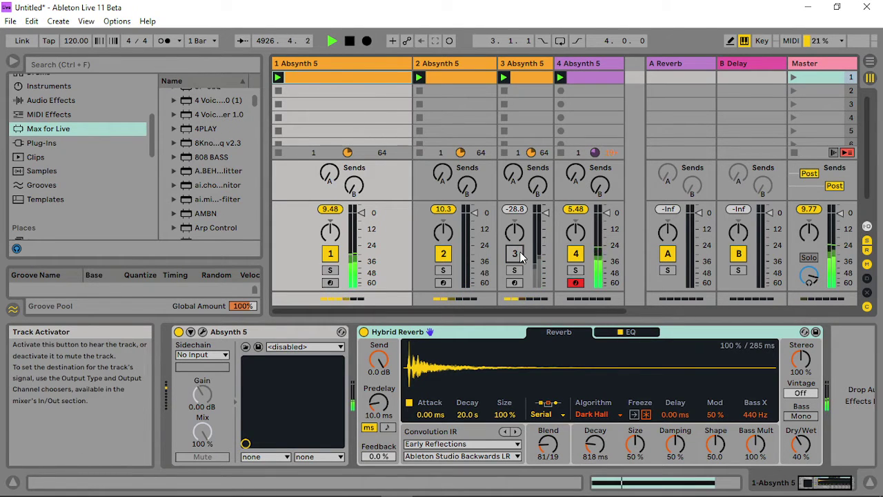
{"action": "left_click", "coordinate": [576, 253]}
{"action": "left_click", "coordinate": [576, 253]}
{"action": "left_click", "coordinate": [576, 253]}
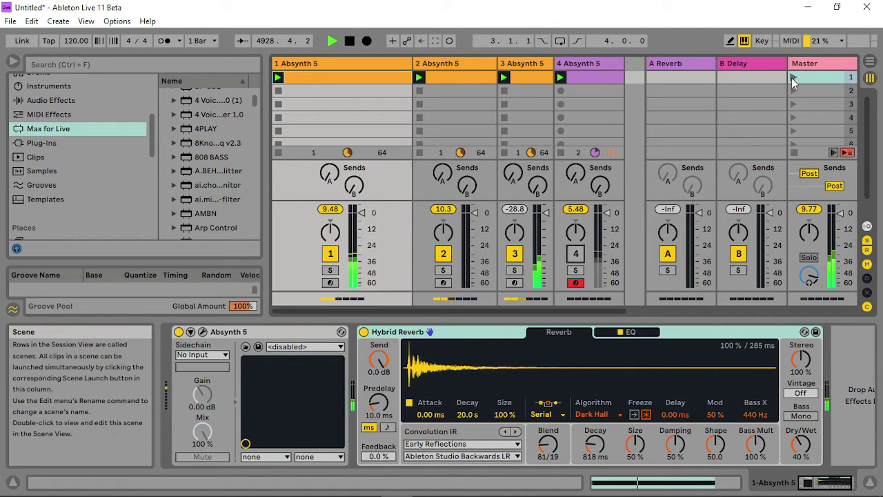
{"action": "left_click", "coordinate": [575, 255]}
- Open the Absynth 5 patch on track 4, raise its Additive 2 waveshaper's input to 3.90 dB, and replay scene 1
{"action": "left_click", "coordinate": [586, 65]}
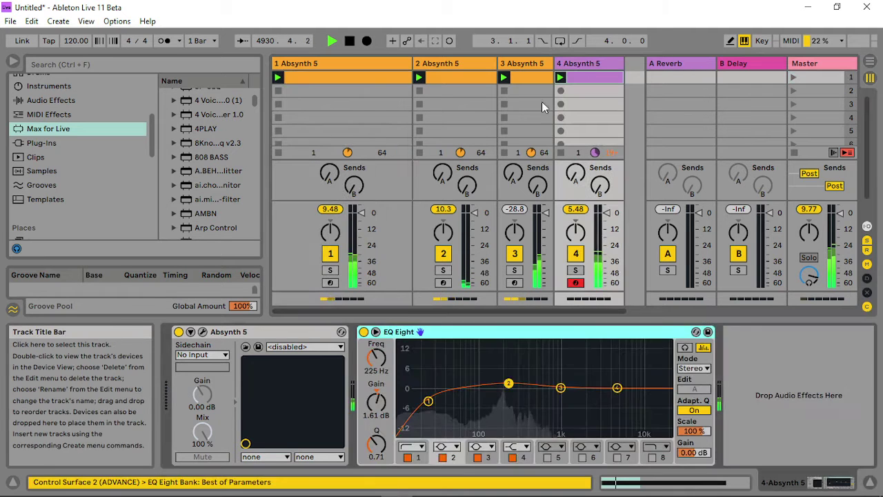
{"action": "left_click", "coordinate": [203, 331]}
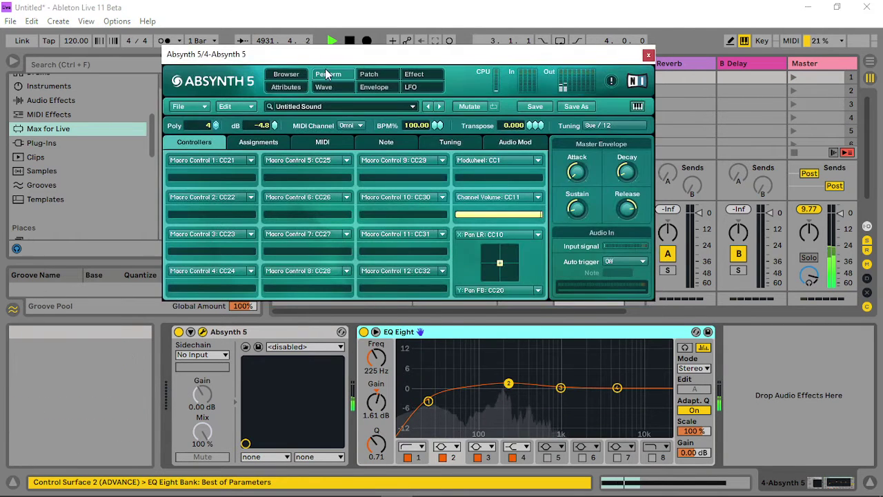
{"action": "left_click", "coordinate": [380, 72]}
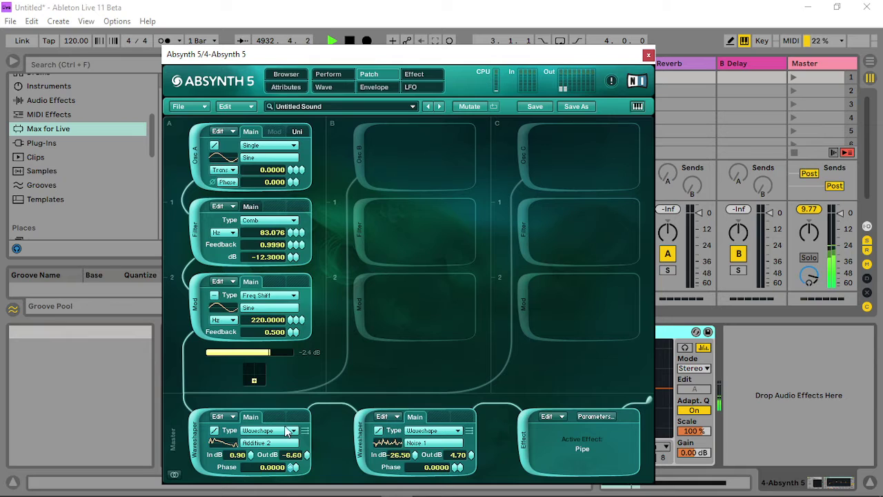
{"action": "left_click_drag", "start_coordinate": [251, 455], "coordinate": [266, 440]}
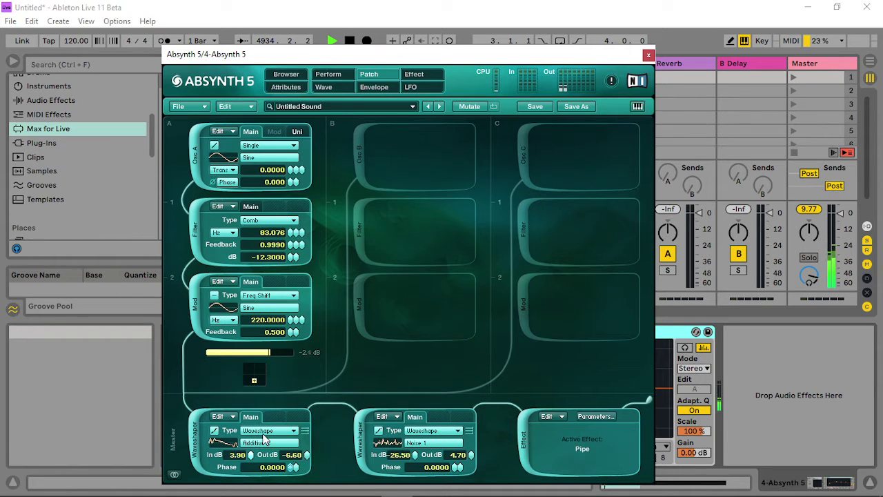
{"action": "left_click", "coordinate": [795, 75]}
- Replay scene 1, then set the input to -0.30 dB on the Additive 2 waveshaper and -25.70 dB on the Noise 1 waveshaper
{"action": "left_click", "coordinate": [328, 74]}
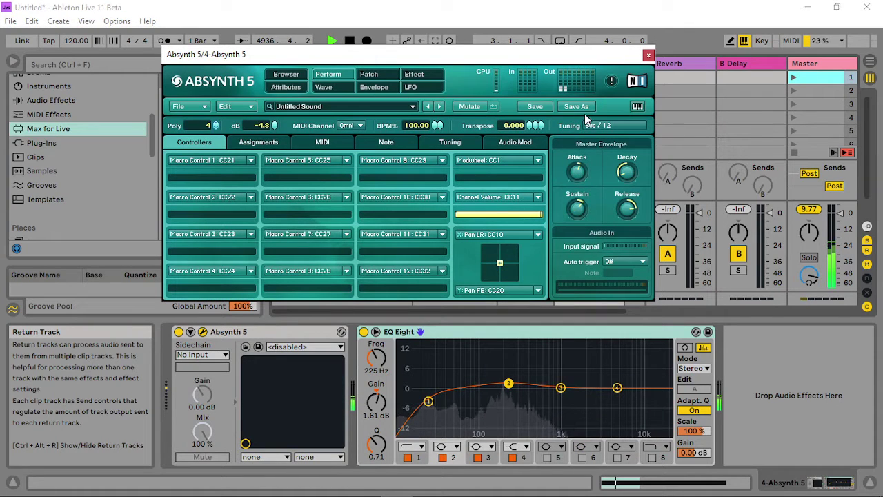
{"action": "left_click", "coordinate": [792, 78]}
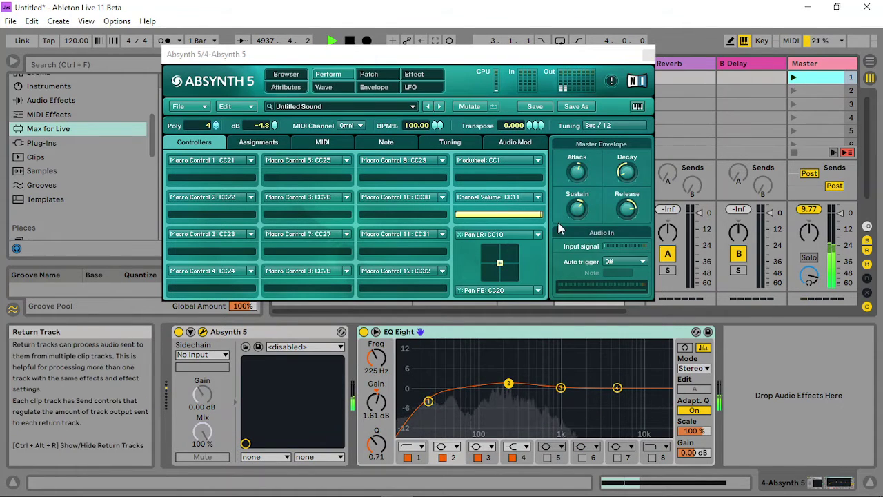
{"action": "left_click", "coordinate": [381, 78]}
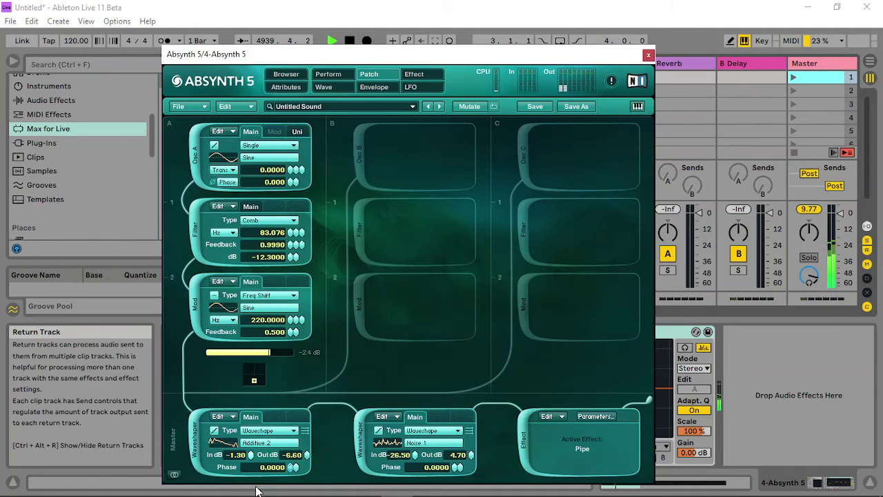
{"action": "left_click_drag", "start_coordinate": [252, 455], "coordinate": [254, 448]}
{"action": "mouse_move", "coordinate": [411, 455]}
{"action": "left_mouse_down"}
{"action": "mouse_move", "coordinate": [414, 408]}
{"action": "mouse_move", "coordinate": [417, 445]}
{"action": "left_mouse_up"}
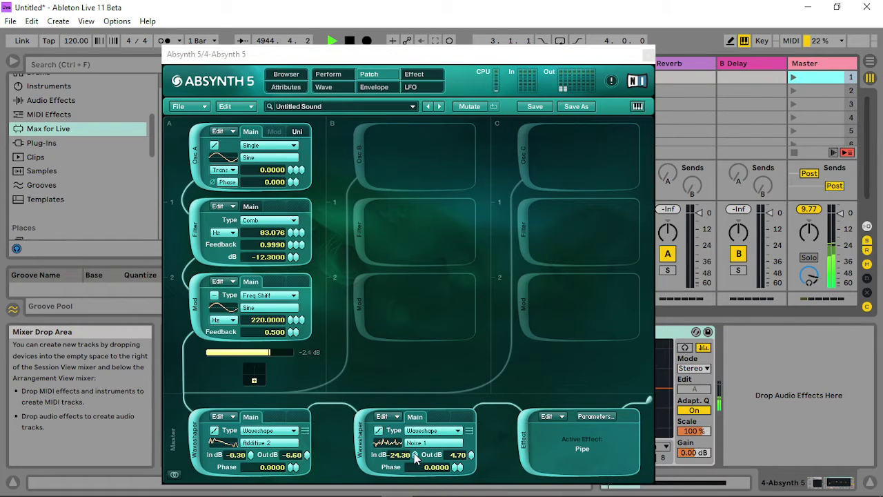
{"action": "left_click_drag", "start_coordinate": [416, 458], "coordinate": [416, 458]}
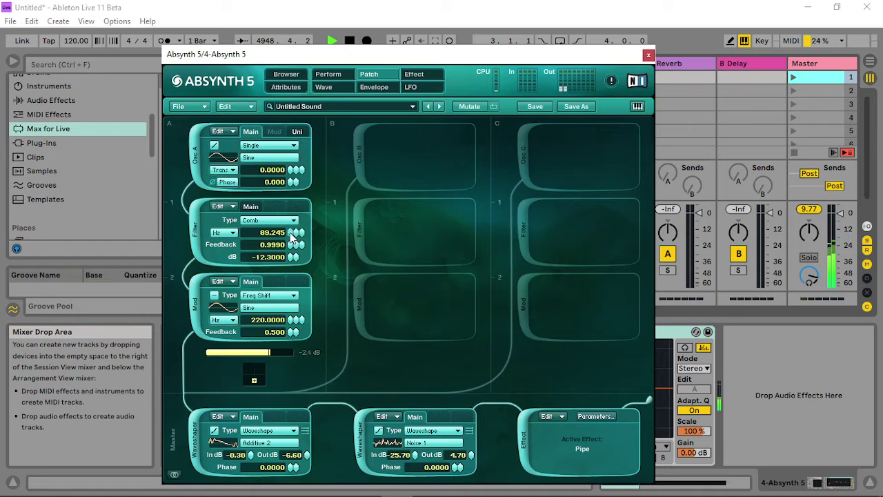
- Sweep the comb filter's frequency while replaying scene 1, settling on 224.883 Hz
{"action": "left_click_drag", "start_coordinate": [294, 238], "coordinate": [292, 234]}
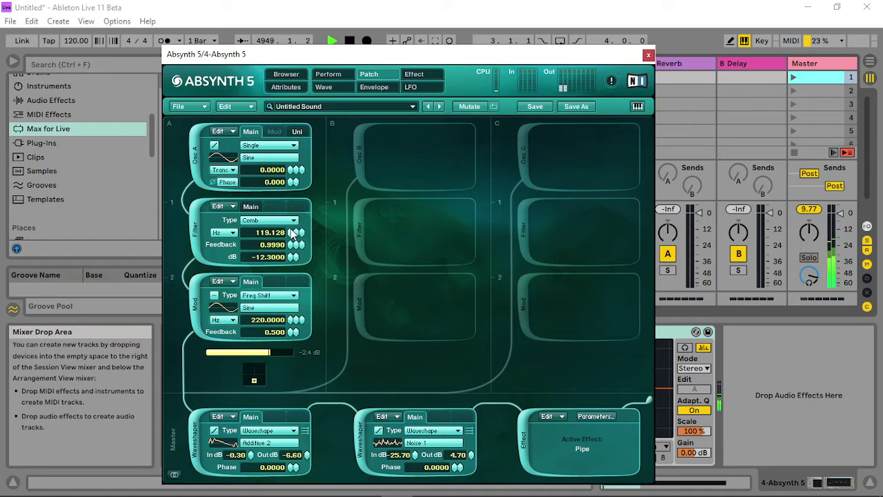
{"action": "left_click", "coordinate": [794, 76]}
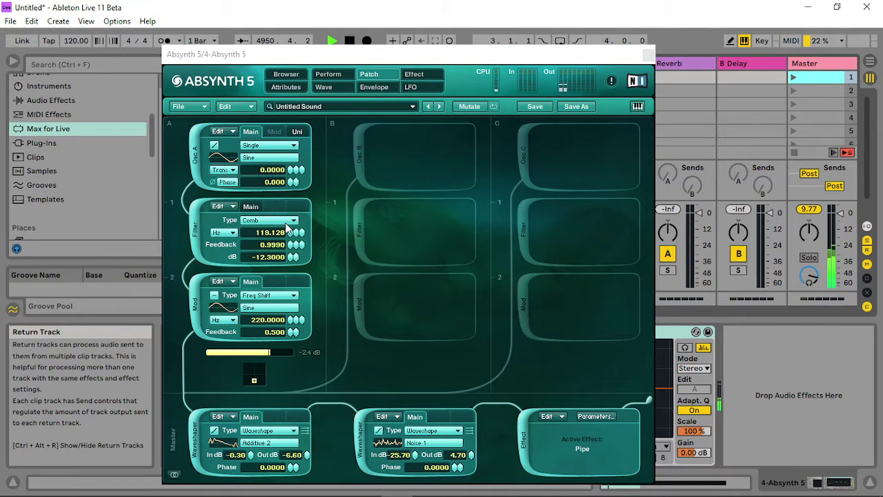
{"action": "left_click_drag", "start_coordinate": [293, 235], "coordinate": [285, 240]}
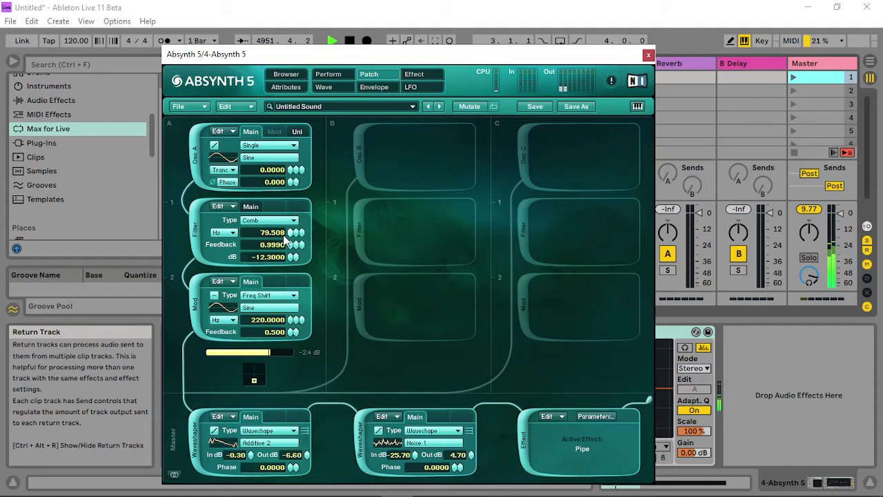
{"action": "left_click_drag", "start_coordinate": [279, 276], "coordinate": [293, 245]}
{"action": "left_click", "coordinate": [790, 76]}
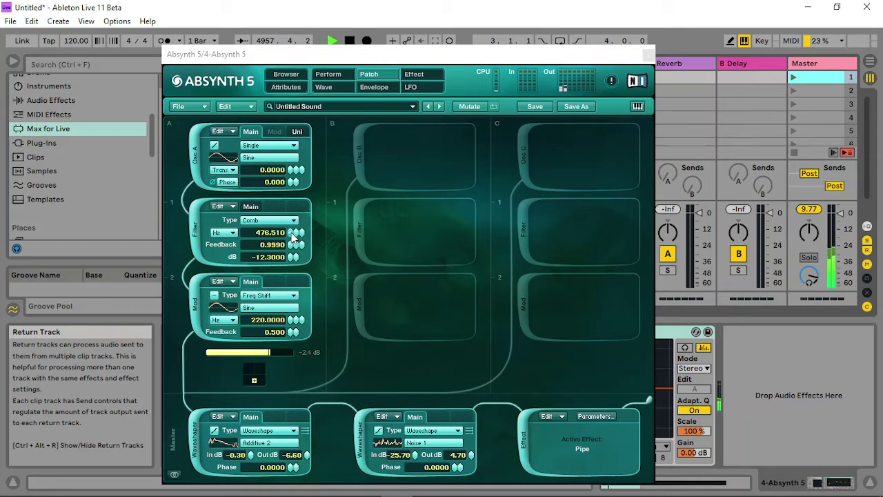
{"action": "mouse_move", "coordinate": [292, 237]}
{"action": "left_mouse_down"}
{"action": "mouse_move", "coordinate": [284, 246]}
{"action": "mouse_move", "coordinate": [295, 222]}
{"action": "left_mouse_up"}
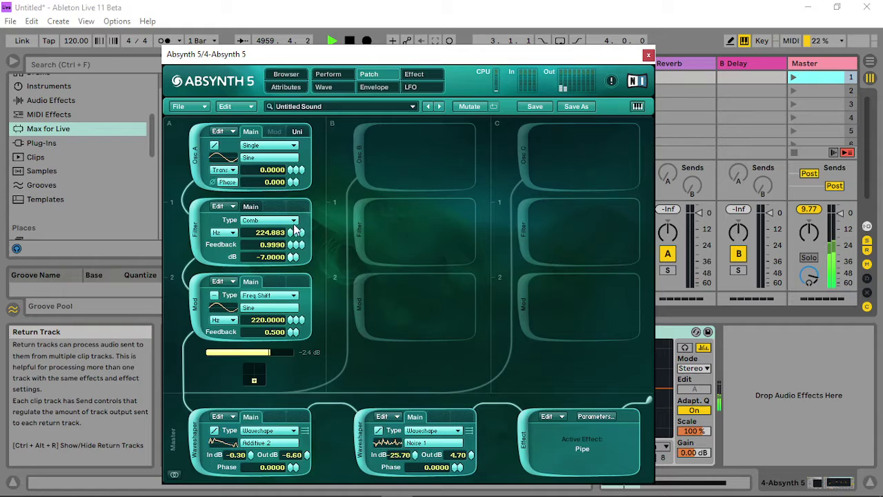
{"action": "left_click", "coordinate": [792, 78]}
- Adjust the master envelope's attack, set the comb filter's level to -17.6 dB, and replay scene 1
{"action": "left_click", "coordinate": [334, 75]}
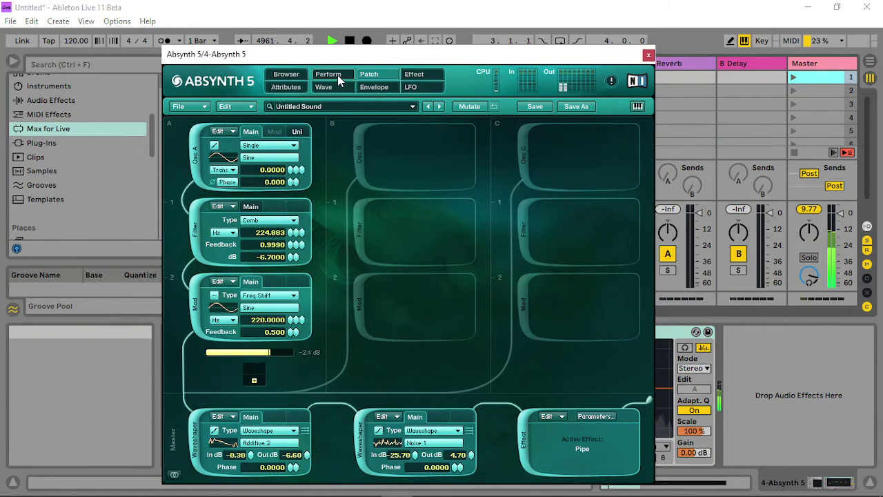
{"action": "left_click", "coordinate": [369, 75]}
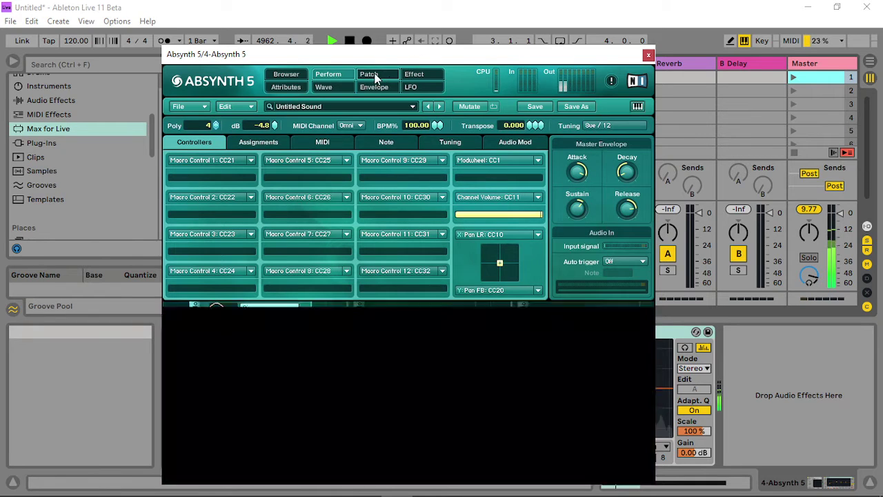
{"action": "left_click_drag", "start_coordinate": [292, 256], "coordinate": [280, 342]}
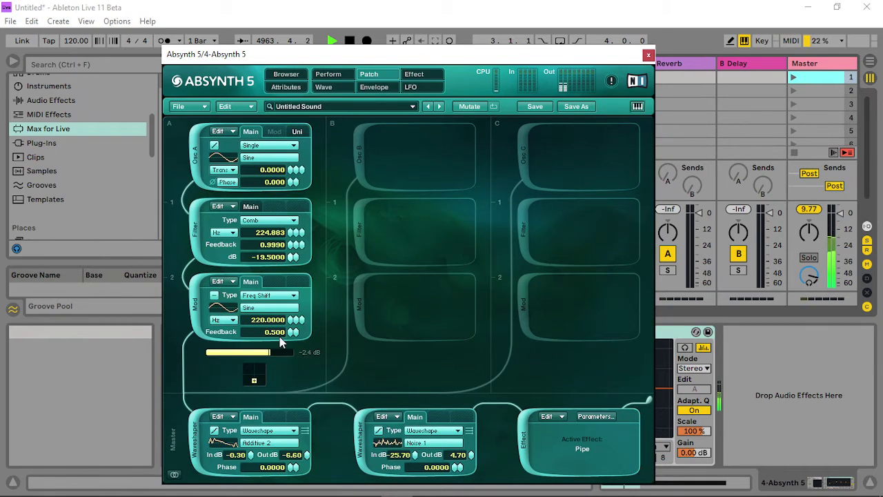
{"action": "left_click", "coordinate": [794, 76]}
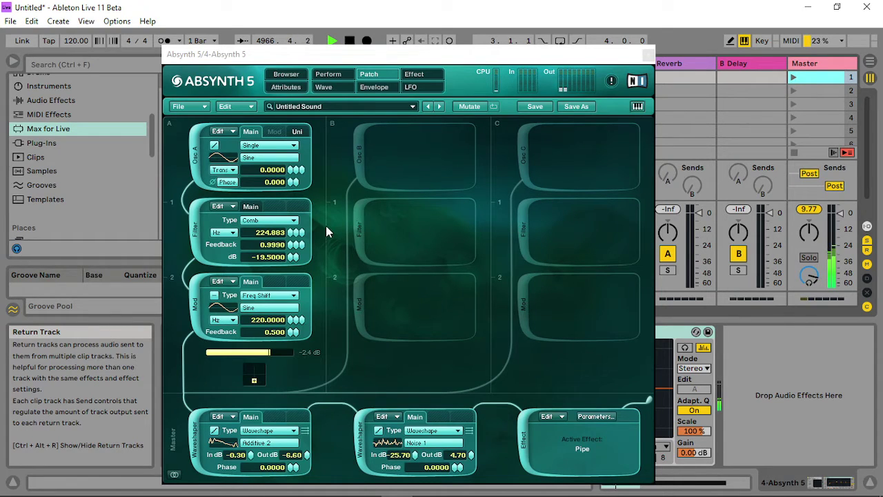
{"action": "left_click_drag", "start_coordinate": [295, 259], "coordinate": [294, 256]}
{"action": "left_click", "coordinate": [298, 257]}
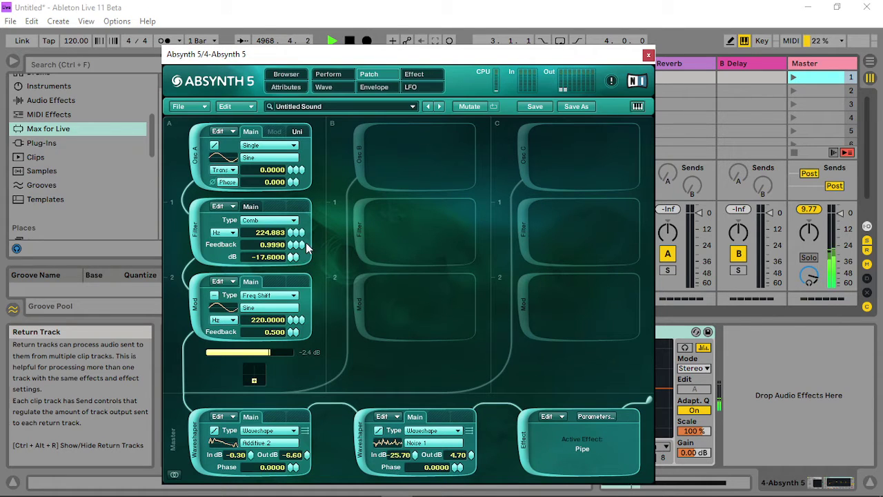
- Set Oscillator A's unison transposition to 0.0031 with scene 1 replaying, and close the synth window
{"action": "left_click", "coordinate": [297, 131]}
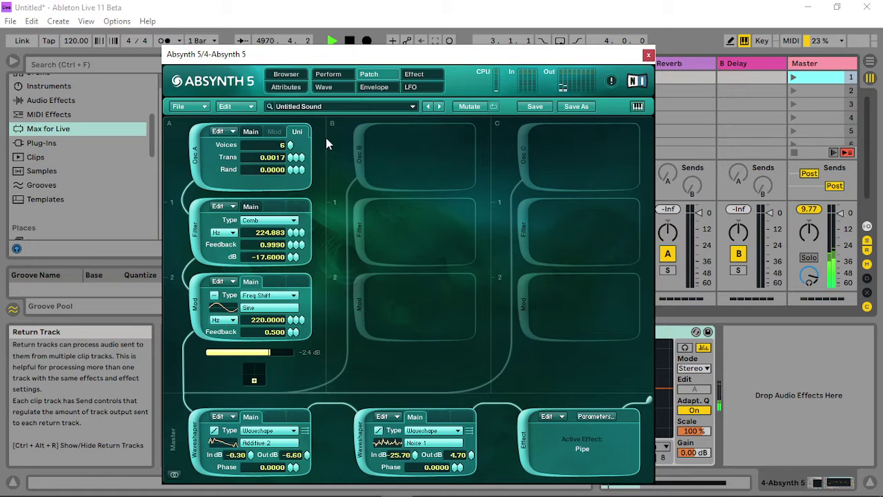
{"action": "left_click", "coordinate": [800, 78]}
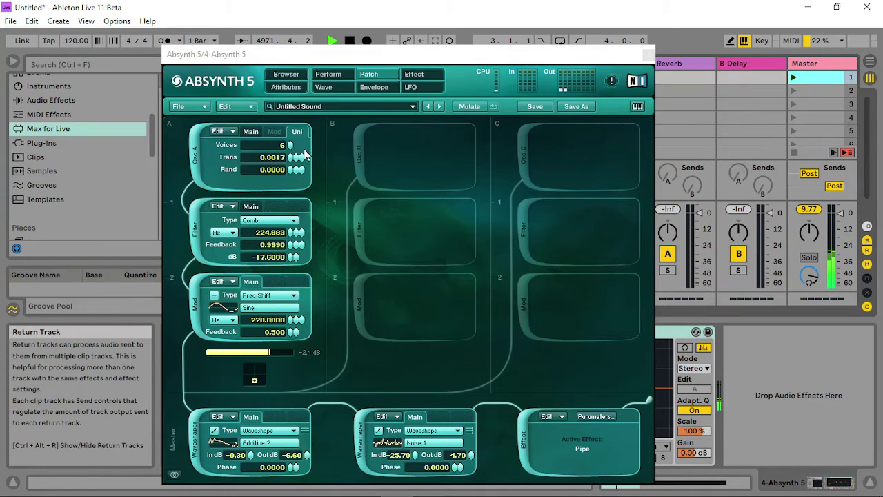
{"action": "mouse_move", "coordinate": [302, 161]}
{"action": "left_mouse_down"}
{"action": "mouse_move", "coordinate": [308, 138]}
{"action": "mouse_move", "coordinate": [296, 156]}
{"action": "left_mouse_up"}
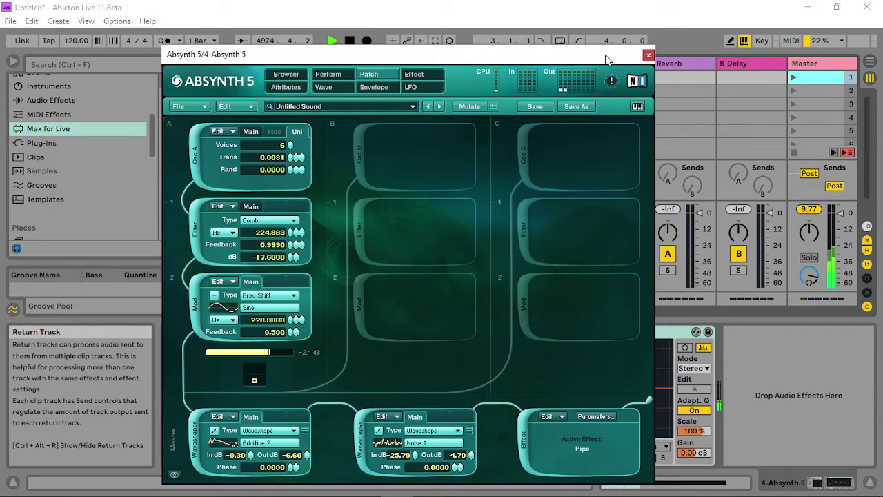
{"action": "left_click", "coordinate": [649, 55]}
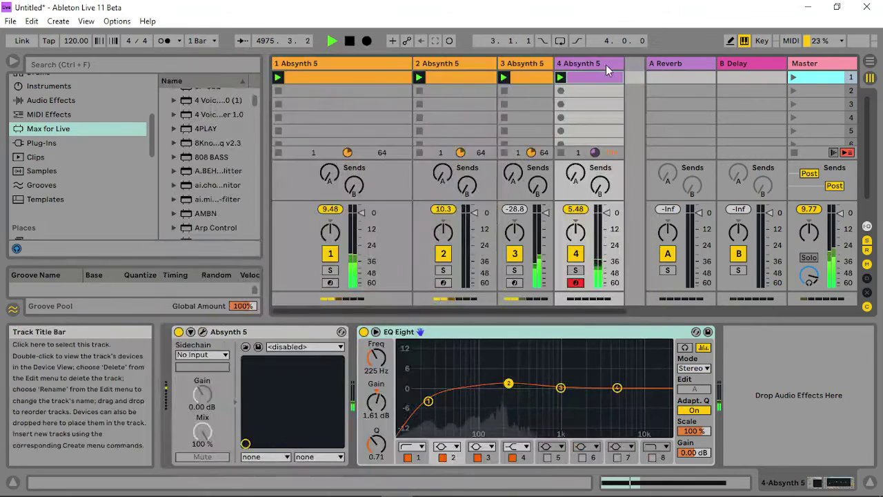
- Select tracks 1 to 4 and narrow them to their minimum width
{"action": "left_click", "coordinate": [388, 65]}
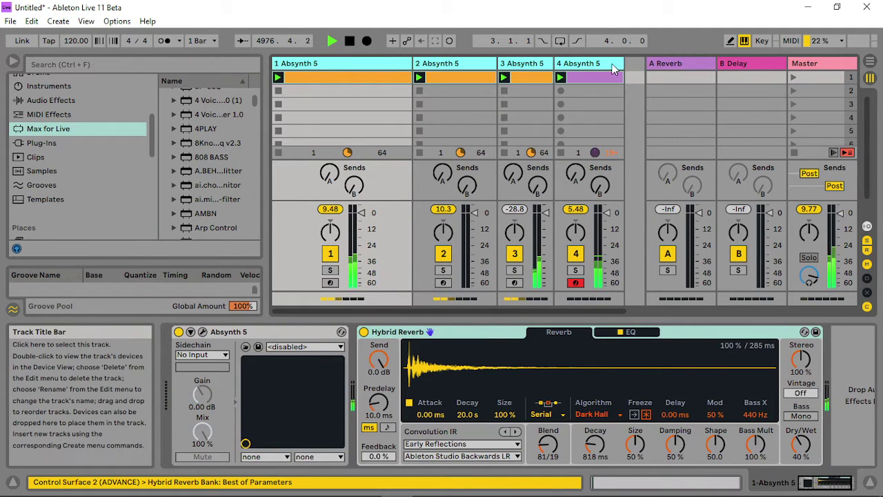
{"action": "left_click", "coordinate": [587, 63], "text": "shift"}
{"action": "left_click_drag", "start_coordinate": [623, 64], "coordinate": [357, 57]}
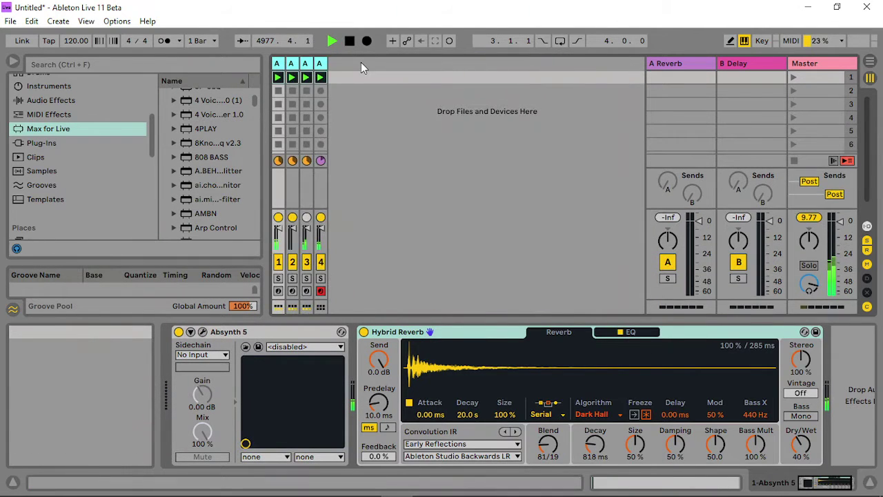
- Insert a new MIDI track after track 4 and load the Absynth 5 instrument onto it
{"action": "right_click", "coordinate": [360, 62]}
{"action": "left_click", "coordinate": [414, 81]}
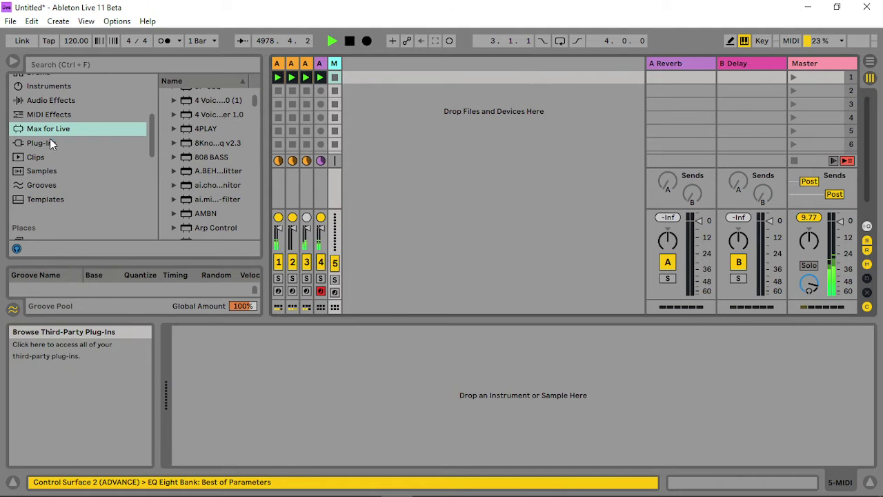
{"action": "left_click", "coordinate": [48, 142]}
{"action": "left_click", "coordinate": [231, 112]}
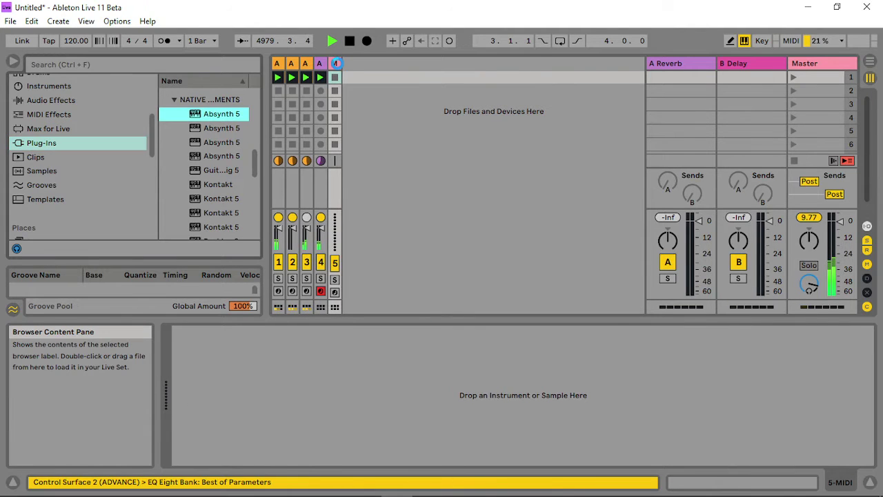
{"action": "left_click_drag", "start_coordinate": [338, 63], "coordinate": [338, 64]}
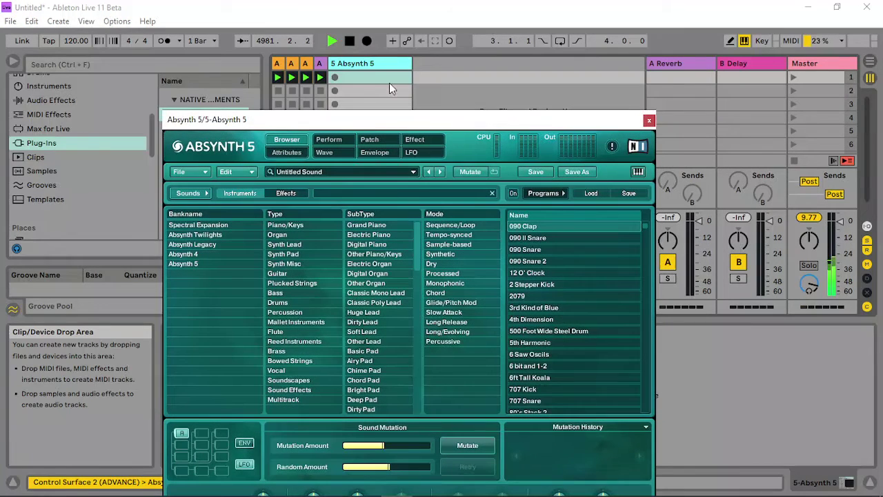
- Create a MIDI clip in track 5's first slot, close the synth window, and extend the clip's loop to 8 bars
{"action": "double_click", "coordinate": [380, 77]}
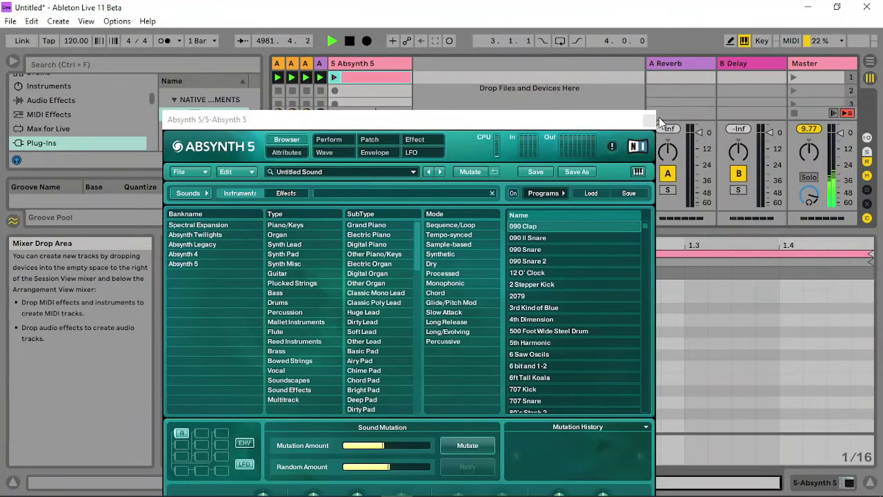
{"action": "left_click", "coordinate": [648, 121]}
{"action": "left_click", "coordinate": [384, 323]}
{"action": "left_click", "coordinate": [384, 322]}
{"action": "left_click", "coordinate": [385, 323]}
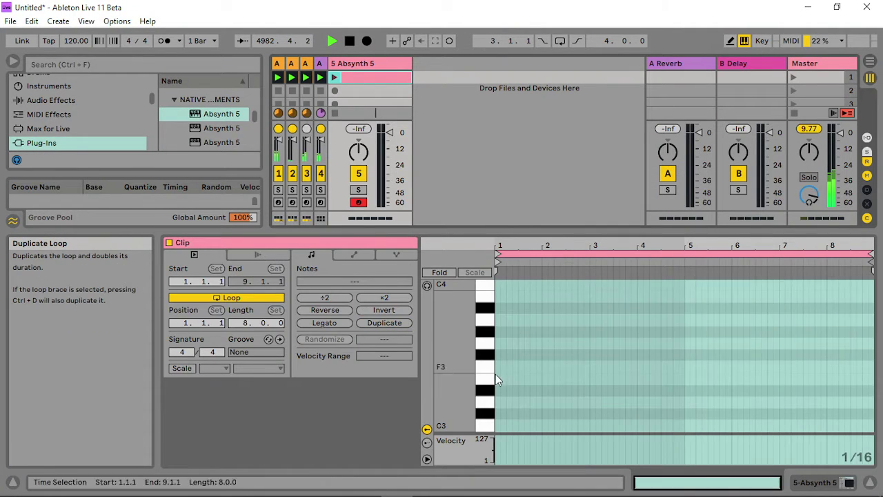
- Set the clip's grid to 2 bars and draw a C3 note spanning all 8 bars
{"action": "scroll", "coordinate": [522, 404], "scroll_direction": "down", "scroll_amount": 1}
{"action": "double_click", "coordinate": [501, 391]}
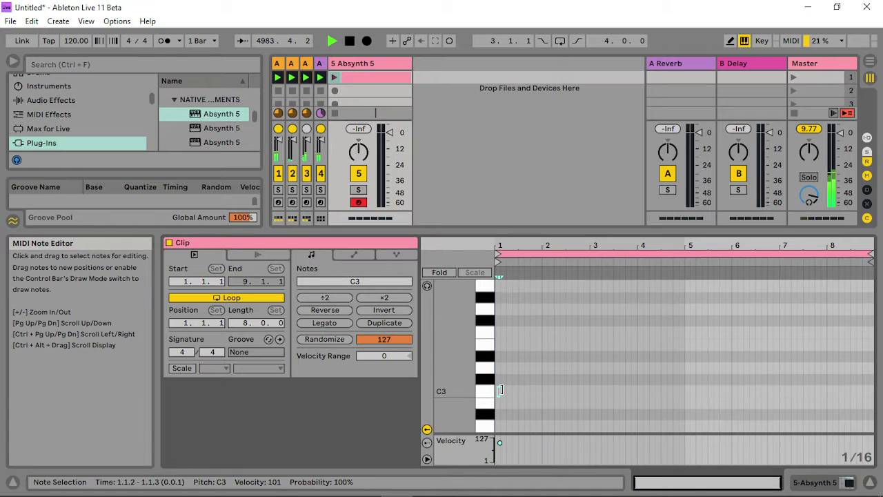
{"action": "right_click", "coordinate": [527, 393]}
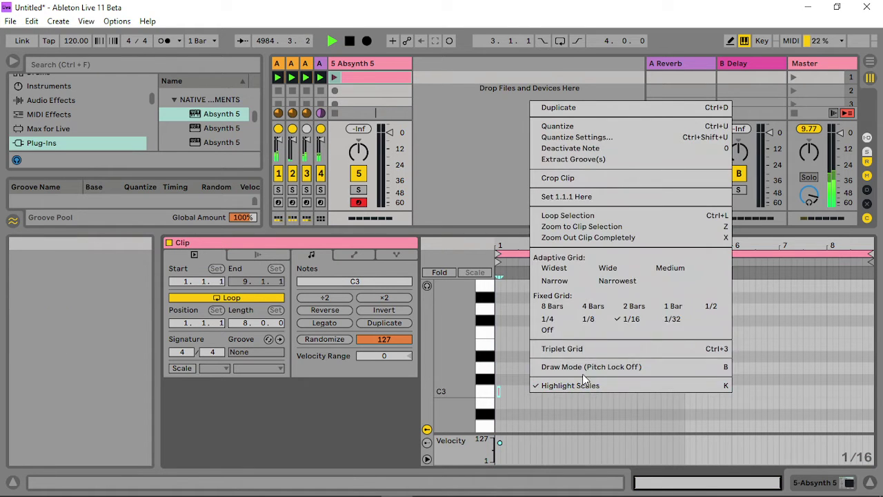
{"action": "left_click", "coordinate": [645, 310]}
{"action": "double_click", "coordinate": [526, 396]}
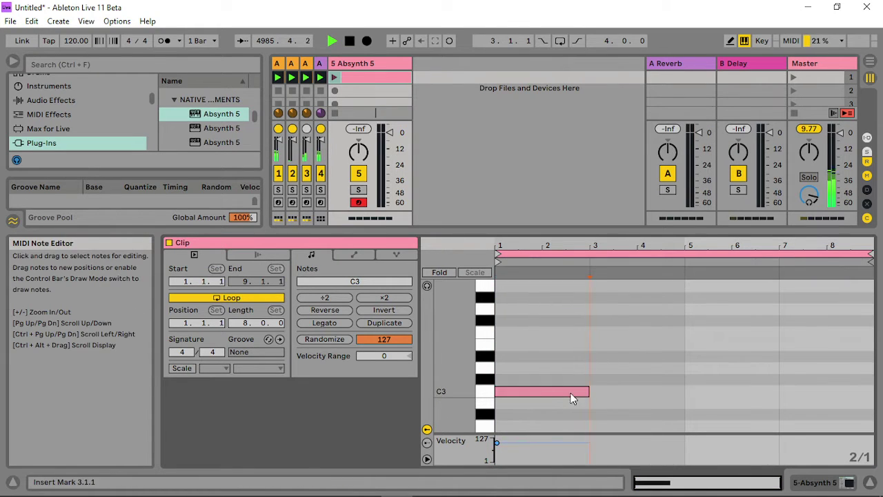
{"action": "double_click", "coordinate": [554, 394]}
{"action": "double_click", "coordinate": [512, 390]}
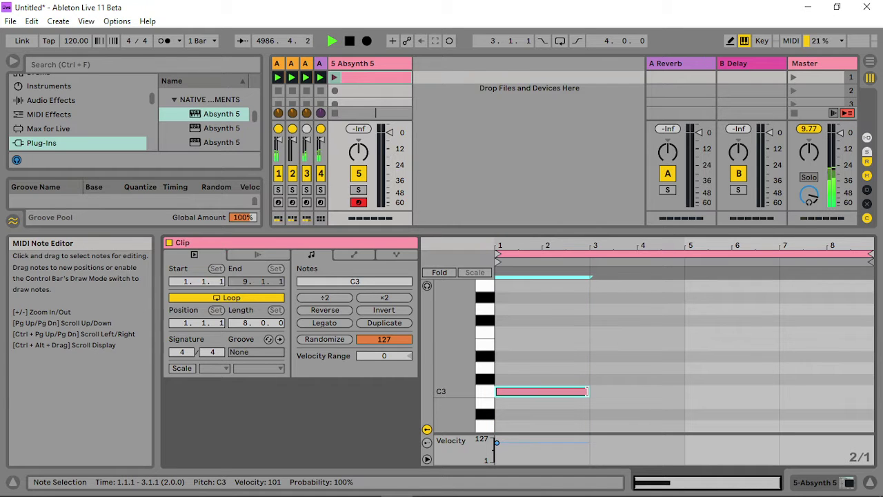
{"action": "left_click_drag", "start_coordinate": [590, 391], "coordinate": [880, 358]}
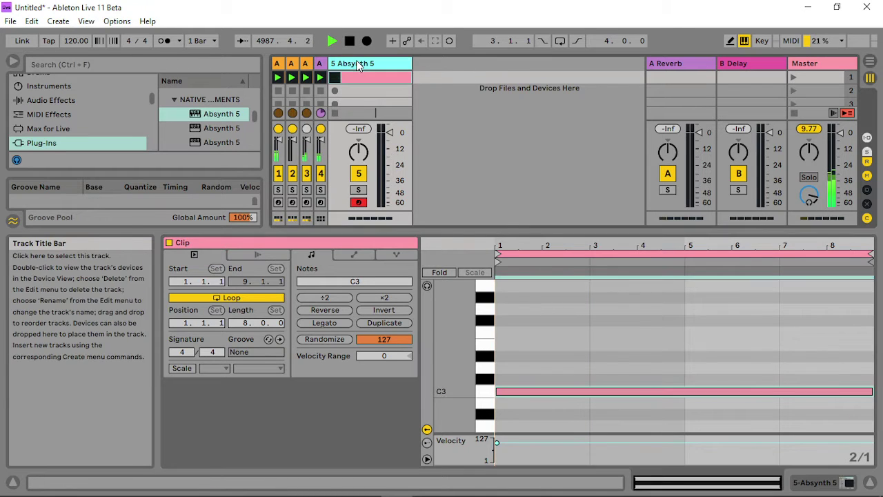
- Open the Absynth 5 patch on track 5 and add a waveshaper to channel A's first module slot
{"action": "double_click", "coordinate": [345, 63]}
{"action": "left_click", "coordinate": [202, 332]}
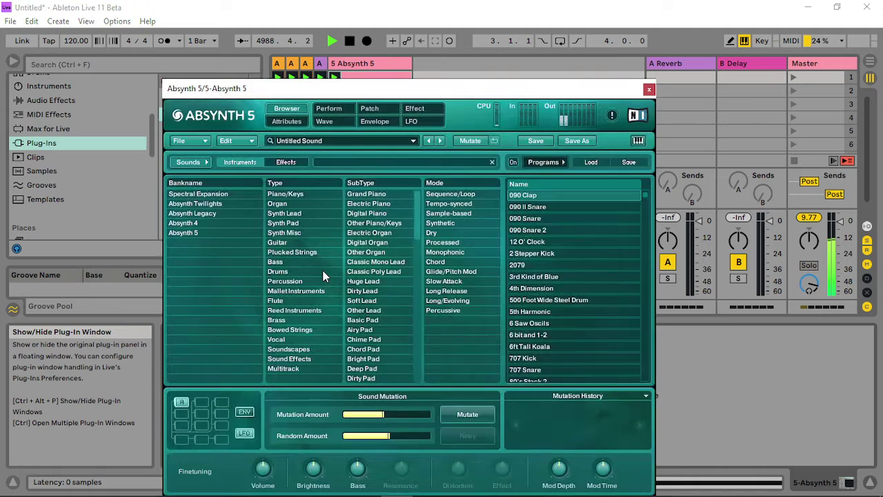
{"action": "left_click", "coordinate": [369, 108]}
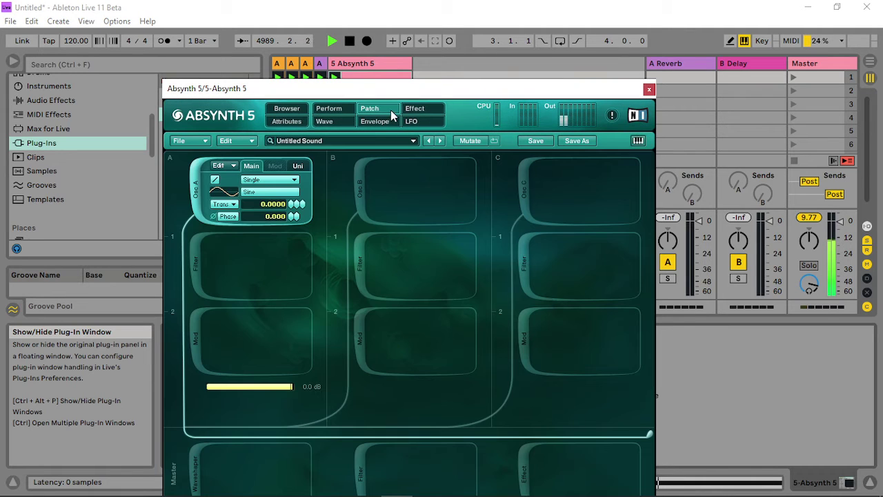
{"action": "left_click", "coordinate": [194, 268]}
{"action": "left_click", "coordinate": [289, 261]}
{"action": "left_click", "coordinate": [276, 391]}
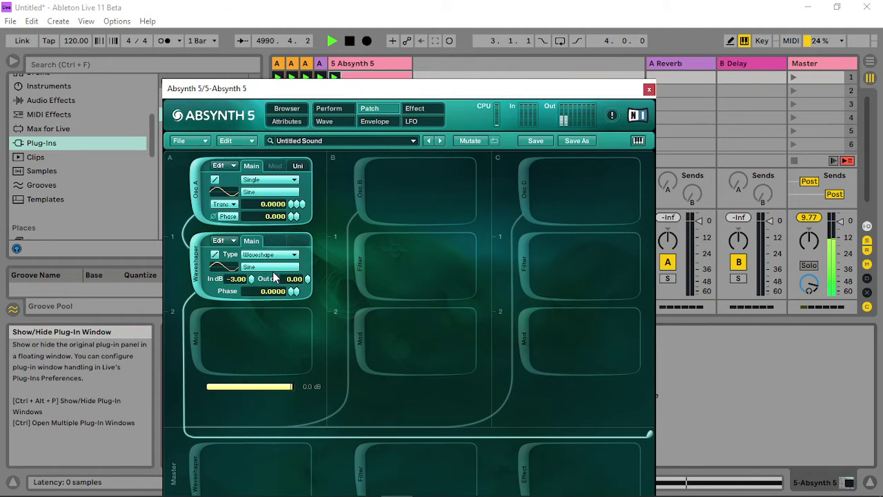
- Choose the Noise 1 simple wave for channel A's waveshaper
{"action": "left_click", "coordinate": [269, 267]}
{"action": "scroll", "coordinate": [364, 468], "scroll_direction": "down", "scroll_amount": 1}
{"action": "scroll", "coordinate": [364, 469], "scroll_direction": "down", "scroll_amount": 1}
{"action": "left_click", "coordinate": [348, 448]}
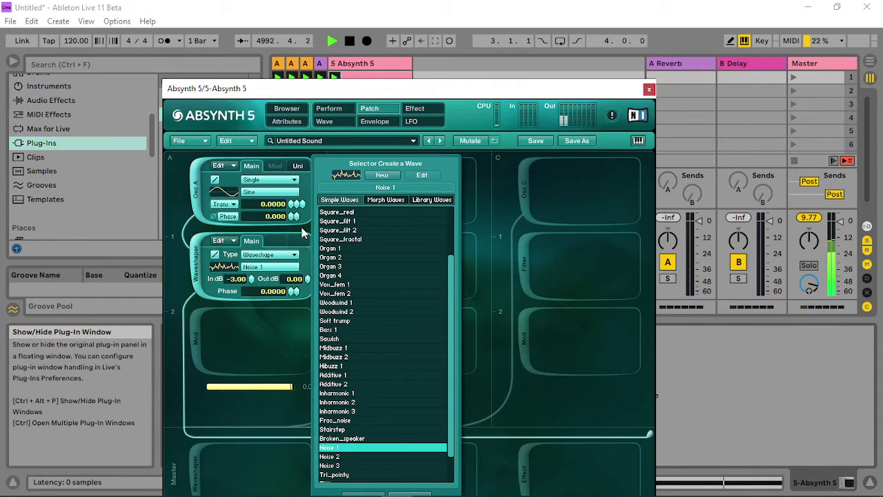
- Set oscillator A's waveform to the Noise 1 simple wave
{"action": "left_click", "coordinate": [271, 193]}
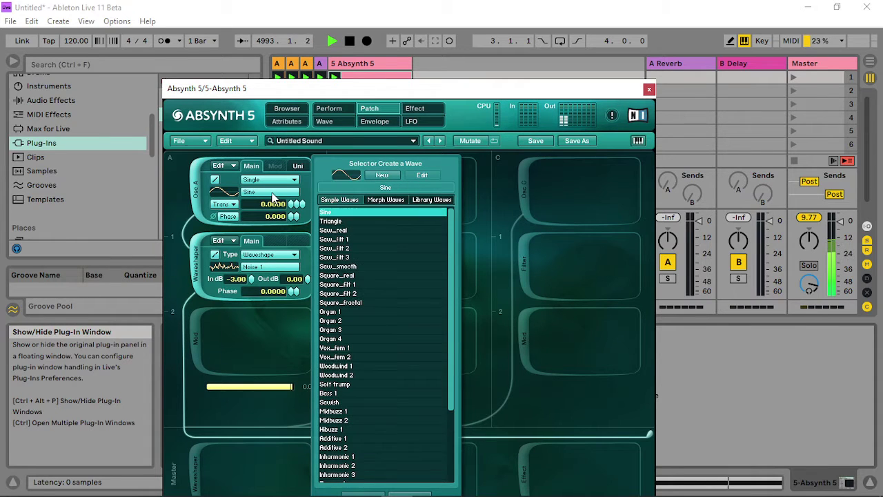
{"action": "left_click", "coordinate": [344, 466]}
{"action": "scroll", "coordinate": [346, 469], "scroll_direction": "down", "scroll_amount": 2}
{"action": "left_click", "coordinate": [350, 471]}
{"action": "left_click", "coordinate": [347, 412]}
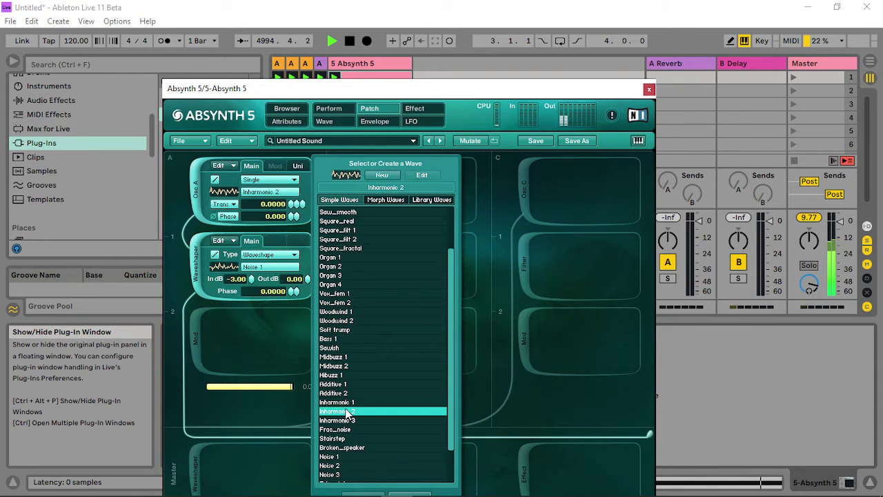
{"action": "left_click", "coordinate": [349, 456]}
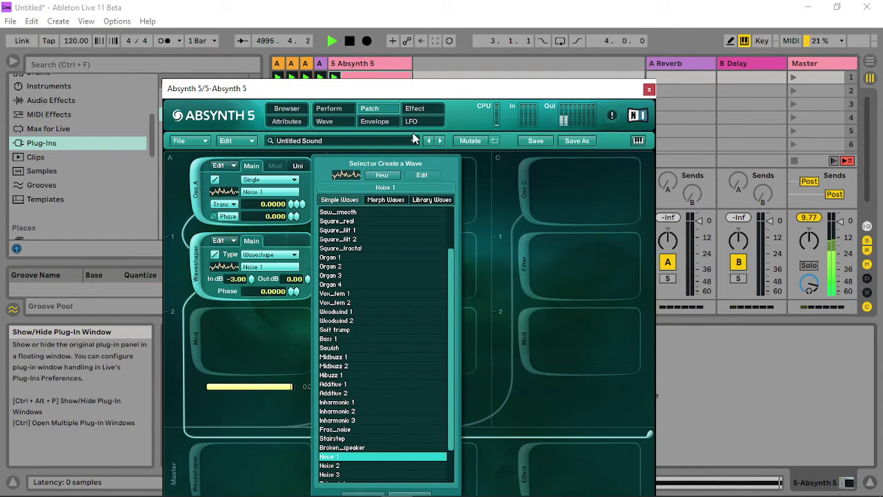
{"action": "left_click_drag", "start_coordinate": [437, 94], "coordinate": [446, 41]}
{"action": "left_click", "coordinate": [417, 448]}
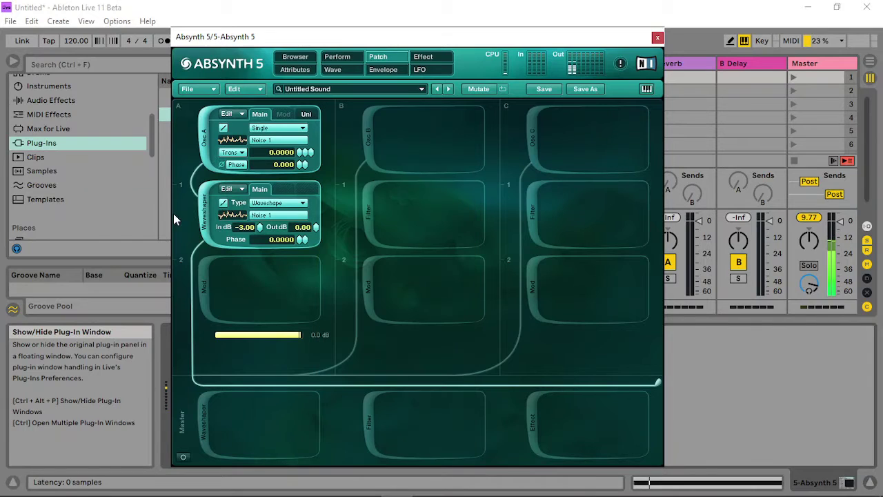
- Activate a Freq Shift module in channel A's second slot and a Waveshape module in the master section's first slot
{"action": "left_click", "coordinate": [201, 295]}
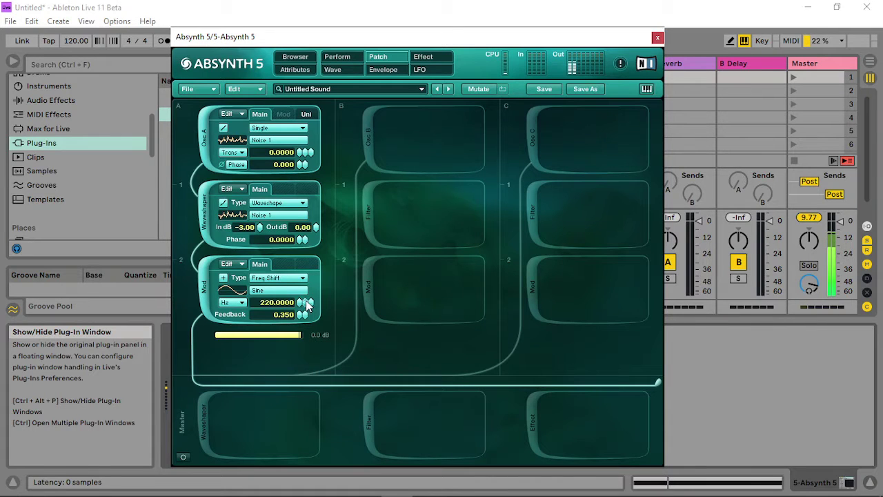
{"action": "left_click", "coordinate": [203, 423]}
{"action": "left_click", "coordinate": [290, 414]}
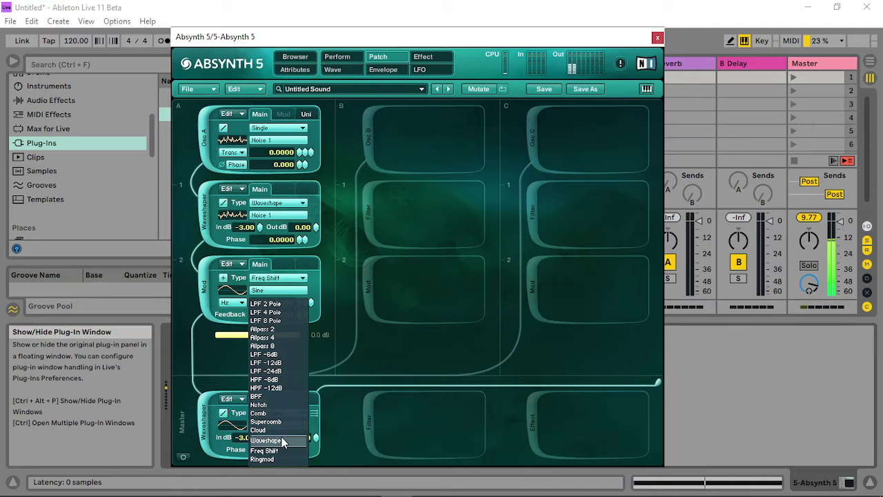
{"action": "left_click", "coordinate": [276, 437]}
- Audition simple waves for the master waveshaper and choose Maj triad 1
{"action": "left_click", "coordinate": [276, 425]}
{"action": "left_click", "coordinate": [384, 368]}
{"action": "scroll", "coordinate": [377, 400], "scroll_direction": "down", "scroll_amount": 1}
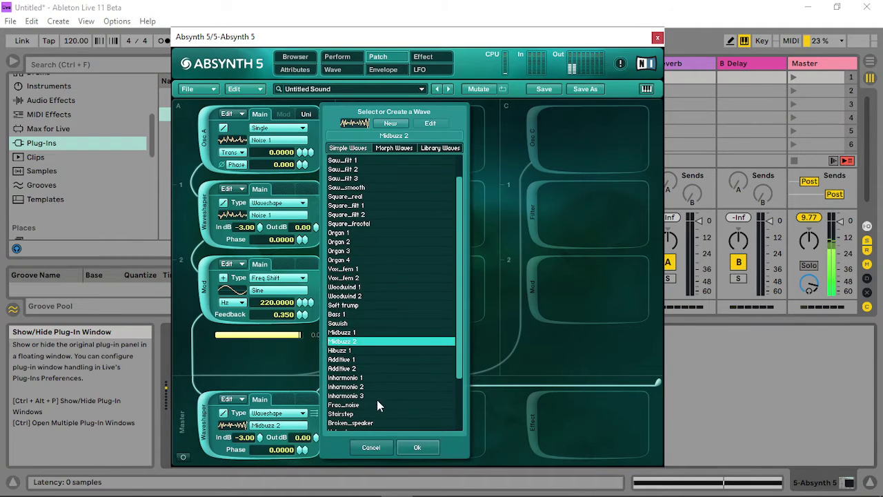
{"action": "left_click", "coordinate": [378, 404]}
{"action": "left_click", "coordinate": [365, 421]}
{"action": "scroll", "coordinate": [365, 417], "scroll_direction": "down", "scroll_amount": 2}
{"action": "left_click", "coordinate": [359, 404]}
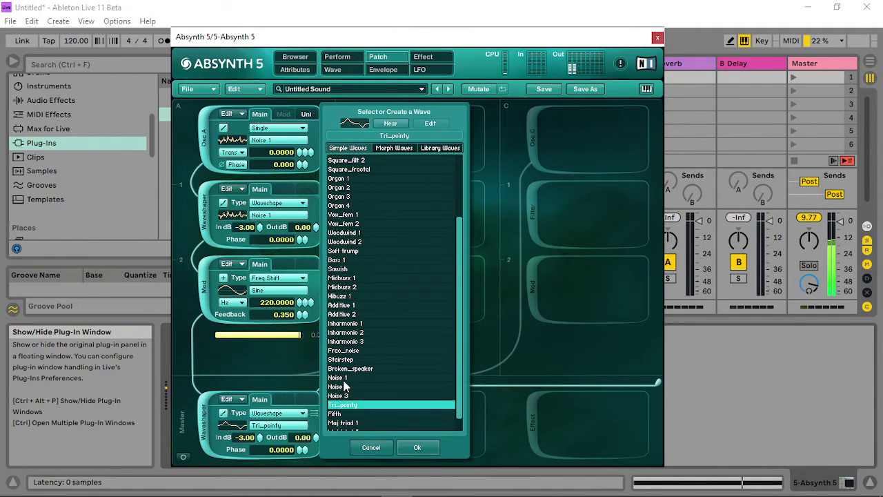
{"action": "left_click", "coordinate": [352, 377]}
{"action": "left_click", "coordinate": [350, 368]}
{"action": "left_click", "coordinate": [348, 351]}
{"action": "left_click", "coordinate": [348, 360]}
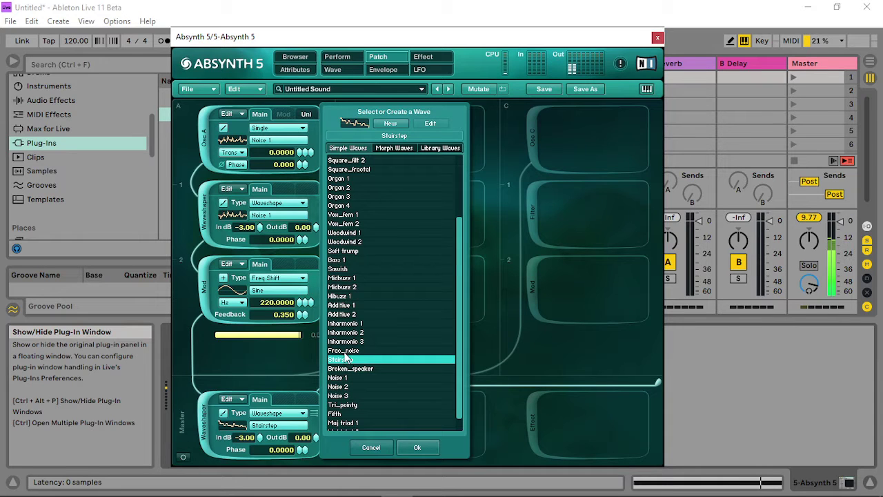
{"action": "left_click", "coordinate": [345, 352]}
{"action": "left_click", "coordinate": [343, 359]}
{"action": "left_click", "coordinate": [345, 341]}
{"action": "left_click", "coordinate": [352, 314]}
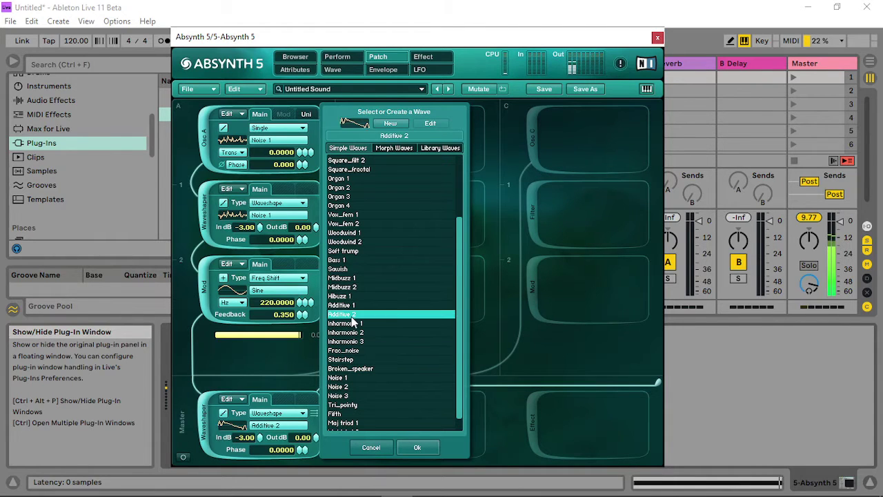
{"action": "left_click", "coordinate": [351, 298]}
{"action": "left_click", "coordinate": [350, 269]}
{"action": "left_click", "coordinate": [350, 252]}
{"action": "left_click", "coordinate": [349, 234]}
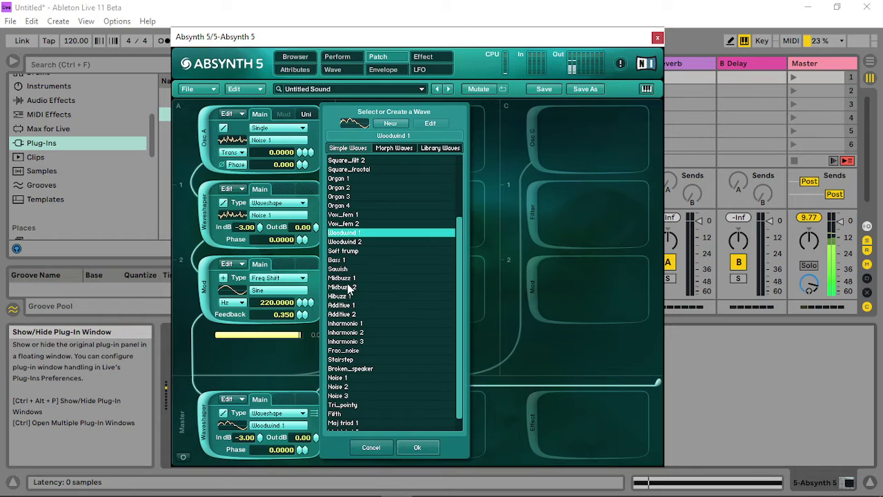
{"action": "left_click", "coordinate": [345, 367]}
{"action": "left_click", "coordinate": [344, 377]}
{"action": "left_click", "coordinate": [346, 388]}
{"action": "left_click", "coordinate": [347, 406]}
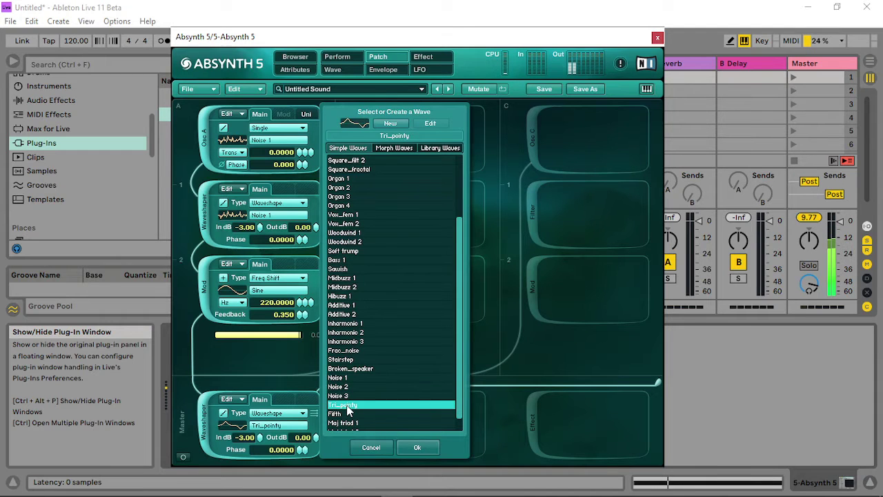
{"action": "left_click", "coordinate": [345, 395]}
{"action": "left_click", "coordinate": [347, 387]}
{"action": "left_click", "coordinate": [348, 377]}
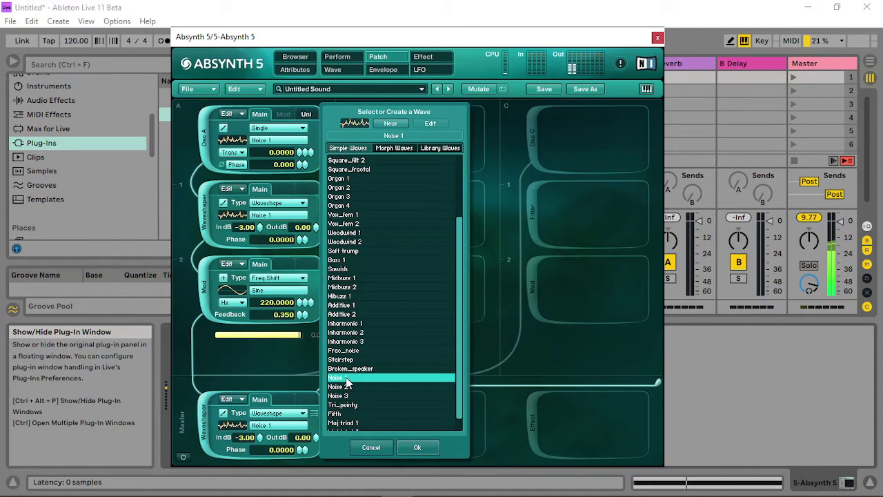
{"action": "left_click", "coordinate": [348, 395]}
{"action": "left_click", "coordinate": [350, 405]}
{"action": "left_click", "coordinate": [349, 414]}
{"action": "left_click", "coordinate": [348, 423]}
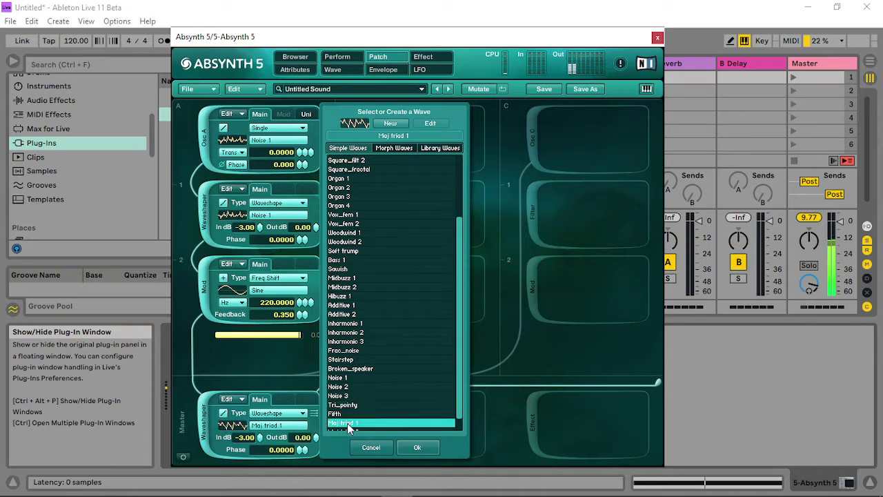
{"action": "scroll", "coordinate": [373, 424], "scroll_direction": "down", "scroll_amount": 1}
{"action": "left_click", "coordinate": [420, 445]}
- Add a Cloud filter to the master section and enable its tone filter at 4454.5 Hz
{"action": "left_click", "coordinate": [370, 428]}
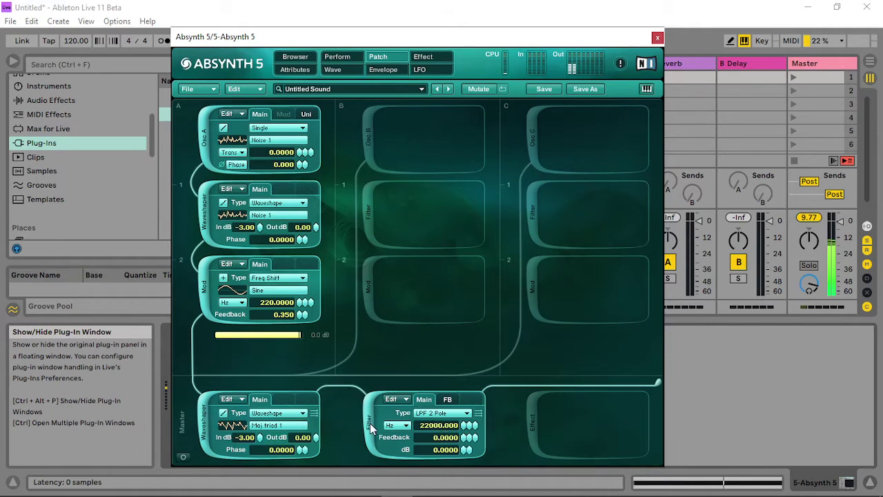
{"action": "left_click", "coordinate": [441, 415]}
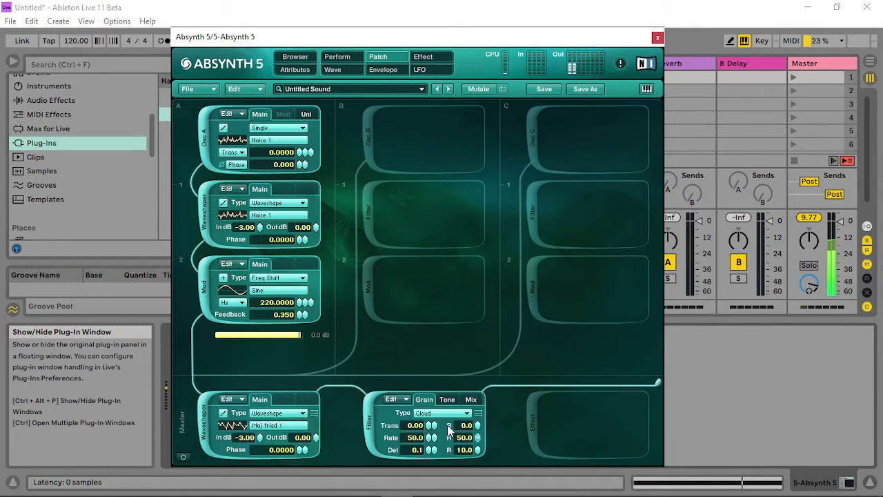
{"action": "left_click", "coordinate": [435, 426]}
{"action": "left_click", "coordinate": [455, 402]}
{"action": "left_click", "coordinate": [408, 413]}
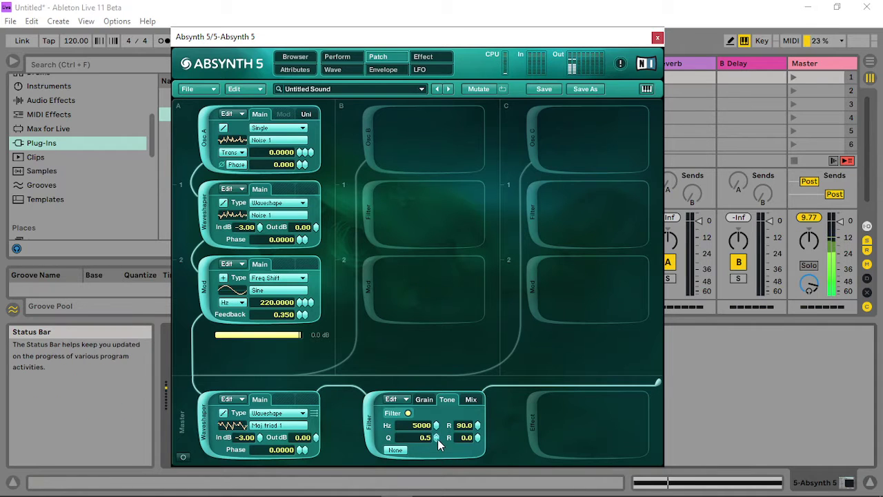
{"action": "left_click_drag", "start_coordinate": [439, 430], "coordinate": [438, 411]}
- Create an envelope for channel A's volume and load the Step Sequence - 8th template into it
{"action": "right_click", "coordinate": [273, 339]}
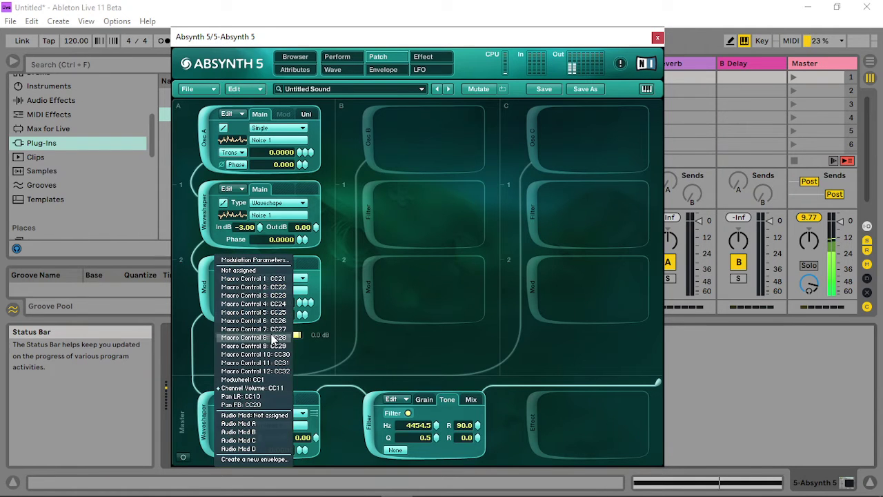
{"action": "left_click", "coordinate": [271, 459]}
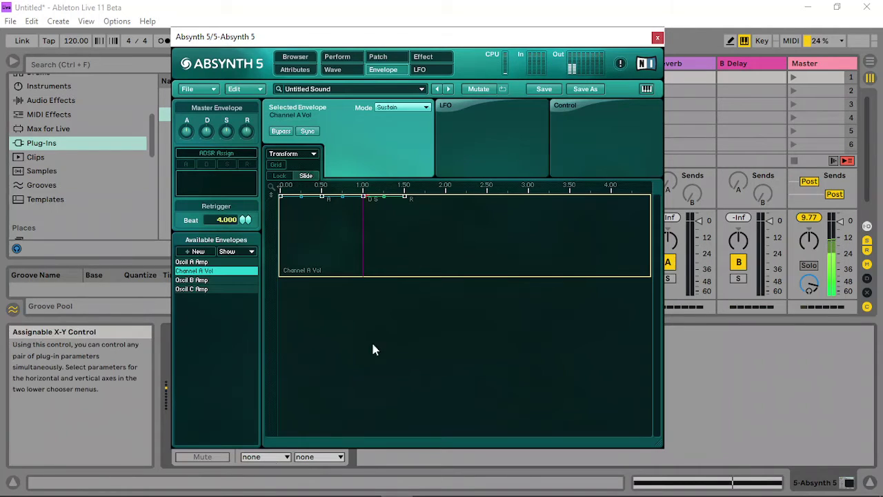
{"action": "left_click", "coordinate": [284, 154]}
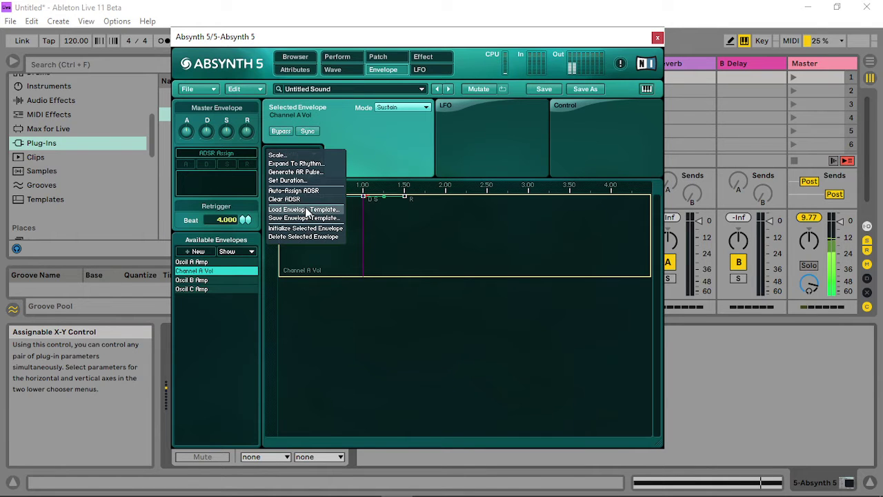
{"action": "left_click", "coordinate": [304, 209]}
{"action": "left_click", "coordinate": [529, 284]}
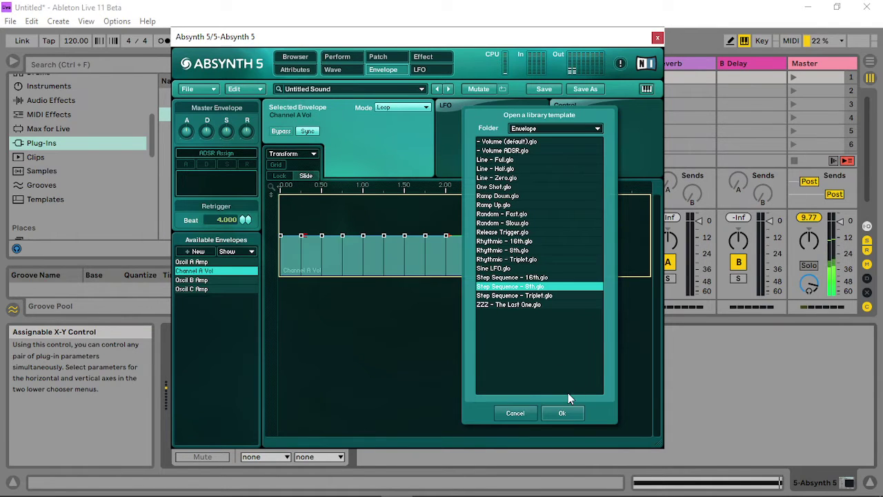
{"action": "left_click", "coordinate": [564, 412]}
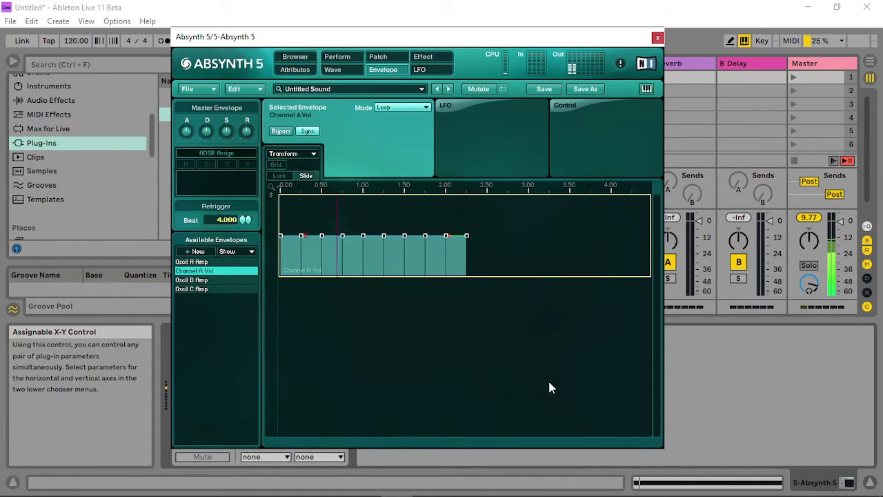
- Turn on the envelope grid and set its resolution to 1/16
{"action": "left_click", "coordinate": [297, 153]}
{"action": "left_click", "coordinate": [304, 153]}
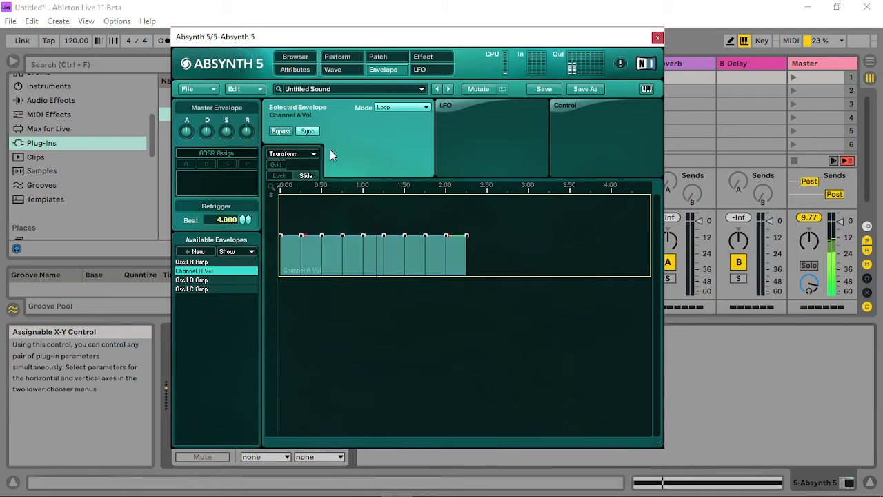
{"action": "left_click", "coordinate": [275, 166]}
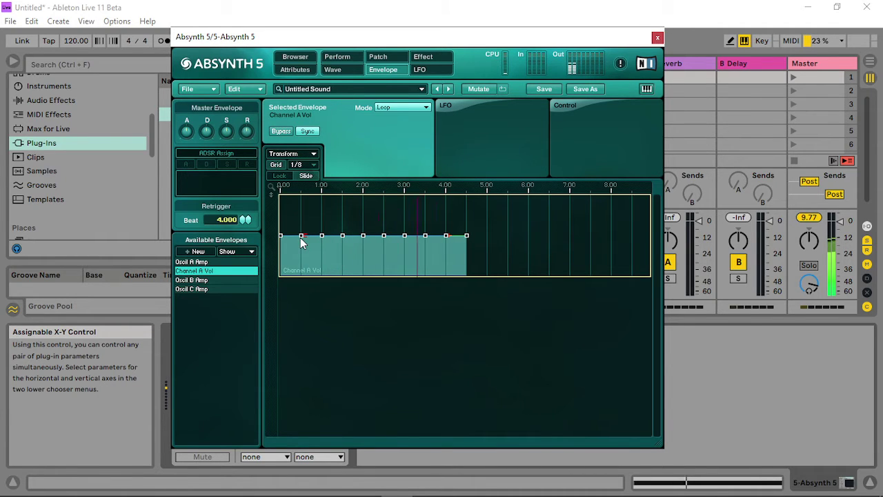
{"action": "left_click", "coordinate": [304, 166]}
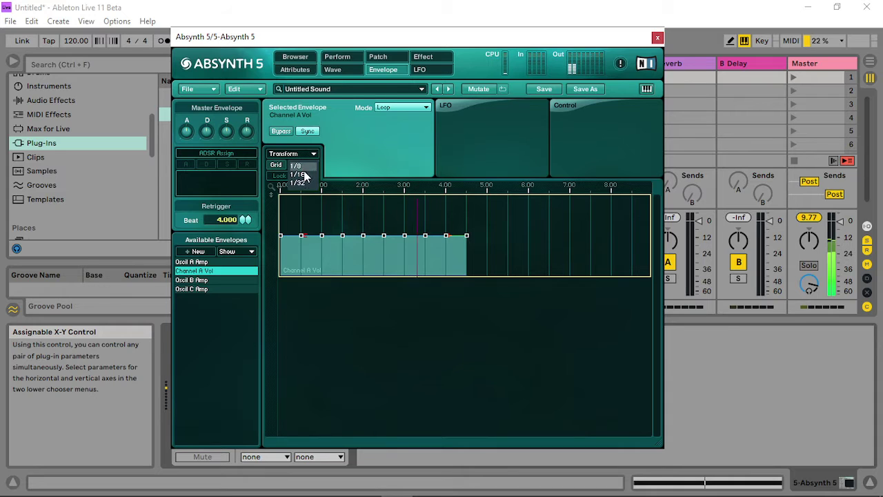
{"action": "left_click", "coordinate": [304, 174]}
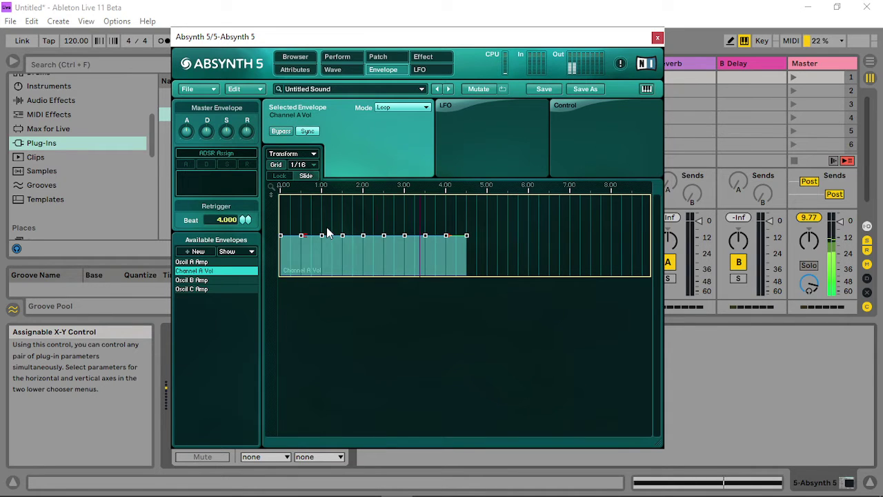
- Load the Step Sequence - 16th template into the Channel A Vol envelope
{"action": "left_click", "coordinate": [305, 154]}
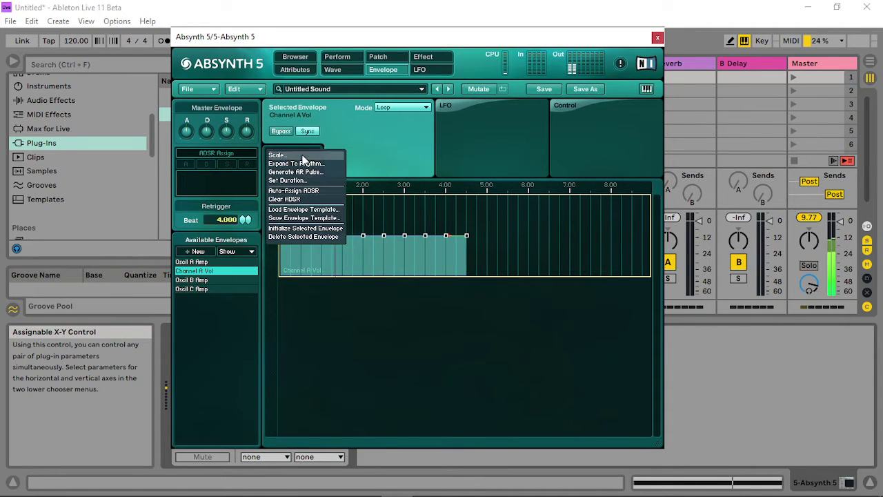
{"action": "left_click", "coordinate": [305, 209]}
{"action": "left_click", "coordinate": [549, 277]}
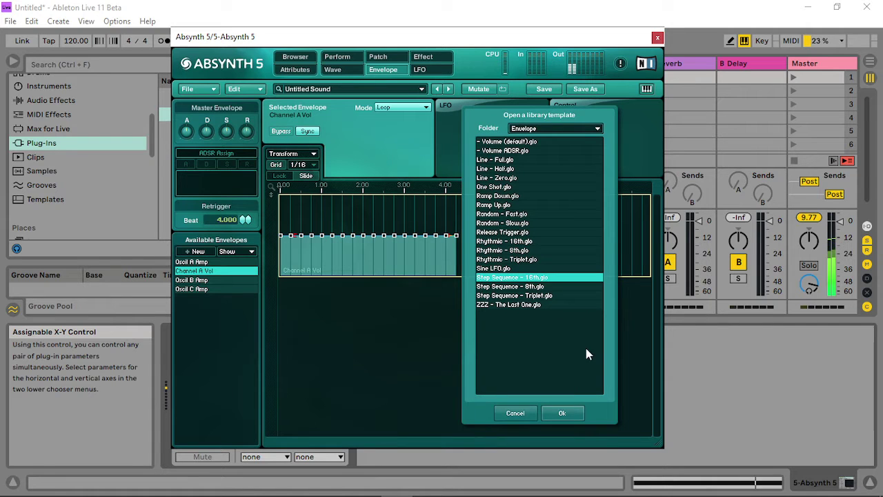
{"action": "left_click", "coordinate": [567, 411]}
- Lower most steps up to about 3.25 in the volume envelope to -96 dB, keeping pulses at 0.25, 1.00 and 2.00
{"action": "left_click", "coordinate": [288, 236]}
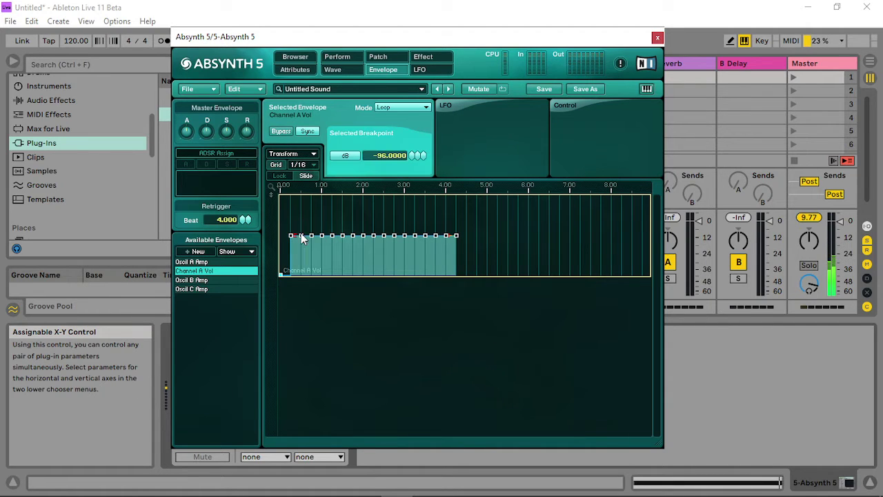
{"action": "left_click_drag", "start_coordinate": [302, 238], "coordinate": [331, 262]}
{"action": "left_click_drag", "start_coordinate": [328, 294], "coordinate": [408, 297]}
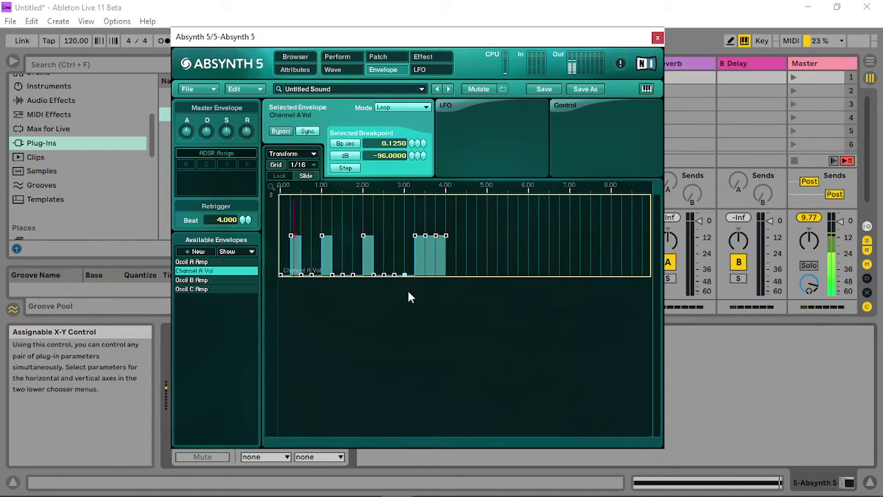
{"action": "mouse_move", "coordinate": [414, 236]}
{"action": "left_mouse_down"}
{"action": "mouse_move", "coordinate": [424, 238]}
{"action": "mouse_move", "coordinate": [418, 243]}
{"action": "left_mouse_up"}
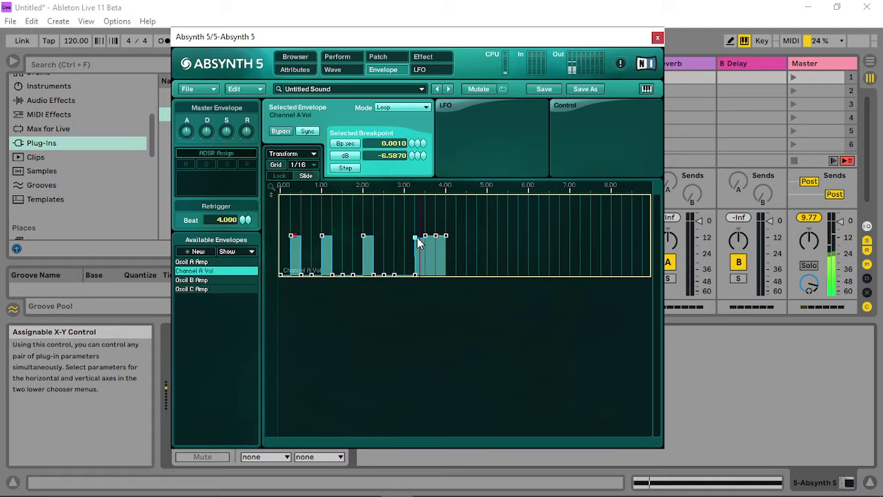
{"action": "left_click", "coordinate": [407, 107]}
{"action": "left_click", "coordinate": [460, 122]}
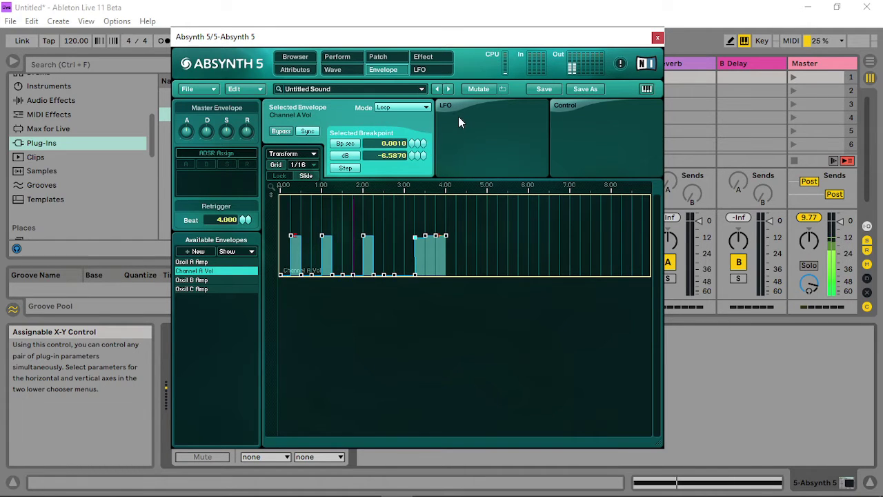
- Shape a pulse at about 3.25, drop the step at 3.50 to -96 dB, and return to the patch page
{"action": "left_click", "coordinate": [292, 236]}
{"action": "left_click", "coordinate": [426, 237]}
{"action": "left_click_drag", "start_coordinate": [425, 237], "coordinate": [413, 264]}
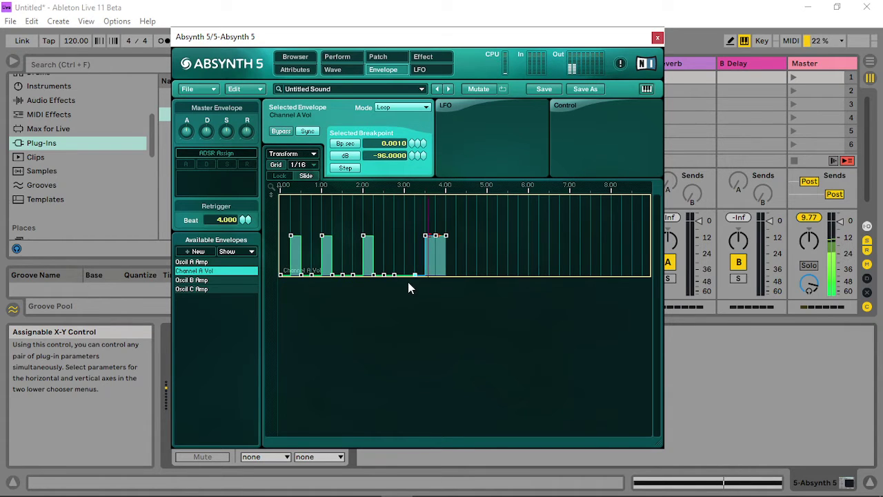
{"action": "left_click_drag", "start_coordinate": [416, 255], "coordinate": [425, 280]}
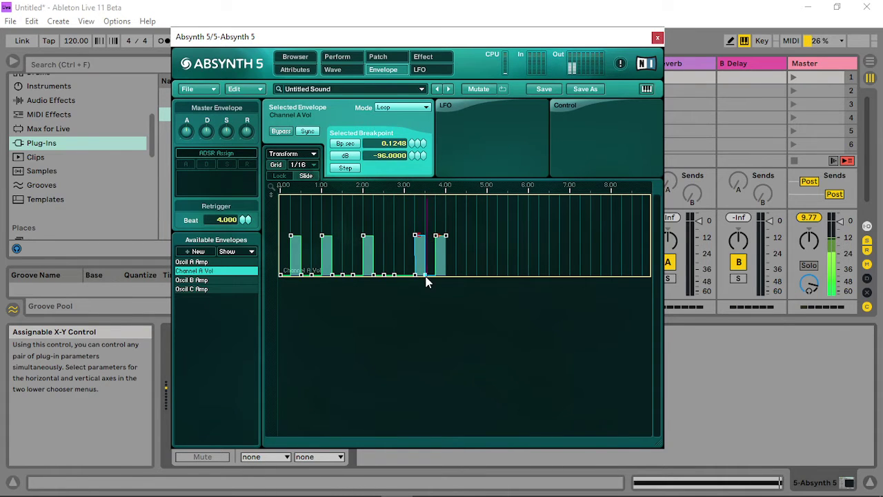
{"action": "left_click", "coordinate": [383, 56]}
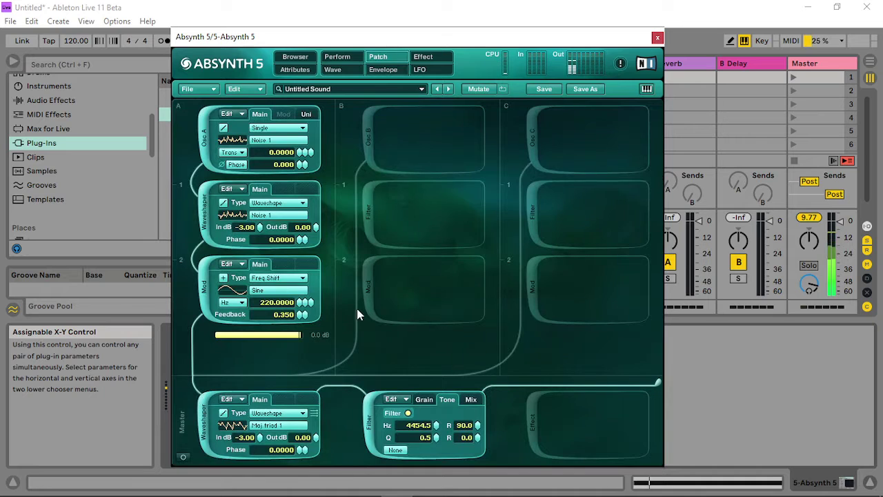
- Set the master cloud filter's grain transposition to 2.00 and its mix balance to 13.00
{"action": "left_click", "coordinate": [432, 398]}
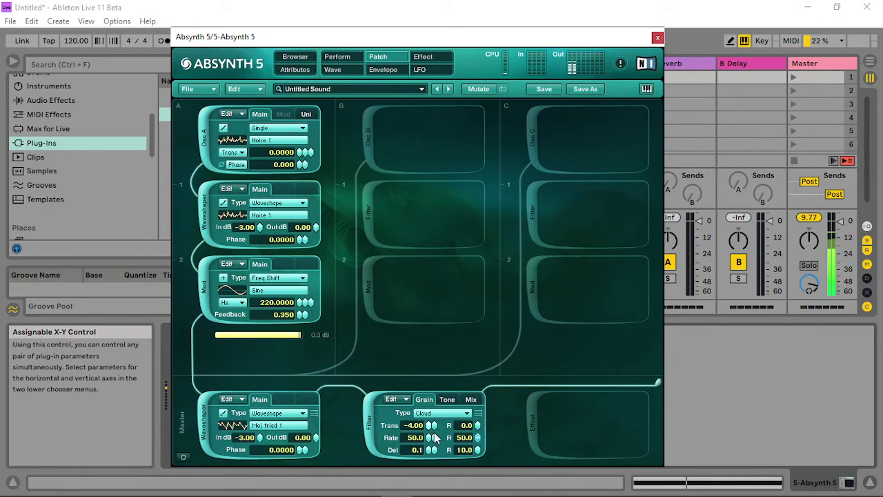
{"action": "left_click_drag", "start_coordinate": [433, 432], "coordinate": [436, 428]}
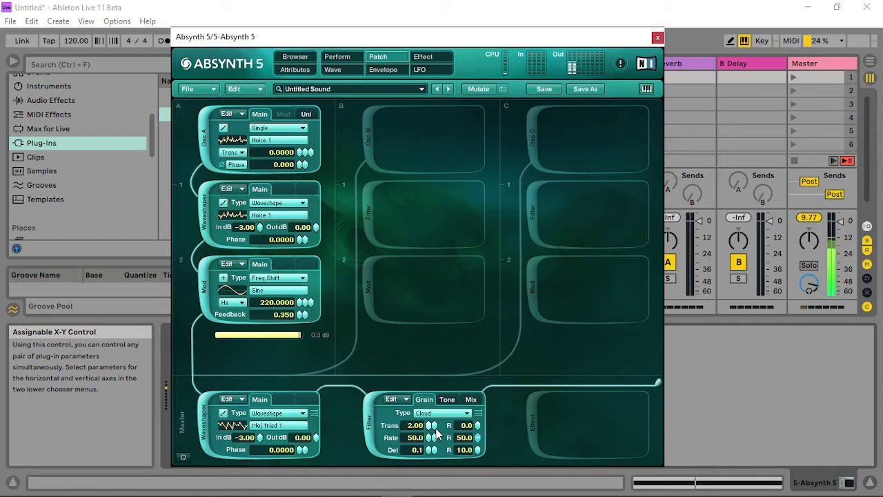
{"action": "left_click", "coordinate": [471, 400]}
{"action": "left_click_drag", "start_coordinate": [466, 423], "coordinate": [466, 438]}
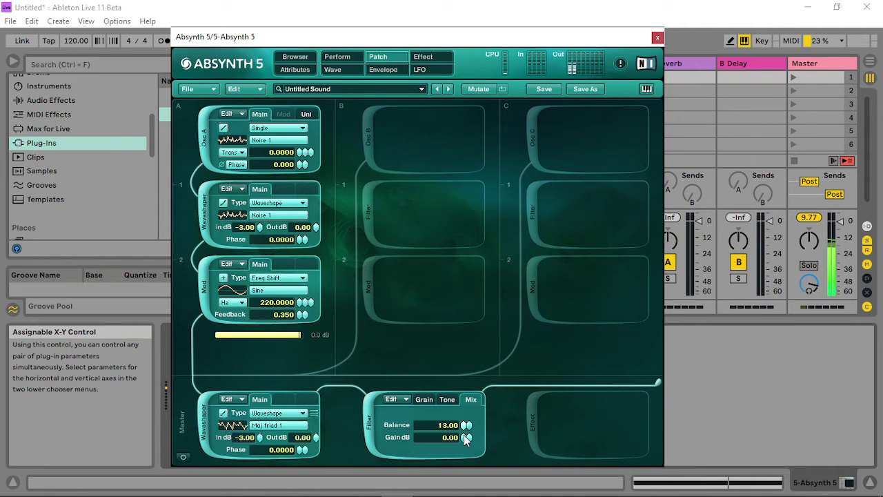
- Audition several simple waves for the master waveshaper and choose Noise 1
{"action": "left_click", "coordinate": [289, 426]}
{"action": "left_click", "coordinate": [353, 382]}
{"action": "left_click", "coordinate": [360, 326]}
{"action": "left_click", "coordinate": [358, 353]}
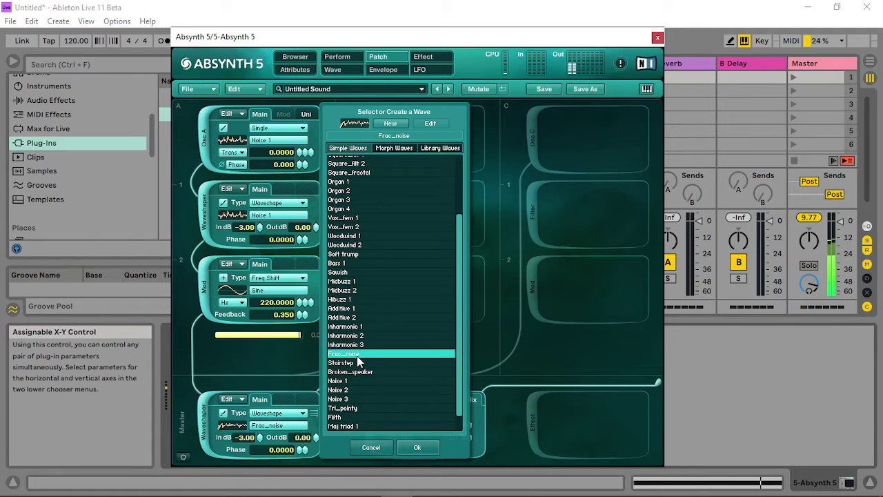
{"action": "left_click", "coordinate": [356, 390]}
{"action": "left_click", "coordinate": [349, 381]}
{"action": "left_click", "coordinate": [417, 447]}
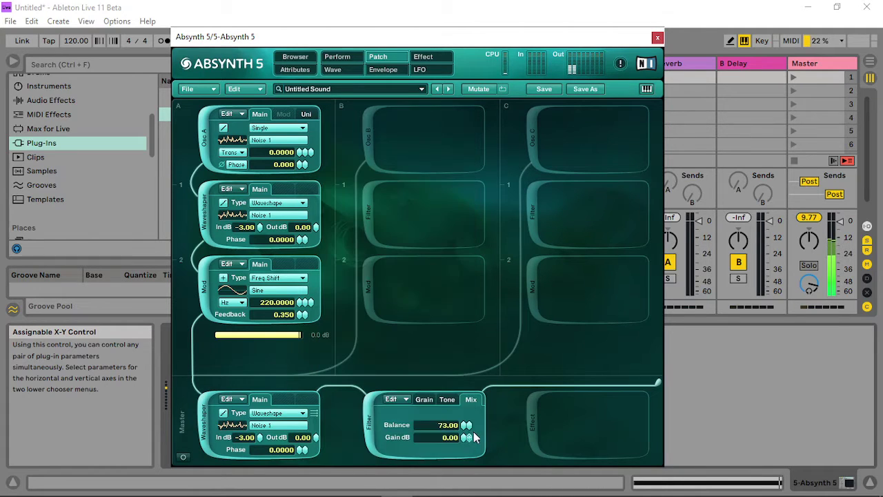
- Switch off the master cloud filter and lower the master waveshaper's input gain to -22 dB
{"action": "left_click", "coordinate": [369, 421]}
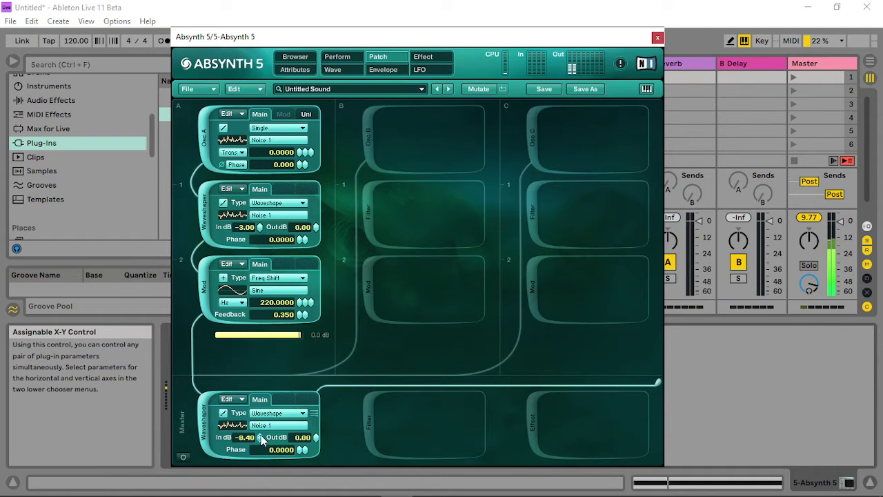
{"action": "left_click_drag", "start_coordinate": [260, 437], "coordinate": [256, 457]}
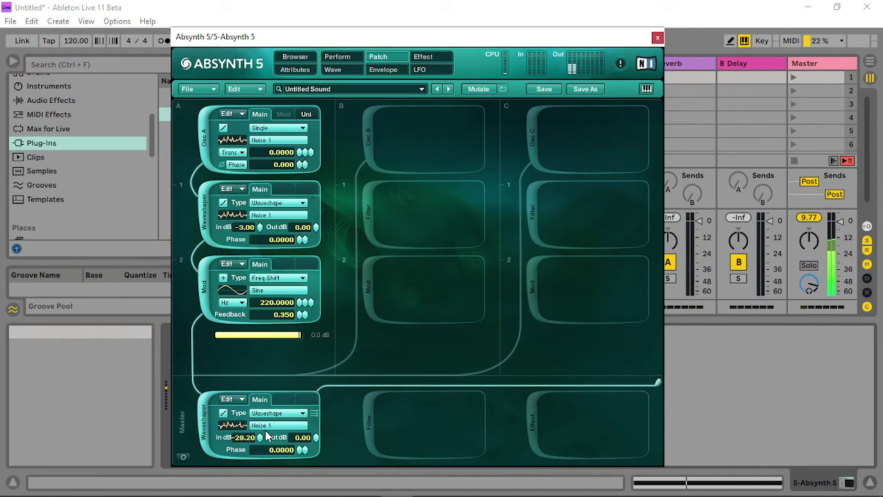
- Change Channel A's frequency shifter to a Comb filter and sweep its frequency down to 28.285 Hz
{"action": "left_click", "coordinate": [284, 278]}
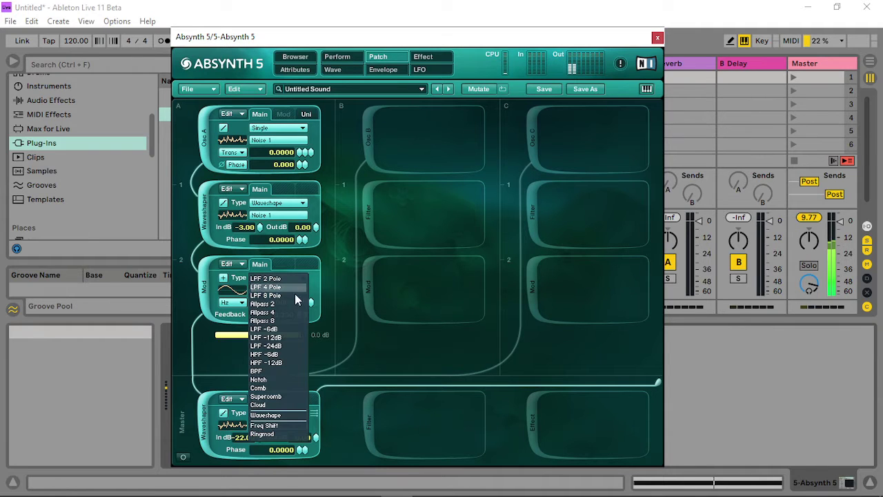
{"action": "left_click", "coordinate": [260, 387]}
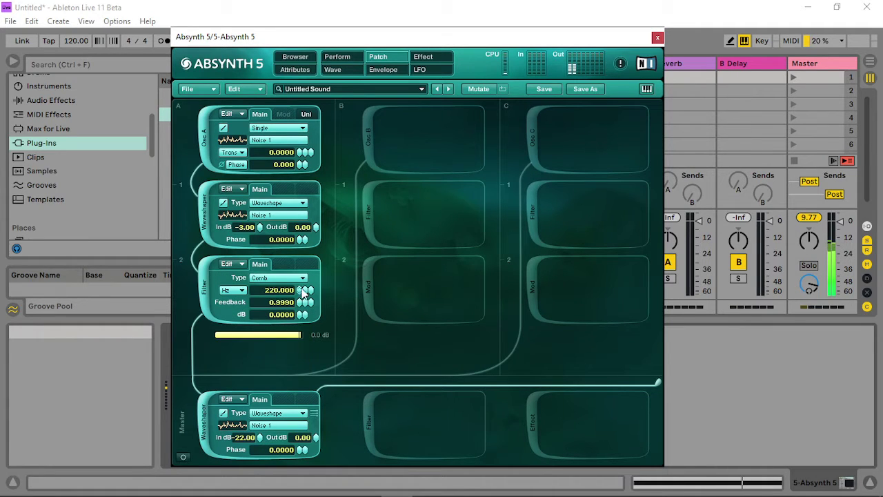
{"action": "left_click_drag", "start_coordinate": [302, 291], "coordinate": [298, 336]}
{"action": "left_click_drag", "start_coordinate": [287, 298], "coordinate": [304, 291]}
{"action": "scroll", "coordinate": [298, 291], "scroll_direction": "up", "scroll_amount": 5}
{"action": "scroll", "coordinate": [298, 291], "scroll_direction": "down", "scroll_amount": 8}
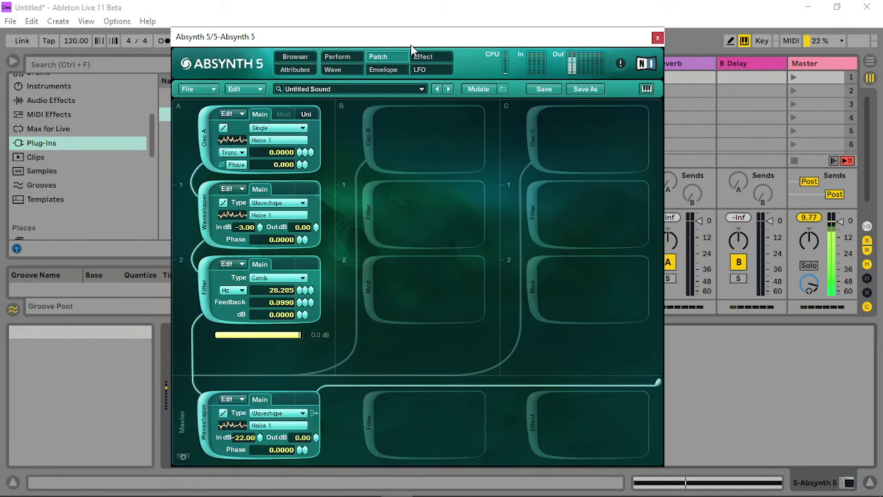
- Lower the master waveshaper's input gain to -35.20 dB and set the comb filter's frequency to 95.137 Hz
{"action": "left_click", "coordinate": [345, 60]}
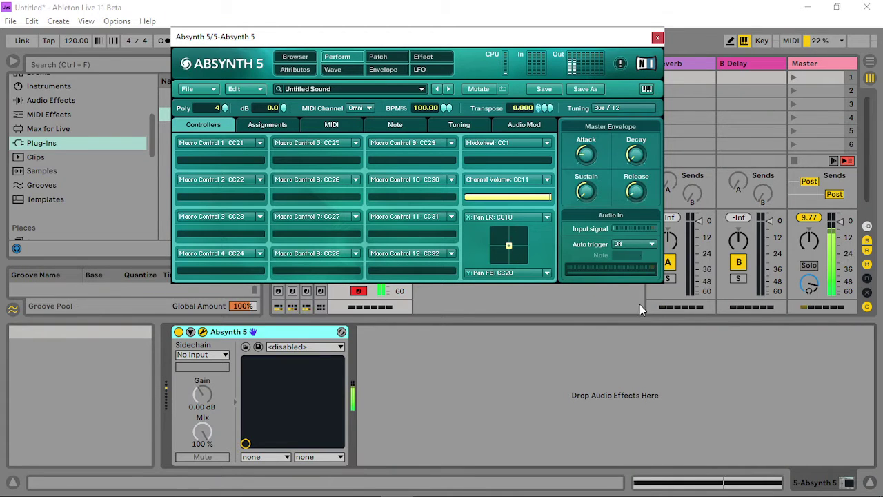
{"action": "left_click", "coordinate": [395, 59]}
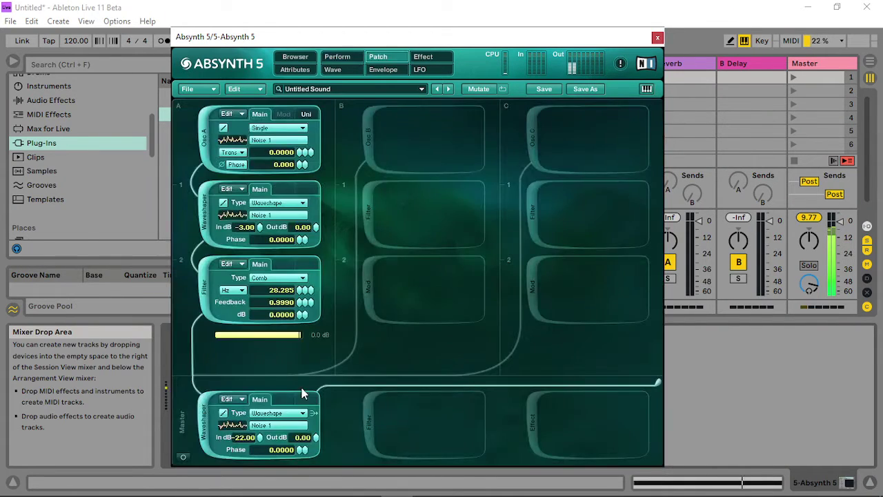
{"action": "mouse_move", "coordinate": [259, 445]}
{"action": "left_mouse_down"}
{"action": "mouse_move", "coordinate": [264, 474]}
{"action": "mouse_move", "coordinate": [263, 454]}
{"action": "left_mouse_up"}
{"action": "left_click_drag", "start_coordinate": [307, 296], "coordinate": [737, 80]}
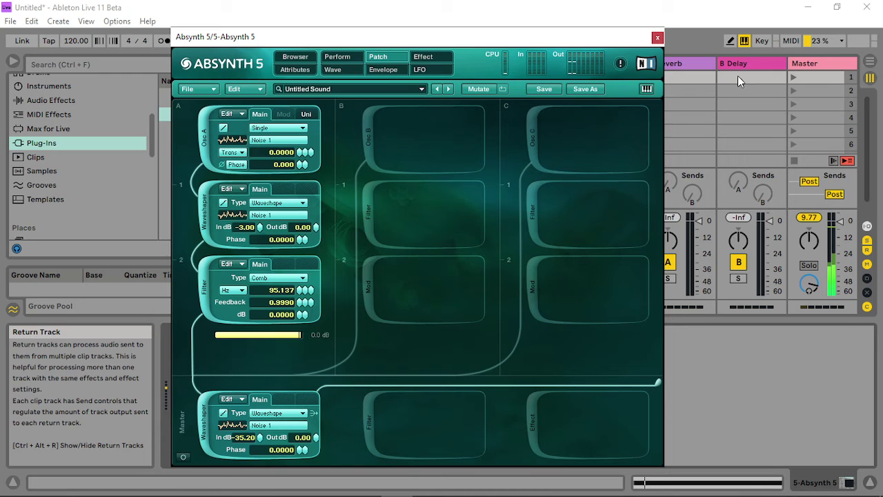
- Launch scene 1 and raise the master waveshaper's input gain to -10.50 dB
{"action": "left_click", "coordinate": [802, 79]}
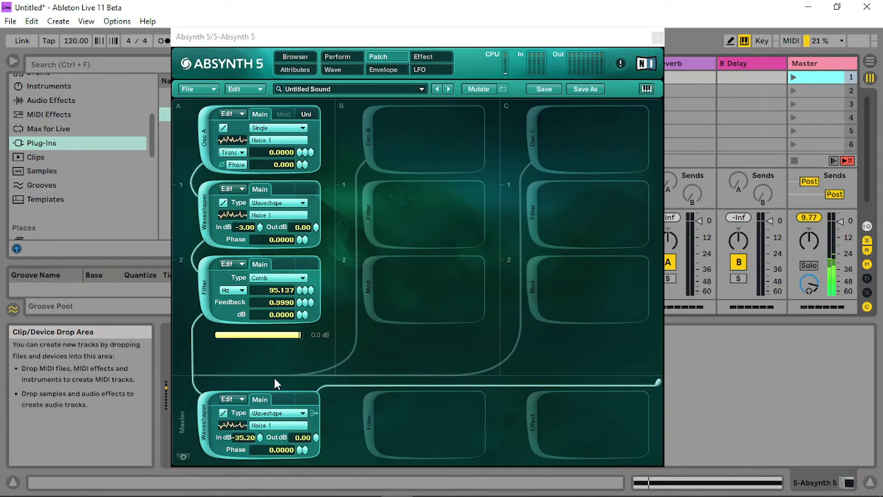
{"action": "left_click_drag", "start_coordinate": [259, 437], "coordinate": [362, 264]}
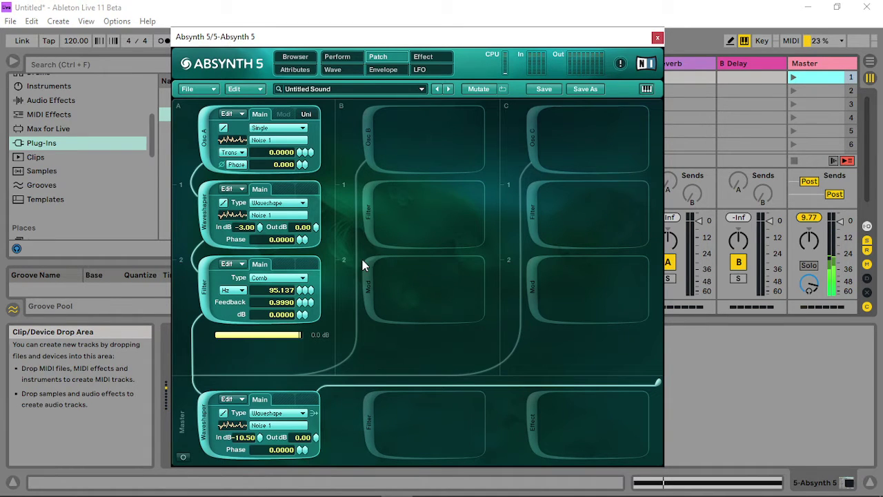
{"action": "left_click", "coordinate": [791, 80]}
- Switch off Channel A's comb filter and the master waveshaper, and reset the patch to a new sound
{"action": "left_click_drag", "start_coordinate": [545, 37], "coordinate": [721, 38]}
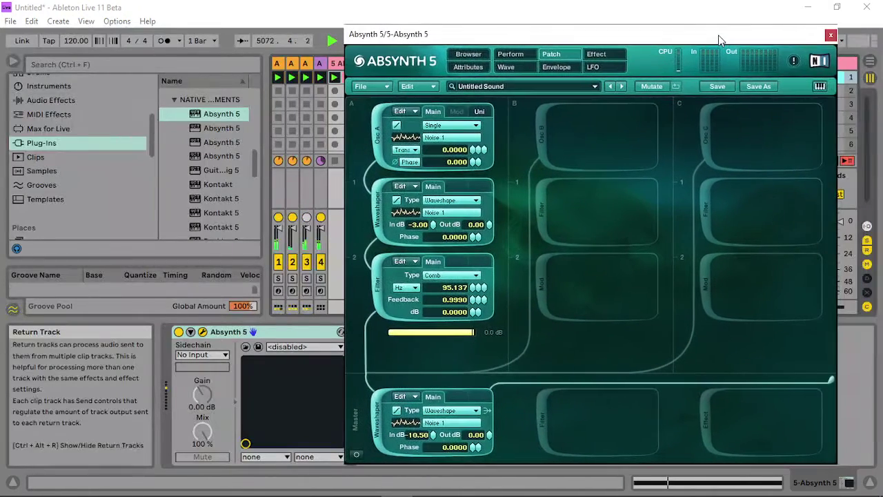
{"action": "left_click", "coordinate": [377, 281]}
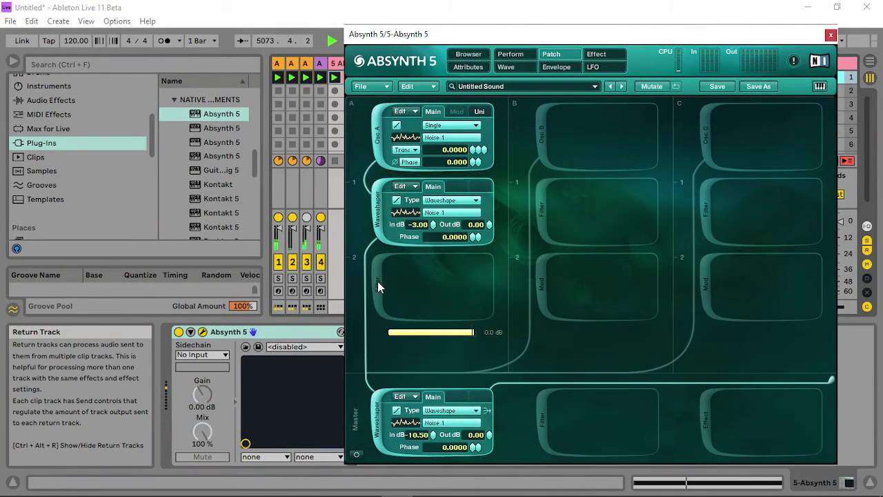
{"action": "left_click_drag", "start_coordinate": [515, 30], "coordinate": [570, 54]}
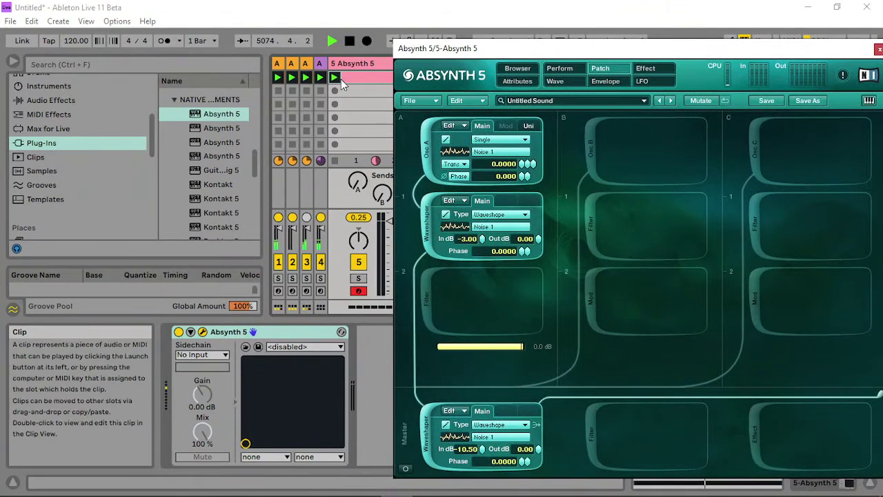
{"action": "left_click", "coordinate": [429, 433]}
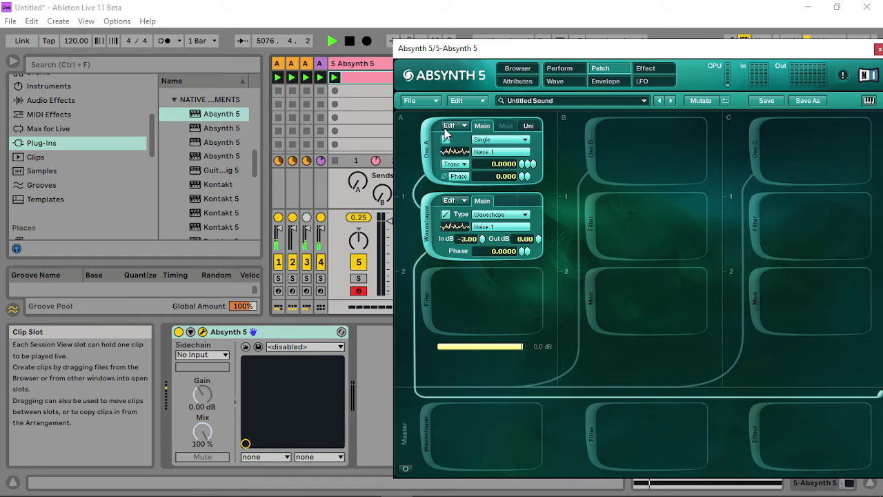
{"action": "left_click", "coordinate": [409, 100]}
{"action": "left_click", "coordinate": [421, 95]}
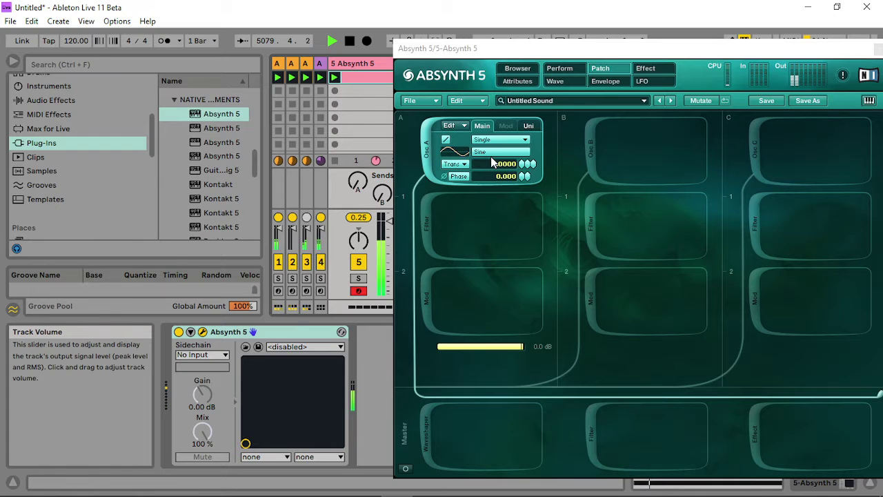
- Enable a waveshaper with the Noise 2 wave as Channel A's first module and assign its input gain to Audio Mod B
{"action": "left_click", "coordinate": [431, 229]}
{"action": "left_click", "coordinate": [495, 215]}
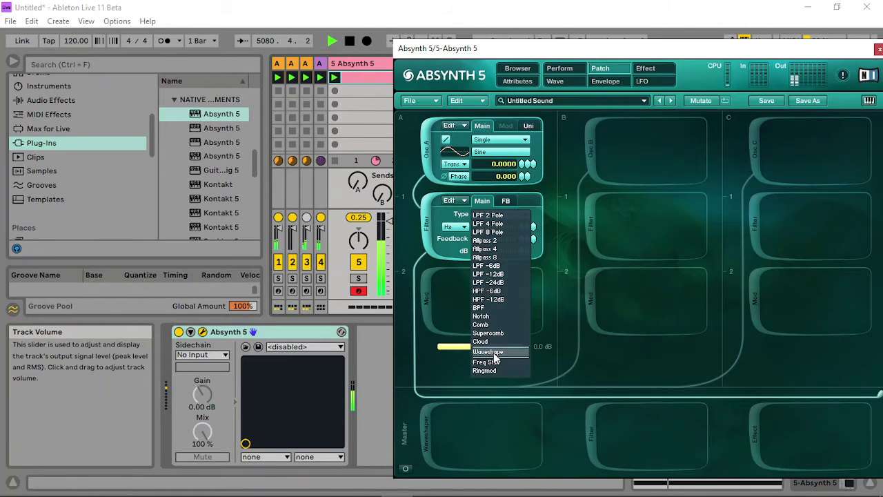
{"action": "left_click", "coordinate": [494, 353]}
{"action": "left_click", "coordinate": [497, 226]}
{"action": "scroll", "coordinate": [603, 400], "scroll_direction": "down", "scroll_amount": 3}
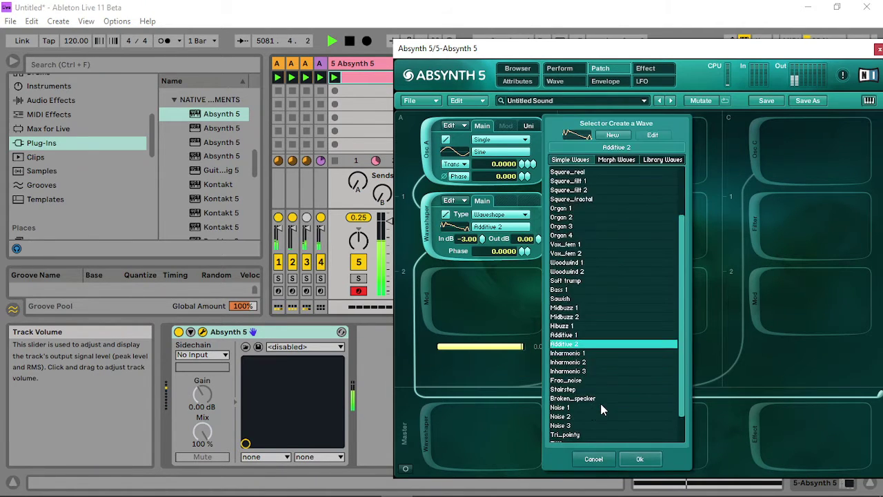
{"action": "left_click", "coordinate": [569, 417]}
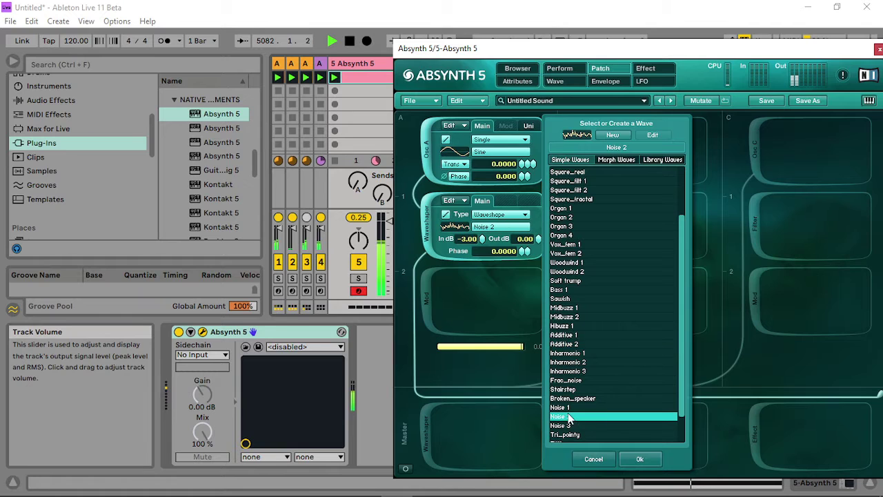
{"action": "left_click", "coordinate": [642, 459]}
{"action": "right_click", "coordinate": [482, 239]}
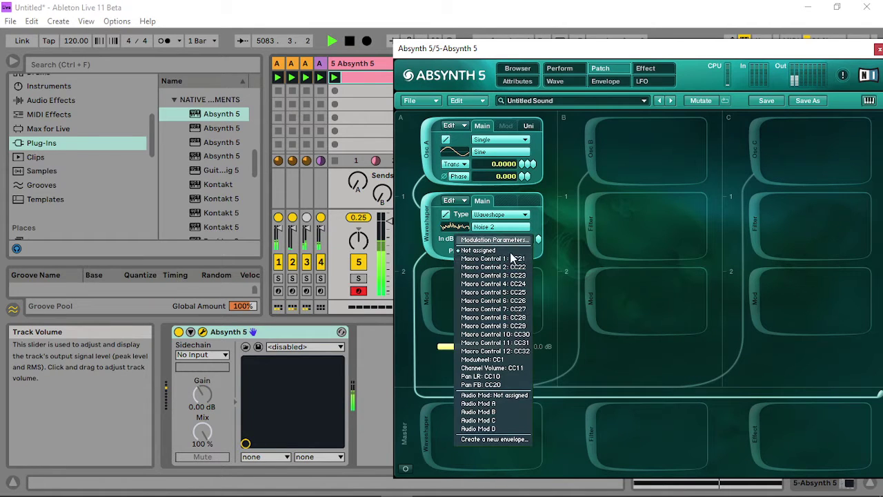
{"action": "left_click", "coordinate": [496, 410]}
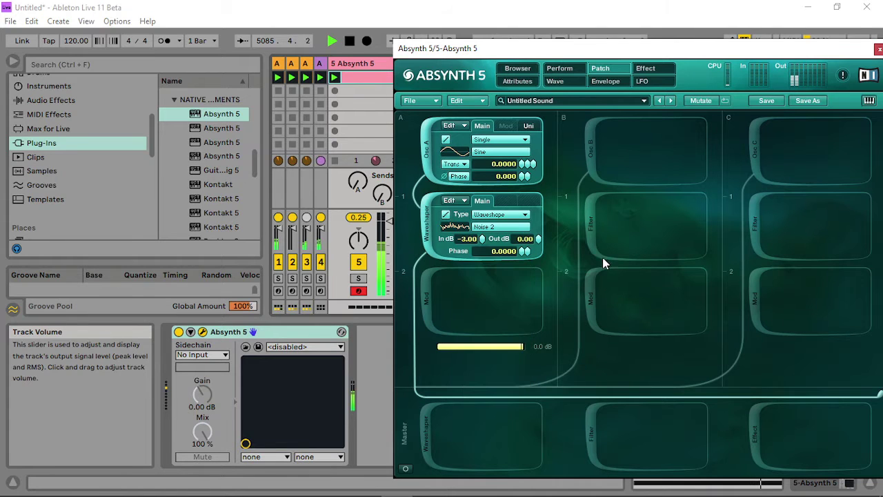
- Enable oscillator B with a Waveshape second module whose input and output gains are both -48 dB
{"action": "left_click", "coordinate": [593, 138]}
{"action": "left_click", "coordinate": [590, 292]}
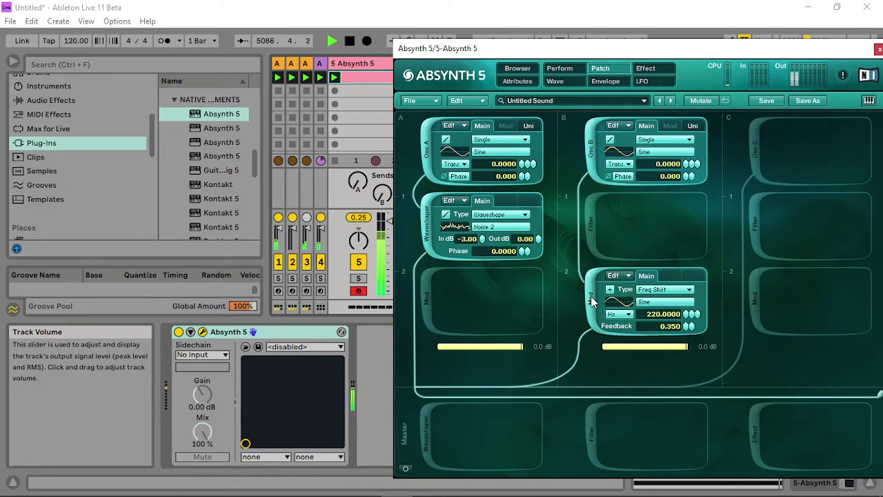
{"action": "left_click", "coordinate": [658, 293]}
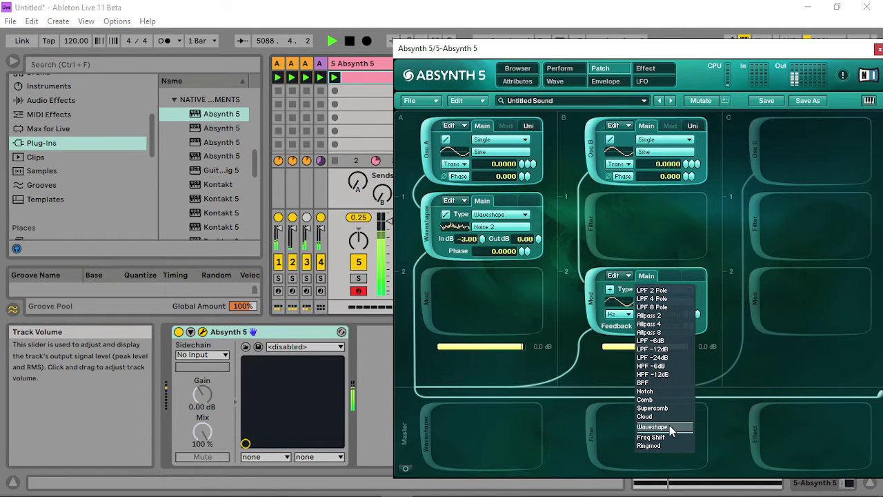
{"action": "left_click", "coordinate": [671, 427]}
{"action": "left_click_drag", "start_coordinate": [703, 314], "coordinate": [724, 425]}
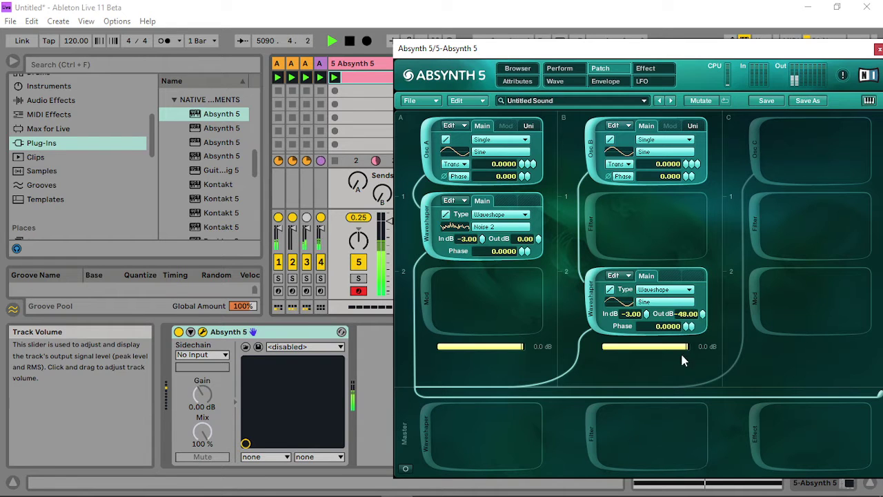
{"action": "left_click_drag", "start_coordinate": [647, 313], "coordinate": [647, 317]}
- Activate Audio Mod group B with Oscil B as its modulation source and a gain of -11.50 dB
{"action": "left_click", "coordinate": [559, 68]}
{"action": "left_click", "coordinate": [717, 138]}
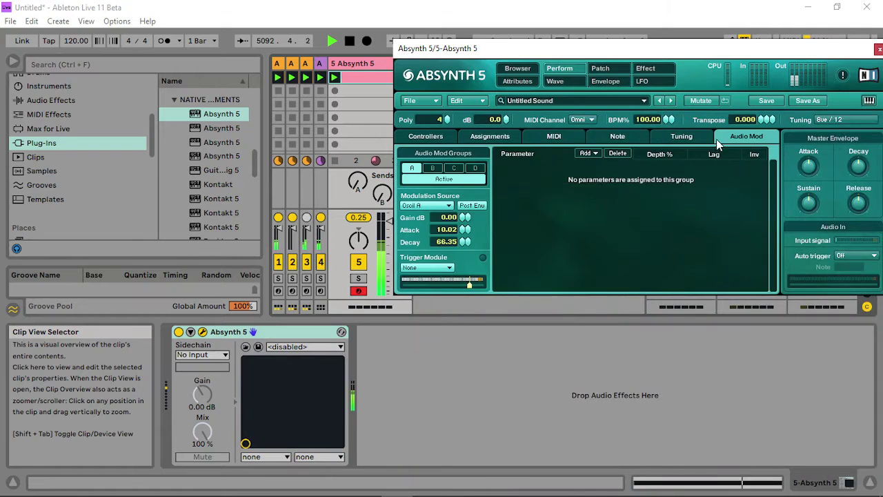
{"action": "left_click", "coordinate": [436, 169]}
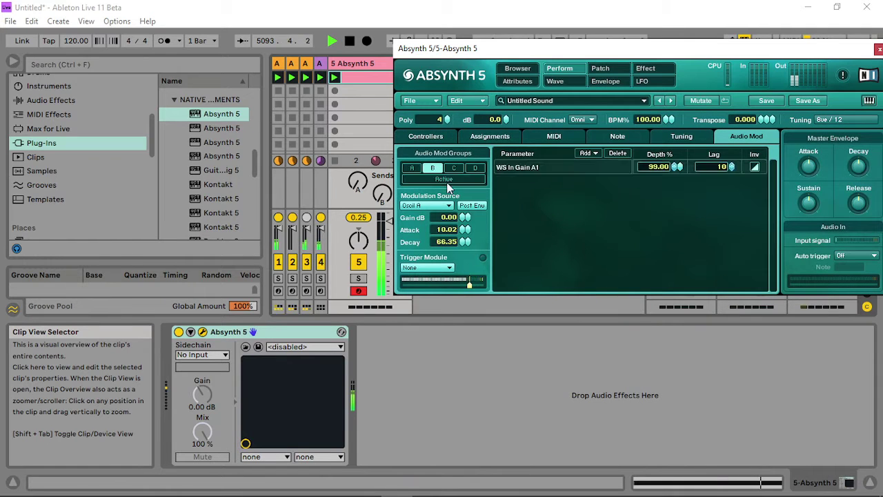
{"action": "left_click", "coordinate": [441, 207]}
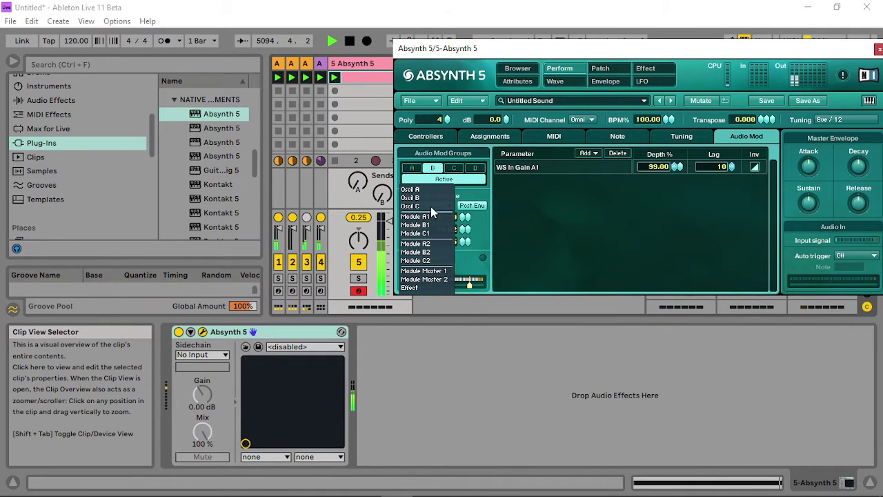
{"action": "left_click", "coordinate": [429, 201]}
{"action": "left_click_drag", "start_coordinate": [461, 219], "coordinate": [462, 286]}
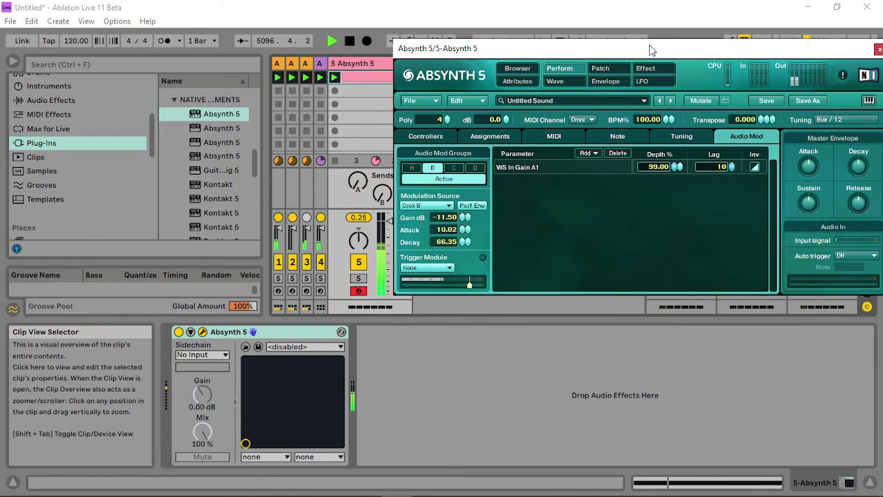
- Transpose oscillator B down to -128 on the patch page
{"action": "left_click_drag", "start_coordinate": [654, 48], "coordinate": [587, 52]}
{"action": "left_click", "coordinate": [535, 72]}
{"action": "left_click_drag", "start_coordinate": [624, 172], "coordinate": [624, 140]}
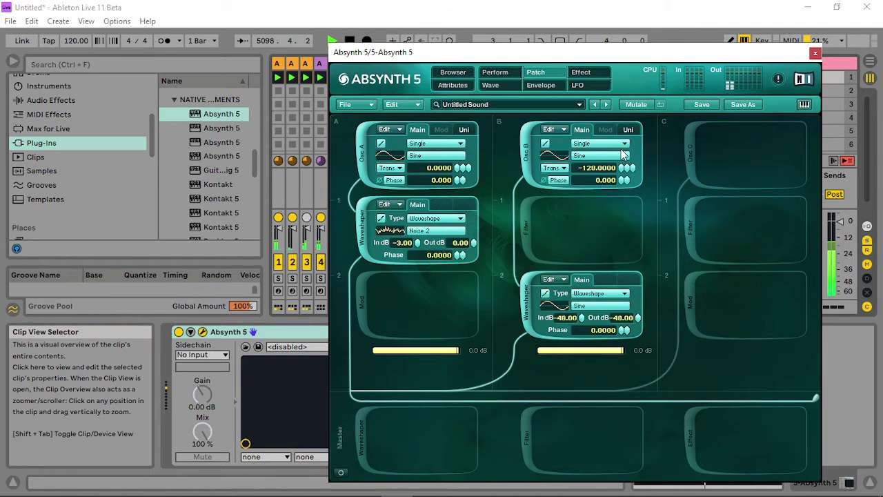
- Lower the gain and attack of Audio Mod group B
{"action": "left_click", "coordinate": [495, 72]}
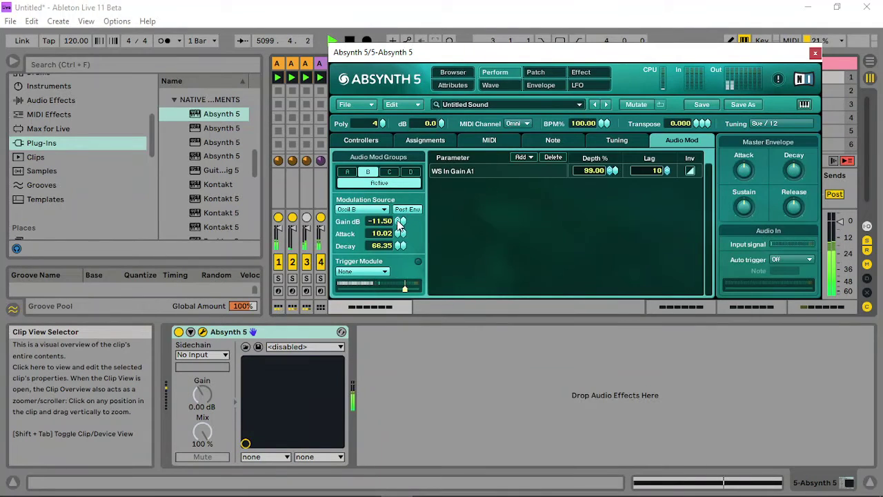
{"action": "left_click_drag", "start_coordinate": [399, 222], "coordinate": [397, 268]}
{"action": "mouse_move", "coordinate": [404, 234]}
{"action": "left_mouse_down"}
{"action": "mouse_move", "coordinate": [406, 285]}
{"action": "mouse_move", "coordinate": [398, 290]}
{"action": "left_mouse_up"}
- Enable the second module of Channel A on the patch page
{"action": "left_click", "coordinate": [538, 73]}
{"action": "left_click", "coordinate": [363, 303]}
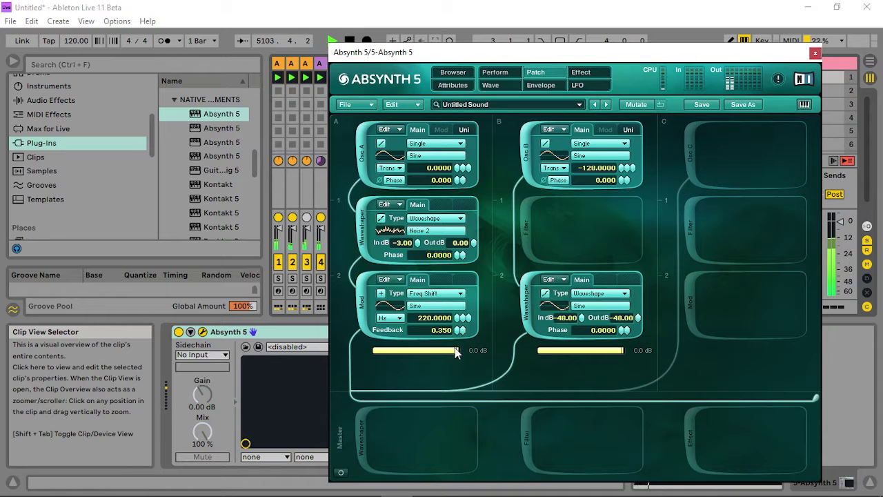
- Enable the master waveshaper module and set its wave to Inharmonic 1
{"action": "left_click_drag", "start_coordinate": [455, 352], "coordinate": [364, 368]}
{"action": "left_click_drag", "start_coordinate": [430, 358], "coordinate": [489, 354]}
{"action": "left_click", "coordinate": [364, 435]}
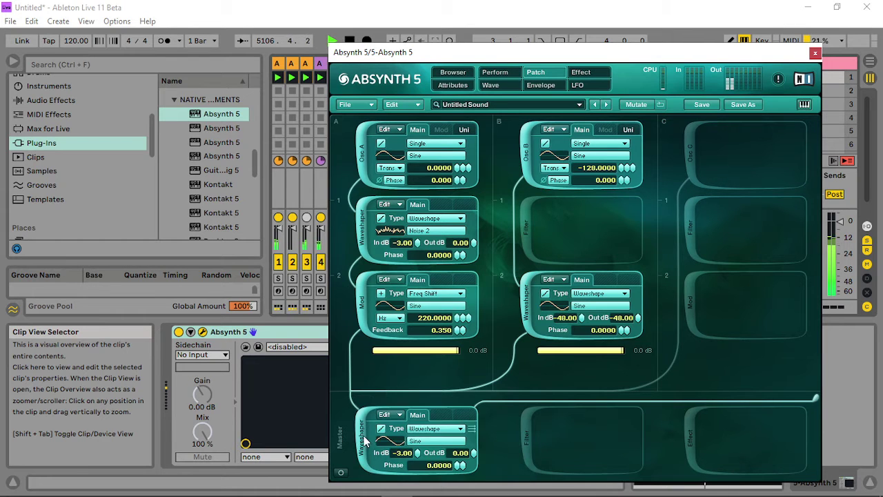
{"action": "left_click", "coordinate": [435, 440]}
{"action": "left_click", "coordinate": [536, 388]}
{"action": "scroll", "coordinate": [536, 388], "scroll_direction": "down", "scroll_amount": 2}
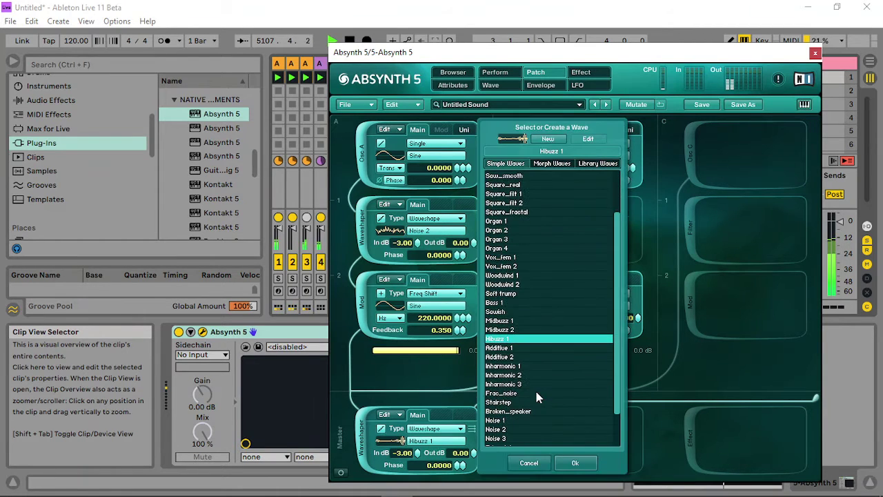
{"action": "left_click", "coordinate": [516, 366]}
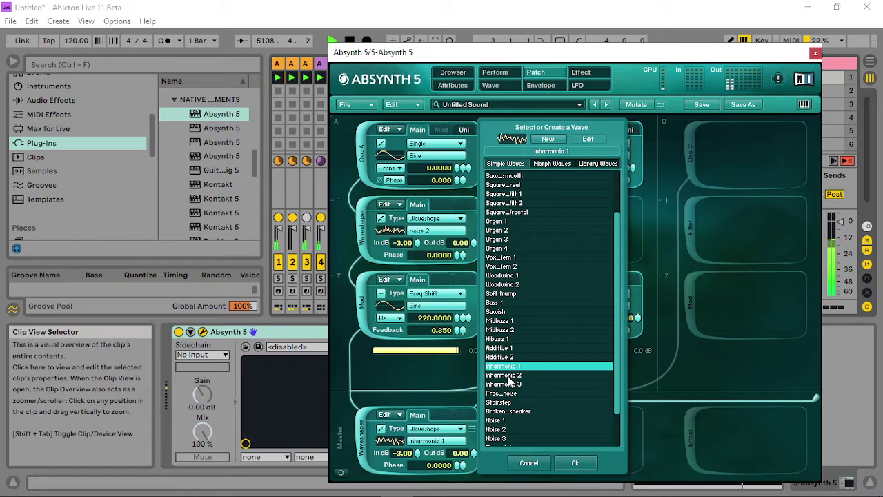
{"action": "left_click", "coordinate": [573, 461]}
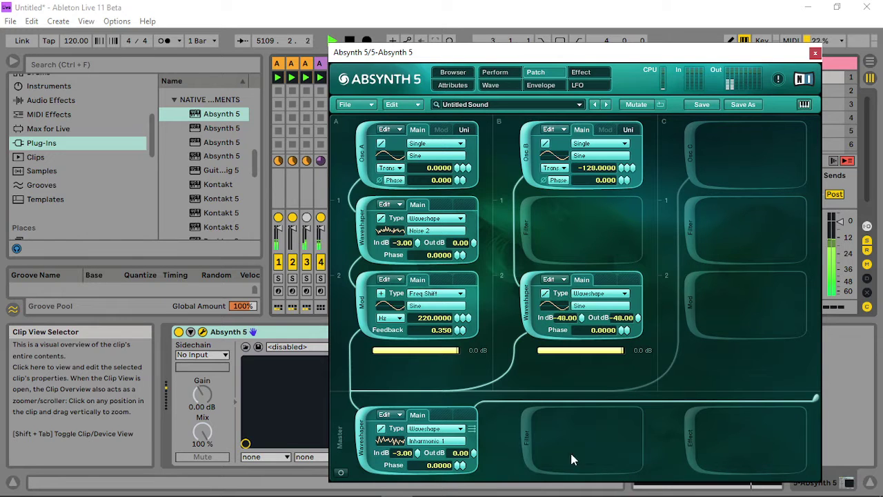
- Create an envelope for the master waveshaper's input gain and set its mode to Retrigger
{"action": "right_click", "coordinate": [418, 453]}
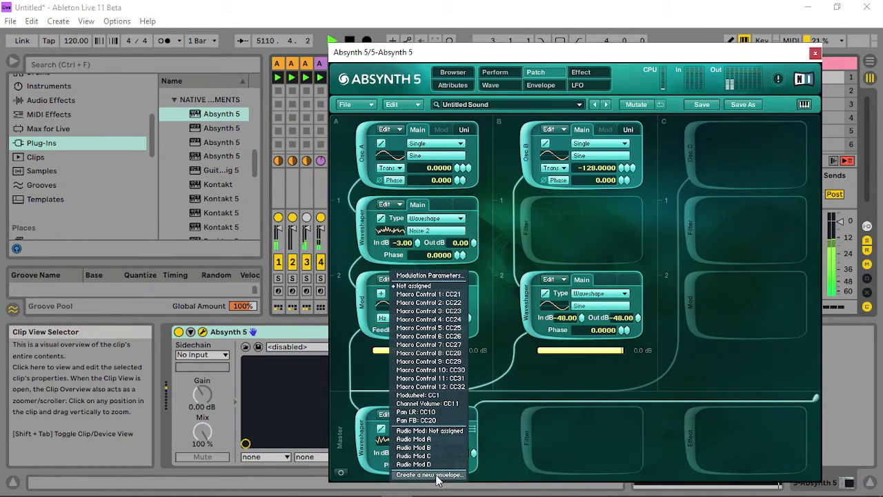
{"action": "left_click", "coordinate": [436, 476]}
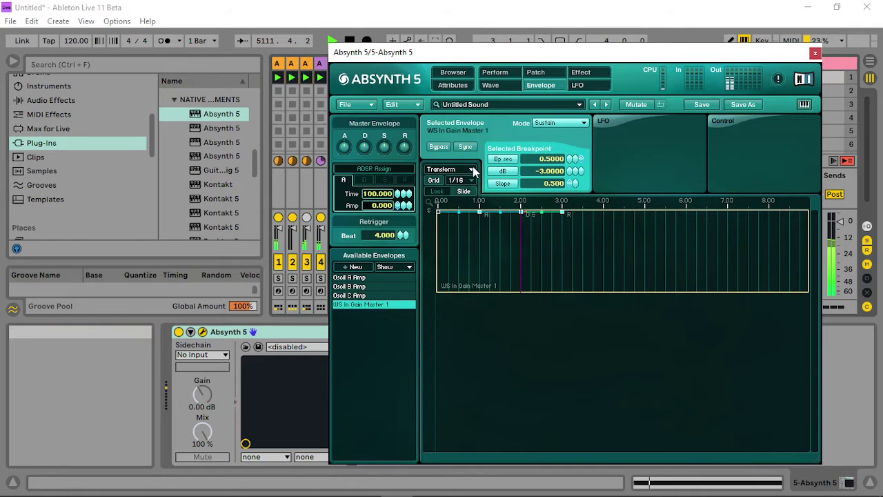
{"action": "left_click", "coordinate": [571, 127]}
{"action": "left_click", "coordinate": [563, 149]}
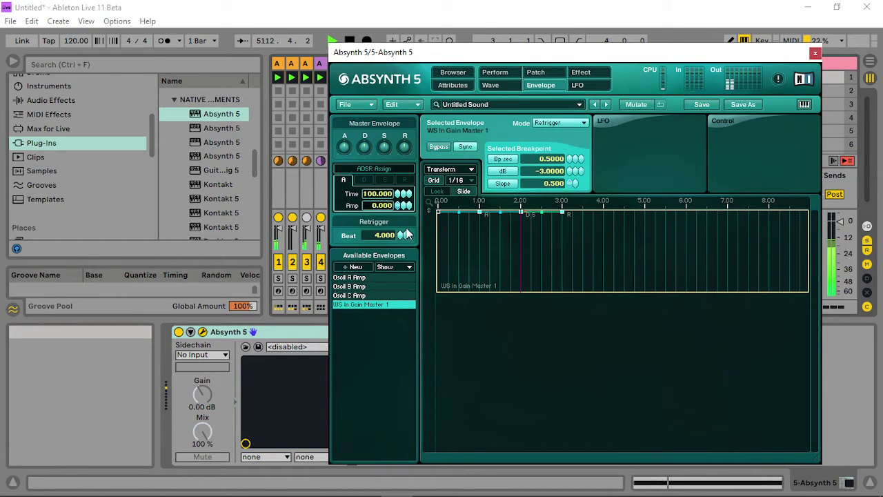
- Set the retrigger rate to 0.25 beats and pull the gain envelope's second breakpoint down to -96 dB at 0.125 seconds
{"action": "double_click", "coordinate": [384, 236]}
{"action": "type", "text": ".25"}
{"action": "key", "text": "Return"}
{"action": "left_click_drag", "start_coordinate": [618, 44], "coordinate": [701, 64]}
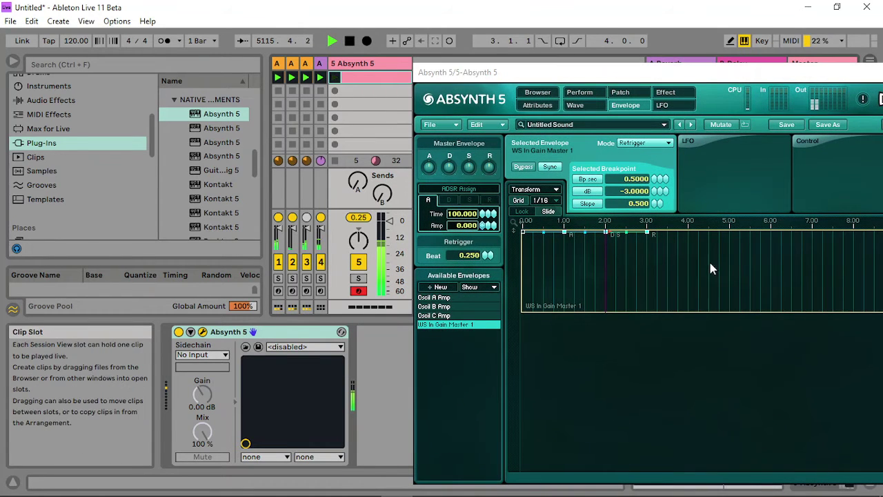
{"action": "left_click_drag", "start_coordinate": [564, 236], "coordinate": [539, 295]}
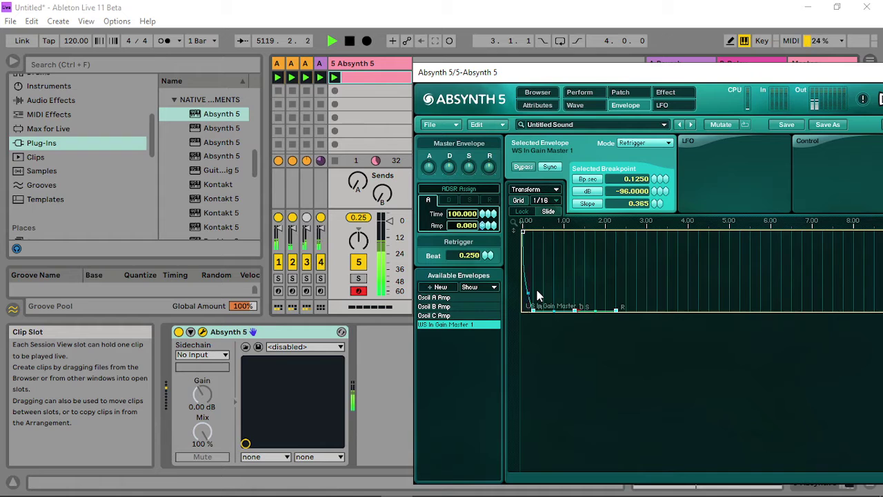
- Create an envelope for Channel A's volume and set its mode to Loop
{"action": "left_click", "coordinate": [561, 91]}
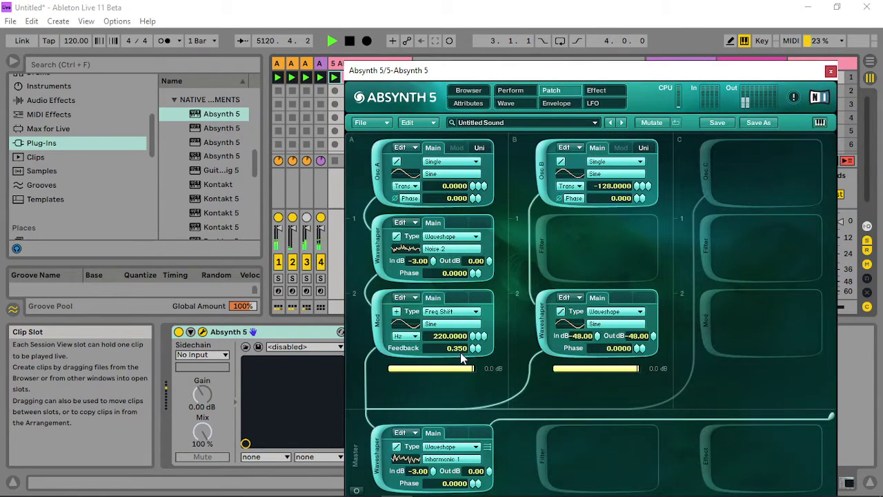
{"action": "right_click", "coordinate": [446, 368]}
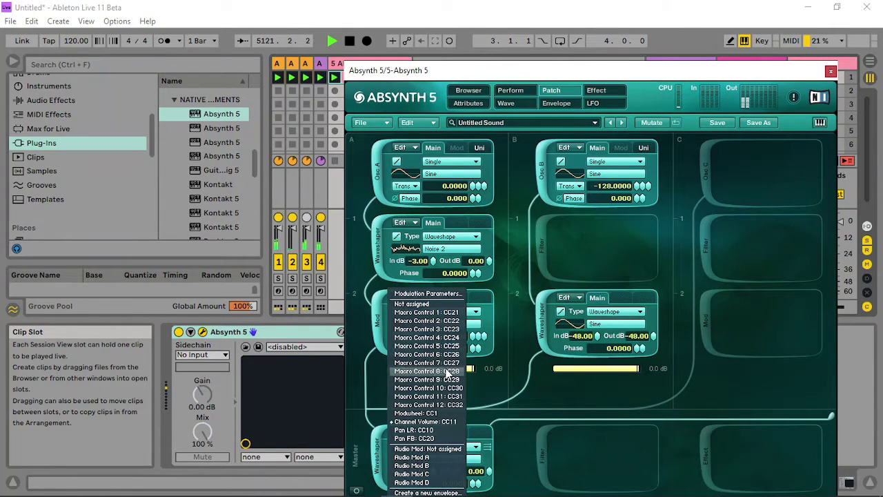
{"action": "left_click", "coordinate": [438, 492]}
{"action": "left_click_drag", "start_coordinate": [578, 74], "coordinate": [464, 54]}
{"action": "left_click", "coordinate": [460, 120]}
{"action": "left_click", "coordinate": [459, 138]}
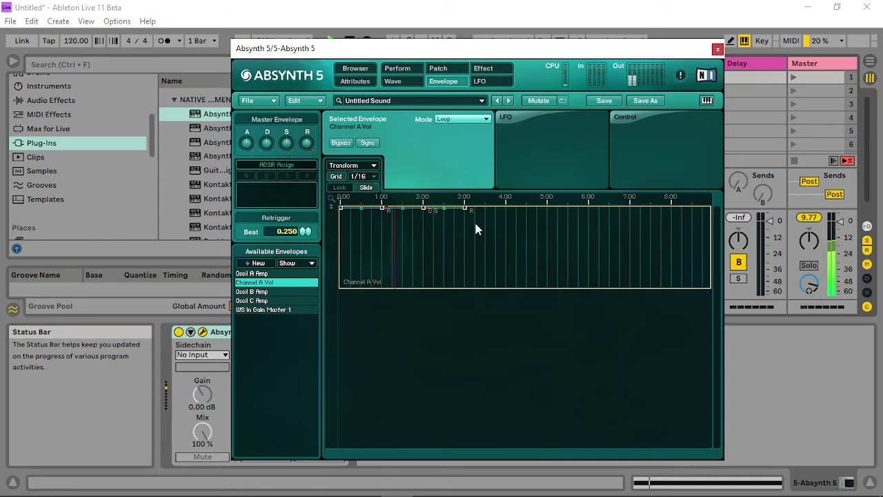
- Load the Step Sequence - 16th template into the Channel A volume envelope
{"action": "left_click", "coordinate": [379, 164]}
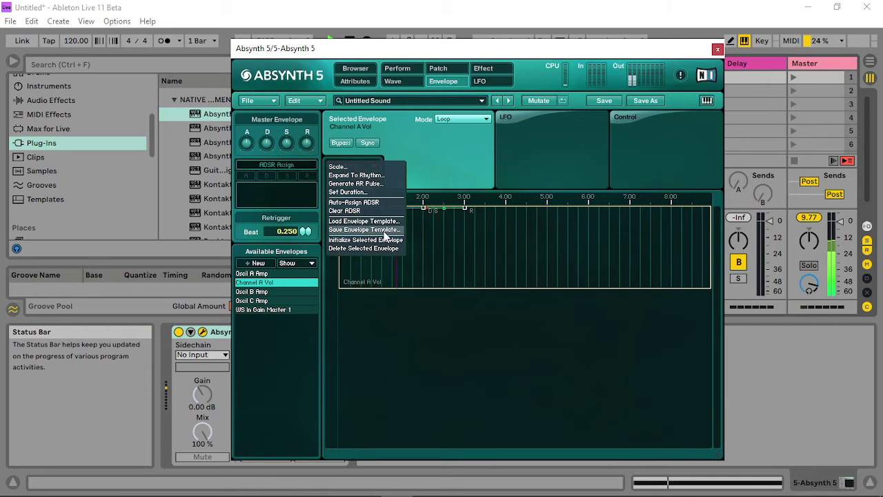
{"action": "left_click", "coordinate": [383, 229]}
{"action": "left_click", "coordinate": [586, 290]}
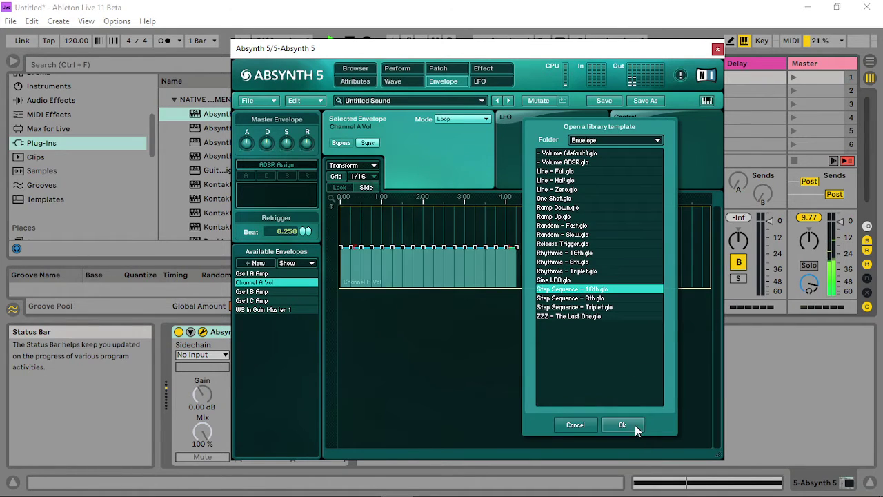
{"action": "left_click", "coordinate": [631, 424]}
{"action": "left_click", "coordinate": [797, 77]}
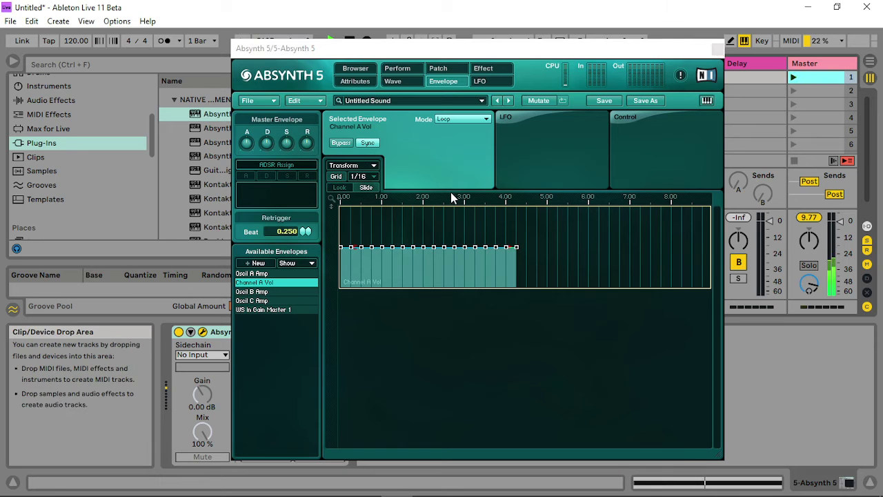
- Lower selected steps of the Channel A volume envelope to form an irregular rhythmic pattern of loud and quiet steps
{"action": "left_click_drag", "start_coordinate": [351, 247], "coordinate": [350, 301]}
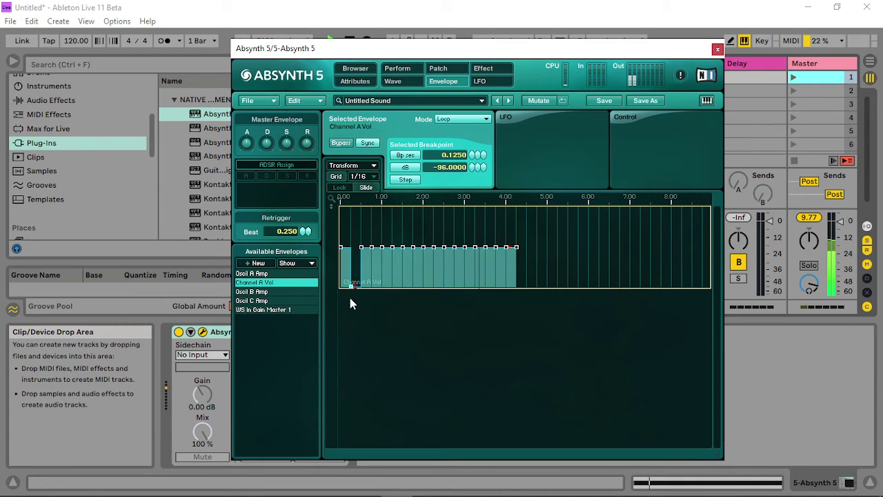
{"action": "left_click_drag", "start_coordinate": [370, 248], "coordinate": [361, 277]}
{"action": "left_click_drag", "start_coordinate": [396, 255], "coordinate": [393, 282]}
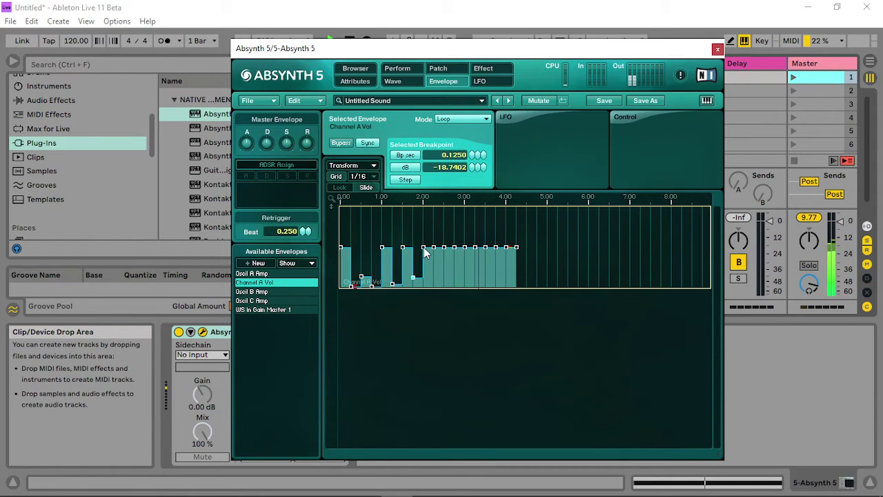
{"action": "left_click_drag", "start_coordinate": [423, 248], "coordinate": [431, 327]}
{"action": "left_click_drag", "start_coordinate": [445, 249], "coordinate": [456, 341]}
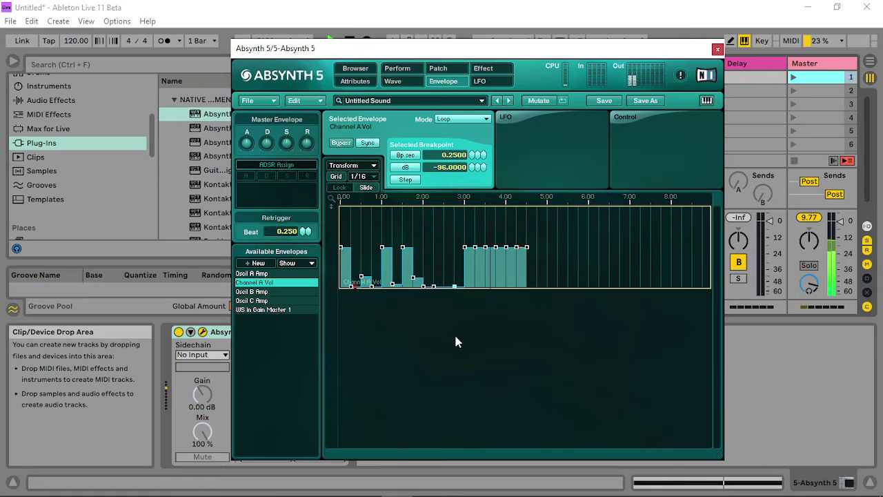
{"action": "left_click_drag", "start_coordinate": [478, 252], "coordinate": [491, 275]}
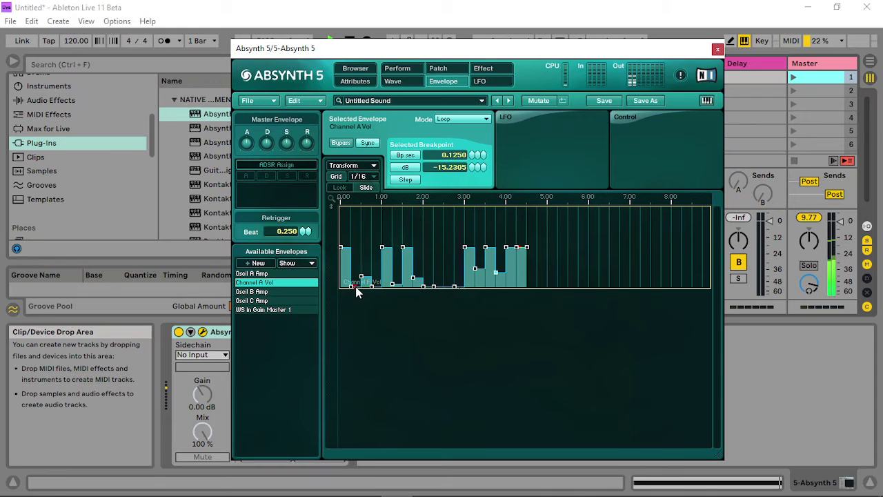
{"action": "left_click", "coordinate": [486, 247]}
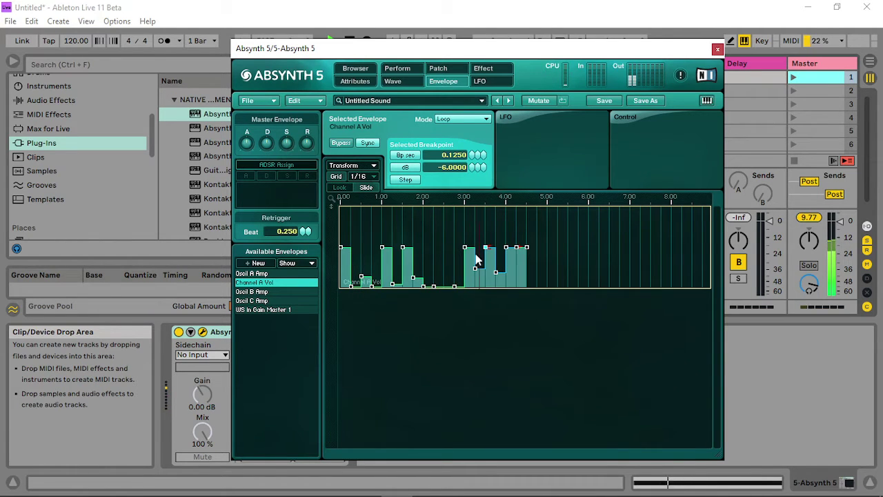
{"action": "left_click_drag", "start_coordinate": [464, 247], "coordinate": [469, 287]}
{"action": "left_click_drag", "start_coordinate": [402, 247], "coordinate": [403, 275]}
- Open track 5's MIDI clip and shorten its loop to two bars
{"action": "left_click", "coordinate": [441, 68]}
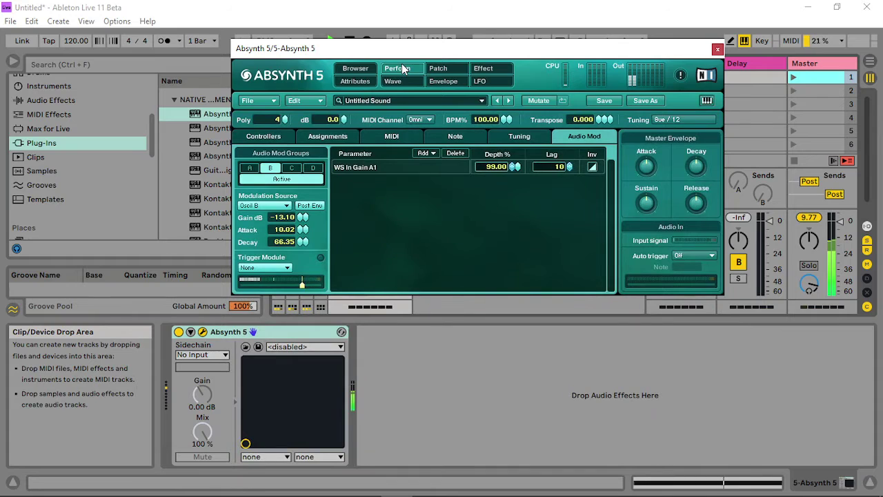
{"action": "left_click_drag", "start_coordinate": [490, 55], "coordinate": [694, 76]}
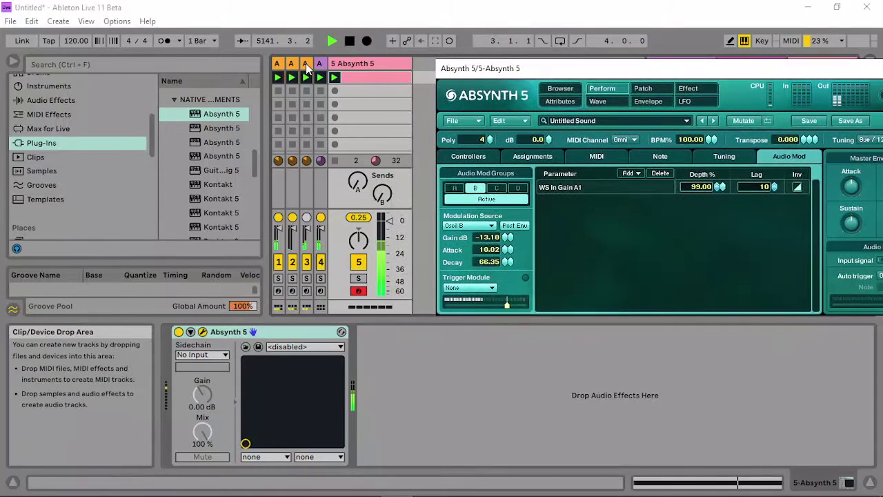
{"action": "left_click", "coordinate": [372, 76]}
{"action": "left_click_drag", "start_coordinate": [620, 68], "coordinate": [260, 10]}
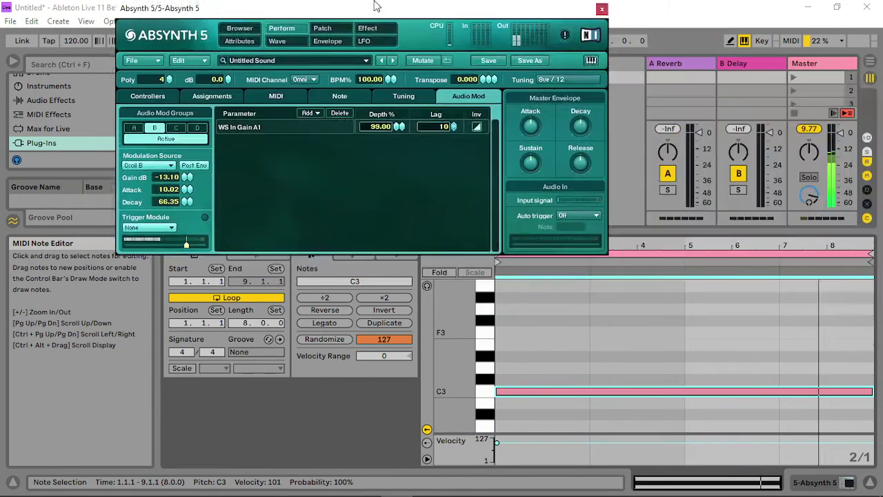
{"action": "left_click_drag", "start_coordinate": [870, 260], "coordinate": [689, 261]}
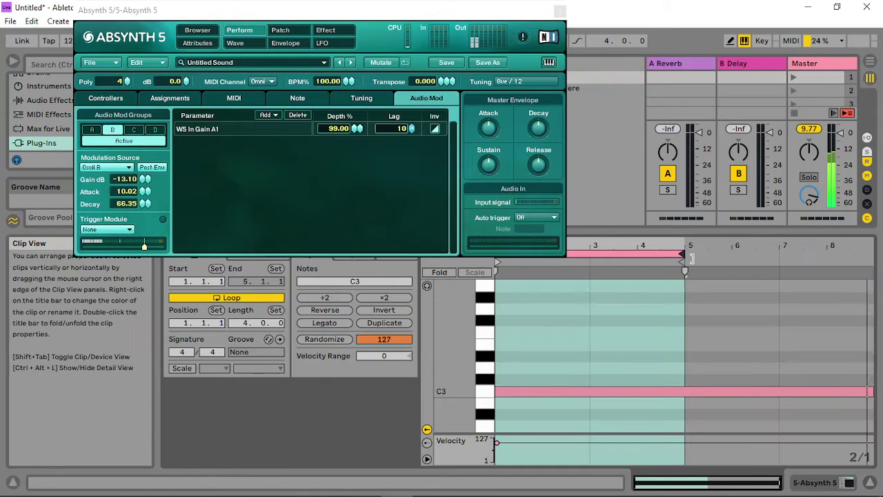
{"action": "key", "text": "space"}
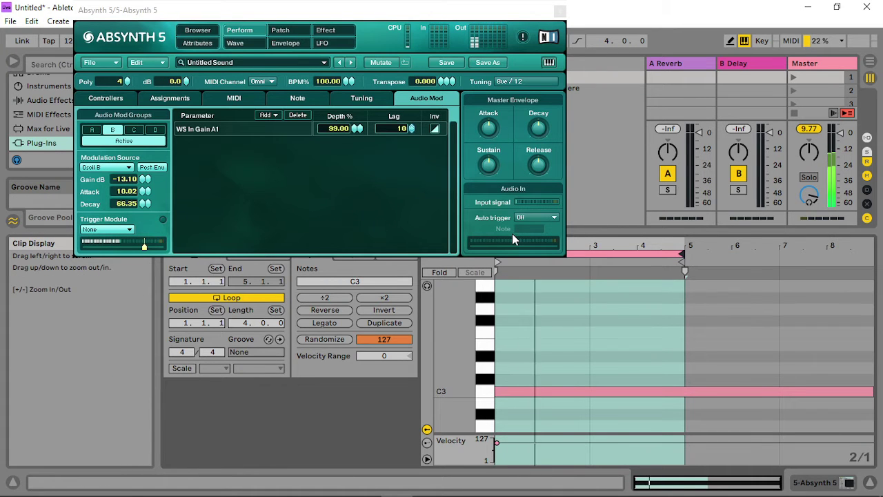
{"action": "left_click_drag", "start_coordinate": [393, 6], "coordinate": [419, 9]}
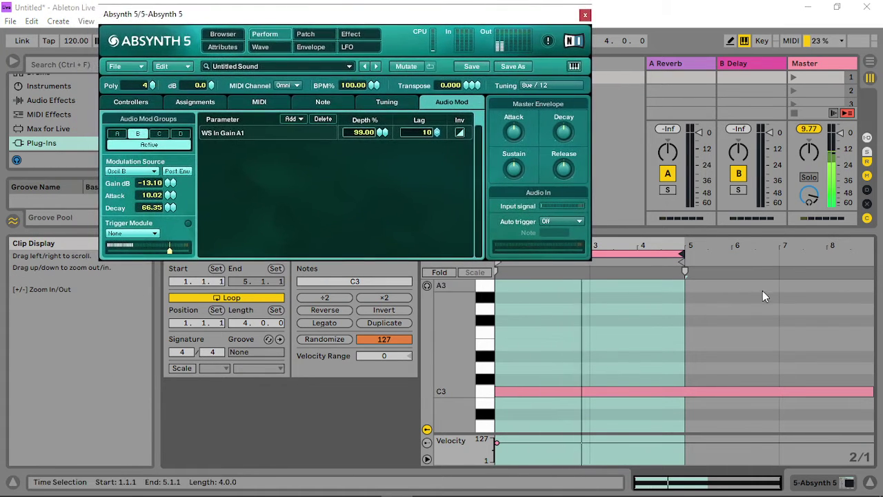
{"action": "left_click_drag", "start_coordinate": [684, 262], "coordinate": [591, 262]}
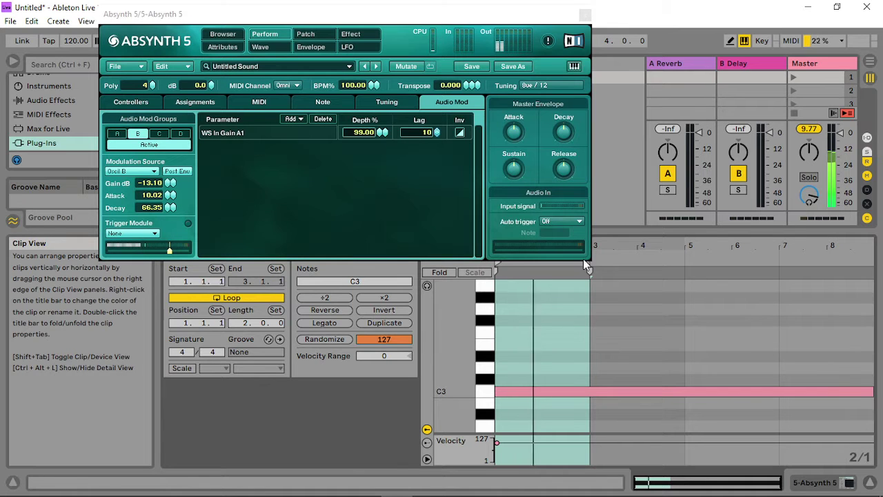
- Set the clip's fixed grid to 1/4 and shorten its loop length to 1.3.0
{"action": "right_click", "coordinate": [592, 337]}
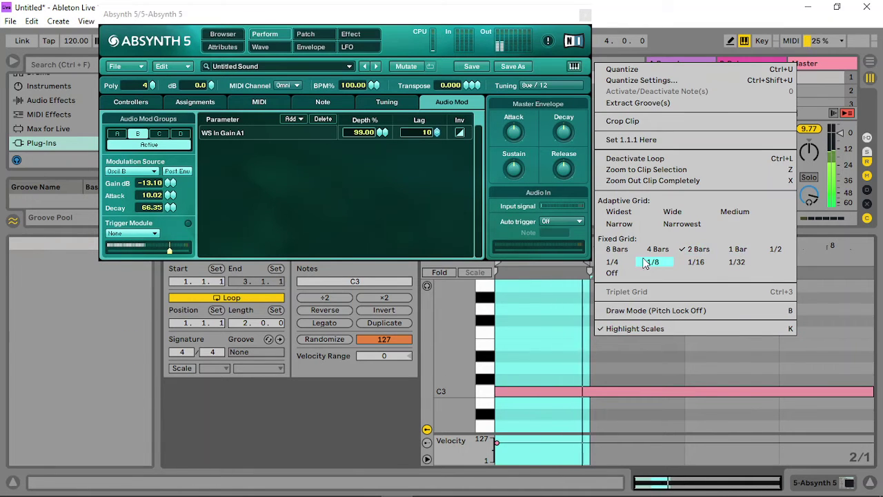
{"action": "left_click", "coordinate": [610, 262]}
{"action": "left_click_drag", "start_coordinate": [524, 14], "coordinate": [471, 19]}
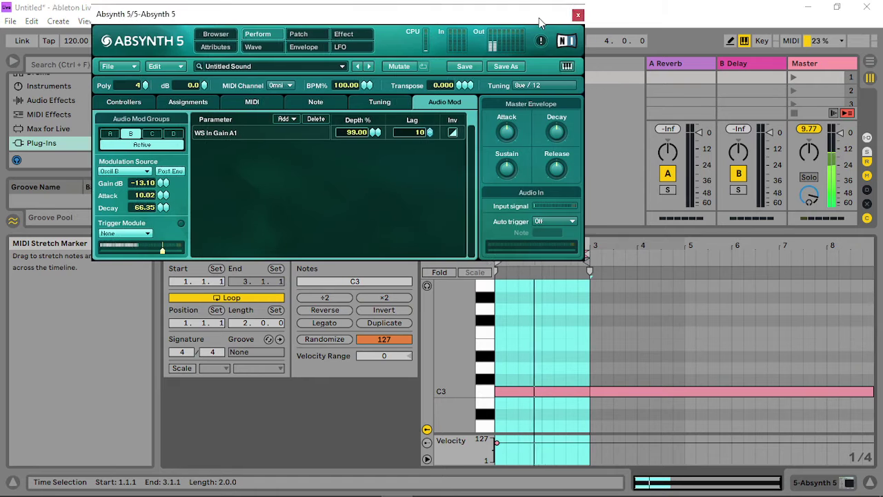
{"action": "left_click_drag", "start_coordinate": [589, 253], "coordinate": [573, 255]}
{"action": "left_click_drag", "start_coordinate": [405, 20], "coordinate": [593, 59]}
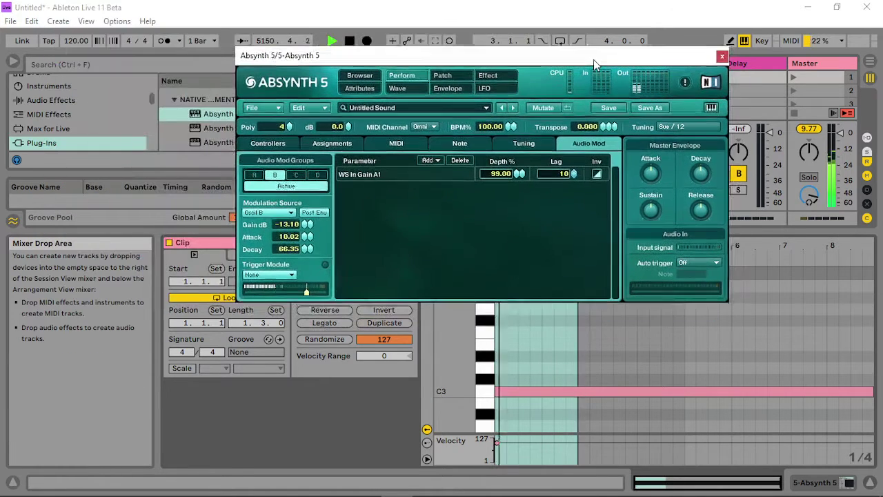
- Adjust the master envelope's attack and set the feedback of Channel A's frequency shifter to 0 on the patch page
{"action": "left_click", "coordinate": [650, 173]}
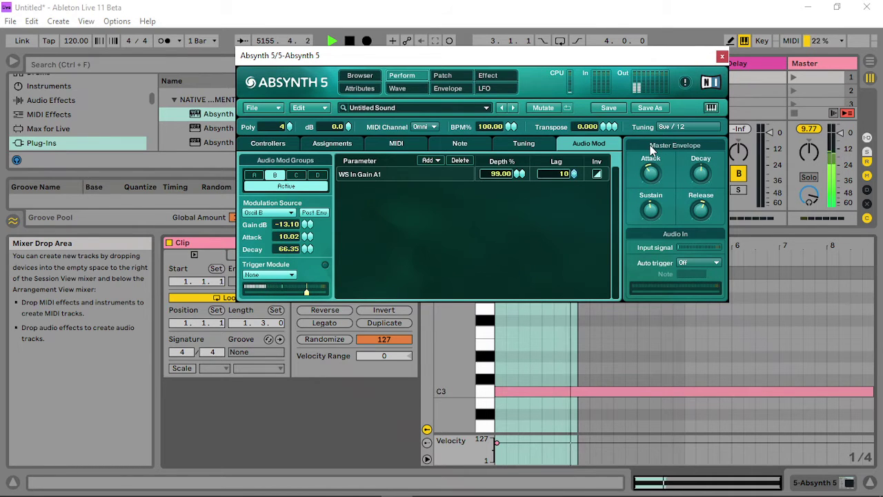
{"action": "left_click", "coordinate": [442, 76]}
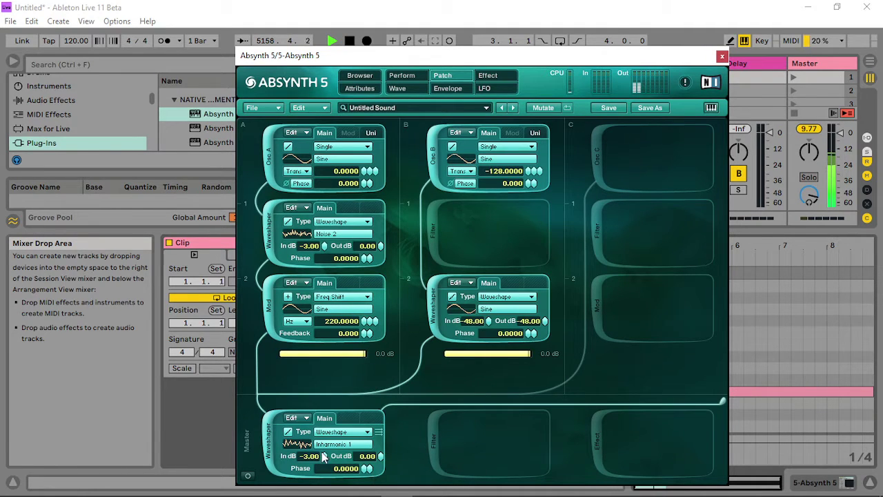
- Audition several inharmonic, noise and bass waves for the first master waveshaper and set its wave to Inharmonic 3
{"action": "left_click", "coordinate": [325, 445]}
{"action": "left_click", "coordinate": [434, 405]}
{"action": "left_click", "coordinate": [424, 440]}
{"action": "scroll", "coordinate": [423, 434], "scroll_direction": "down", "scroll_amount": 2}
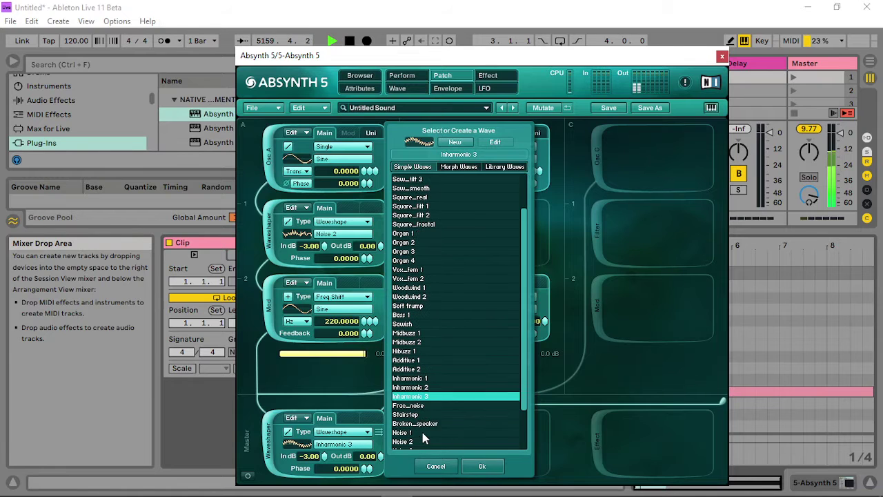
{"action": "scroll", "coordinate": [422, 435], "scroll_direction": "down", "scroll_amount": 1}
{"action": "left_click", "coordinate": [419, 424]}
{"action": "left_click", "coordinate": [410, 432]}
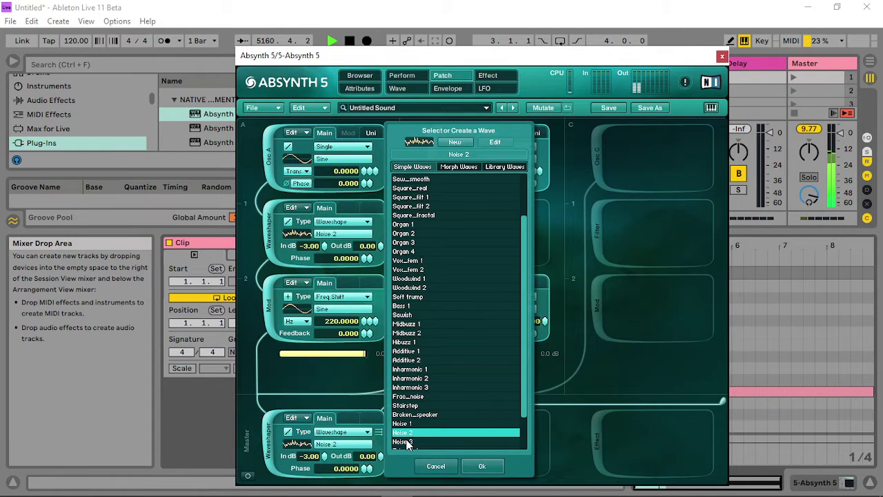
{"action": "left_click", "coordinate": [406, 442]}
{"action": "left_click", "coordinate": [415, 398]}
{"action": "left_click", "coordinate": [417, 371]}
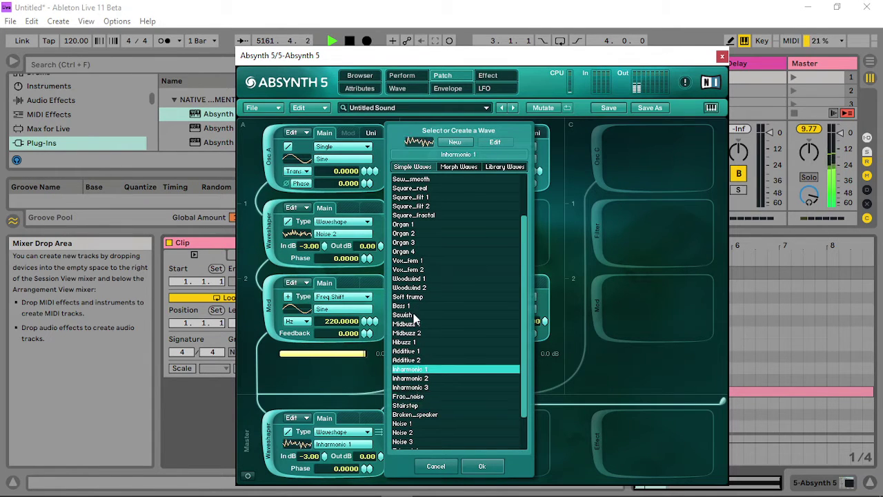
{"action": "left_click", "coordinate": [417, 316]}
{"action": "left_click", "coordinate": [424, 263]}
{"action": "left_click", "coordinate": [416, 307]}
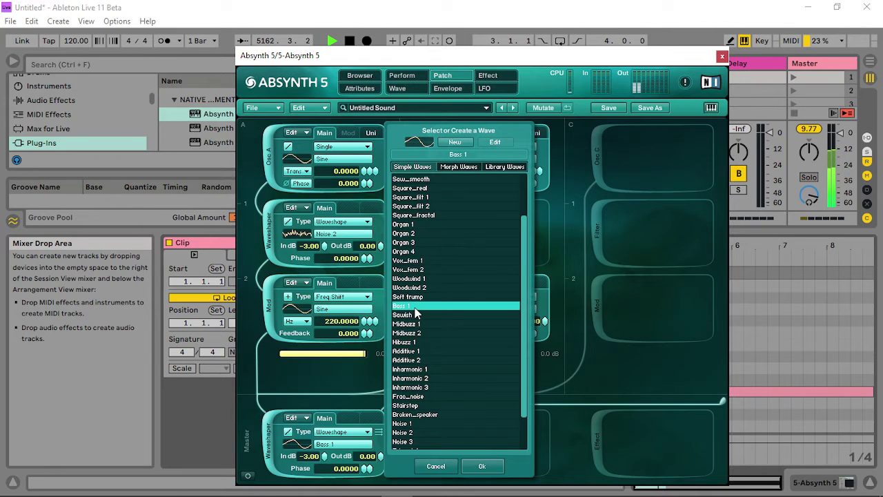
{"action": "left_click", "coordinate": [413, 342]}
{"action": "left_click", "coordinate": [417, 370]}
{"action": "left_click", "coordinate": [417, 379]}
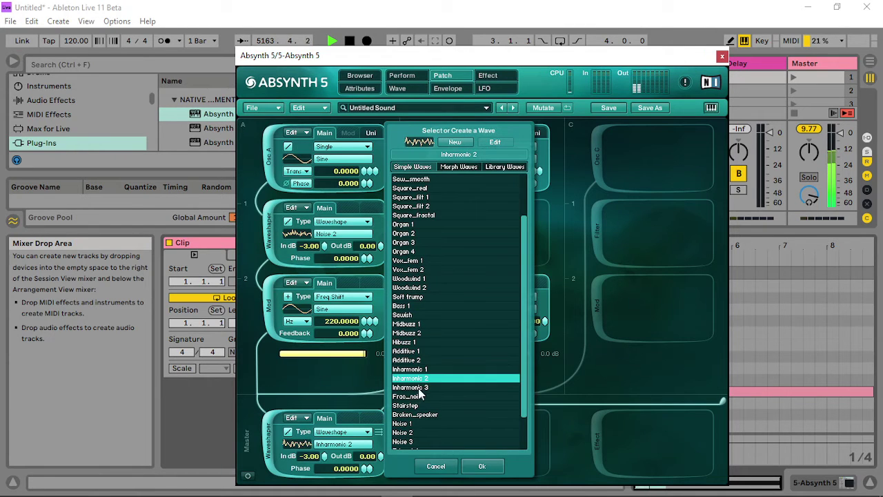
{"action": "left_click", "coordinate": [418, 390]}
{"action": "left_click", "coordinate": [479, 466]}
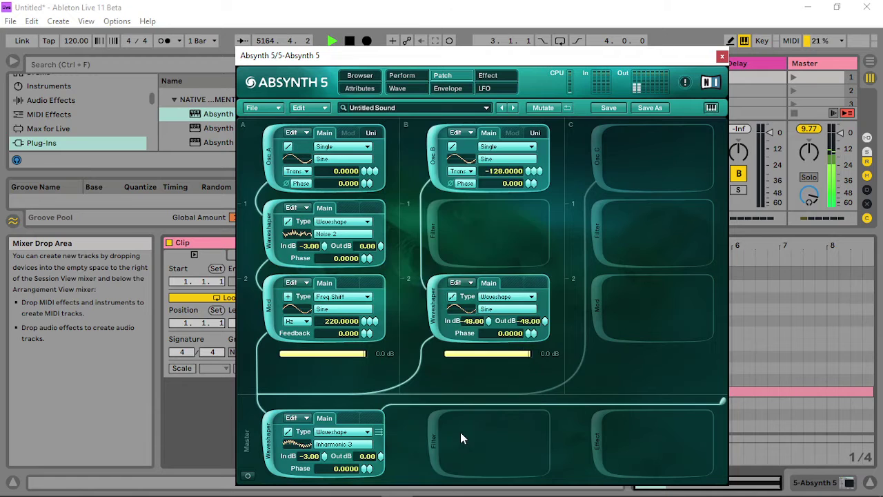
- Add a second Waveshape module in the middle slot of the master channel and set its wave to Noise 2
{"action": "left_click", "coordinate": [509, 432]}
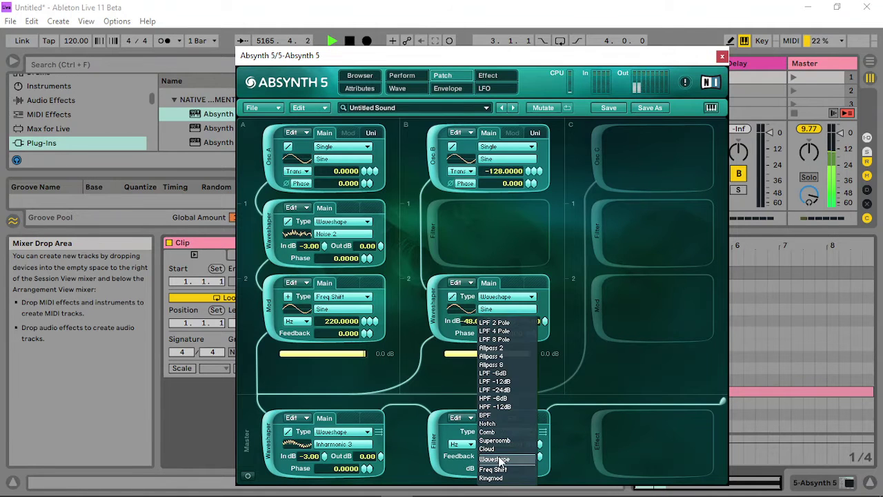
{"action": "left_click", "coordinate": [511, 452]}
{"action": "left_click", "coordinate": [505, 443]}
{"action": "left_click", "coordinate": [576, 423]}
{"action": "scroll", "coordinate": [579, 413], "scroll_direction": "down", "scroll_amount": 3}
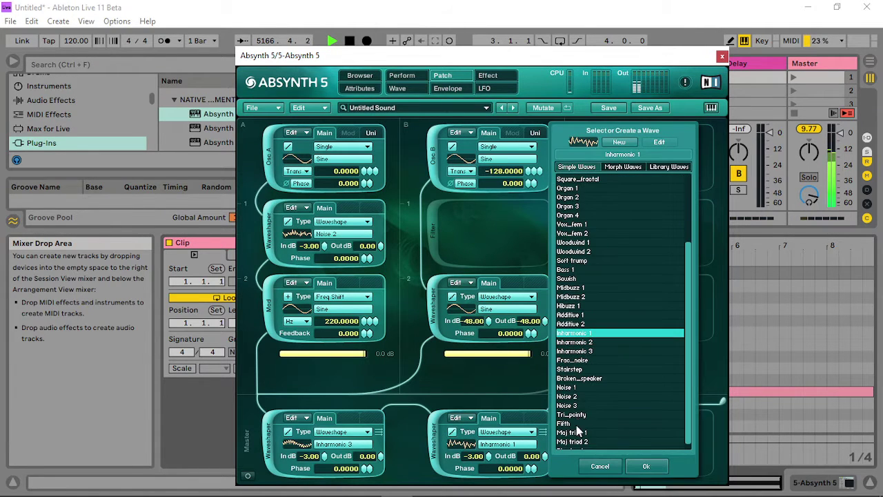
{"action": "left_click", "coordinate": [579, 396]}
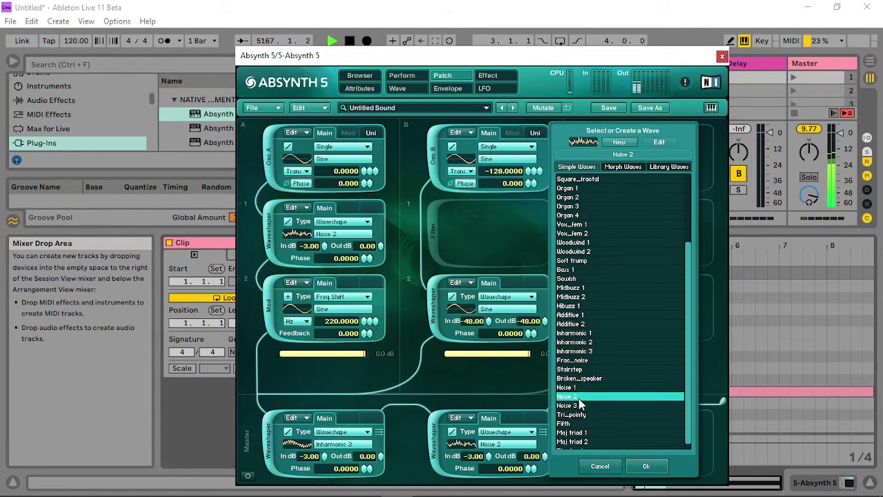
{"action": "left_click", "coordinate": [658, 469]}
- Use the Pipe effect with master length 0.00001 and feedback 0.030, and set its left output position to 0.3700
{"action": "left_click_drag", "start_coordinate": [538, 53], "coordinate": [455, 11]}
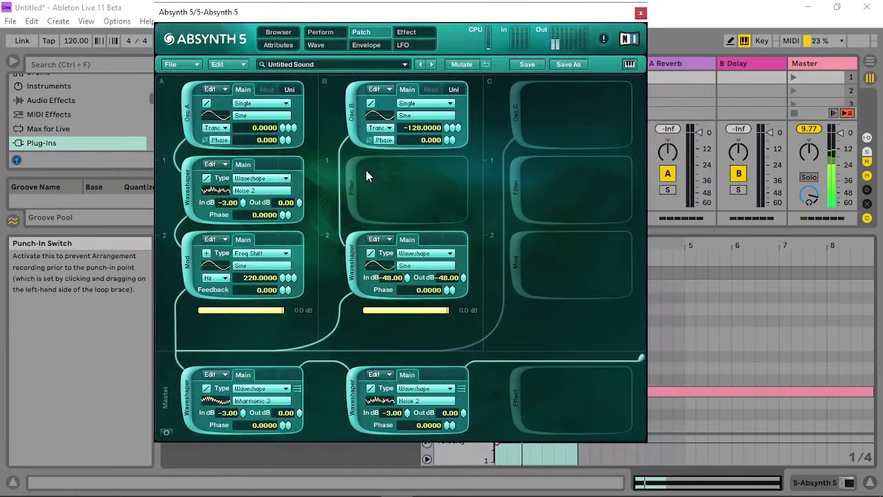
{"action": "left_click", "coordinate": [406, 32]}
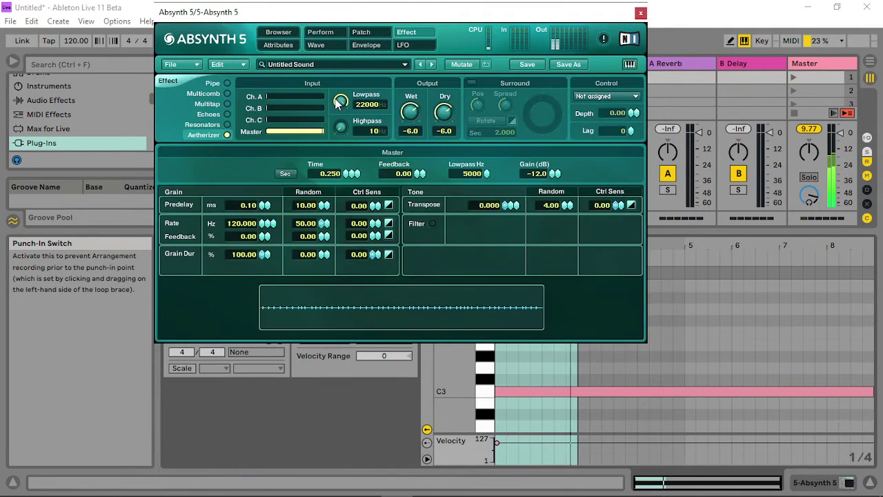
{"action": "left_click_drag", "start_coordinate": [444, 112], "coordinate": [427, 255]}
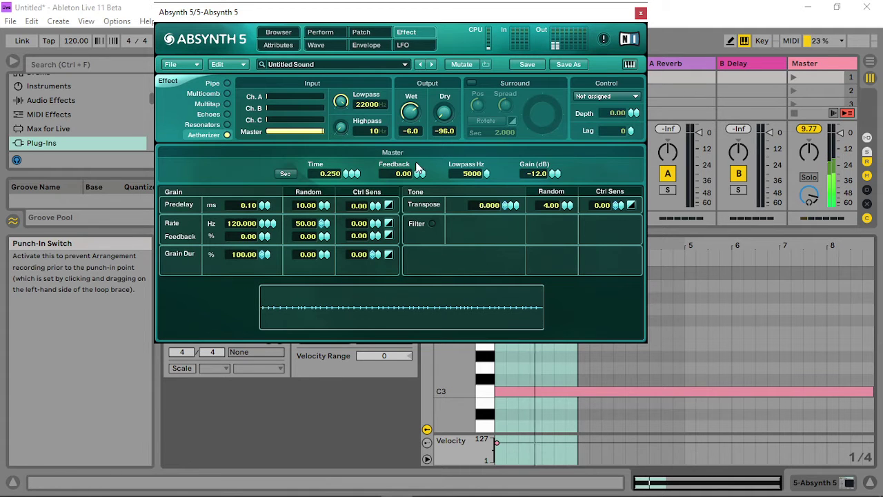
{"action": "left_click", "coordinate": [227, 83]}
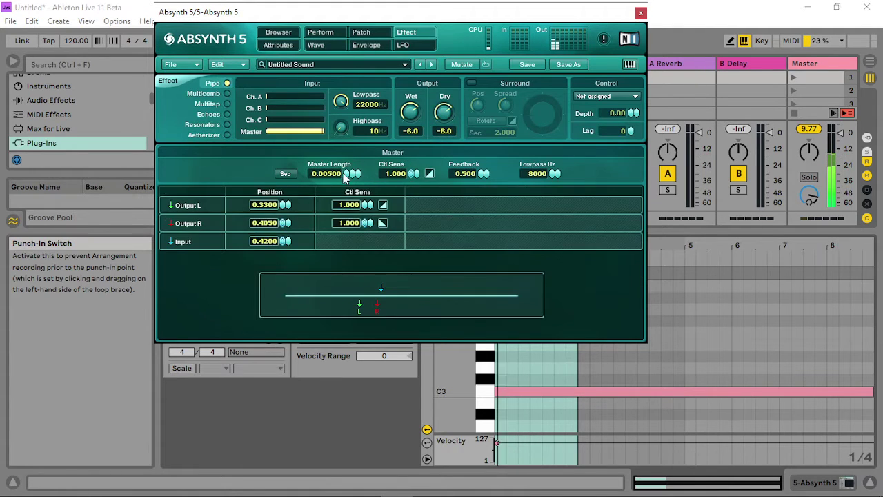
{"action": "left_click_drag", "start_coordinate": [359, 173], "coordinate": [360, 391]}
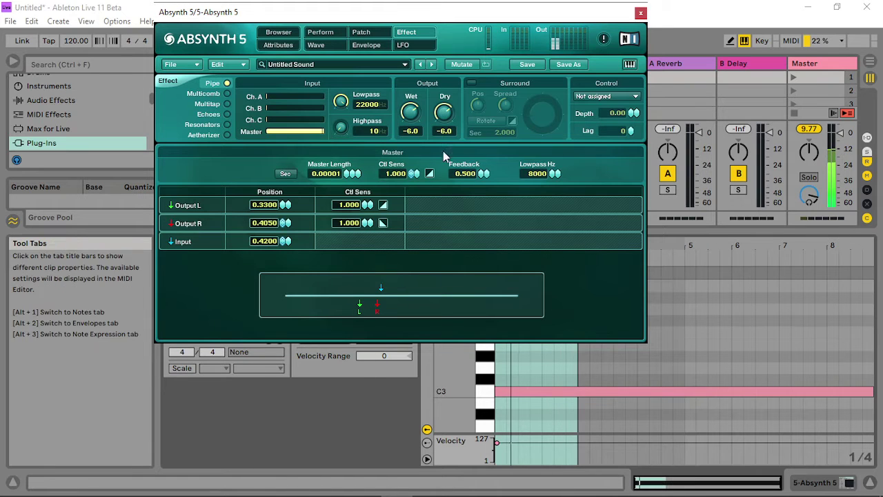
{"action": "left_click_drag", "start_coordinate": [482, 173], "coordinate": [482, 201]}
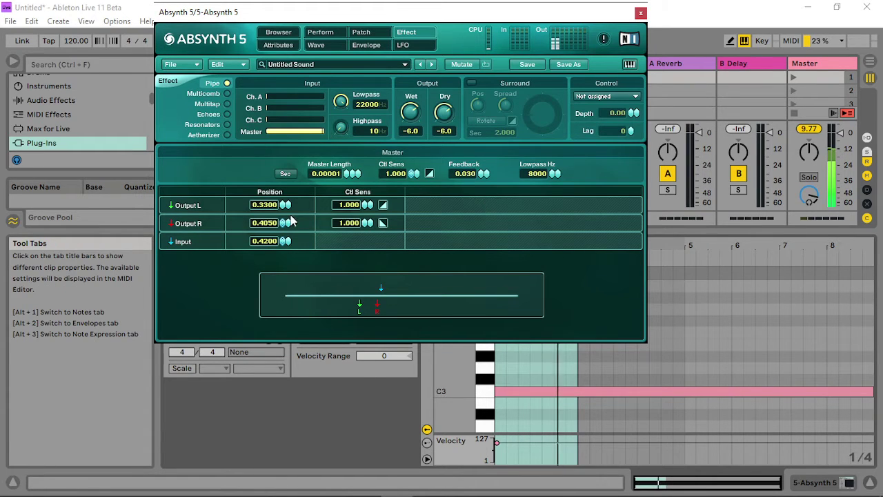
{"action": "left_click_drag", "start_coordinate": [285, 204], "coordinate": [288, 200]}
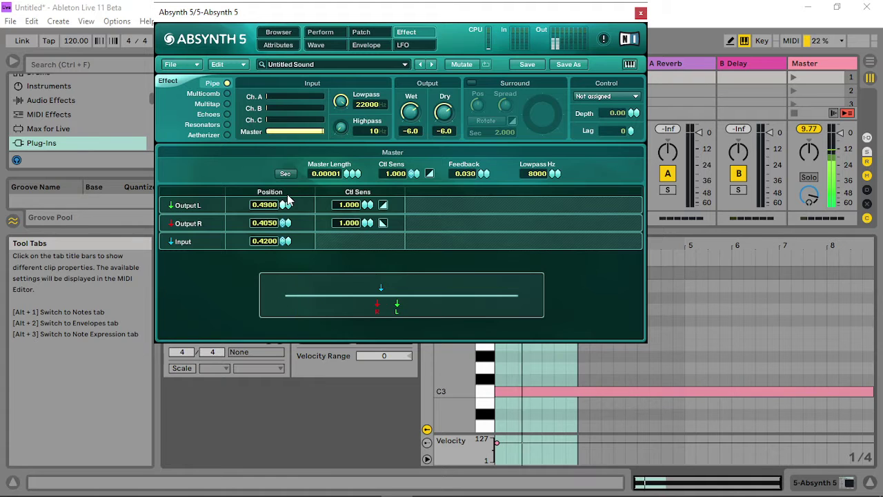
- Turn off Channel A's frequency shifter on the patch page and switch both master waveshapers to monophonic processing
{"action": "left_click", "coordinate": [361, 32]}
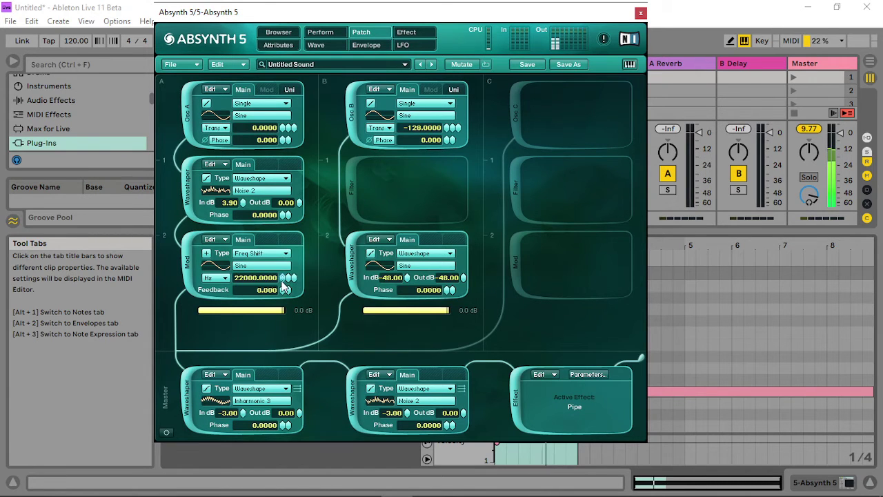
{"action": "left_click", "coordinate": [188, 261]}
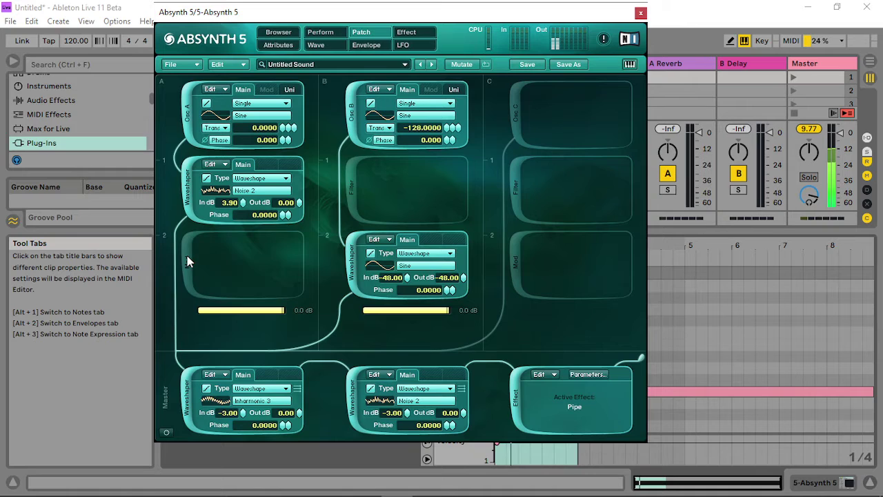
{"action": "left_click", "coordinate": [293, 392]}
{"action": "left_click", "coordinate": [301, 396]}
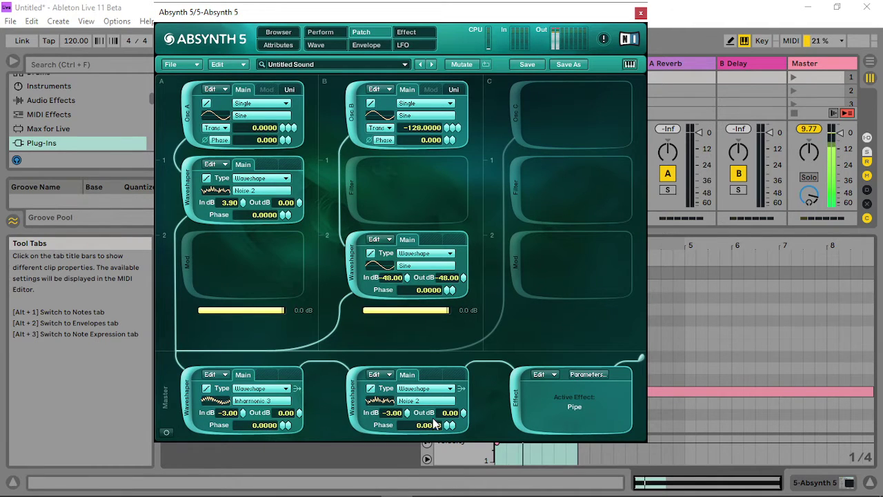
- Set the second master waveshaper's input to 12.00 dB and output to -8.90 dB, and the first one's output to -13.30 dB
{"action": "left_click_drag", "start_coordinate": [407, 410], "coordinate": [417, 279]}
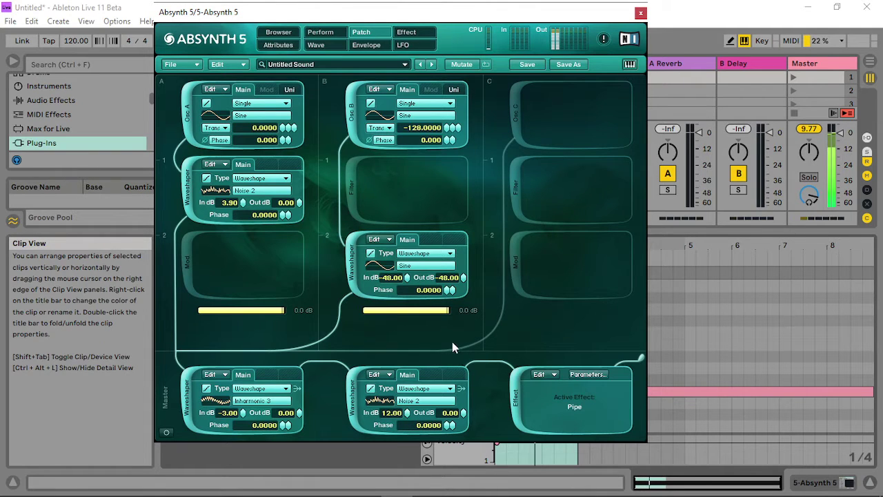
{"action": "left_click_drag", "start_coordinate": [463, 412], "coordinate": [462, 446]}
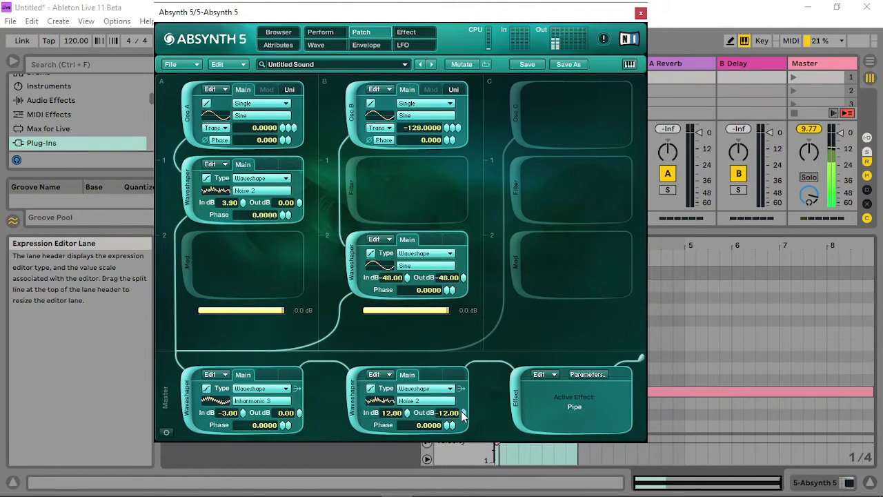
{"action": "left_click_drag", "start_coordinate": [462, 413], "coordinate": [466, 394]}
{"action": "left_click_drag", "start_coordinate": [300, 412], "coordinate": [302, 421]}
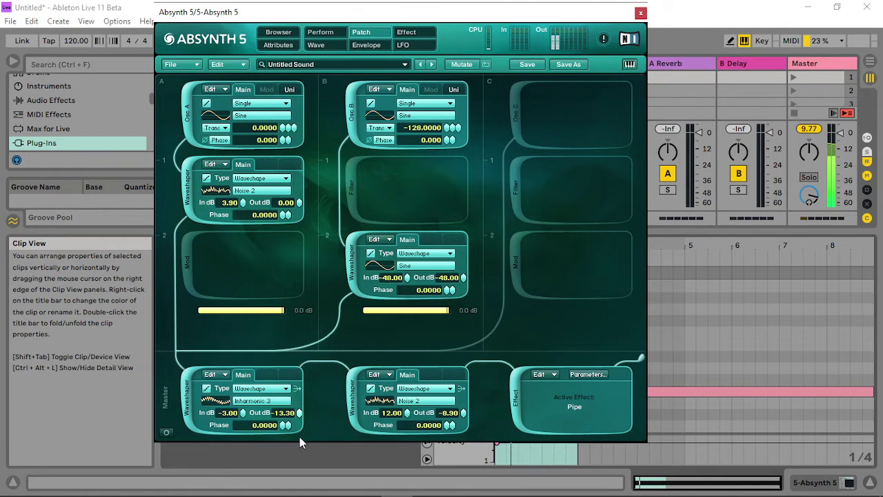
{"action": "left_click", "coordinate": [330, 30]}
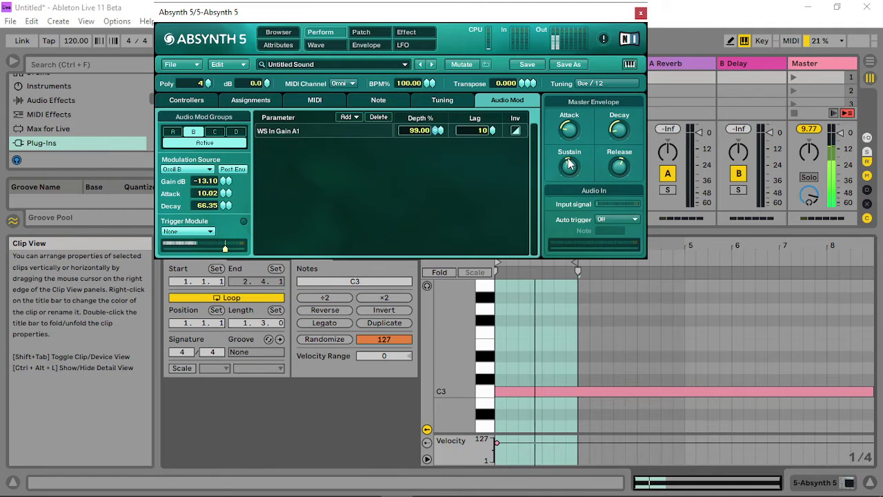
{"action": "left_click", "coordinate": [361, 32]}
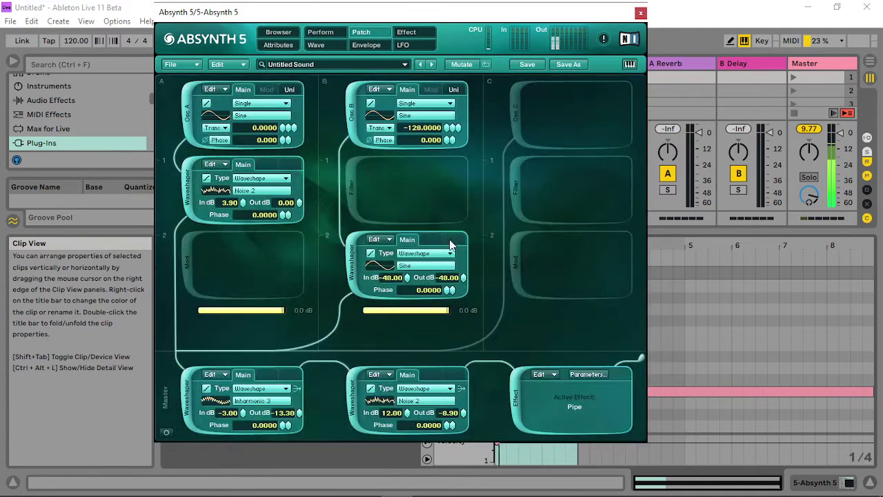
{"action": "left_click", "coordinate": [405, 32]}
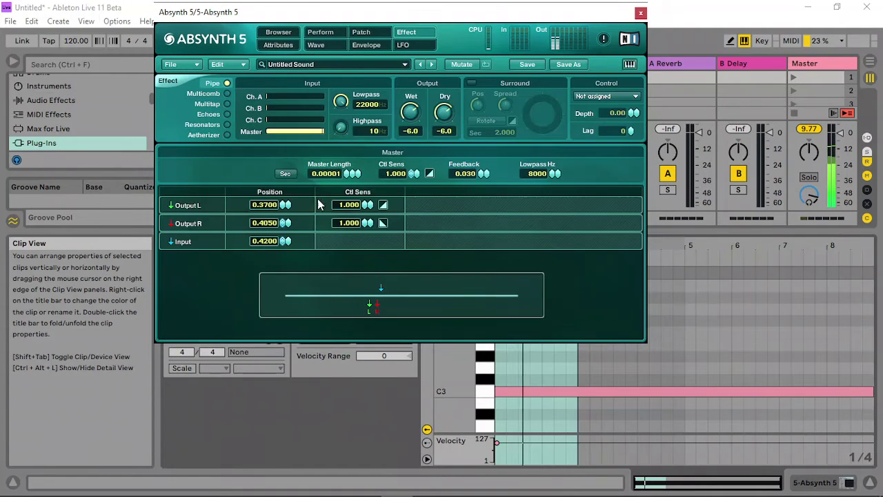
{"action": "left_click", "coordinate": [366, 30]}
- Select the WS In Gain Master 1 envelope and set the retrigger beat to 0.11
{"action": "left_click", "coordinate": [361, 45]}
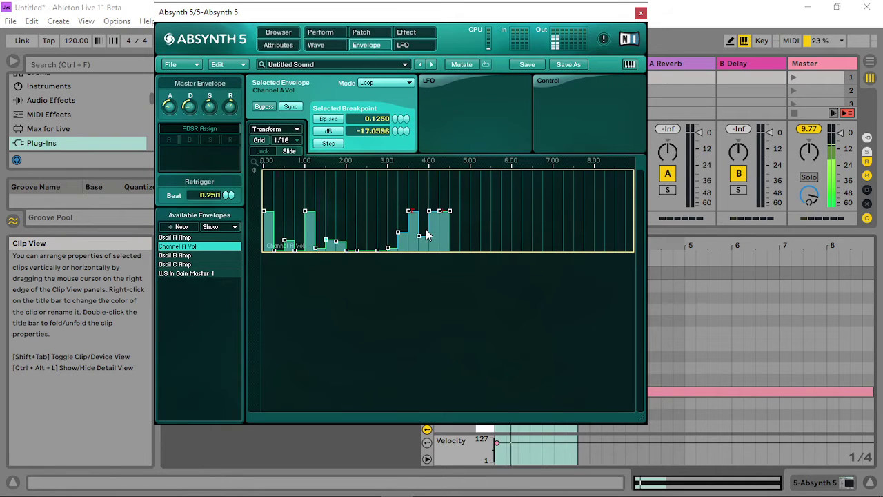
{"action": "left_click", "coordinate": [187, 237]}
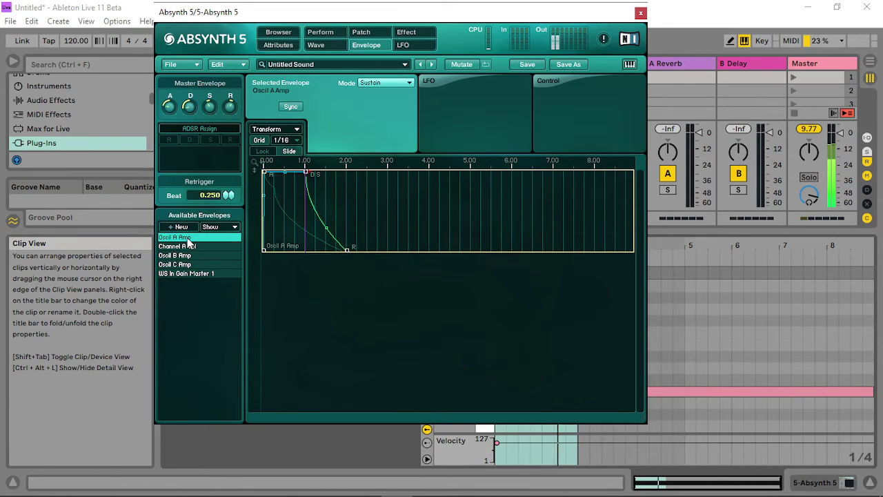
{"action": "left_click", "coordinate": [191, 274]}
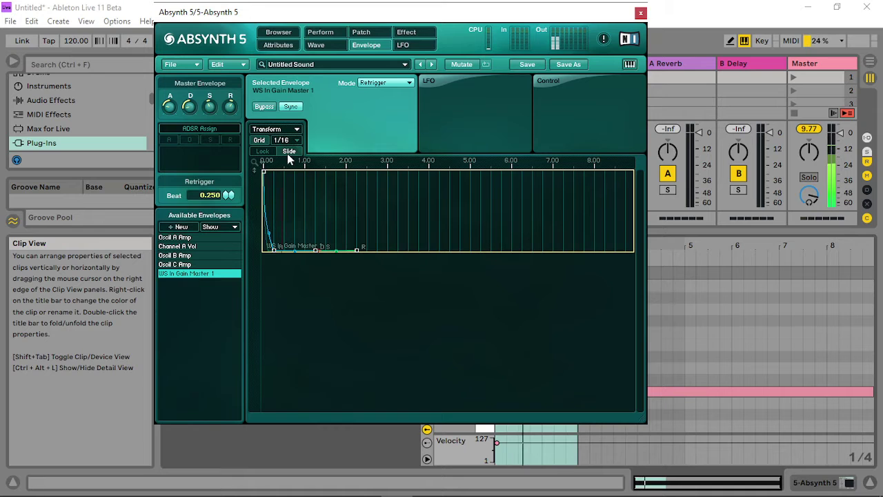
{"action": "left_click_drag", "start_coordinate": [266, 160], "coordinate": [486, 340]}
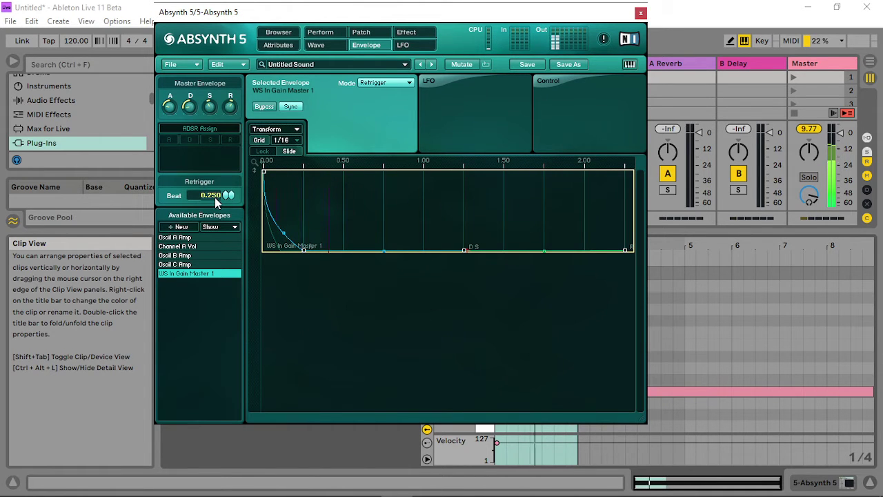
{"action": "type", "text": "0.11"}
{"action": "key", "text": "Return"}
- Steepen the WS In Gain Master 1 envelope's initial decay, disable the grid and shorten the decay segment to 0.0587 seconds
{"action": "left_click_drag", "start_coordinate": [284, 235], "coordinate": [306, 254]}
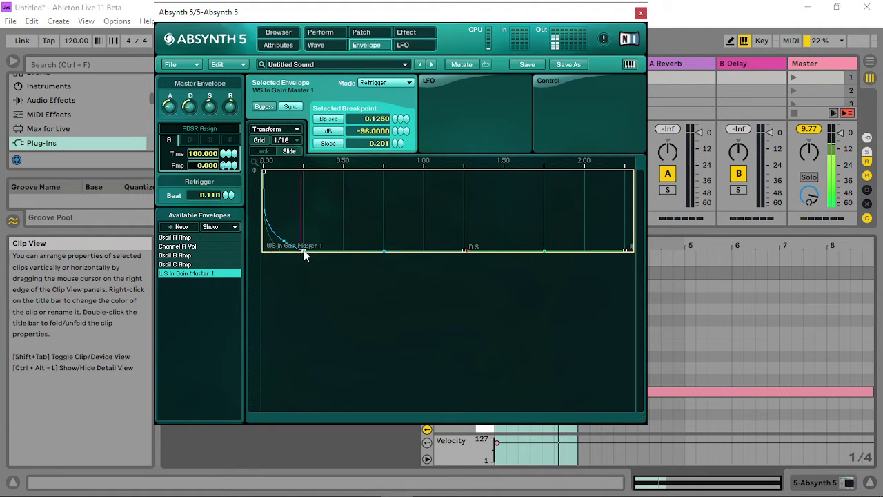
{"action": "left_click", "coordinate": [289, 151]}
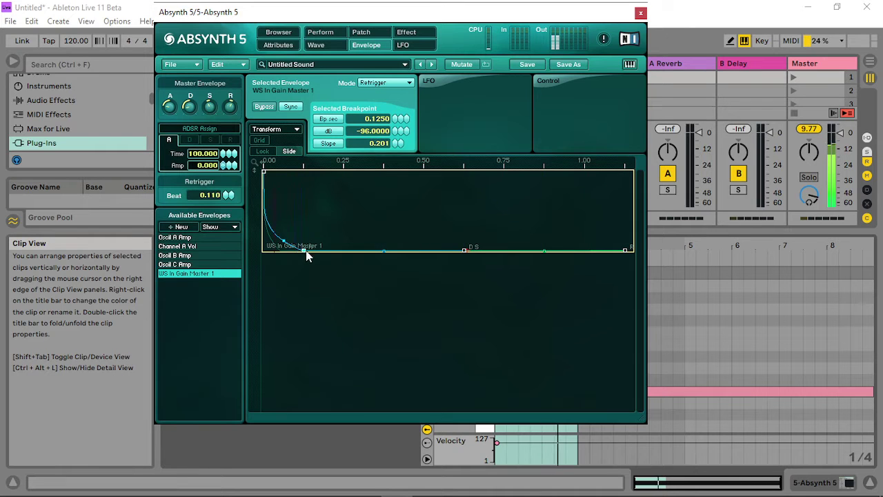
{"action": "left_click_drag", "start_coordinate": [307, 254], "coordinate": [283, 256]}
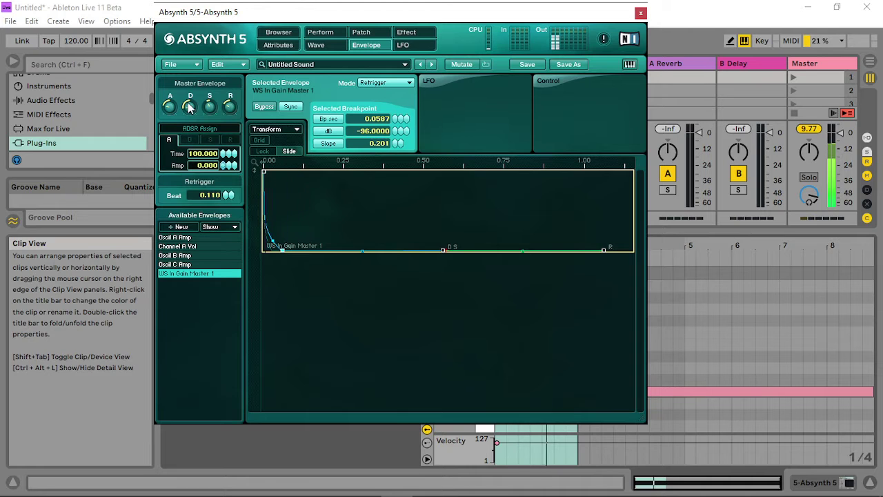
- On the patch page, lower the first master waveshaper's output to -25.30 dB and set its wave to Noise 2
{"action": "left_click", "coordinate": [360, 32]}
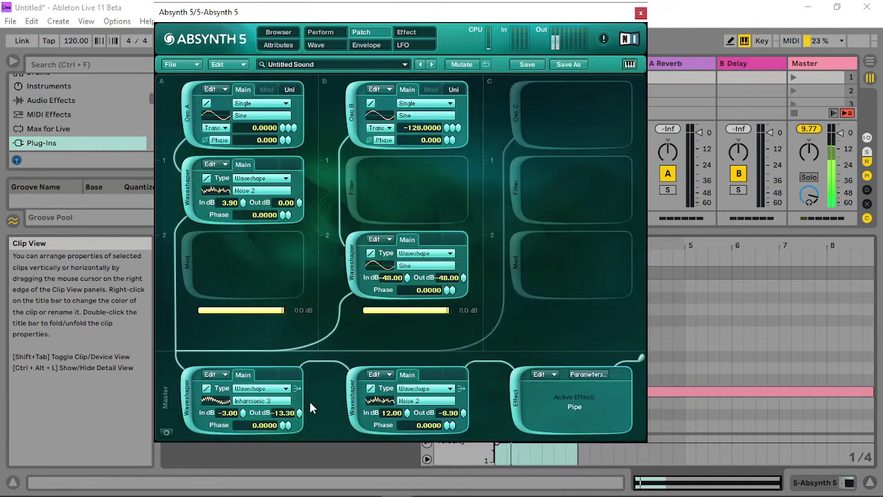
{"action": "left_click_drag", "start_coordinate": [300, 412], "coordinate": [301, 481]}
{"action": "left_click", "coordinate": [268, 400]}
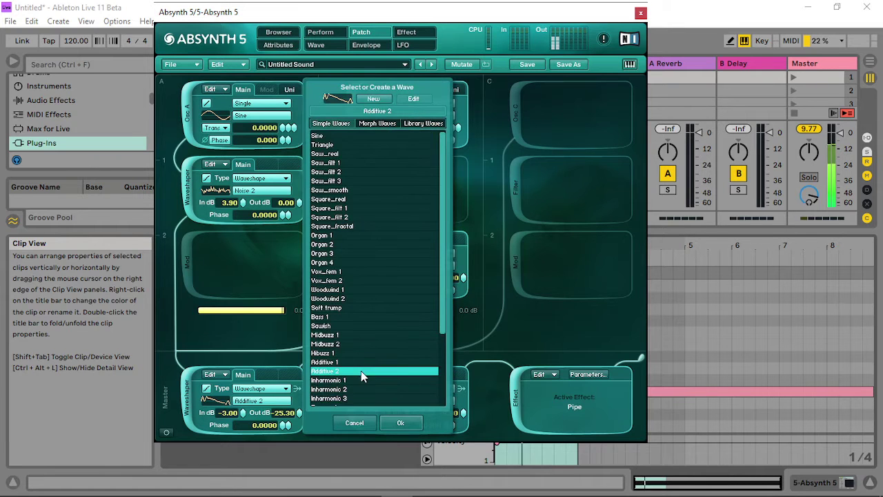
{"action": "scroll", "coordinate": [361, 370], "scroll_direction": "down", "scroll_amount": 2}
{"action": "left_click", "coordinate": [335, 380]}
{"action": "scroll", "coordinate": [345, 376], "scroll_direction": "down", "scroll_amount": 2}
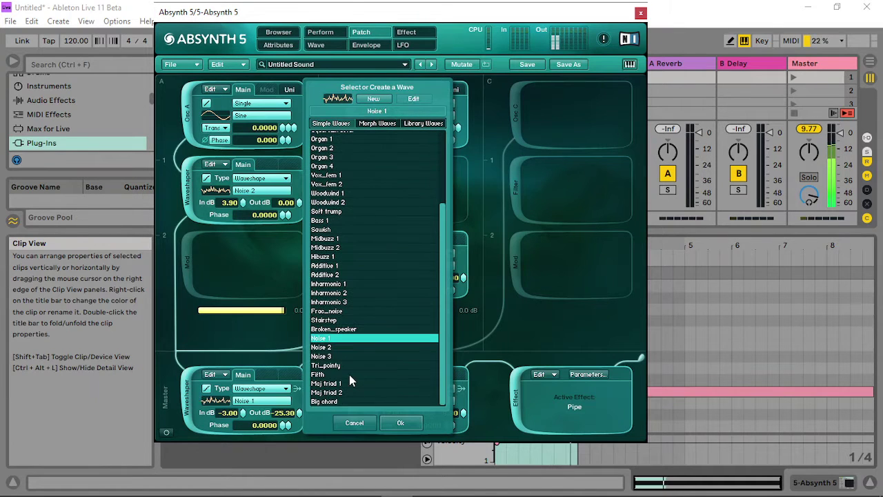
{"action": "left_click", "coordinate": [331, 347]}
{"action": "left_click", "coordinate": [393, 424]}
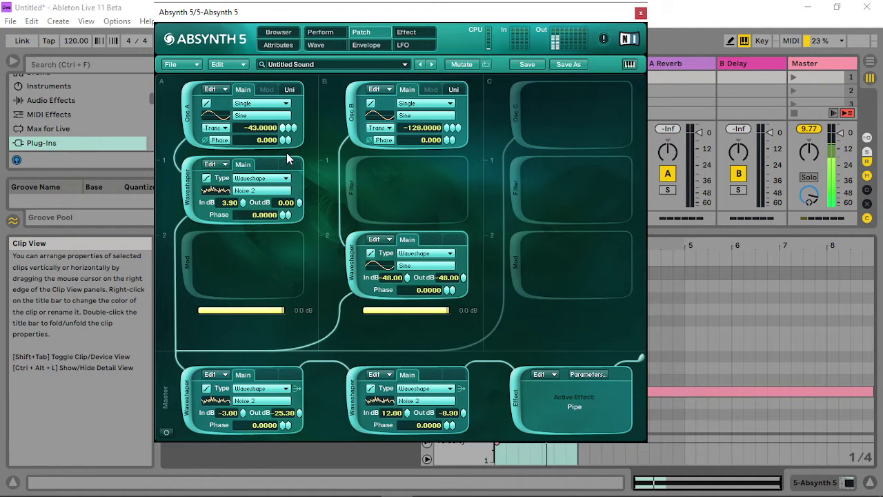
- Transpose Oscillator A to -45, audition a range of simple waves for it and choose Noise 2
{"action": "left_click", "coordinate": [254, 119]}
{"action": "left_click", "coordinate": [336, 350]}
{"action": "scroll", "coordinate": [348, 369], "scroll_direction": "down", "scroll_amount": 2}
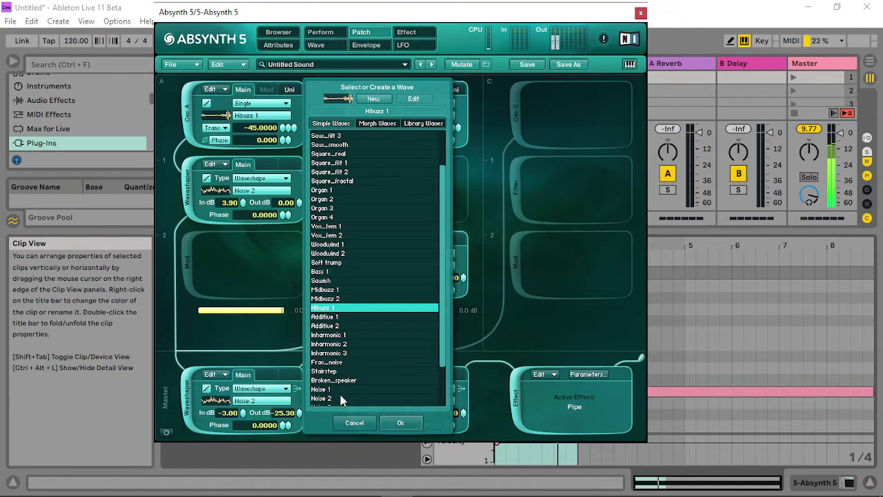
{"action": "left_click", "coordinate": [327, 390]}
{"action": "left_click", "coordinate": [331, 399]}
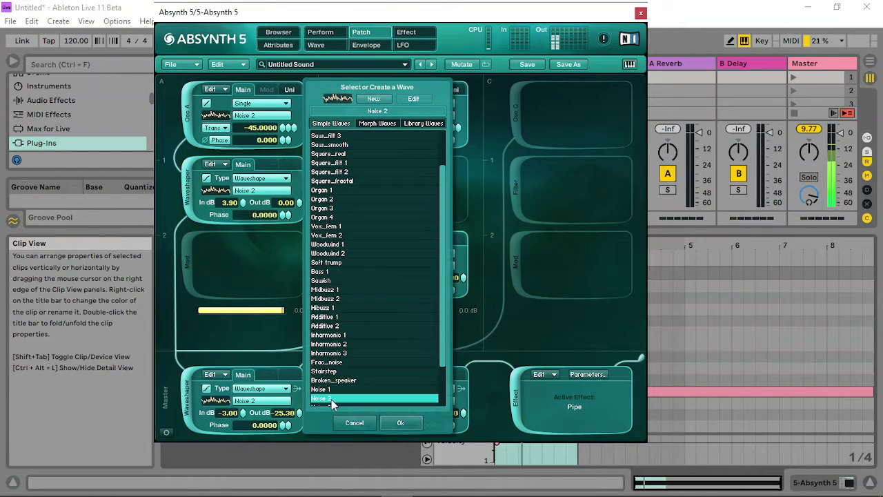
{"action": "scroll", "coordinate": [335, 376], "scroll_direction": "down", "scroll_amount": 2}
{"action": "left_click", "coordinate": [333, 363]}
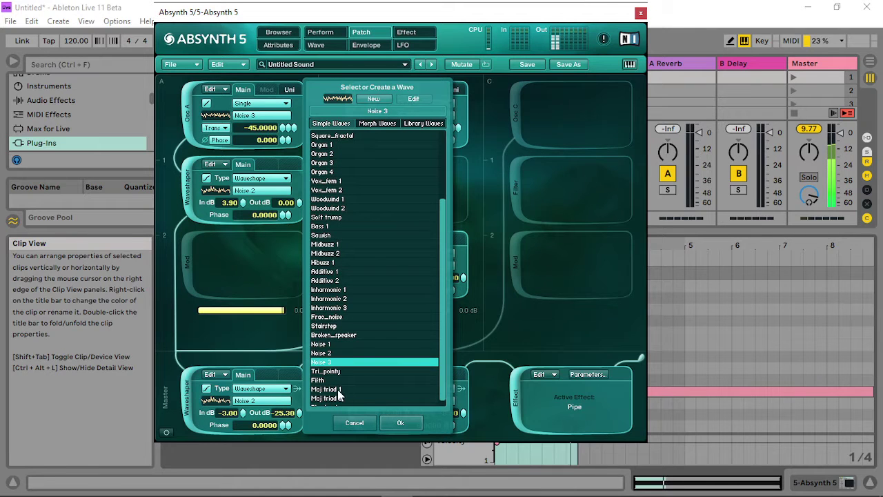
{"action": "left_click", "coordinate": [338, 390]}
{"action": "left_click", "coordinate": [340, 253]}
{"action": "left_click", "coordinate": [337, 199]}
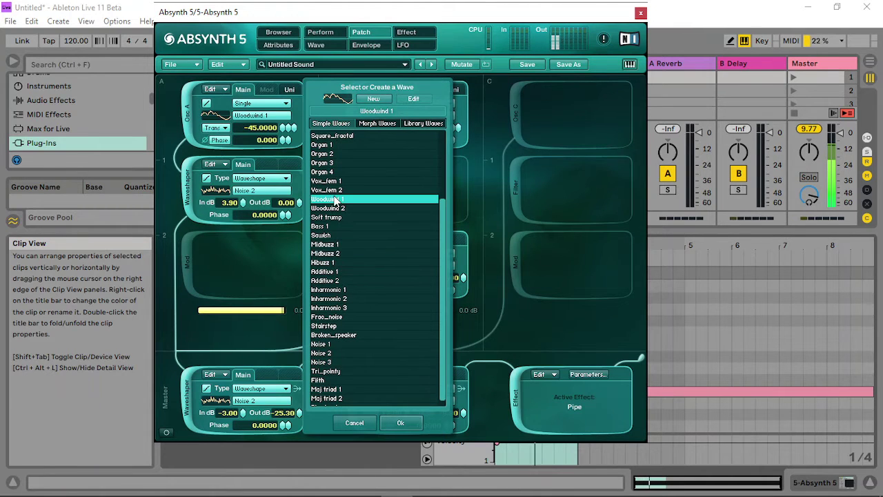
{"action": "left_click", "coordinate": [326, 154]}
{"action": "left_click", "coordinate": [327, 145]}
{"action": "scroll", "coordinate": [327, 160], "scroll_direction": "up", "scroll_amount": 3}
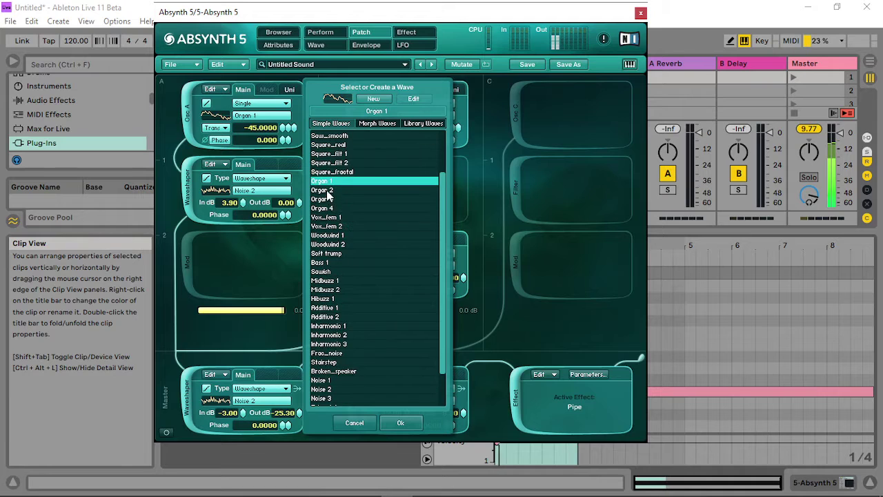
{"action": "left_click", "coordinate": [337, 172]}
{"action": "left_click", "coordinate": [334, 153]}
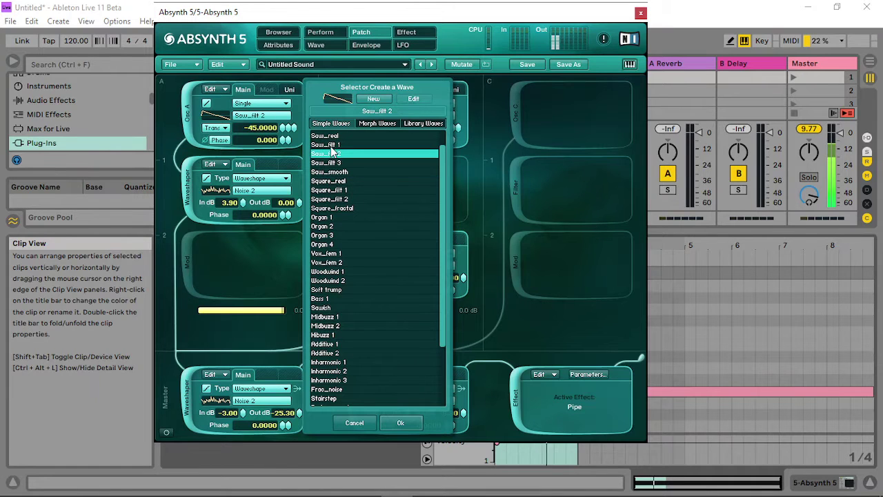
{"action": "left_click", "coordinate": [331, 236]}
{"action": "left_click", "coordinate": [331, 245]}
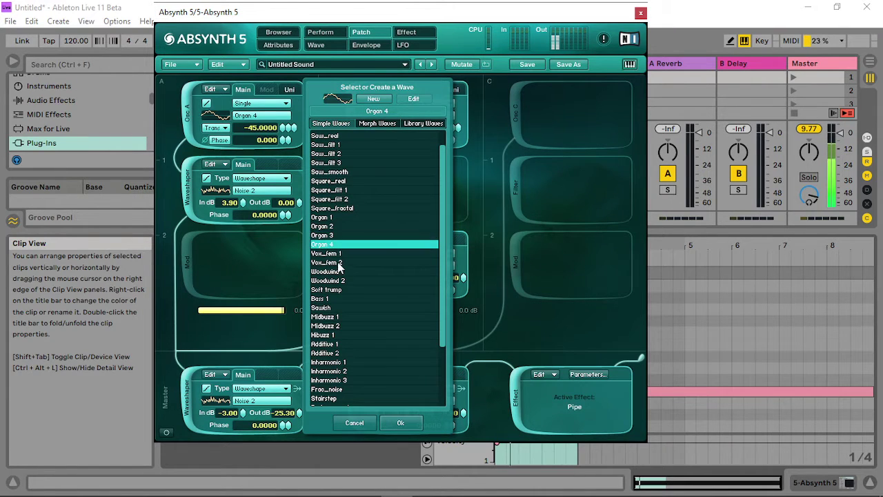
{"action": "left_click", "coordinate": [327, 281]}
{"action": "left_click", "coordinate": [336, 254]}
{"action": "left_click", "coordinate": [327, 345]}
{"action": "scroll", "coordinate": [329, 355], "scroll_direction": "down", "scroll_amount": 2}
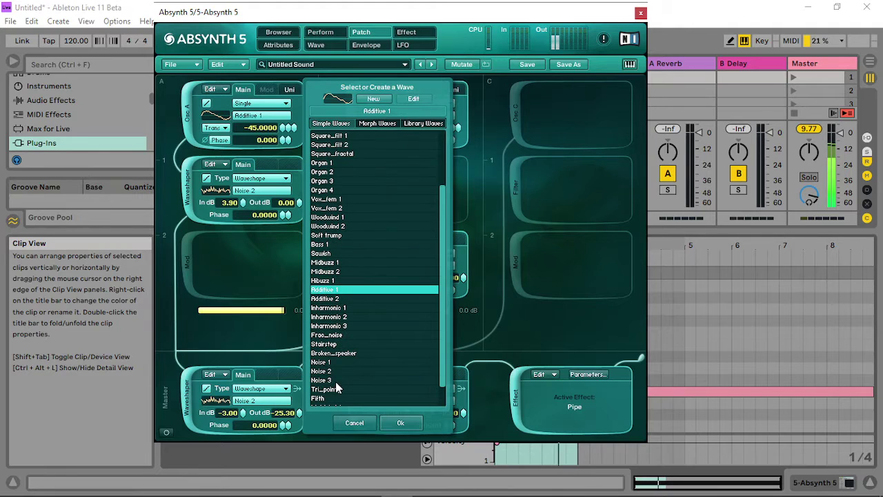
{"action": "left_click", "coordinate": [326, 371]}
{"action": "left_click", "coordinate": [400, 422]}
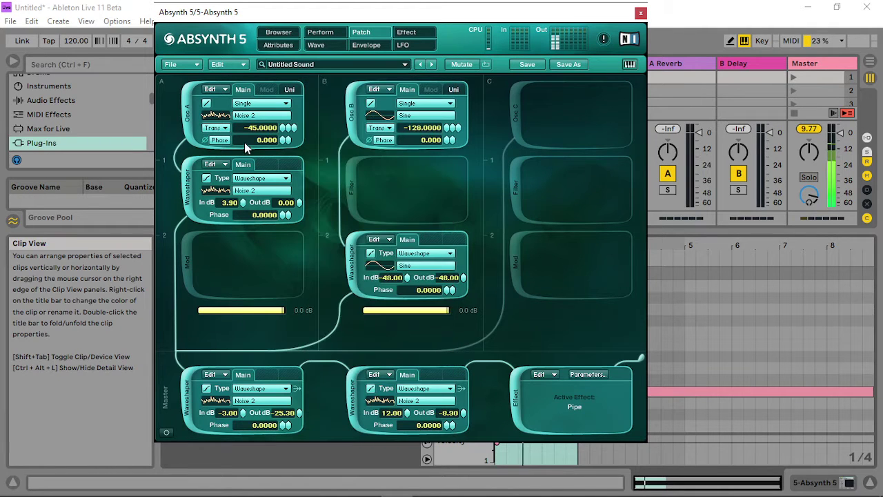
- Set Channel A's waveshaper input and output to 12.00 dB, and the first master waveshaper's input to 5.90 dB and output to -21.90 dB
{"action": "left_click_drag", "start_coordinate": [246, 212], "coordinate": [274, 138]}
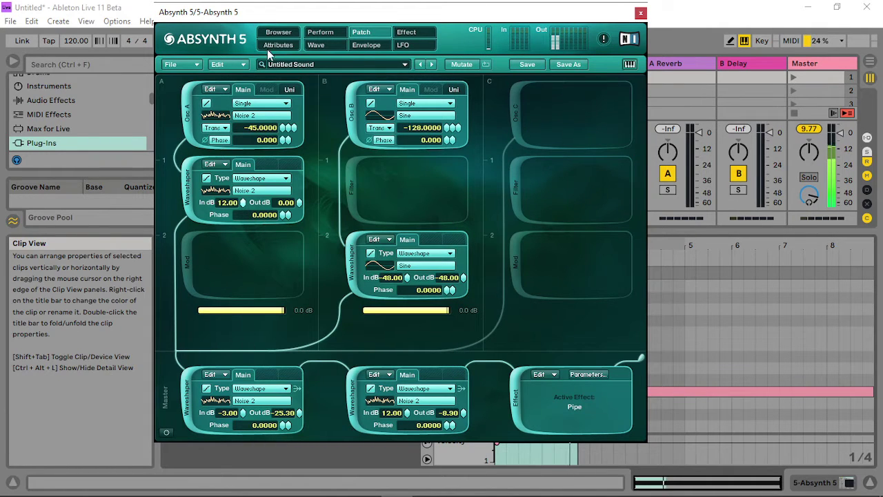
{"action": "left_click_drag", "start_coordinate": [300, 207], "coordinate": [324, 126]}
{"action": "left_click_drag", "start_coordinate": [242, 431], "coordinate": [239, 490]}
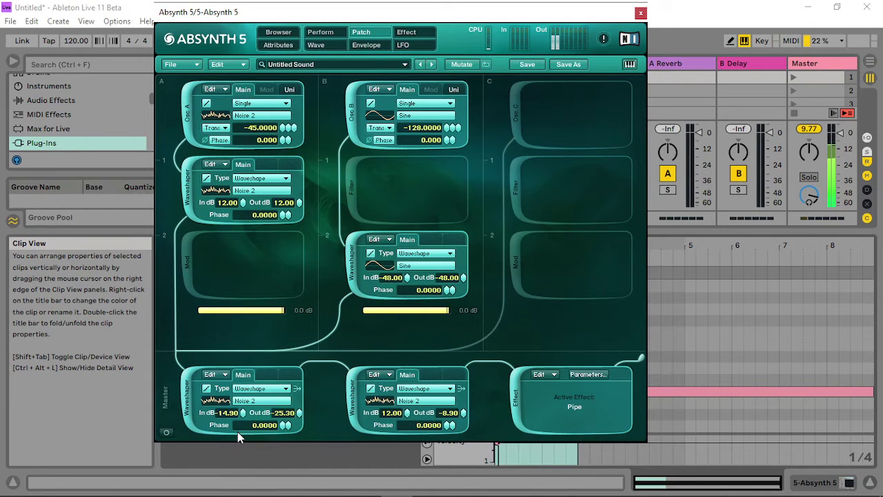
{"action": "left_click_drag", "start_coordinate": [242, 417], "coordinate": [242, 493]}
{"action": "left_click_drag", "start_coordinate": [243, 417], "coordinate": [272, 202]}
{"action": "left_click_drag", "start_coordinate": [303, 477], "coordinate": [306, 180]}
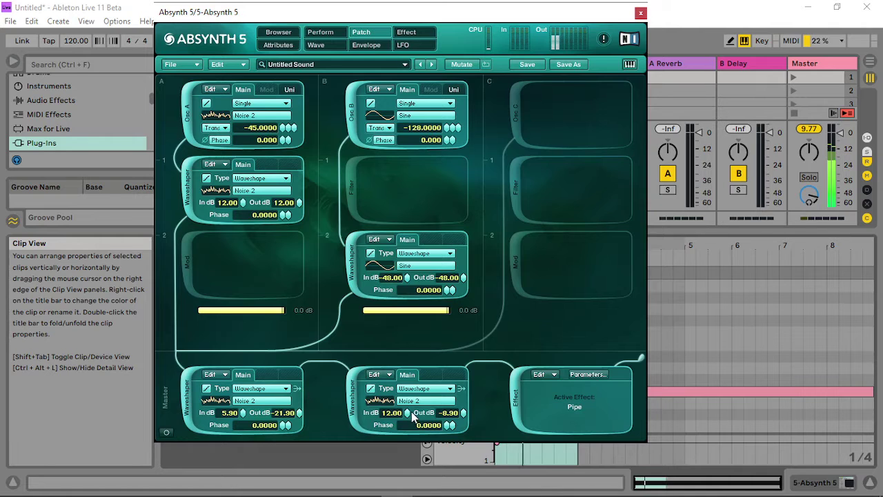
- Adjust the second master waveshaper's input gain, create a new envelope for it and set the envelope's mode to Loop
{"action": "left_click_drag", "start_coordinate": [413, 416], "coordinate": [422, 487]}
{"action": "left_click_drag", "start_coordinate": [415, 426], "coordinate": [414, 393]}
{"action": "right_click", "coordinate": [407, 414]}
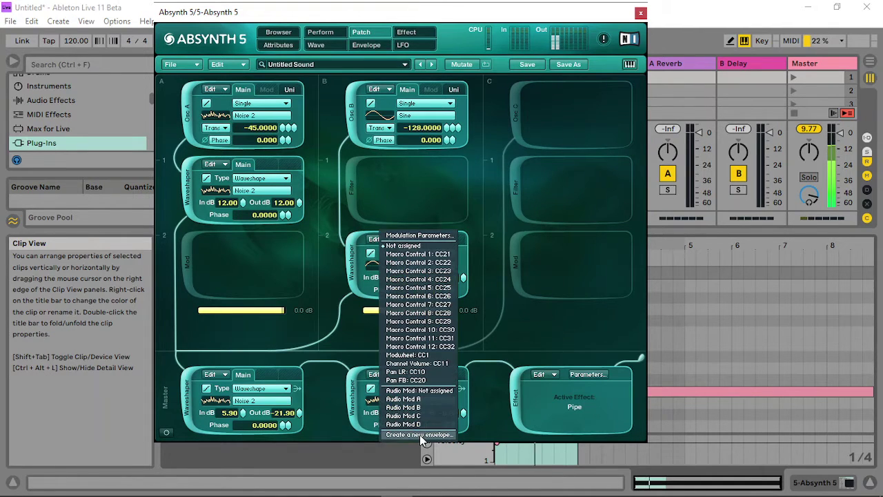
{"action": "left_click", "coordinate": [419, 434]}
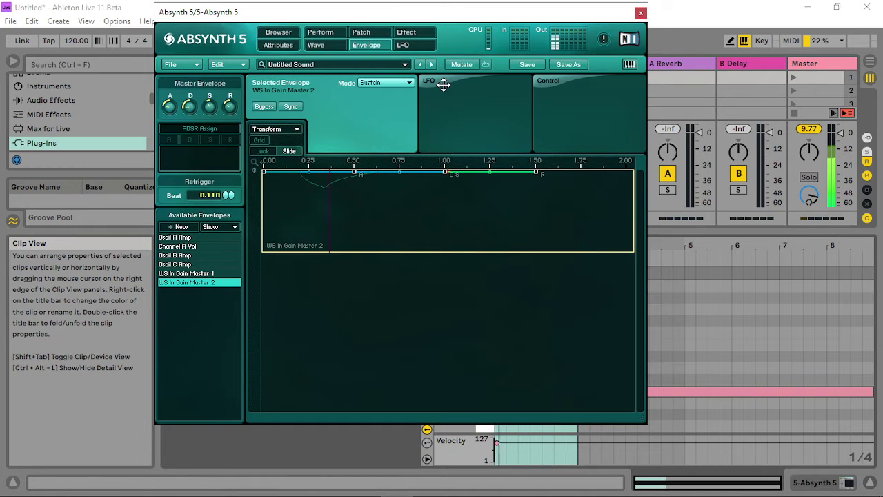
{"action": "left_click", "coordinate": [302, 179]}
{"action": "left_click", "coordinate": [383, 86]}
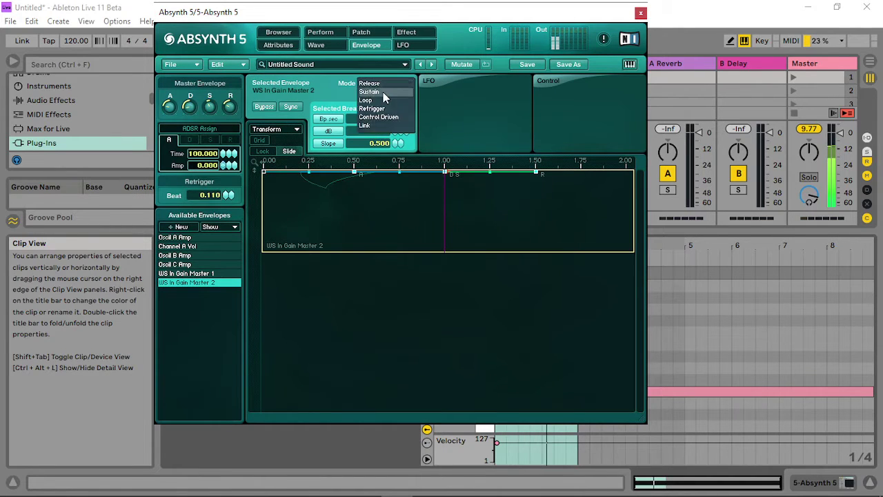
{"action": "left_click", "coordinate": [384, 105]}
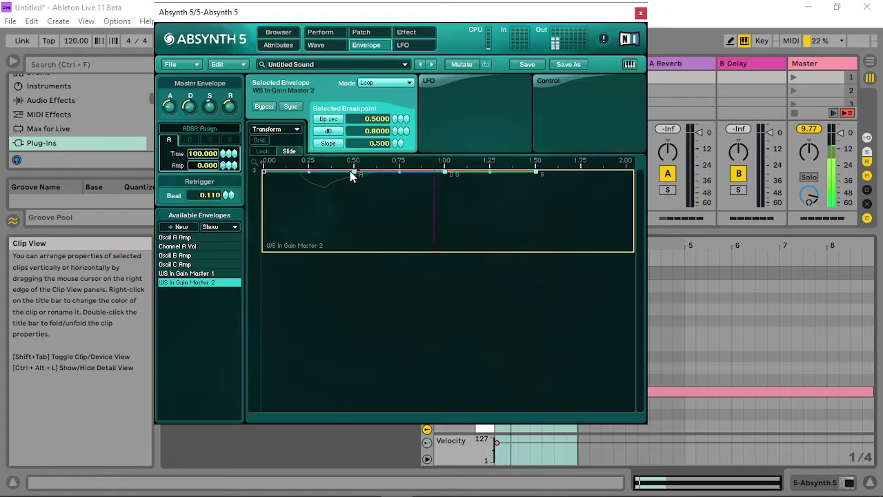
- Shape the WS In Gain Master 2 envelope into a short, steep decay with closely spaced breakpoints, ending at -96 dB
{"action": "left_click_drag", "start_coordinate": [353, 176], "coordinate": [266, 256]}
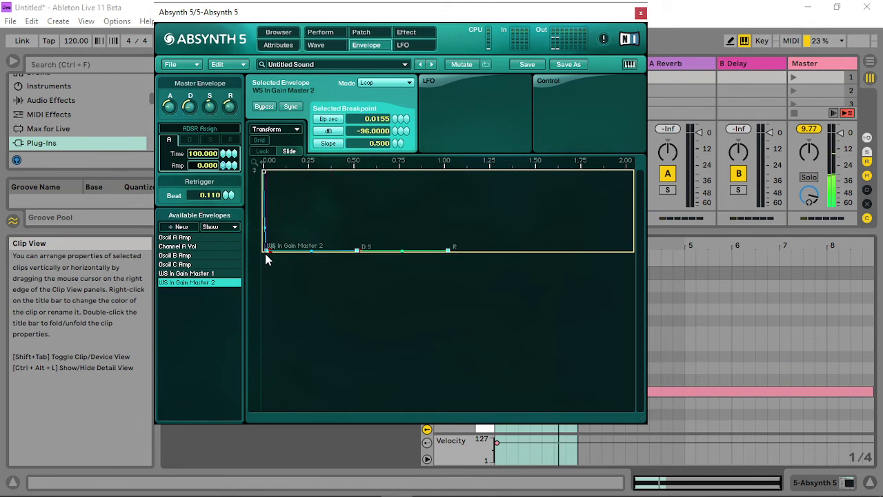
{"action": "left_click_drag", "start_coordinate": [266, 166], "coordinate": [476, 355]}
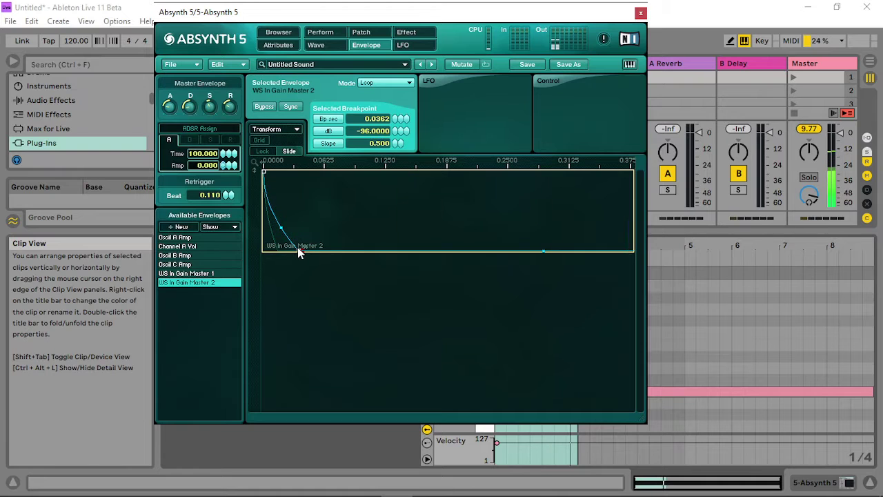
{"action": "left_click", "coordinate": [346, 238]}
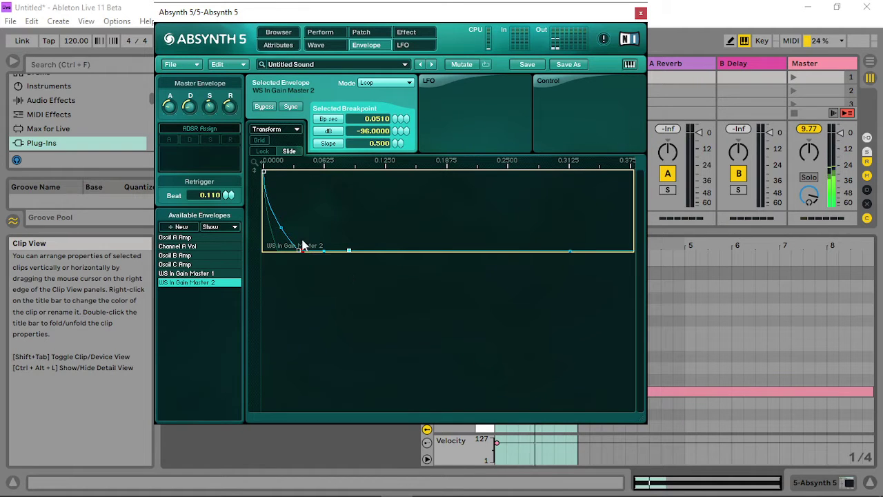
{"action": "left_click_drag", "start_coordinate": [302, 245], "coordinate": [316, 264]}
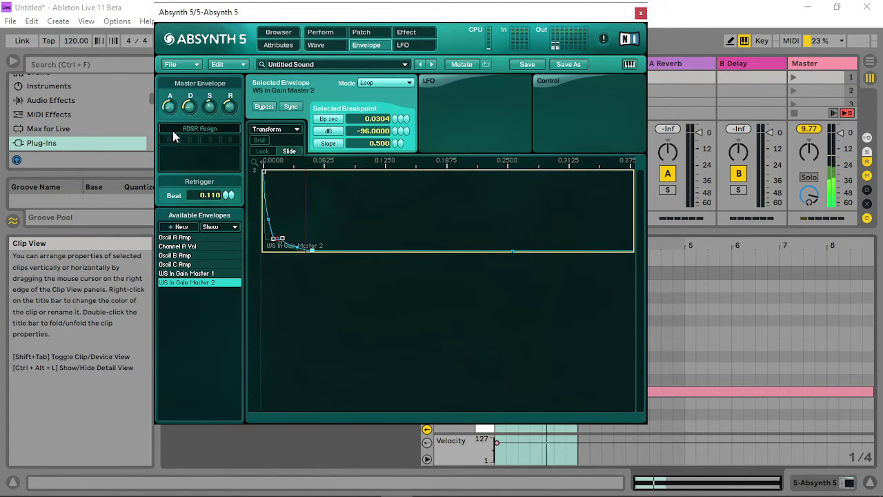
- Shorten the WS In Gain Master 1 envelope's decay segment to 0.0565 seconds and switch its mode to Loop
{"action": "left_click", "coordinate": [200, 274]}
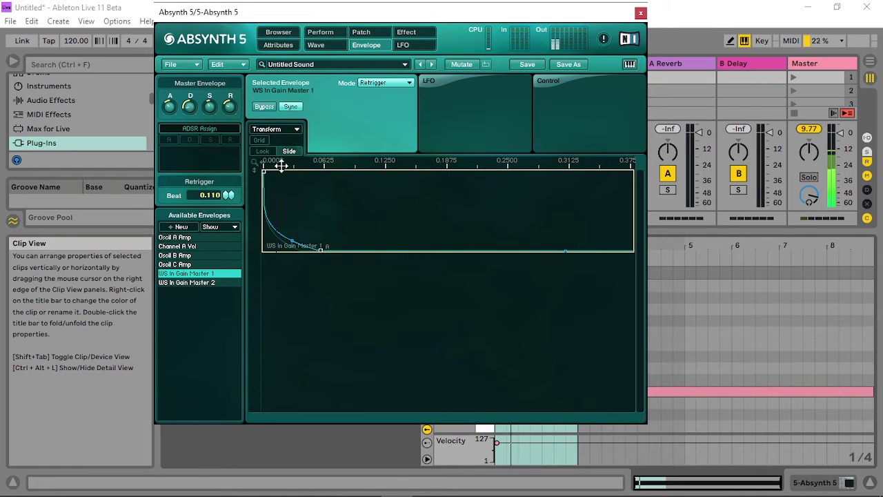
{"action": "left_click_drag", "start_coordinate": [265, 159], "coordinate": [465, 299]}
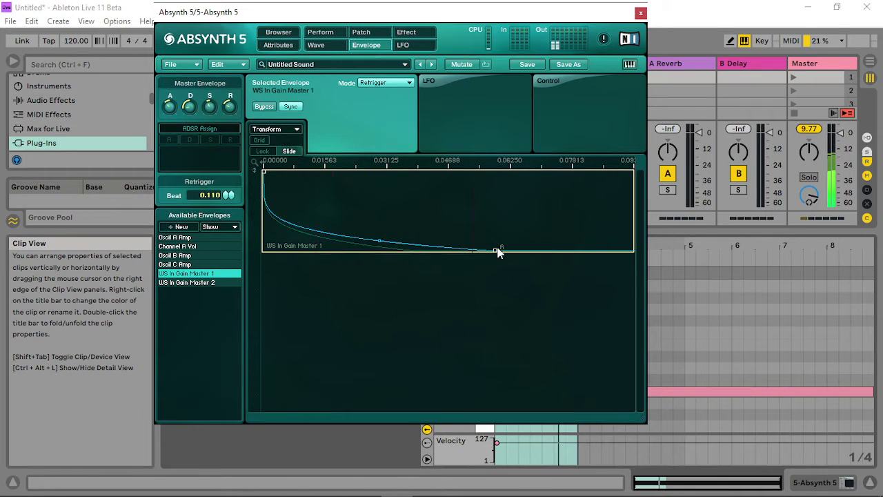
{"action": "mouse_move", "coordinate": [495, 254]}
{"action": "left_mouse_down"}
{"action": "mouse_move", "coordinate": [356, 261]}
{"action": "mouse_move", "coordinate": [484, 263]}
{"action": "left_mouse_up"}
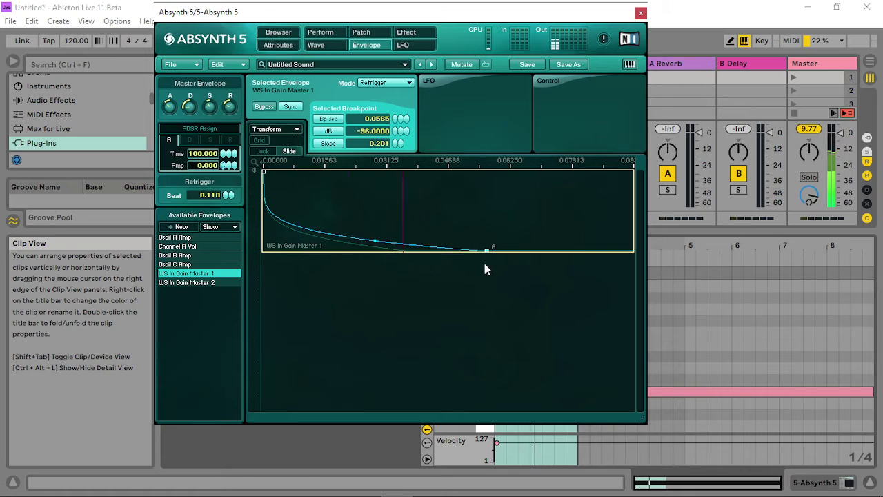
{"action": "left_click", "coordinate": [391, 82]}
{"action": "left_click", "coordinate": [382, 101]}
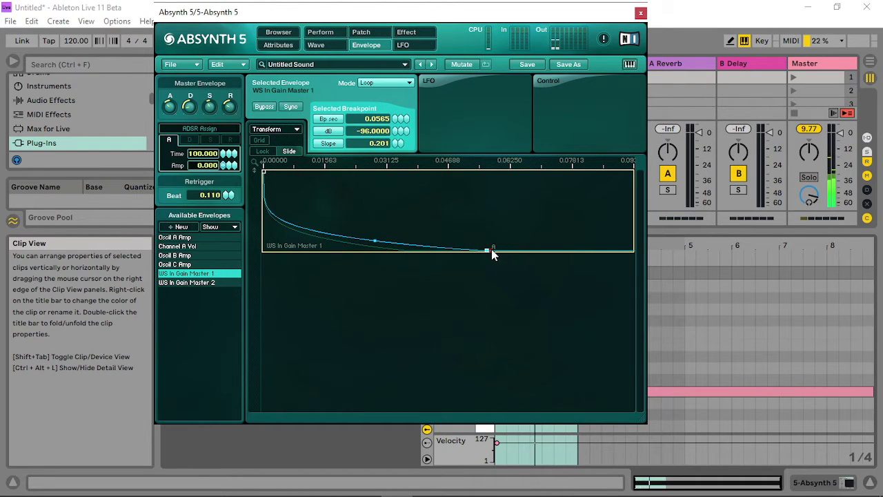
- Tighten the WS In Gain Master 1 loop by pulling its breakpoints closer together, setting the D breakpoint to 0.0122 seconds and -35.6844 dB
{"action": "left_click_drag", "start_coordinate": [490, 159], "coordinate": [462, 84]}
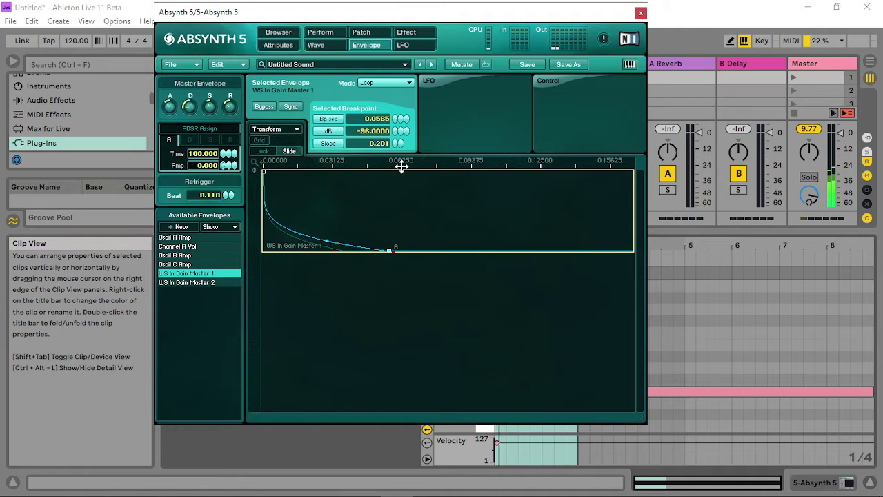
{"action": "left_click_drag", "start_coordinate": [400, 166], "coordinate": [358, 4]}
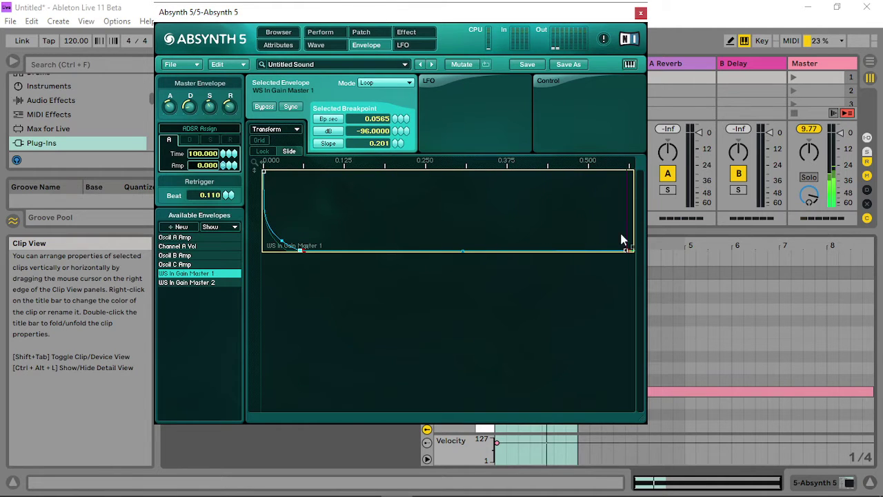
{"action": "left_click_drag", "start_coordinate": [626, 250], "coordinate": [338, 269]}
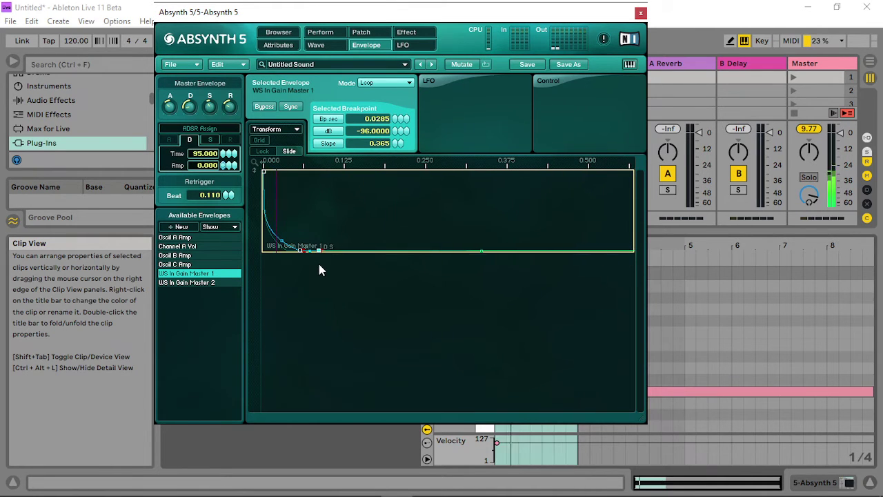
{"action": "left_click_drag", "start_coordinate": [268, 162], "coordinate": [286, 251]}
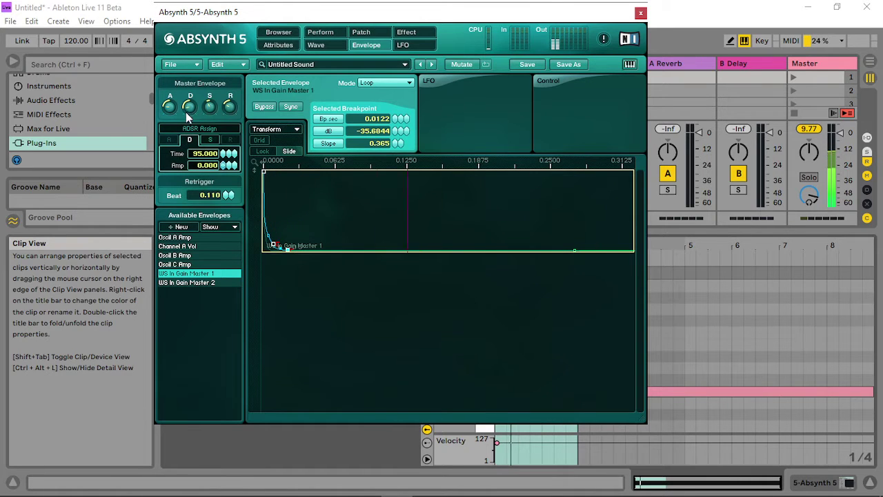
- Adjust the Master Envelope's decay and compare the WS In Gain Master 1 and 2 envelopes
{"action": "left_click", "coordinate": [189, 139]}
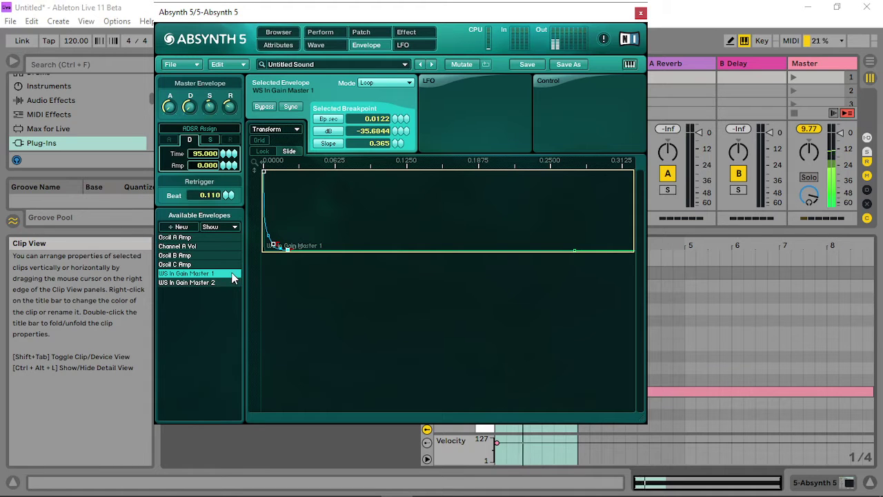
{"action": "left_click", "coordinate": [210, 283]}
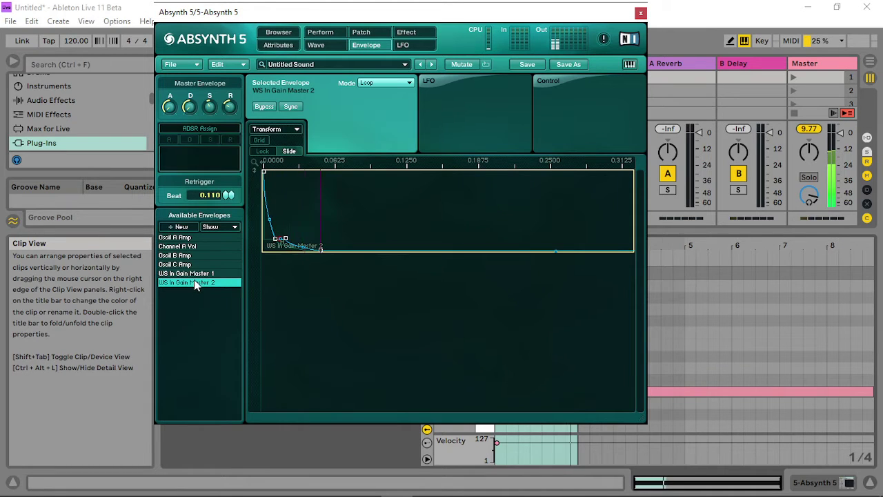
{"action": "left_click", "coordinate": [204, 274]}
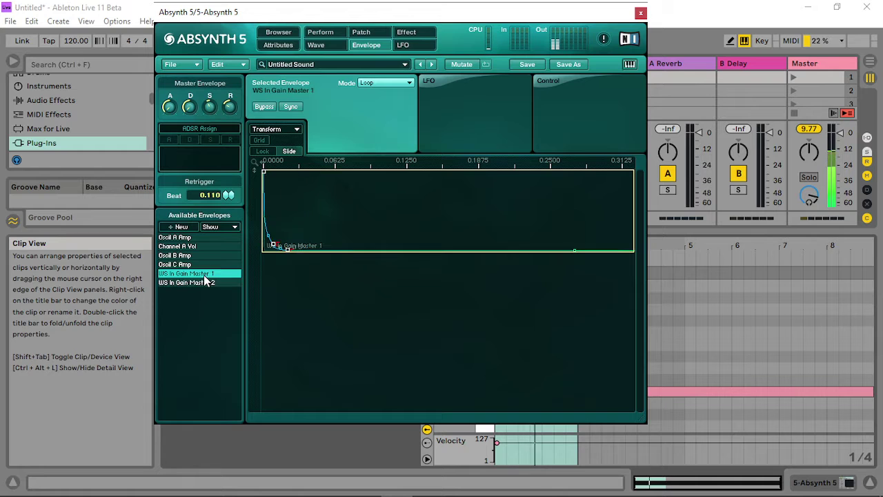
- Open the Channel A Vol envelope from channel A's level modulation and raise the breakpoint near 1.4 to about -6.07 dB
{"action": "left_click", "coordinate": [359, 33]}
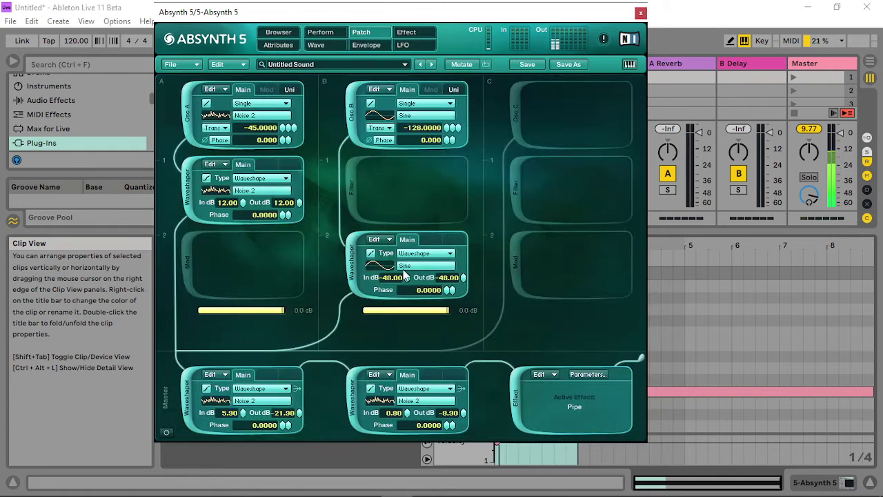
{"action": "right_click", "coordinate": [261, 315]}
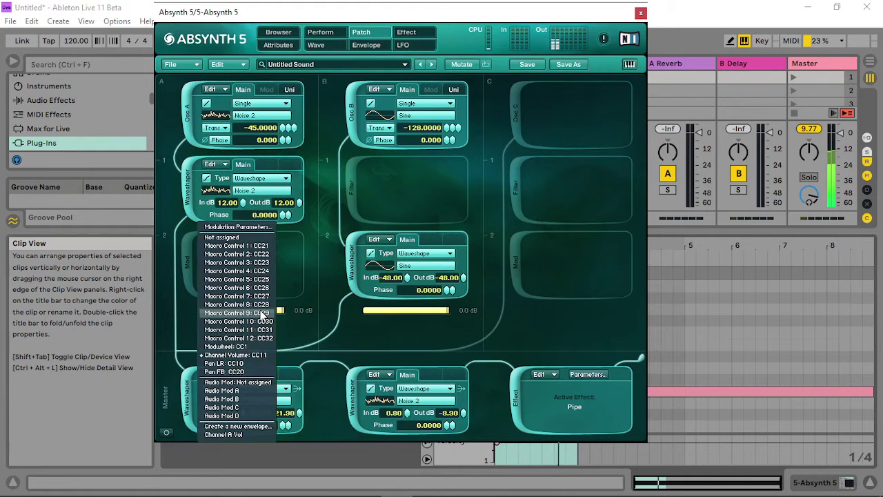
{"action": "left_click", "coordinate": [247, 427]}
{"action": "left_click_drag", "start_coordinate": [381, 159], "coordinate": [367, 65]}
{"action": "left_click_drag", "start_coordinate": [430, 157], "coordinate": [370, 133]}
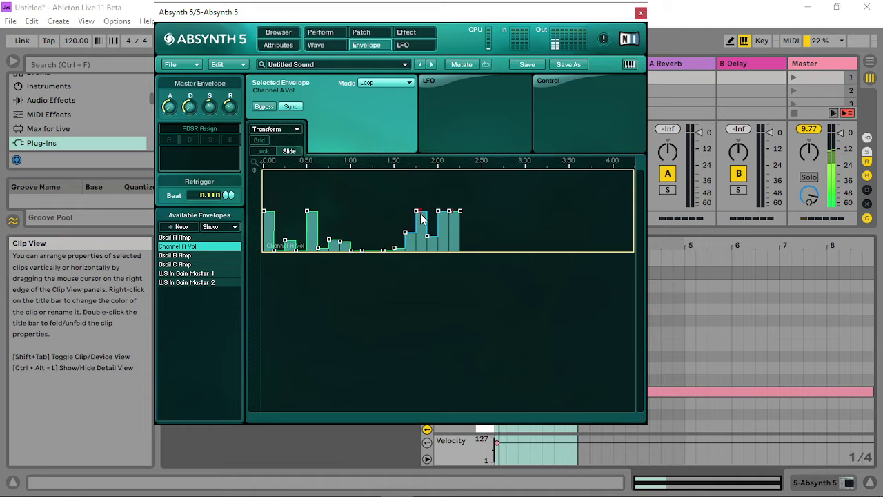
{"action": "left_click", "coordinate": [381, 211]}
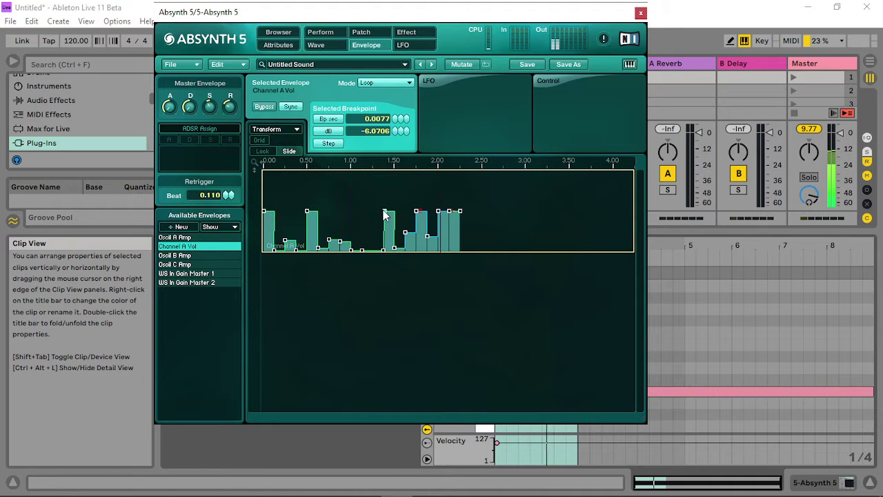
- Reshape the Channel A Vol envelope's later steps, dropping one breakpoint to -96 dB, lowering the peaks after it, and narrowing the pulse near 1.4
{"action": "left_click", "coordinate": [404, 216]}
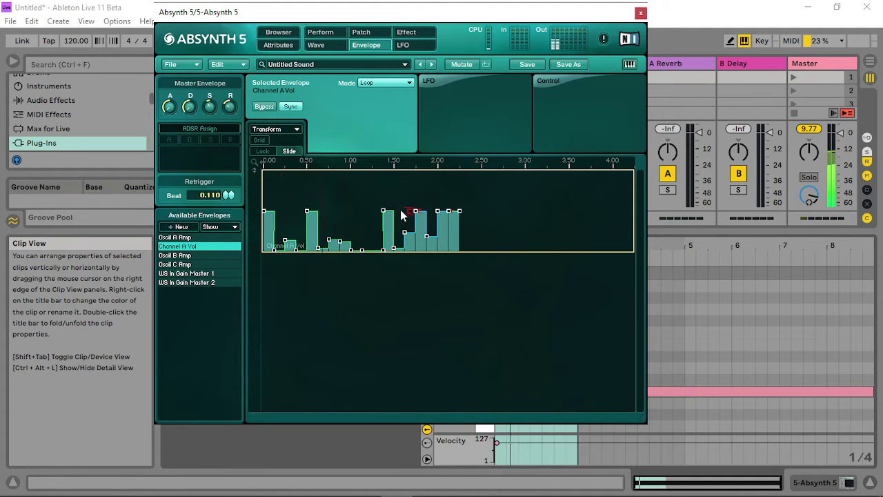
{"action": "left_click", "coordinate": [383, 211]}
{"action": "left_click_drag", "start_coordinate": [406, 234], "coordinate": [413, 295]}
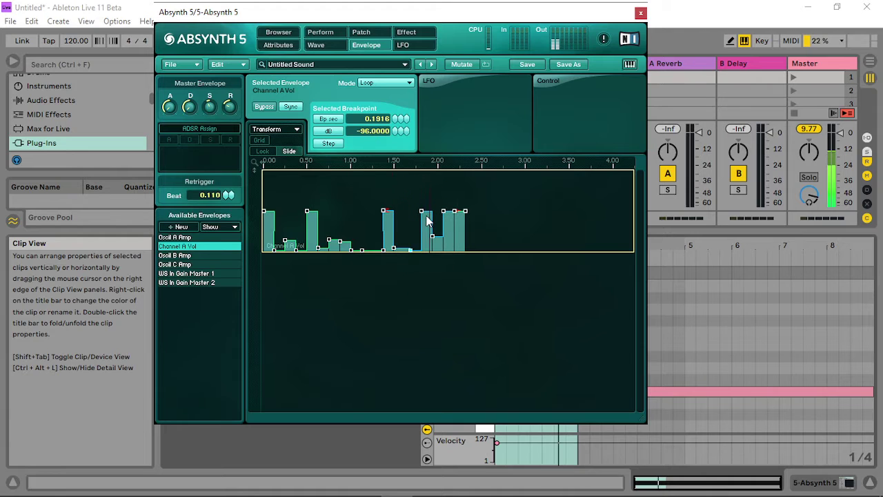
{"action": "left_click_drag", "start_coordinate": [427, 221], "coordinate": [444, 236]}
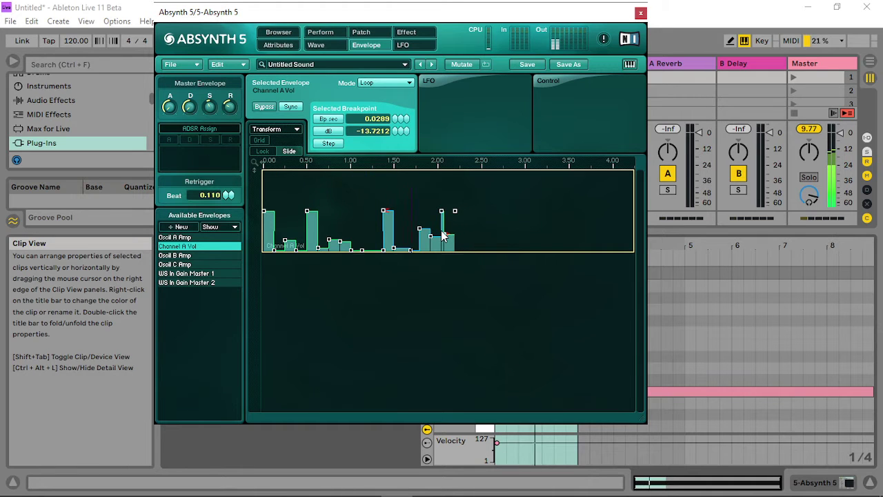
{"action": "left_click_drag", "start_coordinate": [384, 211], "coordinate": [384, 216]}
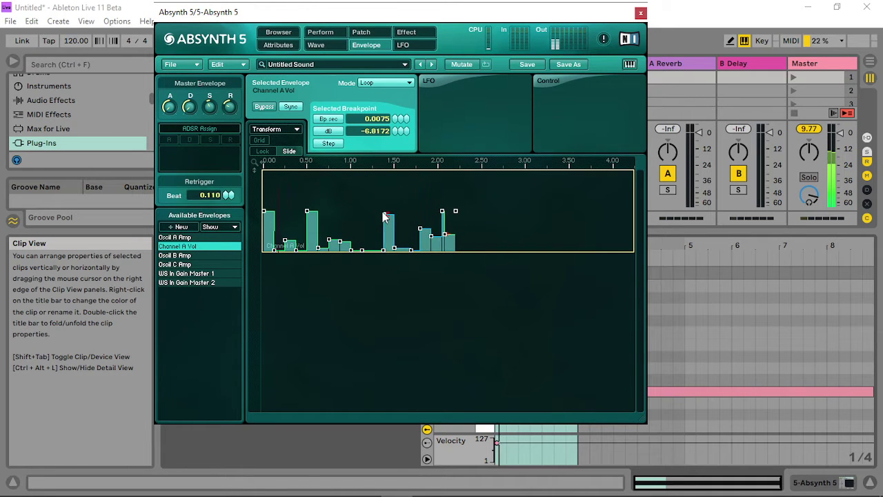
{"action": "mouse_move", "coordinate": [394, 248]}
{"action": "left_mouse_down"}
{"action": "mouse_move", "coordinate": [387, 252]}
{"action": "mouse_move", "coordinate": [405, 225]}
{"action": "mouse_move", "coordinate": [406, 250]}
{"action": "left_mouse_up"}
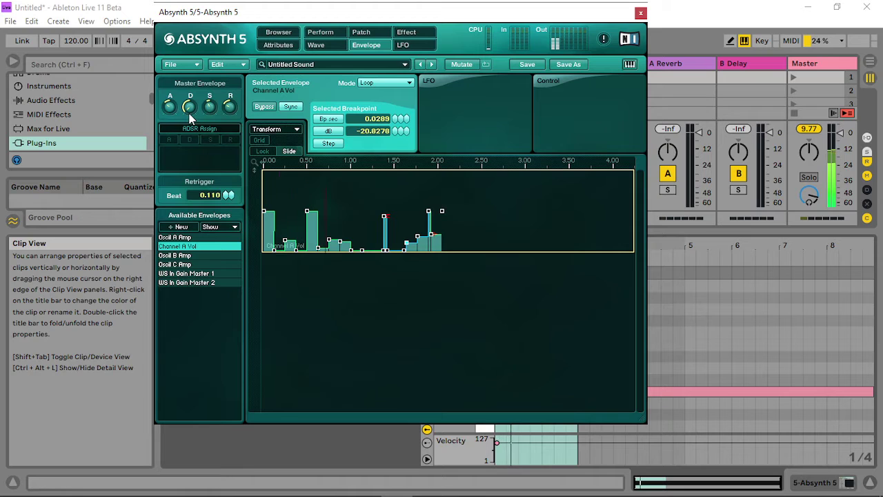
- Review the Pipe effect settings and set audio mod group B's gain to -12.80 dB
{"action": "left_click", "coordinate": [361, 32]}
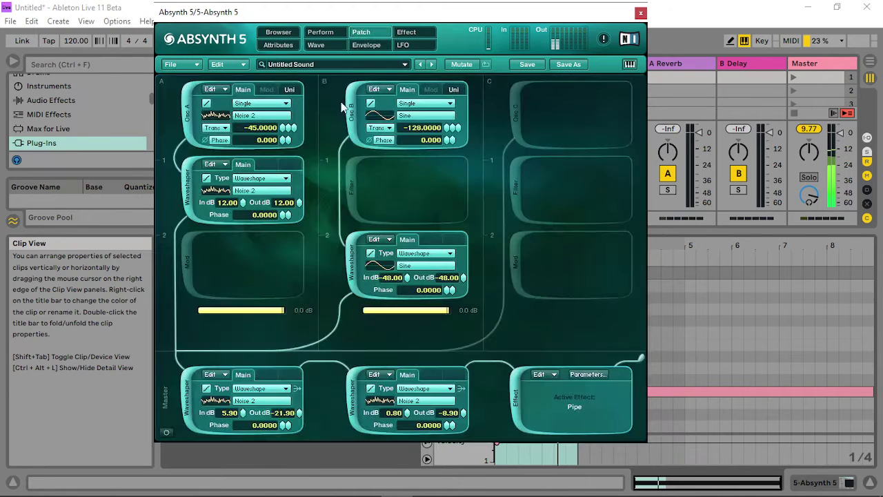
{"action": "left_click", "coordinate": [414, 33]}
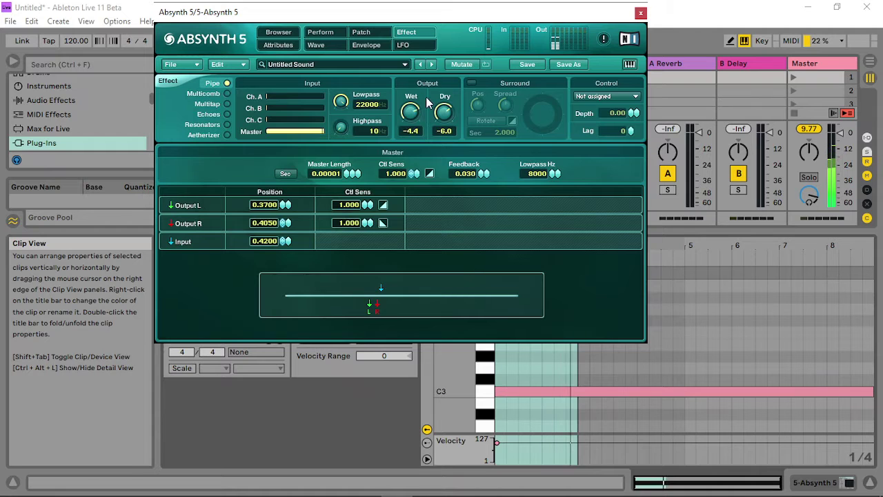
{"action": "left_click", "coordinate": [374, 34]}
{"action": "left_click", "coordinate": [319, 33]}
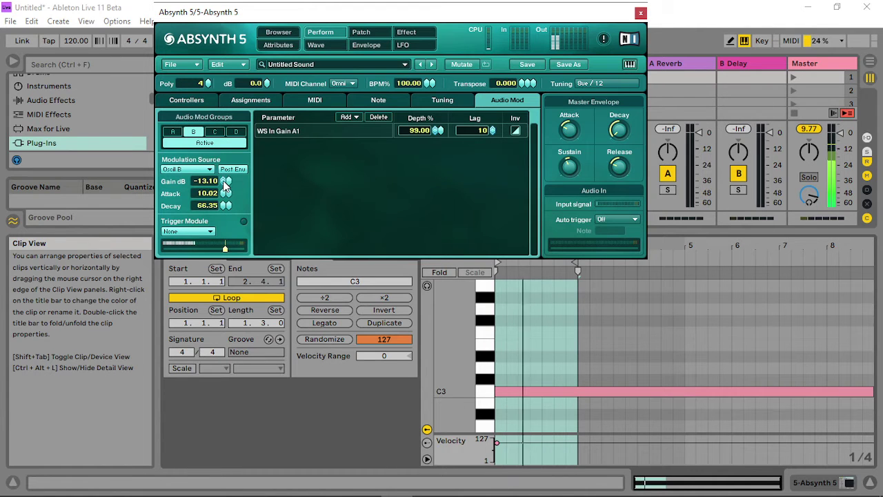
{"action": "scroll", "coordinate": [226, 180], "scroll_direction": "up", "scroll_amount": 6}
{"action": "left_click_drag", "start_coordinate": [226, 181], "coordinate": [232, 310]}
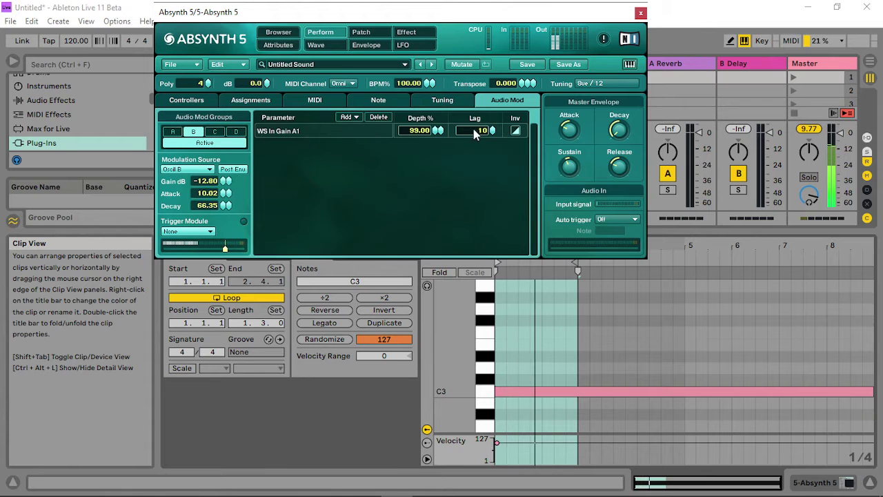
{"action": "left_click", "coordinate": [172, 131]}
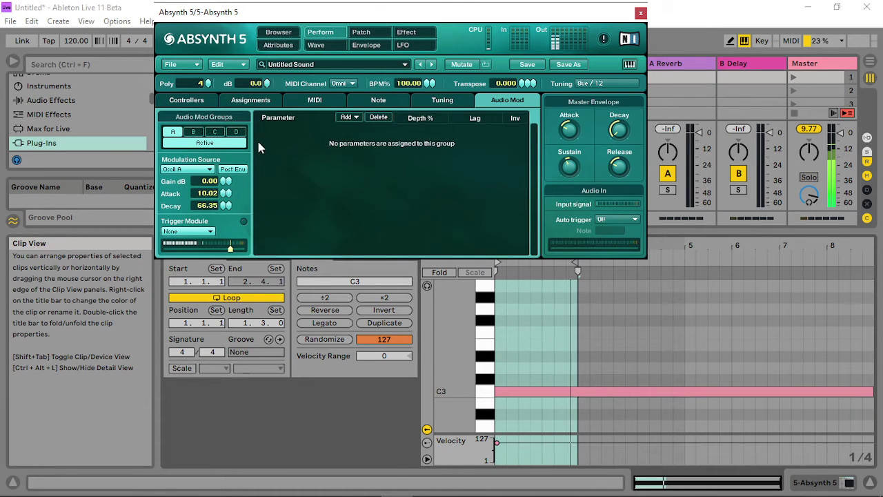
- Set the transposition of oscillator A's three-voice unison to 0.0171
{"action": "left_click", "coordinate": [363, 34]}
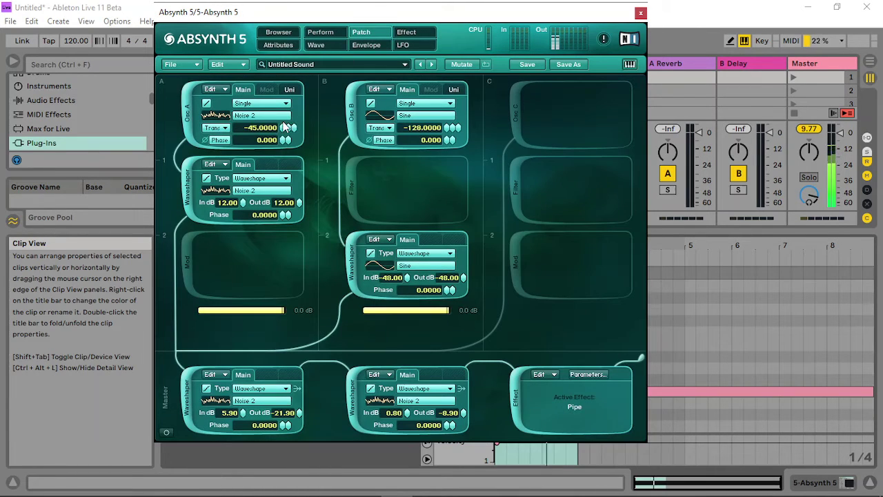
{"action": "left_click_drag", "start_coordinate": [286, 127], "coordinate": [286, 100]}
{"action": "left_click", "coordinate": [287, 93]}
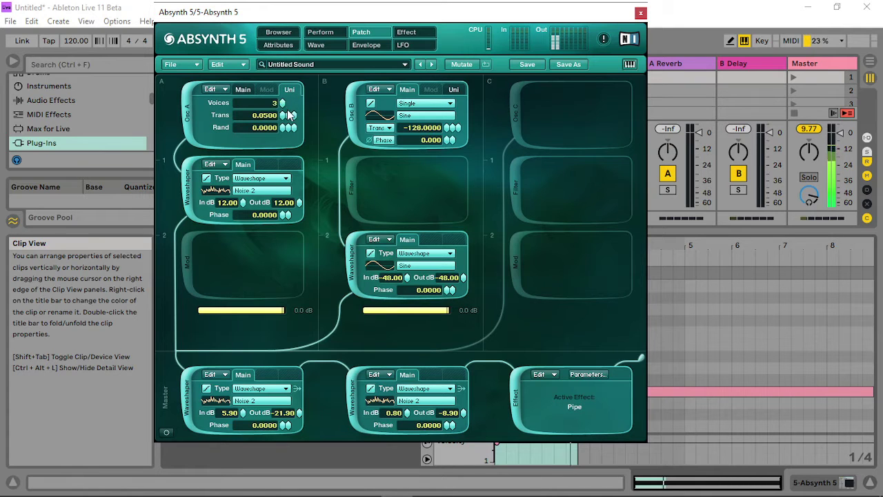
{"action": "left_click_drag", "start_coordinate": [296, 128], "coordinate": [307, 248]}
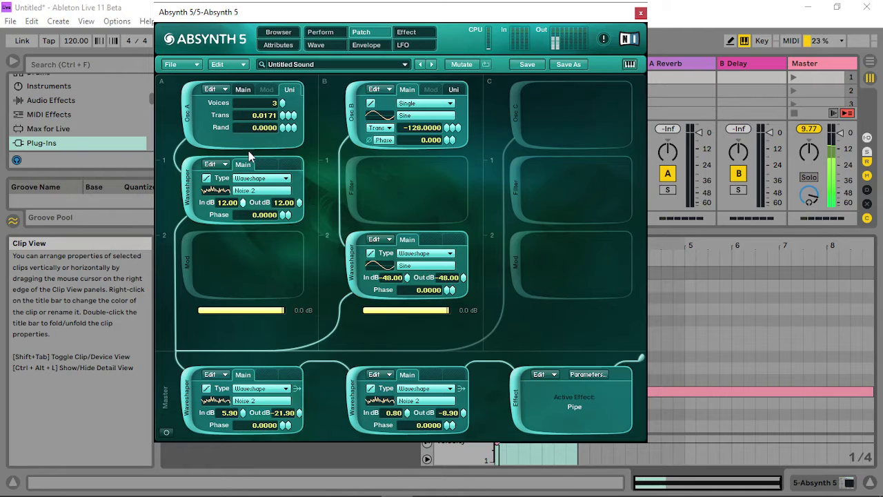
- Try different input gain and phase settings on channel A's first waveshaper
{"action": "left_click_drag", "start_coordinate": [242, 202], "coordinate": [265, 307]}
{"action": "left_click_drag", "start_coordinate": [258, 271], "coordinate": [256, 154]}
{"action": "left_click_drag", "start_coordinate": [283, 219], "coordinate": [284, 208]}
{"action": "left_click_drag", "start_coordinate": [278, 218], "coordinate": [281, 216]}
- Add a Waveshape module in channel A's second slot and lower its input gain to about -25.2 dB
{"action": "left_click", "coordinate": [211, 264]}
{"action": "left_click", "coordinate": [288, 255]}
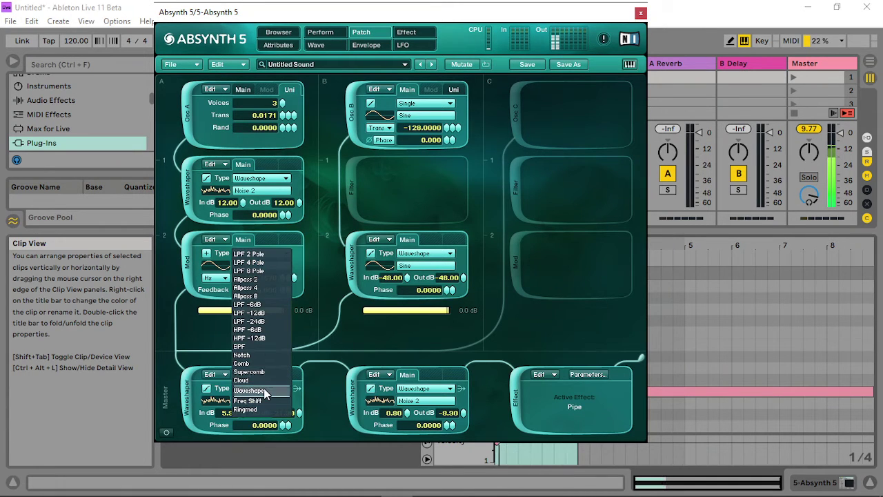
{"action": "left_click", "coordinate": [265, 391]}
{"action": "left_click_drag", "start_coordinate": [242, 278], "coordinate": [242, 423]}
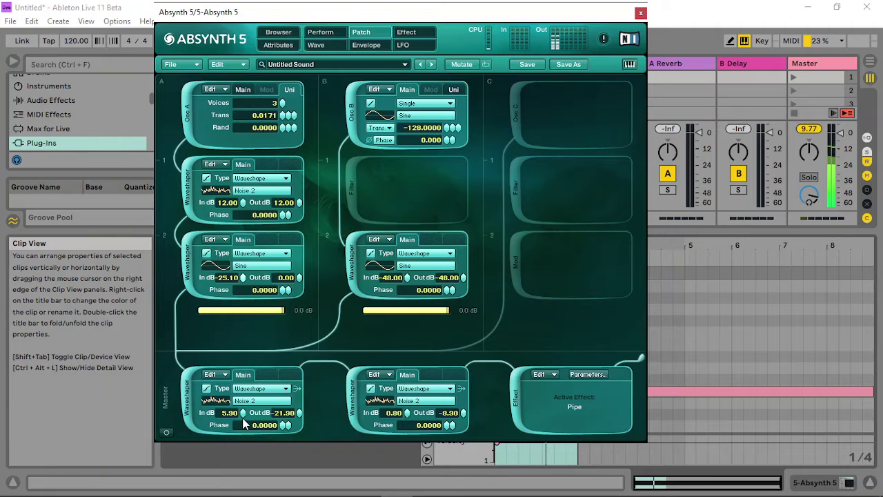
- Audition simple waves for channel A's second waveshaper, choose Noise 2, and set its input to -41.70 dB and output to 6.80 dB
{"action": "left_click", "coordinate": [257, 266]}
{"action": "left_click", "coordinate": [325, 344]}
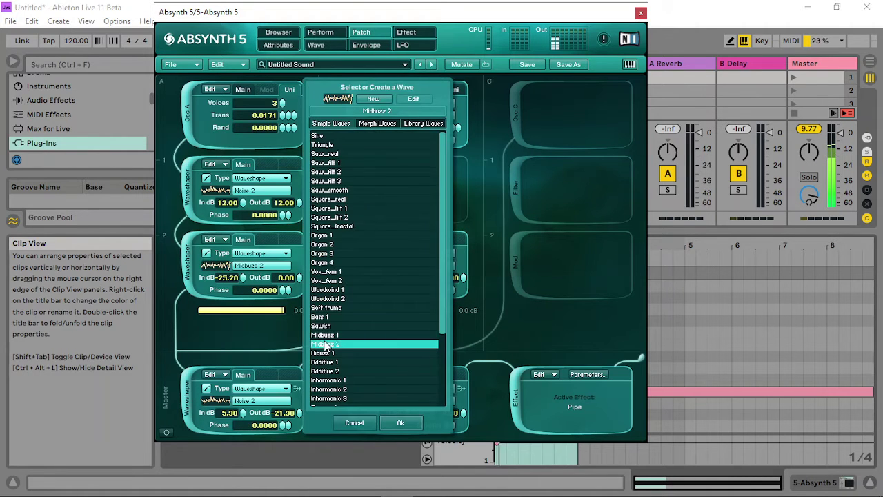
{"action": "left_click", "coordinate": [366, 379]}
{"action": "left_click", "coordinate": [345, 389]}
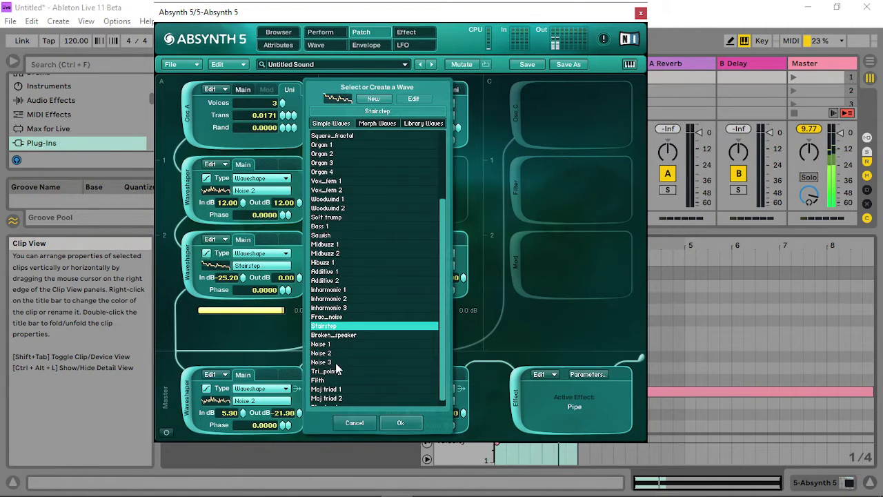
{"action": "left_click", "coordinate": [335, 352]}
{"action": "left_click", "coordinate": [337, 390]}
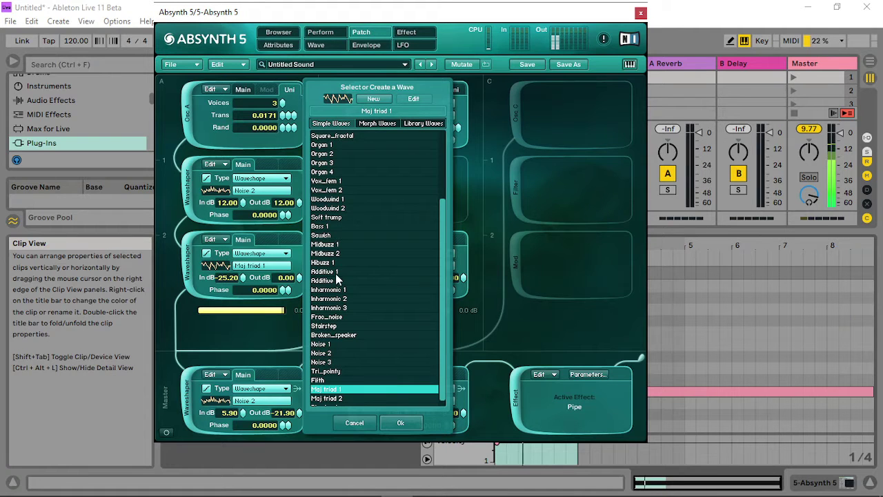
{"action": "left_click", "coordinate": [337, 280]}
{"action": "left_click", "coordinate": [344, 299]}
{"action": "left_click", "coordinate": [328, 353]}
{"action": "left_click", "coordinate": [400, 422]}
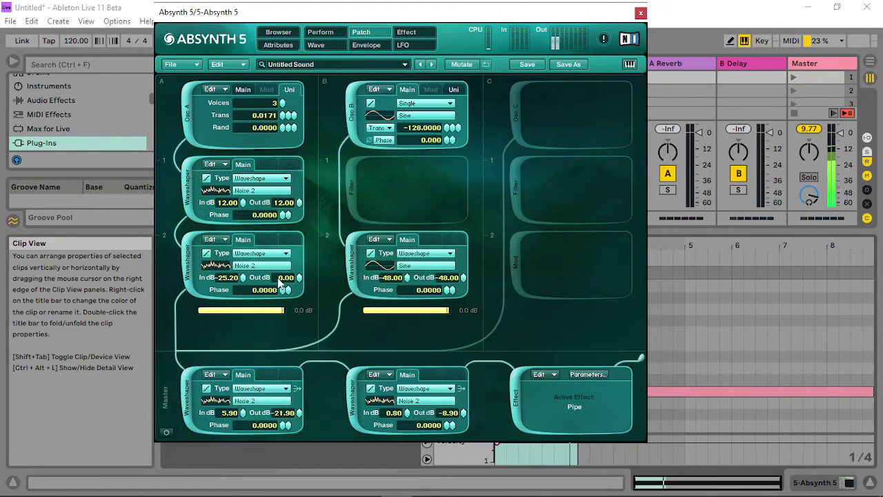
{"action": "left_click_drag", "start_coordinate": [247, 283], "coordinate": [297, 69]}
{"action": "left_click_drag", "start_coordinate": [254, 231], "coordinate": [295, 270]}
- Set the Pipe effect's highpass to 279 Hz, feedback to 0.320 and master length to 0.00008
{"action": "left_click", "coordinate": [411, 32]}
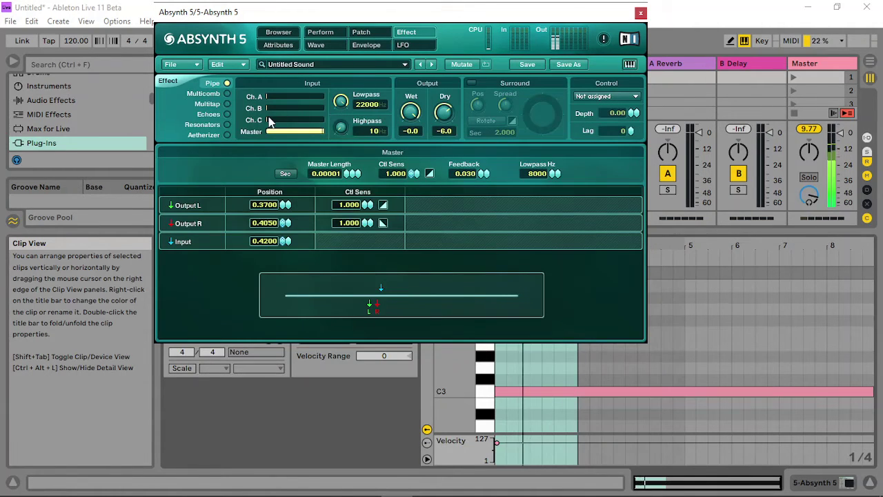
{"action": "left_click_drag", "start_coordinate": [340, 126], "coordinate": [343, 107]}
{"action": "left_click_drag", "start_coordinate": [483, 166], "coordinate": [490, 100]}
{"action": "left_click_drag", "start_coordinate": [483, 140], "coordinate": [461, 162]}
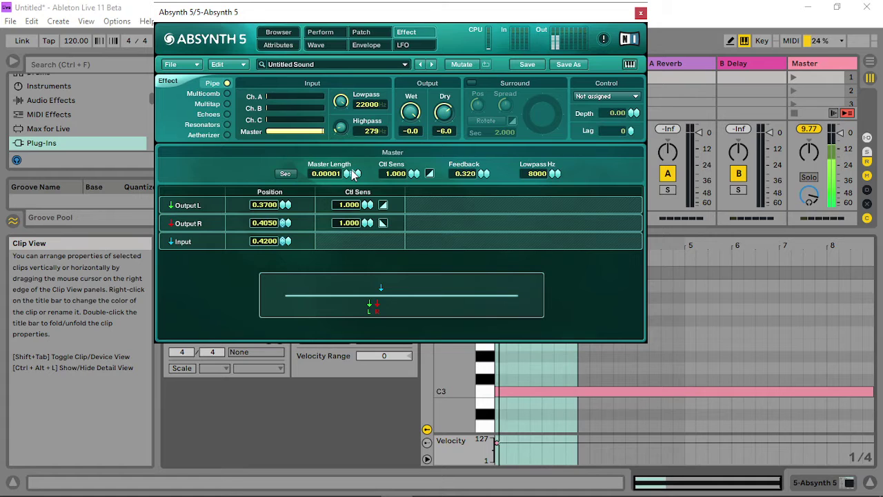
{"action": "mouse_move", "coordinate": [349, 174]}
{"action": "left_mouse_down"}
{"action": "mouse_move", "coordinate": [364, 170]}
{"action": "mouse_move", "coordinate": [365, 178]}
{"action": "left_mouse_up"}
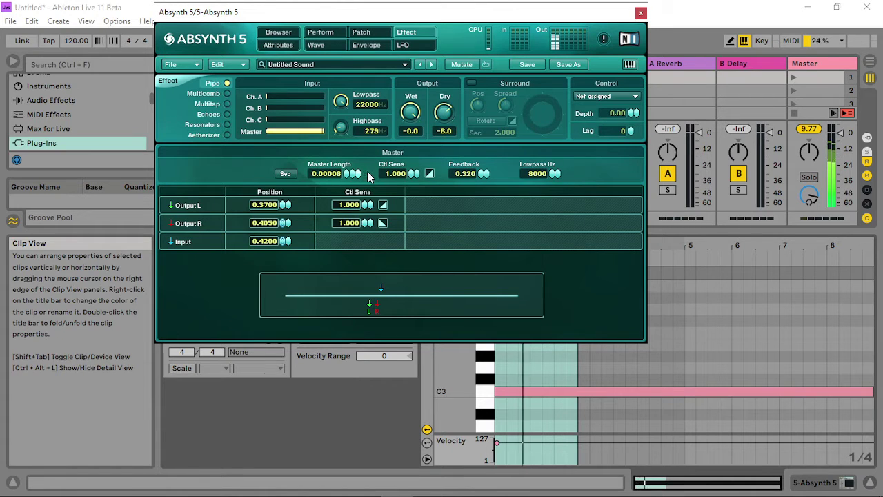
{"action": "scroll", "coordinate": [368, 171], "scroll_direction": "up", "scroll_amount": 1}
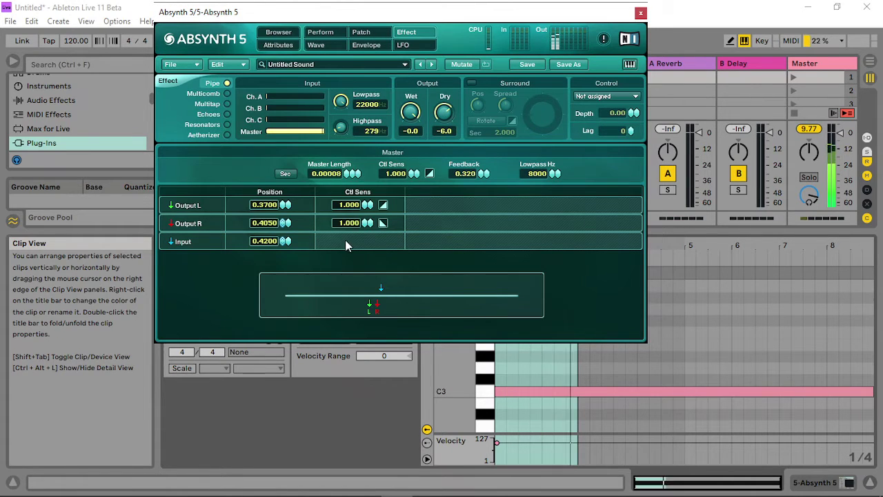
- Set the Pipe positions to 0.6600 for Output L, 0.0450 for Output R and 0.4800 for Input, raise highpass to 361 Hz, and close Absynth
{"action": "mouse_move", "coordinate": [284, 205]}
{"action": "left_mouse_down"}
{"action": "mouse_move", "coordinate": [287, 193]}
{"action": "mouse_move", "coordinate": [279, 253]}
{"action": "left_mouse_up"}
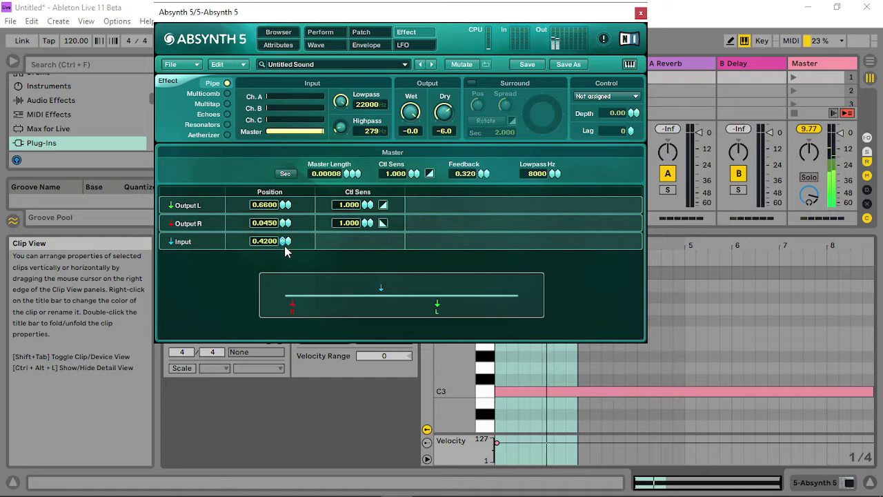
{"action": "mouse_move", "coordinate": [286, 251]}
{"action": "left_mouse_down"}
{"action": "mouse_move", "coordinate": [284, 200]}
{"action": "mouse_move", "coordinate": [284, 240]}
{"action": "left_mouse_up"}
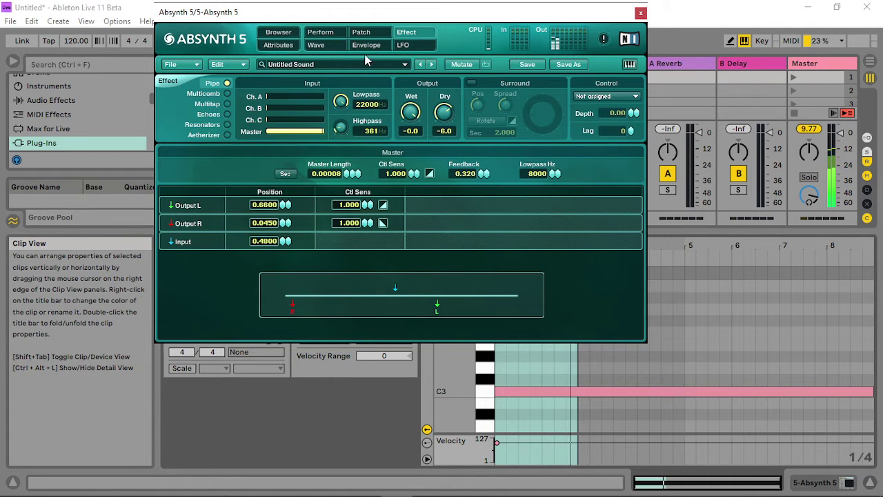
{"action": "left_click", "coordinate": [361, 31]}
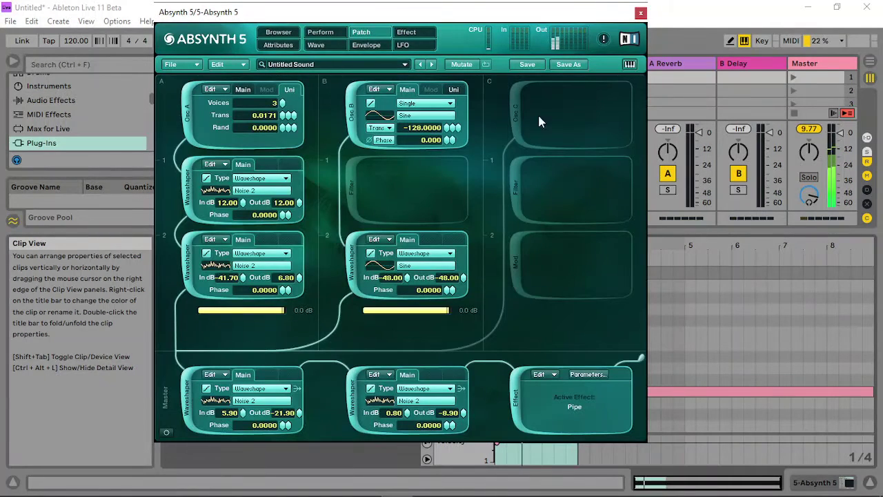
{"action": "left_click", "coordinate": [640, 12]}
- Add a Hybrid Reverb from Live's reverb and resonance audio effects after Absynth 5 on track 5
{"action": "double_click", "coordinate": [387, 63]}
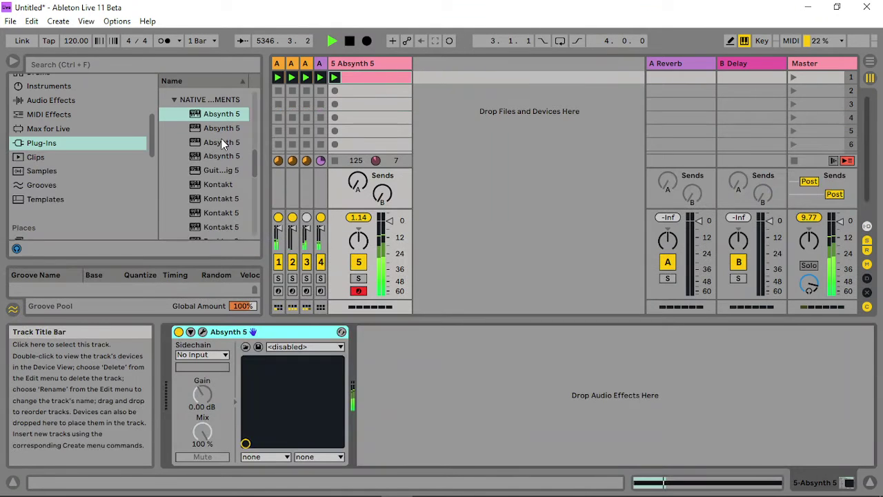
{"action": "left_click", "coordinate": [62, 100]}
{"action": "left_click", "coordinate": [165, 136]}
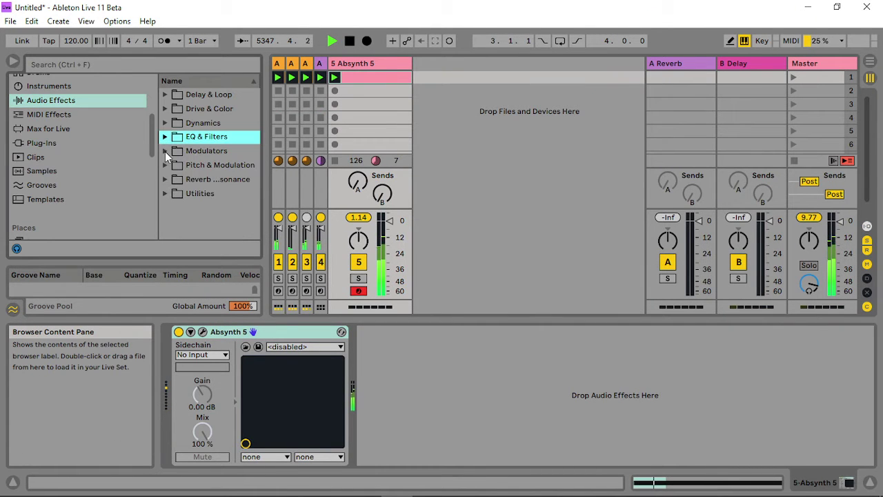
{"action": "left_click", "coordinate": [165, 123]}
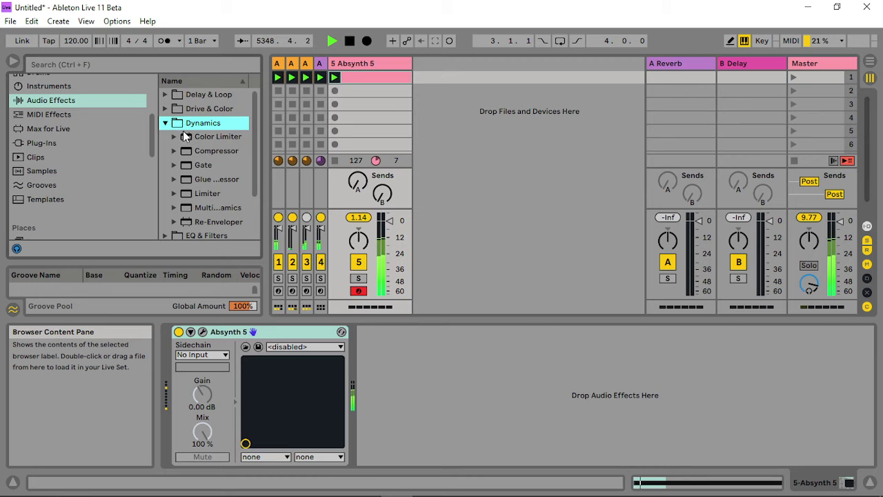
{"action": "left_click", "coordinate": [165, 124]}
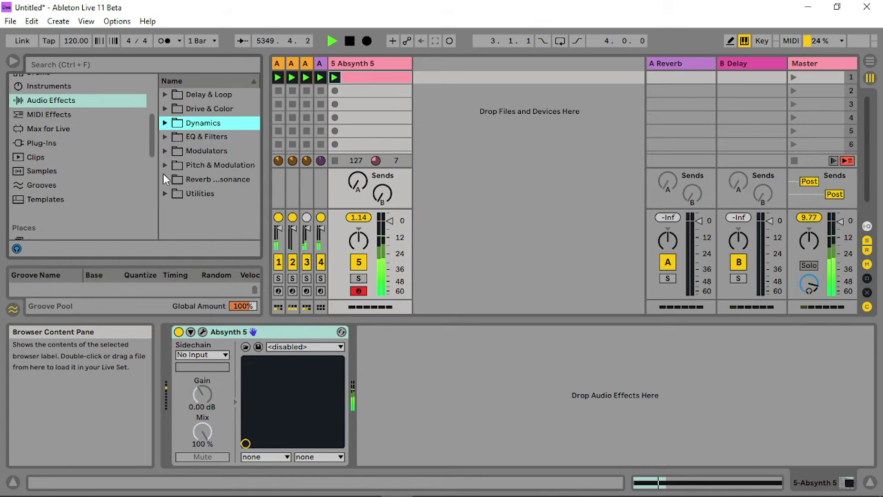
{"action": "left_click", "coordinate": [165, 178]}
{"action": "left_click", "coordinate": [201, 202]}
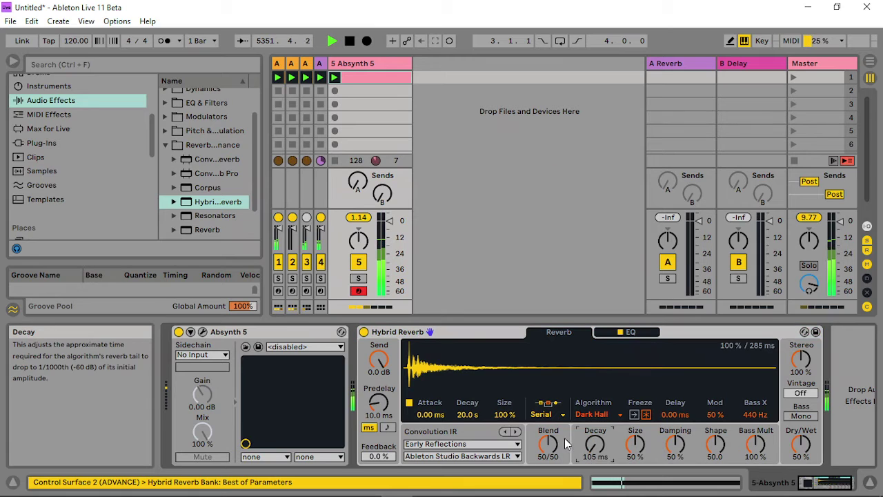
- Set the Hybrid Reverb's blend to 90/10, algorithm size to 14%, stereo to 60%, dry/wet to 54% and impulse response decay to 39.6 ms
{"action": "left_click_drag", "start_coordinate": [564, 438], "coordinate": [565, 414]}
{"action": "left_click_drag", "start_coordinate": [634, 445], "coordinate": [635, 475]}
{"action": "mouse_move", "coordinate": [801, 445]}
{"action": "left_mouse_down"}
{"action": "mouse_move", "coordinate": [801, 469]}
{"action": "mouse_move", "coordinate": [801, 434]}
{"action": "left_mouse_up"}
{"action": "left_click_drag", "start_coordinate": [801, 359], "coordinate": [801, 386]}
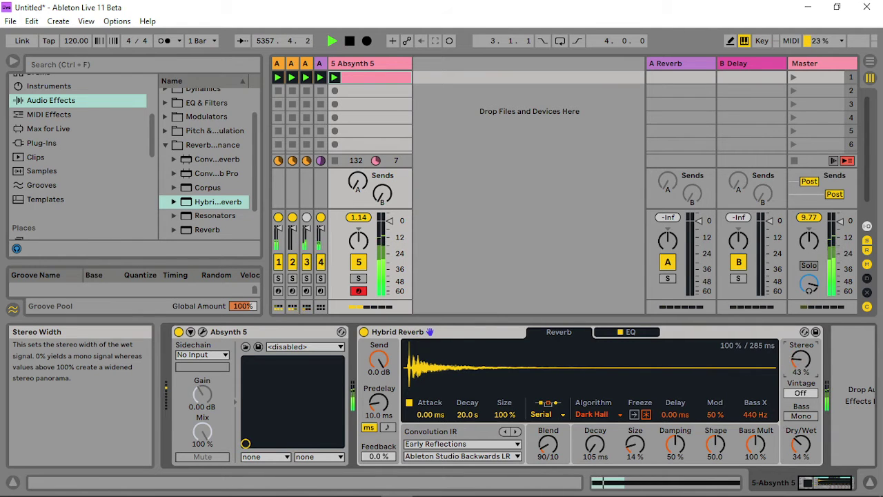
{"action": "left_click_drag", "start_coordinate": [801, 444], "coordinate": [800, 434]}
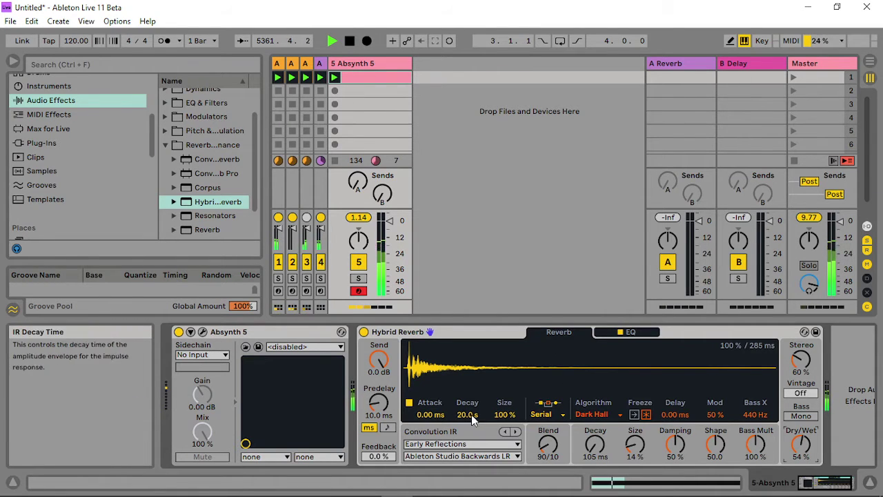
{"action": "left_click_drag", "start_coordinate": [467, 413], "coordinate": [467, 422]}
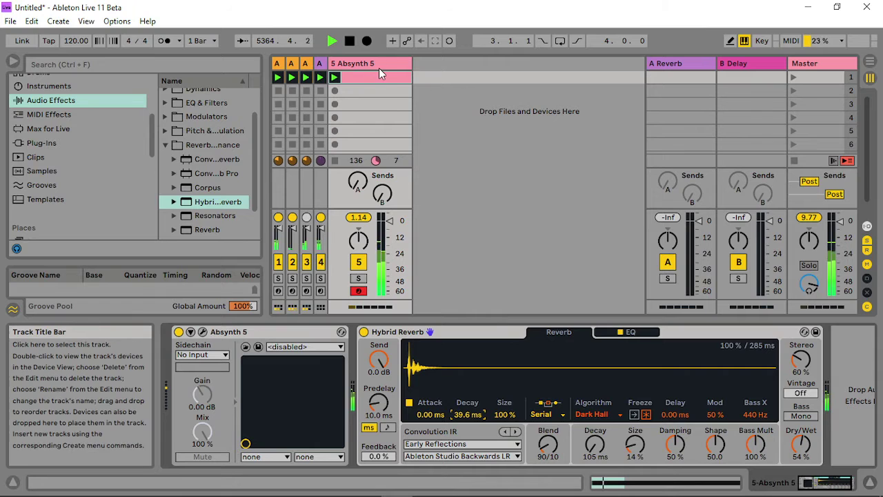
- Duplicate track 5 with its Absynth 5 and Hybrid Reverb, and launch scene 1 to play all the clips together
{"action": "right_click", "coordinate": [361, 63]}
{"action": "left_click", "coordinate": [402, 104]}
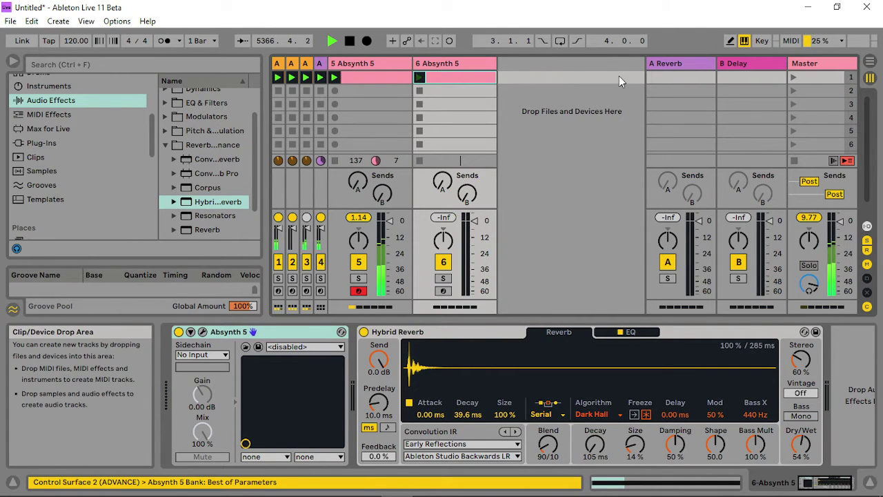
{"action": "left_click", "coordinate": [793, 78]}
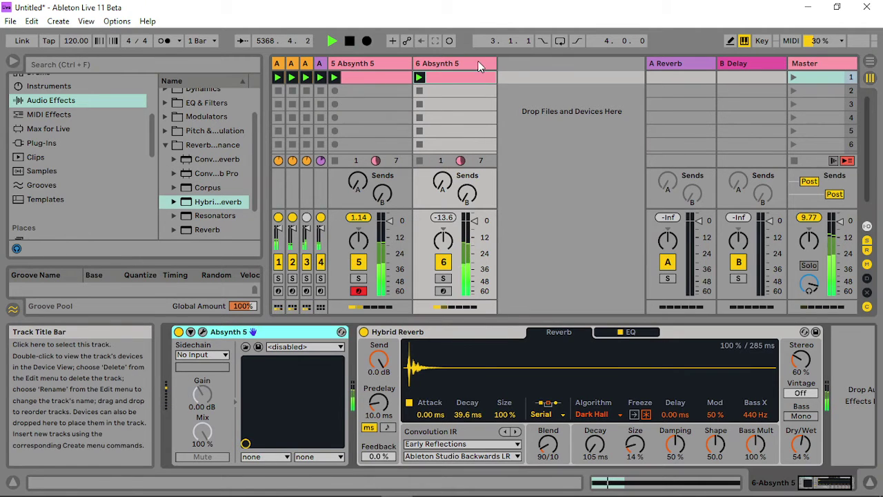
- Set the start of the clip on track 6 to 1.4.1 and show that track's devices again
{"action": "double_click", "coordinate": [460, 76]}
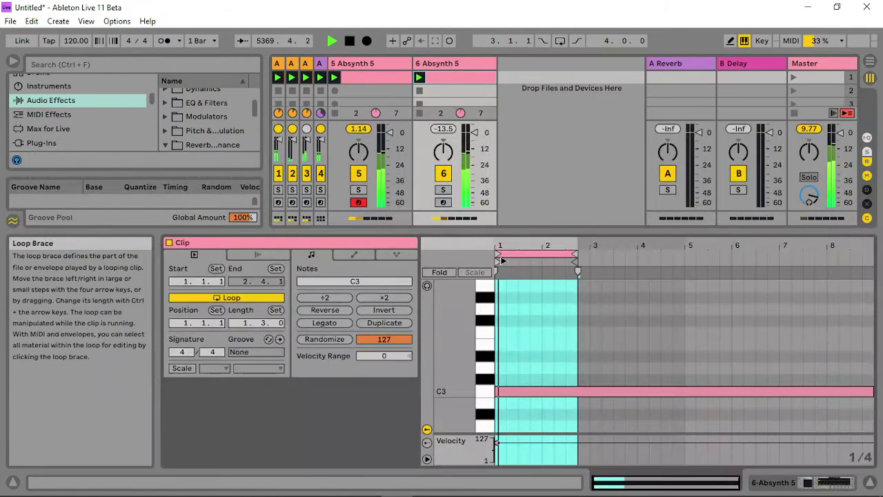
{"action": "left_click_drag", "start_coordinate": [502, 260], "coordinate": [535, 261]}
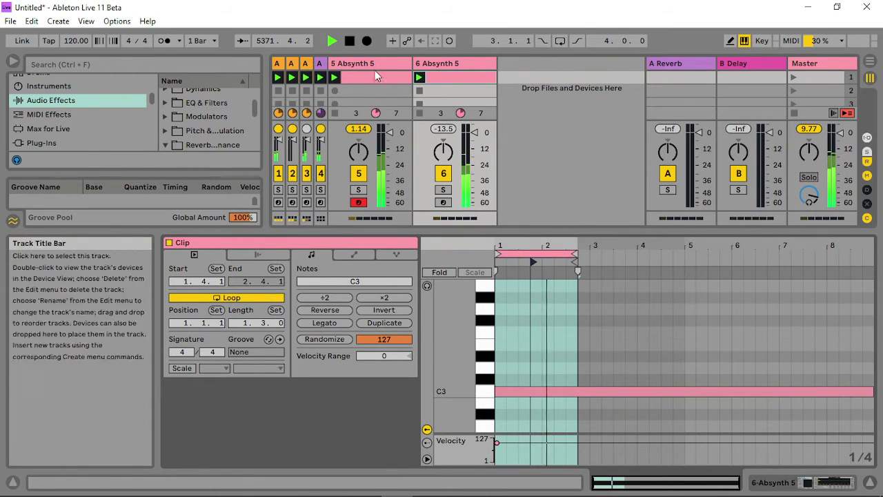
{"action": "left_click", "coordinate": [429, 64]}
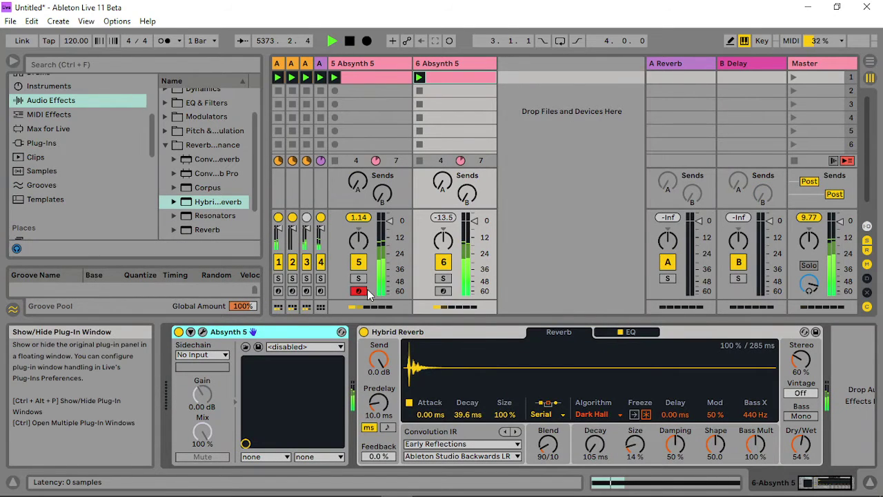
- In track 6's Absynth 5, set channel A's second waveshaper input to -48.00 dB and both master waveshaper inputs to 12.00 dB
{"action": "left_click", "coordinate": [191, 351]}
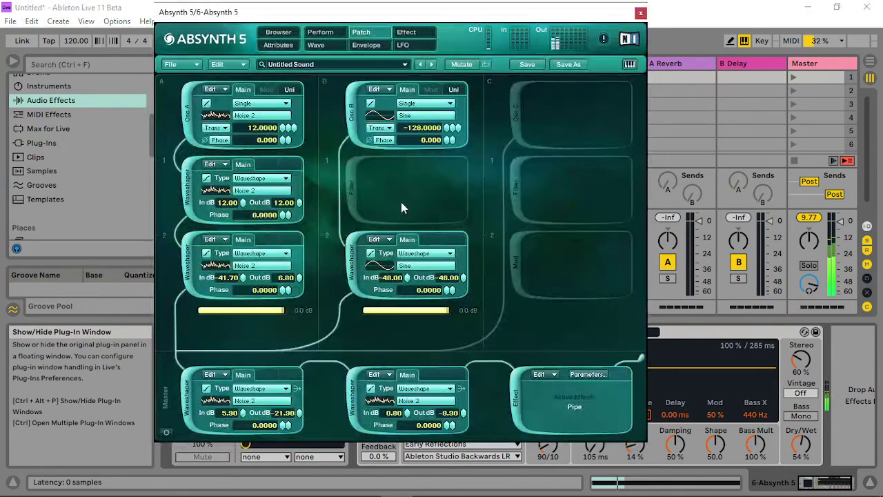
{"action": "left_click_drag", "start_coordinate": [242, 277], "coordinate": [273, 345]}
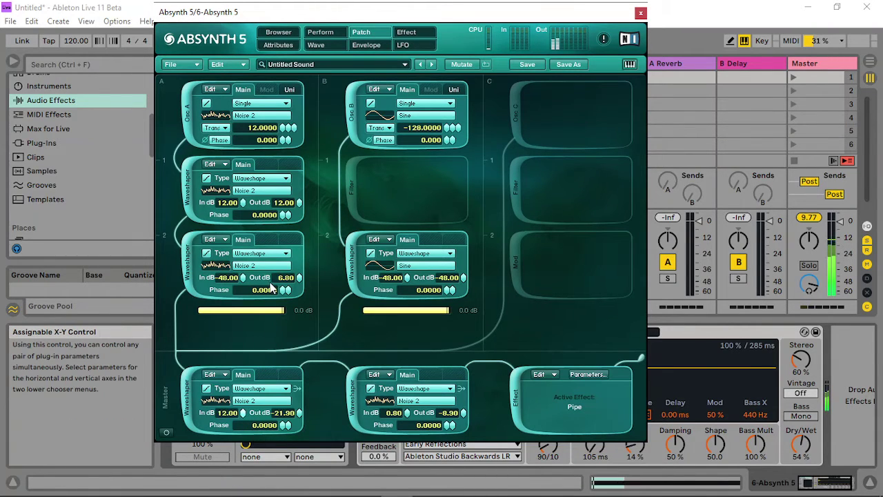
{"action": "left_click_drag", "start_coordinate": [407, 413], "coordinate": [421, 380]}
{"action": "left_click_drag", "start_coordinate": [407, 412], "coordinate": [407, 420]}
{"action": "left_click_drag", "start_coordinate": [435, 282], "coordinate": [399, 165]}
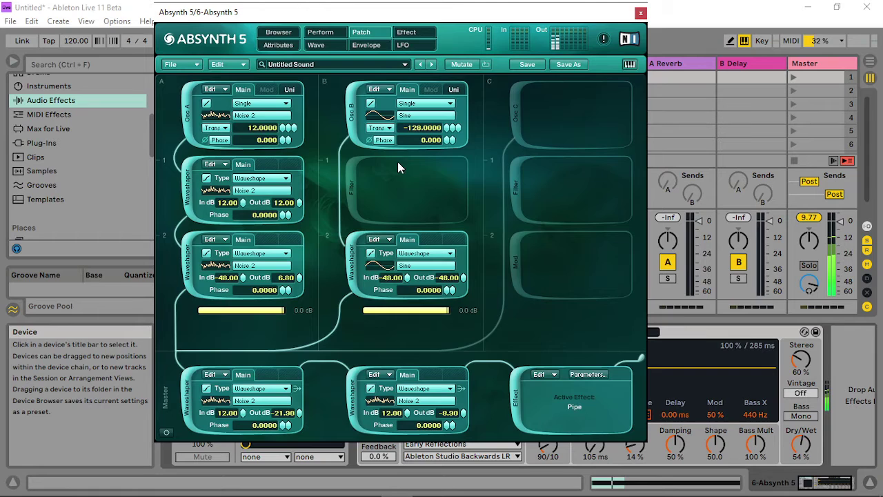
- Adjust the attack and sustain of Absynth's master envelope on the Perform page, and return to the Patch page
{"action": "left_click", "coordinate": [337, 32]}
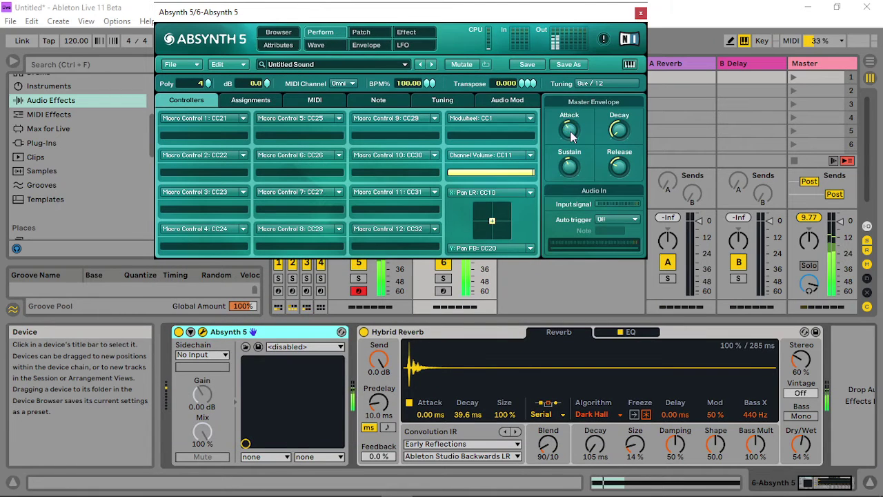
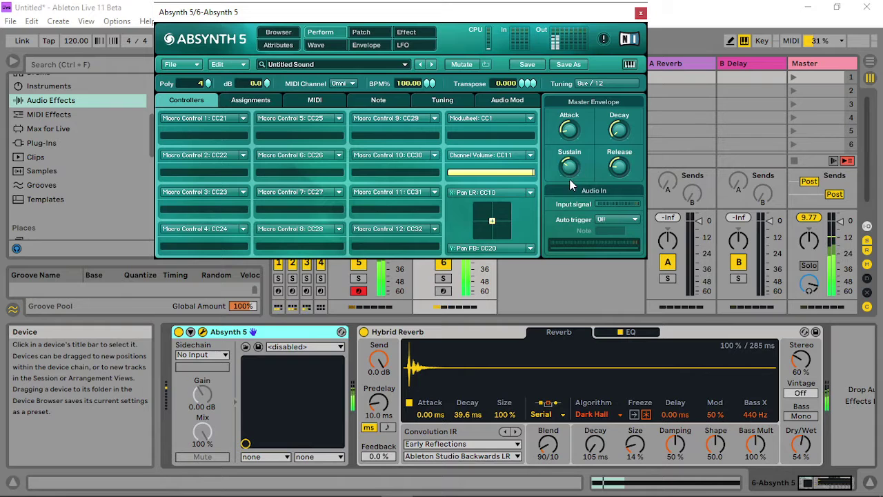
{"action": "left_click", "coordinate": [360, 33]}
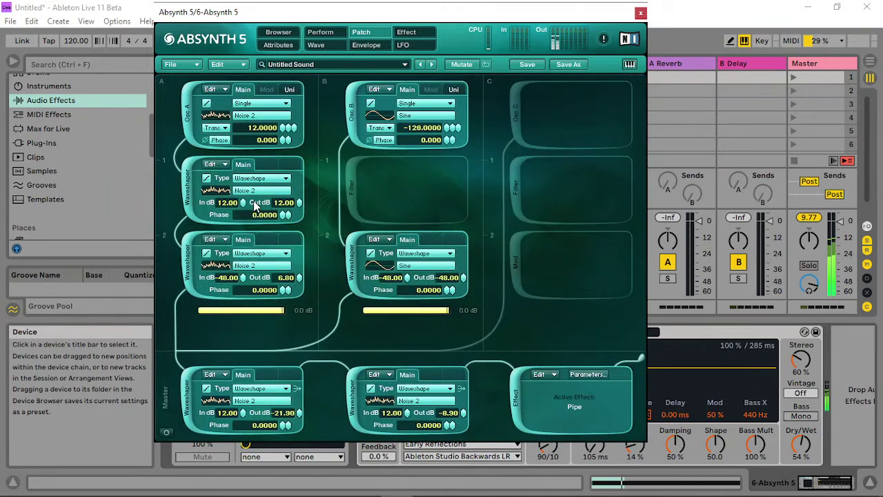
- Try lowering the In dB of channel A's first waveshaper, and return its In dB and Out dB to 12.00
{"action": "left_click_drag", "start_coordinate": [240, 203], "coordinate": [237, 449]}
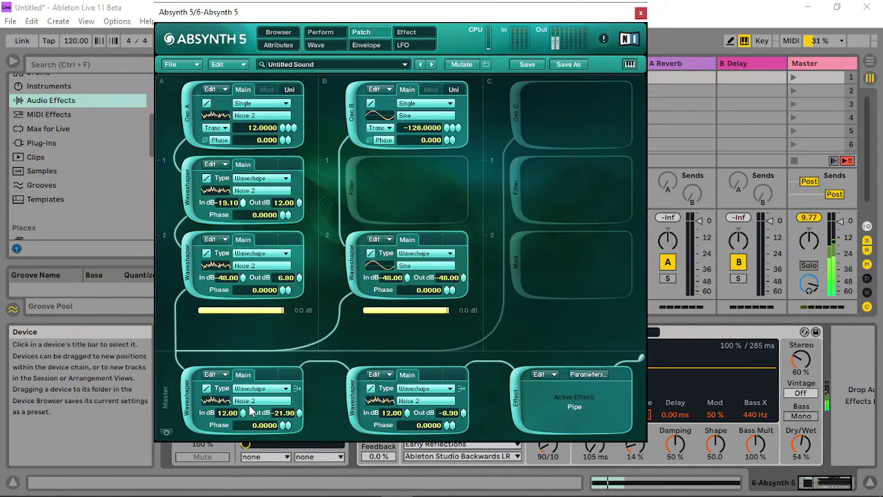
{"action": "left_click_drag", "start_coordinate": [250, 410], "coordinate": [288, 258]}
{"action": "left_click_drag", "start_coordinate": [298, 203], "coordinate": [308, 66]}
- Audition other waves for channel A's first waveshaper, including Inharmonic 2 and Noise 3, and choose Inharmonic 1
{"action": "left_click", "coordinate": [258, 191]}
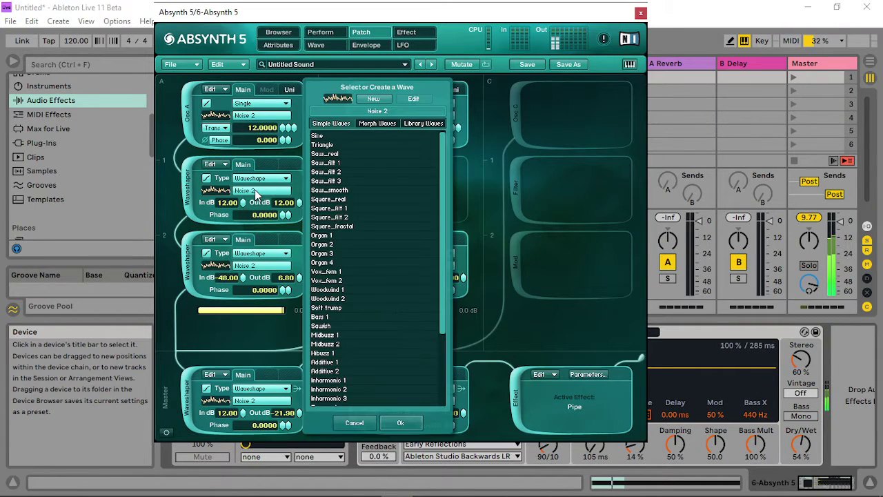
{"action": "scroll", "coordinate": [338, 382], "scroll_direction": "down", "scroll_amount": 3}
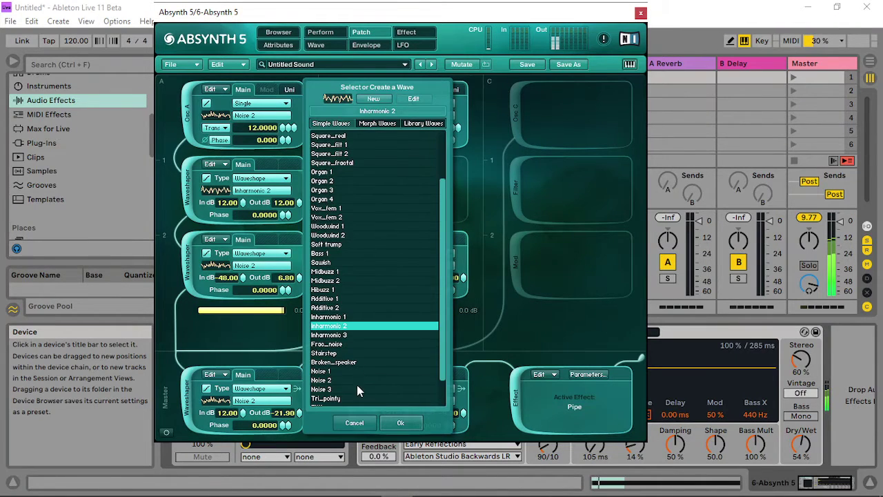
{"action": "left_click", "coordinate": [345, 390]}
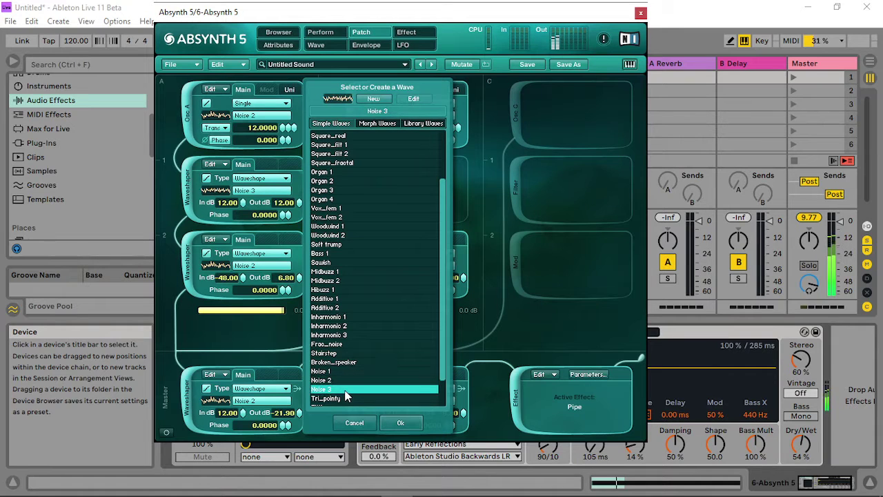
{"action": "left_click", "coordinate": [343, 316]}
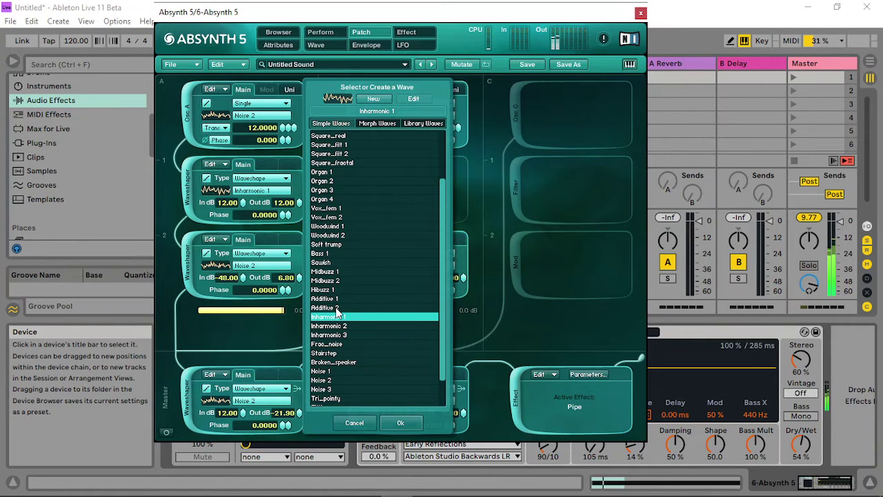
{"action": "left_click", "coordinate": [397, 422]}
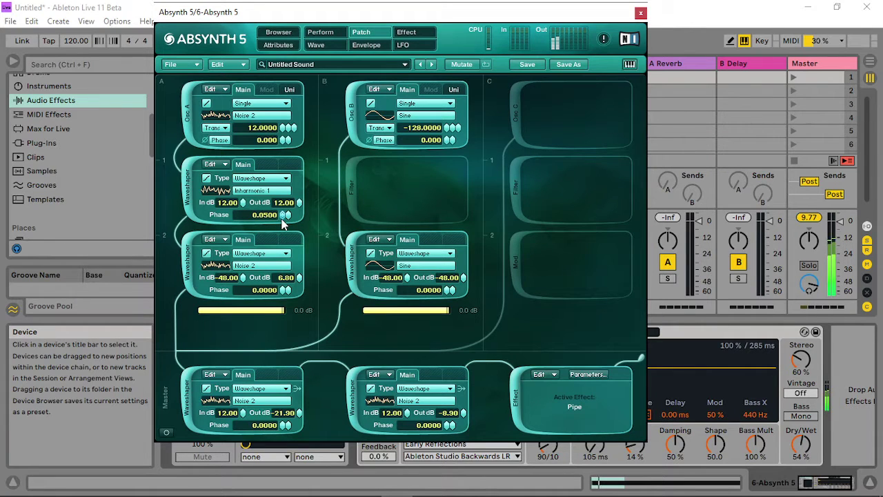
- Set oscillator A's unison voices to 3 and lower the attack of the master envelope
{"action": "left_click", "coordinate": [289, 89]}
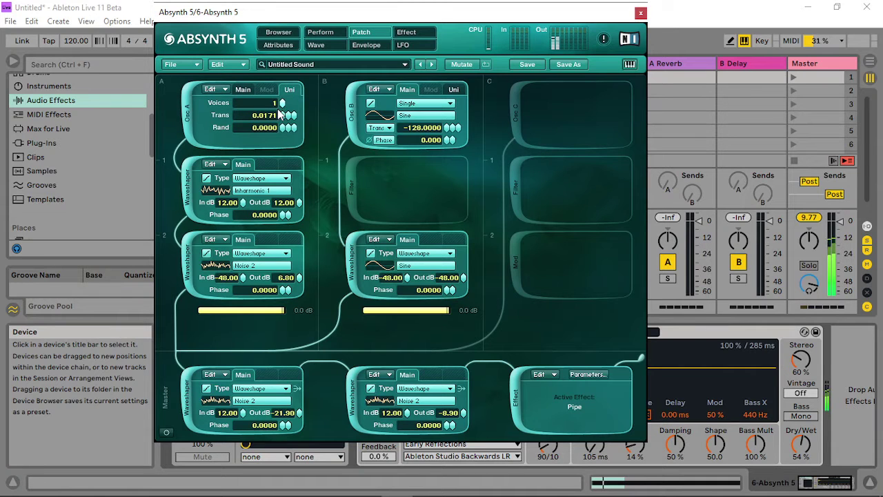
{"action": "left_click", "coordinate": [320, 31]}
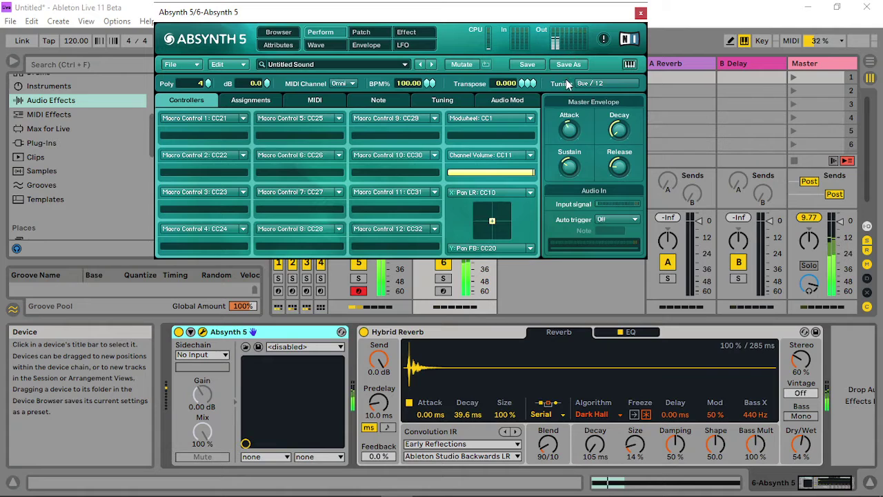
{"action": "left_click_drag", "start_coordinate": [568, 128], "coordinate": [564, 161]}
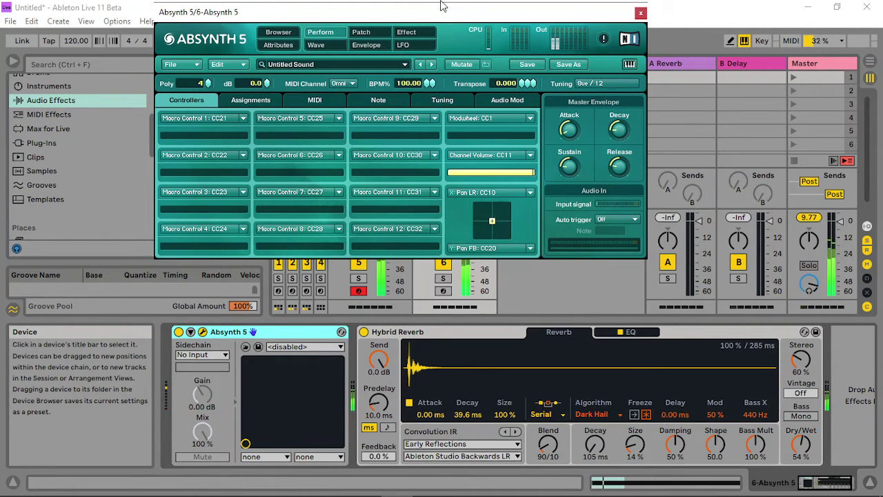
- Raise the Pipe effect's highpass to 208 Hz and set its master length to 0.00001
{"action": "left_click", "coordinate": [406, 33]}
{"action": "left_click_drag", "start_coordinate": [338, 119], "coordinate": [341, 156]}
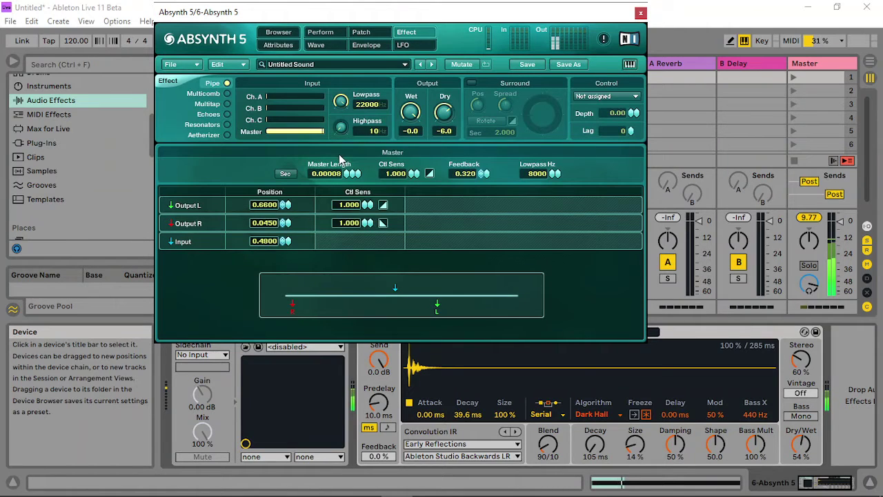
{"action": "scroll", "coordinate": [342, 133], "scroll_direction": "up", "scroll_amount": 3}
{"action": "left_click_drag", "start_coordinate": [354, 178], "coordinate": [344, 178]}
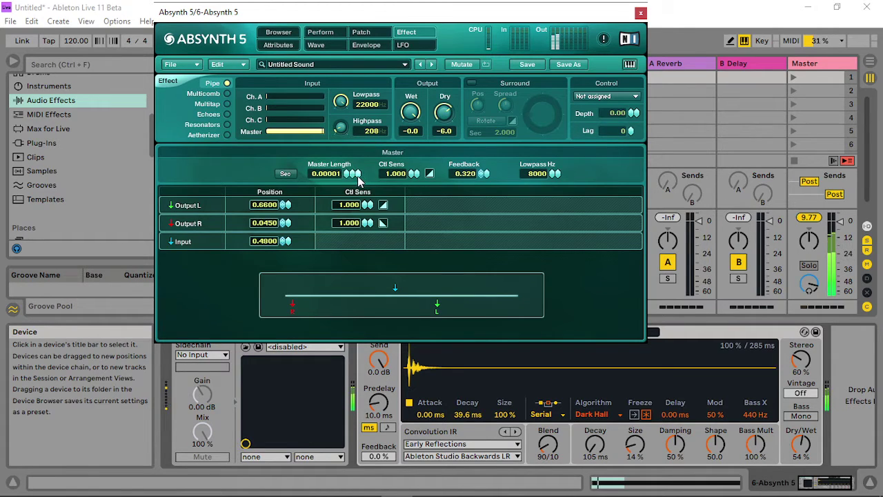
- Return to the patch and change the wave of channel A's first waveshaper to Noise 2
{"action": "left_click", "coordinate": [364, 31]}
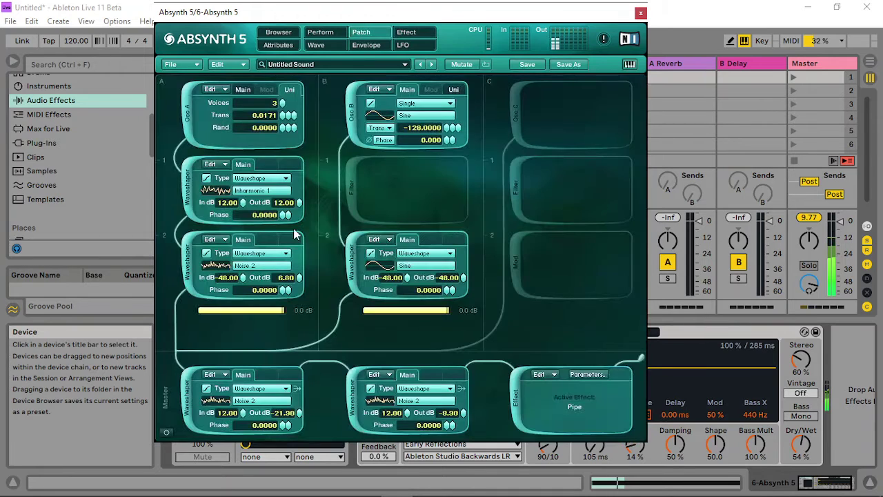
{"action": "left_click", "coordinate": [266, 192]}
{"action": "left_click", "coordinate": [338, 399]}
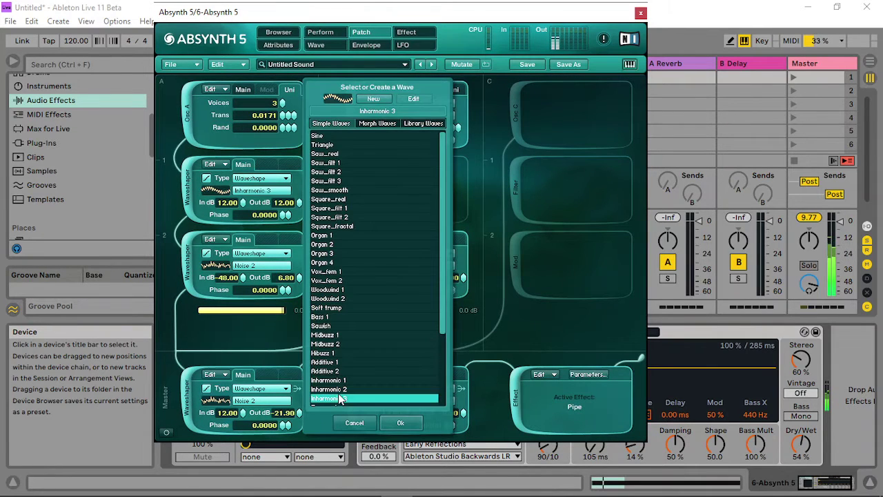
{"action": "scroll", "coordinate": [340, 400], "scroll_direction": "down", "scroll_amount": 1}
{"action": "left_click", "coordinate": [336, 383]}
{"action": "scroll", "coordinate": [340, 393], "scroll_direction": "down", "scroll_amount": 2}
{"action": "left_click", "coordinate": [337, 355]}
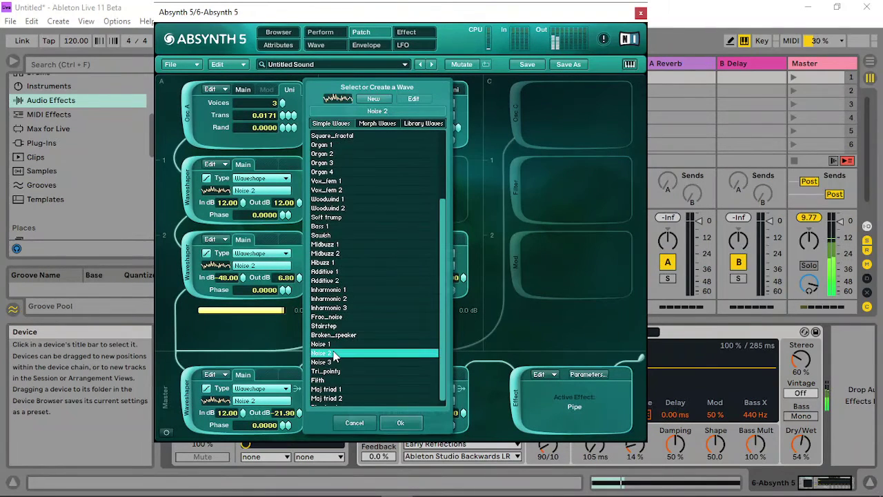
{"action": "left_click", "coordinate": [399, 422]}
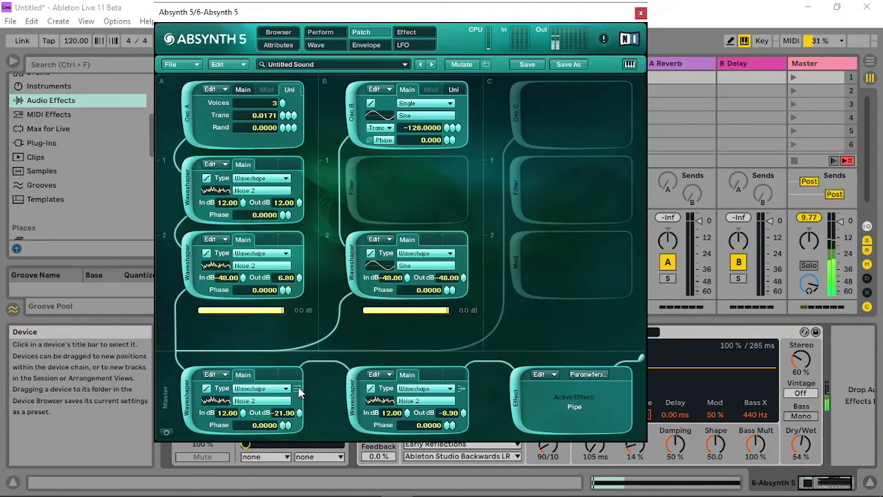
- Set the first master waveshaper's In dB to -0.70 and its Out dB to -0.80
{"action": "left_click_drag", "start_coordinate": [243, 412], "coordinate": [246, 483]}
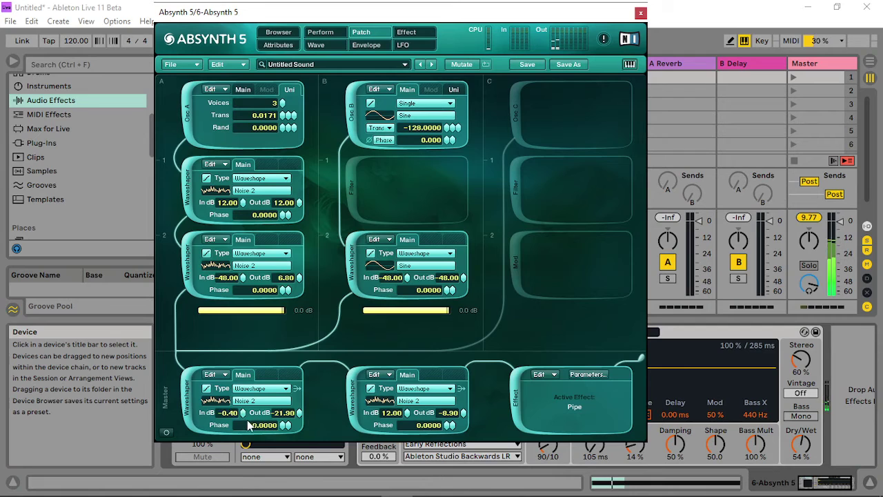
{"action": "left_click_drag", "start_coordinate": [244, 416], "coordinate": [242, 445]}
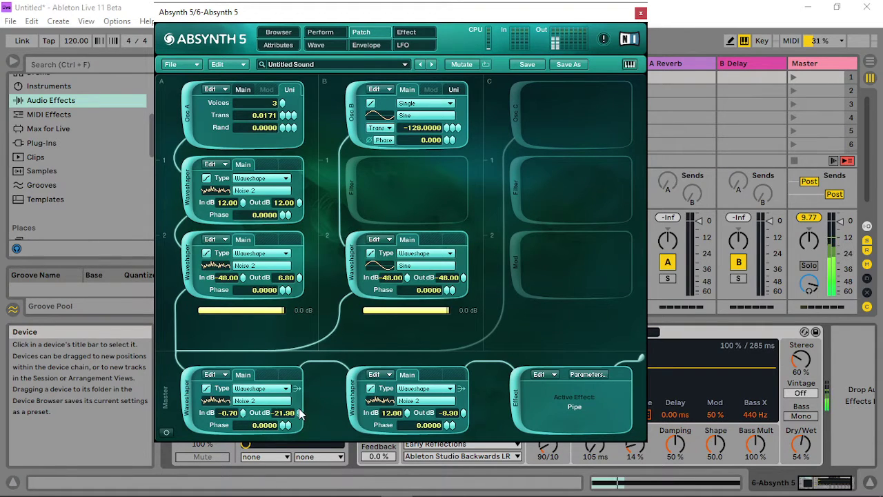
{"action": "left_click_drag", "start_coordinate": [300, 414], "coordinate": [299, 319]}
{"action": "left_click_drag", "start_coordinate": [287, 197], "coordinate": [435, 379]}
- Keep the second master waveshaper's In dB at 12.00 and adjust its Out dB to -16.70
{"action": "left_click_drag", "start_coordinate": [407, 411], "coordinate": [408, 254]}
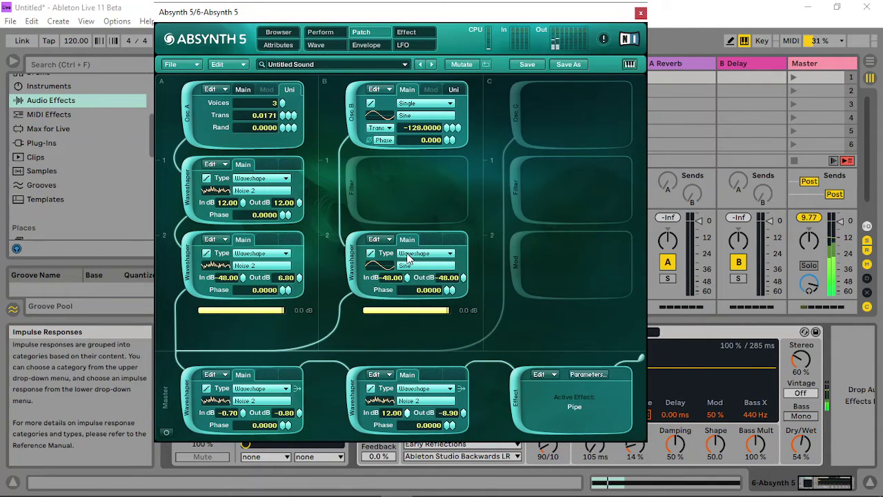
{"action": "scroll", "coordinate": [464, 414], "scroll_direction": "down", "scroll_amount": 5}
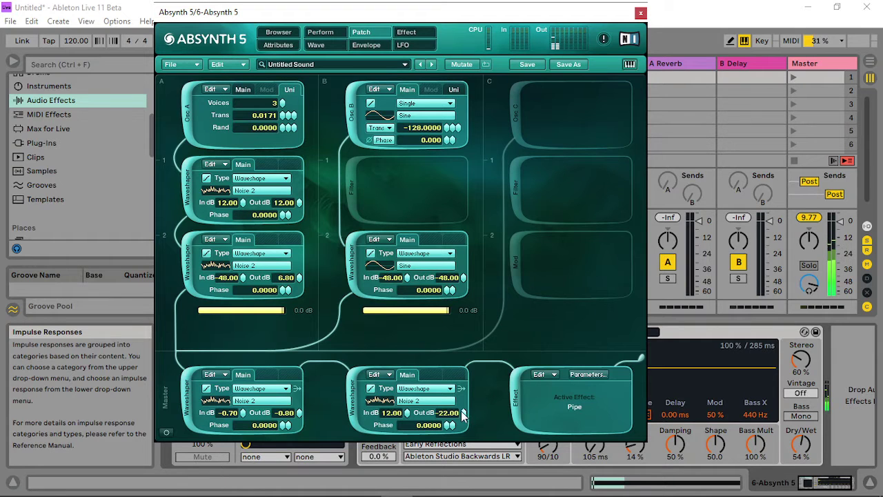
{"action": "left_click_drag", "start_coordinate": [463, 413], "coordinate": [466, 476]}
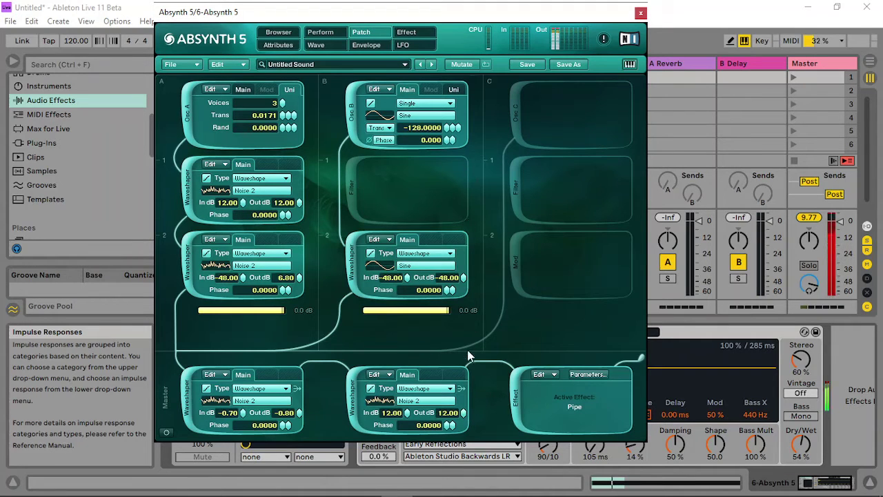
{"action": "left_click_drag", "start_coordinate": [469, 413], "coordinate": [471, 458]}
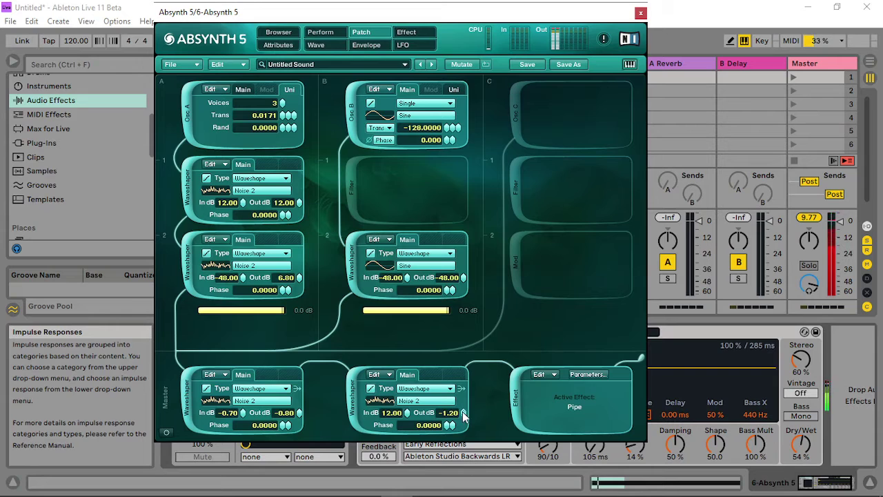
{"action": "left_click_drag", "start_coordinate": [463, 413], "coordinate": [442, 470]}
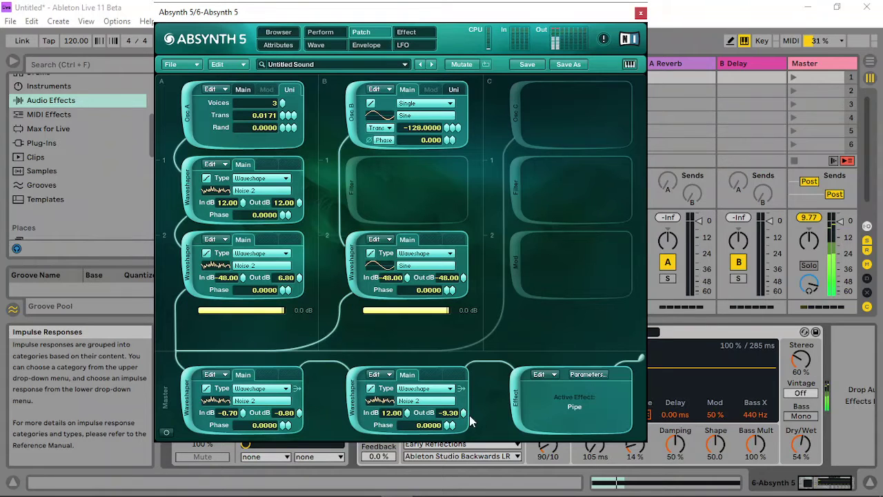
{"action": "mouse_move", "coordinate": [464, 414]}
{"action": "left_mouse_down"}
{"action": "mouse_move", "coordinate": [463, 462]}
{"action": "mouse_move", "coordinate": [466, 416]}
{"action": "left_mouse_up"}
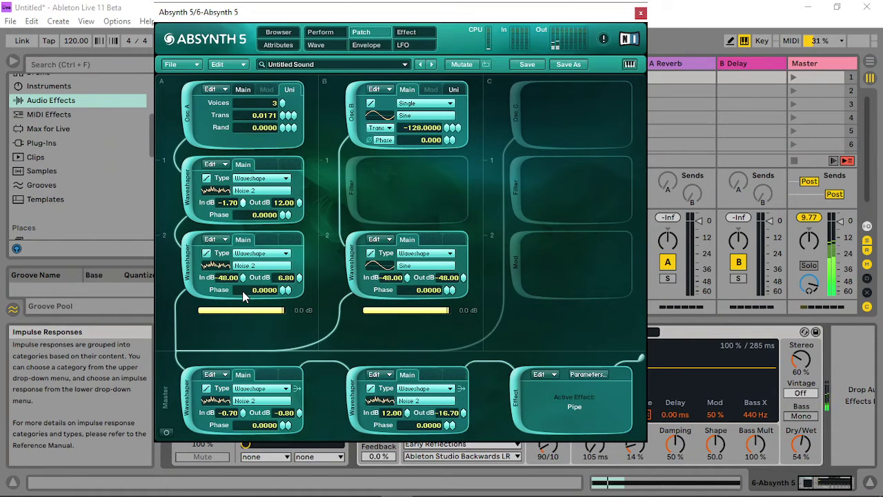
- Close the synth window and narrow tracks 5 and 6 in the mixer
{"action": "left_click", "coordinate": [640, 13]}
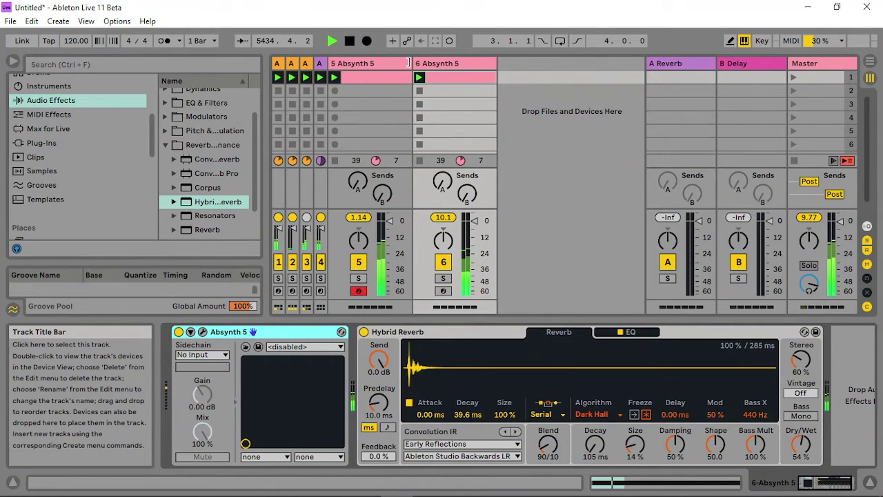
{"action": "left_click_drag", "start_coordinate": [411, 62], "coordinate": [356, 63]}
{"action": "left_click_drag", "start_coordinate": [439, 63], "coordinate": [379, 63]}
- Load another Absynth 5 instrument onto a new track and show its patch modules
{"action": "left_click", "coordinate": [41, 142]}
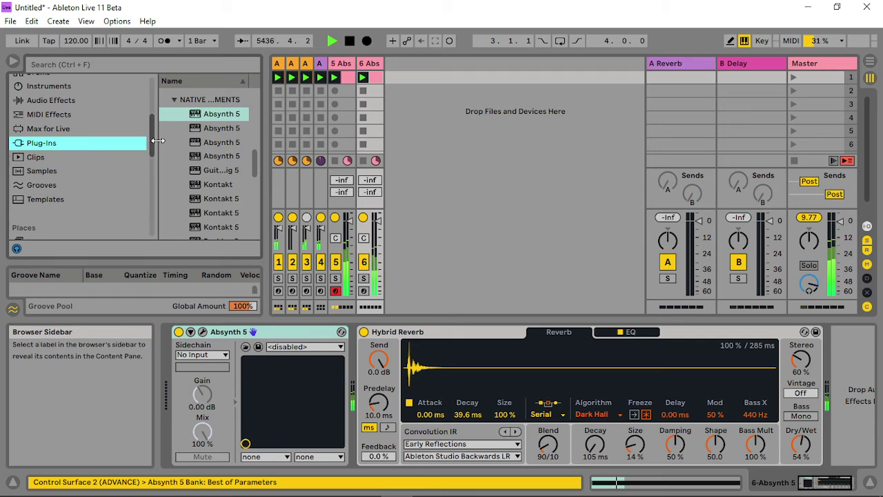
{"action": "left_click_drag", "start_coordinate": [216, 114], "coordinate": [414, 75]}
{"action": "left_click", "coordinate": [366, 56]}
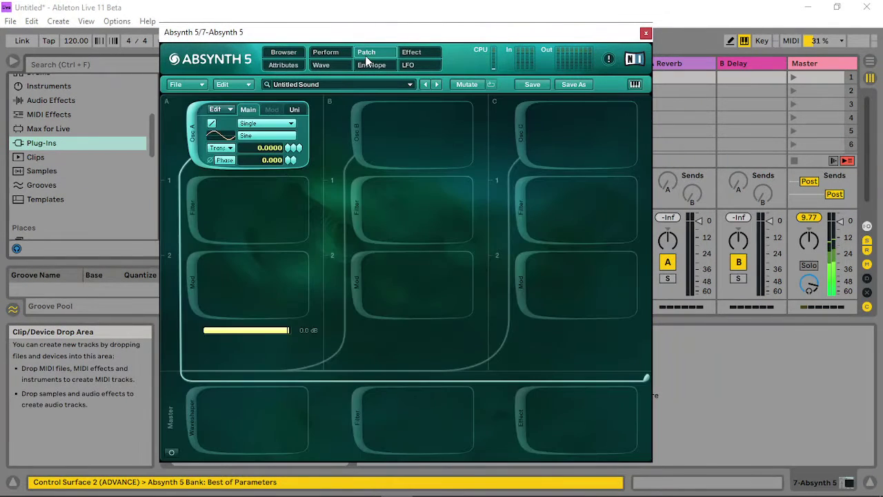
- Add a Comb filter to channel A's first slot, with a frequency of 20 Hz and feedback of 0.9990
{"action": "left_click", "coordinate": [200, 211]}
{"action": "left_click", "coordinate": [273, 200]}
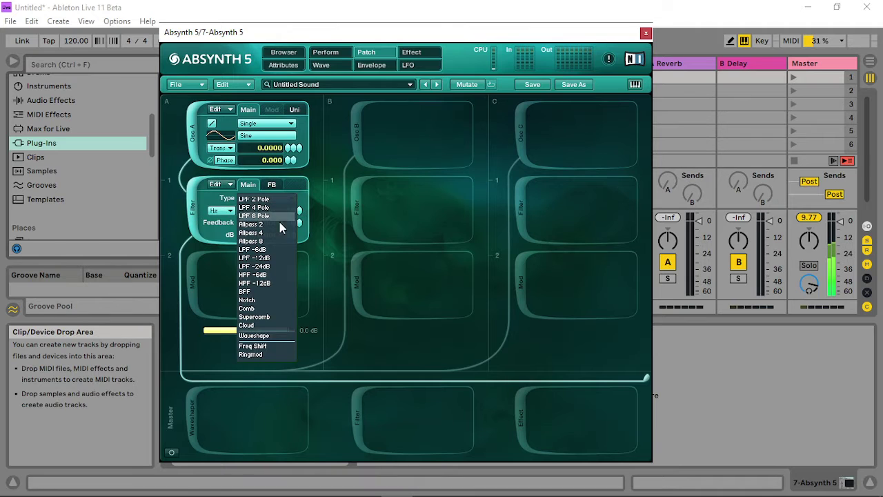
{"action": "left_click", "coordinate": [273, 199]}
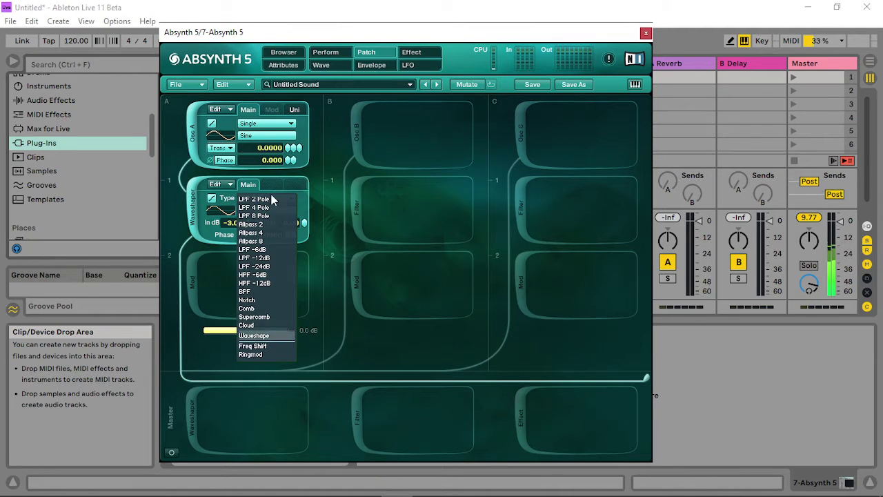
{"action": "left_click", "coordinate": [268, 311]}
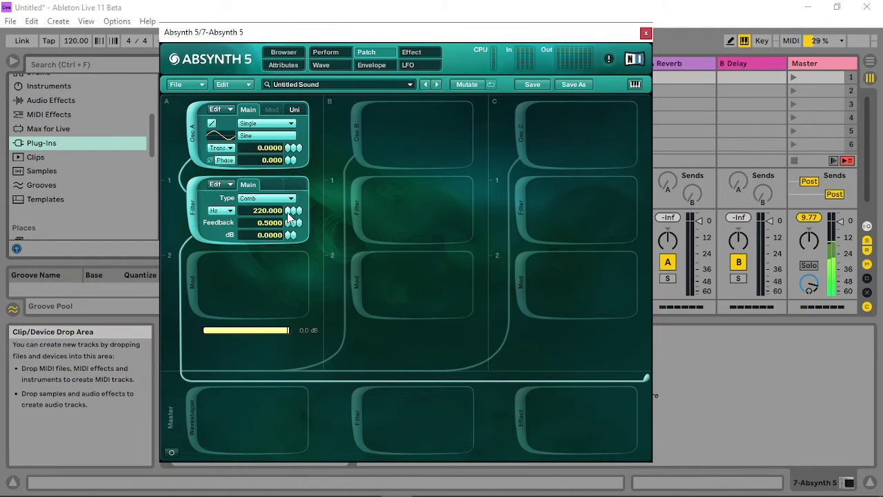
{"action": "left_click_drag", "start_coordinate": [288, 211], "coordinate": [282, 323]}
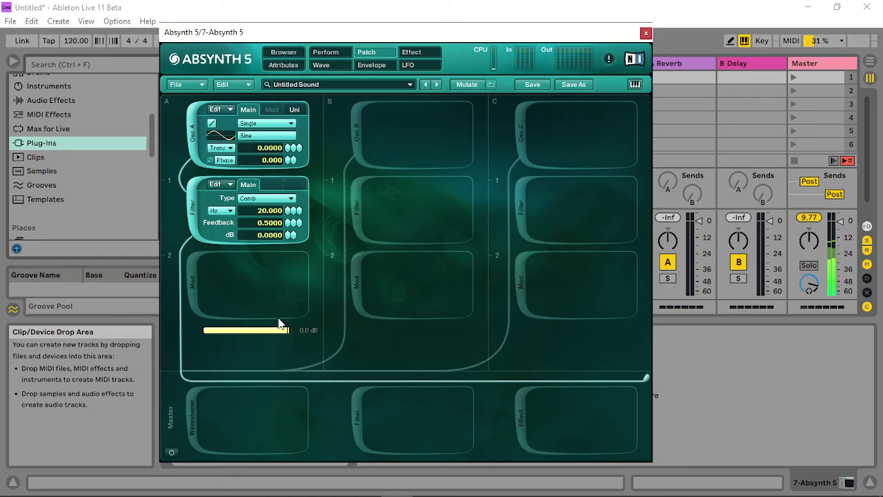
- Add a Waveshape module to channel A's second slot and assign it the Noise 1 wave
{"action": "left_click", "coordinate": [192, 287]}
{"action": "left_click", "coordinate": [286, 274]}
{"action": "left_click", "coordinate": [274, 411]}
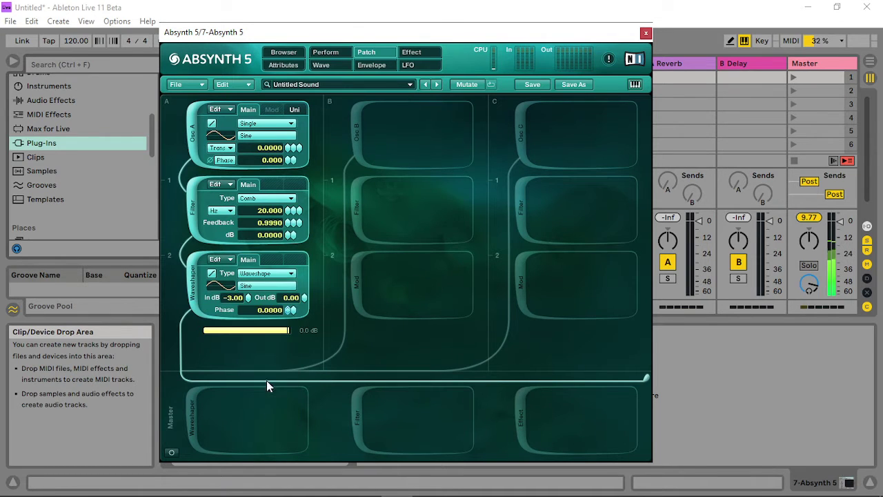
{"action": "left_click", "coordinate": [258, 285]}
{"action": "scroll", "coordinate": [336, 405], "scroll_direction": "down", "scroll_amount": 3}
{"action": "left_click", "coordinate": [333, 382]}
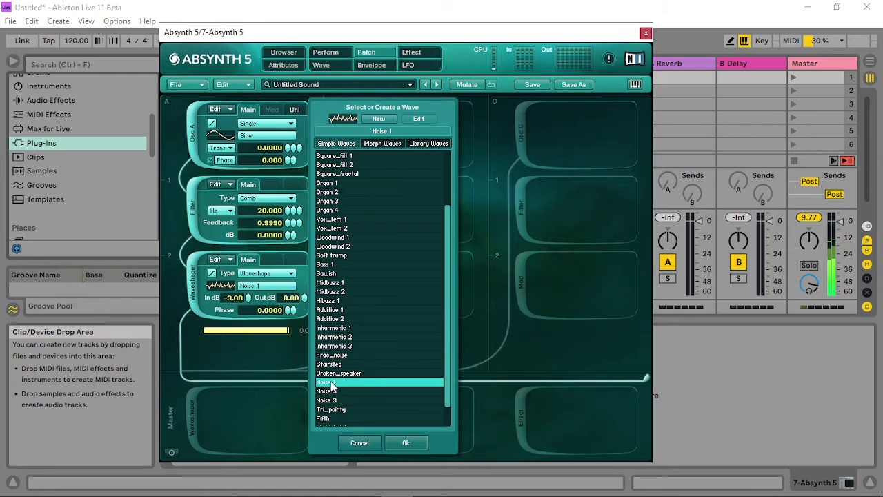
{"action": "left_click", "coordinate": [407, 443]}
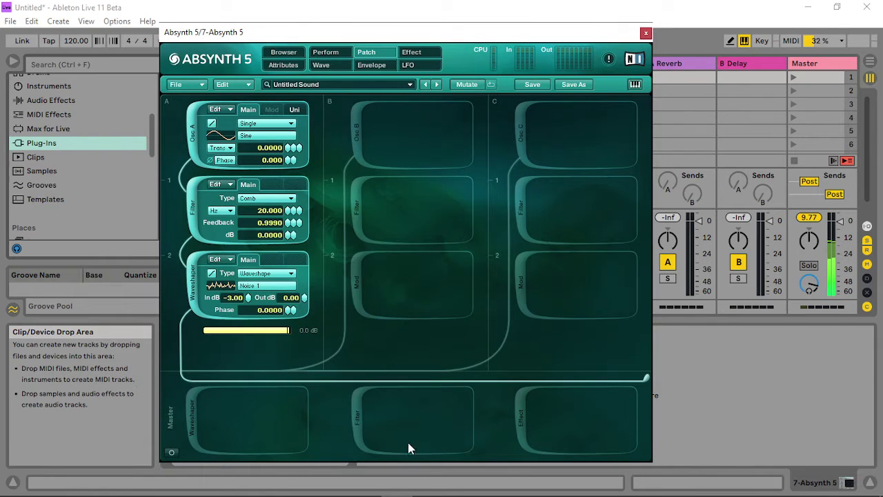
- Create a one-bar MIDI clip on the new Absynth track, fill it with a single G1 note, and launch it
{"action": "left_click", "coordinate": [645, 33]}
{"action": "double_click", "coordinate": [429, 77]}
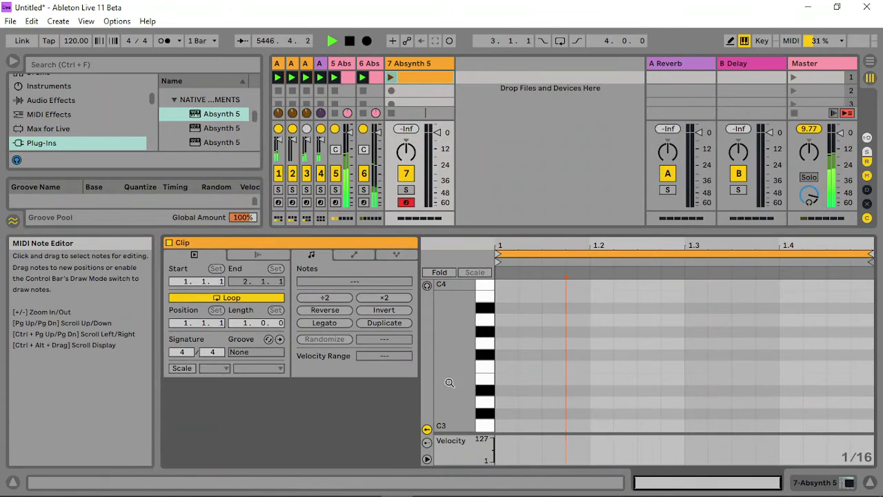
{"action": "scroll", "coordinate": [484, 386], "scroll_direction": "down", "scroll_amount": 5}
{"action": "left_click", "coordinate": [565, 400]}
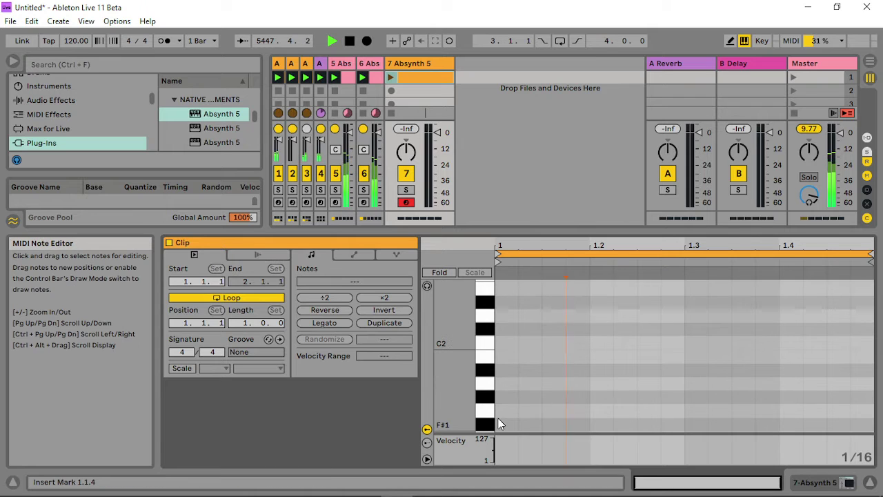
{"action": "double_click", "coordinate": [499, 414]}
{"action": "left_click_drag", "start_coordinate": [517, 411], "coordinate": [874, 340]}
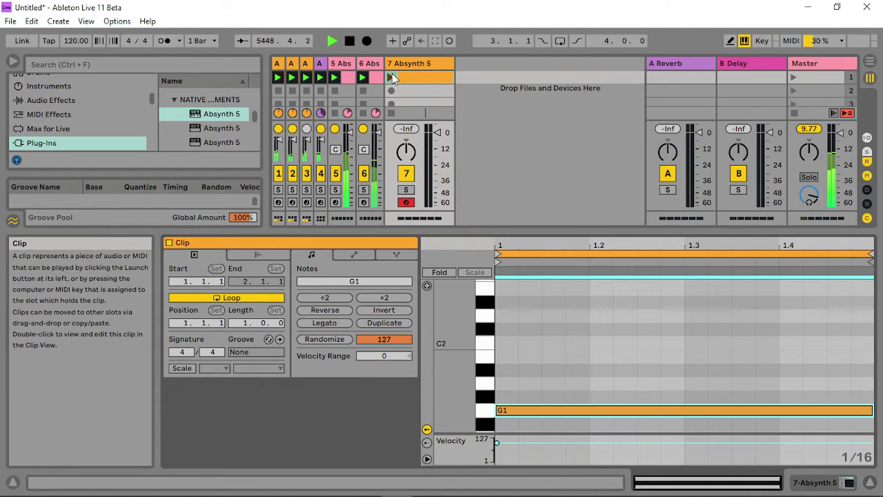
{"action": "left_click", "coordinate": [412, 64]}
- Reopen the synth and set the Comb filter's level to -23.8 dB and channel A's waveshaper to -39.10 dB in, 12.00 dB out
{"action": "double_click", "coordinate": [412, 64]}
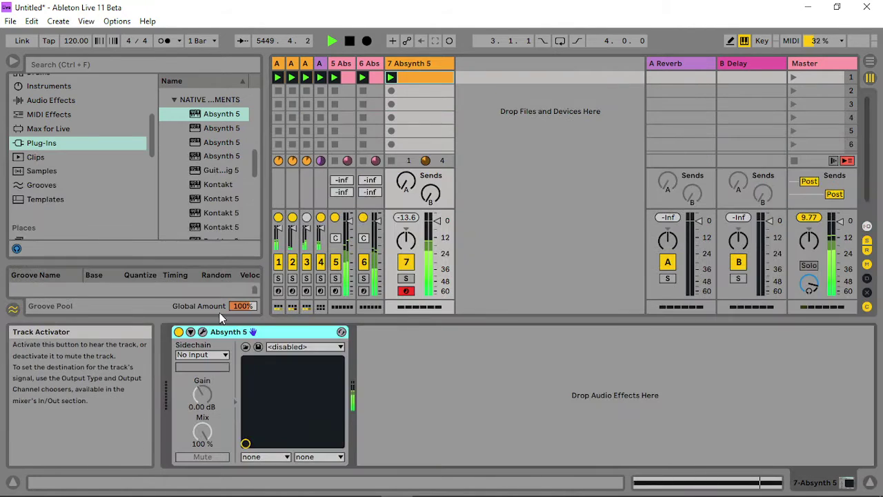
{"action": "left_click", "coordinate": [207, 331]}
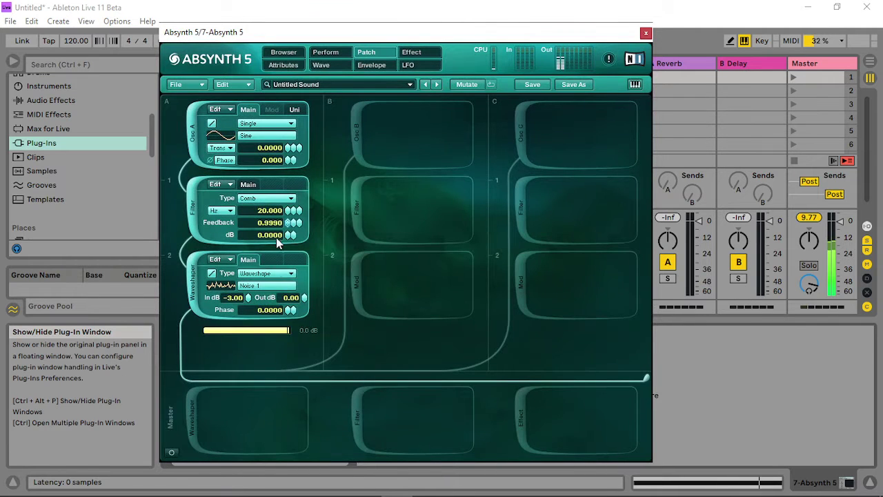
{"action": "left_click_drag", "start_coordinate": [286, 238], "coordinate": [285, 380]}
{"action": "left_click_drag", "start_coordinate": [250, 302], "coordinate": [246, 416]}
{"action": "left_click_drag", "start_coordinate": [246, 295], "coordinate": [307, 308]}
- Add a Waveshape module to the master waveshaper slot and assign it the Noise 2 wave
{"action": "left_click", "coordinate": [195, 418]}
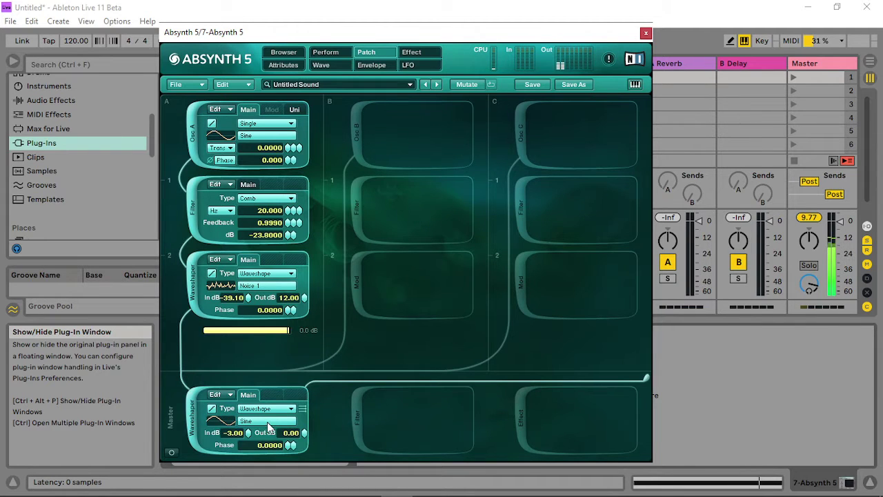
{"action": "left_click", "coordinate": [269, 421]}
{"action": "left_click", "coordinate": [367, 409]}
{"action": "scroll", "coordinate": [363, 402], "scroll_direction": "down", "scroll_amount": 3}
{"action": "left_click", "coordinate": [349, 409]}
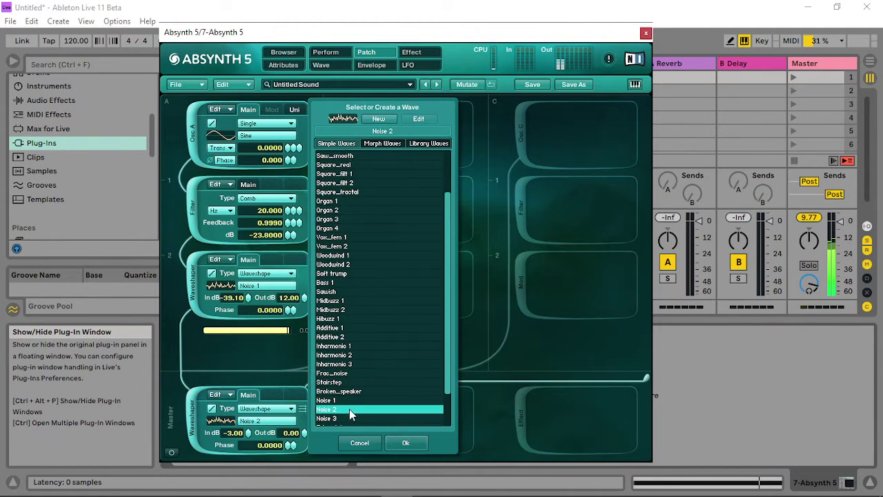
{"action": "left_click", "coordinate": [340, 391]}
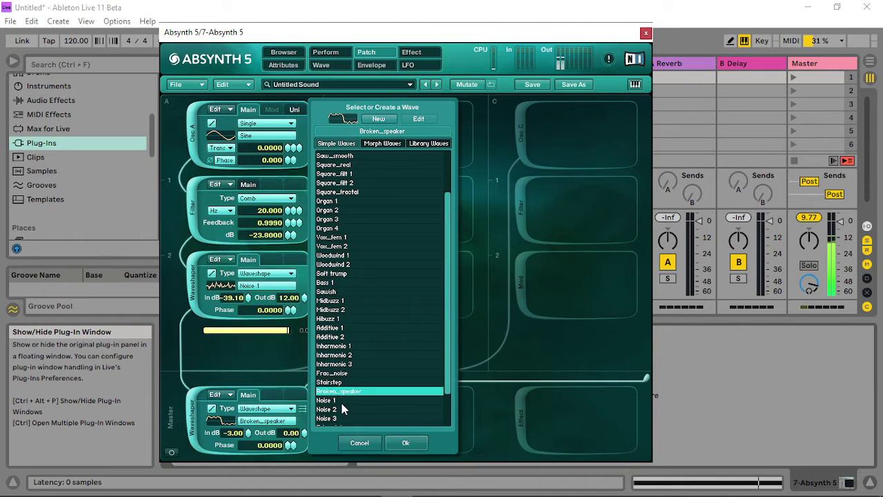
{"action": "left_click", "coordinate": [341, 401]}
{"action": "left_click", "coordinate": [338, 409]}
{"action": "left_click", "coordinate": [406, 442]}
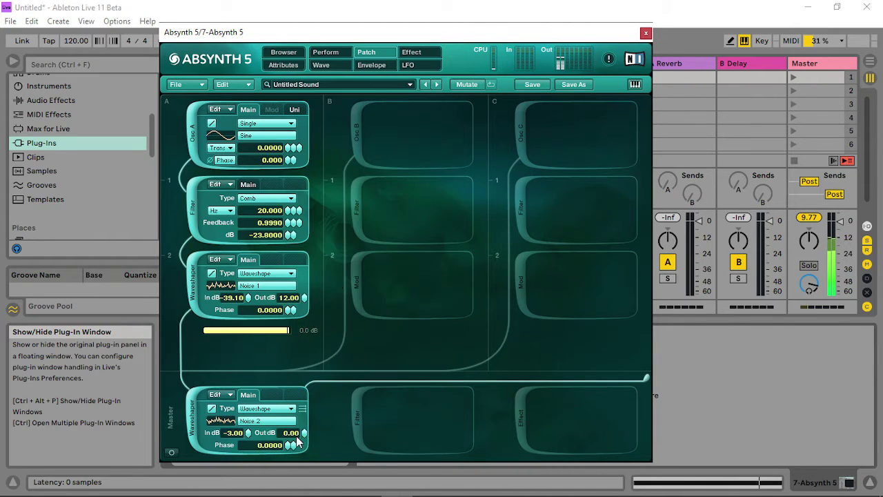
- Set the master waveshaper's input to -12 dB, oscillator A's transposition to -25, and its unison to 3 voices with 0.0102 transposition
{"action": "mouse_move", "coordinate": [248, 435]}
{"action": "left_mouse_down"}
{"action": "mouse_move", "coordinate": [250, 485]}
{"action": "mouse_move", "coordinate": [249, 437]}
{"action": "left_mouse_up"}
{"action": "left_click_drag", "start_coordinate": [283, 146], "coordinate": [290, 164]}
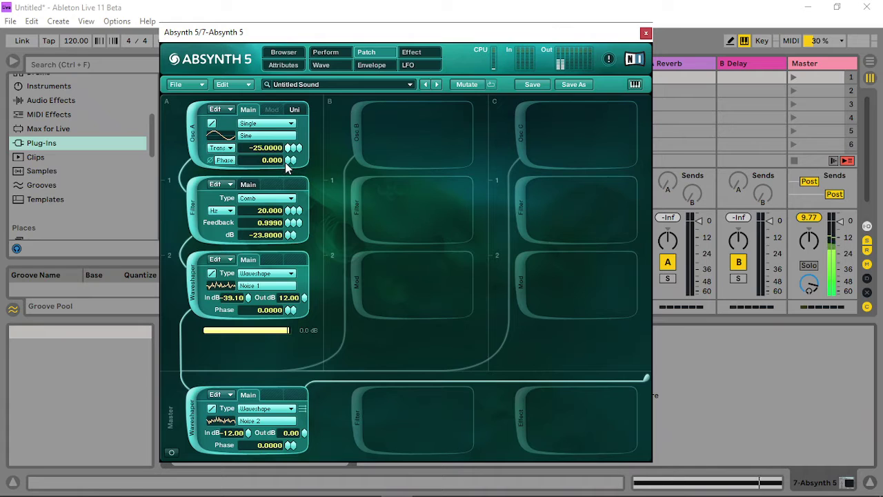
{"action": "left_click", "coordinate": [297, 110]}
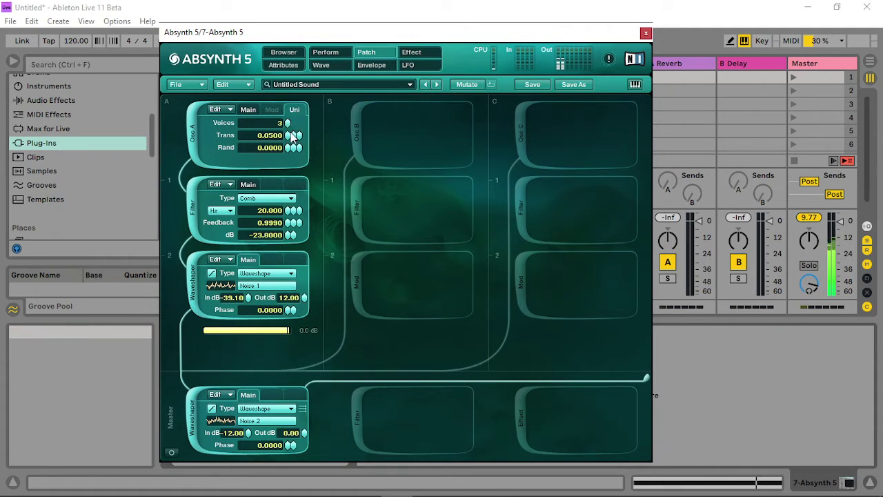
{"action": "left_click_drag", "start_coordinate": [302, 129], "coordinate": [301, 188]}
- Set the Comb filter to 403.175 Hz and -24 dB, and channel A's waveshaper input to -30.80 dB while trying other output levels
{"action": "left_click_drag", "start_coordinate": [290, 218], "coordinate": [293, 183]}
{"action": "left_click_drag", "start_coordinate": [273, 235], "coordinate": [265, 313]}
{"action": "left_click_drag", "start_coordinate": [283, 234], "coordinate": [284, 241]}
{"action": "left_click_drag", "start_coordinate": [265, 199], "coordinate": [265, 242]}
{"action": "left_click", "coordinate": [249, 303]}
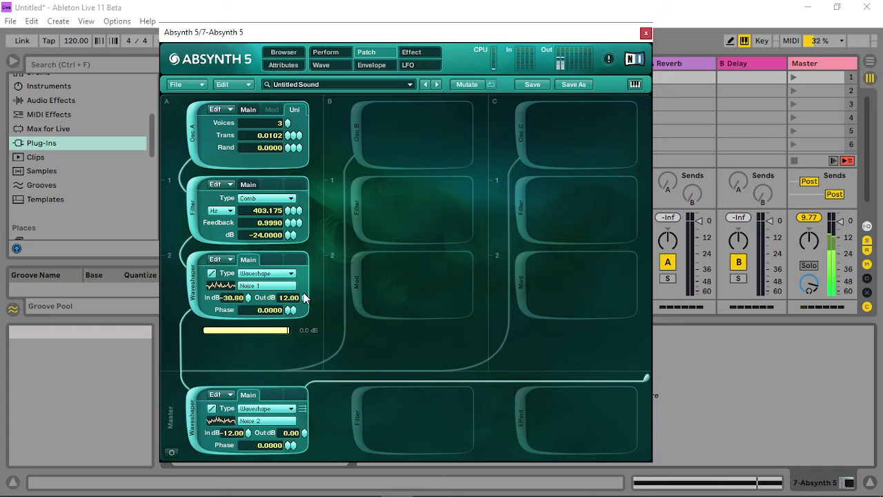
{"action": "left_click_drag", "start_coordinate": [311, 292], "coordinate": [291, 387]}
{"action": "left_click_drag", "start_coordinate": [307, 300], "coordinate": [310, 164]}
- Set the master waveshaper's input to -12.80 dB and its output to -3.30 dB
{"action": "left_click_drag", "start_coordinate": [246, 432], "coordinate": [246, 476]}
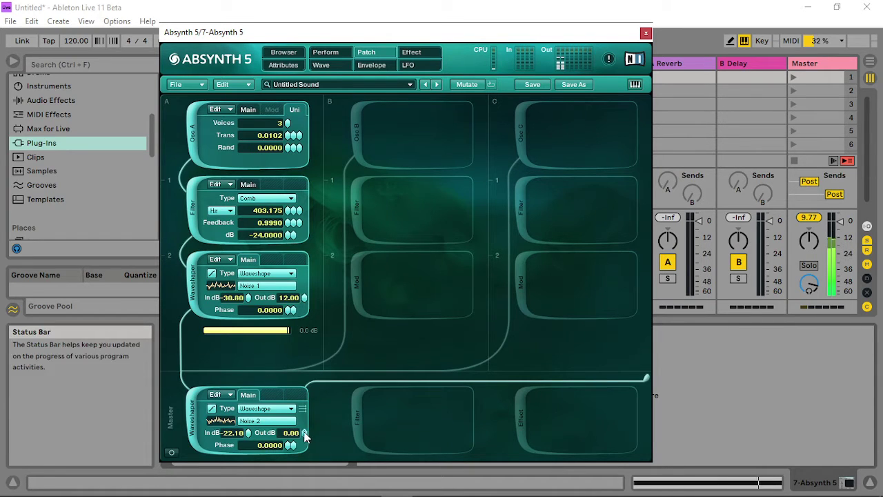
{"action": "left_click_drag", "start_coordinate": [305, 435], "coordinate": [248, 449]}
{"action": "left_click_drag", "start_coordinate": [305, 435], "coordinate": [315, 400]}
{"action": "left_click_drag", "start_coordinate": [248, 432], "coordinate": [247, 444]}
- Set channel A's waveshaper input to -46.20 dB and retune the Comb filter to 359.189 Hz and -20.3 dB
{"action": "mouse_move", "coordinate": [253, 295]}
{"action": "left_mouse_down"}
{"action": "mouse_move", "coordinate": [249, 353]}
{"action": "mouse_move", "coordinate": [249, 271]}
{"action": "mouse_move", "coordinate": [250, 311]}
{"action": "left_mouse_up"}
{"action": "left_click_drag", "start_coordinate": [249, 355], "coordinate": [245, 295]}
{"action": "mouse_move", "coordinate": [287, 211]}
{"action": "left_mouse_down"}
{"action": "mouse_move", "coordinate": [286, 220]}
{"action": "mouse_move", "coordinate": [301, 213]}
{"action": "mouse_move", "coordinate": [293, 215]}
{"action": "left_mouse_up"}
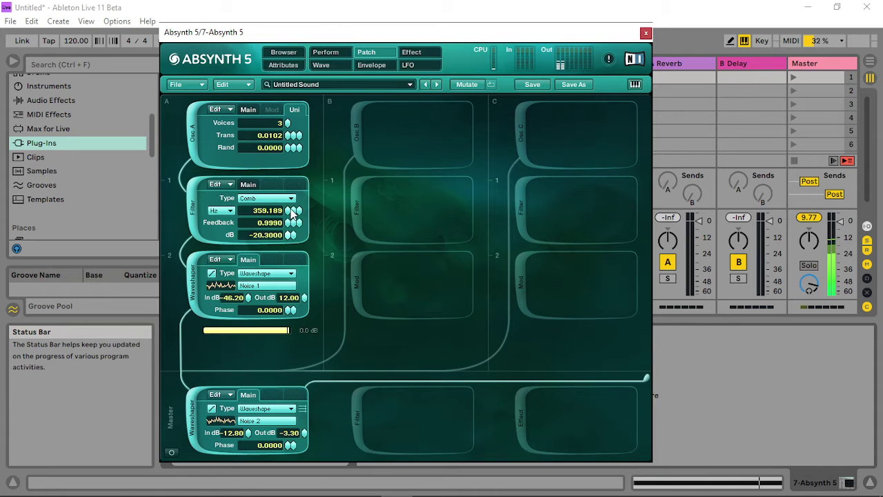
- Raise the decay, sustain and release of the synth's master envelope and close its window
{"action": "left_click", "coordinate": [326, 53]}
{"action": "left_click_drag", "start_coordinate": [614, 151], "coordinate": [623, 86]}
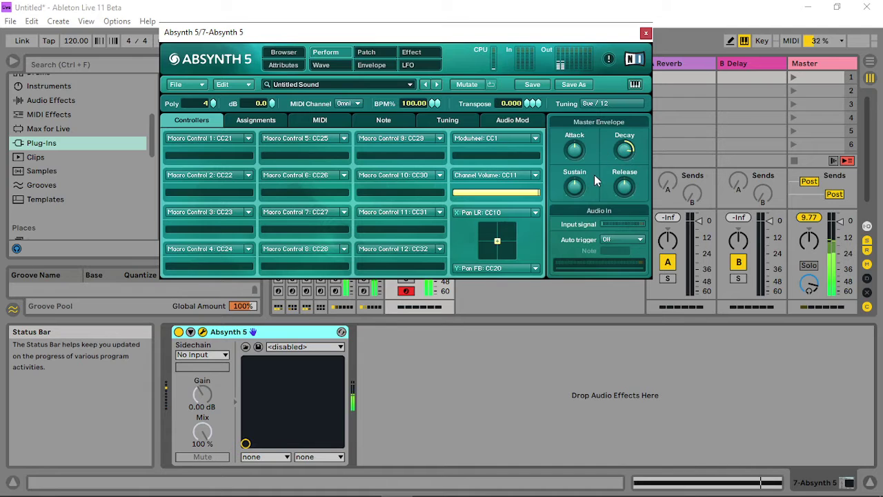
{"action": "left_click_drag", "start_coordinate": [574, 185], "coordinate": [580, 117]}
{"action": "left_click_drag", "start_coordinate": [623, 184], "coordinate": [627, 124]}
{"action": "left_click", "coordinate": [646, 33]}
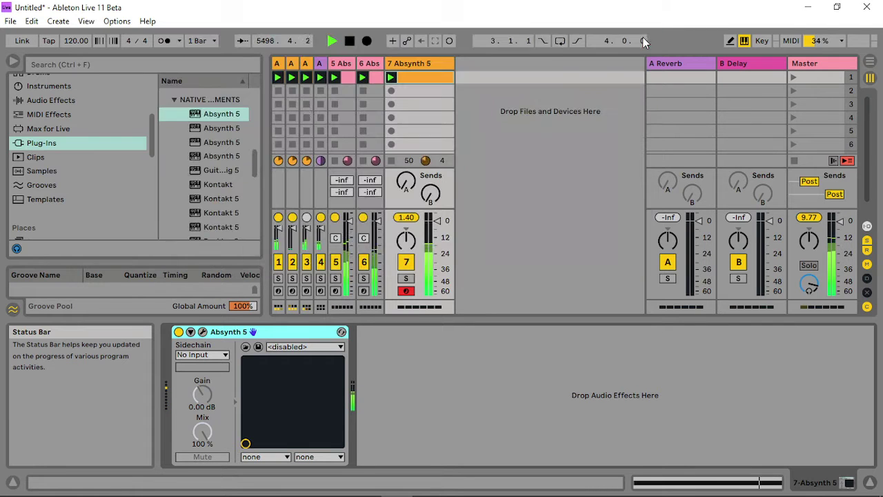
- Set the convolution attack to 2.49 s and decay to 20.0 ms in track 6's Hybrid Reverb
{"action": "left_click", "coordinate": [352, 65]}
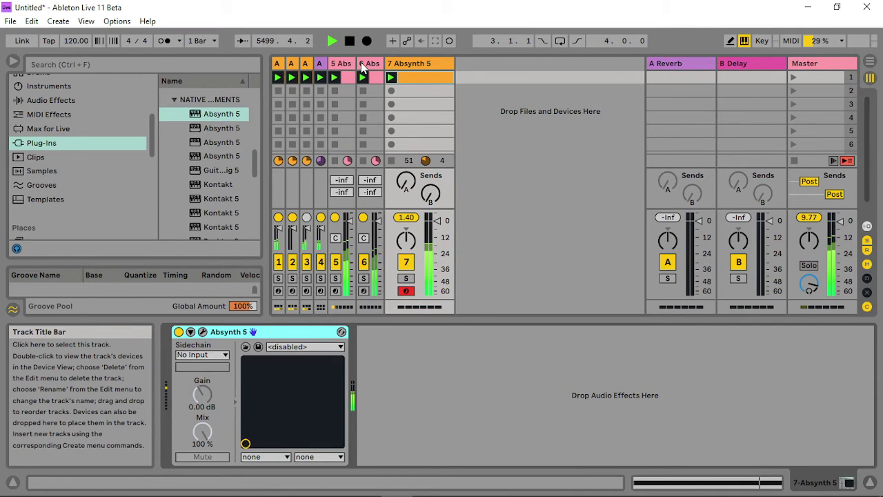
{"action": "left_click", "coordinate": [369, 65]}
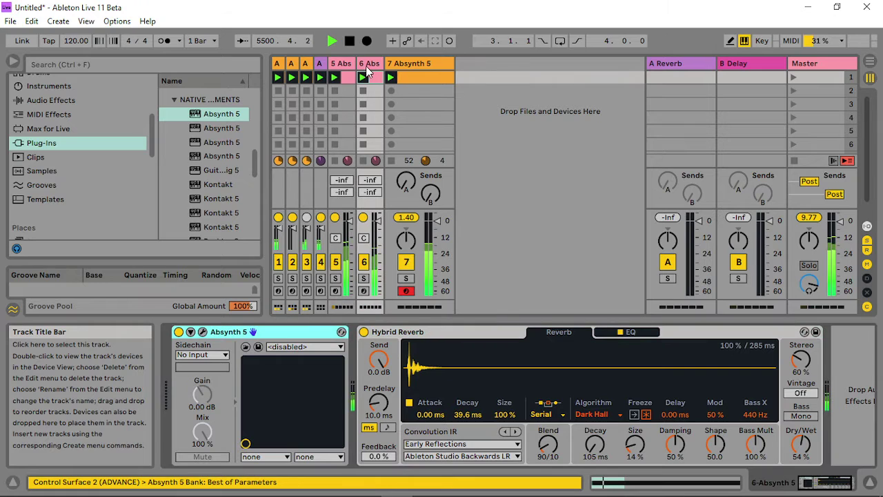
{"action": "left_click_drag", "start_coordinate": [429, 414], "coordinate": [429, 376]}
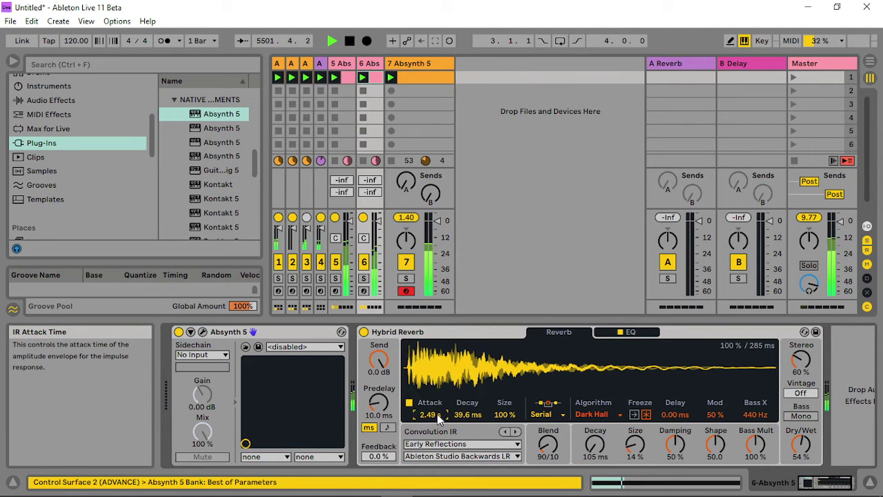
{"action": "left_click_drag", "start_coordinate": [467, 414], "coordinate": [467, 434]}
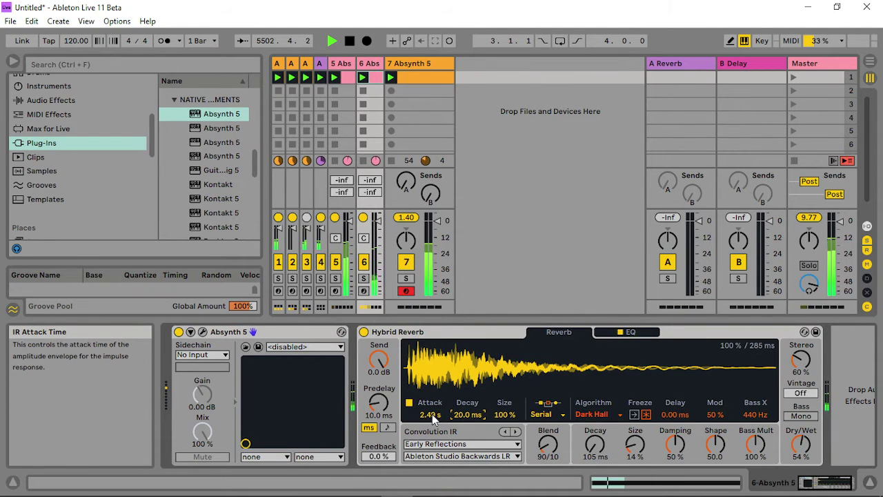
- Set the Hybrid Reverb's algorithm decay to 265 ms, size to 13% and damping to 100%, and reduce the impulse response size to 52%
{"action": "left_click_drag", "start_coordinate": [638, 443], "coordinate": [675, 469]}
{"action": "left_click", "coordinate": [675, 445]}
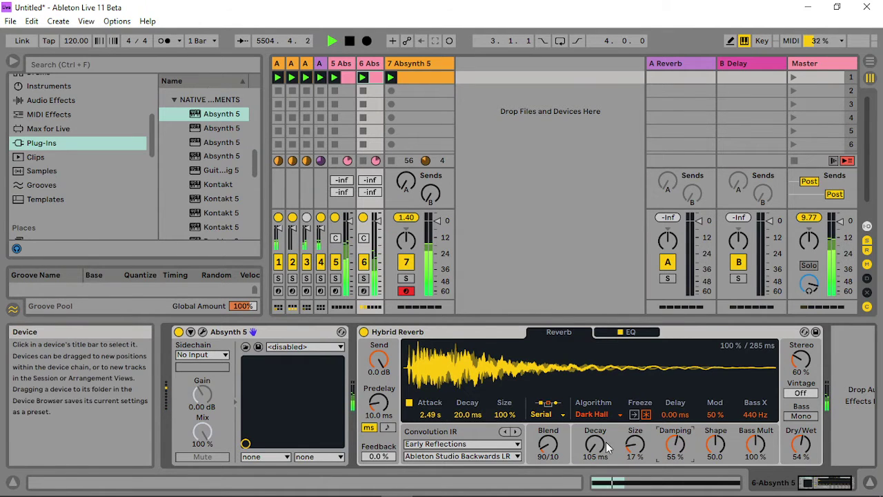
{"action": "left_click_drag", "start_coordinate": [595, 445], "coordinate": [594, 422]}
{"action": "left_click_drag", "start_coordinate": [636, 445], "coordinate": [675, 428]}
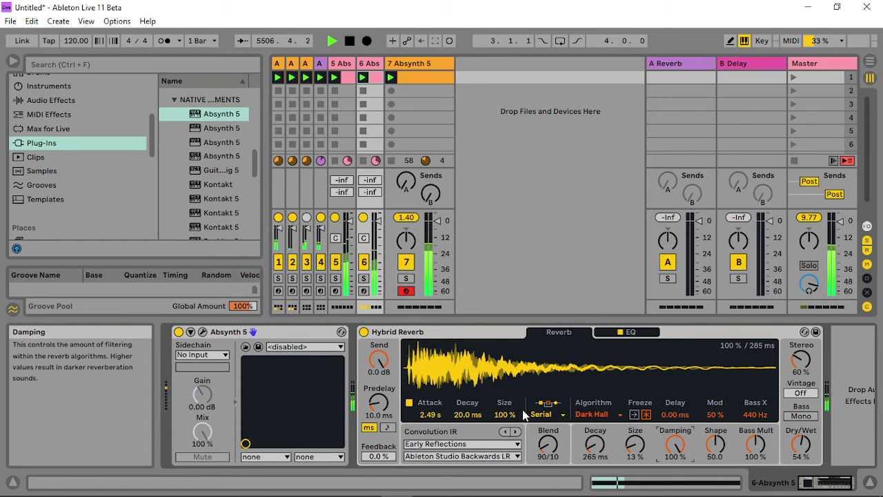
{"action": "left_click", "coordinate": [506, 413]}
{"action": "left_click_drag", "start_coordinate": [506, 414], "coordinate": [506, 432]}
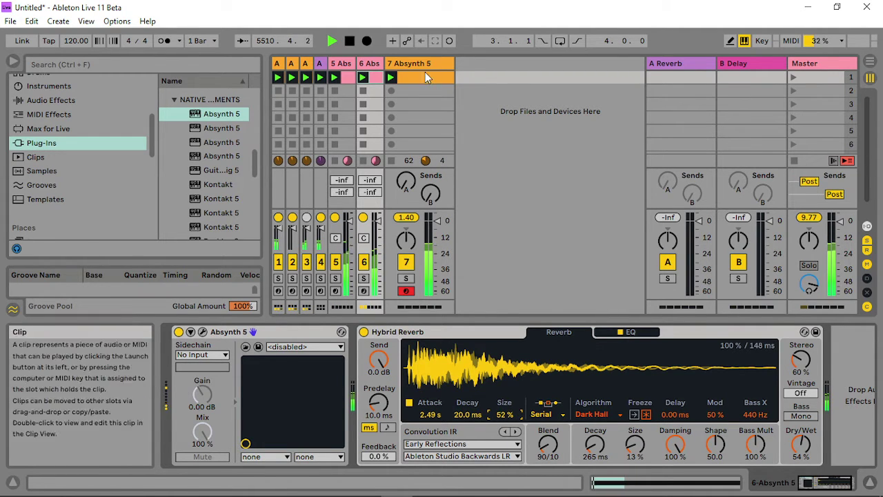
- Move the newest Absynth track ahead of the two narrow Absynth tracks and reopen its synth window
{"action": "left_click_drag", "start_coordinate": [421, 63], "coordinate": [334, 66]}
{"action": "left_click", "coordinate": [365, 73]}
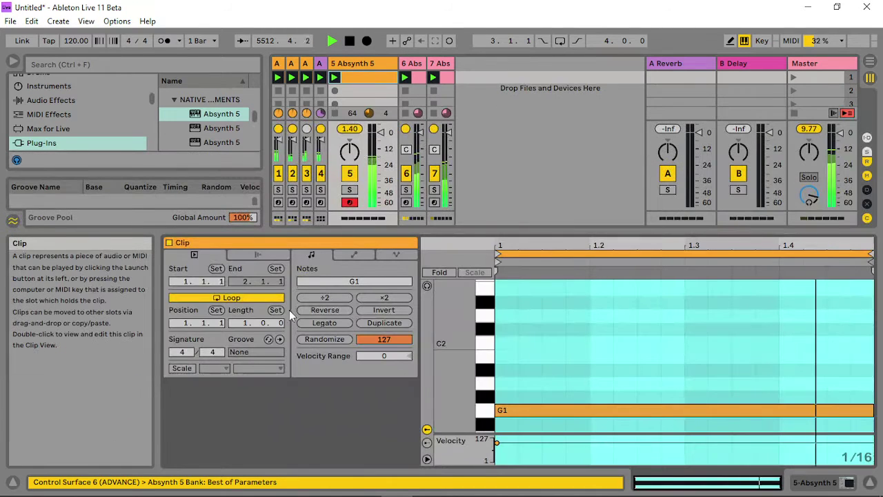
{"action": "left_click", "coordinate": [360, 63]}
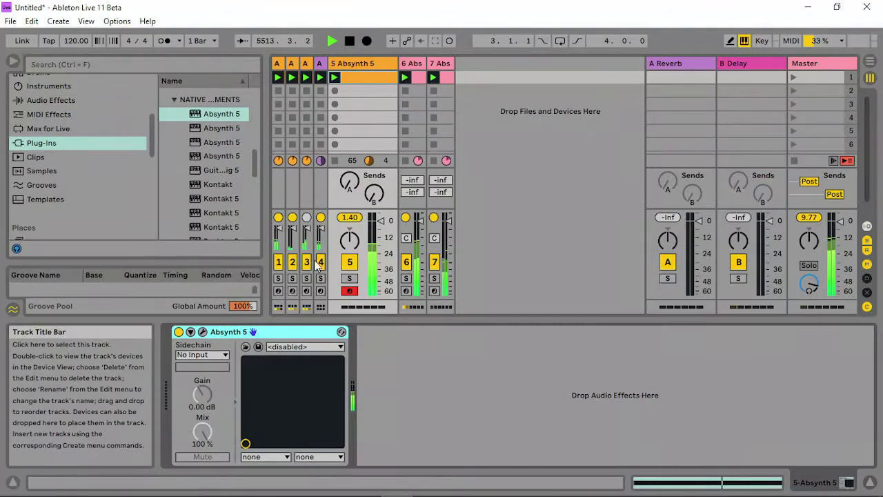
{"action": "left_click", "coordinate": [202, 332]}
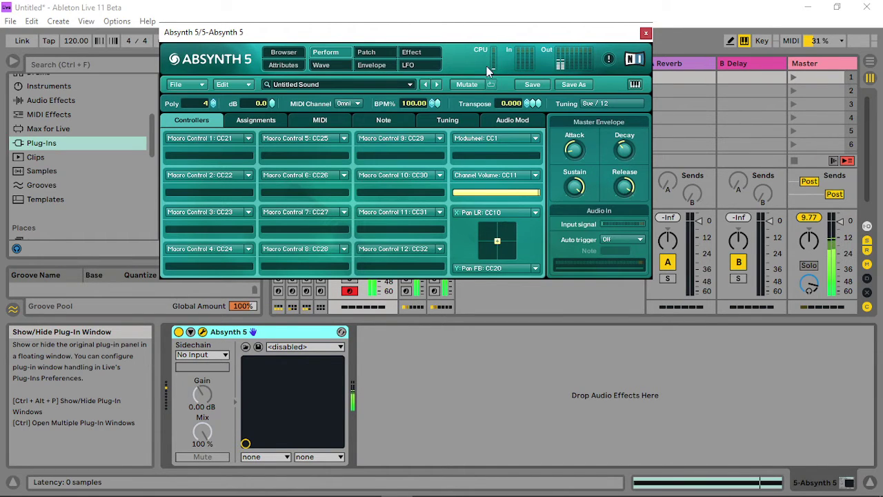
- Assign the Comb filter's frequency to audio modulation group A, with source gain -9.30 dB, depth 99.99% and lag 200
{"action": "left_click", "coordinate": [368, 51]}
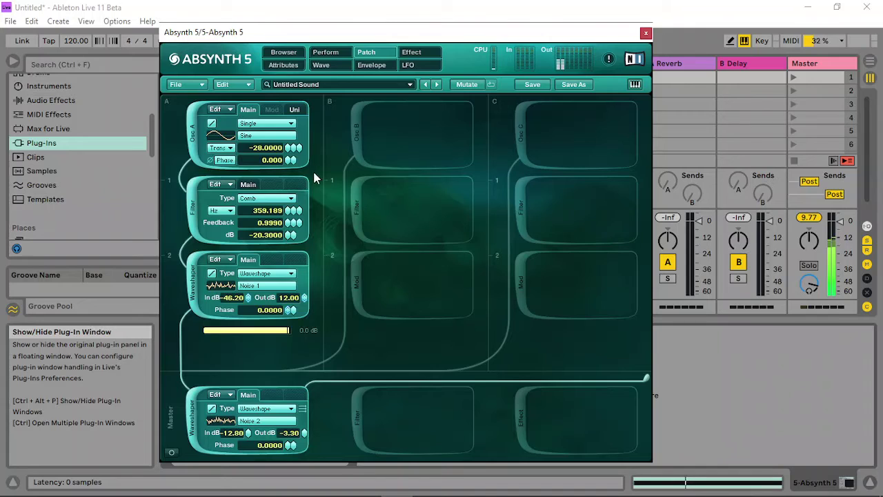
{"action": "right_click", "coordinate": [289, 212]}
{"action": "left_click", "coordinate": [273, 378]}
{"action": "left_click", "coordinate": [325, 52]}
{"action": "left_click", "coordinate": [513, 120]}
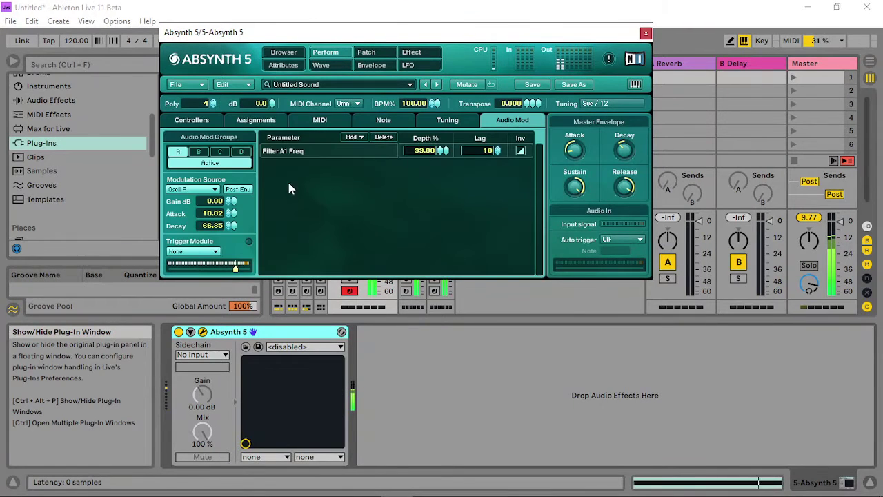
{"action": "left_click_drag", "start_coordinate": [230, 201], "coordinate": [251, 262]}
{"action": "left_click_drag", "start_coordinate": [444, 151], "coordinate": [447, 73]}
{"action": "left_click_drag", "start_coordinate": [486, 150], "coordinate": [507, 31]}
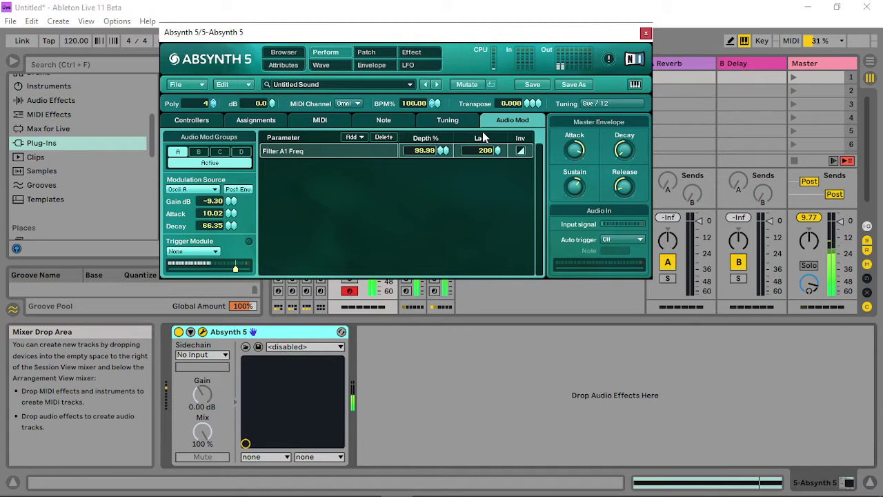
- Set the Comb filter to 20 Hz and 17.5 dB, and channel A's waveshaper to -48.00 dB in and -25.90 dB out
{"action": "left_click", "coordinate": [368, 53]}
{"action": "left_click_drag", "start_coordinate": [276, 210], "coordinate": [266, 407]}
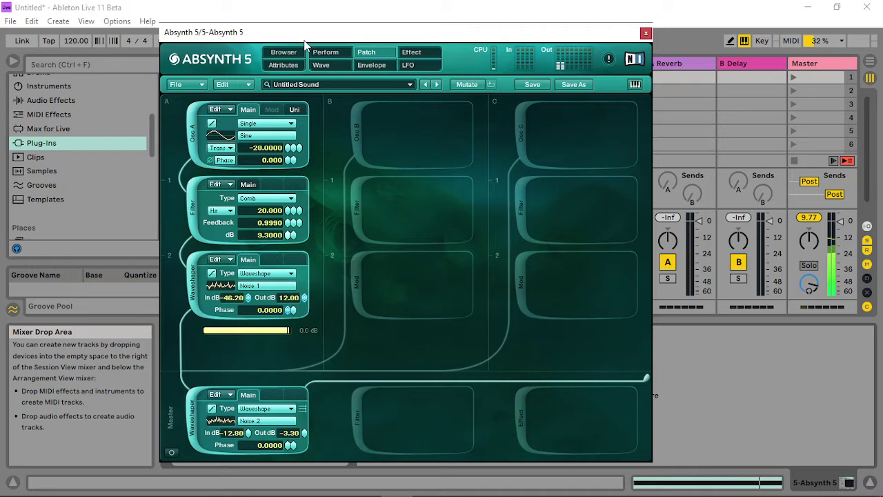
{"action": "left_click_drag", "start_coordinate": [288, 235], "coordinate": [312, 134]}
{"action": "left_click_drag", "start_coordinate": [249, 298], "coordinate": [251, 341]}
{"action": "left_click_drag", "start_coordinate": [305, 301], "coordinate": [310, 385]}
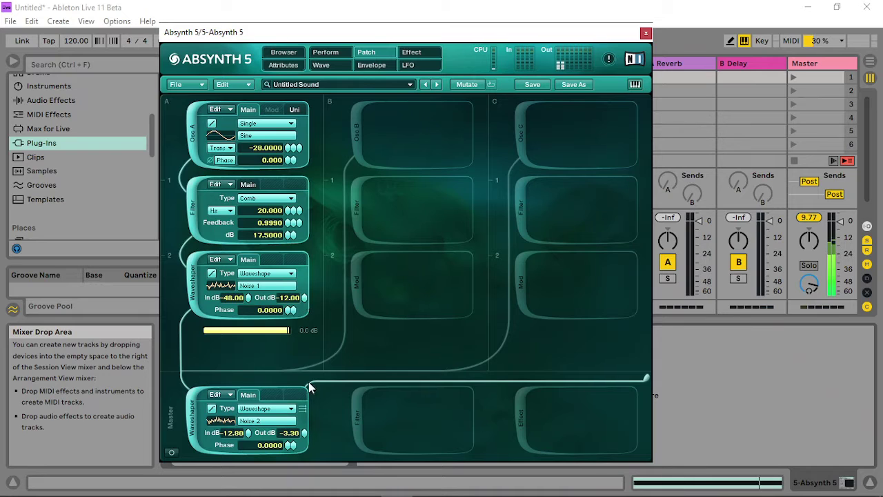
{"action": "mouse_move", "coordinate": [306, 301]}
{"action": "left_mouse_down"}
{"action": "mouse_move", "coordinate": [299, 445]}
{"action": "mouse_move", "coordinate": [306, 303]}
{"action": "left_mouse_up"}
- Set the master waveshaper's input to -16.20 dB and output to 2.30 dB, and close the synth window
{"action": "left_click_drag", "start_coordinate": [248, 433], "coordinate": [253, 459]}
{"action": "left_click_drag", "start_coordinate": [304, 433], "coordinate": [313, 421]}
{"action": "left_click_drag", "start_coordinate": [312, 362], "coordinate": [312, 389]}
{"action": "left_click_drag", "start_coordinate": [305, 433], "coordinate": [304, 441]}
{"action": "left_click", "coordinate": [646, 34]}
- Stretch track 5's clip and its G1 note to 16 bars and reopen the track's synth window
{"action": "left_click", "coordinate": [366, 77]}
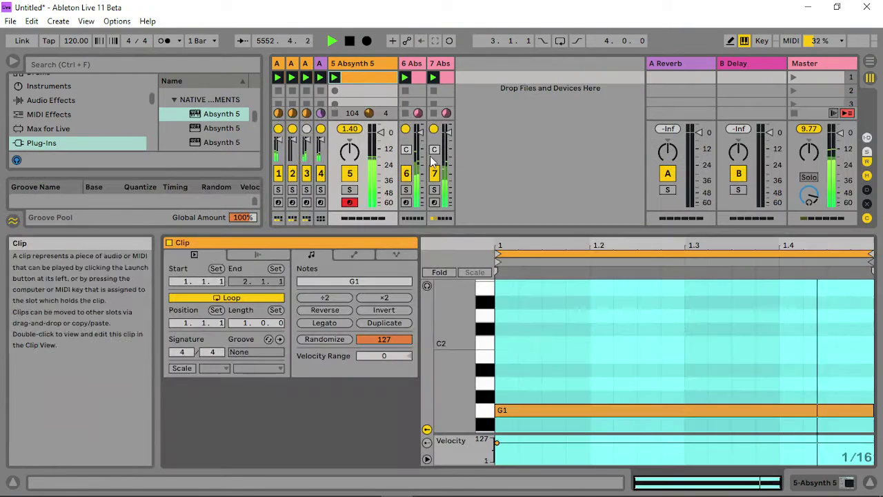
{"action": "left_click", "coordinate": [384, 298]}
{"action": "left_click", "coordinate": [385, 297]}
{"action": "left_click", "coordinate": [384, 297]}
{"action": "left_click", "coordinate": [384, 297]}
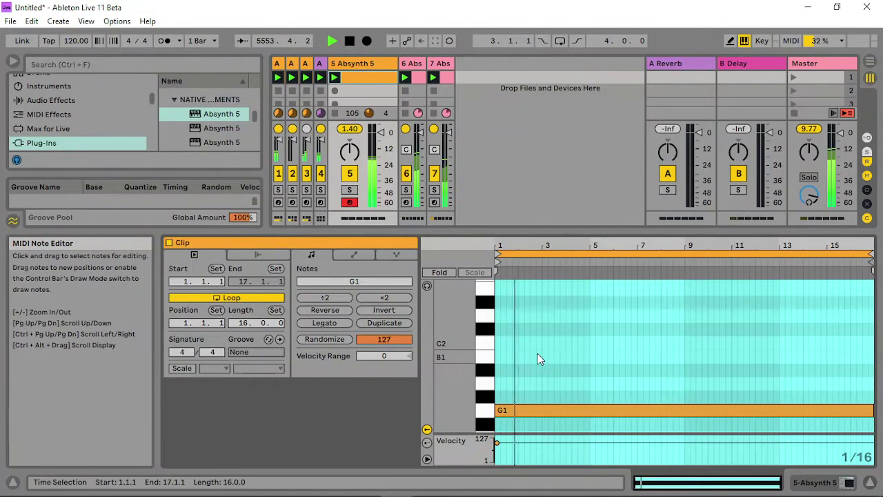
{"action": "double_click", "coordinate": [369, 65]}
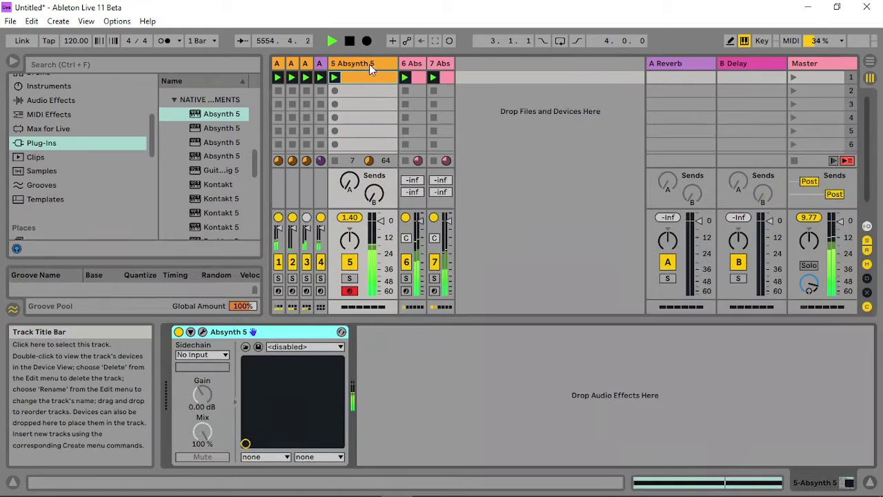
{"action": "left_click", "coordinate": [191, 332]}
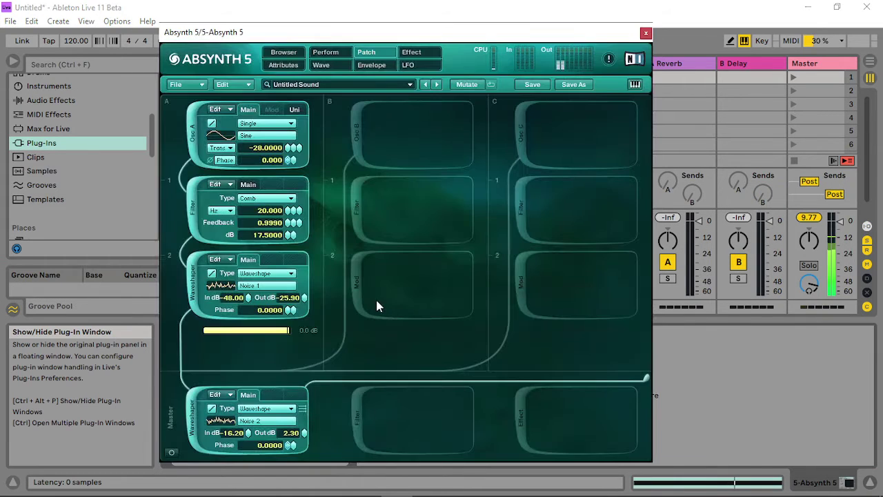
- Set channel A's waveshaper output to -30.10 dB and the master waveshaper to -5.10 dB in and 0.60 dB out
{"action": "left_click_drag", "start_coordinate": [306, 298], "coordinate": [305, 334]}
{"action": "left_click_drag", "start_coordinate": [248, 434], "coordinate": [247, 478]}
{"action": "left_click_drag", "start_coordinate": [249, 434], "coordinate": [278, 312]}
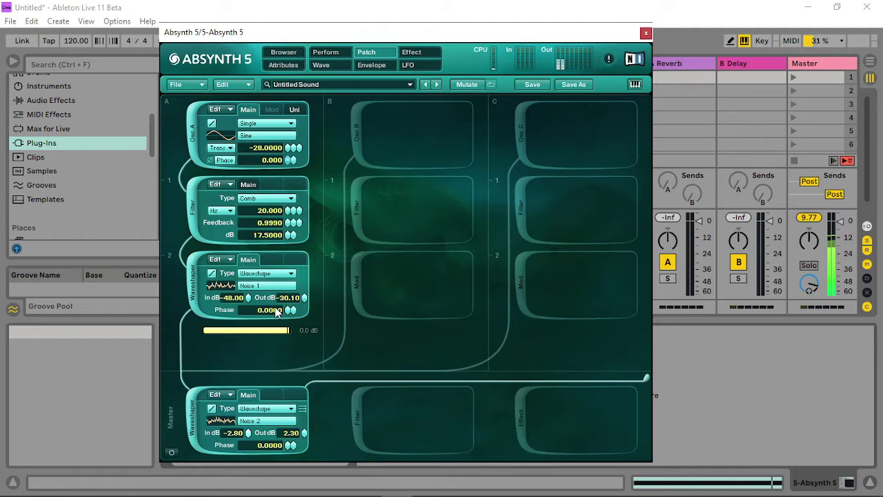
{"action": "left_click_drag", "start_coordinate": [304, 433], "coordinate": [318, 392]}
- Add a filter module in the second master slot and set its type to Cloud
{"action": "left_click", "coordinate": [349, 411]}
{"action": "left_click", "coordinate": [436, 408]}
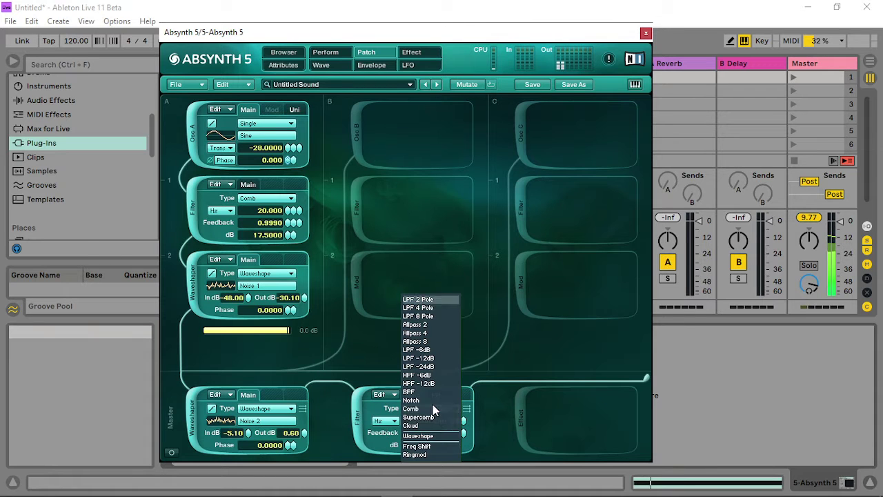
{"action": "left_click", "coordinate": [458, 413]}
{"action": "left_click", "coordinate": [445, 412]}
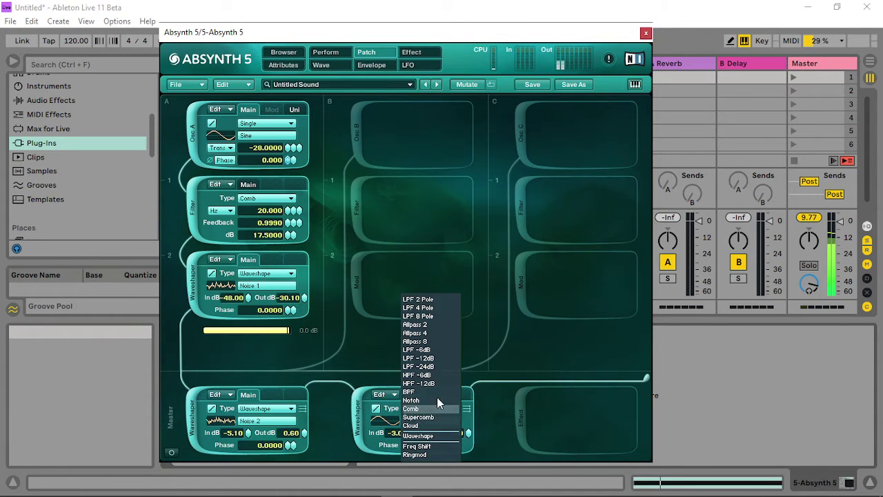
{"action": "left_click", "coordinate": [450, 420]}
{"action": "left_click", "coordinate": [435, 395]}
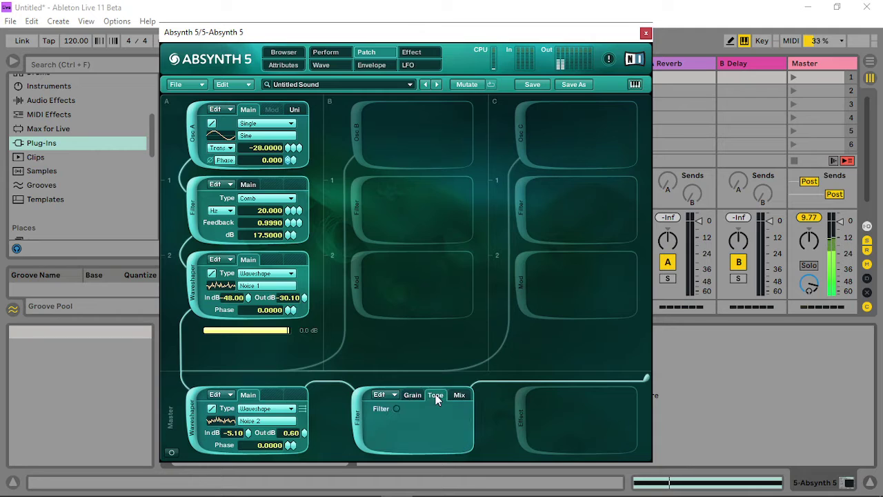
{"action": "left_click", "coordinate": [412, 395]}
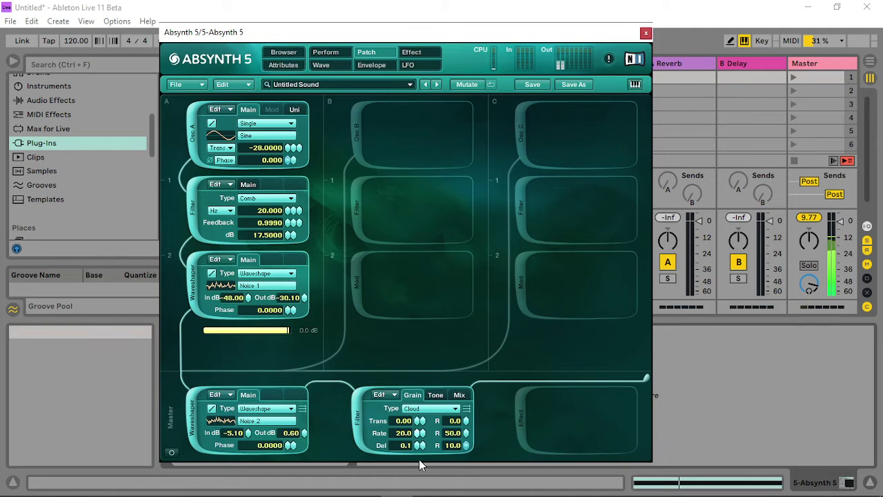
- Adjust the Cloud module's grain transposition, then enable its tone filter and set the frequency to 234.2 Hz
{"action": "left_click_drag", "start_coordinate": [419, 423], "coordinate": [418, 402]}
{"action": "left_click", "coordinate": [458, 394]}
{"action": "left_click", "coordinate": [436, 394]}
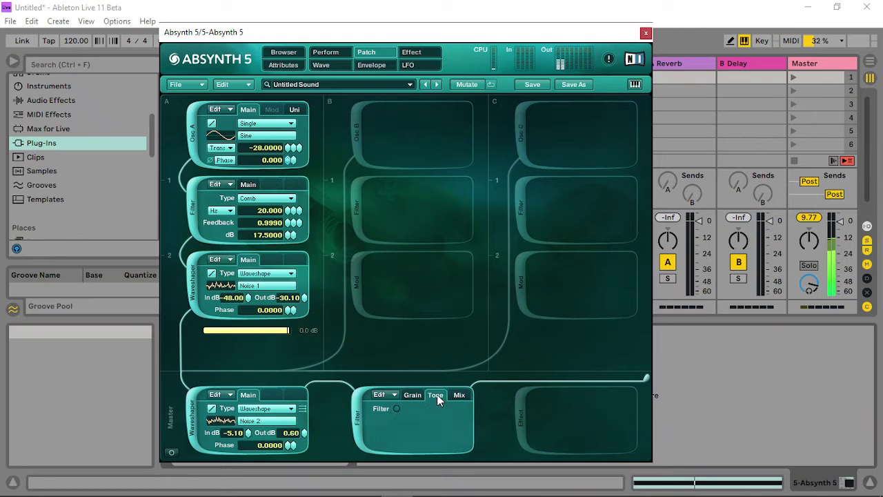
{"action": "left_click", "coordinate": [396, 408]}
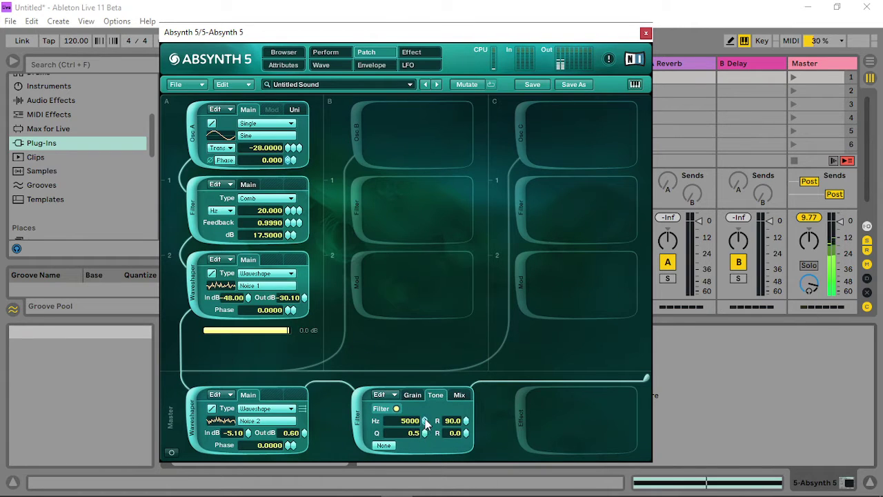
{"action": "left_click_drag", "start_coordinate": [425, 422], "coordinate": [429, 425]}
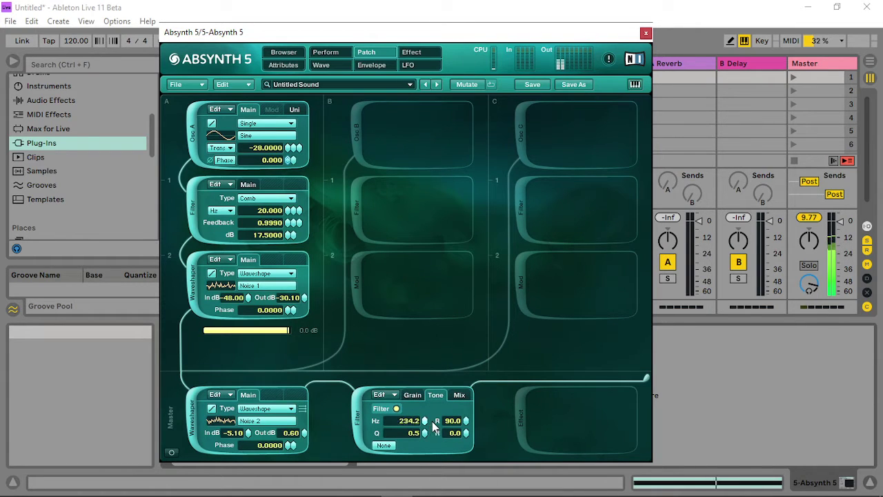
- Create an envelope for the Cloud filter's frequency, with the second breakpoint at 0.3204 s and 20 Hz and attack-assign time 0
{"action": "left_click", "coordinate": [427, 420]}
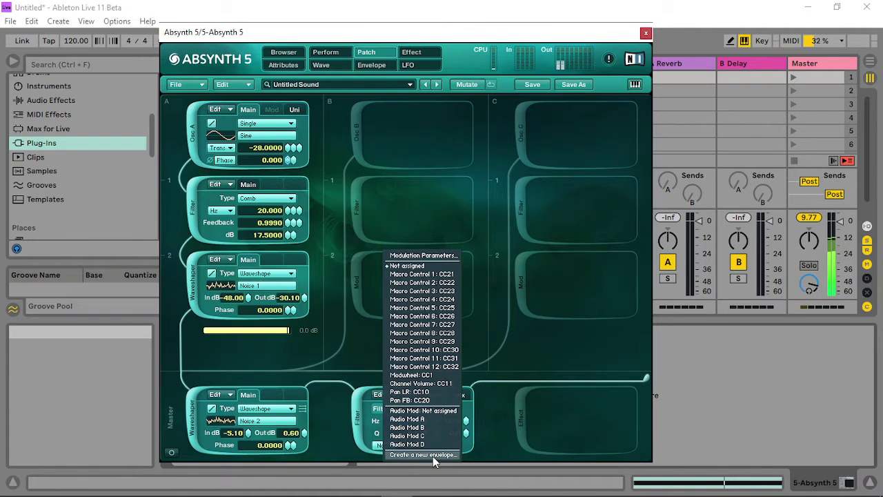
{"action": "left_click", "coordinate": [433, 455]}
{"action": "left_click", "coordinate": [431, 206]}
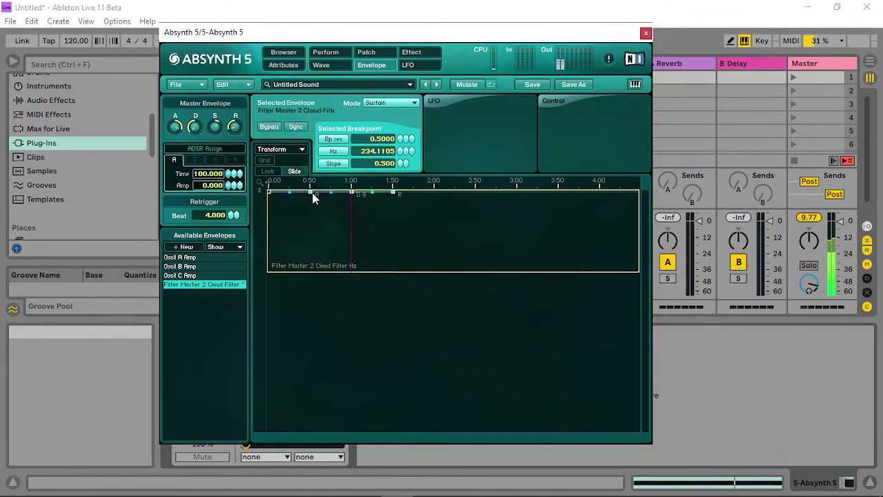
{"action": "left_click_drag", "start_coordinate": [311, 193], "coordinate": [295, 254]}
{"action": "left_click_drag", "start_coordinate": [221, 174], "coordinate": [237, 370]}
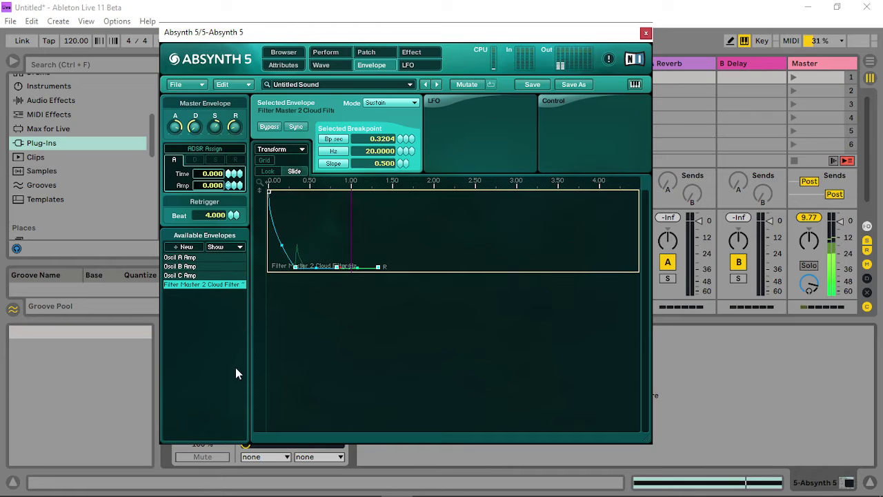
- Set the Cloud filter envelope to Loop mode, stretch the segment after its dip to 1.2579 s, and close the synth window
{"action": "left_click", "coordinate": [386, 103]}
{"action": "left_click", "coordinate": [389, 122]}
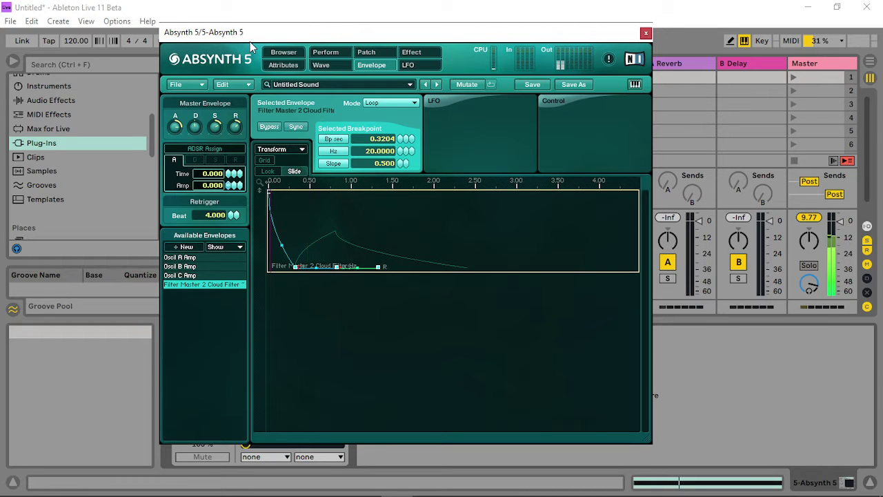
{"action": "left_click_drag", "start_coordinate": [295, 267], "coordinate": [398, 265]}
{"action": "left_click", "coordinate": [342, 287]}
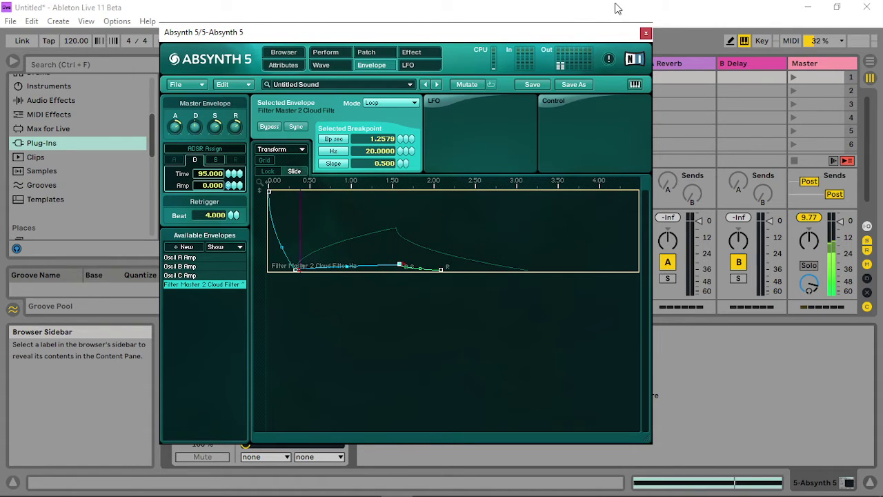
{"action": "left_click", "coordinate": [646, 33]}
- Set the input of channel A's second waveshaper on track 6's synth to -48.00 dB and mute track 7
{"action": "left_click", "coordinate": [417, 62]}
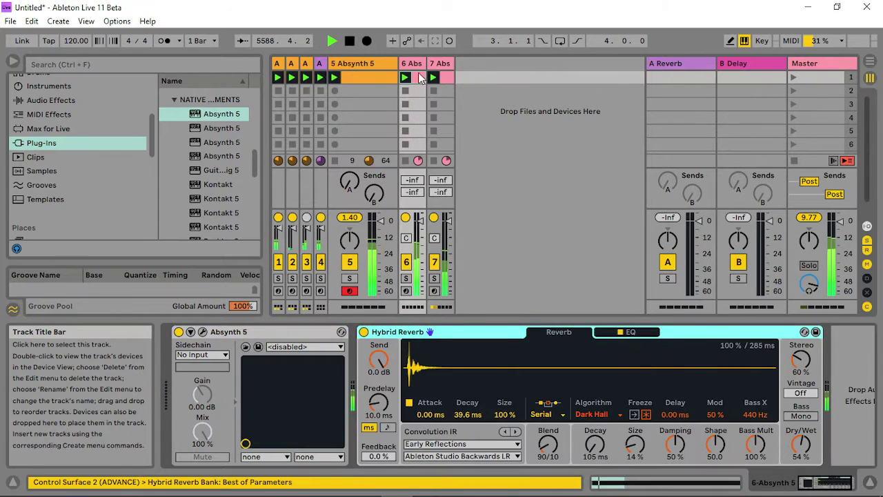
{"action": "left_click", "coordinate": [202, 331]}
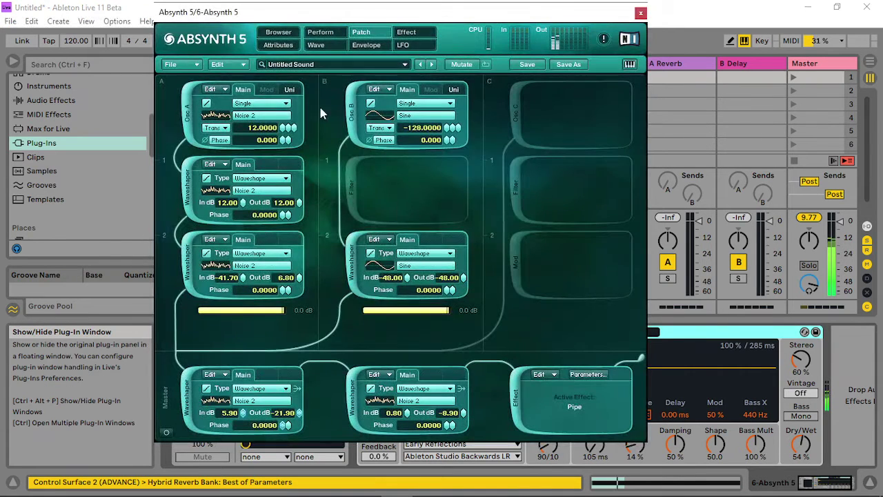
{"action": "left_click_drag", "start_coordinate": [245, 278], "coordinate": [265, 102]}
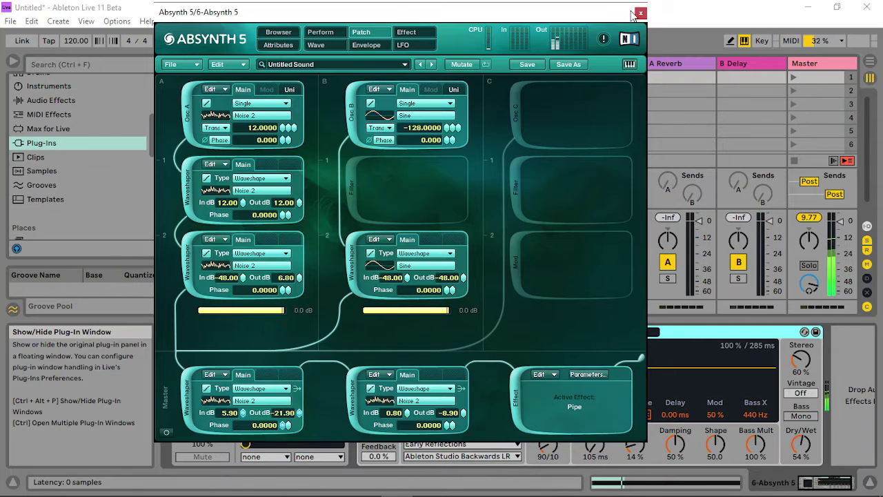
{"action": "left_click", "coordinate": [640, 13]}
{"action": "left_click", "coordinate": [435, 262]}
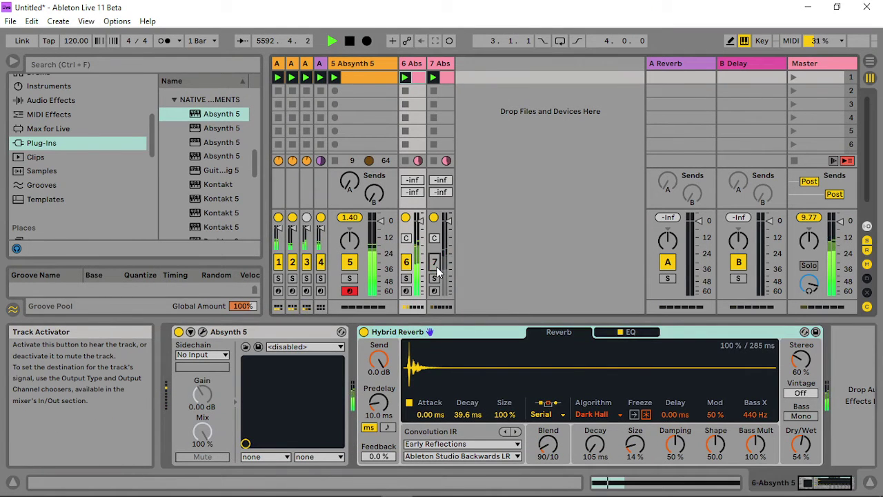
- Add an LPF 2 Pole filter to track 6's channel B and assign channel A's first waveshaper output gain to Audio Mod A
{"action": "left_click", "coordinate": [202, 332]}
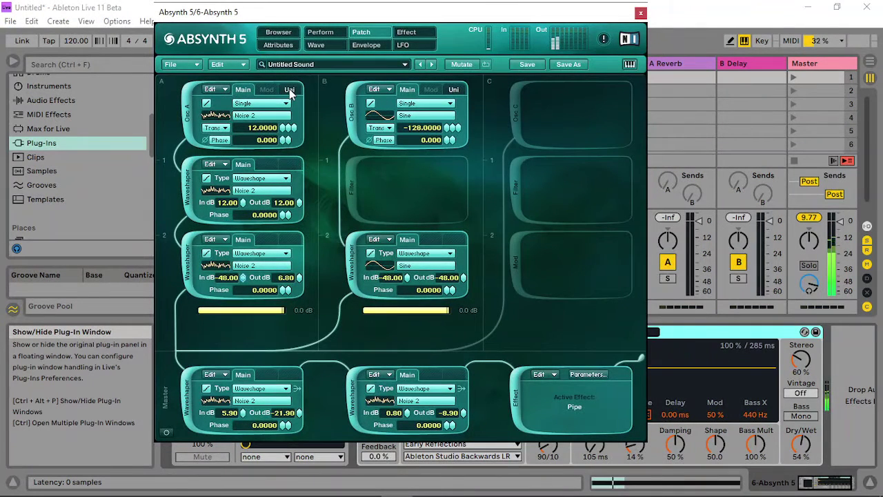
{"action": "left_click", "coordinate": [350, 193]}
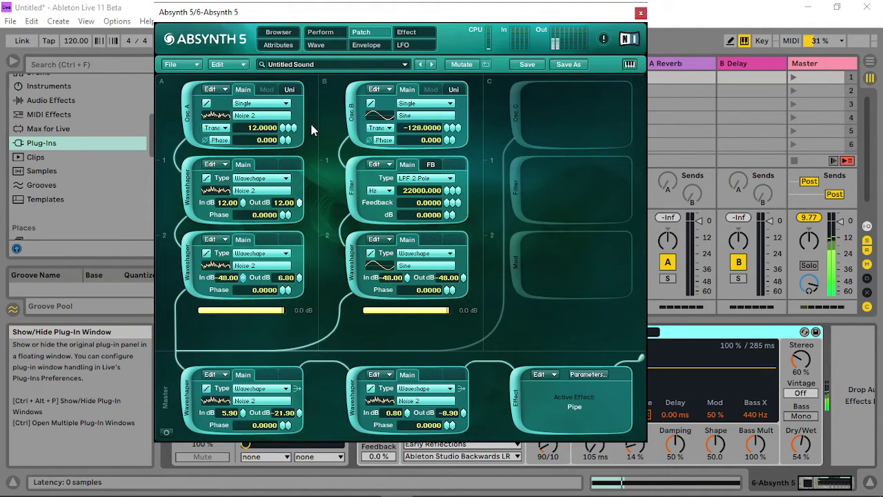
{"action": "right_click", "coordinate": [300, 204]}
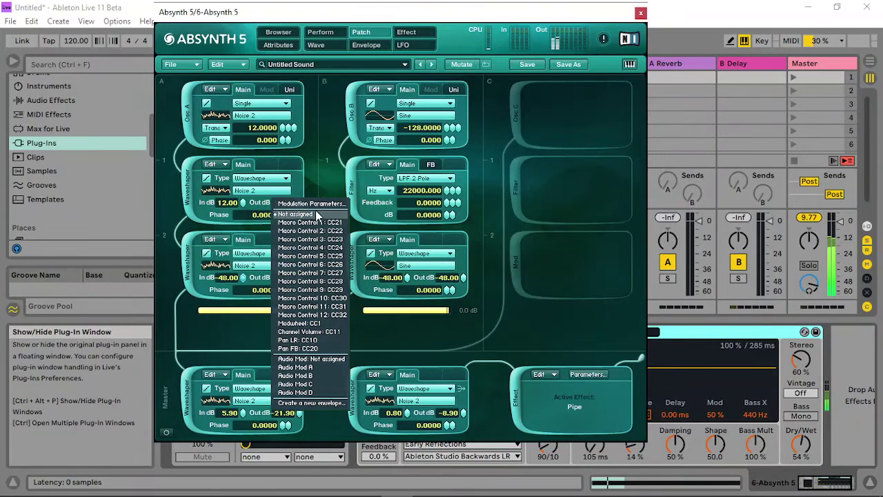
{"action": "left_click", "coordinate": [307, 367]}
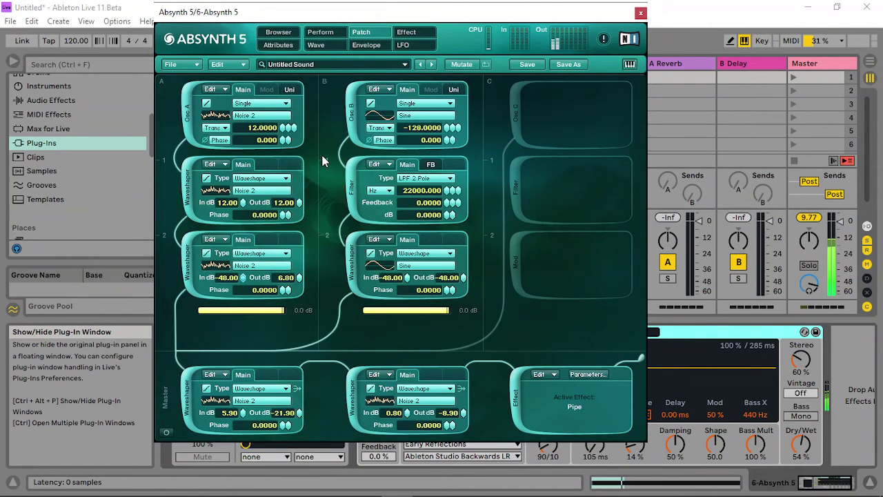
- Set audio modulation group A's depth to 41% and its source gain to 5.40 dB
{"action": "left_click", "coordinate": [320, 32]}
{"action": "left_click", "coordinate": [507, 100]}
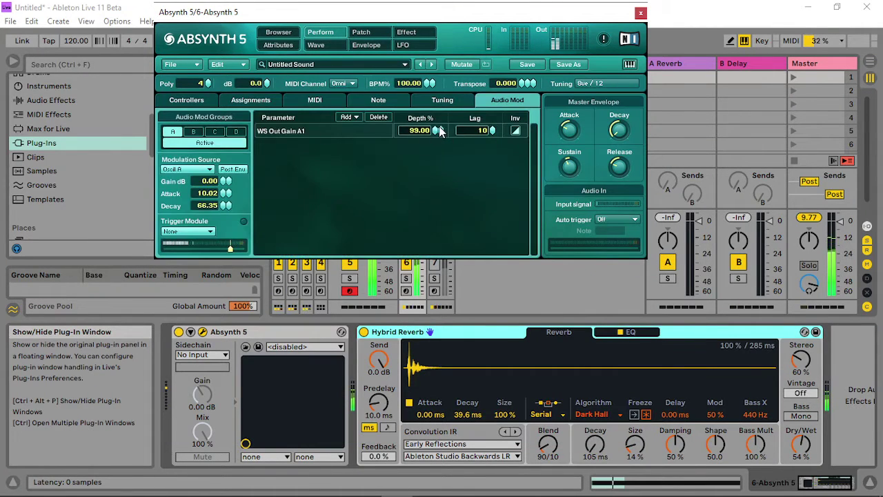
{"action": "left_click_drag", "start_coordinate": [445, 136], "coordinate": [437, 177]}
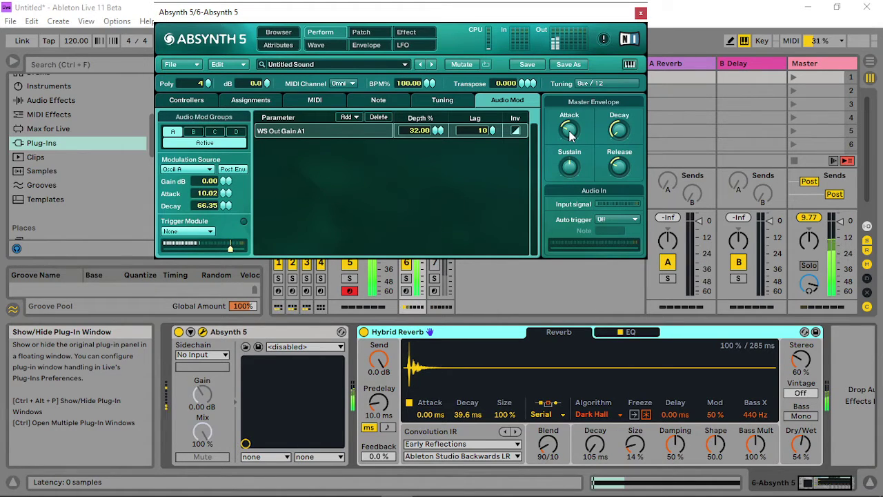
{"action": "left_click_drag", "start_coordinate": [225, 181], "coordinate": [237, 151]}
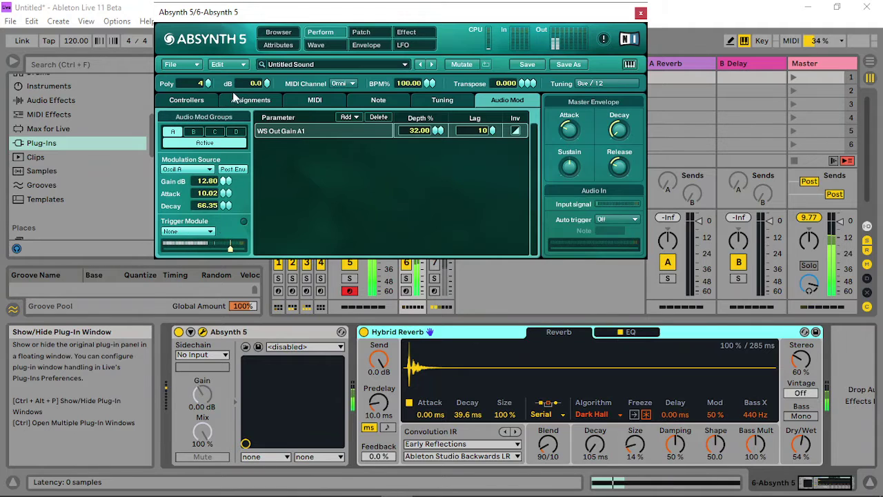
{"action": "left_click_drag", "start_coordinate": [233, 96], "coordinate": [236, 144]}
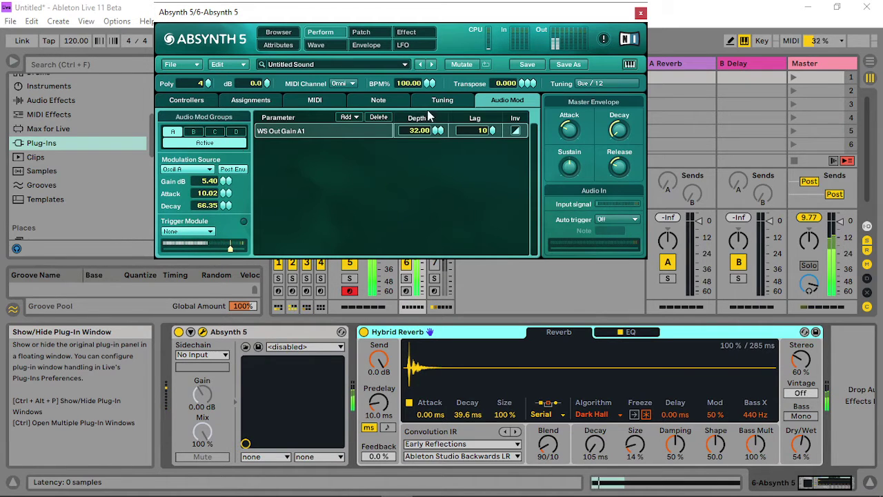
{"action": "left_click_drag", "start_coordinate": [437, 130], "coordinate": [439, 159]}
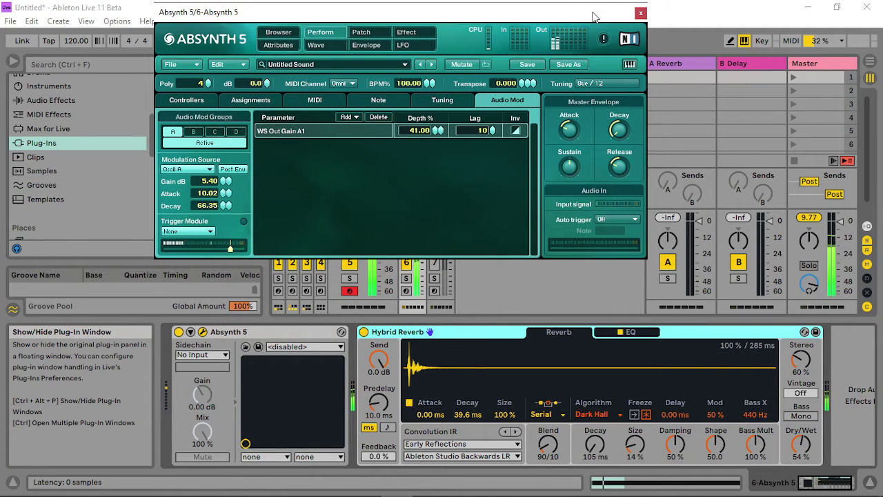
{"action": "left_click_drag", "start_coordinate": [591, 15], "coordinate": [750, 35]}
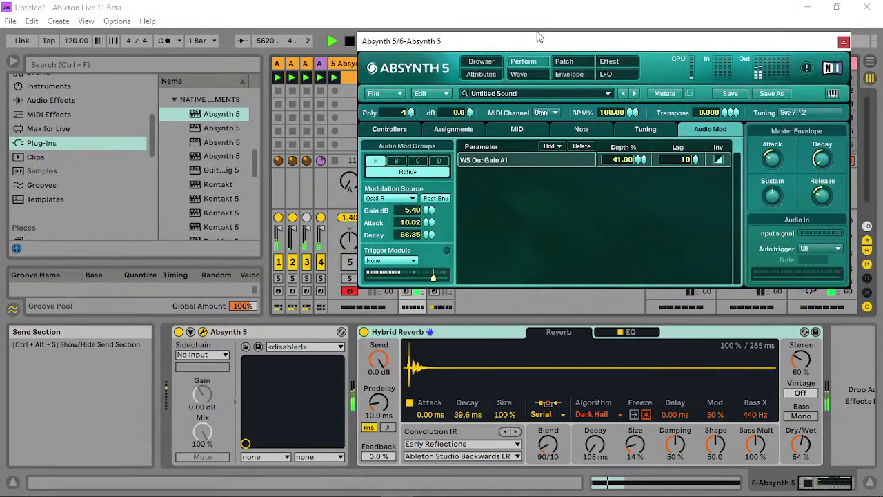
{"action": "mouse_move", "coordinate": [537, 33]}
{"action": "left_mouse_down"}
{"action": "mouse_move", "coordinate": [606, 35]}
{"action": "mouse_move", "coordinate": [544, 43]}
{"action": "left_mouse_up"}
{"action": "left_click", "coordinate": [585, 58]}
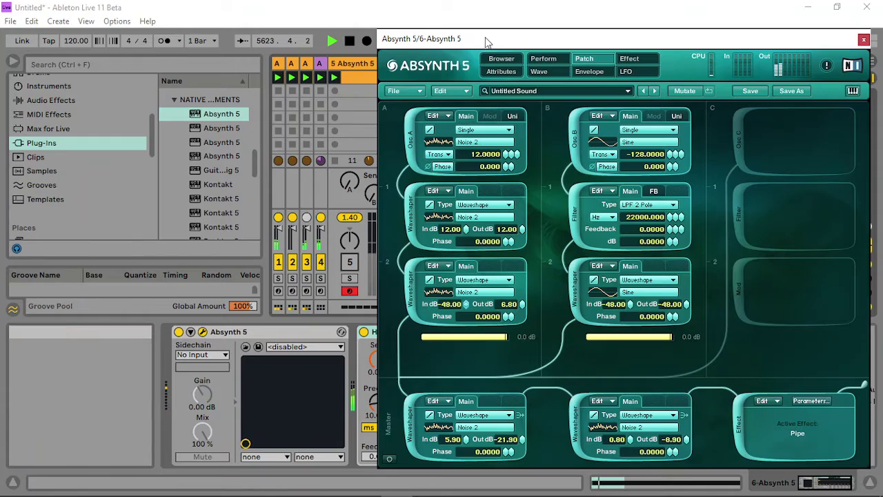
{"action": "left_click_drag", "start_coordinate": [485, 38], "coordinate": [598, 40]}
{"action": "left_click", "coordinate": [419, 63]}
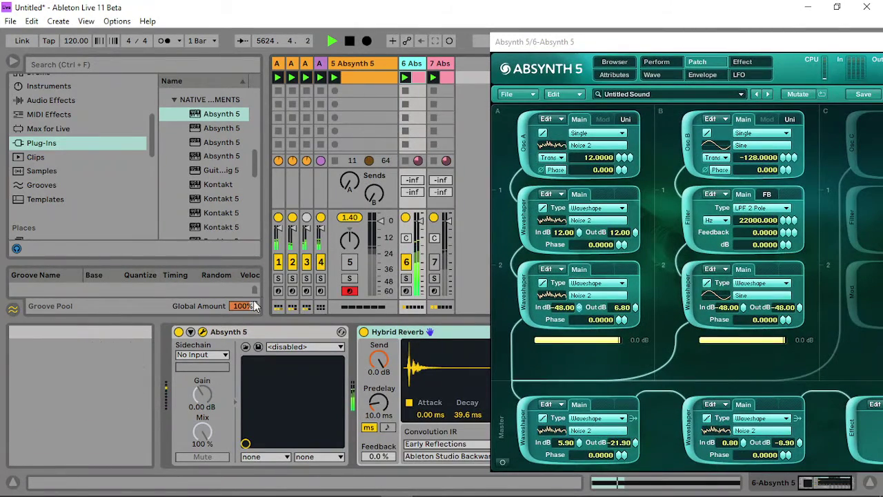
{"action": "left_click_drag", "start_coordinate": [707, 43], "coordinate": [391, 24]}
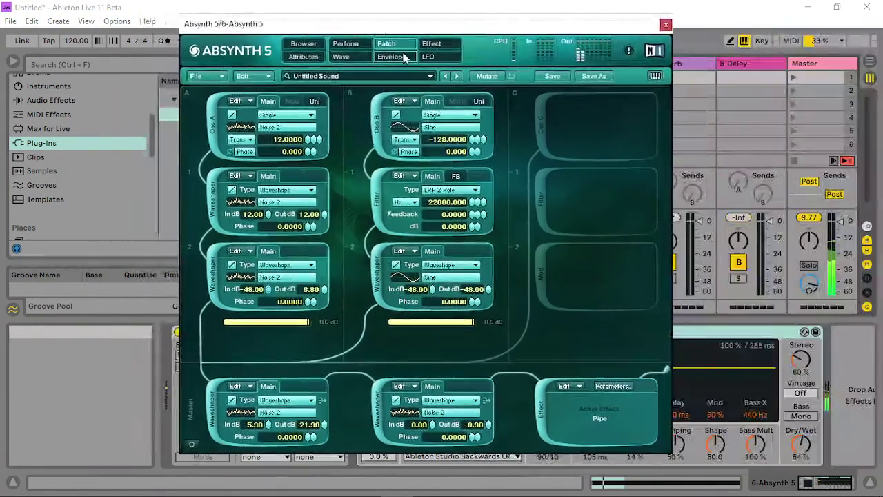
- Set audio modulation group A to depth 100%, lag 190, source gain 18.00 dB, attack 2.00 and decay 0.00
{"action": "left_click", "coordinate": [349, 45]}
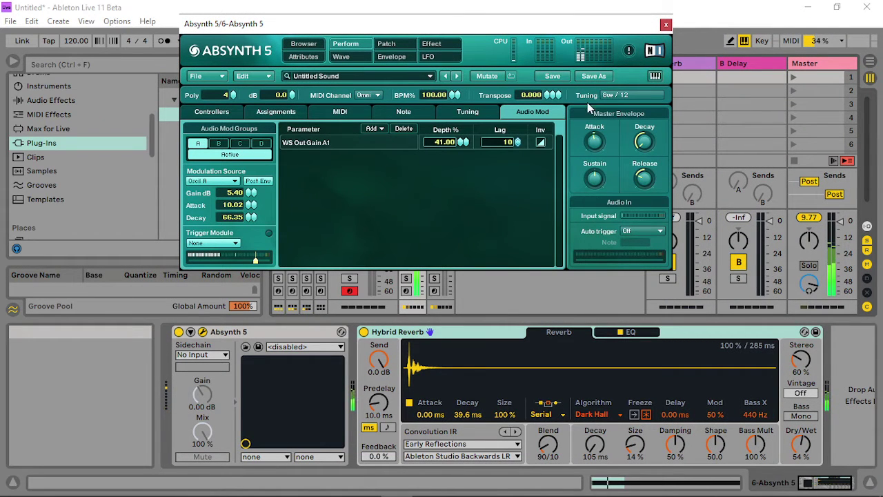
{"action": "left_click_drag", "start_coordinate": [518, 143], "coordinate": [530, 71]}
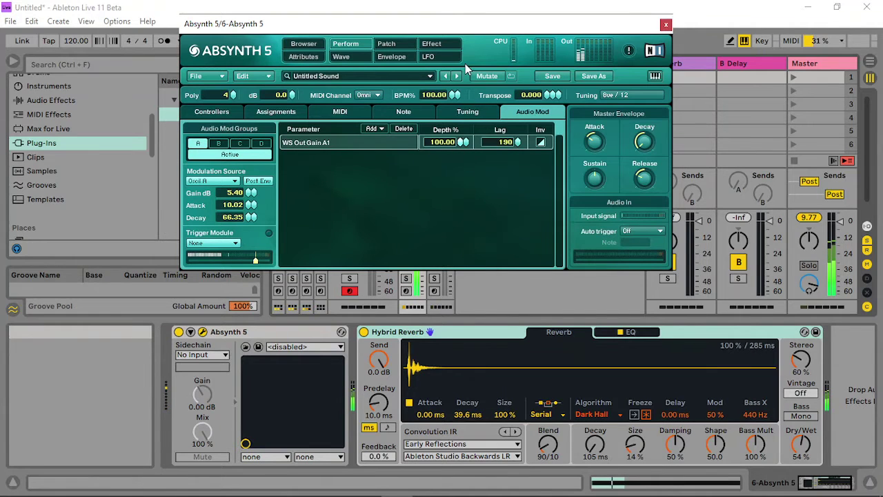
{"action": "left_click_drag", "start_coordinate": [243, 198], "coordinate": [245, 96]}
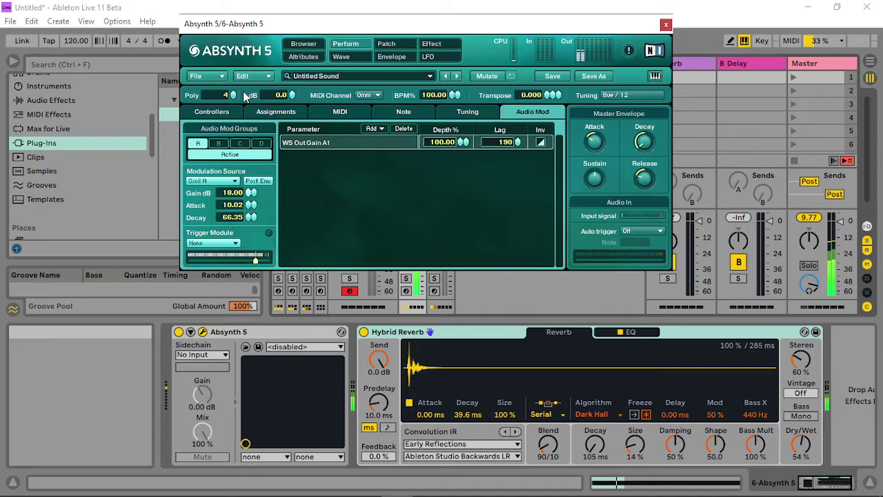
{"action": "left_click_drag", "start_coordinate": [250, 205], "coordinate": [254, 99]}
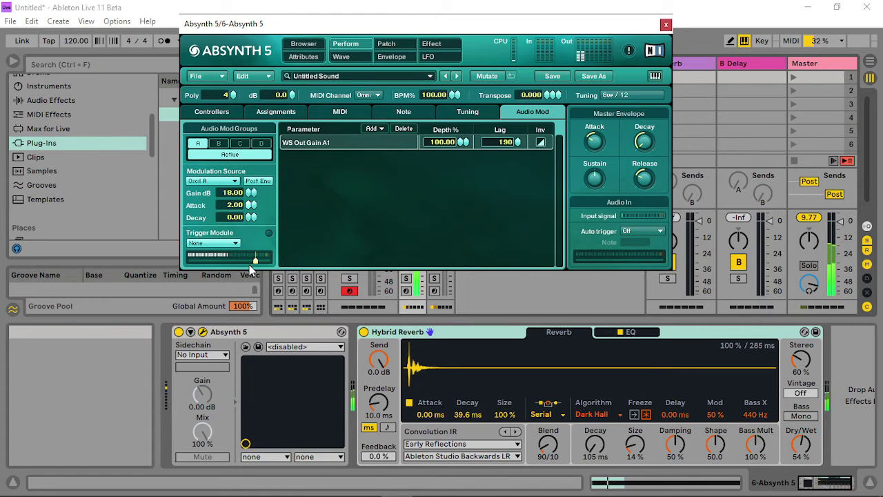
{"action": "left_click_drag", "start_coordinate": [252, 205], "coordinate": [249, 321]}
{"action": "left_click_drag", "start_coordinate": [249, 390], "coordinate": [254, 176]}
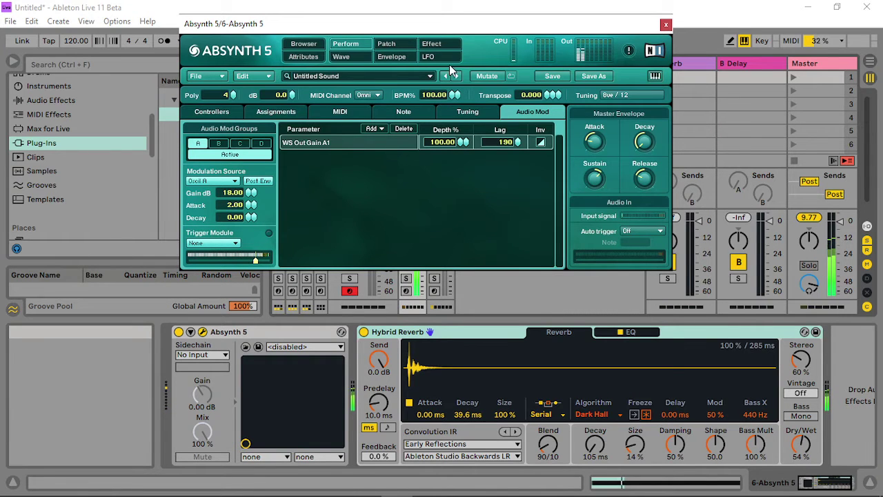
- Extend the loop of track 6's clip to a length of four bars
{"action": "left_click", "coordinate": [429, 57]}
{"action": "left_click", "coordinate": [666, 25]}
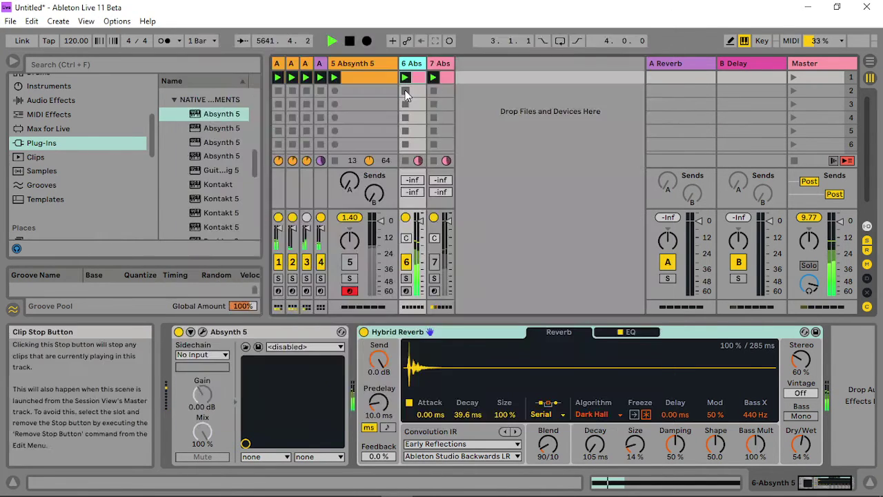
{"action": "left_click", "coordinate": [418, 80]}
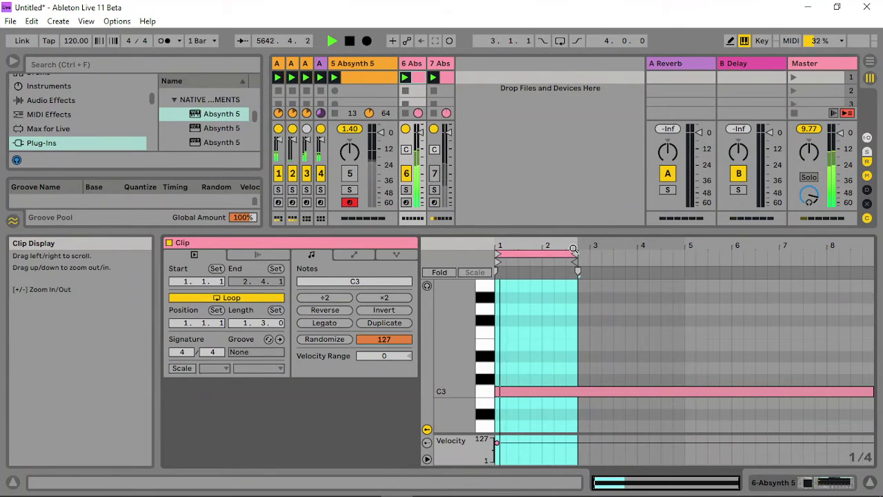
{"action": "left_click_drag", "start_coordinate": [573, 257], "coordinate": [683, 255]}
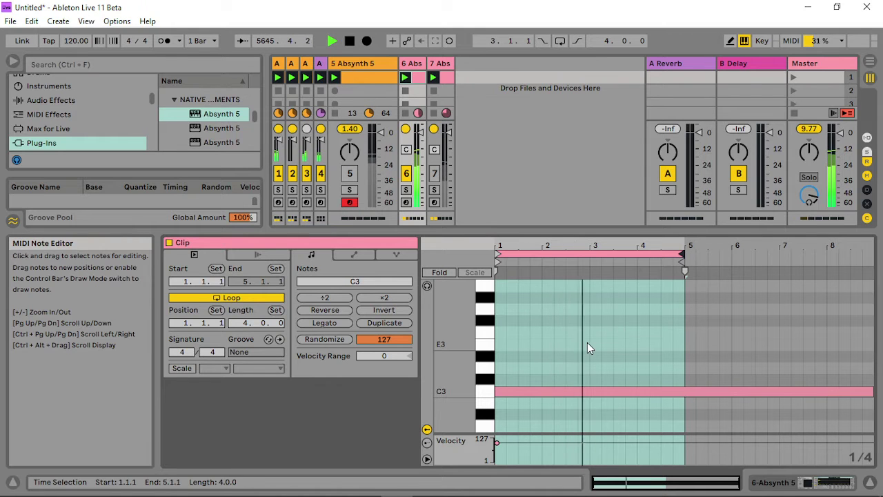
- Reopen track 6's synth and review its effect, LFO and envelope settings, including the Channel A Vol envelope
{"action": "double_click", "coordinate": [409, 64]}
{"action": "left_click", "coordinate": [202, 332]}
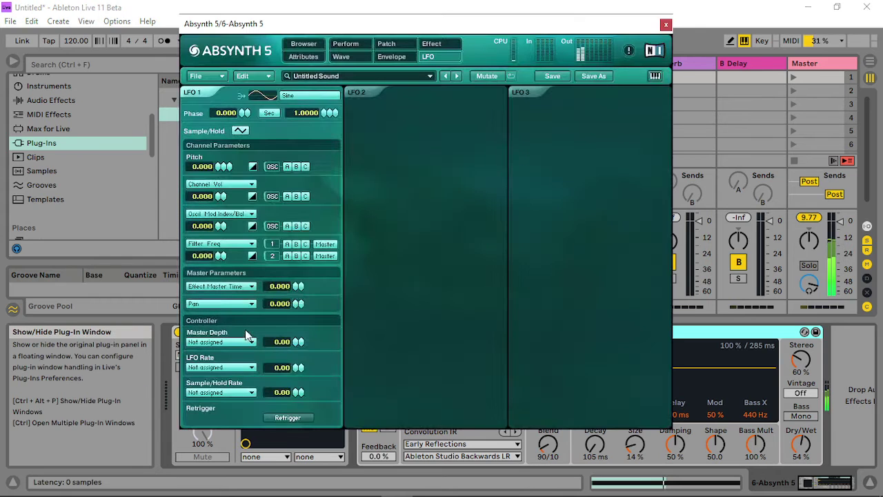
{"action": "left_click", "coordinate": [386, 44]}
{"action": "left_click", "coordinate": [436, 45]}
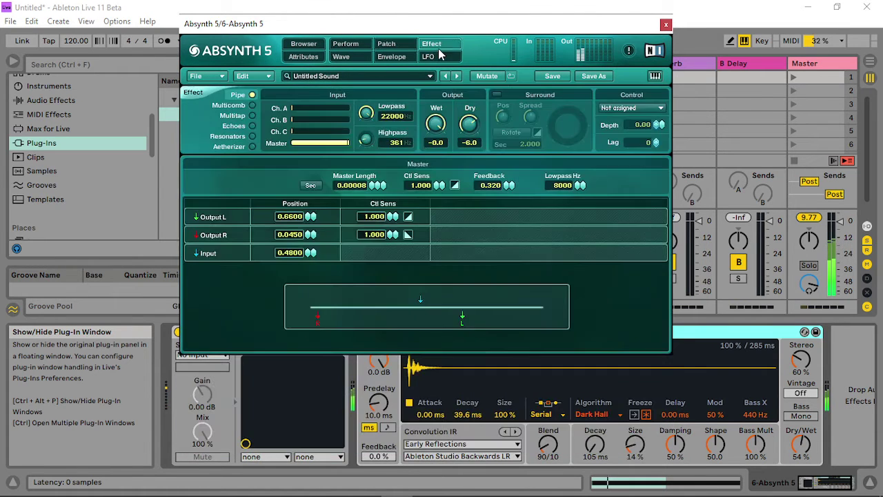
{"action": "left_click", "coordinate": [444, 59]}
{"action": "left_click", "coordinate": [398, 60]}
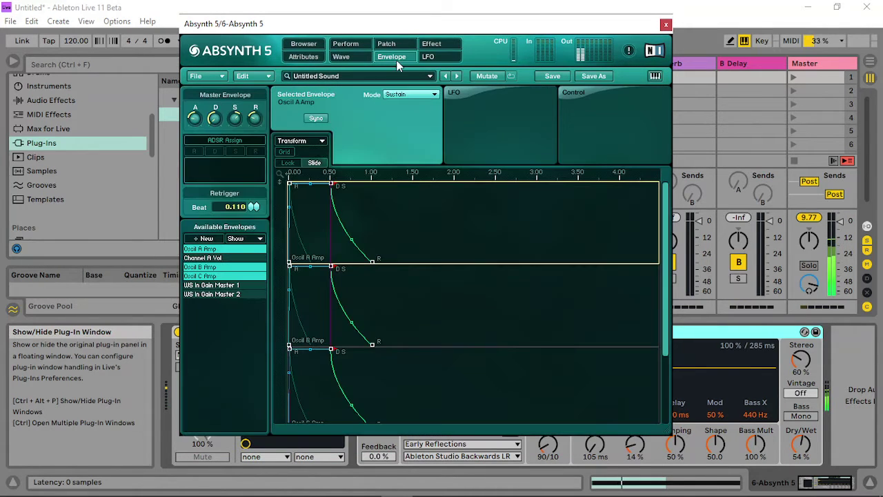
{"action": "left_click", "coordinate": [222, 288]}
{"action": "left_click", "coordinate": [225, 269]}
{"action": "left_click", "coordinate": [226, 258]}
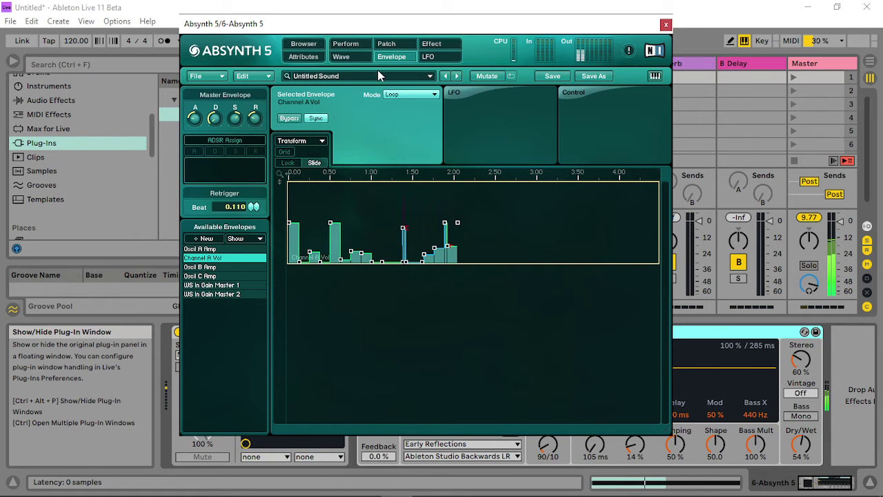
- Create a second channel A volume envelope on track 6's synth and load the Step Sequence - 16th template into it
{"action": "left_click", "coordinate": [401, 45]}
{"action": "right_click", "coordinate": [283, 327]}
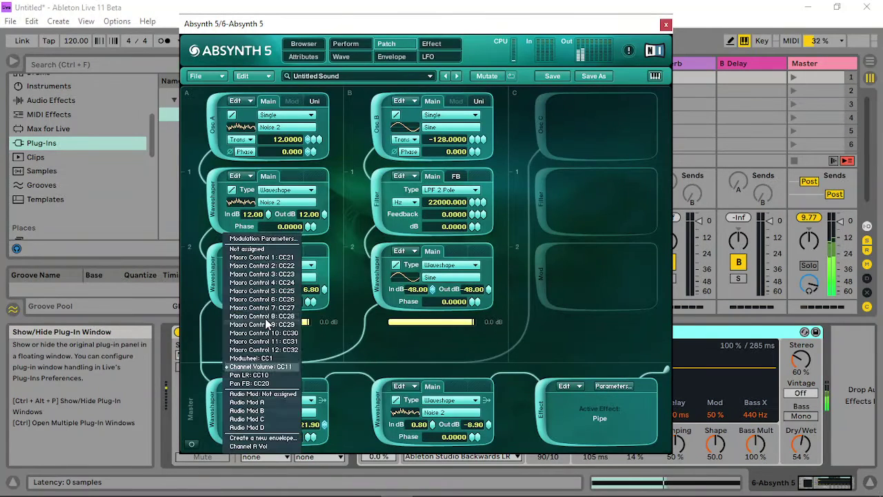
{"action": "left_click", "coordinate": [265, 437]}
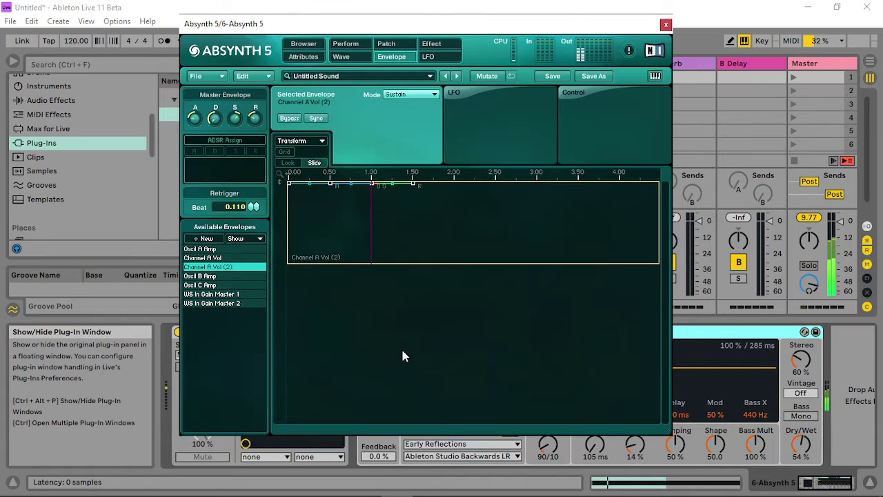
{"action": "left_click", "coordinate": [228, 258], "text": "ctrl"}
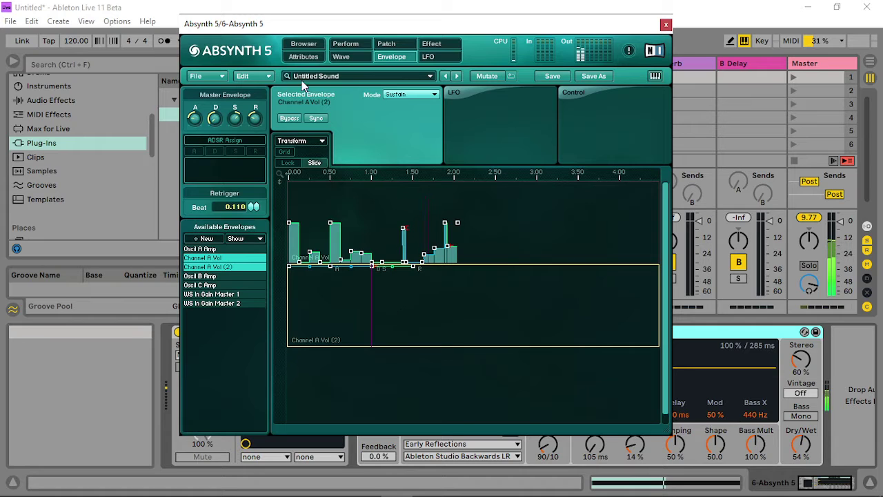
{"action": "left_click", "coordinate": [231, 271]}
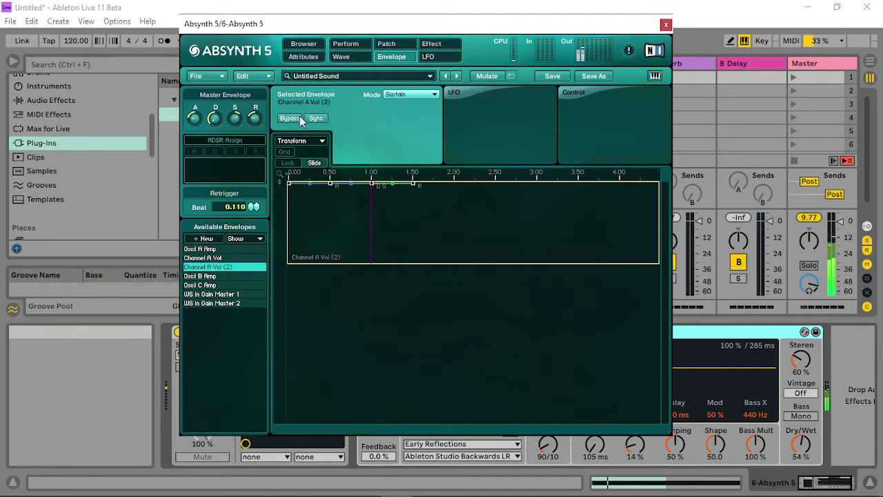
{"action": "left_click", "coordinate": [314, 141]}
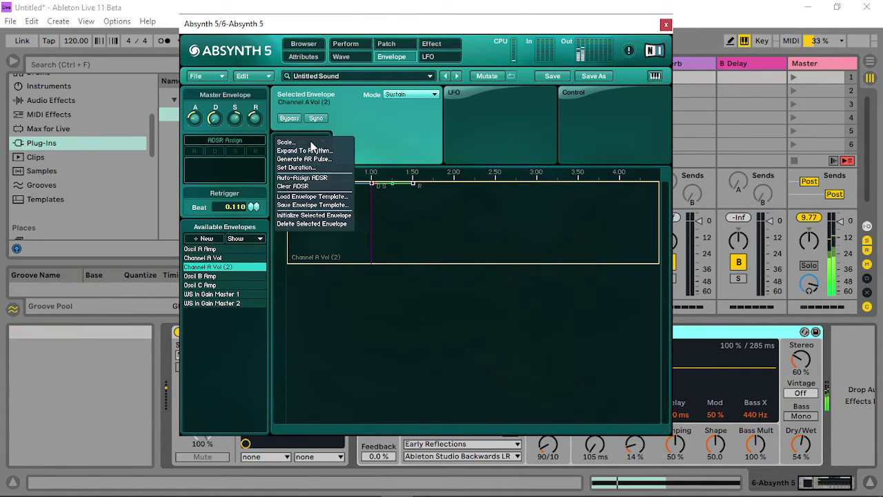
{"action": "left_click", "coordinate": [309, 198]}
{"action": "left_click", "coordinate": [536, 265]}
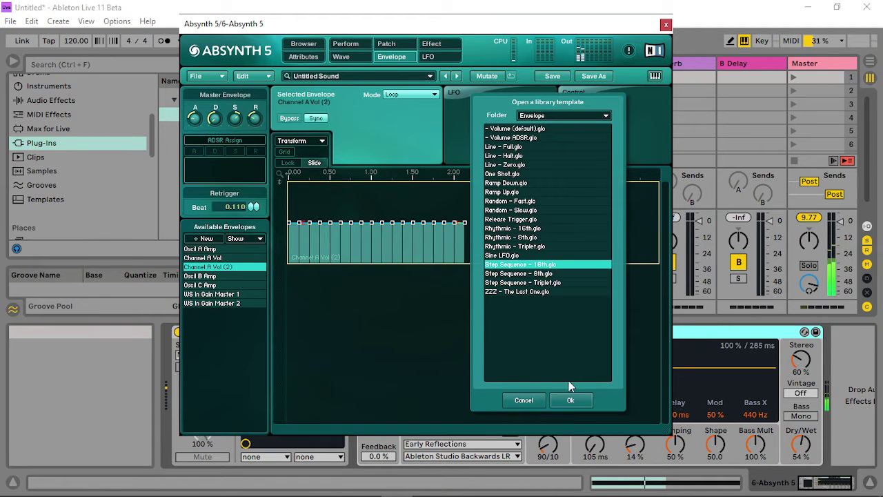
{"action": "left_click", "coordinate": [570, 401]}
- Display both channel A volume envelopes together and enable a 1/16 grid
{"action": "left_click", "coordinate": [225, 260]}
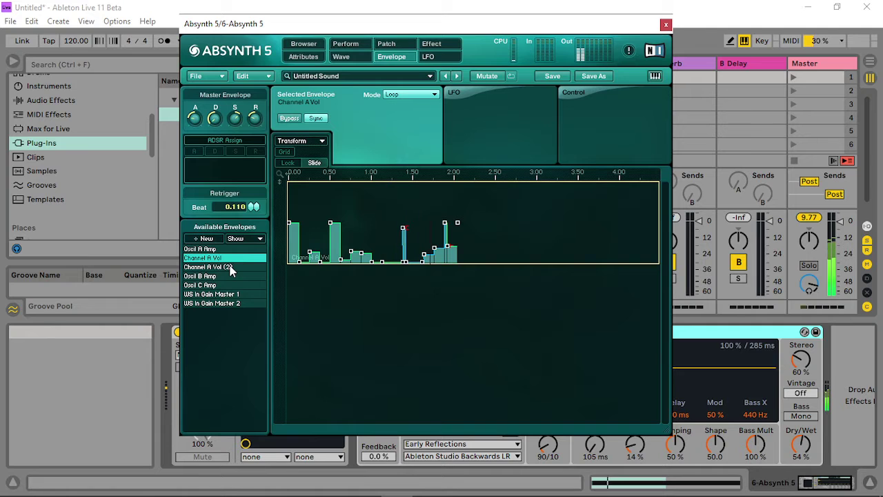
{"action": "left_click", "coordinate": [231, 271], "text": "ctrl"}
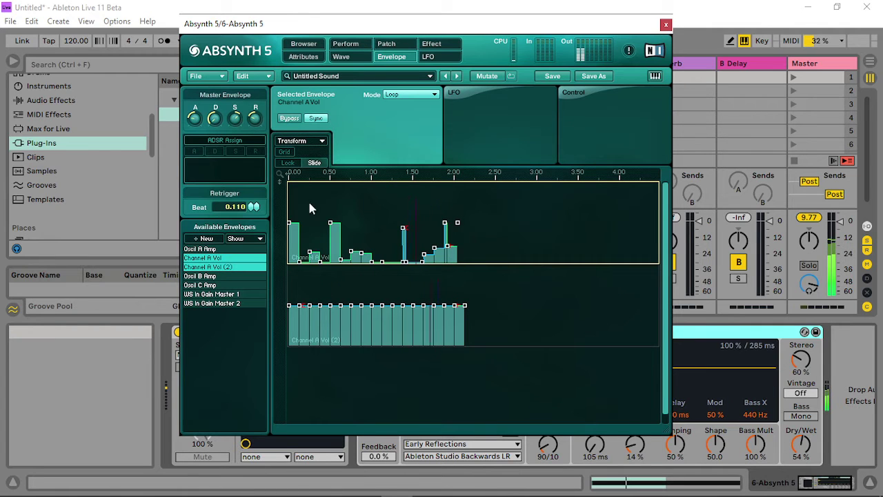
{"action": "left_click", "coordinate": [284, 152]}
{"action": "left_click", "coordinate": [305, 152]}
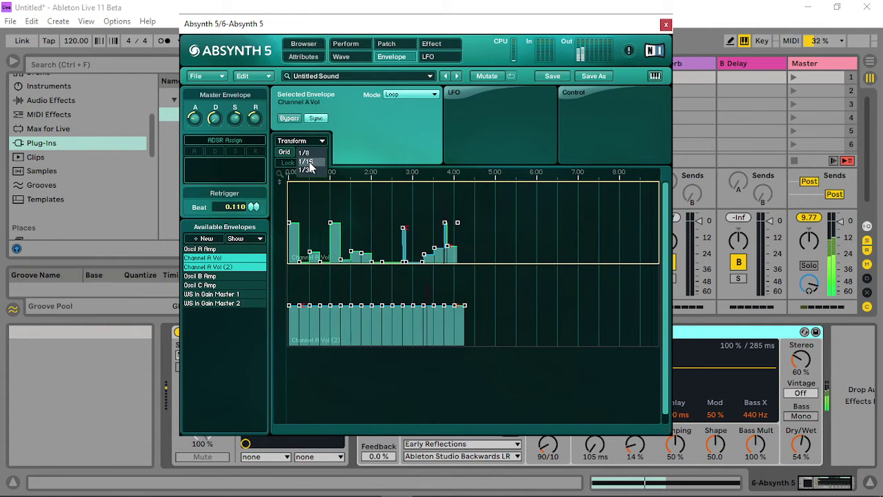
{"action": "left_click", "coordinate": [306, 161]}
- Lower several steps of the Channel A Vol (2) envelope, most of them to -96 dB, to form a gated rhythm
{"action": "left_click_drag", "start_coordinate": [349, 305], "coordinate": [351, 339]}
{"action": "left_click_drag", "start_coordinate": [319, 305], "coordinate": [319, 338]}
{"action": "left_click_drag", "start_coordinate": [340, 307], "coordinate": [340, 337]}
{"action": "left_click_drag", "start_coordinate": [392, 307], "coordinate": [382, 355]}
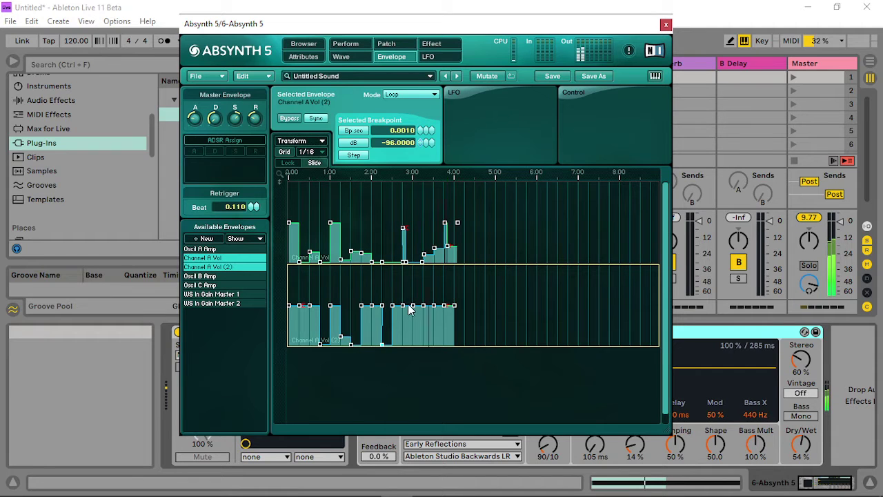
{"action": "left_click_drag", "start_coordinate": [412, 305], "coordinate": [415, 357]}
{"action": "left_click_drag", "start_coordinate": [431, 308], "coordinate": [432, 331]}
- Extend Channel A Vol (2) to beat 6.00 with an added breakpoint, and lower the breakpoint at beat 4.00 to -96 dB
{"action": "left_click_drag", "start_coordinate": [465, 304], "coordinate": [521, 337]}
{"action": "left_click", "coordinate": [487, 322]}
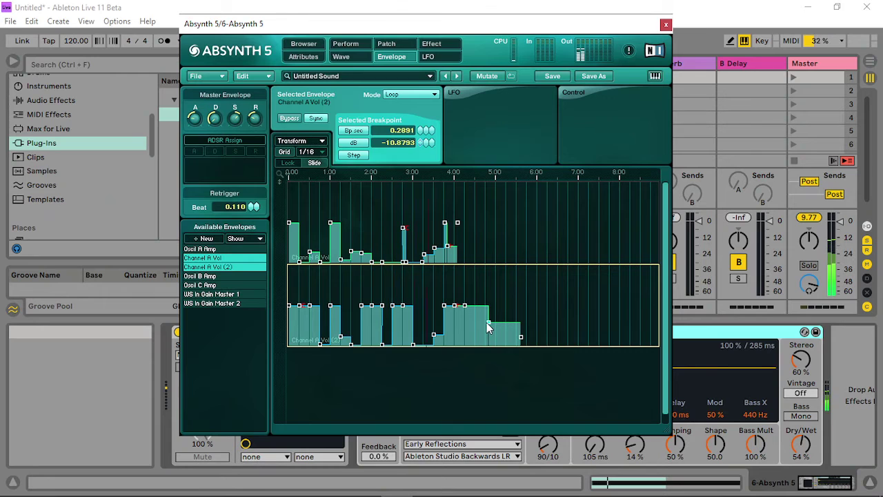
{"action": "left_click_drag", "start_coordinate": [522, 338], "coordinate": [544, 353]}
{"action": "left_click_drag", "start_coordinate": [454, 305], "coordinate": [455, 348]}
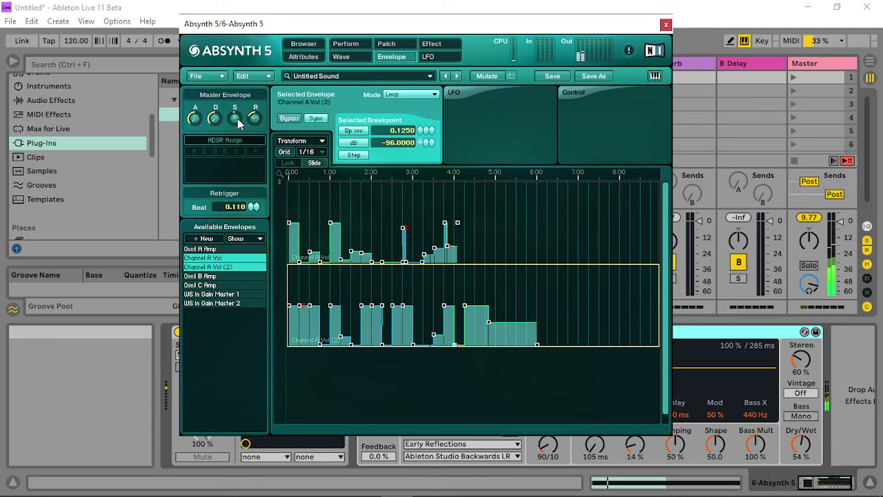
- Set the input of channel A's second waveshaper to -16.30 dB and the first master waveshaper's input to 5.60 dB
{"action": "left_click", "coordinate": [390, 44]}
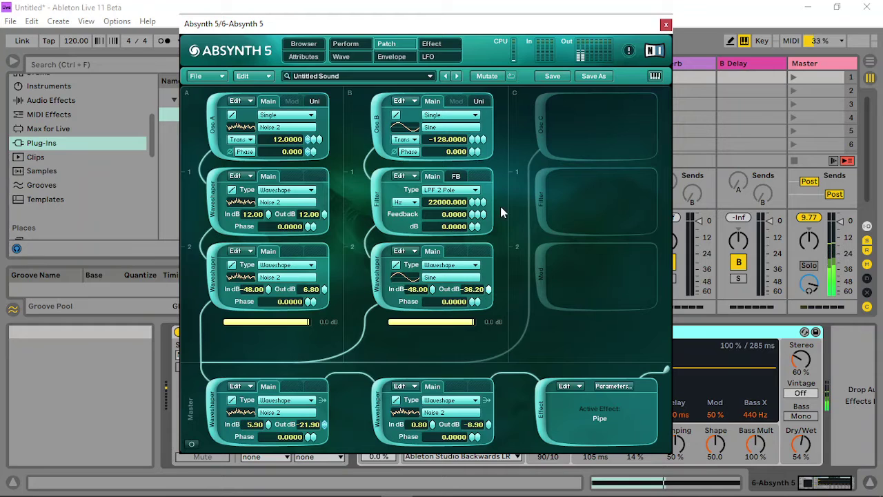
{"action": "left_click_drag", "start_coordinate": [500, 207], "coordinate": [505, 93]}
{"action": "left_click_drag", "start_coordinate": [266, 292], "coordinate": [271, 278]}
{"action": "left_click_drag", "start_coordinate": [267, 424], "coordinate": [281, 375]}
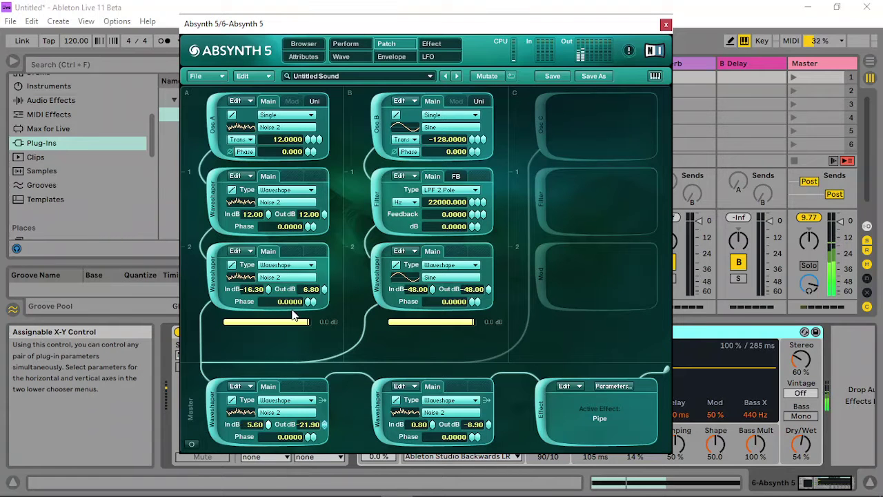
- Set the second master waveshaper's input to 8.00 dB and output to -11.50 dB, and close the synth window
{"action": "left_click_drag", "start_coordinate": [430, 423], "coordinate": [493, 474]}
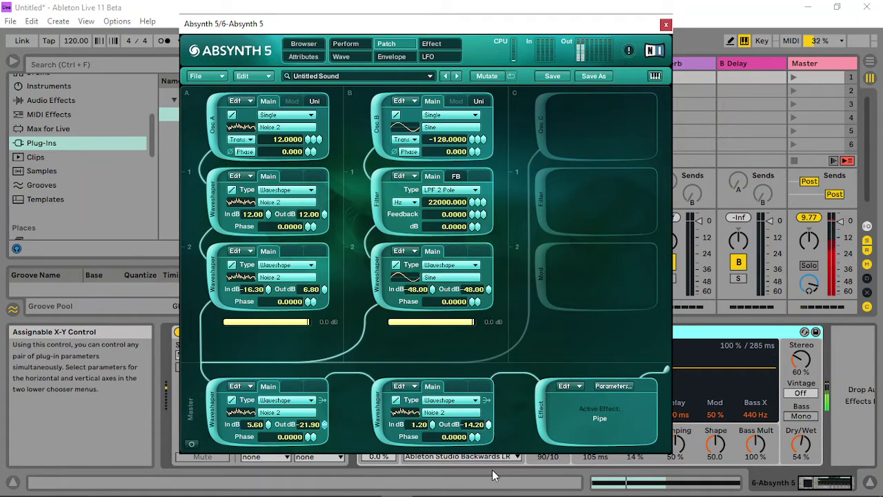
{"action": "left_click_drag", "start_coordinate": [488, 353], "coordinate": [488, 399]}
{"action": "left_click_drag", "start_coordinate": [435, 419], "coordinate": [435, 384]}
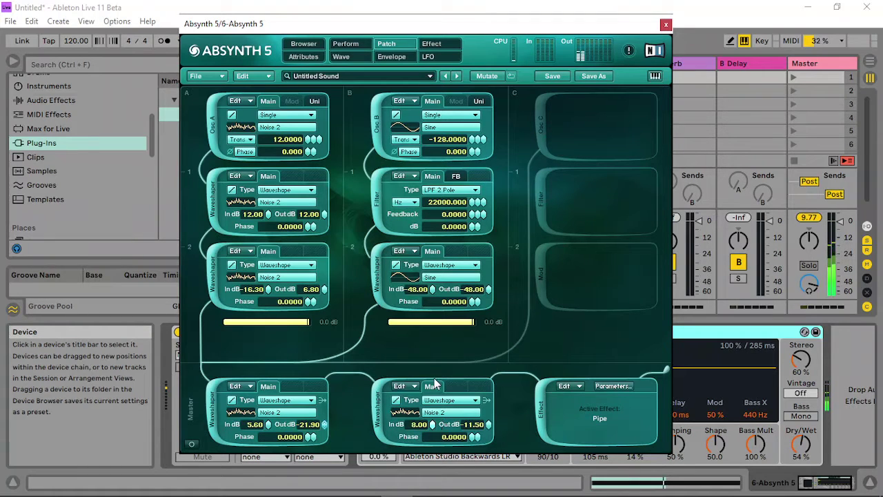
{"action": "left_click", "coordinate": [666, 24]}
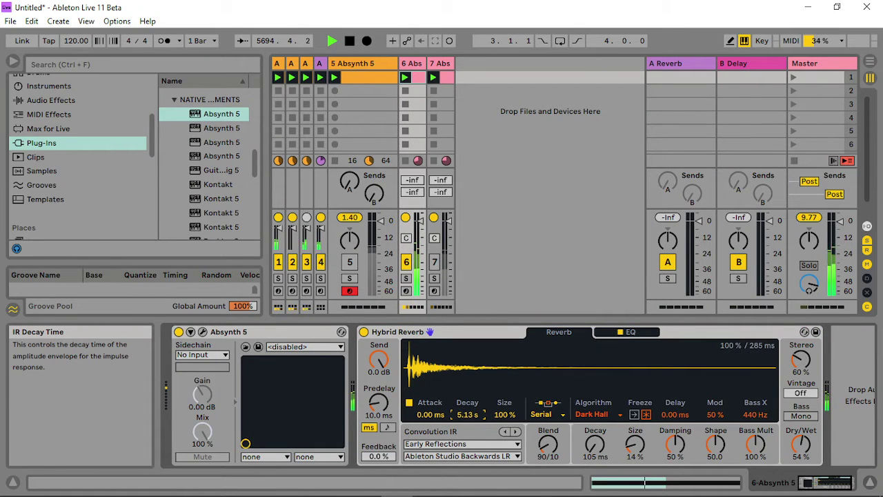
- Set track 6's Hybrid Reverb to an IR decay of 1.62 s, algorithm decay 165 ms, size 14% and damping 30%
{"action": "left_click_drag", "start_coordinate": [469, 416], "coordinate": [469, 425]}
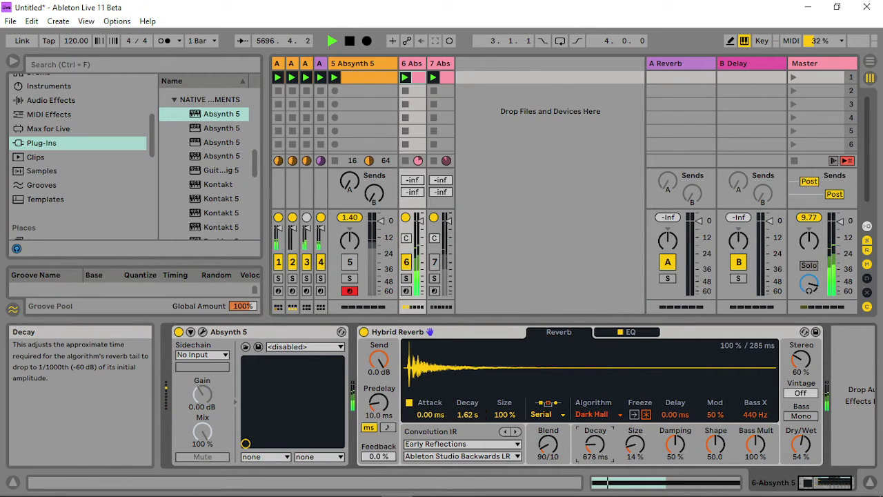
{"action": "left_click_drag", "start_coordinate": [594, 445], "coordinate": [595, 414]}
{"action": "left_click_drag", "start_coordinate": [594, 445], "coordinate": [595, 476]}
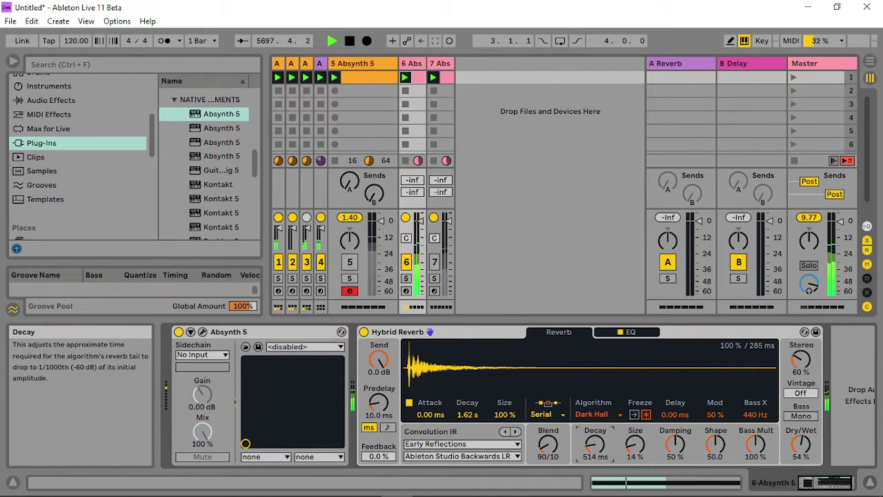
{"action": "left_click_drag", "start_coordinate": [635, 445], "coordinate": [635, 407]}
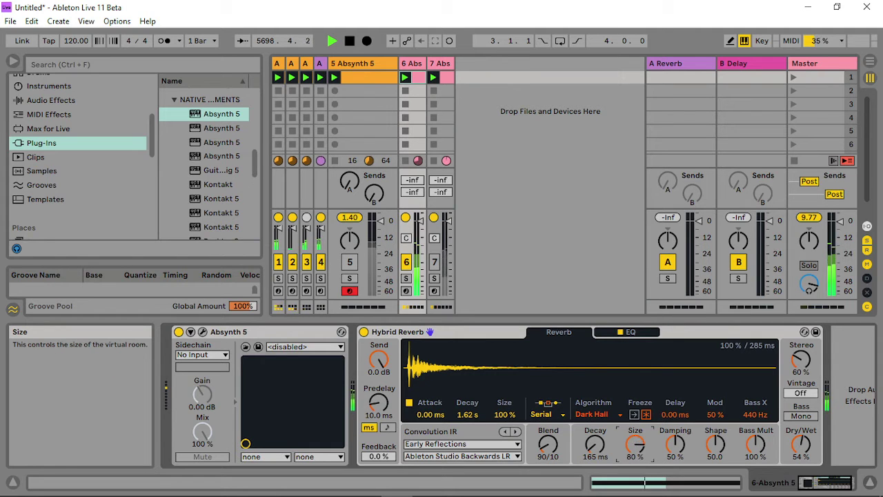
{"action": "left_click_drag", "start_coordinate": [634, 445], "coordinate": [634, 483]}
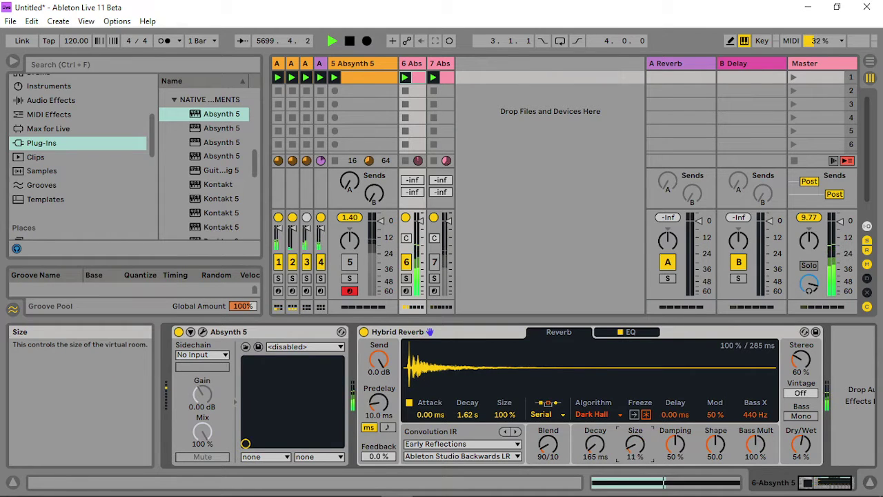
{"action": "left_click_drag", "start_coordinate": [634, 445], "coordinate": [634, 440]}
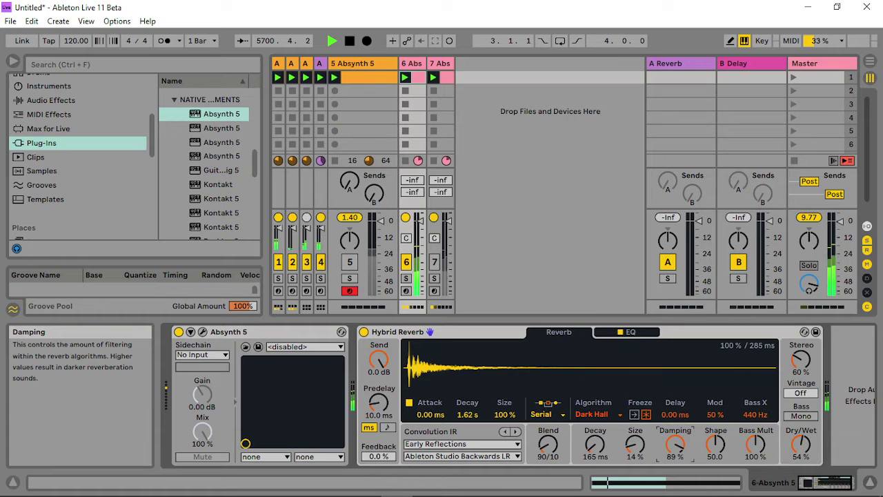
- Unmute track 7 to hear it, and delete the track
{"action": "left_click", "coordinate": [434, 262]}
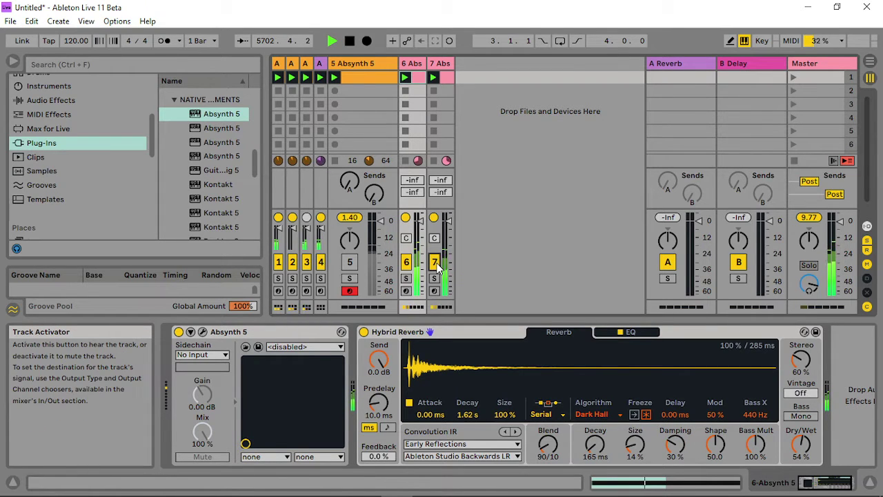
{"action": "right_click", "coordinate": [442, 63]}
{"action": "key", "text": "Escape"}
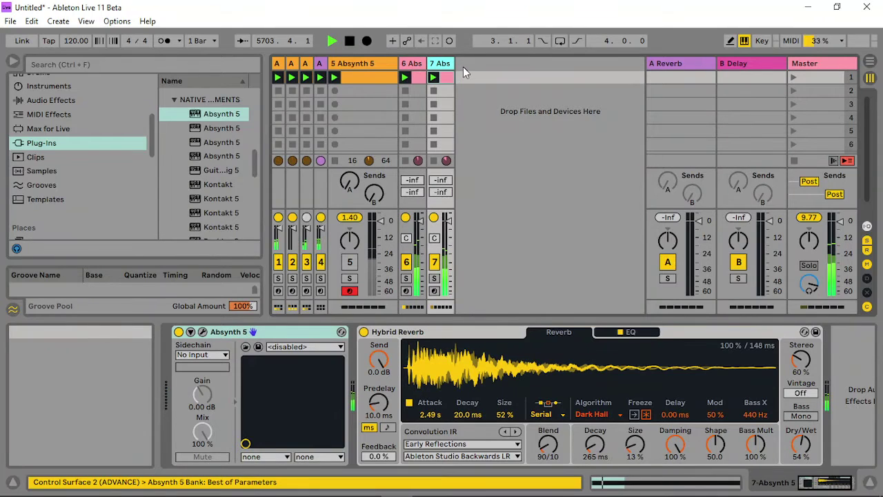
{"action": "key", "text": "Delete"}
- Duplicate track 6 and launch the first scene so the copy plays along
{"action": "right_click", "coordinate": [412, 63]}
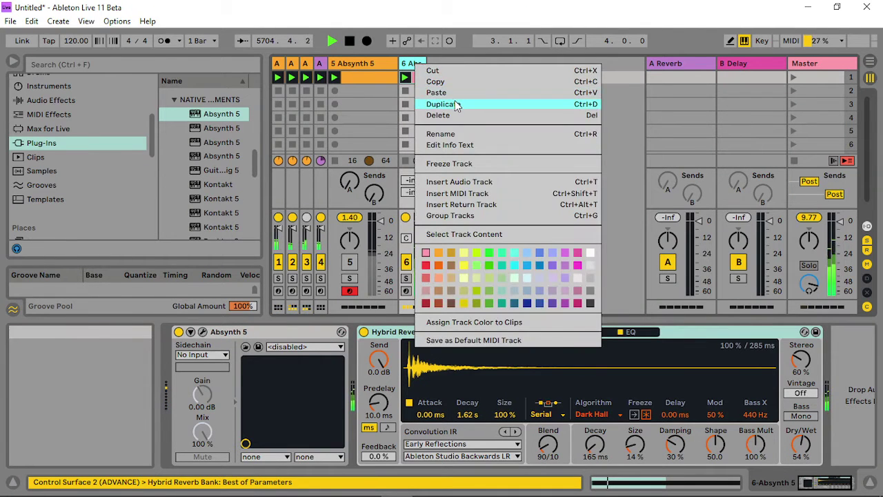
{"action": "key", "text": "Escape"}
{"action": "key", "text": "ctrl+z"}
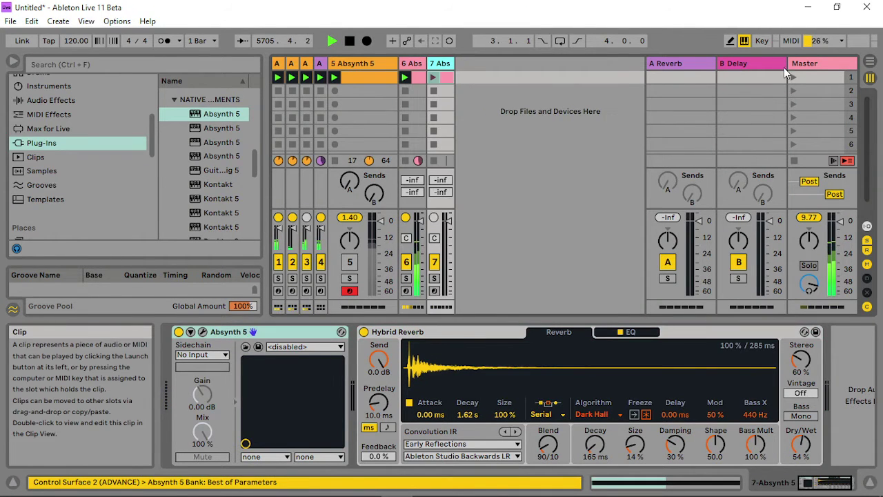
{"action": "left_click", "coordinate": [792, 76]}
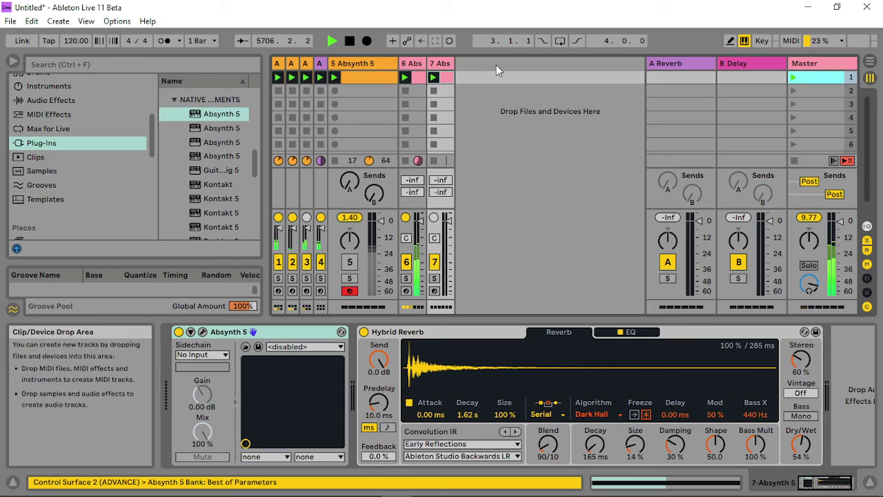
- In track 7's clip, move the long C3 note so that it starts at 2.2.1
{"action": "left_click", "coordinate": [447, 68]}
{"action": "double_click", "coordinate": [447, 77]}
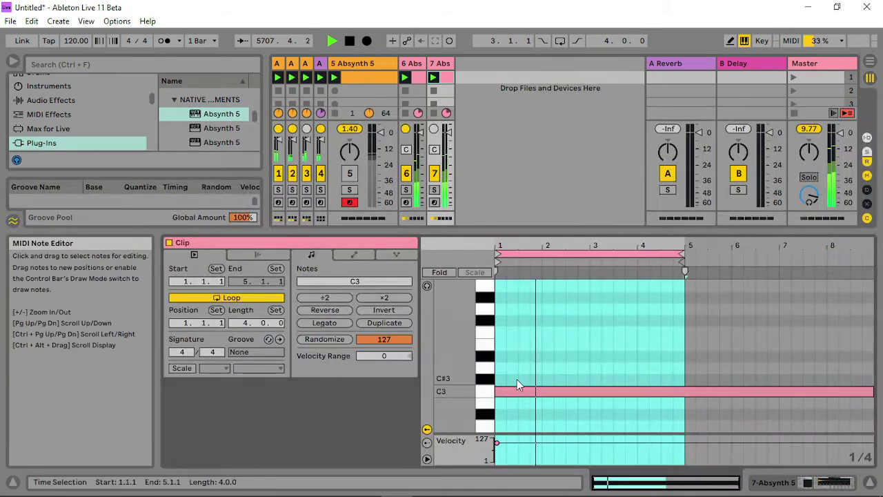
{"action": "left_click", "coordinate": [521, 400]}
{"action": "left_click_drag", "start_coordinate": [522, 397], "coordinate": [575, 393]}
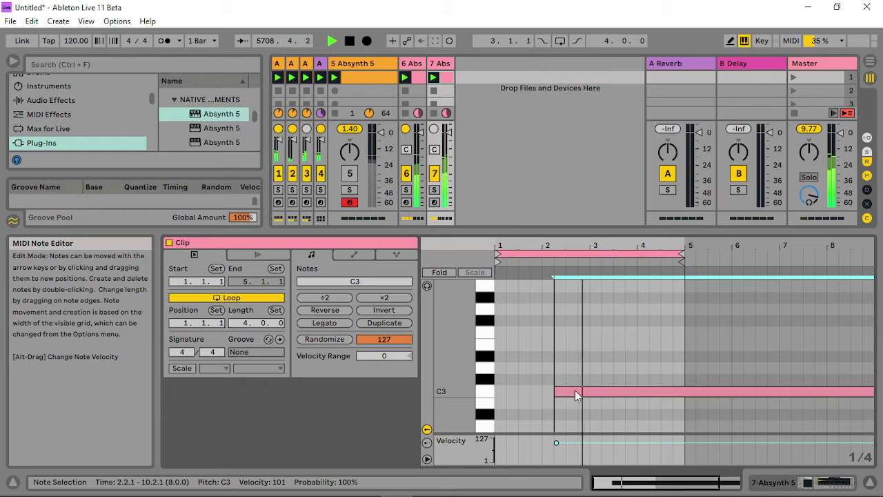
- Shorten track 7's C3 note to about two beats and add a second C3 note of length 0.2.0 at 4.1.1
{"action": "scroll", "coordinate": [862, 399], "scroll_direction": "down", "scroll_amount": 1}
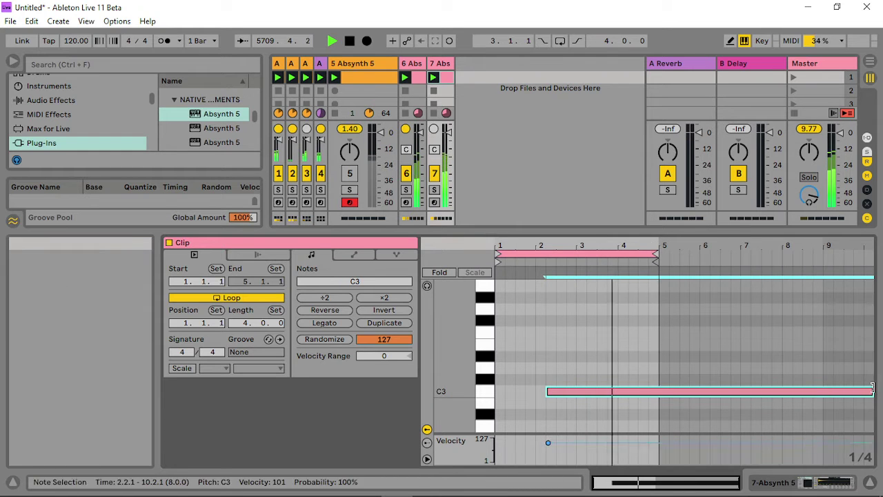
{"action": "left_click_drag", "start_coordinate": [872, 391], "coordinate": [556, 391]}
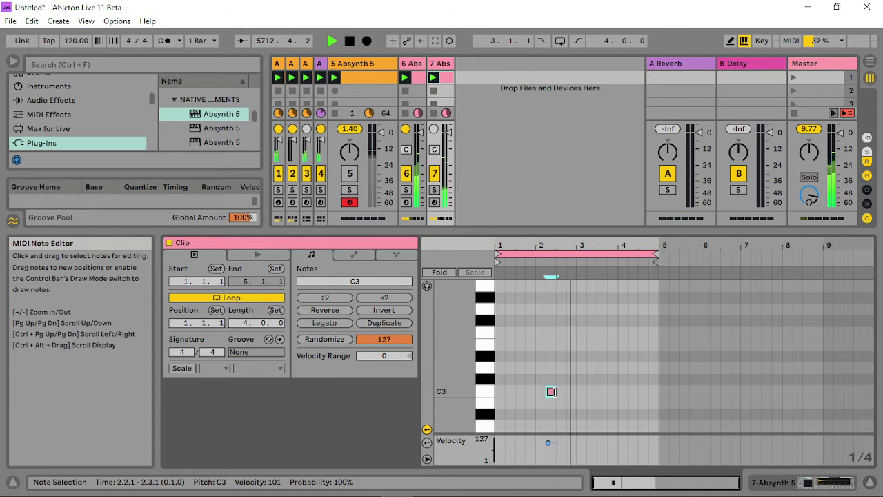
{"action": "left_click_drag", "start_coordinate": [555, 391], "coordinate": [568, 391]}
{"action": "double_click", "coordinate": [624, 391]}
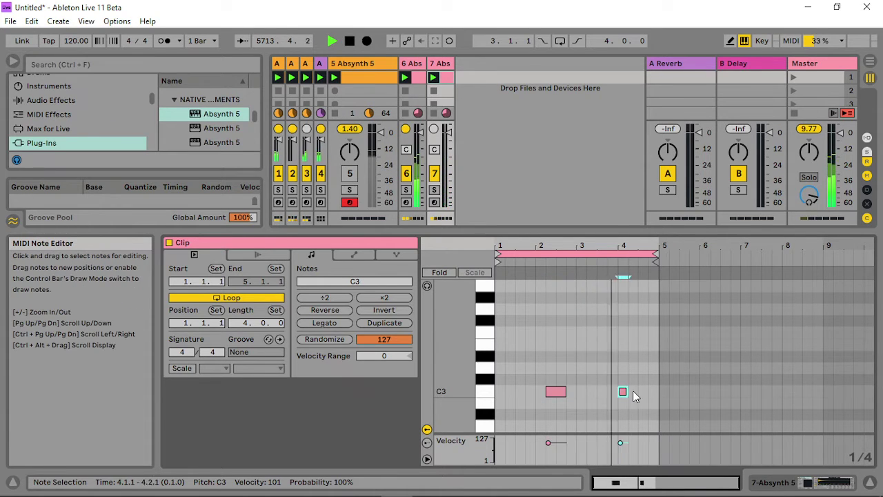
{"action": "left_click_drag", "start_coordinate": [626, 391], "coordinate": [643, 395]}
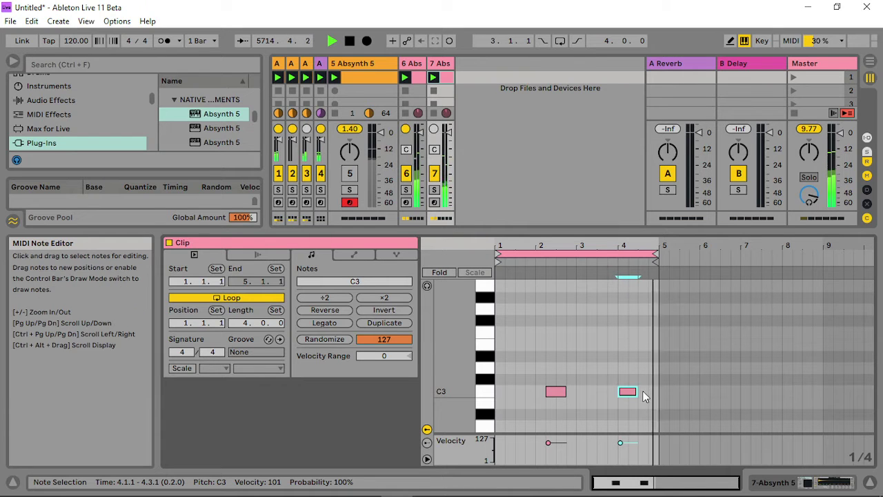
- Examine the patch and the audio modulation settings of track 6's Absynth 5, and close its window
{"action": "double_click", "coordinate": [413, 63]}
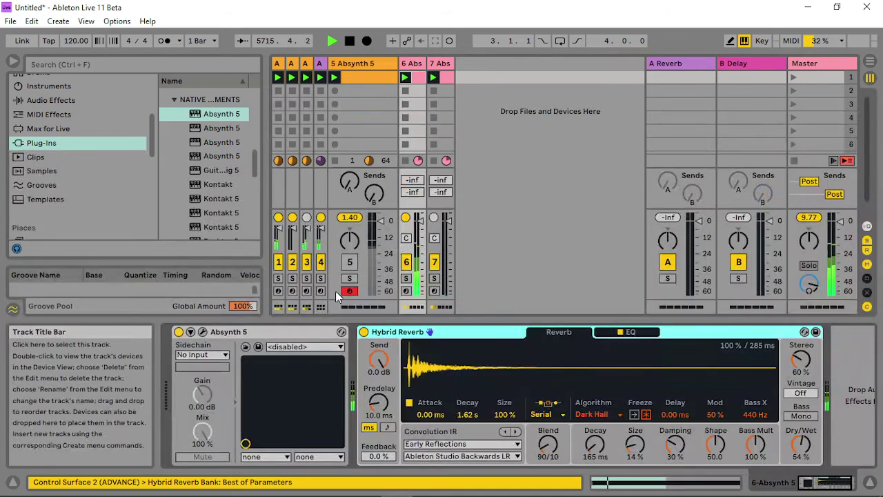
{"action": "left_click", "coordinate": [202, 332]}
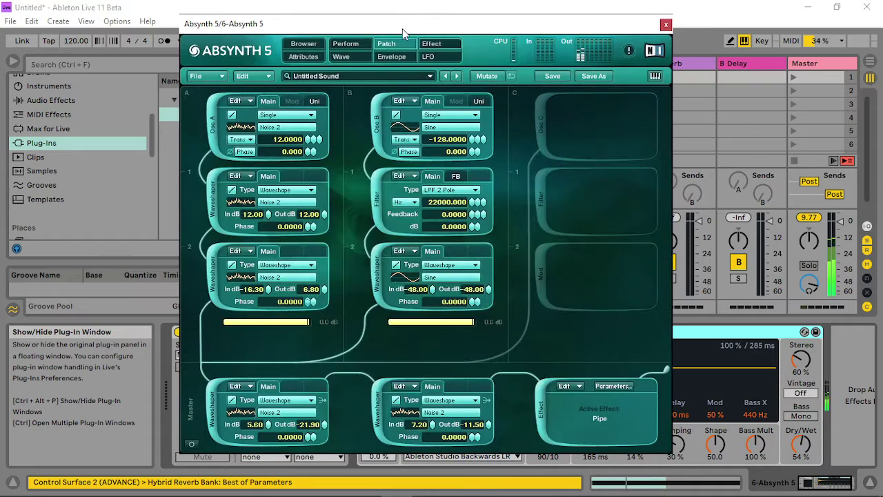
{"action": "left_click", "coordinate": [345, 44]}
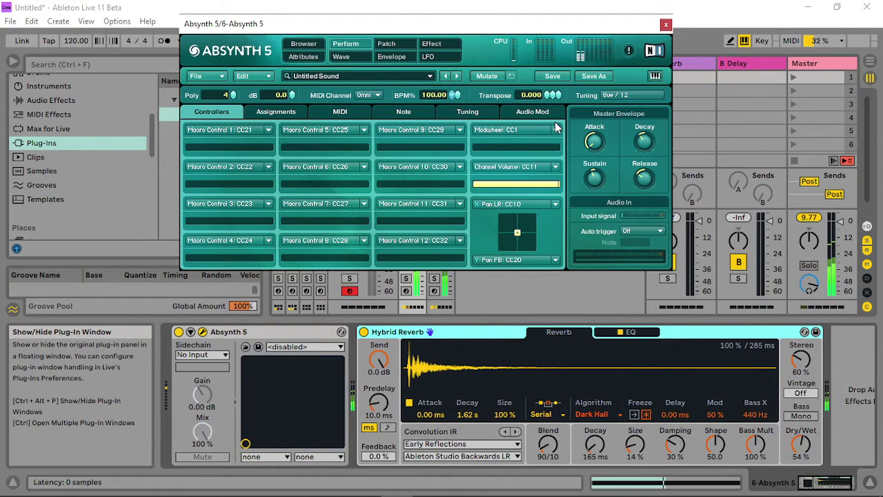
{"action": "left_click", "coordinate": [519, 114]}
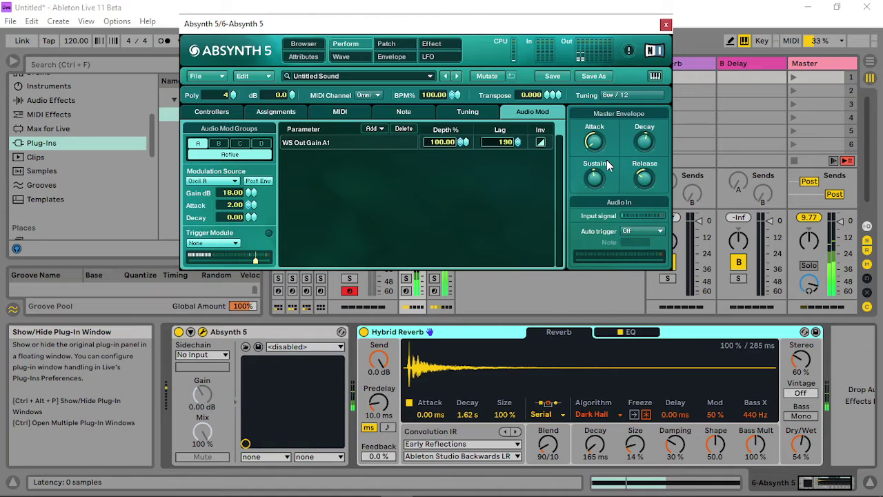
{"action": "left_click", "coordinate": [386, 44]}
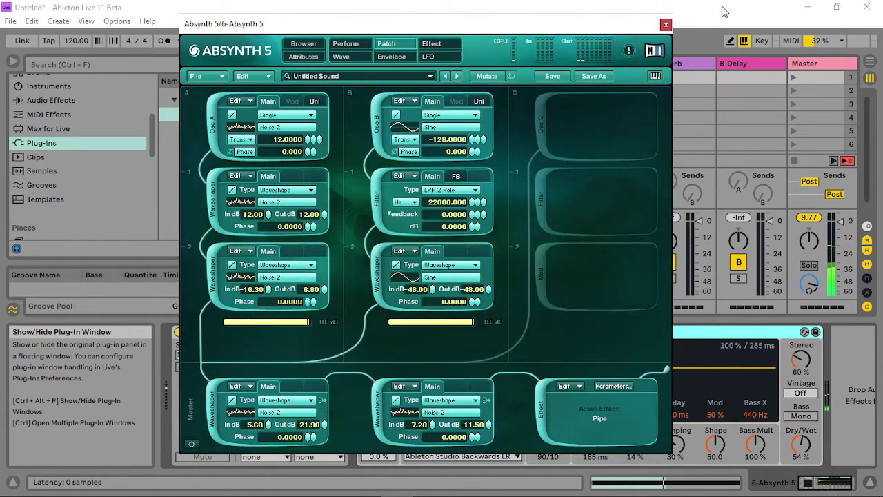
{"action": "left_click", "coordinate": [666, 24]}
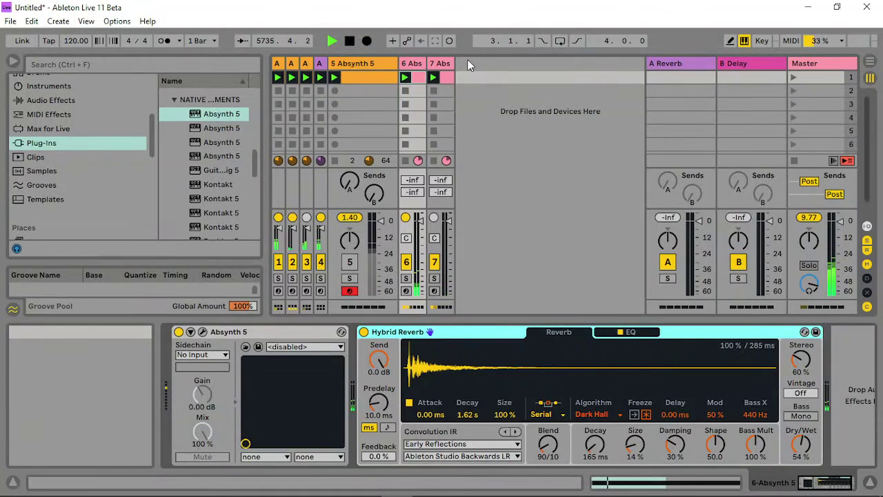
- Unmute track 5 and reset its Absynth 5 to a new default sound
{"action": "left_click", "coordinate": [358, 64]}
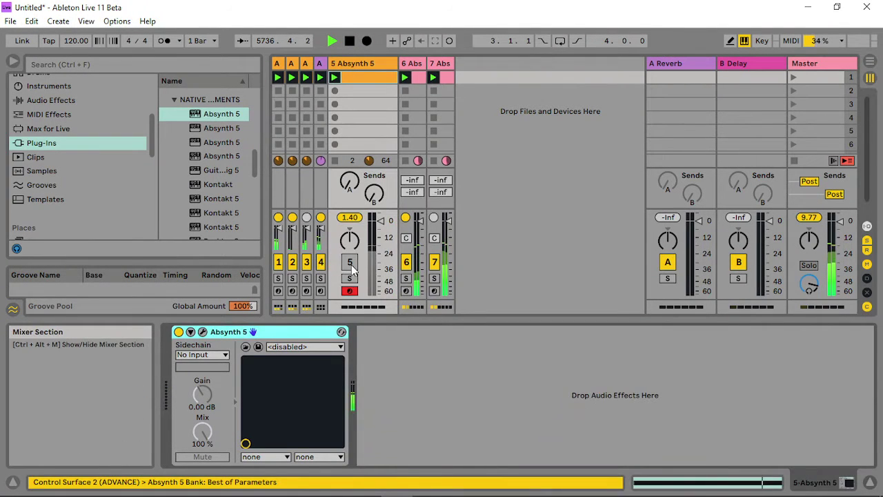
{"action": "left_click", "coordinate": [202, 332]}
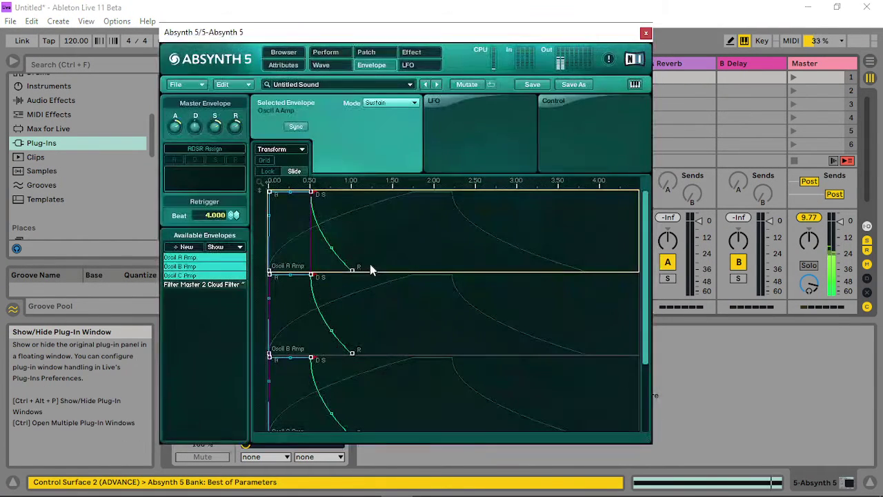
{"action": "left_click", "coordinate": [205, 80]}
{"action": "left_click", "coordinate": [204, 84]}
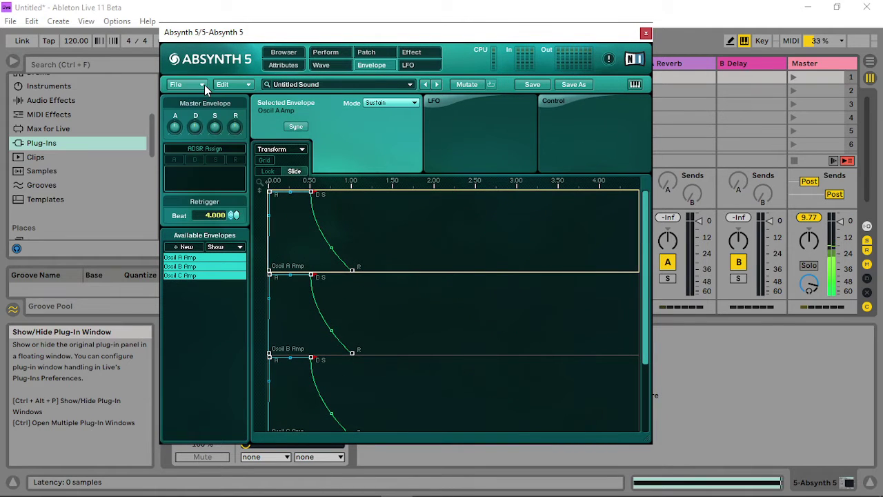
- Change the first module of channel A in the patch to a Waveshape with the Noise 2 wave
{"action": "left_click", "coordinate": [381, 52]}
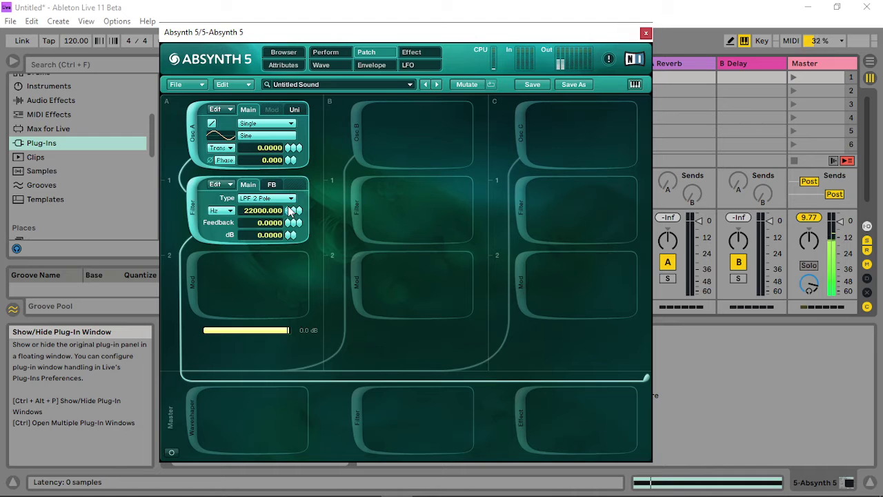
{"action": "left_click", "coordinate": [279, 198]}
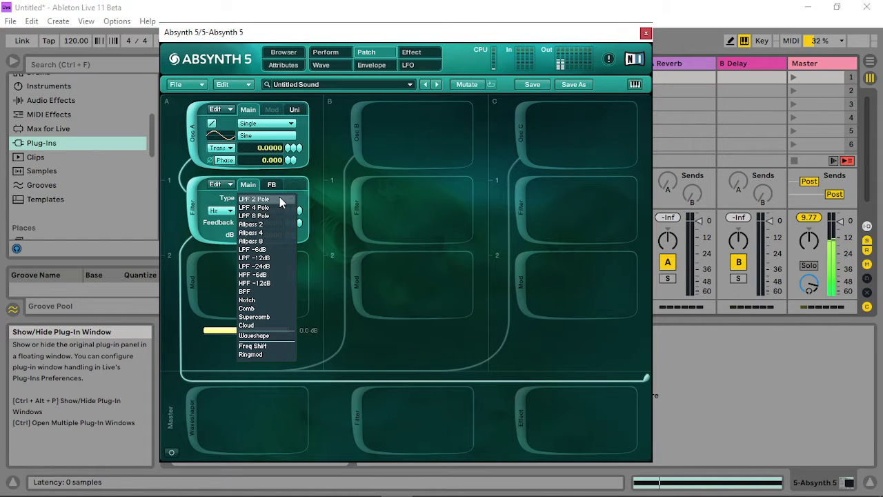
{"action": "left_click", "coordinate": [274, 336]}
{"action": "left_click", "coordinate": [263, 211]}
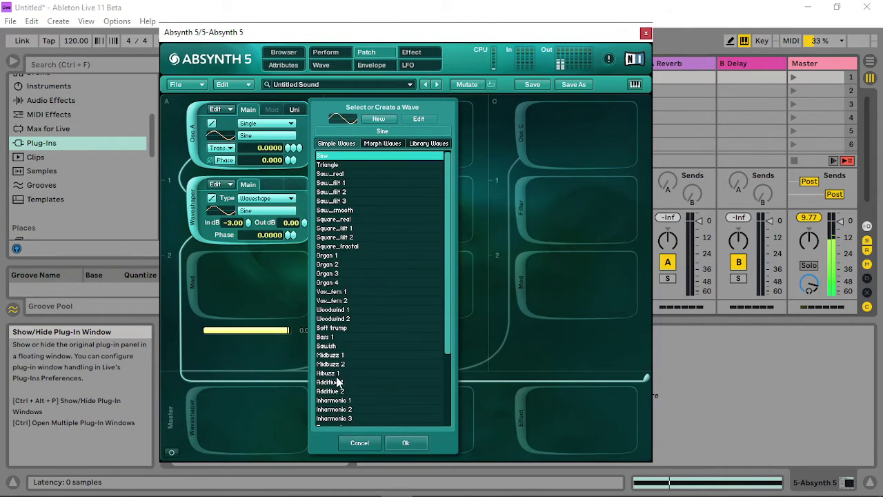
{"action": "scroll", "coordinate": [348, 390], "scroll_direction": "down", "scroll_amount": 2}
{"action": "left_click", "coordinate": [358, 401]}
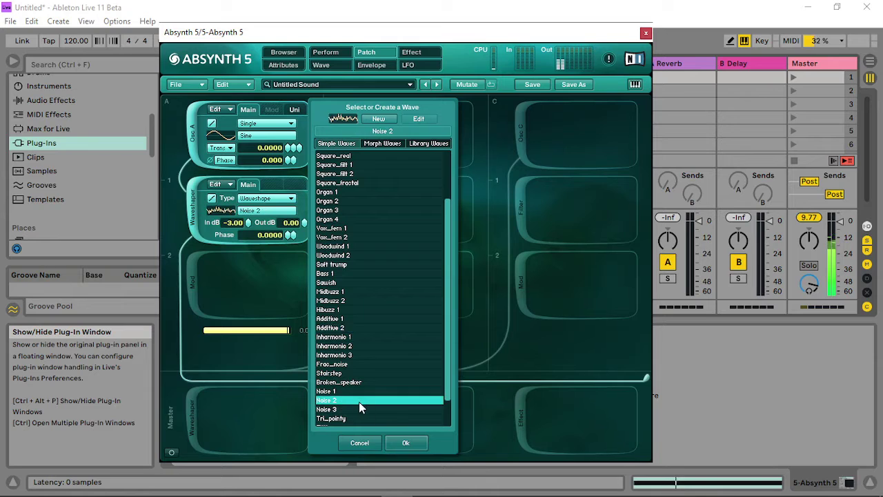
{"action": "left_click", "coordinate": [406, 442]}
- Add a Comb filter as channel A's second module, with a frequency of 20 Hz and feedback of 0.9990
{"action": "left_click", "coordinate": [205, 290]}
{"action": "left_click", "coordinate": [280, 274]}
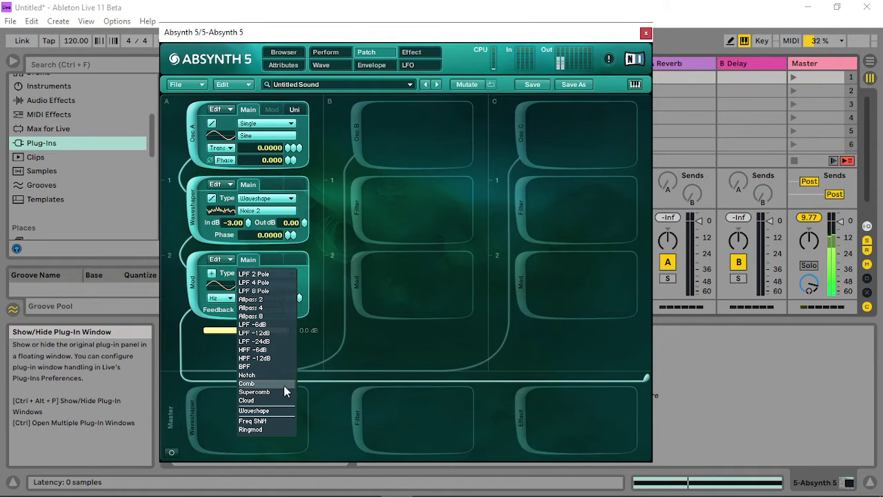
{"action": "left_click", "coordinate": [268, 382]}
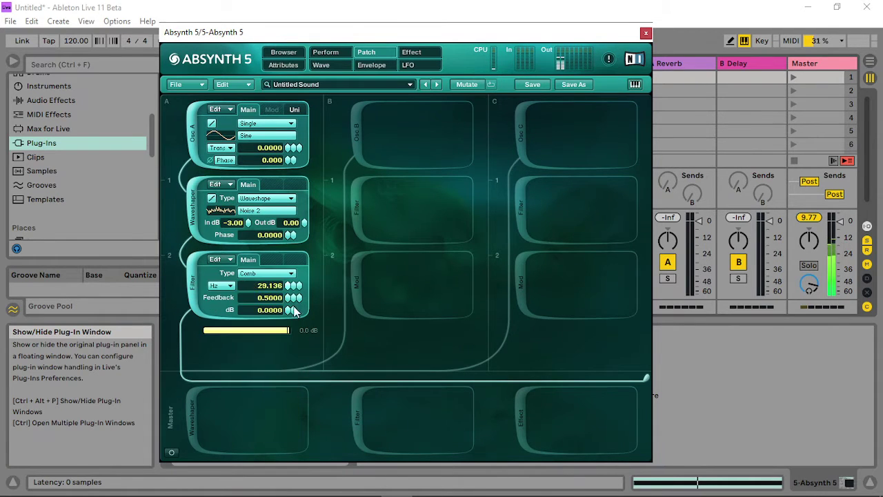
{"action": "left_click_drag", "start_coordinate": [289, 298], "coordinate": [289, 248]}
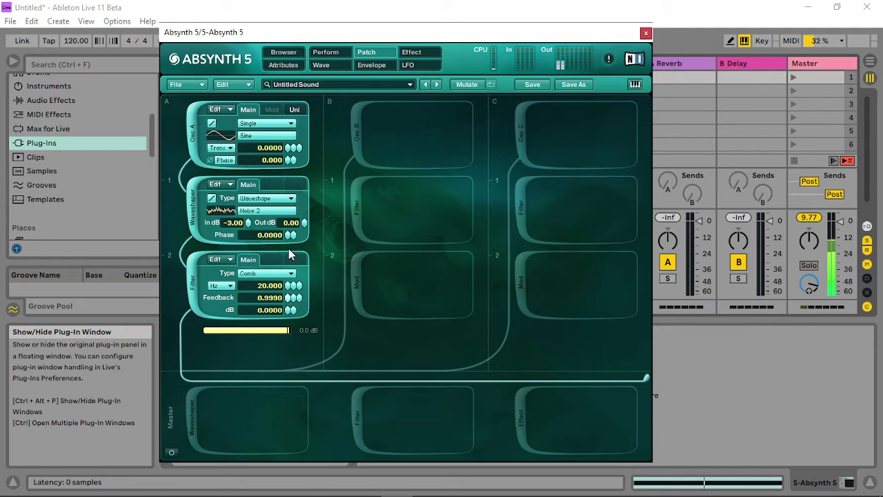
- Assign the comb filter's frequency to Audio Mod A and use Module A1 as its modulation source
{"action": "left_click", "coordinate": [288, 286]}
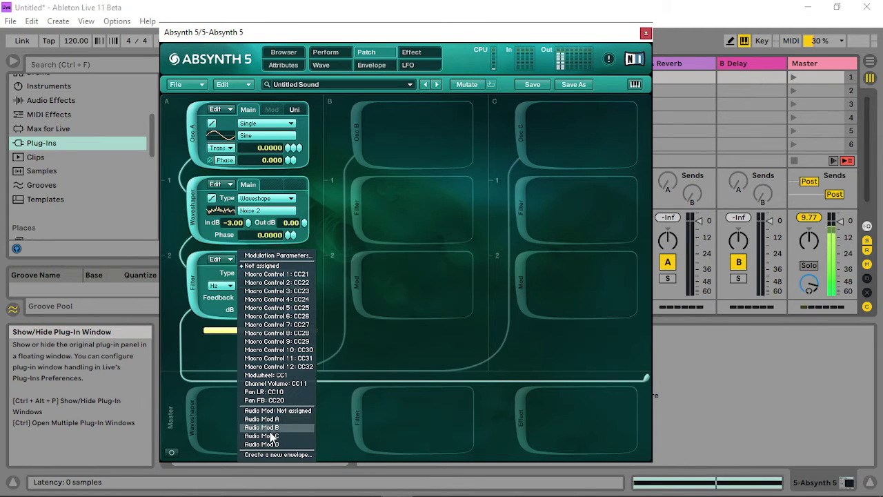
{"action": "left_click", "coordinate": [271, 419]}
{"action": "left_click", "coordinate": [325, 52]}
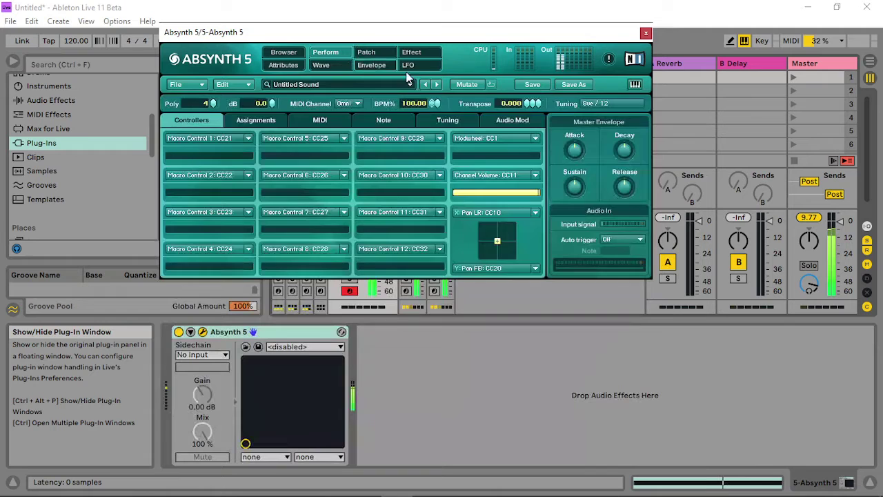
{"action": "left_click", "coordinate": [512, 120]}
{"action": "left_click", "coordinate": [201, 190]}
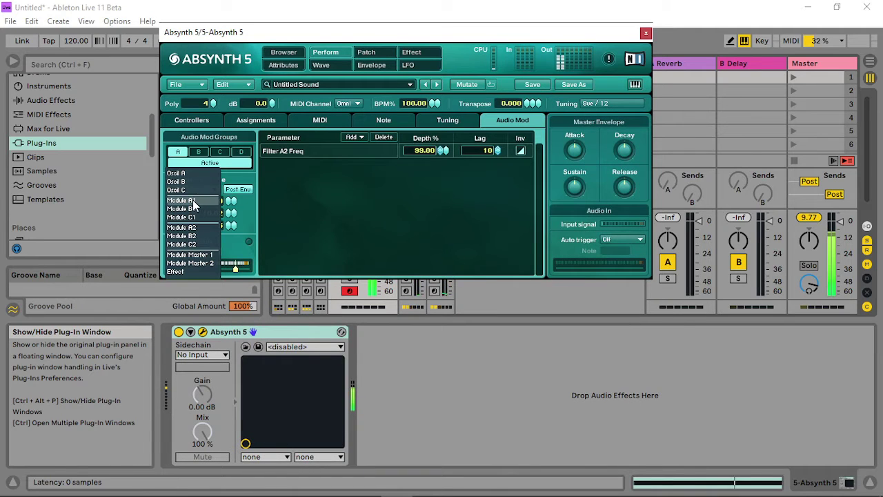
{"action": "left_click", "coordinate": [192, 199]}
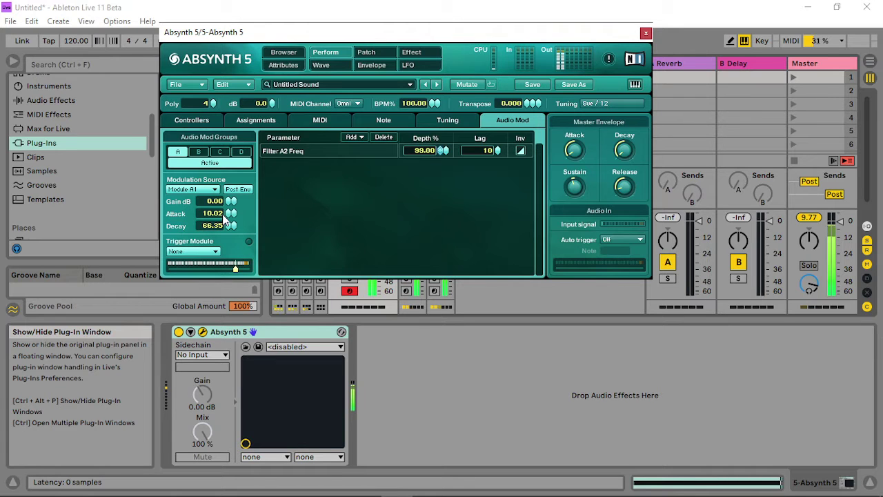
- Set Audio Mod A's attack and decay to 0.00 and gain to -2.00 dB, lower the synth volume to -14.4 dB, and close the window
{"action": "left_click_drag", "start_coordinate": [224, 217], "coordinate": [226, 283]}
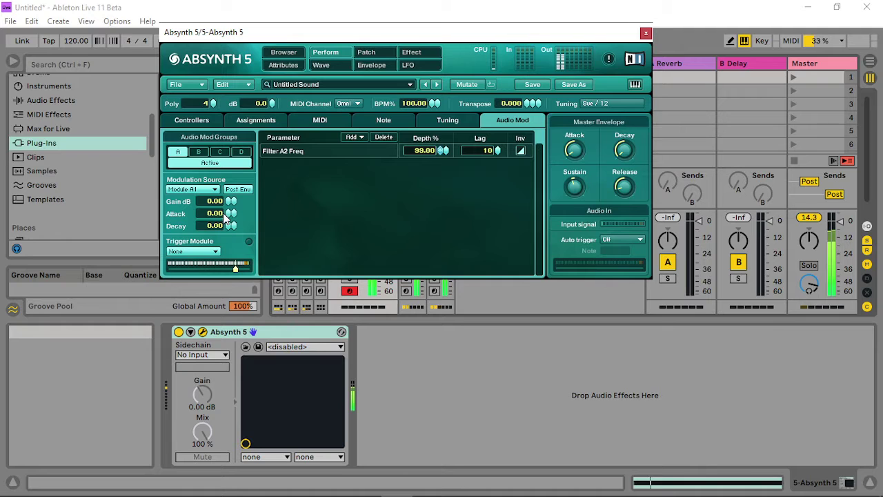
{"action": "mouse_move", "coordinate": [231, 202]}
{"action": "left_mouse_down"}
{"action": "mouse_move", "coordinate": [230, 228]}
{"action": "mouse_move", "coordinate": [234, 181]}
{"action": "mouse_move", "coordinate": [230, 201]}
{"action": "left_mouse_up"}
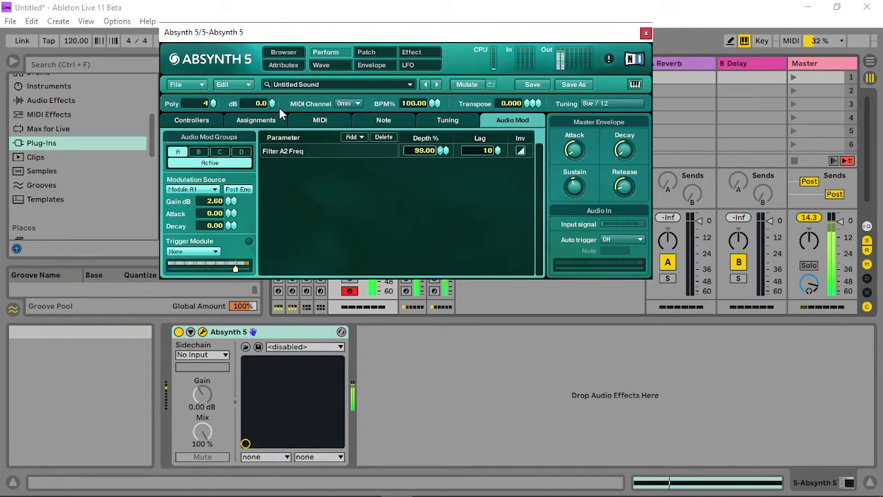
{"action": "left_click_drag", "start_coordinate": [272, 104], "coordinate": [248, 230]}
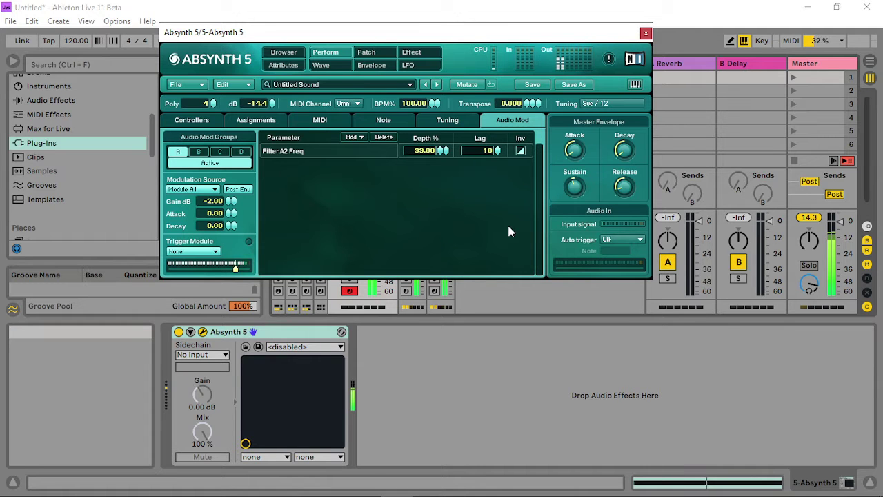
{"action": "left_click", "coordinate": [646, 34]}
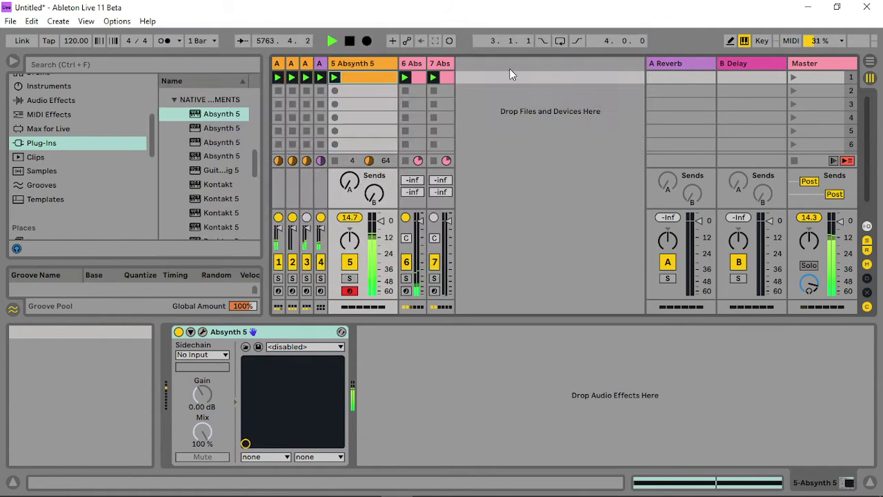
- Turn track 5's clip into a 1.3.3 loop with G1 notes at 1.1.1 (length 0.2.3) and 2.1.4 (length 0.3.0)
{"action": "left_click", "coordinate": [358, 78]}
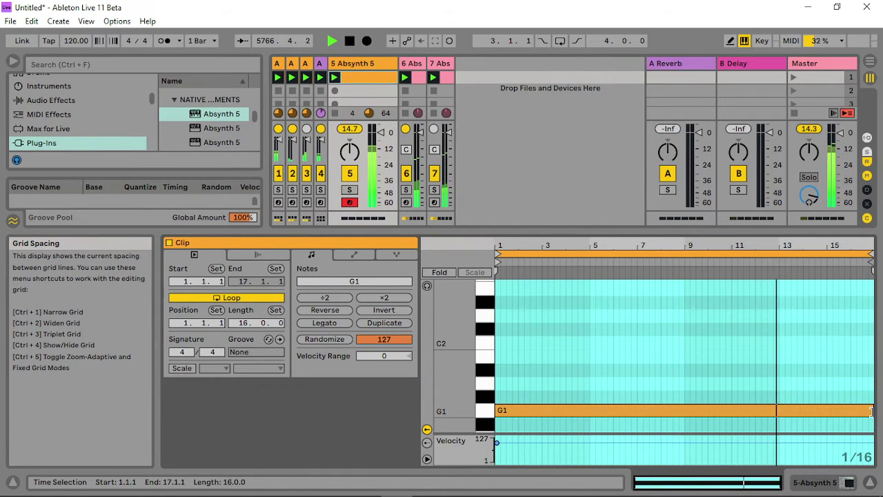
{"action": "left_click_drag", "start_coordinate": [870, 411], "coordinate": [510, 409]}
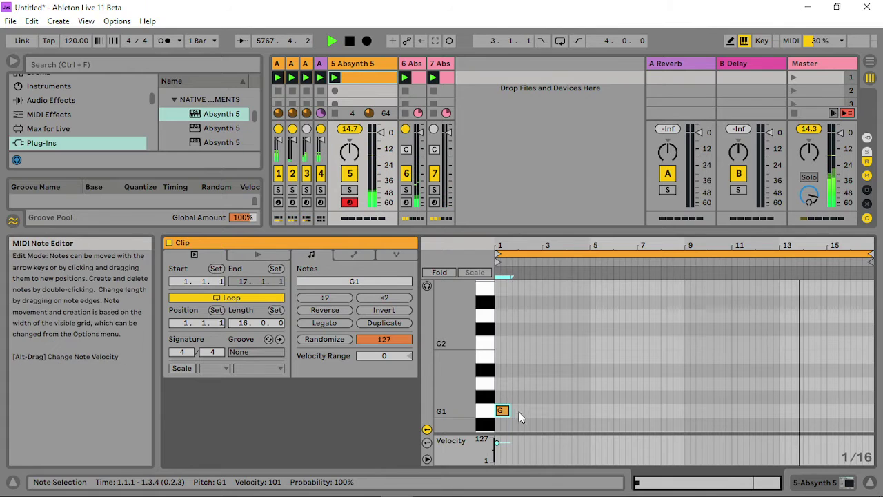
{"action": "left_click", "coordinate": [524, 411]}
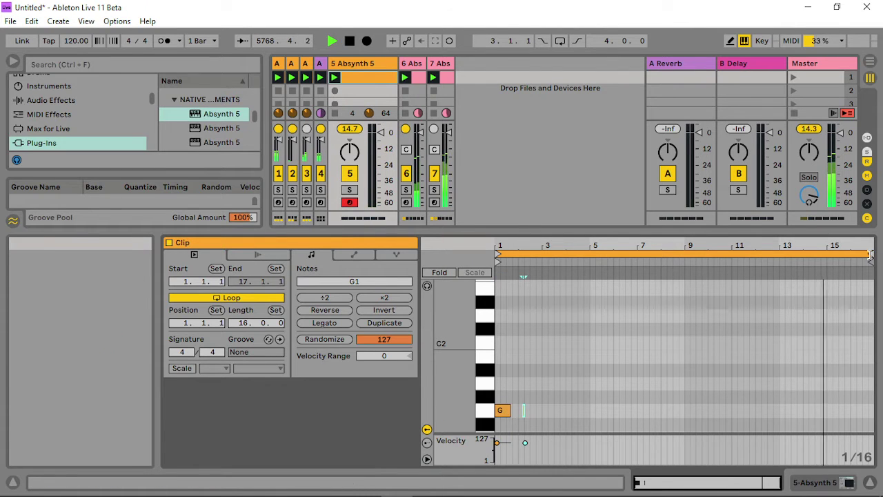
{"action": "mouse_move", "coordinate": [871, 254]}
{"action": "left_mouse_down"}
{"action": "mouse_move", "coordinate": [546, 254]}
{"action": "mouse_move", "coordinate": [539, 267]}
{"action": "left_mouse_up"}
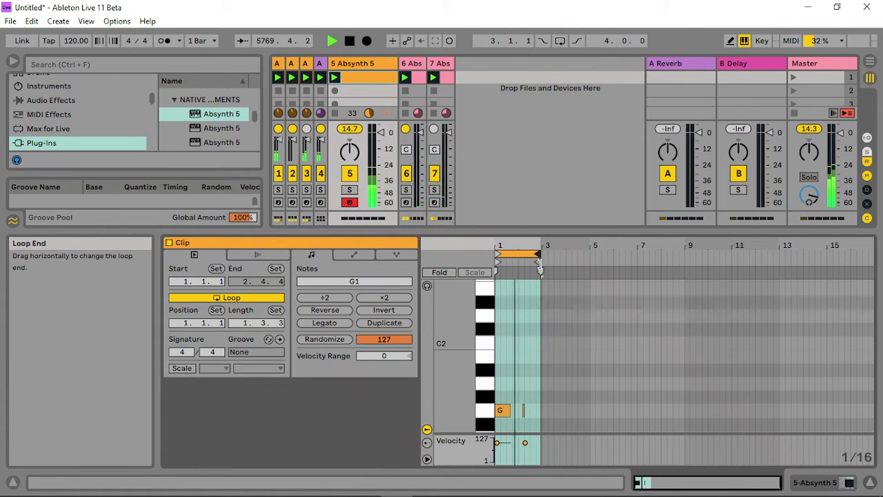
{"action": "double_click", "coordinate": [528, 411]}
{"action": "left_click_drag", "start_coordinate": [534, 410], "coordinate": [540, 410]}
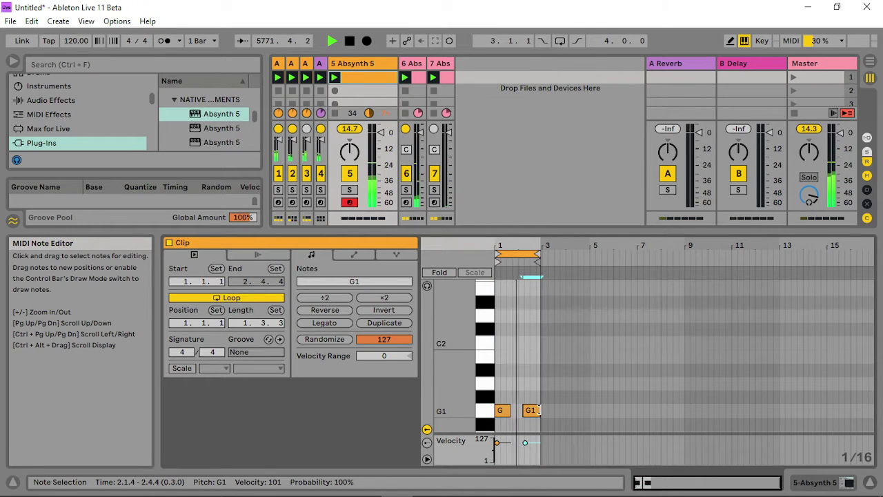
- Lengthen the clip's first G1 note to 16.0.1 and extend the clip's loop length to 16.0.0
{"action": "left_click", "coordinate": [502, 410]}
{"action": "left_click_drag", "start_coordinate": [509, 410], "coordinate": [812, 411]}
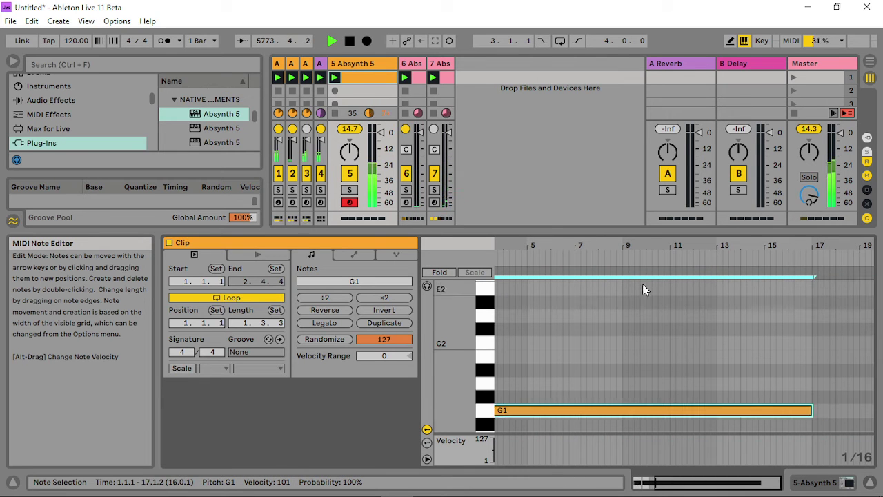
{"action": "left_click_drag", "start_coordinate": [511, 257], "coordinate": [821, 253]}
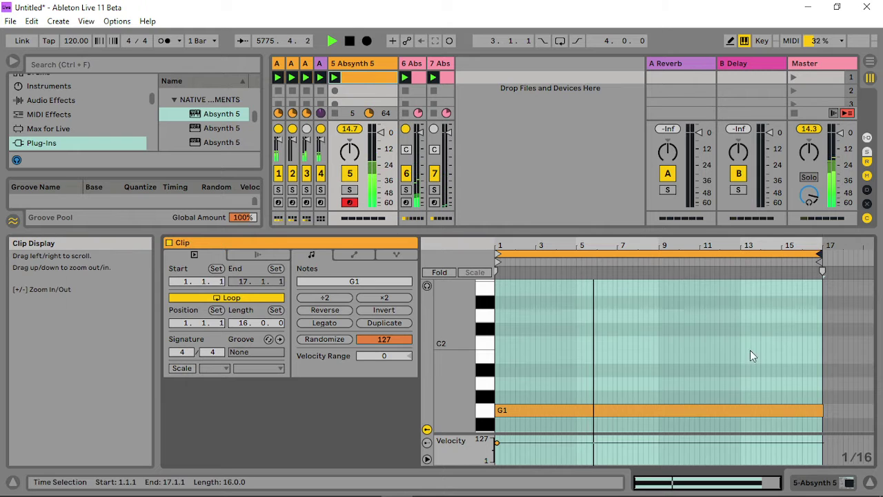
- Open track 5's Absynth 5 and lower the audio modulation lag of Filter A2 Freq to 3
{"action": "left_click", "coordinate": [370, 63]}
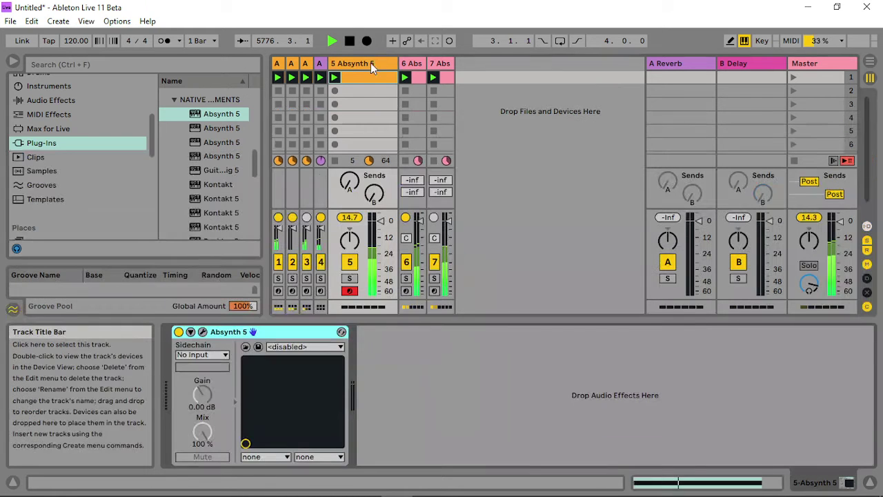
{"action": "left_click", "coordinate": [203, 332]}
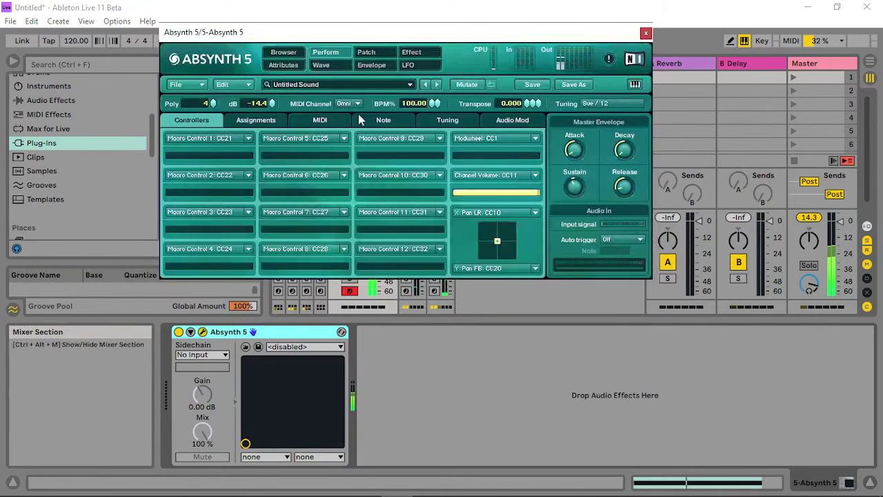
{"action": "left_click", "coordinate": [510, 121]}
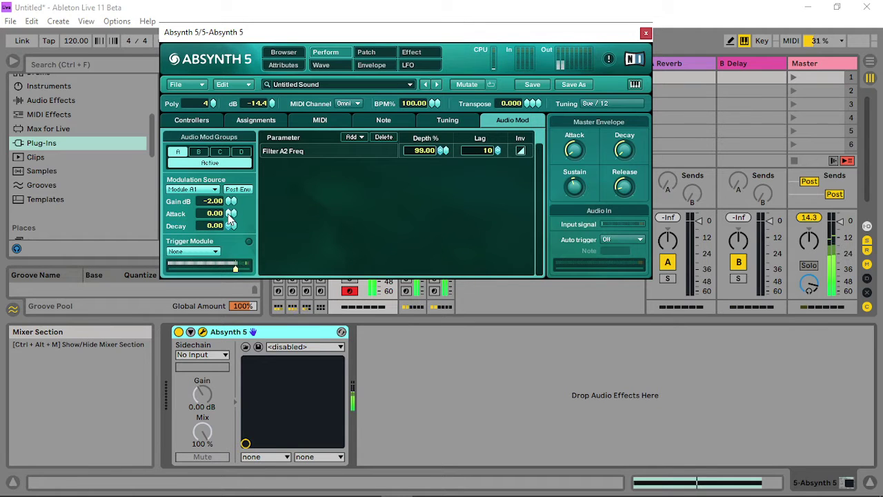
{"action": "left_click_drag", "start_coordinate": [497, 150], "coordinate": [498, 205]}
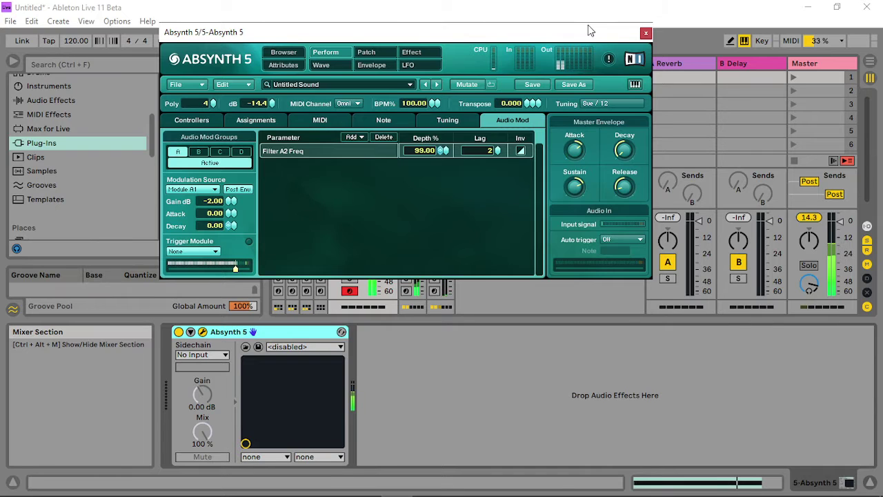
- Set channel A's waveshaper input to 3.80 dB and its comb filter to 56.569 Hz with feedback of 0.8416
{"action": "left_click", "coordinate": [366, 52]}
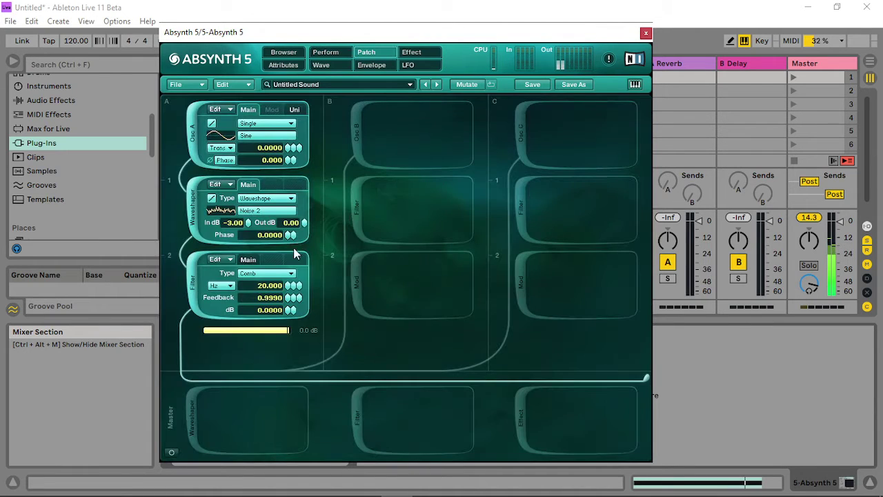
{"action": "left_click_drag", "start_coordinate": [247, 216], "coordinate": [250, 283]}
{"action": "left_click_drag", "start_coordinate": [250, 356], "coordinate": [276, 105]}
{"action": "left_click_drag", "start_coordinate": [282, 183], "coordinate": [283, 185]}
{"action": "left_click_drag", "start_coordinate": [289, 295], "coordinate": [300, 312]}
{"action": "left_click_drag", "start_coordinate": [298, 348], "coordinate": [308, 421]}
{"action": "left_click_drag", "start_coordinate": [298, 298], "coordinate": [292, 311]}
{"action": "left_click_drag", "start_coordinate": [300, 343], "coordinate": [304, 392]}
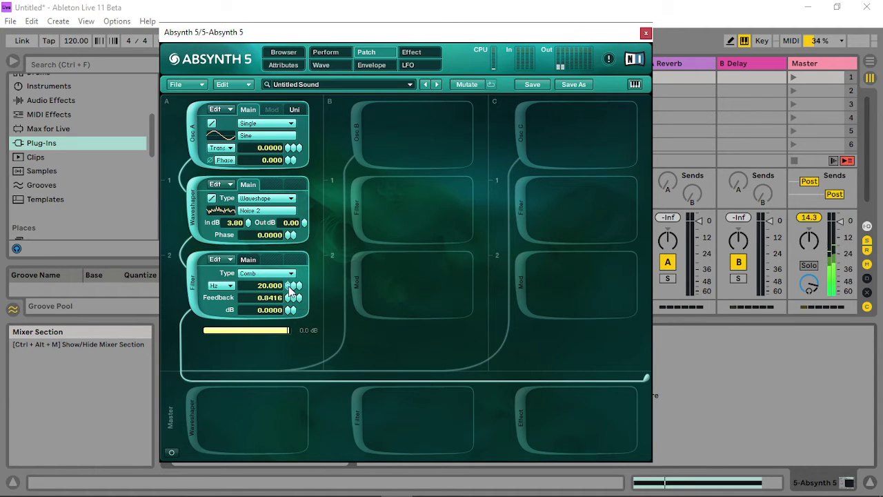
{"action": "left_click_drag", "start_coordinate": [293, 288], "coordinate": [302, 258]}
- Set Audio Mod A's gain to -7.00 dB, trying 18.00 dB along the way
{"action": "left_click", "coordinate": [337, 53]}
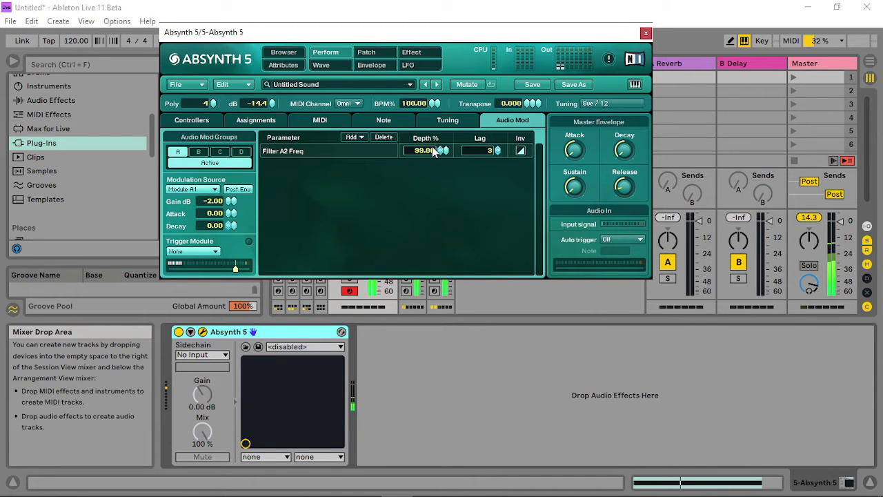
{"action": "left_click_drag", "start_coordinate": [232, 201], "coordinate": [247, 118]}
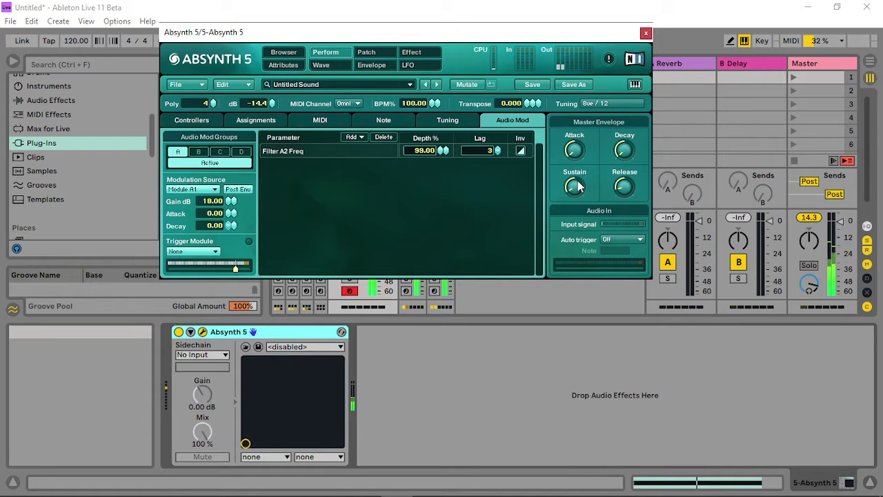
{"action": "left_click_drag", "start_coordinate": [231, 201], "coordinate": [238, 268]}
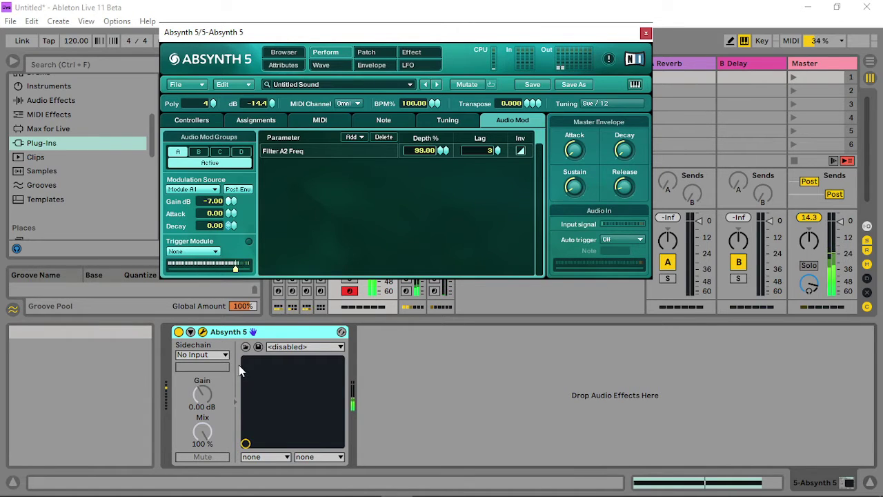
{"action": "mouse_move", "coordinate": [238, 365]}
{"action": "left_mouse_down"}
{"action": "mouse_move", "coordinate": [242, 426]}
{"action": "mouse_move", "coordinate": [237, 333]}
{"action": "mouse_move", "coordinate": [233, 364]}
{"action": "left_mouse_up"}
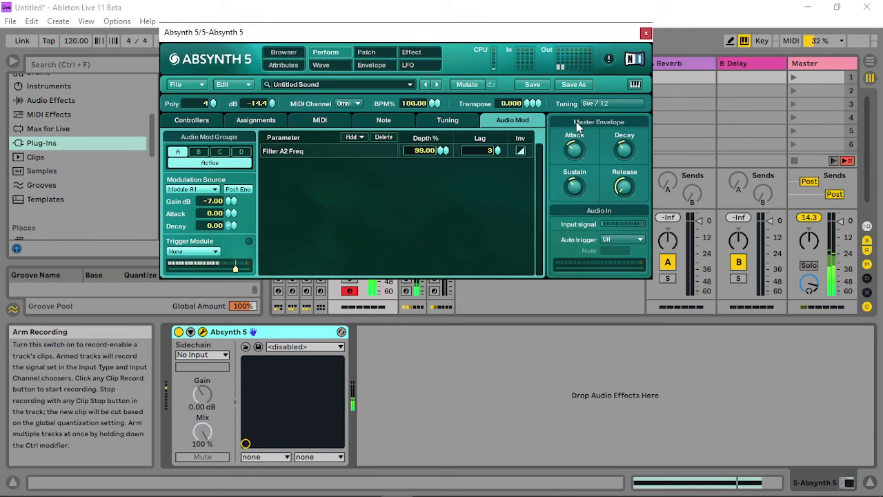
- Set channel A's comb filter to 20 Hz with feedback of 0.9990
{"action": "left_click", "coordinate": [381, 52]}
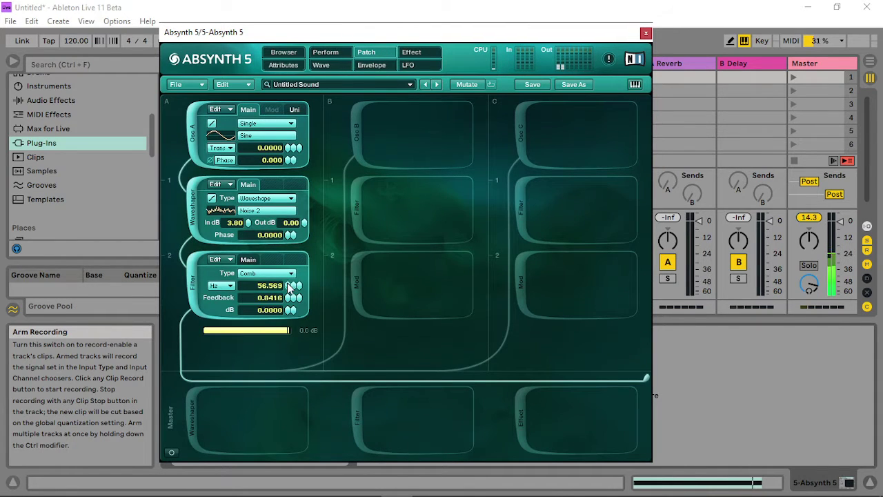
{"action": "left_click_drag", "start_coordinate": [289, 285], "coordinate": [285, 412]}
{"action": "left_click_drag", "start_coordinate": [292, 297], "coordinate": [291, 293]}
- Enable the master waveshaper and choose Stairstep as its wave
{"action": "left_click", "coordinate": [193, 422]}
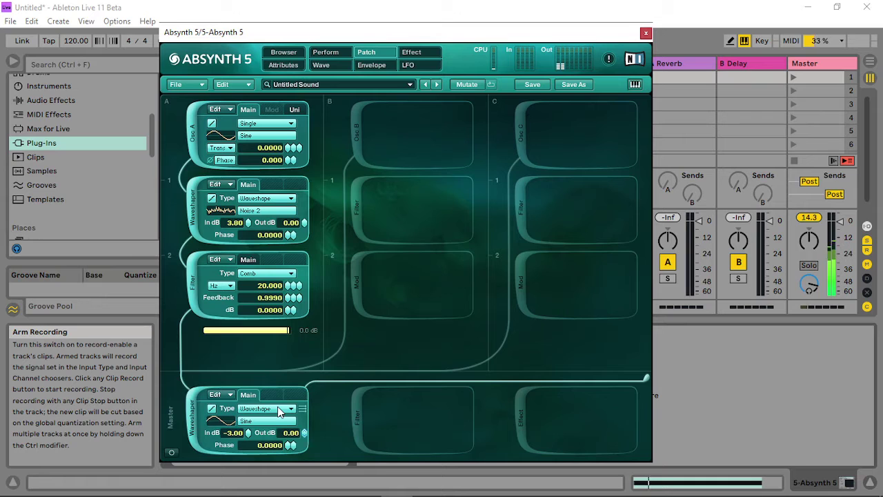
{"action": "left_click", "coordinate": [261, 422]}
{"action": "left_click", "coordinate": [346, 393]}
{"action": "scroll", "coordinate": [346, 394], "scroll_direction": "down", "scroll_amount": 2}
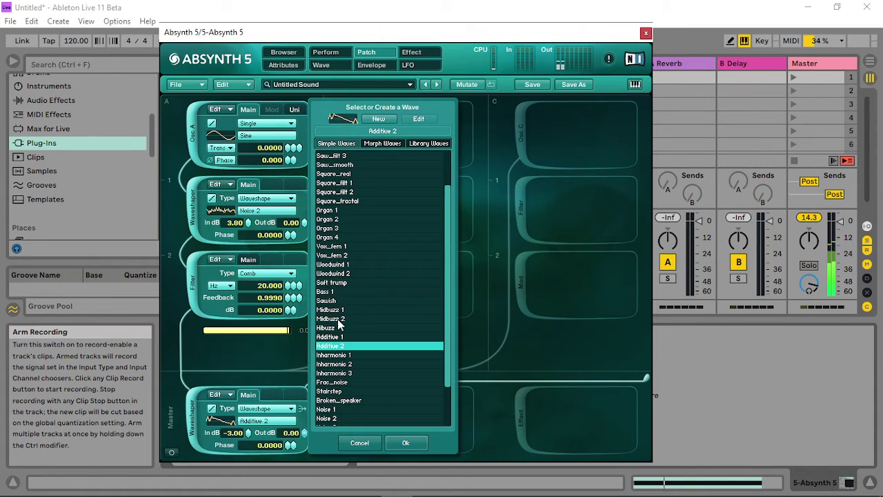
{"action": "scroll", "coordinate": [363, 380], "scroll_direction": "down", "scroll_amount": 1}
{"action": "left_click", "coordinate": [335, 365]}
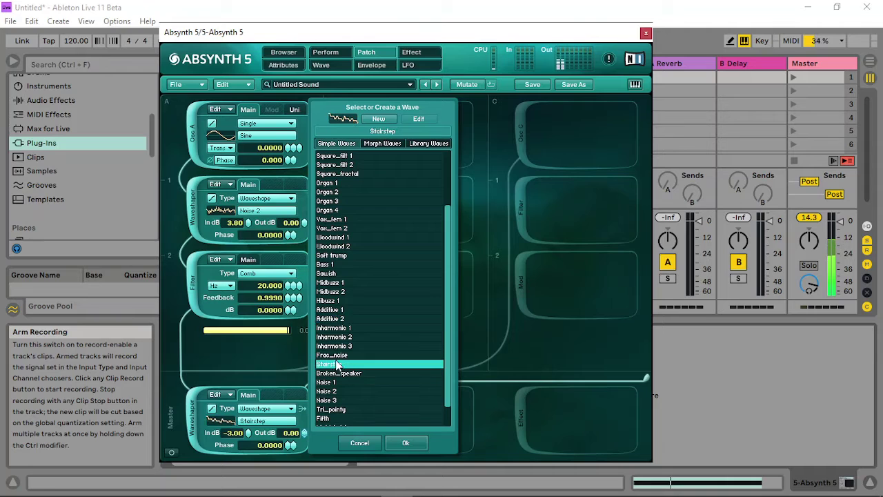
{"action": "left_click", "coordinate": [405, 442]}
- Set the master waveshaper's input to 12.00 dB and its output to -9.70 dB
{"action": "left_click_drag", "start_coordinate": [248, 432], "coordinate": [251, 476]}
{"action": "left_click_drag", "start_coordinate": [305, 435], "coordinate": [305, 468]}
{"action": "left_click_drag", "start_coordinate": [252, 432], "coordinate": [261, 242]}
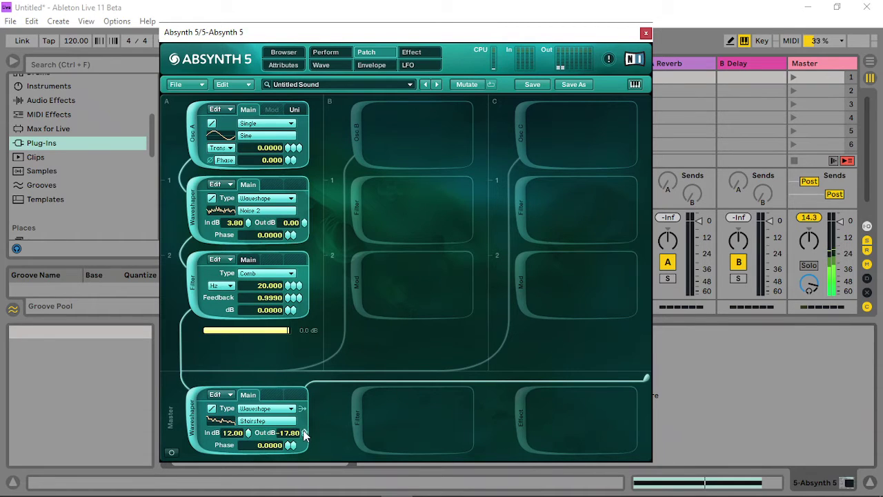
{"action": "left_click_drag", "start_coordinate": [305, 433], "coordinate": [318, 368]}
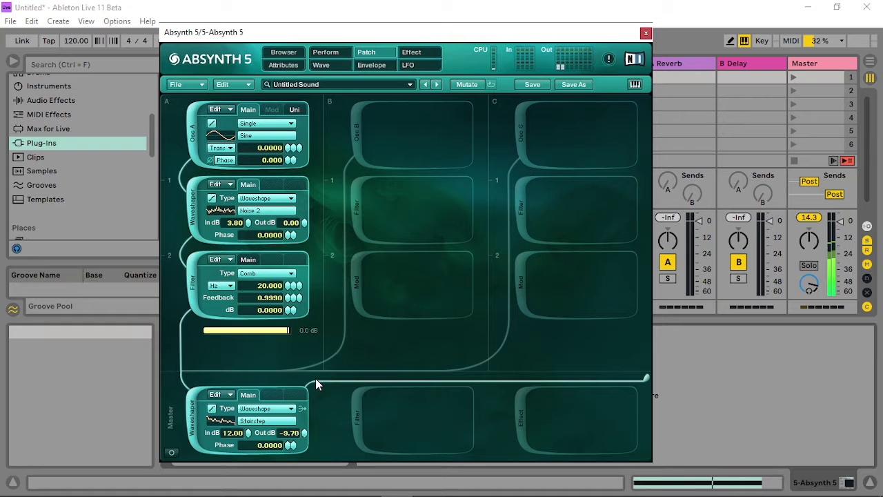
- Enable oscillator B with a sine wave and transpose it to -12
{"action": "left_click", "coordinate": [355, 133]}
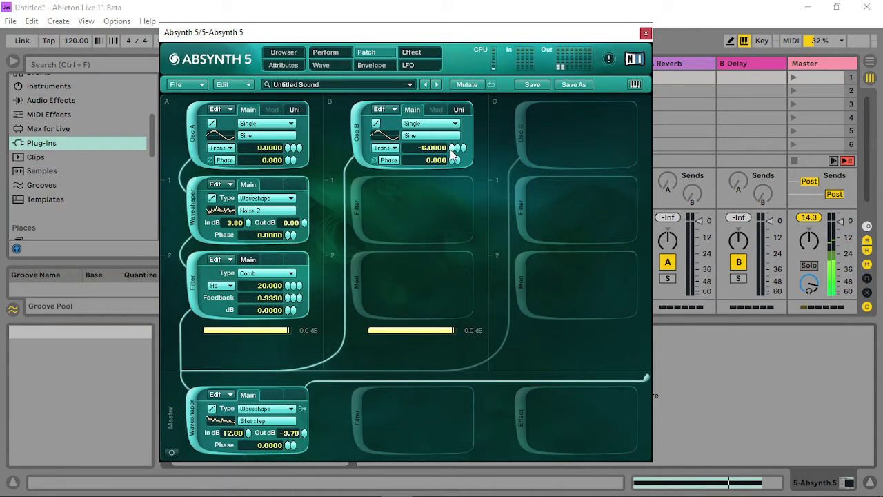
{"action": "left_click_drag", "start_coordinate": [446, 156], "coordinate": [442, 158]}
- Set channel A's waveshaper input to 12.00 dB, comb filter to 538.174 Hz with 0.6590 feedback, and channel level to -7.8 dB
{"action": "left_click_drag", "start_coordinate": [248, 223], "coordinate": [259, 331]}
{"action": "left_click_drag", "start_coordinate": [257, 184], "coordinate": [257, 166]}
{"action": "left_click_drag", "start_coordinate": [287, 295], "coordinate": [292, 255]}
{"action": "left_click_drag", "start_coordinate": [292, 298], "coordinate": [288, 312]}
{"action": "left_click_drag", "start_coordinate": [271, 329], "coordinate": [204, 331]}
- Add a Waveshape module as channel B's first module and set its input to -2.20 dB
{"action": "left_click", "coordinate": [356, 191]}
{"action": "left_click", "coordinate": [432, 199]}
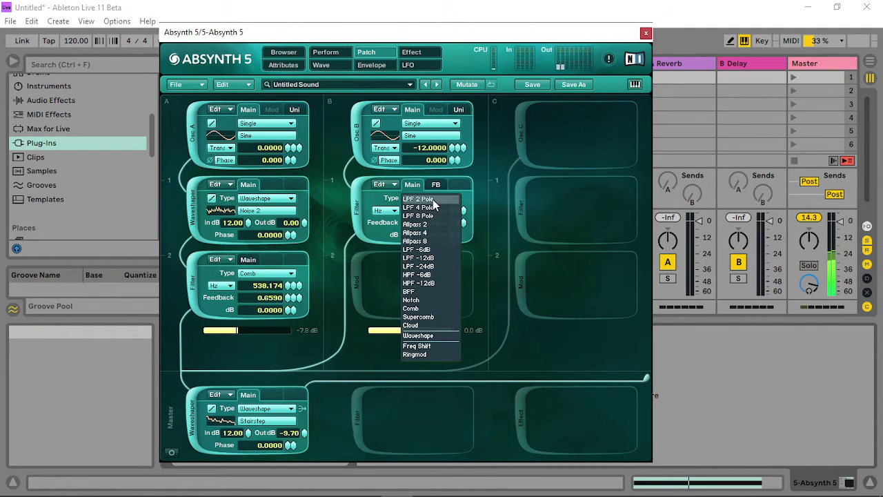
{"action": "left_click", "coordinate": [421, 338]}
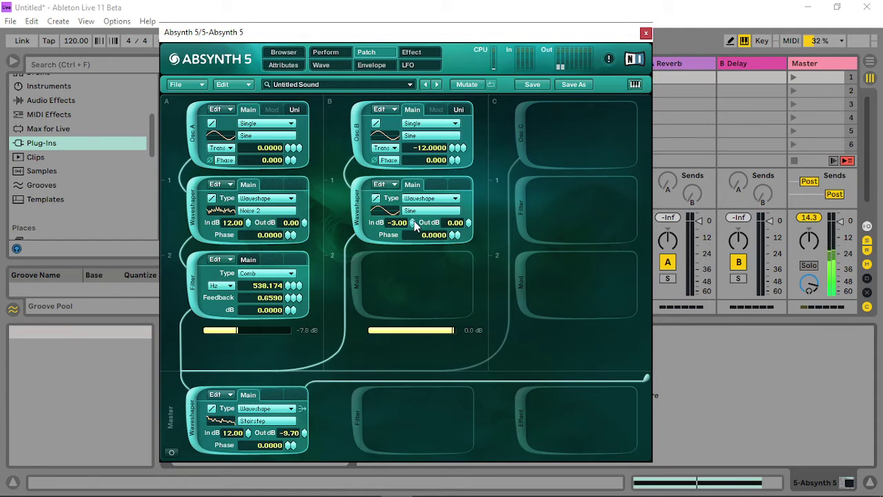
{"action": "left_click_drag", "start_coordinate": [412, 222], "coordinate": [418, 112]}
{"action": "left_click_drag", "start_coordinate": [419, 161], "coordinate": [414, 214]}
- Choose Inharmonic 3 as the wave of channel B's waveshaper after trying Additive 2 and Noise 2
{"action": "left_click", "coordinate": [410, 211]}
{"action": "left_click", "coordinate": [520, 393]}
{"action": "scroll", "coordinate": [520, 396], "scroll_direction": "down", "scroll_amount": 2}
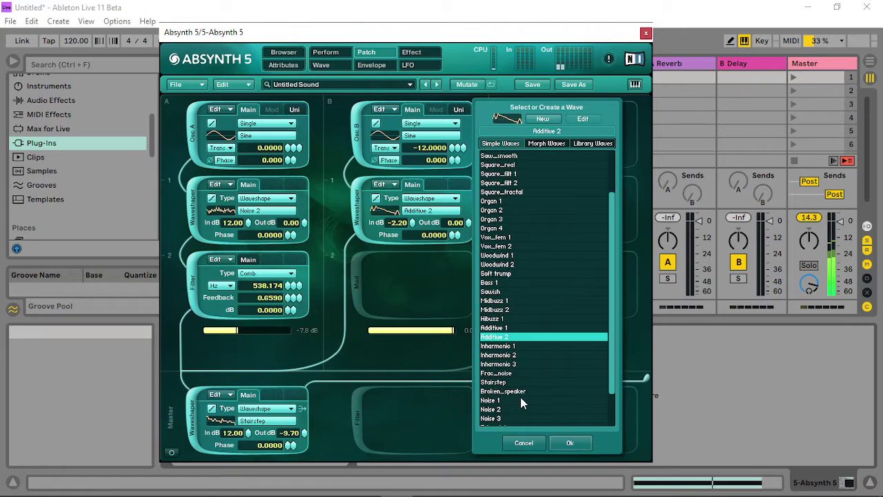
{"action": "left_click", "coordinate": [504, 409]}
{"action": "scroll", "coordinate": [502, 405], "scroll_direction": "down", "scroll_amount": 1}
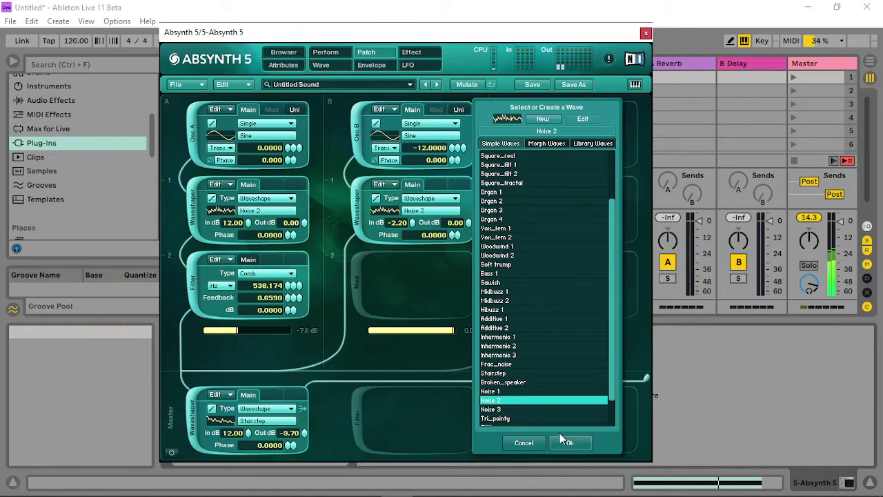
{"action": "left_click", "coordinate": [512, 391]}
{"action": "left_click", "coordinate": [505, 355]}
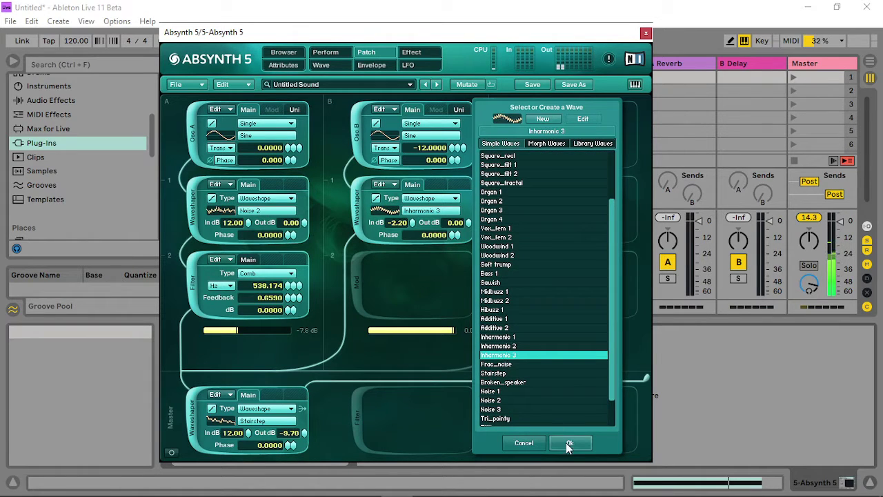
{"action": "left_click", "coordinate": [569, 443]}
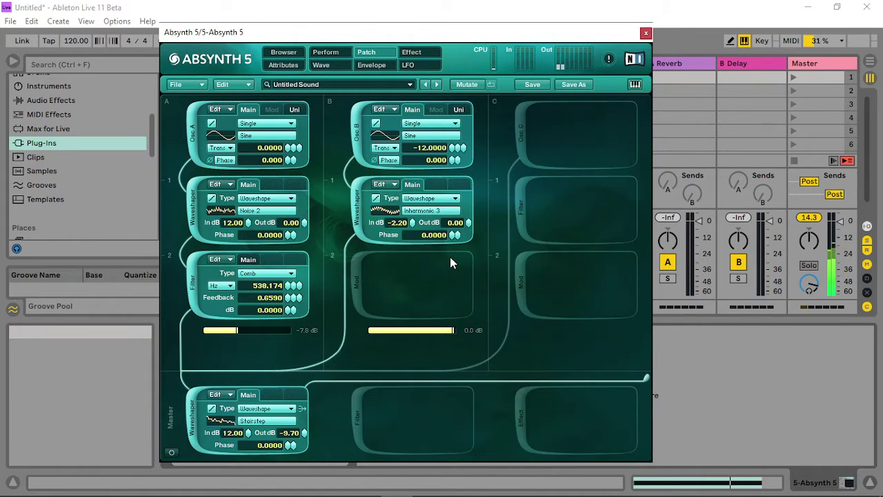
- Transpose oscillator A to 12 and lower channel A's comb filter frequency to 253.985 Hz
{"action": "left_click", "coordinate": [295, 109]}
{"action": "left_click", "coordinate": [291, 123]}
{"action": "scroll", "coordinate": [299, 149], "scroll_direction": "up", "scroll_amount": 5}
{"action": "scroll", "coordinate": [290, 286], "scroll_direction": "up", "scroll_amount": 3}
{"action": "left_click_drag", "start_coordinate": [289, 285], "coordinate": [285, 343]}
- Raise the master waveshaper's output to -1.90 dB and change its wave to Woodwind 1
{"action": "left_click_drag", "start_coordinate": [307, 440], "coordinate": [305, 390]}
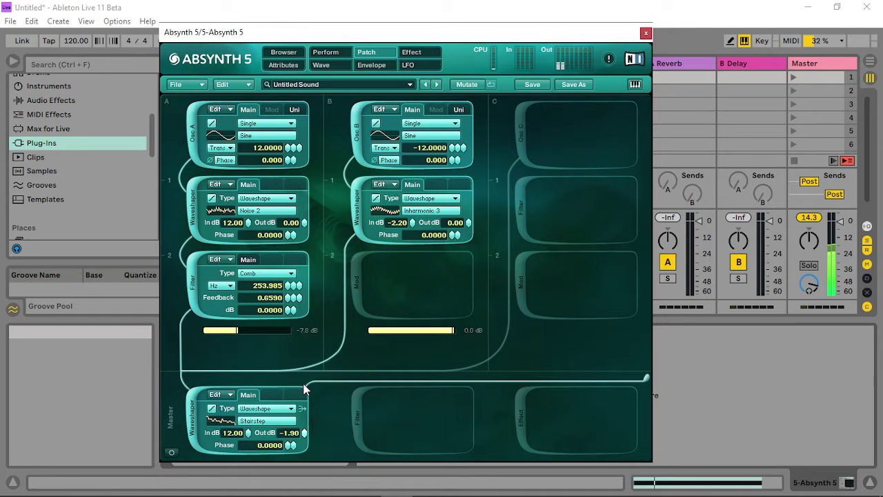
{"action": "left_click", "coordinate": [265, 424]}
{"action": "left_click", "coordinate": [355, 294]}
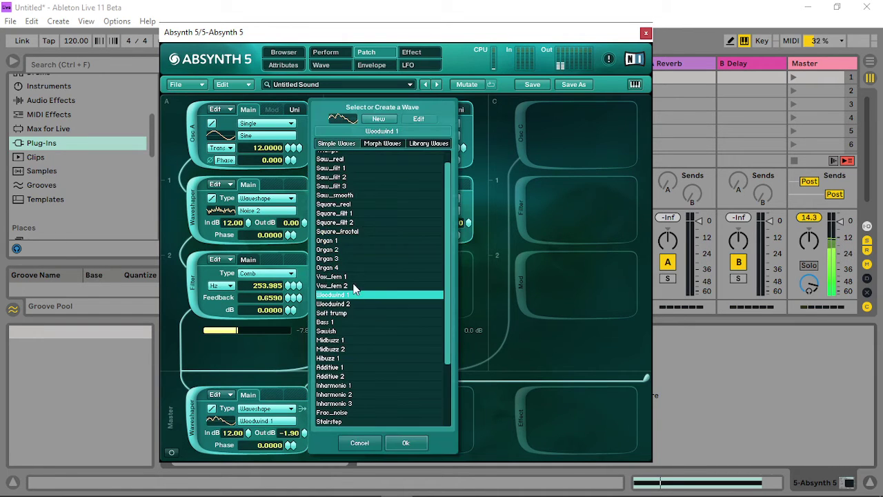
{"action": "left_click", "coordinate": [402, 444]}
- Enable the master filter as LPF 2 Pole and set its frequency to 306.247 Hz
{"action": "left_click", "coordinate": [354, 418]}
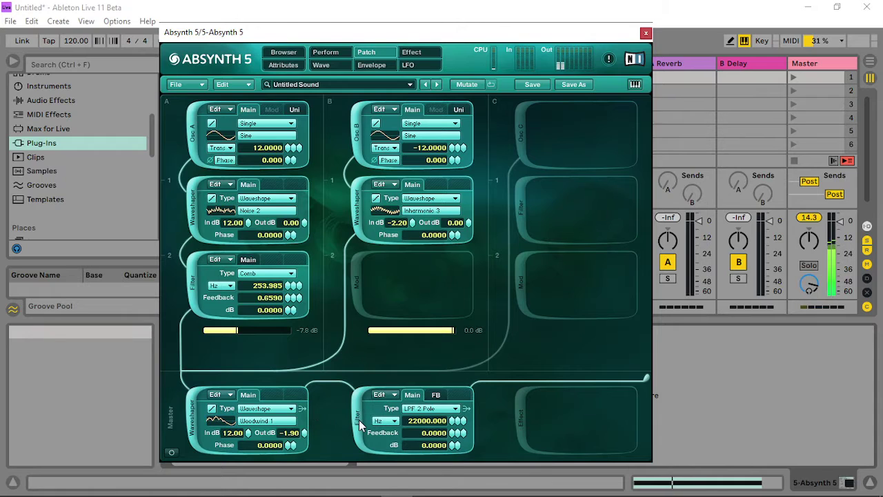
{"action": "left_click_drag", "start_coordinate": [456, 432], "coordinate": [462, 480]}
{"action": "left_click_drag", "start_coordinate": [454, 421], "coordinate": [449, 434]}
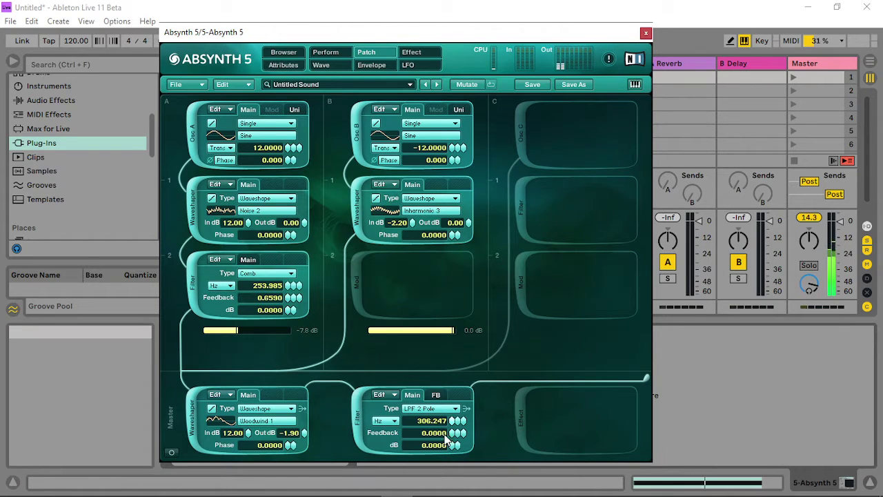
- Assign the master filter's frequency to Audio Mod A with a depth of 29.00% and a lag of 2
{"action": "right_click", "coordinate": [451, 424]}
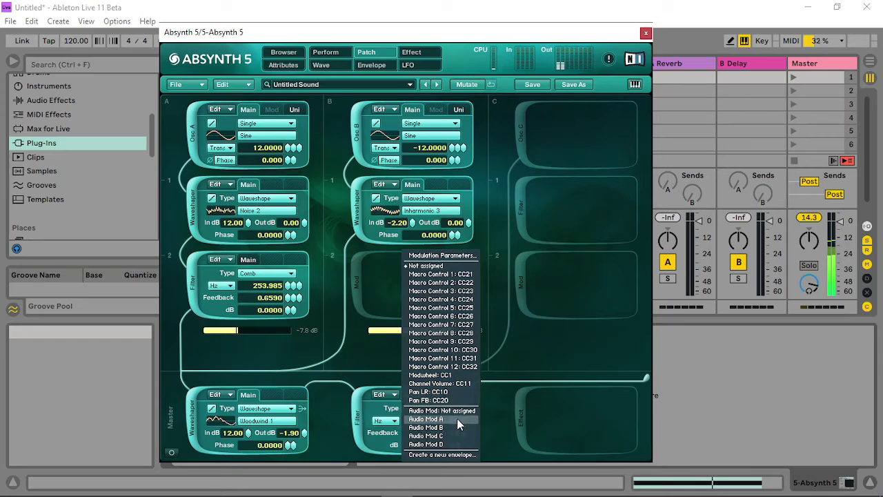
{"action": "left_click", "coordinate": [457, 419]}
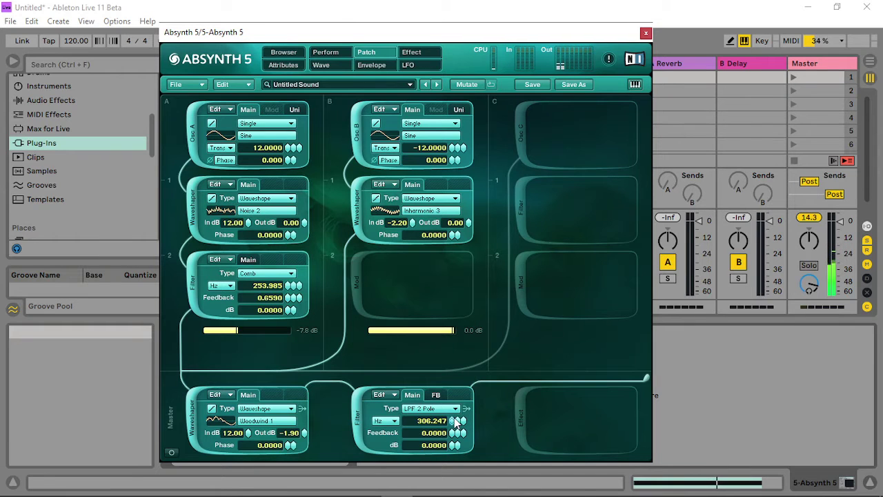
{"action": "left_click", "coordinate": [326, 53]}
{"action": "left_click_drag", "start_coordinate": [435, 160], "coordinate": [444, 216]}
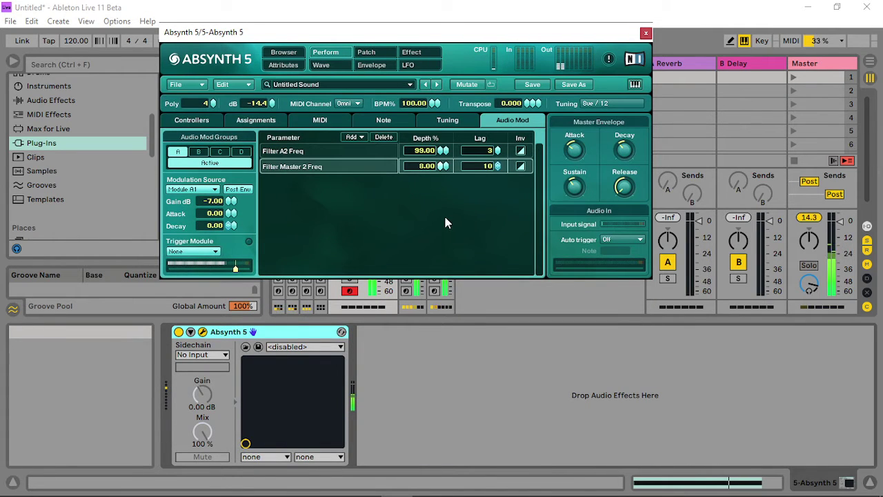
{"action": "left_click_drag", "start_coordinate": [444, 177], "coordinate": [438, 171]}
{"action": "left_click_drag", "start_coordinate": [445, 200], "coordinate": [447, 171]}
{"action": "left_click_drag", "start_coordinate": [497, 167], "coordinate": [498, 193]}
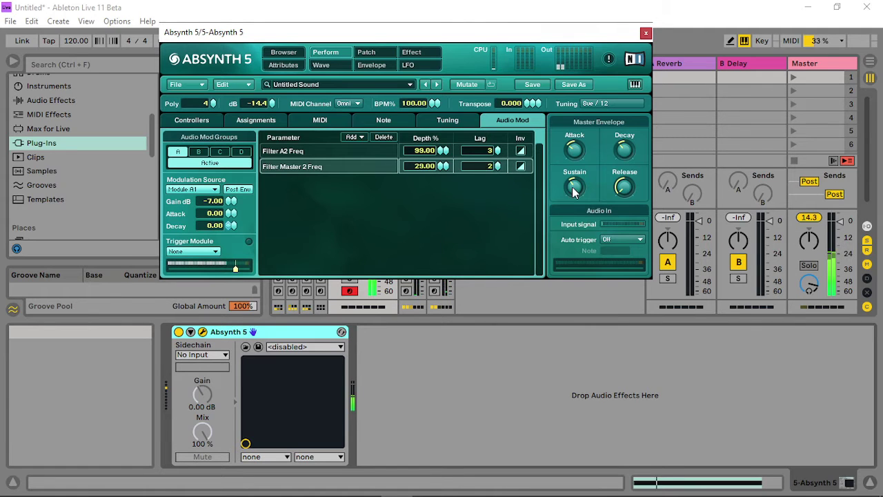
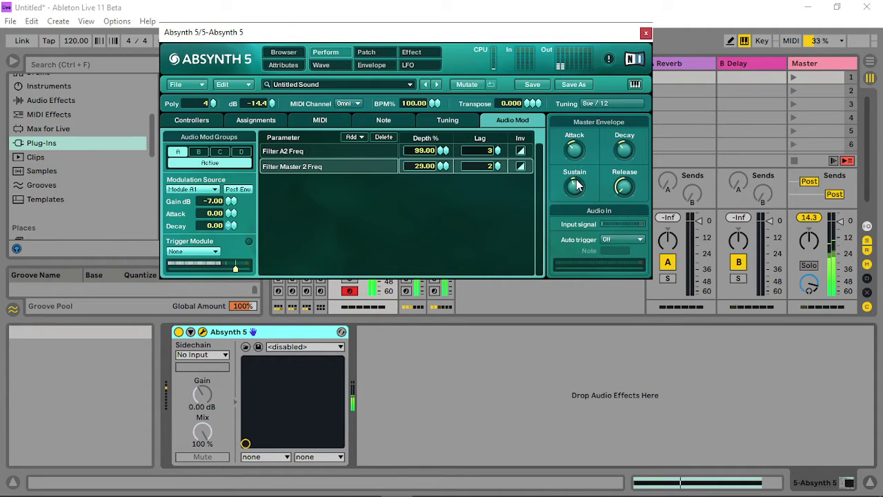
- Close the Absynth 5 window and show track 7's devices
{"action": "left_click", "coordinate": [646, 33]}
{"action": "left_click", "coordinate": [444, 70]}
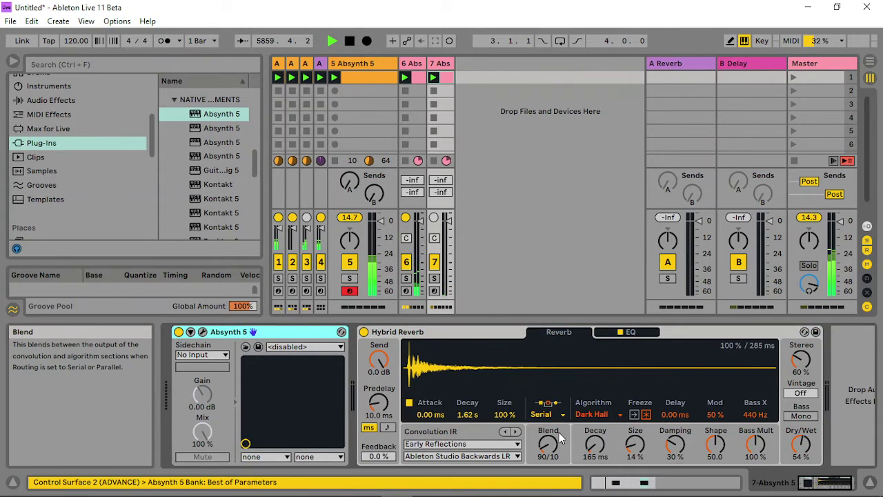
- Set track 7's Hybrid Reverb blend to 80/20 and decay to 265 ms, and narrow track 5's column
{"action": "left_click_drag", "start_coordinate": [558, 432], "coordinate": [594, 432]}
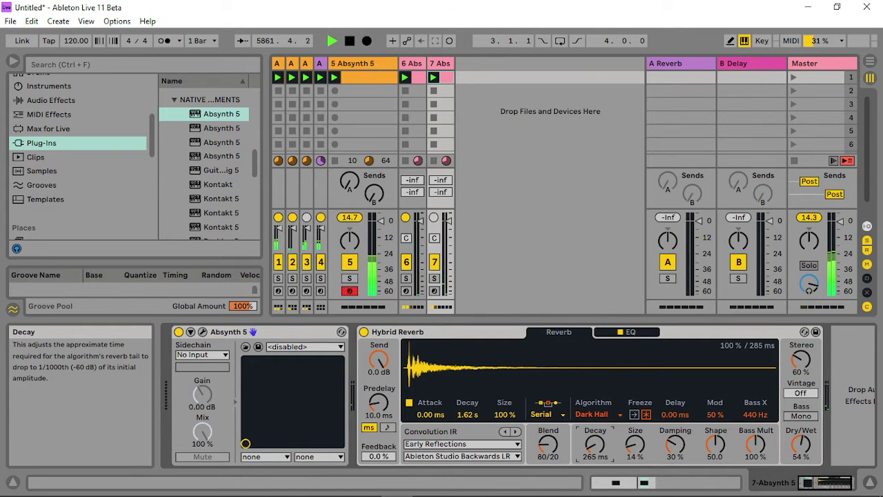
{"action": "left_click", "coordinate": [414, 63]}
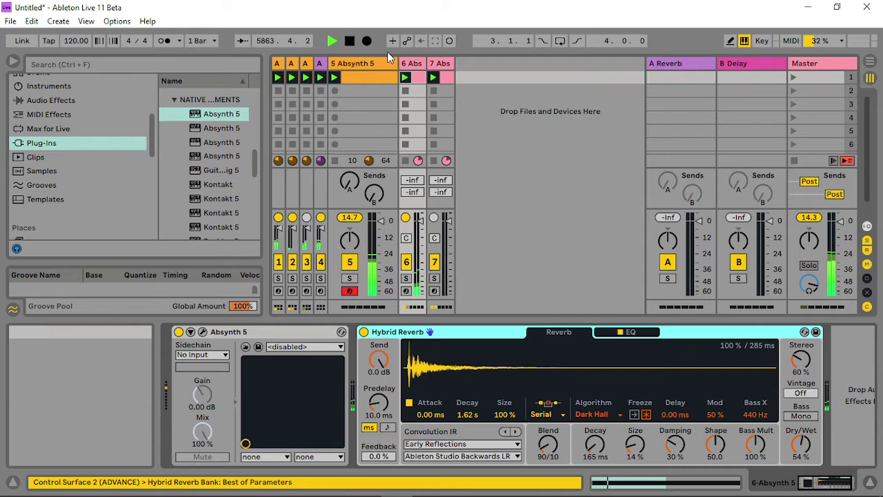
{"action": "left_click_drag", "start_coordinate": [398, 63], "coordinate": [294, 64]}
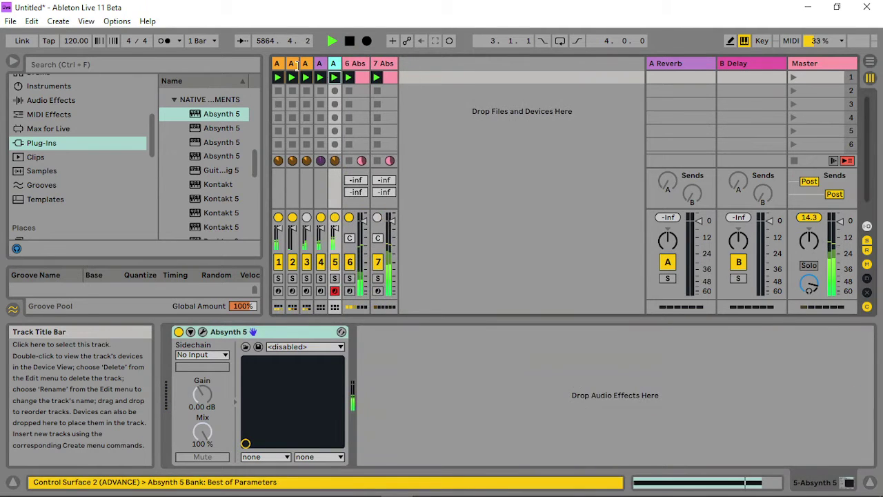
- Lower the output level of track 1's Absynth 5 to 11.0 dB
{"action": "left_click", "coordinate": [277, 63]}
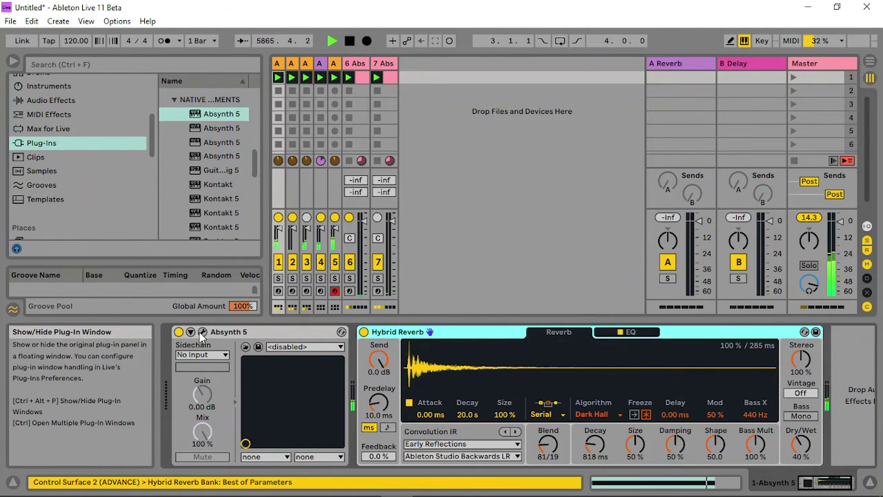
{"action": "left_click", "coordinate": [202, 332]}
{"action": "left_click", "coordinate": [381, 48]}
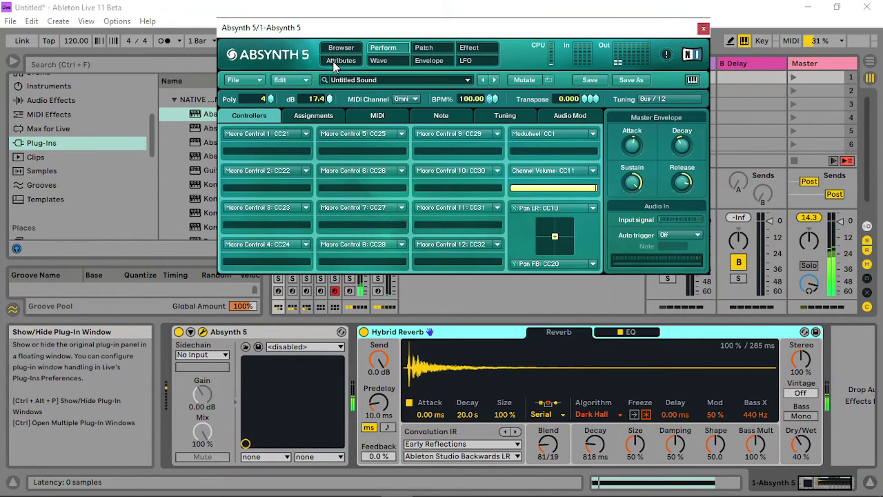
{"action": "scroll", "coordinate": [332, 99], "scroll_direction": "down", "scroll_amount": 5}
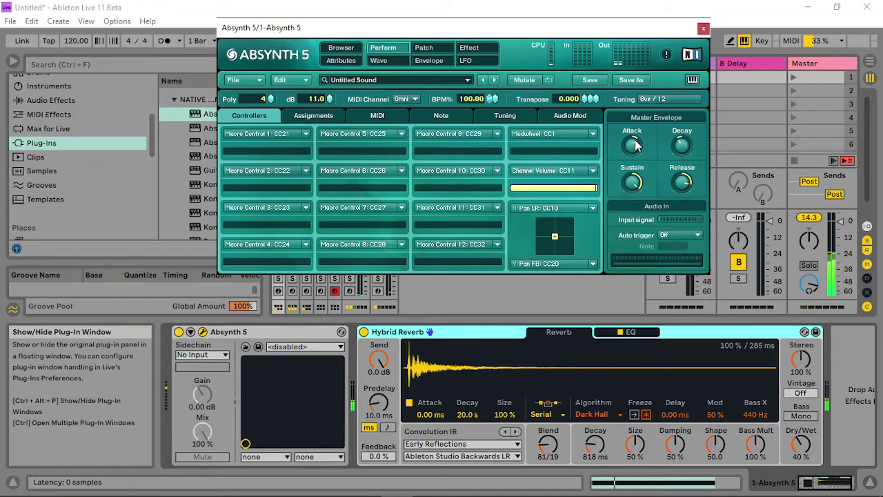
- Adjust the master envelope of track 1's Absynth 5 while relaunching the first scene
{"action": "left_click", "coordinate": [821, 77]}
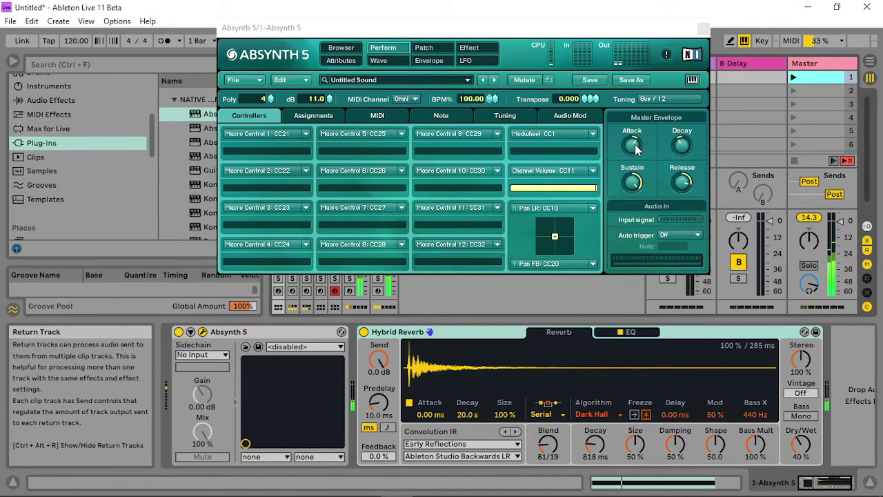
{"action": "left_click", "coordinate": [680, 121]}
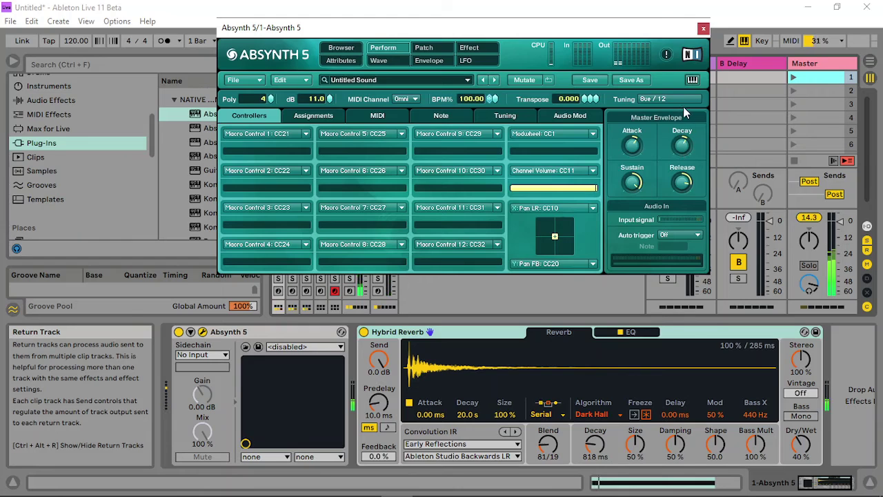
{"action": "left_click", "coordinate": [793, 77]}
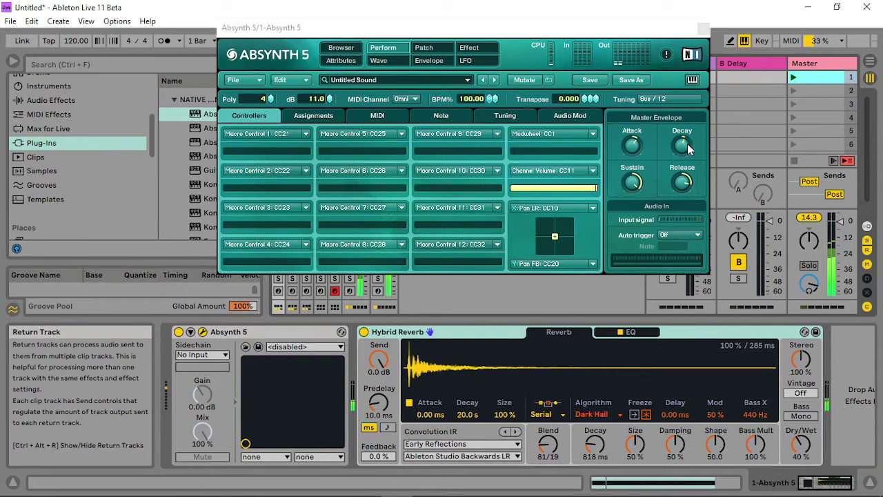
{"action": "left_click", "coordinate": [651, 181]}
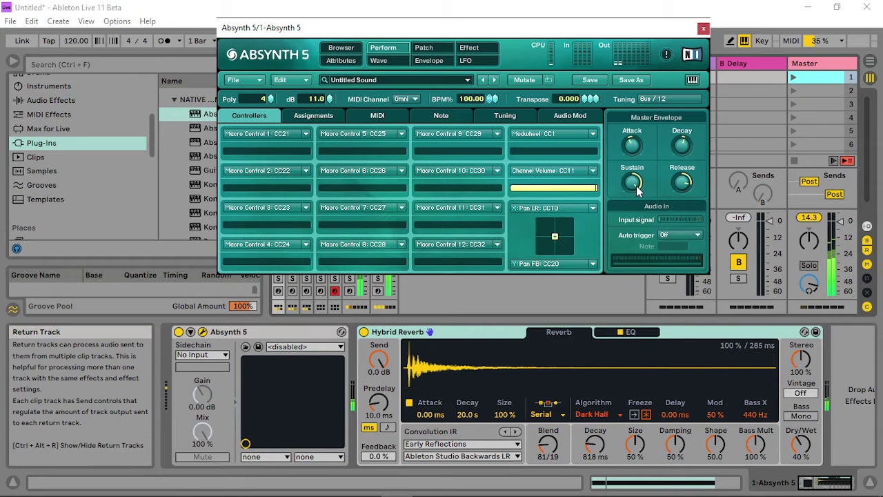
- Raise the channel A waveshaper's input to -12.10 dB and create a Loop-mode envelope for it
{"action": "left_click", "coordinate": [435, 45]}
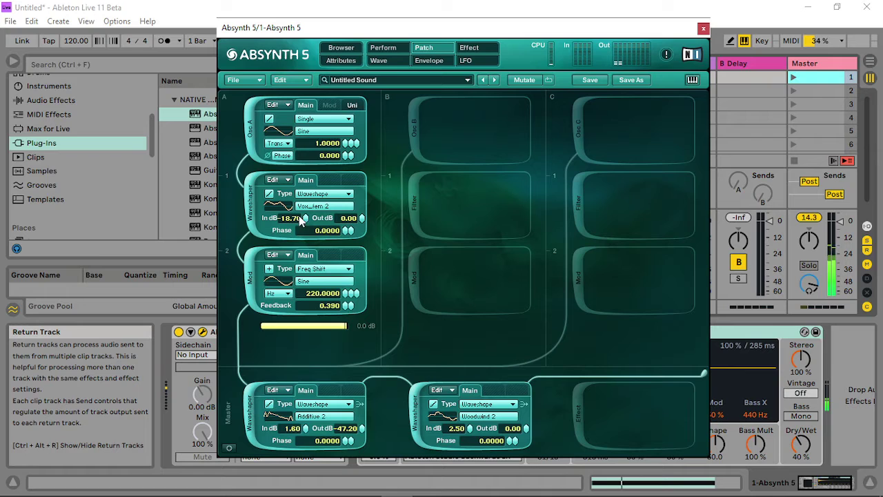
{"action": "left_click_drag", "start_coordinate": [308, 218], "coordinate": [313, 180]}
{"action": "right_click", "coordinate": [308, 220]}
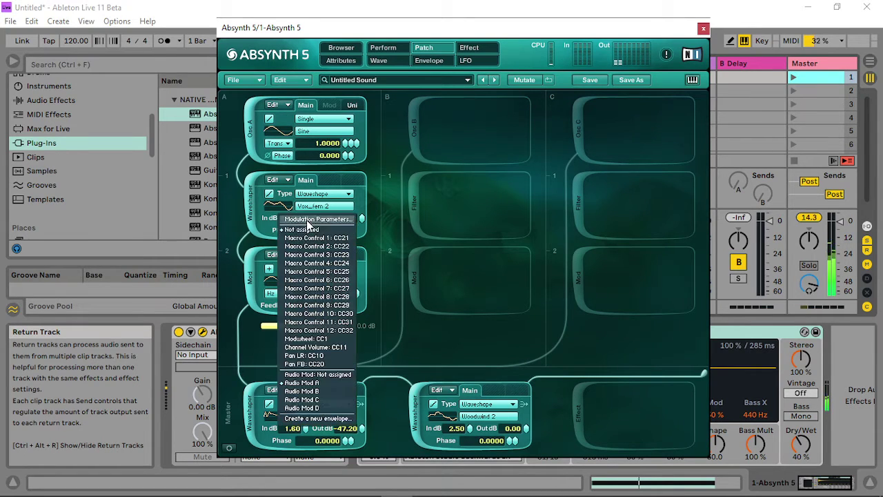
{"action": "left_click", "coordinate": [336, 419]}
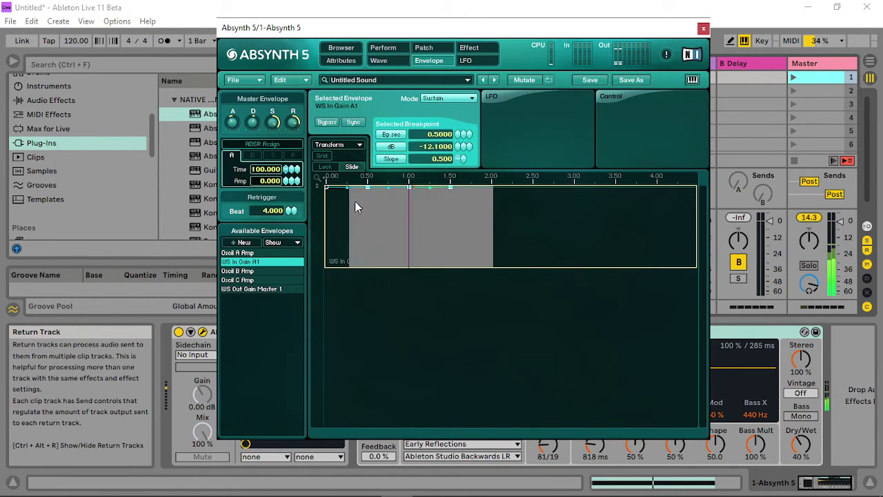
{"action": "left_click", "coordinate": [445, 100]}
{"action": "left_click", "coordinate": [441, 115]}
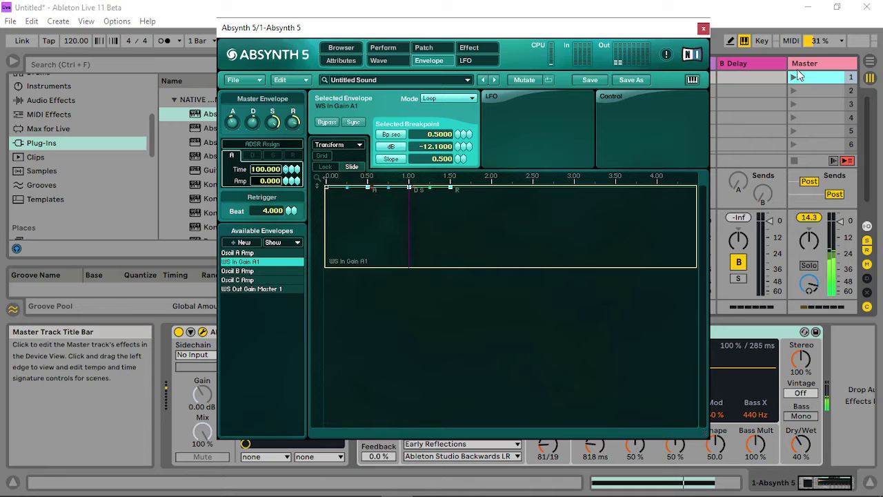
- Move the WS In Gain A1 envelope's first dip to about 1.37 s and -21.97 dB, and stretch its sustain point to about 16 s
{"action": "left_click_drag", "start_coordinate": [369, 188], "coordinate": [574, 183]}
{"action": "left_click", "coordinate": [410, 211]}
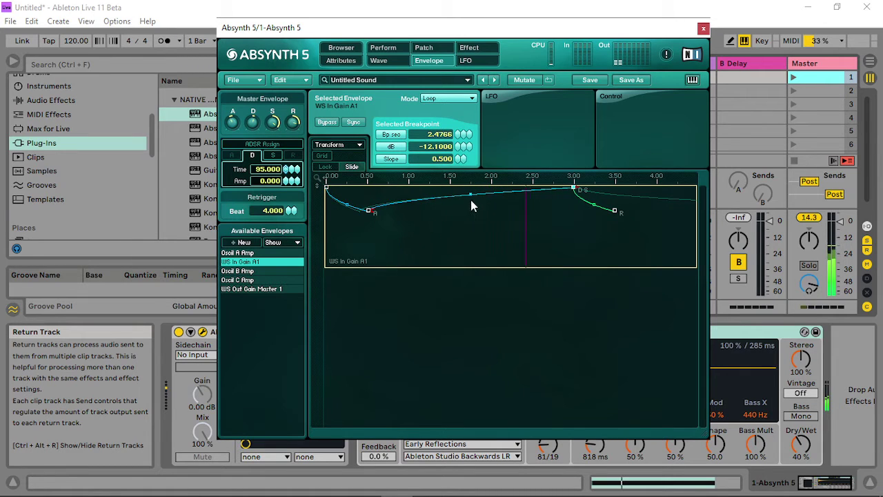
{"action": "left_click_drag", "start_coordinate": [368, 210], "coordinate": [439, 241]}
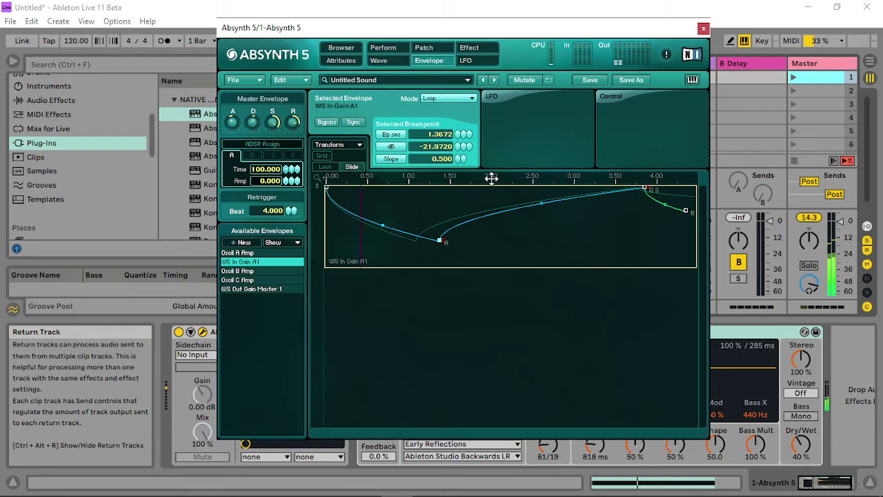
{"action": "left_click_drag", "start_coordinate": [490, 177], "coordinate": [688, 160]}
{"action": "left_click", "coordinate": [536, 190]}
- Add four alternating peak and dip breakpoints between the first dip and the sustain point, with the last at about -14.92 dB
{"action": "left_click", "coordinate": [454, 222]}
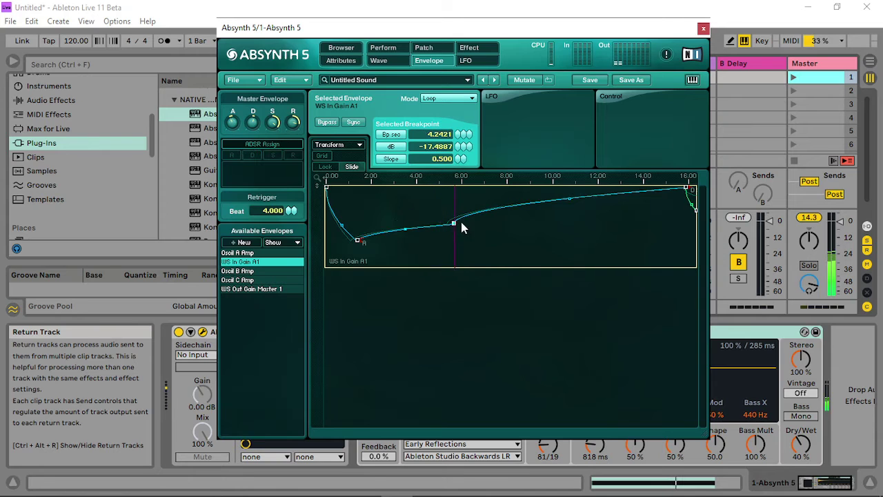
{"action": "left_click_drag", "start_coordinate": [460, 222], "coordinate": [471, 204]}
{"action": "left_click", "coordinate": [537, 220]}
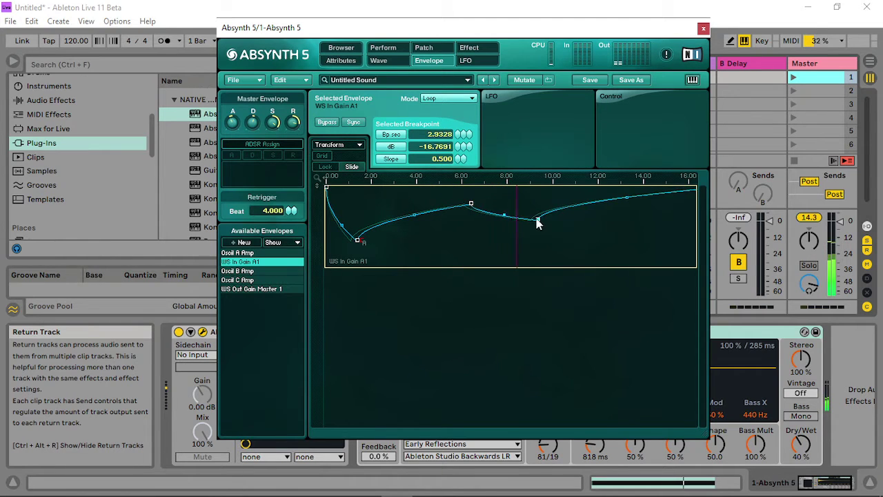
{"action": "left_click_drag", "start_coordinate": [579, 207], "coordinate": [598, 188]}
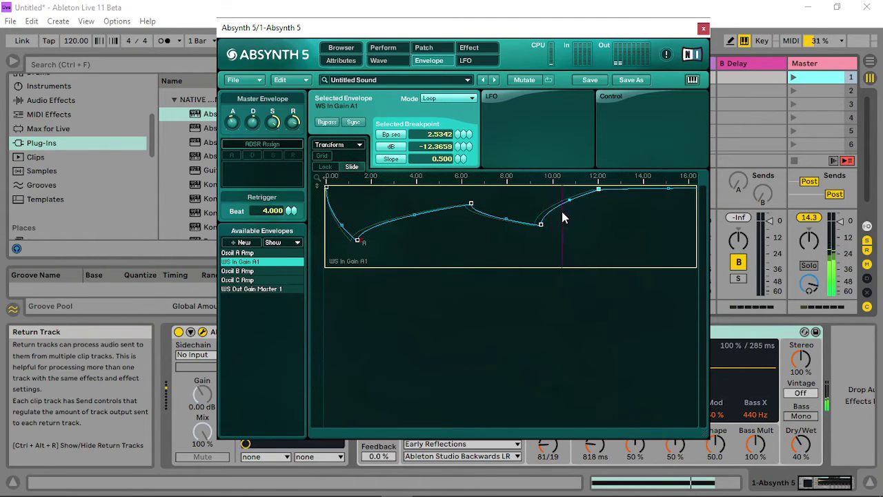
{"action": "left_click_drag", "start_coordinate": [543, 225], "coordinate": [545, 216]}
{"action": "left_click_drag", "start_coordinate": [672, 190], "coordinate": [690, 207]}
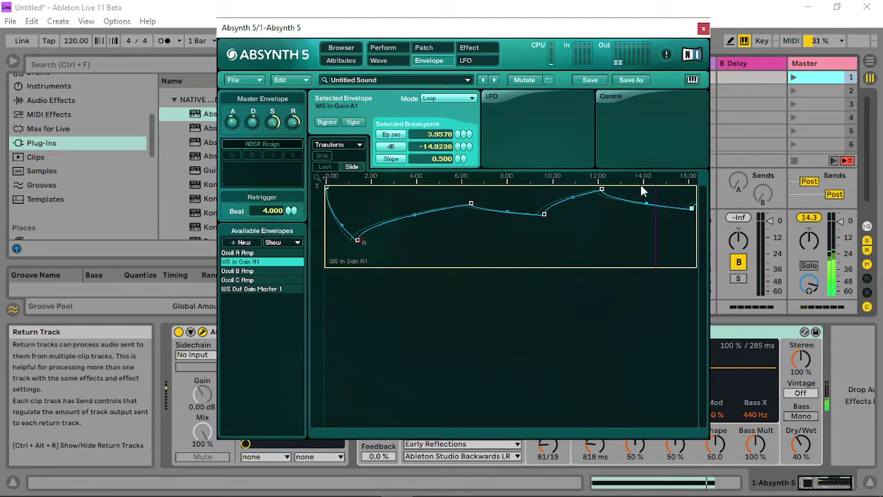
- Lower the envelope's starting breakpoint to about -35.68 dB, audition it with the first scene, and close the Absynth 5 window
{"action": "left_click", "coordinate": [796, 78]}
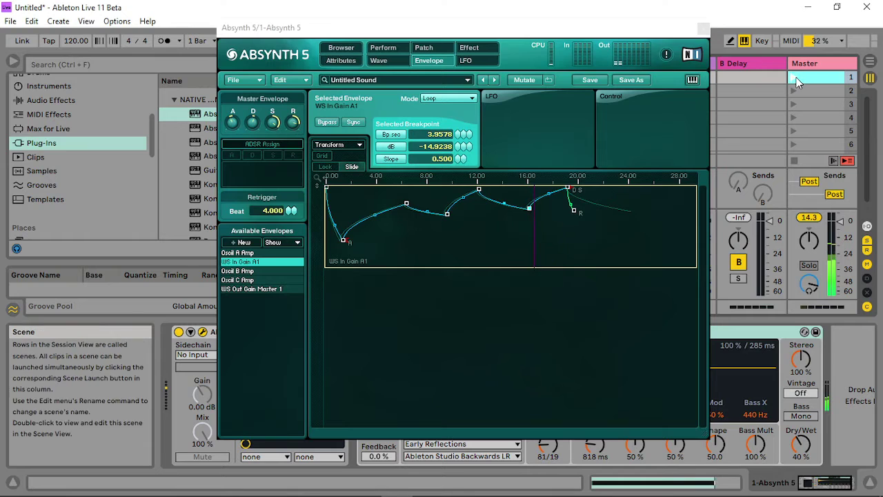
{"action": "left_click_drag", "start_coordinate": [327, 187], "coordinate": [324, 265]}
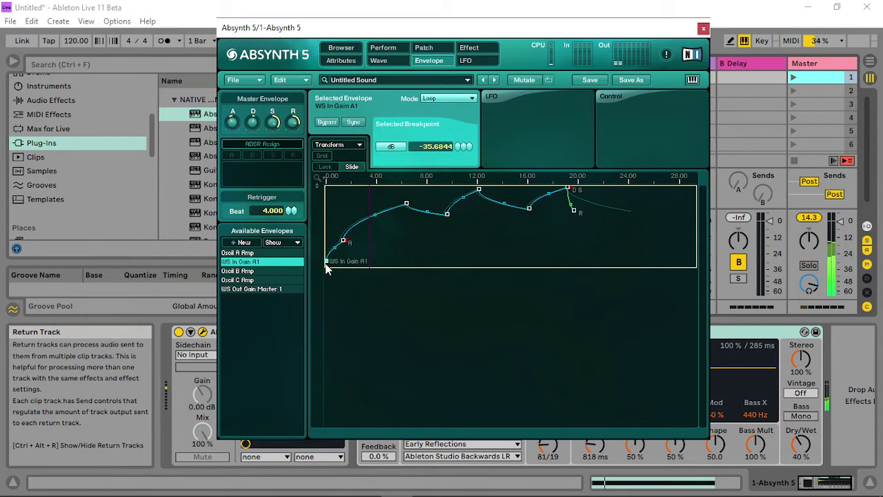
{"action": "left_click", "coordinate": [794, 77]}
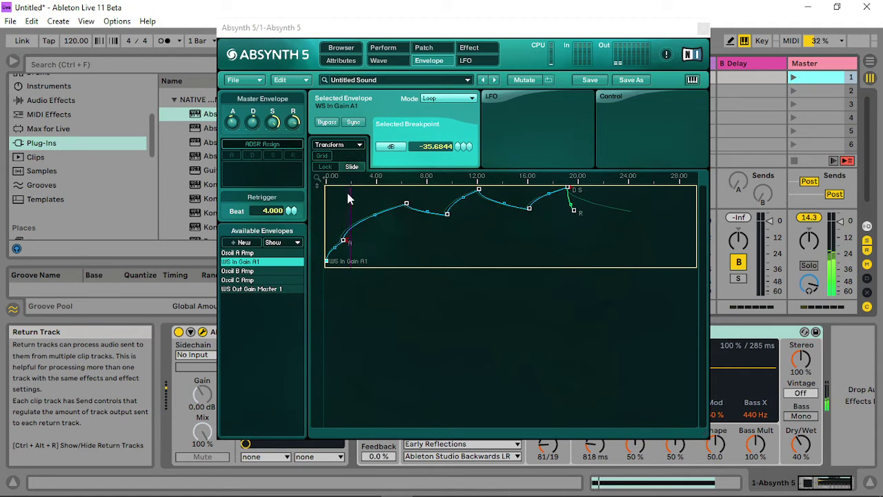
{"action": "left_click", "coordinate": [257, 126]}
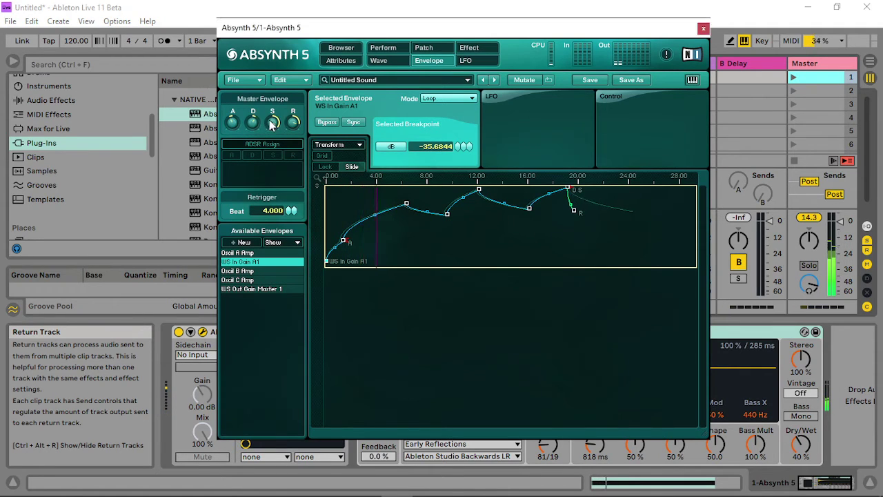
{"action": "left_click", "coordinate": [702, 28]}
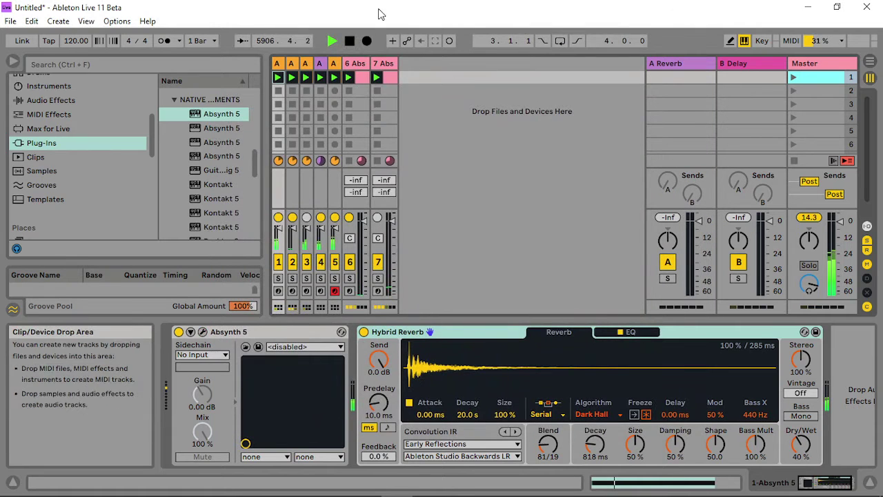
- In track 6's Absynth 5 Pipe effect, try different master lengths and set the highpass to 2915 Hz and feedback to 0.512
{"action": "left_click", "coordinate": [363, 65]}
{"action": "left_click", "coordinate": [202, 332]}
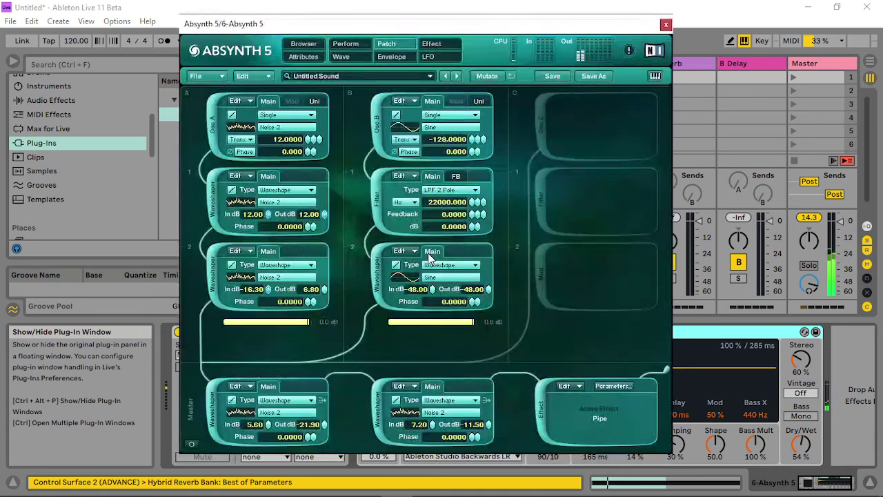
{"action": "left_click", "coordinate": [431, 43]}
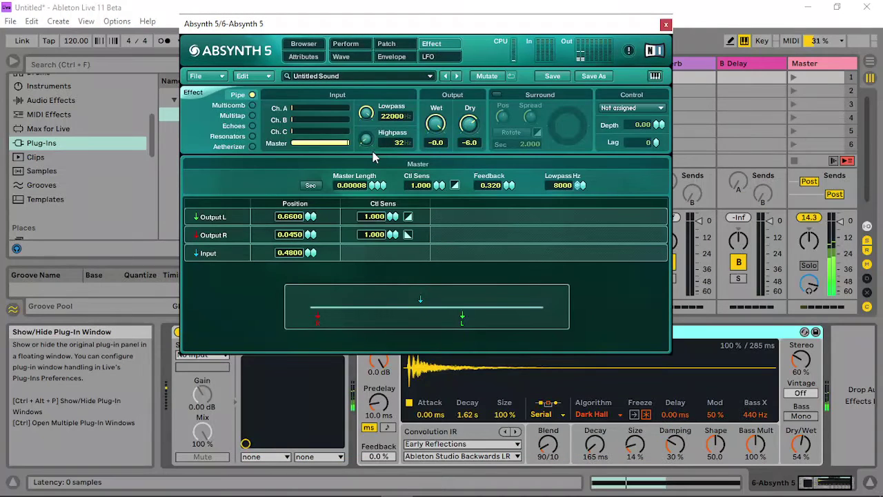
{"action": "left_click_drag", "start_coordinate": [371, 159], "coordinate": [372, 146]}
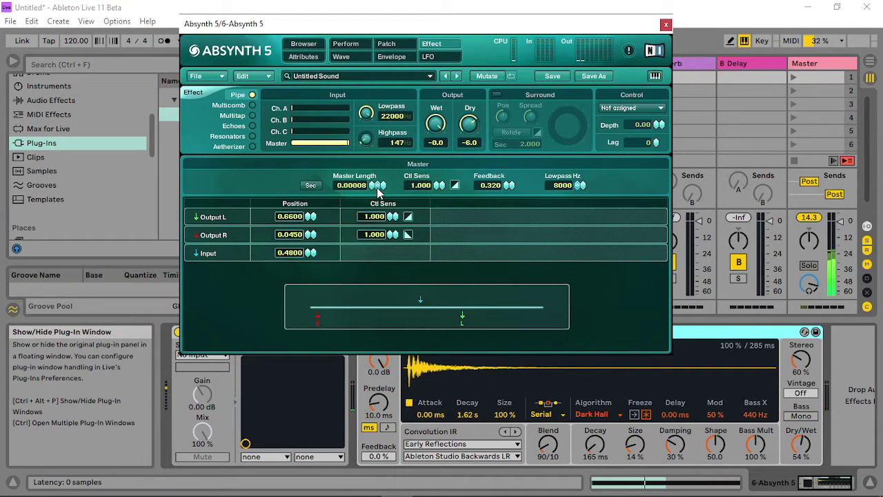
{"action": "left_click_drag", "start_coordinate": [380, 186], "coordinate": [386, 248]}
{"action": "left_click_drag", "start_coordinate": [386, 181], "coordinate": [384, 331]}
{"action": "mouse_move", "coordinate": [510, 183]}
{"action": "left_mouse_down"}
{"action": "mouse_move", "coordinate": [517, 138]}
{"action": "mouse_move", "coordinate": [509, 181]}
{"action": "left_mouse_up"}
{"action": "left_click_drag", "start_coordinate": [366, 141], "coordinate": [397, 108]}
{"action": "left_click_drag", "start_coordinate": [385, 191], "coordinate": [390, 185]}
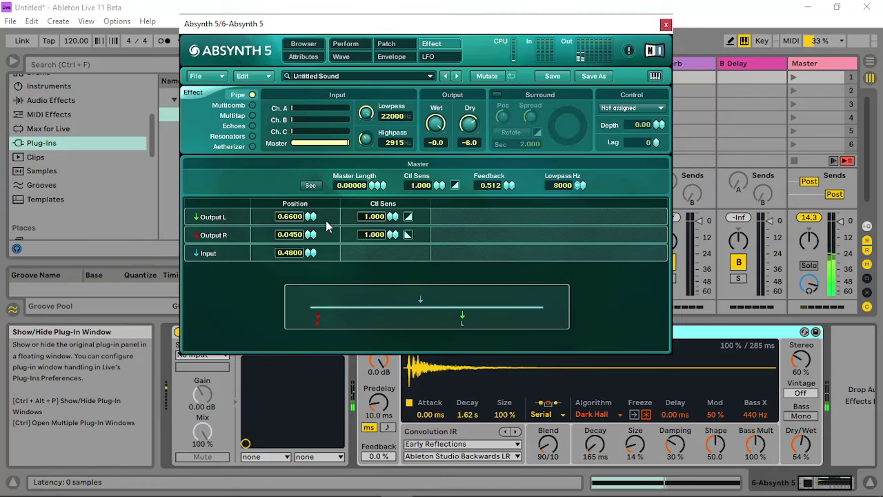
- Set the Pipe's left output position to 0.3800 and sweep its feedback down to -0.999 and back up
{"action": "left_click_drag", "start_coordinate": [310, 217], "coordinate": [311, 235]}
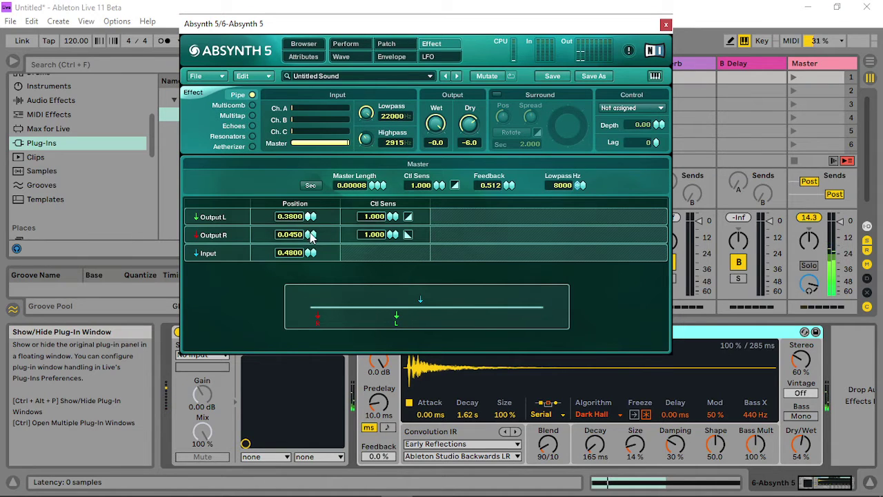
{"action": "left_click_drag", "start_coordinate": [509, 185], "coordinate": [508, 301]}
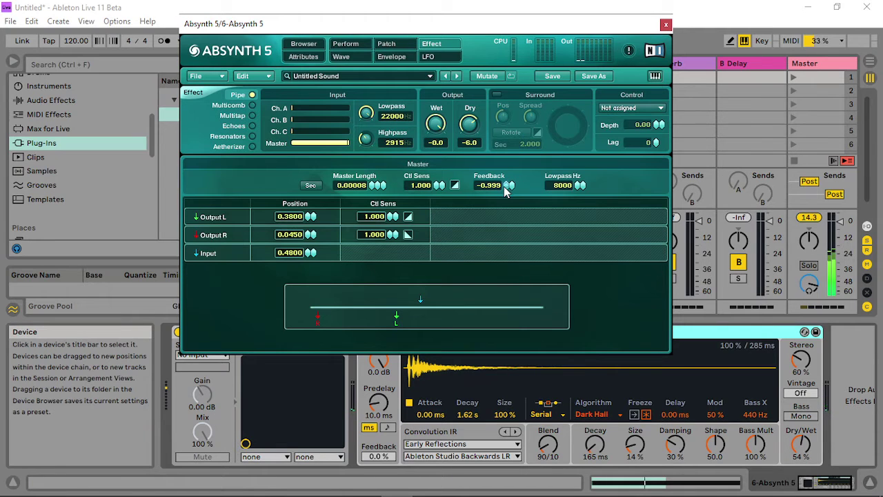
{"action": "left_click_drag", "start_coordinate": [507, 190], "coordinate": [528, 116]}
- Set track 6's Hybrid Reverb decay to 101 ms and size to 1.6 %, and adjust Absynth 5's master sustain and release
{"action": "left_click", "coordinate": [402, 45]}
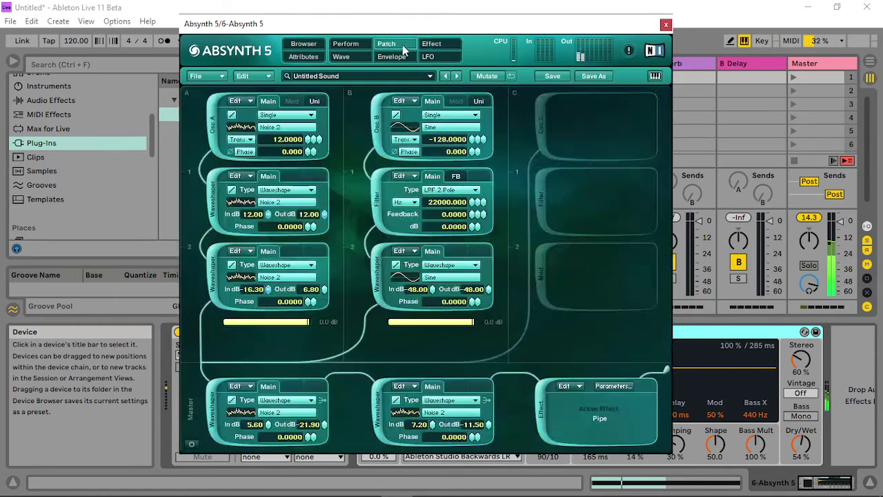
{"action": "left_click", "coordinate": [343, 43]}
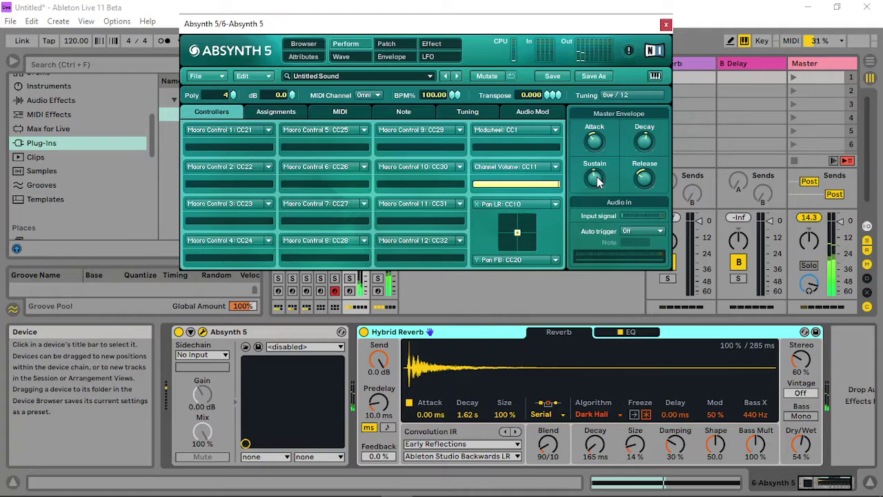
{"action": "left_click_drag", "start_coordinate": [595, 444], "coordinate": [631, 483]}
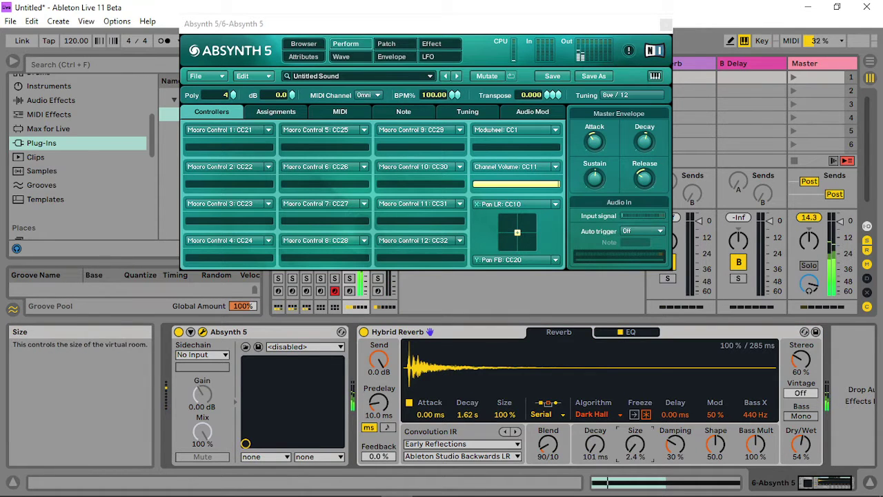
{"action": "left_click", "coordinate": [594, 183]}
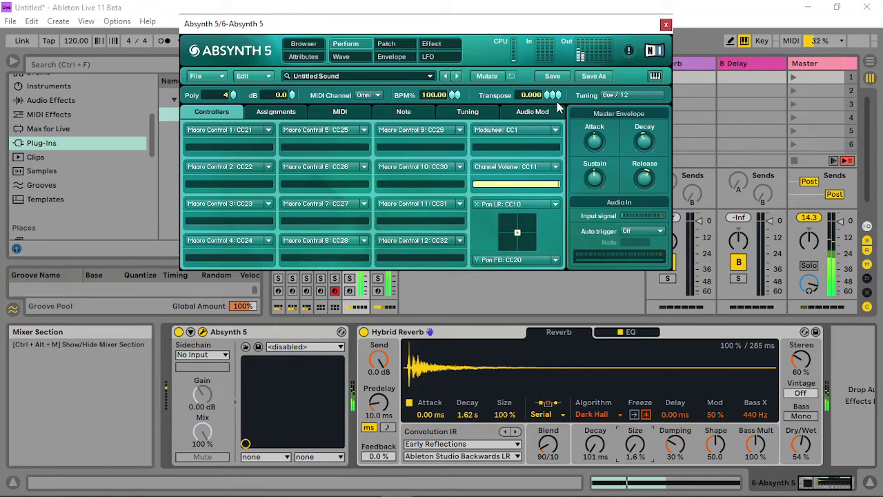
- Set the Hybrid Reverb blend to 100/0, channel A's second waveshaper input to -39.00 dB, and the second master waveshaper to 12.00 dB in, -27.80 dB out
{"action": "left_click_drag", "start_coordinate": [545, 442], "coordinate": [544, 483]}
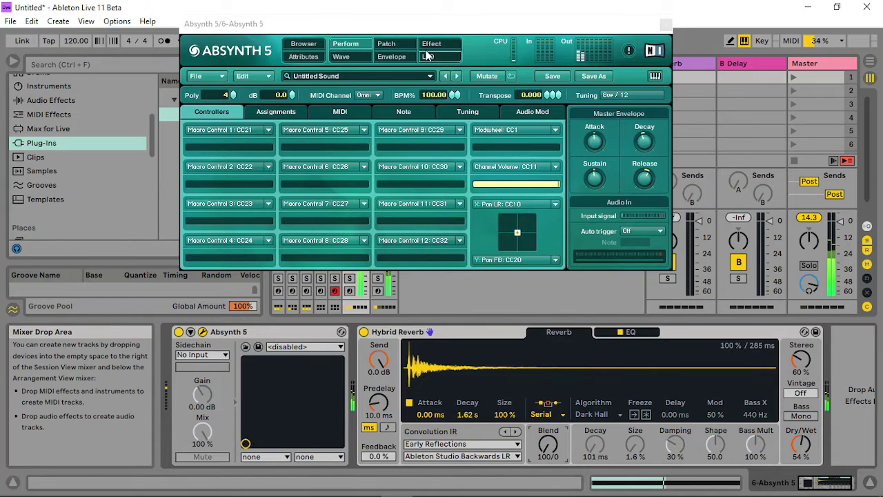
{"action": "left_click", "coordinate": [386, 45]}
{"action": "left_click_drag", "start_coordinate": [422, 288], "coordinate": [430, 285]}
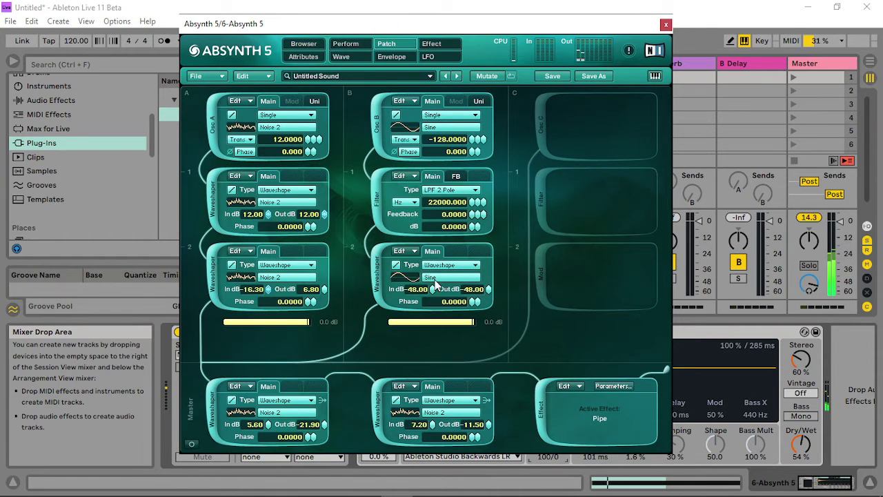
{"action": "key", "text": "ctrl+z"}
{"action": "left_click_drag", "start_coordinate": [261, 285], "coordinate": [269, 285]}
{"action": "left_click_drag", "start_coordinate": [487, 412], "coordinate": [496, 473]}
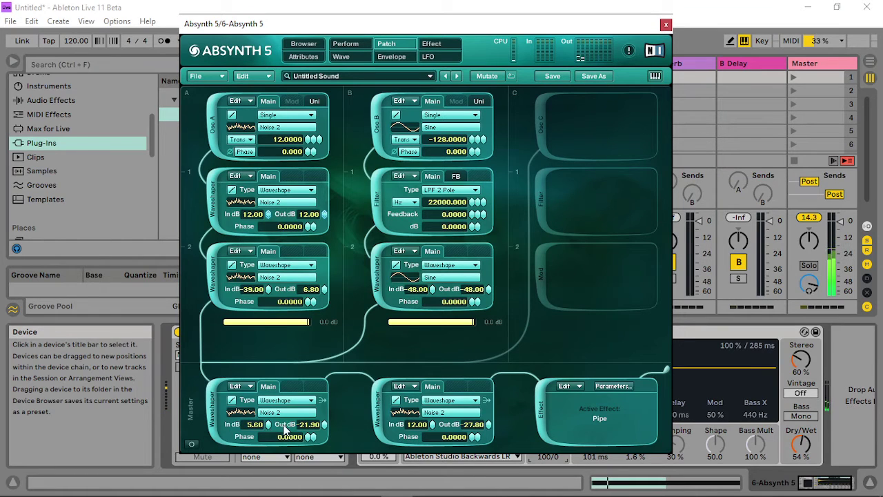
- Set the first master waveshaper to -10.90 dB in and -25.60 dB out, and channel A's second waveshaper to -48.00 dB in and -16.80 dB out
{"action": "left_click_drag", "start_coordinate": [270, 428], "coordinate": [326, 445]}
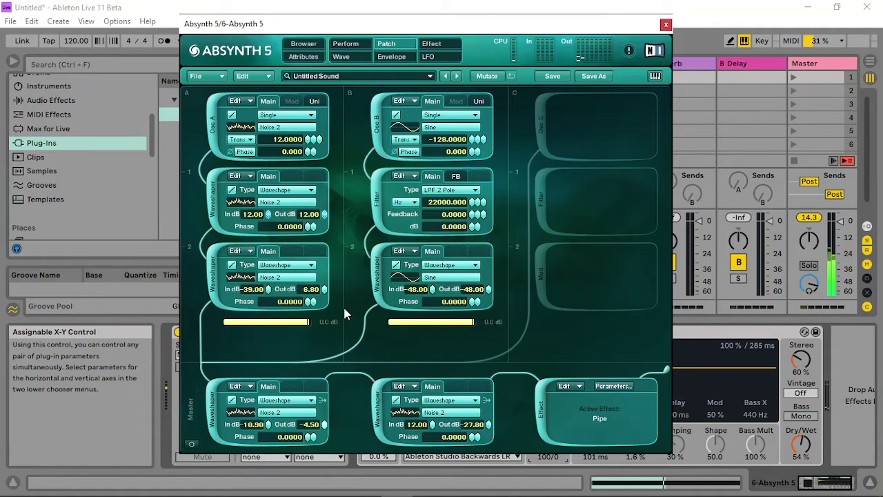
{"action": "left_click_drag", "start_coordinate": [324, 424], "coordinate": [339, 437]}
{"action": "left_click_drag", "start_coordinate": [269, 290], "coordinate": [257, 444]}
{"action": "left_click_drag", "start_coordinate": [324, 289], "coordinate": [342, 447]}
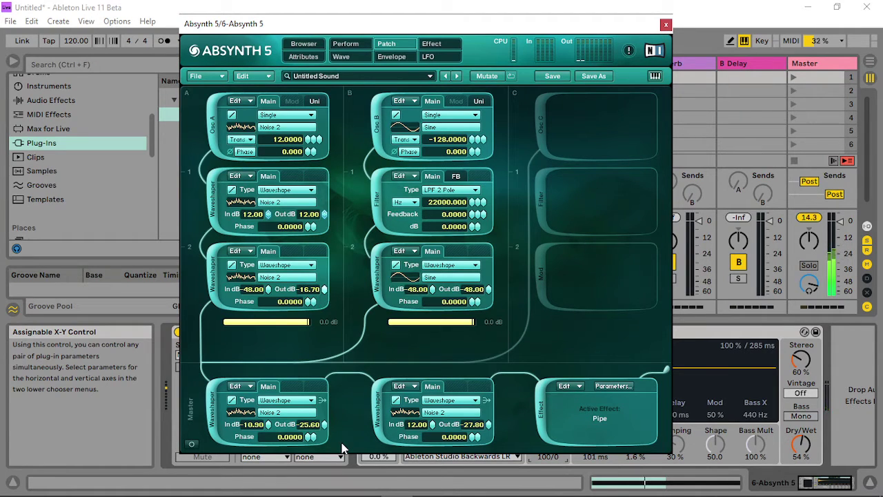
- Set channel B's second waveshaper to -13.80 dB in and 5.90 dB out, and Osc B's transpose to -36
{"action": "left_click_drag", "start_coordinate": [435, 296], "coordinate": [439, 91]}
{"action": "left_click_drag", "start_coordinate": [443, 171], "coordinate": [493, 180]}
{"action": "left_click_drag", "start_coordinate": [485, 279], "coordinate": [471, 145]}
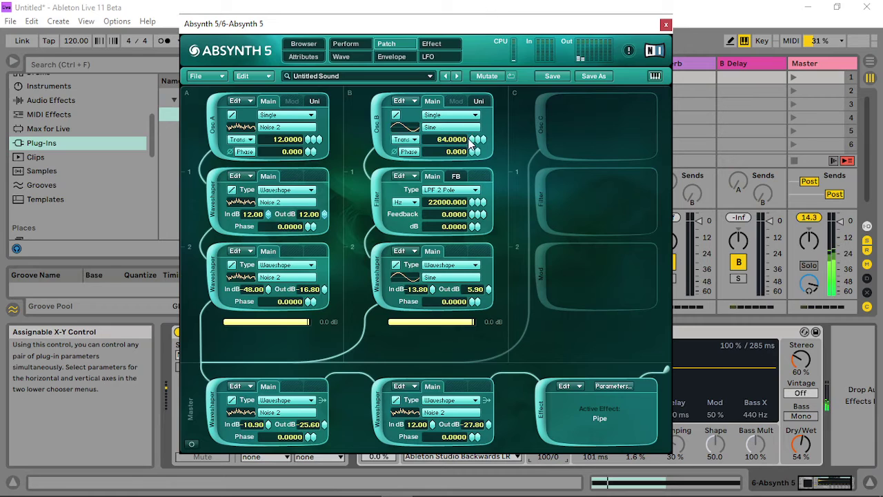
{"action": "left_click_drag", "start_coordinate": [473, 207], "coordinate": [469, 213]}
- Activate Osc C, try the Organ 4 and Broken_speaker waves, and assign it the Noise 1 wave
{"action": "left_click", "coordinate": [548, 107]}
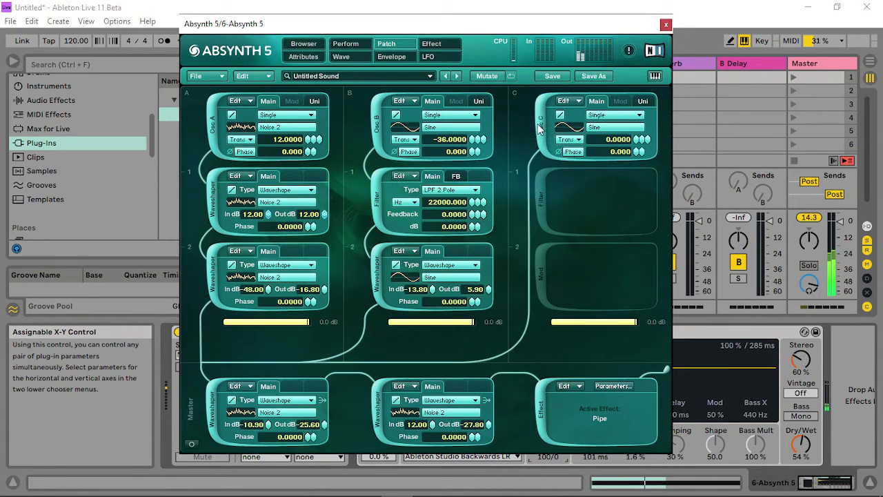
{"action": "left_click", "coordinate": [616, 128]}
{"action": "left_click", "coordinate": [462, 273]}
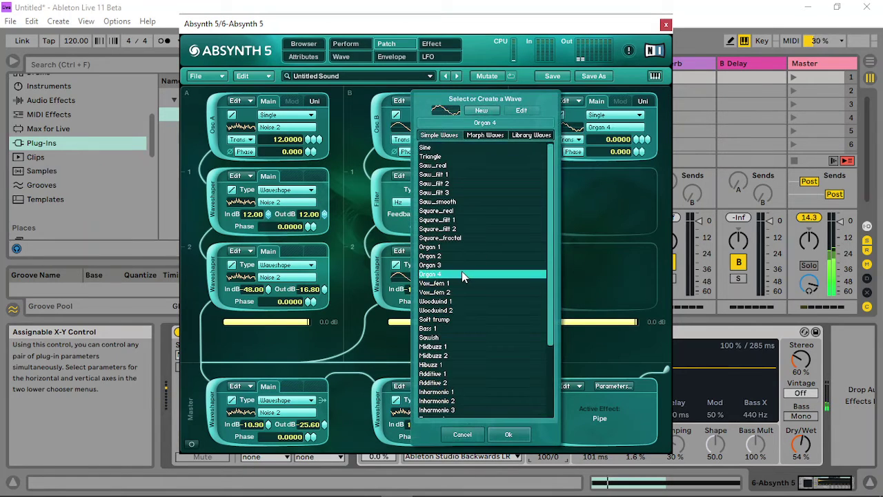
{"action": "left_click", "coordinate": [459, 328]}
{"action": "scroll", "coordinate": [458, 373], "scroll_direction": "down", "scroll_amount": 2}
{"action": "left_click", "coordinate": [440, 399]}
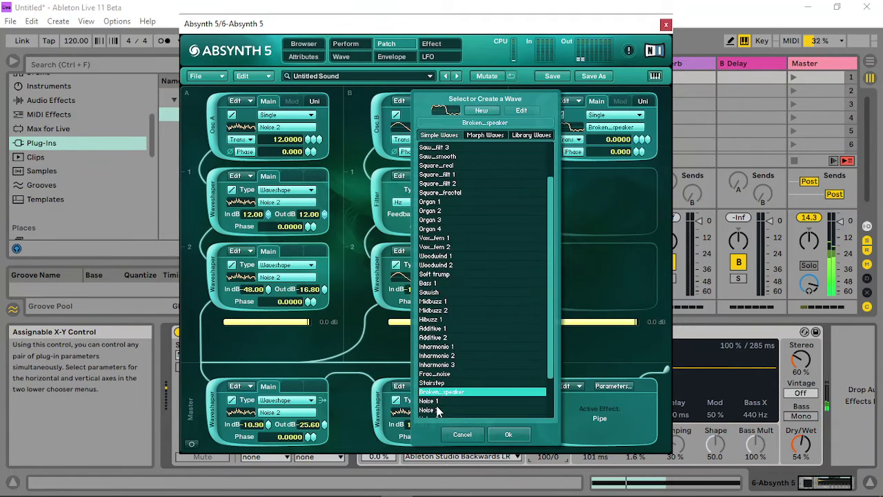
{"action": "left_click", "coordinate": [507, 434]}
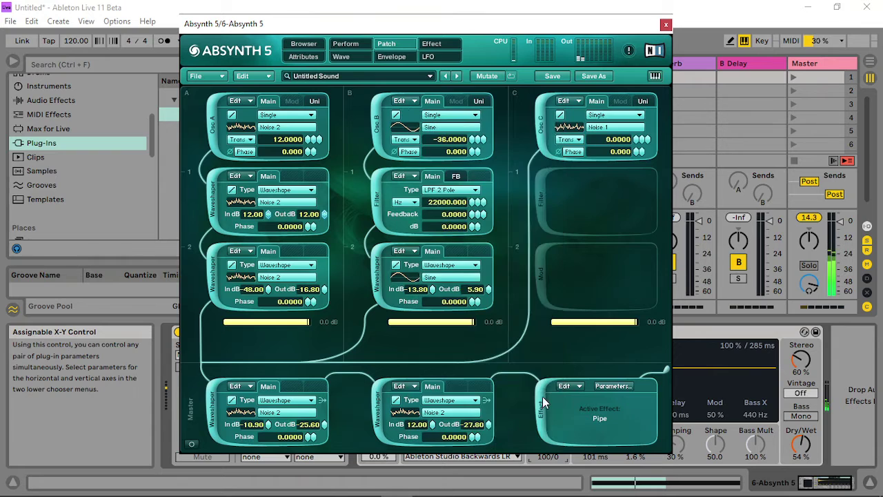
- Activate channel C's first module as a Waveshape using the Noise 1 wave, with input and output at 12.00 dB
{"action": "left_click", "coordinate": [538, 201]}
{"action": "left_click", "coordinate": [615, 191]}
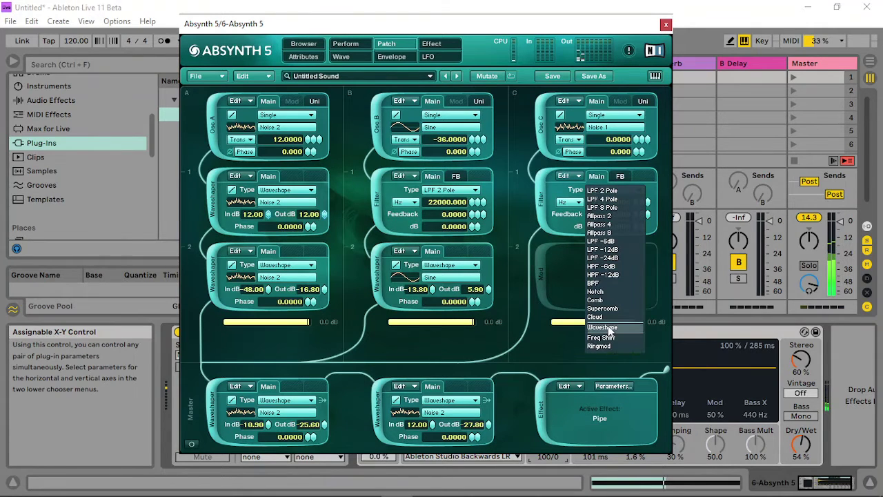
{"action": "left_click", "coordinate": [602, 327]}
{"action": "left_click", "coordinate": [616, 202]}
{"action": "left_click", "coordinate": [428, 391]}
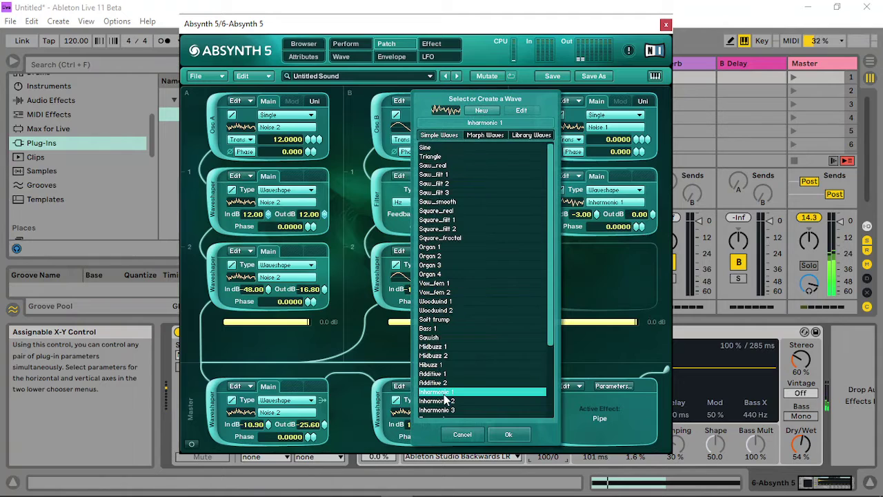
{"action": "scroll", "coordinate": [434, 390], "scroll_direction": "down", "scroll_amount": 2}
{"action": "left_click", "coordinate": [442, 391]}
{"action": "left_click", "coordinate": [509, 435]}
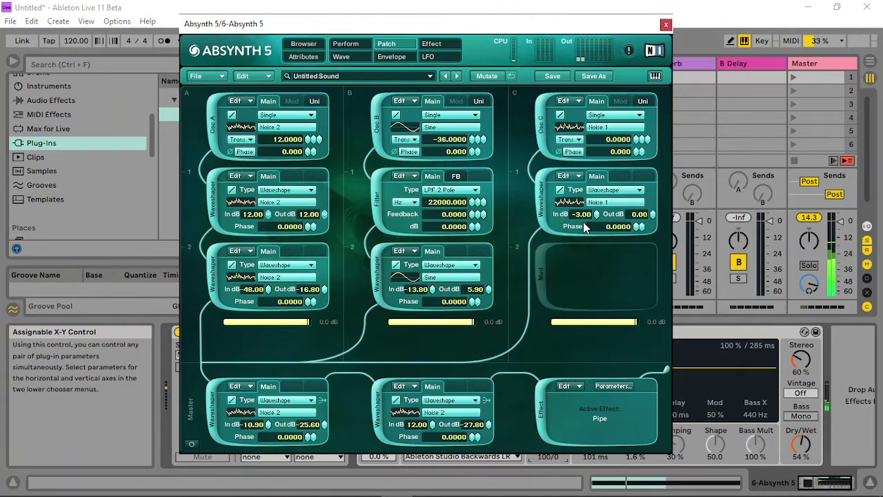
{"action": "left_click", "coordinate": [653, 218]}
- Activate channel C's second module as a Comb filter at 20 Hz with 0.9990 feedback and 24 dB
{"action": "left_click", "coordinate": [547, 271]}
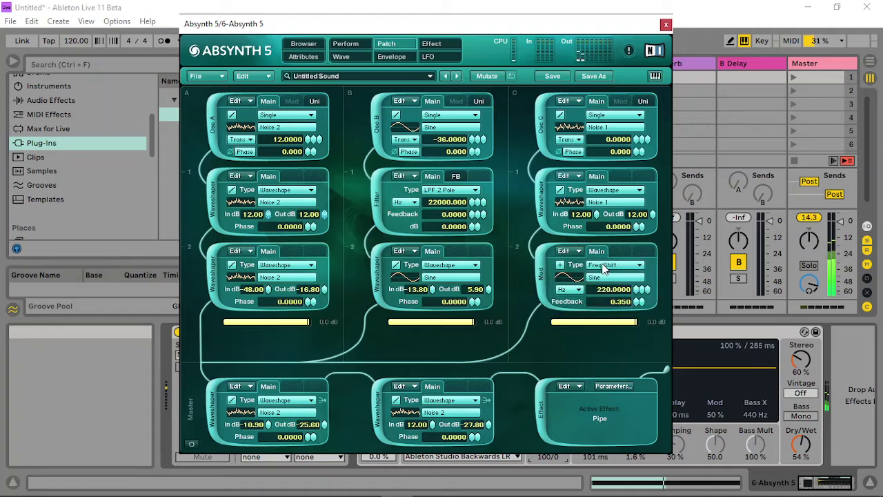
{"action": "left_click", "coordinate": [604, 269]}
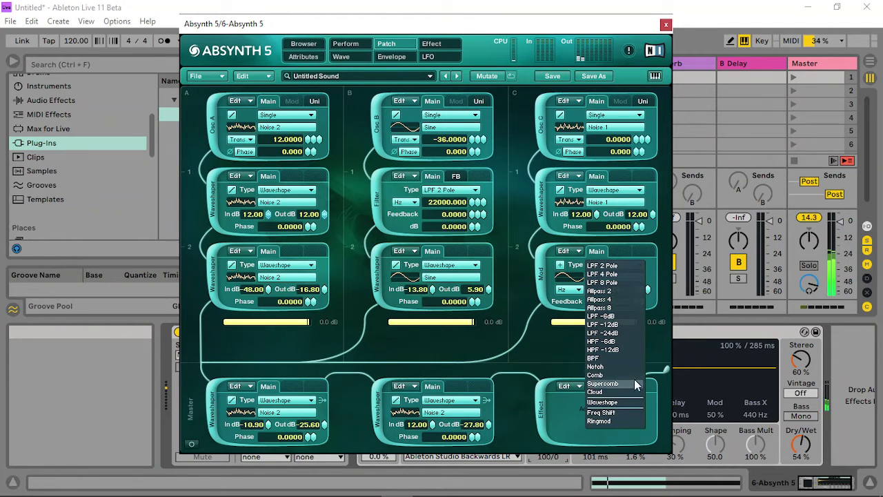
{"action": "left_click", "coordinate": [613, 380]}
{"action": "left_click_drag", "start_coordinate": [633, 290], "coordinate": [672, 140]}
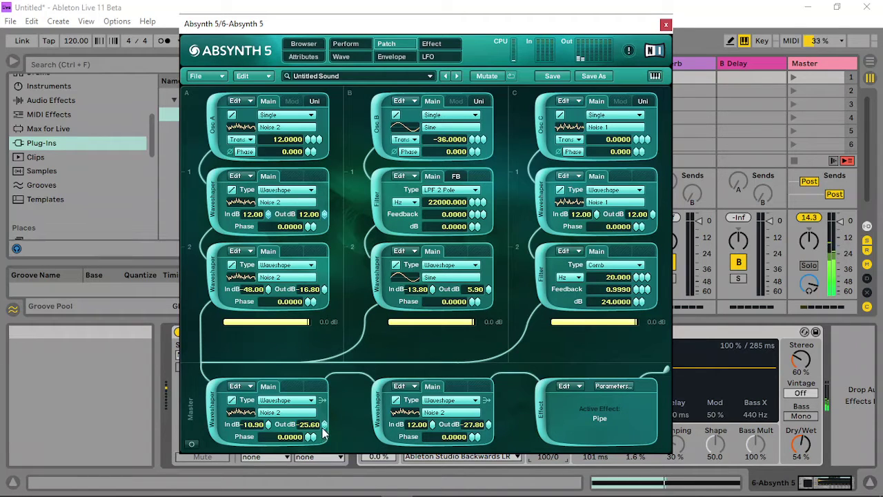
- Set the first master waveshaper to -1.40 dB in and 6.10 dB out, and audition the patch with channel C's level cut before restoring it
{"action": "left_click_drag", "start_coordinate": [309, 424], "coordinate": [331, 216]}
{"action": "left_click_drag", "start_coordinate": [270, 423], "coordinate": [269, 291]}
{"action": "left_click_drag", "start_coordinate": [622, 328], "coordinate": [500, 329]}
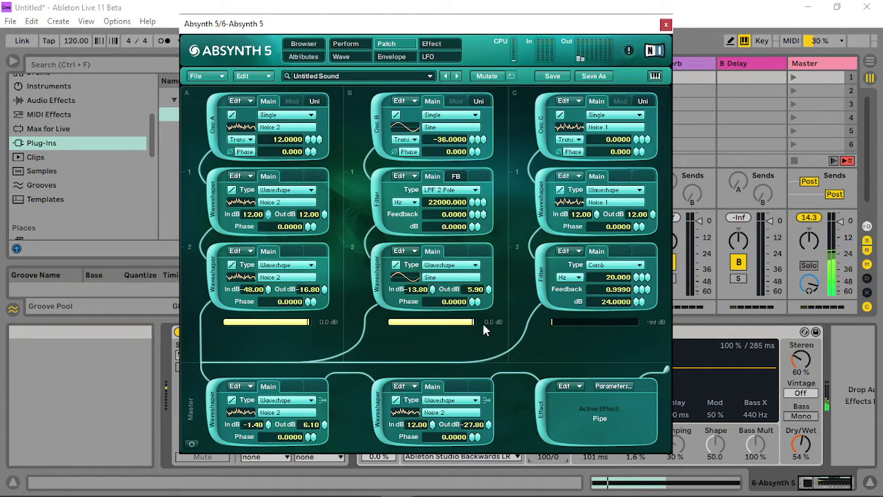
{"action": "key", "text": "ctrl+z"}
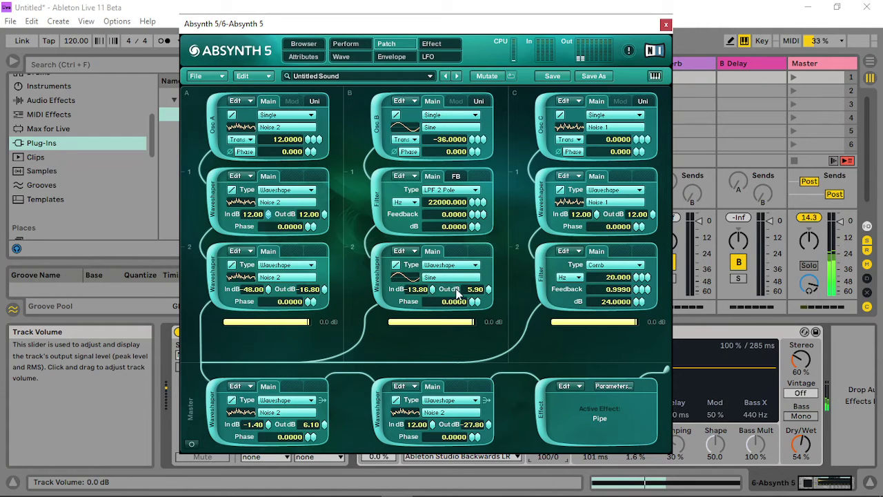
- Lower channel B's second waveshaper input and output to -48.00 dB and compare the sound at different channel levels
{"action": "left_click_drag", "start_coordinate": [487, 291], "coordinate": [493, 403]}
{"action": "left_click_drag", "start_coordinate": [488, 292], "coordinate": [491, 359]}
{"action": "left_click_drag", "start_coordinate": [430, 291], "coordinate": [445, 400]}
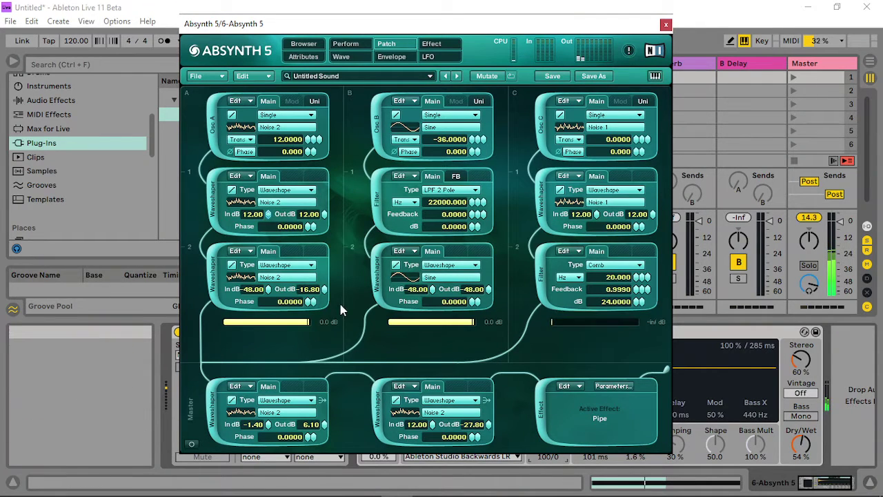
{"action": "left_click_drag", "start_coordinate": [289, 324], "coordinate": [389, 341]}
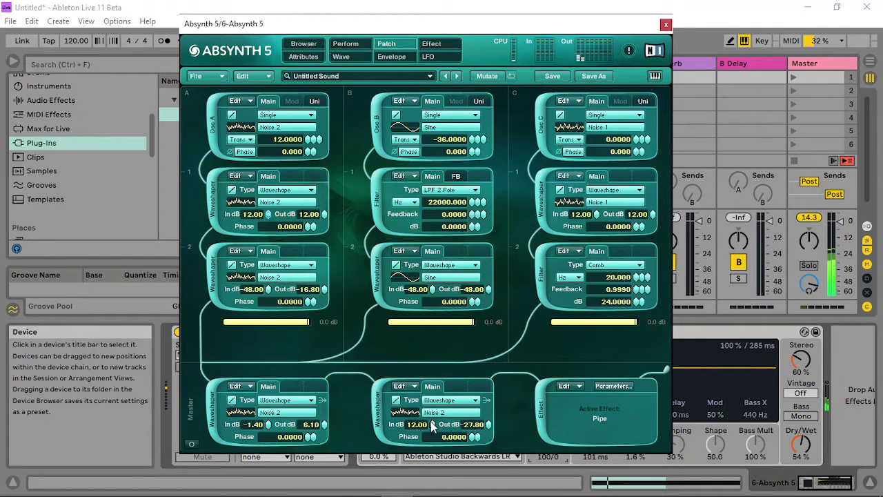
- Set the second master waveshaper's output to -37.50 dB and reduce the master envelope's decay and sustain
{"action": "left_click_drag", "start_coordinate": [491, 428], "coordinate": [496, 457]}
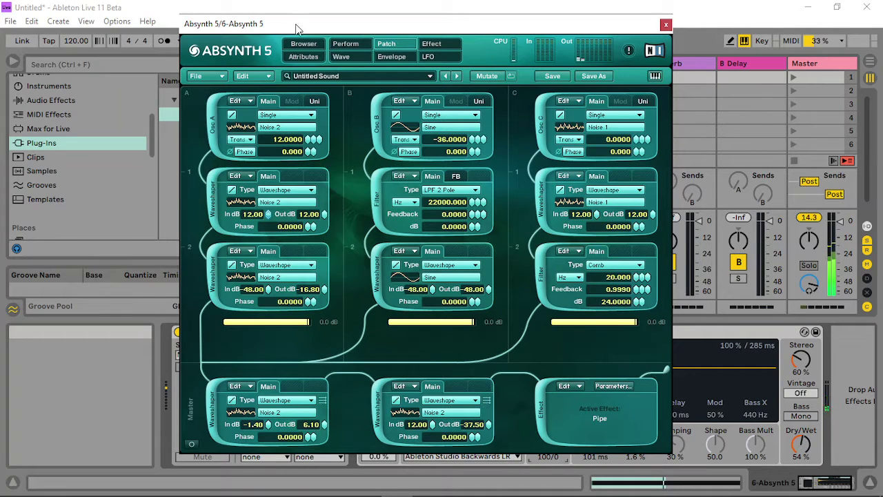
{"action": "left_click", "coordinate": [345, 43]}
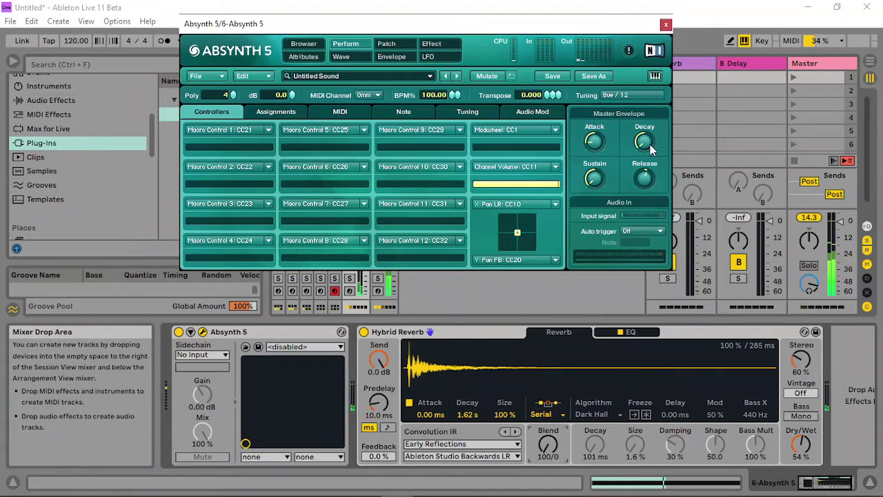
- Set channel A's second waveshaper to -44.30 dB in and -19.90 dB out, and lower the second master waveshaper's output to -48.00 dB
{"action": "left_click", "coordinate": [386, 44]}
{"action": "left_click_drag", "start_coordinate": [269, 291], "coordinate": [291, 82]}
{"action": "left_click_drag", "start_coordinate": [275, 293], "coordinate": [302, 81]}
{"action": "left_click_drag", "start_coordinate": [297, 216], "coordinate": [340, 69]}
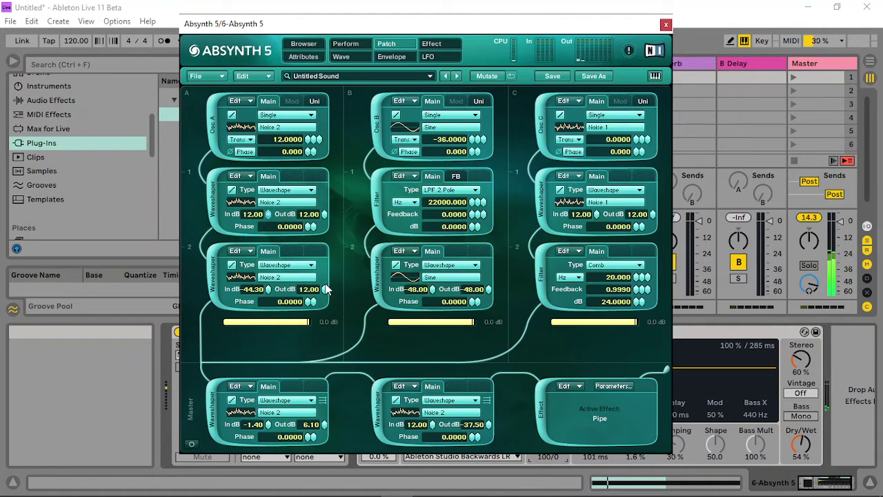
{"action": "left_click_drag", "start_coordinate": [326, 294], "coordinate": [316, 437]}
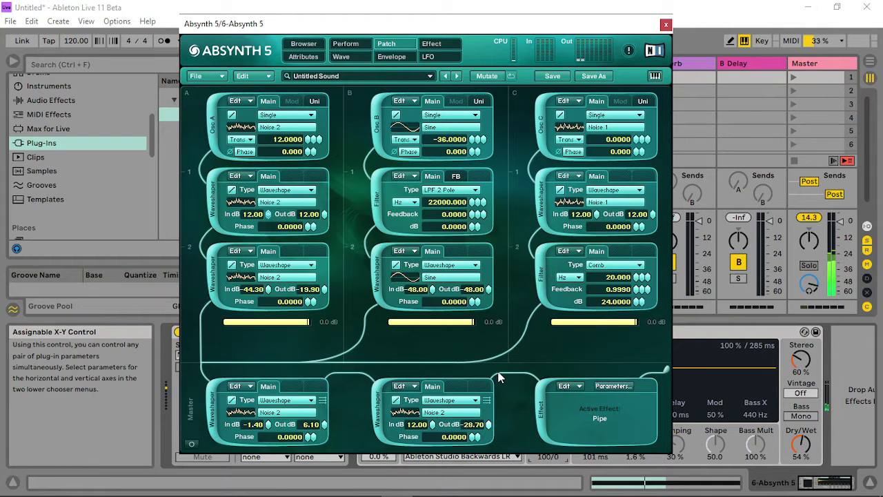
{"action": "left_click_drag", "start_coordinate": [499, 376], "coordinate": [500, 493]}
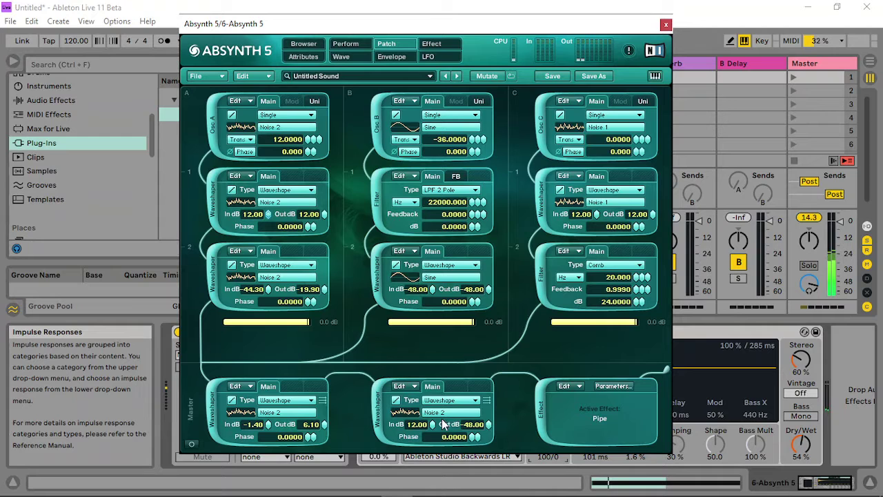
{"action": "left_click", "coordinate": [665, 24]}
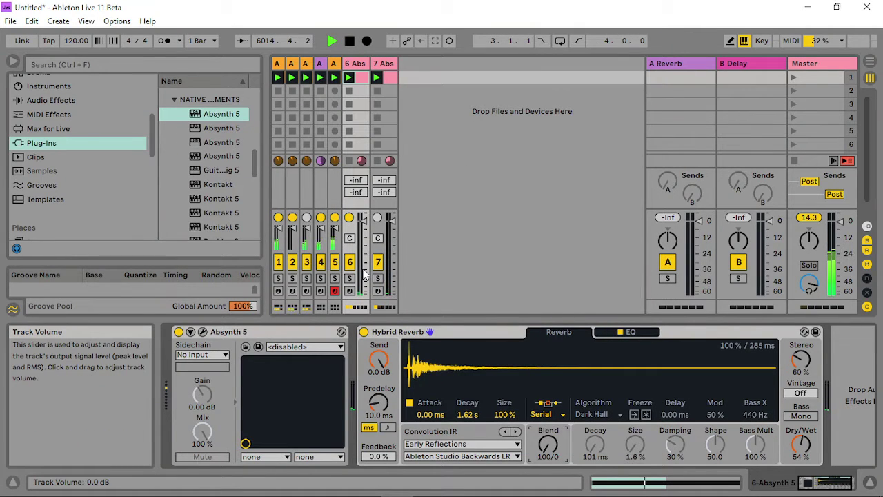
- Remove track 6 from the session and duplicate the remaining Absynth 5 track
{"action": "right_click", "coordinate": [361, 67]}
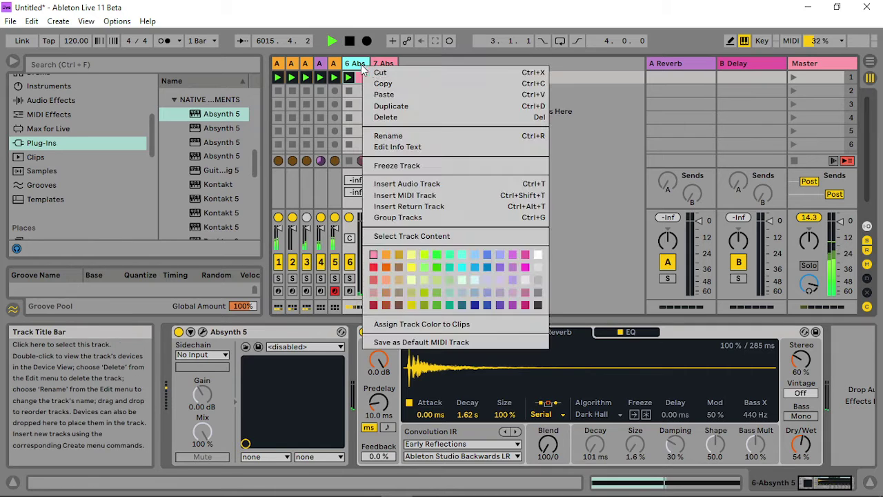
{"action": "left_click", "coordinate": [367, 72]}
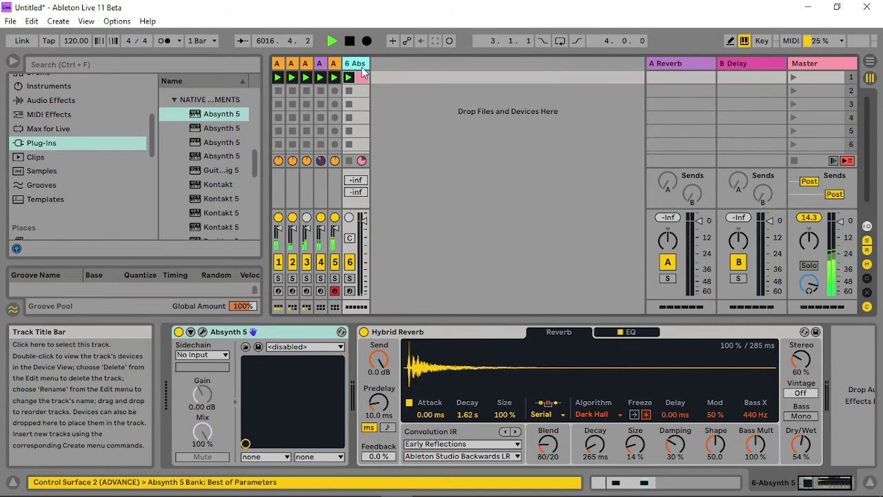
{"action": "right_click", "coordinate": [362, 73]}
{"action": "left_click", "coordinate": [405, 100]}
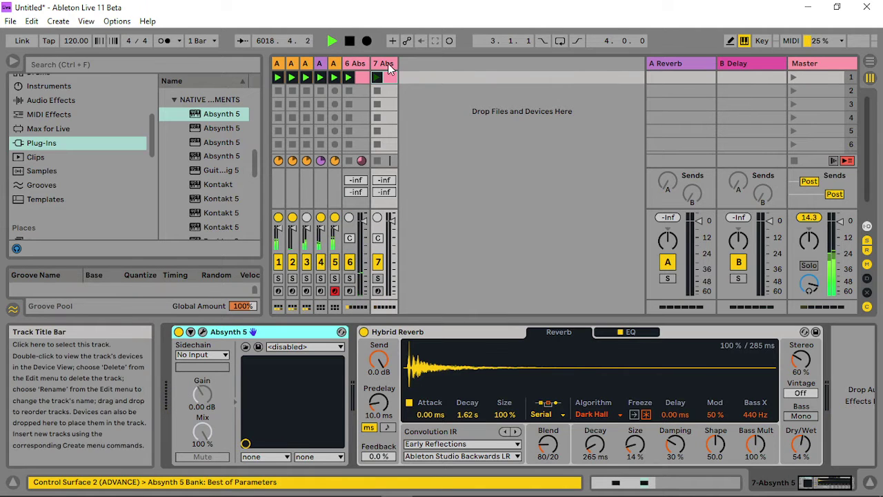
- In the duplicated track's clip, stretch the C3 notes to span 1.1.1–2.4.1 and 4.1.1–5.1.1, and add a G3 note at 3.1.1
{"action": "double_click", "coordinate": [389, 74]}
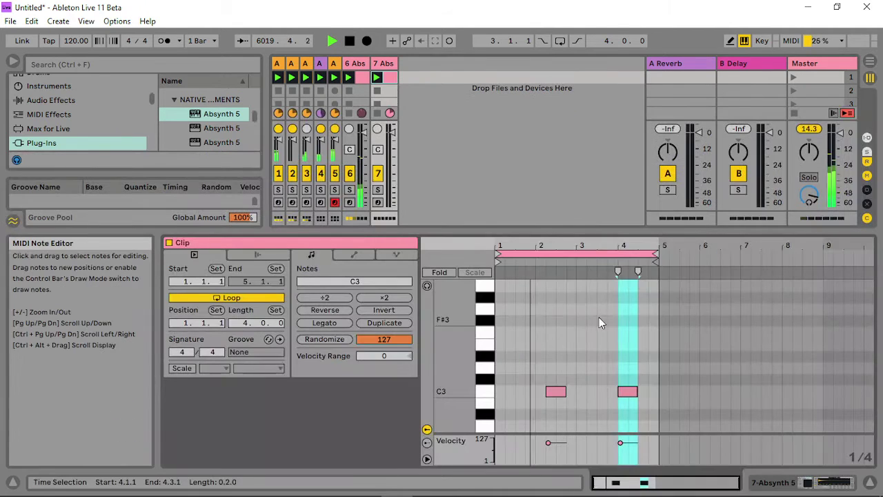
{"action": "left_click", "coordinate": [544, 367]}
{"action": "left_click", "coordinate": [547, 391]}
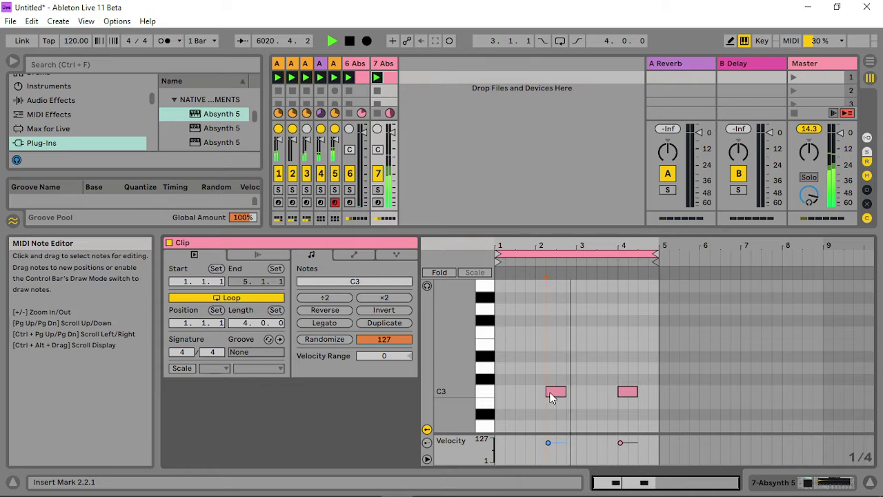
{"action": "mouse_move", "coordinate": [547, 393]}
{"action": "left_mouse_down"}
{"action": "mouse_move", "coordinate": [495, 387]}
{"action": "mouse_move", "coordinate": [545, 383]}
{"action": "left_mouse_up"}
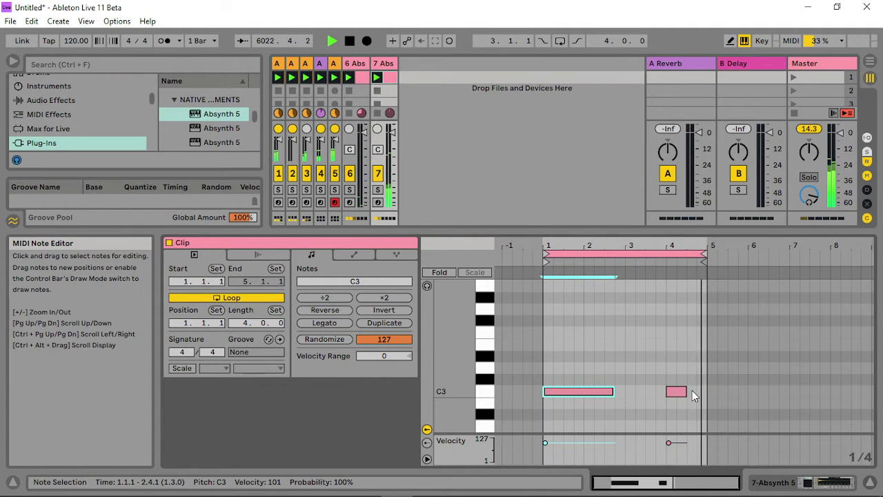
{"action": "left_click_drag", "start_coordinate": [686, 391], "coordinate": [706, 391]}
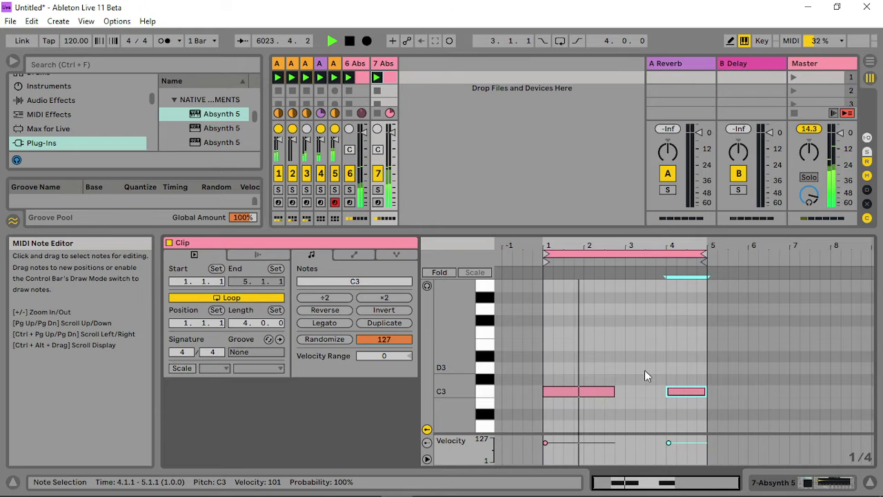
{"action": "double_click", "coordinate": [630, 309]}
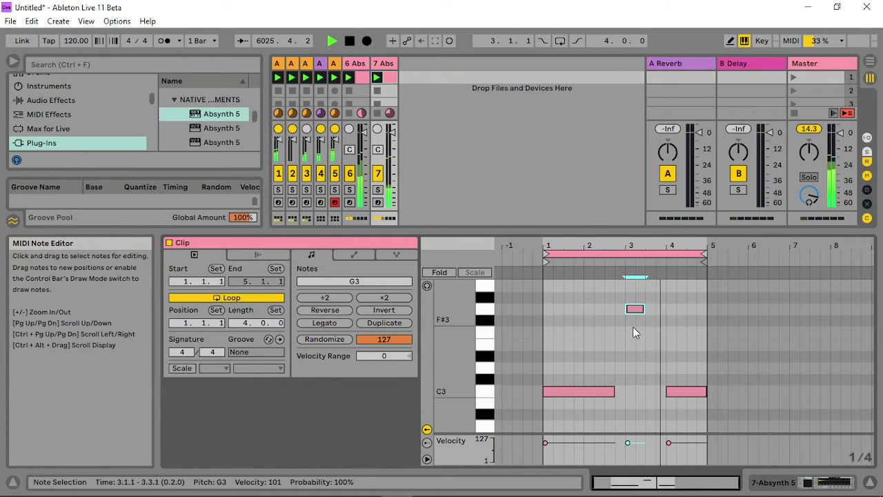
{"action": "scroll", "coordinate": [655, 415], "scroll_direction": "down", "scroll_amount": 1}
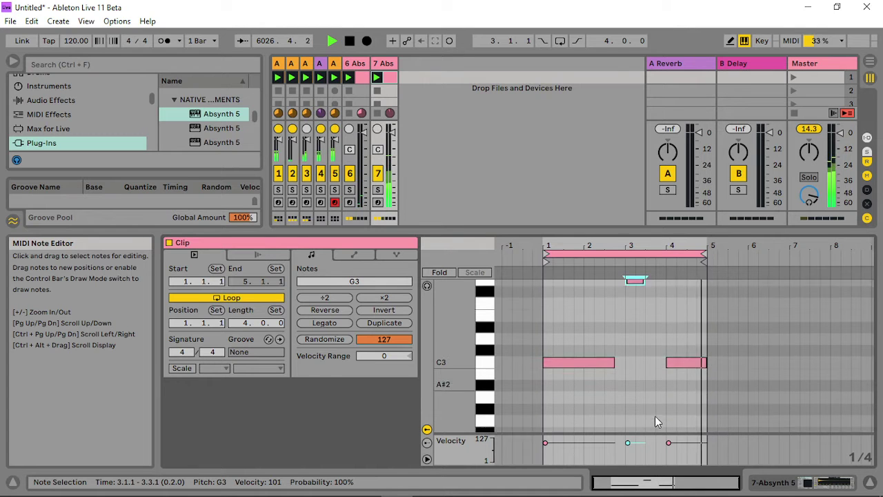
- Add a one-beat F3 note at 2.2.1, shorten the G3 note at 3.1.1 to one beat, and set the clip's loop length to 3.2.0
{"action": "scroll", "coordinate": [654, 415], "scroll_direction": "down", "scroll_amount": 1}
{"action": "double_click", "coordinate": [589, 405]}
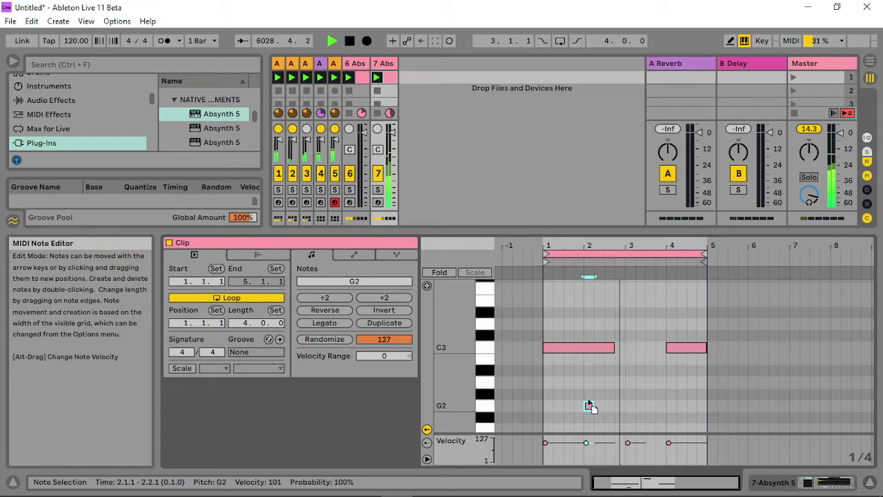
{"action": "left_click_drag", "start_coordinate": [588, 406], "coordinate": [599, 290]}
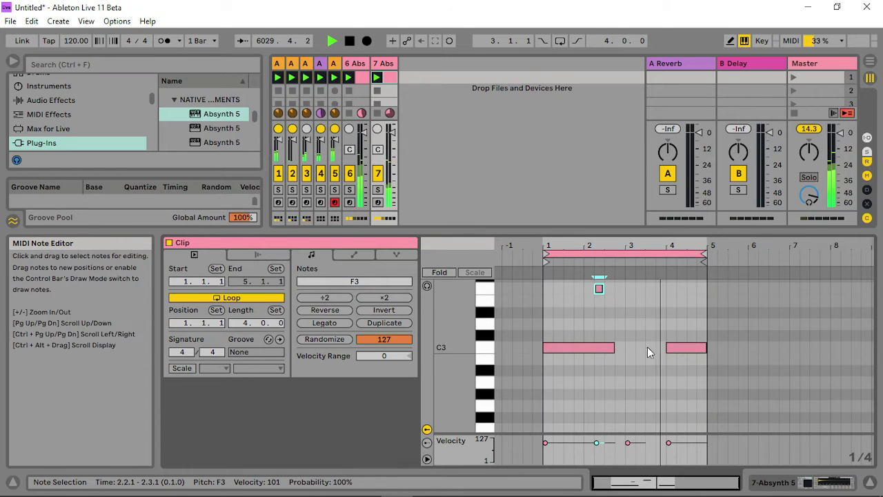
{"action": "scroll", "coordinate": [644, 348], "scroll_direction": "up", "scroll_amount": 2}
{"action": "double_click", "coordinate": [630, 308]}
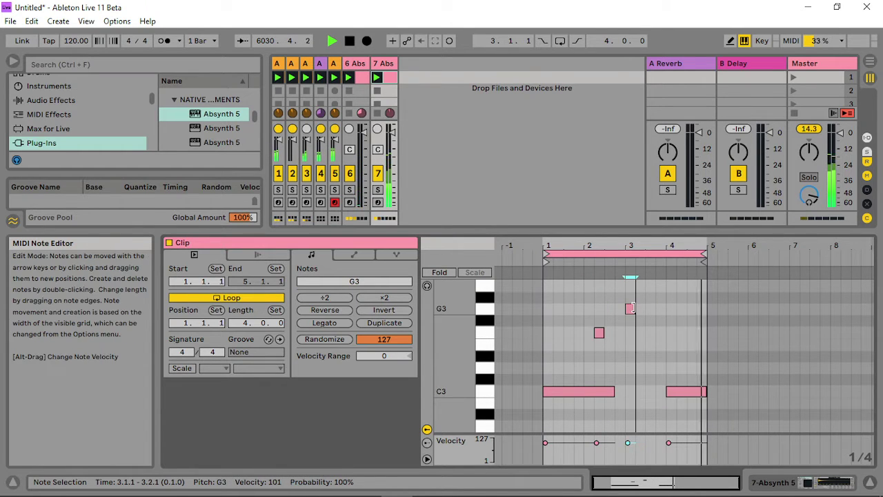
{"action": "left_click_drag", "start_coordinate": [703, 253], "coordinate": [684, 253]}
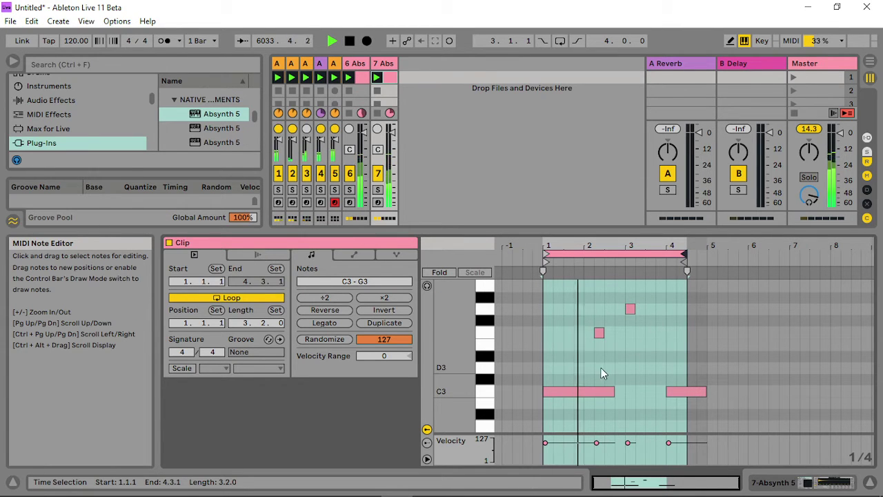
{"action": "left_click", "coordinate": [563, 363]}
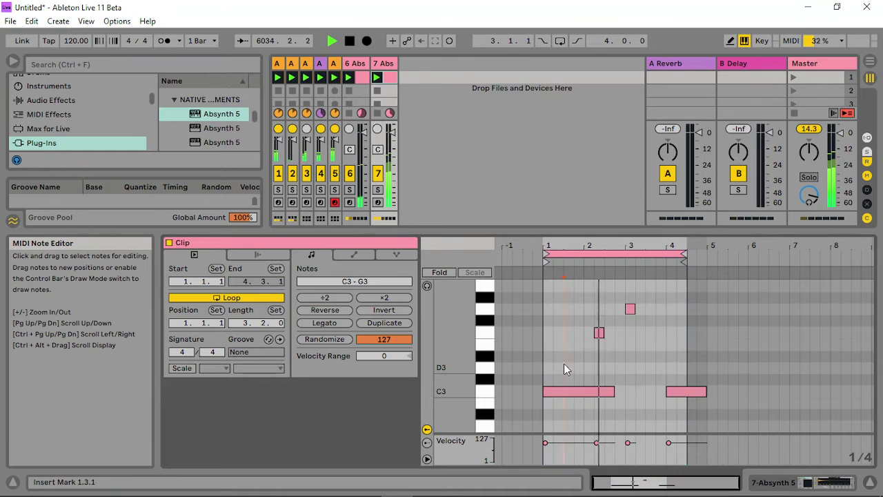
- Group the two Absynth 5 tracks 6 and 7 together
{"action": "left_click", "coordinate": [356, 63]}
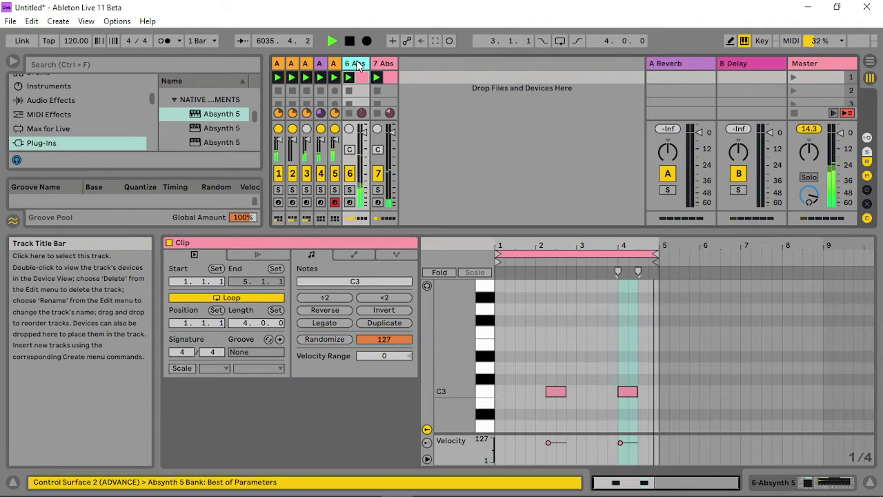
{"action": "left_click", "coordinate": [384, 63], "text": "shift"}
{"action": "right_click", "coordinate": [386, 62]}
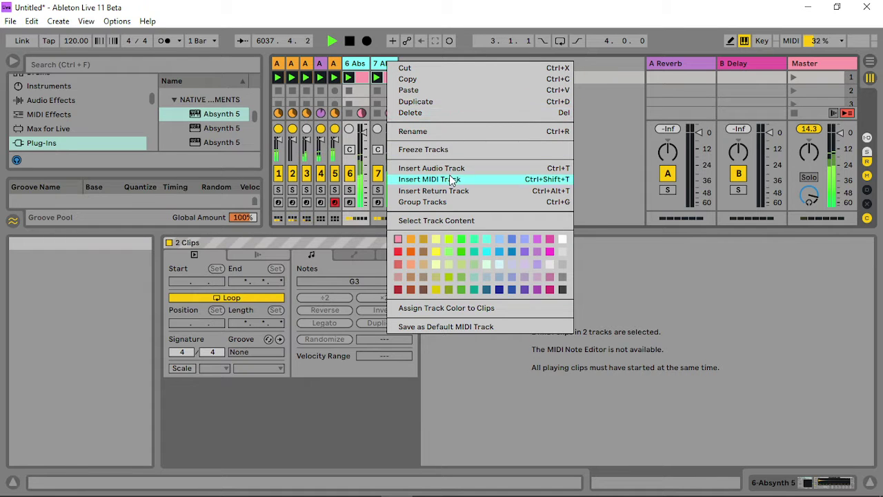
{"action": "left_click", "coordinate": [448, 200]}
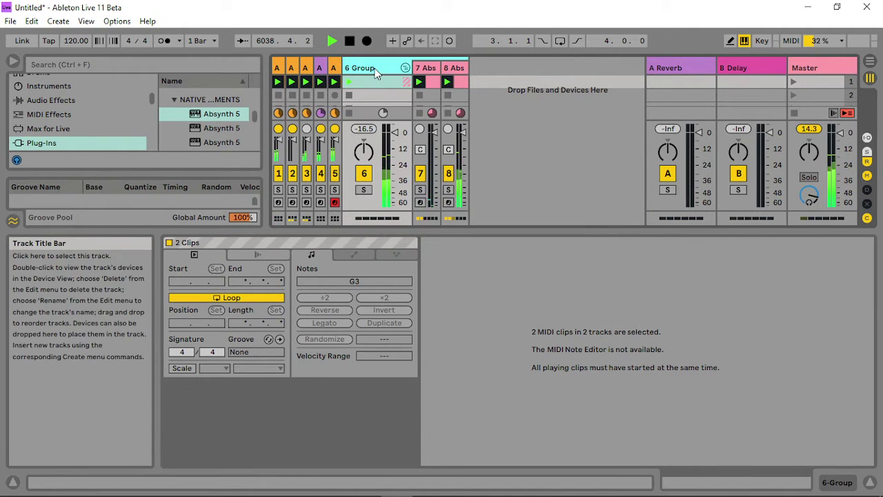
- Add a Compressor to the group with threshold -37.6 dB, release 106 ms and output -4.95 dB
{"action": "double_click", "coordinate": [376, 74]}
{"action": "left_click", "coordinate": [57, 101]}
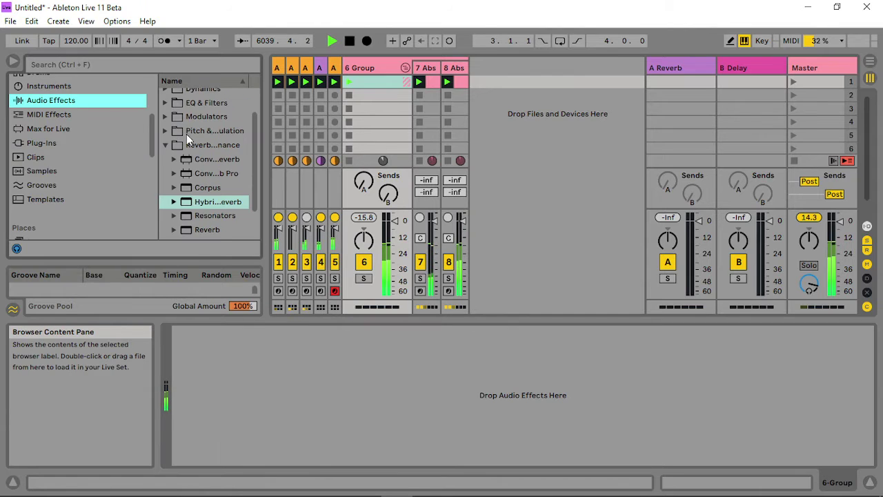
{"action": "scroll", "coordinate": [171, 107], "scroll_direction": "up", "scroll_amount": 1}
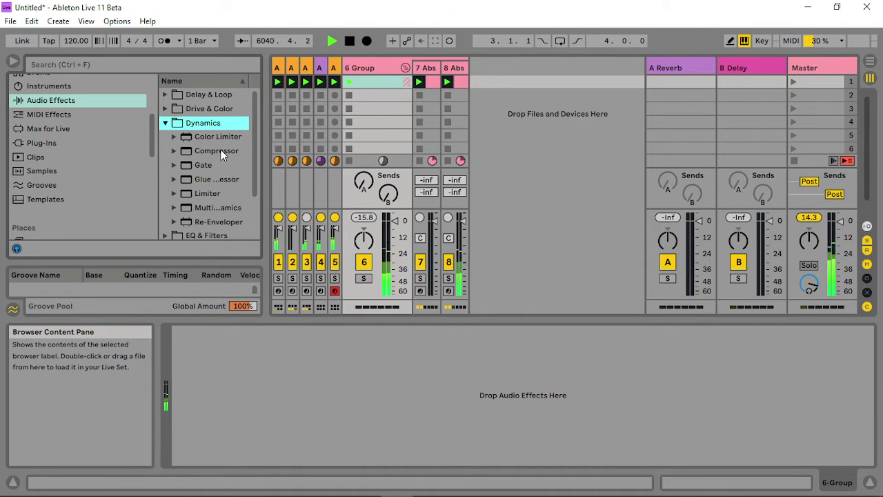
{"action": "left_click_drag", "start_coordinate": [217, 152], "coordinate": [302, 388]}
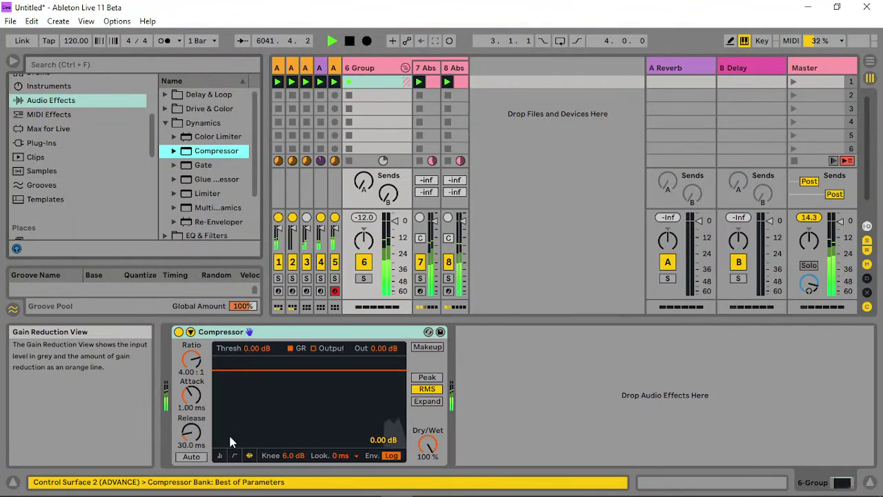
{"action": "left_click", "coordinate": [219, 455]}
{"action": "left_click_drag", "start_coordinate": [240, 423], "coordinate": [239, 420]}
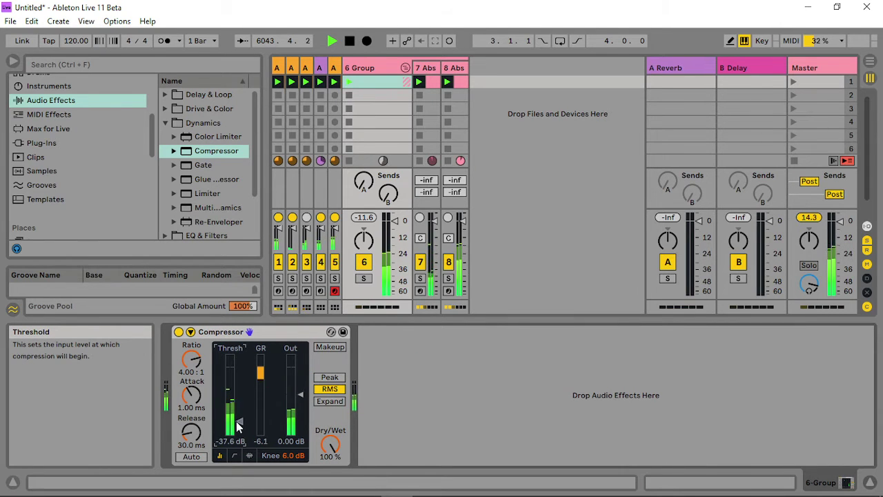
{"action": "left_click_drag", "start_coordinate": [191, 431], "coordinate": [192, 415]}
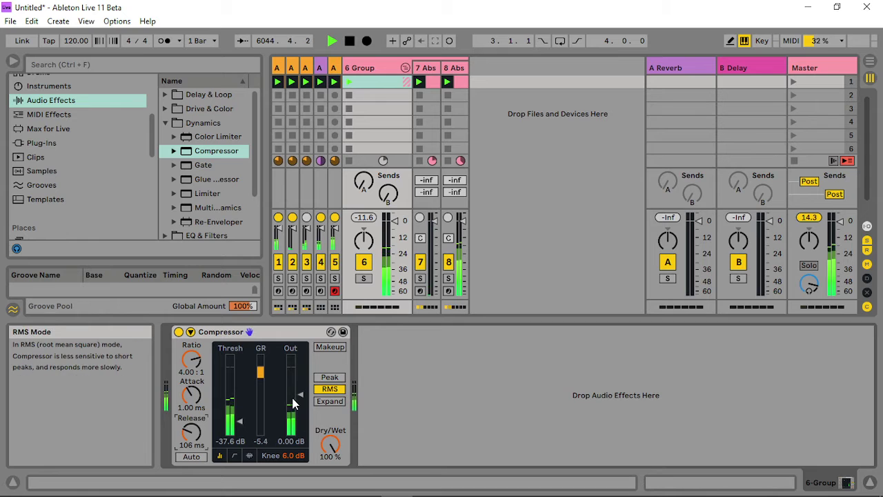
{"action": "left_click_drag", "start_coordinate": [300, 395], "coordinate": [304, 406]}
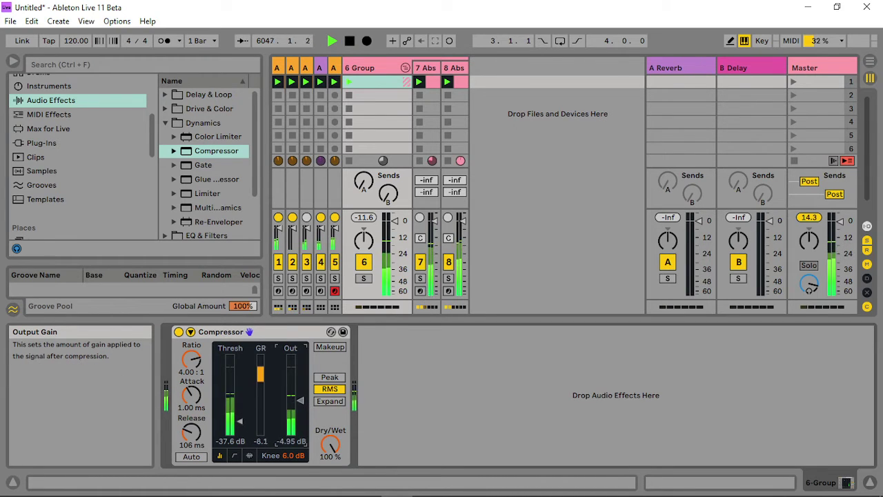
- In track 8's Absynth 5, move the decay/sustain breakpoint of the WS In Gain Master 2 envelope to 0.5644 s
{"action": "left_click", "coordinate": [456, 68]}
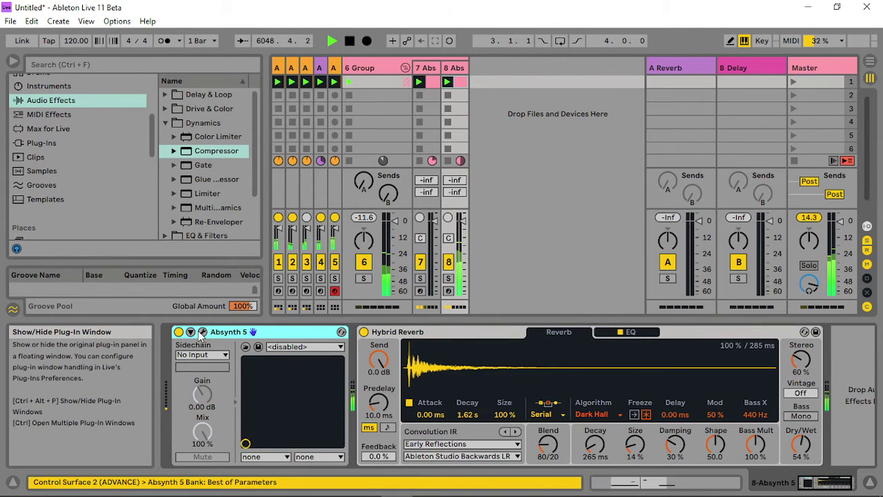
{"action": "left_click", "coordinate": [202, 332]}
{"action": "left_click", "coordinate": [355, 46]}
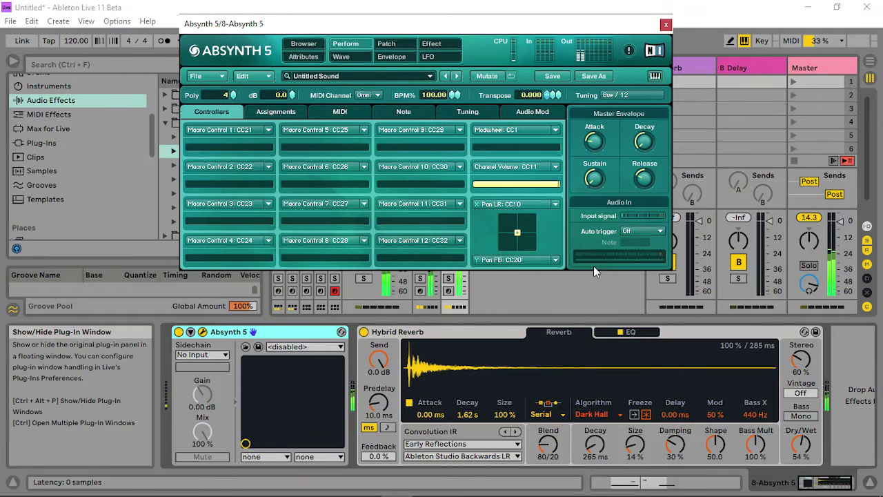
{"action": "left_click", "coordinate": [396, 44]}
{"action": "left_click", "coordinate": [393, 56]}
{"action": "left_click", "coordinate": [233, 267]}
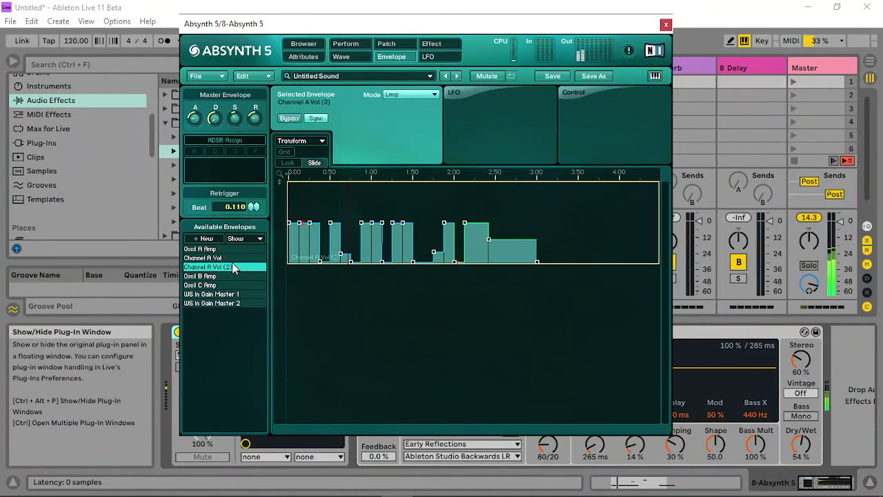
{"action": "left_click", "coordinate": [210, 258]}
{"action": "left_click", "coordinate": [216, 295]}
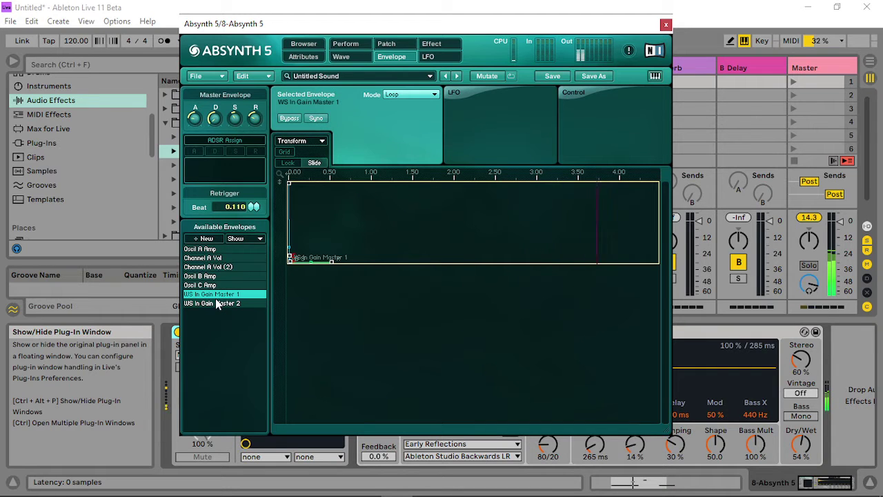
{"action": "left_click", "coordinate": [216, 303]}
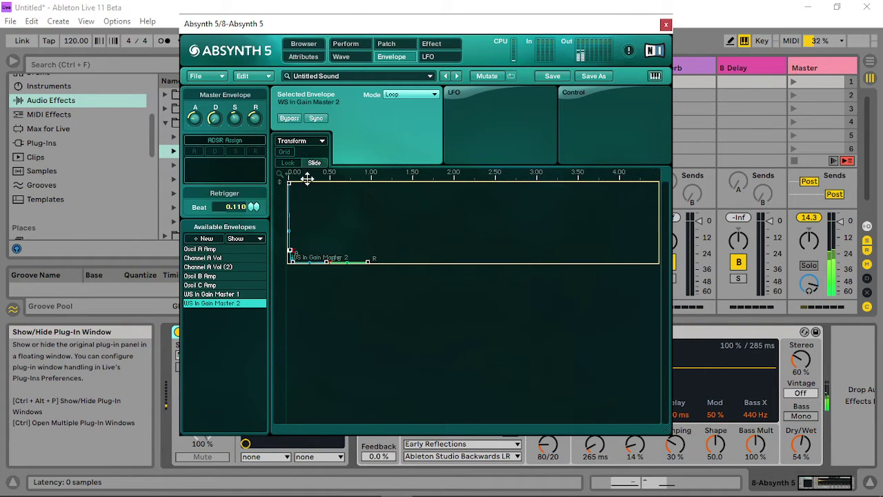
{"action": "left_click_drag", "start_coordinate": [287, 172], "coordinate": [562, 347]}
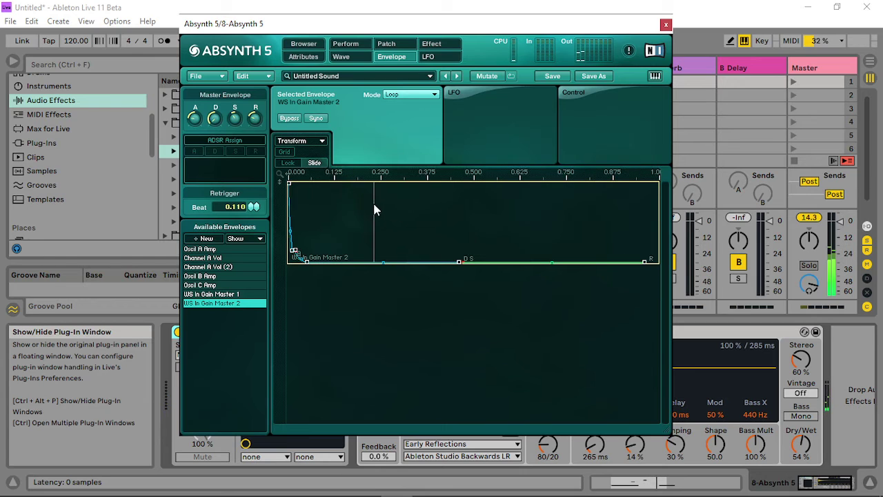
{"action": "left_click_drag", "start_coordinate": [459, 263], "coordinate": [602, 276]}
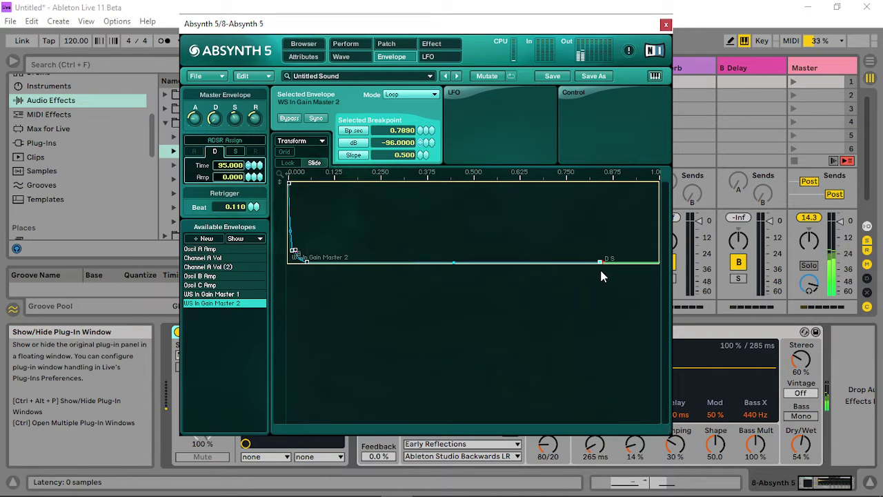
- Assign Macro Control 1 as the time macro of that envelope breakpoint, check the Patch and Perform pages, and close the plug-in
{"action": "left_click", "coordinate": [598, 98]}
{"action": "left_click", "coordinate": [651, 120]}
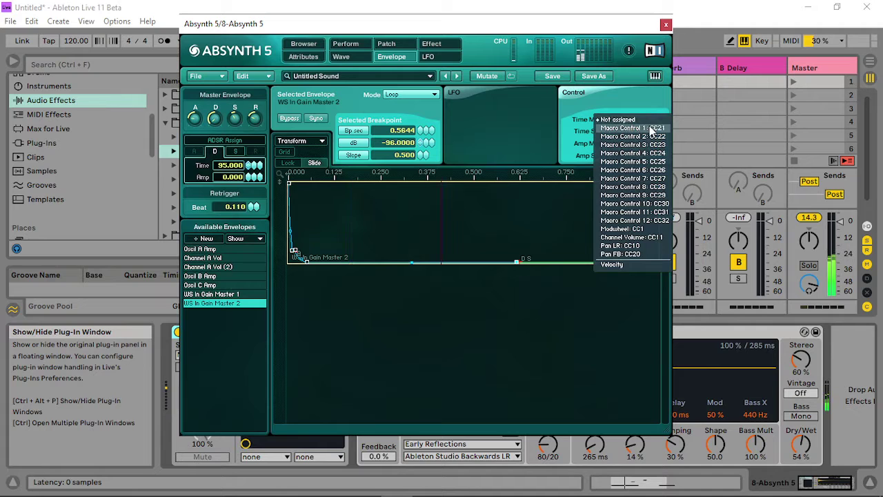
{"action": "left_click", "coordinate": [652, 129]}
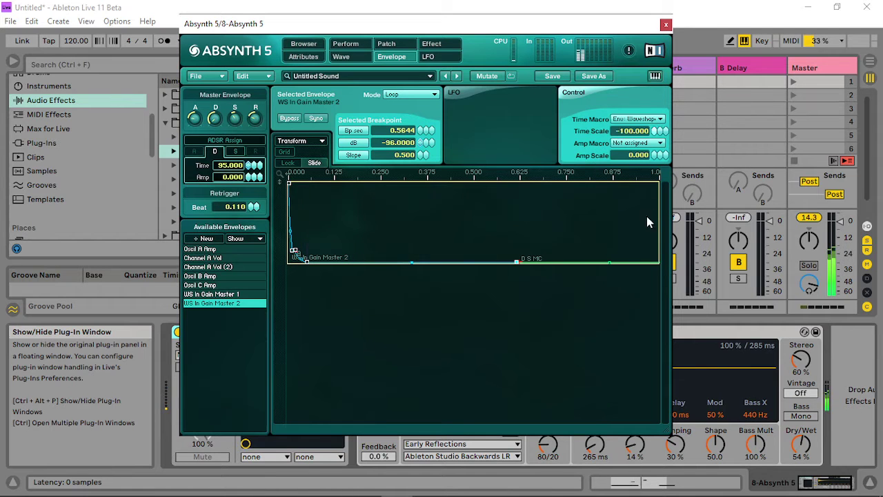
{"action": "left_click", "coordinate": [392, 43]}
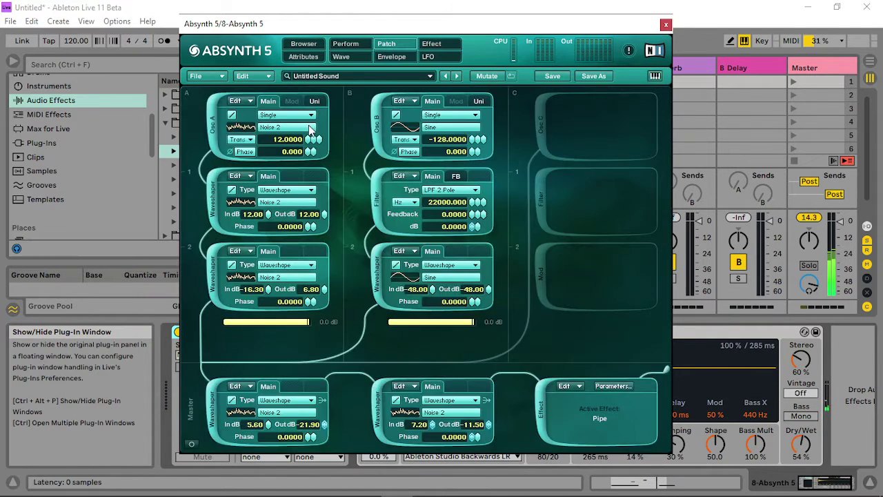
{"action": "left_click", "coordinate": [345, 43]}
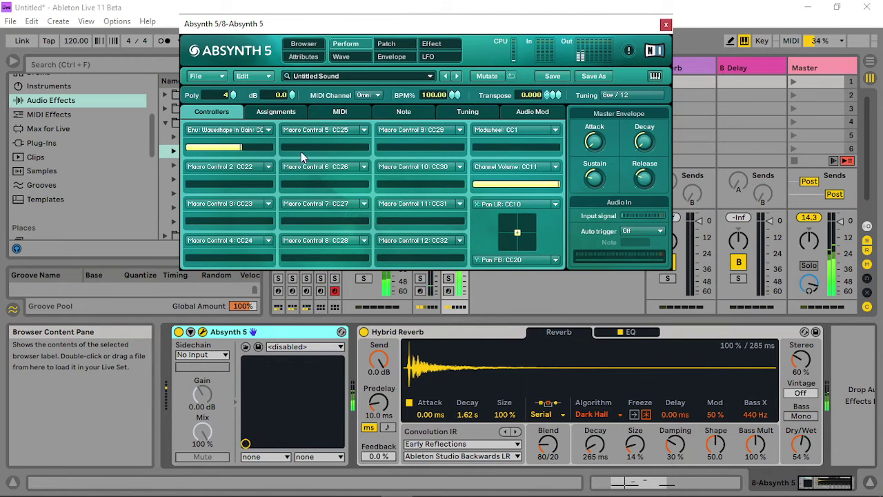
{"action": "left_click", "coordinate": [665, 25]}
- Show the Env: Waveshape macro's automation in track 8's clip, unlink the envelope from the clip and set its loop length to 2.2.0
{"action": "left_click", "coordinate": [461, 84]}
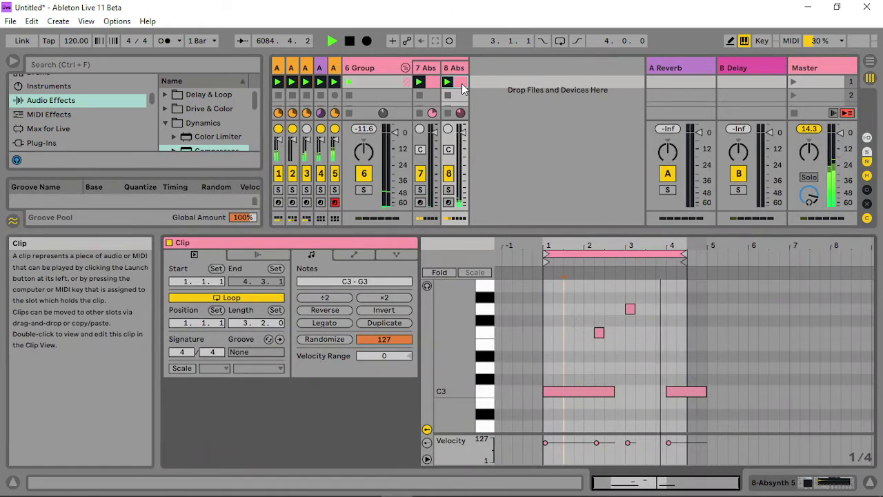
{"action": "left_click", "coordinate": [454, 68]}
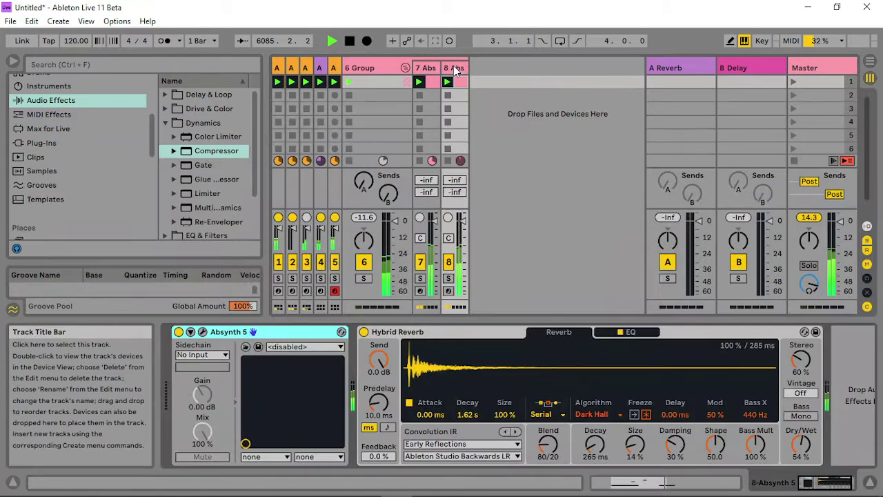
{"action": "left_click", "coordinate": [190, 332]}
{"action": "right_click", "coordinate": [381, 350]}
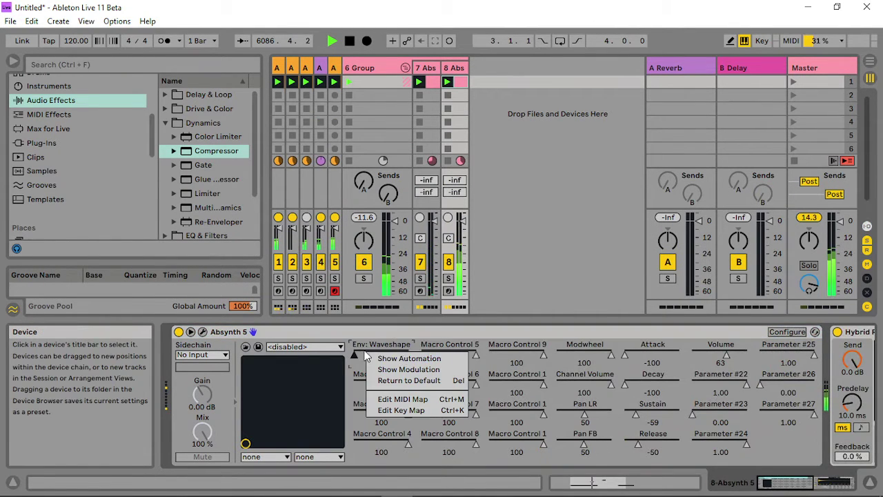
{"action": "left_click", "coordinate": [405, 357]}
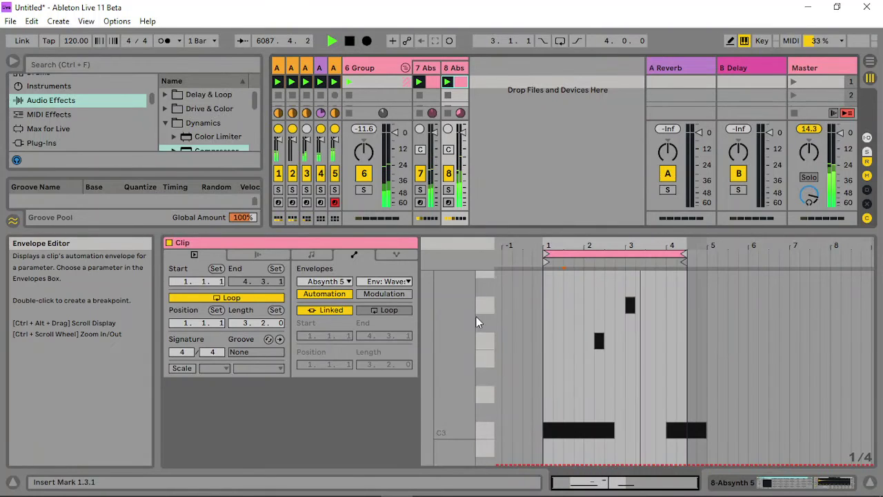
{"action": "left_click", "coordinate": [325, 310]}
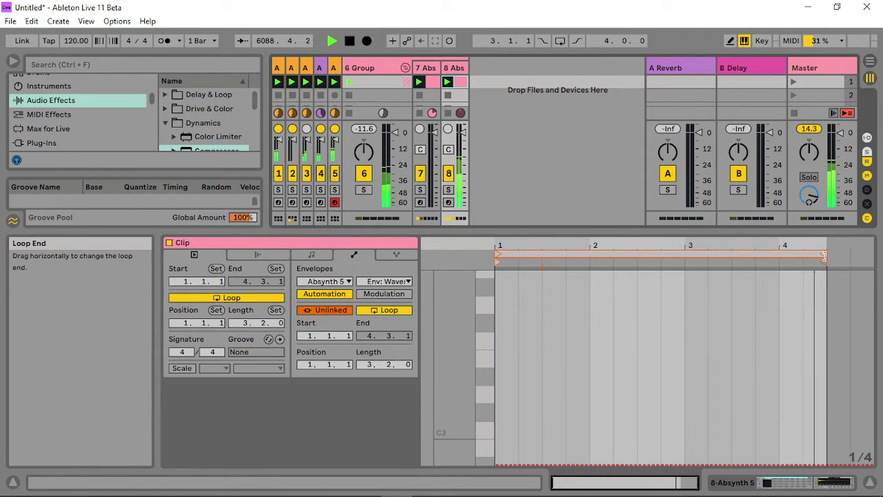
{"action": "mouse_move", "coordinate": [824, 257]}
{"action": "left_mouse_down"}
{"action": "mouse_move", "coordinate": [660, 254]}
{"action": "mouse_move", "coordinate": [733, 253]}
{"action": "left_mouse_up"}
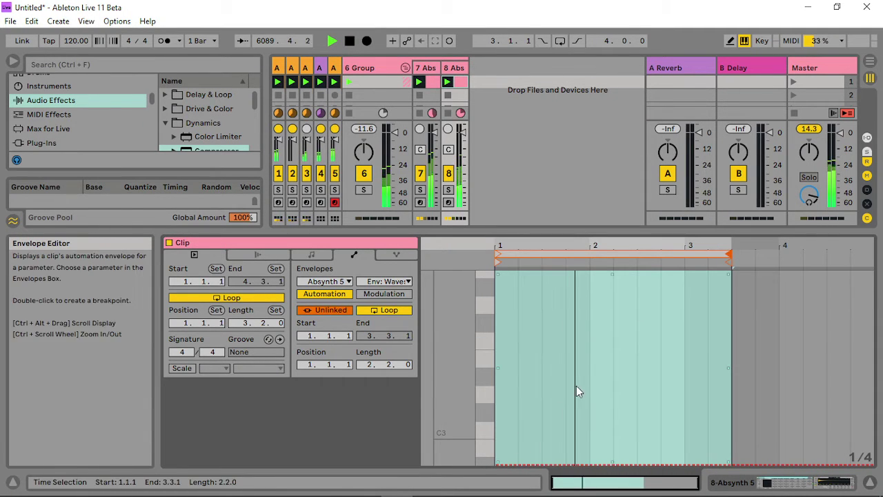
{"action": "left_click", "coordinate": [545, 413]}
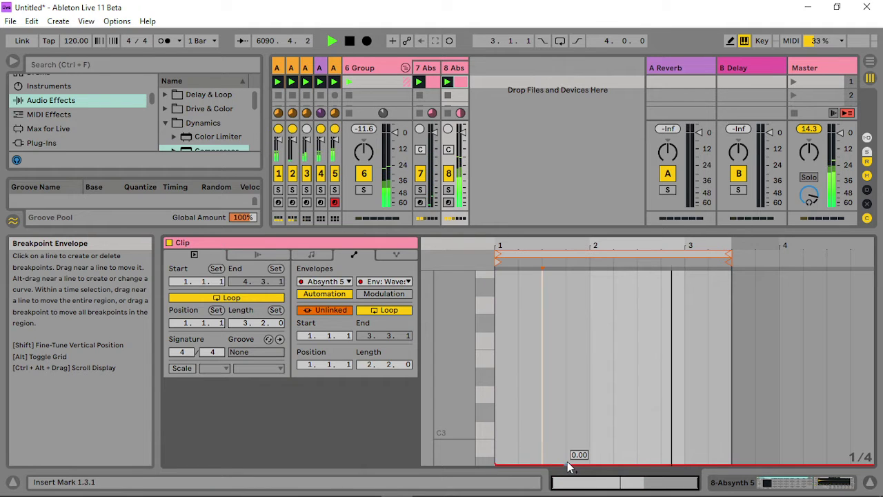
- Draw the macro automation as two rising ramps, one peaking at about 0.52 before dropping to zero at 2.3.1, one lower and ending at zero at 3.3.1
{"action": "left_click_drag", "start_coordinate": [572, 463], "coordinate": [730, 275]}
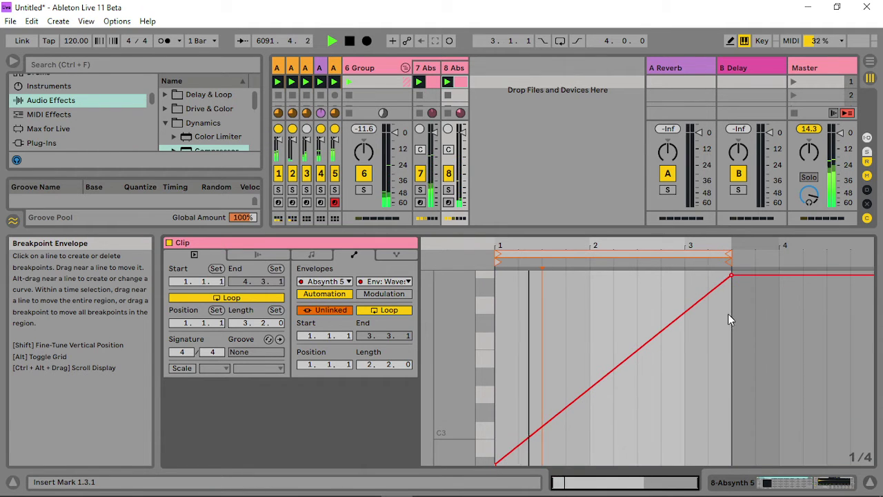
{"action": "right_click", "coordinate": [629, 361]}
{"action": "left_click", "coordinate": [622, 367]}
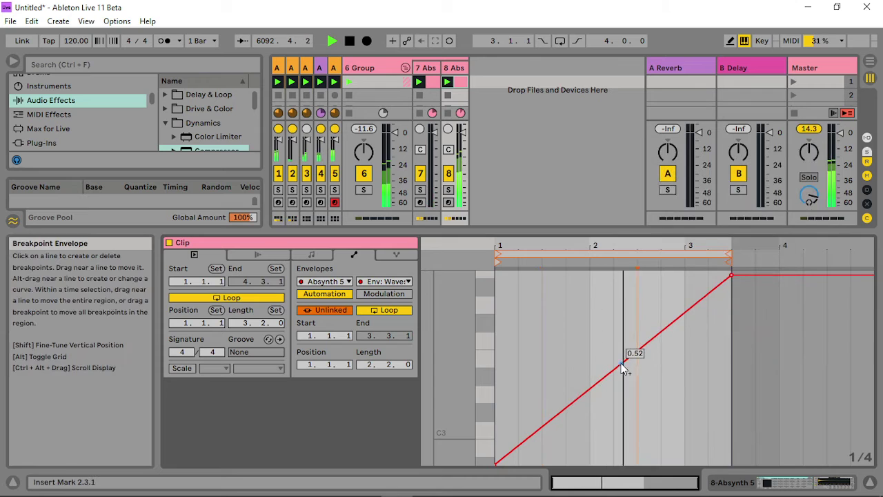
{"action": "left_click_drag", "start_coordinate": [636, 351], "coordinate": [637, 462]}
{"action": "left_click_drag", "start_coordinate": [733, 279], "coordinate": [733, 463]}
{"action": "left_click_drag", "start_coordinate": [672, 462], "coordinate": [707, 392]}
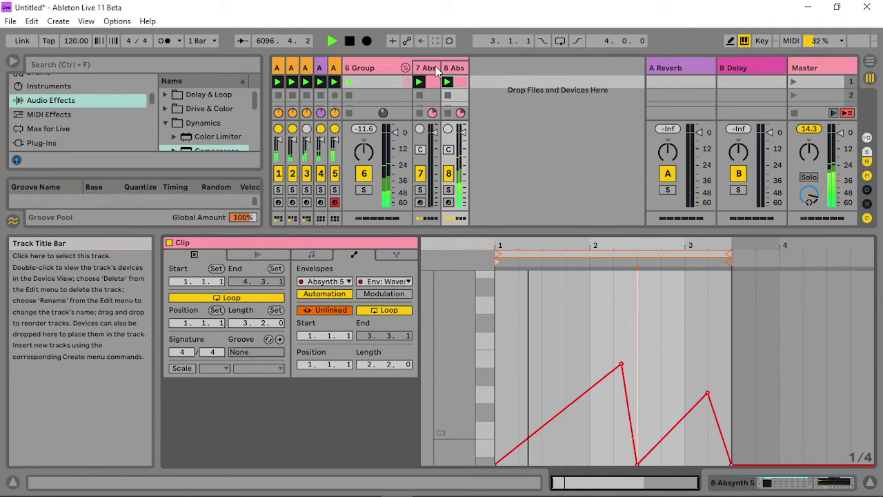
- In track 8's Absynth 5, set the second master waveshaper's output to -23.4 dB and channel A's second waveshaper to 9 dB in, 12 dB out
{"action": "double_click", "coordinate": [428, 69]}
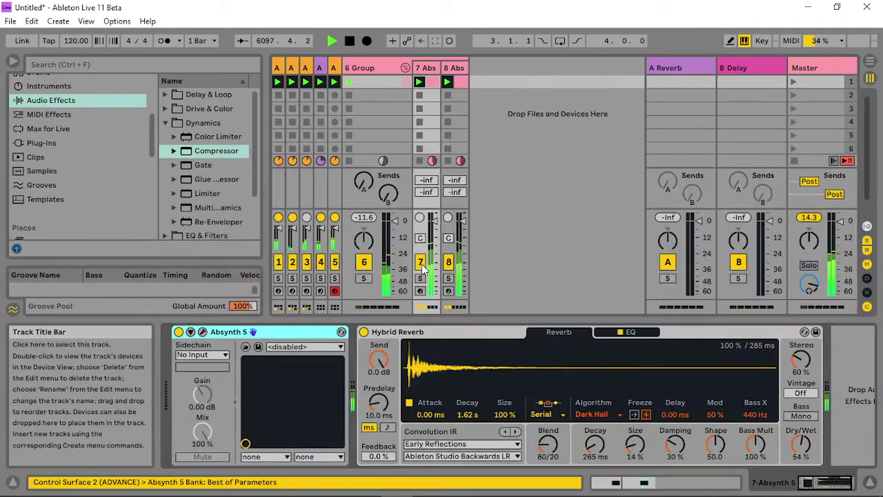
{"action": "left_click", "coordinate": [458, 68]}
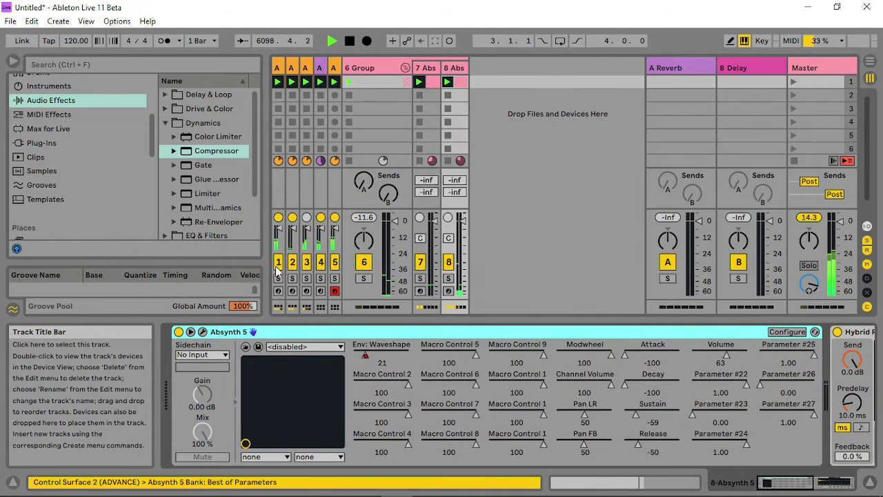
{"action": "left_click", "coordinate": [202, 332]}
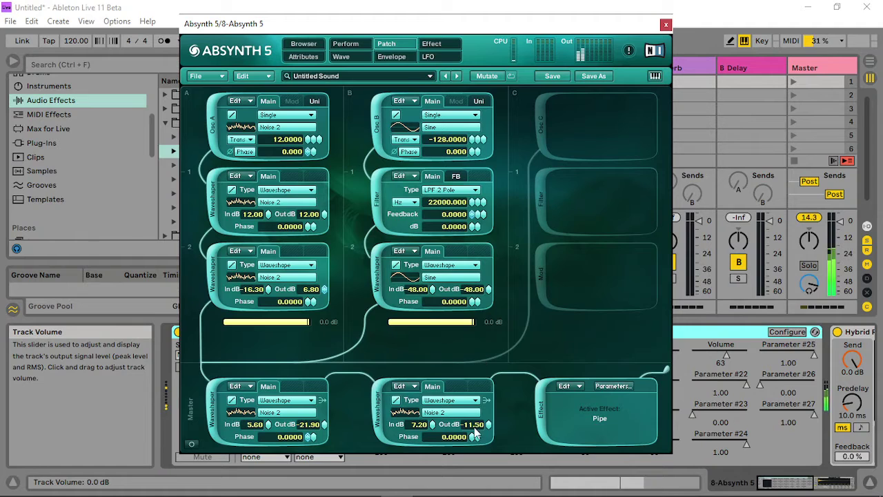
{"action": "left_click_drag", "start_coordinate": [490, 425], "coordinate": [490, 451]}
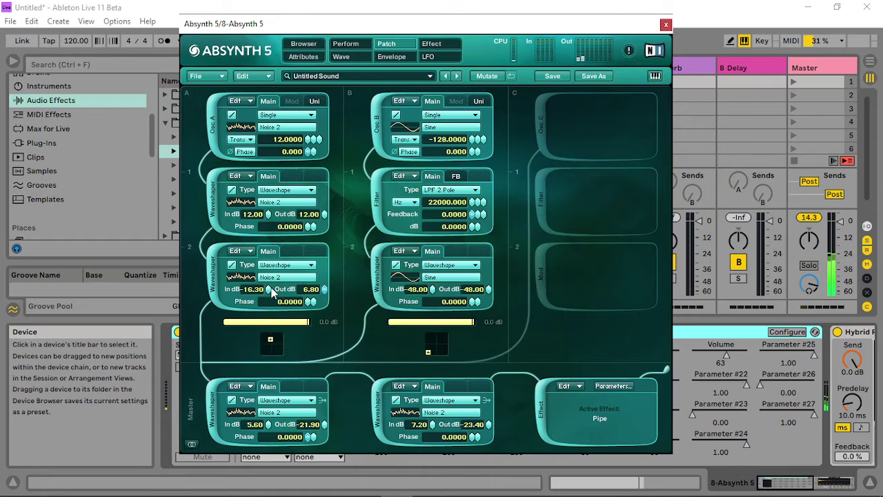
{"action": "left_click_drag", "start_coordinate": [272, 292], "coordinate": [272, 269]}
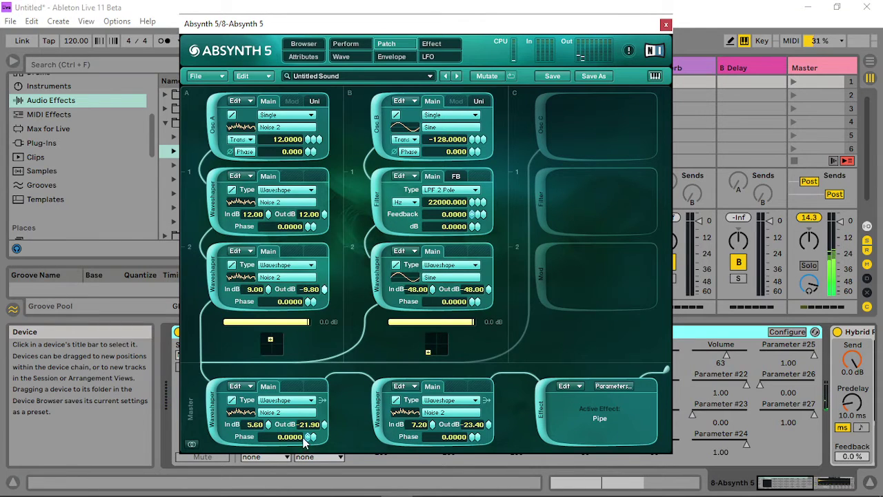
{"action": "left_click_drag", "start_coordinate": [325, 289], "coordinate": [324, 287]}
- Set the first master waveshaper's output to -34.3 dB, and the second master waveshaper to -4.3 dB in and 1 dB out
{"action": "left_click_drag", "start_coordinate": [329, 428], "coordinate": [332, 384]}
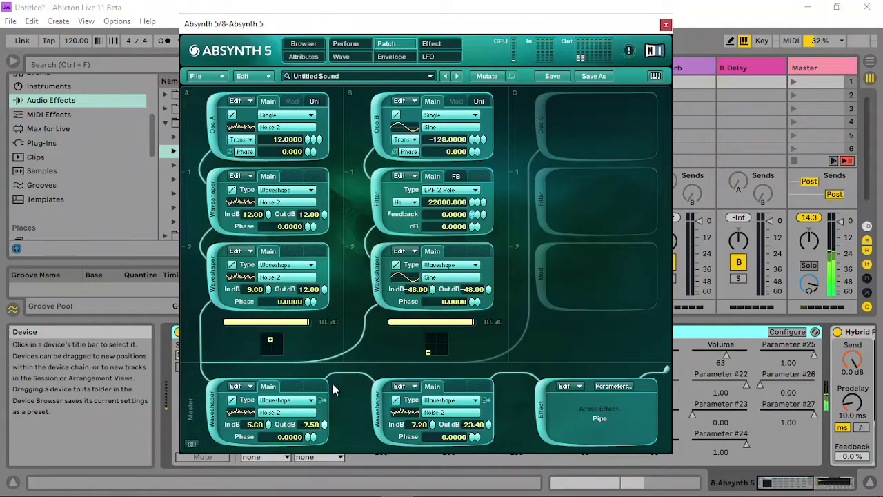
{"action": "left_click_drag", "start_coordinate": [319, 440], "coordinate": [331, 471]}
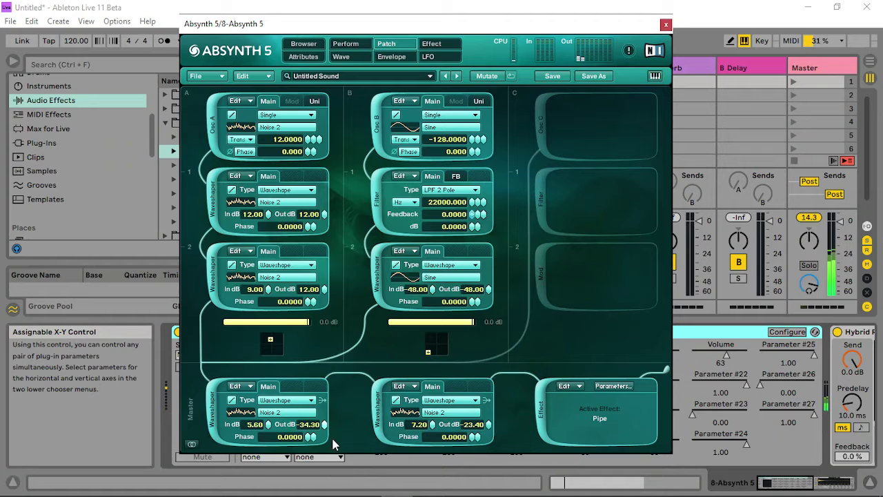
{"action": "left_click_drag", "start_coordinate": [488, 424], "coordinate": [506, 226]}
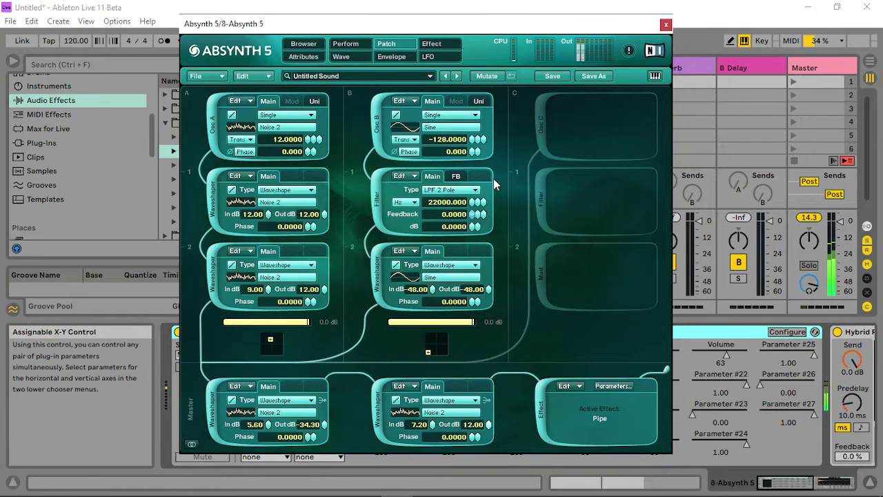
{"action": "left_click_drag", "start_coordinate": [500, 267], "coordinate": [499, 272]}
{"action": "mouse_move", "coordinate": [433, 424]}
{"action": "left_mouse_down"}
{"action": "mouse_move", "coordinate": [441, 337]}
{"action": "mouse_move", "coordinate": [444, 432]}
{"action": "mouse_move", "coordinate": [433, 427]}
{"action": "left_mouse_up"}
{"action": "left_click_drag", "start_coordinate": [436, 465], "coordinate": [434, 452]}
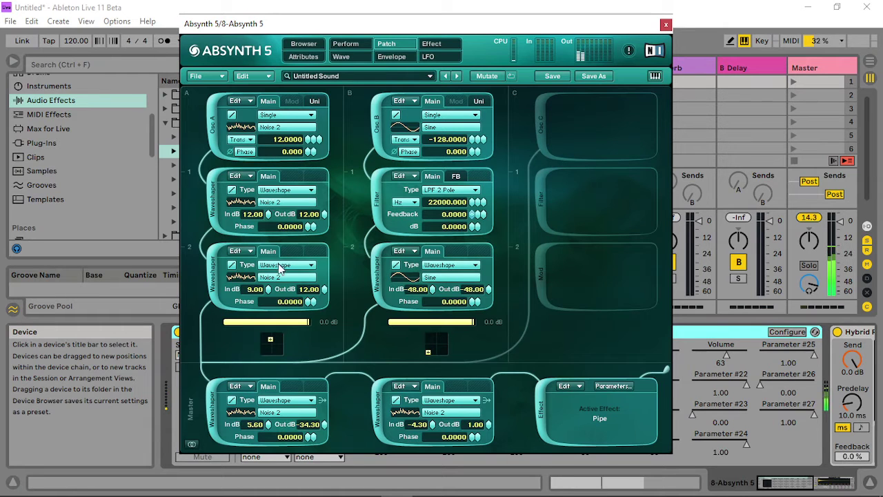
- Raise channel A's second waveshaper input to 12 dB and set the first master waveshaper's input to 1.6 dB
{"action": "left_click_drag", "start_coordinate": [269, 290], "coordinate": [267, 104]}
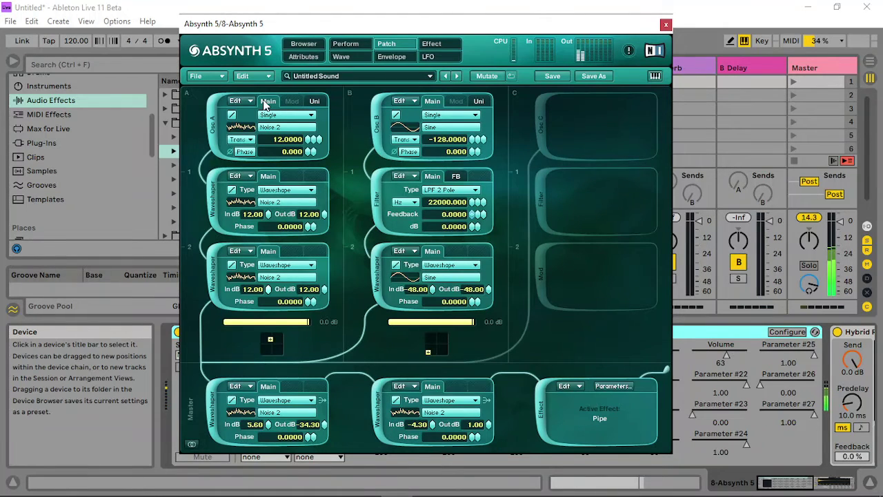
{"action": "left_click_drag", "start_coordinate": [266, 427], "coordinate": [268, 386]}
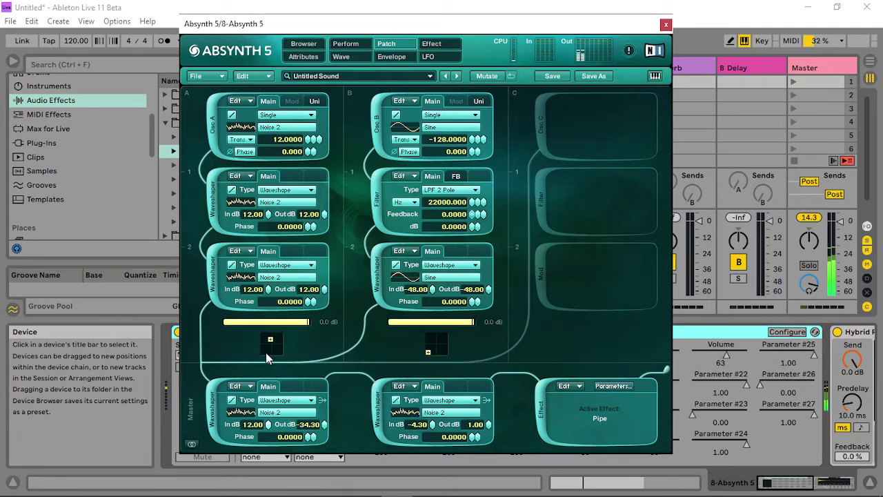
{"action": "left_click_drag", "start_coordinate": [265, 352], "coordinate": [266, 452]}
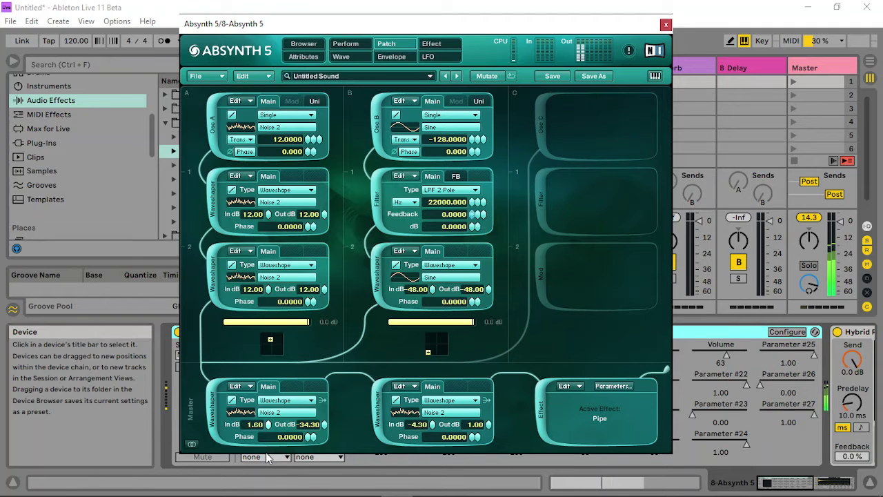
- Close the plug-in and re-enable the overridden automation, with the 6 Group track folded
{"action": "left_click", "coordinate": [666, 25]}
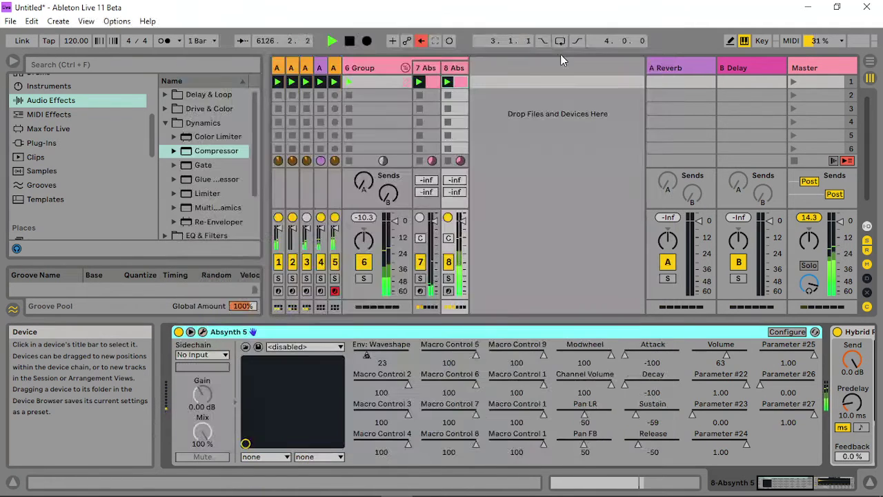
{"action": "left_click", "coordinate": [422, 41]}
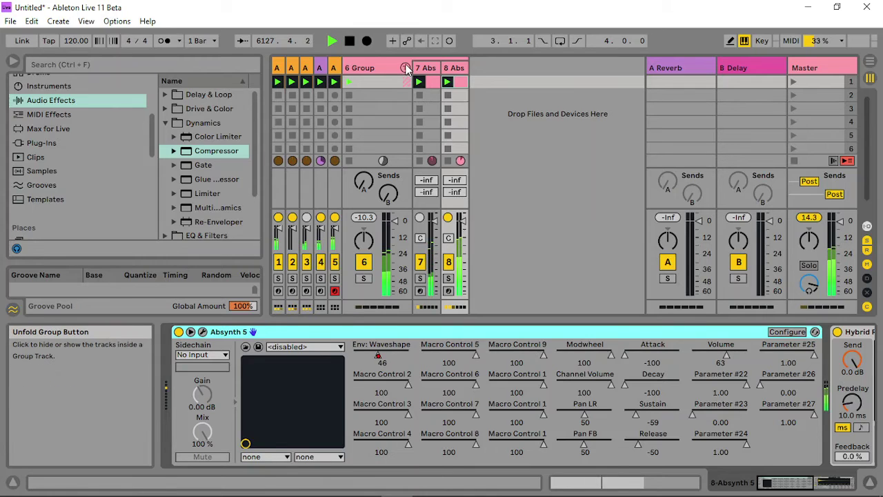
{"action": "left_click", "coordinate": [405, 68]}
- Insert a new MIDI track after the group, load Absynth 5 on it and show the plug-in's Patch page
{"action": "right_click", "coordinate": [431, 63]}
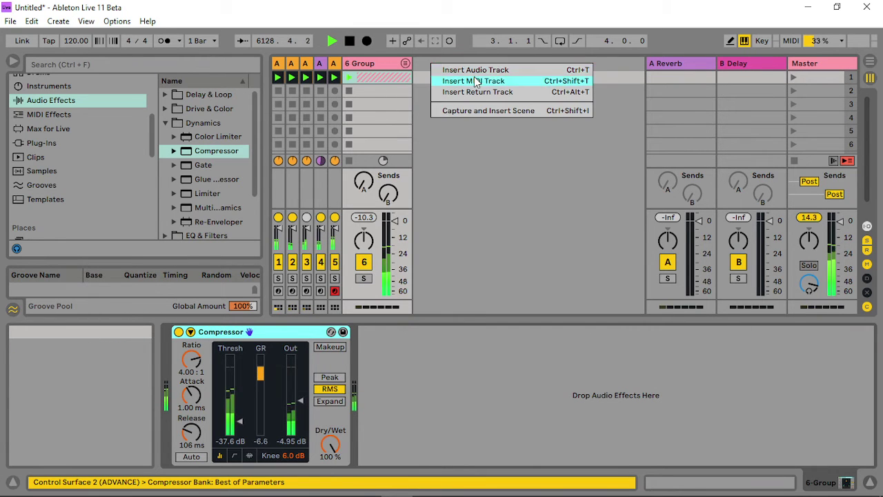
{"action": "left_click", "coordinate": [476, 80]}
{"action": "left_click", "coordinate": [56, 143]}
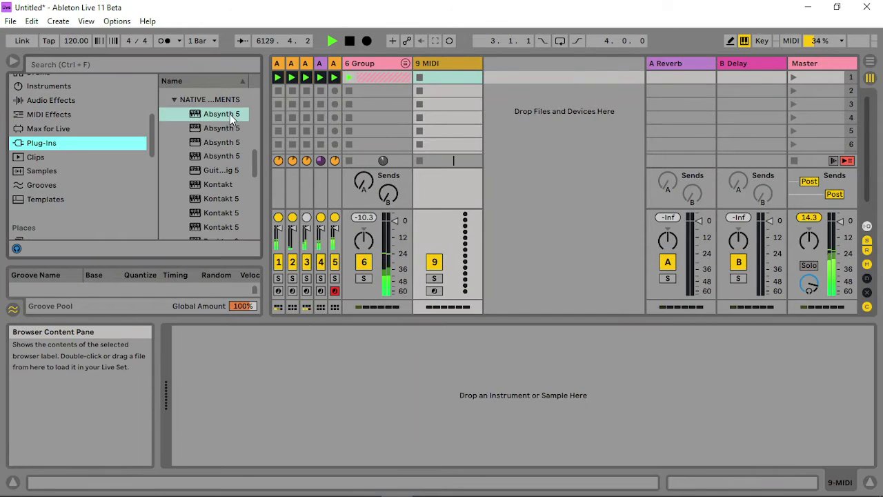
{"action": "left_click_drag", "start_coordinate": [232, 119], "coordinate": [440, 71]}
{"action": "left_click", "coordinate": [399, 63]}
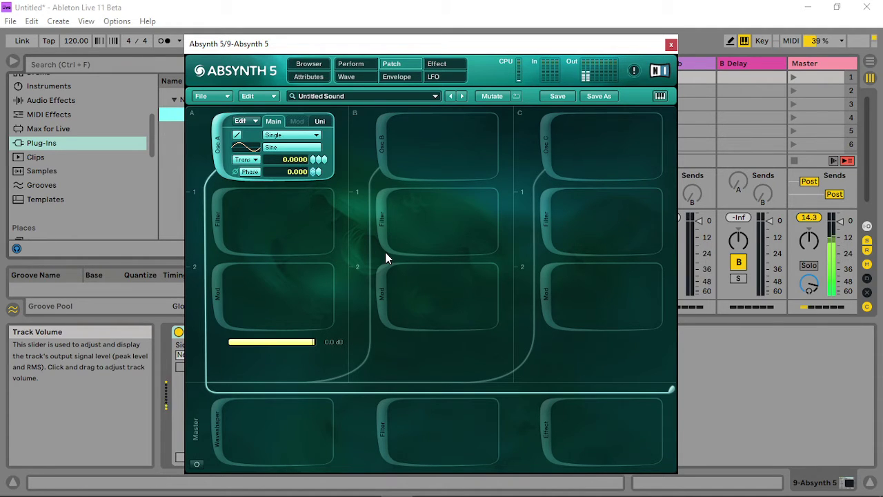
- Set oscillator A to FM mode and give it the Noise 1 wave
{"action": "left_click", "coordinate": [290, 136]}
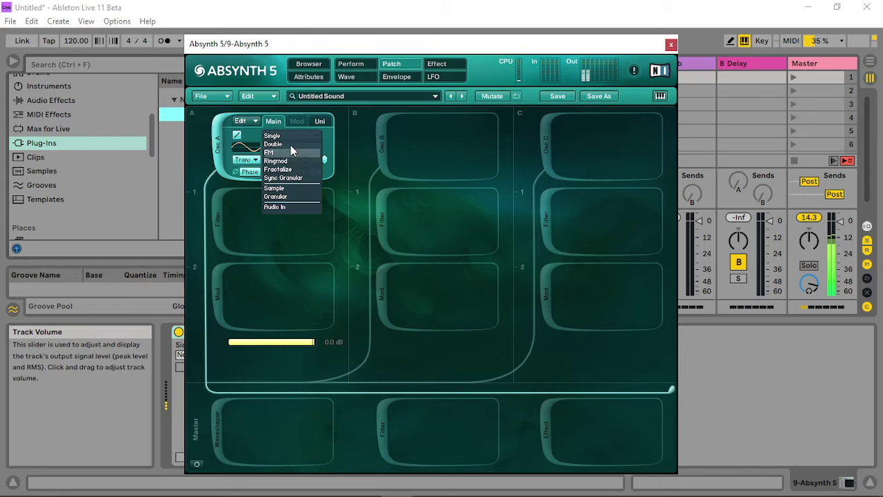
{"action": "left_click", "coordinate": [284, 151]}
{"action": "left_click", "coordinate": [287, 151]}
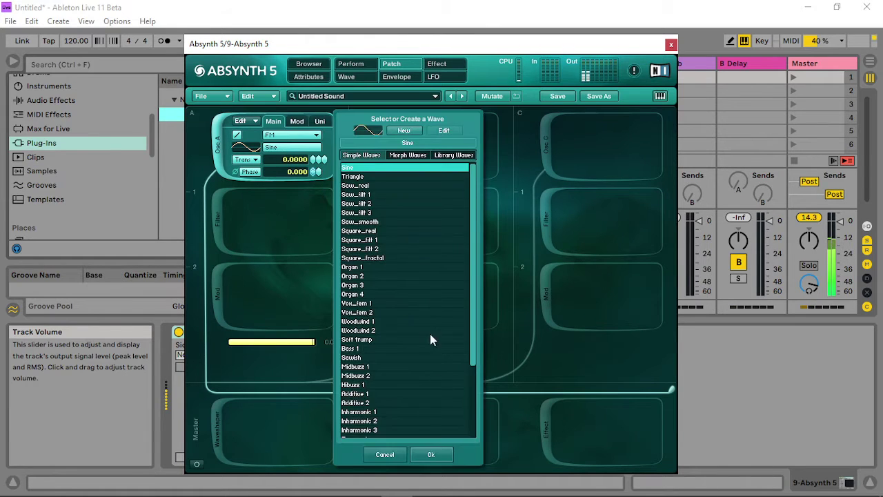
{"action": "left_click", "coordinate": [400, 411]}
{"action": "scroll", "coordinate": [402, 412], "scroll_direction": "down", "scroll_amount": 2}
{"action": "left_click", "coordinate": [372, 421]}
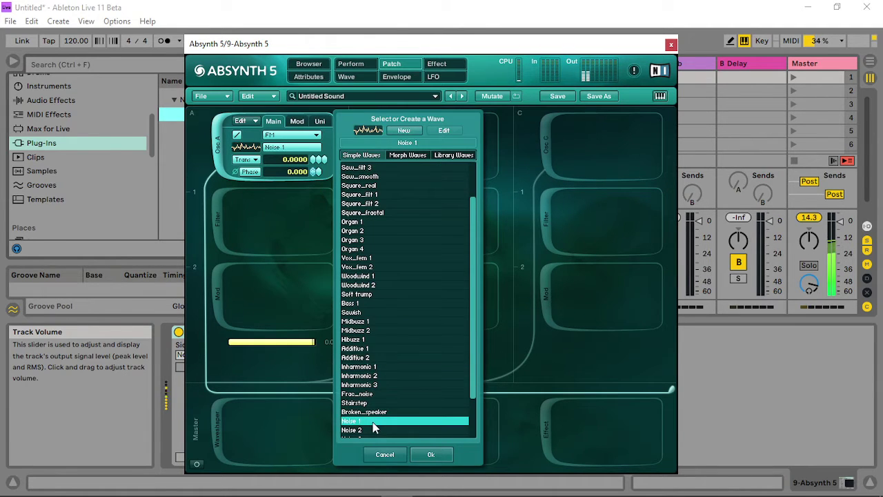
{"action": "scroll", "coordinate": [373, 428], "scroll_direction": "down", "scroll_amount": 2}
{"action": "left_click", "coordinate": [434, 454]}
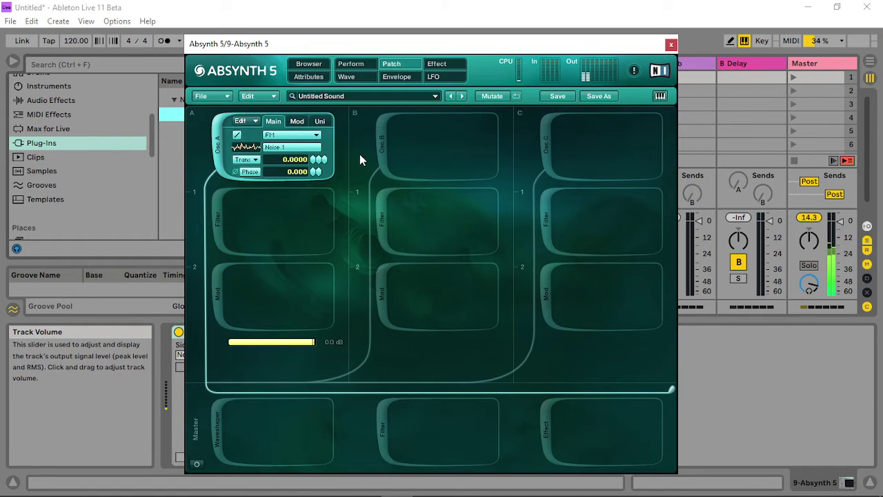
- Activate oscillator B and create a new envelope for its main pitch
{"action": "left_click", "coordinate": [384, 146]}
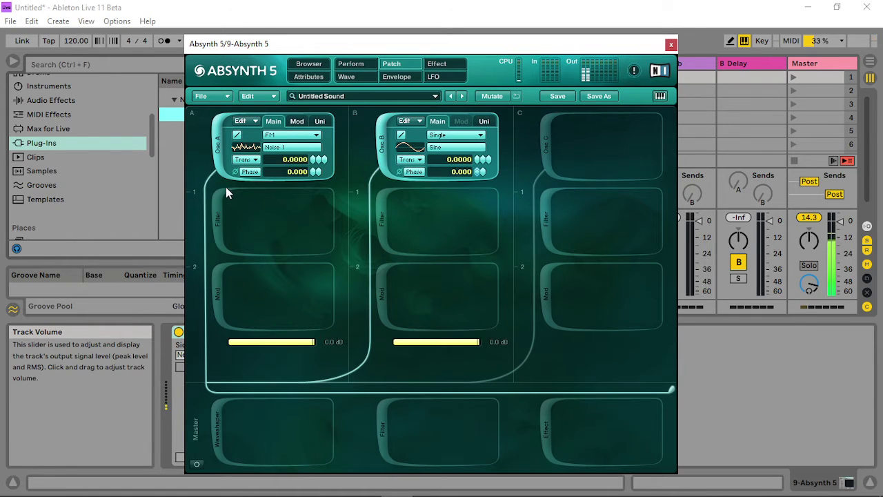
{"action": "right_click", "coordinate": [474, 159]}
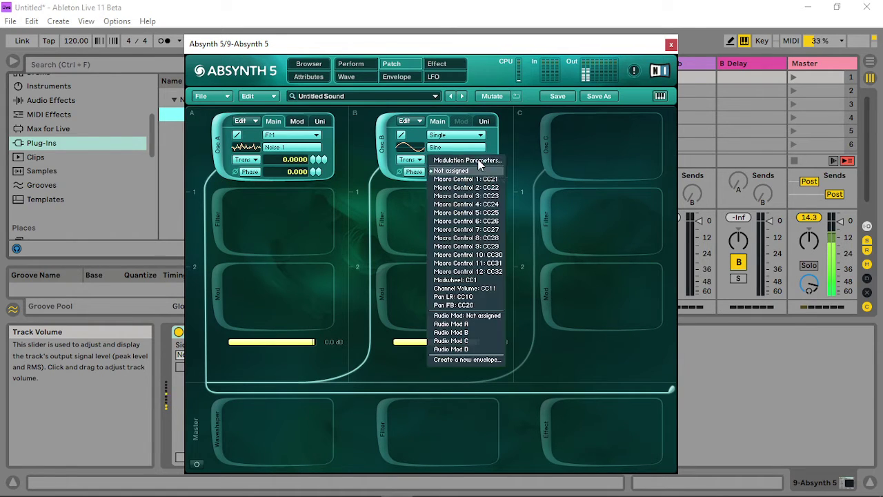
{"action": "left_click", "coordinate": [471, 359]}
- Shape the Oscil B Main Pitch envelope to rise quickly from a low start, then fall to -50 at a 0.25 s decay breakpoint
{"action": "left_click_drag", "start_coordinate": [298, 205], "coordinate": [298, 234]}
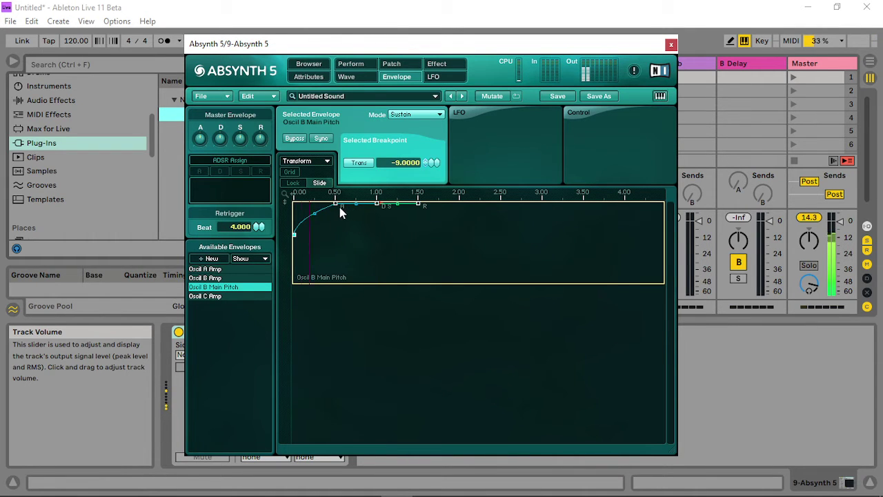
{"action": "left_click_drag", "start_coordinate": [338, 205], "coordinate": [424, 293]}
{"action": "left_click_drag", "start_coordinate": [463, 206], "coordinate": [467, 314]}
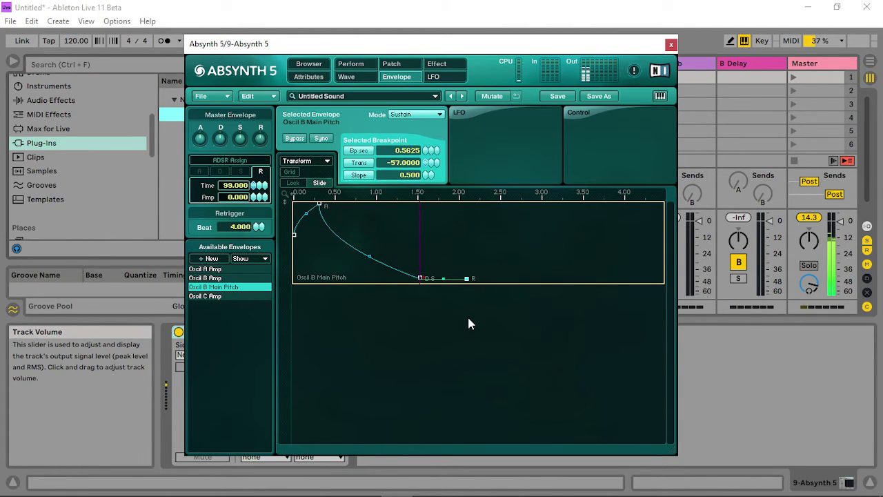
{"action": "left_click_drag", "start_coordinate": [419, 278], "coordinate": [367, 280]}
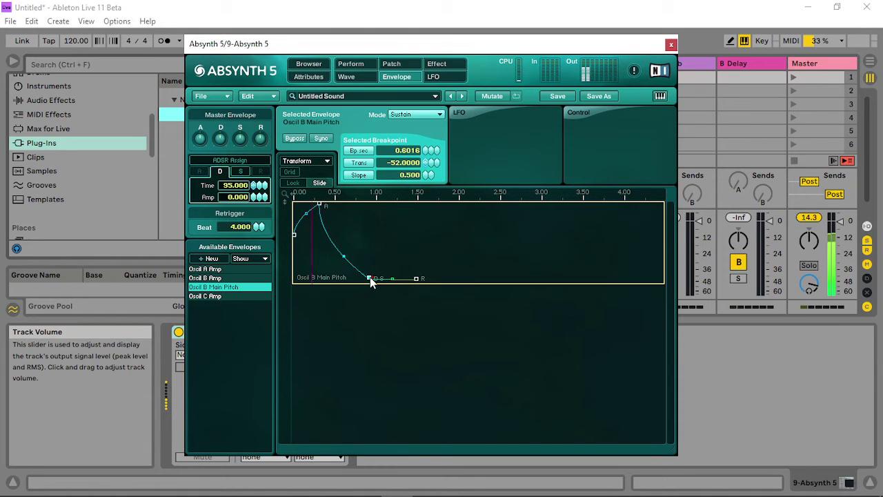
{"action": "left_click_drag", "start_coordinate": [295, 240], "coordinate": [289, 283]}
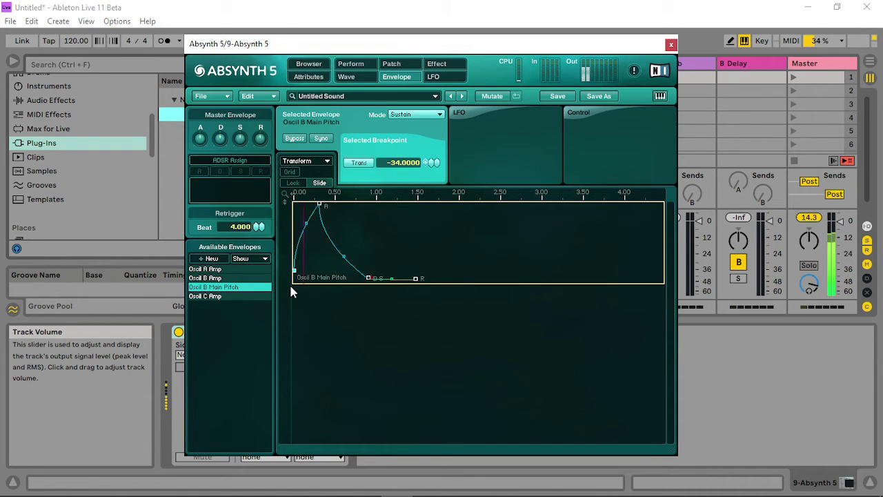
{"action": "left_click_drag", "start_coordinate": [368, 280], "coordinate": [339, 278]}
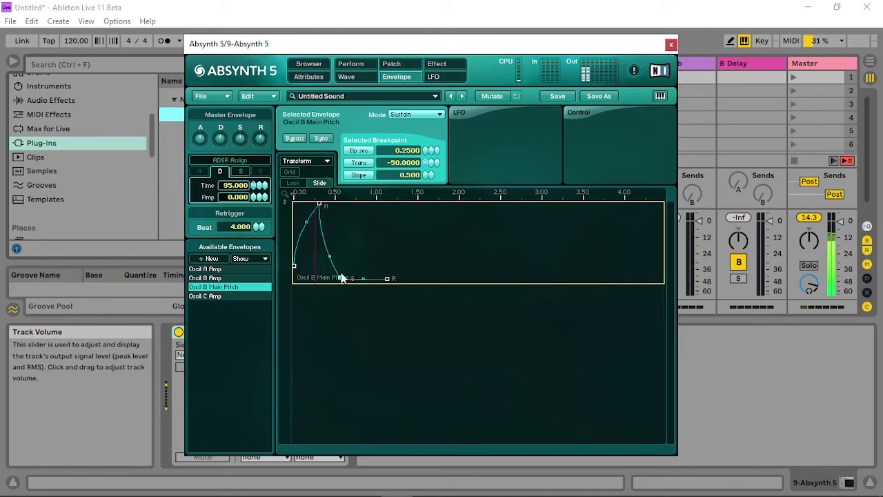
- Add a waveshaper with the Noise 2 wave in channel A's first filter slot and set its input to about -2.1 dB
{"action": "left_click", "coordinate": [391, 63]}
{"action": "left_click", "coordinate": [223, 224]}
{"action": "left_click", "coordinate": [303, 210]}
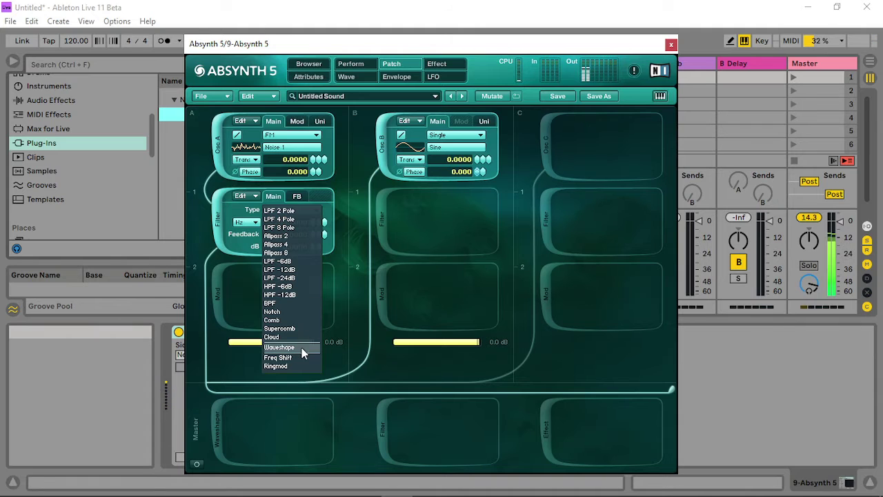
{"action": "left_click", "coordinate": [302, 348]}
{"action": "left_click", "coordinate": [283, 222]}
{"action": "scroll", "coordinate": [386, 386], "scroll_direction": "down", "scroll_amount": 5}
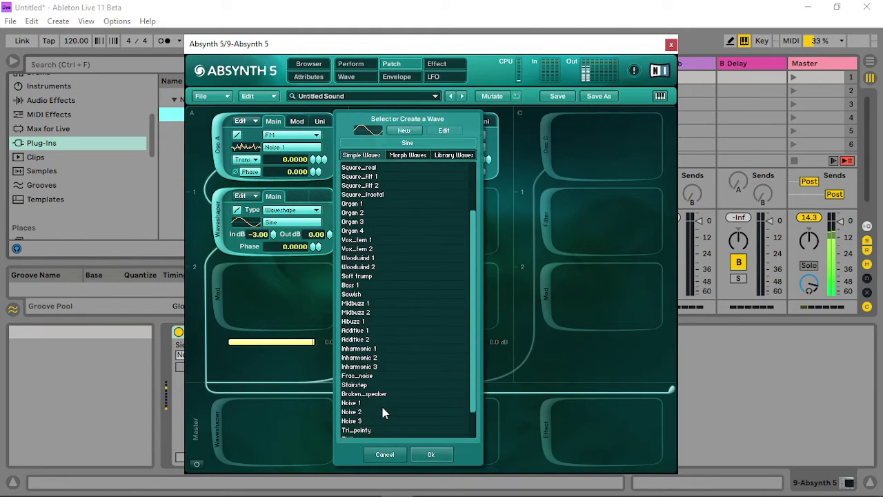
{"action": "left_click", "coordinate": [366, 380]}
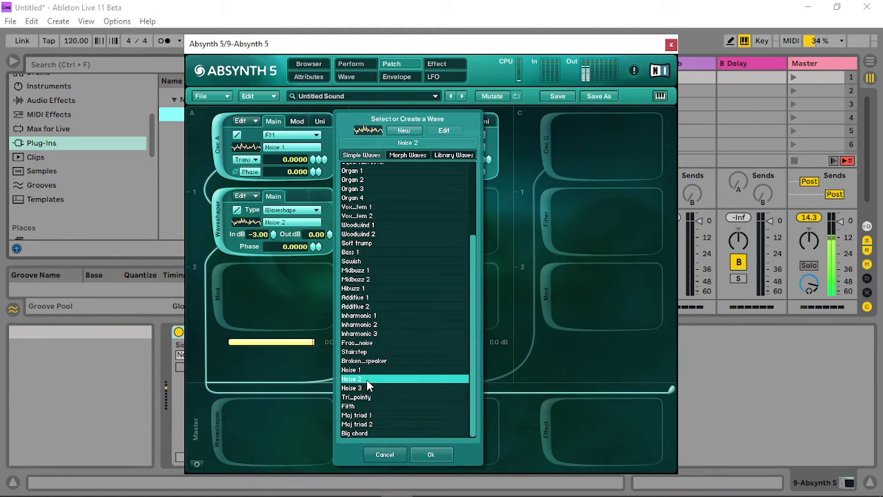
{"action": "left_click", "coordinate": [441, 454]}
{"action": "left_click_drag", "start_coordinate": [273, 233], "coordinate": [275, 155]}
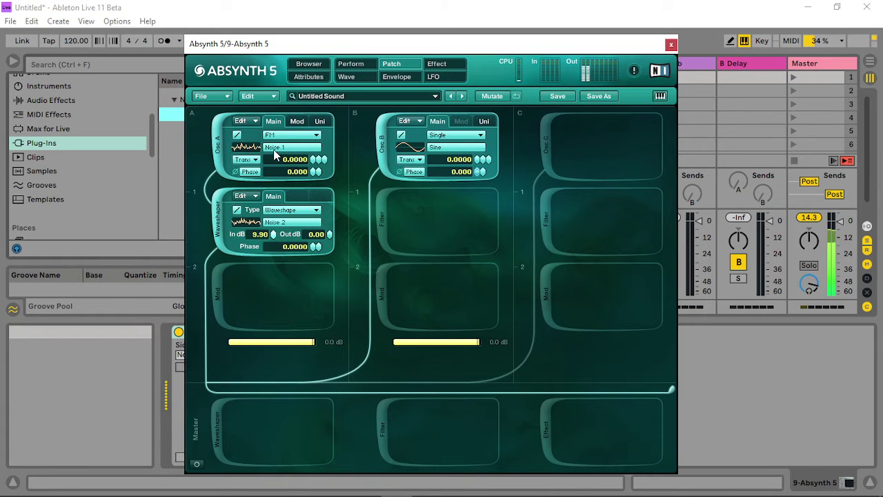
- Raise the FM index in oscillator A's modulation settings
{"action": "left_click", "coordinate": [297, 121]}
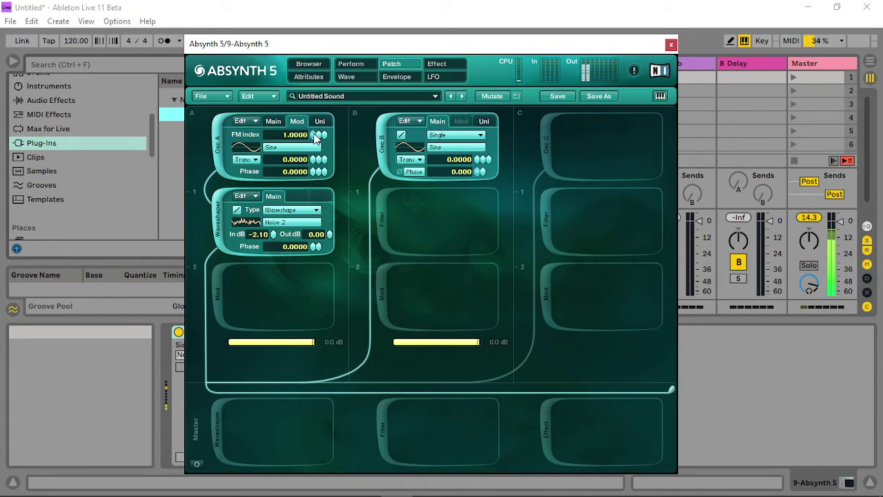
{"action": "left_click_drag", "start_coordinate": [321, 134], "coordinate": [319, 41]}
{"action": "left_click_drag", "start_coordinate": [315, 140], "coordinate": [318, 97]}
- Set oscillator A's main wave to Square_filt 1 and deactivate oscillator B
{"action": "left_click", "coordinate": [283, 122]}
{"action": "left_click", "coordinate": [296, 147]}
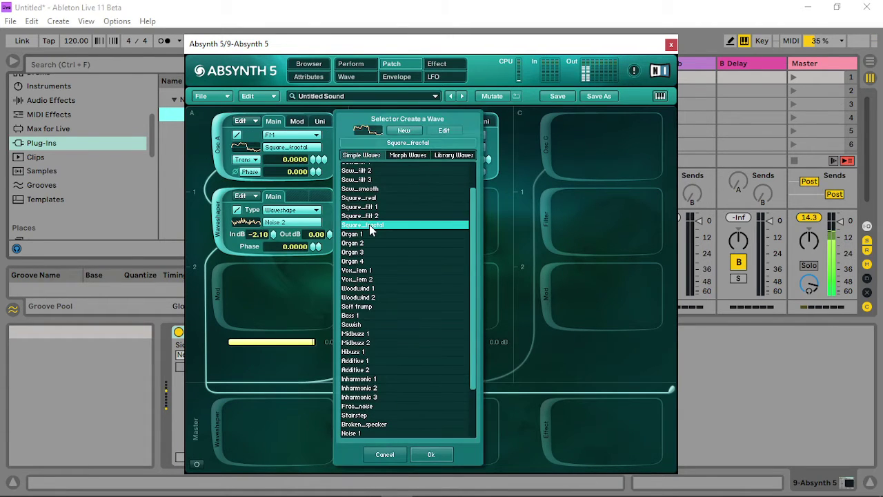
{"action": "left_click", "coordinate": [373, 207]}
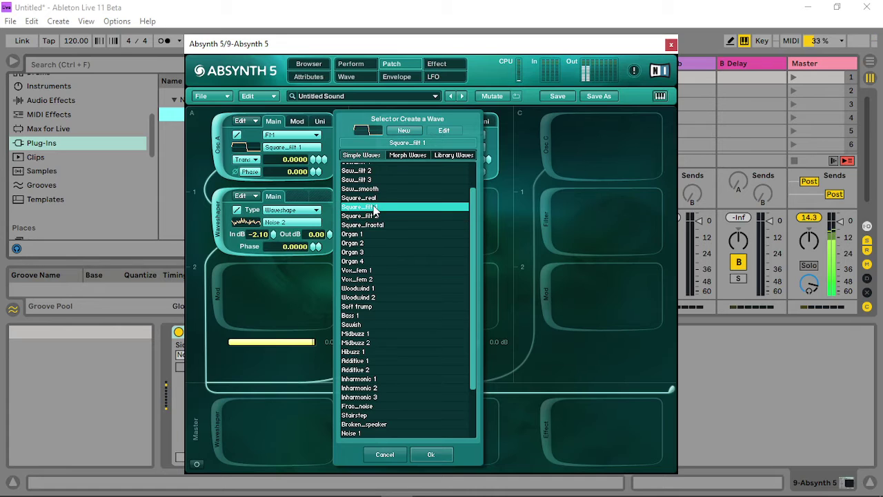
{"action": "left_click", "coordinate": [428, 455]}
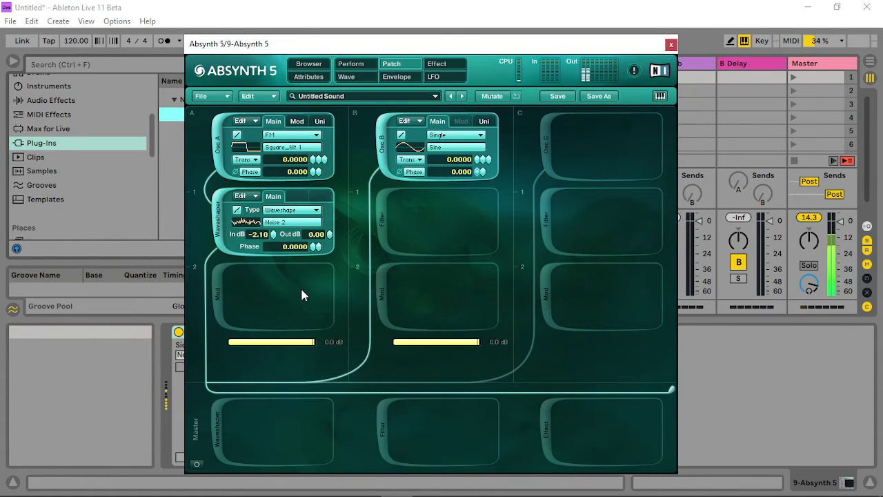
{"action": "left_click", "coordinate": [379, 142]}
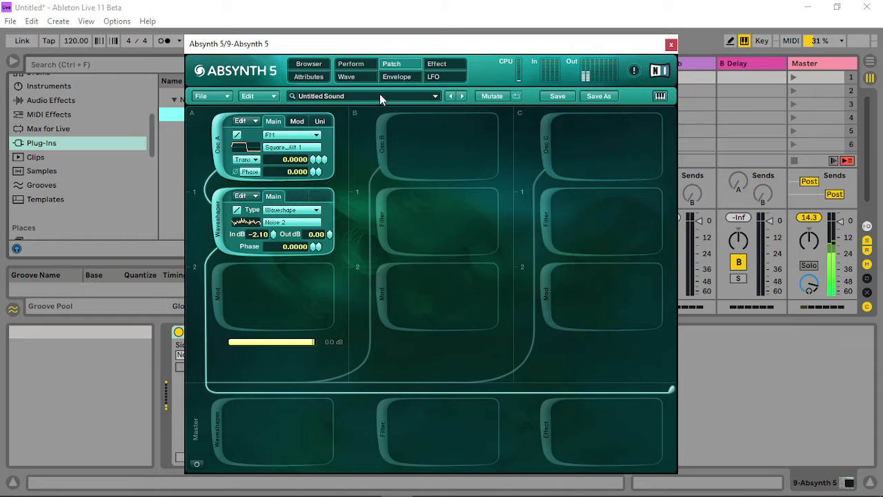
- Activate channel A's second module slot and set its type to Waveshape
{"action": "left_click", "coordinate": [243, 272]}
{"action": "left_click", "coordinate": [306, 284]}
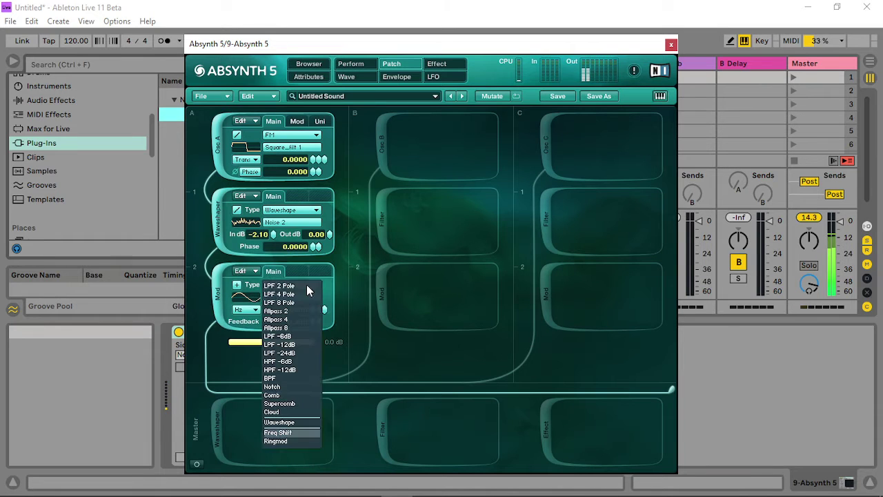
{"action": "left_click", "coordinate": [295, 422]}
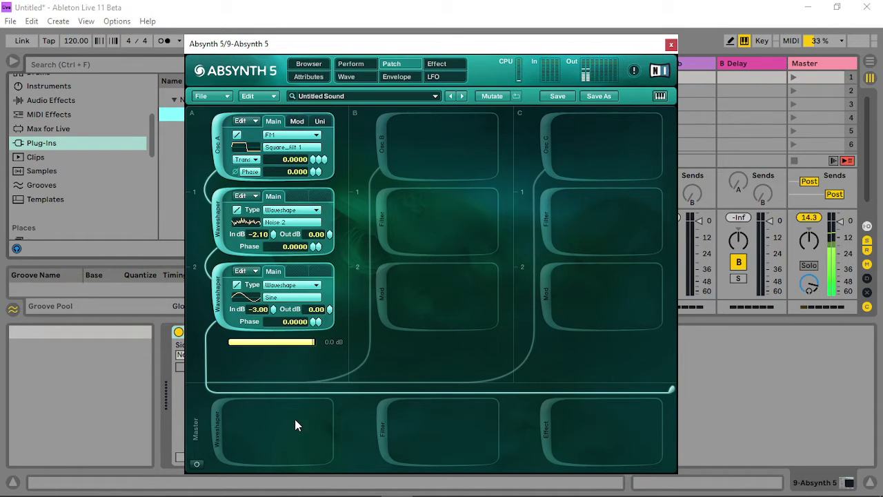
- Try the Inharmonic 2, Broken_speaker, Noise 2 and Tri_pointy waves on channel A's second waveshaper
{"action": "left_click", "coordinate": [279, 296]}
{"action": "left_click", "coordinate": [362, 421]}
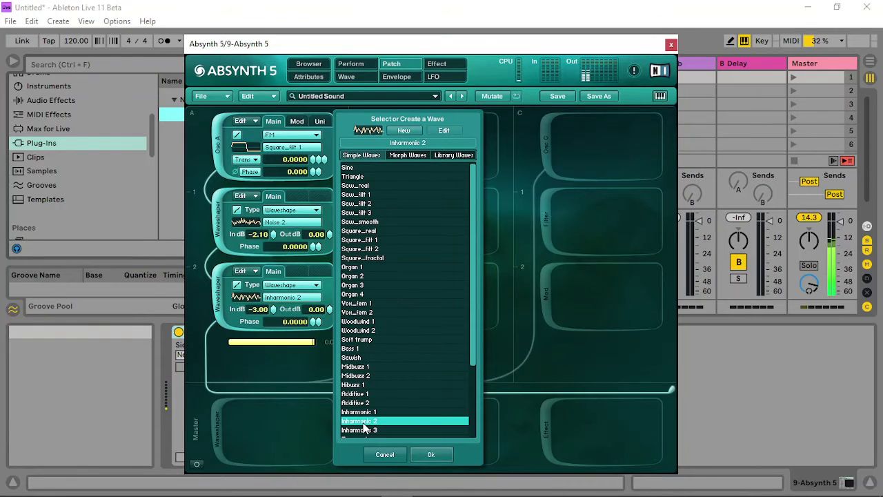
{"action": "scroll", "coordinate": [364, 424], "scroll_direction": "down", "scroll_amount": 1}
{"action": "left_click", "coordinate": [362, 422]}
{"action": "scroll", "coordinate": [362, 422], "scroll_direction": "down", "scroll_amount": 1}
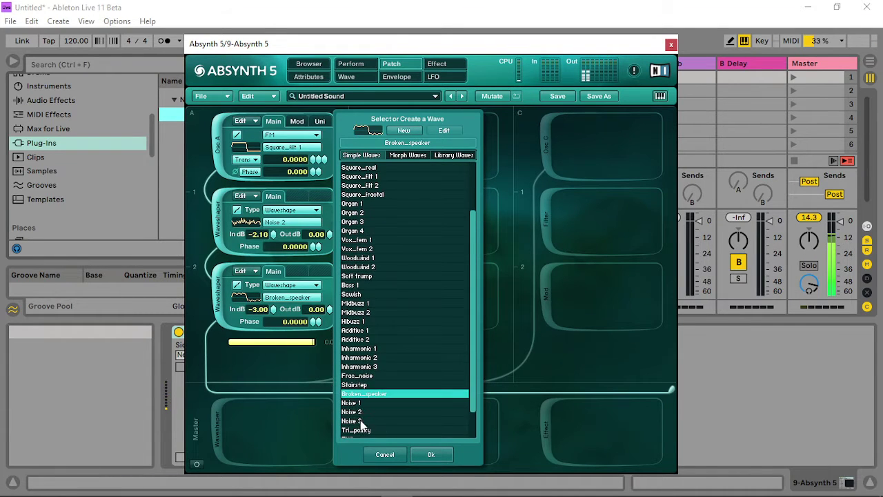
{"action": "left_click", "coordinate": [361, 413]}
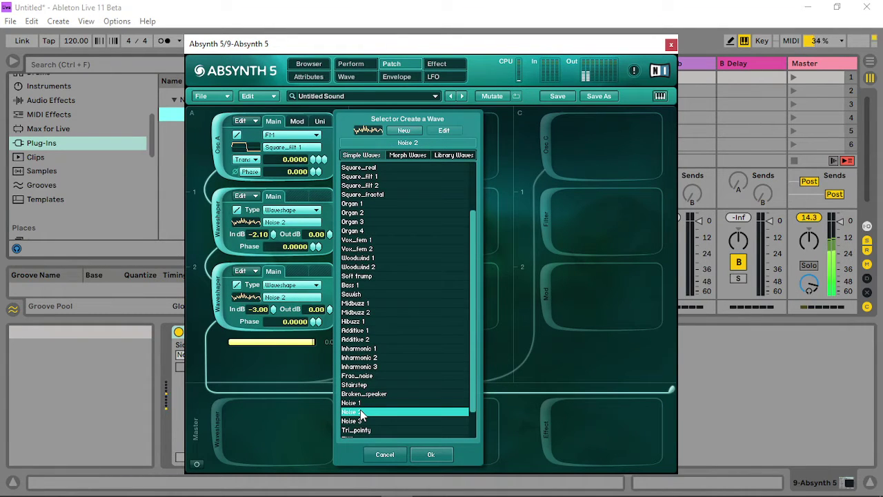
{"action": "left_click", "coordinate": [363, 430]}
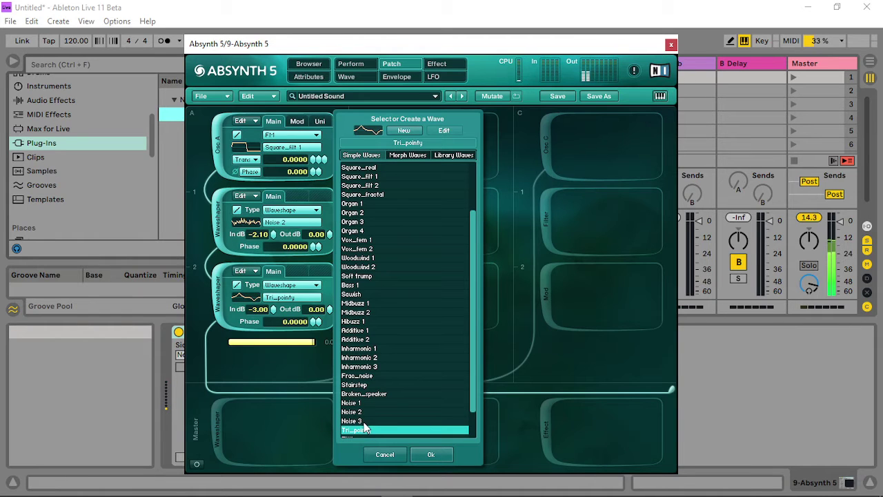
- Audition several simple waves for channel A's second waveshaper and apply Square_real
{"action": "left_click", "coordinate": [363, 421]}
{"action": "left_click", "coordinate": [366, 350]}
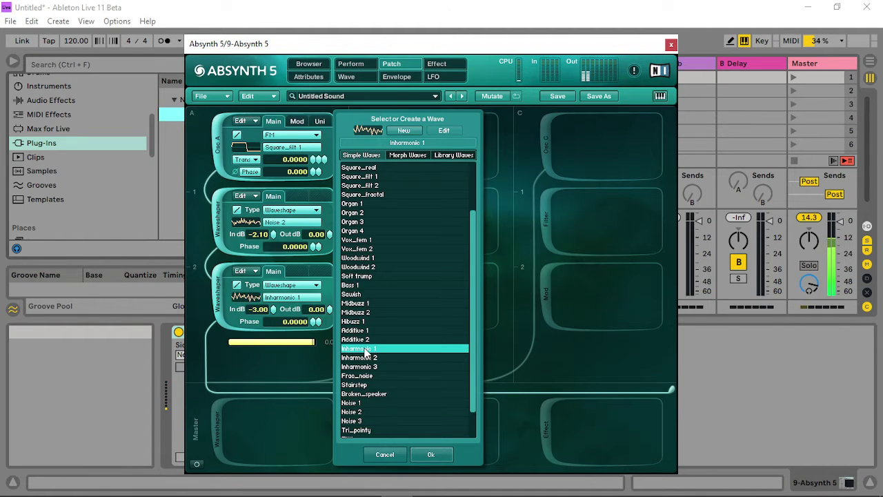
{"action": "left_click", "coordinate": [363, 304]}
{"action": "left_click", "coordinate": [368, 195]}
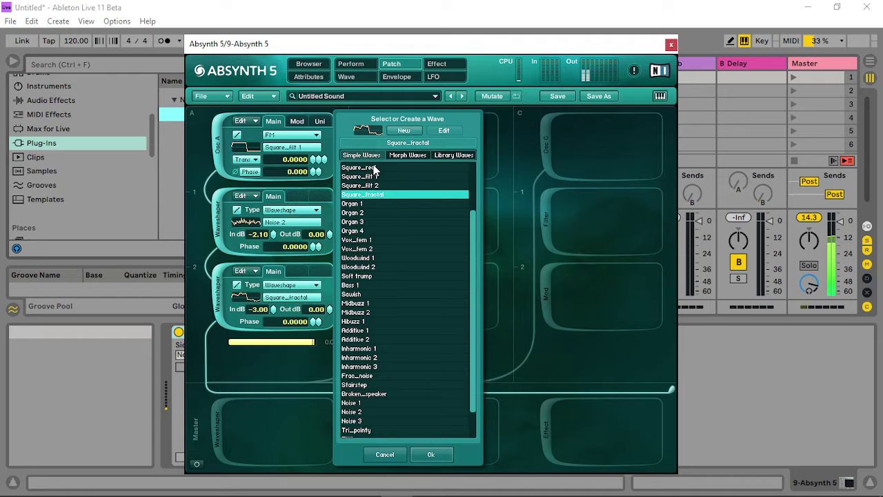
{"action": "left_click", "coordinate": [374, 169]}
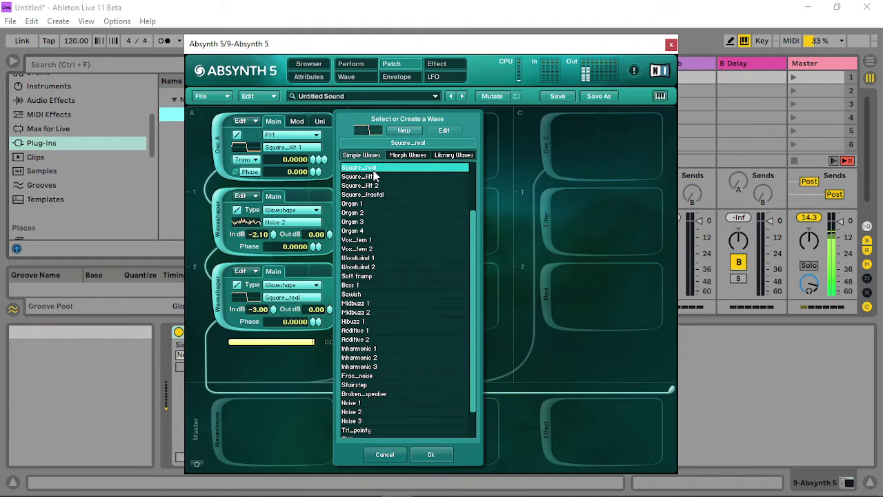
{"action": "left_click", "coordinate": [376, 178]}
{"action": "scroll", "coordinate": [375, 230], "scroll_direction": "up", "scroll_amount": 2}
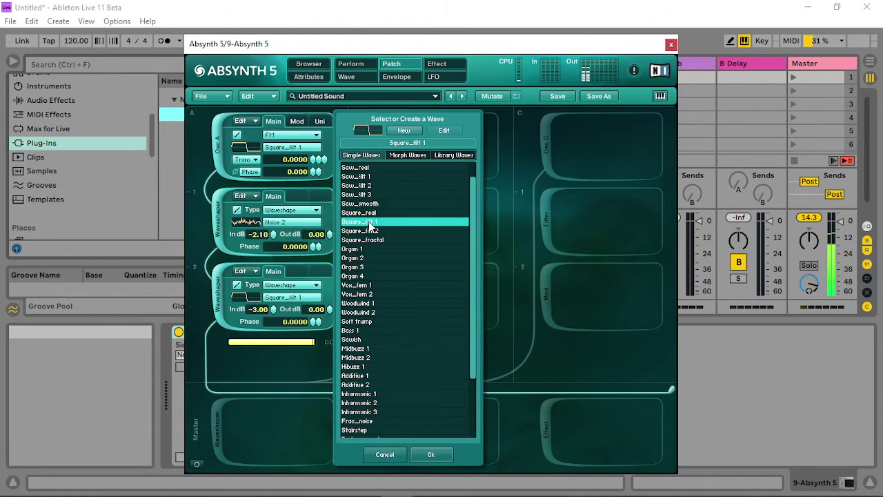
{"action": "left_click", "coordinate": [366, 186]}
{"action": "left_click", "coordinate": [382, 213]}
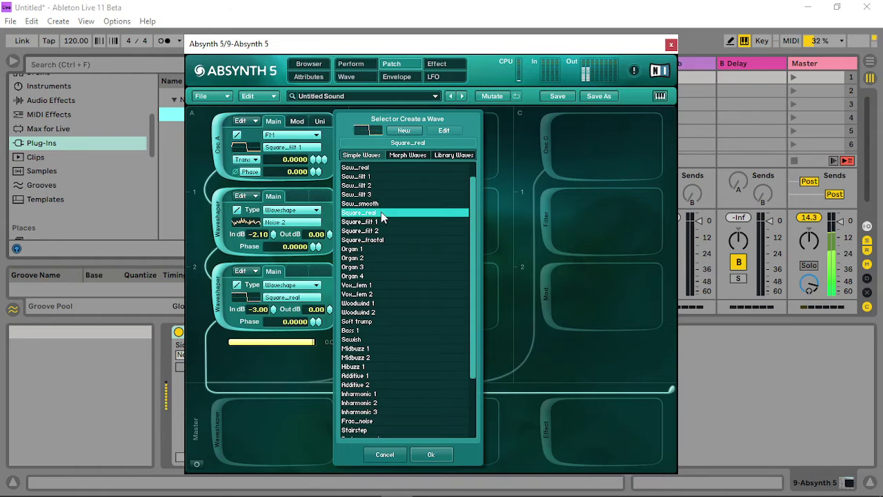
{"action": "left_click", "coordinate": [432, 455]}
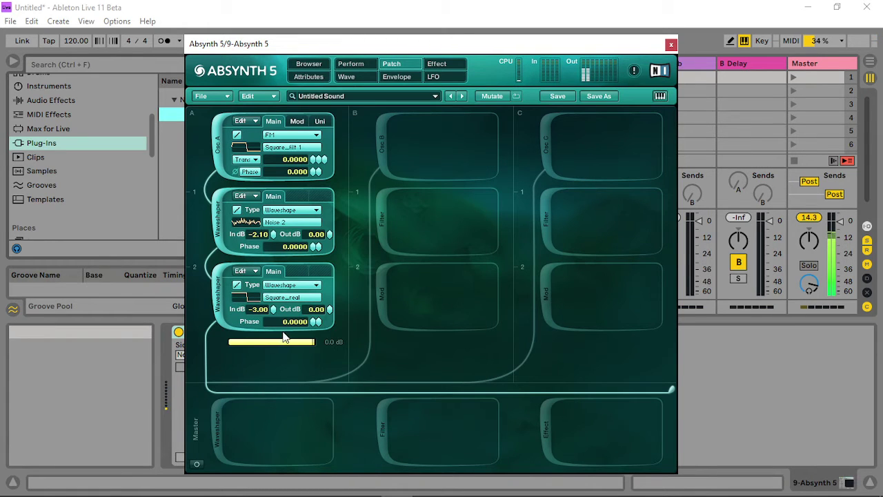
- Set channel A's second waveshaper input to -12.30 dB and the first waveshaper's input to -0.20 dB
{"action": "left_click_drag", "start_coordinate": [271, 311], "coordinate": [290, 376]}
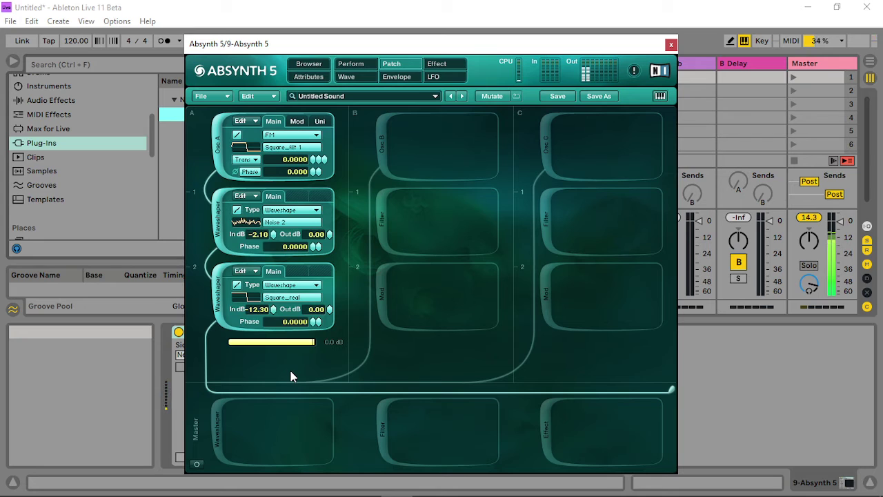
{"action": "left_click", "coordinate": [303, 123]}
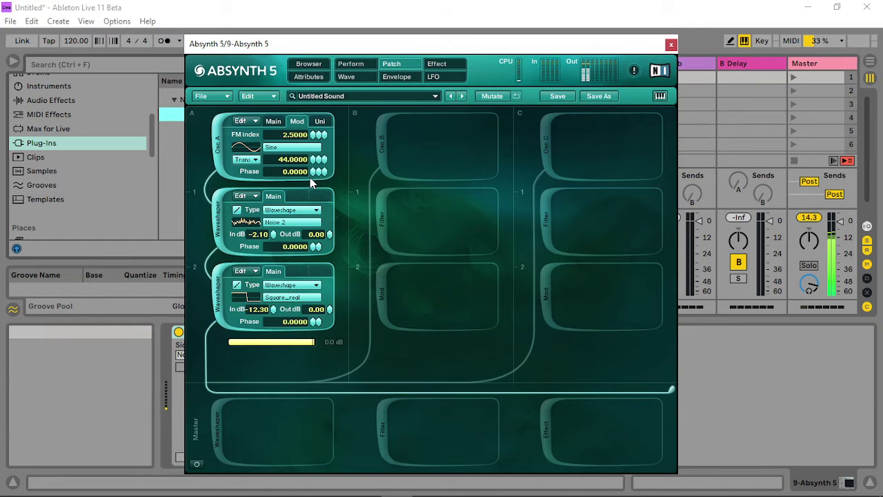
{"action": "mouse_move", "coordinate": [275, 236]}
{"action": "left_mouse_down"}
{"action": "mouse_move", "coordinate": [286, 207]}
{"action": "mouse_move", "coordinate": [286, 224]}
{"action": "left_mouse_up"}
- Enable the Pipe effect and set its wet output level to -3.3
{"action": "left_click", "coordinate": [439, 64]}
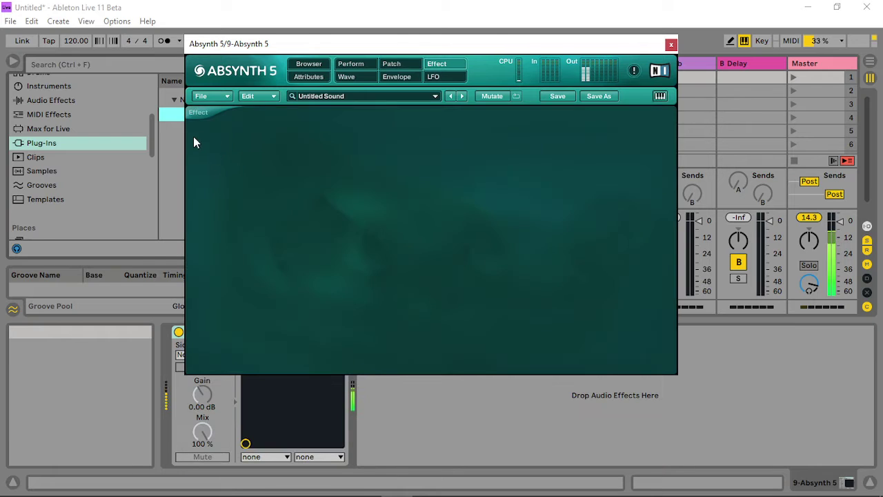
{"action": "left_click", "coordinate": [257, 115]}
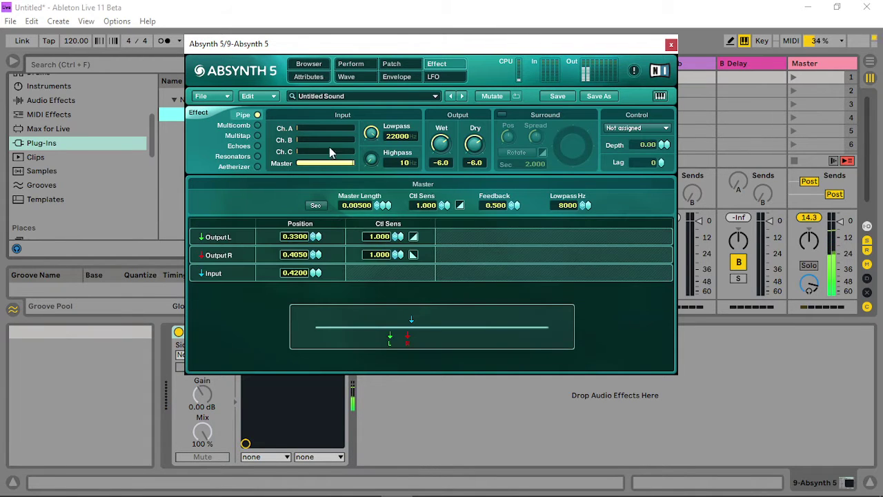
{"action": "left_click_drag", "start_coordinate": [443, 140], "coordinate": [413, 154]}
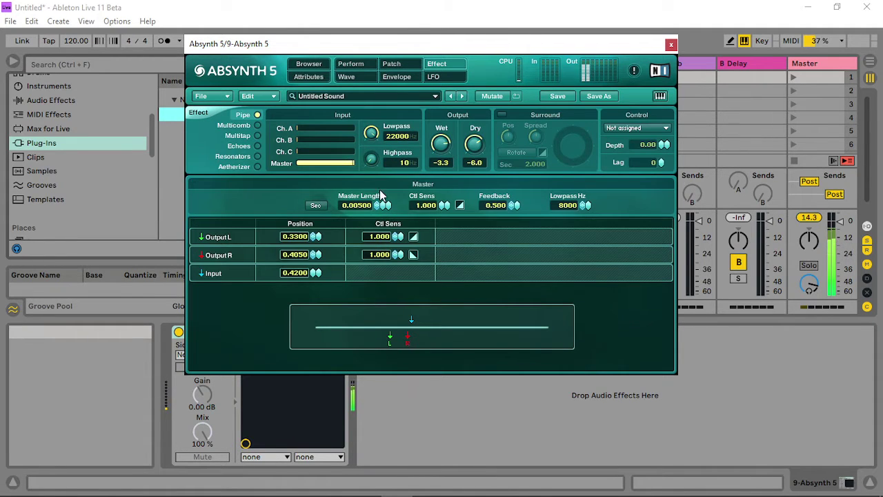
- Set the Pipe effect's feedback to 0.779 and its master length to 0.00018
{"action": "left_click_drag", "start_coordinate": [514, 208], "coordinate": [498, 223]}
{"action": "left_click_drag", "start_coordinate": [381, 206], "coordinate": [387, 236]}
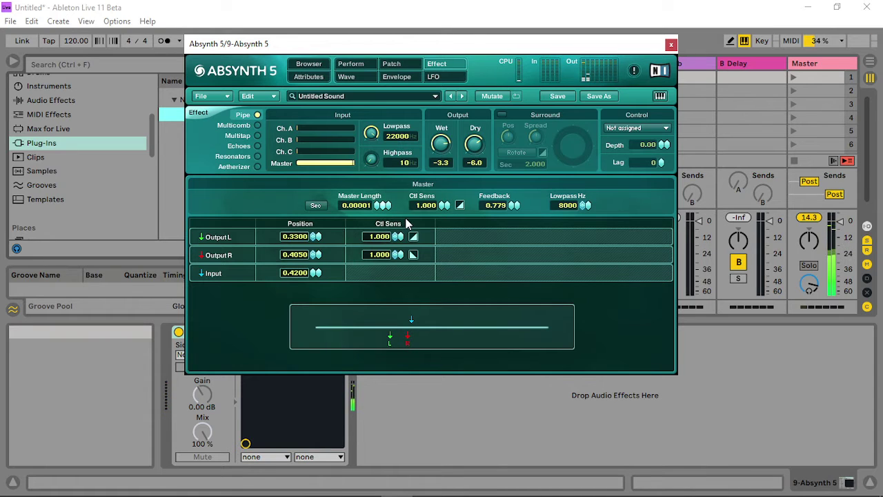
{"action": "scroll", "coordinate": [395, 206], "scroll_direction": "up", "scroll_amount": 3}
{"action": "mouse_move", "coordinate": [387, 206]}
{"action": "left_mouse_down"}
{"action": "mouse_move", "coordinate": [385, 225]}
{"action": "mouse_move", "coordinate": [398, 195]}
{"action": "left_mouse_up"}
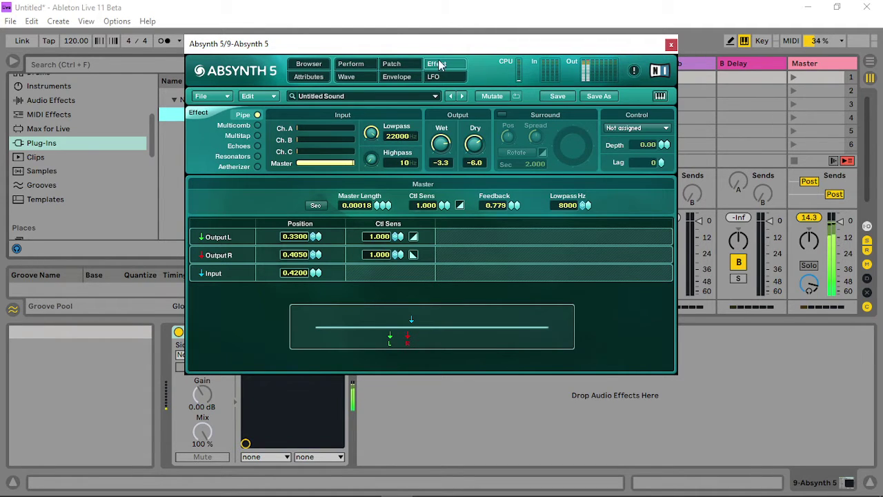
- Close the synth window and add a Limiter after Absynth 5 on track 9 with a -13.1 dB ceiling
{"action": "left_click", "coordinate": [392, 63]}
{"action": "left_click", "coordinate": [350, 63]}
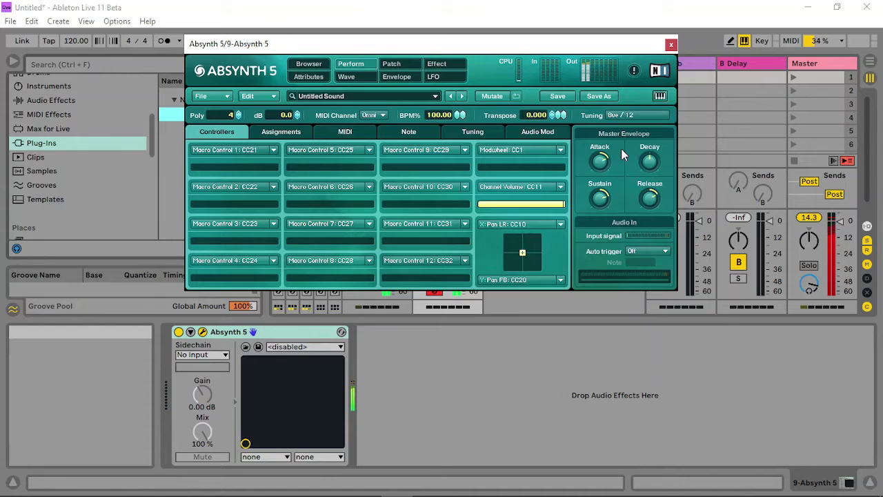
{"action": "left_click", "coordinate": [671, 44]}
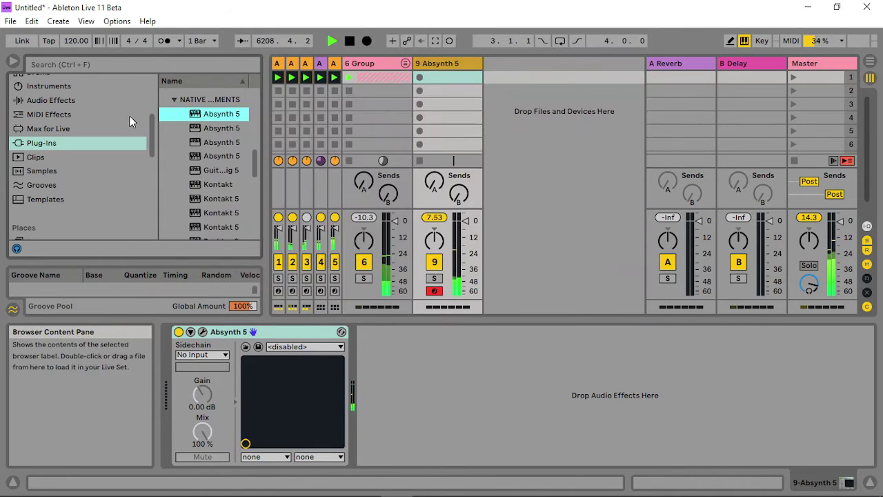
{"action": "left_click", "coordinate": [53, 87]}
{"action": "left_click", "coordinate": [54, 97]}
{"action": "left_click", "coordinate": [230, 194]}
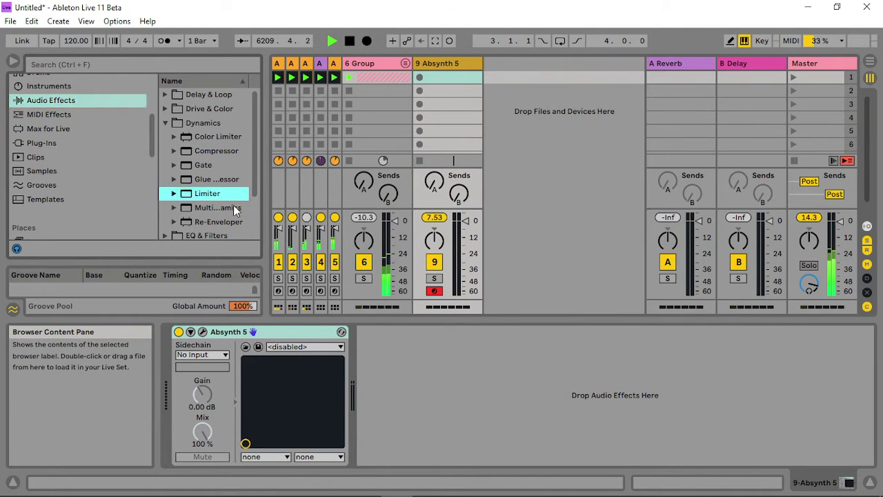
{"action": "left_click_drag", "start_coordinate": [207, 193], "coordinate": [504, 427]}
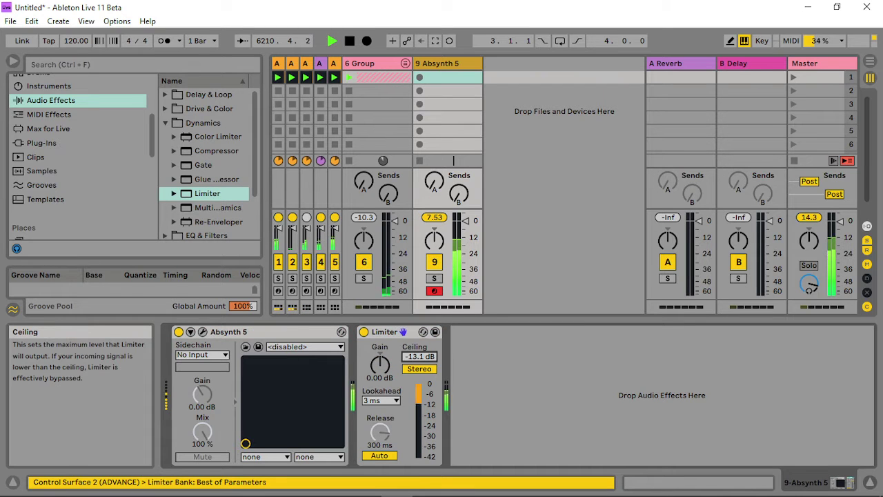
- Reopen the Absynth 5 patch, audition other waves for oscillator A and apply Noise 1
{"action": "left_click", "coordinate": [193, 332]}
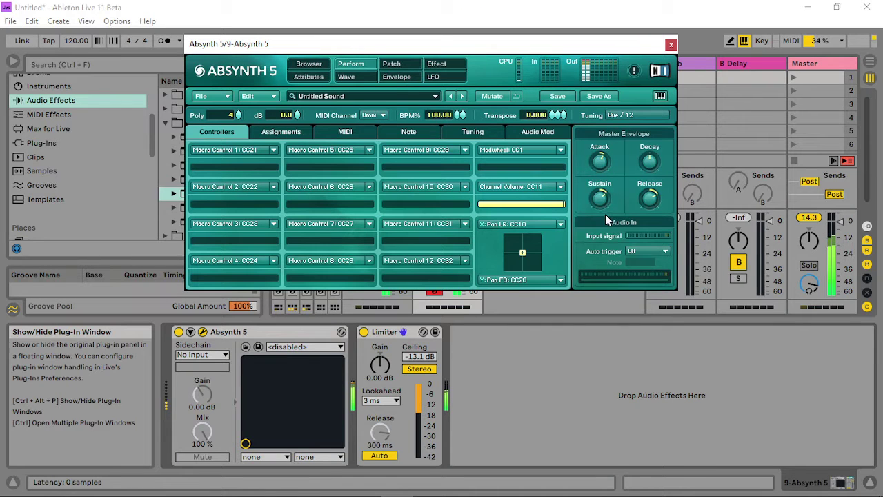
{"action": "left_click", "coordinate": [399, 62]}
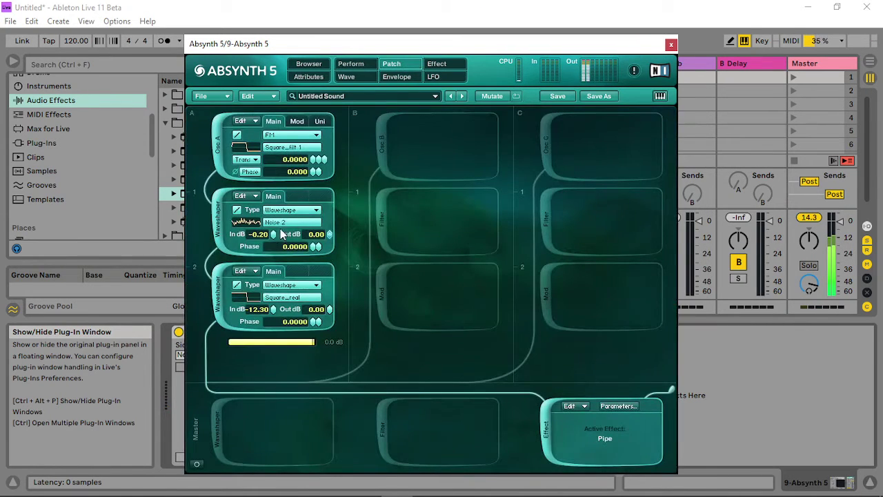
{"action": "left_click", "coordinate": [291, 147]}
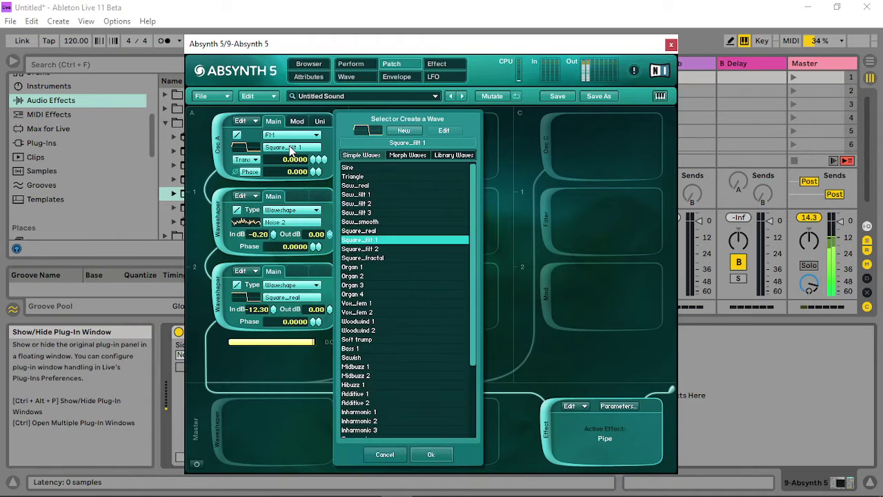
{"action": "left_click", "coordinate": [350, 168]}
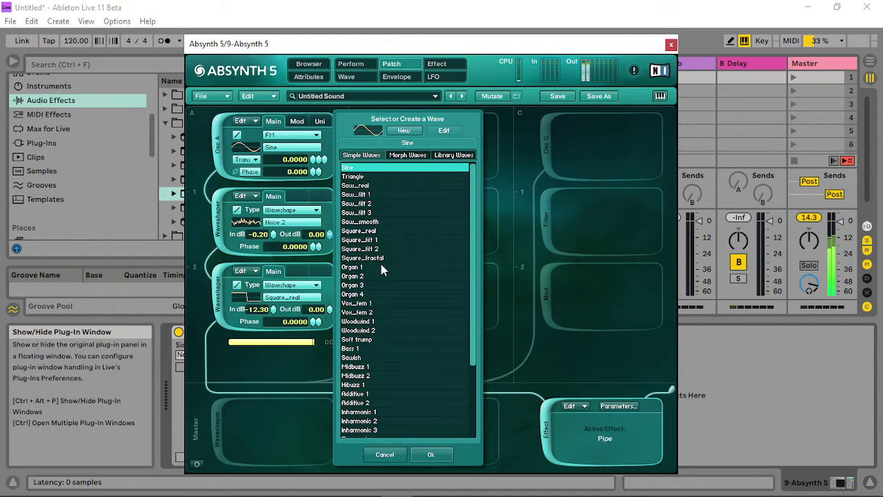
{"action": "left_click", "coordinate": [367, 385]}
{"action": "scroll", "coordinate": [366, 386], "scroll_direction": "down", "scroll_amount": 2}
{"action": "left_click", "coordinate": [364, 407]}
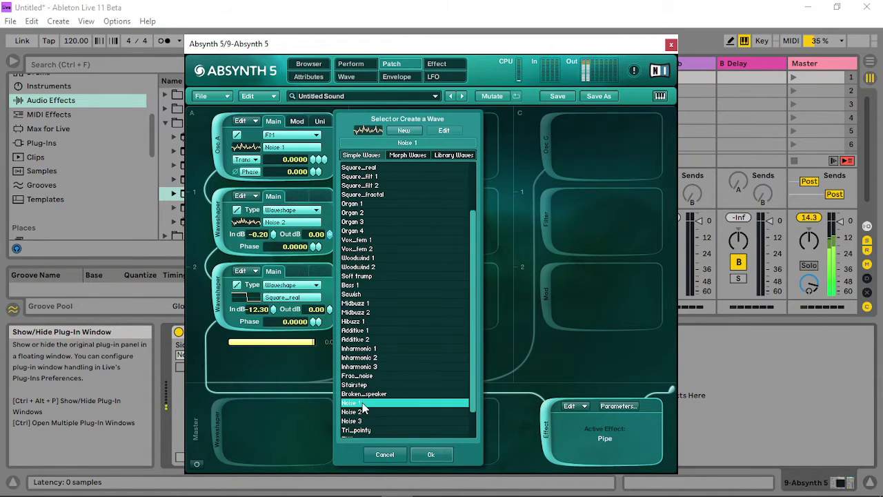
{"action": "left_click", "coordinate": [430, 455]}
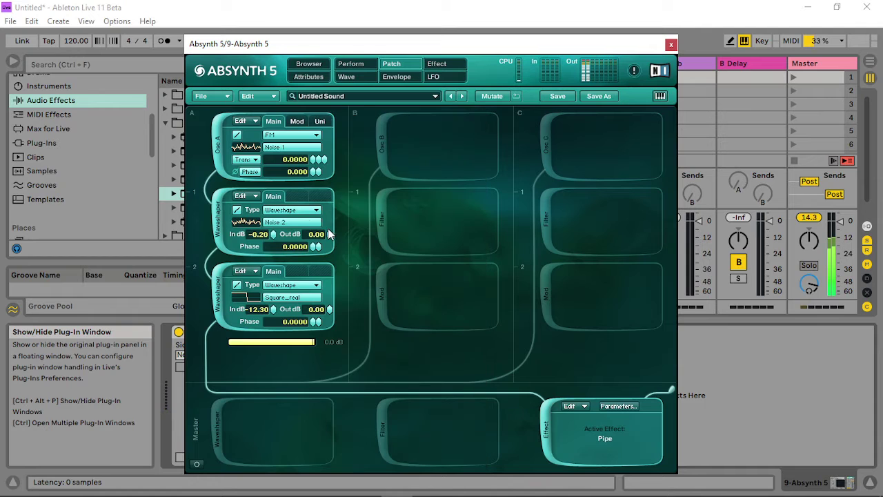
- Change the first waveshaper's wave to Saw_filt 1 and set its input level to 3.60 dB
{"action": "left_click", "coordinate": [284, 223]}
{"action": "left_click", "coordinate": [363, 179]}
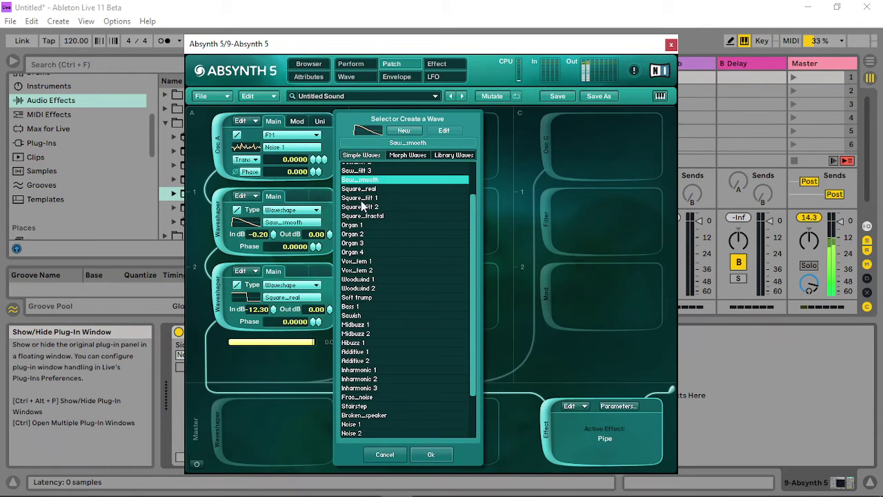
{"action": "scroll", "coordinate": [396, 264], "scroll_direction": "up", "scroll_amount": 2}
{"action": "left_click", "coordinate": [377, 195]}
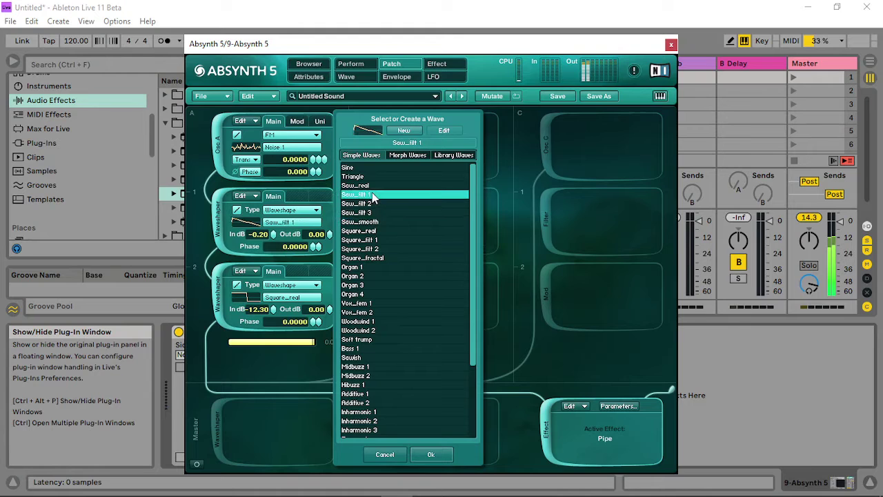
{"action": "left_click", "coordinate": [431, 455]}
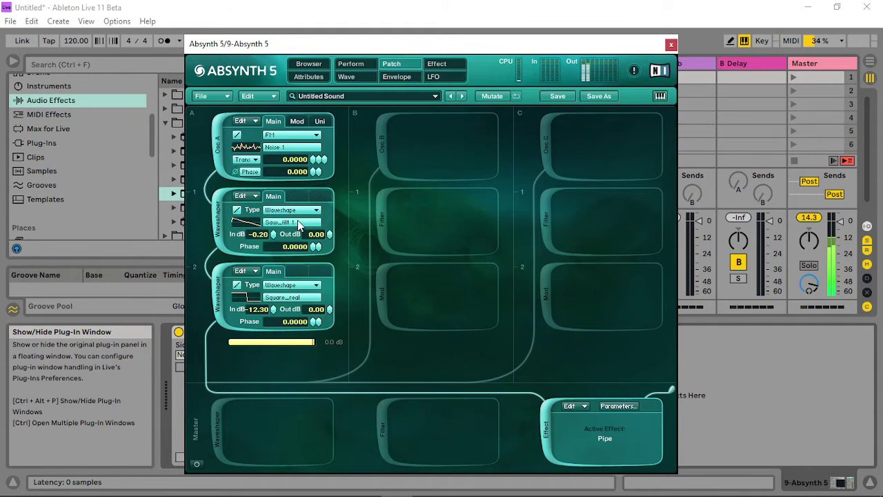
{"action": "left_click_drag", "start_coordinate": [274, 236], "coordinate": [280, 408]}
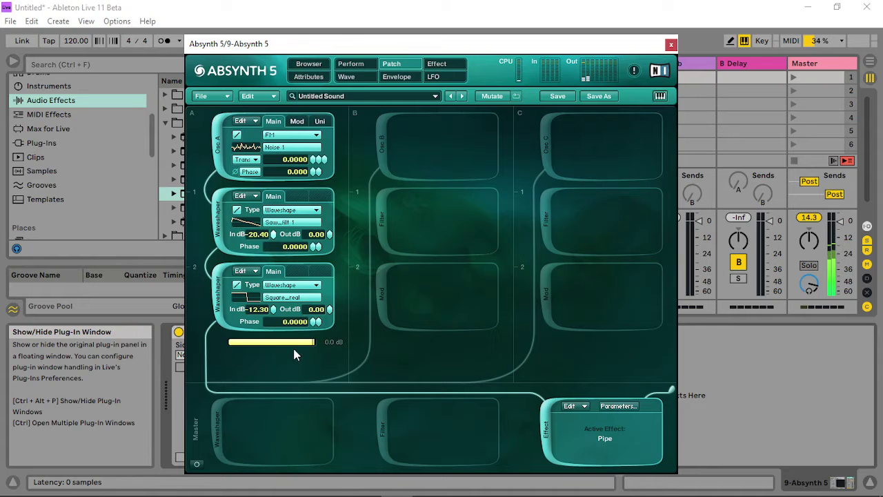
{"action": "left_click_drag", "start_coordinate": [294, 349], "coordinate": [297, 209]}
- Create a new envelope for the first waveshaper's input gain and move its attack breakpoint to about 0.26 s at -25.98 dB
{"action": "right_click", "coordinate": [274, 235]}
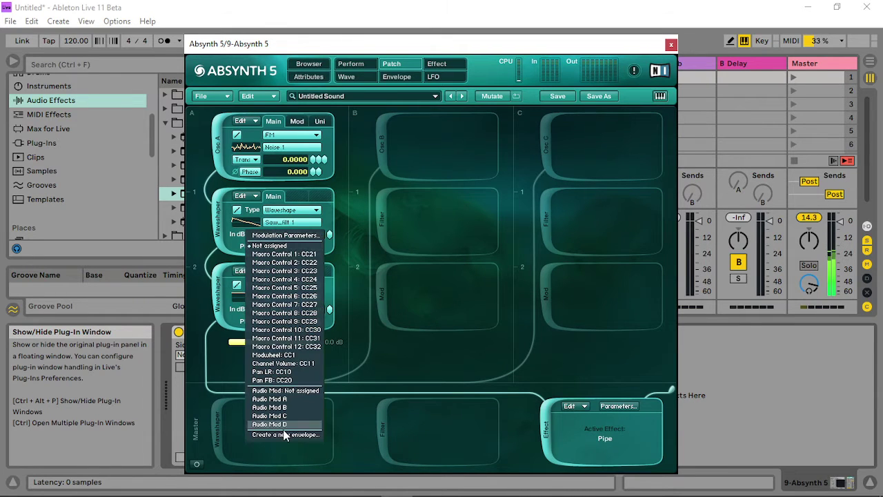
{"action": "left_click", "coordinate": [284, 431]}
{"action": "left_click_drag", "start_coordinate": [474, 224], "coordinate": [314, 286]}
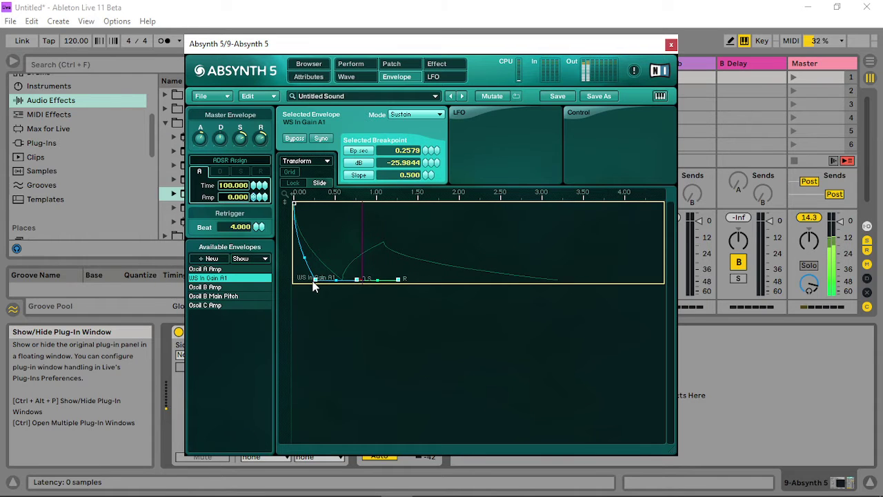
{"action": "left_click", "coordinate": [418, 260]}
- Set the ADSR assignment's decay time, release time and sustain amplitude to 0 for the input gain envelope
{"action": "left_click", "coordinate": [356, 279]}
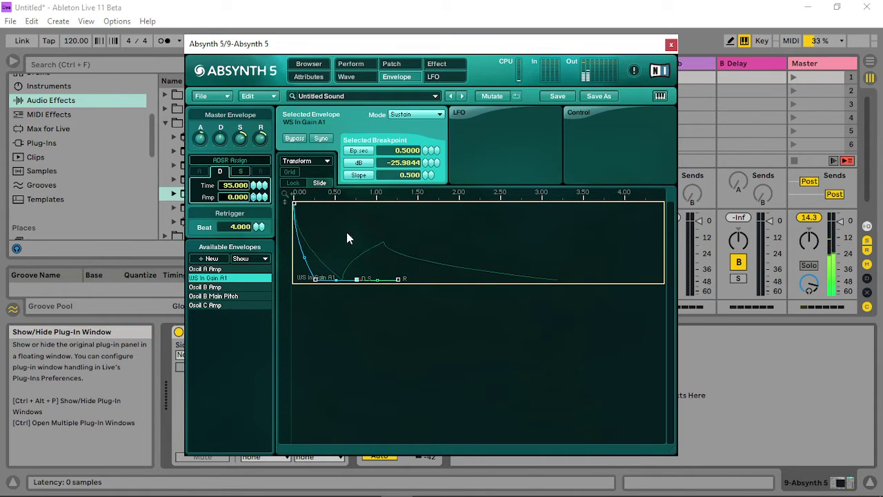
{"action": "left_click", "coordinate": [399, 280]}
{"action": "left_click_drag", "start_coordinate": [255, 185], "coordinate": [270, 292]}
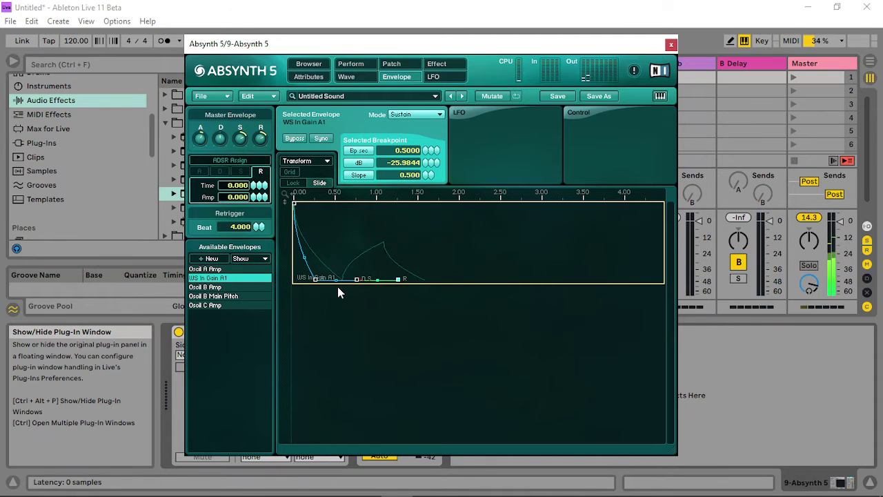
{"action": "left_click", "coordinate": [357, 279]}
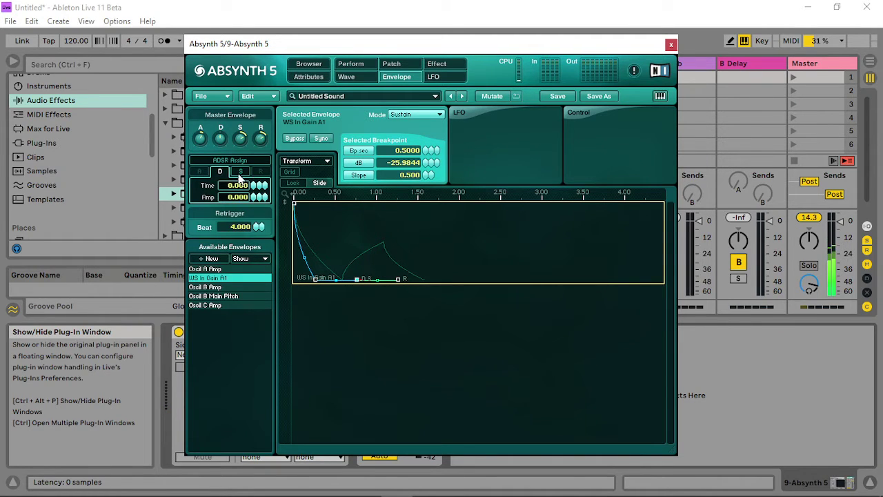
{"action": "left_click", "coordinate": [240, 171]}
{"action": "left_click_drag", "start_coordinate": [257, 197], "coordinate": [265, 341]}
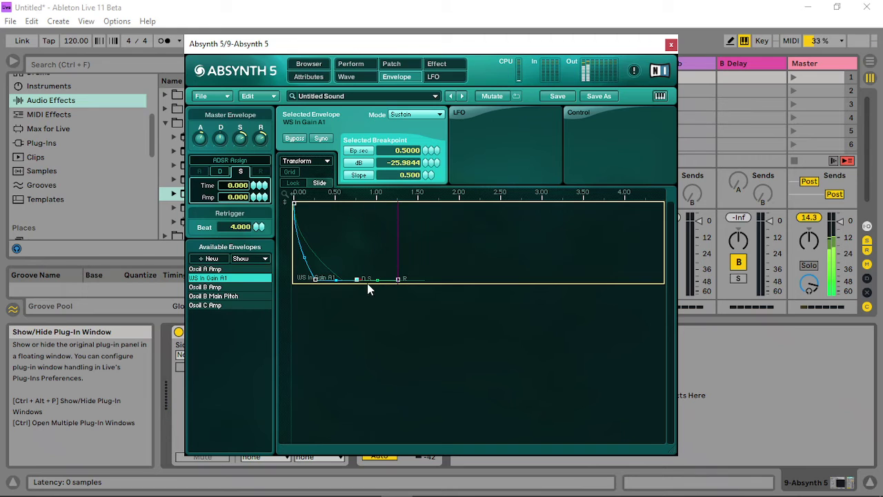
- Extend the input gain envelope's release breakpoint to about 1.33 s at -96 dB and return to the patch view
{"action": "left_click_drag", "start_coordinate": [400, 284], "coordinate": [467, 285]}
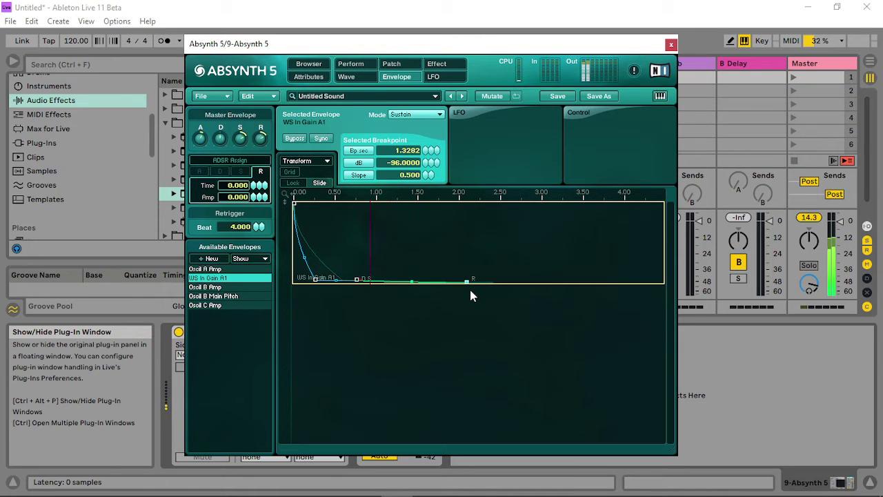
{"action": "left_click", "coordinate": [407, 65]}
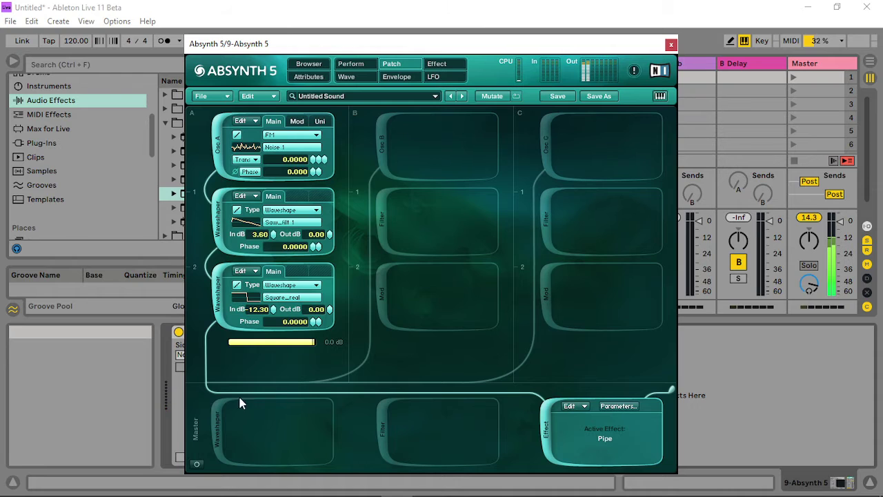
- Turn on the master waveshaper and try the Inharmonic 3 simple wave
{"action": "left_click", "coordinate": [222, 426]}
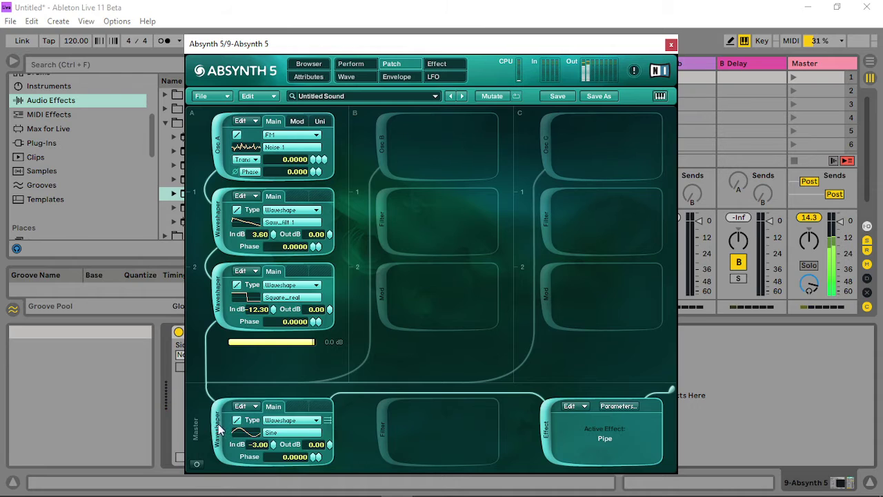
{"action": "left_click", "coordinate": [281, 434]}
{"action": "scroll", "coordinate": [396, 407], "scroll_direction": "down", "scroll_amount": 3}
{"action": "left_click", "coordinate": [373, 377]}
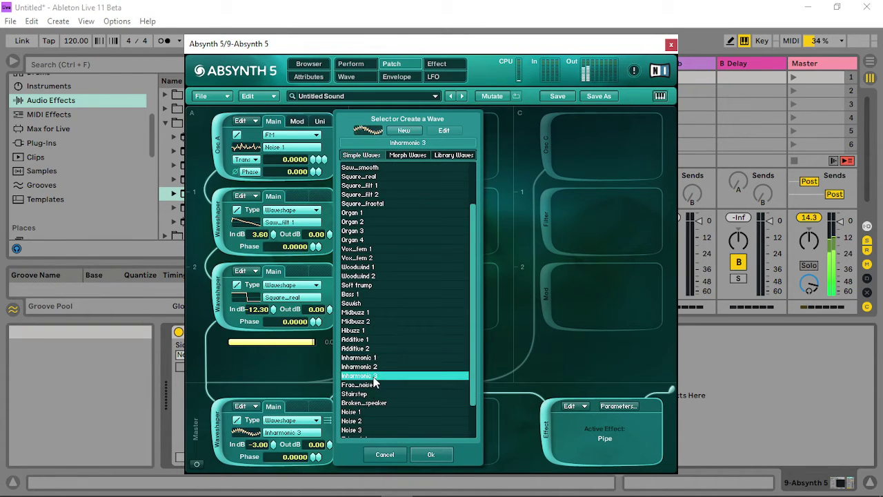
- Audition other simple waves for the master waveshaper, including Additive 2, Noise 1, Inharmonic 1 and Soft trump
{"action": "left_click", "coordinate": [372, 350]}
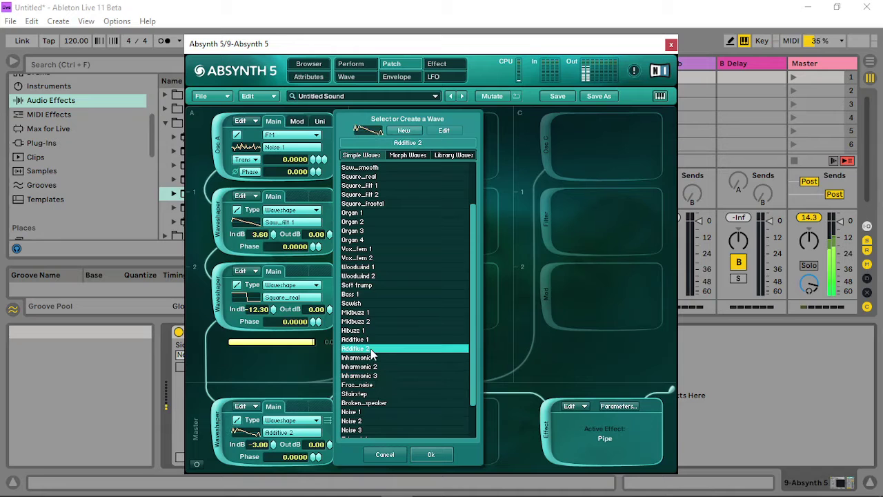
{"action": "left_click", "coordinate": [365, 411]}
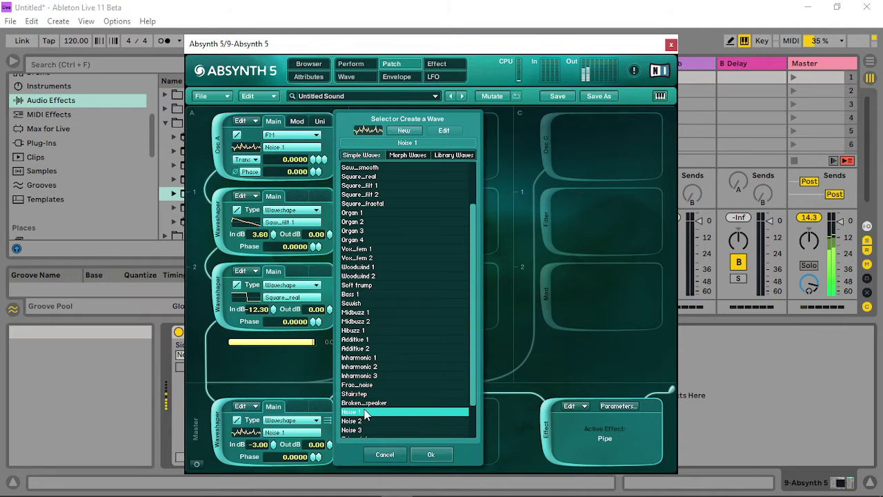
{"action": "left_click", "coordinate": [384, 256]}
{"action": "left_click", "coordinate": [378, 250]}
{"action": "left_click", "coordinate": [357, 358]}
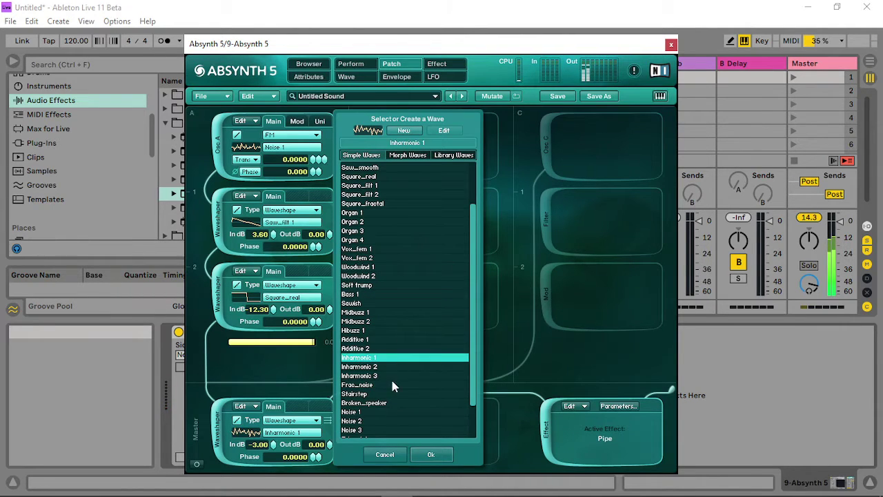
{"action": "left_click", "coordinate": [386, 322]}
{"action": "left_click", "coordinate": [370, 286]}
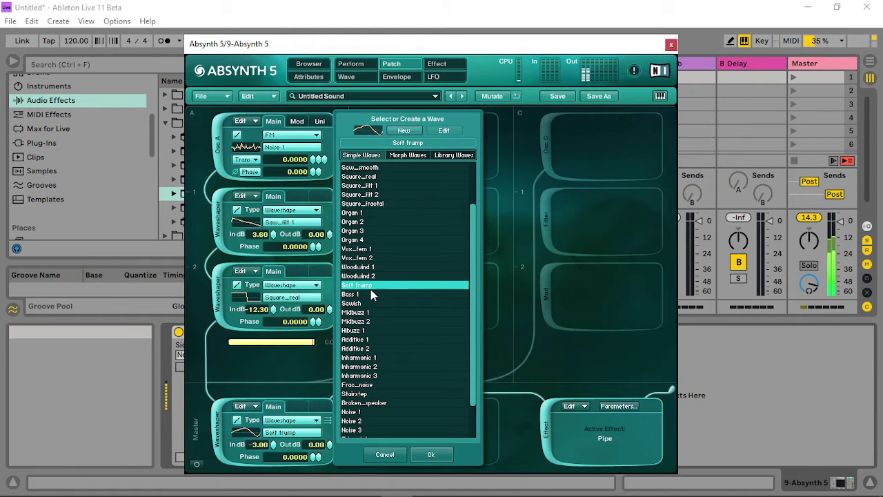
- Choose Inharmonic 3 as the master waveshaper's wave and accept it
{"action": "left_click", "coordinate": [360, 358]}
{"action": "left_click", "coordinate": [370, 377]}
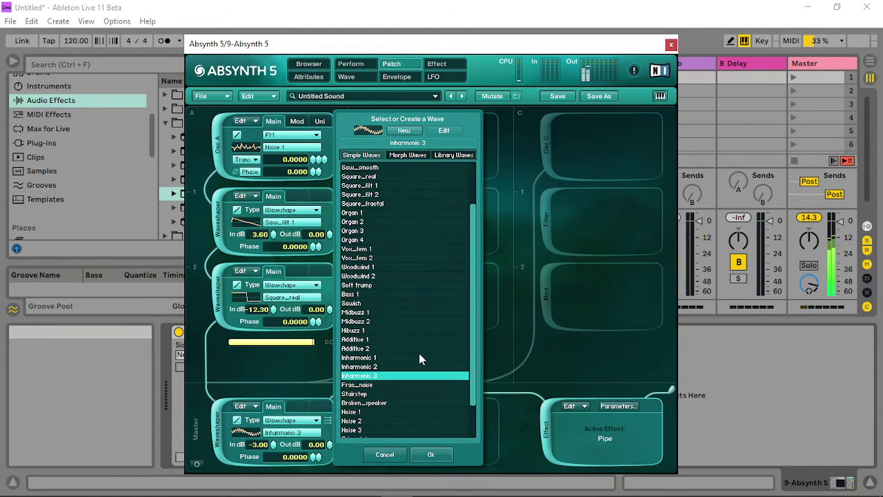
{"action": "left_click", "coordinate": [431, 455]}
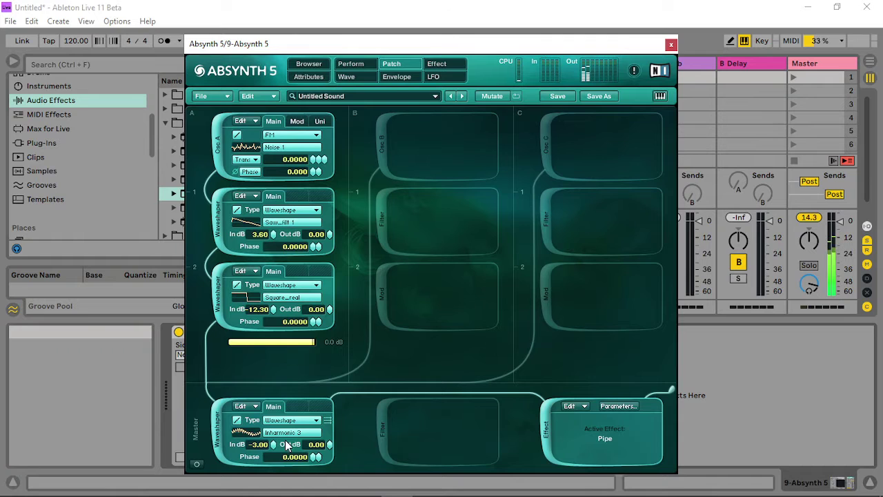
- Create a new envelope for the master waveshaper's output gain and stretch its attack breakpoint to about 1.85 s at -26 dB
{"action": "right_click", "coordinate": [331, 447]}
{"action": "left_click", "coordinate": [348, 466]}
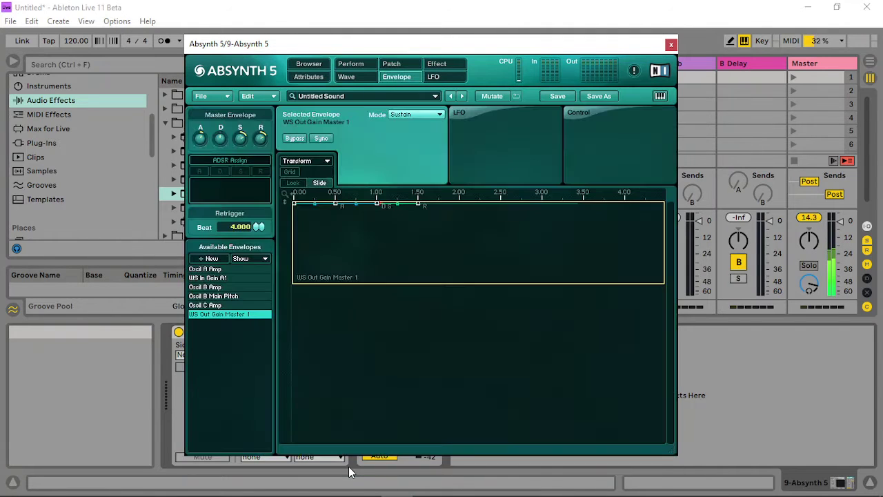
{"action": "left_click", "coordinate": [336, 204]}
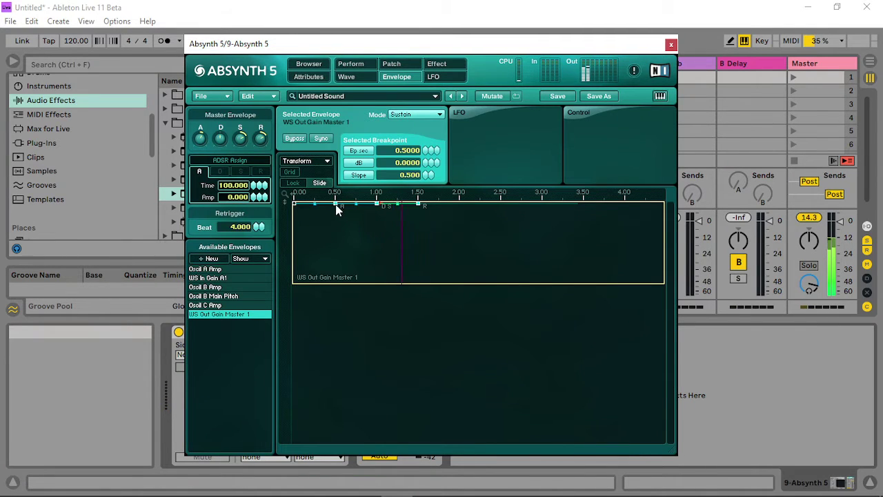
{"action": "left_click_drag", "start_coordinate": [336, 204], "coordinate": [449, 280]}
{"action": "left_click", "coordinate": [500, 263]}
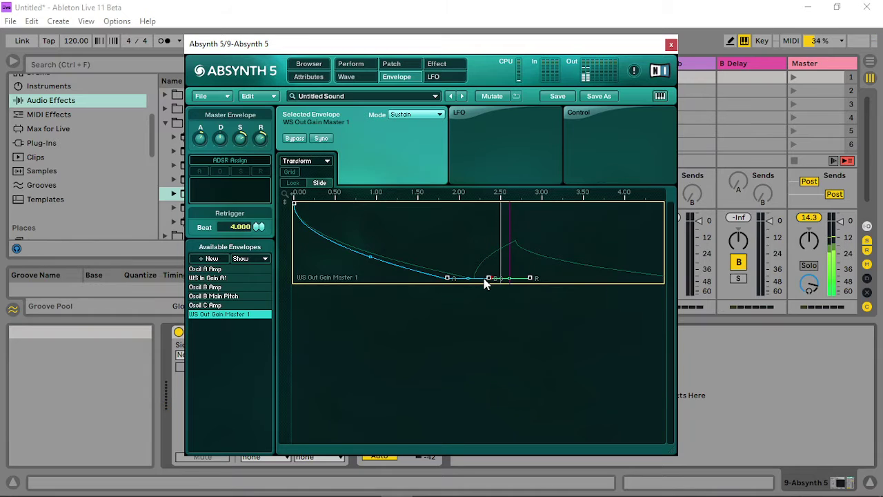
- Zero the output gain envelope's decay and sustain ADSR assignments and move its release breakpoint to about 0.23 s at -96 dB
{"action": "left_click", "coordinate": [487, 278]}
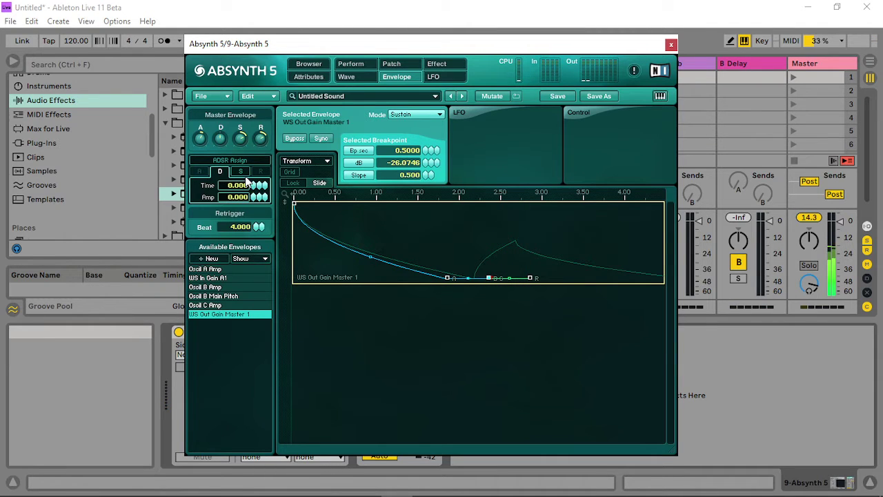
{"action": "left_click", "coordinate": [241, 172]}
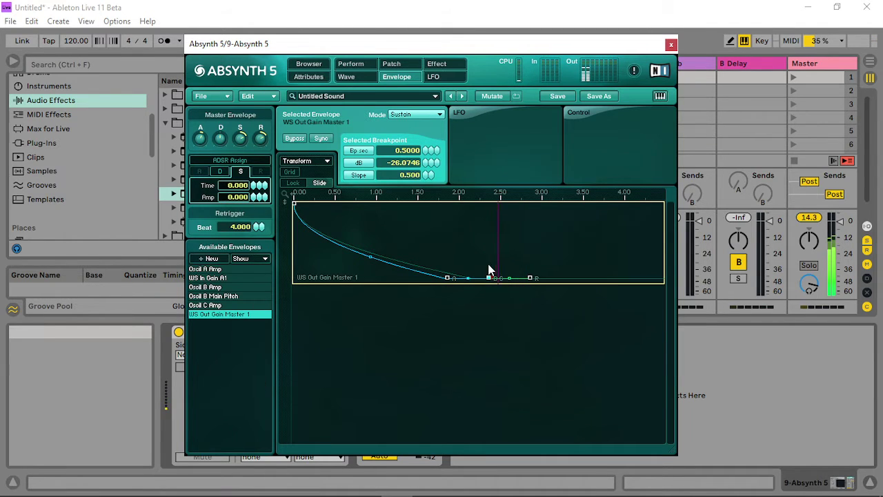
{"action": "left_click_drag", "start_coordinate": [531, 278], "coordinate": [508, 292]}
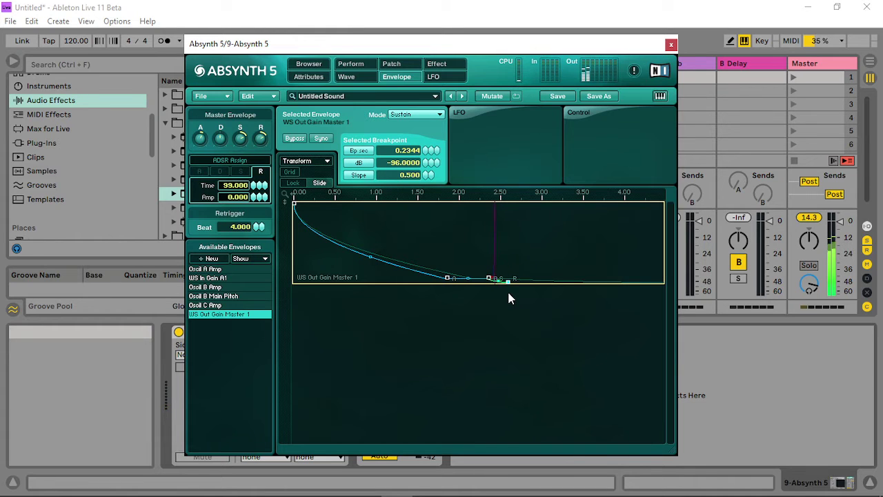
- Raise the output gain envelope's decay breakpoint slightly, lower the attack breakpoint to about 1.84 s at -35.58 dB, and return to the patch view
{"action": "left_click_drag", "start_coordinate": [490, 278], "coordinate": [480, 273]}
{"action": "left_click", "coordinate": [450, 279]}
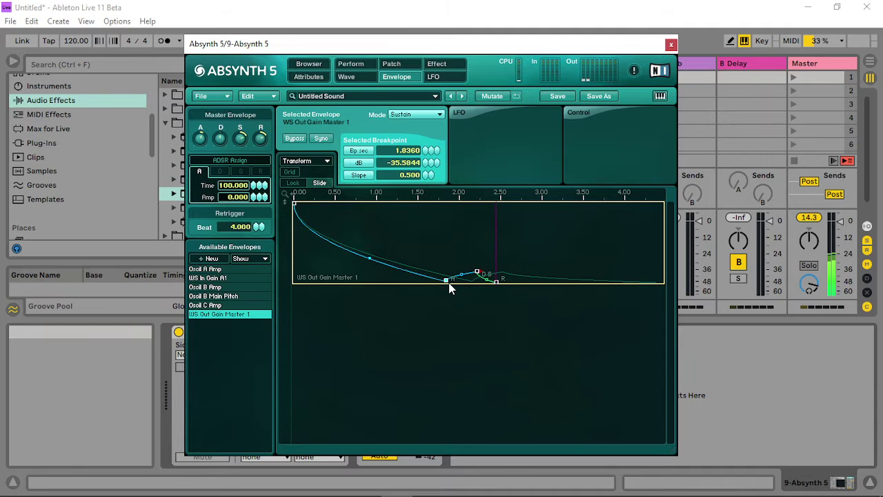
{"action": "left_click", "coordinate": [391, 64]}
- Turn on oscillator B and set its transposition to -4
{"action": "left_click", "coordinate": [384, 142]}
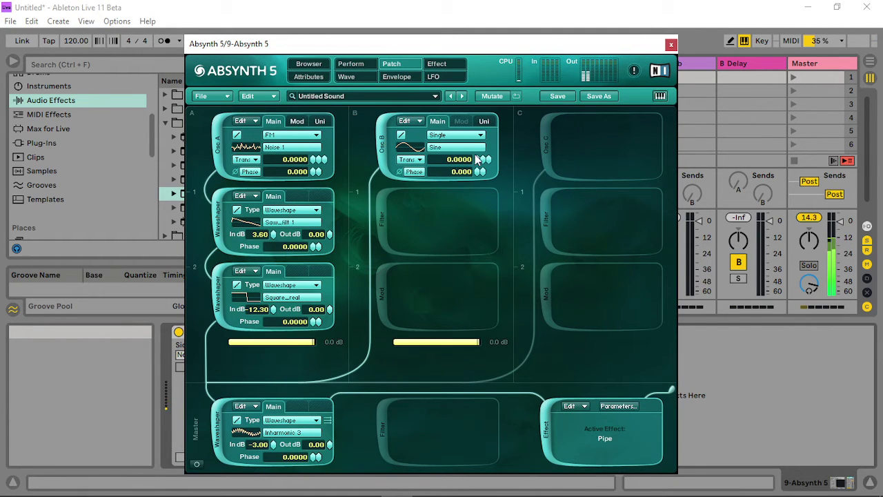
{"action": "mouse_move", "coordinate": [478, 160]}
{"action": "left_mouse_down"}
{"action": "mouse_move", "coordinate": [481, 150]}
{"action": "mouse_move", "coordinate": [478, 166]}
{"action": "mouse_move", "coordinate": [450, 171]}
{"action": "mouse_move", "coordinate": [445, 186]}
{"action": "mouse_move", "coordinate": [476, 186]}
{"action": "mouse_move", "coordinate": [485, 167]}
{"action": "left_mouse_up"}
- Turn on the first module below oscillator B, set its type to Freq Shift and its feedback to 0
{"action": "left_click", "coordinate": [402, 205]}
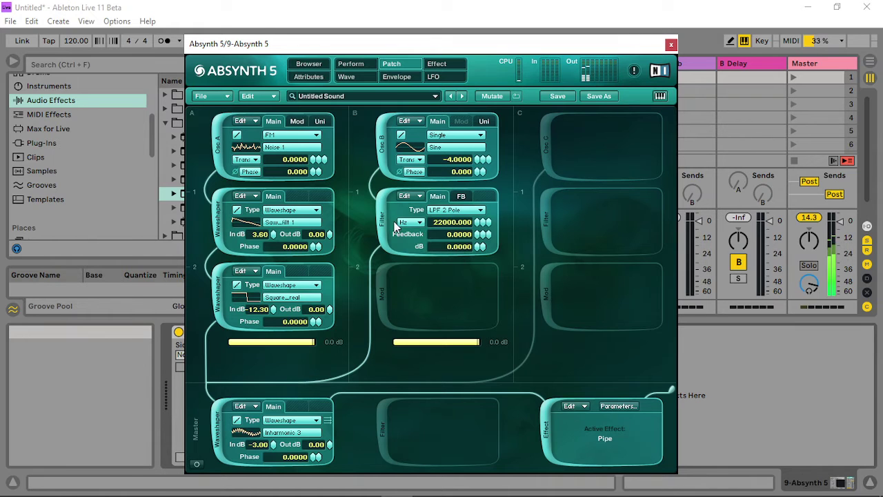
{"action": "left_click", "coordinate": [466, 210]}
{"action": "left_click", "coordinate": [452, 349]}
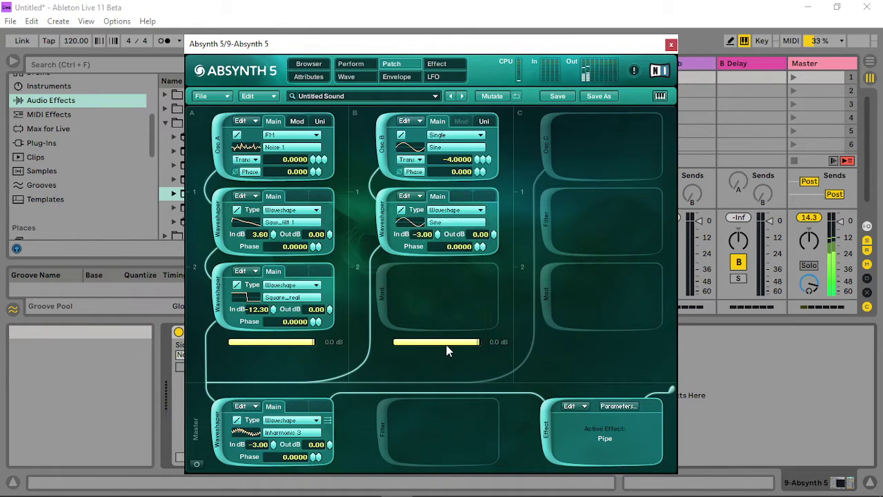
{"action": "left_click", "coordinate": [450, 221]}
{"action": "left_click", "coordinate": [448, 211]}
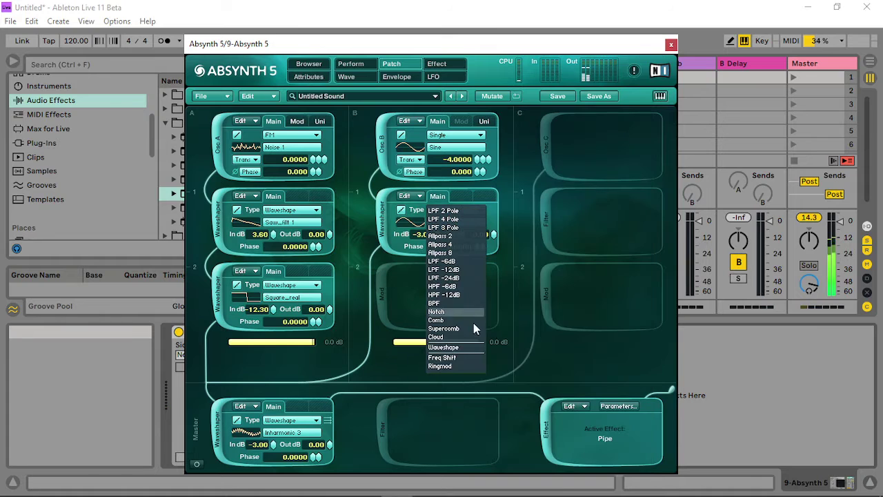
{"action": "left_click", "coordinate": [449, 360]}
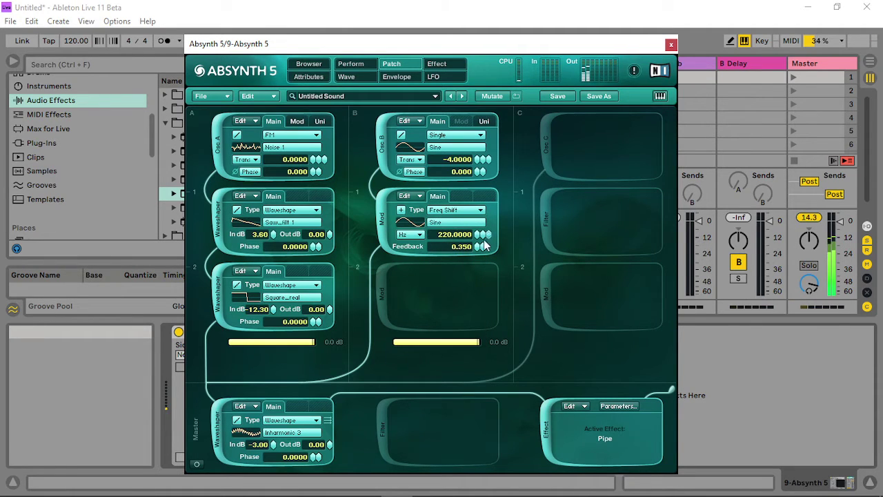
{"action": "left_click_drag", "start_coordinate": [485, 244], "coordinate": [478, 320]}
- Switch oscillator A off briefly and back on to hear channel B alone
{"action": "left_click", "coordinate": [214, 144]}
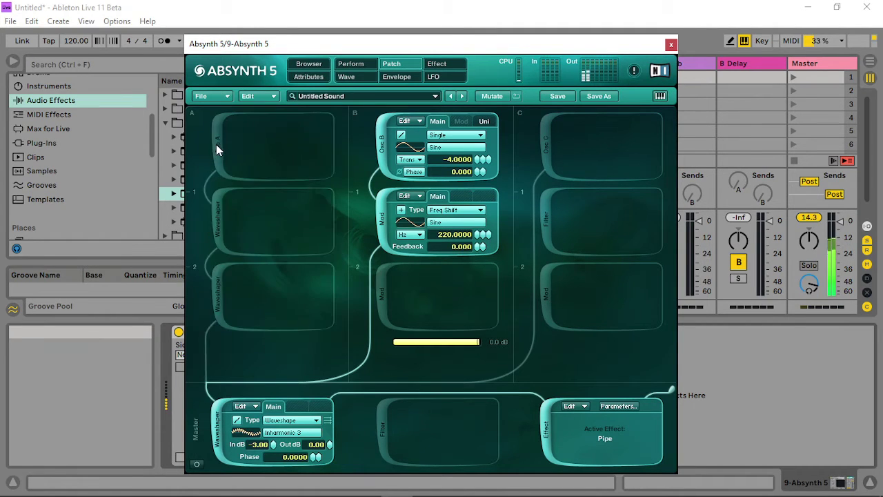
{"action": "left_click", "coordinate": [216, 145]}
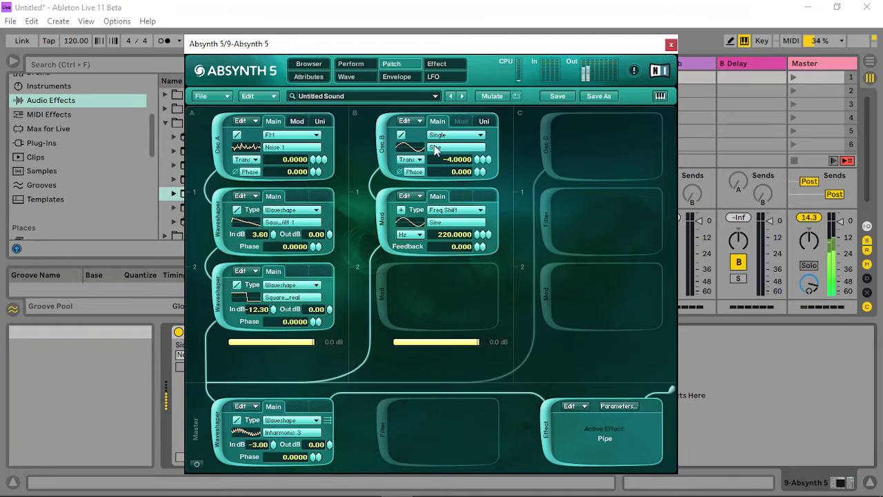
- Turn on the second module in channel B and set its type to Waveshape
{"action": "left_click", "coordinate": [384, 311]}
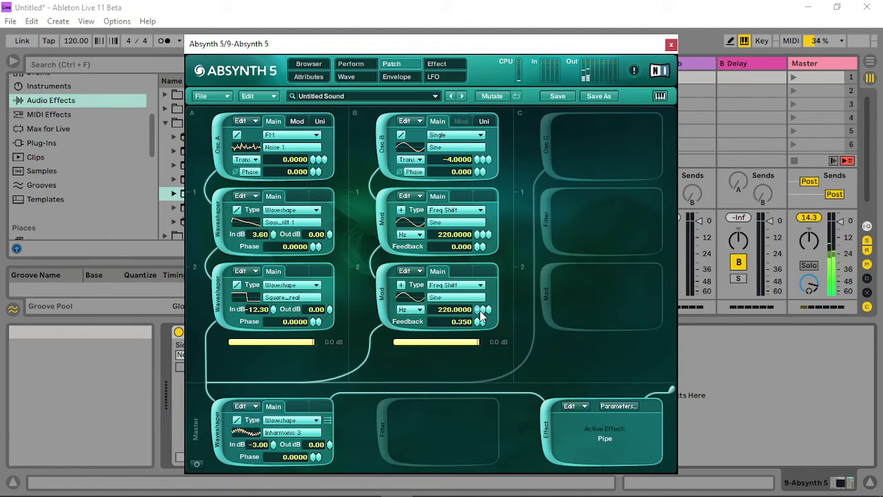
{"action": "left_click", "coordinate": [476, 284]}
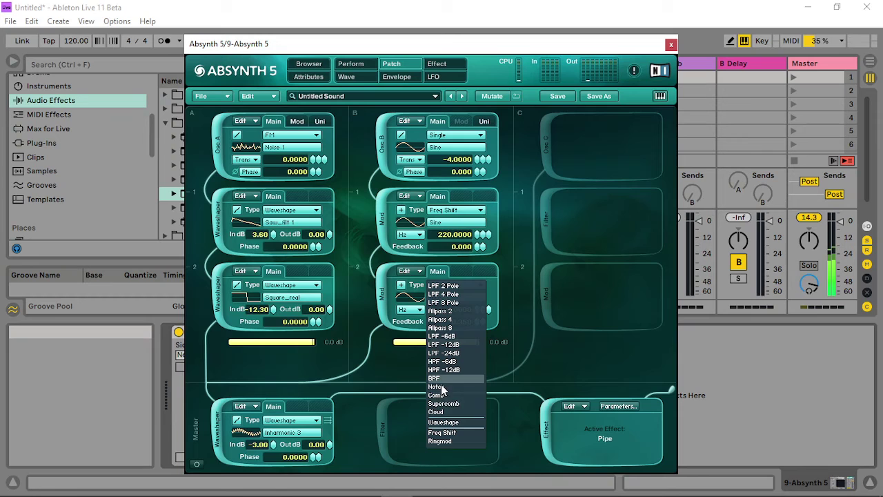
{"action": "left_click", "coordinate": [458, 421]}
- Create a new envelope for channel B's waveshaper input gain and lower its attack breakpoint to about 0.44 s at -96 dB
{"action": "right_click", "coordinate": [431, 309]}
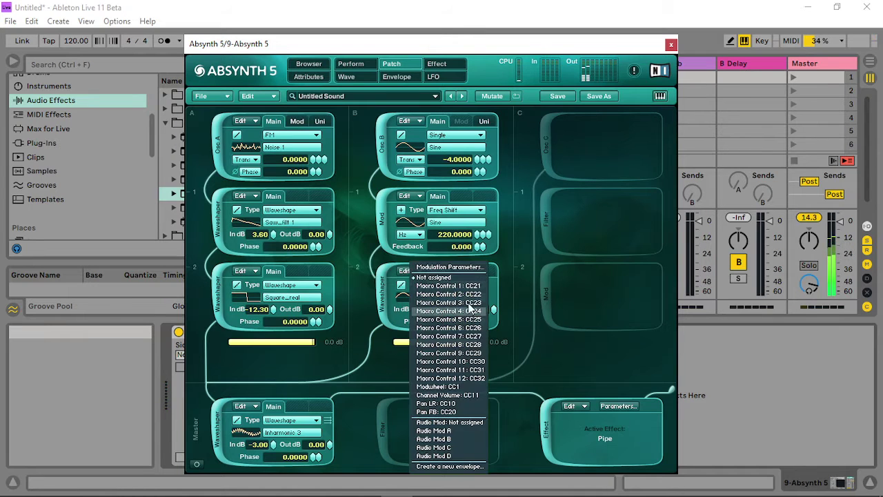
{"action": "left_click", "coordinate": [464, 466]}
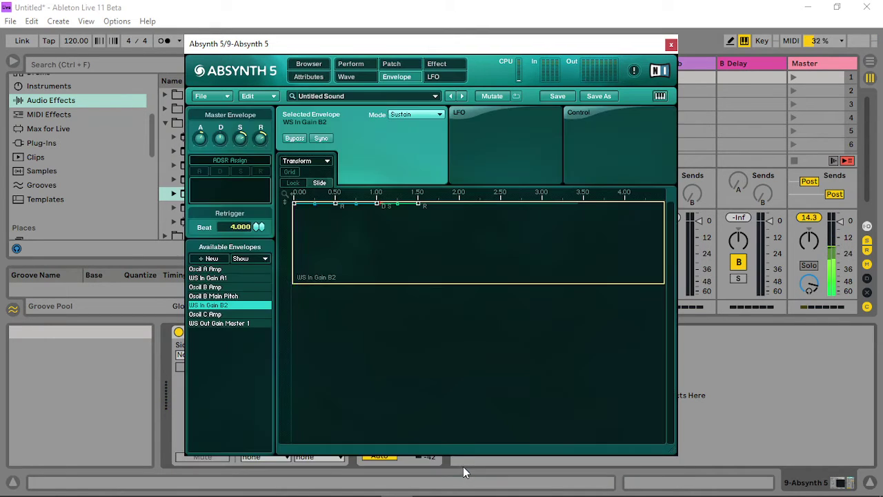
{"action": "left_click_drag", "start_coordinate": [494, 228], "coordinate": [329, 313]}
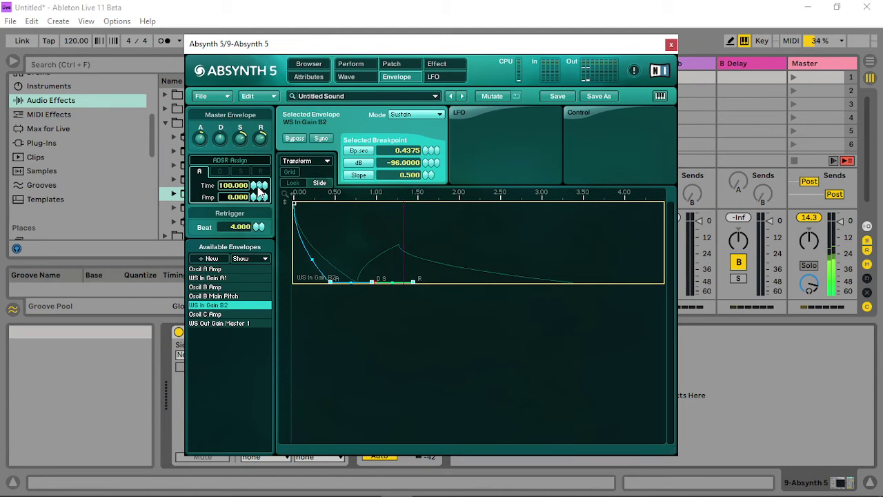
- Set the attack time, decay time and sustain amplitude ADSR assignments to 0 for channel B's input gain envelope
{"action": "left_click_drag", "start_coordinate": [260, 193], "coordinate": [286, 412]}
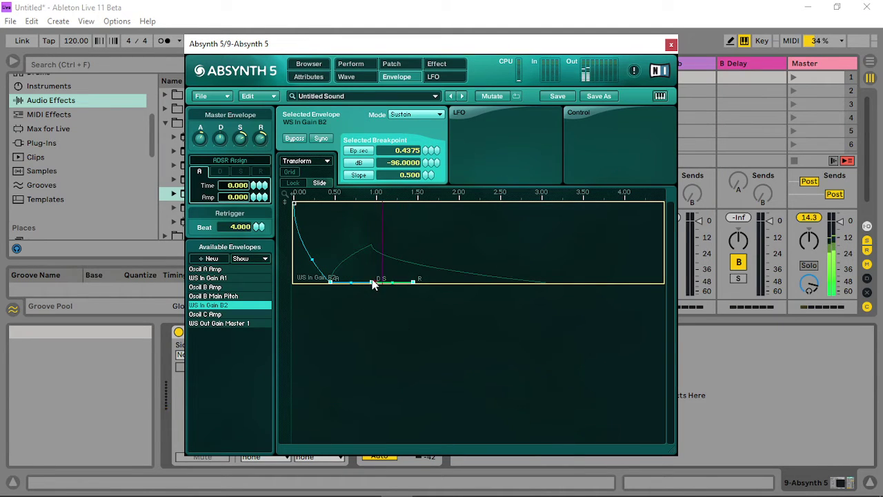
{"action": "left_click", "coordinate": [360, 231]}
{"action": "left_click", "coordinate": [373, 283]}
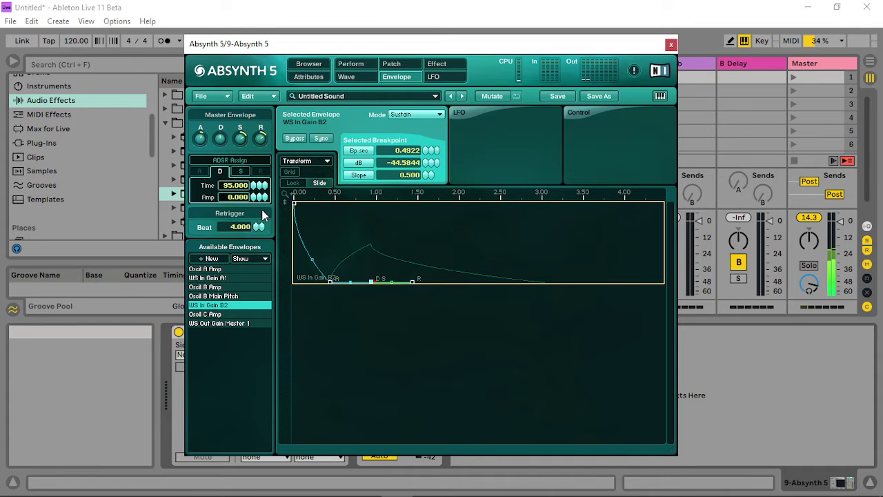
{"action": "left_click", "coordinate": [240, 171]}
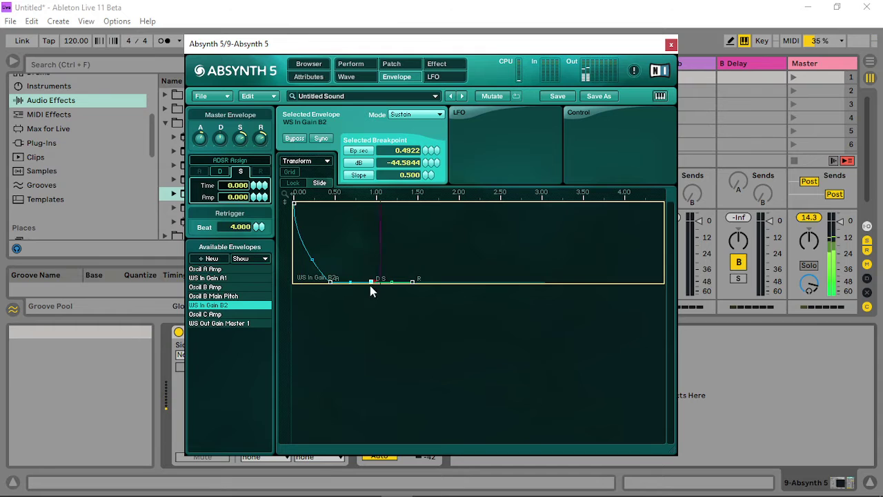
- Reshape channel B's input gain envelope with its decay breakpoint at about 0.29 s and -38.58 dB, and zero its release time assignment
{"action": "mouse_move", "coordinate": [312, 260]}
{"action": "left_mouse_down"}
{"action": "mouse_move", "coordinate": [311, 274]}
{"action": "mouse_move", "coordinate": [344, 287]}
{"action": "mouse_move", "coordinate": [306, 287]}
{"action": "mouse_move", "coordinate": [333, 265]}
{"action": "mouse_move", "coordinate": [327, 262]}
{"action": "left_mouse_up"}
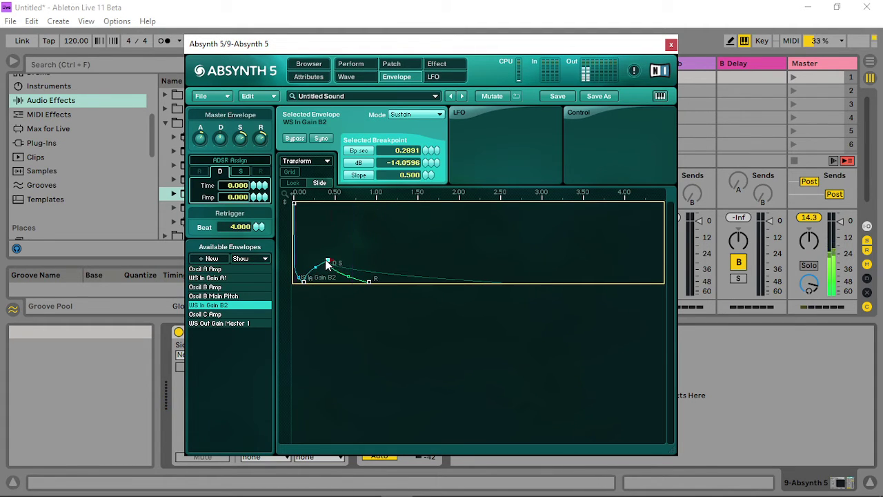
{"action": "left_click", "coordinate": [371, 282]}
{"action": "left_click_drag", "start_coordinate": [262, 192], "coordinate": [284, 398]}
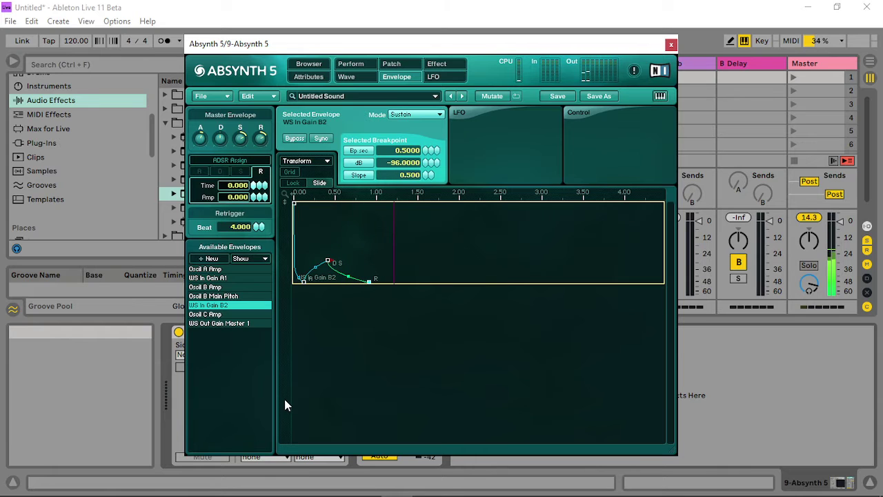
{"action": "left_click_drag", "start_coordinate": [329, 263], "coordinate": [326, 285]}
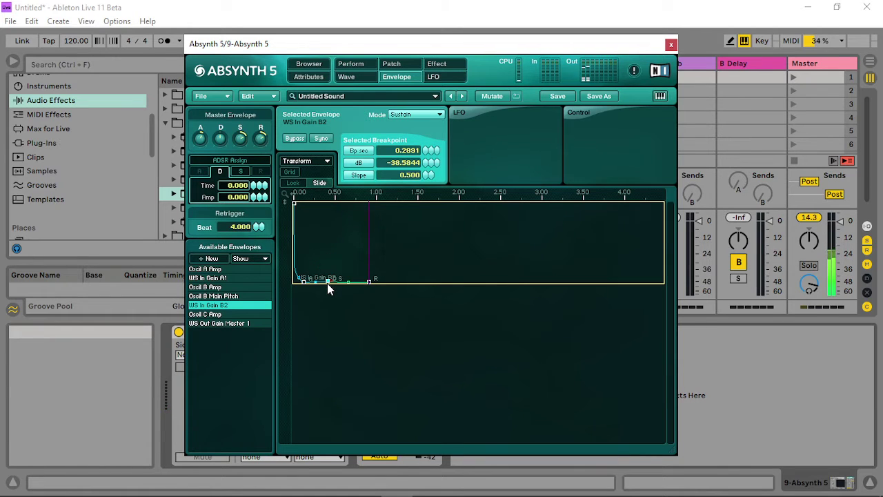
{"action": "left_click", "coordinate": [395, 64]}
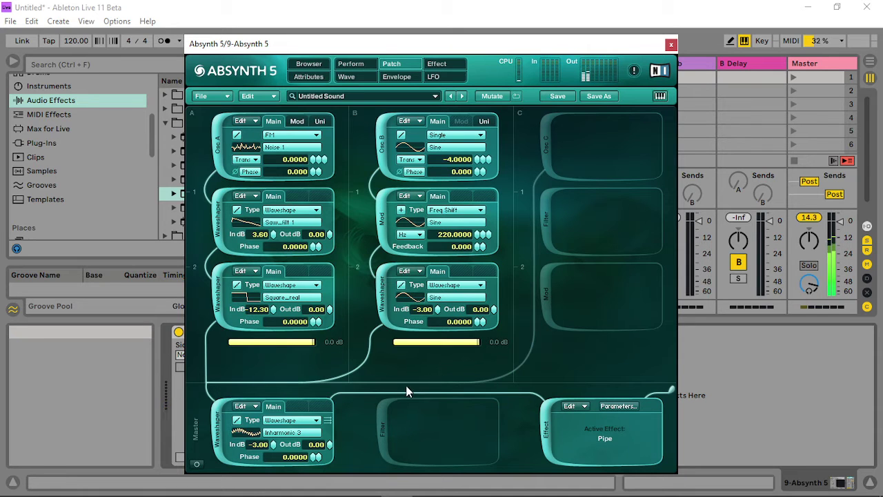
- Set the master waveshaper's input level to 1.80 dB
{"action": "right_click", "coordinate": [329, 444]}
{"action": "left_click", "coordinate": [411, 435]}
{"action": "left_click_drag", "start_coordinate": [273, 445], "coordinate": [338, 416]}
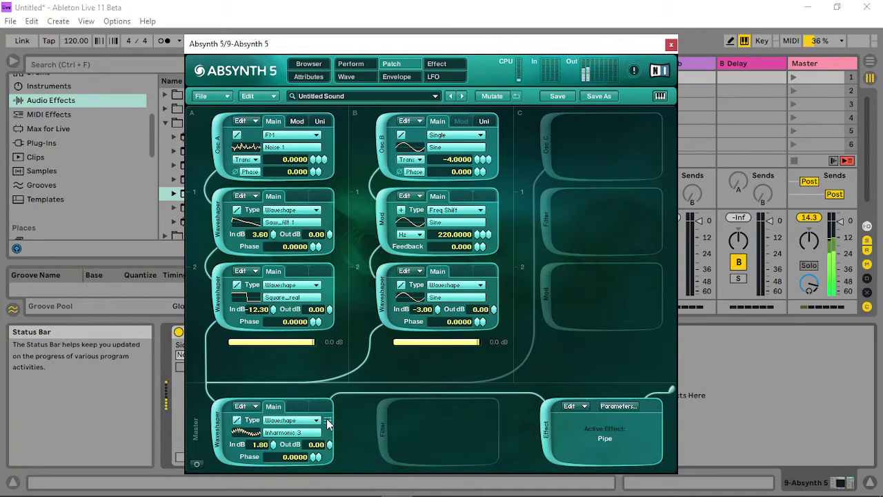
- Change the wave of channel B's waveshaper to Broken_speaker from the simple waves
{"action": "left_click", "coordinate": [440, 300]}
{"action": "left_click", "coordinate": [550, 358]}
{"action": "left_click", "coordinate": [543, 420]}
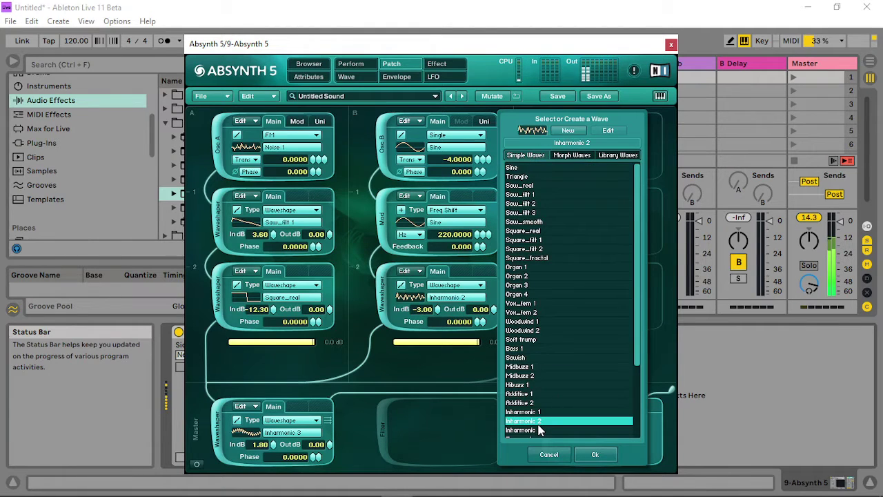
{"action": "scroll", "coordinate": [531, 397], "scroll_direction": "down", "scroll_amount": 2}
{"action": "left_click", "coordinate": [531, 394]}
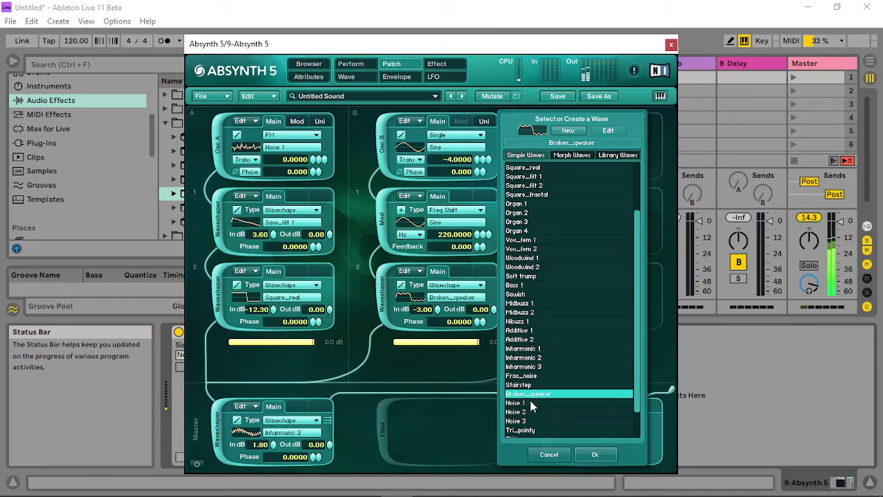
{"action": "left_click", "coordinate": [530, 403]}
{"action": "left_click", "coordinate": [533, 394]}
{"action": "left_click", "coordinate": [596, 452]}
- Lower channel A's waveshaper input levels to -19.60 dB on the first and -30.60 dB on the second
{"action": "left_click_drag", "start_coordinate": [273, 307], "coordinate": [275, 318]}
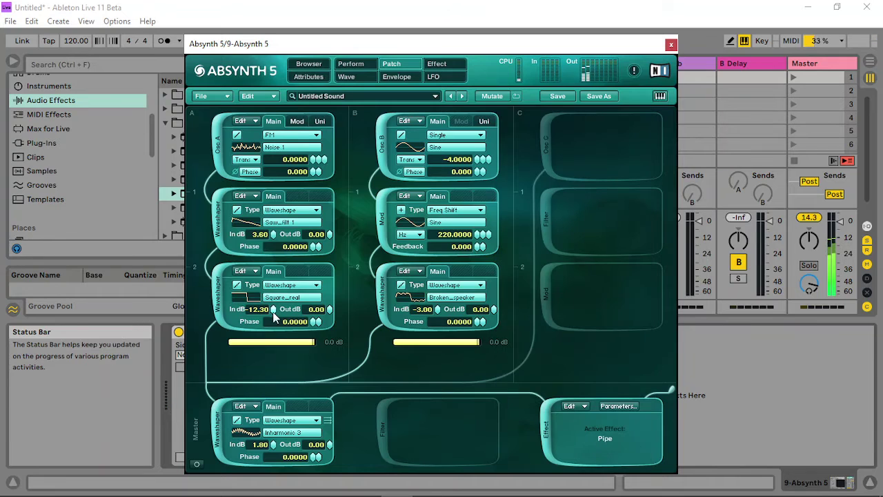
{"action": "left_click_drag", "start_coordinate": [282, 426], "coordinate": [287, 358]}
{"action": "left_click_drag", "start_coordinate": [274, 234], "coordinate": [272, 391]}
- Toggle oscillator A off and on to compare the channels, and switch off oscillator B
{"action": "left_click", "coordinate": [222, 143]}
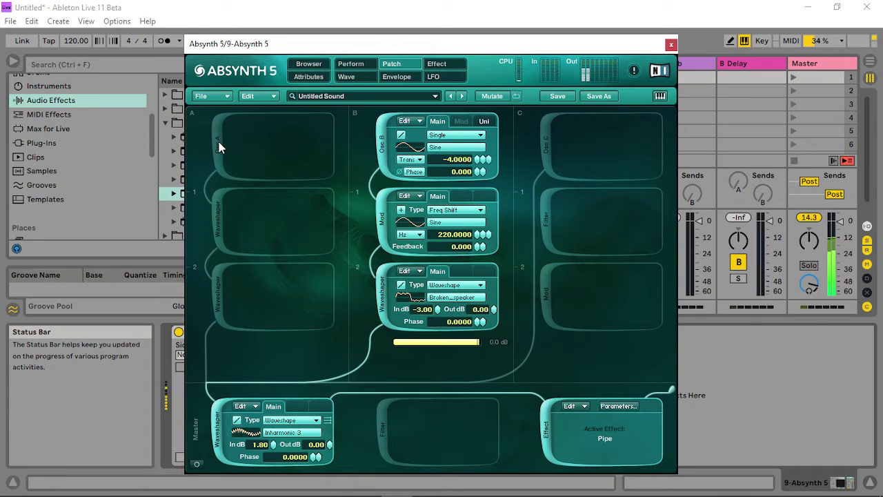
{"action": "left_click", "coordinate": [218, 143]}
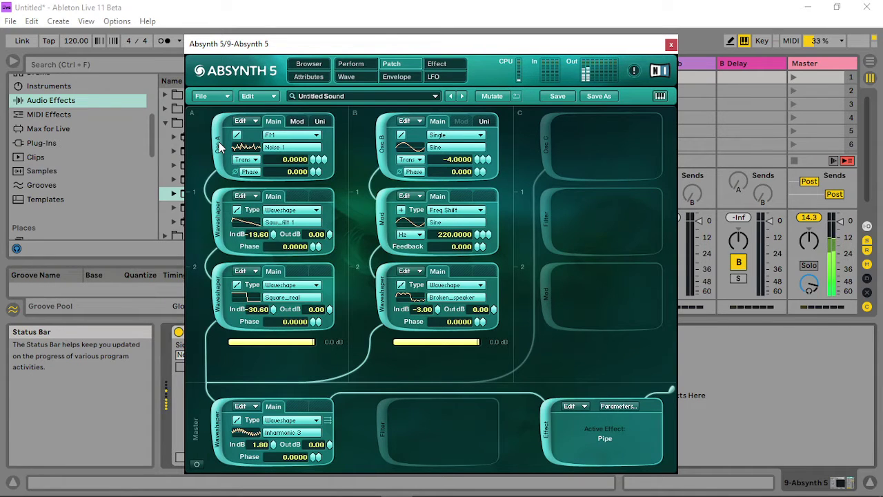
{"action": "left_click", "coordinate": [381, 144]}
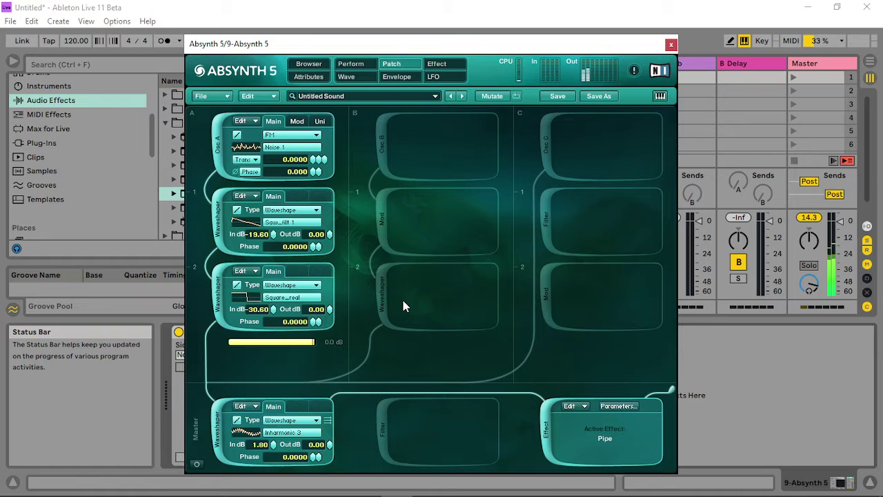
- Create a MIDI clip in the Absynth 5 track's first slot with a sixteenth G2 note at 1.1.4, and launch it
{"action": "left_click", "coordinate": [669, 44]}
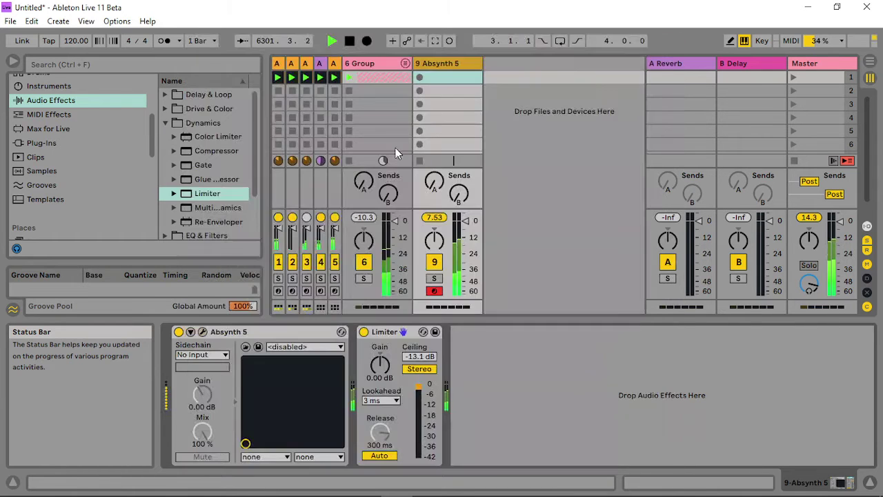
{"action": "double_click", "coordinate": [456, 75]}
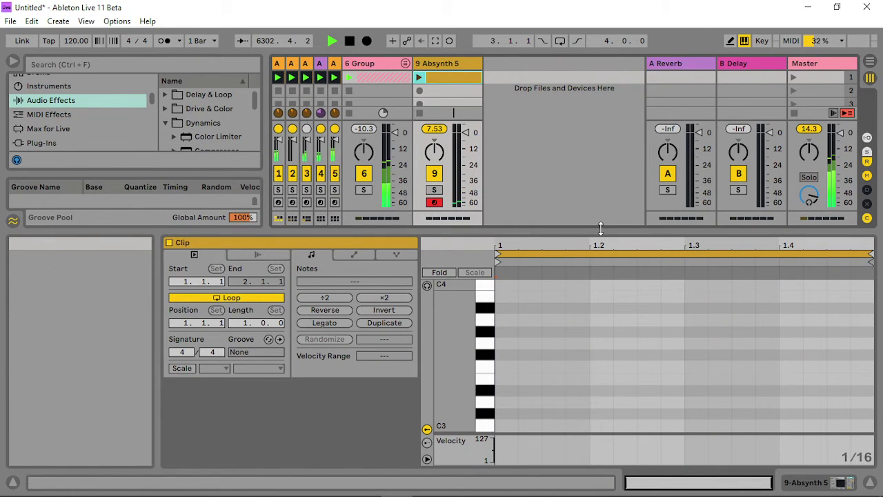
{"action": "left_click_drag", "start_coordinate": [593, 231], "coordinate": [593, 133]}
{"action": "left_click", "coordinate": [634, 319]}
{"action": "scroll", "coordinate": [586, 383], "scroll_direction": "down", "scroll_amount": 3}
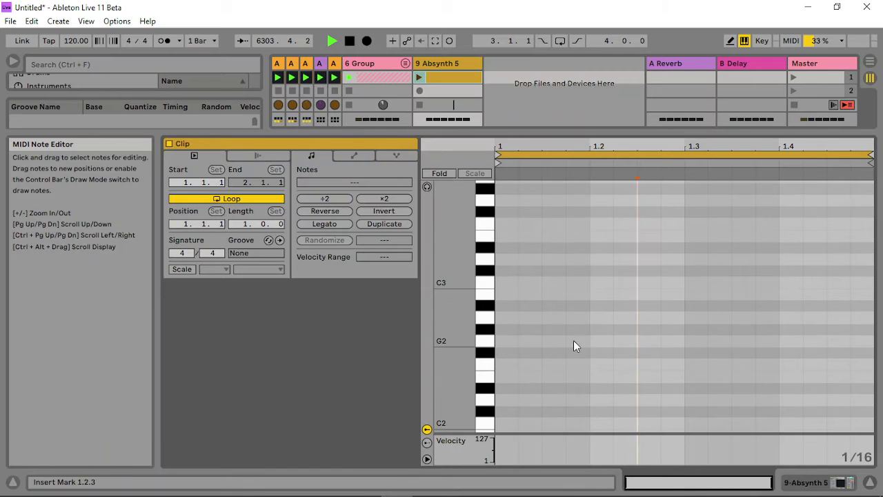
{"action": "double_click", "coordinate": [575, 340]}
{"action": "left_click", "coordinate": [419, 77]}
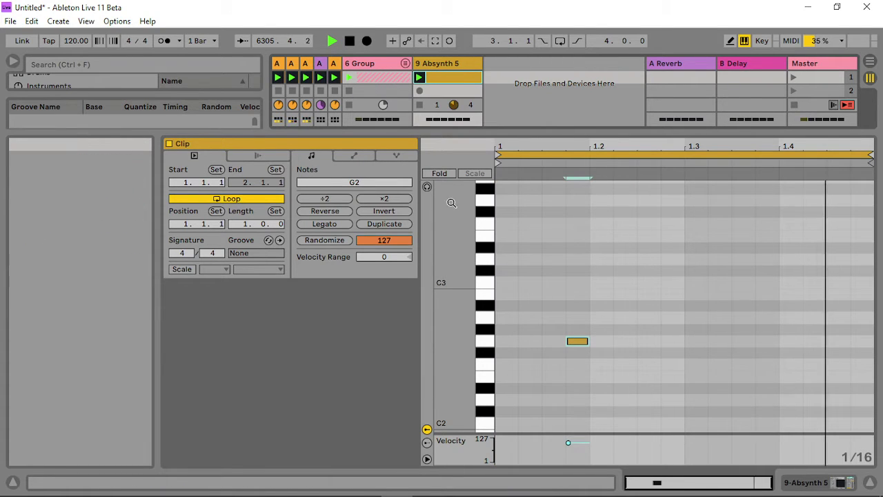
- Duplicate the clip's loop with its G2 note three times to reach a length of eight bars
{"action": "left_click", "coordinate": [384, 224]}
{"action": "left_click", "coordinate": [385, 223]}
{"action": "left_click", "coordinate": [384, 223]}
- Delete the G2 notes in bars 2, 3 and 5 to 8, and add a G2 note at 7.2.4
{"action": "left_click_drag", "start_coordinate": [529, 314], "coordinate": [637, 362]}
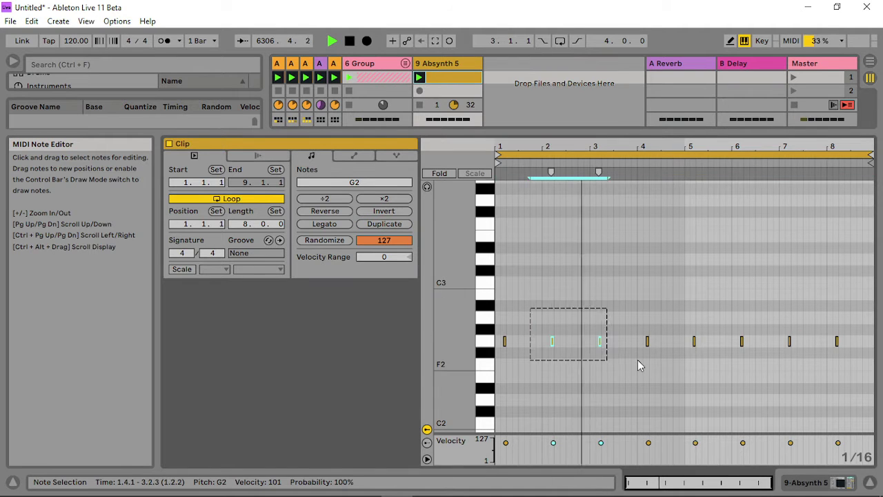
{"action": "key", "text": "Delete"}
{"action": "left_click_drag", "start_coordinate": [666, 315], "coordinate": [832, 438]}
{"action": "key", "text": "Delete"}
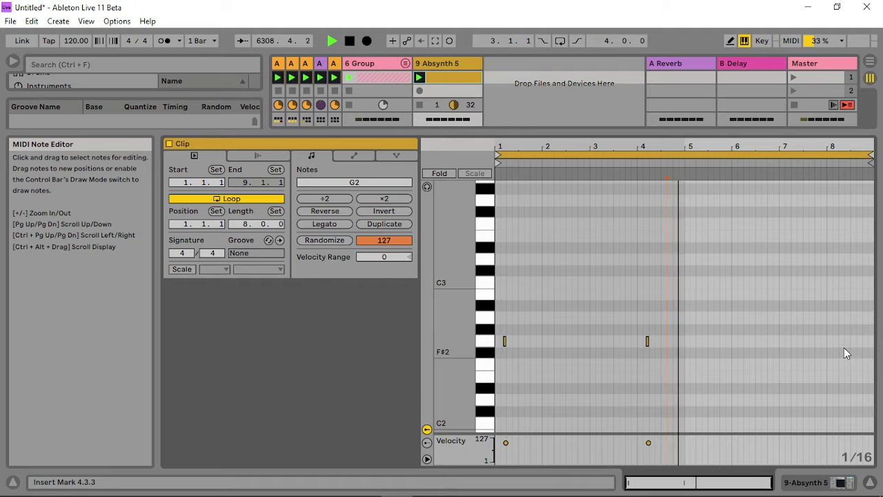
{"action": "double_click", "coordinate": [802, 341]}
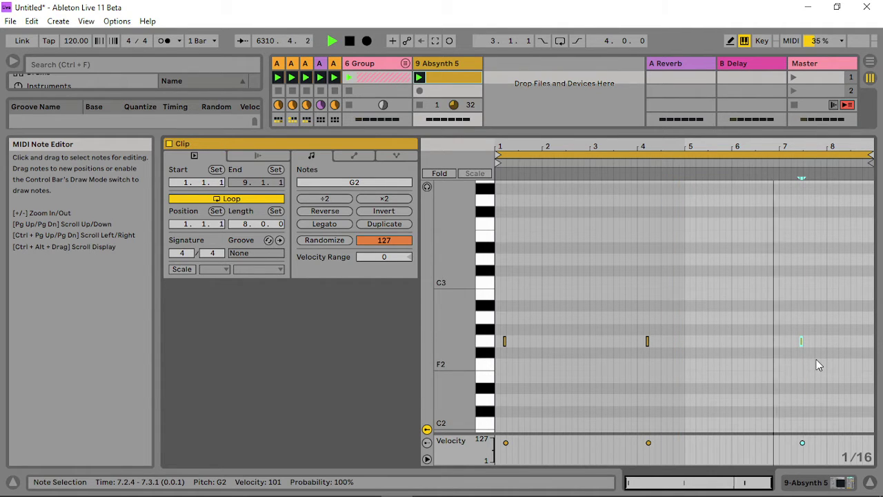
- Set the input level of channel A's second waveshaper in Absynth to -14.70 dB
{"action": "left_click", "coordinate": [448, 64]}
{"action": "left_click", "coordinate": [203, 331]}
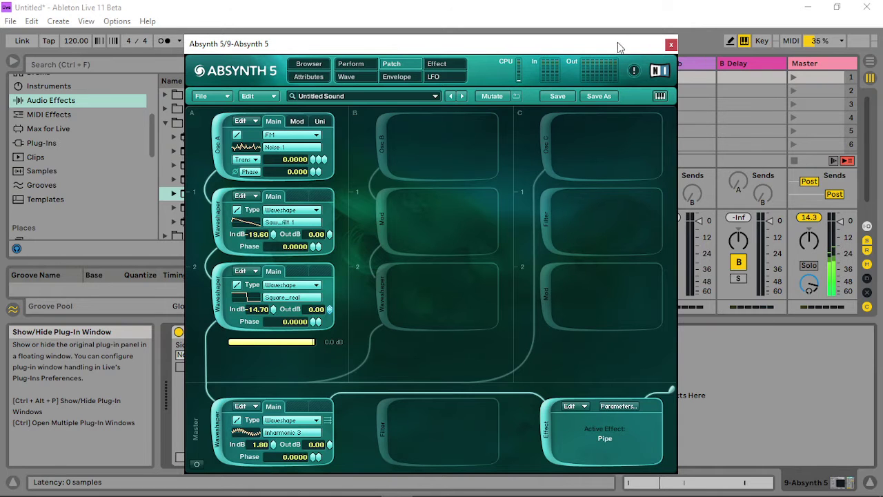
{"action": "left_click", "coordinate": [671, 45]}
- Shorten the Absynth 5 clip's loop to its first bar, with a length of 1.0.0
{"action": "double_click", "coordinate": [460, 76]}
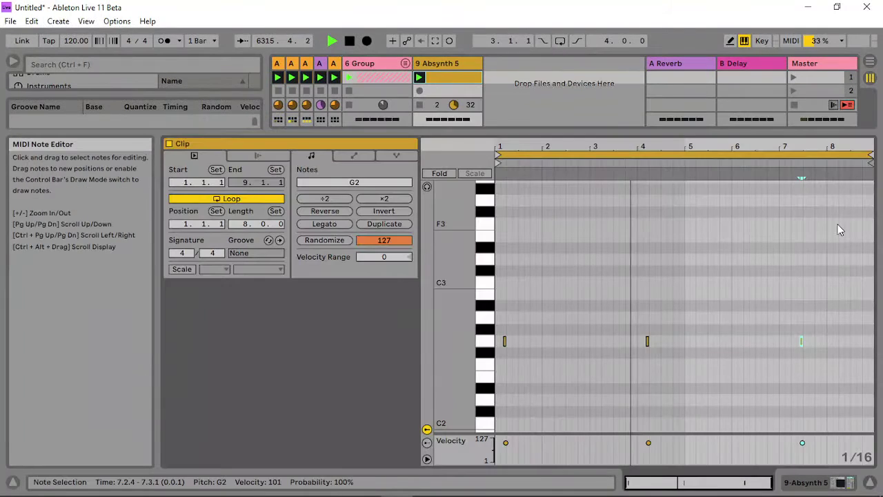
{"action": "mouse_move", "coordinate": [869, 155]}
{"action": "left_mouse_down"}
{"action": "mouse_move", "coordinate": [561, 156]}
{"action": "mouse_move", "coordinate": [538, 158]}
{"action": "mouse_move", "coordinate": [540, 164]}
{"action": "left_mouse_up"}
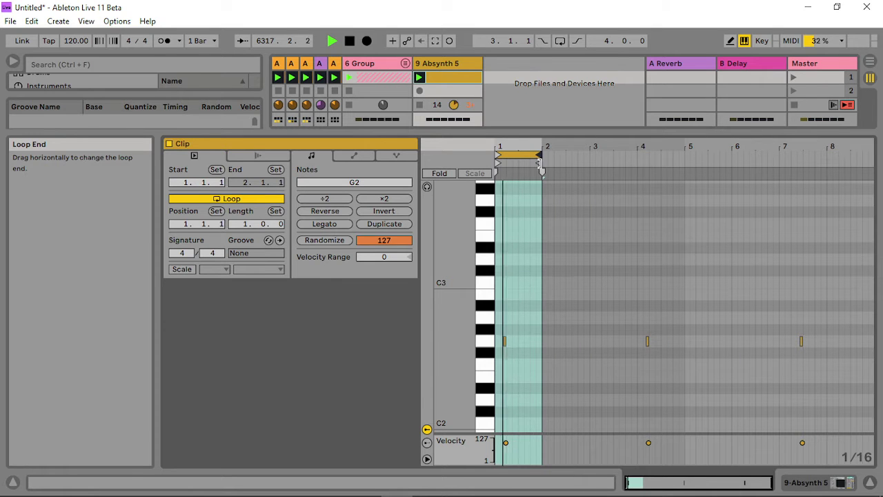
{"action": "double_click", "coordinate": [495, 145]}
- Set Absynth's waveshaper input levels to 6.80 dB and -33.00 dB in channel A and 12.00 dB in the master section
{"action": "left_click", "coordinate": [440, 64]}
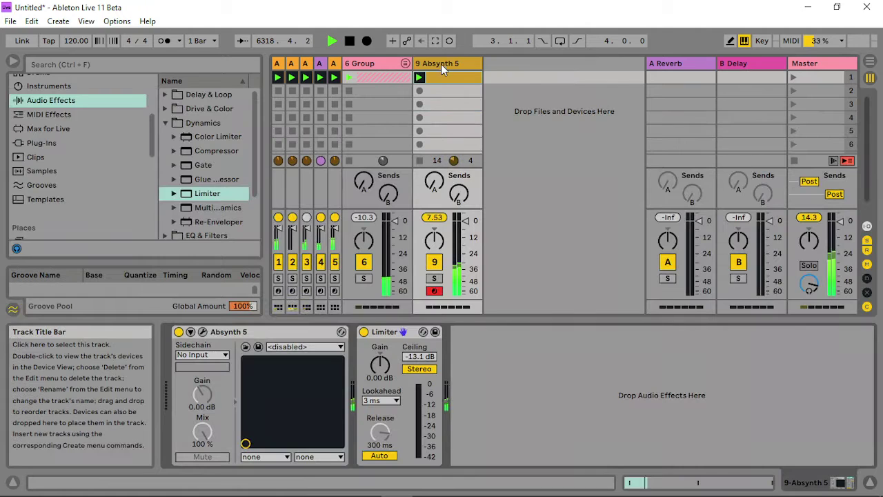
{"action": "left_click", "coordinate": [203, 332]}
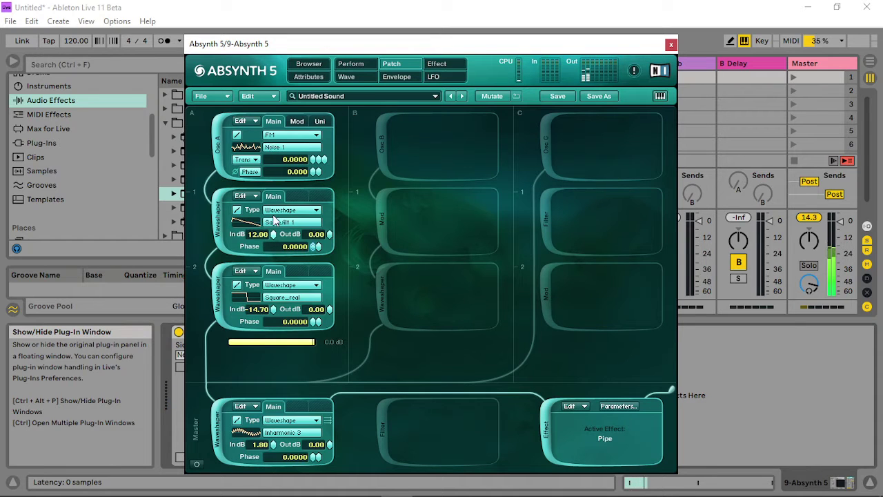
{"action": "left_click_drag", "start_coordinate": [274, 312], "coordinate": [266, 399]}
{"action": "scroll", "coordinate": [273, 444], "scroll_direction": "up", "scroll_amount": 10}
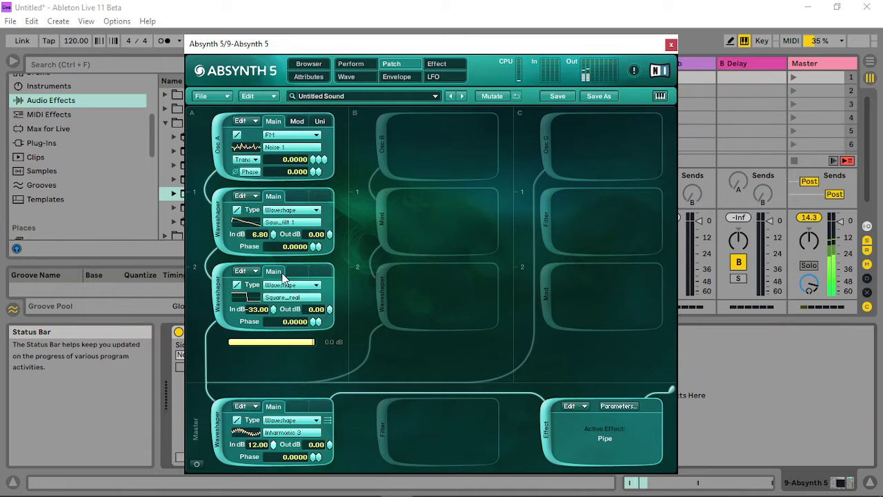
- Audition several simple waves for the master waveshaper and choose Maj triad 2
{"action": "left_click", "coordinate": [284, 432]}
{"action": "left_click", "coordinate": [370, 412]}
{"action": "scroll", "coordinate": [370, 411], "scroll_direction": "down", "scroll_amount": 2}
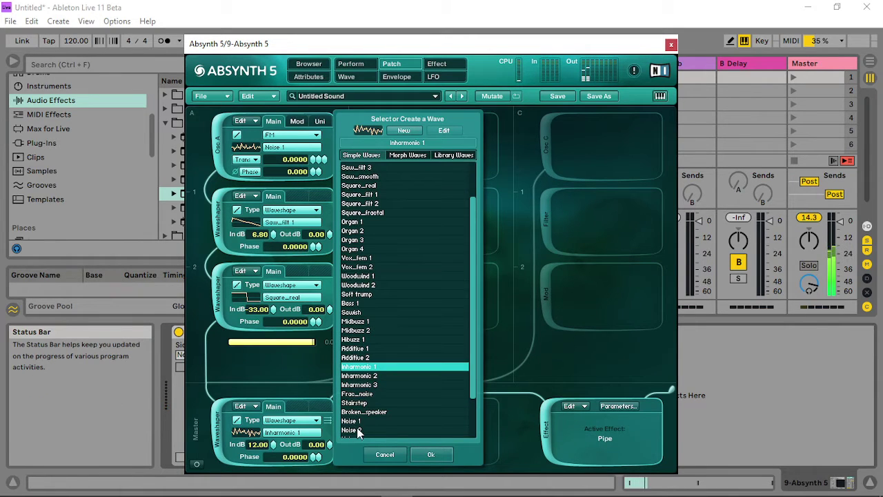
{"action": "left_click", "coordinate": [358, 421]}
{"action": "scroll", "coordinate": [399, 400], "scroll_direction": "down", "scroll_amount": 2}
{"action": "left_click", "coordinate": [359, 388]}
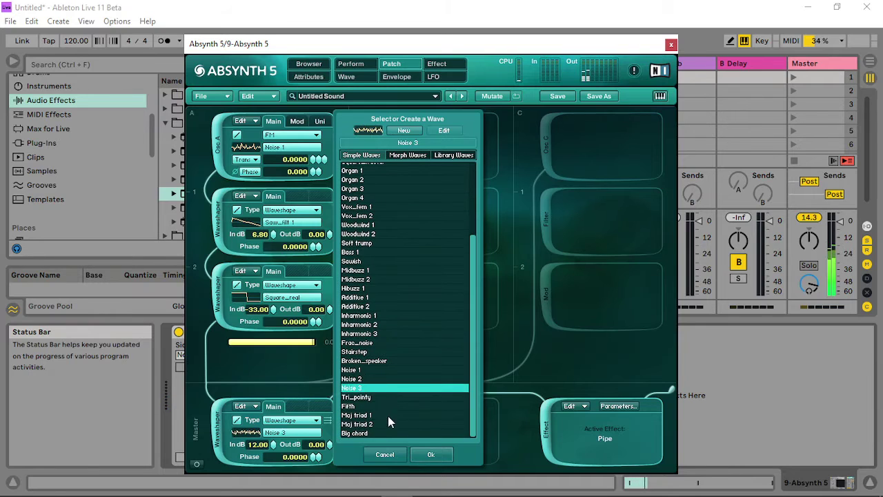
{"action": "left_click", "coordinate": [390, 423]}
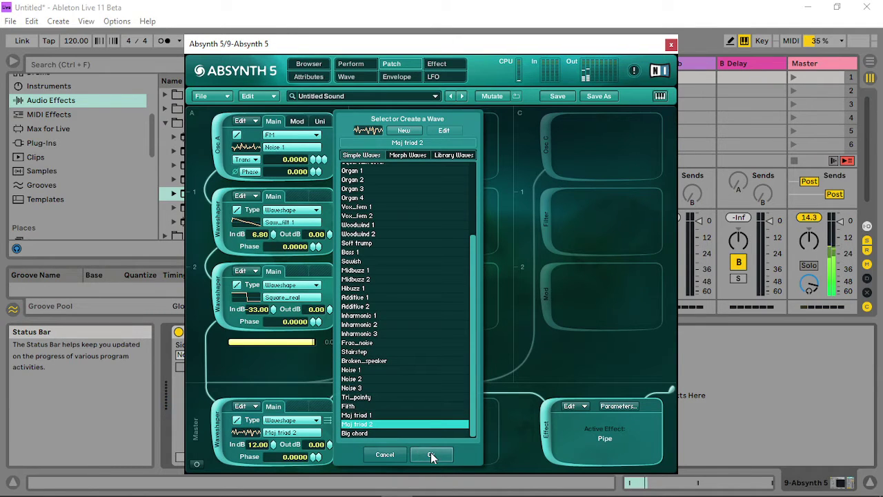
{"action": "left_click", "coordinate": [430, 455]}
- Switch on the master filter module and set its type to Cloud
{"action": "left_click", "coordinate": [379, 428]}
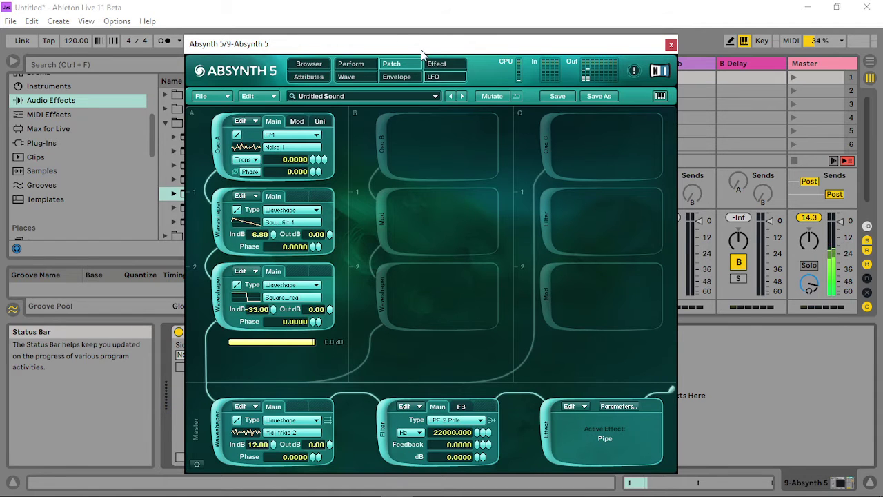
{"action": "left_click_drag", "start_coordinate": [427, 46], "coordinate": [376, 20]}
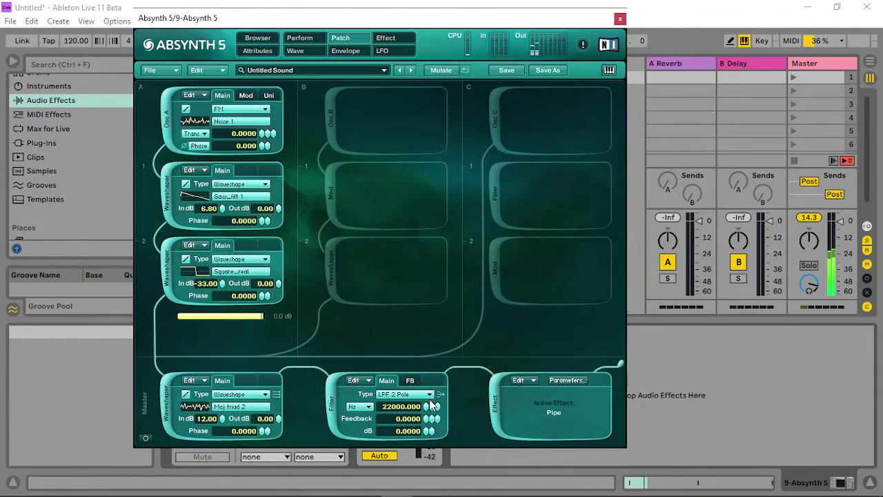
{"action": "left_click", "coordinate": [407, 394]}
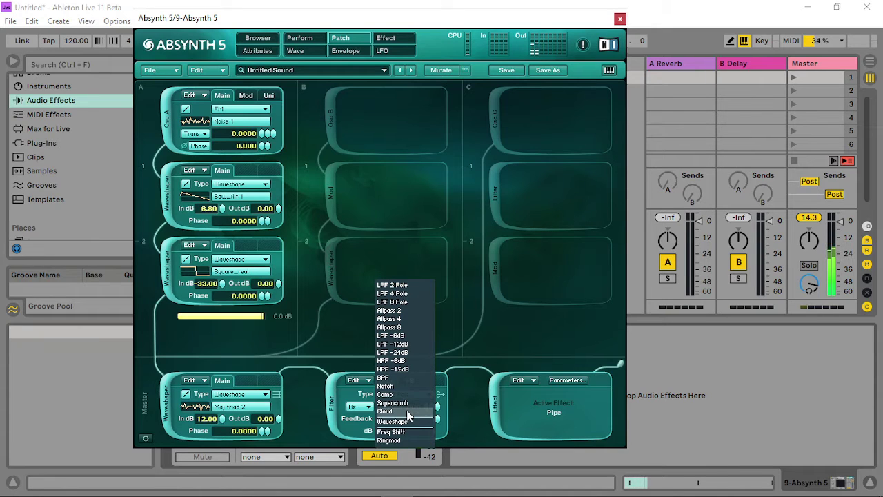
{"action": "left_click", "coordinate": [399, 411]}
{"action": "mouse_move", "coordinate": [390, 406]}
{"action": "left_mouse_down"}
{"action": "mouse_move", "coordinate": [397, 395]}
{"action": "mouse_move", "coordinate": [393, 407]}
{"action": "left_mouse_up"}
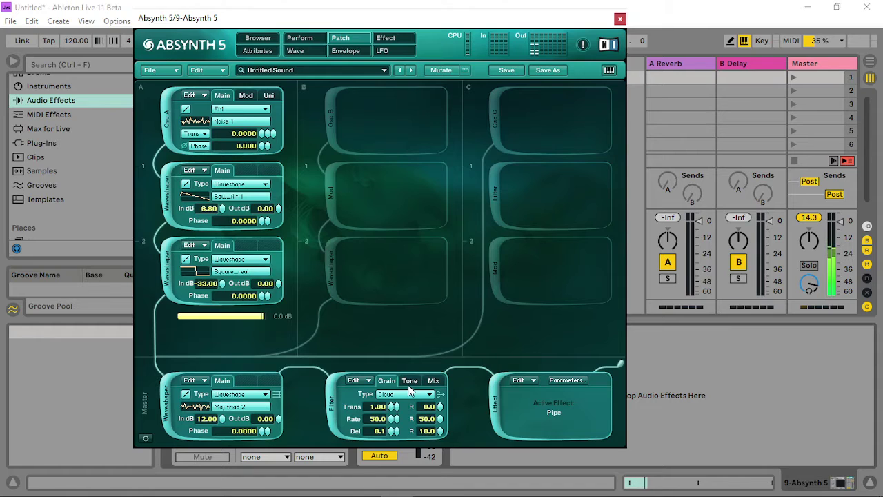
- Enable the Cloud module's tone filter and lower its frequency to about 1113.7 Hz
{"action": "left_click", "coordinate": [409, 381]}
{"action": "left_click", "coordinate": [371, 395]}
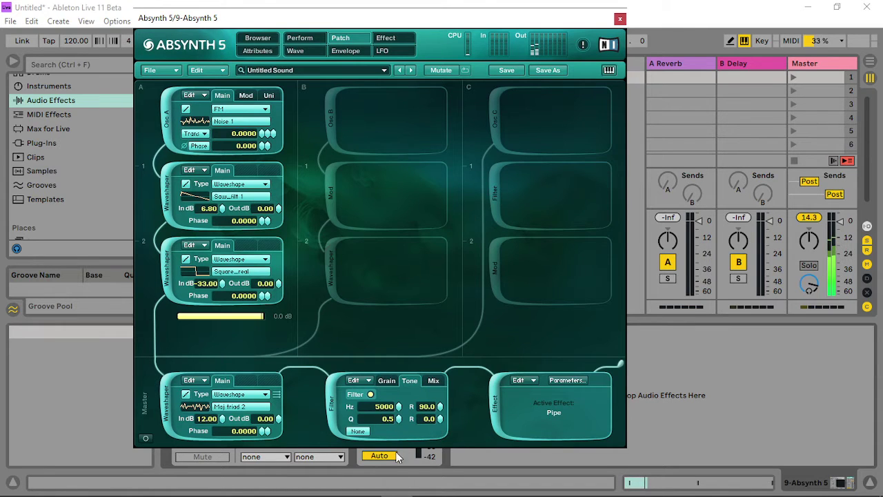
{"action": "left_click", "coordinate": [400, 406]}
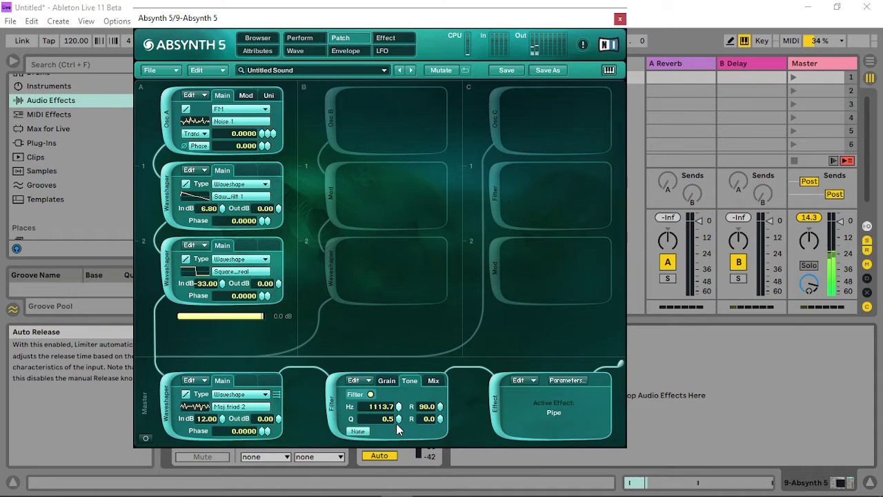
- Create an envelope for the Cloud filter frequency, lowering its decay breakpoint and bringing its release breakpoint down to 20 Hz
{"action": "right_click", "coordinate": [400, 406]}
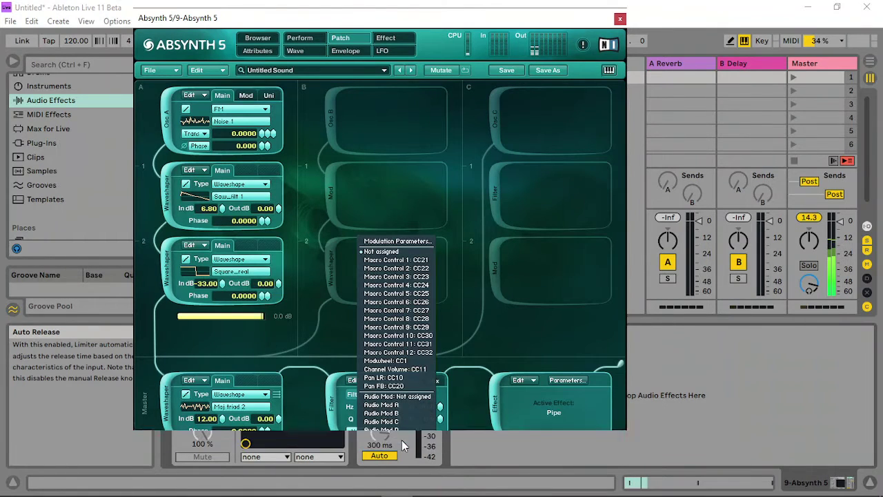
{"action": "left_click", "coordinate": [402, 440]}
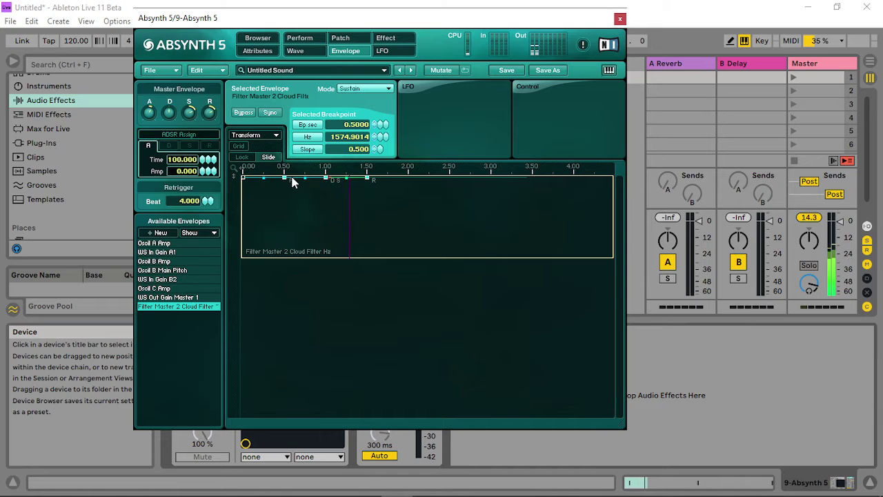
{"action": "left_click", "coordinate": [334, 188]}
{"action": "left_click_drag", "start_coordinate": [369, 178], "coordinate": [352, 251]}
{"action": "left_click_drag", "start_coordinate": [329, 182], "coordinate": [352, 252]}
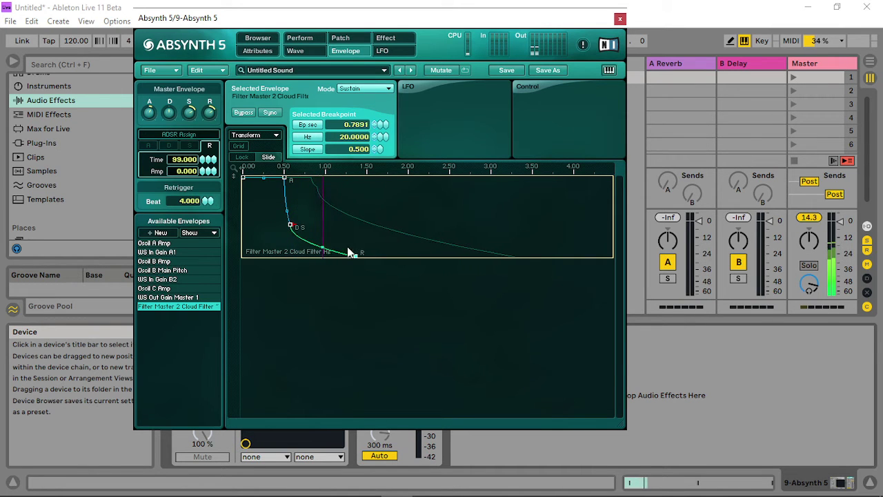
- Move the Cloud envelope's attack breakpoint to about 0.34 s at 20 Hz, lower its starting point and extend the decay time
{"action": "left_click_drag", "start_coordinate": [290, 177], "coordinate": [262, 253]}
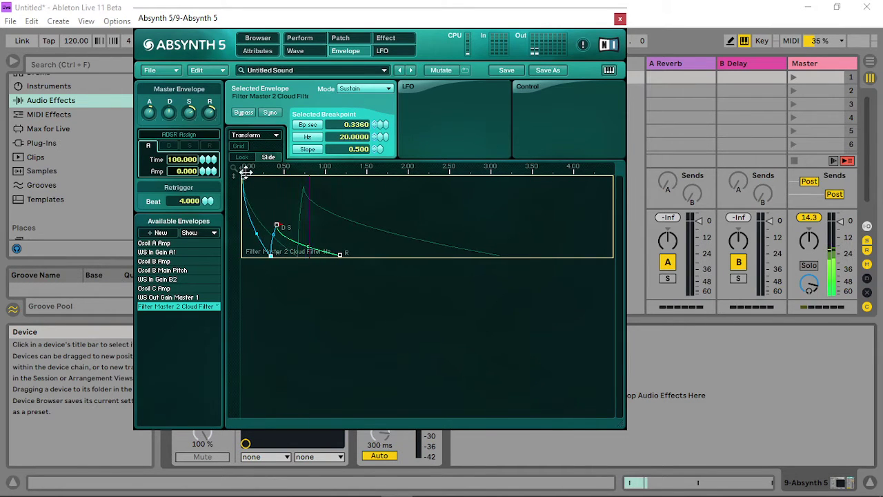
{"action": "left_click_drag", "start_coordinate": [244, 174], "coordinate": [236, 298]}
{"action": "left_click_drag", "start_coordinate": [276, 226], "coordinate": [329, 228]}
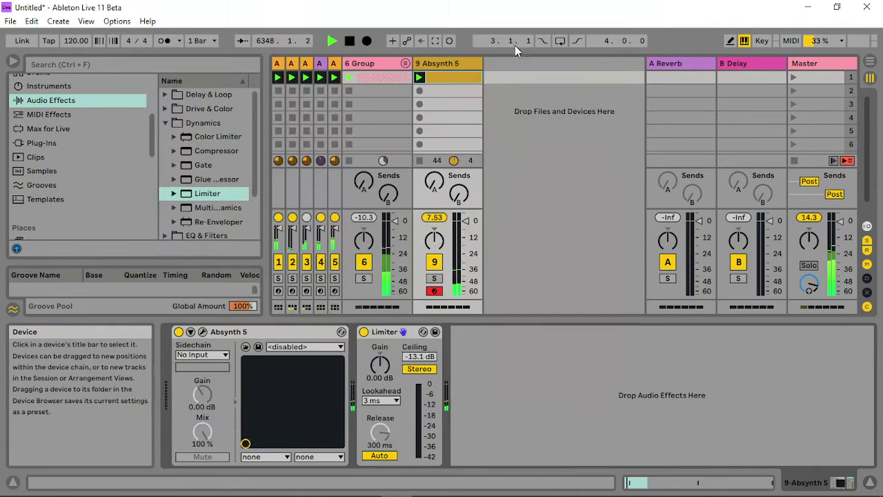
- Duplicate the Absynth clip's loop up to 8 bars, and shorten the loop to the first 2 bars
{"action": "left_click", "coordinate": [620, 18]}
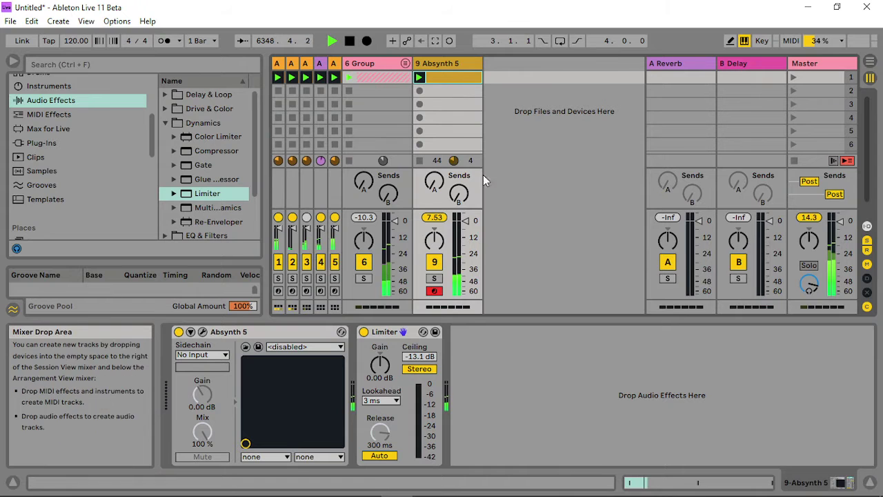
{"action": "double_click", "coordinate": [447, 80]}
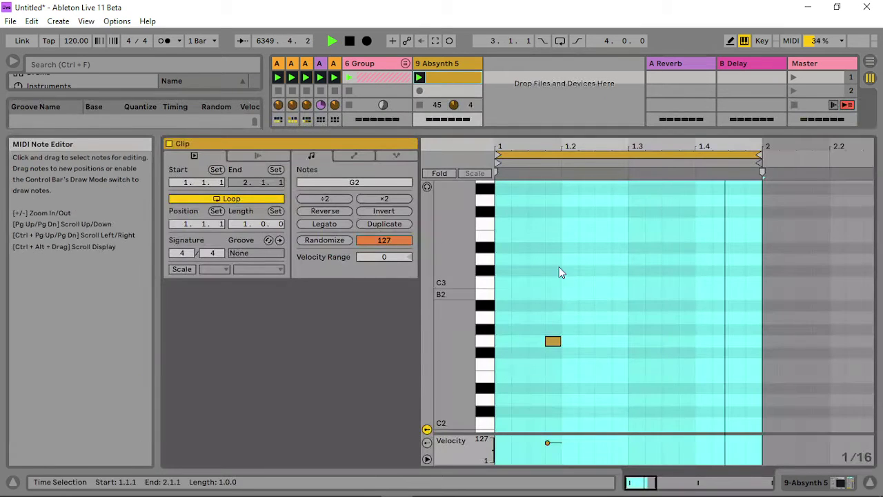
{"action": "left_click", "coordinate": [384, 223]}
{"action": "left_click", "coordinate": [384, 224]}
{"action": "left_click", "coordinate": [385, 224]}
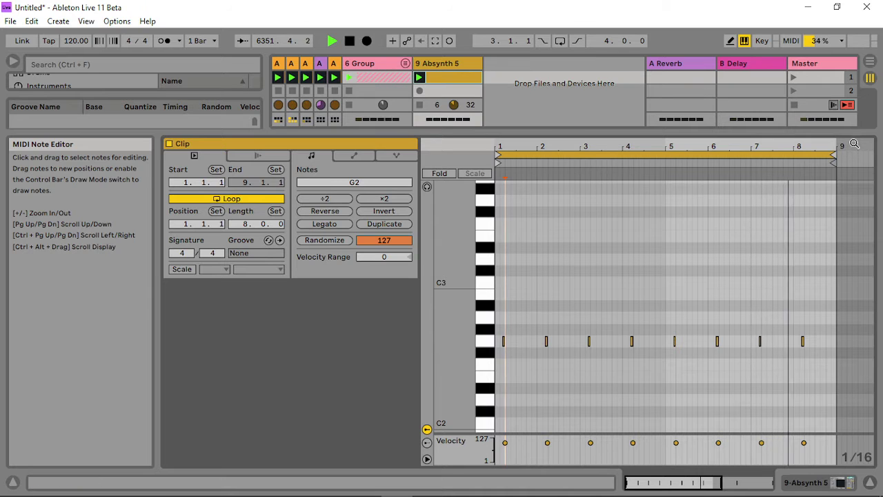
{"action": "mouse_move", "coordinate": [833, 158]}
{"action": "left_mouse_down"}
{"action": "mouse_move", "coordinate": [573, 158]}
{"action": "mouse_move", "coordinate": [581, 160]}
{"action": "left_mouse_up"}
- Lengthen the G2 note at 2.1.4 so that it ends at 2.4.2
{"action": "left_click", "coordinate": [550, 327]}
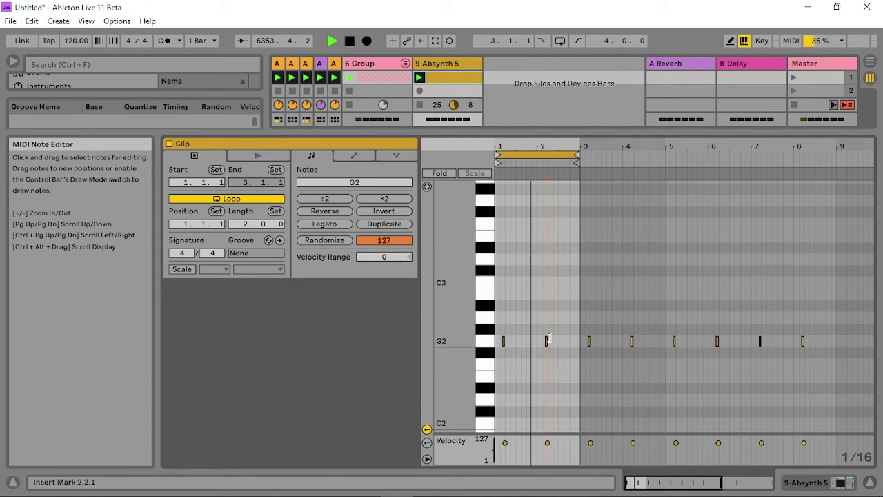
{"action": "left_click_drag", "start_coordinate": [548, 340], "coordinate": [563, 339]}
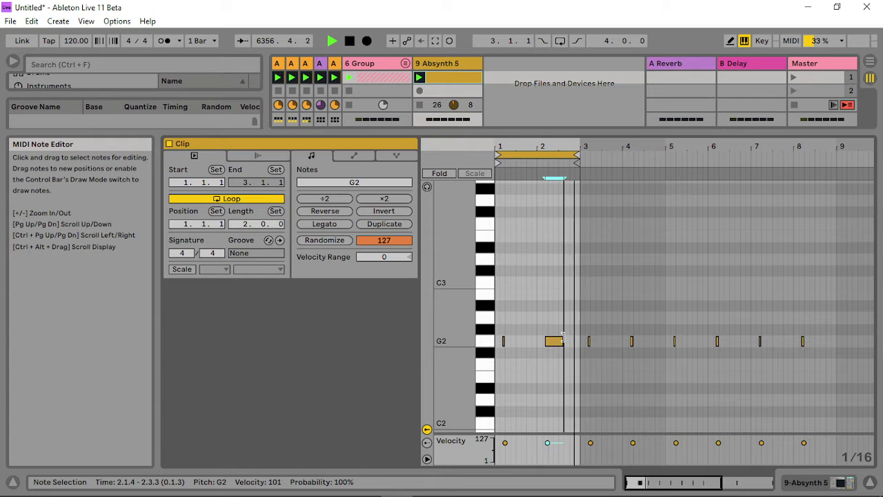
{"action": "left_click_drag", "start_coordinate": [563, 338], "coordinate": [570, 339]}
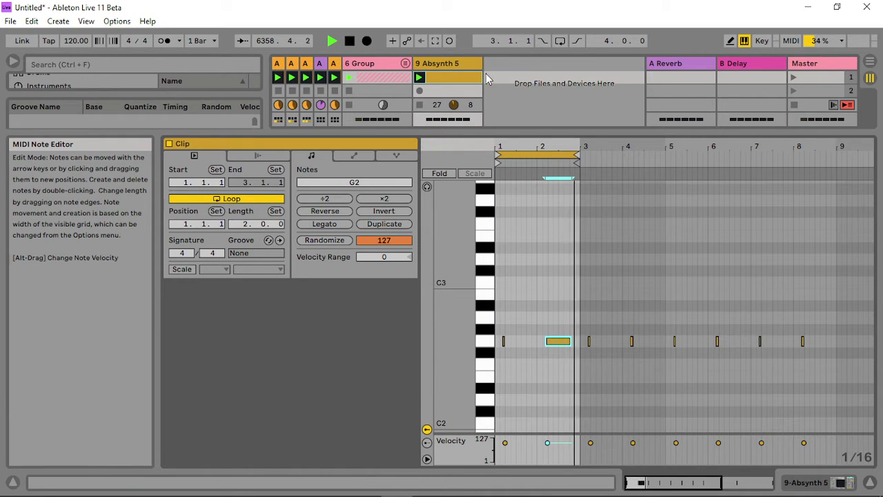
- Transpose oscillator A to -23, set the first waveshaper to 8.10 dB in and 11.70 dB out, and raise the master waveshaper's output to 12 dB
{"action": "double_click", "coordinate": [452, 63]}
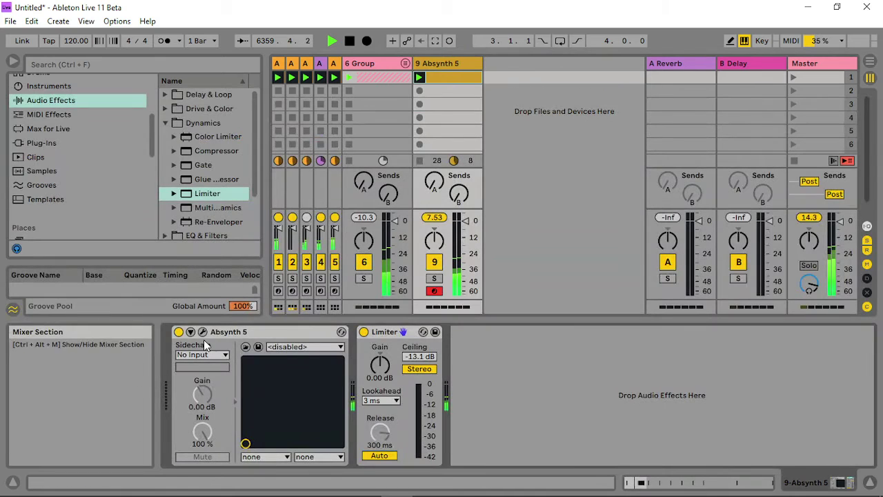
{"action": "left_click", "coordinate": [203, 333]}
{"action": "left_click", "coordinate": [340, 38]}
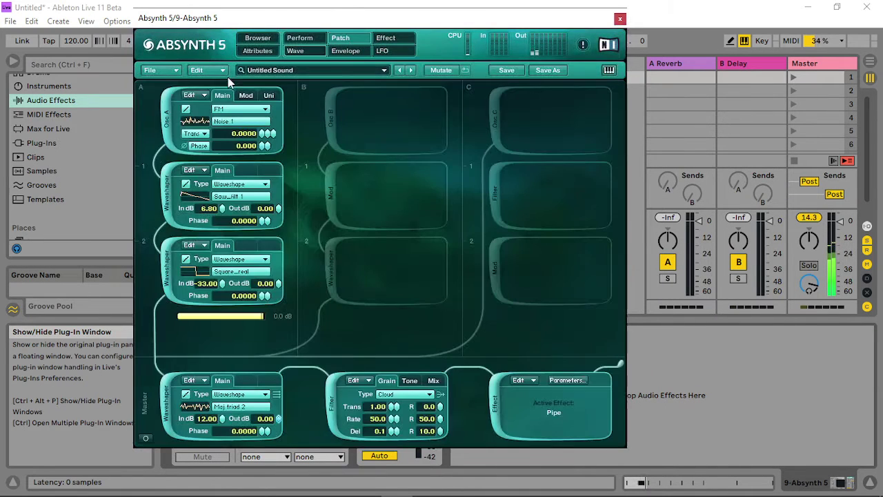
{"action": "left_click_drag", "start_coordinate": [261, 152], "coordinate": [254, 153]}
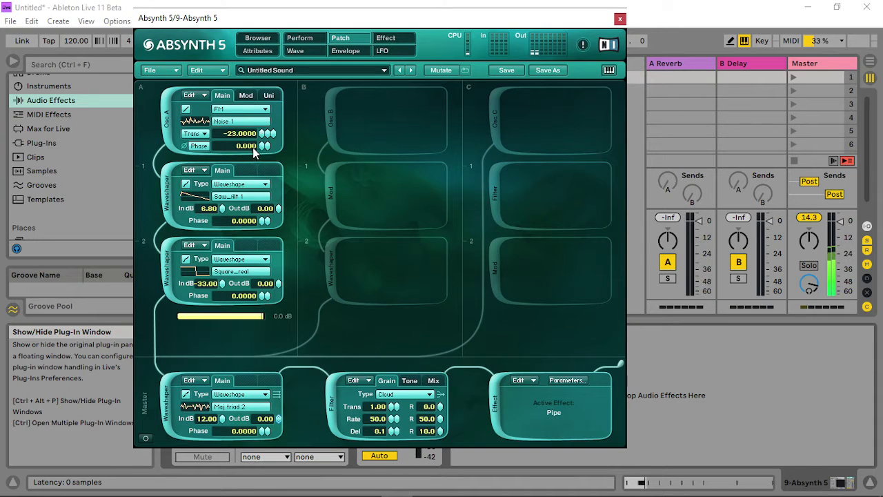
{"action": "mouse_move", "coordinate": [227, 208]}
{"action": "left_mouse_down"}
{"action": "mouse_move", "coordinate": [234, 148]}
{"action": "mouse_move", "coordinate": [236, 207]}
{"action": "left_mouse_up"}
{"action": "left_click", "coordinate": [279, 208]}
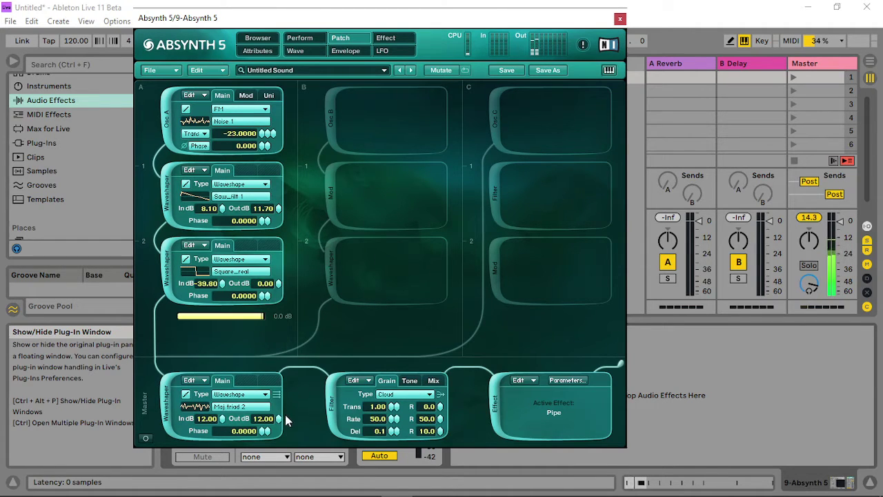
- Extend the long G2 note in the Absynth clip to the loop end at 3.1.1
{"action": "left_click", "coordinate": [619, 19]}
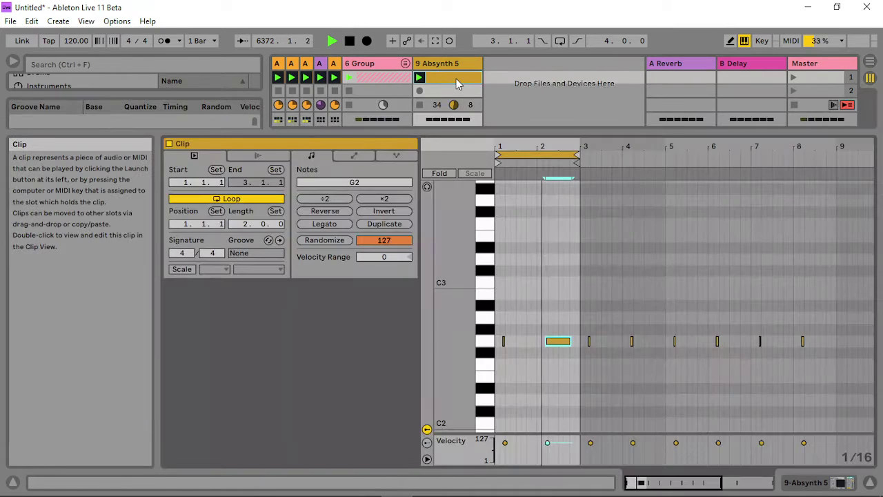
{"action": "double_click", "coordinate": [456, 79]}
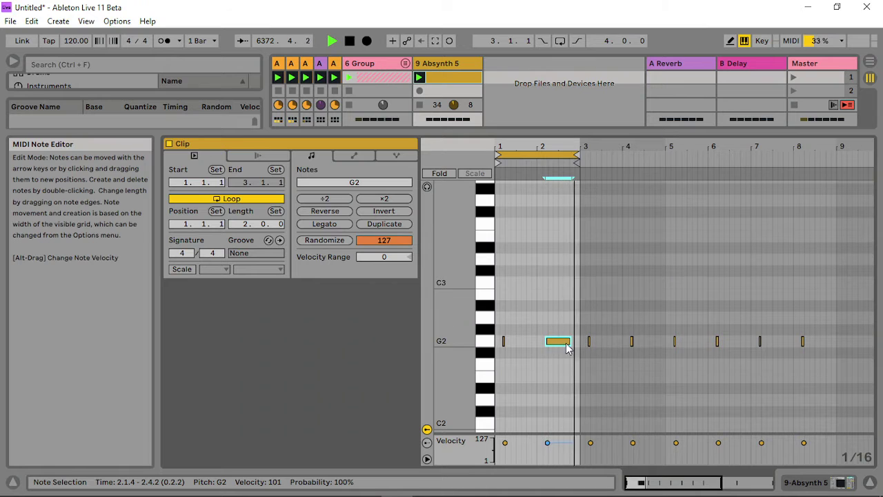
{"action": "mouse_move", "coordinate": [570, 341]}
{"action": "left_mouse_down"}
{"action": "mouse_move", "coordinate": [591, 341]}
{"action": "mouse_move", "coordinate": [576, 341]}
{"action": "left_mouse_up"}
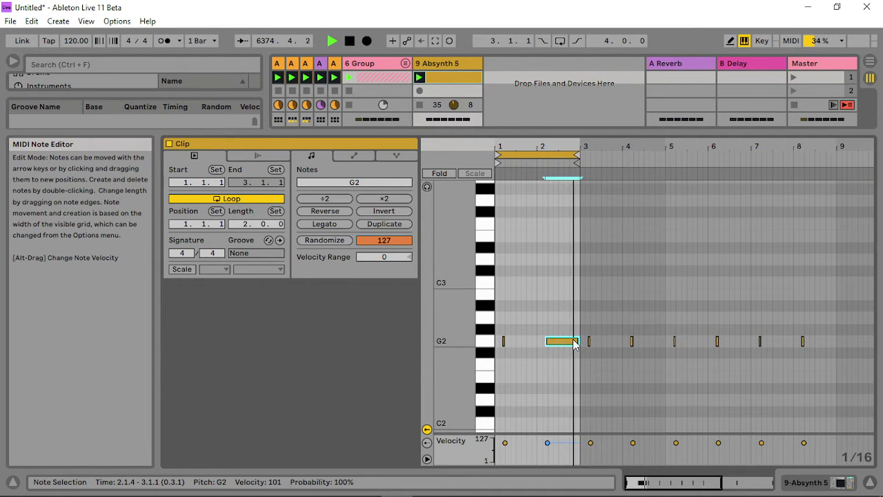
- Check the Absynth master envelope and lower the first waveshaper's input to -27 dB
{"action": "left_click", "coordinate": [461, 63]}
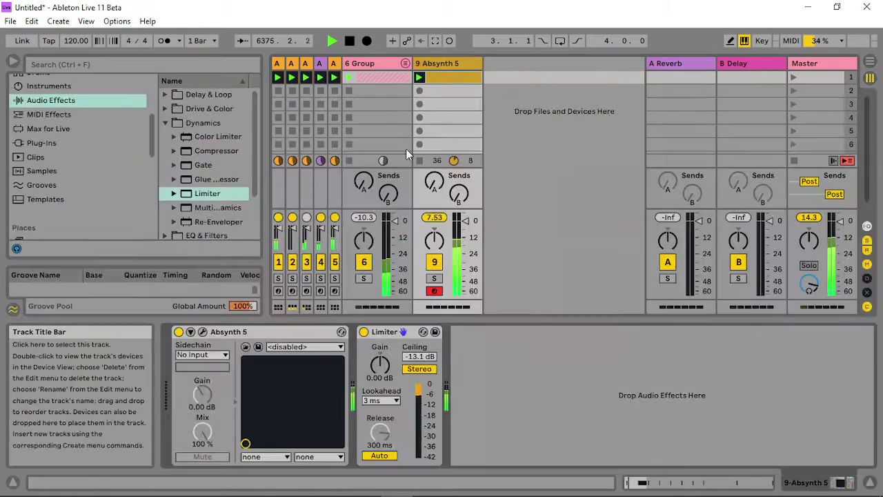
{"action": "left_click", "coordinate": [203, 332]}
{"action": "left_click", "coordinate": [303, 40]}
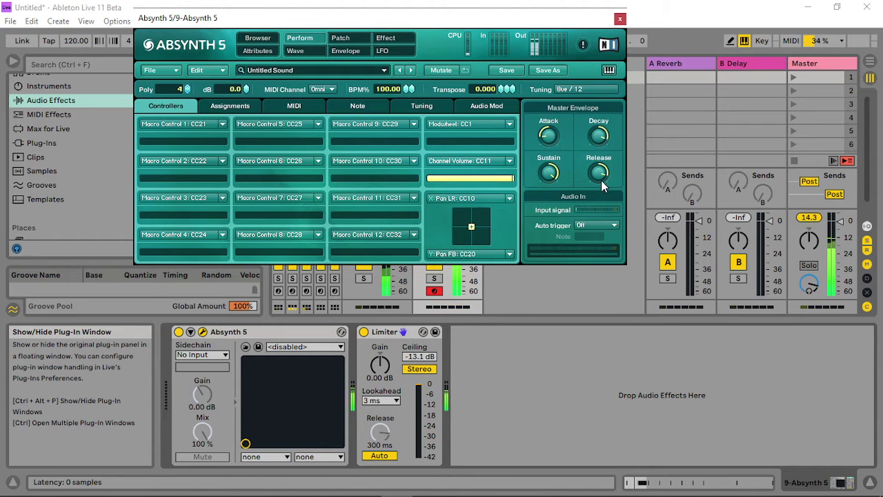
{"action": "left_click", "coordinate": [342, 38]}
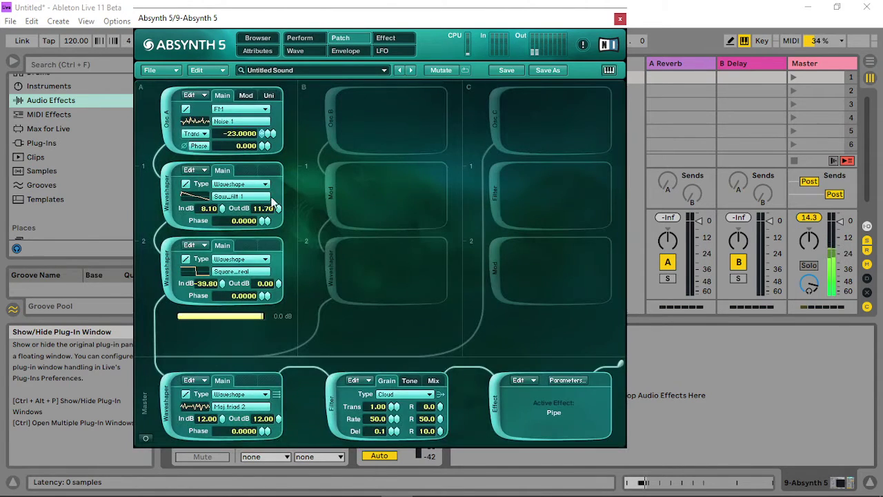
{"action": "left_click_drag", "start_coordinate": [221, 207], "coordinate": [233, 384]}
- Adjust the Cloud tone filter's frequency and raise the module's mix balance to 100
{"action": "left_click", "coordinate": [411, 381]}
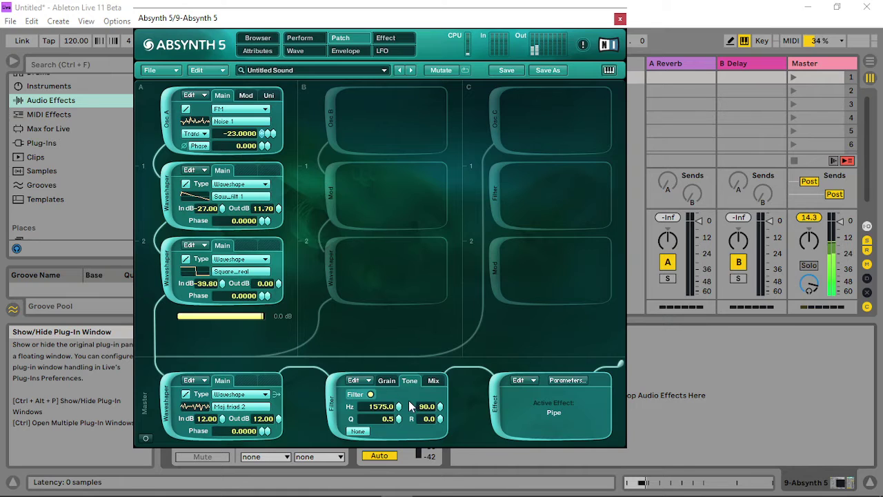
{"action": "mouse_move", "coordinate": [399, 408]}
{"action": "left_mouse_down"}
{"action": "mouse_move", "coordinate": [398, 383]}
{"action": "mouse_move", "coordinate": [388, 427]}
{"action": "mouse_move", "coordinate": [401, 407]}
{"action": "left_mouse_up"}
{"action": "left_click", "coordinate": [434, 381]}
{"action": "left_click_drag", "start_coordinate": [429, 399], "coordinate": [427, 326]}
- Set the Cloud grain transposition to 2.00 and rate to 20, with all three grain random amounts at 100
{"action": "left_click", "coordinate": [409, 382]}
{"action": "left_click", "coordinate": [386, 381]}
{"action": "left_click_drag", "start_coordinate": [394, 414], "coordinate": [398, 445]}
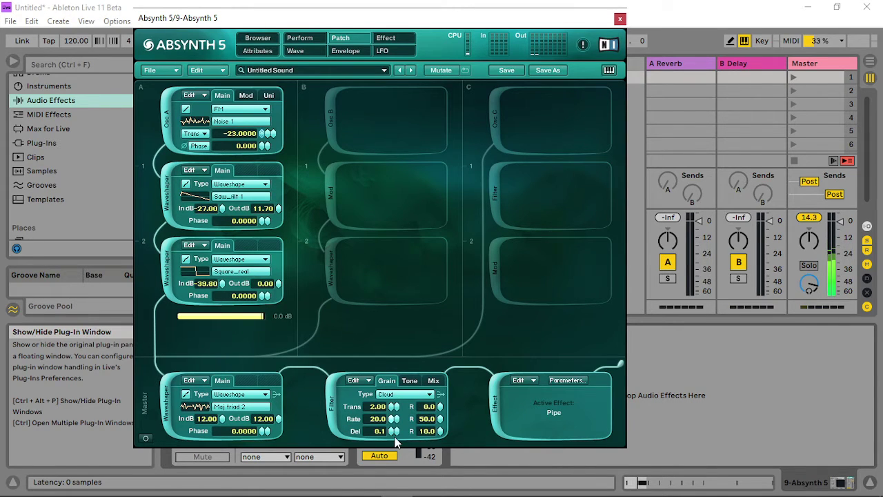
{"action": "left_click", "coordinate": [439, 406]}
{"action": "left_click", "coordinate": [440, 432]}
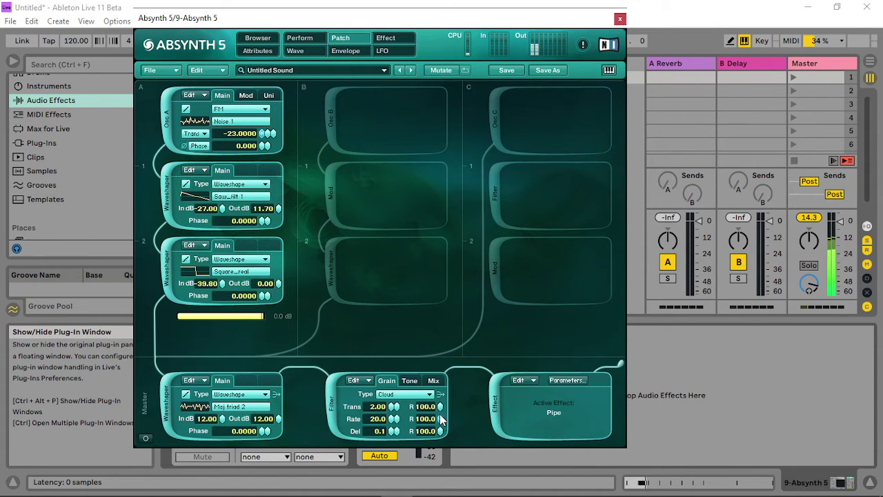
- Set the Cloud tone filter to about 1486.6 Hz with both random amounts at 100, and the second waveshaper's input to -39.70 dB
{"action": "left_click", "coordinate": [412, 383]}
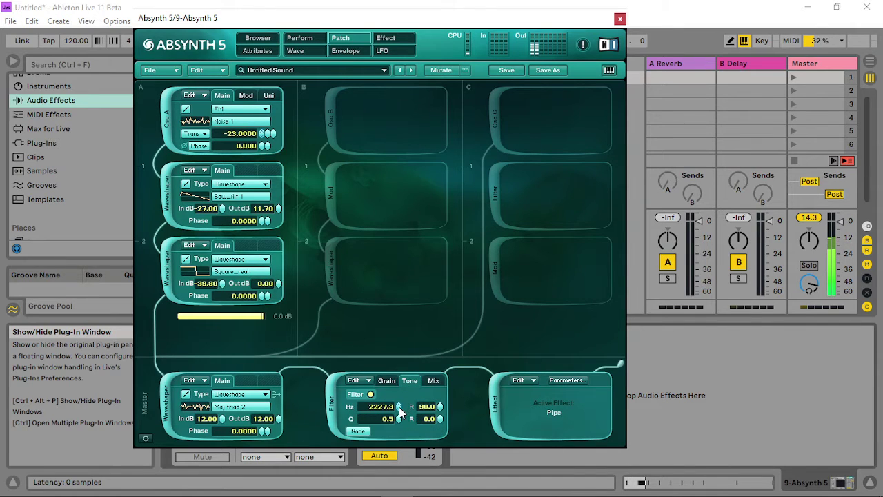
{"action": "mouse_move", "coordinate": [398, 407]}
{"action": "left_mouse_down"}
{"action": "mouse_move", "coordinate": [396, 427]}
{"action": "mouse_move", "coordinate": [407, 406]}
{"action": "left_mouse_up"}
{"action": "left_click_drag", "start_coordinate": [401, 407], "coordinate": [397, 418]}
{"action": "left_click", "coordinate": [222, 282]}
- Lower the Cloud grain transposition to -24 and the tone filter frequency to about 278.5 Hz
{"action": "left_click", "coordinate": [387, 380]}
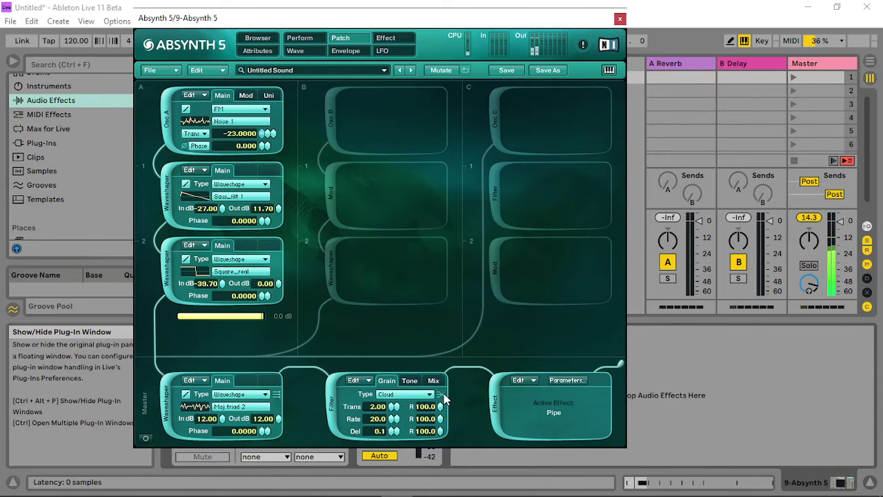
{"action": "scroll", "coordinate": [395, 406], "scroll_direction": "up", "scroll_amount": 9}
{"action": "left_click_drag", "start_coordinate": [395, 406], "coordinate": [396, 430]}
{"action": "left_click", "coordinate": [411, 381]}
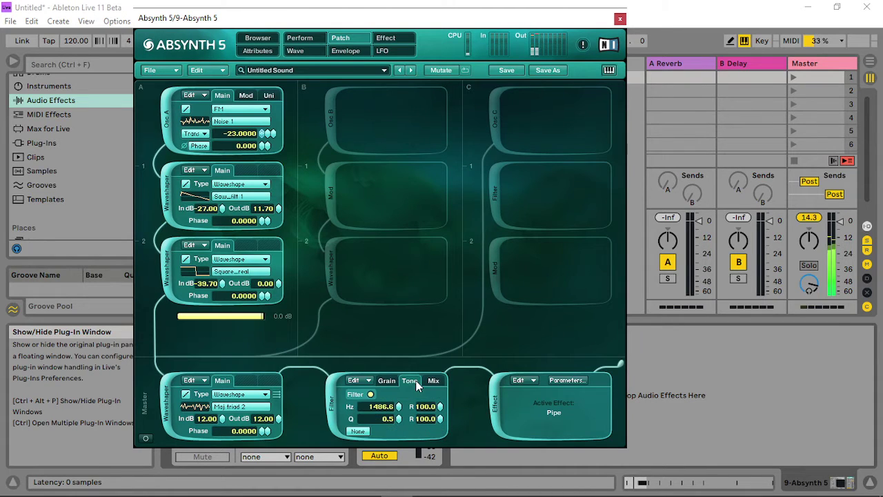
{"action": "left_click_drag", "start_coordinate": [399, 406], "coordinate": [395, 426]}
{"action": "scroll", "coordinate": [399, 410], "scroll_direction": "up", "scroll_amount": 2}
- Adjust the Cloud module's mix gain, raising it as far as 12 dB
{"action": "left_click", "coordinate": [434, 381]}
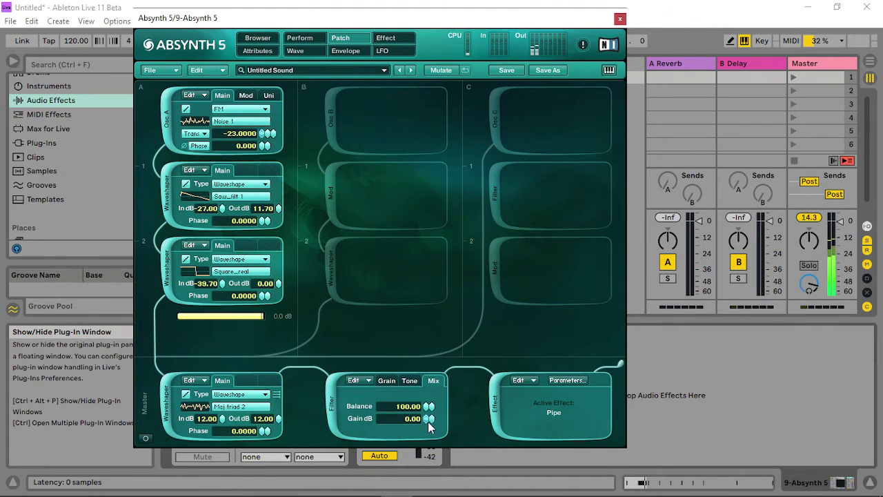
{"action": "left_click_drag", "start_coordinate": [428, 423], "coordinate": [432, 338]}
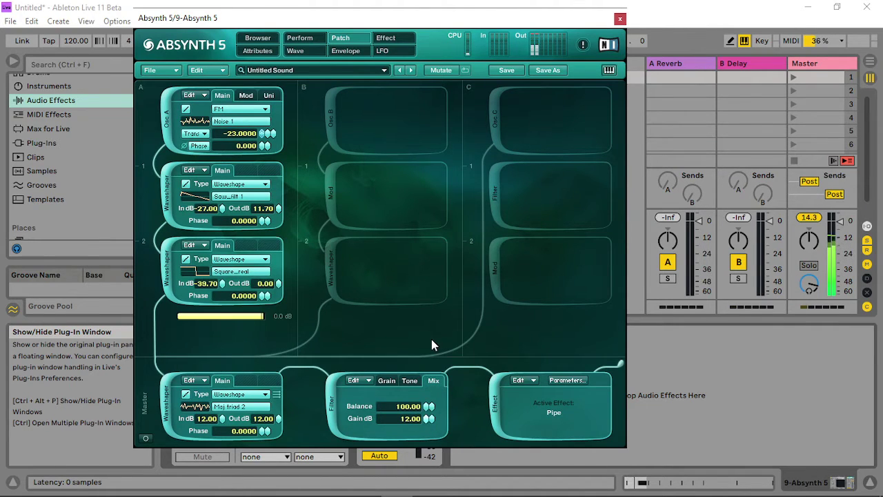
{"action": "left_click_drag", "start_coordinate": [429, 342], "coordinate": [428, 365]}
{"action": "left_click", "coordinate": [410, 382]}
{"action": "left_click", "coordinate": [395, 384]}
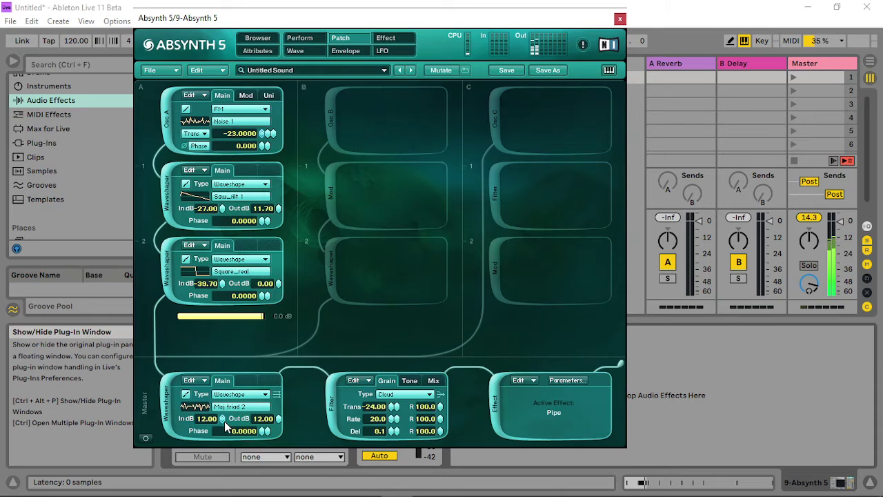
- Raise the second waveshaper's input level to about -15.60 dB
{"action": "left_click_drag", "start_coordinate": [225, 421], "coordinate": [221, 281]}
{"action": "left_click_drag", "start_coordinate": [220, 187], "coordinate": [227, 121]}
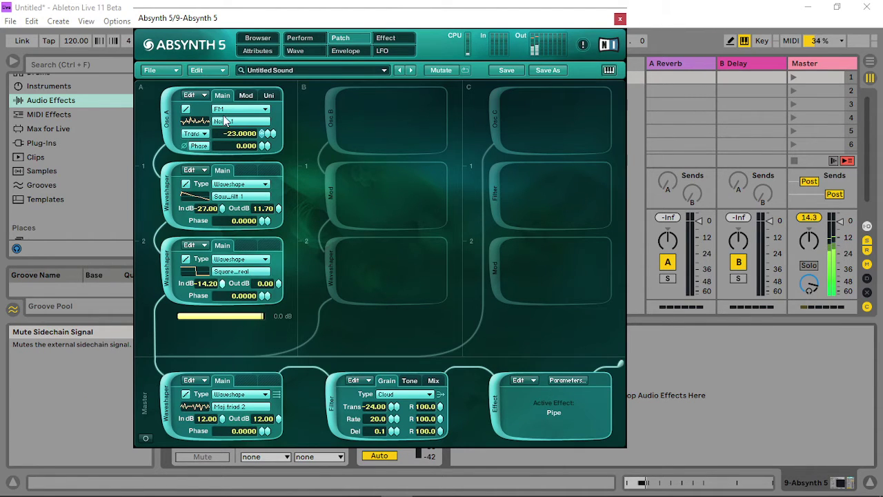
{"action": "left_click_drag", "start_coordinate": [220, 385], "coordinate": [250, 141]}
- Bring the Cloud tone filter's frequency down to 50 Hz and readjust it
{"action": "left_click", "coordinate": [409, 380]}
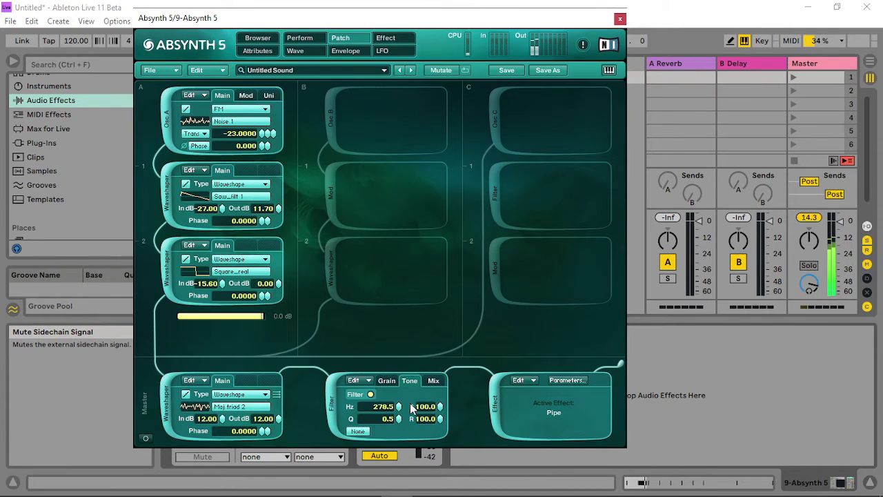
{"action": "left_click_drag", "start_coordinate": [397, 408], "coordinate": [399, 442]}
{"action": "left_click_drag", "start_coordinate": [399, 406], "coordinate": [400, 409]}
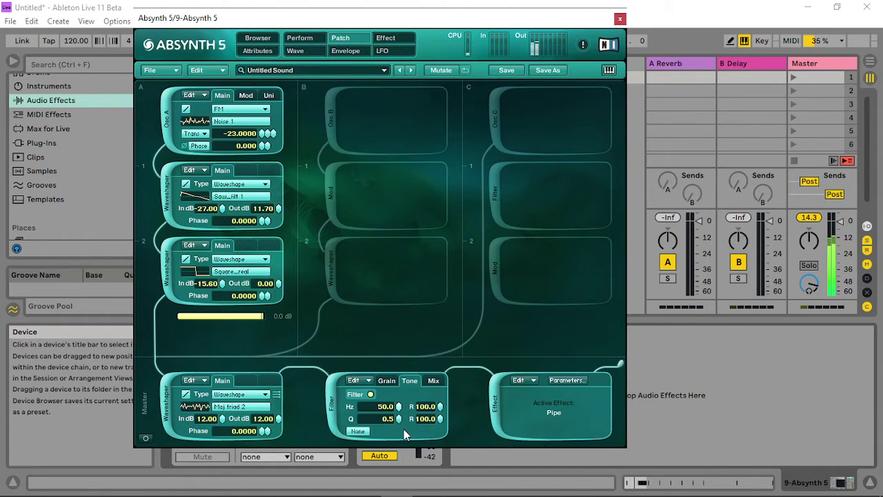
{"action": "left_click_drag", "start_coordinate": [398, 407], "coordinate": [384, 384]}
- Duplicate the Absynth clip's loop to 4 bars and delete the long G2 note in bar 2
{"action": "left_click", "coordinate": [620, 19]}
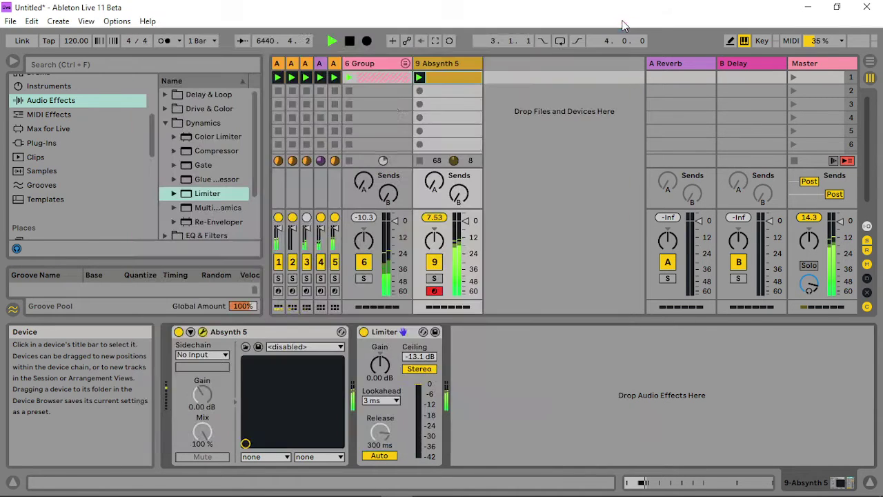
{"action": "double_click", "coordinate": [459, 77]}
{"action": "left_click", "coordinate": [384, 225]}
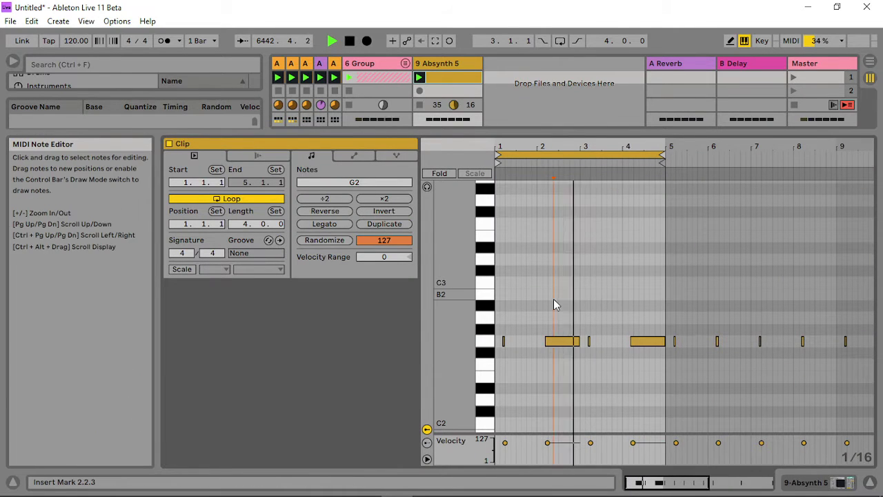
{"action": "double_click", "coordinate": [569, 342]}
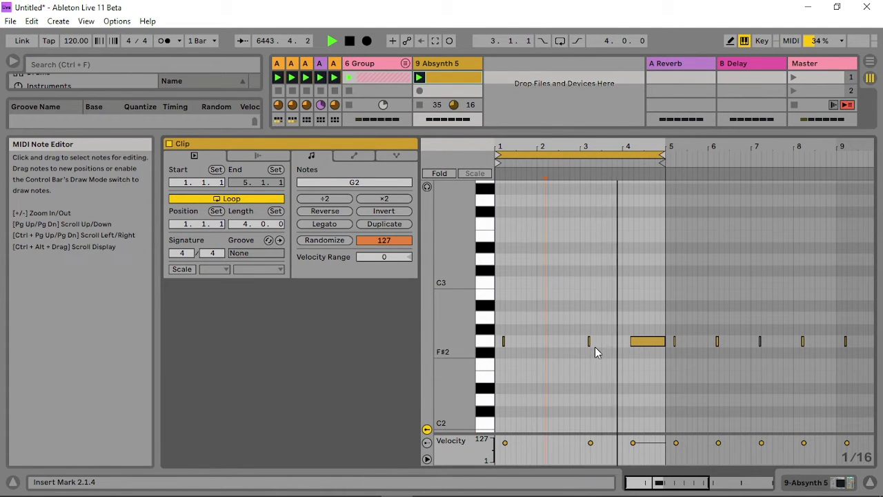
- Extend the clip's loop to 8 bars and delete the short G2 notes in bars 6 and 7
{"action": "left_click", "coordinate": [662, 156]}
{"action": "left_click_drag", "start_coordinate": [662, 156], "coordinate": [835, 156]}
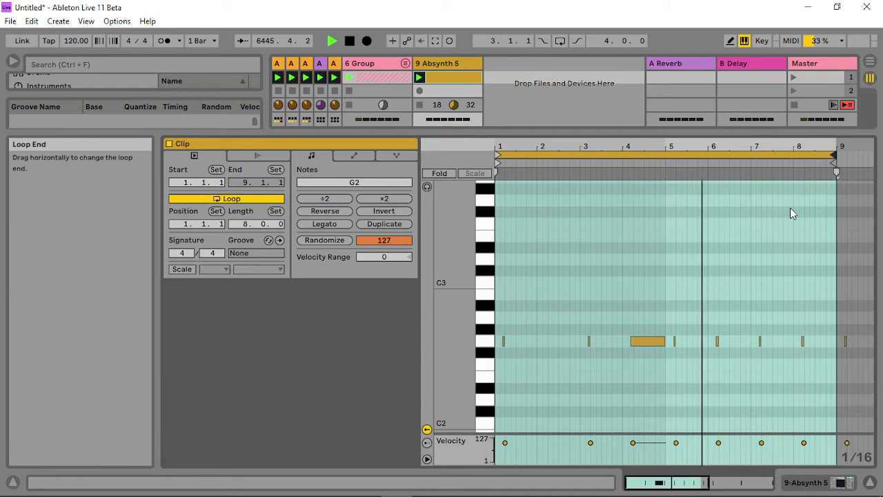
{"action": "left_click_drag", "start_coordinate": [689, 310], "coordinate": [778, 400]}
{"action": "key", "text": "Delete"}
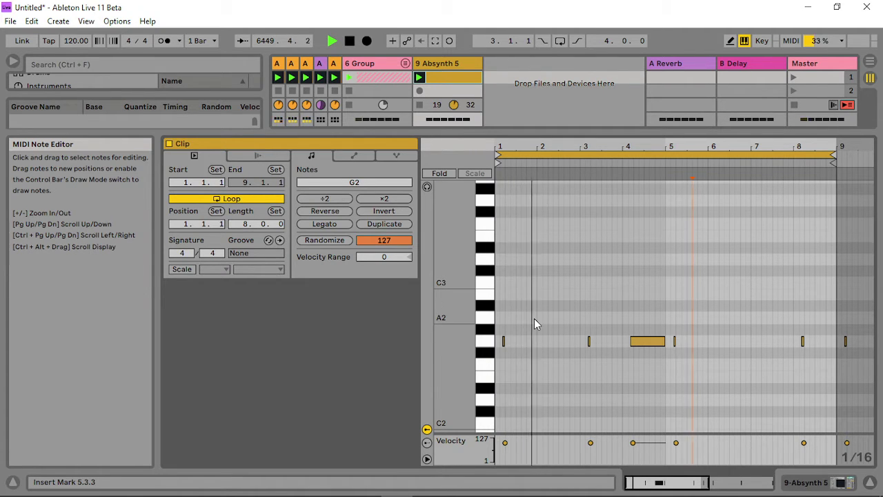
- Unfold the track group and show the devices of Absynth track 7
{"action": "double_click", "coordinate": [440, 63]}
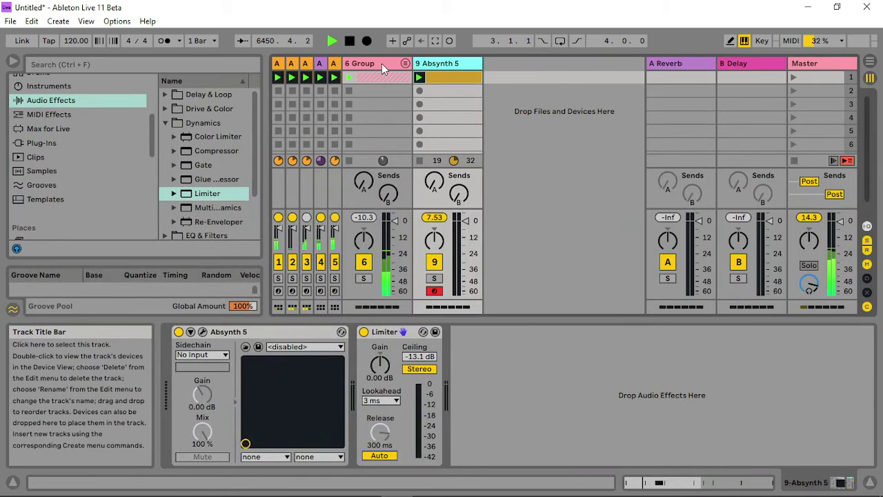
{"action": "left_click", "coordinate": [382, 63]}
{"action": "left_click", "coordinate": [403, 63]}
{"action": "left_click", "coordinate": [428, 67]}
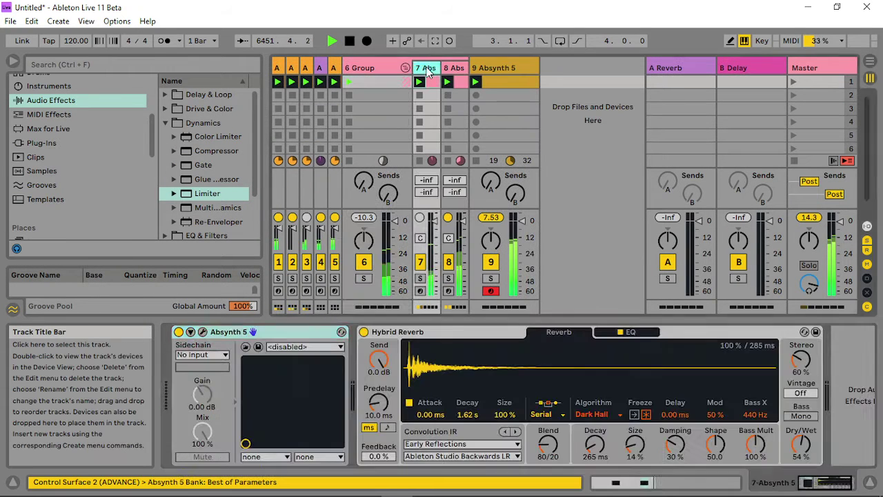
- Set oscillator A's unison to 3 voices in the Absynth on track 7
{"action": "key", "text": "ctrl+alt+p"}
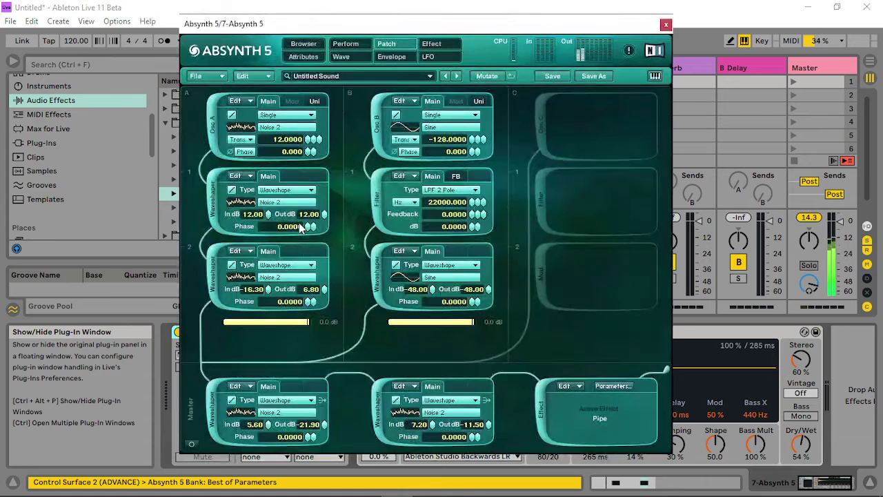
{"action": "left_click", "coordinate": [313, 102]}
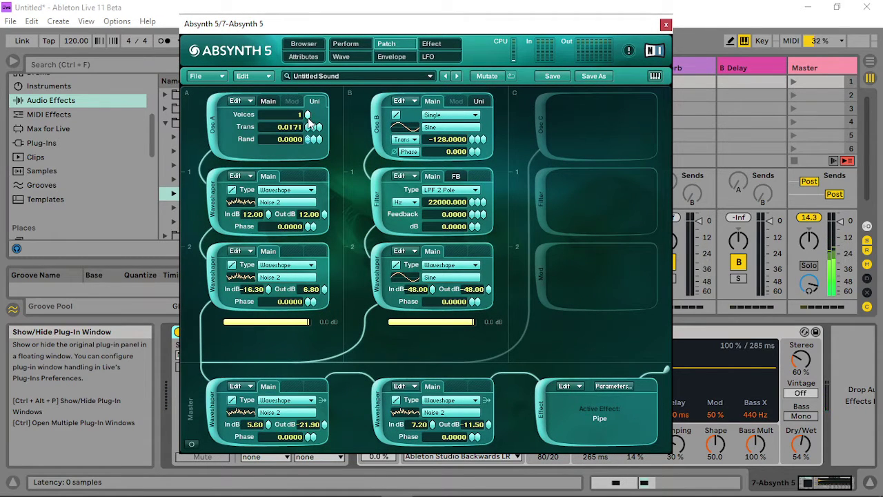
{"action": "scroll", "coordinate": [308, 121], "scroll_direction": "up", "scroll_amount": 2}
{"action": "left_click_drag", "start_coordinate": [306, 321], "coordinate": [628, 338]}
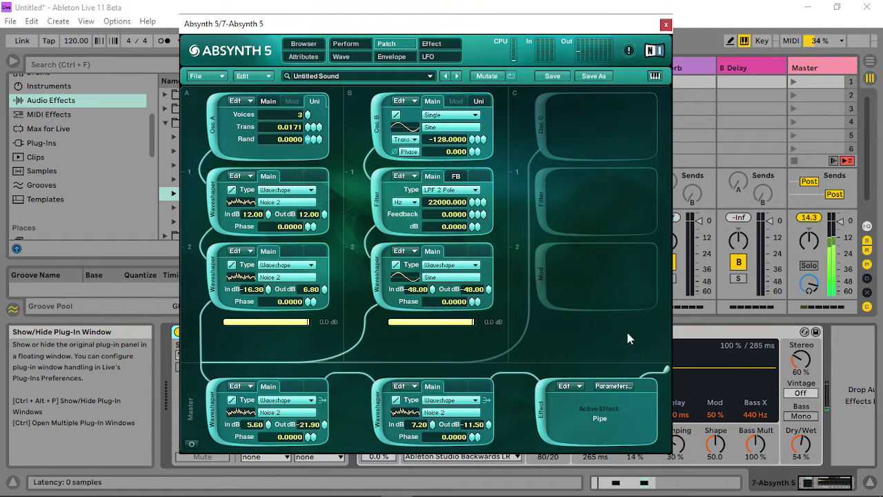
{"action": "left_click", "coordinate": [666, 25]}
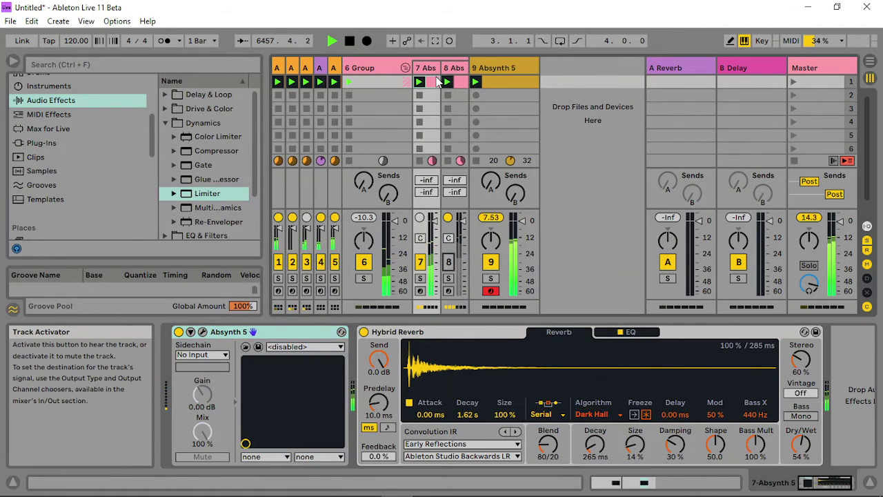
- In track 7's Absynth, set the first master waveshaper to 9.50 dB in and -31.90 dB out, and channel B's second waveshaper output to -26.60 dB
{"action": "left_click", "coordinate": [203, 332]}
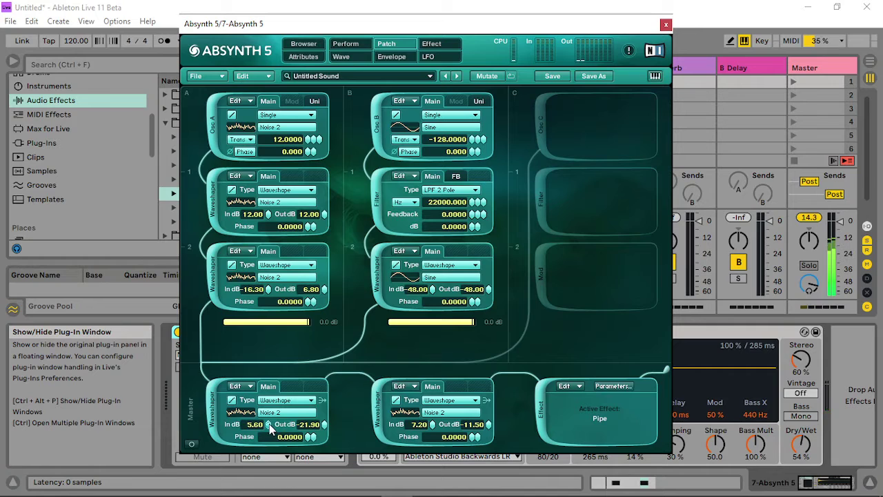
{"action": "left_click_drag", "start_coordinate": [269, 424], "coordinate": [275, 404]}
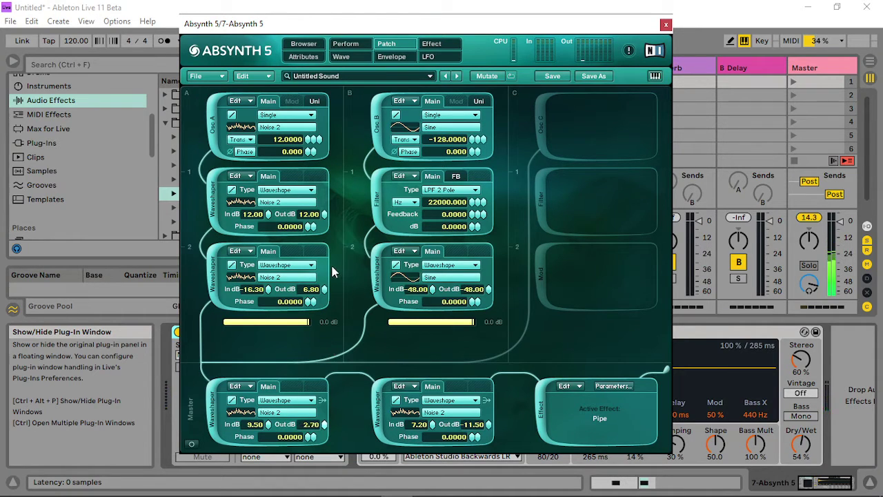
{"action": "left_click_drag", "start_coordinate": [331, 265], "coordinate": [330, 314]}
{"action": "left_click_drag", "start_coordinate": [331, 345], "coordinate": [334, 407]}
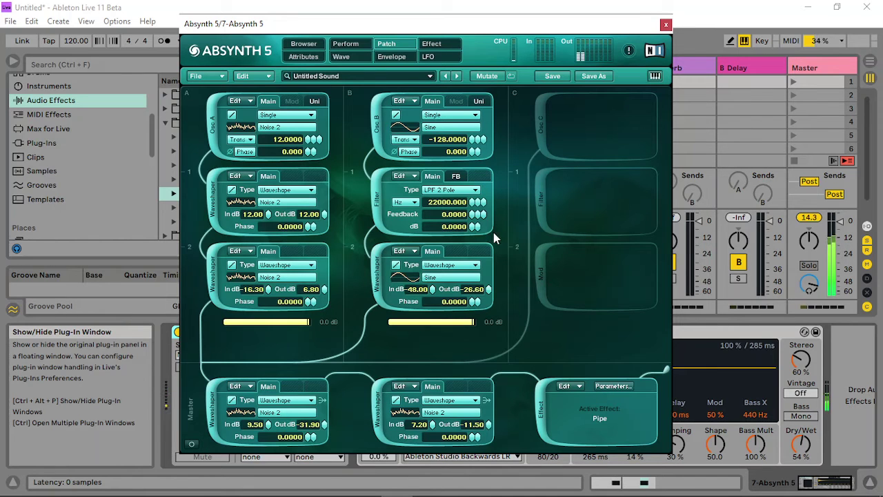
{"action": "left_click", "coordinate": [666, 24]}
- Open the Absynth on track 9 and bring up its Cloud filter frequency envelope
{"action": "left_click", "coordinate": [500, 64]}
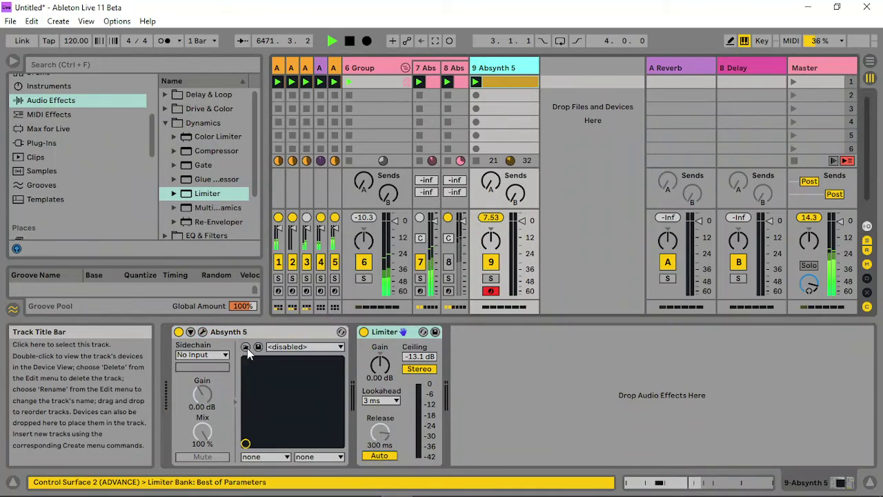
{"action": "left_click", "coordinate": [202, 331]}
{"action": "left_click", "coordinate": [300, 37]}
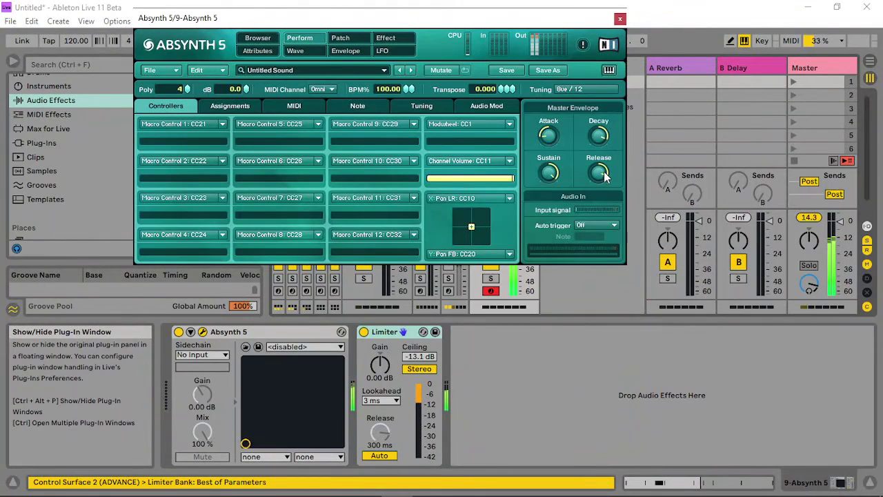
{"action": "left_click", "coordinate": [340, 37]}
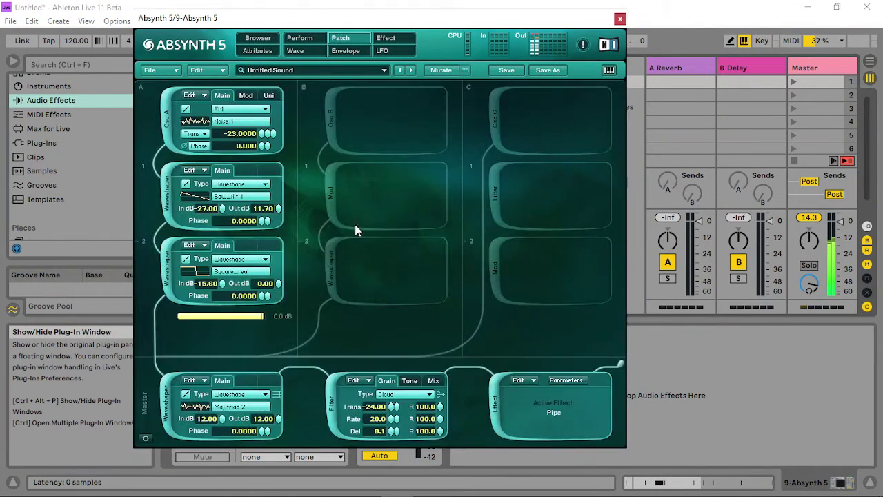
{"action": "left_click", "coordinate": [344, 54]}
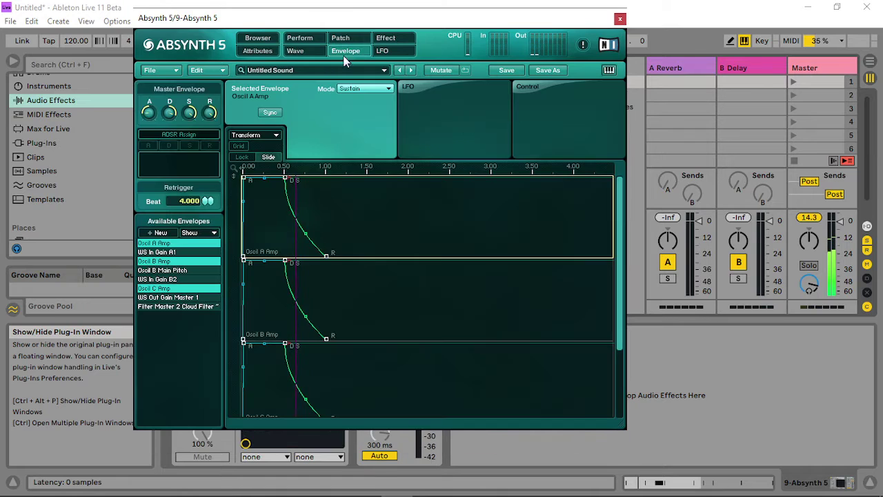
{"action": "left_click", "coordinate": [180, 307]}
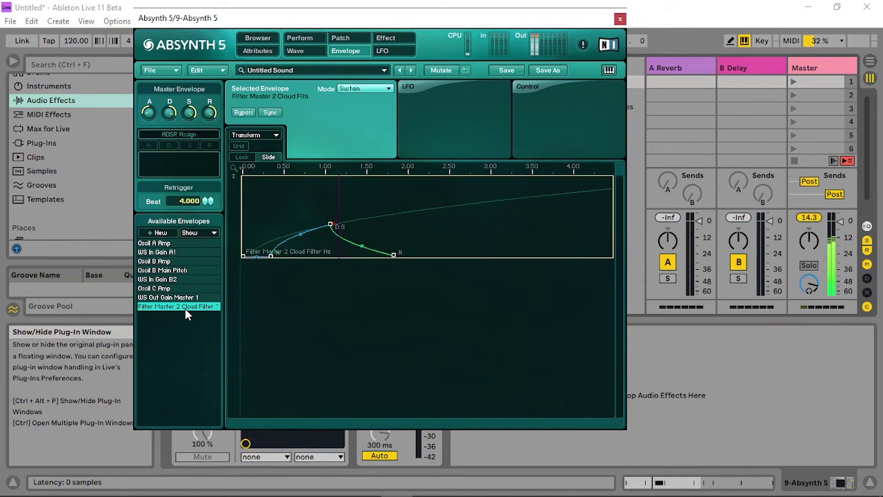
- Extend the release of the master waveshaper's output gain envelope to about 0.32 s
{"action": "left_click", "coordinate": [191, 298]}
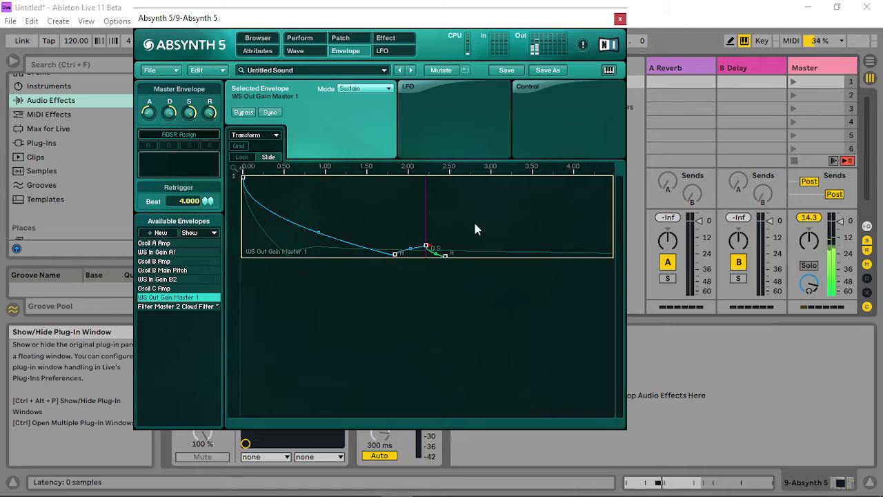
{"action": "left_click", "coordinate": [445, 256]}
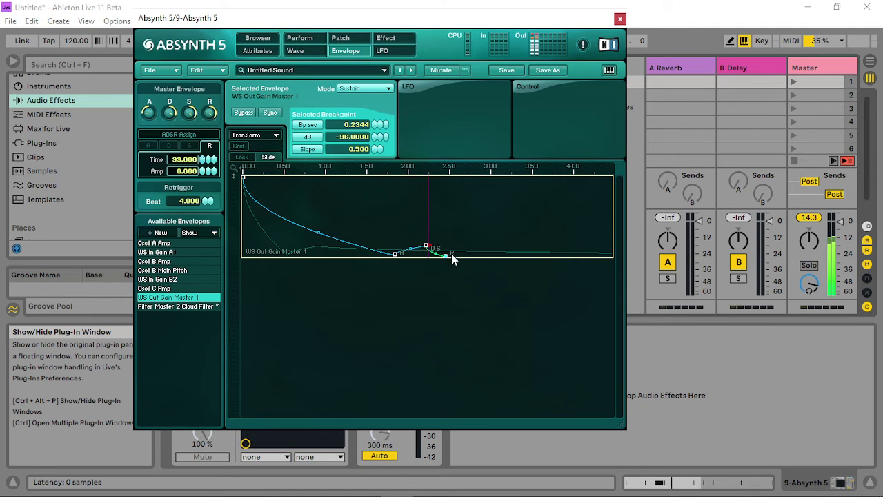
{"action": "mouse_move", "coordinate": [447, 255]}
{"action": "left_mouse_down"}
{"action": "mouse_move", "coordinate": [449, 220]}
{"action": "mouse_move", "coordinate": [452, 259]}
{"action": "left_mouse_up"}
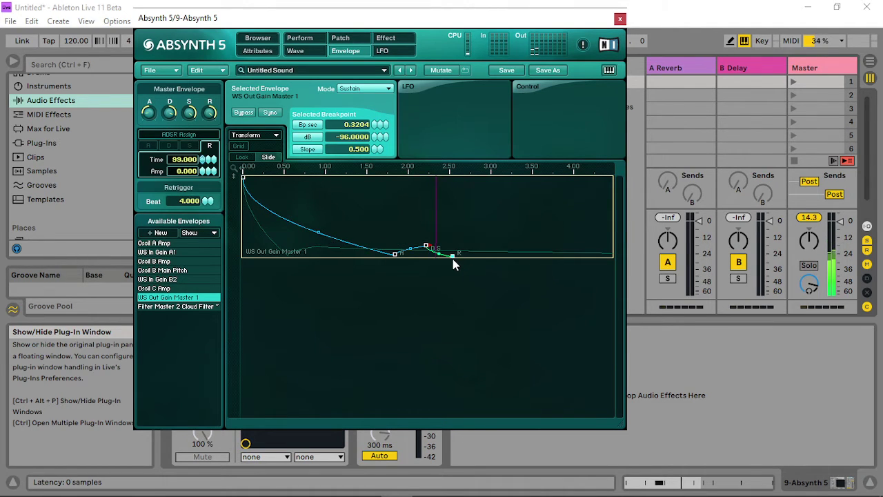
- Bend the first segment of the master waveshaper's output gain envelope to a slope of about 6.08
{"action": "left_click", "coordinate": [168, 262]}
{"action": "left_click", "coordinate": [172, 270]}
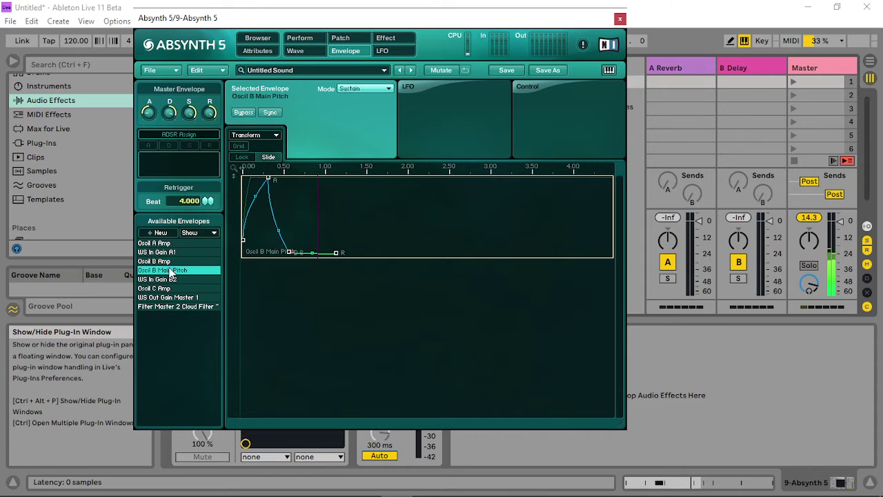
{"action": "left_click", "coordinate": [172, 280]}
{"action": "left_click", "coordinate": [173, 289]}
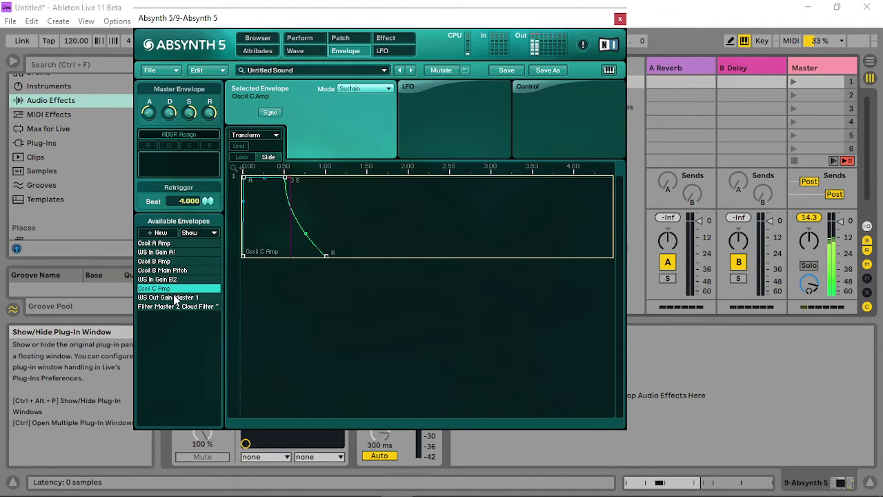
{"action": "left_click", "coordinate": [176, 298]}
{"action": "left_click", "coordinate": [181, 310]}
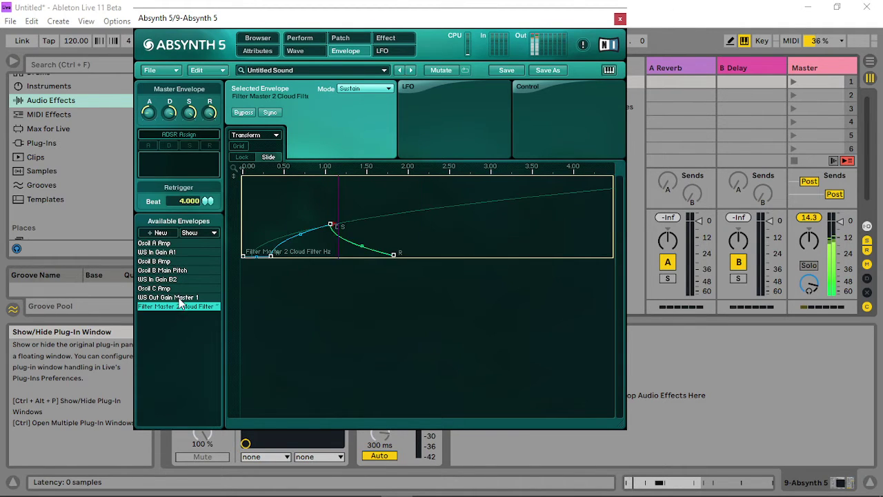
{"action": "left_click", "coordinate": [180, 299]}
{"action": "left_click_drag", "start_coordinate": [316, 232], "coordinate": [320, 181]}
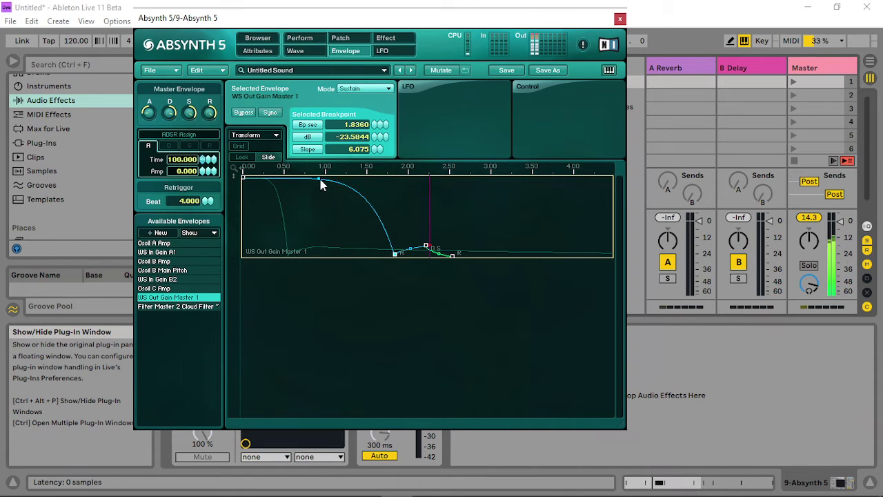
- Move the sustain breakpoint of the output gain envelope to about 8.14 s after the previous point, at about -14.07 dB
{"action": "left_click_drag", "start_coordinate": [414, 249], "coordinate": [476, 246]}
{"action": "key", "text": "Delete"}
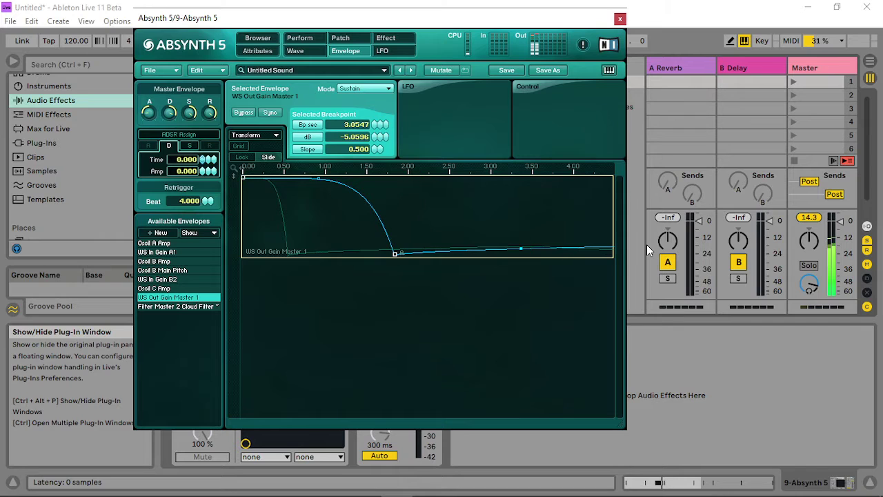
{"action": "left_click", "coordinate": [400, 247]}
{"action": "left_click_drag", "start_coordinate": [518, 172], "coordinate": [558, 250]}
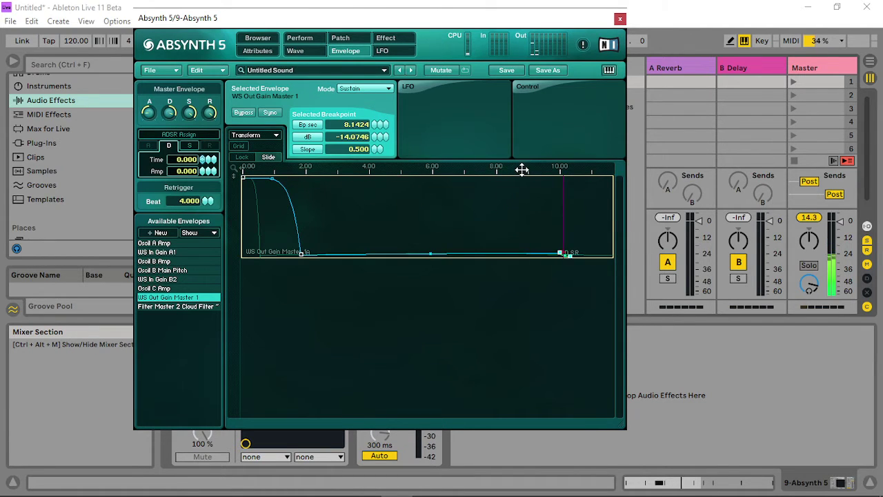
- Lengthen the release of the master waveshaper's output gain envelope to about 4.93 s, ending at -96 dB
{"action": "left_click_drag", "start_coordinate": [523, 170], "coordinate": [465, 141]}
{"action": "left_click", "coordinate": [455, 247]}
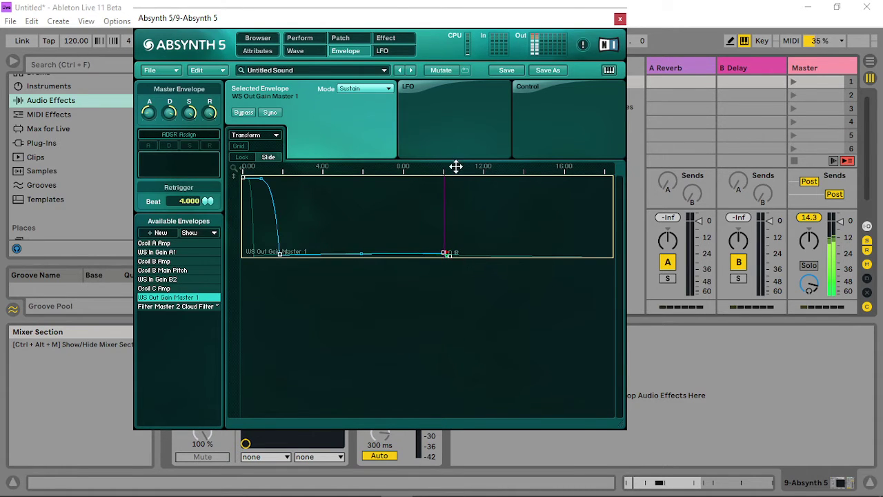
{"action": "left_click_drag", "start_coordinate": [456, 166], "coordinate": [434, 314]}
{"action": "left_click", "coordinate": [445, 255]}
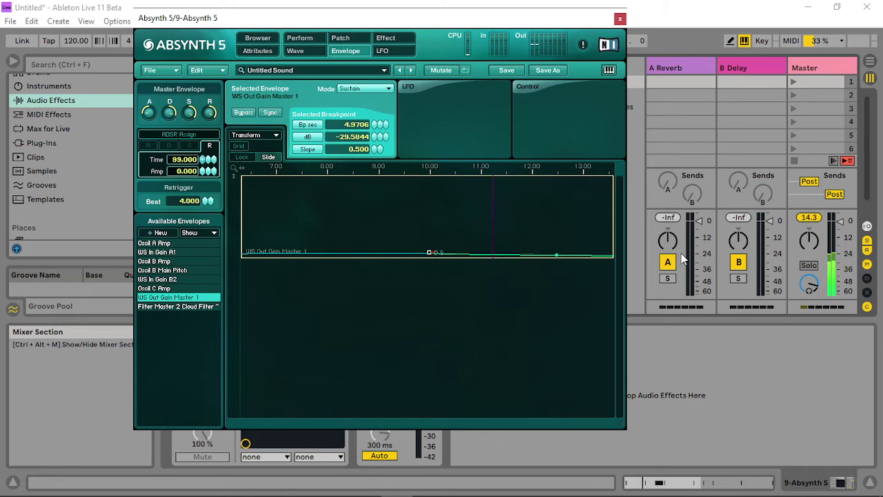
{"action": "left_click_drag", "start_coordinate": [524, 165], "coordinate": [505, 126]}
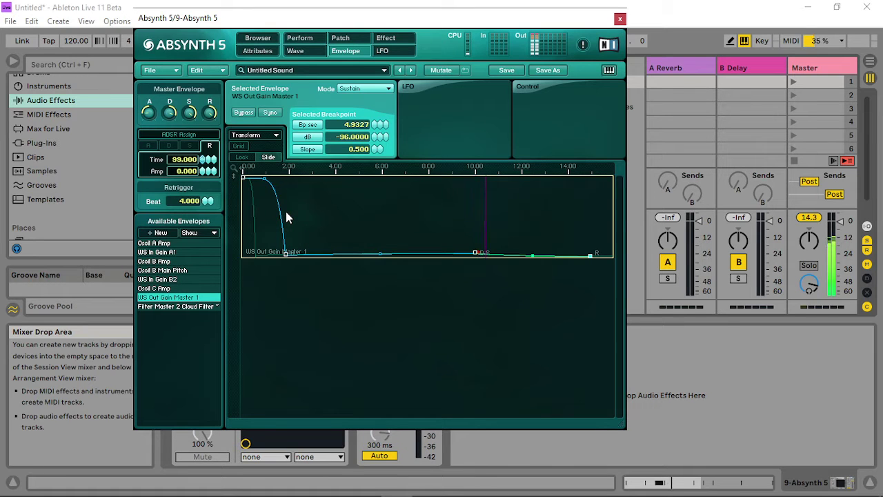
- Set the release point of the Cloud filter frequency envelope to about 0.82 s at 20 Hz
{"action": "left_click", "coordinate": [167, 307]}
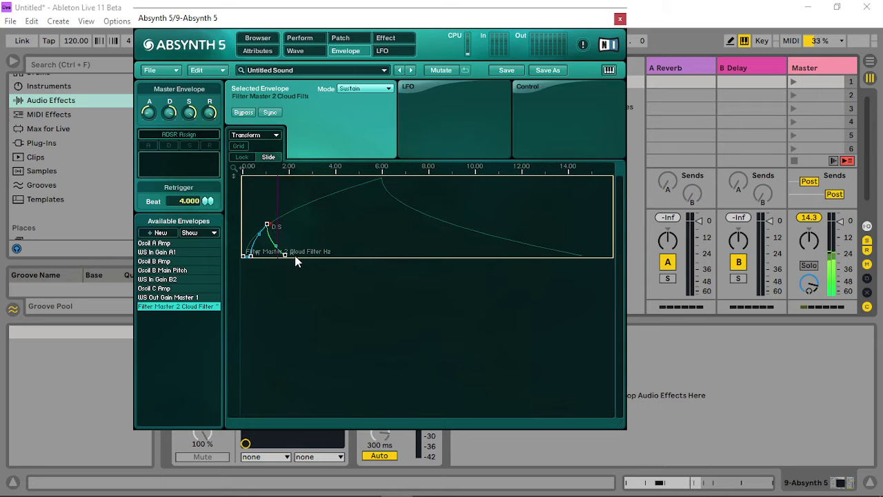
{"action": "left_click_drag", "start_coordinate": [285, 257], "coordinate": [285, 276]}
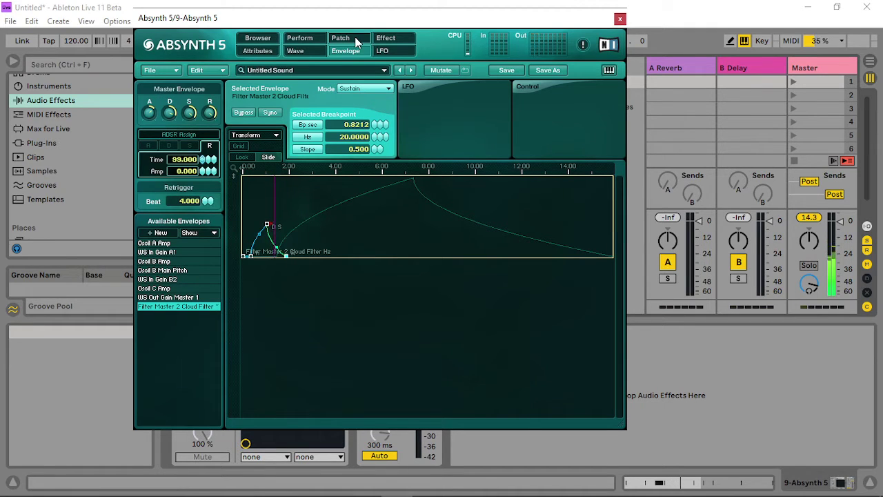
- Set the Pipe effect's wet level to -0.3 dB and enable surround with rotation at 0.044 s
{"action": "left_click", "coordinate": [383, 36]}
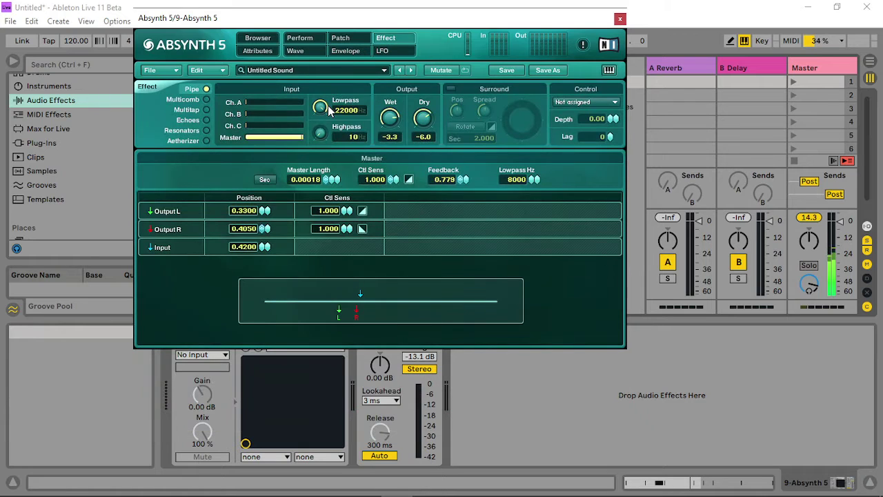
{"action": "left_click_drag", "start_coordinate": [394, 130], "coordinate": [387, 238]}
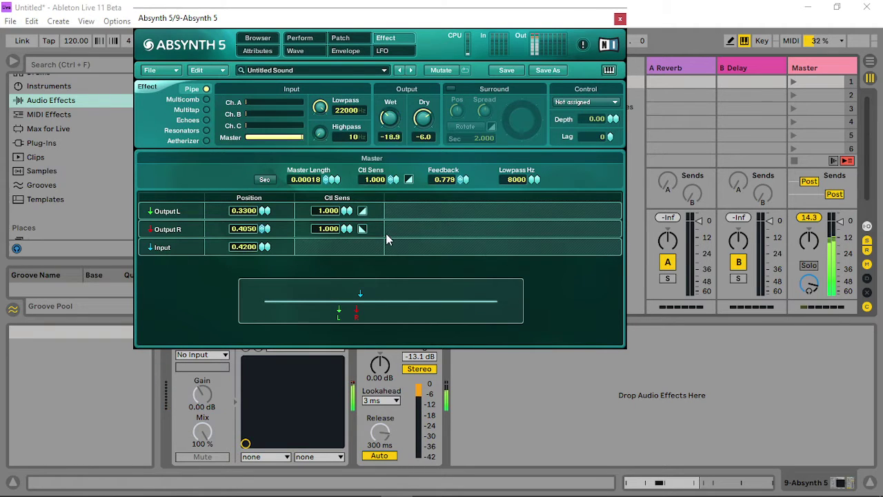
{"action": "left_click_drag", "start_coordinate": [389, 197], "coordinate": [436, 108]}
{"action": "left_click", "coordinate": [450, 89]}
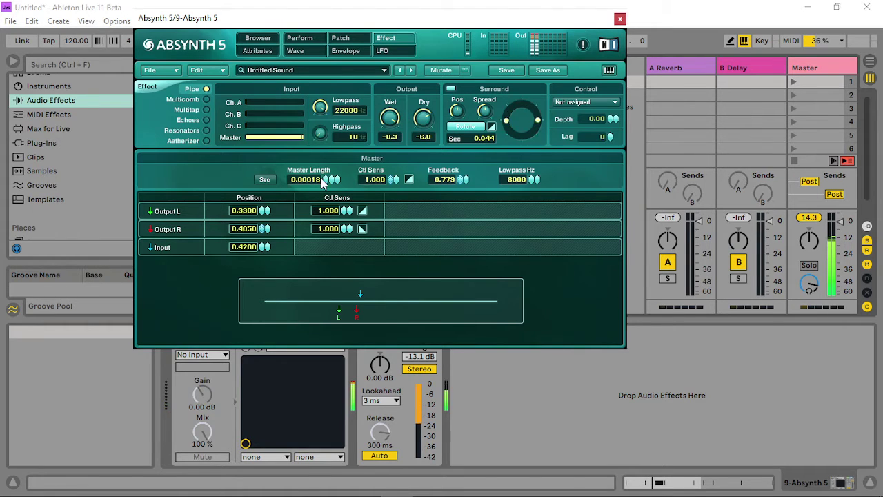
- Set the Pipe's master length to 0.00008 s and adjust its feedback
{"action": "mouse_move", "coordinate": [321, 181]}
{"action": "left_mouse_down"}
{"action": "mouse_move", "coordinate": [338, 181]}
{"action": "mouse_move", "coordinate": [327, 176]}
{"action": "left_mouse_up"}
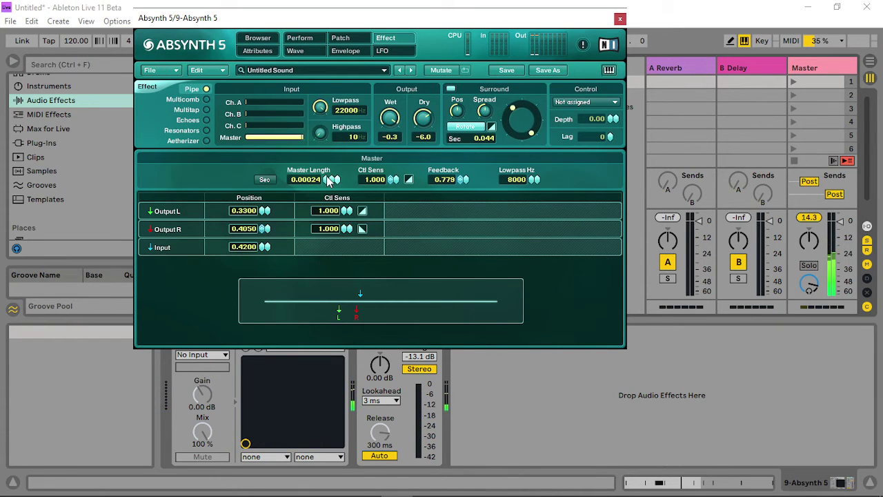
{"action": "left_click", "coordinate": [328, 180]}
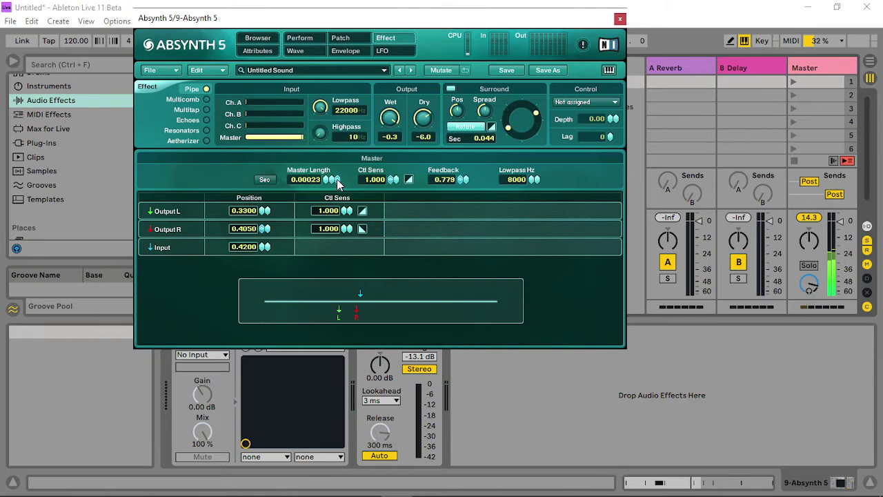
{"action": "left_click_drag", "start_coordinate": [337, 185], "coordinate": [336, 193]}
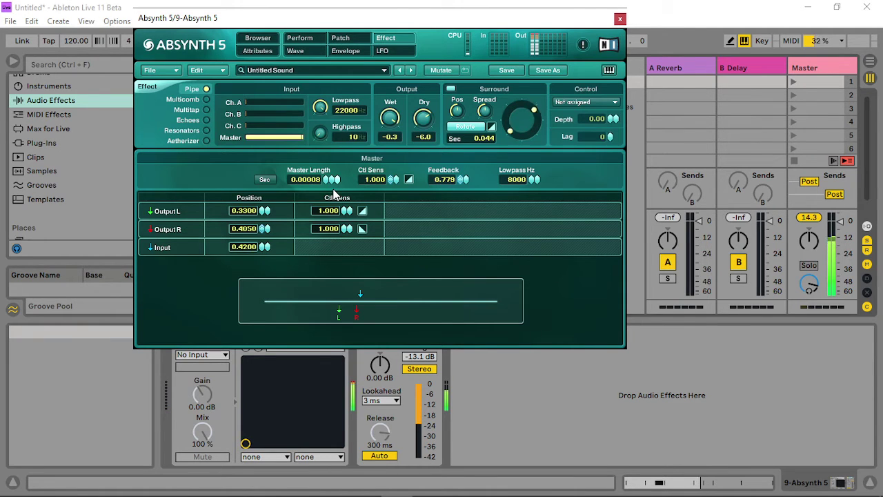
{"action": "left_click_drag", "start_coordinate": [462, 181], "coordinate": [458, 221]}
- Open the Cloud filter's mix settings in the patch and try raising its balance
{"action": "left_click", "coordinate": [340, 38]}
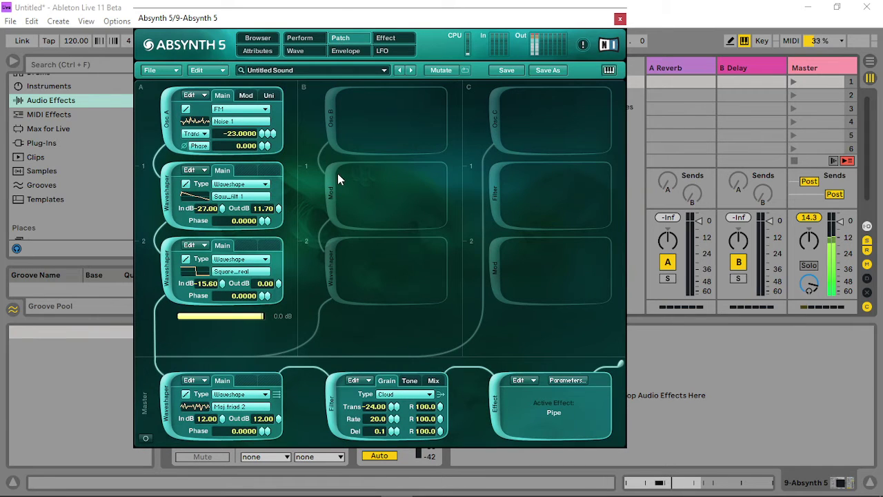
{"action": "left_click", "coordinate": [435, 382]}
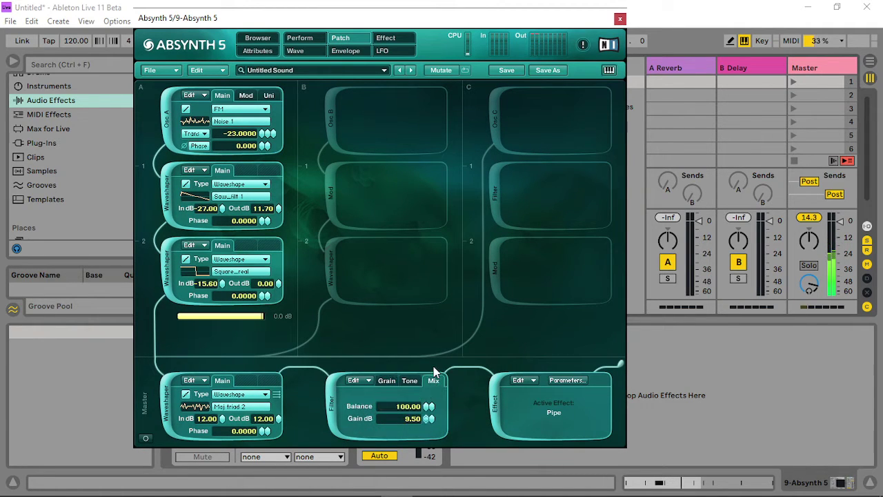
{"action": "left_click_drag", "start_coordinate": [429, 406], "coordinate": [432, 362]}
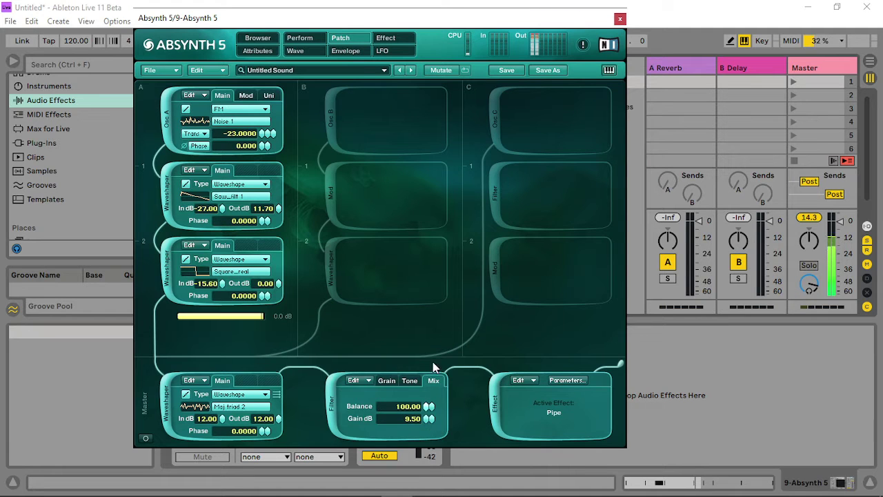
- Assign the Cloud filter's mix balance to Audio Mod B and show that group's modulation settings
{"action": "right_click", "coordinate": [432, 409]}
{"action": "left_click", "coordinate": [429, 419]}
{"action": "left_click", "coordinate": [300, 38]}
{"action": "left_click", "coordinate": [486, 106]}
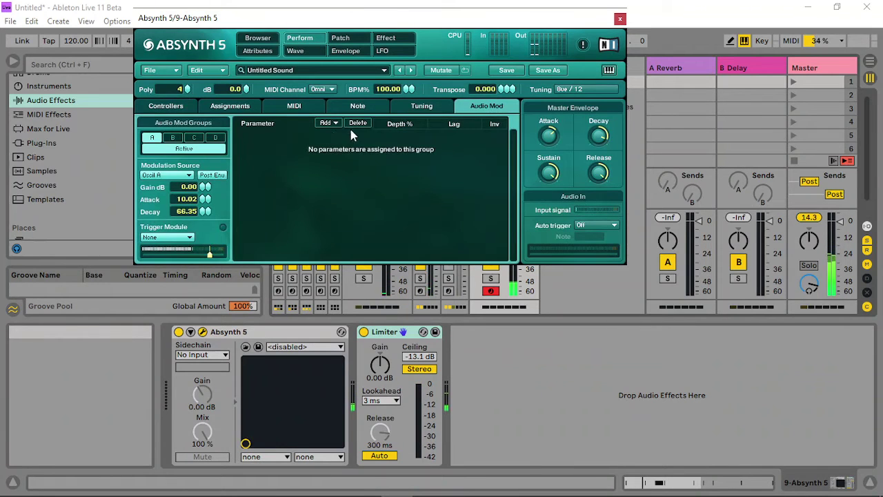
{"action": "left_click", "coordinate": [176, 138]}
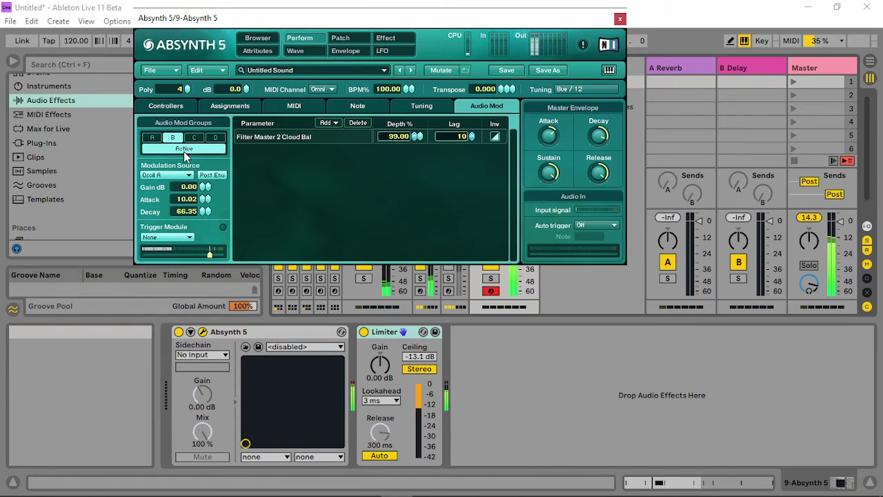
- Set Audio Mod group B's source to Module A1 with 18 dB gain, and the Cloud balance depth to 8%
{"action": "left_click", "coordinate": [336, 122]}
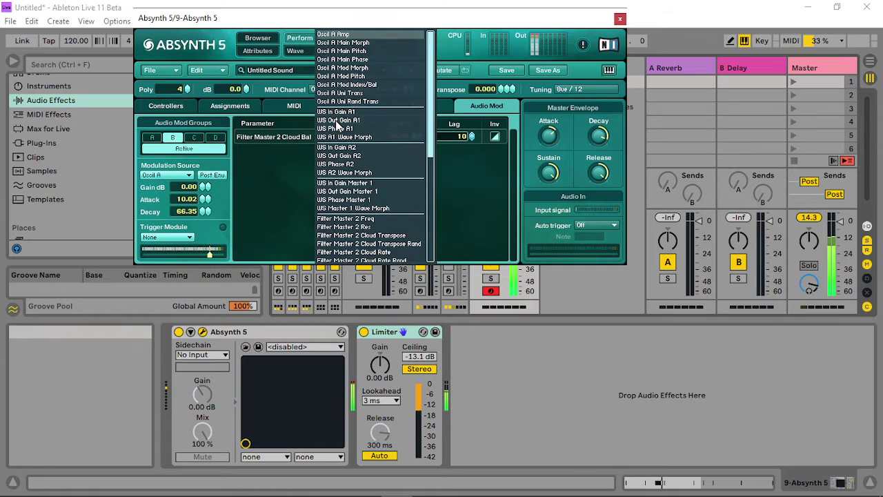
{"action": "left_click", "coordinate": [270, 179]}
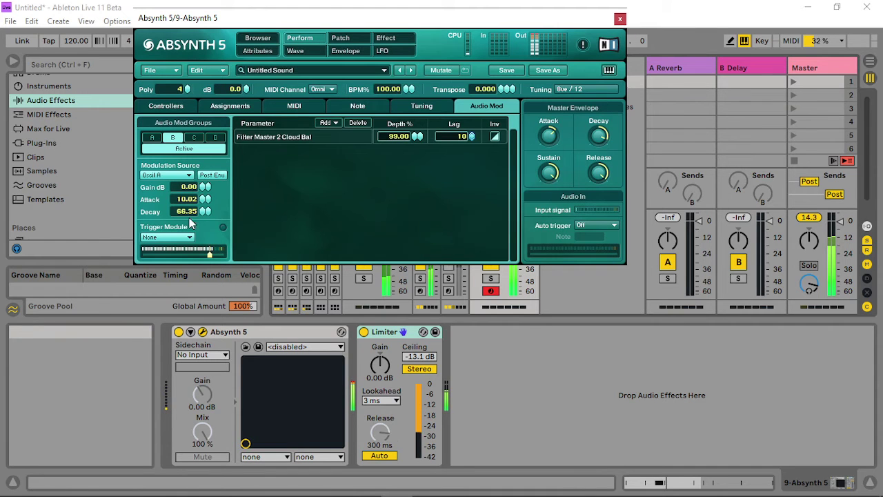
{"action": "left_click", "coordinate": [185, 174]}
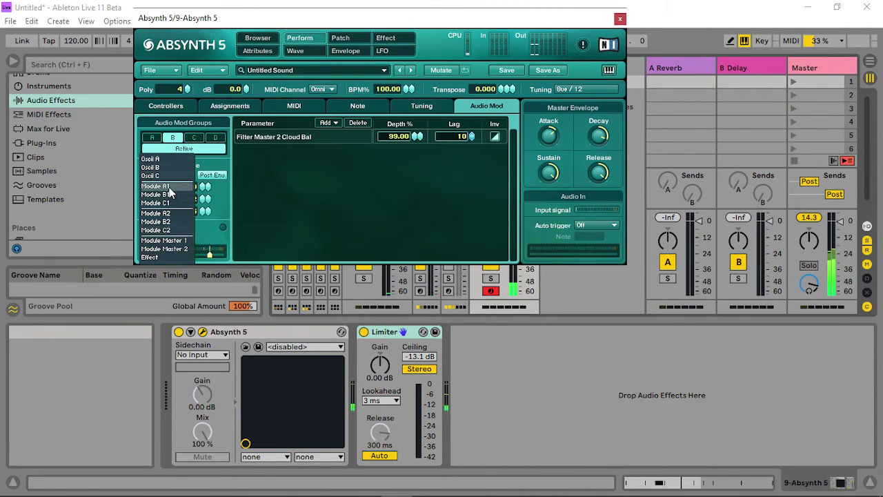
{"action": "left_click", "coordinate": [156, 186]}
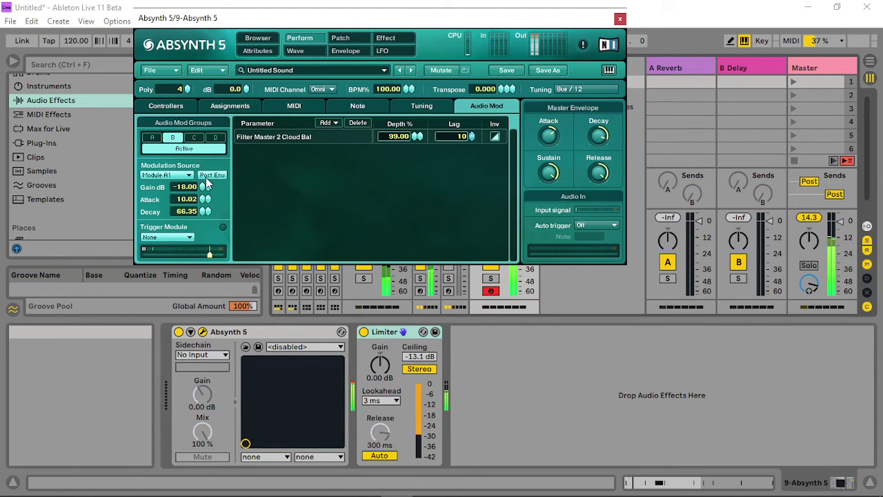
{"action": "left_click_drag", "start_coordinate": [417, 136], "coordinate": [417, 160]}
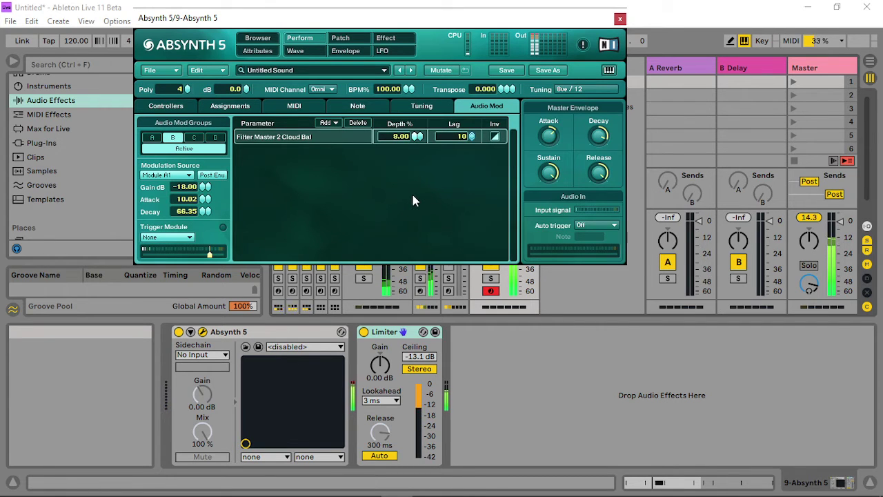
{"action": "mouse_move", "coordinate": [211, 186]}
{"action": "left_mouse_down"}
{"action": "mouse_move", "coordinate": [202, 244]}
{"action": "mouse_move", "coordinate": [230, 165]}
{"action": "mouse_move", "coordinate": [232, 7]}
{"action": "mouse_move", "coordinate": [204, 200]}
{"action": "left_mouse_up"}
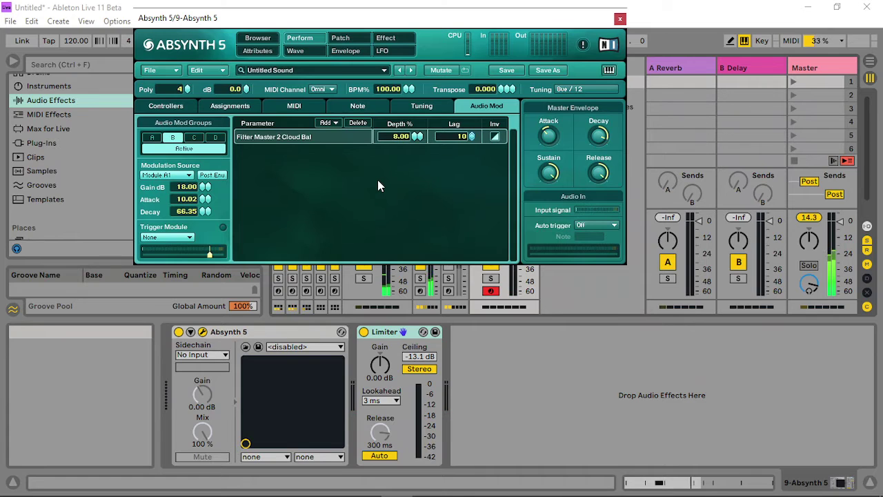
- Set the Cloud balance modulation's lag to 204 and its depth to 4% in Audio Mod group B
{"action": "left_click_drag", "start_coordinate": [472, 138], "coordinate": [482, 23]}
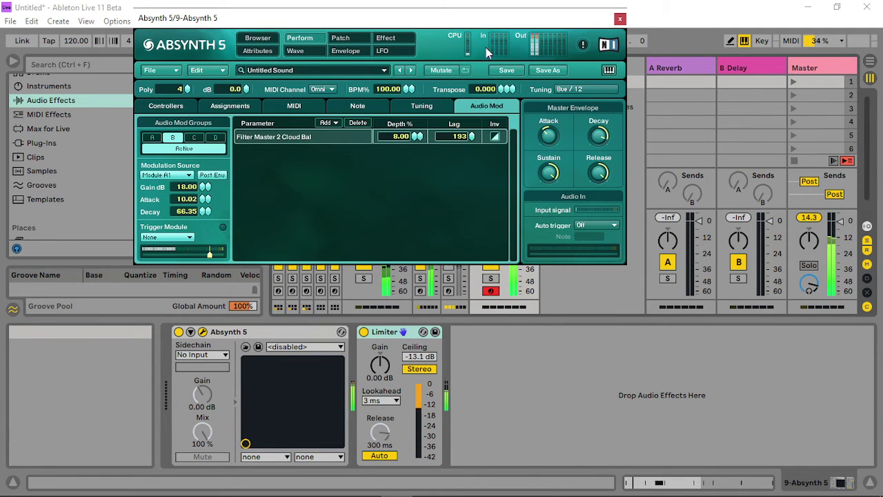
{"action": "left_click_drag", "start_coordinate": [473, 136], "coordinate": [483, 131]}
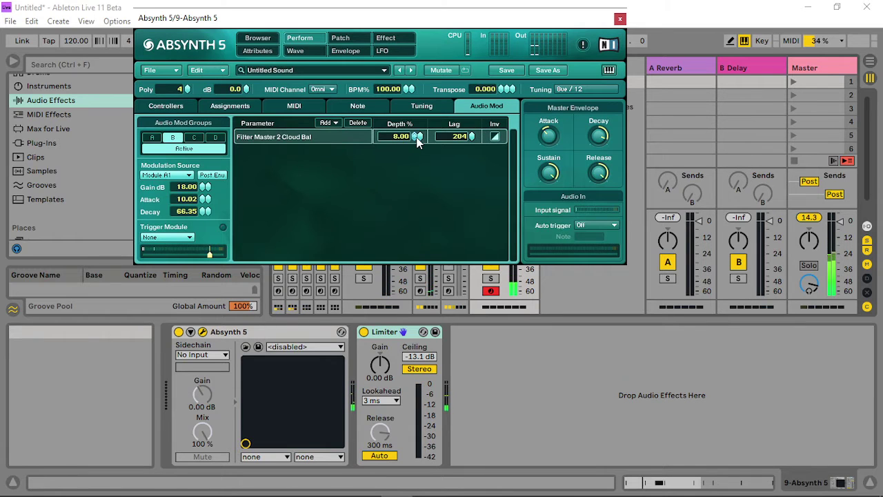
{"action": "left_click_drag", "start_coordinate": [416, 138], "coordinate": [416, 147]}
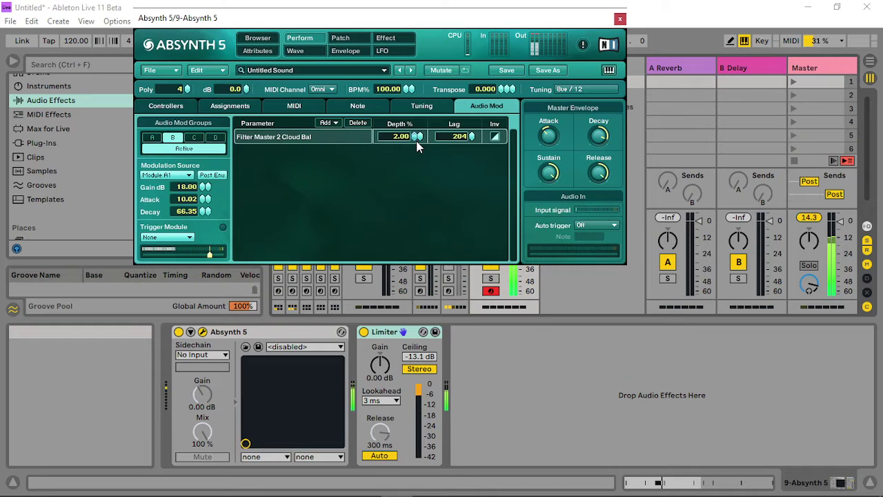
{"action": "left_click", "coordinate": [420, 138]}
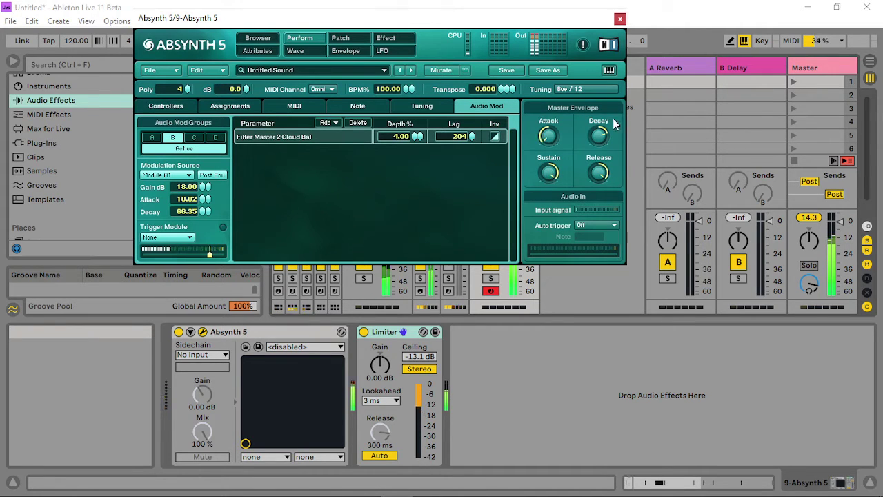
- Set the Cloud balance modulation's depth to 0% and its lag to 9 in Audio Mod group B
{"action": "left_click", "coordinate": [340, 38]}
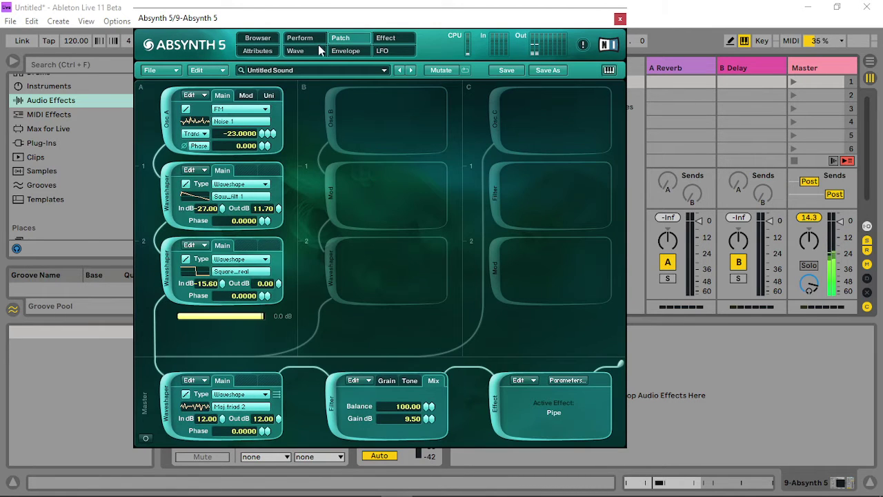
{"action": "left_click", "coordinate": [300, 39]}
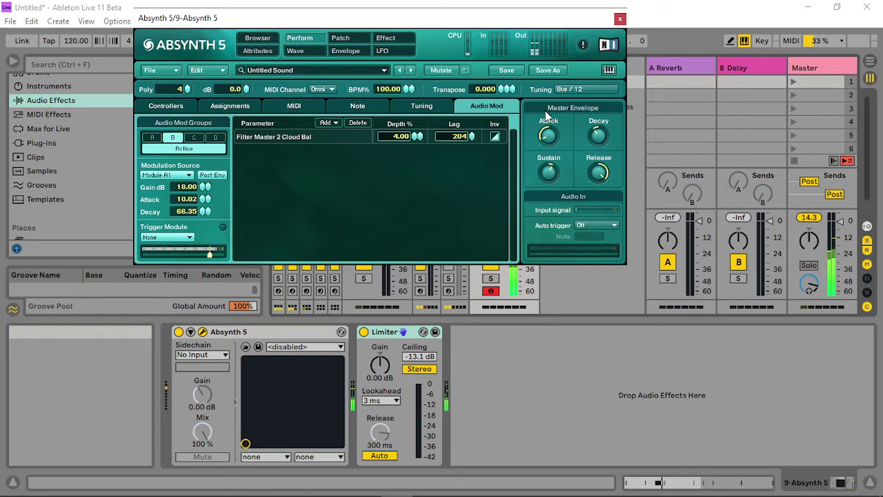
{"action": "left_click_drag", "start_coordinate": [418, 137], "coordinate": [414, 203]}
{"action": "left_click_drag", "start_coordinate": [471, 136], "coordinate": [474, 158]}
- Set the Cloud filter's mix gain to 12 dB and its tone filter's Q randomization to 41%
{"action": "left_click", "coordinate": [341, 38]}
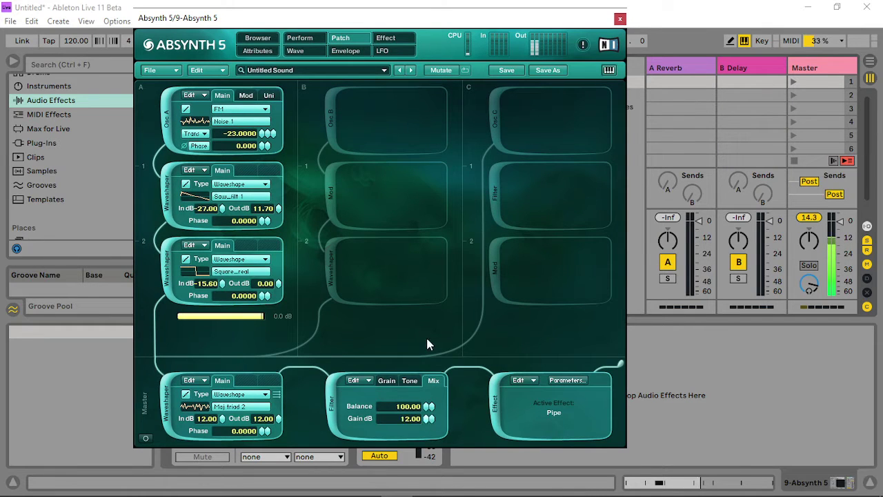
{"action": "left_click", "coordinate": [409, 381]}
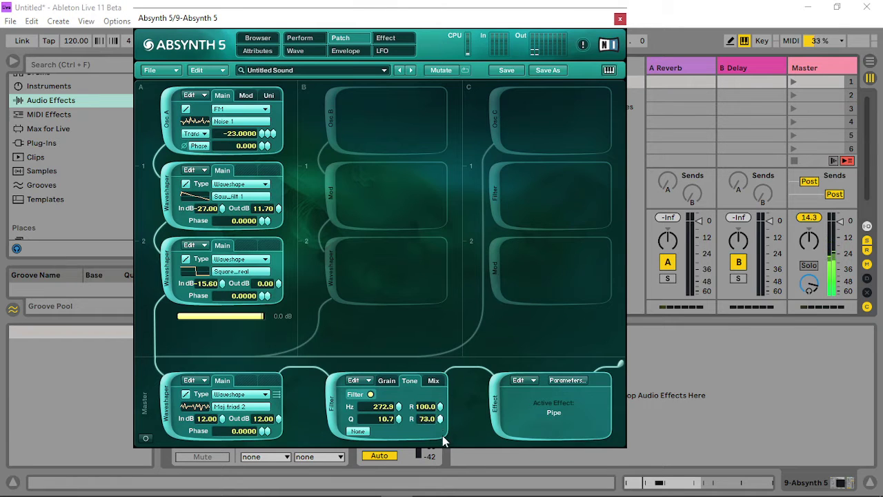
{"action": "left_click_drag", "start_coordinate": [441, 418], "coordinate": [442, 356]}
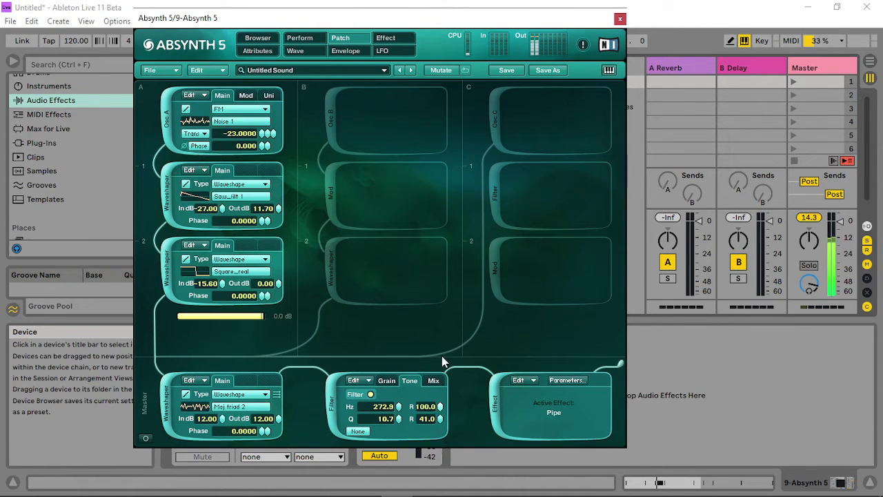
- Assign the Cloud tone filter's frequency randomization to Audio Mod A, and set Q to 6.0 with 100% Q randomization
{"action": "right_click", "coordinate": [441, 407]}
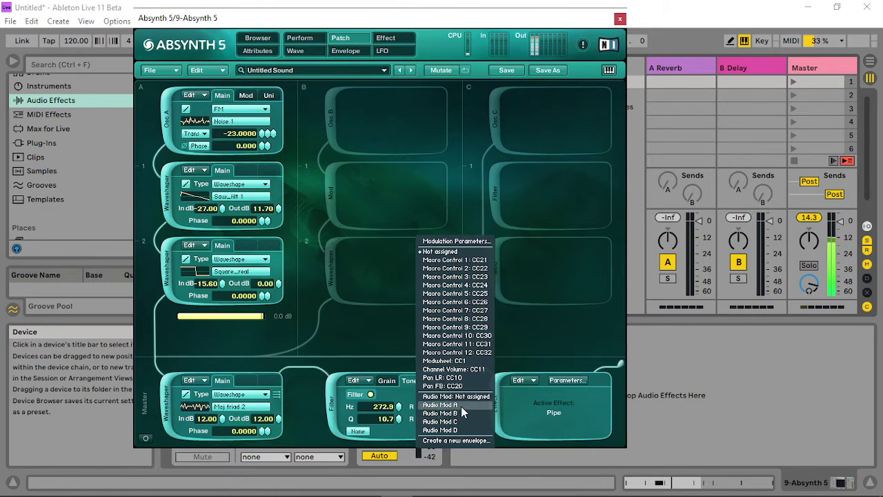
{"action": "left_click", "coordinate": [461, 405]}
{"action": "right_click", "coordinate": [441, 418]}
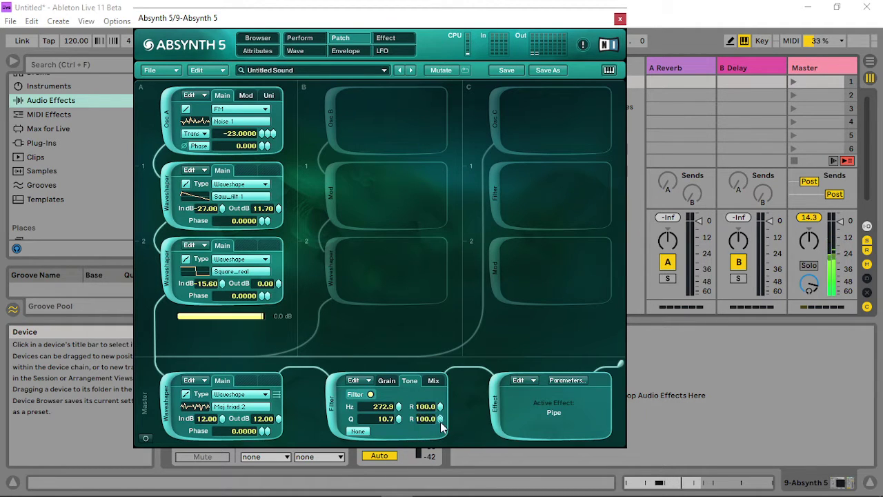
{"action": "left_click_drag", "start_coordinate": [397, 417], "coordinate": [394, 338]}
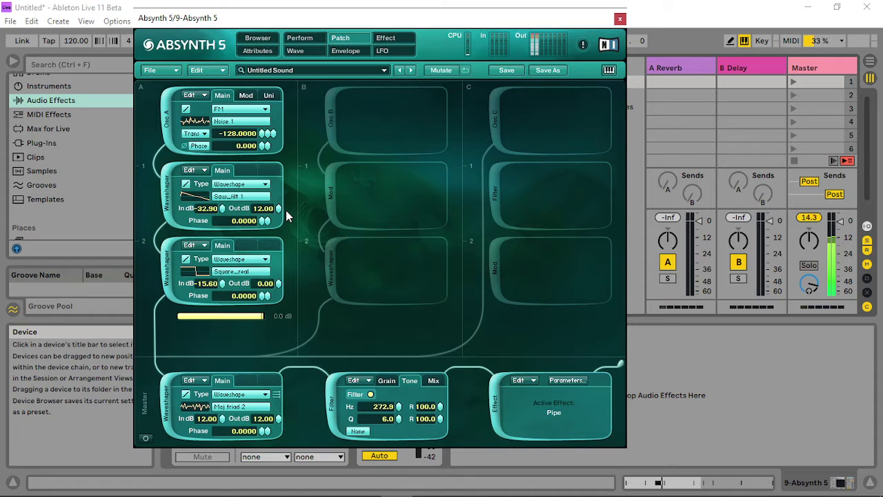
- Lengthen the oscillator A amplitude envelope by moving its release point to about 9.97 s at -35.6 dB
{"action": "left_click", "coordinate": [311, 43]}
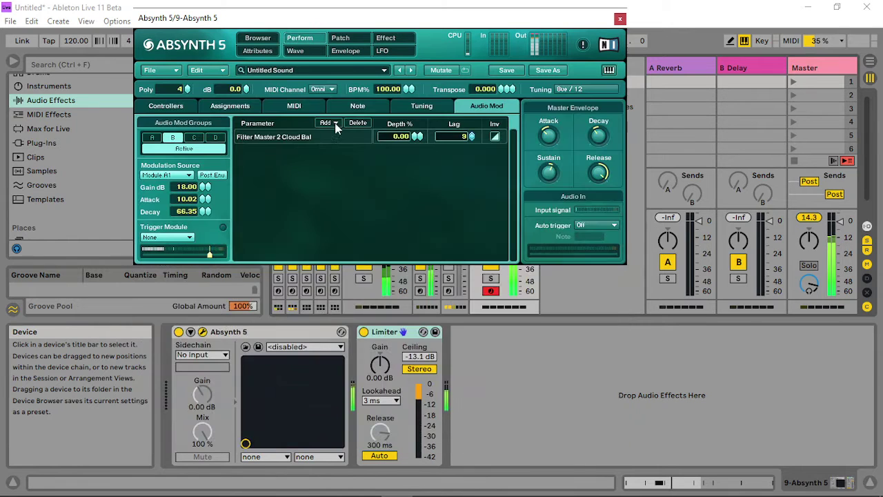
{"action": "left_click", "coordinate": [387, 41]}
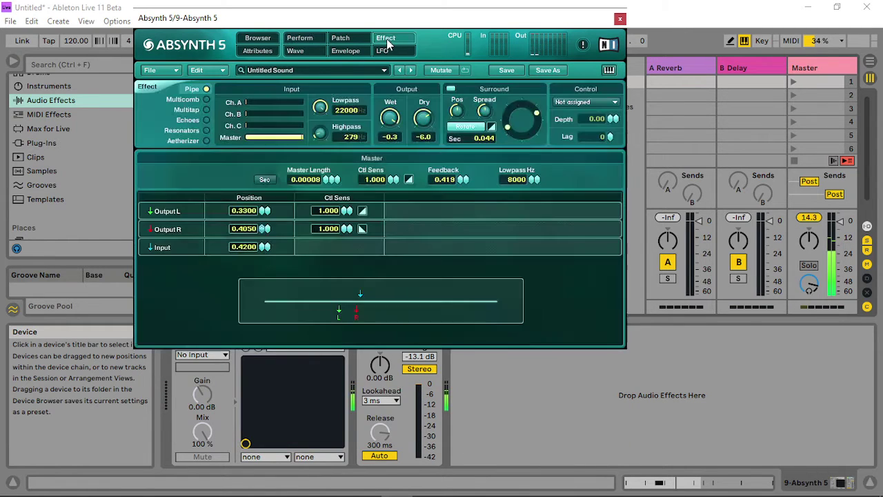
{"action": "left_click", "coordinate": [351, 45]}
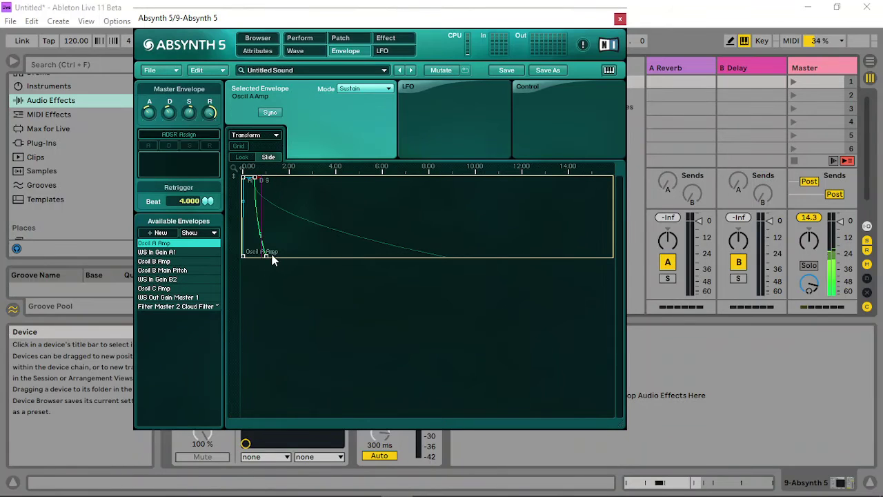
{"action": "left_click_drag", "start_coordinate": [272, 258], "coordinate": [486, 256]}
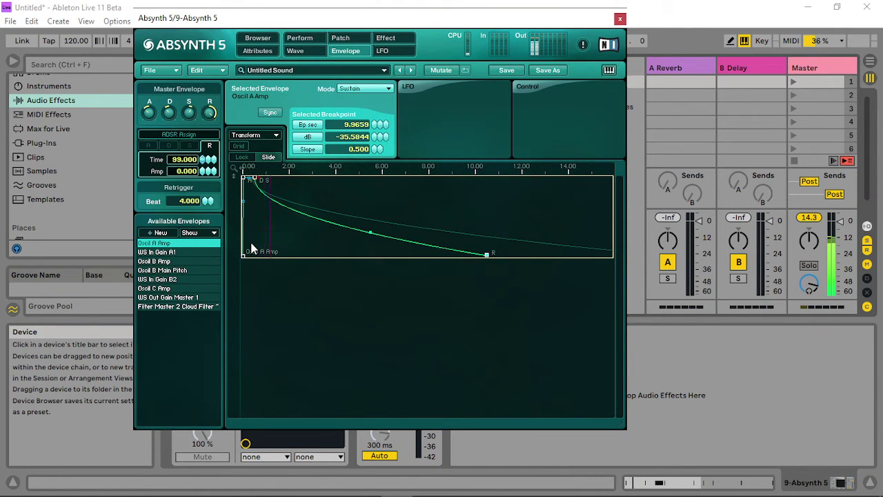
- Set the sustain point of the master waveshaper's output gain envelope to about 8.0 s at 8.7 dB
{"action": "left_click", "coordinate": [183, 298]}
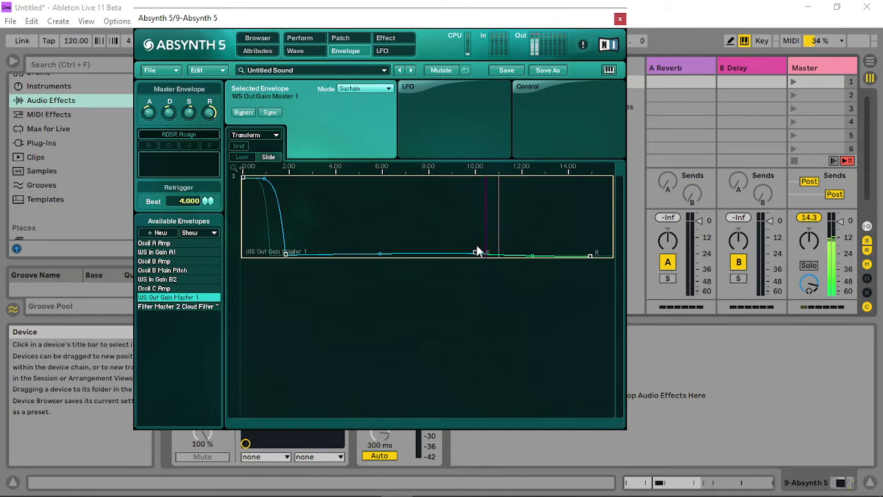
{"action": "left_click_drag", "start_coordinate": [478, 252], "coordinate": [489, 197]}
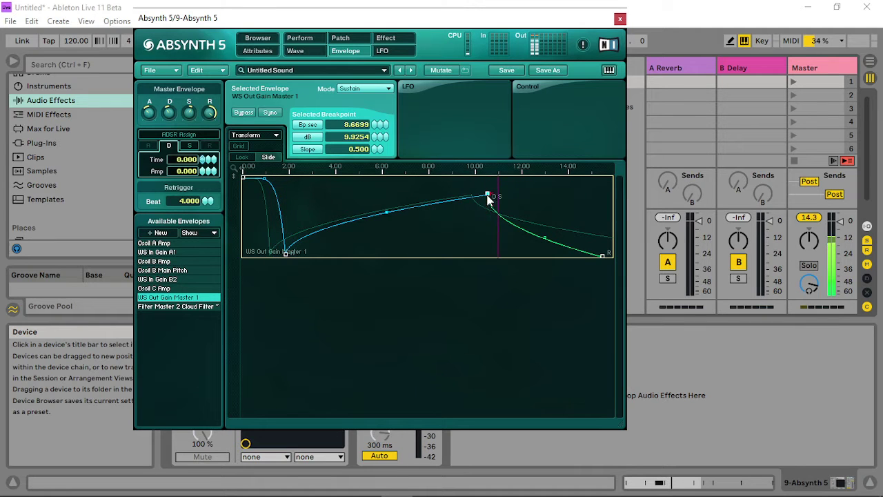
{"action": "left_click_drag", "start_coordinate": [487, 198], "coordinate": [474, 206]}
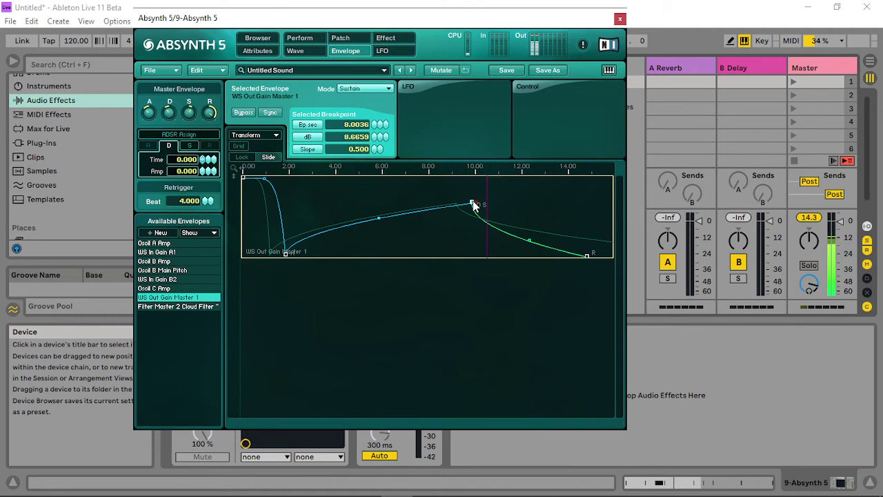
- Reshape the Cloud filter frequency envelope: release about 2.26 s at 199 Hz, sustain 0.94 s at 188 Hz, attack 1.28 s at 20 Hz
{"action": "left_click", "coordinate": [177, 306]}
{"action": "left_click_drag", "start_coordinate": [286, 258], "coordinate": [320, 202]}
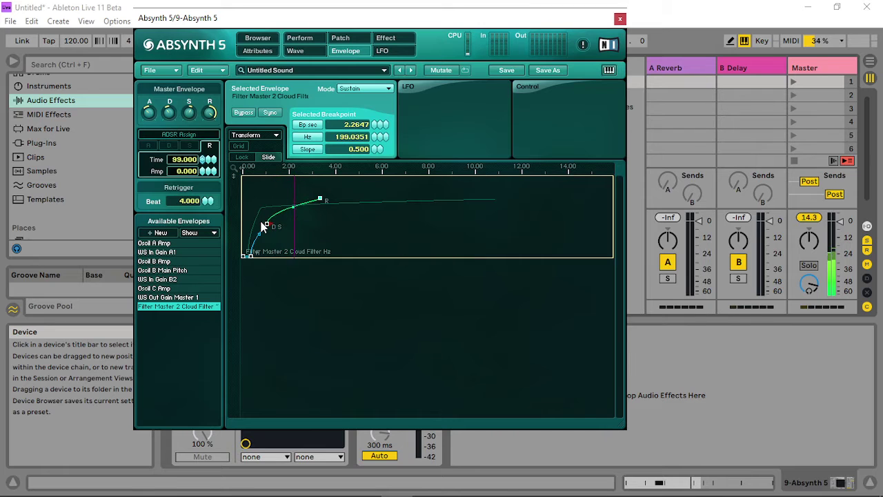
{"action": "left_click_drag", "start_coordinate": [265, 226], "coordinate": [273, 207]}
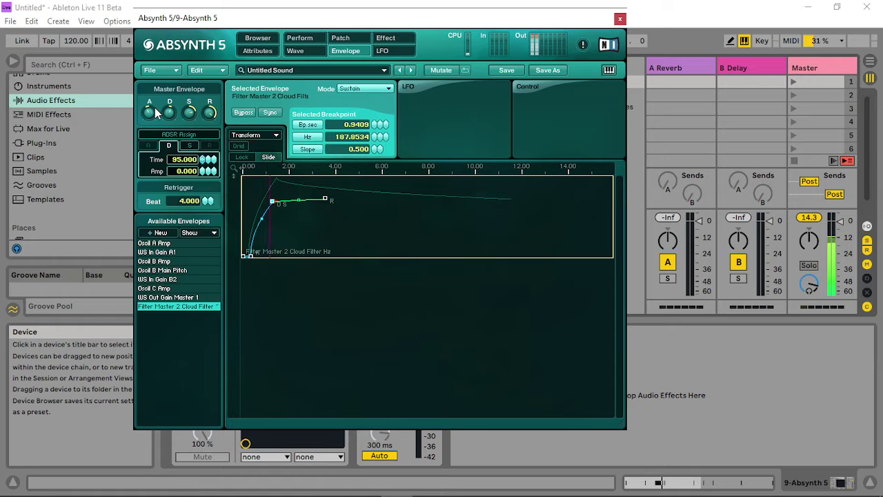
{"action": "left_click_drag", "start_coordinate": [252, 258], "coordinate": [271, 258]}
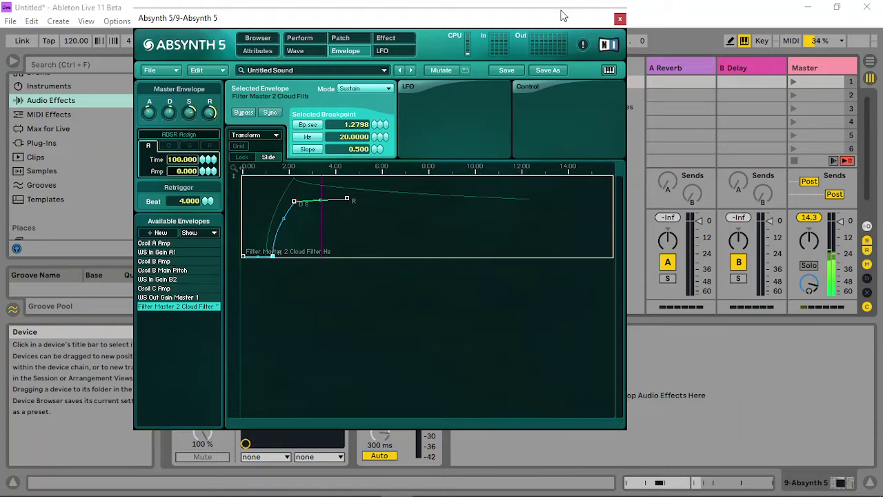
- Add EQ Eight after the Limiter on track 9 and set band 1 to a low cut at 30 Hz
{"action": "left_click", "coordinate": [619, 20]}
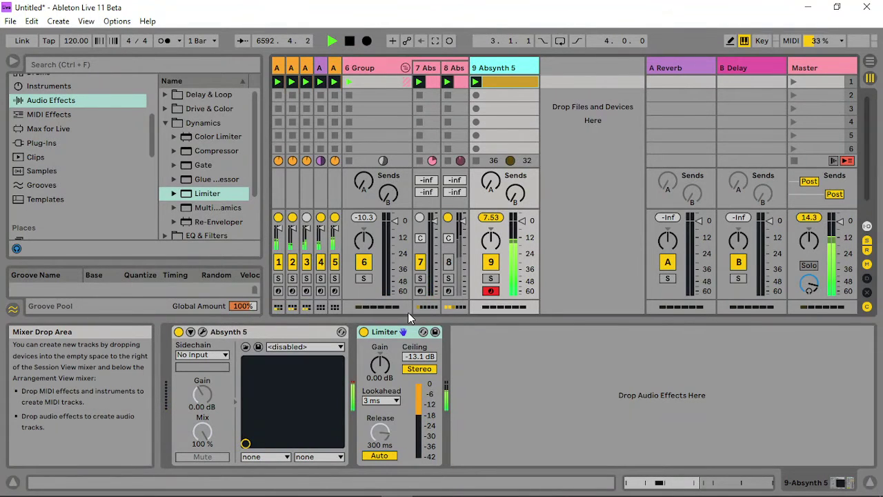
{"action": "left_click", "coordinate": [164, 123]}
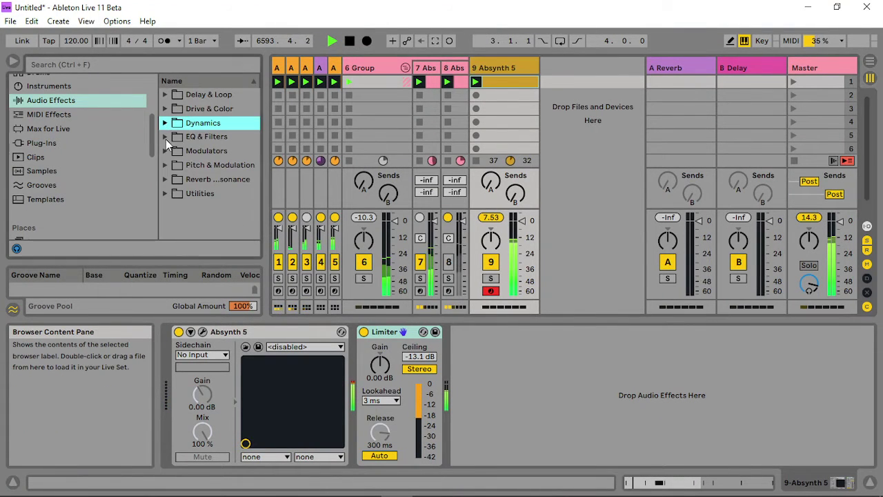
{"action": "left_click", "coordinate": [165, 137]}
{"action": "left_click_drag", "start_coordinate": [210, 178], "coordinate": [568, 388]}
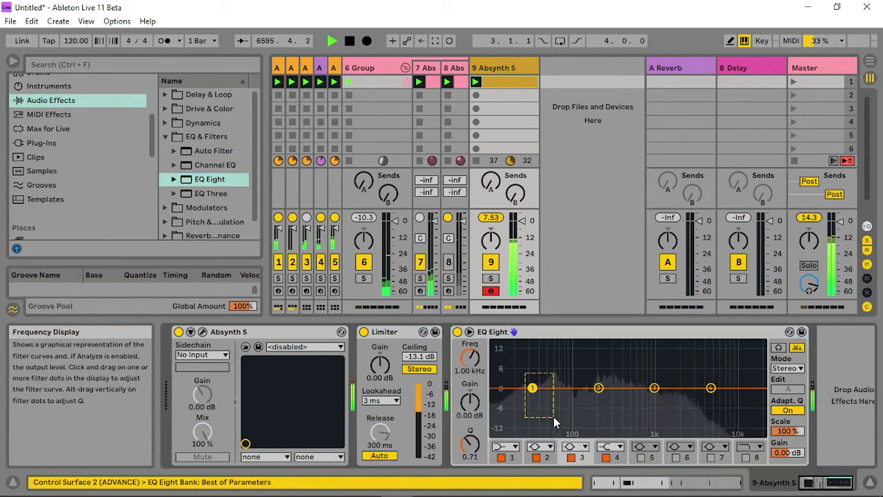
{"action": "left_click", "coordinate": [516, 445]}
{"action": "left_click", "coordinate": [509, 367]}
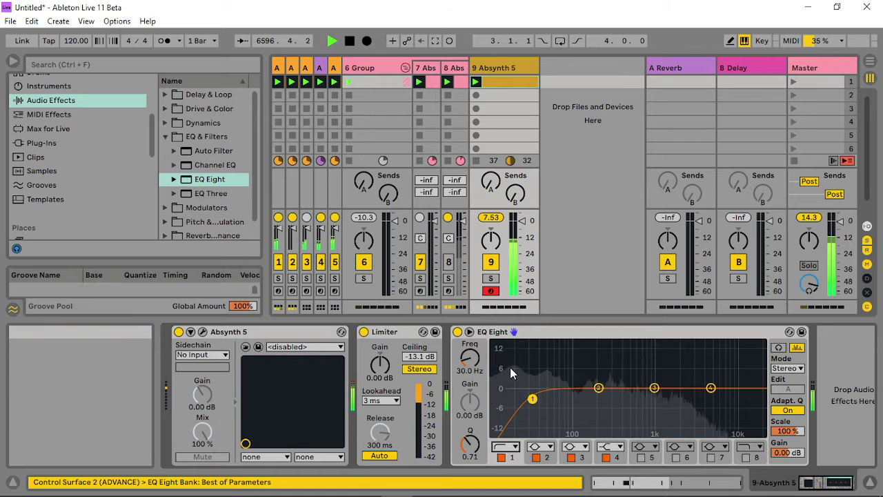
- Automate the EQ Eight band 1 frequency in the clip envelope, adding breakpoints at the 30 Hz baseline and a 555 Hz peak at bar 2
{"action": "right_click", "coordinate": [469, 358]}
{"action": "left_click", "coordinate": [500, 362]}
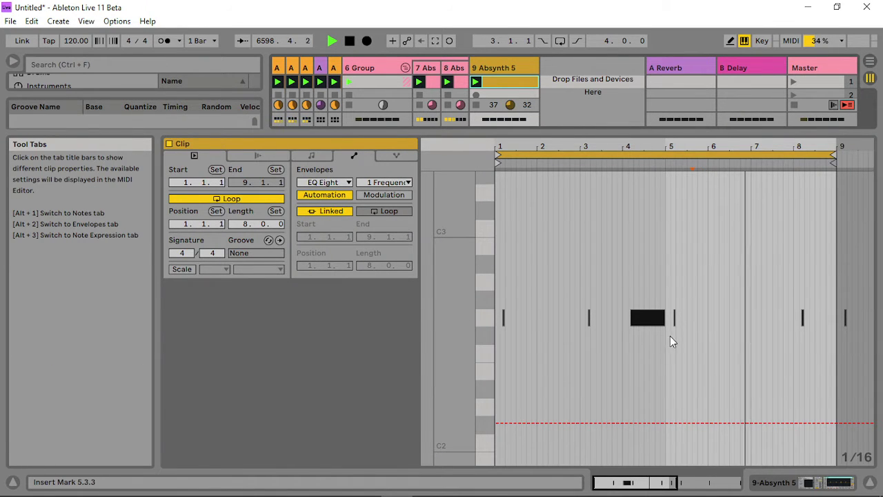
{"action": "left_click", "coordinate": [623, 423]}
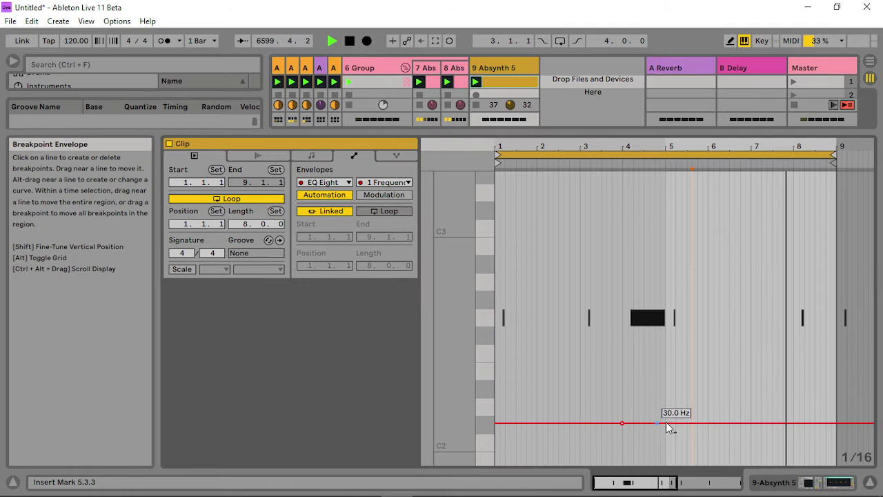
{"action": "left_click", "coordinate": [664, 422]}
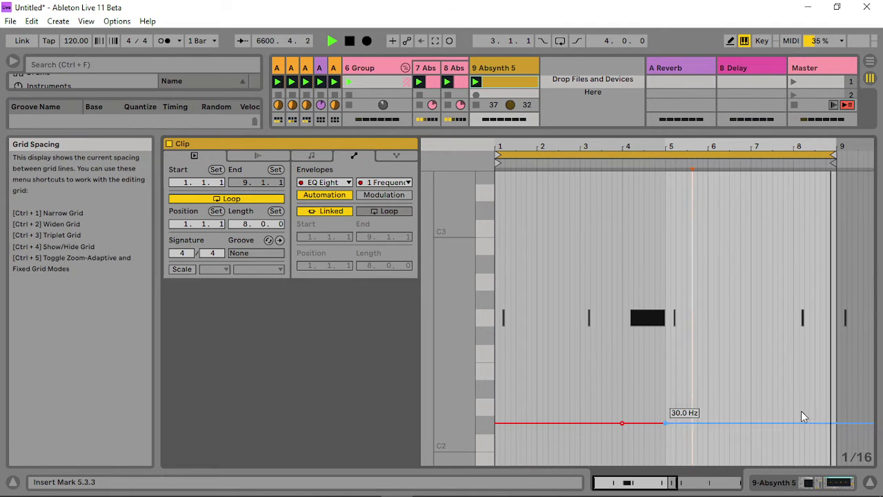
{"action": "left_click", "coordinate": [521, 422]}
{"action": "left_click_drag", "start_coordinate": [548, 420], "coordinate": [537, 315]}
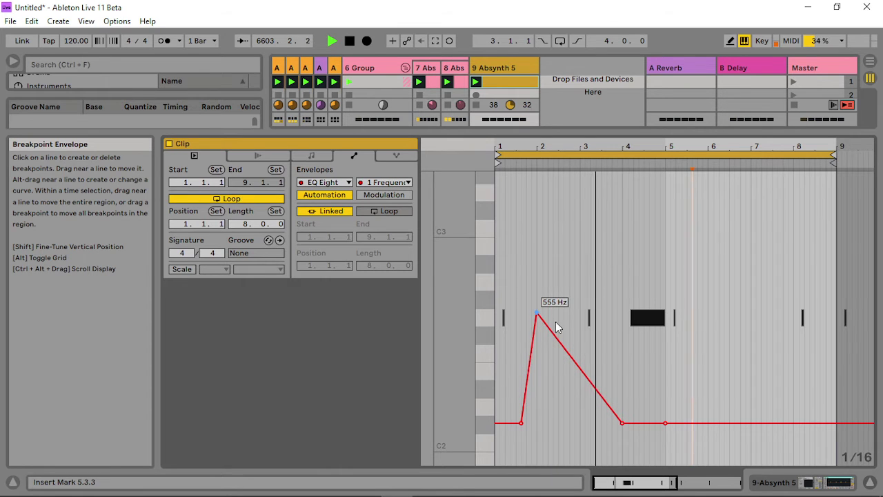
- Extend the frequency envelope with a climb through bar 4 to a peak in bar 5, a drop to 10 Hz in bar 7 and a rise in bar 8
{"action": "left_click", "coordinate": [649, 422]}
{"action": "left_click_drag", "start_coordinate": [648, 422], "coordinate": [648, 344]}
{"action": "left_click_drag", "start_coordinate": [666, 422], "coordinate": [689, 251]}
{"action": "left_click_drag", "start_coordinate": [753, 249], "coordinate": [777, 458]}
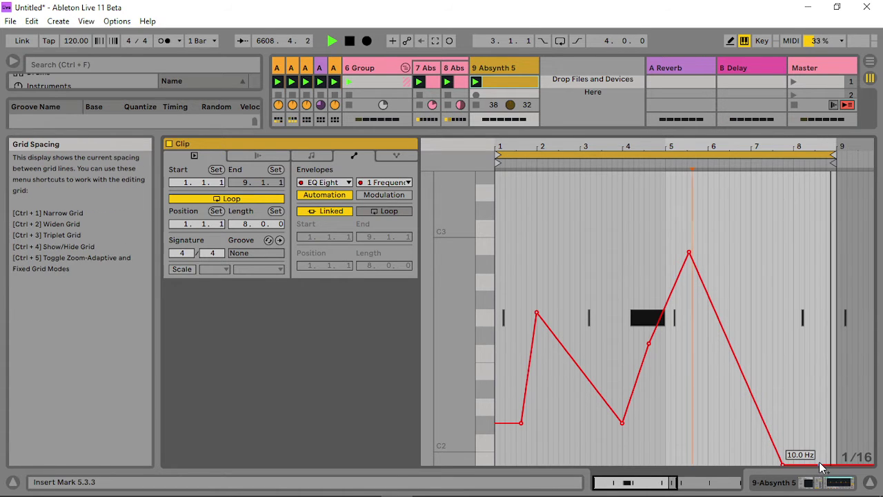
{"action": "left_click_drag", "start_coordinate": [819, 464], "coordinate": [819, 266]}
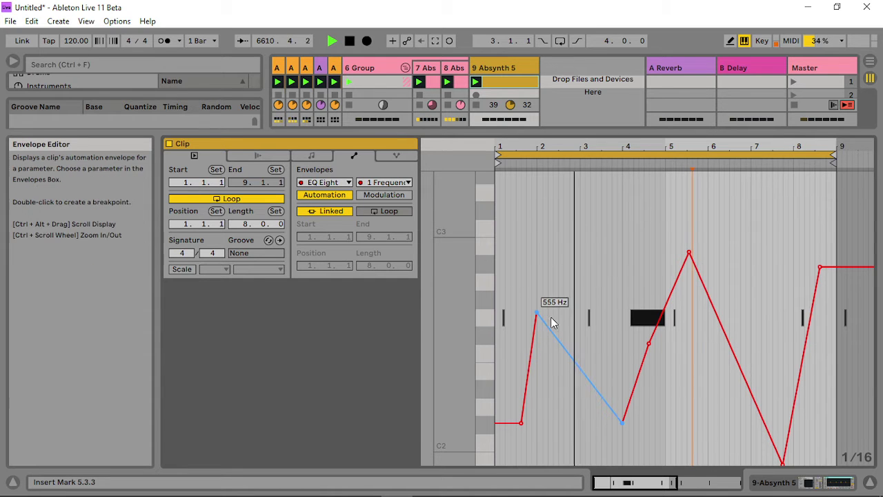
- Reshape the frequency envelope: start the first rise at bar 1, raise its peak and the bar 7 low, and set the bar 4 breakpoint to 269 Hz
{"action": "left_click_drag", "start_coordinate": [520, 422], "coordinate": [529, 238]}
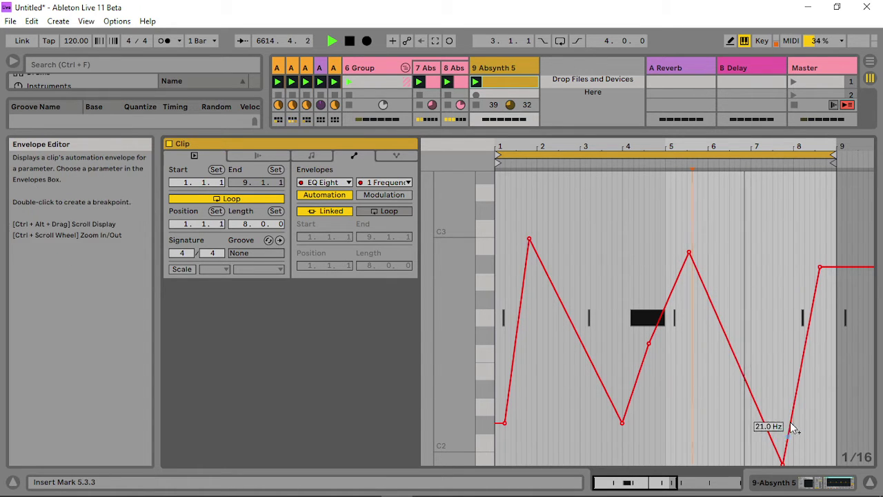
{"action": "left_click_drag", "start_coordinate": [781, 464], "coordinate": [774, 394]}
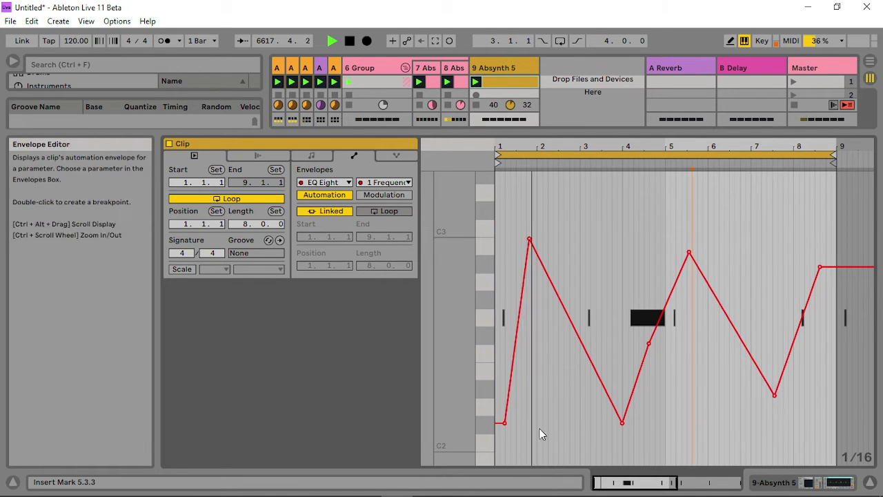
{"action": "left_click_drag", "start_coordinate": [507, 425], "coordinate": [507, 409]}
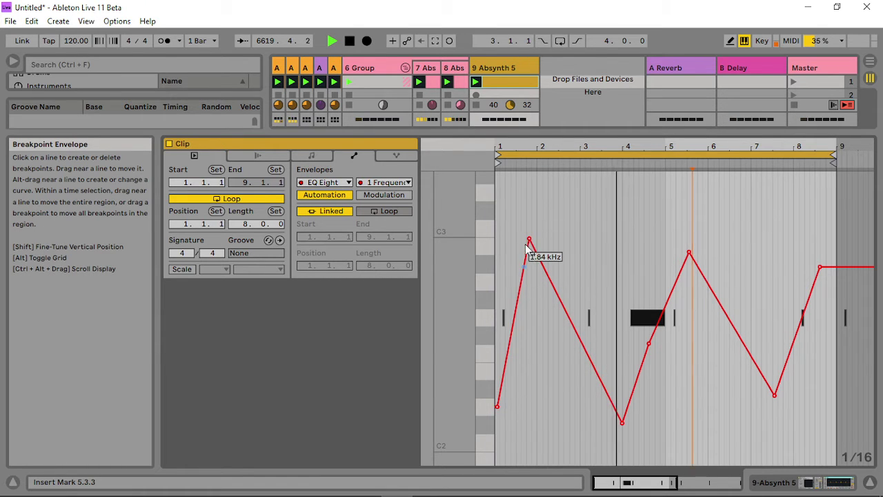
{"action": "left_click_drag", "start_coordinate": [528, 238], "coordinate": [529, 232]}
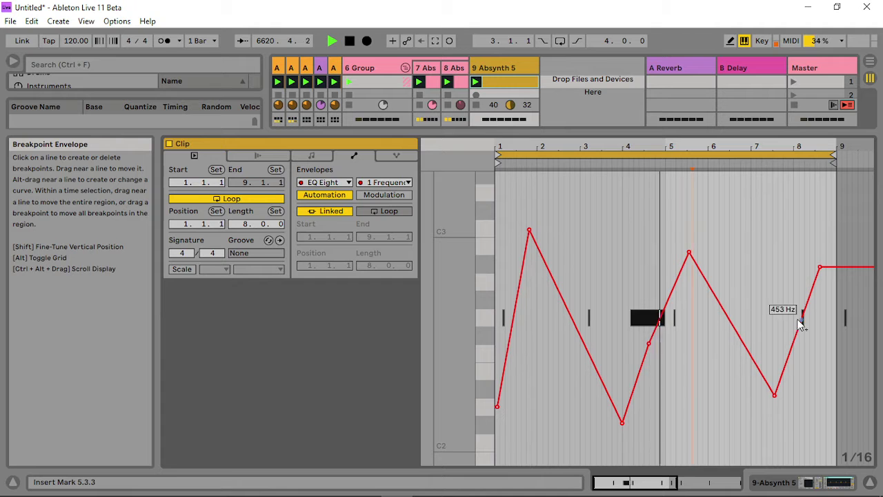
{"action": "left_click_drag", "start_coordinate": [651, 343], "coordinate": [662, 339]}
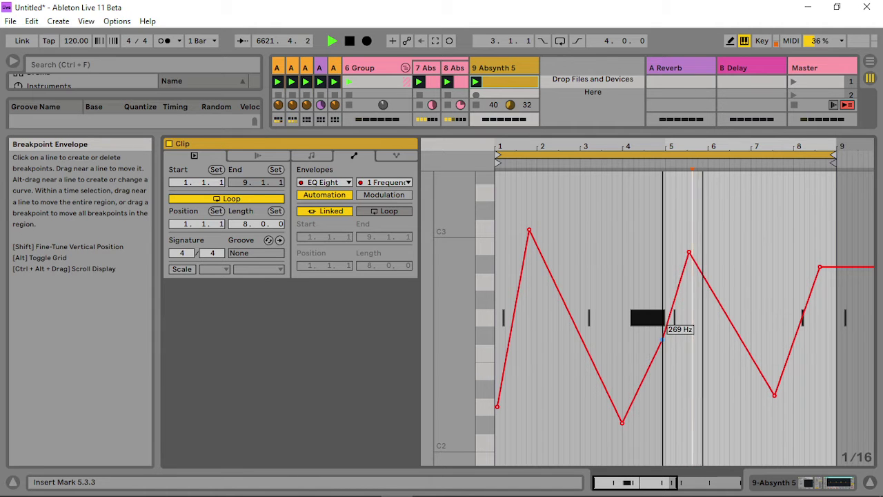
- Add Hybrid Reverb after EQ Eight on track 9, with decay at 592 ms and dry/wet at 23%
{"action": "left_click", "coordinate": [501, 69]}
{"action": "double_click", "coordinate": [501, 68]}
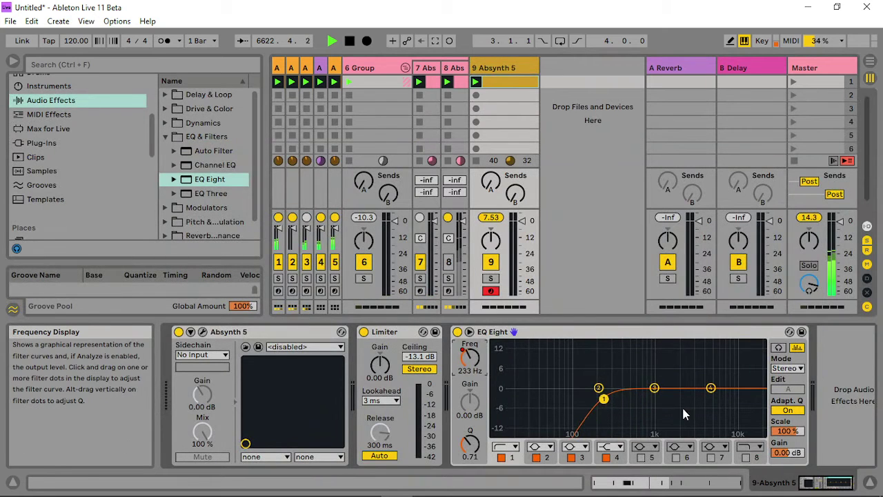
{"action": "left_click", "coordinate": [168, 135]}
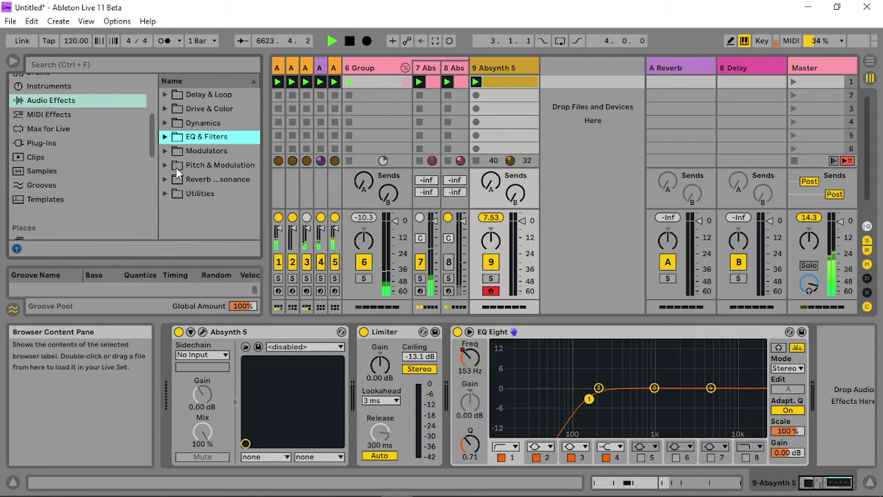
{"action": "left_click", "coordinate": [169, 179]}
{"action": "scroll", "coordinate": [190, 188], "scroll_direction": "down", "scroll_amount": 1}
{"action": "mouse_move", "coordinate": [212, 207]}
{"action": "left_mouse_down"}
{"action": "mouse_move", "coordinate": [838, 388]}
{"action": "mouse_move", "coordinate": [832, 379]}
{"action": "mouse_move", "coordinate": [817, 385]}
{"action": "left_mouse_up"}
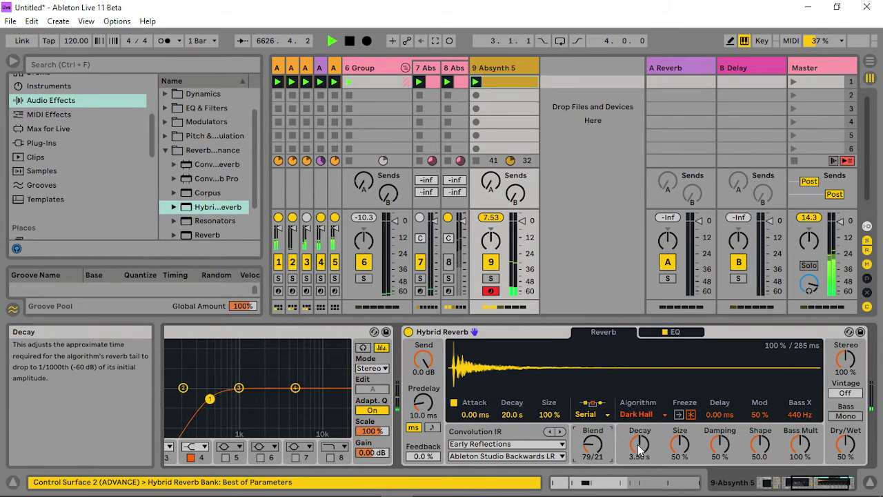
{"action": "left_click_drag", "start_coordinate": [640, 445], "coordinate": [640, 476]}
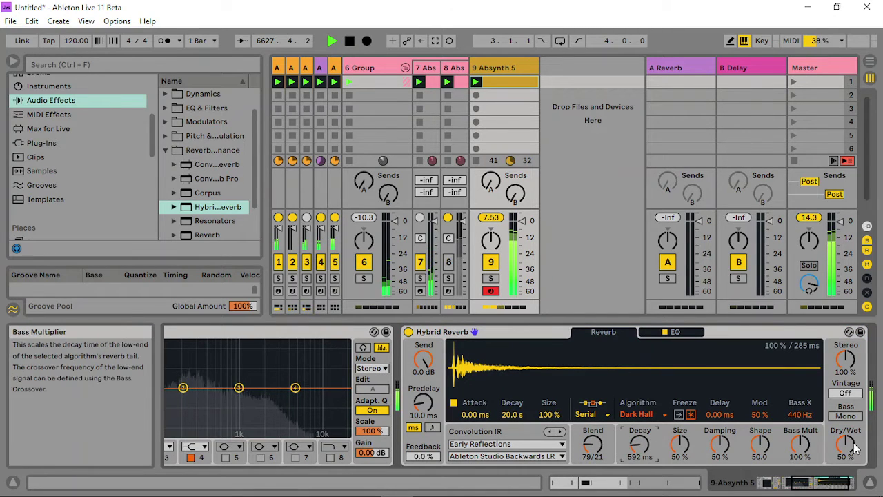
{"action": "left_click_drag", "start_coordinate": [845, 445], "coordinate": [845, 464]}
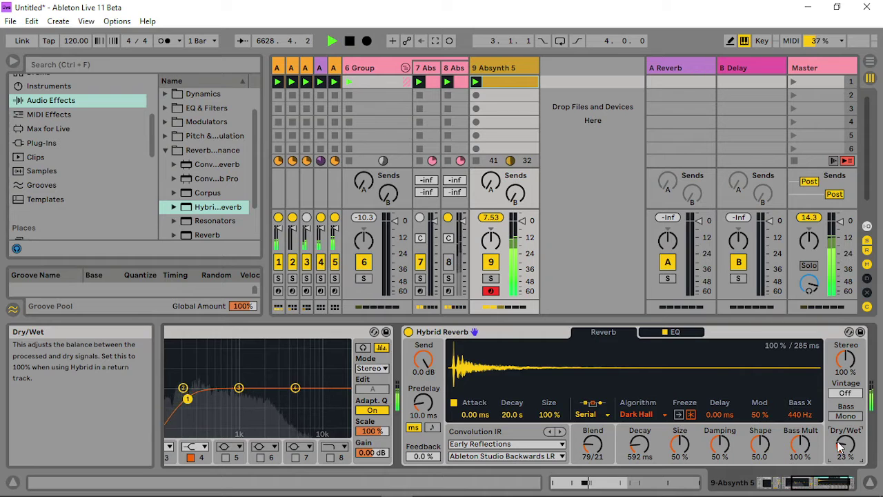
- Group the EQ Eight on track 9 into an Audio Effect Rack and show its chain list
{"action": "left_click", "coordinate": [829, 486]}
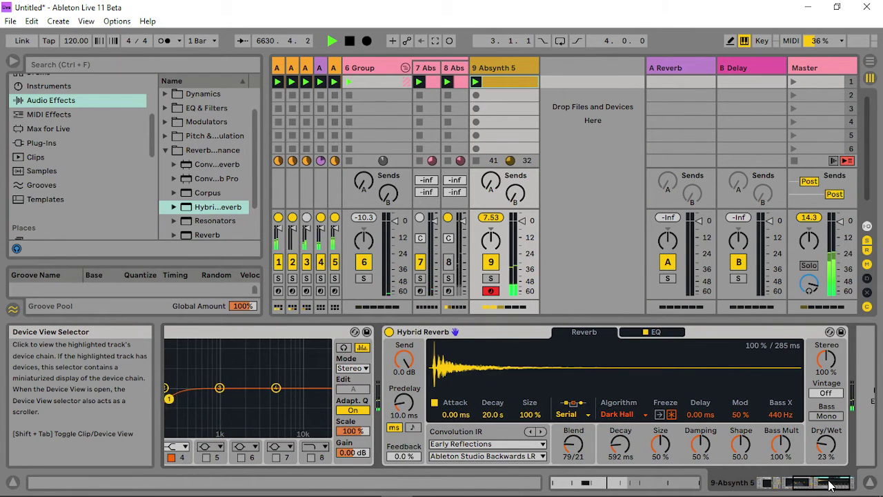
{"action": "left_click", "coordinate": [830, 487]}
{"action": "left_click", "coordinate": [829, 488]}
{"action": "left_click", "coordinate": [829, 487]}
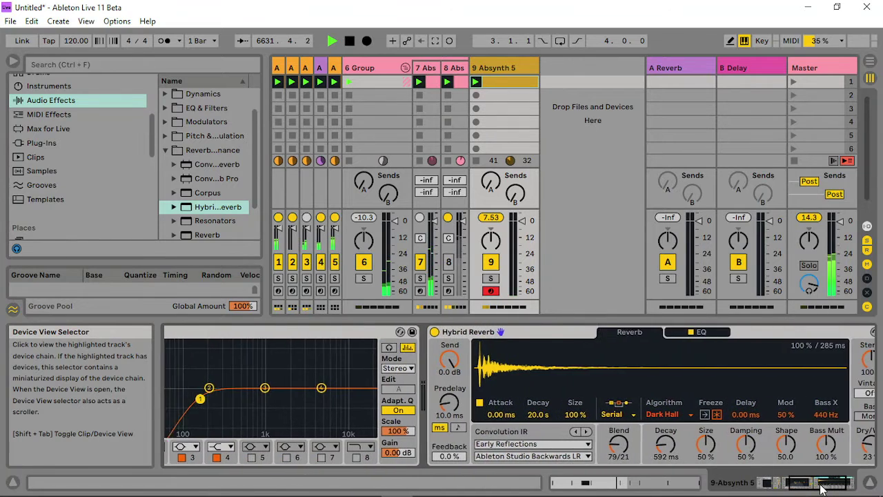
{"action": "right_click", "coordinate": [445, 337]}
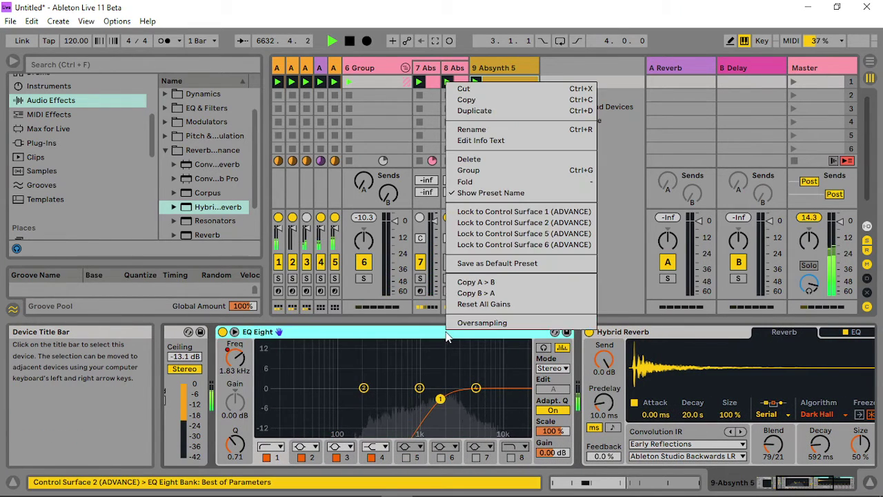
{"action": "left_click", "coordinate": [497, 172]}
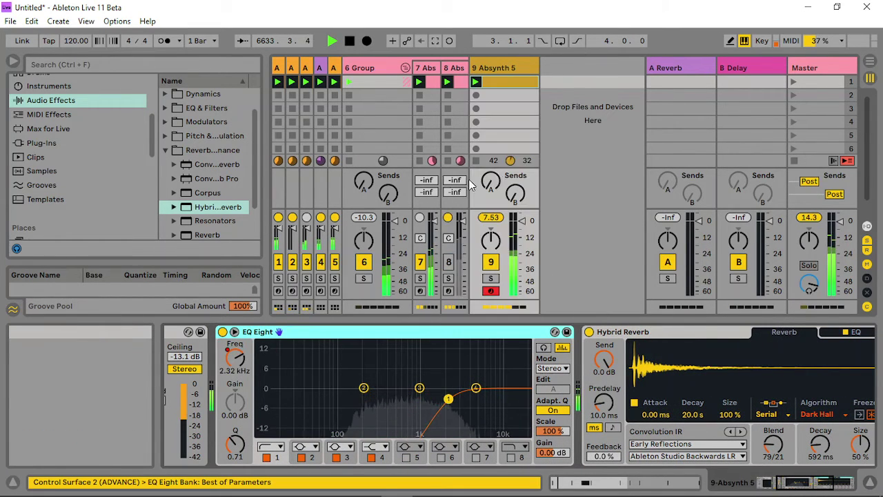
{"action": "left_click", "coordinate": [223, 371]}
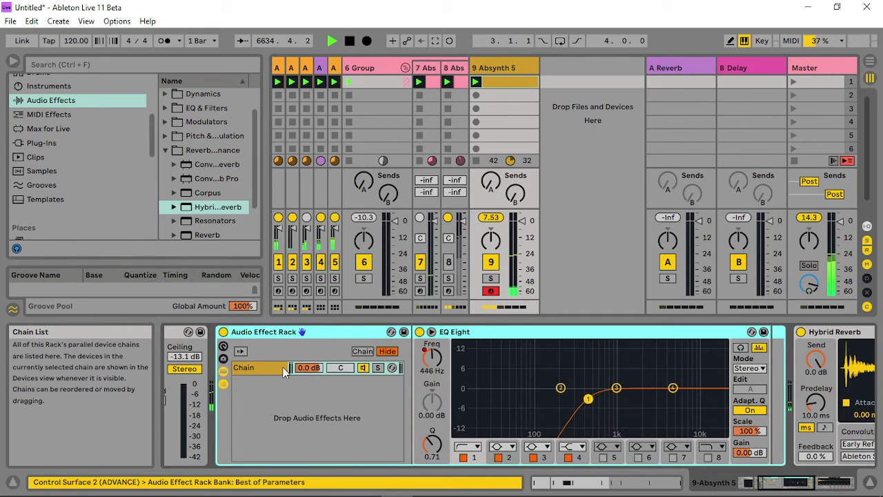
{"action": "left_click", "coordinate": [261, 367]}
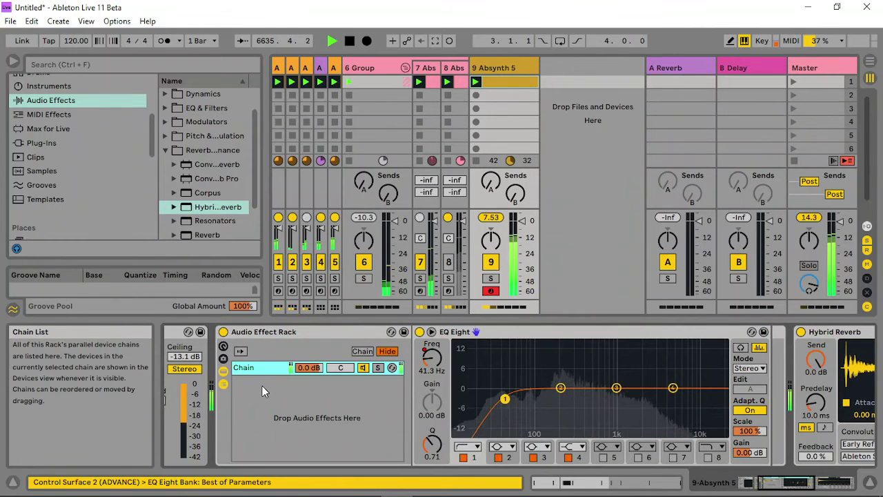
- Add a second rack chain containing a new EQ Eight, with band 1 set as a low cut somewhat above 1 kHz
{"action": "left_click", "coordinate": [48, 104]}
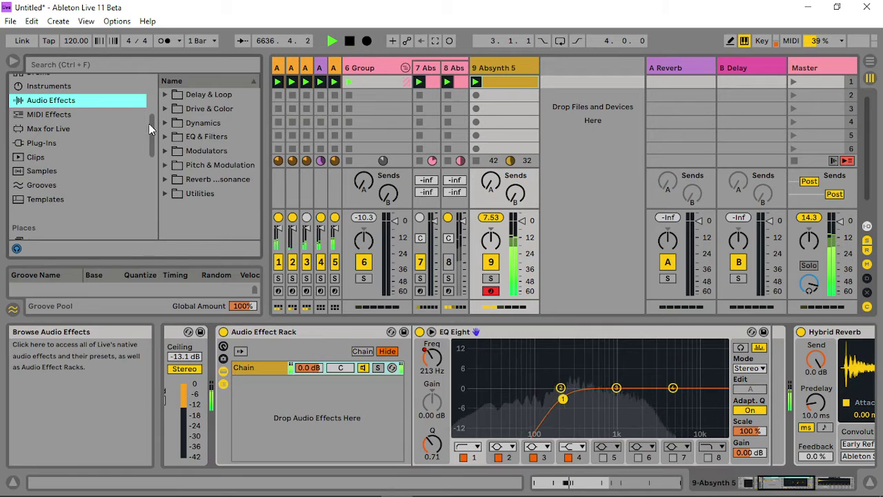
{"action": "left_click", "coordinate": [165, 136]}
{"action": "left_click_drag", "start_coordinate": [209, 179], "coordinate": [332, 417]}
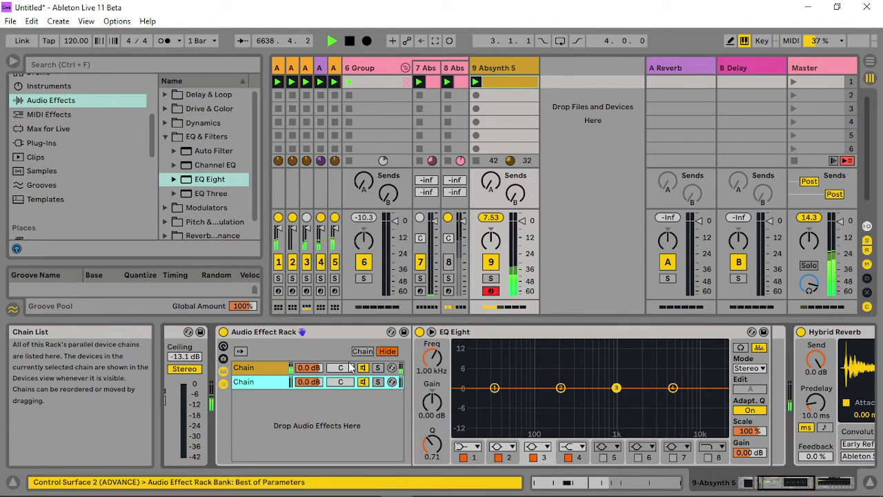
{"action": "left_click", "coordinate": [494, 388]}
{"action": "left_click", "coordinate": [472, 447]}
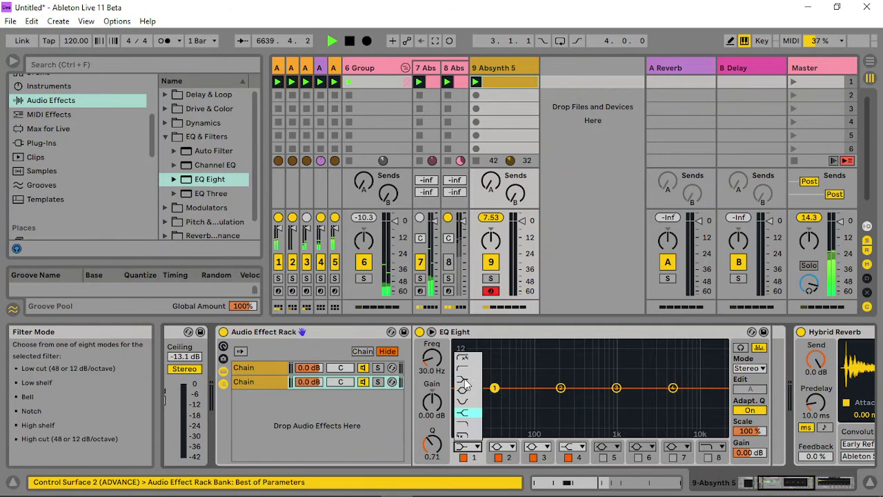
{"action": "left_click", "coordinate": [469, 372]}
{"action": "left_click_drag", "start_coordinate": [601, 399], "coordinate": [633, 399]}
- Move Hybrid Reverb into the second rack chain after EQ Eight, and set its decay to 3.55 s and dry/wet to 19%
{"action": "left_click", "coordinate": [849, 336]}
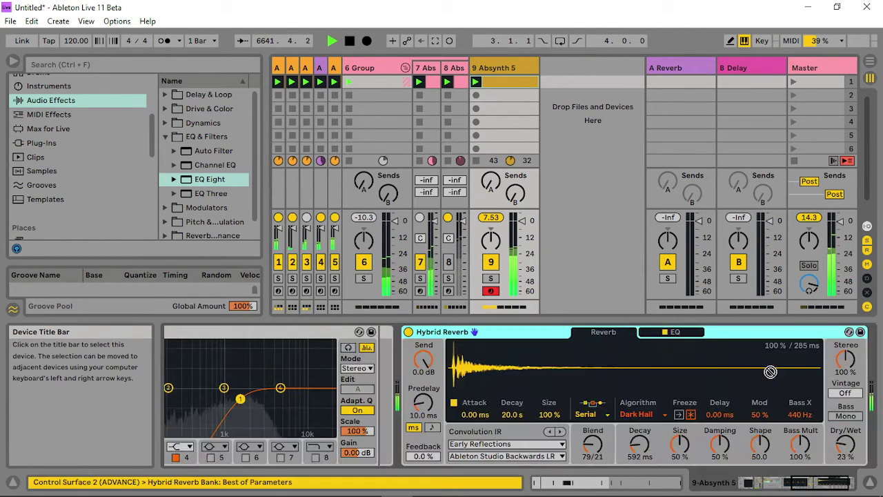
{"action": "left_click_drag", "start_coordinate": [381, 406], "coordinate": [378, 406]}
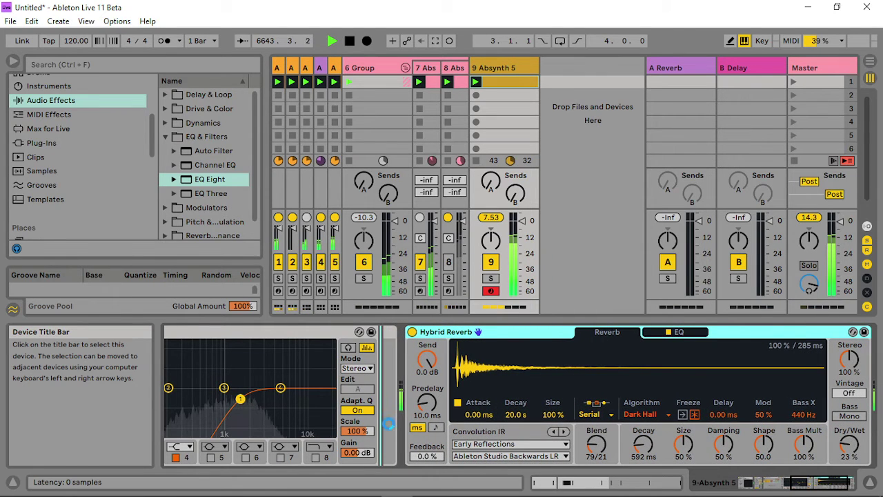
{"action": "left_click_drag", "start_coordinate": [617, 447], "coordinate": [617, 417]}
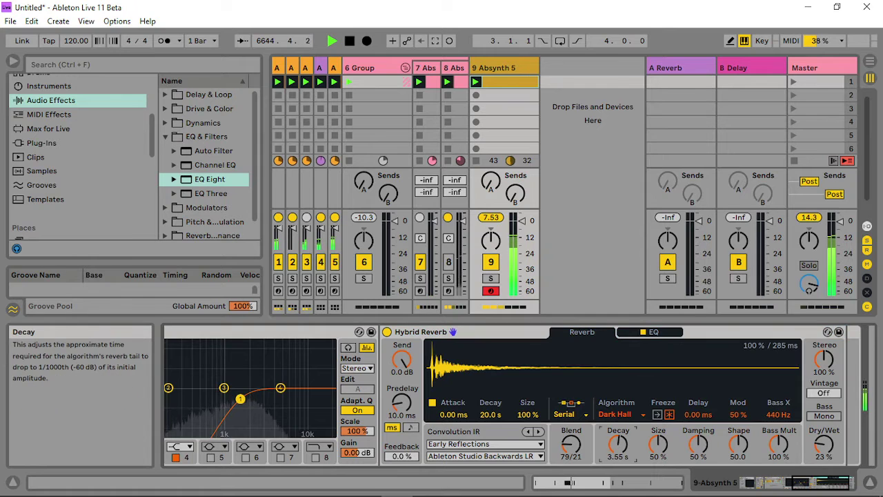
{"action": "left_click_drag", "start_coordinate": [811, 436], "coordinate": [811, 424]}
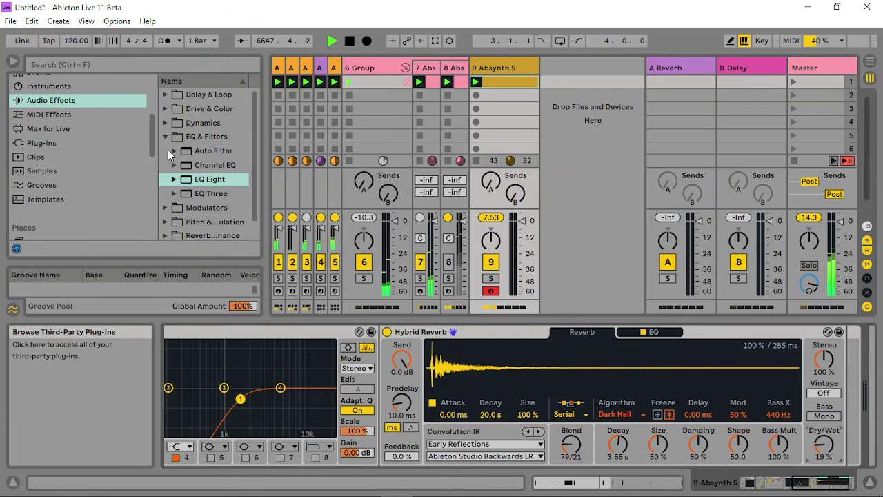
- Insert Chorus-Ensemble between EQ Eight and Hybrid Reverb in the second chain, with feedback at 42%
{"action": "left_click", "coordinate": [166, 137]}
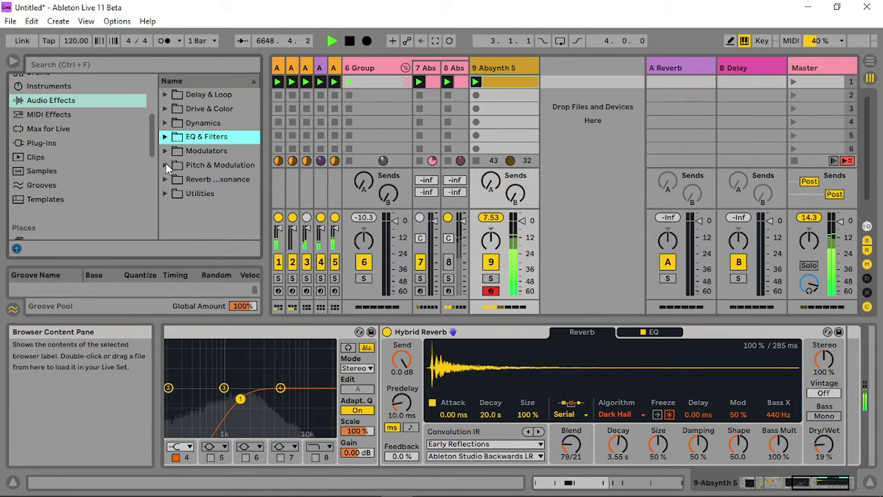
{"action": "left_click", "coordinate": [166, 151]}
{"action": "left_click", "coordinate": [166, 151]}
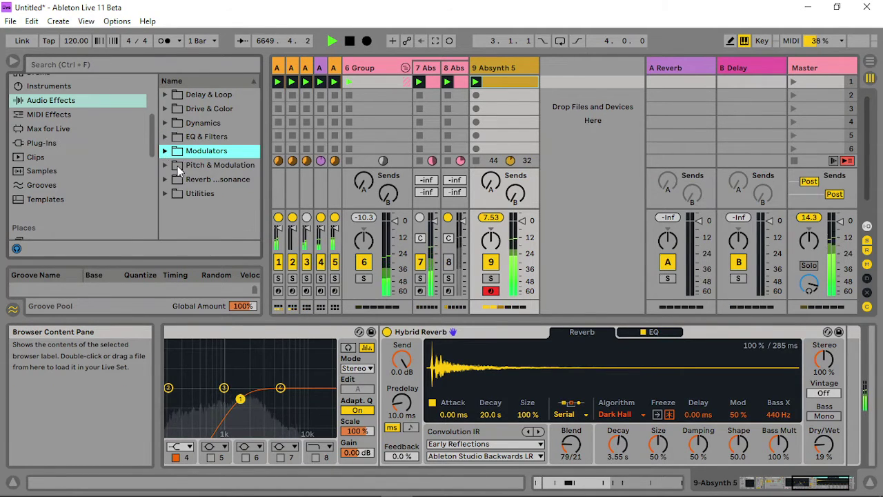
{"action": "left_click", "coordinate": [165, 165]}
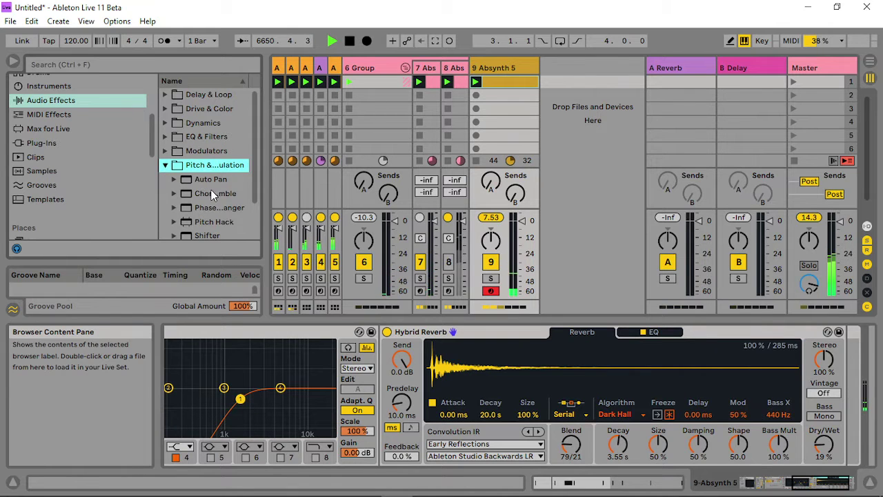
{"action": "left_click", "coordinate": [211, 194]}
{"action": "left_click_drag", "start_coordinate": [338, 355], "coordinate": [381, 397]}
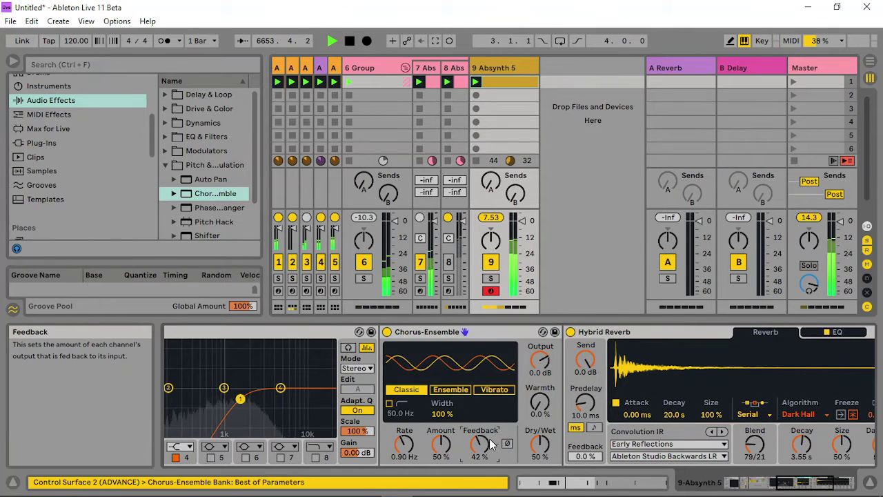
- Set Chorus-Ensemble to Ensemble, warmth 6.0%, rate 0.83 Hz, amount 44% and dry/wet 32%, and add resonance to the chain's EQ low cut
{"action": "left_click_drag", "start_coordinate": [540, 404], "coordinate": [541, 406]}
{"action": "left_click_drag", "start_coordinate": [404, 445], "coordinate": [404, 449]}
{"action": "mouse_move", "coordinate": [441, 445]}
{"action": "left_mouse_down"}
{"action": "mouse_move", "coordinate": [440, 468]}
{"action": "mouse_move", "coordinate": [441, 455]}
{"action": "left_mouse_up"}
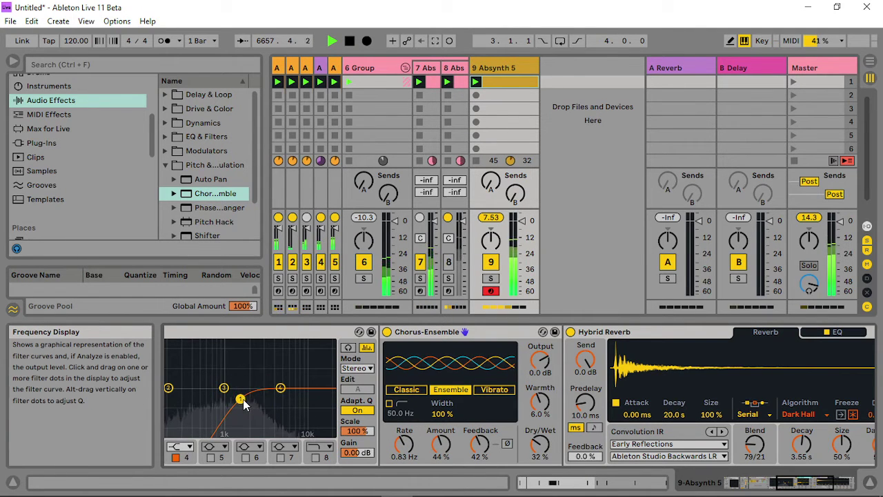
{"action": "mouse_move", "coordinate": [241, 400]}
{"action": "left_mouse_down"}
{"action": "mouse_move", "coordinate": [237, 375]}
{"action": "mouse_move", "coordinate": [244, 383]}
{"action": "left_mouse_up"}
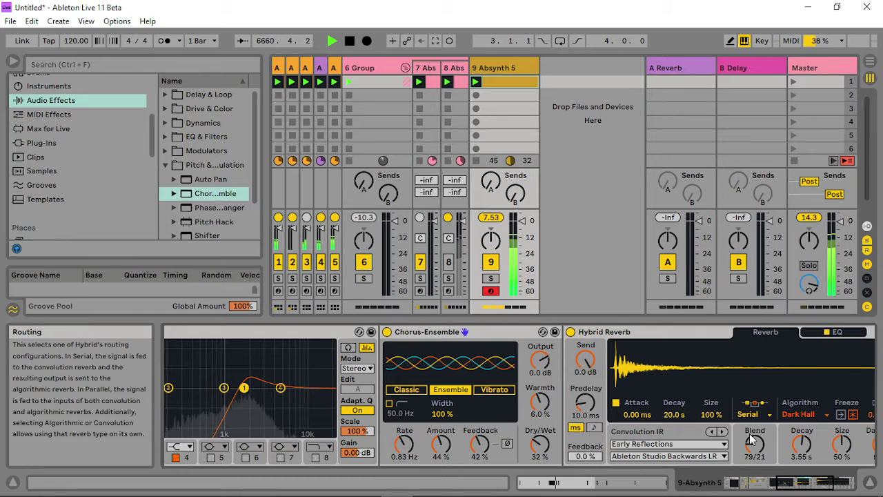
- Switch the second chain's Hybrid Reverb to the Quartz algorithm, with blend 0/100, decay 376 ms, size 50% and dry/wet 31%
{"action": "left_click_drag", "start_coordinate": [755, 442], "coordinate": [754, 452]}
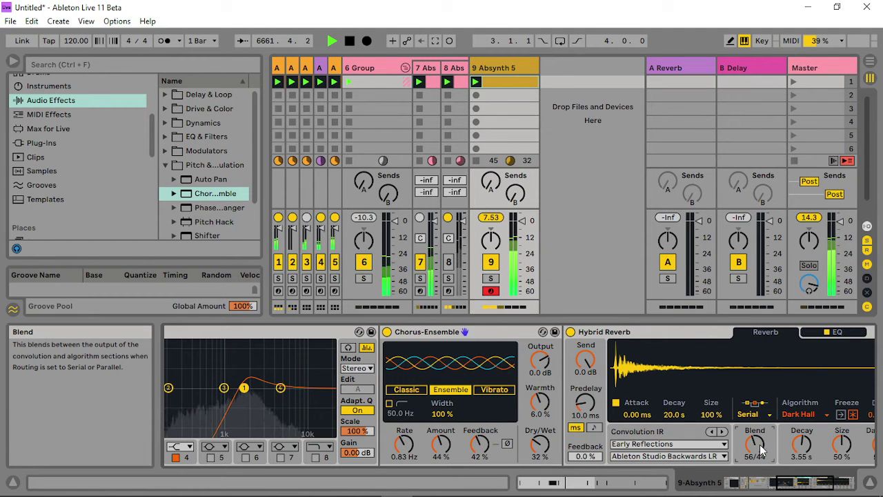
{"action": "left_click", "coordinate": [845, 483]}
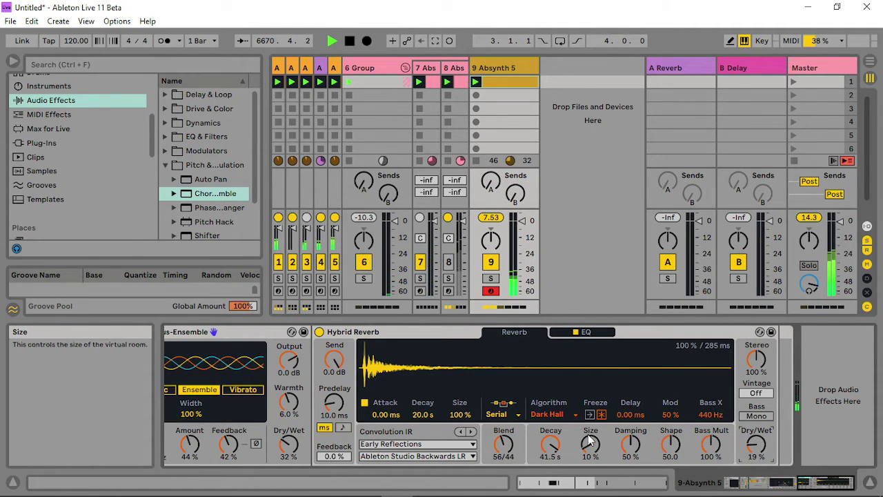
{"action": "left_click_drag", "start_coordinate": [549, 443], "coordinate": [550, 476]}
{"action": "left_click", "coordinate": [547, 415]}
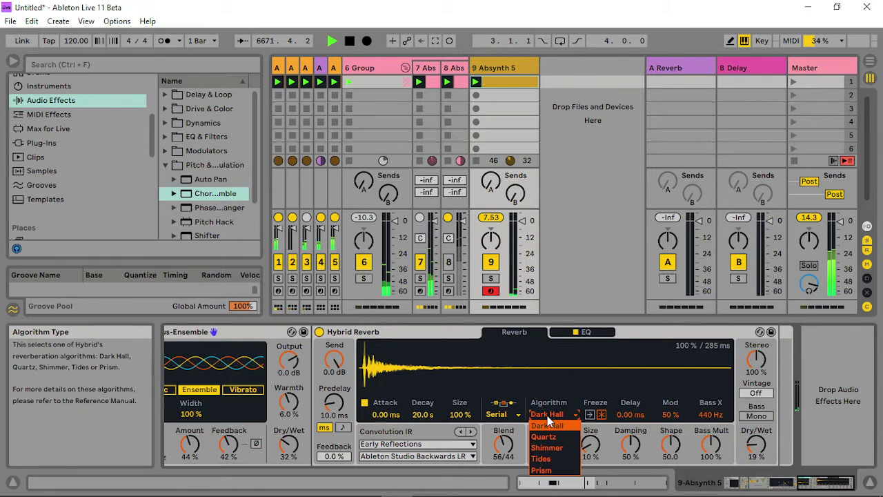
{"action": "left_click", "coordinate": [549, 434]}
{"action": "left_click_drag", "start_coordinate": [549, 437], "coordinate": [550, 422]}
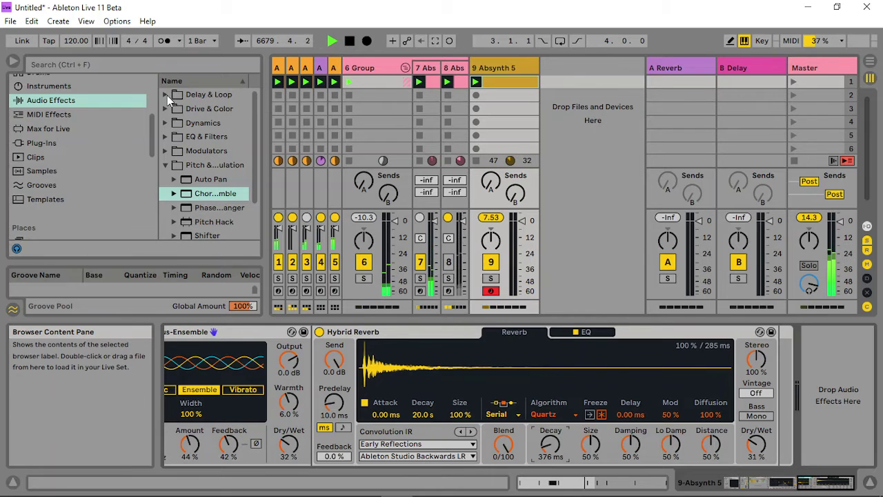
- Insert Filter Delay before Hybrid Reverb, with left and right delay times at 1 and feedback at 10% for L and 11% for L+R
{"action": "left_click", "coordinate": [167, 95]}
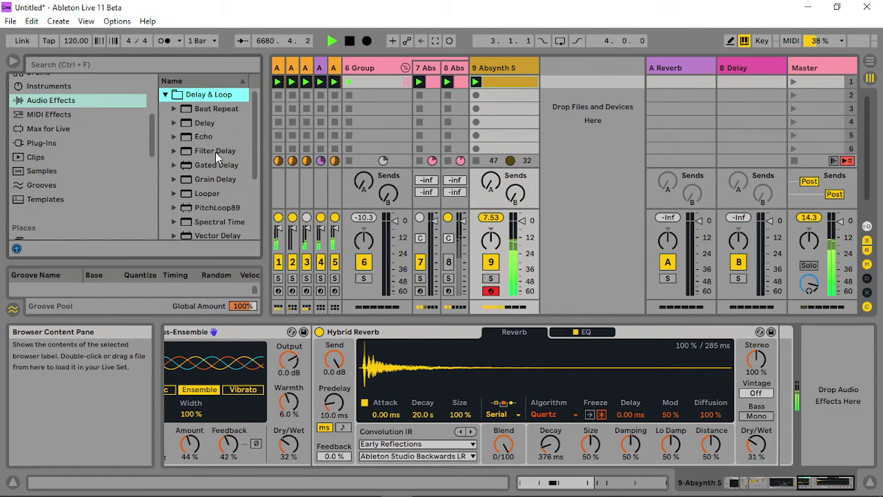
{"action": "left_click_drag", "start_coordinate": [215, 152], "coordinate": [326, 408]}
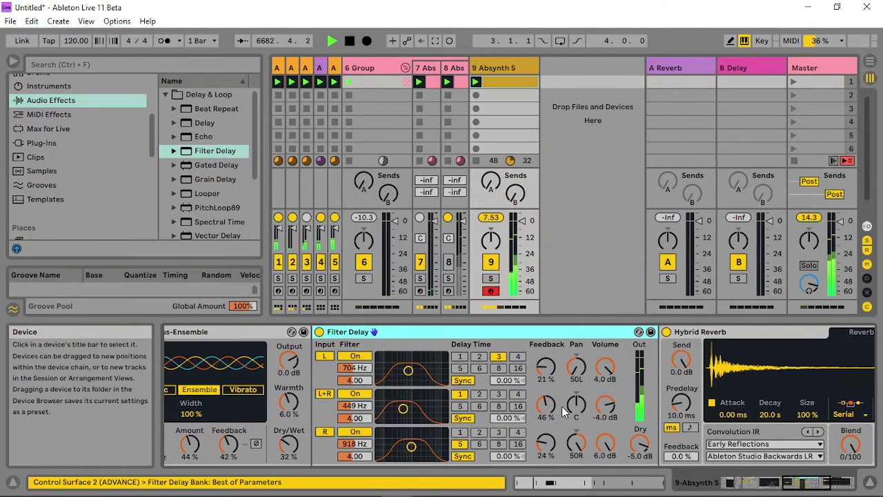
{"action": "left_click", "coordinate": [461, 359]}
{"action": "left_click", "coordinate": [460, 433]}
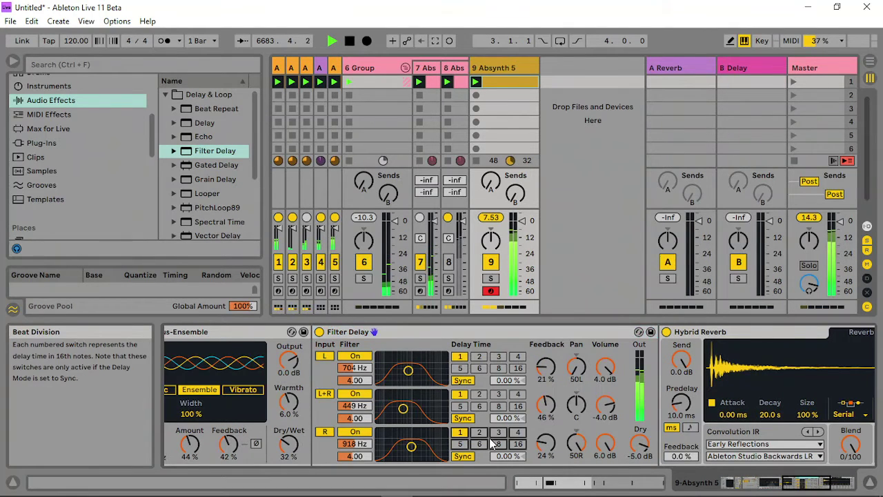
{"action": "left_click_drag", "start_coordinate": [551, 373], "coordinate": [552, 377]}
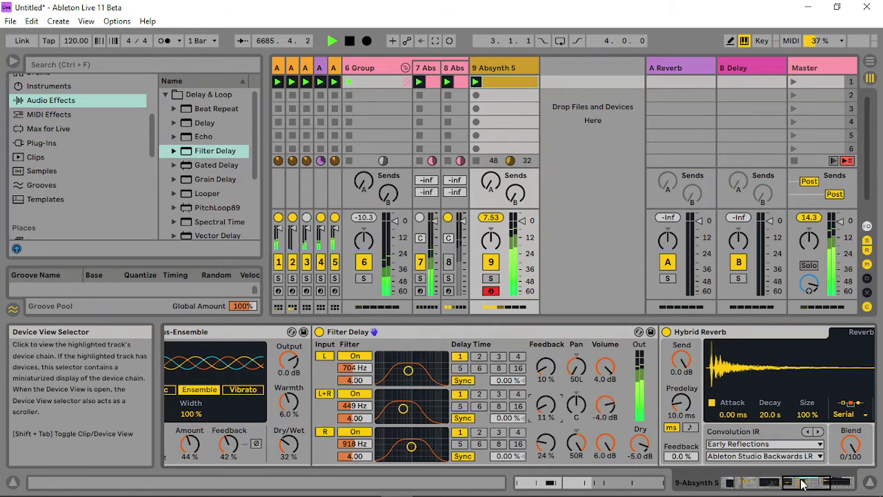
- Automate the second chain's EQ Eight band 1 frequency in the clip: start at 17.9 kHz, dip to 37.5 Hz before bar 3, peak at bar 6
{"action": "scroll", "coordinate": [533, 303], "scroll_direction": "up", "scroll_amount": 5}
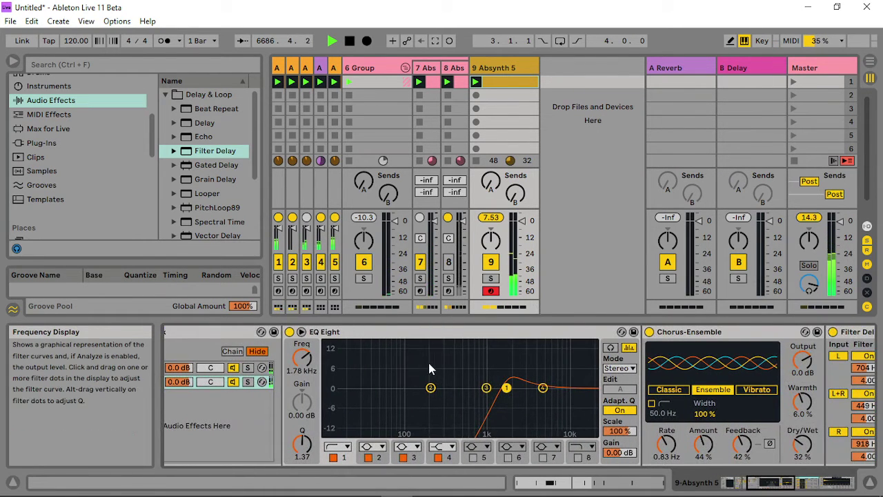
{"action": "right_click", "coordinate": [304, 358]}
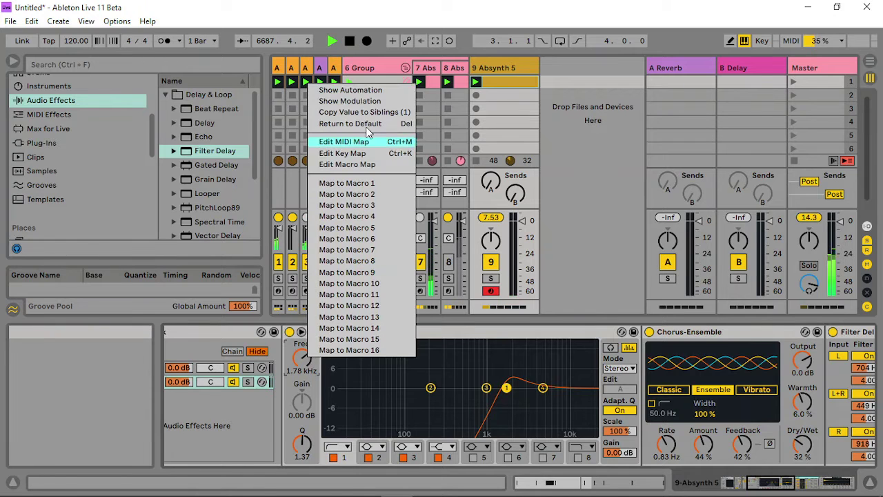
{"action": "left_click", "coordinate": [368, 90]}
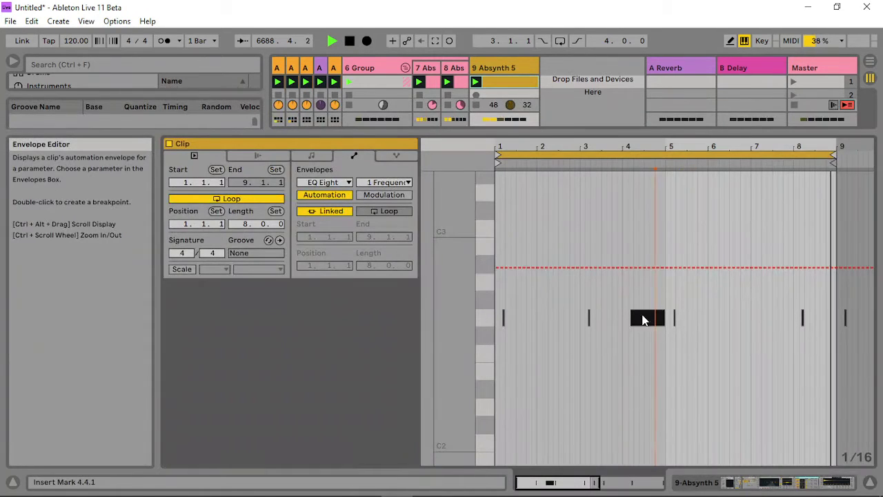
{"action": "left_click", "coordinate": [537, 268]}
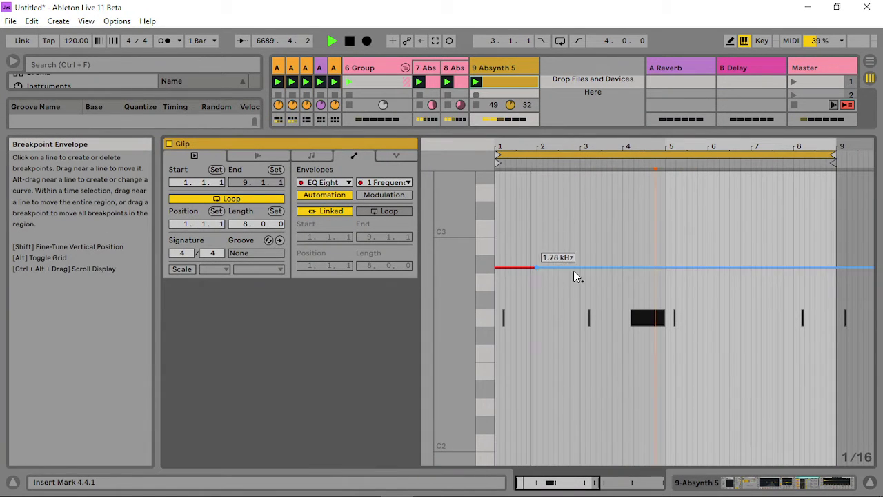
{"action": "left_click", "coordinate": [574, 268]}
{"action": "left_click_drag", "start_coordinate": [575, 269], "coordinate": [575, 383]}
{"action": "left_click_drag", "start_coordinate": [680, 269], "coordinate": [707, 173]}
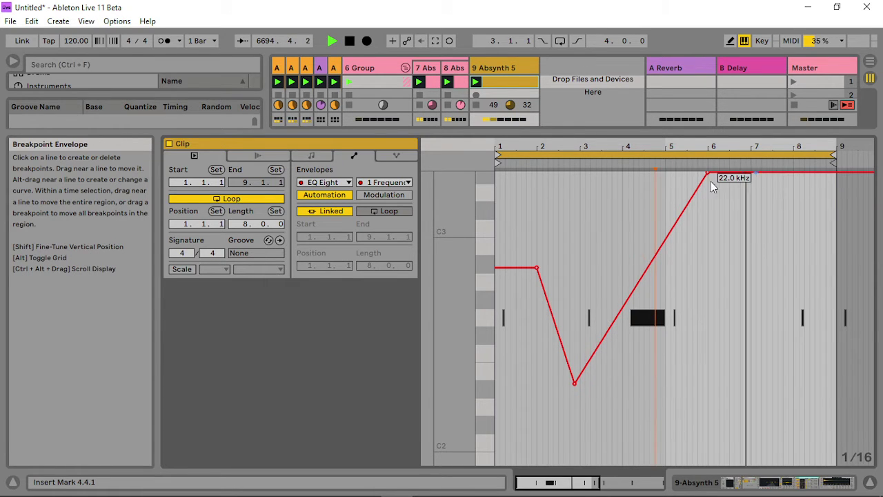
{"action": "left_click_drag", "start_coordinate": [572, 387], "coordinate": [574, 414]}
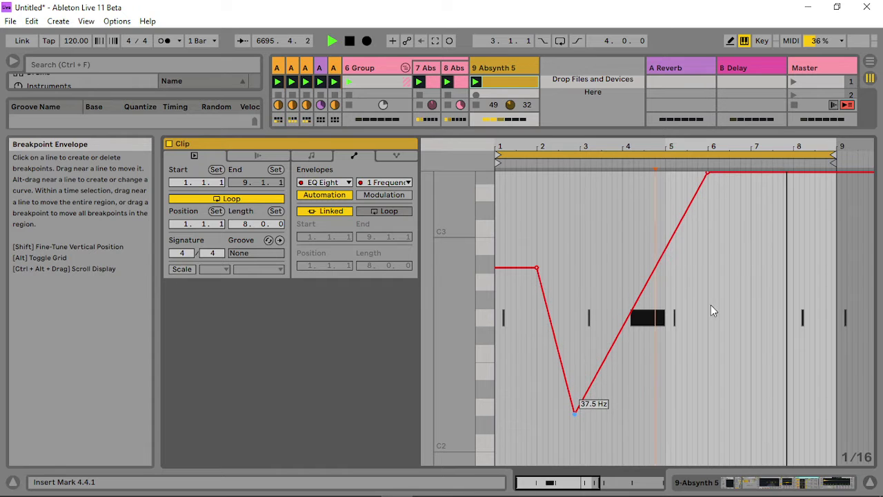
{"action": "left_click_drag", "start_coordinate": [807, 173], "coordinate": [811, 333]}
{"action": "left_click_drag", "start_coordinate": [520, 267], "coordinate": [497, 180]}
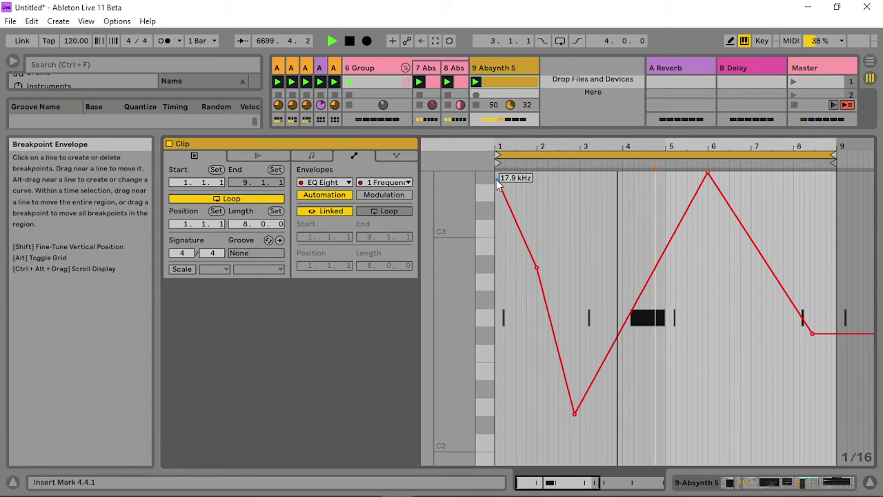
{"action": "double_click", "coordinate": [501, 67]}
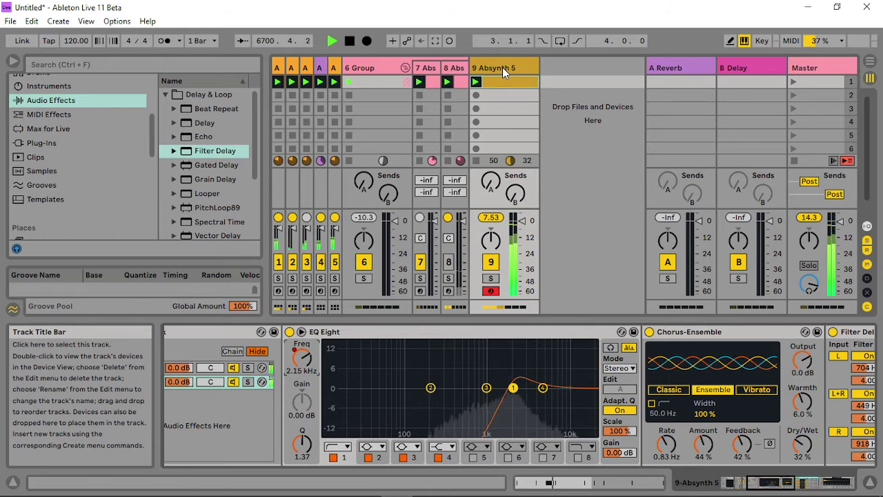
- Reshape the frequency envelope with a dip just after bar 1, higher points after bars 2 and 3, and a dip after bar 7 rising again
{"action": "double_click", "coordinate": [508, 75]}
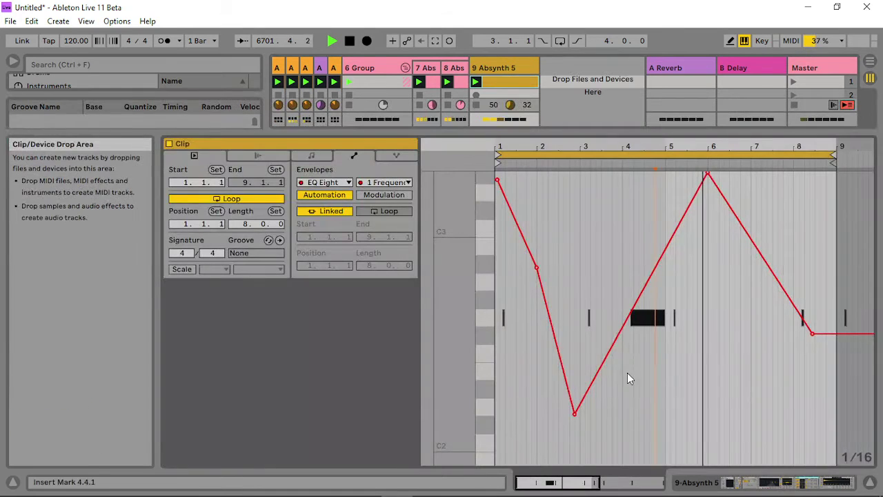
{"action": "left_click_drag", "start_coordinate": [576, 411], "coordinate": [589, 300]}
{"action": "left_click_drag", "start_coordinate": [537, 268], "coordinate": [550, 192]}
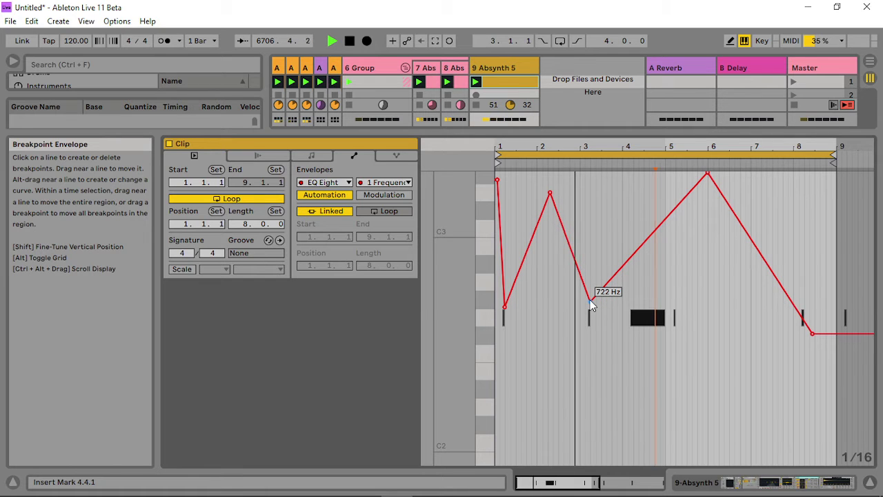
{"action": "left_click_drag", "start_coordinate": [590, 299], "coordinate": [598, 219]}
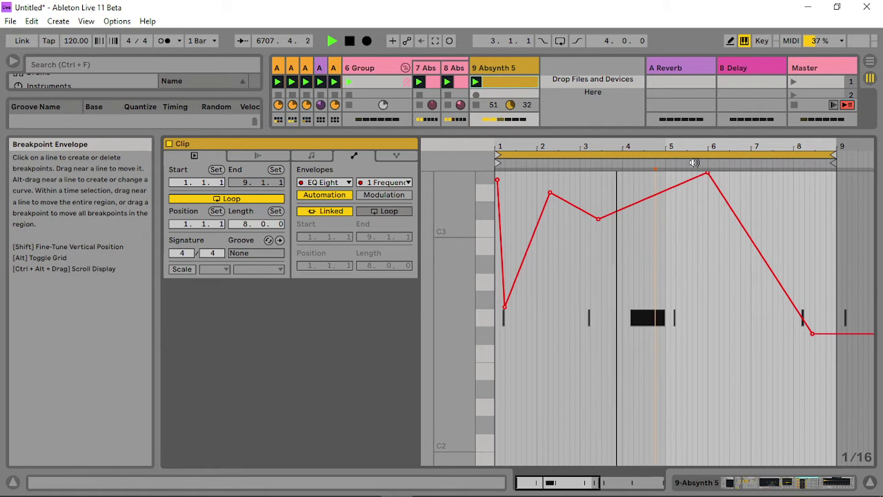
{"action": "mouse_move", "coordinate": [707, 176]}
{"action": "left_mouse_down"}
{"action": "mouse_move", "coordinate": [713, 208]}
{"action": "mouse_move", "coordinate": [684, 176]}
{"action": "mouse_move", "coordinate": [694, 177]}
{"action": "left_mouse_up"}
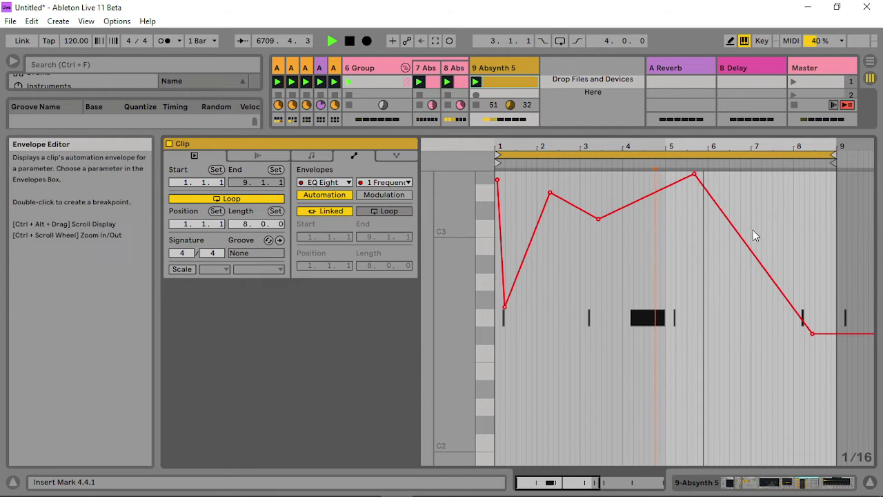
{"action": "left_click_drag", "start_coordinate": [813, 334], "coordinate": [763, 287]}
{"action": "left_click_drag", "start_coordinate": [828, 284], "coordinate": [828, 202]}
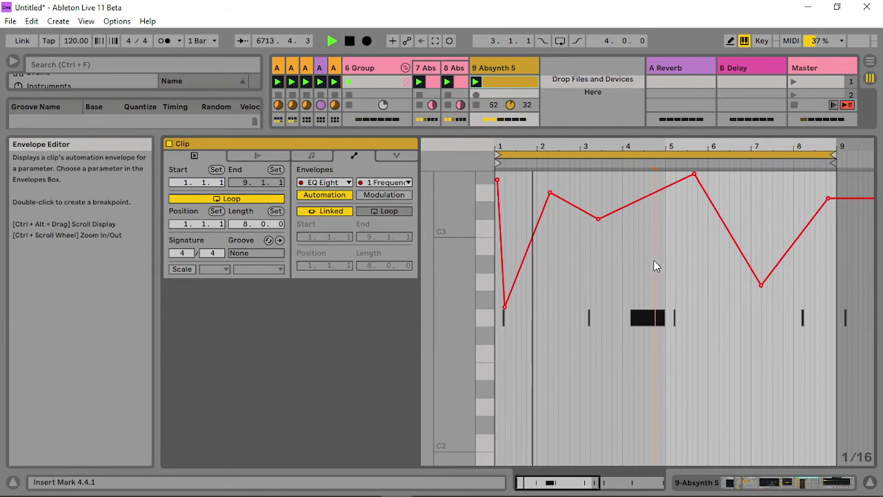
- Raise the envelope's opening dip, set the point after bar 3 to 8.35 kHz, and shift the peak to bar 6 and the last dip past bar 8
{"action": "left_click_drag", "start_coordinate": [502, 310], "coordinate": [505, 279]}
{"action": "left_click_drag", "start_coordinate": [550, 193], "coordinate": [540, 199]}
{"action": "left_click_drag", "start_coordinate": [598, 219], "coordinate": [598, 208]}
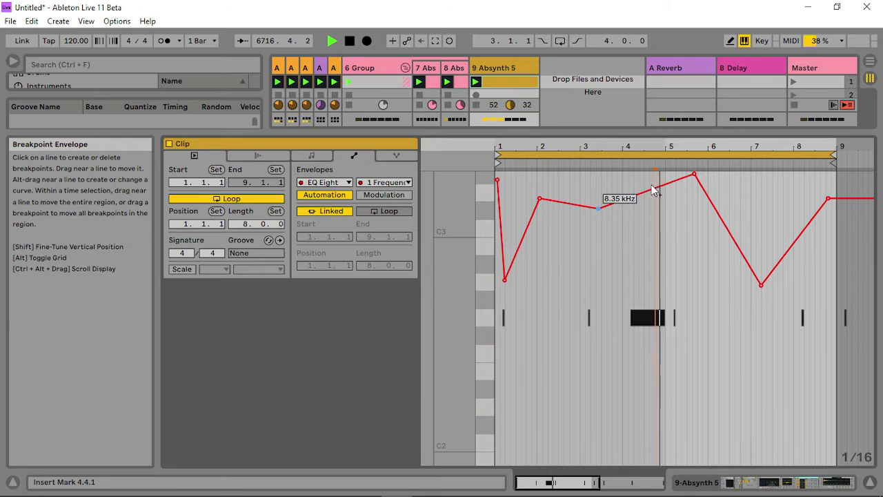
{"action": "left_click_drag", "start_coordinate": [690, 174], "coordinate": [710, 175]}
{"action": "left_click_drag", "start_coordinate": [761, 284], "coordinate": [807, 256]}
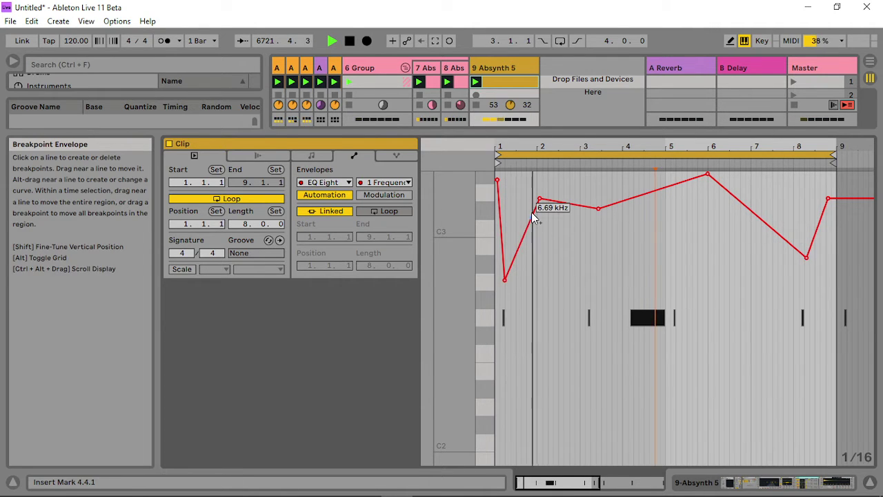
{"action": "double_click", "coordinate": [507, 65]}
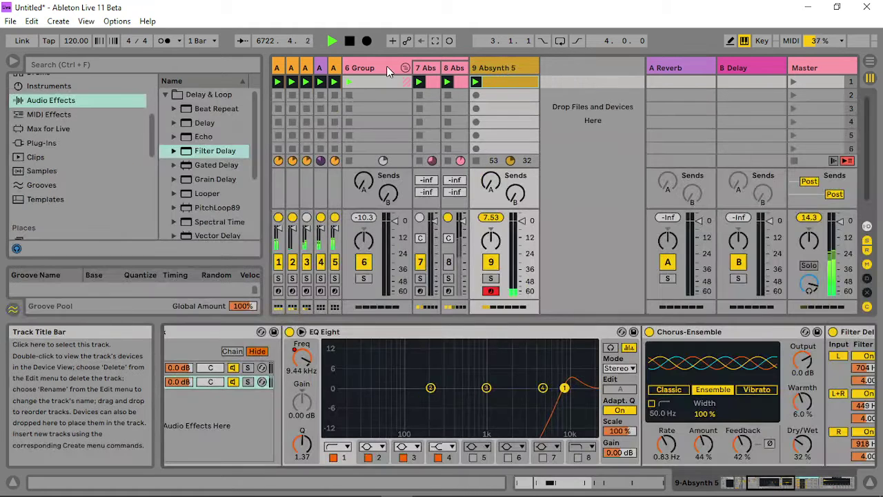
- Toggle track 8's activation and open the Absynth 5 patch window of track 7
{"action": "left_click", "coordinate": [383, 66]}
{"action": "left_click", "coordinate": [449, 263]}
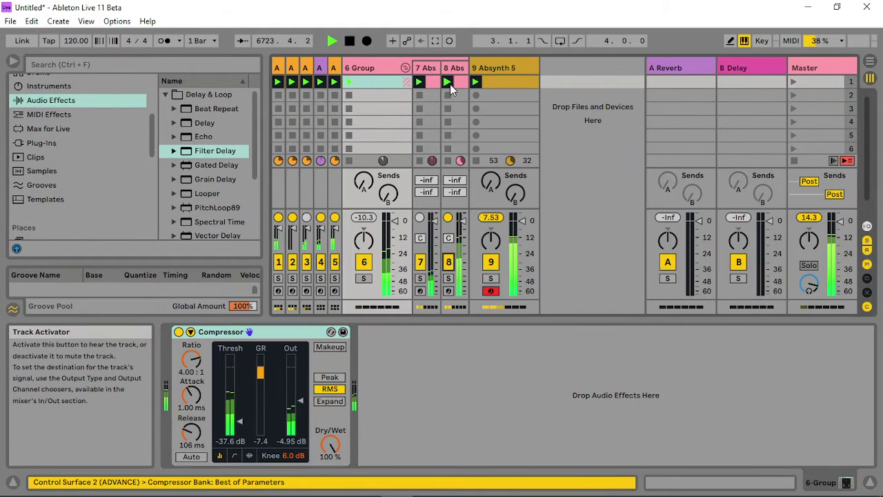
{"action": "left_click", "coordinate": [431, 69]}
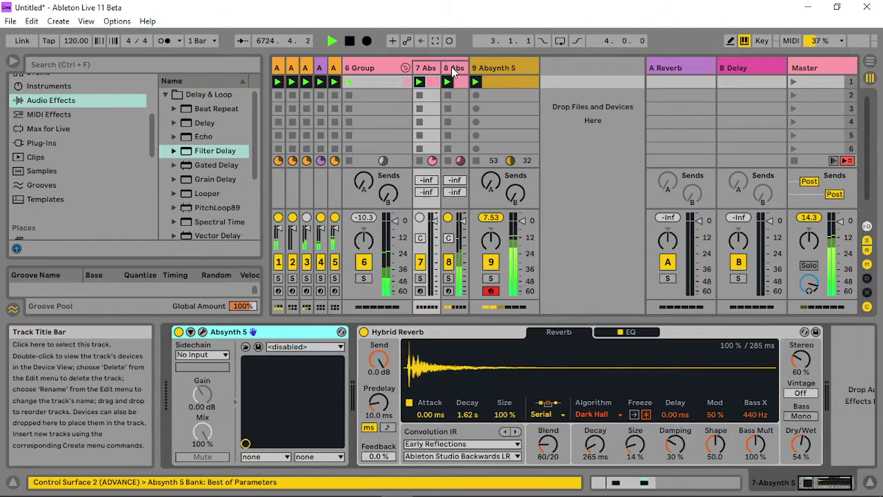
{"action": "left_click", "coordinate": [203, 331]}
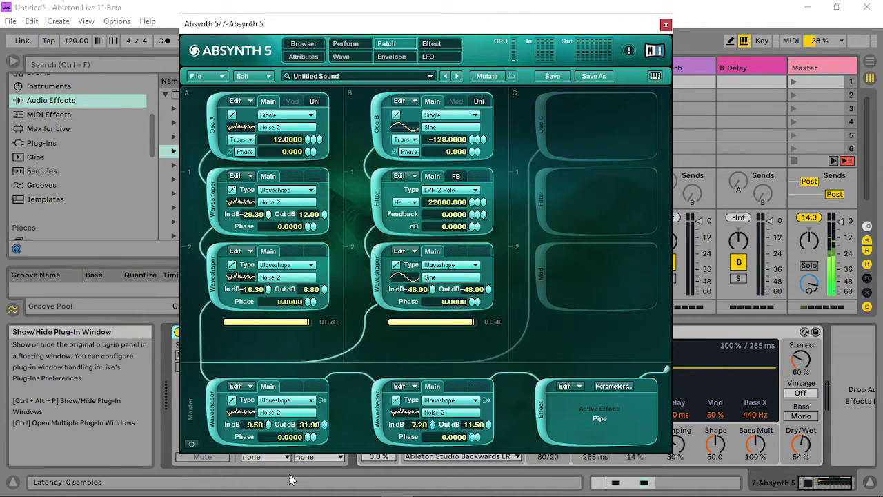
{"action": "left_click", "coordinate": [665, 26]}
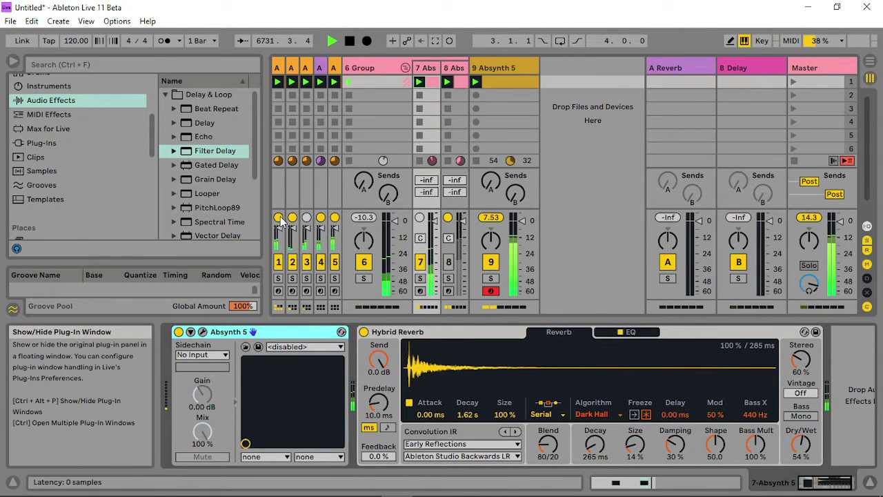
{"action": "key", "text": "ctrl+alt+p"}
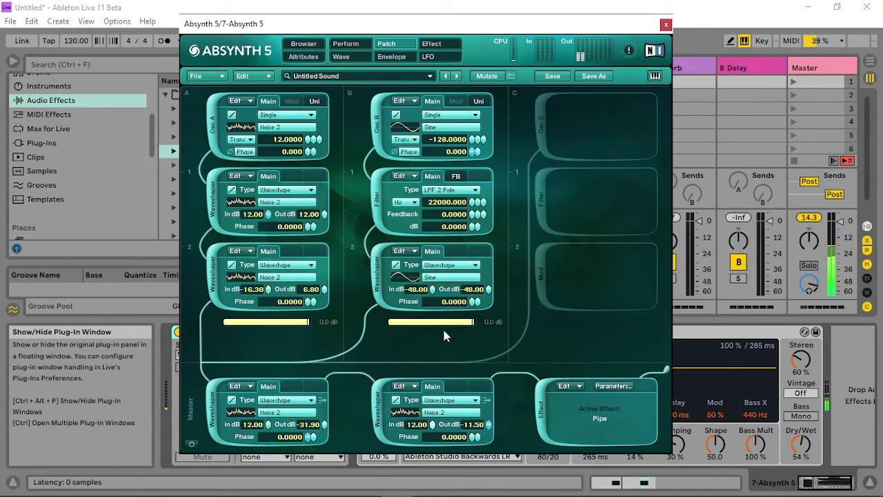
- Set the second master waveshaper's output to 12.00 dB and check the patch's performance controllers
{"action": "left_click_drag", "start_coordinate": [432, 424], "coordinate": [443, 434]}
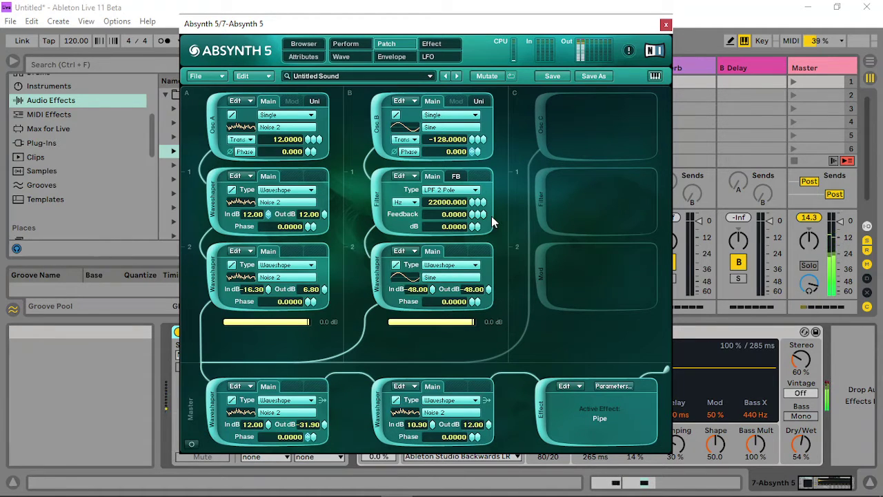
{"action": "left_click", "coordinate": [347, 44]}
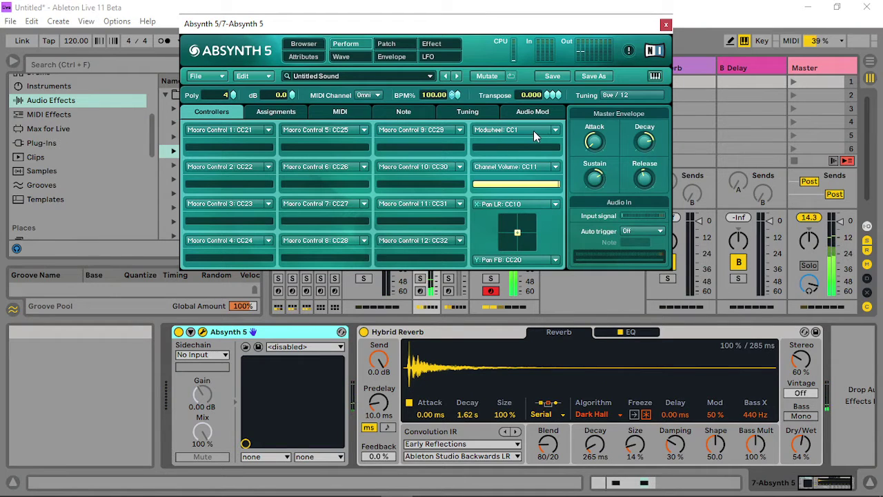
{"action": "left_click", "coordinate": [391, 44]}
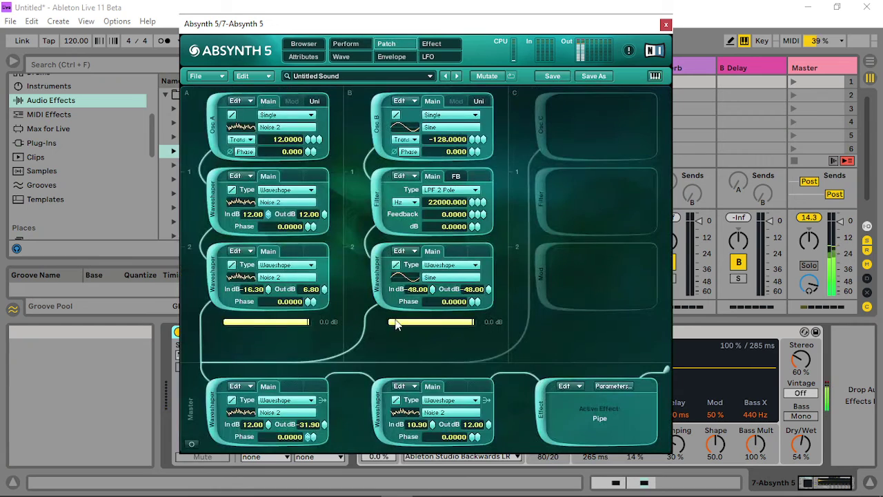
- Create a new envelope for the second master waveshaper's output gain and set it to Retrigger mode with sync on
{"action": "left_click", "coordinate": [490, 426]}
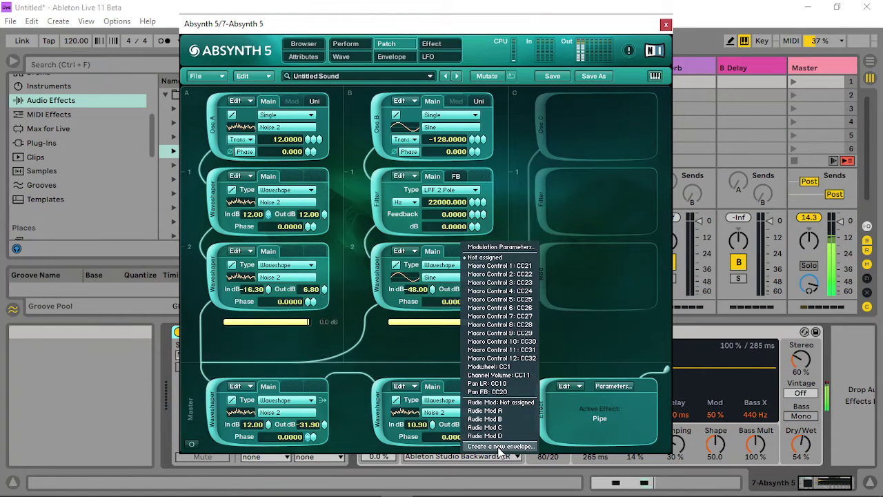
{"action": "left_click", "coordinate": [499, 447]}
{"action": "left_click", "coordinate": [422, 98]}
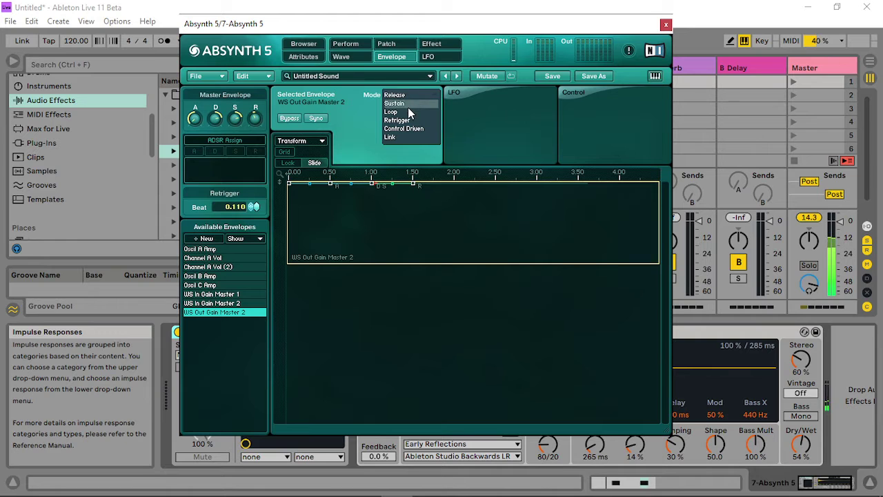
{"action": "left_click", "coordinate": [407, 117]}
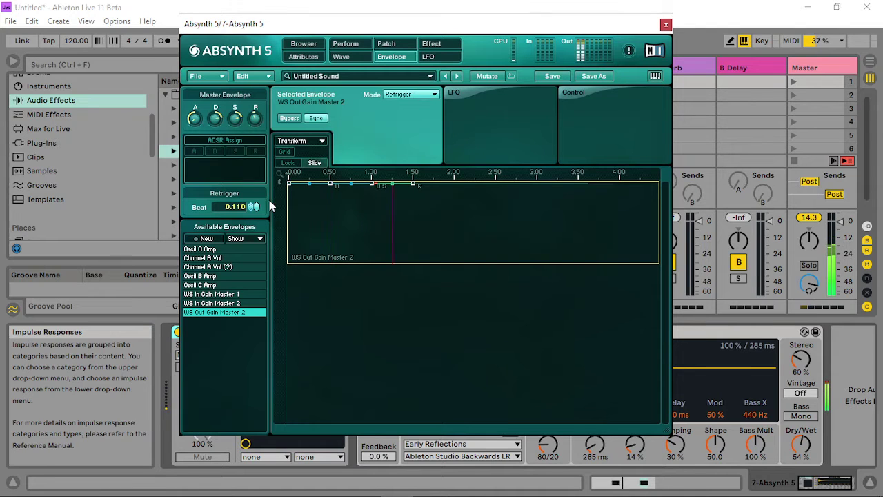
- Pull the WS Out Gain Master 2 envelope's breakpoint down to about -8.8 dB at 0.13 s and set its A, D and S times to 0
{"action": "left_click_drag", "start_coordinate": [467, 216], "coordinate": [300, 256]}
{"action": "left_click", "coordinate": [305, 253]}
{"action": "left_click", "coordinate": [299, 255]}
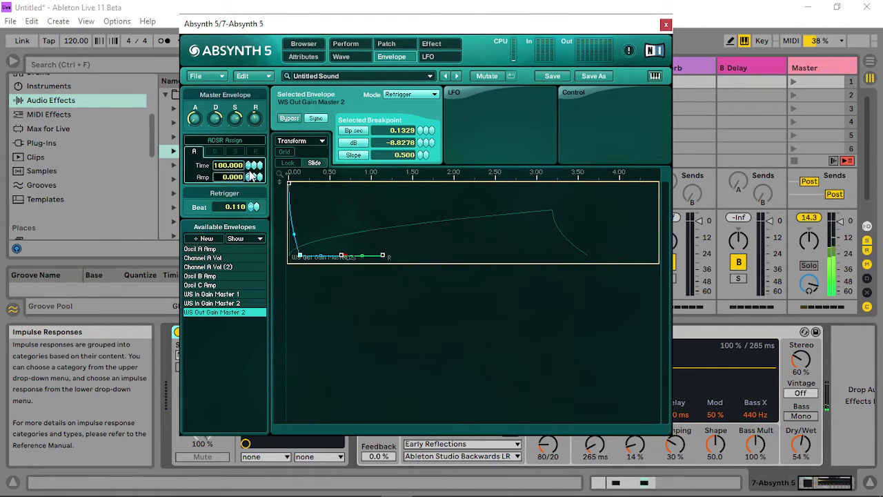
{"action": "left_click", "coordinate": [340, 255]}
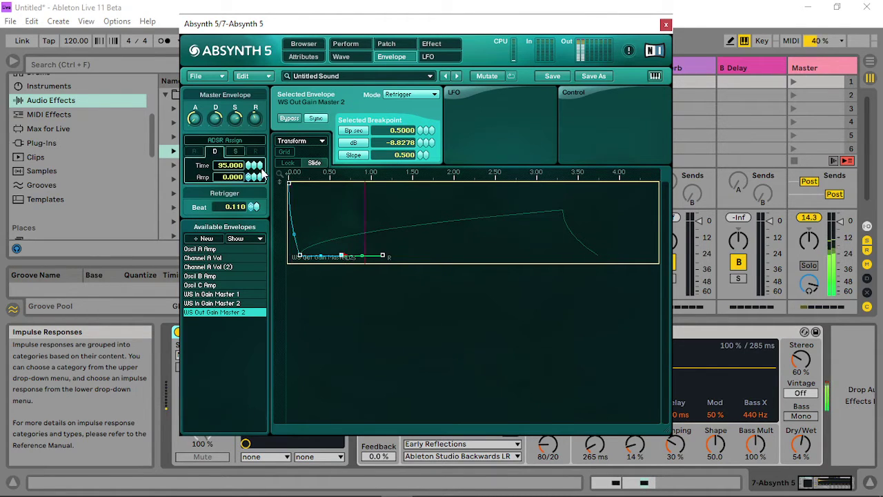
{"action": "left_click_drag", "start_coordinate": [261, 168], "coordinate": [263, 426]}
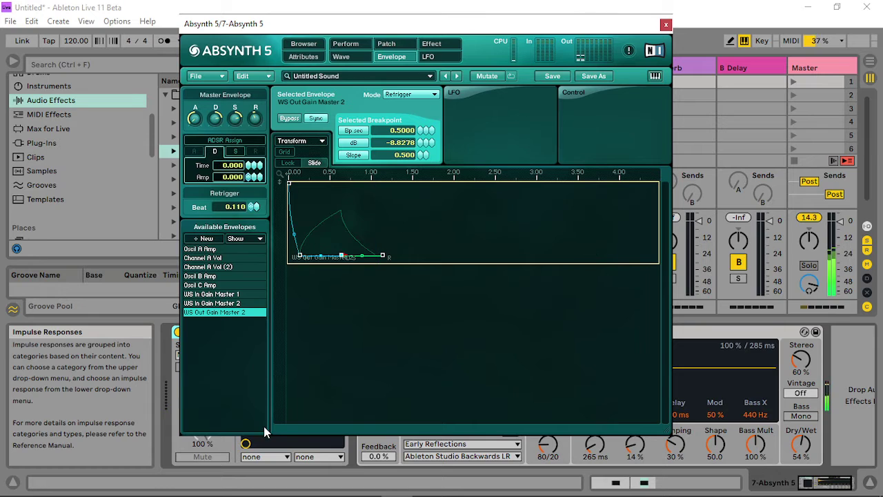
{"action": "left_click", "coordinate": [235, 151]}
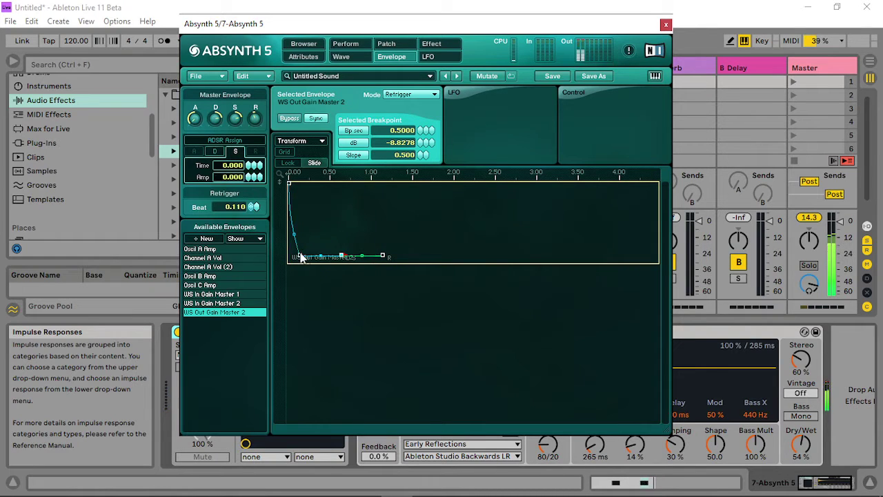
- Shorten the envelope's decay by moving its first breakpoint after the start to about 0.059 s and -23.6 dB, with the following points close behind
{"action": "mouse_move", "coordinate": [301, 257]}
{"action": "left_mouse_down"}
{"action": "mouse_move", "coordinate": [292, 262]}
{"action": "mouse_move", "coordinate": [301, 267]}
{"action": "mouse_move", "coordinate": [327, 254]}
{"action": "mouse_move", "coordinate": [299, 250]}
{"action": "mouse_move", "coordinate": [291, 269]}
{"action": "mouse_move", "coordinate": [297, 263]}
{"action": "left_mouse_up"}
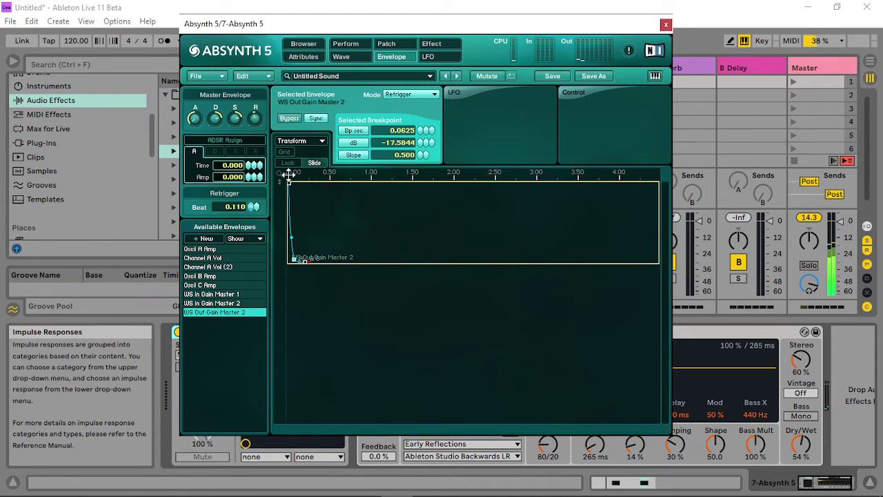
{"action": "left_click_drag", "start_coordinate": [288, 174], "coordinate": [561, 372]}
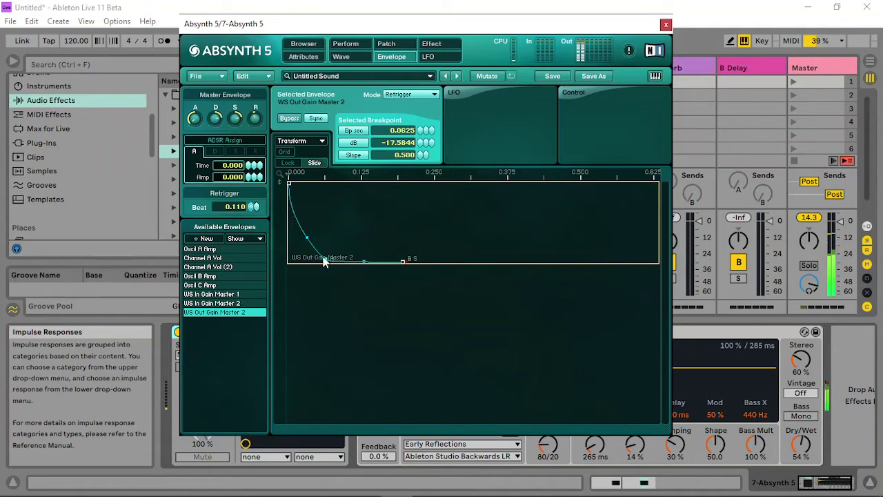
{"action": "left_click_drag", "start_coordinate": [325, 260], "coordinate": [309, 261]}
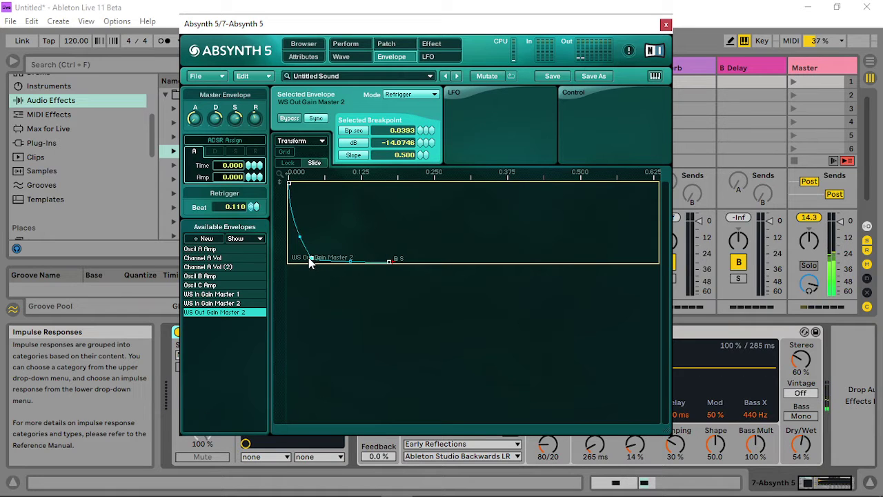
{"action": "left_click", "coordinate": [389, 263]}
{"action": "left_click", "coordinate": [370, 263]}
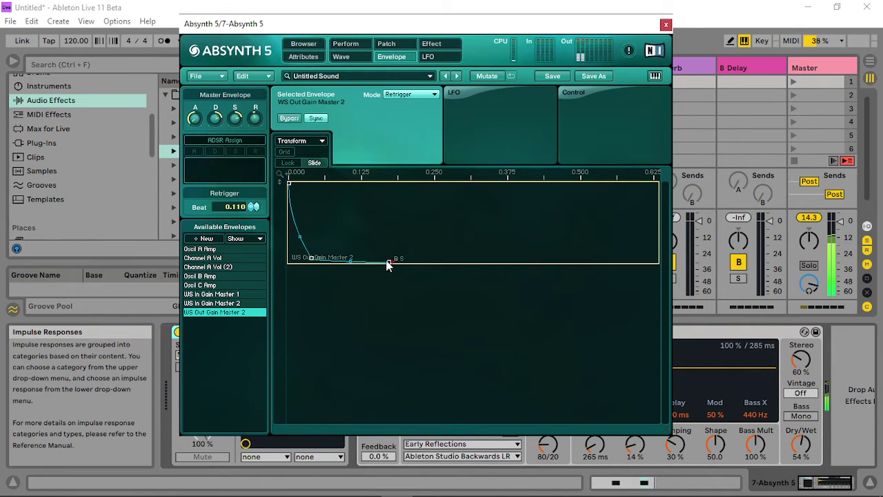
{"action": "left_click", "coordinate": [388, 262]}
{"action": "left_click", "coordinate": [376, 249]}
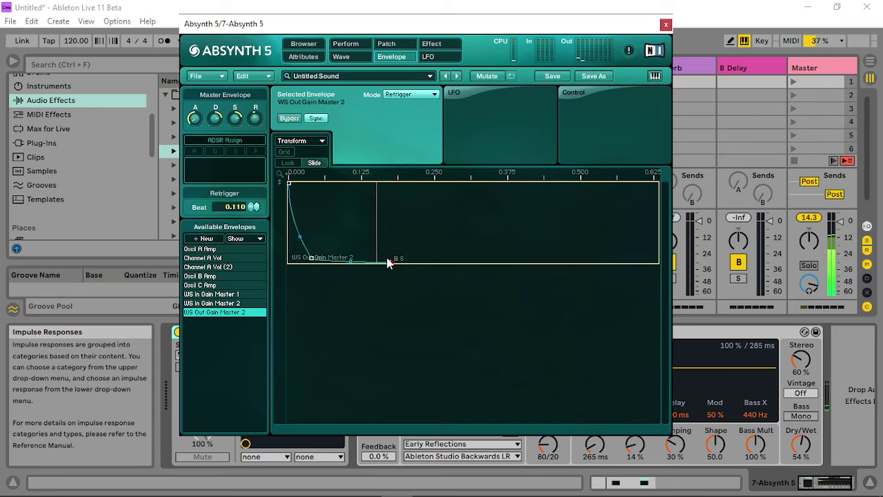
{"action": "left_click_drag", "start_coordinate": [390, 262], "coordinate": [322, 263]}
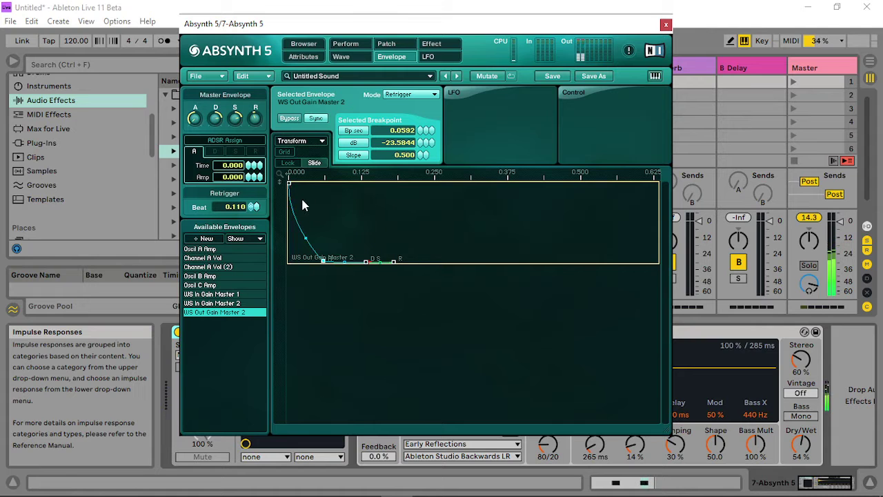
- Set oscillator A's transposition to -61 and lower the master envelope's sustain
{"action": "left_click", "coordinate": [395, 45]}
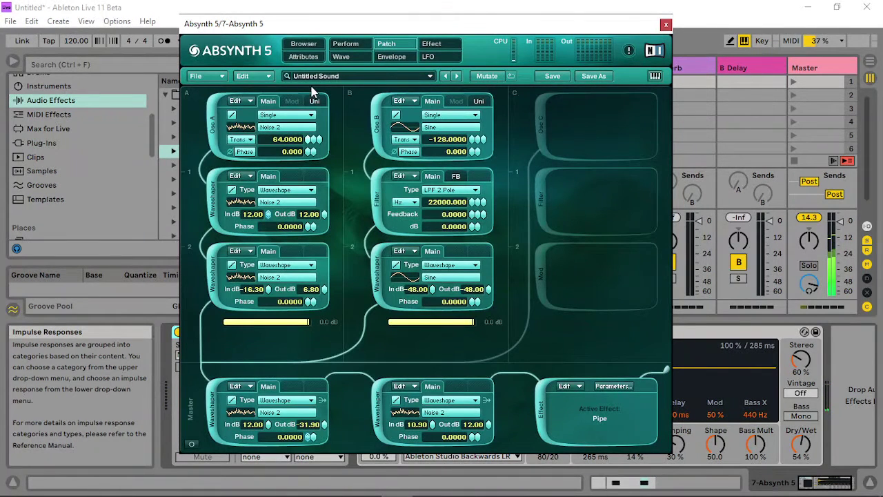
{"action": "left_click_drag", "start_coordinate": [320, 116], "coordinate": [315, 271]}
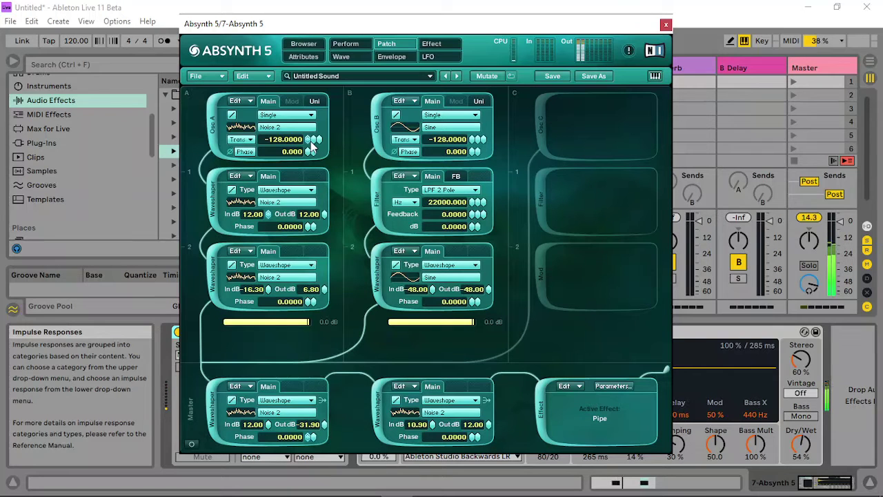
{"action": "left_click_drag", "start_coordinate": [308, 141], "coordinate": [309, 103]}
{"action": "left_click", "coordinate": [346, 44]}
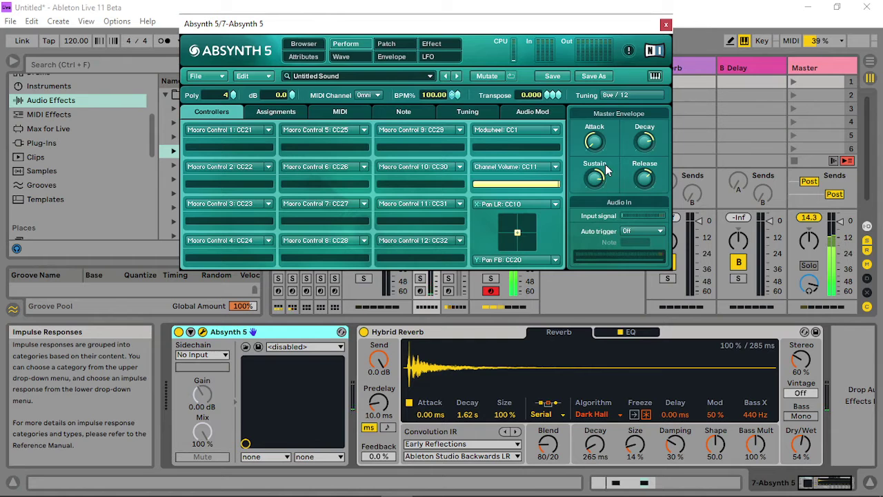
{"action": "left_click", "coordinate": [397, 44]}
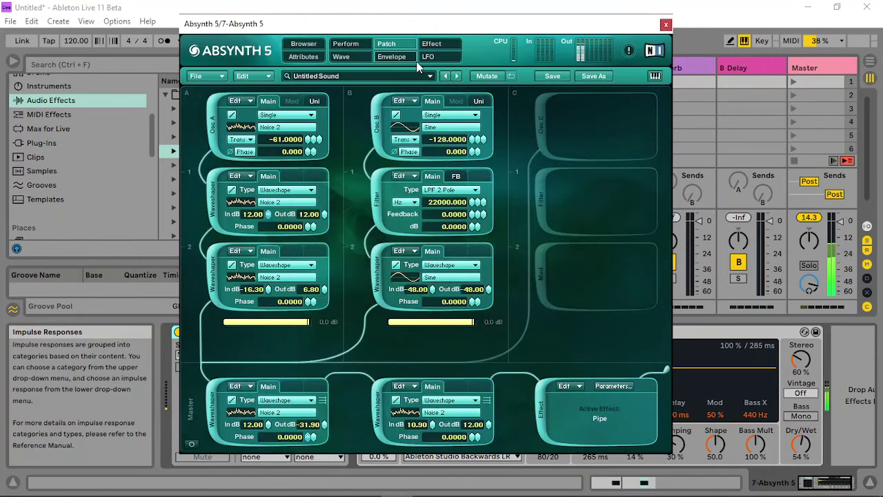
{"action": "left_click", "coordinate": [345, 44]}
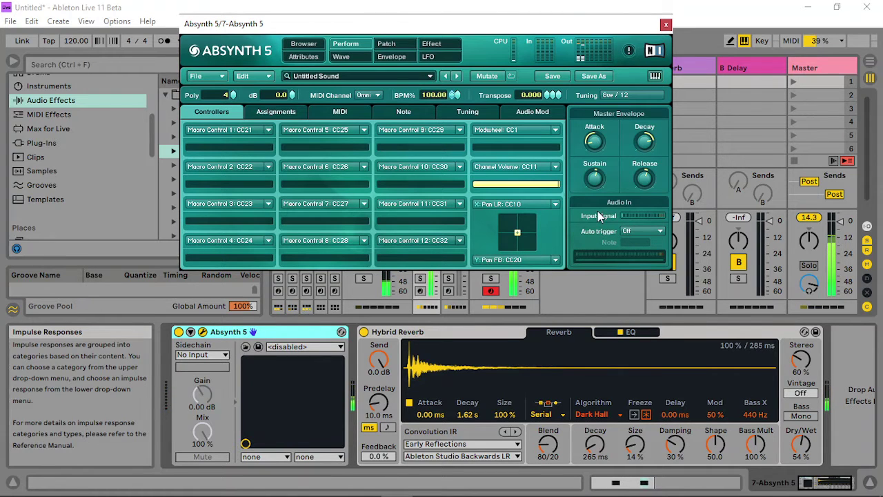
{"action": "left_click", "coordinate": [386, 44]}
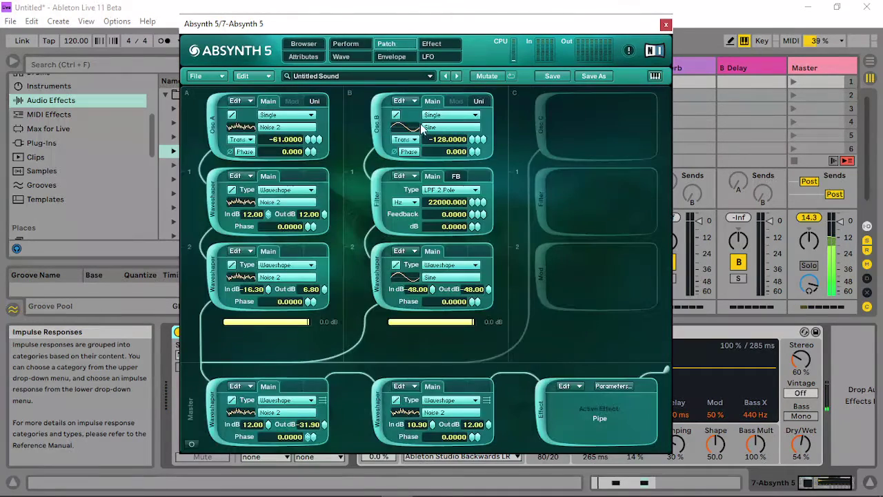
- Enable oscillator C at transposition -12 and its LPF 2 Pole filter at about 243 Hz, with feedback 1 and 24 dB gain
{"action": "left_click", "coordinate": [540, 126]}
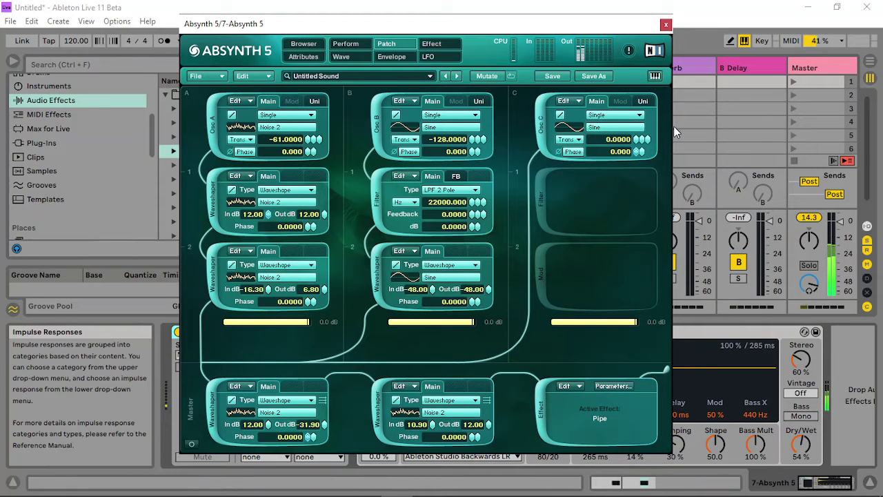
{"action": "left_click_drag", "start_coordinate": [641, 140], "coordinate": [635, 149]}
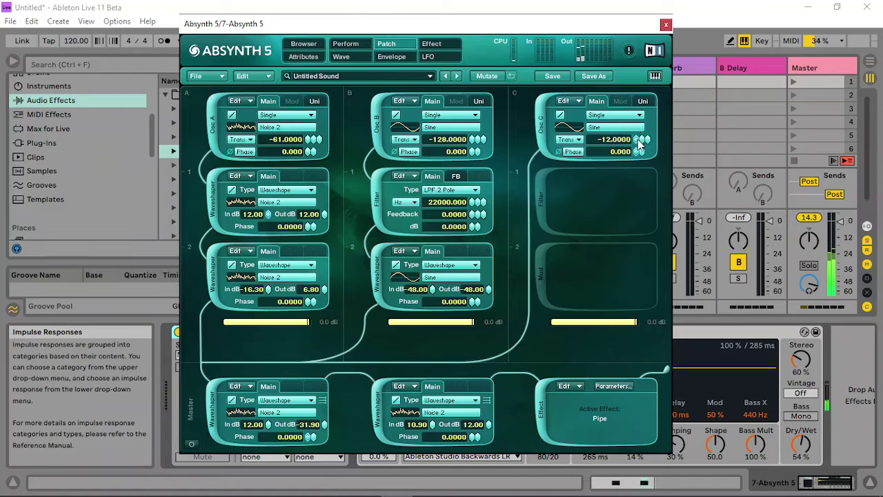
{"action": "left_click", "coordinate": [587, 173]}
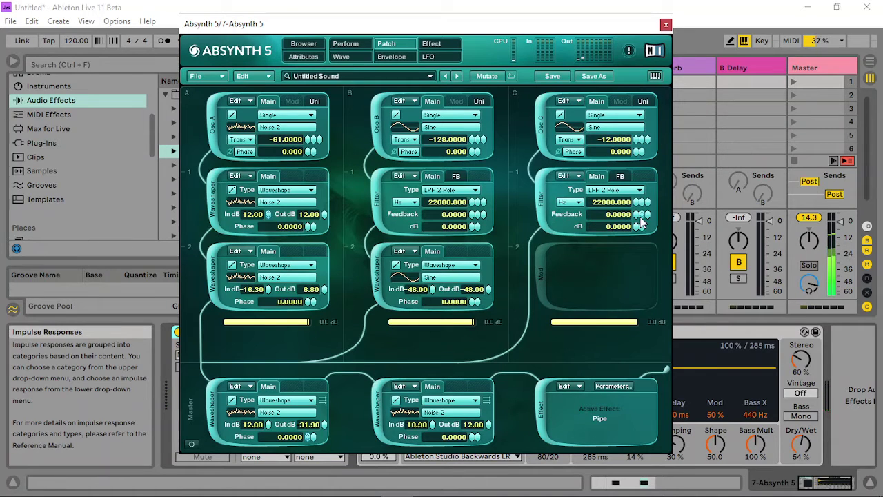
{"action": "left_click_drag", "start_coordinate": [641, 221], "coordinate": [649, 153]}
{"action": "mouse_move", "coordinate": [647, 202]}
{"action": "left_mouse_down"}
{"action": "mouse_move", "coordinate": [638, 207]}
{"action": "mouse_move", "coordinate": [636, 283]}
{"action": "mouse_move", "coordinate": [648, 155]}
{"action": "mouse_move", "coordinate": [649, 218]}
{"action": "left_mouse_up"}
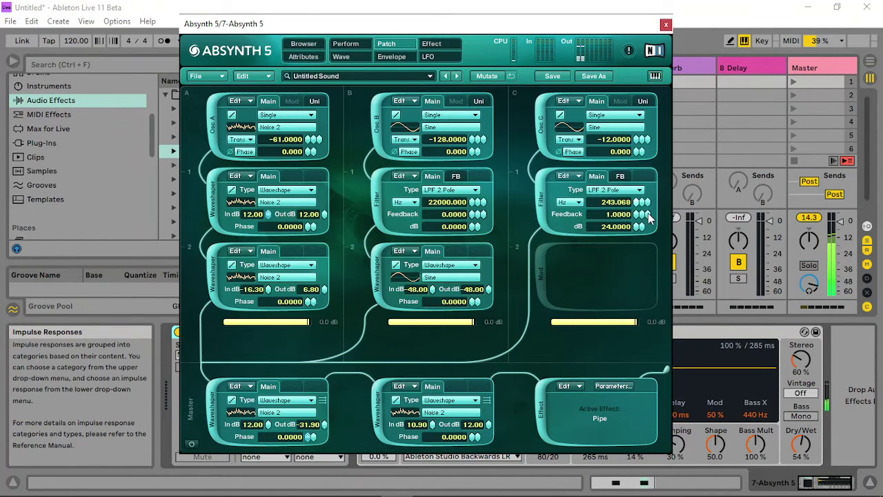
- Change channel C's filter to Cloud with transposition 12, mix gain 12 dB, and rate and delay randomness of 100
{"action": "left_click", "coordinate": [619, 190]}
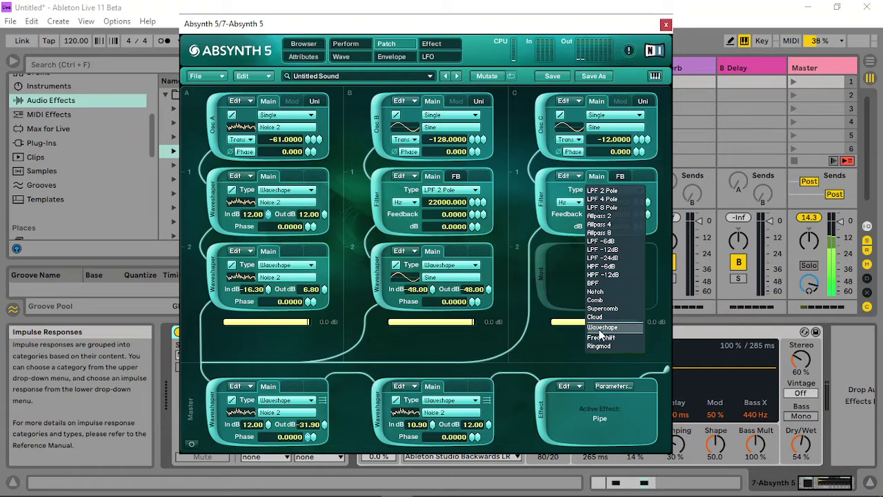
{"action": "left_click", "coordinate": [597, 320]}
{"action": "left_click_drag", "start_coordinate": [602, 201], "coordinate": [606, 182]}
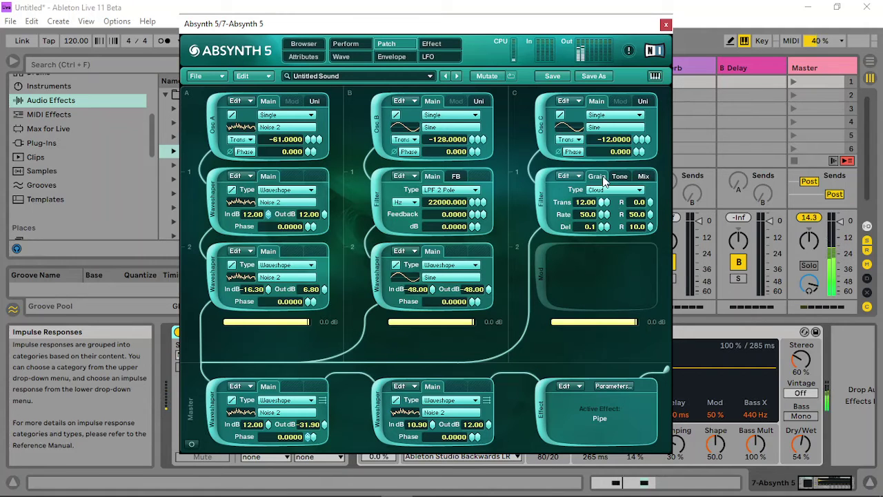
{"action": "left_click", "coordinate": [621, 177]}
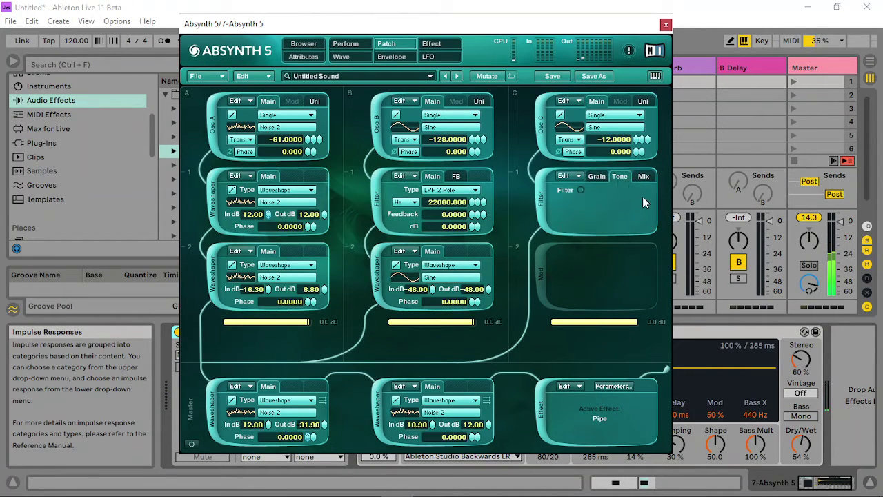
{"action": "left_click", "coordinate": [639, 177]}
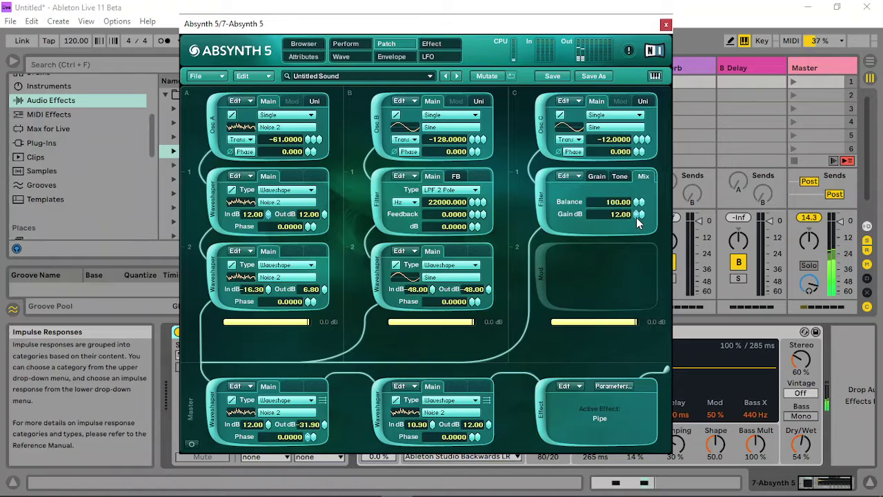
{"action": "left_click", "coordinate": [597, 177]}
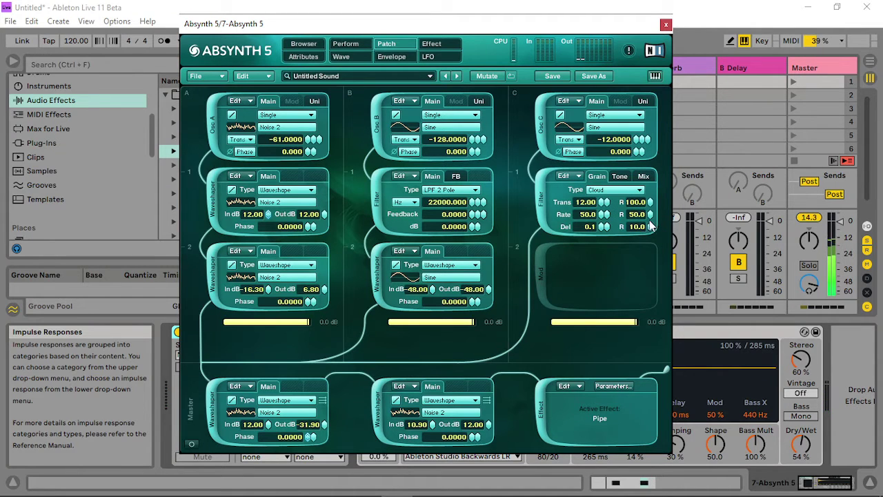
{"action": "left_click_drag", "start_coordinate": [650, 214], "coordinate": [655, 253]}
- Enable channel C's second module as Waveshape and set the second waveshapers of channels A and C and both master waveshapers to 12 dB in and out
{"action": "left_click", "coordinate": [538, 278]}
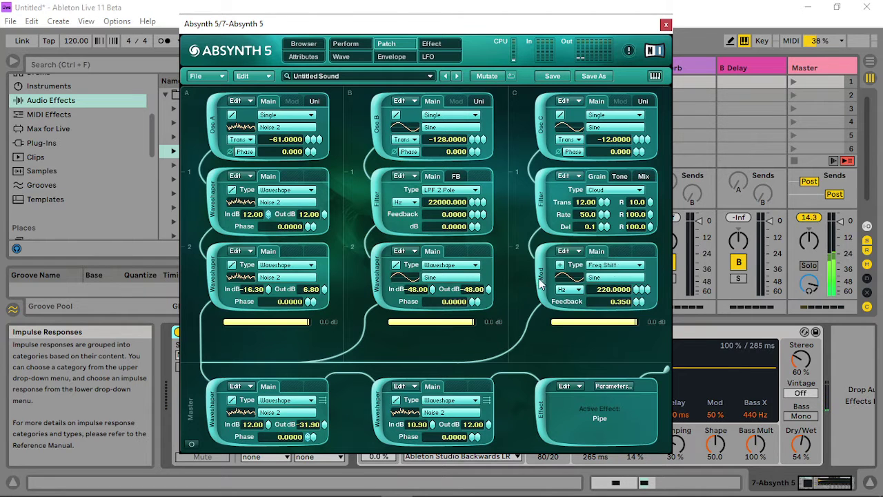
{"action": "left_click", "coordinate": [616, 267]}
{"action": "left_click", "coordinate": [615, 403]}
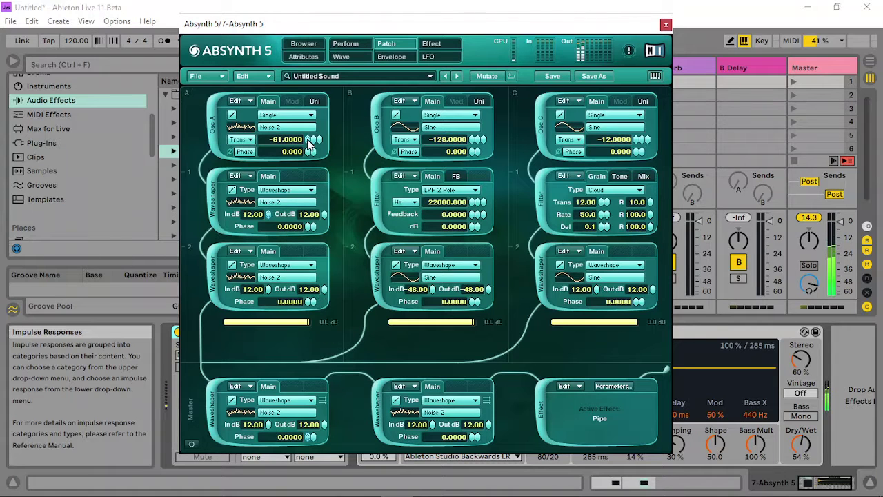
- Set oscillator A's transposition to -25 and readjust the master envelope's attack, sustain and release
{"action": "left_click_drag", "start_coordinate": [312, 140], "coordinate": [314, 100]}
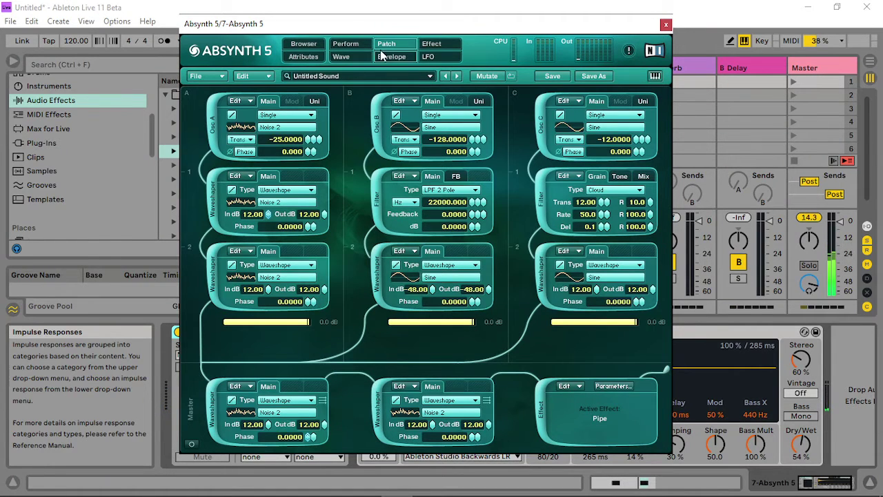
{"action": "left_click", "coordinate": [345, 44]}
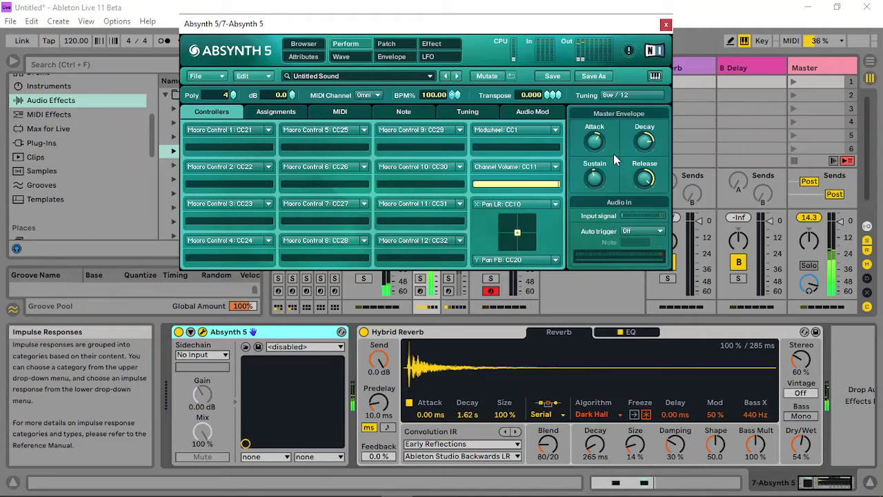
- Lower the Pipe effect's input highpass to 10 Hz and return to the patch view
{"action": "left_click", "coordinate": [434, 45]}
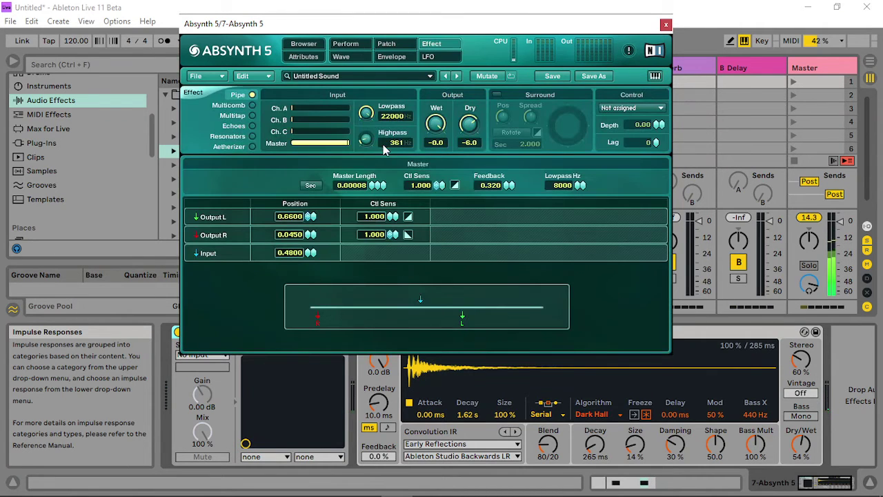
{"action": "left_click_drag", "start_coordinate": [378, 145], "coordinate": [366, 160]}
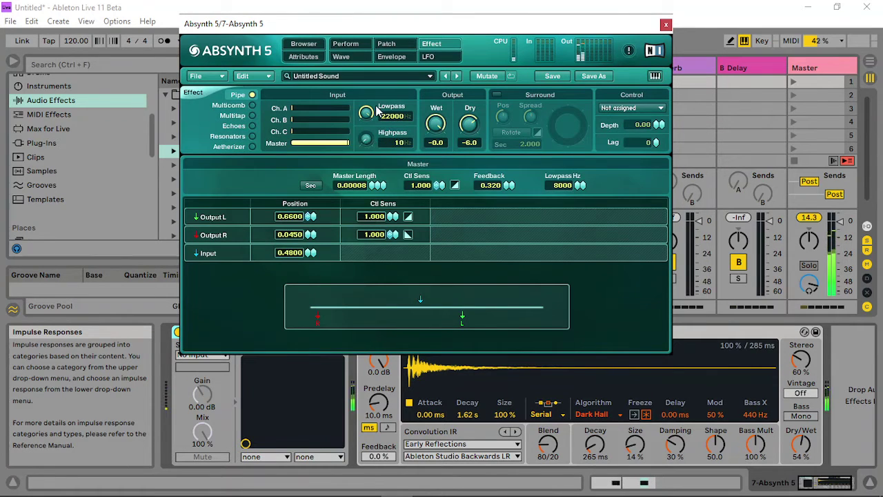
{"action": "left_click", "coordinate": [386, 43]}
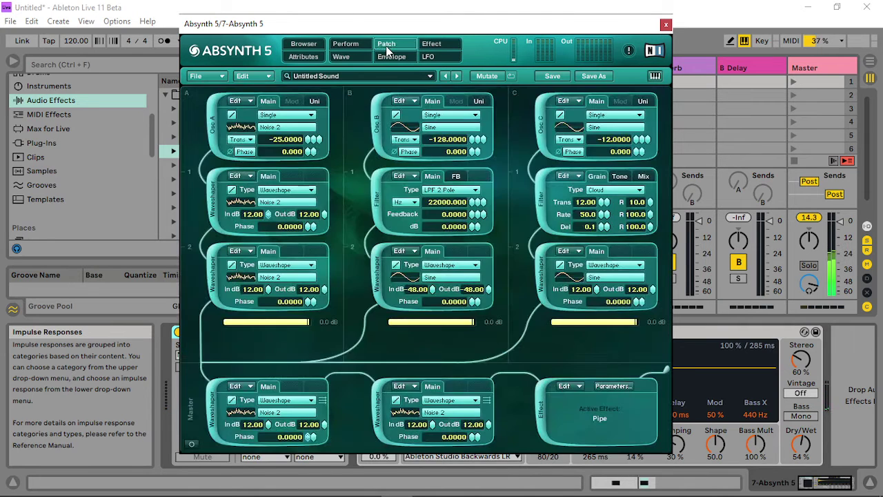
- Set the patch's overall level to -5.6 dB and readjust the master envelope's attack, decay and release
{"action": "left_click", "coordinate": [345, 44]}
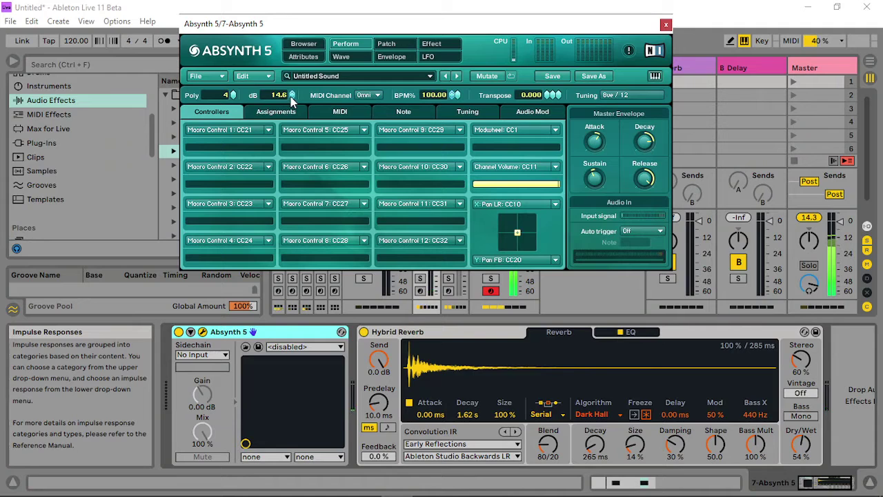
{"action": "left_click_drag", "start_coordinate": [290, 97], "coordinate": [295, 123]}
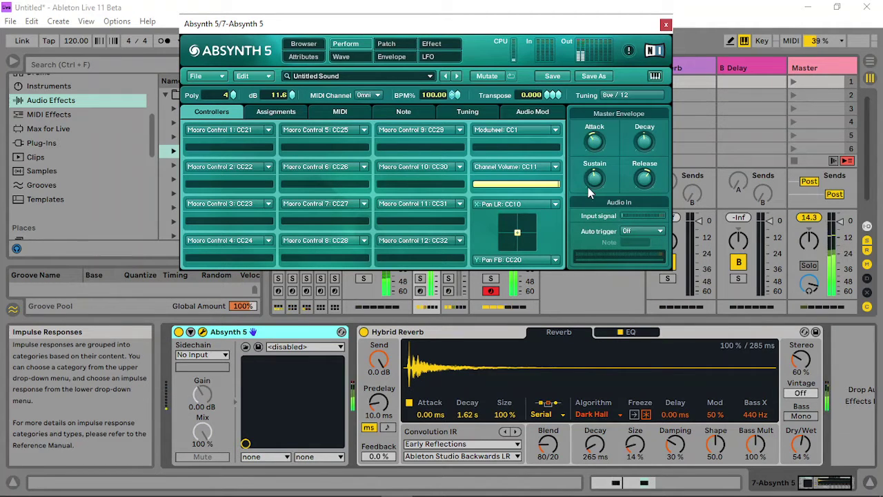
{"action": "left_click_drag", "start_coordinate": [293, 95], "coordinate": [308, 214]}
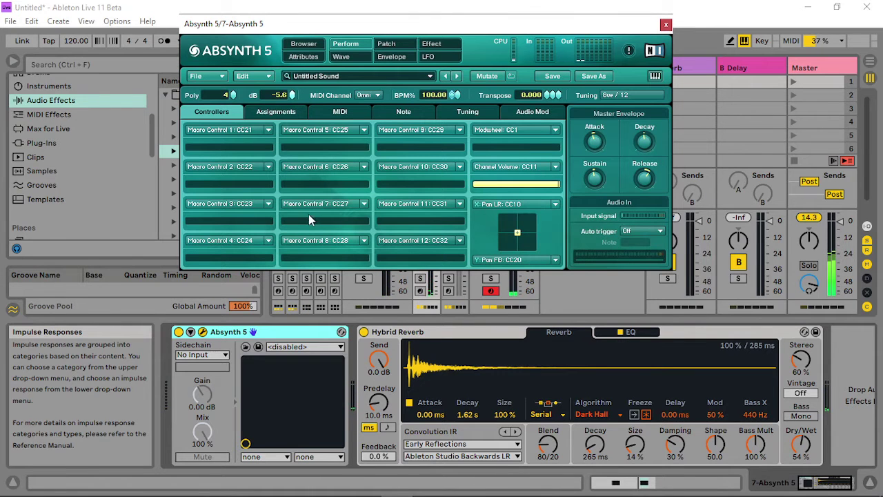
- Insert a Limiter from the Dynamics effects between Absynth 5 and Hybrid Reverb and set its ceiling to -16.1 dB
{"action": "left_click", "coordinate": [666, 26]}
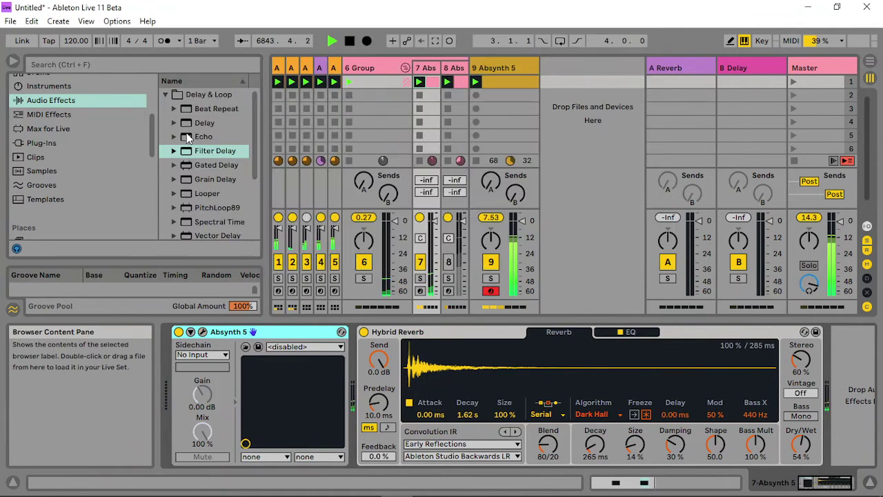
{"action": "left_click", "coordinate": [165, 97]}
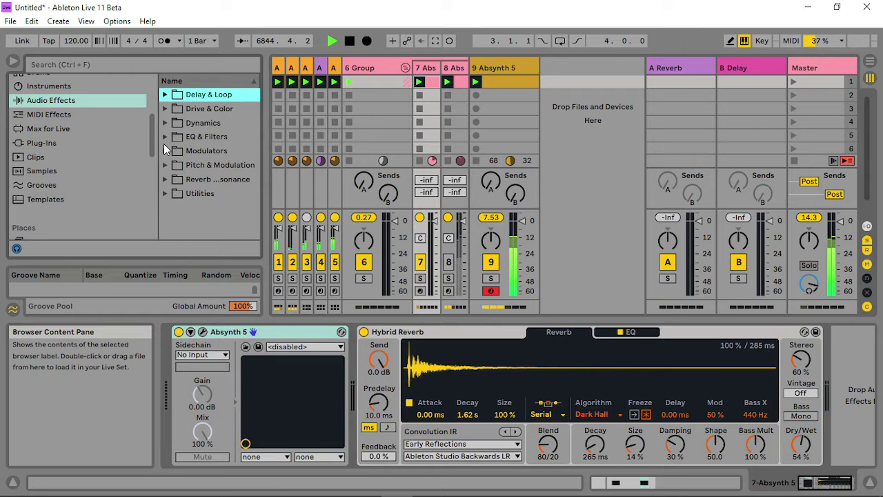
{"action": "left_click", "coordinate": [164, 123]}
{"action": "left_click", "coordinate": [207, 194]}
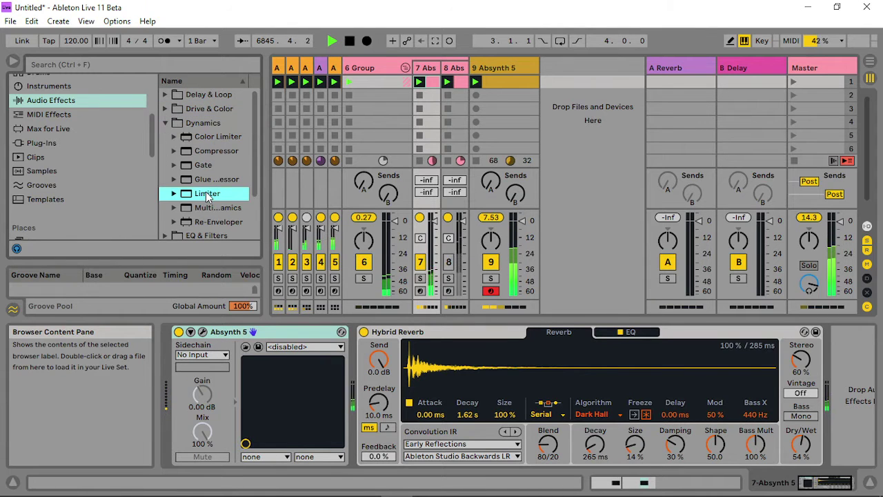
{"action": "left_click_drag", "start_coordinate": [207, 195], "coordinate": [371, 377]}
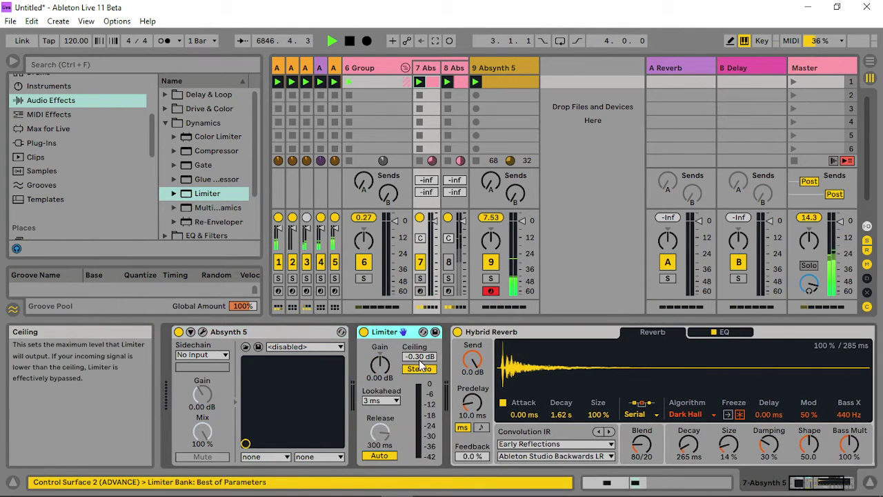
{"action": "left_click_drag", "start_coordinate": [420, 364], "coordinate": [420, 449]}
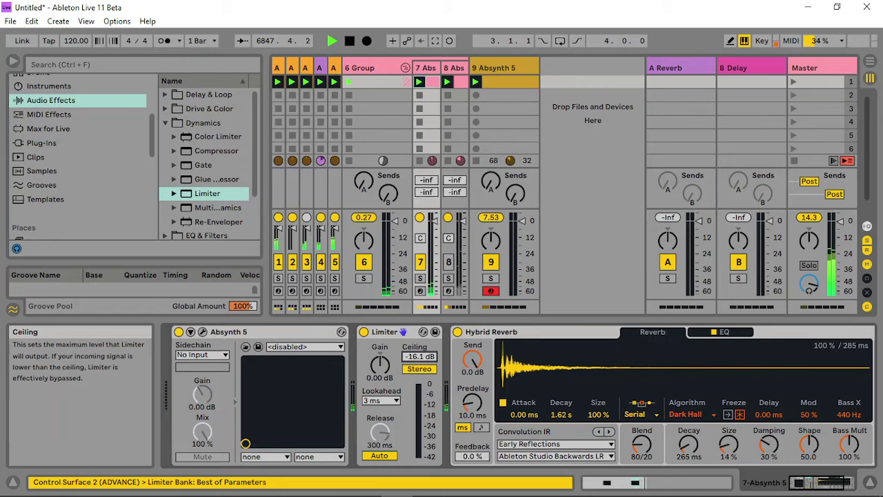
- Reopen the track's Absynth 5 window, set the patch's overall level to 6.6 dB and readjust the master envelope's decay and release
{"action": "left_click", "coordinate": [203, 332]}
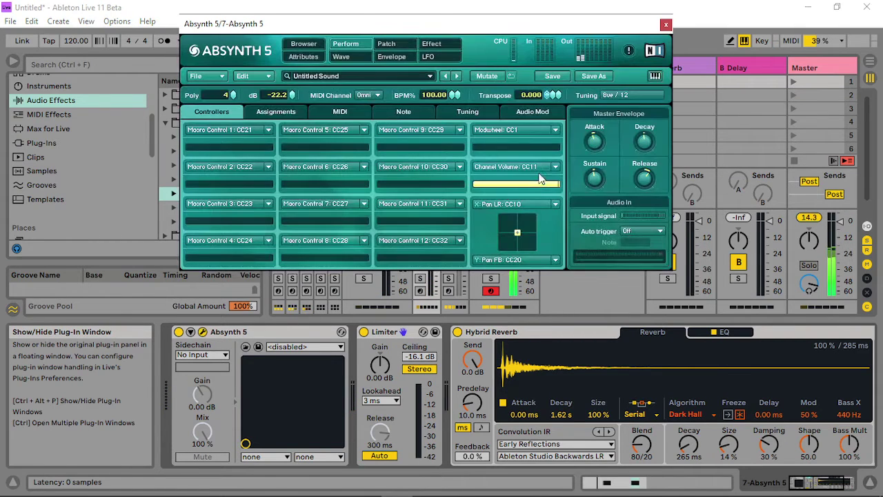
{"action": "mouse_move", "coordinate": [297, 94]}
{"action": "left_mouse_down"}
{"action": "mouse_move", "coordinate": [294, 107]}
{"action": "mouse_move", "coordinate": [292, 82]}
{"action": "left_mouse_up"}
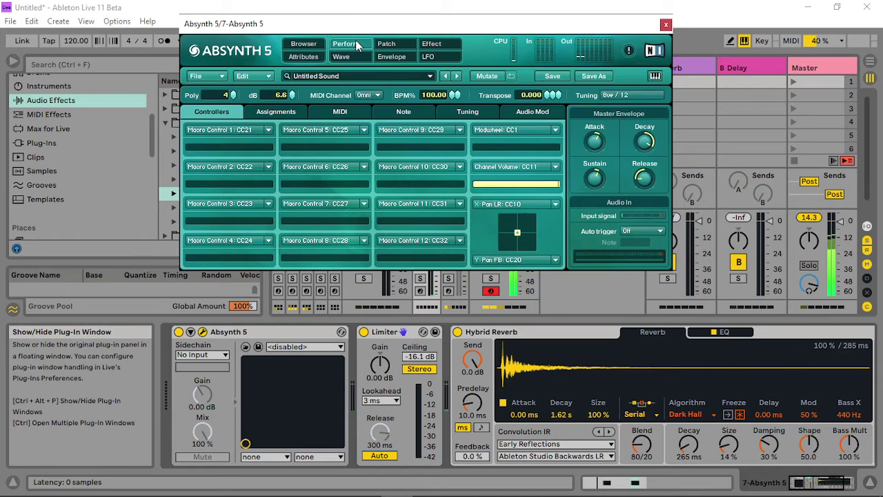
- Audition simple waves such as Inharmonic 2, Fifth and Broken_speaker for the second master waveshaper and choose Stairstep
{"action": "left_click", "coordinate": [390, 45]}
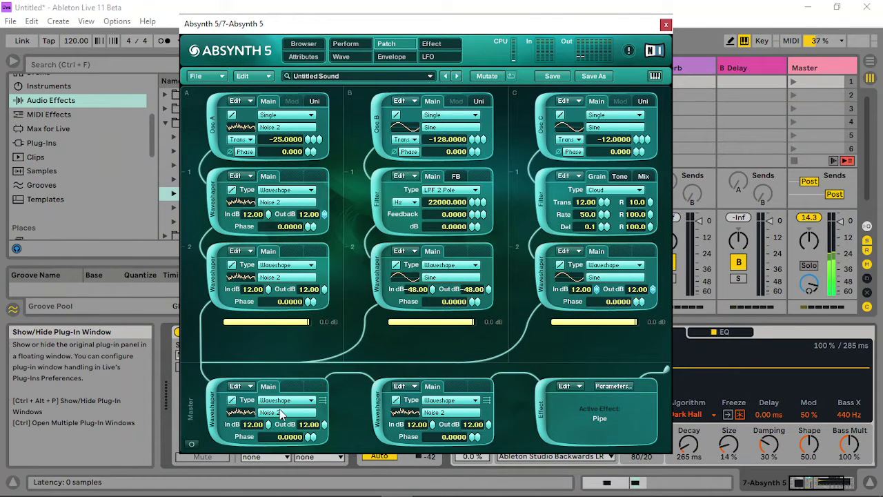
{"action": "left_click", "coordinate": [436, 417]}
{"action": "left_click", "coordinate": [532, 321]}
{"action": "left_click", "coordinate": [534, 379]}
{"action": "left_click", "coordinate": [529, 403]}
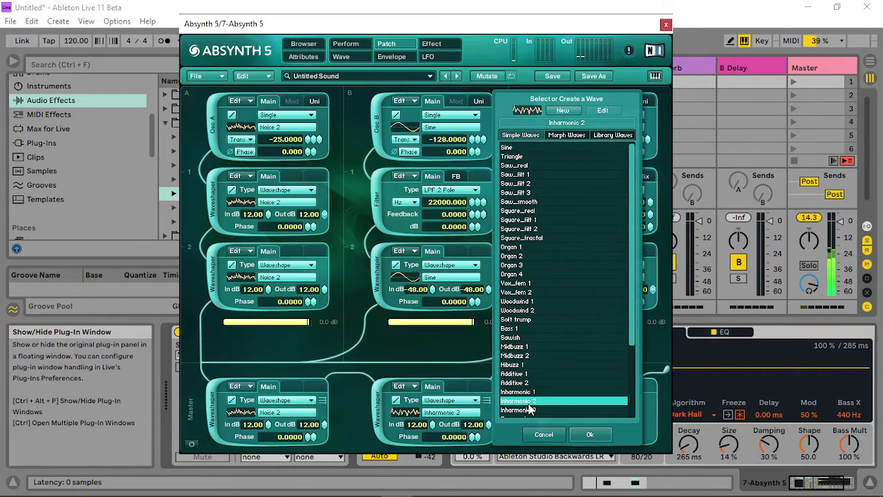
{"action": "left_click", "coordinate": [529, 409]}
{"action": "left_click", "coordinate": [528, 392]}
{"action": "left_click", "coordinate": [529, 391]}
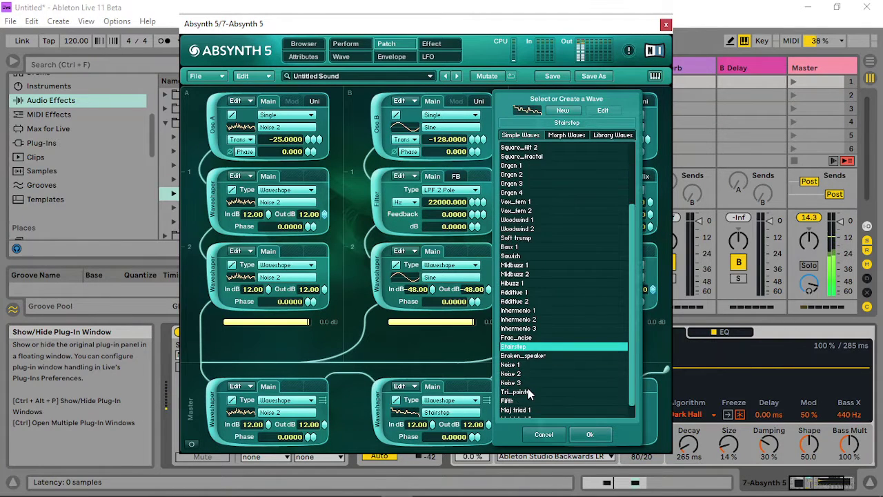
{"action": "left_click", "coordinate": [522, 382]}
{"action": "scroll", "coordinate": [547, 382], "scroll_direction": "down", "scroll_amount": 1}
{"action": "left_click", "coordinate": [532, 387]}
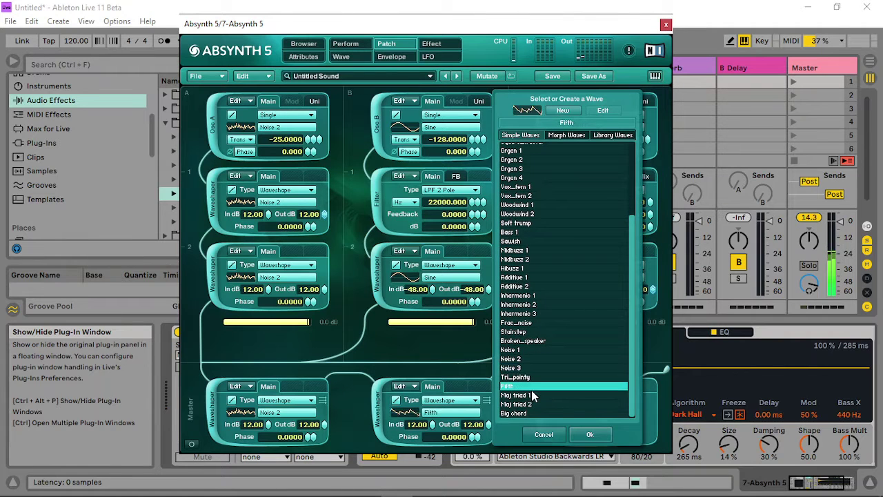
{"action": "left_click", "coordinate": [525, 358]}
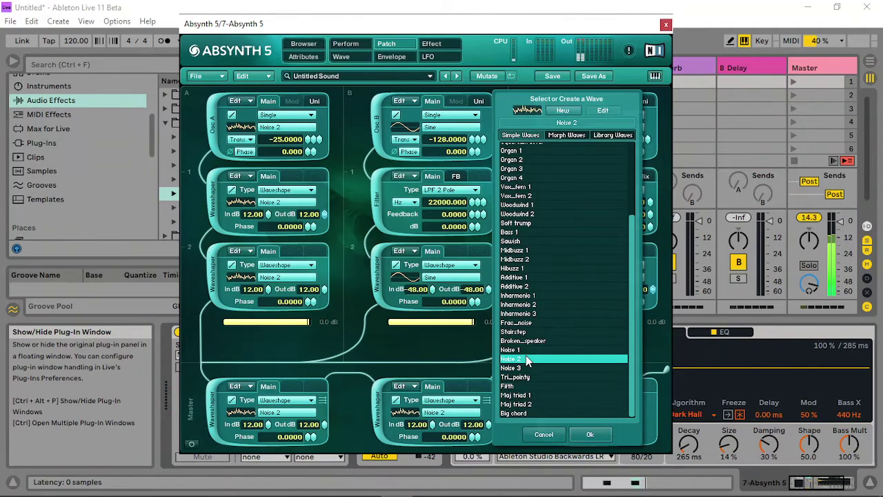
{"action": "left_click", "coordinate": [523, 340]}
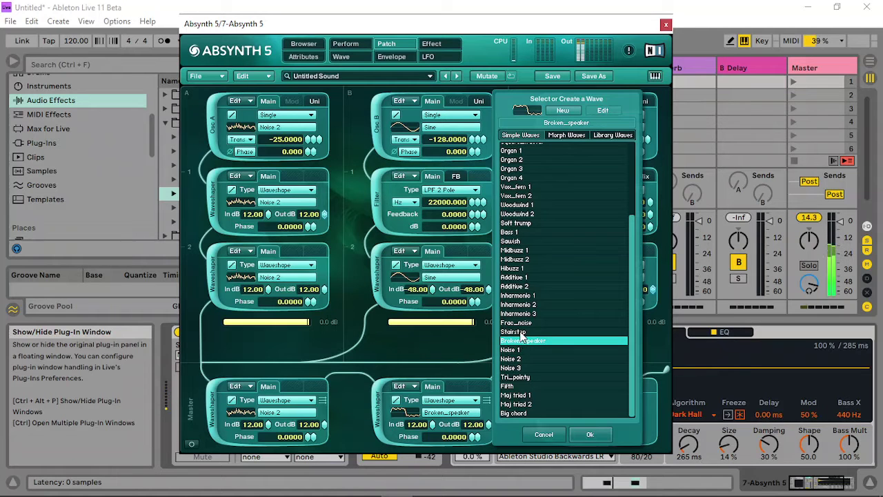
{"action": "left_click", "coordinate": [521, 332]}
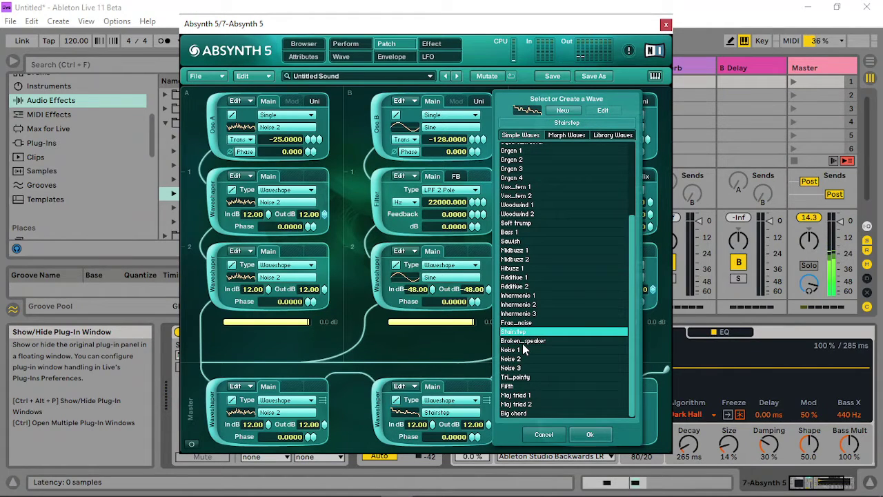
{"action": "left_click", "coordinate": [579, 435]}
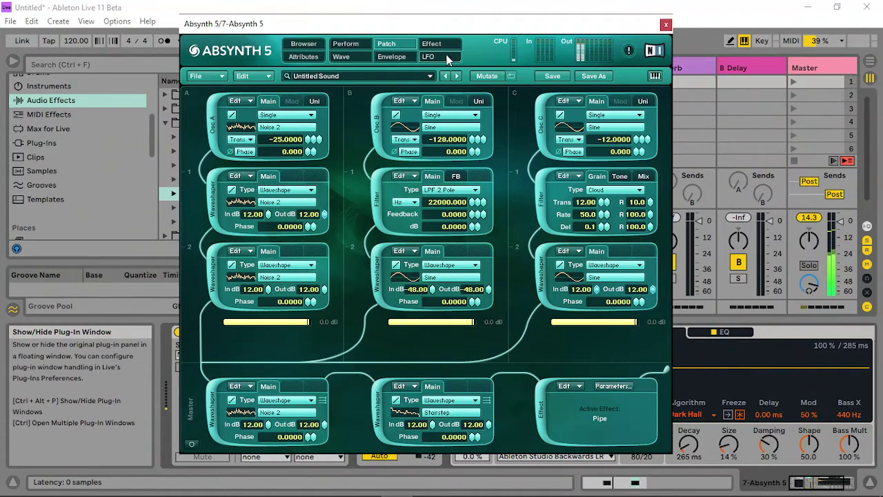
- Readjust the master envelope and silence channels B and C by lowering their levels to -inf dB
{"action": "left_click", "coordinate": [345, 43]}
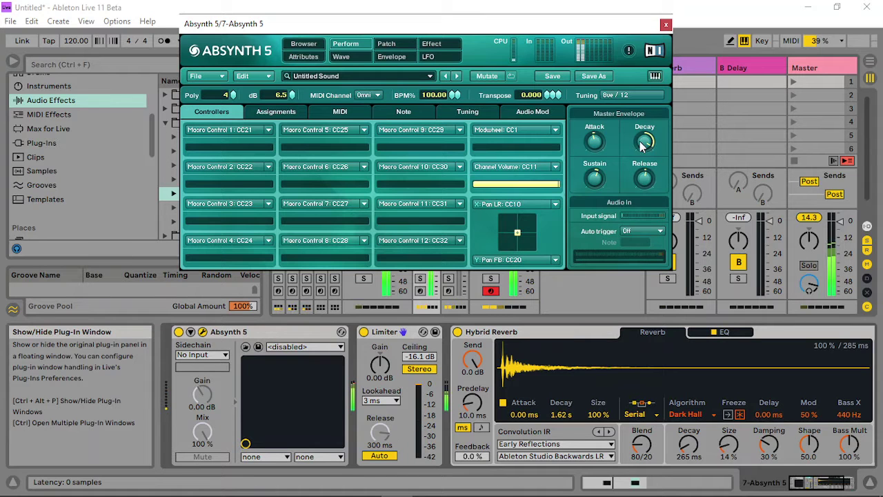
{"action": "left_click", "coordinate": [392, 43]}
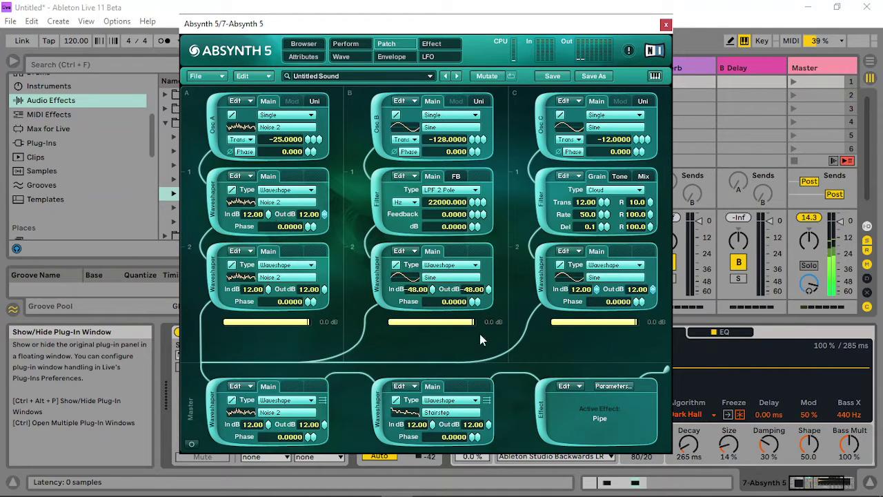
{"action": "left_click_drag", "start_coordinate": [455, 325], "coordinate": [220, 313]}
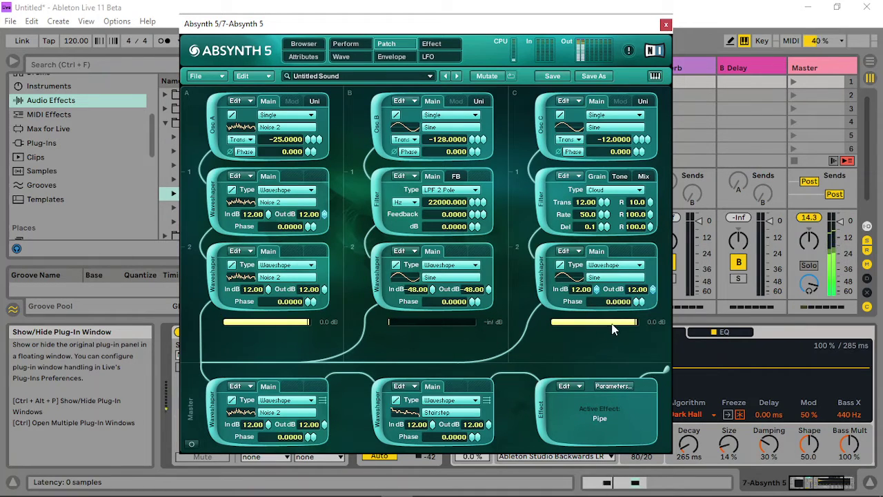
{"action": "left_click_drag", "start_coordinate": [614, 329], "coordinate": [349, 316]}
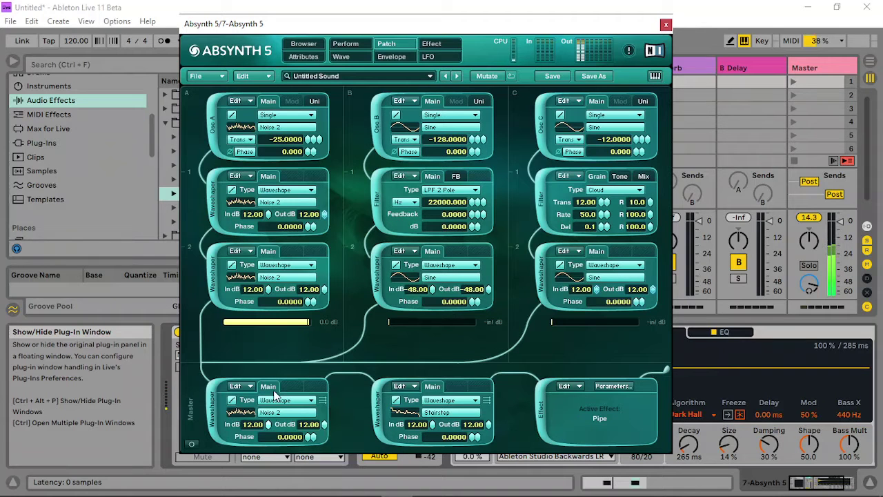
- Set the patch's overall level to 21.1 dB with the limiter's ceiling at -15.8 dB, and readjust the master envelope
{"action": "left_click", "coordinate": [350, 44]}
{"action": "mouse_move", "coordinate": [291, 95]}
{"action": "left_mouse_down"}
{"action": "mouse_move", "coordinate": [288, 86]}
{"action": "mouse_move", "coordinate": [285, 95]}
{"action": "left_mouse_up"}
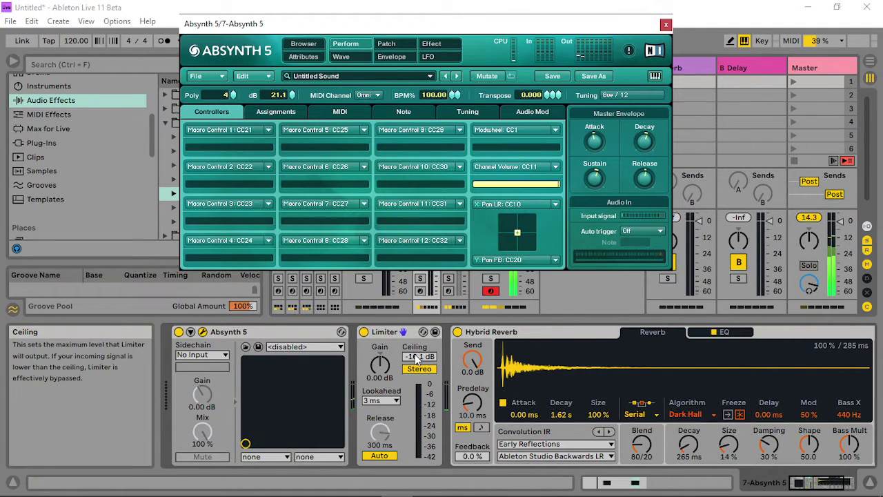
{"action": "mouse_move", "coordinate": [422, 356]}
{"action": "left_mouse_down"}
{"action": "mouse_move", "coordinate": [422, 332]}
{"action": "mouse_move", "coordinate": [422, 355]}
{"action": "left_mouse_up"}
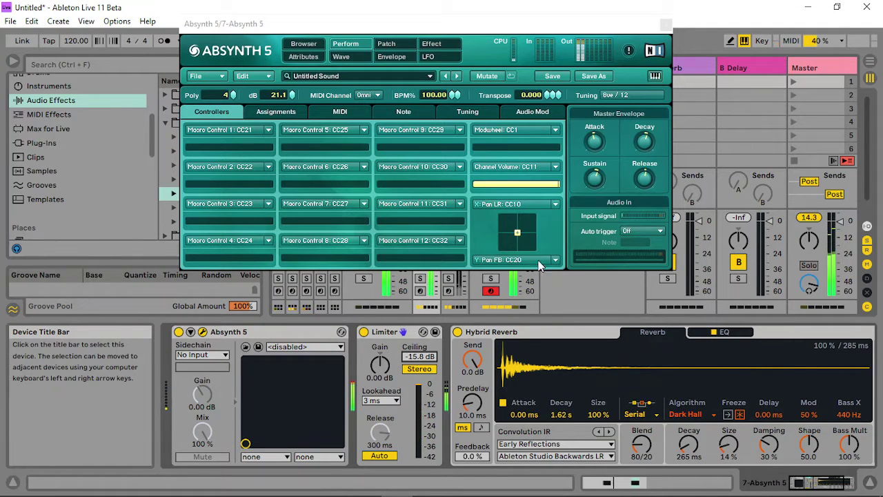
{"action": "left_click", "coordinate": [597, 187]}
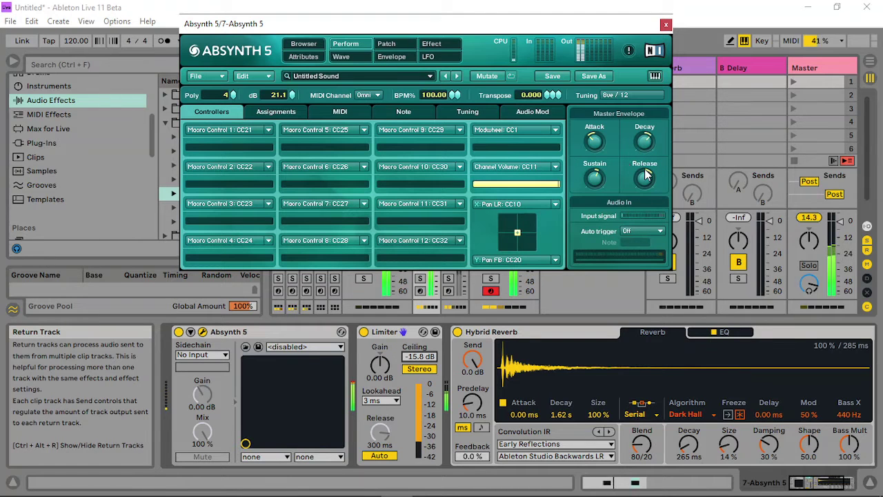
- Open the Pipe effect's settings, try longer master lengths and return the length to 0.00008
{"action": "left_click", "coordinate": [392, 43]}
{"action": "left_click", "coordinate": [431, 44]}
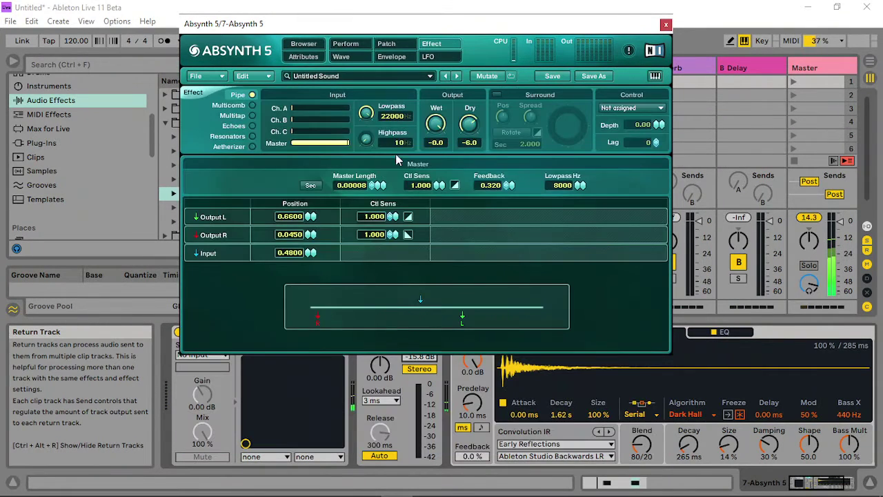
{"action": "left_click", "coordinate": [384, 186]}
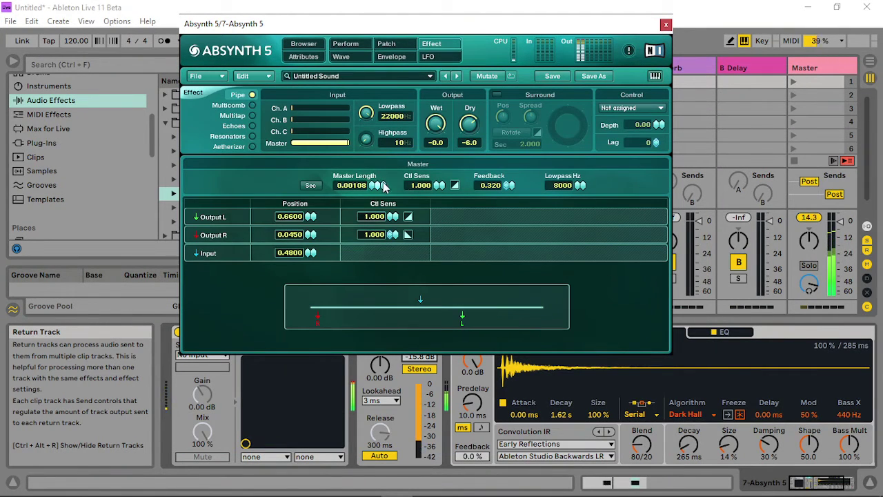
{"action": "left_click", "coordinate": [378, 187]}
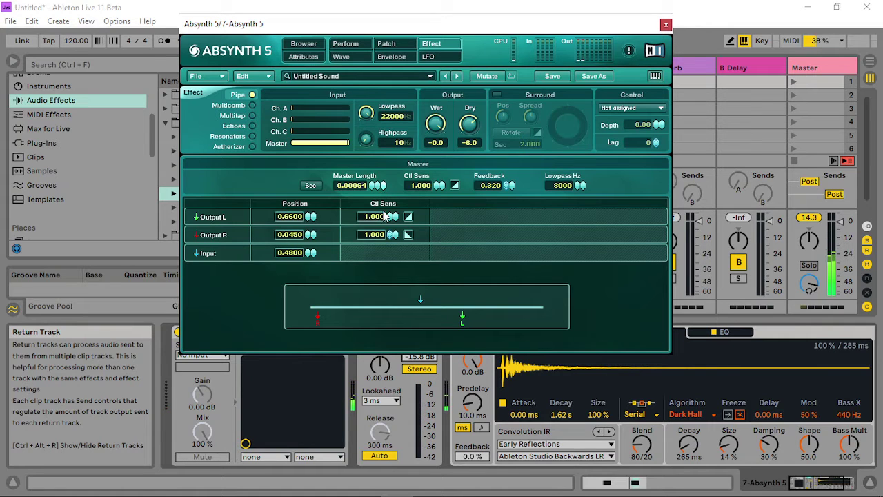
{"action": "scroll", "coordinate": [369, 238], "scroll_direction": "down", "scroll_amount": 3}
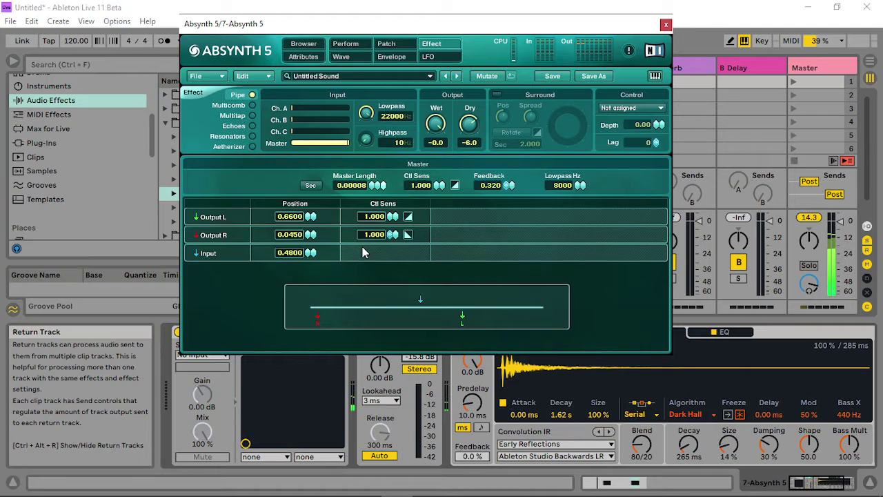
{"action": "scroll", "coordinate": [362, 253], "scroll_direction": "down", "scroll_amount": 1}
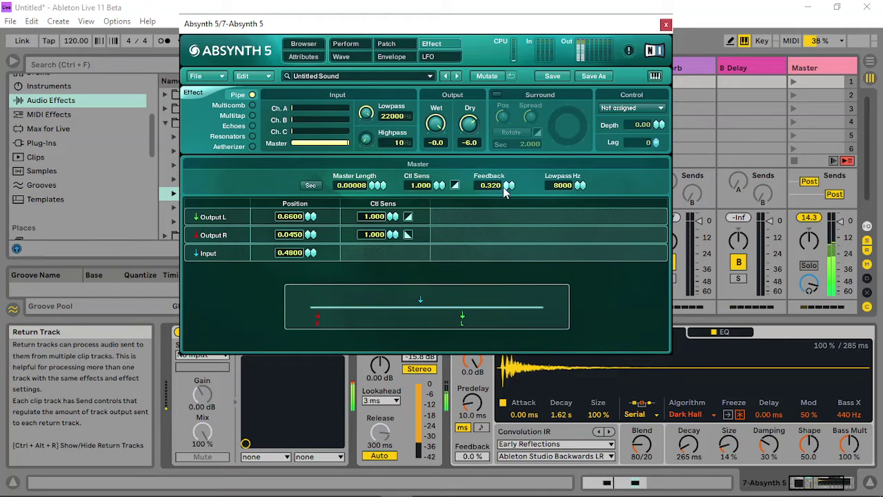
- Set the Pipe effect's feedback to 0.519 and its master lowpass to 22000 Hz
{"action": "left_click_drag", "start_coordinate": [504, 188], "coordinate": [520, 143]}
{"action": "left_click_drag", "start_coordinate": [508, 184], "coordinate": [499, 200]}
{"action": "left_click_drag", "start_coordinate": [501, 207], "coordinate": [489, 207]}
{"action": "left_click_drag", "start_coordinate": [588, 191], "coordinate": [585, 140]}
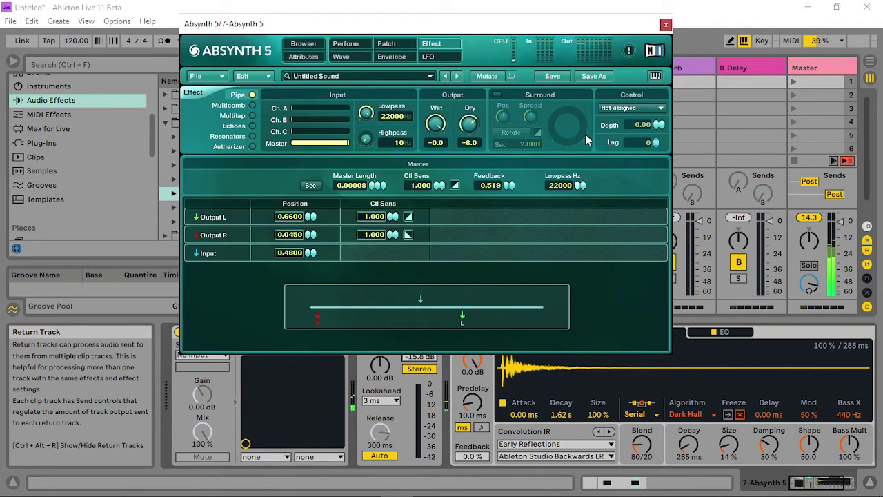
- Set the Pipe effect's positions to 0.7200 for Output L, 0.2050 for Output R and 0.1600 for Input
{"action": "mouse_move", "coordinate": [311, 216]}
{"action": "left_mouse_down"}
{"action": "mouse_move", "coordinate": [305, 238]}
{"action": "mouse_move", "coordinate": [313, 205]}
{"action": "mouse_move", "coordinate": [309, 243]}
{"action": "left_mouse_up"}
{"action": "left_click_drag", "start_coordinate": [311, 252], "coordinate": [313, 289]}
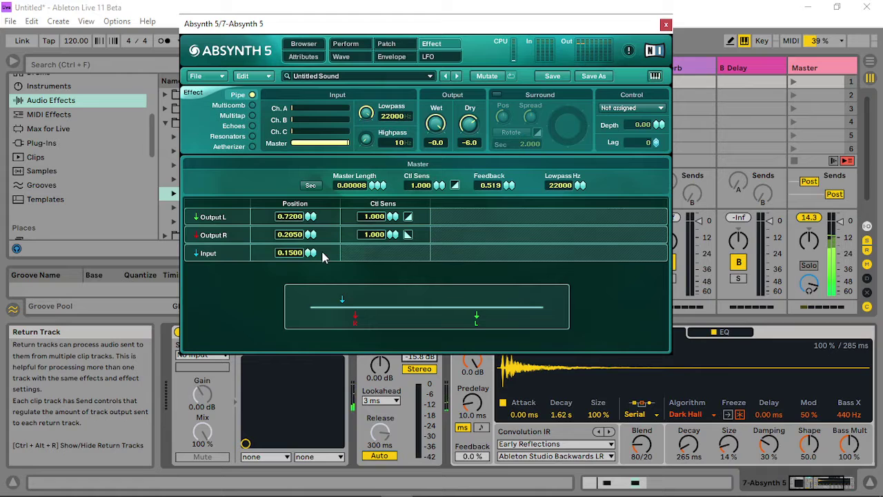
{"action": "left_click_drag", "start_coordinate": [310, 252], "coordinate": [311, 253]}
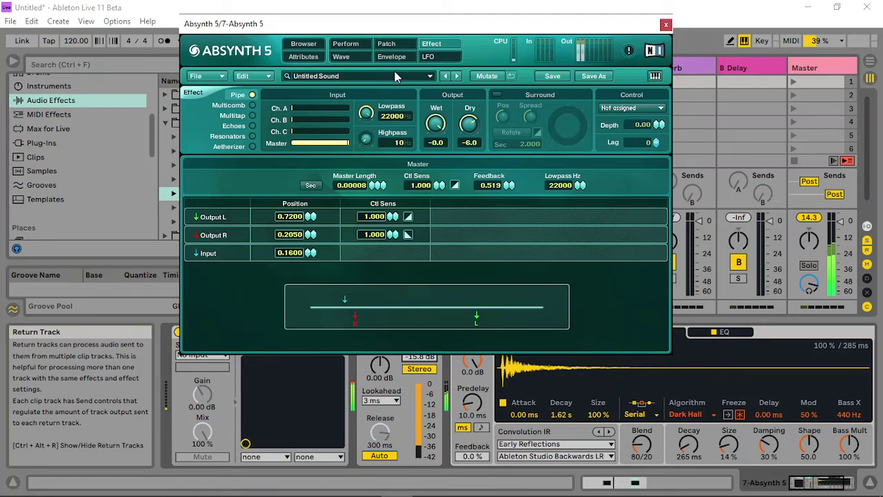
- Return to the patch view and raise the levels of channels B and C to 0.0 dB
{"action": "left_click", "coordinate": [396, 45]}
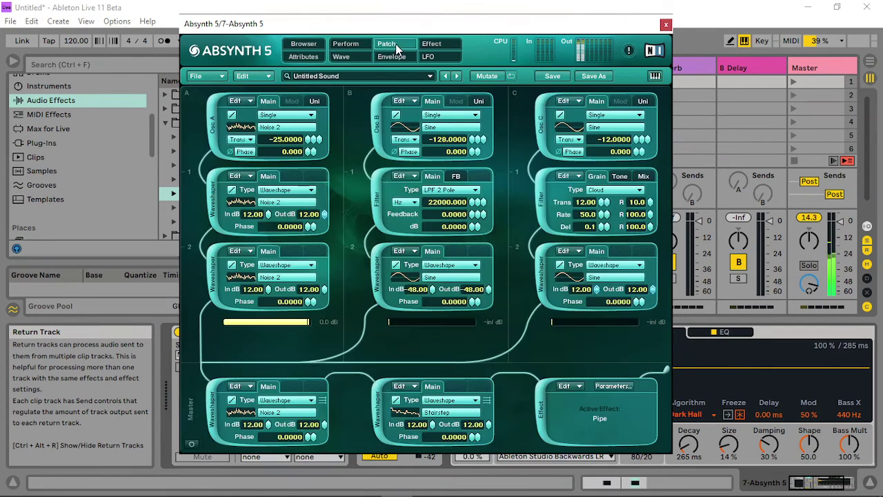
{"action": "left_click", "coordinate": [471, 324]}
{"action": "left_click_drag", "start_coordinate": [555, 320], "coordinate": [699, 319]}
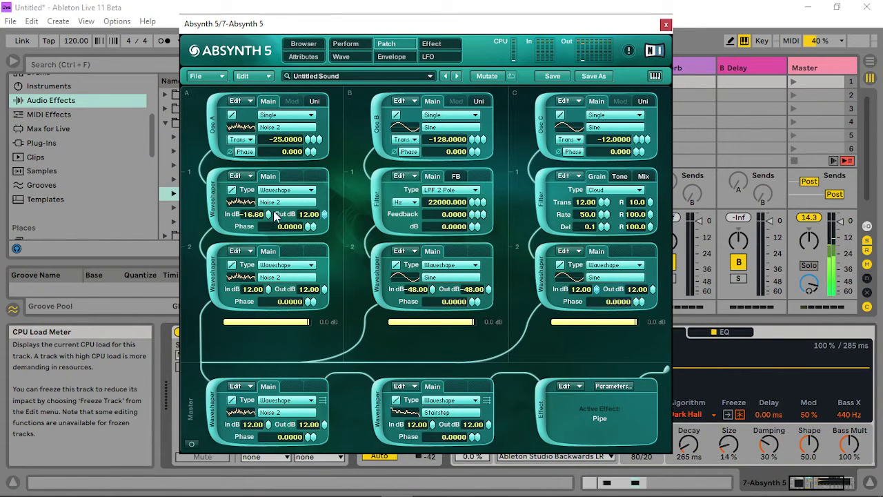
- Try lower input gains on channel A's first waveshaper, return it to 12 dB, and set the second waveshaper's input to -18.60 dB
{"action": "left_click_drag", "start_coordinate": [254, 214], "coordinate": [253, 186]}
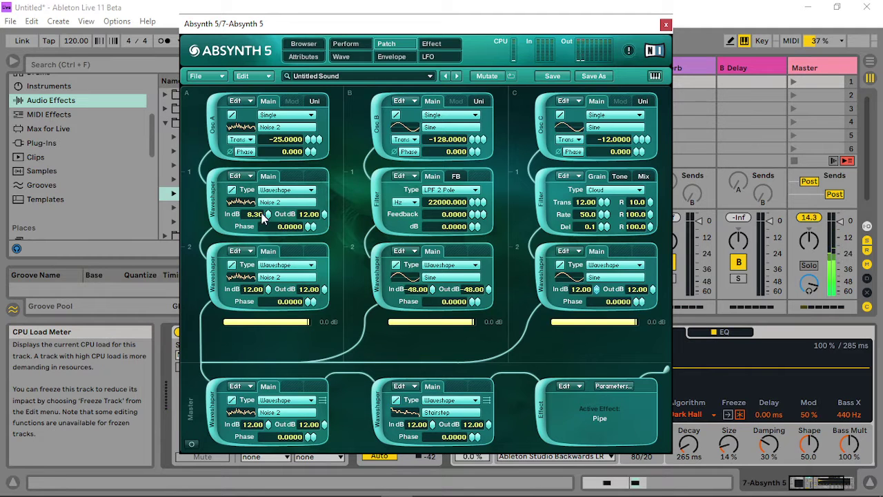
{"action": "left_click_drag", "start_coordinate": [265, 214], "coordinate": [275, 128]}
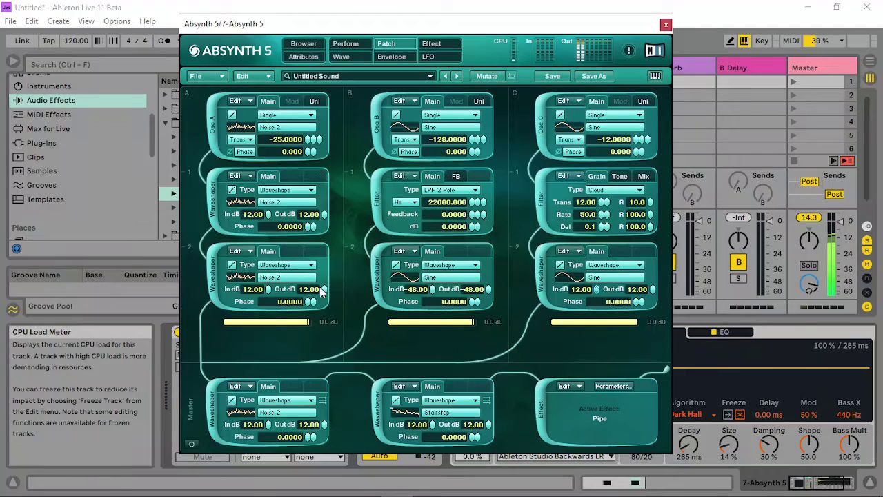
{"action": "left_click_drag", "start_coordinate": [267, 289], "coordinate": [274, 427]}
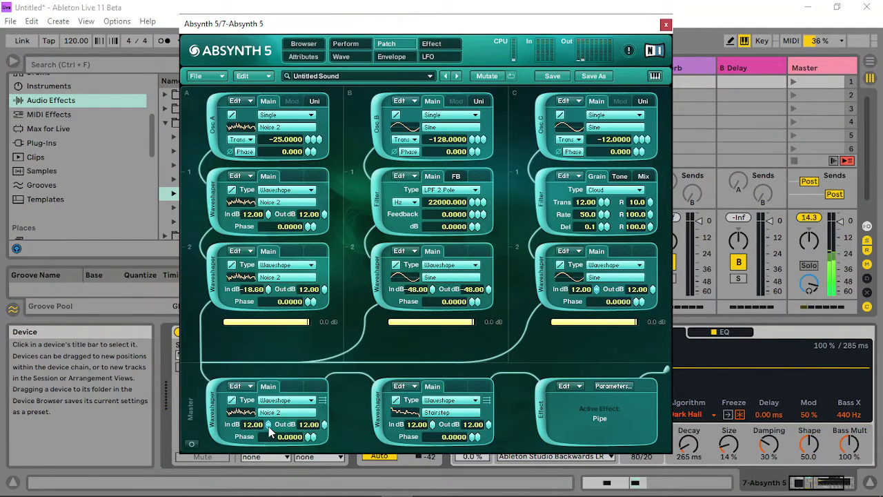
- Try simple waves such as Inharmonic 2, Organ 1 and Woodwind 2 in the first master waveshaper
{"action": "left_click_drag", "start_coordinate": [269, 427], "coordinate": [270, 432]}
{"action": "left_click", "coordinate": [296, 411]}
{"action": "left_click", "coordinate": [361, 358]}
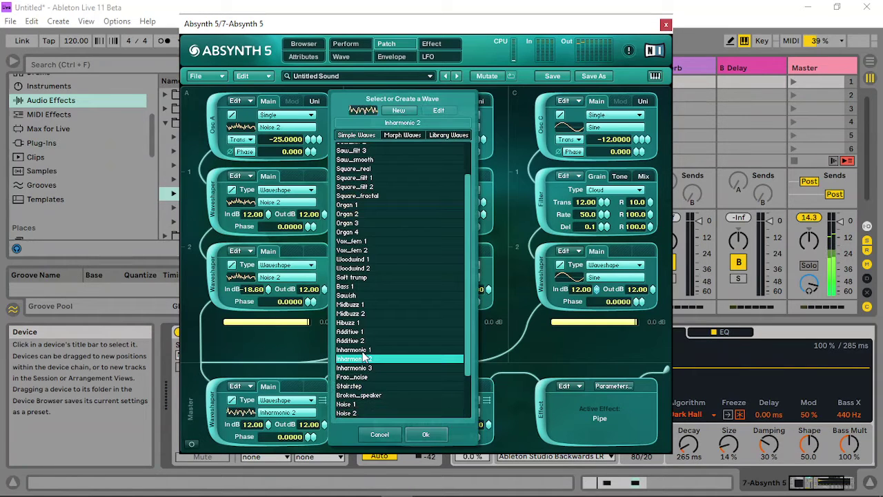
{"action": "left_click", "coordinate": [383, 259]}
{"action": "left_click", "coordinate": [371, 205]}
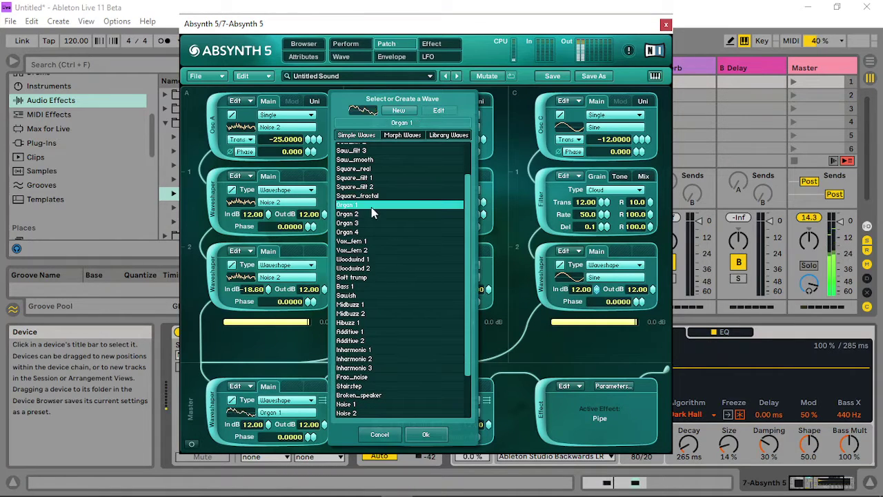
{"action": "left_click", "coordinate": [377, 178]}
{"action": "left_click", "coordinate": [385, 268]}
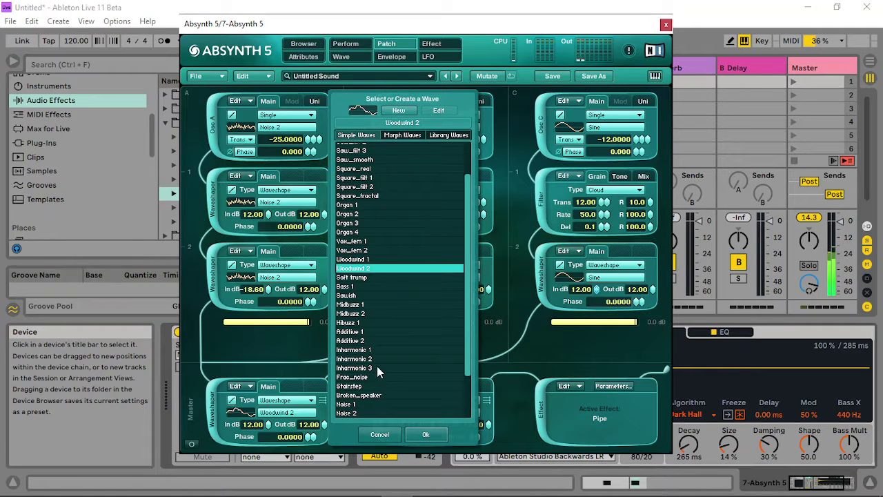
- Compare the Broken_speaker and noise waves in the first master waveshaper, and set its wave to Noise 1
{"action": "left_click", "coordinate": [359, 395]}
{"action": "scroll", "coordinate": [360, 395], "scroll_direction": "down", "scroll_amount": 2}
{"action": "left_click", "coordinate": [356, 389]}
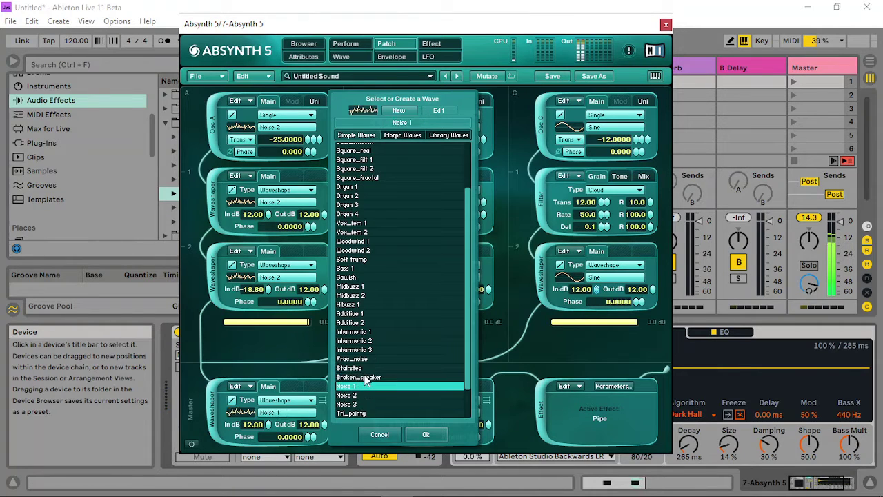
{"action": "left_click", "coordinate": [364, 377]}
{"action": "scroll", "coordinate": [372, 386], "scroll_direction": "down", "scroll_amount": 2}
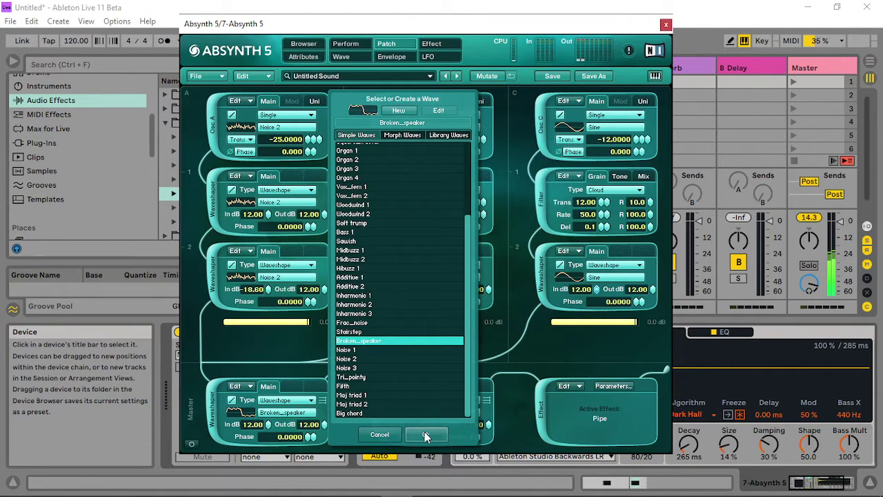
{"action": "left_click", "coordinate": [354, 360]}
{"action": "key", "text": "Up"}
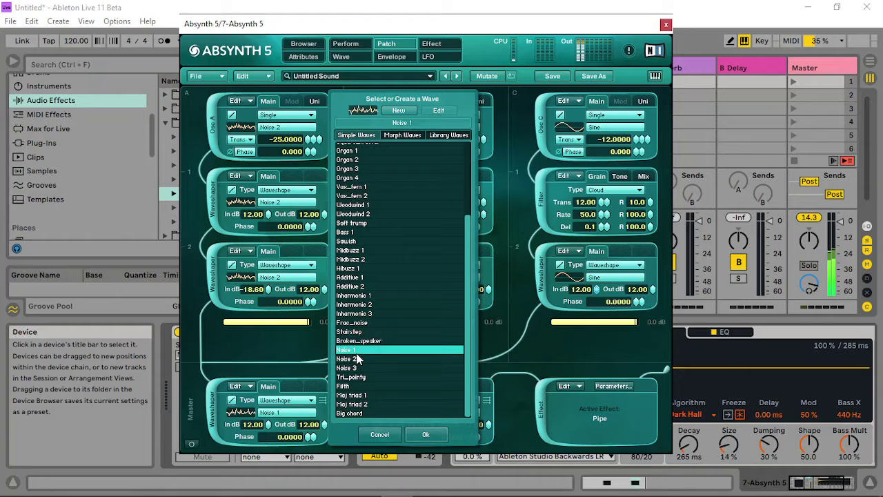
{"action": "left_click", "coordinate": [416, 428]}
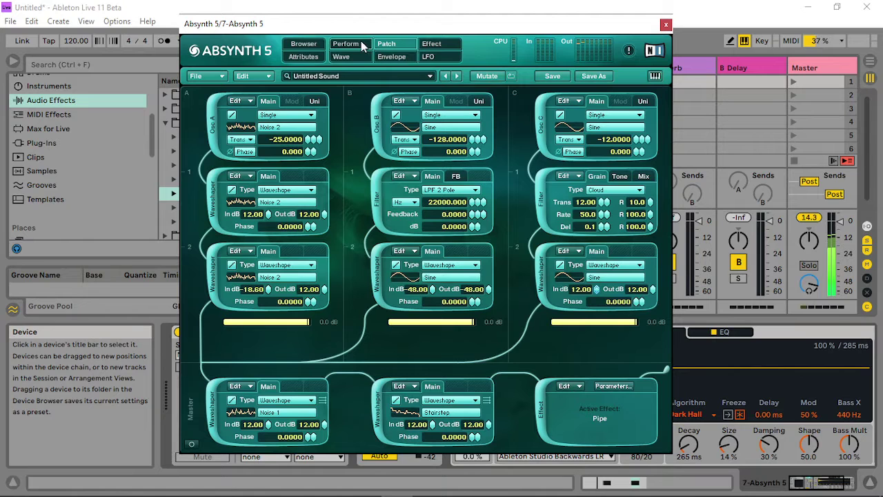
- Close the Absynth 5 window and insert an Overdrive from Drive & Color between Absynth 5 and the Limiter on track 7
{"action": "left_click", "coordinate": [666, 26]}
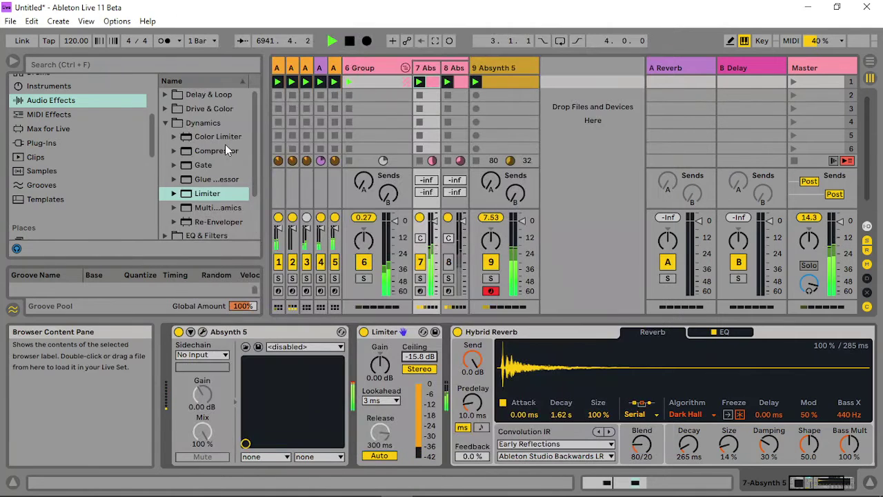
{"action": "left_click", "coordinate": [165, 122]}
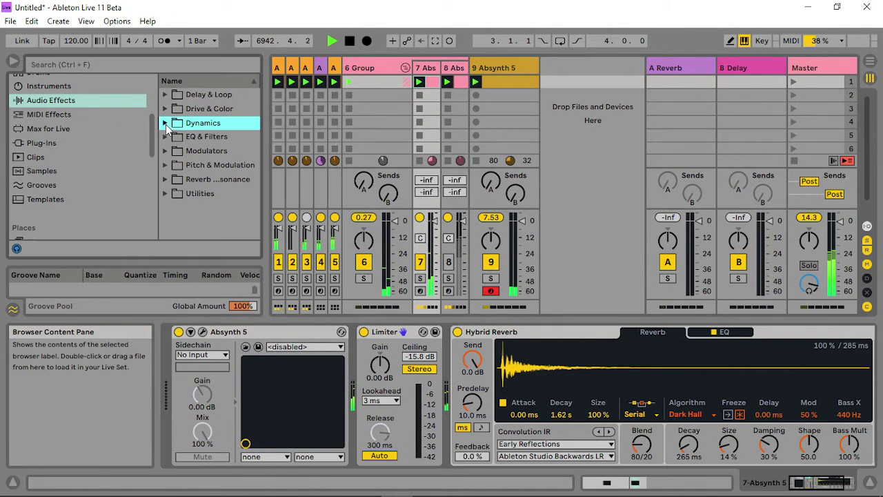
{"action": "left_click", "coordinate": [167, 111]}
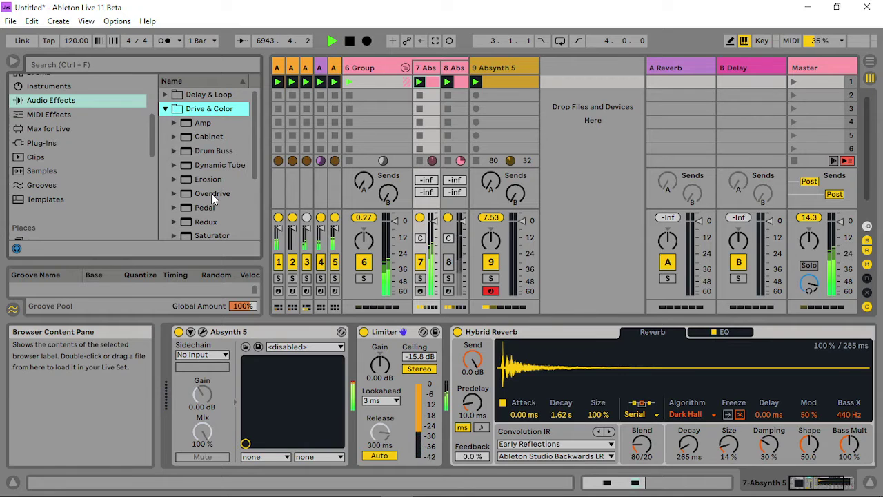
{"action": "left_click_drag", "start_coordinate": [211, 193], "coordinate": [418, 367]}
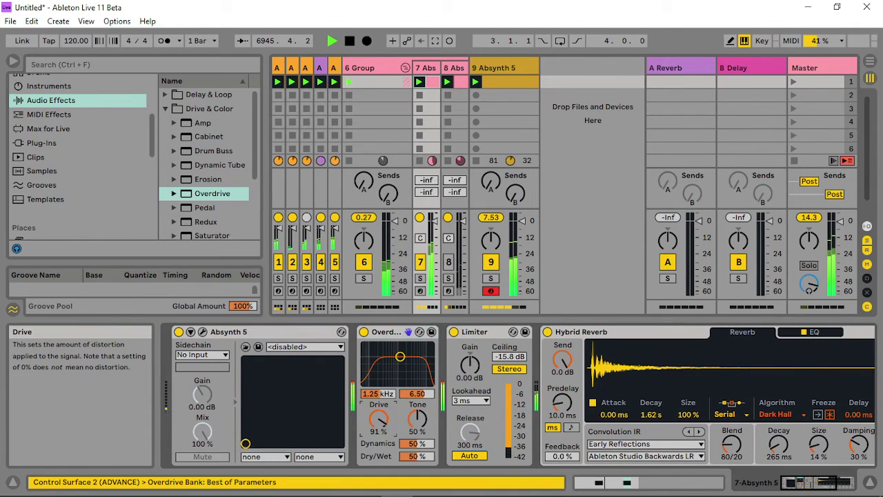
- Move Overdrive after the Limiter and set 1.27 kHz, bandwidth 9.00, Drive 50%, Tone 33%, Dynamics 34% and Dry/Wet 68%
{"action": "left_click_drag", "start_coordinate": [378, 419], "coordinate": [378, 431]}
{"action": "left_click_drag", "start_coordinate": [387, 333], "coordinate": [538, 390]}
{"action": "mouse_move", "coordinate": [511, 456]}
{"action": "left_mouse_down"}
{"action": "mouse_move", "coordinate": [511, 431]}
{"action": "mouse_move", "coordinate": [511, 445]}
{"action": "left_mouse_up"}
{"action": "left_click_drag", "start_coordinate": [473, 418], "coordinate": [510, 447]}
{"action": "left_click_drag", "start_coordinate": [494, 356], "coordinate": [494, 346]}
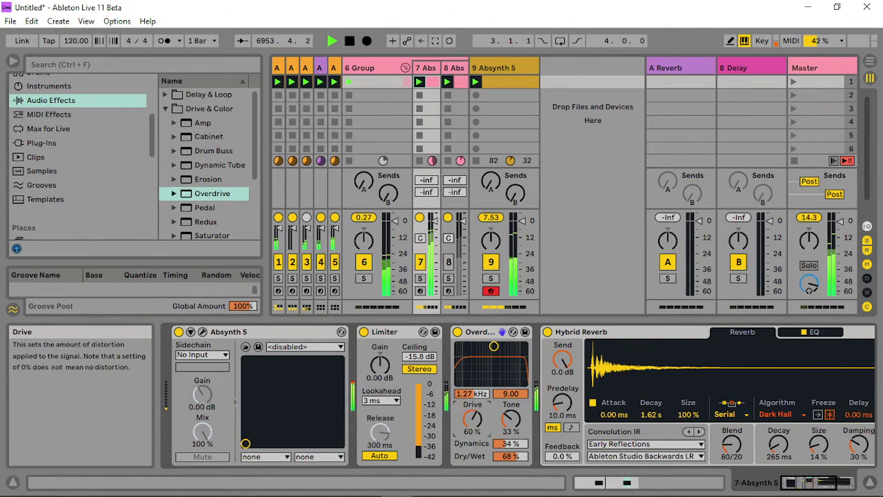
{"action": "left_click_drag", "start_coordinate": [472, 418], "coordinate": [473, 424]}
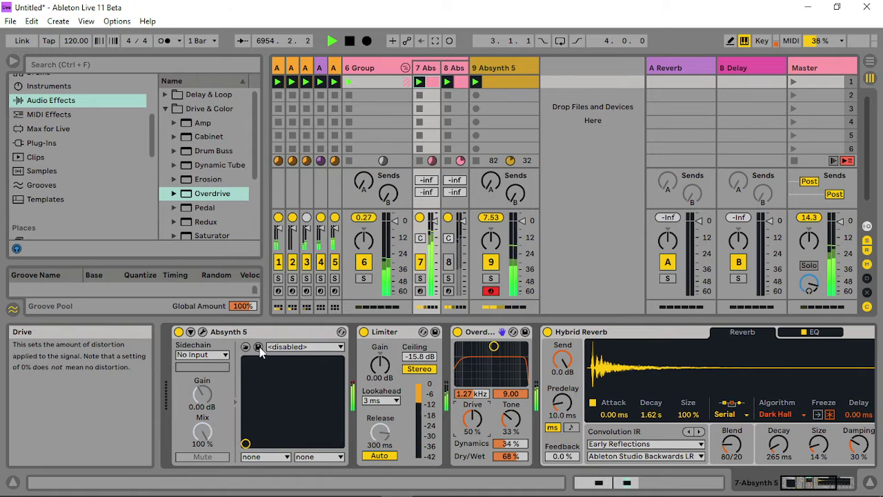
- Reopen track 7's Absynth 5 window and lower the sound's overall volume to -4.3 dB in the Perform view
{"action": "left_click", "coordinate": [206, 331]}
{"action": "left_click", "coordinate": [345, 43]}
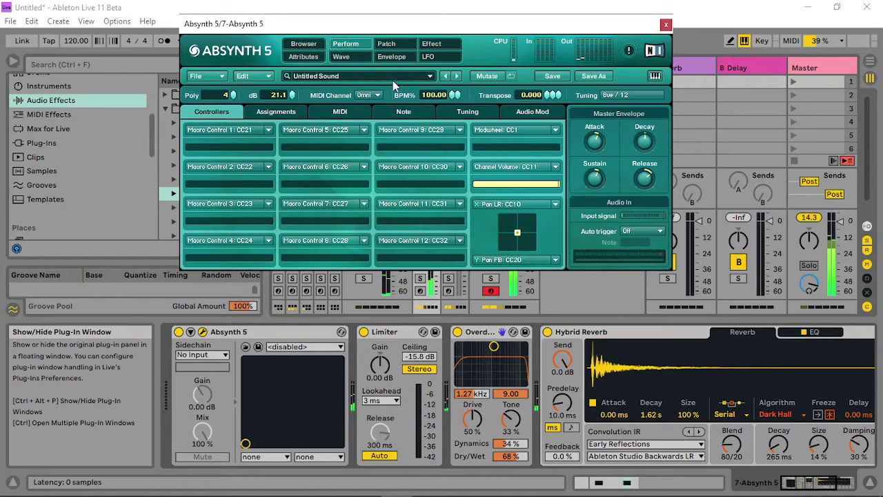
{"action": "left_click_drag", "start_coordinate": [296, 95], "coordinate": [294, 260]}
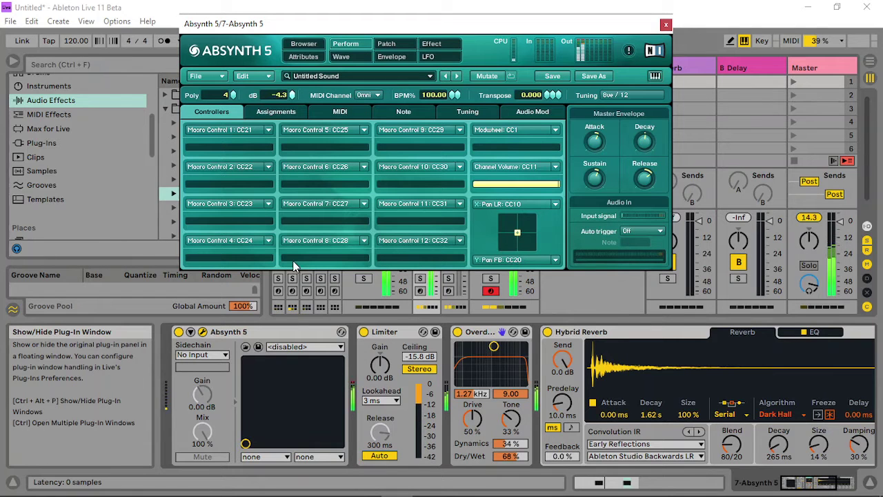
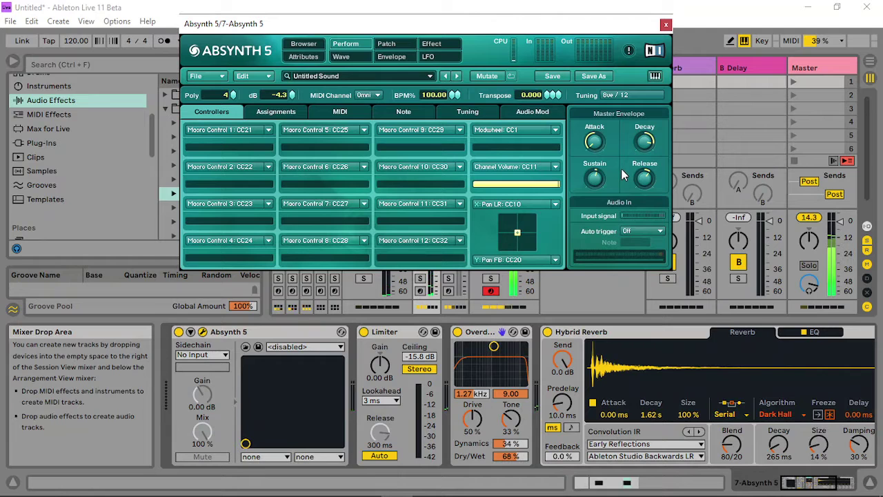
- Set the input gain of channel B's waveshaper in the patch to -35.50 dB
{"action": "left_click", "coordinate": [401, 44]}
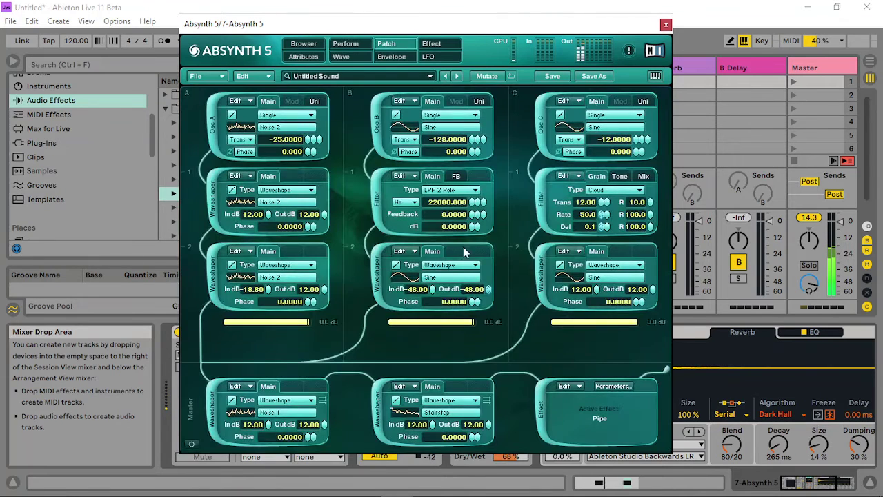
{"action": "left_click_drag", "start_coordinate": [433, 292], "coordinate": [468, 76]}
{"action": "left_click_drag", "start_coordinate": [434, 296], "coordinate": [469, 371]}
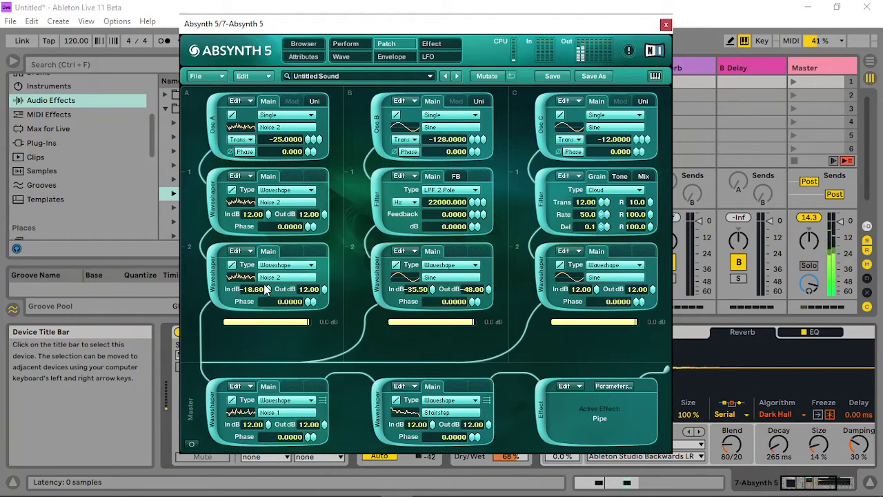
- Turn off both waveshapers in channel A and set oscillator A's transposition to 12
{"action": "left_click_drag", "start_coordinate": [271, 266], "coordinate": [304, 55]}
{"action": "left_click", "coordinate": [232, 265]}
{"action": "left_click", "coordinate": [232, 190]}
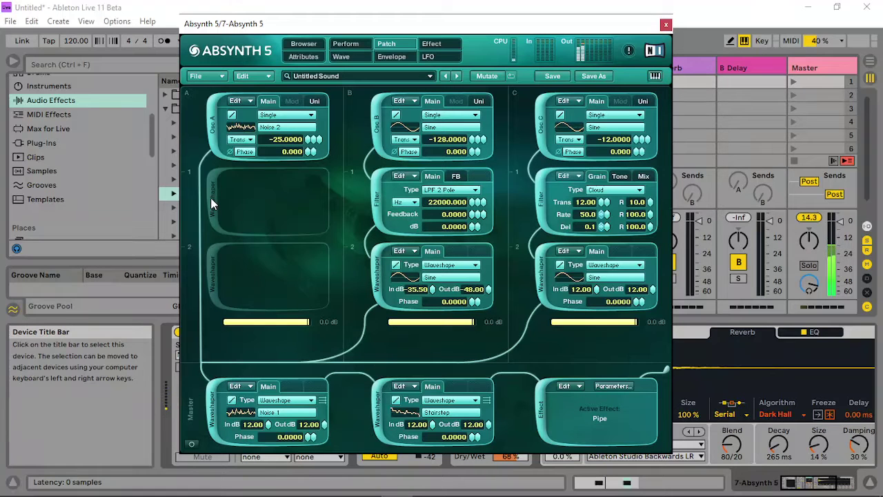
{"action": "left_click_drag", "start_coordinate": [314, 139], "coordinate": [313, 126]}
{"action": "left_click", "coordinate": [308, 139]}
- Re-enable channel A's first module and change its type to Freq Shift with feedback 0.454
{"action": "left_click", "coordinate": [214, 208]}
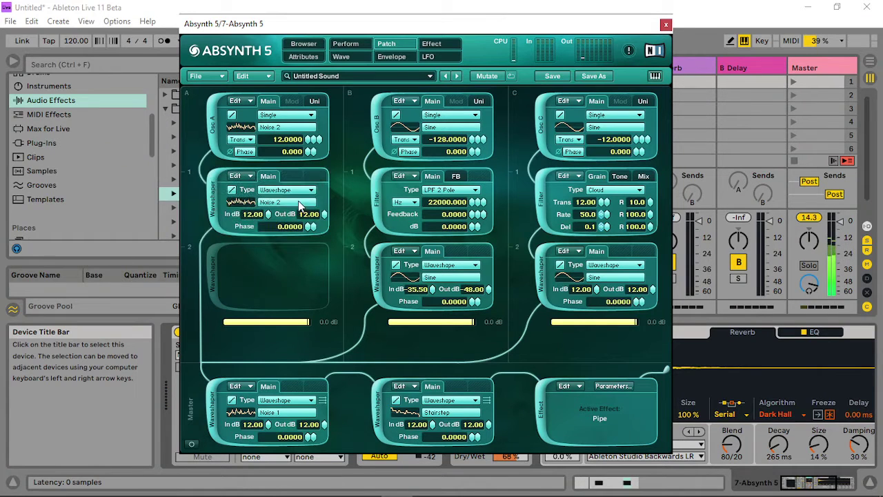
{"action": "left_click", "coordinate": [294, 191]}
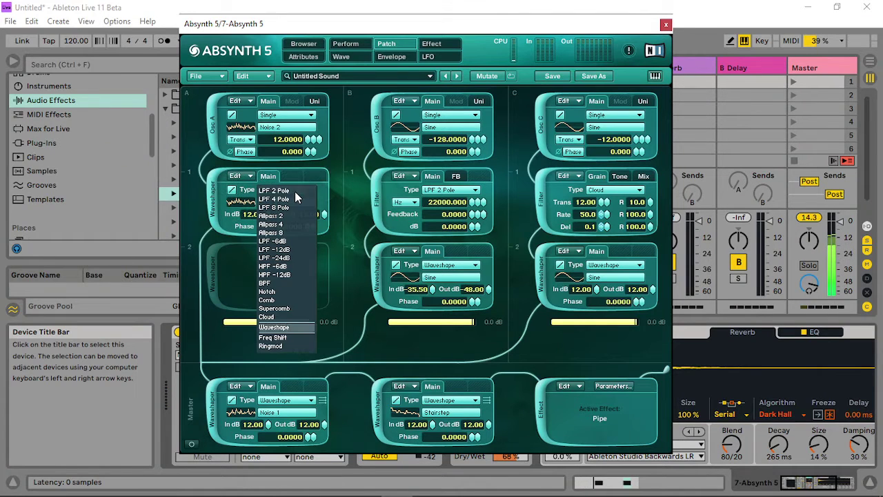
{"action": "left_click", "coordinate": [291, 341]}
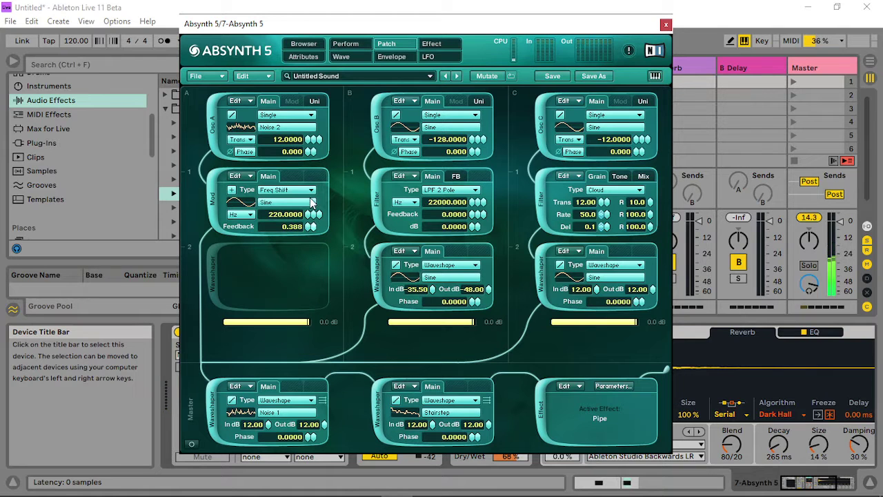
{"action": "left_click_drag", "start_coordinate": [311, 231], "coordinate": [312, 226]}
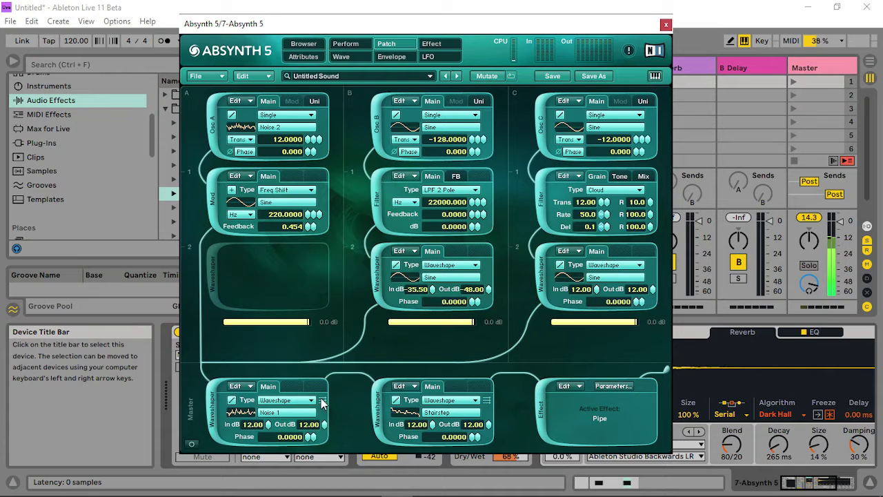
- Audition several simple waves for the first Master waveshaper and assign Noise 3 to it
{"action": "left_click", "coordinate": [282, 412]}
{"action": "left_click", "coordinate": [365, 211]}
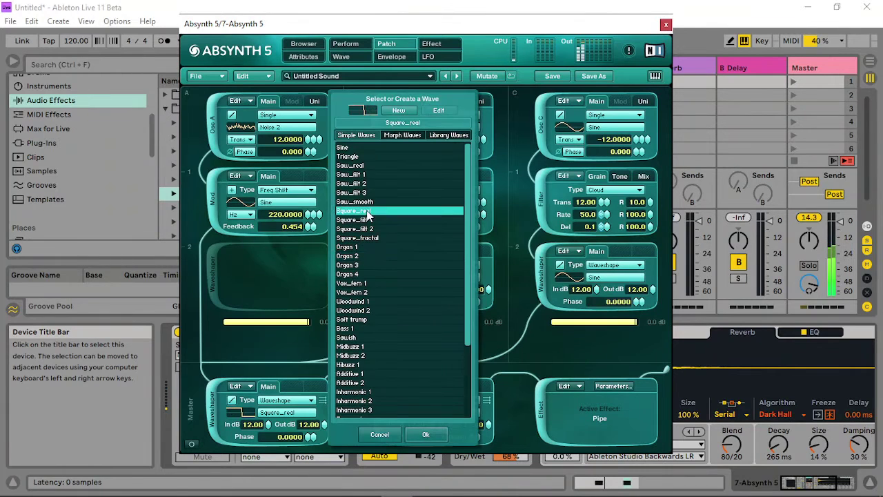
{"action": "left_click", "coordinate": [362, 177]}
{"action": "left_click", "coordinate": [344, 149]}
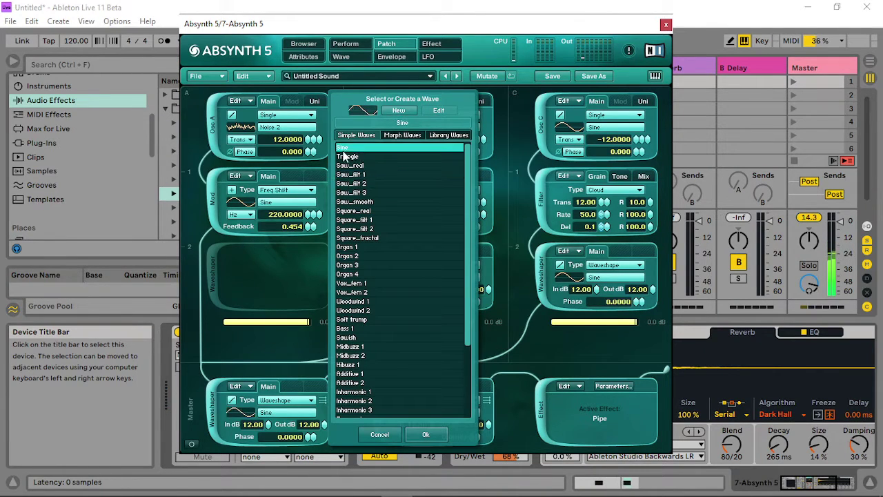
{"action": "left_click", "coordinate": [366, 392]}
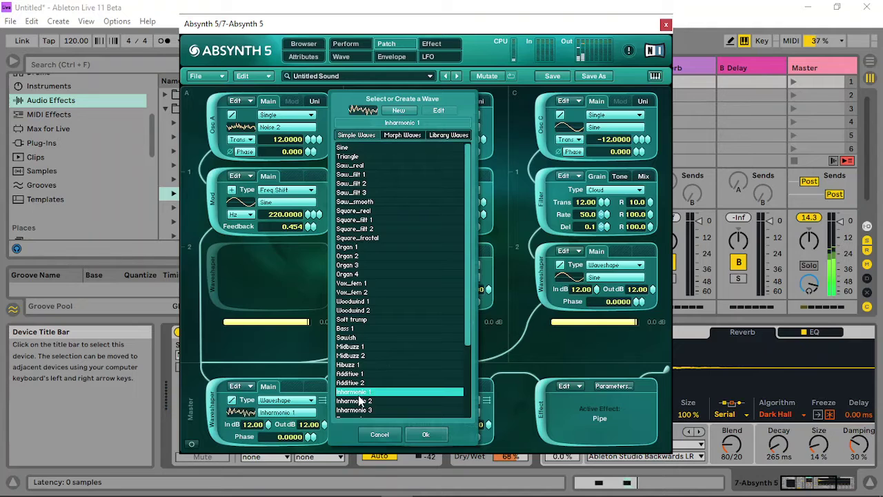
{"action": "scroll", "coordinate": [365, 393], "scroll_direction": "down", "scroll_amount": 3}
{"action": "left_click", "coordinate": [360, 374]}
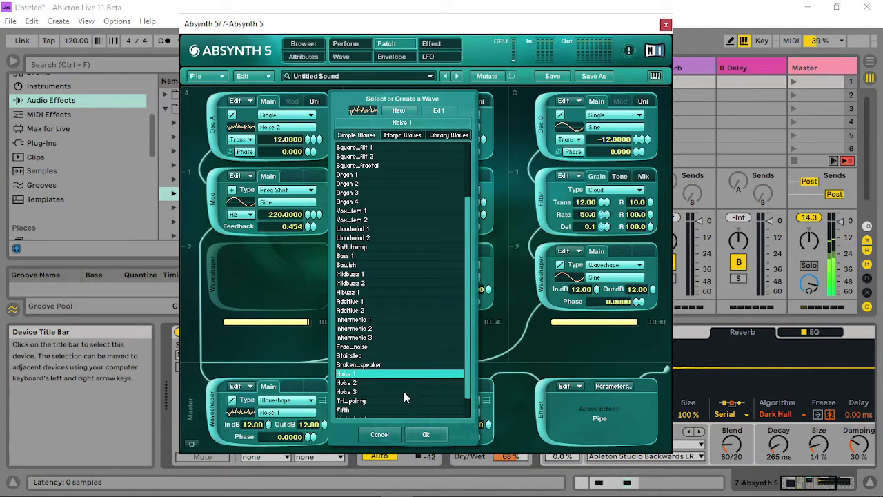
{"action": "left_click", "coordinate": [370, 391]}
{"action": "left_click", "coordinate": [369, 384]}
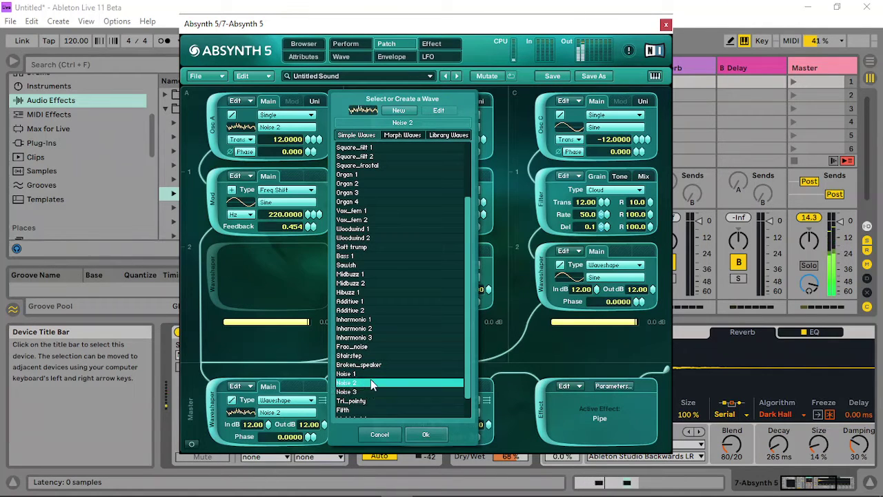
{"action": "left_click", "coordinate": [369, 392]}
{"action": "left_click", "coordinate": [426, 434]}
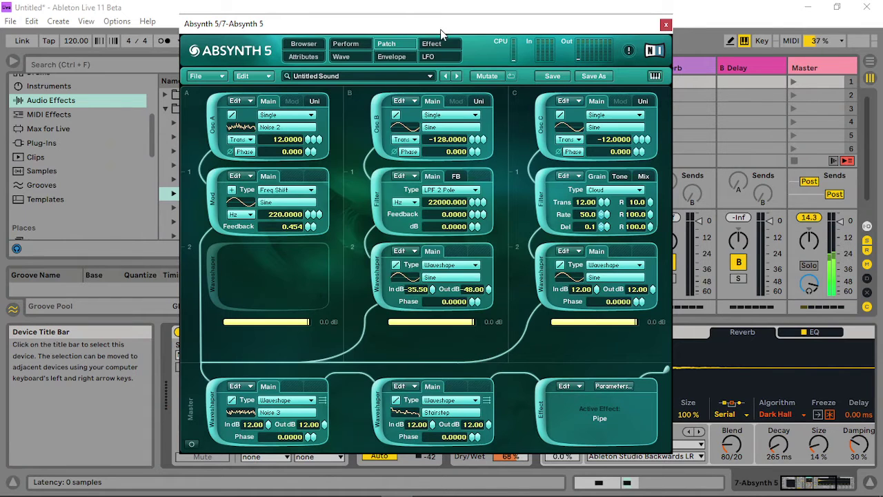
- Shorten the release of the Oscil A, B and C Amp envelopes to 0.0010 seconds each
{"action": "left_click", "coordinate": [390, 57]}
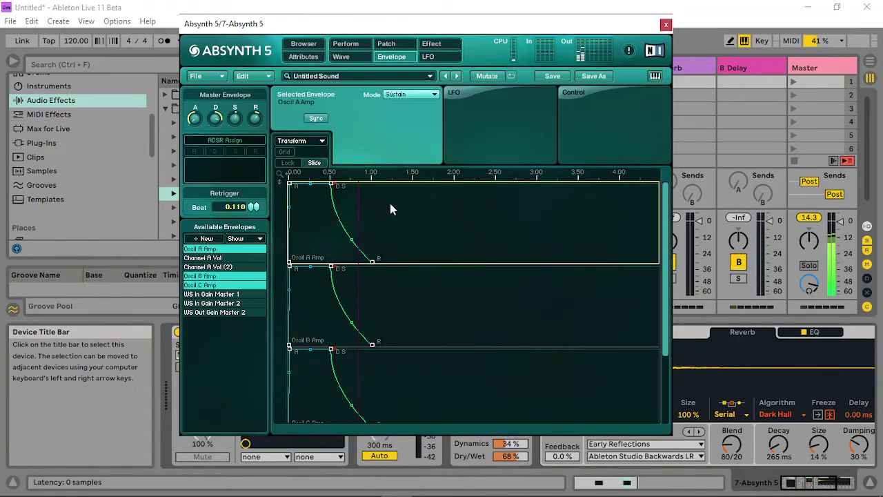
{"action": "left_click_drag", "start_coordinate": [372, 261], "coordinate": [340, 265]}
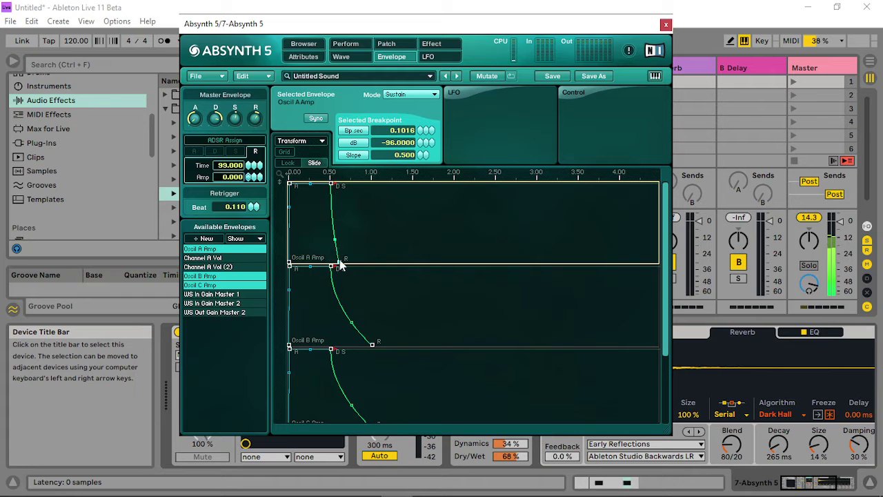
{"action": "left_click_drag", "start_coordinate": [371, 344], "coordinate": [332, 342]}
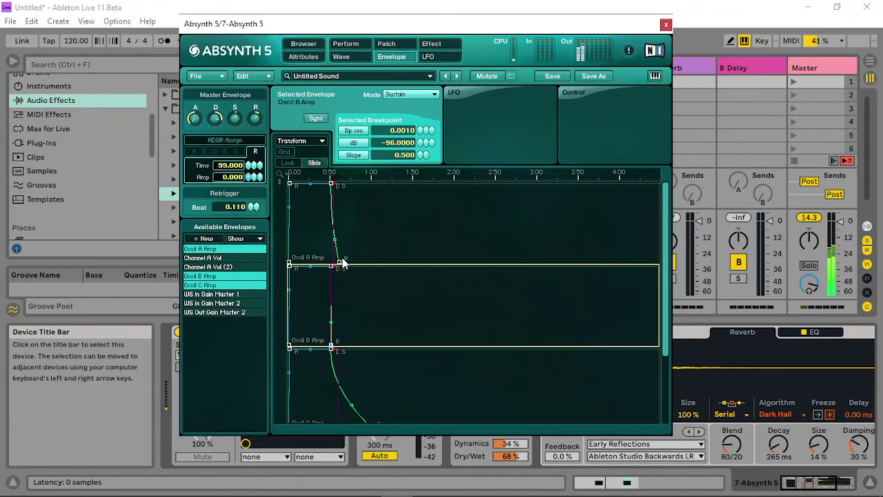
{"action": "left_click_drag", "start_coordinate": [339, 258], "coordinate": [322, 267]}
{"action": "scroll", "coordinate": [377, 391], "scroll_direction": "down", "scroll_amount": 1}
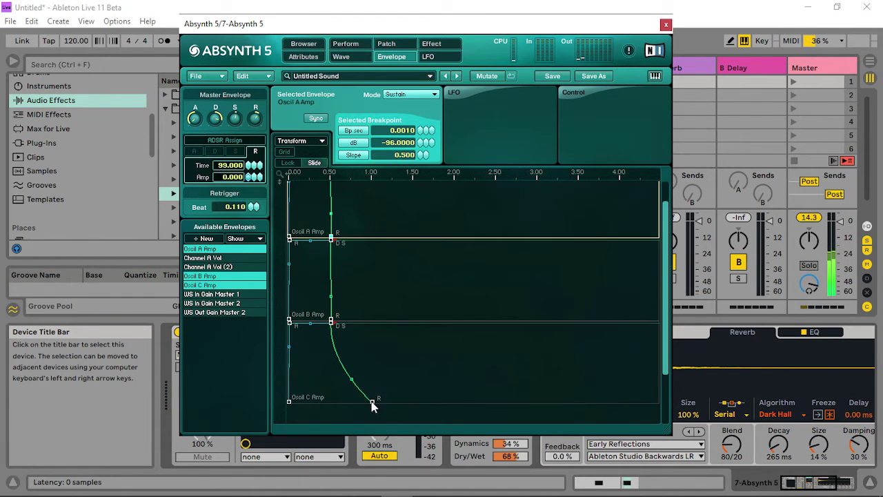
{"action": "left_click_drag", "start_coordinate": [371, 404], "coordinate": [305, 412]}
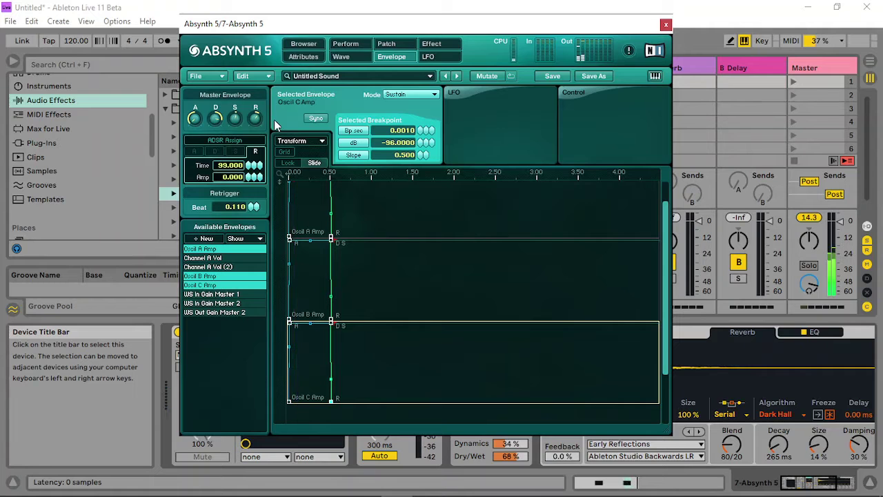
- In the Channel A Vol envelope, raise the breakpoint near 0.50 s to about -1.8 dB and the one near 0.75 s to 0 dB
{"action": "left_click", "coordinate": [223, 258]}
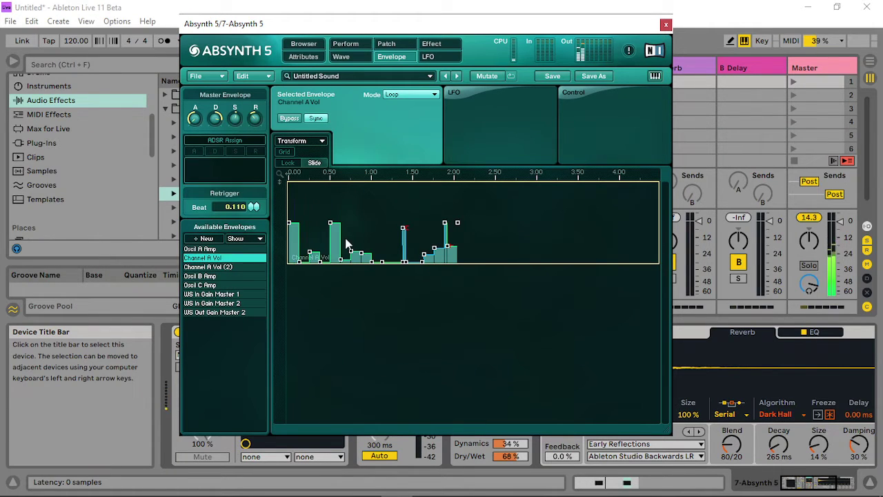
{"action": "left_click", "coordinate": [232, 267]}
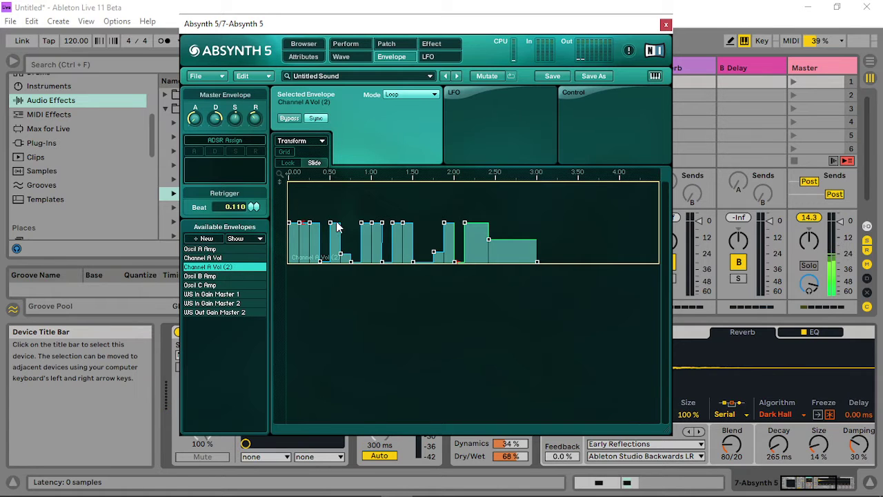
{"action": "left_click_drag", "start_coordinate": [331, 223], "coordinate": [331, 202]}
{"action": "left_click", "coordinate": [238, 258]}
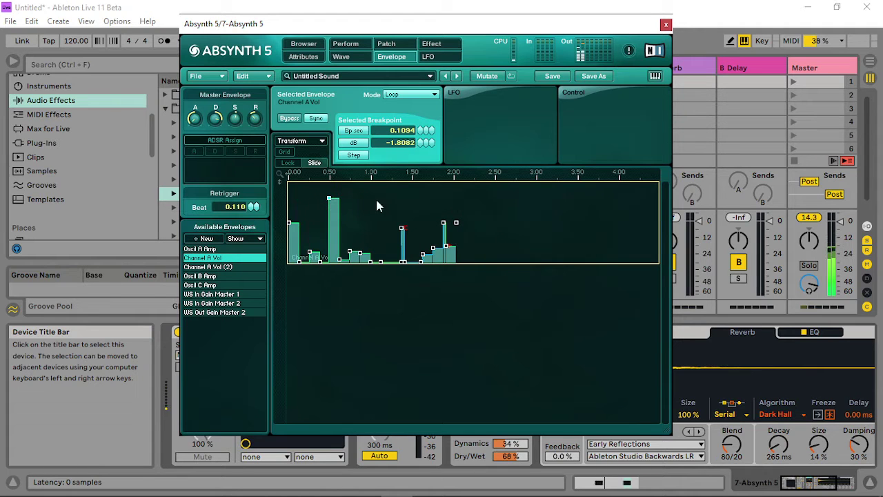
{"action": "left_click_drag", "start_coordinate": [350, 252], "coordinate": [355, 183]}
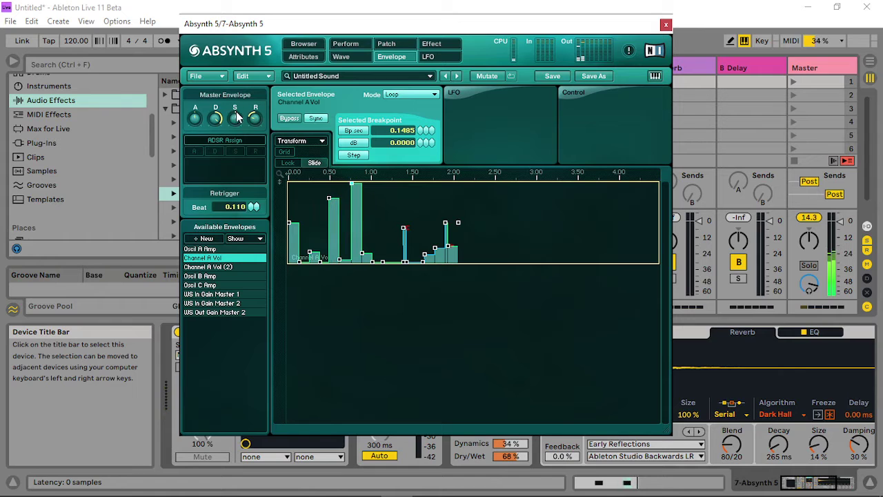
- Inspect the Oscil A Amp and WS In Gain Master 1 envelopes, including the decay and sustain assignments of Master 1's low breakpoint
{"action": "left_click", "coordinate": [215, 250]}
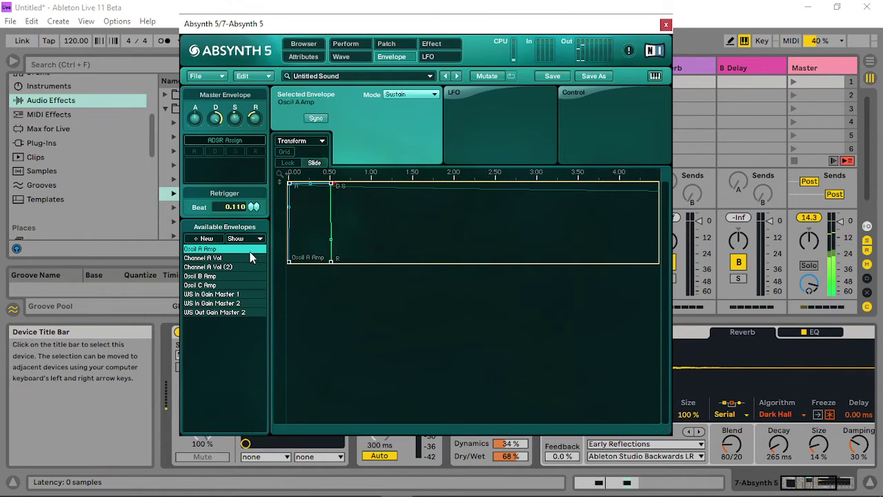
{"action": "left_click", "coordinate": [225, 294]}
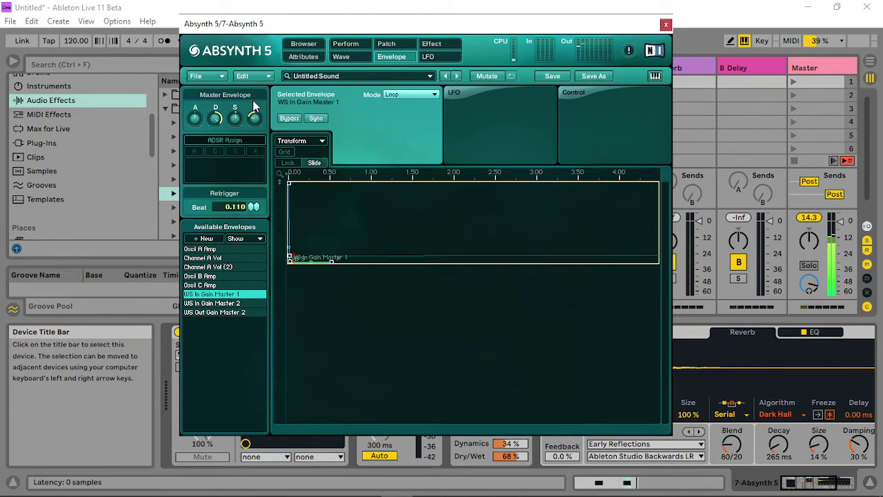
{"action": "left_click_drag", "start_coordinate": [289, 171], "coordinate": [379, 325]}
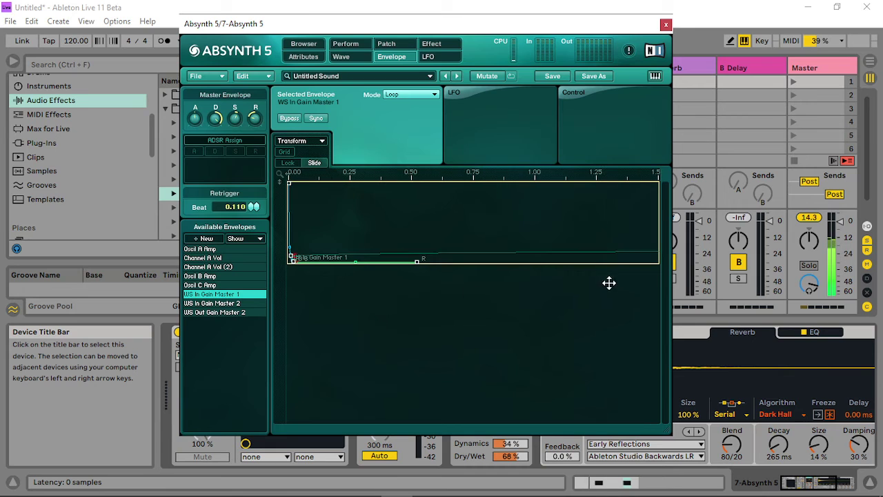
{"action": "left_click", "coordinate": [297, 260]}
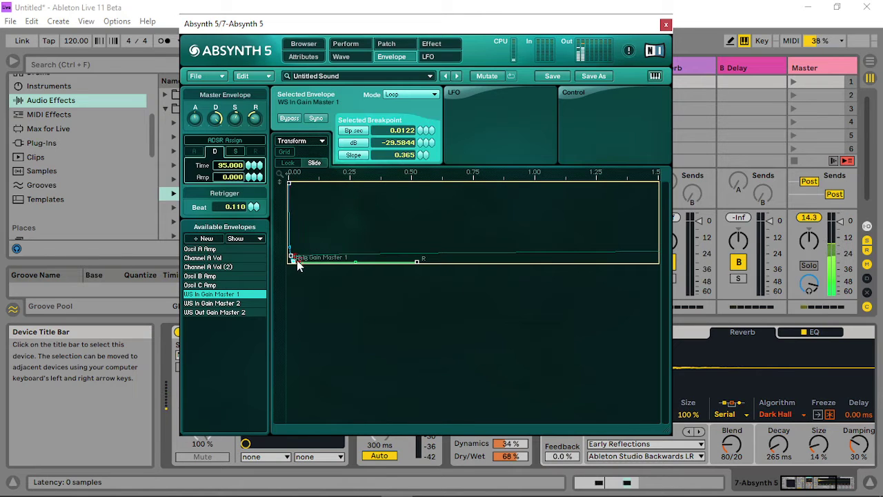
{"action": "left_click", "coordinate": [236, 152]}
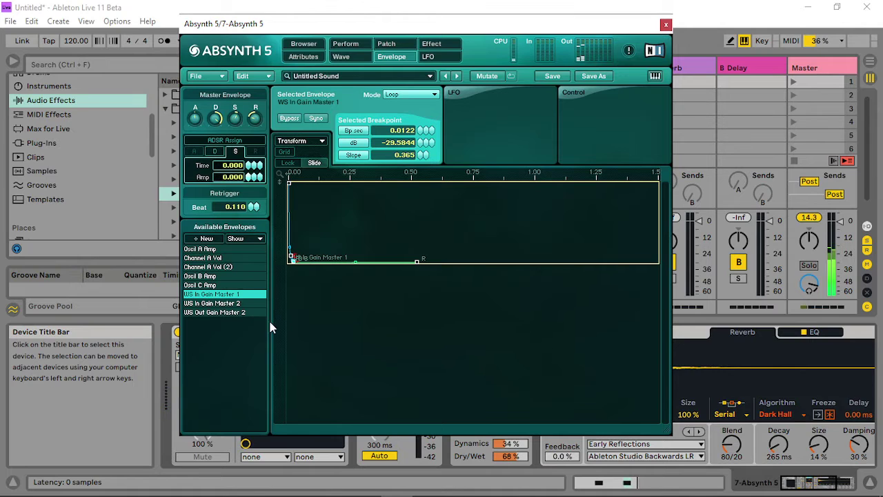
- In the WS In Gain Master 2 envelope, set the attack time assignment of the breakpoint near 0.01 s to 59
{"action": "left_click", "coordinate": [214, 303]}
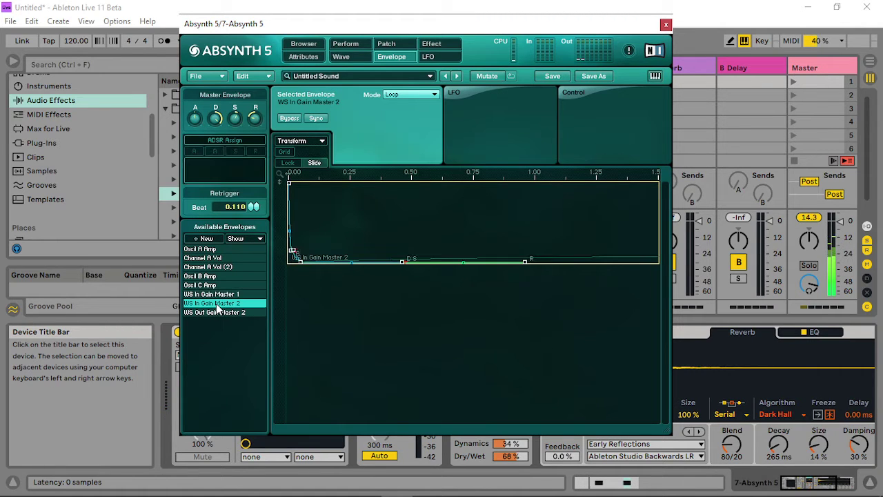
{"action": "left_click", "coordinate": [299, 261]}
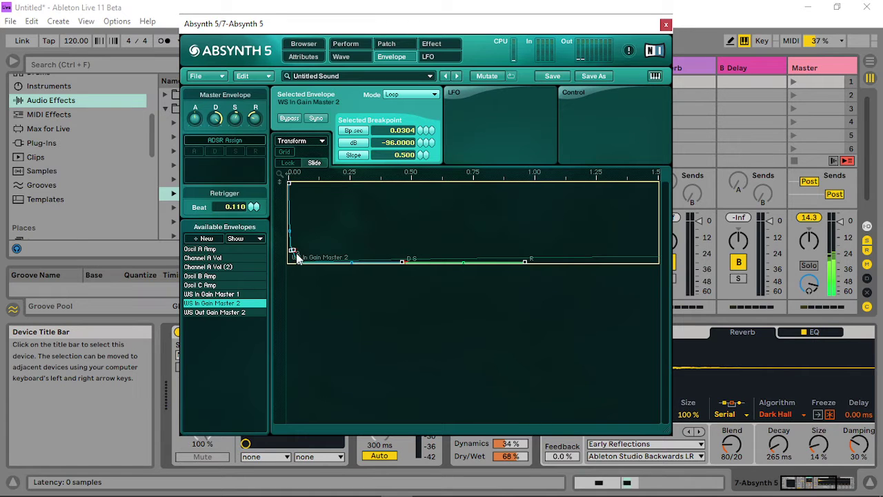
{"action": "left_click", "coordinate": [293, 250]}
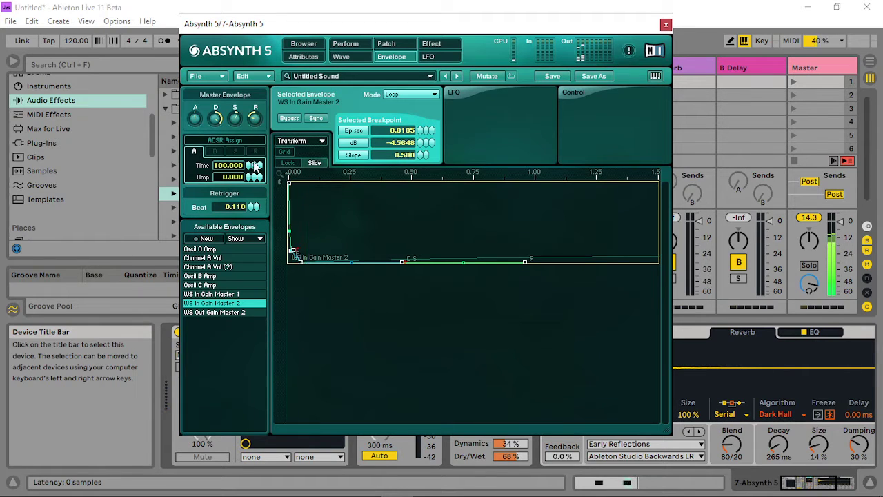
{"action": "left_click_drag", "start_coordinate": [256, 166], "coordinate": [253, 205]}
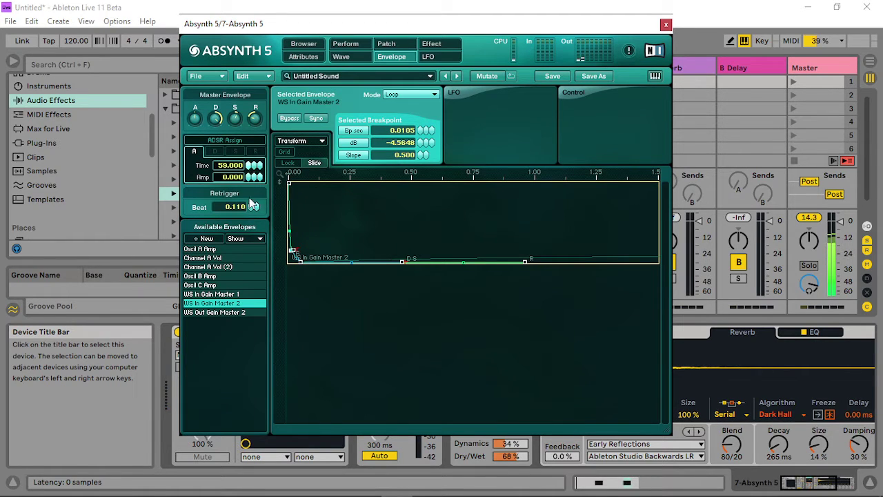
{"action": "left_click", "coordinate": [401, 262]}
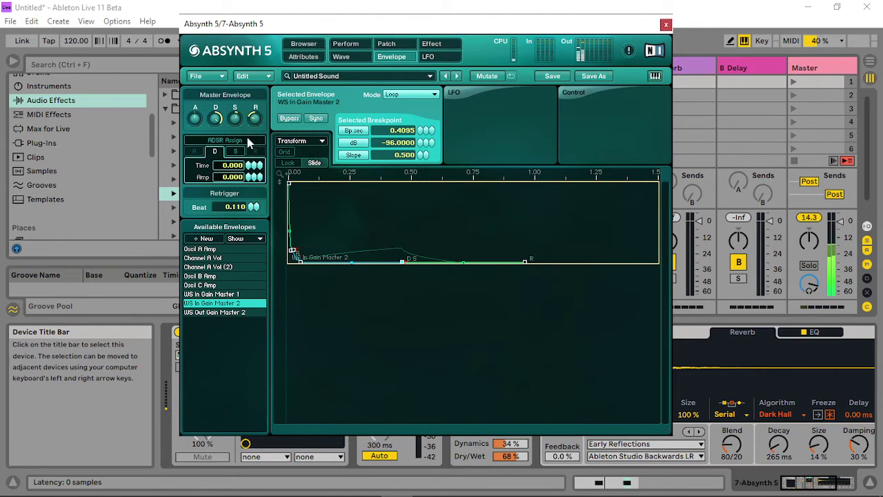
{"action": "left_click", "coordinate": [235, 151]}
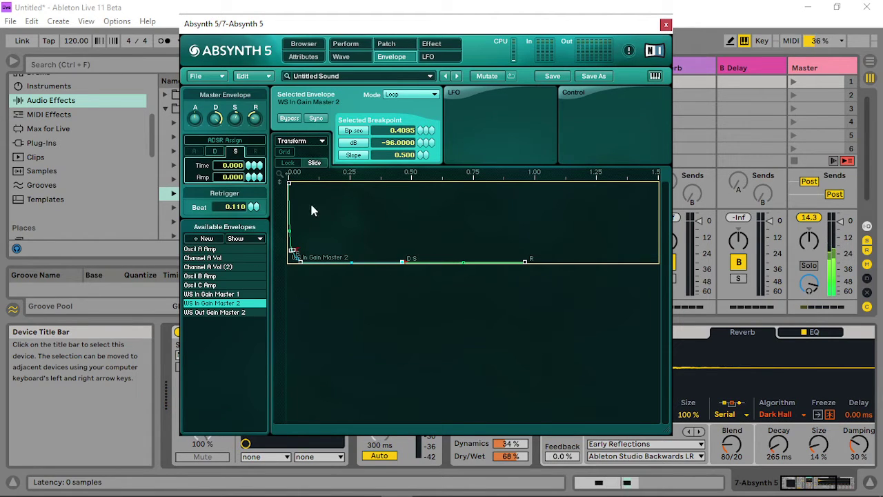
- Shorten the WS In Gain Master 2 decay by moving the sustain breakpoint close to the breakpoint before it
{"action": "left_click_drag", "start_coordinate": [297, 172], "coordinate": [317, 255]}
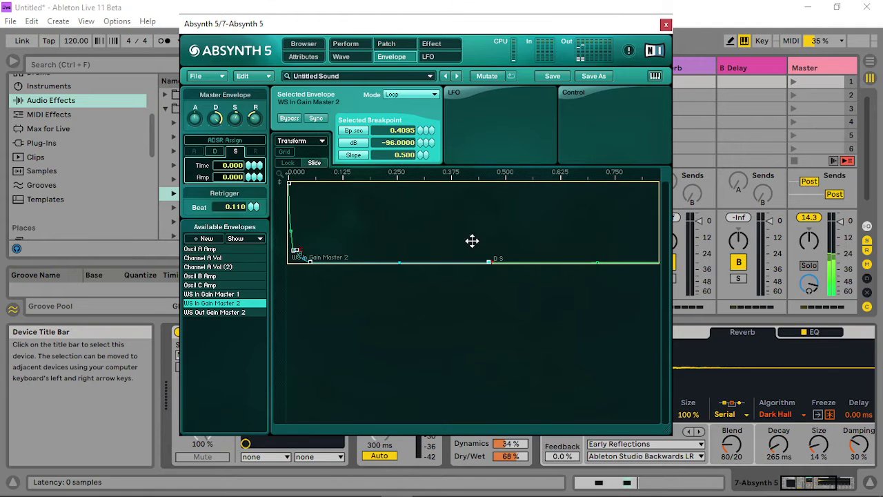
{"action": "left_click", "coordinate": [486, 264]}
{"action": "left_click_drag", "start_coordinate": [487, 264], "coordinate": [319, 265]}
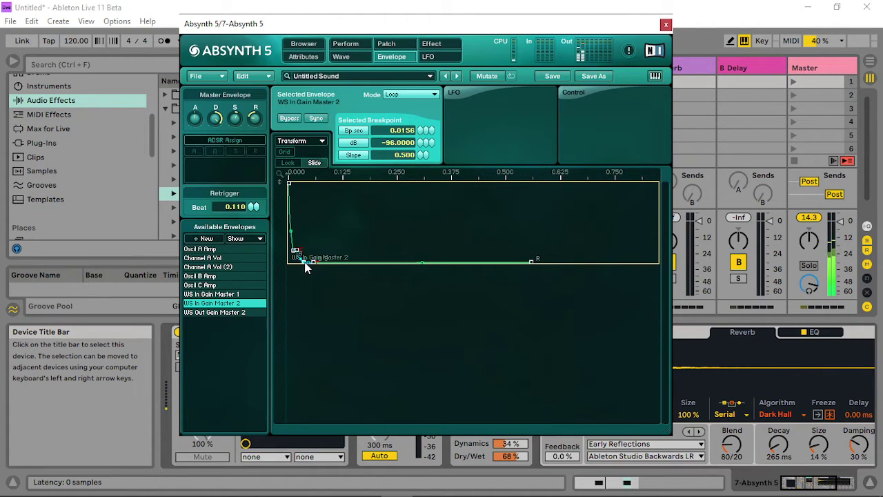
- Raise the breakpoint after the attack point in WS In Gain Master 2 to about 5.4 dB, with a segment time of 0.0320 s
{"action": "mouse_move", "coordinate": [302, 252]}
{"action": "left_mouse_down"}
{"action": "mouse_move", "coordinate": [294, 250]}
{"action": "mouse_move", "coordinate": [308, 238]}
{"action": "left_mouse_up"}
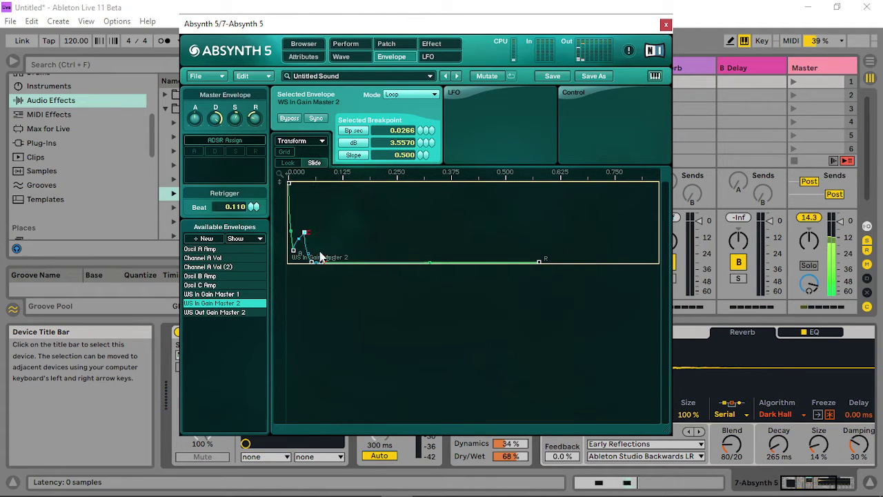
{"action": "left_click_drag", "start_coordinate": [290, 172], "coordinate": [518, 267]}
{"action": "mouse_move", "coordinate": [323, 238]}
{"action": "left_mouse_down"}
{"action": "mouse_move", "coordinate": [318, 217]}
{"action": "mouse_move", "coordinate": [335, 221]}
{"action": "mouse_move", "coordinate": [327, 221]}
{"action": "left_mouse_up"}
{"action": "left_click_drag", "start_coordinate": [330, 225], "coordinate": [330, 225]}
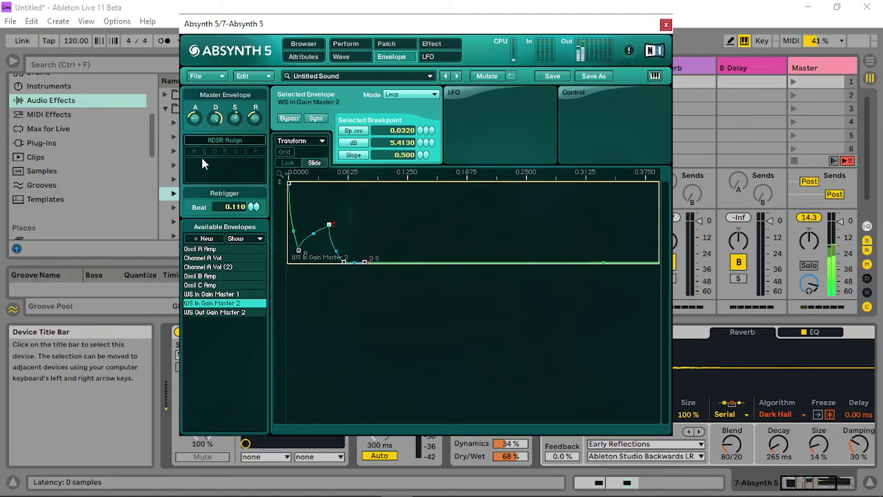
- Re-enable the second module of channel A in the patch and change its type to Cloud
{"action": "left_click", "coordinate": [391, 45]}
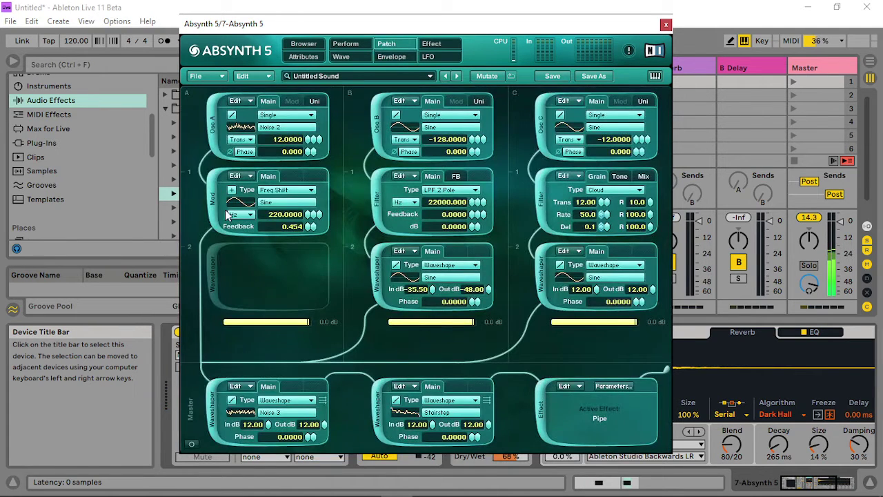
{"action": "left_click", "coordinate": [213, 278]}
{"action": "left_click", "coordinate": [304, 268]}
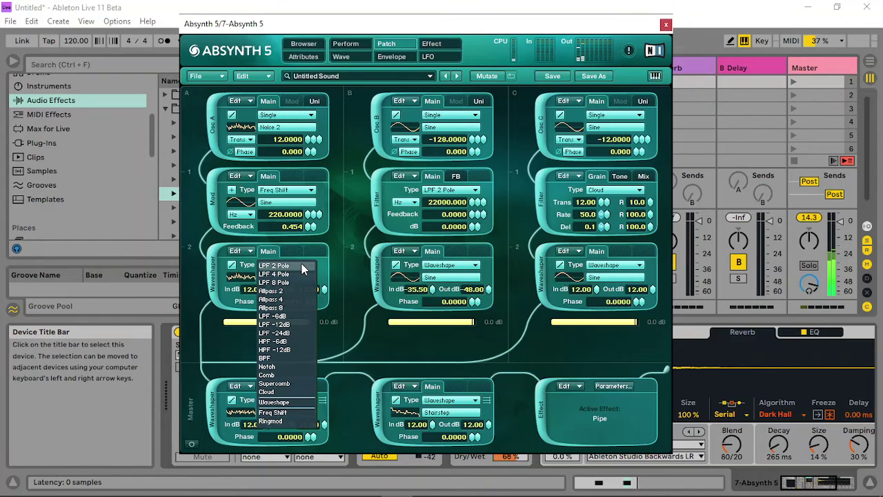
{"action": "left_click", "coordinate": [304, 254]}
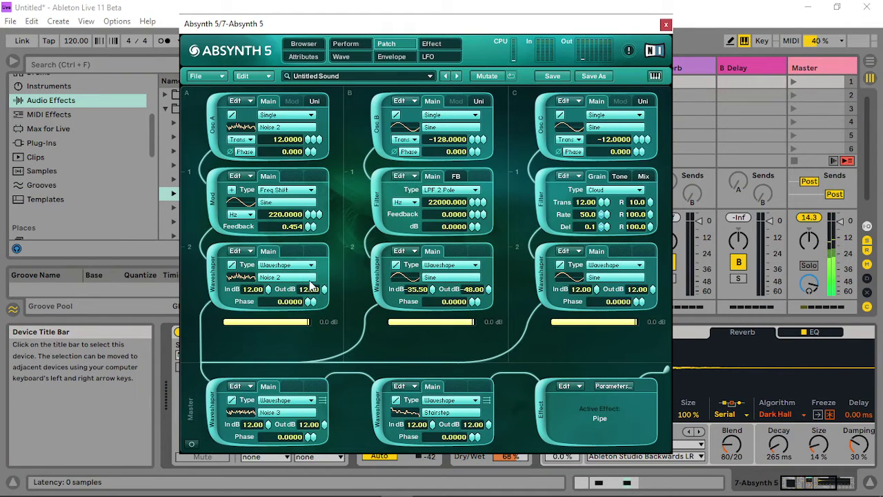
{"action": "left_click", "coordinate": [295, 265]}
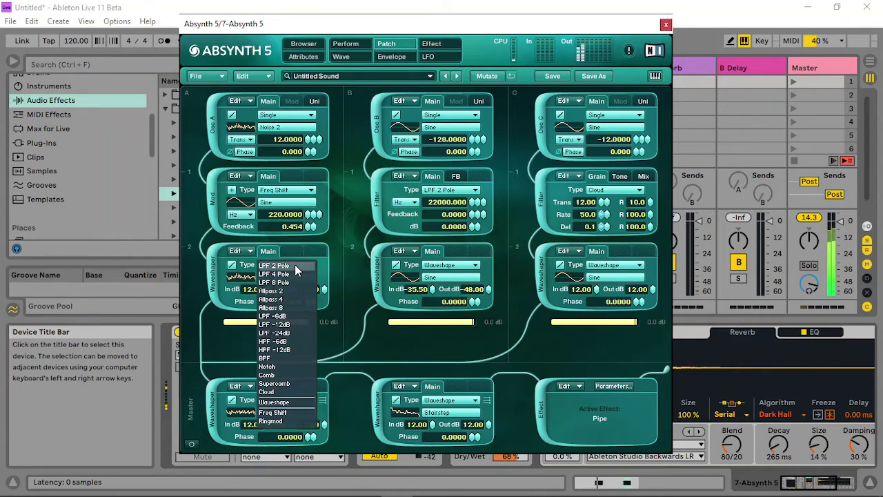
{"action": "left_click", "coordinate": [293, 392]}
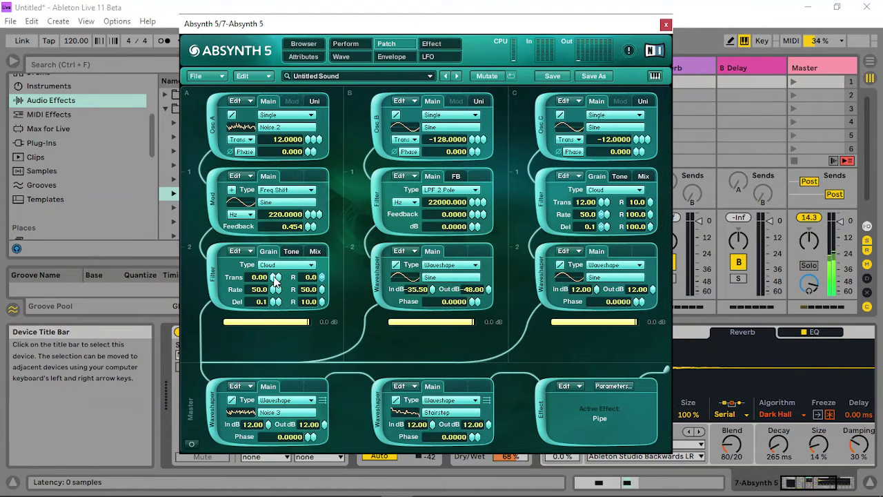
- Set channel A's Cloud grain transposition to 1.00 with randomness 100, and its delay randomness to 92
{"action": "left_click", "coordinate": [300, 253]}
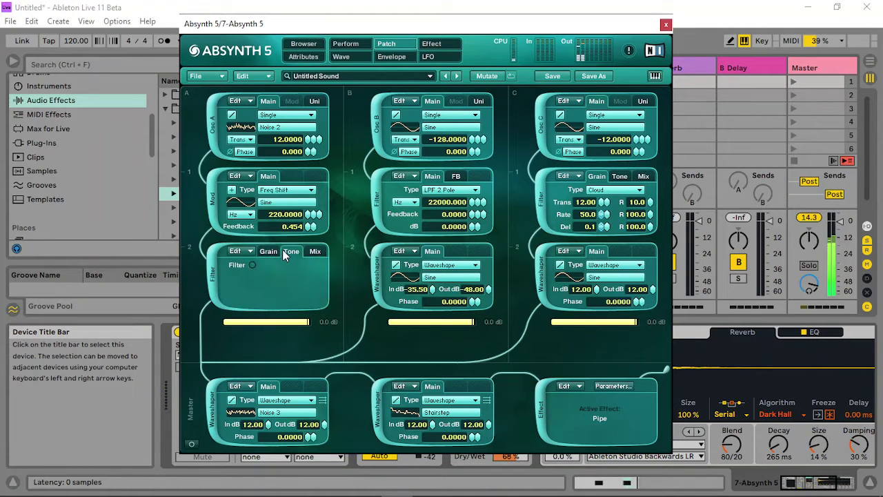
{"action": "left_click", "coordinate": [282, 250]}
{"action": "left_click_drag", "start_coordinate": [322, 280], "coordinate": [329, 171]}
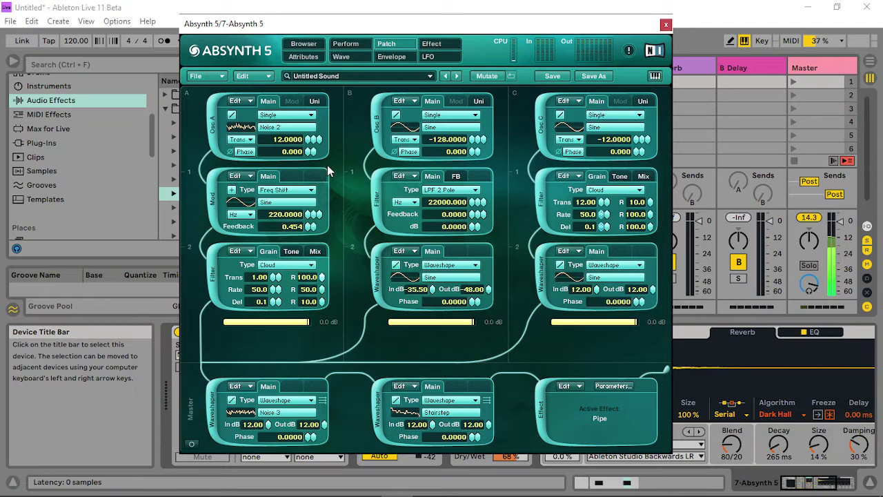
{"action": "left_click_drag", "start_coordinate": [325, 308], "coordinate": [334, 252]}
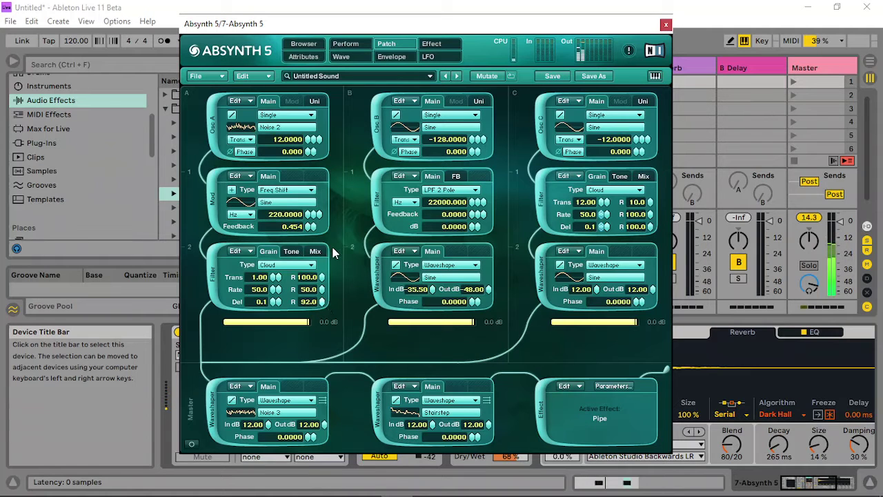
- Set the Cloud mix balance to 74 for channel A and to 21 for channel C
{"action": "left_click", "coordinate": [316, 251]}
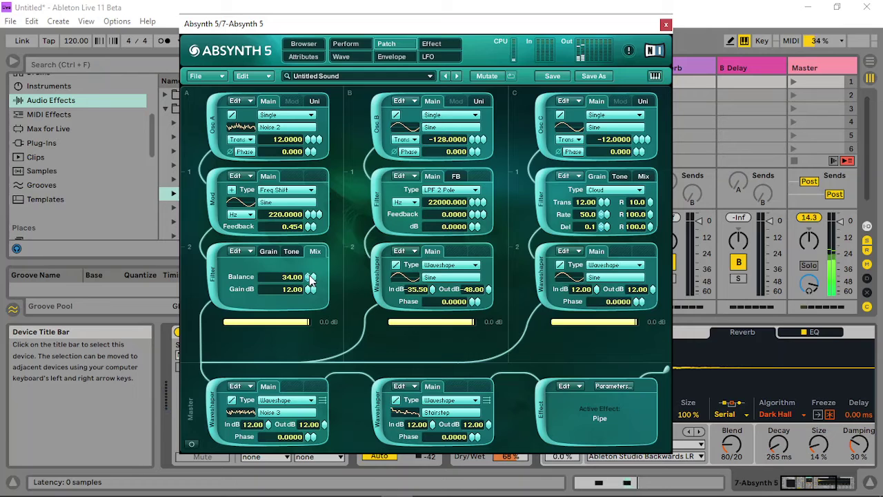
{"action": "left_click_drag", "start_coordinate": [311, 277], "coordinate": [324, 254]}
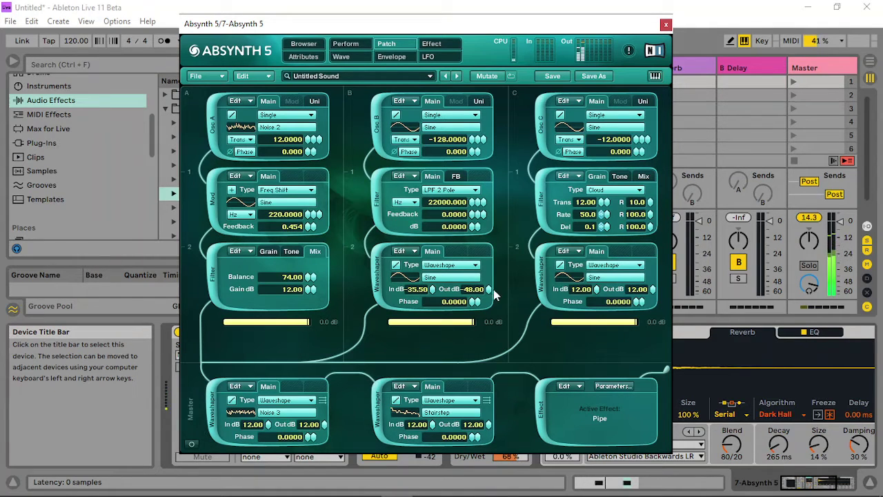
{"action": "left_click_drag", "start_coordinate": [493, 295], "coordinate": [491, 233]}
{"action": "left_click_drag", "start_coordinate": [513, 319], "coordinate": [514, 324]}
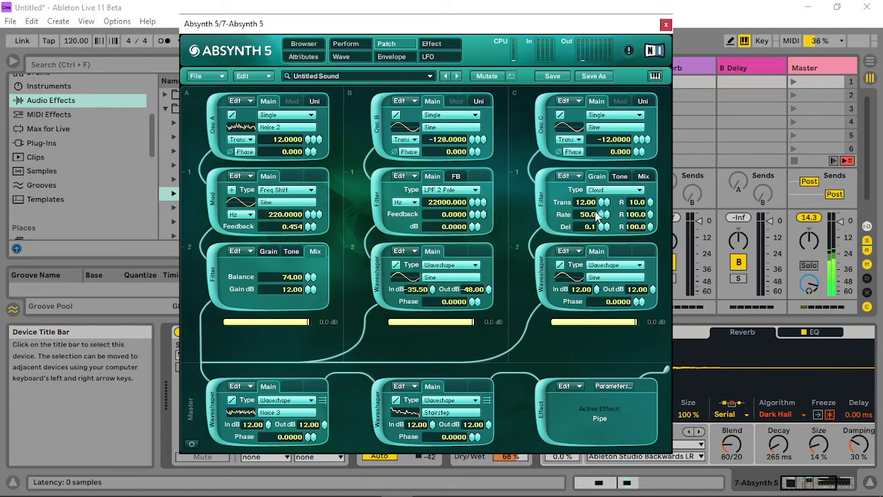
{"action": "left_click", "coordinate": [642, 176]}
{"action": "left_click_drag", "start_coordinate": [640, 263], "coordinate": [641, 249]}
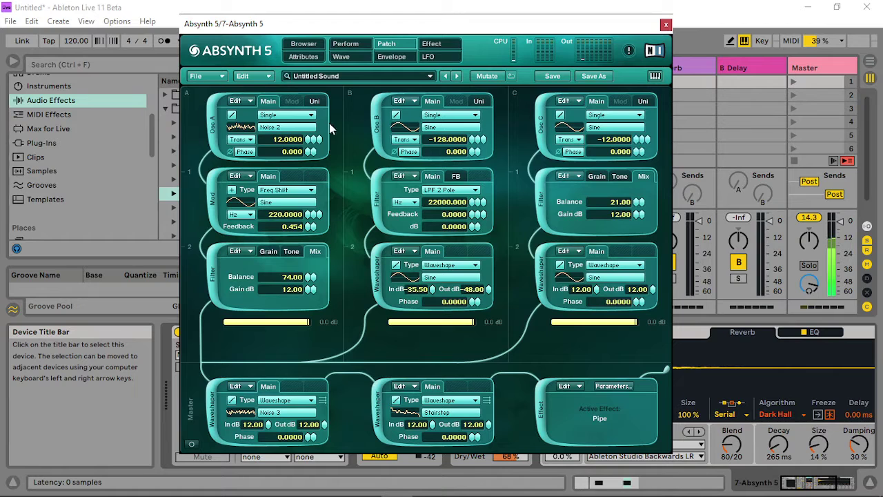
- Lower the Absynth output level to -2.5 dB and set the Limiter ceiling to -15.6 dB
{"action": "left_click", "coordinate": [346, 44]}
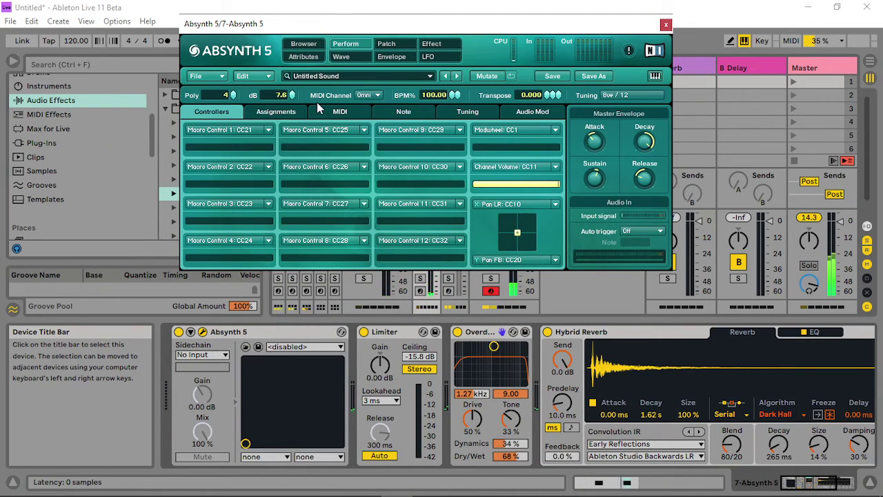
{"action": "left_click_drag", "start_coordinate": [295, 101], "coordinate": [289, 92]}
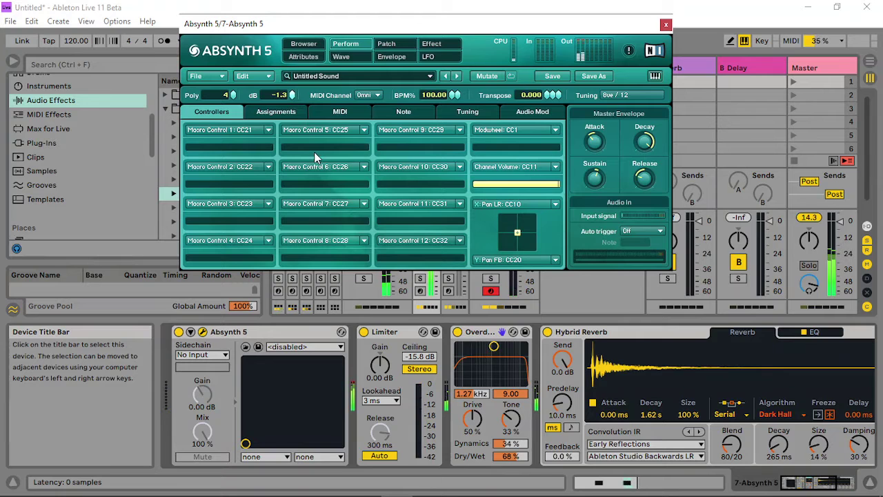
{"action": "left_click", "coordinate": [417, 356]}
{"action": "left_click_drag", "start_coordinate": [417, 356], "coordinate": [417, 378]}
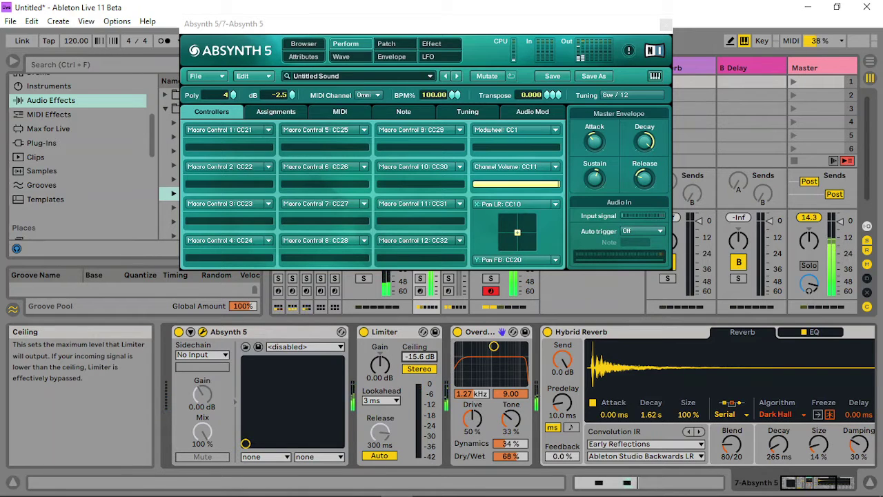
{"action": "left_click", "coordinate": [654, 141]}
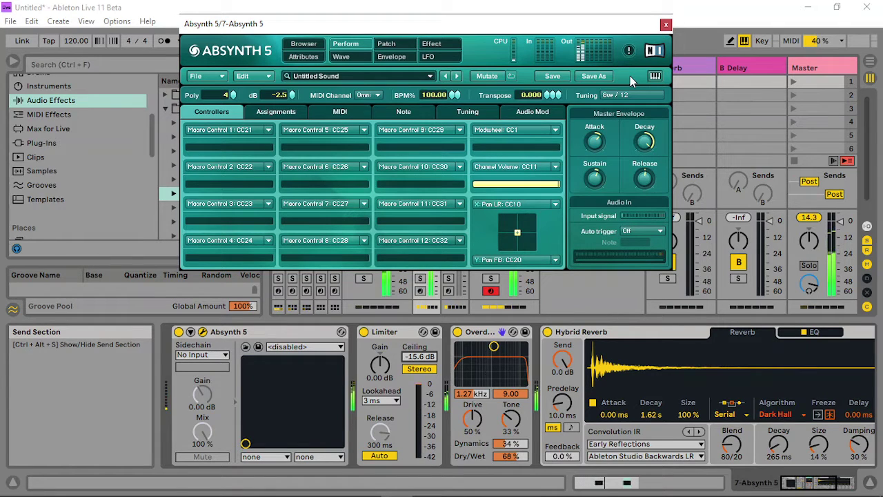
{"action": "left_click", "coordinate": [388, 44]}
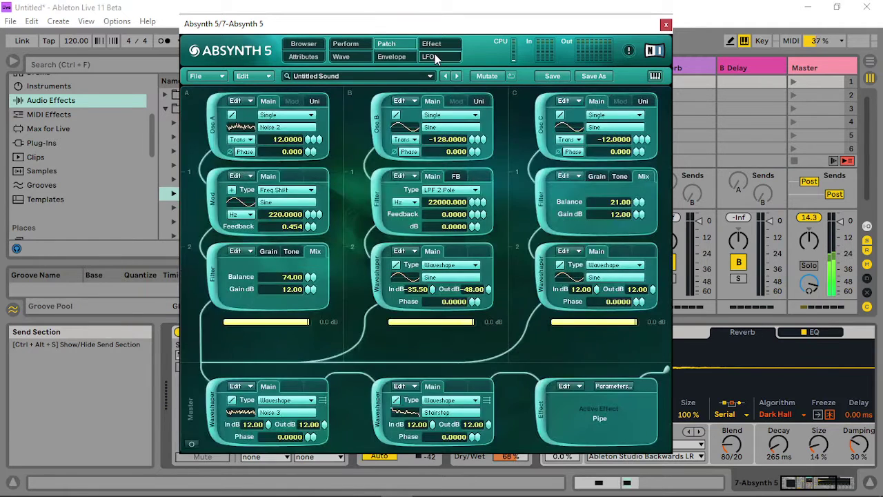
{"action": "left_click", "coordinate": [428, 57]}
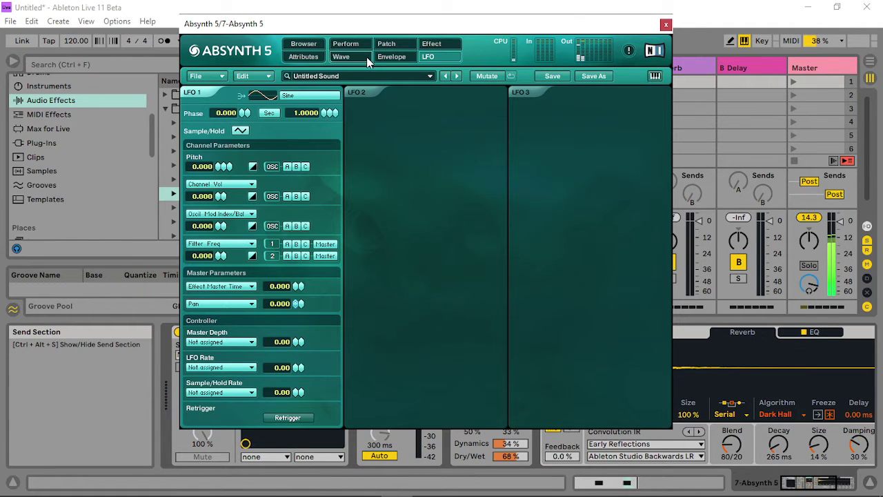
{"action": "left_click", "coordinate": [403, 48]}
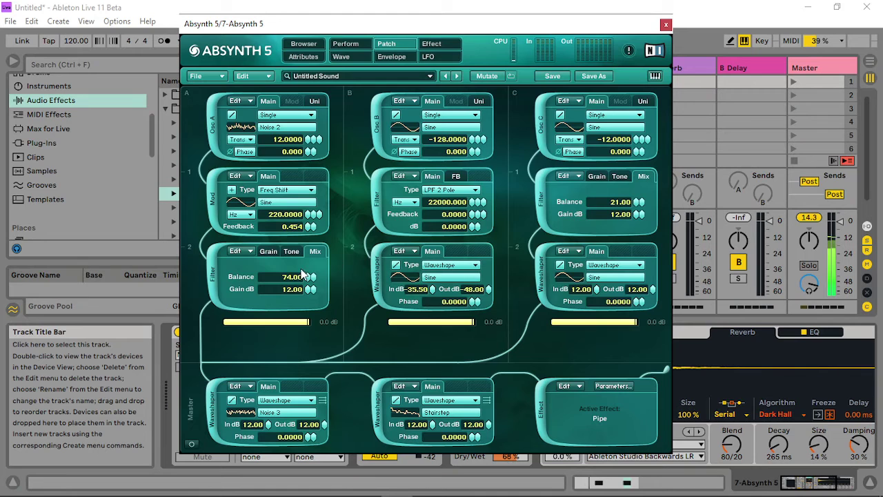
{"action": "left_click", "coordinate": [288, 414]}
{"action": "left_click", "coordinate": [530, 394]}
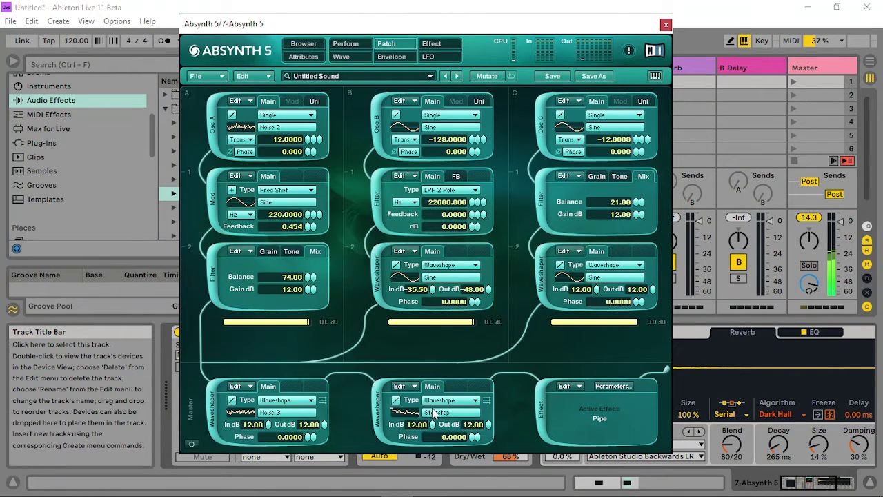
- Audition several simple waves for the second master Waveshaper and confirm Inharmonic 3
{"action": "left_click", "coordinate": [433, 413]}
{"action": "left_click", "coordinate": [545, 368]}
{"action": "left_click", "coordinate": [530, 395]}
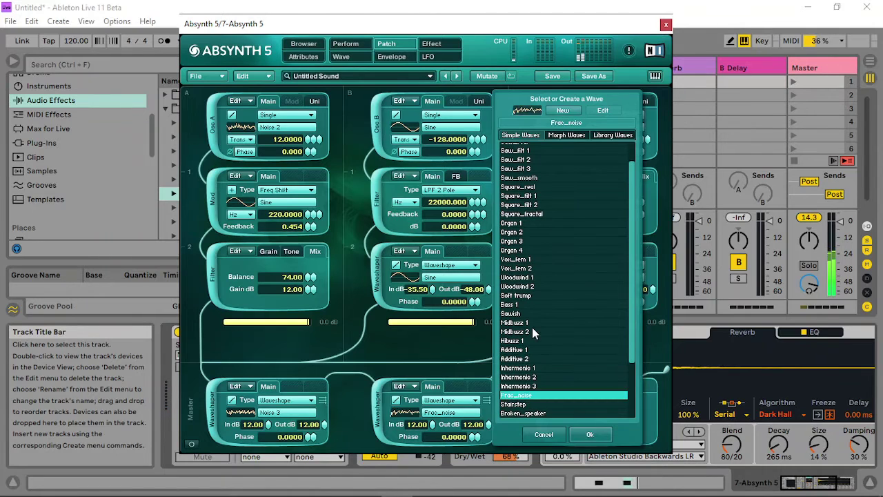
{"action": "left_click", "coordinate": [531, 323]}
{"action": "left_click", "coordinate": [536, 268]}
{"action": "left_click", "coordinate": [542, 277]}
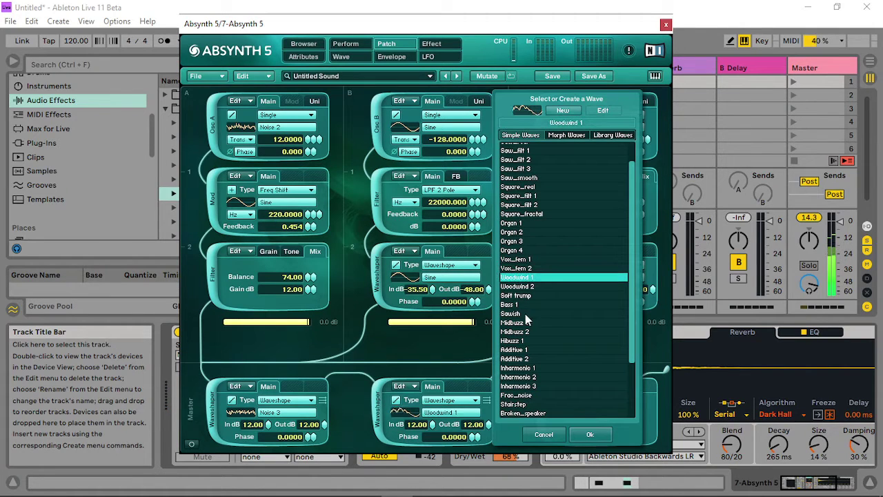
{"action": "left_click", "coordinate": [534, 367]}
{"action": "scroll", "coordinate": [538, 379], "scroll_direction": "down", "scroll_amount": 3}
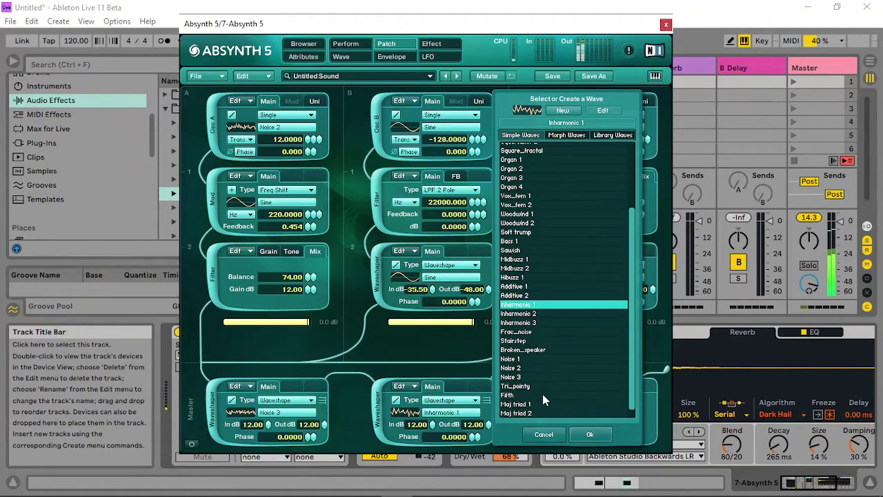
{"action": "left_click", "coordinate": [538, 386]}
{"action": "left_click", "coordinate": [529, 369]}
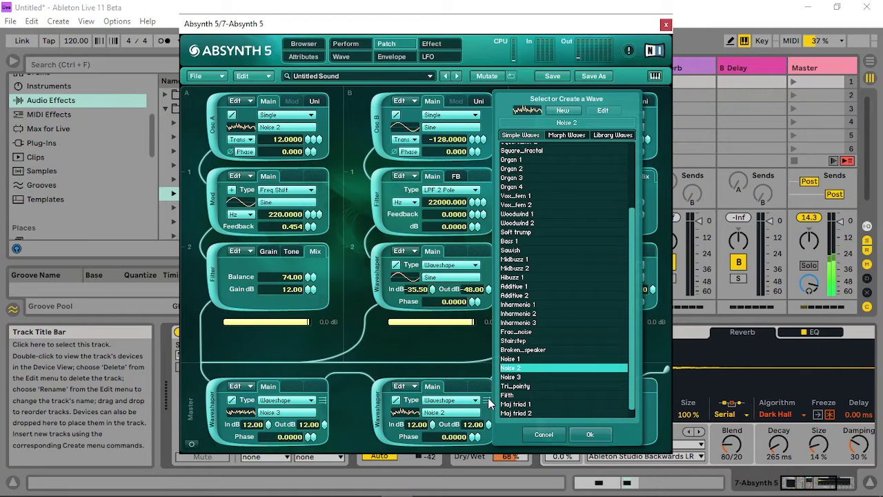
{"action": "left_click", "coordinate": [556, 305]}
{"action": "left_click", "coordinate": [530, 232]}
{"action": "left_click", "coordinate": [535, 178]}
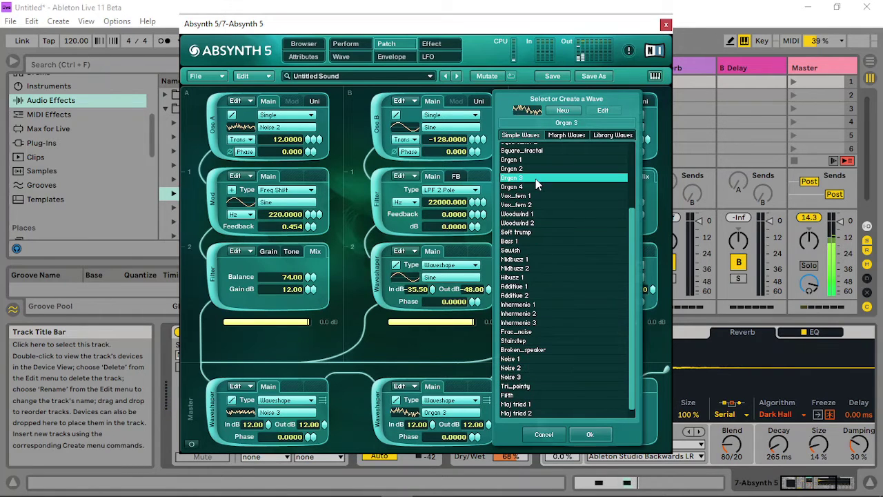
{"action": "left_click", "coordinate": [544, 323]}
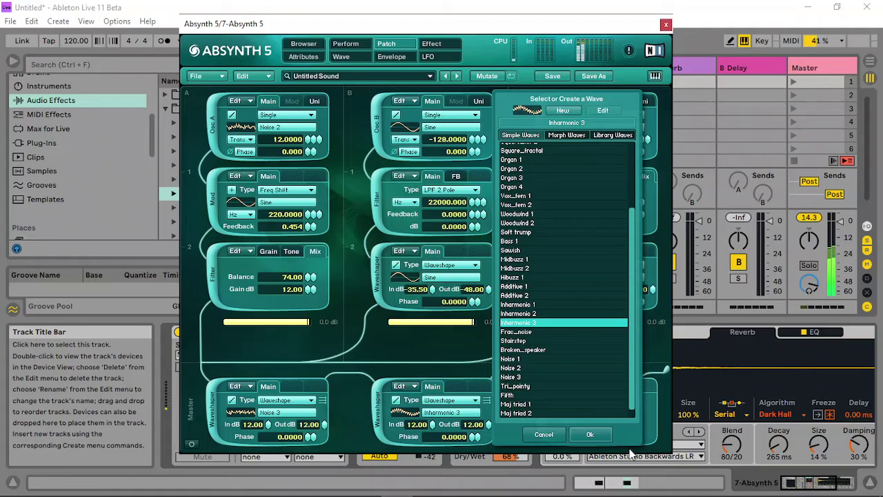
{"action": "left_click", "coordinate": [604, 436]}
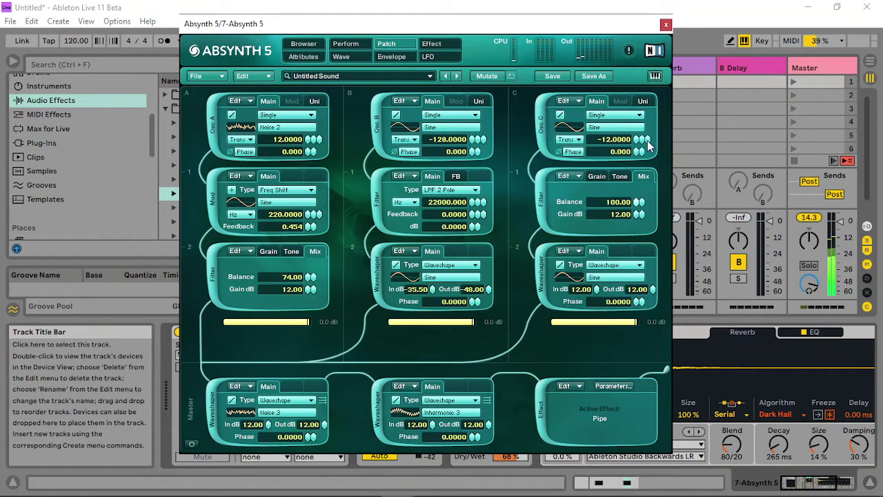
- Set channel C's Cloud mix balance to 100, close that synth window and open the Absynth 5 on track 8
{"action": "mouse_move", "coordinate": [641, 201]}
{"action": "left_mouse_down"}
{"action": "mouse_move", "coordinate": [651, 211]}
{"action": "mouse_move", "coordinate": [645, 201]}
{"action": "left_mouse_up"}
{"action": "left_click", "coordinate": [666, 25]}
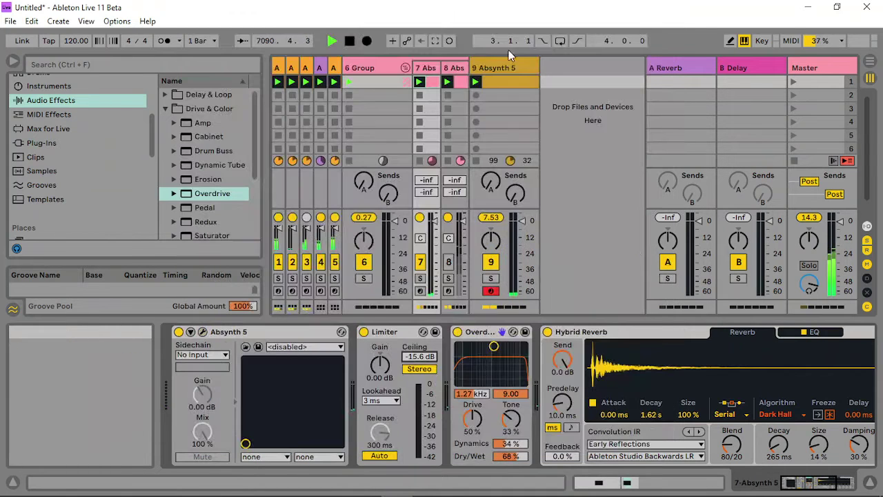
{"action": "left_click", "coordinate": [456, 67]}
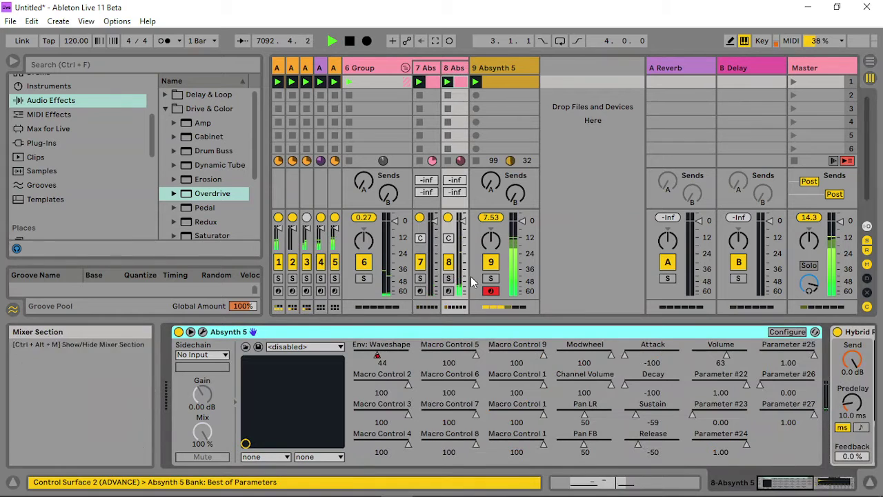
{"action": "left_click", "coordinate": [202, 331]}
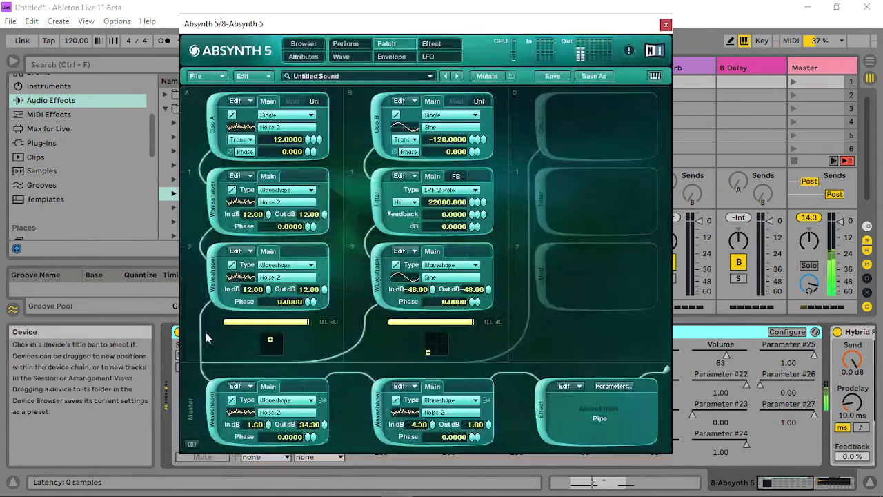
- Set channel A's first Waveshaper input to -5.40 dB and switch off both Waveshapers of that channel
{"action": "left_click_drag", "start_coordinate": [269, 214], "coordinate": [273, 375]}
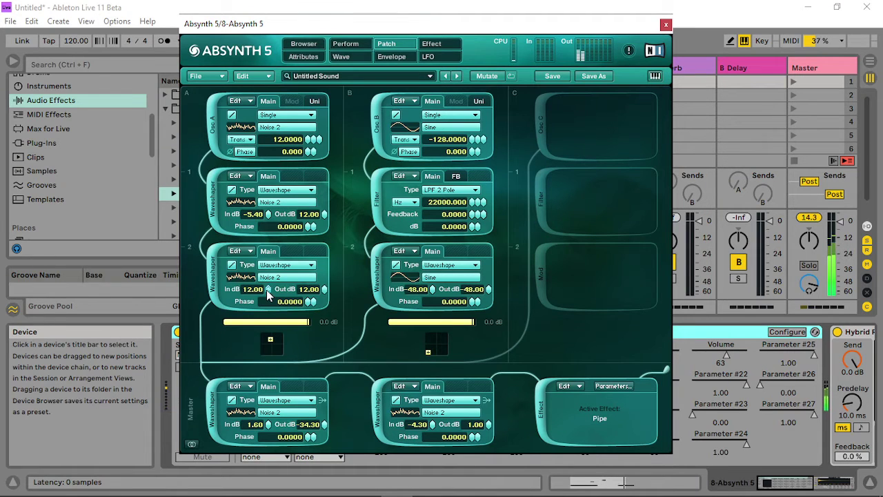
{"action": "left_click", "coordinate": [214, 278]}
{"action": "left_click", "coordinate": [218, 208]}
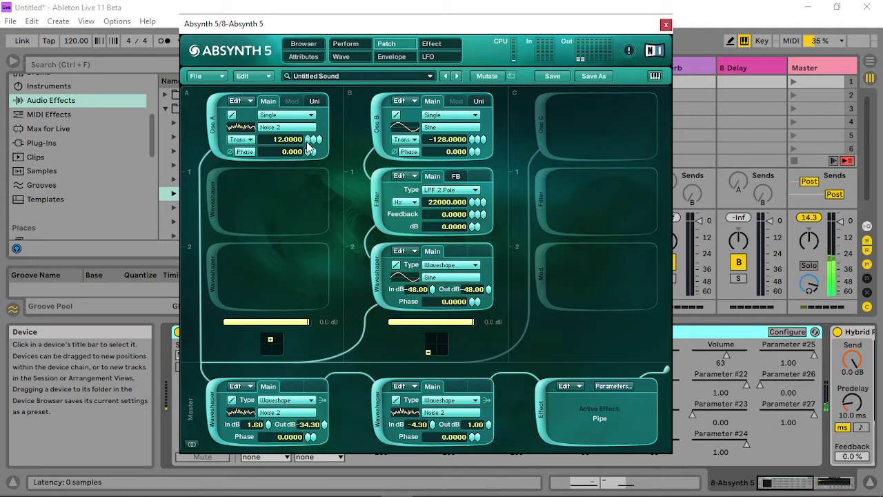
- Set oscillator A's transposition to -36 and re-enable channel A's two Waveshapers with the first one's input at 12 dB
{"action": "left_click_drag", "start_coordinate": [309, 146], "coordinate": [297, 169]}
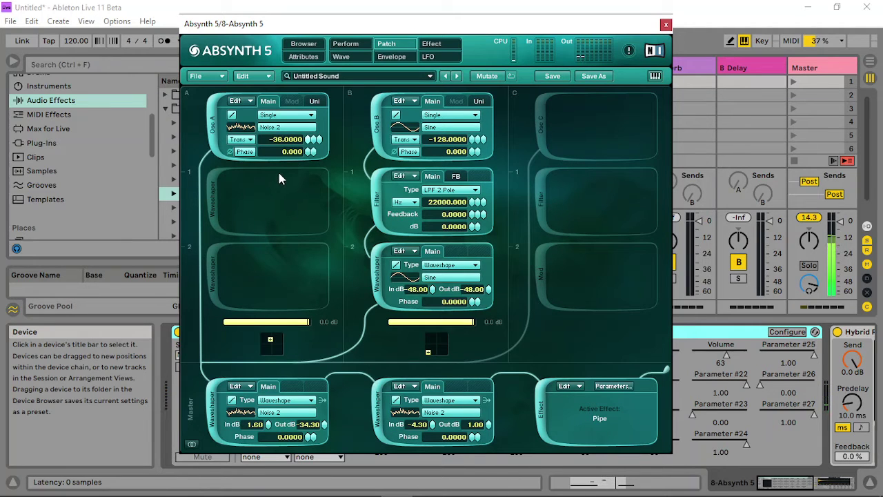
{"action": "left_click_drag", "start_coordinate": [573, 23], "coordinate": [272, 31]}
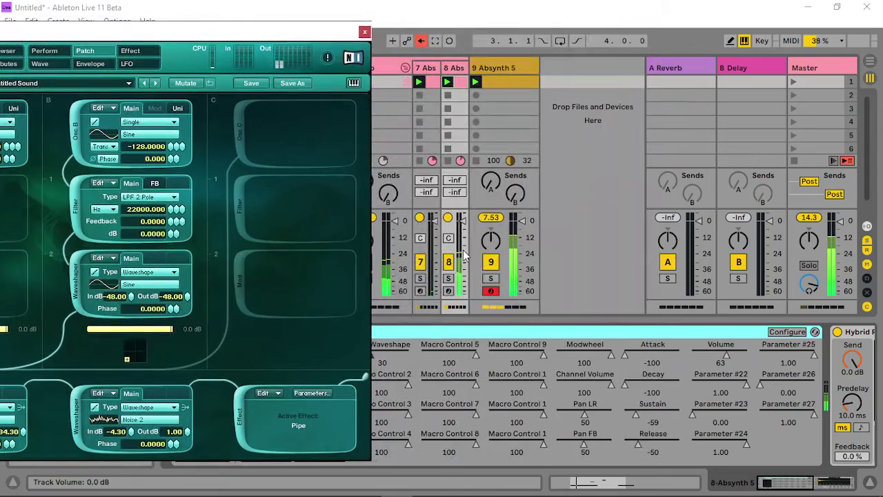
{"action": "key", "text": "F7"}
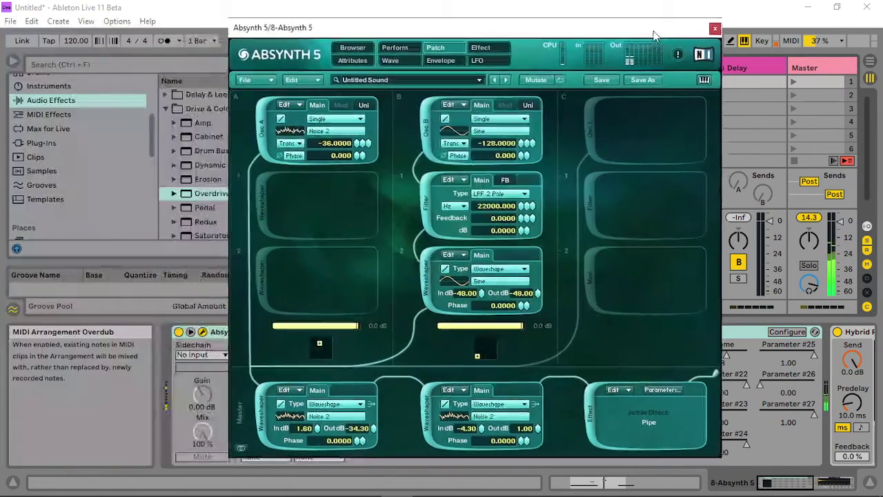
{"action": "left_click_drag", "start_coordinate": [655, 35], "coordinate": [776, 49]}
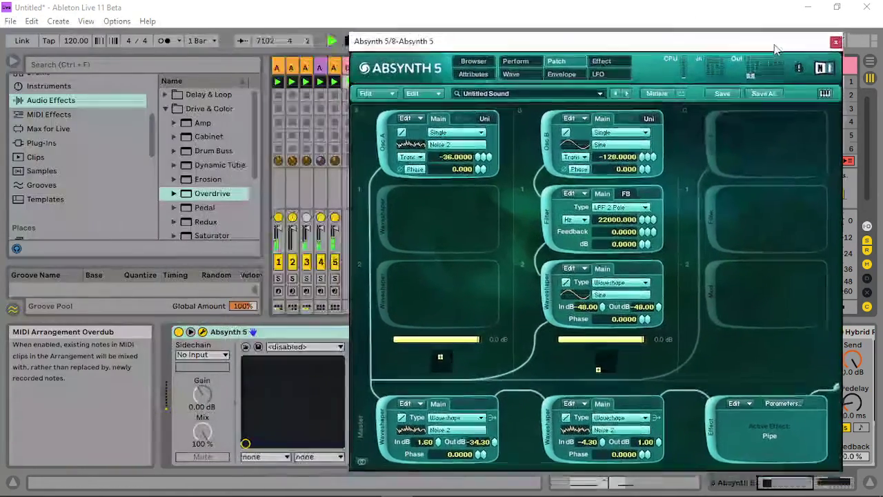
{"action": "left_click", "coordinate": [388, 210]}
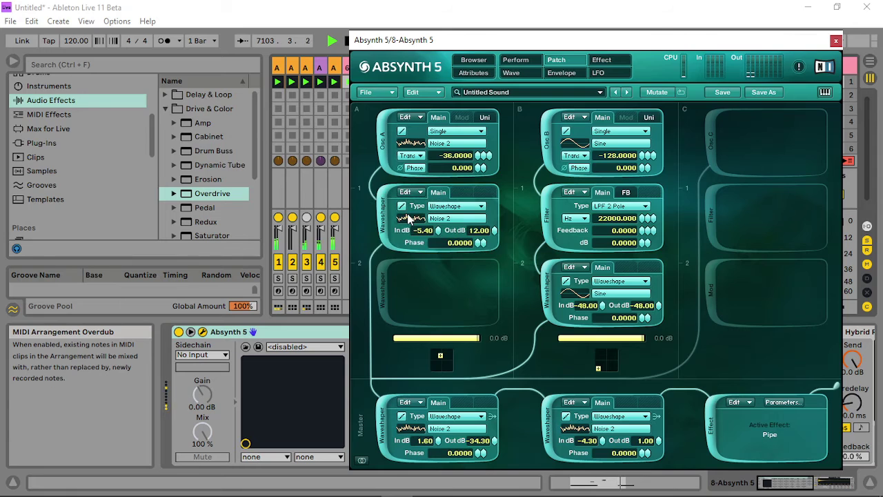
{"action": "left_click", "coordinate": [383, 302]}
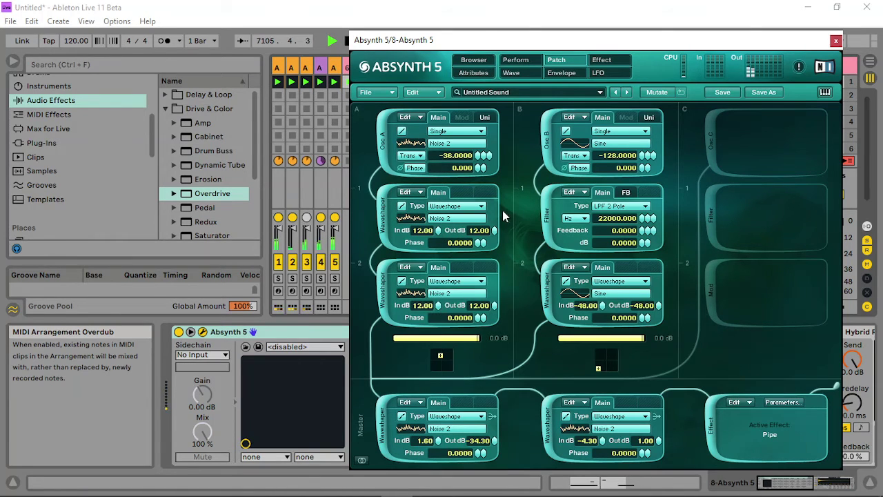
- Reduce oscillator A's unison to 1 voice, set the second master Waveshaper's input to 12 dB and adjust its output
{"action": "left_click", "coordinate": [485, 118]}
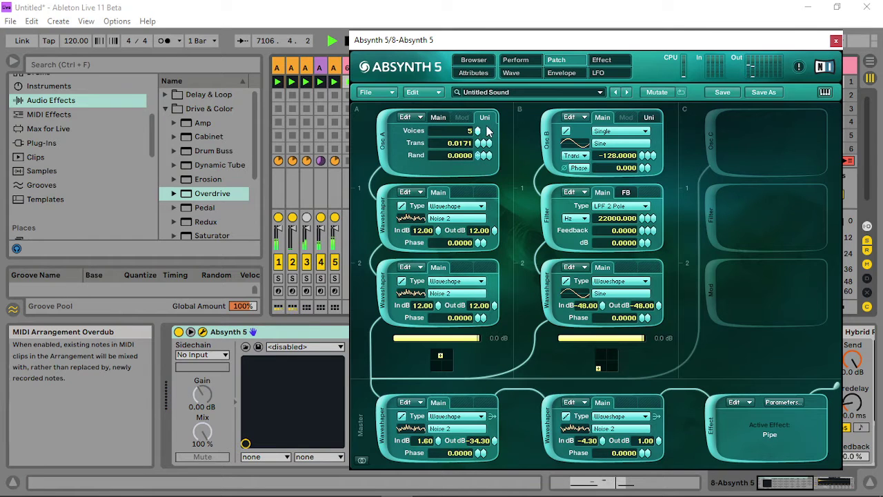
{"action": "left_click_drag", "start_coordinate": [487, 131], "coordinate": [484, 142]}
{"action": "left_click_drag", "start_coordinate": [604, 442], "coordinate": [611, 286]}
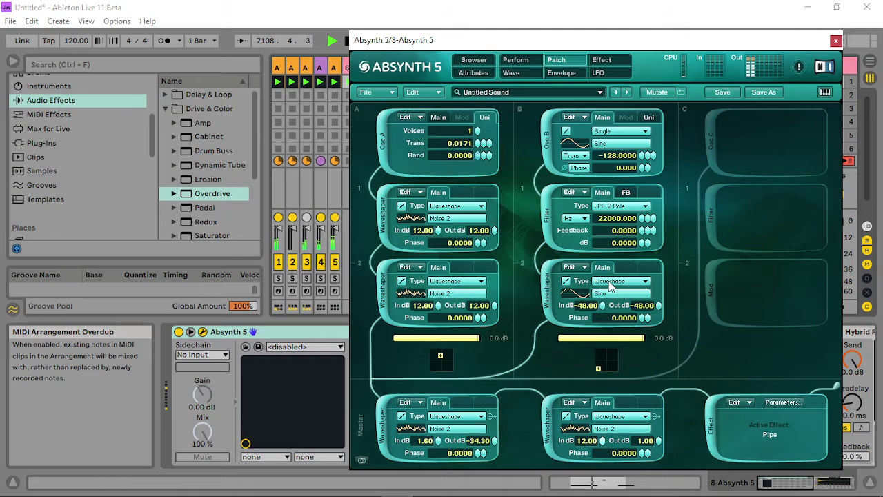
{"action": "left_click_drag", "start_coordinate": [661, 443], "coordinate": [664, 350]}
- Set the master envelope's attack and decay to -100, sustain to 9 and release to 25, and close the synth window
{"action": "left_click", "coordinate": [523, 60]}
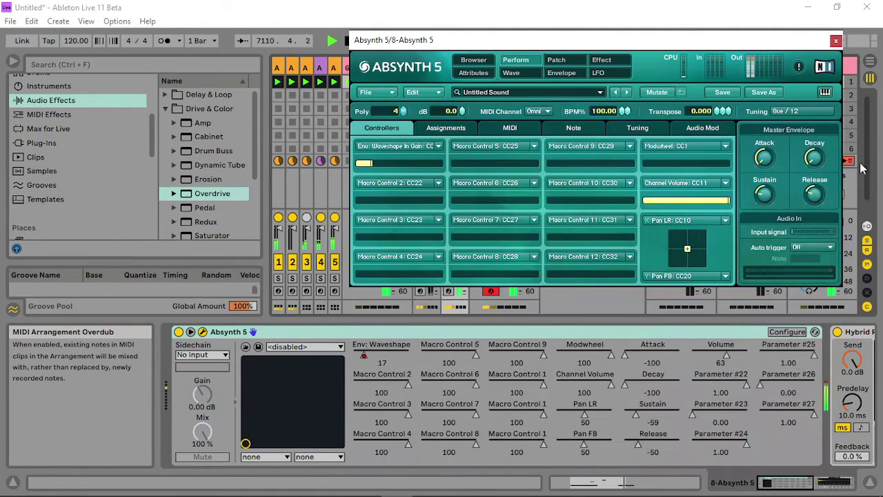
{"action": "left_click_drag", "start_coordinate": [729, 46], "coordinate": [726, 55]}
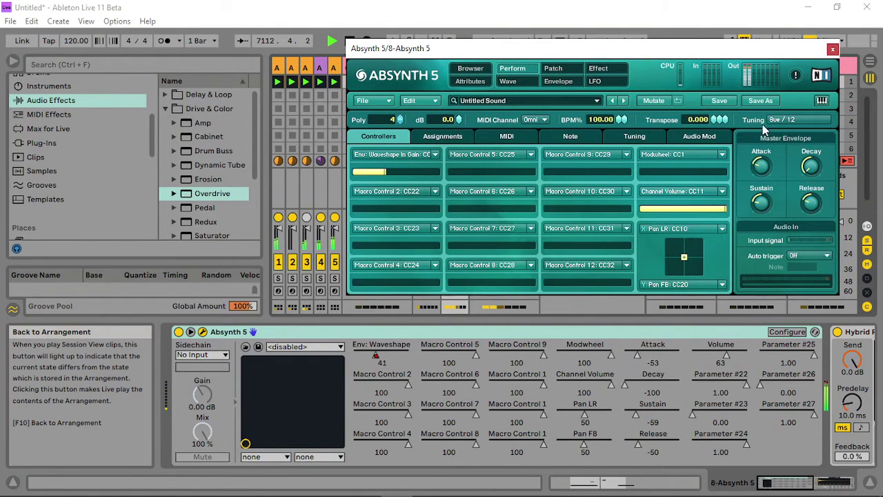
{"action": "left_click_drag", "start_coordinate": [761, 200], "coordinate": [810, 138]}
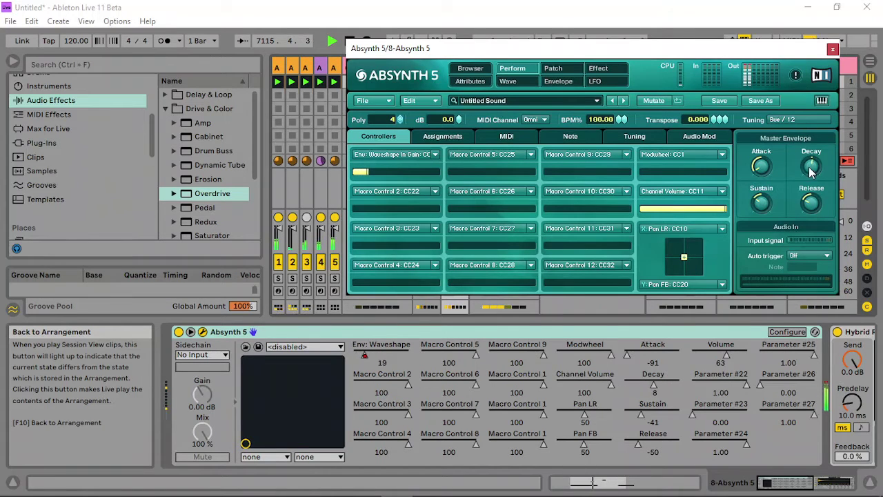
{"action": "left_click_drag", "start_coordinate": [811, 171], "coordinate": [780, 97]}
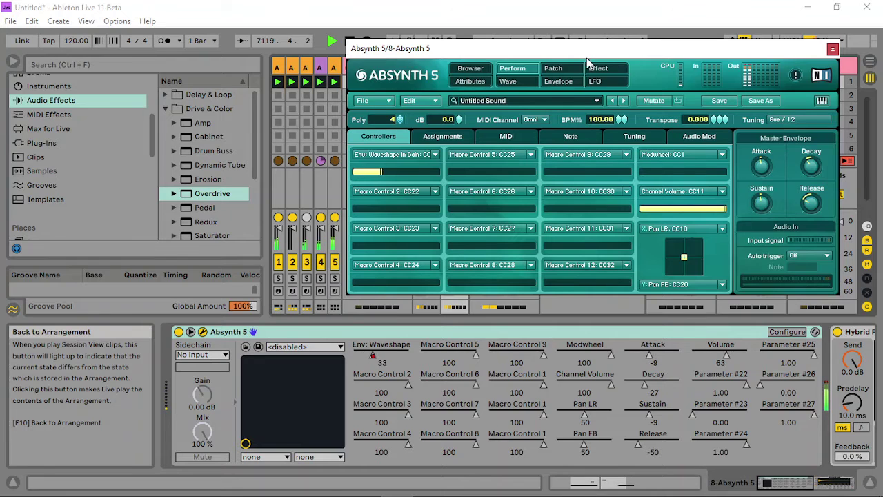
{"action": "left_click_drag", "start_coordinate": [761, 167], "coordinate": [765, 164]}
{"action": "left_click_drag", "start_coordinate": [810, 202], "coordinate": [807, 133]}
{"action": "mouse_move", "coordinate": [766, 202]}
{"action": "left_mouse_down"}
{"action": "mouse_move", "coordinate": [776, 157]}
{"action": "mouse_move", "coordinate": [759, 193]}
{"action": "left_mouse_up"}
{"action": "left_click_drag", "start_coordinate": [809, 171], "coordinate": [795, 267]}
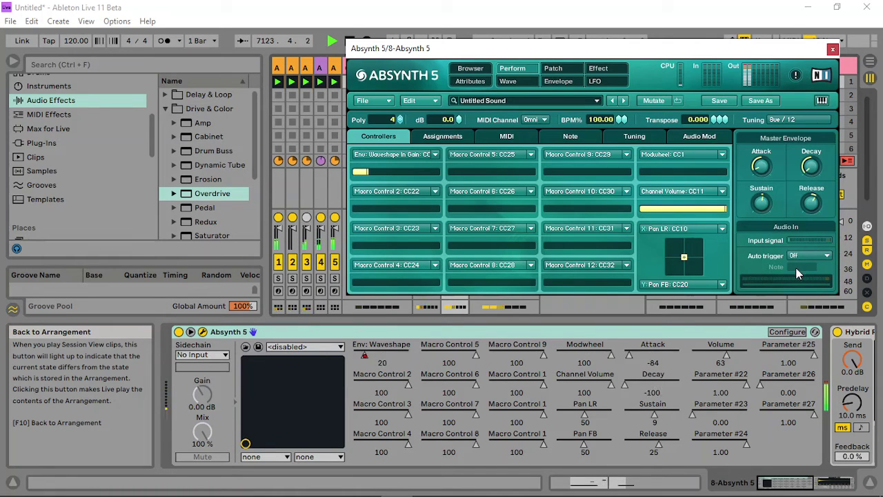
{"action": "left_click_drag", "start_coordinate": [763, 174], "coordinate": [764, 196]}
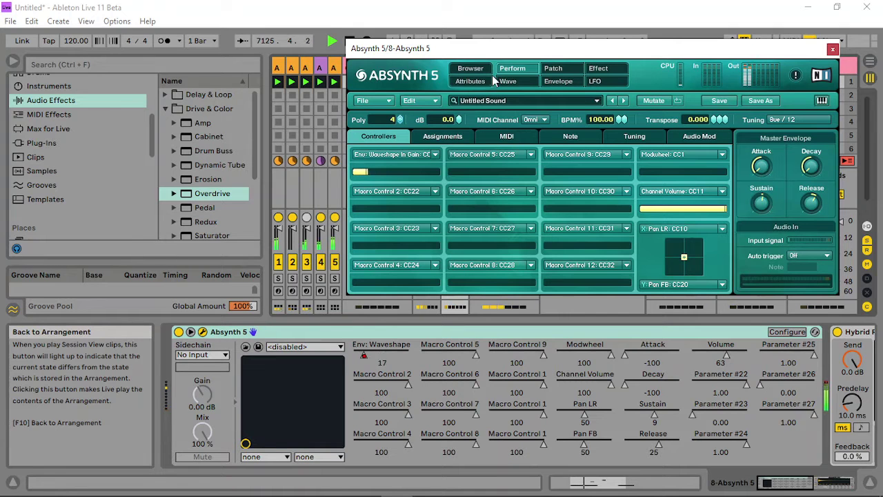
{"action": "left_click_drag", "start_coordinate": [511, 57], "coordinate": [648, 53]}
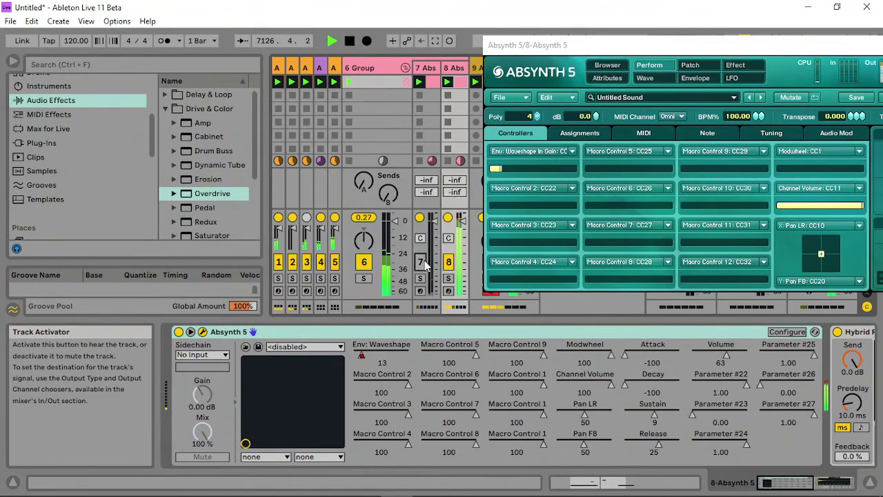
{"action": "left_click_drag", "start_coordinate": [668, 54], "coordinate": [332, 53]}
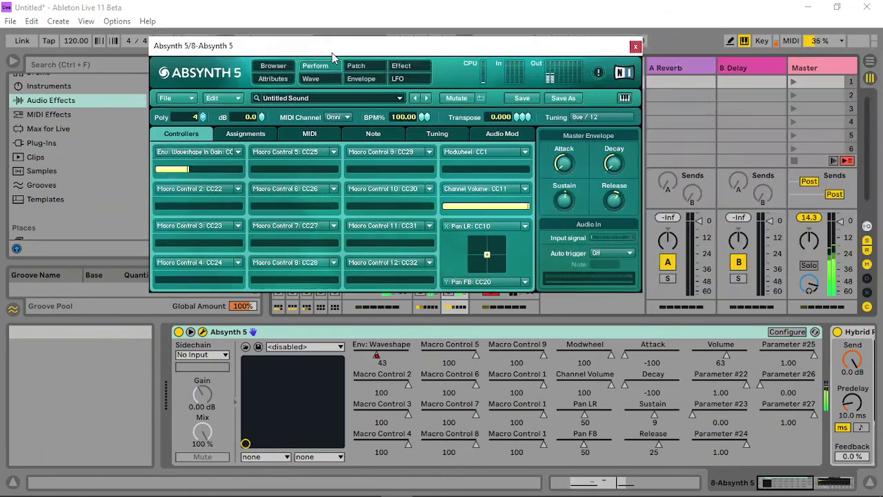
{"action": "left_click", "coordinate": [630, 46]}
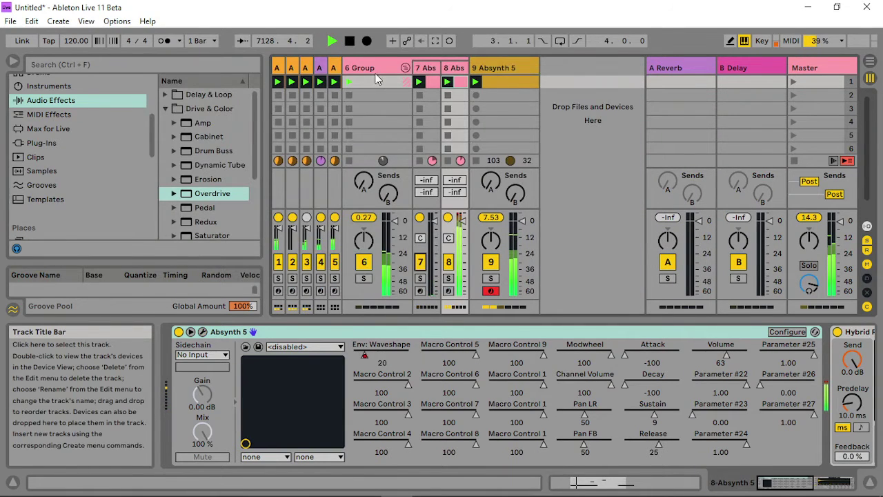
- Add an Overdrive after the Compressor on the 6 Group track with 40% drive, 34% dynamics and 24% dry/wet
{"action": "left_click", "coordinate": [370, 64]}
{"action": "left_click_drag", "start_coordinate": [212, 193], "coordinate": [428, 374]}
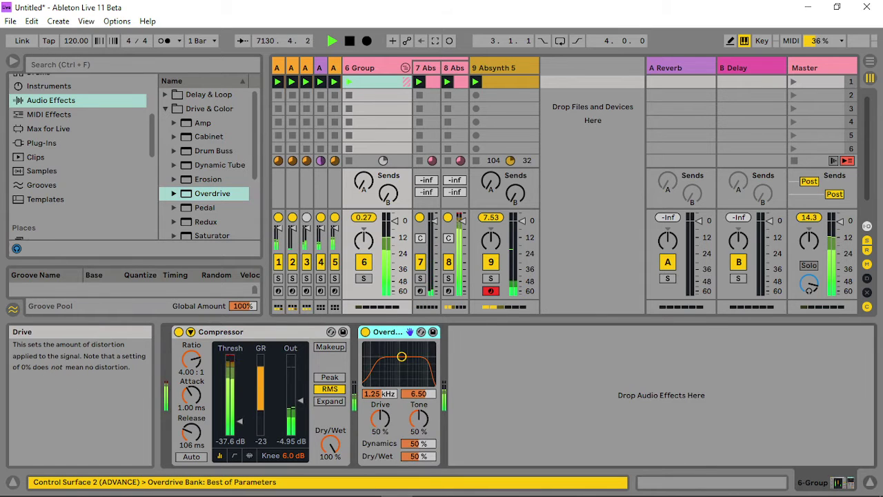
{"action": "left_click_drag", "start_coordinate": [379, 419], "coordinate": [379, 407]}
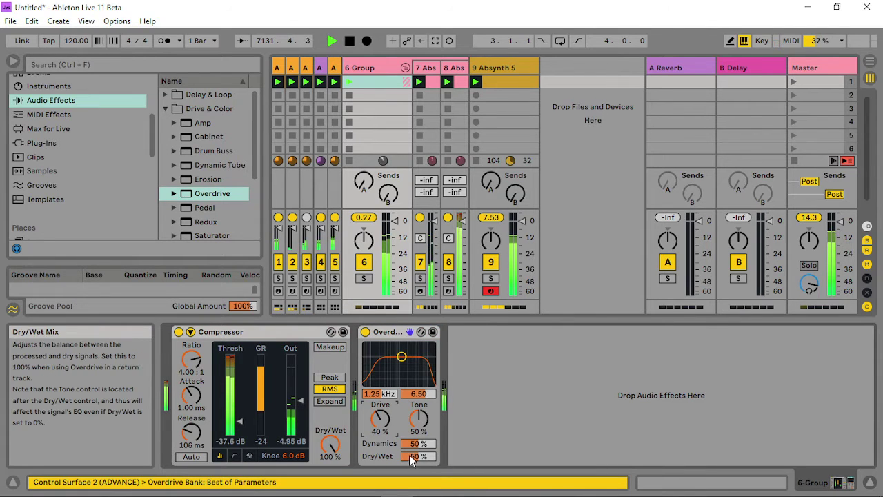
{"action": "mouse_move", "coordinate": [418, 456]}
{"action": "left_mouse_down"}
{"action": "mouse_move", "coordinate": [418, 476]}
{"action": "mouse_move", "coordinate": [419, 447]}
{"action": "left_mouse_up"}
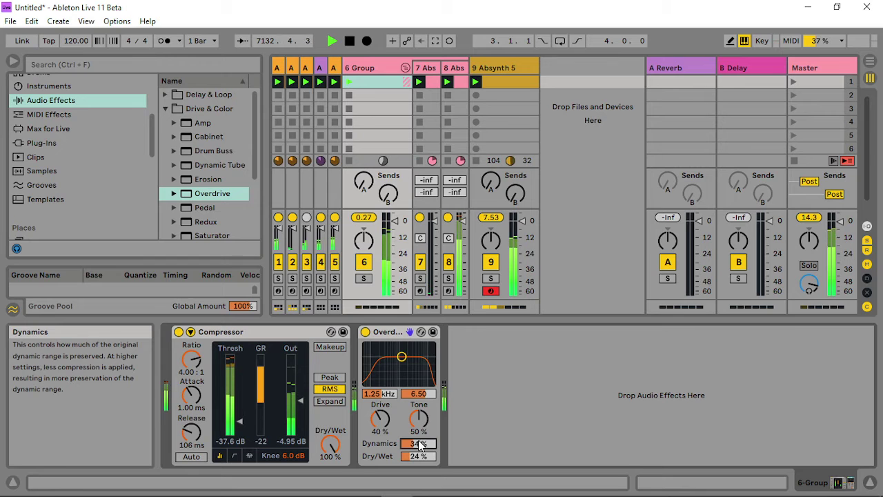
- Insert a Limiter between the Compressor and the Overdrive on the 6 Group track
{"action": "left_click", "coordinate": [166, 108]}
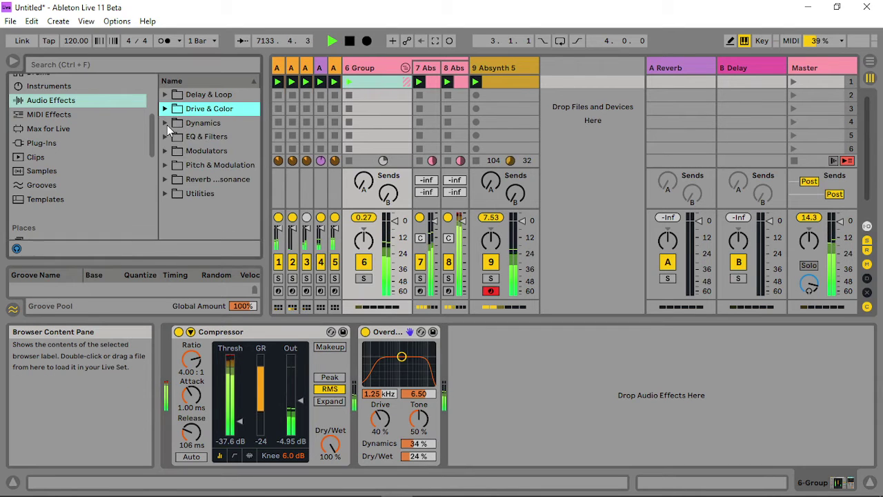
{"action": "left_click", "coordinate": [163, 125]}
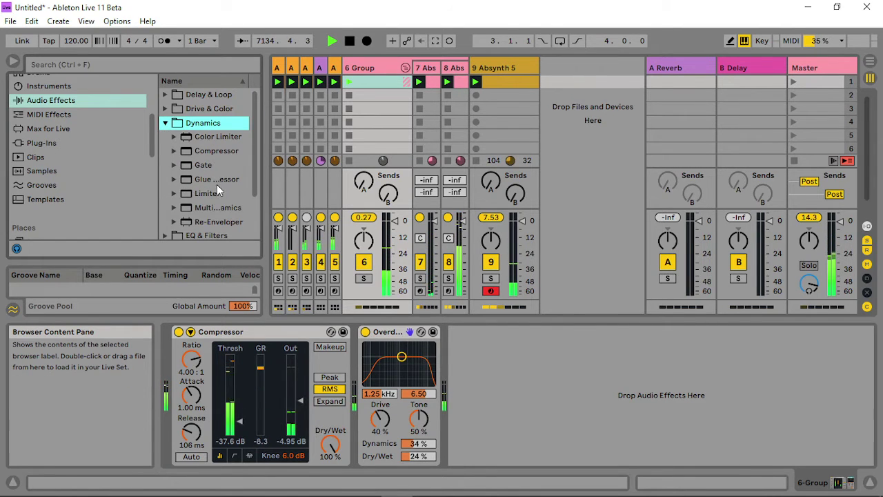
{"action": "left_click_drag", "start_coordinate": [206, 193], "coordinate": [365, 345]}
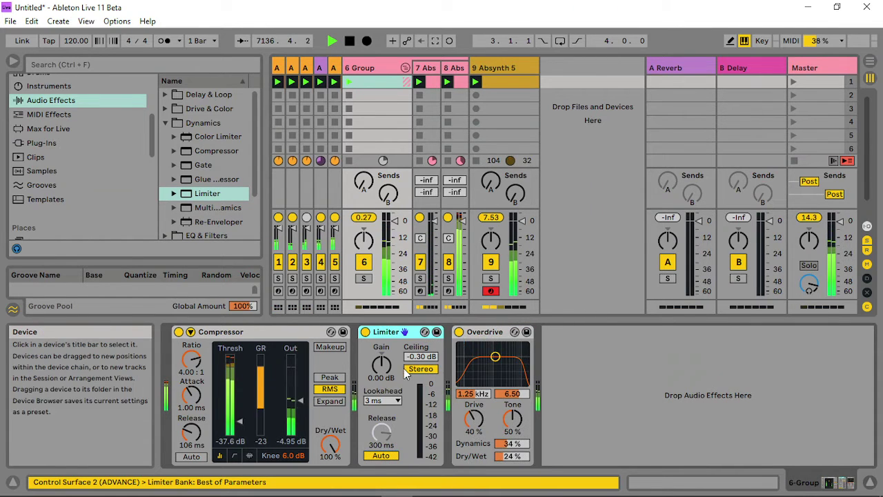
- Set the 6 Group Limiter's ceiling to -6.19 dB and move the Limiter ahead of the Compressor
{"action": "left_click_drag", "start_coordinate": [422, 356], "coordinate": [422, 394]}
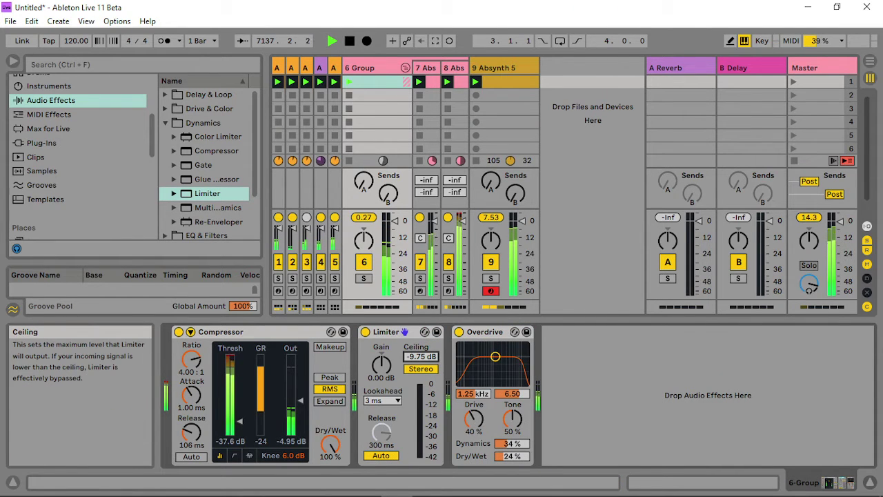
{"action": "left_click", "coordinate": [397, 332]}
{"action": "left_click_drag", "start_coordinate": [200, 349], "coordinate": [234, 342]}
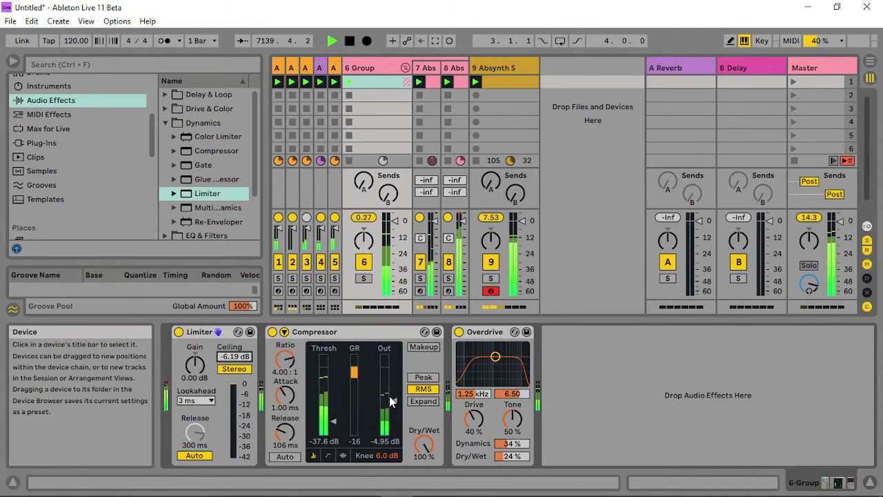
- Raise the 6 Group Compressor's output gain to 4.29 dB and the Overdrive's drive to 53%
{"action": "left_click_drag", "start_coordinate": [393, 400], "coordinate": [394, 390]}
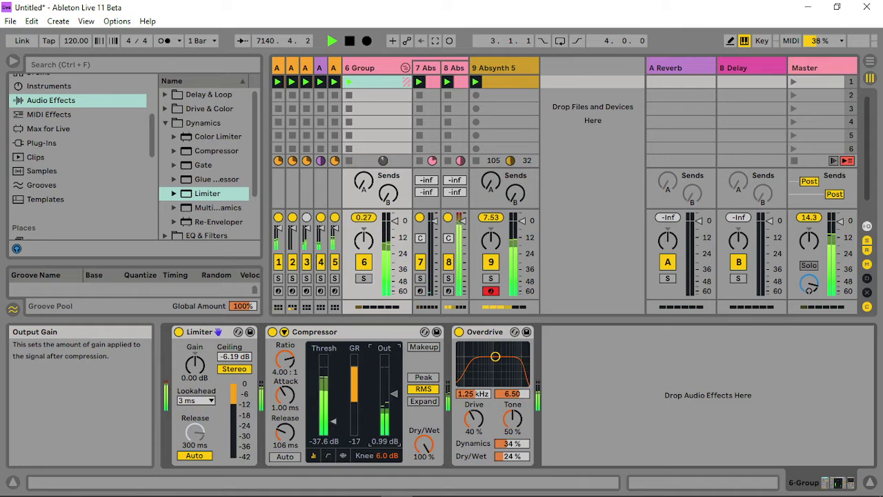
{"action": "left_click_drag", "start_coordinate": [473, 419], "coordinate": [473, 407]}
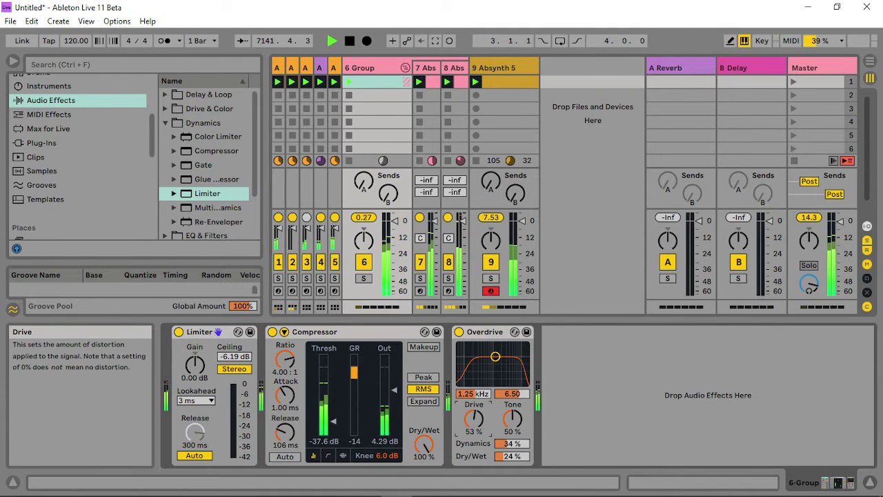
- On track 8, set the Hybrid Reverb's dry/wet to 46% and insert a Limiter before it with a -10.5 dB ceiling
{"action": "left_click", "coordinate": [452, 68]}
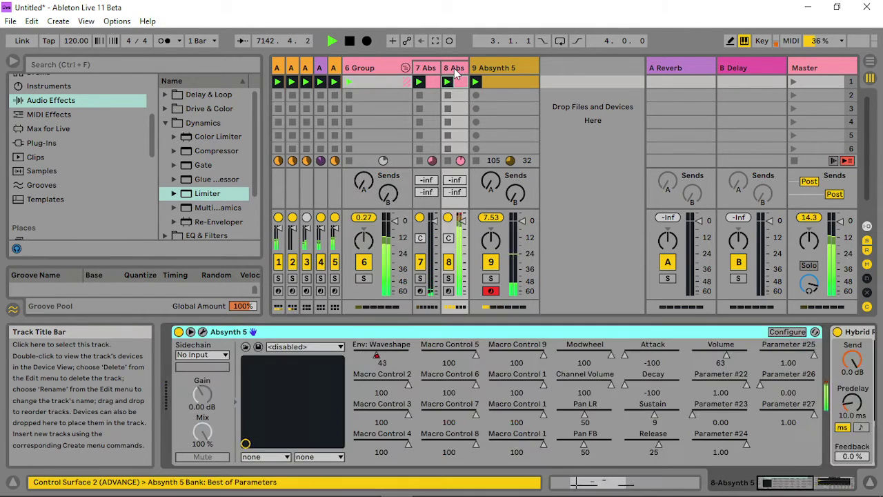
{"action": "left_click", "coordinate": [843, 479]}
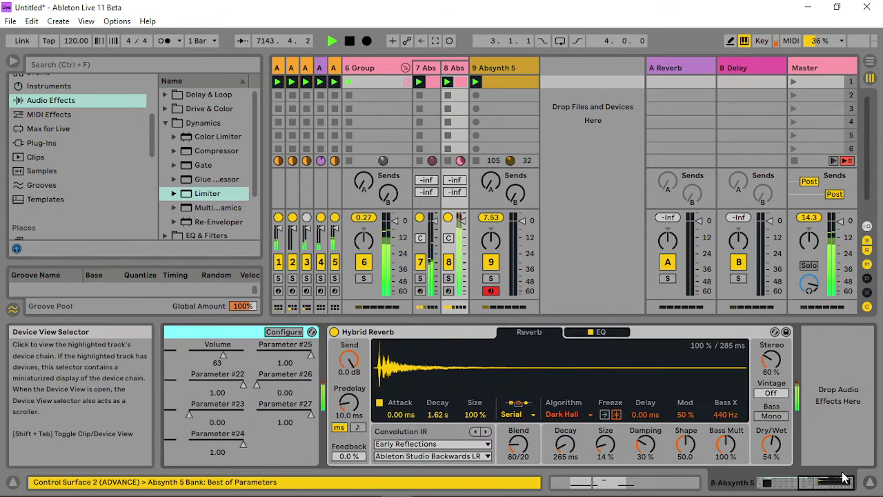
{"action": "mouse_move", "coordinate": [770, 444]}
{"action": "left_mouse_down"}
{"action": "mouse_move", "coordinate": [771, 462]}
{"action": "mouse_move", "coordinate": [770, 433]}
{"action": "left_mouse_up"}
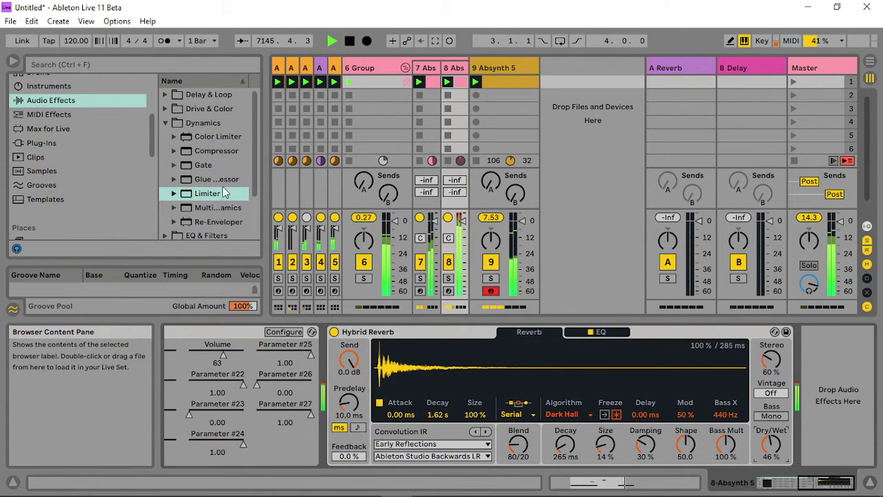
{"action": "mouse_move", "coordinate": [224, 193]}
{"action": "left_mouse_down"}
{"action": "mouse_move", "coordinate": [322, 308]}
{"action": "mouse_move", "coordinate": [334, 371]}
{"action": "left_mouse_up"}
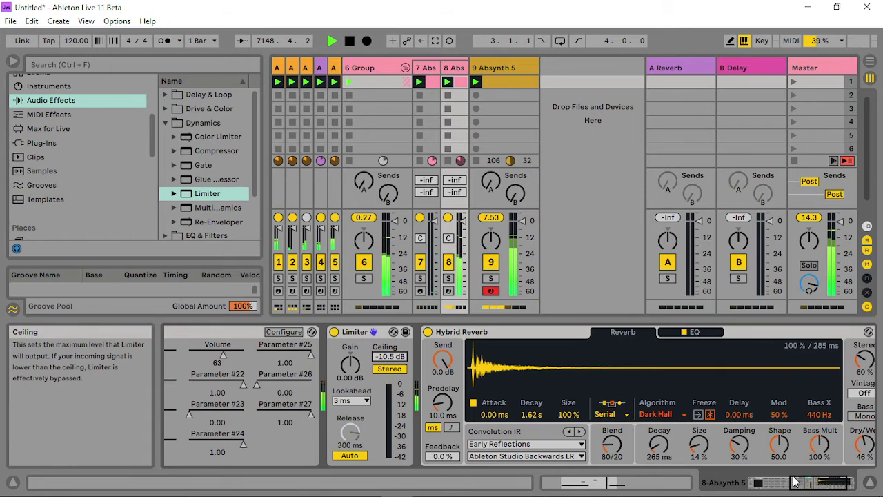
- Open track 8's Absynth 5 and set its master envelope to attack 8, decay -97, sustain -66 and release -52
{"action": "left_click", "coordinate": [770, 485]}
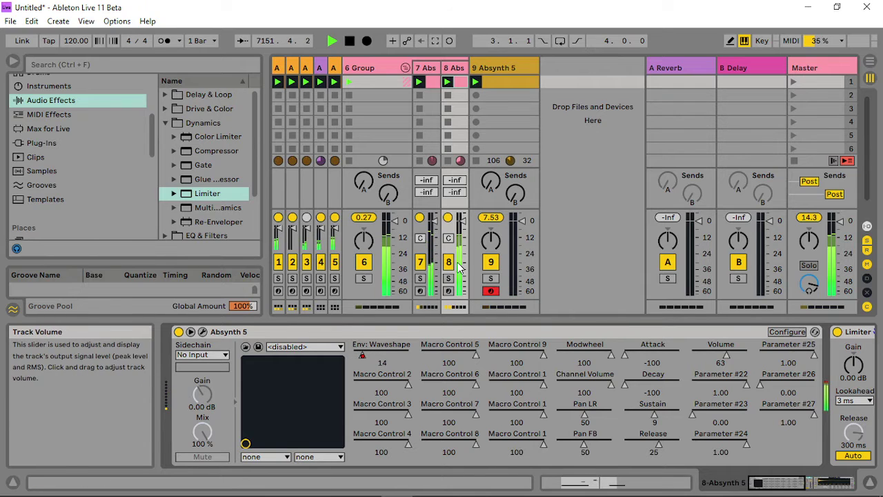
{"action": "left_click", "coordinate": [202, 332]}
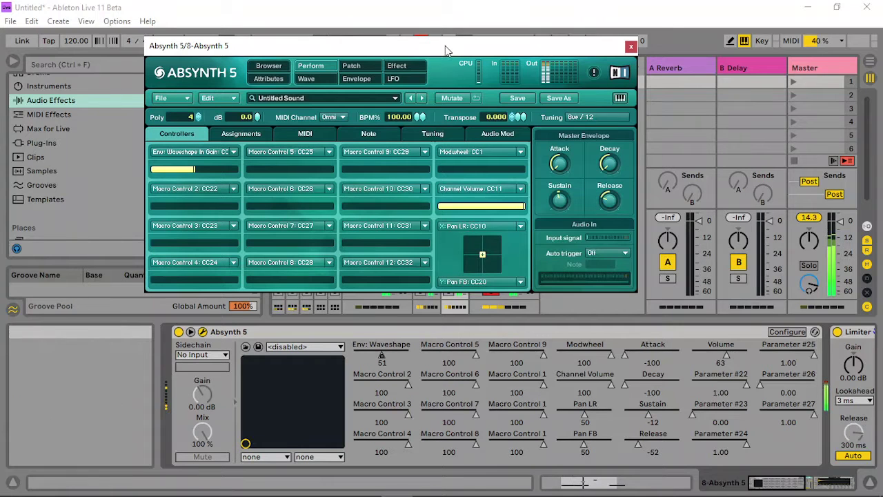
{"action": "left_click_drag", "start_coordinate": [445, 45], "coordinate": [448, 69]}
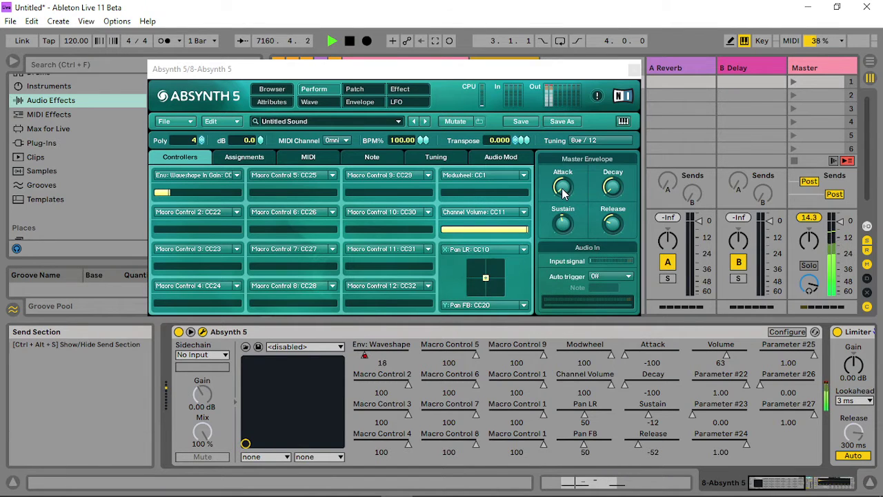
{"action": "left_click", "coordinate": [581, 86]}
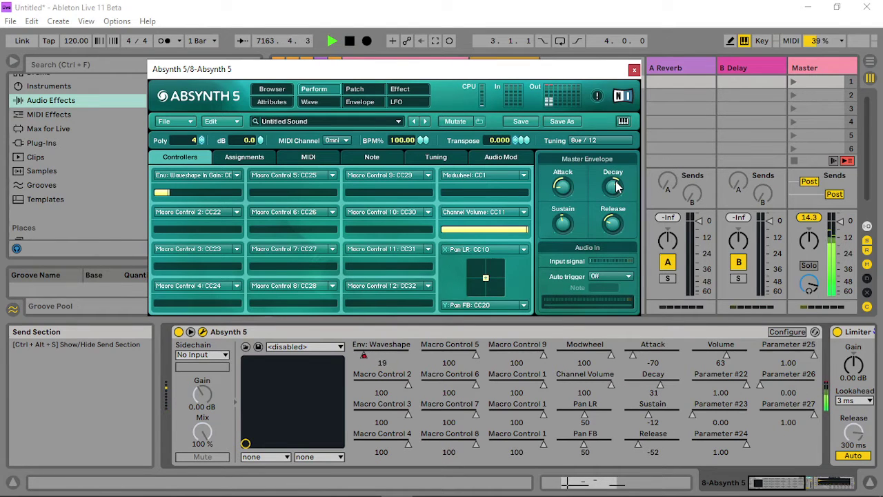
{"action": "left_click_drag", "start_coordinate": [616, 188], "coordinate": [609, 219]}
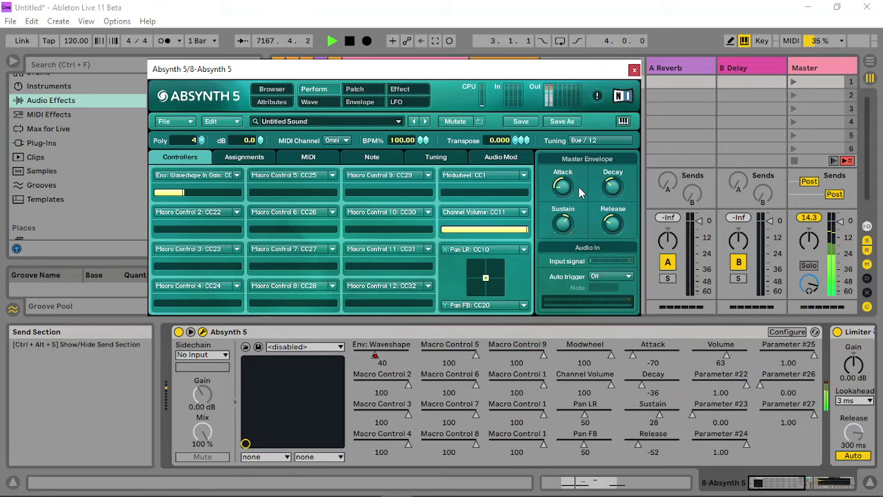
{"action": "left_click_drag", "start_coordinate": [565, 223], "coordinate": [569, 280]}
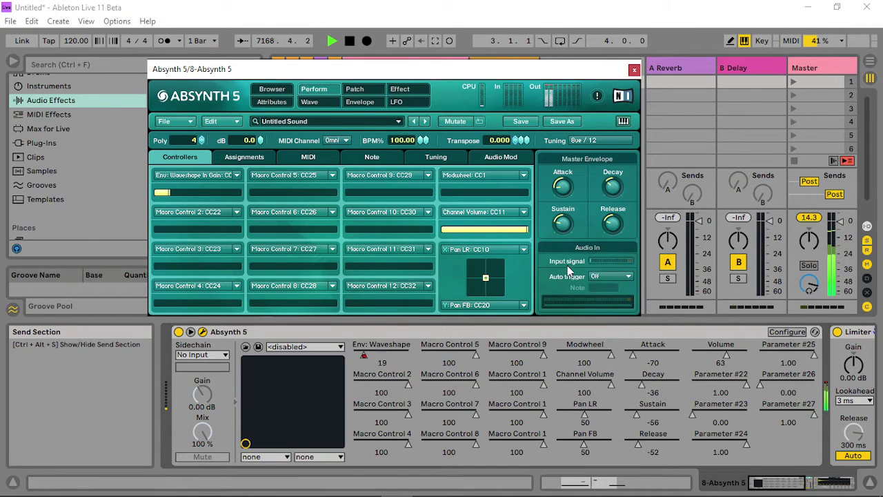
{"action": "left_click_drag", "start_coordinate": [564, 242], "coordinate": [618, 233]}
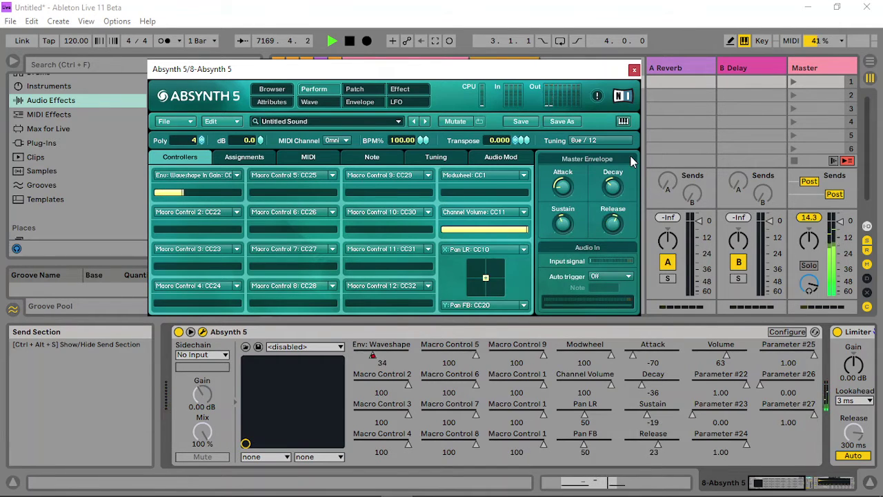
{"action": "left_click_drag", "start_coordinate": [630, 161], "coordinate": [620, 184]}
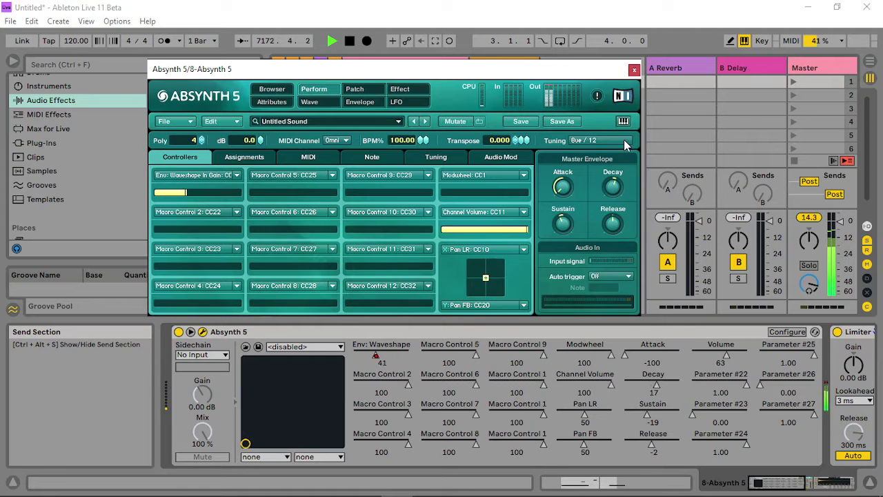
{"action": "left_click_drag", "start_coordinate": [565, 228], "coordinate": [576, 222]}
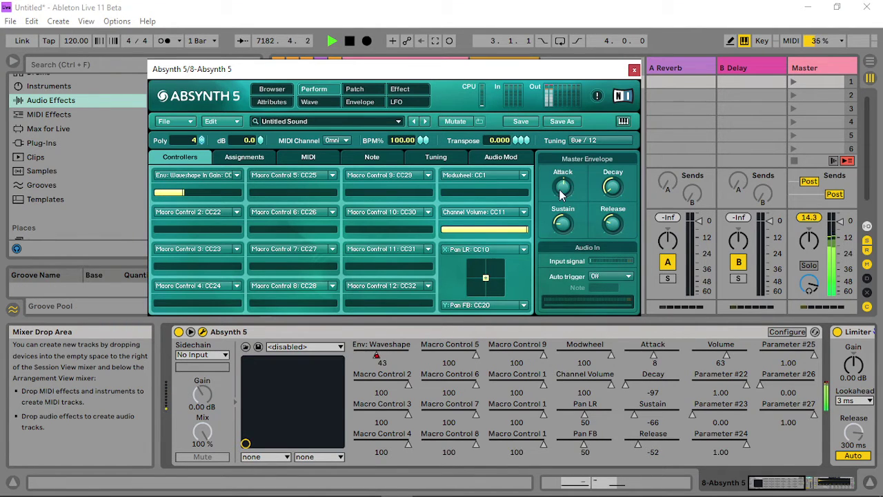
- Close the synth window and show the notes of track 8's clip in a reduced-height editor
{"action": "left_click", "coordinate": [633, 71]}
{"action": "left_click", "coordinate": [461, 81]}
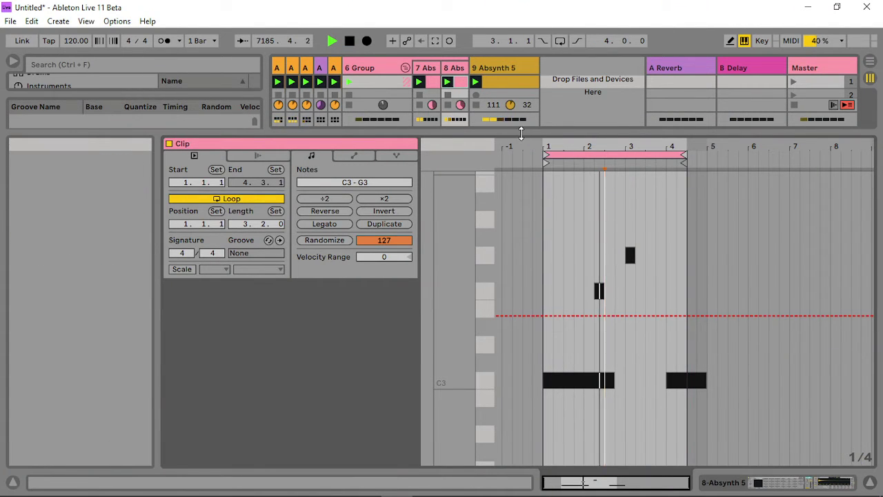
{"action": "left_click_drag", "start_coordinate": [521, 133], "coordinate": [521, 323]}
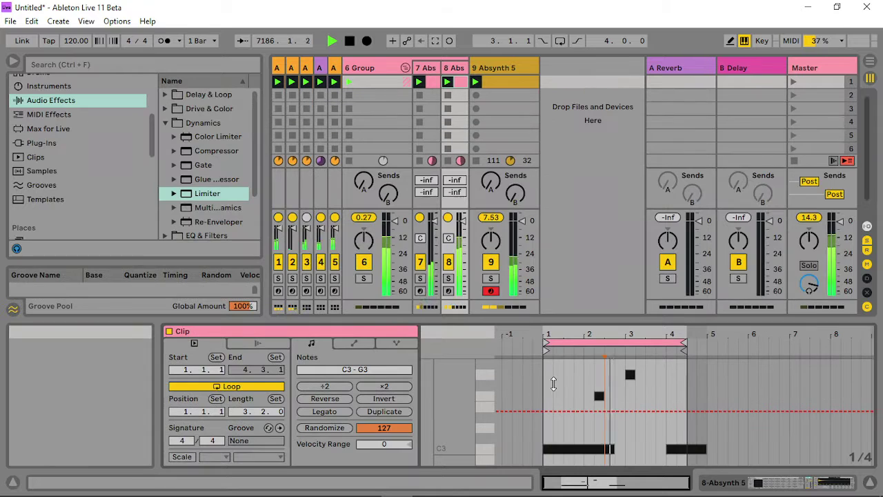
- On track 7's Overdrive, set dynamics to 27% and dry/wet to 26%, and lower the drive and tone
{"action": "left_click", "coordinate": [426, 71]}
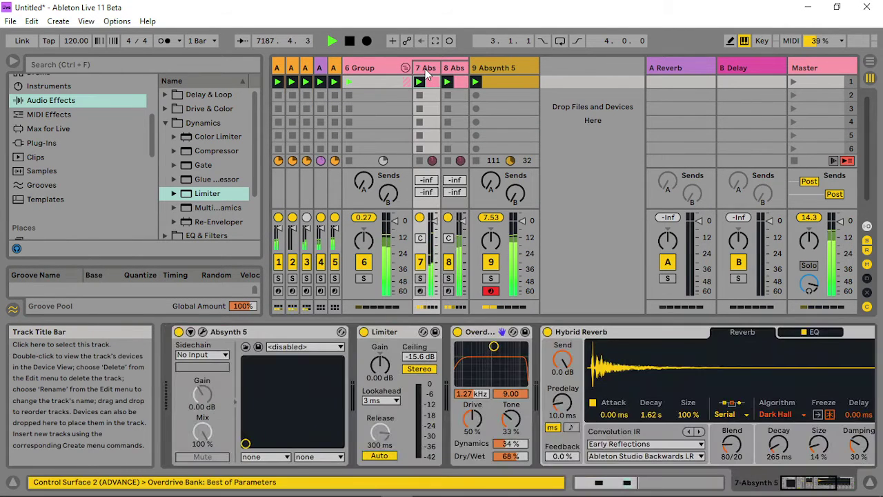
{"action": "left_click_drag", "start_coordinate": [472, 418], "coordinate": [511, 414]}
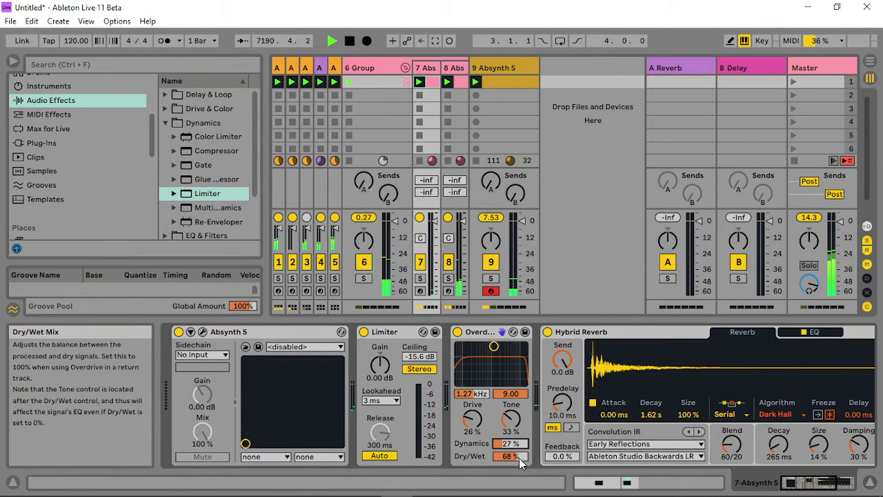
{"action": "left_click_drag", "start_coordinate": [510, 456], "coordinate": [510, 482]}
{"action": "left_click_drag", "start_coordinate": [511, 419], "coordinate": [510, 442]}
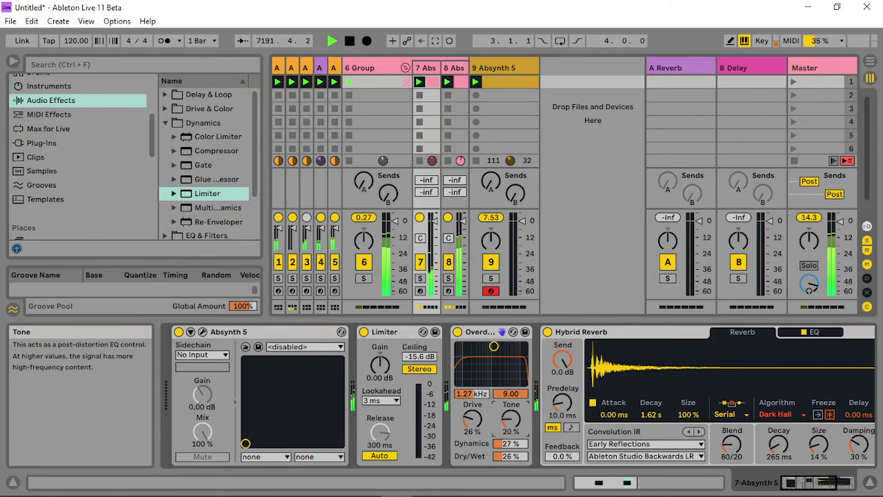
{"action": "left_click_drag", "start_coordinate": [472, 418], "coordinate": [471, 372]}
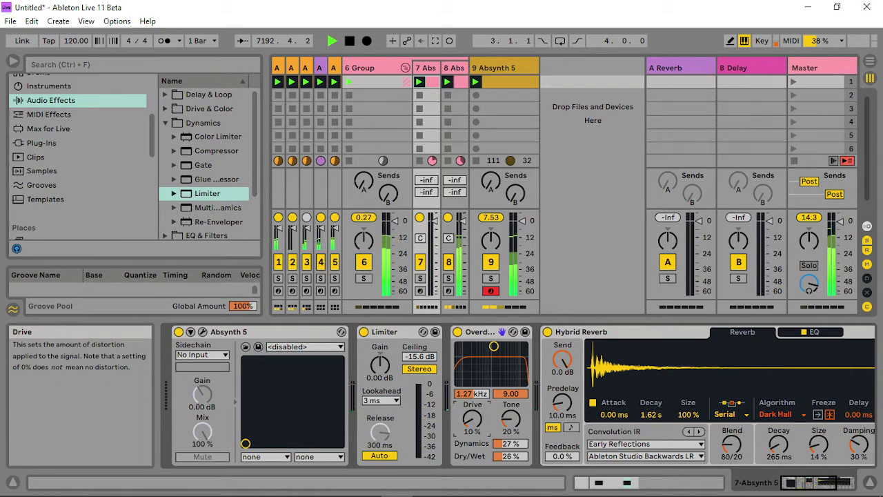
{"action": "left_click_drag", "start_coordinate": [472, 419], "coordinate": [471, 373]}
{"action": "left_click_drag", "start_coordinate": [510, 419], "coordinate": [510, 452]}
- Set the 6 Group Overdrive to 100% drive, 33% tone, 30% dynamics and 13% dry/wet
{"action": "left_click", "coordinate": [367, 66]}
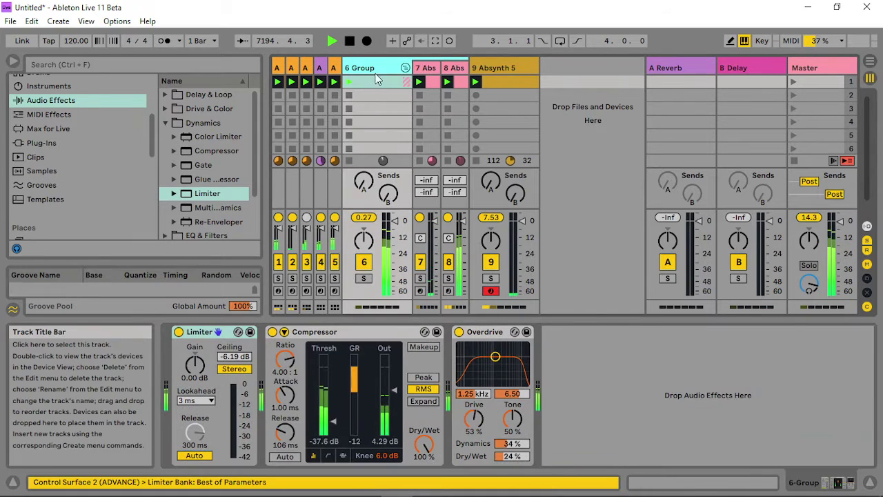
{"action": "left_click_drag", "start_coordinate": [480, 412], "coordinate": [480, 386]}
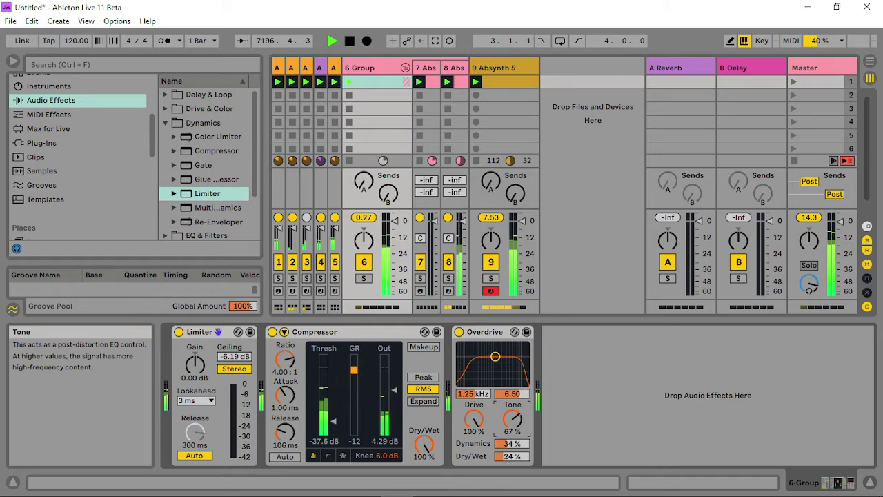
{"action": "left_click_drag", "start_coordinate": [512, 418], "coordinate": [512, 431]}
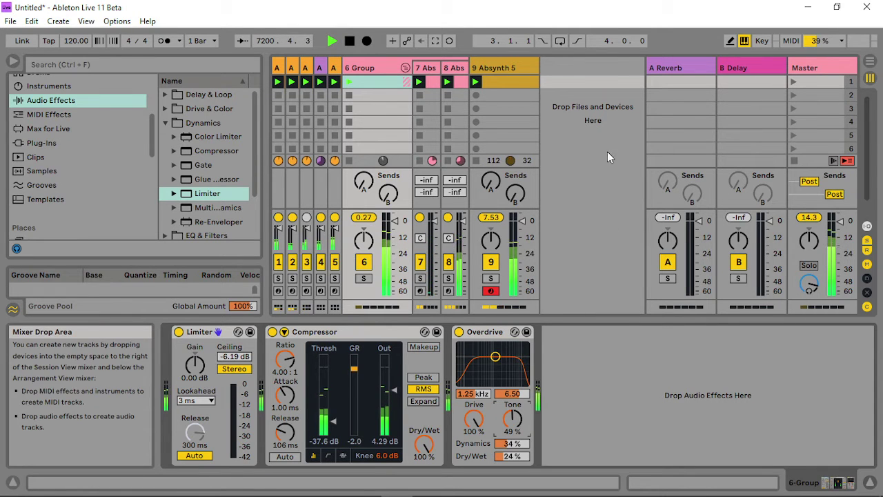
{"action": "left_click_drag", "start_coordinate": [514, 417], "coordinate": [513, 441]}
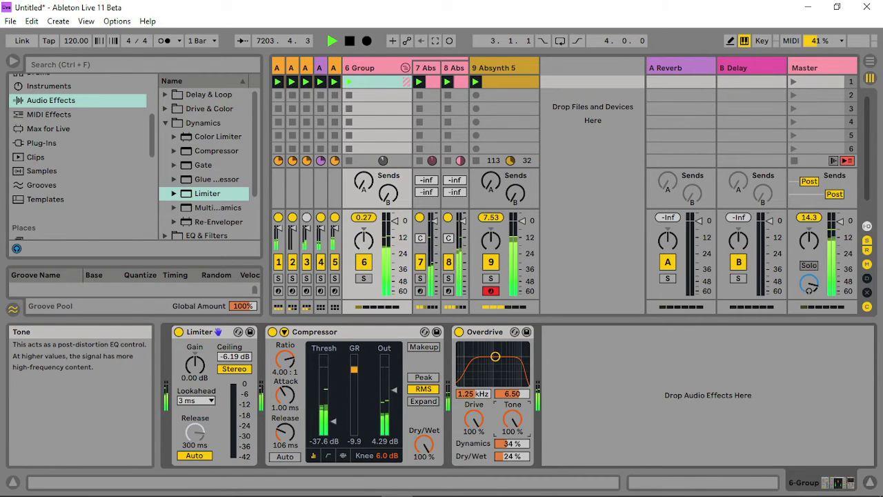
{"action": "mouse_move", "coordinate": [512, 418]}
{"action": "left_mouse_down"}
{"action": "mouse_move", "coordinate": [511, 442]}
{"action": "mouse_move", "coordinate": [514, 404]}
{"action": "left_mouse_up"}
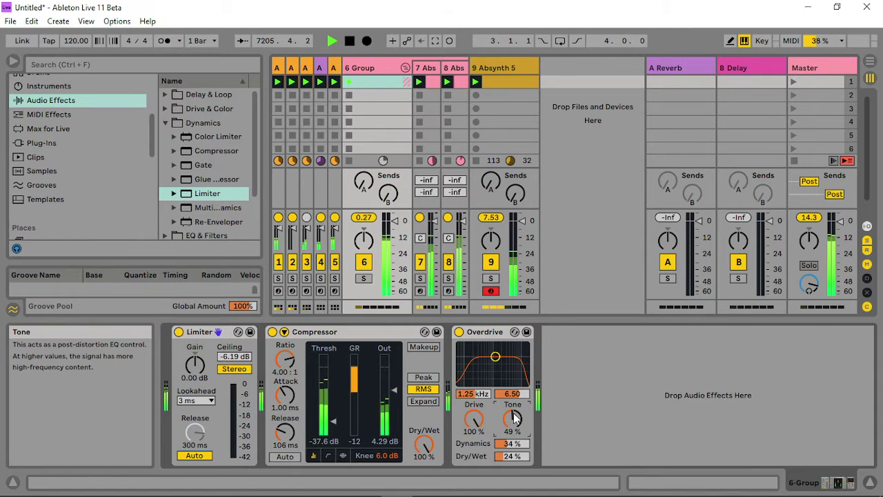
{"action": "mouse_move", "coordinate": [512, 442]}
{"action": "left_mouse_down"}
{"action": "mouse_move", "coordinate": [512, 483]}
{"action": "mouse_move", "coordinate": [512, 431]}
{"action": "mouse_move", "coordinate": [512, 479]}
{"action": "mouse_move", "coordinate": [512, 447]}
{"action": "left_mouse_up"}
{"action": "left_click_drag", "start_coordinate": [512, 418], "coordinate": [512, 430]}
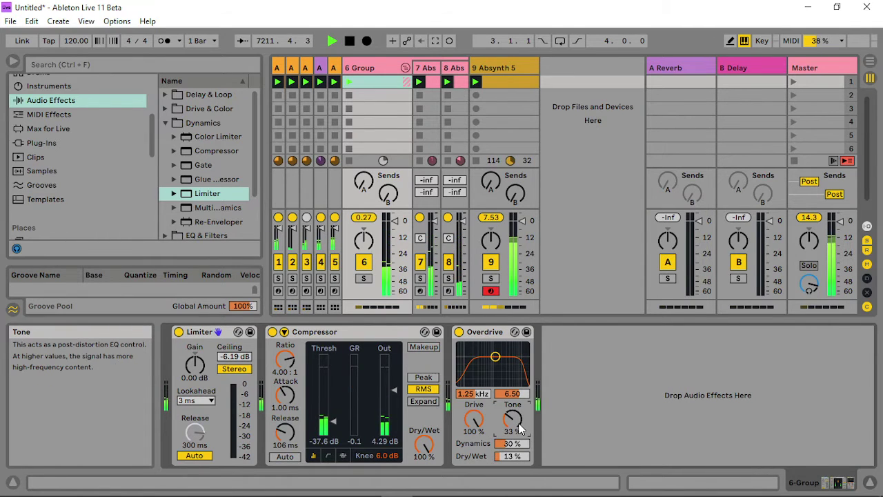
- Open the notes of track 9's clip and duplicate its loop to a length of 16 bars
{"action": "left_click", "coordinate": [493, 64]}
{"action": "left_click", "coordinate": [508, 84]}
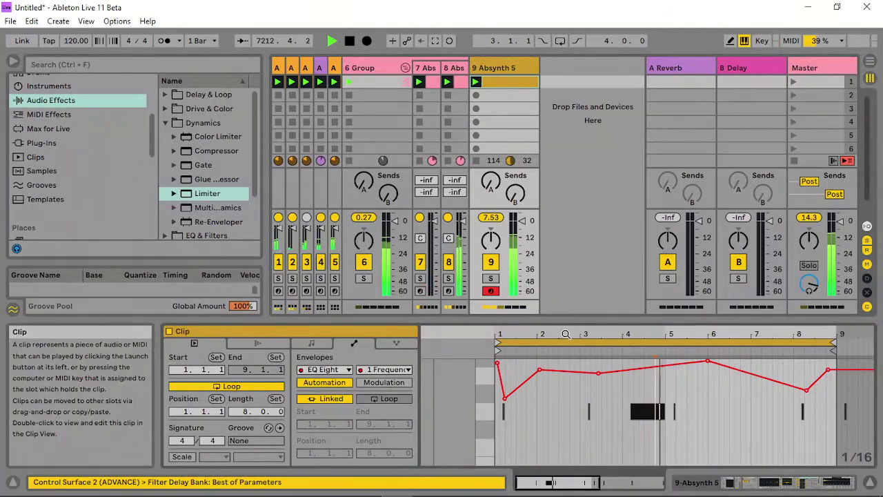
{"action": "left_click", "coordinate": [311, 343]}
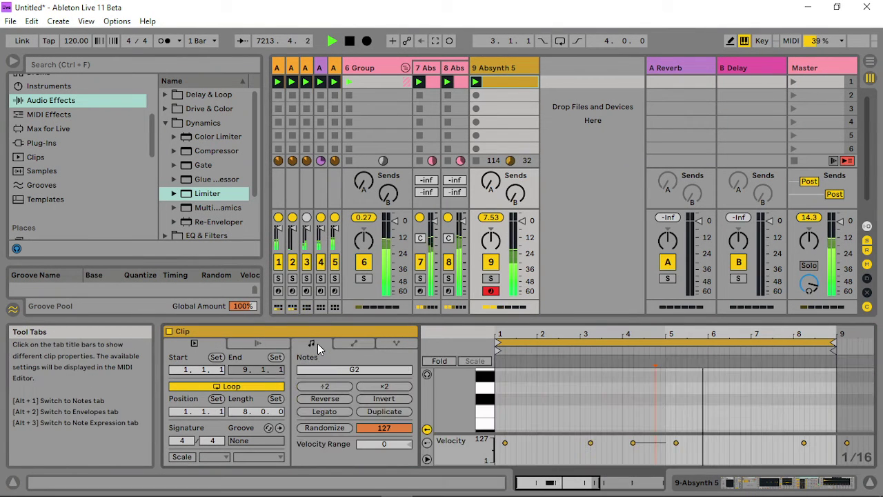
{"action": "left_click", "coordinate": [384, 411]}
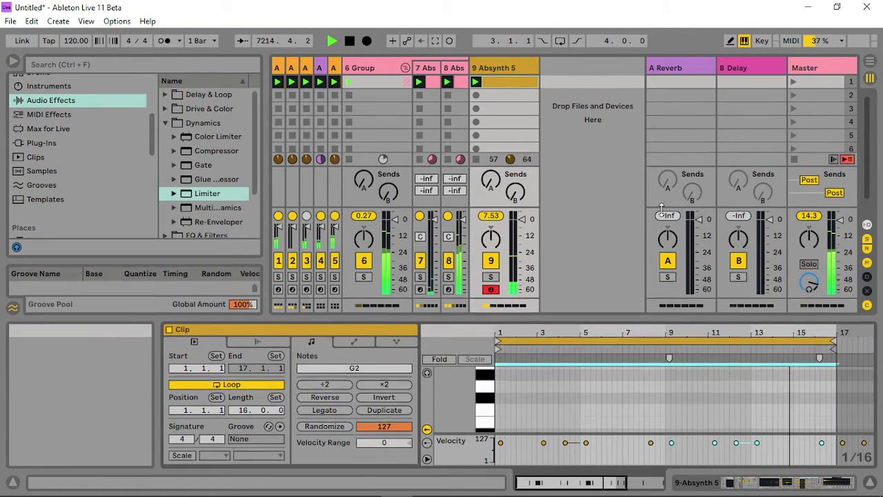
- Show the automation envelope of EQ Eight's band 1 frequency in track 9's clip
{"action": "left_click_drag", "start_coordinate": [654, 318], "coordinate": [653, 210]}
{"action": "left_click", "coordinate": [500, 66]}
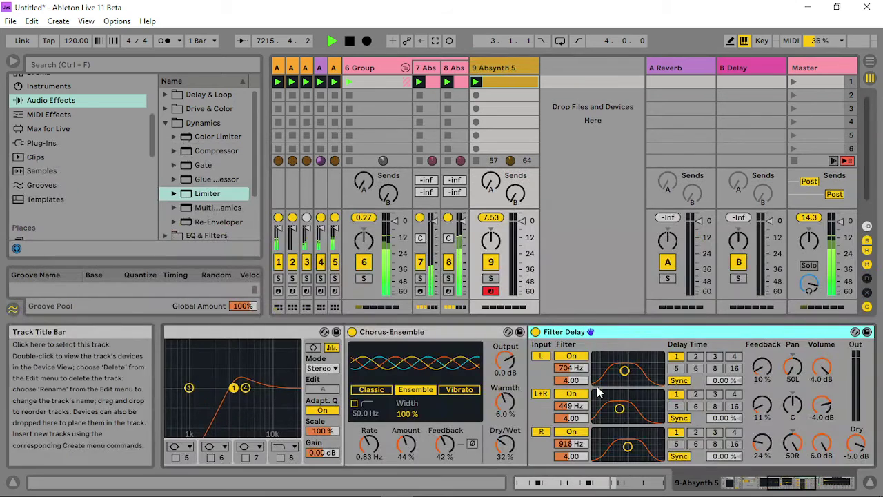
{"action": "left_click", "coordinate": [764, 482]}
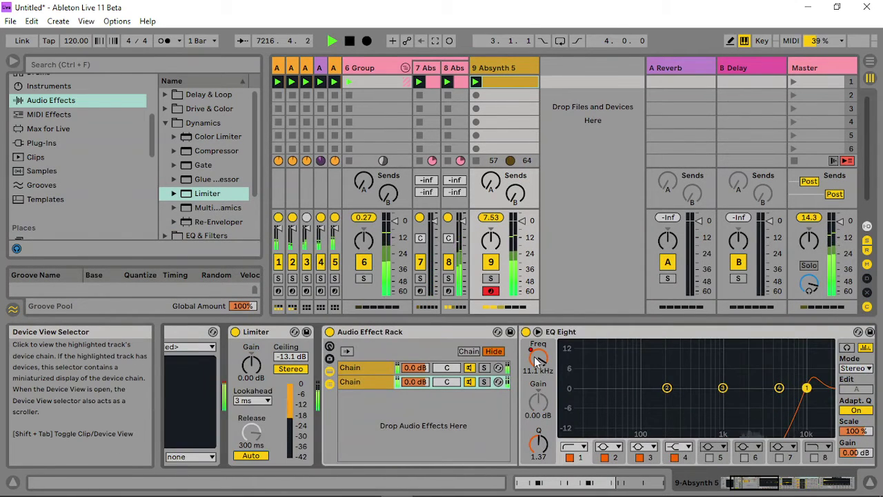
{"action": "right_click", "coordinate": [540, 356]}
{"action": "left_click", "coordinate": [613, 79]}
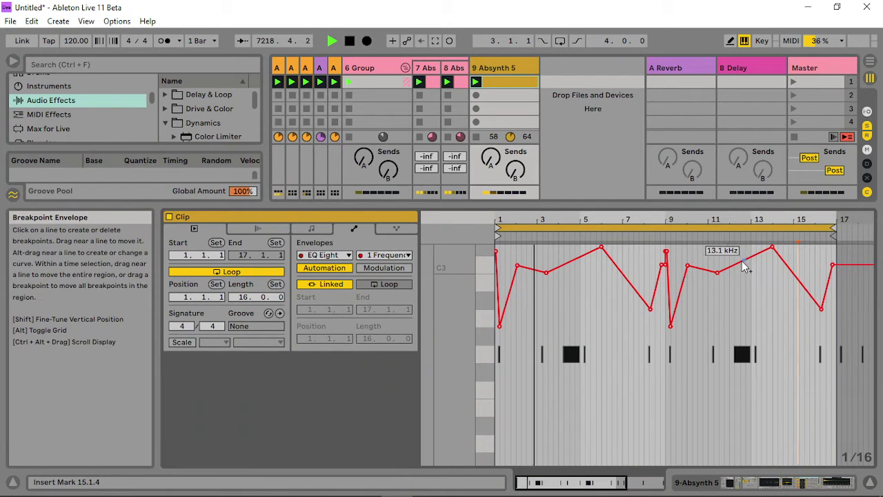
- Reshape the EQ Eight band 1 frequency envelope in track 9's clip, adding a deep dip near bar 13 and shifting neighbouring breakpoints
{"action": "left_click", "coordinate": [742, 262]}
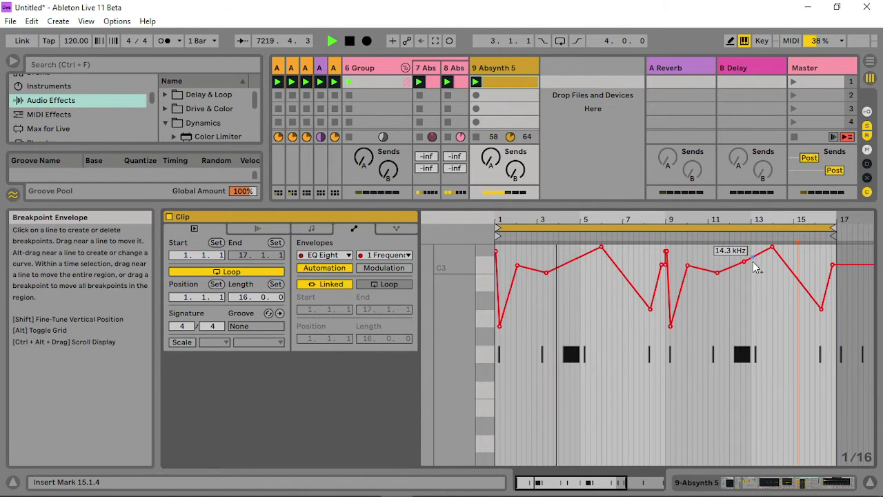
{"action": "left_click_drag", "start_coordinate": [757, 268], "coordinate": [760, 381]}
{"action": "left_click_drag", "start_coordinate": [649, 309], "coordinate": [677, 326]}
{"action": "left_click_drag", "start_coordinate": [694, 271], "coordinate": [743, 263]}
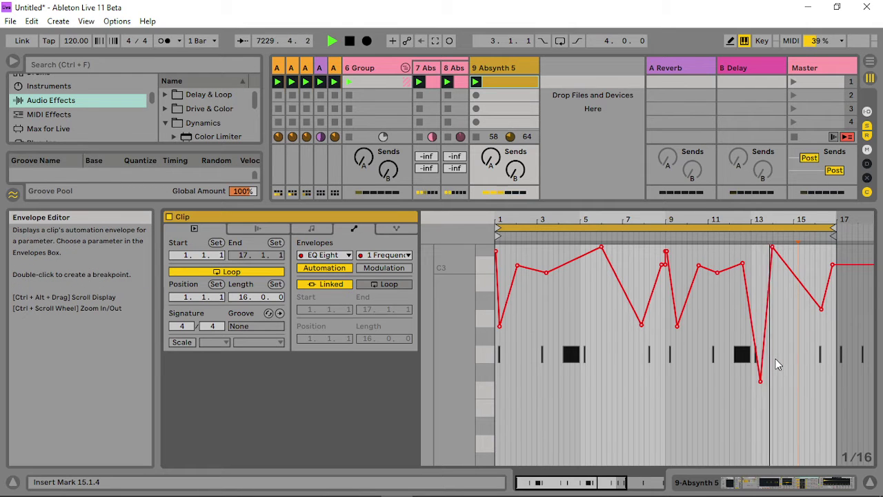
{"action": "left_click_drag", "start_coordinate": [772, 247], "coordinate": [780, 247]}
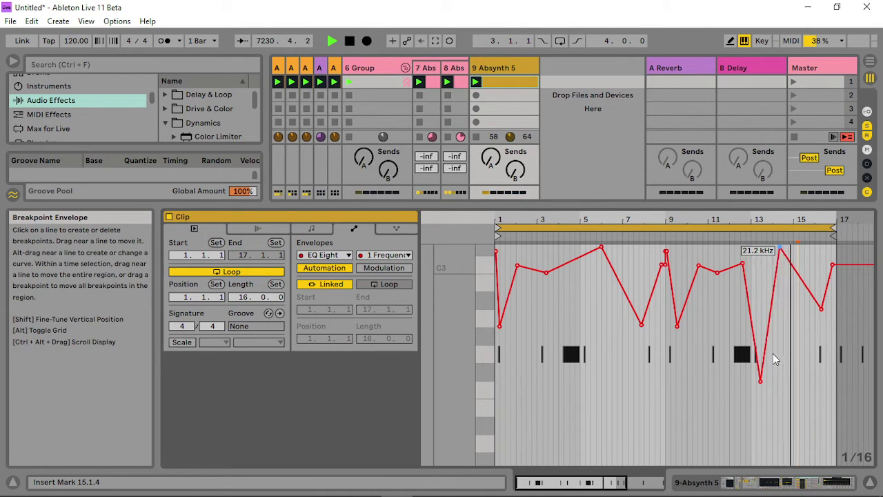
{"action": "left_click_drag", "start_coordinate": [759, 379], "coordinate": [756, 370]}
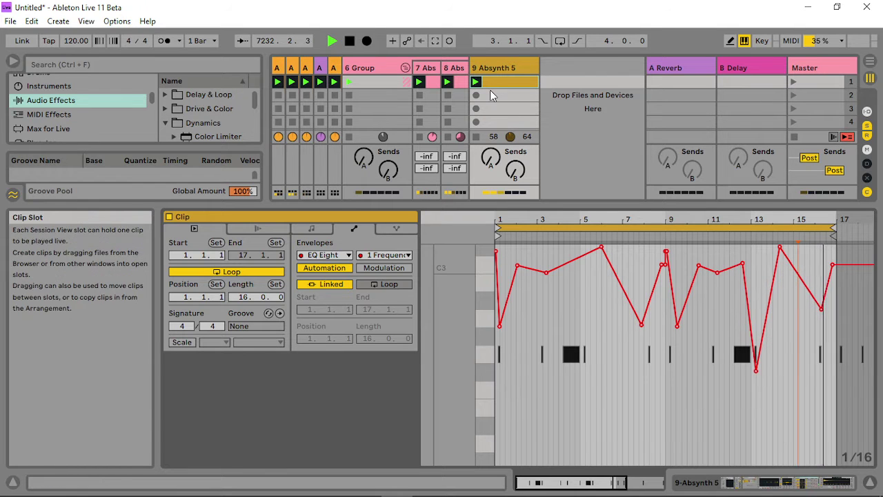
- On track 8's Hybrid Reverb, set decay to 678 ms, damping to 74%, dry/wet to 31% and blend to 75/25
{"action": "left_click", "coordinate": [457, 68]}
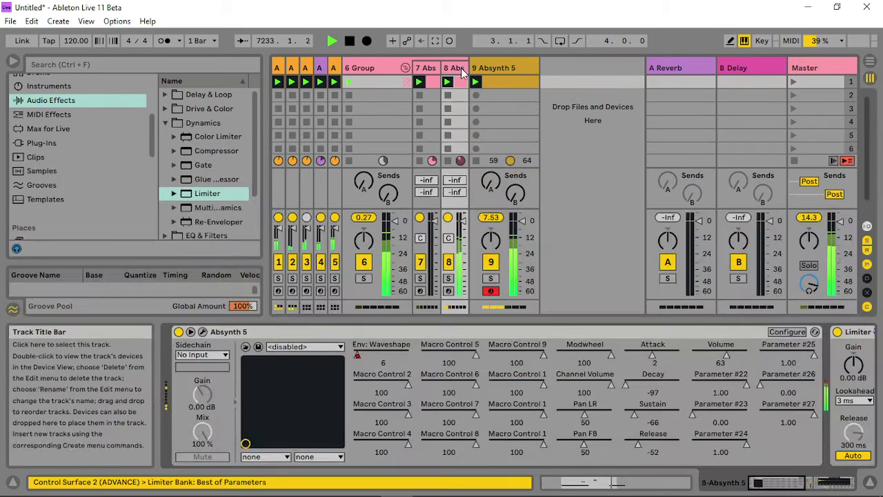
{"action": "left_click", "coordinate": [820, 482]}
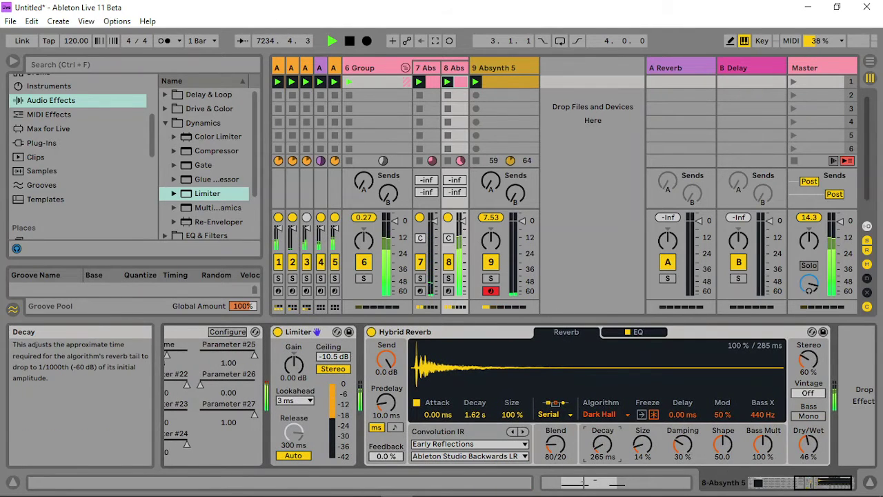
{"action": "left_click_drag", "start_coordinate": [603, 445], "coordinate": [602, 429]}
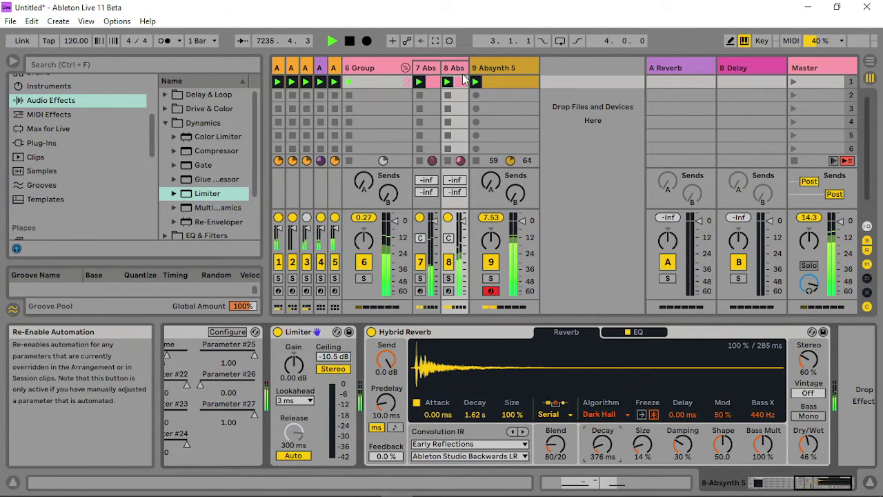
{"action": "left_click", "coordinate": [436, 69]}
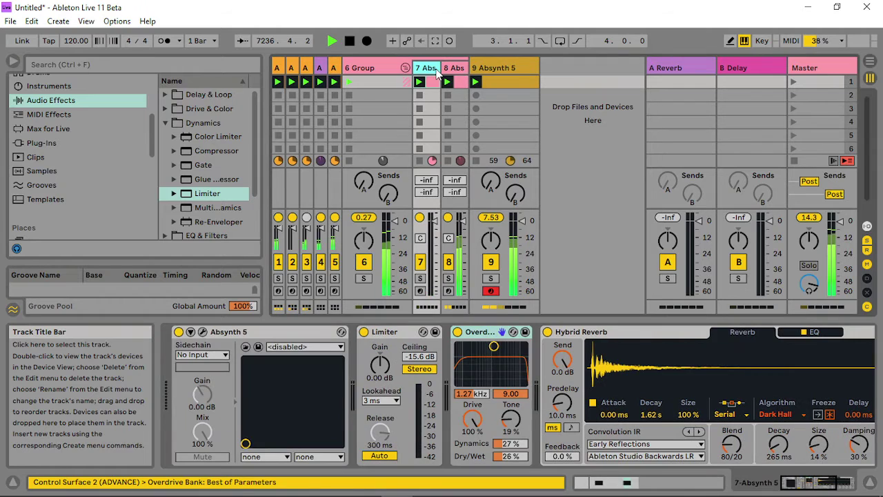
{"action": "left_click", "coordinate": [456, 69]}
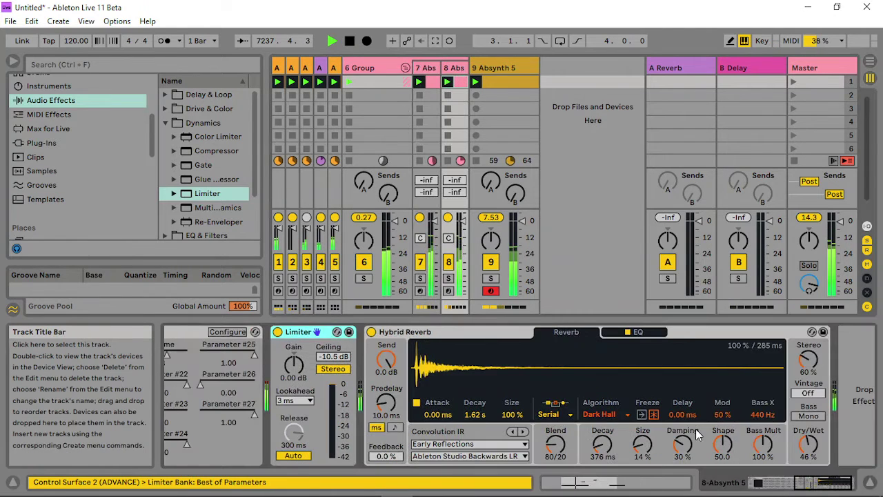
{"action": "left_click", "coordinate": [773, 485]}
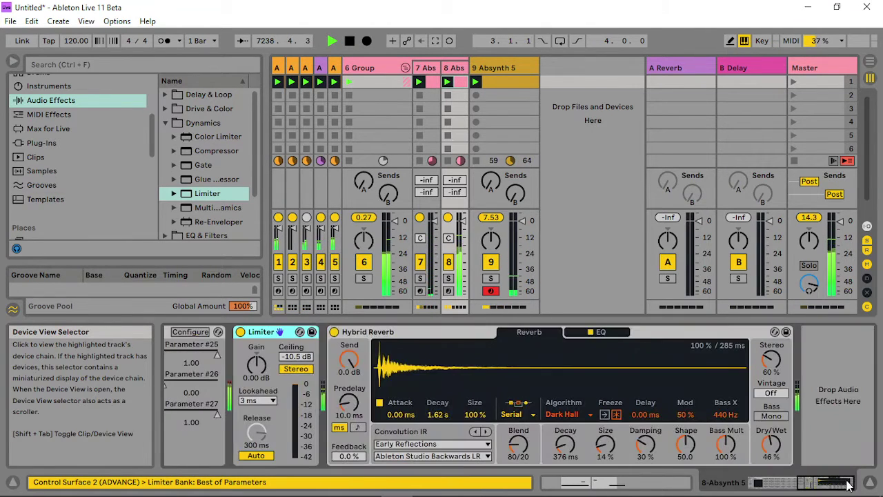
{"action": "left_click_drag", "start_coordinate": [638, 447], "coordinate": [638, 414]}
{"action": "left_click_drag", "start_coordinate": [771, 444], "coordinate": [771, 453]}
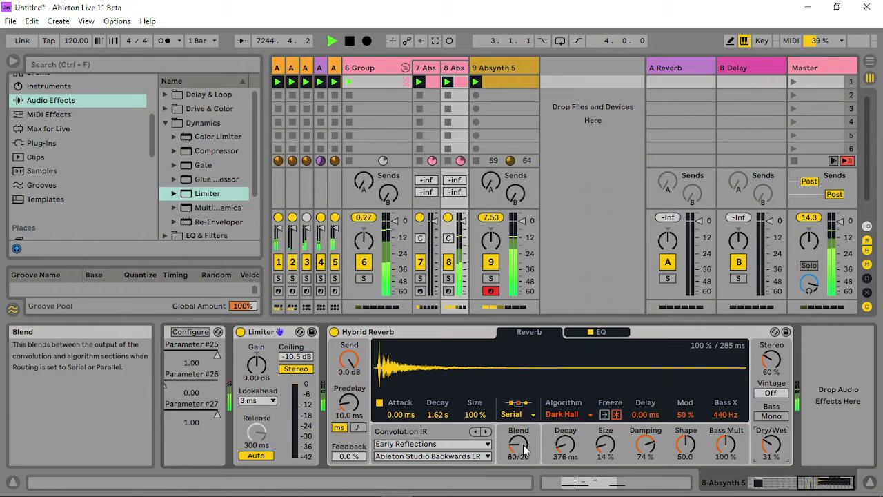
{"action": "left_click_drag", "start_coordinate": [524, 448], "coordinate": [524, 424]}
{"action": "left_click_drag", "start_coordinate": [562, 448], "coordinate": [477, 136]}
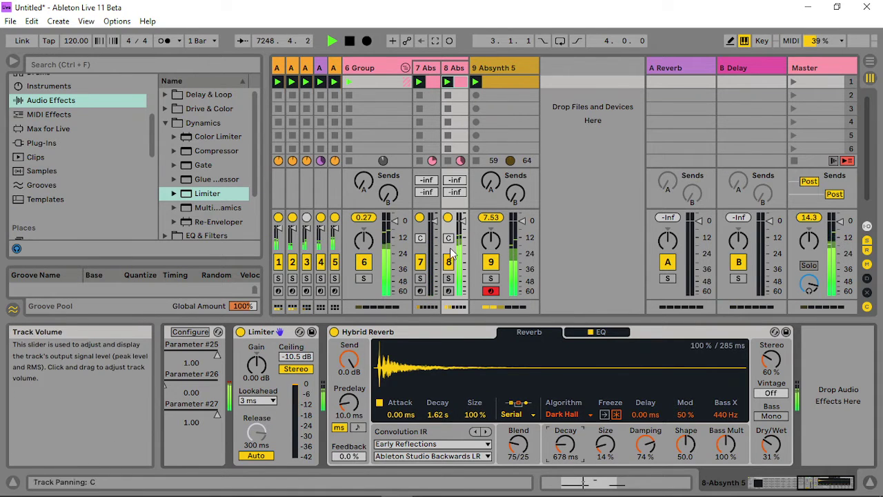
- On track 7, set Hybrid Reverb's dry/wet to 32% and Overdrive's tone to 62%
{"action": "left_click", "coordinate": [429, 70]}
{"action": "left_click", "coordinate": [824, 481]}
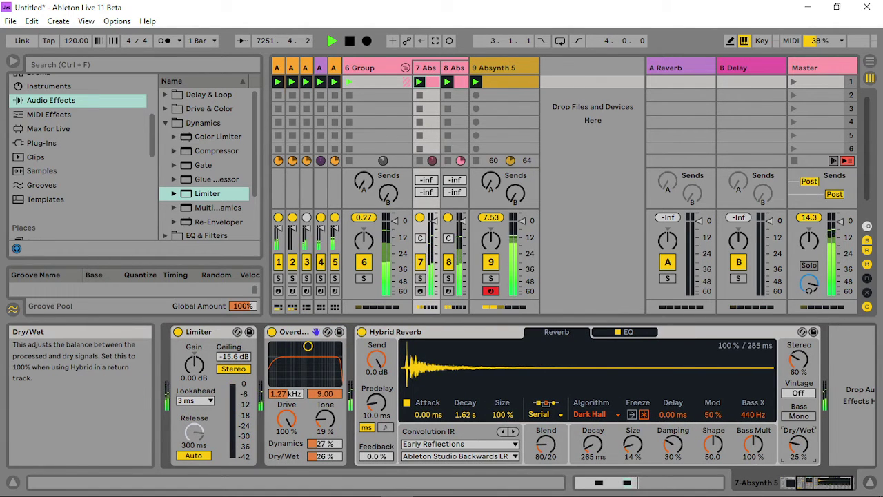
{"action": "left_click_drag", "start_coordinate": [798, 445], "coordinate": [798, 431]}
{"action": "left_click_drag", "start_coordinate": [331, 424], "coordinate": [331, 392]}
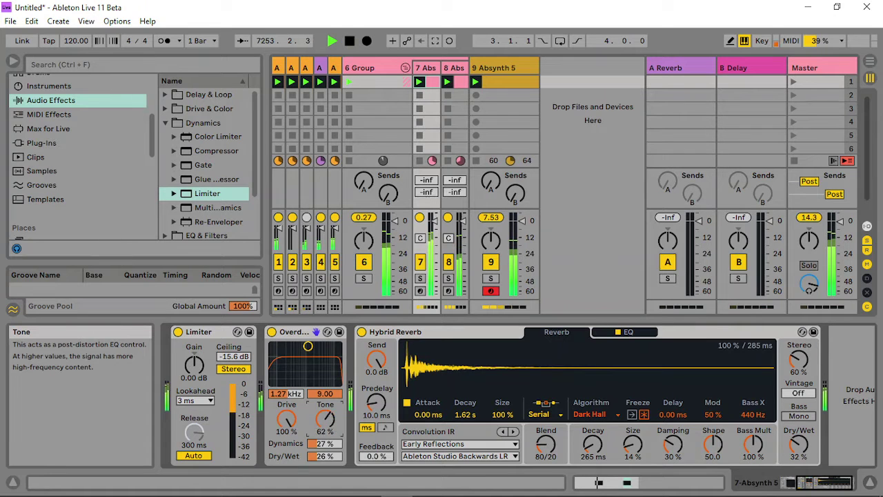
- Insert an Overdrive between track 8's Limiter and Hybrid Reverb, with tone at 62% and dynamics at 59%
{"action": "left_click", "coordinate": [454, 68]}
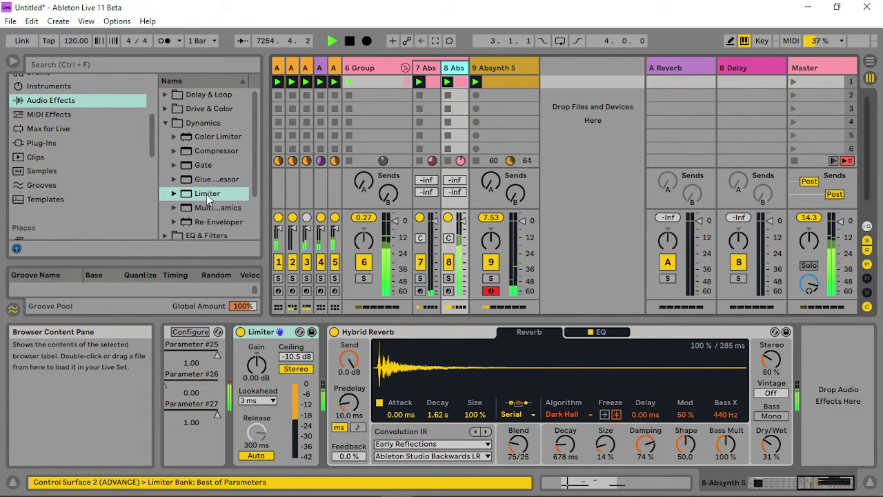
{"action": "left_click", "coordinate": [165, 122]}
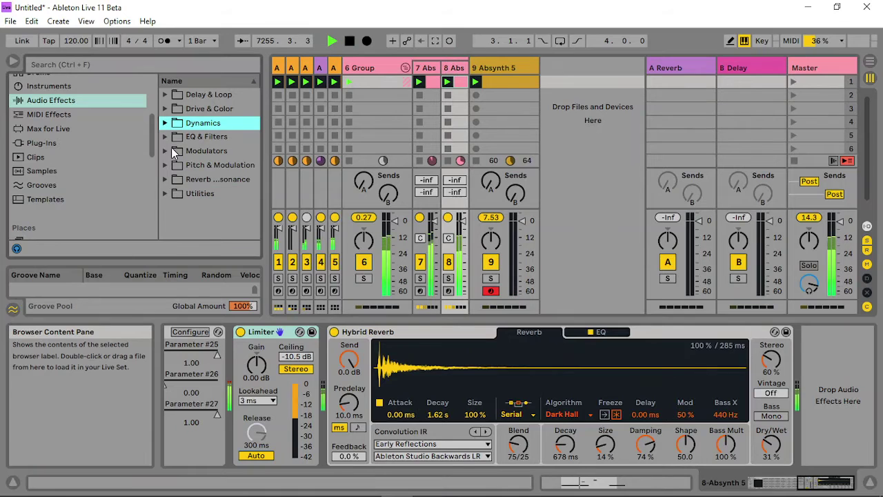
{"action": "left_click", "coordinate": [161, 111]}
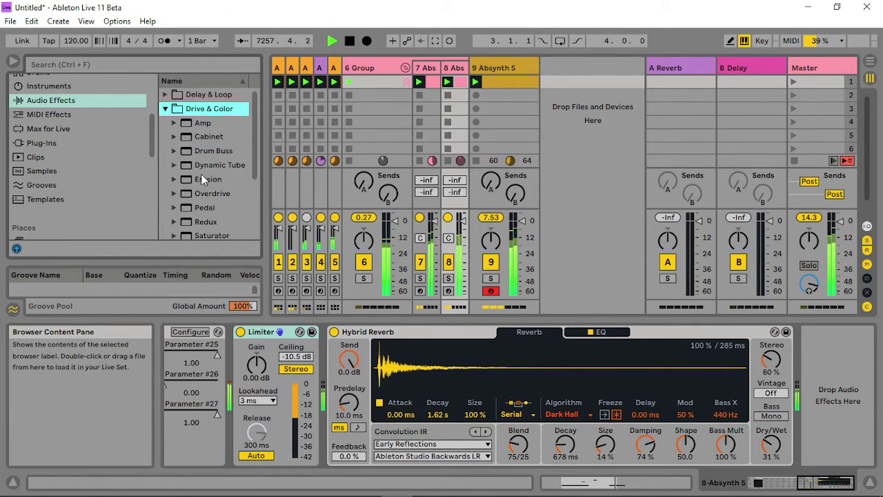
{"action": "left_click", "coordinate": [213, 195]}
{"action": "mouse_move", "coordinate": [212, 196]}
{"action": "left_mouse_down"}
{"action": "mouse_move", "coordinate": [325, 387]}
{"action": "mouse_move", "coordinate": [342, 376]}
{"action": "left_mouse_up"}
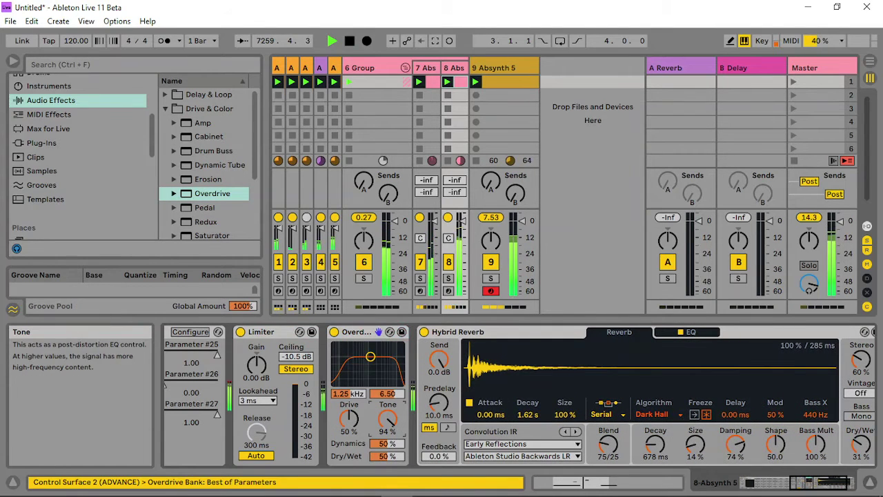
{"action": "left_click_drag", "start_coordinate": [387, 419], "coordinate": [392, 443]}
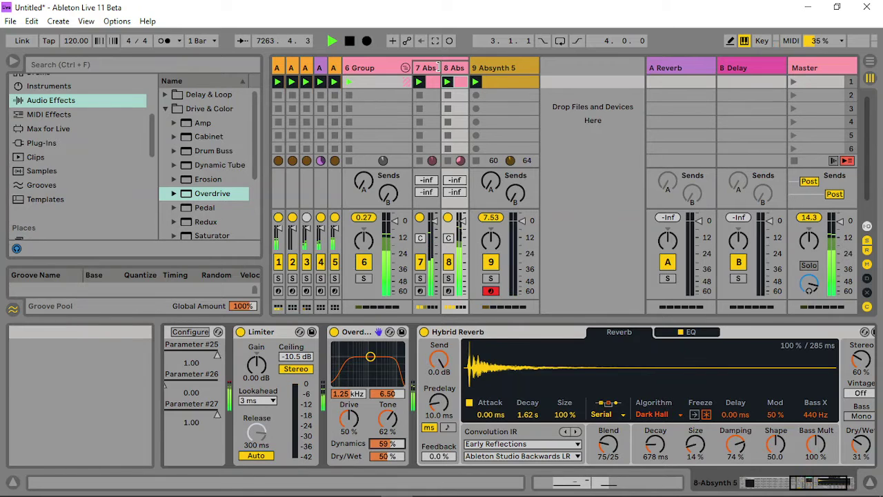
{"action": "left_click", "coordinate": [448, 263]}
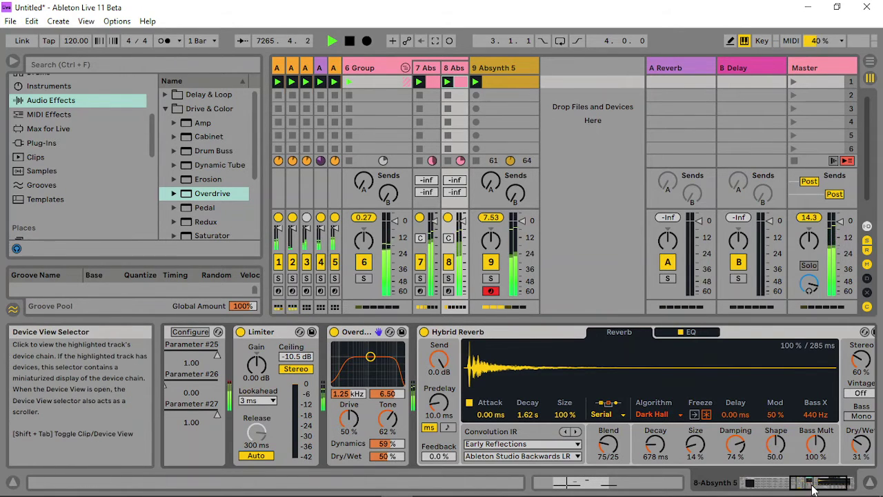
- Open track 8's Absynth 5 window, re-enable automation, and set the master envelope's decay to -69, attack to -47 and sustain to -100
{"action": "left_click_drag", "start_coordinate": [812, 488], "coordinate": [769, 488]}
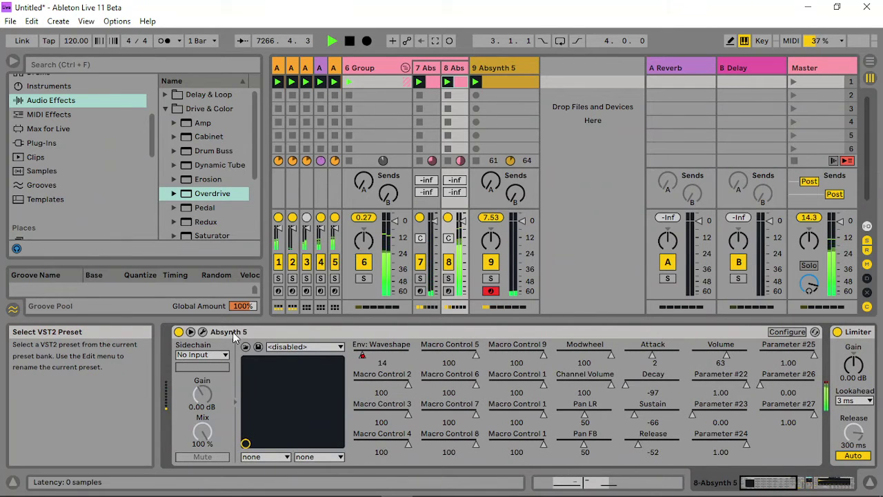
{"action": "left_click", "coordinate": [202, 332]}
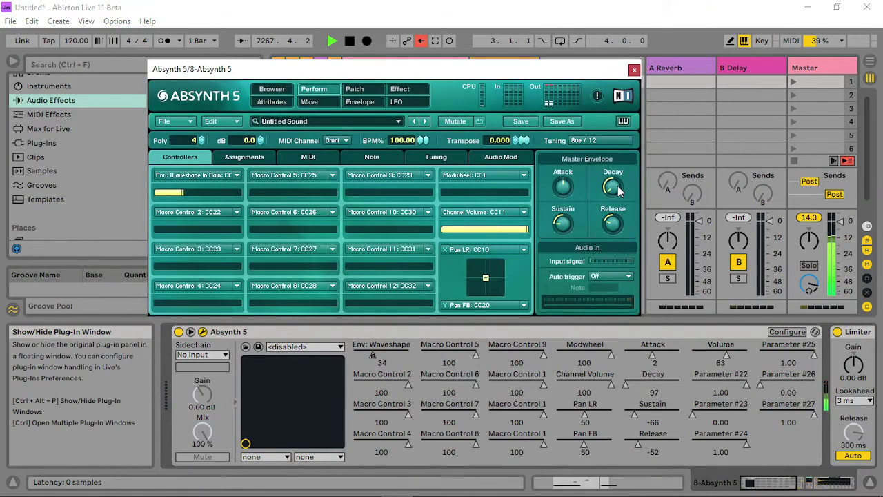
{"action": "left_click", "coordinate": [421, 41]}
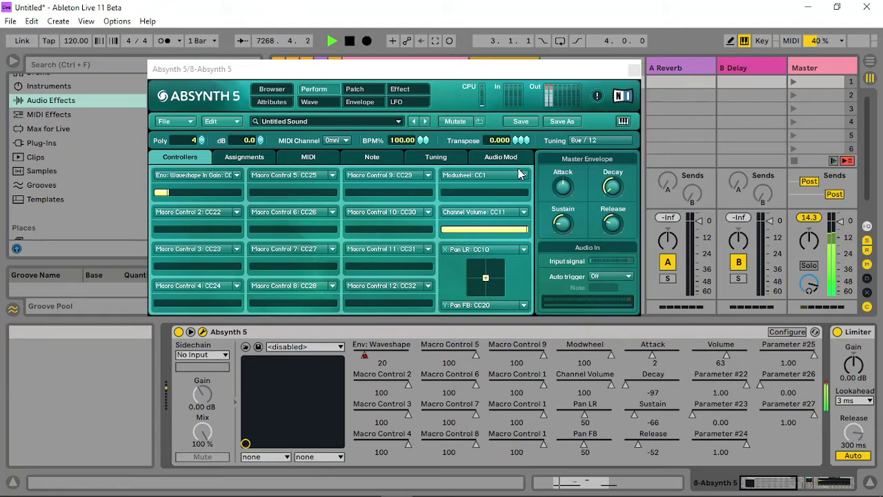
{"action": "left_click", "coordinate": [632, 209]}
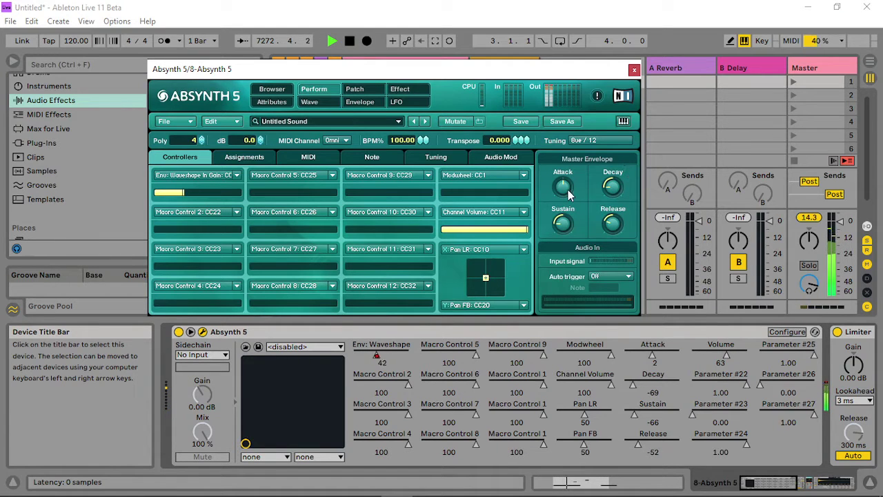
{"action": "left_click_drag", "start_coordinate": [569, 196], "coordinate": [547, 364]}
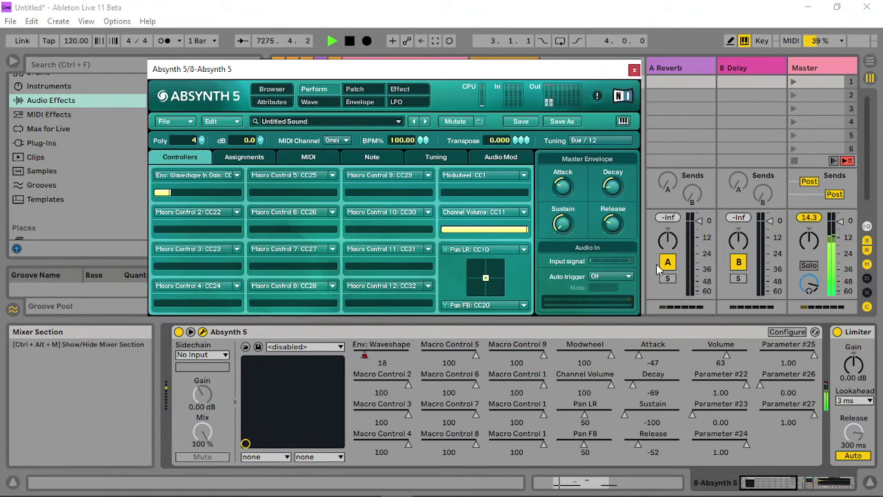
- Set track 8's Absynth 5 release to -100, sustain to -81 and attack to -58, and lower its output level to -20.1 dB
{"action": "left_click_drag", "start_coordinate": [611, 232], "coordinate": [611, 248]}
{"action": "mouse_move", "coordinate": [562, 223]}
{"action": "left_mouse_down"}
{"action": "mouse_move", "coordinate": [560, 233]}
{"action": "mouse_move", "coordinate": [571, 222]}
{"action": "left_mouse_up"}
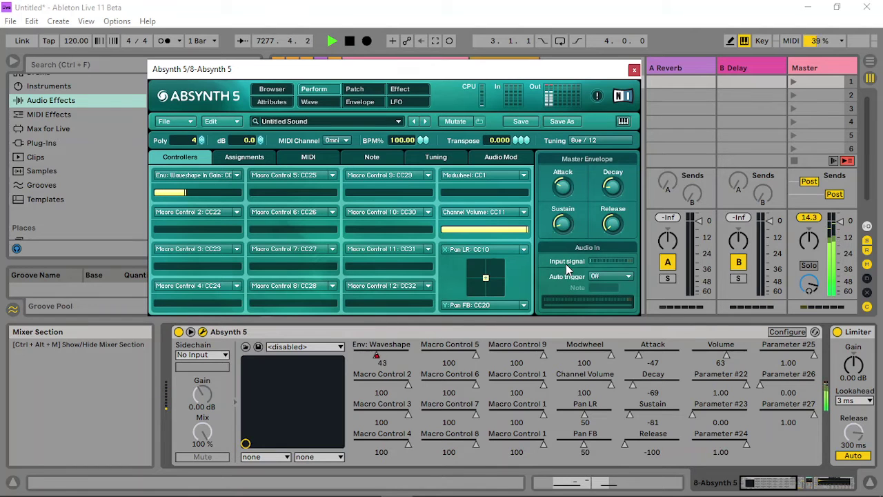
{"action": "double_click", "coordinate": [567, 189]}
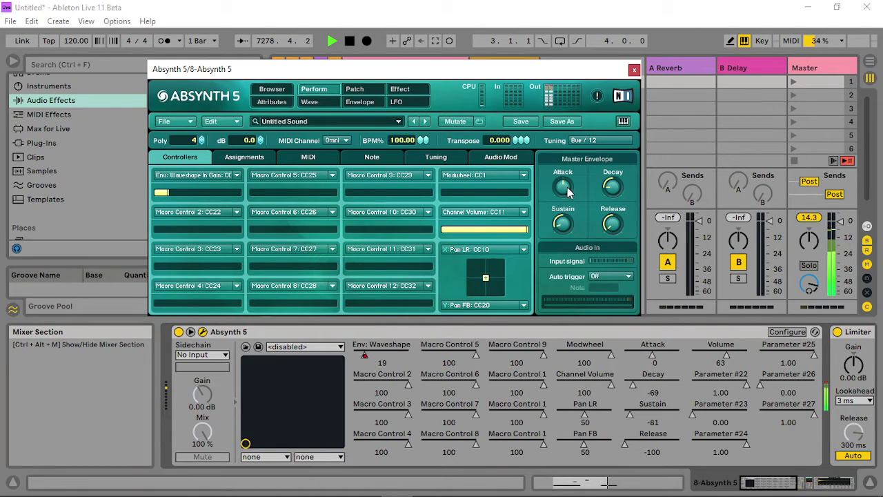
{"action": "mouse_move", "coordinate": [254, 140]}
{"action": "left_mouse_down"}
{"action": "mouse_move", "coordinate": [266, 293]}
{"action": "mouse_move", "coordinate": [271, 138]}
{"action": "left_mouse_up"}
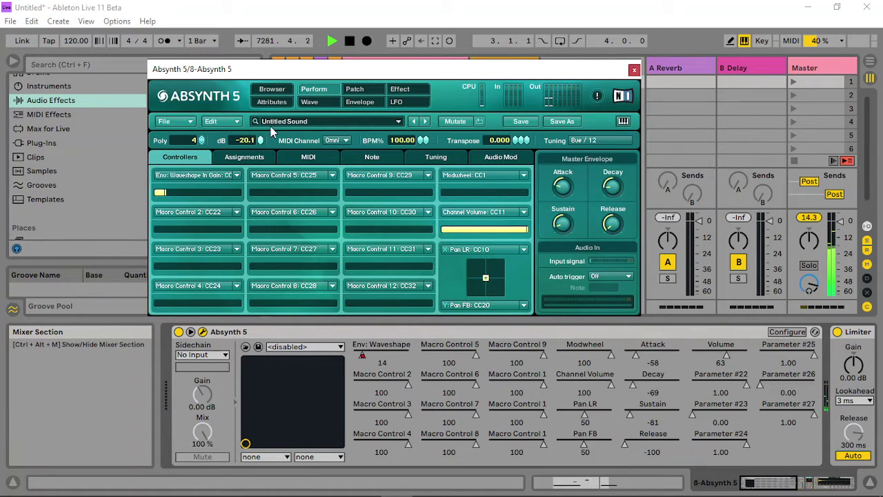
{"action": "left_click", "coordinate": [633, 70]}
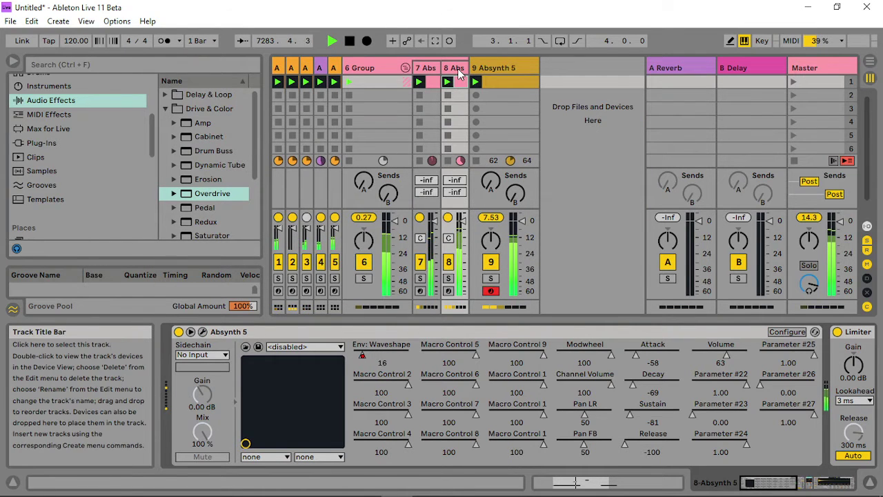
- Reset the attack, sustain, decay and release of track 8's Absynth 5 master envelope to 0
{"action": "left_click", "coordinate": [202, 332]}
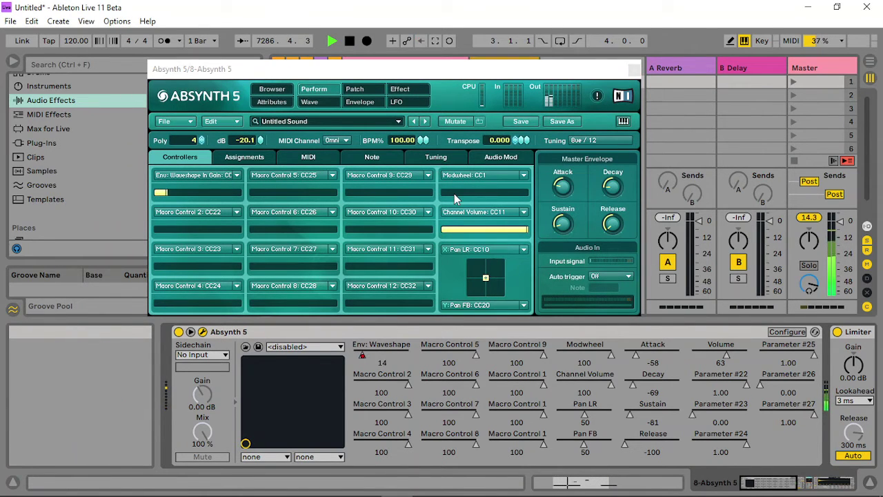
{"action": "left_click", "coordinate": [565, 193]}
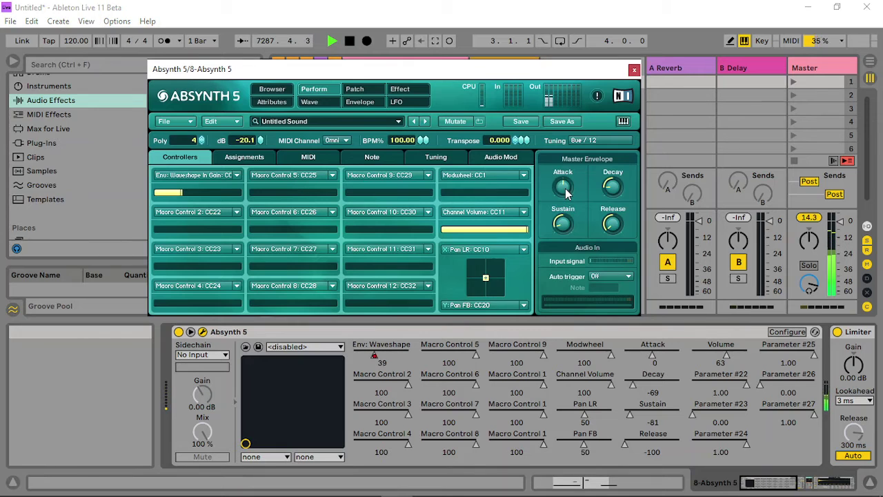
{"action": "left_click", "coordinate": [563, 222]}
{"action": "left_click", "coordinate": [612, 186]}
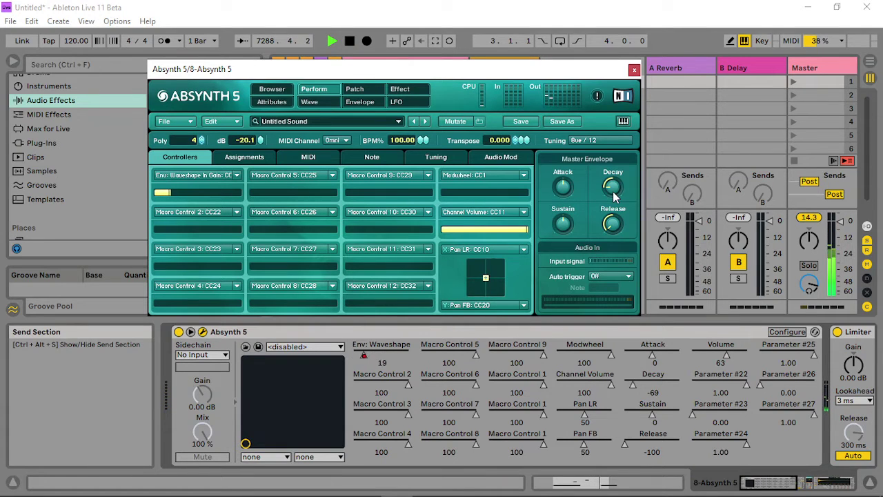
{"action": "left_click", "coordinate": [611, 224]}
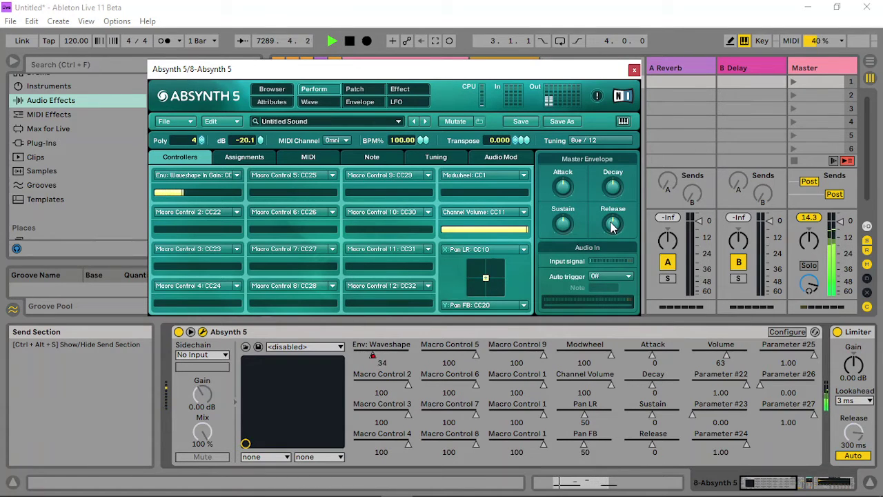
- Lower the master envelope's release to -20, attack to -67 and sustain to -50 in track 8's Absynth 5
{"action": "left_click_drag", "start_coordinate": [611, 228], "coordinate": [620, 329]}
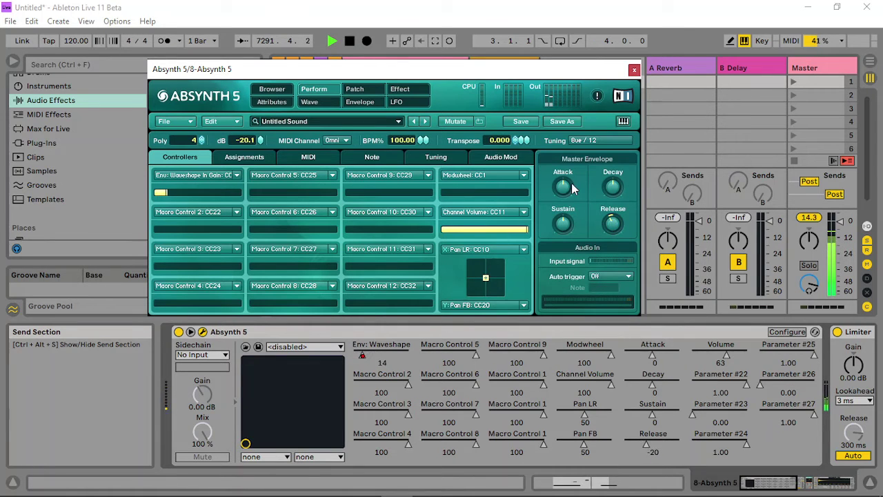
{"action": "left_click_drag", "start_coordinate": [573, 189], "coordinate": [576, 279]}
{"action": "left_click_drag", "start_coordinate": [565, 236], "coordinate": [573, 304]}
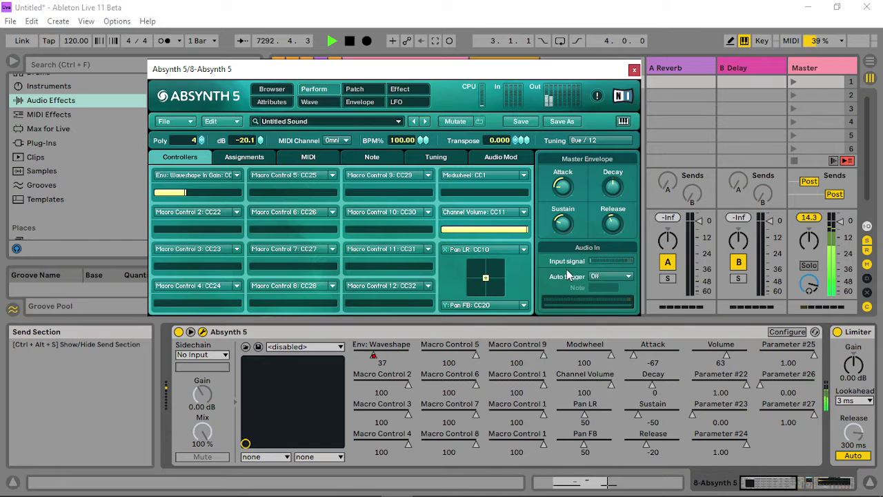
- In track 8's Absynth 5 patch, set the master waveshapers' output levels to 9.30 dB on the first and -14.60 dB on the second
{"action": "left_click", "coordinate": [354, 89]}
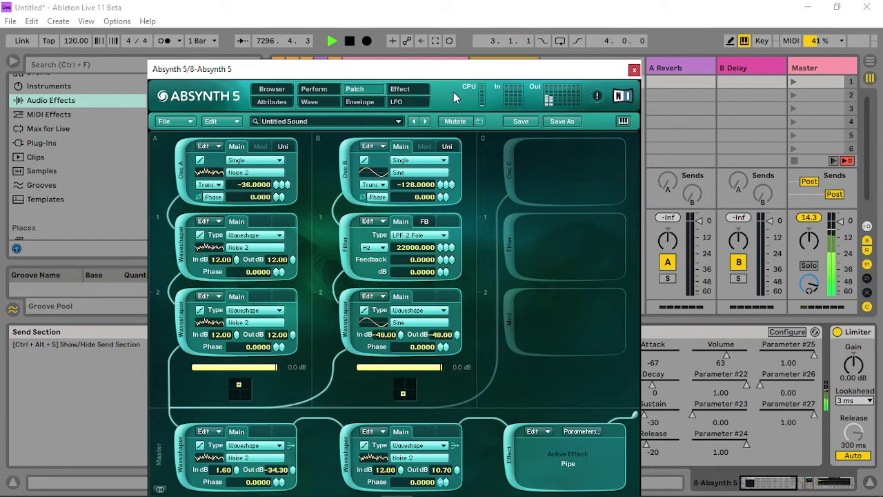
{"action": "left_click_drag", "start_coordinate": [445, 69], "coordinate": [439, 26]}
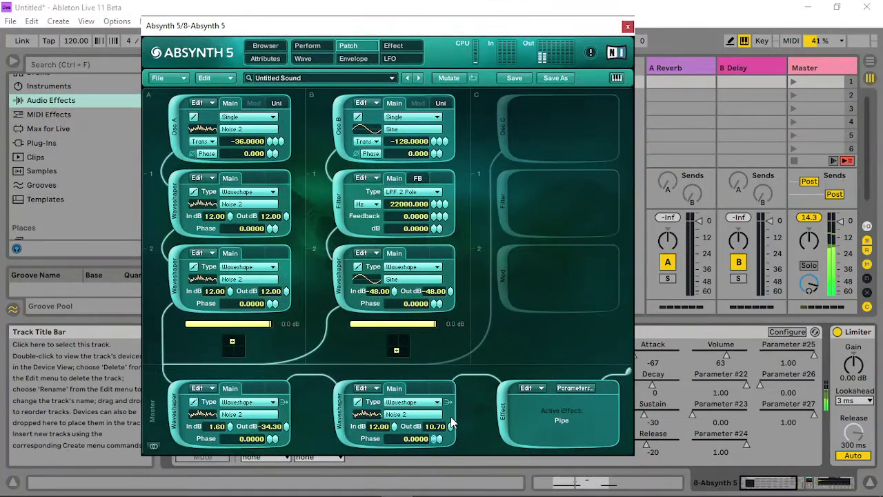
{"action": "left_click_drag", "start_coordinate": [452, 426], "coordinate": [452, 439]}
{"action": "left_click_drag", "start_coordinate": [450, 476], "coordinate": [450, 472]}
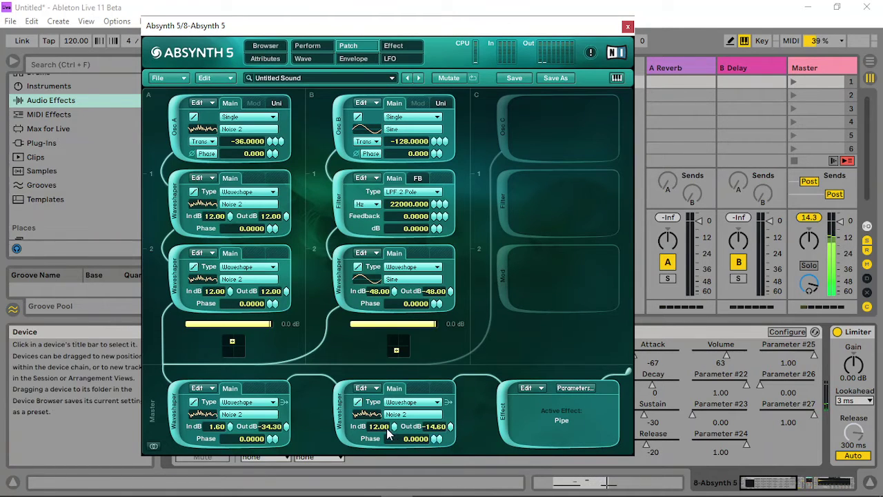
{"action": "left_click_drag", "start_coordinate": [290, 427], "coordinate": [312, 226]}
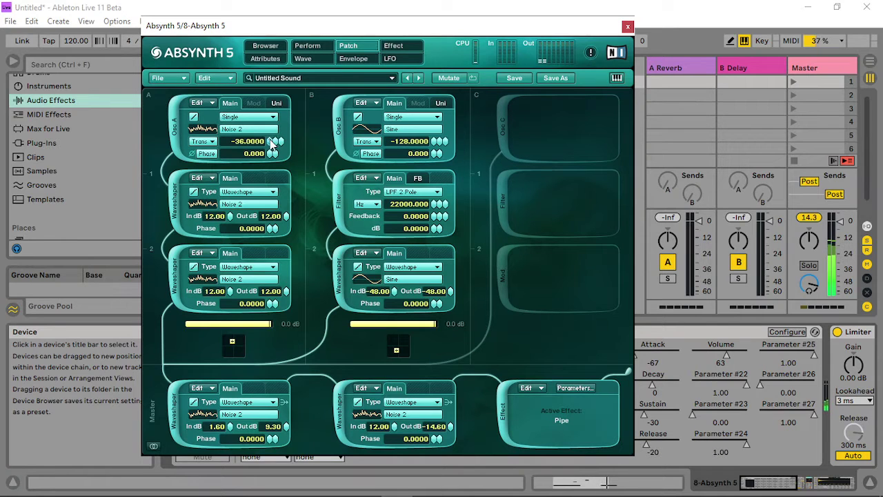
- Transpose oscillator A of track 8's Absynth 5 to -72 and set the second master waveshaper's output to -1.80 dB
{"action": "left_click_drag", "start_coordinate": [273, 142], "coordinate": [251, 134]}
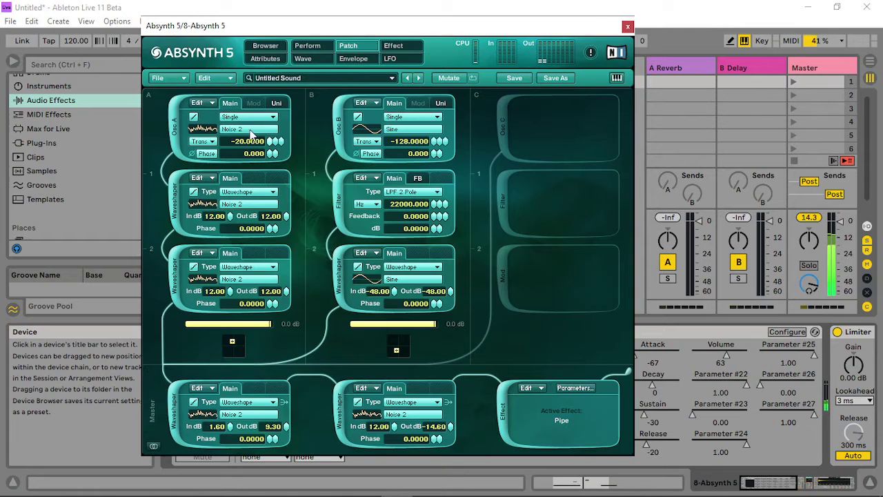
{"action": "left_click_drag", "start_coordinate": [269, 169], "coordinate": [292, 167]}
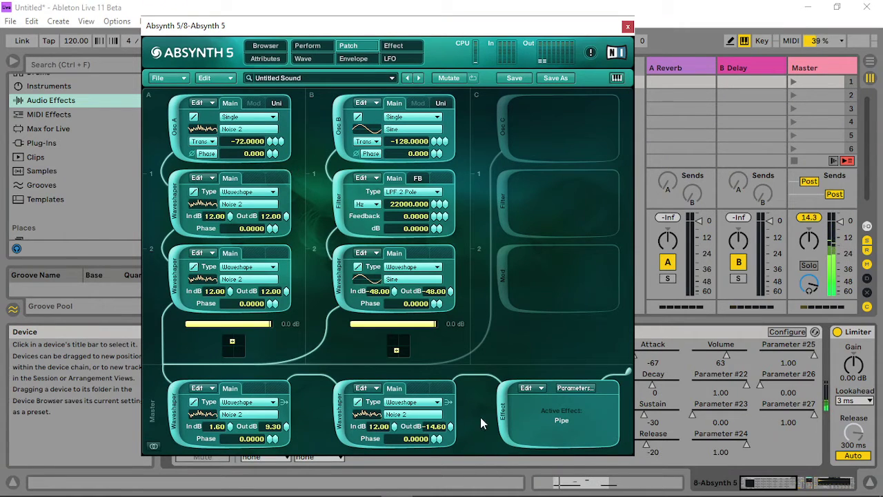
{"action": "left_click_drag", "start_coordinate": [453, 426], "coordinate": [440, 222]}
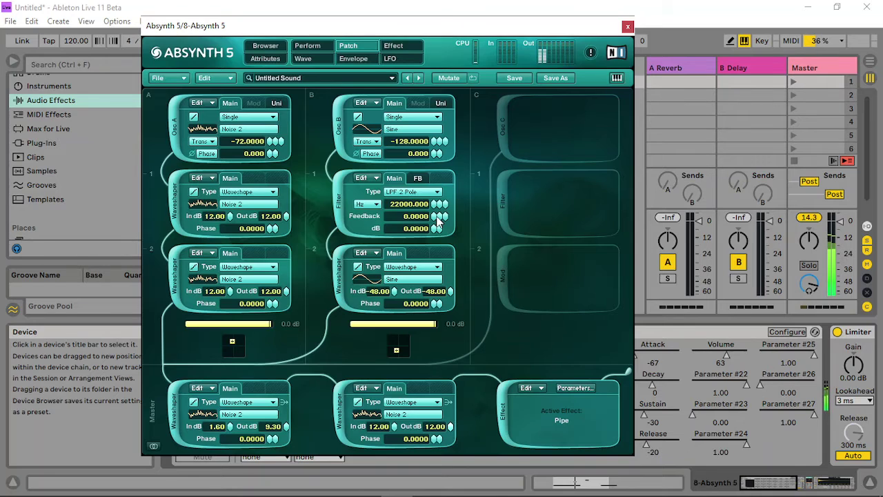
{"action": "left_click_drag", "start_coordinate": [474, 459], "coordinate": [457, 433]}
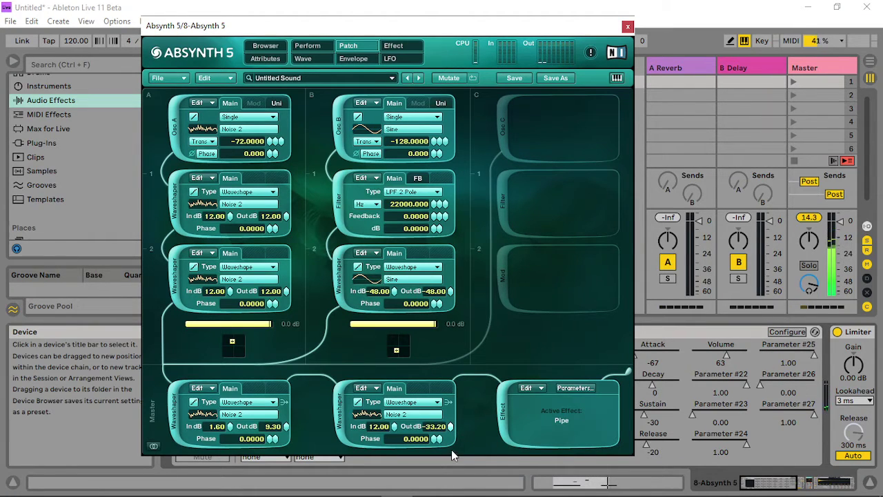
{"action": "left_click_drag", "start_coordinate": [448, 426], "coordinate": [456, 288]}
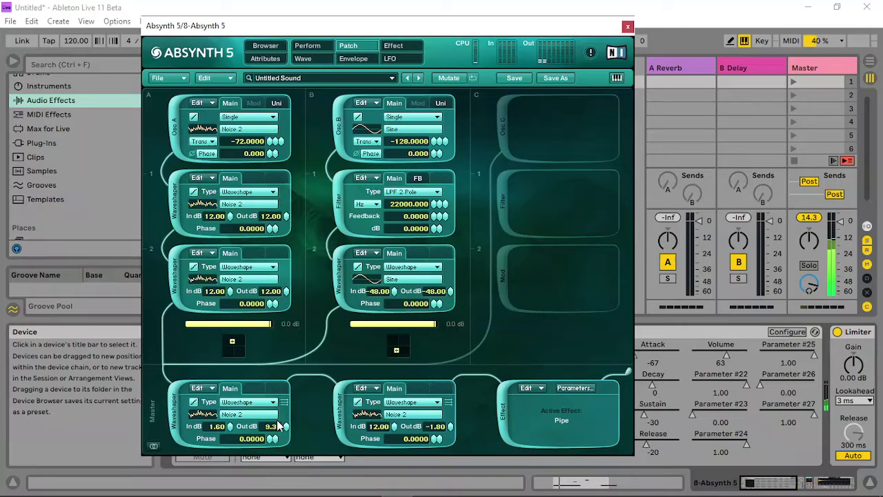
- Reshape the WS In Gain Master 1 envelope with a second peak and a -96 dB breakpoint at 0.0578 s
{"action": "left_click", "coordinate": [353, 58]}
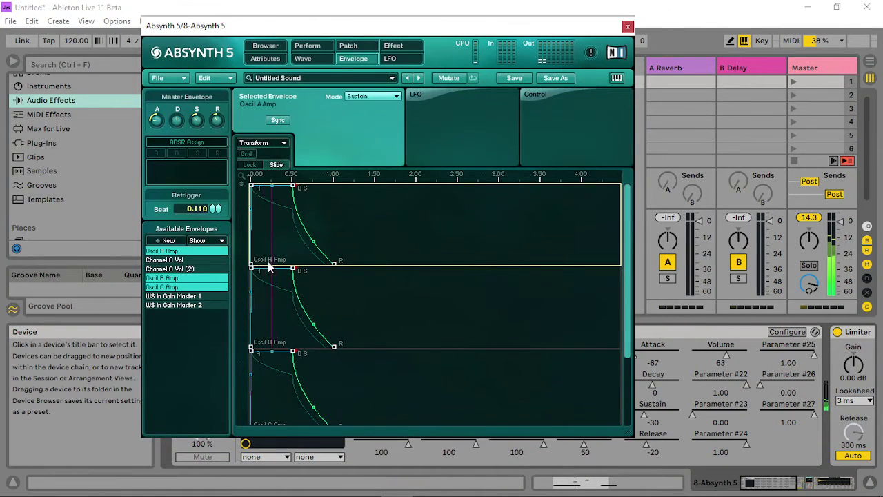
{"action": "left_click", "coordinate": [181, 296]}
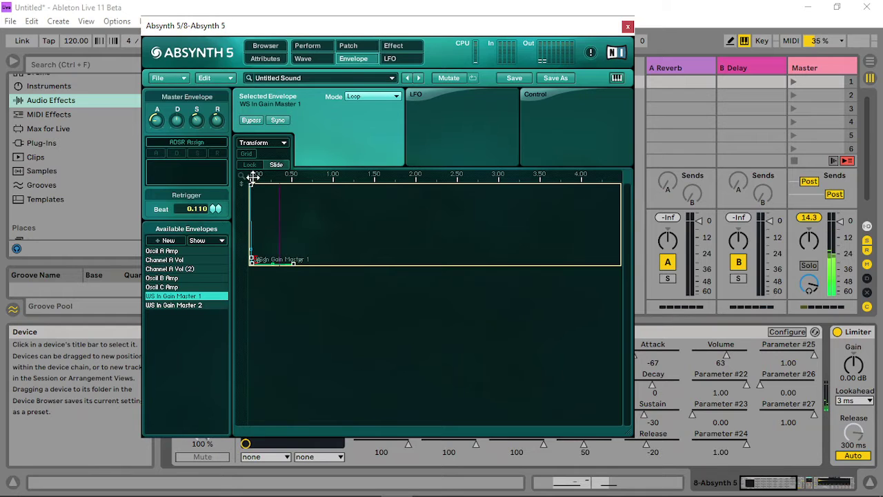
{"action": "left_click_drag", "start_coordinate": [252, 174], "coordinate": [358, 372]}
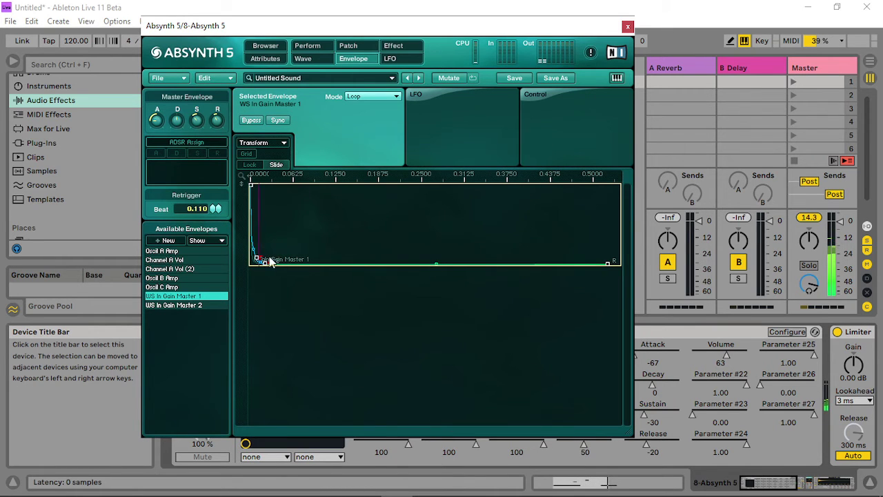
{"action": "left_click_drag", "start_coordinate": [260, 262], "coordinate": [281, 206]}
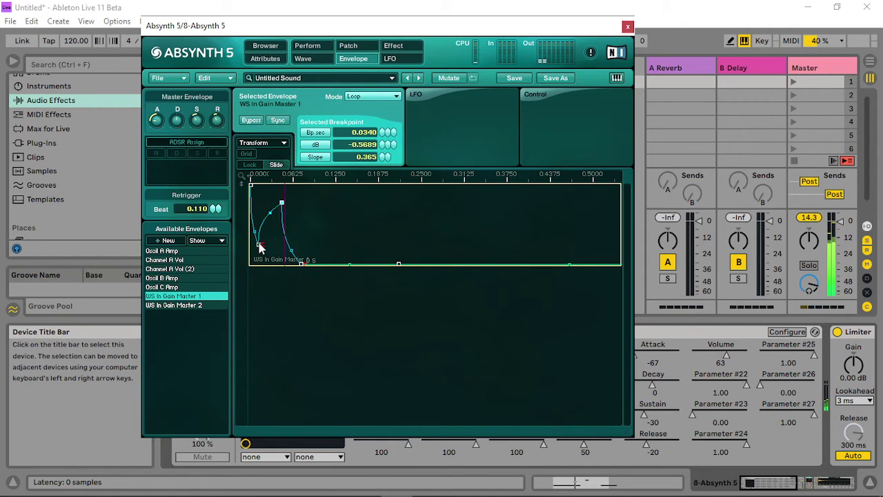
{"action": "left_click_drag", "start_coordinate": [260, 247], "coordinate": [305, 267]}
{"action": "left_click_drag", "start_coordinate": [340, 176], "coordinate": [251, 279]}
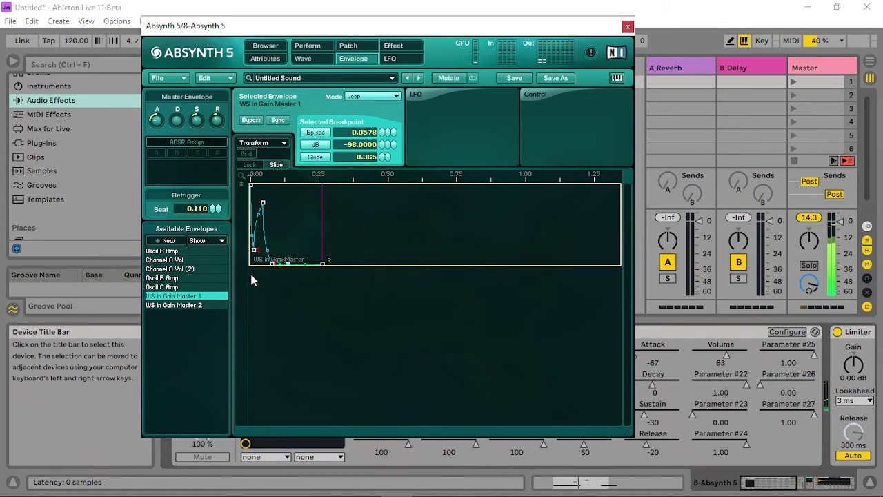
- Reshape the WS In Gain Master 2 envelope with a second peak, a 3.93 dB breakpoint at 0.0076 s and the sustain breakpoint at 0.0343 s
{"action": "left_click", "coordinate": [201, 305]}
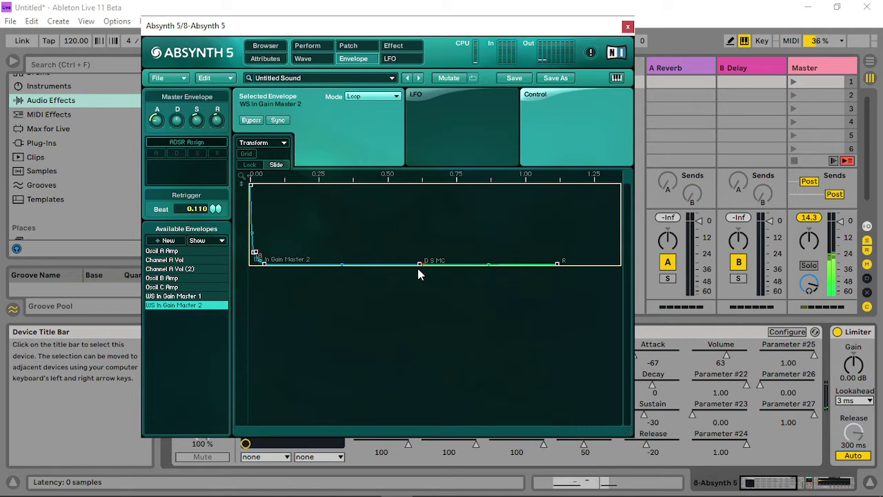
{"action": "left_click_drag", "start_coordinate": [419, 263], "coordinate": [264, 264]}
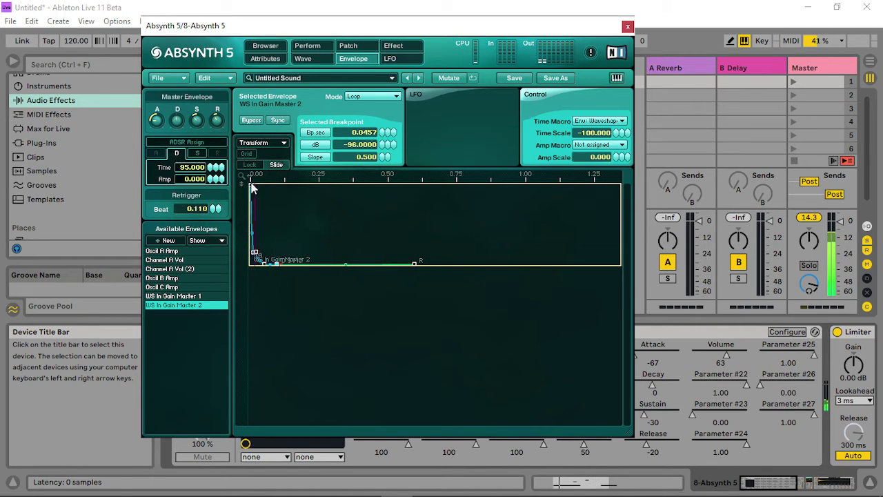
{"action": "left_click_drag", "start_coordinate": [251, 172], "coordinate": [287, 203]}
{"action": "left_click", "coordinate": [283, 252]}
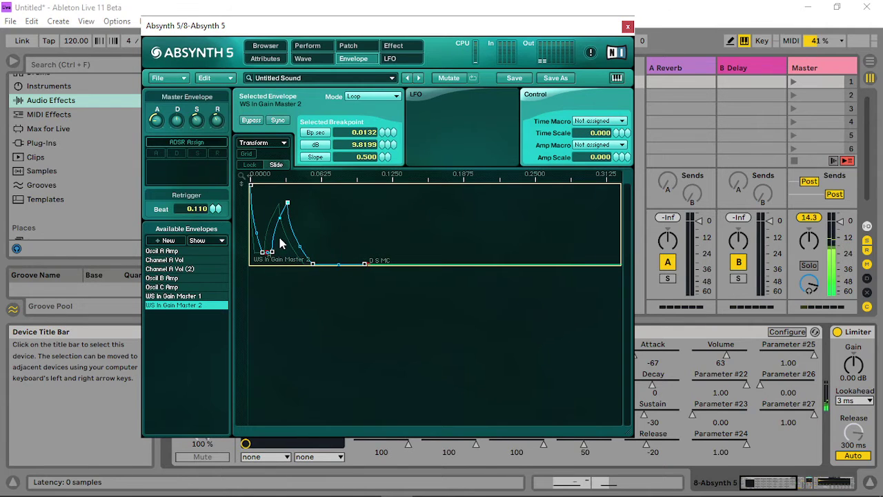
{"action": "left_click_drag", "start_coordinate": [273, 251], "coordinate": [281, 211]}
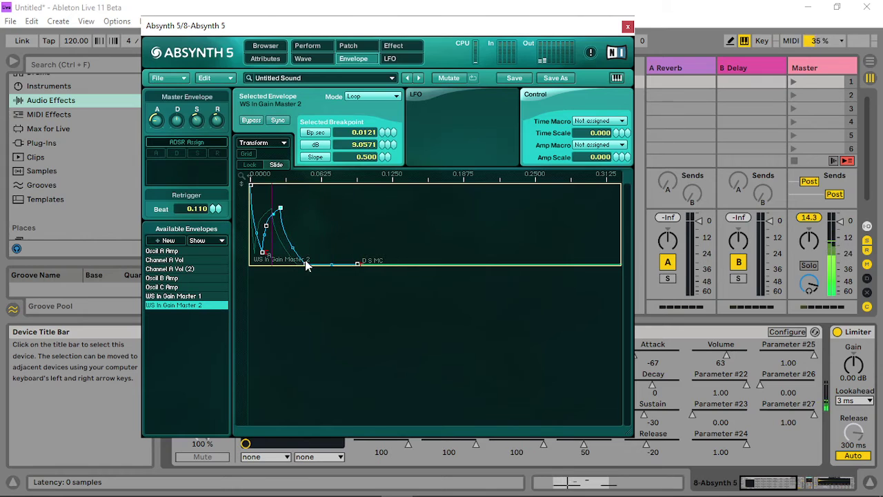
{"action": "left_click_drag", "start_coordinate": [305, 263], "coordinate": [301, 266]}
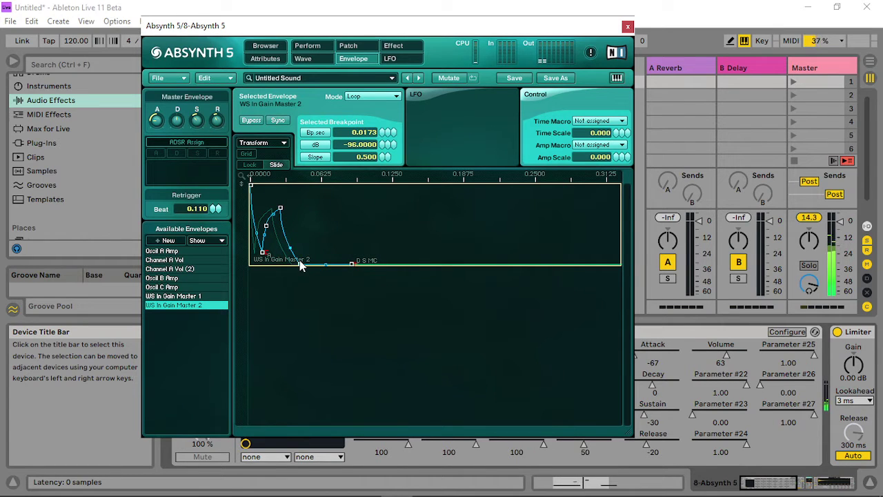
{"action": "left_click_drag", "start_coordinate": [352, 266], "coordinate": [338, 263]}
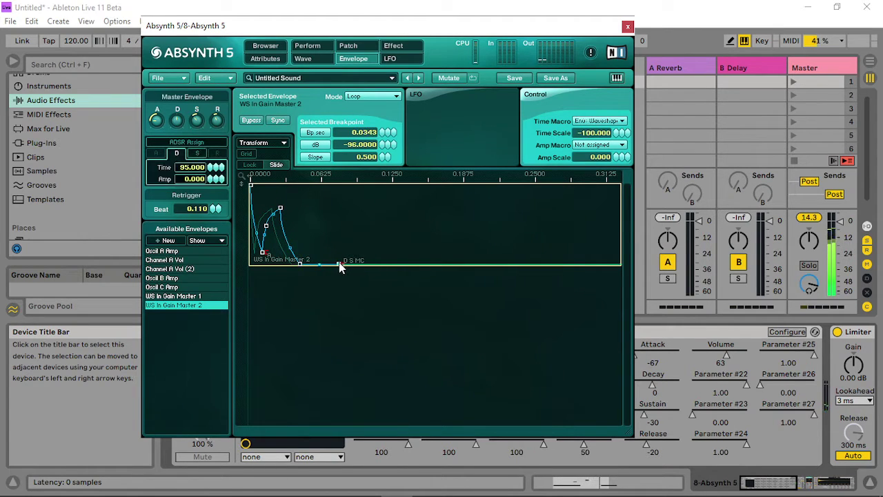
{"action": "left_click_drag", "start_coordinate": [281, 211], "coordinate": [271, 233]}
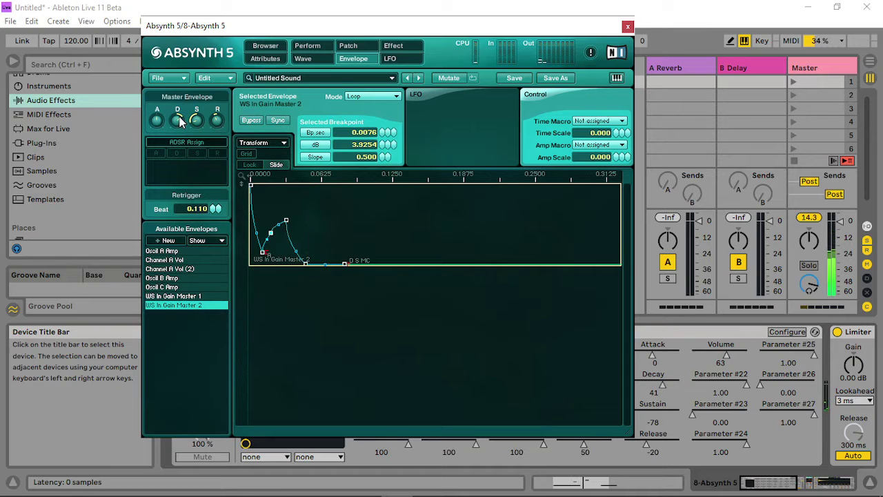
- Close track 8's Absynth 5 window, try the track's volume at -17.0 dB and raise it back to about 0 dB
{"action": "left_click", "coordinate": [628, 28]}
{"action": "left_click_drag", "start_coordinate": [462, 224], "coordinate": [462, 245]}
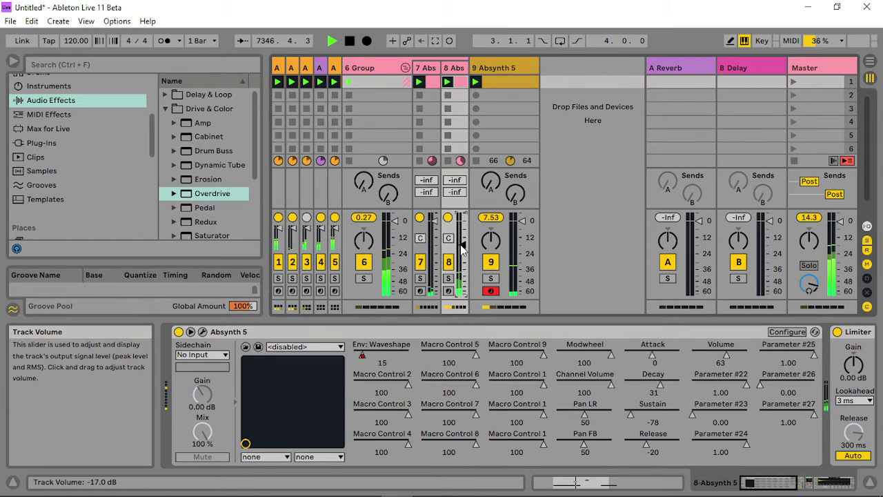
{"action": "left_click_drag", "start_coordinate": [462, 245], "coordinate": [462, 226]}
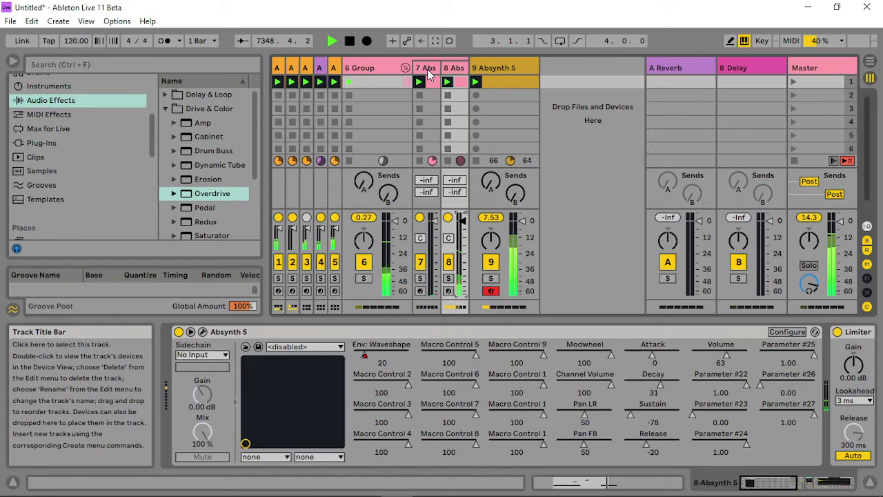
- Deactivate track 8 and delete it from the set
{"action": "left_click", "coordinate": [448, 262]}
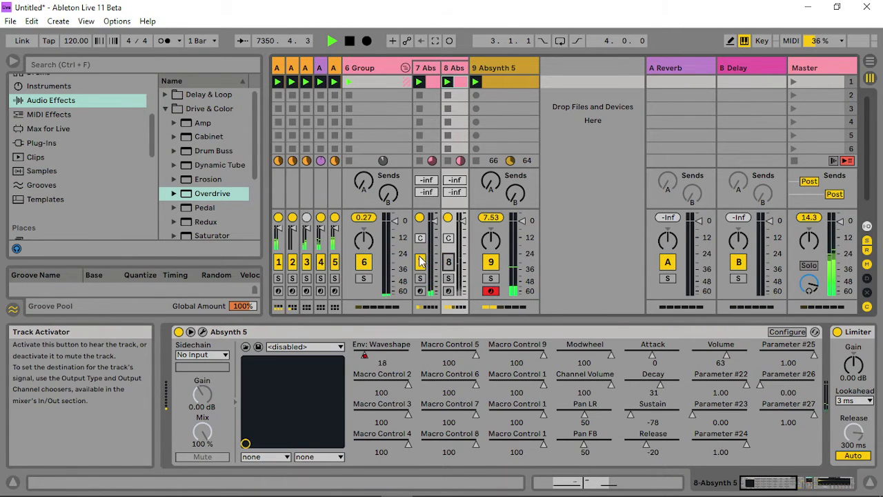
{"action": "right_click", "coordinate": [452, 69]}
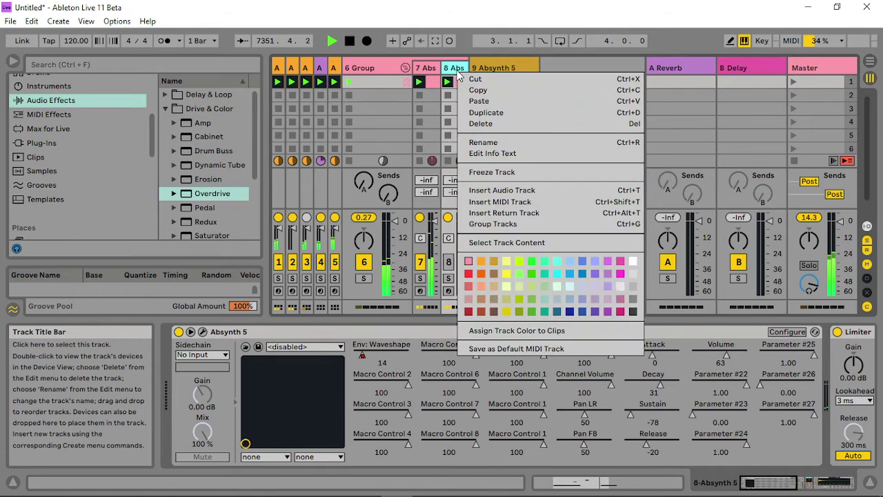
{"action": "left_click", "coordinate": [437, 67]}
{"action": "key", "text": "Delete"}
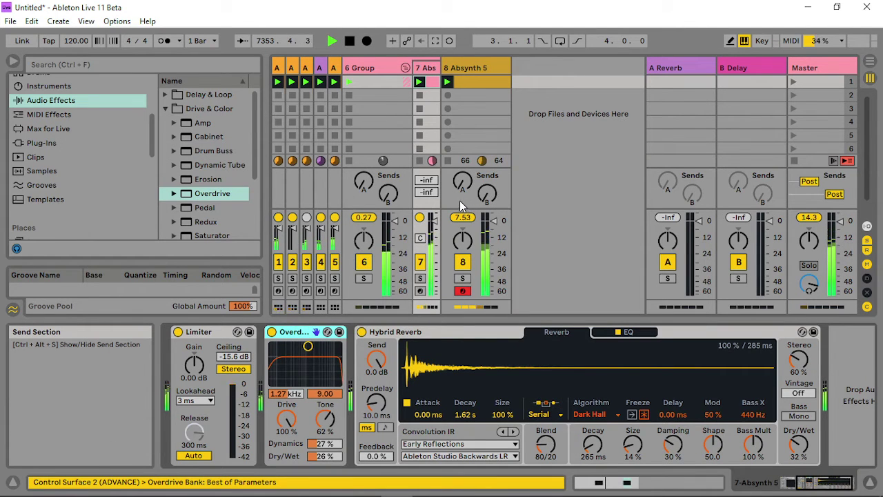
- Select track 7 and open the plug-in window of its Absynth 5
{"action": "left_click", "coordinate": [369, 67]}
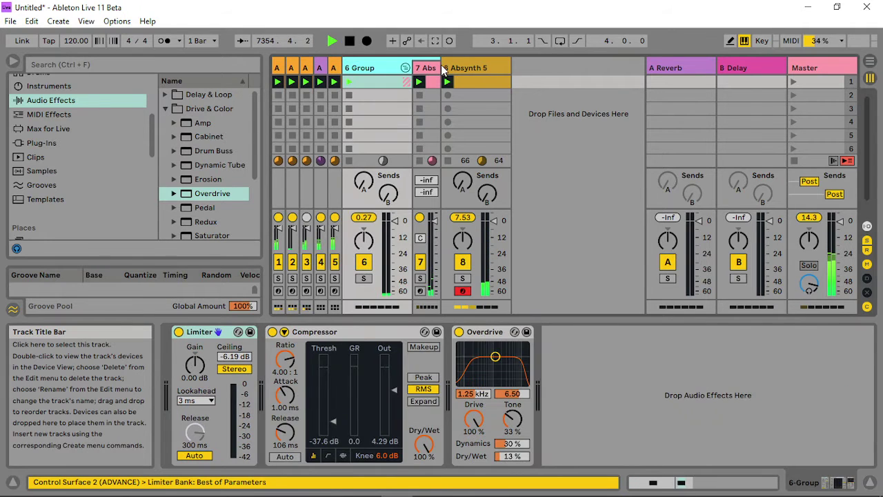
{"action": "left_click", "coordinate": [433, 68]}
{"action": "left_click", "coordinate": [793, 481]}
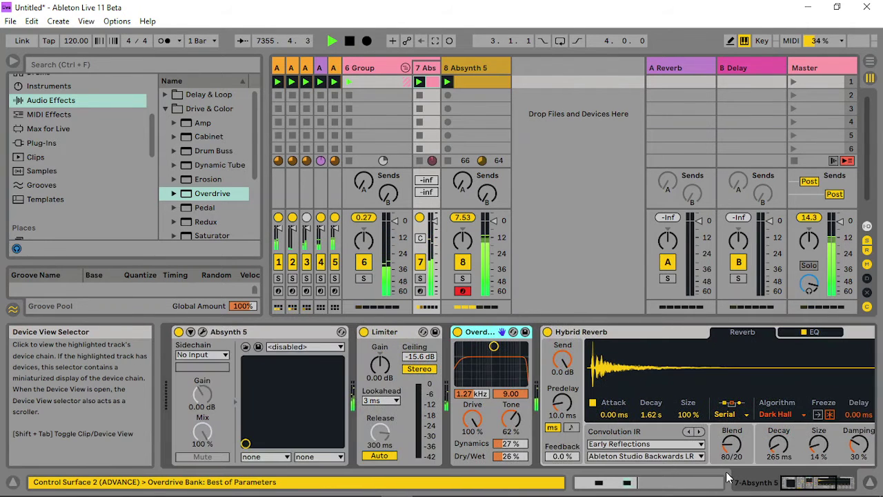
{"action": "left_click", "coordinate": [202, 332]}
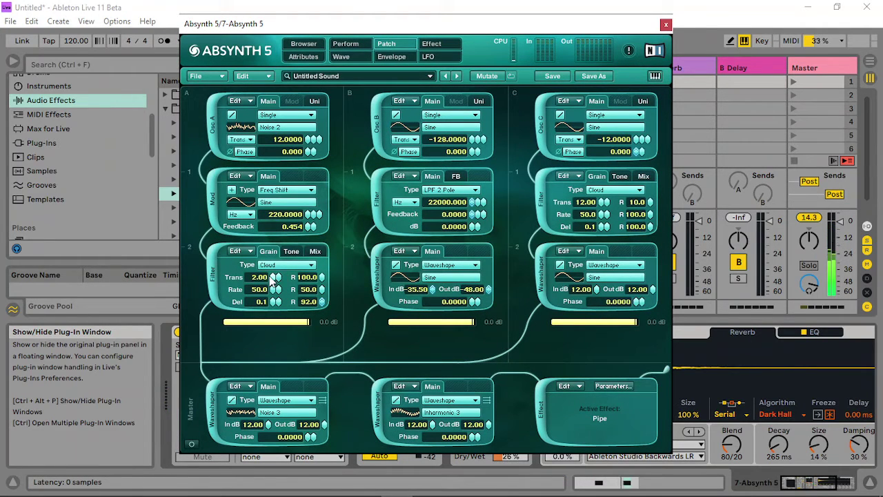
- Enable the tone filter of channel A's Cloud module at 16818 Hz and lower channel C's Cloud transposition to -5.00
{"action": "left_click", "coordinate": [291, 252]}
{"action": "left_click", "coordinate": [253, 265]}
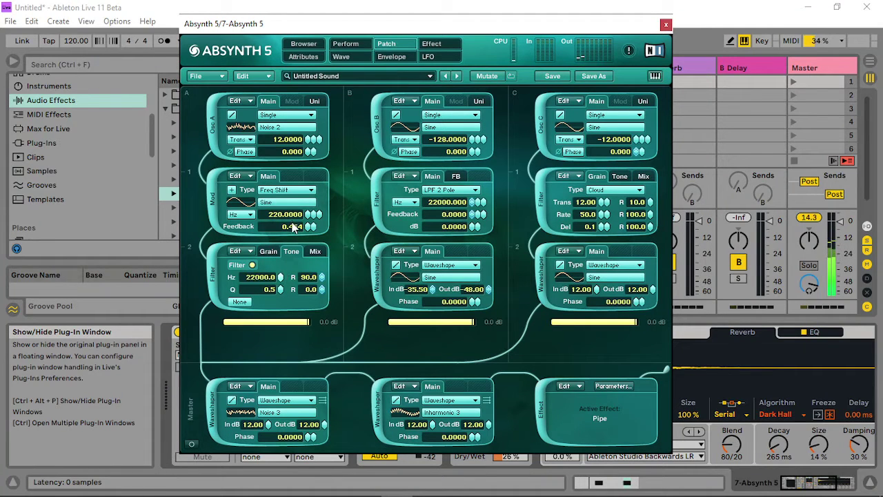
{"action": "left_click_drag", "start_coordinate": [292, 291], "coordinate": [286, 324]}
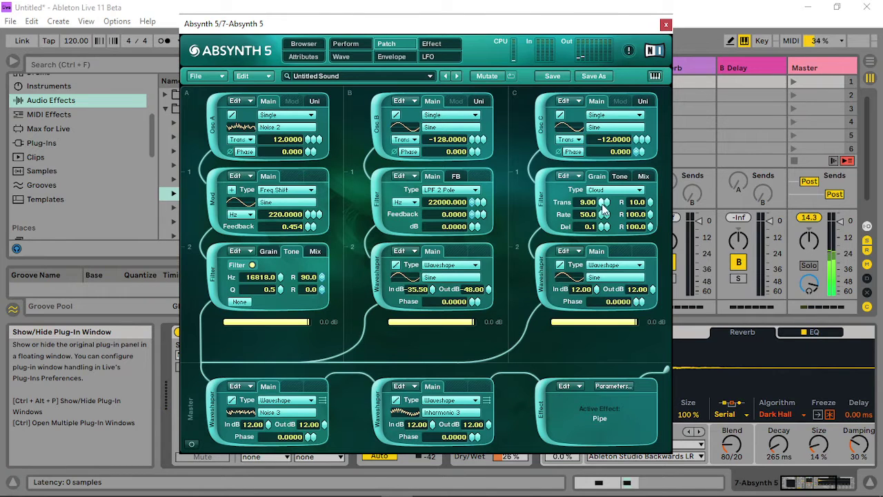
{"action": "left_click_drag", "start_coordinate": [602, 207], "coordinate": [603, 213]}
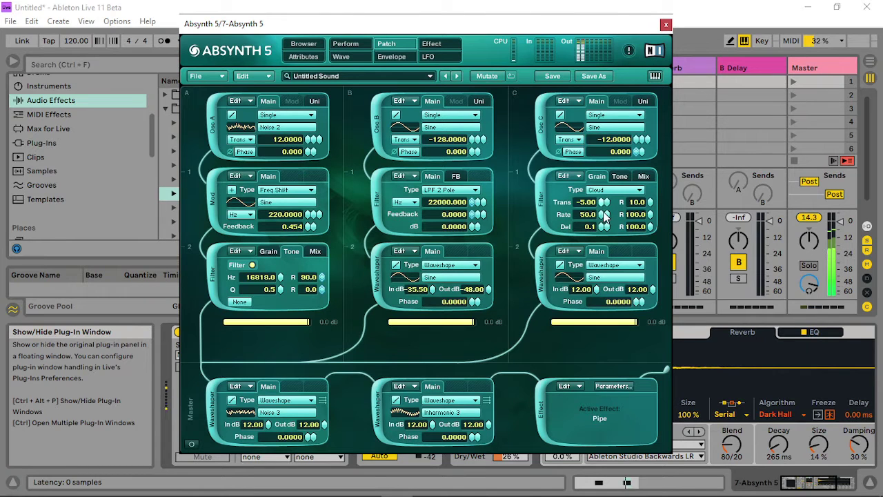
- Change the second master waveshaper's wave to Noise 1 in track 7's Absynth 5
{"action": "left_click", "coordinate": [456, 416]}
{"action": "left_click", "coordinate": [517, 391]}
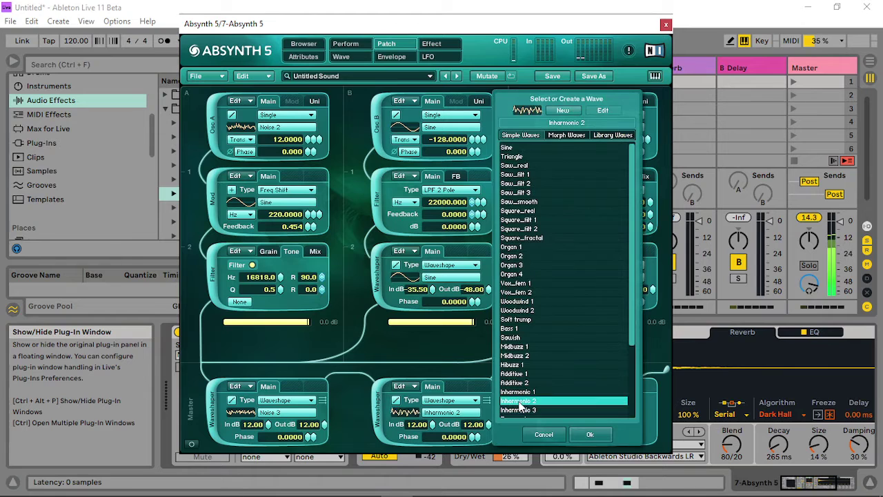
{"action": "scroll", "coordinate": [517, 387], "scroll_direction": "down", "scroll_amount": 2}
{"action": "left_click", "coordinate": [514, 374]}
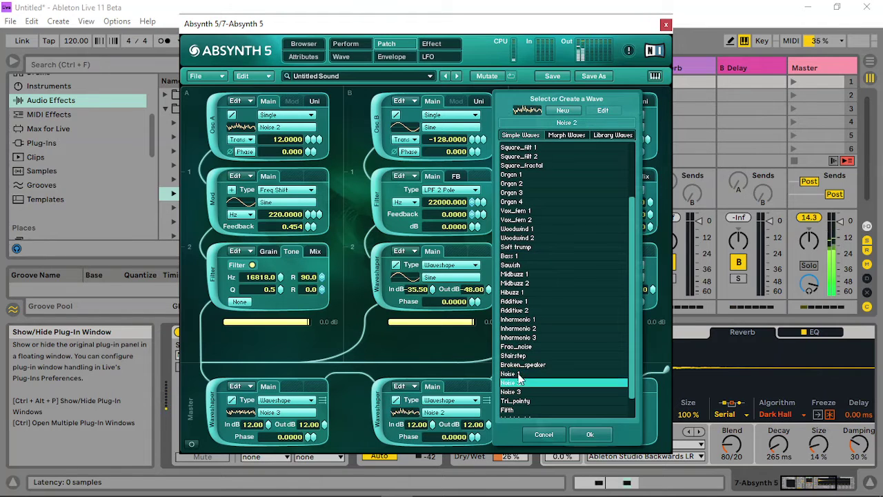
{"action": "left_click", "coordinate": [588, 434]}
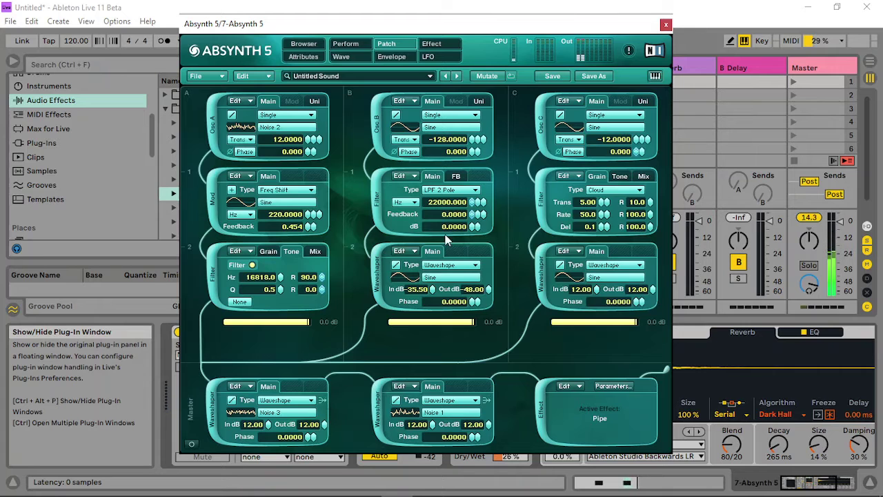
- Close track 7's Absynth 5 window after showing its Perform page, and narrow track 8 in the session view
{"action": "left_click", "coordinate": [360, 43]}
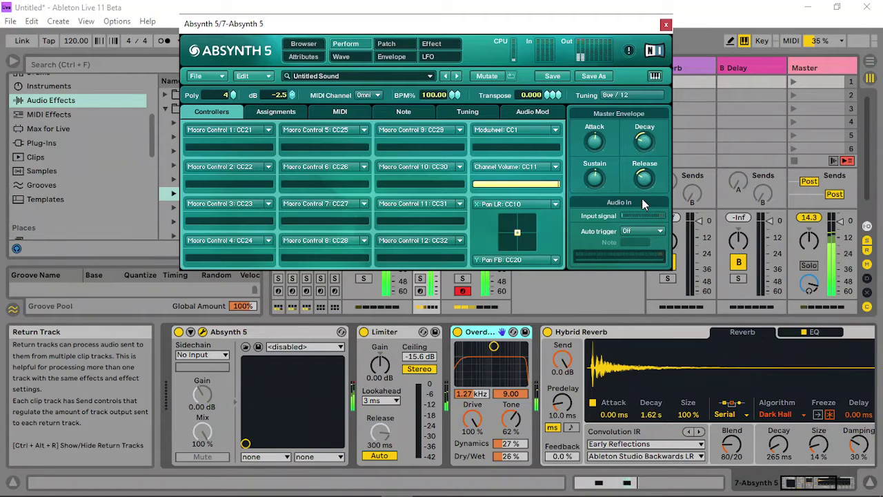
{"action": "left_click", "coordinate": [665, 25]}
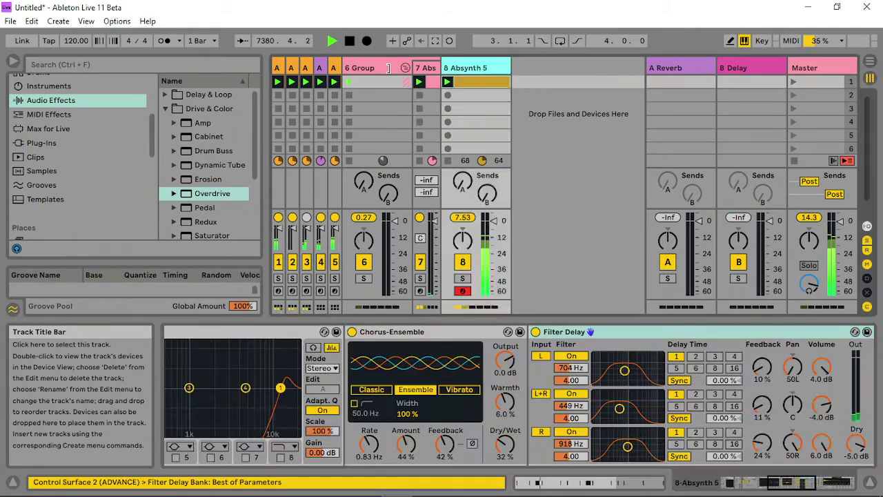
{"action": "left_click_drag", "start_coordinate": [508, 69], "coordinate": [452, 72]}
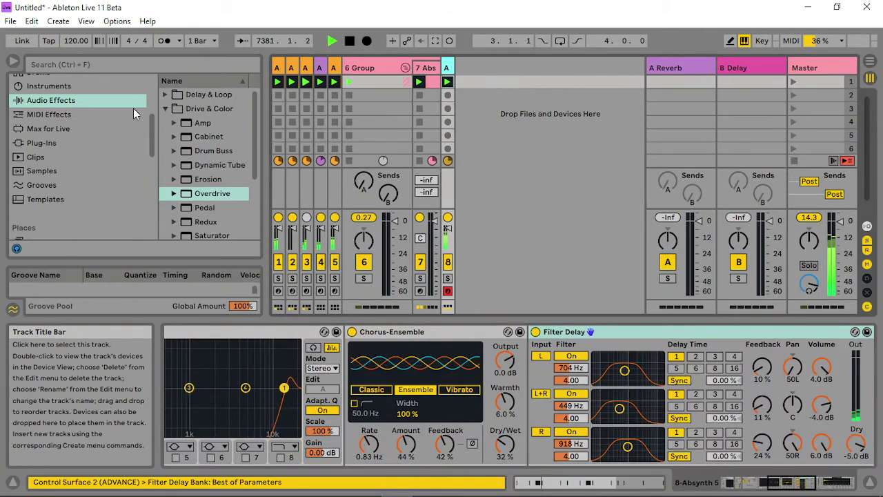
- Load the Absynth 5 plug-in onto a new track 9 after track 8
{"action": "left_click", "coordinate": [46, 144]}
{"action": "left_click_drag", "start_coordinate": [228, 118], "coordinate": [481, 74]}
{"action": "left_click_drag", "start_coordinate": [492, 114], "coordinate": [492, 113]}
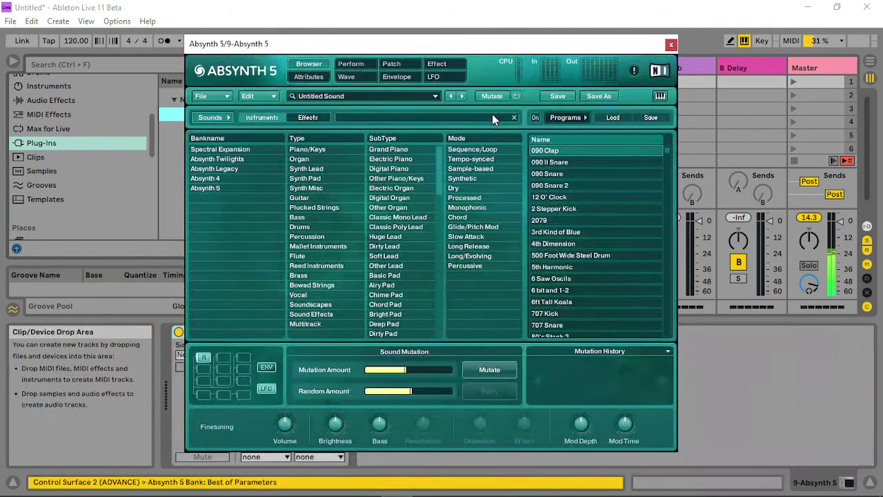
- Assign oscillator A's main pitch as an audio modulation target in track 9's Absynth 5 and close the plug-in window
{"action": "left_click", "coordinate": [358, 65]}
{"action": "left_click", "coordinate": [398, 65]}
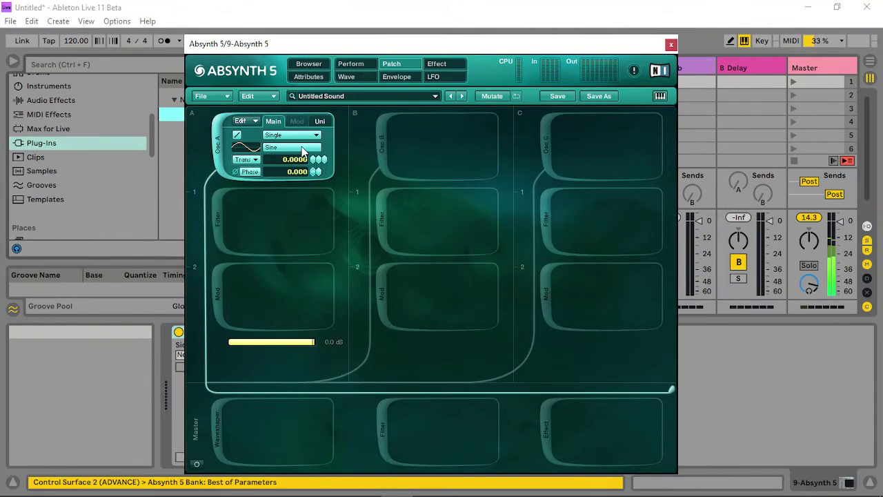
{"action": "right_click", "coordinate": [316, 162]}
{"action": "left_click", "coordinate": [309, 325]}
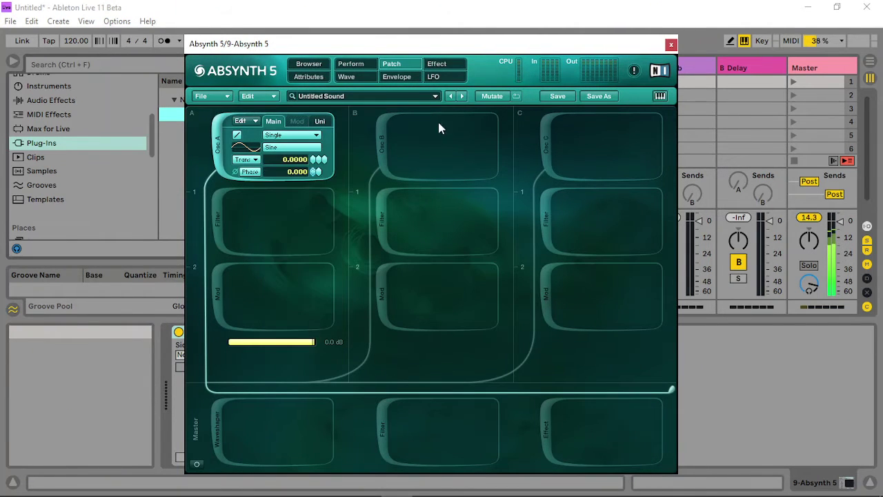
{"action": "left_click", "coordinate": [365, 65]}
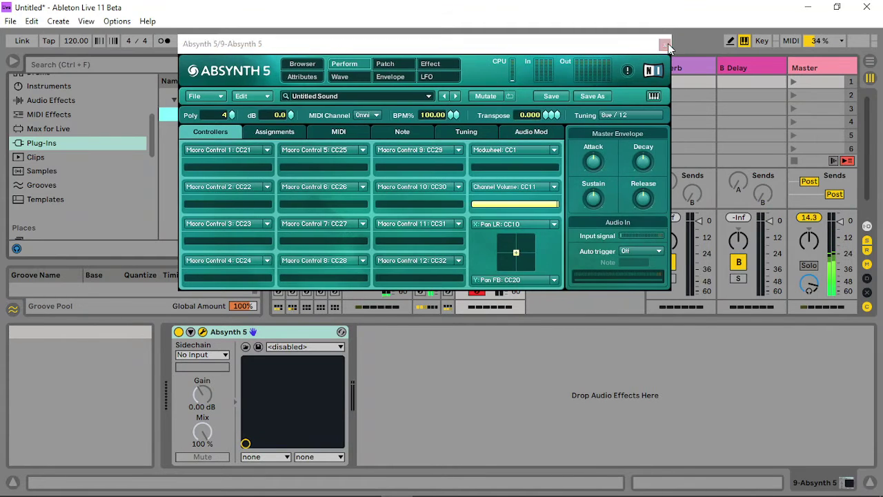
{"action": "left_click", "coordinate": [671, 44]}
- Create a MIDI clip in track 9's first slot and add a G1 note at its start
{"action": "double_click", "coordinate": [492, 82]}
{"action": "scroll", "coordinate": [491, 353], "scroll_direction": "down", "scroll_amount": 5}
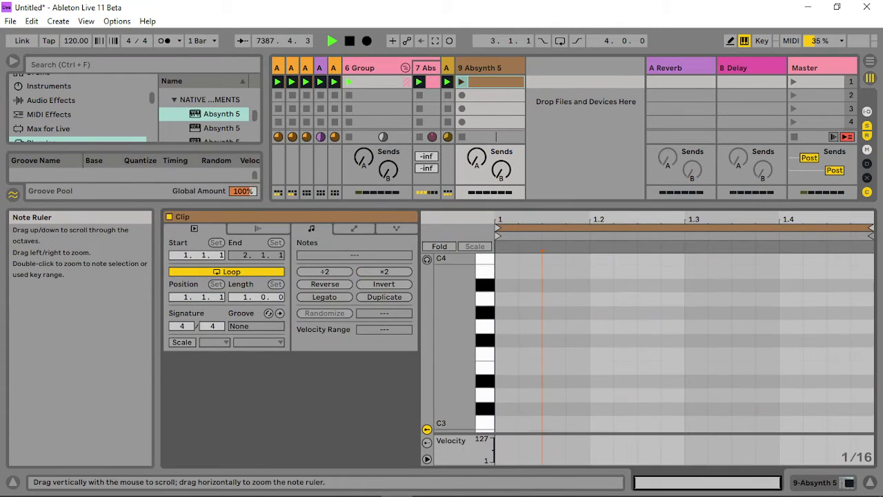
{"action": "double_click", "coordinate": [503, 376]}
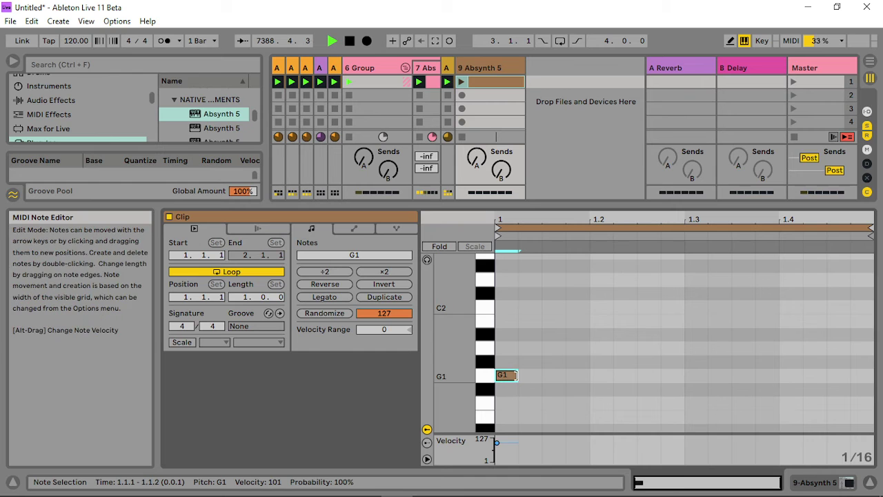
- Stretch the G1 note over many bars by repeatedly doubling its length and extend the clip loop to about 16 bars
{"action": "left_click", "coordinate": [391, 271]}
{"action": "left_click", "coordinate": [391, 272]}
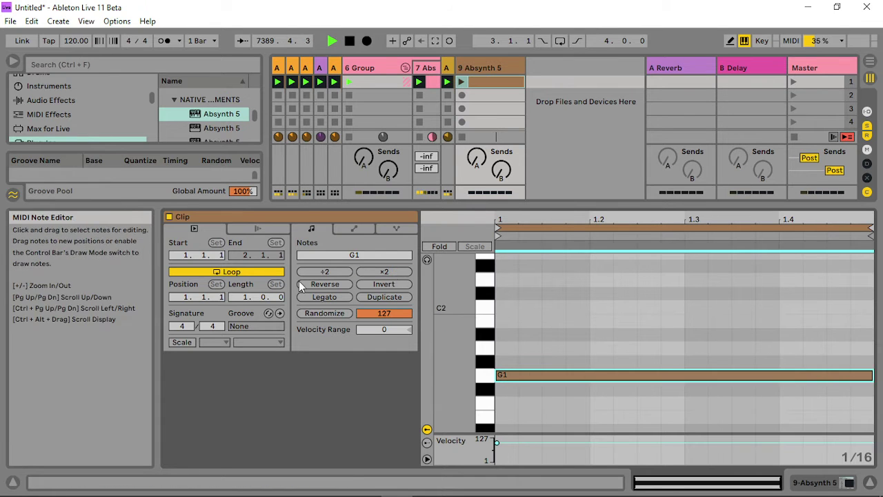
{"action": "left_click", "coordinate": [382, 270]}
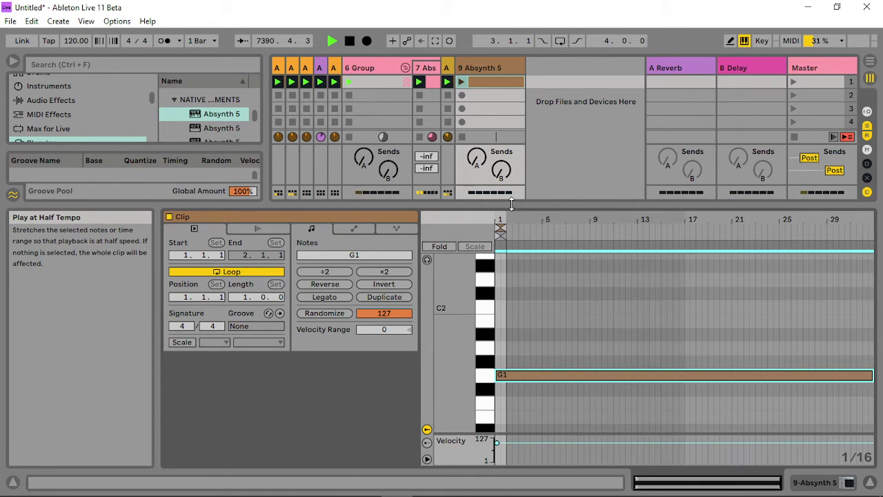
{"action": "mouse_move", "coordinate": [512, 226]}
{"action": "left_mouse_down"}
{"action": "mouse_move", "coordinate": [711, 227]}
{"action": "mouse_move", "coordinate": [683, 234]}
{"action": "left_mouse_up"}
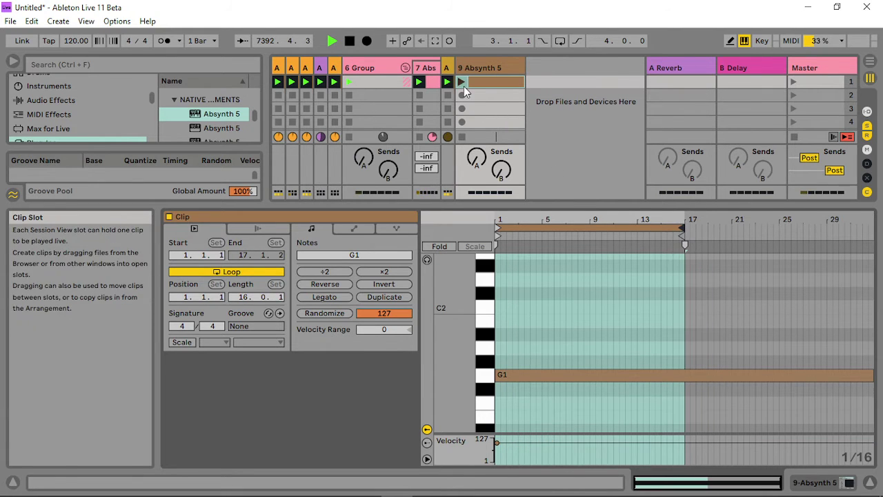
- Reopen track 9's Absynth 5 on its audio modulation settings and relaunch scene 1
{"action": "double_click", "coordinate": [479, 71]}
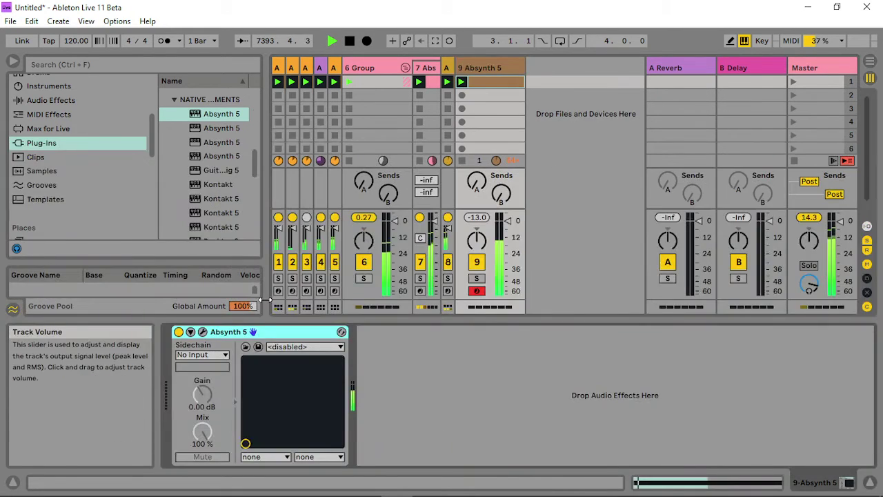
{"action": "left_click", "coordinate": [202, 332]}
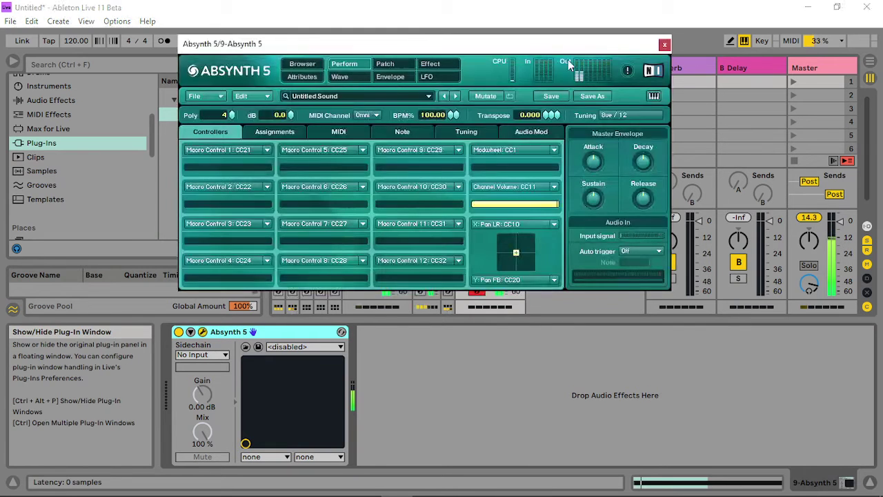
{"action": "left_click", "coordinate": [804, 81]}
{"action": "left_click", "coordinate": [529, 133]}
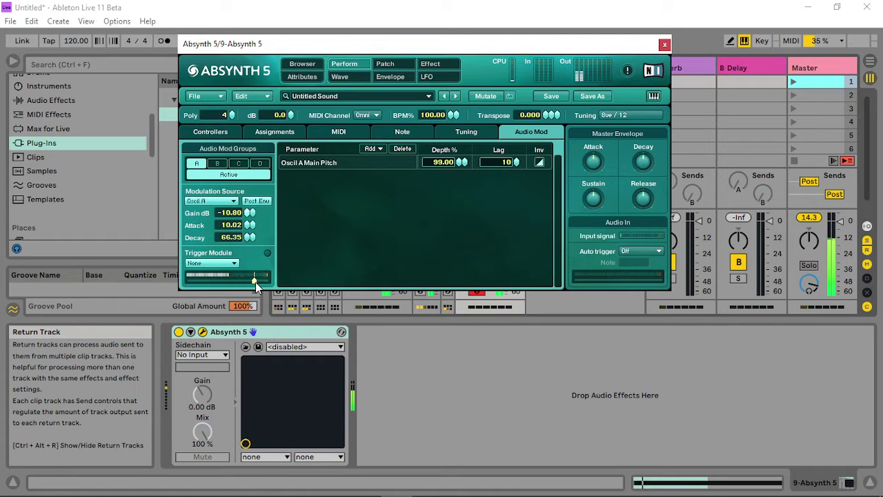
{"action": "left_click", "coordinate": [793, 82]}
- Set oscillator A's transposition to 25.0000 in the patch and relaunch scene 1
{"action": "left_click", "coordinate": [385, 64]}
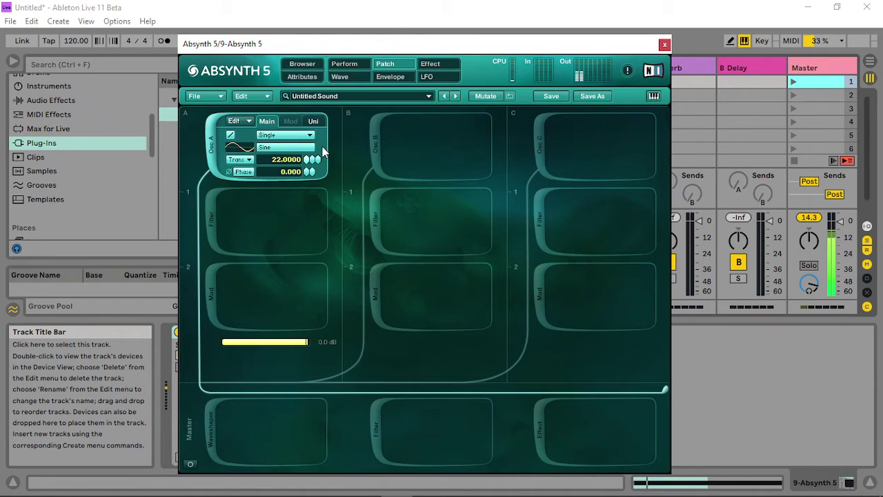
{"action": "key", "text": "Up"}
{"action": "key", "text": "Up"}
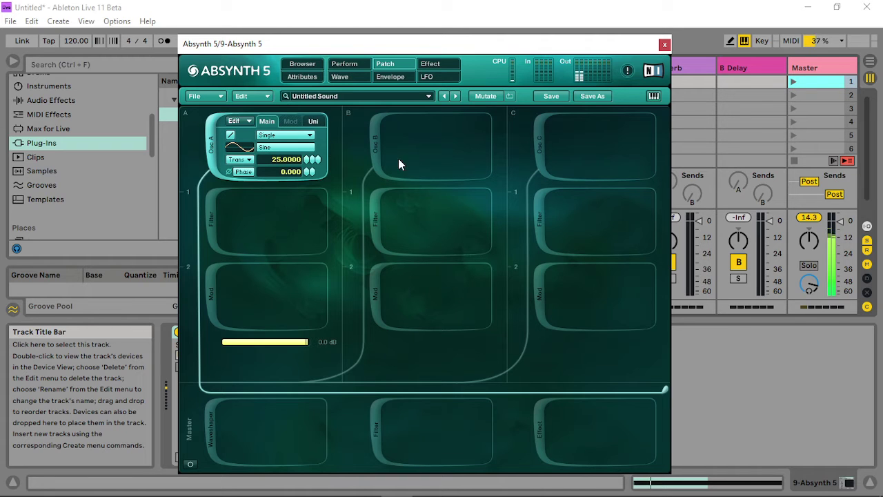
{"action": "left_click", "coordinate": [799, 76]}
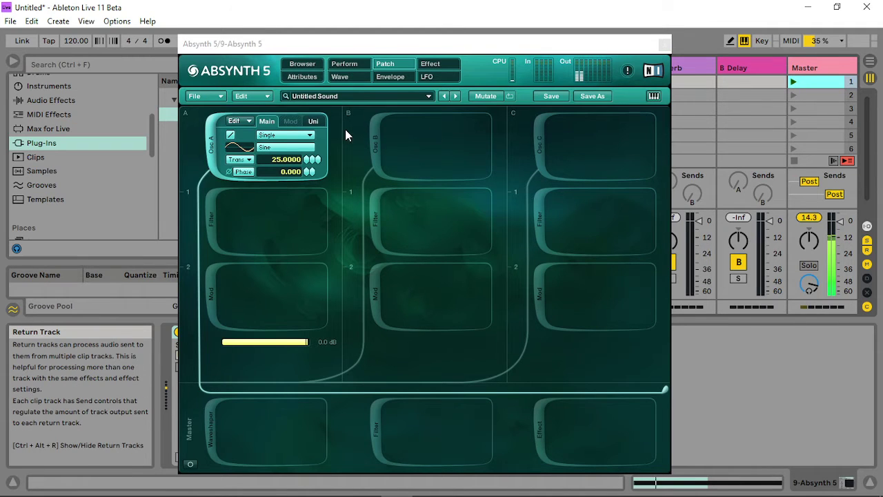
- Return Absynth 5 to its audio modulation settings and shorten the loop of track 9's clip to 2 bars
{"action": "left_click", "coordinate": [344, 64]}
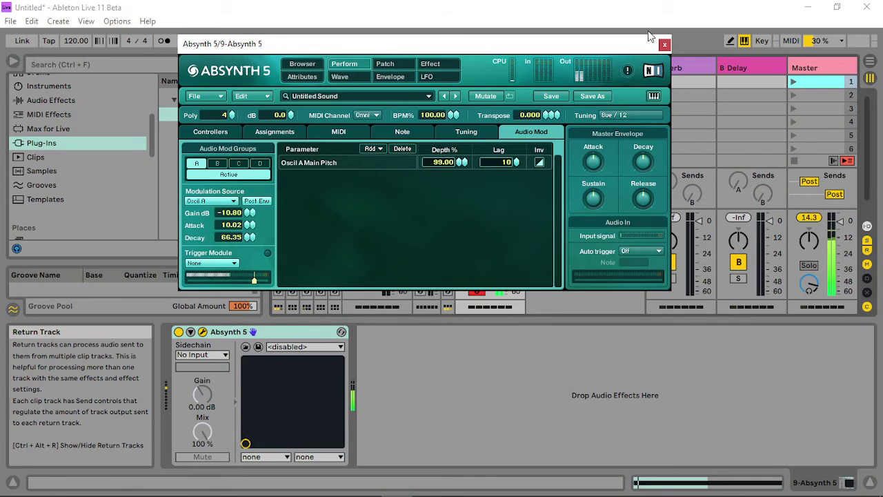
{"action": "left_click_drag", "start_coordinate": [591, 44], "coordinate": [242, 48]}
{"action": "left_click", "coordinate": [498, 84]}
{"action": "double_click", "coordinate": [498, 83]}
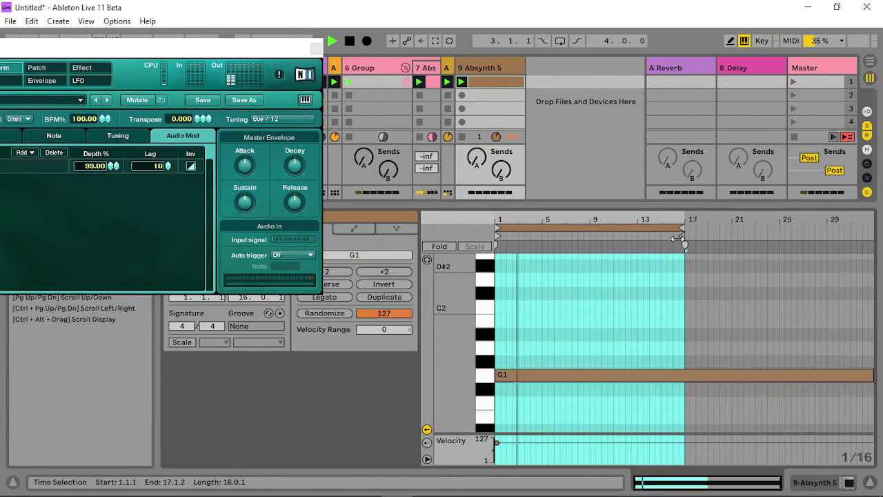
{"action": "left_click_drag", "start_coordinate": [682, 228], "coordinate": [519, 231]}
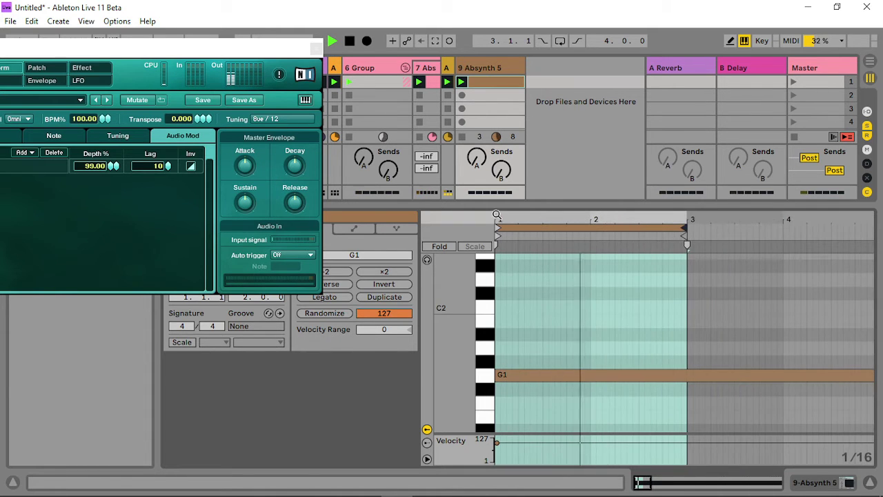
- Set audio modulation group A's decay to 40.35 and attack to 35.00, and invert its oscillator A pitch modulation
{"action": "left_click_drag", "start_coordinate": [228, 55], "coordinate": [618, 53]}
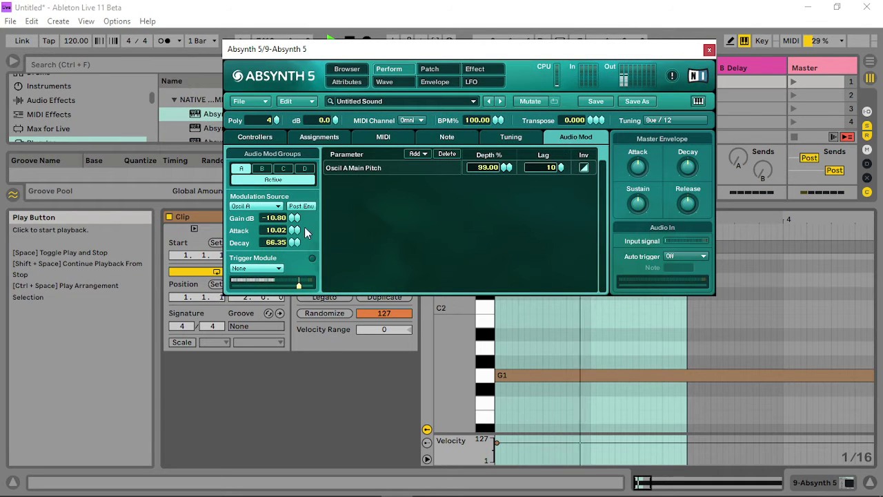
{"action": "left_click_drag", "start_coordinate": [290, 243], "coordinate": [300, 266]}
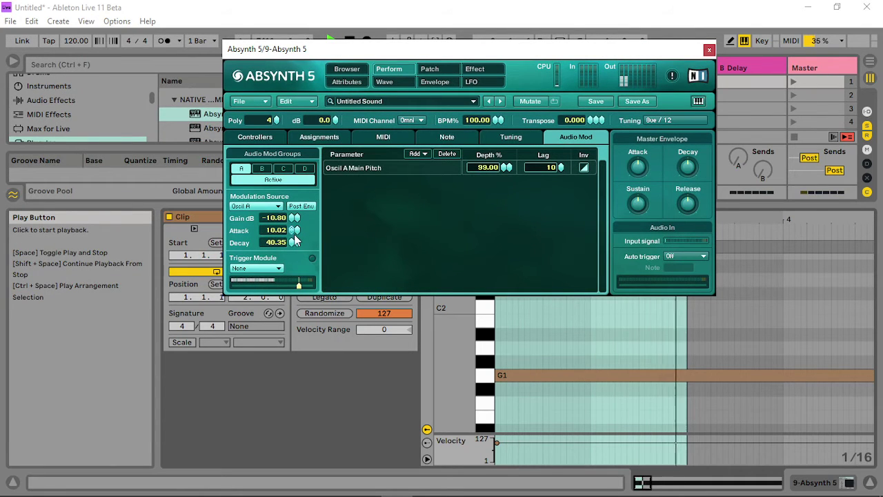
{"action": "left_click_drag", "start_coordinate": [294, 234], "coordinate": [284, 108]}
{"action": "left_click_drag", "start_coordinate": [296, 234], "coordinate": [290, 271]}
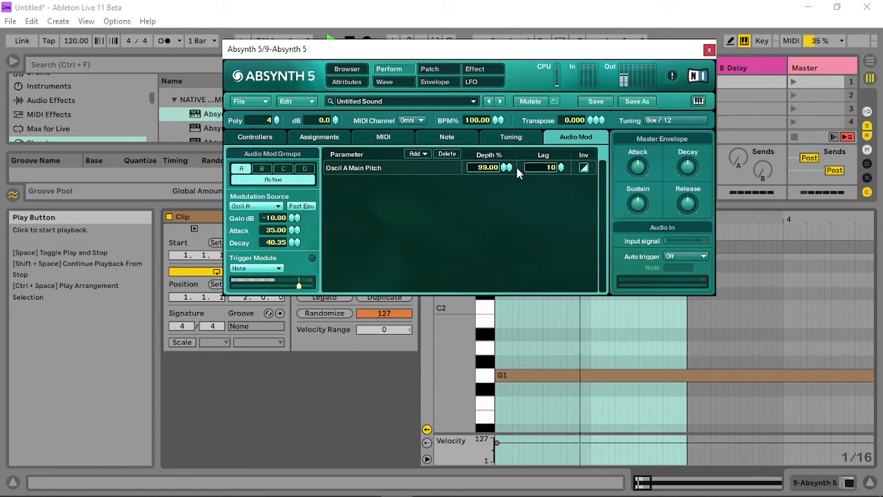
{"action": "left_click", "coordinate": [584, 168]}
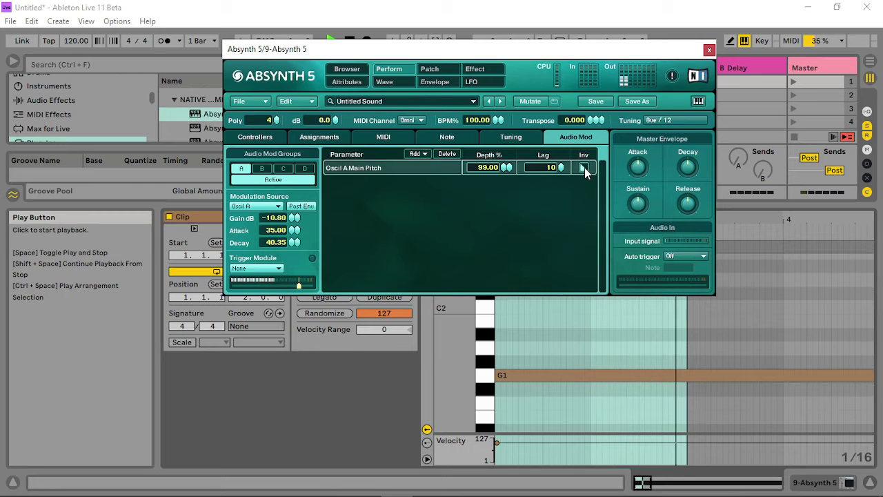
- Set the audio modulation gain to -18.00 dB, and lower the master envelope's attack while raising its sustain
{"action": "left_click", "coordinate": [174, 113]}
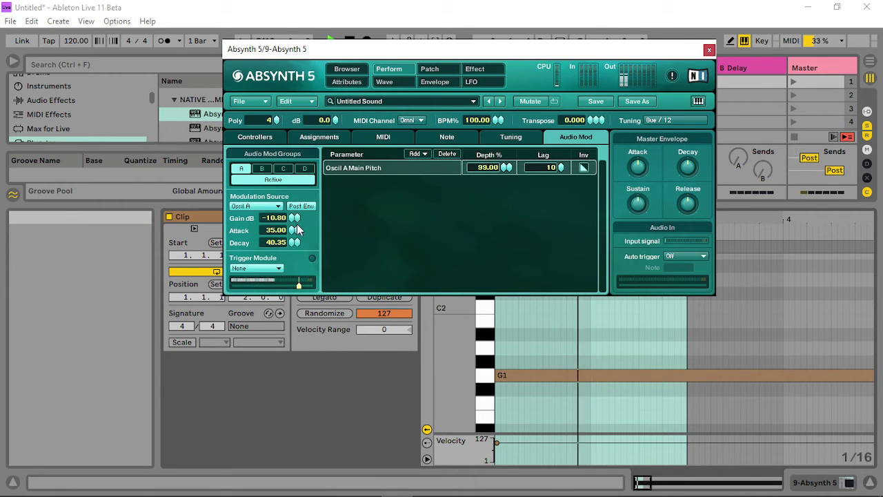
{"action": "left_click_drag", "start_coordinate": [295, 217], "coordinate": [284, 285]}
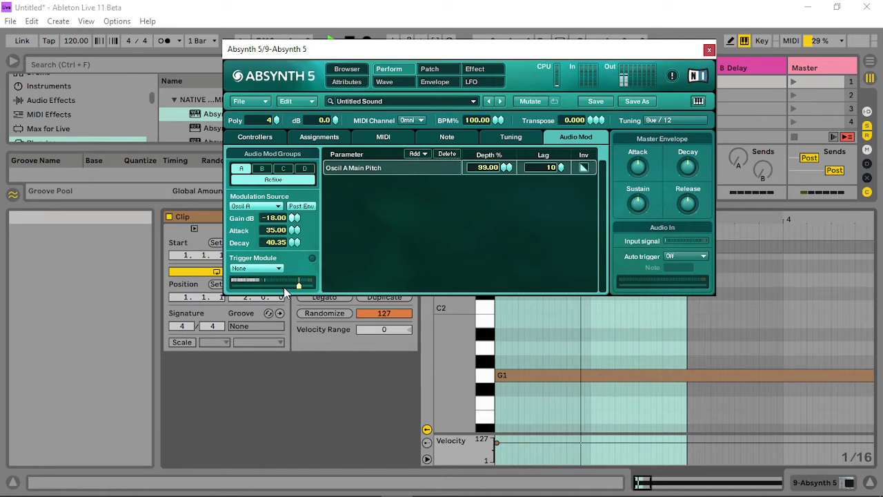
{"action": "mouse_move", "coordinate": [637, 166]}
{"action": "left_mouse_down"}
{"action": "mouse_move", "coordinate": [639, 224]}
{"action": "mouse_move", "coordinate": [643, 169]}
{"action": "left_mouse_up"}
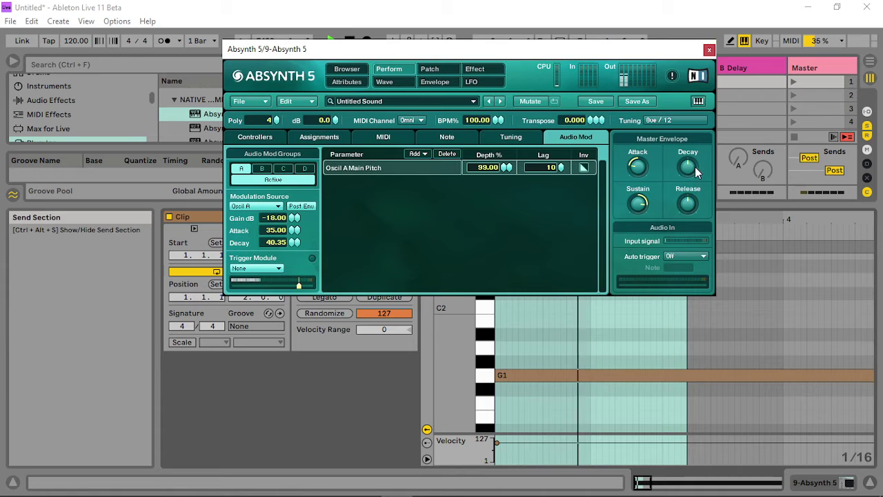
- Add a Freq Shift module to the first slot below oscillator A in the patch
{"action": "left_click", "coordinate": [430, 70]}
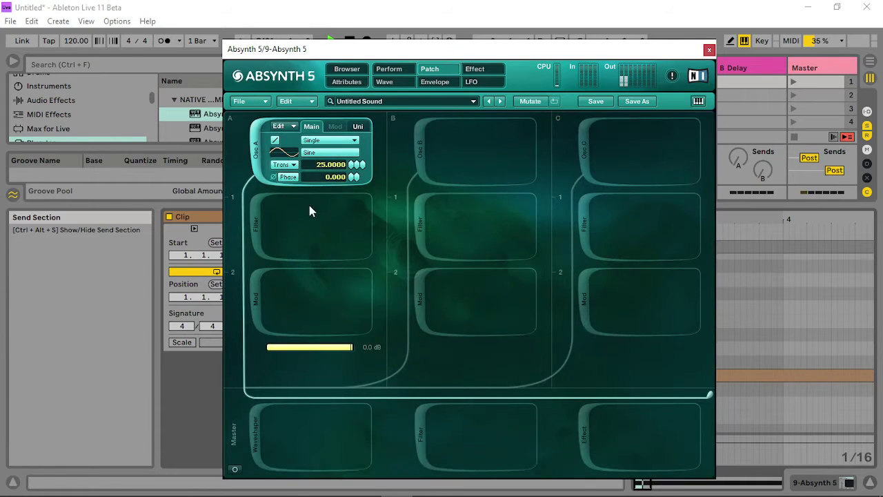
{"action": "left_click", "coordinate": [256, 231]}
{"action": "left_click", "coordinate": [348, 215]}
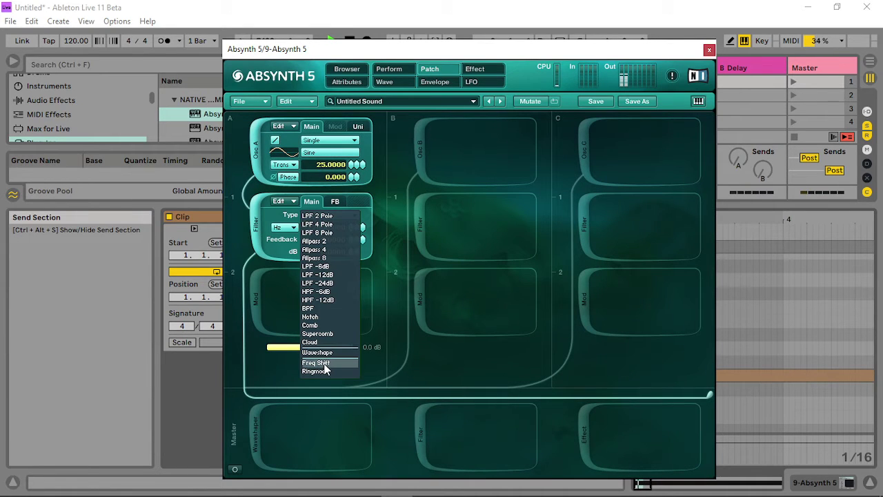
{"action": "left_click", "coordinate": [324, 363]}
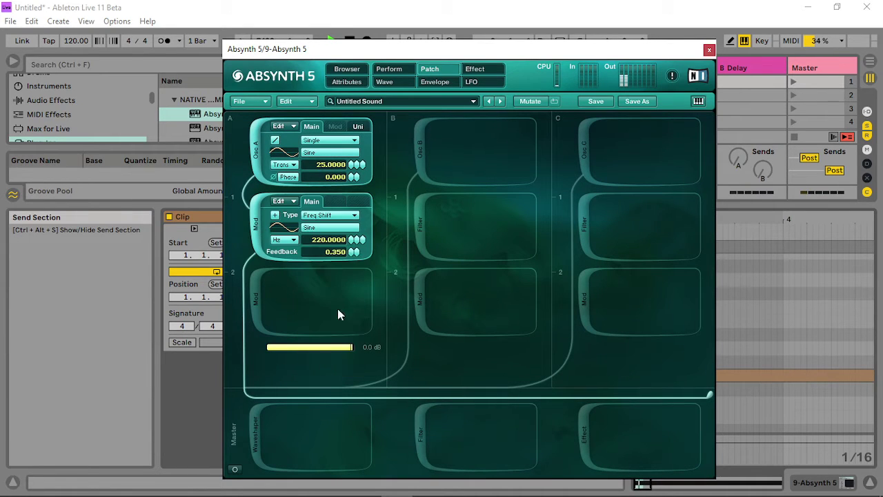
- Create a pitch envelope for the frequency shifter and shape it to fall to about 36.7 Hz at about 0.43 seconds
{"action": "left_click", "coordinate": [354, 241]}
{"action": "left_click", "coordinate": [359, 438]}
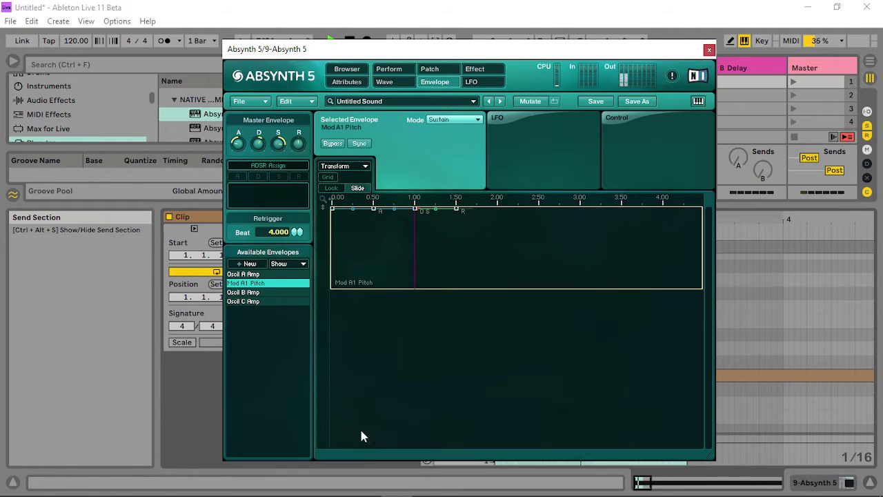
{"action": "left_click_drag", "start_coordinate": [531, 282], "coordinate": [373, 265]}
{"action": "left_click", "coordinate": [402, 261]}
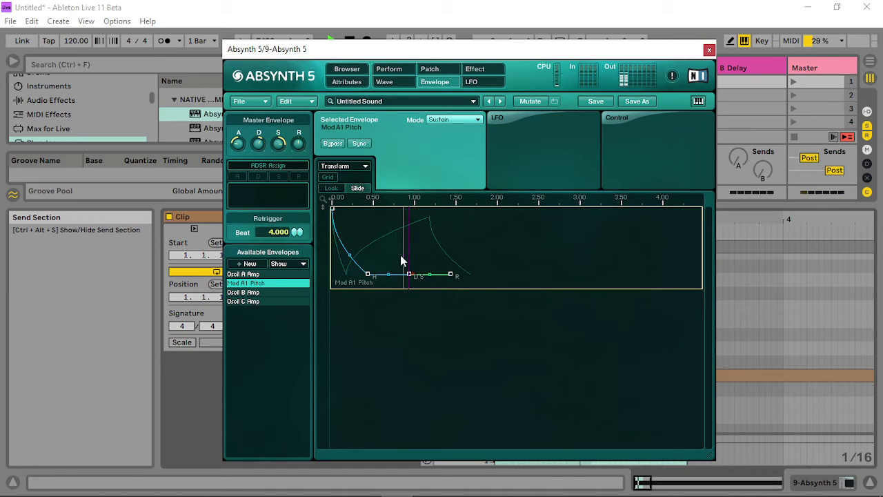
- Set the ADSR time amount to 0.000 for both the attack and decay breakpoints of the Mod A1 Pitch envelope
{"action": "left_click", "coordinate": [366, 273]}
{"action": "left_click_drag", "start_coordinate": [290, 182], "coordinate": [288, 390]}
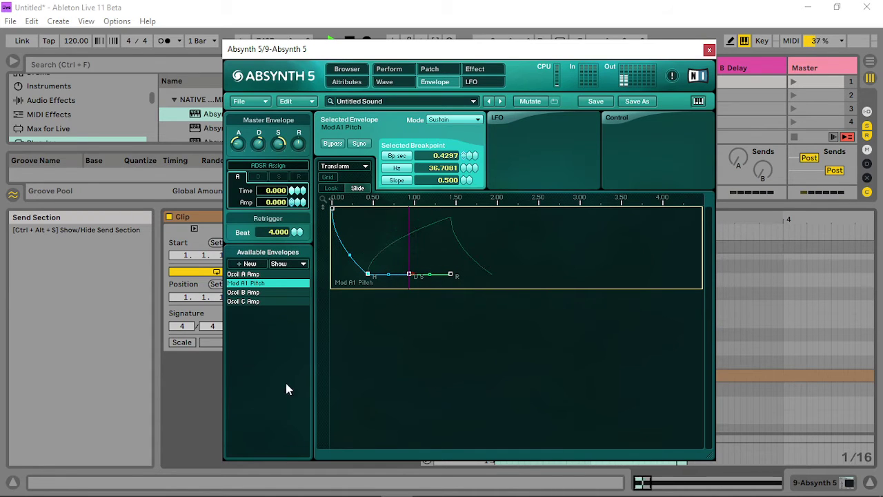
{"action": "left_click", "coordinate": [409, 275]}
{"action": "left_click_drag", "start_coordinate": [290, 194], "coordinate": [295, 323]}
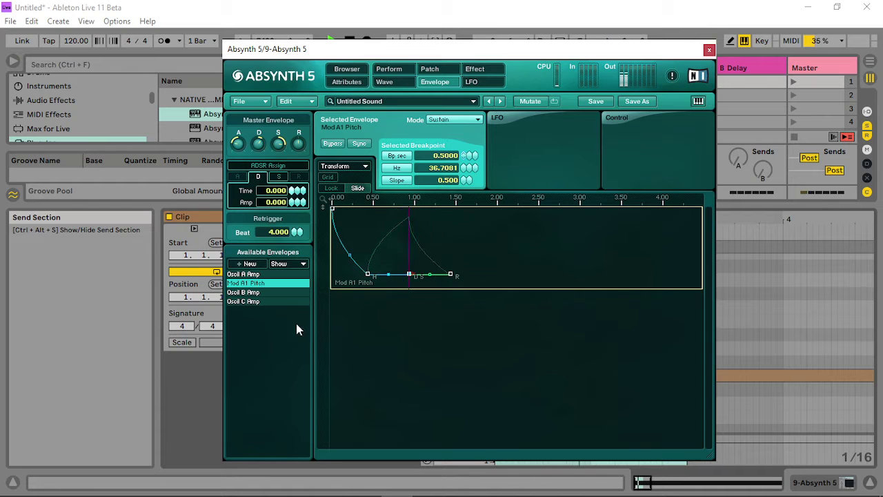
- Move the Mod A1 Pitch envelope's sustain breakpoint to about 0.06 seconds and 73.4 Hz, and set the envelope mode to Loop
{"action": "left_click", "coordinate": [403, 246]}
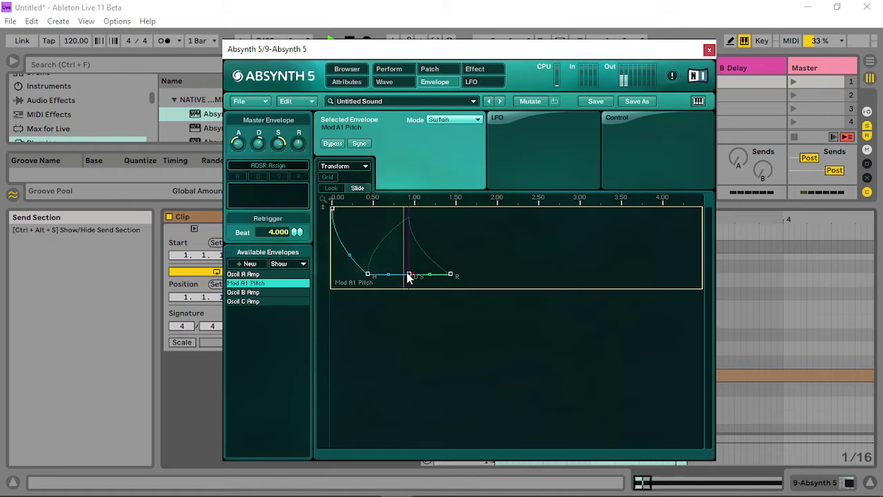
{"action": "left_click_drag", "start_coordinate": [408, 276], "coordinate": [345, 261]}
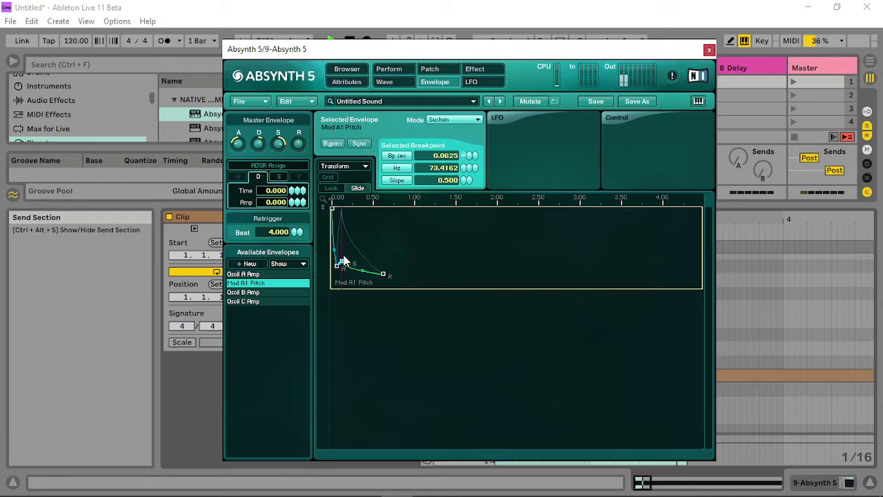
{"action": "left_click", "coordinate": [455, 120]}
{"action": "left_click", "coordinate": [449, 136]}
- Stretch the Mod A1 Pitch envelope, with the attack breakpoint at about 0.23 seconds and 51.9 Hz and a 220 Hz peak about 5.88 seconds after it
{"action": "left_click_drag", "start_coordinate": [332, 196], "coordinate": [620, 325]}
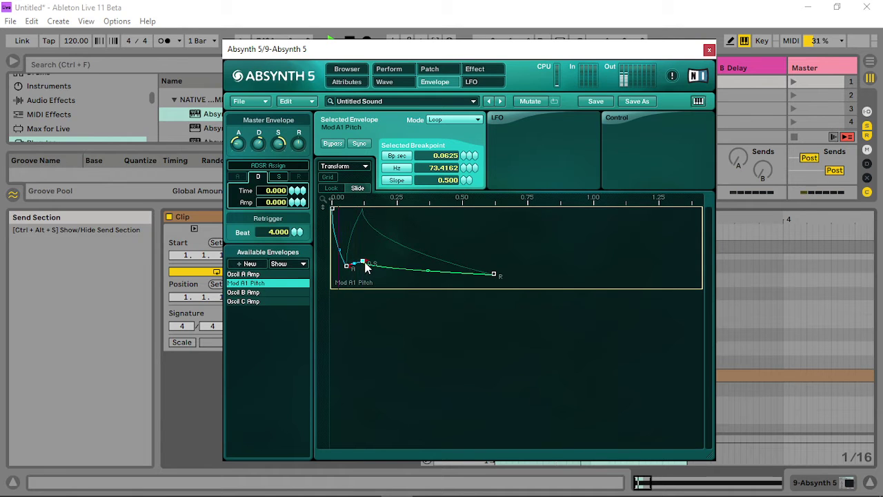
{"action": "left_click_drag", "start_coordinate": [347, 265], "coordinate": [629, 232]}
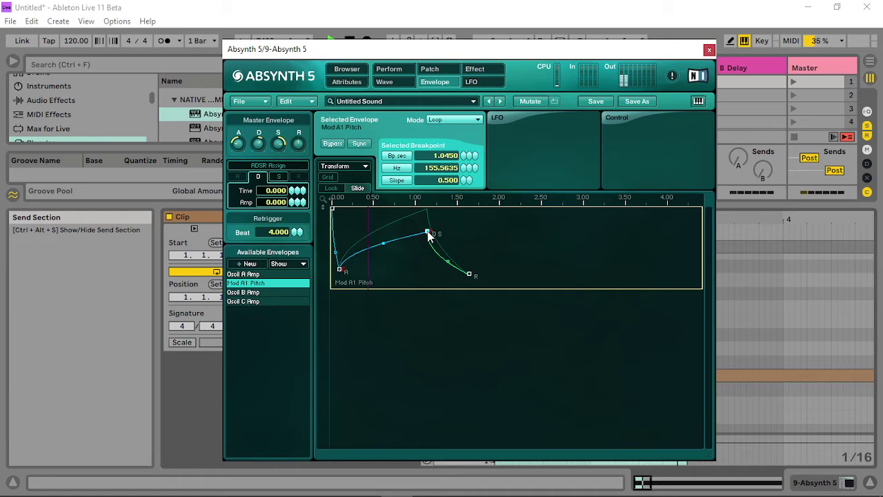
{"action": "left_click_drag", "start_coordinate": [428, 233], "coordinate": [545, 219]}
{"action": "left_click_drag", "start_coordinate": [534, 227], "coordinate": [667, 217]}
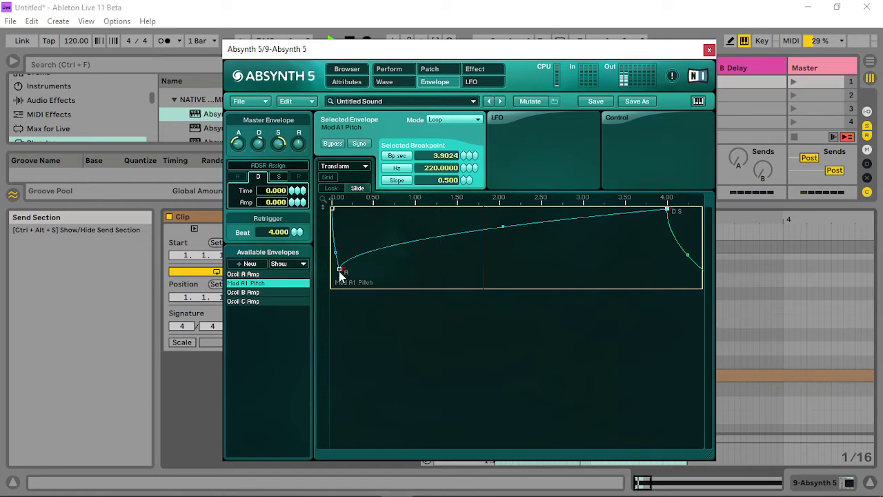
{"action": "left_click_drag", "start_coordinate": [339, 273], "coordinate": [351, 269]}
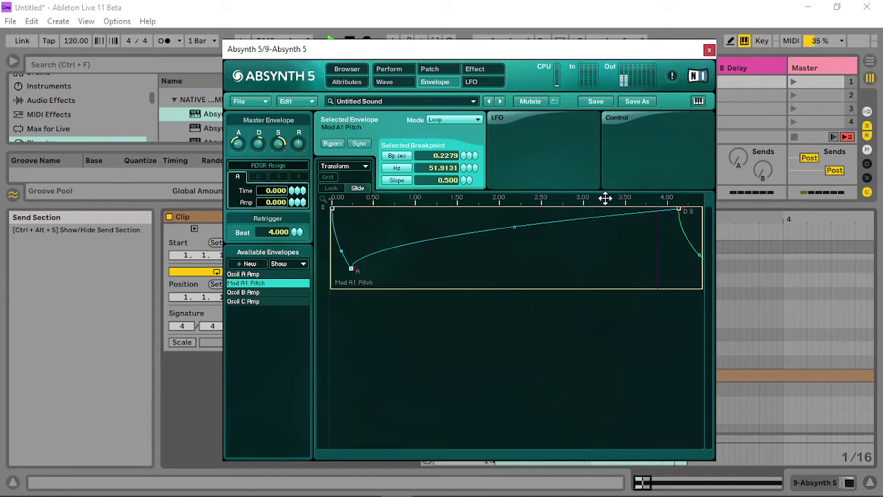
{"action": "left_click_drag", "start_coordinate": [605, 198], "coordinate": [512, 161]}
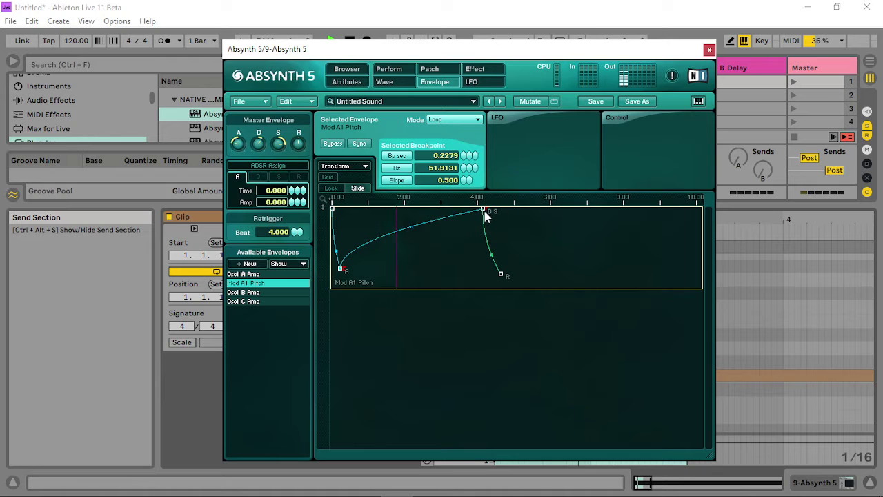
{"action": "left_click_drag", "start_coordinate": [485, 215], "coordinate": [554, 205]}
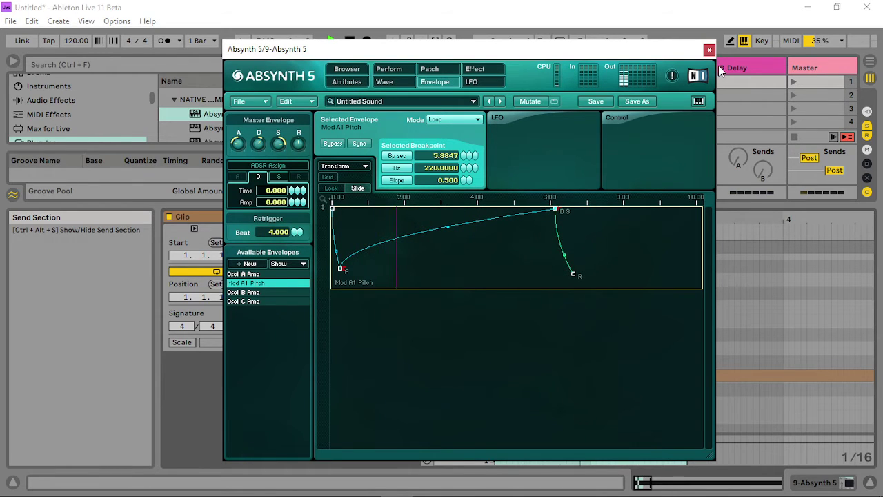
- Extend the track 9 clip's loop length to 8 bars and reopen the track's Absynth 5 instrument
{"action": "left_click", "coordinate": [709, 49]}
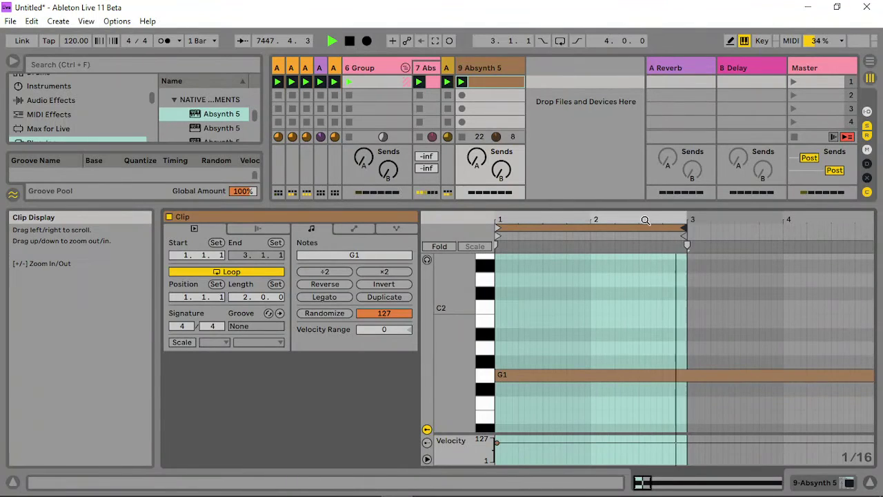
{"action": "mouse_move", "coordinate": [645, 220]}
{"action": "left_mouse_down"}
{"action": "mouse_move", "coordinate": [543, 223]}
{"action": "mouse_move", "coordinate": [695, 226]}
{"action": "mouse_move", "coordinate": [590, 215]}
{"action": "left_mouse_up"}
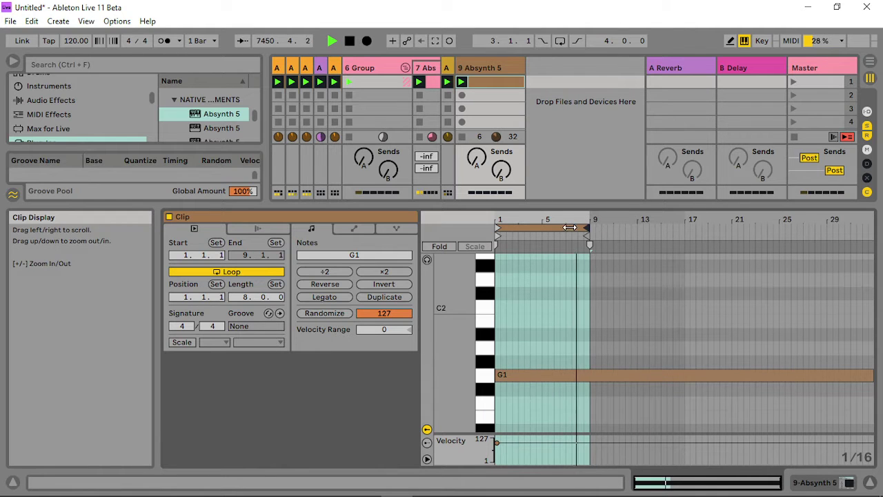
{"action": "double_click", "coordinate": [492, 69]}
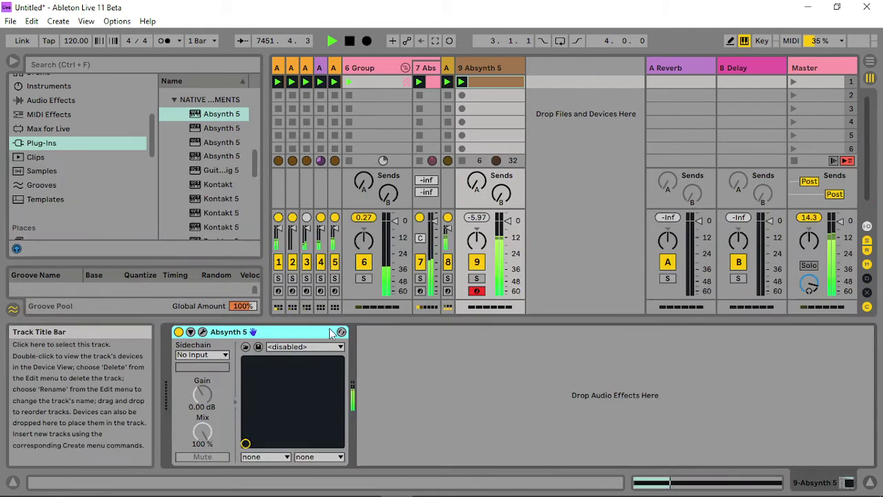
{"action": "left_click", "coordinate": [203, 332]}
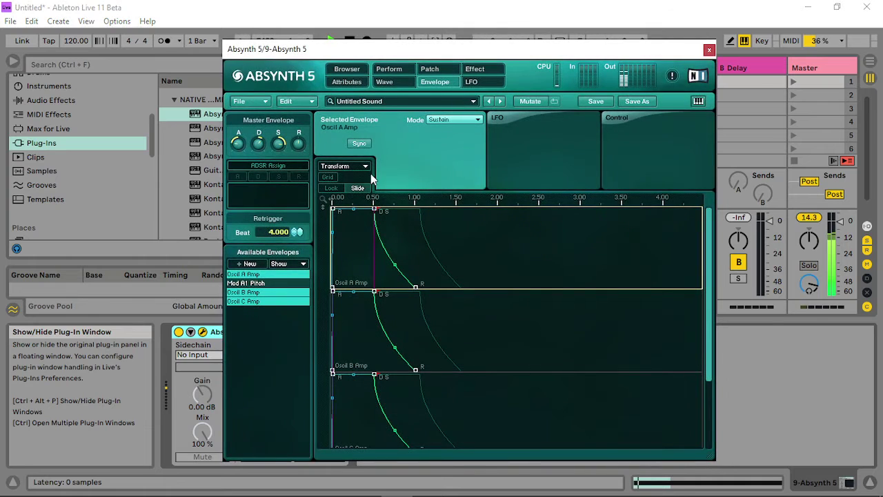
- Add a Mod A1 Pitch breakpoint at 27.5 Hz about 2.97 seconds after the peak, and set its sustain ADSR amp amount to 0.000
{"action": "left_click", "coordinate": [271, 283]}
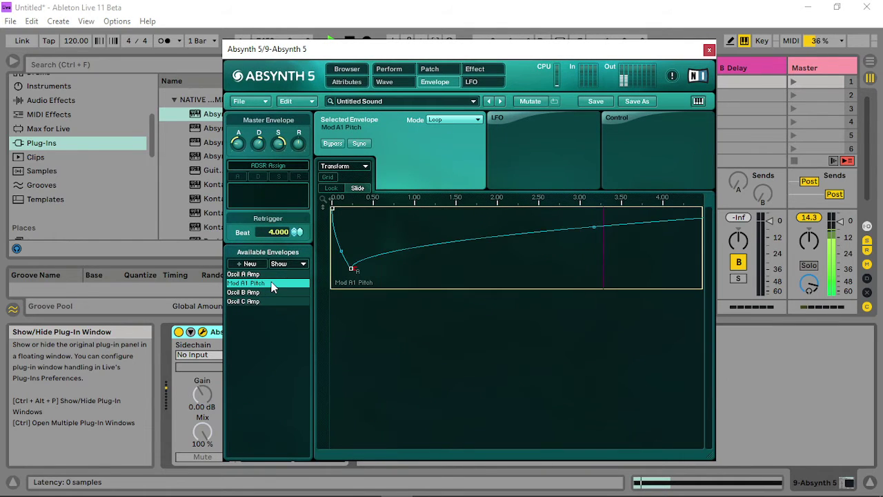
{"action": "left_click_drag", "start_coordinate": [483, 209], "coordinate": [552, 286]}
{"action": "double_click", "coordinate": [476, 209]}
{"action": "left_click", "coordinate": [278, 177]}
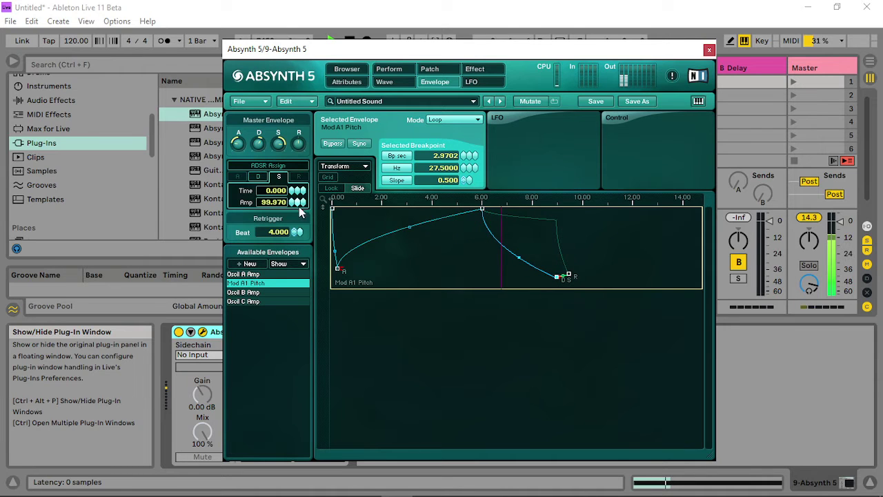
{"action": "left_click_drag", "start_coordinate": [272, 201], "coordinate": [282, 424]}
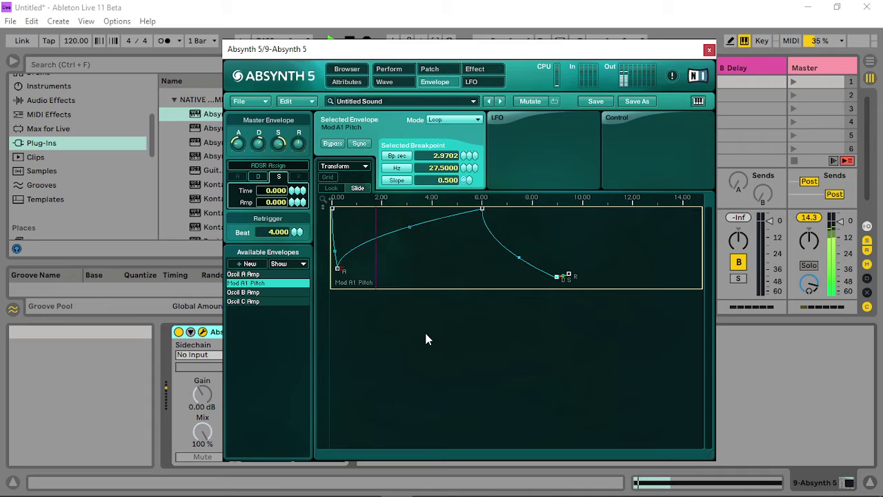
{"action": "left_click", "coordinate": [429, 69]}
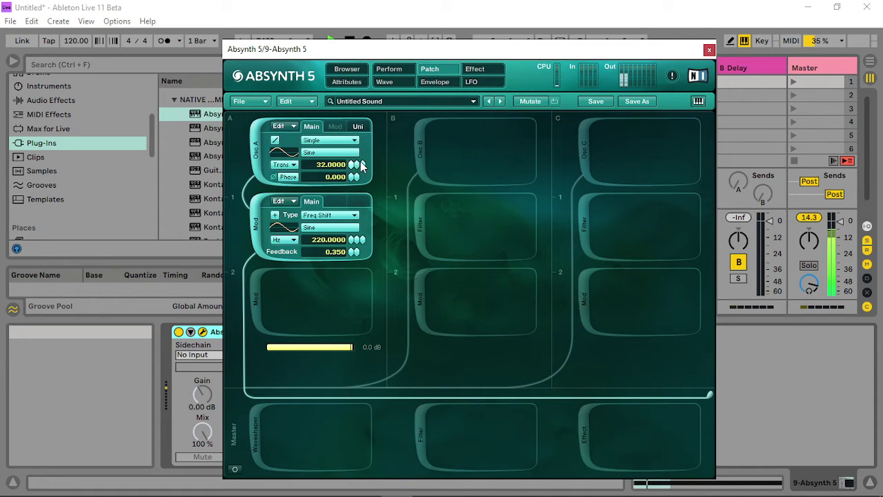
{"action": "left_click", "coordinate": [405, 69]}
{"action": "left_click", "coordinate": [429, 81]}
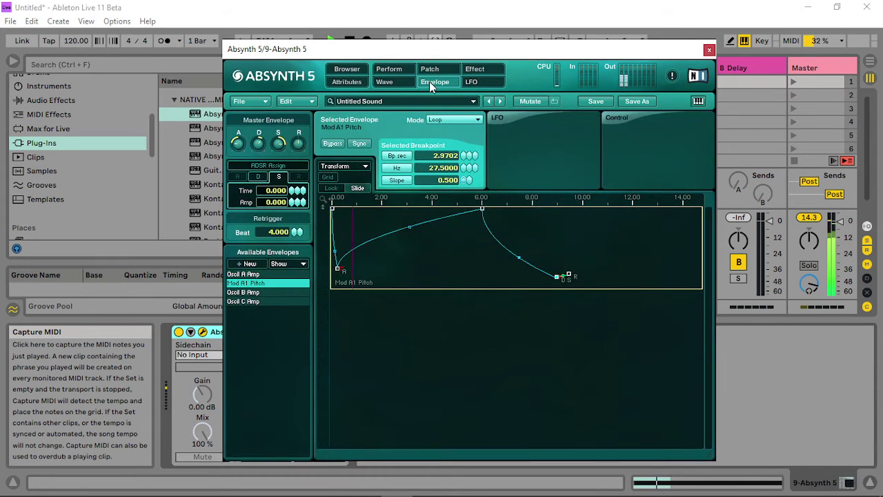
- Set the Aetherizer effect's wet output to -3.6 and enable its surround section with a rotation time of 0.142 seconds
{"action": "left_click", "coordinate": [479, 72]}
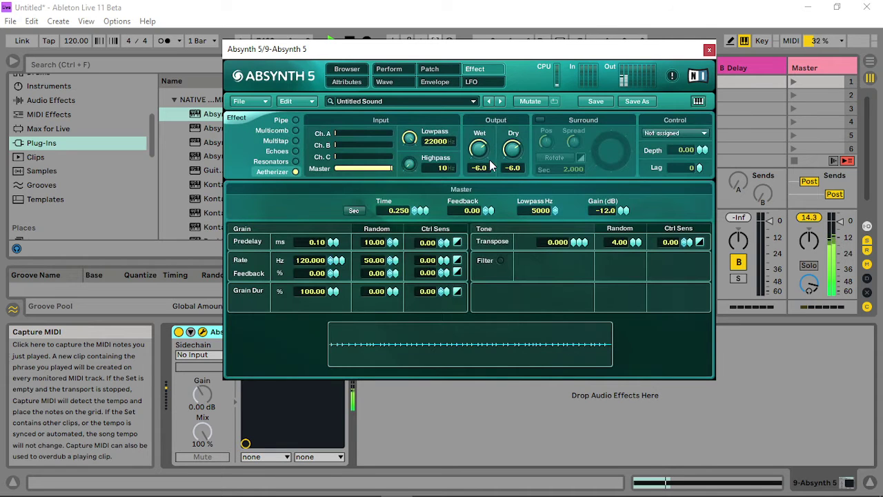
{"action": "left_click_drag", "start_coordinate": [488, 143], "coordinate": [491, 131]}
{"action": "left_click", "coordinate": [540, 120]}
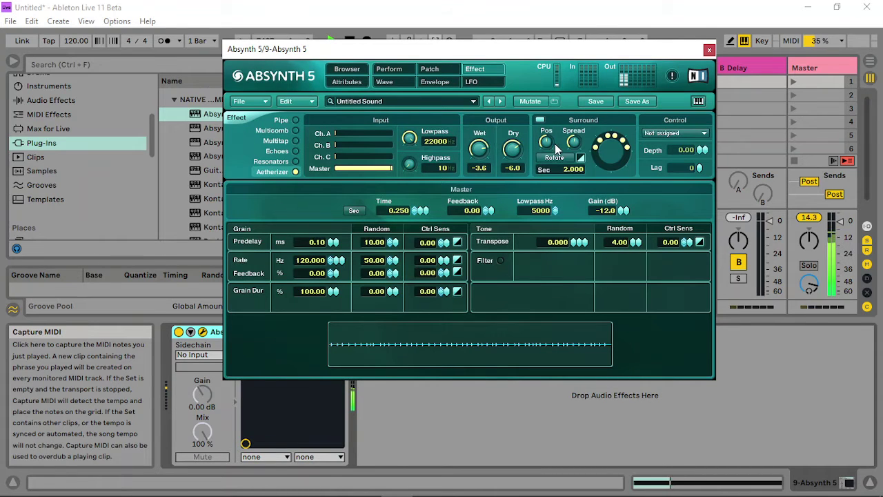
{"action": "left_click_drag", "start_coordinate": [566, 168], "coordinate": [574, 112]}
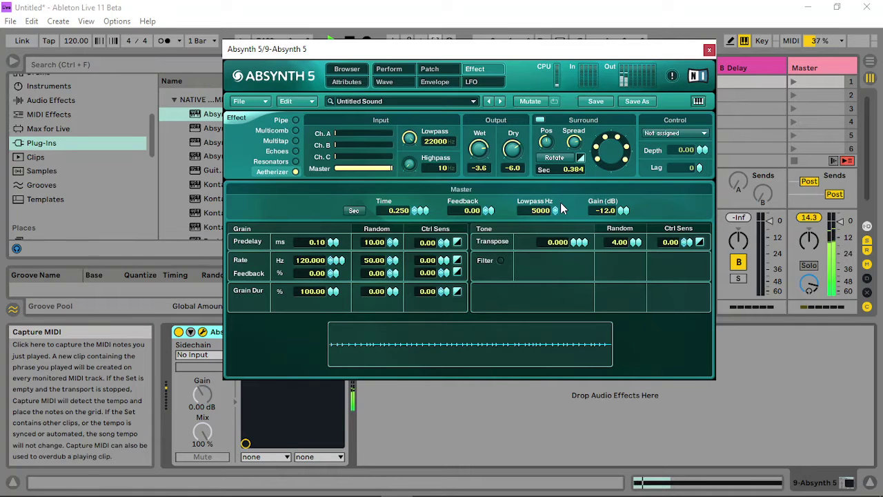
{"action": "mouse_move", "coordinate": [576, 169]}
{"action": "left_mouse_down"}
{"action": "mouse_move", "coordinate": [571, 142]}
{"action": "mouse_move", "coordinate": [574, 155]}
{"action": "left_mouse_up"}
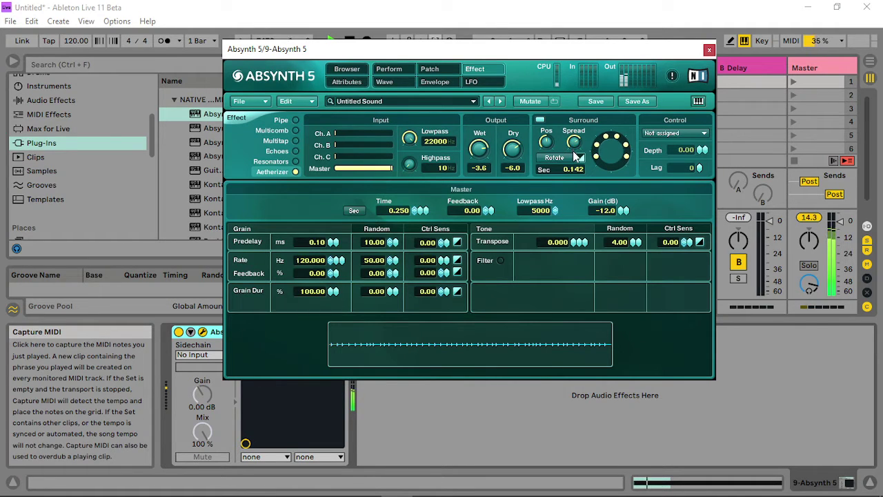
- Set the Aetherizer's wet output to -3.8, lowpass to 10000 Hz, gain to 0.0 dB and time to 0.002
{"action": "left_click_drag", "start_coordinate": [482, 154], "coordinate": [486, 200]}
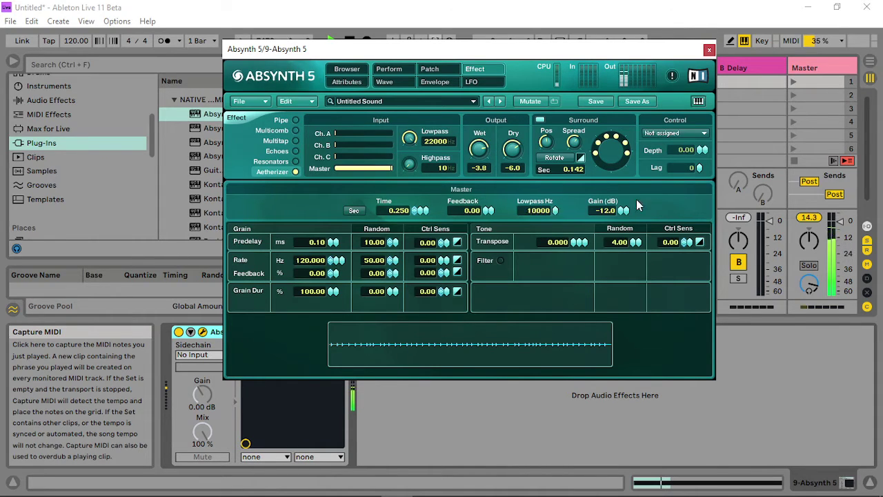
{"action": "left_click_drag", "start_coordinate": [615, 211], "coordinate": [628, 176]}
{"action": "left_click_drag", "start_coordinate": [421, 214], "coordinate": [427, 321]}
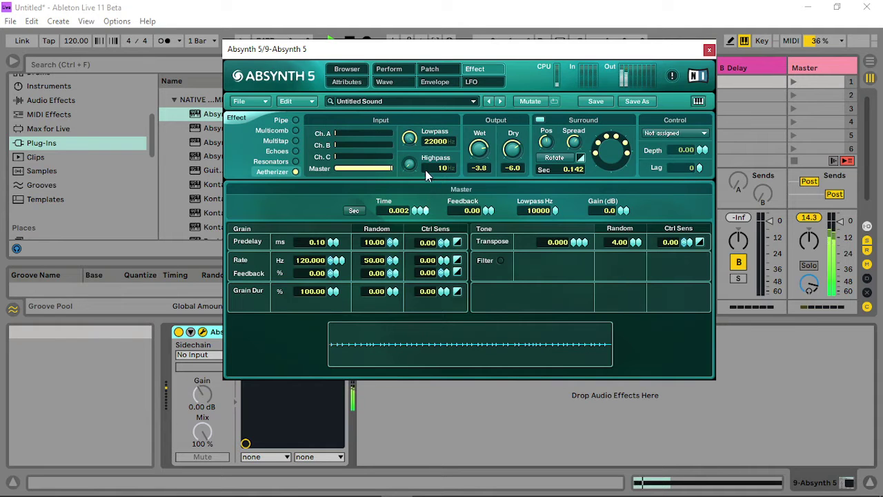
- Set oscillator A's unison to 1 voice with a transposition of 0.0000
{"action": "left_click", "coordinate": [439, 69]}
{"action": "left_click", "coordinate": [358, 127]}
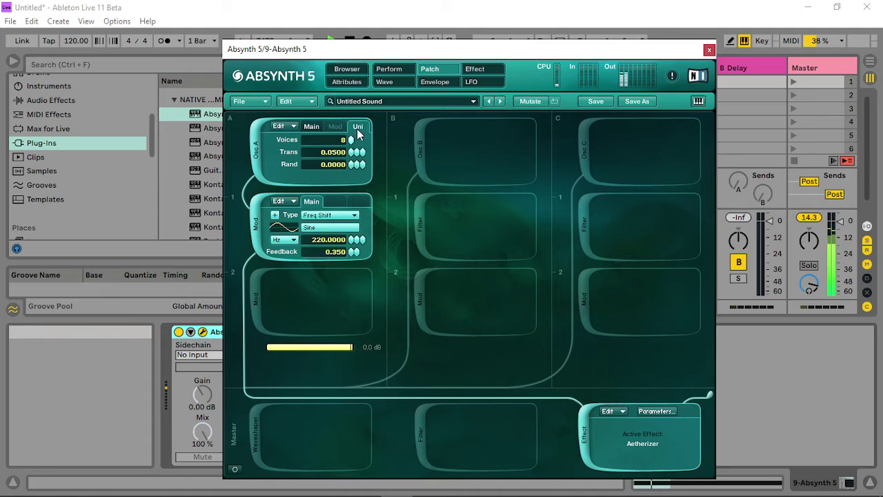
{"action": "left_click_drag", "start_coordinate": [358, 135], "coordinate": [362, 138]}
{"action": "left_click_drag", "start_coordinate": [367, 152], "coordinate": [360, 239]}
{"action": "left_click_drag", "start_coordinate": [373, 393], "coordinate": [374, 399]}
{"action": "left_click_drag", "start_coordinate": [350, 139], "coordinate": [348, 209]}
- Switch the Freq Shift module's pitch unit to Trans and open its Mod A1 Pitch envelope
{"action": "left_click", "coordinate": [294, 242]}
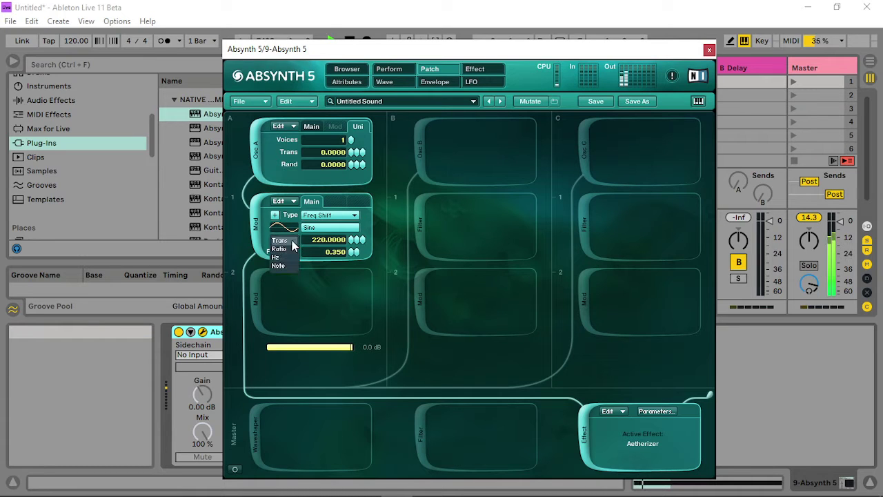
{"action": "left_click", "coordinate": [280, 240]}
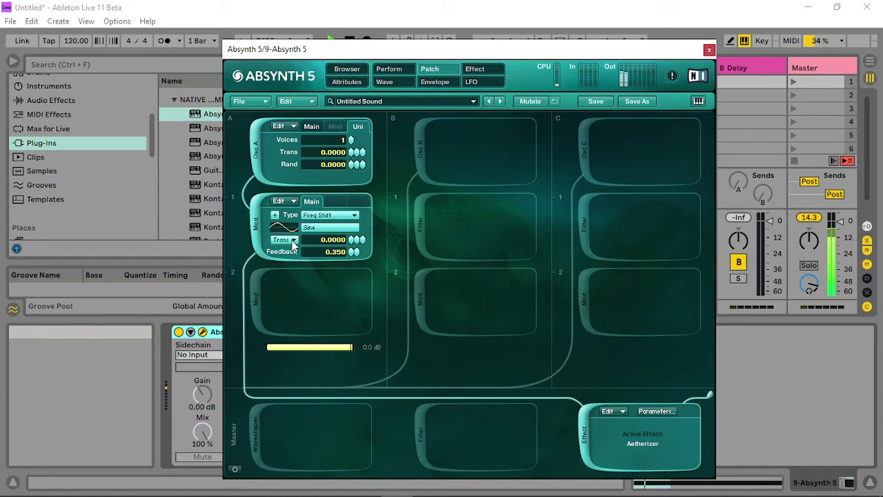
{"action": "left_click", "coordinate": [352, 241]}
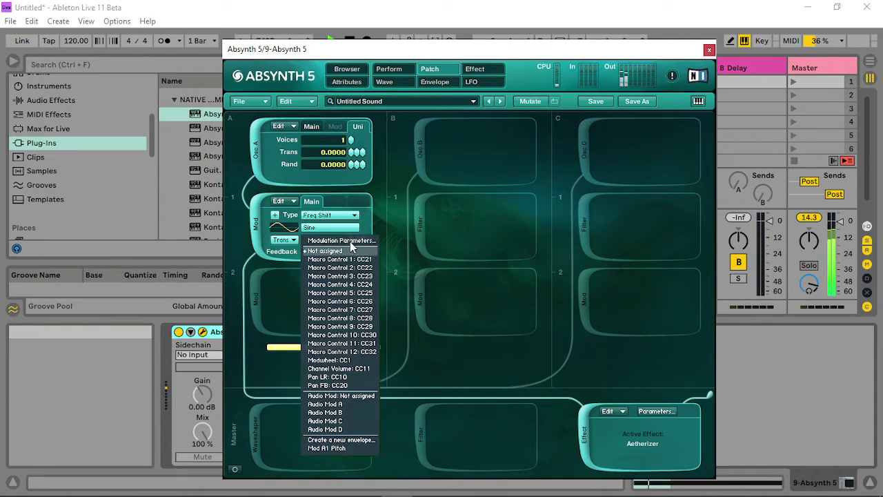
{"action": "left_click", "coordinate": [359, 448]}
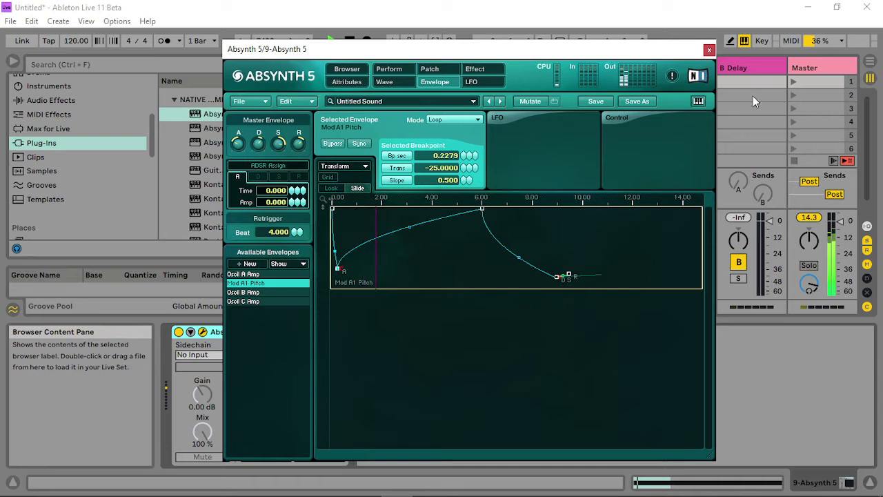
- Extend the track 9 clip's loop length to 128 beats and bring the Absynth 5 envelope back up
{"action": "left_click", "coordinate": [708, 49]}
{"action": "double_click", "coordinate": [485, 87]}
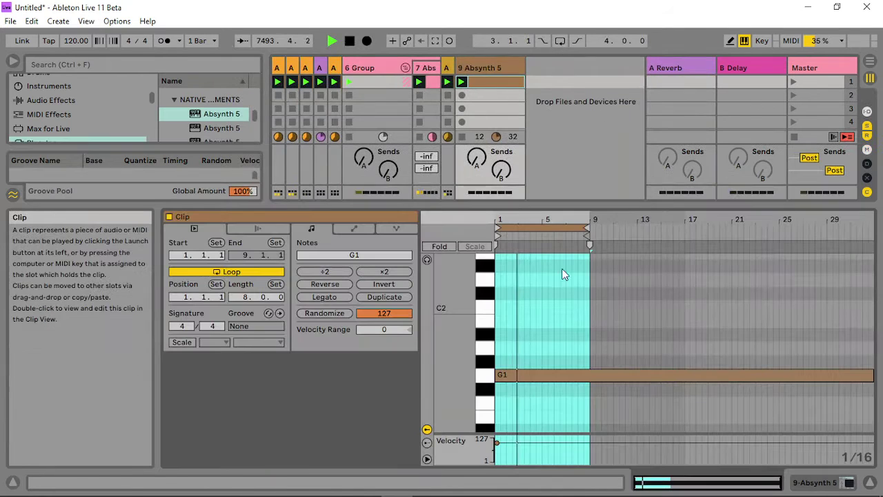
{"action": "mouse_move", "coordinate": [682, 234]}
{"action": "left_mouse_down"}
{"action": "mouse_move", "coordinate": [858, 236]}
{"action": "mouse_move", "coordinate": [815, 241]}
{"action": "mouse_move", "coordinate": [793, 222]}
{"action": "mouse_move", "coordinate": [779, 225]}
{"action": "mouse_move", "coordinate": [580, 62]}
{"action": "left_mouse_up"}
{"action": "left_click", "coordinate": [507, 84]}
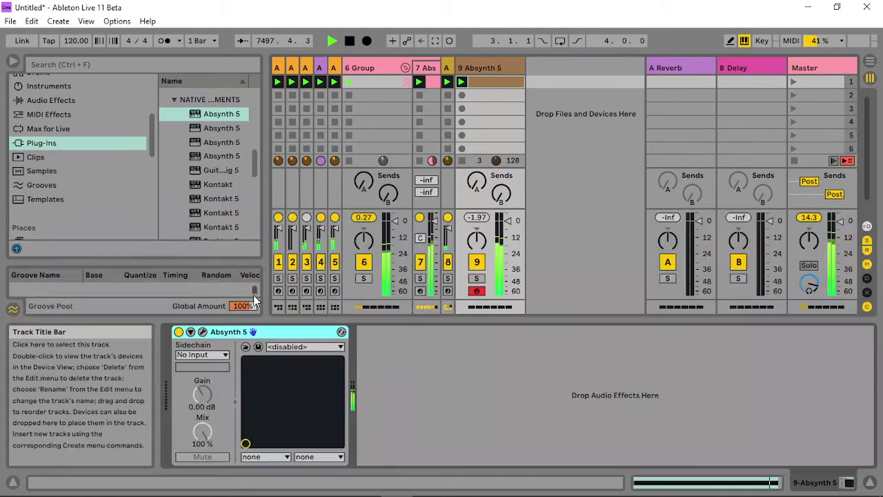
{"action": "left_click", "coordinate": [202, 332]}
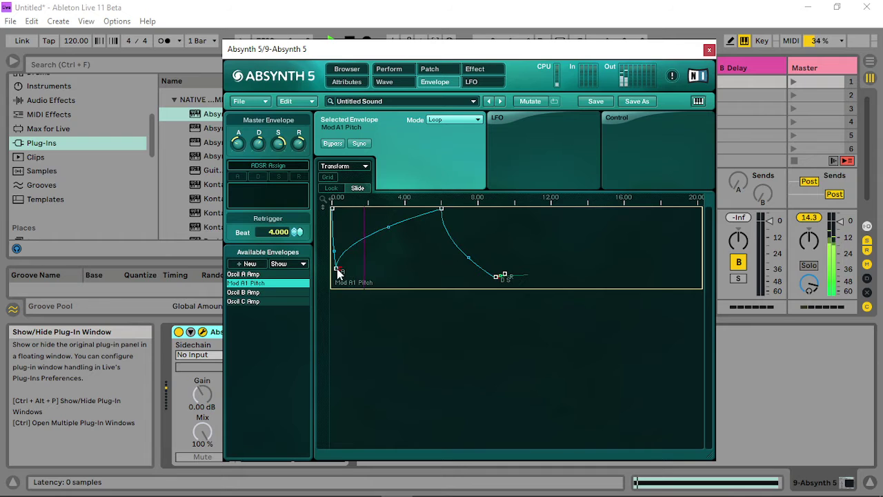
- Stretch the Mod A1 Pitch envelope with breakpoint times of about 4.57, 11.96 and 17.66 seconds, the last at -34 transposition, and a release of about 11.66 seconds
{"action": "left_click_drag", "start_coordinate": [335, 270], "coordinate": [418, 271]}
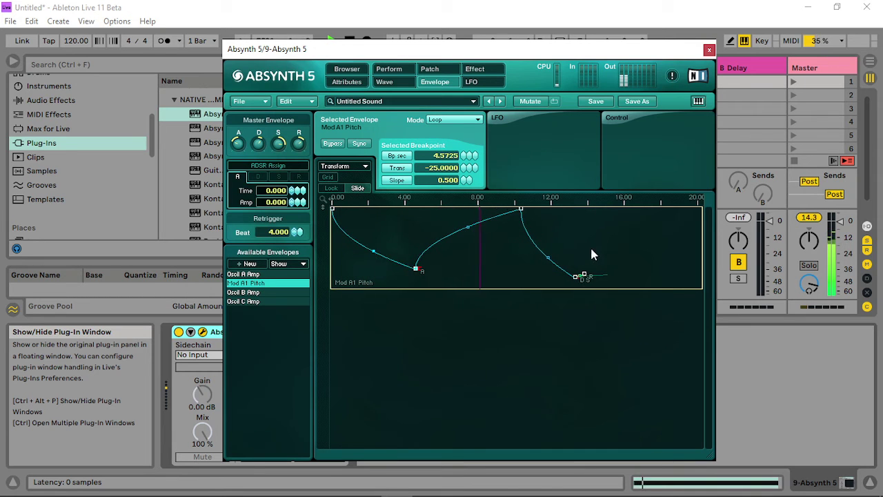
{"action": "left_click_drag", "start_coordinate": [521, 210], "coordinate": [629, 207]}
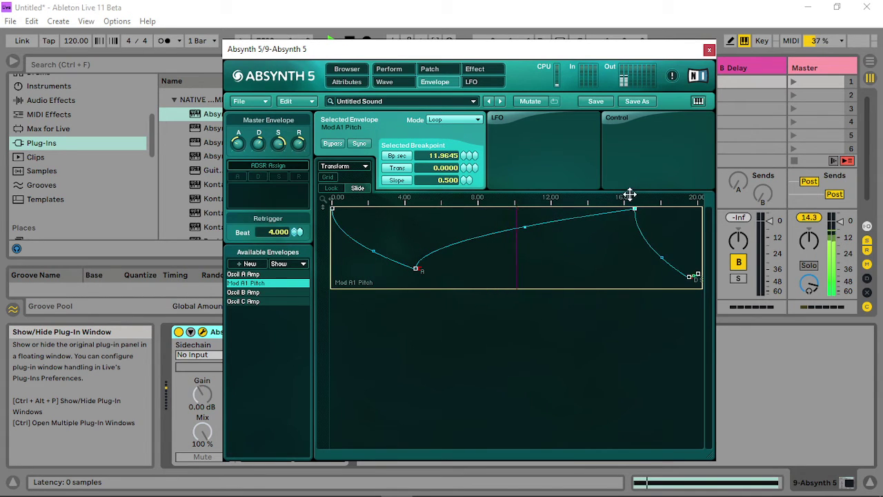
{"action": "left_click_drag", "start_coordinate": [552, 276], "coordinate": [644, 271]}
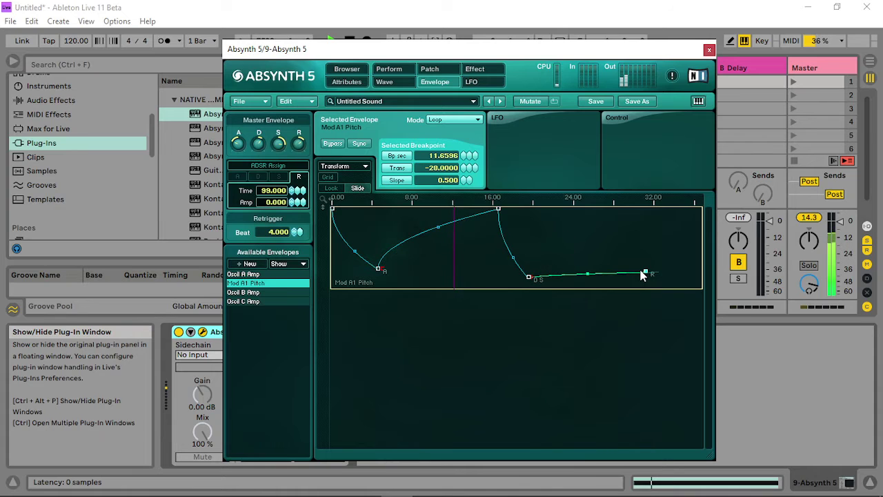
{"action": "left_click_drag", "start_coordinate": [540, 278], "coordinate": [675, 277]}
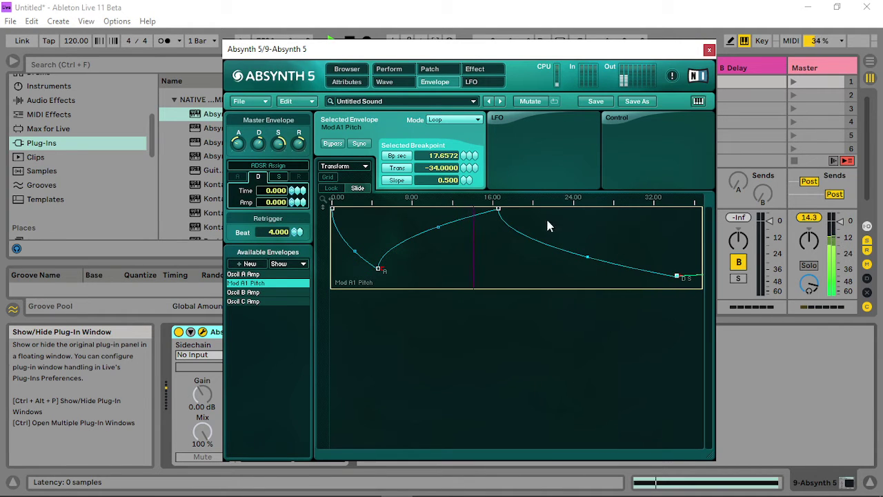
- Add a peak near 16 seconds and a dip 4.1047 seconds after it at -36.1949 transposition, with the final peak at about 32 seconds
{"action": "left_click_drag", "start_coordinate": [499, 209], "coordinate": [648, 206]}
{"action": "left_click_drag", "start_coordinate": [511, 229], "coordinate": [556, 289]}
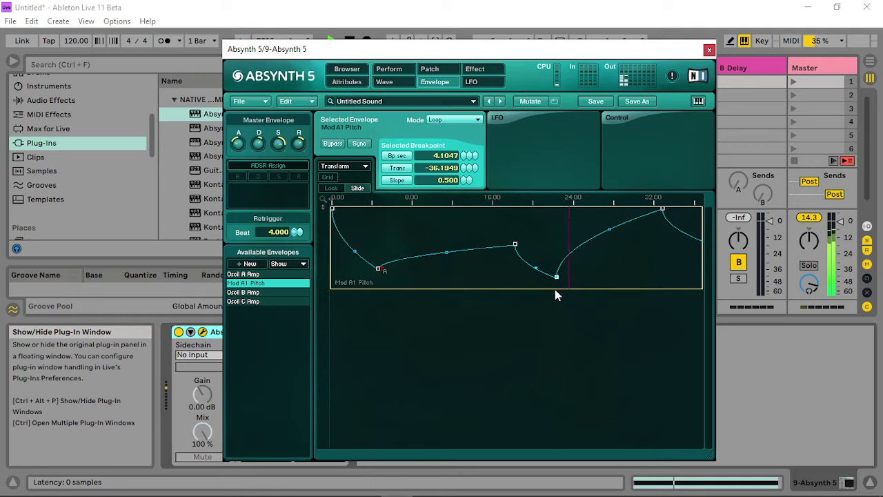
{"action": "left_click_drag", "start_coordinate": [662, 207], "coordinate": [649, 204]}
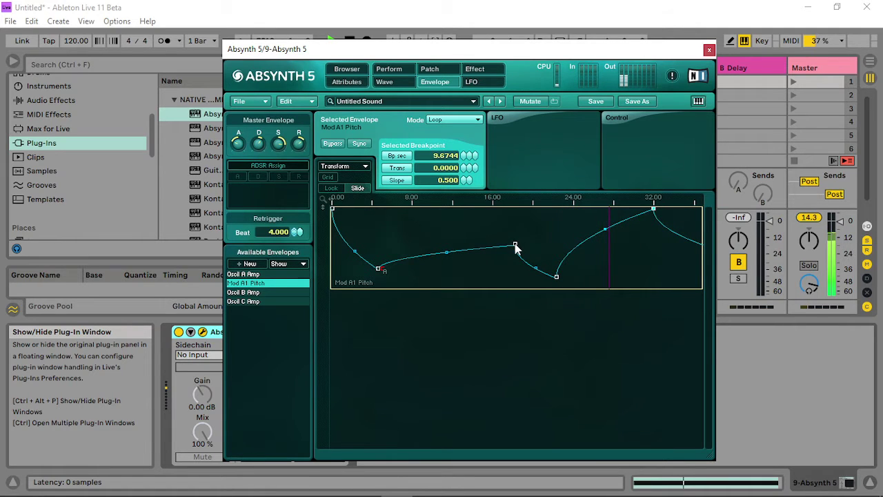
{"action": "left_click_drag", "start_coordinate": [515, 244], "coordinate": [494, 234]}
{"action": "left_click_drag", "start_coordinate": [633, 209], "coordinate": [655, 212]}
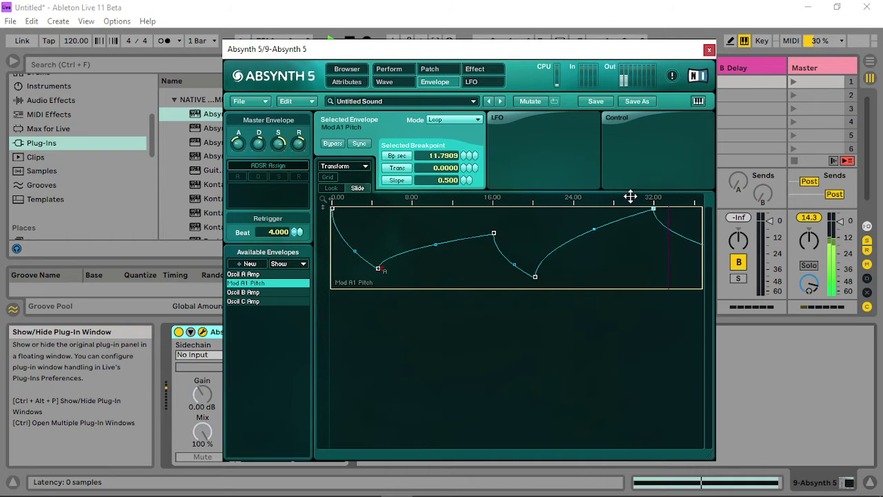
- Set the decay breakpoint to about 7.39 seconds and -26, the attack breakpoint to 5.86 seconds and -21, and raise the middle peak to 16 seconds
{"action": "left_click_drag", "start_coordinate": [630, 196], "coordinate": [611, 122]}
{"action": "left_click", "coordinate": [598, 275]}
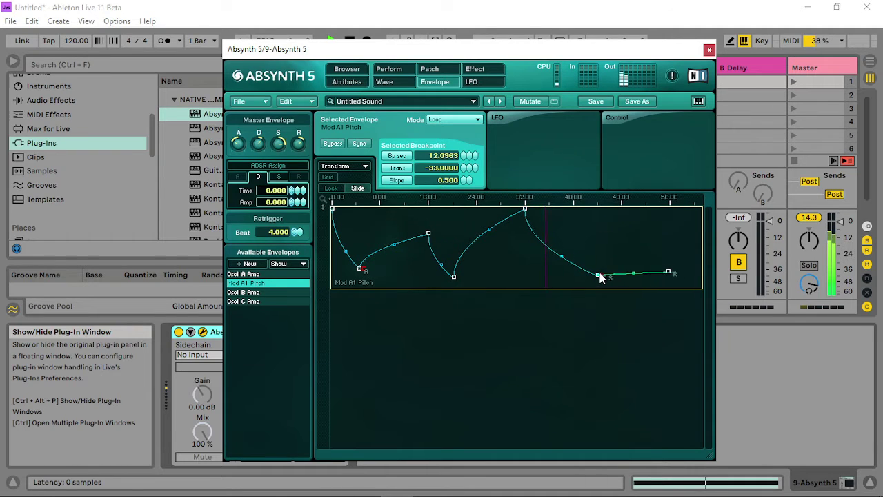
{"action": "left_click_drag", "start_coordinate": [599, 273], "coordinate": [571, 261]}
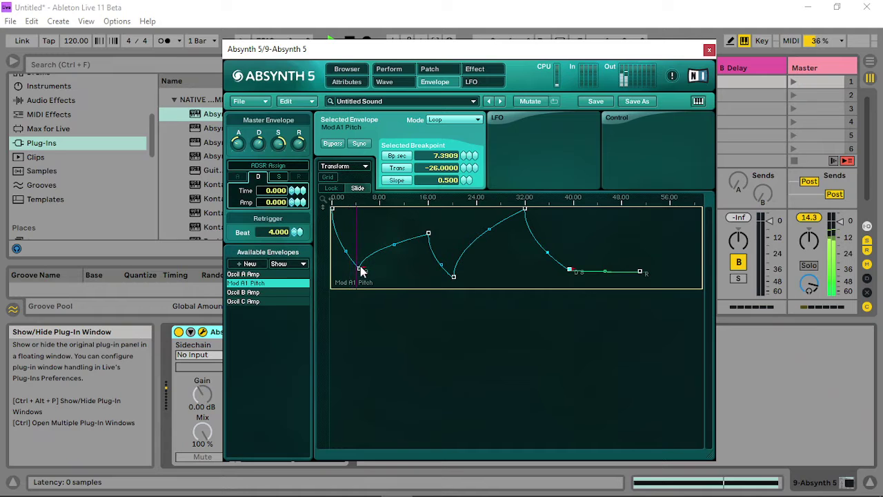
{"action": "mouse_move", "coordinate": [362, 270]}
{"action": "left_mouse_down"}
{"action": "mouse_move", "coordinate": [386, 196]}
{"action": "mouse_move", "coordinate": [385, 228]}
{"action": "mouse_move", "coordinate": [368, 257]}
{"action": "left_mouse_up"}
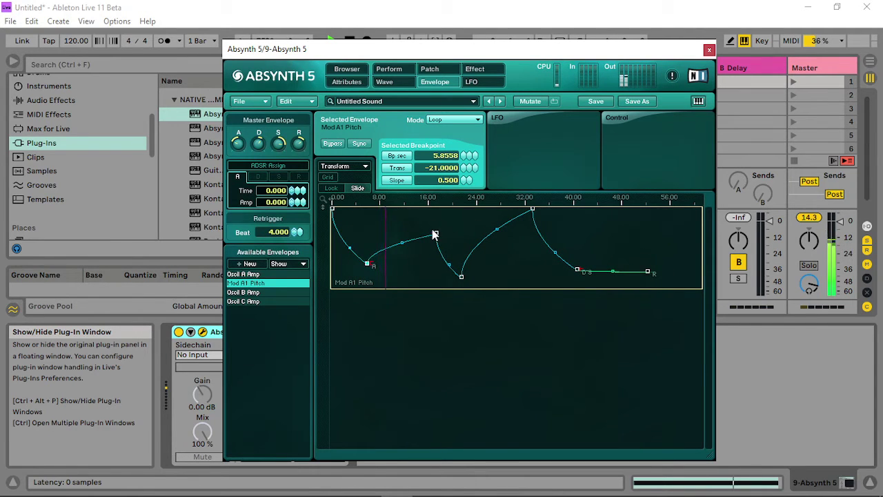
{"action": "left_click_drag", "start_coordinate": [434, 235], "coordinate": [426, 212]}
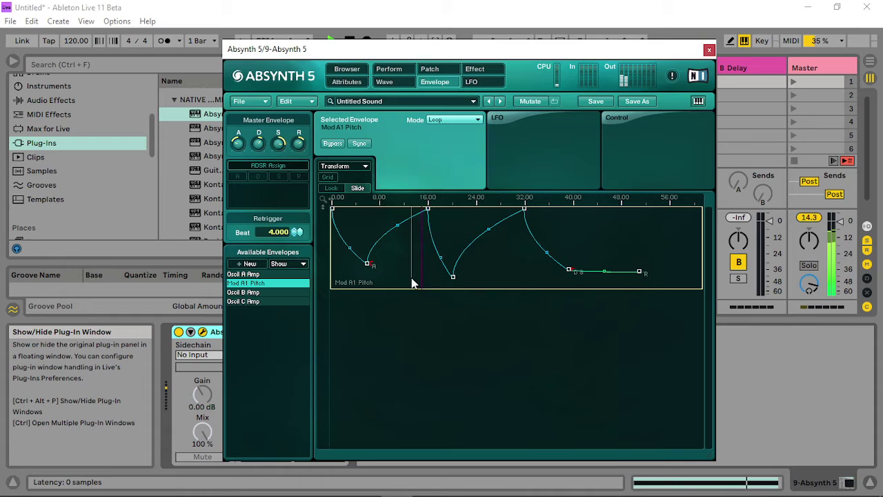
- Set the Mod A1 Pitch envelope's decay and sustain ADSR assignments to Time 100 and Amp 100 on the sustain breakpoint
{"action": "left_click", "coordinate": [366, 264]}
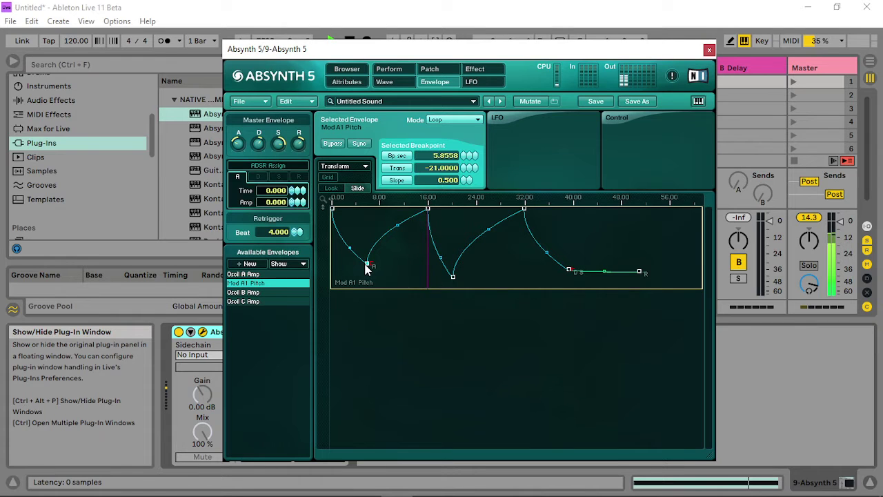
{"action": "left_click", "coordinate": [452, 277]}
{"action": "left_click", "coordinate": [569, 270]}
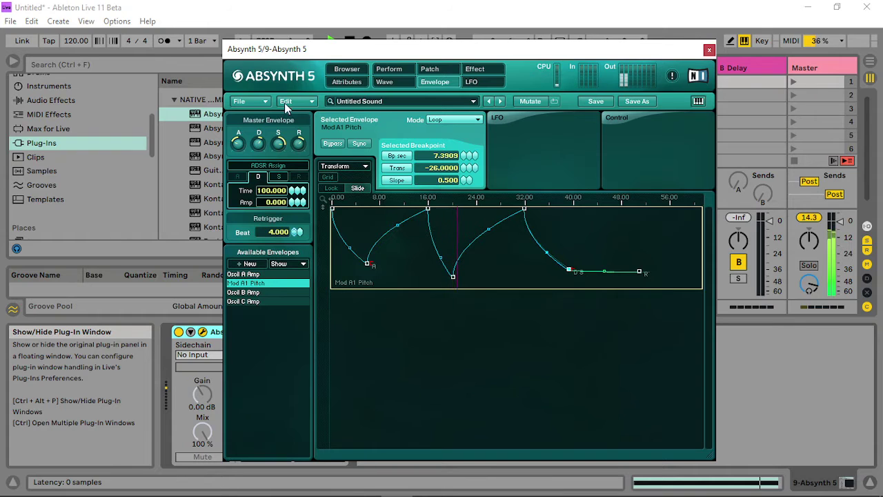
{"action": "left_click", "coordinate": [278, 176]}
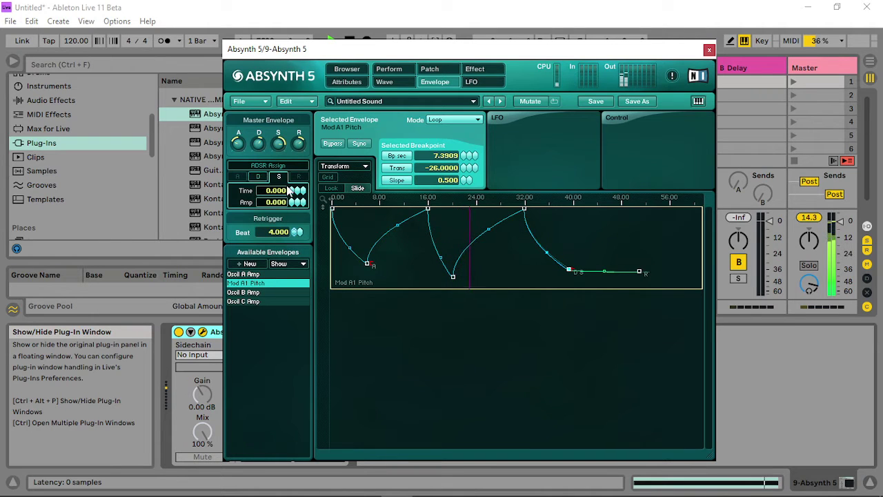
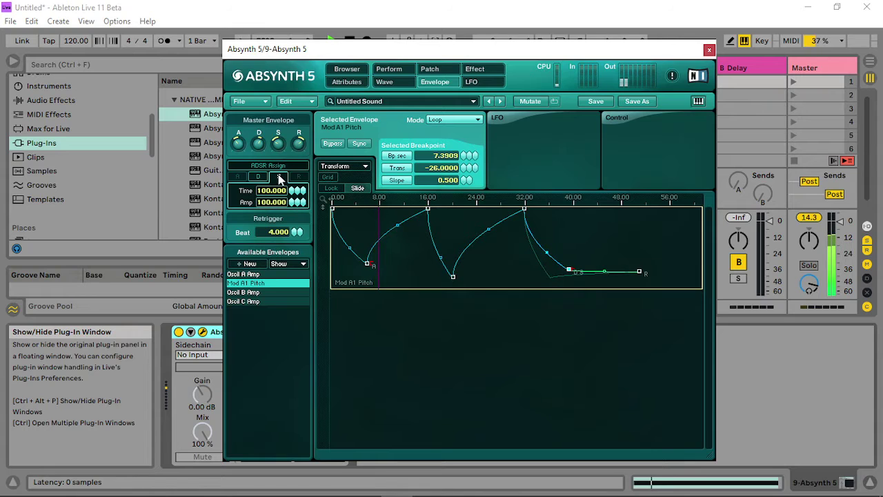
{"action": "left_click", "coordinate": [259, 178]}
{"action": "left_click_drag", "start_coordinate": [296, 207], "coordinate": [294, 200]}
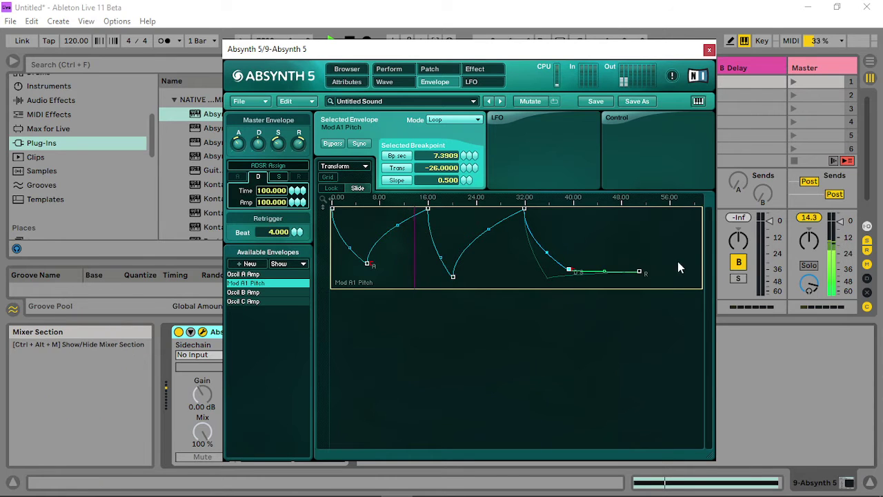
- Compress the pitch envelope, with peaks of about 3.33 and 4.52 seconds, the dip between them at 4.75 seconds and the sustain breakpoint at 2.47 seconds and -29
{"action": "left_click", "coordinate": [428, 208]}
{"action": "left_click_drag", "start_coordinate": [431, 209], "coordinate": [384, 209]}
{"action": "mouse_move", "coordinate": [370, 265]}
{"action": "left_mouse_down"}
{"action": "mouse_move", "coordinate": [339, 275]}
{"action": "mouse_move", "coordinate": [361, 274]}
{"action": "left_mouse_up"}
{"action": "left_click_drag", "start_coordinate": [433, 209], "coordinate": [390, 210]}
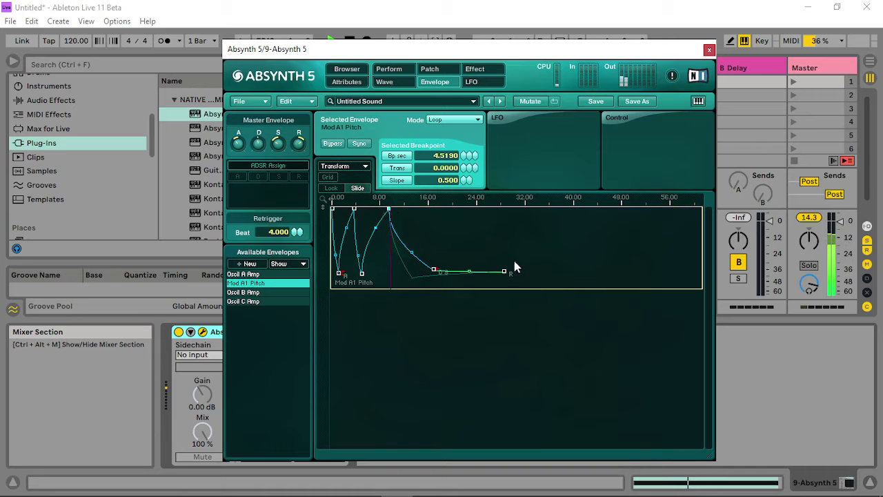
{"action": "left_click_drag", "start_coordinate": [549, 263], "coordinate": [403, 282]}
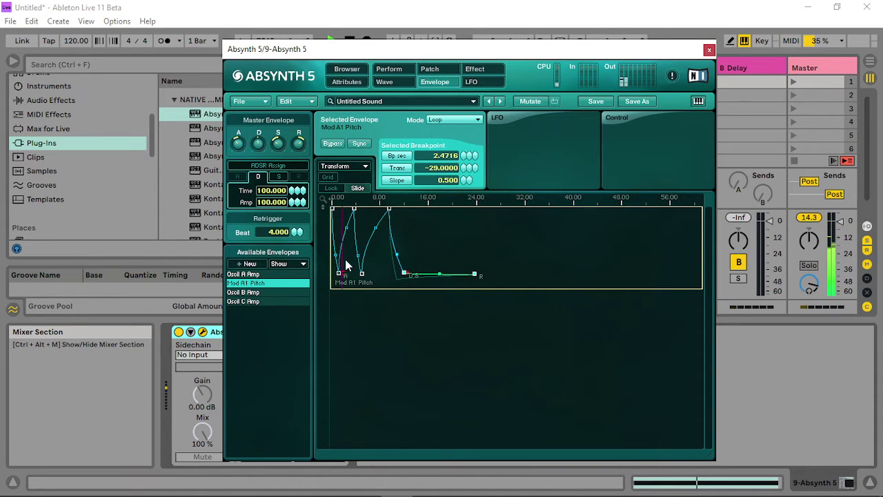
{"action": "left_click_drag", "start_coordinate": [347, 265], "coordinate": [380, 208]}
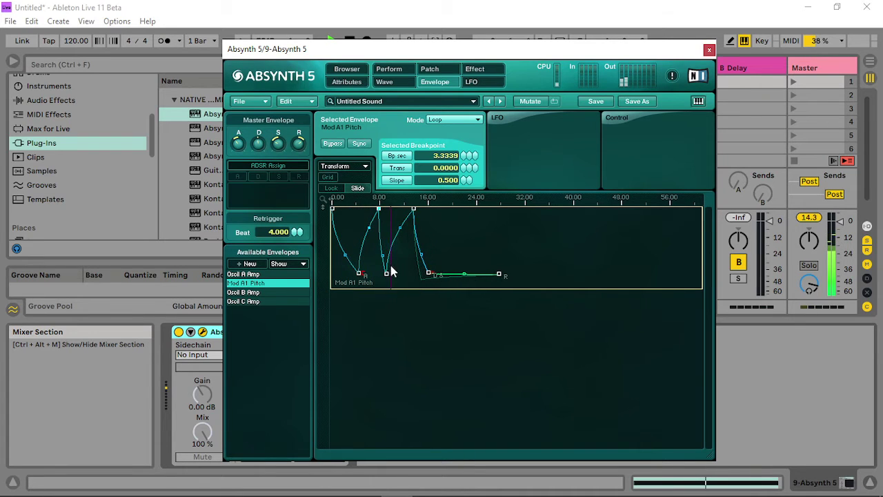
{"action": "left_click_drag", "start_coordinate": [392, 271], "coordinate": [406, 272]}
- Switch the Freq Shift module's pitch unit to Hz, invert its shift direction to minus and set its feedback to 0.500
{"action": "left_click", "coordinate": [429, 69]}
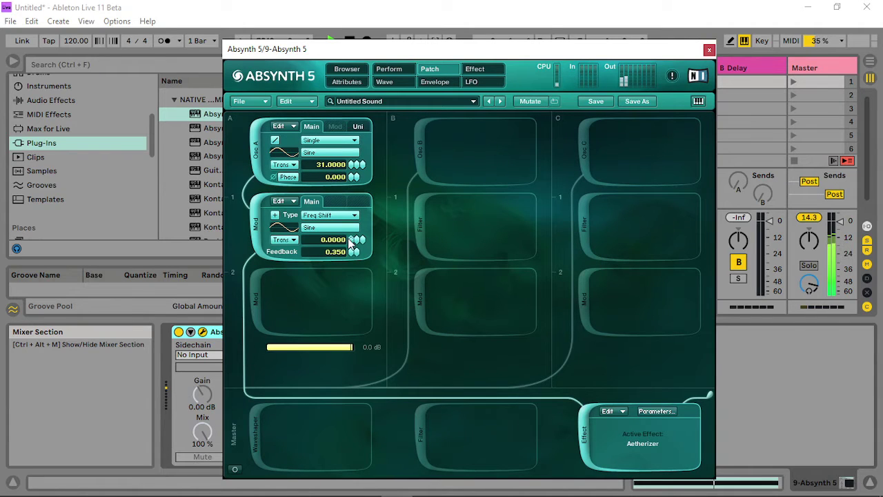
{"action": "left_click", "coordinate": [288, 239]}
{"action": "left_click", "coordinate": [293, 253]}
{"action": "left_click", "coordinate": [290, 241]}
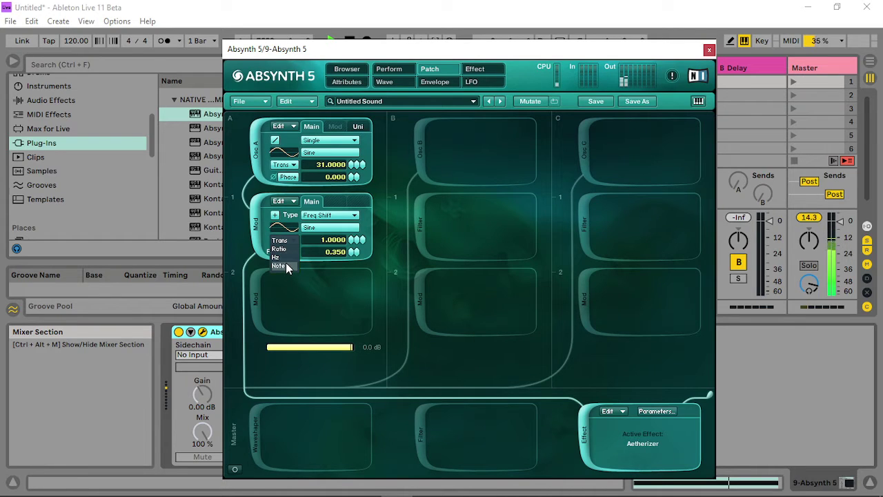
{"action": "left_click", "coordinate": [286, 259]}
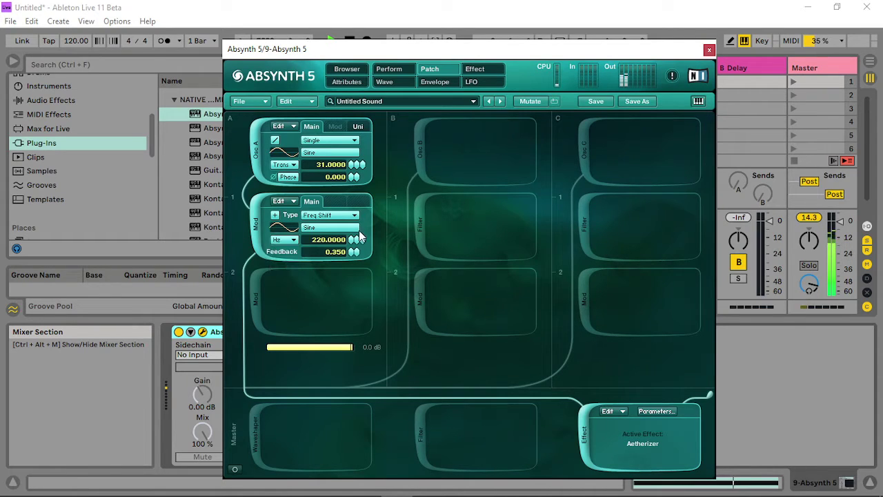
{"action": "left_click_drag", "start_coordinate": [356, 238], "coordinate": [345, 250]}
{"action": "left_click_drag", "start_coordinate": [352, 254], "coordinate": [357, 241]}
- Lower the patch's output level and set the Freq Shift frequency to 138.5914 Hz
{"action": "left_click", "coordinate": [388, 69]}
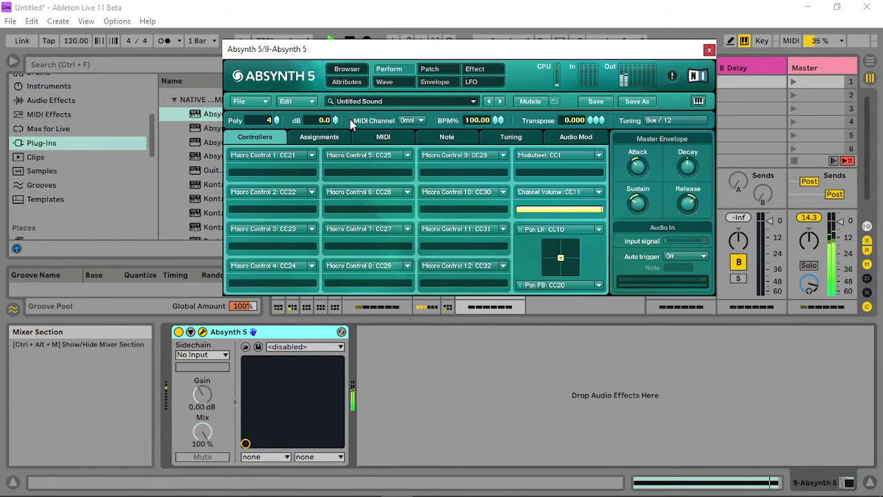
{"action": "left_click_drag", "start_coordinate": [350, 119], "coordinate": [348, 206]}
{"action": "left_click", "coordinate": [429, 68]}
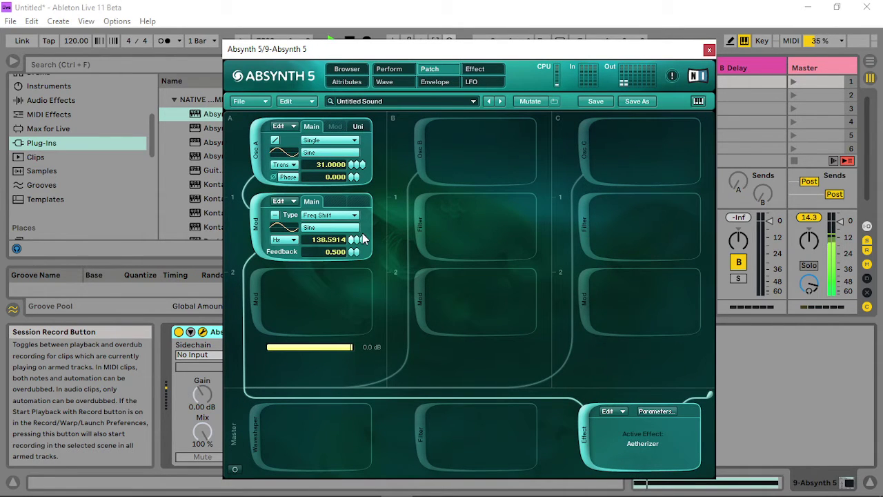
{"action": "left_click_drag", "start_coordinate": [367, 230], "coordinate": [373, 229]}
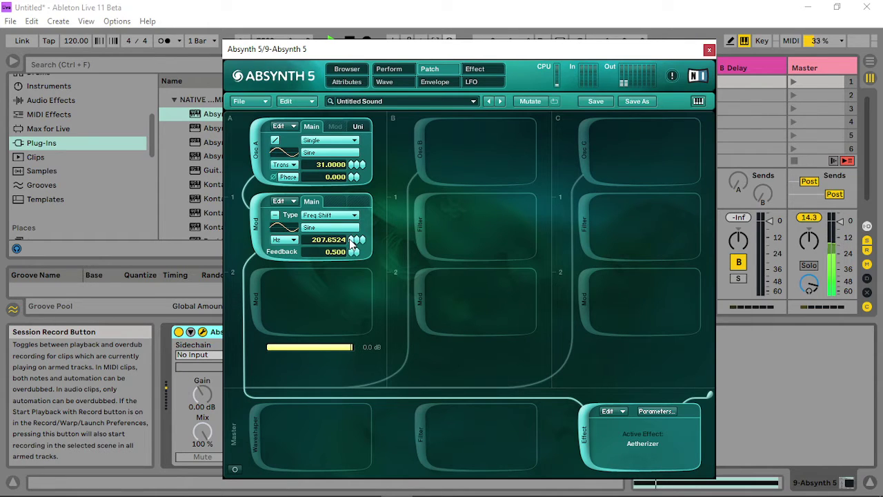
{"action": "left_click", "coordinate": [362, 240]}
{"action": "left_click_drag", "start_coordinate": [354, 245], "coordinate": [359, 249]}
- Enable channel A's second module as a Waveshape and adjust its input and output levels
{"action": "left_click", "coordinate": [255, 306]}
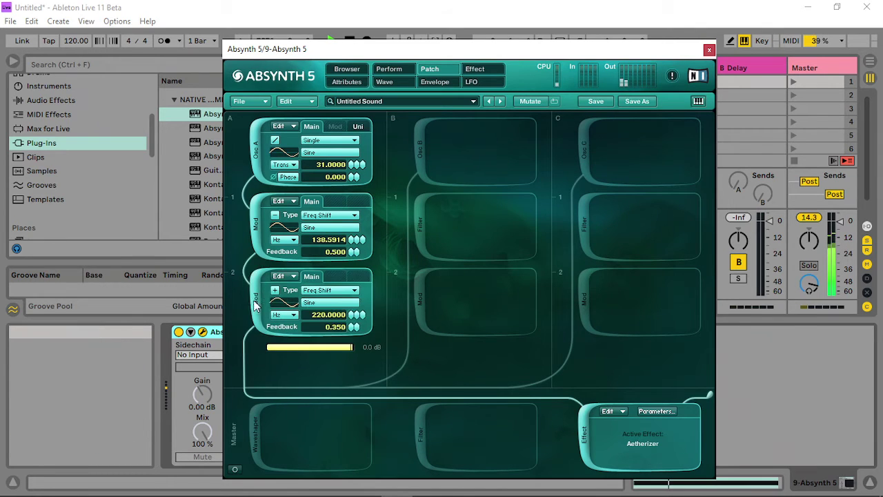
{"action": "left_click", "coordinate": [340, 291]}
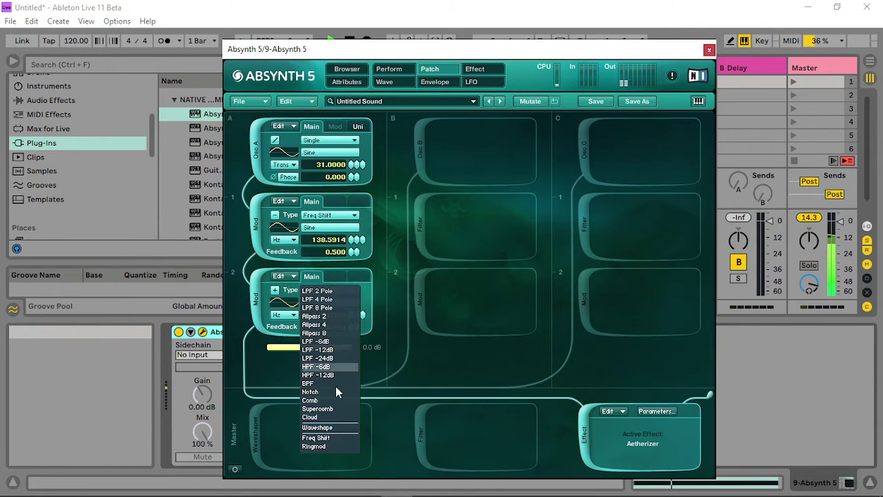
{"action": "left_click", "coordinate": [342, 427]}
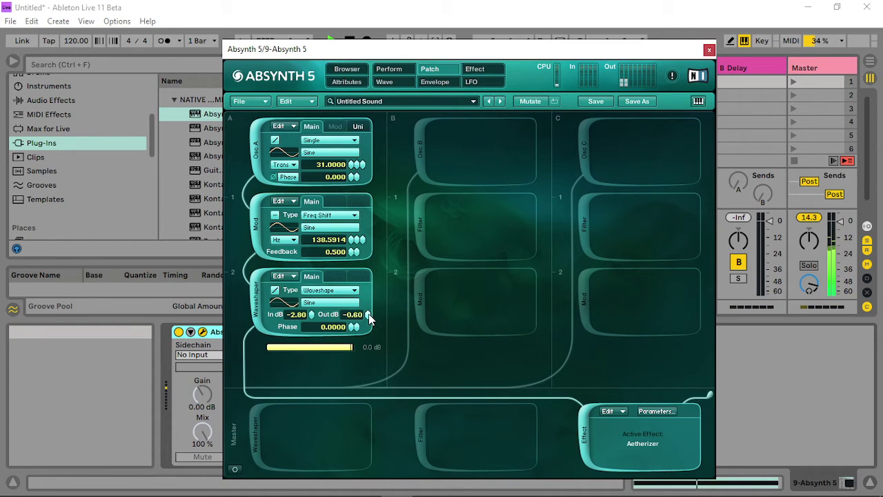
{"action": "left_click", "coordinate": [373, 312]}
{"action": "mouse_move", "coordinate": [313, 326]}
{"action": "left_mouse_down"}
{"action": "mouse_move", "coordinate": [327, 290]}
{"action": "mouse_move", "coordinate": [323, 337]}
{"action": "left_mouse_up"}
{"action": "left_click_drag", "start_coordinate": [378, 281], "coordinate": [375, 286]}
- Reshape the Mod A1 Pitch envelope with deeper dips: attack about 2.97 seconds at 2.58 Hz, last peak 4.95 seconds, sustain 8.14 seconds at 7.28 Hz
{"action": "left_click", "coordinate": [433, 82]}
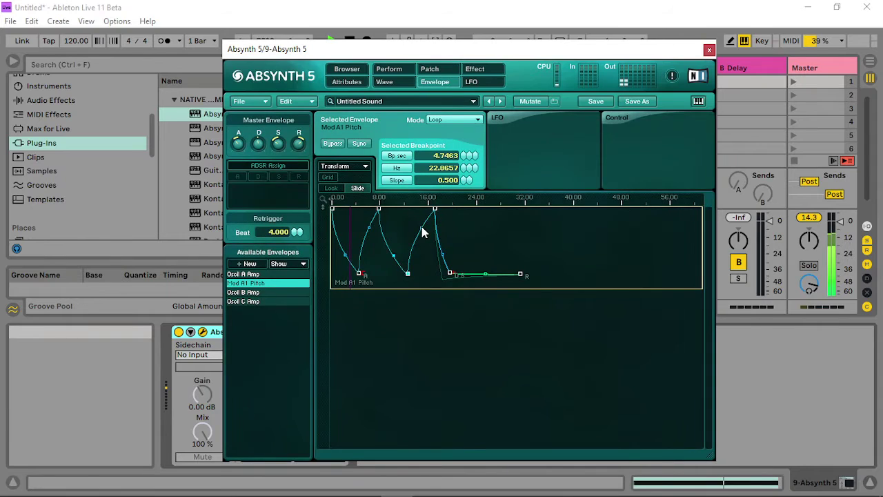
{"action": "left_click_drag", "start_coordinate": [359, 273], "coordinate": [347, 275]}
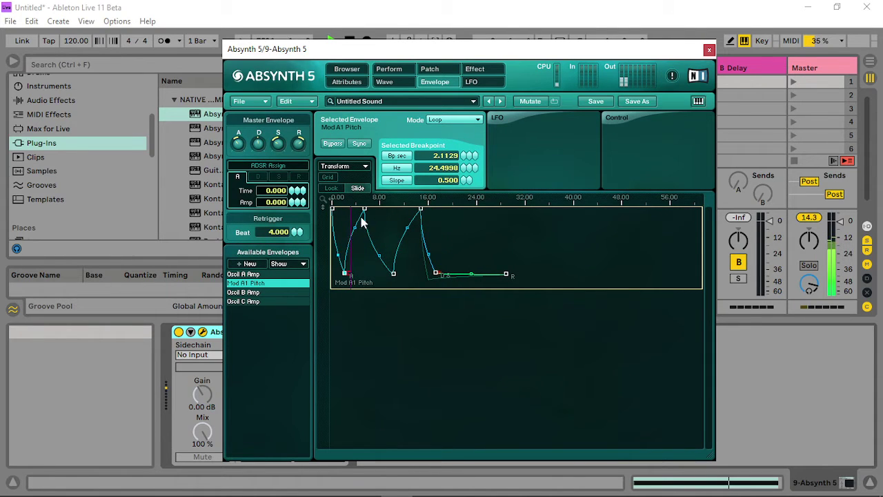
{"action": "left_click_drag", "start_coordinate": [363, 209], "coordinate": [358, 214]}
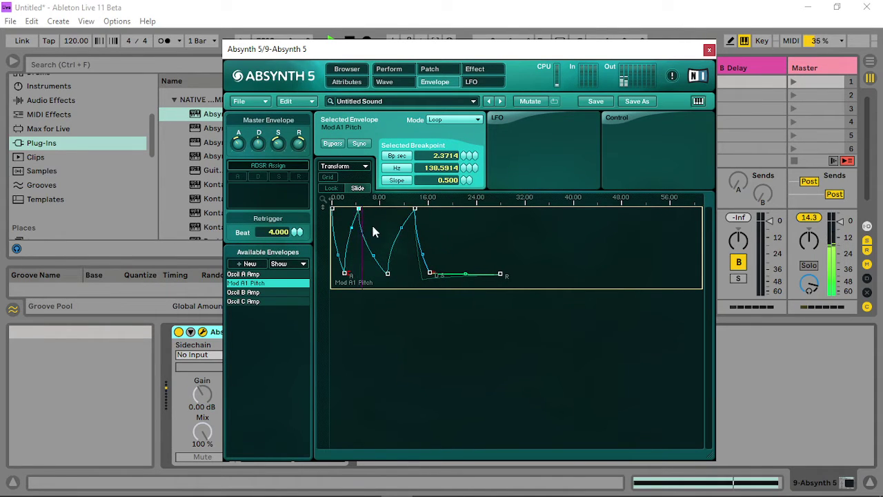
{"action": "left_click_drag", "start_coordinate": [387, 275], "coordinate": [391, 326]}
{"action": "left_click_drag", "start_coordinate": [348, 273], "coordinate": [351, 355]}
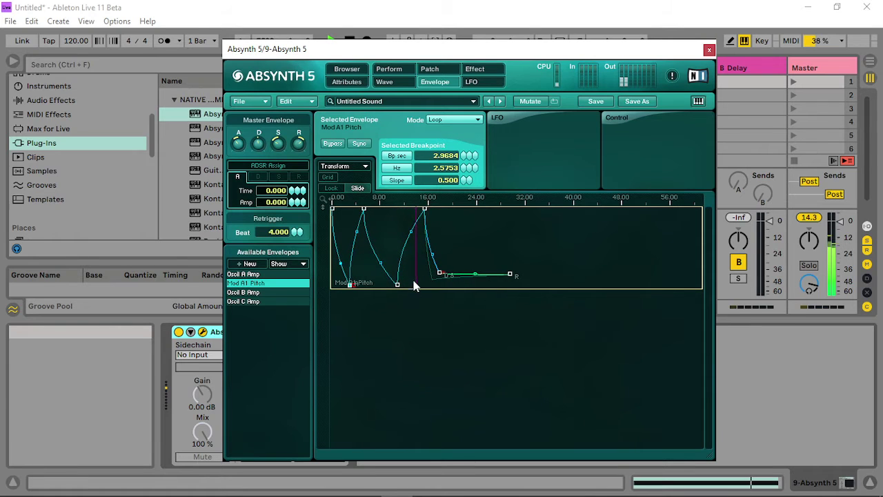
{"action": "left_click", "coordinate": [442, 274]}
{"action": "left_click_drag", "start_coordinate": [443, 275], "coordinate": [473, 290]}
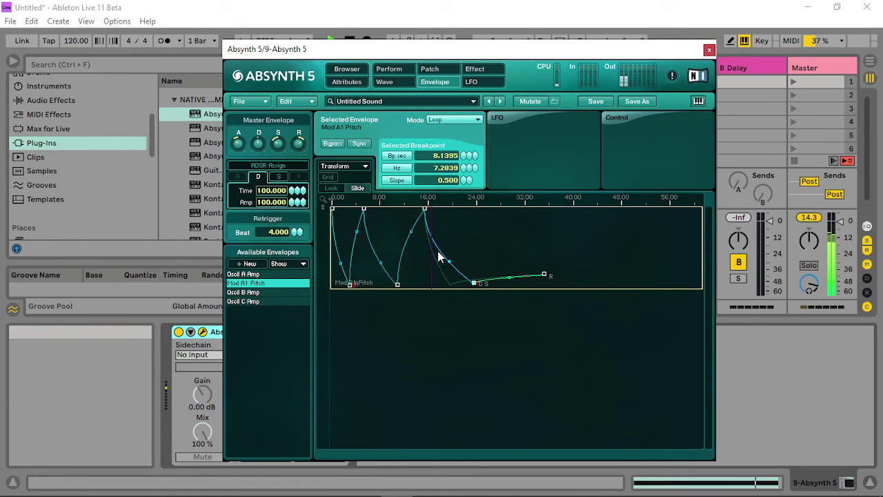
{"action": "left_click", "coordinate": [427, 210]}
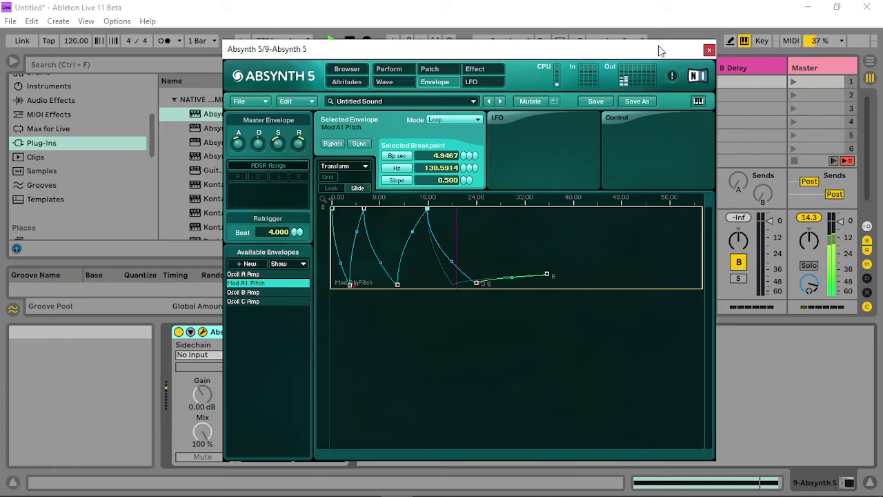
- Open track 7's Absynth 5 in place of track 9's and set its output level to about -0.4 dB after trying much lower levels
{"action": "left_click", "coordinate": [709, 50]}
{"action": "left_click", "coordinate": [420, 69]}
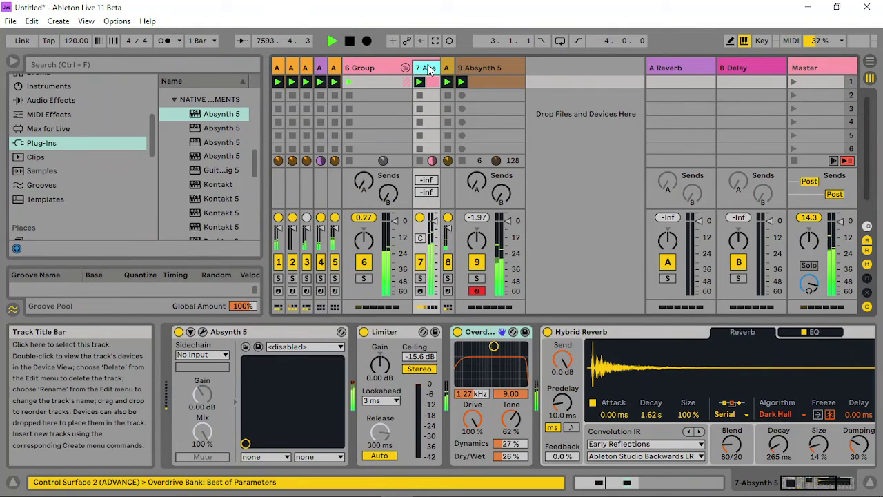
{"action": "left_click", "coordinate": [202, 331]}
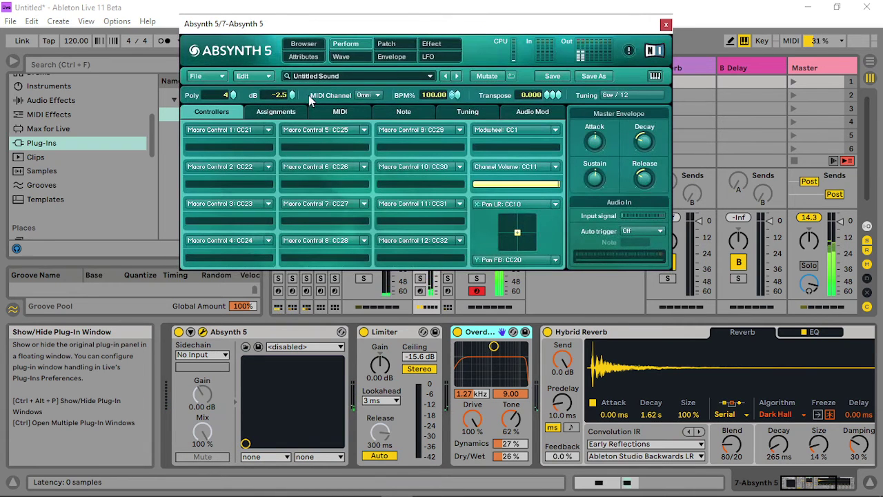
{"action": "left_click_drag", "start_coordinate": [291, 95], "coordinate": [295, 222]}
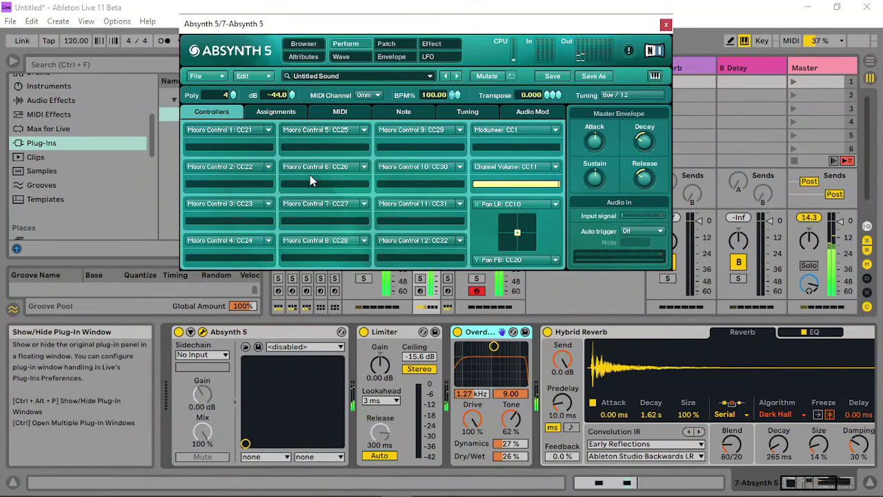
{"action": "left_click_drag", "start_coordinate": [310, 175], "coordinate": [317, 96]}
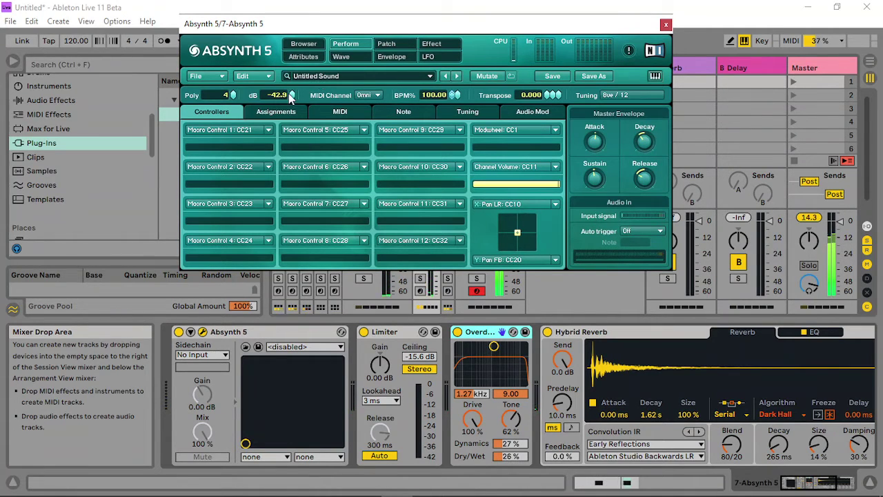
{"action": "mouse_move", "coordinate": [288, 97]}
{"action": "left_mouse_down"}
{"action": "mouse_move", "coordinate": [296, 72]}
{"action": "mouse_move", "coordinate": [296, 108]}
{"action": "mouse_move", "coordinate": [297, 62]}
{"action": "mouse_move", "coordinate": [288, 97]}
{"action": "left_mouse_up"}
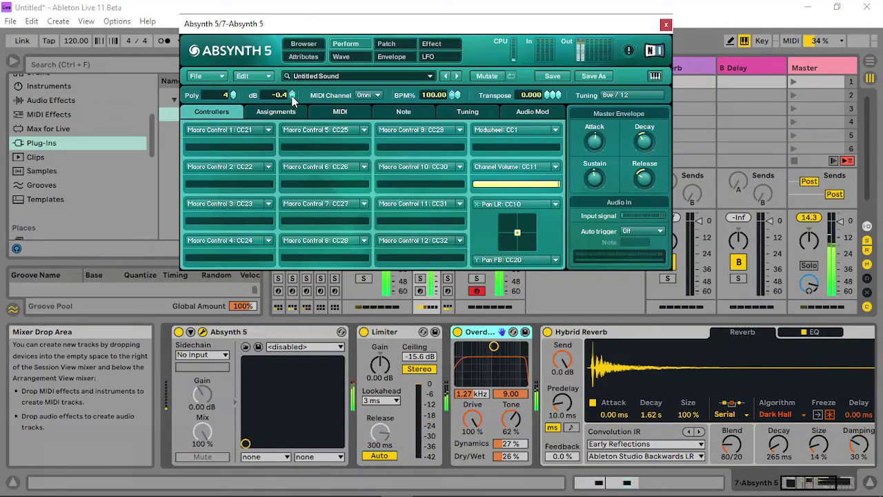
- Lower track 7's Absynth output level to -5.3 dB and close its plug-in window
{"action": "left_click_drag", "start_coordinate": [292, 96], "coordinate": [316, 151]}
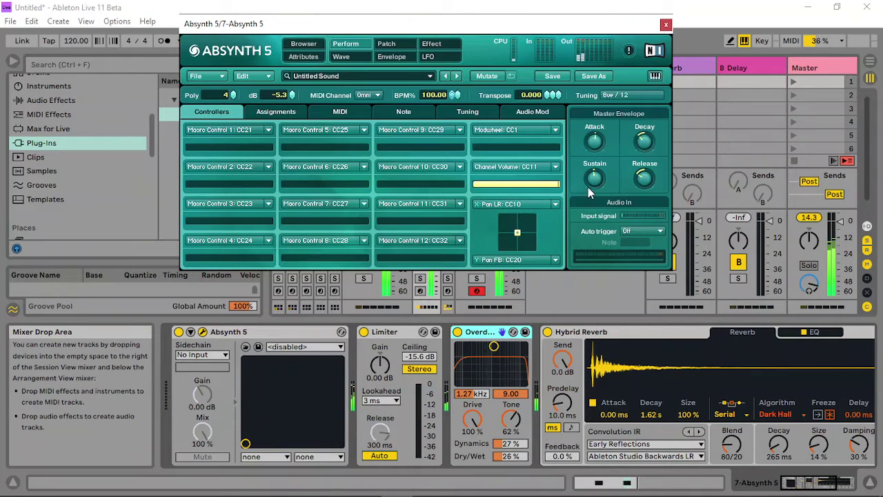
{"action": "left_click", "coordinate": [666, 24]}
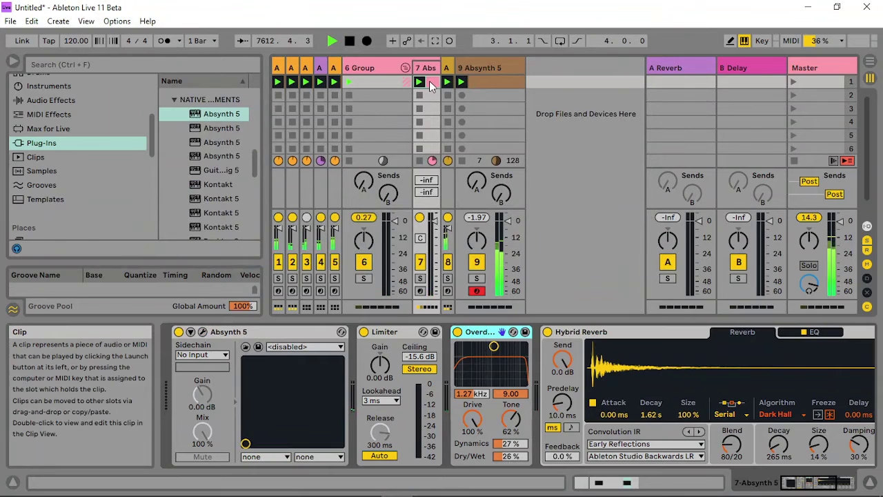
- In track 7's clip, add a short C3 note at 1.2.1, end the bar 4 note at 4.2.1, and duplicate the loop to eight bars
{"action": "left_click", "coordinate": [429, 80]}
{"action": "left_click", "coordinate": [589, 366]}
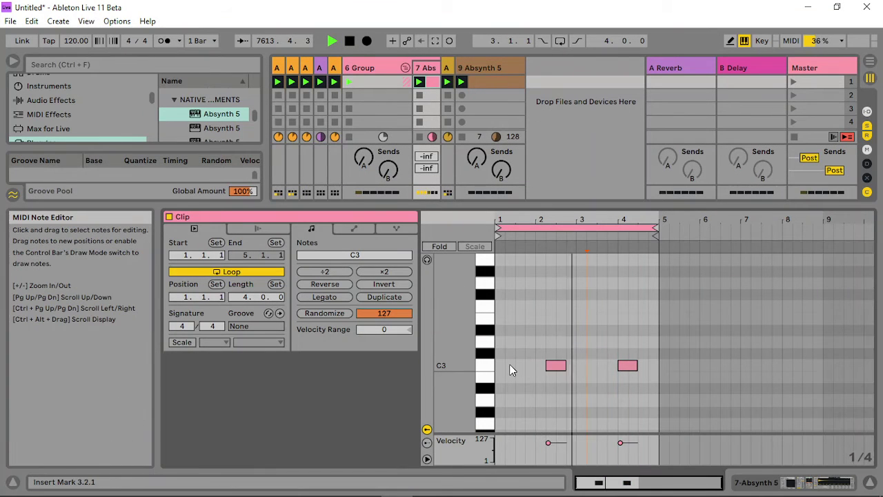
{"action": "double_click", "coordinate": [509, 365]}
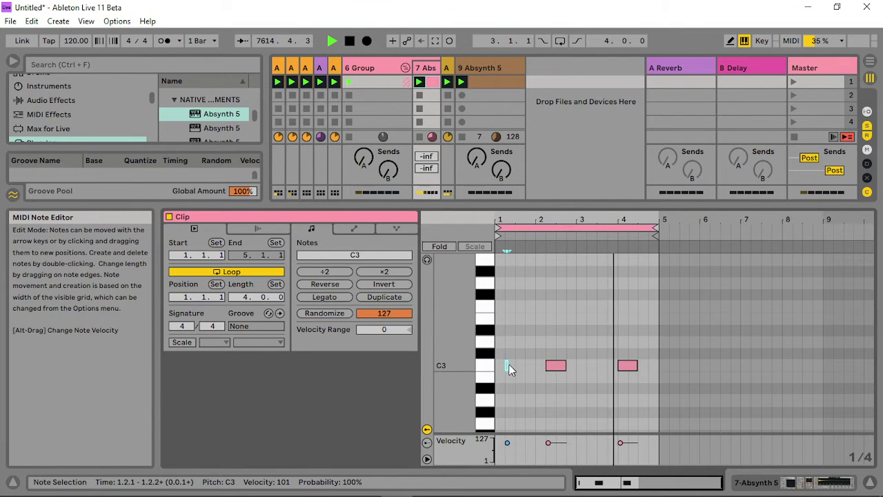
{"action": "left_click_drag", "start_coordinate": [634, 365], "coordinate": [627, 364]}
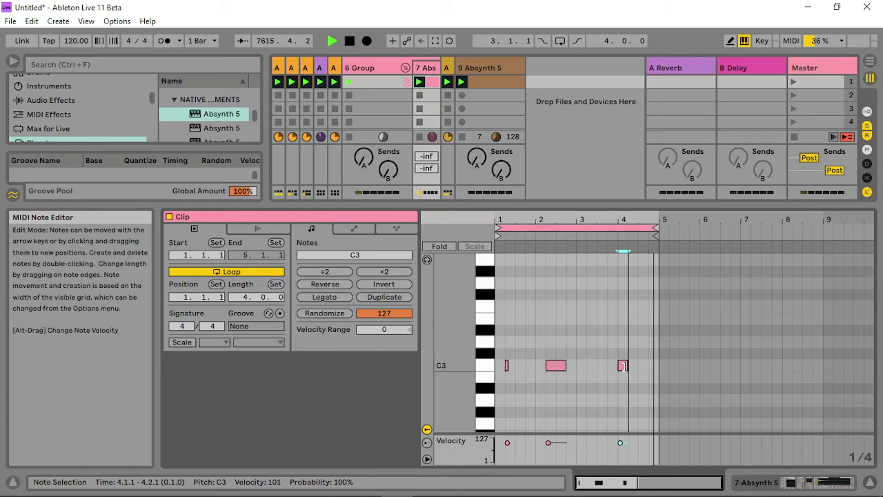
{"action": "left_click", "coordinate": [383, 296]}
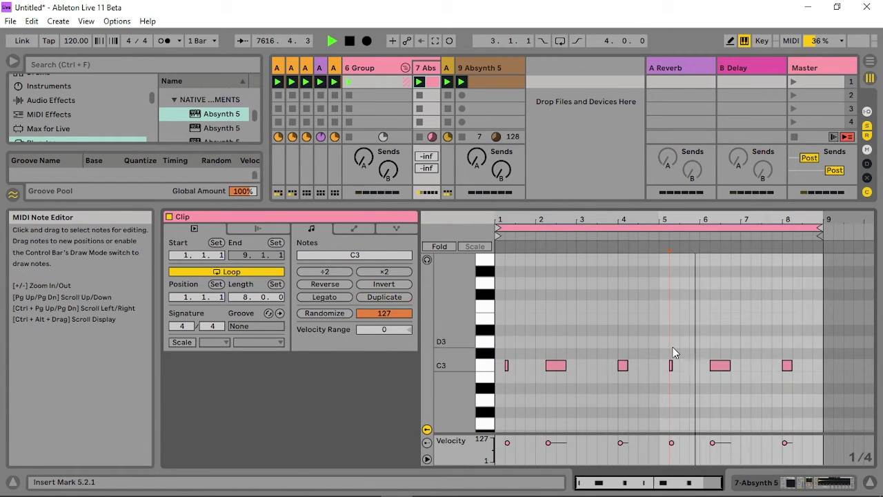
- Extend the first C3 note to about 1.3.2 and the bar 8 note to 8.4.1, adding a short C3 around 8.4.2
{"action": "left_click_drag", "start_coordinate": [508, 365], "coordinate": [516, 366]}
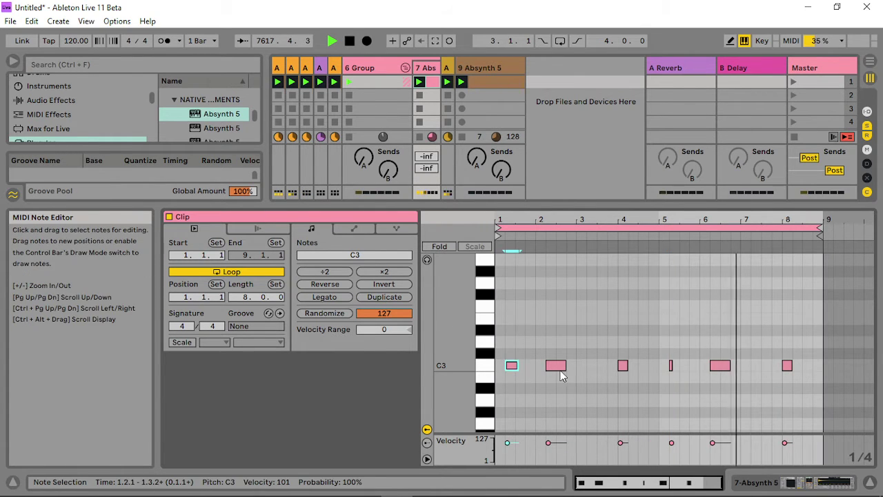
{"action": "left_click_drag", "start_coordinate": [792, 366], "coordinate": [815, 371]}
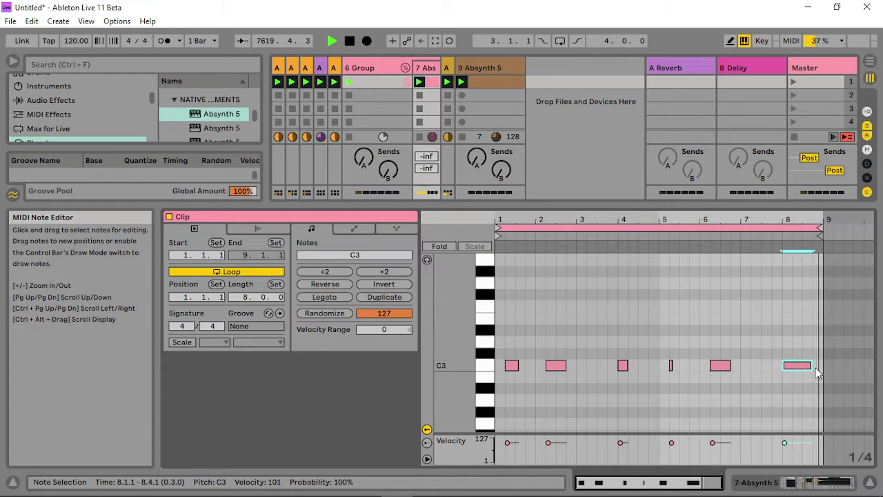
{"action": "left_click", "coordinate": [824, 372]}
{"action": "left_click", "coordinate": [814, 367]}
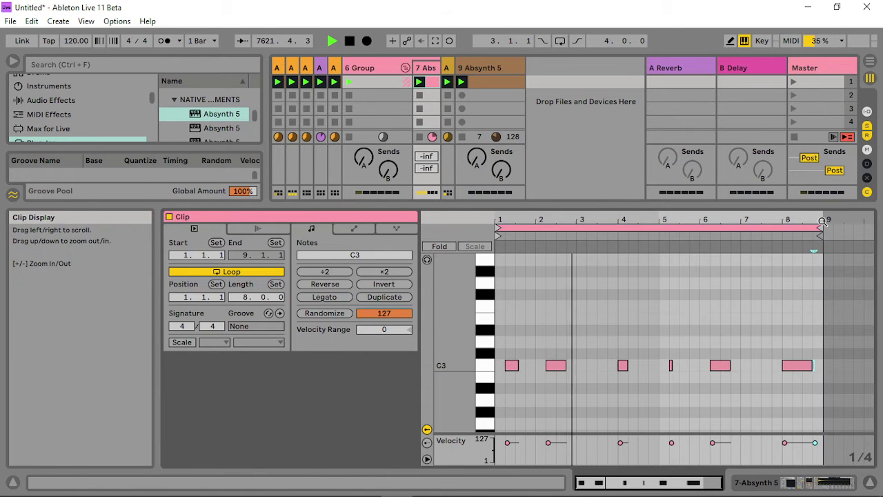
{"action": "left_click_drag", "start_coordinate": [810, 243], "coordinate": [807, 251]}
{"action": "left_click_drag", "start_coordinate": [774, 368], "coordinate": [804, 375]}
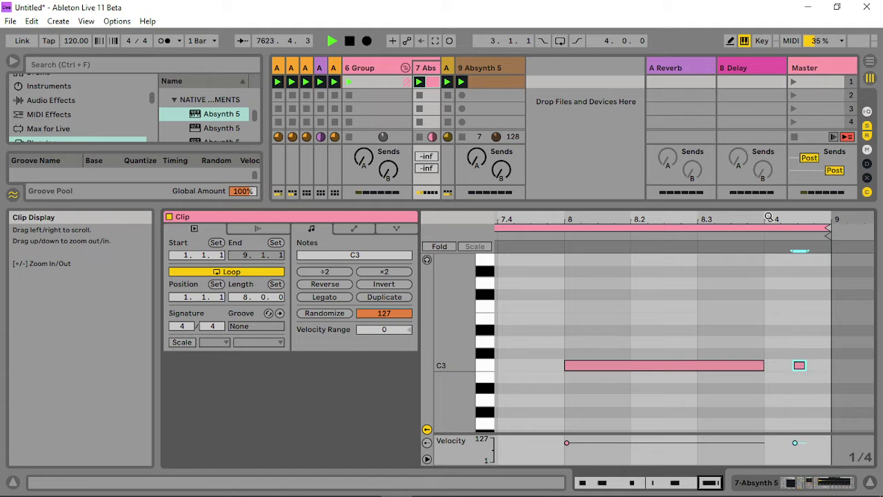
- Add a very short F#3 note at the start of bar 7 and a short E3 note at 7.4.1
{"action": "left_click_drag", "start_coordinate": [788, 240], "coordinate": [784, 218]}
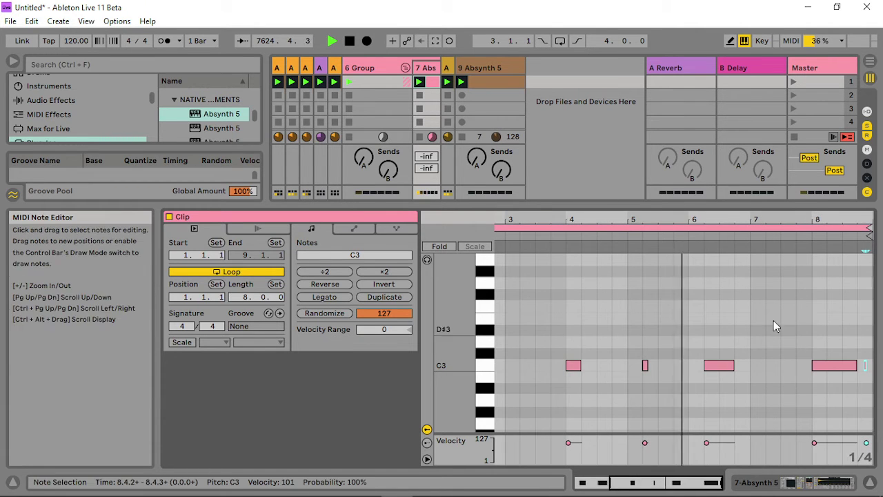
{"action": "double_click", "coordinate": [757, 295]}
{"action": "left_click_drag", "start_coordinate": [764, 294], "coordinate": [752, 295]}
{"action": "double_click", "coordinate": [800, 319]}
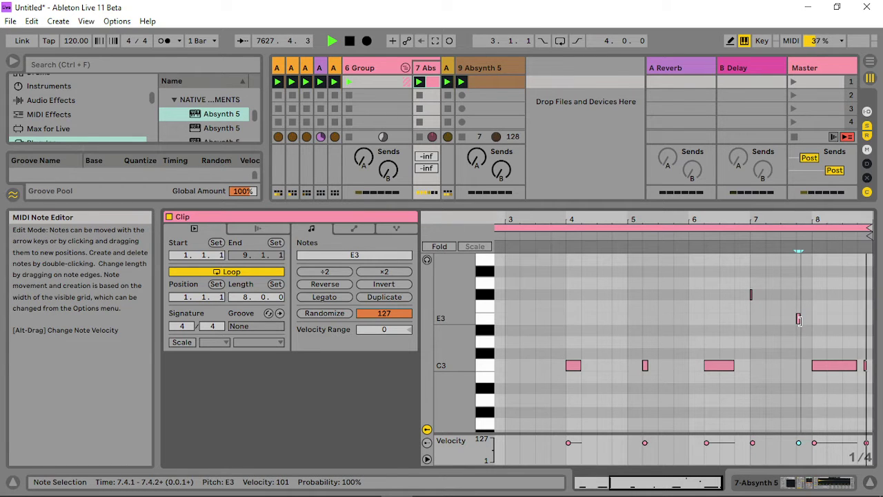
- Rework the C3 notes into a three-beat note from 2.3.1 to 3.2.1, a shorter bar 6 note, and one from 6.4.1 to 7.3.1
{"action": "left_click_drag", "start_coordinate": [683, 220], "coordinate": [683, 200]}
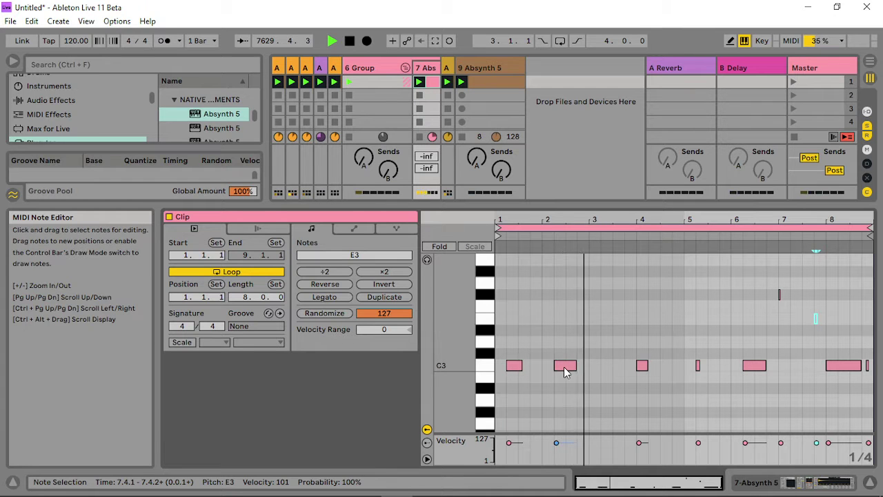
{"action": "left_click_drag", "start_coordinate": [563, 366], "coordinate": [599, 366]}
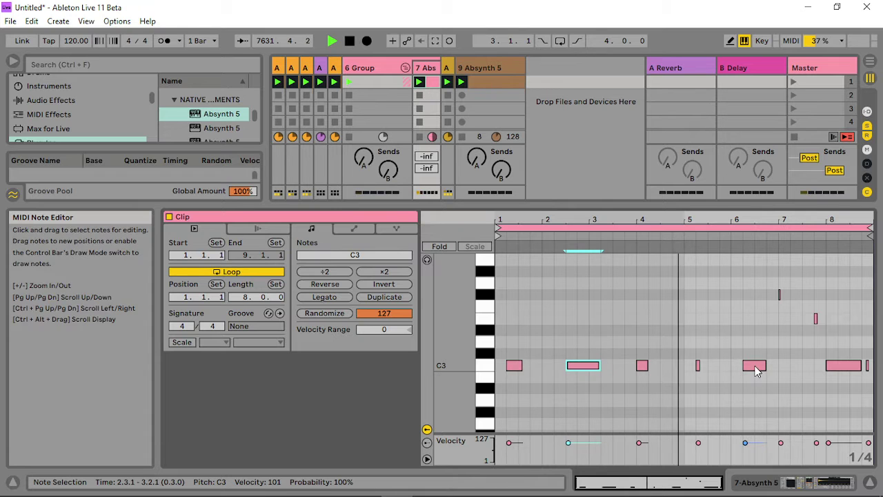
{"action": "left_click_drag", "start_coordinate": [765, 366], "coordinate": [801, 366]}
{"action": "double_click", "coordinate": [776, 366]}
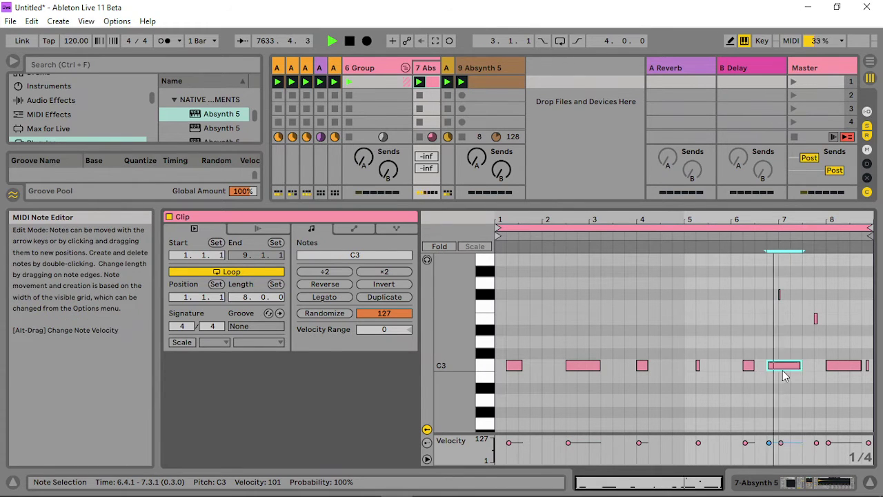
- Add a short F#3 note at 1.4.1 and a very short F#3 note at 3.3.1
{"action": "double_click", "coordinate": [578, 294]}
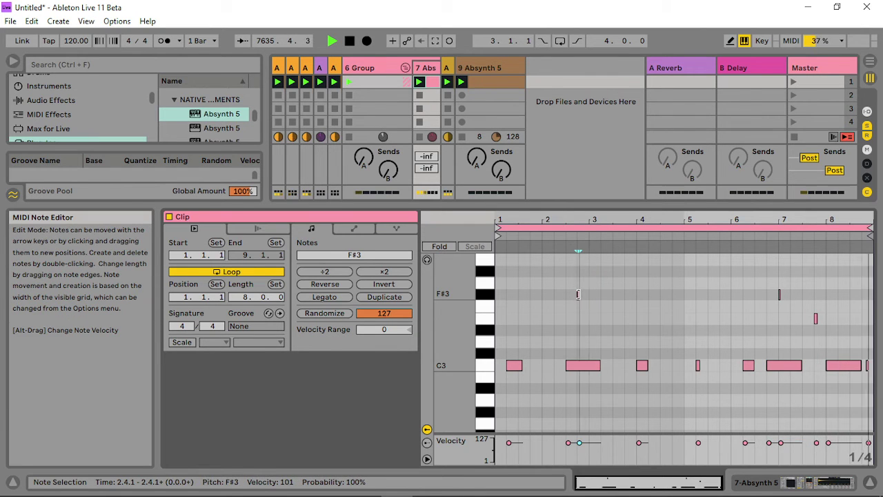
{"action": "double_click", "coordinate": [536, 295]}
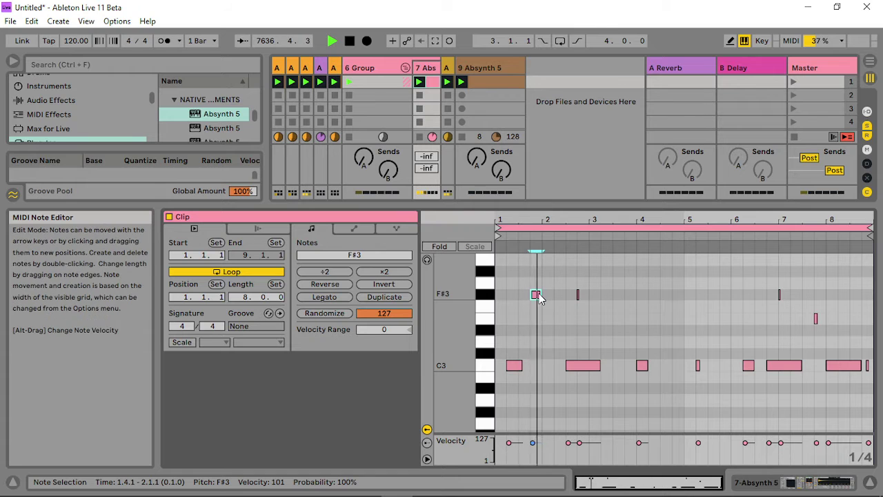
{"action": "key", "text": "shift+Left"}
{"action": "key", "text": "shift+Left"}
{"action": "key", "text": "shift+Left"}
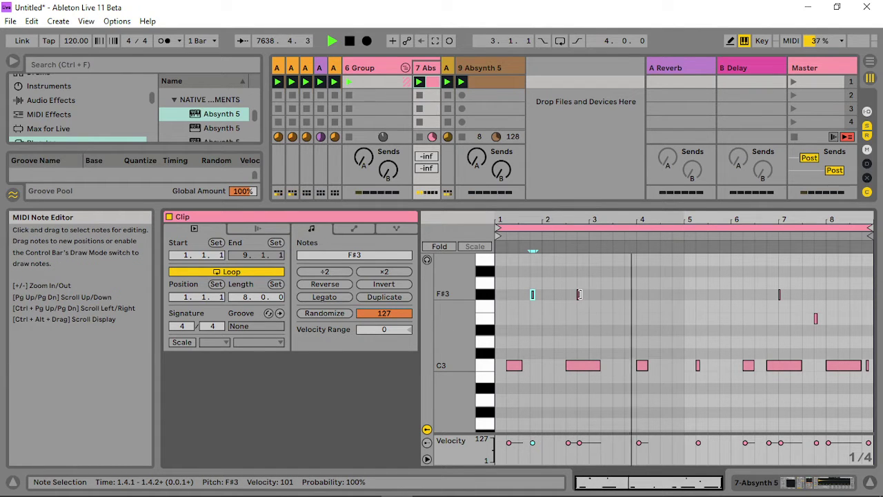
{"action": "left_click_drag", "start_coordinate": [578, 295], "coordinate": [613, 297]}
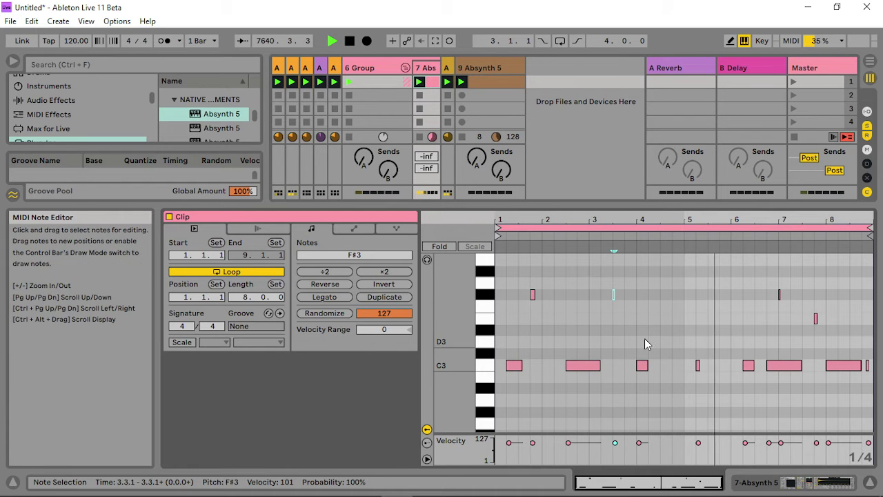
- Open track 9's Absynth 5, check its Perform page output level and master envelope, and close its window
{"action": "double_click", "coordinate": [483, 68]}
{"action": "left_click", "coordinate": [202, 332]}
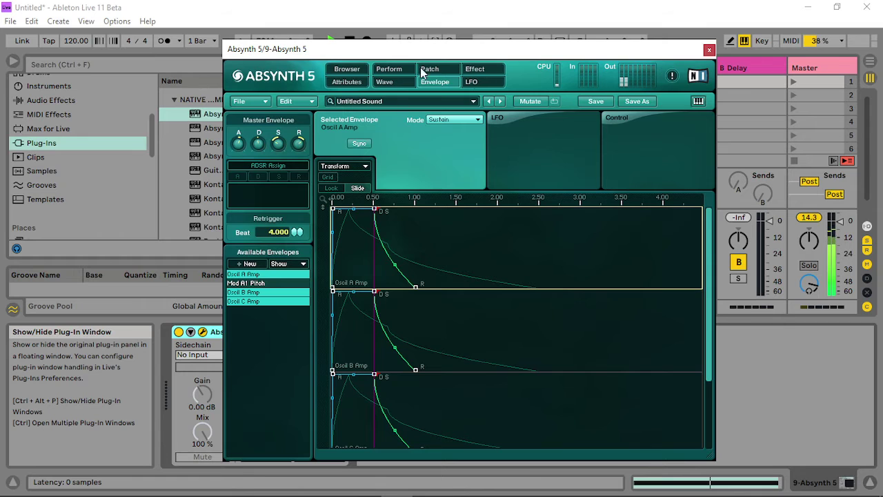
{"action": "left_click", "coordinate": [393, 73]}
{"action": "left_click", "coordinate": [430, 72]}
{"action": "left_click", "coordinate": [410, 71]}
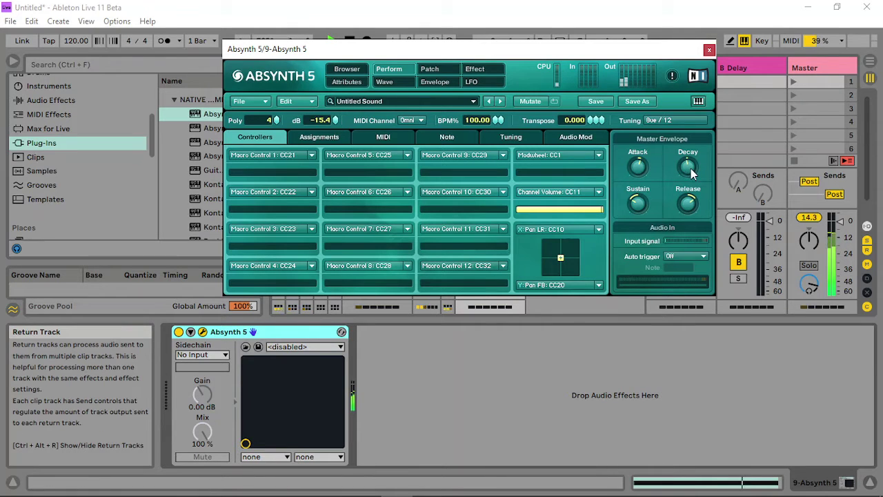
{"action": "left_click", "coordinate": [709, 51]}
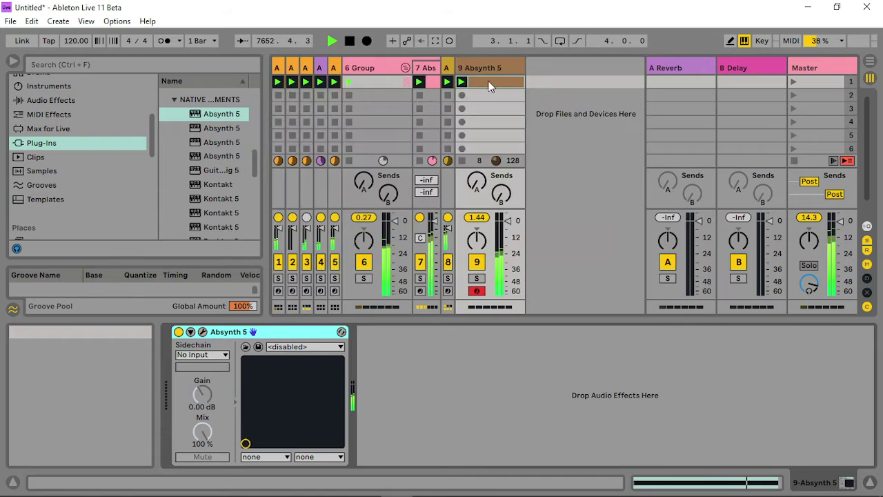
- Open track 8's Absynth 5 and lower its master envelope decay
{"action": "left_click", "coordinate": [447, 67]}
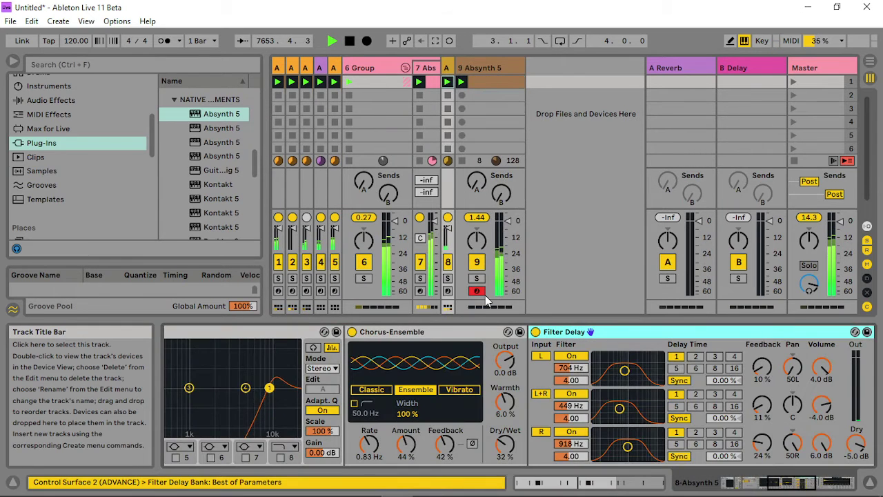
{"action": "left_click", "coordinate": [766, 483]}
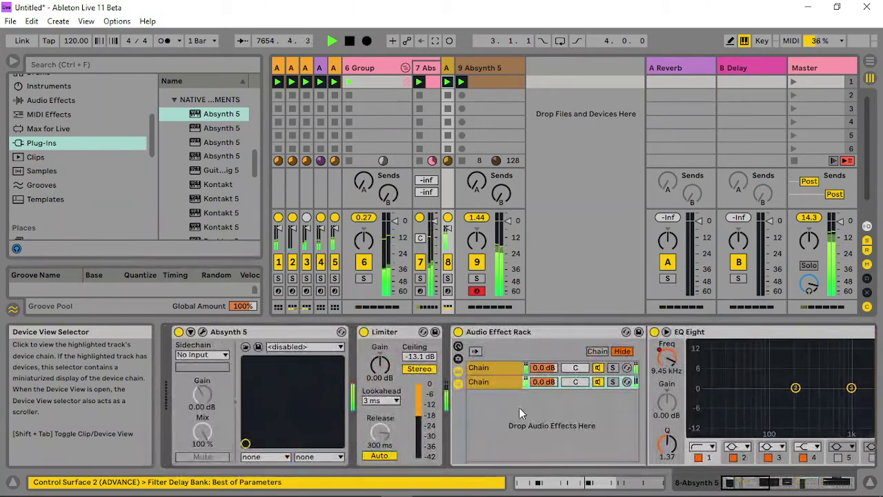
{"action": "left_click", "coordinate": [207, 336]}
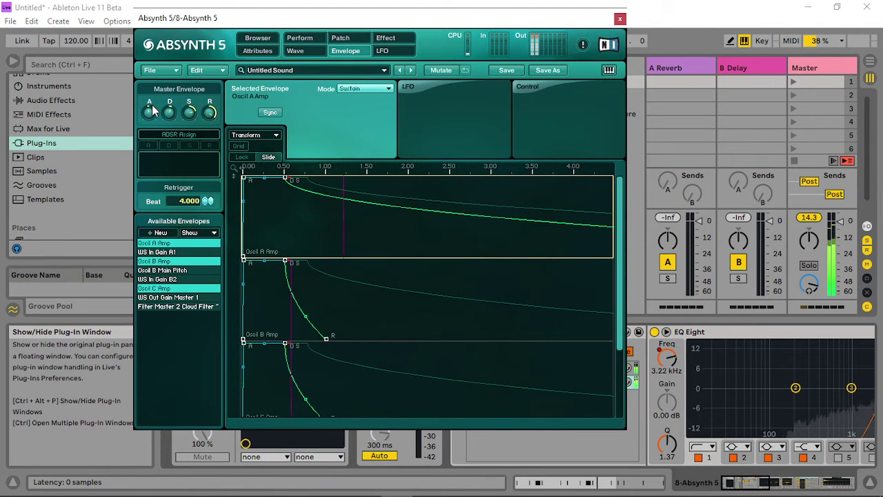
{"action": "left_click_drag", "start_coordinate": [298, 21], "coordinate": [493, 81]}
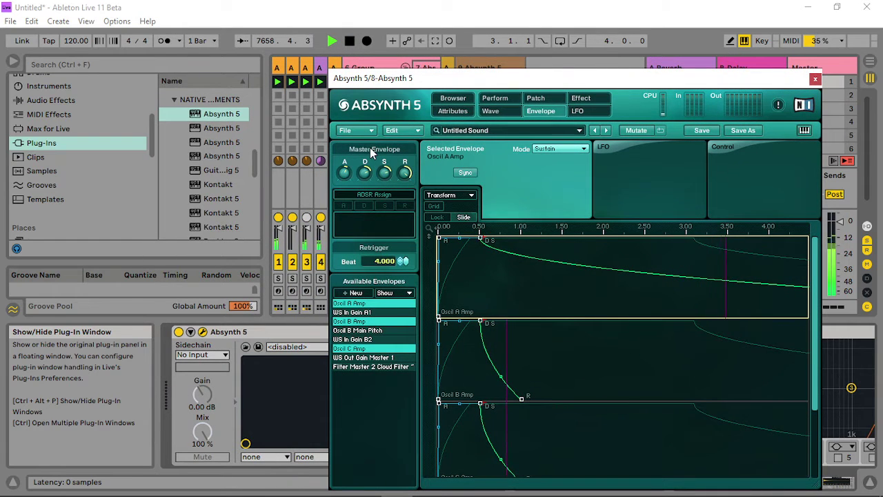
{"action": "left_click_drag", "start_coordinate": [365, 175], "coordinate": [364, 228]}
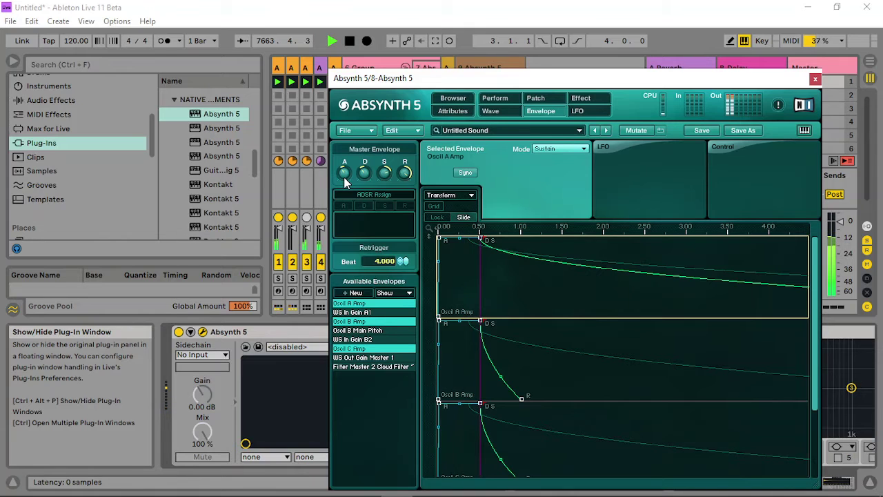
- Set channel A's first waveshaper input to -48 dB and the second waveshaper input to -9.9 dB
{"action": "left_click", "coordinate": [535, 100]}
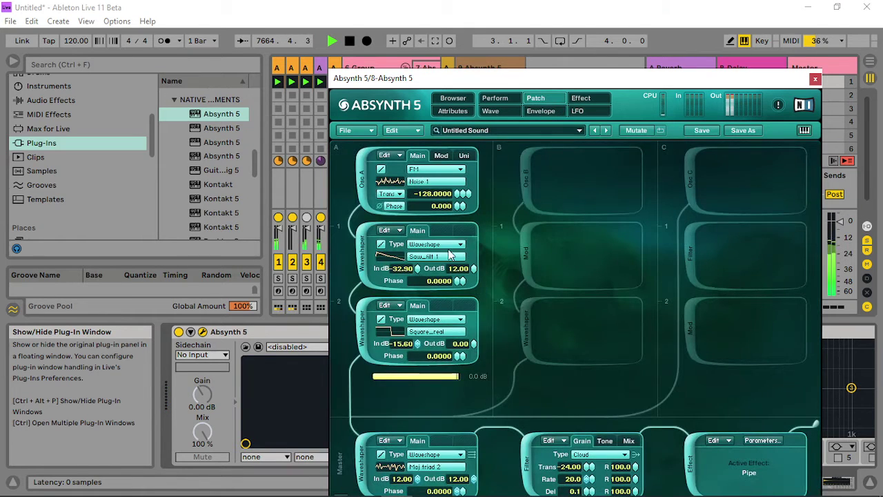
{"action": "left_click_drag", "start_coordinate": [417, 283], "coordinate": [417, 285]}
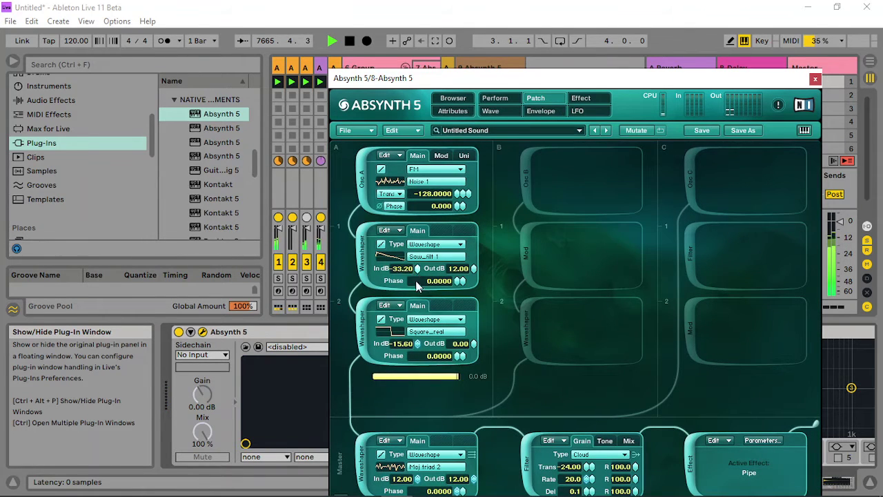
{"action": "left_click_drag", "start_coordinate": [416, 342], "coordinate": [433, 283]}
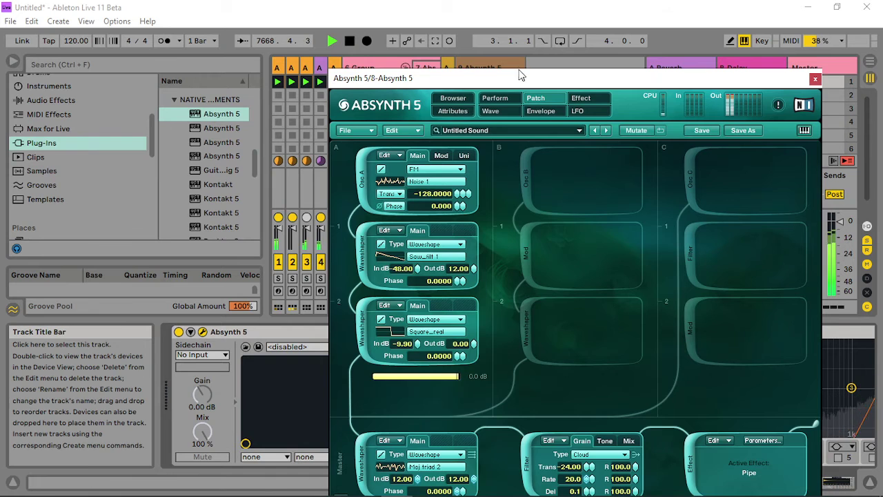
- Set the master Cloud filter's tone frequency to about 89 Hz and look through its modulation source options
{"action": "left_click_drag", "start_coordinate": [522, 81], "coordinate": [414, 27]}
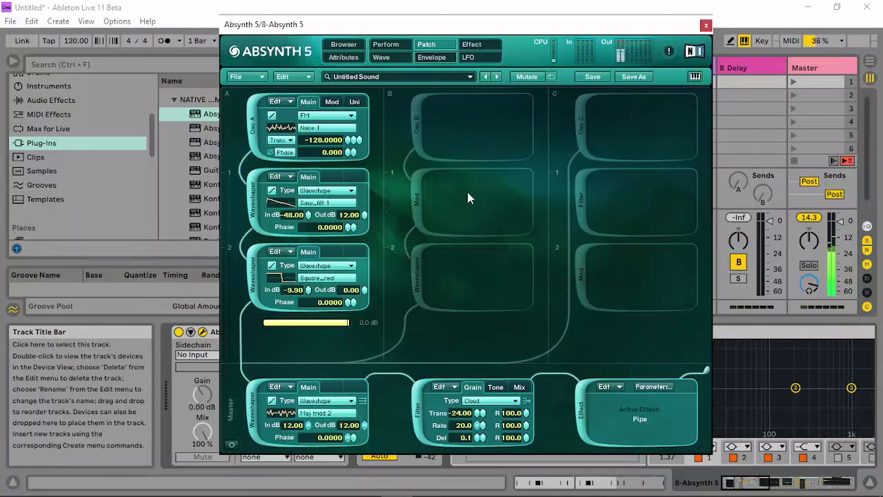
{"action": "left_click", "coordinate": [495, 388]}
{"action": "mouse_move", "coordinate": [484, 413]}
{"action": "left_mouse_down"}
{"action": "mouse_move", "coordinate": [483, 429]}
{"action": "mouse_move", "coordinate": [481, 375]}
{"action": "mouse_move", "coordinate": [483, 406]}
{"action": "left_mouse_up"}
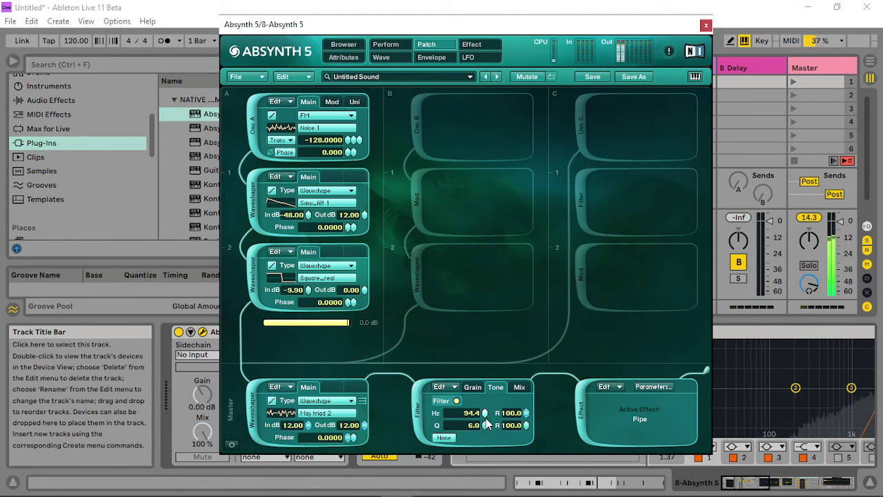
{"action": "right_click", "coordinate": [484, 416]}
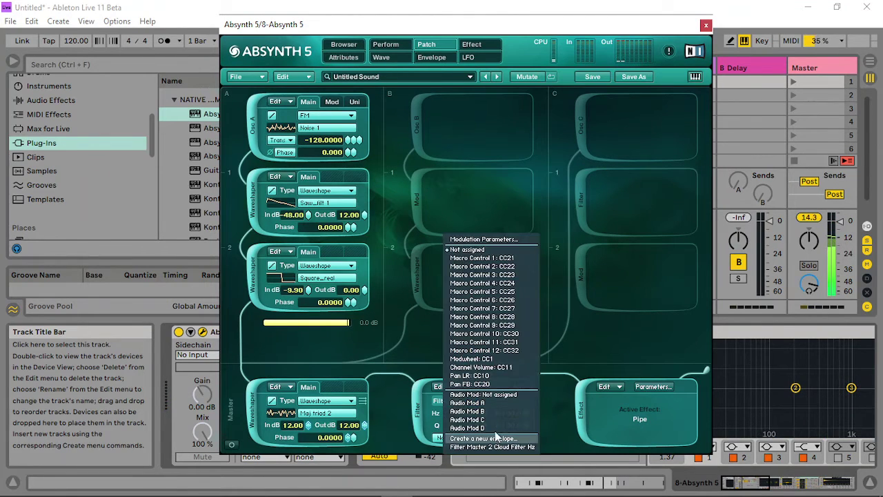
{"action": "left_click", "coordinate": [488, 408]}
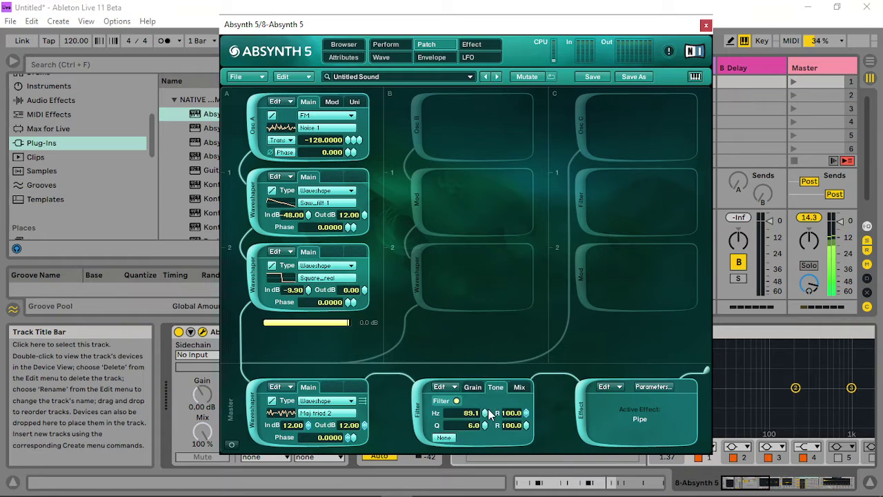
- In audio mod group B, set the master Cloud Filter Hz modulation depth to 47% and its lag to 239
{"action": "left_click", "coordinate": [398, 43]}
{"action": "left_click", "coordinate": [572, 112]}
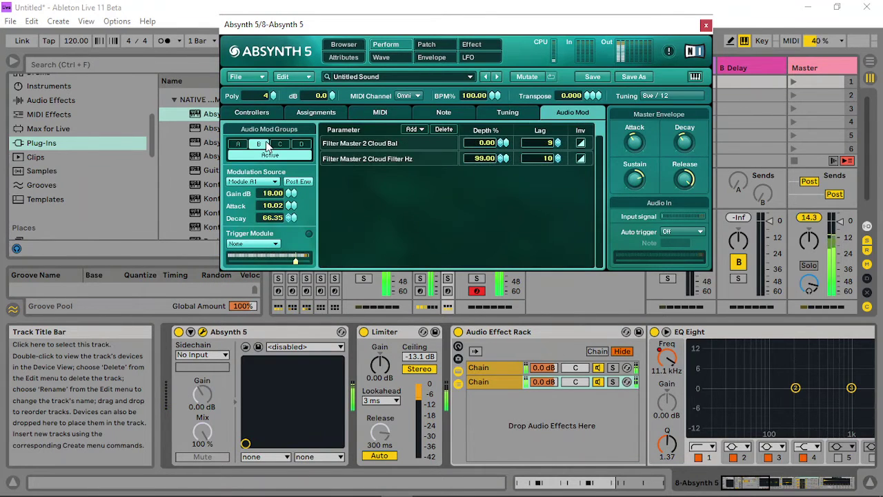
{"action": "left_click_drag", "start_coordinate": [506, 155], "coordinate": [502, 187]}
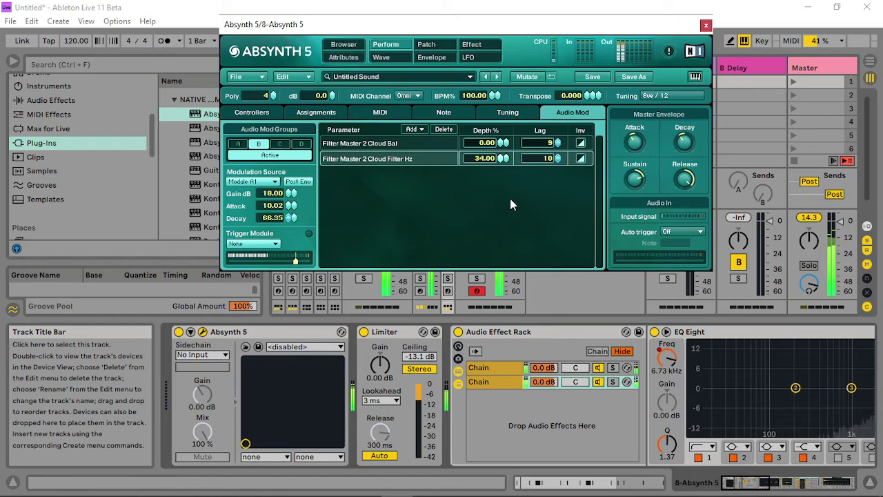
{"action": "left_click_drag", "start_coordinate": [544, 159], "coordinate": [508, 180]}
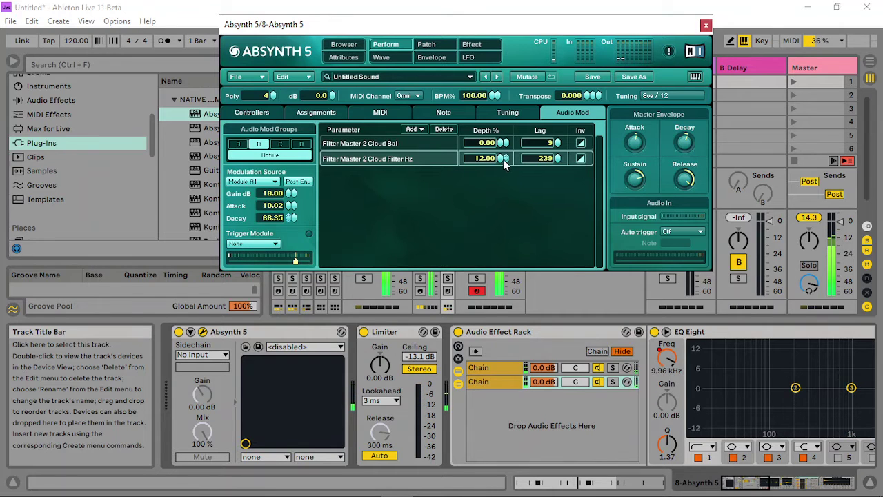
{"action": "left_click_drag", "start_coordinate": [503, 160], "coordinate": [508, 143]}
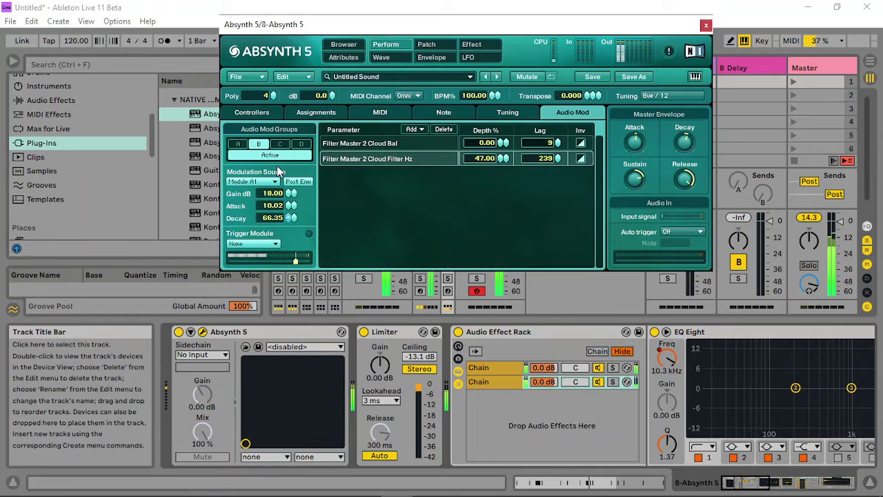
- Set channel A's first waveshaper output to 12 dB and the master Cloud filter's mix balance to 61
{"action": "left_click", "coordinate": [443, 45]}
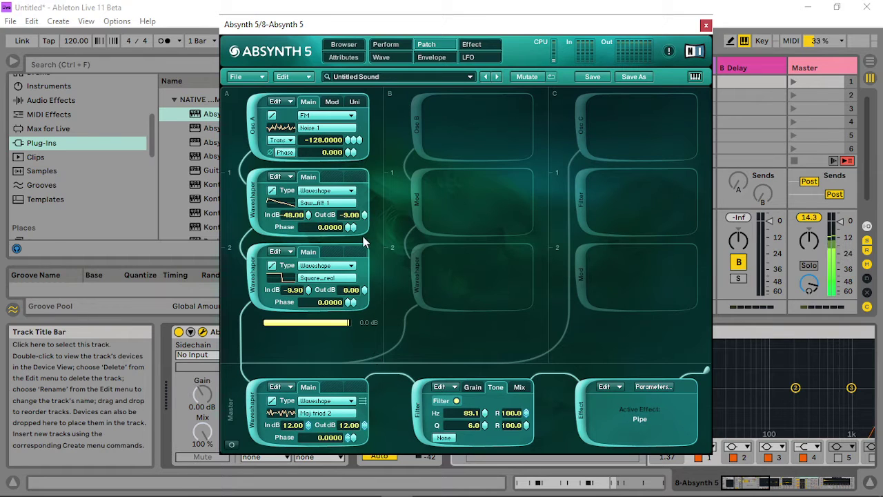
{"action": "left_click_drag", "start_coordinate": [364, 216], "coordinate": [376, 17]}
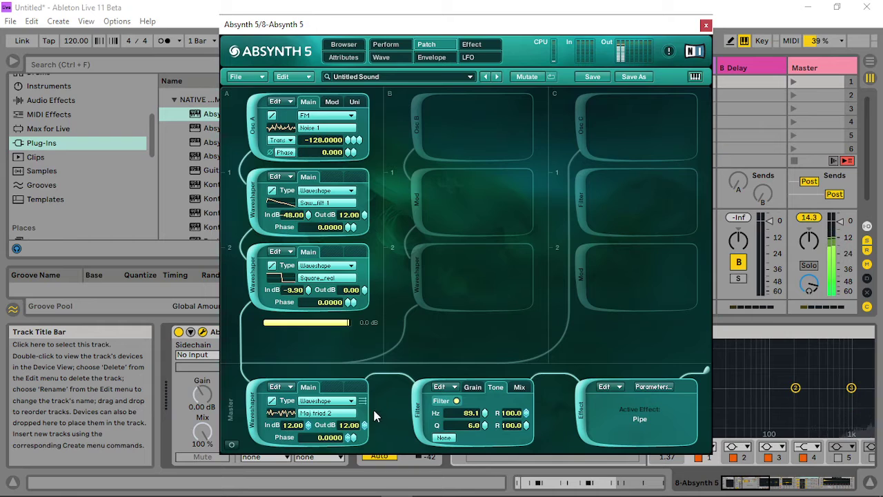
{"action": "left_click", "coordinate": [518, 387]}
{"action": "left_click_drag", "start_coordinate": [514, 414], "coordinate": [516, 441]}
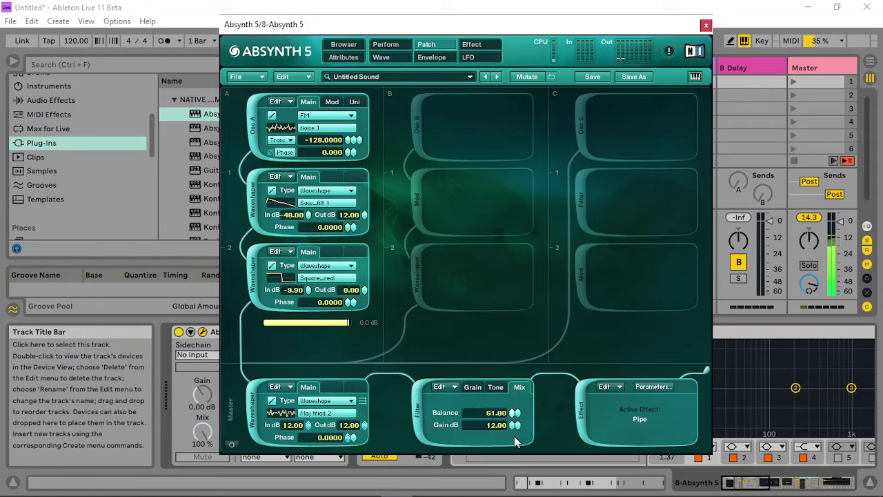
- Set the master Cloud filter's grain randomness to 41 for the rate and 25 for the delay
{"action": "left_click", "coordinate": [496, 387]}
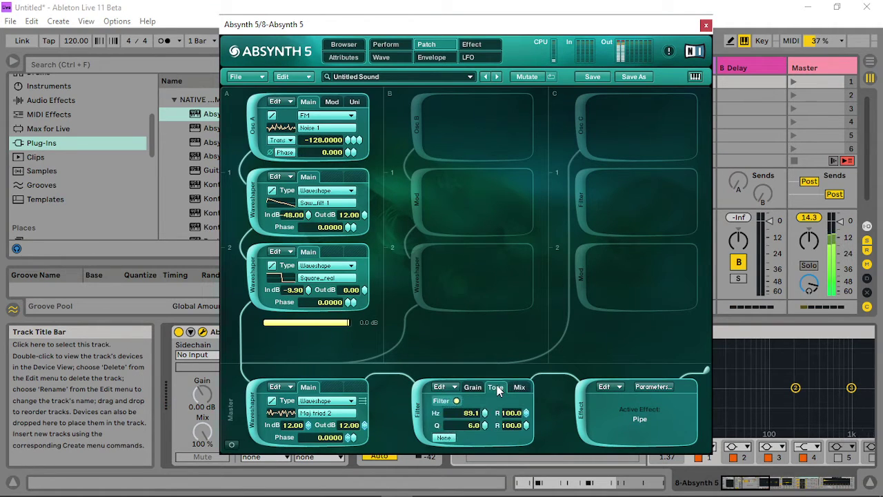
{"action": "left_click", "coordinate": [472, 387]}
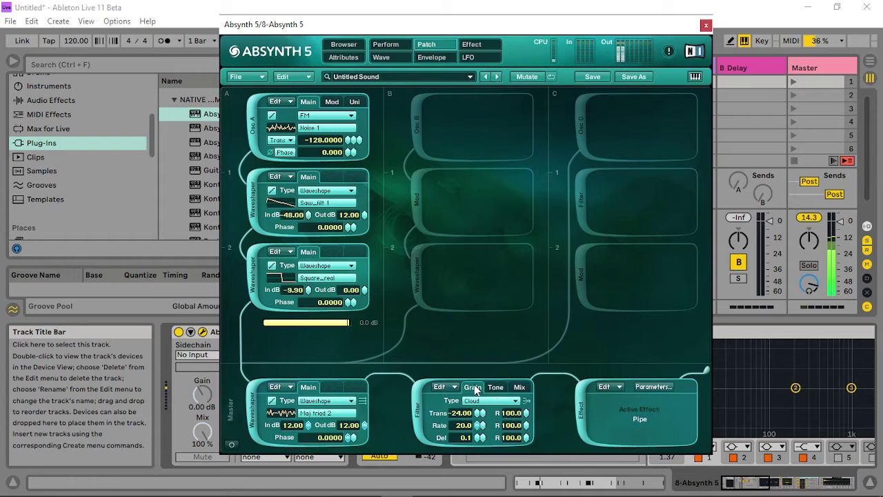
{"action": "left_click_drag", "start_coordinate": [527, 413], "coordinate": [530, 347]}
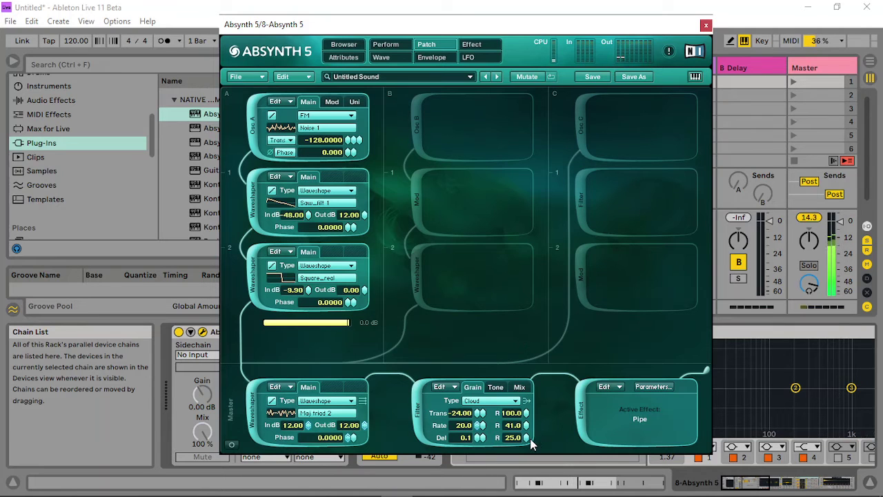
- Set the Master Cloud filter's rate and delay randomness to 100 and look over its tone and mix settings
{"action": "left_click_drag", "start_coordinate": [530, 437], "coordinate": [529, 404]}
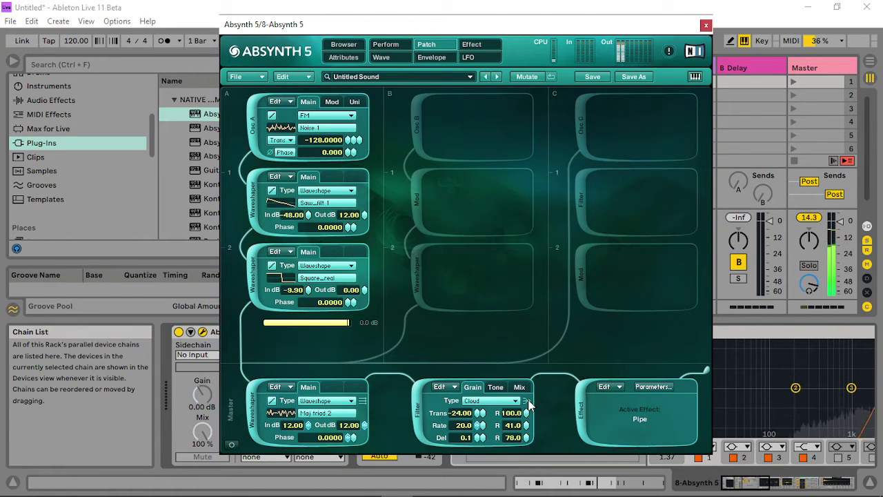
{"action": "left_click_drag", "start_coordinate": [527, 425], "coordinate": [527, 351]}
{"action": "left_click_drag", "start_coordinate": [531, 439], "coordinate": [525, 332]}
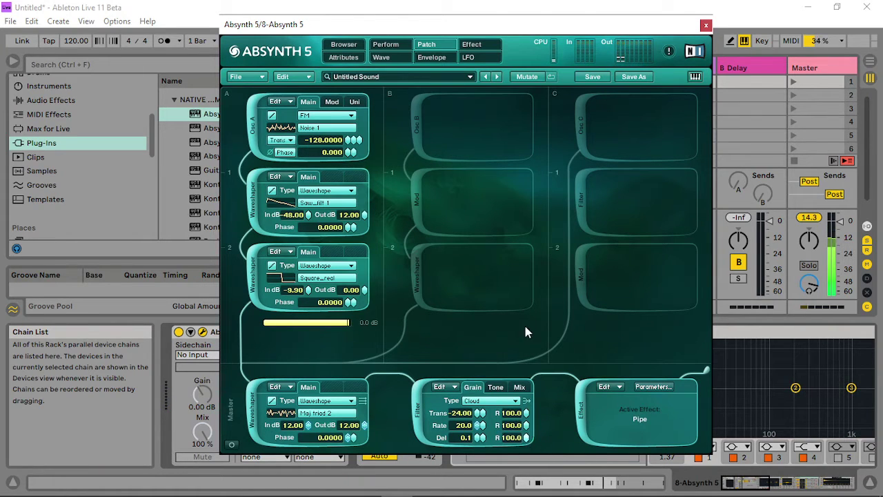
{"action": "left_click", "coordinate": [493, 385]}
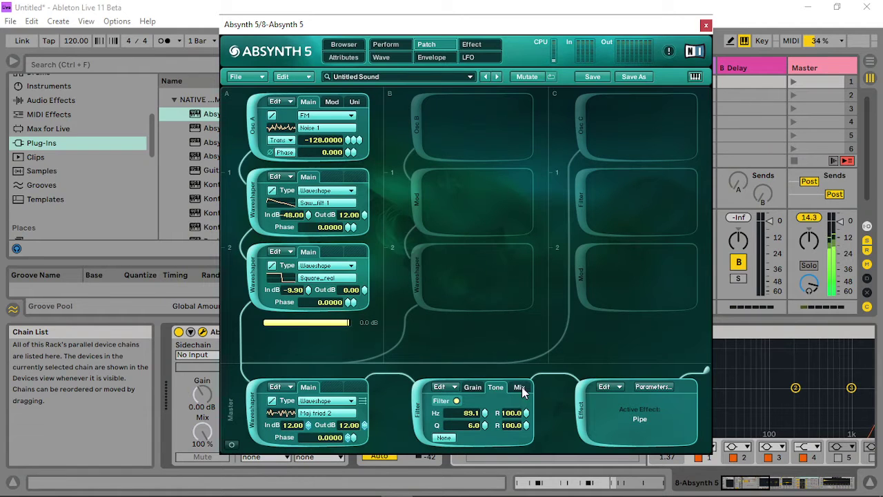
{"action": "left_click", "coordinate": [521, 386]}
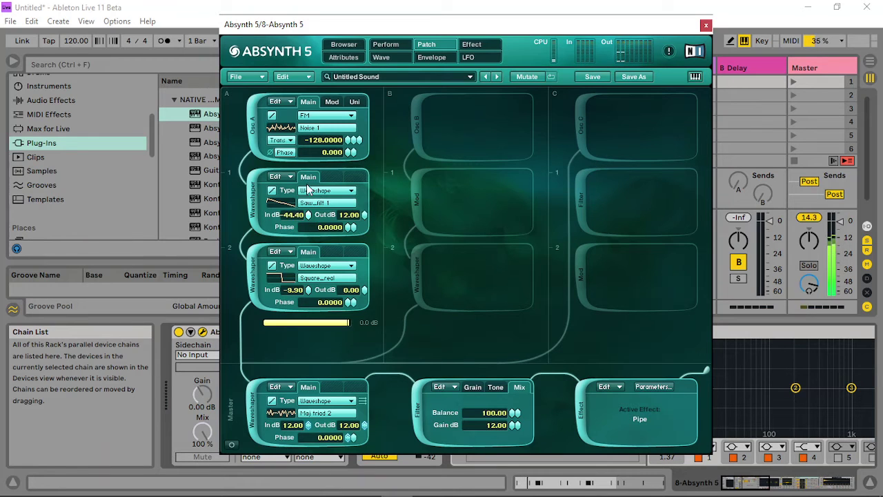
- Set the first channel A waveshaper's input to 12 dB and bring the Master waveshaper's output to 12 dB
{"action": "left_click_drag", "start_coordinate": [308, 215], "coordinate": [307, 77]}
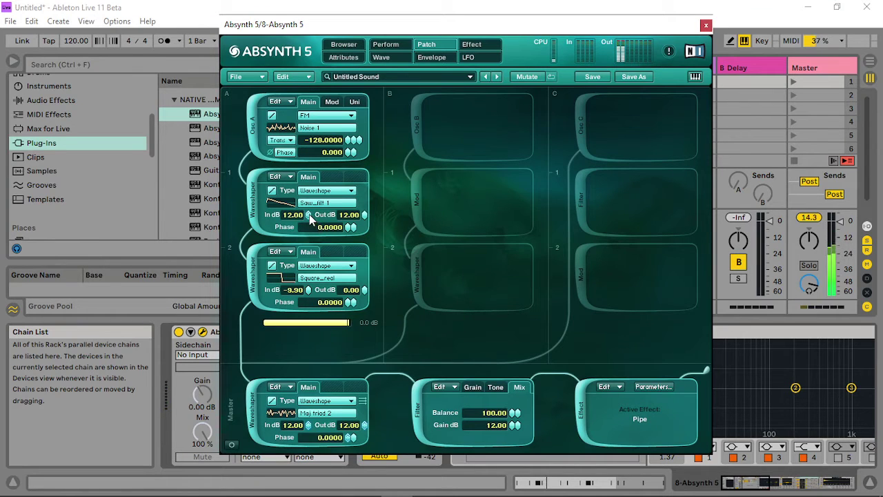
{"action": "left_click_drag", "start_coordinate": [364, 425], "coordinate": [364, 477]}
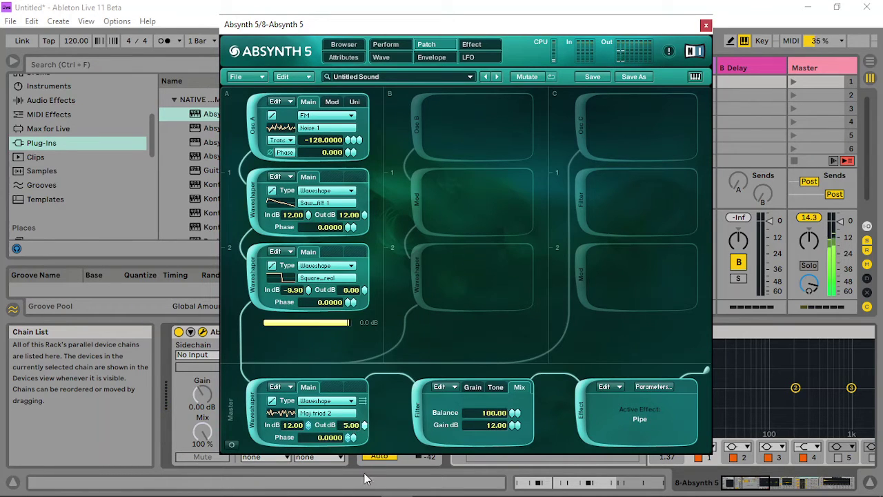
{"action": "left_click_drag", "start_coordinate": [366, 429], "coordinate": [387, 314]}
{"action": "left_click", "coordinate": [365, 428]}
- Set the Cloud filter's mix gain to about 6.7 dB and its tone filter to 50 Hz with a Q of 1.7
{"action": "left_click", "coordinate": [473, 387]}
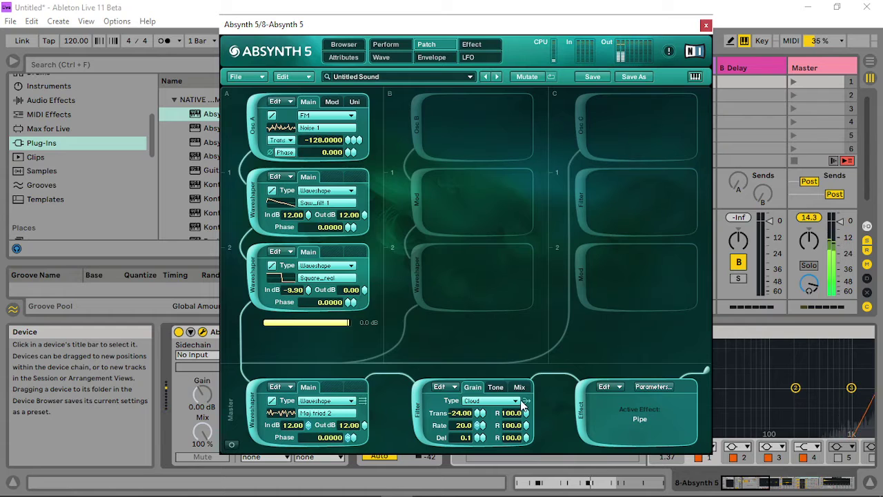
{"action": "left_click", "coordinate": [520, 387]}
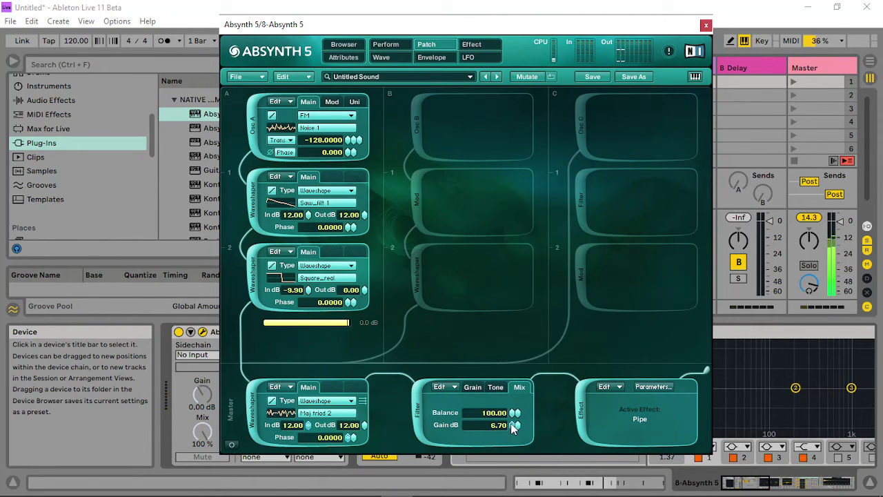
{"action": "left_click", "coordinate": [501, 387]}
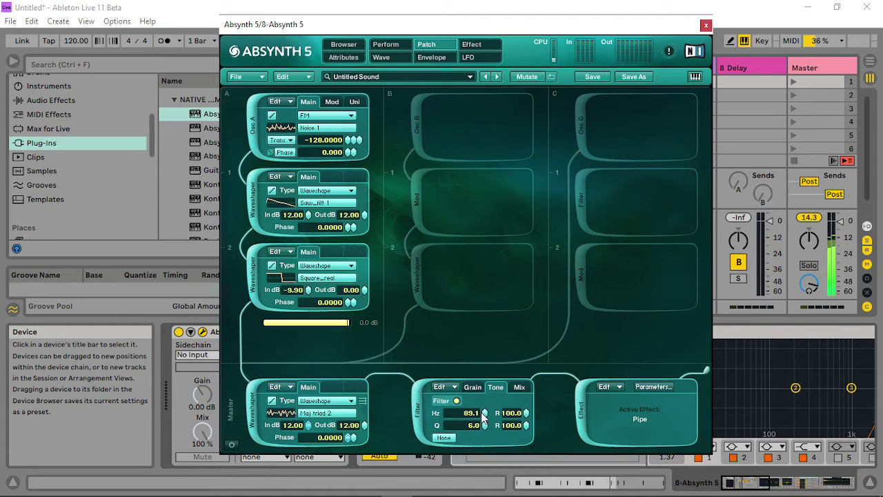
{"action": "left_click_drag", "start_coordinate": [483, 418], "coordinate": [522, 354]}
- Audition simple waves such as Additive 1, Noise 2, Inharmonic 1 and Maj triad 2 for the Master waveshaper and apply Fifth
{"action": "left_click", "coordinate": [321, 412]}
{"action": "left_click", "coordinate": [408, 381]}
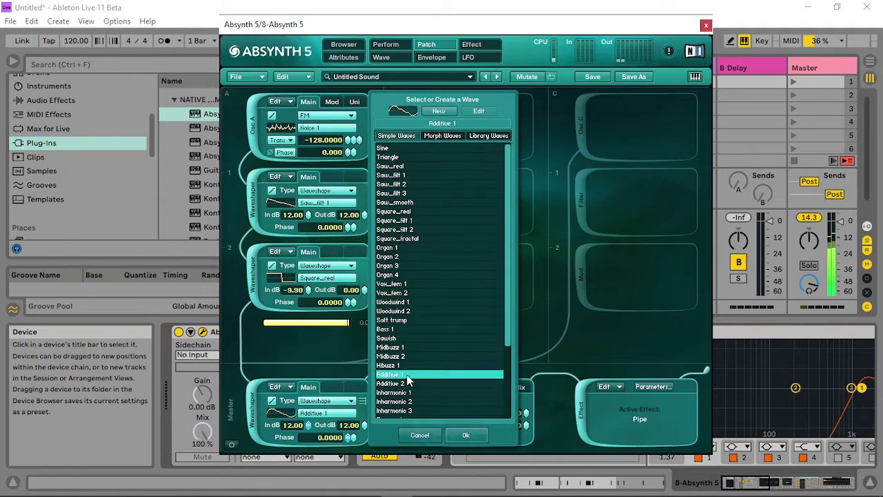
{"action": "scroll", "coordinate": [409, 381], "scroll_direction": "down", "scroll_amount": 3}
{"action": "left_click", "coordinate": [402, 382]}
{"action": "scroll", "coordinate": [410, 385], "scroll_direction": "down", "scroll_amount": 3}
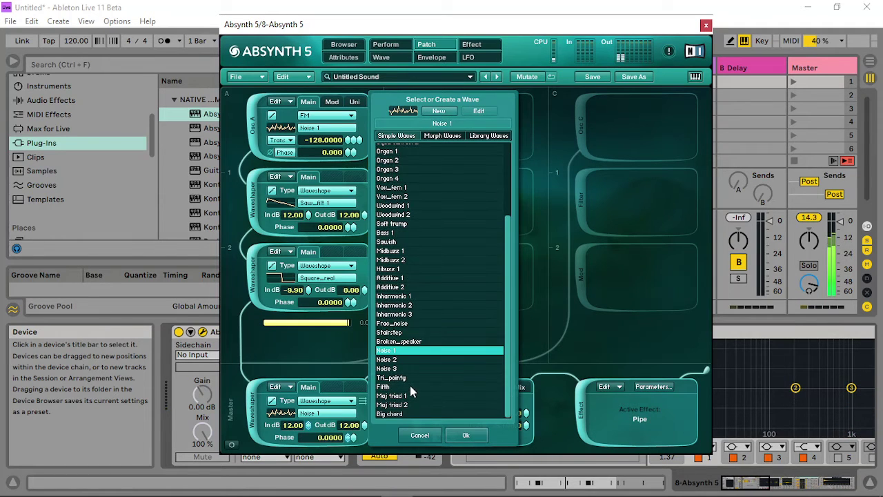
{"action": "left_click", "coordinate": [389, 386]}
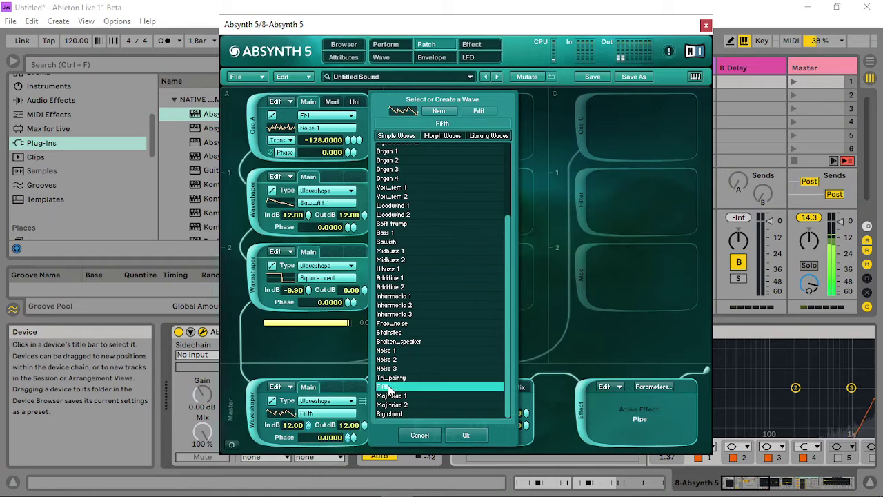
{"action": "left_click", "coordinate": [401, 359]}
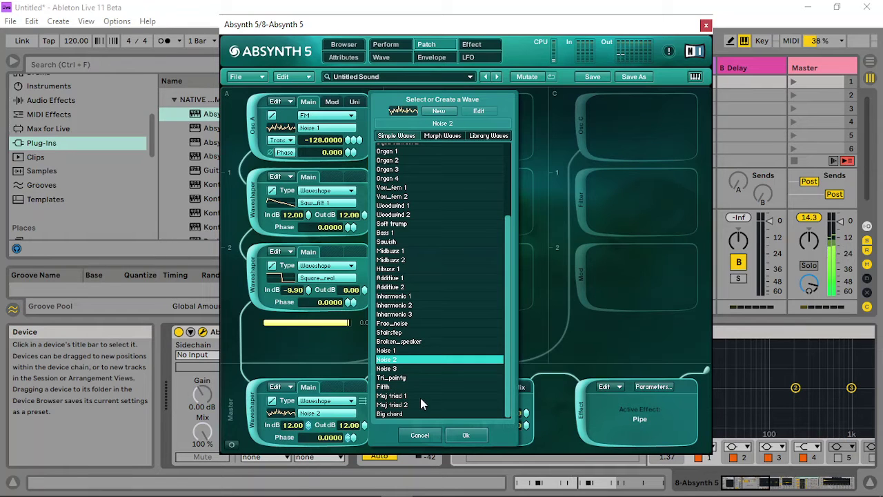
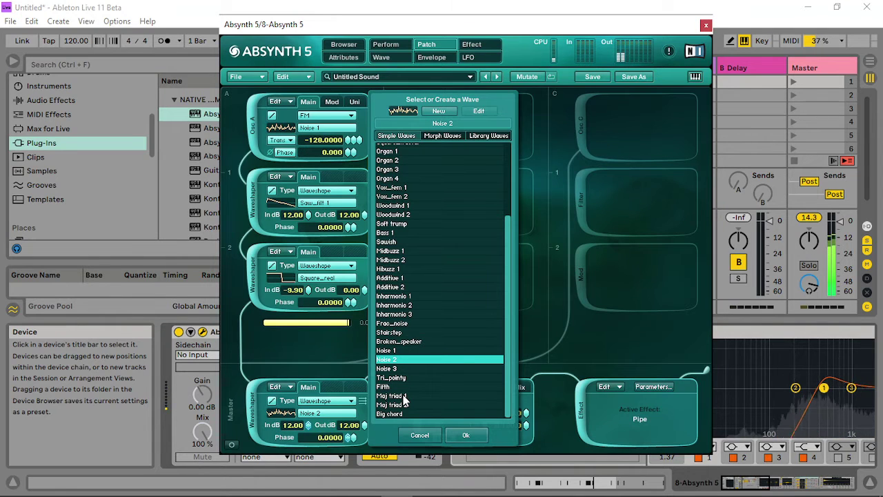
{"action": "left_click", "coordinate": [402, 385]}
{"action": "left_click", "coordinate": [399, 369]}
{"action": "left_click", "coordinate": [401, 314]}
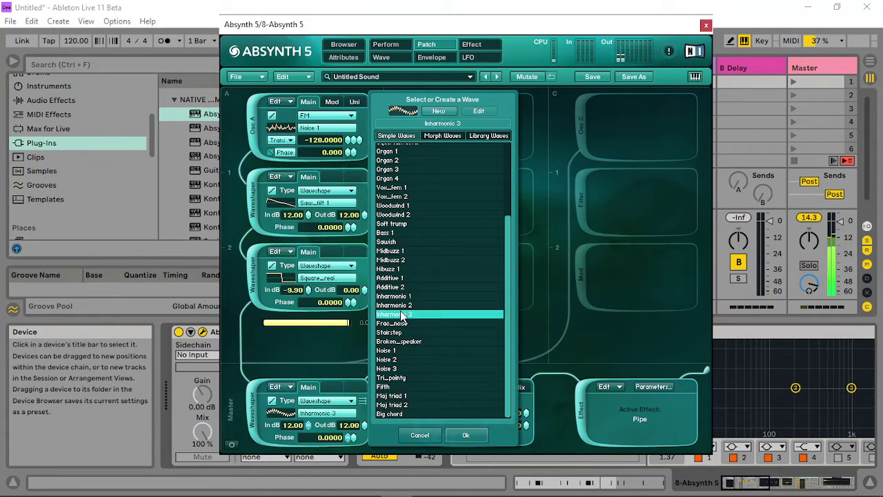
{"action": "left_click", "coordinate": [400, 296]}
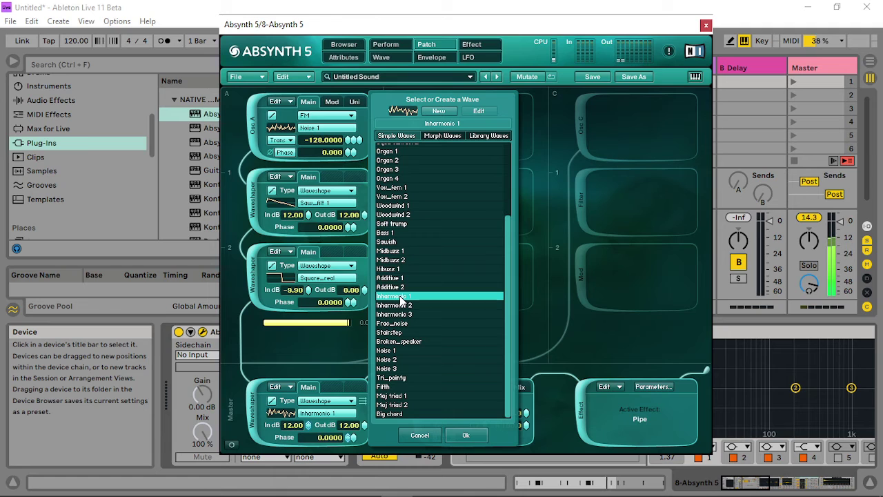
{"action": "left_click", "coordinate": [398, 406]}
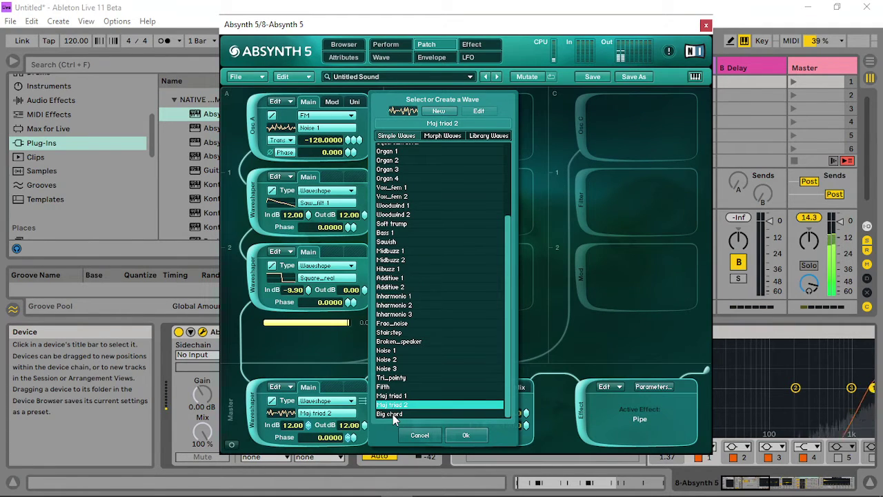
{"action": "left_click", "coordinate": [396, 396]}
{"action": "left_click", "coordinate": [398, 379]}
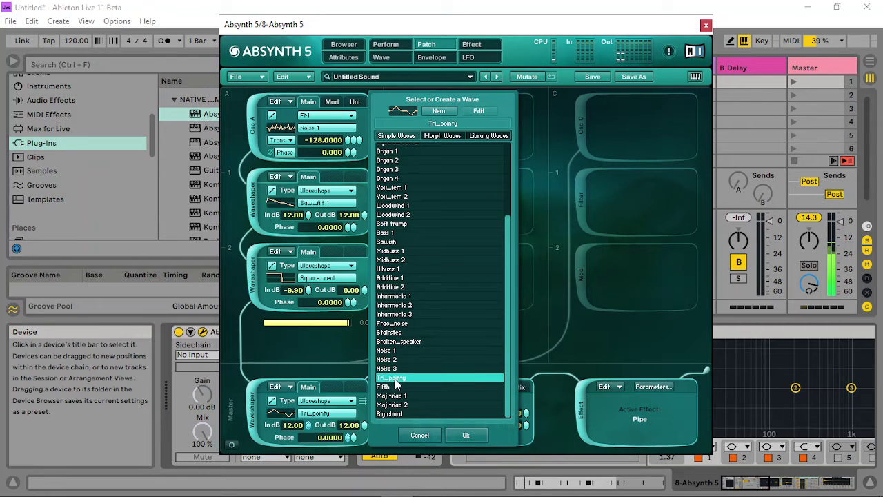
{"action": "left_click", "coordinate": [391, 388]}
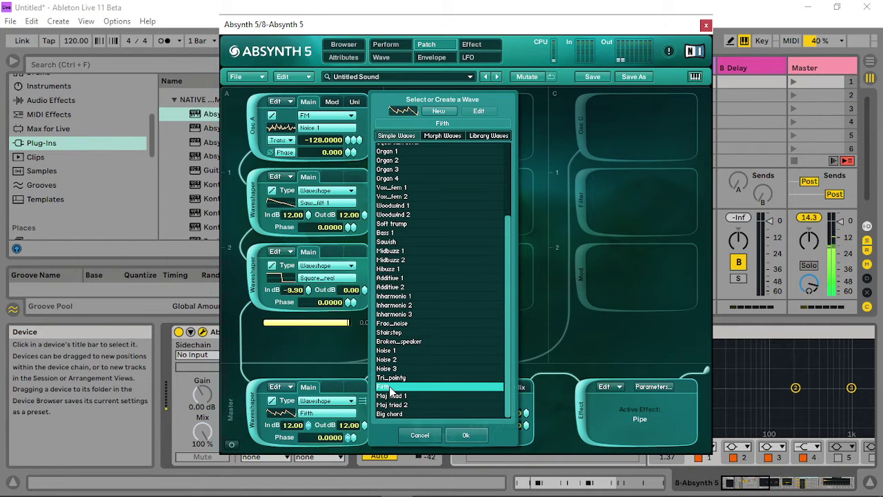
{"action": "left_click", "coordinate": [466, 435]}
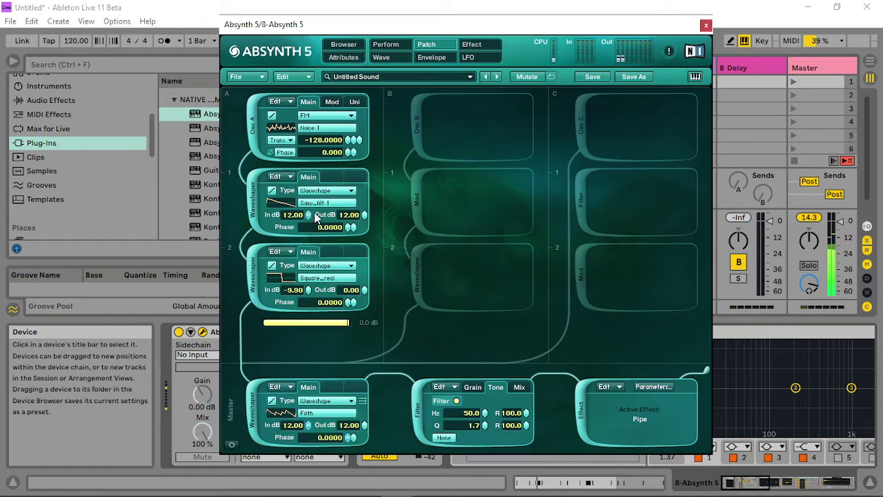
- Set the second channel A waveshaper's input and output to 12 dB, and the Cloud tone filter to about 1796 Hz with Q 6.4
{"action": "left_click_drag", "start_coordinate": [309, 295], "coordinate": [338, 14]}
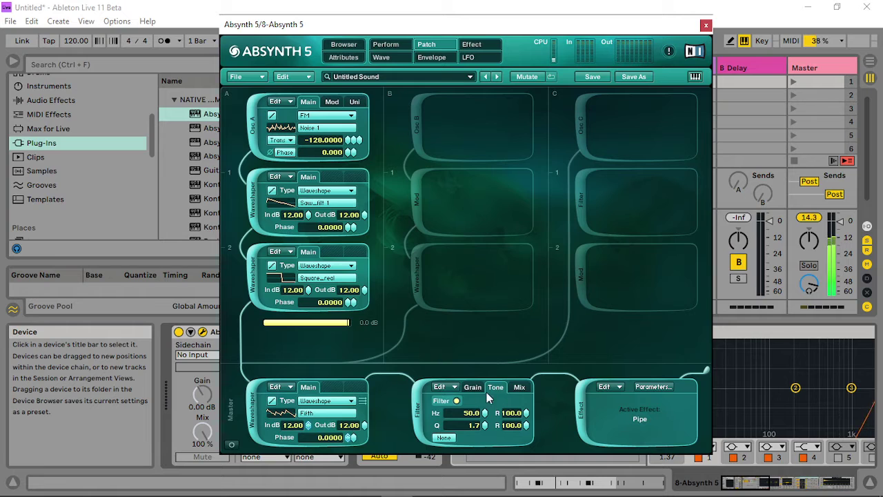
{"action": "left_click_drag", "start_coordinate": [484, 412], "coordinate": [491, 378]}
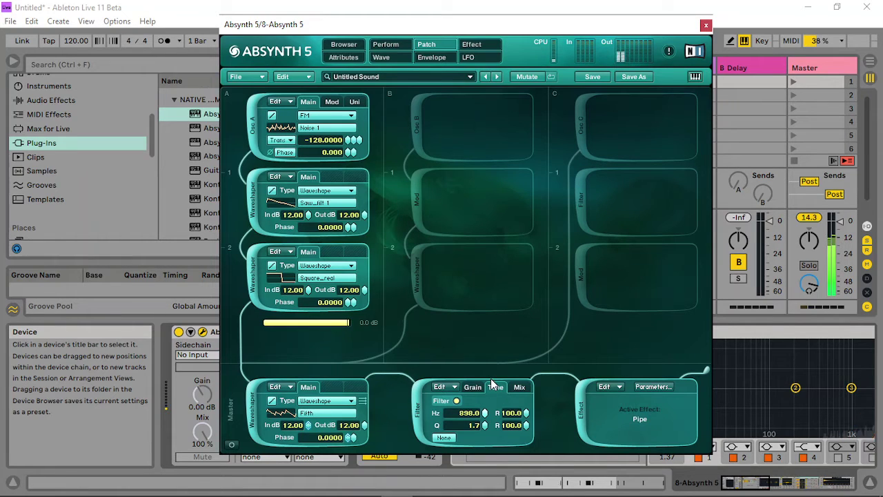
{"action": "left_click_drag", "start_coordinate": [485, 425], "coordinate": [485, 407]}
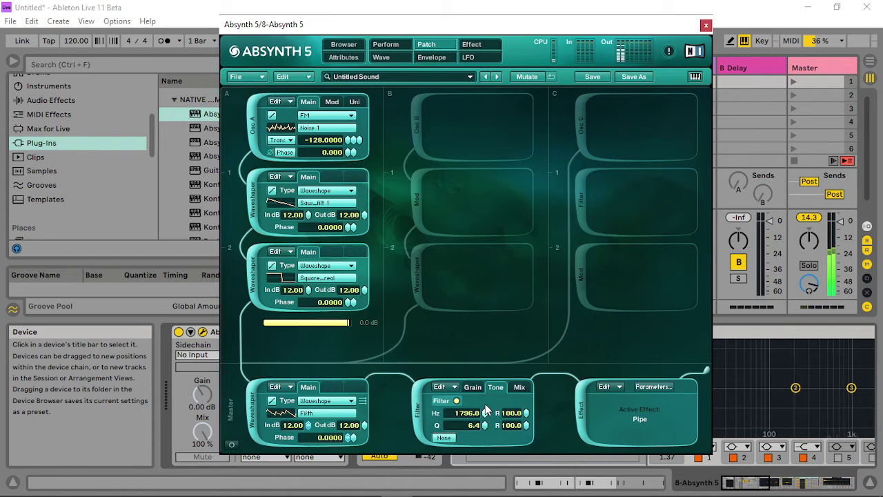
{"action": "left_click_drag", "start_coordinate": [485, 403], "coordinate": [486, 411]}
{"action": "mouse_move", "coordinate": [487, 413]}
{"action": "left_mouse_down"}
{"action": "mouse_move", "coordinate": [474, 431]}
{"action": "mouse_move", "coordinate": [485, 404]}
{"action": "left_mouse_up"}
- Try the Cloud grain transposition at 12.00 and return it to -24.00
{"action": "left_click", "coordinate": [473, 388]}
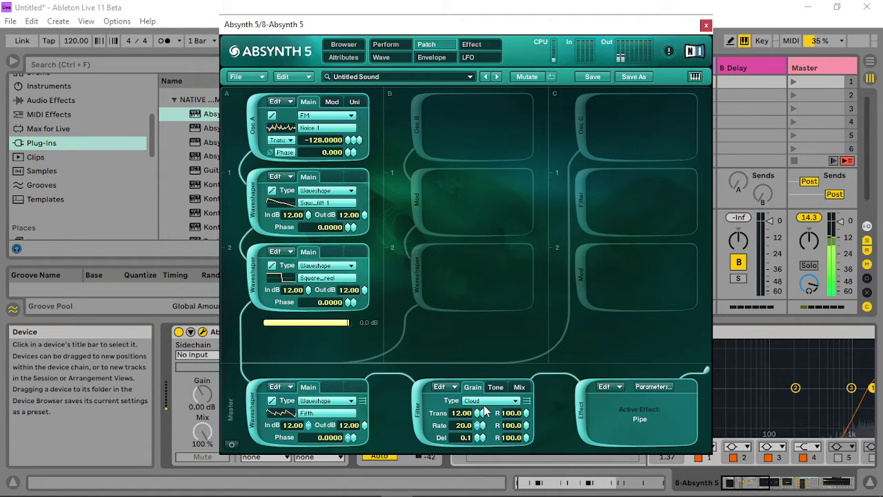
{"action": "left_click_drag", "start_coordinate": [483, 412], "coordinate": [472, 413]}
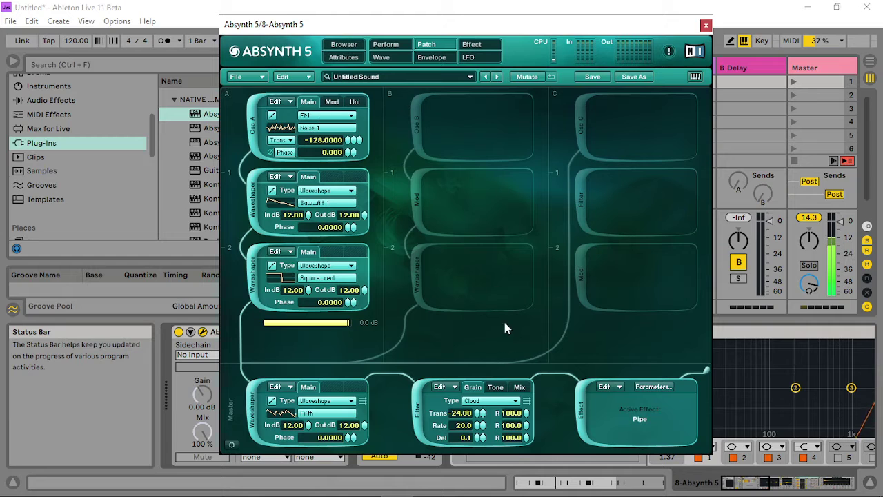
- Try lower Audio Mod group B source gains down to -18 dB and settle on 5.30 dB
{"action": "left_click", "coordinate": [397, 46]}
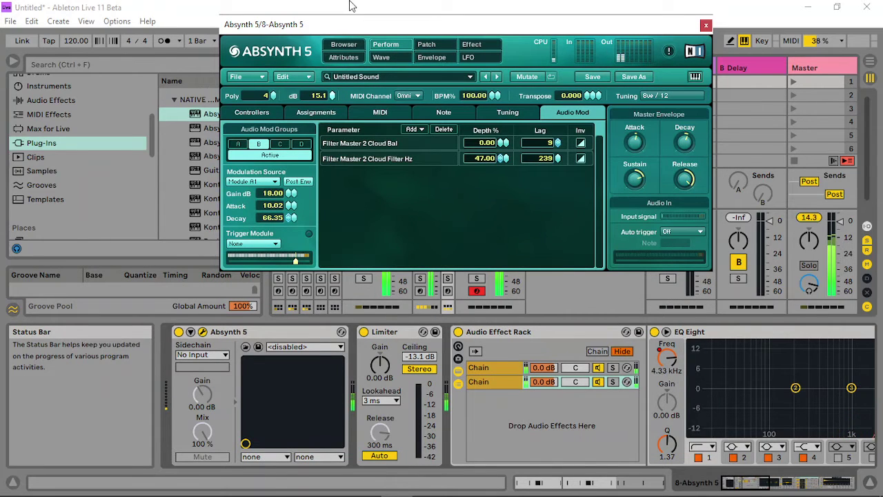
{"action": "left_click_drag", "start_coordinate": [290, 194], "coordinate": [283, 329]}
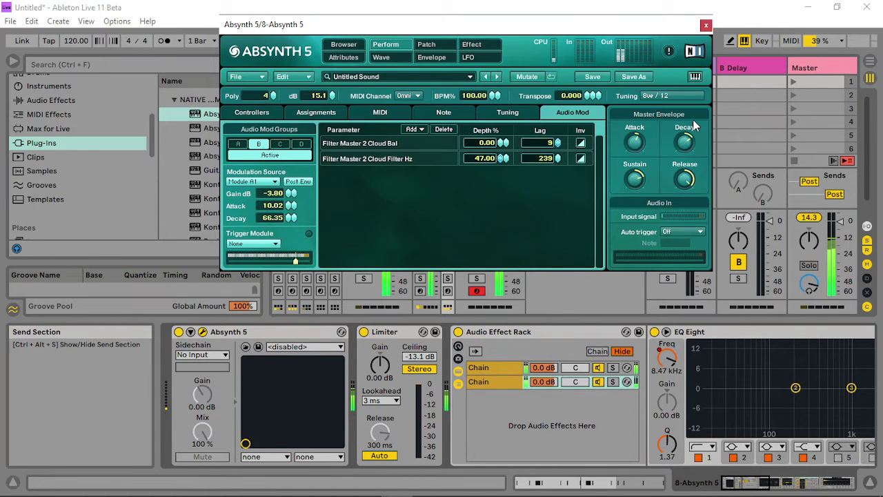
{"action": "left_click_drag", "start_coordinate": [294, 195], "coordinate": [294, 257]}
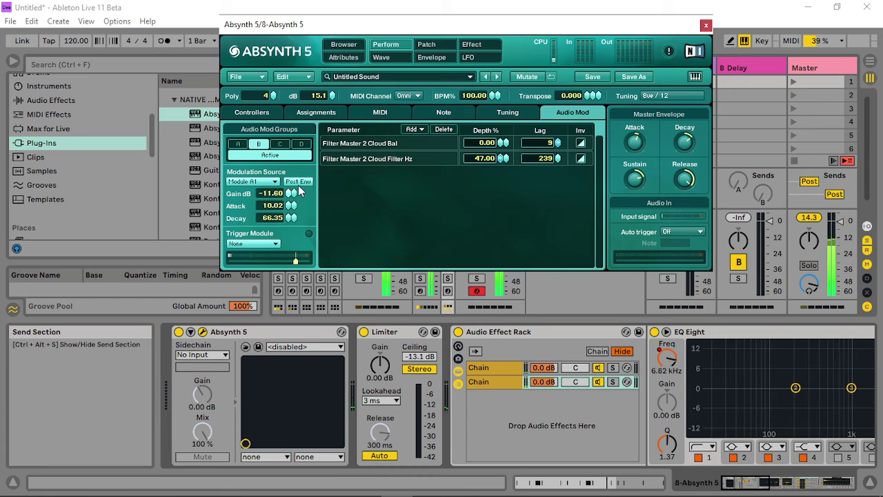
{"action": "left_click_drag", "start_coordinate": [298, 192], "coordinate": [293, 234]}
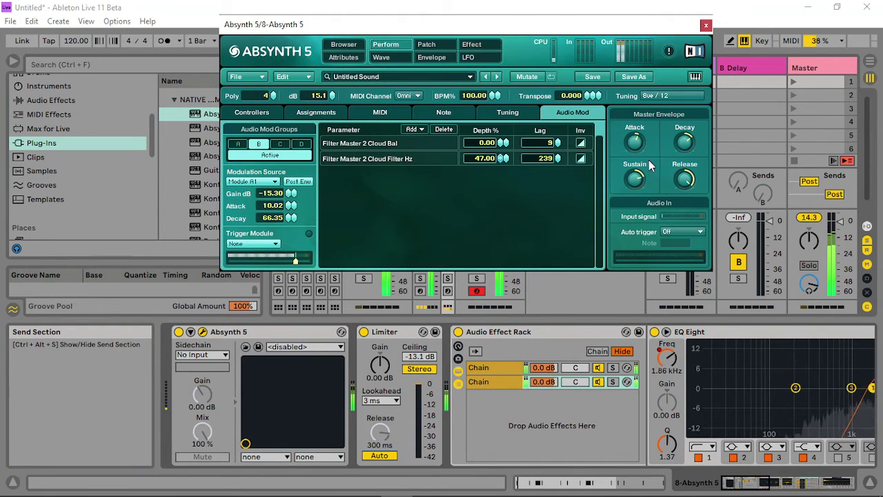
{"action": "left_click_drag", "start_coordinate": [291, 194], "coordinate": [266, 313]}
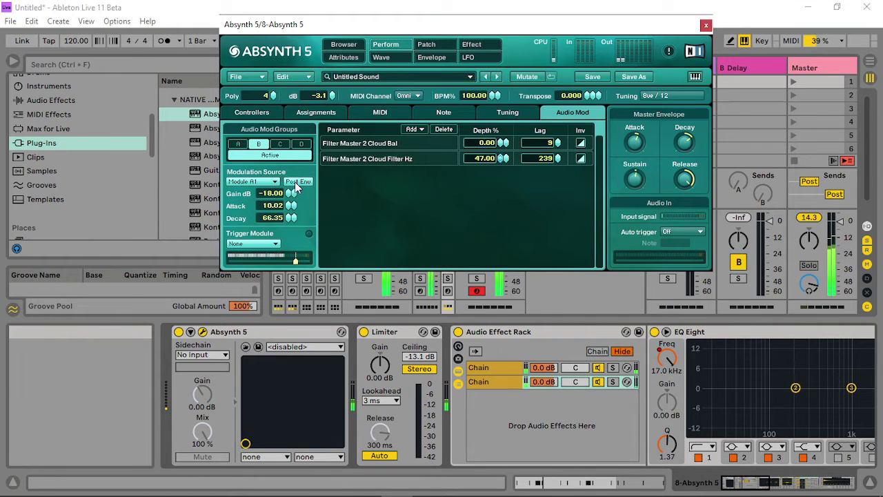
{"action": "left_click_drag", "start_coordinate": [297, 188], "coordinate": [302, 86]}
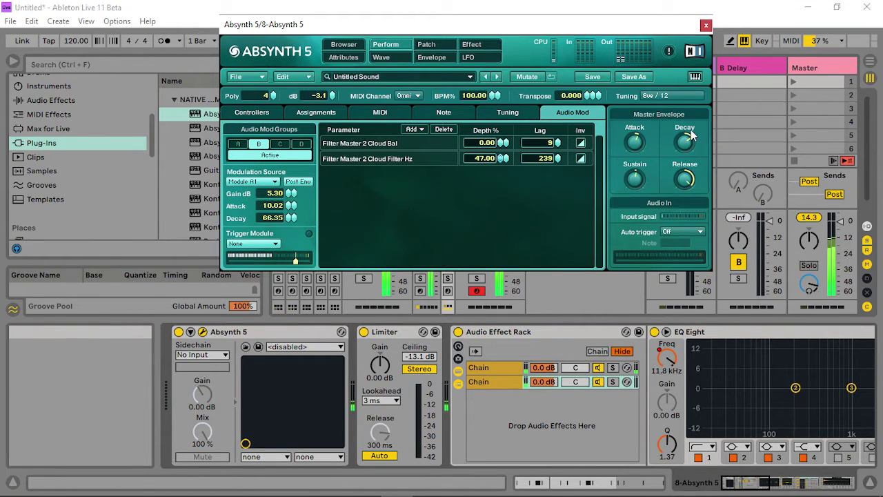
- Move the plug-in window lower and set the Master Cloud filter's grain transposition to -2.00 in the patch
{"action": "left_click_drag", "start_coordinate": [603, 26], "coordinate": [598, 58]}
{"action": "left_click", "coordinate": [423, 73]}
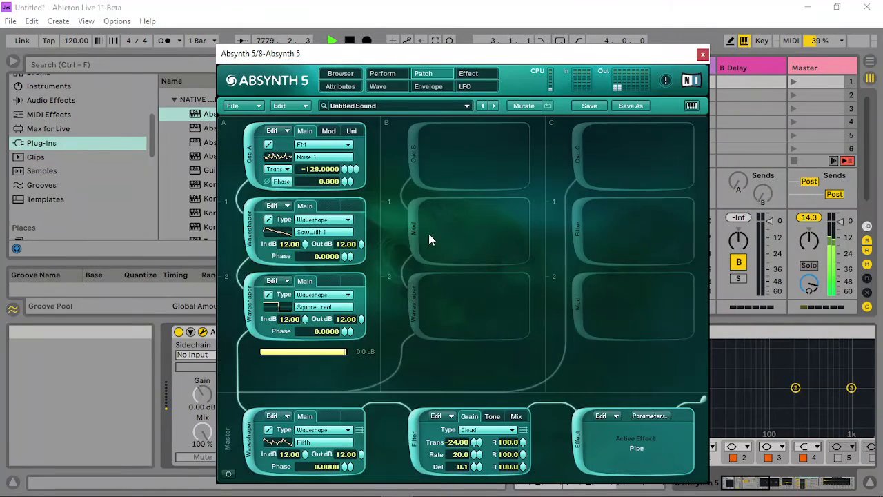
{"action": "left_click_drag", "start_coordinate": [478, 442], "coordinate": [483, 384]}
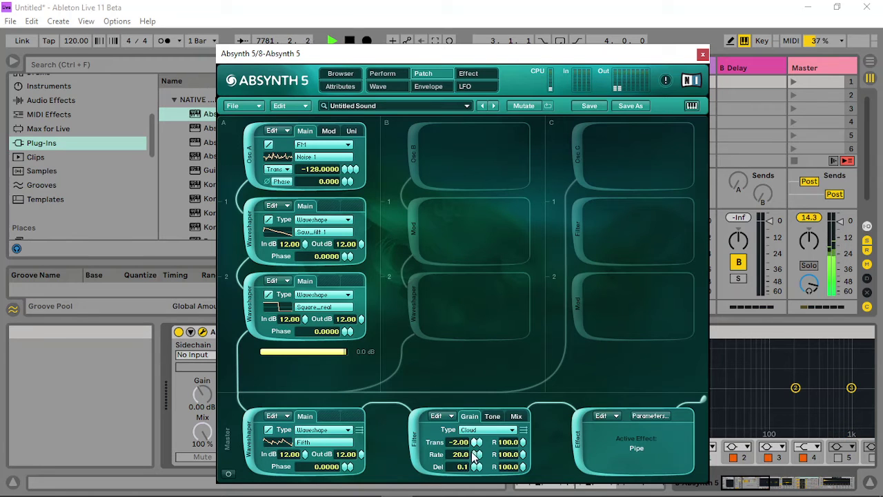
{"action": "left_click_drag", "start_coordinate": [468, 460], "coordinate": [461, 463]}
- Set the Cloud tone filter's frequency to about 2136 Hz and open the envelope that modulates it
{"action": "left_click", "coordinate": [497, 419]}
{"action": "mouse_move", "coordinate": [482, 441]}
{"action": "left_mouse_down"}
{"action": "mouse_move", "coordinate": [488, 447]}
{"action": "mouse_move", "coordinate": [485, 418]}
{"action": "mouse_move", "coordinate": [485, 438]}
{"action": "left_mouse_up"}
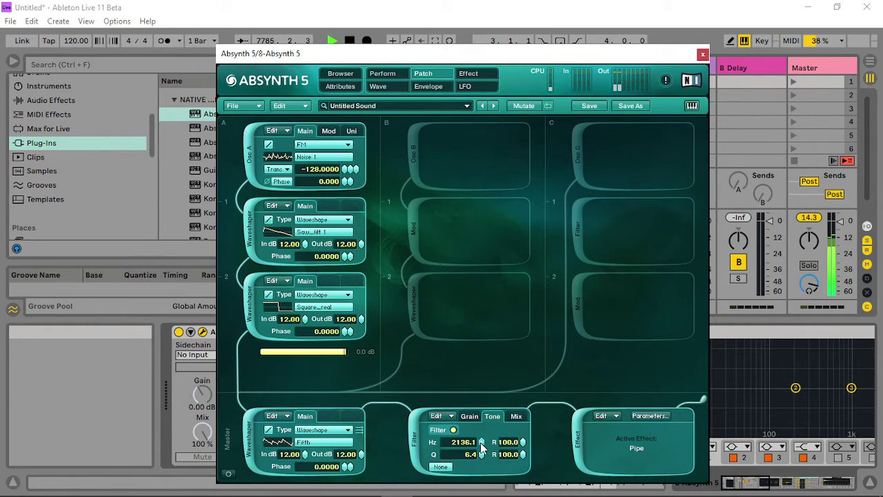
{"action": "right_click", "coordinate": [481, 444]}
{"action": "left_click", "coordinate": [483, 477]}
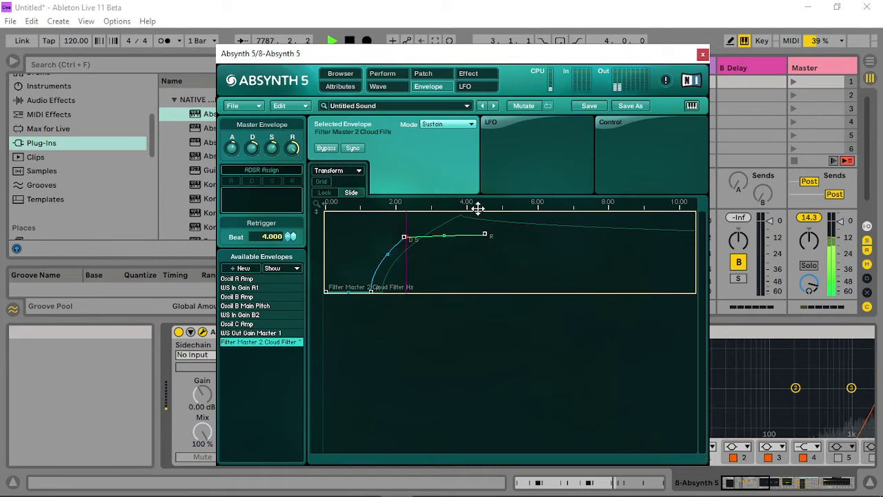
- Lower the release breakpoint of the Cloud Filter Hz envelope to 20 Hz and set the decay breakpoint's ADSR time to 0.000
{"action": "left_click", "coordinate": [405, 238]}
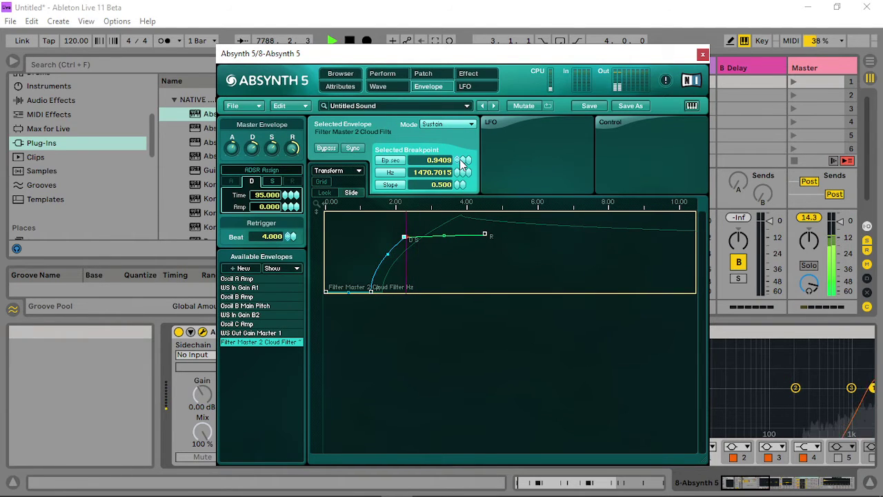
{"action": "left_click", "coordinate": [482, 255]}
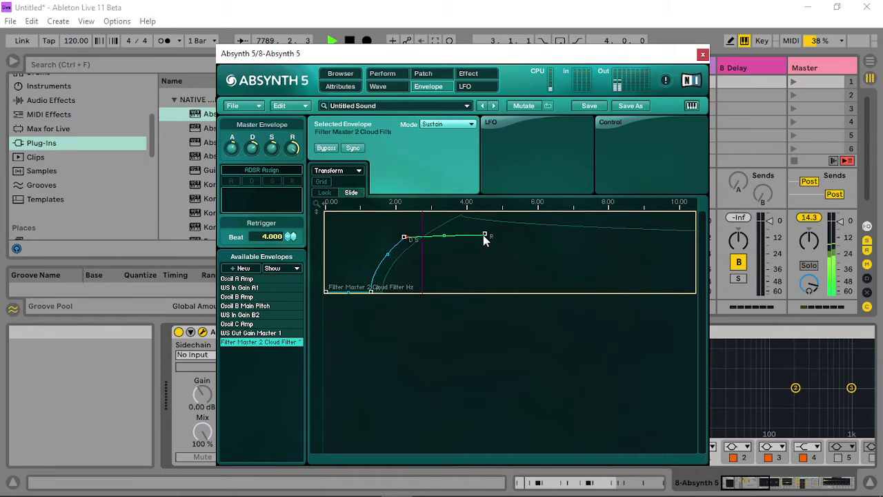
{"action": "left_click_drag", "start_coordinate": [485, 236], "coordinate": [456, 295]}
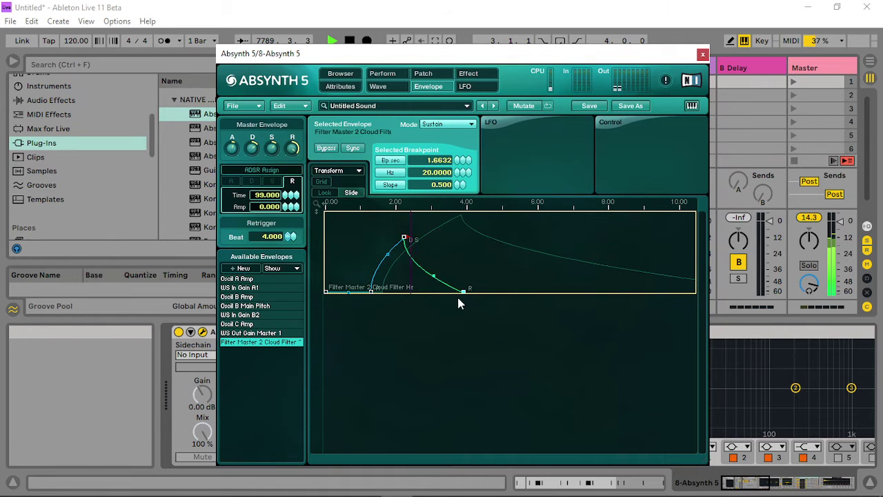
{"action": "left_click", "coordinate": [405, 238]}
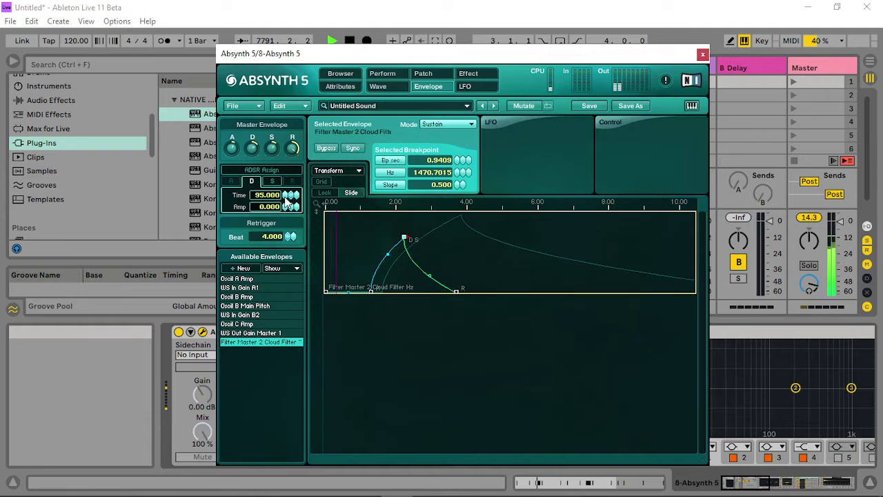
{"action": "left_click_drag", "start_coordinate": [286, 196], "coordinate": [297, 270]}
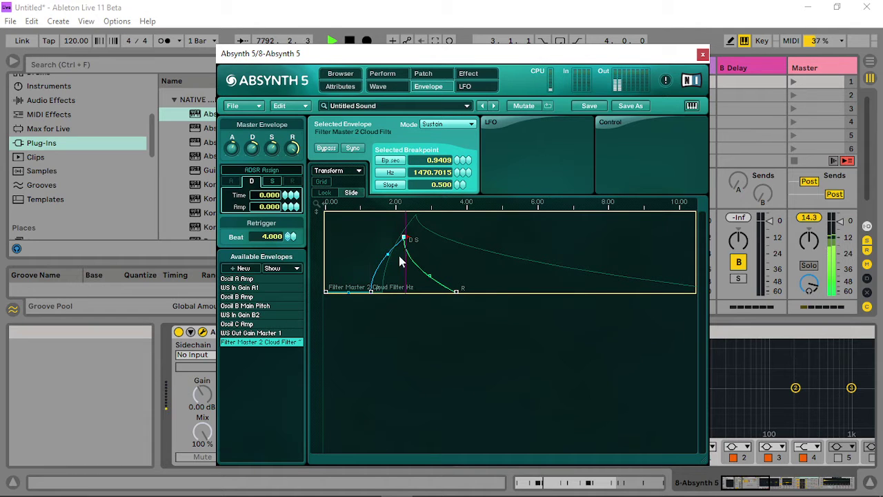
- Shift the envelope's attack breakpoint to about 0.59 s, raise the decay breakpoint to about 2031 Hz, and set the release ADSR time to 0.000
{"action": "left_click_drag", "start_coordinate": [370, 291], "coordinate": [345, 291]}
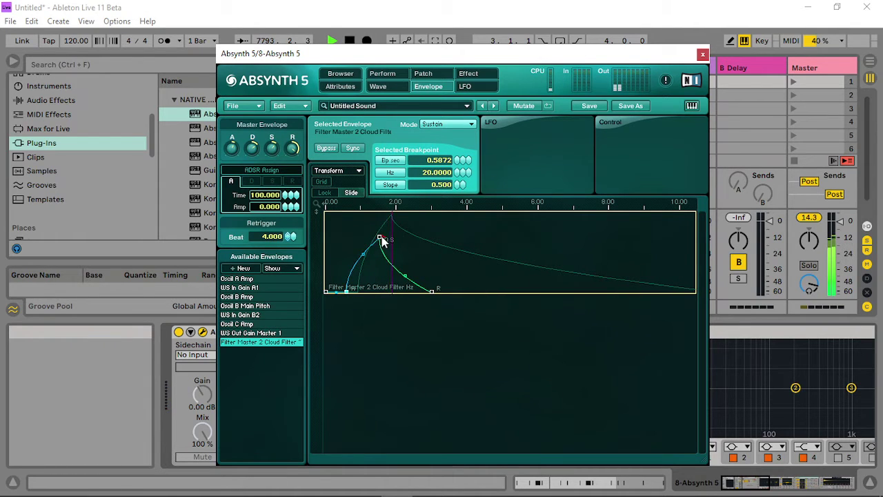
{"action": "left_click_drag", "start_coordinate": [382, 237], "coordinate": [369, 219]}
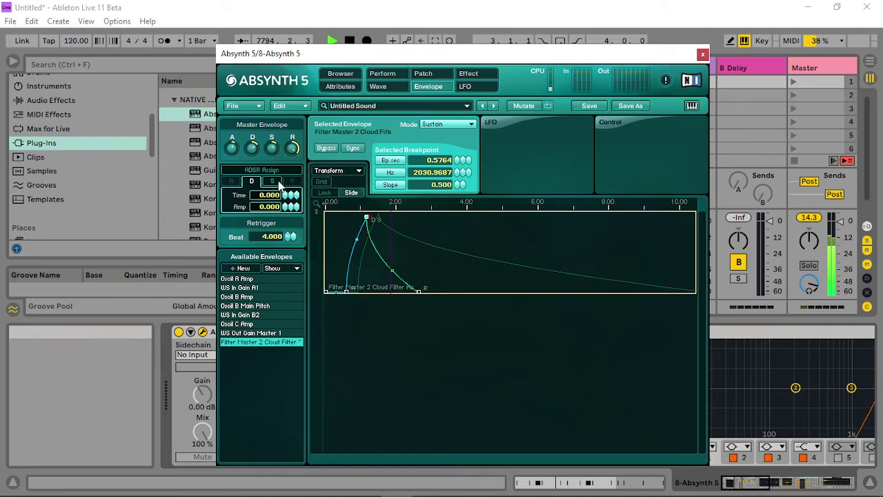
{"action": "left_click", "coordinate": [272, 180]}
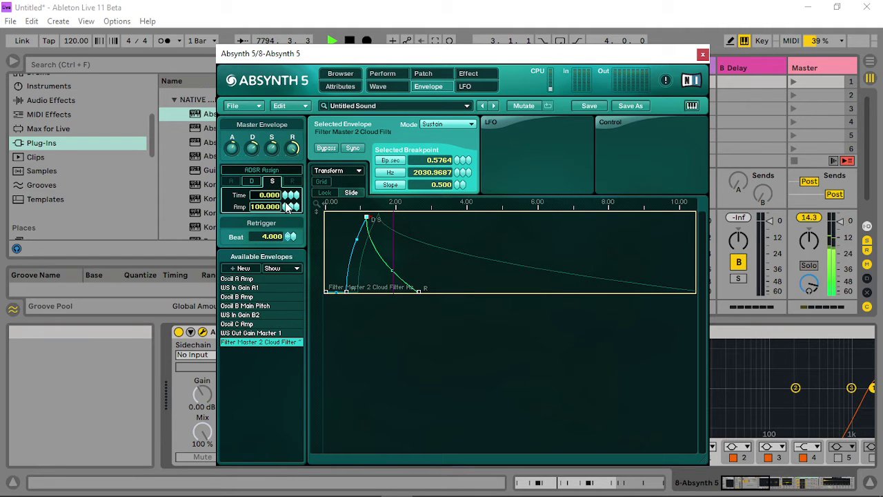
{"action": "left_click", "coordinate": [418, 291]}
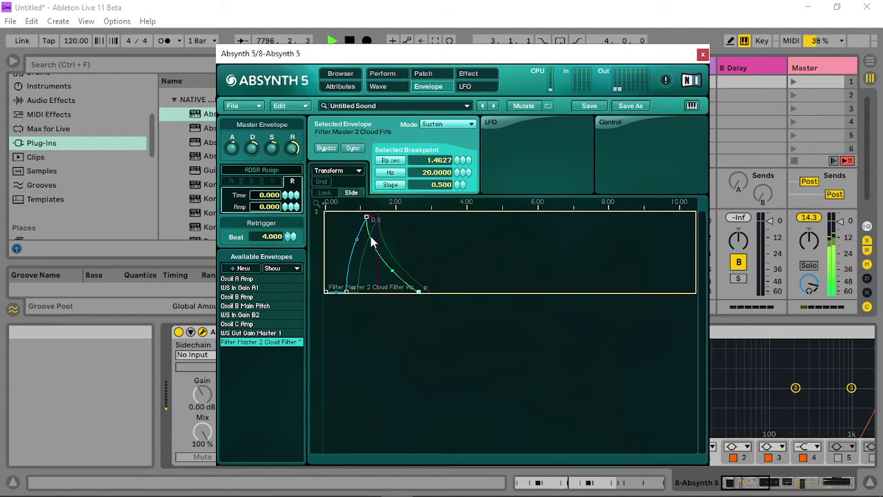
- Add two breakpoints after the envelope's peak, raise the second to about 2136 Hz and place the release breakpoint at about 315 Hz with slope 0.462
{"action": "left_click", "coordinate": [385, 258]}
{"action": "left_click", "coordinate": [397, 275]}
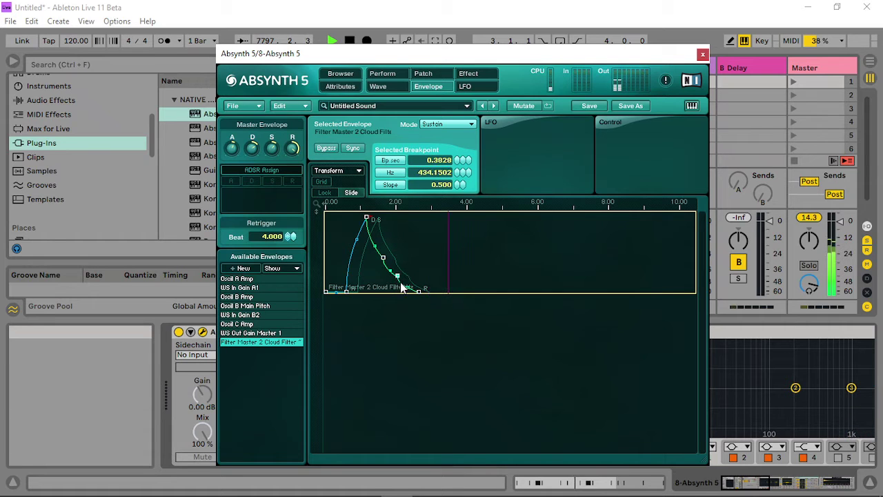
{"action": "left_click_drag", "start_coordinate": [419, 291], "coordinate": [529, 217]}
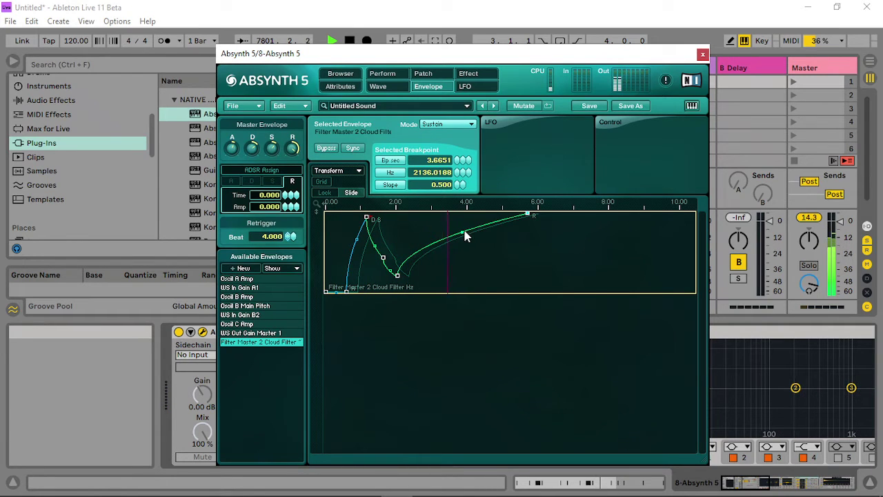
{"action": "left_click_drag", "start_coordinate": [464, 235], "coordinate": [465, 236]}
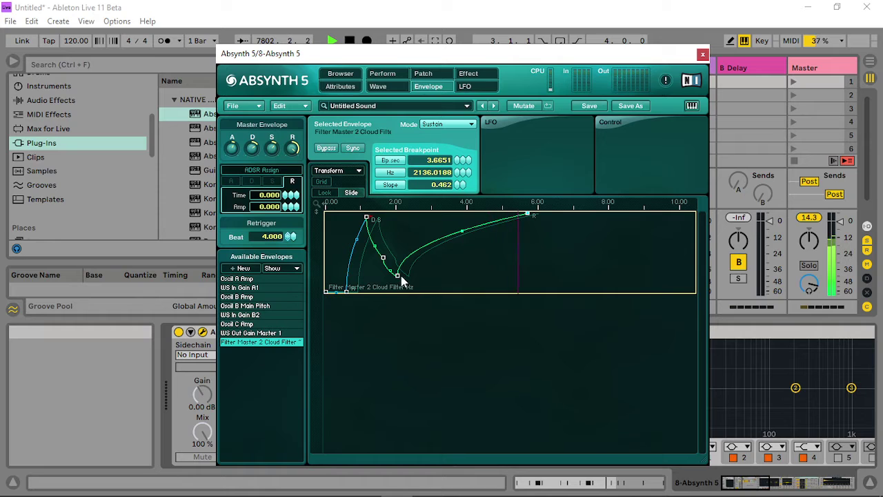
{"action": "left_click_drag", "start_coordinate": [398, 274], "coordinate": [405, 222]}
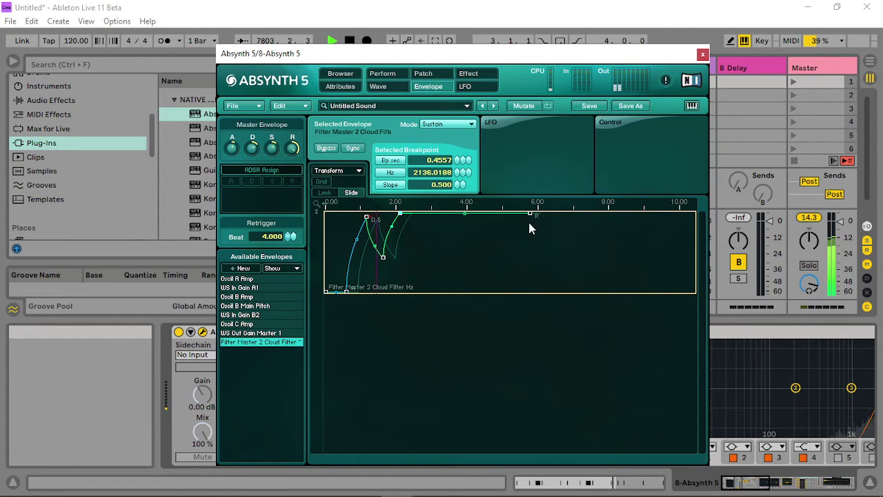
{"action": "left_click_drag", "start_coordinate": [530, 215], "coordinate": [492, 280]}
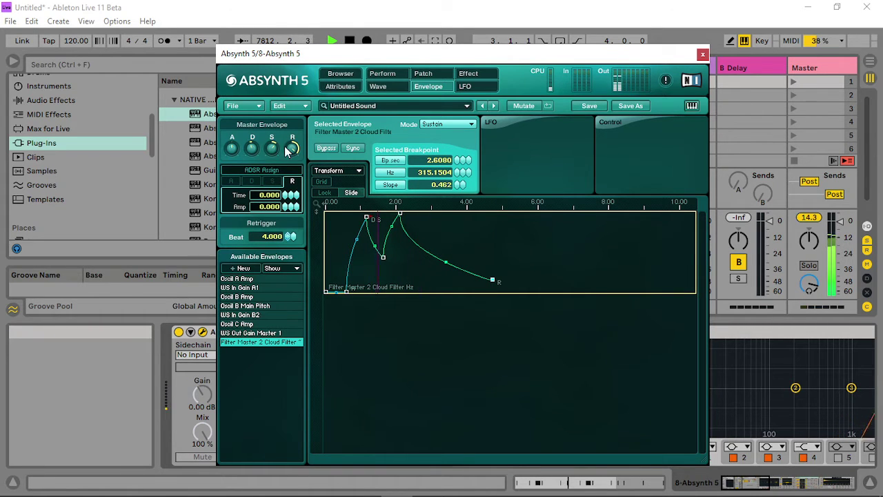
- Return to the patch page, reopen the plug-in window, and set the input of channel A's second waveshaper to -36.10 dB
{"action": "left_click", "coordinate": [432, 76]}
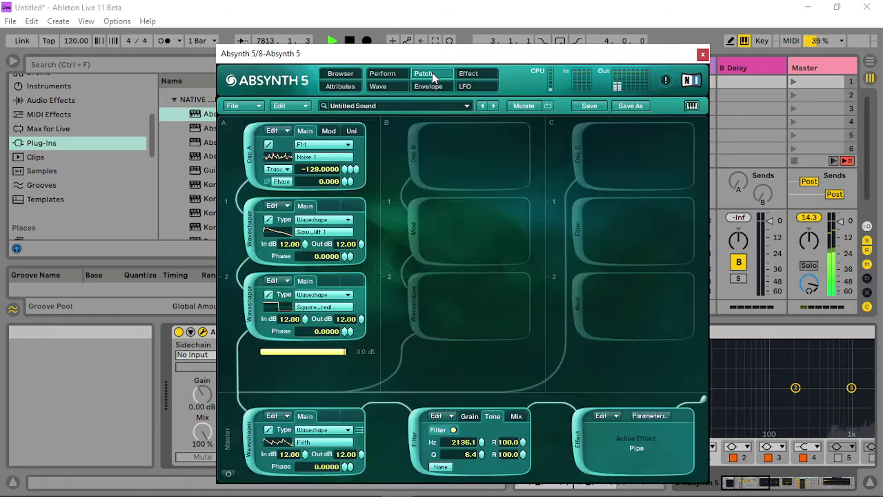
{"action": "left_click", "coordinate": [702, 53]}
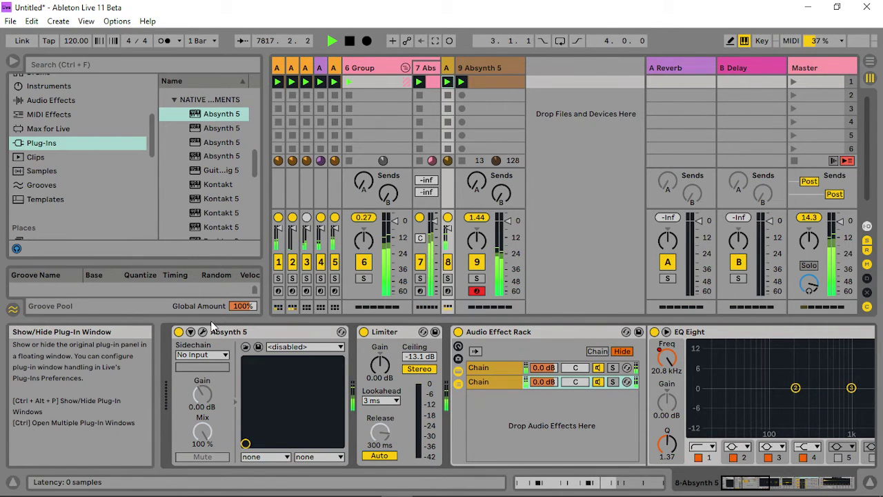
{"action": "left_click", "coordinate": [203, 332]}
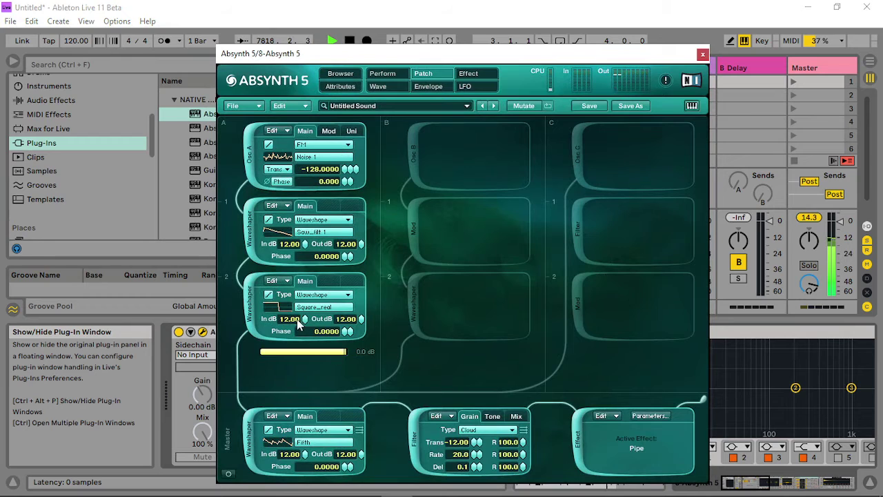
{"action": "left_click_drag", "start_coordinate": [307, 312], "coordinate": [313, 469]}
- Set the Master Cloud tone filter to about 252 Hz, with random amounts of 12.0 for frequency and 44.0 for Q
{"action": "left_click", "coordinate": [492, 417]}
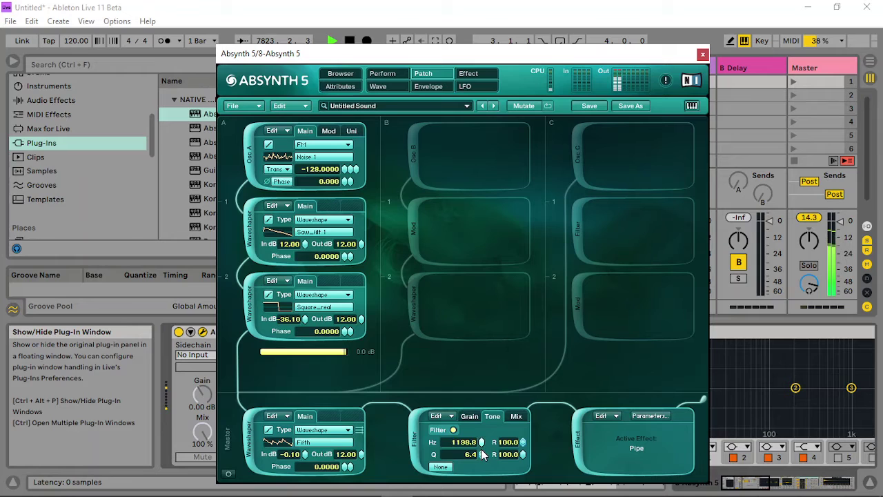
{"action": "left_click_drag", "start_coordinate": [482, 457], "coordinate": [460, 470]}
{"action": "left_click_drag", "start_coordinate": [509, 442], "coordinate": [520, 475]}
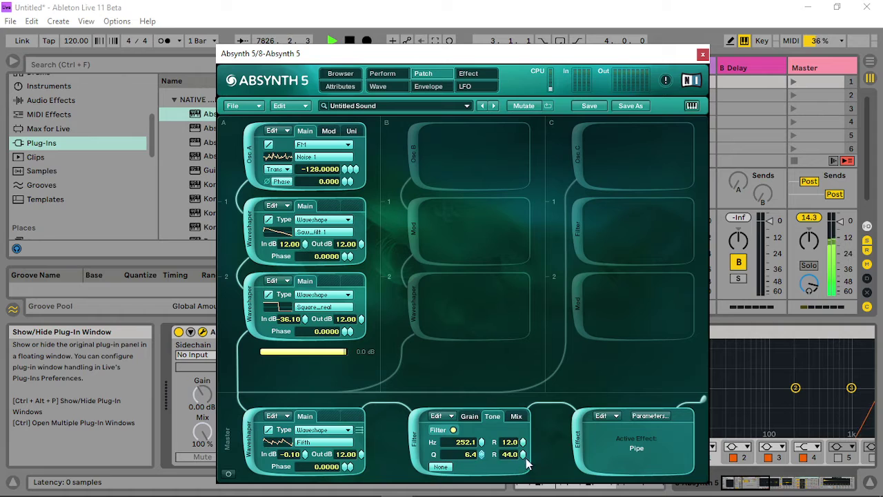
{"action": "left_click_drag", "start_coordinate": [527, 463], "coordinate": [528, 440]}
- Set the Master waveshaper to 12.00 dB input and 7.10 dB output, and give it the Noise 1 wave
{"action": "left_click_drag", "start_coordinate": [307, 448], "coordinate": [314, 354]}
{"action": "left_click_drag", "start_coordinate": [364, 458], "coordinate": [362, 457]}
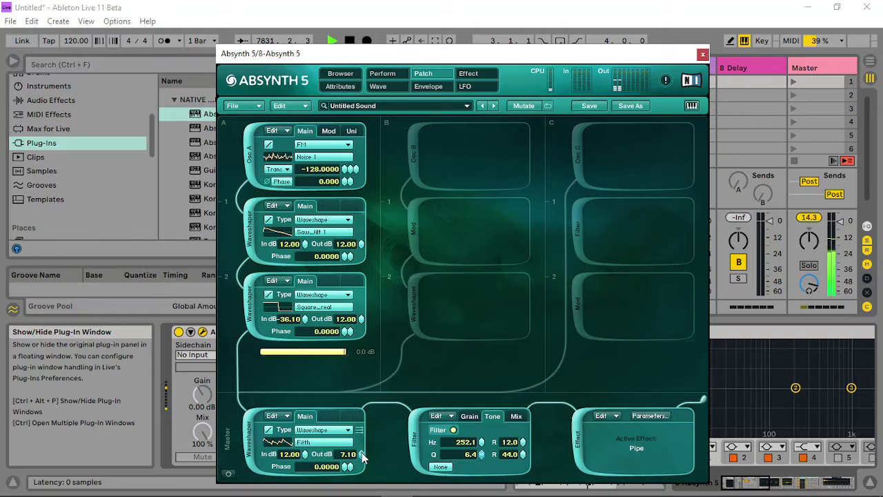
{"action": "left_click", "coordinate": [327, 442]}
{"action": "left_click", "coordinate": [394, 417]}
{"action": "scroll", "coordinate": [394, 414], "scroll_direction": "down", "scroll_amount": 3}
{"action": "left_click", "coordinate": [395, 412]}
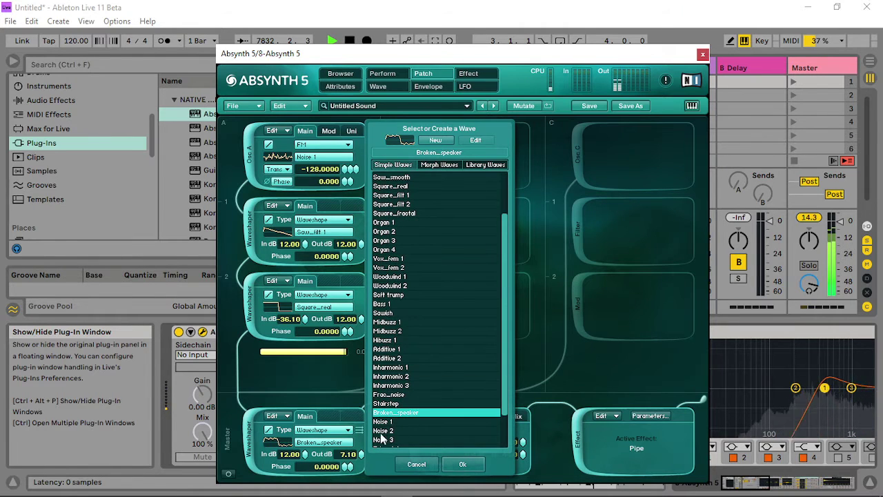
{"action": "left_click", "coordinate": [383, 421]}
{"action": "left_click", "coordinate": [461, 463]}
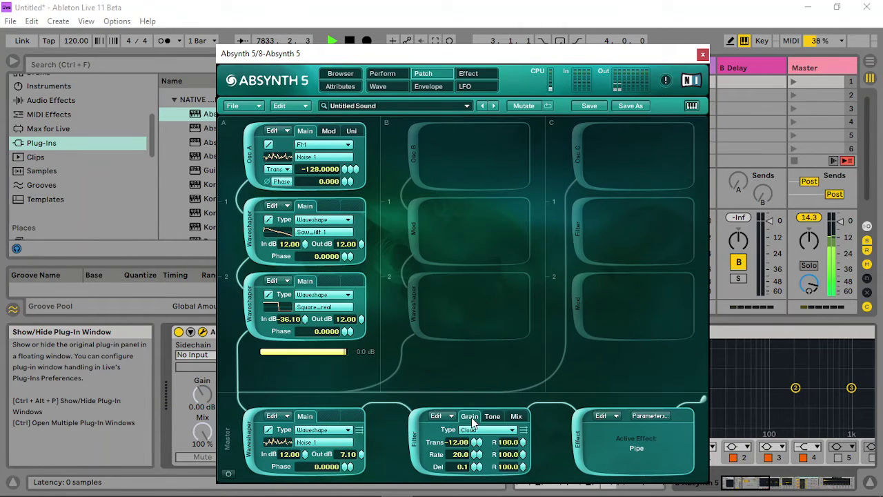
- Try replacing the Master Cloud filter with a Waveshape module using the Noise 1 wave at 12.00 dB input and output
{"action": "left_click", "coordinate": [493, 434]}
{"action": "left_click", "coordinate": [484, 461]}
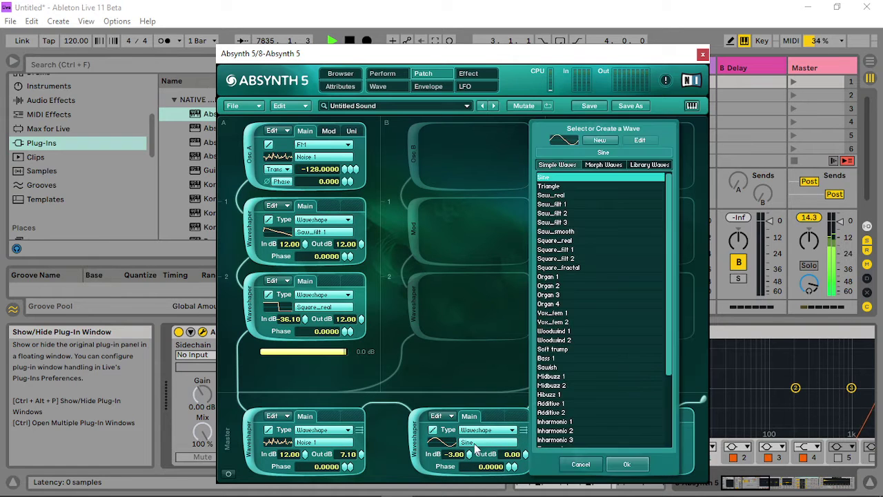
{"action": "left_click", "coordinate": [572, 430]}
{"action": "scroll", "coordinate": [572, 411], "scroll_direction": "down", "scroll_amount": 2}
{"action": "left_click", "coordinate": [567, 421]}
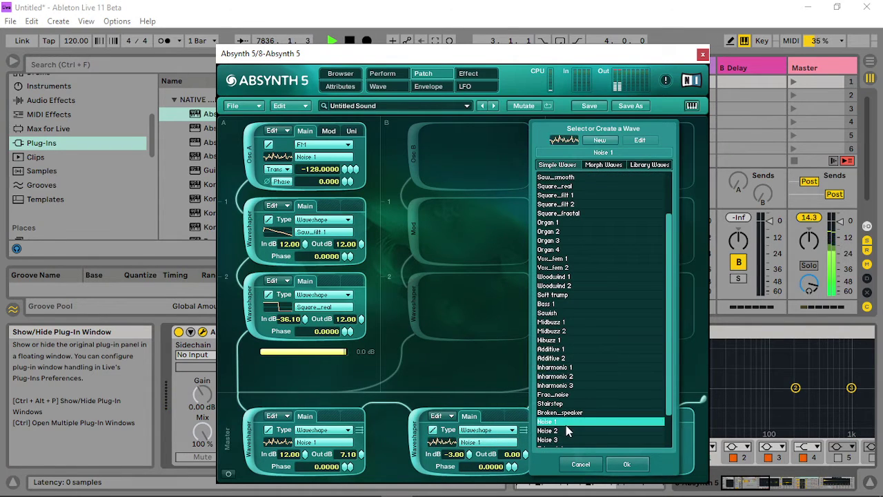
{"action": "left_click", "coordinate": [626, 464]}
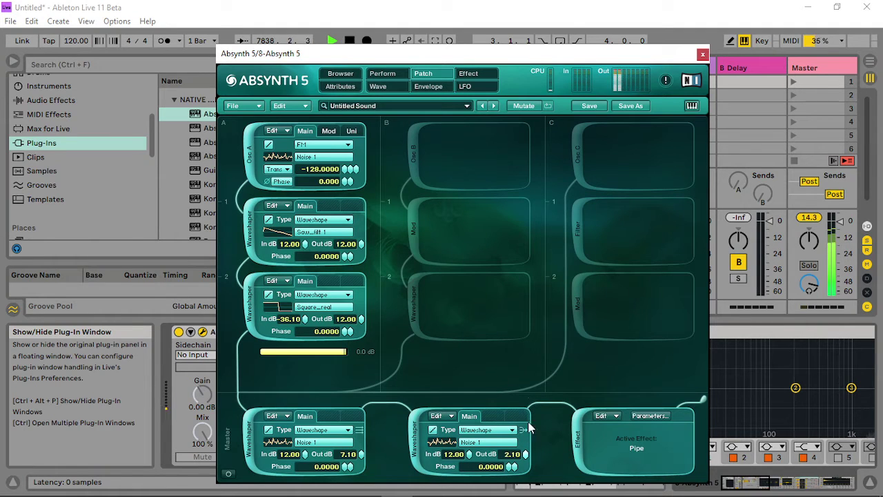
{"action": "left_click_drag", "start_coordinate": [529, 427], "coordinate": [526, 360]}
- Set the first Master waveshaper to 12.00 dB input and output, and switch the second Master module back to Cloud
{"action": "left_click_drag", "start_coordinate": [305, 453], "coordinate": [308, 459]}
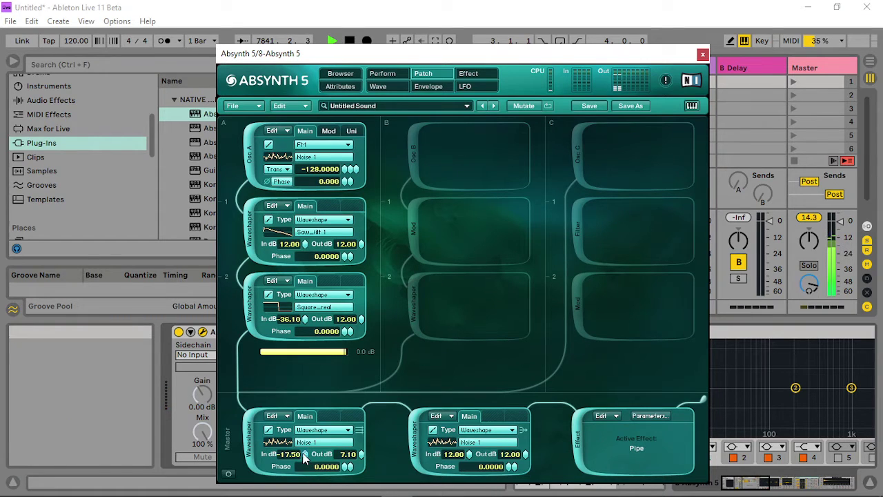
{"action": "left_click", "coordinate": [482, 429]}
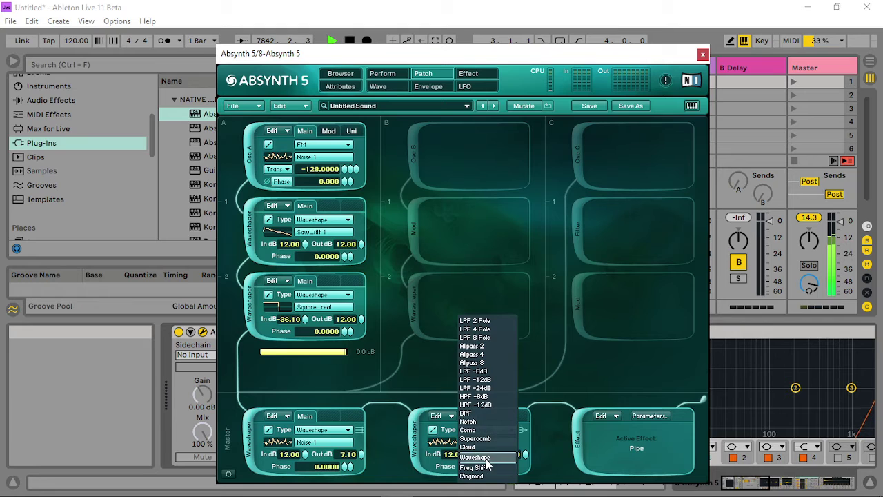
{"action": "left_click", "coordinate": [483, 447]}
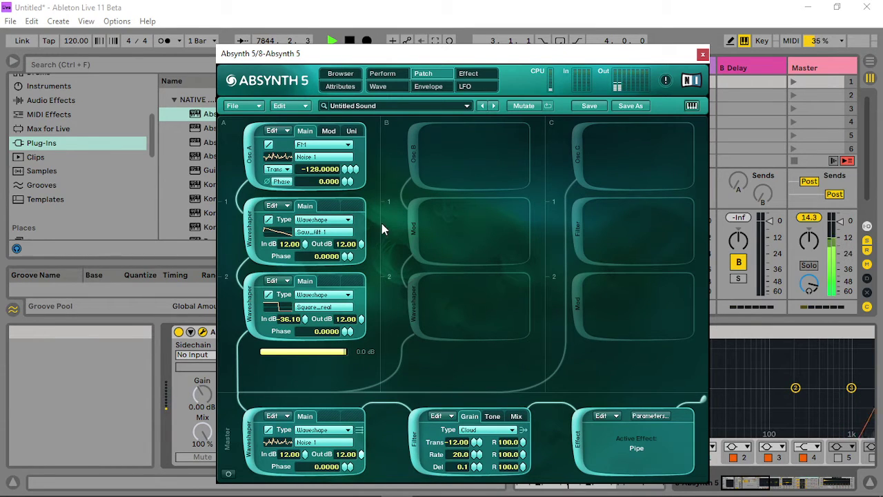
- Set the Cloud tone filter to about 449 Hz with frequency randomness 78.0 and Q 8.0, and close the plug-in window
{"action": "left_click", "coordinate": [498, 416]}
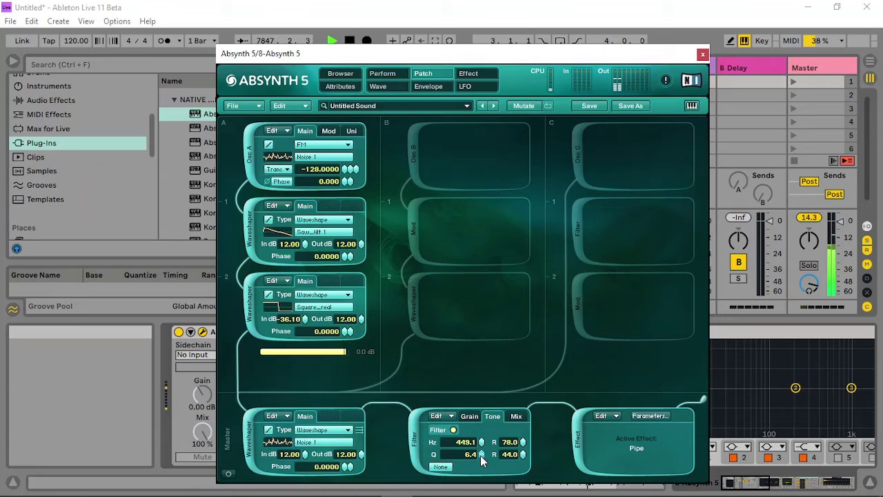
{"action": "left_click_drag", "start_coordinate": [481, 455], "coordinate": [480, 453]}
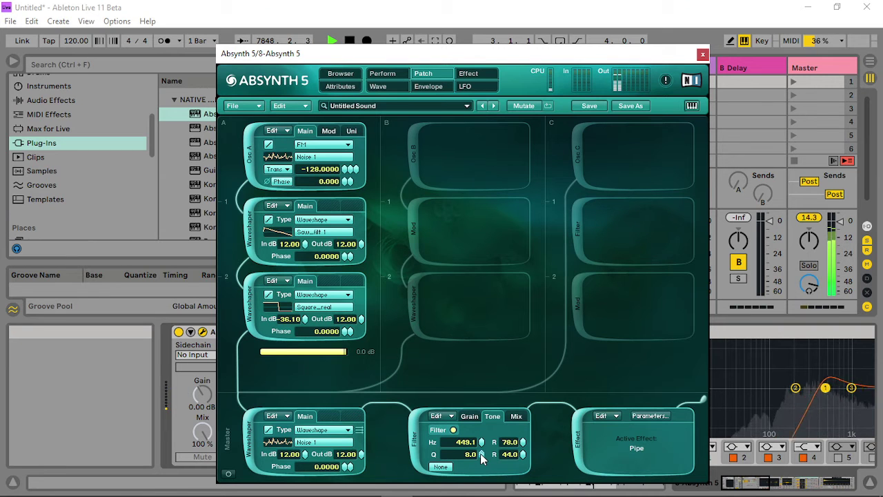
{"action": "left_click", "coordinate": [702, 55]}
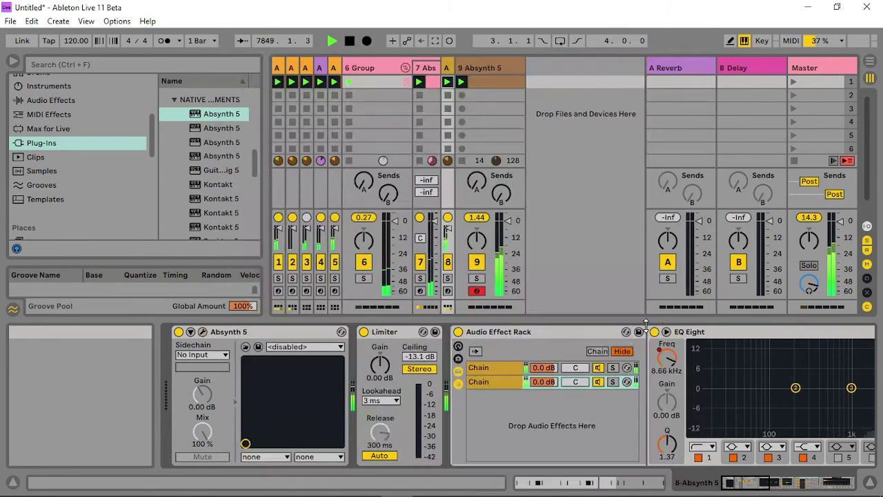
- Show the clip automation of EQ Eight's band 1 frequency and raise the lowest dip near bar 13
{"action": "right_click", "coordinate": [666, 358]}
{"action": "left_click", "coordinate": [747, 82]}
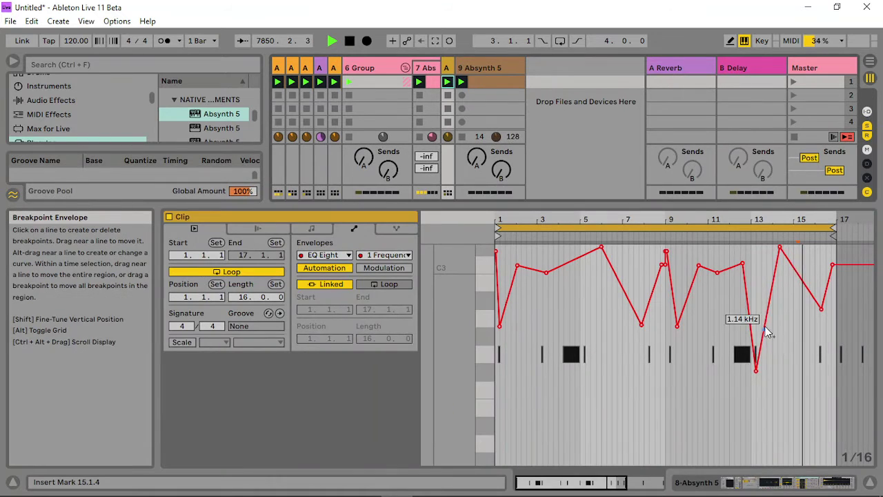
{"action": "left_click_drag", "start_coordinate": [754, 372], "coordinate": [756, 301]}
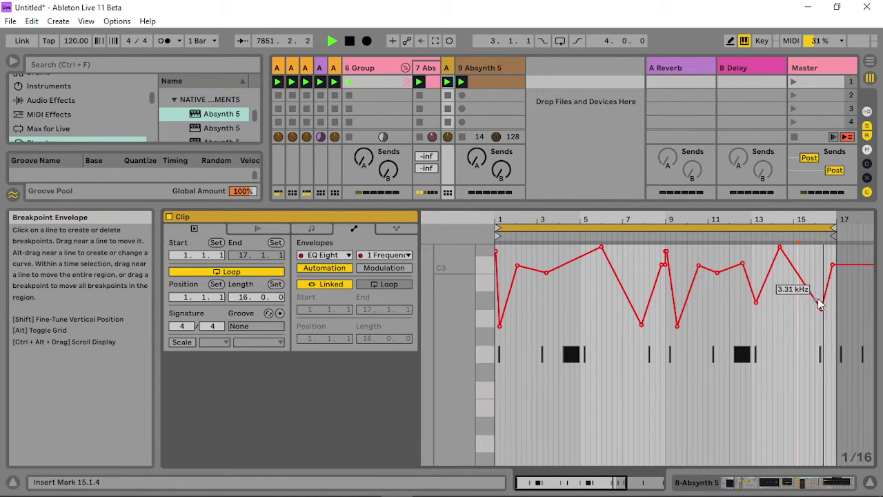
- Deepen the EQ frequency dips near bars 1, 8 and 9, add one between bars 4 and 5, and shift the following peak to about bar 7
{"action": "left_click_drag", "start_coordinate": [499, 326], "coordinate": [500, 358]}
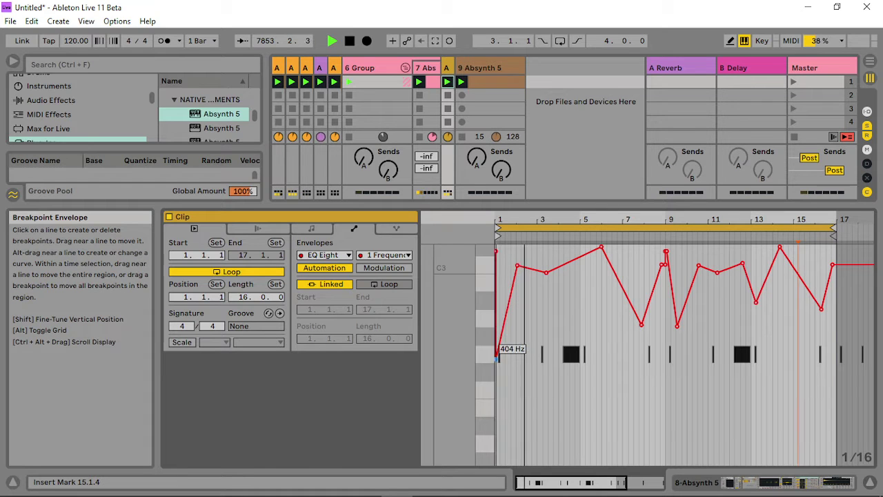
{"action": "left_click_drag", "start_coordinate": [561, 280], "coordinate": [575, 352]}
{"action": "left_click_drag", "start_coordinate": [600, 247], "coordinate": [623, 247]}
{"action": "left_click_drag", "start_coordinate": [641, 324], "coordinate": [677, 356]}
{"action": "left_click", "coordinate": [662, 265]}
{"action": "left_click", "coordinate": [666, 265]}
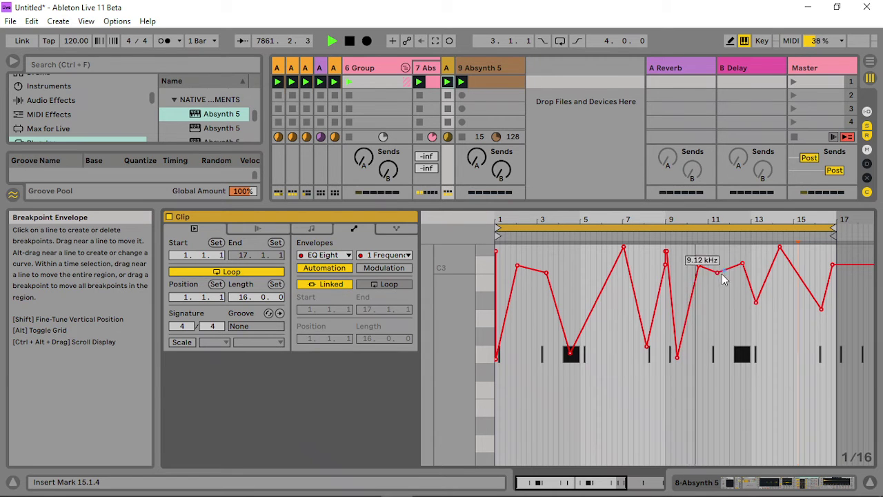
- Deepen the frequency envelope's dips near bars 12 and 14, and add a new peak with a steep dip between bars 8 and 9
{"action": "left_click_drag", "start_coordinate": [718, 273], "coordinate": [736, 366]}
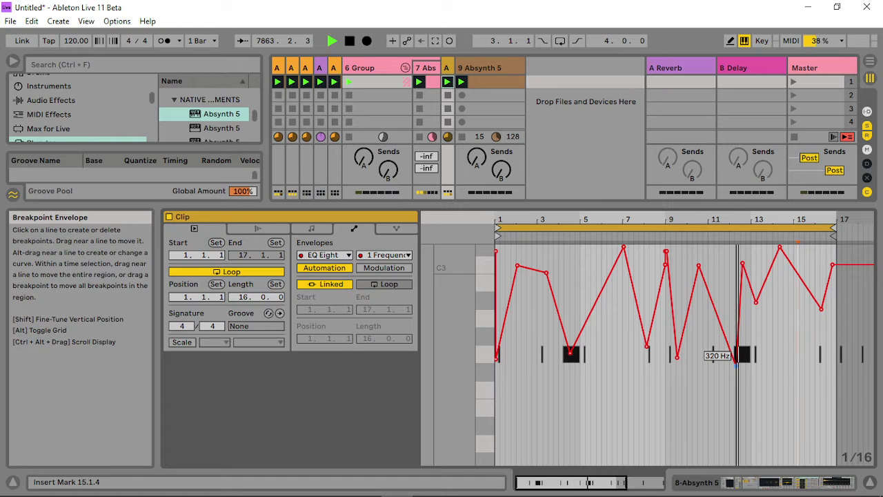
{"action": "left_click_drag", "start_coordinate": [756, 302], "coordinate": [776, 411]}
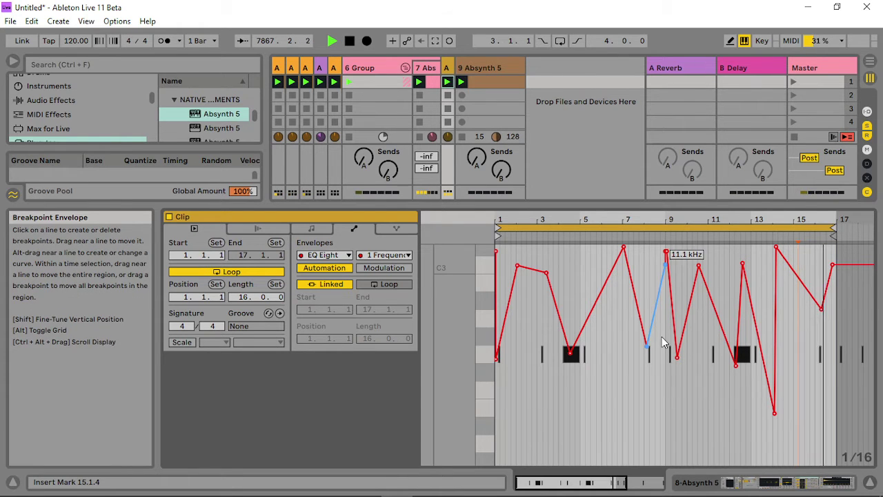
{"action": "left_click_drag", "start_coordinate": [666, 229], "coordinate": [665, 269]}
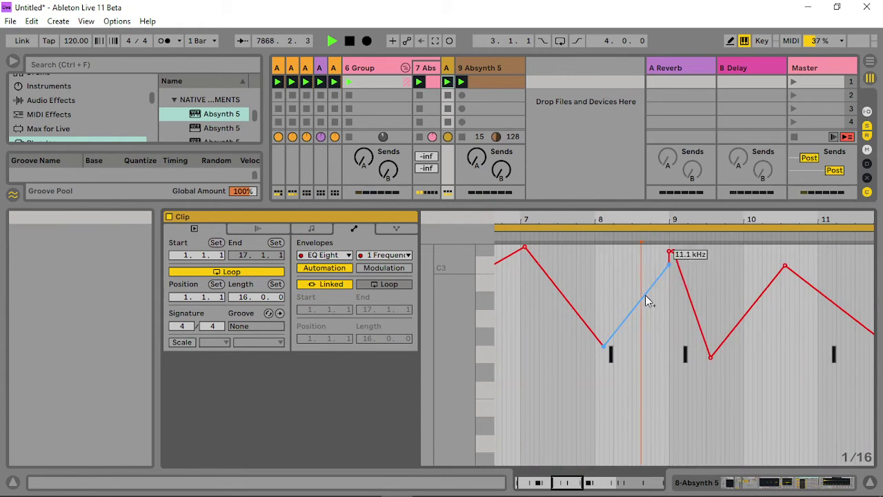
{"action": "left_click", "coordinate": [643, 297]}
{"action": "left_click_drag", "start_coordinate": [652, 297], "coordinate": [649, 436]}
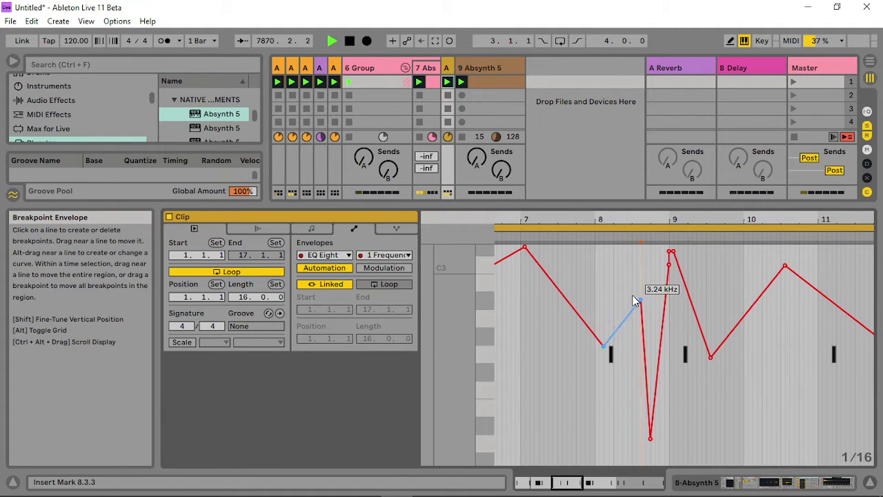
{"action": "left_click_drag", "start_coordinate": [642, 304], "coordinate": [629, 272]}
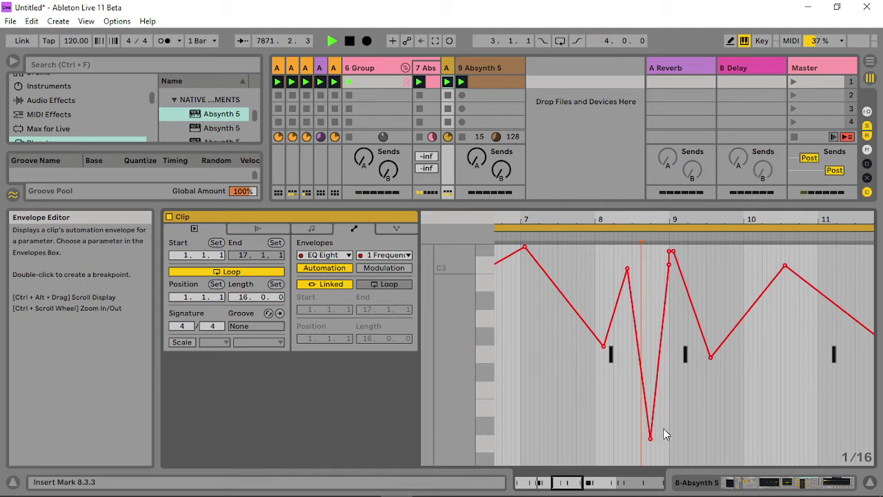
{"action": "left_click_drag", "start_coordinate": [650, 436], "coordinate": [632, 438]}
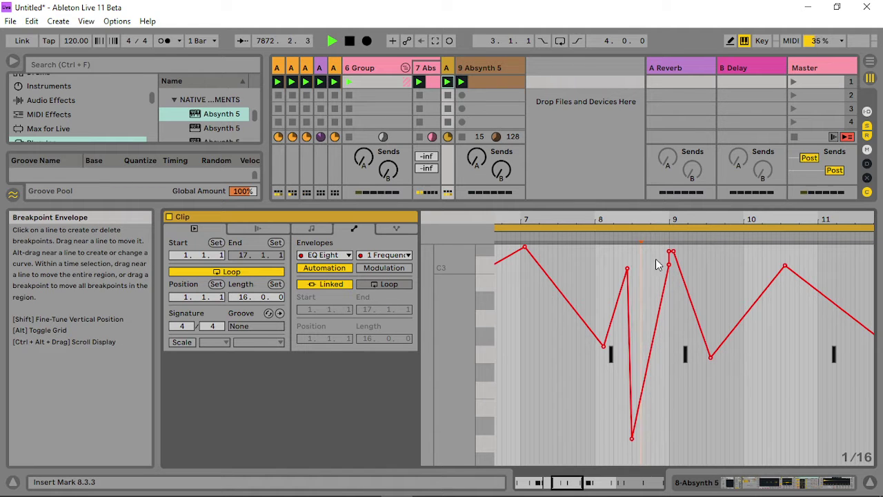
- Pull the frequency dip midway between bars 9 and 10 down almost to the bottom of the envelope
{"action": "left_click_drag", "start_coordinate": [649, 218], "coordinate": [620, 218]}
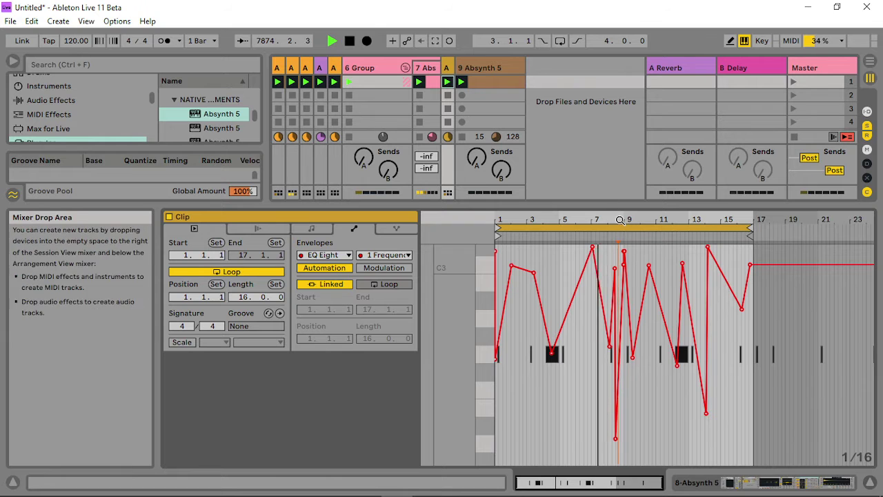
{"action": "left_click_drag", "start_coordinate": [618, 219], "coordinate": [618, 242]}
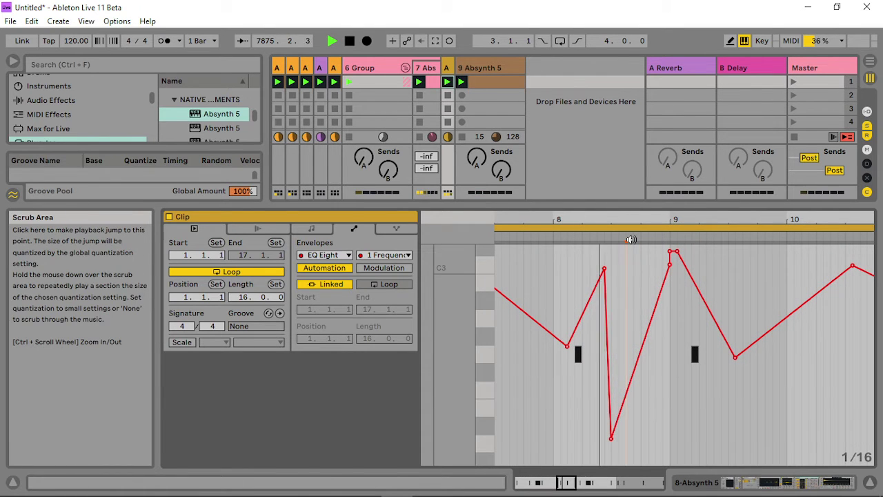
{"action": "left_click", "coordinate": [739, 365]}
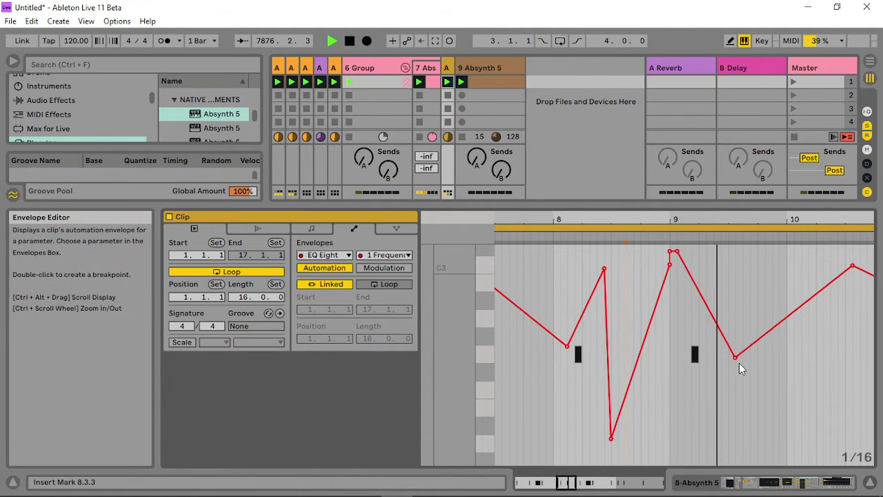
{"action": "left_click", "coordinate": [738, 358]}
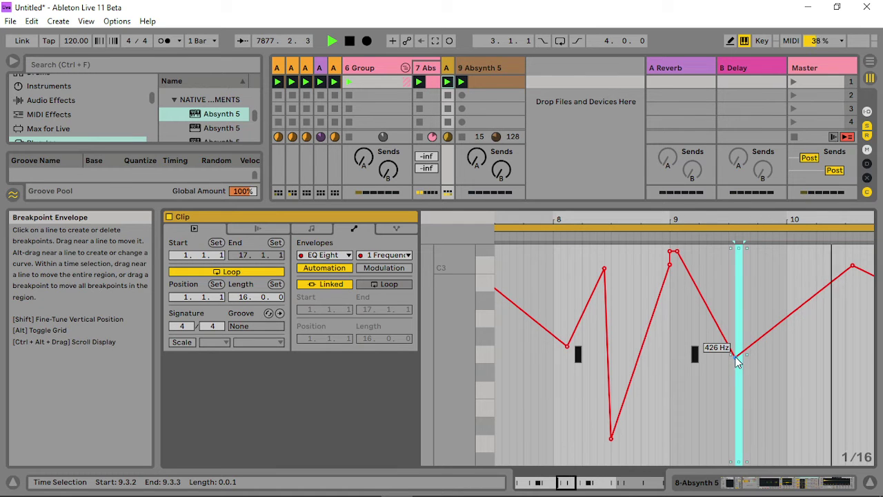
{"action": "left_click_drag", "start_coordinate": [737, 356], "coordinate": [749, 455]}
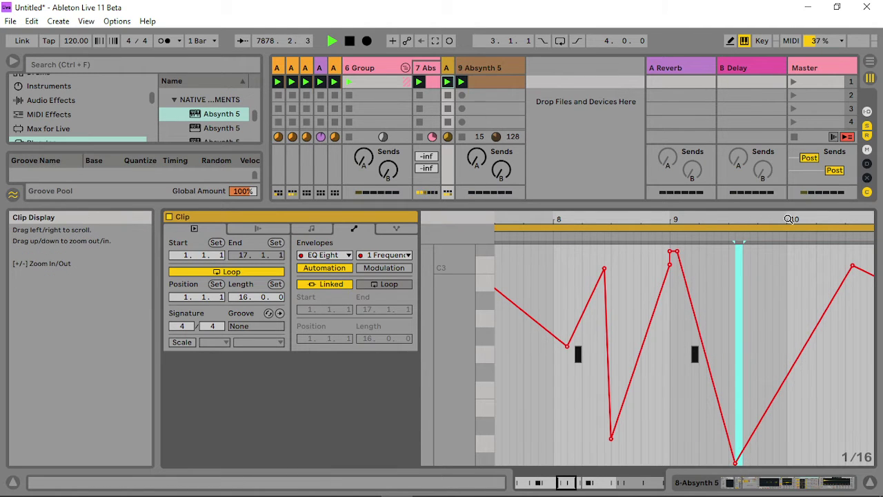
- Drop the frequency dips between bars 12 and 13 and near bars 14 and 16 to about 10 Hz, and deepen those at bars 1 and 4
{"action": "left_click_drag", "start_coordinate": [788, 218], "coordinate": [789, 173]}
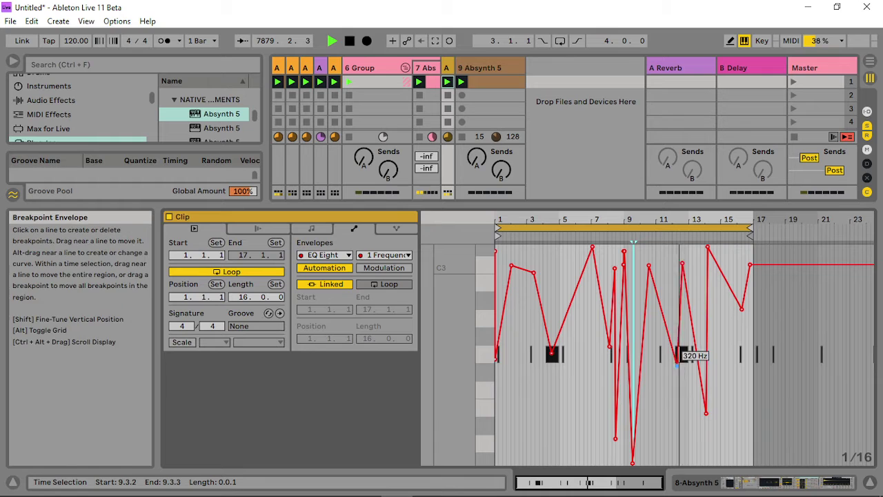
{"action": "left_click_drag", "start_coordinate": [678, 364], "coordinate": [682, 459]}
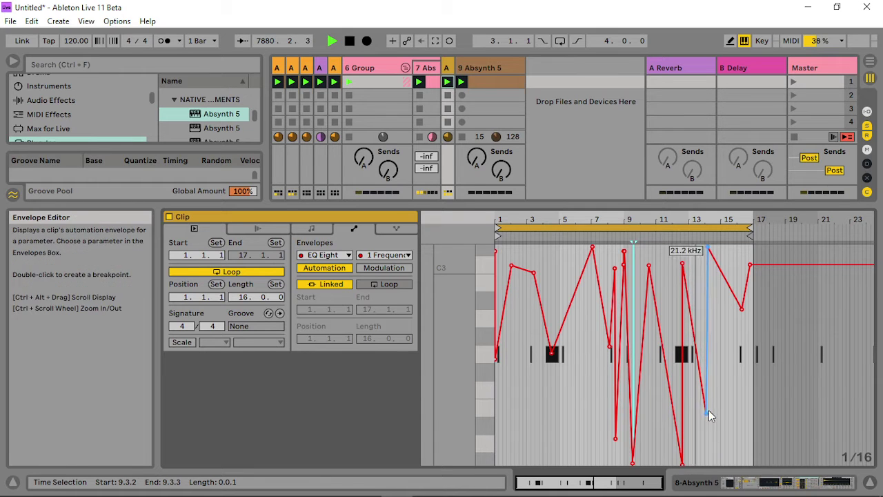
{"action": "left_click_drag", "start_coordinate": [706, 412], "coordinate": [708, 462]}
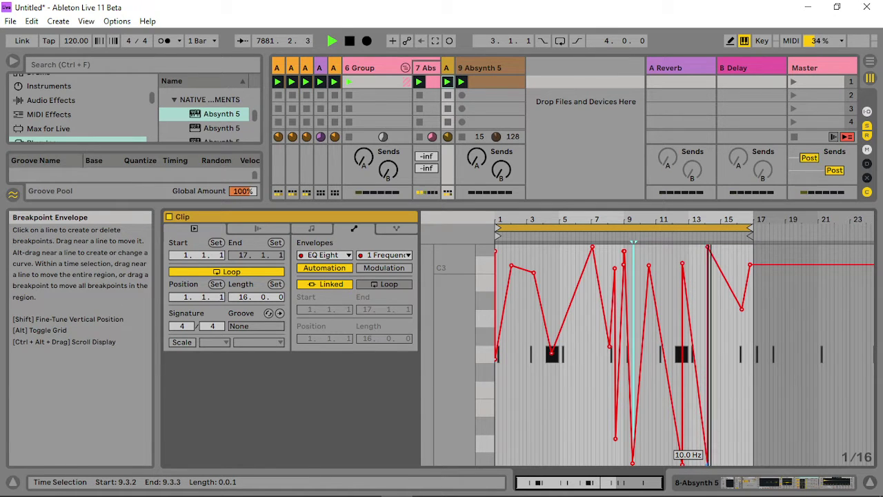
{"action": "left_click_drag", "start_coordinate": [741, 308], "coordinate": [740, 461]}
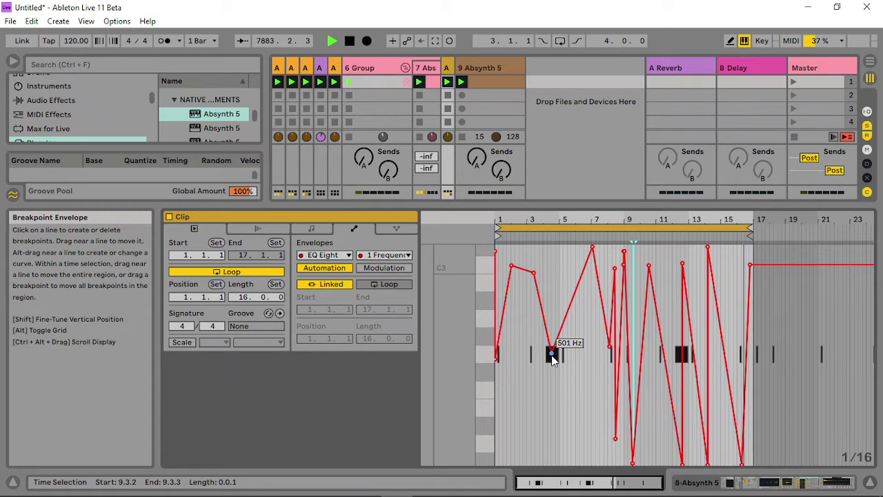
{"action": "left_click_drag", "start_coordinate": [551, 354], "coordinate": [551, 393]}
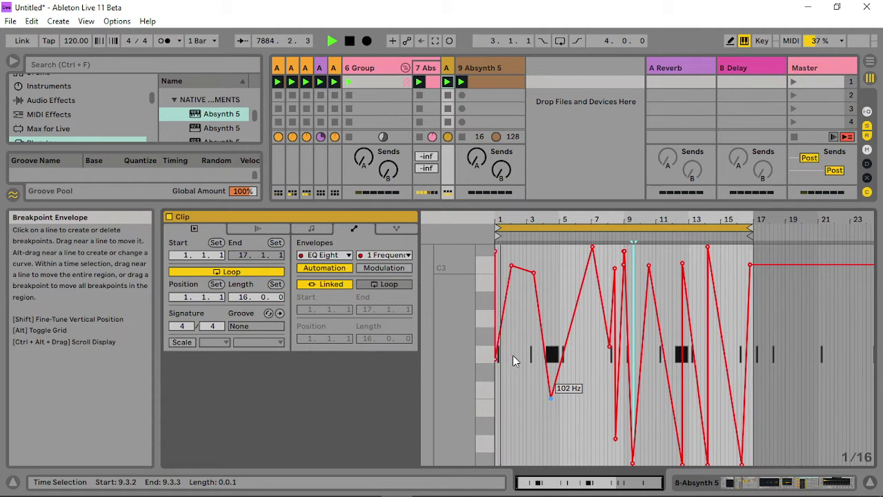
{"action": "left_click_drag", "start_coordinate": [497, 358], "coordinate": [495, 441]}
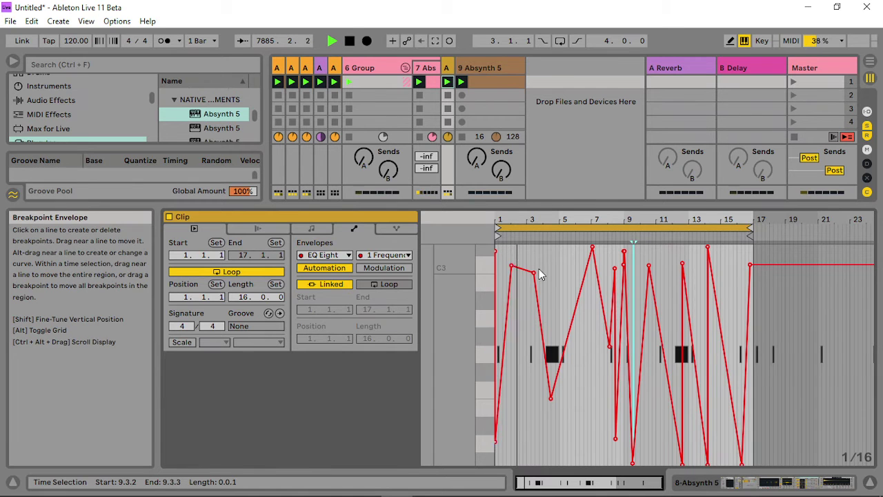
- Examine the patch modules and the performance settings with the master envelope of track 9's Absynth, and close its window
{"action": "left_click", "coordinate": [509, 67]}
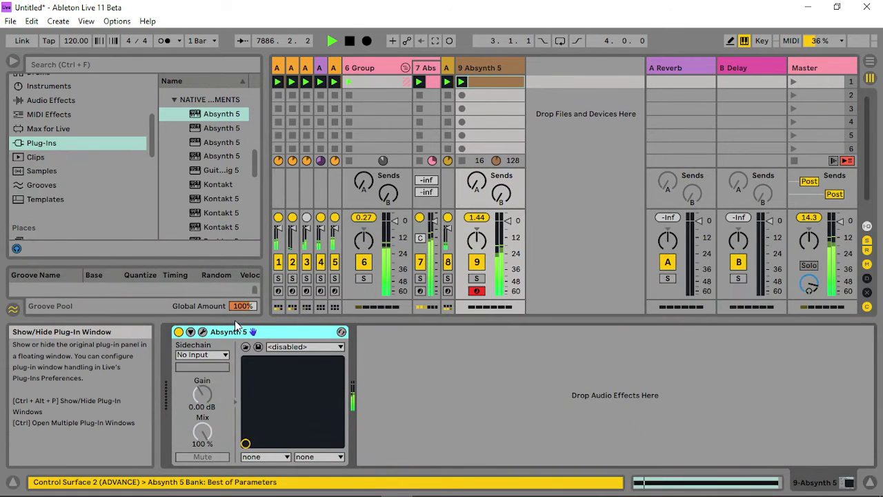
{"action": "left_click", "coordinate": [202, 331]}
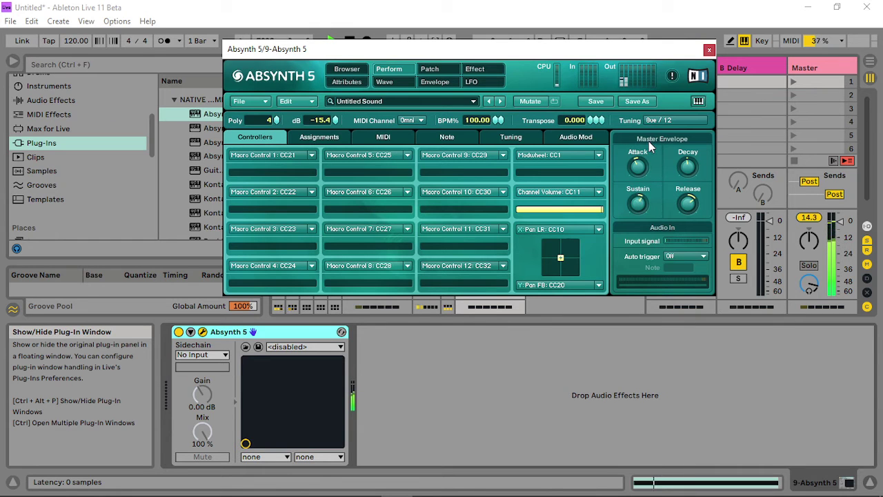
{"action": "left_click", "coordinate": [435, 70]}
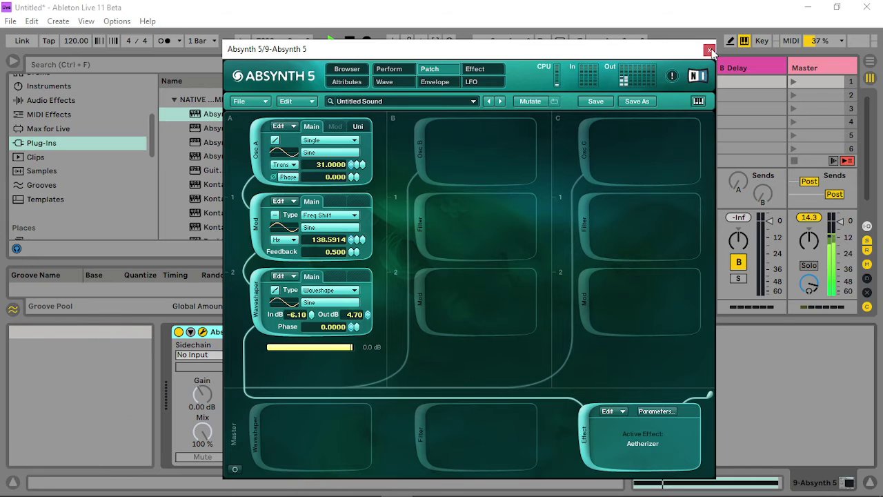
{"action": "left_click", "coordinate": [745, 41]}
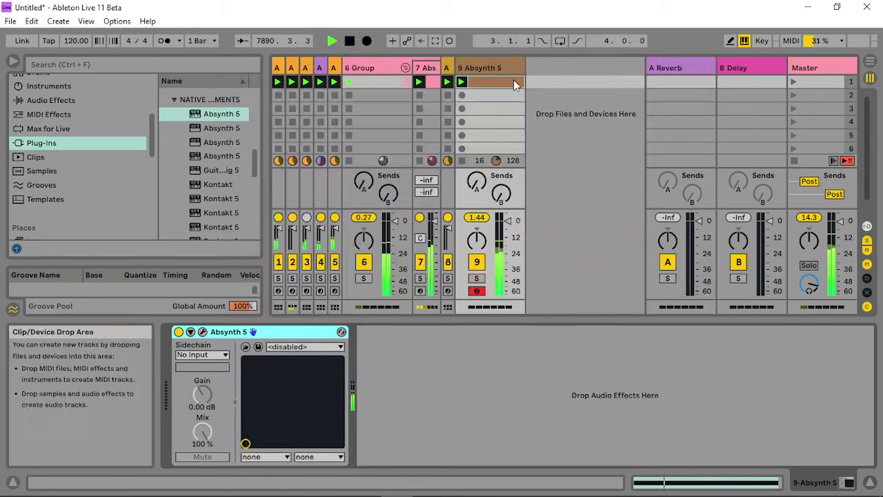
{"action": "left_click", "coordinate": [202, 332]}
{"action": "left_click", "coordinate": [404, 68]}
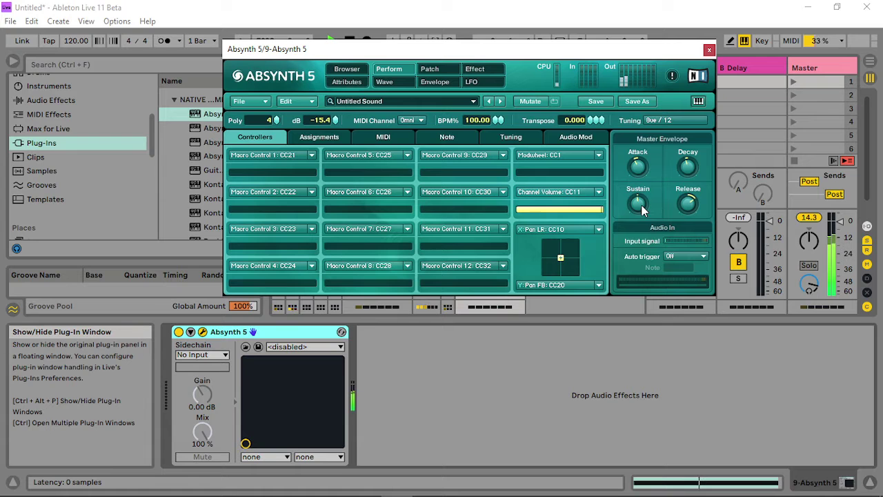
{"action": "left_click", "coordinate": [710, 51]}
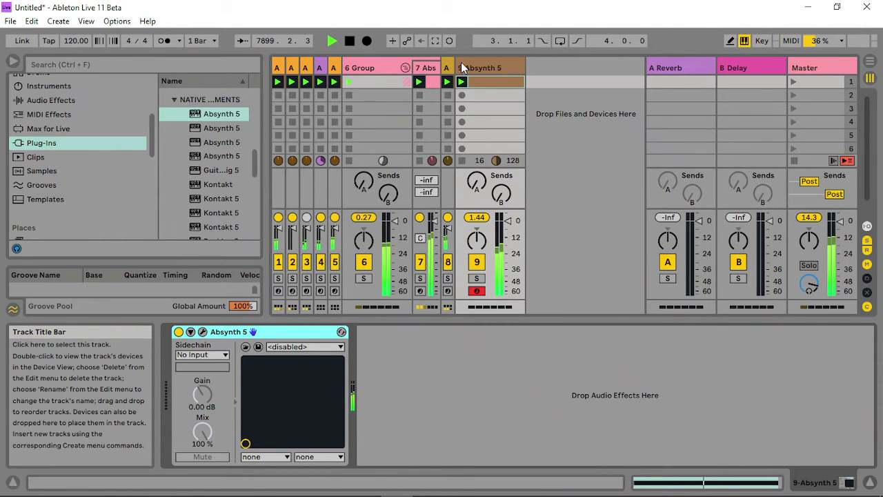
- Check the devices of tracks 8 and 4, and audition tracks 5 and 1 one at a time in solo
{"action": "left_click", "coordinate": [426, 67]}
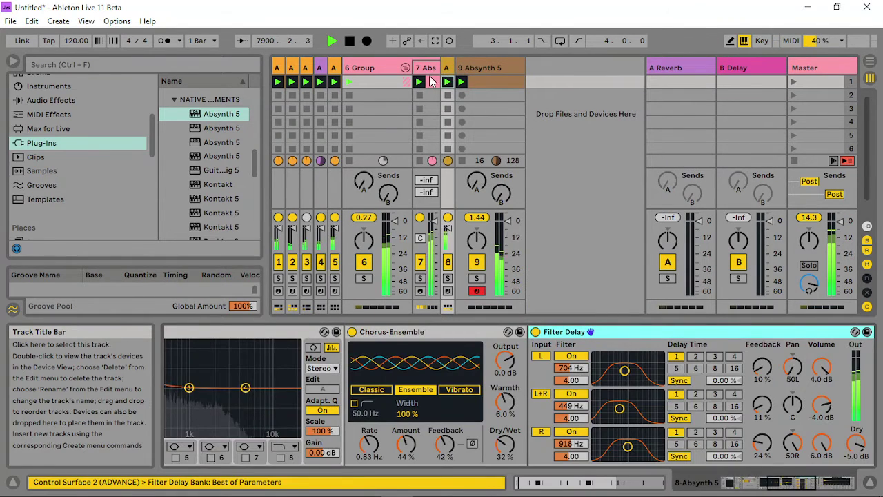
{"action": "left_click", "coordinate": [319, 67]}
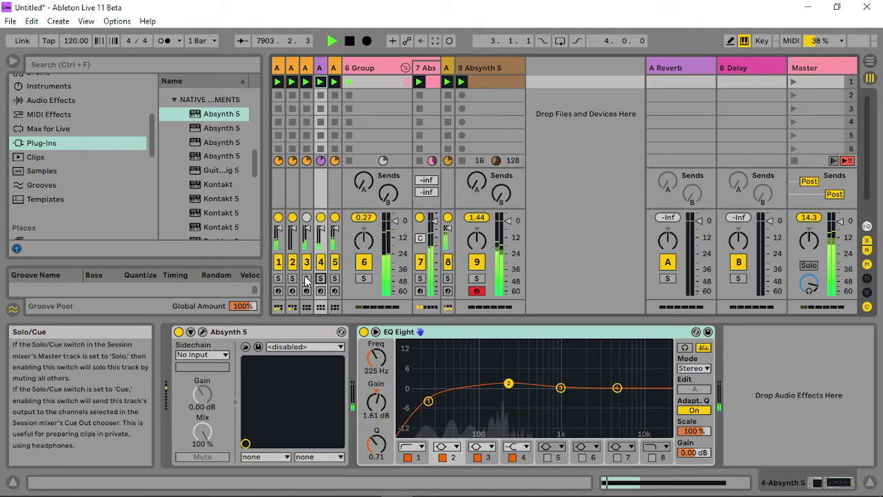
{"action": "left_click", "coordinate": [336, 279]}
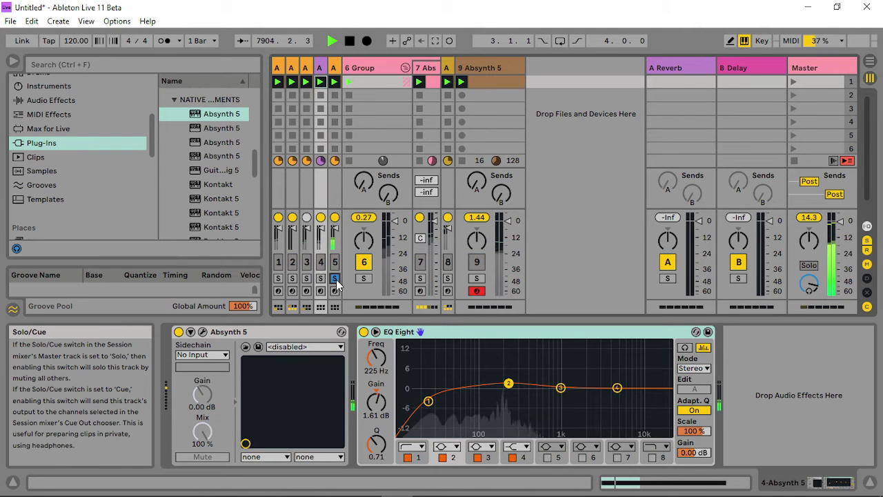
{"action": "left_click", "coordinate": [335, 279]}
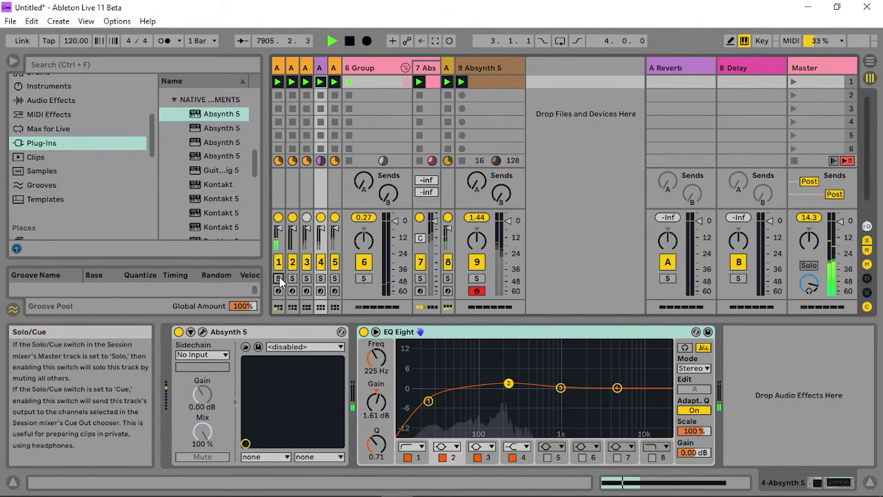
- Examine the oscillators, filters and master waveshapers in the patch of track 7's Absynth, and close its window
{"action": "left_click", "coordinate": [426, 68]}
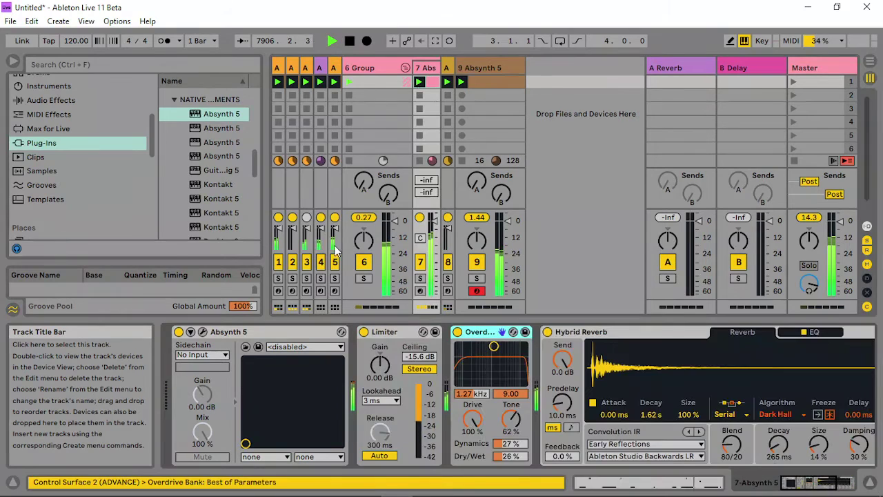
{"action": "left_click", "coordinate": [245, 346]}
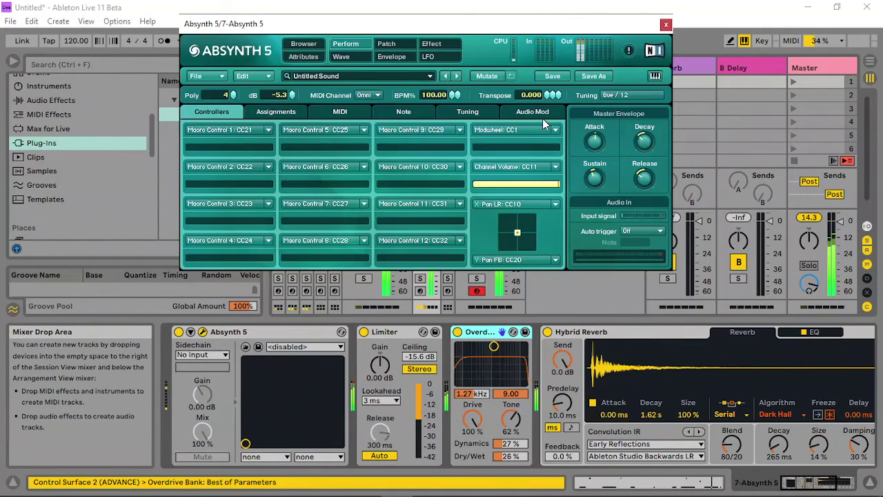
{"action": "left_click", "coordinate": [386, 44]}
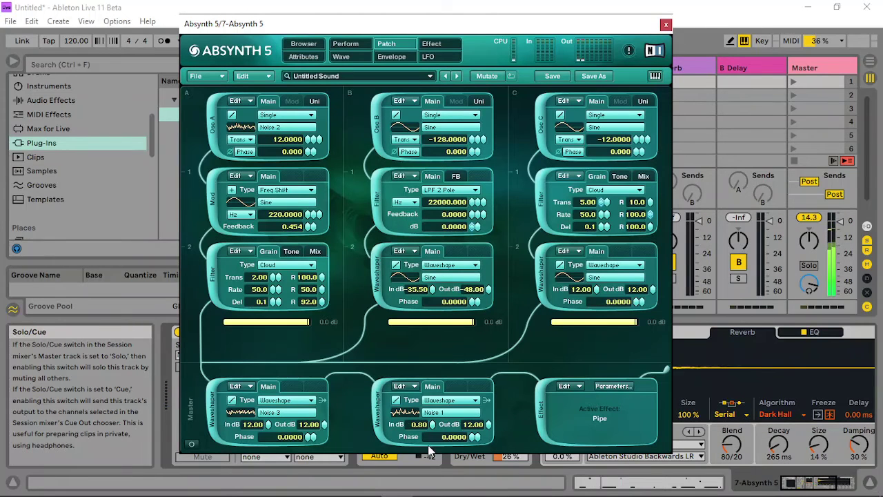
{"action": "left_click", "coordinate": [666, 25]}
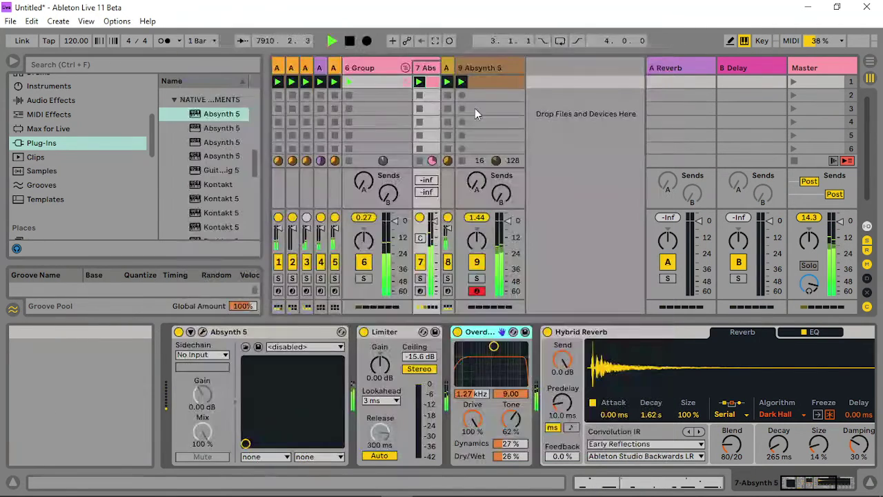
- Audition track 9 in solo and the mix with track 8 muted, and move track 8 to after track 9
{"action": "left_click", "coordinate": [475, 262]}
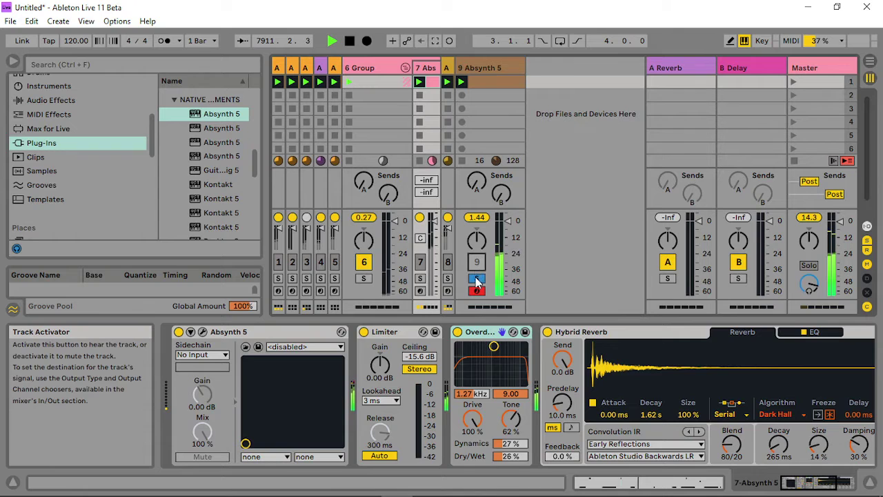
{"action": "left_click", "coordinate": [476, 263]}
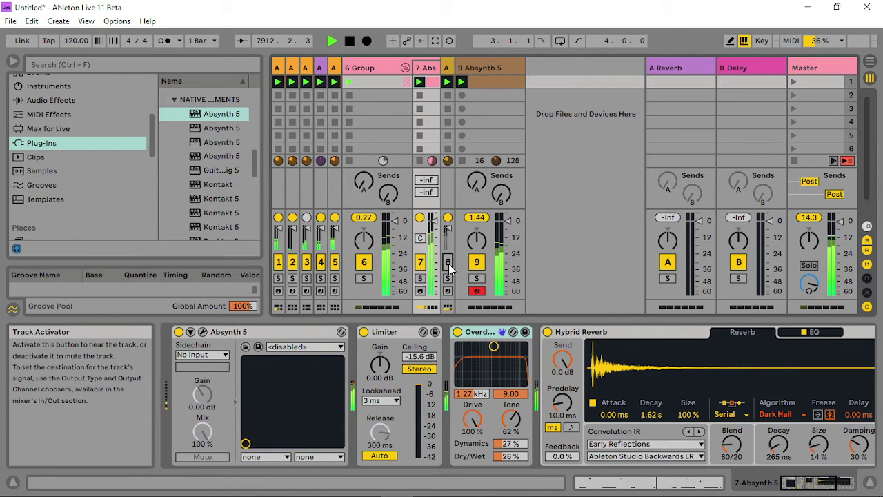
{"action": "left_click", "coordinate": [449, 66]}
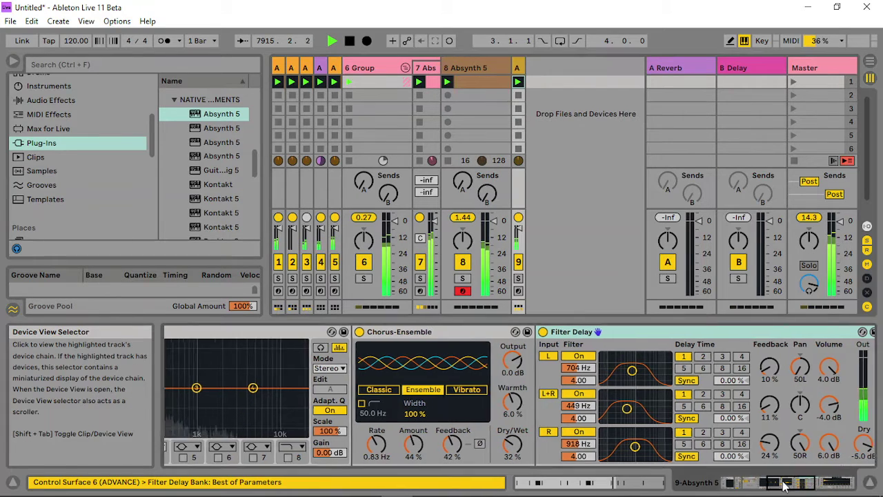
{"action": "left_click_drag", "start_coordinate": [782, 480], "coordinate": [742, 481]}
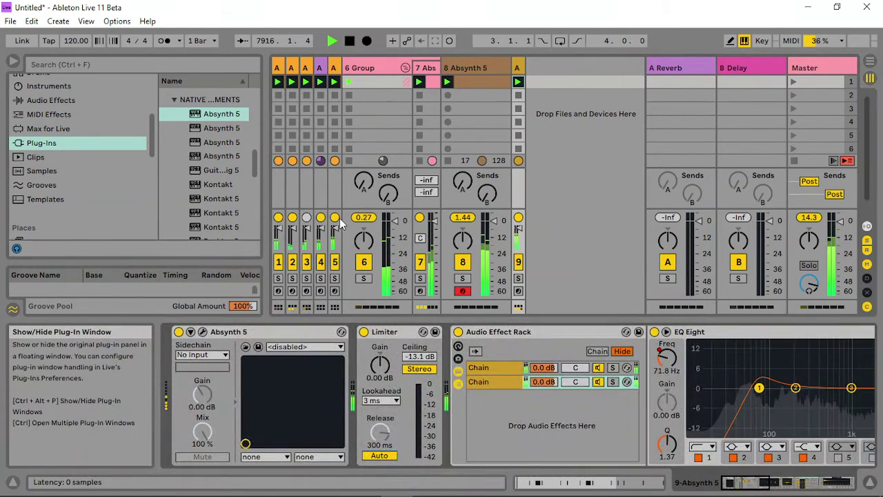
- In the patch of track 9's Absynth, set the master Cloud filter's tone frequency to 141.5 Hz with a randomness of 100
{"action": "left_click", "coordinate": [202, 332]}
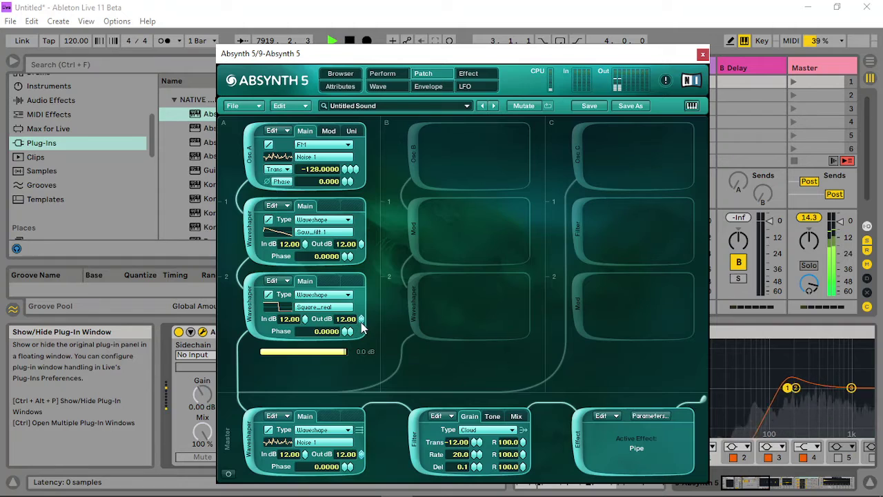
{"action": "mouse_move", "coordinate": [345, 319]}
{"action": "left_mouse_down"}
{"action": "mouse_move", "coordinate": [345, 341]}
{"action": "mouse_move", "coordinate": [345, 319]}
{"action": "left_mouse_up"}
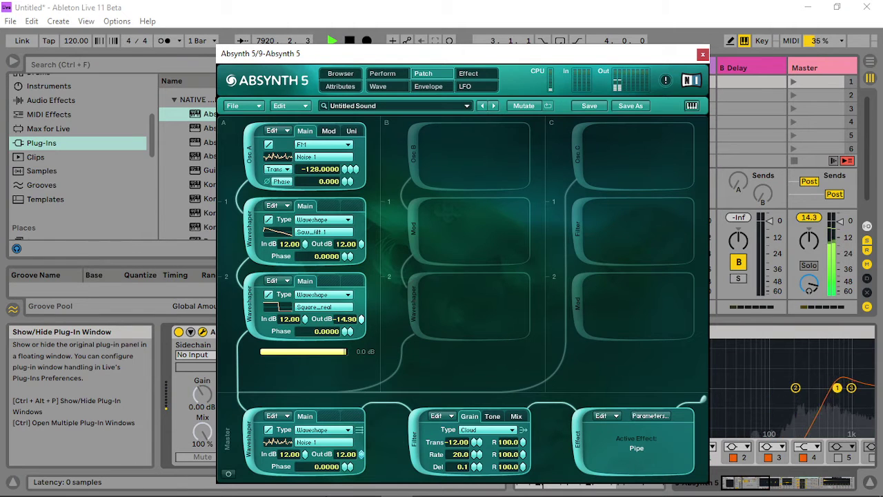
{"action": "left_click", "coordinate": [492, 417]}
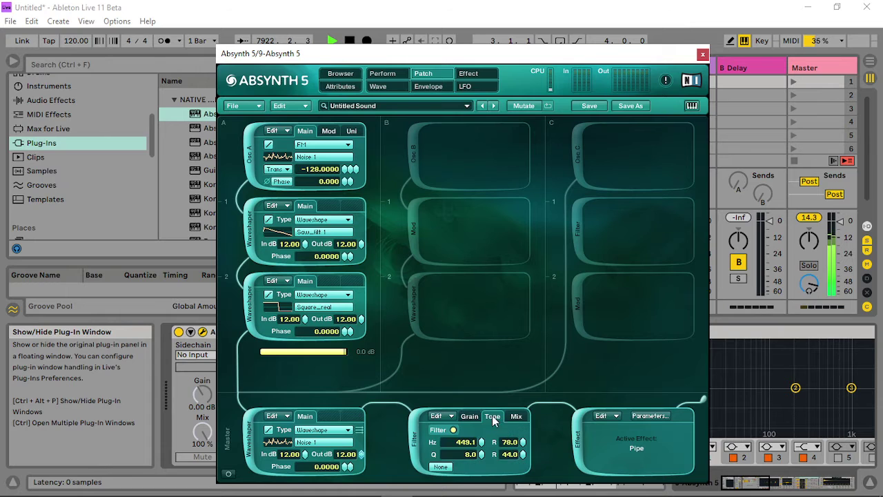
{"action": "left_click_drag", "start_coordinate": [479, 445], "coordinate": [488, 394]}
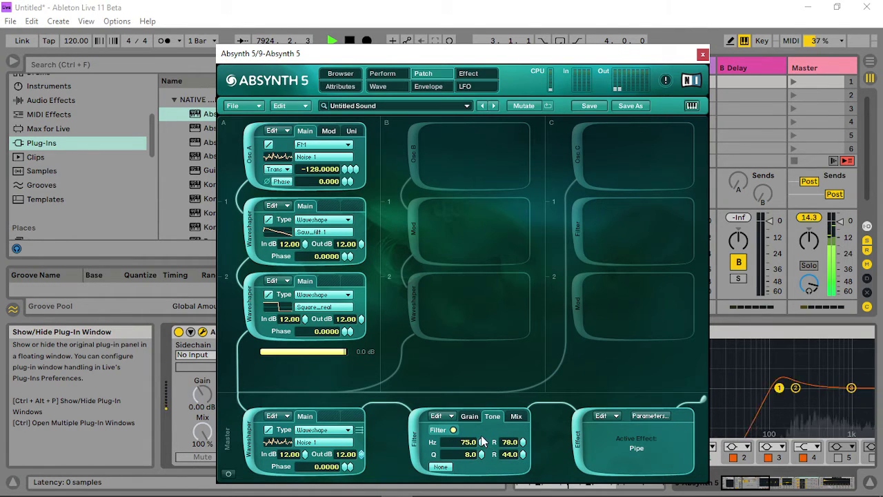
{"action": "left_click_drag", "start_coordinate": [483, 441], "coordinate": [484, 431]}
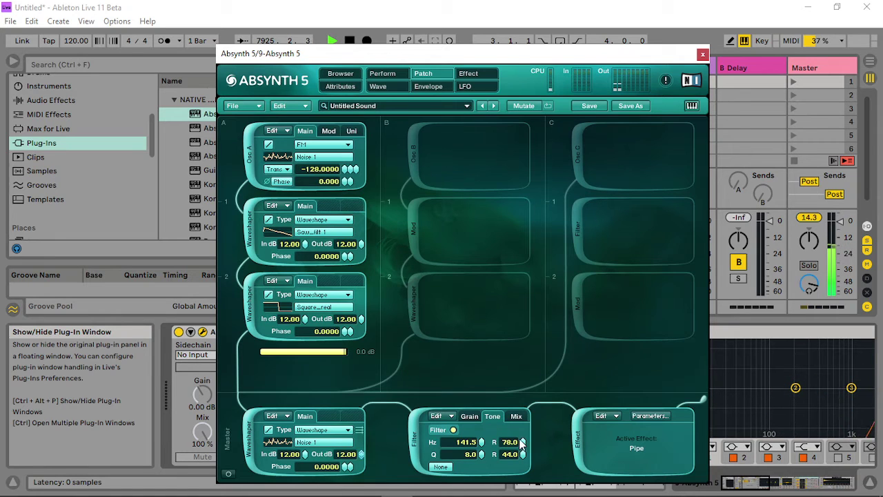
- Change the first master module to a Cloud filter with its tone filter on at 5000 Hz, and set the second Cloud's transposition to 12
{"action": "left_click", "coordinate": [323, 429]}
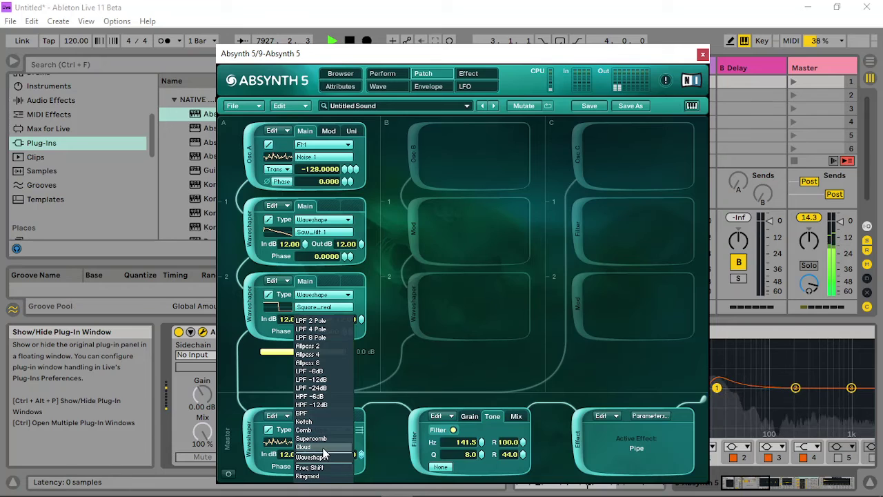
{"action": "left_click", "coordinate": [311, 403]}
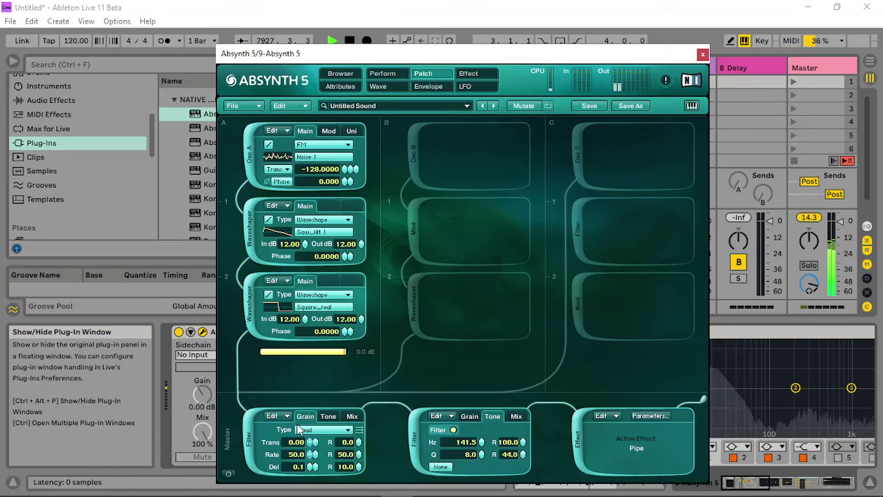
{"action": "left_click", "coordinate": [468, 416]}
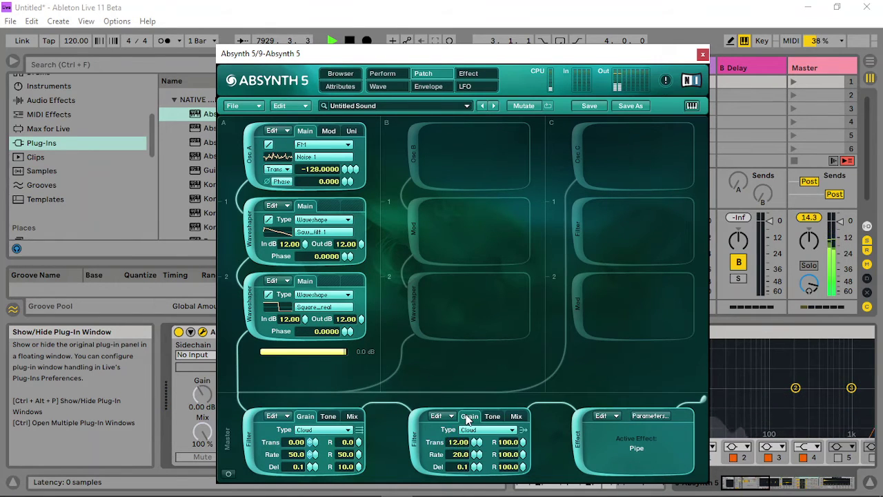
{"action": "left_click", "coordinate": [330, 416]}
{"action": "left_click", "coordinate": [289, 430]}
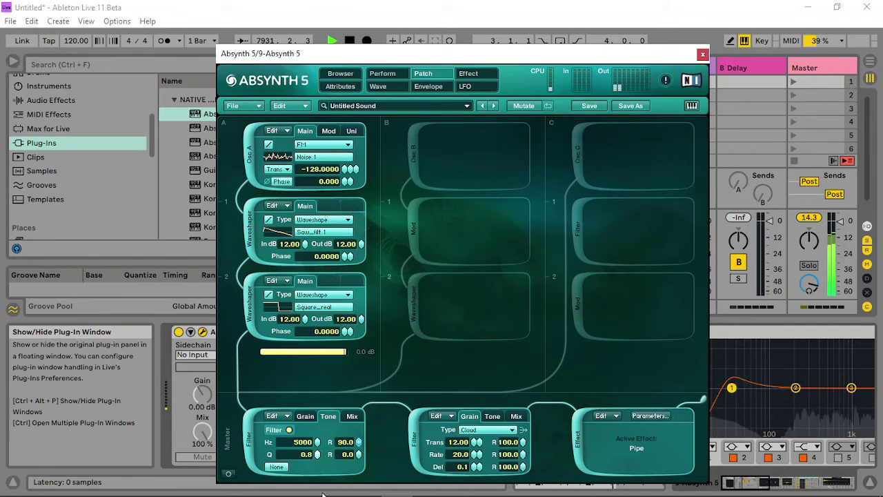
{"action": "left_click_drag", "start_coordinate": [316, 442], "coordinate": [316, 460]}
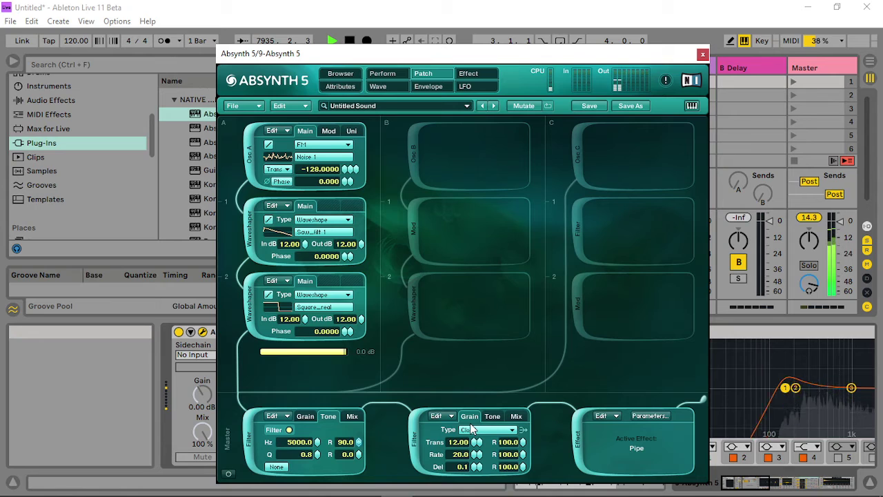
- Set the second master Cloud's tone frequency to 712.8 Hz and create a new envelope for it
{"action": "left_click", "coordinate": [492, 416]}
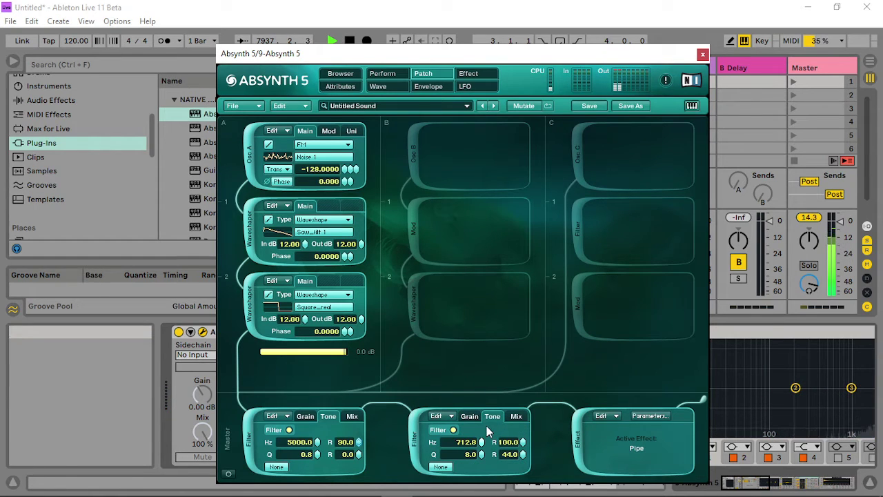
{"action": "right_click", "coordinate": [443, 435]}
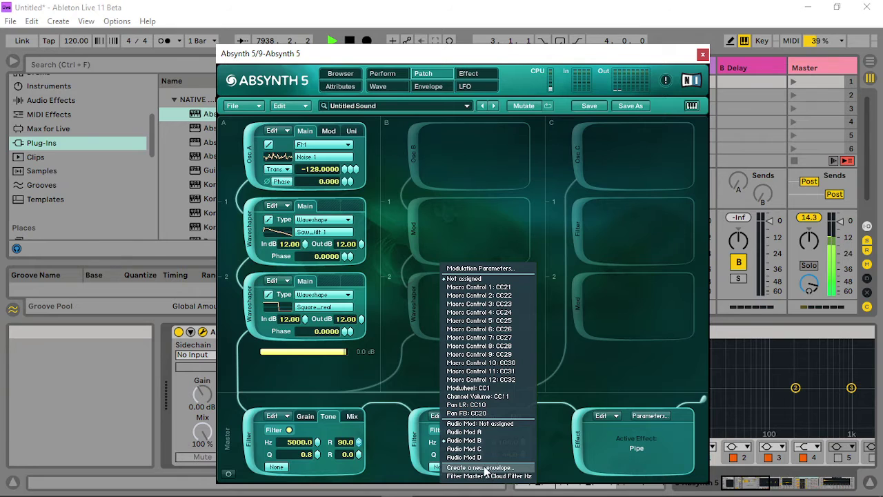
{"action": "left_click", "coordinate": [482, 468]}
- Shape the new filter frequency envelope to start at about 169 Hz, rise through about 415 to 491 Hz, and release to 20 Hz
{"action": "left_click_drag", "start_coordinate": [368, 214], "coordinate": [559, 203]}
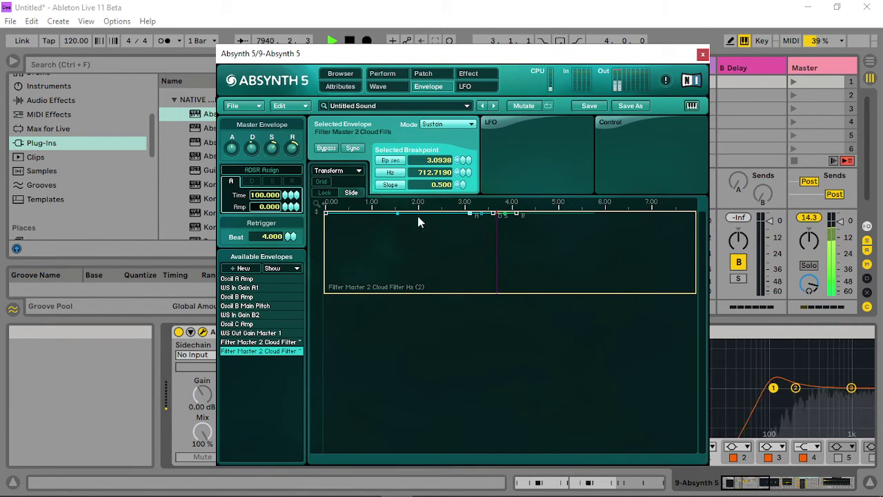
{"action": "left_click_drag", "start_coordinate": [327, 214], "coordinate": [385, 252]}
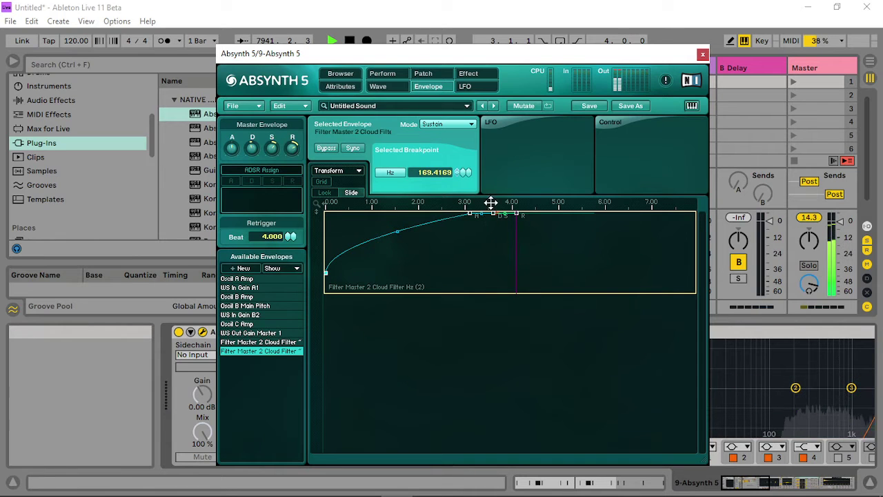
{"action": "left_click_drag", "start_coordinate": [491, 213], "coordinate": [482, 248]}
{"action": "left_click_drag", "start_coordinate": [507, 216], "coordinate": [515, 238]}
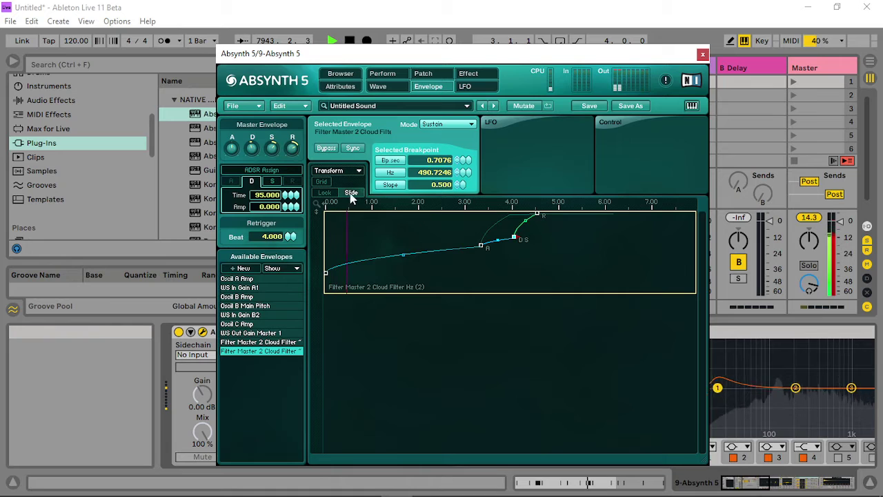
{"action": "left_click_drag", "start_coordinate": [283, 195], "coordinate": [291, 276]}
{"action": "left_click", "coordinate": [272, 181]}
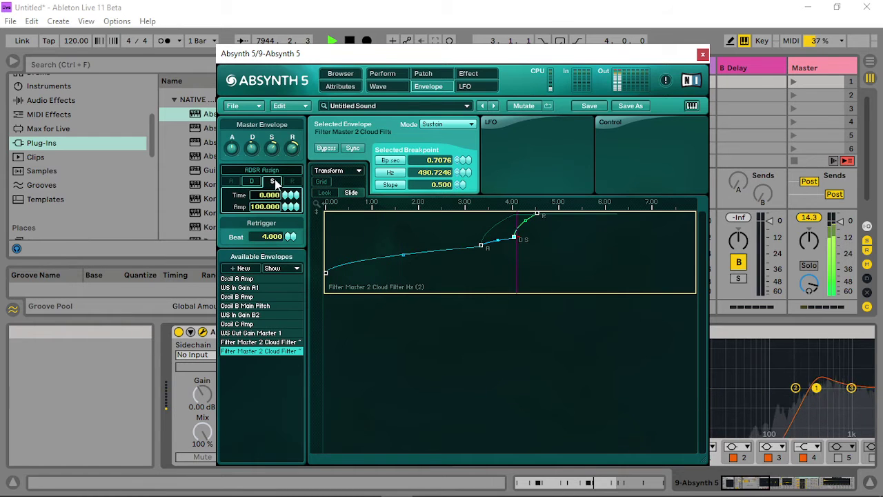
{"action": "left_click_drag", "start_coordinate": [536, 212], "coordinate": [564, 368]}
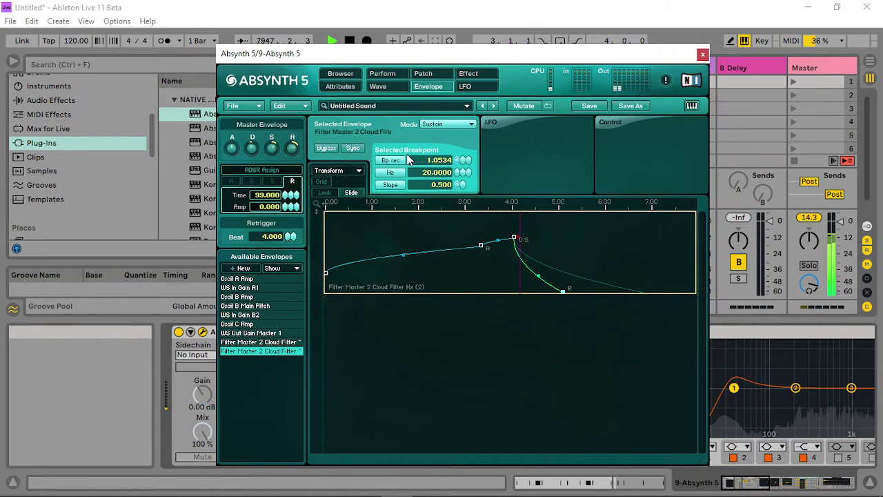
- Launch scene 1, and set the ADSR time amount of the filter envelope's release and attack breakpoints to 0
{"action": "left_click", "coordinate": [797, 81]}
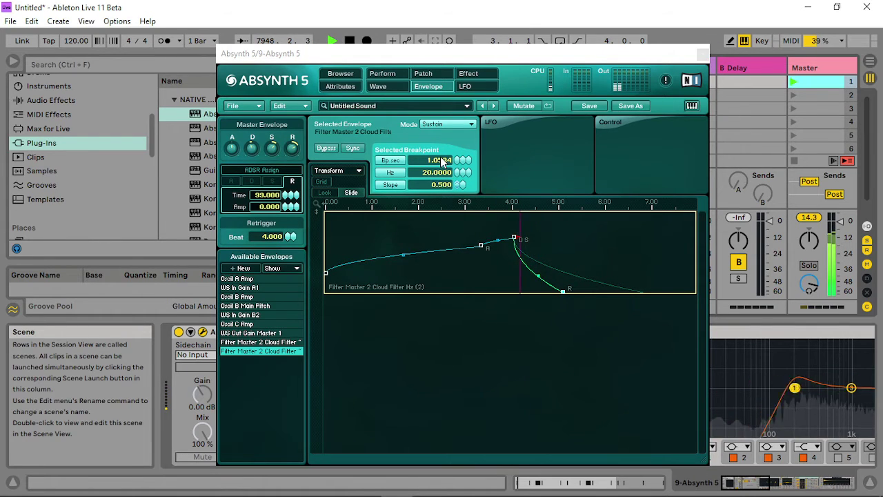
{"action": "left_click", "coordinate": [513, 238]}
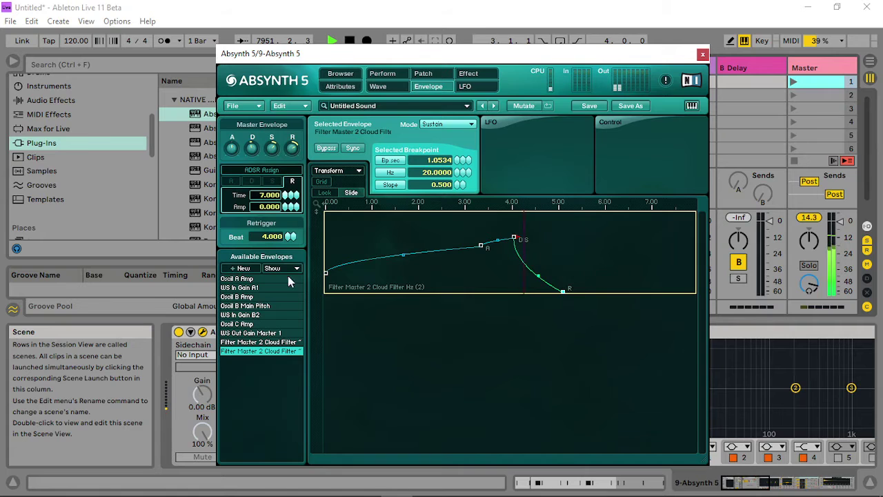
{"action": "left_click", "coordinate": [325, 270]}
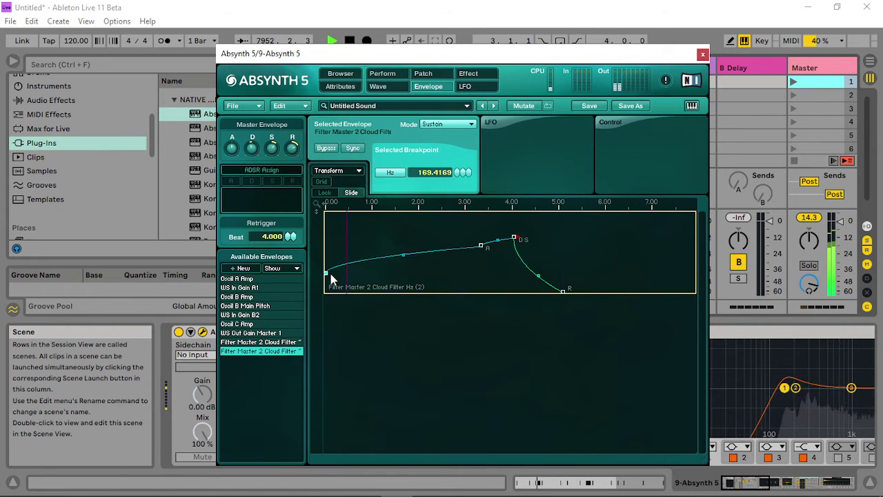
{"action": "left_click", "coordinate": [482, 246]}
{"action": "left_click_drag", "start_coordinate": [289, 198], "coordinate": [301, 383]}
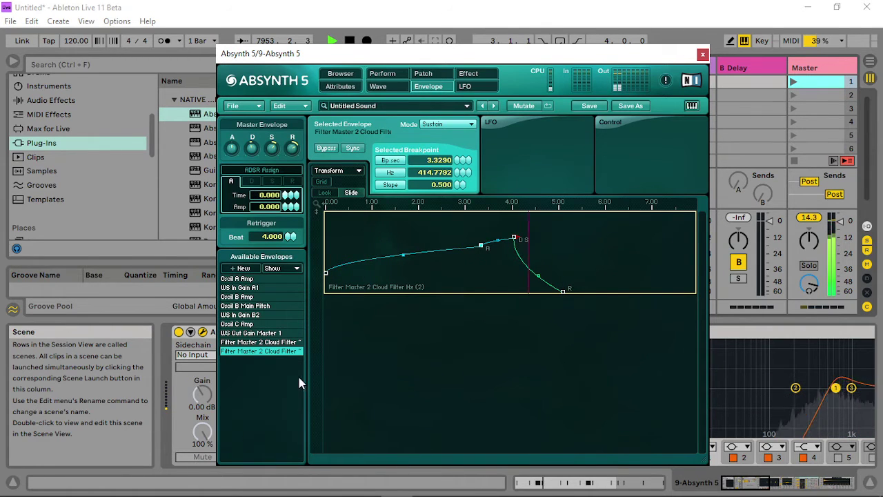
- Set the filter envelope to Loop mode, shorten its release to about 0.46 s, and move the attack breakpoint to about 3.05 s and 666 Hz
{"action": "left_click", "coordinate": [447, 125]}
{"action": "left_click", "coordinate": [437, 142]}
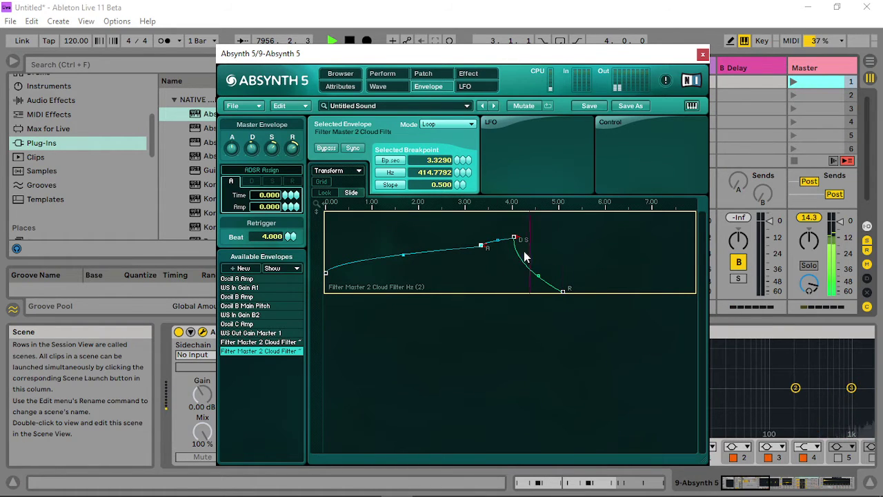
{"action": "left_click_drag", "start_coordinate": [515, 238], "coordinate": [494, 239]}
{"action": "left_click_drag", "start_coordinate": [547, 290], "coordinate": [520, 293]}
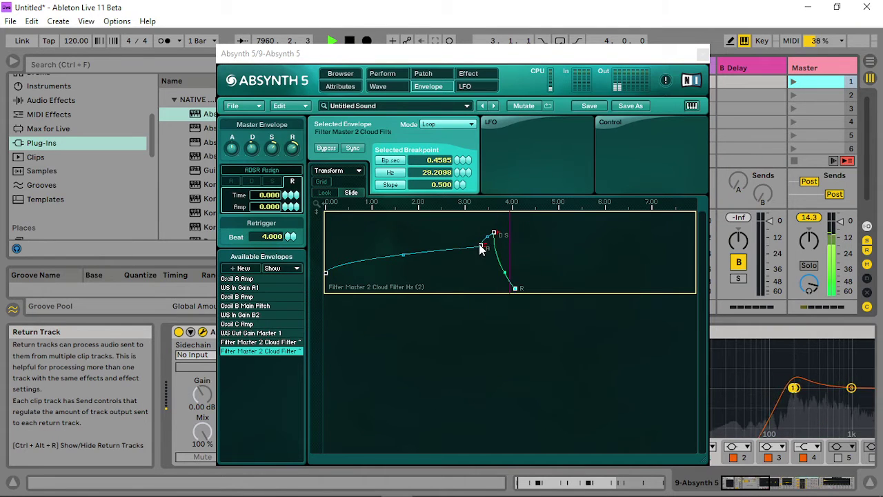
{"action": "left_click_drag", "start_coordinate": [483, 245], "coordinate": [466, 219]}
- Set the filter envelope's mode to Retrigger and move its attack breakpoint to about 3.00 s and 596 Hz
{"action": "left_click", "coordinate": [457, 127]}
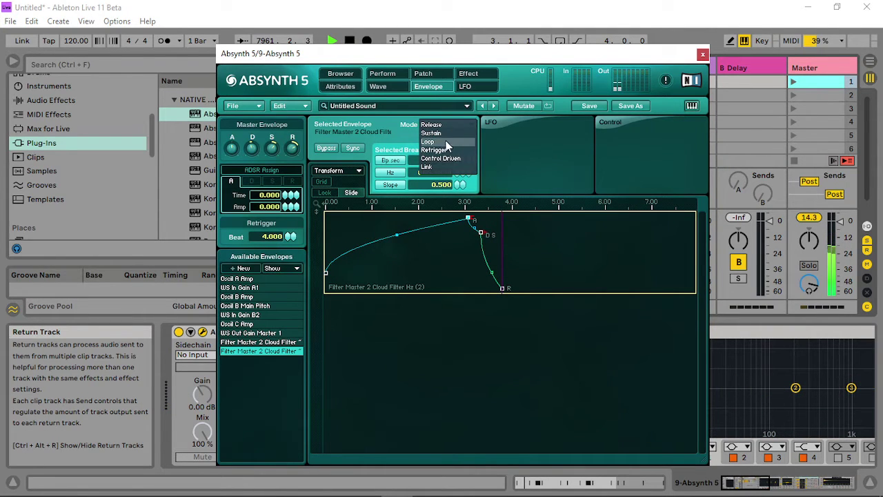
{"action": "left_click", "coordinate": [444, 150]}
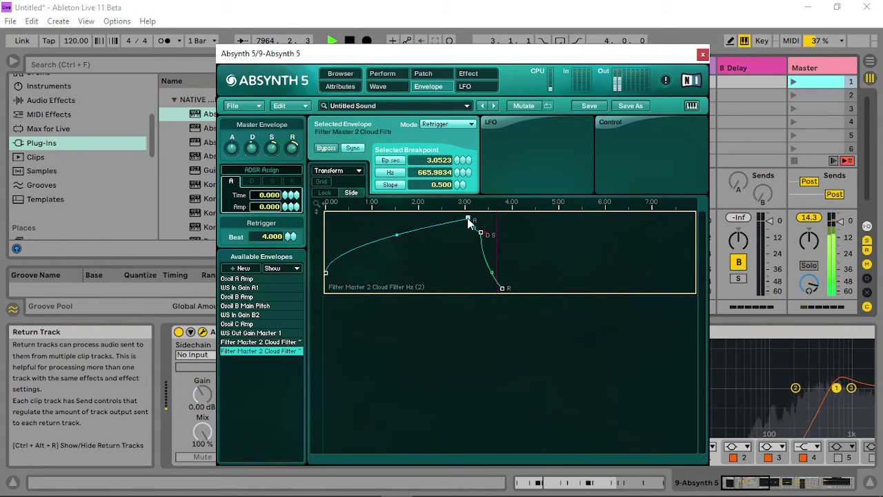
{"action": "left_click_drag", "start_coordinate": [468, 222], "coordinate": [465, 227]}
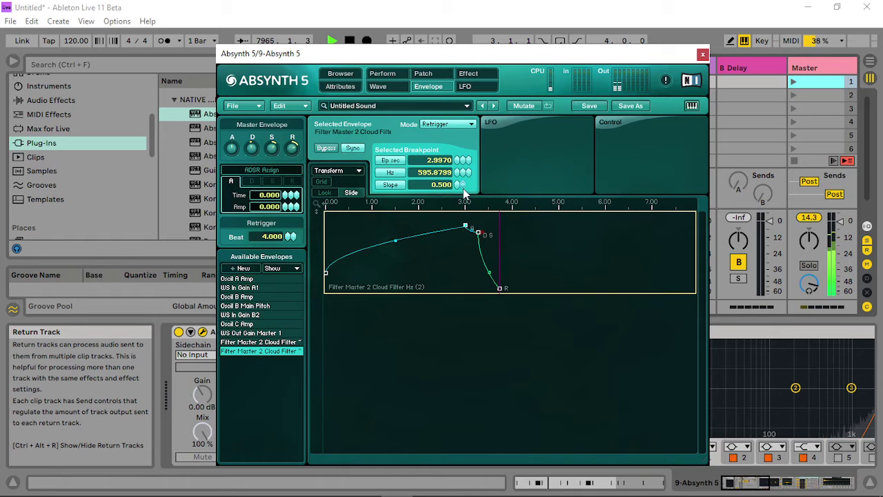
- Check the performance controllers, and set the first master Cloud filter's mix to a balance of 69 and a gain of 12 dB
{"action": "left_click", "coordinate": [424, 74]}
{"action": "left_click", "coordinate": [385, 76]}
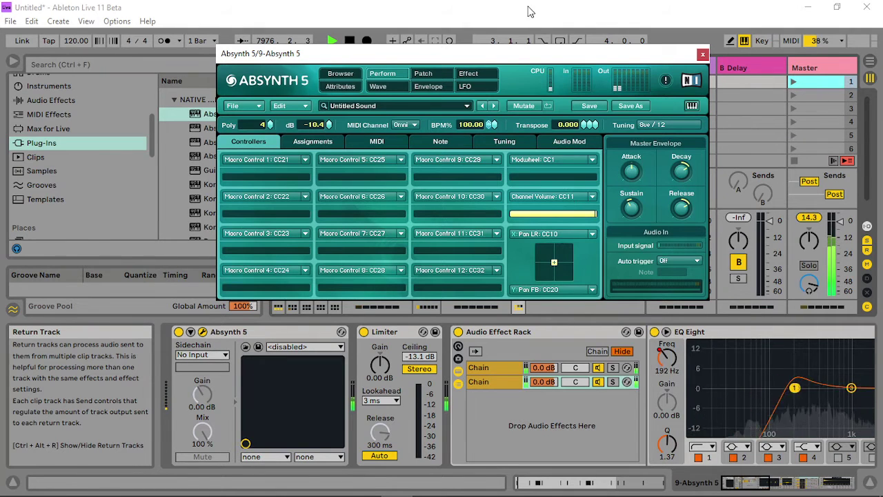
{"action": "left_click", "coordinate": [428, 73]}
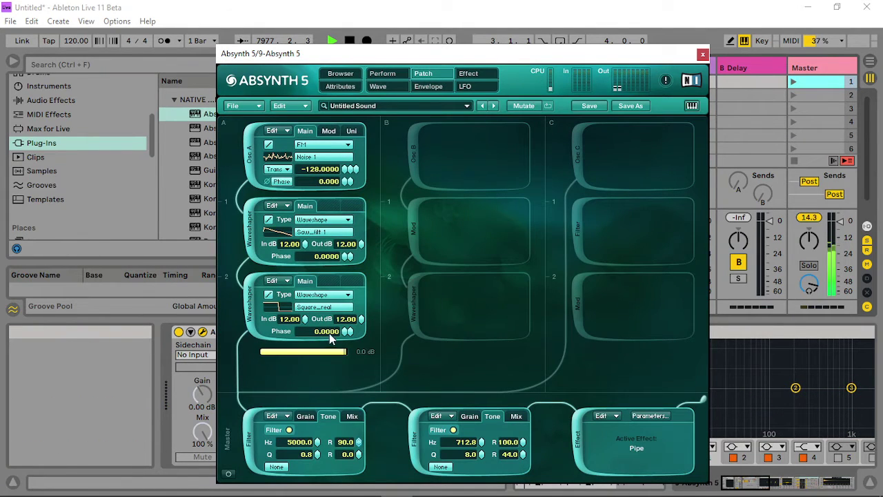
{"action": "left_click", "coordinate": [353, 416]}
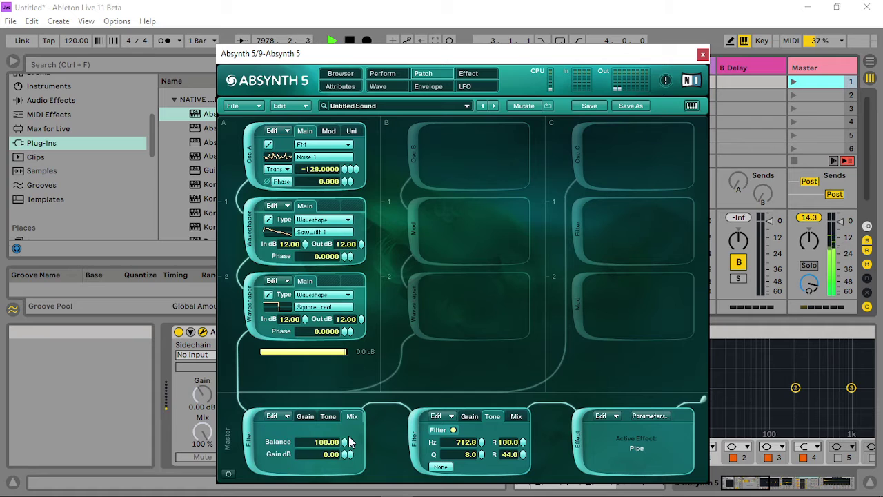
{"action": "left_click_drag", "start_coordinate": [343, 455], "coordinate": [352, 413]}
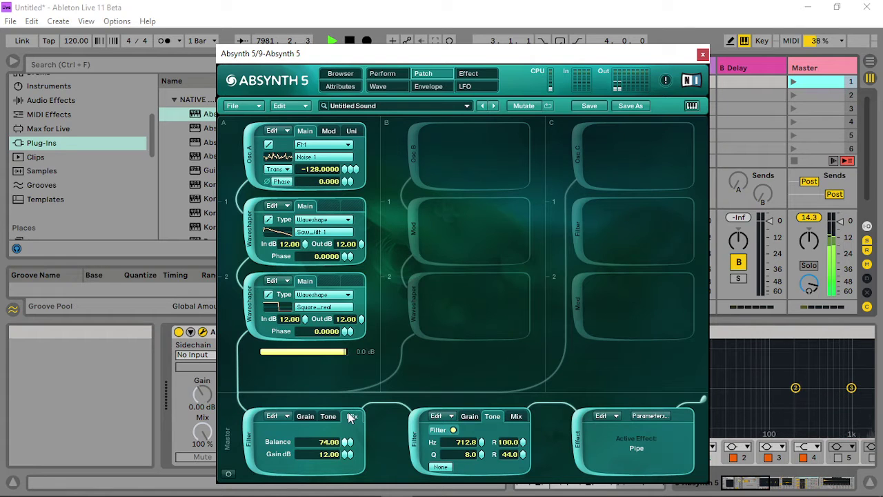
- Set the second master Cloud to a balance of 100 and 356.4 Hz, and the first to a balance of 51 and 393.8 Hz
{"action": "left_click", "coordinate": [515, 416]}
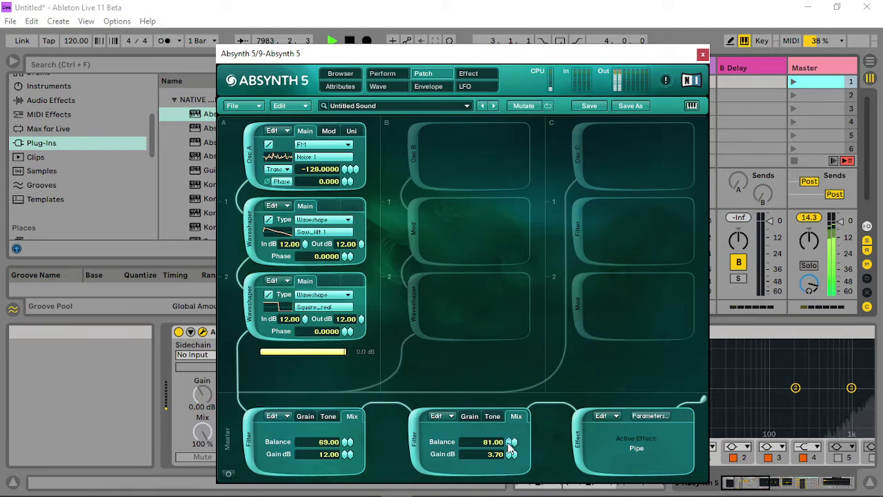
{"action": "left_click_drag", "start_coordinate": [510, 448], "coordinate": [508, 439]}
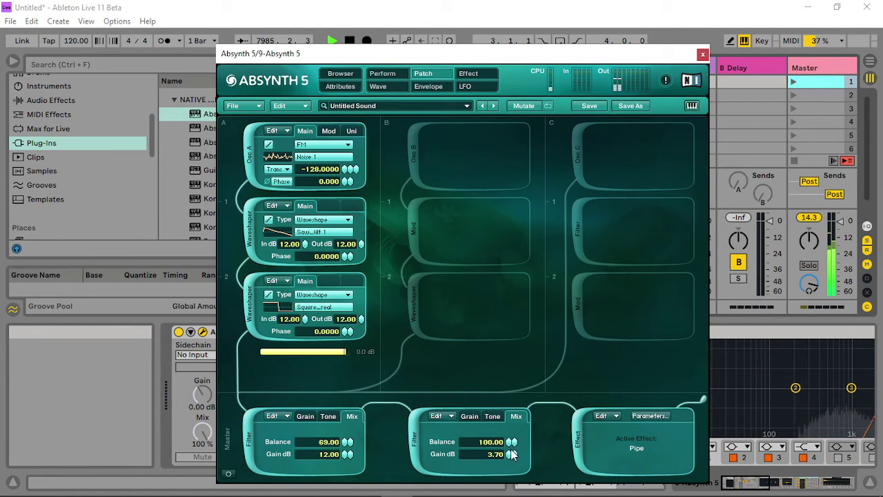
{"action": "left_click", "coordinate": [491, 416]}
{"action": "left_click_drag", "start_coordinate": [485, 443], "coordinate": [486, 452]}
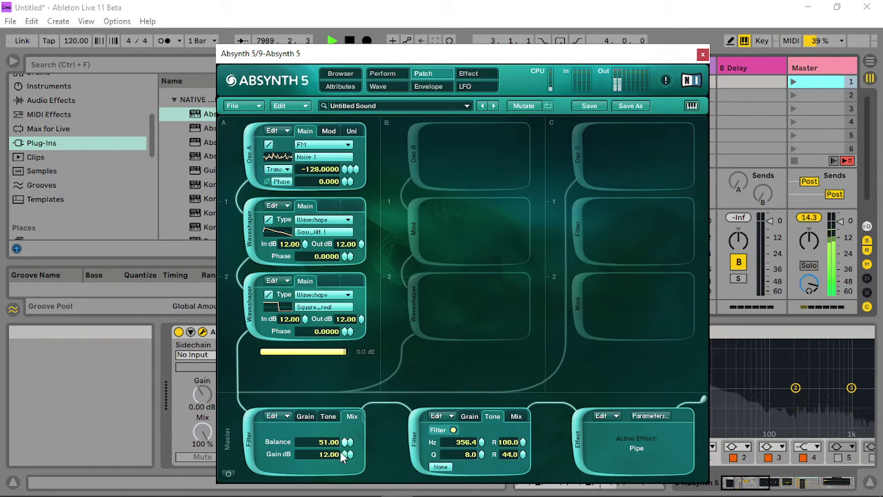
{"action": "left_click", "coordinate": [332, 418]}
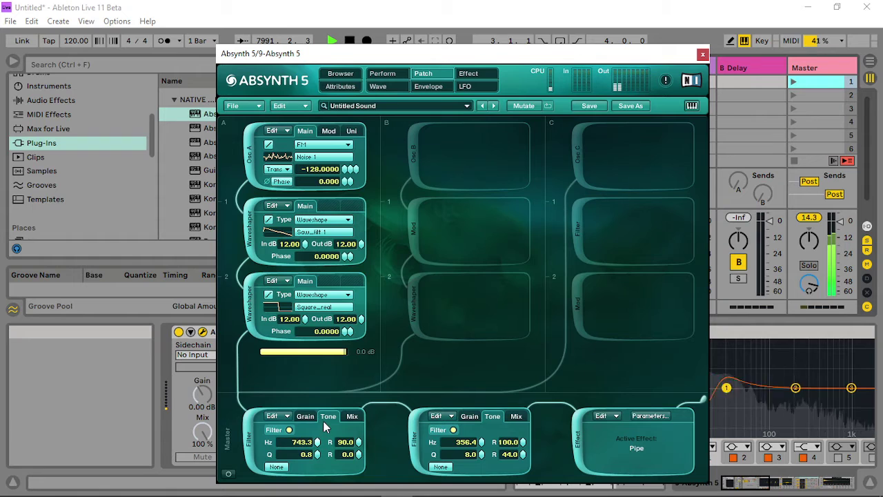
{"action": "left_click_drag", "start_coordinate": [318, 443], "coordinate": [326, 434]}
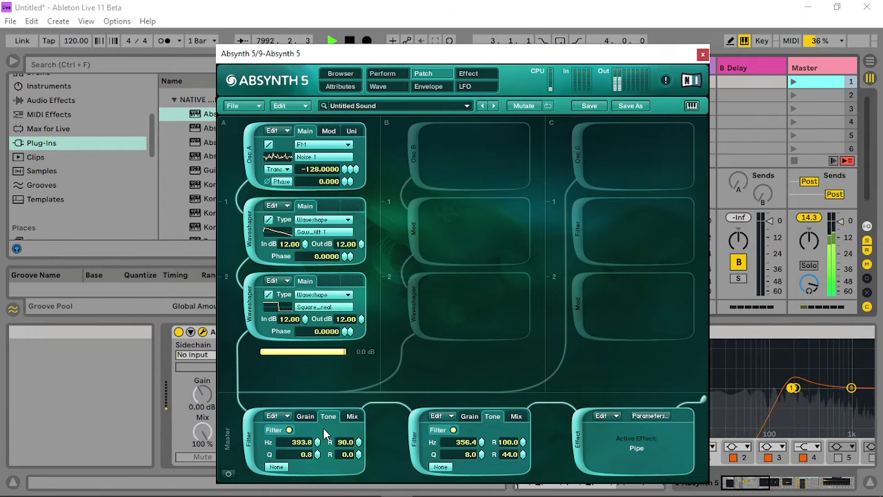
- Set the second master Cloud's transposition randomness to 35 and the first Cloud's mix balance to 100, and close the plug-in window
{"action": "left_click", "coordinate": [516, 417]}
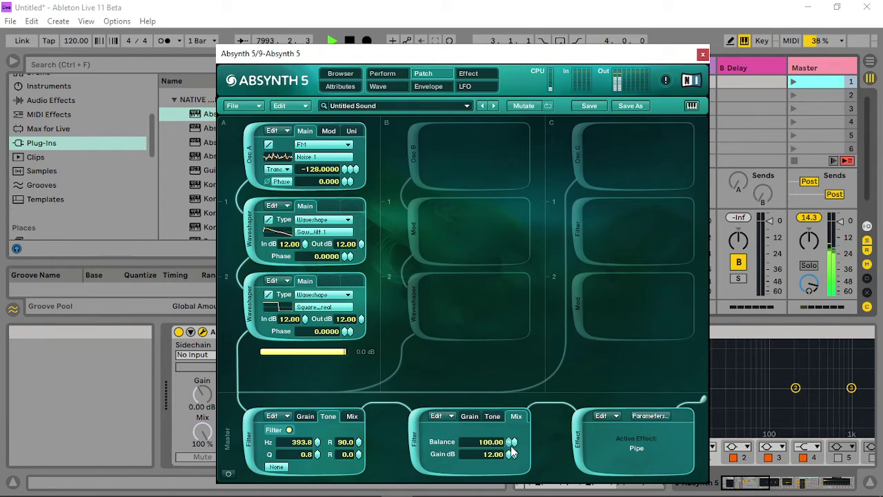
{"action": "left_click", "coordinate": [469, 416]}
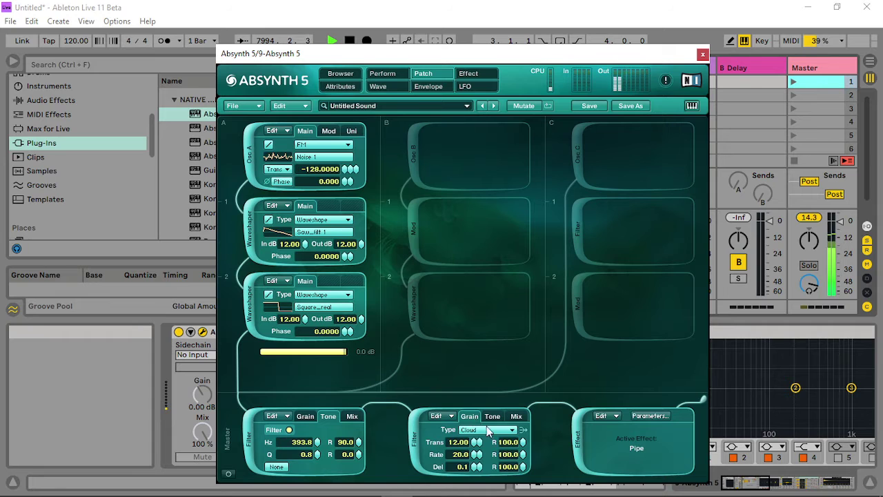
{"action": "left_click_drag", "start_coordinate": [519, 445], "coordinate": [528, 489]}
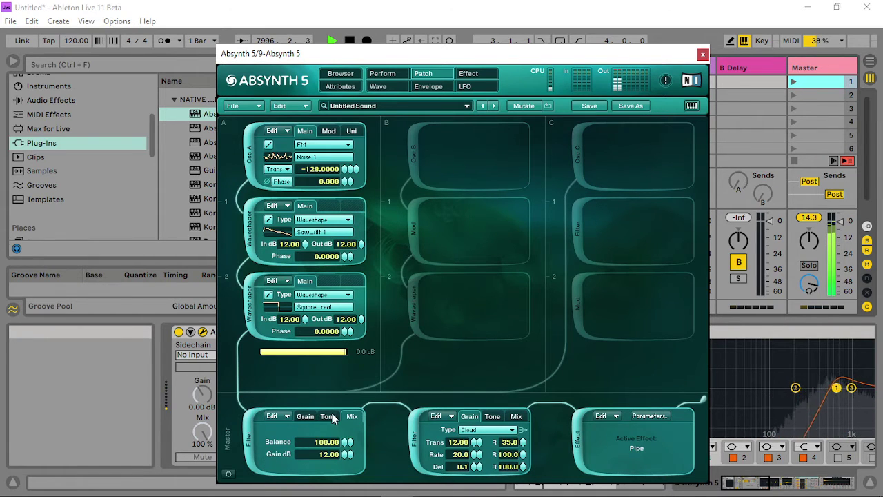
{"action": "left_click", "coordinate": [305, 416]}
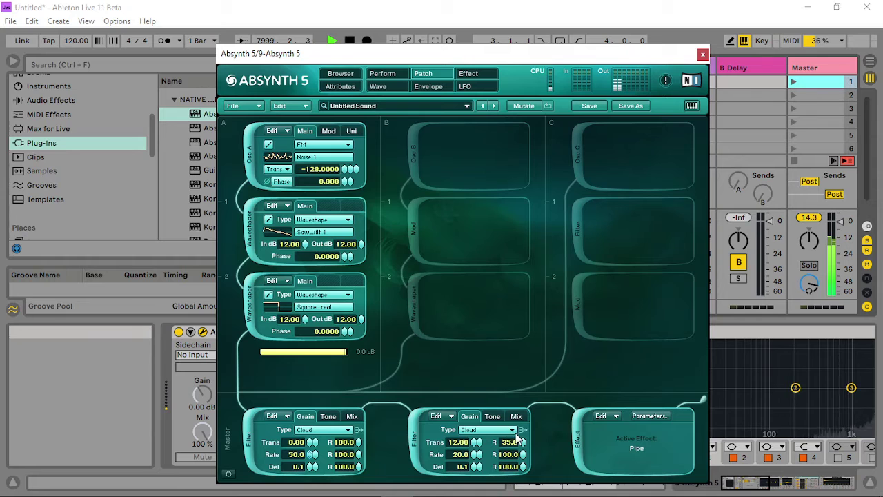
{"action": "left_click", "coordinate": [702, 54]}
- Show track 9's EQ Eight frequency automation, compress the envelope upward from 6.3.1 onward, and raise its low points near bars 1 and 4
{"action": "right_click", "coordinate": [731, 349]}
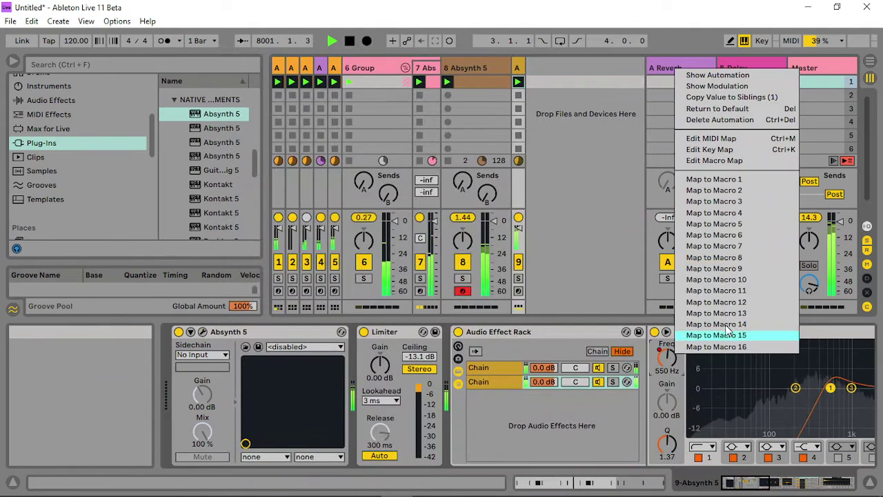
{"action": "left_click", "coordinate": [717, 74]}
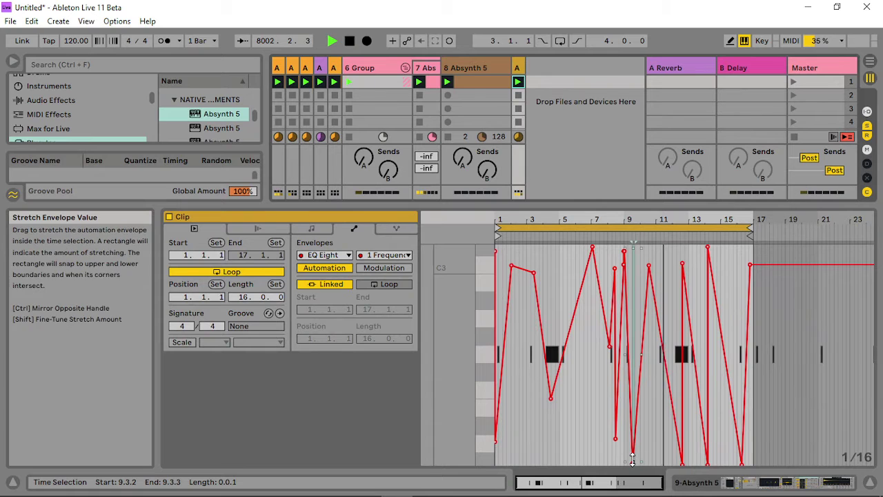
{"action": "left_click", "coordinate": [591, 442]}
{"action": "left_click_drag", "start_coordinate": [583, 441], "coordinate": [809, 441]}
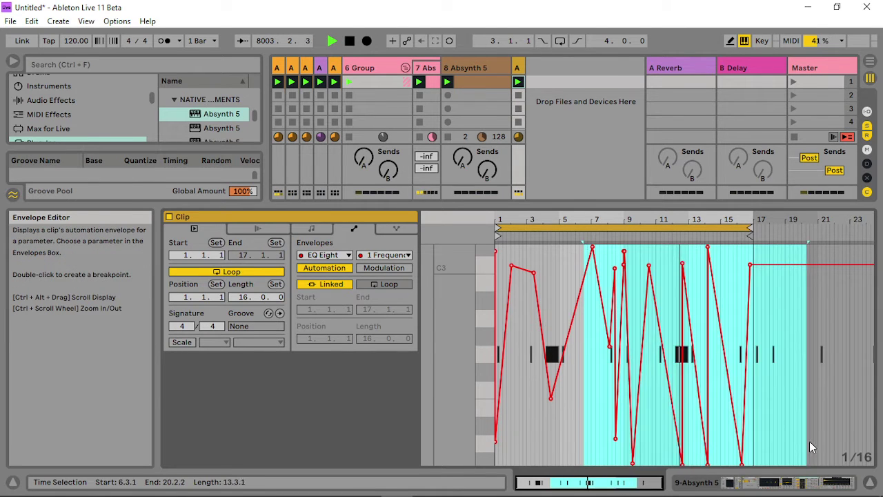
{"action": "left_click_drag", "start_coordinate": [707, 444], "coordinate": [723, 295]}
{"action": "left_click", "coordinate": [740, 350]}
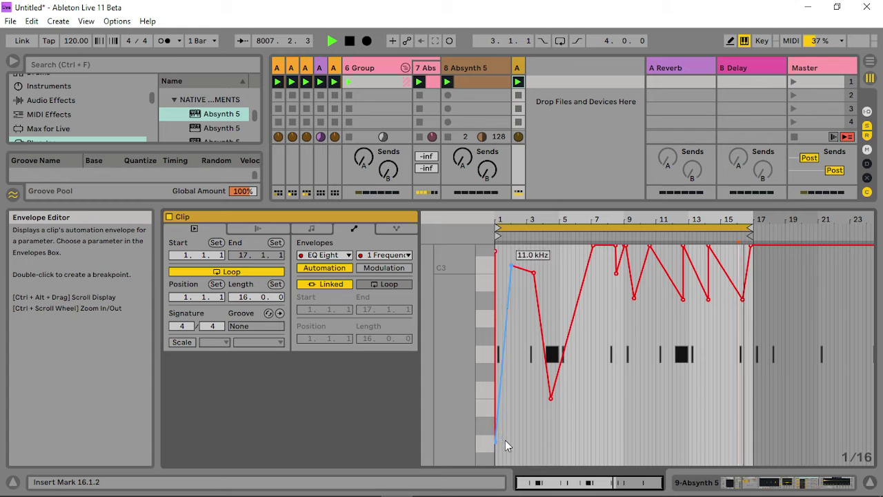
{"action": "left_click_drag", "start_coordinate": [497, 440], "coordinate": [517, 325]}
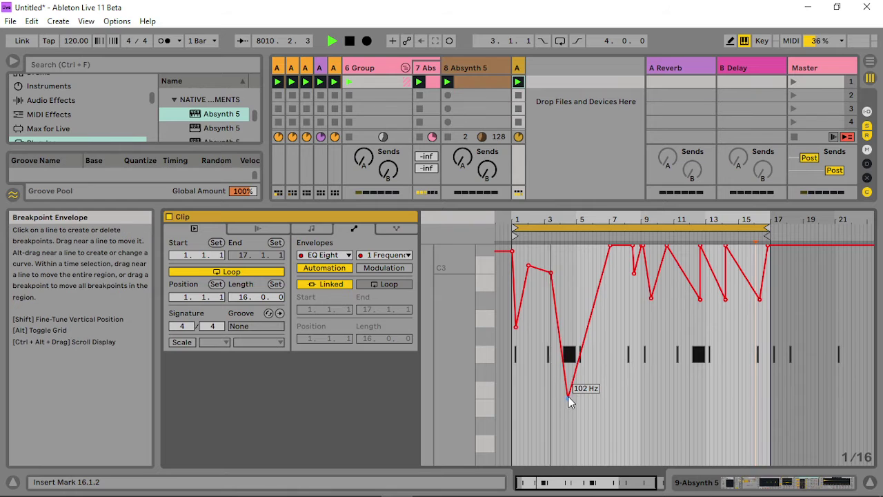
{"action": "left_click_drag", "start_coordinate": [569, 397], "coordinate": [569, 328]}
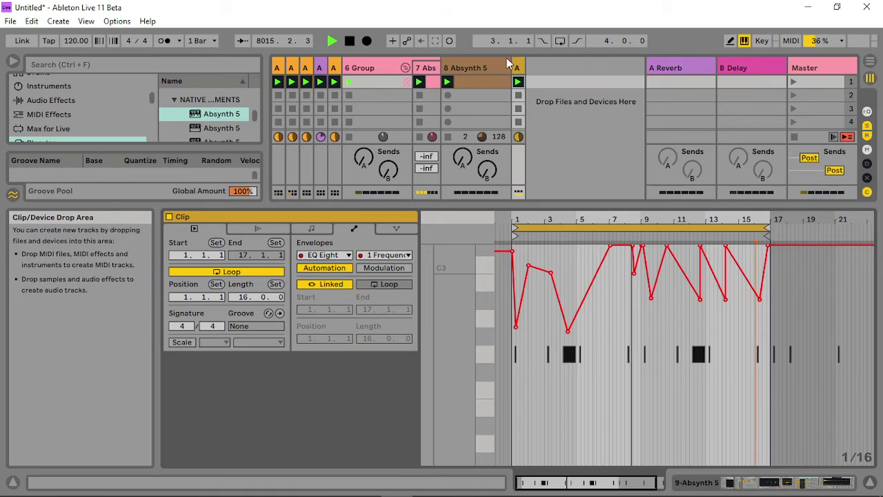
- Raise the drive of track 7's Overdrive and show the parameter's automation in the clip
{"action": "left_click", "coordinate": [478, 63]}
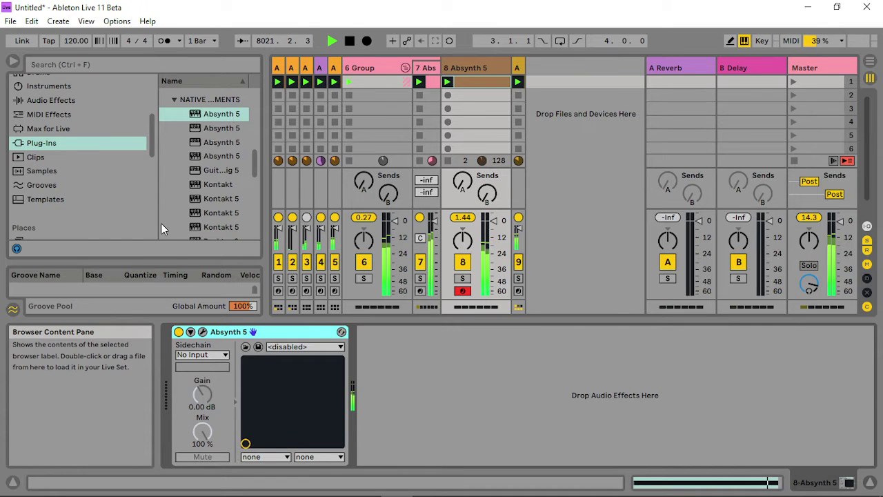
{"action": "left_click", "coordinate": [426, 64]}
{"action": "left_click_drag", "start_coordinate": [469, 422], "coordinate": [469, 483]}
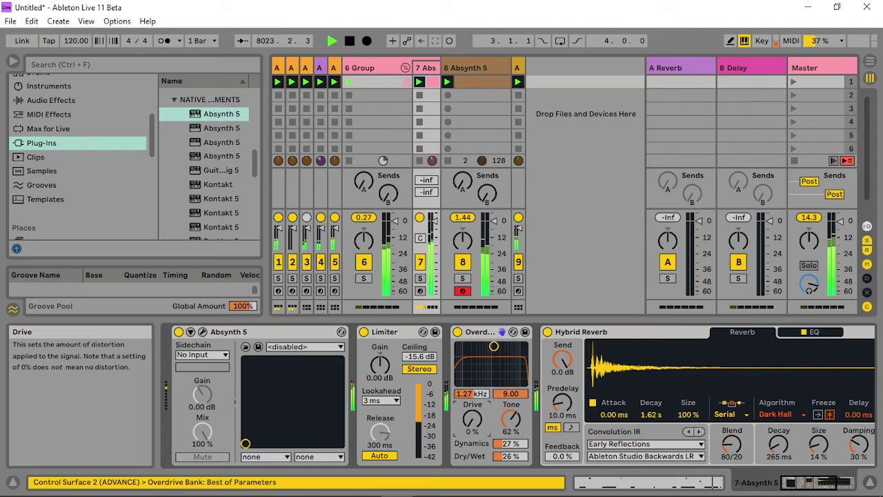
{"action": "left_click_drag", "start_coordinate": [472, 418], "coordinate": [472, 414]}
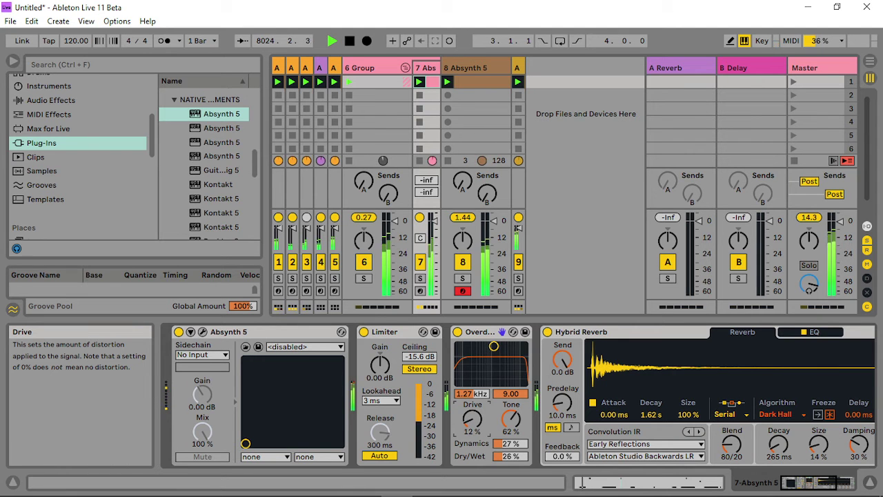
{"action": "right_click", "coordinate": [472, 419]}
{"action": "left_click", "coordinate": [521, 433]}
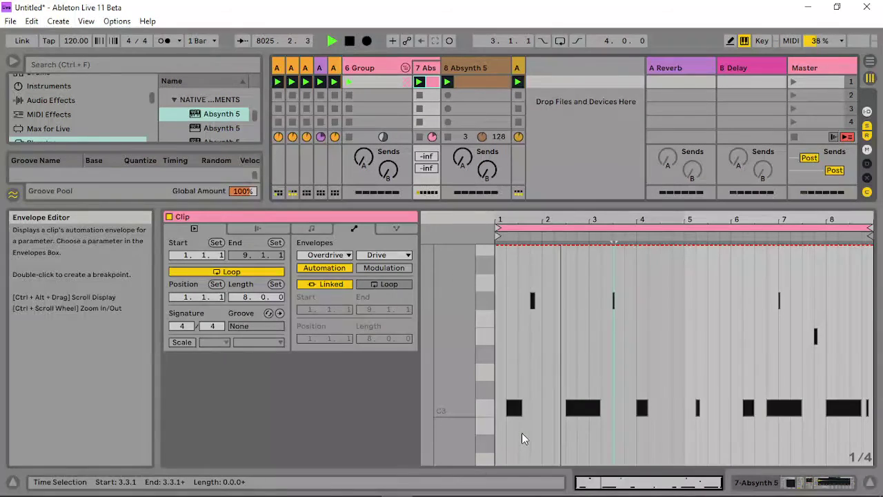
- Unlink the Drive envelope, loop it over 1.2.0, and shape it to peak at 91% and fall to 25% at the loop end
{"action": "left_click", "coordinate": [324, 284]}
{"action": "left_click_drag", "start_coordinate": [871, 228], "coordinate": [565, 229]}
{"action": "left_click", "coordinate": [516, 266]}
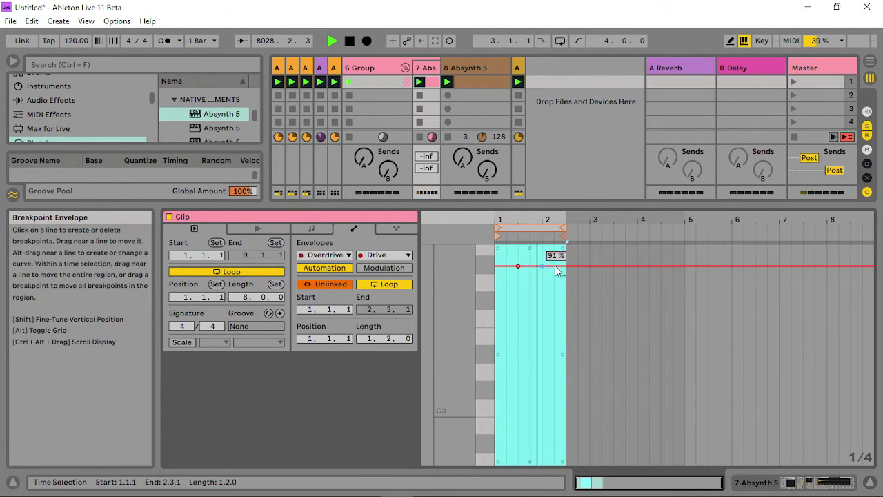
{"action": "left_click_drag", "start_coordinate": [564, 266], "coordinate": [568, 442]}
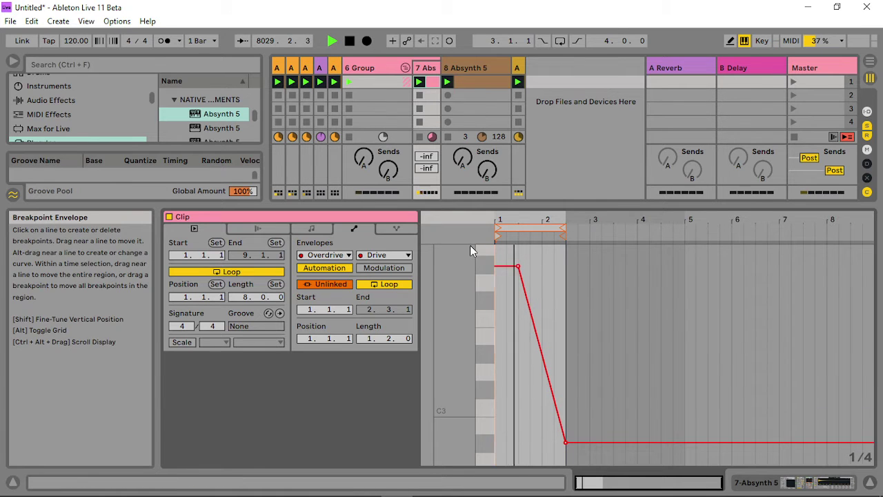
{"action": "left_click_drag", "start_coordinate": [496, 266], "coordinate": [502, 354]}
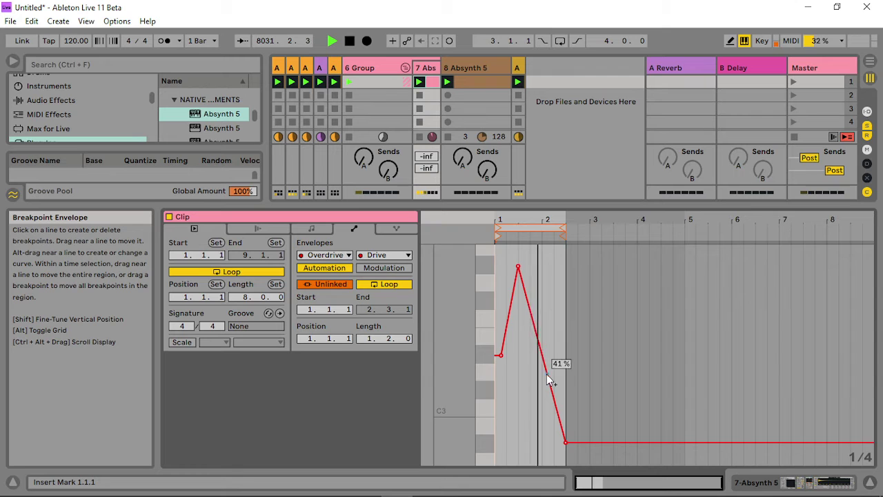
{"action": "left_click_drag", "start_coordinate": [566, 440], "coordinate": [566, 410]}
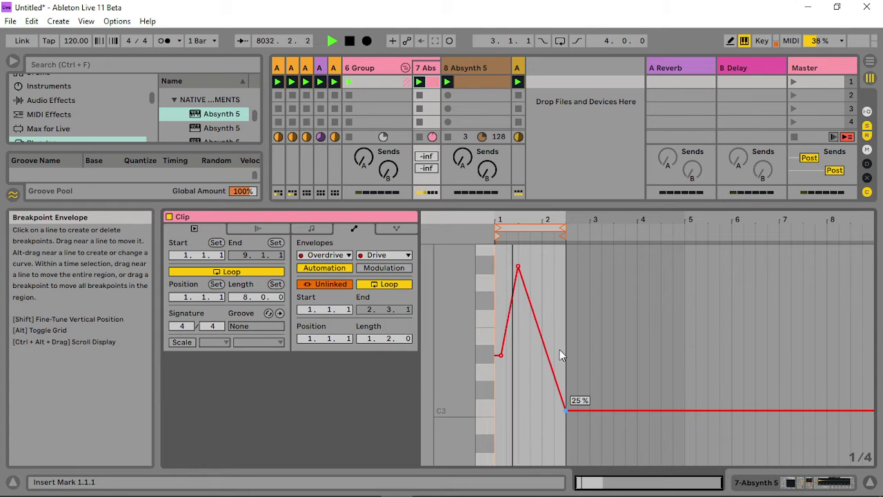
- Set track 7's Overdrive to 69% tone and 41% dynamics
{"action": "left_click", "coordinate": [428, 65]}
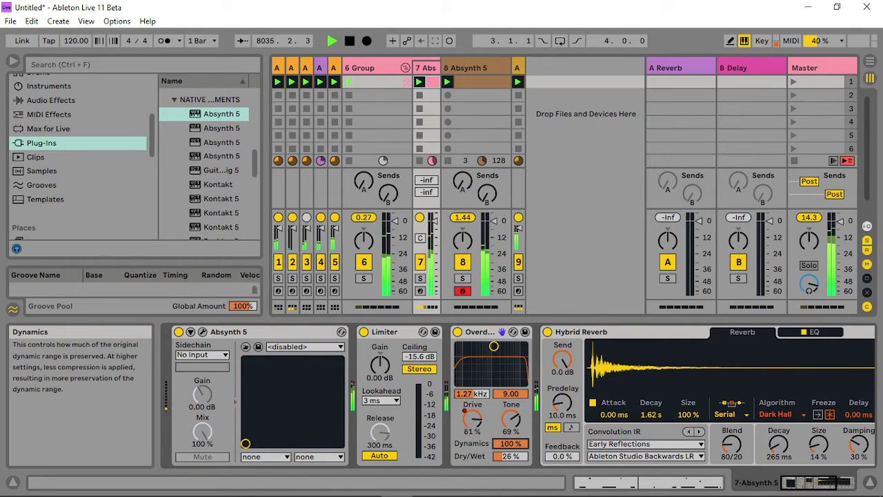
{"action": "left_click", "coordinate": [509, 443]}
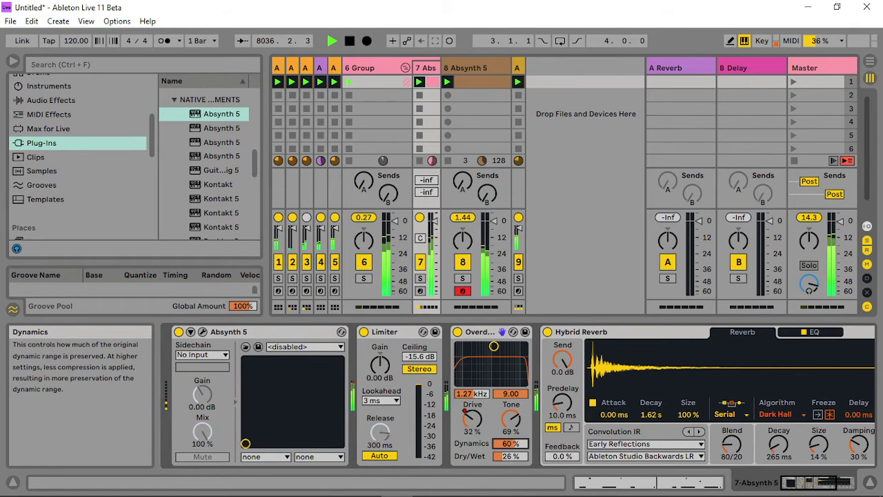
- Set the 6 Group's Overdrive to 73% dynamics, 33% dry/wet and 26% tone
{"action": "left_click", "coordinate": [363, 65]}
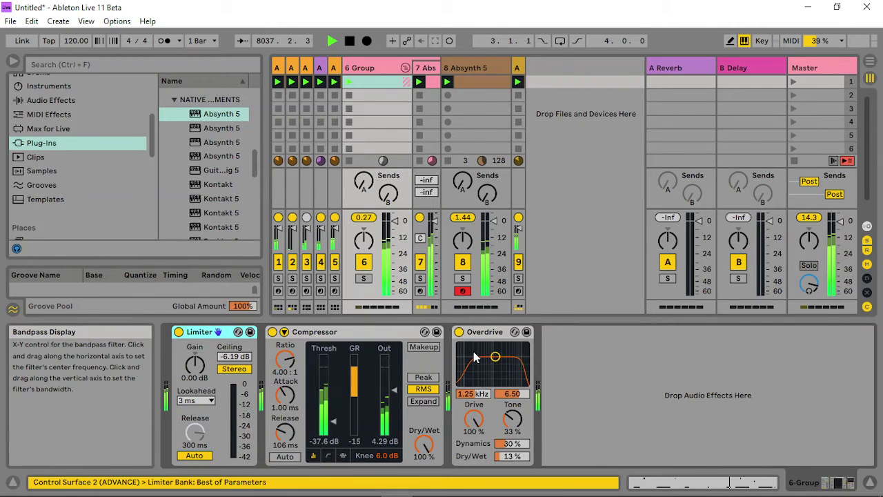
{"action": "left_click_drag", "start_coordinate": [473, 419], "coordinate": [512, 420]}
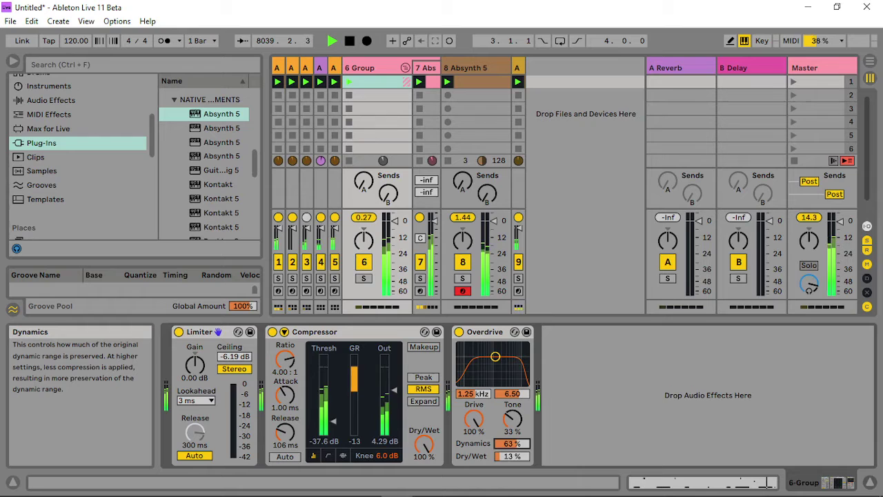
{"action": "scroll", "coordinate": [522, 460], "scroll_direction": "up", "scroll_amount": 10}
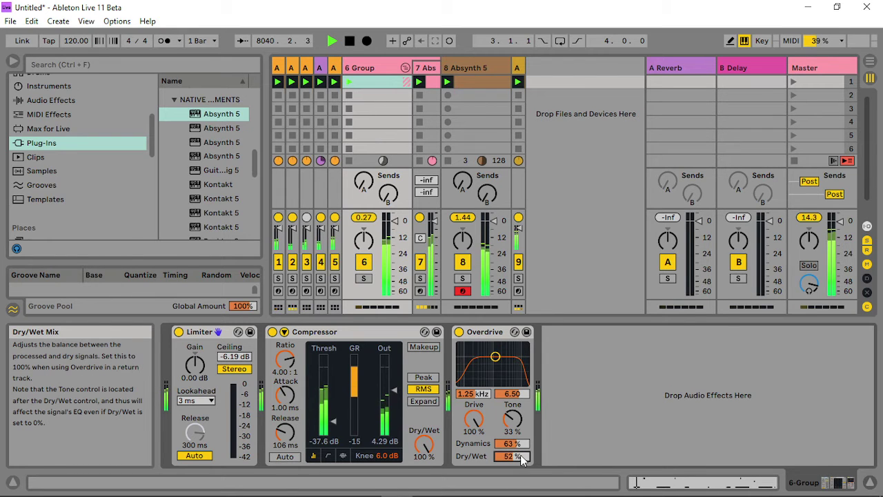
{"action": "scroll", "coordinate": [512, 456], "scroll_direction": "down", "scroll_amount": 3}
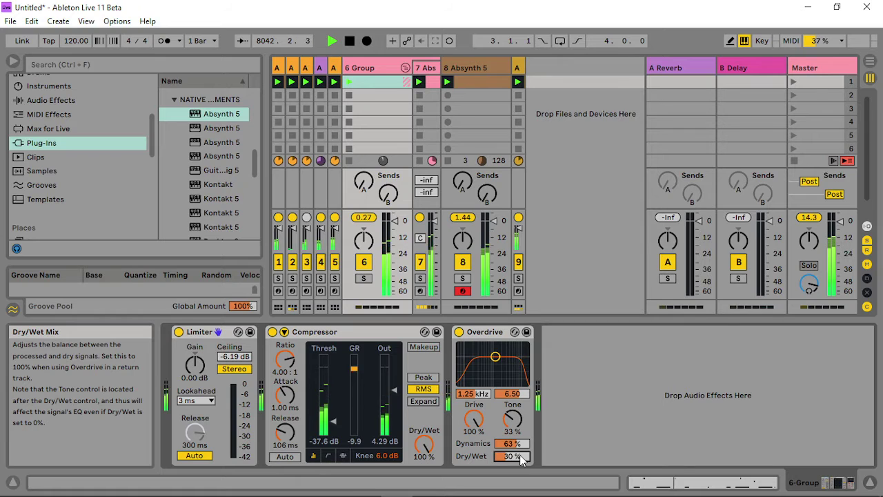
{"action": "scroll", "coordinate": [512, 419], "scroll_direction": "up", "scroll_amount": 2}
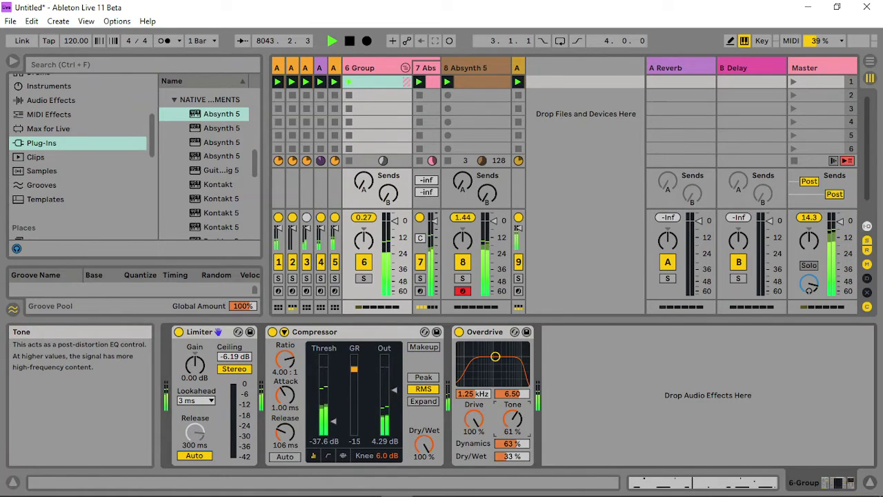
{"action": "scroll", "coordinate": [512, 419], "scroll_direction": "down", "scroll_amount": 8}
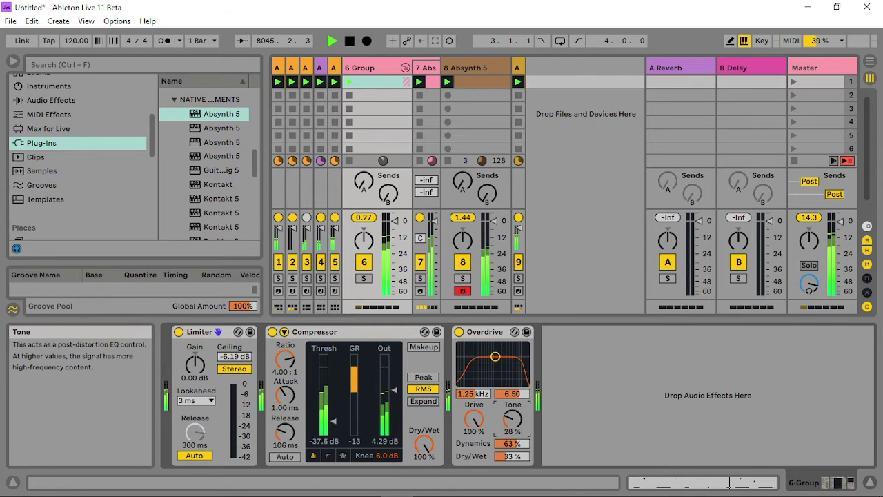
{"action": "scroll", "coordinate": [511, 424], "scroll_direction": "down", "scroll_amount": 1}
{"action": "left_click_drag", "start_coordinate": [511, 448], "coordinate": [511, 436]}
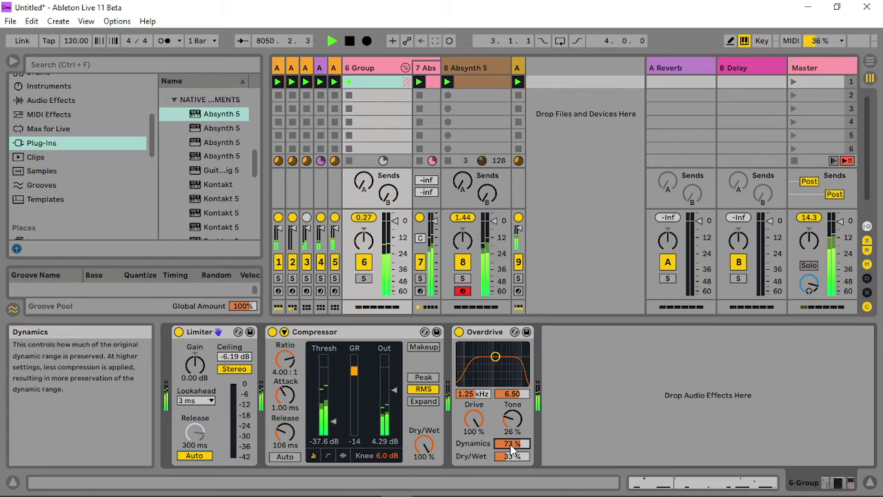
- Set the group Overdrive's bandpass to 1.04 kHz with a bandwidth of 2.98 and its tone to 52%, and check the tone's arrangement automation
{"action": "left_click_drag", "start_coordinate": [512, 348], "coordinate": [494, 373]}
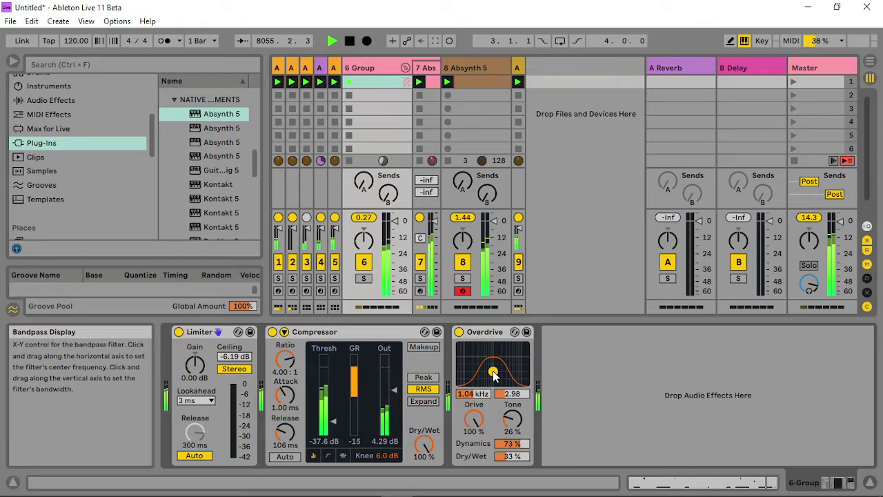
{"action": "mouse_move", "coordinate": [477, 415]}
{"action": "left_mouse_down"}
{"action": "mouse_move", "coordinate": [478, 442]}
{"action": "mouse_move", "coordinate": [477, 417]}
{"action": "left_mouse_up"}
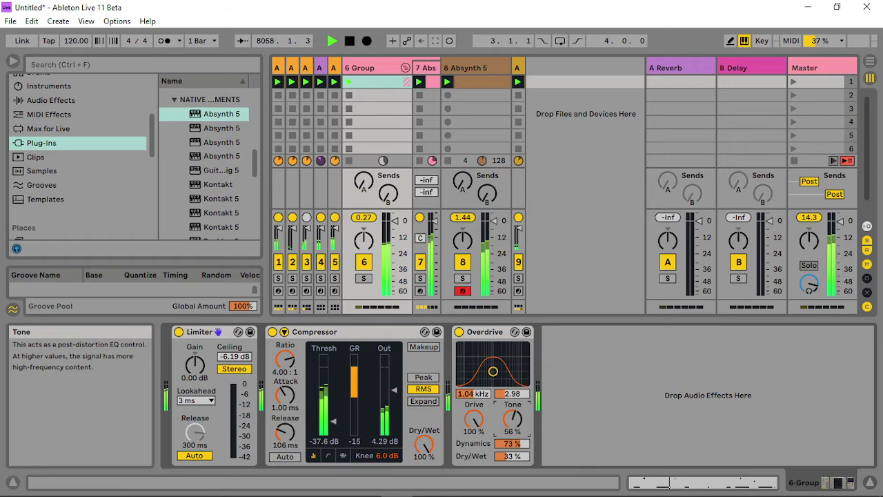
{"action": "right_click", "coordinate": [511, 423]}
{"action": "left_click", "coordinate": [544, 431]}
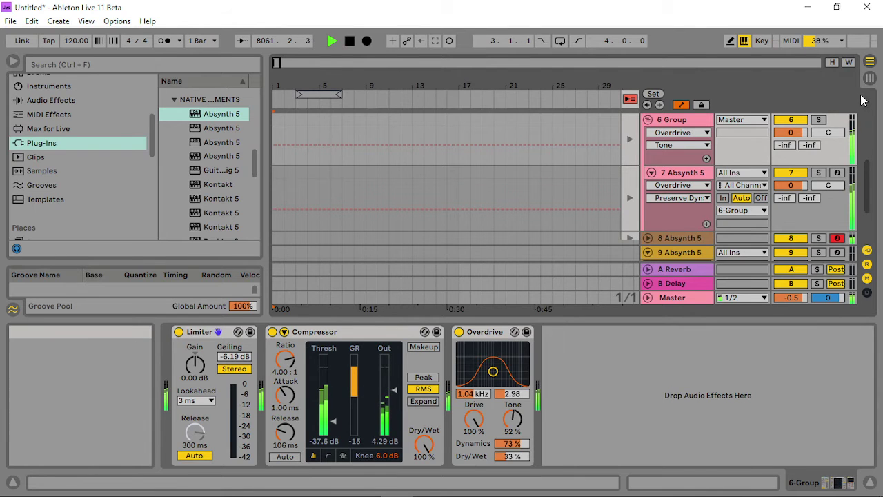
{"action": "left_click", "coordinate": [869, 61]}
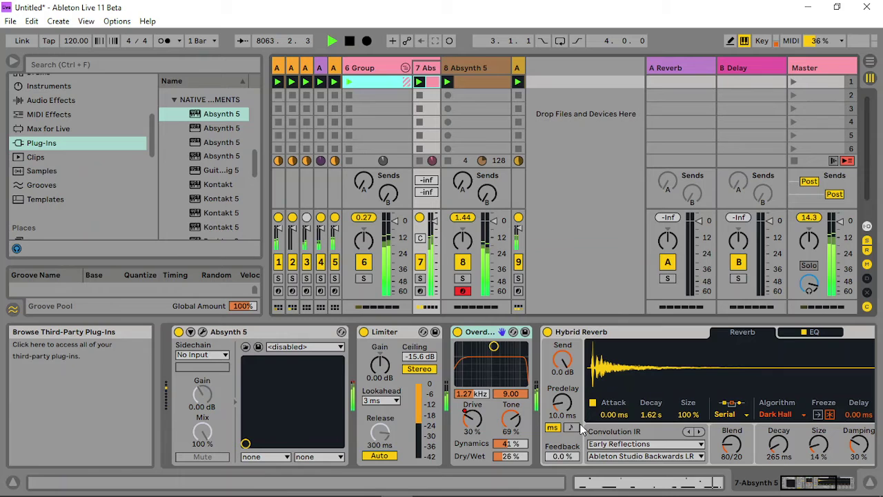
- Set track 7's Overdrive to 67% tone, 88% dynamics, 51% dry/wet and a bandwidth of 7.67, and return to the 6 Group's devices
{"action": "left_click_drag", "start_coordinate": [511, 419], "coordinate": [510, 400]}
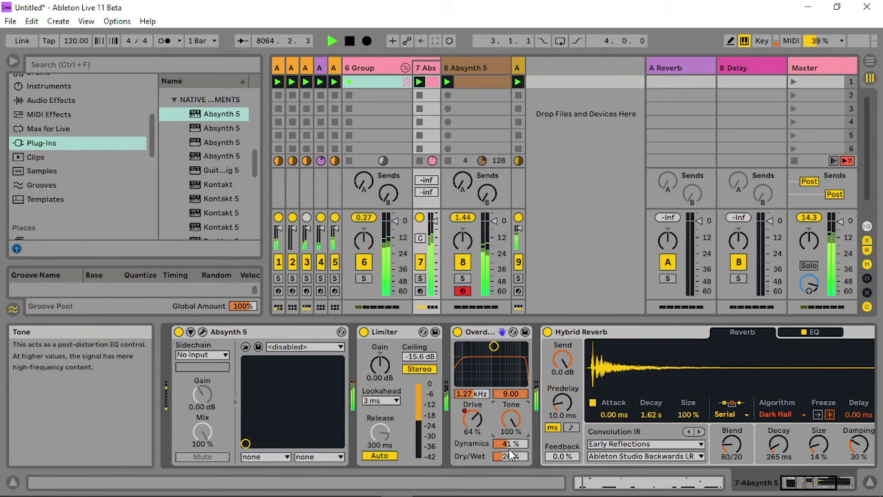
{"action": "left_click_drag", "start_coordinate": [510, 456], "coordinate": [510, 403]}
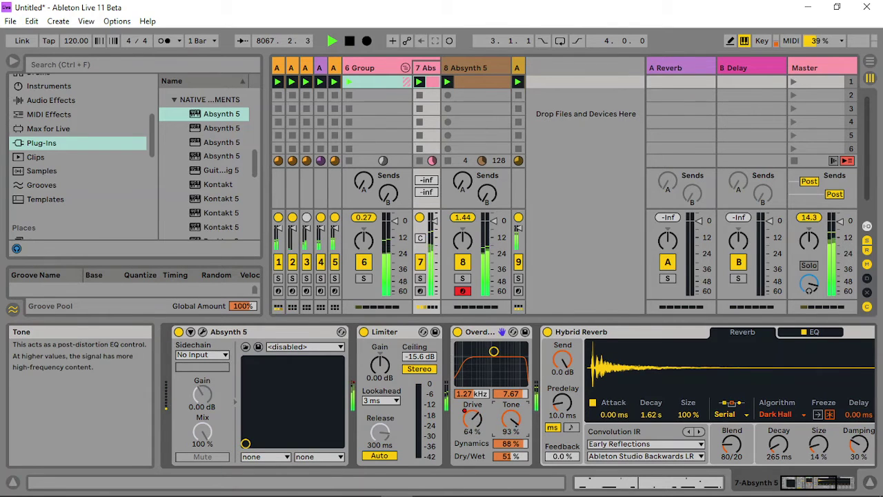
{"action": "left_click", "coordinate": [427, 69]}
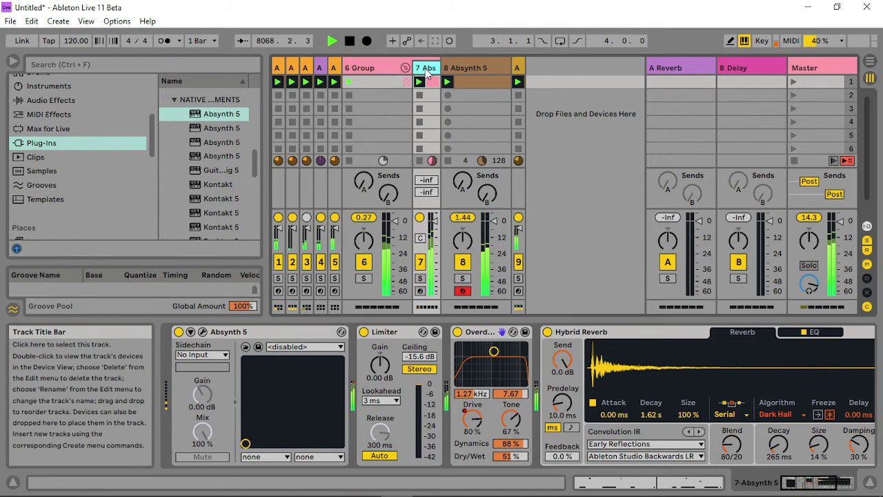
{"action": "left_click", "coordinate": [370, 64]}
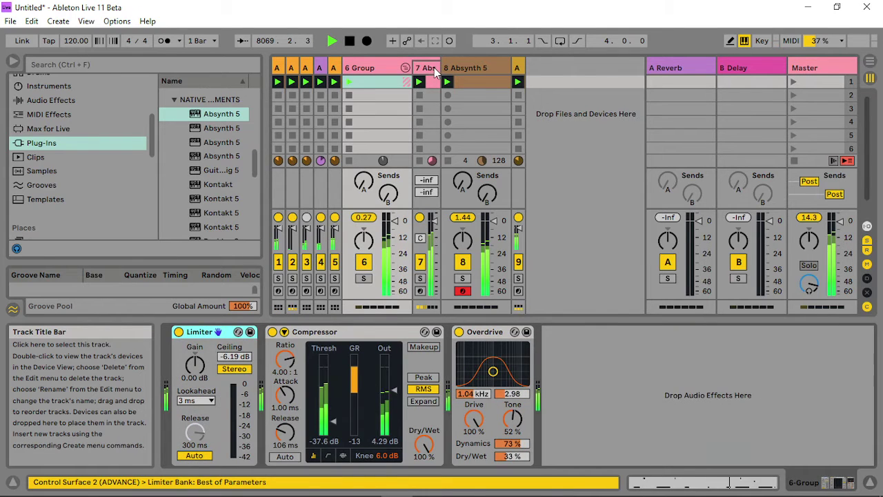
- Set the convolution size of track 7's Hybrid Reverb to 58%
{"action": "left_click", "coordinate": [434, 68]}
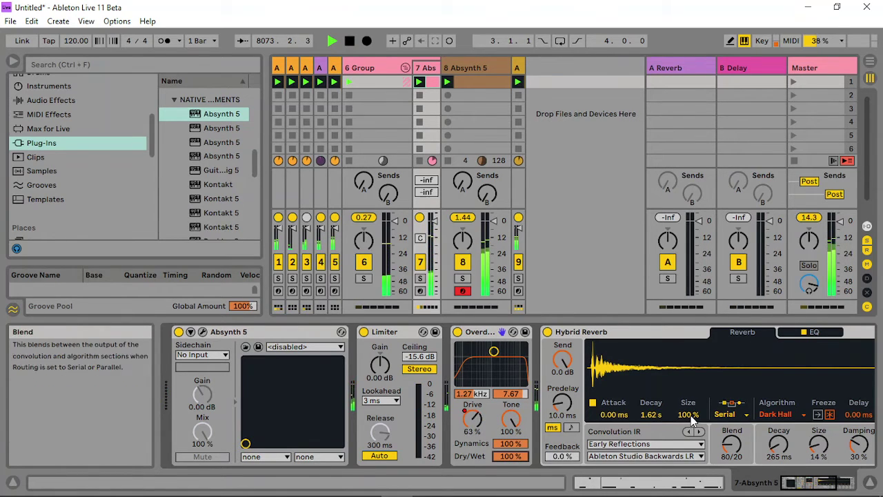
{"action": "left_click_drag", "start_coordinate": [688, 414], "coordinate": [688, 469]}
{"action": "left_click_drag", "start_coordinate": [688, 414], "coordinate": [688, 397]}
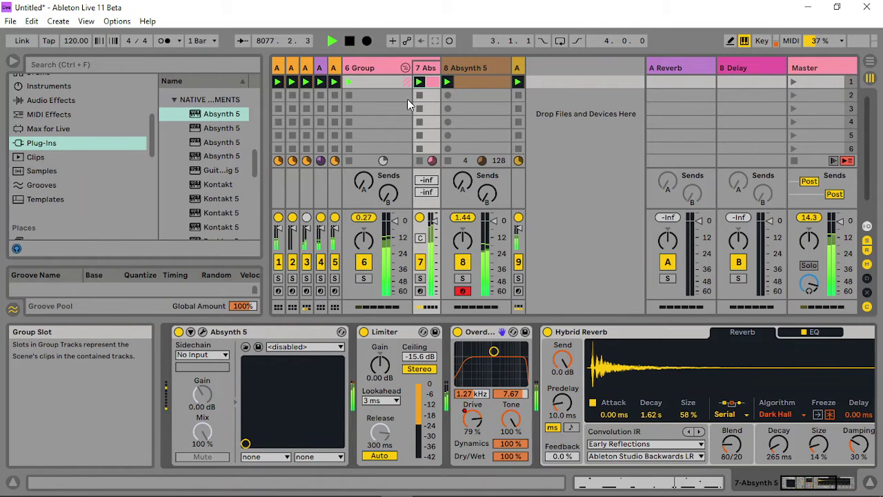
- Retune the 6 Group's Overdrive to a 1.92 kHz bandpass with a bandwidth of 1.92 and set its dry/wet to 8%
{"action": "left_click", "coordinate": [376, 66]}
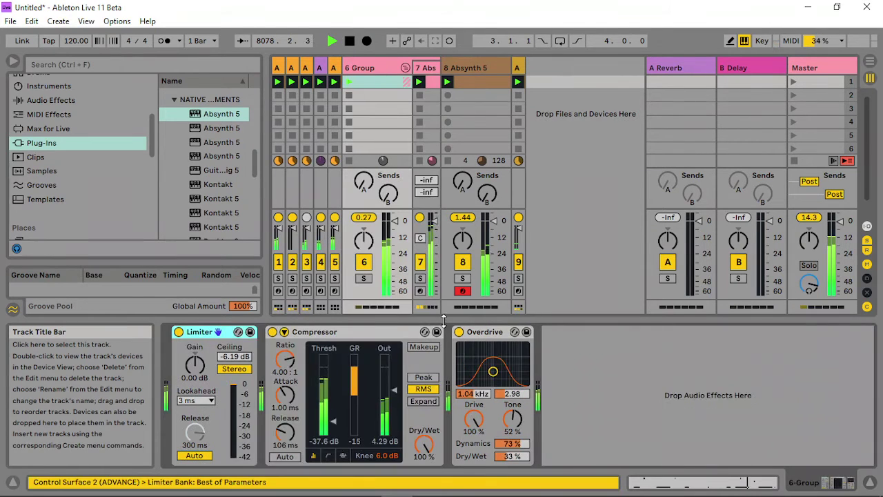
{"action": "left_click_drag", "start_coordinate": [507, 373], "coordinate": [489, 367]}
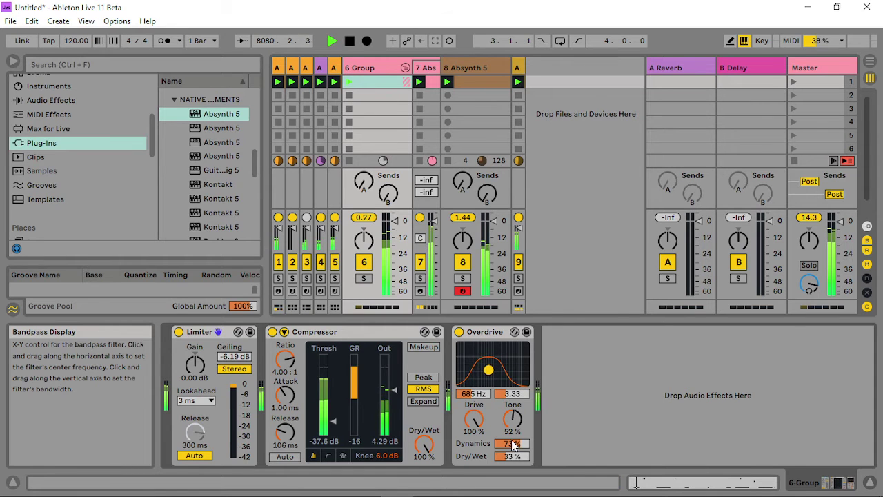
{"action": "left_click_drag", "start_coordinate": [511, 456], "coordinate": [511, 469]}
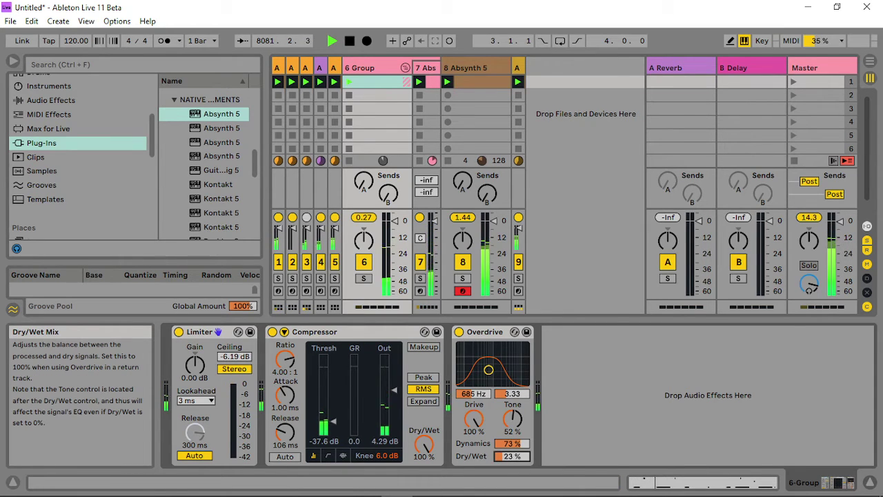
{"action": "left_click_drag", "start_coordinate": [489, 369], "coordinate": [512, 372]}
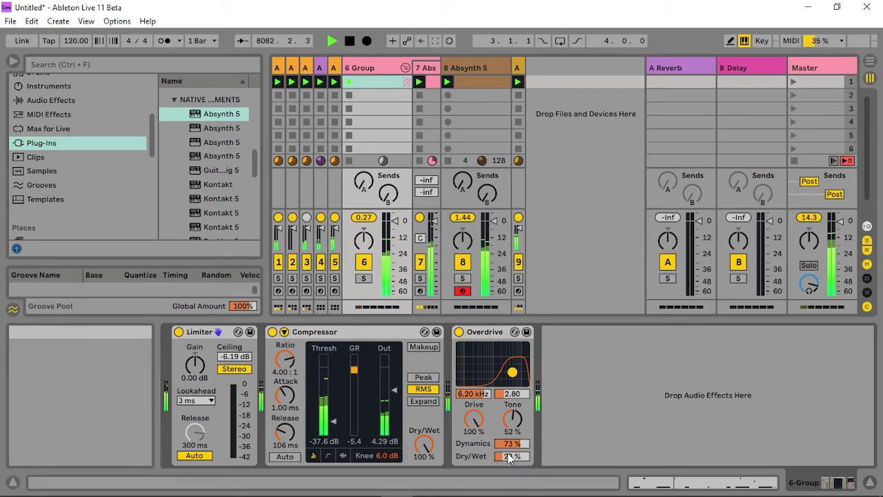
{"action": "left_click_drag", "start_coordinate": [511, 456], "coordinate": [511, 466]}
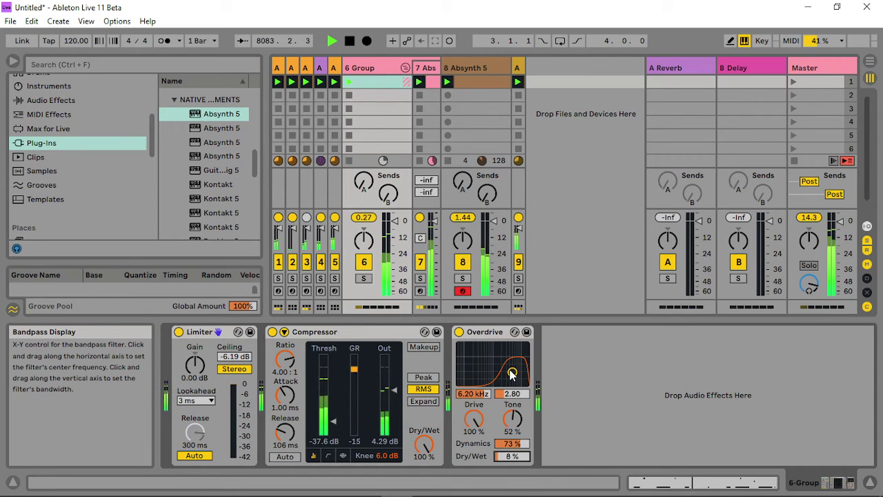
{"action": "left_click_drag", "start_coordinate": [511, 372], "coordinate": [500, 375]}
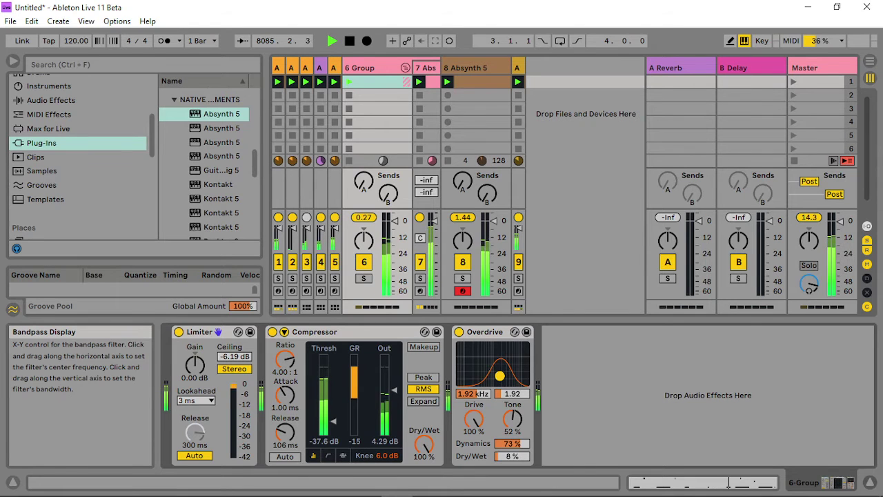
- Add a second Overdrive to the 6 Group with 1.56 kHz bandpass, 5.46 bandwidth, 30% drive, 88% tone, 39% dynamics and 20% dry/wet
{"action": "left_click", "coordinate": [48, 100]}
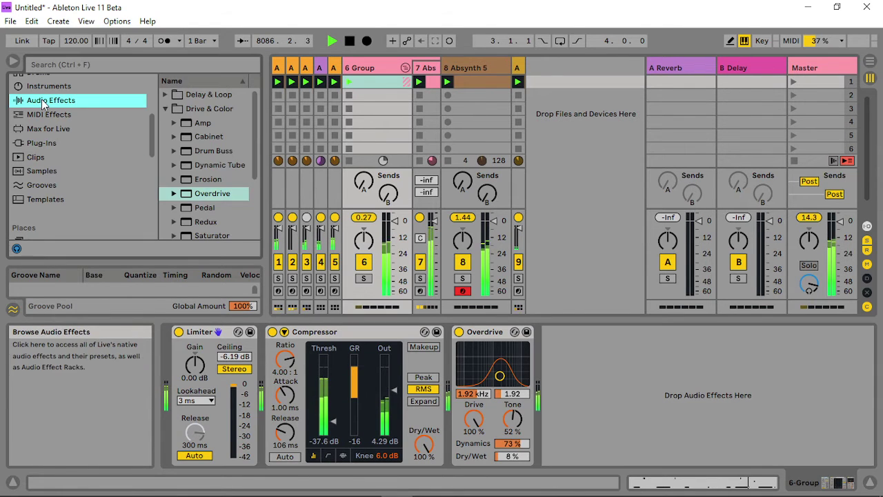
{"action": "left_click_drag", "start_coordinate": [216, 193], "coordinate": [656, 397]}
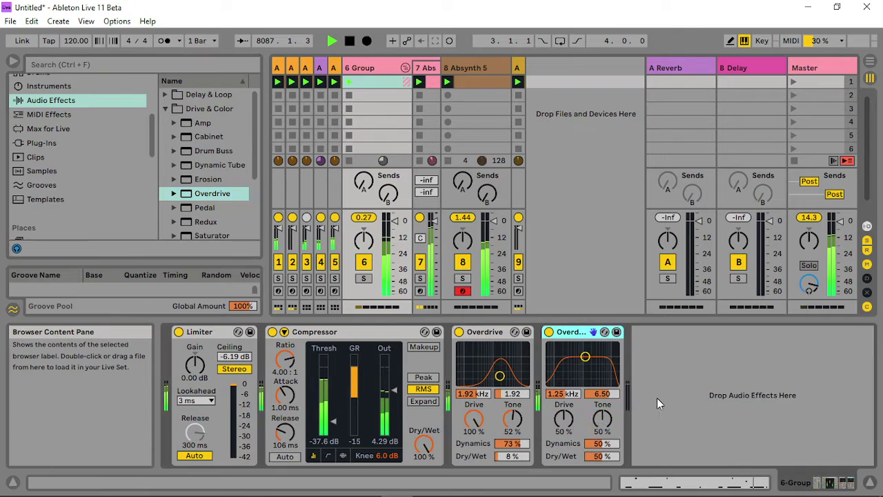
{"action": "left_click_drag", "start_coordinate": [595, 359], "coordinate": [587, 360]}
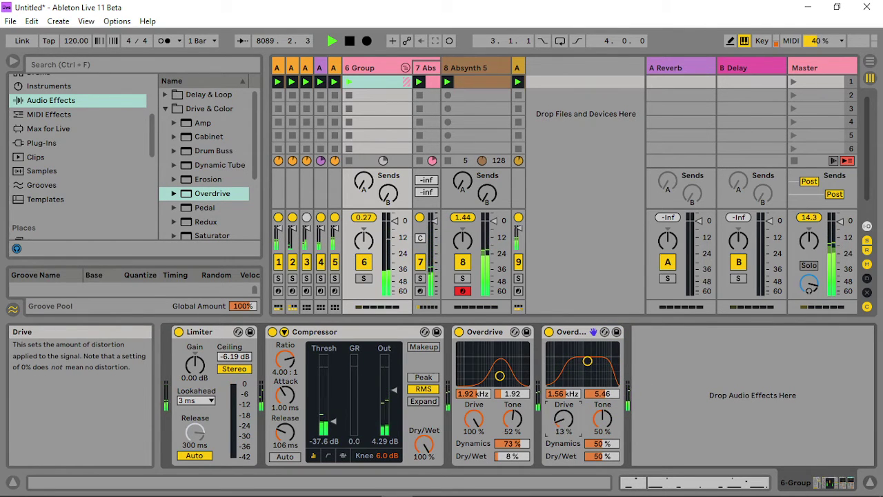
{"action": "left_click_drag", "start_coordinate": [563, 418], "coordinate": [603, 393]}
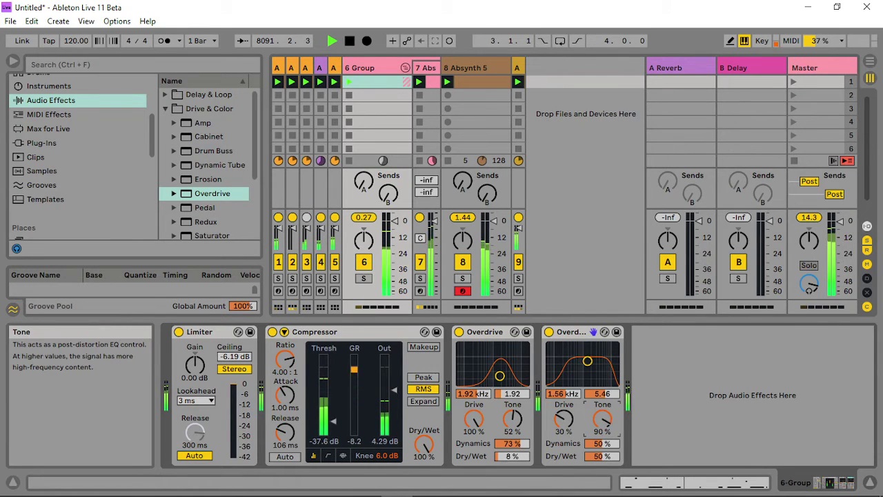
{"action": "mouse_move", "coordinate": [602, 456]}
{"action": "left_mouse_down"}
{"action": "mouse_move", "coordinate": [601, 477]}
{"action": "mouse_move", "coordinate": [601, 446]}
{"action": "mouse_move", "coordinate": [602, 455]}
{"action": "left_mouse_up"}
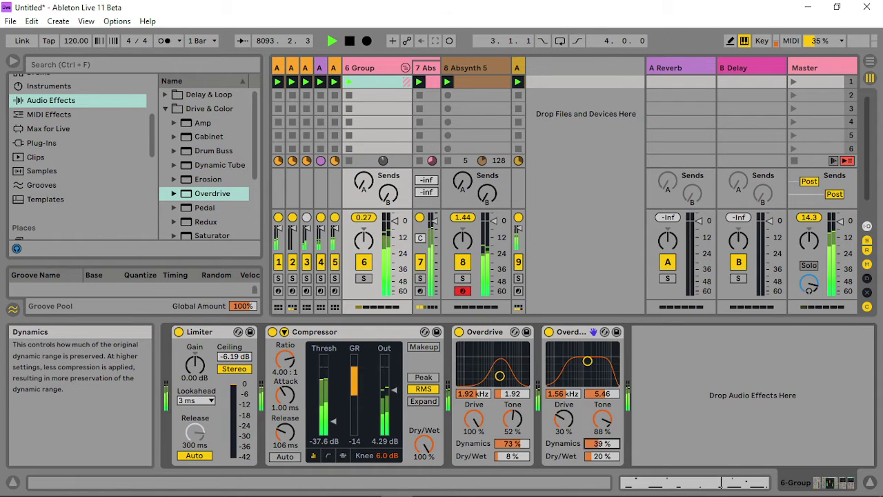
- Open the patch of track 7's Absynth 5 and set the rate randomness of channel A's cloud filter to 100
{"action": "left_click", "coordinate": [427, 70]}
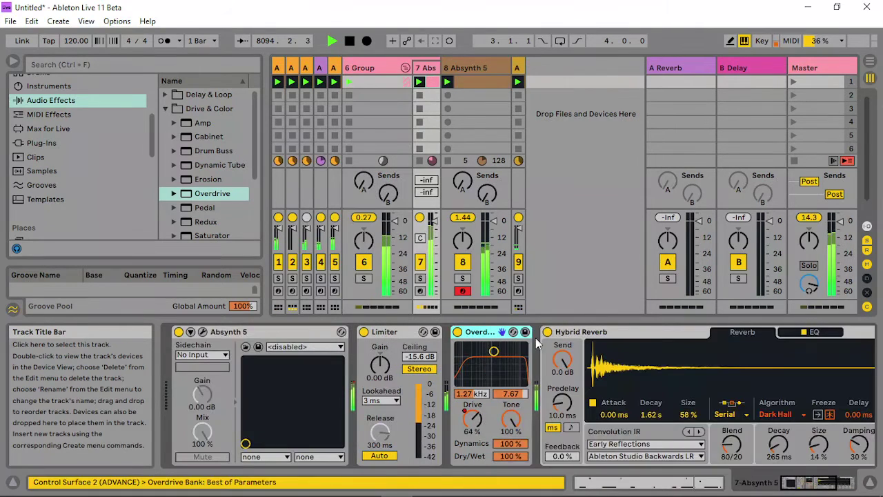
{"action": "left_click", "coordinate": [341, 332]}
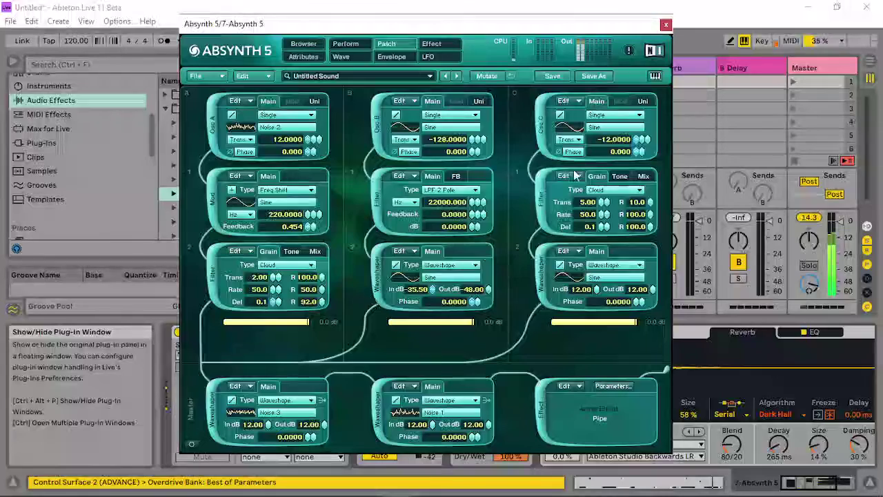
{"action": "left_click", "coordinate": [349, 44]}
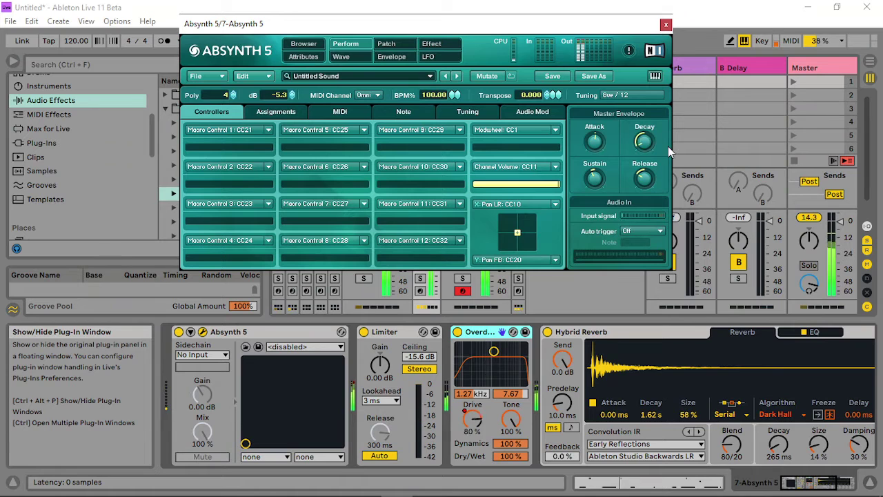
{"action": "left_click_drag", "start_coordinate": [548, 31], "coordinate": [597, 67]}
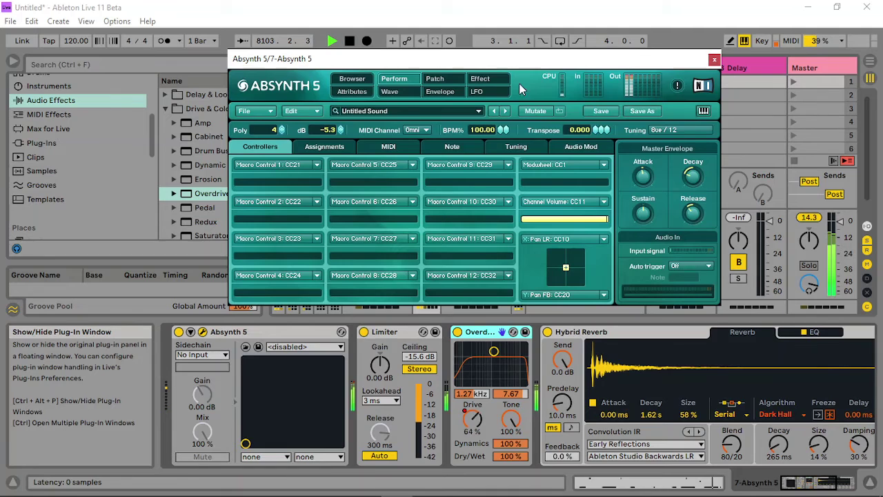
{"action": "left_click", "coordinate": [436, 79]}
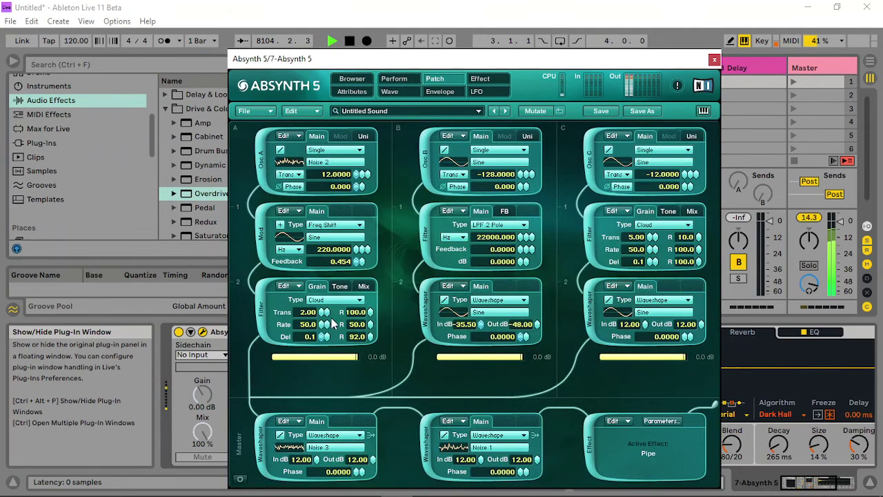
{"action": "left_click_drag", "start_coordinate": [371, 316], "coordinate": [370, 277]}
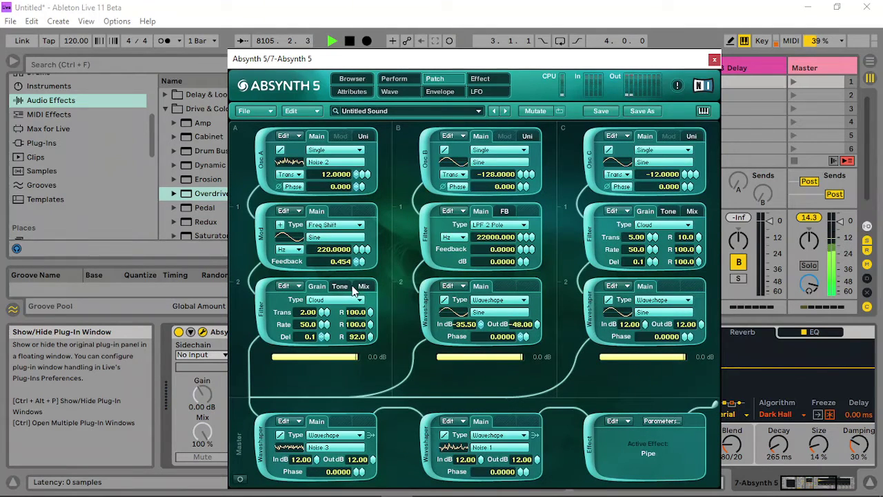
- Set the transposition randomness of channel C's cloud filter to 100 and channel A's frequency shift to 1396.9130 Hz
{"action": "left_click", "coordinate": [349, 287]}
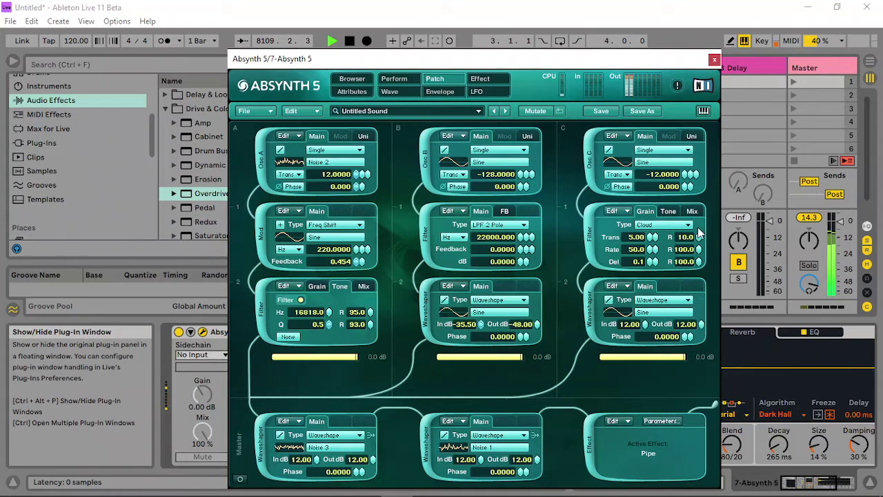
{"action": "left_click_drag", "start_coordinate": [685, 237], "coordinate": [685, 224]}
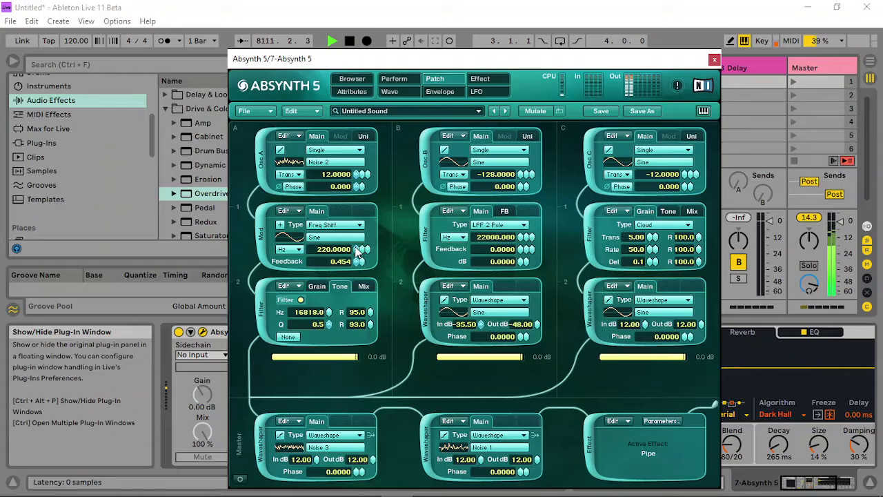
{"action": "mouse_move", "coordinate": [363, 248]}
{"action": "left_mouse_down"}
{"action": "mouse_move", "coordinate": [372, 229]}
{"action": "mouse_move", "coordinate": [364, 257]}
{"action": "left_mouse_up"}
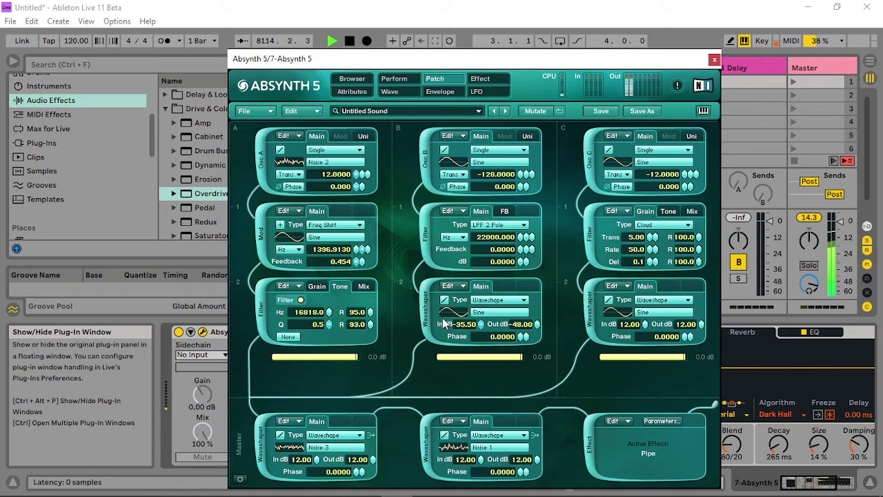
- Silence channel C in the Absynth patch, lower channel A to about -25.7 dB and keep channel B at 0.0 dB
{"action": "left_click_drag", "start_coordinate": [630, 356], "coordinate": [426, 356]}
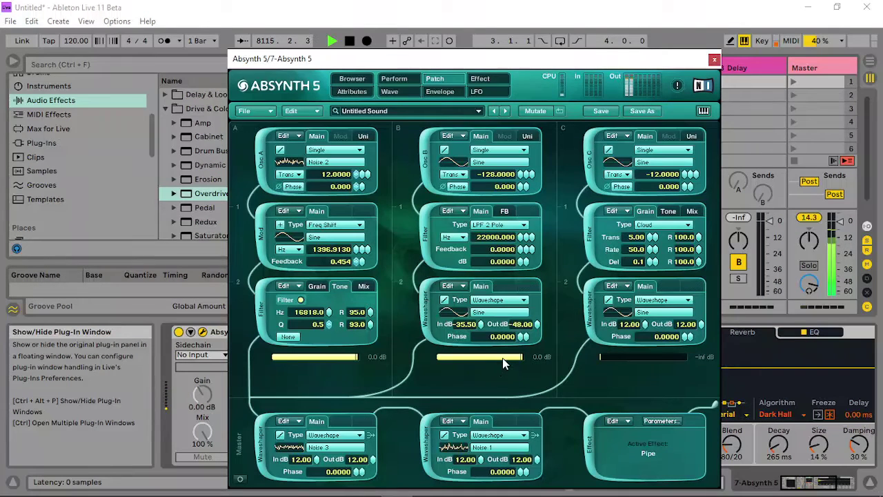
{"action": "left_click_drag", "start_coordinate": [503, 363], "coordinate": [295, 358]}
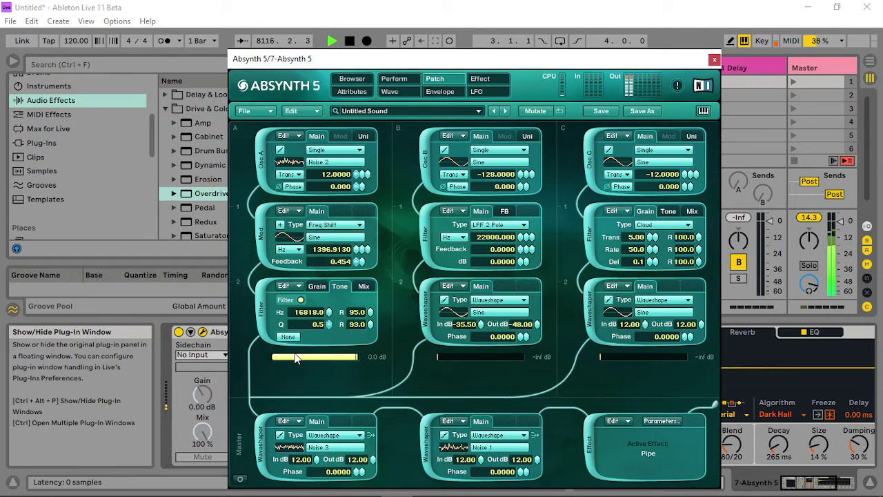
{"action": "key", "text": "ctrl+z"}
{"action": "left_click_drag", "start_coordinate": [346, 364], "coordinate": [276, 355]}
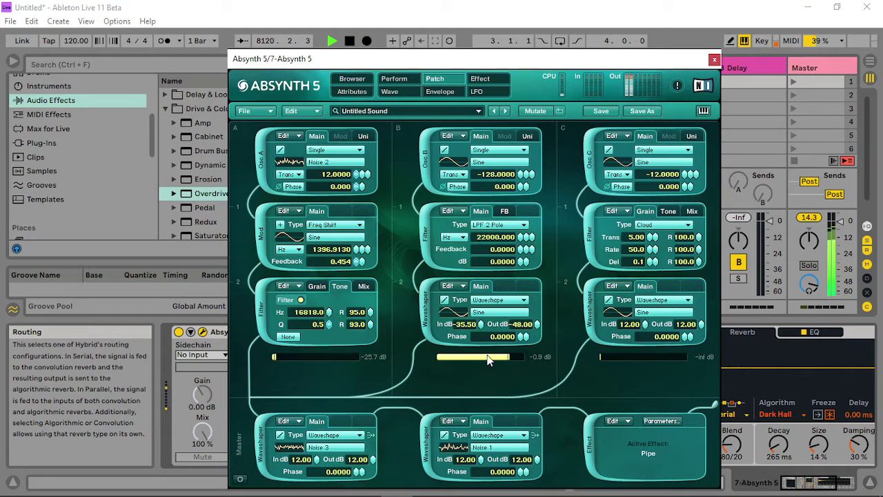
{"action": "left_click_drag", "start_coordinate": [488, 360], "coordinate": [570, 395]}
- Set channel A's cloud filter to the chromatic tone option at 12.00 with a mix balance of 100, and raise channel A's level to -13.2 dB
{"action": "left_click", "coordinate": [288, 337]}
{"action": "left_click", "coordinate": [304, 349]}
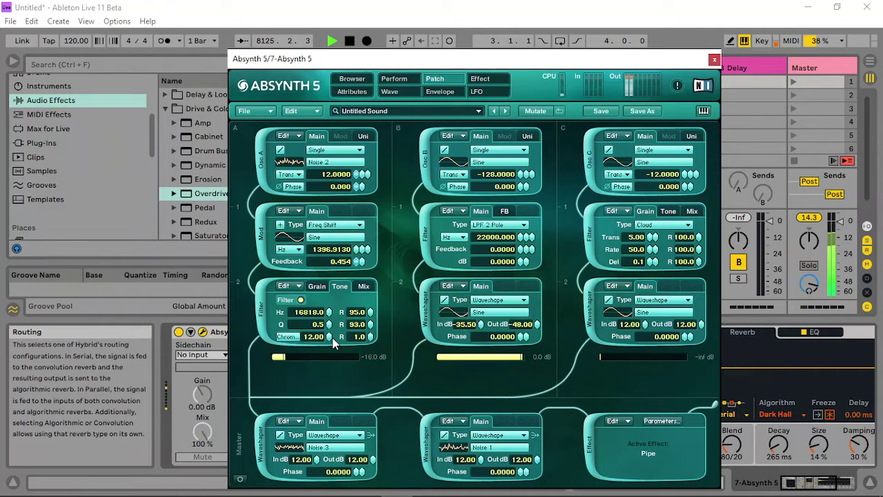
{"action": "left_click", "coordinate": [363, 287]}
{"action": "left_click_drag", "start_coordinate": [357, 314], "coordinate": [354, 272]}
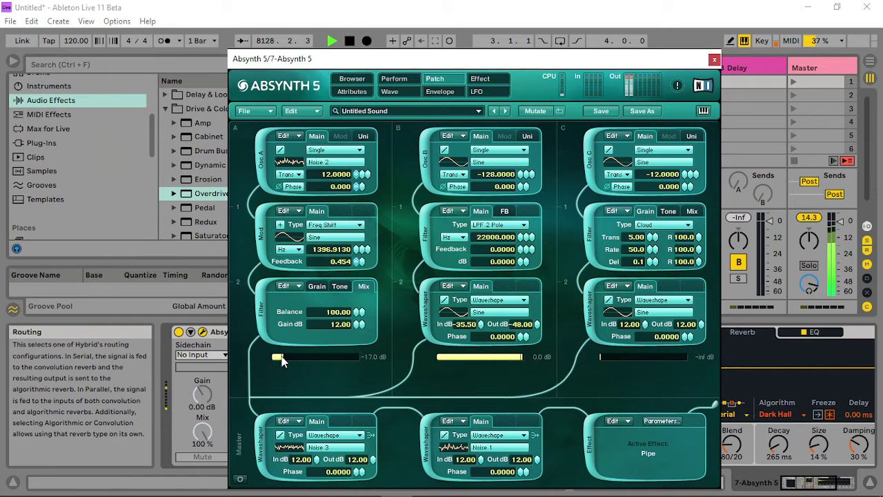
{"action": "mouse_move", "coordinate": [281, 359]}
{"action": "left_mouse_down"}
{"action": "mouse_move", "coordinate": [304, 356]}
{"action": "mouse_move", "coordinate": [290, 359]}
{"action": "left_mouse_up"}
- Set the tone filter of channel A's cloud to 20765.24 Hz with frequency randomness 100 and a Q of 14.8
{"action": "left_click", "coordinate": [340, 287]}
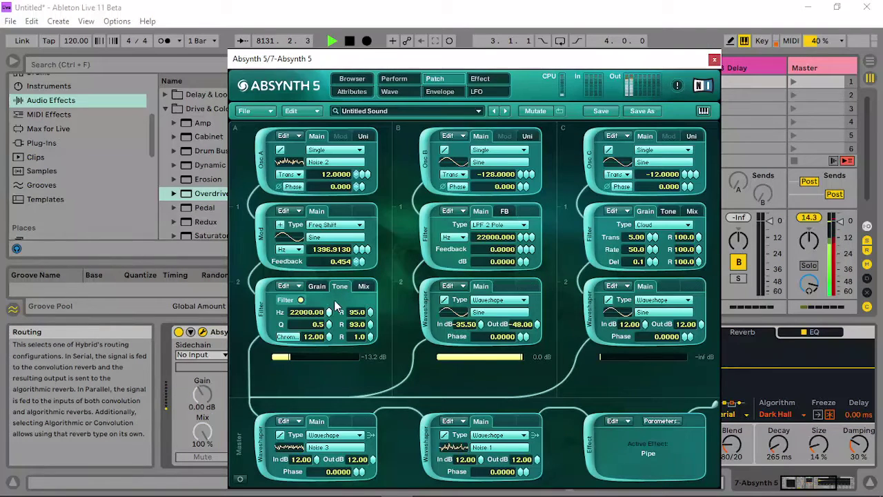
{"action": "left_click_drag", "start_coordinate": [334, 311], "coordinate": [333, 353]}
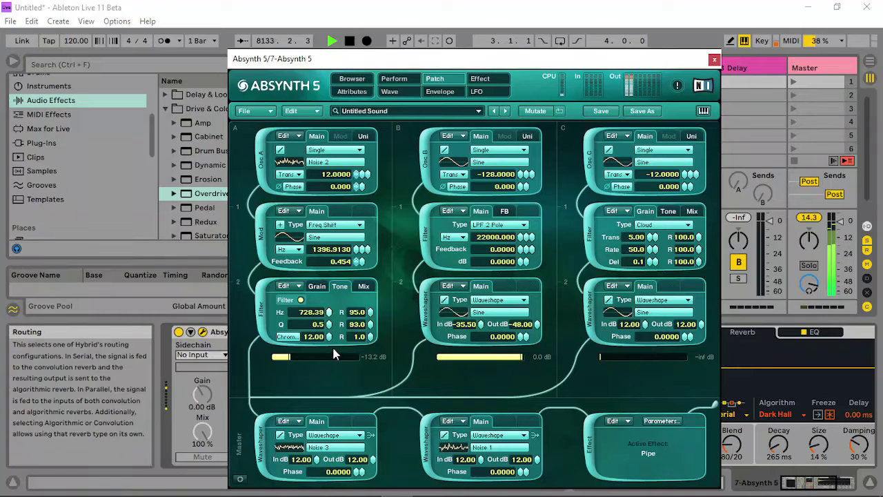
{"action": "left_click_drag", "start_coordinate": [342, 324], "coordinate": [341, 336]}
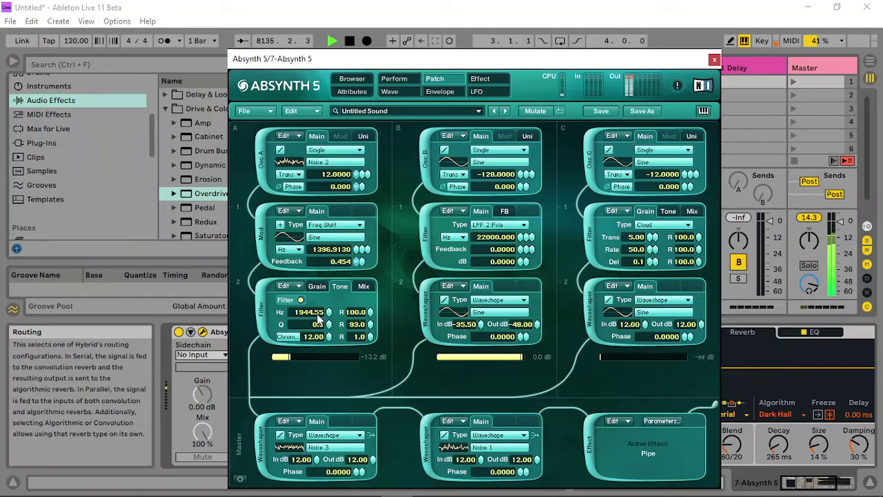
{"action": "left_click_drag", "start_coordinate": [336, 305], "coordinate": [343, 267]}
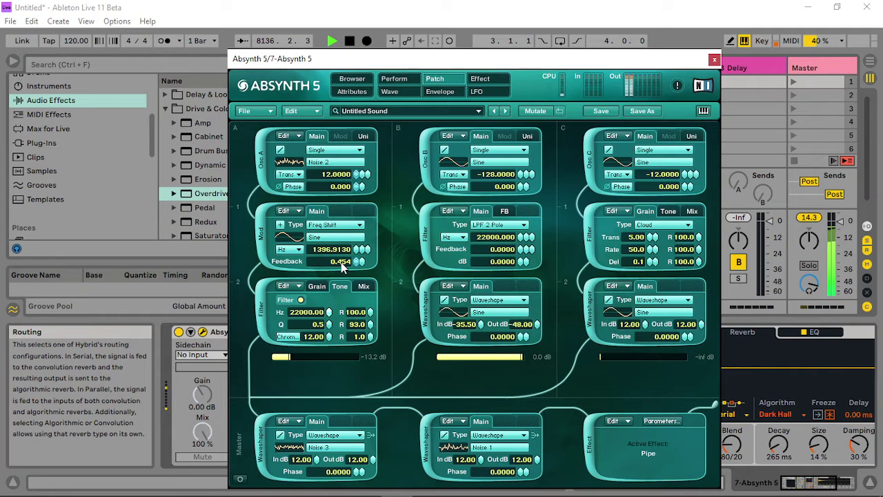
{"action": "mouse_move", "coordinate": [331, 321]}
{"action": "left_mouse_down"}
{"action": "mouse_move", "coordinate": [331, 307]}
{"action": "mouse_move", "coordinate": [337, 350]}
{"action": "mouse_move", "coordinate": [337, 327]}
{"action": "left_mouse_up"}
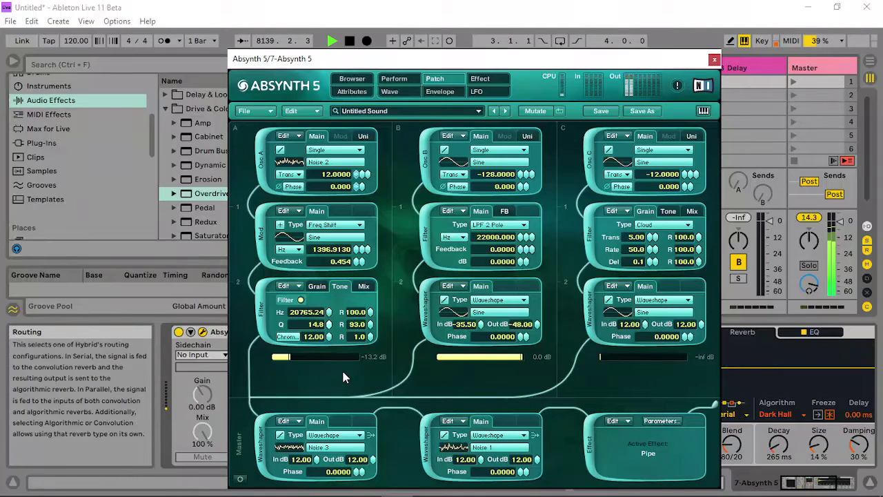
- Set the mix balance of channel A's cloud filter to 100, and the levels of channel A to -3.9 dB and channel C to -11.9 dB
{"action": "left_click", "coordinate": [363, 286]}
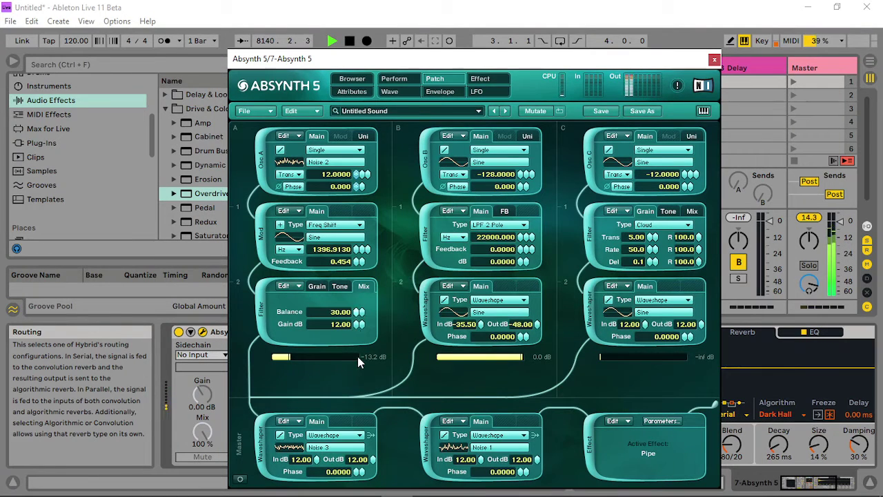
{"action": "left_click", "coordinate": [366, 311]}
{"action": "left_click_drag", "start_coordinate": [298, 357], "coordinate": [326, 357]}
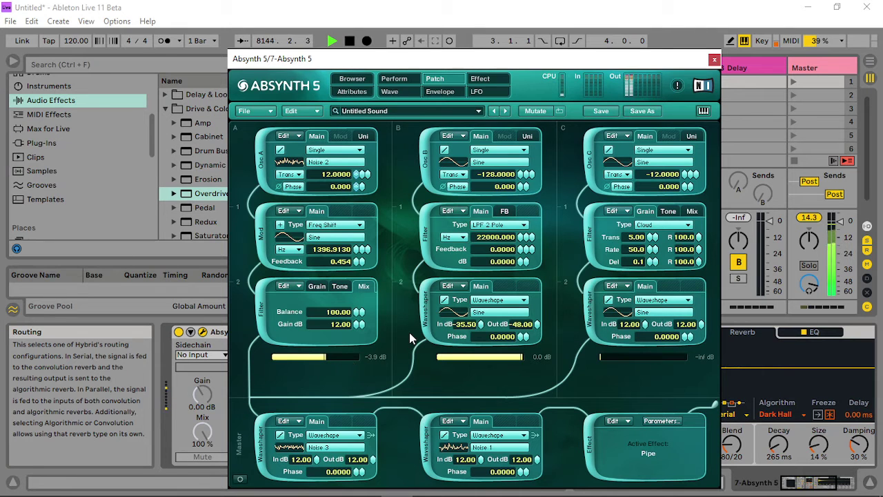
{"action": "left_click_drag", "start_coordinate": [614, 356], "coordinate": [644, 362]}
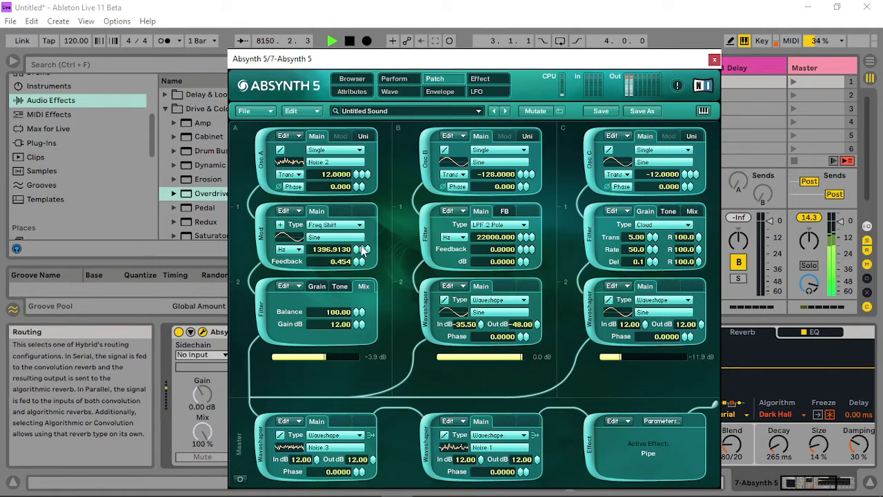
- Set channel A's frequency shifter to 289.0582 Hz with 0.280 feedback, its cloud mix balance to 84 and frequency randomness to 29, and close the plug-in window
{"action": "left_click_drag", "start_coordinate": [361, 254], "coordinate": [333, 432]}
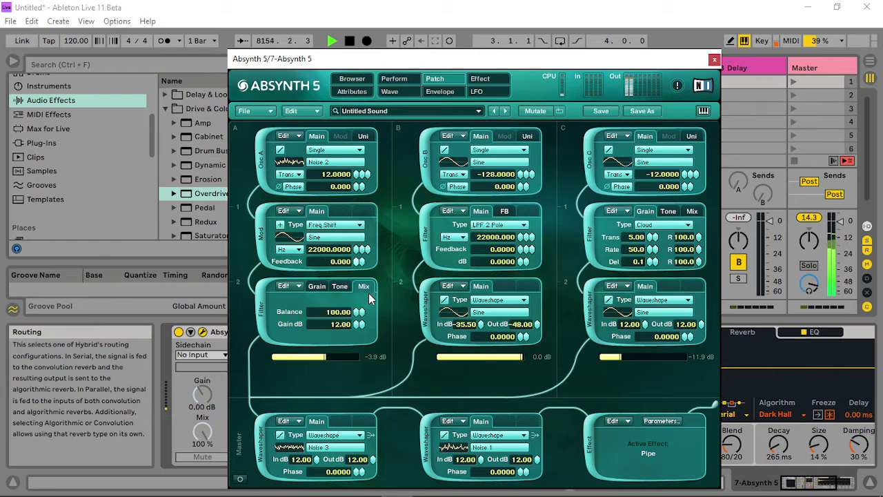
{"action": "left_click_drag", "start_coordinate": [366, 255], "coordinate": [356, 329]}
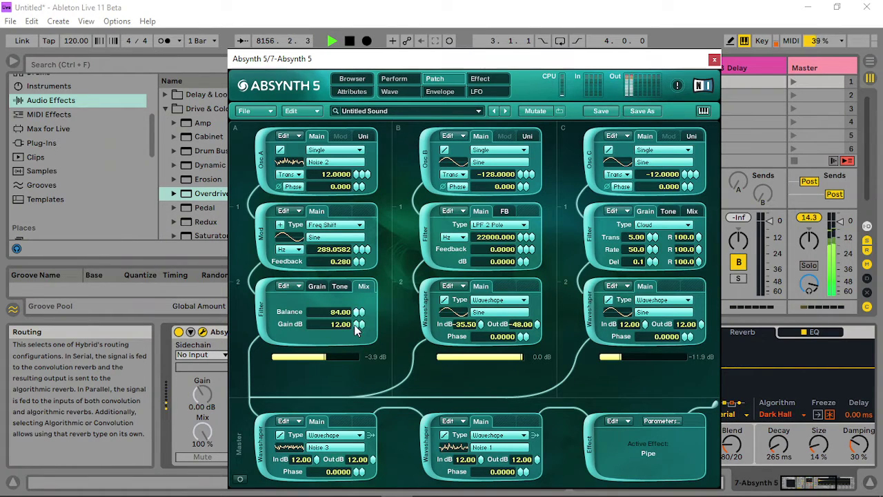
{"action": "left_click", "coordinate": [345, 287]}
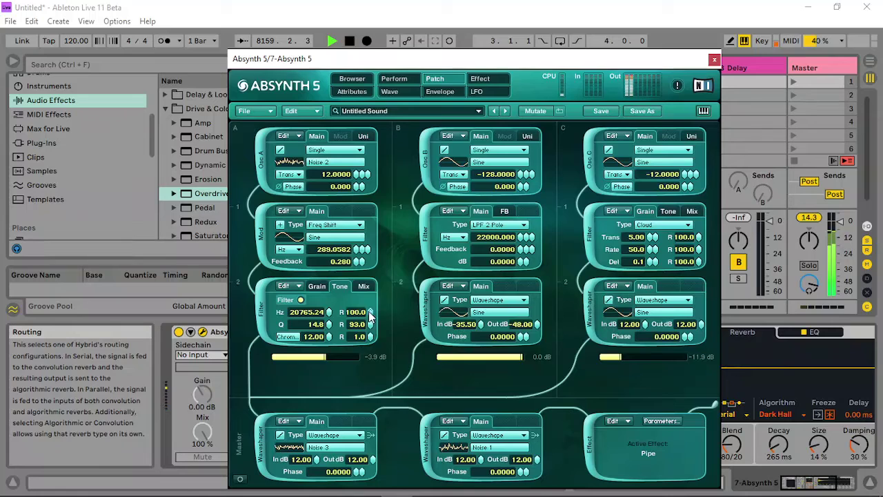
{"action": "left_click_drag", "start_coordinate": [369, 314], "coordinate": [376, 379]}
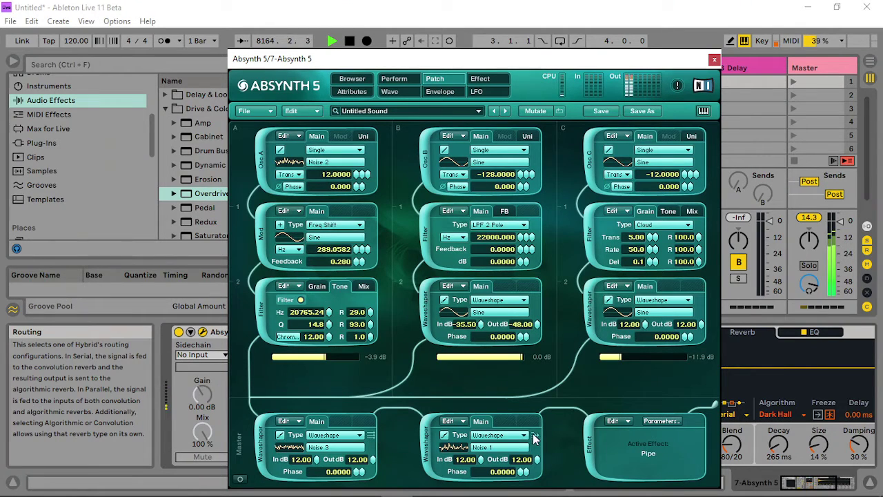
{"action": "left_click", "coordinate": [394, 79]}
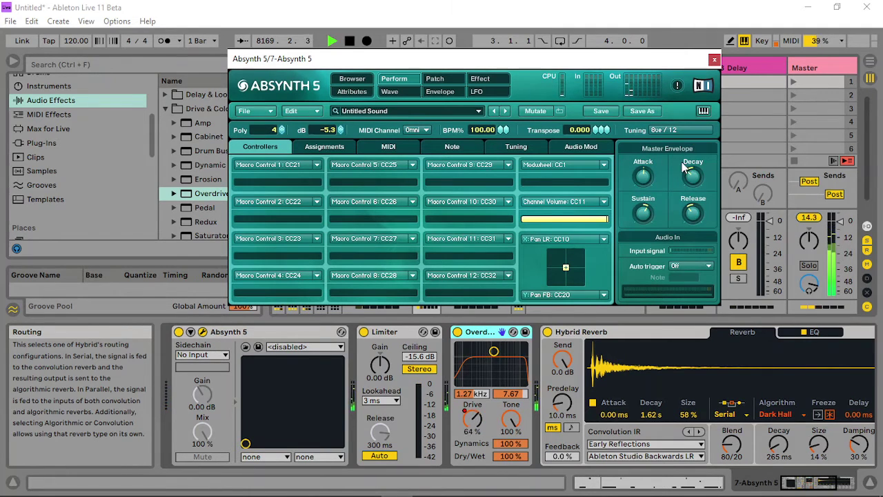
{"action": "left_click", "coordinate": [714, 59]}
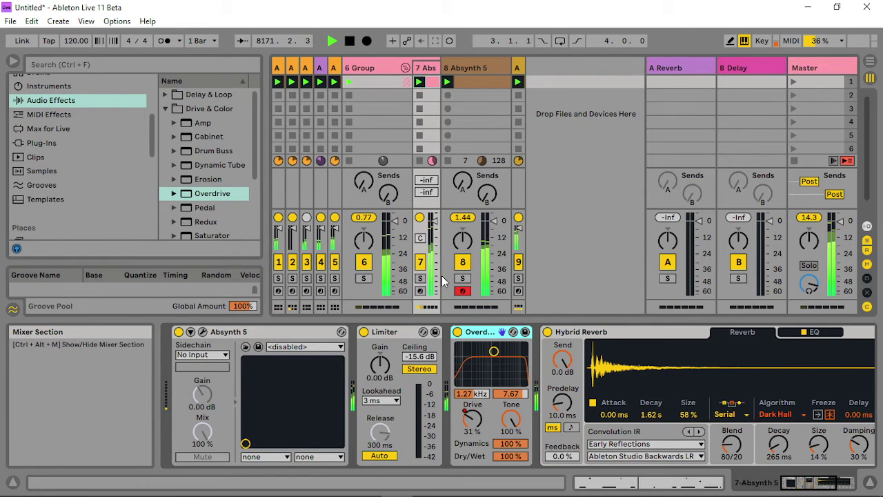
- Insert an EQ Eight between the Overdrive and Hybrid Reverb on track 7 and set its mode to M/S
{"action": "left_click", "coordinate": [163, 109]}
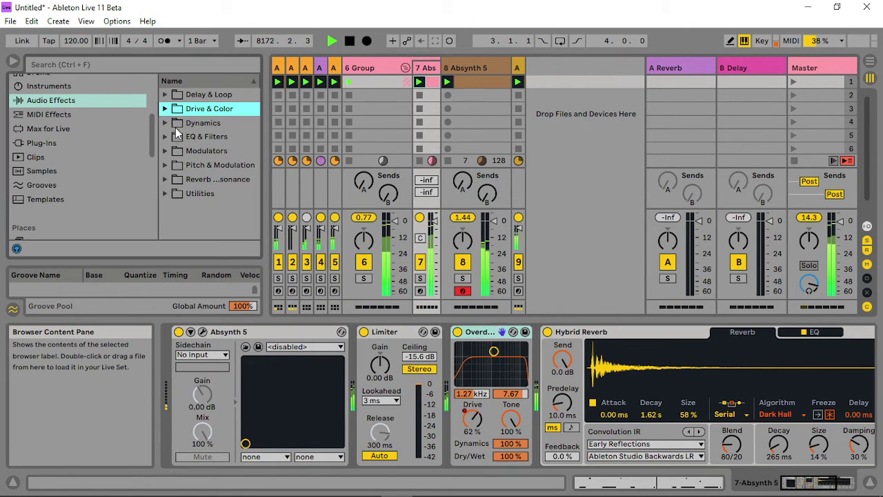
{"action": "left_click", "coordinate": [166, 136]}
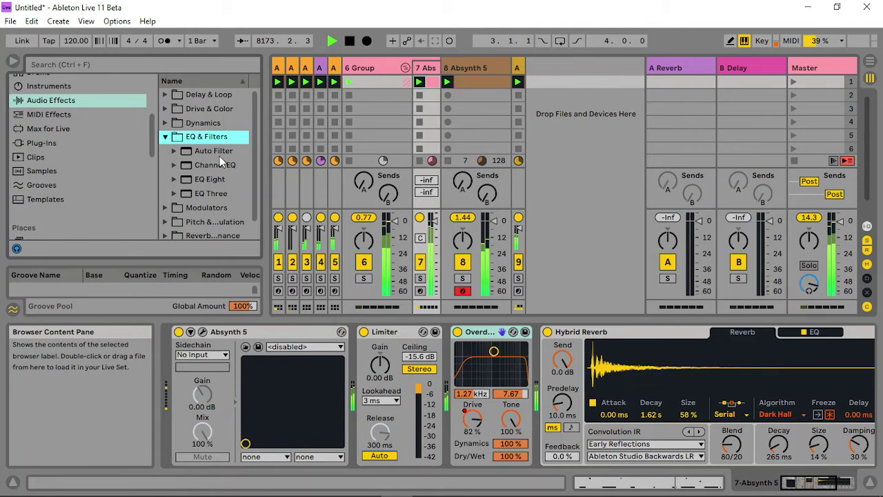
{"action": "left_click_drag", "start_coordinate": [209, 178], "coordinate": [564, 377]}
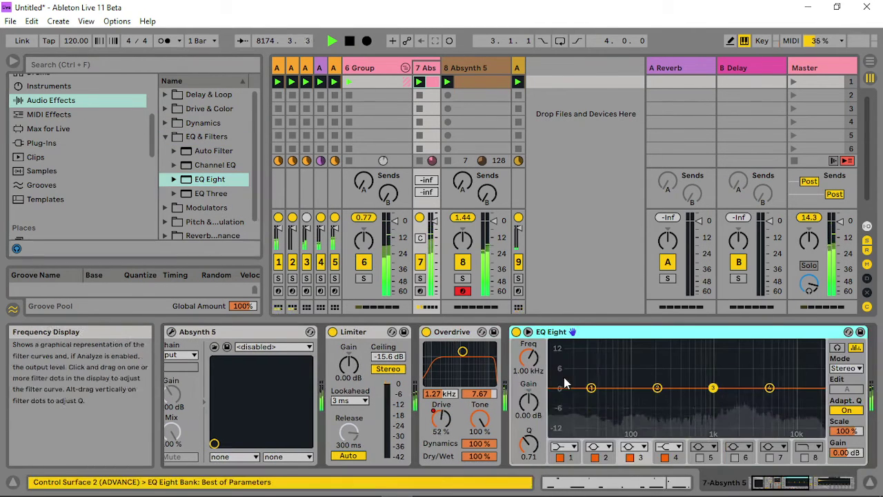
{"action": "left_click", "coordinate": [850, 371]}
{"action": "left_click", "coordinate": [846, 398]}
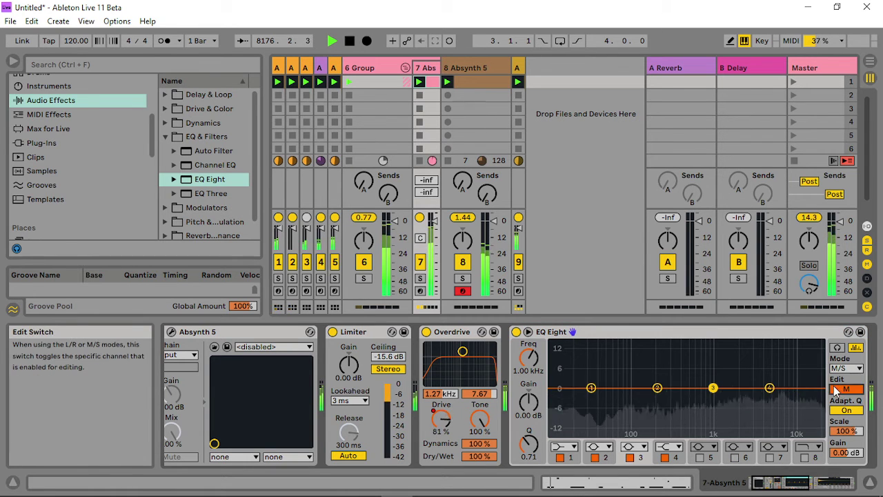
- Make band 1 of the EQ Eight's mid channel a low cut at 22.0 kHz
{"action": "left_click", "coordinate": [564, 447]}
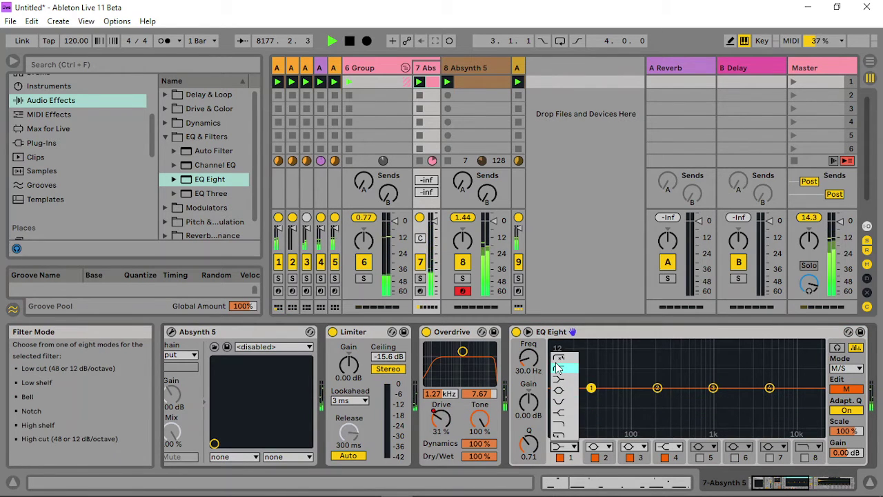
{"action": "left_click", "coordinate": [558, 367]}
{"action": "left_click_drag", "start_coordinate": [591, 388], "coordinate": [820, 398]}
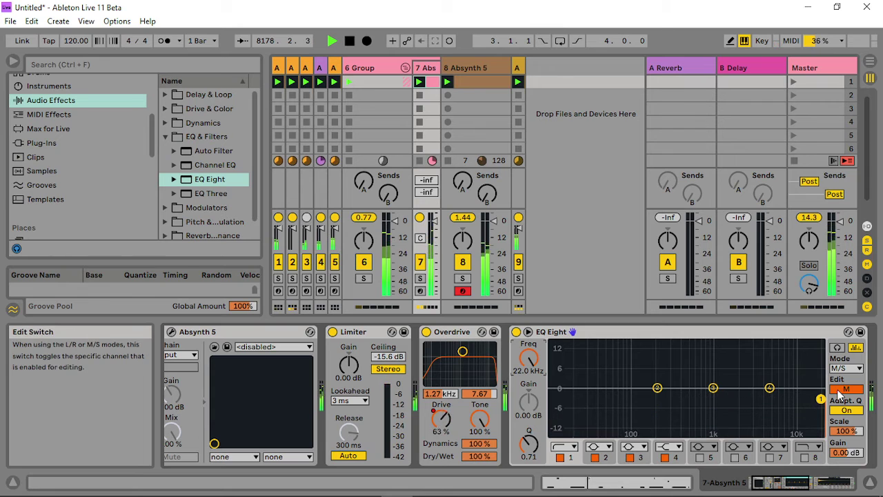
- On the EQ Eight's side channel, boost bands 3 to 5, with band 5 at 2.84 kHz and 5.58 dB, and make band 6 a high cut
{"action": "left_click", "coordinate": [845, 390]}
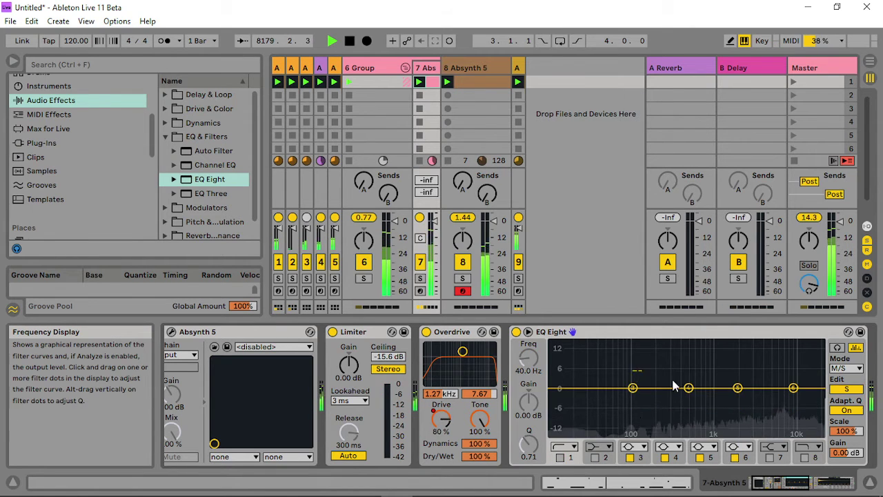
{"action": "left_click_drag", "start_coordinate": [737, 388], "coordinate": [752, 360]}
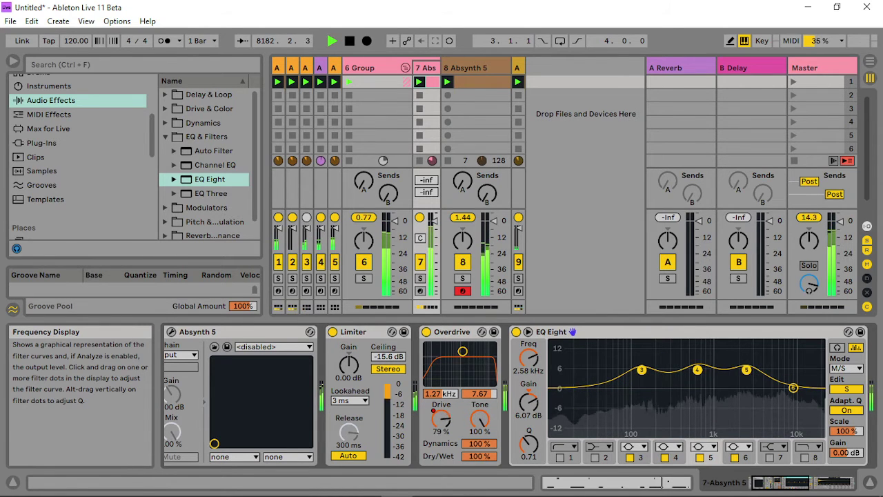
{"action": "left_click", "coordinate": [794, 387]}
{"action": "left_click", "coordinate": [739, 446]}
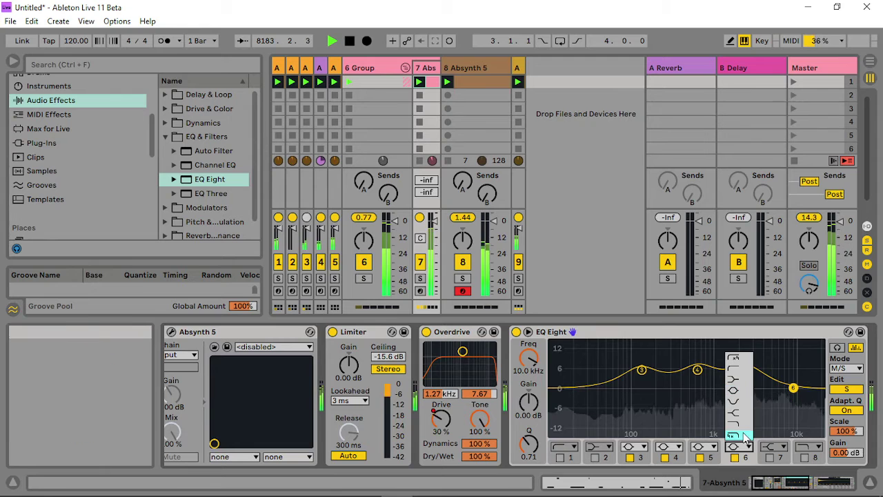
{"action": "left_click", "coordinate": [737, 425]}
{"action": "left_click_drag", "start_coordinate": [794, 404], "coordinate": [749, 372]}
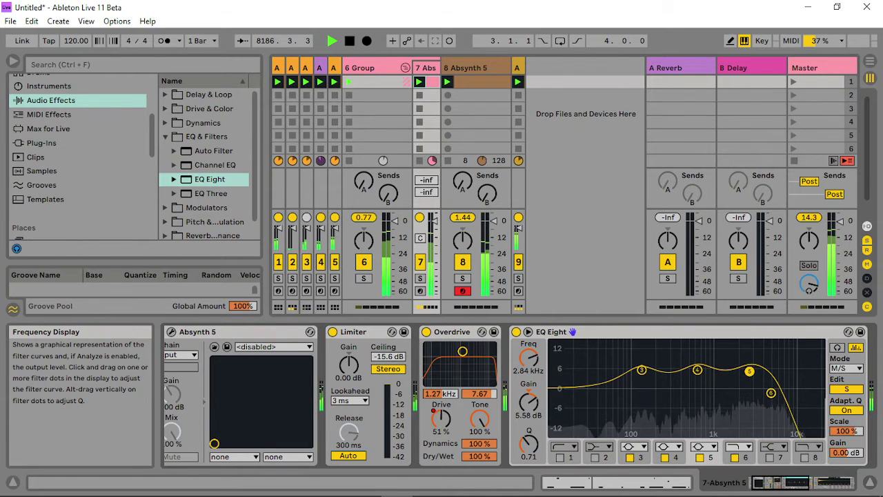
- On the mid channel, set the low cut to 68.1 Hz with Q 0.51, dip bands 2 and 3, and set band 4 to 10.7 kHz at -10.0 dB
{"action": "left_click", "coordinate": [846, 388]}
{"action": "mouse_move", "coordinate": [820, 398]}
{"action": "left_mouse_down"}
{"action": "mouse_move", "coordinate": [632, 402]}
{"action": "mouse_move", "coordinate": [660, 376]}
{"action": "mouse_move", "coordinate": [716, 401]}
{"action": "mouse_move", "coordinate": [688, 414]}
{"action": "left_mouse_up"}
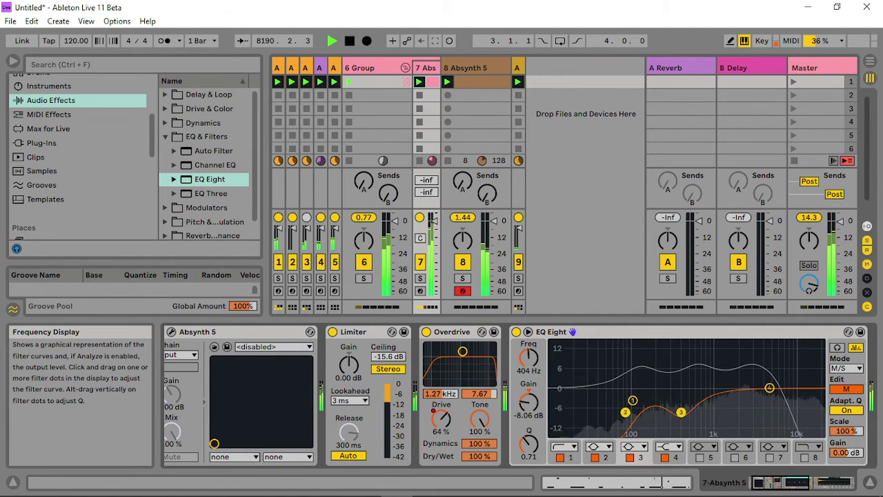
{"action": "left_click_drag", "start_coordinate": [769, 387], "coordinate": [795, 418]}
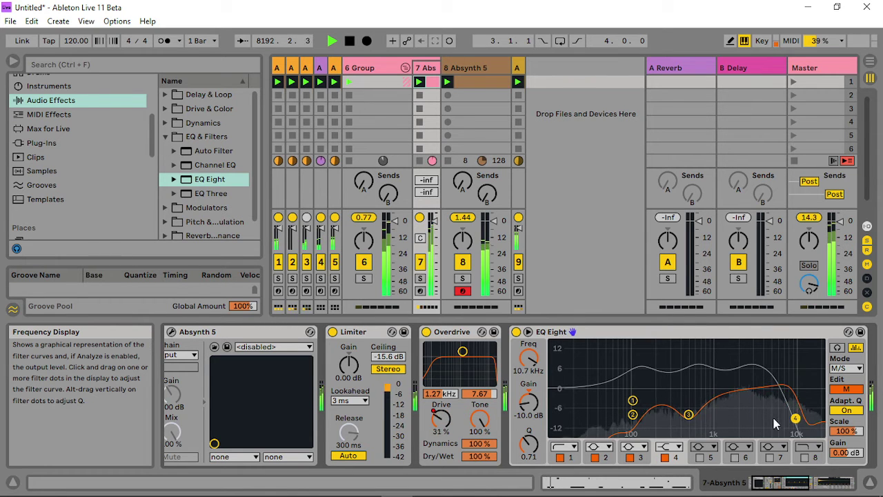
{"action": "mouse_move", "coordinate": [633, 400]}
{"action": "left_mouse_down"}
{"action": "mouse_move", "coordinate": [688, 374]}
{"action": "mouse_move", "coordinate": [669, 357]}
{"action": "mouse_move", "coordinate": [655, 396]}
{"action": "mouse_move", "coordinate": [619, 404]}
{"action": "left_mouse_up"}
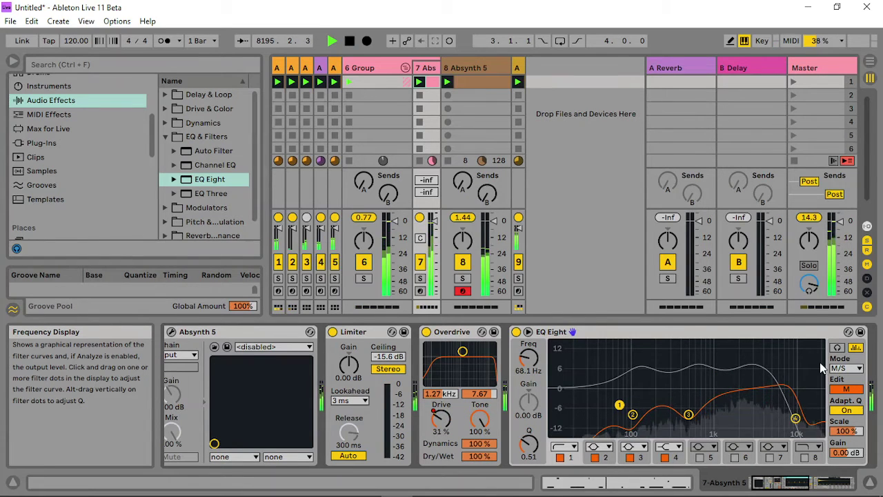
- Soften the side channel's boosts on bands 3 to 5, with band 5 at 2.67 kHz and 2.36 dB, and move the high cut near 10 kHz
{"action": "left_click", "coordinate": [847, 389]}
{"action": "left_click_drag", "start_coordinate": [776, 394], "coordinate": [798, 394]}
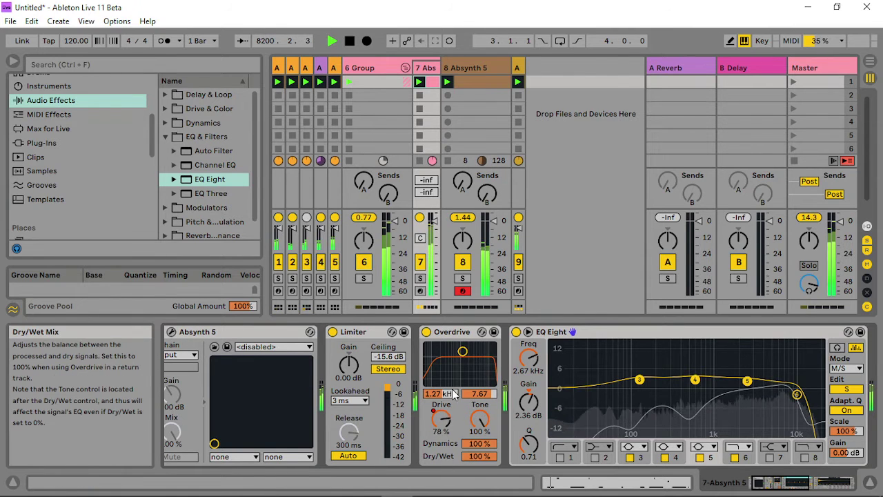
- On track 6, set the first Overdrive to 1.80 kHz, bandwidth 1.56 and 30% dry/wet, and the second to 32% drive and 20% dry/wet
{"action": "left_click", "coordinate": [368, 68]}
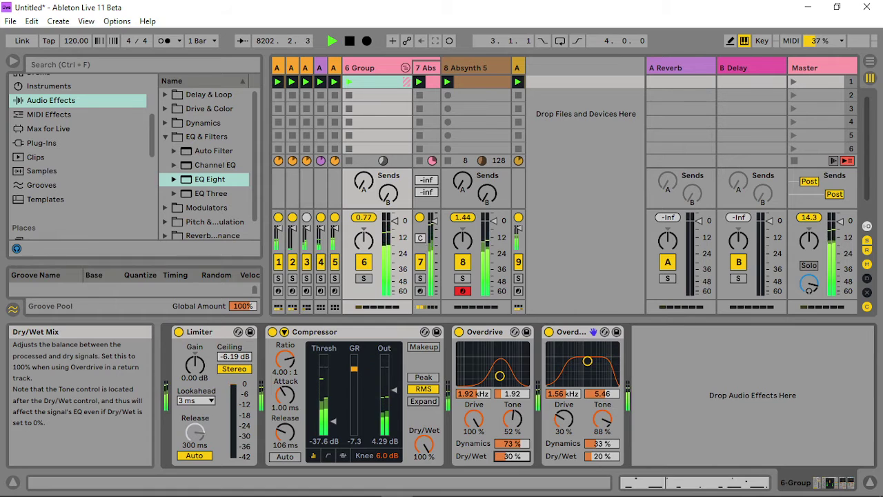
{"action": "left_click_drag", "start_coordinate": [513, 458], "coordinate": [513, 465]}
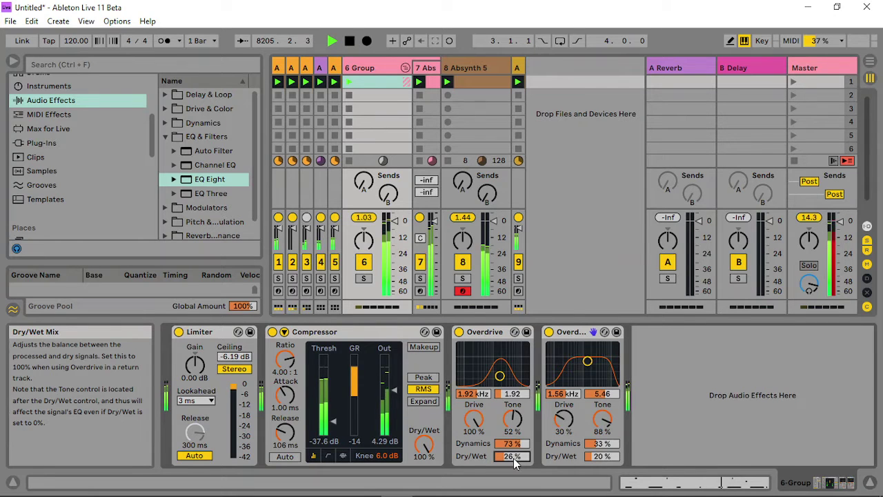
{"action": "left_click_drag", "start_coordinate": [513, 458], "coordinate": [513, 455]}
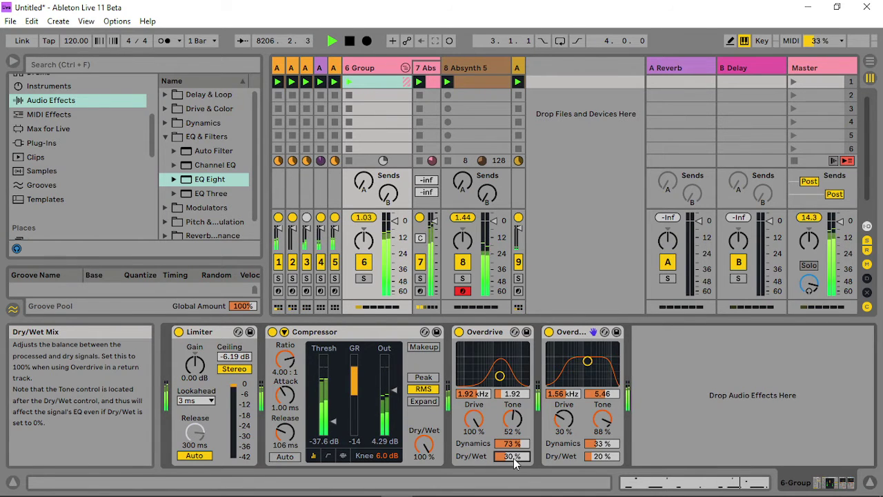
{"action": "left_click_drag", "start_coordinate": [499, 376], "coordinate": [498, 376]}
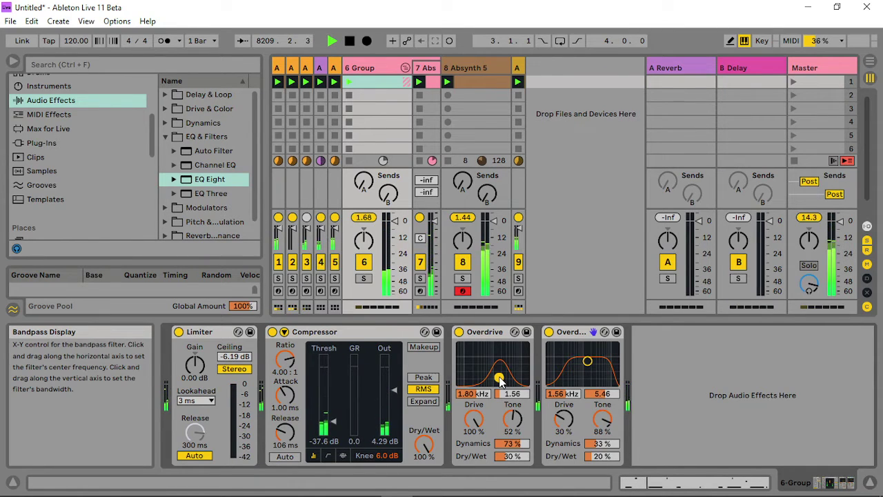
{"action": "left_click_drag", "start_coordinate": [602, 456], "coordinate": [601, 444]}
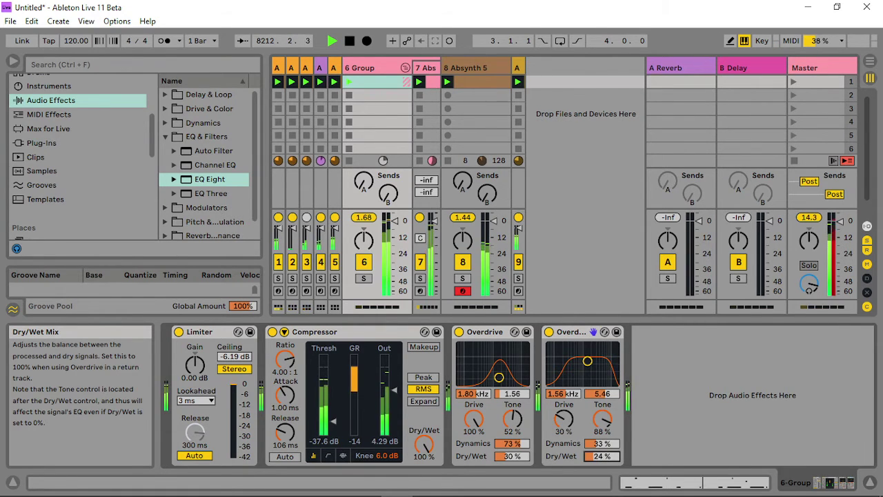
{"action": "left_click_drag", "start_coordinate": [564, 418], "coordinate": [564, 386]}
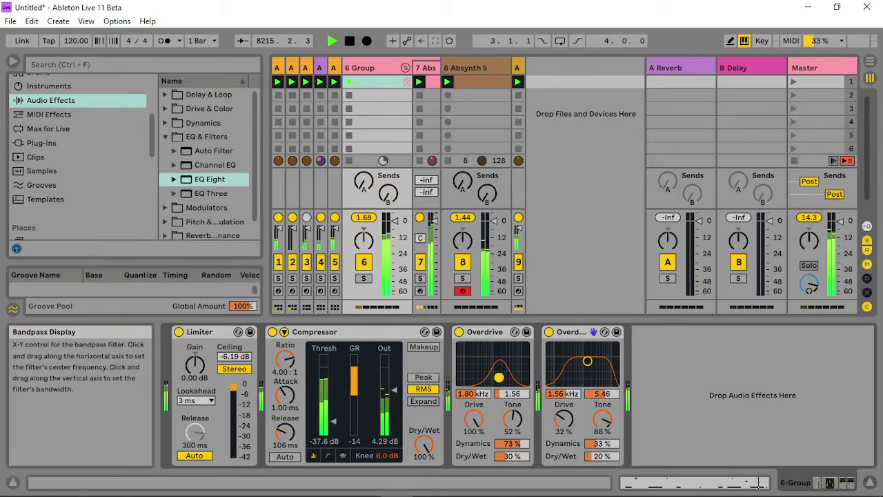
- Set the first Overdrive on track 6 to 1.19 kHz, bandwidth 2.45 and 36% tone, and the second Overdrive's bandwidth to 4.40
{"action": "left_click_drag", "start_coordinate": [499, 377], "coordinate": [494, 378]}
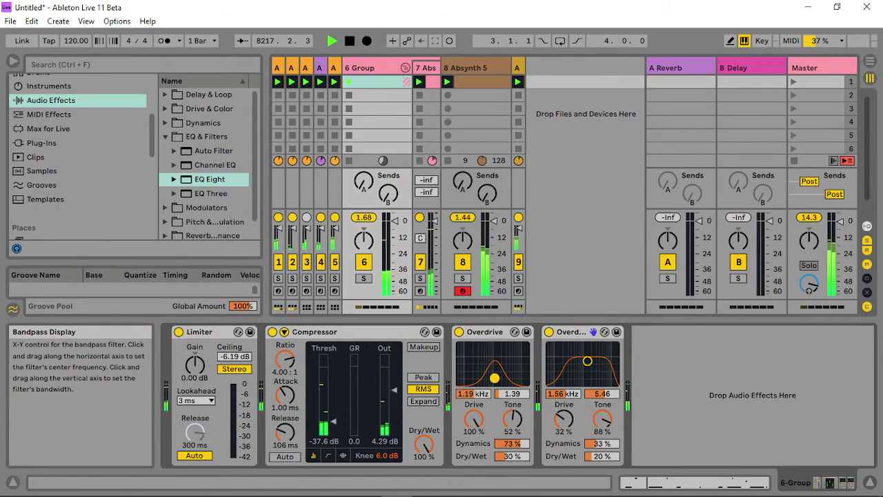
{"action": "mouse_move", "coordinate": [587, 360]}
{"action": "left_mouse_down"}
{"action": "mouse_move", "coordinate": [579, 365]}
{"action": "mouse_move", "coordinate": [591, 379]}
{"action": "mouse_move", "coordinate": [587, 365]}
{"action": "left_mouse_up"}
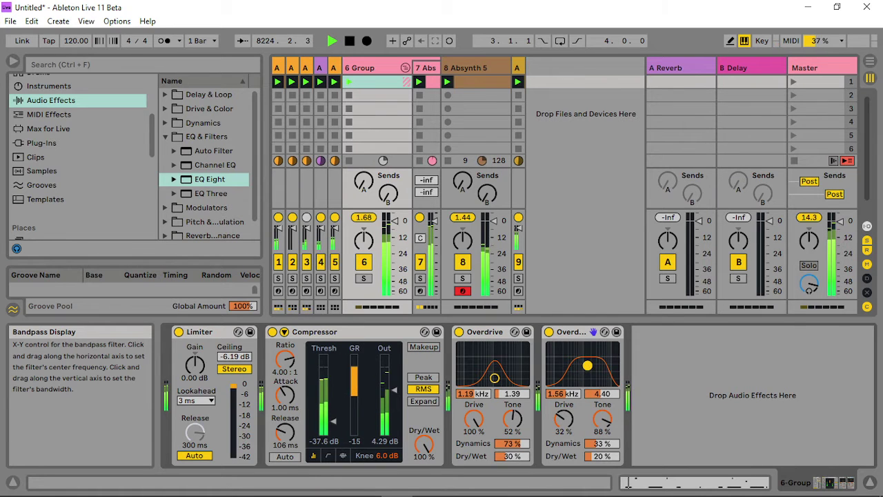
{"action": "left_click_drag", "start_coordinate": [494, 378], "coordinate": [495, 376]}
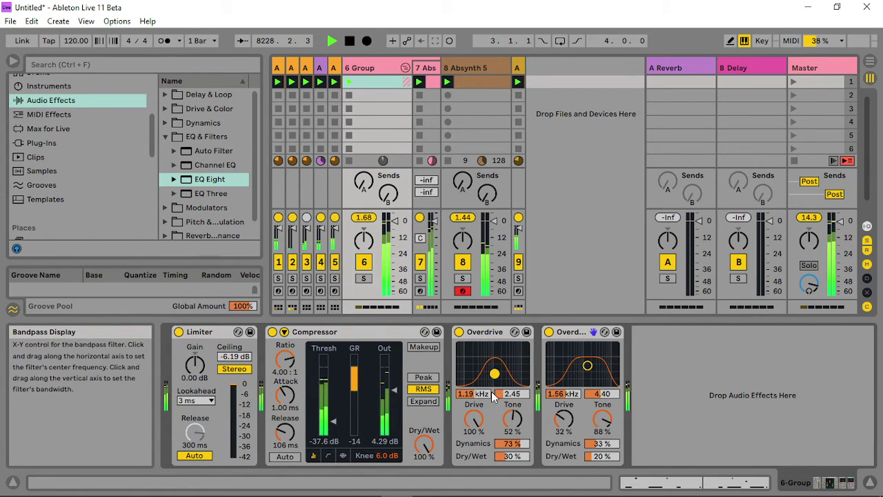
{"action": "left_click_drag", "start_coordinate": [512, 418], "coordinate": [511, 437]}
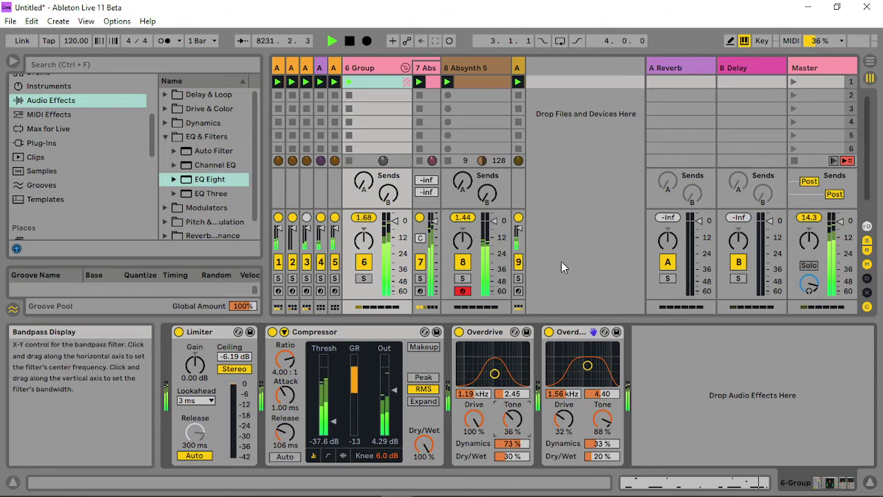
- Set the group Compressor's release to 37.4 ms and its threshold to -42.8 dB
{"action": "mouse_move", "coordinate": [285, 431]}
{"action": "left_mouse_down"}
{"action": "mouse_move", "coordinate": [285, 414]}
{"action": "mouse_move", "coordinate": [285, 441]}
{"action": "left_mouse_up"}
{"action": "left_click_drag", "start_coordinate": [332, 420], "coordinate": [333, 426]}
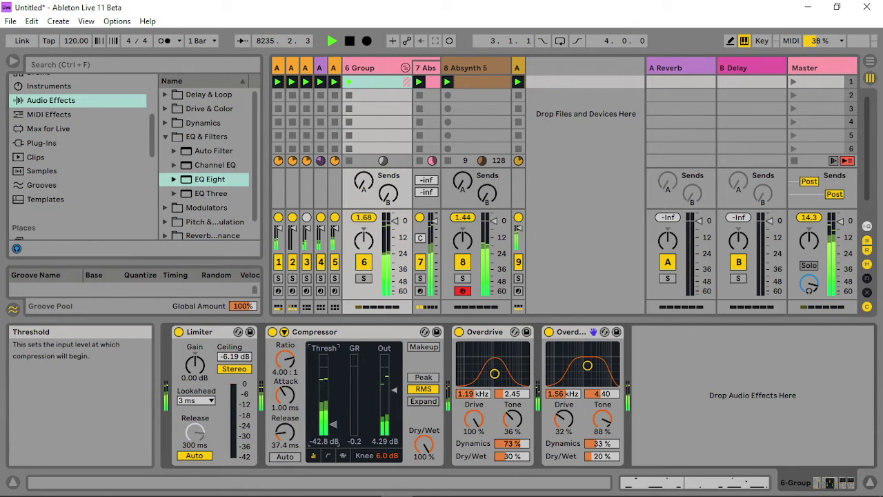
- Set the first Overdrive's filter to 1.27 kHz with bandwidth 1.74 and the second Overdrive's drive to 69%
{"action": "mouse_move", "coordinate": [473, 418]}
{"action": "left_mouse_down"}
{"action": "mouse_move", "coordinate": [473, 442]}
{"action": "mouse_move", "coordinate": [473, 413]}
{"action": "left_mouse_up"}
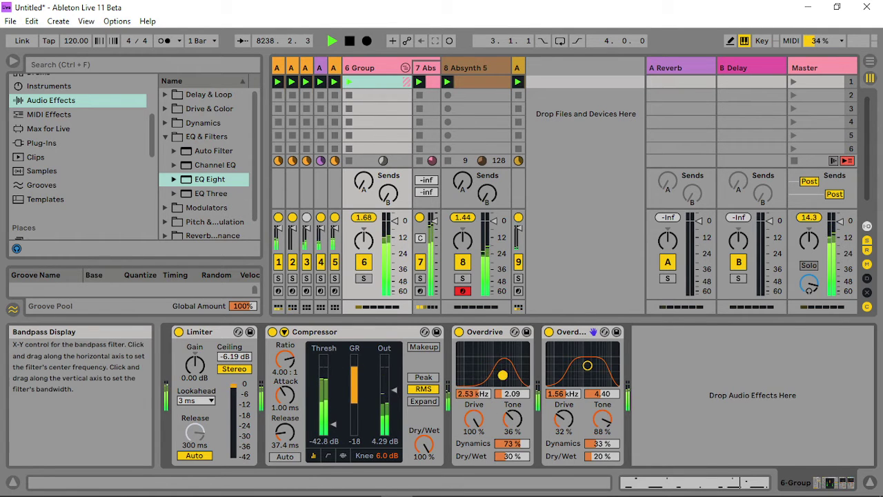
{"action": "left_click_drag", "start_coordinate": [502, 375], "coordinate": [495, 376]}
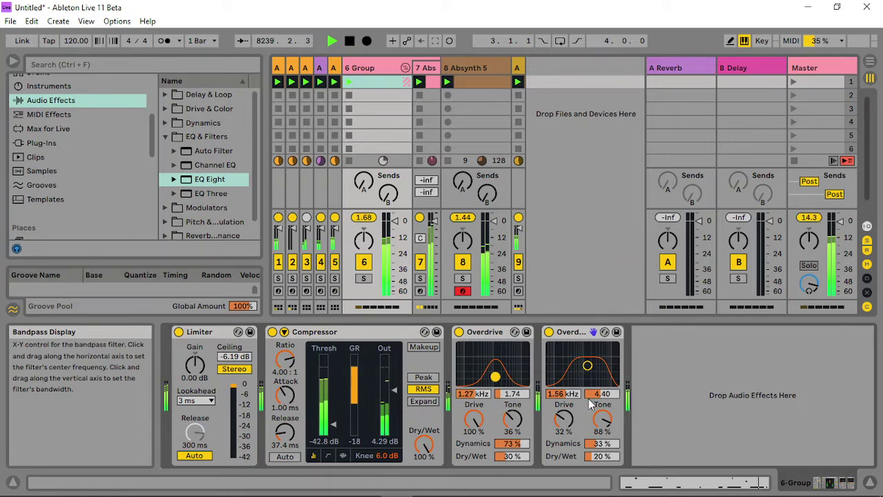
{"action": "left_click_drag", "start_coordinate": [563, 419], "coordinate": [564, 420]}
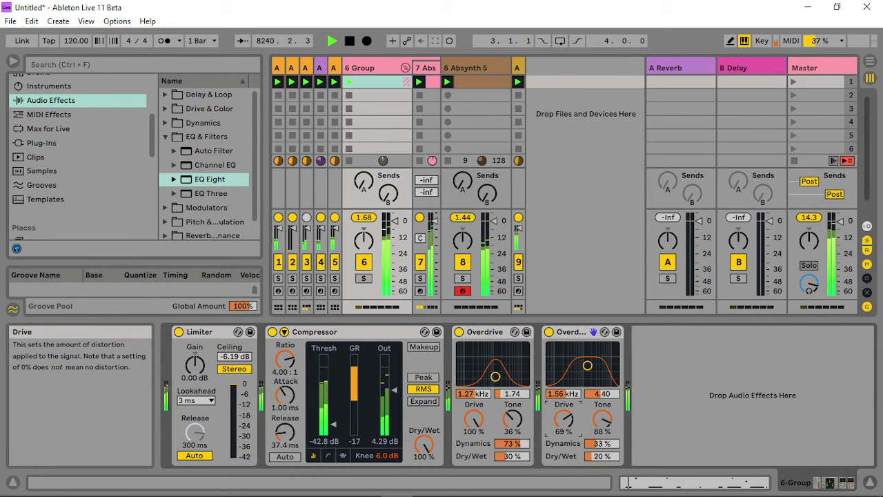
- Set the Hybrid Reverb on track 7 to 87% damping and 24% dry/wet
{"action": "left_click", "coordinate": [436, 69]}
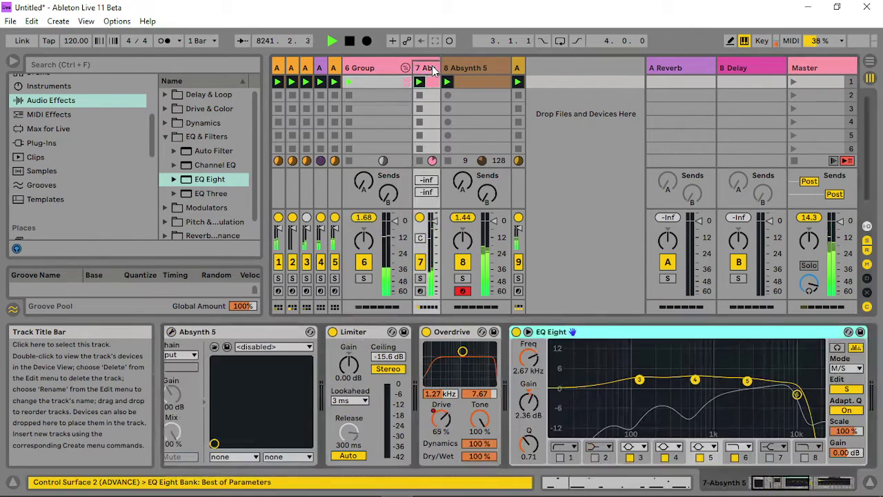
{"action": "left_click", "coordinate": [827, 481]}
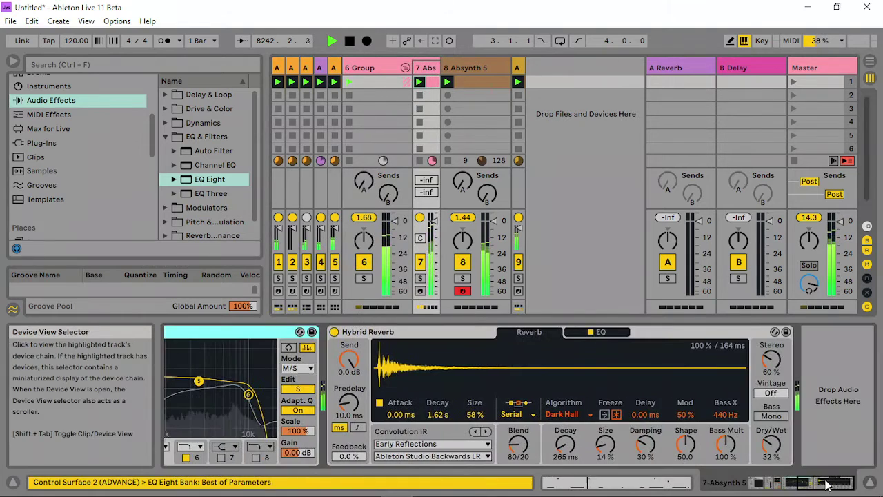
{"action": "left_click_drag", "start_coordinate": [647, 447], "coordinate": [647, 407]}
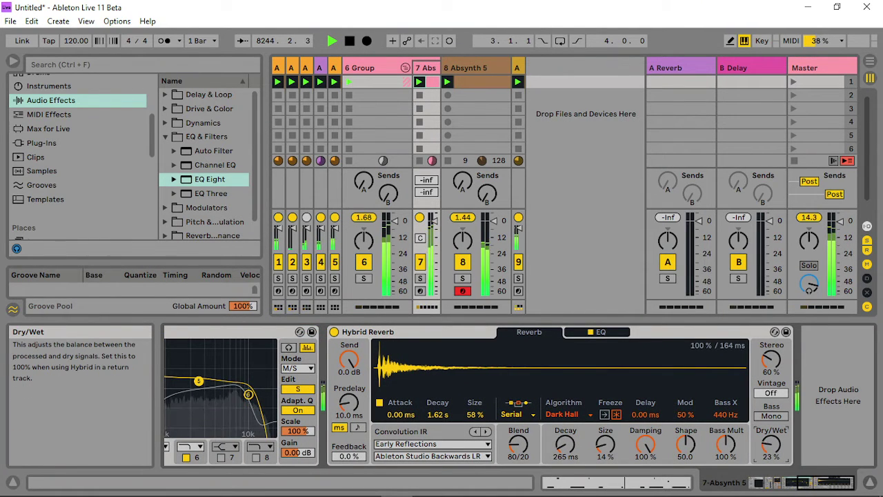
{"action": "left_click_drag", "start_coordinate": [771, 445], "coordinate": [774, 474]}
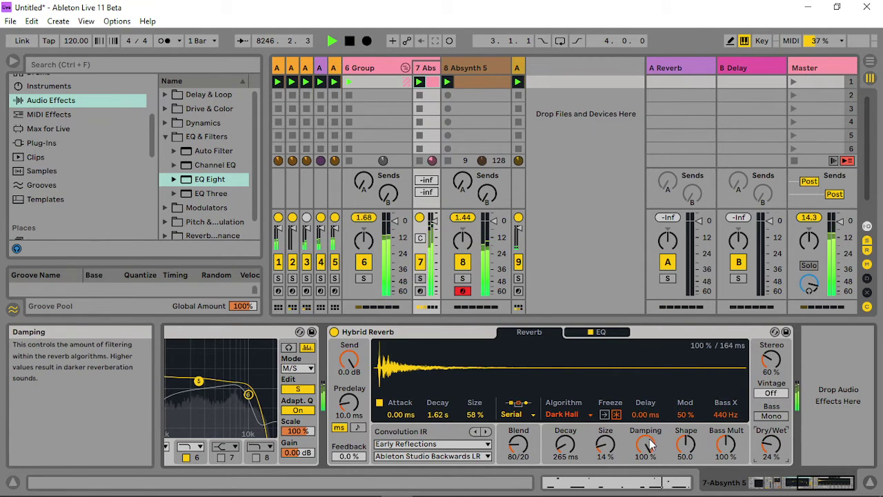
{"action": "left_click_drag", "start_coordinate": [645, 445], "coordinate": [645, 454]}
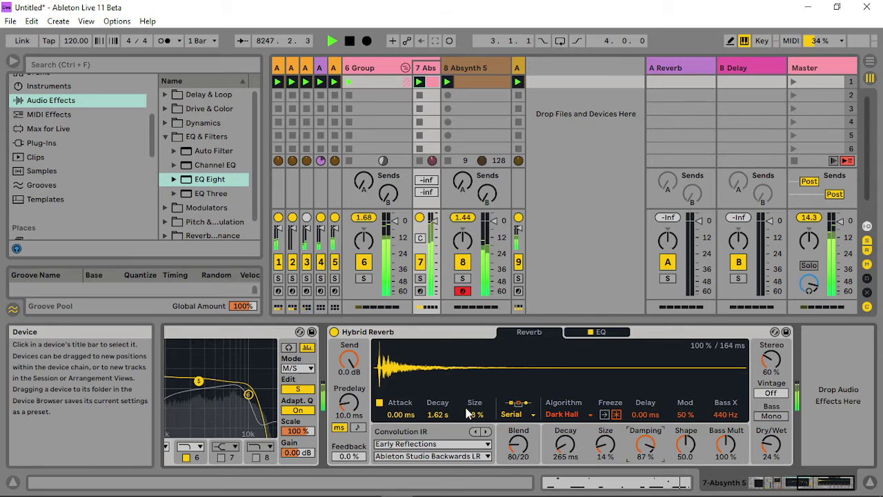
- On track 6, set the first Overdrive to 1.56 kHz and 18% tone, the second to 1.46 kHz, bandwidth 5.10, 61% drive and 100% tone
{"action": "left_click", "coordinate": [380, 67]}
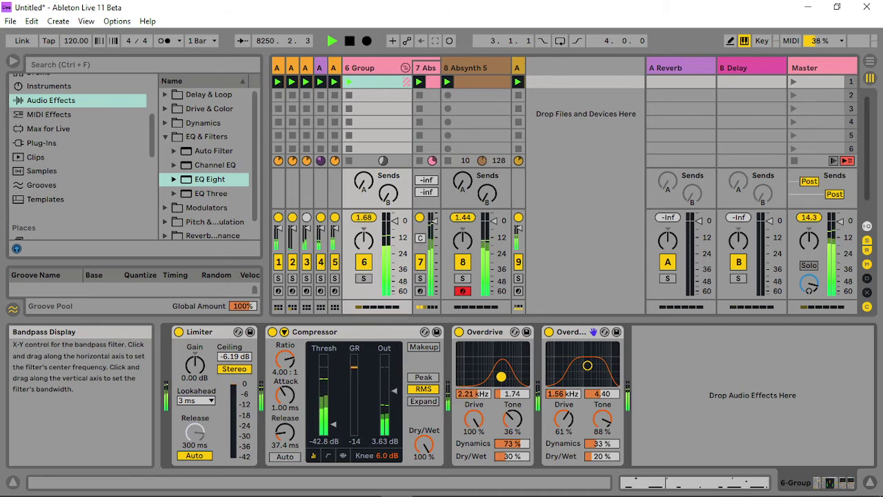
{"action": "left_click_drag", "start_coordinate": [500, 376], "coordinate": [498, 376]}
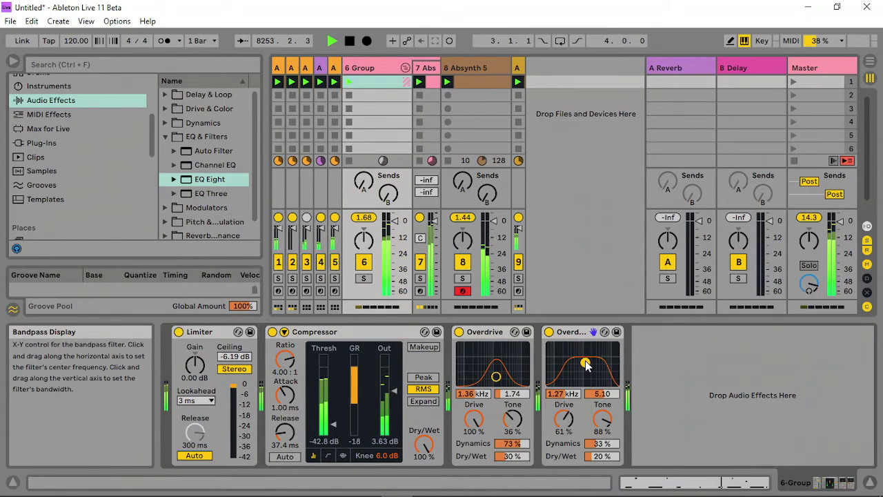
{"action": "left_click_drag", "start_coordinate": [582, 346], "coordinate": [591, 348]}
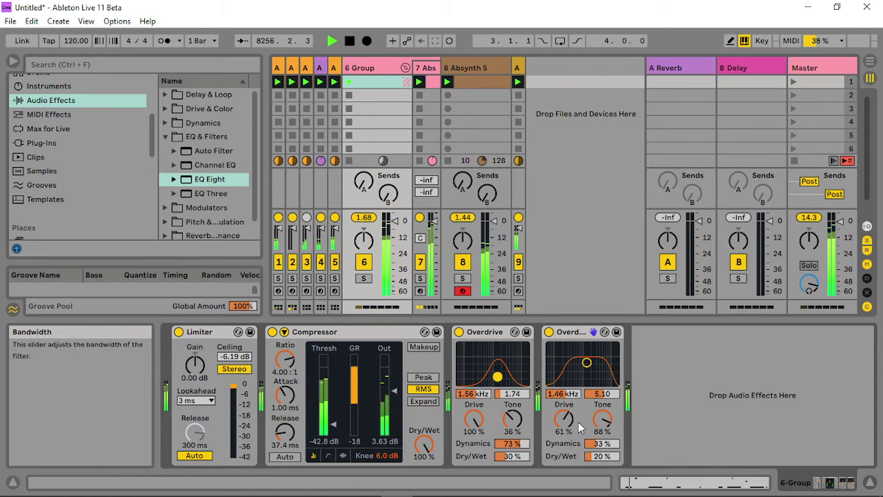
{"action": "left_click_drag", "start_coordinate": [602, 419], "coordinate": [602, 442]}
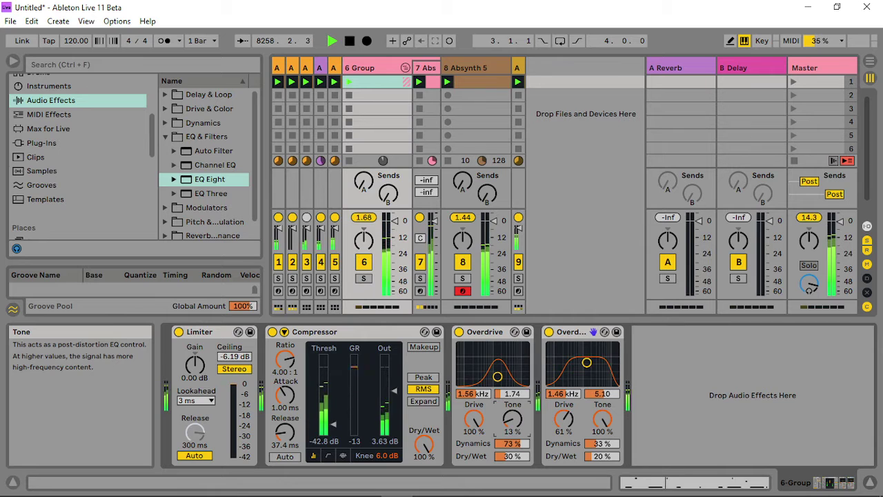
{"action": "right_click", "coordinate": [516, 429]}
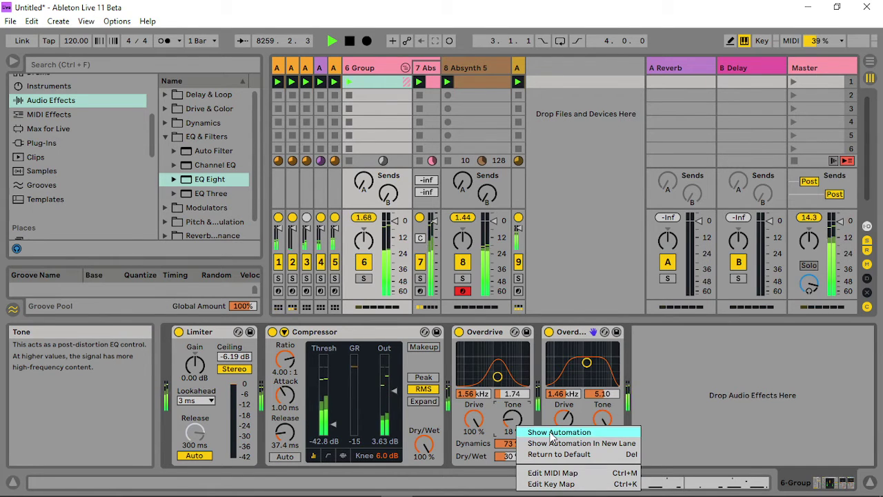
{"action": "left_click", "coordinate": [552, 431]}
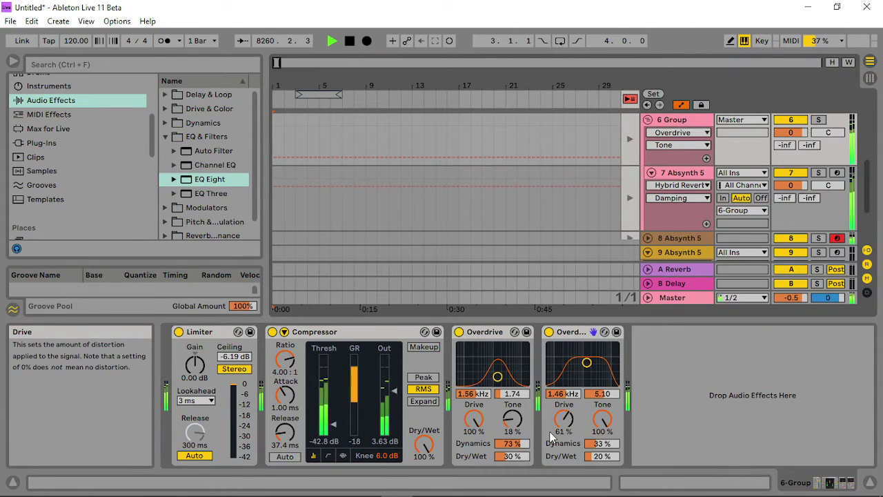
{"action": "left_click", "coordinate": [871, 79]}
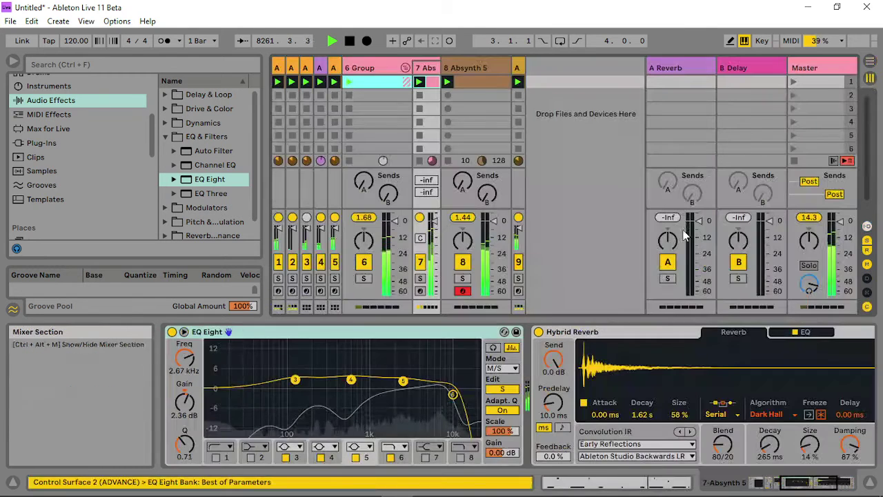
{"action": "left_click", "coordinate": [390, 67]}
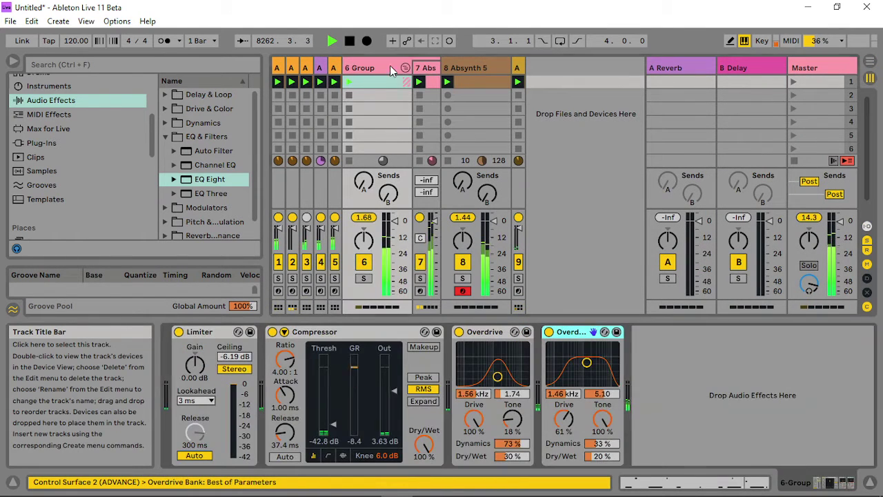
{"action": "left_click", "coordinate": [47, 131]}
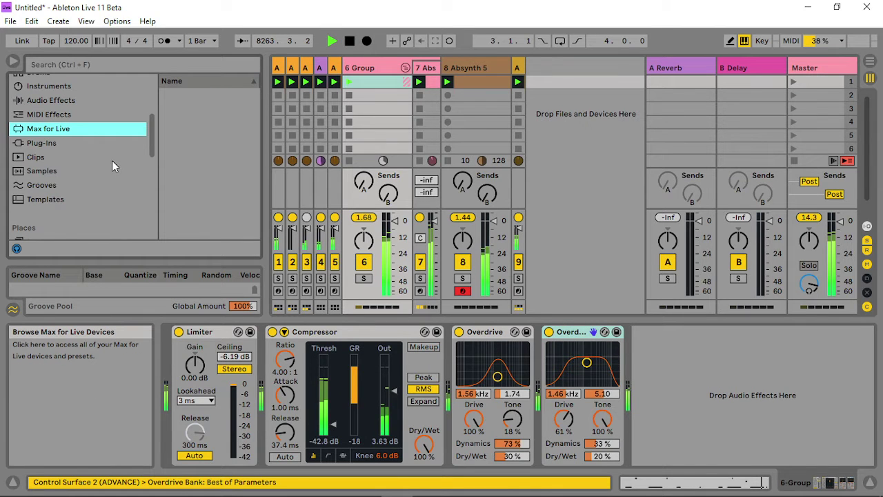
{"action": "scroll", "coordinate": [112, 160], "scroll_direction": "down", "scroll_amount": 2}
{"action": "left_click", "coordinate": [61, 207]}
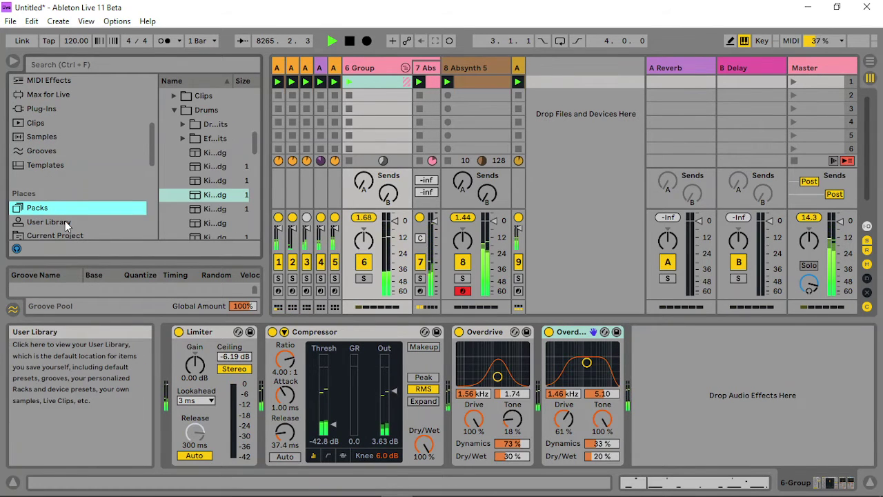
{"action": "scroll", "coordinate": [53, 124], "scroll_direction": "up", "scroll_amount": 1}
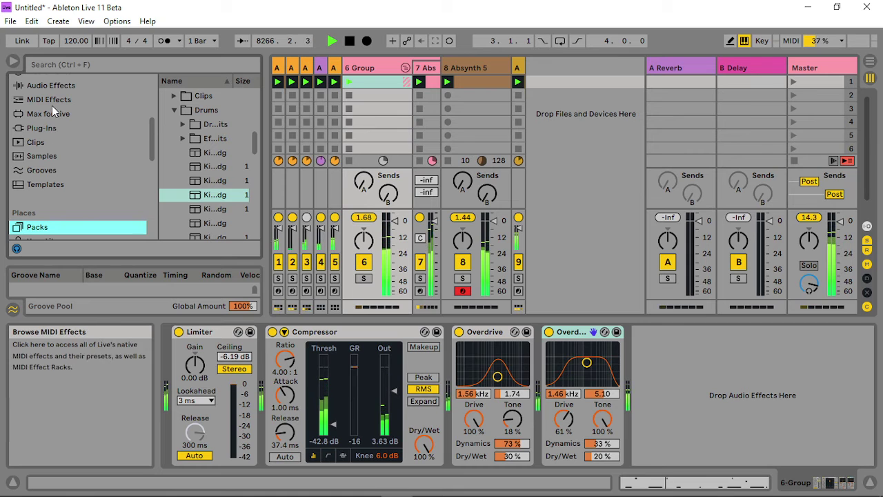
{"action": "left_click", "coordinate": [46, 128]}
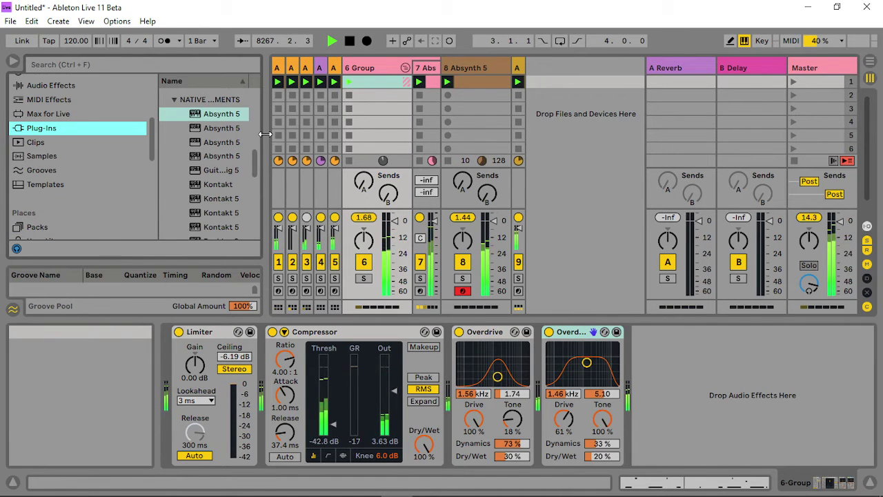
- Widen the browser and group the first five Absynth 5 tracks
{"action": "left_click_drag", "start_coordinate": [264, 133], "coordinate": [352, 110]}
{"action": "left_click", "coordinate": [362, 69]}
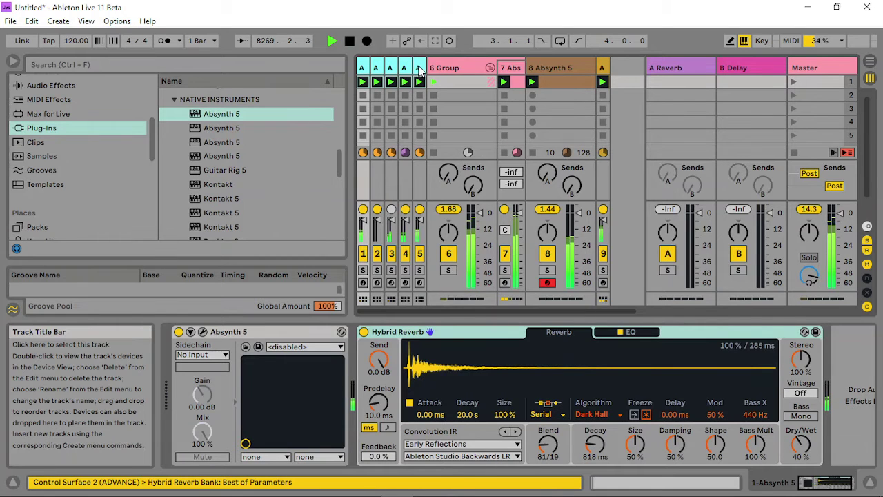
{"action": "right_click", "coordinate": [419, 67]}
{"action": "left_click", "coordinate": [482, 187]}
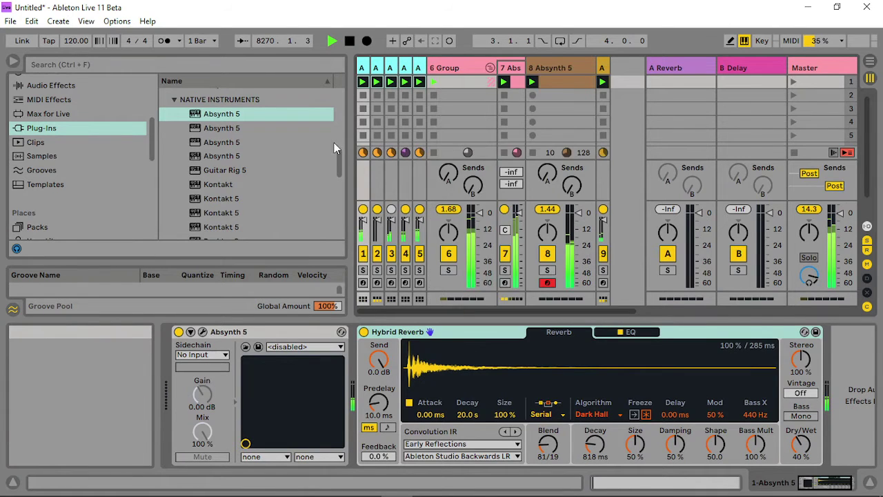
{"action": "key", "text": "ctrl+g"}
- Add a Compressor to the new group track 1 and set its threshold to -26.3 dB
{"action": "left_click", "coordinate": [55, 86]}
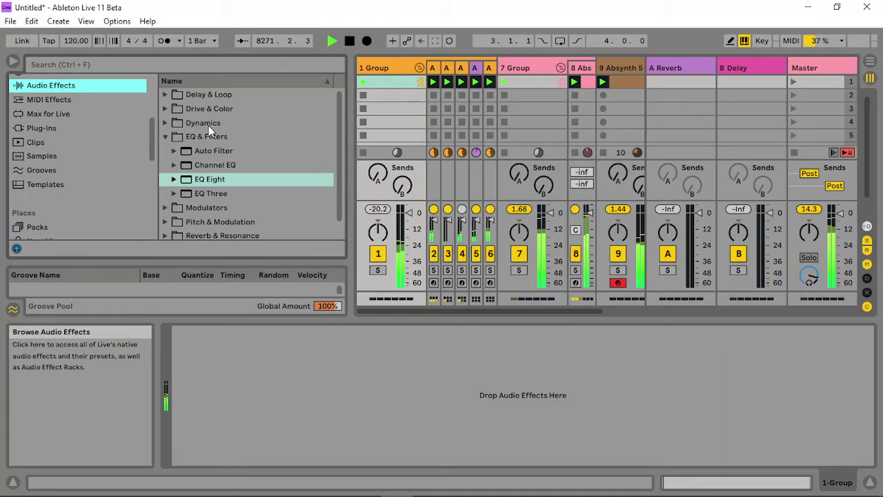
{"action": "left_click", "coordinate": [164, 137]}
{"action": "left_click", "coordinate": [165, 123]}
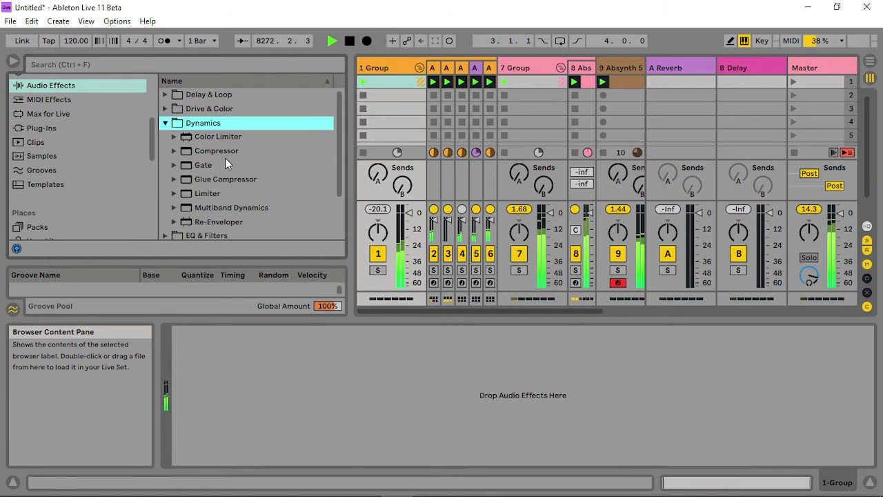
{"action": "left_click_drag", "start_coordinate": [223, 151], "coordinate": [308, 118]}
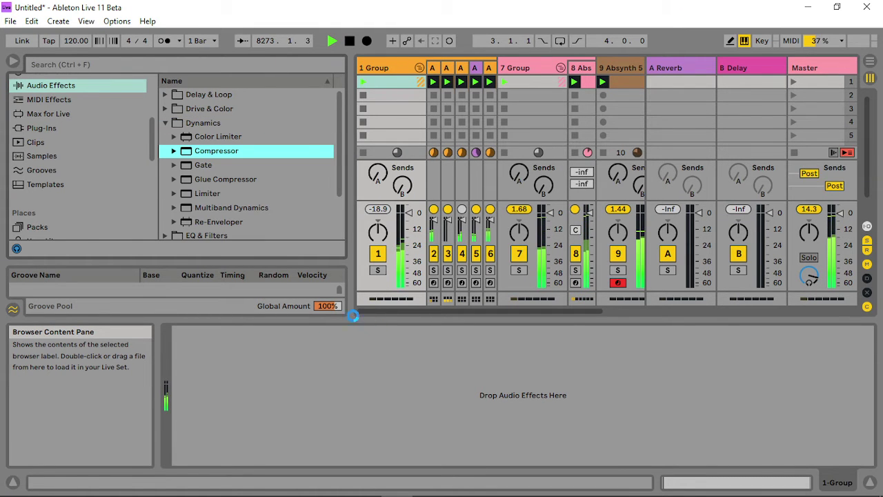
{"action": "left_click_drag", "start_coordinate": [352, 314], "coordinate": [328, 393]}
{"action": "left_click", "coordinate": [225, 454]}
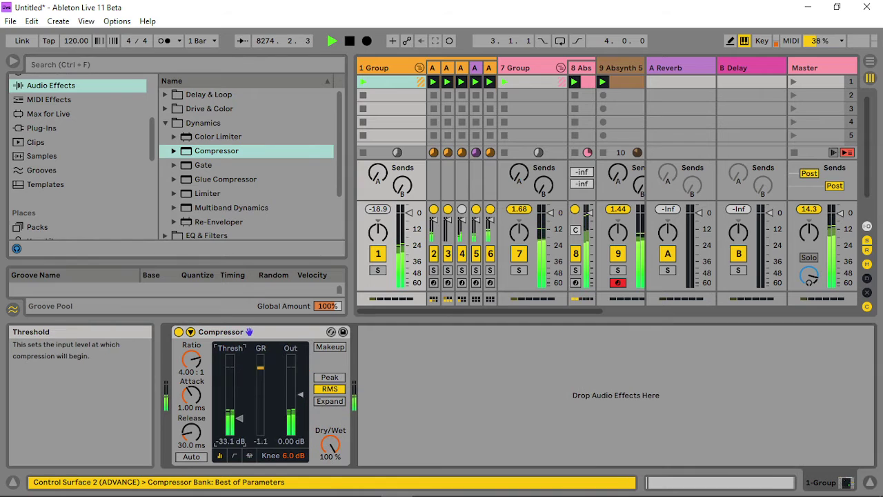
{"action": "left_click_drag", "start_coordinate": [239, 422], "coordinate": [239, 413]}
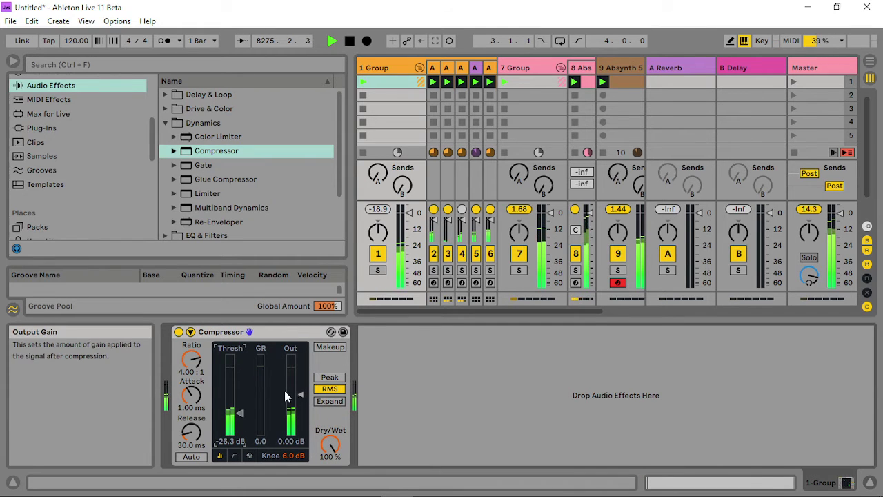
- Add an Overdrive after the group's Compressor and set its filter to 842 Hz, bandwidth to 5.46 and drive to 59%
{"action": "left_click", "coordinate": [166, 123]}
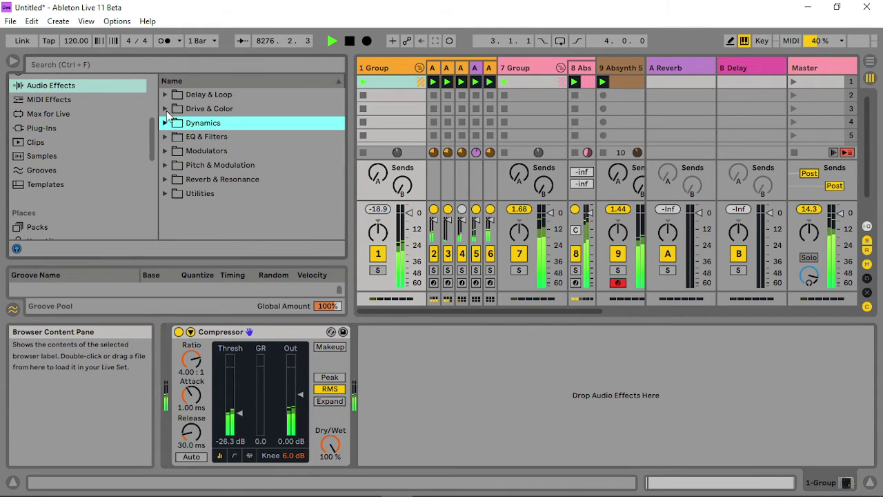
{"action": "left_click", "coordinate": [166, 109]}
{"action": "left_click_drag", "start_coordinate": [214, 194], "coordinate": [458, 400]}
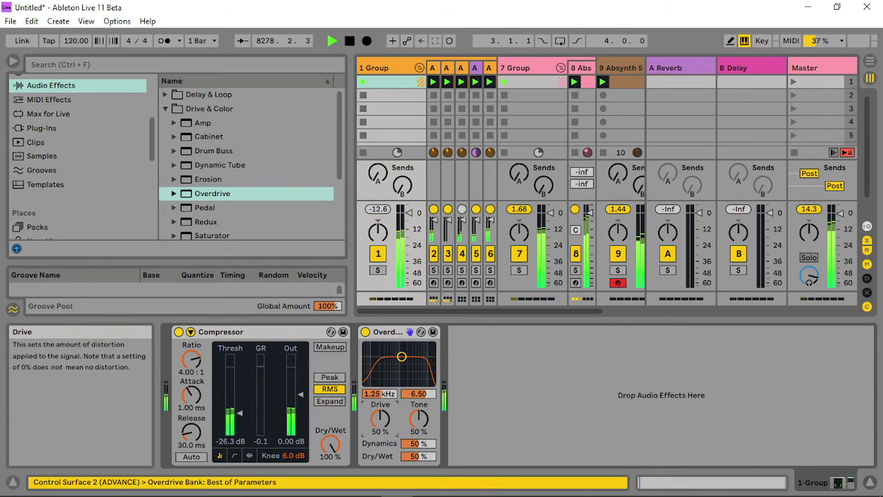
{"action": "left_click_drag", "start_coordinate": [380, 418], "coordinate": [380, 422]}
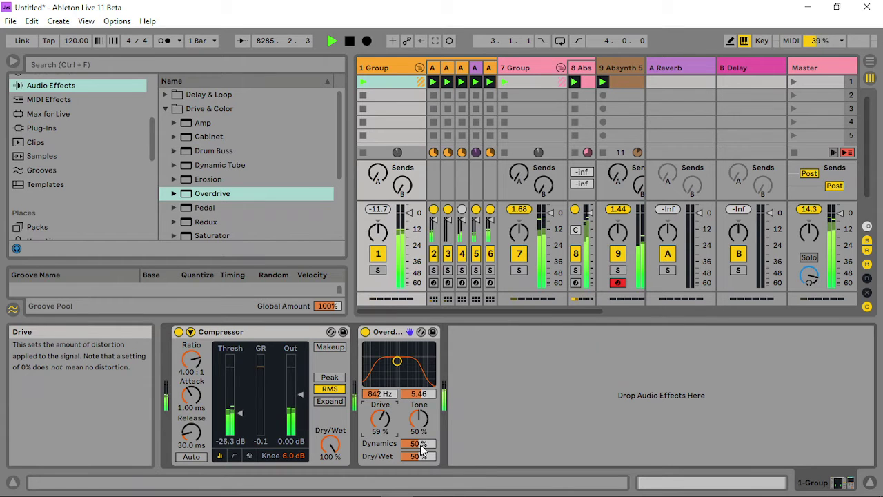
- Set the group Overdrive's dry/wet to 40% and its tone to 63%
{"action": "left_click_drag", "start_coordinate": [422, 449], "coordinate": [422, 454]}
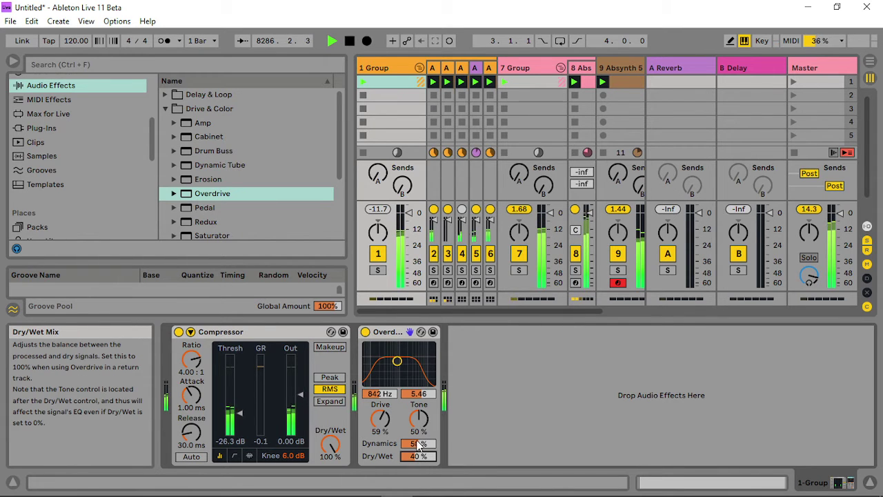
{"action": "left_click_drag", "start_coordinate": [418, 418], "coordinate": [419, 416]}
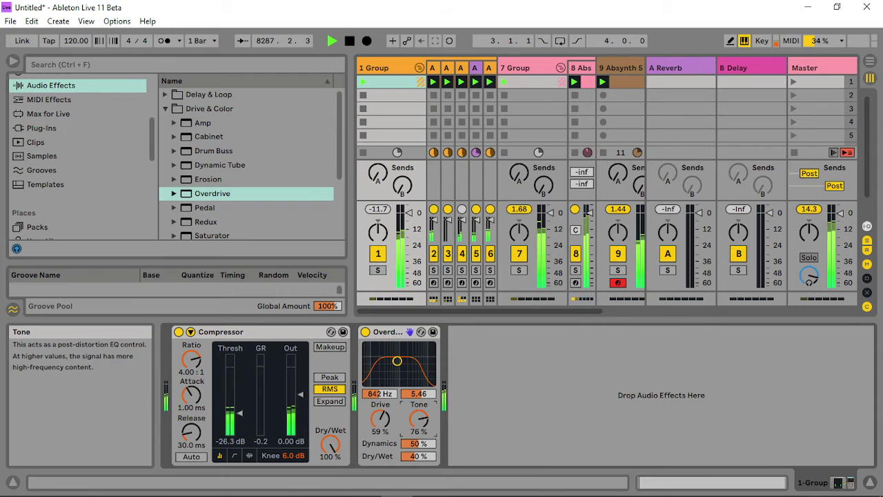
{"action": "right_click", "coordinate": [419, 422]}
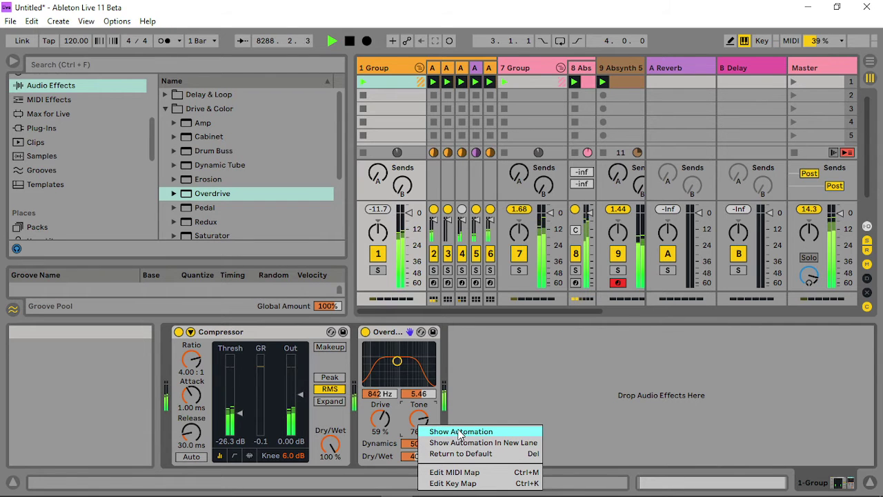
{"action": "left_click_drag", "start_coordinate": [416, 426], "coordinate": [416, 434]}
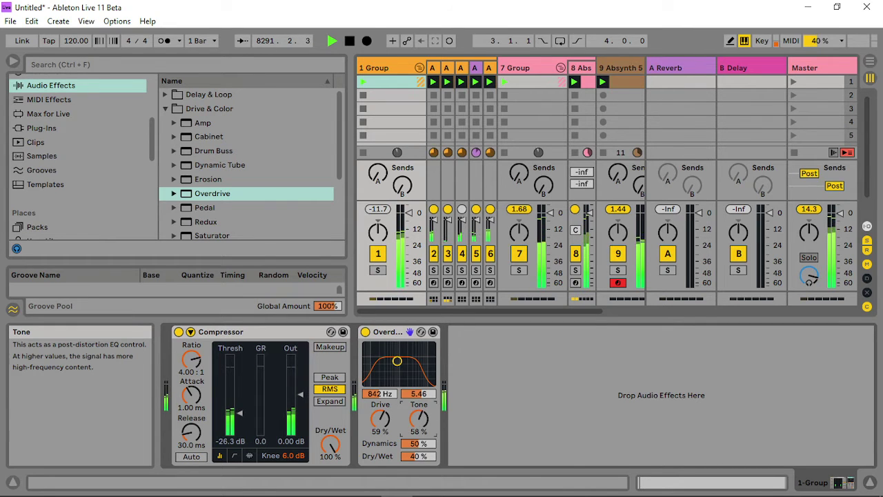
- Load the EXT3 device from the K-Devices Modulators pack after the Overdrive on group track 1
{"action": "left_click", "coordinate": [45, 127]}
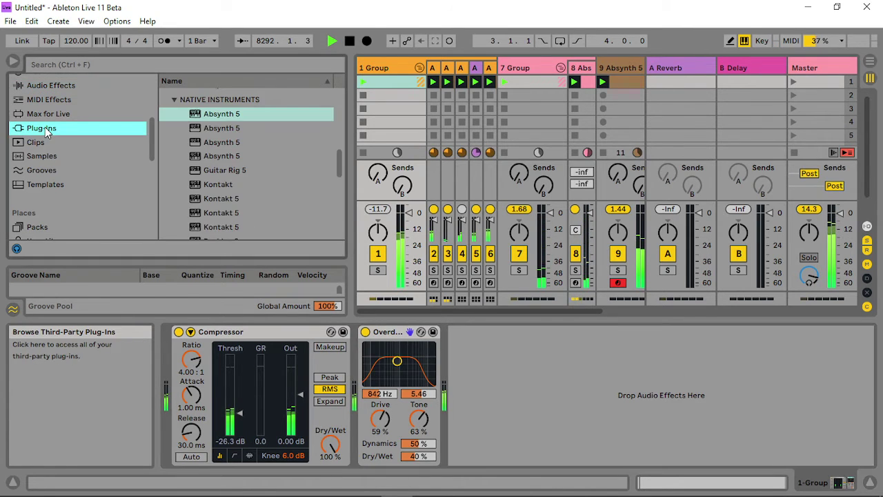
{"action": "left_click", "coordinate": [48, 228]}
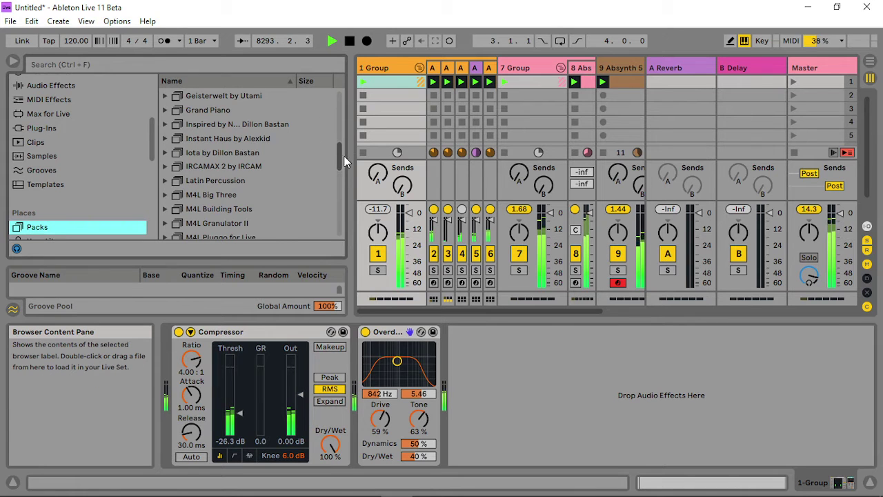
{"action": "scroll", "coordinate": [344, 156], "scroll_direction": "down", "scroll_amount": 3}
{"action": "left_click", "coordinate": [164, 176]}
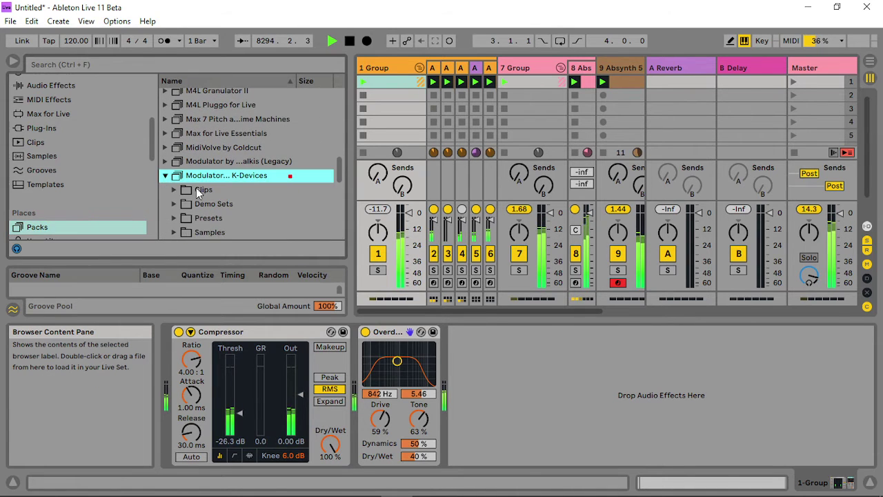
{"action": "left_click_drag", "start_coordinate": [215, 210], "coordinate": [581, 402]}
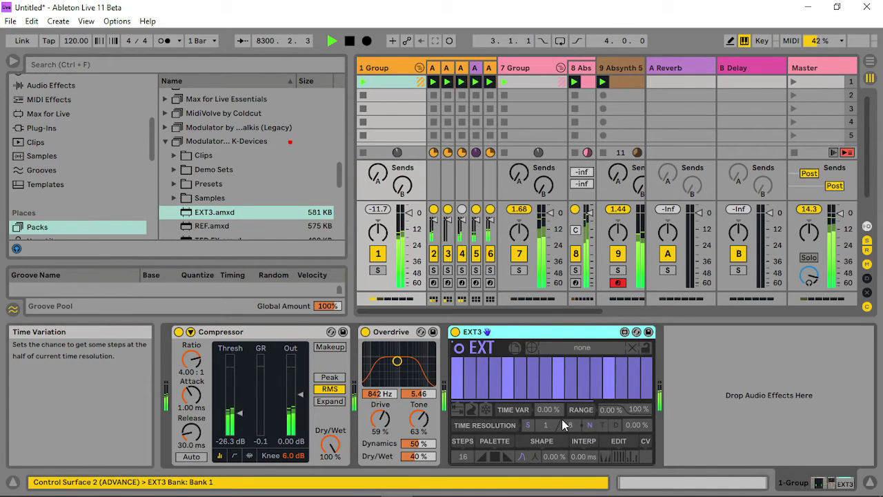
- Replace the EXT3 device on group track 1 with TED FX and map it to the Overdrive's tone
{"action": "right_click", "coordinate": [534, 329]}
{"action": "left_click", "coordinate": [569, 127]}
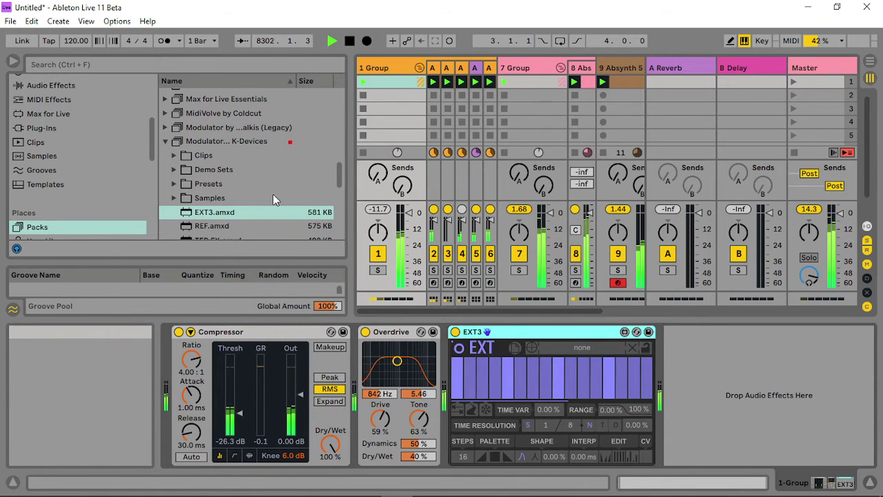
{"action": "scroll", "coordinate": [260, 195], "scroll_direction": "down", "scroll_amount": 3}
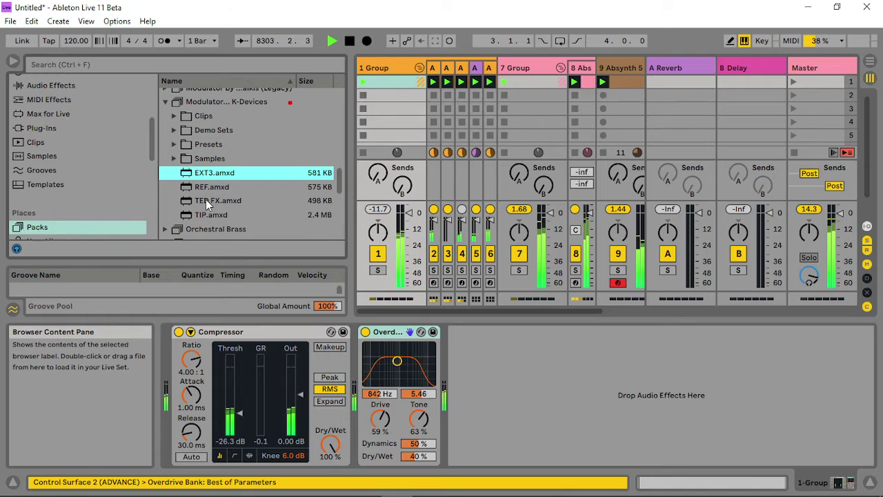
{"action": "left_click_drag", "start_coordinate": [206, 199], "coordinate": [579, 417]}
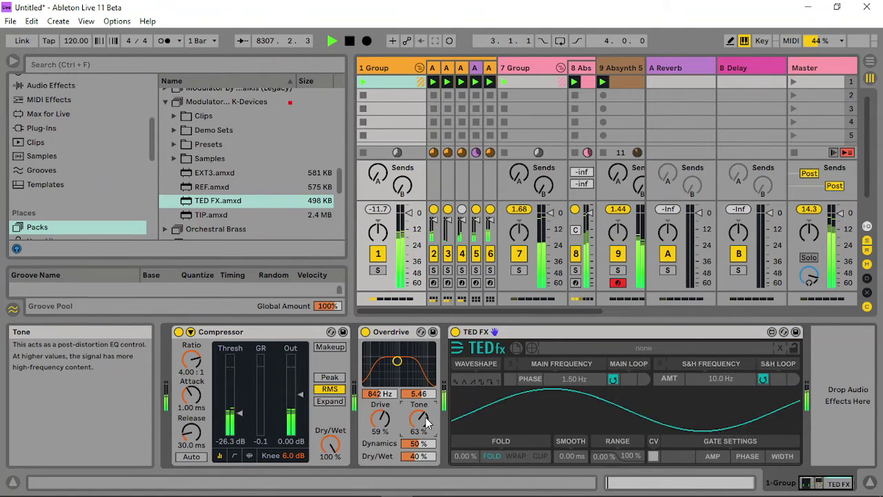
{"action": "left_click", "coordinate": [532, 348]}
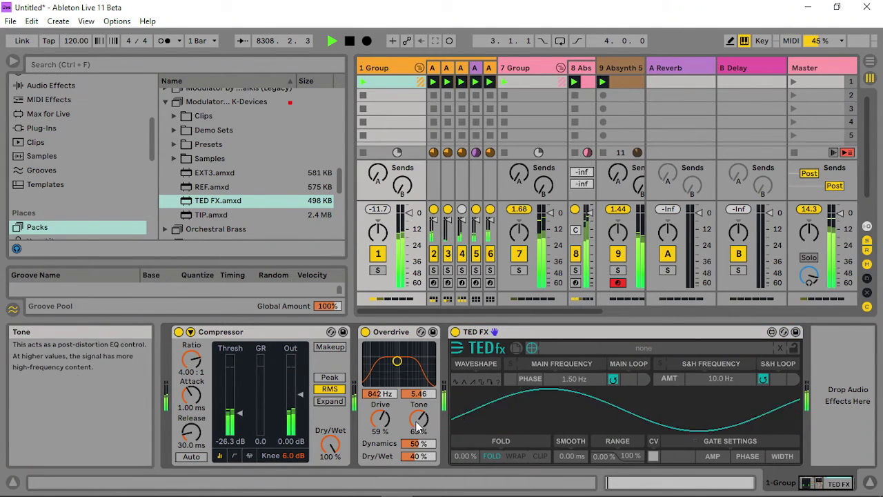
{"action": "left_click", "coordinate": [418, 420]}
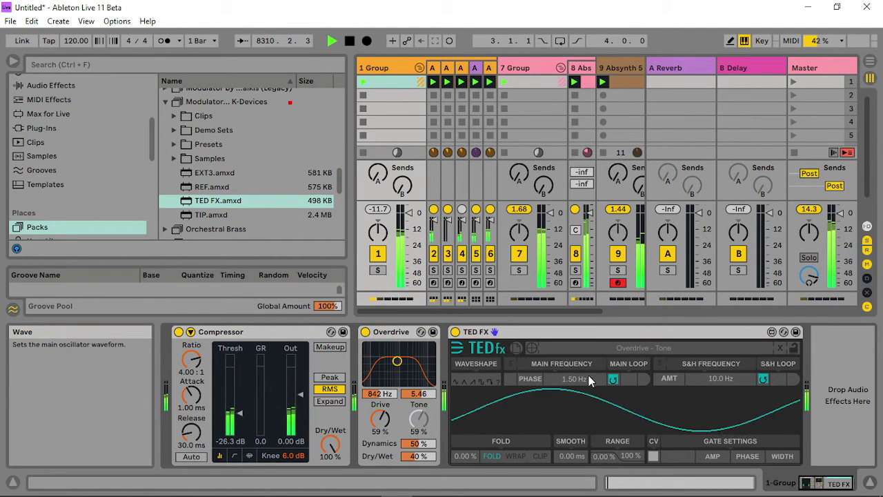
- Set the TED FX main frequency to 13.8 Hz, S&H frequency to 0.59 Hz, range minimum to 71.7% and maximum to 29.9%
{"action": "left_click_drag", "start_coordinate": [588, 375], "coordinate": [589, 283]}
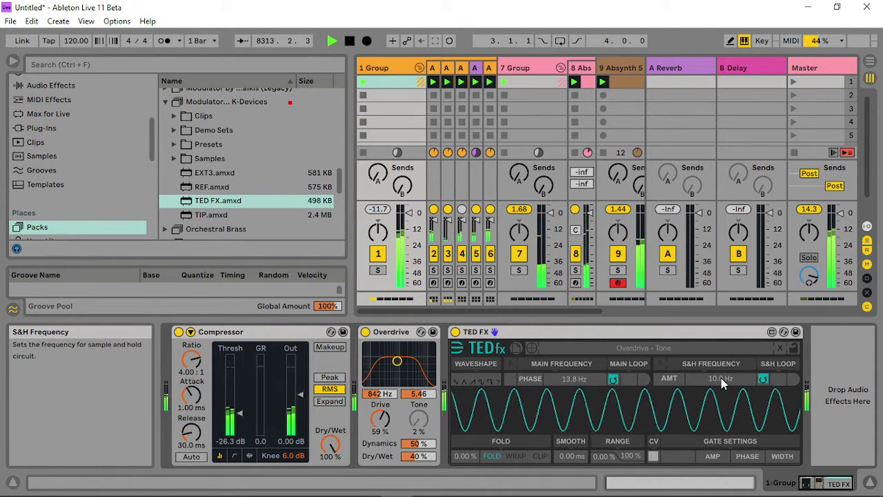
{"action": "left_click_drag", "start_coordinate": [722, 384], "coordinate": [722, 438]}
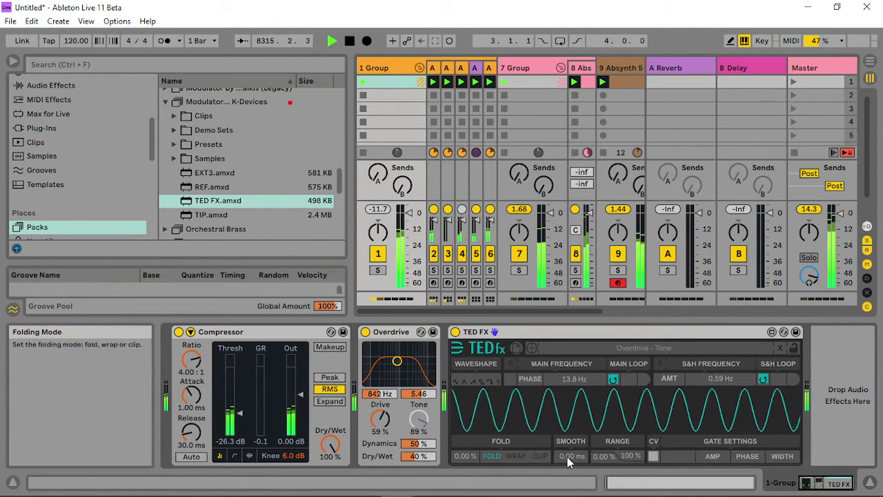
{"action": "left_click_drag", "start_coordinate": [630, 456], "coordinate": [630, 493]}
{"action": "left_click_drag", "start_coordinate": [604, 456], "coordinate": [604, 406]}
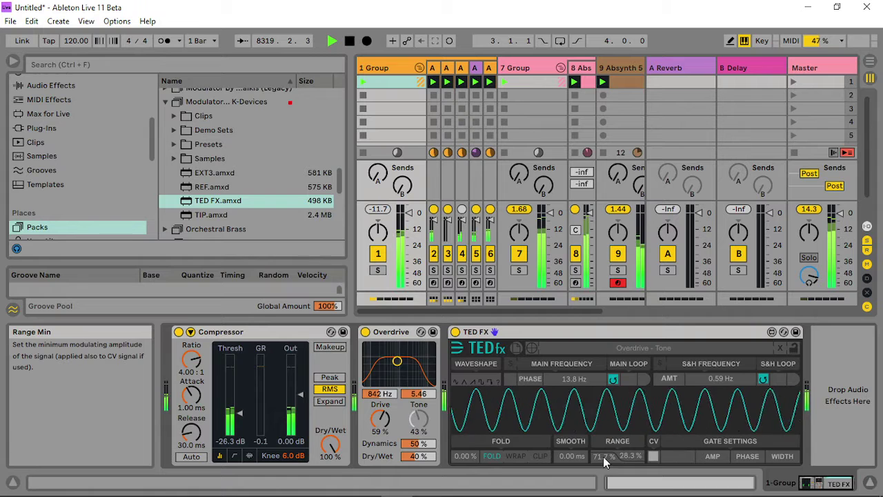
{"action": "left_click_drag", "start_coordinate": [627, 461], "coordinate": [627, 457]}
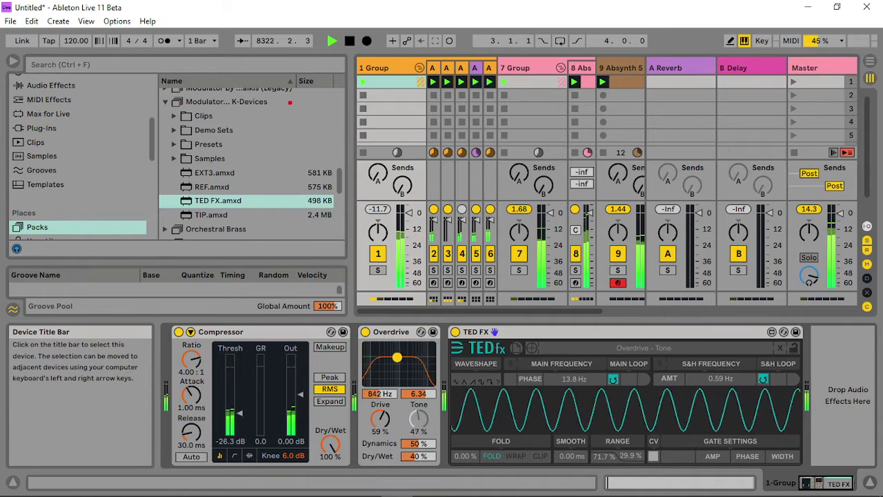
- Set the group Overdrive's filter to 1.27 kHz, bandwidth to 6.52, drive to 75% and dry/wet to 74%
{"action": "left_click_drag", "start_coordinate": [397, 357], "coordinate": [401, 358]}
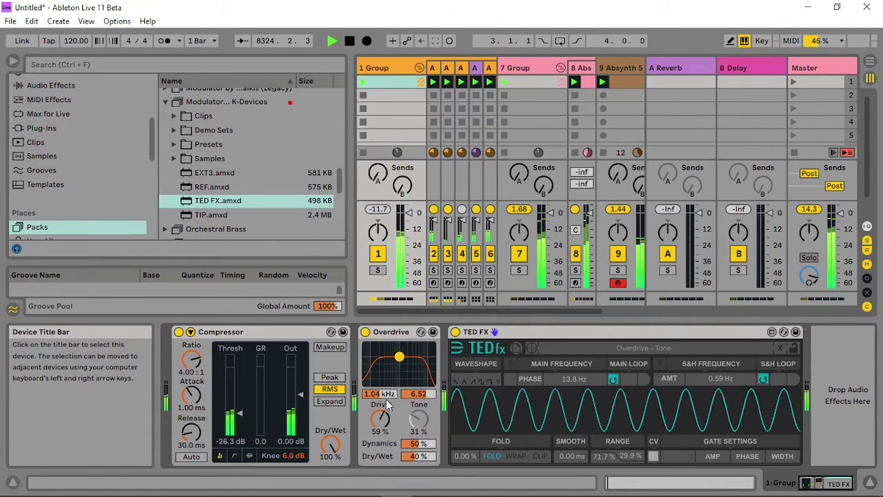
{"action": "mouse_move", "coordinate": [379, 420]}
{"action": "left_mouse_down"}
{"action": "mouse_move", "coordinate": [379, 396]}
{"action": "mouse_move", "coordinate": [379, 407]}
{"action": "left_mouse_up"}
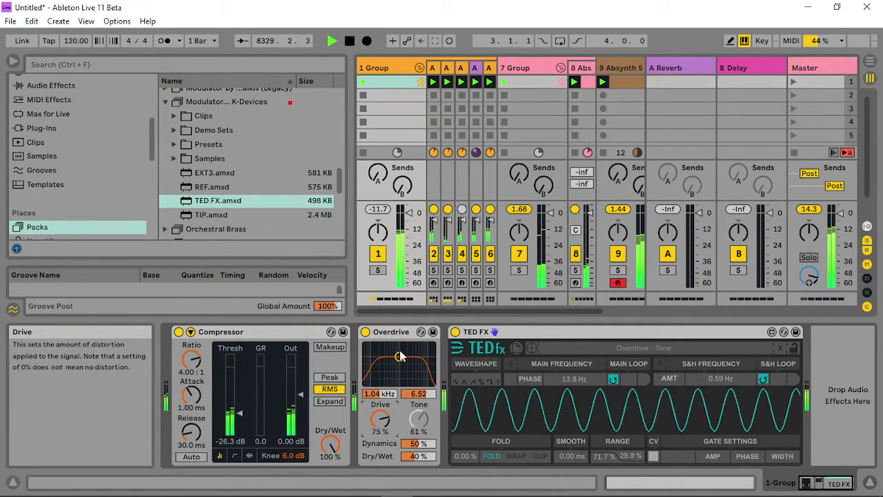
{"action": "left_click_drag", "start_coordinate": [398, 356], "coordinate": [401, 356]}
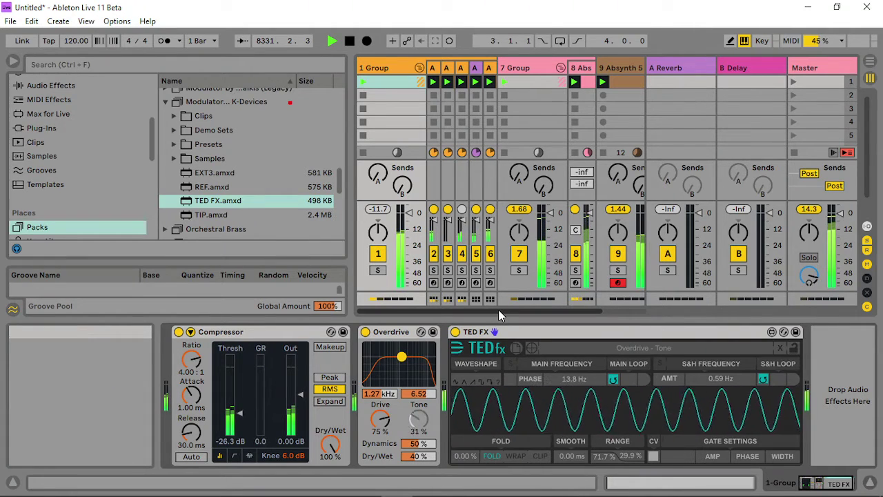
{"action": "left_click_drag", "start_coordinate": [498, 309], "coordinate": [524, 311]}
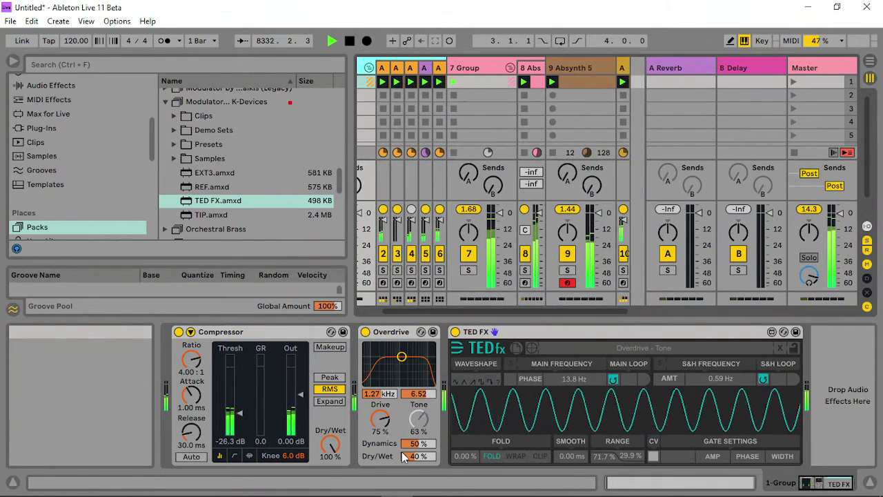
{"action": "left_click_drag", "start_coordinate": [422, 457], "coordinate": [422, 434]}
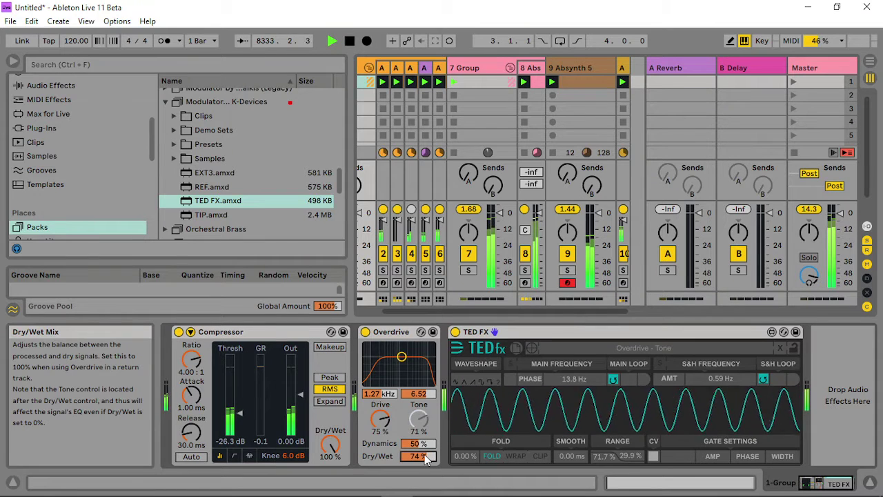
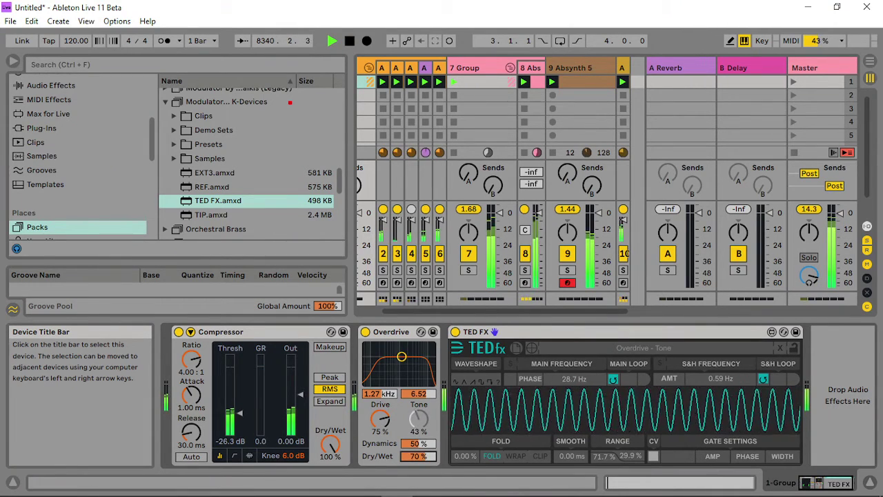
- Collapse and reopen the TED FX device, setting its smooth time to 4.20 ms and fold amount to 14.2%
{"action": "double_click", "coordinate": [566, 332]}
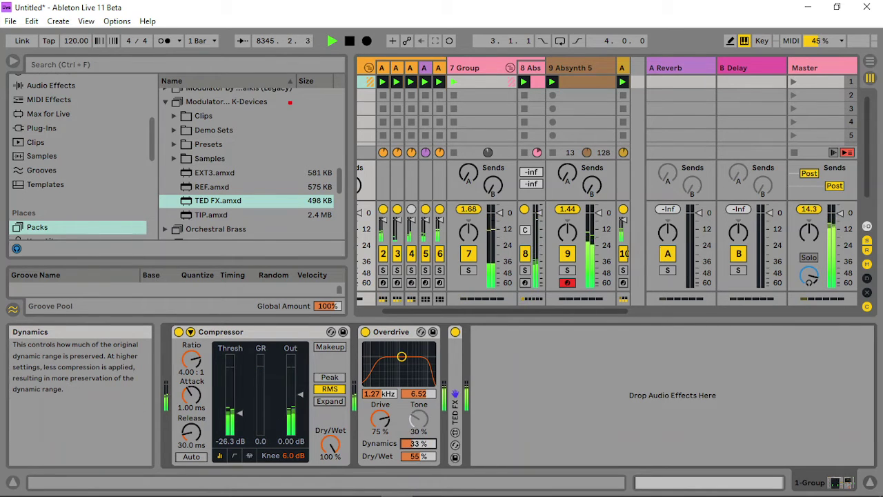
{"action": "double_click", "coordinate": [455, 411]}
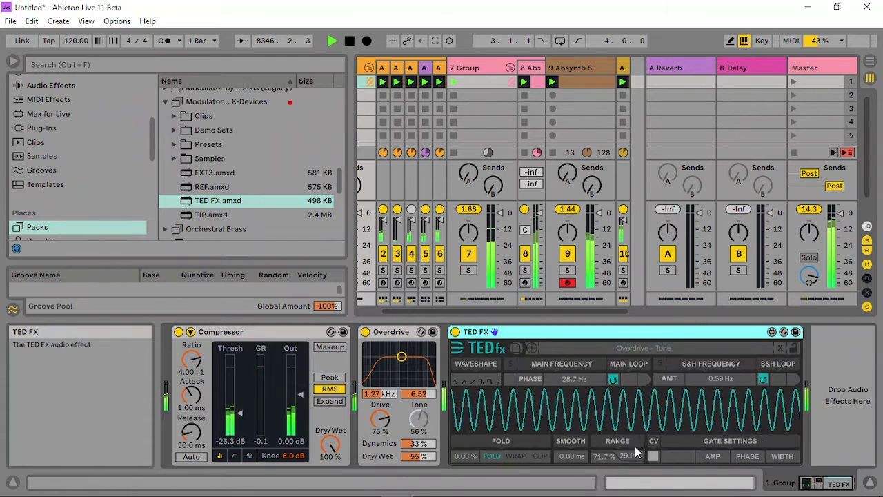
{"action": "left_click_drag", "start_coordinate": [571, 455], "coordinate": [571, 446]}
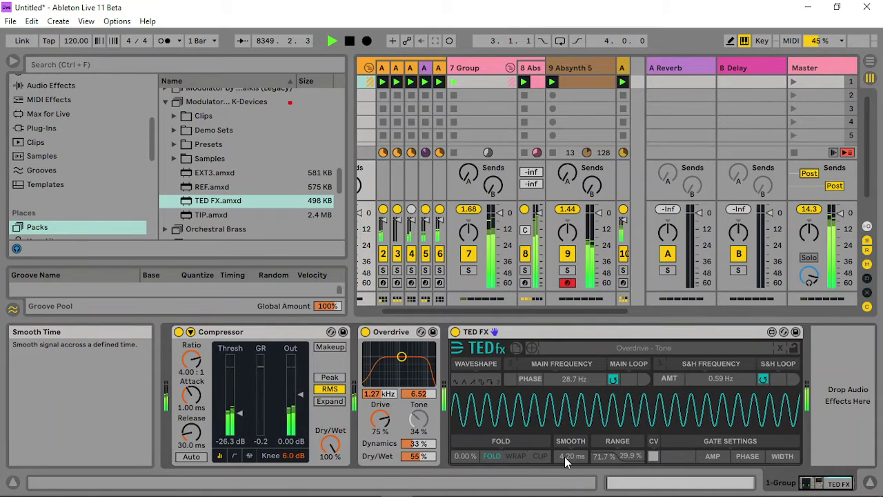
{"action": "mouse_move", "coordinate": [465, 455]}
{"action": "left_mouse_down"}
{"action": "mouse_move", "coordinate": [465, 433]}
{"action": "mouse_move", "coordinate": [465, 447]}
{"action": "left_mouse_up"}
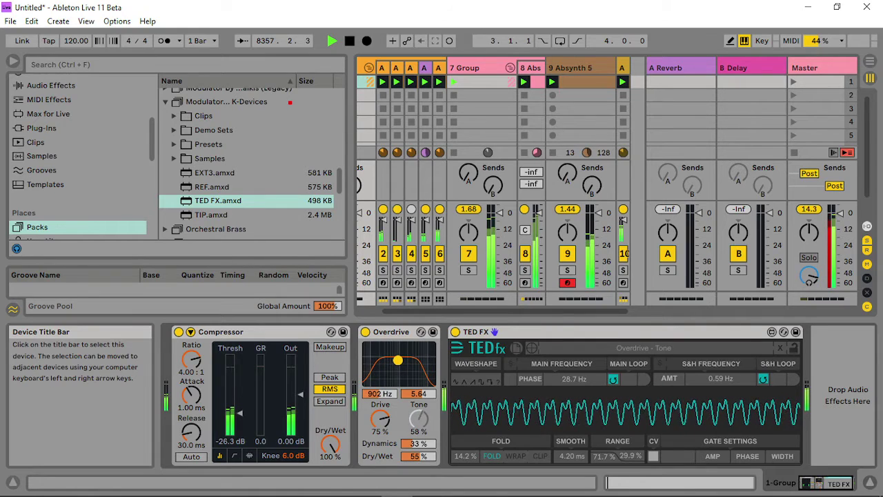
- Show the Overdrive's filter frequency automation and map a second TED FX, placed after the collapsed first one, to that parameter
{"action": "right_click", "coordinate": [378, 394]}
{"action": "left_click", "coordinate": [410, 398]}
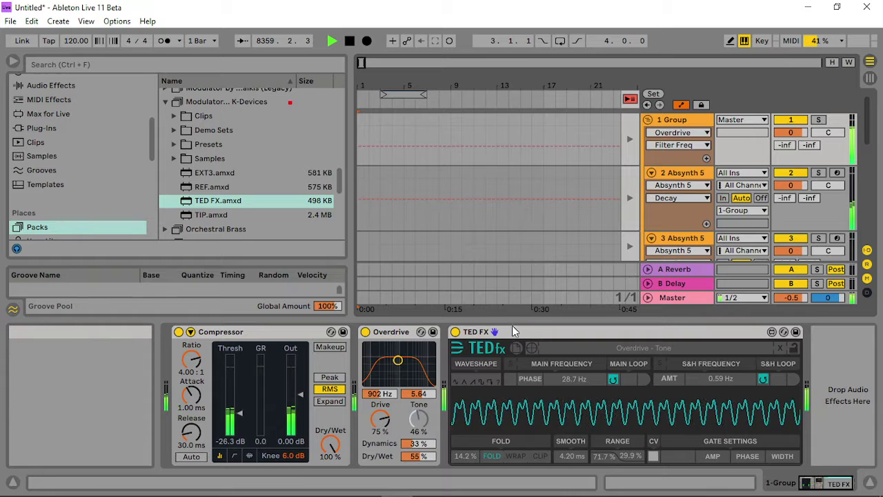
{"action": "double_click", "coordinate": [523, 330]}
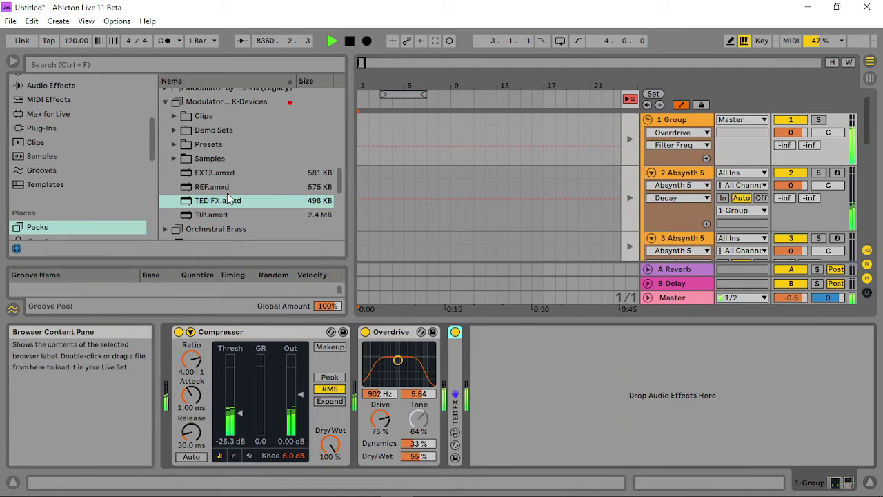
{"action": "left_click", "coordinate": [520, 396]}
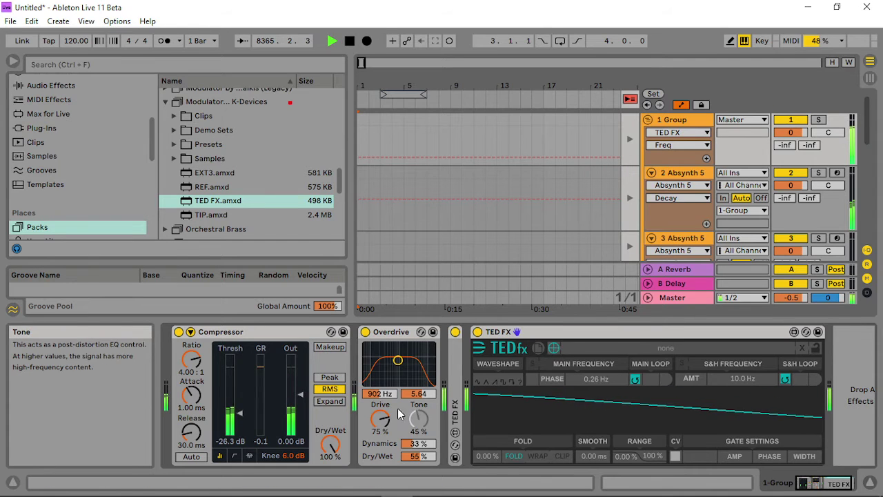
{"action": "left_click", "coordinate": [398, 365]}
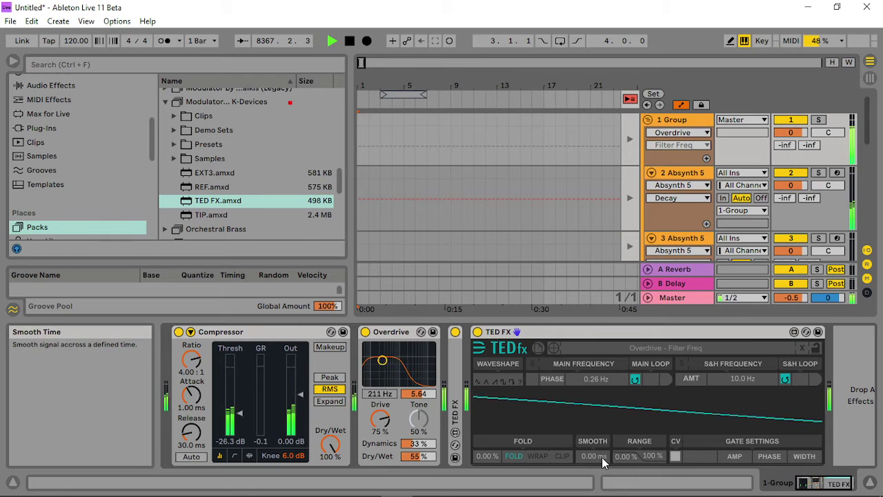
- Set the second TED FX's range minimum to 37.0% and maximum to 50.4%, and adjust its main frequency
{"action": "left_click_drag", "start_coordinate": [661, 455], "coordinate": [624, 438]}
{"action": "left_click", "coordinate": [624, 457]}
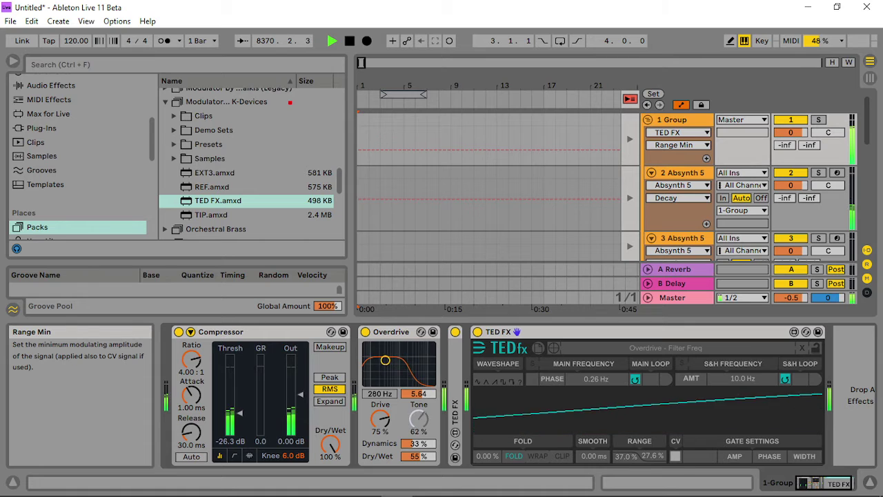
{"action": "left_click_drag", "start_coordinate": [667, 456], "coordinate": [668, 440]}
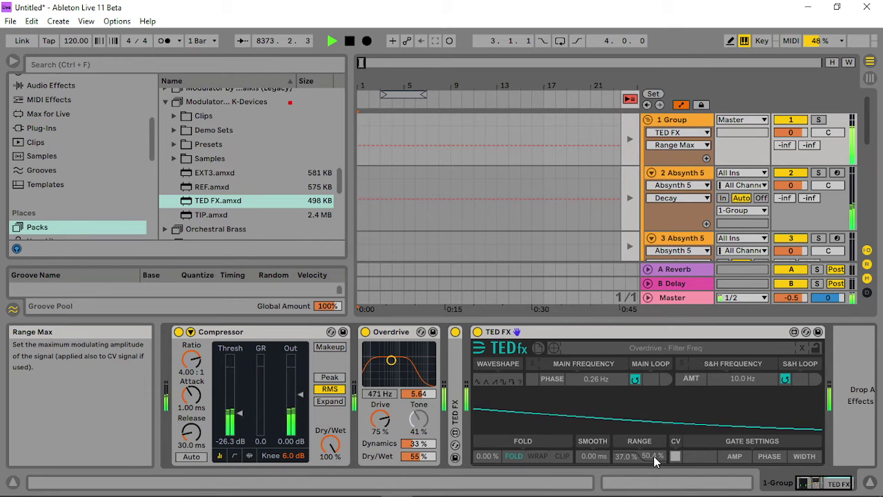
{"action": "mouse_move", "coordinate": [608, 376]}
{"action": "left_mouse_down"}
{"action": "mouse_move", "coordinate": [609, 401]}
{"action": "mouse_move", "coordinate": [599, 383]}
{"action": "left_mouse_up"}
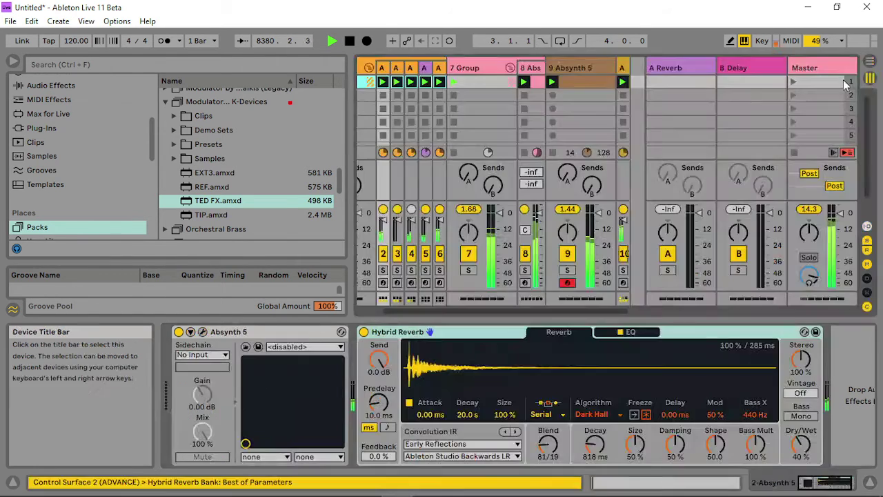
- Return to the Session View and check the Absynth 5 plug-in window on track 9
{"action": "left_click", "coordinate": [870, 78]}
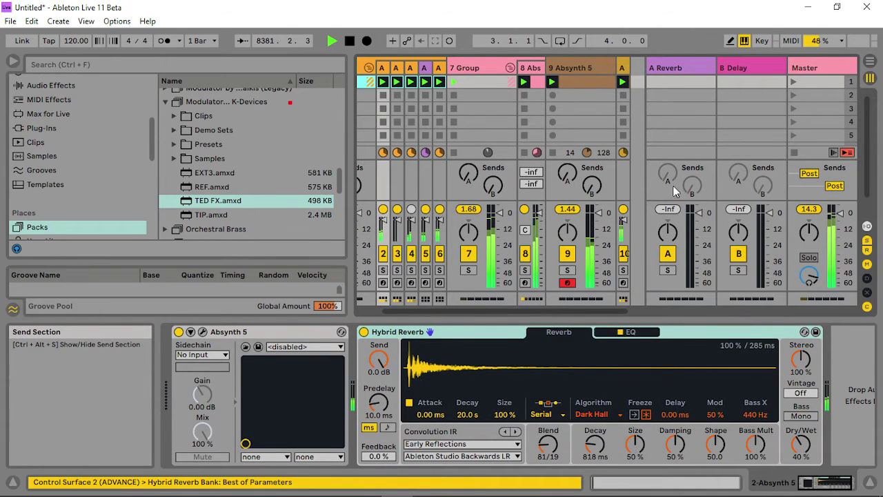
{"action": "left_click", "coordinate": [582, 67]}
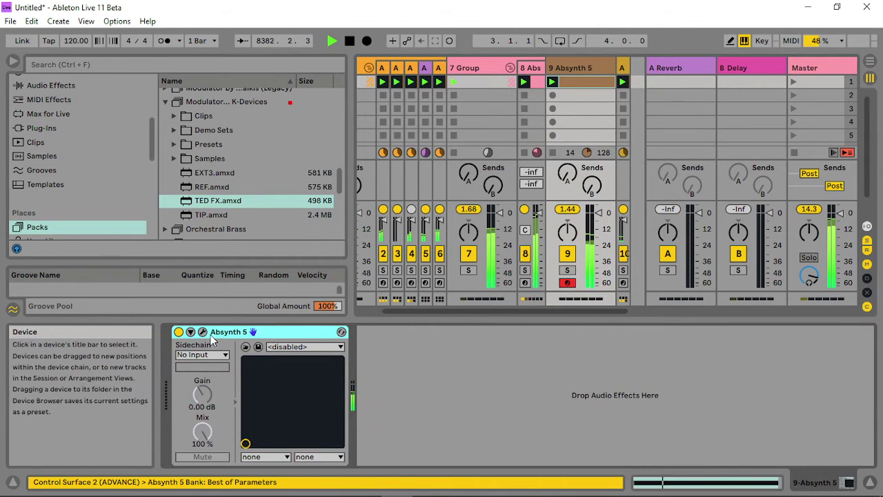
{"action": "left_click", "coordinate": [203, 331]}
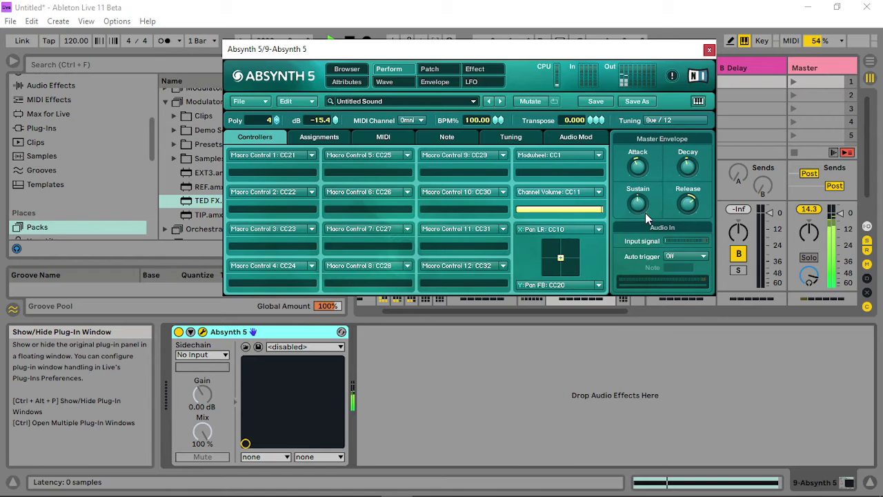
{"action": "left_click", "coordinate": [708, 50]}
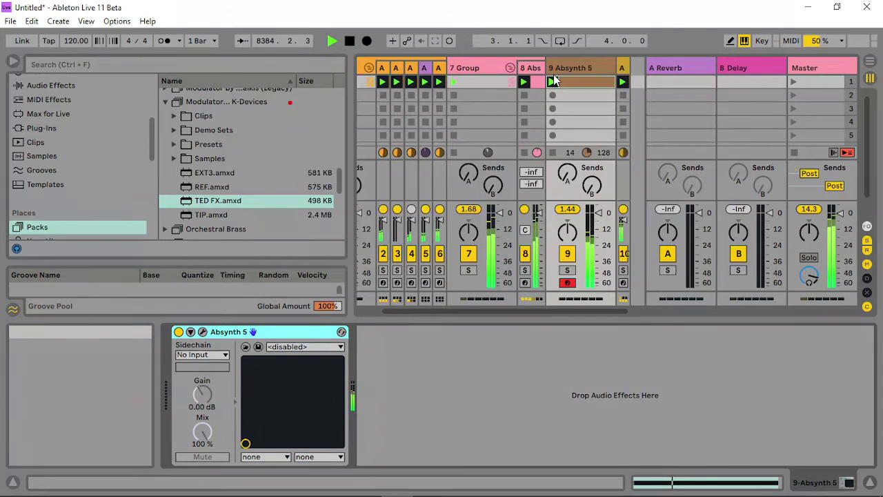
- Audition track 10 alone, widen its column, and add an Overdrive after the Hybrid Reverb at the end of its device chain
{"action": "left_click", "coordinate": [623, 253]}
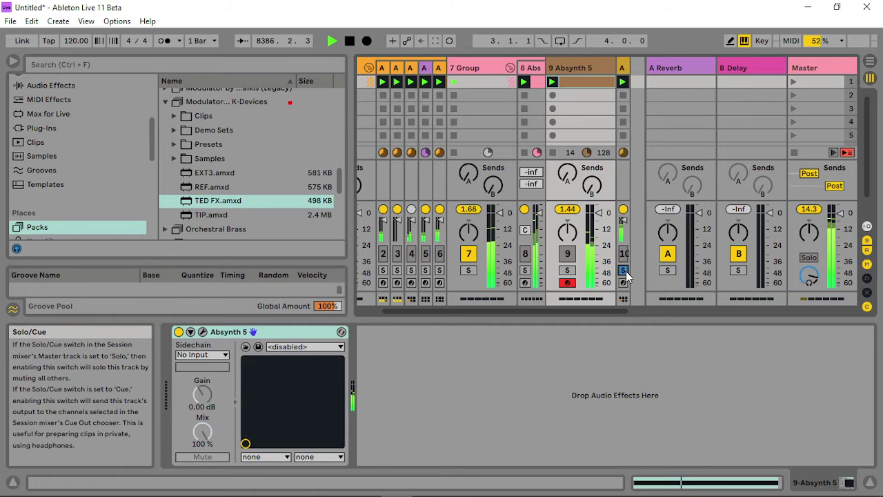
{"action": "left_click", "coordinate": [623, 69]}
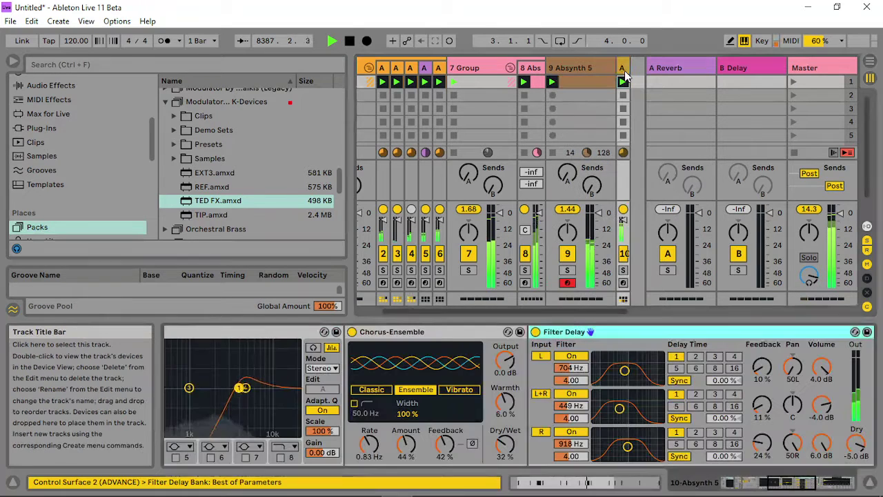
{"action": "left_click_drag", "start_coordinate": [630, 68], "coordinate": [645, 68]}
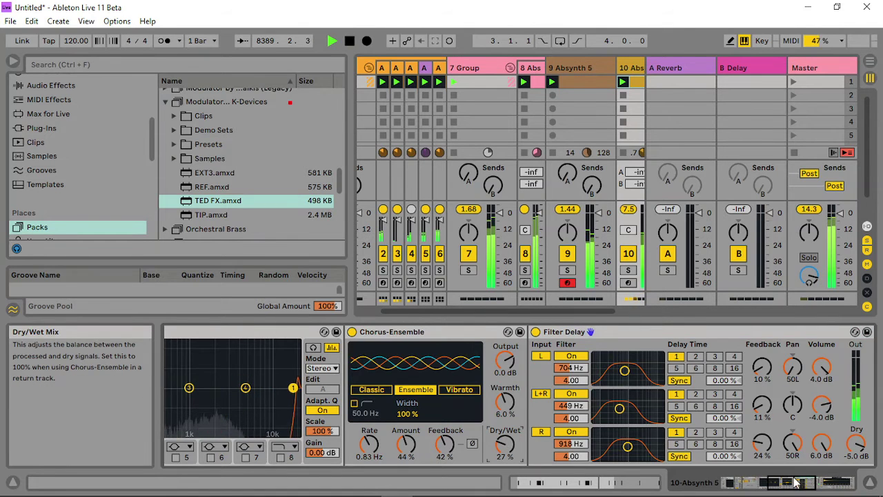
{"action": "left_click_drag", "start_coordinate": [634, 298], "coordinate": [498, 290]}
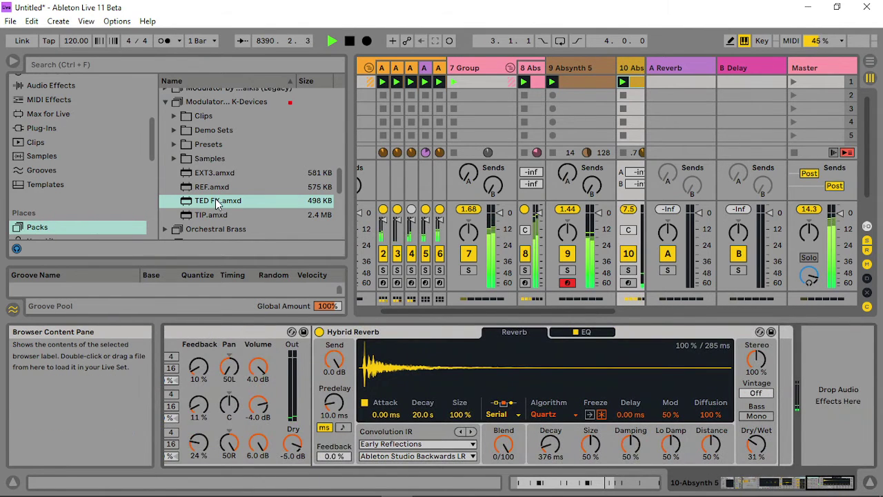
{"action": "left_click", "coordinate": [51, 84]}
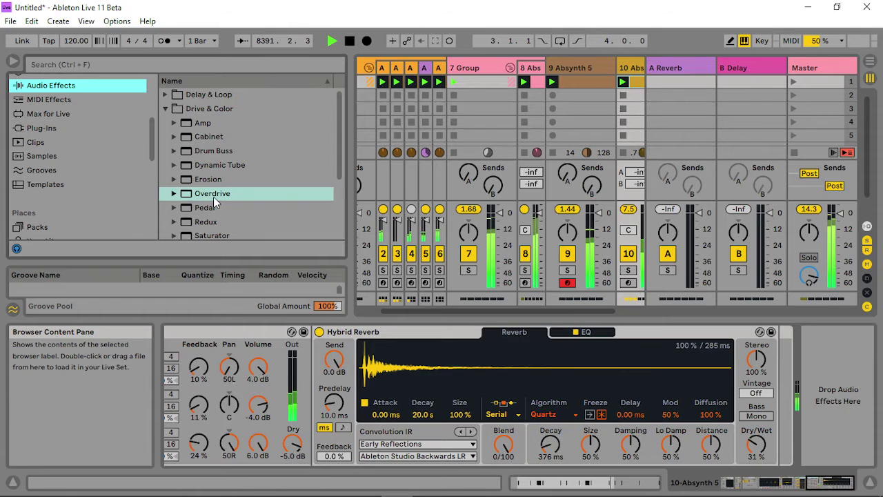
{"action": "left_click_drag", "start_coordinate": [214, 197], "coordinate": [811, 401]}
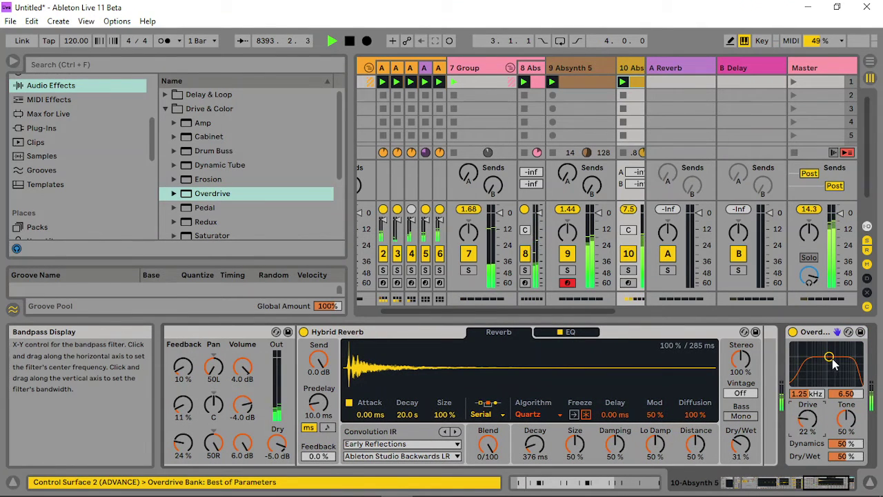
- Set track 10's Overdrive to a 902 Hz filter with 2.62 bandwidth, 52% drive, 40% tone and 23% dry/wet
{"action": "left_click_drag", "start_coordinate": [829, 356], "coordinate": [816, 363]}
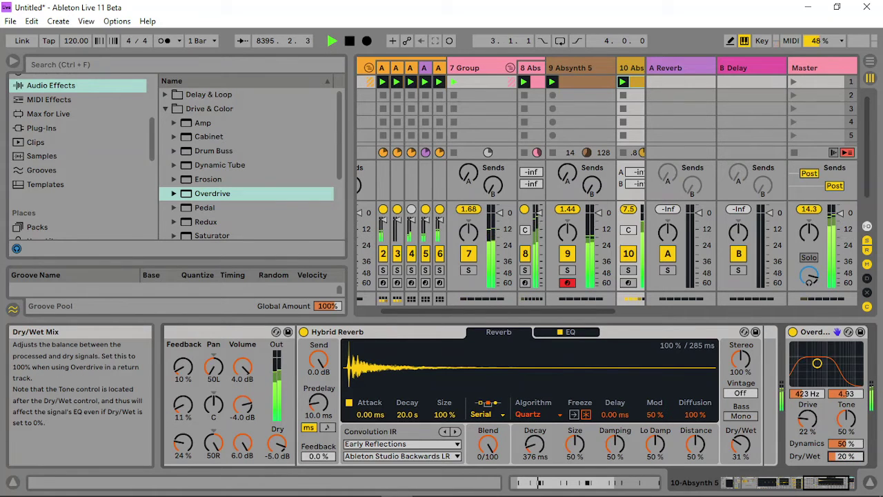
{"action": "left_click_drag", "start_coordinate": [831, 372], "coordinate": [829, 370]}
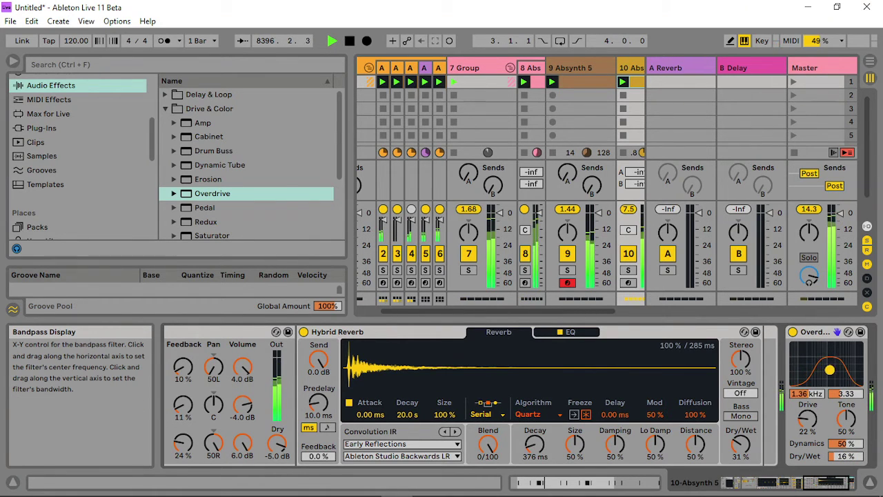
{"action": "mouse_move", "coordinate": [807, 419]}
{"action": "left_mouse_down"}
{"action": "mouse_move", "coordinate": [807, 393]}
{"action": "mouse_move", "coordinate": [807, 435]}
{"action": "left_mouse_up"}
{"action": "left_click_drag", "start_coordinate": [839, 458], "coordinate": [839, 451]}
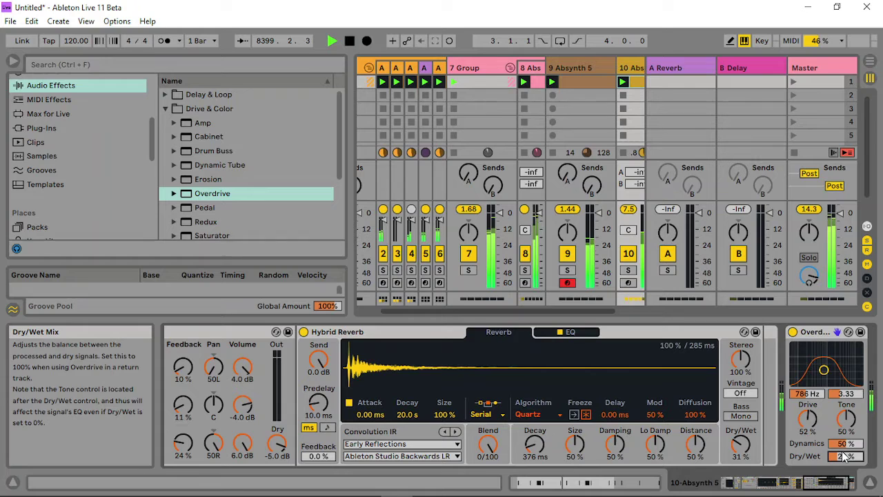
{"action": "left_click_drag", "start_coordinate": [854, 422], "coordinate": [854, 438]}
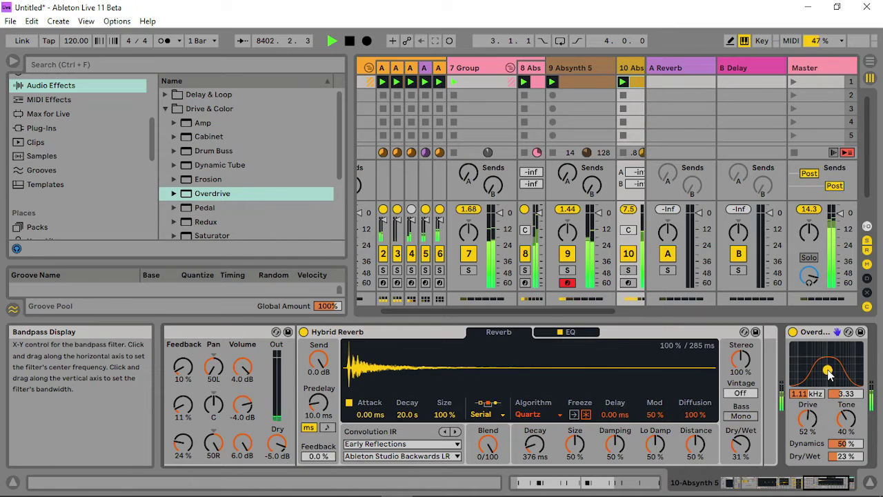
{"action": "left_click_drag", "start_coordinate": [825, 370], "coordinate": [827, 373]}
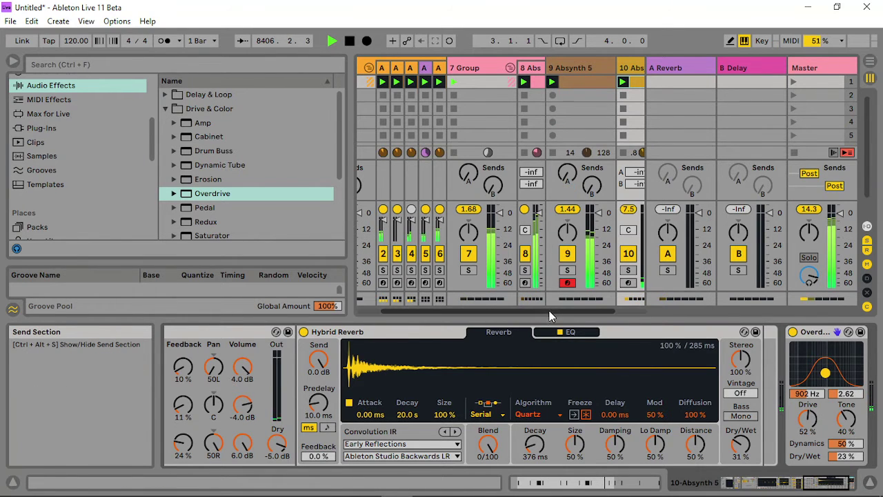
- Check track 9's Absynth 5 device, and retune track 10's Overdrive filter to 1.04 kHz with 1.92 bandwidth and 22% dry/wet
{"action": "left_click_drag", "start_coordinate": [548, 312], "coordinate": [611, 310]}
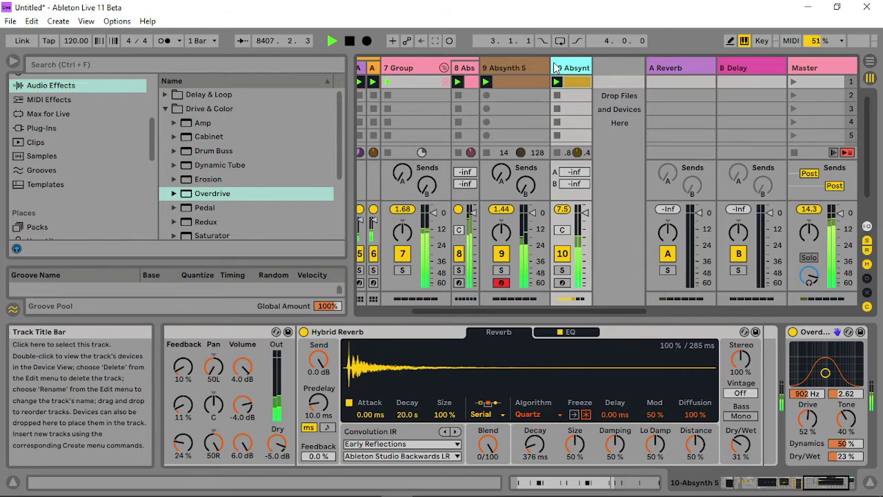
{"action": "left_click", "coordinate": [522, 66]}
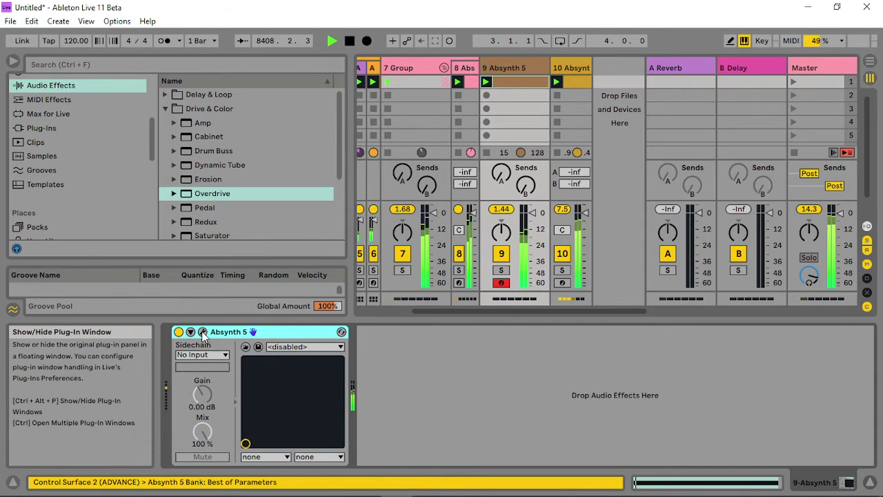
{"action": "left_click", "coordinate": [571, 67]}
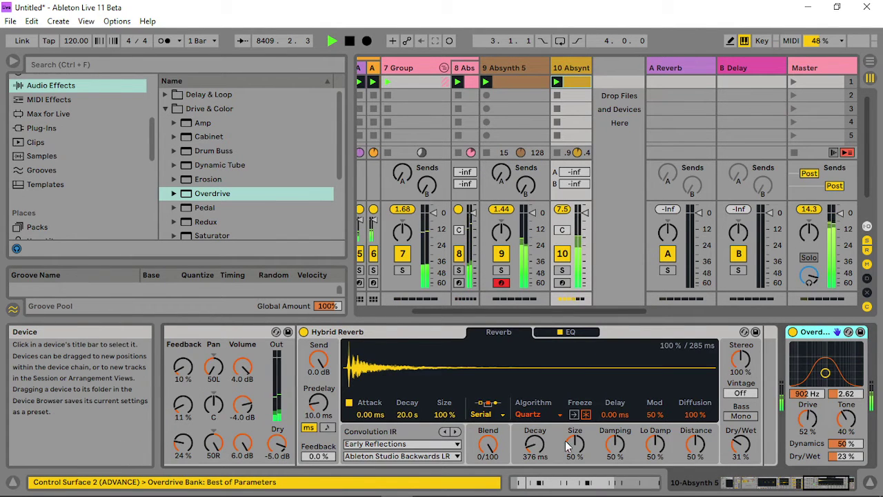
{"action": "left_click_drag", "start_coordinate": [845, 456], "coordinate": [846, 448]}
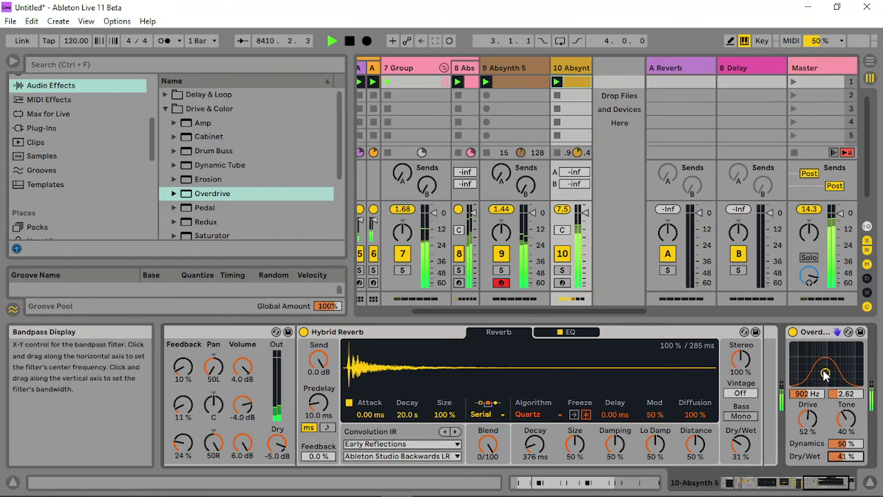
{"action": "left_click_drag", "start_coordinate": [821, 369], "coordinate": [835, 372]}
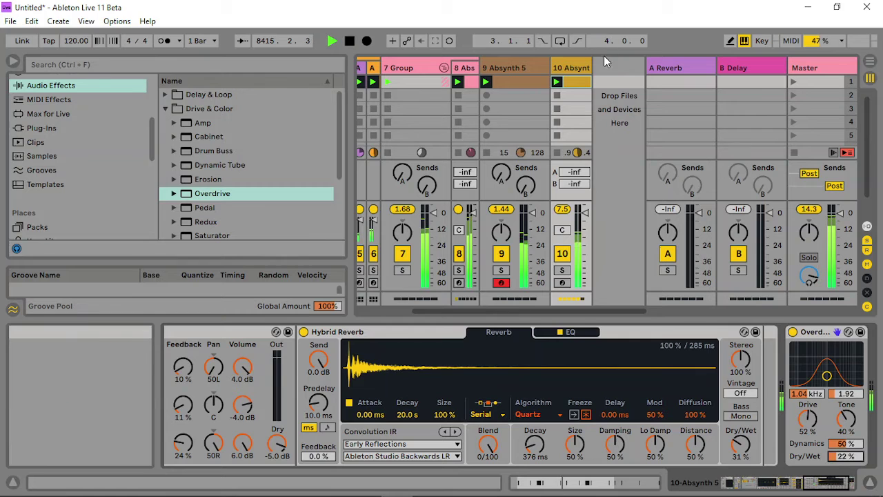
- Insert a MIDI track after track 10, load Absynth 5 on it and show the plug-in's Patch page before closing its window
{"action": "right_click", "coordinate": [605, 67]}
{"action": "left_click", "coordinate": [640, 85]}
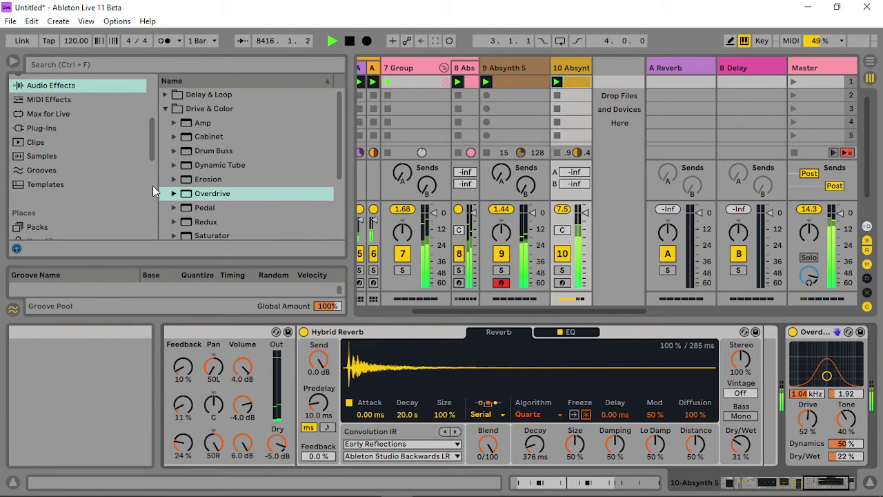
{"action": "left_click", "coordinate": [63, 130]}
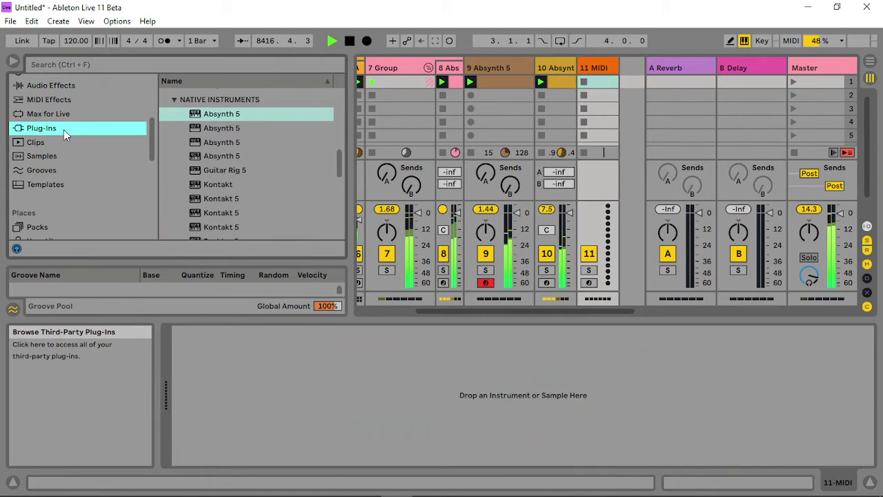
{"action": "left_click", "coordinate": [232, 118]}
{"action": "left_click", "coordinate": [597, 69]}
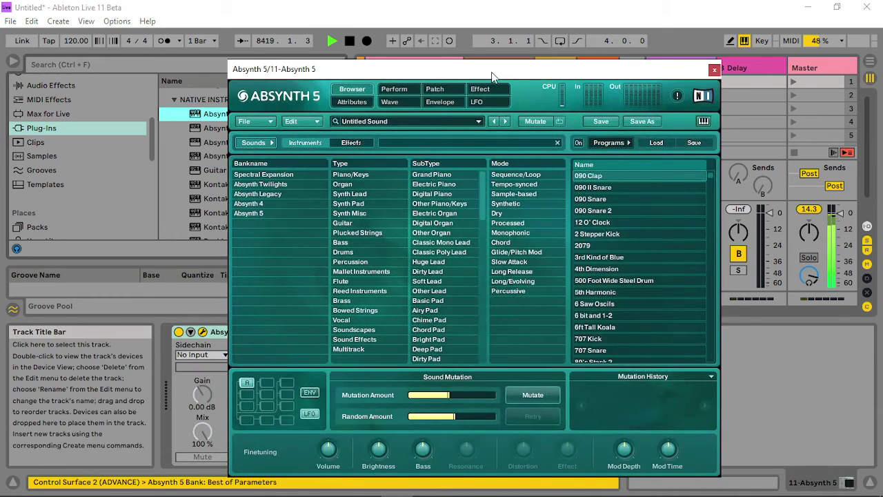
{"action": "left_click", "coordinate": [460, 89]}
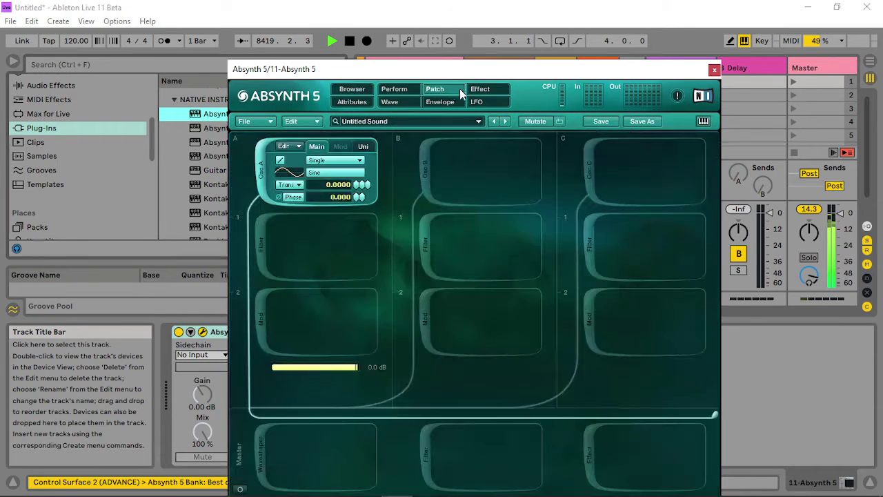
{"action": "left_click", "coordinate": [713, 70]}
- Create a MIDI clip in track 11's first slot and duplicate its loop until it is eight bars long
{"action": "double_click", "coordinate": [608, 83]}
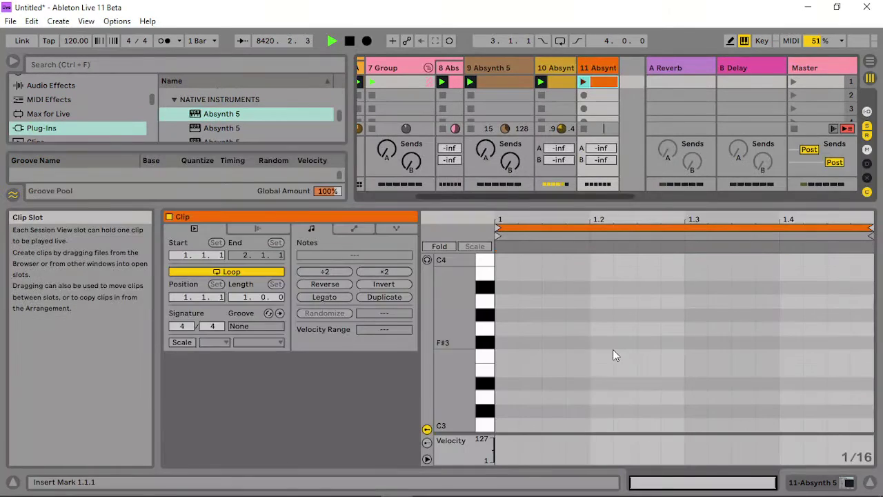
{"action": "left_click", "coordinate": [386, 295]}
{"action": "left_click", "coordinate": [386, 295]}
{"action": "left_click", "coordinate": [386, 296]}
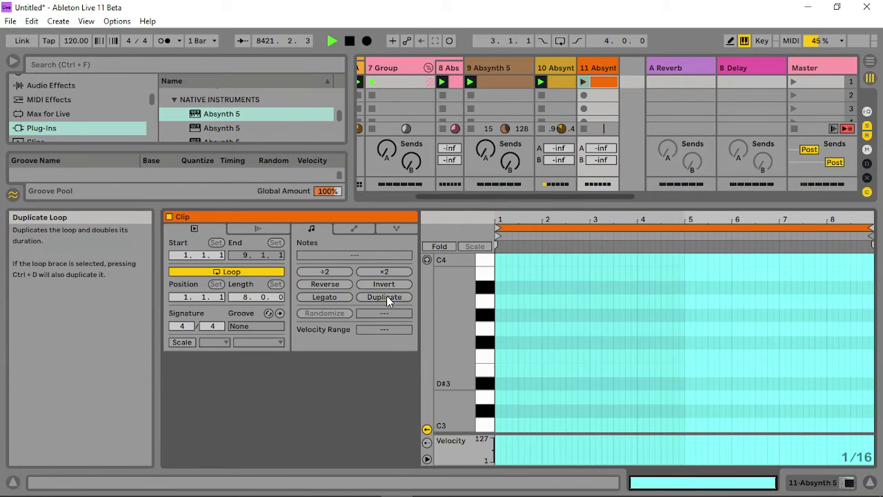
- Add a C3 note covering the first four bars of track 11's clip
{"action": "right_click", "coordinate": [534, 371]}
{"action": "left_click", "coordinate": [536, 415]}
{"action": "scroll", "coordinate": [524, 411], "scroll_direction": "down", "scroll_amount": 3}
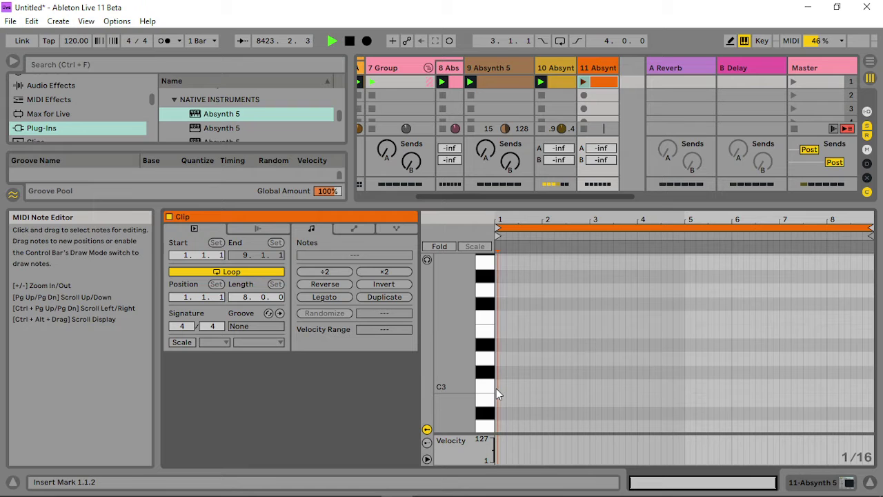
{"action": "double_click", "coordinate": [496, 387]}
{"action": "left_click_drag", "start_coordinate": [495, 388], "coordinate": [690, 379]}
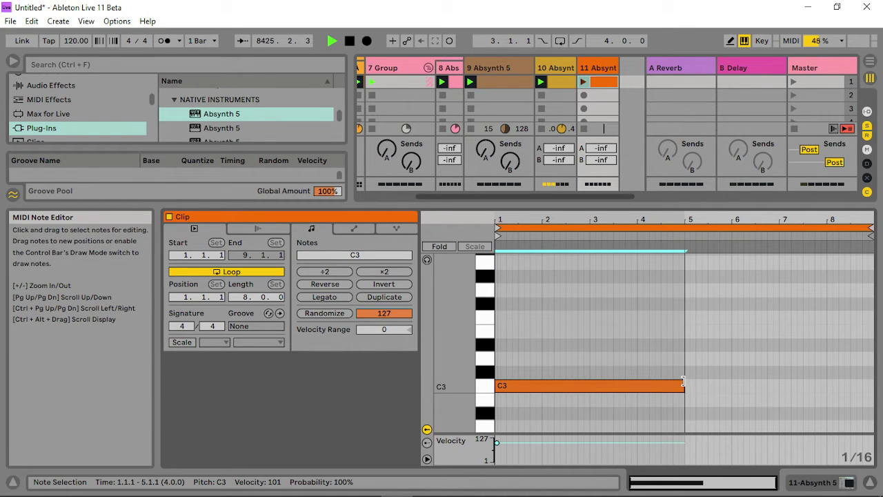
- Transpose oscillator A of track 11's Absynth 5 to 26, close the plug-in window and deactivate the track
{"action": "double_click", "coordinate": [597, 68]}
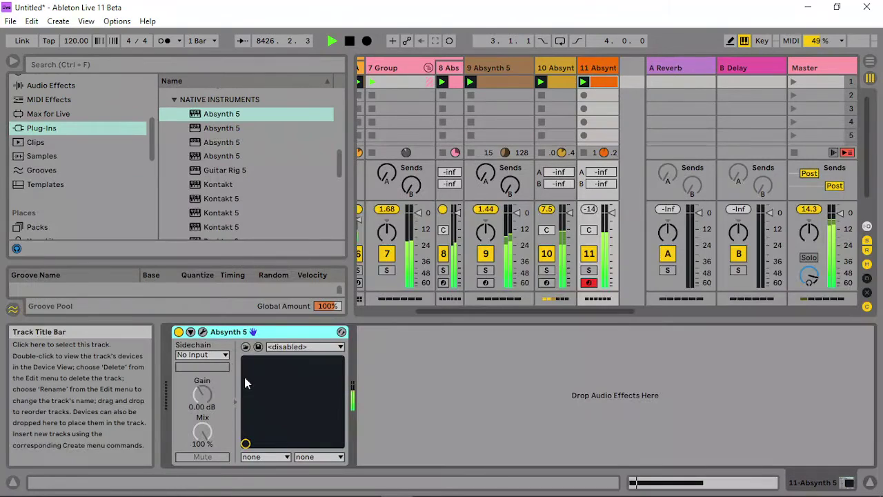
{"action": "left_click", "coordinate": [202, 332]}
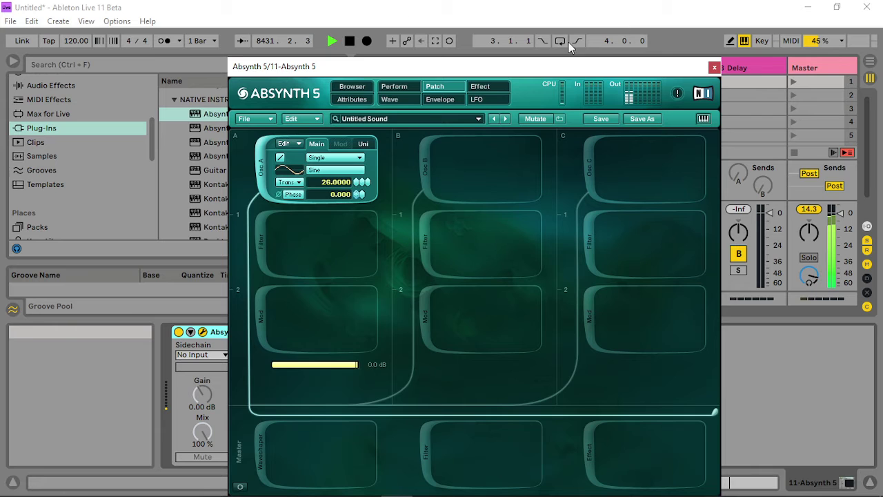
{"action": "left_click", "coordinate": [714, 67]}
{"action": "left_click", "coordinate": [593, 253]}
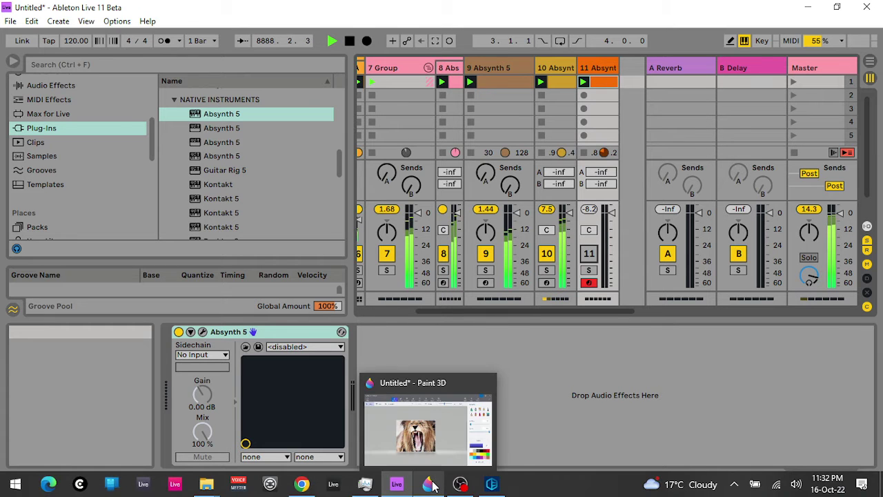
- Switch to Paint 3D and add the 2D text "back soon" above the lion picture
{"action": "left_click", "coordinate": [429, 484]}
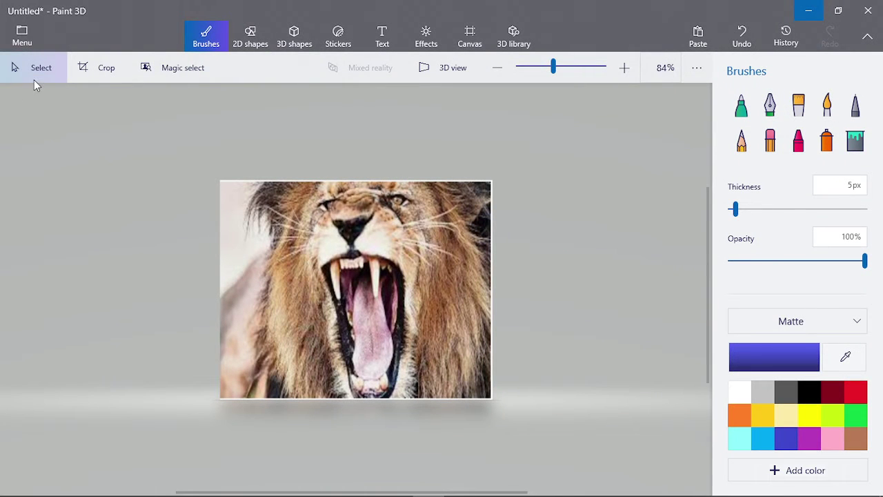
{"action": "left_click", "coordinate": [51, 76]}
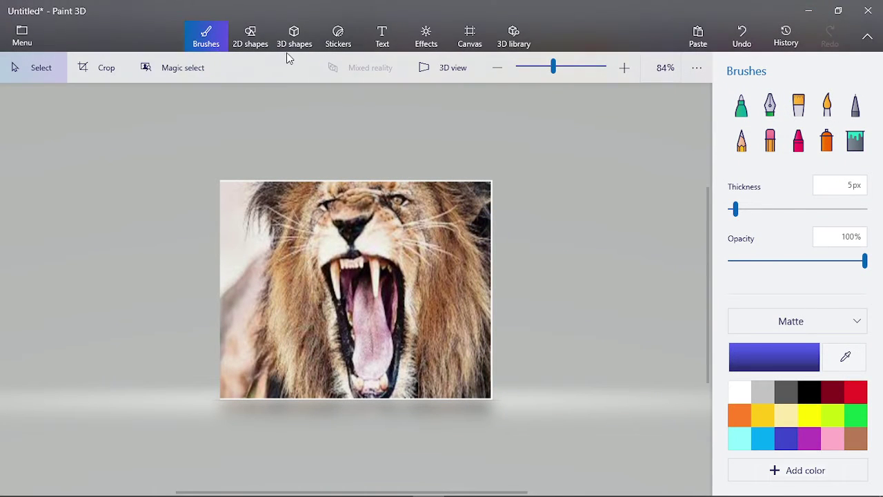
{"action": "left_click", "coordinate": [378, 43]}
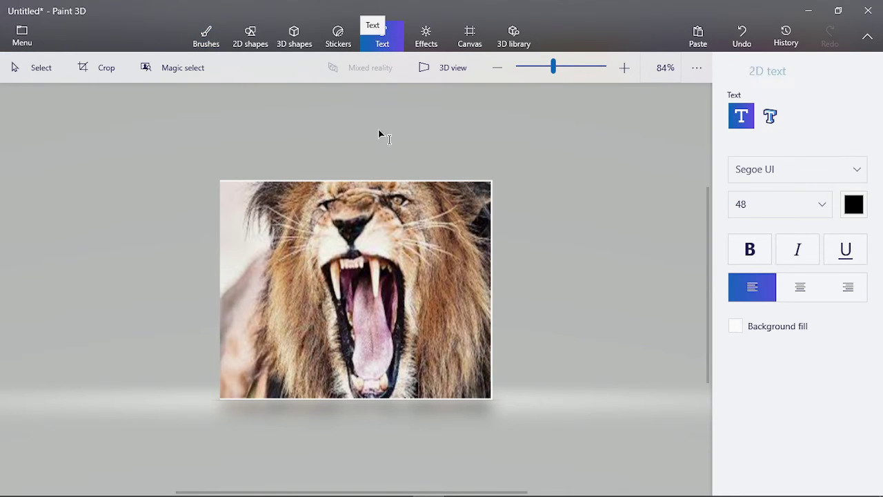
{"action": "left_click", "coordinate": [236, 125]}
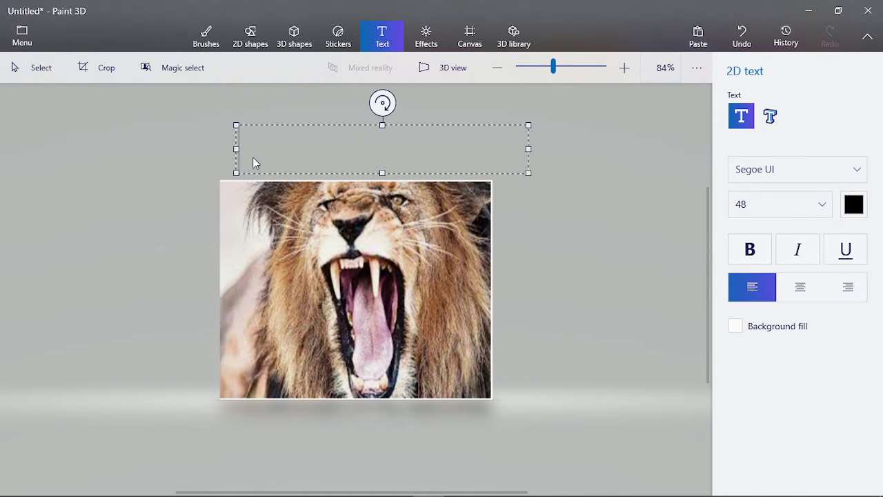
{"action": "type", "text": "back soon"}
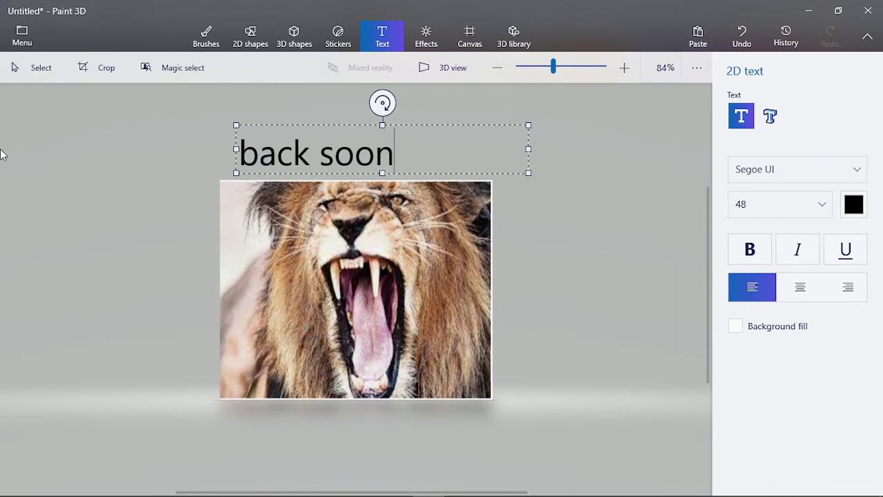
- Return to Ableton Live, narrow the browser to show all tracks, and set the Overdrive's drive on 1 Group to 34%
{"action": "left_click", "coordinate": [808, 10]}
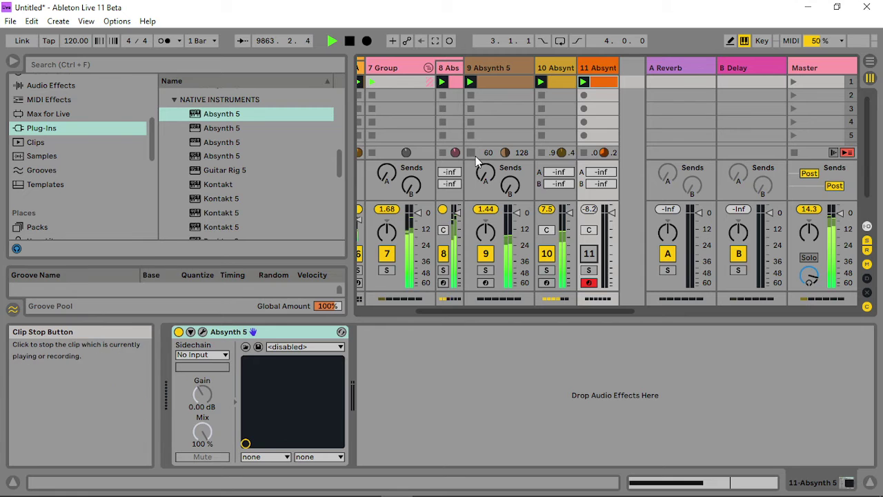
{"action": "left_click_drag", "start_coordinate": [351, 160], "coordinate": [131, 147]}
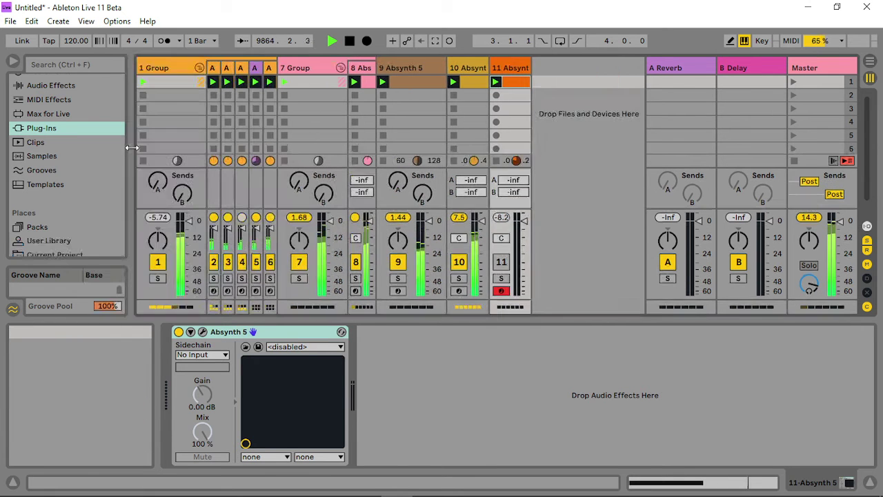
{"action": "left_click", "coordinate": [158, 64]}
{"action": "left_click_drag", "start_coordinate": [379, 418], "coordinate": [380, 443]}
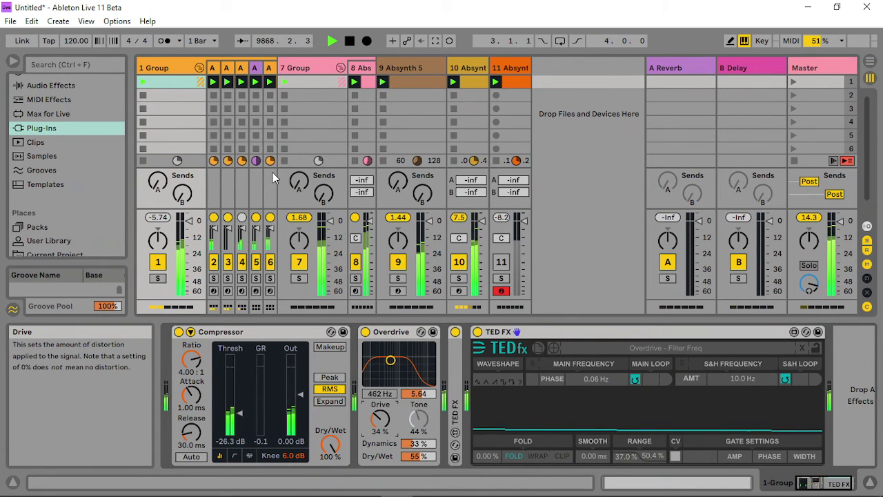
- On 7 Group, set the first Overdrive's bandpass to 966 Hz with bandwidth 1.03 and the second's to 1.68 kHz with bandwidth 2.27
{"action": "left_click", "coordinate": [312, 68]}
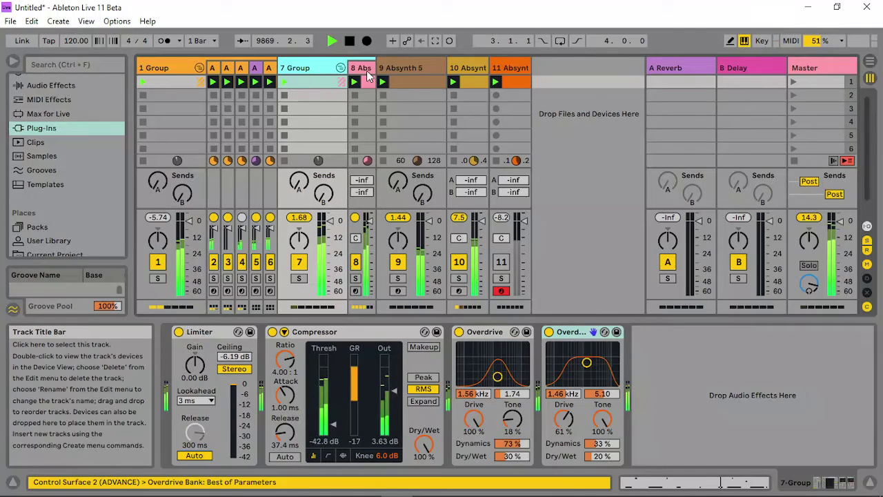
{"action": "left_click", "coordinate": [365, 69]}
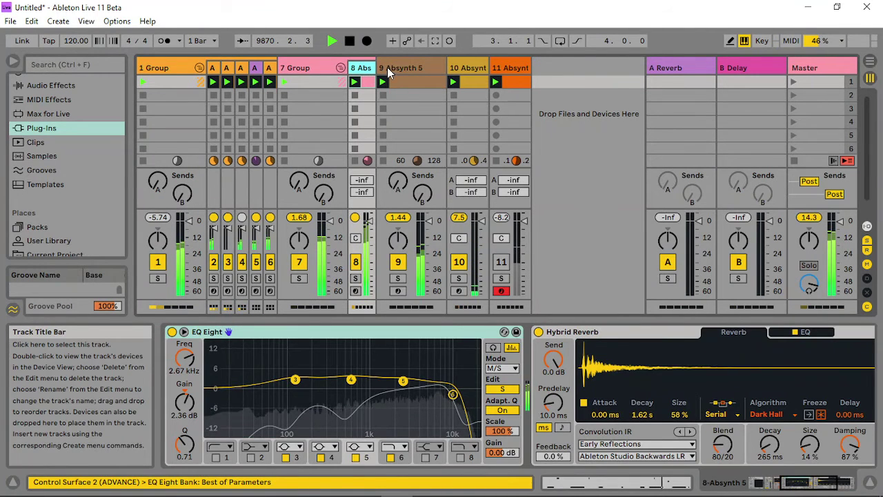
{"action": "left_click", "coordinate": [296, 71]}
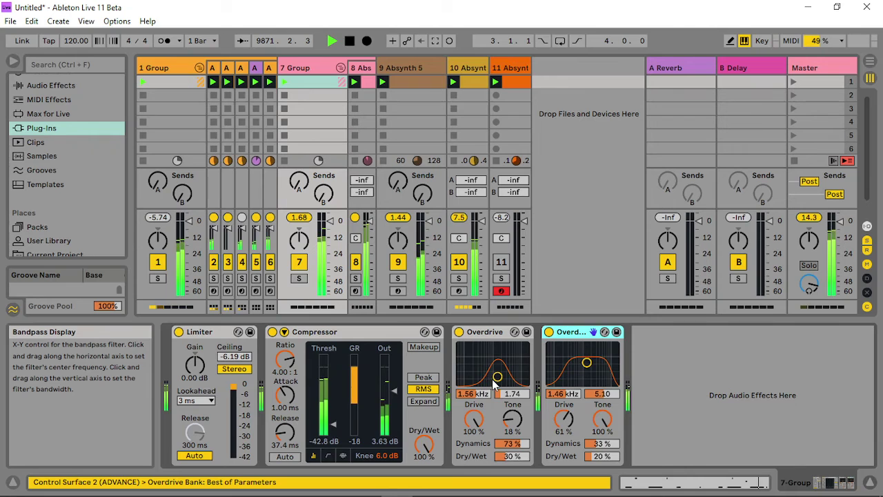
{"action": "left_click_drag", "start_coordinate": [493, 382], "coordinate": [492, 380]}
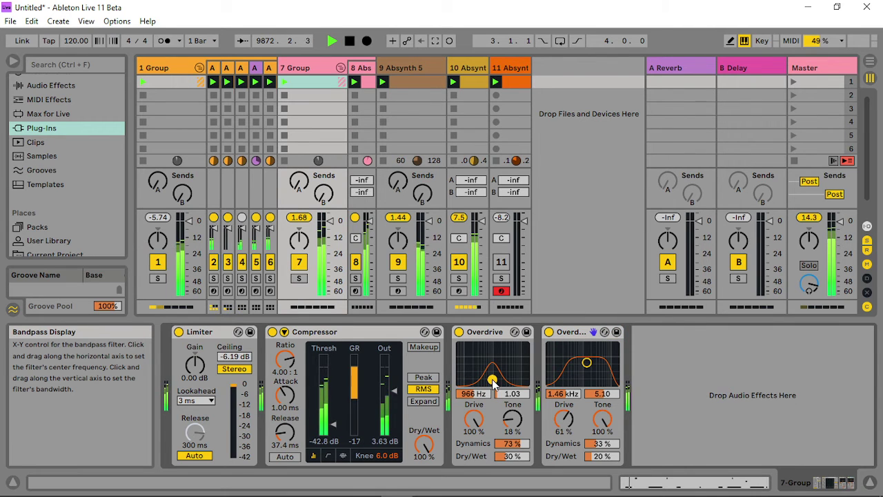
{"action": "mouse_move", "coordinate": [586, 362]}
{"action": "left_mouse_down"}
{"action": "mouse_move", "coordinate": [585, 371]}
{"action": "mouse_move", "coordinate": [561, 366]}
{"action": "mouse_move", "coordinate": [588, 375]}
{"action": "left_mouse_up"}
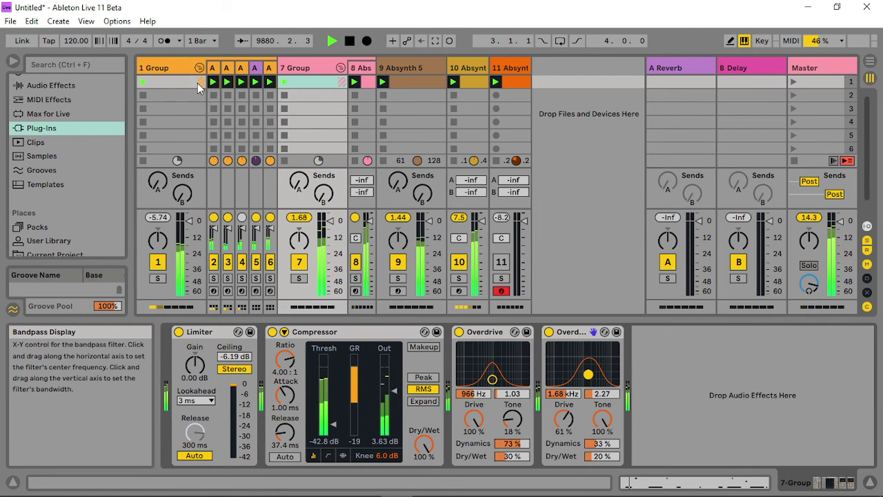
- Add an Erosion effect at the end of 7 Group's chain, in Noise mode with frequency 1.85 kHz and amount 34.4
{"action": "left_click_drag", "start_coordinate": [131, 148], "coordinate": [316, 148]}
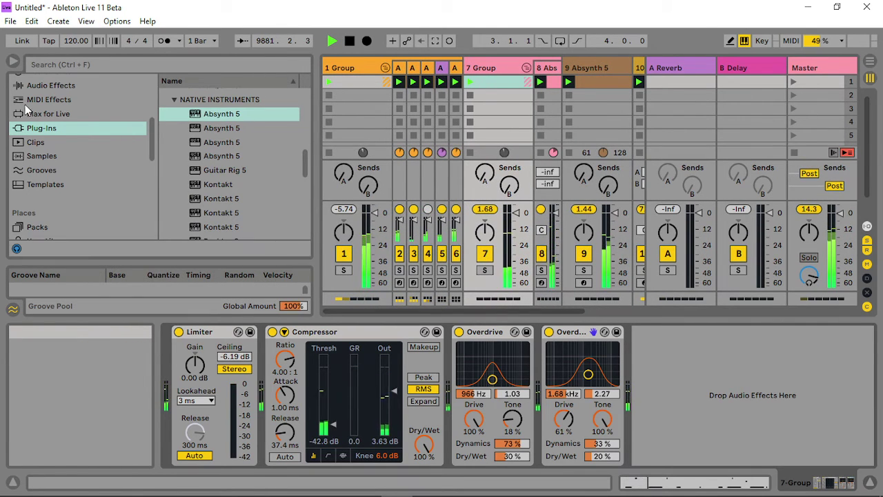
{"action": "left_click", "coordinate": [49, 83]}
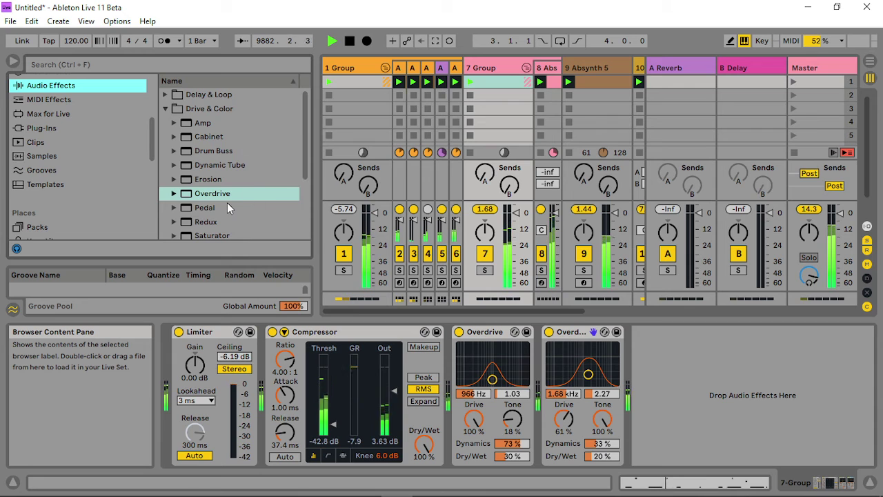
{"action": "mouse_move", "coordinate": [210, 179]}
{"action": "left_mouse_down"}
{"action": "mouse_move", "coordinate": [690, 320]}
{"action": "mouse_move", "coordinate": [672, 417]}
{"action": "left_mouse_up"}
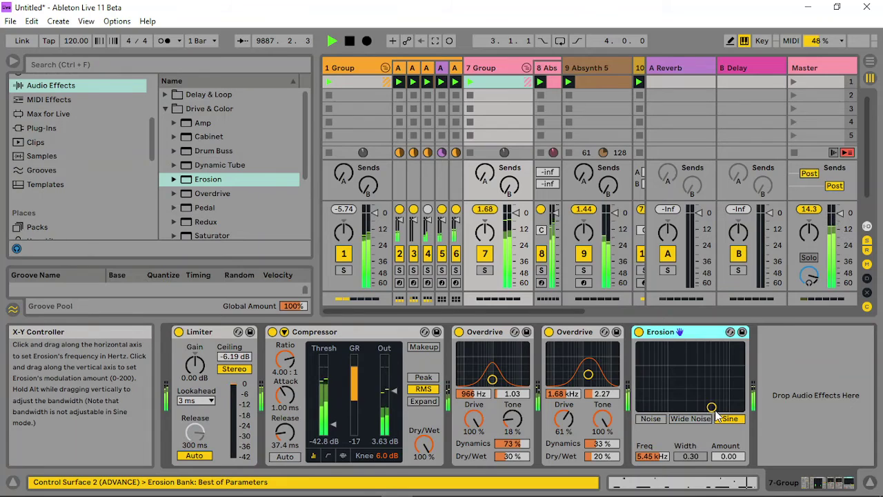
{"action": "left_click_drag", "start_coordinate": [714, 409], "coordinate": [692, 387]}
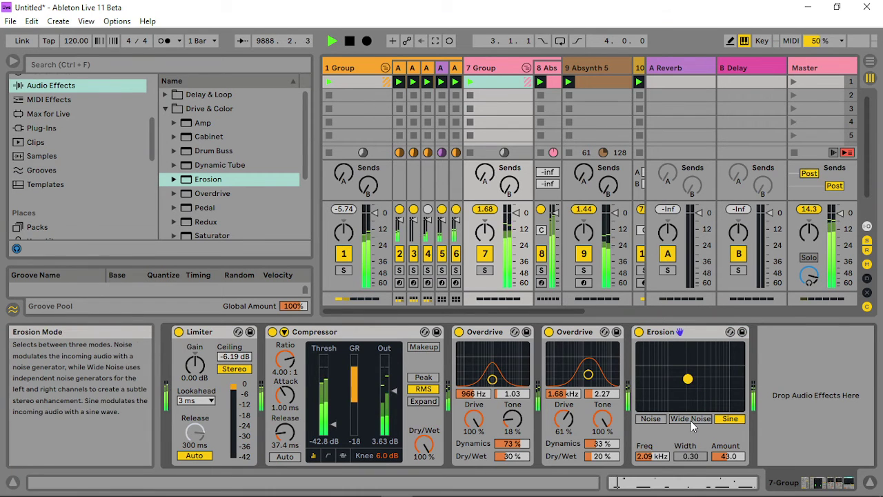
{"action": "left_click", "coordinate": [655, 418]}
{"action": "mouse_move", "coordinate": [687, 378]}
{"action": "left_mouse_down"}
{"action": "mouse_move", "coordinate": [728, 365]}
{"action": "mouse_move", "coordinate": [702, 362]}
{"action": "mouse_move", "coordinate": [731, 369]}
{"action": "mouse_move", "coordinate": [695, 364]}
{"action": "mouse_move", "coordinate": [684, 382]}
{"action": "left_mouse_up"}
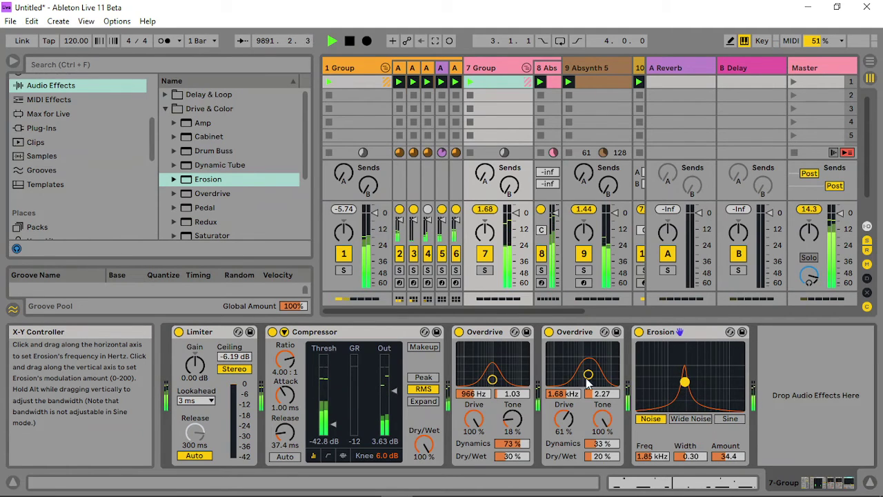
- Widen 7 Group's Overdrive bandpasses, setting the second to 1.46 kHz with bandwidth 4.57 and the first to 1.04 kHz with bandwidth 2.62
{"action": "left_click_drag", "start_coordinate": [587, 374], "coordinate": [586, 364]}
{"action": "left_click_drag", "start_coordinate": [492, 379], "coordinate": [493, 372]}
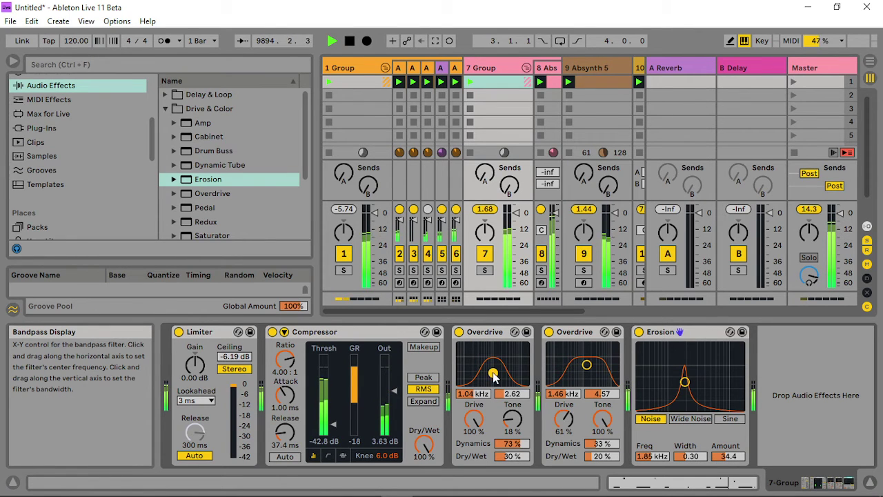
- On the 7 Group track, set Erosion to 2.43 kHz with an amount of 14.1, and the Compressor release to 241 ms
{"action": "left_click_drag", "start_coordinate": [684, 382], "coordinate": [691, 382]}
{"action": "left_click_drag", "start_coordinate": [727, 456], "coordinate": [727, 490]}
{"action": "left_click_drag", "start_coordinate": [727, 456], "coordinate": [728, 452]}
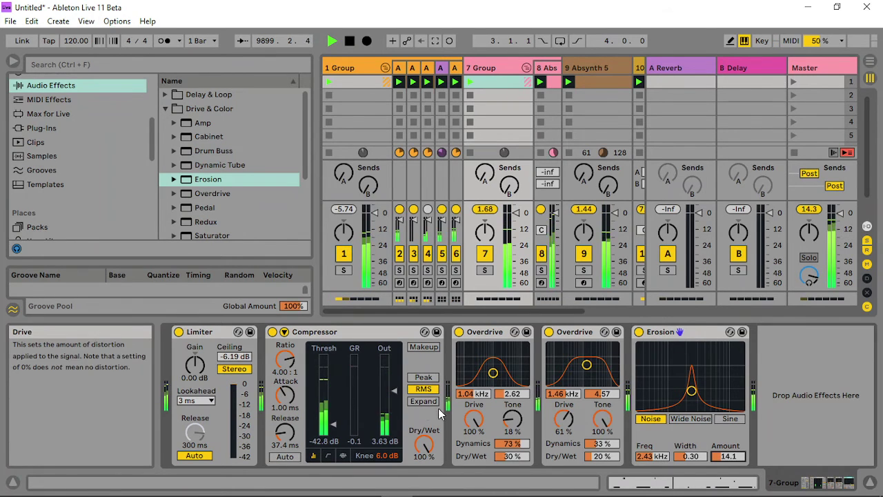
{"action": "mouse_move", "coordinate": [285, 432]}
{"action": "left_mouse_down"}
{"action": "mouse_move", "coordinate": [285, 411]}
{"action": "mouse_move", "coordinate": [286, 441]}
{"action": "left_mouse_up"}
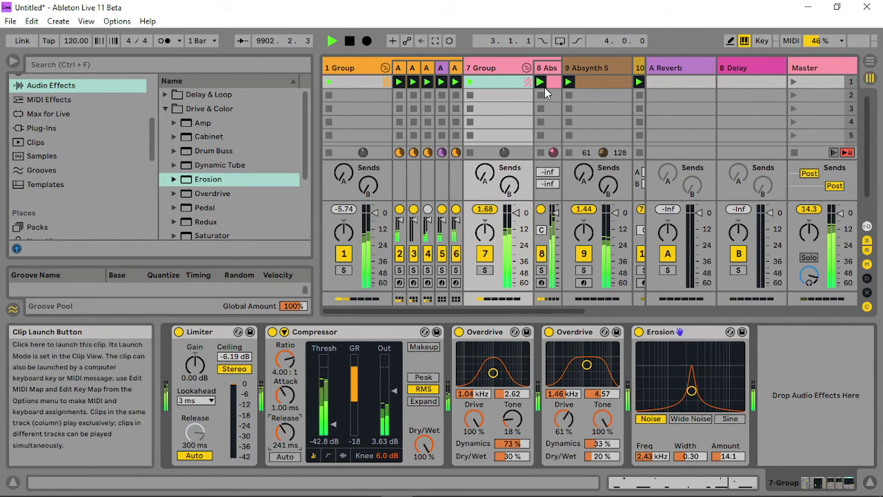
- Duplicate the pink track 8 Absynth together with its clip and effects
{"action": "left_click_drag", "start_coordinate": [515, 308], "coordinate": [591, 309]}
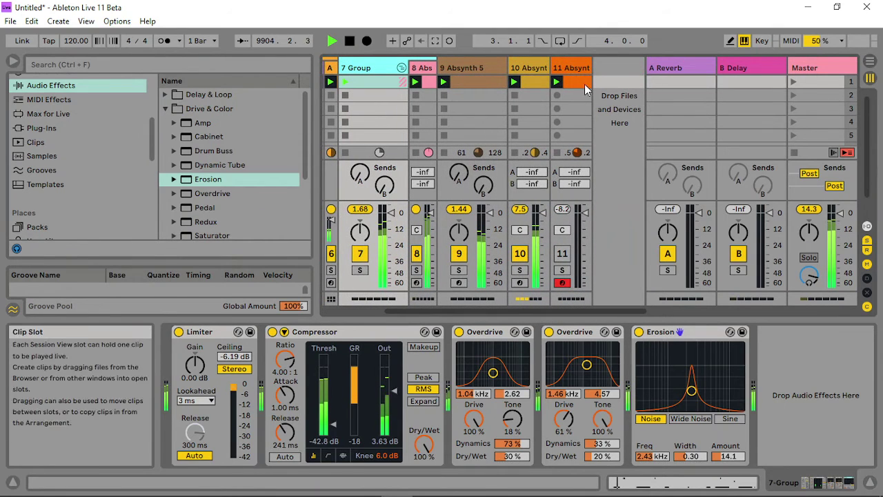
{"action": "left_click", "coordinate": [574, 67]}
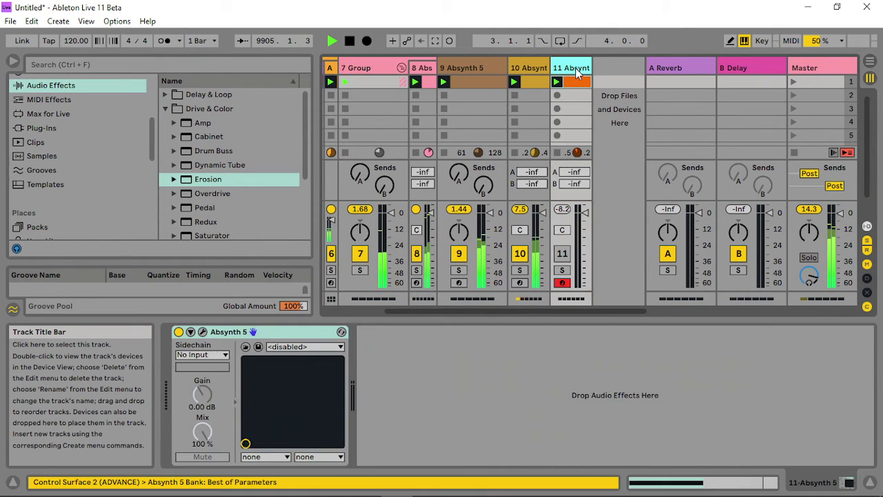
{"action": "left_click", "coordinate": [422, 69]}
{"action": "right_click", "coordinate": [425, 71]}
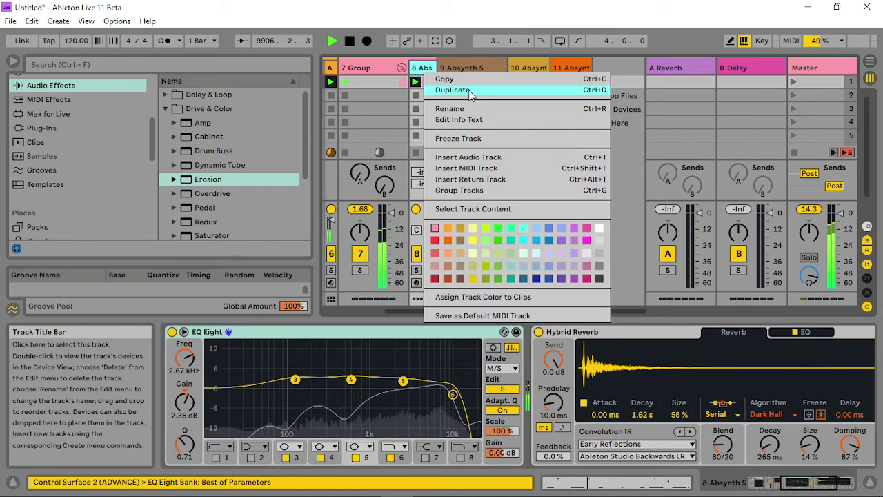
{"action": "key", "text": "Escape"}
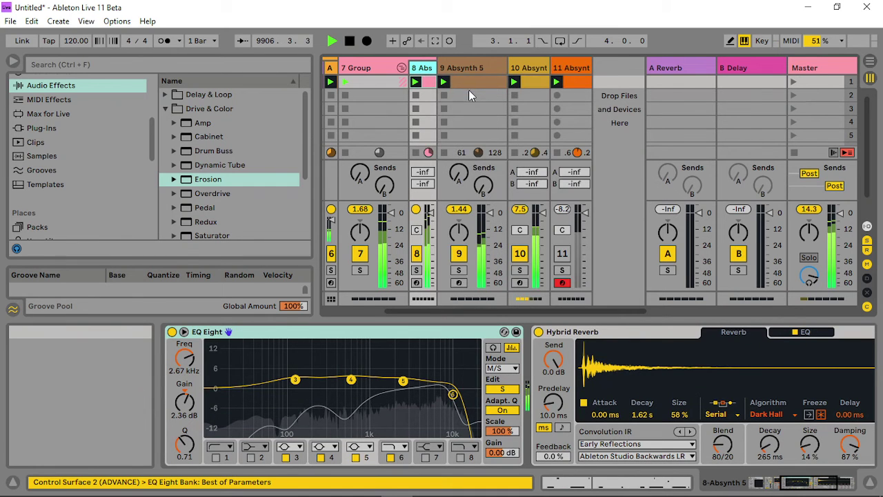
{"action": "key", "text": "ctrl+d"}
- Delete the orange track 12 Absynth and launch scene 1 so the duplicated clip plays too
{"action": "left_click", "coordinate": [603, 65]}
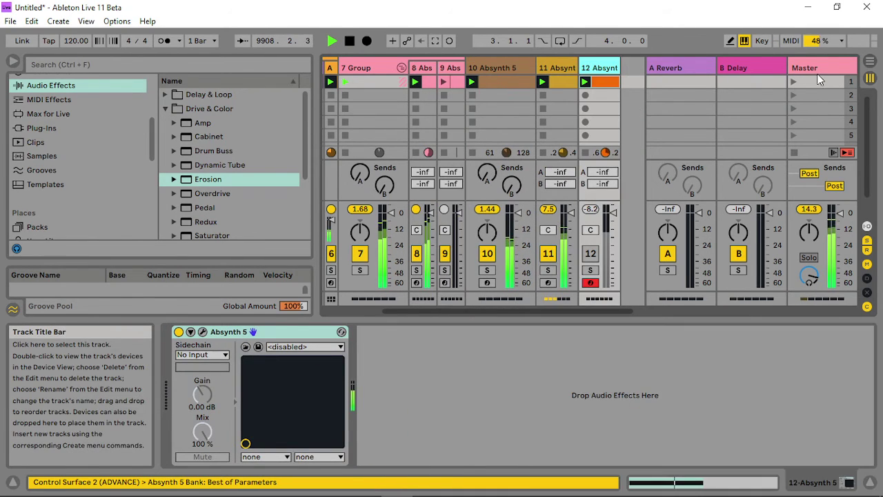
{"action": "right_click", "coordinate": [619, 70]}
{"action": "key", "text": "Escape"}
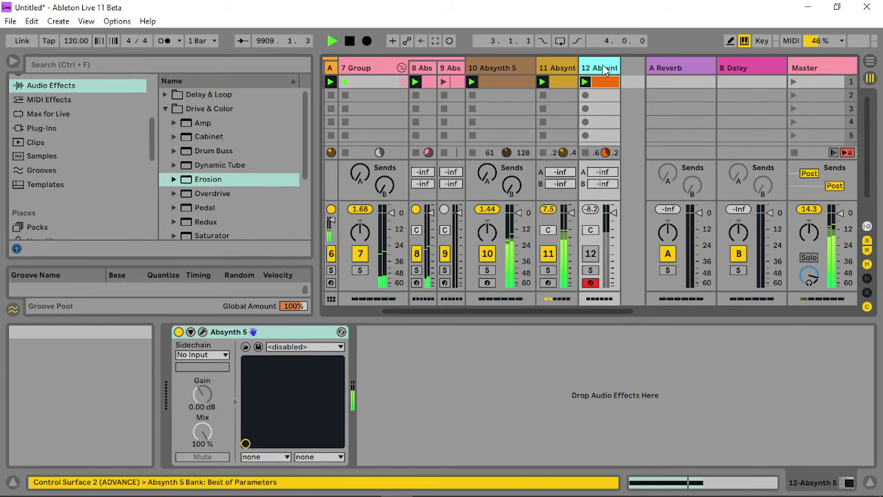
{"action": "key", "text": "Delete"}
{"action": "left_click", "coordinate": [794, 84]}
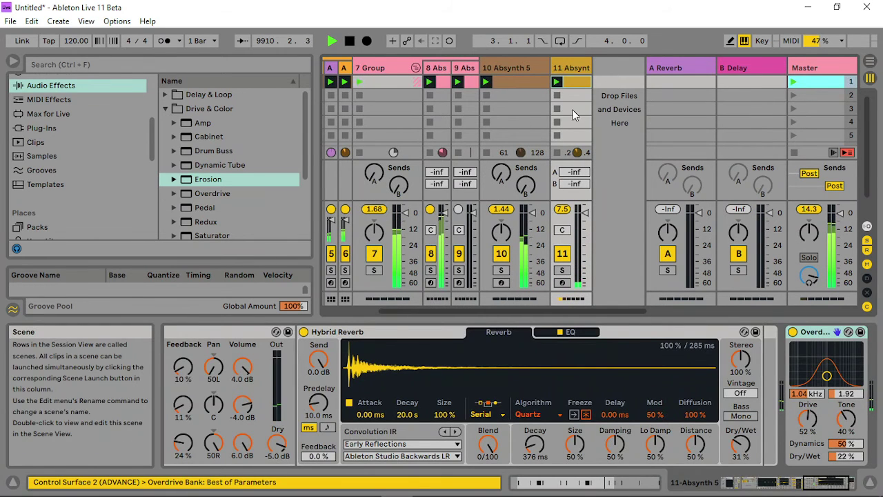
- On duplicate track 9, set the Overdrive filter to 10.8 kHz with bandwidth 2.98, and EQ Eight band 4 to 574 Hz at 13.3 dB
{"action": "left_click", "coordinate": [468, 68]}
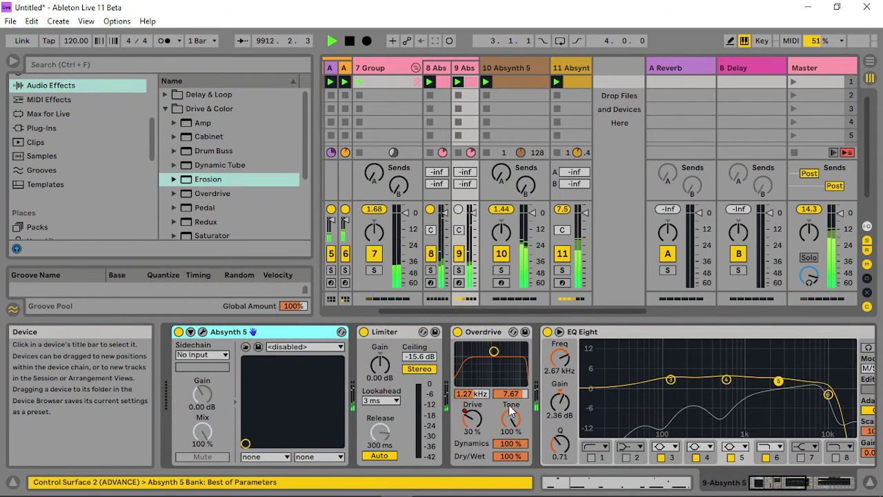
{"action": "left_click_drag", "start_coordinate": [498, 353], "coordinate": [517, 371]}
{"action": "left_click_drag", "start_coordinate": [726, 380], "coordinate": [727, 353]}
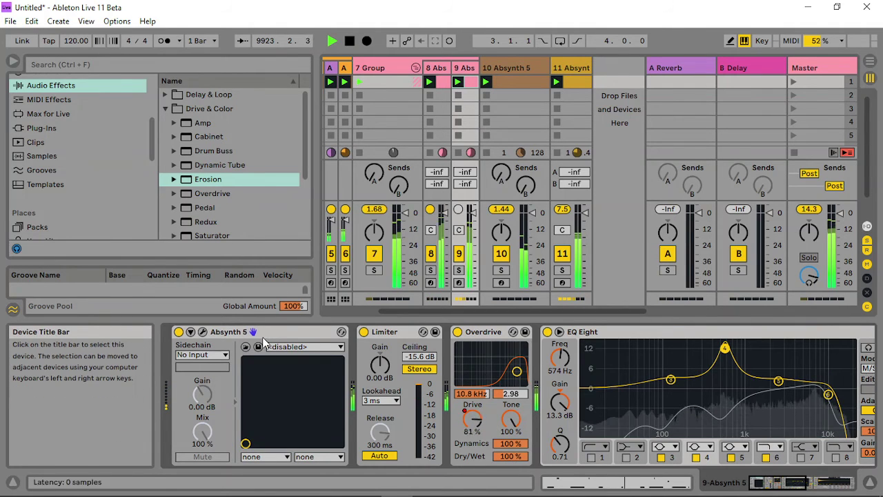
- Review the Absynth 5 patch on track 9, close its window, and briefly audition track 8 in solo
{"action": "left_click", "coordinate": [204, 333]}
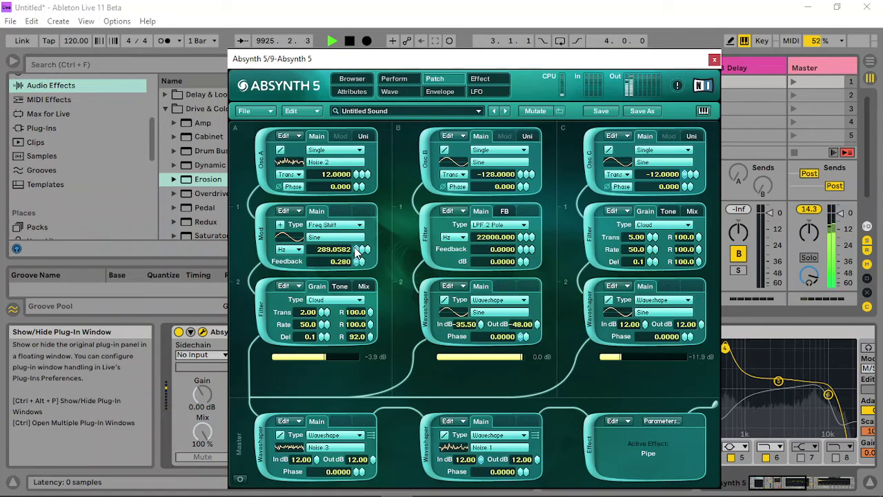
{"action": "left_click", "coordinate": [715, 58]}
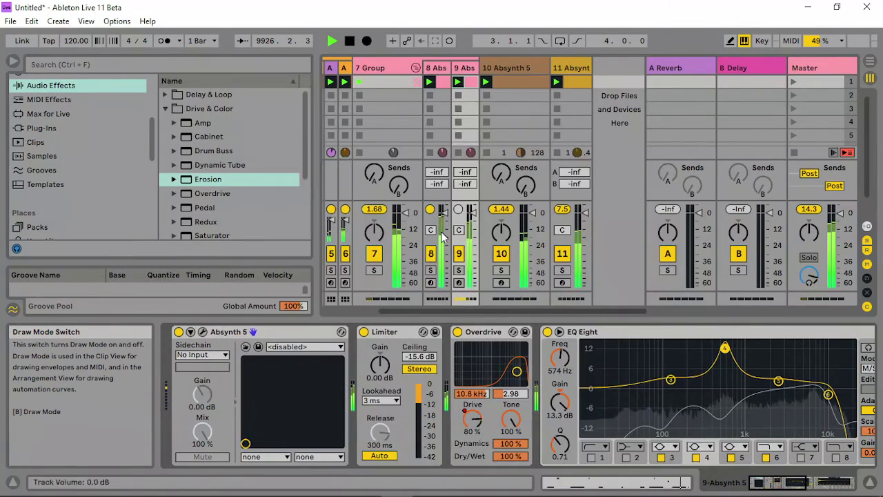
{"action": "left_click", "coordinate": [434, 270]}
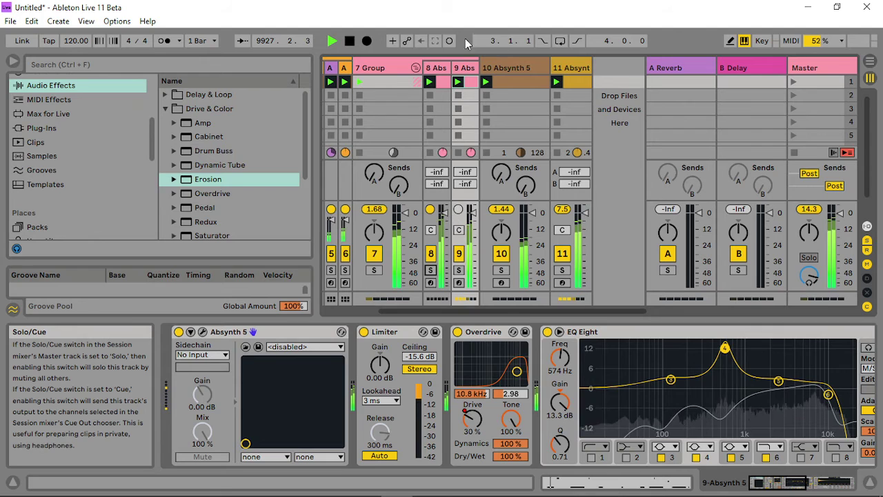
- Set the Overdrive Dynamics on track 8 to 70 % and open that track's Absynth 5 window
{"action": "left_click", "coordinate": [439, 69]}
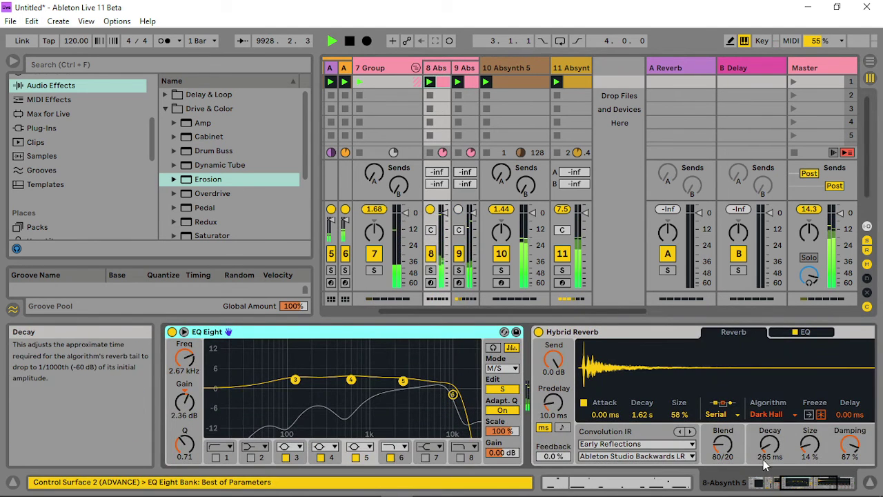
{"action": "left_click_drag", "start_coordinate": [813, 490], "coordinate": [762, 490]}
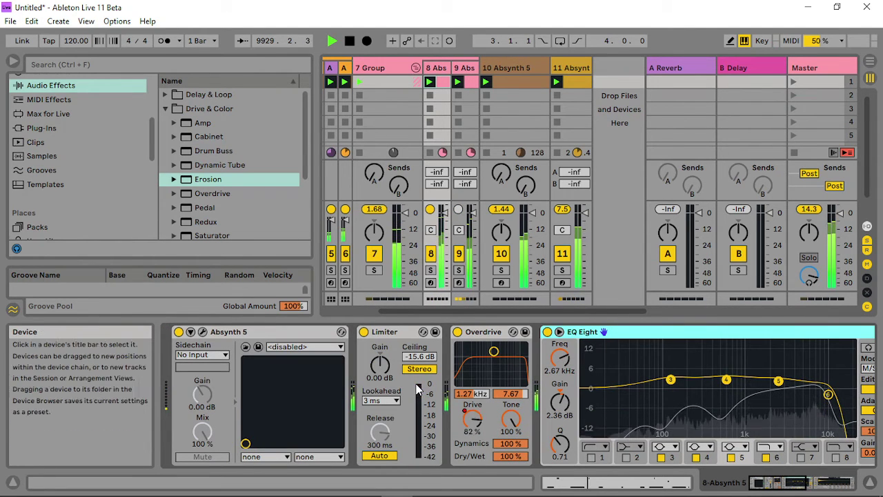
{"action": "left_click_drag", "start_coordinate": [510, 442], "coordinate": [511, 479]}
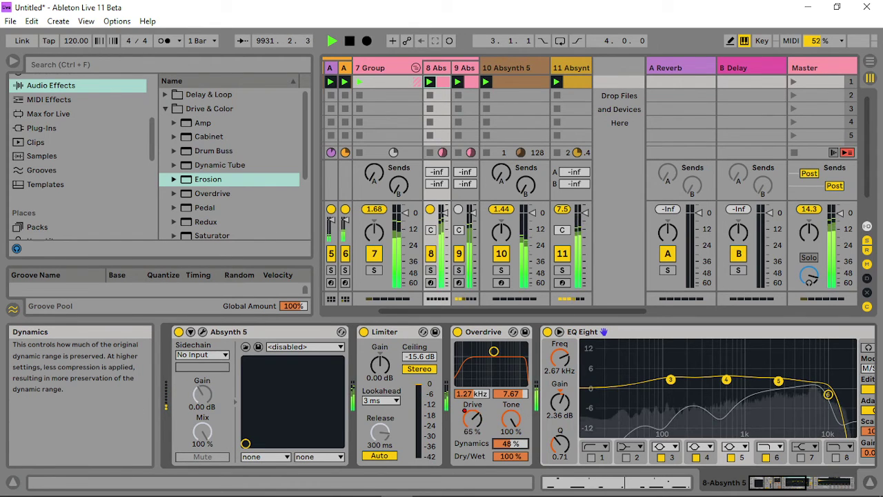
{"action": "left_click_drag", "start_coordinate": [510, 443], "coordinate": [510, 442]}
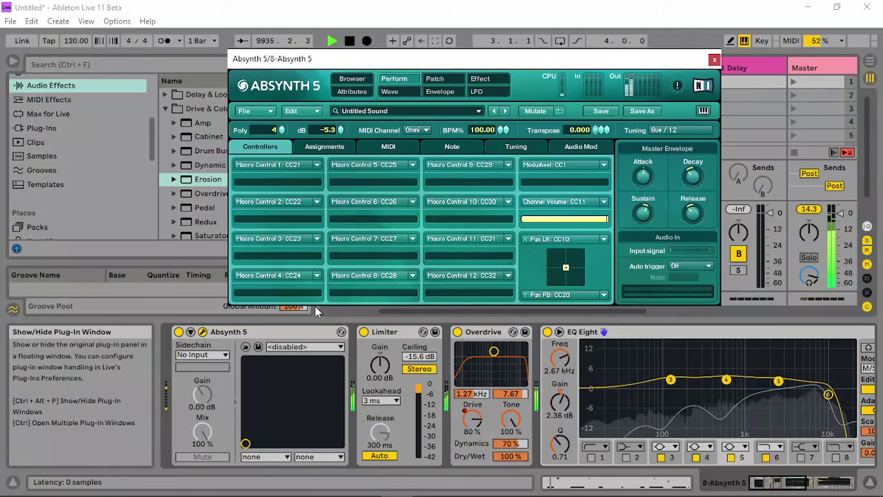
- In track 8's Absynth patch, set the channel C level to about -8 dB and its Cloud filter's Trans to 6.00
{"action": "left_click", "coordinate": [444, 77]}
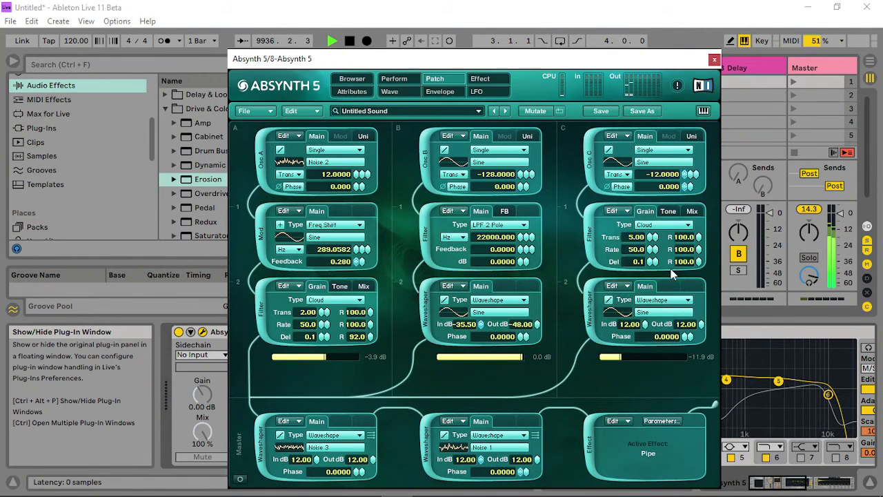
{"action": "left_click_drag", "start_coordinate": [640, 357], "coordinate": [672, 359]}
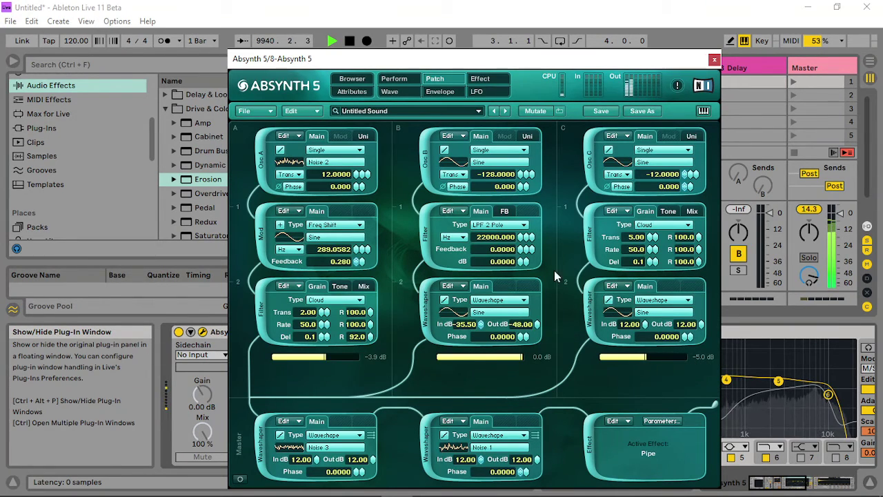
{"action": "left_click", "coordinate": [480, 78]}
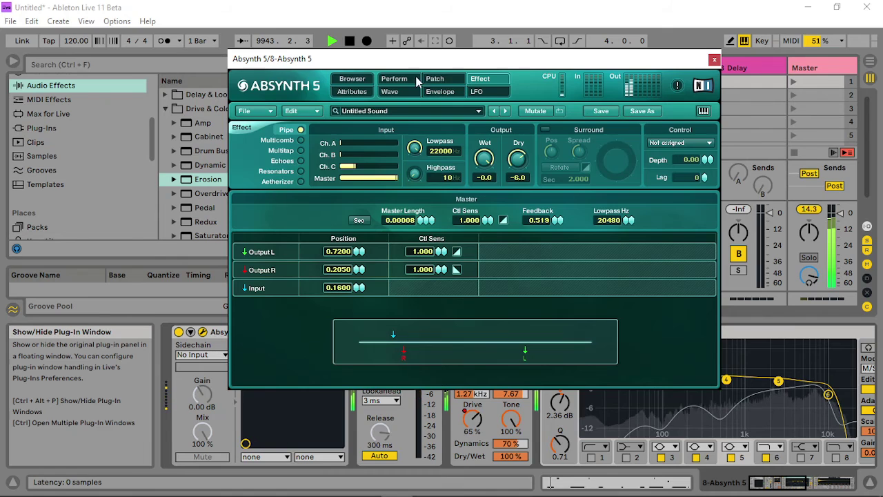
{"action": "left_click", "coordinate": [434, 79]}
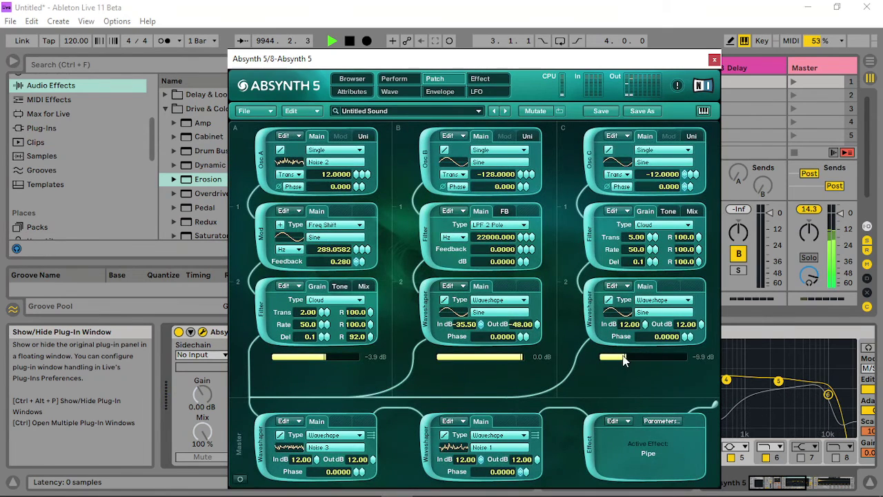
{"action": "mouse_move", "coordinate": [623, 360]}
{"action": "left_mouse_down"}
{"action": "mouse_move", "coordinate": [600, 362]}
{"action": "mouse_move", "coordinate": [609, 363]}
{"action": "left_mouse_up"}
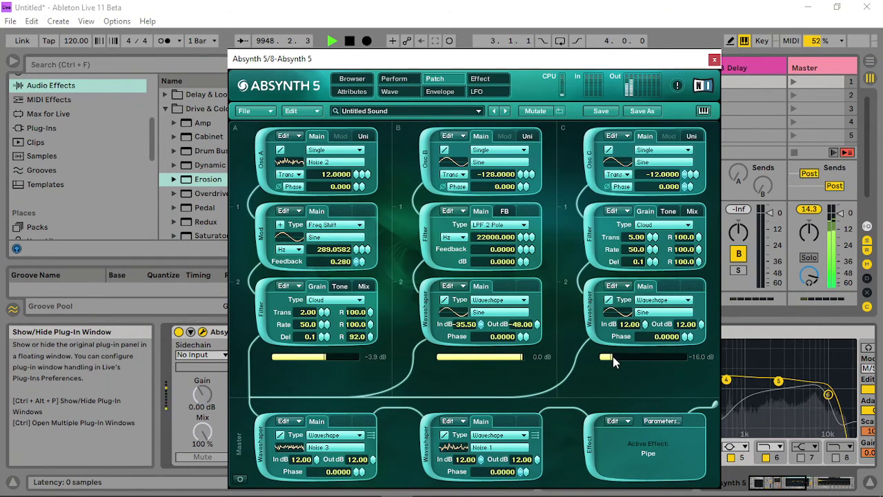
{"action": "left_click_drag", "start_coordinate": [610, 360], "coordinate": [609, 362]}
{"action": "mouse_move", "coordinate": [651, 238]}
{"action": "left_mouse_down"}
{"action": "mouse_move", "coordinate": [644, 273]}
{"action": "mouse_move", "coordinate": [650, 245]}
{"action": "mouse_move", "coordinate": [668, 238]}
{"action": "mouse_move", "coordinate": [654, 243]}
{"action": "left_mouse_up"}
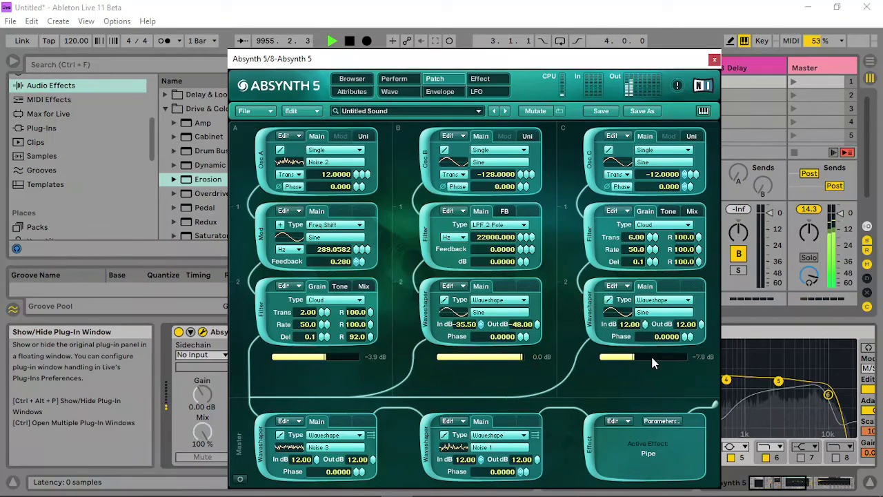
- Give channel C's waveshaper the Noise 2 wave with a phase of 0.2300, and lower the channel level to -23.5 dB
{"action": "left_click", "coordinate": [652, 311]}
{"action": "left_click", "coordinate": [545, 427]}
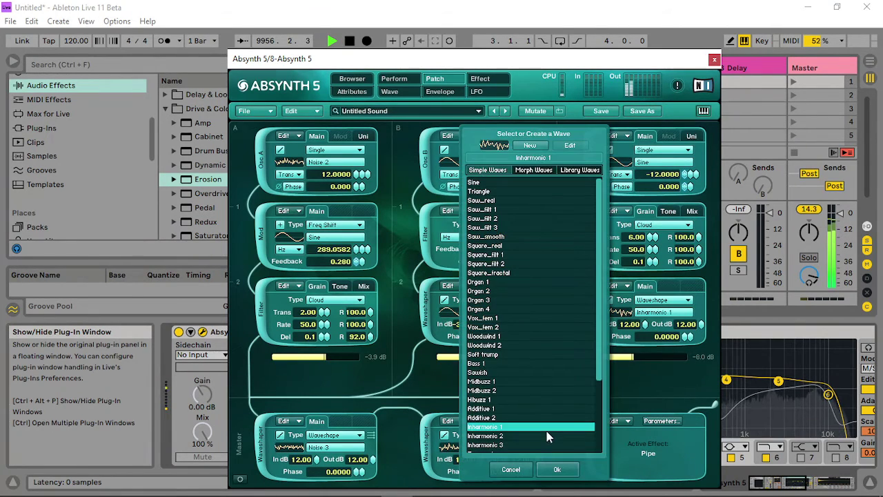
{"action": "scroll", "coordinate": [545, 425], "scroll_direction": "down", "scroll_amount": 2}
{"action": "left_click", "coordinate": [514, 429]}
{"action": "scroll", "coordinate": [494, 436], "scroll_direction": "down", "scroll_amount": 2}
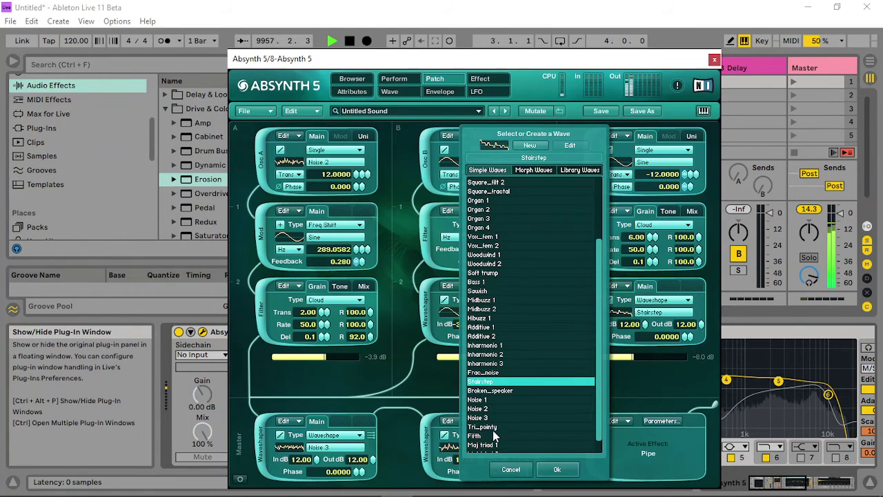
{"action": "left_click", "coordinate": [494, 428]}
{"action": "left_click", "coordinate": [493, 409]}
{"action": "left_click", "coordinate": [557, 469]}
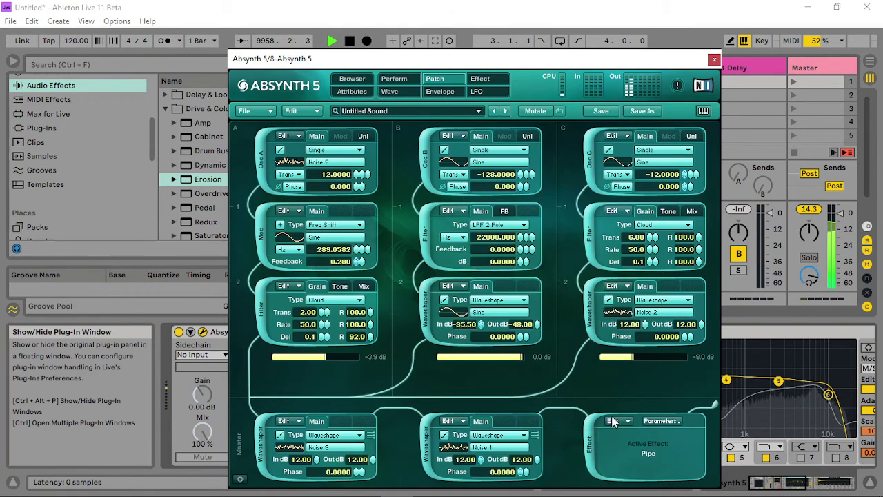
{"action": "left_click_drag", "start_coordinate": [618, 358], "coordinate": [584, 357]}
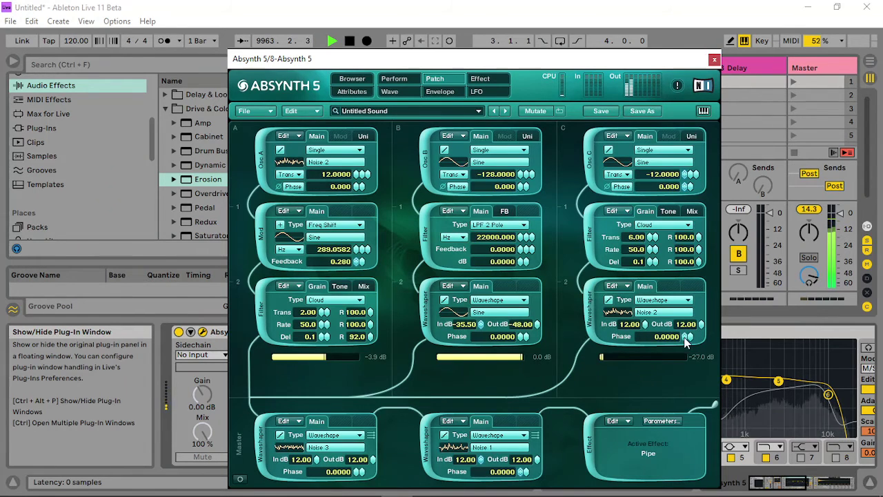
{"action": "left_click_drag", "start_coordinate": [685, 341], "coordinate": [686, 330]}
- Set the channel C Cloud filter's Trans to -2.00 with a random amount of 22.0
{"action": "left_click_drag", "start_coordinate": [701, 237], "coordinate": [705, 278]}
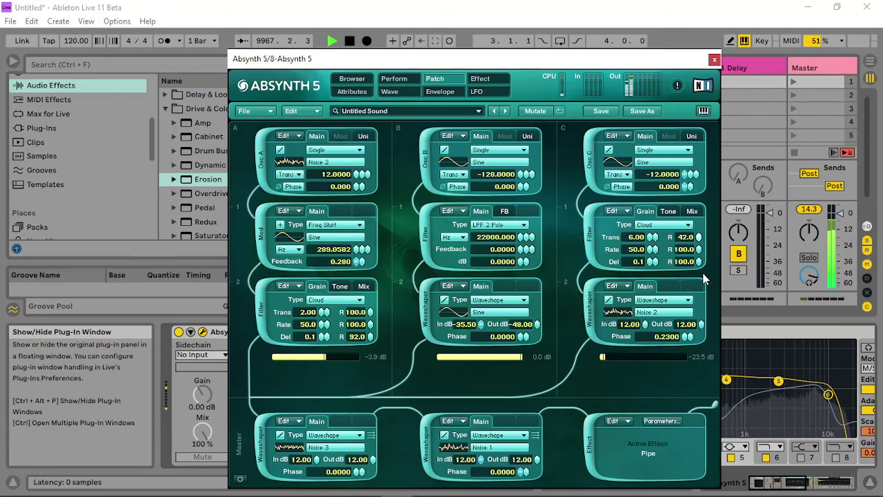
{"action": "left_click_drag", "start_coordinate": [681, 236], "coordinate": [639, 221]}
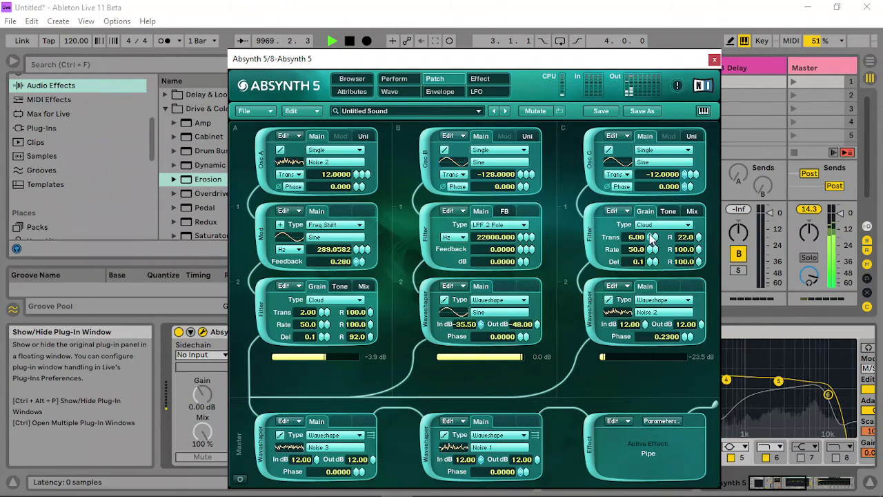
{"action": "left_click", "coordinate": [649, 238]}
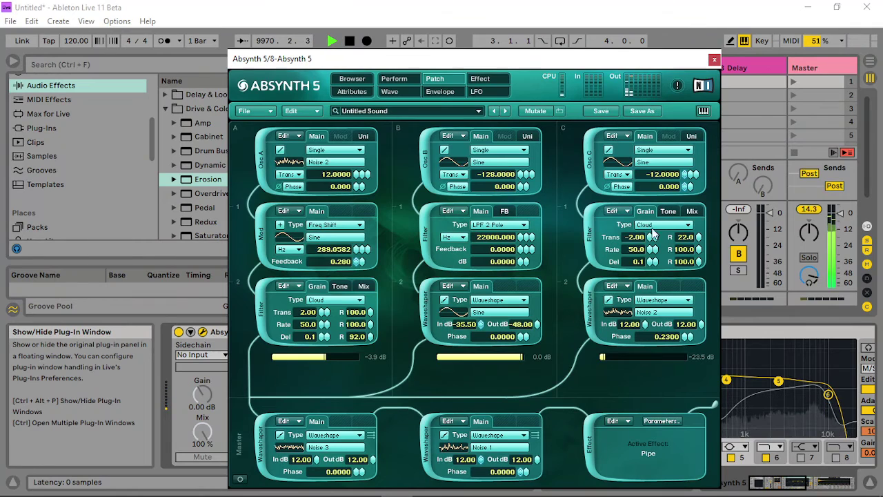
- Transpose oscillator C to -128.000 and raise the channel C level to -11.7 dB
{"action": "left_click_drag", "start_coordinate": [673, 173], "coordinate": [685, 208]}
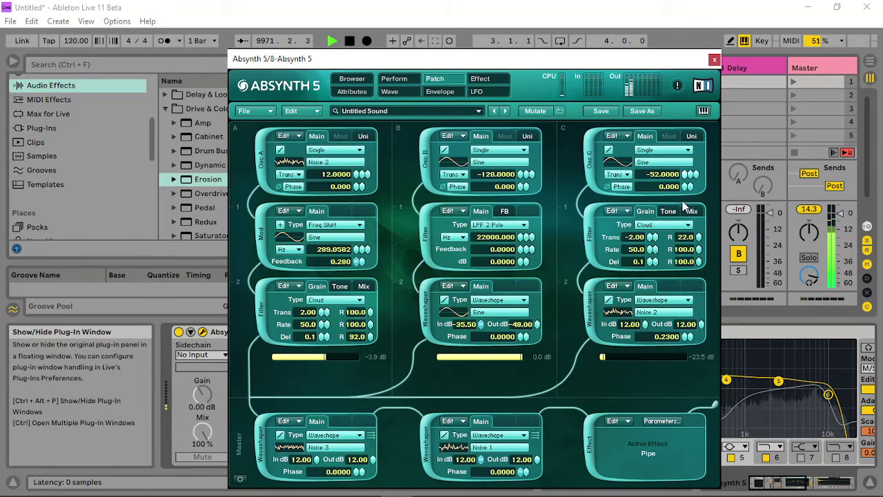
{"action": "left_click_drag", "start_coordinate": [612, 359], "coordinate": [634, 355]}
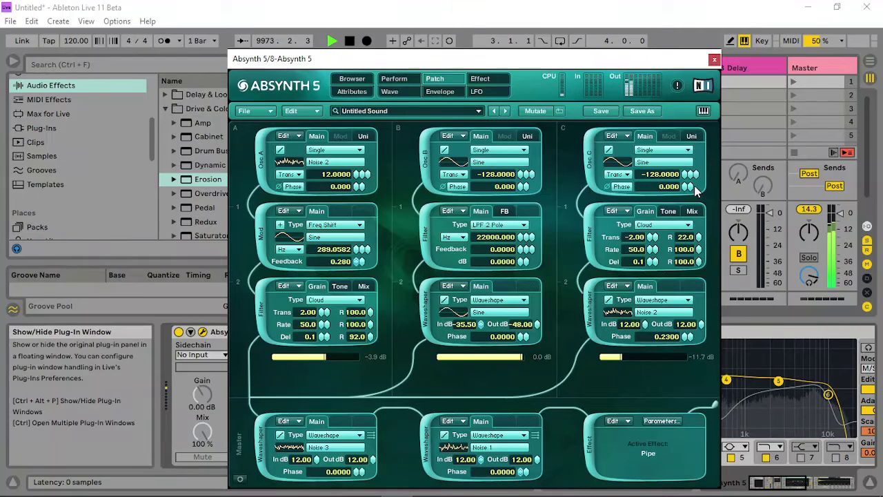
- Set oscillator C's unison to 3 voices with a Trans of 0.0125
{"action": "left_click", "coordinate": [691, 136]}
{"action": "left_click", "coordinate": [686, 147]}
{"action": "left_click", "coordinate": [685, 147]}
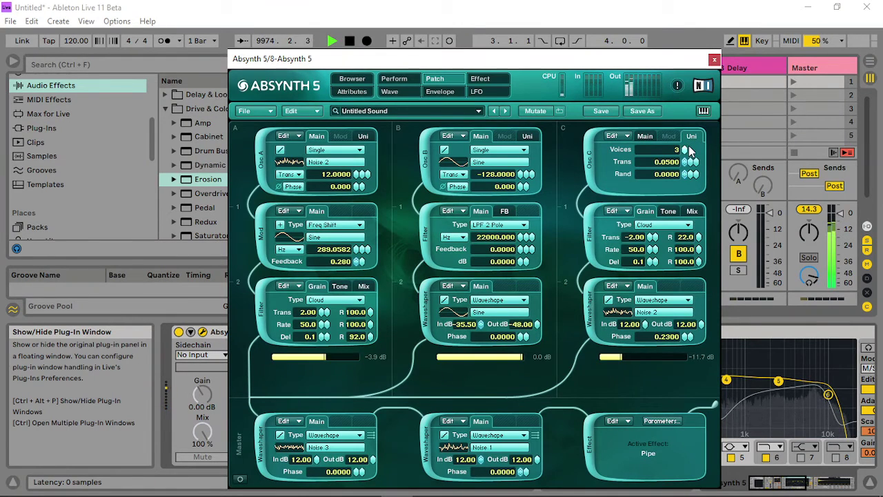
{"action": "left_click_drag", "start_coordinate": [692, 163], "coordinate": [693, 169]}
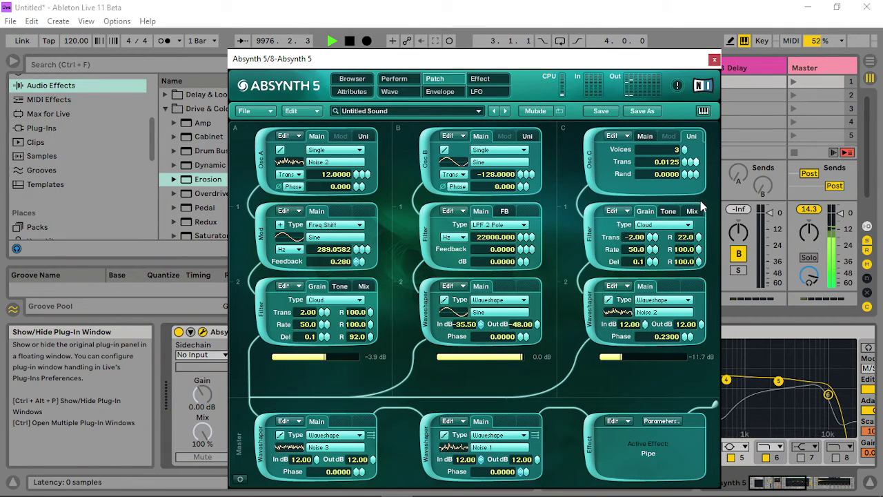
- Fine-tune channel C with a unison Trans of 0.0027, a waveshaper phase of 0.2000, a level of -21.0 dB and an off-centre pan position
{"action": "left_click_drag", "start_coordinate": [701, 206], "coordinate": [698, 271]}
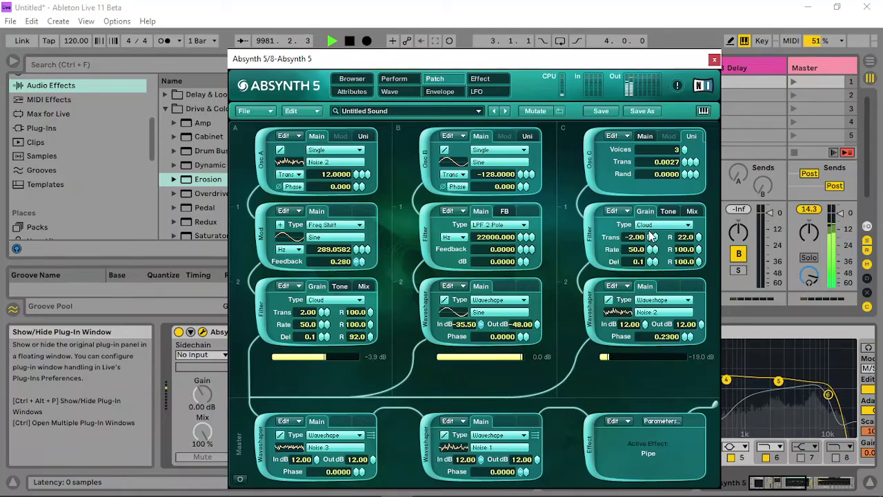
{"action": "left_click", "coordinate": [686, 336]}
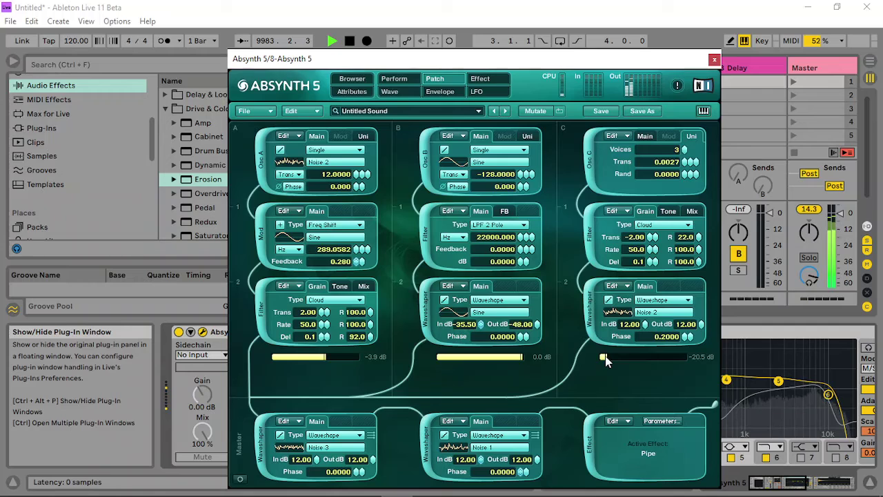
{"action": "mouse_move", "coordinate": [680, 376]}
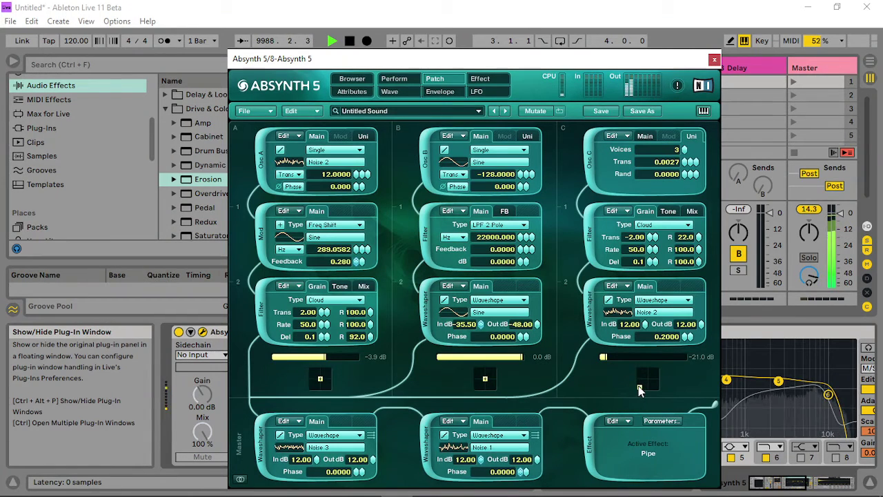
{"action": "left_click_drag", "start_coordinate": [640, 389], "coordinate": [641, 390]}
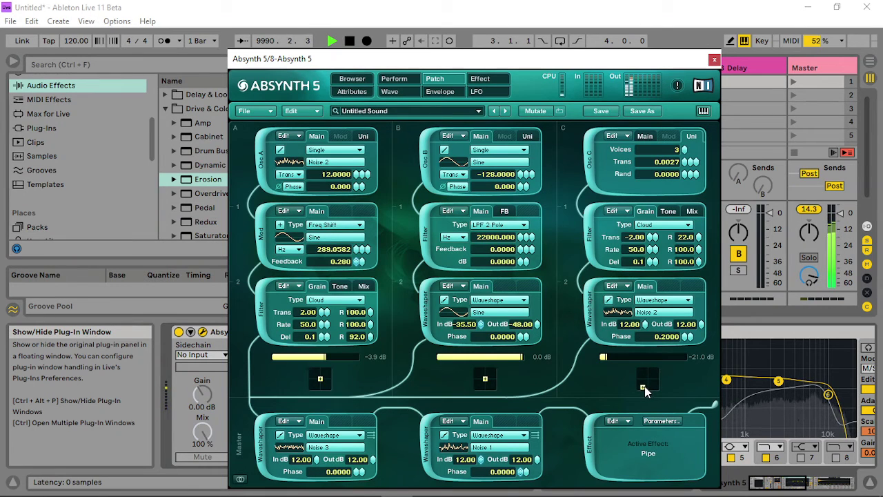
- Cut channel A's input to the Pipe effect to zero and lower the first master waveshaper's input to -2.20 dB
{"action": "left_click", "coordinate": [480, 78]}
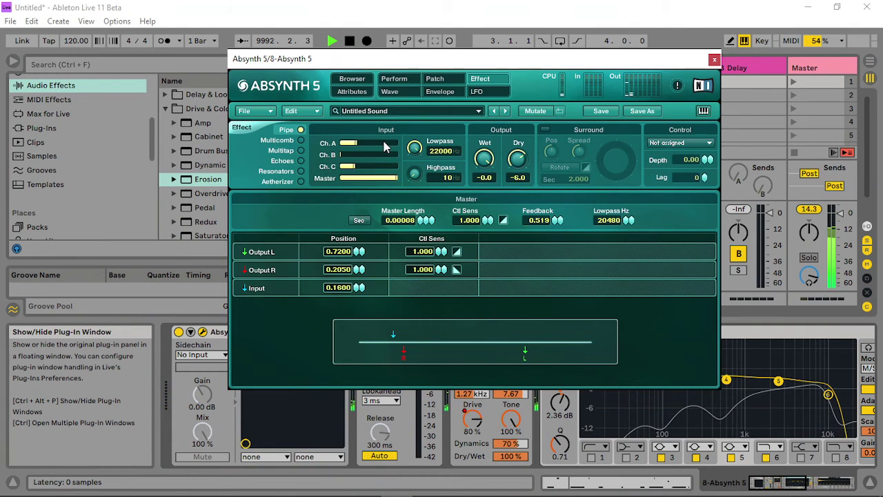
{"action": "left_click_drag", "start_coordinate": [385, 146], "coordinate": [421, 153]}
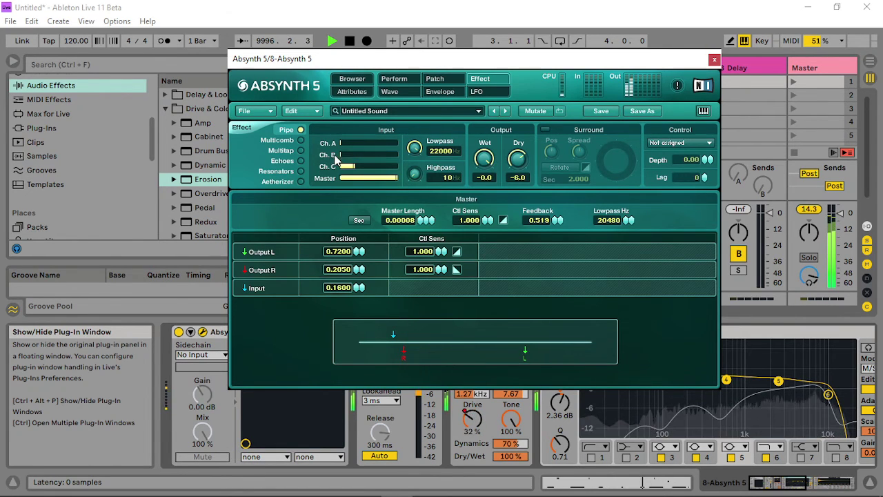
{"action": "left_click", "coordinate": [435, 78]}
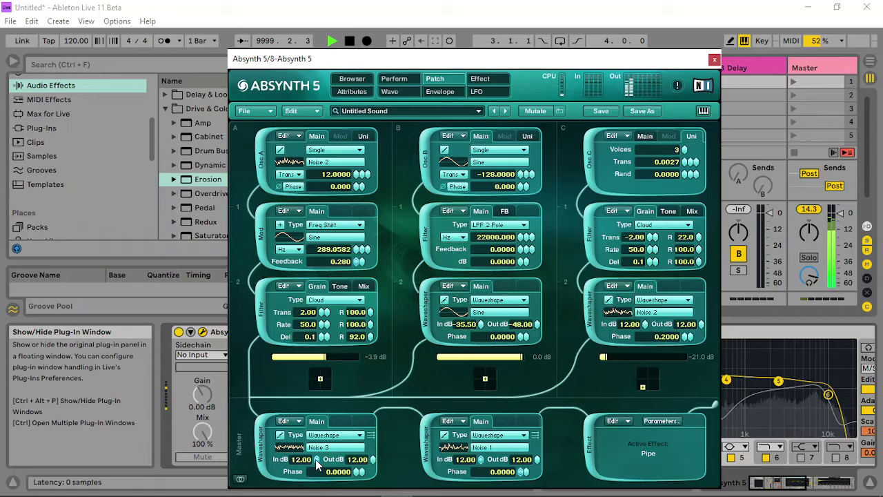
{"action": "mouse_move", "coordinate": [320, 457]}
{"action": "left_mouse_down"}
{"action": "mouse_move", "coordinate": [318, 488]}
{"action": "mouse_move", "coordinate": [315, 464]}
{"action": "left_mouse_up"}
- Lower channel C's waveshaper input to -16.40 dB, raise the channel level to -5.6 dB and nudge its pan toward the centre
{"action": "left_click_drag", "start_coordinate": [615, 358], "coordinate": [623, 357]}
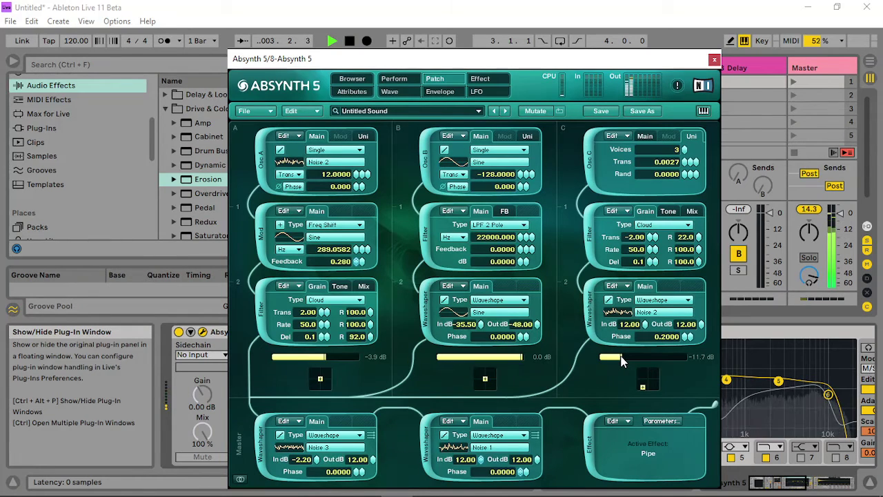
{"action": "left_click_drag", "start_coordinate": [645, 324], "coordinate": [646, 433]}
{"action": "left_click_drag", "start_coordinate": [632, 351], "coordinate": [646, 380]}
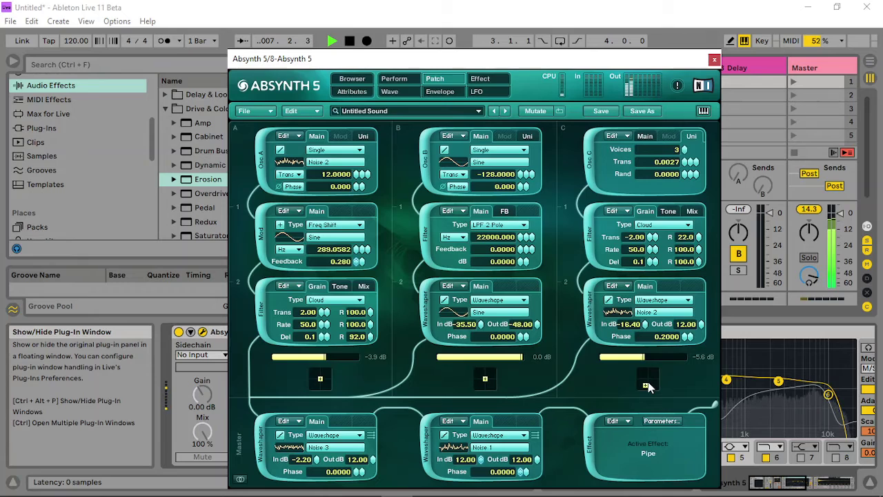
- Offset the pan positions of channels B and A, then set the levels of channel A to -1.6 dB and channel C to -15.0 dB
{"action": "left_click_drag", "start_coordinate": [485, 385], "coordinate": [481, 386]}
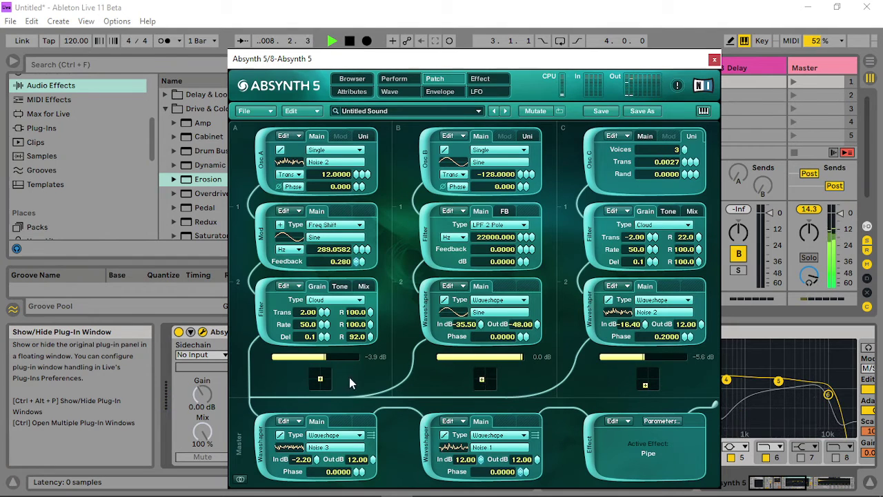
{"action": "left_click_drag", "start_coordinate": [322, 379], "coordinate": [351, 356]}
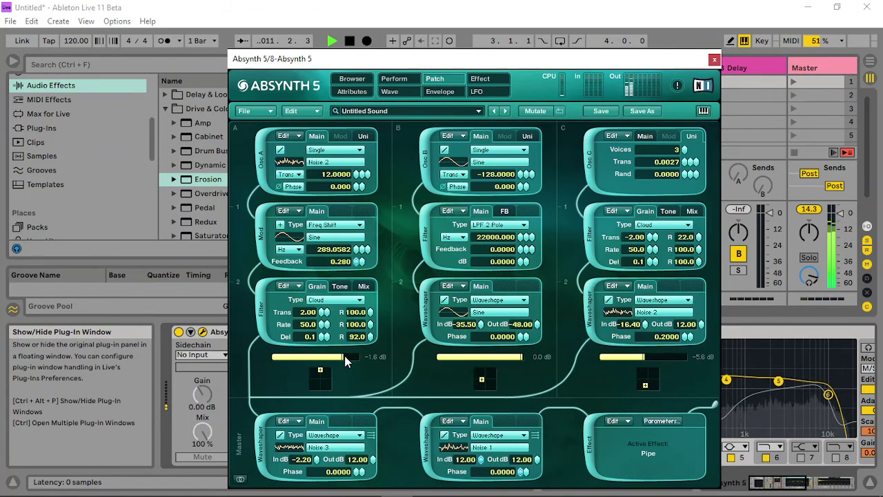
{"action": "left_click_drag", "start_coordinate": [642, 358], "coordinate": [602, 358]}
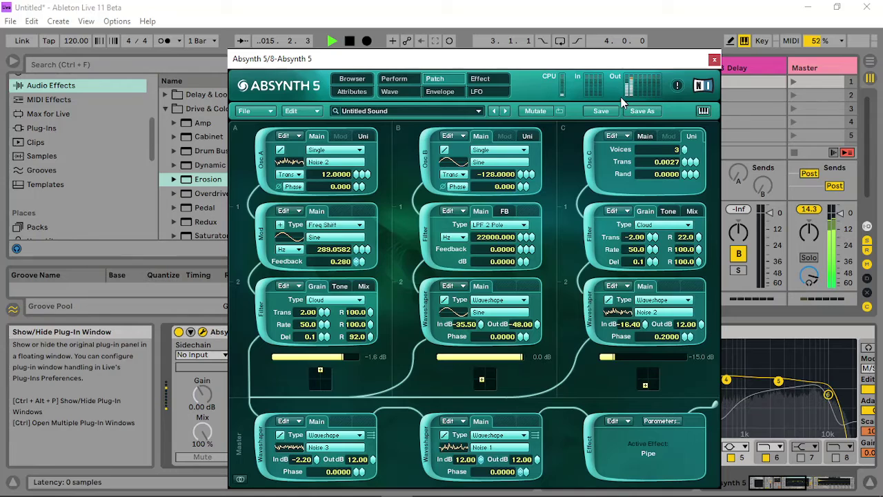
{"action": "left_click", "coordinate": [715, 59]}
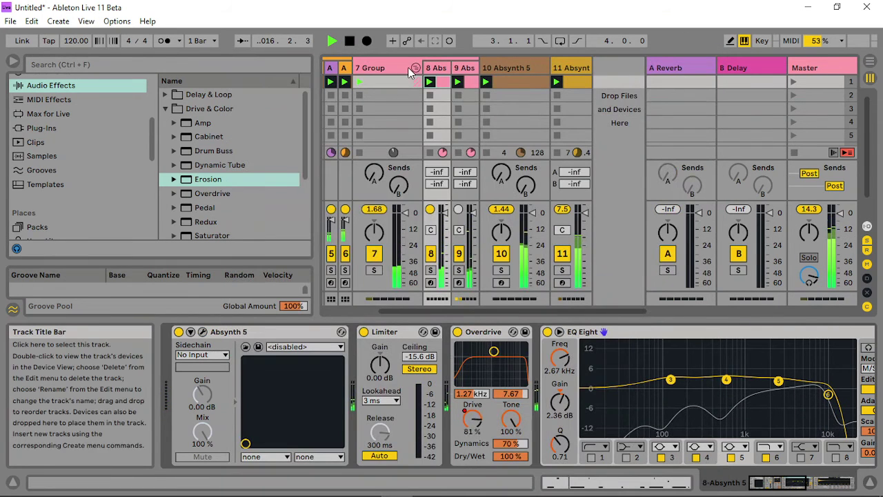
- On the 7 Group track, set the Compressor's release to 1.38 s and the first Overdrive's bandpass to 1.19 kHz with a bandwidth of 2.09
{"action": "left_click", "coordinate": [385, 65]}
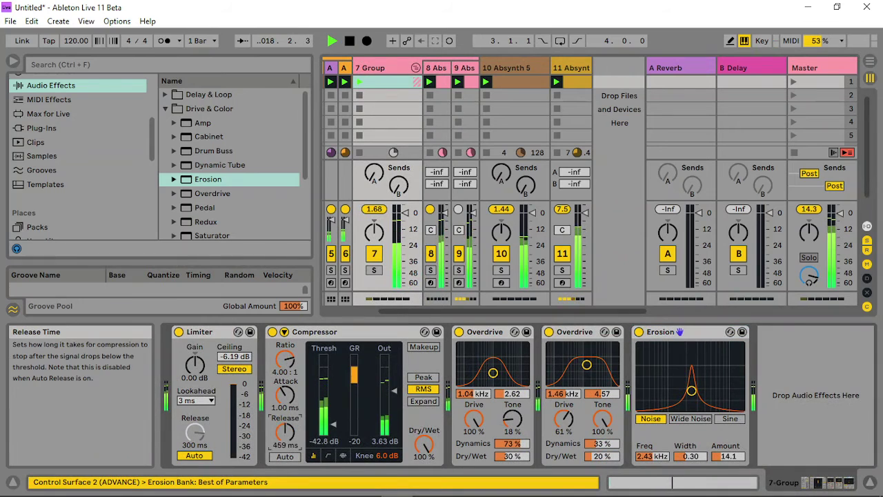
{"action": "mouse_move", "coordinate": [291, 436]}
{"action": "left_mouse_down"}
{"action": "mouse_move", "coordinate": [292, 414]}
{"action": "mouse_move", "coordinate": [293, 442]}
{"action": "left_mouse_up"}
{"action": "mouse_move", "coordinate": [497, 376]}
{"action": "left_mouse_down"}
{"action": "mouse_move", "coordinate": [502, 370]}
{"action": "mouse_move", "coordinate": [485, 376]}
{"action": "mouse_move", "coordinate": [494, 375]}
{"action": "left_mouse_up"}
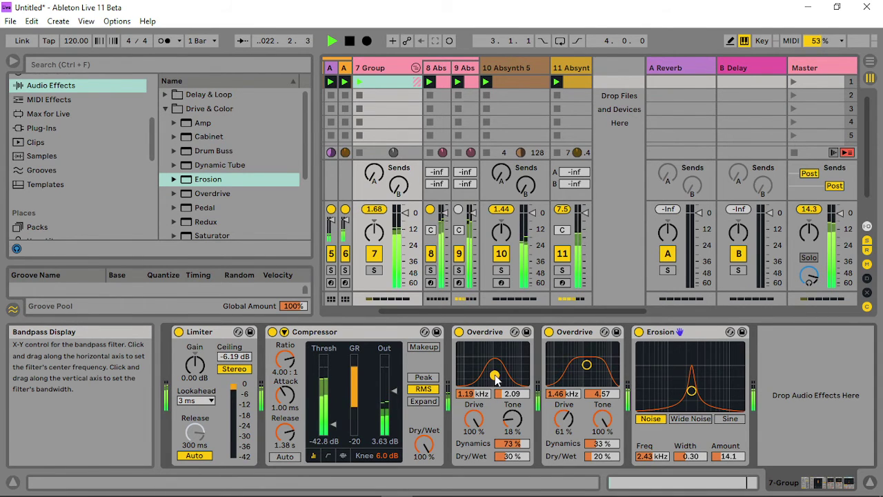
- Set the group's Erosion effect to a frequency of 5.69 kHz and an amount of 54.8
{"action": "left_click_drag", "start_coordinate": [692, 391], "coordinate": [712, 364]}
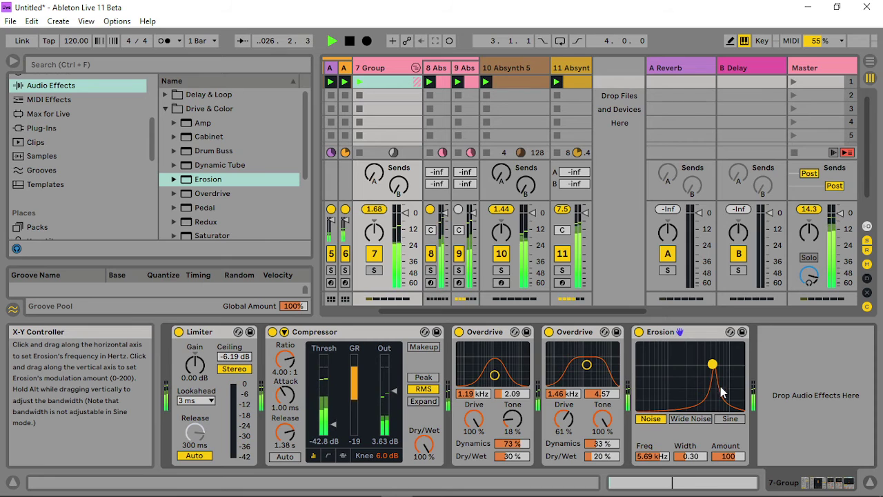
{"action": "mouse_move", "coordinate": [728, 456]}
{"action": "left_mouse_down"}
{"action": "mouse_move", "coordinate": [728, 494]}
{"action": "mouse_move", "coordinate": [737, 433]}
{"action": "mouse_move", "coordinate": [737, 462]}
{"action": "left_mouse_up"}
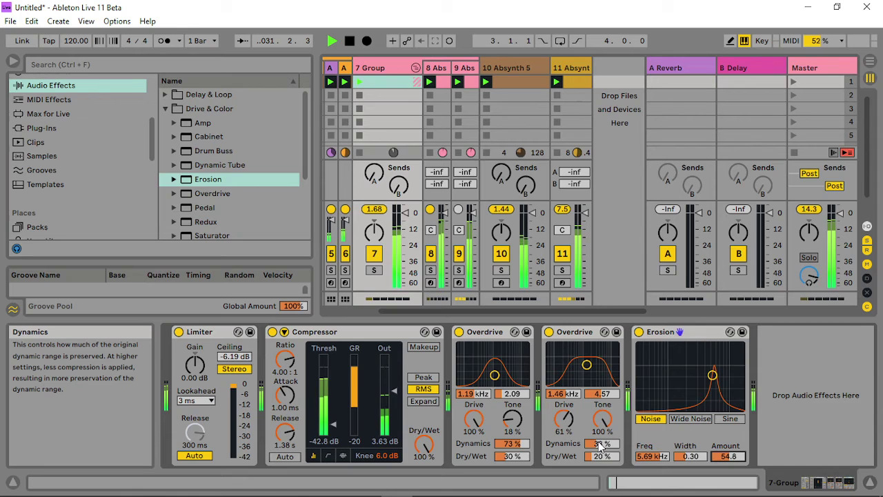
- Set the second Overdrive's Dynamics to 38% and the first Overdrive's bandpass to 1.36 kHz with a bandwidth of 1.74
{"action": "left_click_drag", "start_coordinate": [599, 445], "coordinate": [599, 445]}
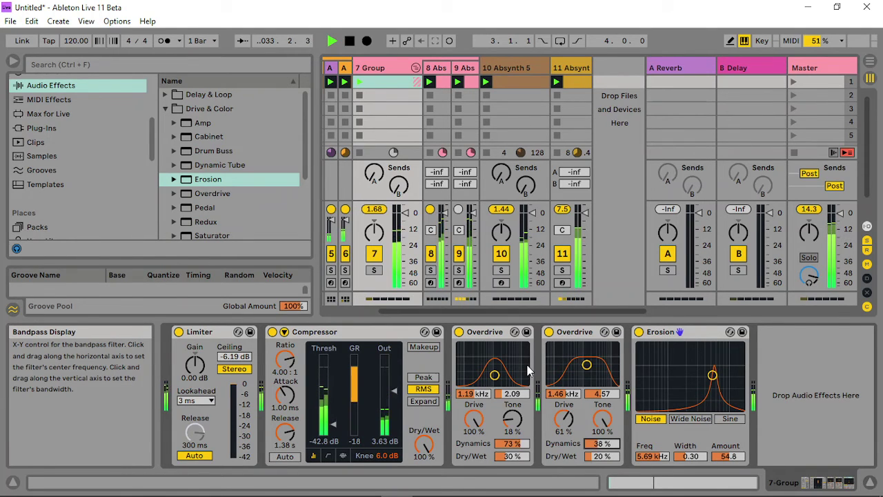
{"action": "left_click_drag", "start_coordinate": [495, 376], "coordinate": [497, 376]}
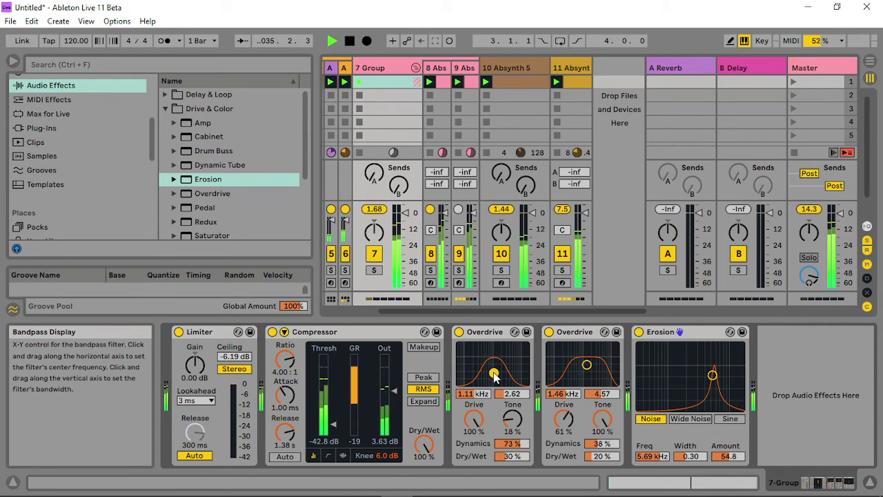
{"action": "left_click_drag", "start_coordinate": [493, 373], "coordinate": [495, 377]}
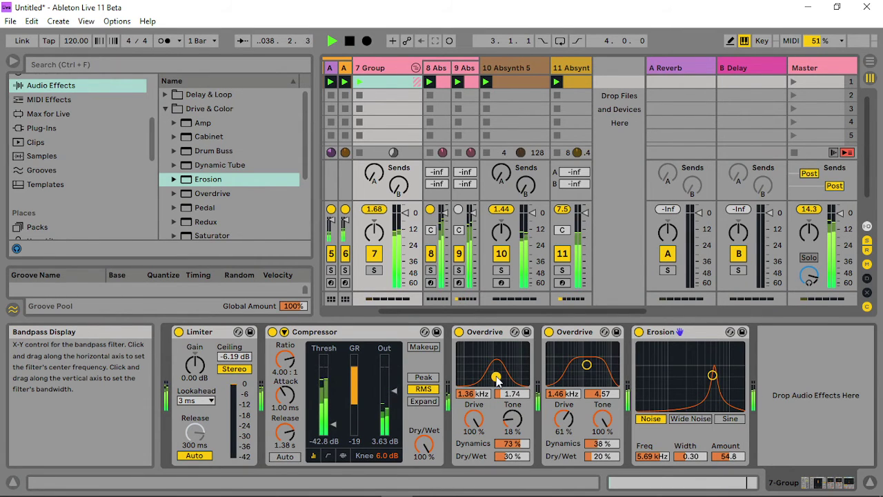
- Compare the mix with and without track 10, then open its Absynth 5 patch and show the Mod A1 Pitch envelope
{"action": "left_click", "coordinate": [507, 67]}
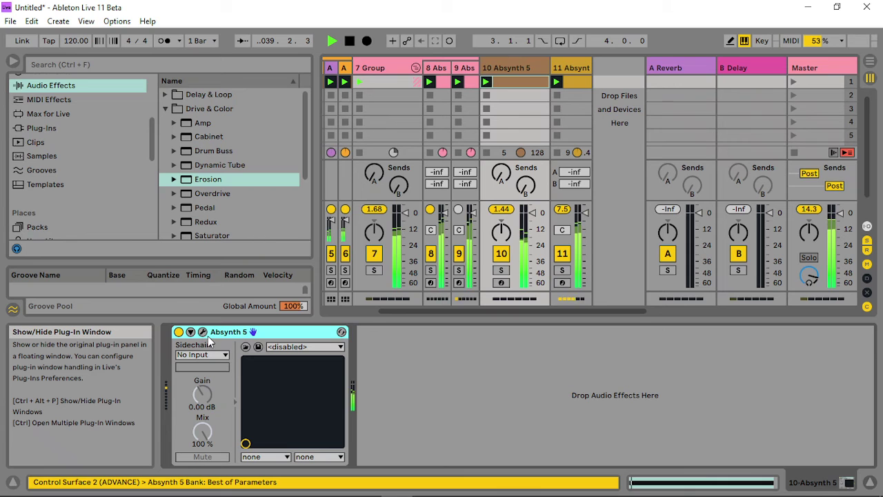
{"action": "left_click", "coordinate": [502, 253]}
{"action": "left_click", "coordinate": [502, 253]}
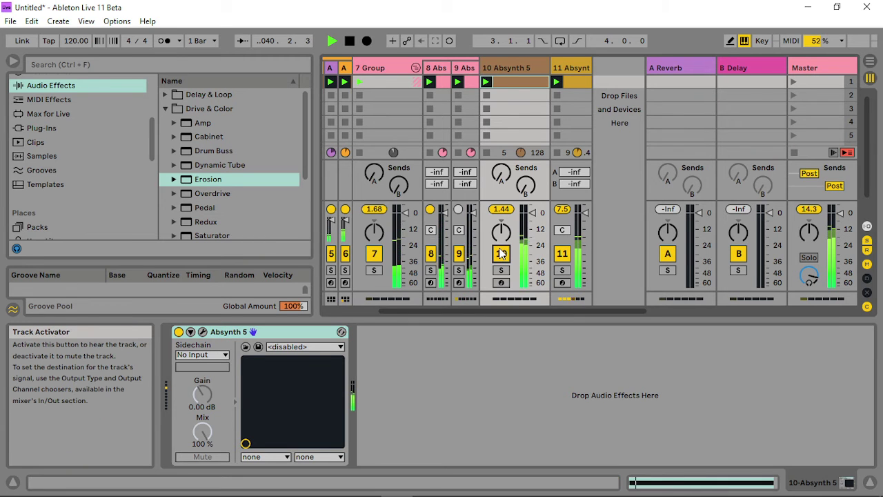
{"action": "left_click", "coordinate": [341, 331]}
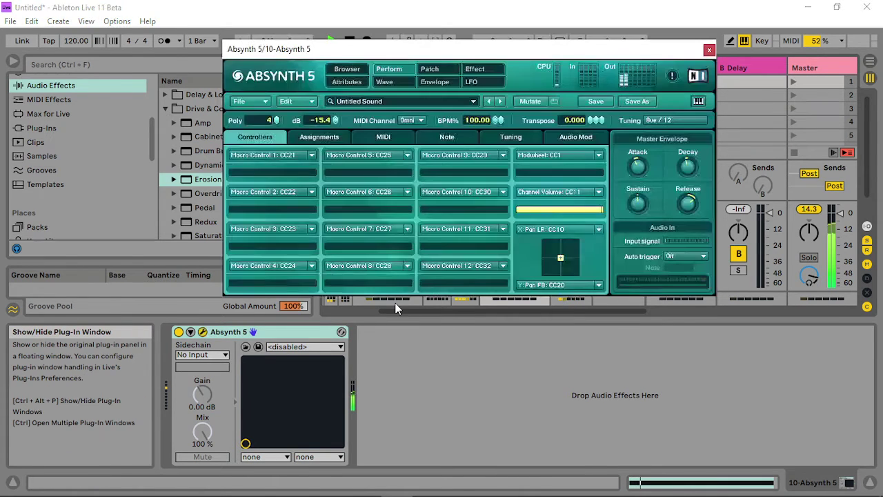
{"action": "left_click", "coordinate": [429, 69]}
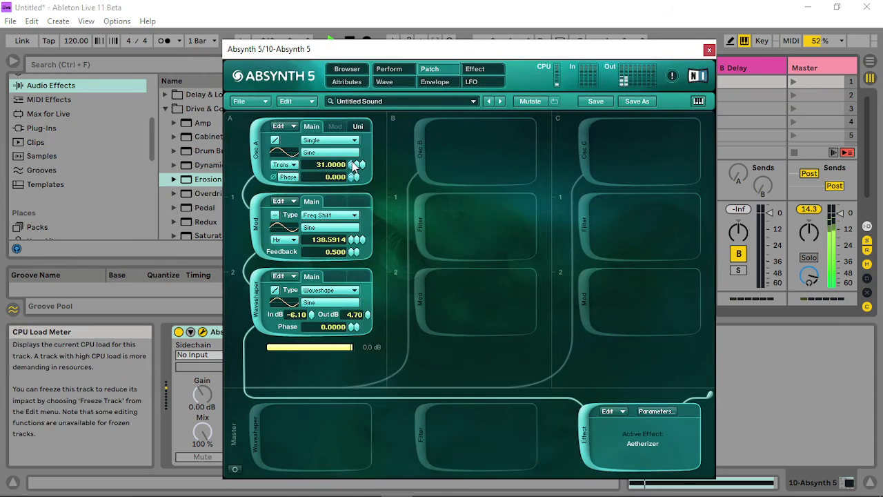
{"action": "right_click", "coordinate": [353, 250]}
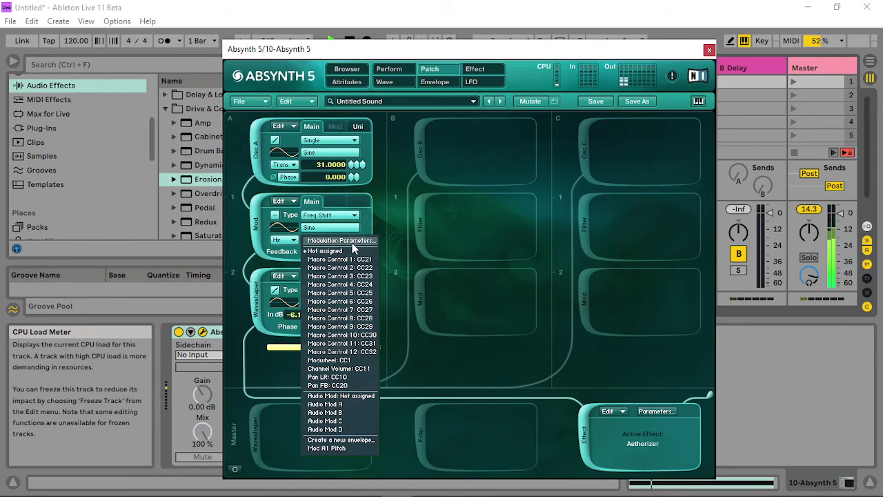
{"action": "left_click", "coordinate": [351, 449]}
- Stretch the Mod A1 Pitch envelope by placing breakpoint A at 5.5981 s and the decay breakpoint at 12.3771 s and 7.7170 Hz
{"action": "left_click_drag", "start_coordinate": [516, 205], "coordinate": [480, 69]}
{"action": "left_click_drag", "start_coordinate": [422, 289], "coordinate": [489, 292]}
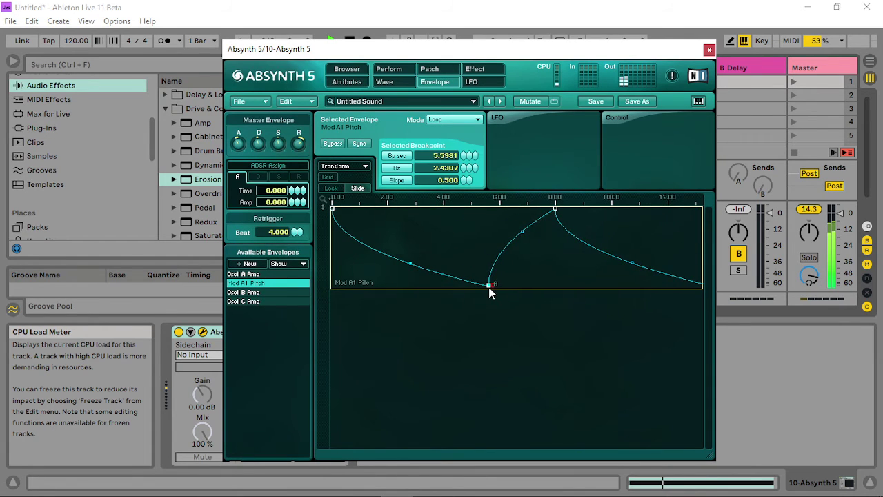
{"action": "left_click_drag", "start_coordinate": [571, 194], "coordinate": [623, 231]}
{"action": "left_click_drag", "start_coordinate": [592, 288], "coordinate": [629, 286]}
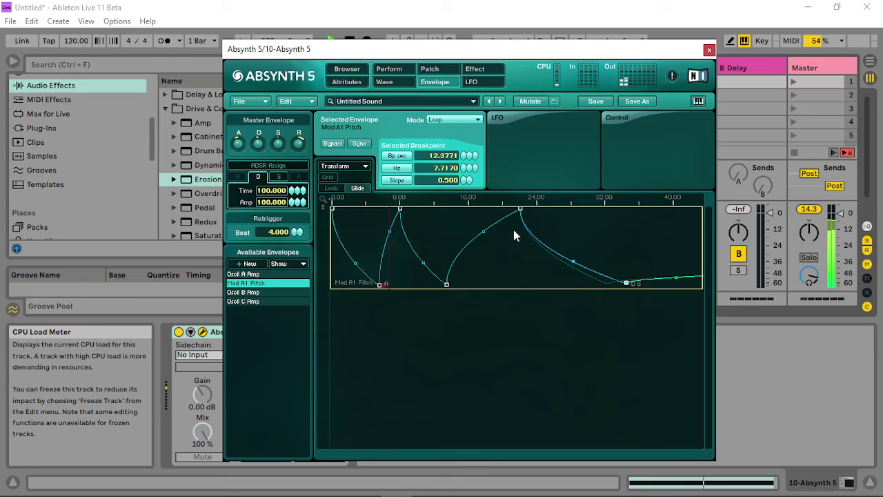
- Shorten the envelope's first fall by moving breakpoint A to 3.4036 s and 2.2943 Hz, relaunching scene 1 to hear it
{"action": "left_click_drag", "start_coordinate": [380, 284], "coordinate": [342, 285]}
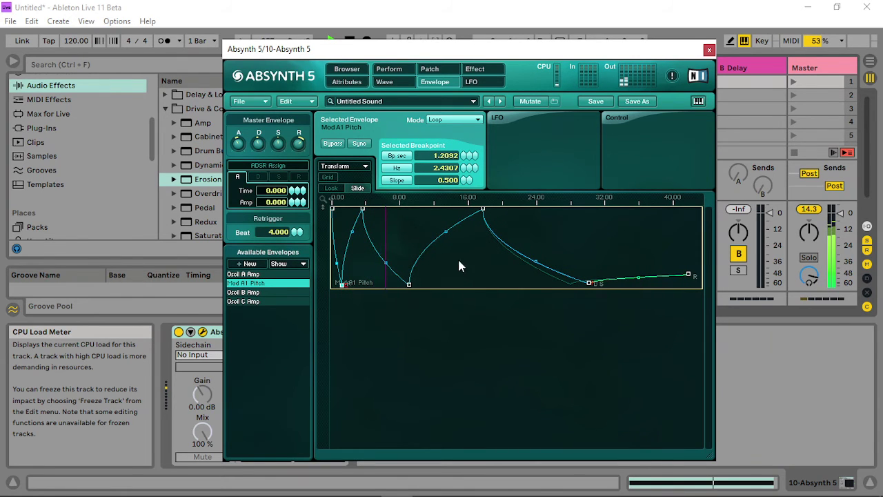
{"action": "left_click", "coordinate": [800, 82]}
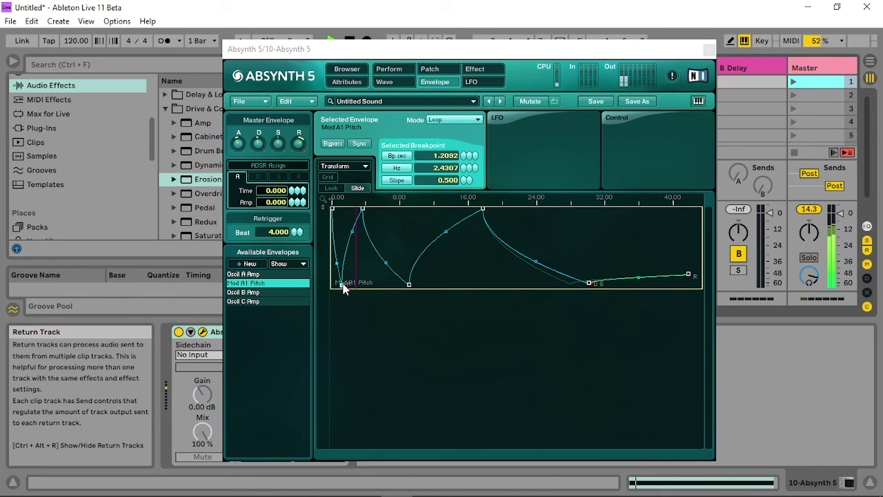
{"action": "left_click_drag", "start_coordinate": [343, 288], "coordinate": [361, 288]}
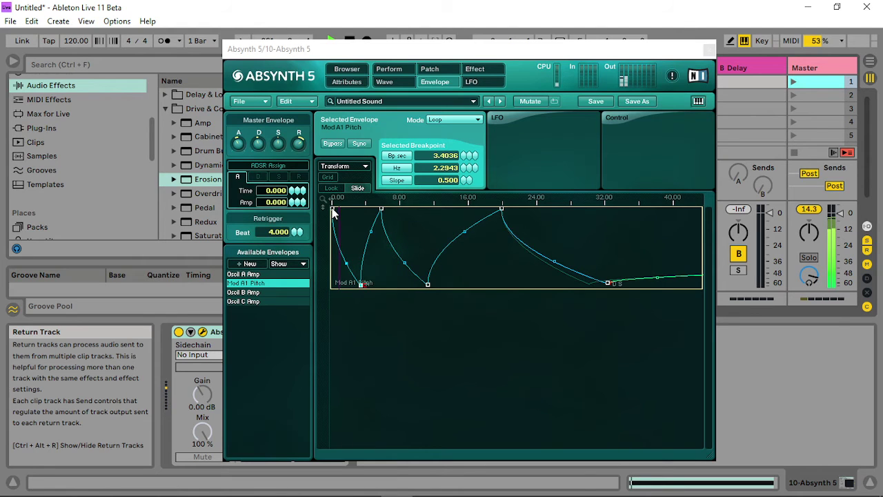
- Move the peak after breakpoint A to 5.2470 s at 138.5914 Hz and relaunch scene 1
{"action": "left_click", "coordinate": [382, 214]}
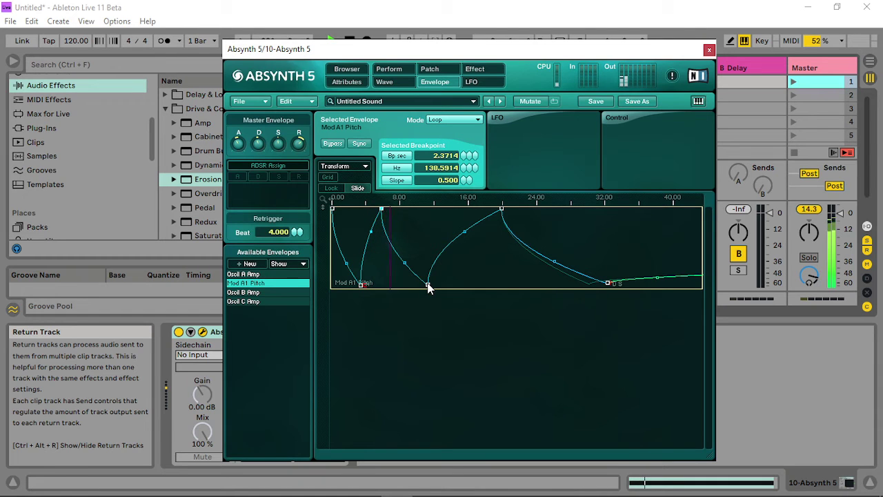
{"action": "left_click_drag", "start_coordinate": [385, 214], "coordinate": [409, 214]}
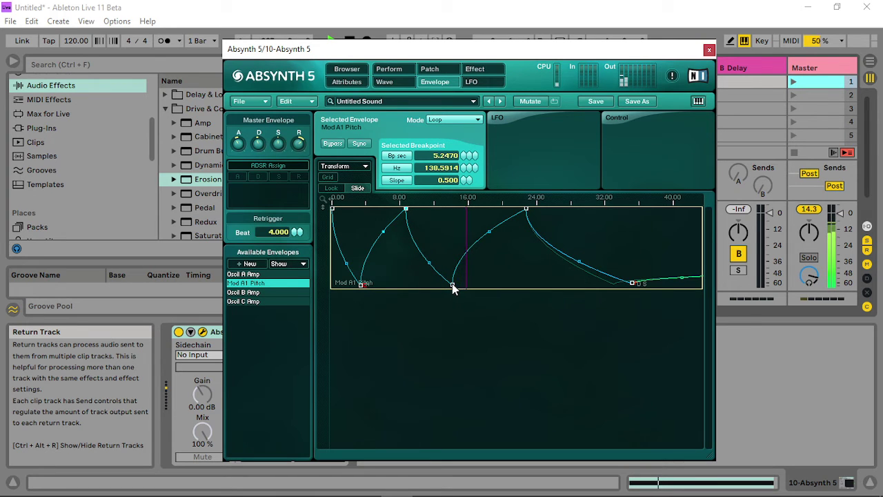
{"action": "left_click", "coordinate": [792, 82]}
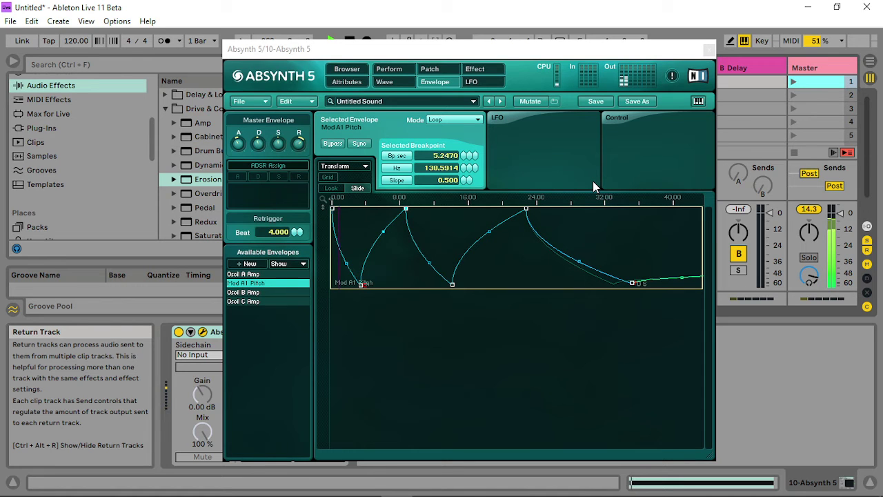
- Close track 10's Absynth 5 window and fold the 7 Group track
{"action": "left_click", "coordinate": [708, 51]}
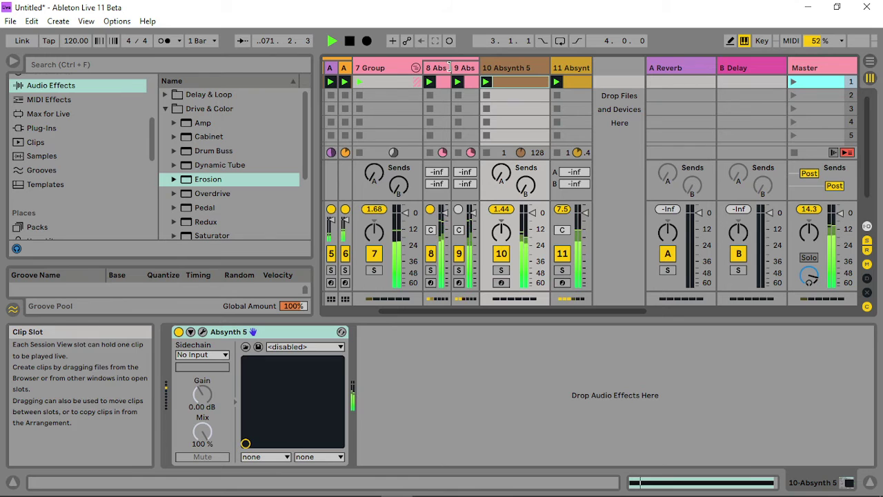
{"action": "left_click", "coordinate": [415, 68]}
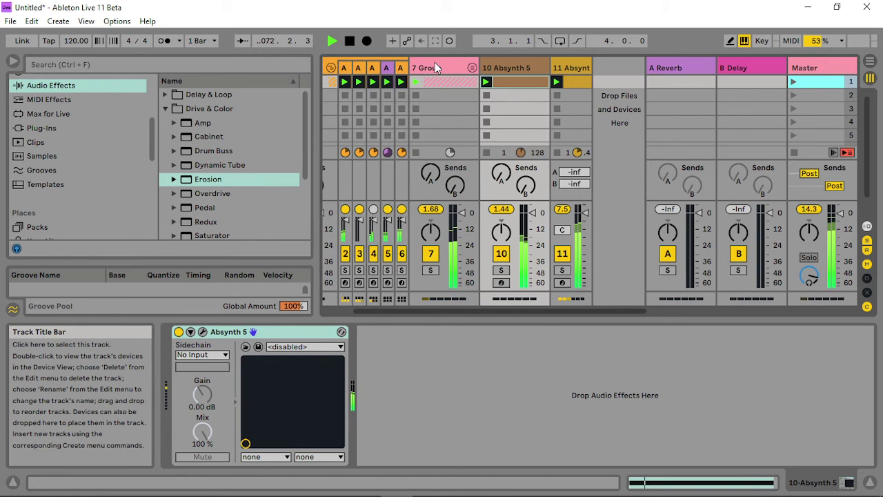
- Add an Auto Pan after Erosion on the 7 Group with its amount at 44.4% and rate at 0.20 Hz
{"action": "left_click", "coordinate": [435, 66]}
{"action": "left_click", "coordinate": [166, 108]}
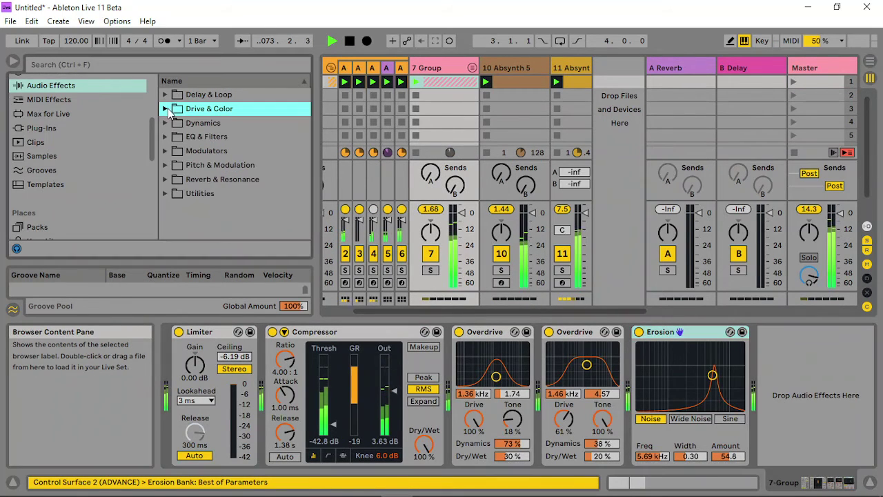
{"action": "left_click", "coordinate": [165, 165]}
{"action": "left_click_drag", "start_coordinate": [207, 180], "coordinate": [771, 438]}
{"action": "left_click_drag", "start_coordinate": [735, 407], "coordinate": [735, 414]}
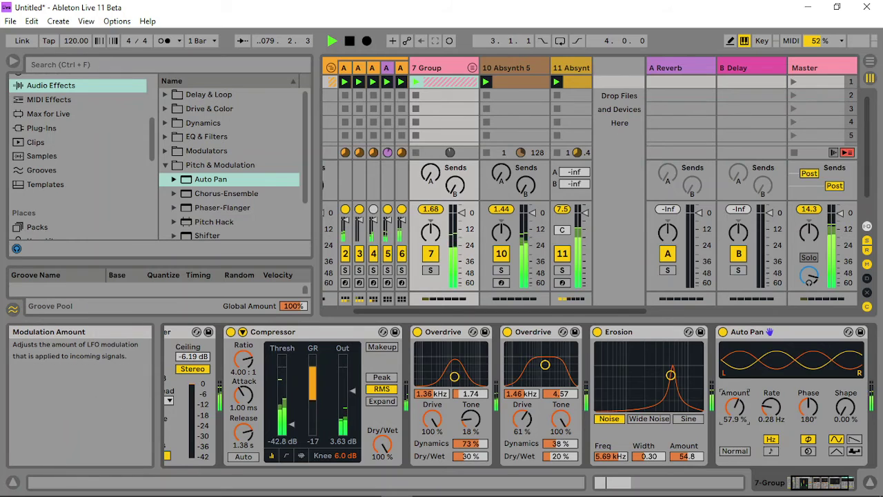
{"action": "left_click_drag", "start_coordinate": [736, 408], "coordinate": [772, 414]}
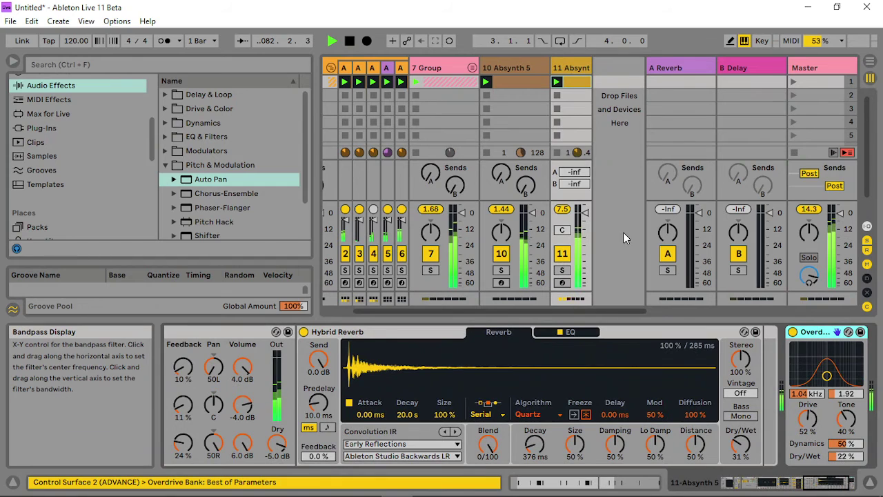
- Switch track 11 off and on twice to compare the mix with and without it
{"action": "left_click", "coordinate": [563, 254]}
{"action": "left_click", "coordinate": [562, 254]}
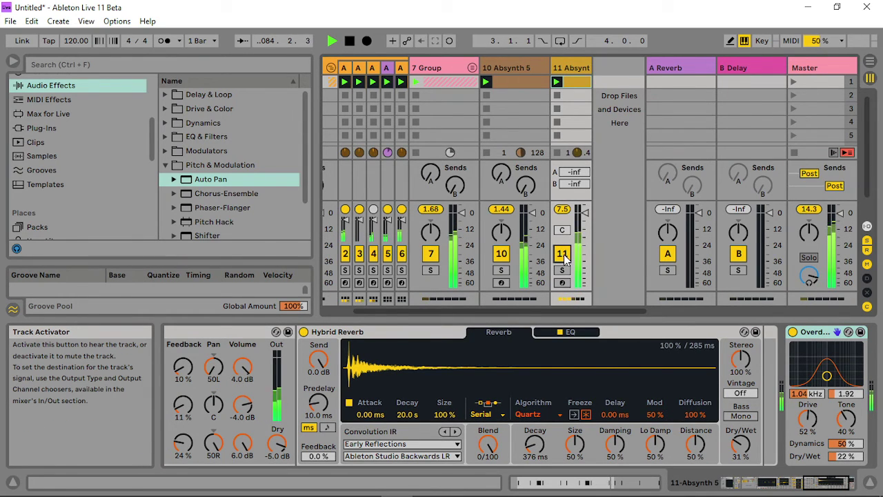
{"action": "left_click", "coordinate": [563, 254]}
{"action": "left_click", "coordinate": [563, 254]}
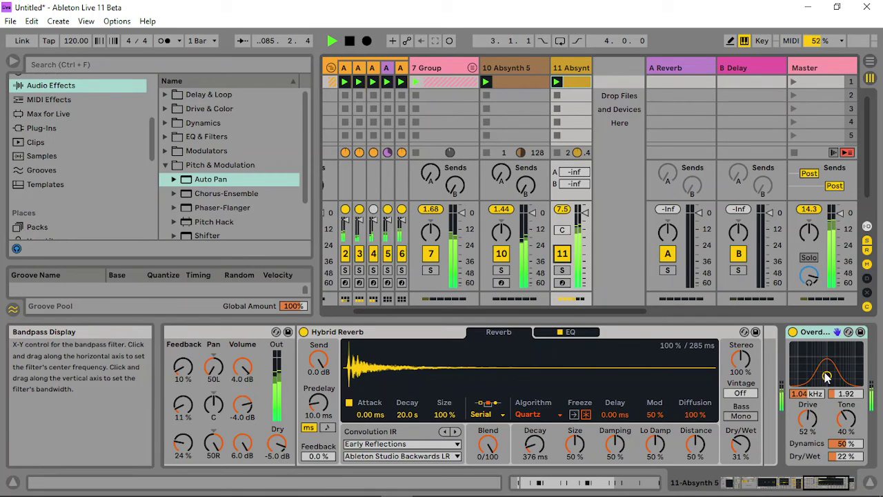
- Set track 11's Overdrive filter to 1.19 kHz with width 2.62, and give its unlinked Filter Width clip envelope a loop length of 3.2.1
{"action": "left_click_drag", "start_coordinate": [826, 376], "coordinate": [828, 374]}
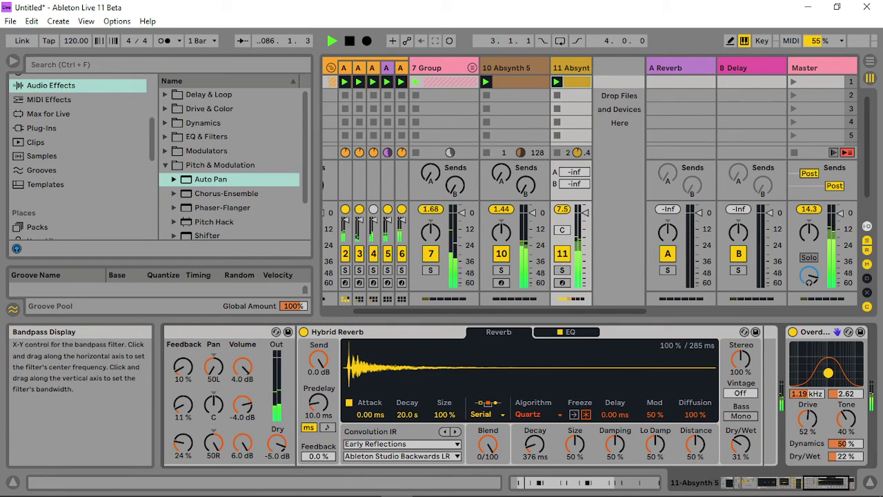
{"action": "right_click", "coordinate": [840, 397]}
{"action": "key", "text": "Escape"}
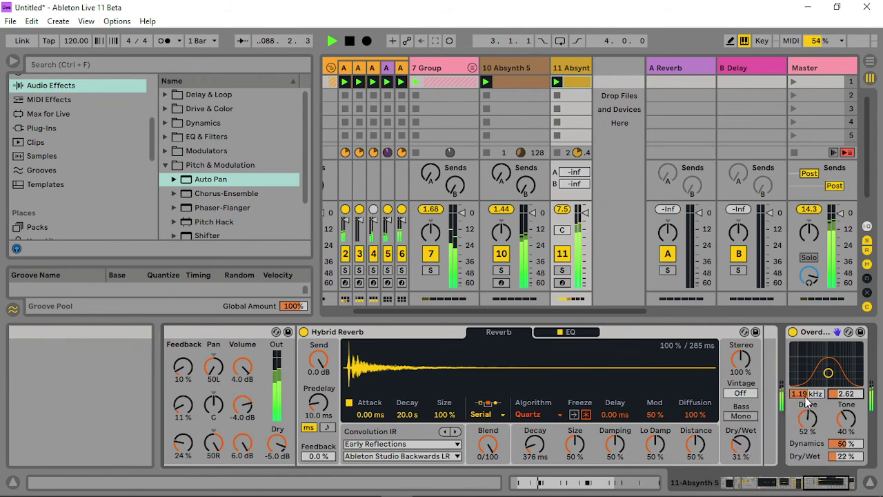
{"action": "left_click", "coordinate": [327, 283]}
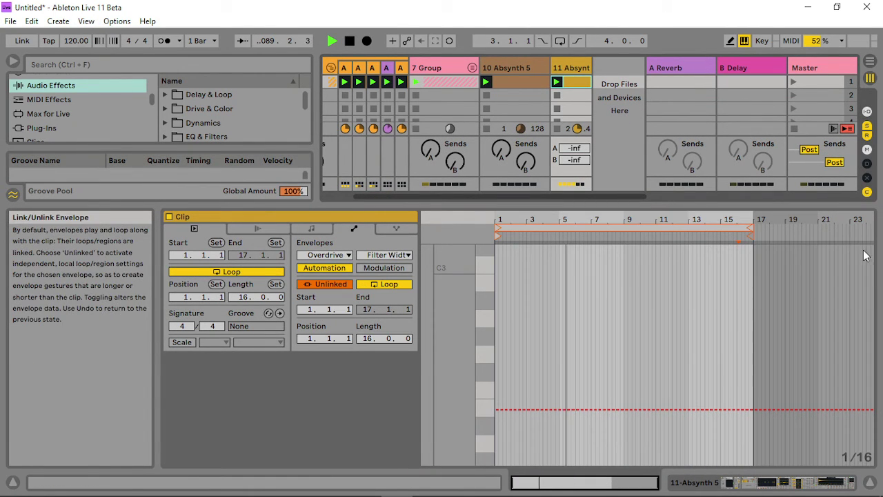
{"action": "left_click_drag", "start_coordinate": [751, 232], "coordinate": [541, 380]}
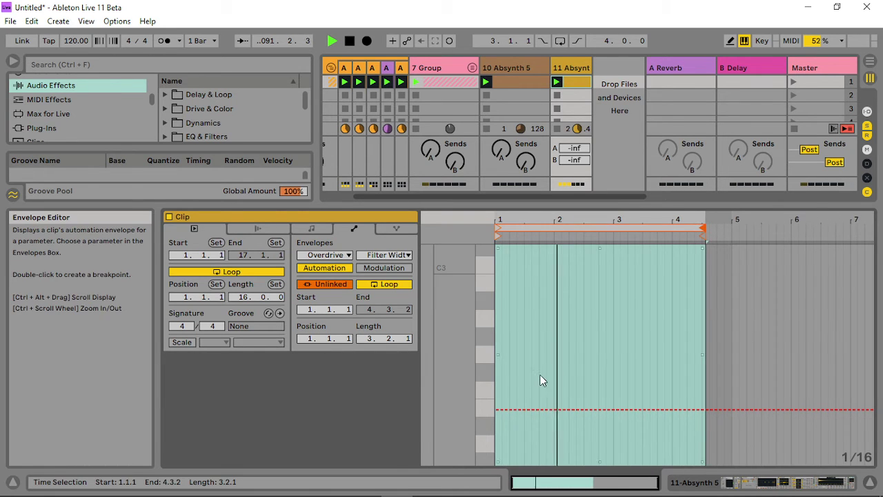
- Shape the Filter Width envelope to rise from a low start to 2.62, peak just after bar 3 and fall near the loop end
{"action": "left_click", "coordinate": [507, 382]}
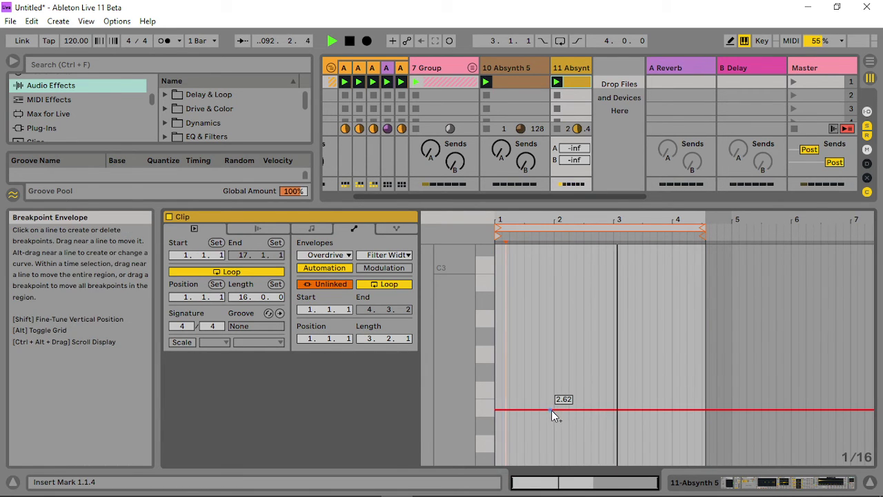
{"action": "left_click", "coordinate": [551, 409]}
{"action": "left_click", "coordinate": [675, 410]}
{"action": "left_click_drag", "start_coordinate": [686, 411], "coordinate": [701, 434]}
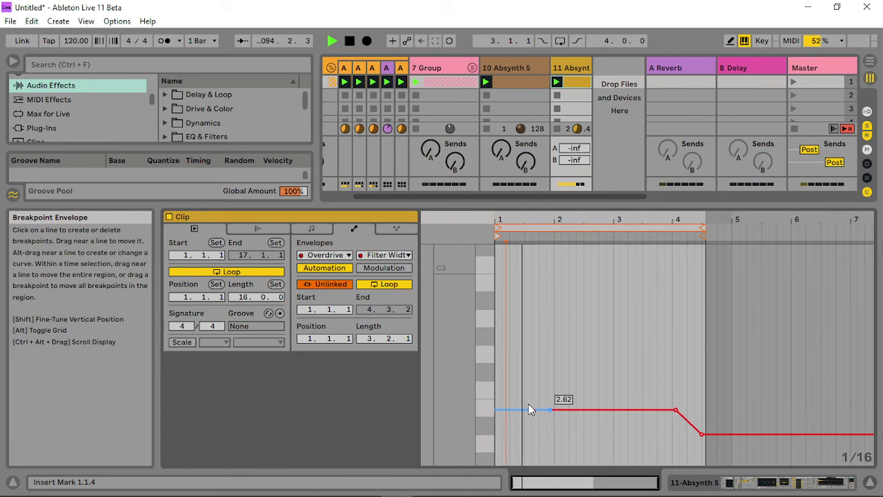
{"action": "left_click", "coordinate": [572, 410]}
{"action": "left_click_drag", "start_coordinate": [624, 409], "coordinate": [624, 379]}
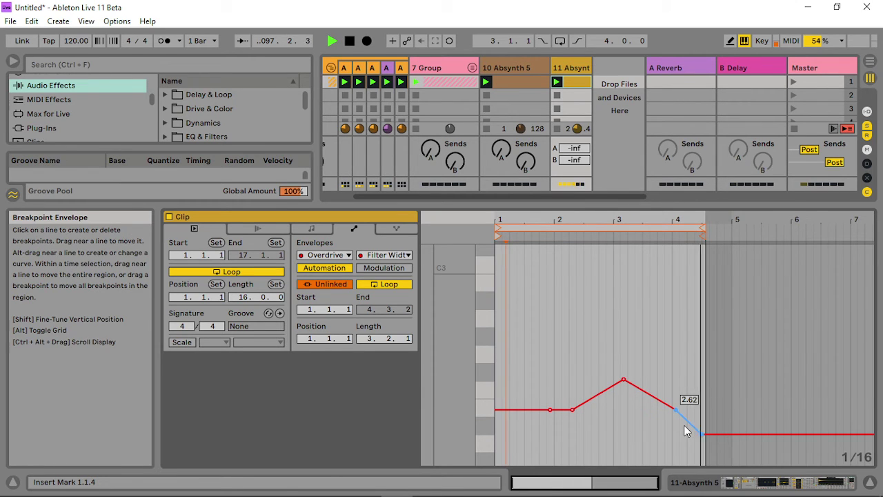
{"action": "left_click_drag", "start_coordinate": [528, 409], "coordinate": [497, 442]}
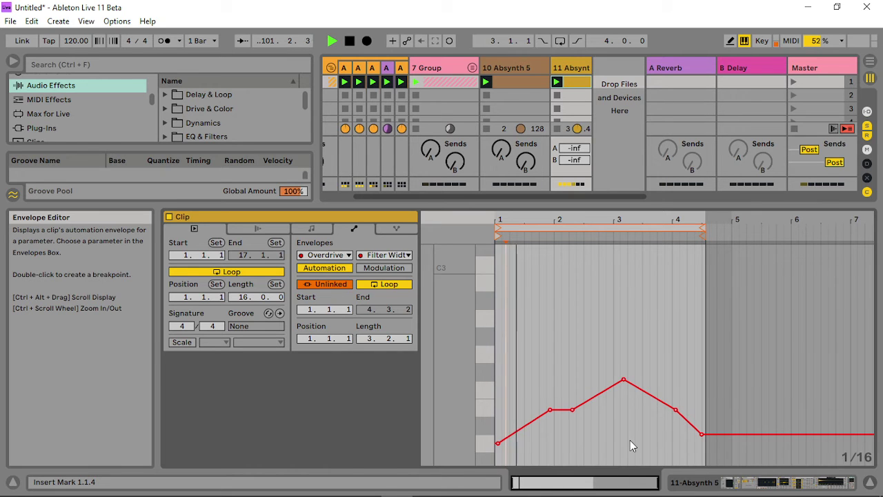
- Set the Hybrid Reverb dry/wet on track 11 to 26% and bring the start of its device chain into view
{"action": "double_click", "coordinate": [574, 67]}
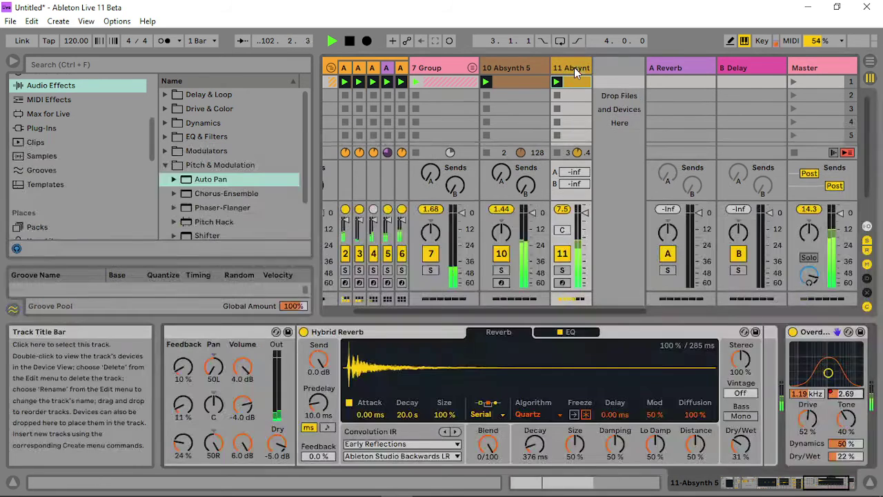
{"action": "left_click_drag", "start_coordinate": [740, 445], "coordinate": [740, 449]}
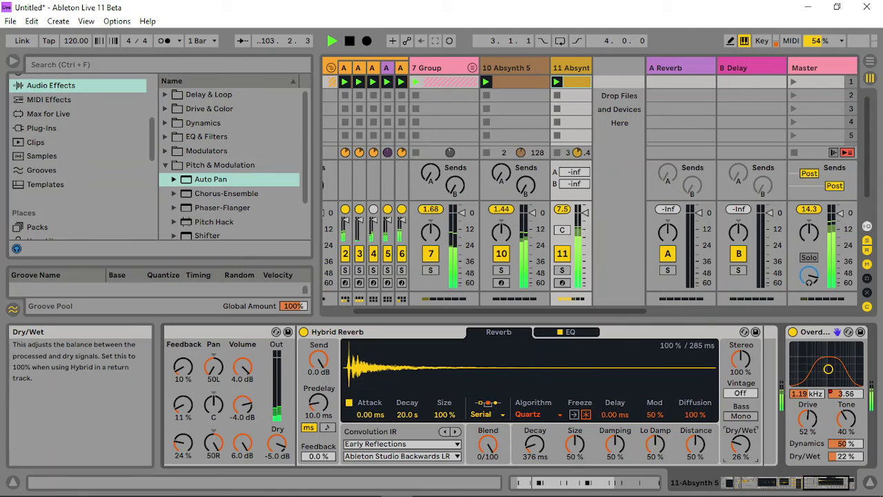
{"action": "left_click", "coordinate": [836, 486]}
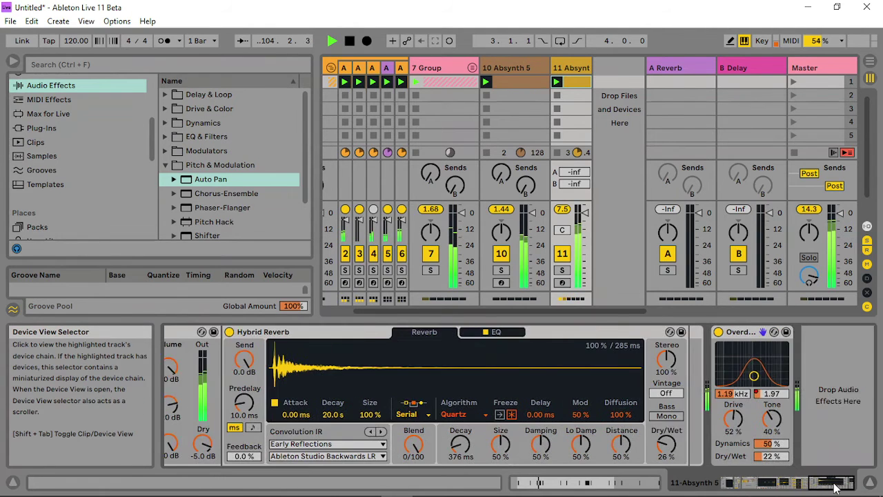
{"action": "left_click_drag", "start_coordinate": [836, 486], "coordinate": [739, 487]}
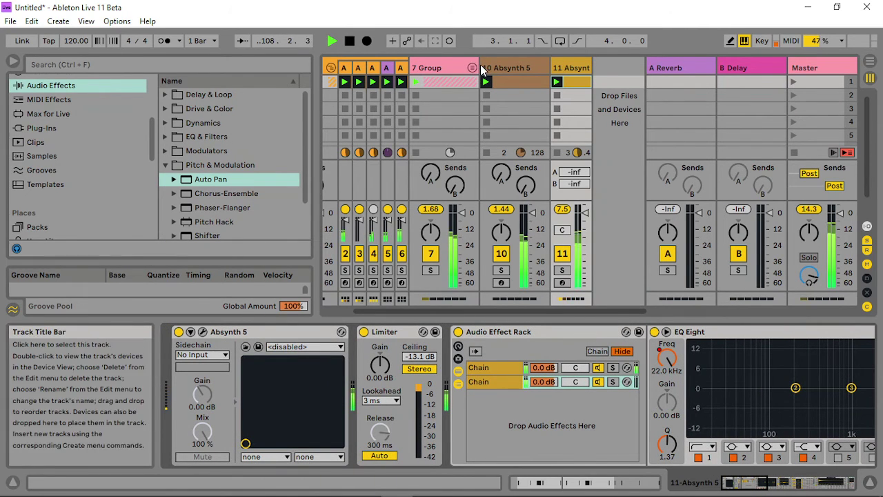
- Narrow the 7 Group and fold the 1 Group to make room, and load Absynth 5 onto a new track
{"action": "left_click", "coordinate": [476, 63]}
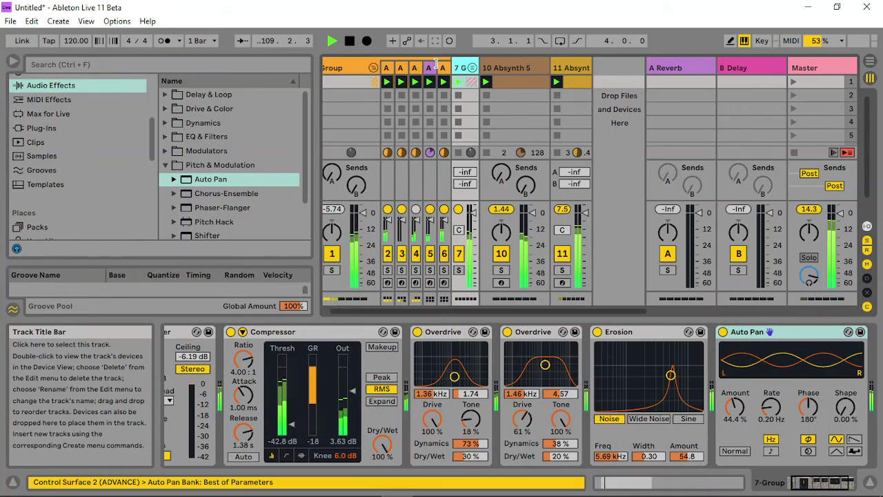
{"action": "left_click", "coordinate": [372, 64]}
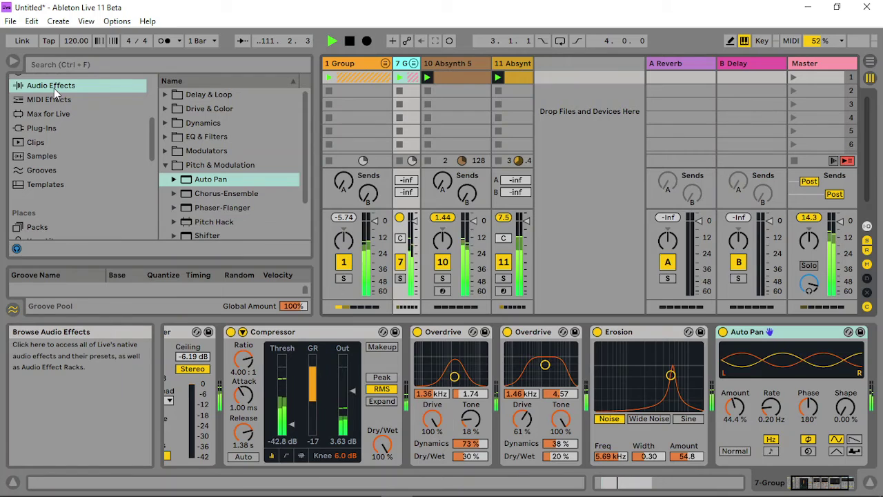
{"action": "left_click", "coordinate": [60, 128]}
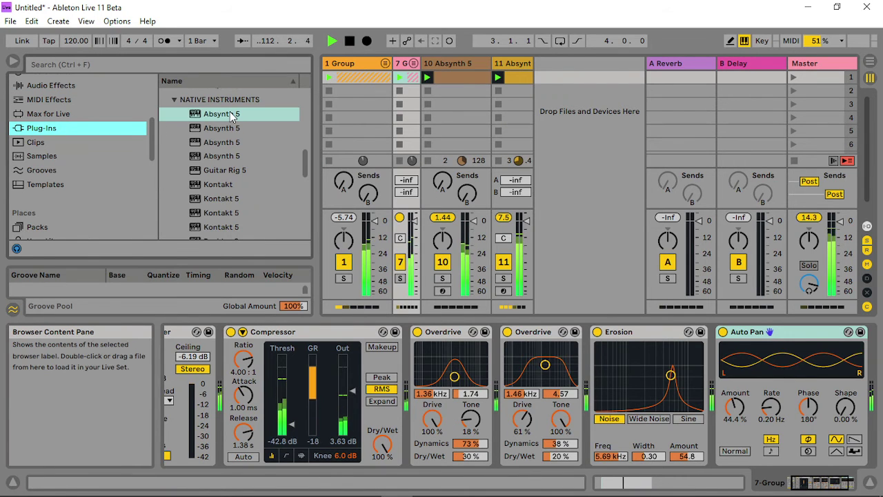
{"action": "left_click_drag", "start_coordinate": [233, 113], "coordinate": [571, 83]}
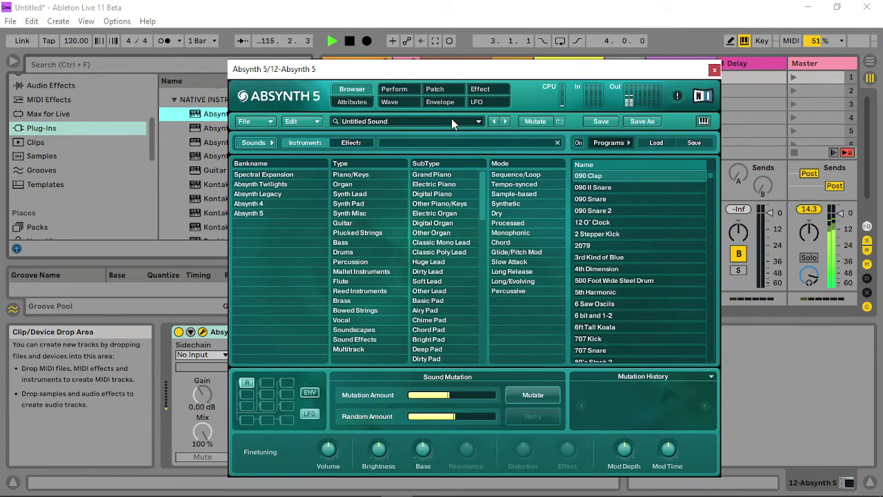
- In the new Absynth patch, transpose Osc A to -14 and enable channel A's first module as a Waveshape with 12 dB input
{"action": "left_click", "coordinate": [436, 89]}
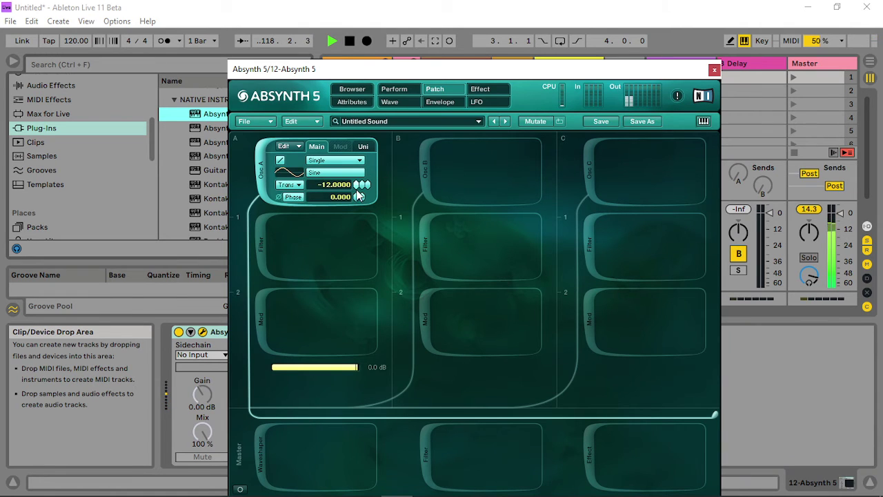
{"action": "left_click", "coordinate": [280, 238]}
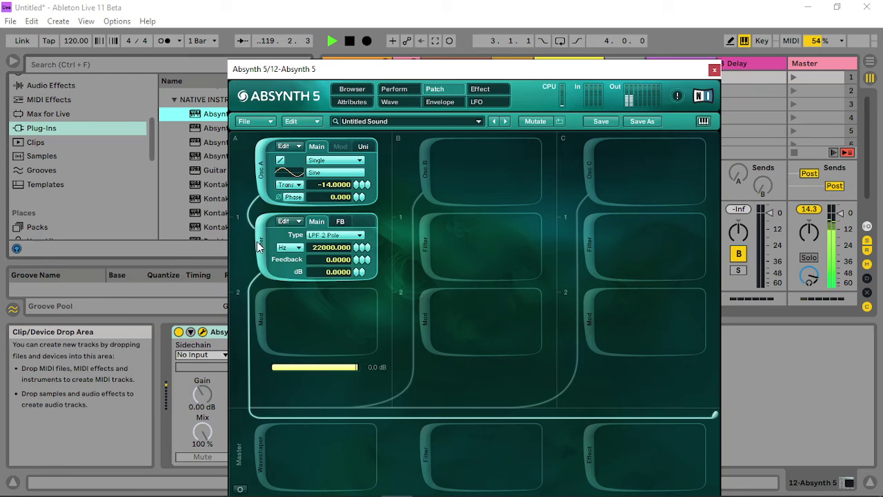
{"action": "left_click", "coordinate": [341, 234]}
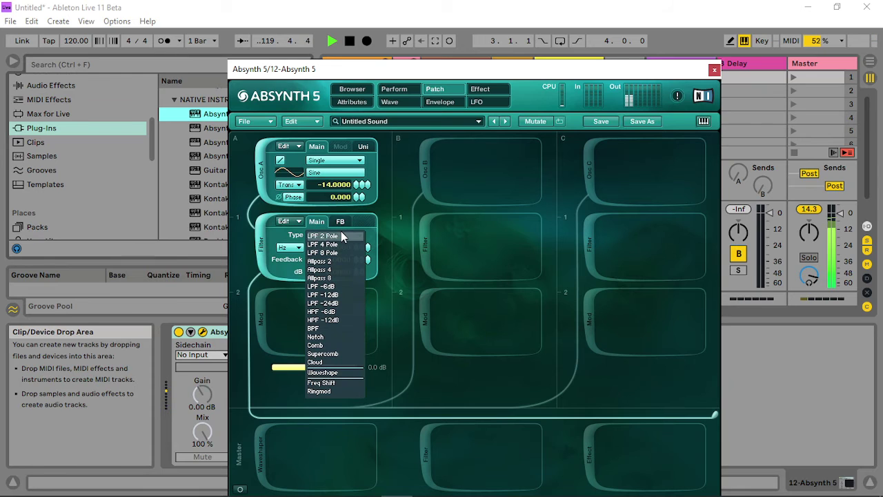
{"action": "left_click", "coordinate": [347, 374]}
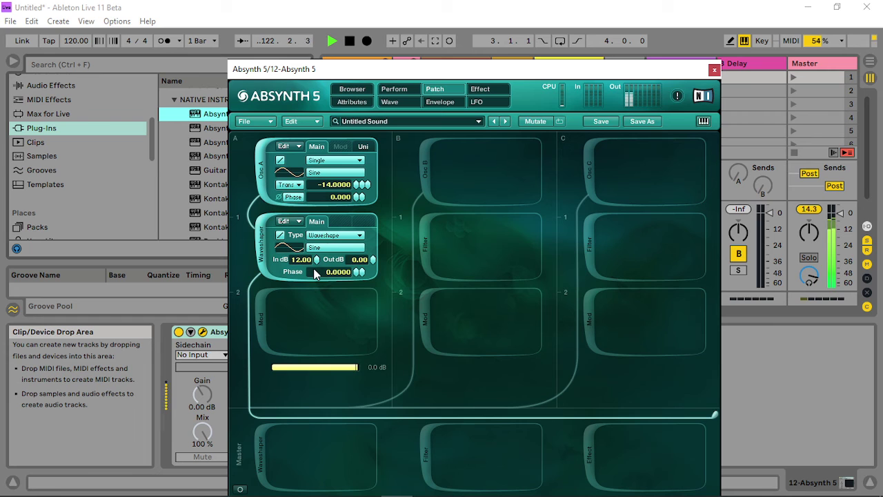
- Enable channel A's second module as a Waveshape using the Inharmonic 2 wave
{"action": "left_click", "coordinate": [259, 325]}
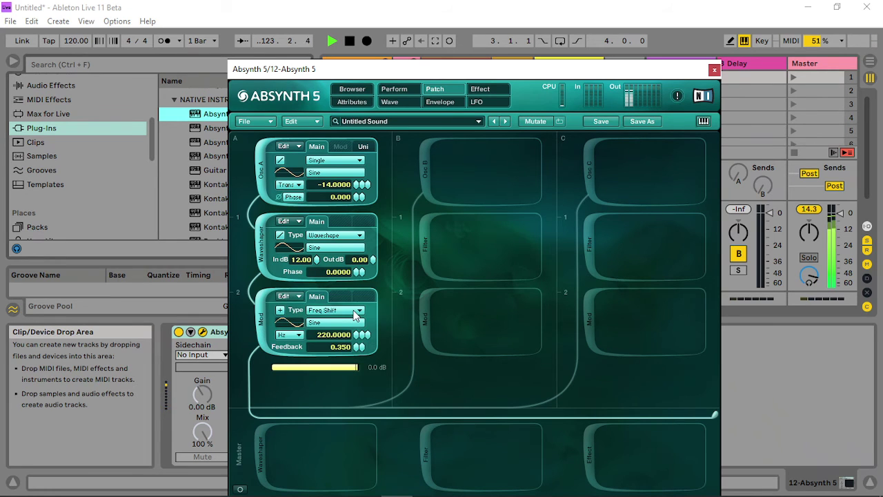
{"action": "left_click", "coordinate": [356, 311]}
{"action": "left_click", "coordinate": [348, 449]}
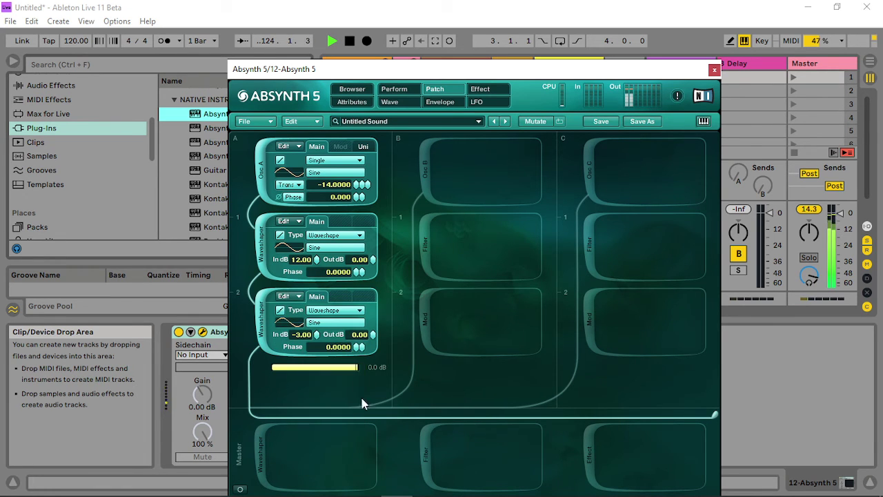
{"action": "left_click", "coordinate": [329, 323]}
{"action": "double_click", "coordinate": [407, 446]}
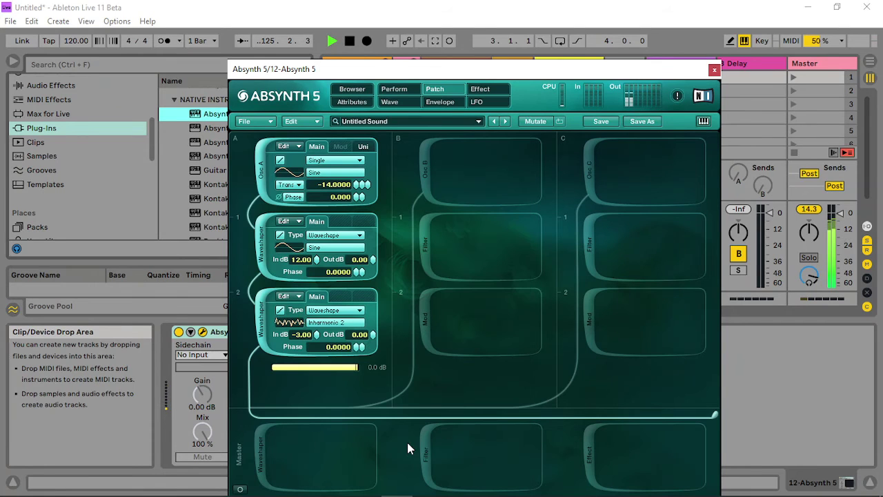
- Try Noise 2 for channel A's second waveshaper and settle on the Sawish wave
{"action": "left_click", "coordinate": [349, 326]}
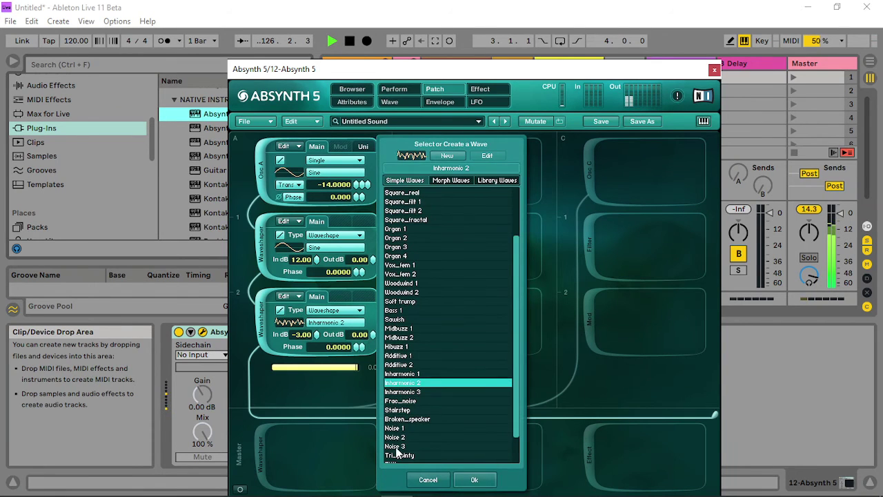
{"action": "left_click", "coordinate": [408, 437]}
{"action": "left_click", "coordinate": [414, 320]}
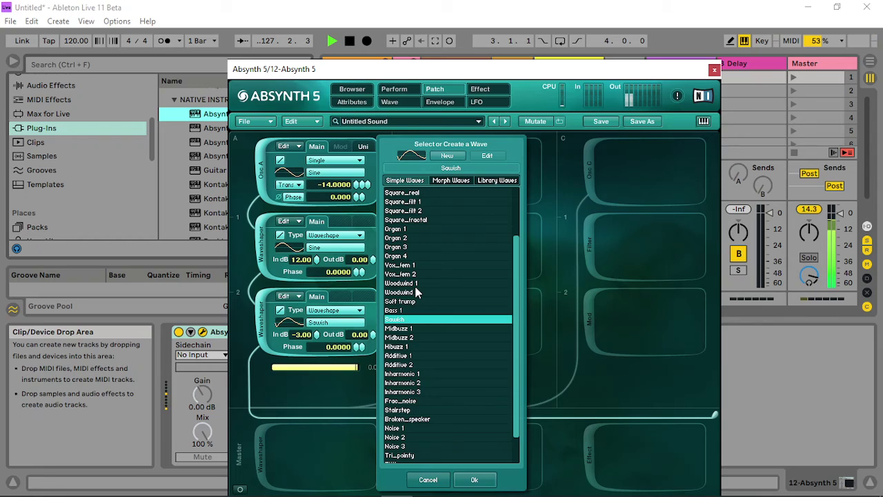
{"action": "left_click", "coordinate": [475, 479]}
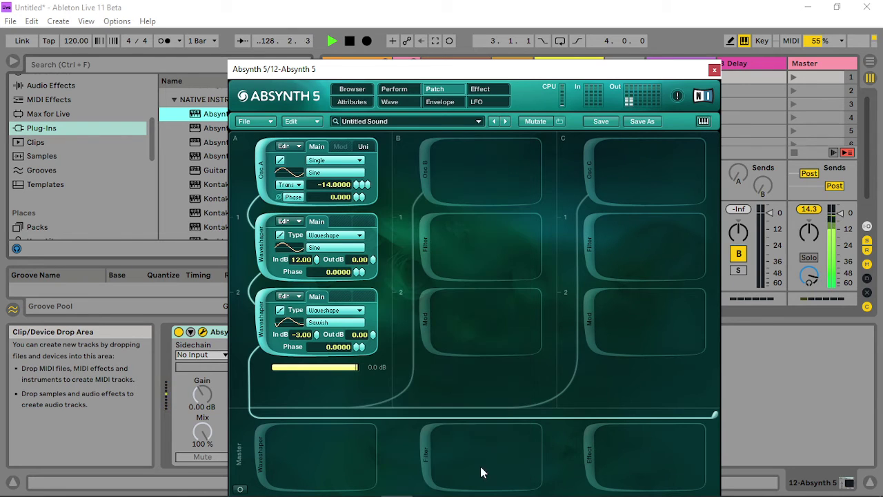
- Enable the first Master module, set its type to Cloud and open its mix settings
{"action": "left_click", "coordinate": [262, 455]}
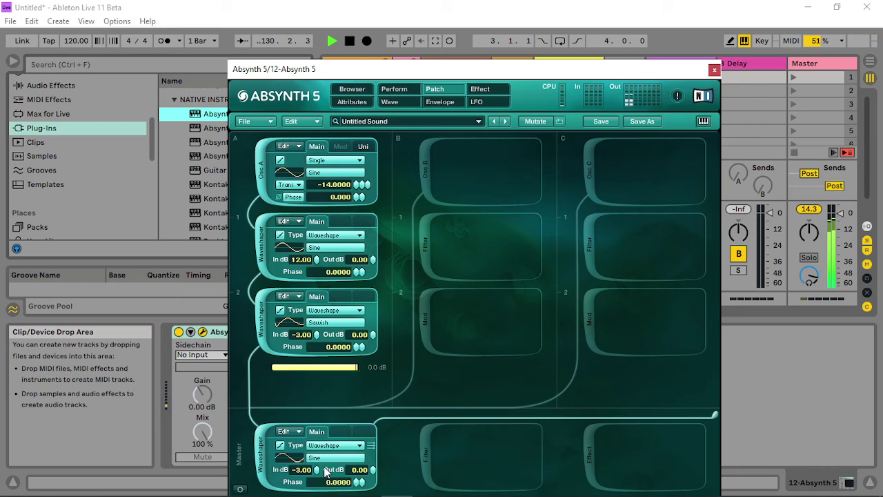
{"action": "left_click", "coordinate": [347, 458]}
{"action": "left_click", "coordinate": [342, 447]}
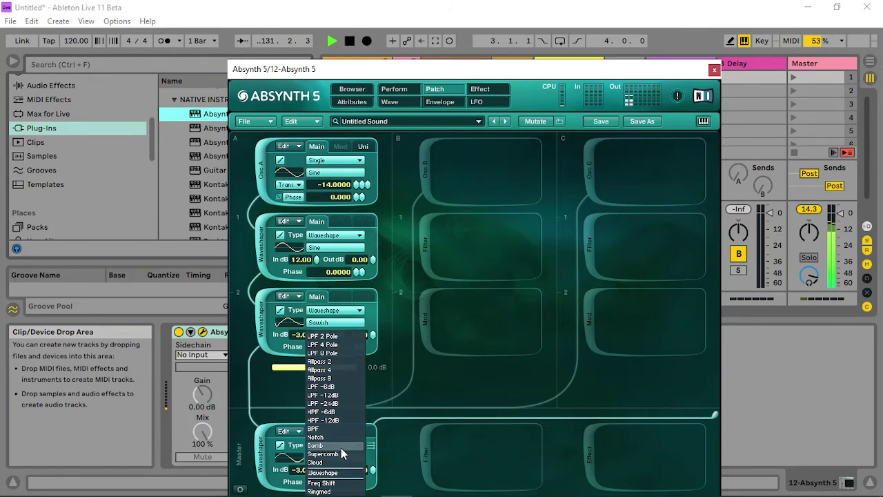
{"action": "left_click", "coordinate": [337, 468]}
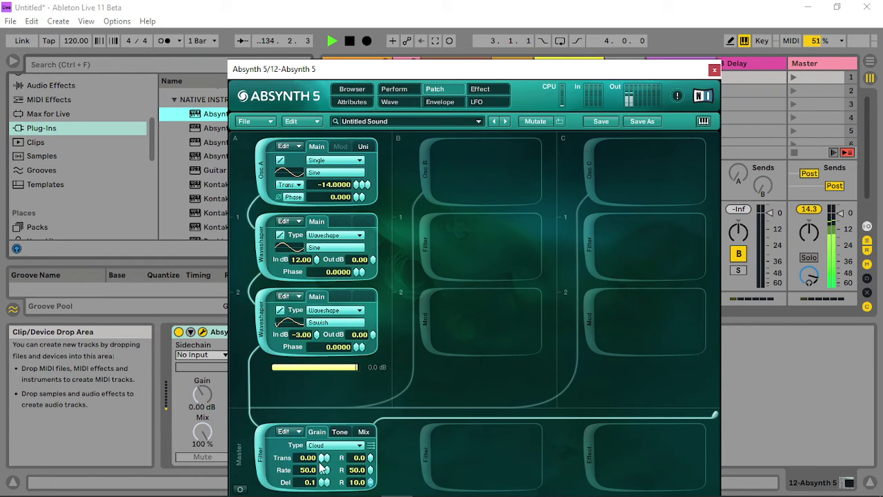
{"action": "left_click", "coordinate": [340, 432]}
{"action": "left_click", "coordinate": [361, 432]}
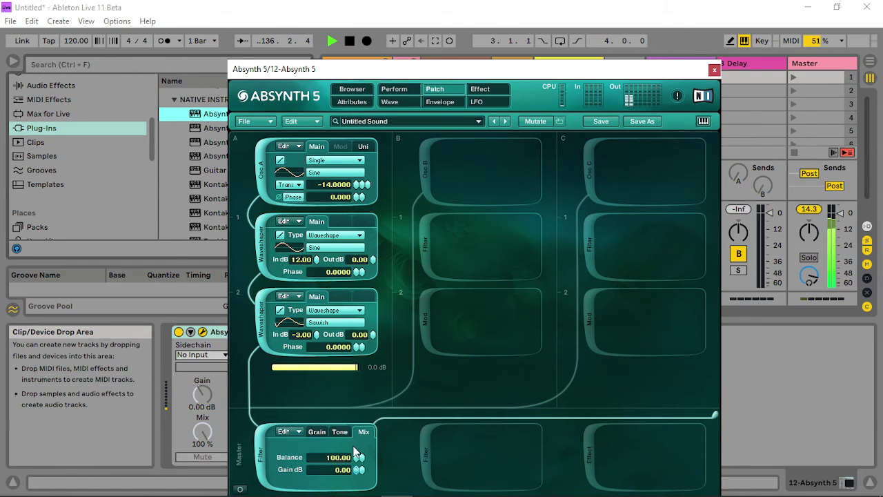
- In the Cloud module's grain settings, set the randomness to 88 for transposition and 100 for both rate and delay
{"action": "left_click", "coordinate": [324, 431]}
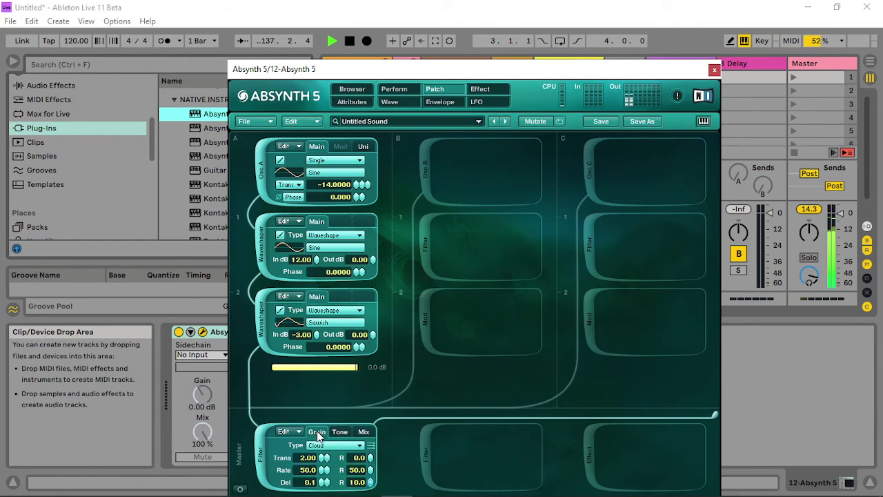
{"action": "mouse_move", "coordinate": [370, 460]}
{"action": "left_mouse_down"}
{"action": "mouse_move", "coordinate": [364, 471]}
{"action": "mouse_move", "coordinate": [383, 459]}
{"action": "left_mouse_up"}
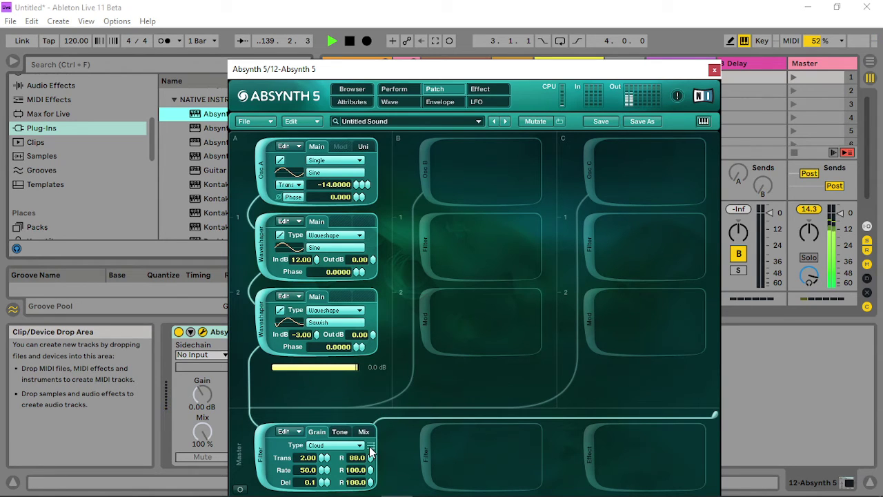
- Enable the second Master module as a Waveshape using the Inharmonic 2 wave, with 9.40 dB input and -11.80 dB output
{"action": "left_click", "coordinate": [427, 455]}
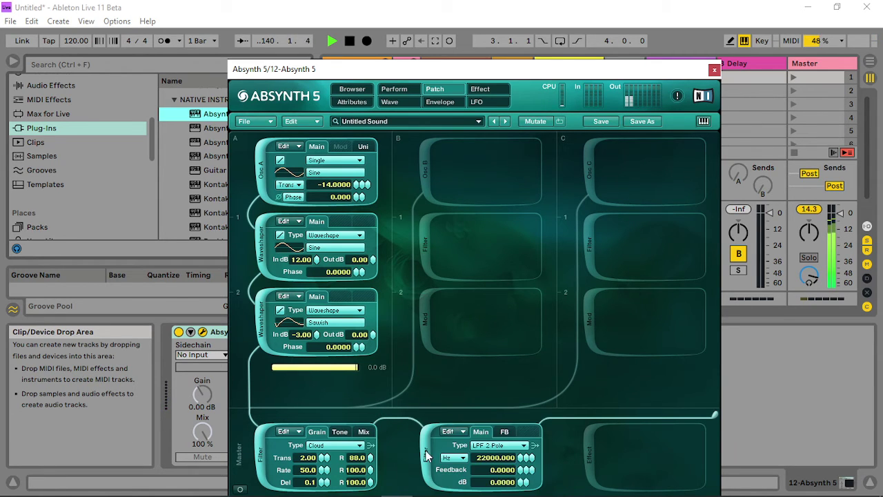
{"action": "left_click", "coordinate": [506, 447]}
{"action": "left_click", "coordinate": [499, 471]}
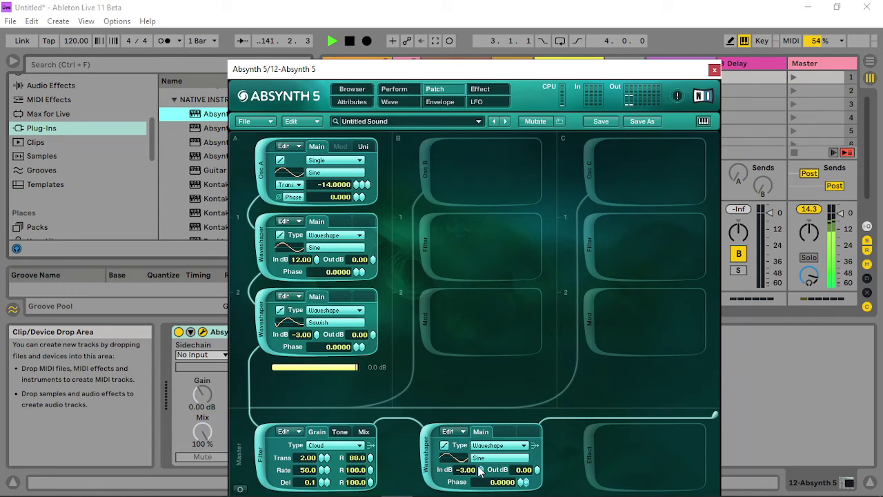
{"action": "left_click", "coordinate": [511, 459]}
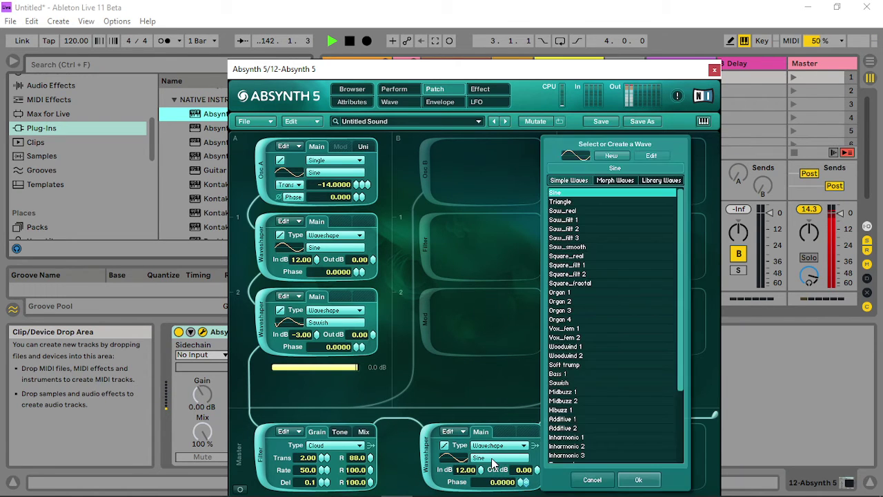
{"action": "left_click", "coordinate": [573, 446]}
{"action": "left_click_drag", "start_coordinate": [481, 473], "coordinate": [481, 492]}
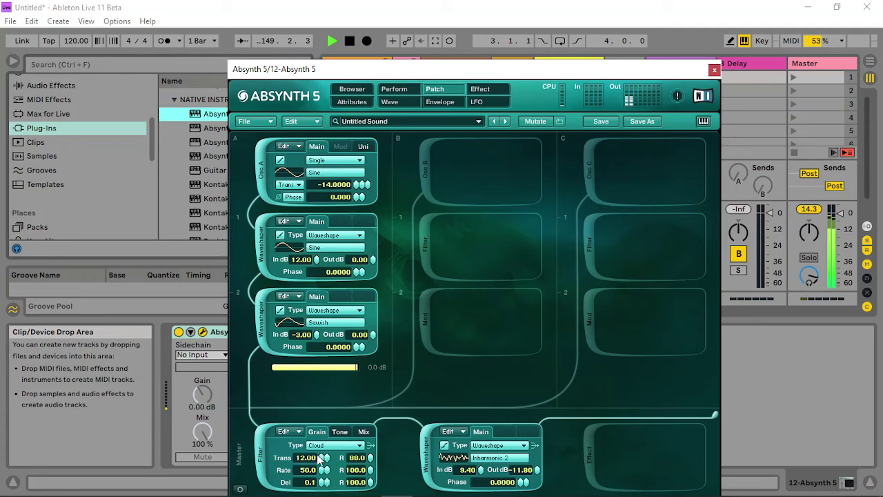
- Enable the Cloud module's tone filter and set its grain transposition to 12 with zero randomness and its rate to 999
{"action": "left_click", "coordinate": [340, 431]}
{"action": "left_click", "coordinate": [302, 445]}
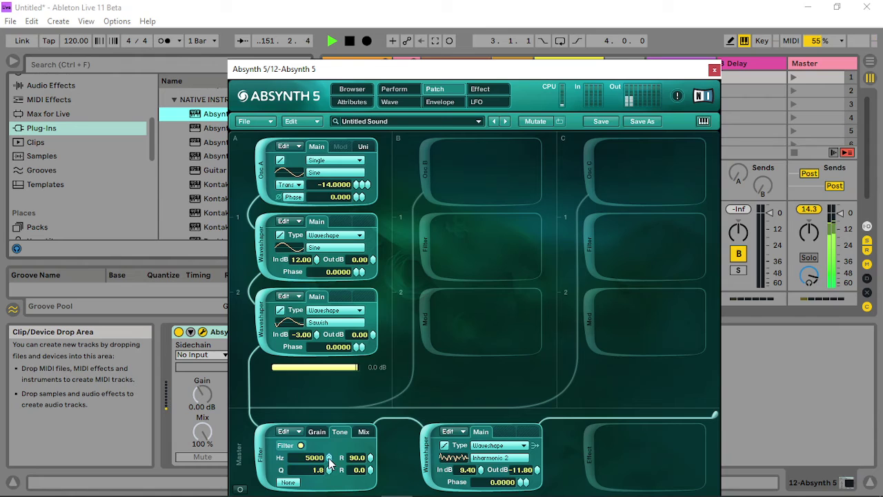
{"action": "mouse_move", "coordinate": [330, 457]}
{"action": "left_mouse_down"}
{"action": "mouse_move", "coordinate": [331, 483]}
{"action": "mouse_move", "coordinate": [329, 458]}
{"action": "left_mouse_up"}
{"action": "left_click", "coordinate": [364, 432]}
{"action": "left_click", "coordinate": [317, 432]}
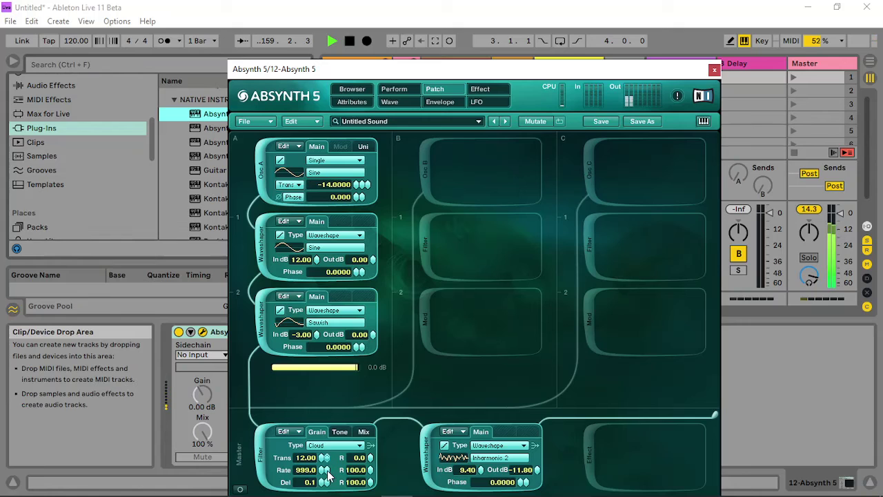
- Adjust the patch's master envelope, set the Aetherizer effect's lowpass to 4204 Hz and close the plug-in window
{"action": "left_click", "coordinate": [394, 89]}
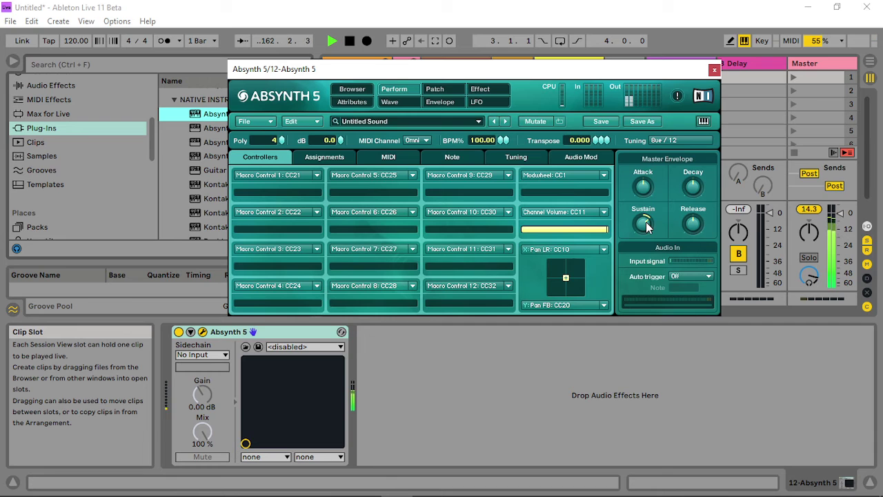
{"action": "left_click", "coordinate": [482, 89]}
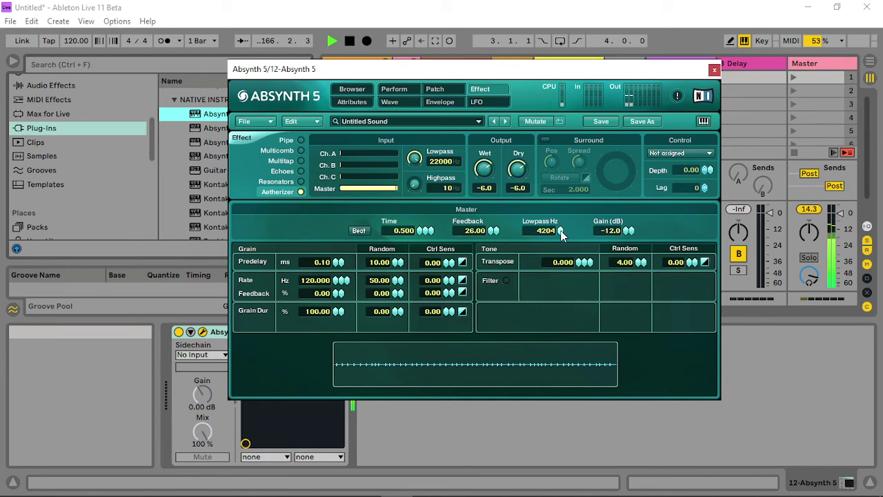
{"action": "left_click", "coordinate": [715, 71]}
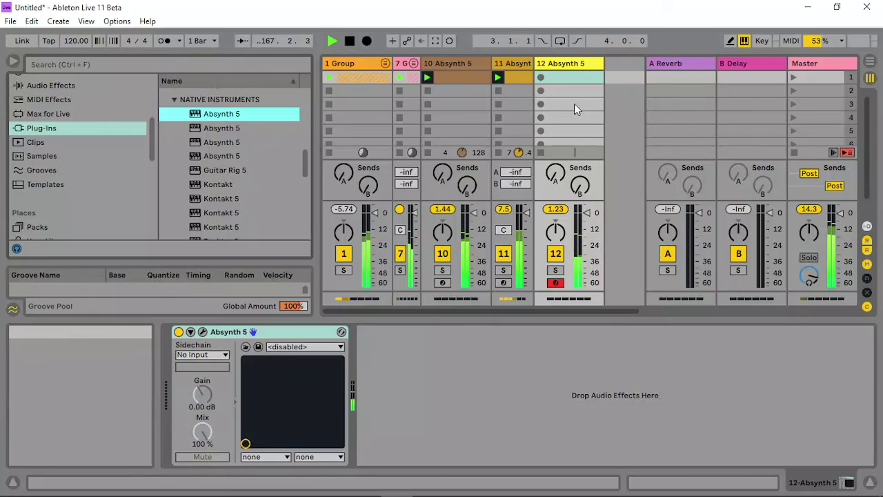
- Create a MIDI clip in the first slot of track 12 and add a sixteenth-note G2 at its start
{"action": "double_click", "coordinate": [572, 76]}
{"action": "left_click", "coordinate": [574, 399]}
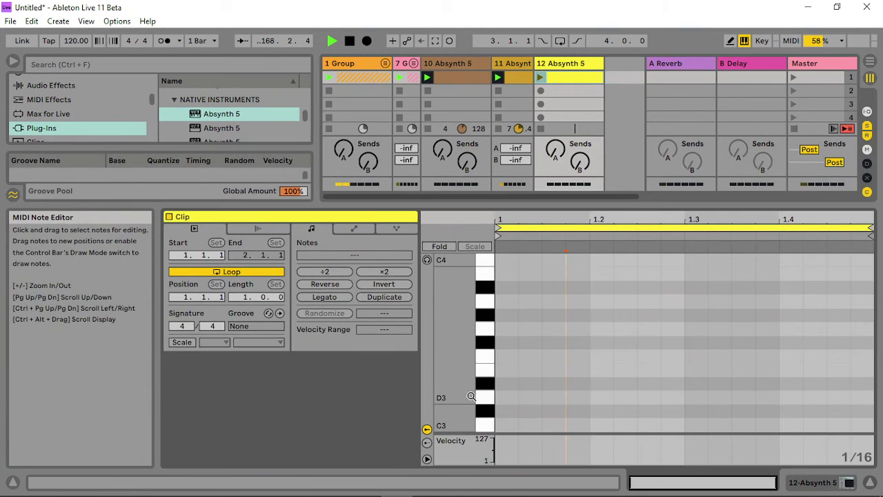
{"action": "scroll", "coordinate": [482, 345], "scroll_direction": "down", "scroll_amount": 3}
{"action": "left_click", "coordinate": [514, 379]}
{"action": "double_click", "coordinate": [514, 375]}
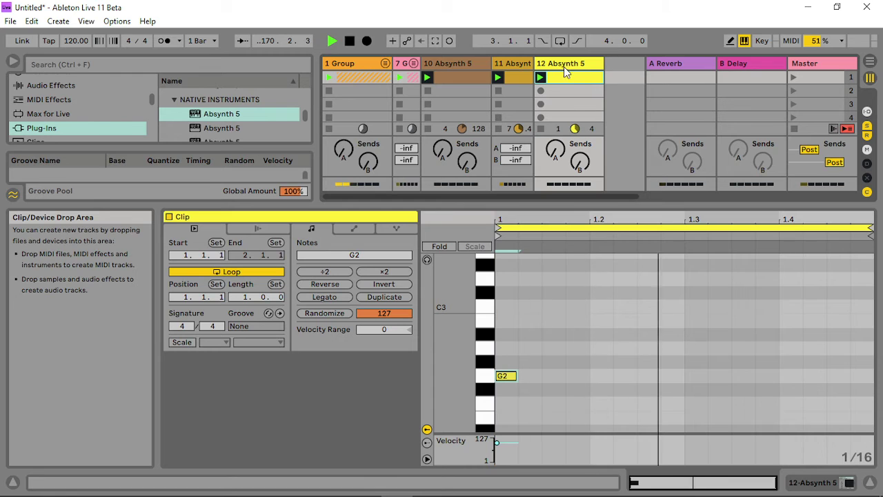
- Duplicate the loop of track 12's clip until it is eight bars long
{"action": "double_click", "coordinate": [564, 61]}
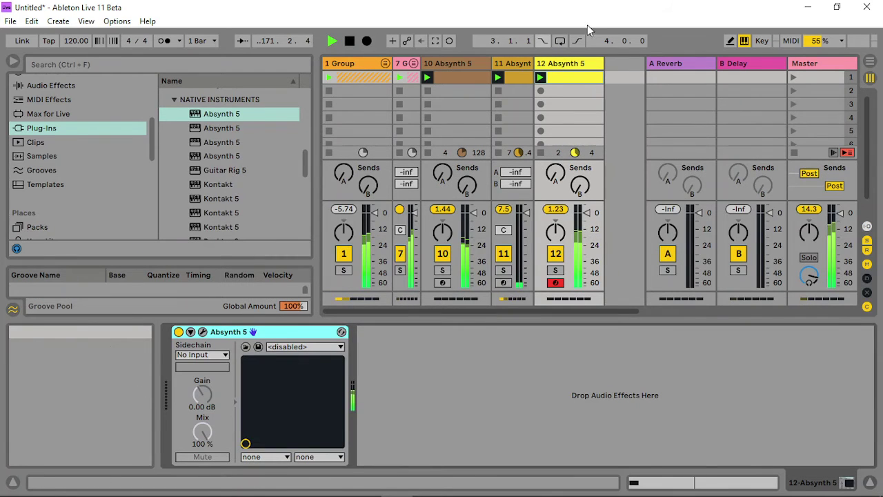
{"action": "double_click", "coordinate": [564, 77]}
{"action": "triple_click", "coordinate": [385, 297]}
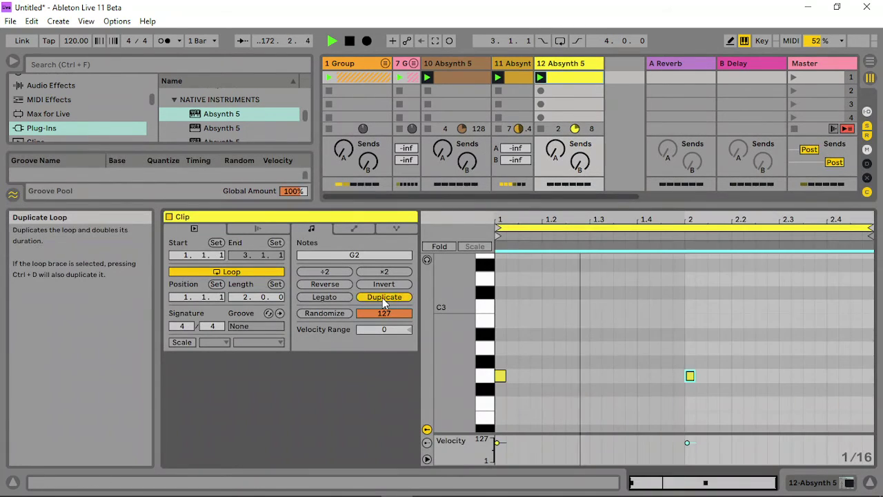
- Delete the G2 notes at the starts of bars 2 through 5
{"action": "left_click_drag", "start_coordinate": [627, 343], "coordinate": [531, 398]}
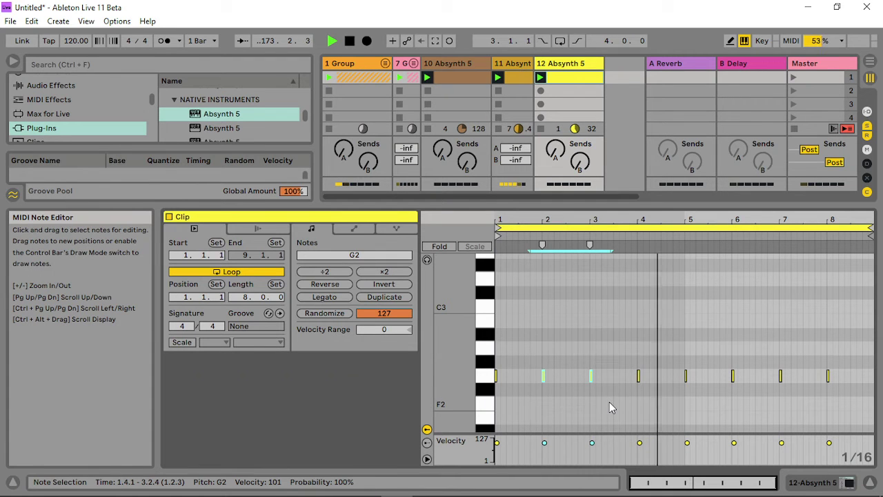
{"action": "key", "text": "Delete"}
{"action": "left_click_drag", "start_coordinate": [630, 357], "coordinate": [693, 398]}
{"action": "key", "text": "Delete"}
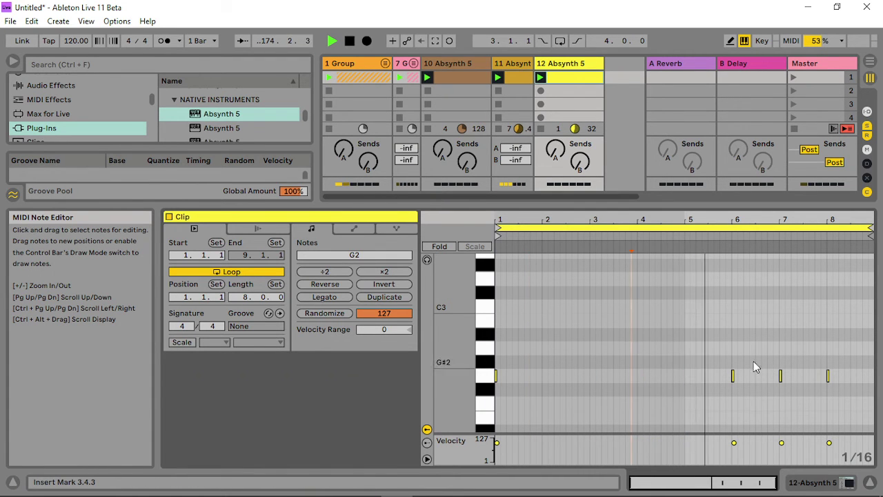
- Move the bar 6 note to 3.3.3 and delete the bar 7 note
{"action": "left_click_drag", "start_coordinate": [733, 376], "coordinate": [621, 377]}
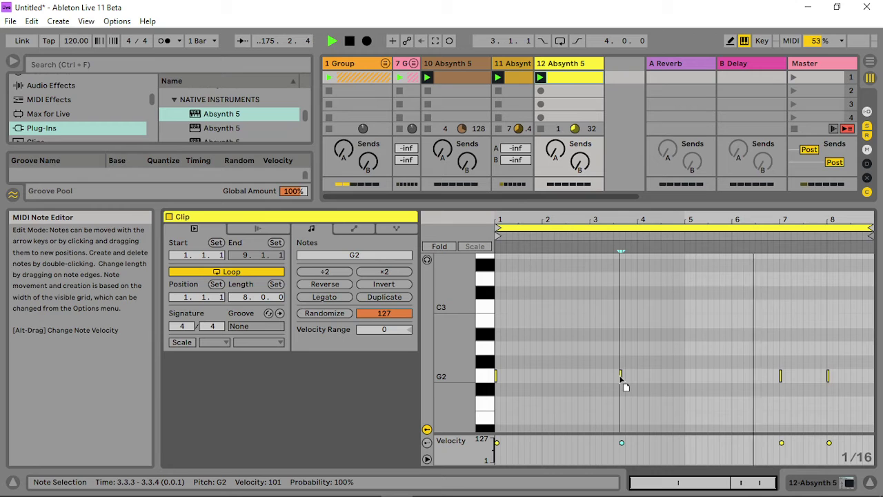
{"action": "left_click_drag", "start_coordinate": [773, 362], "coordinate": [788, 389]}
{"action": "key", "text": "Delete"}
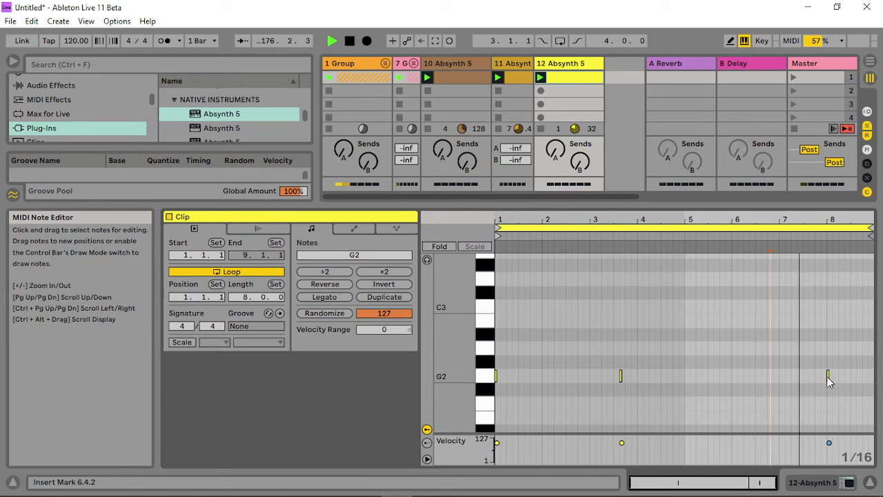
{"action": "left_click", "coordinate": [854, 384]}
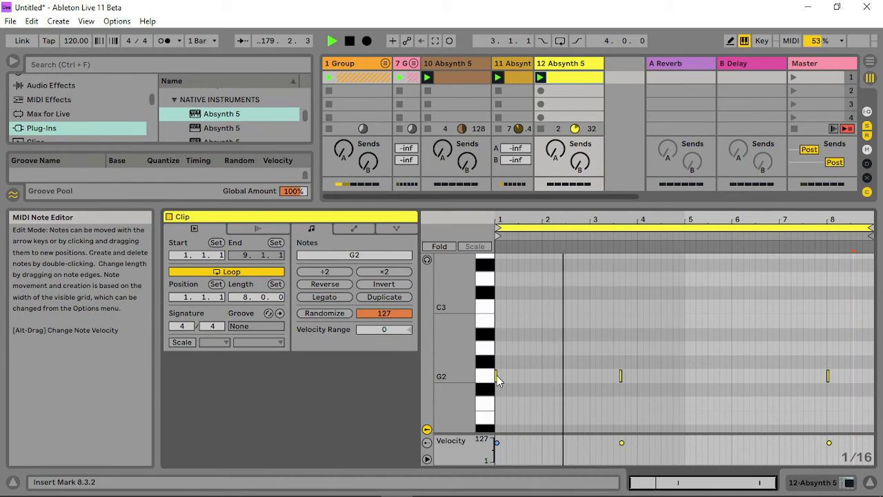
- Thin the pattern to two G2 notes, one at 4.2.4 and one at about the middle of bar 8
{"action": "left_click_drag", "start_coordinate": [497, 375], "coordinate": [661, 387]}
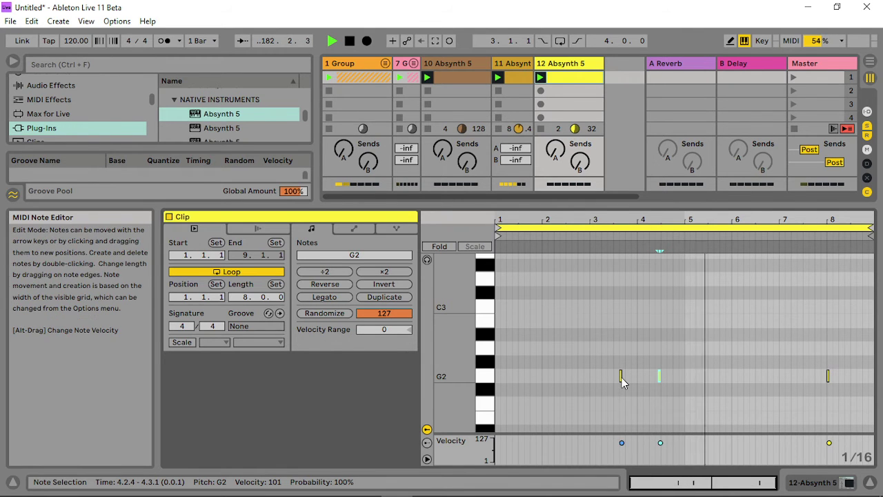
{"action": "double_click", "coordinate": [621, 380]}
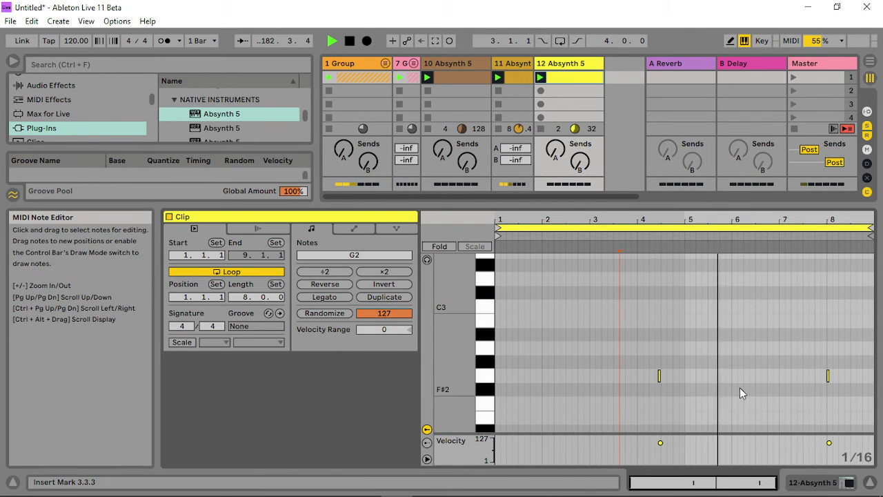
{"action": "left_click", "coordinate": [829, 377]}
{"action": "mouse_move", "coordinate": [829, 379]}
{"action": "left_mouse_down"}
{"action": "mouse_move", "coordinate": [816, 385]}
{"action": "mouse_move", "coordinate": [853, 386]}
{"action": "left_mouse_up"}
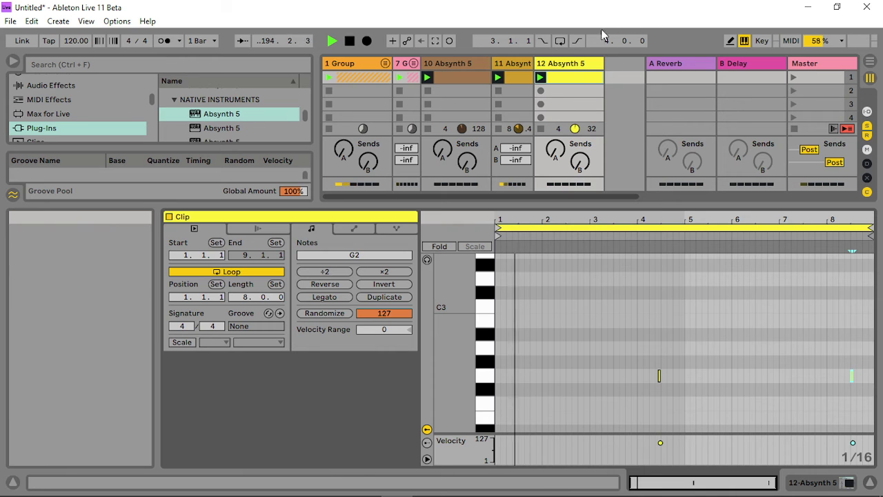
- Reopen track 12's Absynth and enable Surround rotation on the effect with a time of 8.223 seconds
{"action": "left_click", "coordinate": [569, 64]}
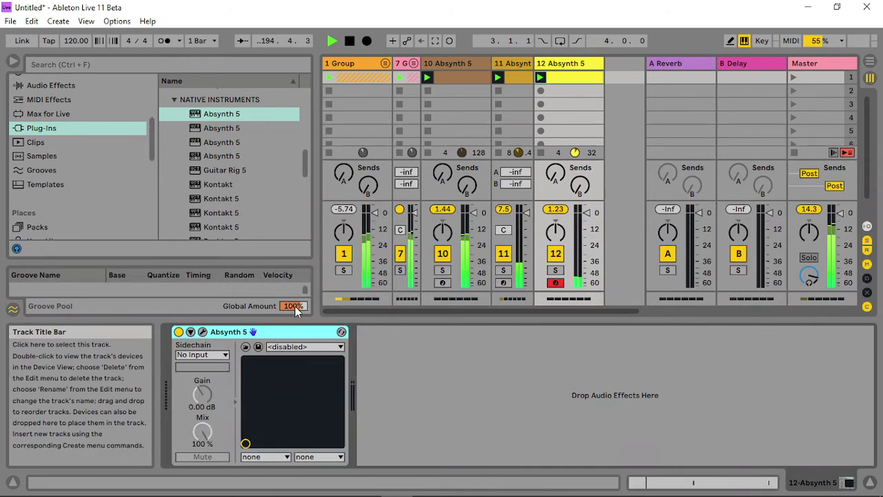
{"action": "left_click", "coordinate": [202, 331]}
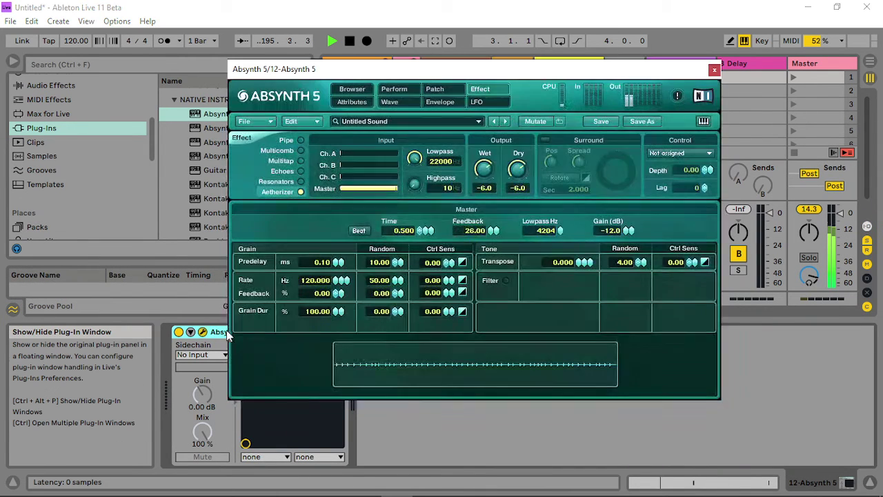
{"action": "left_click", "coordinate": [544, 140]}
{"action": "left_click", "coordinate": [558, 178]}
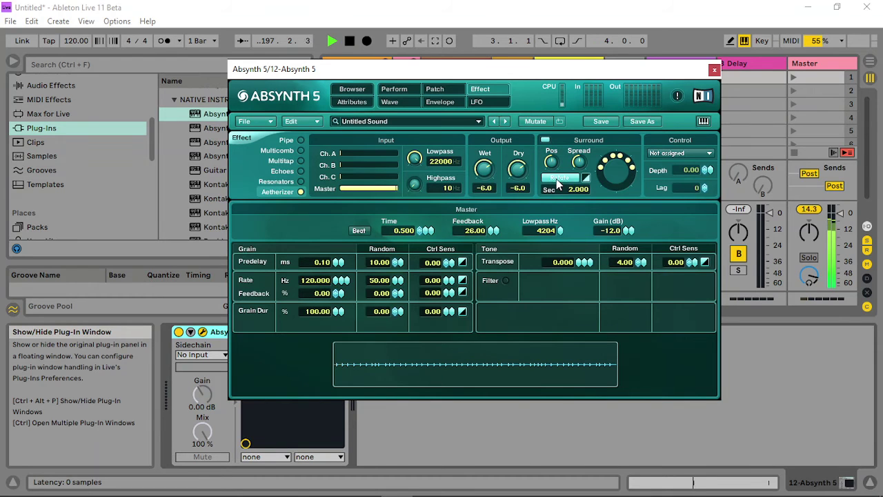
{"action": "left_click_drag", "start_coordinate": [578, 189], "coordinate": [579, 226]}
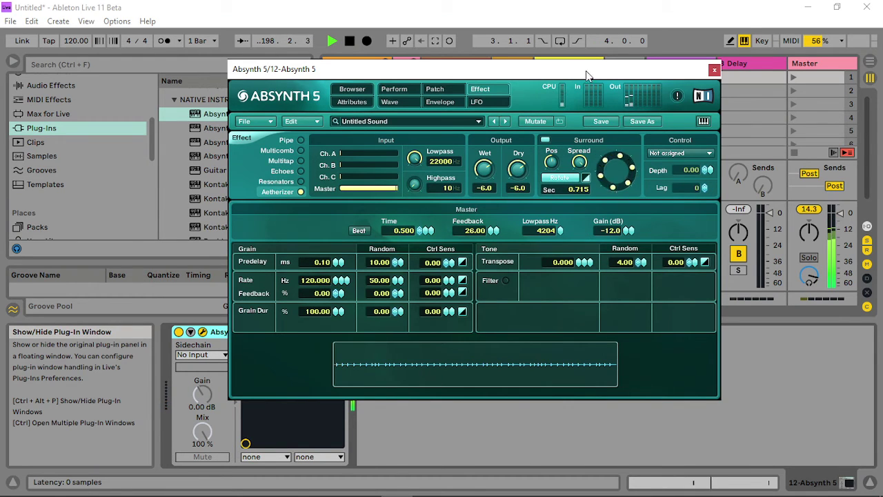
{"action": "left_click_drag", "start_coordinate": [582, 192], "coordinate": [592, 160]}
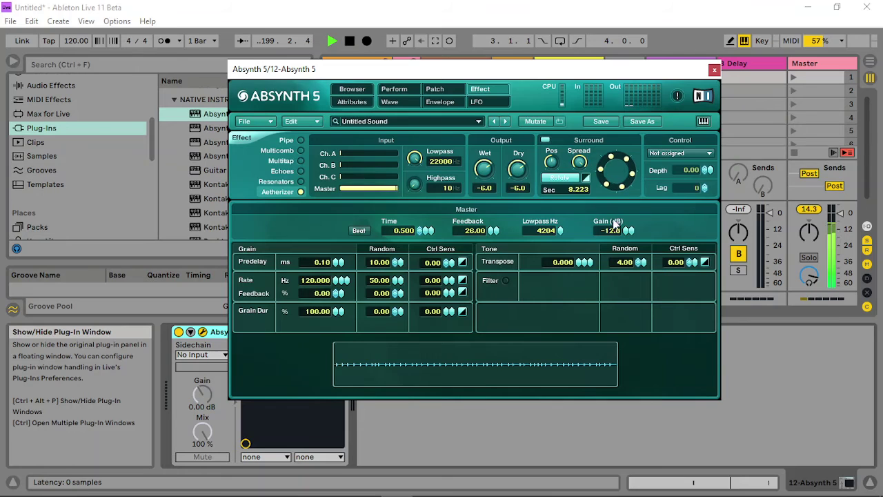
- Set the effect's input lowpass to 12144 Hz and highpass to 455 Hz, wet level to -2.5 and feedback to 47
{"action": "mouse_move", "coordinate": [414, 184]}
{"action": "left_mouse_down"}
{"action": "mouse_move", "coordinate": [415, 167]}
{"action": "mouse_move", "coordinate": [414, 201]}
{"action": "mouse_move", "coordinate": [413, 171]}
{"action": "left_mouse_up"}
{"action": "left_click_drag", "start_coordinate": [484, 168], "coordinate": [485, 147]}
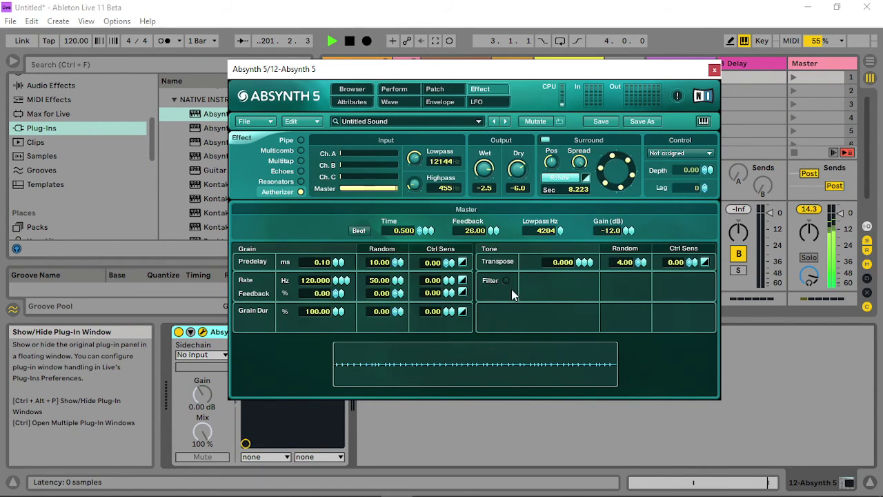
{"action": "mouse_move", "coordinate": [485, 231]}
{"action": "left_mouse_down"}
{"action": "mouse_move", "coordinate": [498, 238]}
{"action": "mouse_move", "coordinate": [498, 221]}
{"action": "left_mouse_up"}
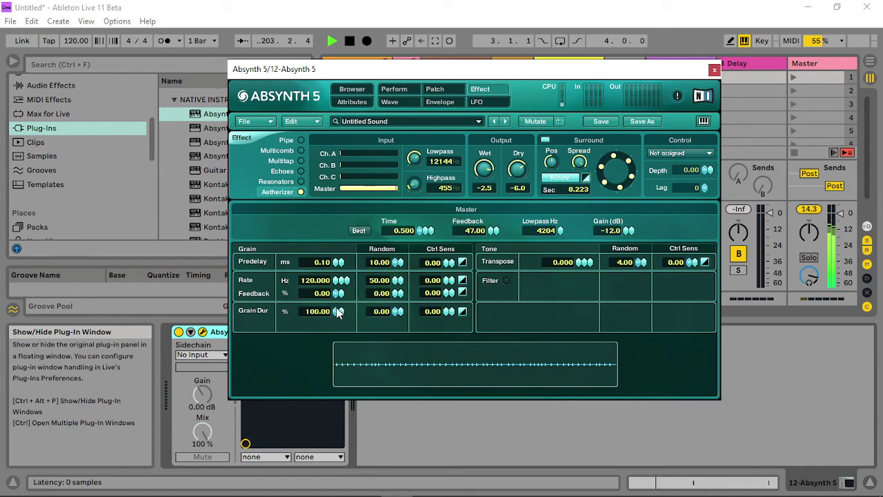
- Set the Aetherizer's grain rate to 320.362 Hz and grain feedback to 5%, input highpass to 208 Hz and master feedback to 64
{"action": "left_click_drag", "start_coordinate": [338, 310], "coordinate": [347, 274]}
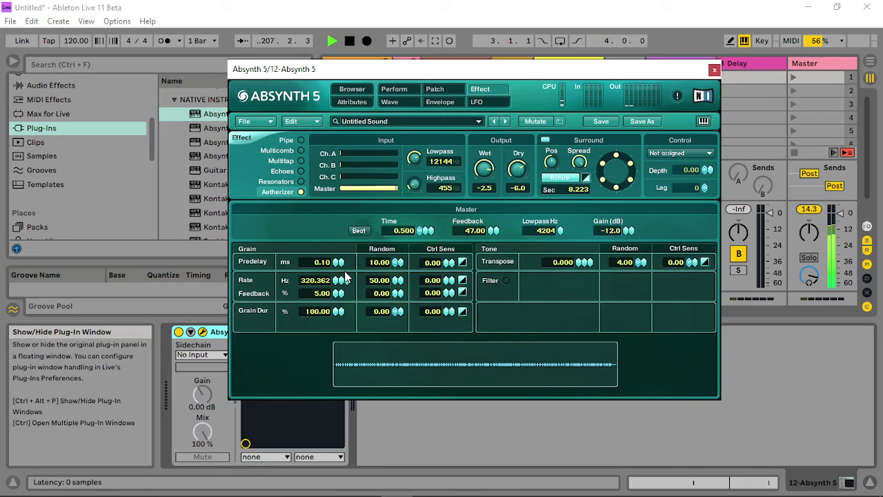
{"action": "left_click_drag", "start_coordinate": [415, 191], "coordinate": [415, 196]}
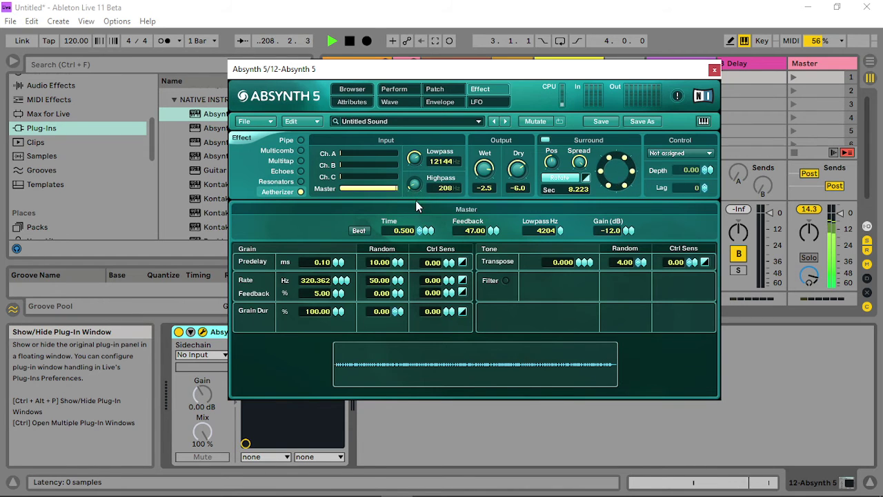
{"action": "left_click_drag", "start_coordinate": [495, 233], "coordinate": [504, 222]}
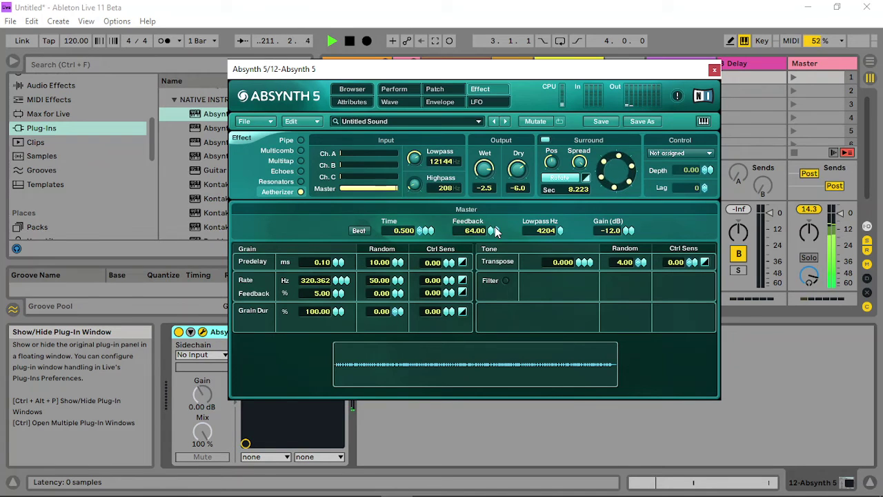
- Close track 12's Absynth window and duplicate the track
{"action": "left_click", "coordinate": [714, 69]}
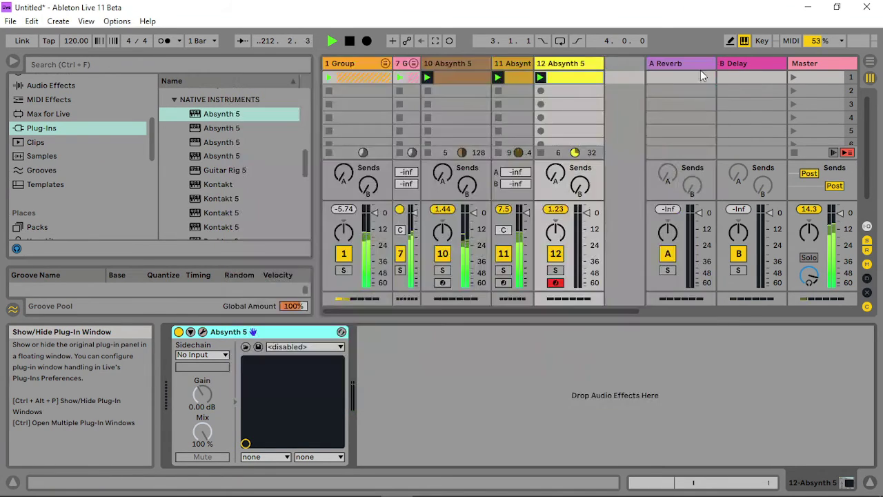
{"action": "right_click", "coordinate": [563, 63]}
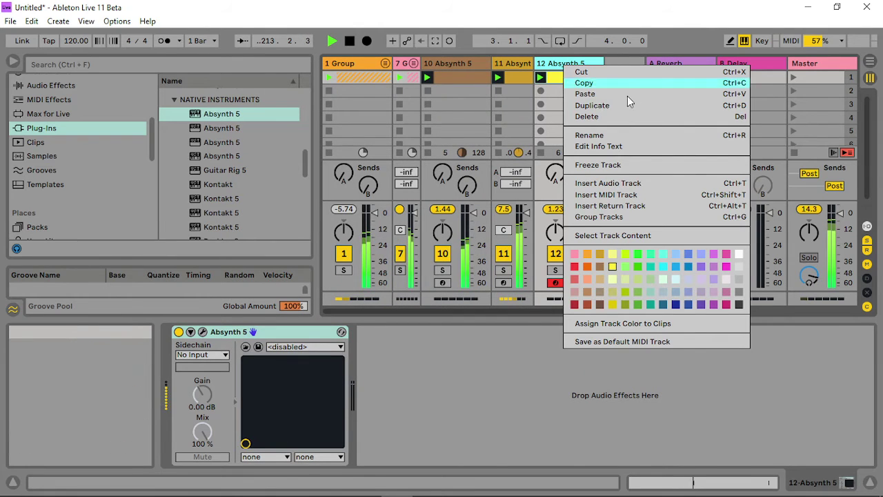
{"action": "key", "text": "Escape"}
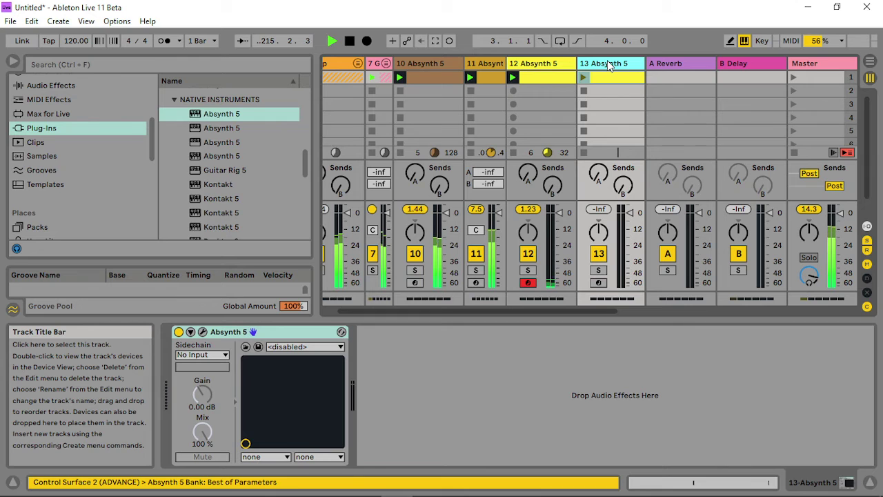
- Open the Absynth on duplicated track 13 and launch the first scene so its clip plays
{"action": "left_click", "coordinate": [202, 332]}
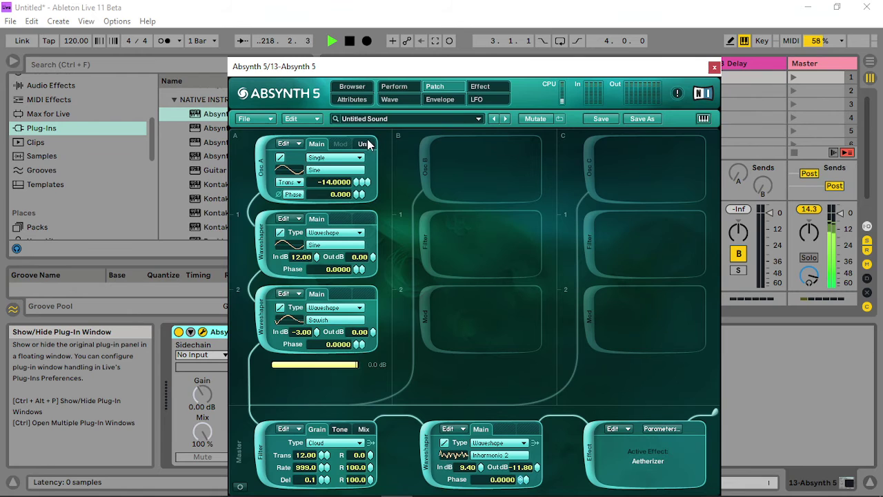
{"action": "left_click_drag", "start_coordinate": [675, 70], "coordinate": [398, 63]}
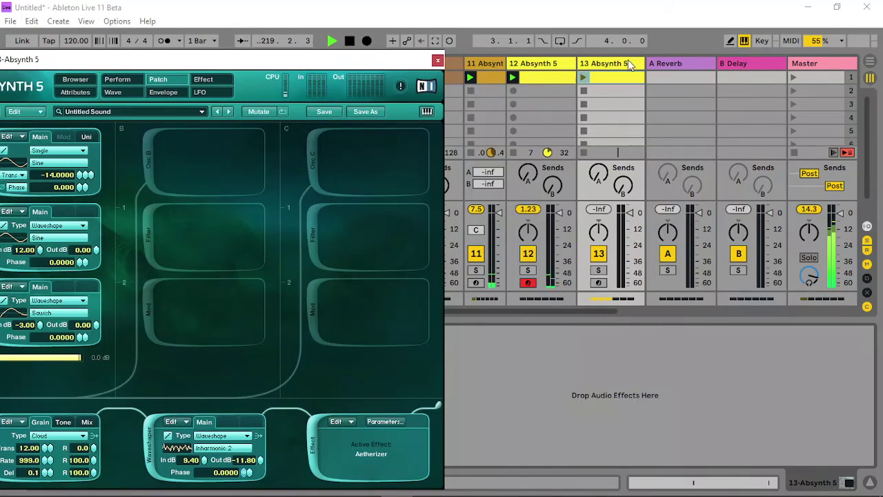
{"action": "left_click", "coordinate": [793, 77]}
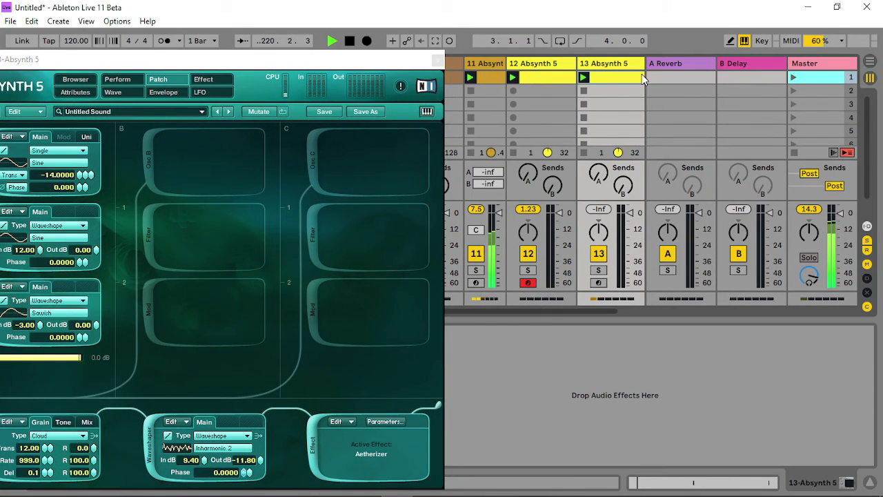
- Set the first waveshaper's output to 12 dB and the second's input to 0.10 dB, with a shorter master envelope attack and longer release
{"action": "left_click_drag", "start_coordinate": [361, 59], "coordinate": [476, 46]}
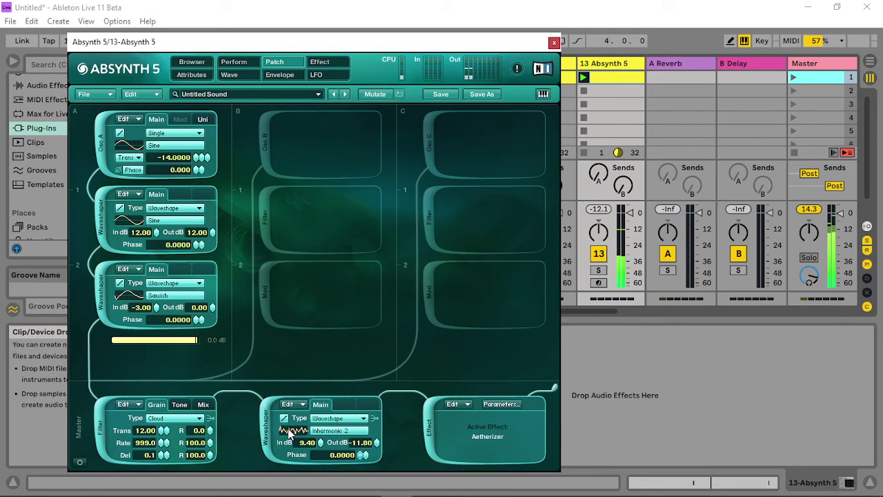
{"action": "left_click", "coordinate": [234, 62]}
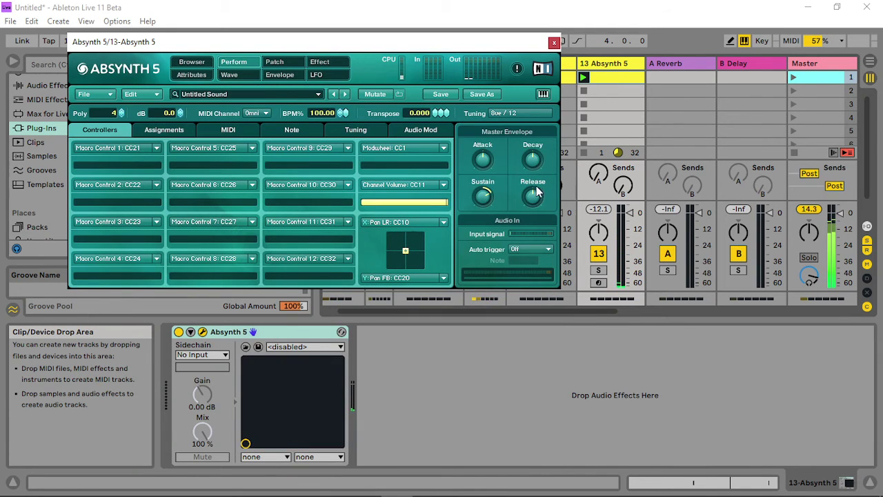
{"action": "left_click", "coordinate": [275, 61]}
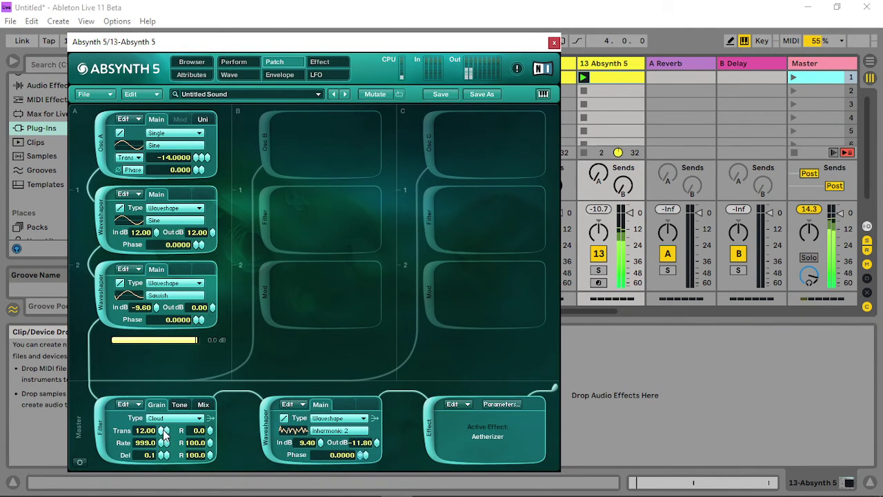
{"action": "left_click", "coordinate": [250, 65]}
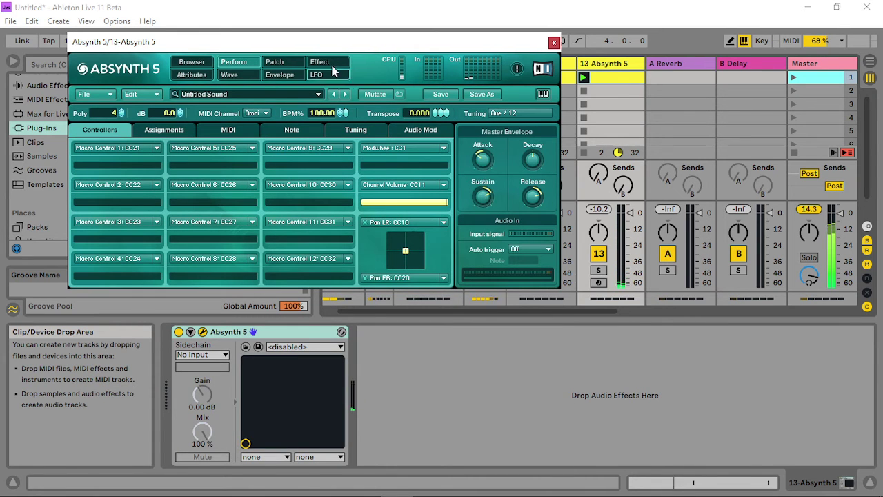
{"action": "left_click", "coordinate": [279, 65]}
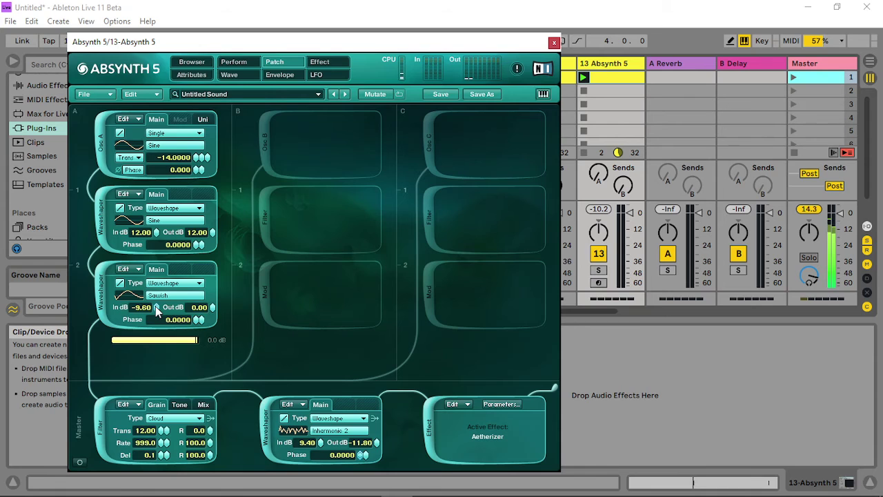
{"action": "left_click_drag", "start_coordinate": [157, 311], "coordinate": [165, 240]}
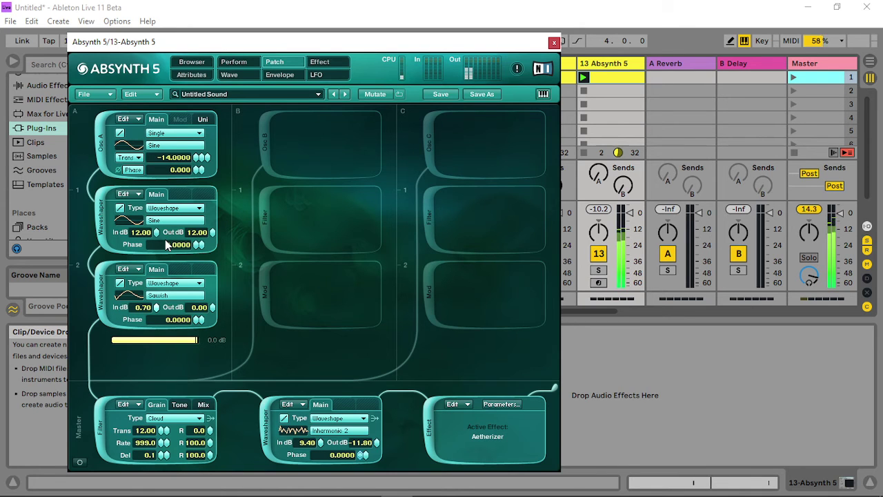
- Lengthen the Oscil A Amp envelope's attack to about 1.06 seconds and its release to about 1.82 seconds
{"action": "left_click", "coordinate": [279, 75]}
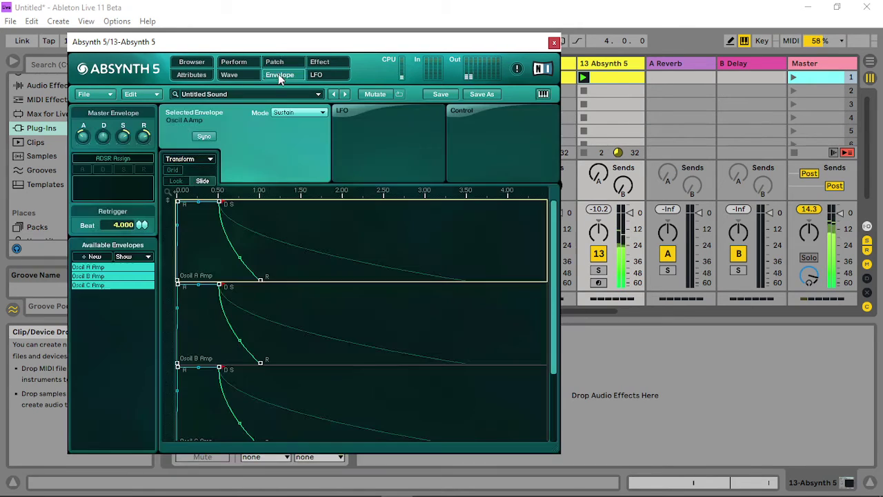
{"action": "left_click_drag", "start_coordinate": [179, 204], "coordinate": [264, 198]}
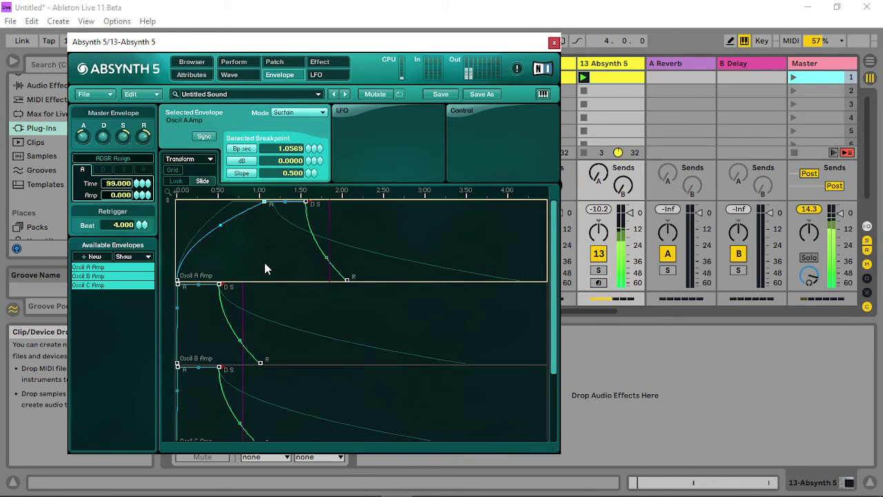
{"action": "left_click_drag", "start_coordinate": [347, 280], "coordinate": [457, 280]}
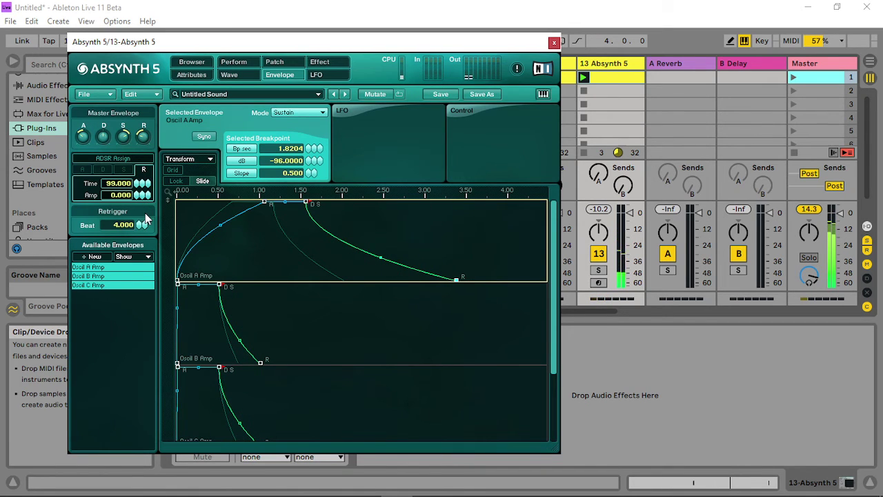
- Set the output level of the master Inharmonic 2 waveshaper to -16.80 dB
{"action": "left_click", "coordinate": [277, 63]}
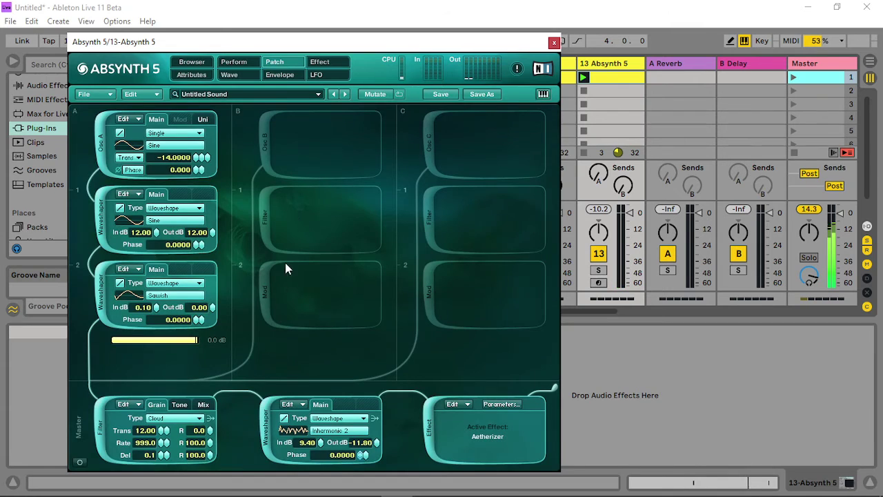
{"action": "left_click_drag", "start_coordinate": [391, 453], "coordinate": [386, 410]}
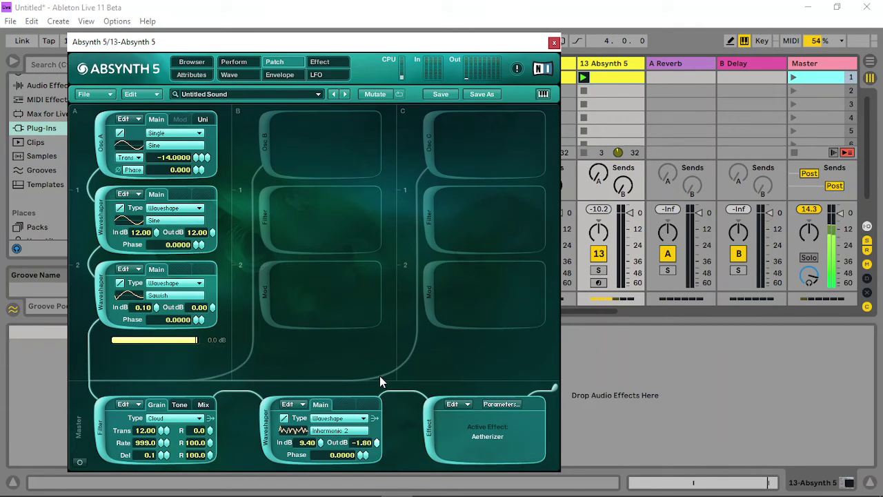
{"action": "left_click_drag", "start_coordinate": [379, 375], "coordinate": [384, 478]}
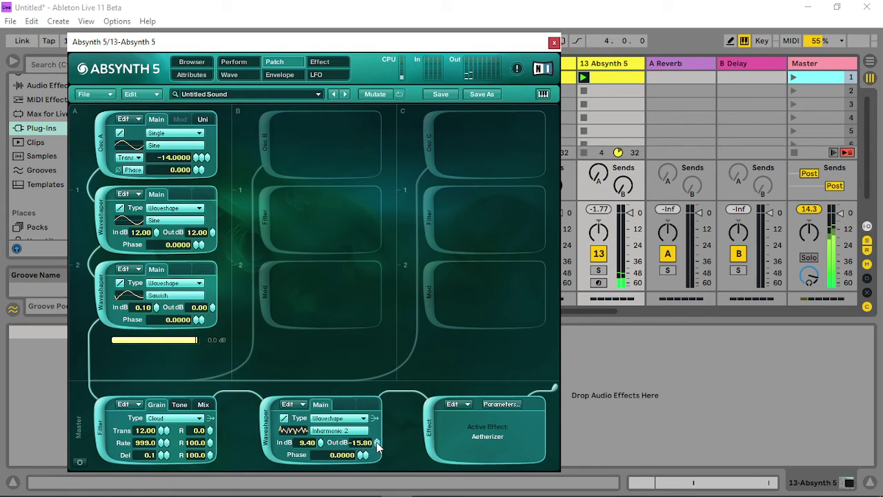
{"action": "left_click_drag", "start_coordinate": [377, 447], "coordinate": [376, 452]}
- Set the master Cloud filter's transpose randomness to 100, grain rate to 333.4 and delay to 500
{"action": "left_click_drag", "start_coordinate": [207, 436], "coordinate": [209, 354]}
{"action": "left_click_drag", "start_coordinate": [165, 446], "coordinate": [163, 476]}
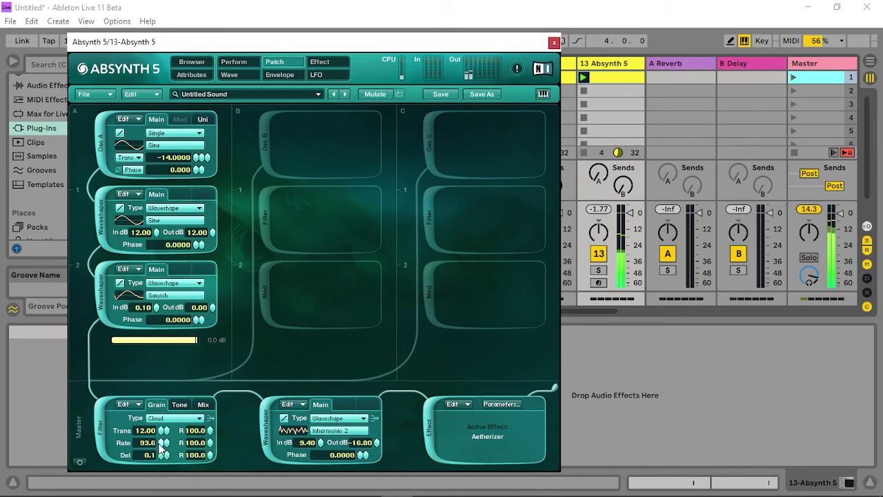
{"action": "left_click", "coordinate": [180, 405]}
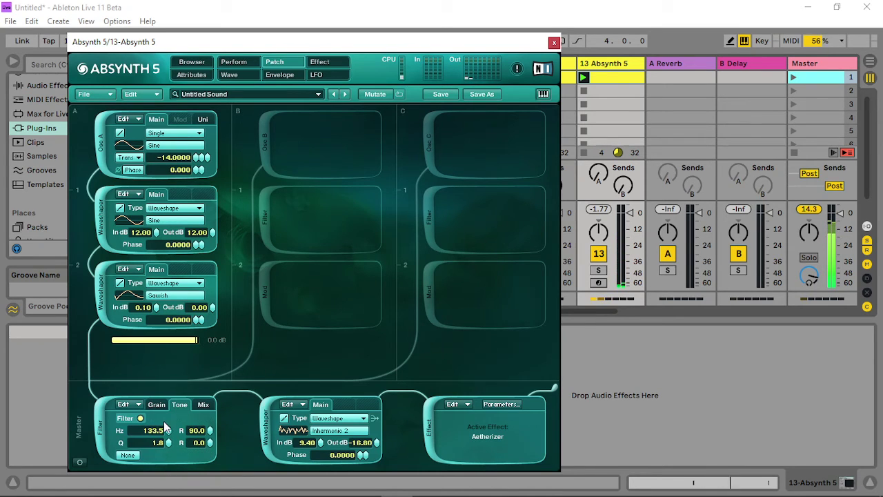
{"action": "left_click_drag", "start_coordinate": [166, 433], "coordinate": [175, 430]}
{"action": "left_click", "coordinate": [203, 405]}
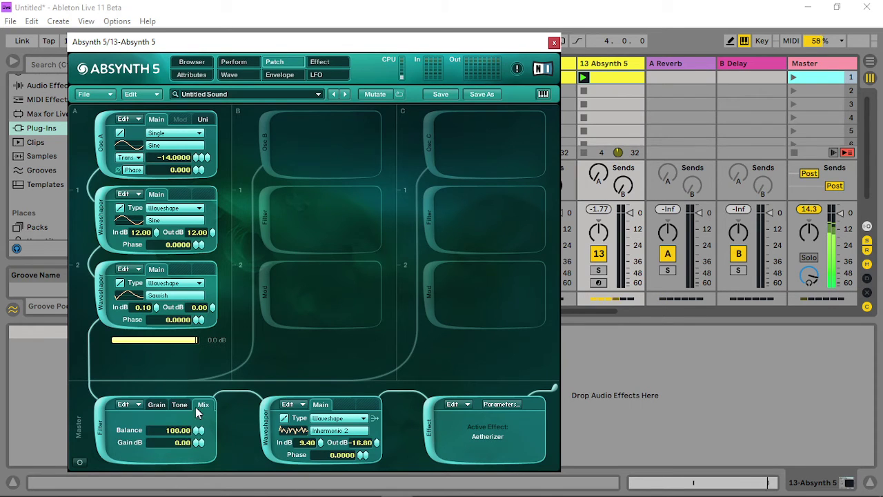
{"action": "left_click", "coordinate": [157, 405]}
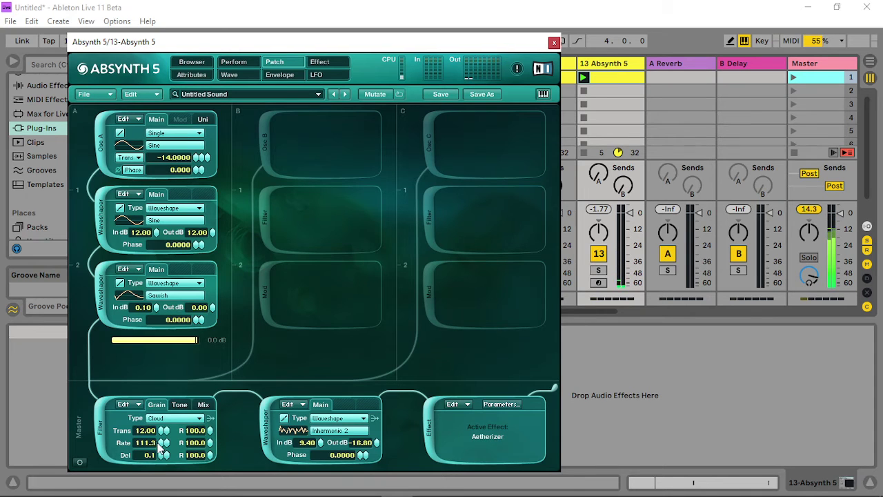
{"action": "mouse_move", "coordinate": [168, 438]}
{"action": "left_mouse_down"}
{"action": "mouse_move", "coordinate": [171, 429]}
{"action": "mouse_move", "coordinate": [164, 451]}
{"action": "left_mouse_up"}
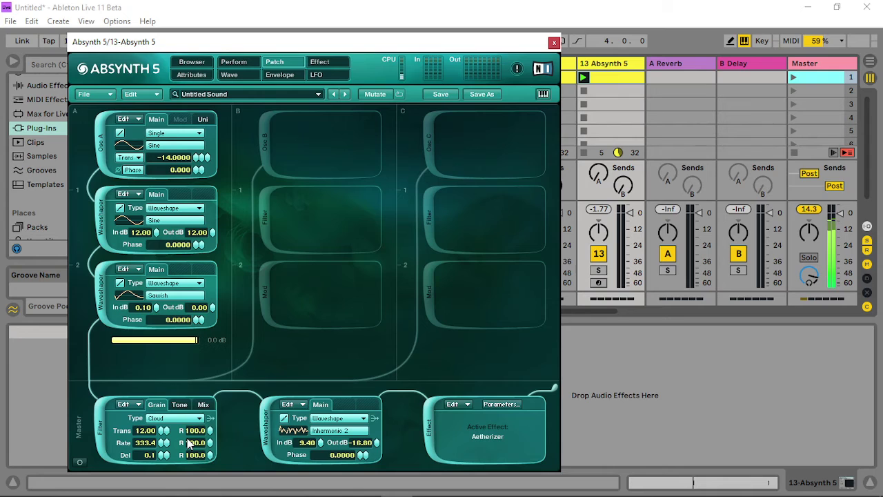
{"action": "left_click_drag", "start_coordinate": [161, 458], "coordinate": [173, 359]}
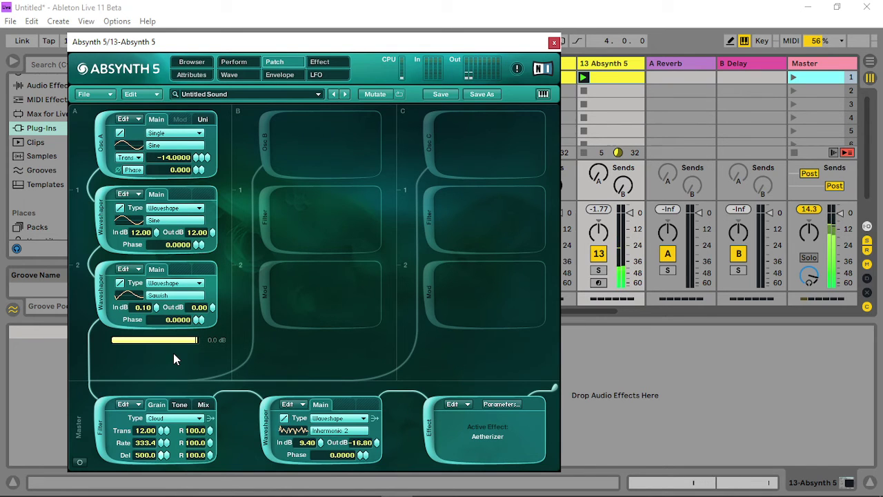
- Set the Cloud filter's tone frequency to 635.0 Hz and close the Absynth window
{"action": "left_click", "coordinate": [180, 405]}
{"action": "mouse_move", "coordinate": [171, 431]}
{"action": "left_mouse_down"}
{"action": "mouse_move", "coordinate": [176, 409]}
{"action": "mouse_move", "coordinate": [178, 434]}
{"action": "left_mouse_up"}
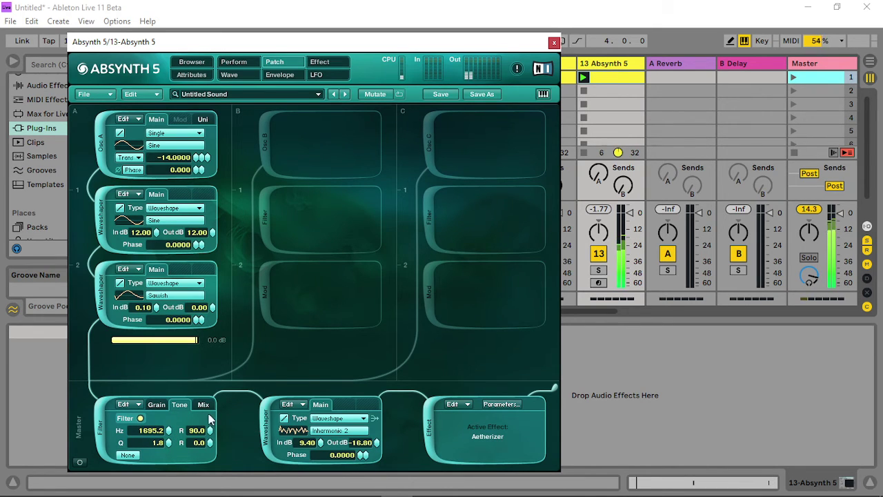
{"action": "left_click_drag", "start_coordinate": [168, 429], "coordinate": [165, 437]}
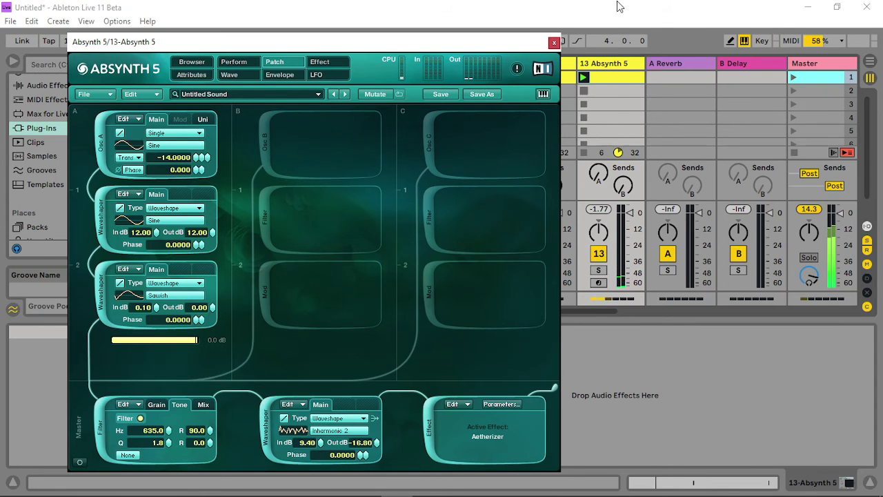
{"action": "left_click", "coordinate": [554, 42]}
- Shift the two G2 notes in track 13's clip later, to 4.3.1 and 8.3.2
{"action": "left_click", "coordinate": [616, 76]}
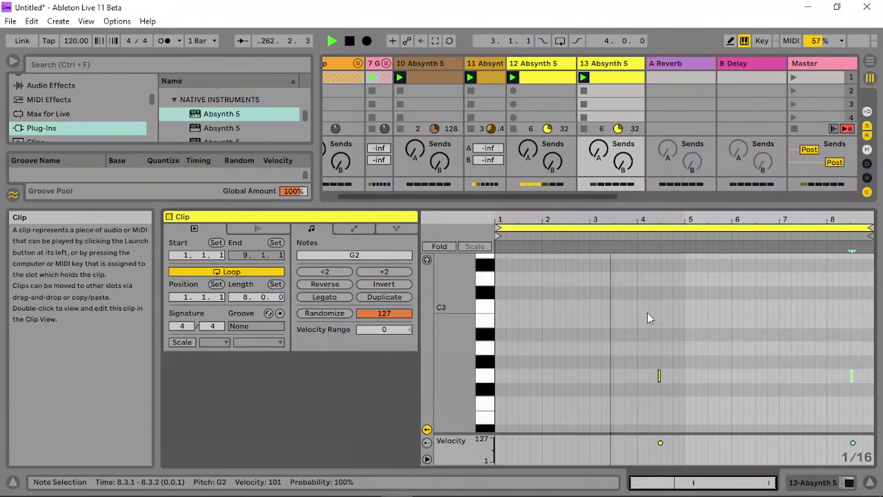
{"action": "left_click_drag", "start_coordinate": [644, 331], "coordinate": [839, 403]}
{"action": "key", "text": "Right"}
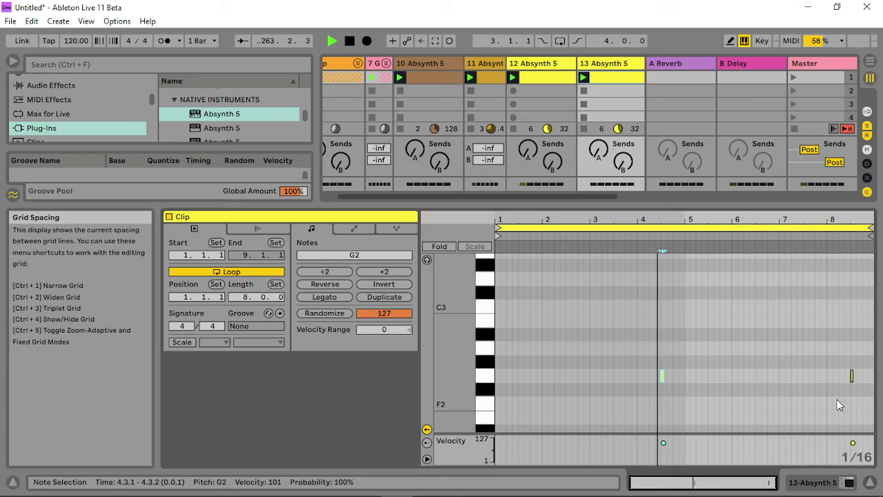
{"action": "left_click", "coordinate": [852, 376]}
{"action": "key", "text": "Right"}
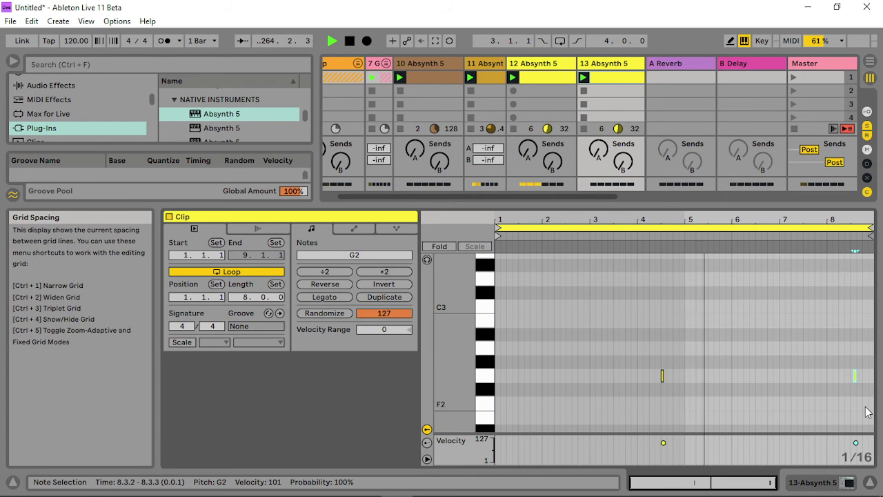
- Reopen track 13's Absynth and set the Cloud filter's delay to 111.4 and its tone to 400.1 Hz, Q 10 and Q randomness 71
{"action": "left_click", "coordinate": [606, 69]}
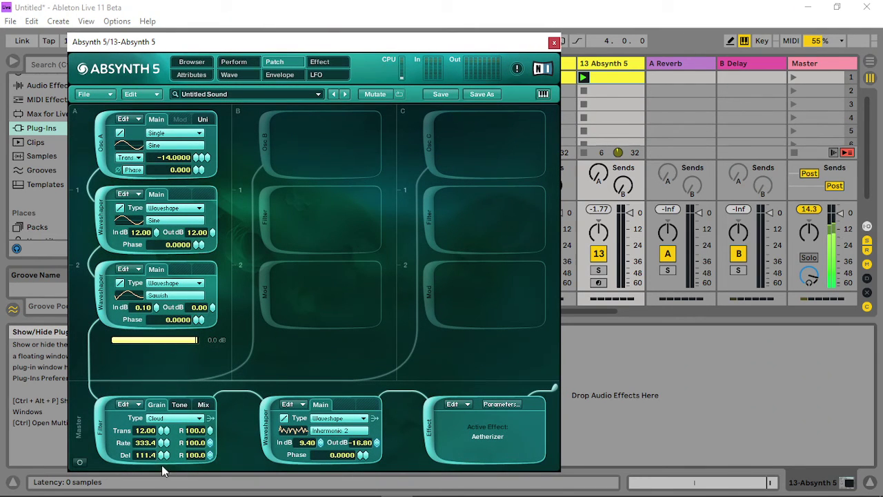
{"action": "left_click", "coordinate": [180, 405]}
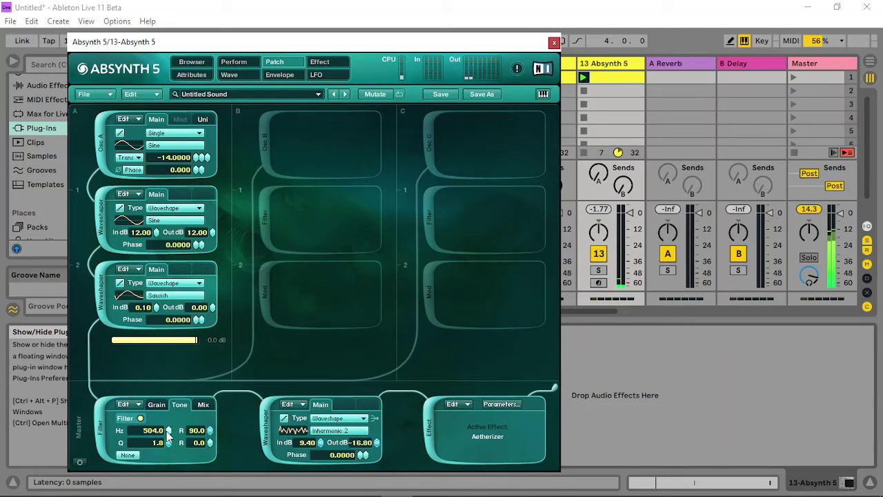
{"action": "mouse_move", "coordinate": [167, 434]}
{"action": "left_mouse_down"}
{"action": "mouse_move", "coordinate": [160, 439]}
{"action": "mouse_move", "coordinate": [171, 429]}
{"action": "left_mouse_up"}
{"action": "left_click_drag", "start_coordinate": [209, 442], "coordinate": [214, 404]}
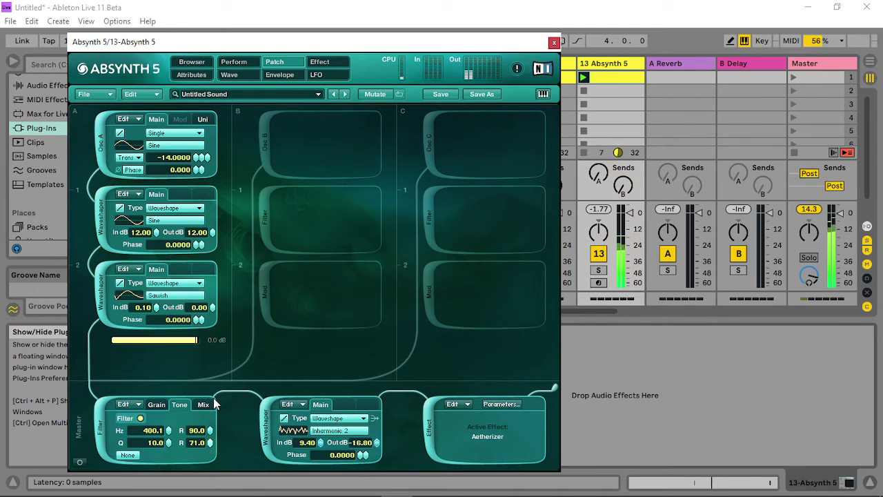
- Lower the Aetherizer effect's input highpass to 59 Hz, adjust the Surround rotation time and return to the patch view
{"action": "left_click", "coordinate": [332, 62]}
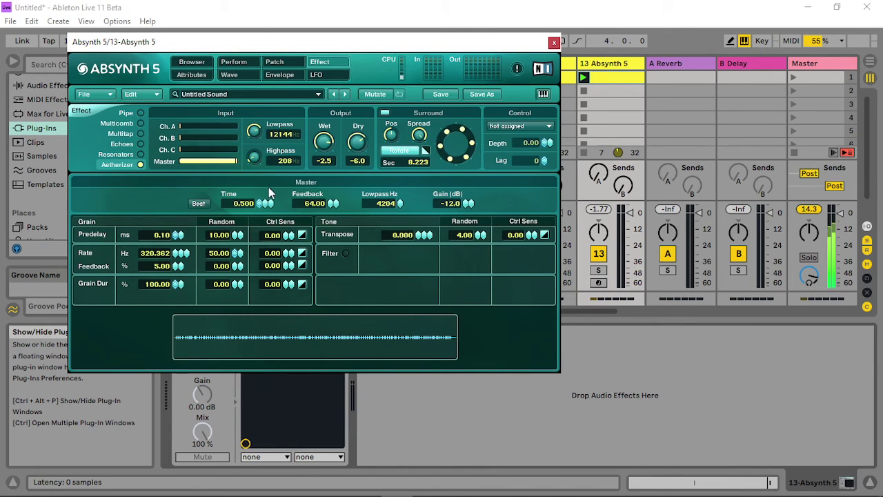
{"action": "left_click_drag", "start_coordinate": [253, 158], "coordinate": [251, 149]}
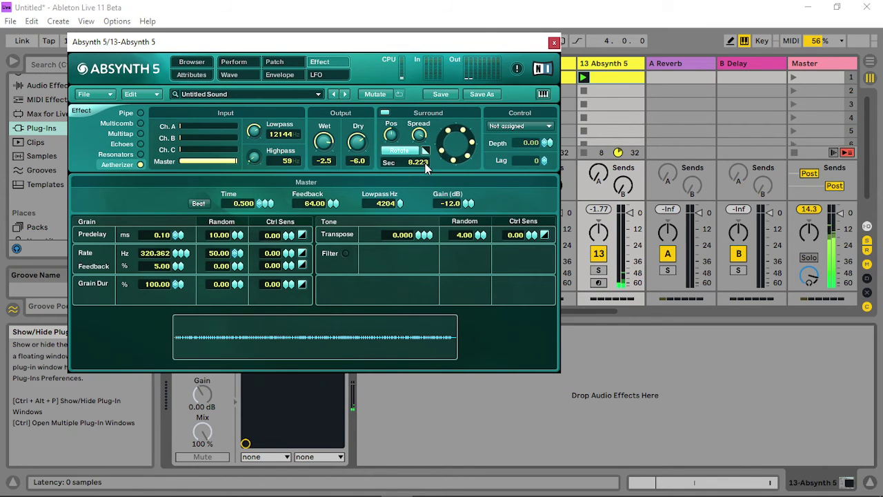
{"action": "left_click_drag", "start_coordinate": [426, 166], "coordinate": [426, 151]}
{"action": "left_click", "coordinate": [275, 62]}
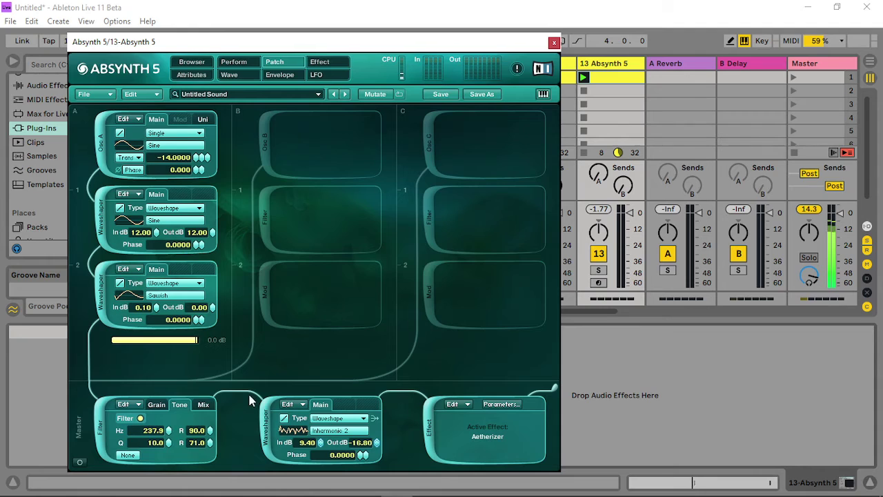
- Raise the Cloud filter's mix balance to 71 and adjust its mix gain
{"action": "left_click", "coordinate": [205, 407]}
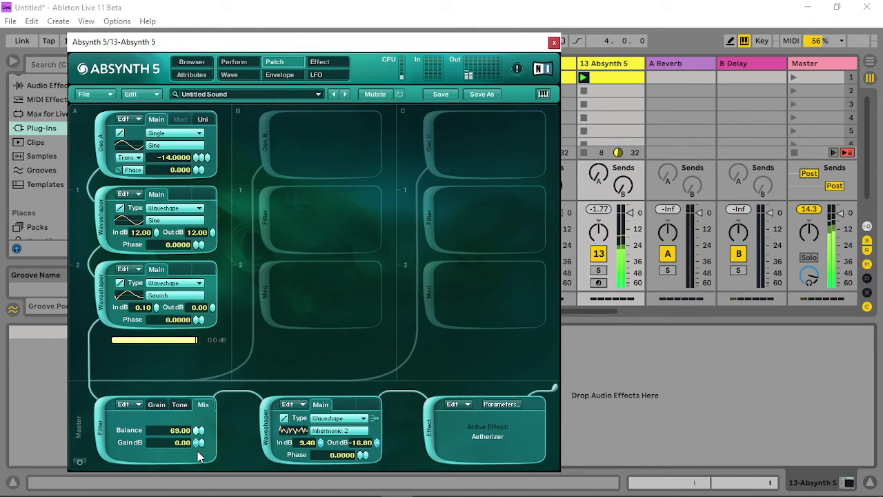
{"action": "left_click_drag", "start_coordinate": [201, 449], "coordinate": [203, 404]}
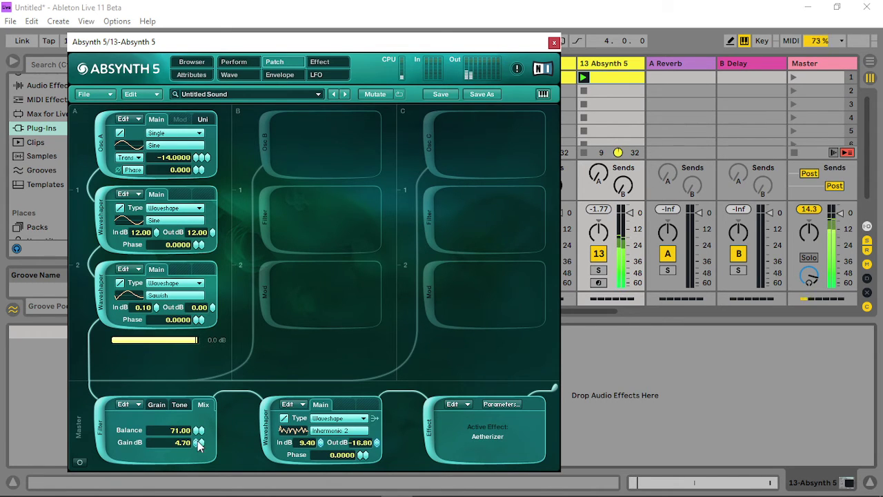
{"action": "left_click_drag", "start_coordinate": [199, 446], "coordinate": [203, 418]}
- Set the Cloud filter's tone to 112.3 Hz, its frequency randomness to 22 and its Q to 5.7
{"action": "left_click", "coordinate": [180, 405]}
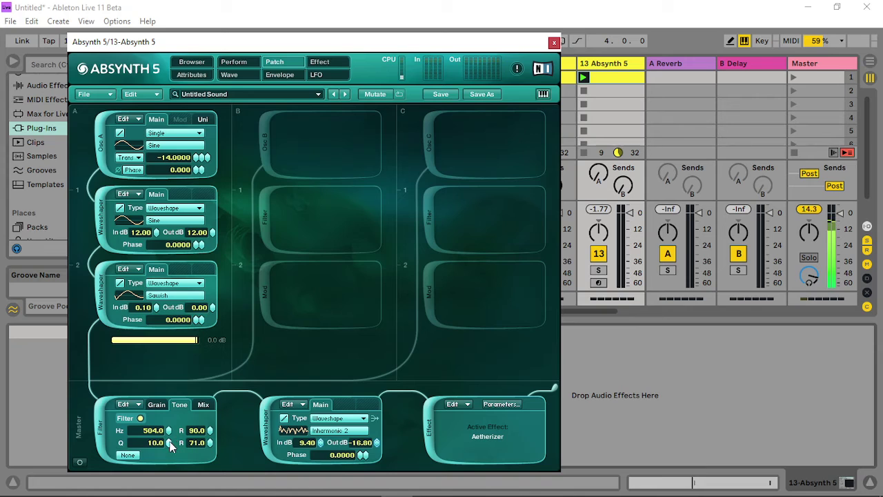
{"action": "left_click_drag", "start_coordinate": [171, 447], "coordinate": [169, 447]}
{"action": "left_click_drag", "start_coordinate": [209, 423], "coordinate": [208, 443]}
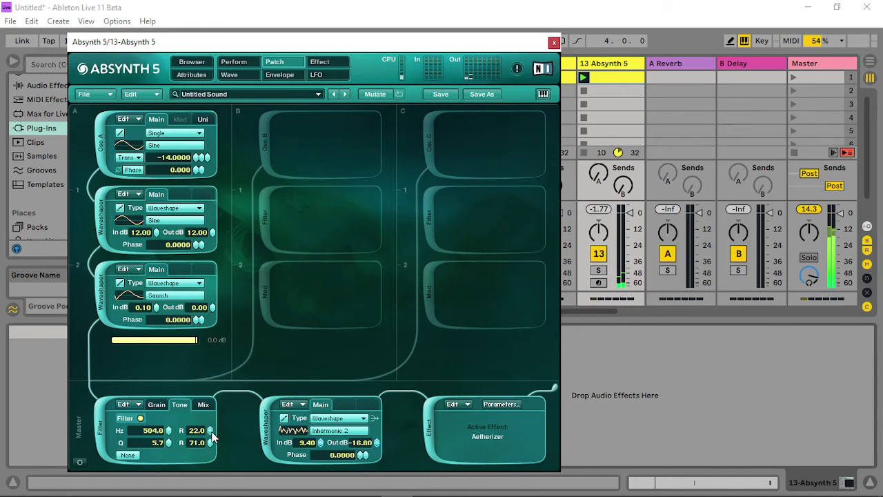
{"action": "left_click_drag", "start_coordinate": [172, 431], "coordinate": [166, 442]}
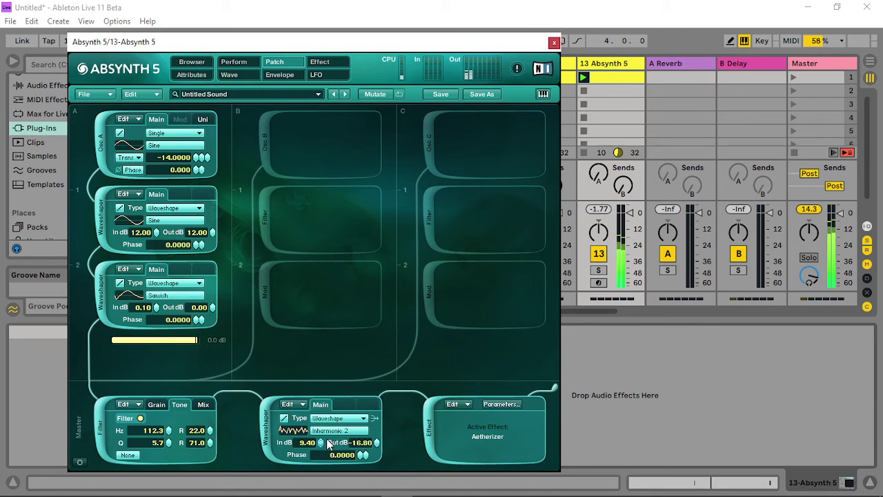
- Lower the Inharmonic 2 waveshaper's input to -0.40 dB, set the Cloud filter's mix balance to 100 and close the Absynth window
{"action": "mouse_move", "coordinate": [322, 442]}
{"action": "left_mouse_down"}
{"action": "mouse_move", "coordinate": [321, 461]}
{"action": "mouse_move", "coordinate": [328, 446]}
{"action": "left_mouse_up"}
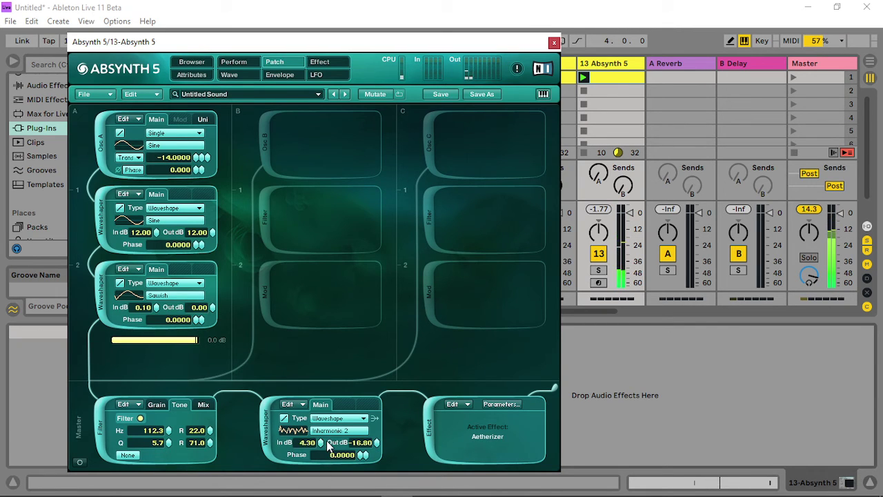
{"action": "left_click", "coordinate": [204, 405]}
{"action": "left_click_drag", "start_coordinate": [198, 430], "coordinate": [191, 413]}
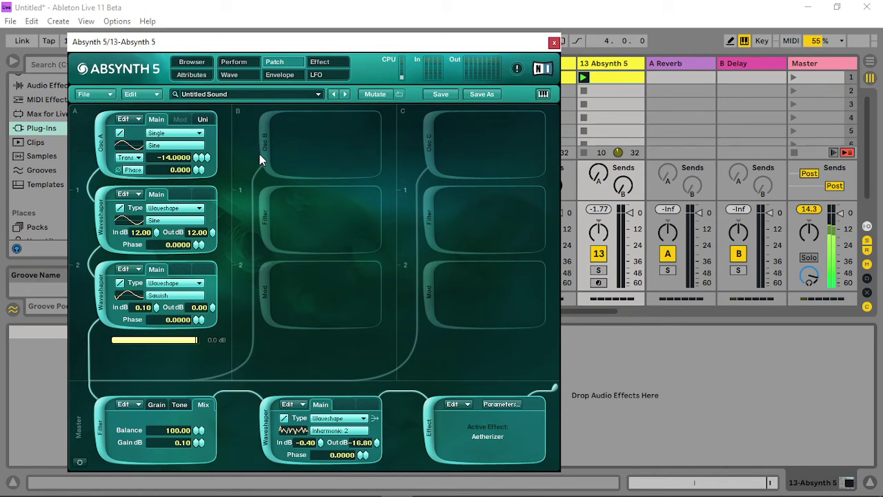
{"action": "left_click", "coordinate": [245, 61]}
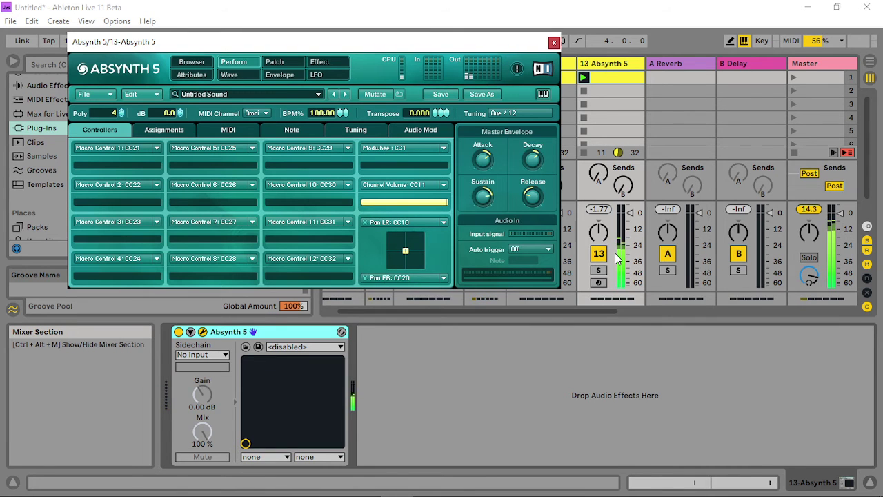
{"action": "left_click", "coordinate": [554, 42]}
- Group the Absynth tracks 12 and 13 together
{"action": "left_click", "coordinate": [545, 63]}
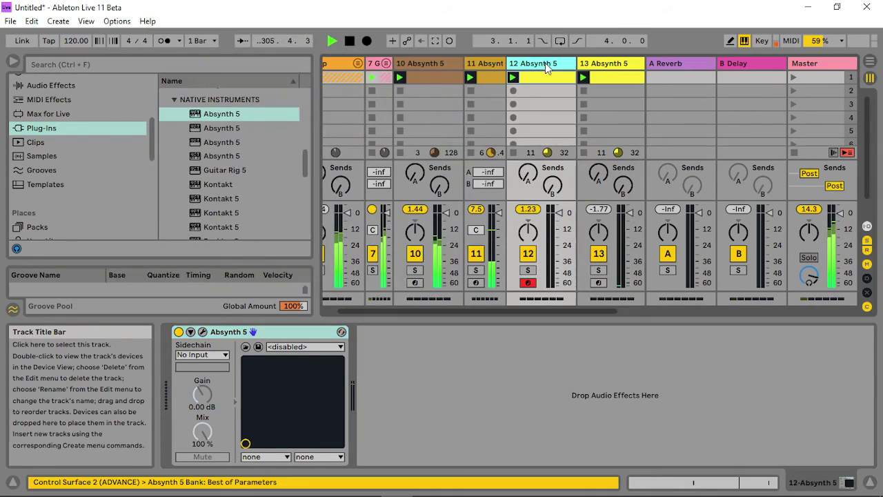
{"action": "left_click", "coordinate": [604, 64], "text": "shift"}
{"action": "right_click", "coordinate": [604, 64]}
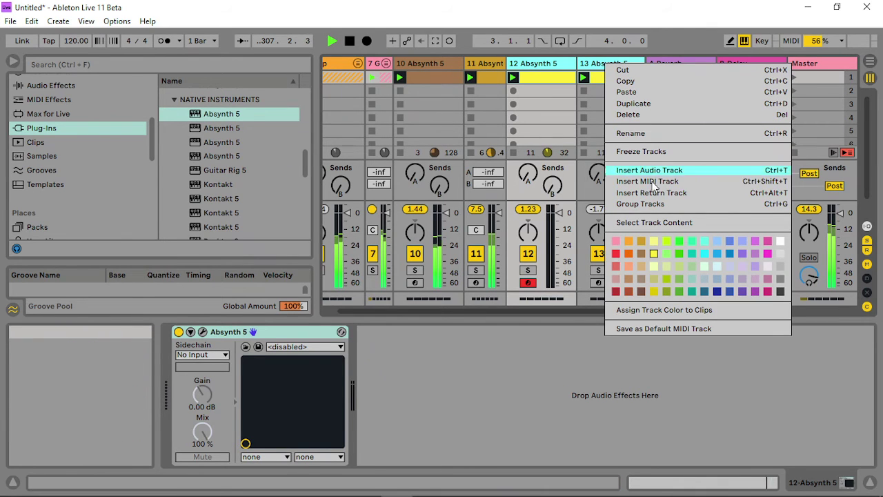
{"action": "left_click", "coordinate": [537, 192]}
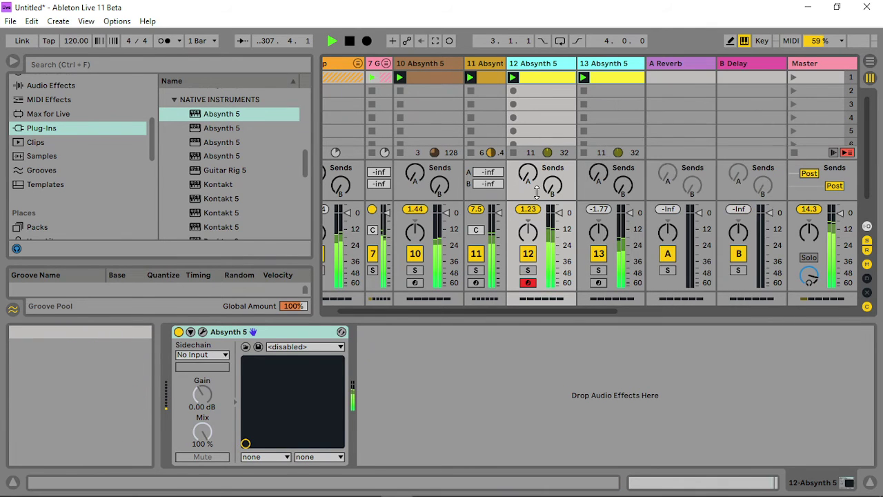
- Add a Compressor to the new 12 Group with threshold -19.1 dB, attack 2.63 ms and release 129 ms
{"action": "left_click", "coordinate": [53, 85]}
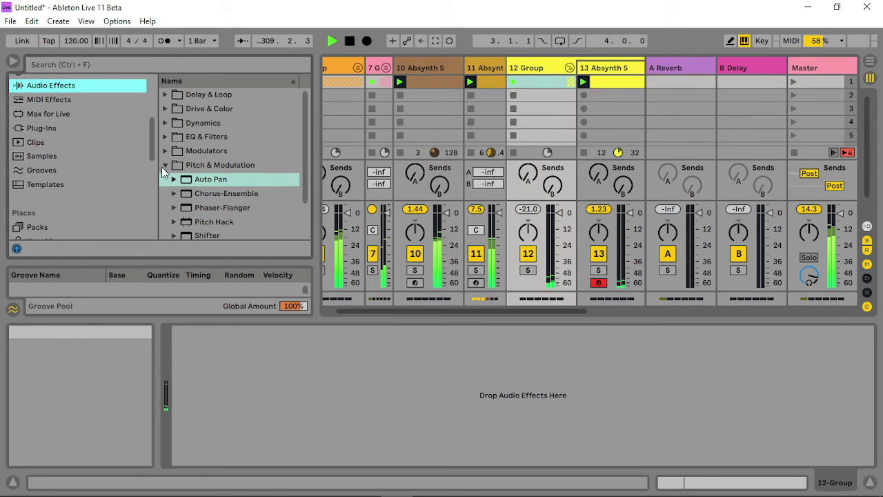
{"action": "left_click", "coordinate": [165, 166]}
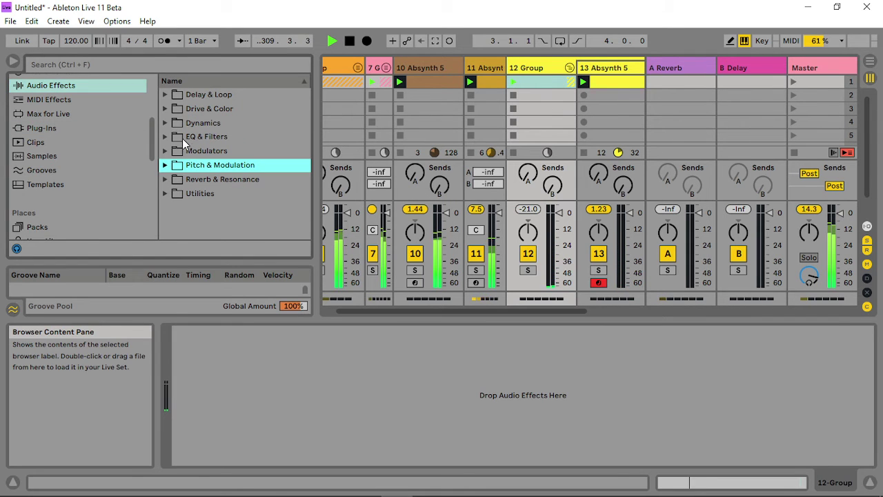
{"action": "left_click", "coordinate": [164, 108]}
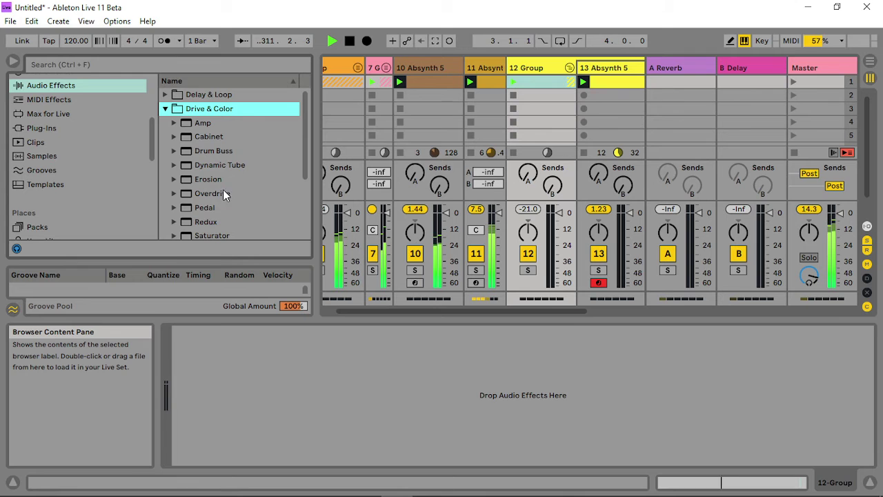
{"action": "left_click", "coordinate": [164, 109]}
{"action": "left_click", "coordinate": [165, 123]}
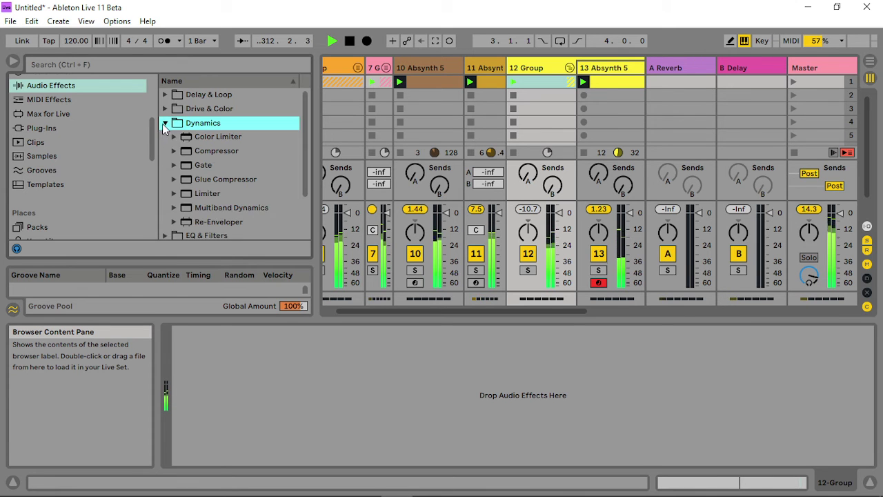
{"action": "left_click", "coordinate": [216, 149]}
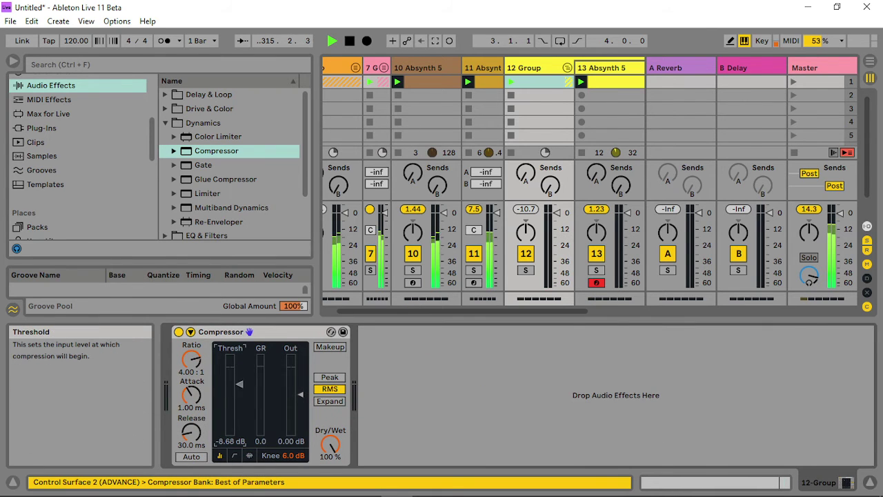
{"action": "left_click_drag", "start_coordinate": [240, 366], "coordinate": [191, 386]}
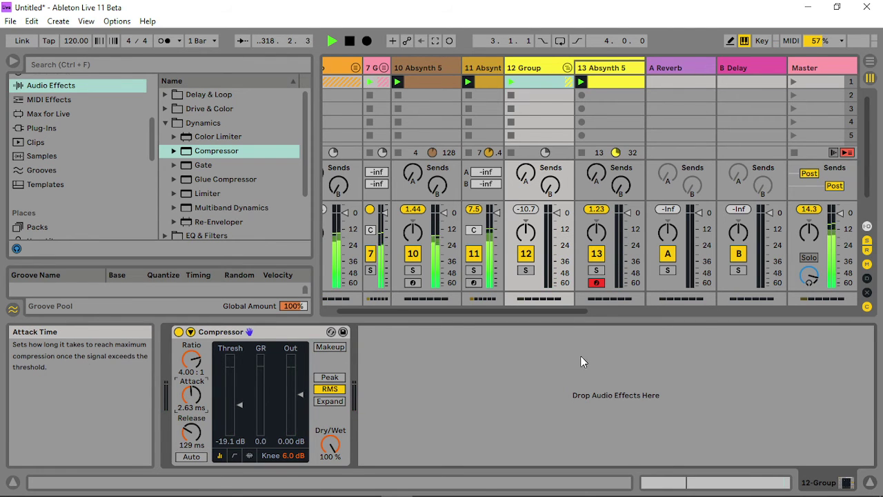
- Lower the Overdrive drive on 1 Group to 29% and show its automation in the arrangement
{"action": "left_click_drag", "start_coordinate": [314, 147], "coordinate": [207, 148]}
{"action": "left_click_drag", "start_coordinate": [436, 313], "coordinate": [339, 309]}
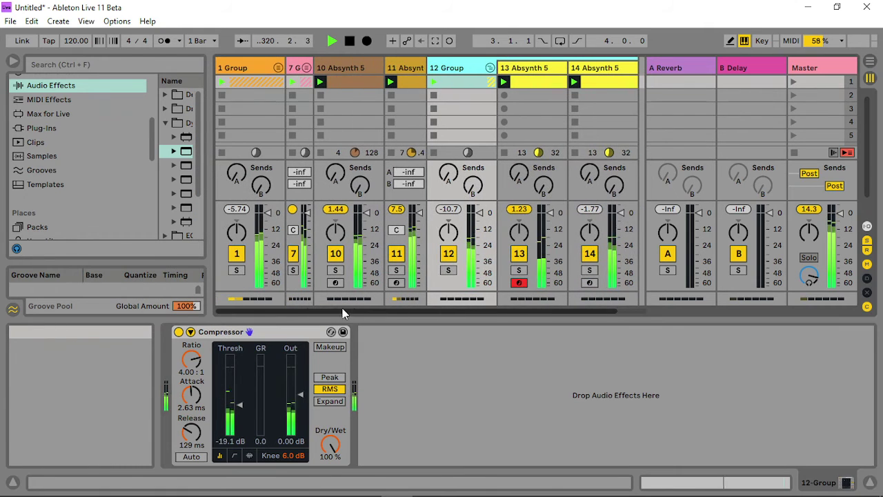
{"action": "left_click", "coordinate": [245, 63]}
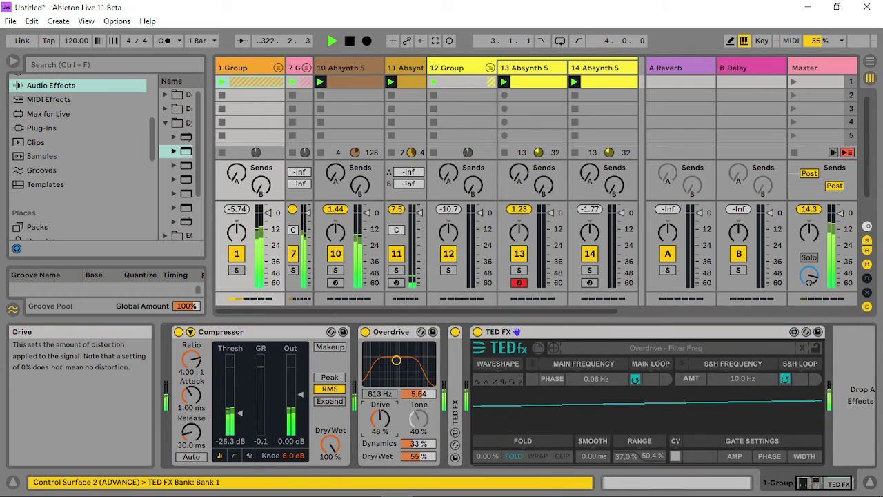
{"action": "mouse_move", "coordinate": [380, 419]}
{"action": "left_mouse_down"}
{"action": "mouse_move", "coordinate": [380, 400]}
{"action": "mouse_move", "coordinate": [380, 426]}
{"action": "left_mouse_up"}
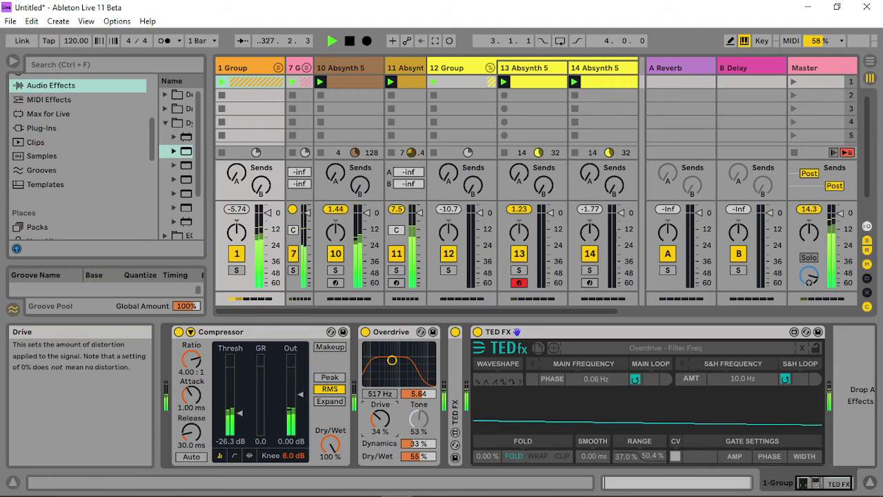
{"action": "right_click", "coordinate": [380, 421]}
{"action": "left_click", "coordinate": [407, 428]}
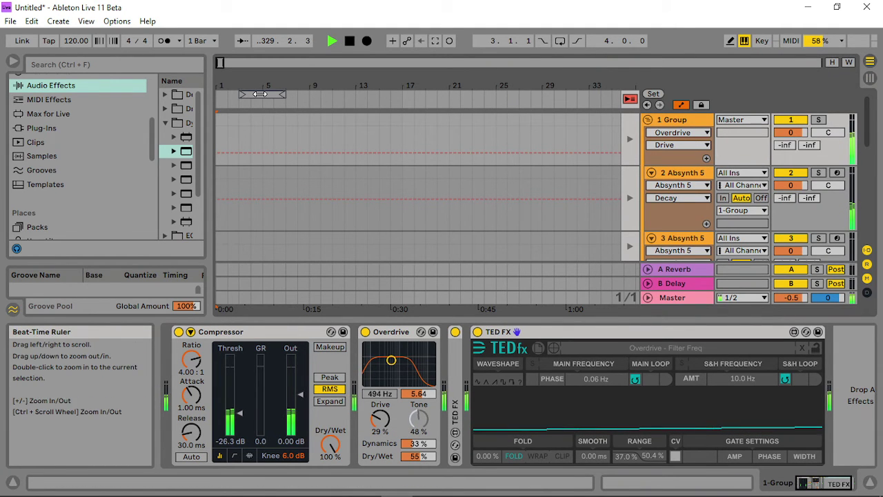
- Move the arrangement loop to start at bar 1, enable looping and extend it to eight bars
{"action": "left_click_drag", "start_coordinate": [263, 94], "coordinate": [239, 95]}
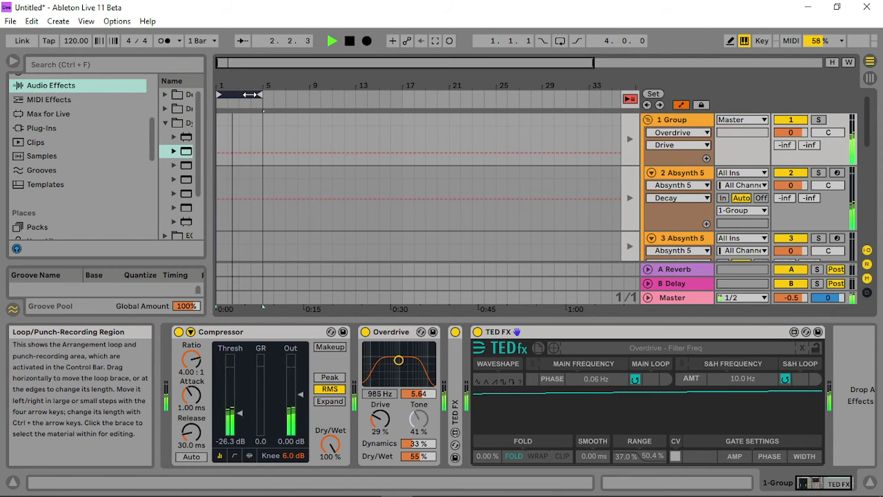
{"action": "left_click", "coordinate": [869, 78]}
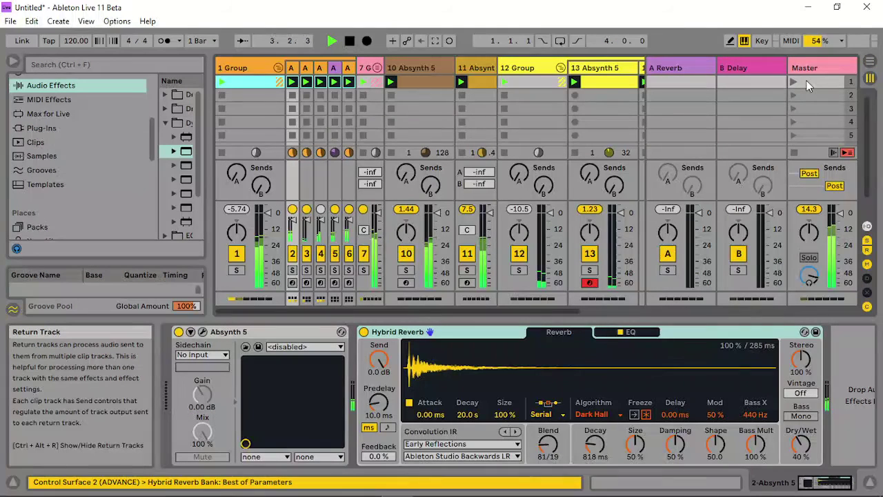
{"action": "left_click", "coordinate": [870, 61]}
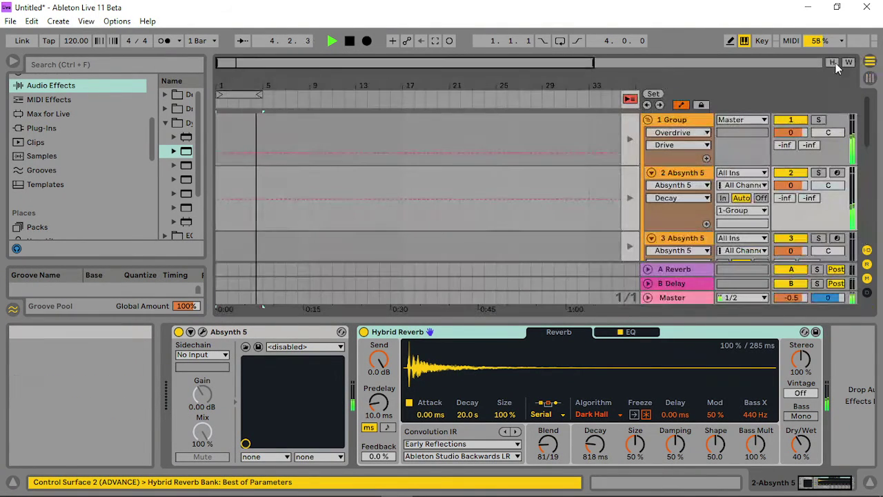
{"action": "right_click", "coordinate": [244, 95]}
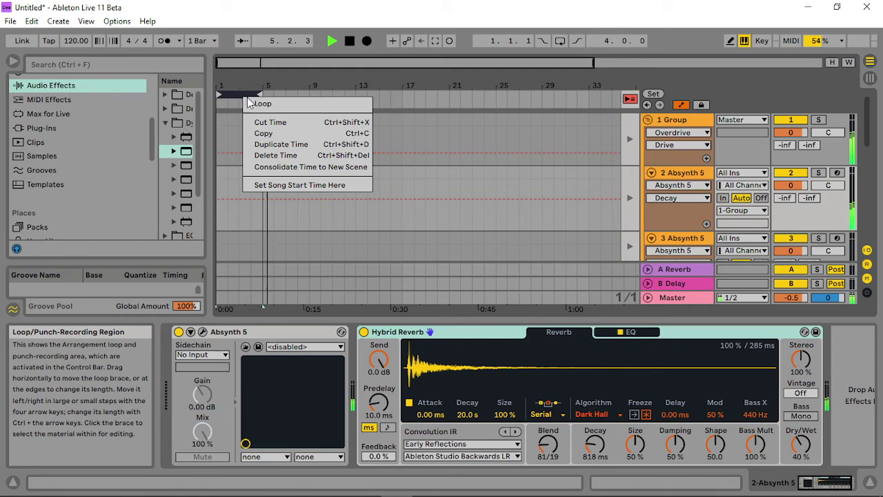
{"action": "left_click", "coordinate": [256, 103]}
{"action": "left_click_drag", "start_coordinate": [263, 96], "coordinate": [311, 96]}
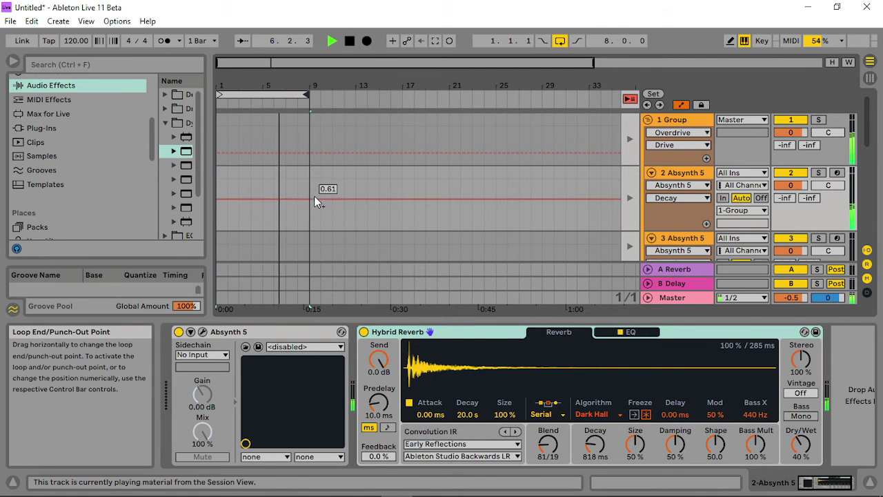
- Draw rising and falling Overdrive Drive automation on 1 Group across bars 1 to 9, with a peak of 49% at bar 7
{"action": "left_click", "coordinate": [667, 124]}
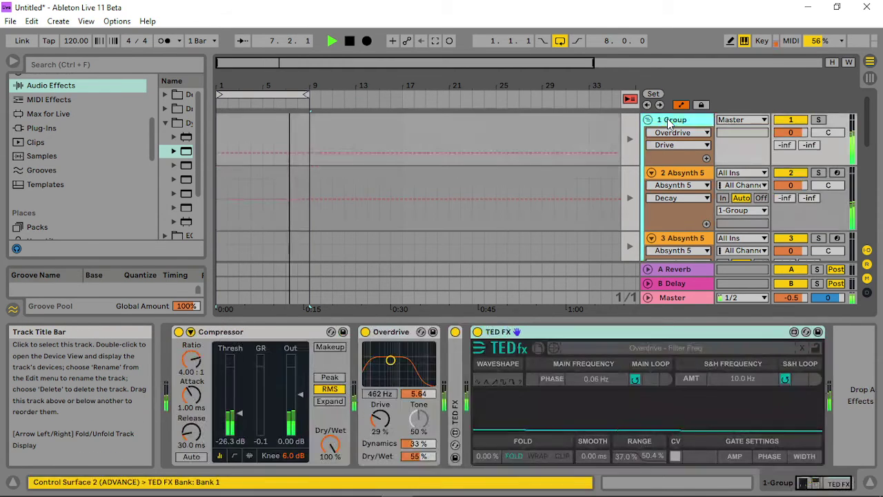
{"action": "right_click", "coordinate": [374, 420]}
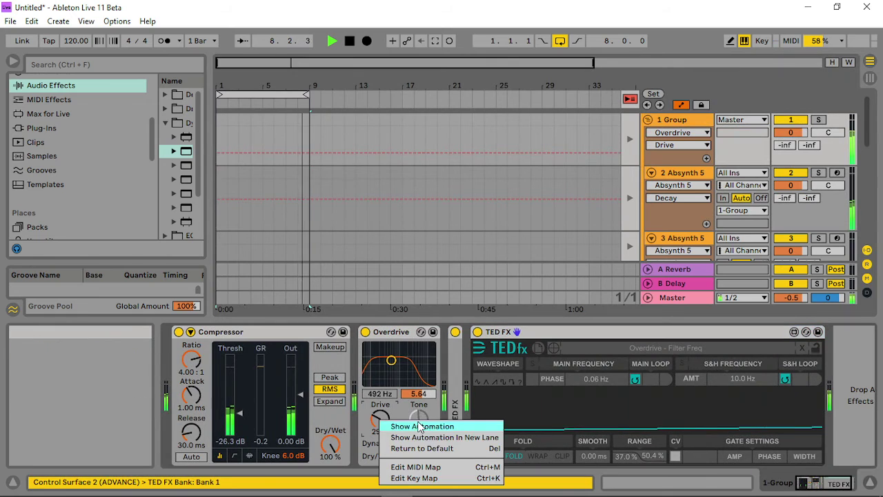
{"action": "left_click", "coordinate": [407, 423]}
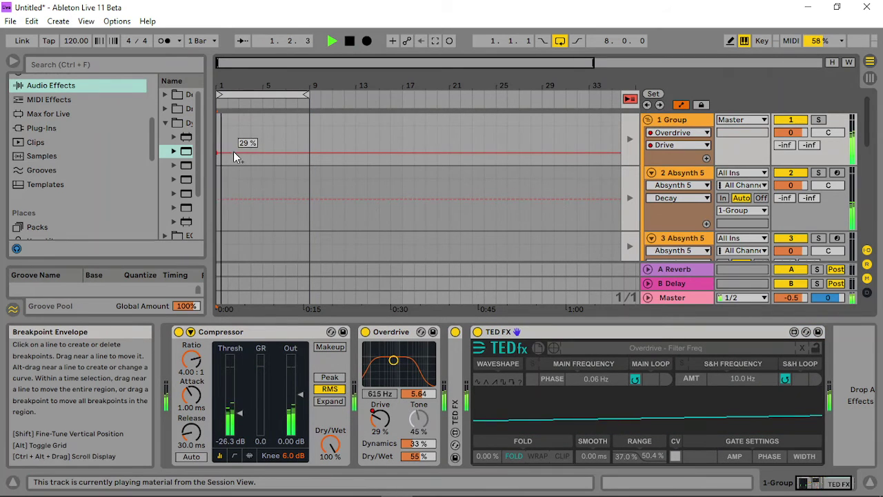
{"action": "left_click_drag", "start_coordinate": [233, 151], "coordinate": [286, 138]}
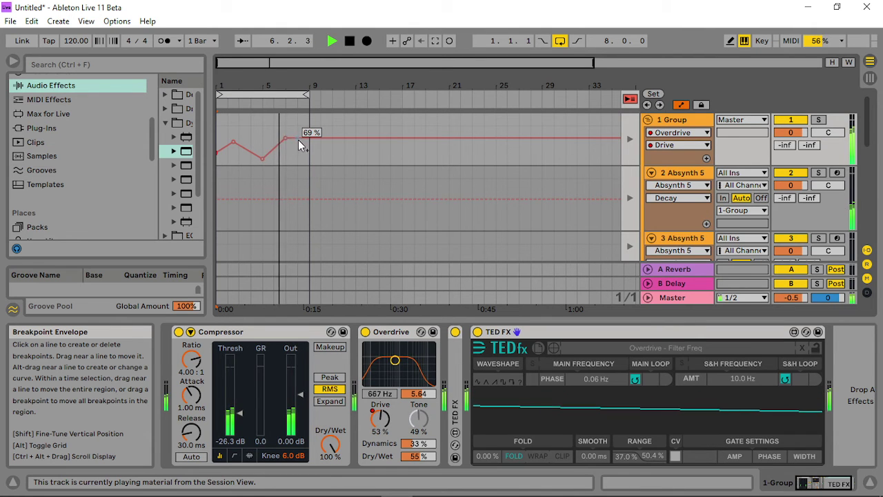
{"action": "left_click_drag", "start_coordinate": [286, 138], "coordinate": [309, 155]}
{"action": "mouse_move", "coordinate": [221, 149]}
{"action": "left_mouse_down"}
{"action": "mouse_move", "coordinate": [237, 138]}
{"action": "mouse_move", "coordinate": [217, 151]}
{"action": "mouse_move", "coordinate": [233, 147]}
{"action": "left_mouse_up"}
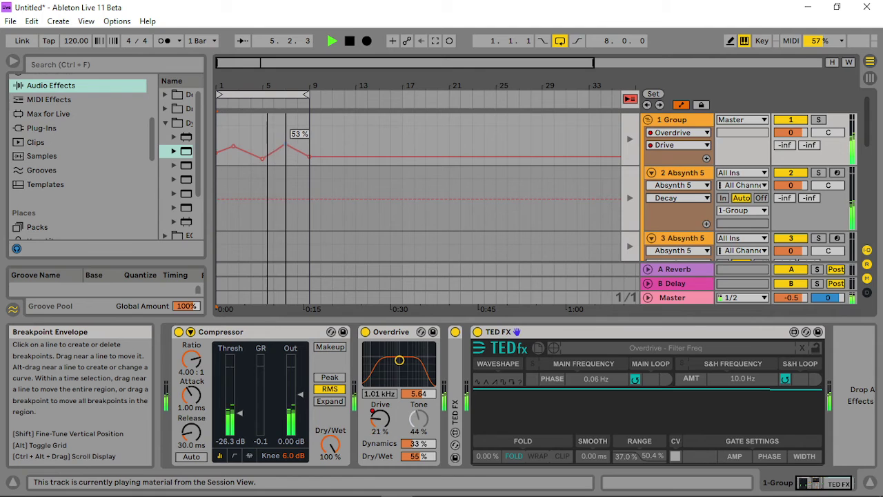
{"action": "mouse_move", "coordinate": [286, 145]}
{"action": "left_mouse_down"}
{"action": "mouse_move", "coordinate": [276, 149]}
{"action": "mouse_move", "coordinate": [285, 146]}
{"action": "left_mouse_up"}
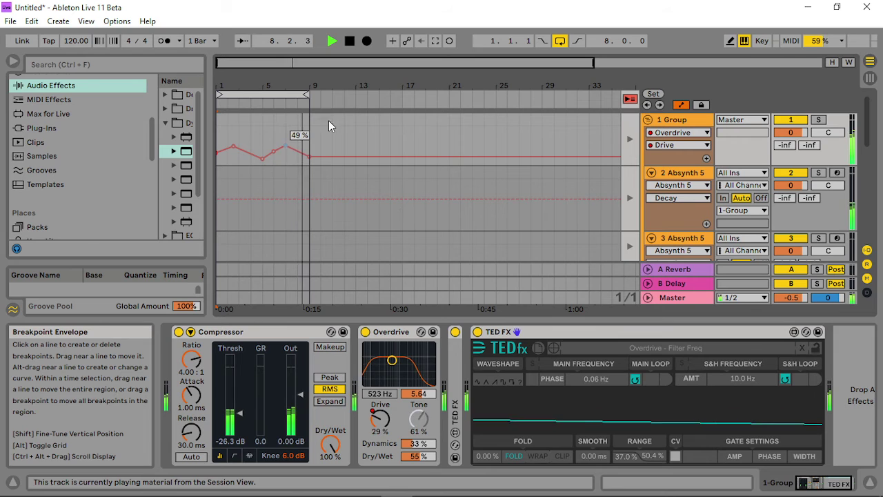
- Extend the arrangement loop to 28 bars and thin out 1 Group's early Overdrive Drive breakpoints, raising the starting point to 54%
{"action": "left_click_drag", "start_coordinate": [309, 94], "coordinate": [540, 101]}
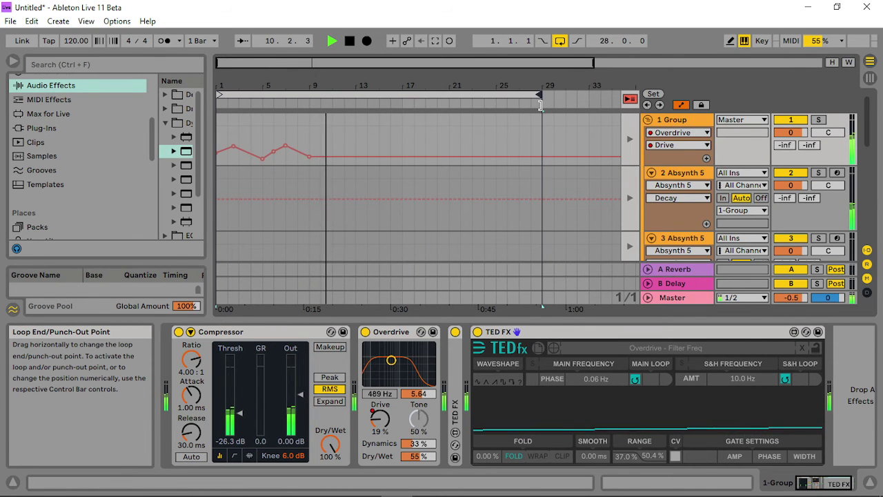
{"action": "left_click", "coordinate": [262, 159]}
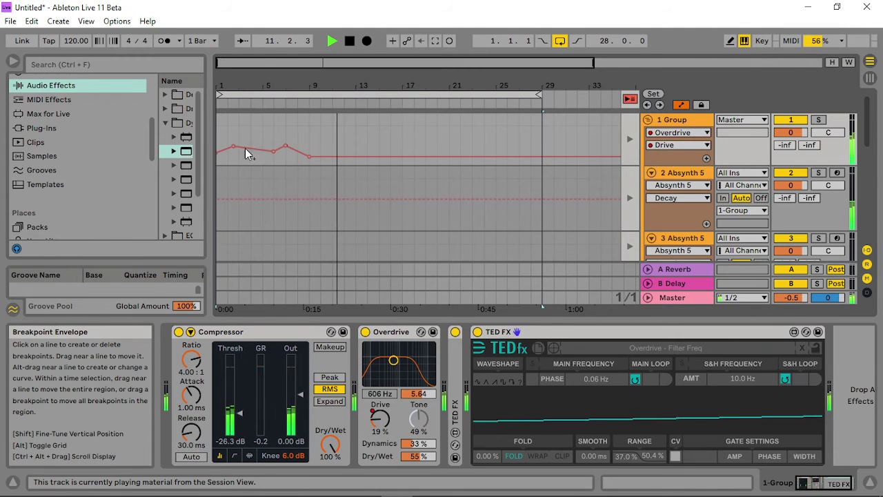
{"action": "left_click", "coordinate": [236, 147]}
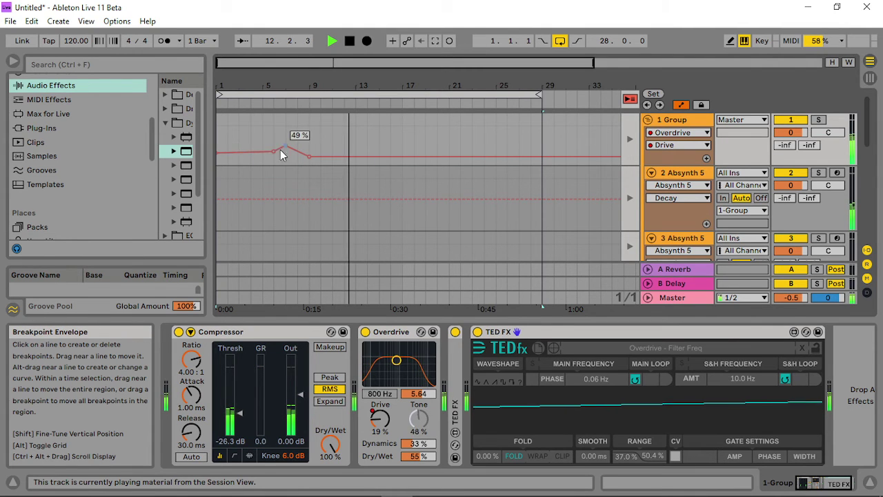
{"action": "left_click_drag", "start_coordinate": [223, 151], "coordinate": [258, 149]}
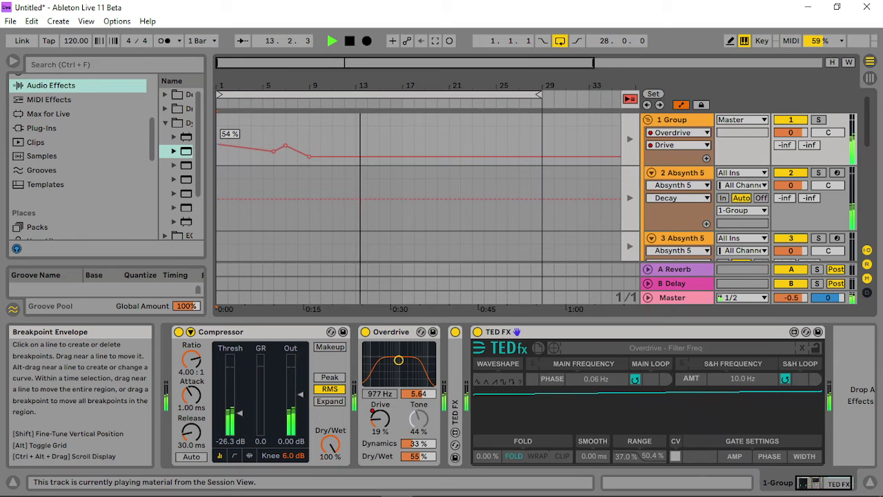
{"action": "left_click", "coordinate": [284, 144]}
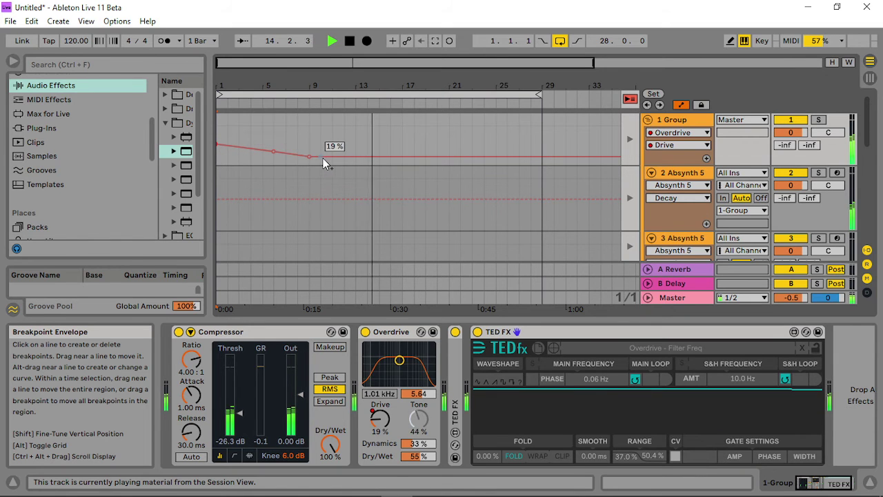
- Draw more Drive automation on 1 Group: a dip at bar 2, a 53% peak at bar 21, a drop at bar 22 and a short peak at bar 28
{"action": "left_click", "coordinate": [355, 156]}
{"action": "left_click_drag", "start_coordinate": [414, 158], "coordinate": [451, 144]}
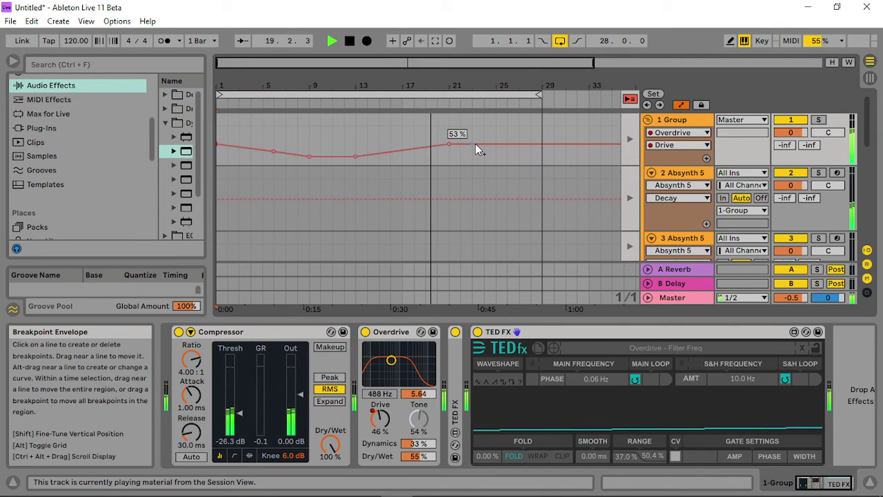
{"action": "left_click_drag", "start_coordinate": [475, 143], "coordinate": [463, 160]}
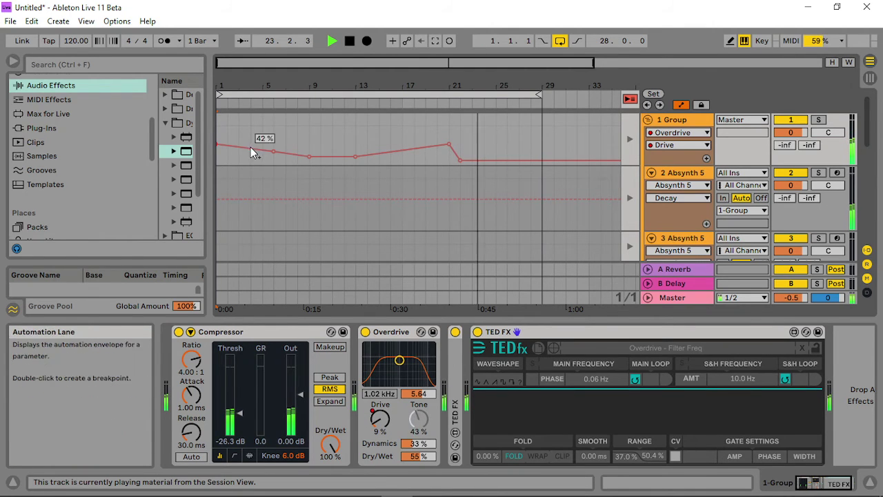
{"action": "left_click_drag", "start_coordinate": [235, 148], "coordinate": [223, 160]}
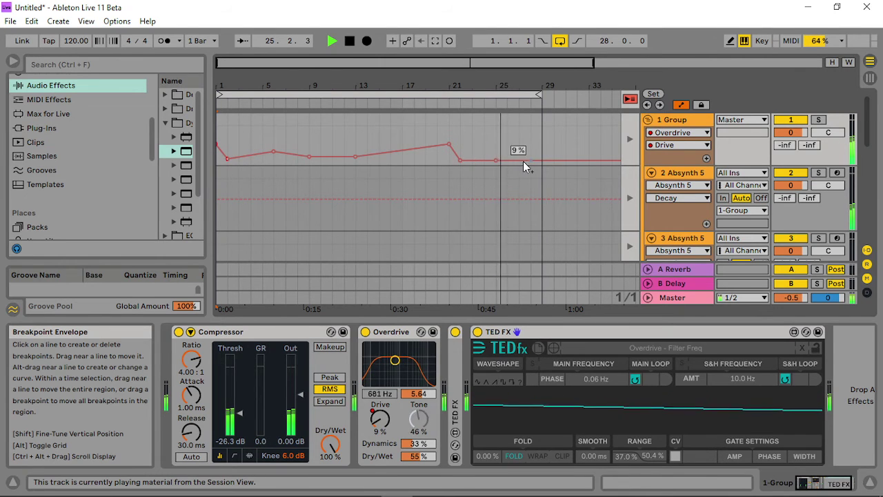
{"action": "left_click", "coordinate": [496, 160]}
{"action": "mouse_move", "coordinate": [530, 160]}
{"action": "left_mouse_down"}
{"action": "mouse_move", "coordinate": [529, 144]}
{"action": "mouse_move", "coordinate": [529, 163]}
{"action": "mouse_move", "coordinate": [540, 161]}
{"action": "left_mouse_up"}
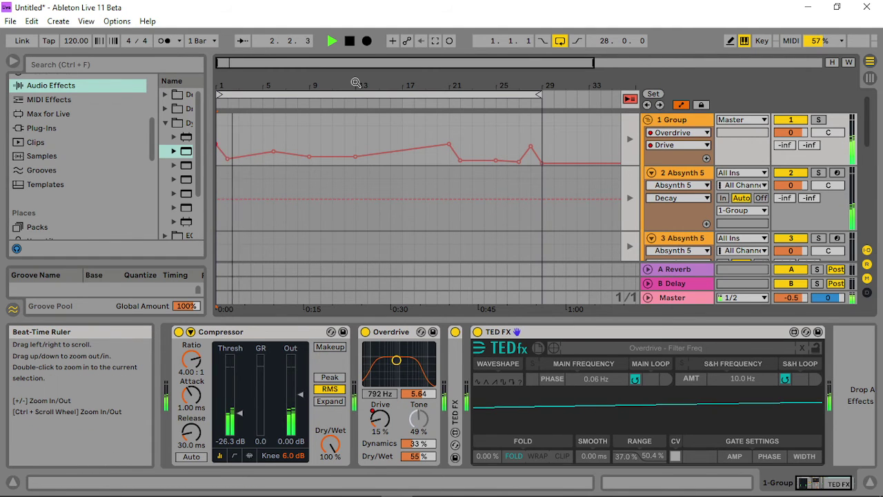
- Add a sharp drop to 1 Group's Overdrive Drive automation at bar 6 and briefly check the Session View
{"action": "left_click_drag", "start_coordinate": [225, 88], "coordinate": [225, 66]}
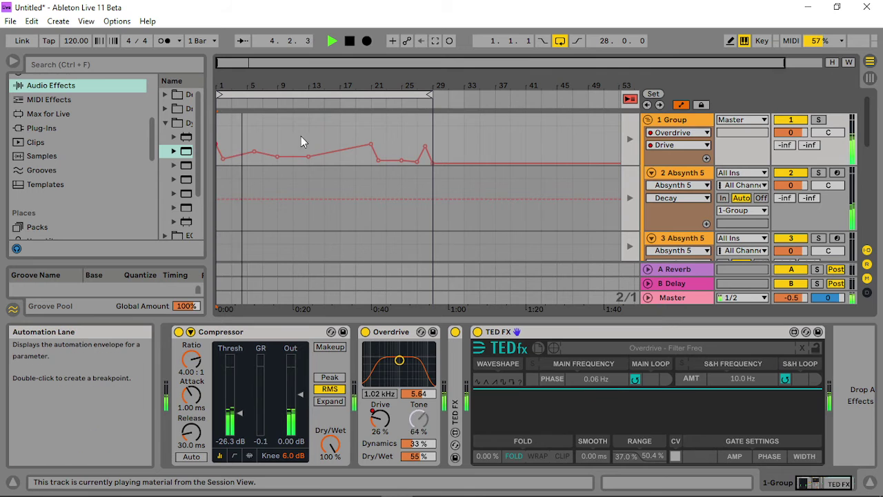
{"action": "mouse_move", "coordinate": [253, 153]}
{"action": "mouse_move", "coordinate": [254, 151]}
{"action": "left_mouse_down"}
{"action": "mouse_move", "coordinate": [262, 153]}
{"action": "mouse_move", "coordinate": [254, 160]}
{"action": "left_mouse_up"}
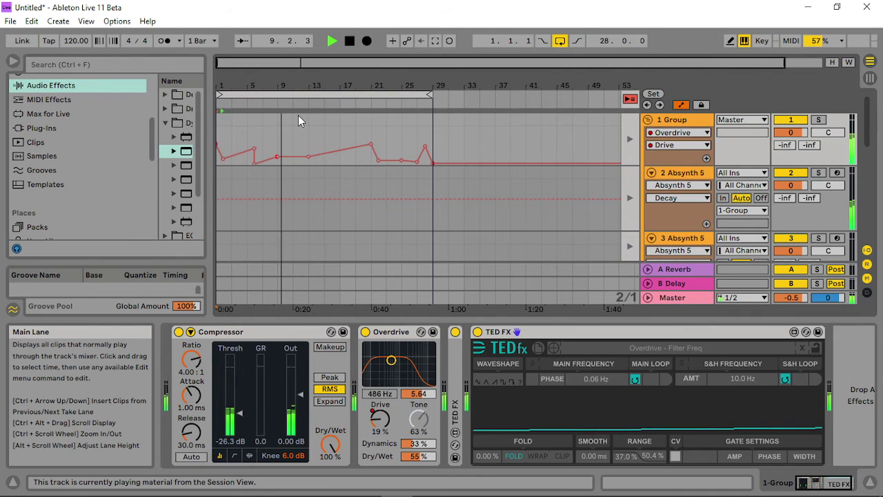
{"action": "left_click", "coordinate": [869, 77]}
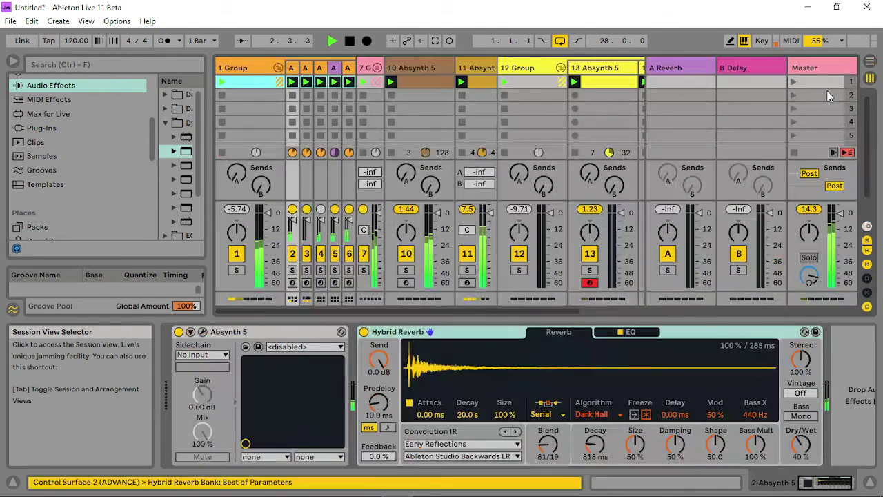
{"action": "left_click", "coordinate": [870, 62]}
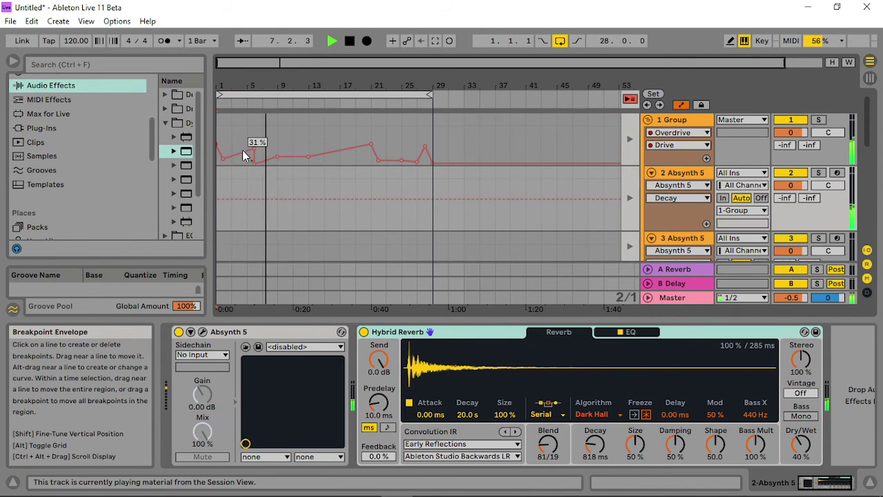
- Remove the sharp Drive drop at bar 6, then raise the breakpoints to 53% at bar 6 and 43% at bar 9
{"action": "left_click", "coordinate": [254, 163]}
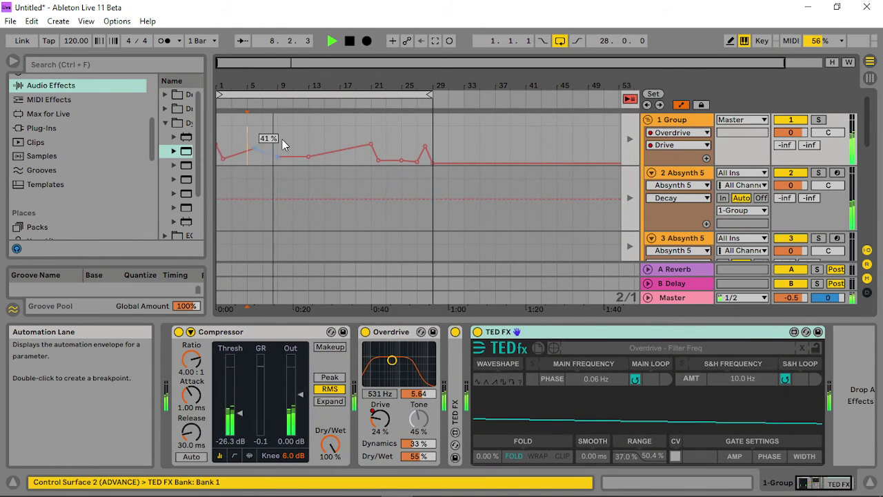
{"action": "left_click", "coordinate": [276, 154]}
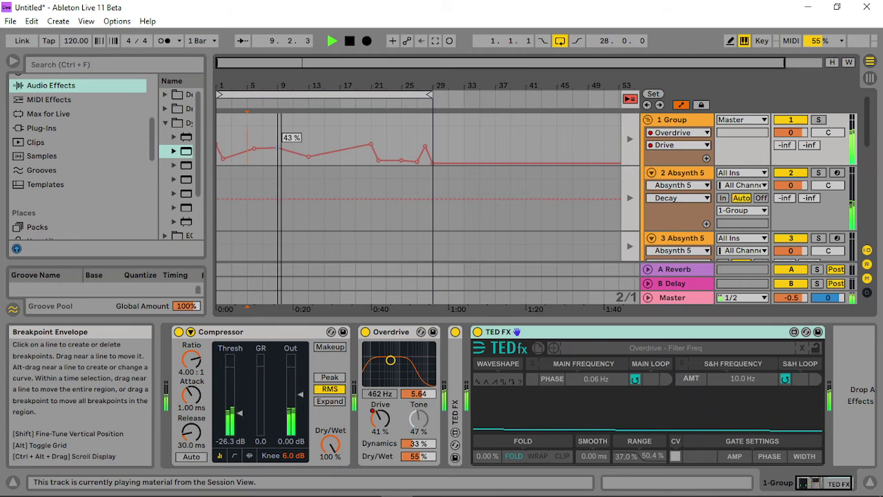
{"action": "left_click", "coordinate": [253, 147]}
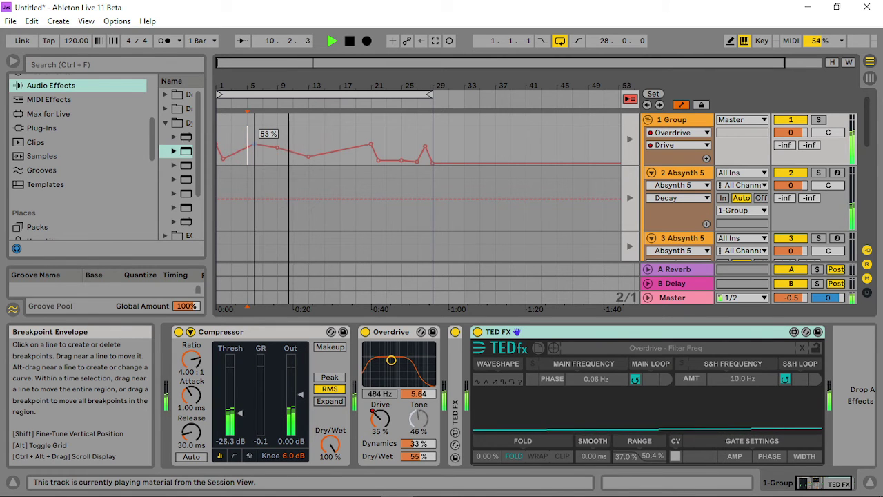
- Return to the Session View, fold 12 Group and insert a new MIDI track after it
{"action": "left_click", "coordinate": [870, 61]}
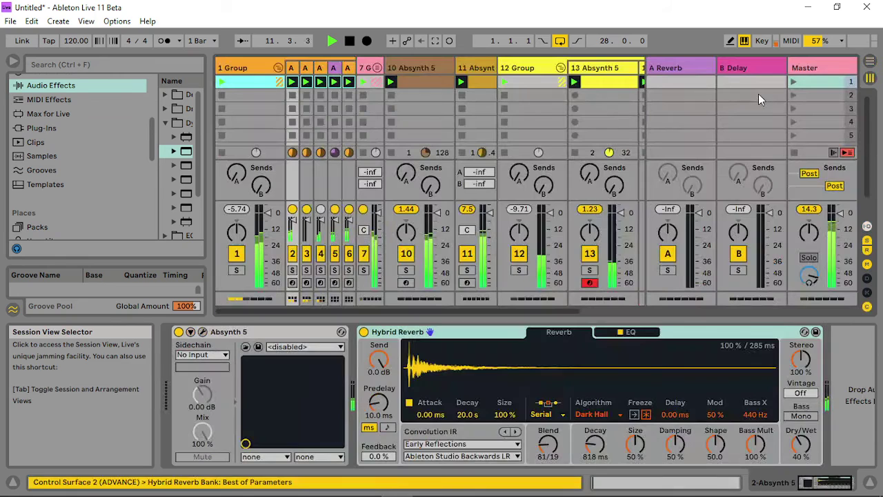
{"action": "left_click", "coordinate": [560, 67]}
{"action": "right_click", "coordinate": [601, 65]}
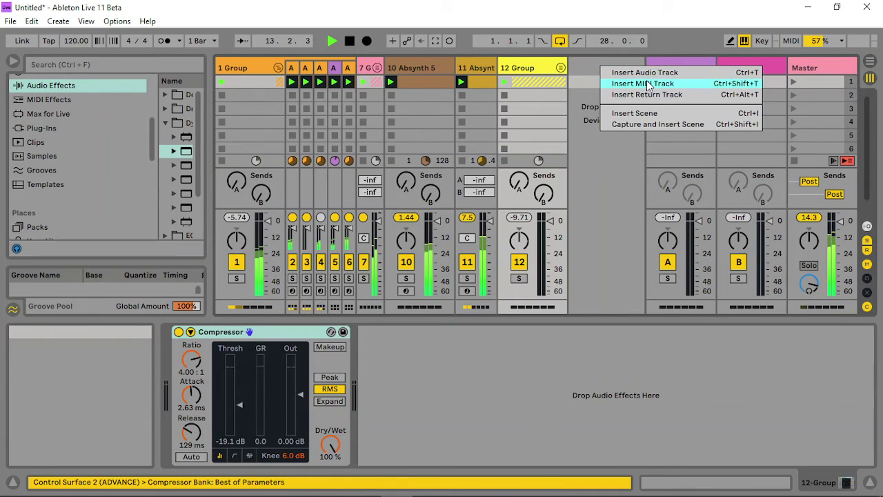
{"action": "left_click", "coordinate": [570, 86]}
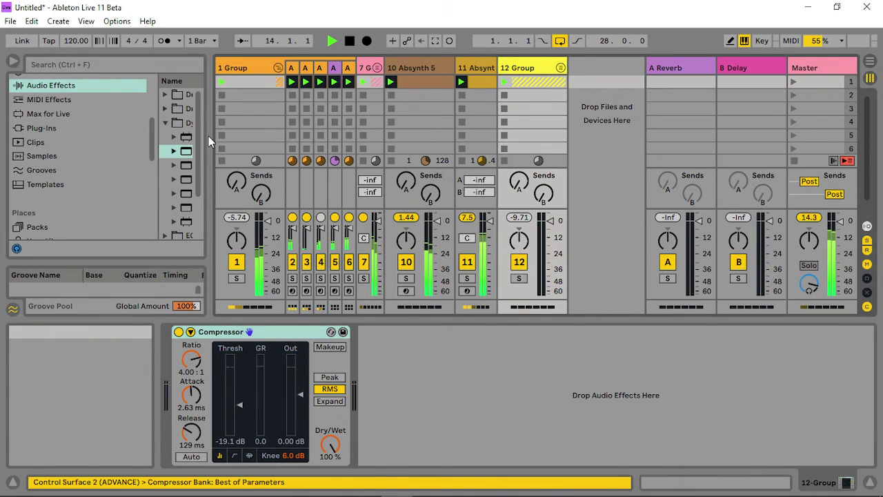
{"action": "key", "text": "ctrl+shift+t"}
- Find Absynth 5 among the plug-ins and load it onto the new MIDI track
{"action": "left_click_drag", "start_coordinate": [210, 136], "coordinate": [298, 136]}
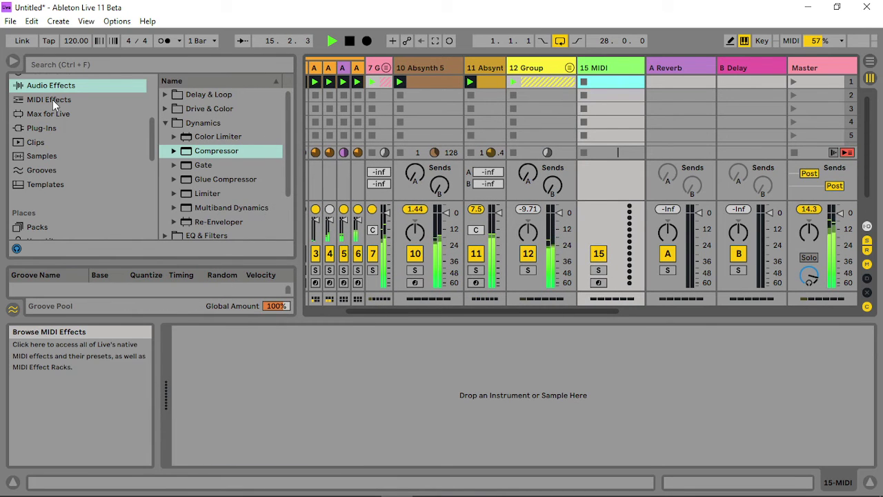
{"action": "left_click", "coordinate": [52, 129]}
{"action": "left_click_drag", "start_coordinate": [228, 117], "coordinate": [598, 78]}
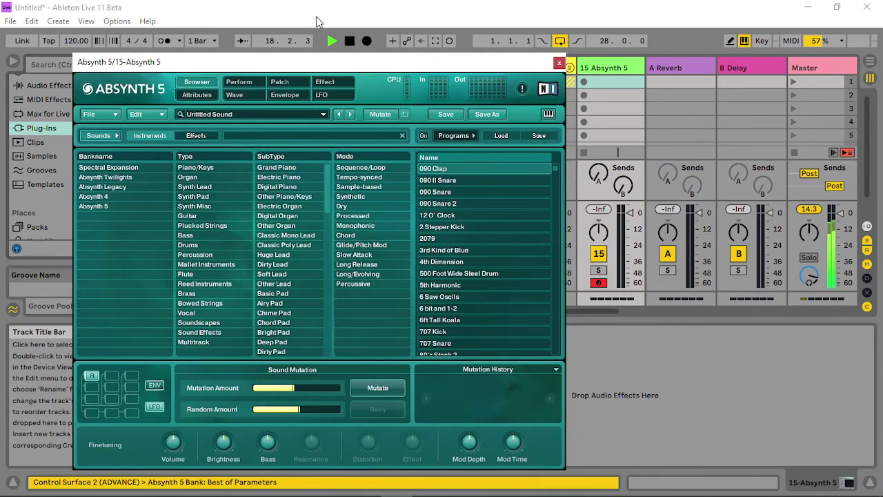
- Enable oscillator A in the Absynth 5 patch as a single sine transposed to 51, and create an envelope for its pitch
{"action": "left_click", "coordinate": [286, 85]}
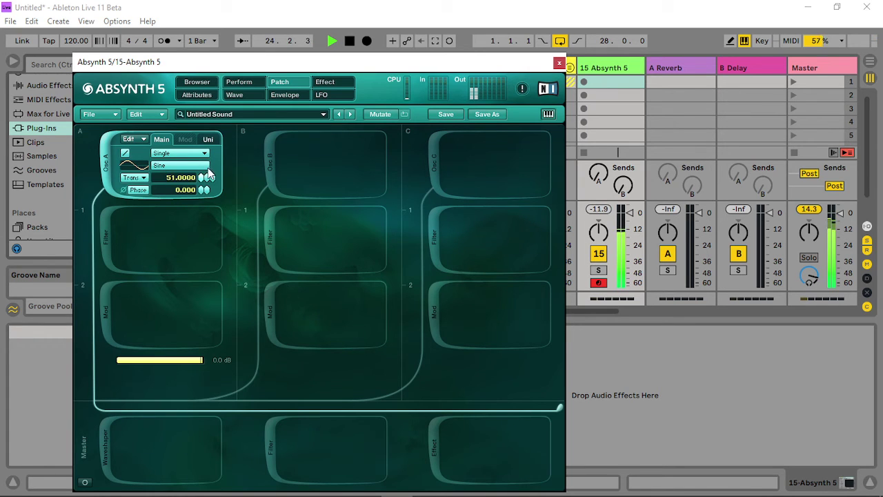
{"action": "right_click", "coordinate": [205, 183]}
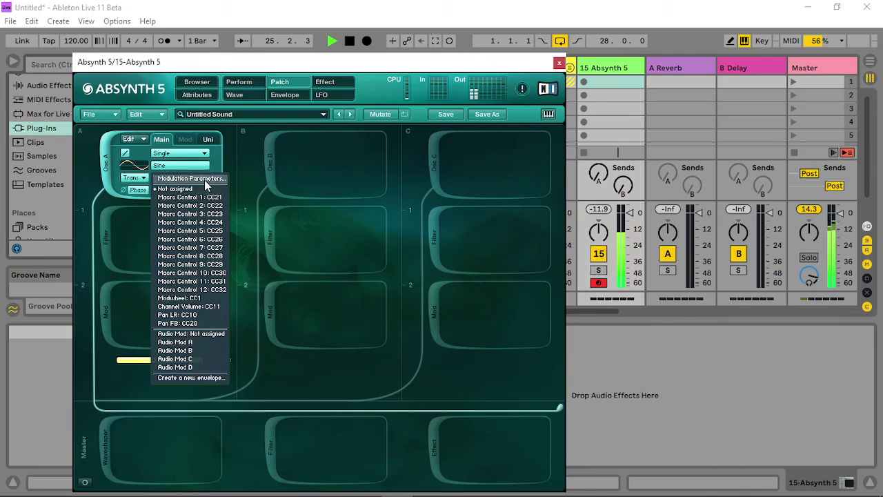
{"action": "left_click", "coordinate": [212, 379]}
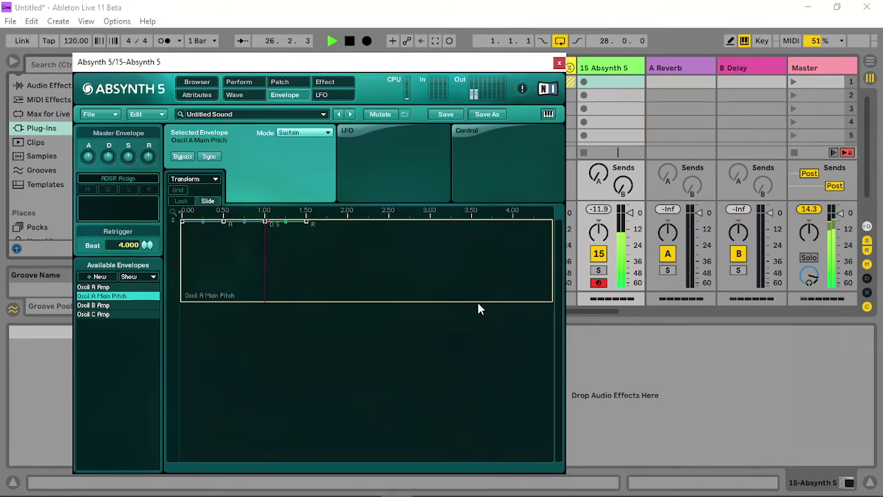
- Shape the Oscil A Main Pitch envelope to fall in a curve to a transposition of -2.0000 over about 5.31 seconds
{"action": "left_click_drag", "start_coordinate": [326, 210], "coordinate": [314, 112]}
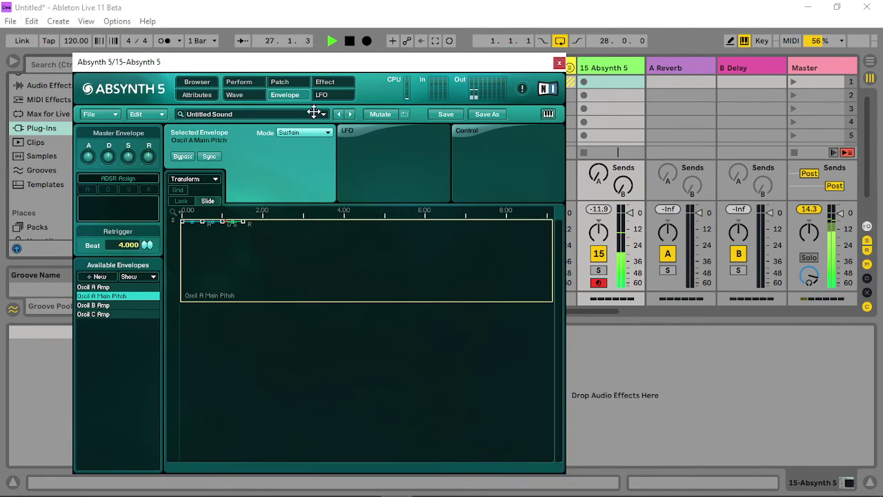
{"action": "left_click", "coordinate": [205, 222]}
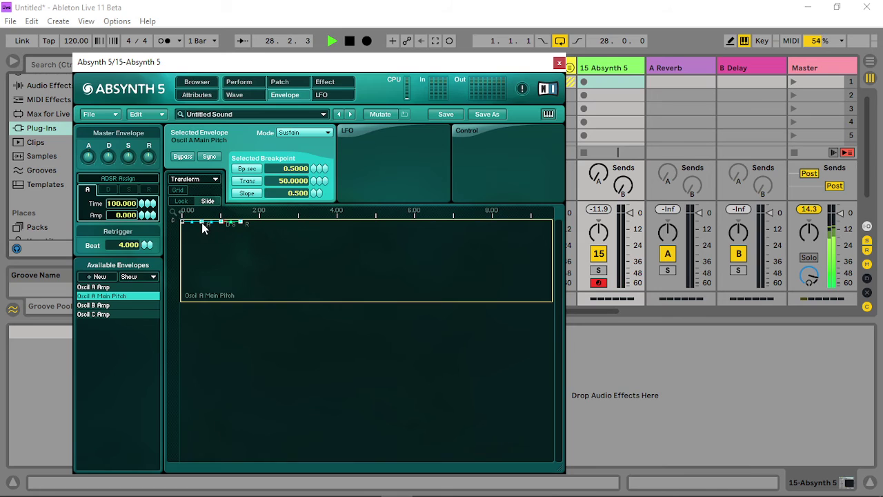
{"action": "left_click_drag", "start_coordinate": [205, 223], "coordinate": [355, 219]}
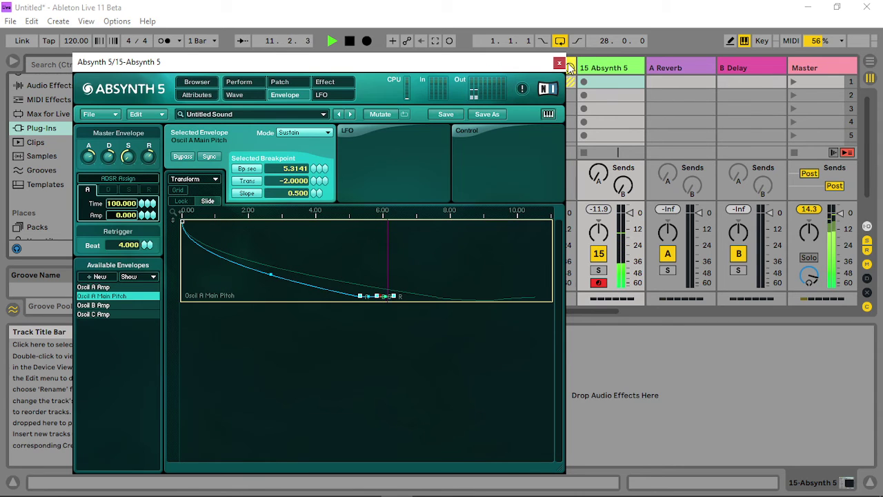
- Create a MIDI clip in the first slot of 15 Absynth 5 and add a G2 note lasting the whole bar
{"action": "left_click", "coordinate": [604, 68]}
{"action": "double_click", "coordinate": [618, 83]}
{"action": "scroll", "coordinate": [551, 379], "scroll_direction": "down", "scroll_amount": 5}
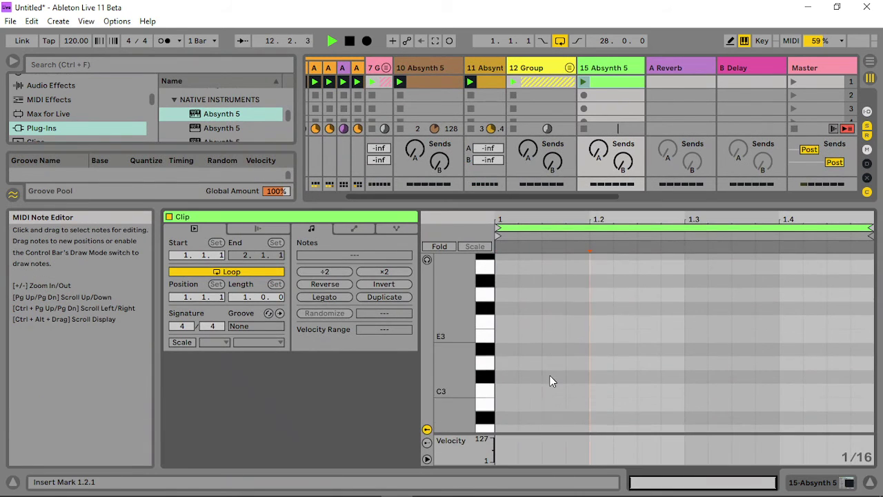
{"action": "double_click", "coordinate": [513, 415]}
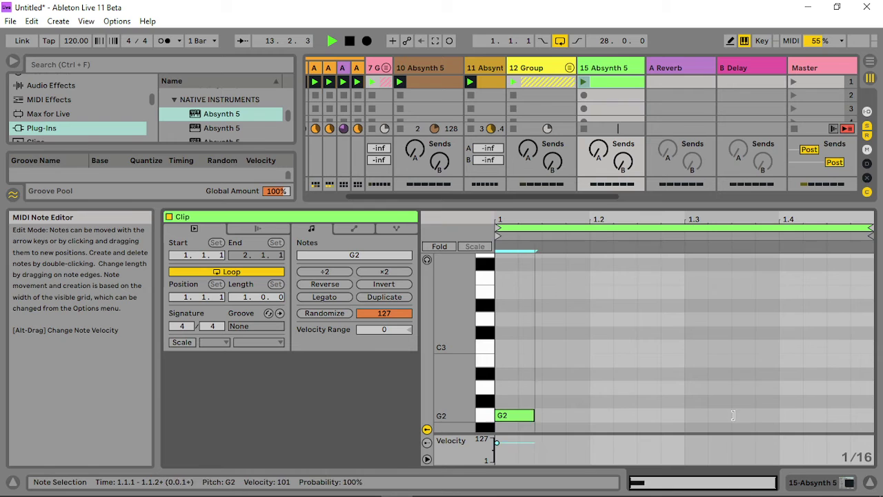
{"action": "left_click_drag", "start_coordinate": [514, 416], "coordinate": [870, 415]}
- Duplicate the clip's loop to two bars and stretch the first G2 note across the second one
{"action": "left_click", "coordinate": [379, 300]}
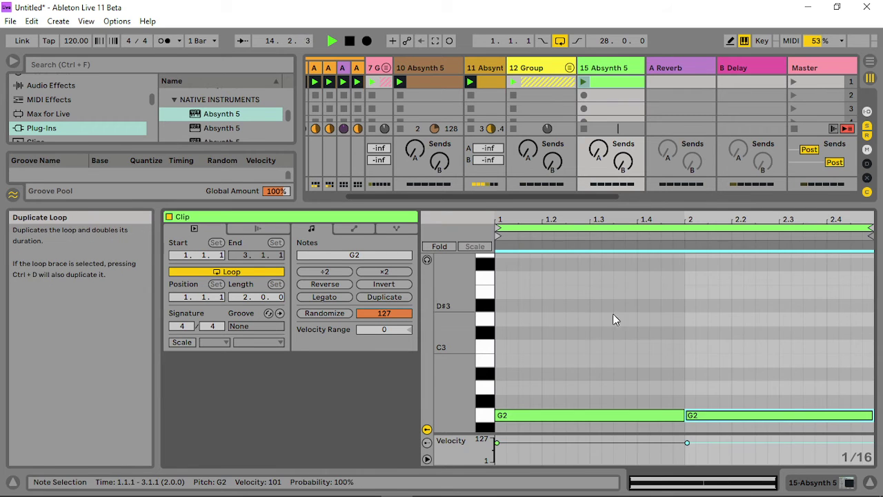
{"action": "left_click", "coordinate": [637, 348]}
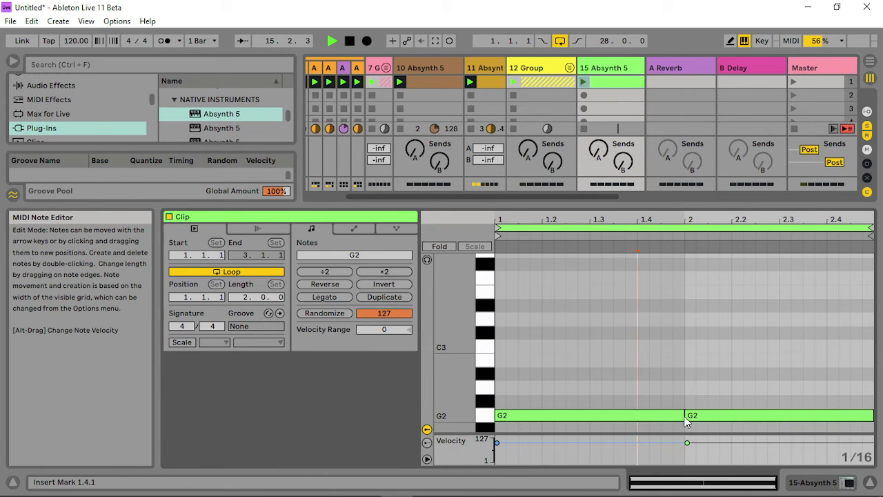
{"action": "key", "text": "ctrl+a"}
{"action": "key", "text": "ctrl+j"}
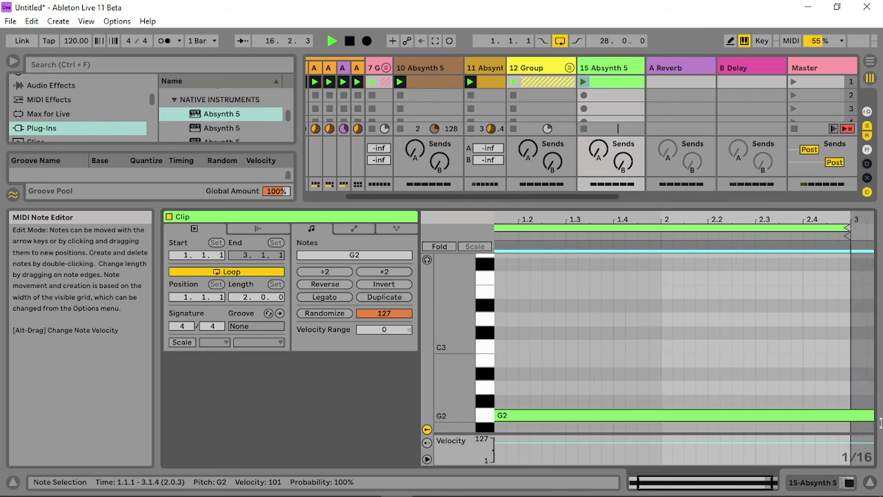
- Launch the 15 Absynth 5 clip and shorten its first G2 note to end at 1.3.3
{"action": "left_click", "coordinate": [583, 82]}
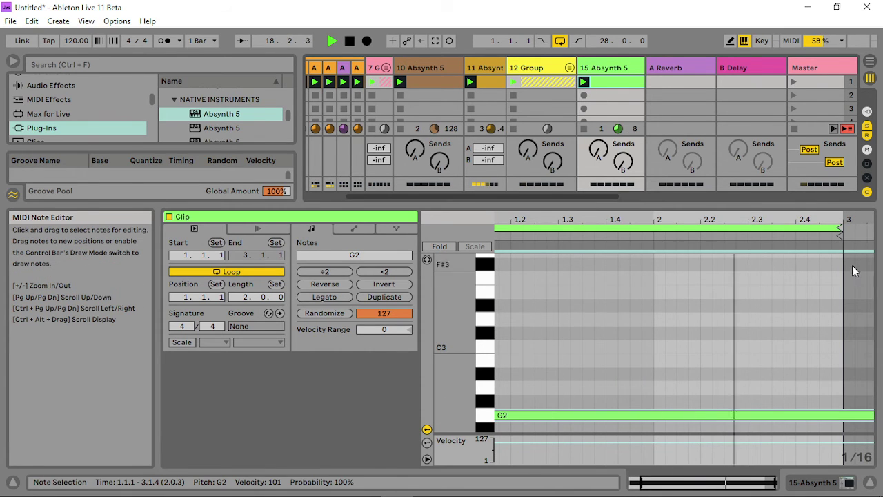
{"action": "key", "text": "z"}
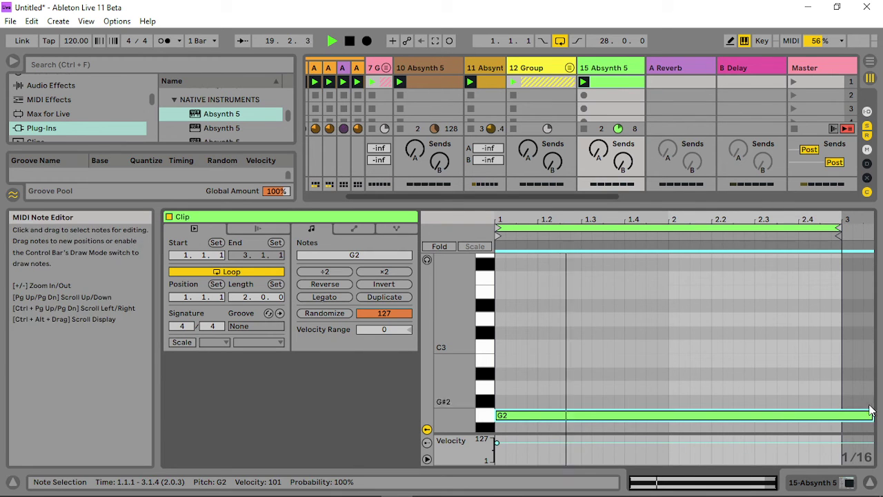
{"action": "left_click_drag", "start_coordinate": [871, 414], "coordinate": [601, 414]}
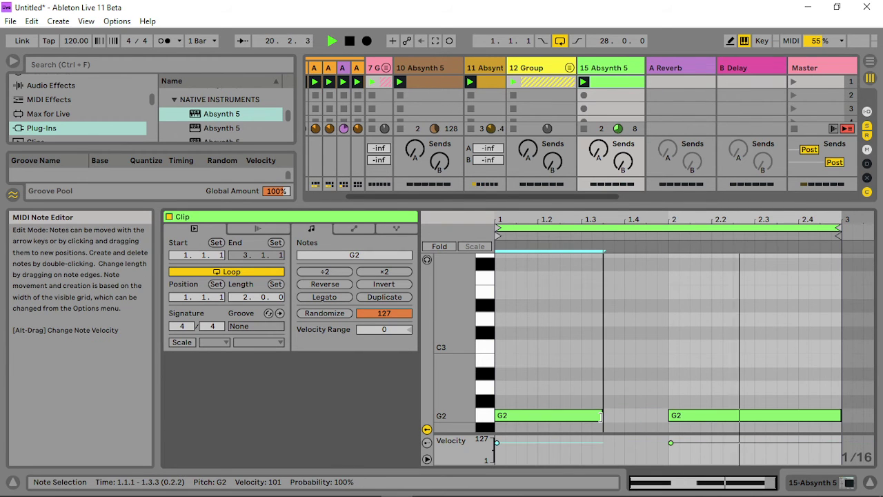
- Delete the second G2 note in the clip and extend the first G2 note to end at 1.4.2
{"action": "double_click", "coordinate": [690, 414]}
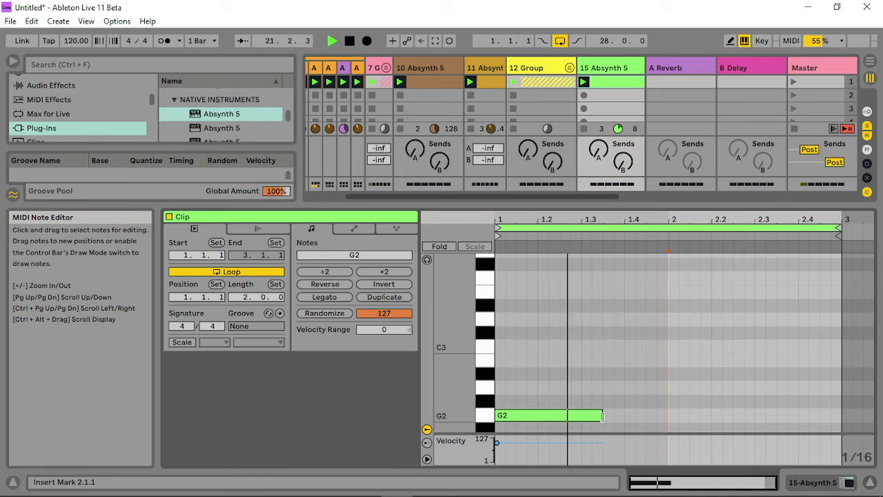
{"action": "left_click_drag", "start_coordinate": [602, 415], "coordinate": [634, 414]}
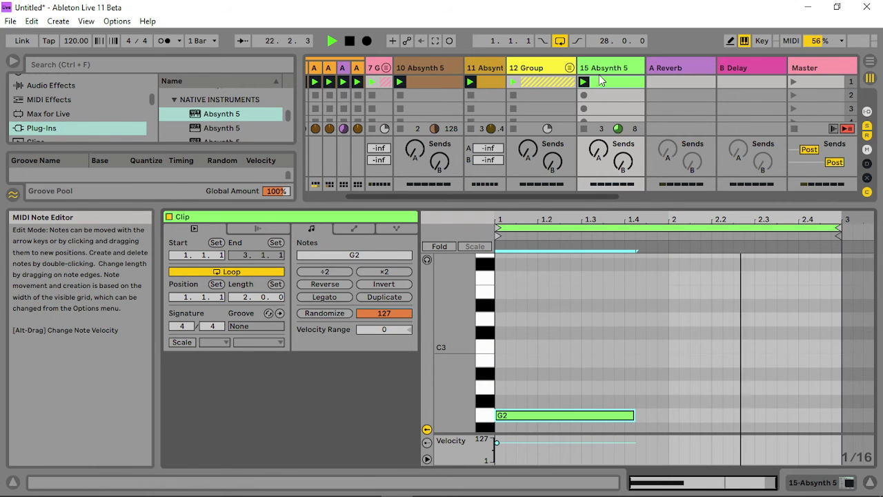
- Open the Absynth 5 plug-in on track 15 and set its Aetherizer effect to time 0.011, feedback 16.99 and lowpass 6300 Hz
{"action": "double_click", "coordinate": [604, 69]}
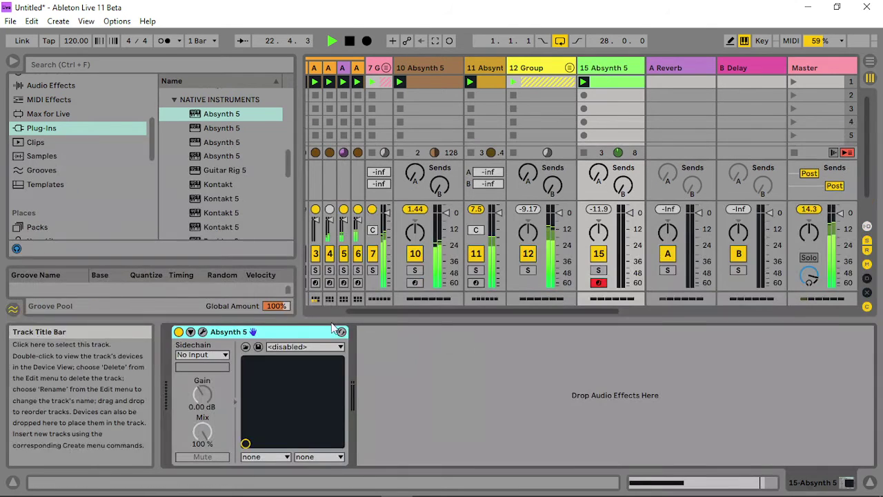
{"action": "left_click", "coordinate": [202, 331]}
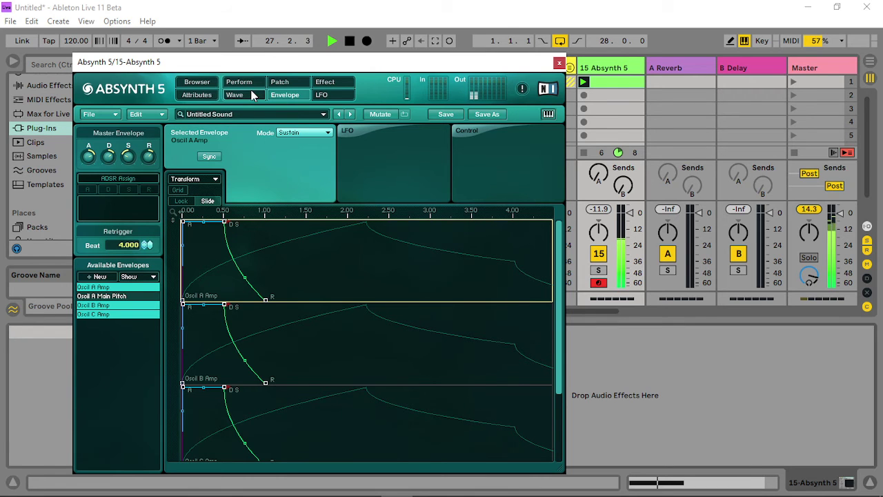
{"action": "mouse_move", "coordinate": [128, 160]}
{"action": "left_mouse_down"}
{"action": "mouse_move", "coordinate": [127, 179]}
{"action": "mouse_move", "coordinate": [127, 171]}
{"action": "left_mouse_up"}
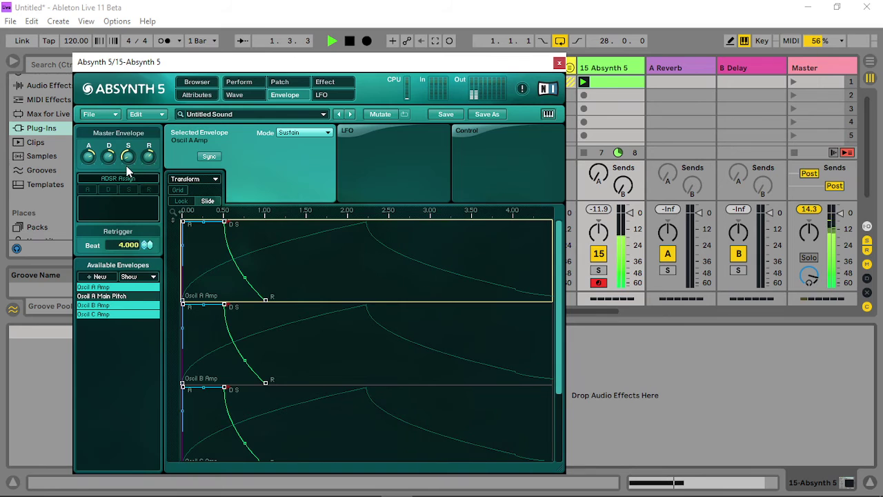
{"action": "left_click", "coordinate": [323, 82]}
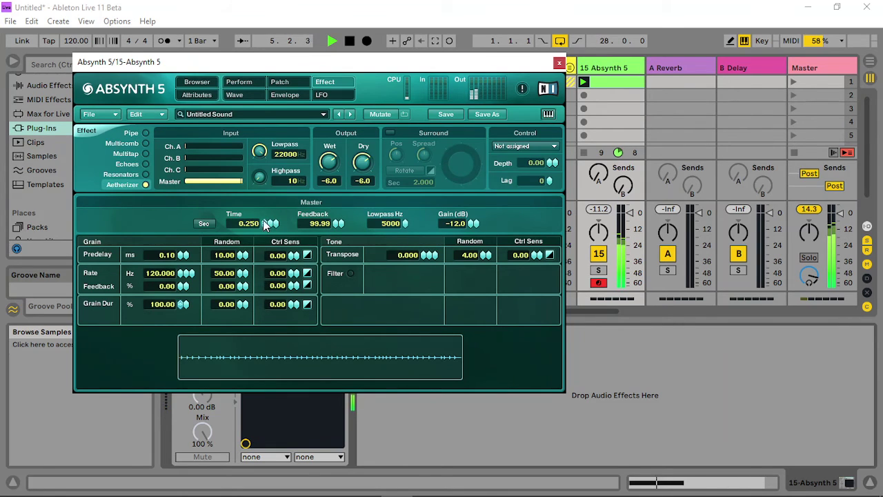
{"action": "left_click_drag", "start_coordinate": [269, 225], "coordinate": [274, 220]}
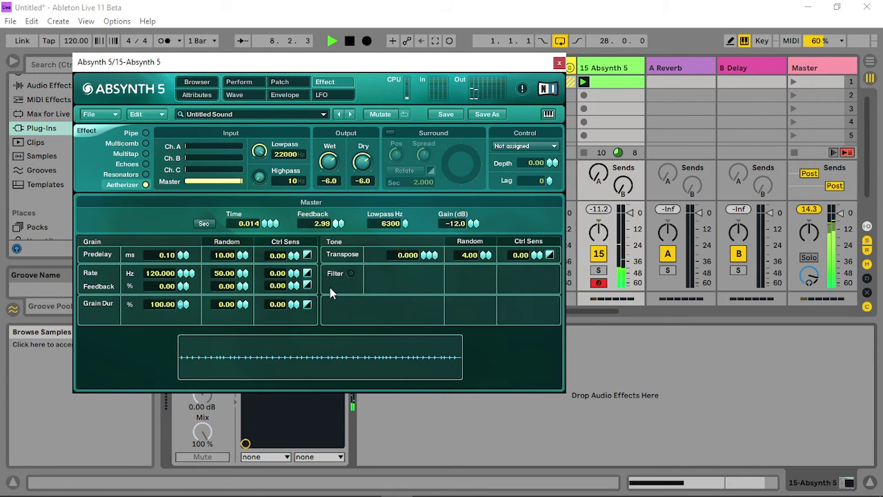
{"action": "left_click_drag", "start_coordinate": [338, 223], "coordinate": [289, 202]}
{"action": "left_click_drag", "start_coordinate": [277, 229], "coordinate": [276, 222]}
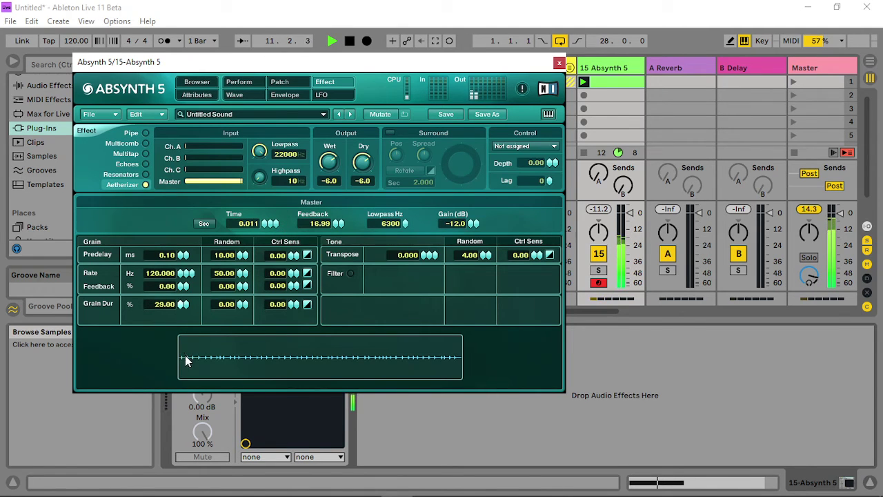
- Set the Aetherizer's grain duration to 25%, input highpass to 1245 Hz and wet to -16.6, enable Surround and close the plug-in window
{"action": "left_click_drag", "start_coordinate": [184, 373], "coordinate": [192, 359]}
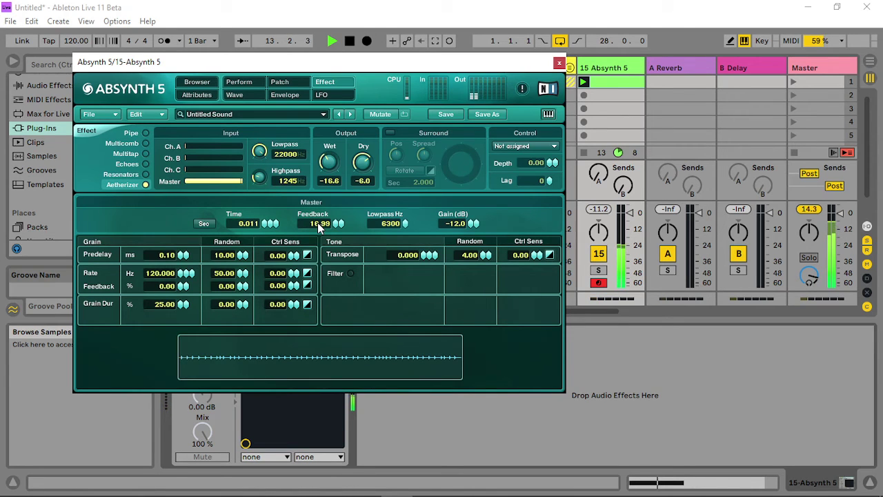
{"action": "left_click", "coordinate": [387, 130]}
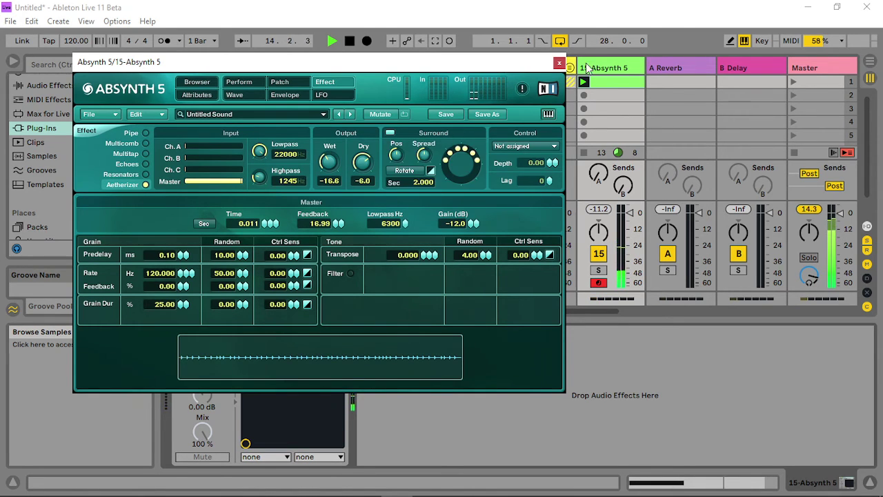
{"action": "left_click", "coordinate": [559, 63]}
- Duplicate the 15 Absynth 5 clip's loop to four bars, stretch the first G2 note to 2.3.1 and delete its copy at bar 3
{"action": "double_click", "coordinate": [624, 82]}
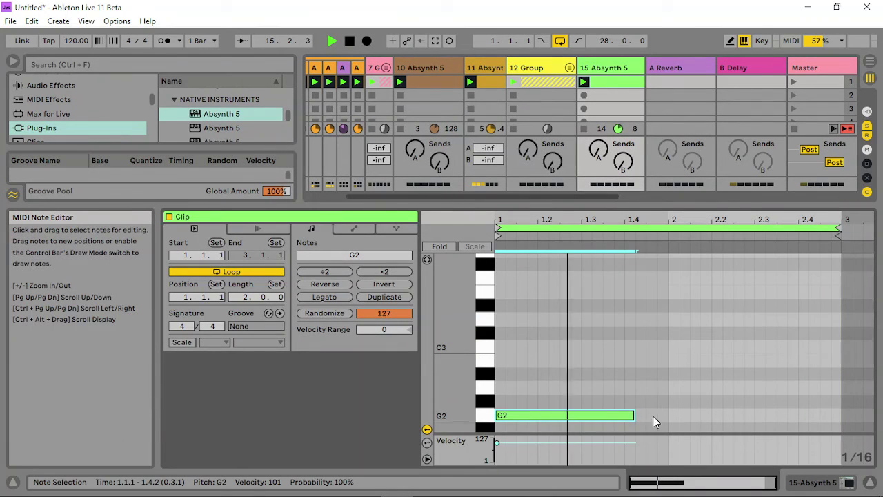
{"action": "left_click", "coordinate": [380, 296]}
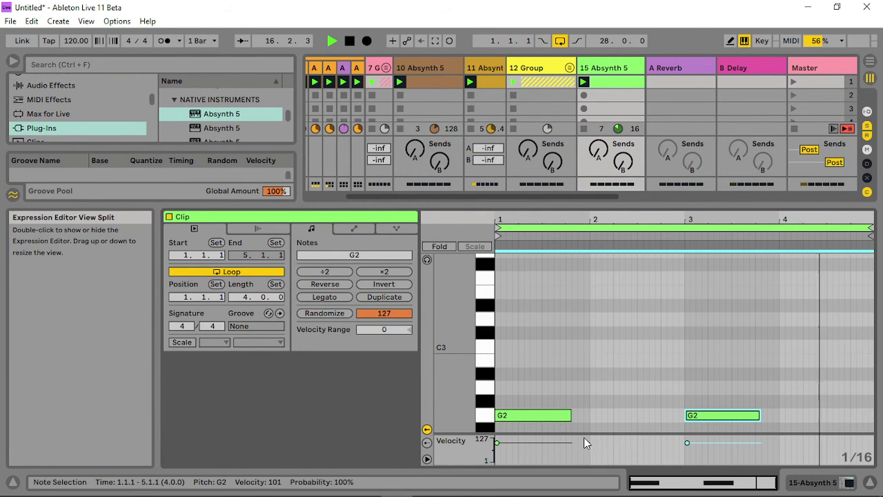
{"action": "left_click_drag", "start_coordinate": [569, 414], "coordinate": [636, 415]}
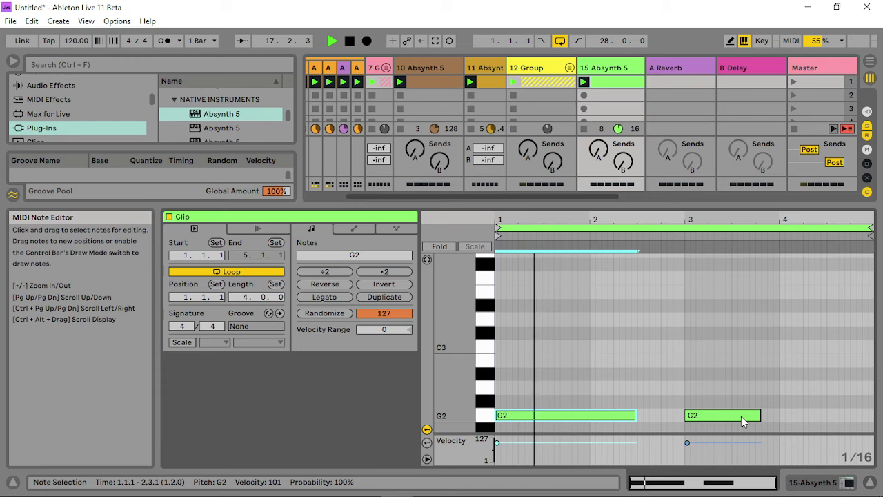
{"action": "double_click", "coordinate": [738, 414]}
- Duplicate the clip's loop to eight bars, delete the copied G2 note at bar 5 and lengthen the loop to 16 bars
{"action": "left_click", "coordinate": [380, 297]}
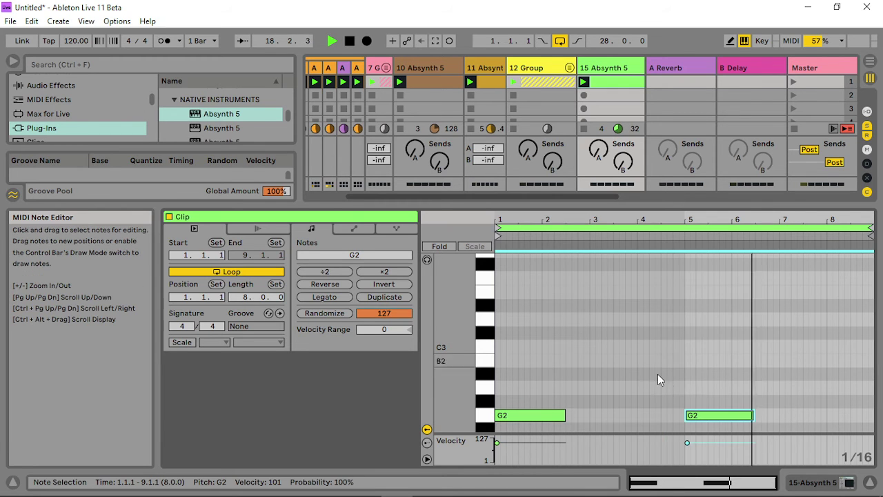
{"action": "left_click", "coordinate": [721, 394]}
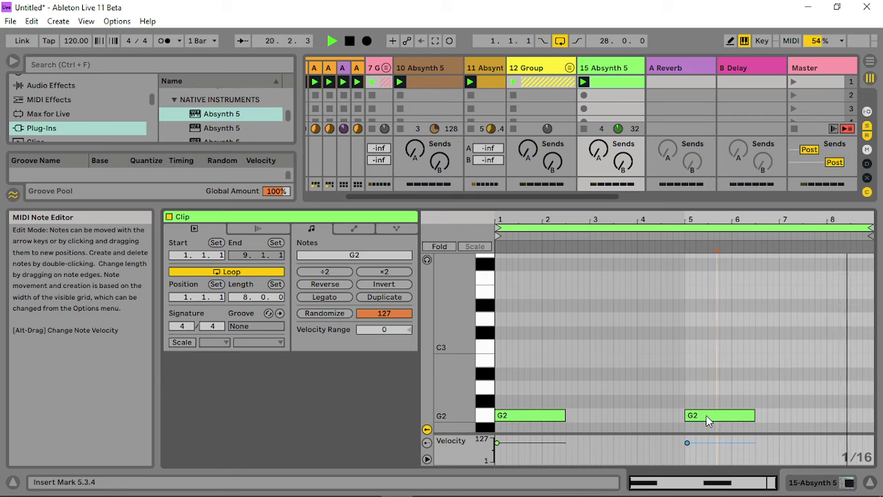
{"action": "double_click", "coordinate": [713, 415]}
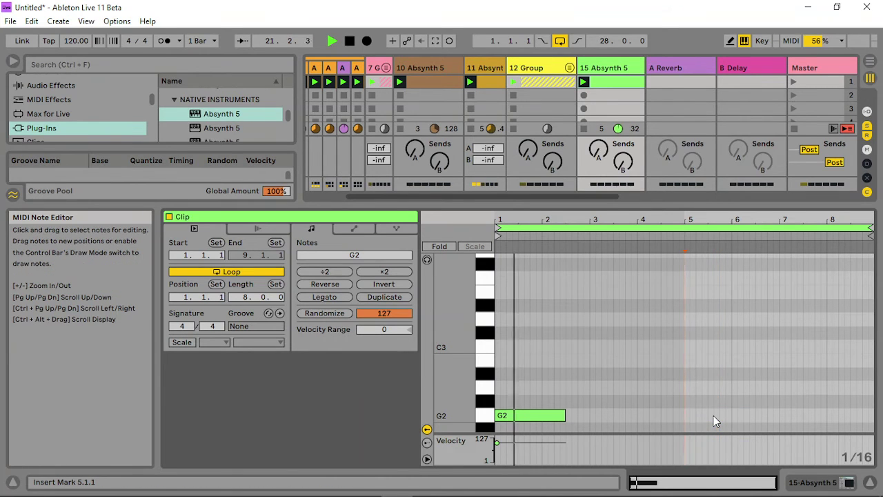
{"action": "left_click", "coordinate": [865, 226]}
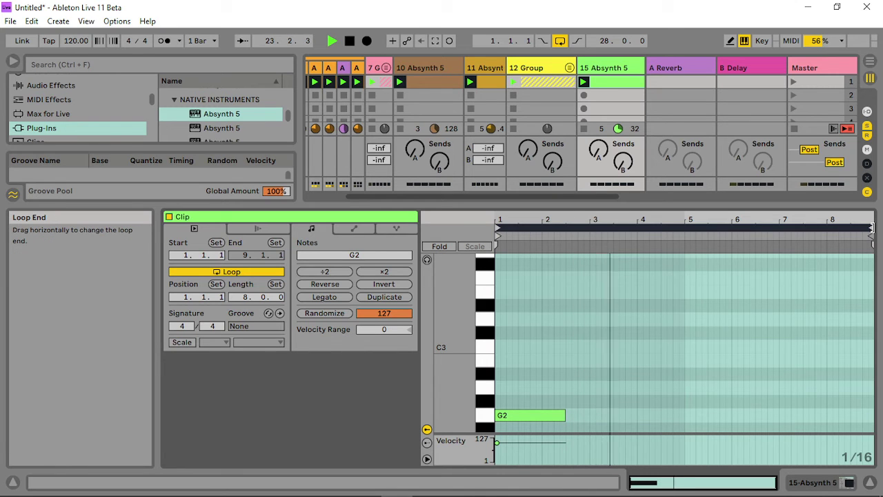
{"action": "mouse_move", "coordinate": [870, 227]}
{"action": "left_mouse_down"}
{"action": "mouse_move", "coordinate": [821, 228]}
{"action": "mouse_move", "coordinate": [881, 219]}
{"action": "mouse_move", "coordinate": [786, 233]}
{"action": "mouse_move", "coordinate": [820, 231]}
{"action": "left_mouse_up"}
{"action": "key", "text": "z"}
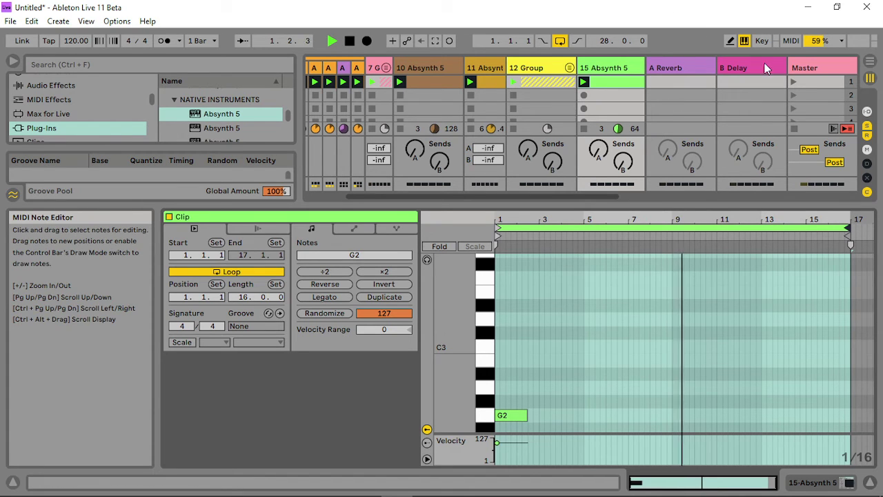
- Launch the first scene and restart playback from the beginning
{"action": "left_click", "coordinate": [793, 82]}
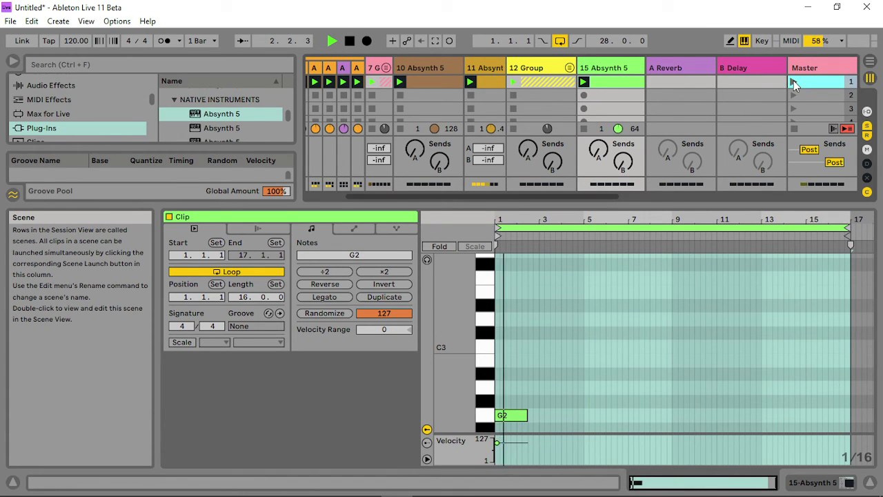
{"action": "left_click", "coordinate": [351, 43]}
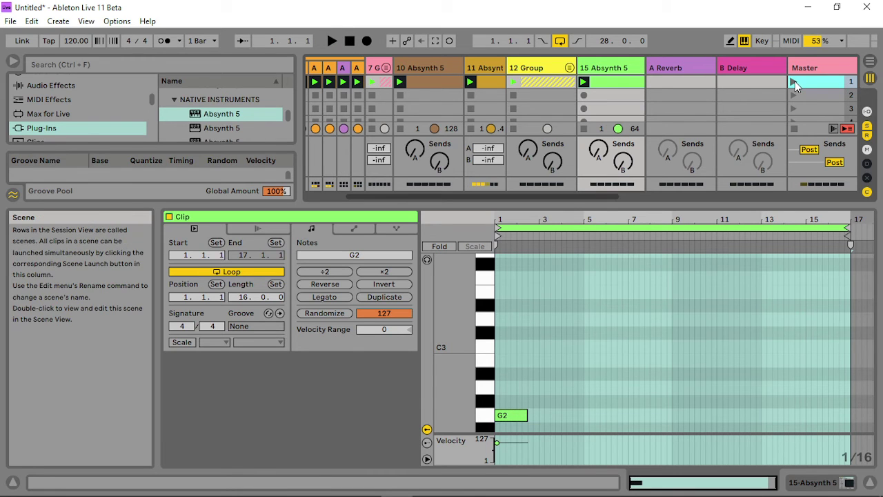
- Switch to the Arrangement View and bring up the device chains of tracks 4 Absynth 5 and 6 Absynth 5
{"action": "left_click", "coordinate": [870, 62]}
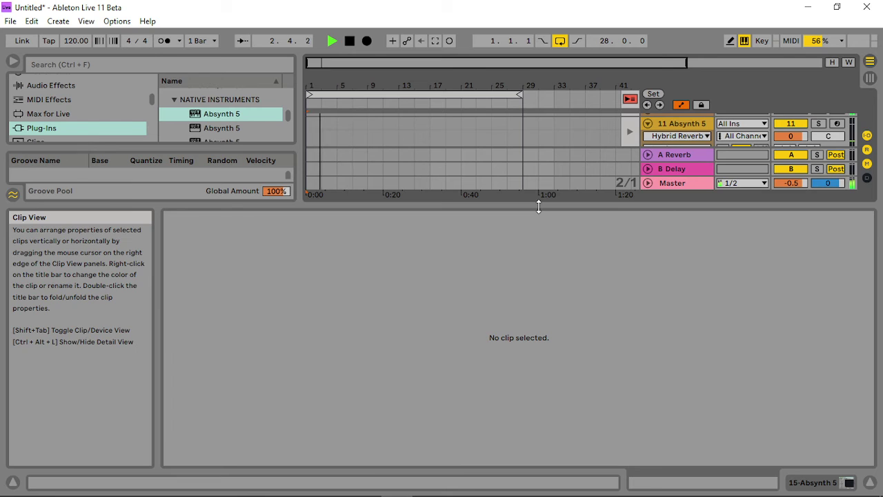
{"action": "left_click_drag", "start_coordinate": [538, 207], "coordinate": [583, 441]}
{"action": "double_click", "coordinate": [675, 119]}
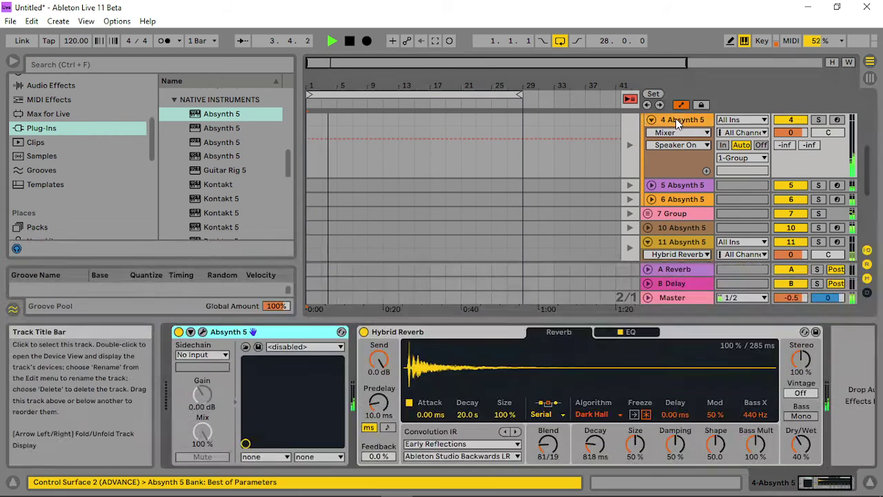
{"action": "left_click", "coordinate": [676, 198]}
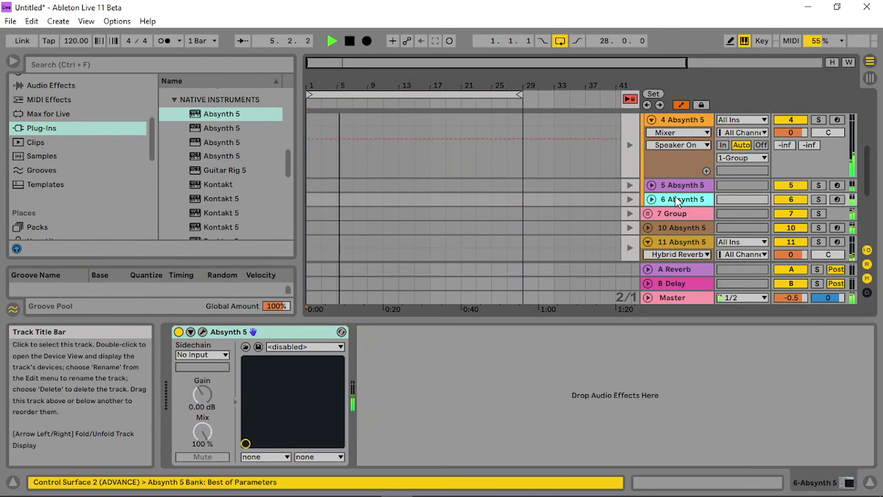
{"action": "left_click", "coordinate": [681, 120]}
- Show the device chain of 1 Group and check the breakpoint values along its Overdrive Drive automation
{"action": "scroll", "coordinate": [867, 134], "scroll_direction": "up", "scroll_amount": 1}
{"action": "left_click_drag", "start_coordinate": [867, 150], "coordinate": [867, 79]}
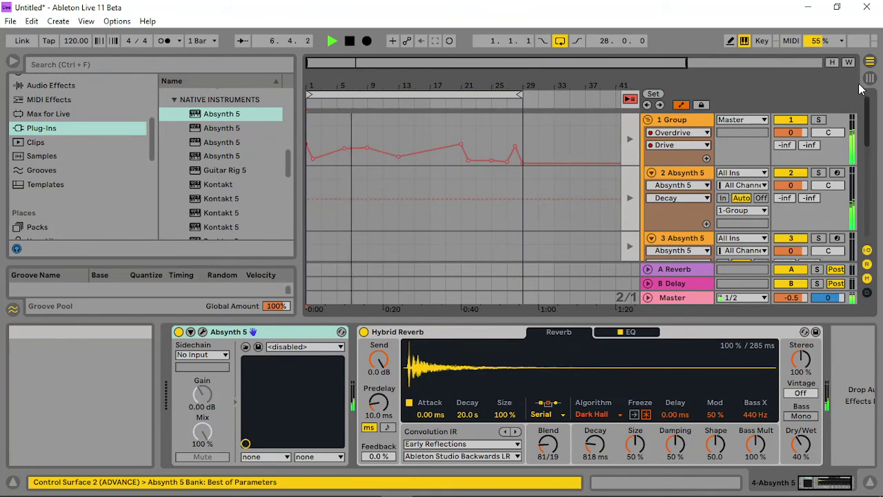
{"action": "left_click", "coordinate": [673, 120]}
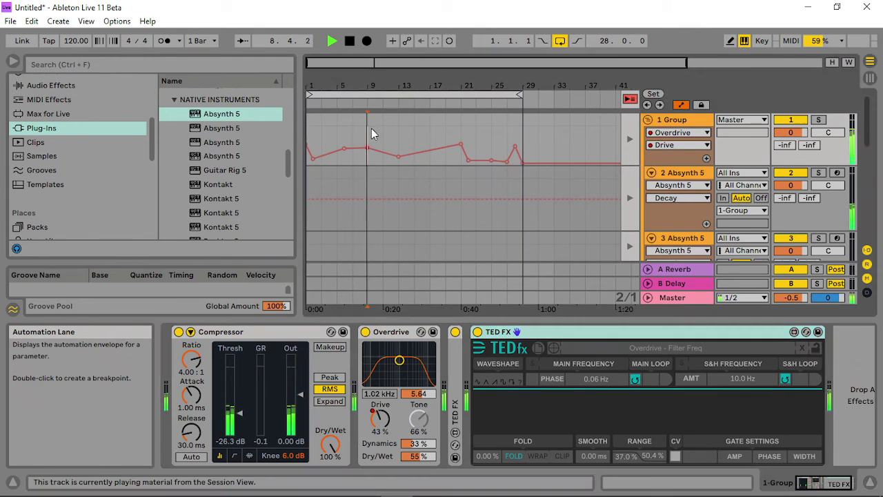
{"action": "mouse_move", "coordinate": [368, 146]}
{"action": "mouse_move", "coordinate": [402, 157]}
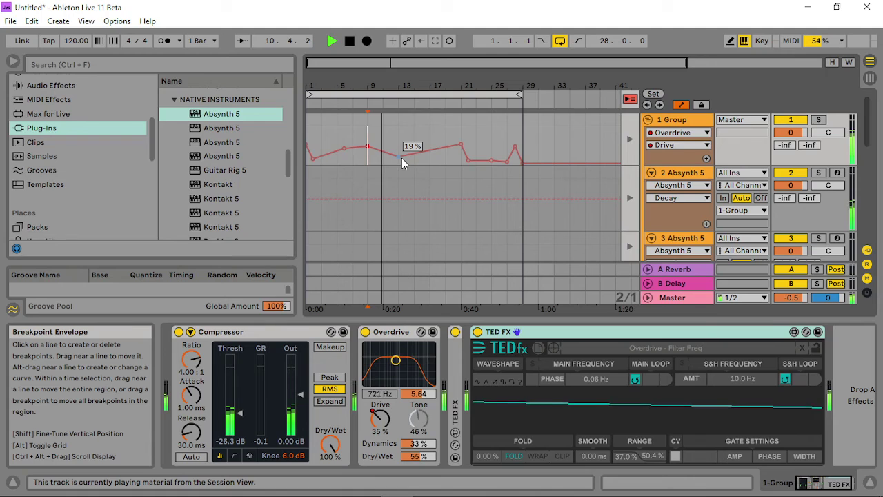
{"action": "mouse_move", "coordinate": [309, 141]}
{"action": "mouse_move", "coordinate": [313, 157]}
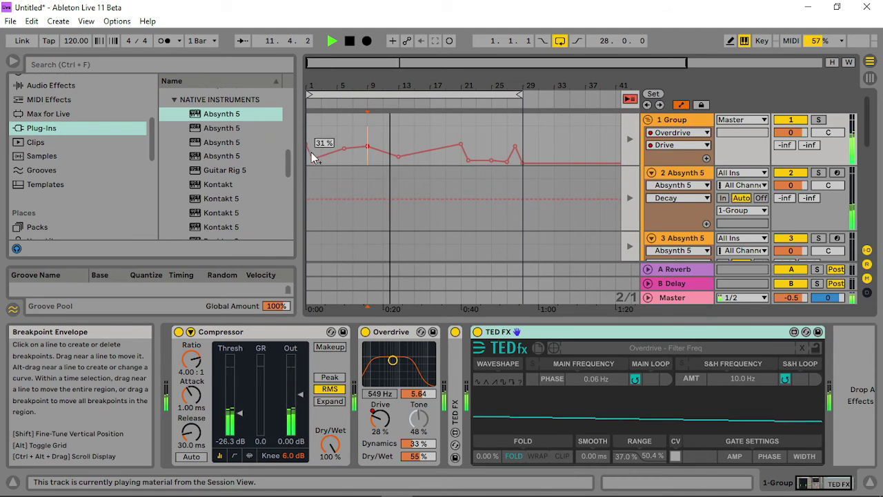
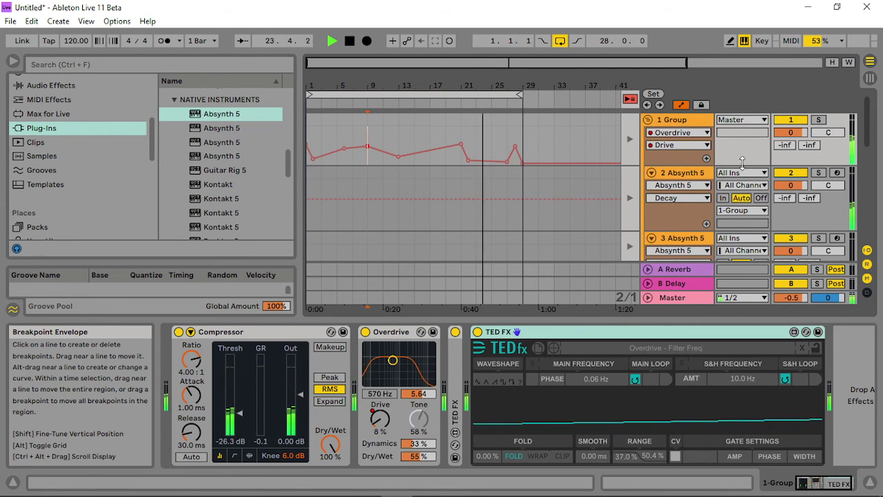
- Unfold 7 Group in the arrangement and show its device chain
{"action": "scroll", "coordinate": [690, 186], "scroll_direction": "down", "scroll_amount": 5}
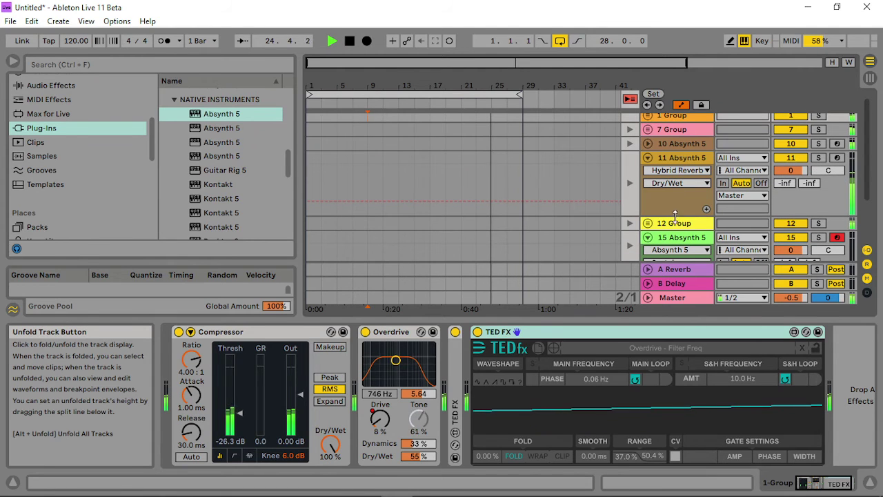
{"action": "scroll", "coordinate": [683, 200], "scroll_direction": "down", "scroll_amount": 4}
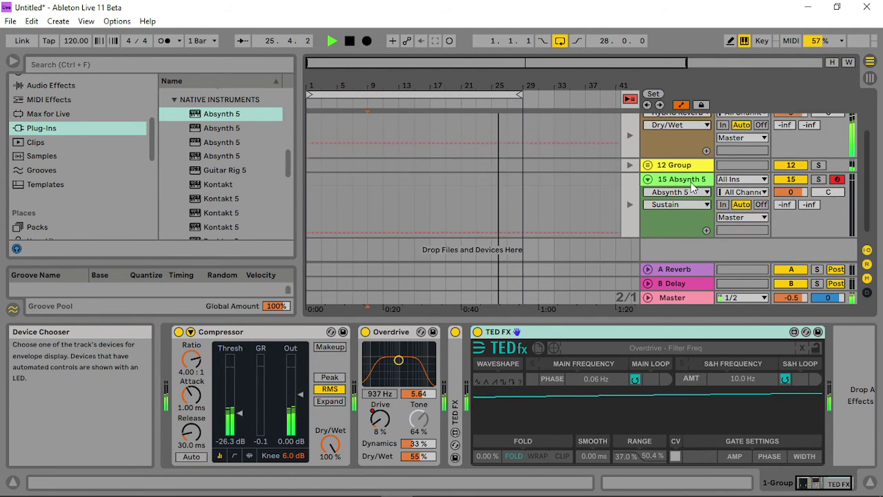
{"action": "scroll", "coordinate": [694, 186], "scroll_direction": "up", "scroll_amount": 5}
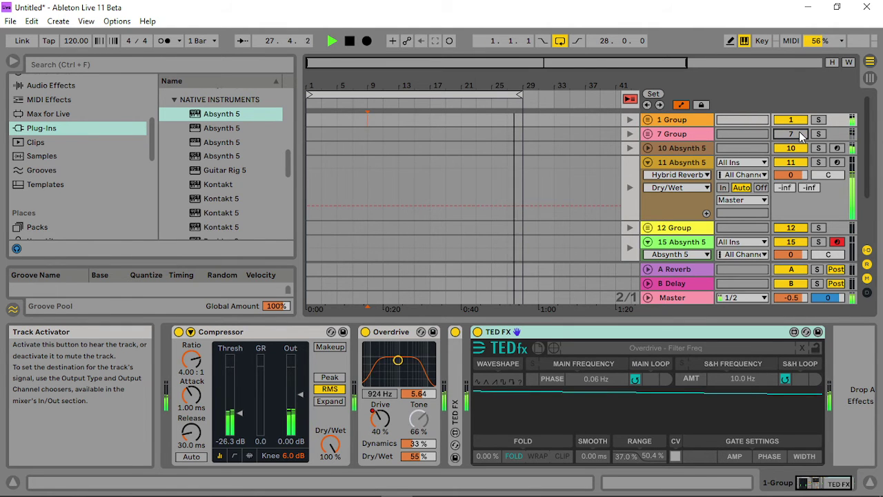
{"action": "left_click", "coordinate": [648, 134]}
{"action": "left_click", "coordinate": [671, 135]}
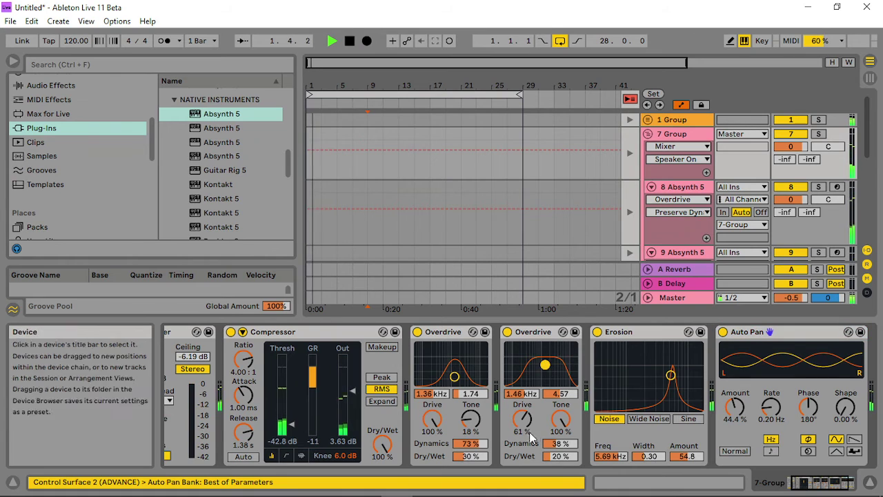
- Set the second Overdrive's Drive on 7 Group to 62%, and the first Overdrive's Drive to 66% and Tone to 88%
{"action": "left_click_drag", "start_coordinate": [522, 419], "coordinate": [522, 449]}
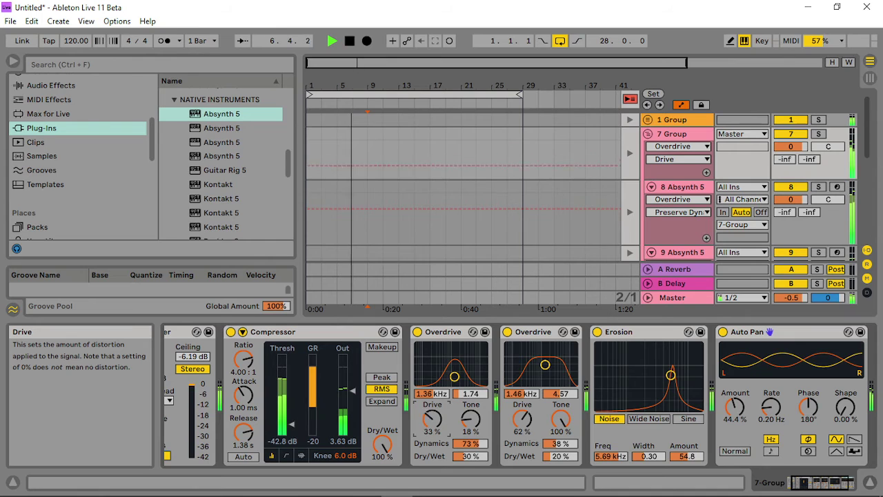
{"action": "left_click_drag", "start_coordinate": [471, 418], "coordinate": [470, 386]}
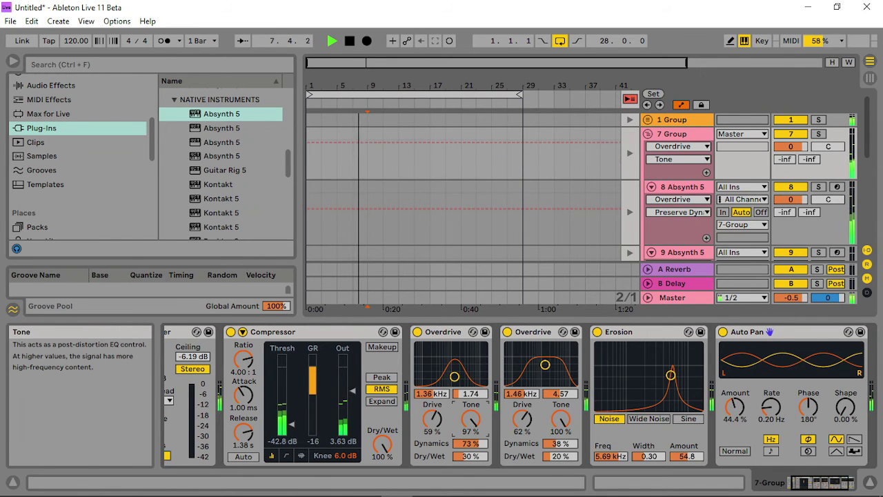
{"action": "mouse_move", "coordinate": [434, 419]}
{"action": "left_mouse_down"}
{"action": "mouse_move", "coordinate": [434, 432]}
{"action": "mouse_move", "coordinate": [433, 425]}
{"action": "left_mouse_up"}
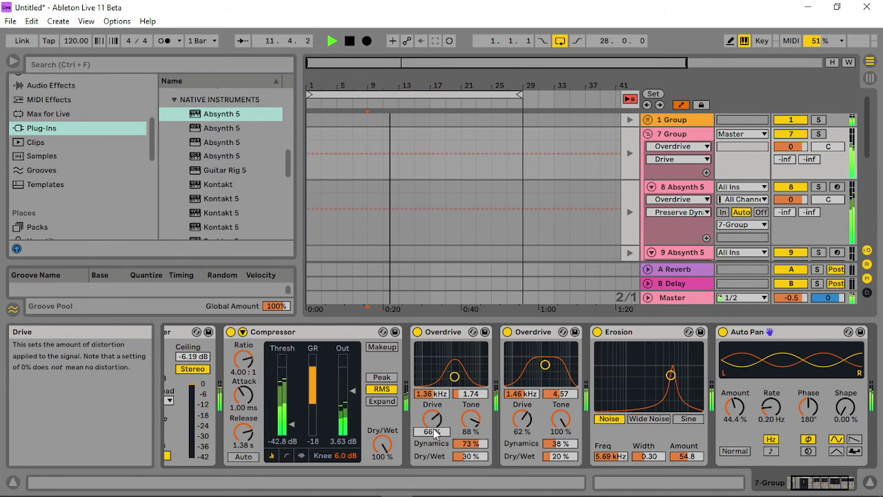
- Insert TED FX.amxd from the Packs after the first Overdrive on 7 Group and map it to that Overdrive's Drive
{"action": "left_click", "coordinate": [41, 84]}
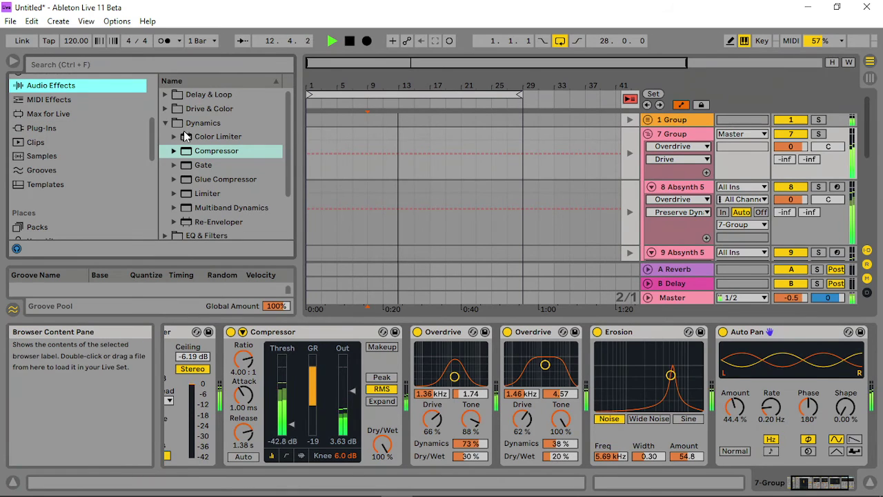
{"action": "left_click", "coordinate": [48, 128]}
{"action": "scroll", "coordinate": [84, 180], "scroll_direction": "down", "scroll_amount": 2}
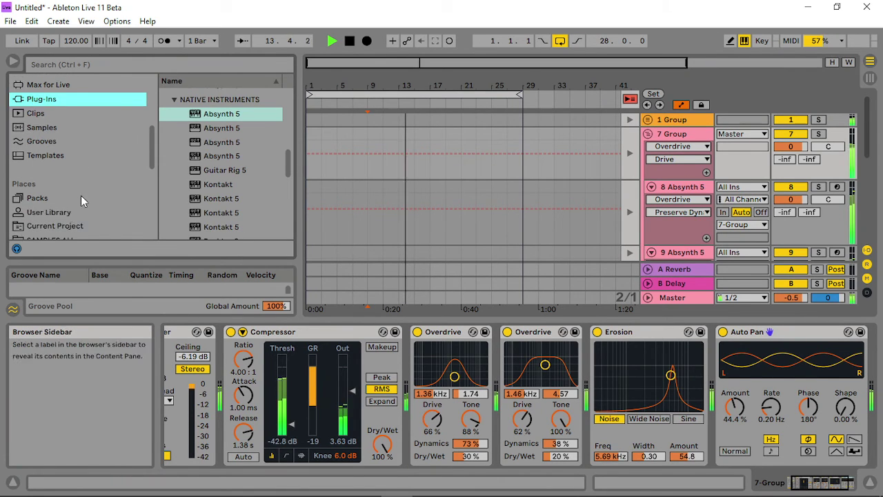
{"action": "left_click", "coordinate": [55, 198]}
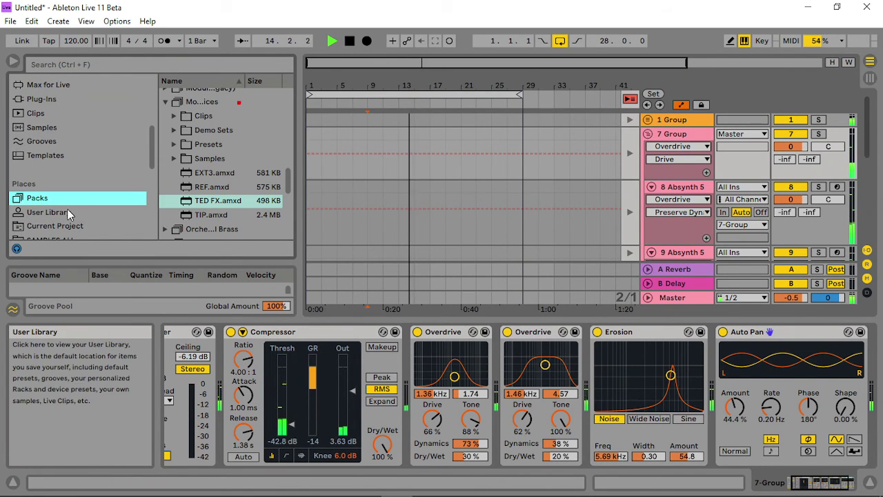
{"action": "left_click", "coordinate": [209, 202]}
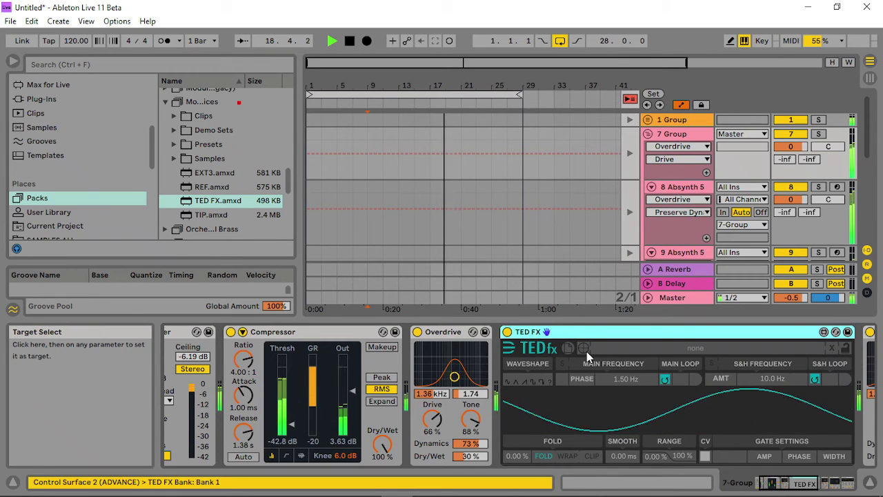
{"action": "left_click", "coordinate": [583, 349]}
{"action": "left_click", "coordinate": [432, 419]}
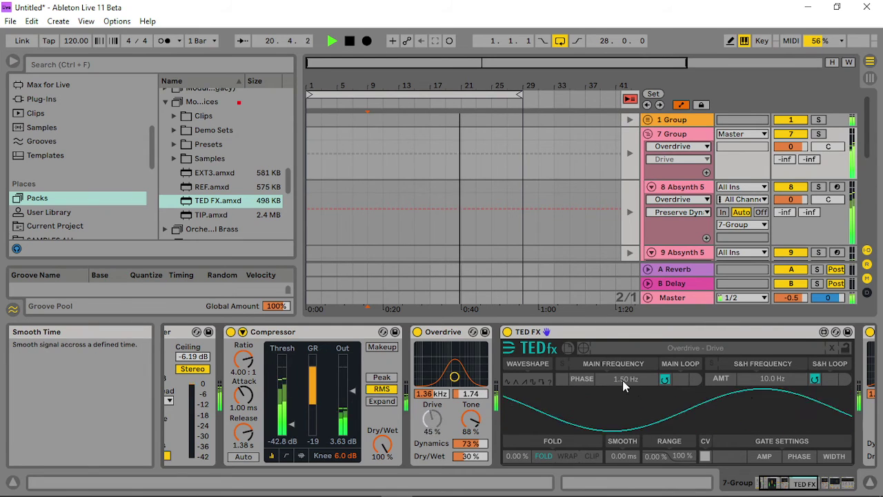
- Set TED FX's main frequency to 77.9 Hz and range to 60.6% and 40.9%, and the first Overdrive's Dynamics to 45% and Dry/Wet to 73%
{"action": "left_click_drag", "start_coordinate": [625, 379], "coordinate": [624, 414]}
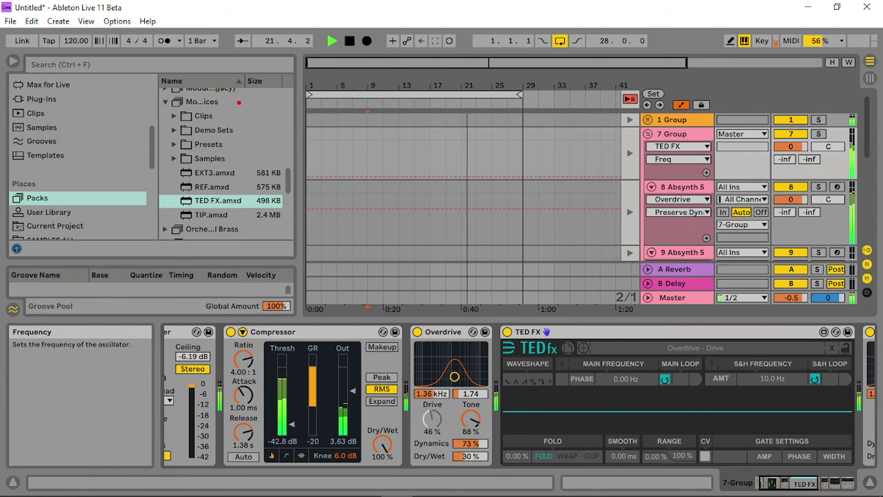
{"action": "mouse_move", "coordinate": [625, 378]}
{"action": "left_mouse_down"}
{"action": "mouse_move", "coordinate": [625, 370]}
{"action": "mouse_move", "coordinate": [624, 386]}
{"action": "left_mouse_up"}
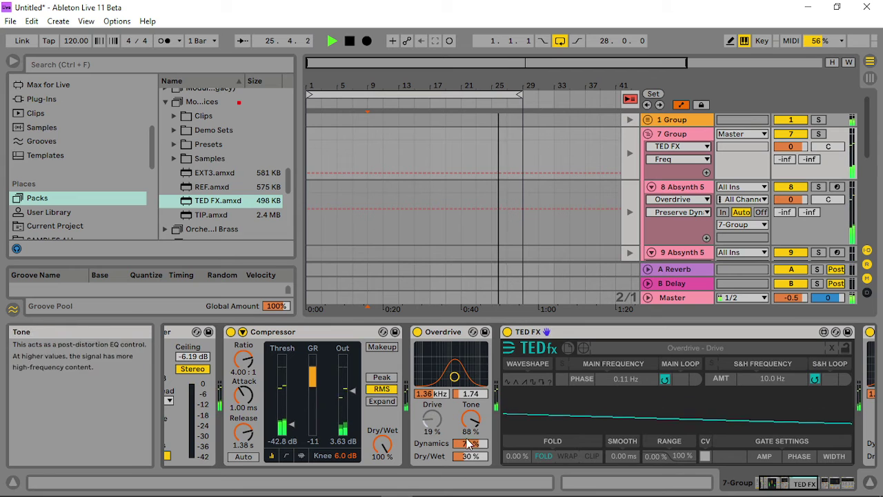
{"action": "left_click_drag", "start_coordinate": [469, 456], "coordinate": [469, 427]}
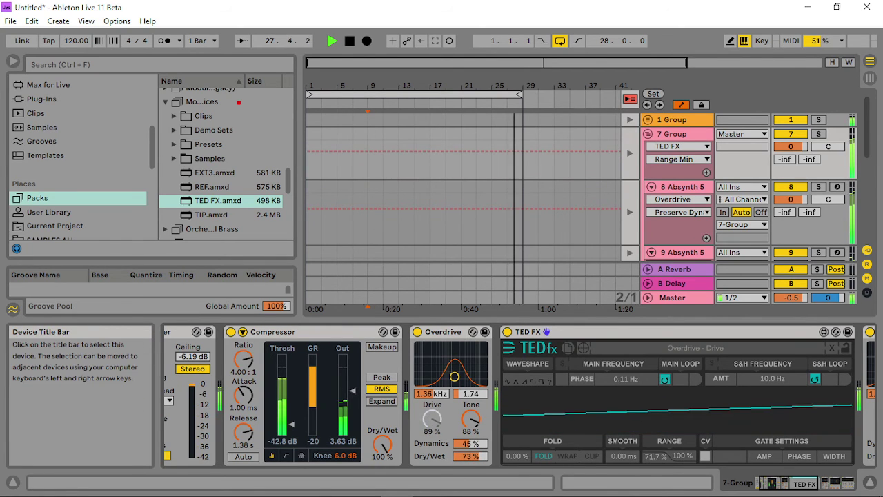
{"action": "left_click_drag", "start_coordinate": [681, 455], "coordinate": [682, 491]}
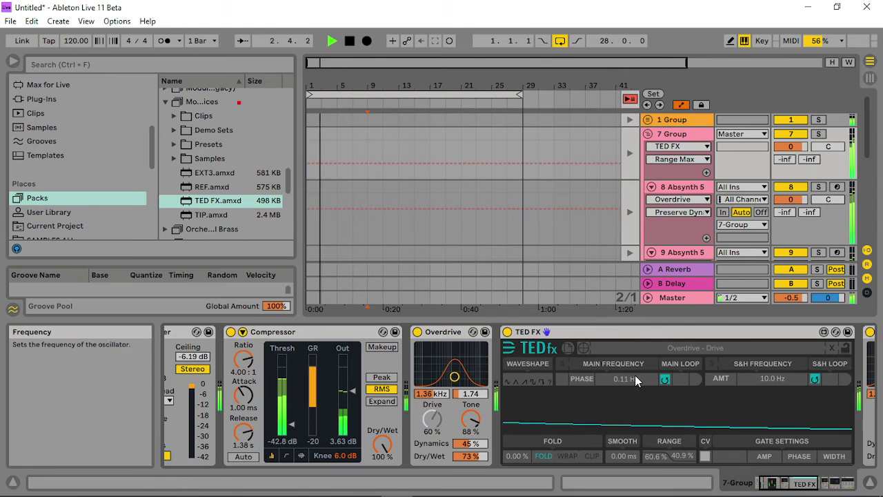
{"action": "left_click_drag", "start_coordinate": [634, 375], "coordinate": [634, 326]}
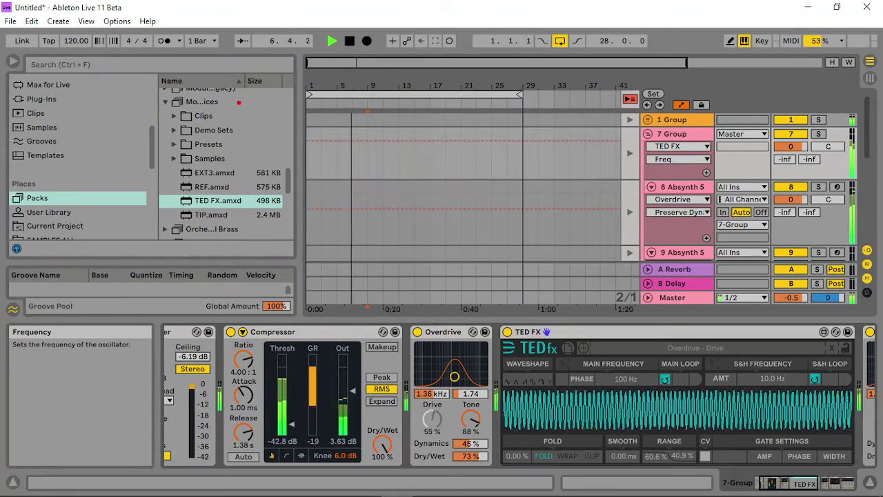
{"action": "left_click_drag", "start_coordinate": [626, 378], "coordinate": [625, 381]}
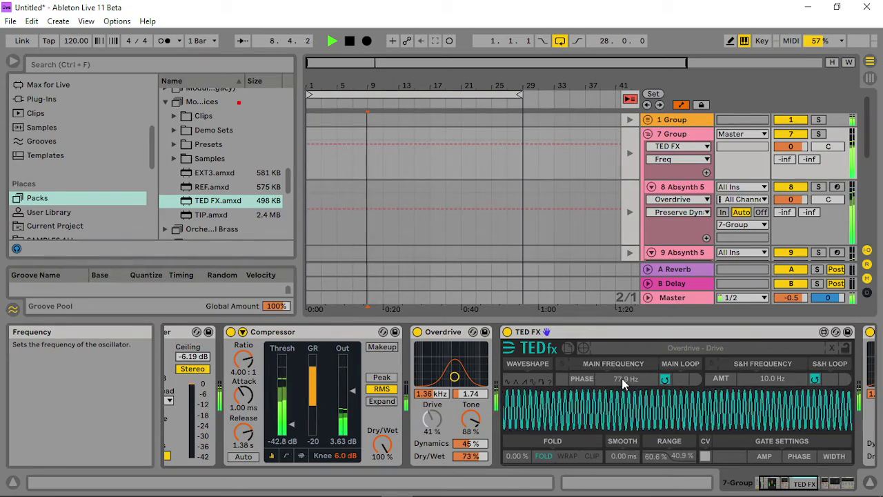
- Set the first Overdrive's bandpass to 1.56 kHz with bandwidth 2.09, Tone to 89%, Dynamics to 67% and Dry/Wet to 38%
{"action": "left_click_drag", "start_coordinate": [483, 380], "coordinate": [483, 331]}
{"action": "left_click_drag", "start_coordinate": [454, 372], "coordinate": [452, 374]}
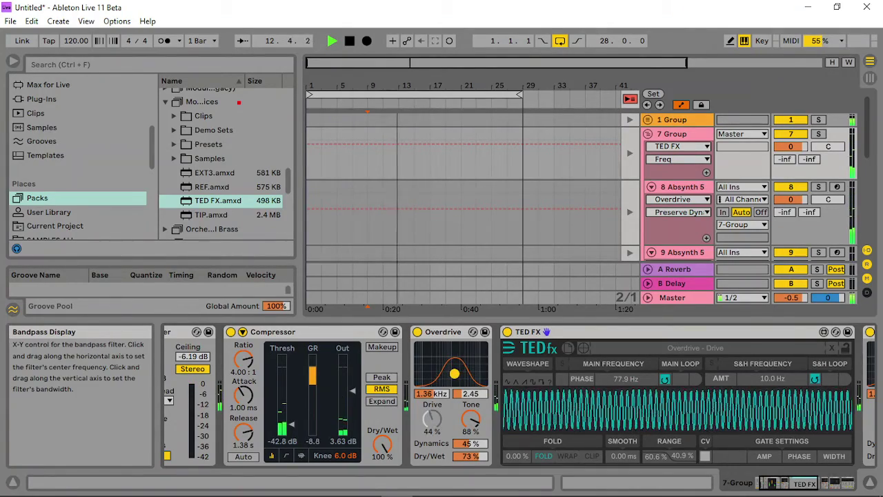
{"action": "left_click", "coordinate": [470, 418]}
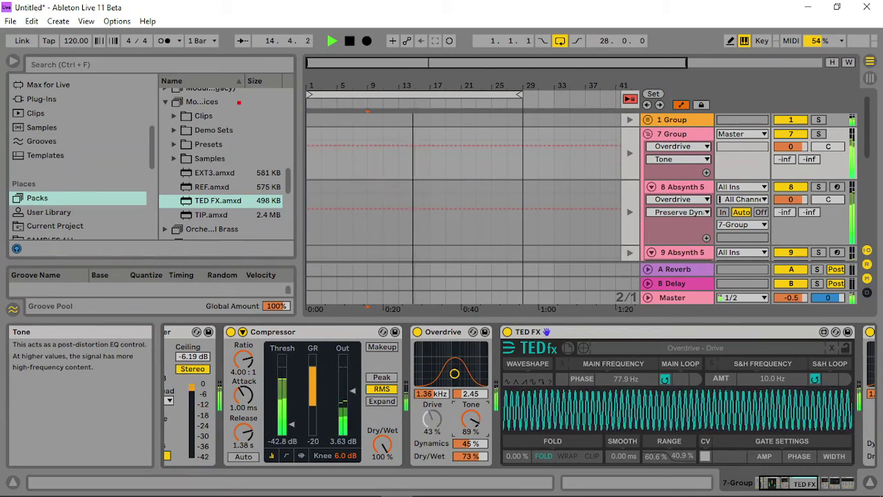
{"action": "left_click", "coordinate": [469, 443]}
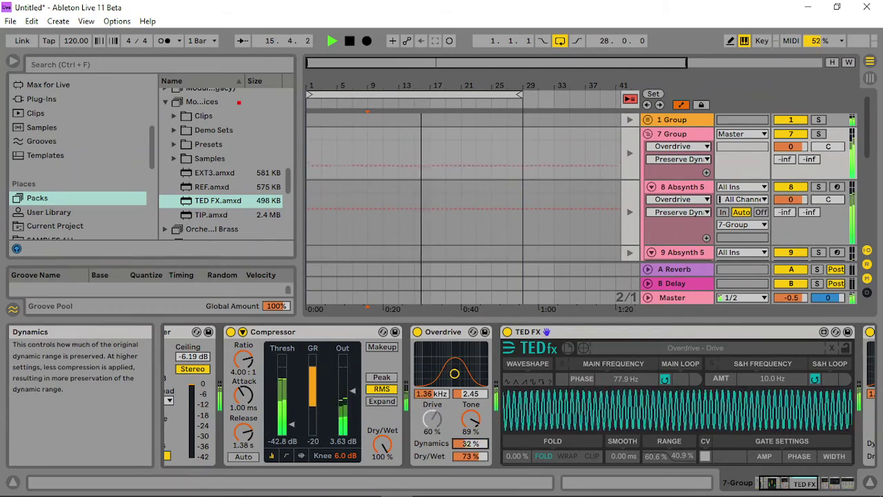
{"action": "left_click", "coordinate": [469, 456]}
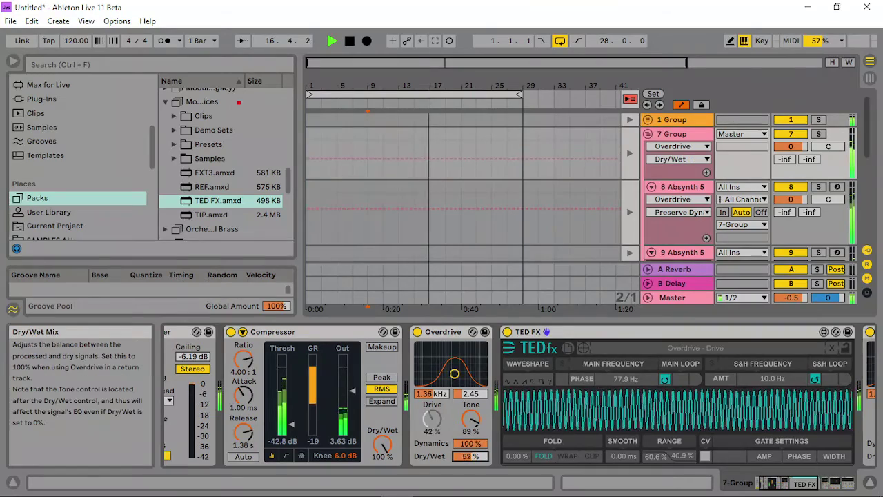
{"action": "left_click", "coordinate": [469, 443]}
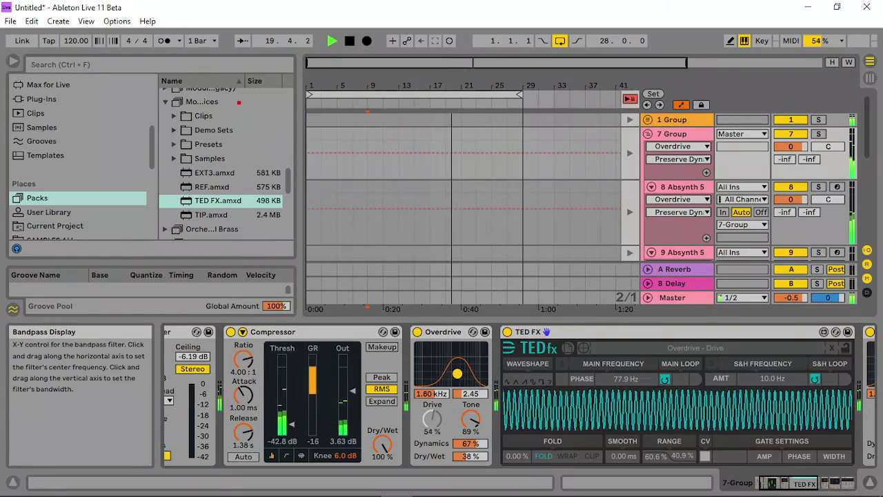
{"action": "left_click_drag", "start_coordinate": [457, 373], "coordinate": [455, 376]}
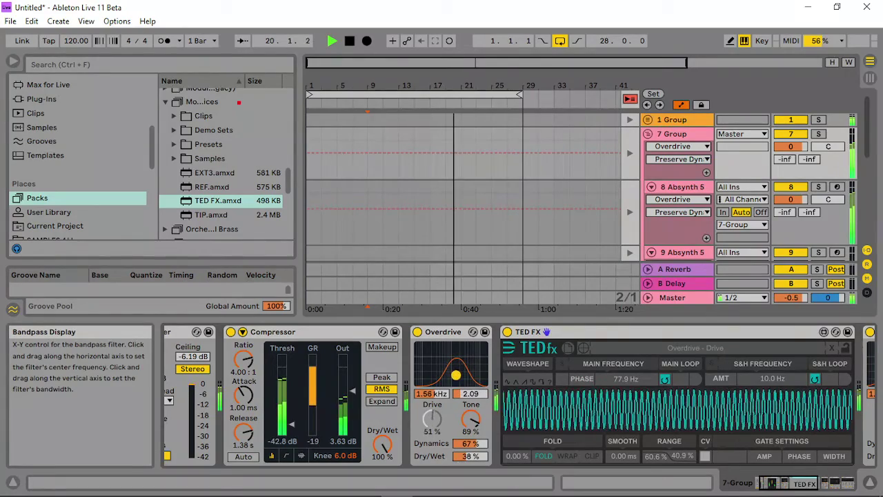
- Set the second Overdrive's Drive to 22%, Dynamics to 20%, Dry/Wet to 27% and filter bandwidth to 4.04
{"action": "left_click", "coordinate": [808, 481]}
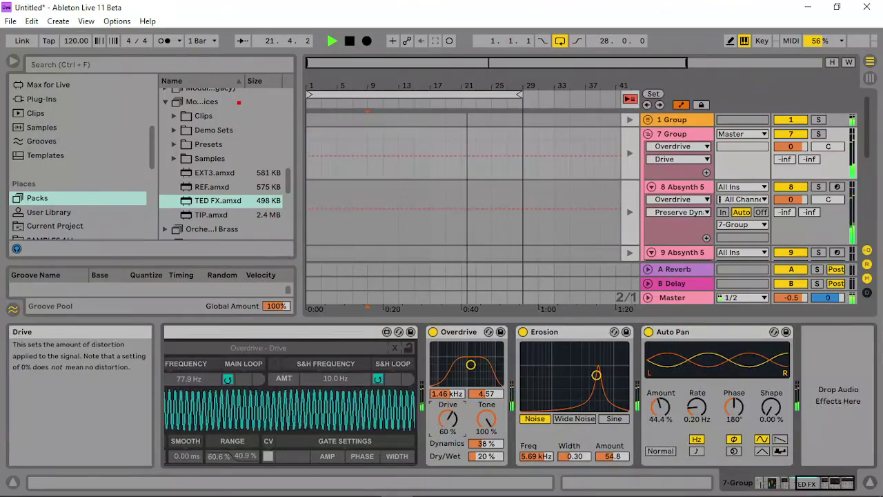
{"action": "left_click_drag", "start_coordinate": [447, 418], "coordinate": [447, 420]}
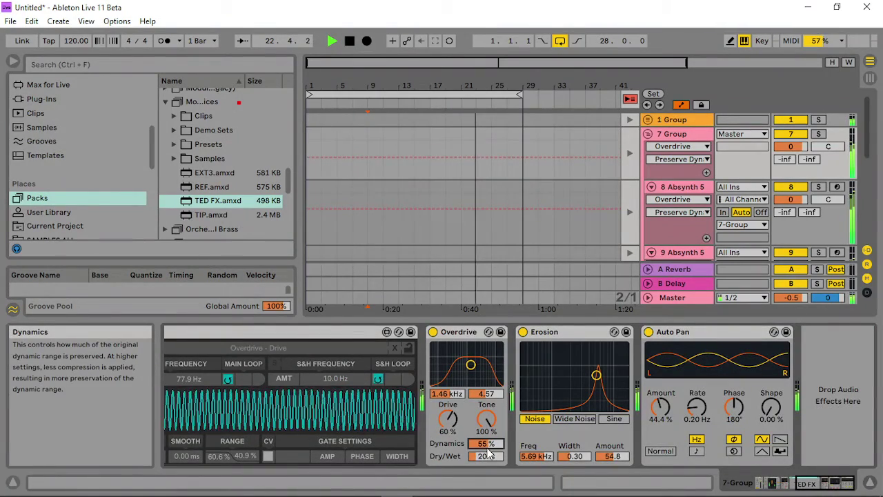
{"action": "left_click_drag", "start_coordinate": [485, 443], "coordinate": [486, 461]}
{"action": "left_click_drag", "start_coordinate": [448, 418], "coordinate": [448, 444]}
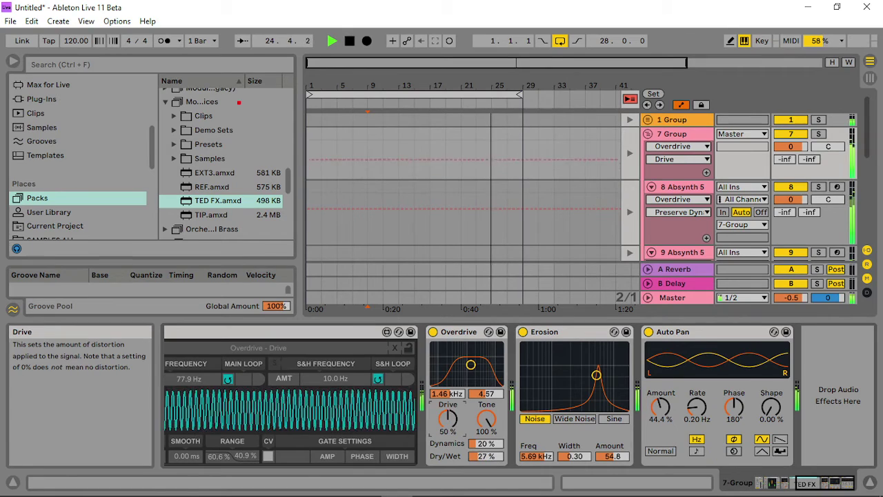
{"action": "left_click_drag", "start_coordinate": [471, 364], "coordinate": [475, 366]}
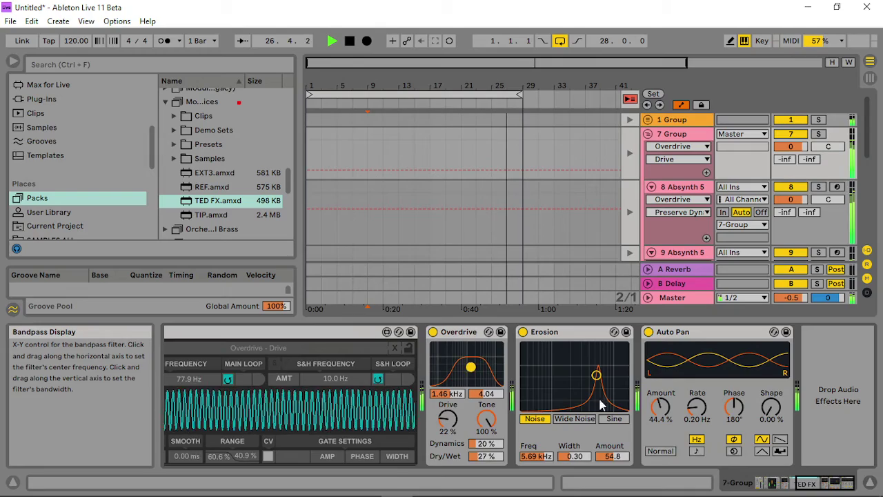
- Unmap TED FX from the first Overdrive and set its Drive to 65%, Dry/Wet to 43%, and bandpass to 1.36 kHz with bandwidth 1.39
{"action": "left_click", "coordinate": [774, 485]}
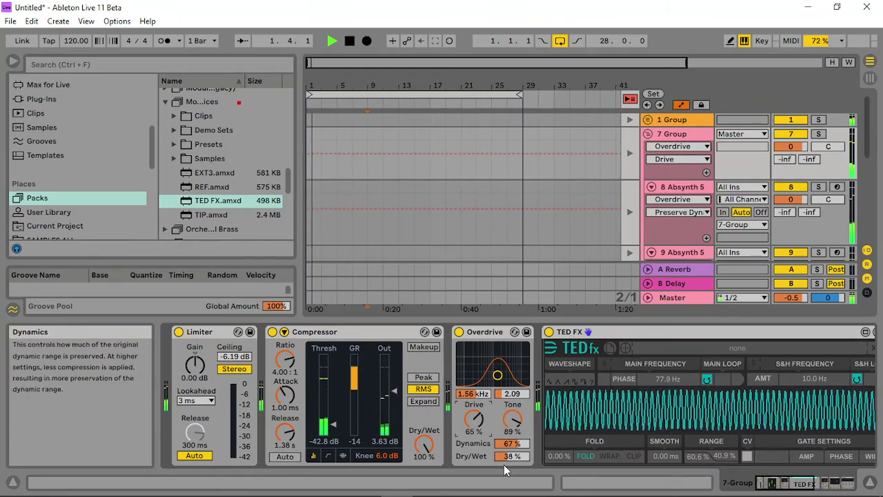
{"action": "left_click_drag", "start_coordinate": [512, 456], "coordinate": [511, 414]}
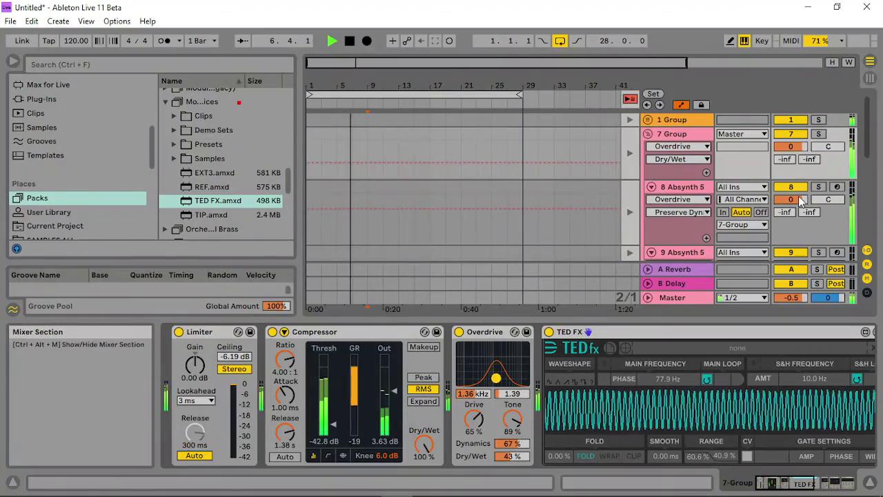
- Set the track volume of 8 Absynth 5 to -5.0 dB and reset the volume of 9 Absynth 5 to 0 dB
{"action": "left_click_drag", "start_coordinate": [792, 200], "coordinate": [792, 205]}
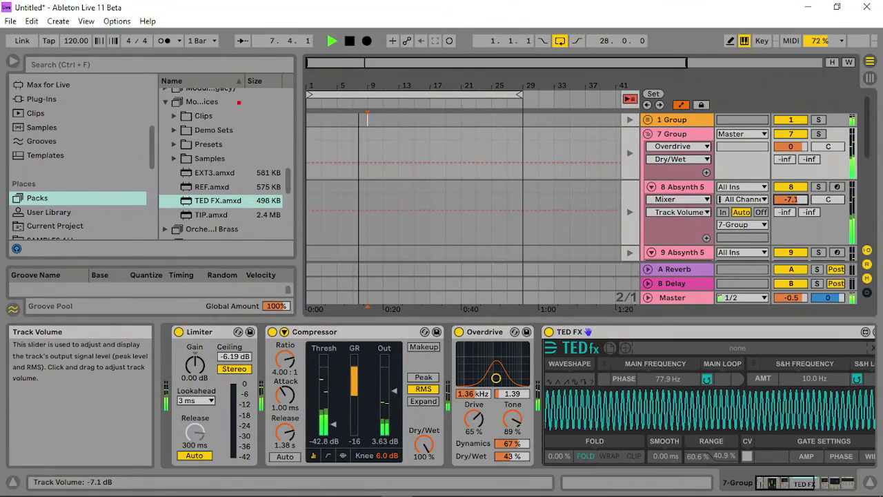
{"action": "scroll", "coordinate": [758, 221], "scroll_direction": "down", "scroll_amount": 1}
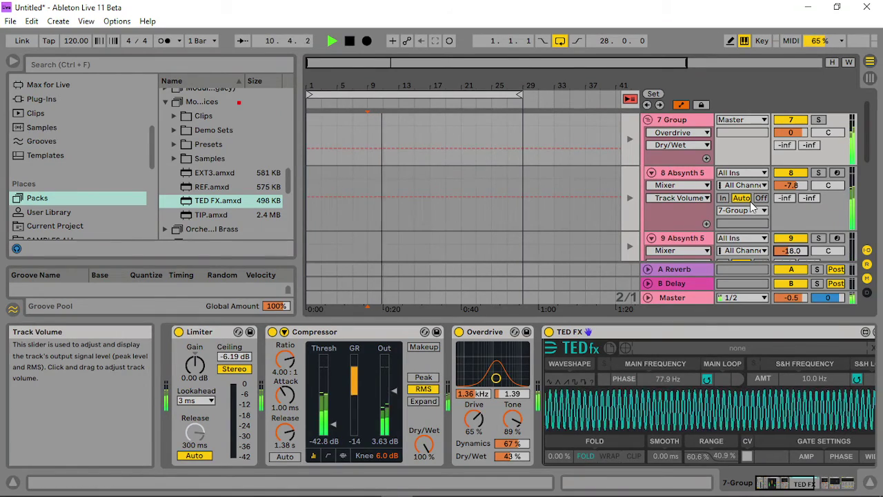
{"action": "scroll", "coordinate": [751, 206], "scroll_direction": "down", "scroll_amount": 1}
{"action": "left_click_drag", "start_coordinate": [792, 166], "coordinate": [792, 160]}
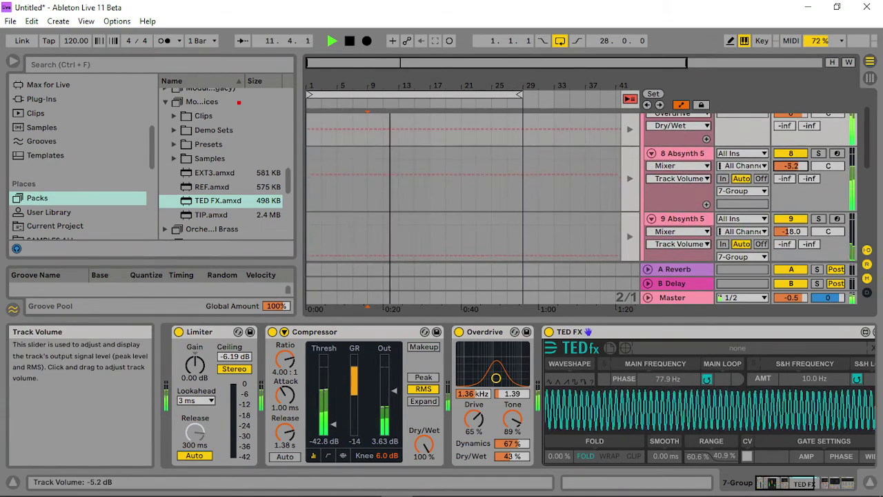
{"action": "left_click", "coordinate": [793, 233]}
{"action": "key", "text": "Delete"}
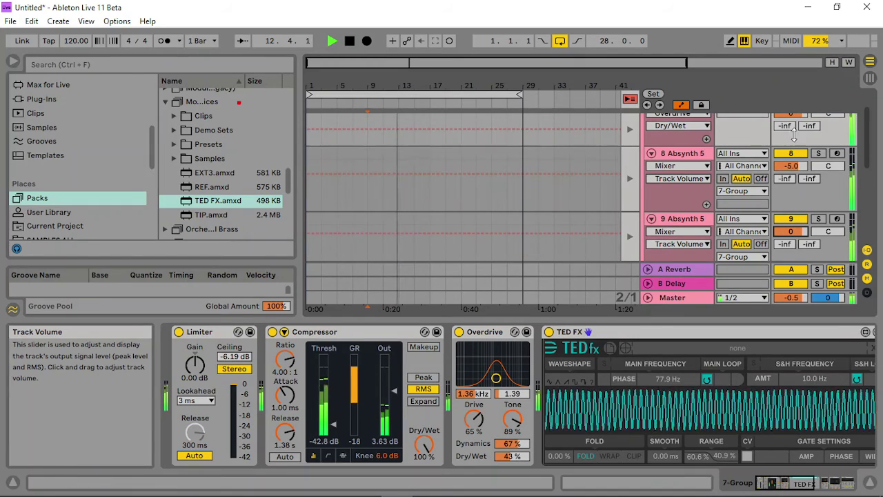
{"action": "scroll", "coordinate": [697, 201], "scroll_direction": "up", "scroll_amount": 1}
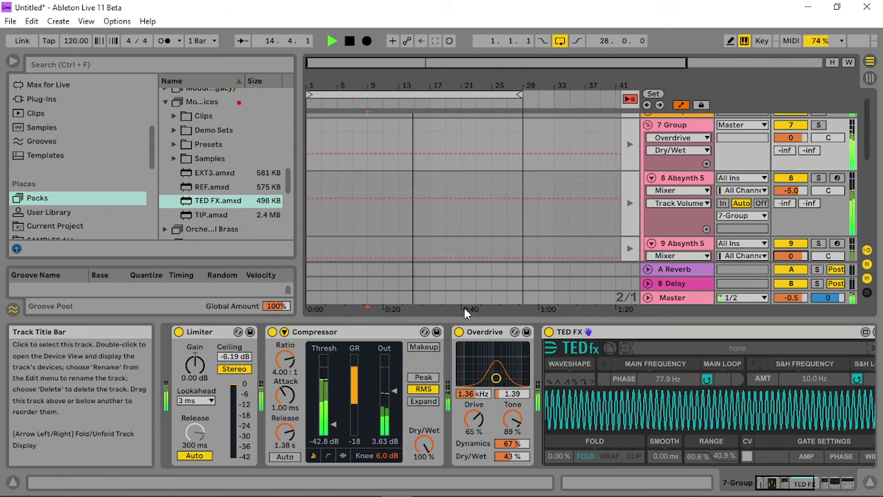
- Bypass the first Overdrive on 7 Group to compare the sound, and switch it back on
{"action": "left_click", "coordinate": [458, 331]}
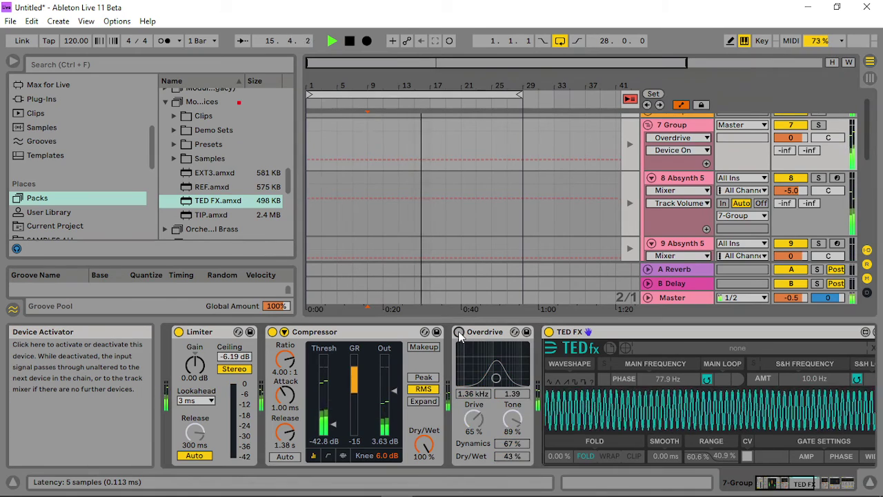
{"action": "left_click", "coordinate": [459, 332]}
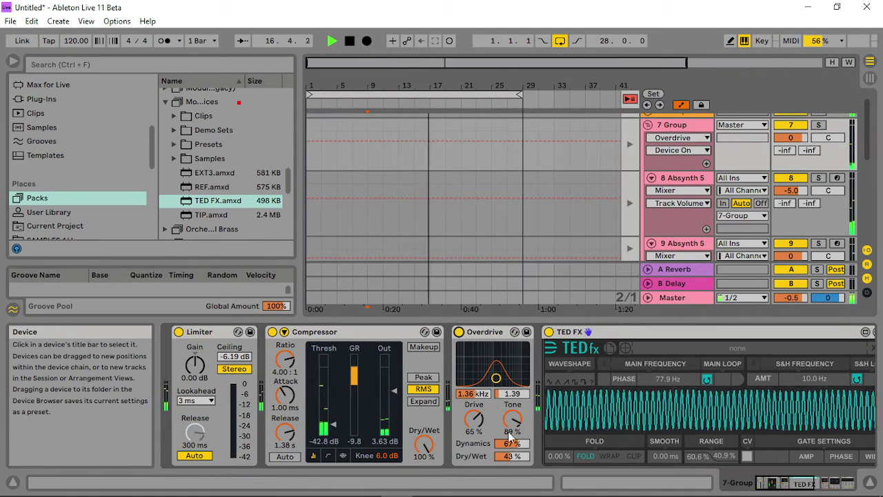
- Set the first Overdrive to Drive 63%, Tone 37%, Dynamics 20%, Dry/Wet 75%, bandpass 1.19 kHz and 1.74, and reset 8 Absynth 5's volume to 0 dB
{"action": "left_click_drag", "start_coordinate": [473, 418], "coordinate": [473, 438]}
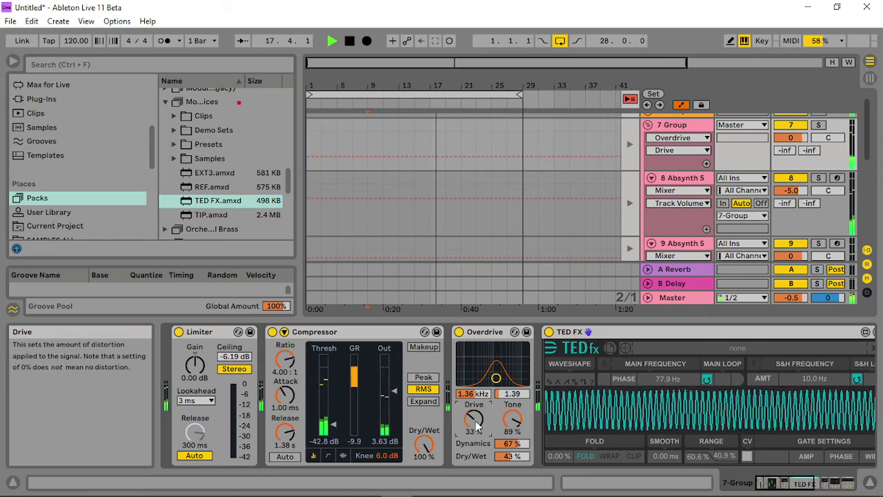
{"action": "left_click_drag", "start_coordinate": [496, 378], "coordinate": [498, 372]}
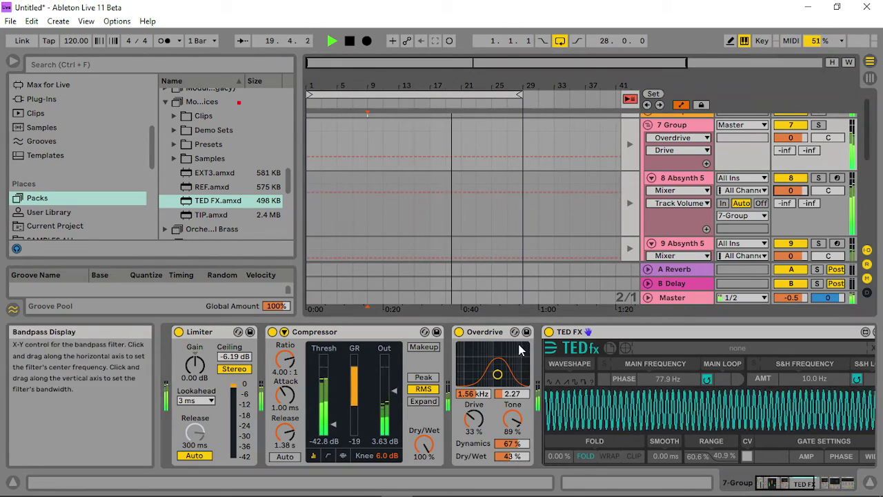
{"action": "left_click_drag", "start_coordinate": [512, 418], "coordinate": [511, 449]}
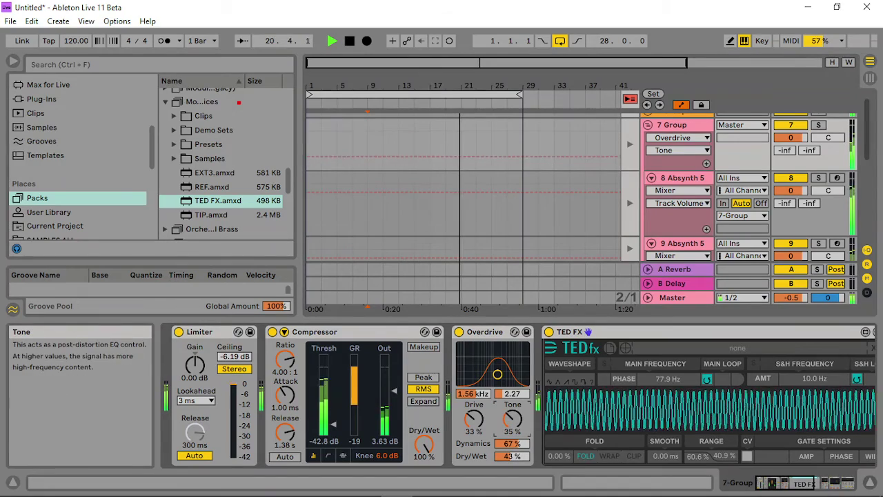
{"action": "mouse_move", "coordinate": [500, 366]}
{"action": "left_mouse_down"}
{"action": "mouse_move", "coordinate": [475, 369]}
{"action": "mouse_move", "coordinate": [496, 369]}
{"action": "mouse_move", "coordinate": [489, 379]}
{"action": "mouse_move", "coordinate": [493, 370]}
{"action": "left_mouse_up"}
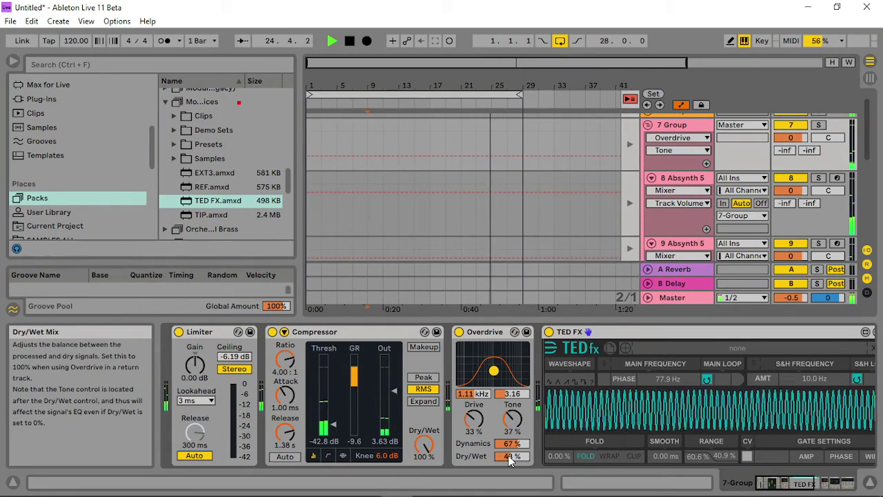
{"action": "mouse_move", "coordinate": [511, 460]}
{"action": "left_mouse_down"}
{"action": "mouse_move", "coordinate": [510, 442]}
{"action": "mouse_move", "coordinate": [509, 475]}
{"action": "left_mouse_up"}
{"action": "left_click_drag", "start_coordinate": [481, 412], "coordinate": [494, 376]}
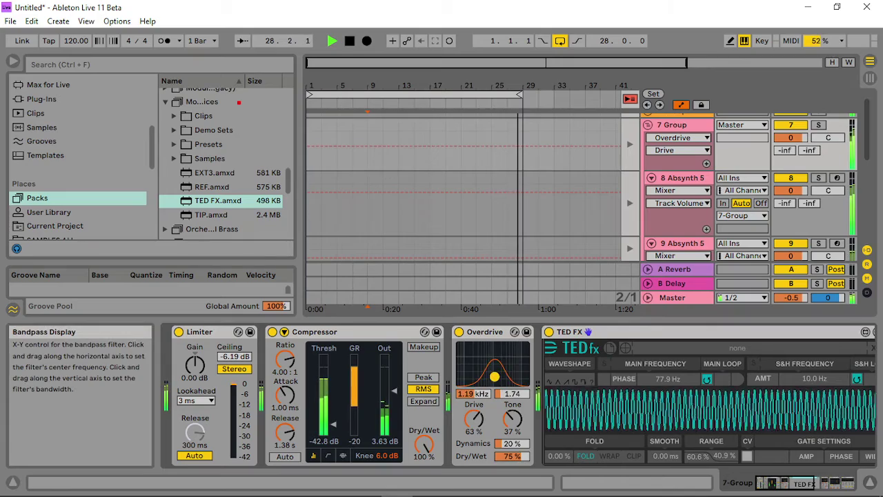
- Set the bandpass to 2.91 kHz with bandwidth 4.57 on 7 Group's second Overdrive, and to 1.27 kHz and 1.03 on 8 Absynth 5's Overdrive
{"action": "left_click", "coordinate": [817, 483]}
{"action": "mouse_move", "coordinate": [471, 366]}
{"action": "left_mouse_down"}
{"action": "mouse_move", "coordinate": [472, 377]}
{"action": "mouse_move", "coordinate": [477, 364]}
{"action": "left_mouse_up"}
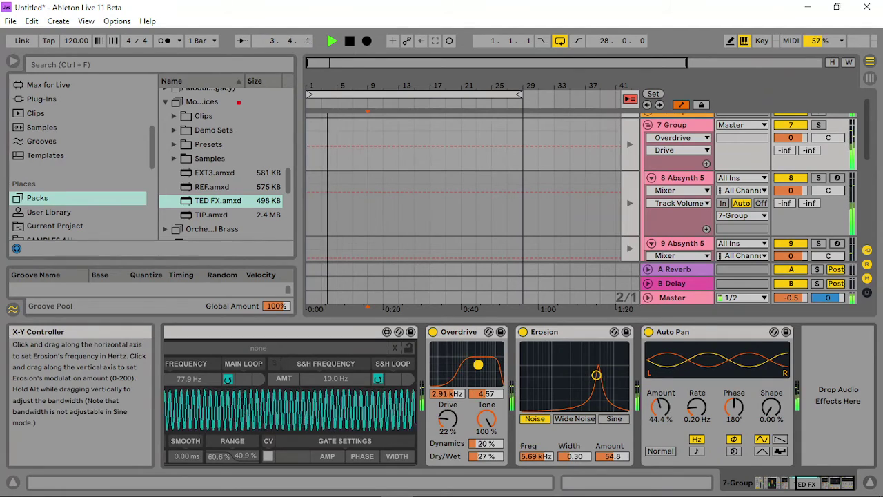
{"action": "left_click", "coordinate": [680, 178]}
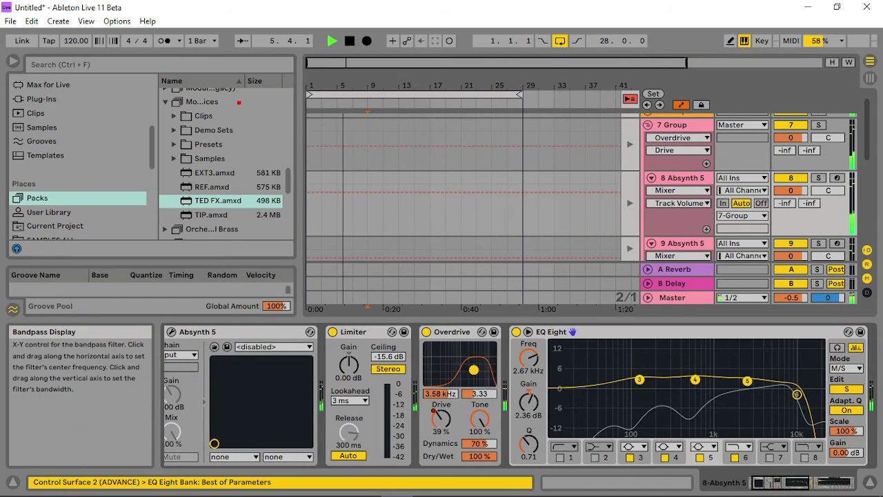
{"action": "left_click_drag", "start_coordinate": [466, 354], "coordinate": [462, 379]}
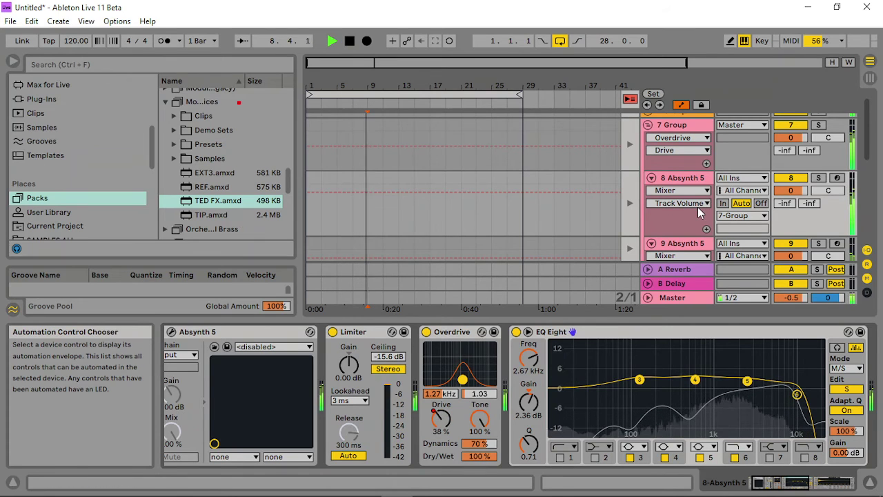
- Set the bandpass of the Overdrive on 9 Absynth 5 to 3.12 kHz with bandwidth 1.56
{"action": "scroll", "coordinate": [691, 228], "scroll_direction": "down", "scroll_amount": 1}
{"action": "left_click", "coordinate": [686, 229]}
{"action": "left_click_drag", "start_coordinate": [516, 371], "coordinate": [496, 378]}
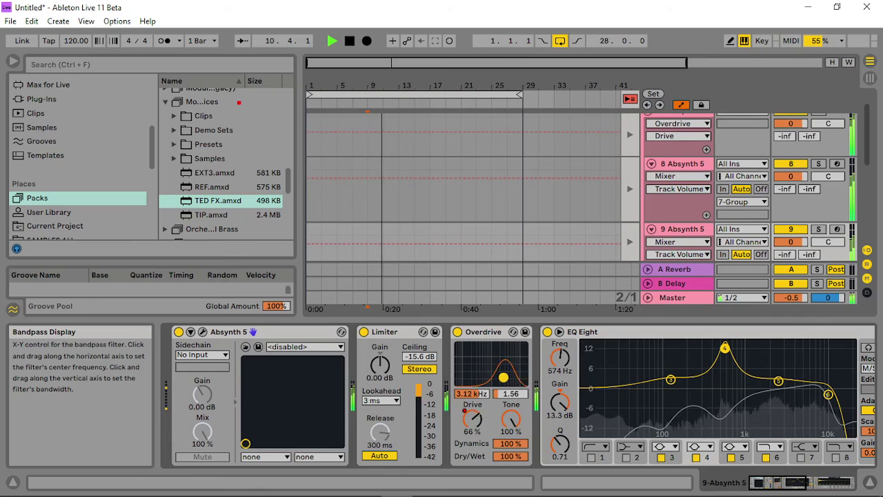
- On 7 Group, set Erosion to 3.29 kHz and 21.7, Auto Pan Amount to 28.6%, and the second Overdrive's Tone to 61% and Dynamics to 32%
{"action": "left_click", "coordinate": [695, 122]}
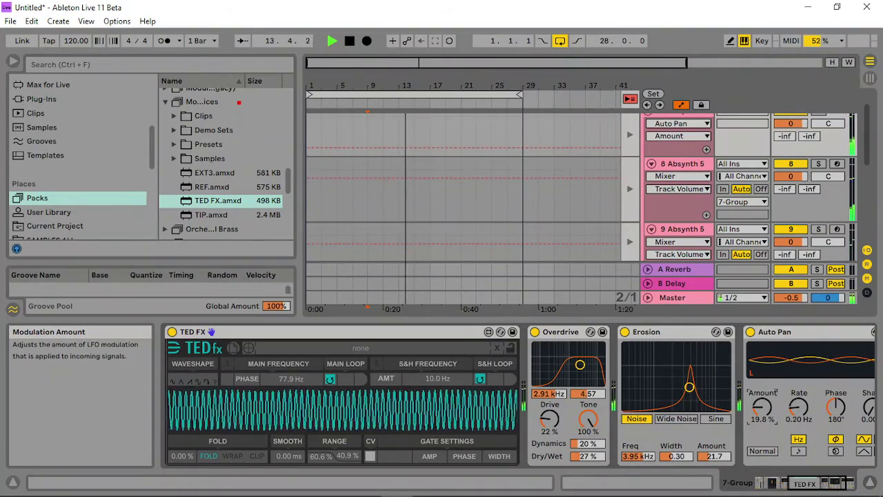
{"action": "left_click", "coordinate": [840, 484]}
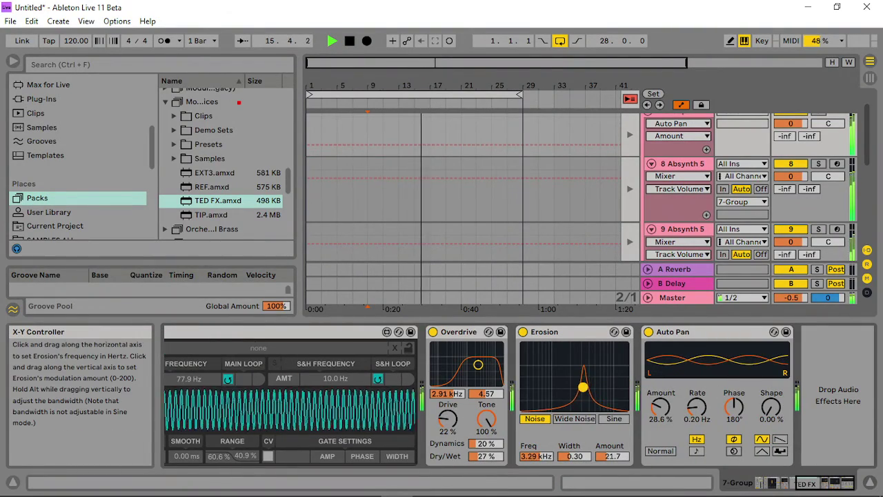
{"action": "left_click_drag", "start_coordinate": [478, 364], "coordinate": [477, 354]}
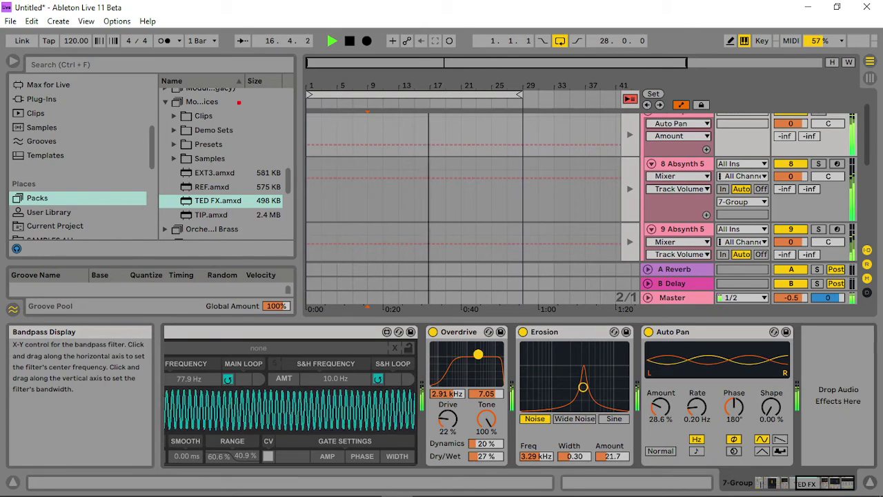
{"action": "mouse_move", "coordinate": [486, 420]}
{"action": "left_mouse_down"}
{"action": "mouse_move", "coordinate": [489, 427]}
{"action": "mouse_move", "coordinate": [487, 400]}
{"action": "mouse_move", "coordinate": [487, 439]}
{"action": "mouse_move", "coordinate": [486, 430]}
{"action": "left_mouse_up"}
- Add a Saturator from the Drive & Color audio effects after Auto Pan on 7 Group
{"action": "scroll", "coordinate": [67, 124], "scroll_direction": "up", "scroll_amount": 3}
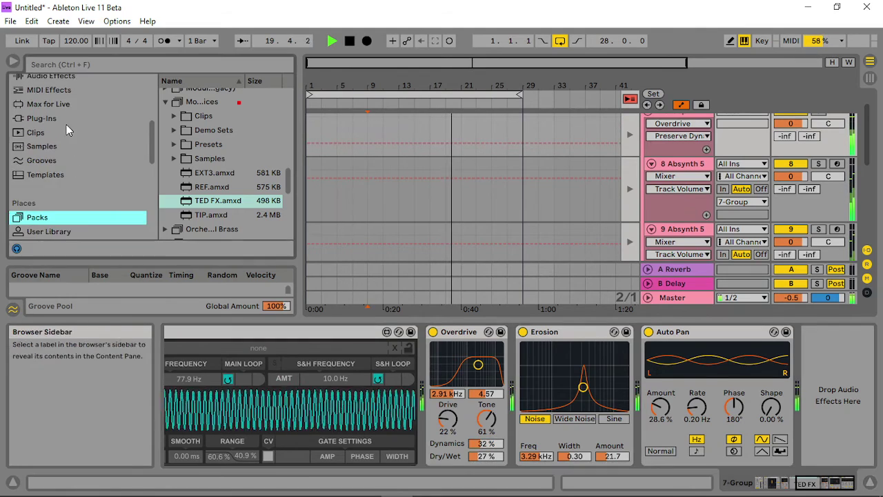
{"action": "left_click", "coordinate": [63, 96]}
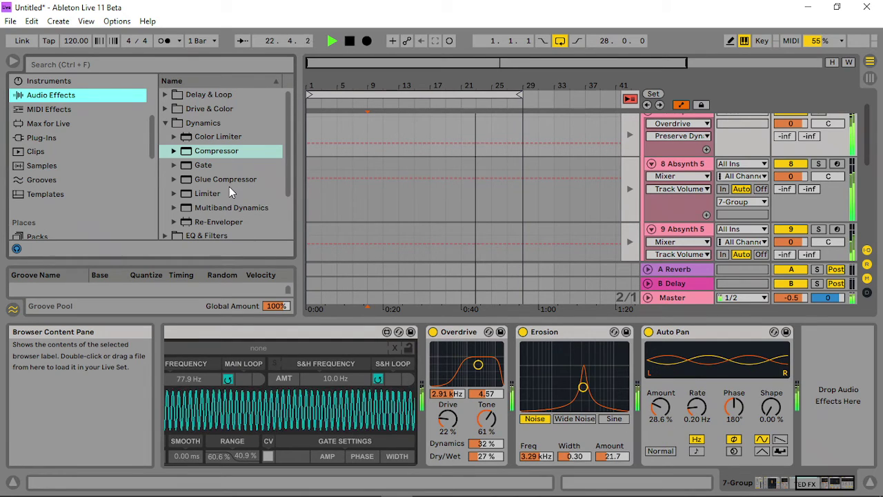
{"action": "left_click", "coordinate": [163, 110]}
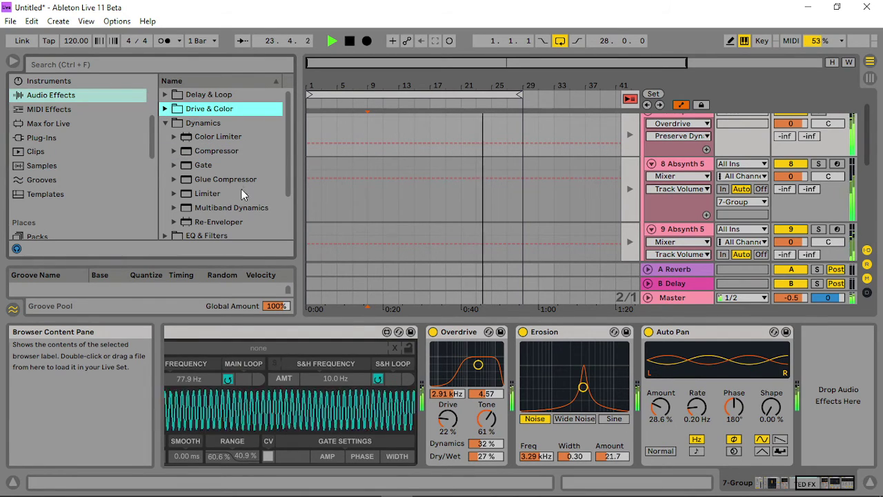
{"action": "left_click", "coordinate": [165, 109]}
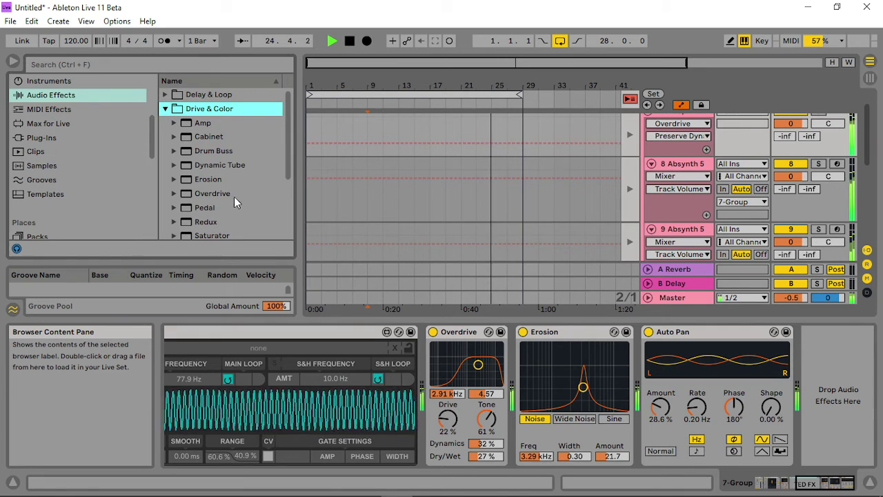
{"action": "scroll", "coordinate": [221, 194], "scroll_direction": "down", "scroll_amount": 1}
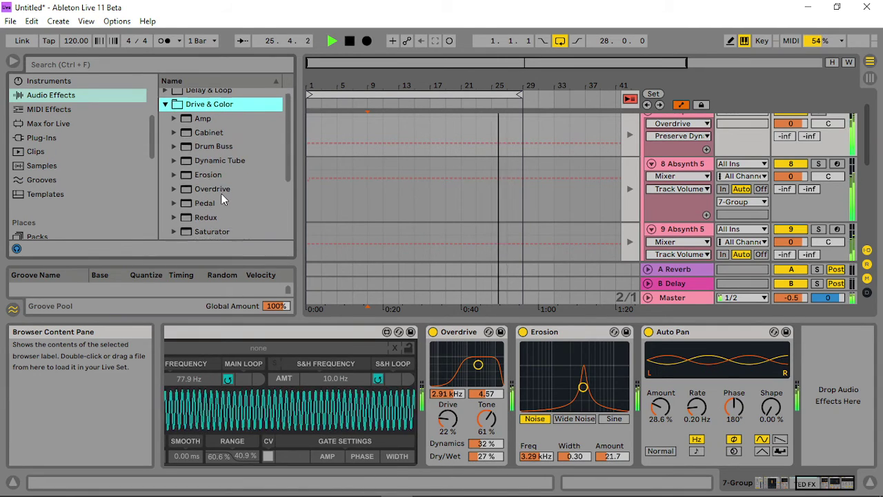
{"action": "left_click_drag", "start_coordinate": [218, 224], "coordinate": [832, 378]}
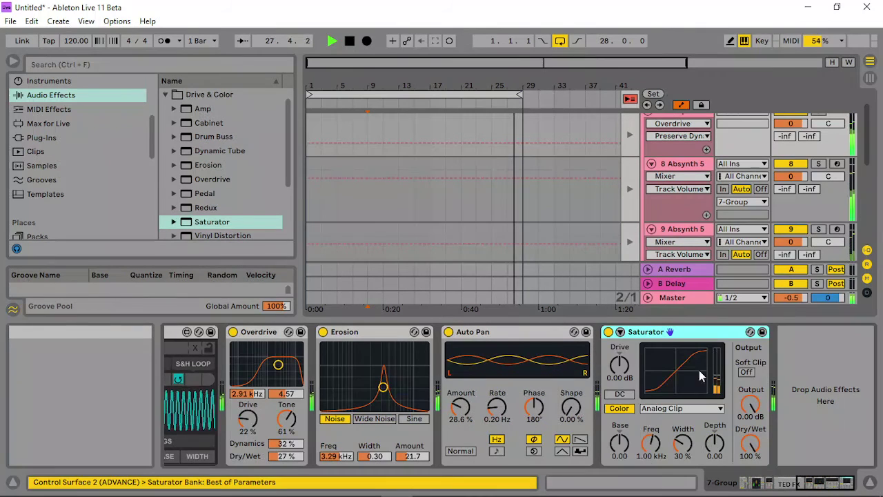
- Switch the Saturator's curve type to Waveshaper and raise its color Width to 75%
{"action": "left_click", "coordinate": [666, 407]}
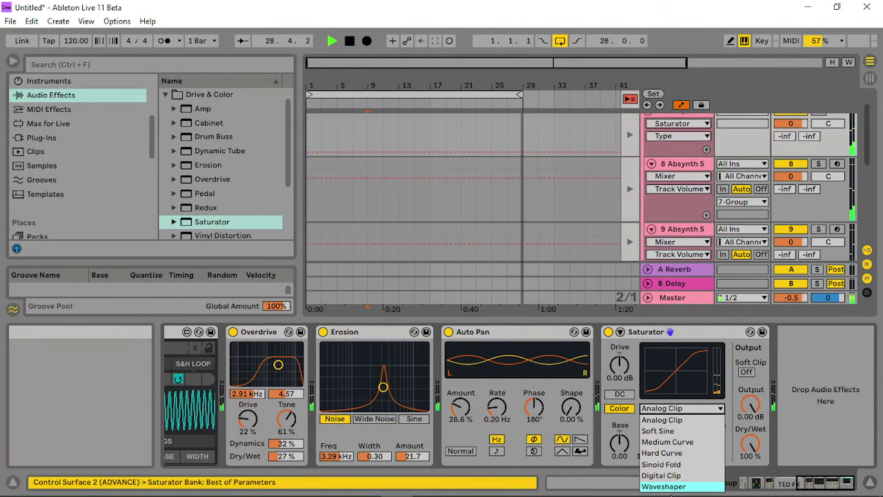
{"action": "left_click", "coordinate": [664, 486]}
{"action": "left_click_drag", "start_coordinate": [697, 429], "coordinate": [670, 386]}
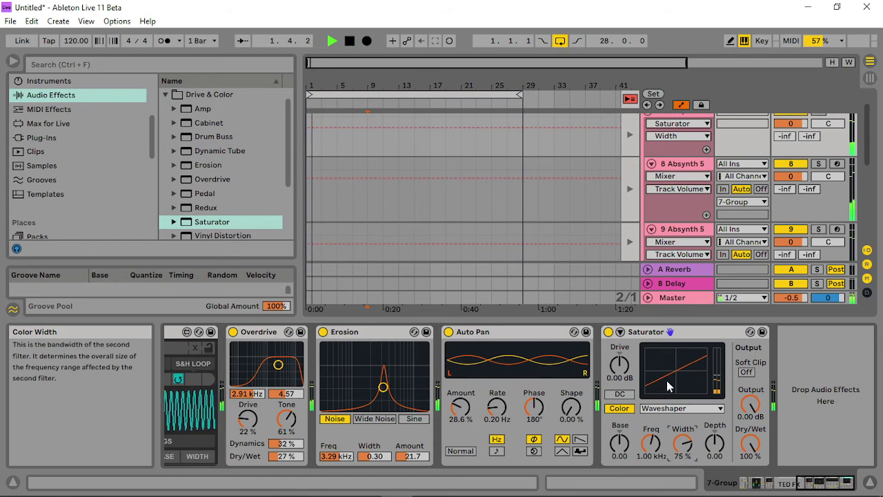
- Expand the waveshaper controls, set Curve to 10.9%, Depth to 34.4% and Period to 19.5%, and show the automation for Period
{"action": "left_click", "coordinate": [620, 331]}
{"action": "left_click_drag", "start_coordinate": [776, 433], "coordinate": [776, 400]}
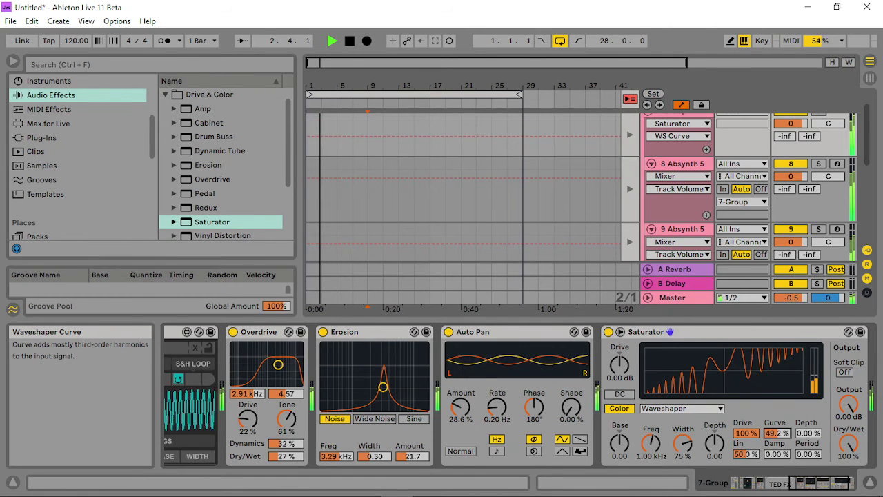
{"action": "left_click_drag", "start_coordinate": [778, 433], "coordinate": [778, 459]}
{"action": "mouse_move", "coordinate": [807, 433]}
{"action": "left_mouse_down"}
{"action": "mouse_move", "coordinate": [807, 400]}
{"action": "mouse_move", "coordinate": [808, 449]}
{"action": "mouse_move", "coordinate": [808, 440]}
{"action": "left_mouse_up"}
{"action": "right_click", "coordinate": [807, 455]}
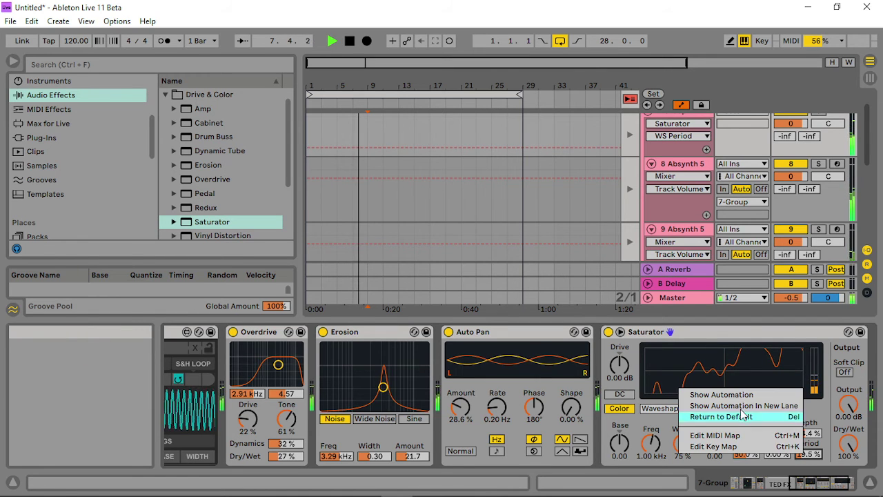
{"action": "left_click", "coordinate": [743, 404]}
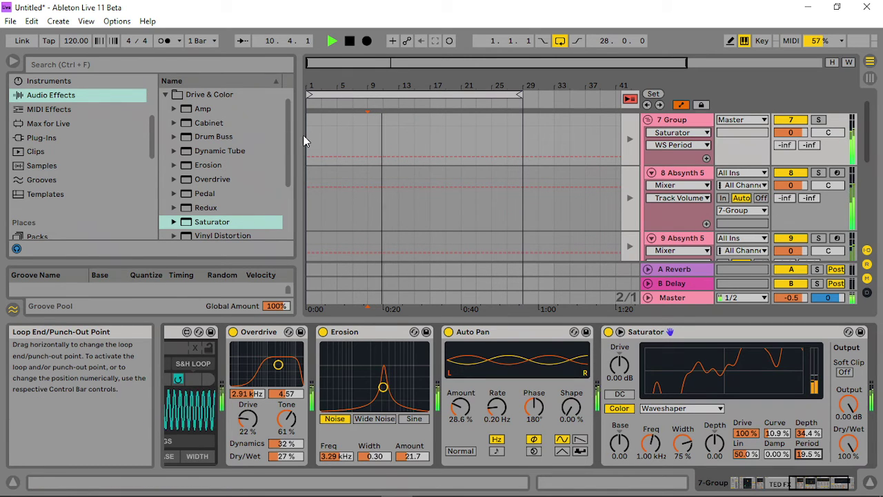
{"action": "left_click_drag", "start_coordinate": [323, 140], "coordinate": [310, 146]}
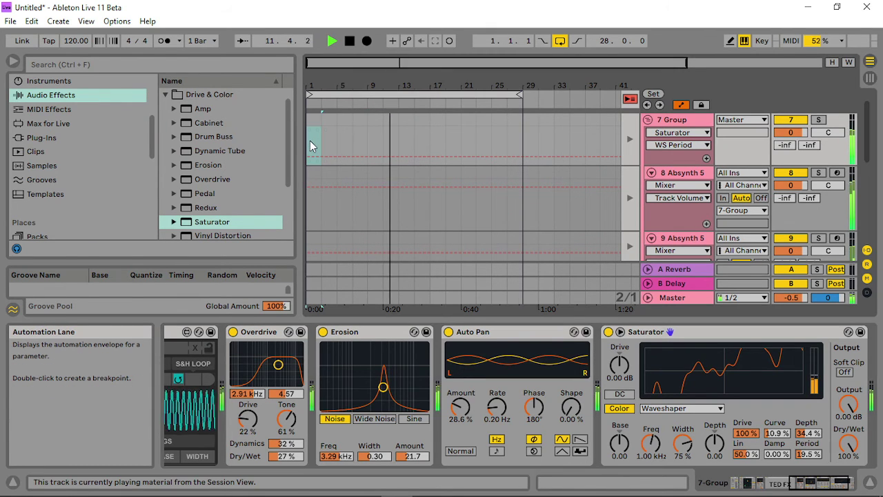
{"action": "right_click", "coordinate": [311, 146]}
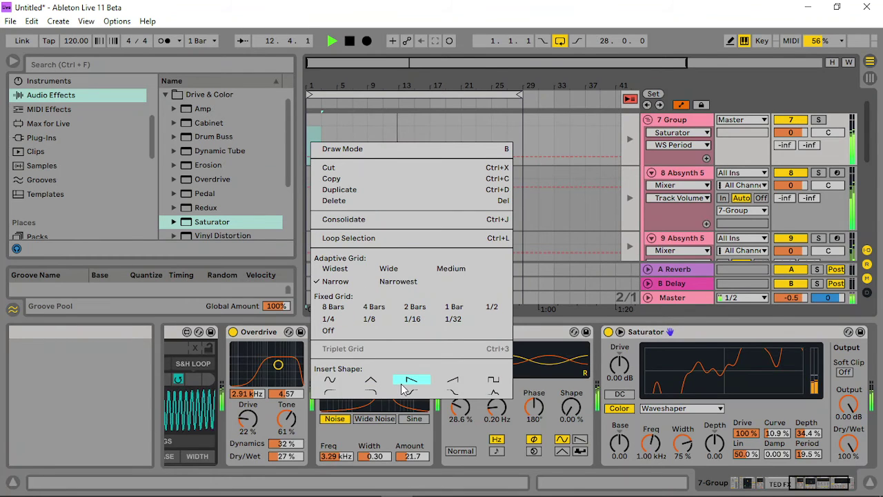
{"action": "left_click", "coordinate": [384, 238]}
{"action": "right_click", "coordinate": [363, 113]}
{"action": "left_click", "coordinate": [326, 135]}
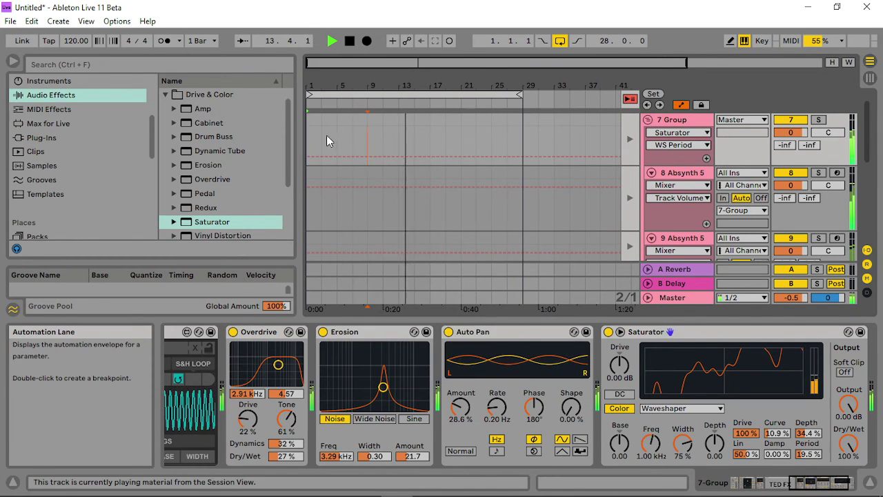
{"action": "right_click", "coordinate": [326, 135]}
{"action": "left_click", "coordinate": [429, 283]}
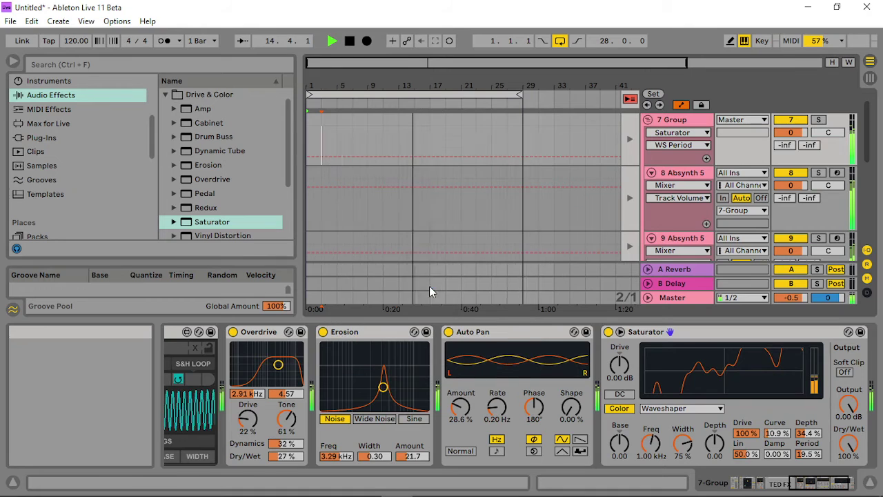
- Insert a descending ramp over the first eighth note of 7 Group's WS Period automation and lower its peak to about 38%
{"action": "mouse_move", "coordinate": [312, 81]}
{"action": "left_mouse_down"}
{"action": "mouse_move", "coordinate": [313, 128]}
{"action": "mouse_move", "coordinate": [302, 148]}
{"action": "left_mouse_up"}
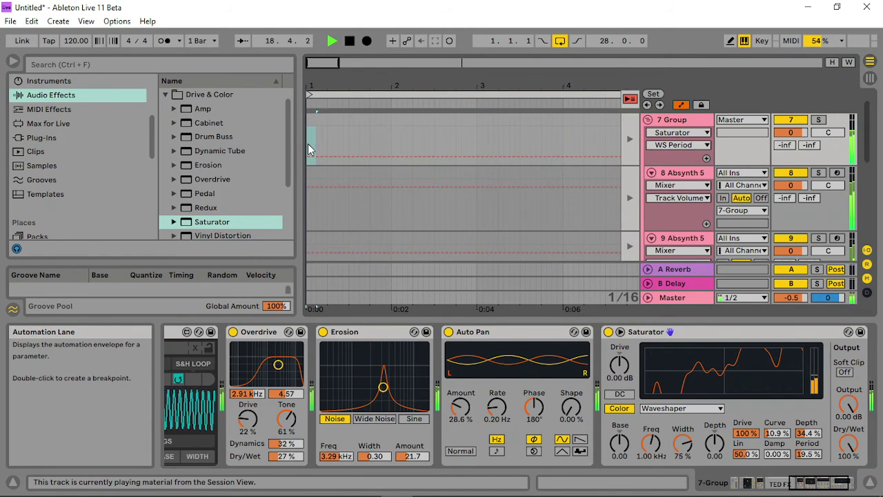
{"action": "right_click", "coordinate": [312, 146]}
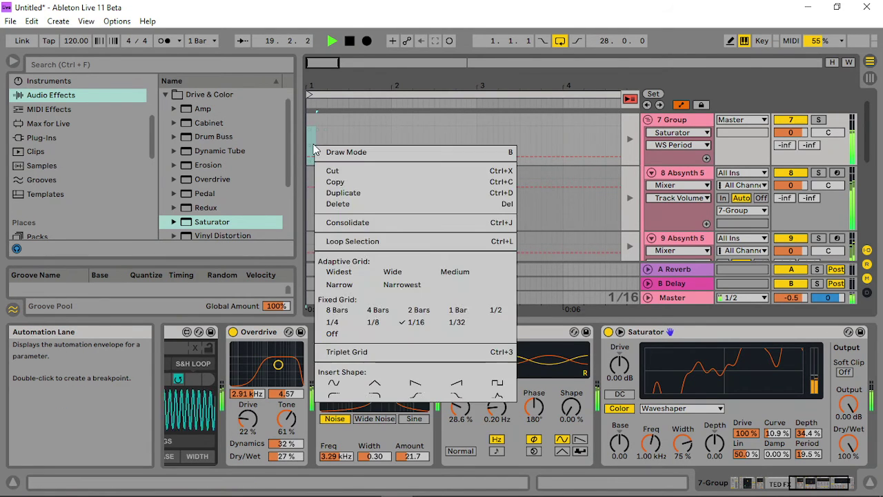
{"action": "left_click", "coordinate": [413, 383]}
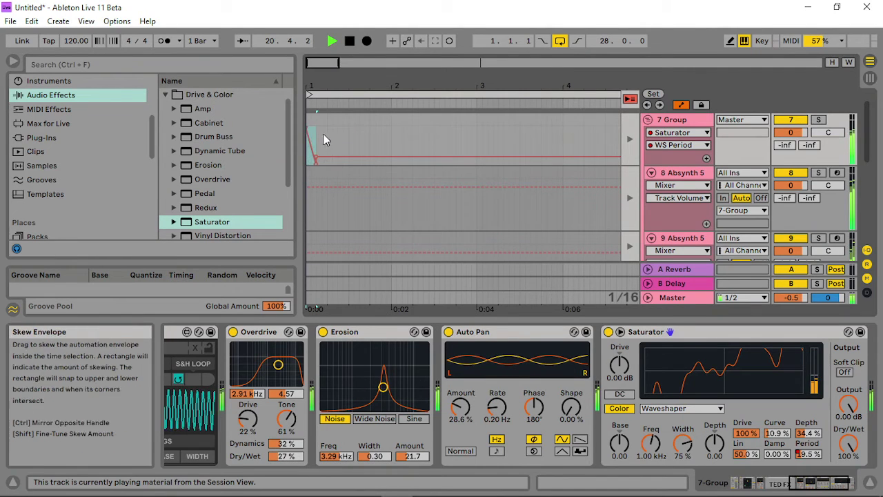
{"action": "left_click", "coordinate": [326, 136]}
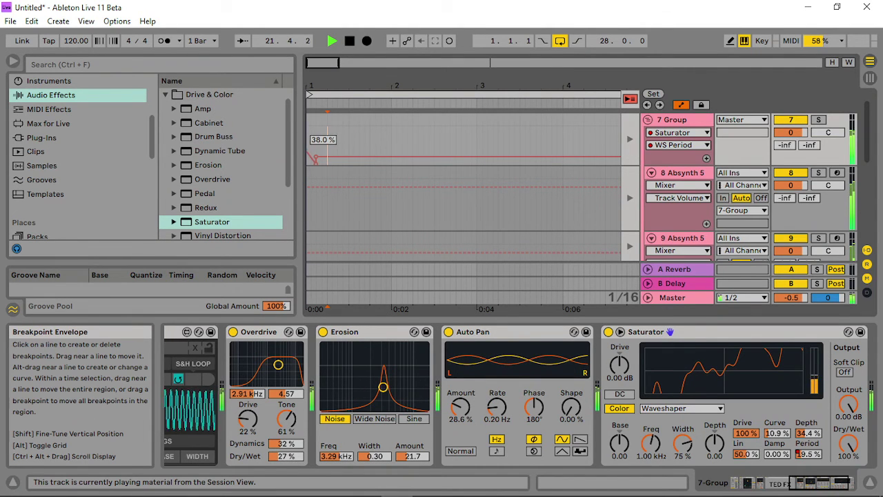
- Duplicate the descending WS Period ramp repeatedly until it fills nearly the whole 28-bar loop
{"action": "left_click", "coordinate": [314, 145]}
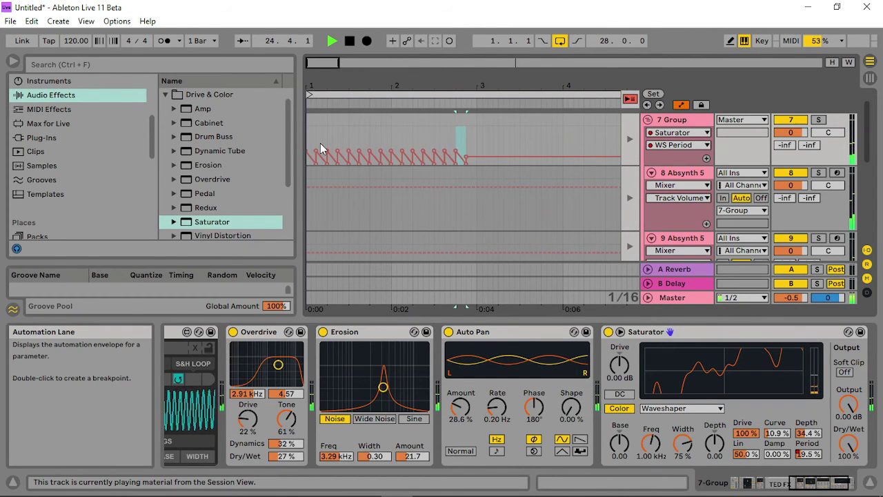
{"action": "left_click_drag", "start_coordinate": [457, 86], "coordinate": [457, 56]}
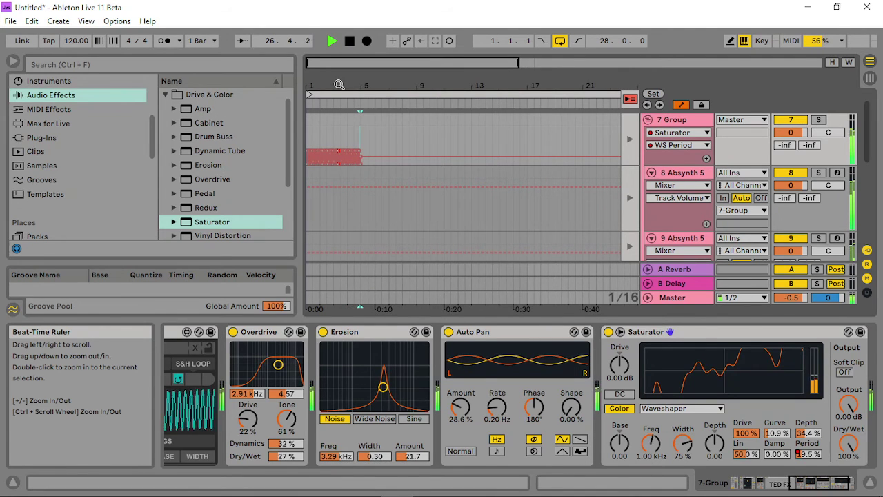
{"action": "left_click_drag", "start_coordinate": [339, 85], "coordinate": [374, 80]}
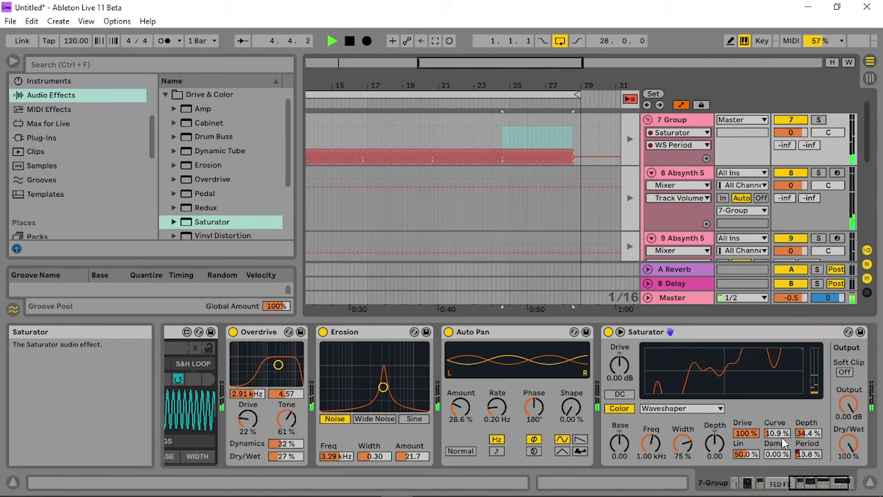
- Set the Saturator's waveshaper Curve to 11.8% and Lin to 47.8%, and the second Overdrive's Drive to 42% with bandpass 2.06 kHz and 8.11
{"action": "left_click_drag", "start_coordinate": [778, 434], "coordinate": [777, 432]}
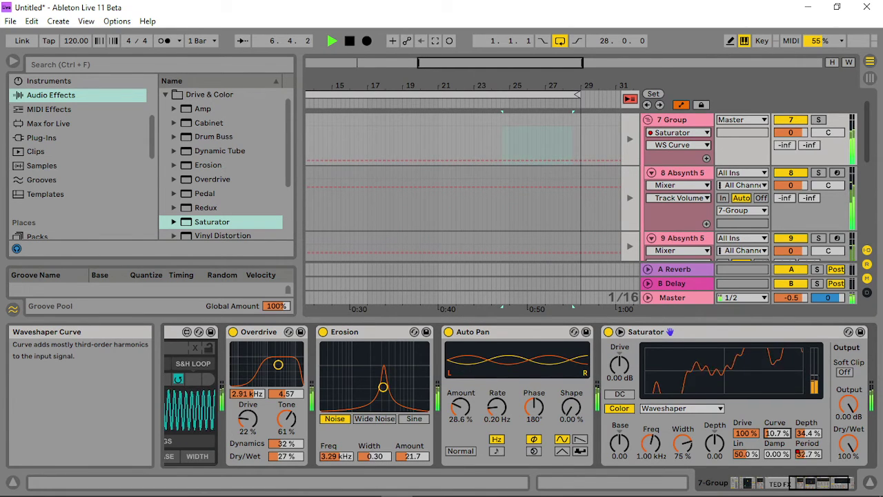
{"action": "left_click_drag", "start_coordinate": [745, 452], "coordinate": [745, 445]}
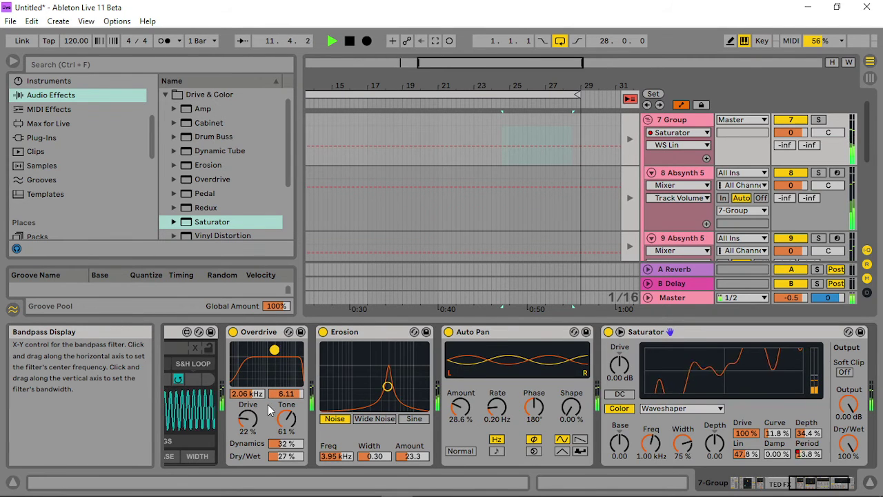
{"action": "left_click_drag", "start_coordinate": [248, 418], "coordinate": [248, 413]}
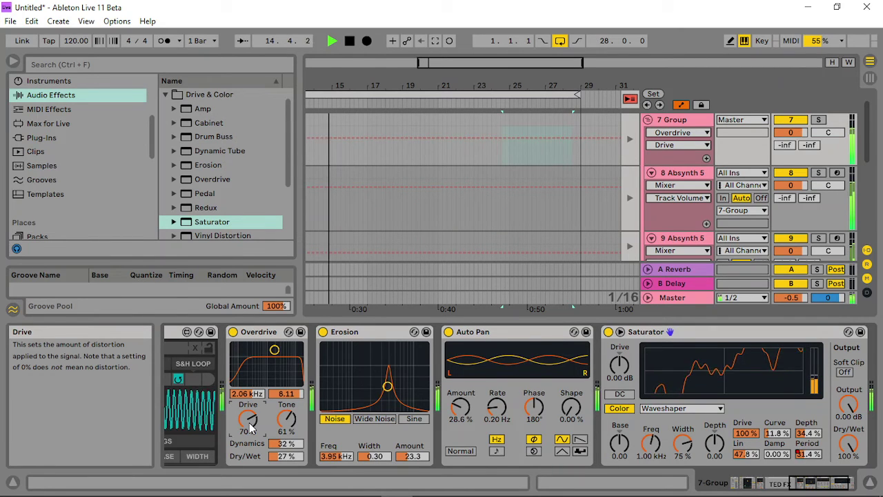
{"action": "left_click_drag", "start_coordinate": [248, 418], "coordinate": [248, 445]}
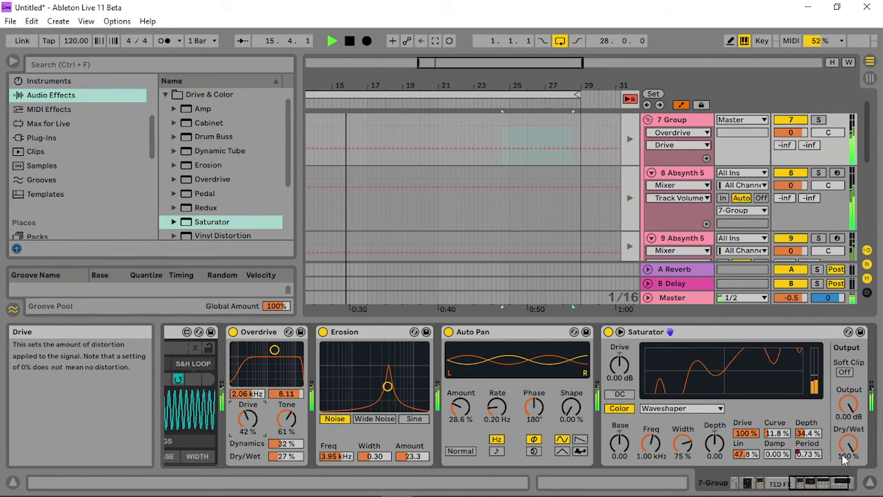
- Reduce the Saturator's color Width to 43% and its waveshaper Drive to 14.7%
{"action": "left_click_drag", "start_coordinate": [682, 444], "coordinate": [682, 476]}
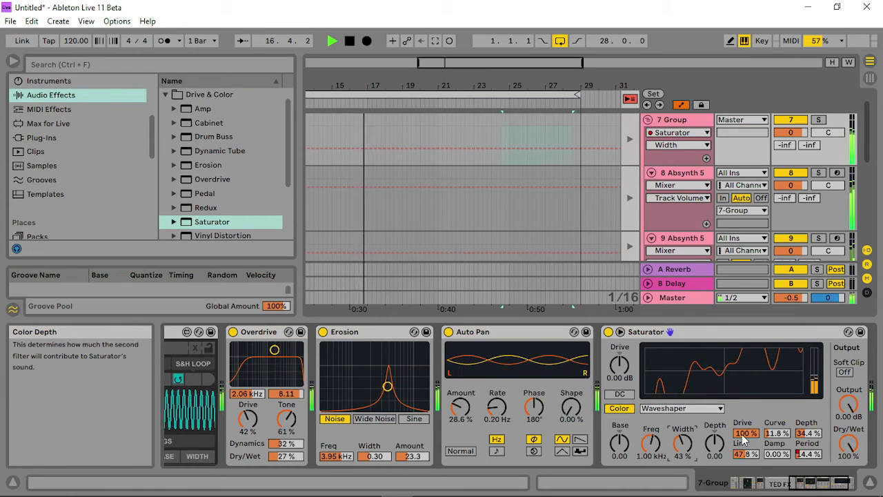
{"action": "left_click_drag", "start_coordinate": [745, 432], "coordinate": [745, 459]}
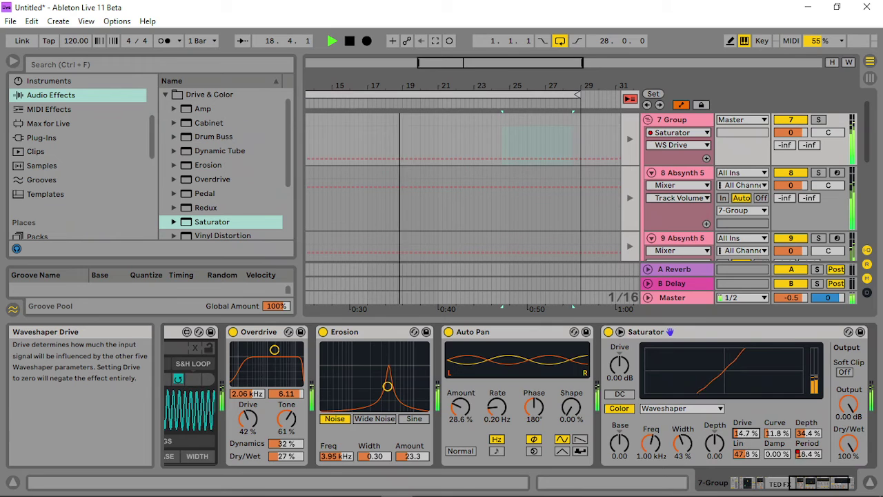
- Set the Saturator's waveshaper Curve to 69.5%, Drive to 21.1% and Depth to 57.8%, and its input Drive to -13.3 dB
{"action": "left_click_drag", "start_coordinate": [776, 433], "coordinate": [777, 414]}
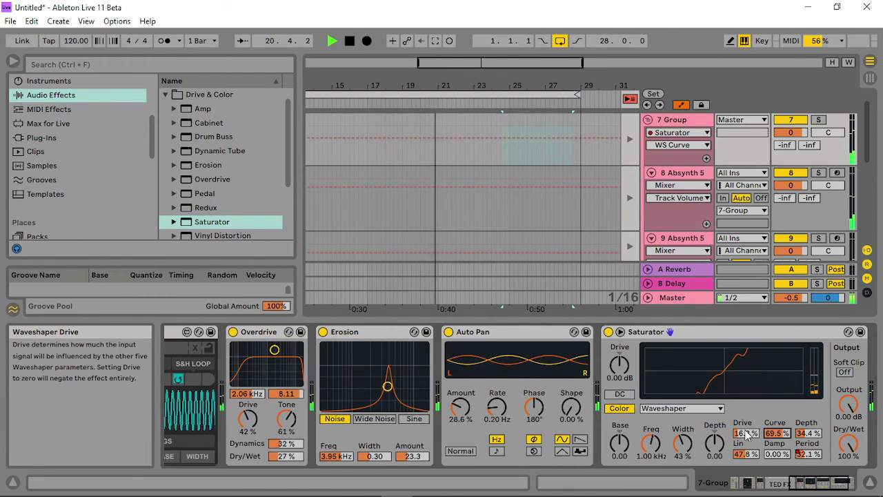
{"action": "left_click_drag", "start_coordinate": [745, 433], "coordinate": [745, 426]}
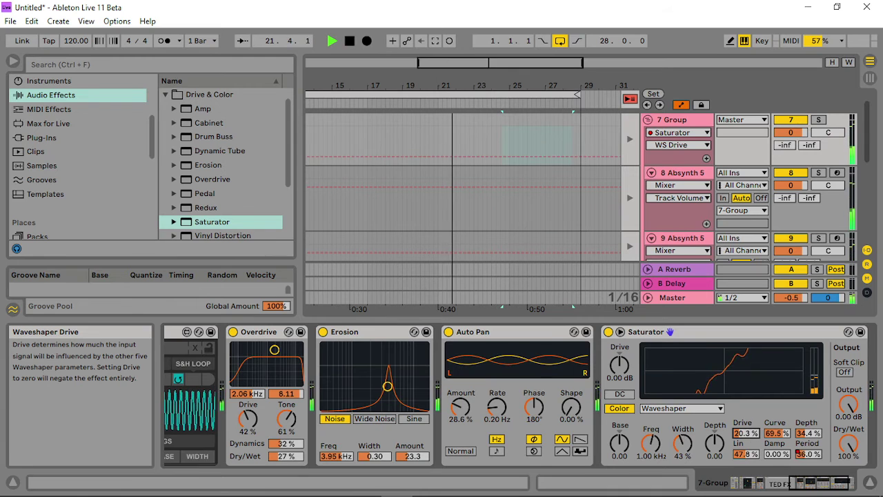
{"action": "left_click_drag", "start_coordinate": [618, 366], "coordinate": [618, 386]}
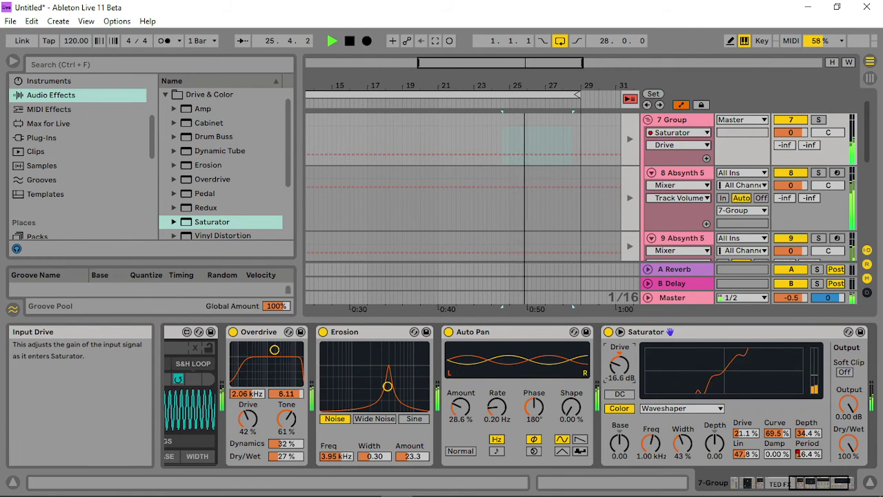
{"action": "left_click_drag", "start_coordinate": [808, 432], "coordinate": [808, 415]}
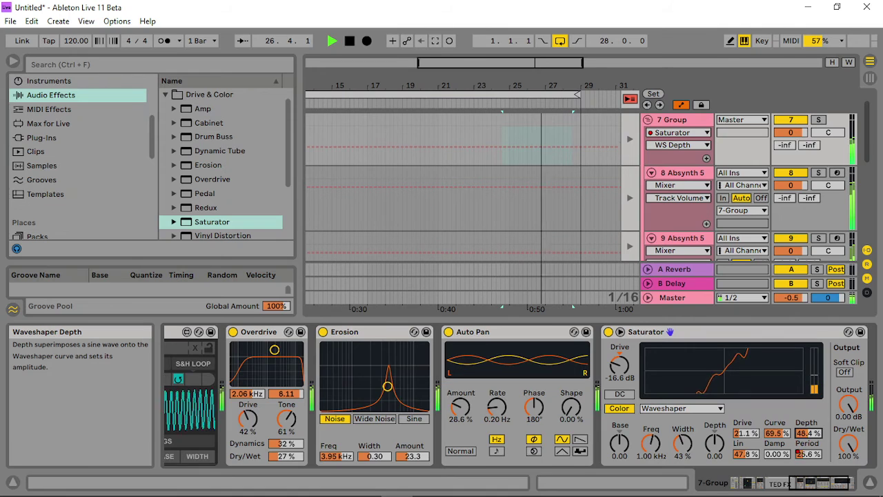
{"action": "left_click_drag", "start_coordinate": [619, 366], "coordinate": [619, 361]}
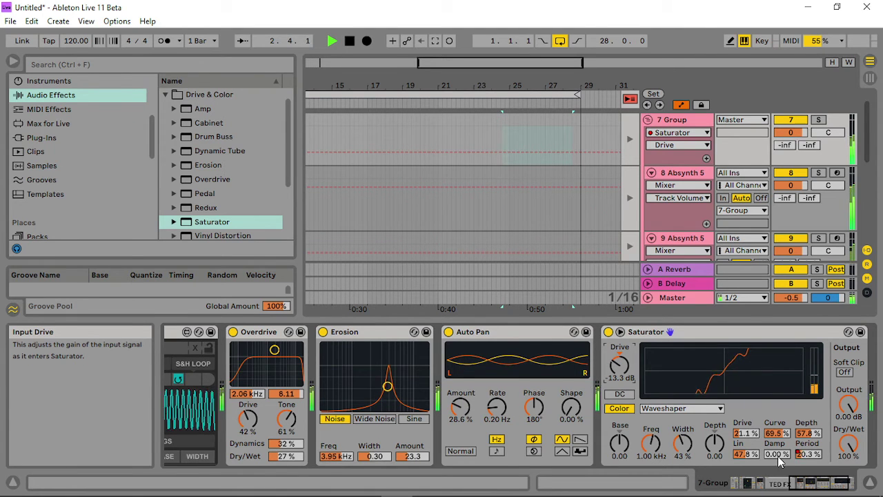
- Map TED FX to the Saturator's input Drive, using a 0.83 Hz main frequency and a straight-line waveshape instead of the sine
{"action": "left_click", "coordinate": [783, 483]}
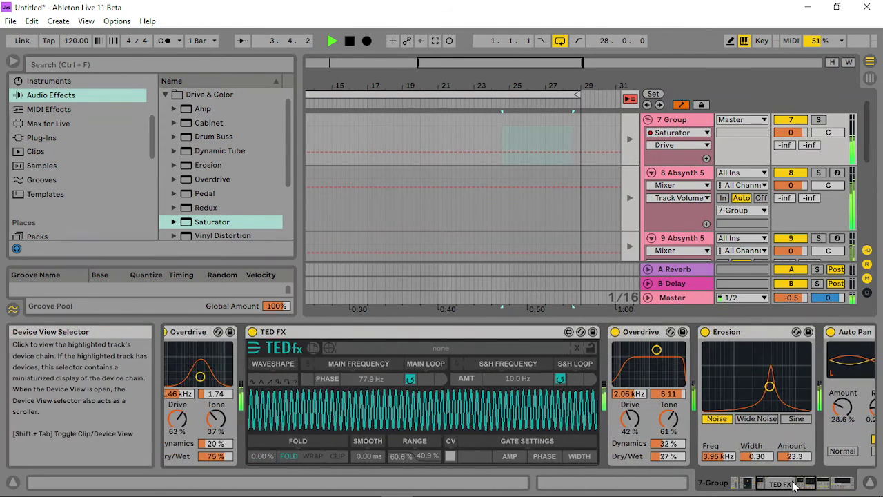
{"action": "mouse_move", "coordinate": [371, 378]}
{"action": "left_mouse_down"}
{"action": "mouse_move", "coordinate": [371, 421]}
{"action": "mouse_move", "coordinate": [371, 386]}
{"action": "left_mouse_up"}
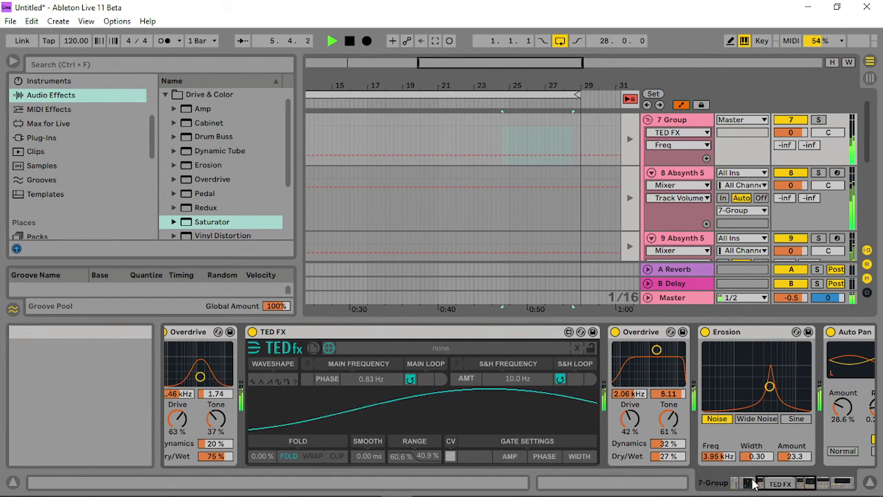
{"action": "left_click_drag", "start_coordinate": [754, 485], "coordinate": [776, 487]}
{"action": "left_click", "coordinate": [652, 366]}
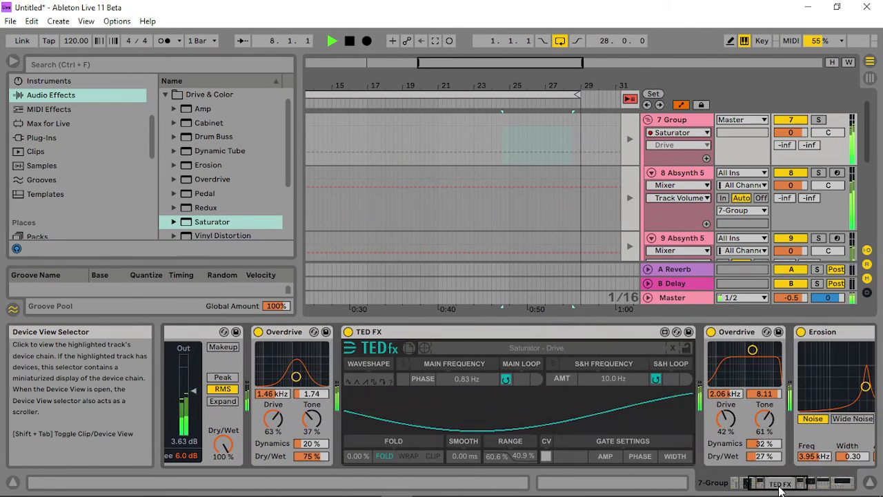
{"action": "left_click", "coordinate": [366, 385]}
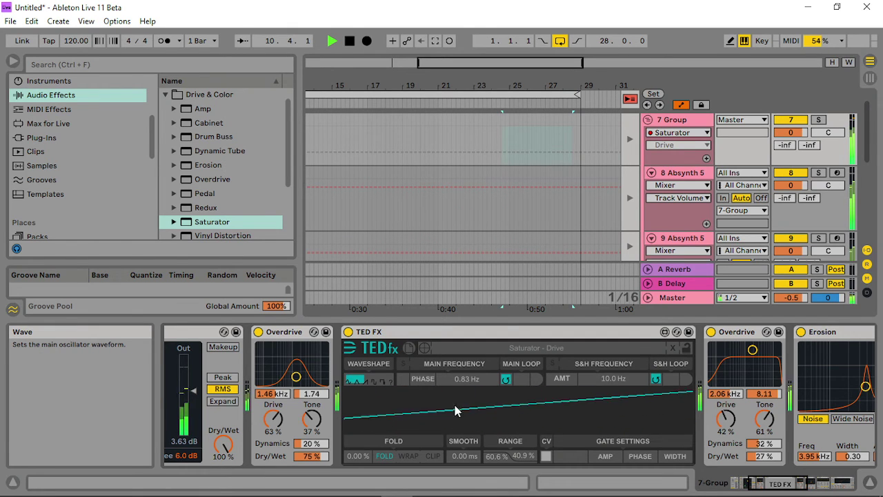
- Shape TED FX's modulation by setting its range values to 0.00 % and 55.9 %, adjusting the phase and setting folding to 68.6 %
{"action": "left_click_drag", "start_coordinate": [493, 455], "coordinate": [493, 428]}
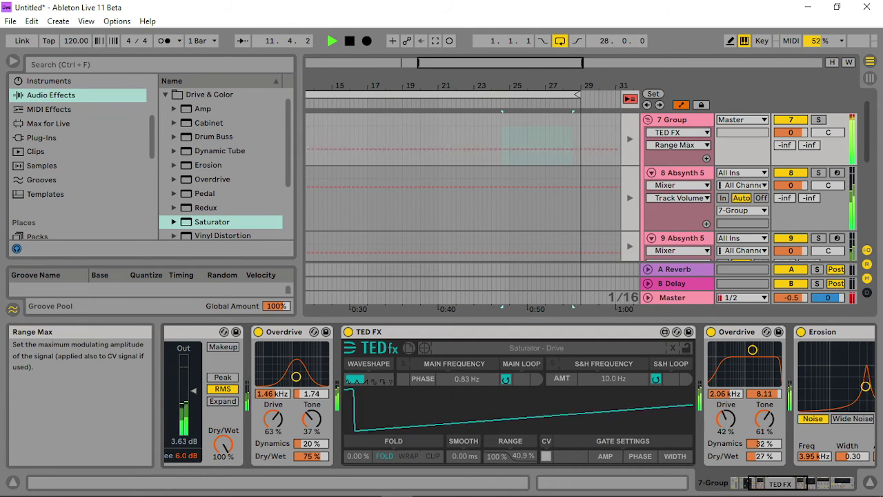
{"action": "left_click_drag", "start_coordinate": [522, 455], "coordinate": [496, 483]}
{"action": "left_click_drag", "start_coordinate": [522, 456], "coordinate": [522, 442]}
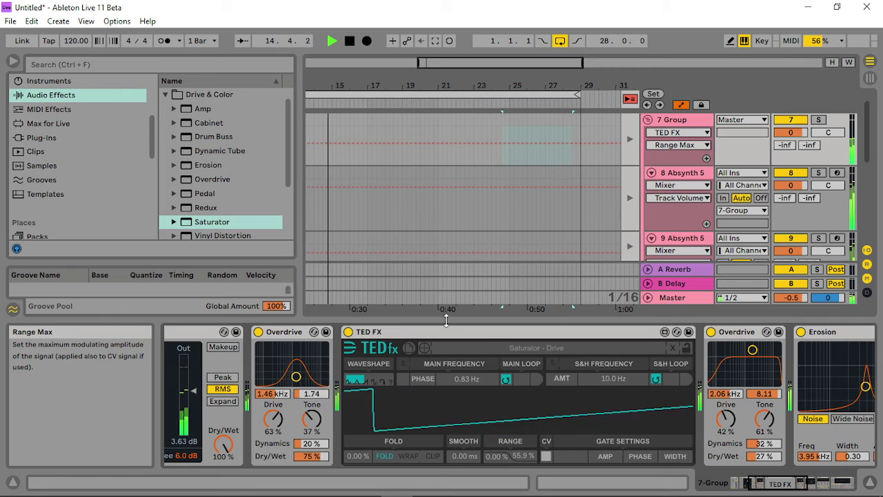
{"action": "left_click_drag", "start_coordinate": [422, 379], "coordinate": [423, 358]}
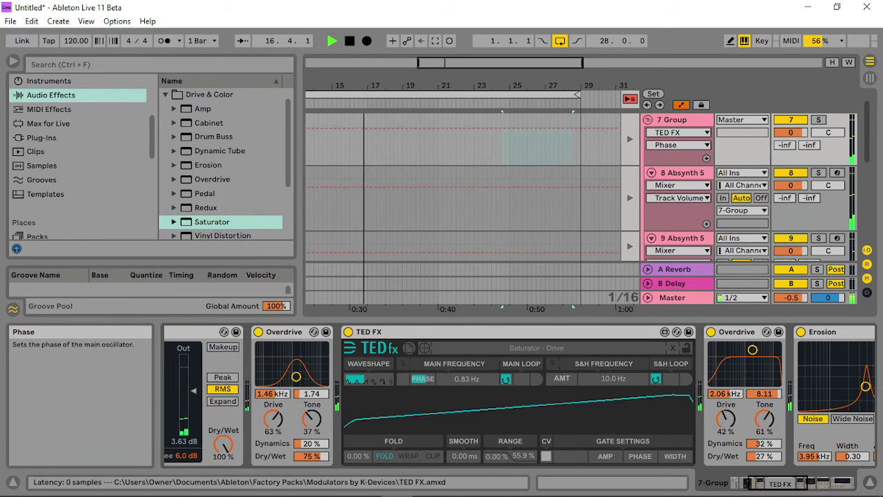
{"action": "left_click_drag", "start_coordinate": [358, 456], "coordinate": [358, 421]}
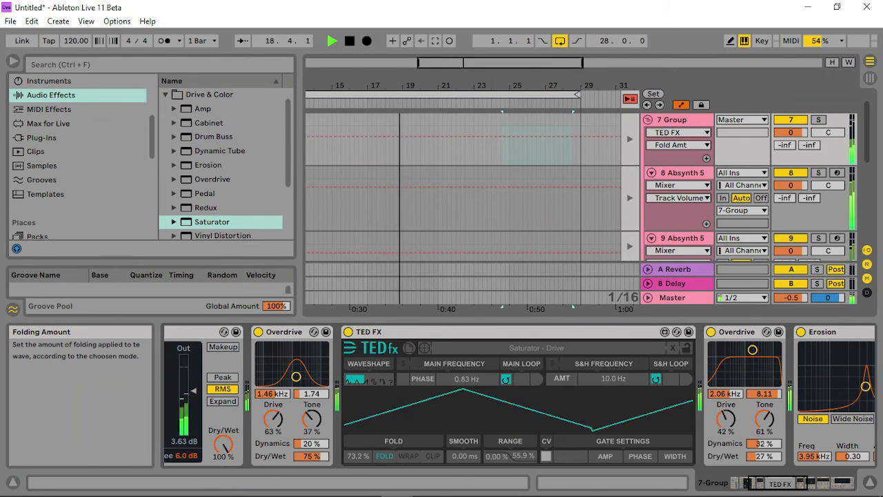
- Retune the first Overdrive's filter to 2.53 kHz with 1.92 bandwidth, and switch TED FX to Wrap folding with an adjusted phase
{"action": "left_click_drag", "start_coordinate": [296, 376], "coordinate": [292, 376]}
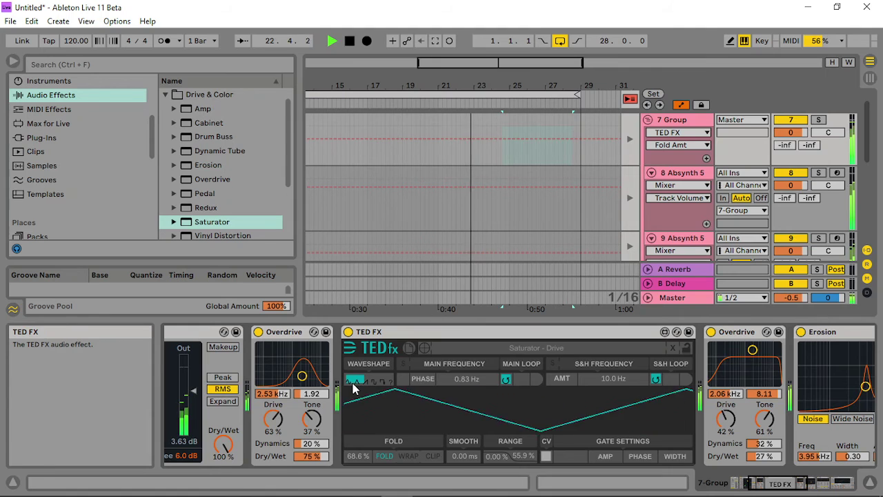
{"action": "left_click", "coordinate": [409, 457]}
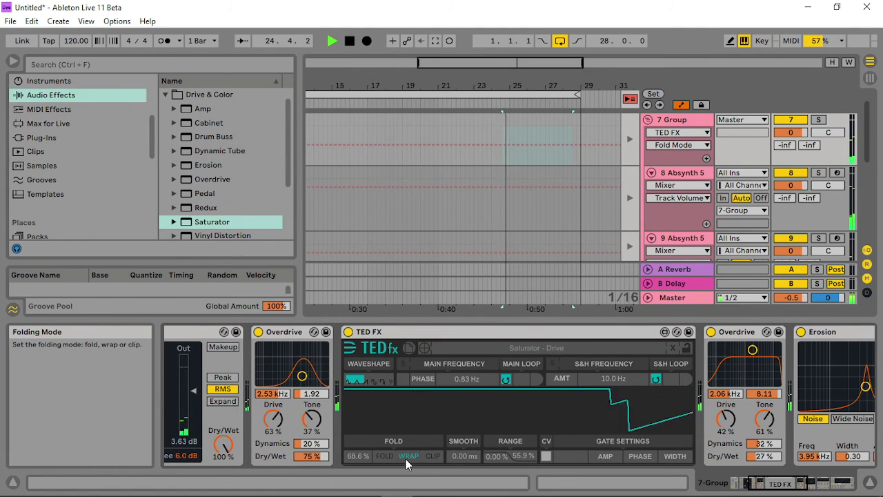
{"action": "left_click", "coordinate": [401, 380]}
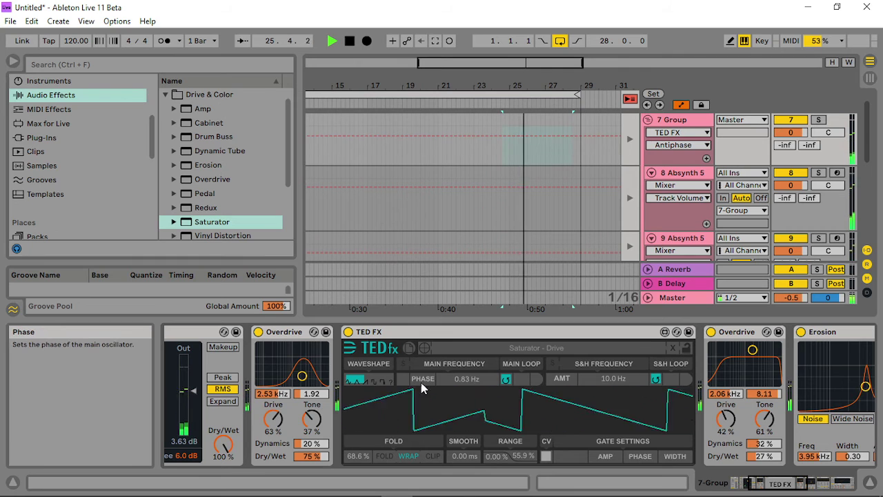
{"action": "left_click", "coordinate": [421, 383]}
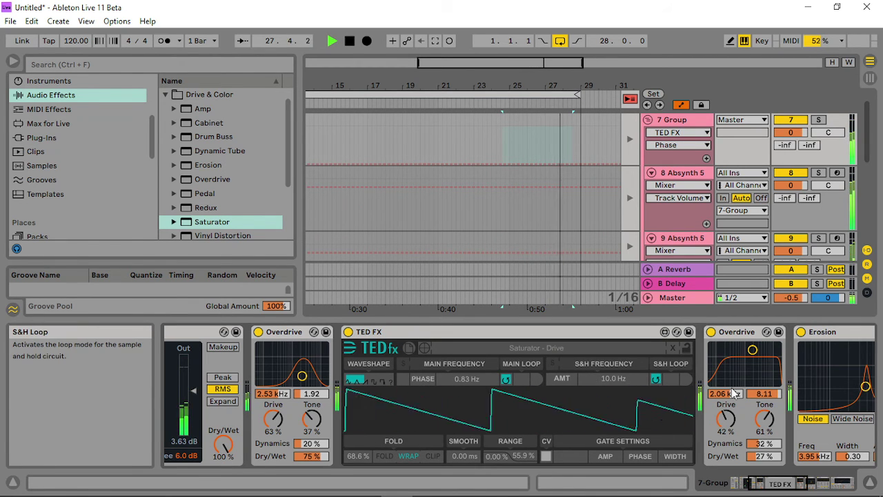
- Set the second Overdrive's drive to 25 % and its filter to 1.04 kHz with 2.27 bandwidth, and Erosion's frequency to 2.51 kHz
{"action": "left_click_drag", "start_coordinate": [726, 419], "coordinate": [725, 431]}
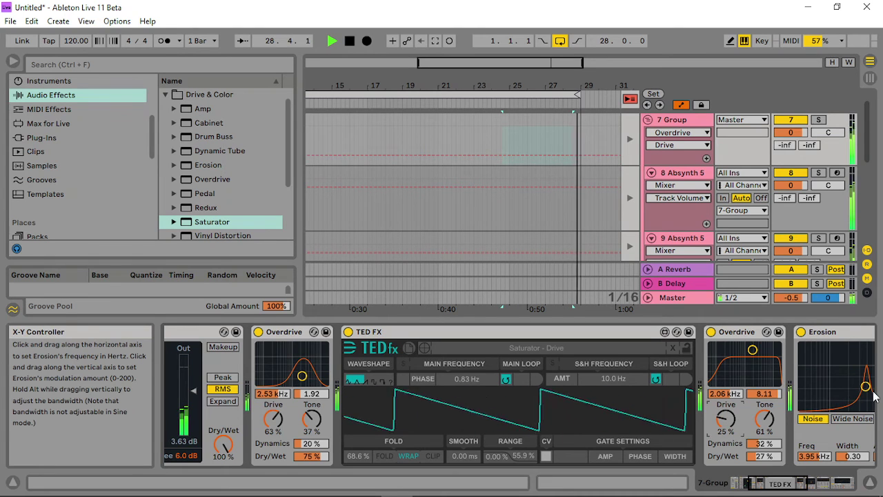
{"action": "left_click_drag", "start_coordinate": [875, 397], "coordinate": [863, 401]}
{"action": "left_click_drag", "start_coordinate": [753, 349], "coordinate": [745, 374]}
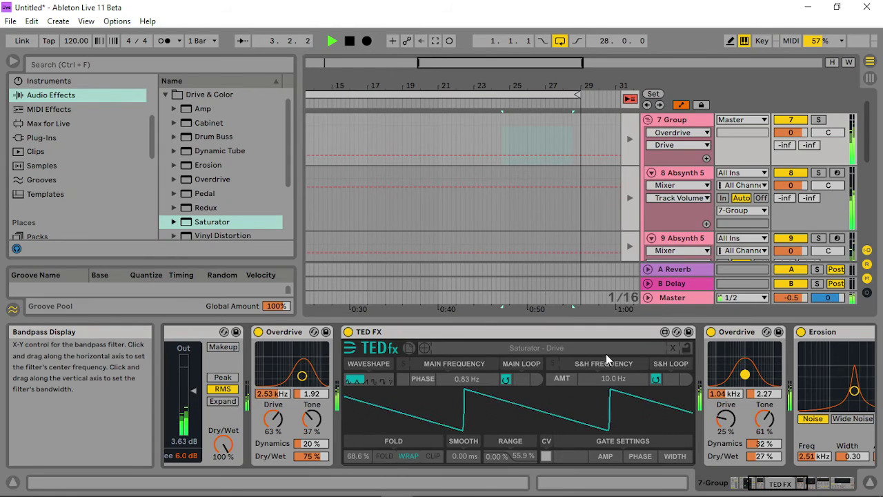
- Switch off the TED FX device and delete it from the 7 Group effect chain
{"action": "left_click", "coordinate": [348, 332]}
{"action": "left_click", "coordinate": [814, 485]}
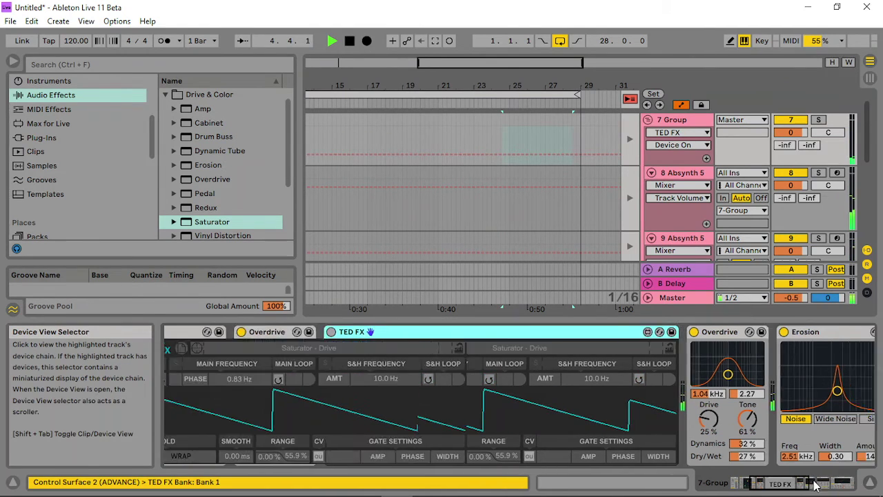
{"action": "left_click_drag", "start_coordinate": [814, 485], "coordinate": [858, 479]}
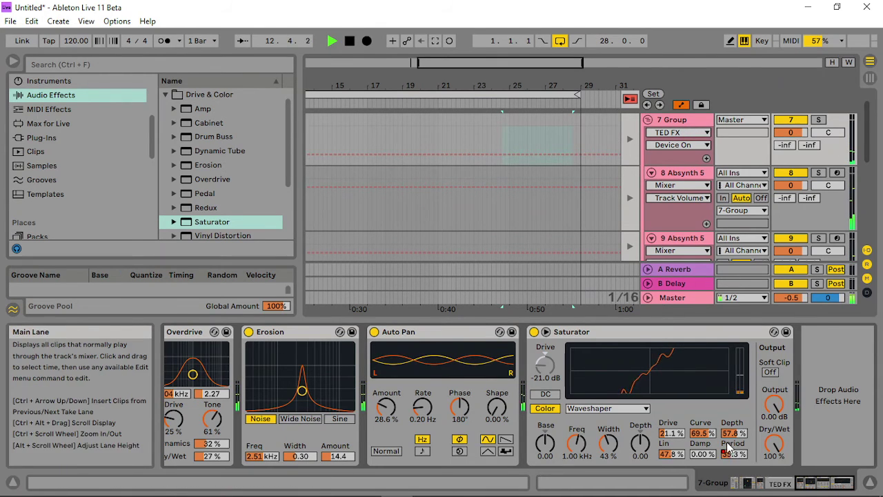
{"action": "left_click_drag", "start_coordinate": [788, 483], "coordinate": [755, 486]}
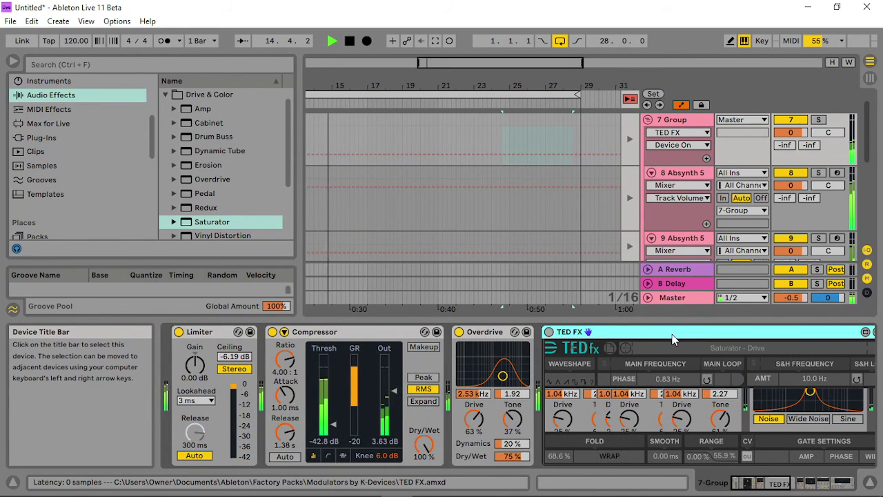
{"action": "right_click", "coordinate": [673, 338]}
{"action": "left_click", "coordinate": [659, 153]}
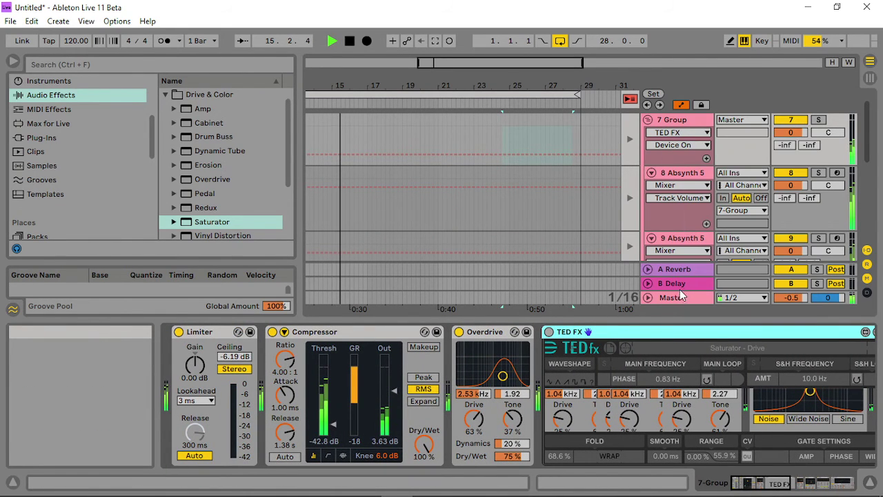
{"action": "key", "text": "Delete"}
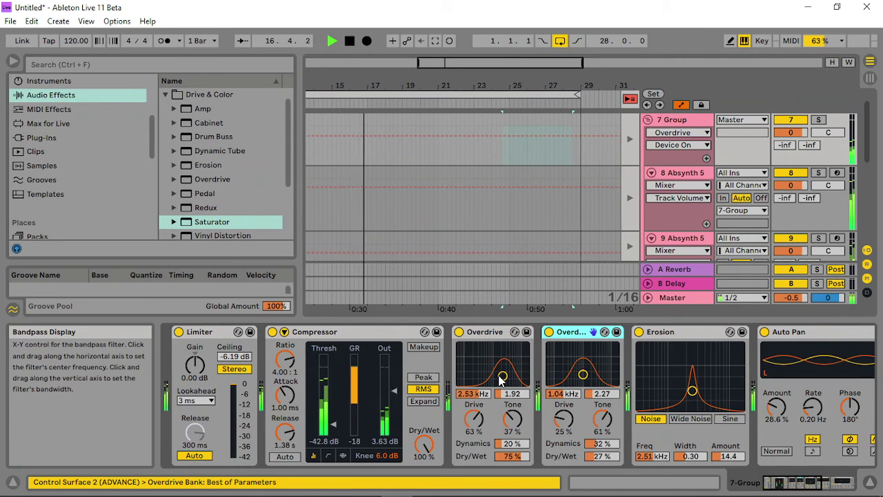
- Retune the Overdrives to 1.04 kHz and 1.80 kHz, lower the second's bandpass bandwidth to 2.80, and raise the Compressor's output gain to 10.9 dB
{"action": "left_click_drag", "start_coordinate": [502, 380], "coordinate": [492, 380]}
{"action": "left_click_drag", "start_coordinate": [583, 374], "coordinate": [588, 372]}
{"action": "left_click_drag", "start_coordinate": [563, 418], "coordinate": [564, 407]}
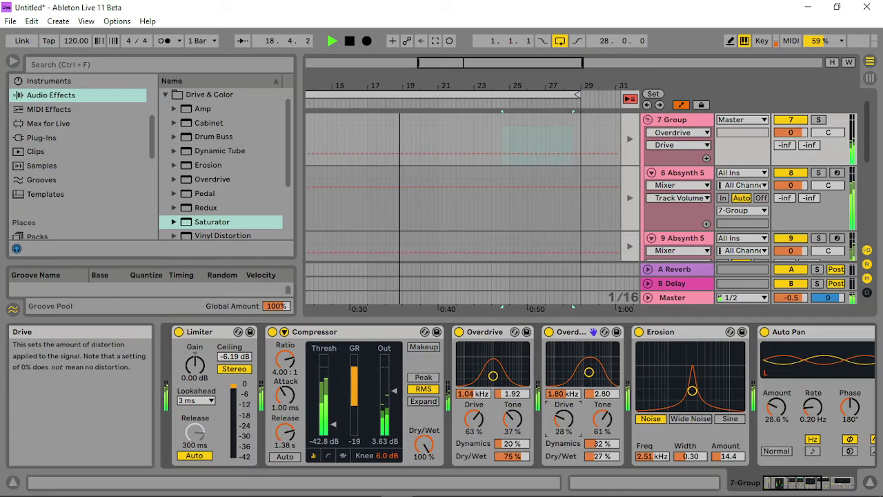
{"action": "left_click_drag", "start_coordinate": [385, 406], "coordinate": [390, 381]}
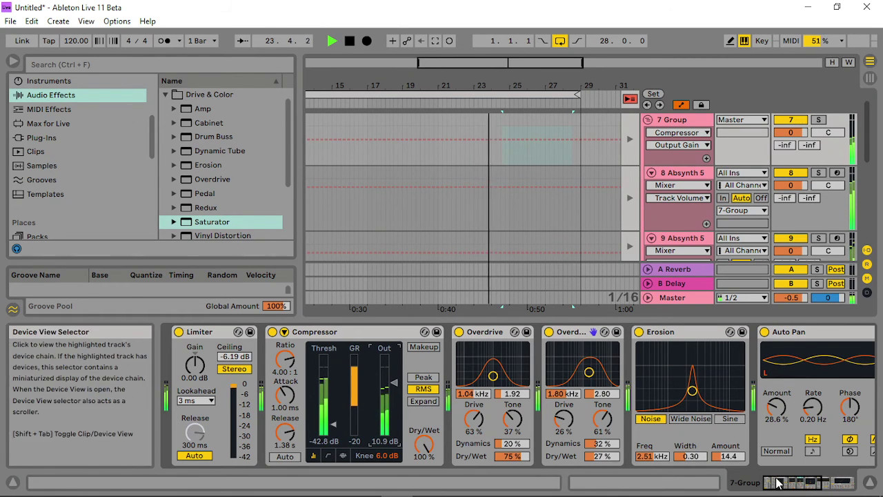
- Adjust the Saturator's waveshaper to Drive 35.9 %, Lin 18.0 %, Depth 59.4 % and Damp 8.59 %, with the main drive at -12.0 dB
{"action": "left_click_drag", "start_coordinate": [780, 480], "coordinate": [826, 483]}
{"action": "left_click_drag", "start_coordinate": [673, 432], "coordinate": [673, 418]}
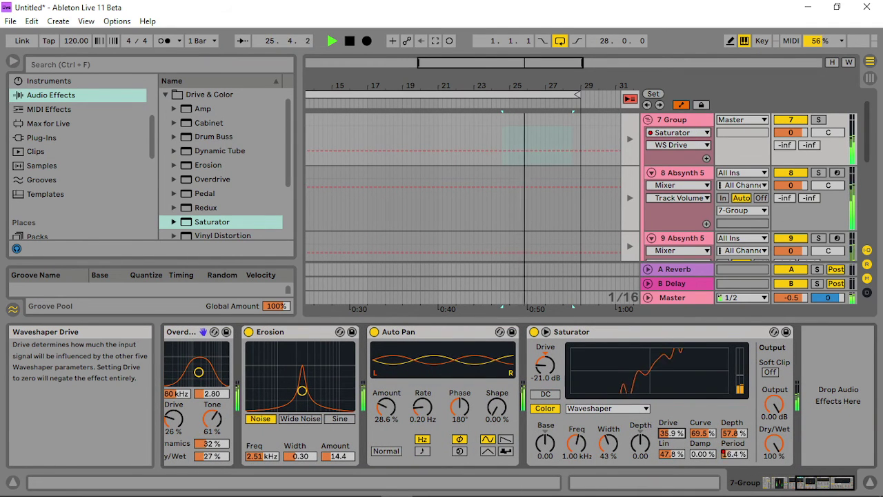
{"action": "left_click_drag", "start_coordinate": [670, 454], "coordinate": [670, 474]}
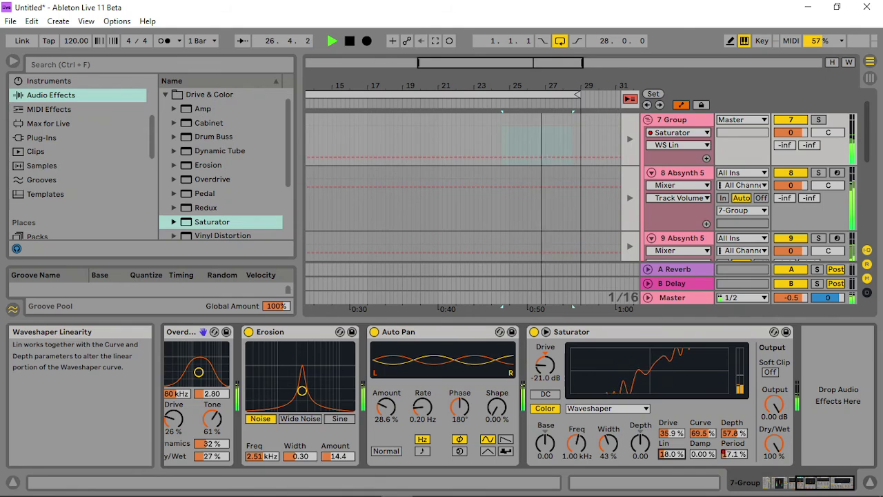
{"action": "left_click", "coordinate": [702, 453]}
{"action": "left_click_drag", "start_coordinate": [733, 432], "coordinate": [725, 441]}
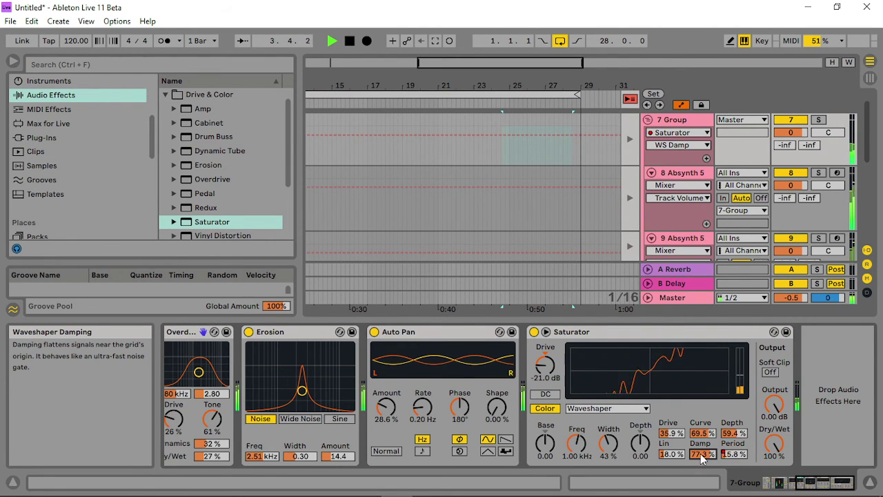
{"action": "left_click", "coordinate": [770, 371]}
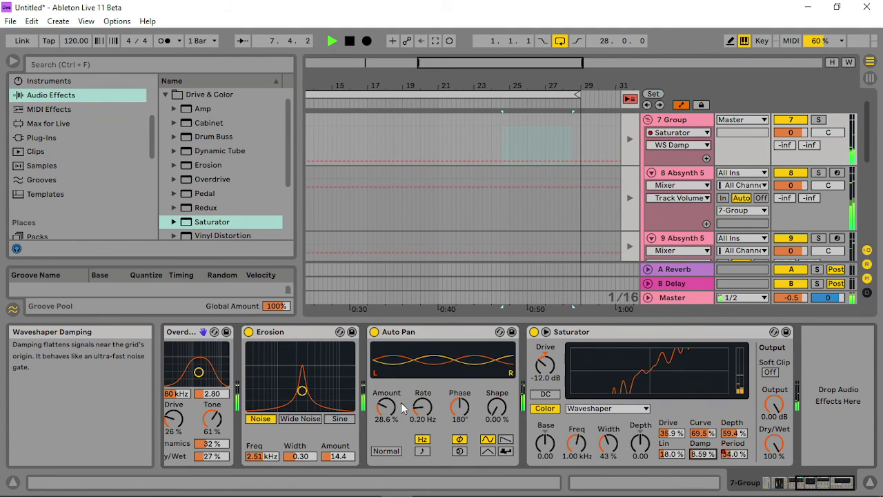
- Reduce the group's Auto Pan amount to 15.1 %, and set the Limiter ceiling on the 8 Absynth 5 track to -8.62 dB
{"action": "left_click_drag", "start_coordinate": [404, 409], "coordinate": [404, 428]}
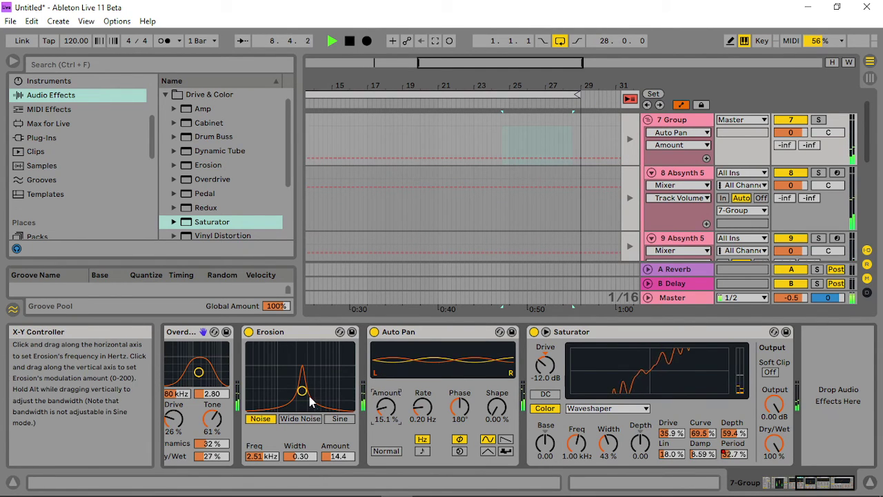
{"action": "left_click_drag", "start_coordinate": [314, 395], "coordinate": [311, 345]}
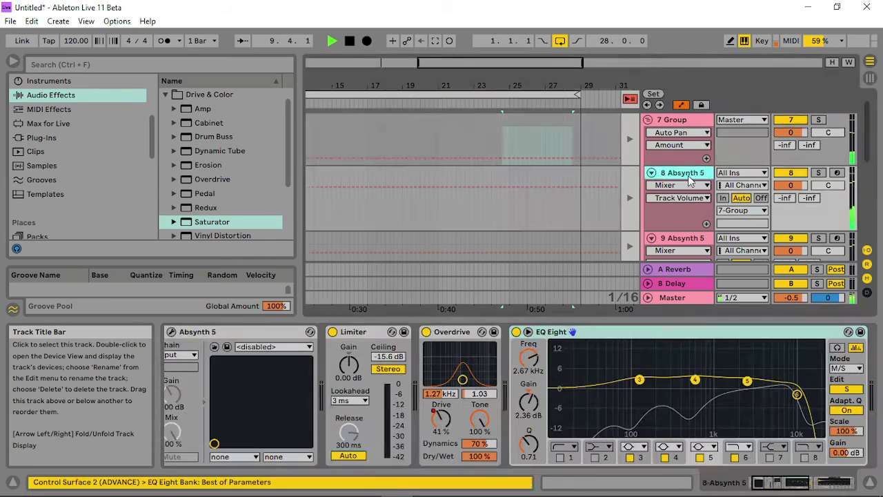
{"action": "left_click", "coordinate": [700, 174]}
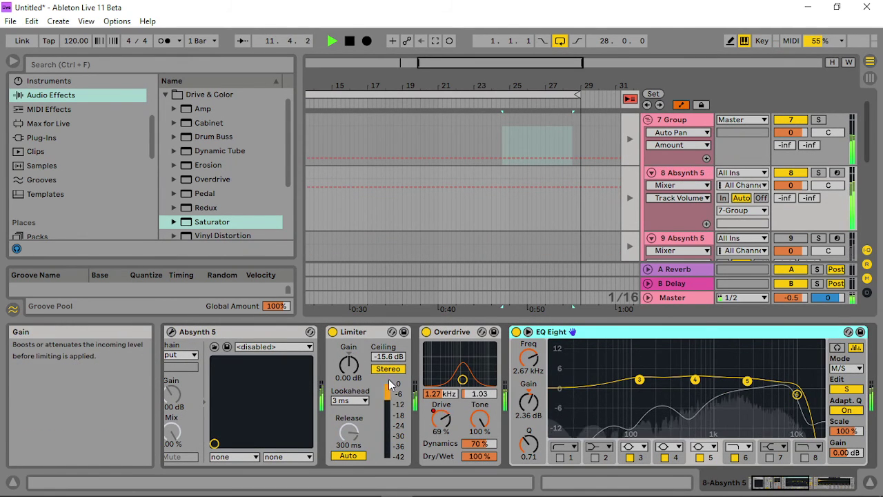
{"action": "left_click_drag", "start_coordinate": [387, 357], "coordinate": [386, 338]}
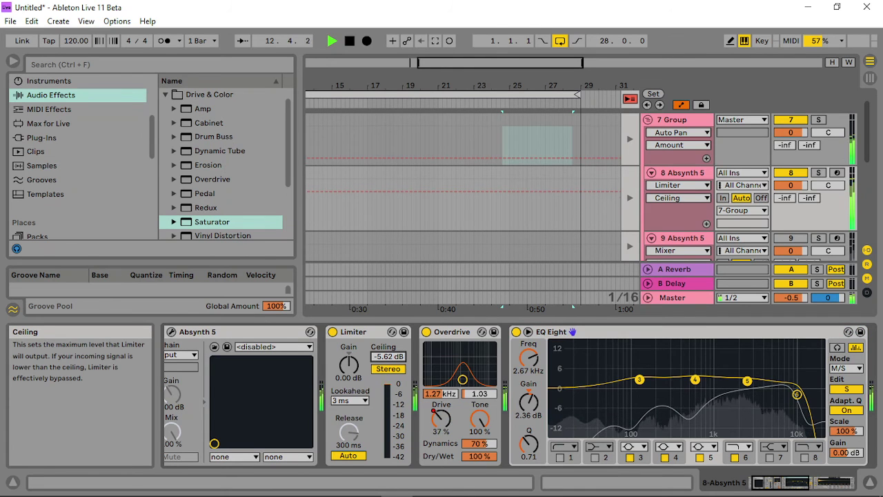
- Open the Absynth 5 editor on track 8 and set channel A's Freq Shift frequency to 7341.6192 Hz
{"action": "left_click", "coordinate": [754, 487]}
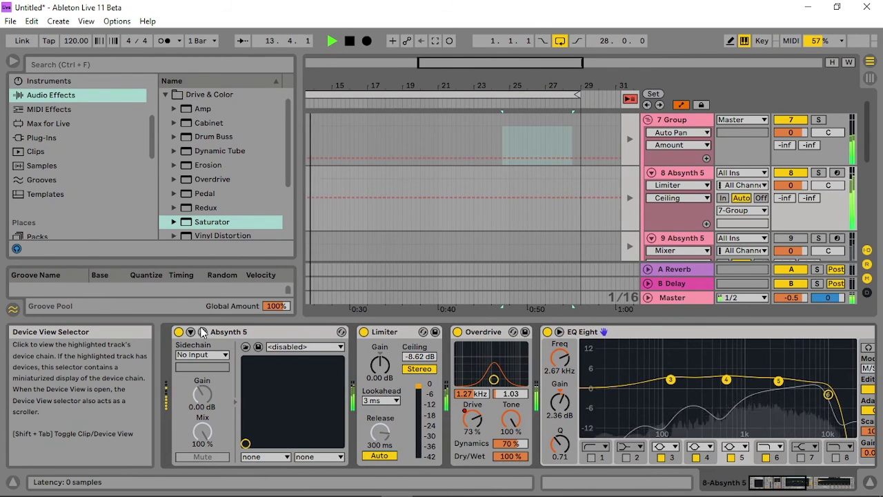
{"action": "left_click", "coordinate": [191, 332]}
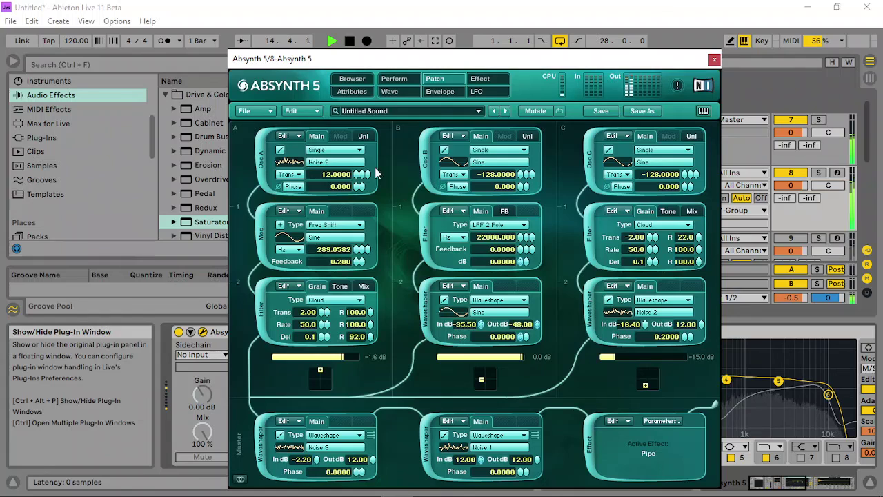
{"action": "left_click_drag", "start_coordinate": [357, 253], "coordinate": [363, 209]}
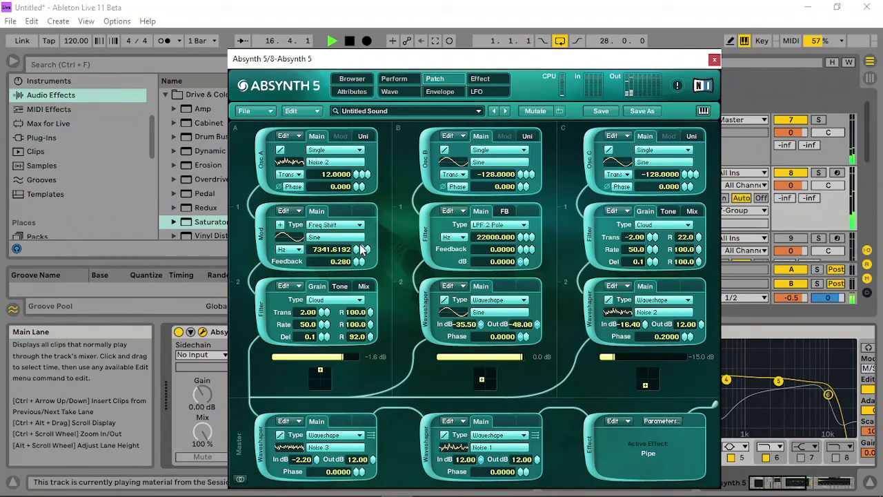
- Raise the first master waveshaper's input to 12.00 dB and channel C's level to -6.0 dB
{"action": "left_click_drag", "start_coordinate": [318, 464], "coordinate": [326, 391]}
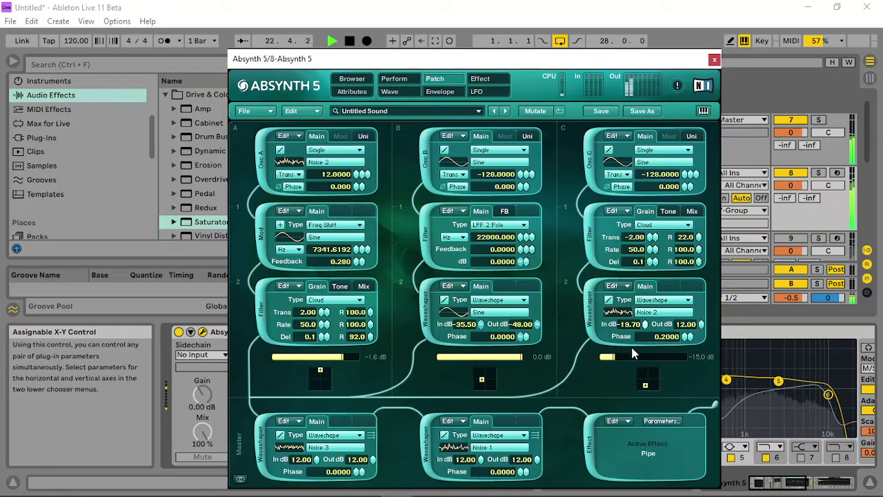
{"action": "left_click_drag", "start_coordinate": [622, 356], "coordinate": [649, 354]}
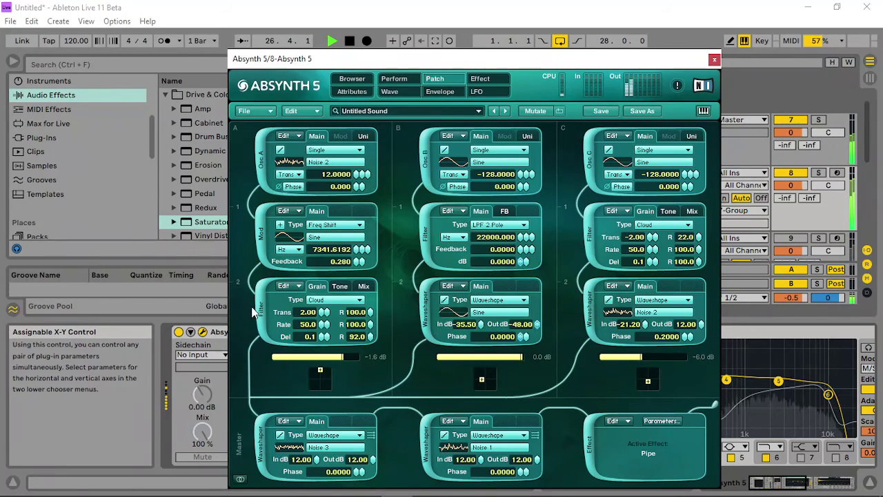
- Try lowering the mix balance of channel A's Cloud filter to 29.00
{"action": "left_click", "coordinate": [364, 287]}
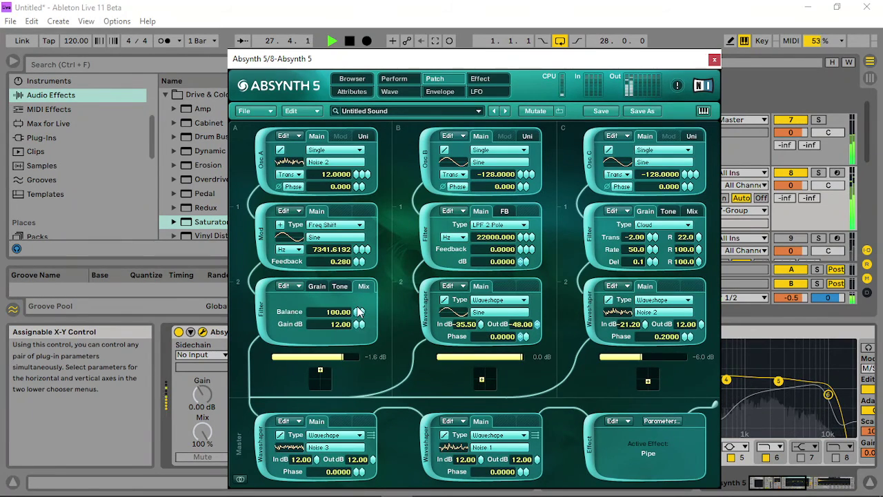
{"action": "left_click_drag", "start_coordinate": [358, 314], "coordinate": [356, 363]}
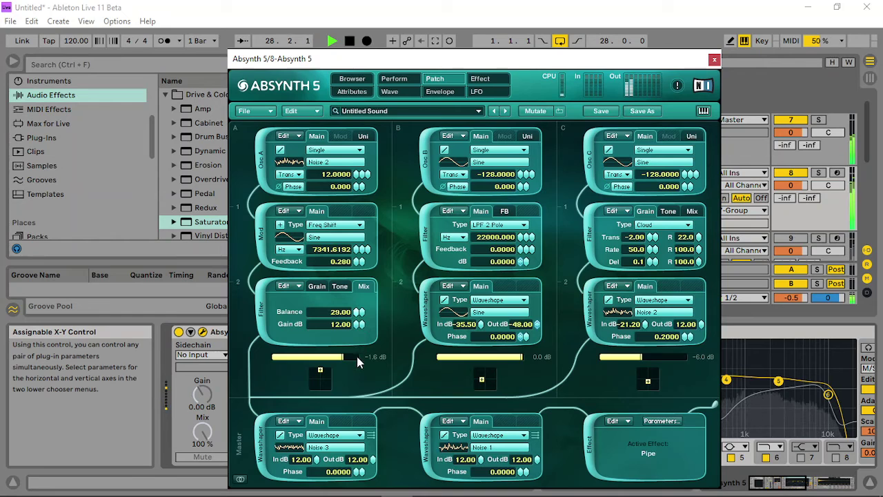
- Audition other simple waves for the second master waveshaper and settle on Noise 2
{"action": "left_click", "coordinate": [491, 449]}
{"action": "left_click", "coordinate": [579, 382]}
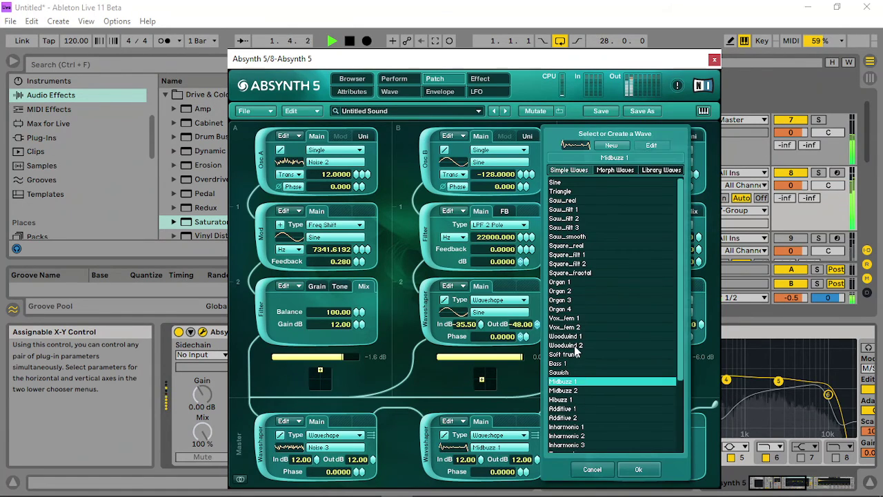
{"action": "left_click", "coordinate": [576, 327]}
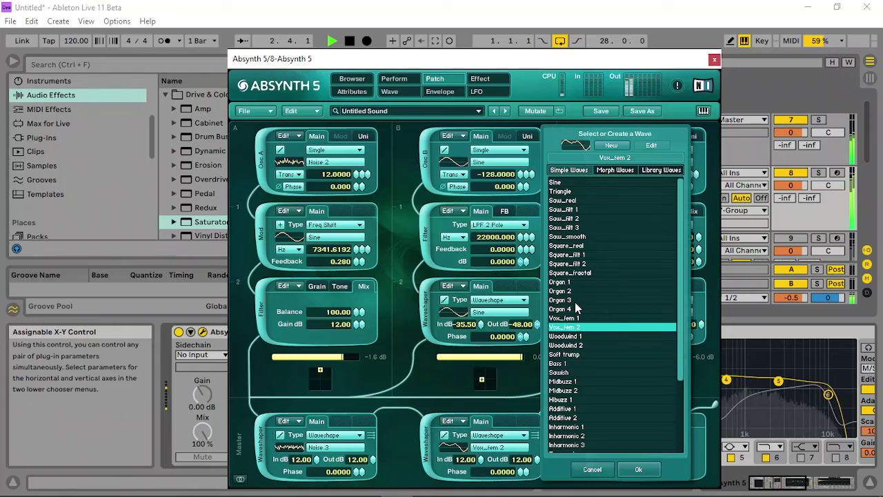
{"action": "left_click", "coordinate": [577, 427]}
{"action": "scroll", "coordinate": [576, 422], "scroll_direction": "down", "scroll_amount": 3}
{"action": "left_click", "coordinate": [575, 425]}
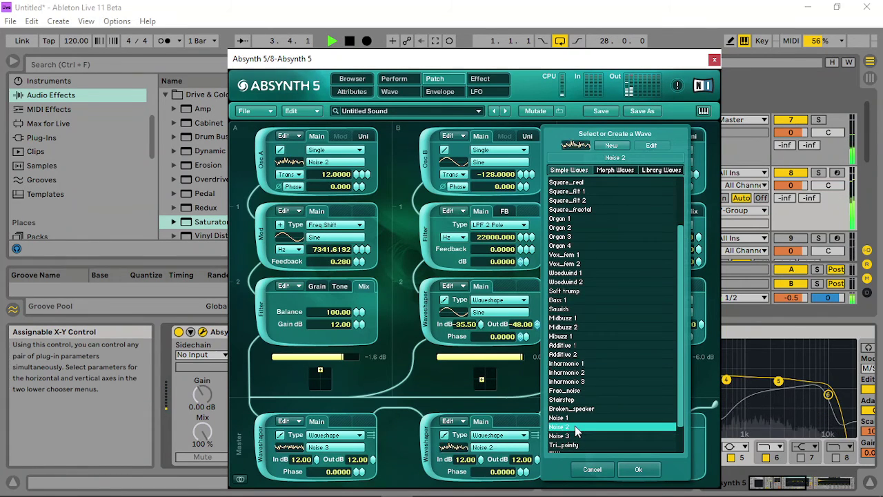
{"action": "left_click", "coordinate": [638, 469]}
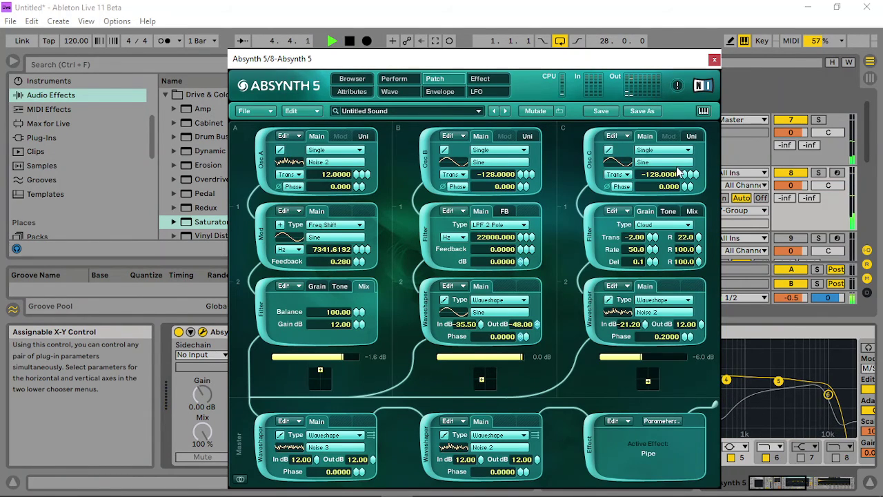
- Close the Absynth 5 editor and set the Hybrid Reverb's Dry/Wet on track 8 to 16 %
{"action": "left_click", "coordinate": [714, 60]}
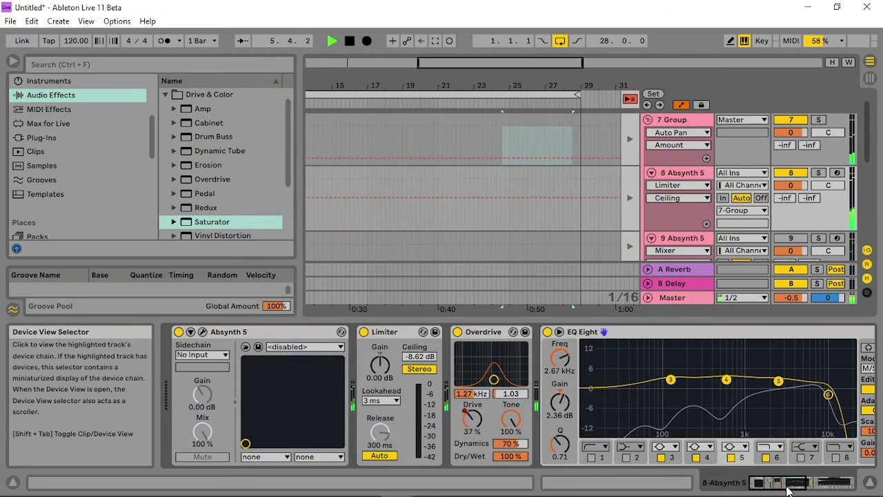
{"action": "left_click", "coordinate": [830, 481]}
{"action": "mouse_move", "coordinate": [770, 445]}
{"action": "left_mouse_down"}
{"action": "mouse_move", "coordinate": [770, 456]}
{"action": "mouse_move", "coordinate": [778, 445]}
{"action": "left_mouse_up"}
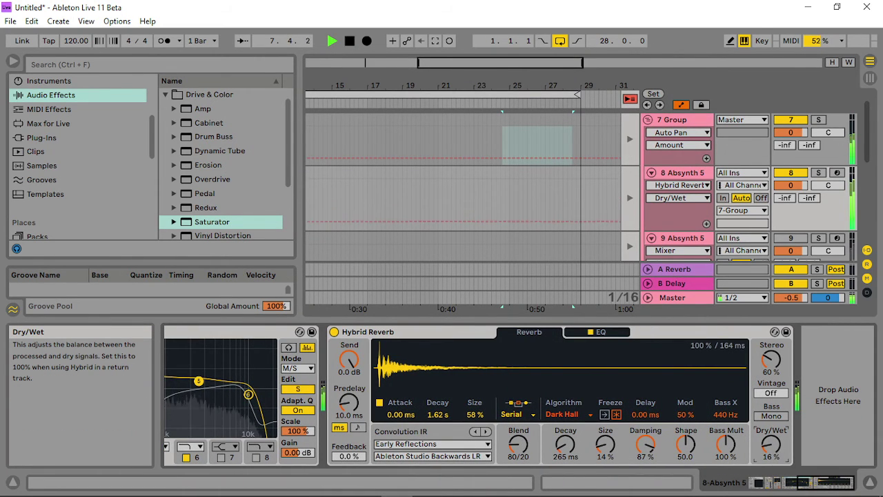
- Reopen the Absynth 5 editor on track 8 and set the mix balance of channel A's Cloud filter to 81.00
{"action": "left_click", "coordinate": [789, 484]}
{"action": "left_click", "coordinate": [790, 486]}
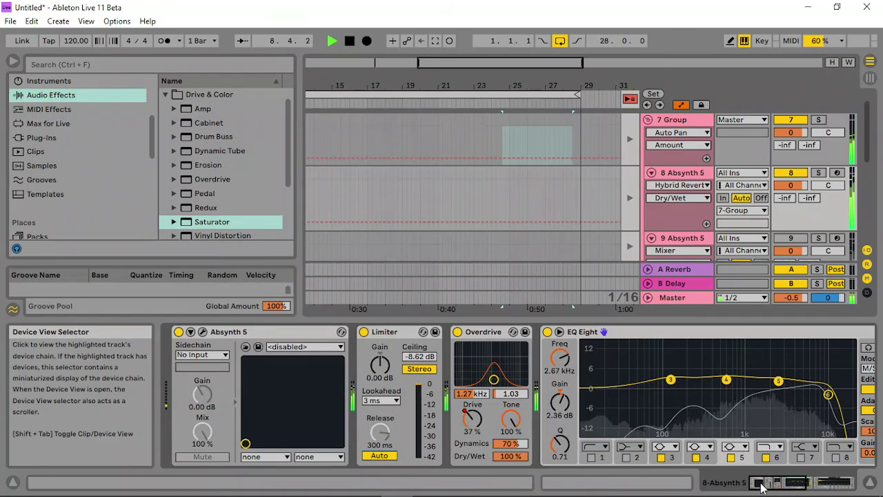
{"action": "left_click", "coordinate": [204, 333]}
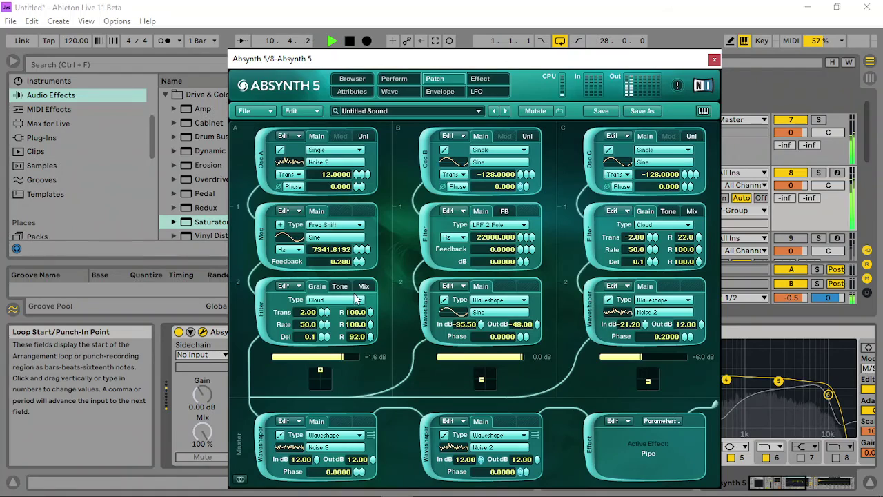
{"action": "left_click", "coordinate": [363, 285]}
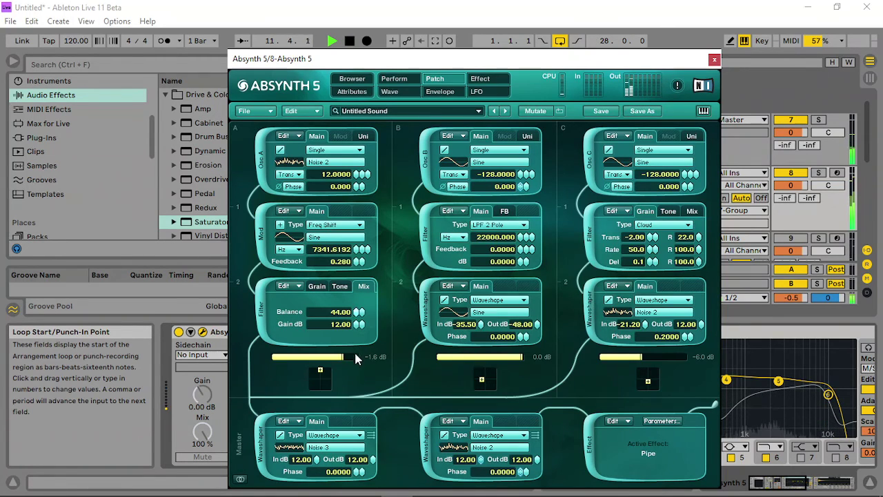
{"action": "left_click_drag", "start_coordinate": [358, 316], "coordinate": [358, 266]}
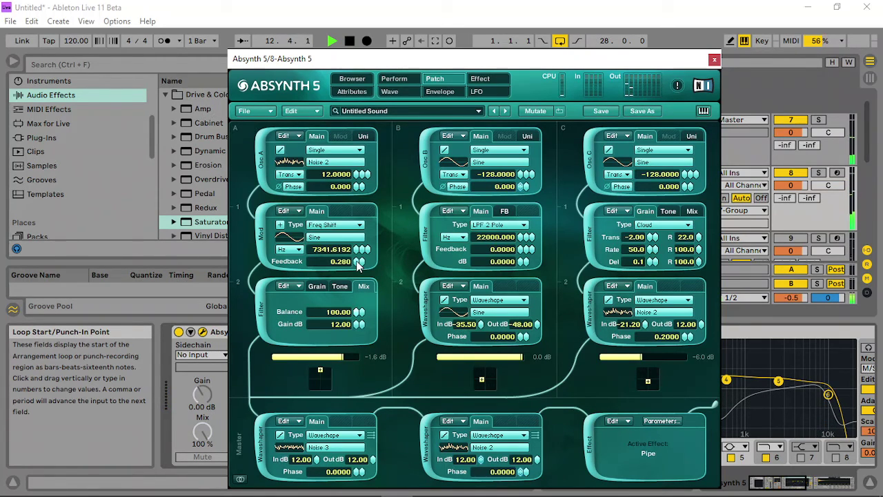
{"action": "mouse_move", "coordinate": [356, 330]}
{"action": "left_mouse_down"}
{"action": "mouse_move", "coordinate": [356, 369]}
{"action": "mouse_move", "coordinate": [366, 328]}
{"action": "left_mouse_up"}
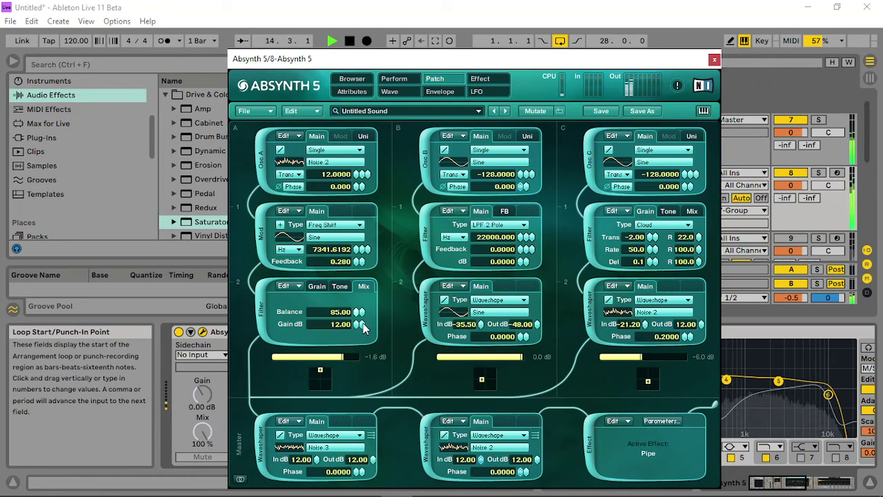
{"action": "left_click", "coordinate": [426, 447]}
{"action": "left_click", "coordinate": [425, 447]}
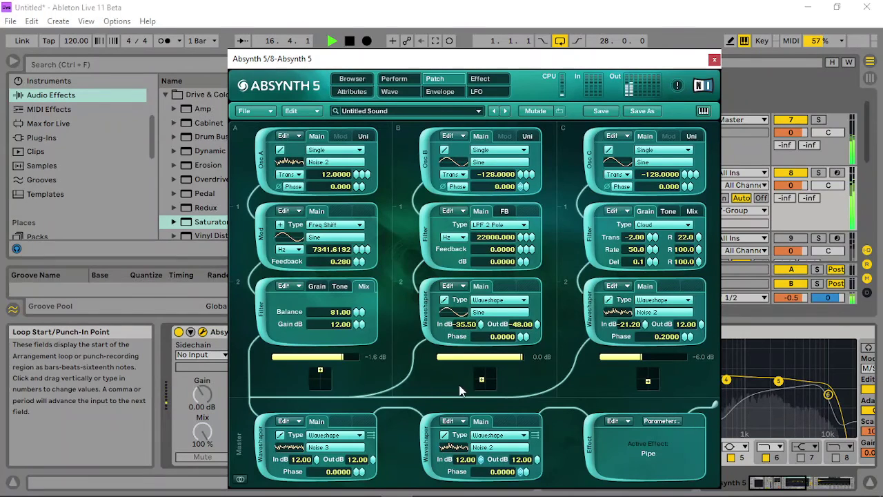
- Raise the Pipe effect's dry output to -0.1 and its feedback to 0.809
{"action": "left_click", "coordinate": [481, 79]}
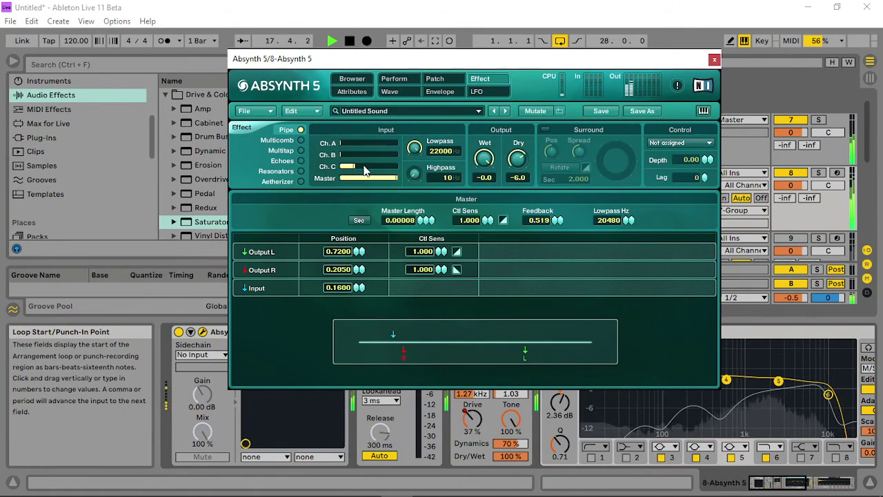
{"action": "mouse_move", "coordinate": [391, 171]}
{"action": "left_mouse_down"}
{"action": "mouse_move", "coordinate": [409, 171]}
{"action": "mouse_move", "coordinate": [391, 171]}
{"action": "left_mouse_up"}
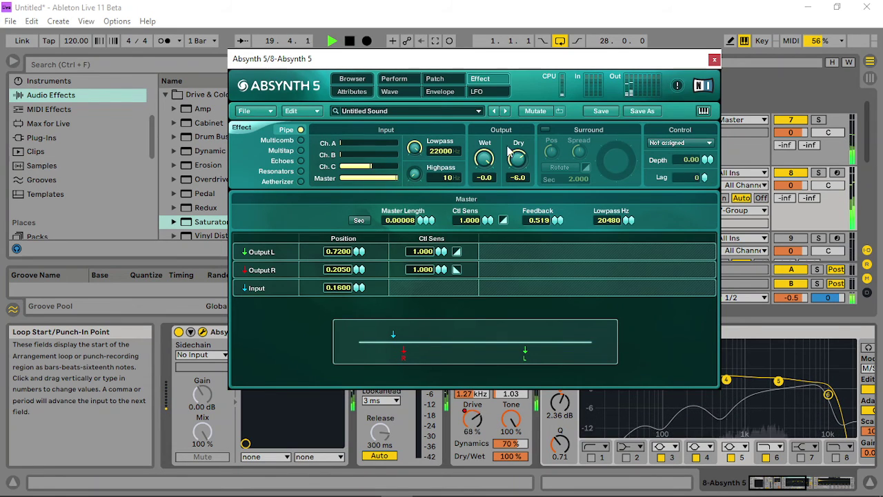
{"action": "left_click_drag", "start_coordinate": [521, 167], "coordinate": [525, 103]}
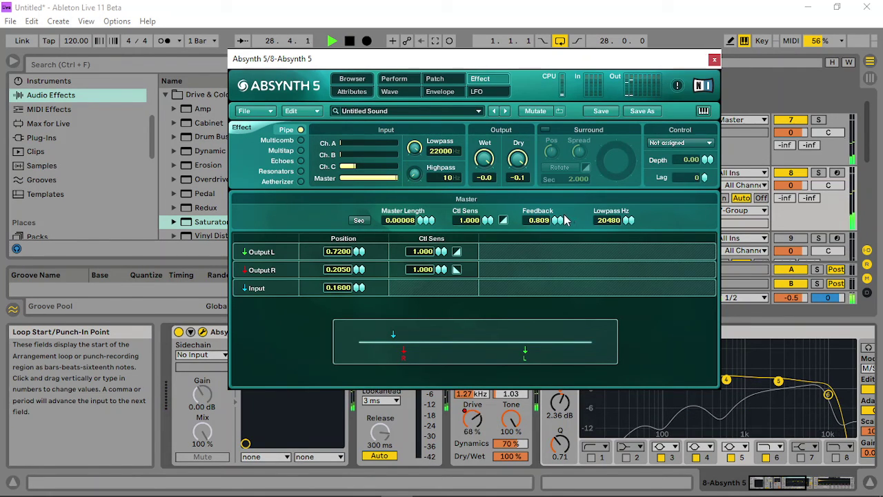
- Try the Pipe effect's surround on and off, and raise its input highpass to 147 Hz
{"action": "left_click", "coordinate": [544, 130]}
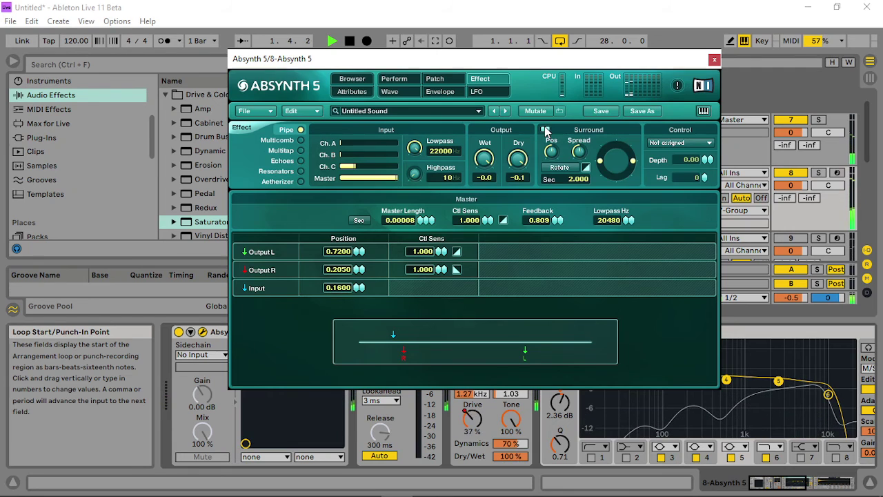
{"action": "left_click", "coordinate": [545, 130]}
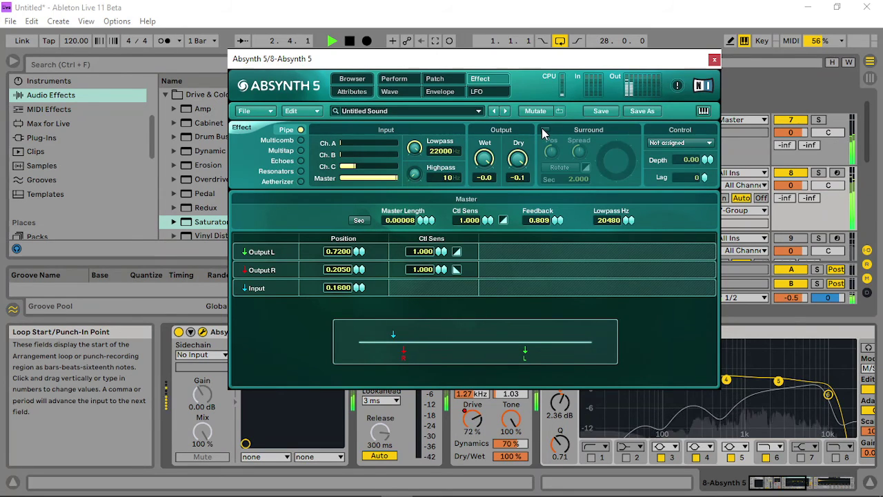
{"action": "left_click_drag", "start_coordinate": [415, 176], "coordinate": [416, 167]}
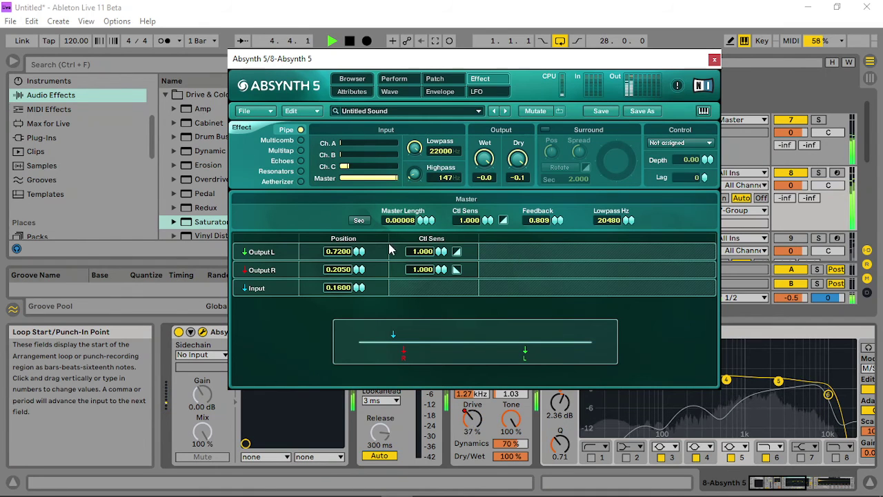
- In the patch, set the tone frequency random amount of channel A's Cloud filter to 20.0 and channel C's waveshaper input to 12.00 dB
{"action": "left_click", "coordinate": [435, 78]}
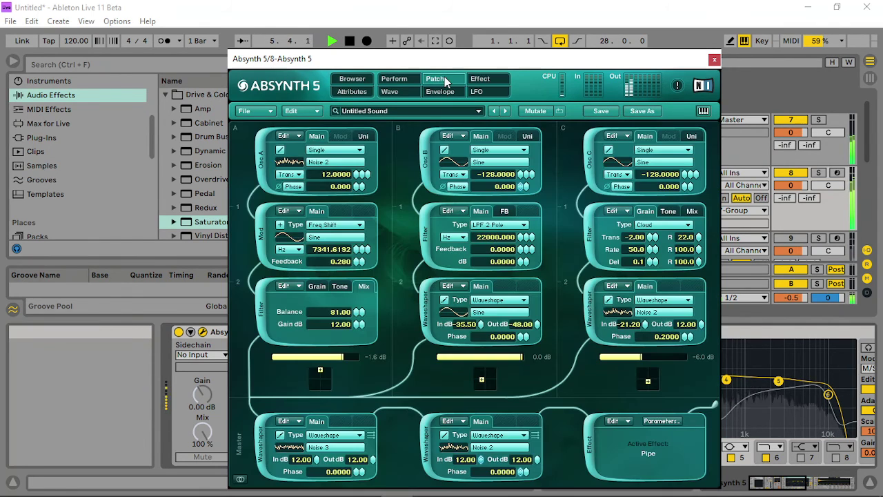
{"action": "left_click", "coordinate": [340, 287]}
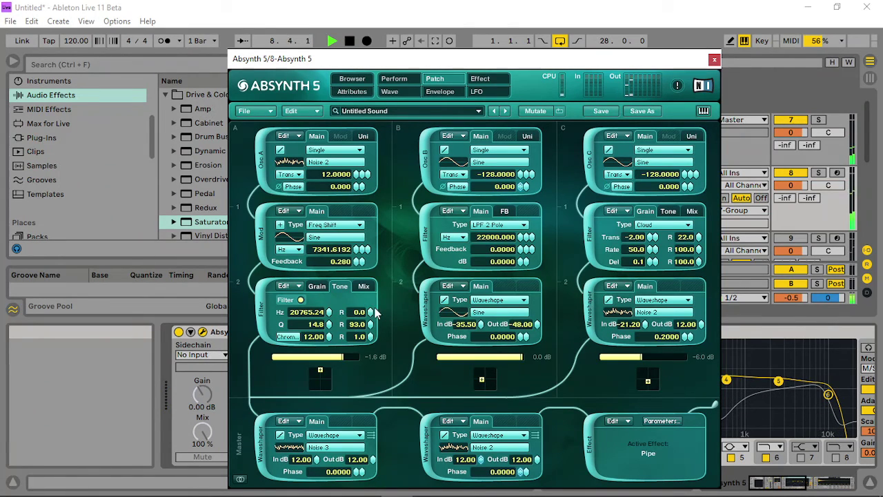
{"action": "scroll", "coordinate": [372, 299], "scroll_direction": "down", "scroll_amount": 3}
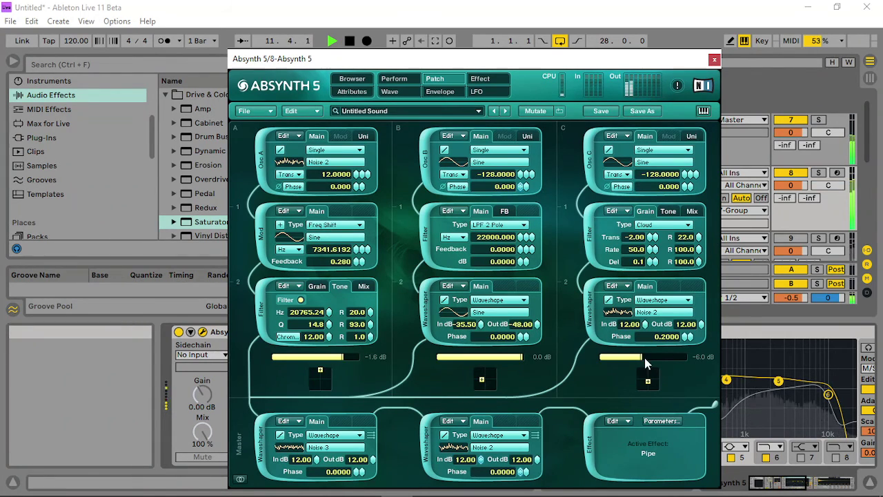
- Raise channel C's level to 0.0 dB and lower channel A's level to -22.0 dB
{"action": "left_click_drag", "start_coordinate": [644, 357], "coordinate": [712, 356]}
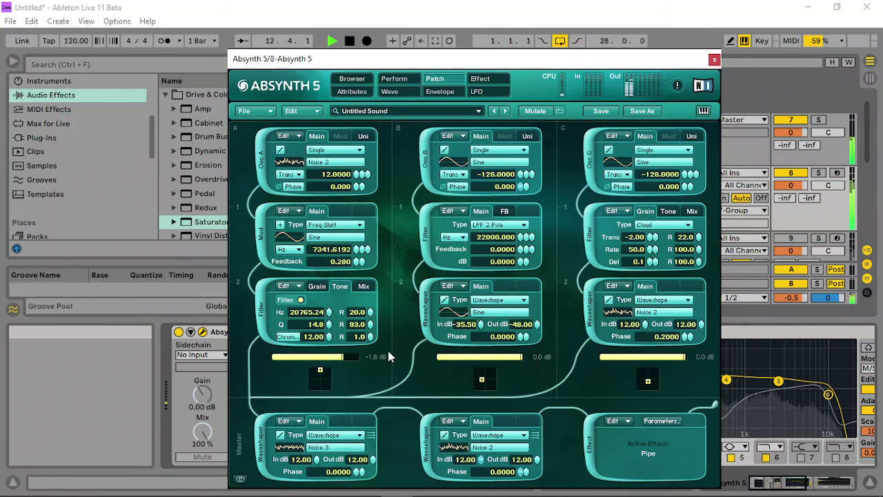
{"action": "left_click_drag", "start_coordinate": [351, 357], "coordinate": [140, 360]}
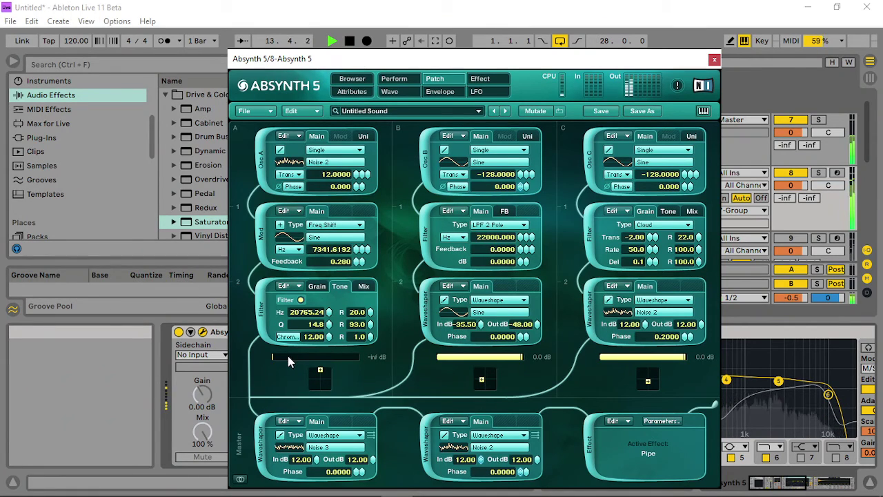
{"action": "left_click_drag", "start_coordinate": [291, 357], "coordinate": [308, 369]}
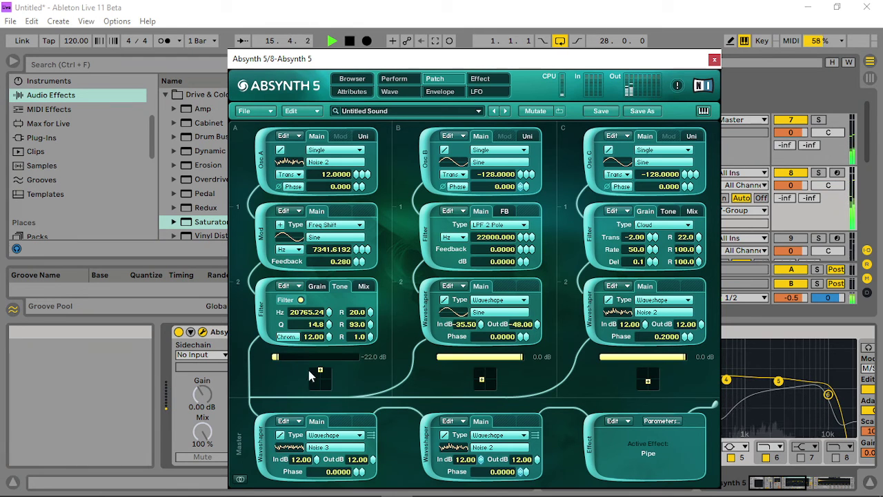
- Close the Absynth 5 editor and lower the Dry/Wet of the Saturator on 7 Group to 69.8 %
{"action": "left_click", "coordinate": [713, 59]}
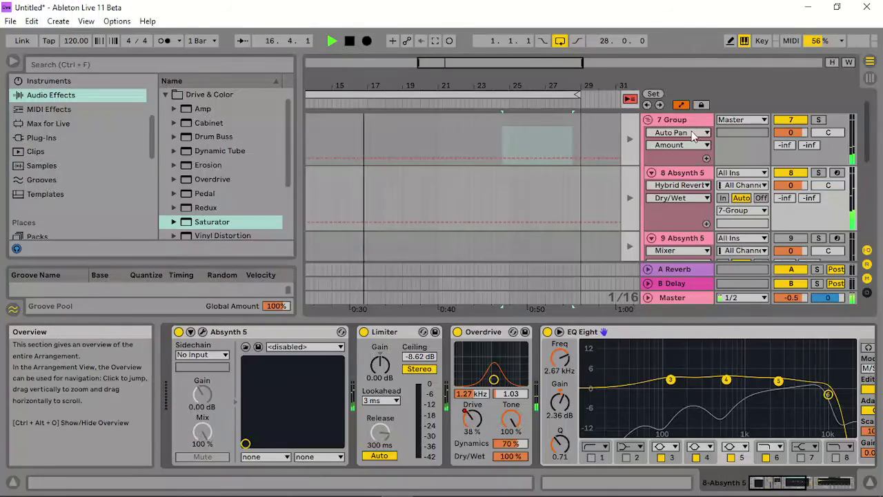
{"action": "left_click", "coordinate": [675, 118]}
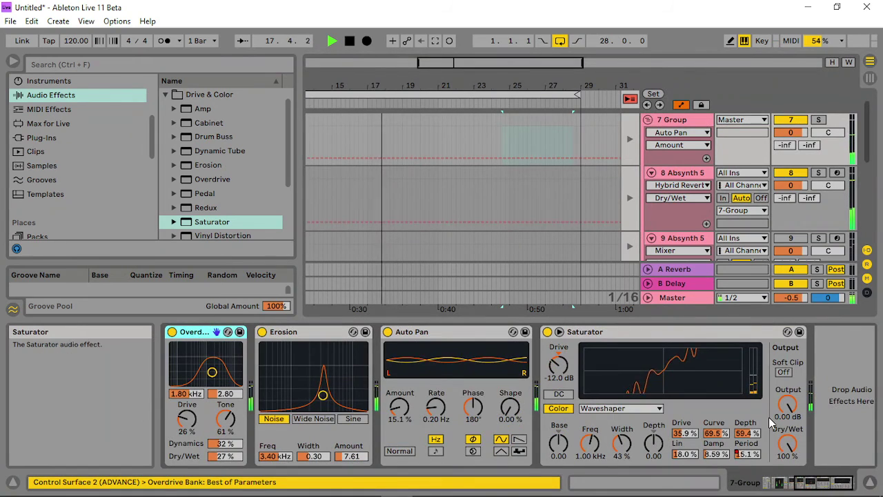
{"action": "left_click_drag", "start_coordinate": [790, 444], "coordinate": [790, 467]}
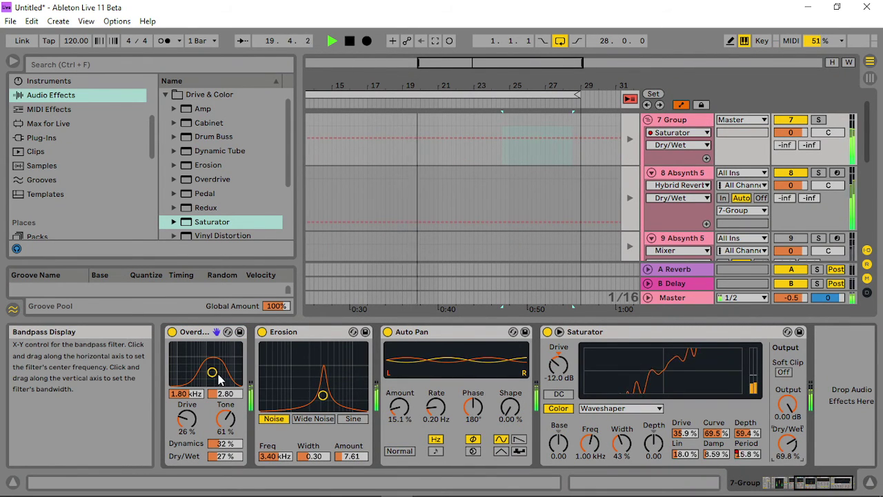
- Set the group's second Overdrive to 902 Hz with bandwidth 0.68, and Erosion to 3.01 kHz with amount 2.41
{"action": "left_click_drag", "start_coordinate": [212, 371], "coordinate": [201, 386]}
{"action": "left_click_drag", "start_coordinate": [322, 395], "coordinate": [321, 400]}
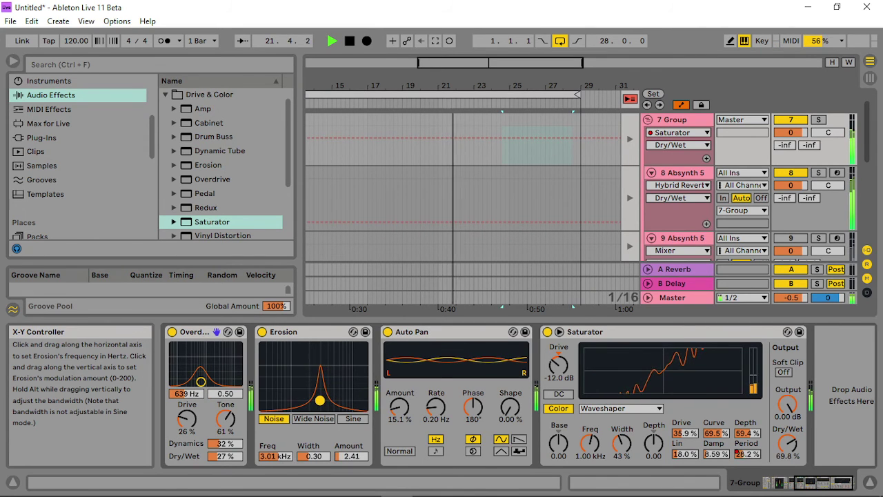
{"action": "left_click_drag", "start_coordinate": [211, 375], "coordinate": [215, 374]}
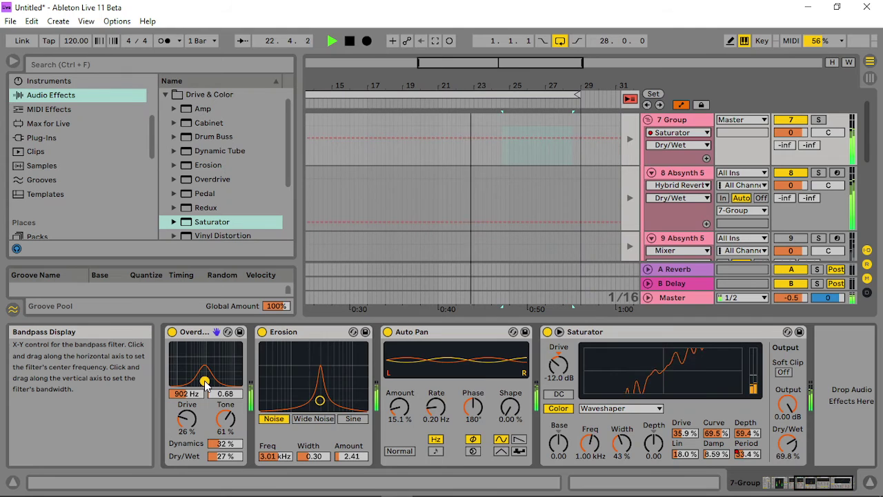
- Set the group's first Overdrive to a 1.19 kHz filter frequency and a tone of 24 %
{"action": "left_click", "coordinate": [814, 486]}
{"action": "left_click", "coordinate": [779, 483]}
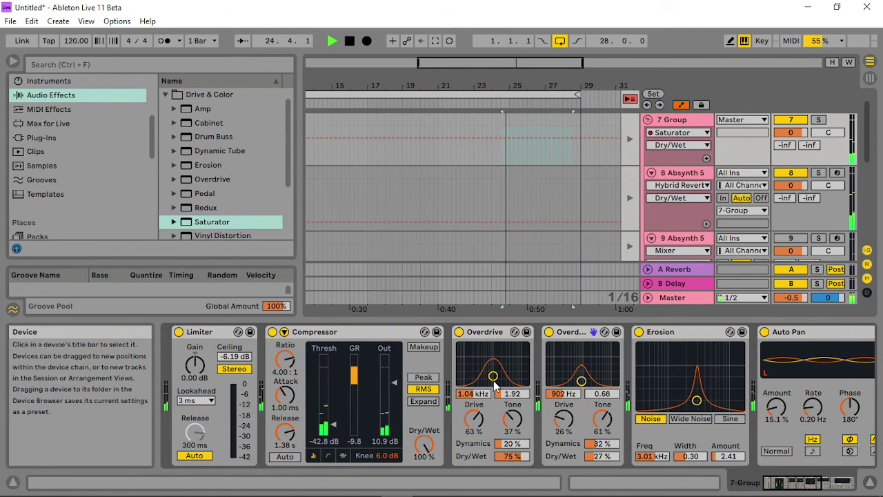
{"action": "left_click_drag", "start_coordinate": [493, 375], "coordinate": [494, 375]}
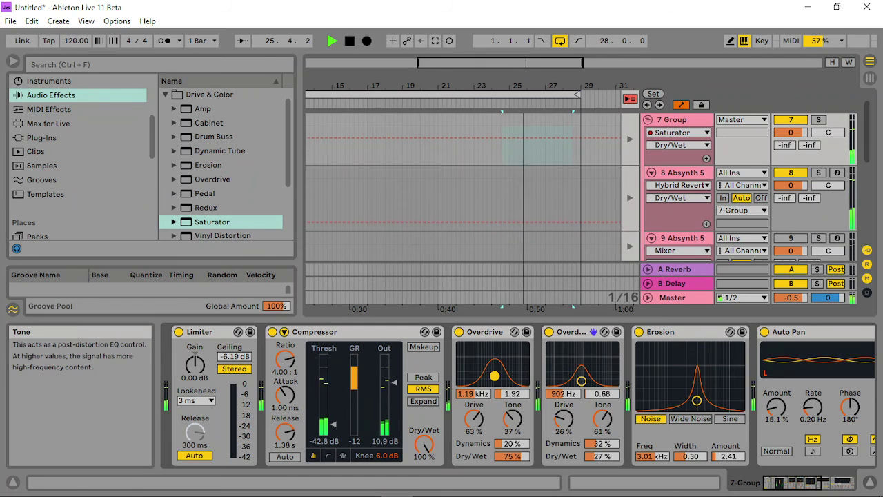
{"action": "mouse_move", "coordinate": [511, 419]}
{"action": "left_mouse_down"}
{"action": "mouse_move", "coordinate": [512, 393]}
{"action": "mouse_move", "coordinate": [521, 432]}
{"action": "left_mouse_up"}
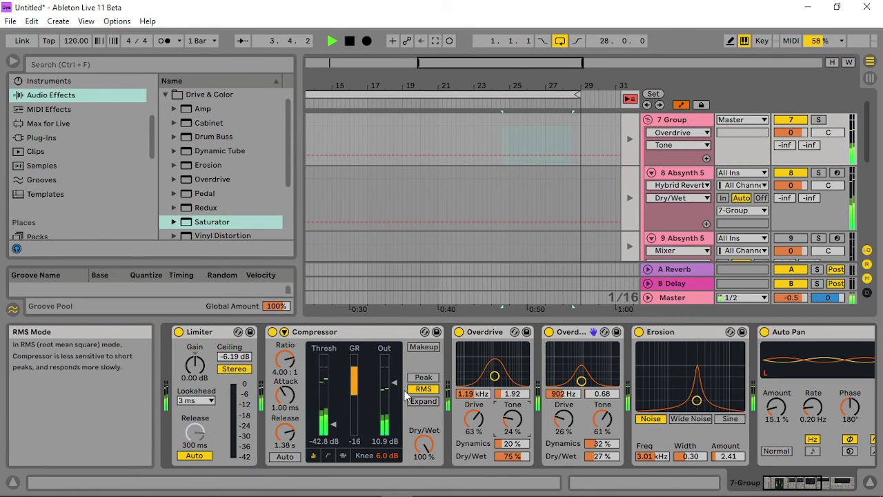
- Add a Chorus-Ensemble from Pitch & Modulation after the Saturator at the end of the 7 Group effect chain
{"action": "left_click", "coordinate": [166, 95]}
{"action": "left_click", "coordinate": [165, 165]}
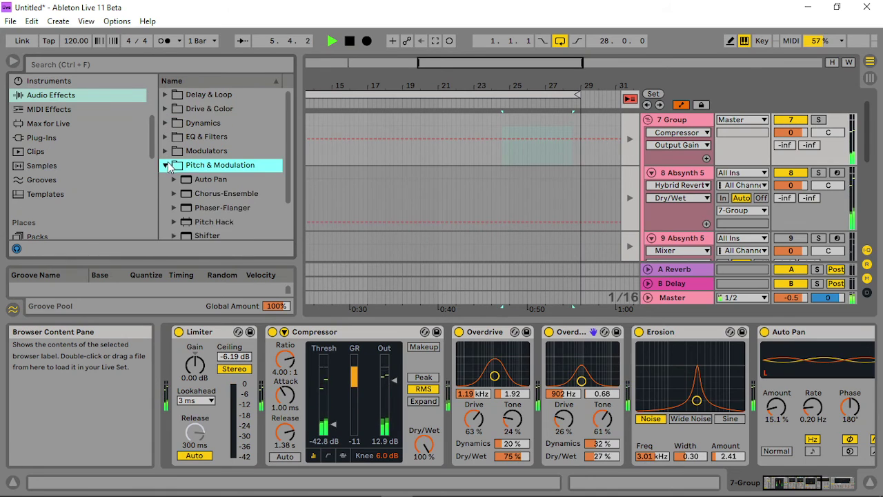
{"action": "left_click", "coordinate": [224, 164]}
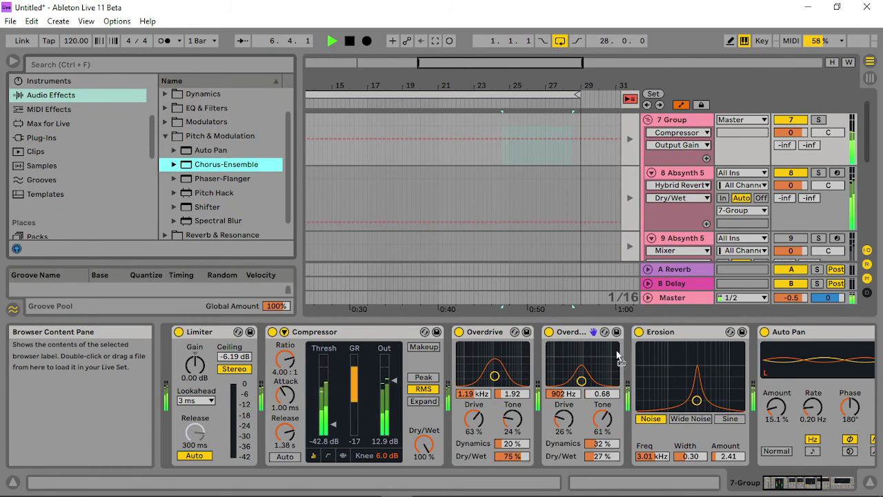
{"action": "scroll", "coordinate": [859, 378], "scroll_direction": "down", "scroll_amount": 3}
{"action": "scroll", "coordinate": [871, 334], "scroll_direction": "down", "scroll_amount": 5}
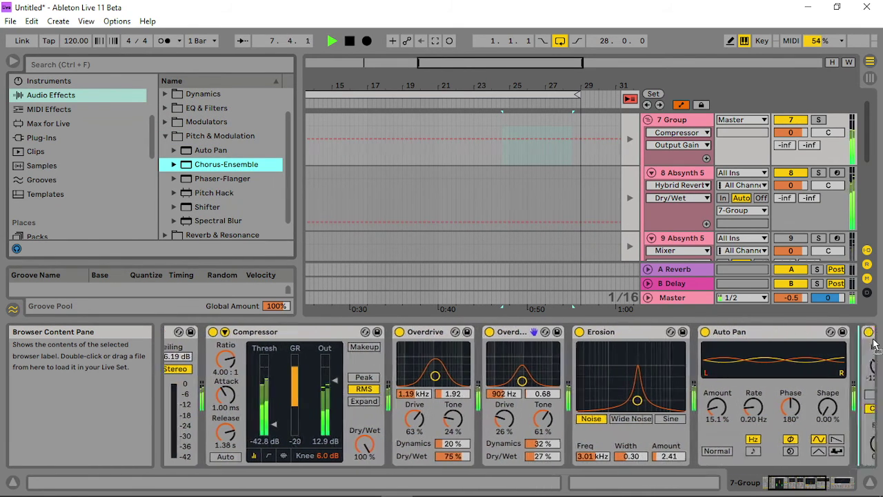
{"action": "scroll", "coordinate": [872, 345], "scroll_direction": "down", "scroll_amount": 4}
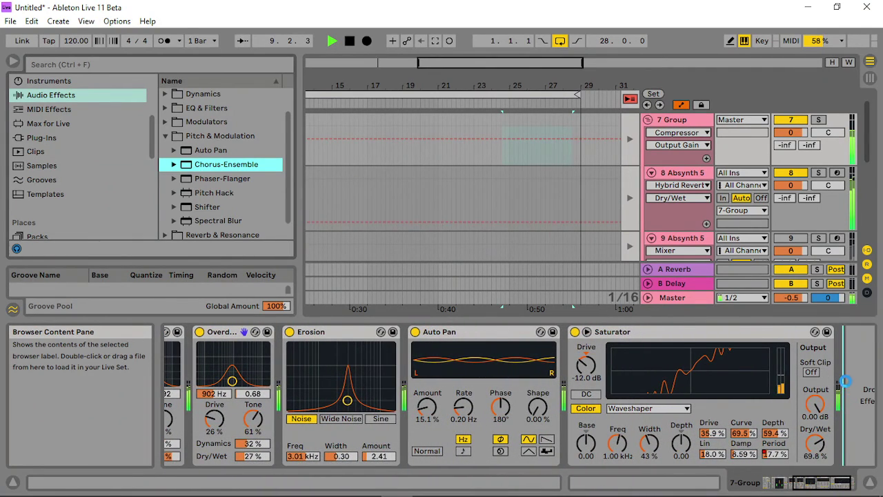
{"action": "left_click_drag", "start_coordinate": [845, 380], "coordinate": [847, 383]}
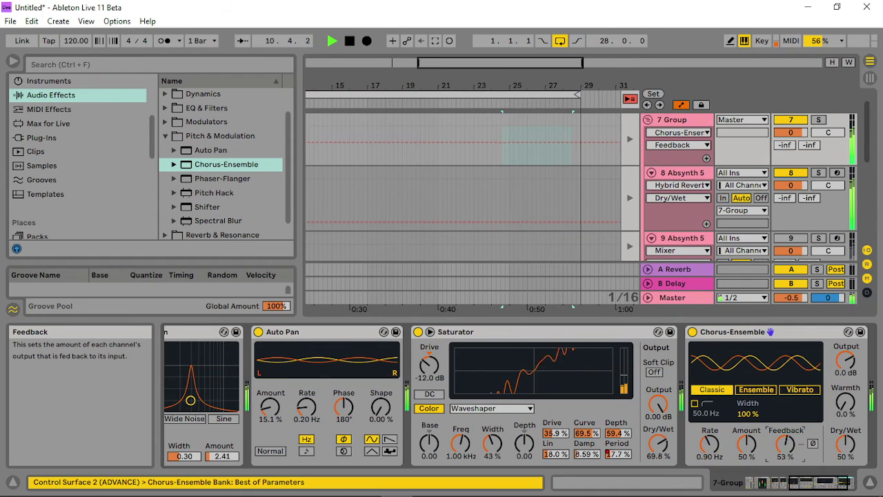
- Set Chorus-Ensemble to rate 0.11 Hz, amount 30 %, feedback 26 %, warmth 42 % and Dry/Wet 23 %, and the Saturator's Dry/Wet to 63.5 %
{"action": "left_click_drag", "start_coordinate": [709, 445], "coordinate": [709, 469]}
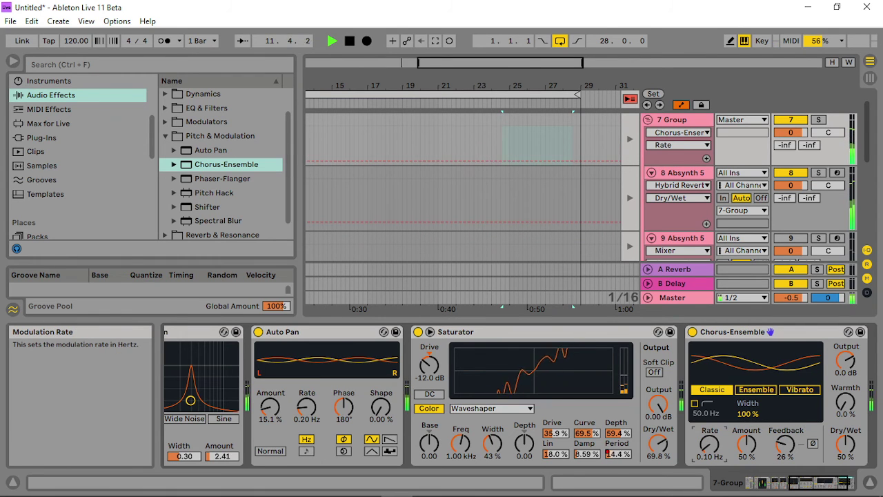
{"action": "mouse_move", "coordinate": [746, 445]}
{"action": "left_mouse_down"}
{"action": "mouse_move", "coordinate": [747, 435]}
{"action": "mouse_move", "coordinate": [747, 449]}
{"action": "left_mouse_up"}
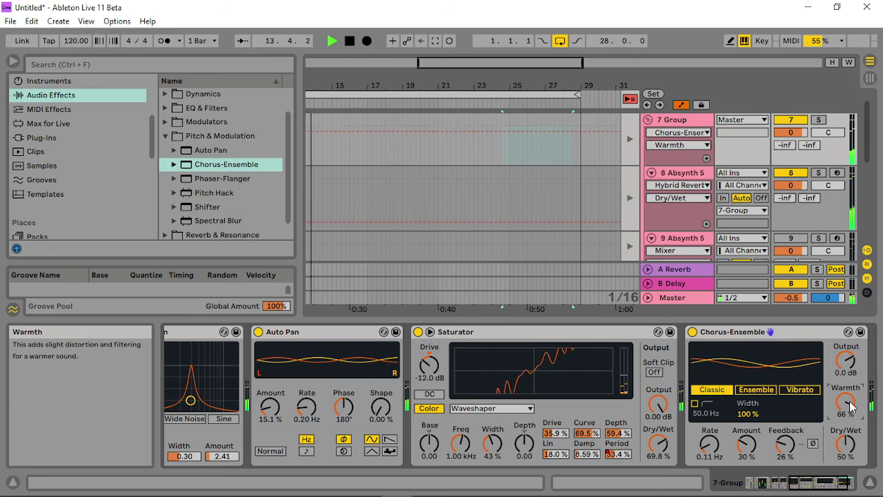
{"action": "left_click", "coordinate": [659, 443]}
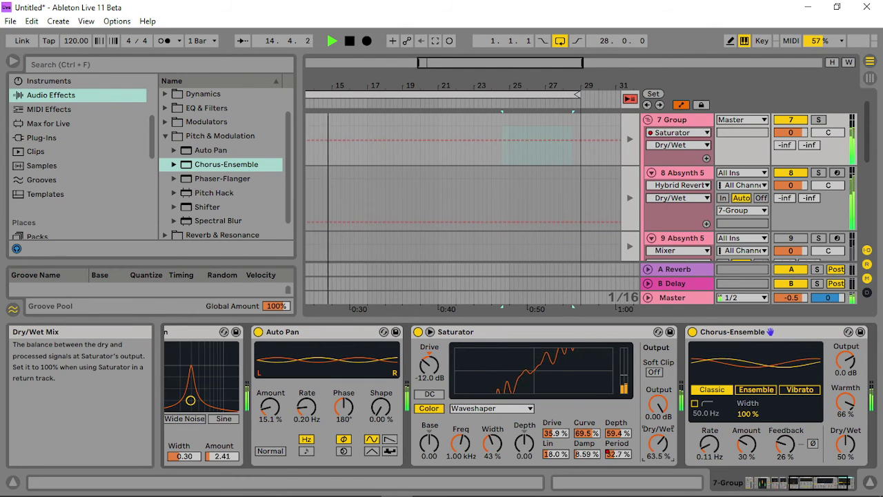
{"action": "left_click", "coordinate": [846, 443]}
{"action": "left_click_drag", "start_coordinate": [846, 444], "coordinate": [846, 481]}
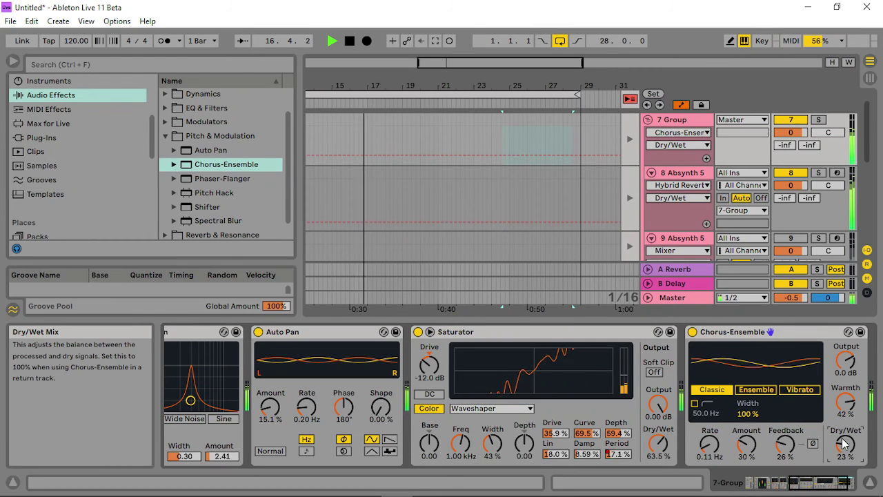
- Lower the Saturator's drive to -17.1 dB and set Erosion to 2.43 kHz with amount 1.46
{"action": "mouse_move", "coordinate": [429, 364]}
{"action": "left_mouse_down"}
{"action": "mouse_move", "coordinate": [429, 338]}
{"action": "mouse_move", "coordinate": [431, 369]}
{"action": "left_mouse_up"}
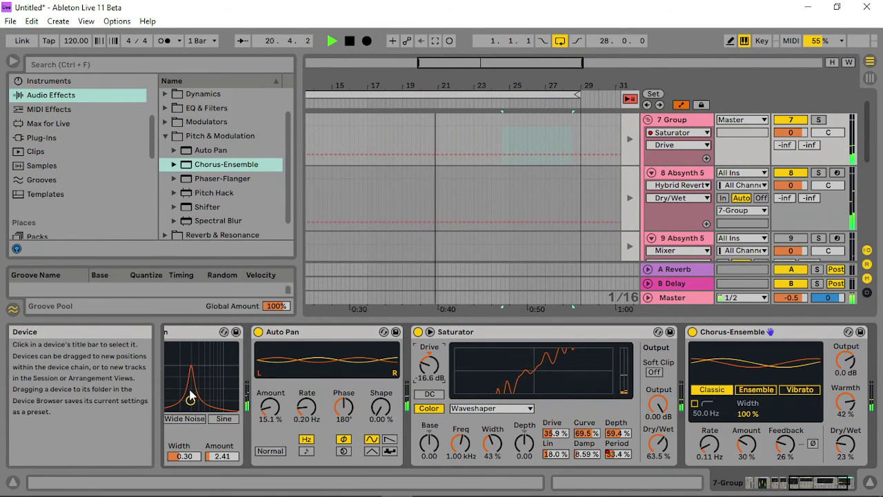
{"action": "left_click_drag", "start_coordinate": [190, 400], "coordinate": [185, 402]}
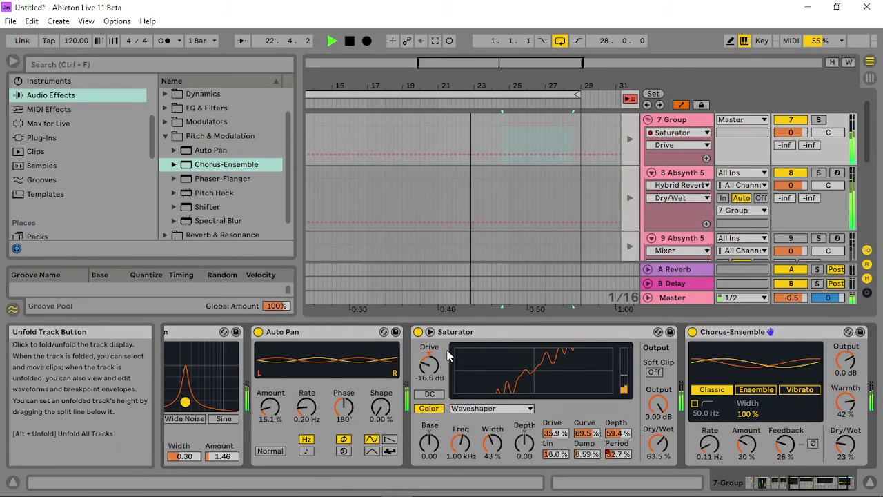
{"action": "left_click_drag", "start_coordinate": [429, 365], "coordinate": [428, 366]}
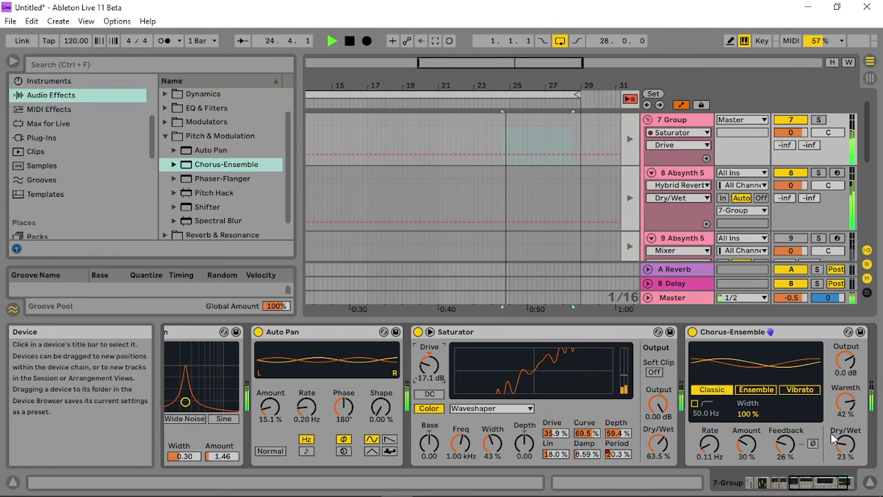
- Lower the Dry/Wet of Chorus-Ensemble to 13 % and of the Saturator to 62.7 %
{"action": "mouse_move", "coordinate": [845, 444]}
{"action": "left_mouse_down"}
{"action": "mouse_move", "coordinate": [846, 429]}
{"action": "mouse_move", "coordinate": [846, 451]}
{"action": "left_mouse_up"}
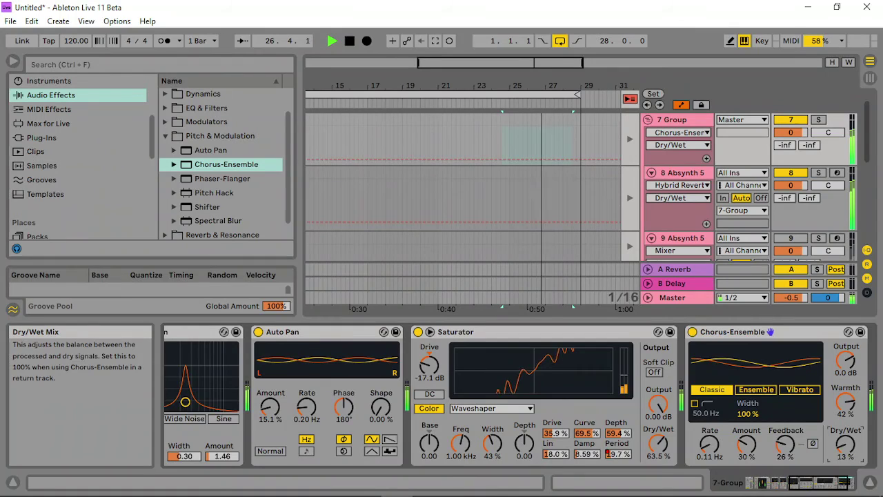
{"action": "left_click", "coordinate": [814, 484]}
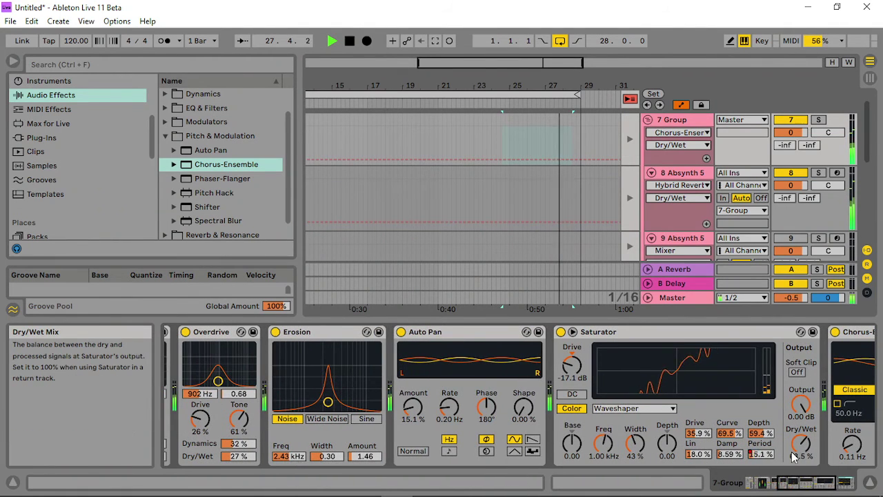
{"action": "left_click_drag", "start_coordinate": [800, 456], "coordinate": [799, 449]}
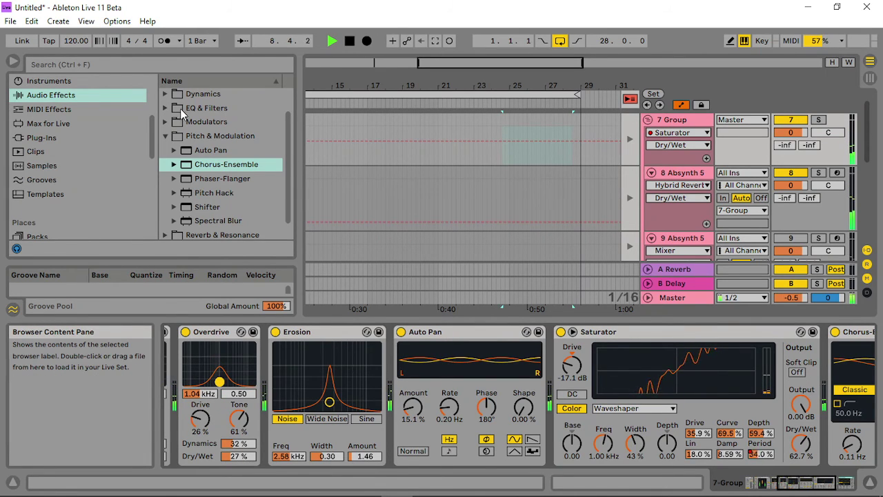
- Insert an Auto Filter between Auto Pan and the Saturator, with frequency 1.98 kHz and resonance 33 %
{"action": "left_click", "coordinate": [164, 110]}
{"action": "left_click", "coordinate": [219, 153]}
{"action": "left_click_drag", "start_coordinate": [219, 153], "coordinate": [545, 393]}
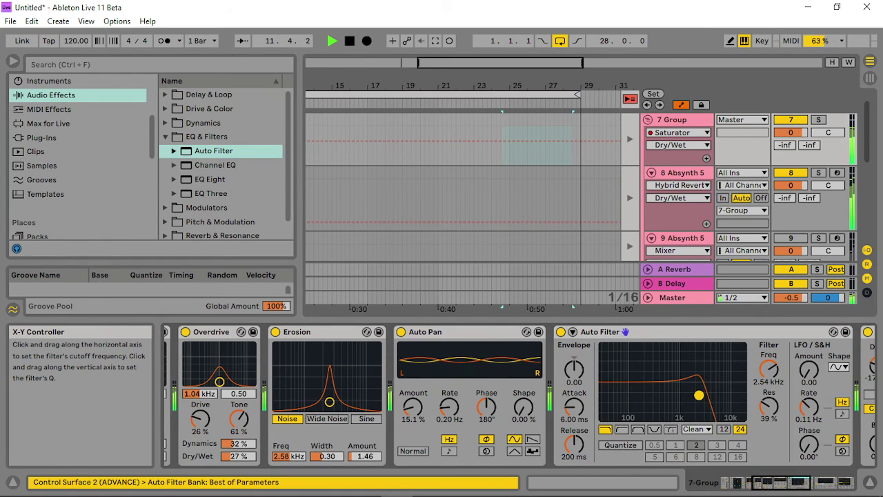
{"action": "left_click_drag", "start_coordinate": [691, 400], "coordinate": [699, 398]}
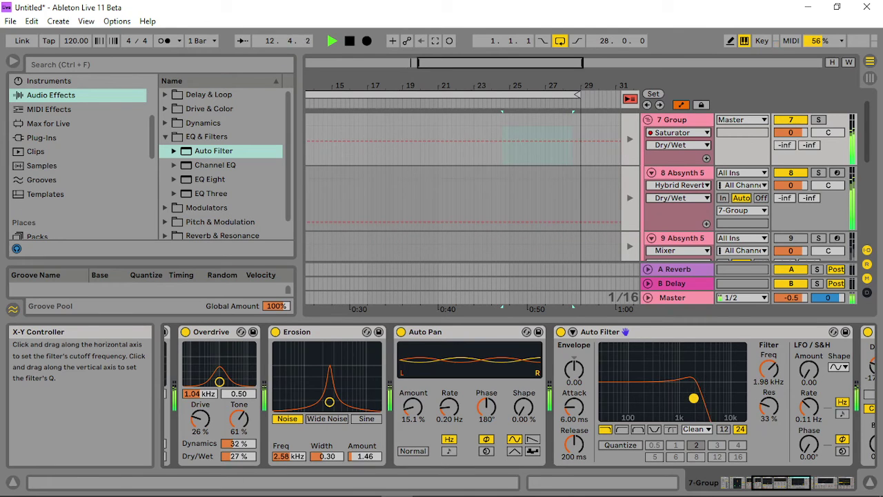
- Group the Auto Filter into an Audio Effect Rack and show the rack's chain list
{"action": "left_click", "coordinate": [673, 333]}
{"action": "right_click", "coordinate": [652, 331]}
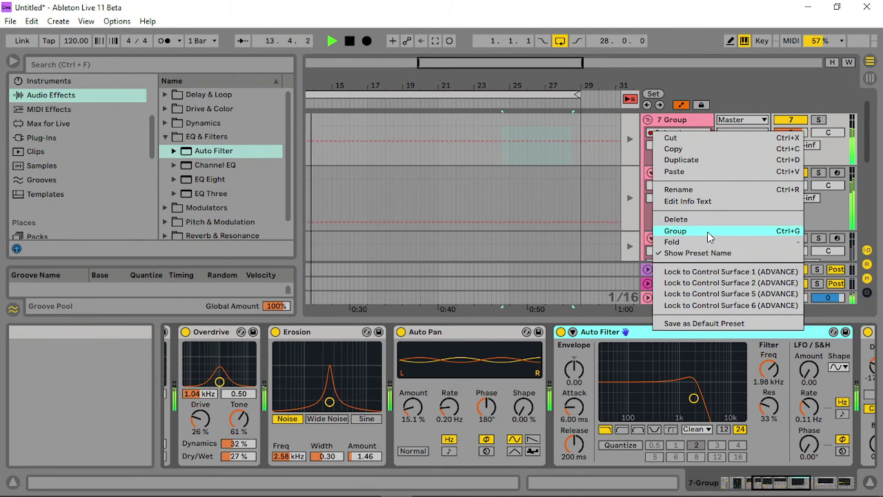
{"action": "key", "text": "Escape"}
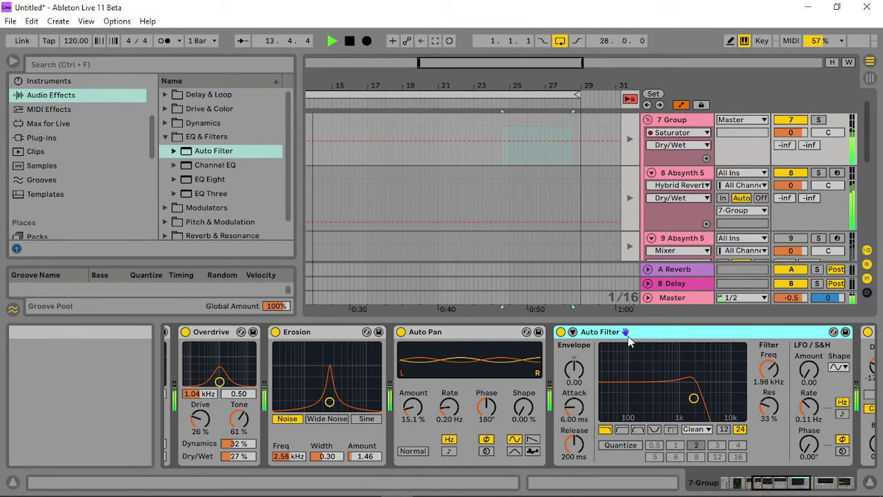
{"action": "key", "text": "ctrl+g"}
{"action": "left_click", "coordinate": [561, 384]}
{"action": "left_click", "coordinate": [614, 372]}
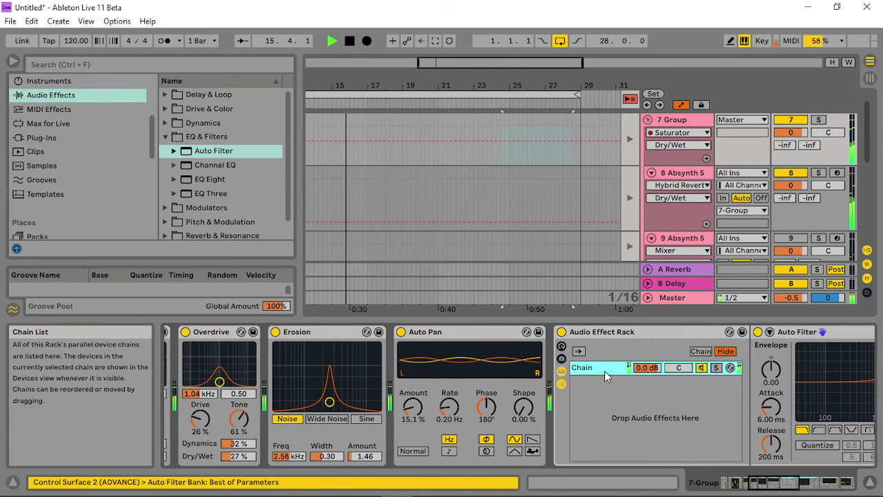
- Duplicate the chain that holds the Auto Filter inside the rack
{"action": "right_click", "coordinate": [605, 372]}
{"action": "left_click", "coordinate": [675, 337]}
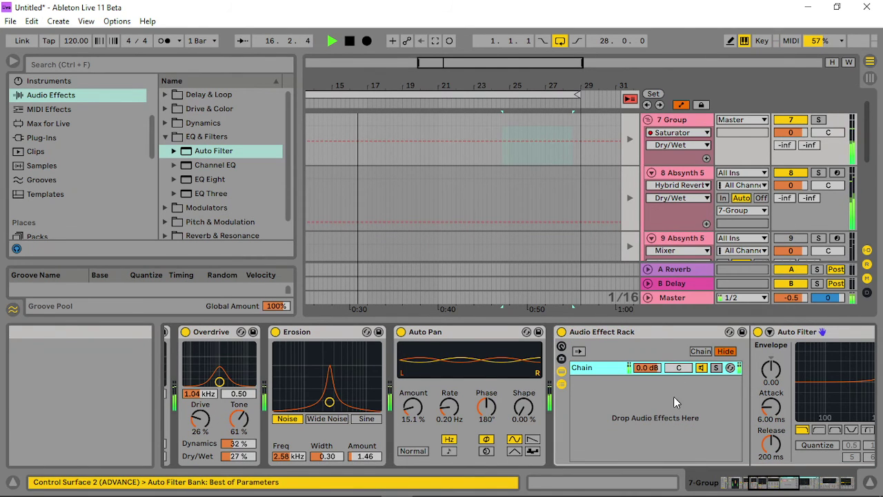
{"action": "key", "text": "ctrl+d"}
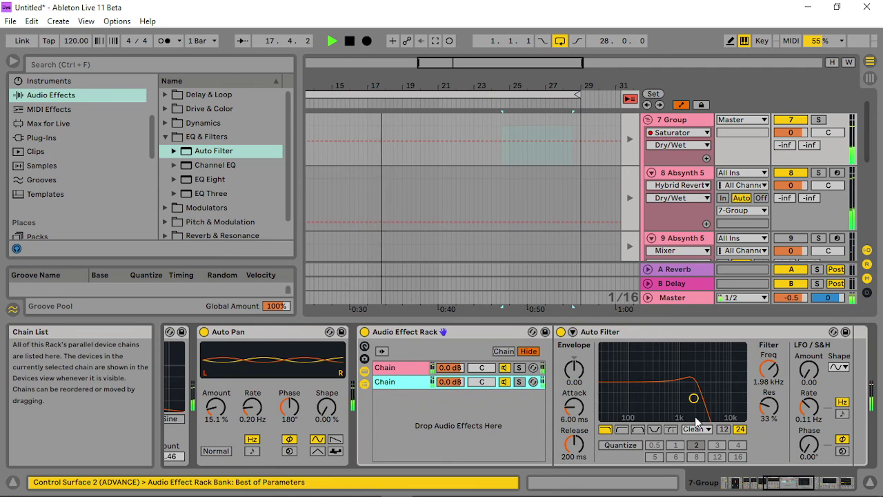
- Switch the second chain's Auto Filter to band-pass at 1.84 kHz and pan that chain to 4R
{"action": "left_click", "coordinate": [638, 429]}
{"action": "left_click_drag", "start_coordinate": [693, 398], "coordinate": [697, 396]}
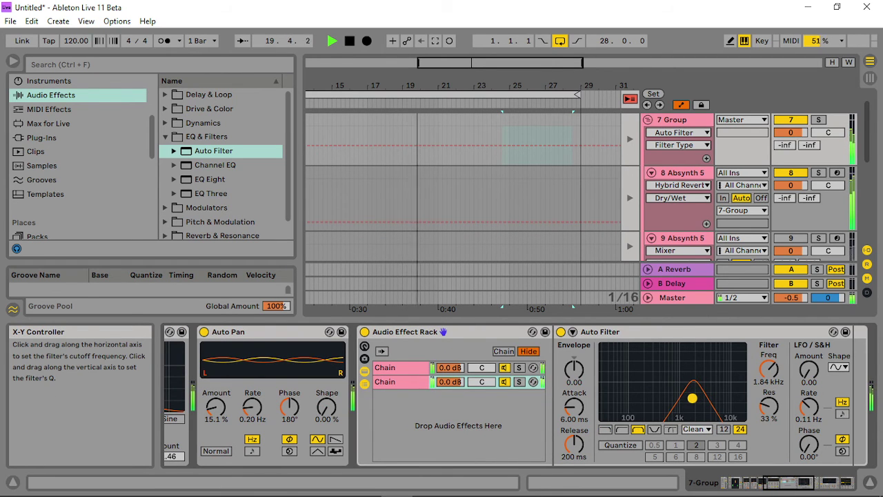
{"action": "left_click", "coordinate": [481, 382]}
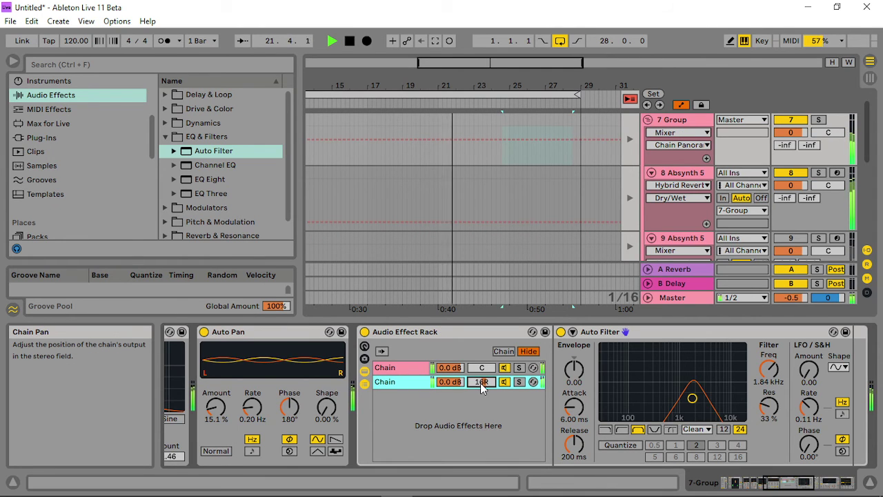
{"action": "left_click_drag", "start_coordinate": [481, 382], "coordinate": [482, 421]}
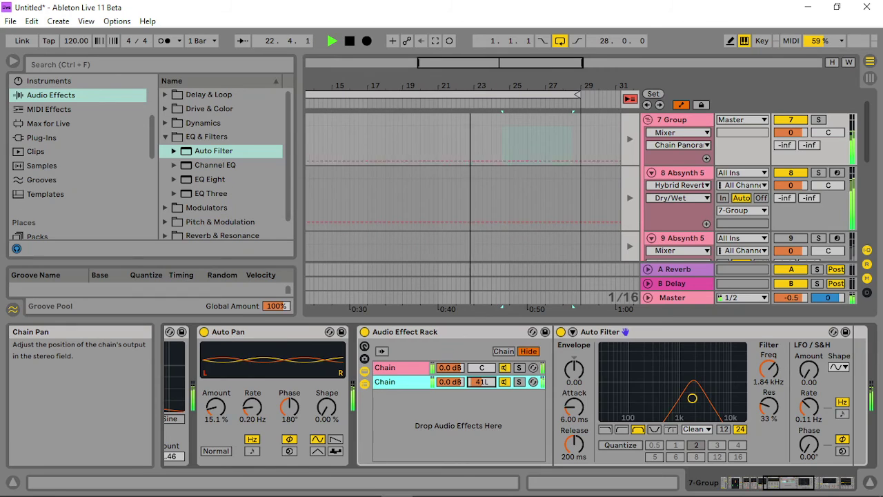
{"action": "right_click", "coordinate": [482, 382]}
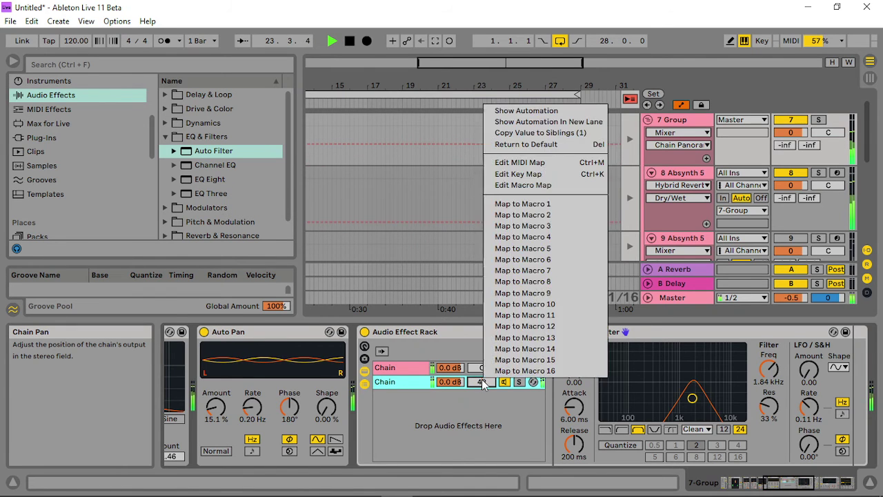
{"action": "left_click", "coordinate": [780, 481]}
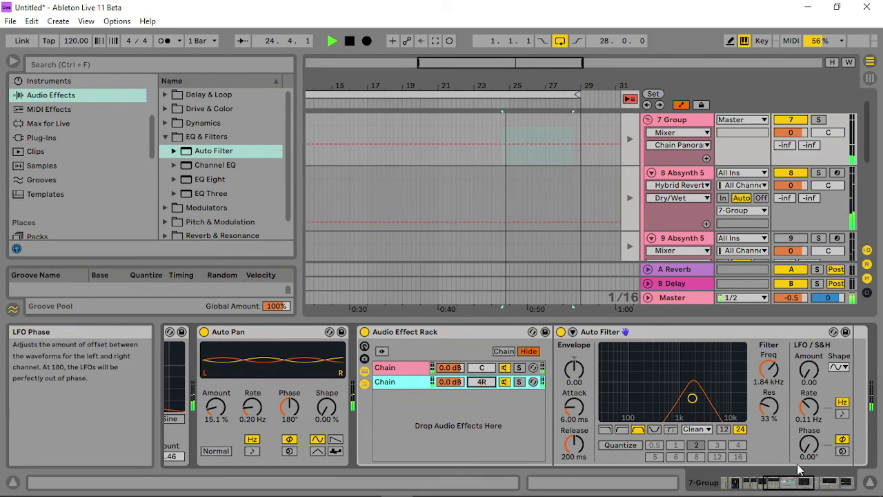
- Add TED FX.amxd from the Packs between the Audio Effect Rack and the Saturator
{"action": "left_click", "coordinate": [804, 486]}
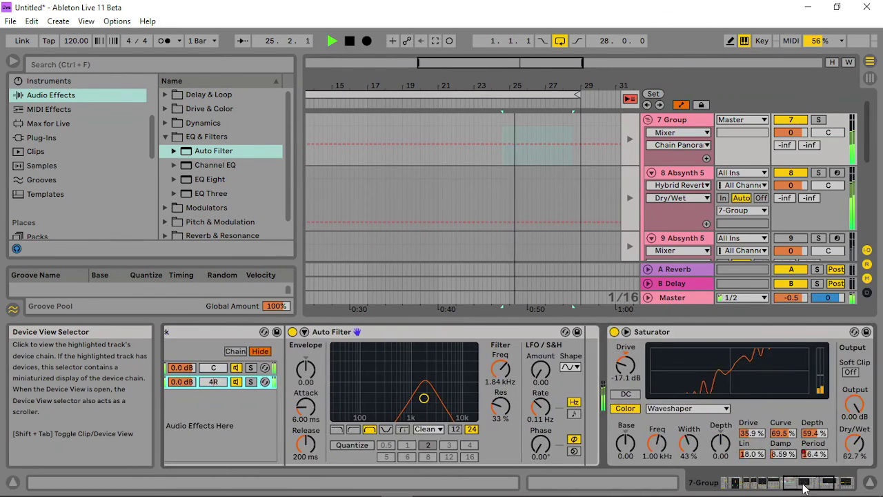
{"action": "left_click", "coordinate": [45, 125]}
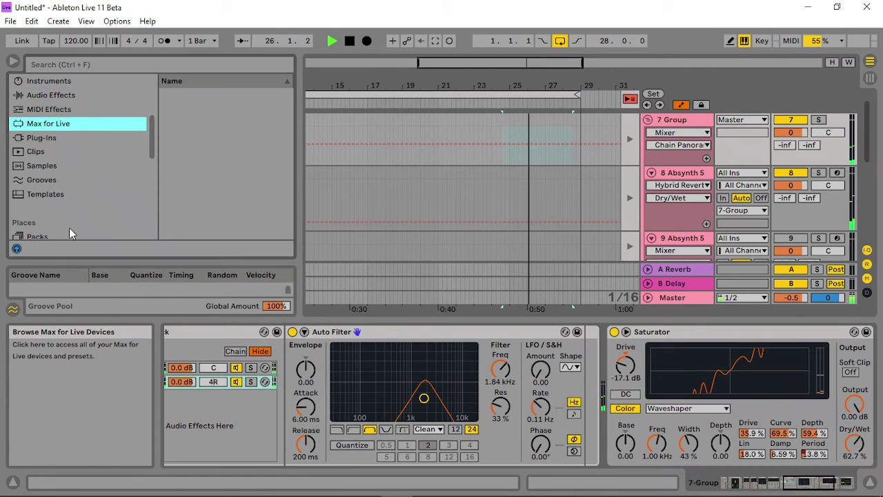
{"action": "scroll", "coordinate": [28, 242], "scroll_direction": "down", "scroll_amount": 1}
{"action": "left_click", "coordinate": [50, 233]}
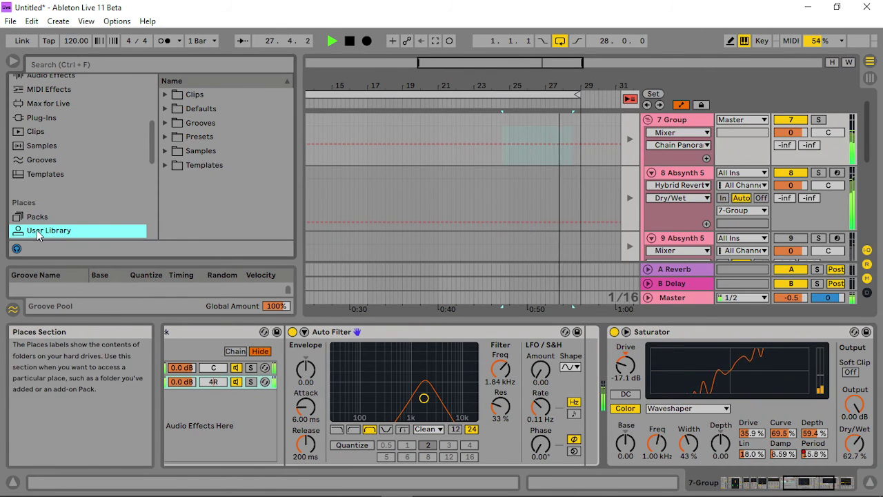
{"action": "left_click", "coordinate": [42, 217]}
{"action": "left_click_drag", "start_coordinate": [210, 200], "coordinate": [607, 392]}
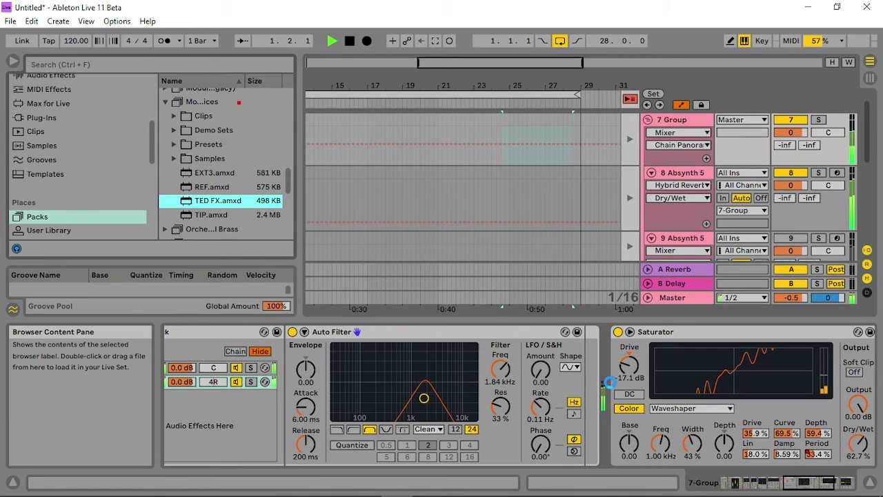
{"action": "left_click_drag", "start_coordinate": [607, 381], "coordinate": [611, 389]}
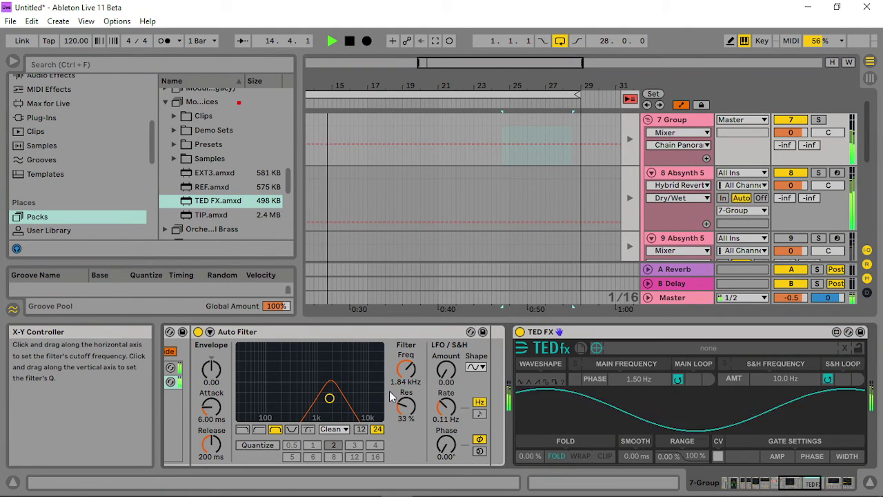
- Map TED FX to the second rack chain's panorama and lower its main frequency to about 0.2 Hz
{"action": "left_click", "coordinate": [783, 489]}
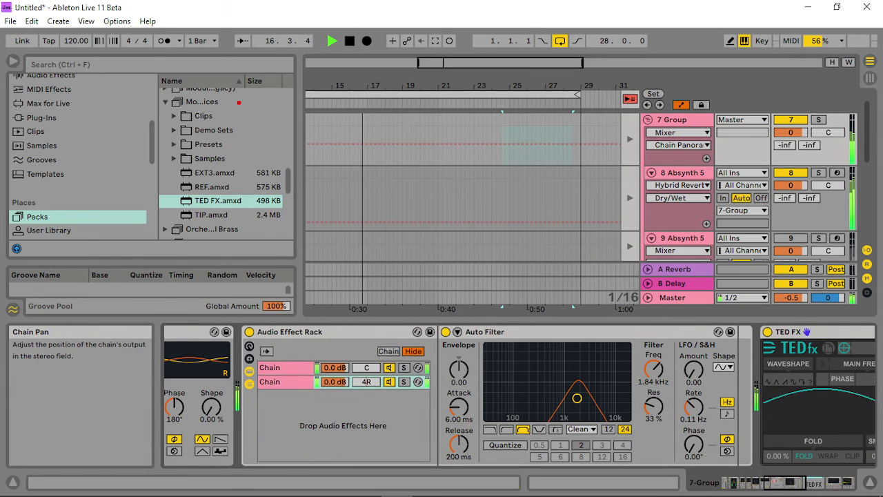
{"action": "left_click_drag", "start_coordinate": [366, 382], "coordinate": [366, 375]}
{"action": "left_click", "coordinate": [796, 482]}
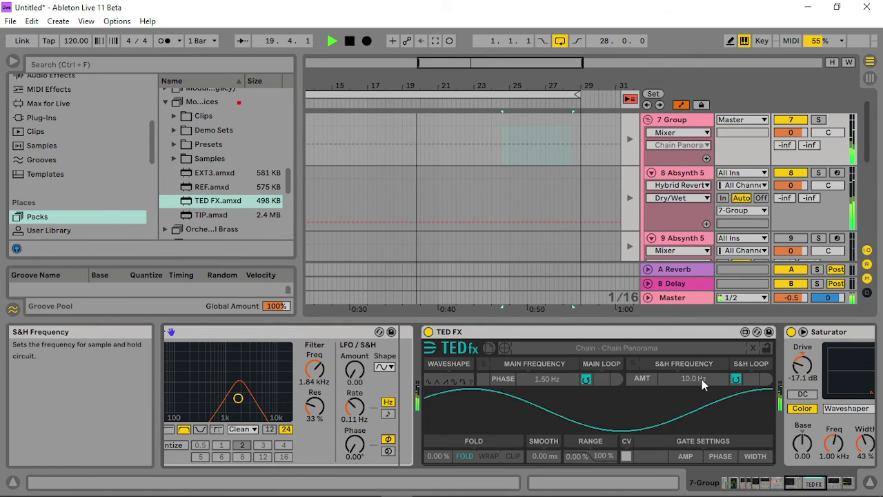
{"action": "left_click_drag", "start_coordinate": [502, 373], "coordinate": [501, 428]}
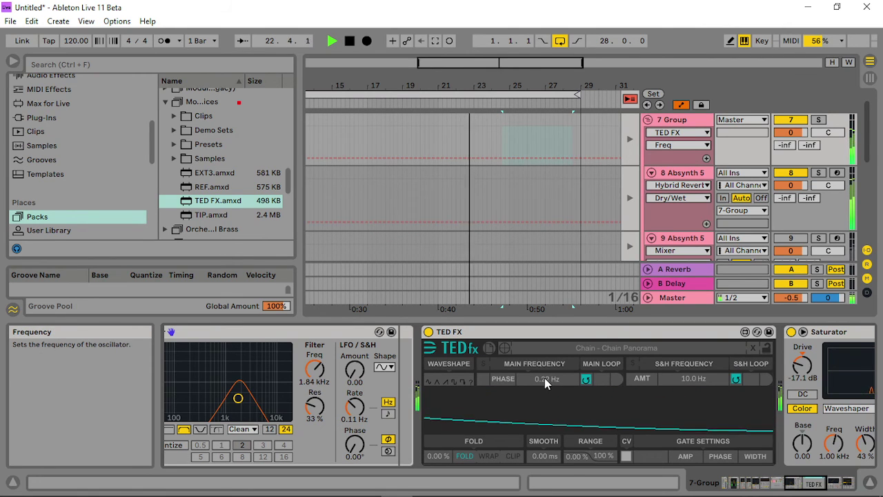
- Retune the second chain's Auto Filter to about 1.20 kHz with 41% resonance, and duplicate that chain in the rack
{"action": "mouse_move", "coordinate": [237, 398]}
{"action": "left_mouse_down"}
{"action": "mouse_move", "coordinate": [242, 391]}
{"action": "mouse_move", "coordinate": [230, 394]}
{"action": "left_mouse_up"}
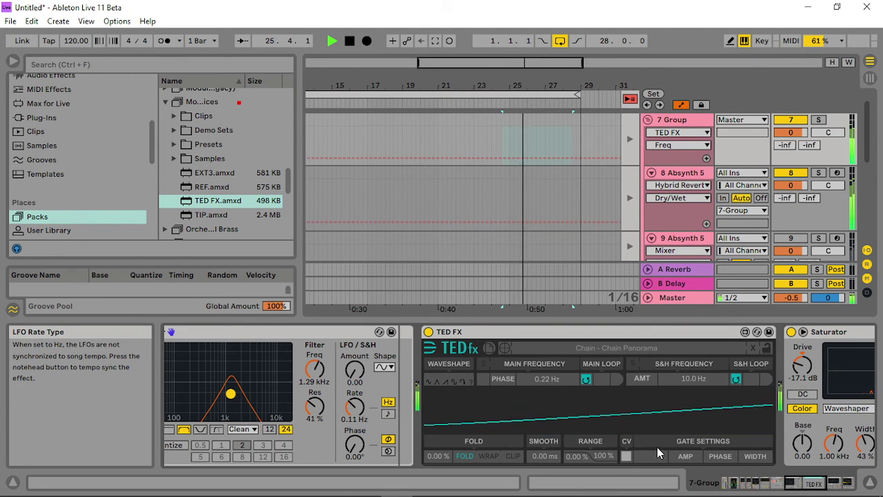
{"action": "mouse_move", "coordinate": [230, 394]}
{"action": "left_mouse_down"}
{"action": "mouse_move", "coordinate": [227, 404]}
{"action": "mouse_move", "coordinate": [230, 394]}
{"action": "left_mouse_up"}
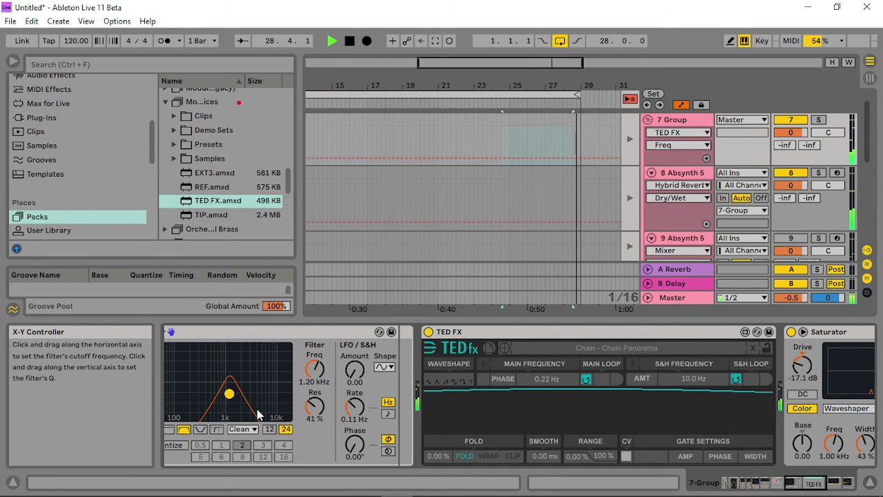
{"action": "left_click_drag", "start_coordinate": [835, 489], "coordinate": [788, 481]}
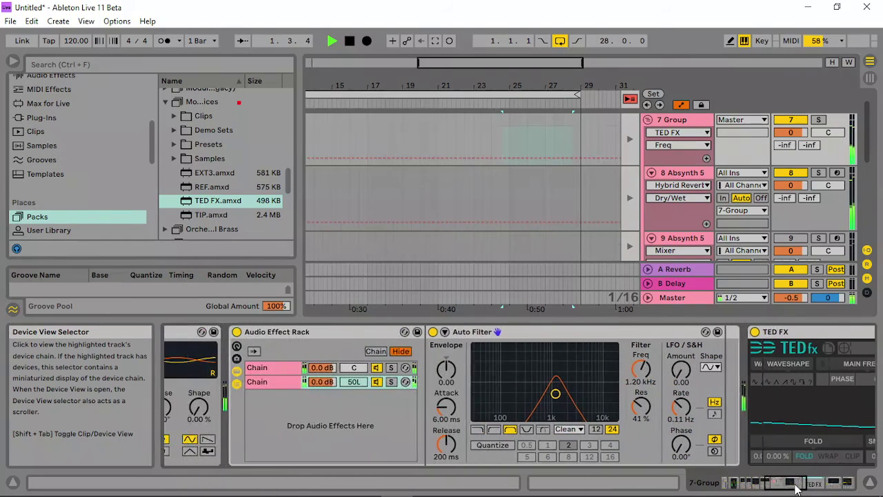
{"action": "right_click", "coordinate": [301, 381]}
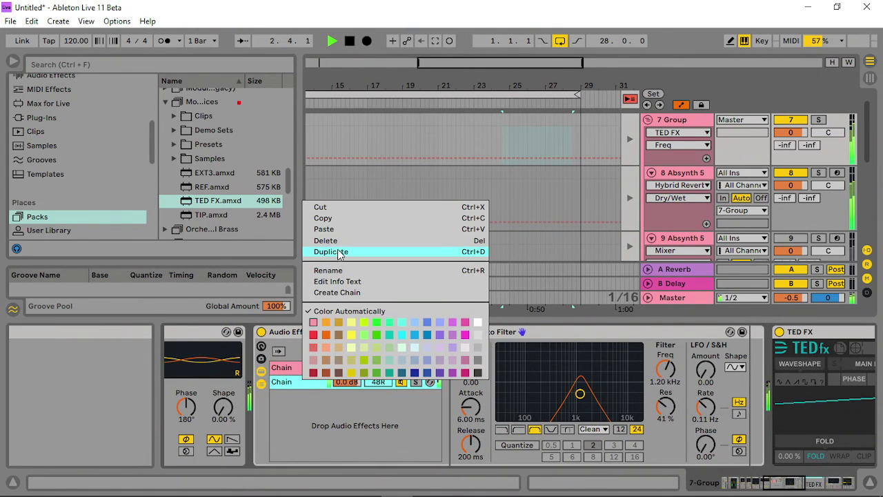
{"action": "left_click", "coordinate": [343, 306]}
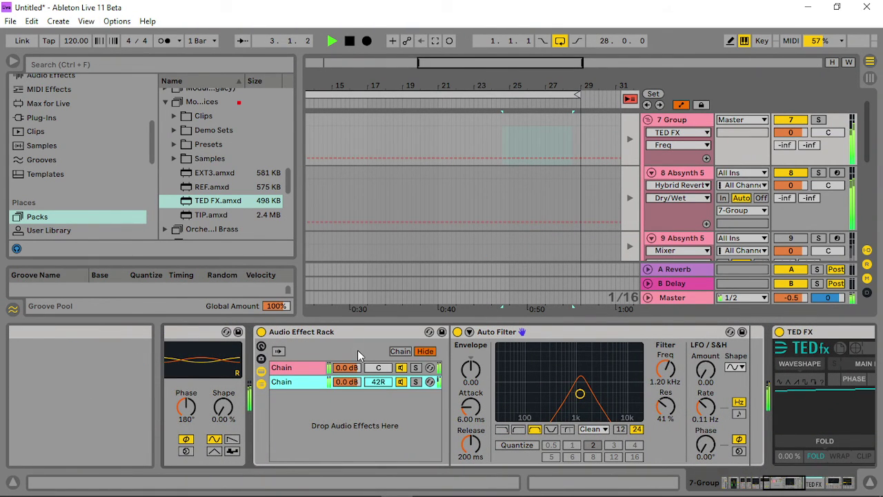
{"action": "key", "text": "ctrl+d"}
- Pan the third rack chain to 6L and set its Auto Filter to about 335 Hz with 62% resonance
{"action": "left_click_drag", "start_coordinate": [585, 394], "coordinate": [590, 395]}
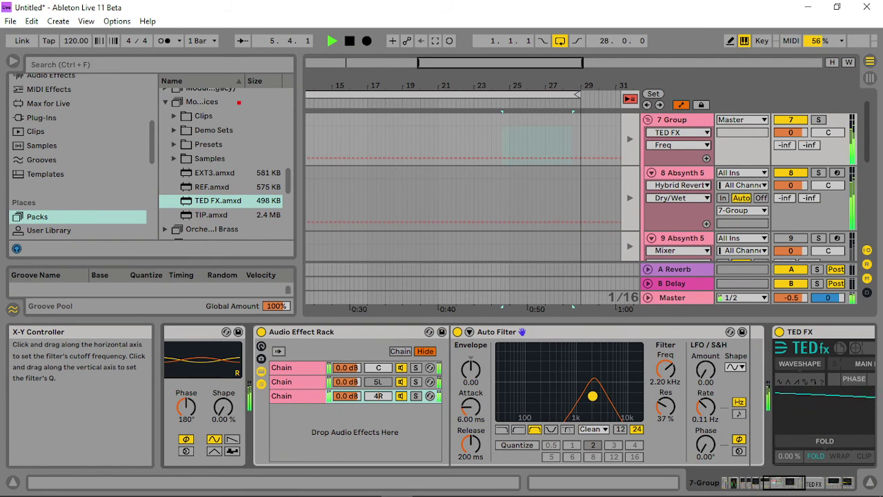
{"action": "left_click_drag", "start_coordinate": [378, 396], "coordinate": [378, 400]}
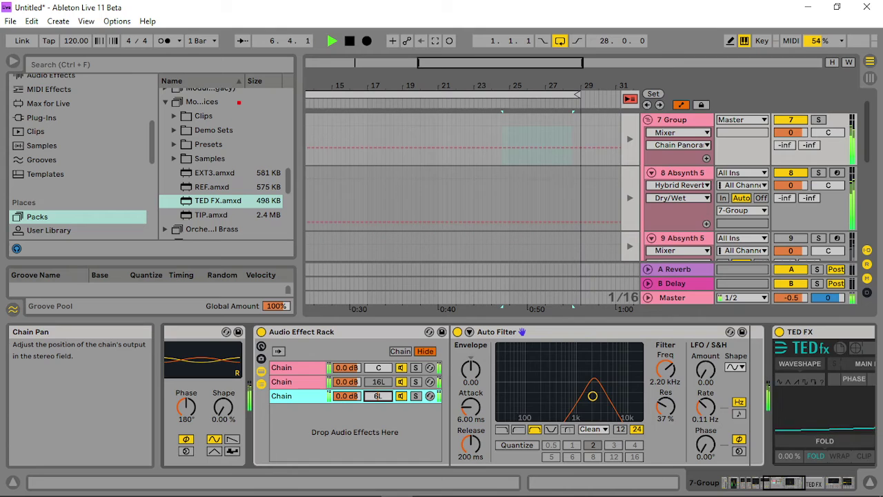
{"action": "left_click_drag", "start_coordinate": [592, 395], "coordinate": [563, 388]}
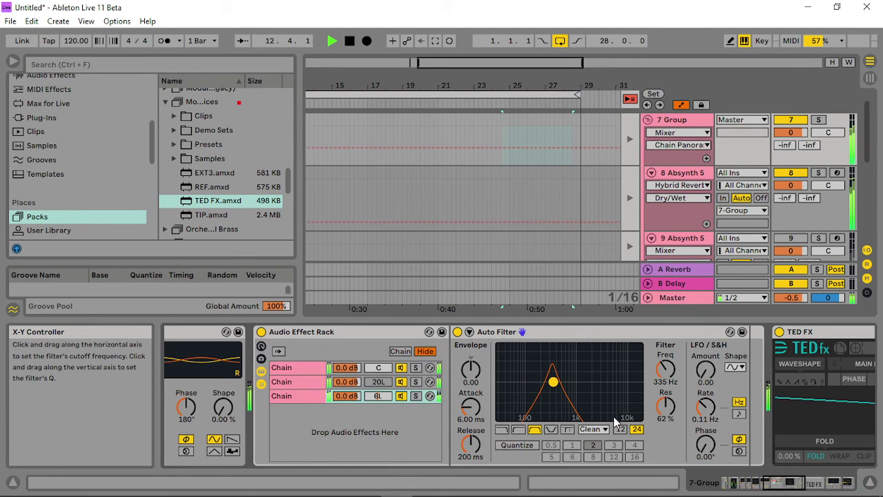
- Add the Cabinet effect from Drive & Color after the Auto Filter in the third rack chain
{"action": "left_click", "coordinate": [788, 479]}
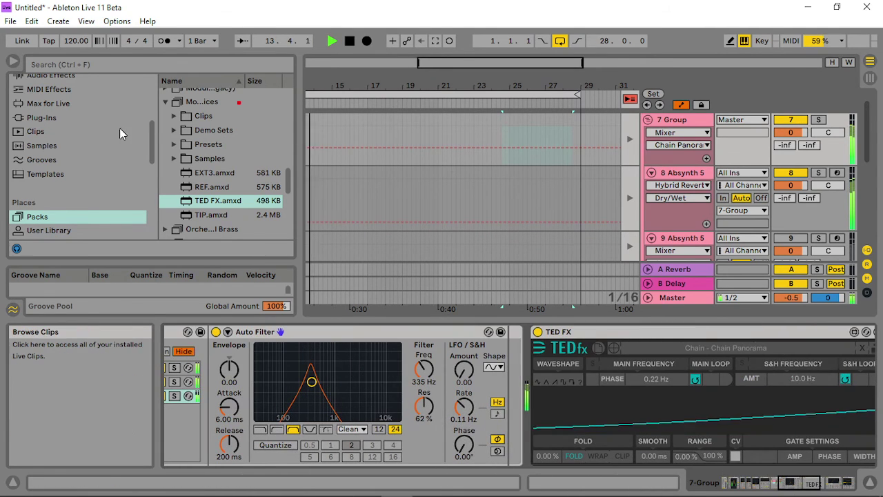
{"action": "left_click", "coordinate": [56, 78]}
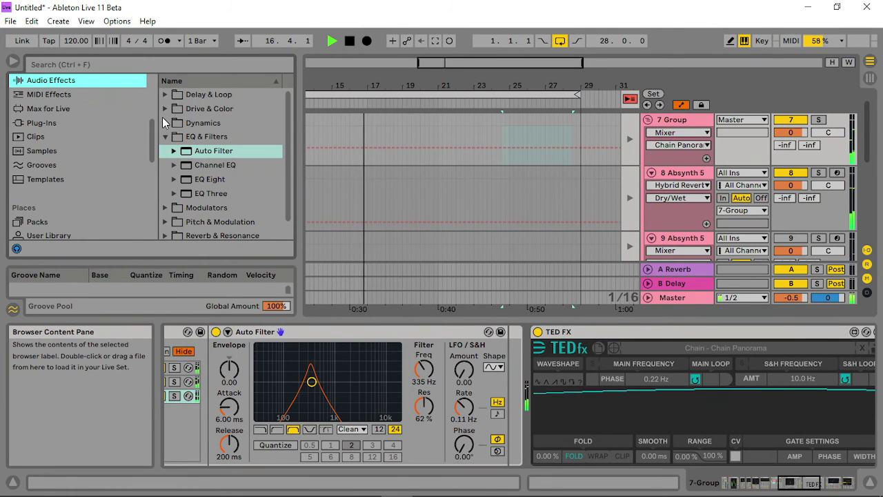
{"action": "left_click", "coordinate": [165, 109]}
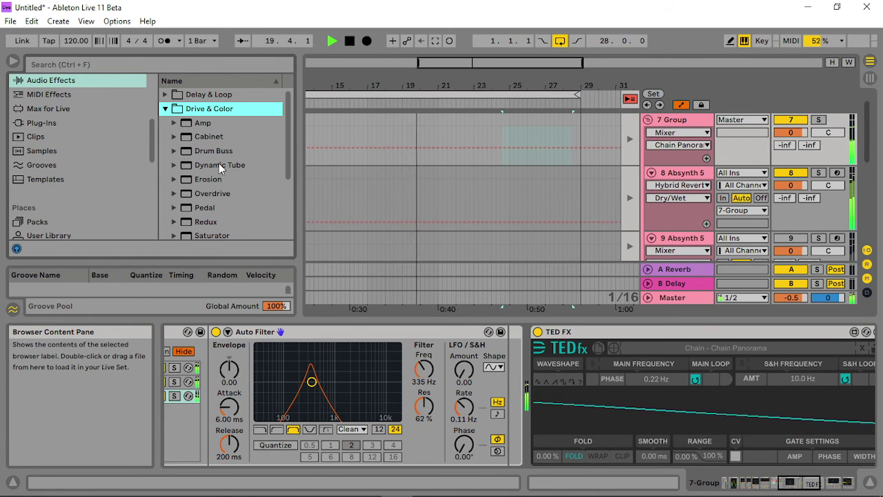
{"action": "scroll", "coordinate": [226, 203], "scroll_direction": "down", "scroll_amount": 3}
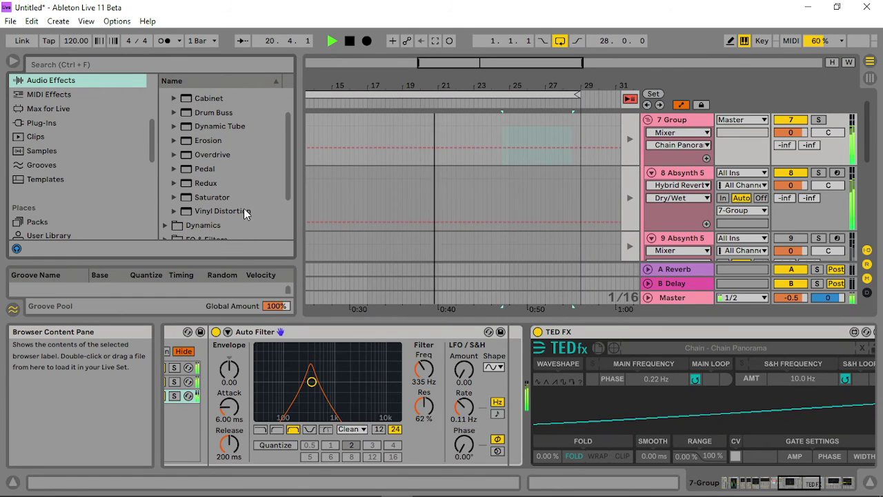
{"action": "scroll", "coordinate": [234, 200], "scroll_direction": "up", "scroll_amount": 2}
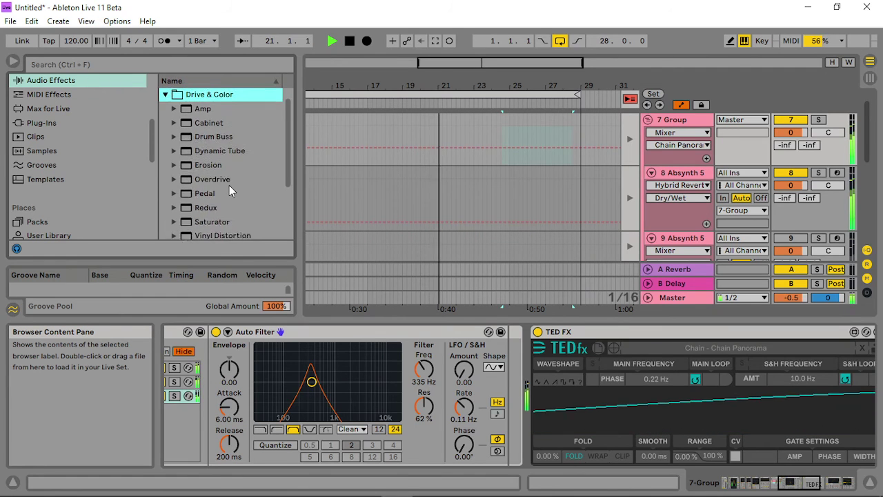
{"action": "left_click", "coordinate": [214, 127]}
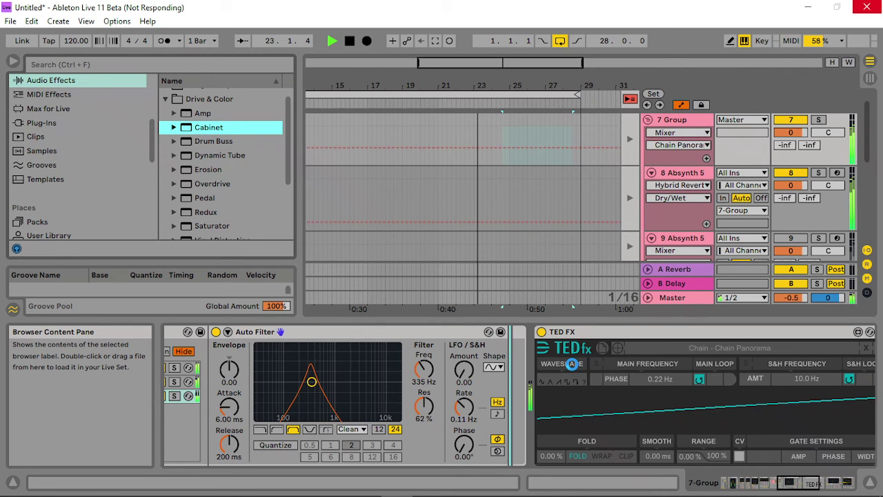
{"action": "left_click_drag", "start_coordinate": [572, 363], "coordinate": [571, 363]}
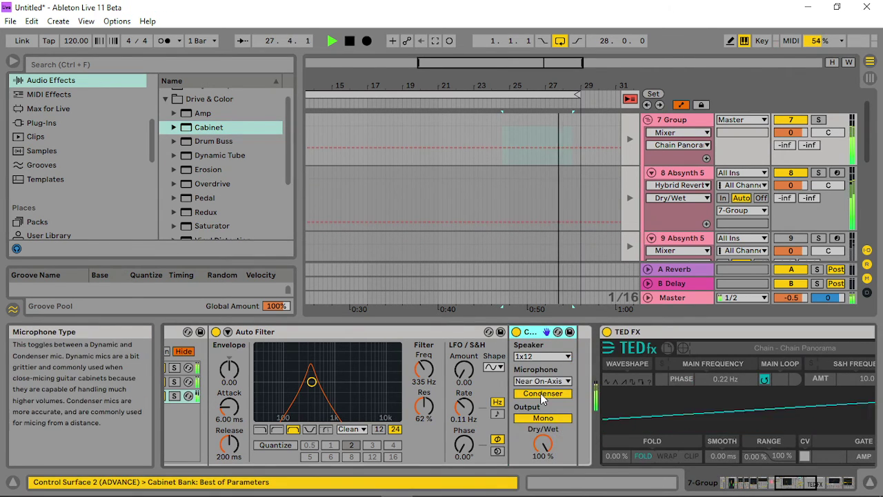
- Set the Cabinet to a 4x12 speaker, Dynamic microphone and Mono output, and retune the chain's Auto Filter to about 972 Hz with 45% resonance
{"action": "left_click", "coordinate": [542, 418]}
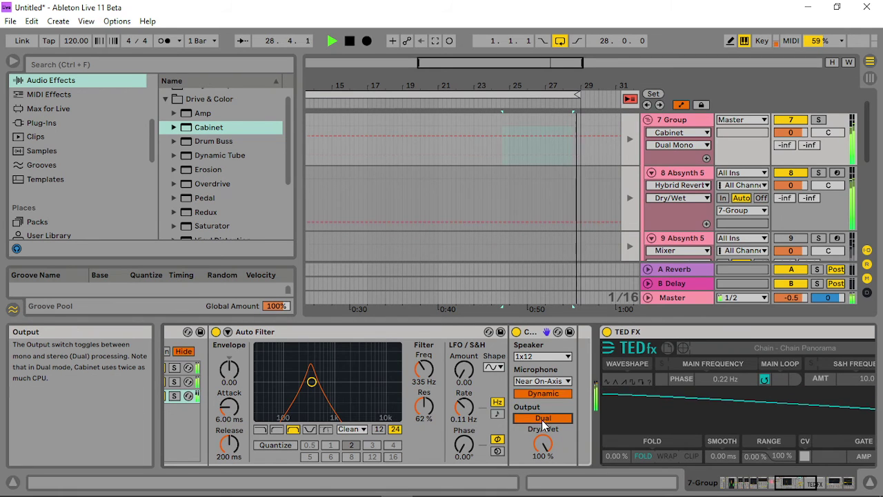
{"action": "left_click", "coordinate": [541, 356]}
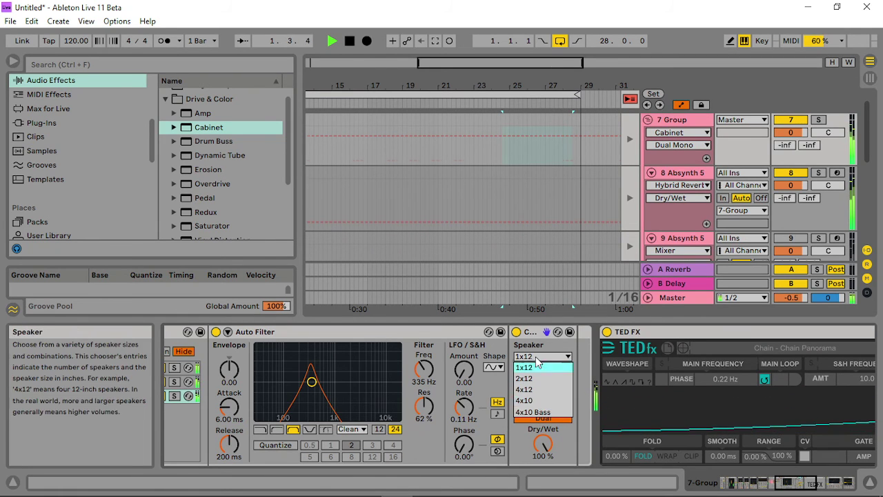
{"action": "left_click", "coordinate": [538, 408]}
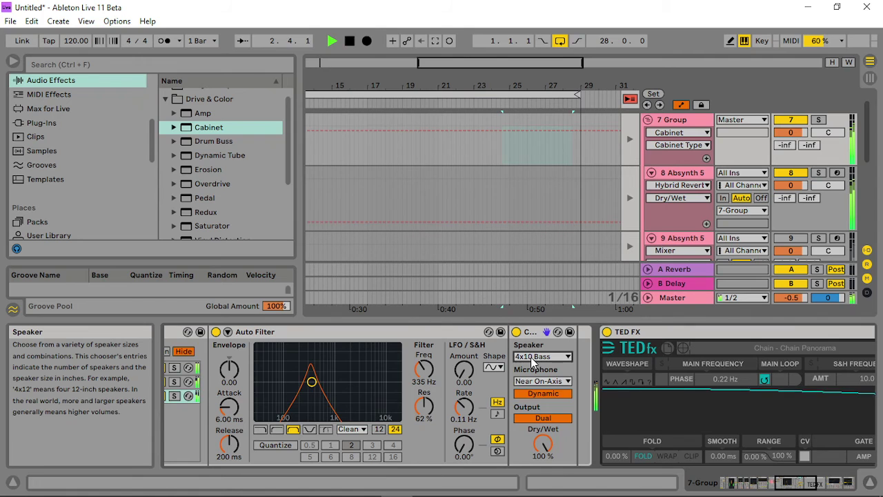
{"action": "left_click", "coordinate": [542, 356]}
{"action": "left_click", "coordinate": [538, 388]}
{"action": "left_click", "coordinate": [542, 393]}
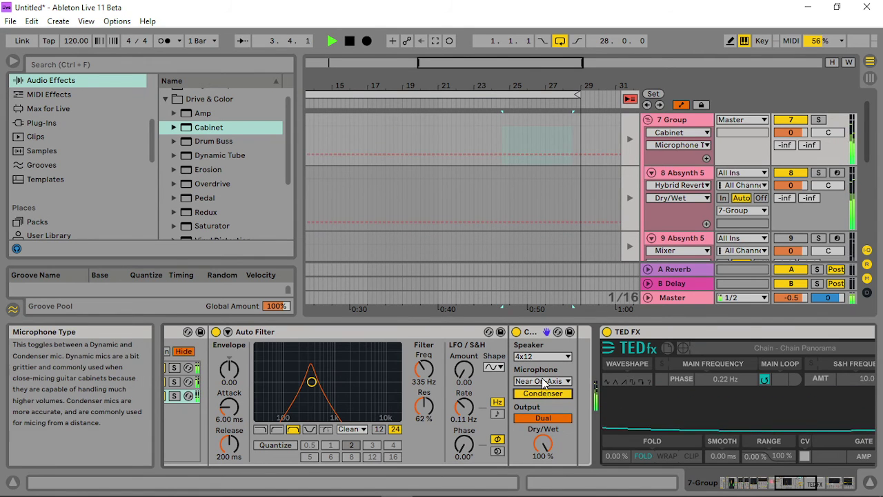
{"action": "left_click", "coordinate": [543, 417]}
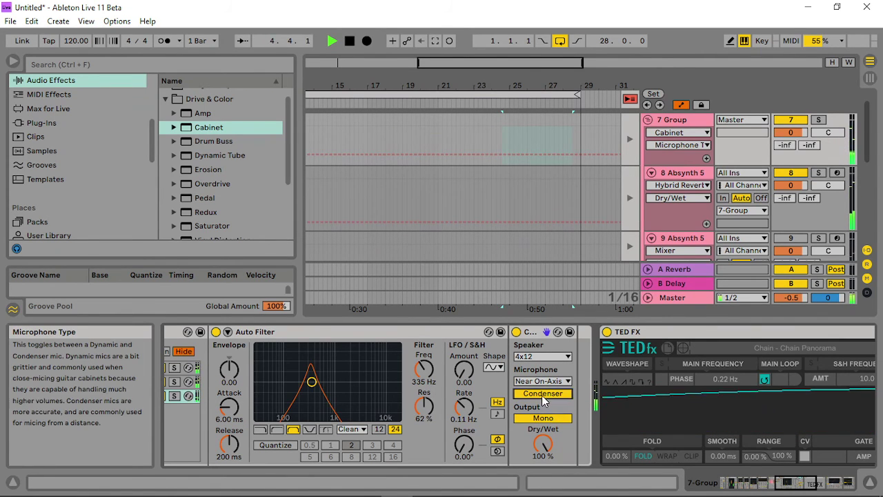
{"action": "left_click", "coordinate": [543, 394]}
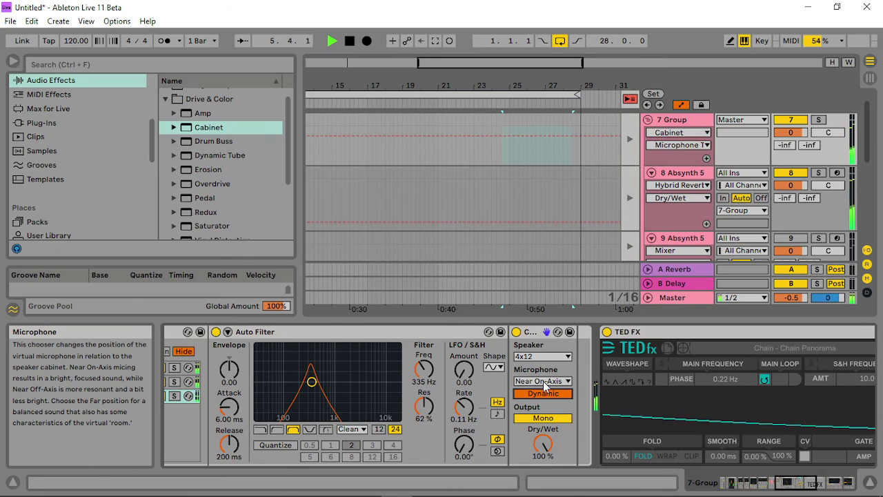
{"action": "left_click_drag", "start_coordinate": [311, 381], "coordinate": [334, 391]}
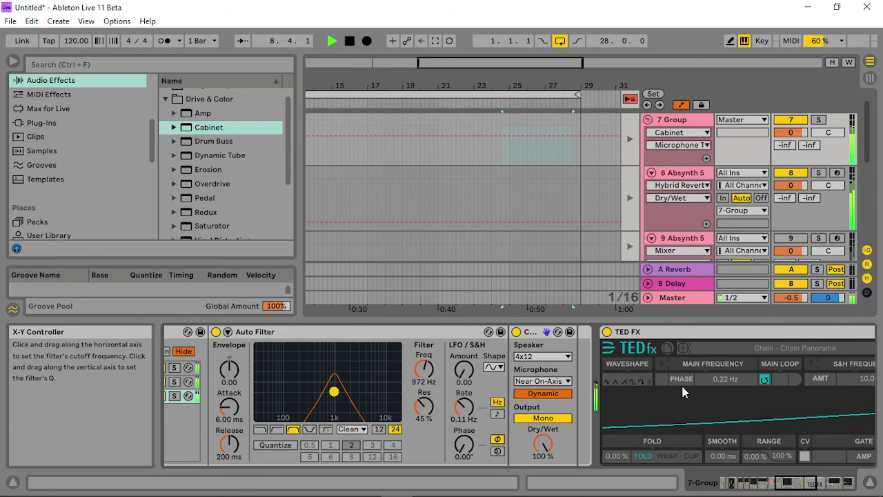
- Adjust the Saturator to color depth -8.38, waveshaper depth 31.2%, dry/wet about 60.3% and drive -13.1 dB
{"action": "left_click", "coordinate": [818, 481]}
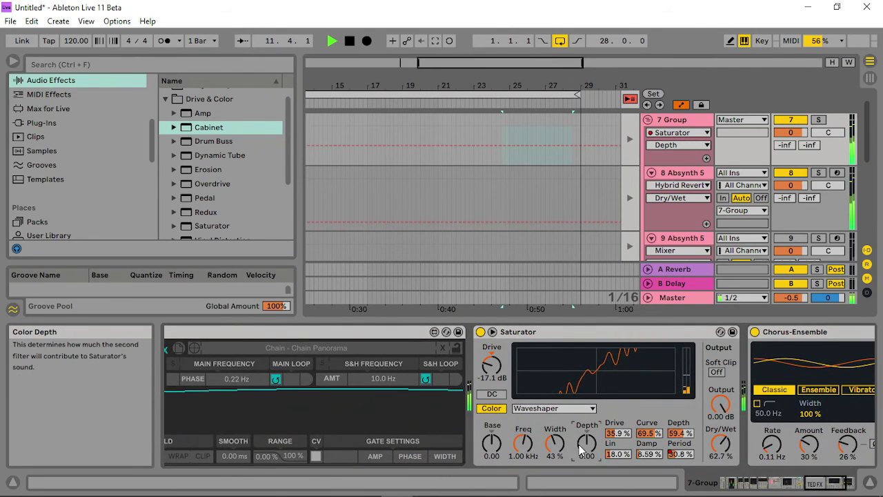
{"action": "left_click_drag", "start_coordinate": [586, 445], "coordinate": [587, 442]}
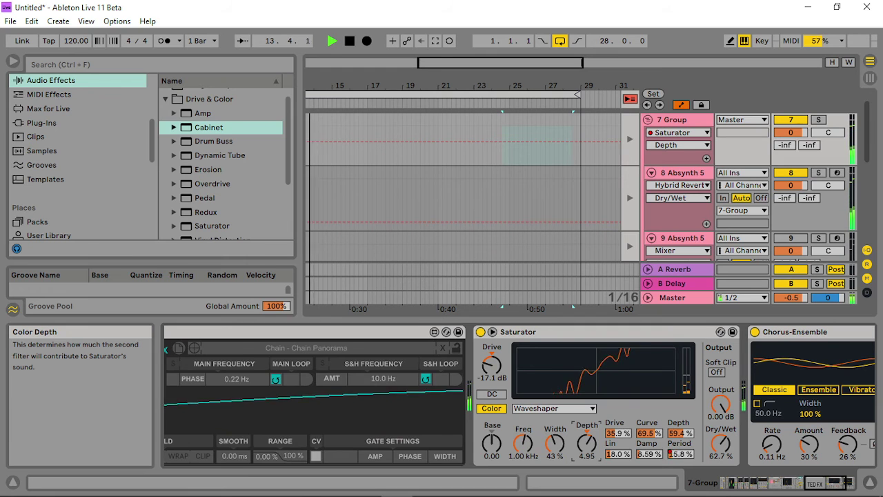
{"action": "left_click_drag", "start_coordinate": [587, 442], "coordinate": [587, 450]}
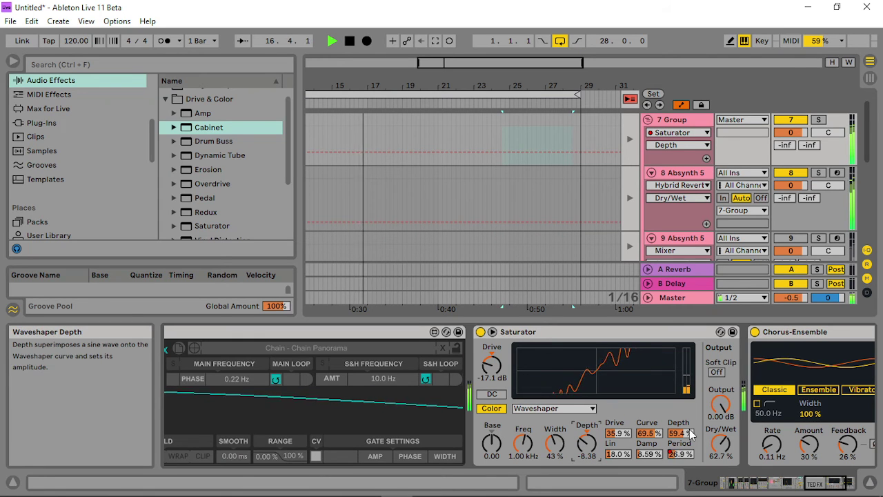
{"action": "left_click_drag", "start_coordinate": [678, 432], "coordinate": [679, 447]}
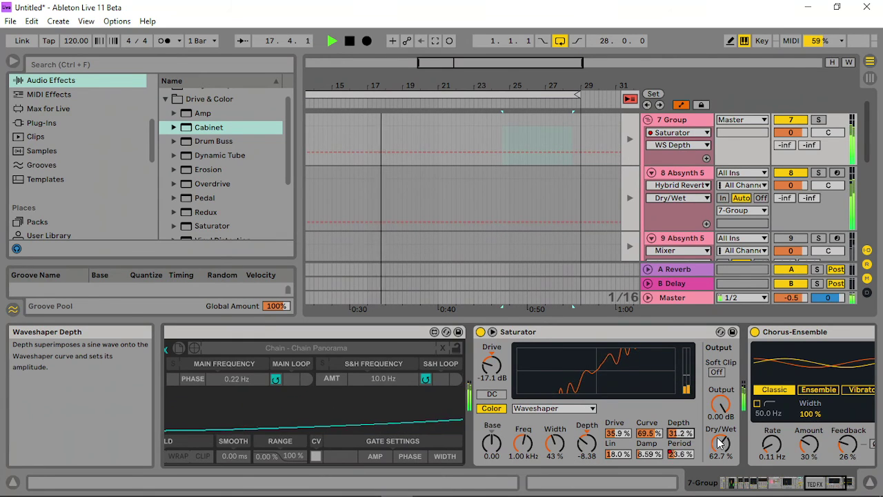
{"action": "left_click_drag", "start_coordinate": [733, 429], "coordinate": [732, 417]}
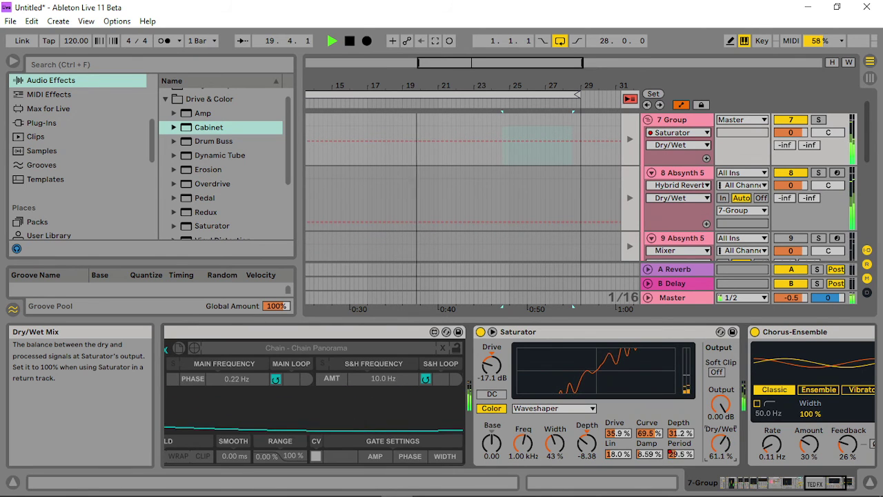
{"action": "mouse_move", "coordinate": [491, 365]}
{"action": "left_mouse_down"}
{"action": "mouse_move", "coordinate": [492, 348]}
{"action": "mouse_move", "coordinate": [493, 369]}
{"action": "left_mouse_up"}
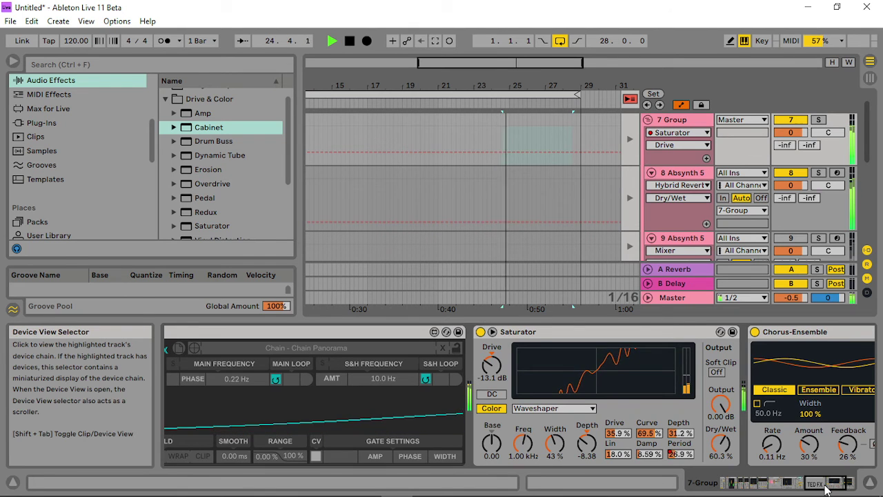
- On the 9 Absynth 5 track, move band 4 of the EQ Eight to about 1.60 kHz
{"action": "left_click_drag", "start_coordinate": [824, 481], "coordinate": [790, 486]}
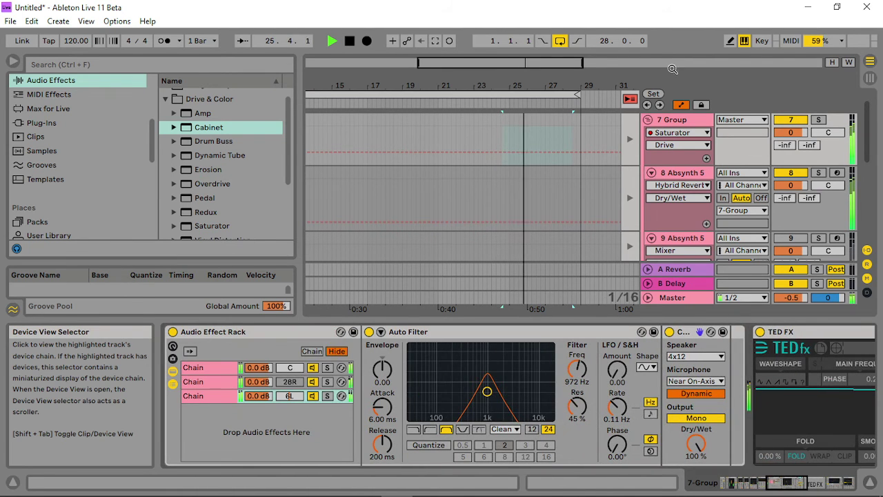
{"action": "scroll", "coordinate": [758, 207], "scroll_direction": "down", "scroll_amount": 1}
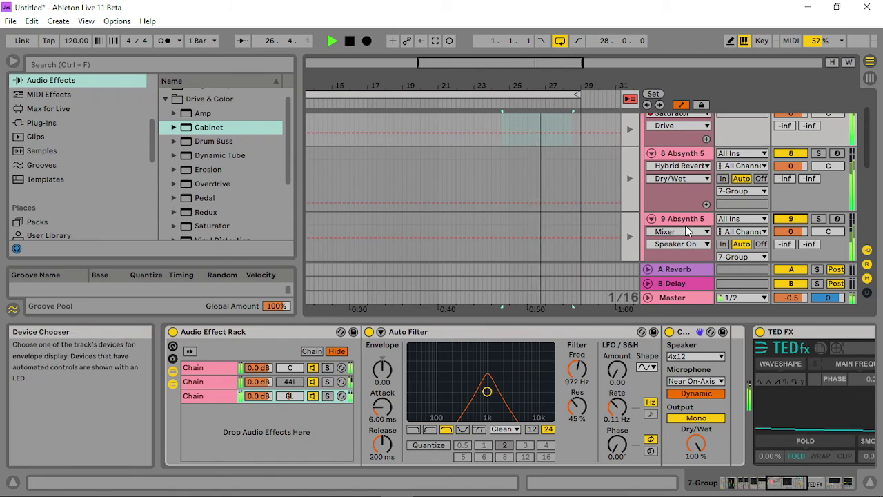
{"action": "left_click", "coordinate": [679, 221]}
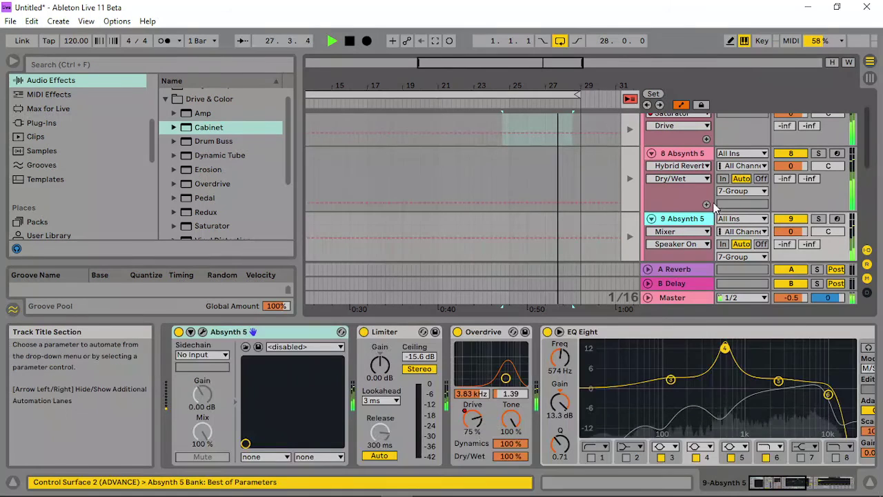
{"action": "left_click_drag", "start_coordinate": [732, 349], "coordinate": [767, 349]}
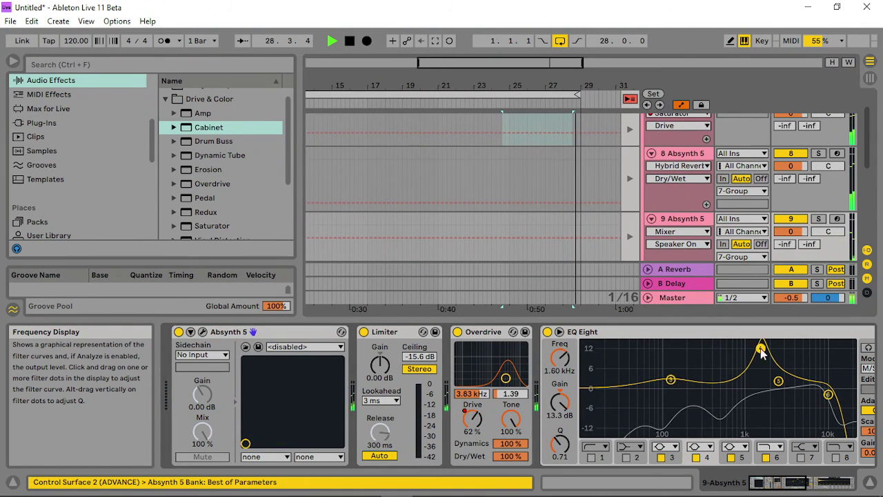
- Set the track's Overdrive band-pass to 2.71 kHz with a bandwidth of 3.86, and raise the Limiter ceiling to -5.81 dB
{"action": "left_click_drag", "start_coordinate": [506, 378], "coordinate": [496, 369]}
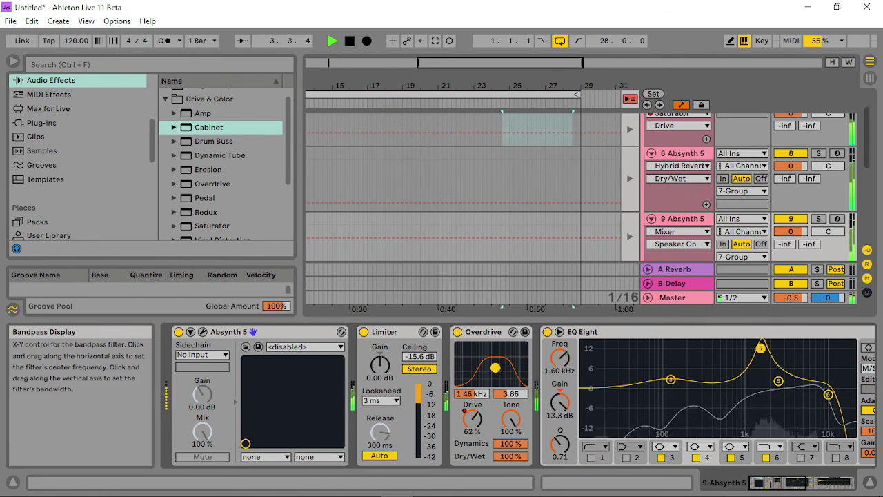
{"action": "left_click_drag", "start_coordinate": [495, 367], "coordinate": [501, 367]}
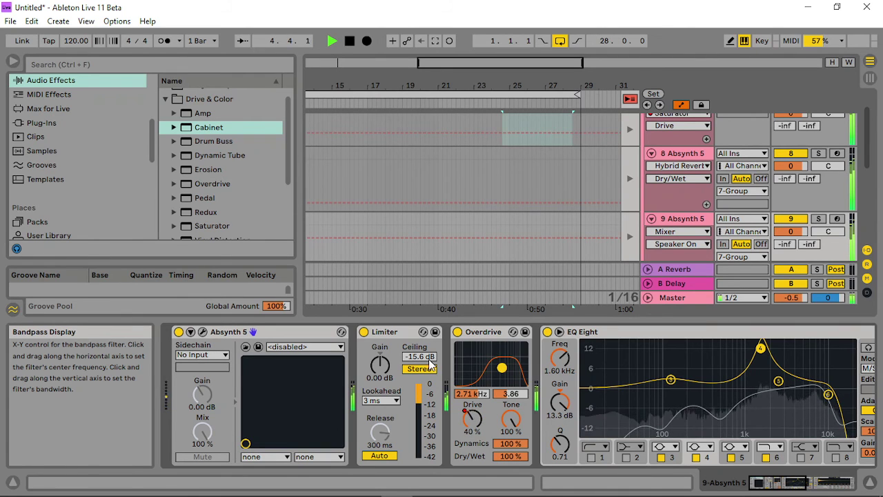
{"action": "left_click_drag", "start_coordinate": [420, 355], "coordinate": [420, 342]}
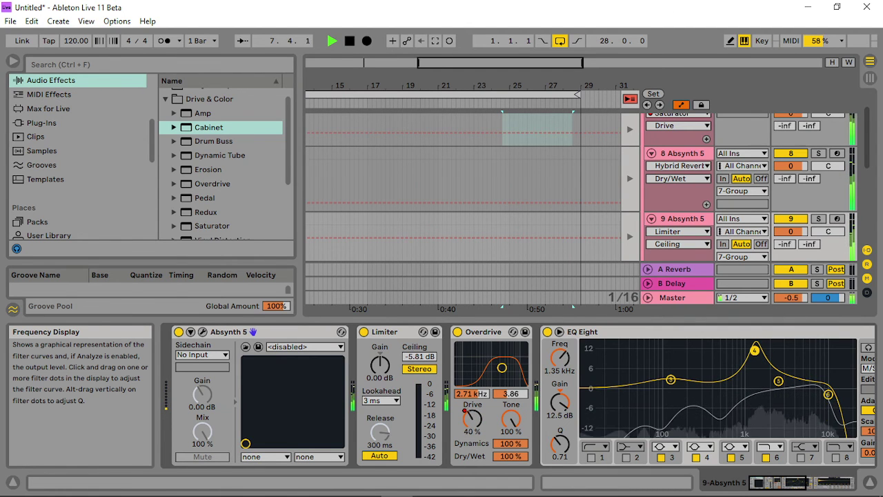
- On 9 Absynth 5's Hybrid Reverb, set the impulse response decay to 39.6 ms, the algorithm decay to 592 ms and dry/wet to 100%
{"action": "left_click", "coordinate": [800, 488]}
{"action": "left_click_drag", "start_coordinate": [800, 488], "coordinate": [831, 489]}
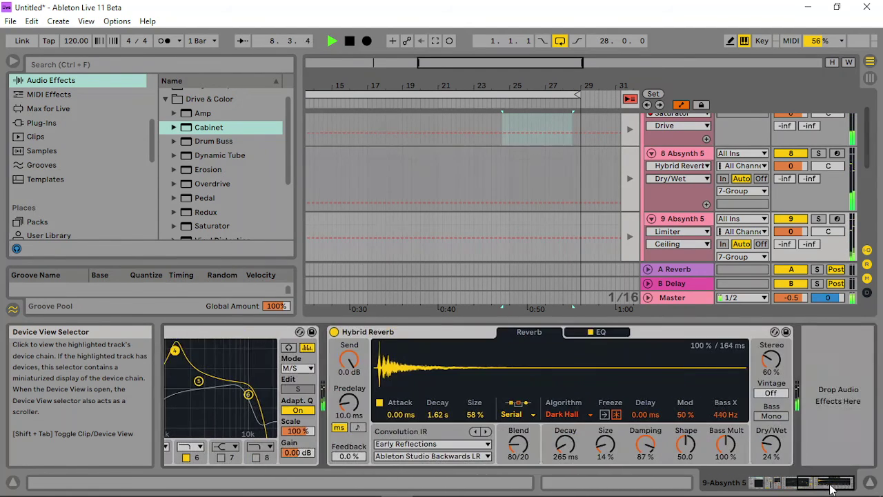
{"action": "left_click_drag", "start_coordinate": [770, 445], "coordinate": [770, 407]}
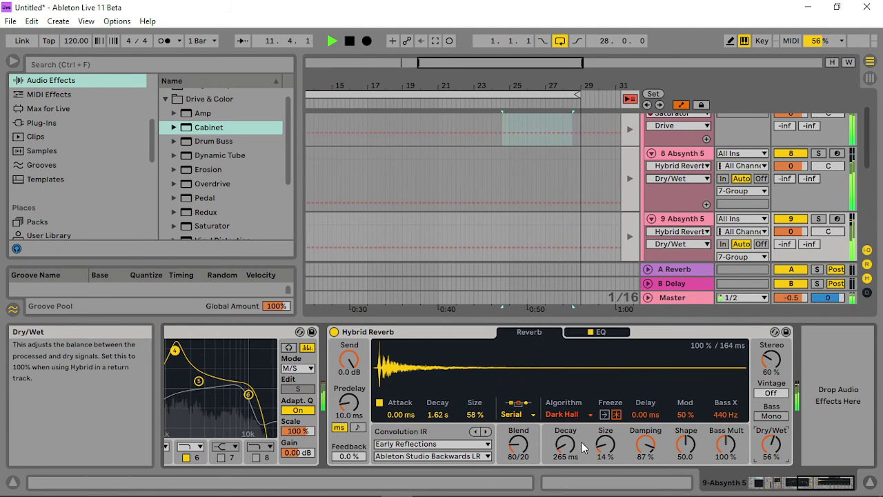
{"action": "left_click_drag", "start_coordinate": [564, 445], "coordinate": [565, 424]}
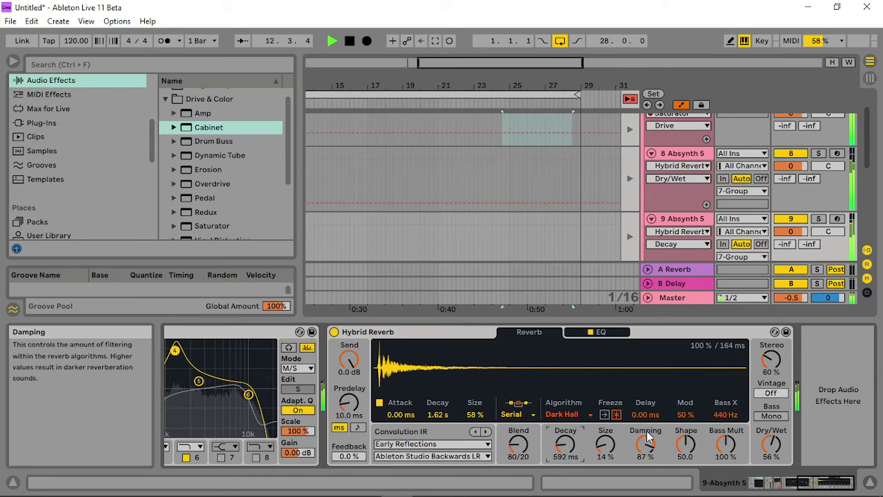
{"action": "left_click_drag", "start_coordinate": [437, 414], "coordinate": [437, 469]}
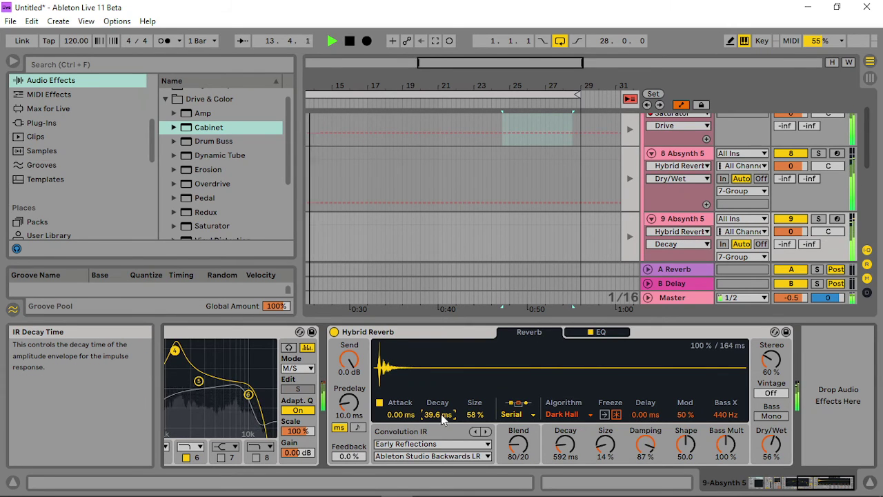
{"action": "left_click_drag", "start_coordinate": [771, 445], "coordinate": [771, 413]}
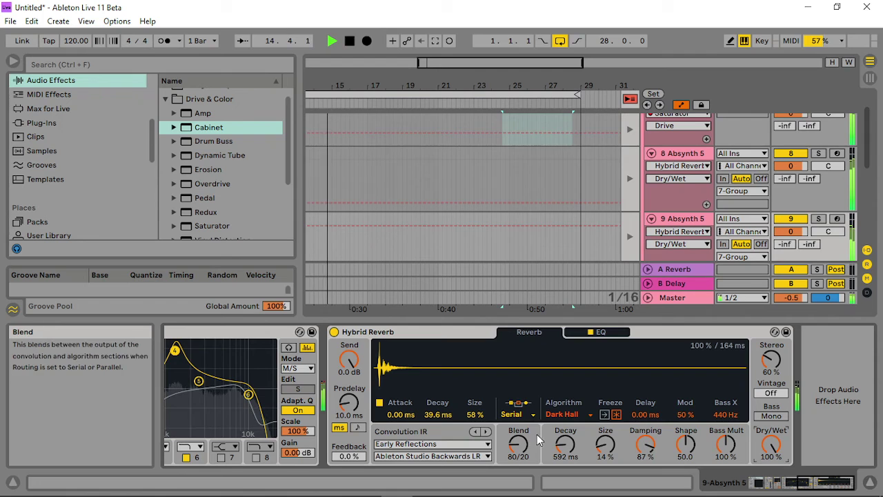
- Set the Hybrid Reverb's algorithm size to 42%, impulse response size to 111% and algorithm decay to about 973 ms
{"action": "left_click_drag", "start_coordinate": [564, 445], "coordinate": [565, 421]}
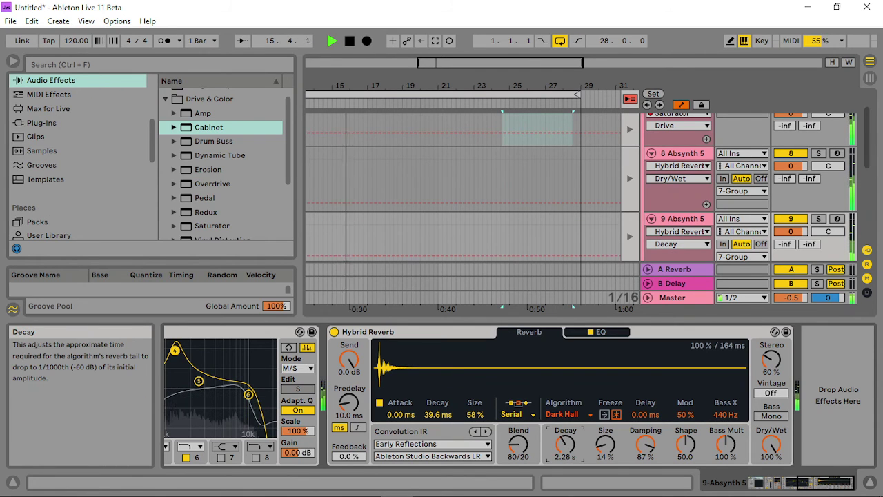
{"action": "left_click_drag", "start_coordinate": [569, 452], "coordinate": [605, 431]}
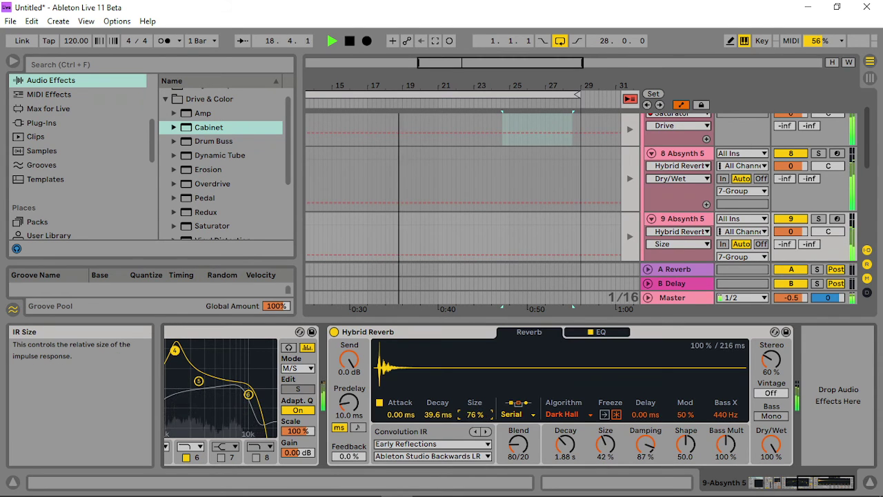
{"action": "mouse_move", "coordinate": [474, 414]}
{"action": "left_mouse_down"}
{"action": "mouse_move", "coordinate": [475, 386]}
{"action": "mouse_move", "coordinate": [474, 414]}
{"action": "mouse_move", "coordinate": [474, 406]}
{"action": "left_mouse_up"}
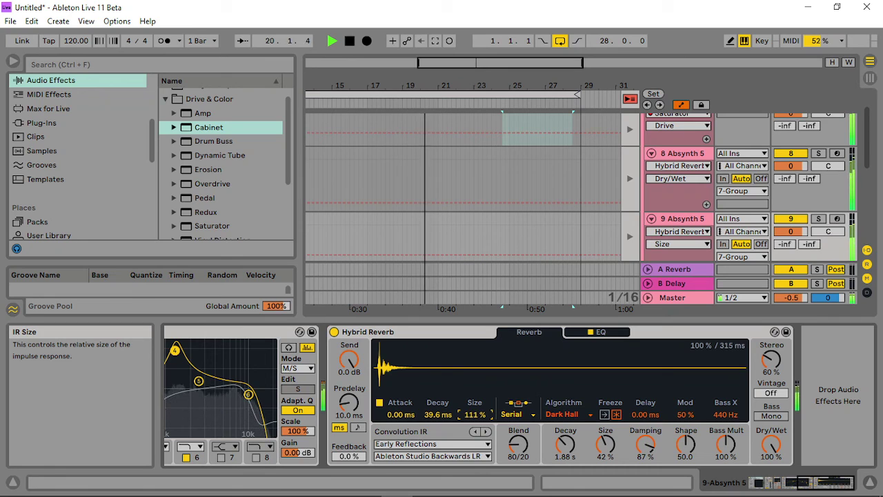
{"action": "left_click", "coordinate": [565, 445]}
{"action": "left_click_drag", "start_coordinate": [565, 450], "coordinate": [565, 466]}
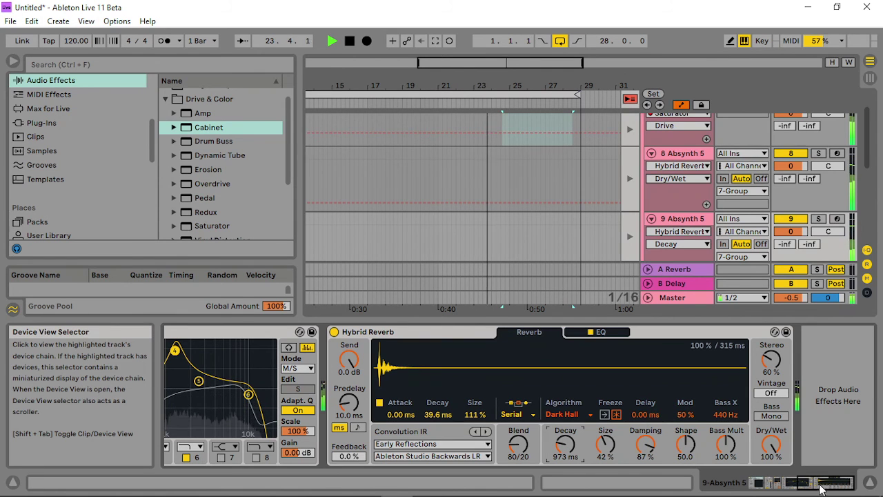
- Move EQ Eight band 4 to 1.38 kHz at 10.5 dB gain and set the Overdrive band-pass to 1.27 kHz with a bandwidth of 3.33
{"action": "left_click", "coordinate": [732, 484]}
{"action": "left_click", "coordinate": [733, 486]}
{"action": "mouse_move", "coordinate": [754, 350]}
{"action": "left_mouse_down"}
{"action": "mouse_move", "coordinate": [738, 364]}
{"action": "mouse_move", "coordinate": [772, 349]}
{"action": "mouse_move", "coordinate": [756, 355]}
{"action": "left_mouse_up"}
{"action": "mouse_move", "coordinate": [501, 368]}
{"action": "left_mouse_down"}
{"action": "mouse_move", "coordinate": [497, 377]}
{"action": "mouse_move", "coordinate": [494, 370]}
{"action": "left_mouse_up"}
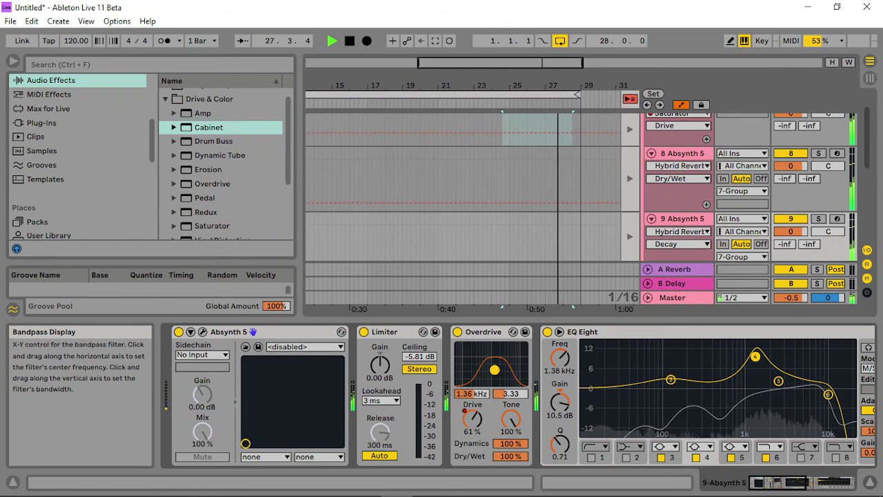
{"action": "left_click", "coordinate": [511, 456]}
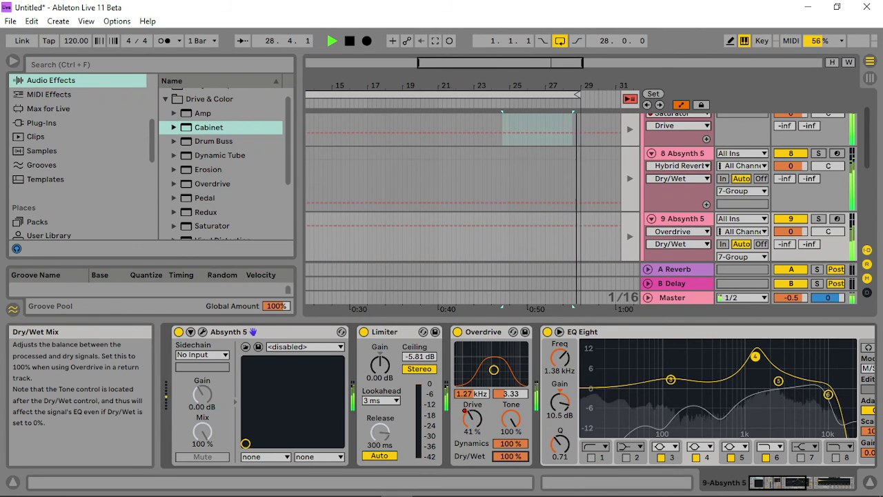
- Open the Absynth 5 patch on track 9, check its oscillator channel levels and close it
{"action": "left_click", "coordinate": [236, 324]}
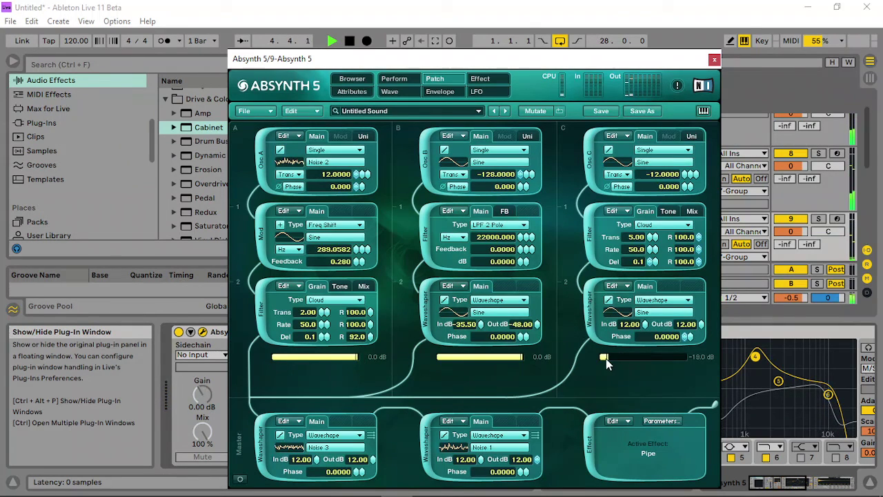
{"action": "scroll", "coordinate": [605, 359], "scroll_direction": "down", "scroll_amount": 1}
{"action": "left_click", "coordinate": [714, 59]}
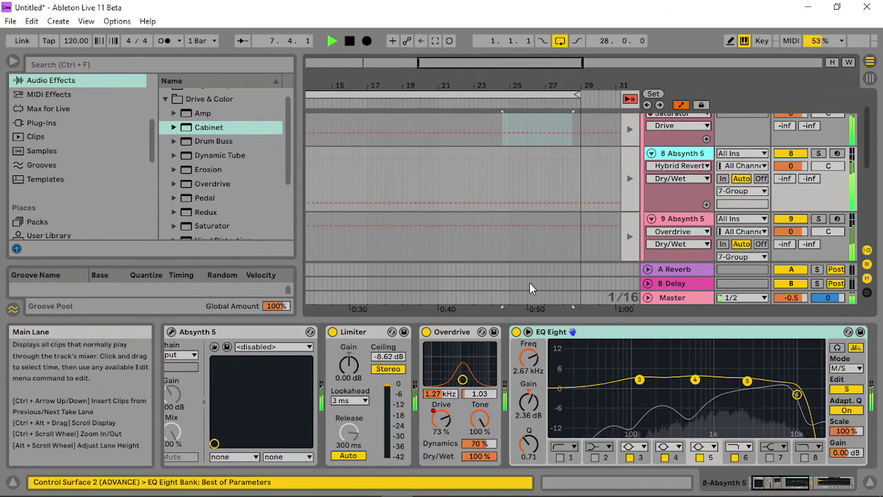
- In the Absynth 5 patch on track 8, set the channel A level to about -14.0 dB and channel C to -11.0 dB
{"action": "left_click", "coordinate": [174, 332]}
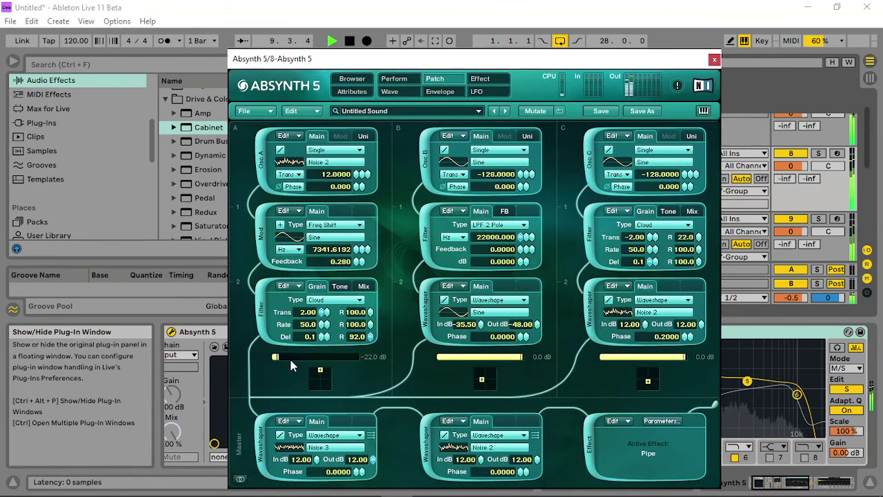
{"action": "left_click_drag", "start_coordinate": [292, 357], "coordinate": [396, 358]}
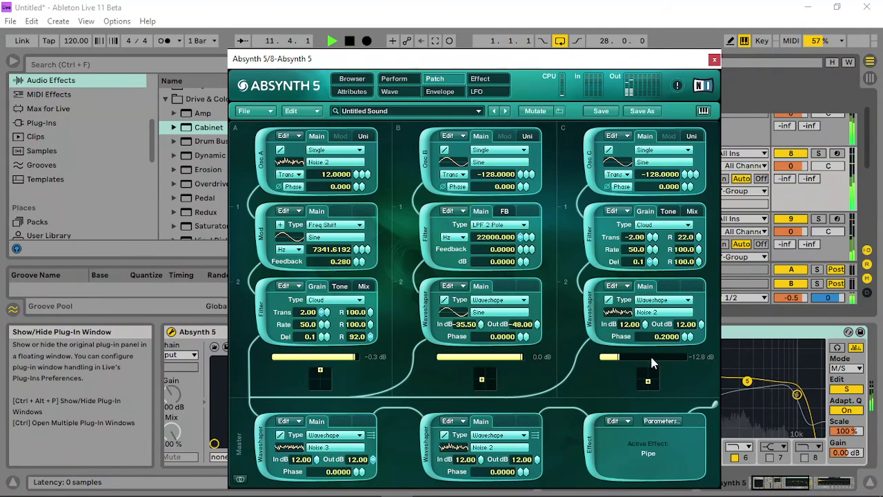
{"action": "left_click_drag", "start_coordinate": [623, 355], "coordinate": [631, 361]}
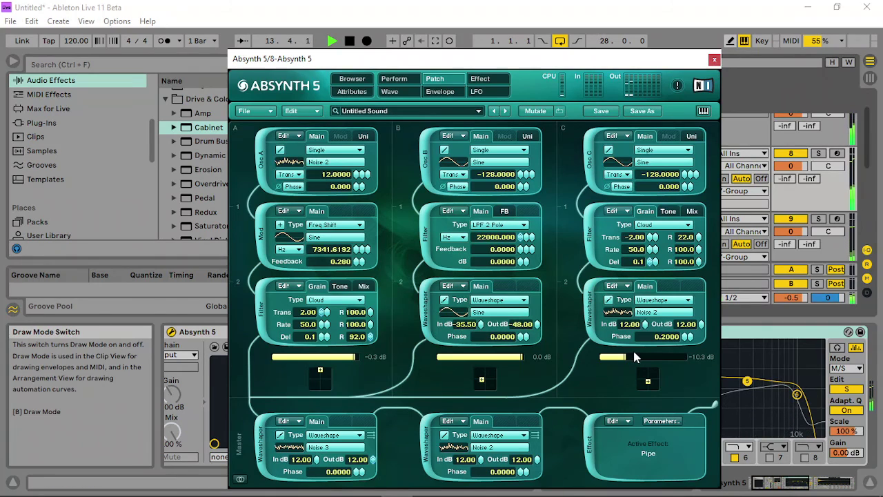
{"action": "left_click_drag", "start_coordinate": [629, 357], "coordinate": [643, 357]}
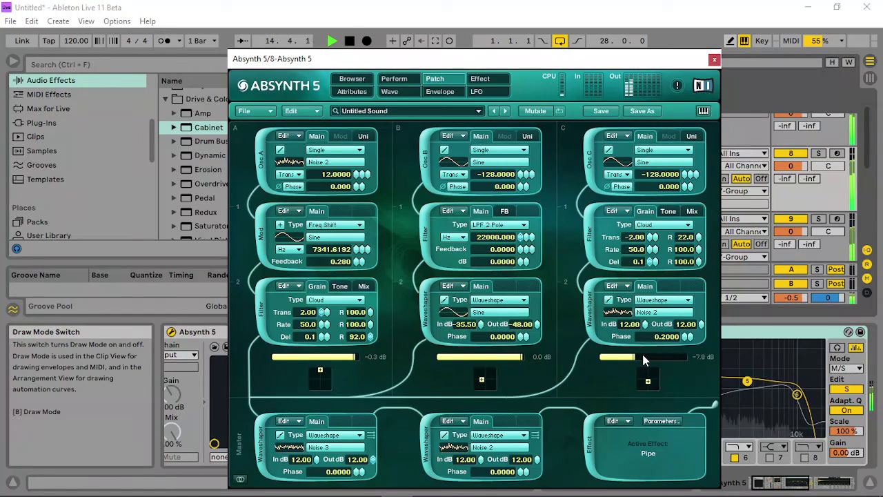
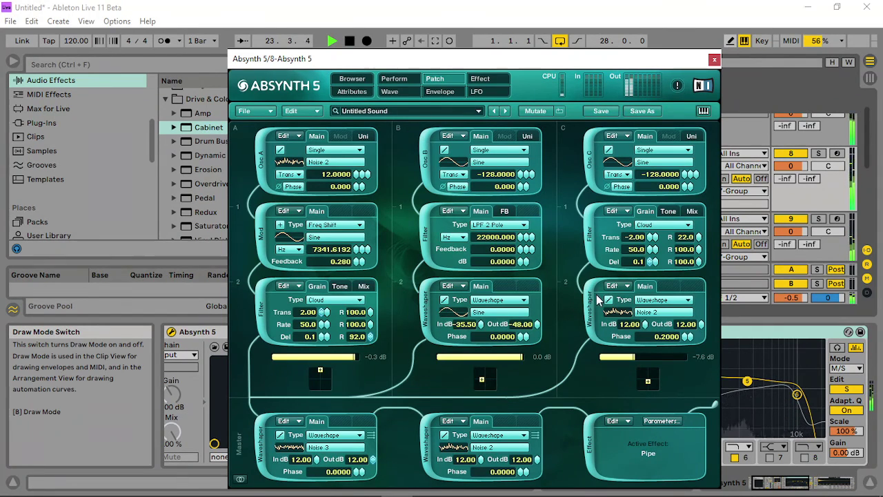
{"action": "left_click", "coordinate": [692, 212]}
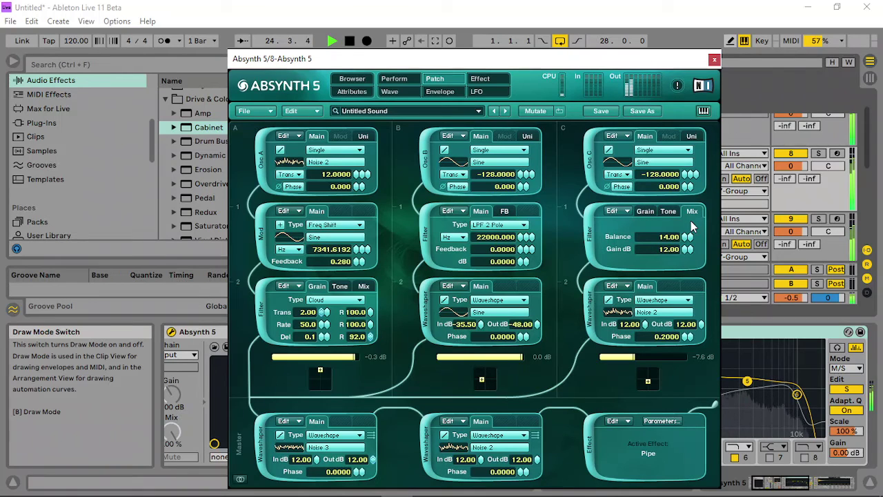
{"action": "left_click_drag", "start_coordinate": [642, 357], "coordinate": [718, 350]}
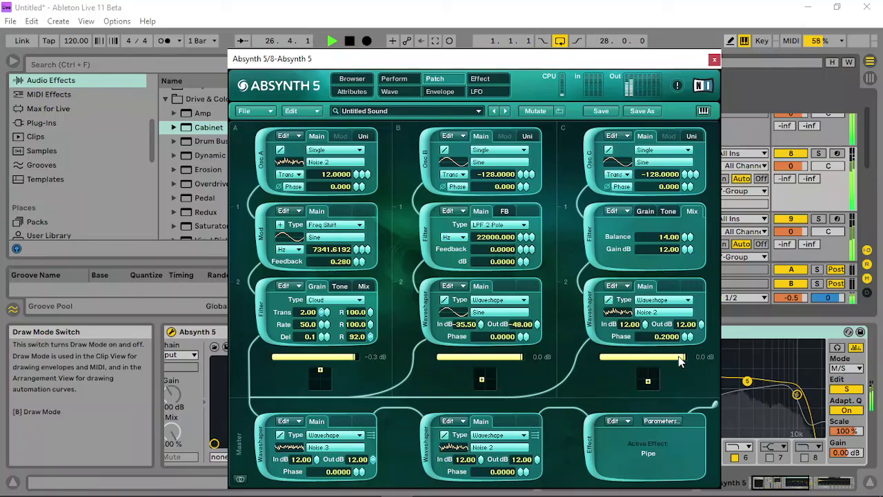
{"action": "left_click_drag", "start_coordinate": [573, 355], "coordinate": [588, 353]}
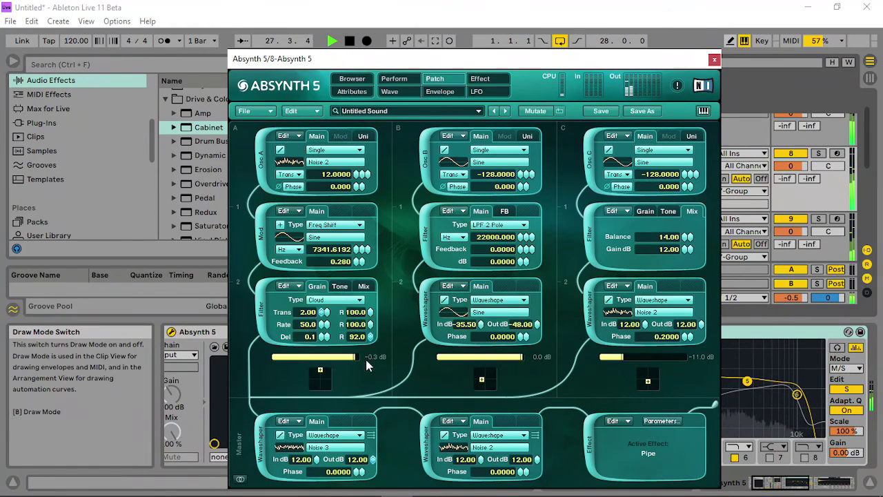
{"action": "left_click_drag", "start_coordinate": [353, 356], "coordinate": [252, 354]}
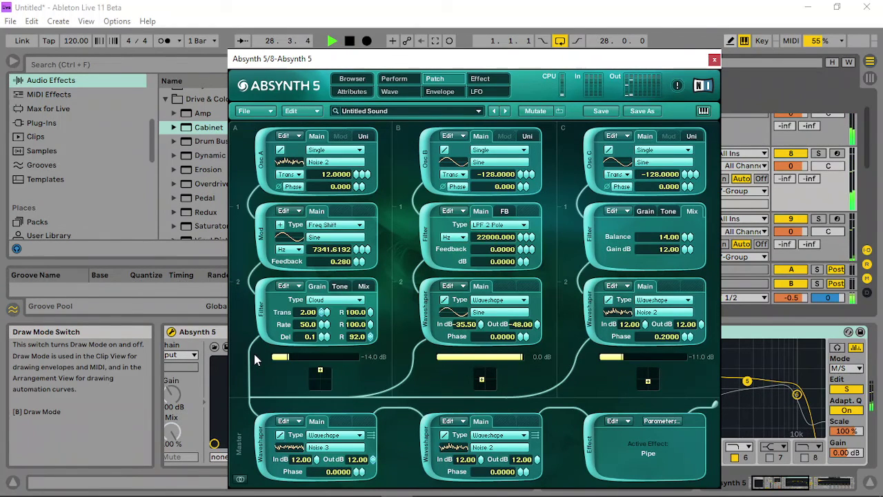
{"action": "left_click", "coordinate": [714, 59]}
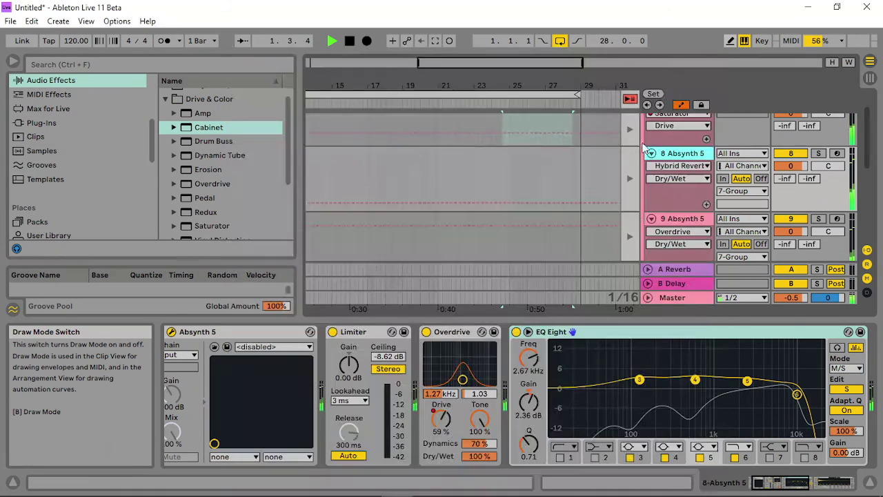
- In the Session view, set the 12 Group Compressor's threshold to -49.9 dB, release to 779 ms and output gain to -2.97 dB
{"action": "scroll", "coordinate": [690, 231], "scroll_direction": "down", "scroll_amount": 3}
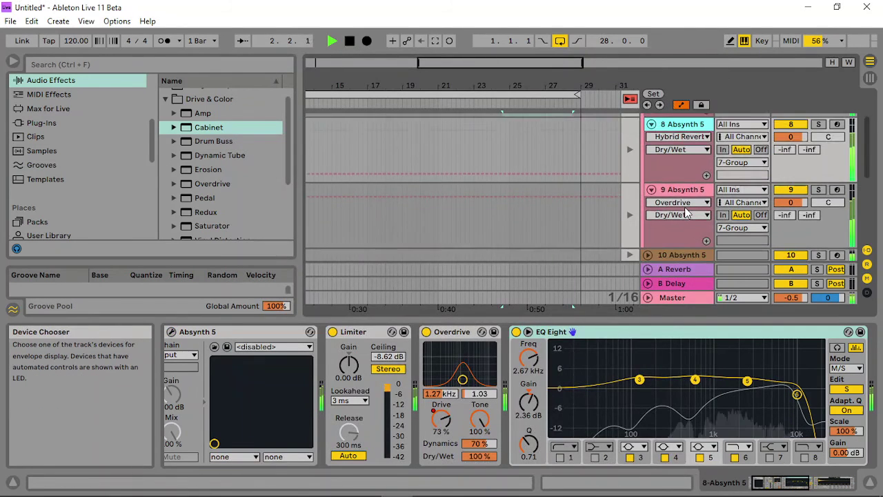
{"action": "left_click", "coordinate": [869, 79]}
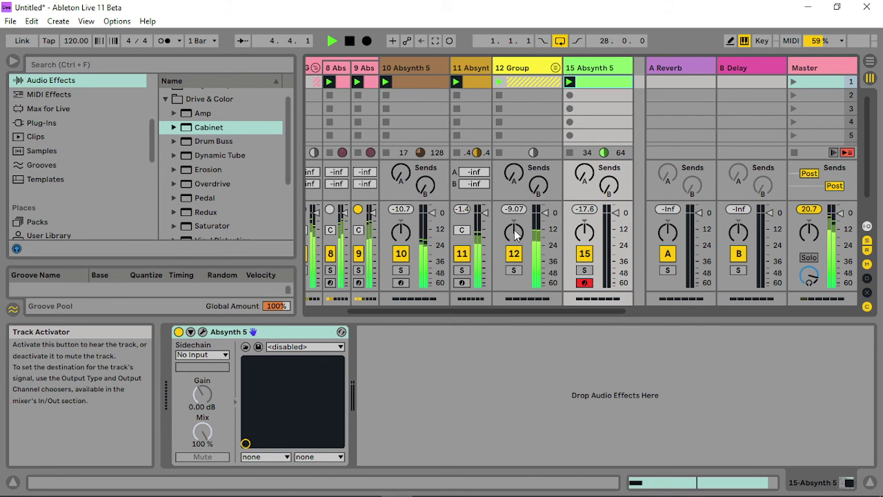
{"action": "left_click", "coordinate": [520, 67]}
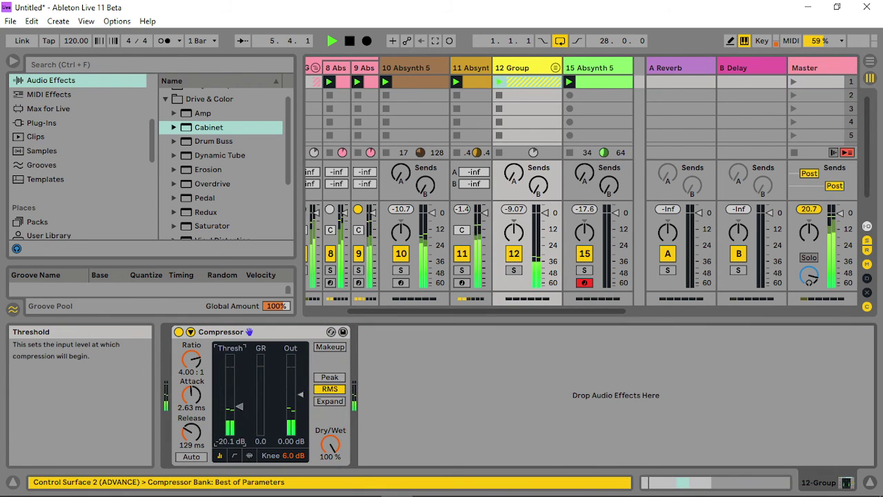
{"action": "left_click_drag", "start_coordinate": [191, 432], "coordinate": [191, 411]}
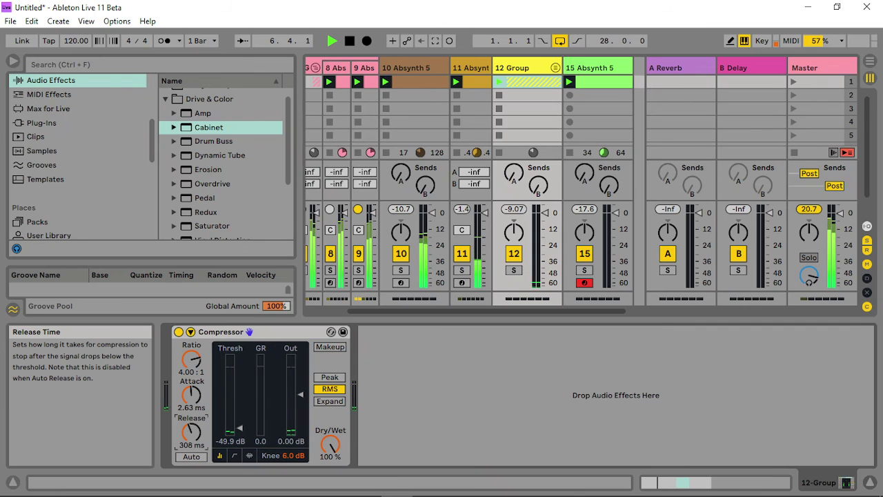
{"action": "left_click_drag", "start_coordinate": [290, 398], "coordinate": [290, 408]}
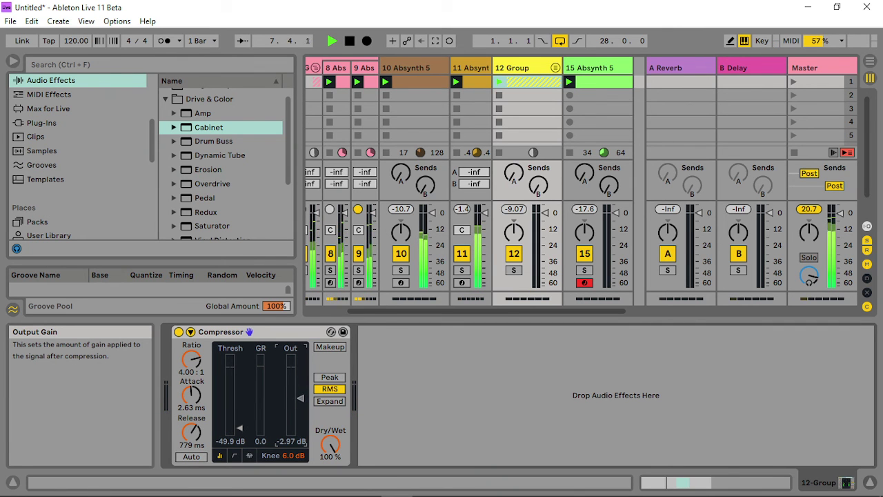
- Add a Compressor after the Overdrive on 11 Absynth 5, with threshold -37.6 dB, attack 2.89 ms and release 194 ms
{"action": "left_click", "coordinate": [465, 71]}
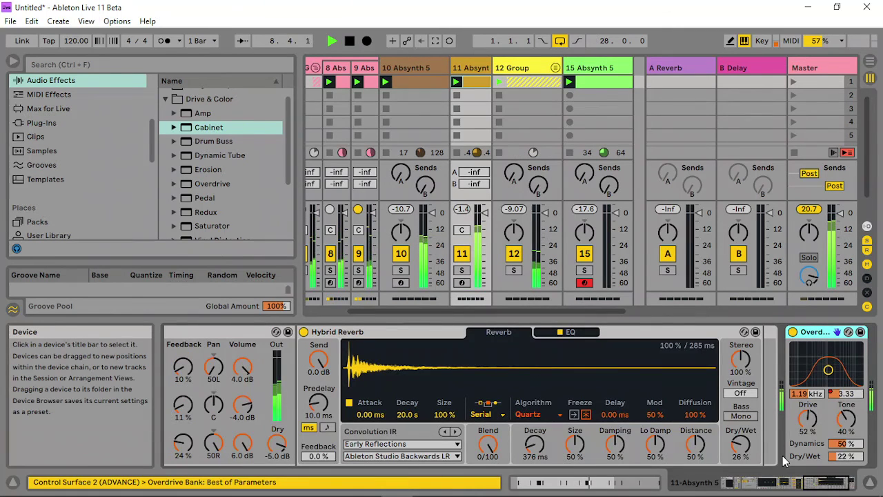
{"action": "left_click_drag", "start_coordinate": [821, 486], "coordinate": [849, 485]}
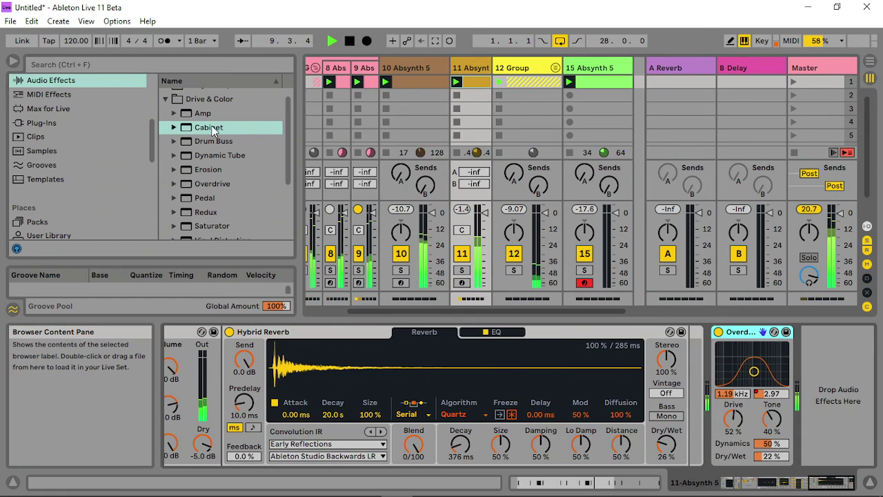
{"action": "left_click", "coordinate": [165, 100]}
{"action": "left_click", "coordinate": [165, 123]}
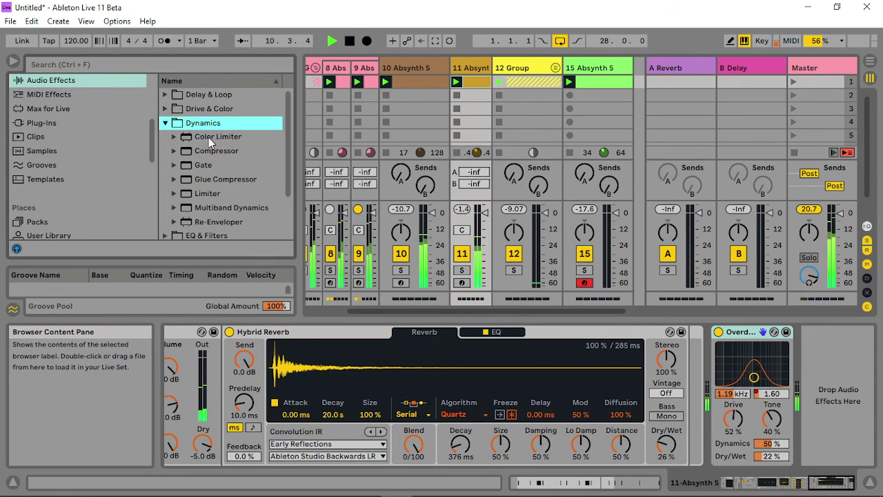
{"action": "left_click_drag", "start_coordinate": [219, 156], "coordinate": [843, 408]}
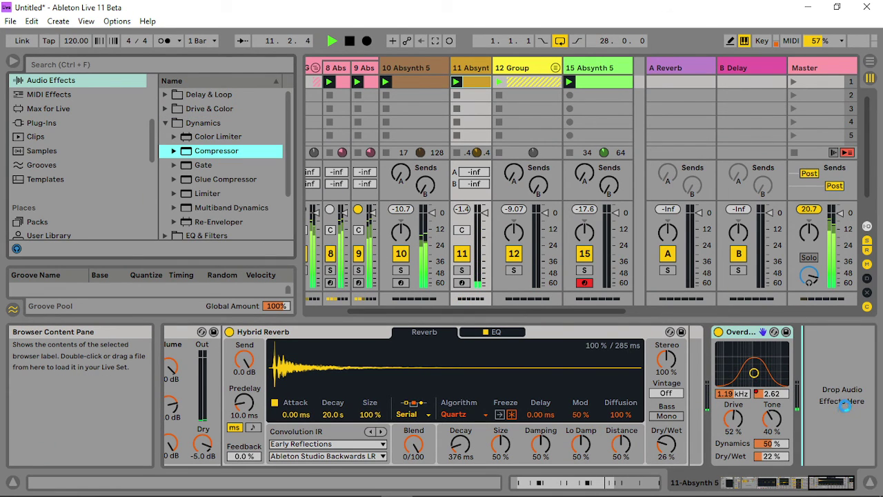
{"action": "left_click_drag", "start_coordinate": [854, 360], "coordinate": [853, 365]}
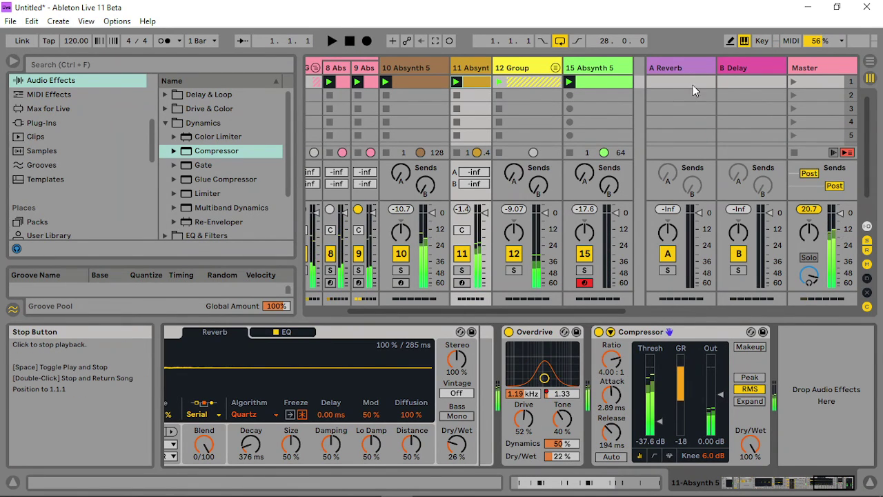
- Launch scene 1 from the song start and open the 15 Absynth 5 clip
{"action": "left_click", "coordinate": [793, 81]}
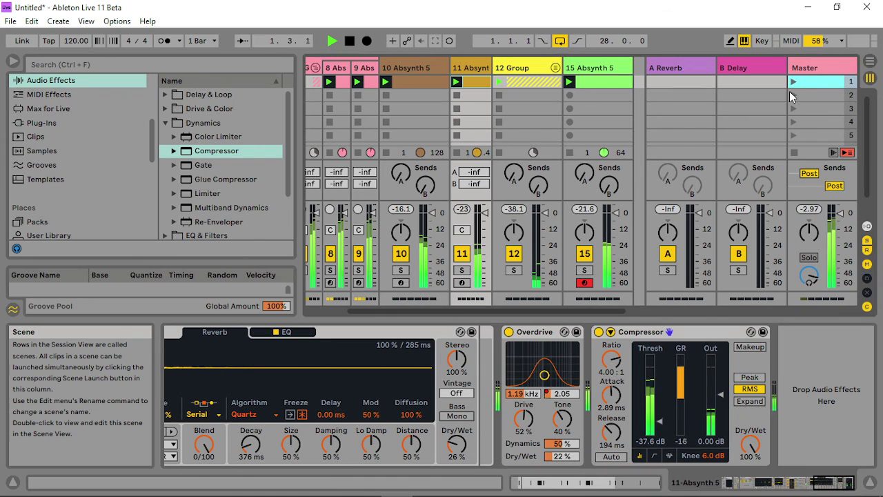
{"action": "left_click", "coordinate": [604, 84]}
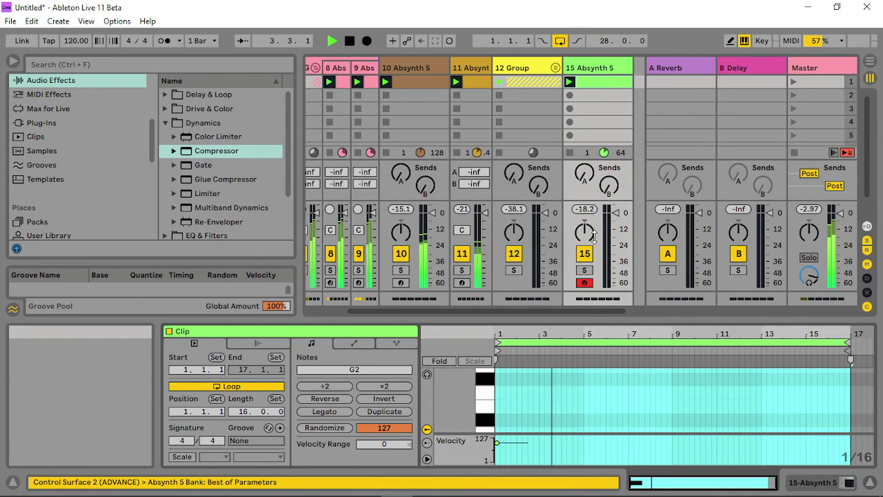
- Move the clip's G#2 note to start at 7.3.2 and extend the loop to a length of 32.0.2
{"action": "left_click_drag", "start_coordinate": [599, 314], "coordinate": [600, 193]}
{"action": "left_click_drag", "start_coordinate": [512, 406], "coordinate": [665, 407]}
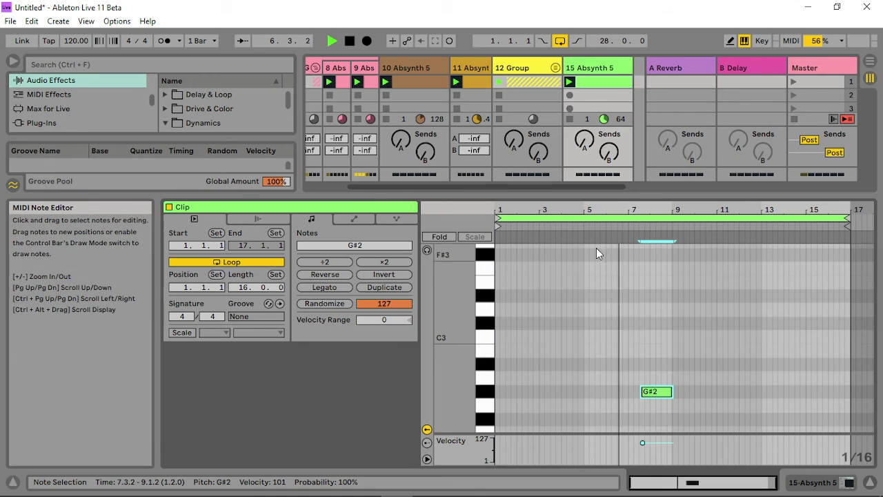
{"action": "mouse_move", "coordinate": [854, 222]}
{"action": "left_mouse_down"}
{"action": "mouse_move", "coordinate": [873, 222]}
{"action": "mouse_move", "coordinate": [881, 210]}
{"action": "mouse_move", "coordinate": [817, 231]}
{"action": "mouse_move", "coordinate": [805, 208]}
{"action": "mouse_move", "coordinate": [847, 217]}
{"action": "left_mouse_up"}
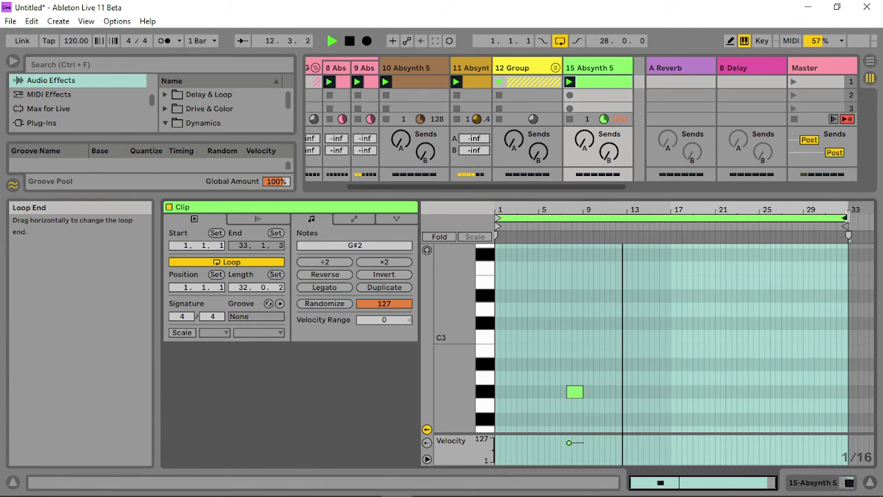
- Shift the G#2 note near the end of the clip so it starts at 26.4.3
{"action": "left_click", "coordinate": [659, 365]}
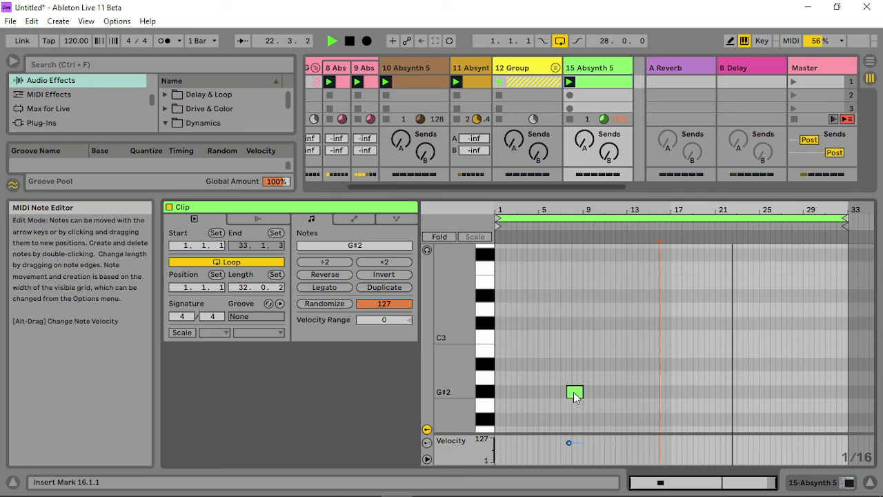
{"action": "left_click", "coordinate": [575, 392]}
{"action": "left_click_drag", "start_coordinate": [600, 398], "coordinate": [654, 398]}
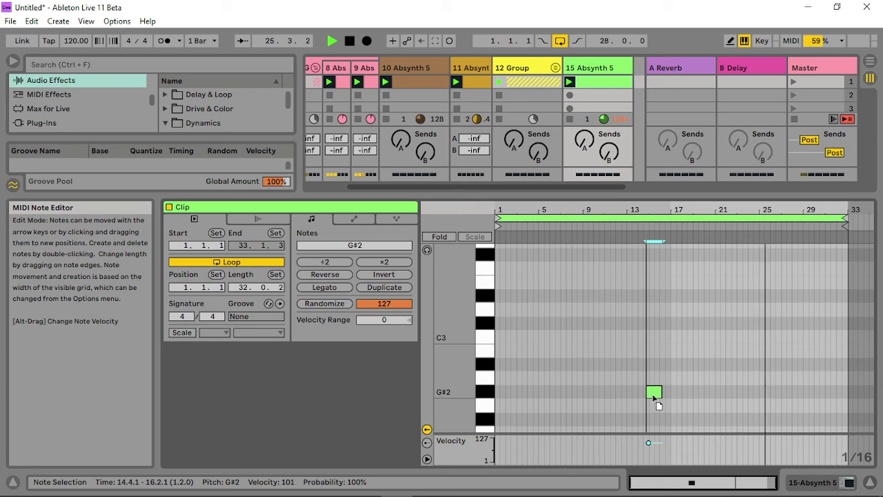
{"action": "left_click_drag", "start_coordinate": [653, 397], "coordinate": [812, 390]}
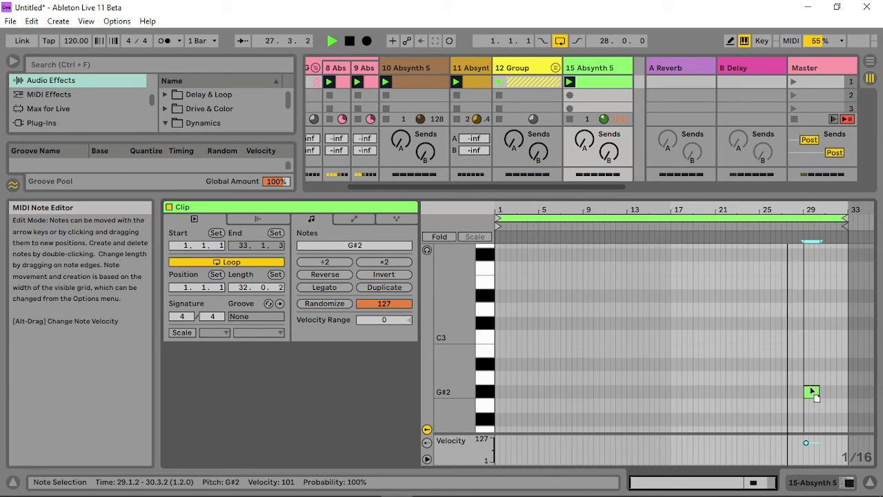
{"action": "left_click_drag", "start_coordinate": [812, 390], "coordinate": [788, 393]}
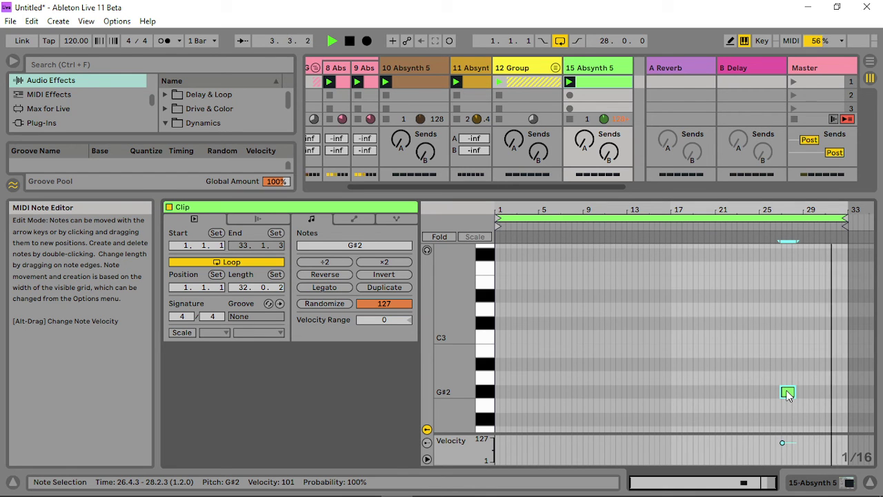
- In the Arrangement view, show the whole timeline and fold 7 Group, 11 Absynth 5 and 15 Absynth 5
{"action": "left_click", "coordinate": [869, 61]}
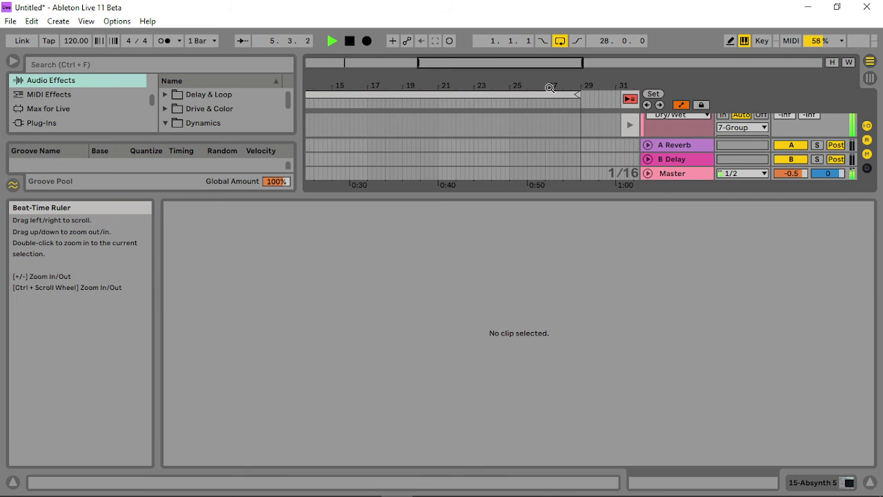
{"action": "left_click_drag", "start_coordinate": [576, 88], "coordinate": [480, 89]}
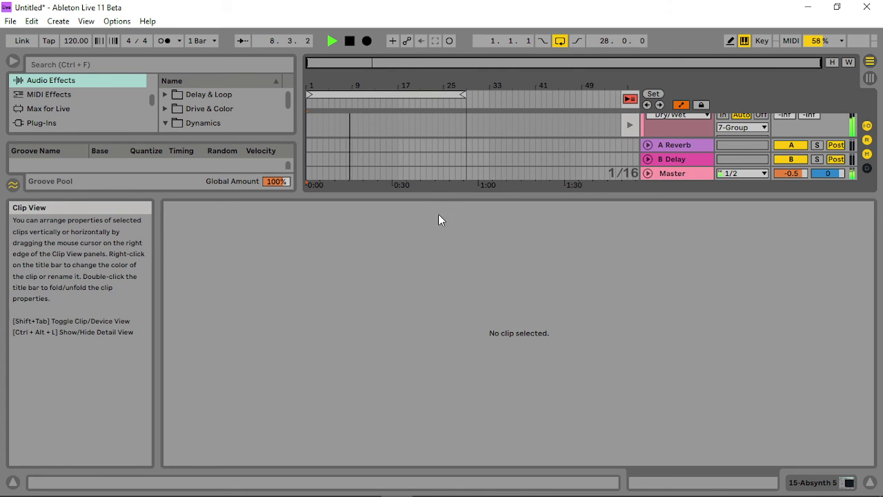
{"action": "left_click_drag", "start_coordinate": [437, 198], "coordinate": [458, 351]}
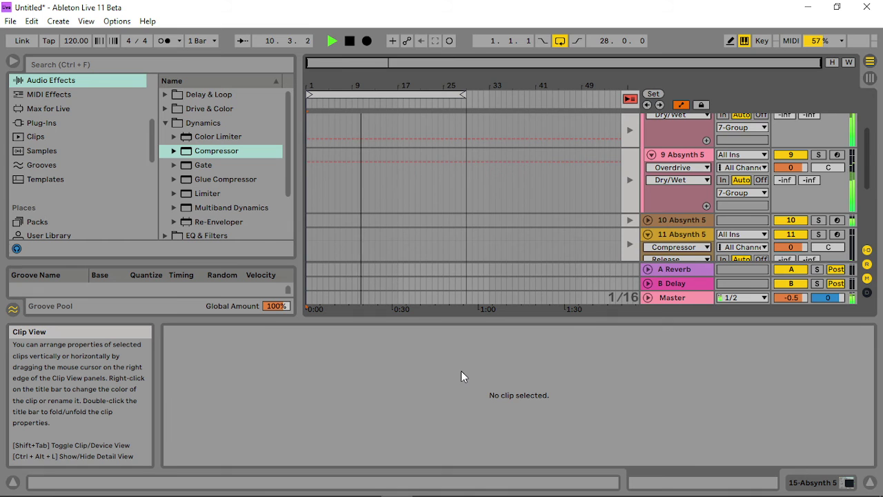
{"action": "scroll", "coordinate": [654, 194], "scroll_direction": "up", "scroll_amount": 3}
{"action": "scroll", "coordinate": [655, 193], "scroll_direction": "up", "scroll_amount": 4}
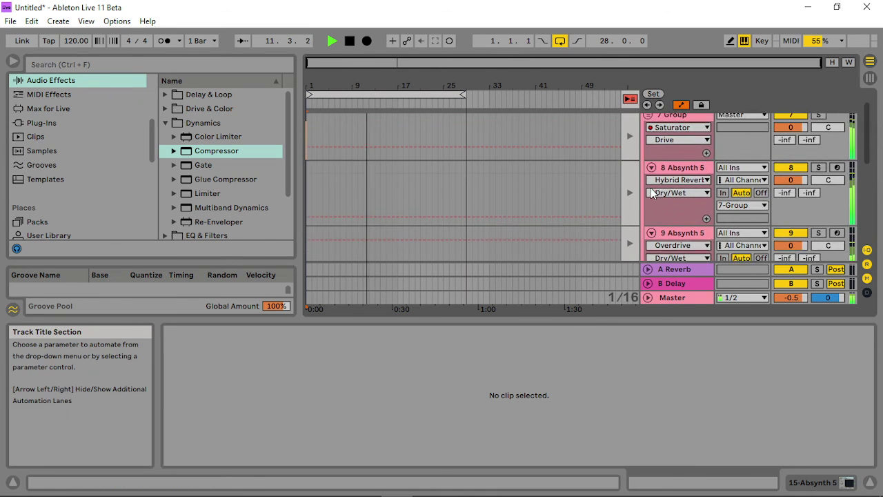
{"action": "left_click", "coordinate": [647, 133]}
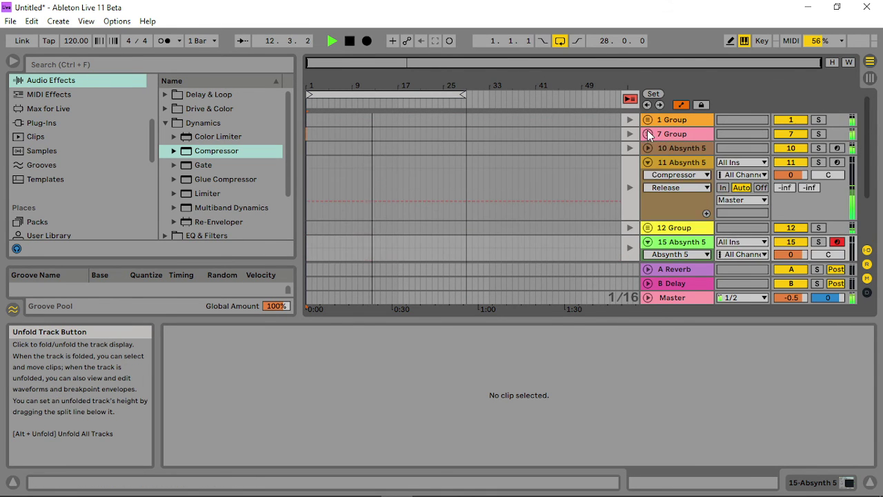
{"action": "left_click", "coordinate": [649, 161]}
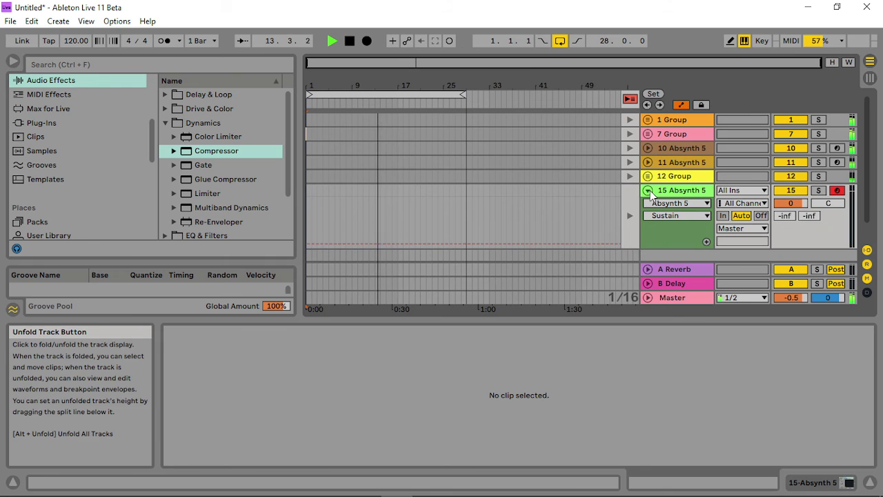
{"action": "left_click", "coordinate": [649, 190]}
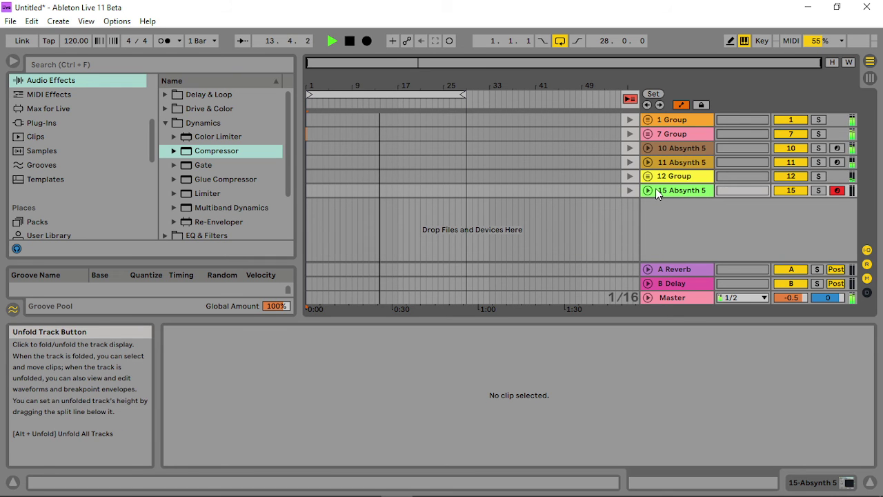
- Back in the Session view, shorten the 15 Absynth 5 clip's loop to a length of 28.0.1
{"action": "left_click", "coordinate": [871, 80]}
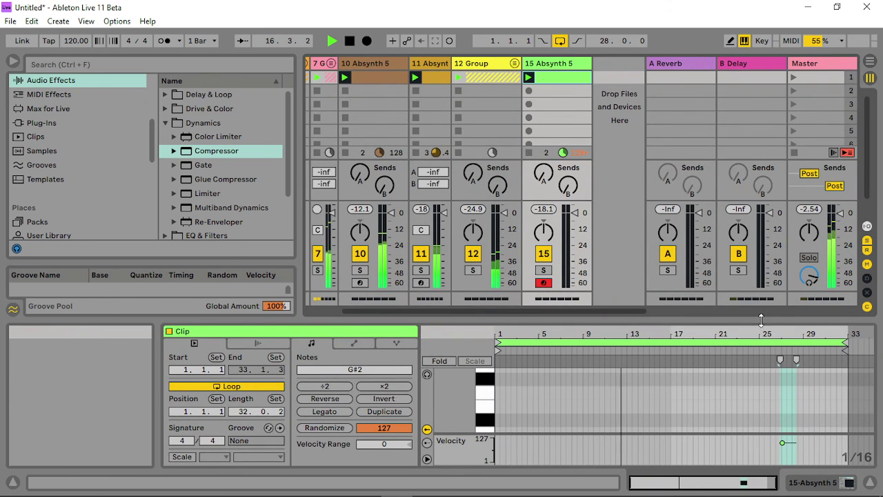
{"action": "left_click_drag", "start_coordinate": [761, 319], "coordinate": [760, 260]}
{"action": "left_click_drag", "start_coordinate": [844, 284], "coordinate": [800, 284]}
{"action": "scroll", "coordinate": [783, 369], "scroll_direction": "down", "scroll_amount": 3}
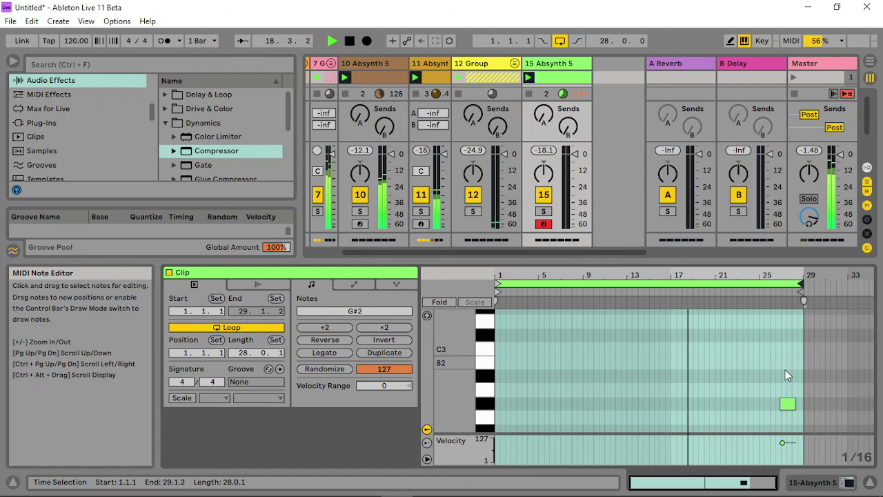
{"action": "scroll", "coordinate": [786, 370], "scroll_direction": "down", "scroll_amount": 2}
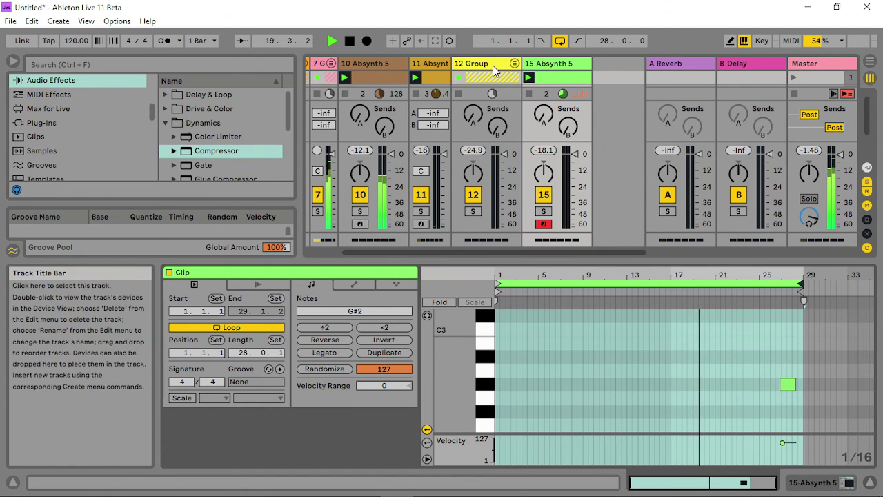
- Show 1 Group's Overdrive Drive automation in the Arrangement view and raise its dips near bars 2, 13 and 22, with the middle one at about 41%
{"action": "left_click", "coordinate": [870, 60]}
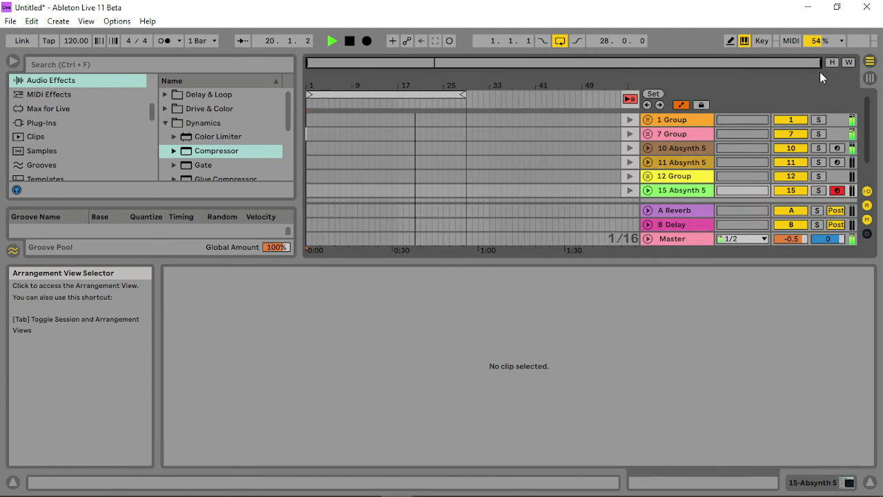
{"action": "double_click", "coordinate": [682, 120]}
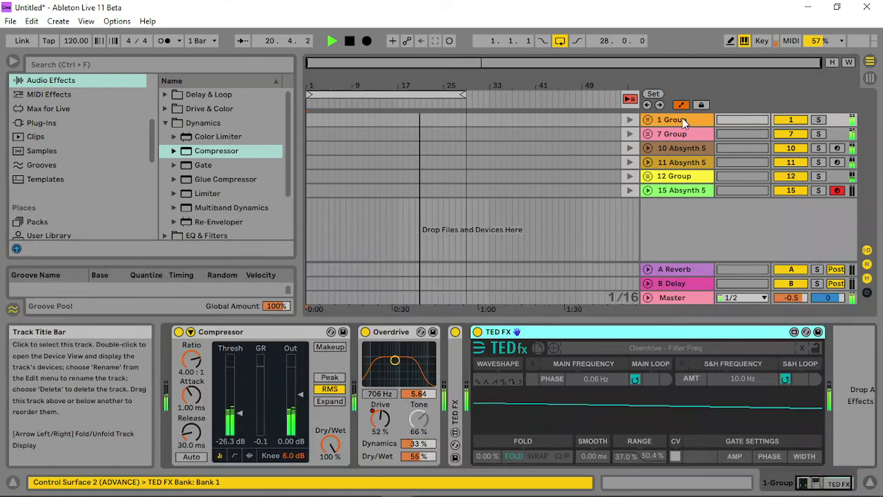
{"action": "right_click", "coordinate": [384, 418]}
{"action": "left_click", "coordinate": [425, 423]}
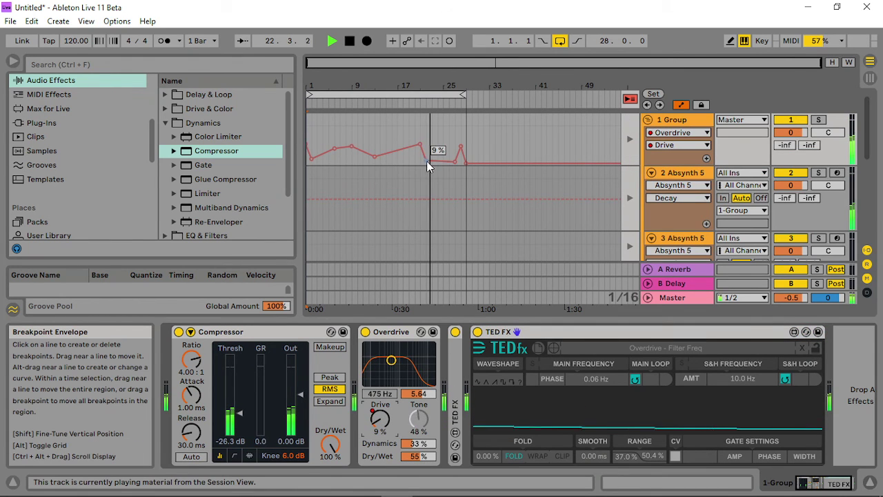
{"action": "left_click_drag", "start_coordinate": [426, 165], "coordinate": [449, 149]}
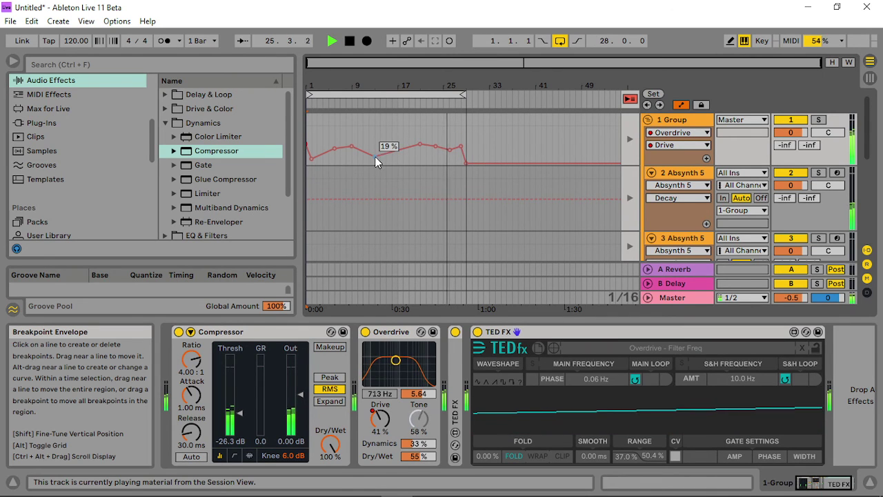
{"action": "left_click_drag", "start_coordinate": [375, 156], "coordinate": [382, 149]}
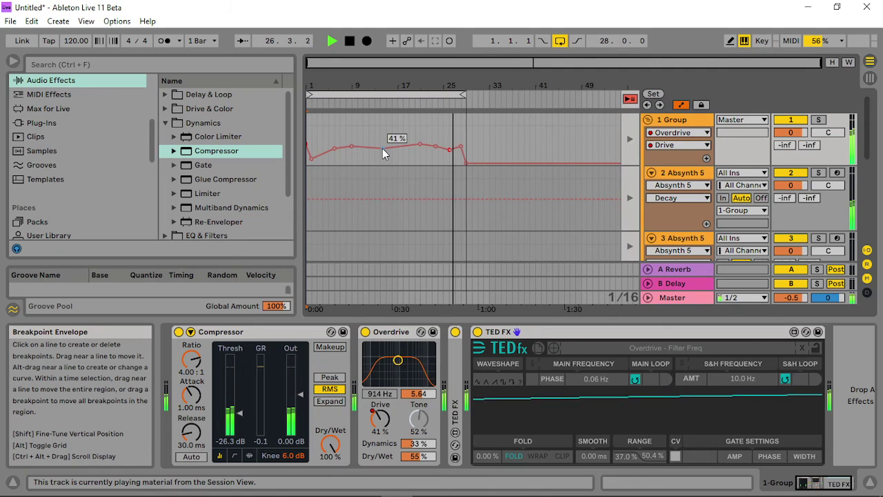
{"action": "left_click_drag", "start_coordinate": [313, 158], "coordinate": [352, 153]}
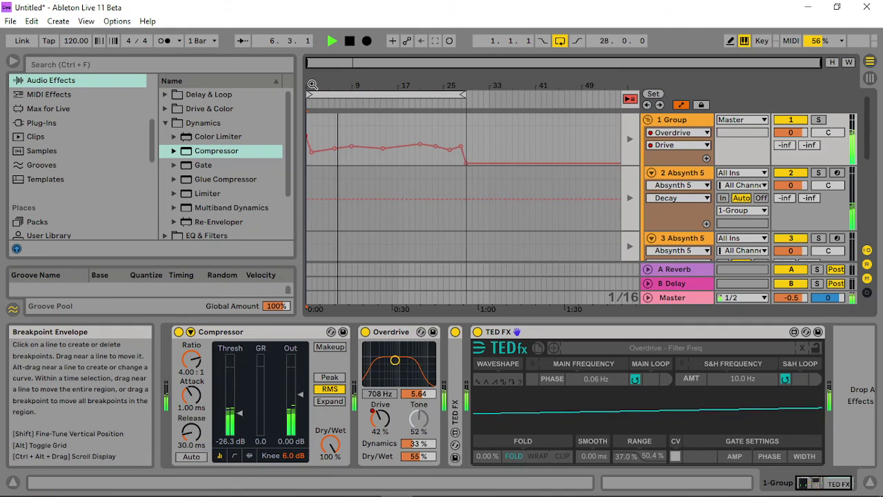
- Bend the opening drop of the Drive automation between bars 1 and 2 into a steep curve, and fold 1 Group
{"action": "left_click_drag", "start_coordinate": [313, 84], "coordinate": [322, 149]}
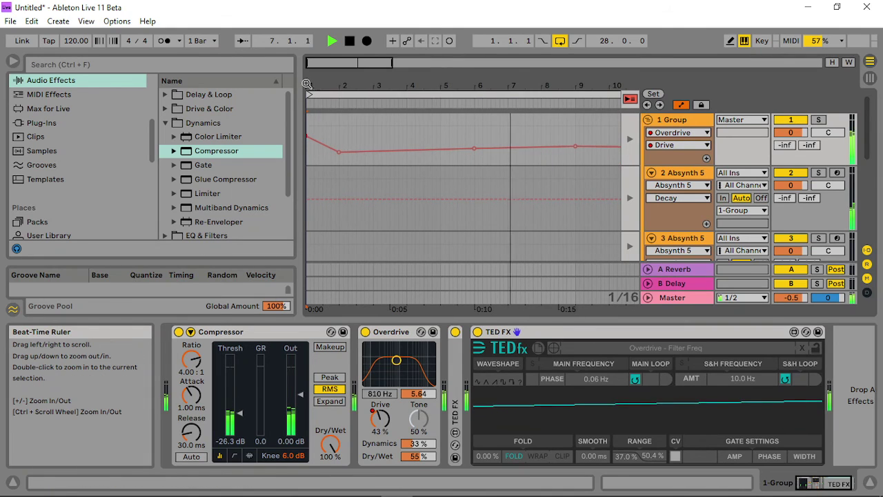
{"action": "left_click", "coordinate": [323, 150]}
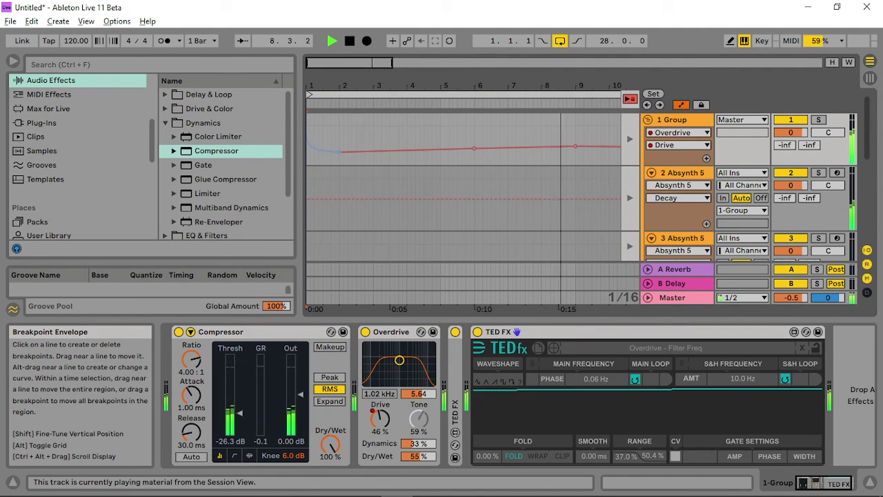
{"action": "left_click_drag", "start_coordinate": [326, 89], "coordinate": [326, 62]}
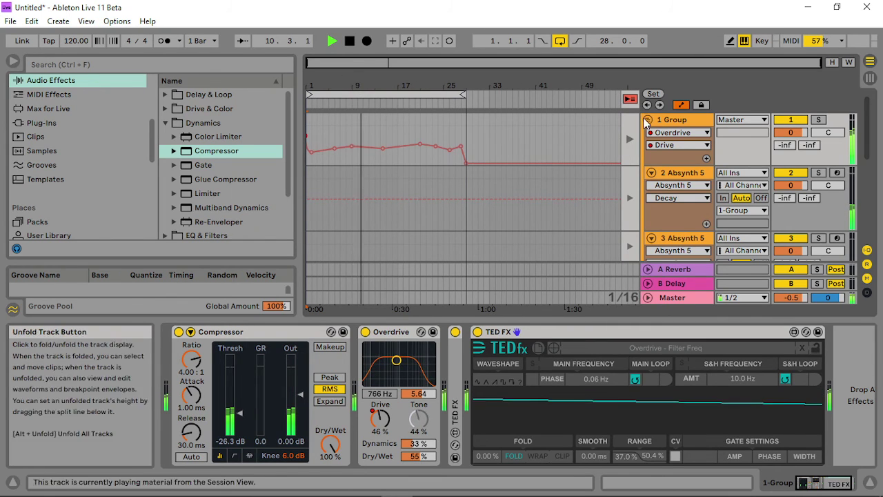
{"action": "left_click", "coordinate": [648, 120], "text": "alt"}
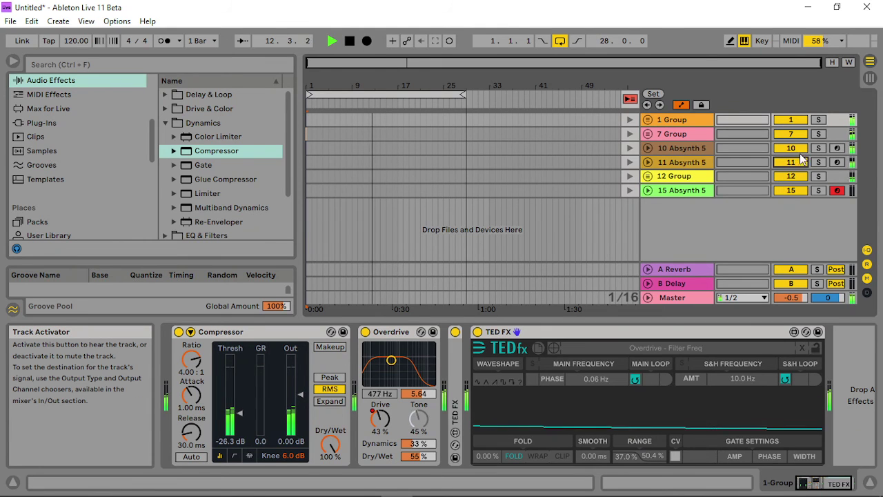
- Open the Absynth 5 editor on track 10 and display the Mod A1 Pitch envelope
{"action": "left_click", "coordinate": [698, 147]}
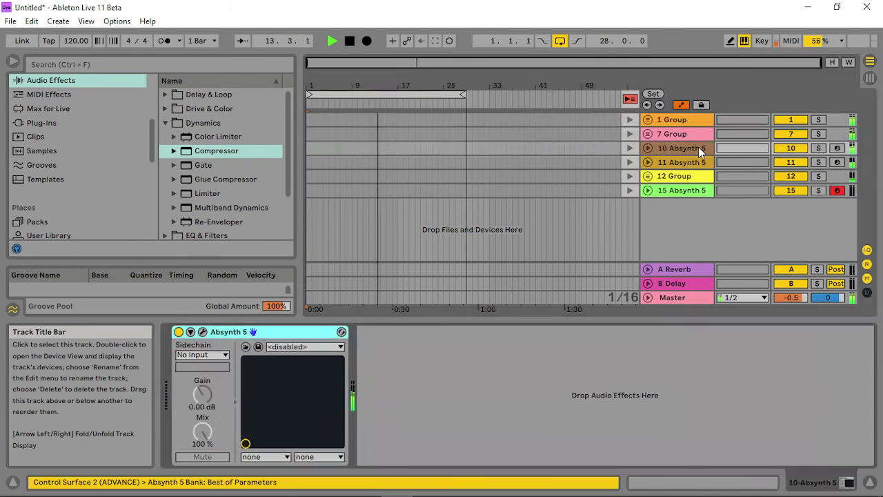
{"action": "left_click", "coordinate": [202, 332]}
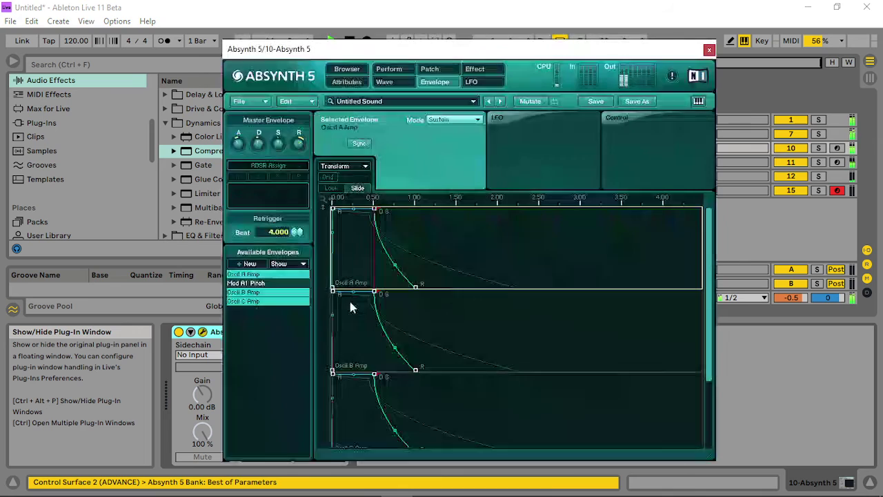
{"action": "left_click", "coordinate": [429, 69]}
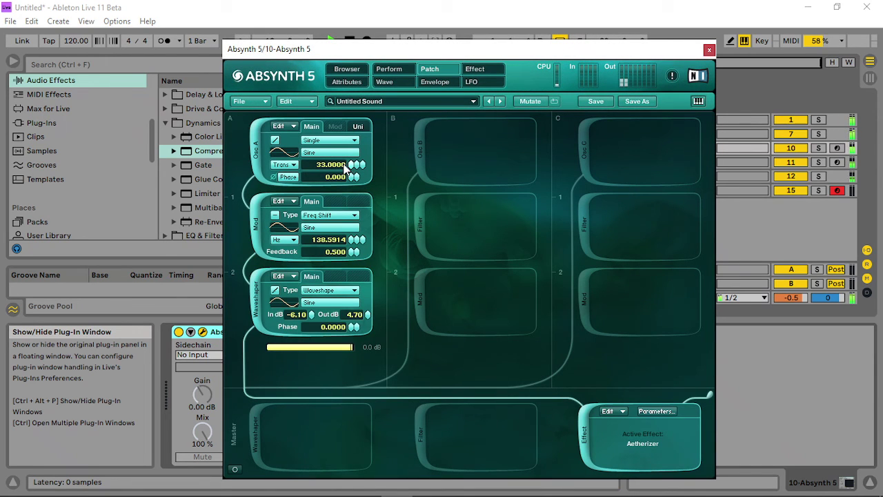
{"action": "left_click", "coordinate": [440, 82]}
{"action": "left_click", "coordinate": [279, 282]}
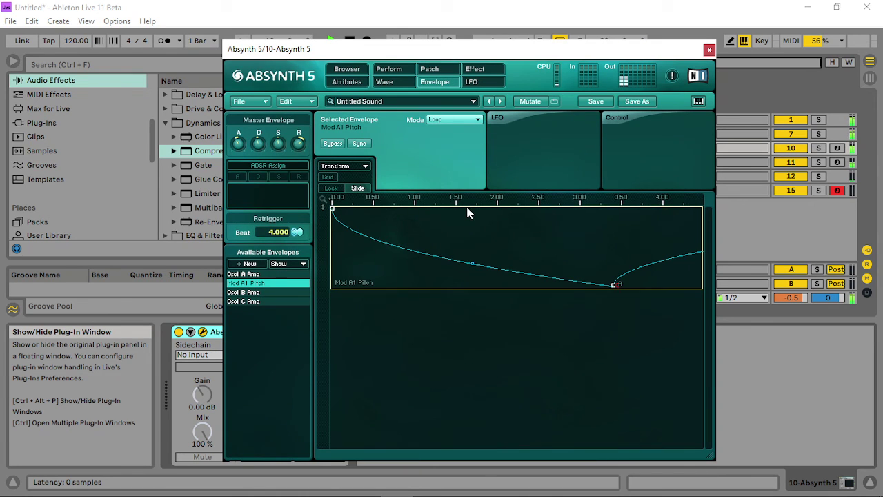
- Shorten the Mod A1 Pitch envelope by setting its third breakpoint to 2.4695 s at 130.8128 Hz, fourth to 3.9625 s and fifth to 2.6850 s
{"action": "left_click_drag", "start_coordinate": [467, 198], "coordinate": [500, 138]}
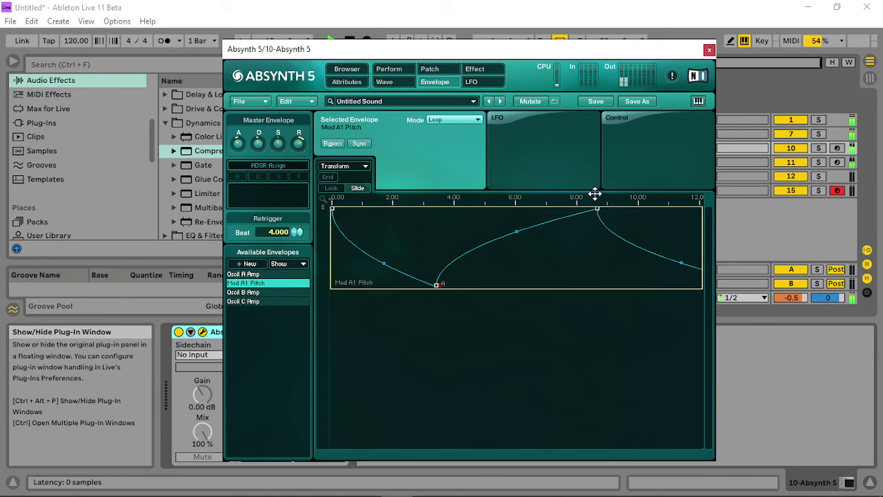
{"action": "left_click_drag", "start_coordinate": [594, 193], "coordinate": [538, 3]}
{"action": "left_click_drag", "start_coordinate": [602, 238], "coordinate": [355, 249]}
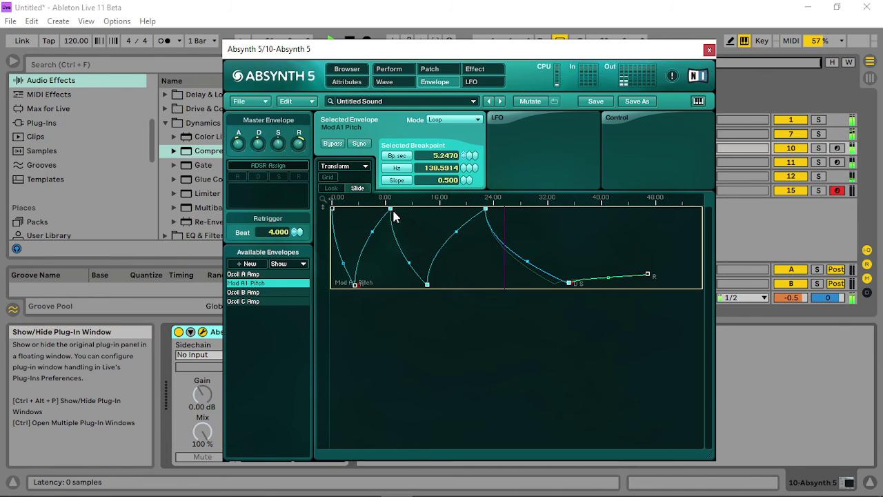
{"action": "left_click_drag", "start_coordinate": [391, 211], "coordinate": [372, 217]}
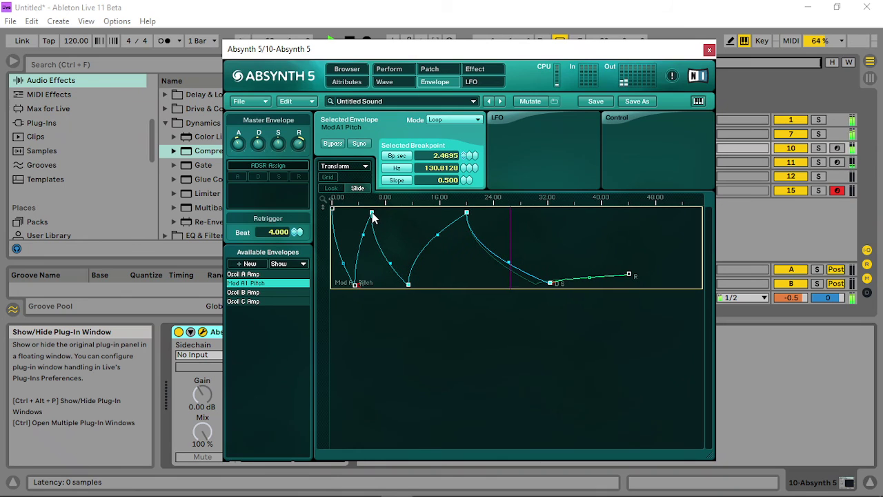
{"action": "left_click_drag", "start_coordinate": [467, 215], "coordinate": [426, 214]}
{"action": "left_click", "coordinate": [463, 226]}
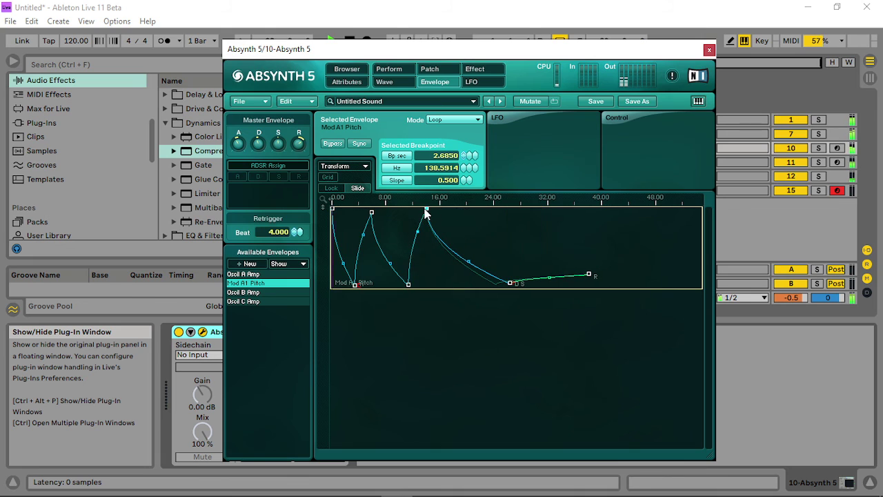
{"action": "left_click_drag", "start_coordinate": [410, 288], "coordinate": [400, 289]}
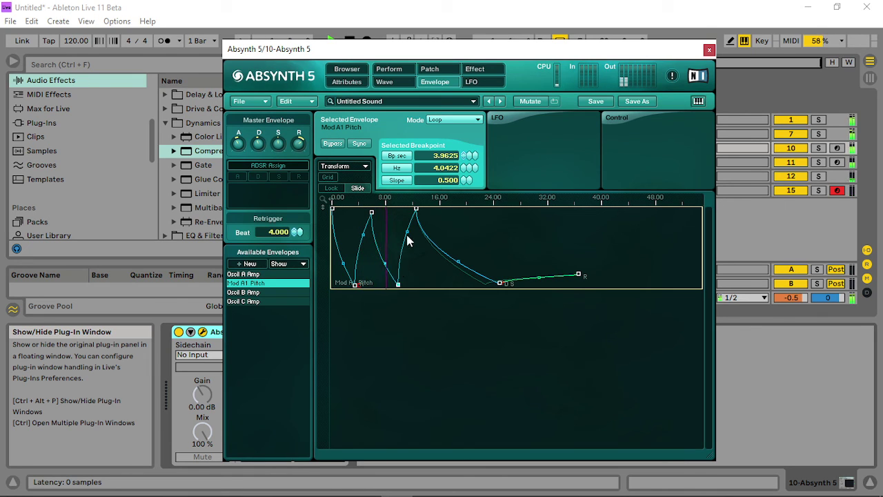
- Extend the Mod A1 Pitch envelope with a shallow dip and a 6.5127 s, 138.5914 Hz peak, and set the sustain breakpoint to 5.1681 s at 6.1250 Hz
{"action": "left_click_drag", "start_coordinate": [416, 209], "coordinate": [419, 210]}
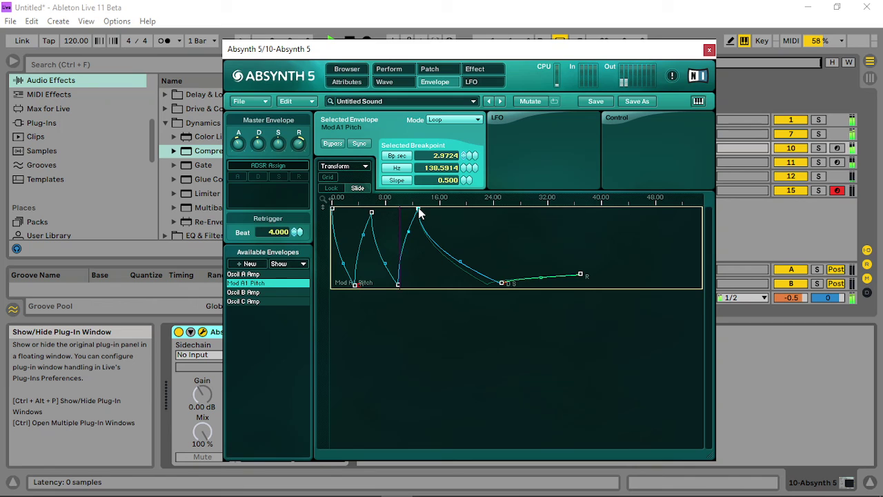
{"action": "mouse_move", "coordinate": [504, 286]}
{"action": "left_mouse_down"}
{"action": "mouse_move", "coordinate": [446, 277]}
{"action": "mouse_move", "coordinate": [492, 284]}
{"action": "left_mouse_up"}
{"action": "double_click", "coordinate": [446, 268]}
{"action": "left_click_drag", "start_coordinate": [444, 257], "coordinate": [502, 238]}
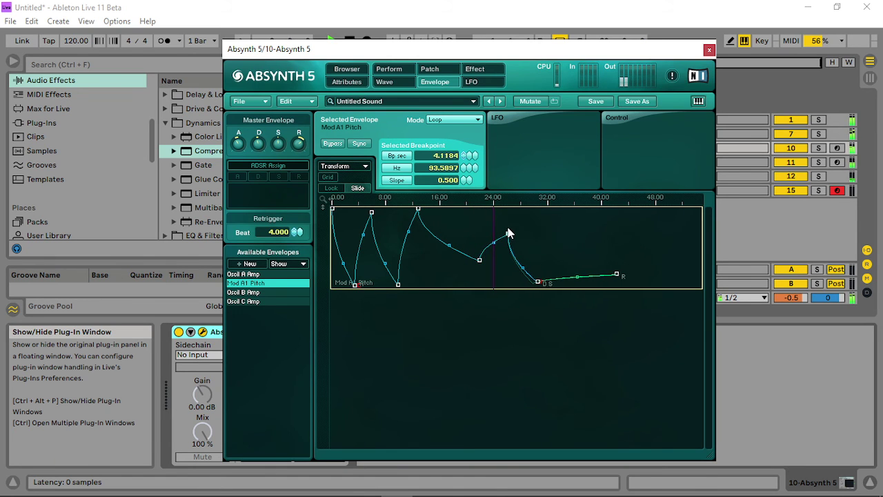
{"action": "left_click_drag", "start_coordinate": [520, 222], "coordinate": [525, 215]}
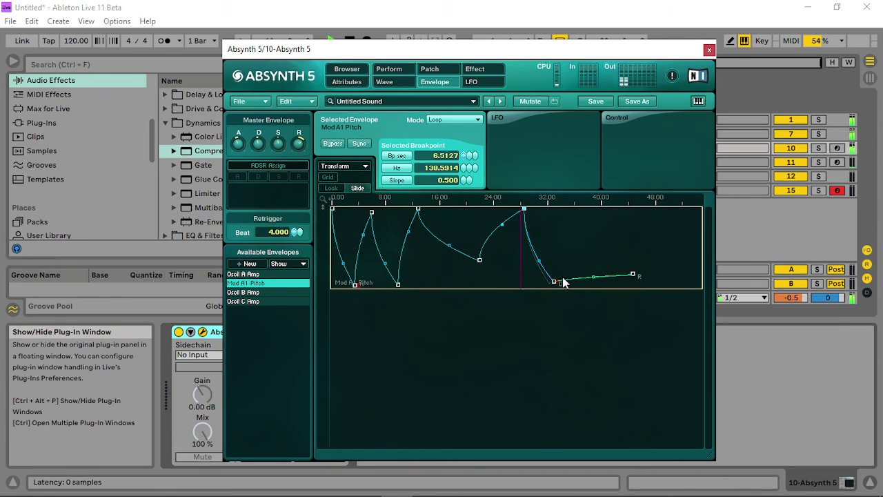
{"action": "mouse_move", "coordinate": [554, 284]}
{"action": "left_mouse_down"}
{"action": "mouse_move", "coordinate": [571, 276]}
{"action": "mouse_move", "coordinate": [563, 298]}
{"action": "left_mouse_up"}
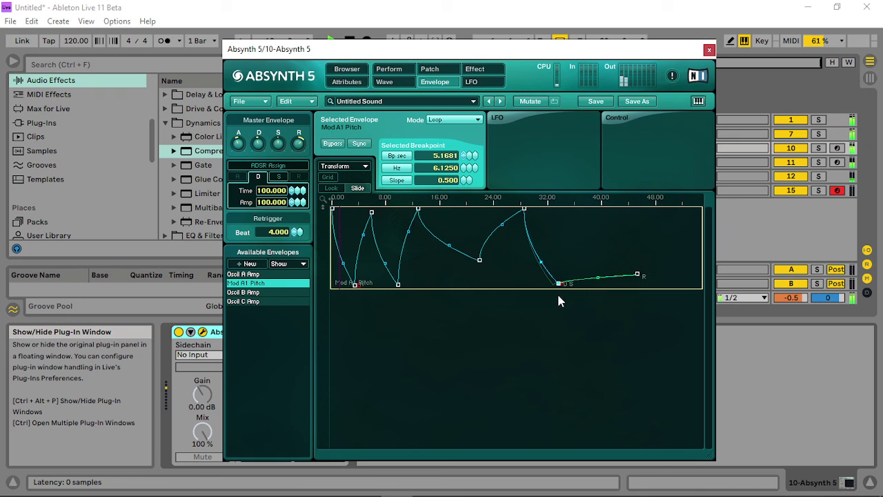
- Start the pitch envelope at 2.8906 Hz, set its first peak to 4.0977 s at 138.5914 Hz and raise the dip after it
{"action": "left_click_drag", "start_coordinate": [334, 211], "coordinate": [333, 283]}
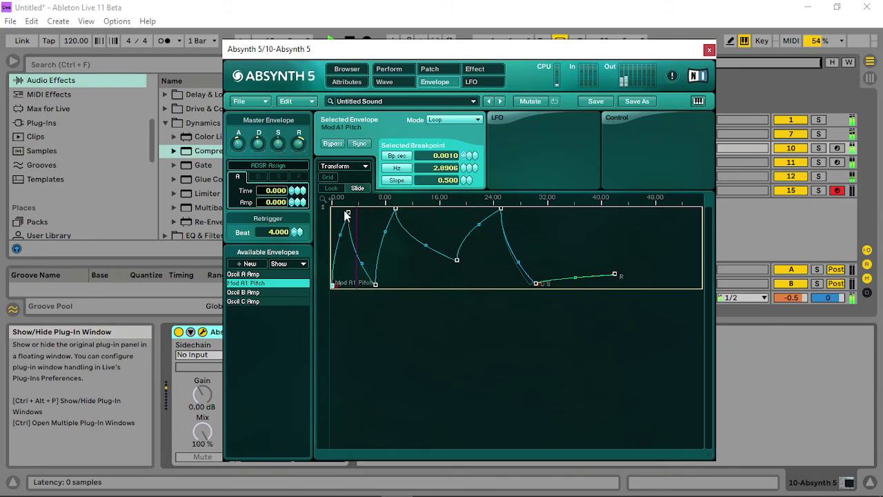
{"action": "left_click_drag", "start_coordinate": [349, 209], "coordinate": [358, 209]}
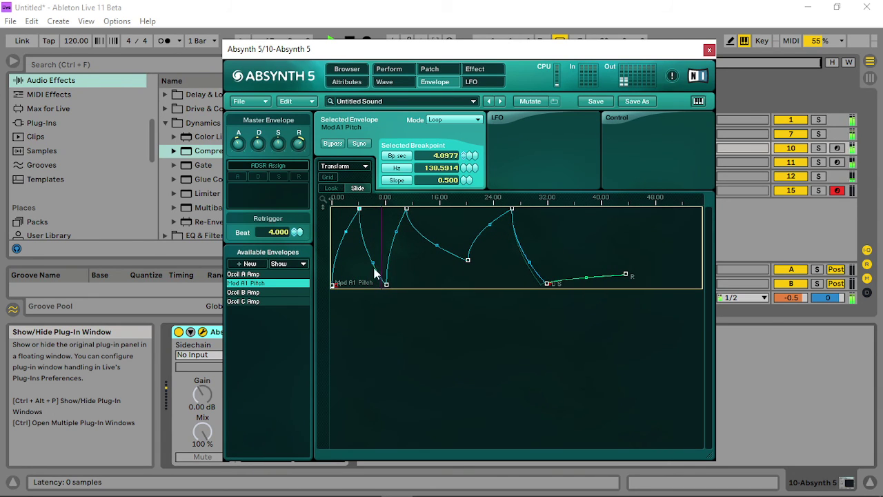
{"action": "left_click_drag", "start_coordinate": [384, 284], "coordinate": [385, 217]}
- Add a deep dip after the envelope's second peak, with its breakpoint at 2.9507 s and 5.2541 Hz
{"action": "left_click_drag", "start_coordinate": [421, 241], "coordinate": [439, 243]}
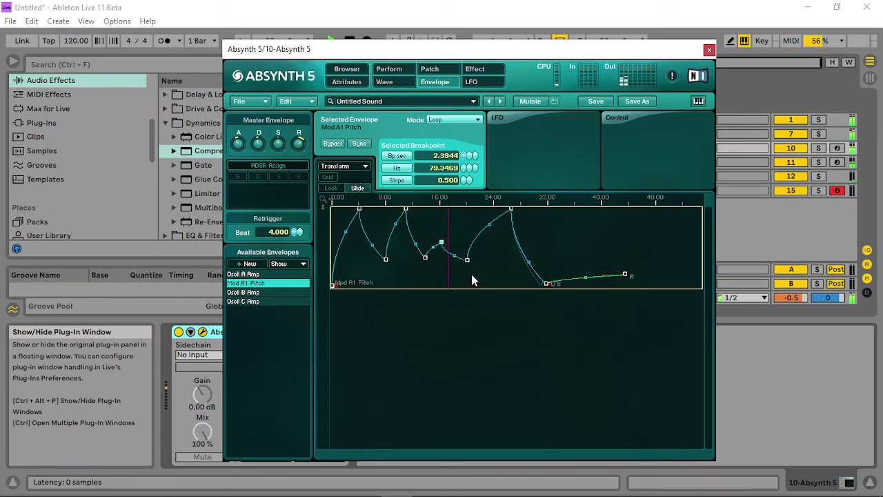
{"action": "left_click_drag", "start_coordinate": [439, 249], "coordinate": [457, 349]}
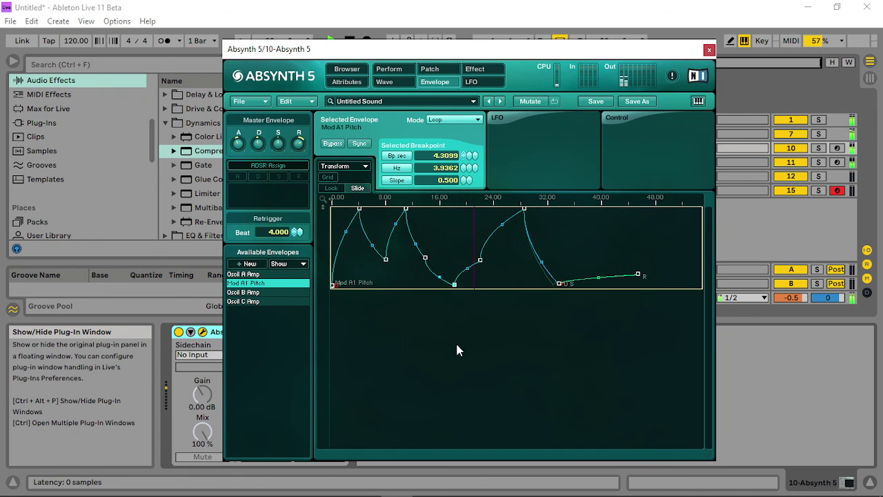
{"action": "left_click_drag", "start_coordinate": [456, 289], "coordinate": [420, 256]}
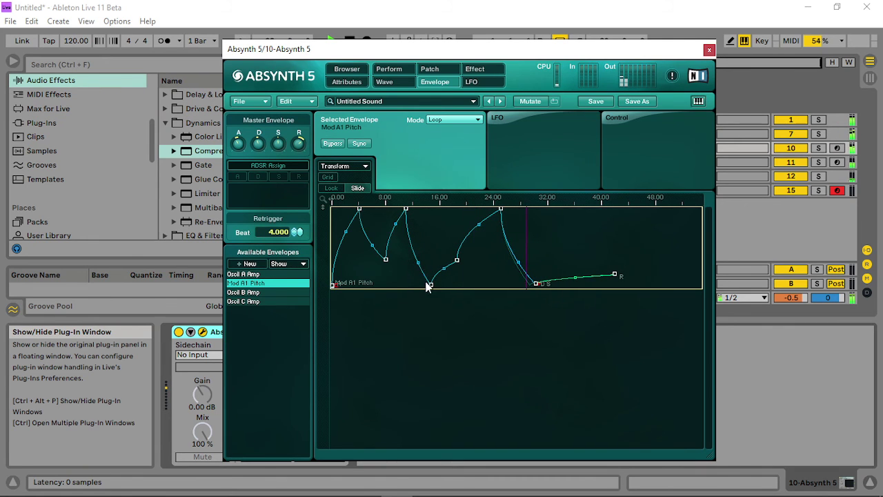
{"action": "left_click_drag", "start_coordinate": [431, 291], "coordinate": [426, 282]}
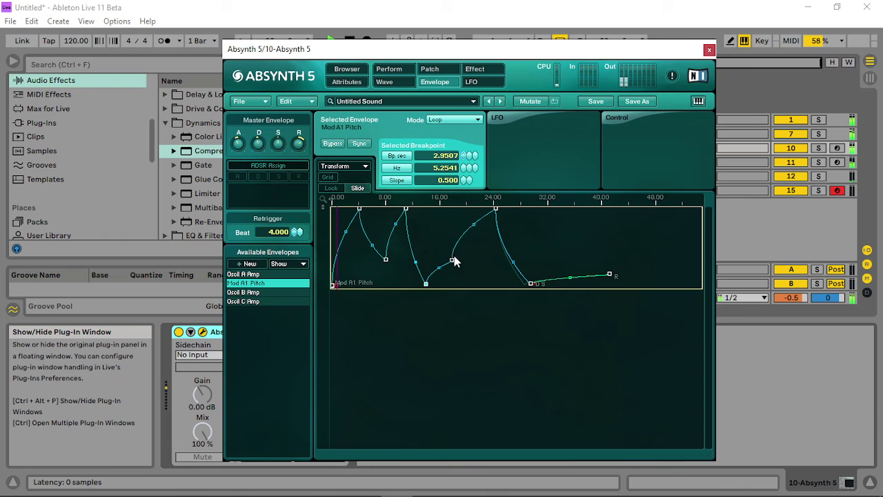
- Delete the extra breakpoint before the third peak, set that peak to 2.6303 s at 130.8128 Hz, and shorten the final fall
{"action": "double_click", "coordinate": [451, 260]}
{"action": "left_click_drag", "start_coordinate": [495, 215], "coordinate": [445, 202]}
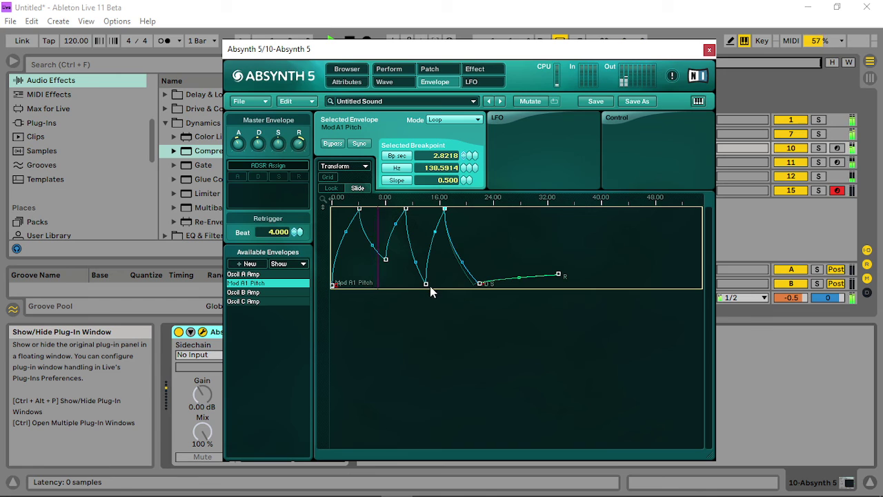
{"action": "left_click_drag", "start_coordinate": [425, 284], "coordinate": [422, 281]}
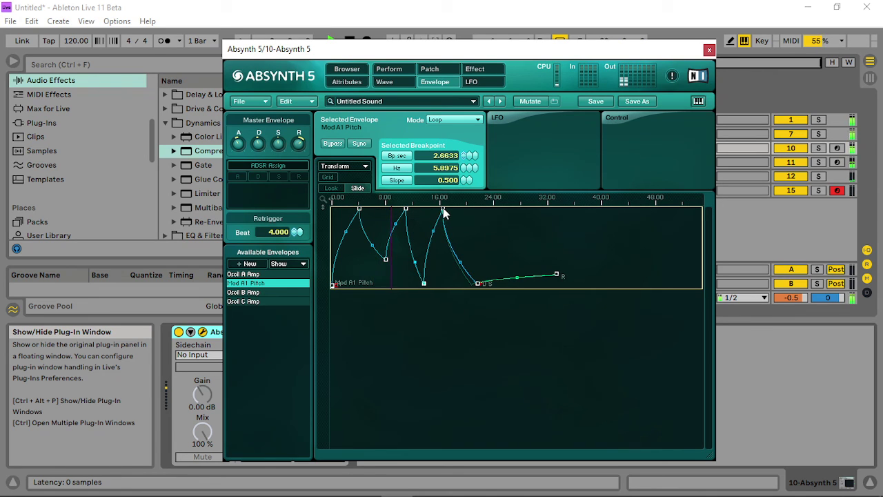
{"action": "left_click_drag", "start_coordinate": [443, 208], "coordinate": [441, 213]}
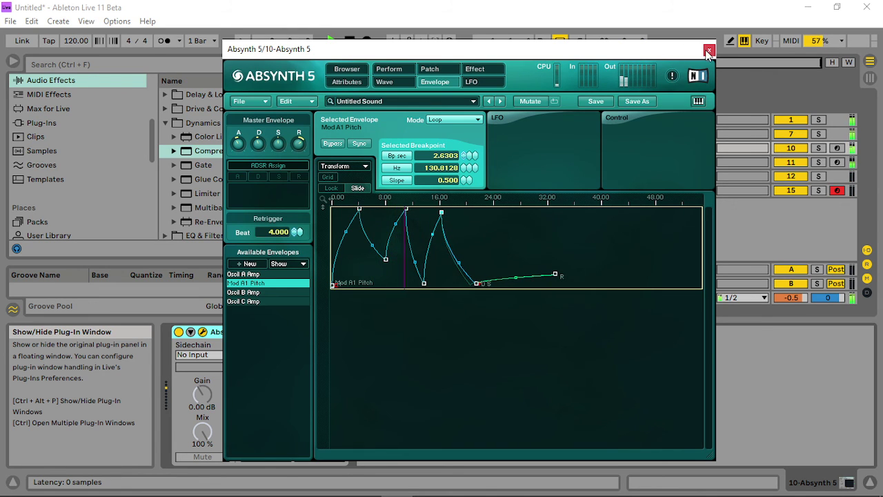
{"action": "left_click_drag", "start_coordinate": [475, 284], "coordinate": [462, 282]}
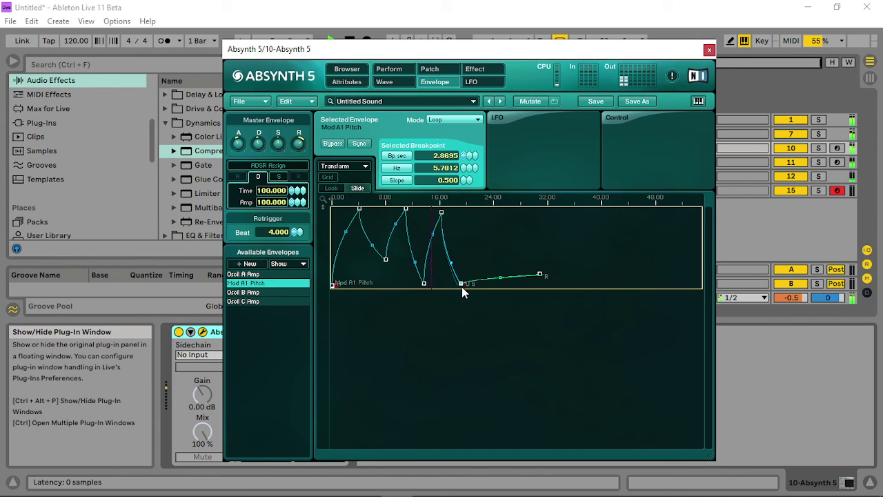
{"action": "left_click_drag", "start_coordinate": [474, 290], "coordinate": [469, 295]}
- Lower the envelope's first dip to 2.6978 Hz and shift it slightly earlier
{"action": "left_click_drag", "start_coordinate": [387, 258], "coordinate": [379, 285]}
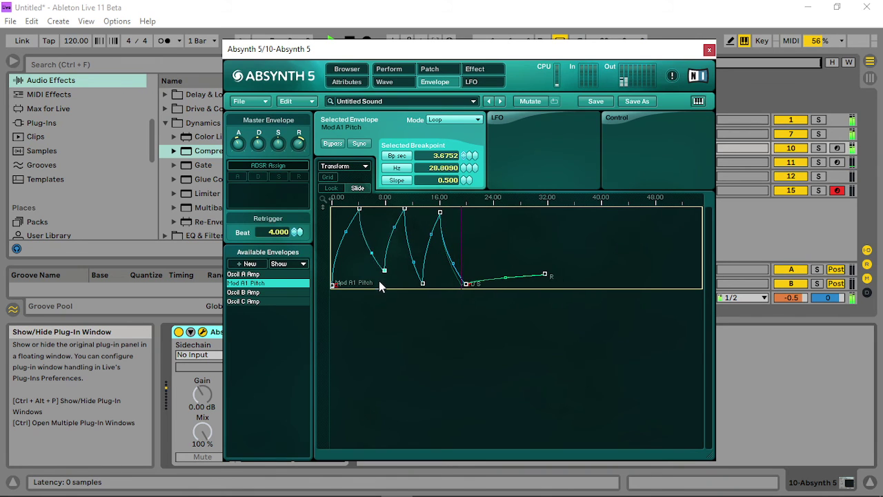
{"action": "left_click_drag", "start_coordinate": [379, 347], "coordinate": [378, 360]}
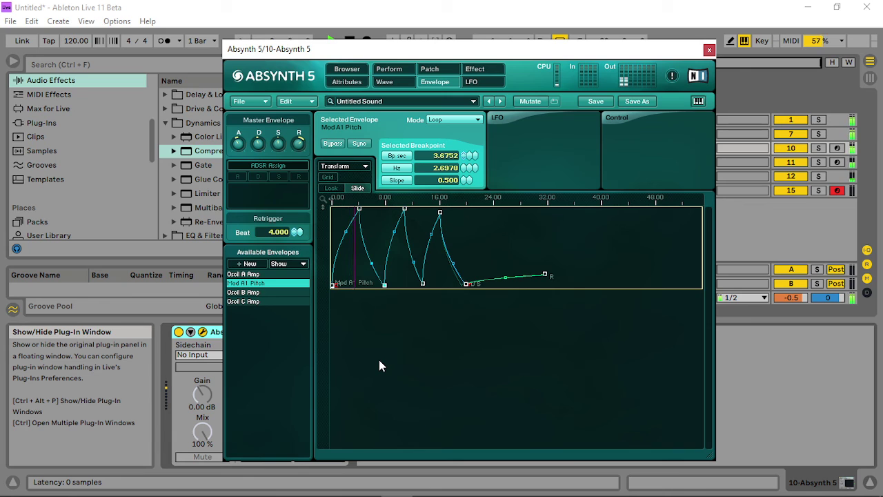
{"action": "left_click", "coordinate": [380, 241]}
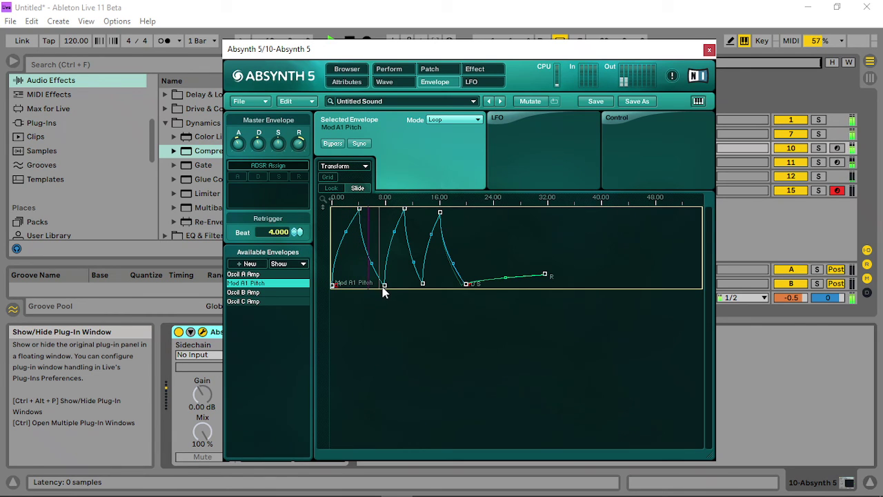
{"action": "left_click_drag", "start_coordinate": [383, 288], "coordinate": [379, 286]}
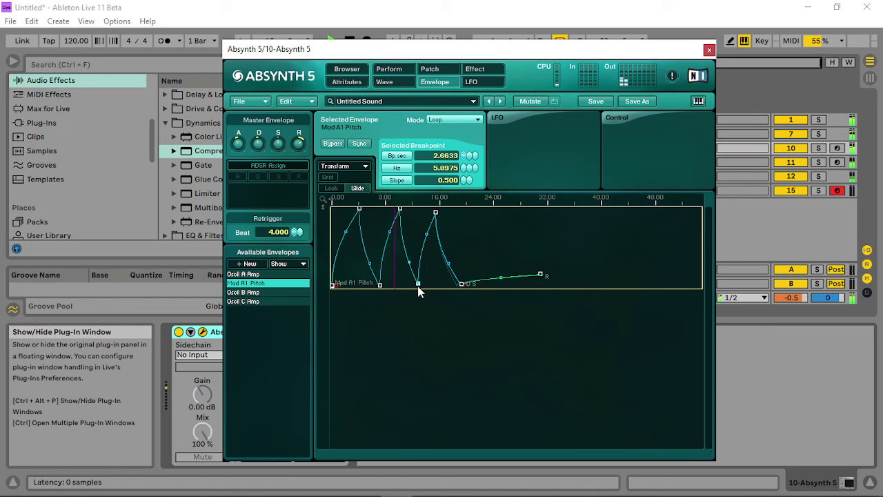
- Move the second dip slightly earlier, set the third peak to 3.3007 s at 138.5914 Hz, and close the Absynth 5 editor
{"action": "left_click_drag", "start_coordinate": [417, 285], "coordinate": [415, 288]}
{"action": "left_click", "coordinate": [437, 213]}
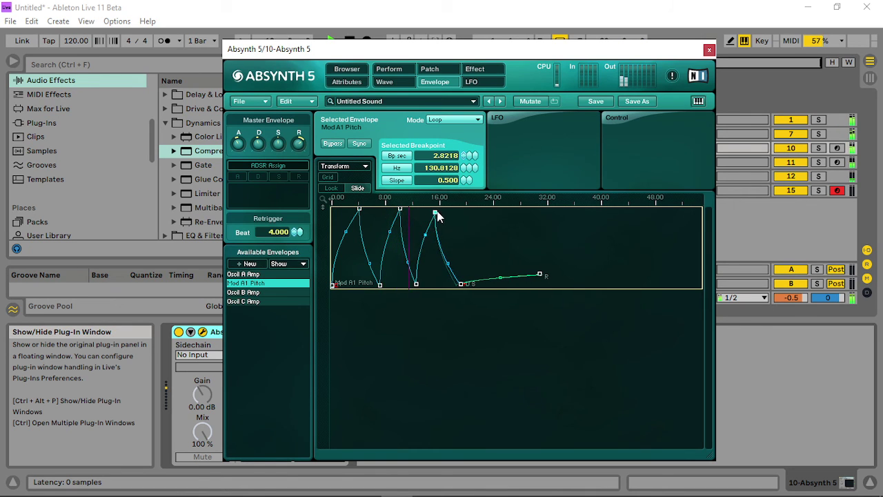
{"action": "left_click_drag", "start_coordinate": [436, 213], "coordinate": [440, 213]}
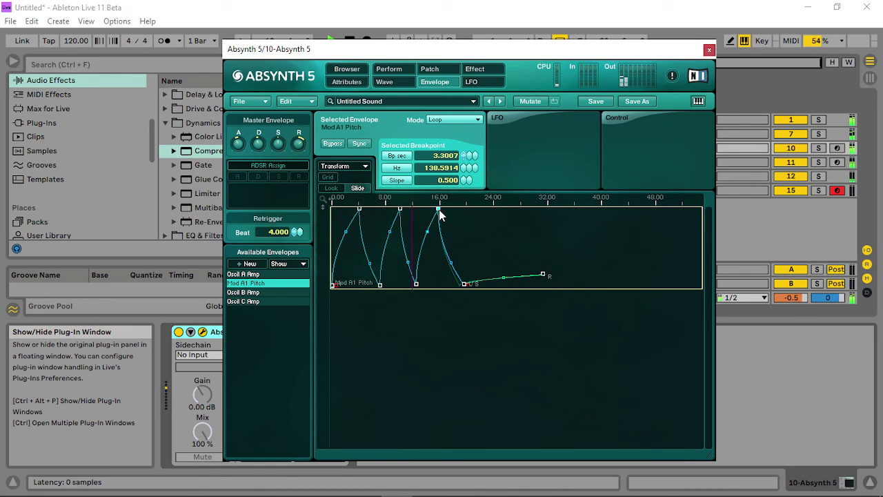
{"action": "left_click", "coordinate": [464, 287]}
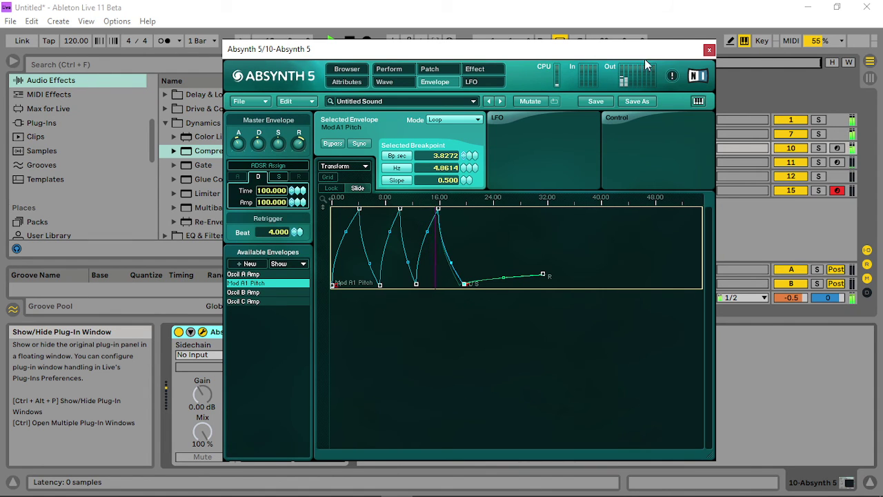
{"action": "left_click", "coordinate": [708, 49]}
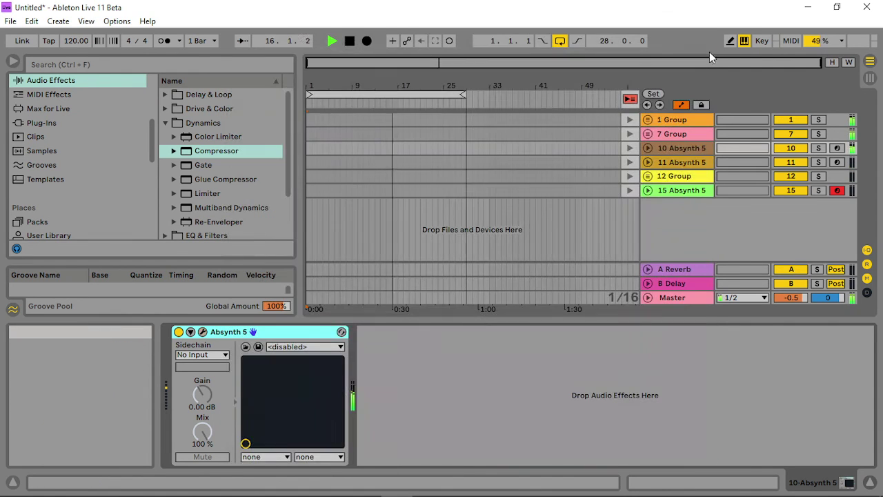
- Switch to the Session view, display 1 Group's devices and collapse the expanded TED FX device at the end of its chain
{"action": "left_click", "coordinate": [870, 77]}
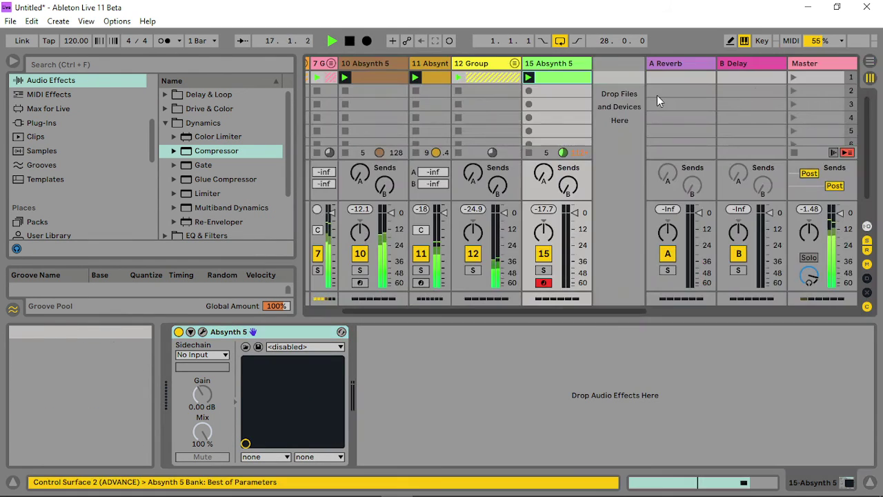
{"action": "left_click", "coordinate": [484, 64]}
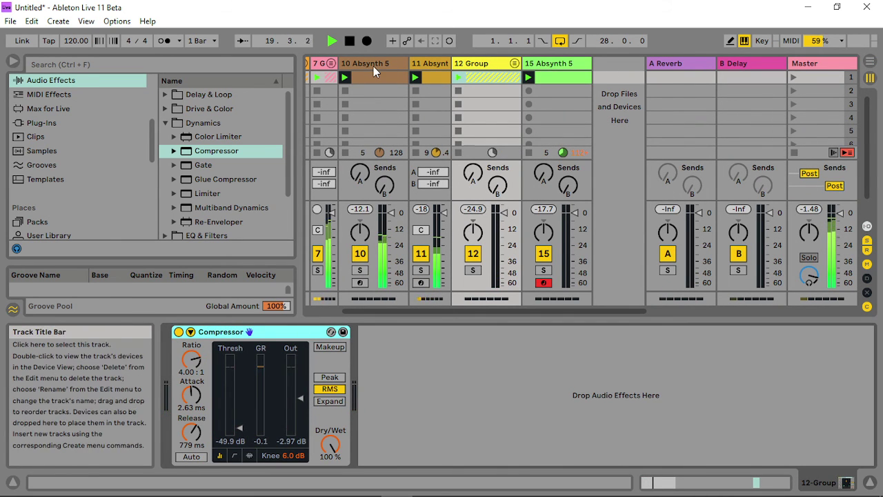
{"action": "left_click_drag", "start_coordinate": [397, 312], "coordinate": [362, 312]}
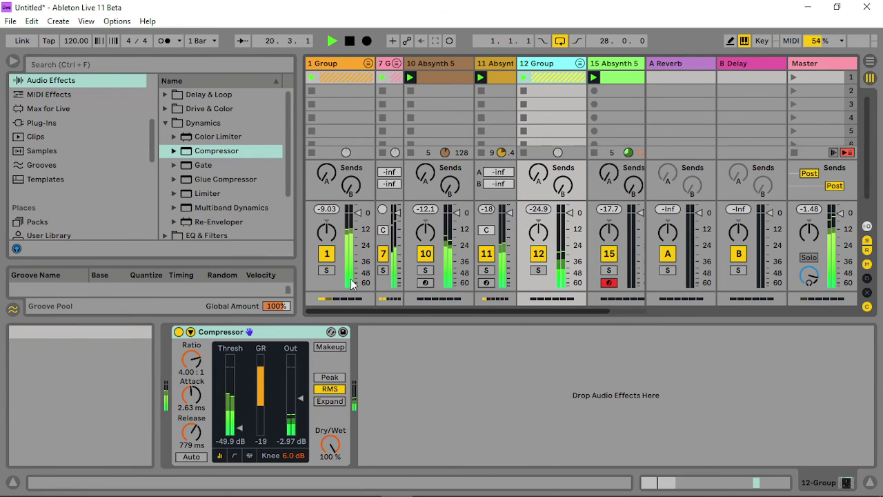
{"action": "left_click", "coordinate": [332, 63]}
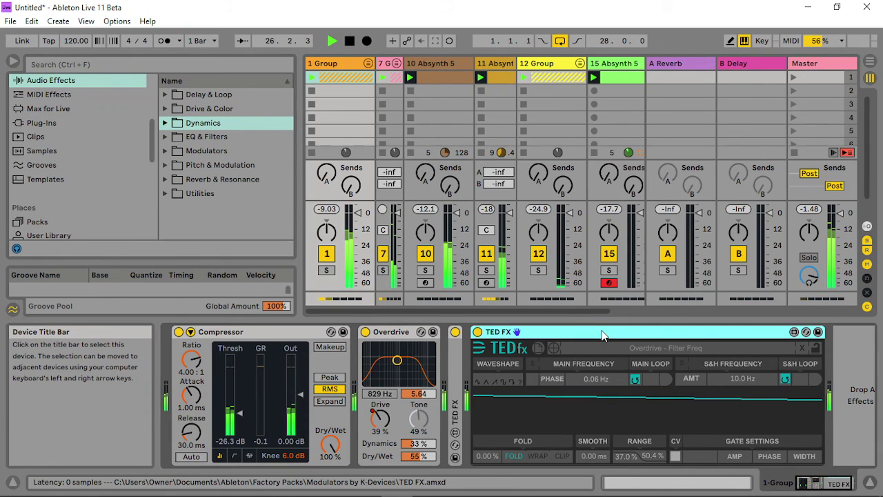
{"action": "double_click", "coordinate": [573, 332]}
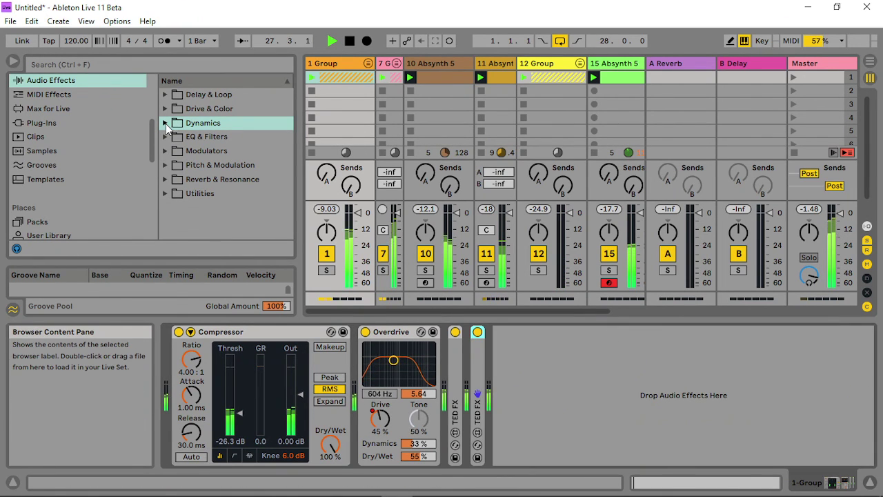
{"action": "left_click", "coordinate": [167, 125]}
{"action": "scroll", "coordinate": [197, 168], "scroll_direction": "down", "scroll_amount": 3}
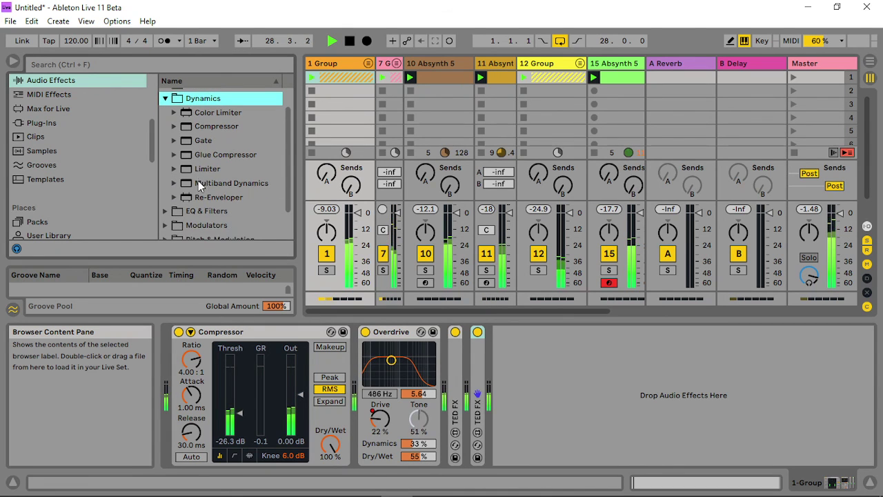
{"action": "scroll", "coordinate": [186, 181], "scroll_direction": "up", "scroll_amount": 2}
{"action": "left_click", "coordinate": [165, 107]}
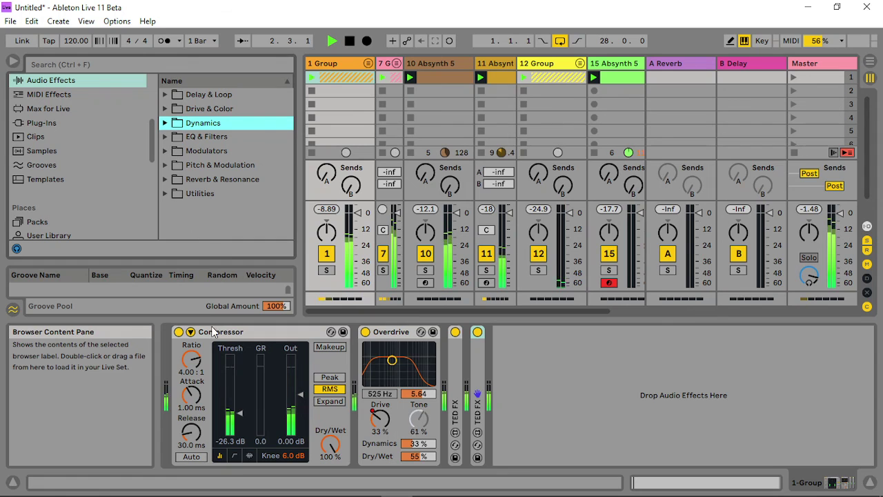
- Unfold 1 Group and check the envelopes of the Absynth 5 instrument on track 2
{"action": "left_click", "coordinate": [368, 62]}
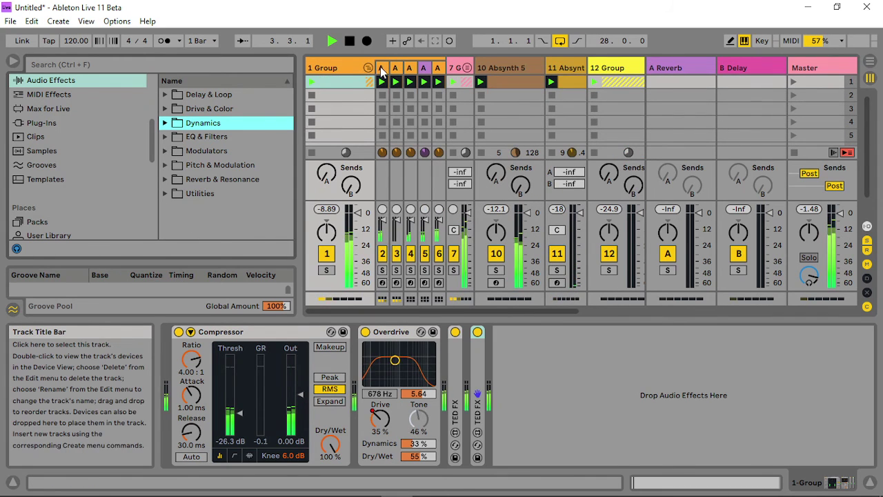
{"action": "left_click", "coordinate": [381, 69]}
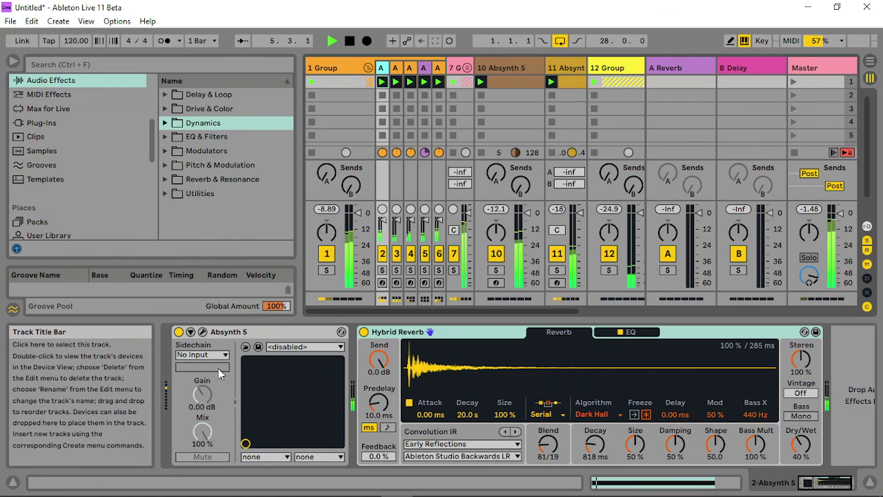
{"action": "left_click", "coordinate": [207, 331]}
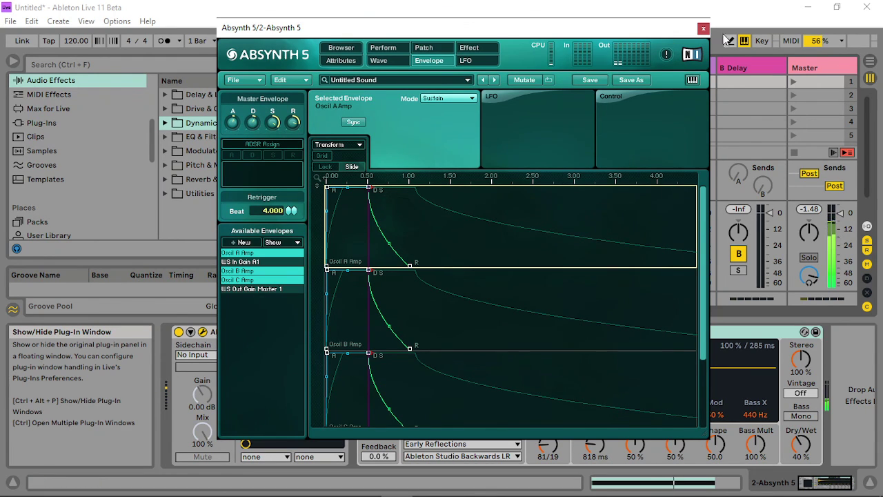
{"action": "left_click", "coordinate": [703, 29]}
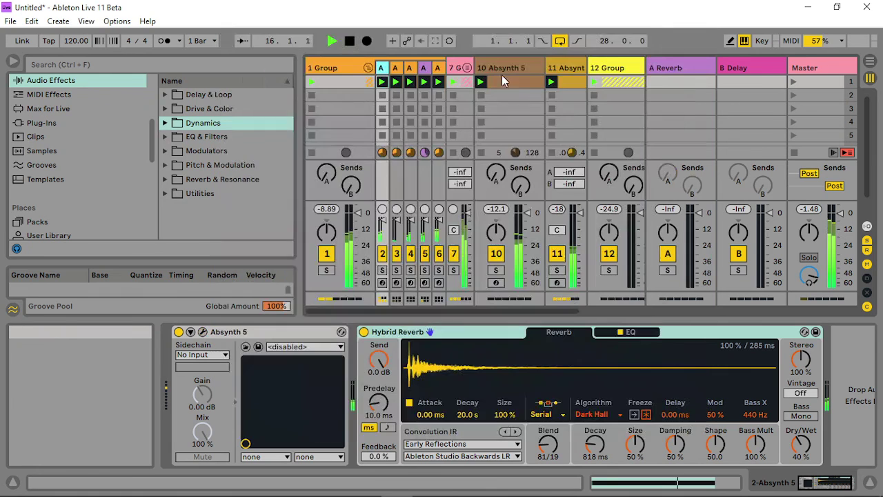
- Set the Hybrid Reverb Dry/Wet on track 4 to 65%
{"action": "left_click", "coordinate": [409, 68]}
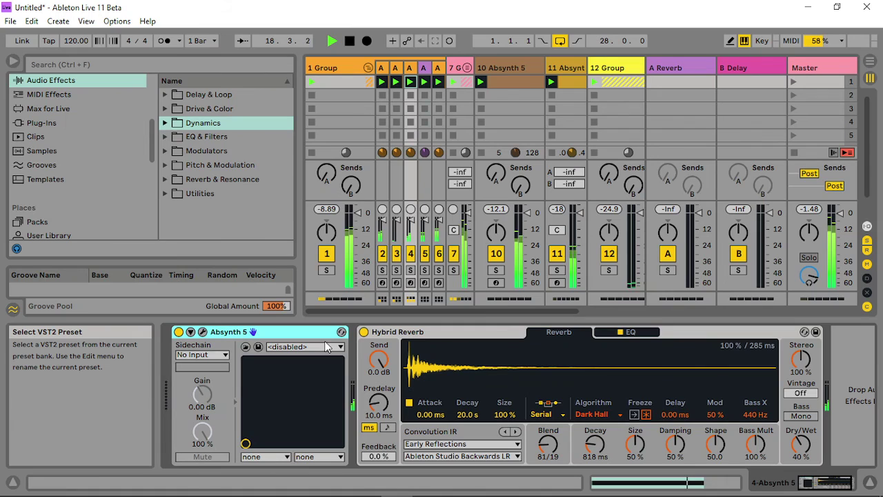
{"action": "left_click_drag", "start_coordinate": [800, 445], "coordinate": [800, 414]}
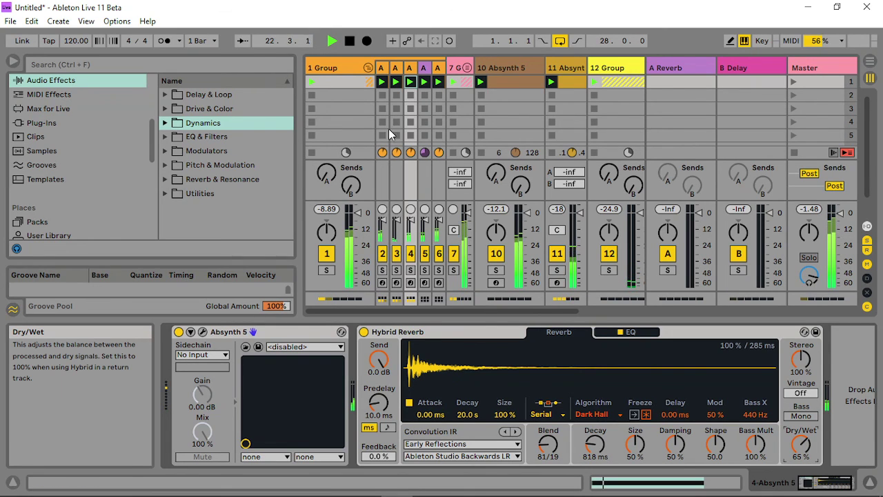
- Switch 1 Group off and on to compare the mix, stop playback and relaunch scene 1
{"action": "left_click", "coordinate": [327, 254]}
{"action": "left_click", "coordinate": [326, 254]}
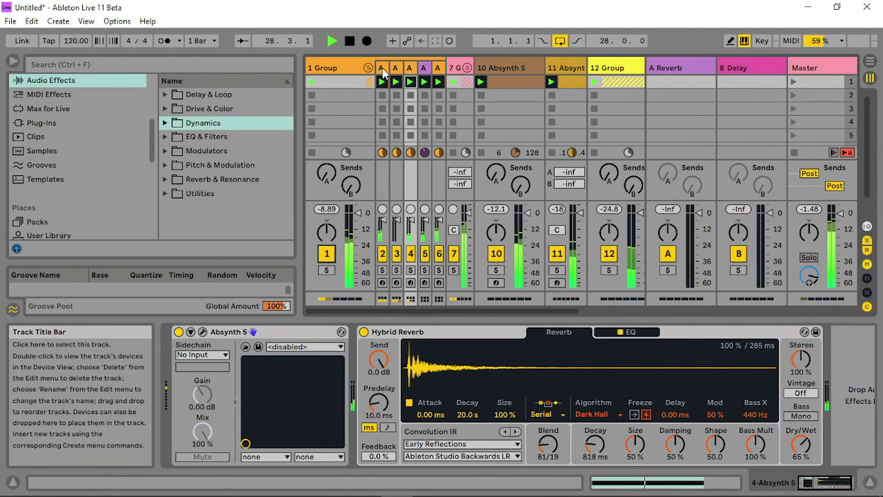
{"action": "left_click", "coordinate": [350, 41]}
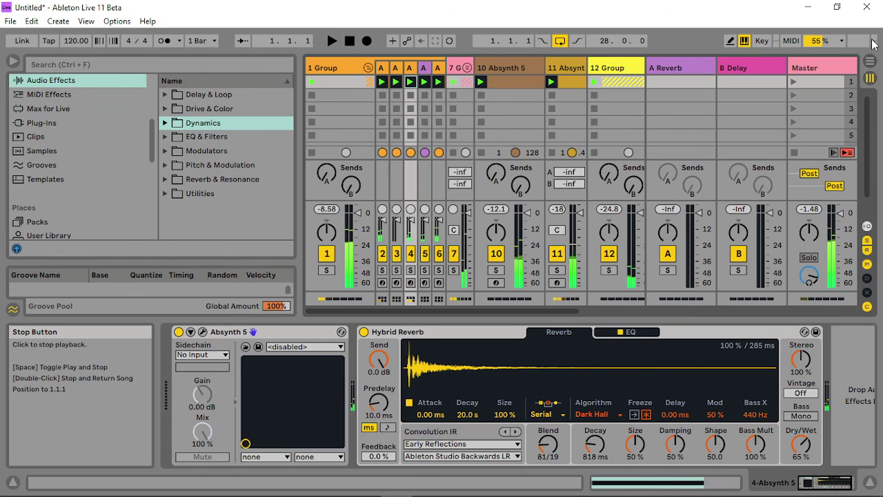
{"action": "left_click", "coordinate": [794, 82]}
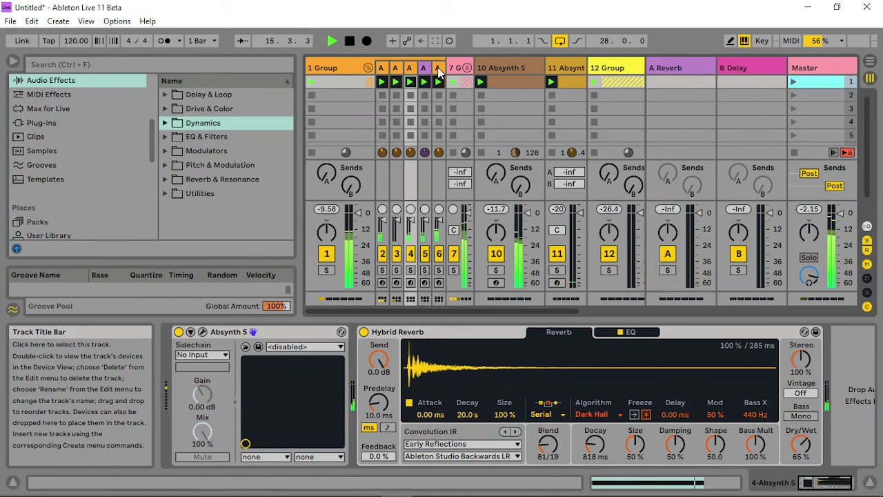
- Display track 3's devices, collapse its EQ Eight and select scene 1
{"action": "left_click", "coordinate": [398, 67]}
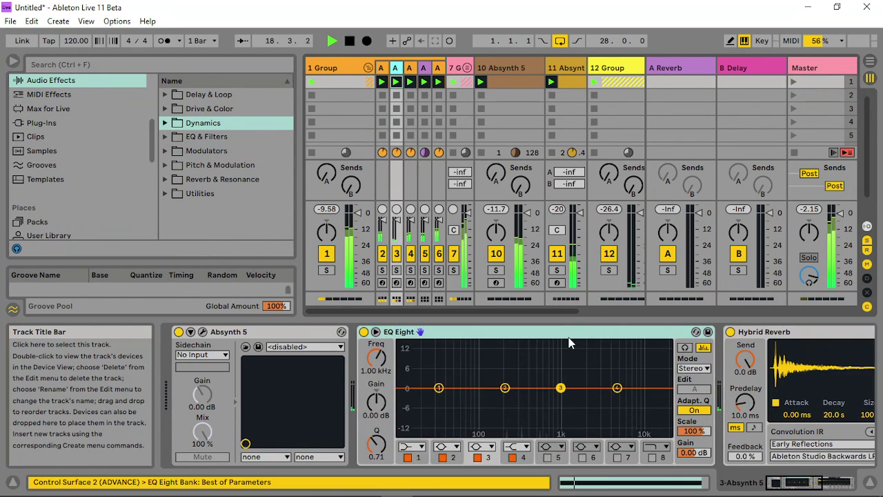
{"action": "double_click", "coordinate": [530, 334]}
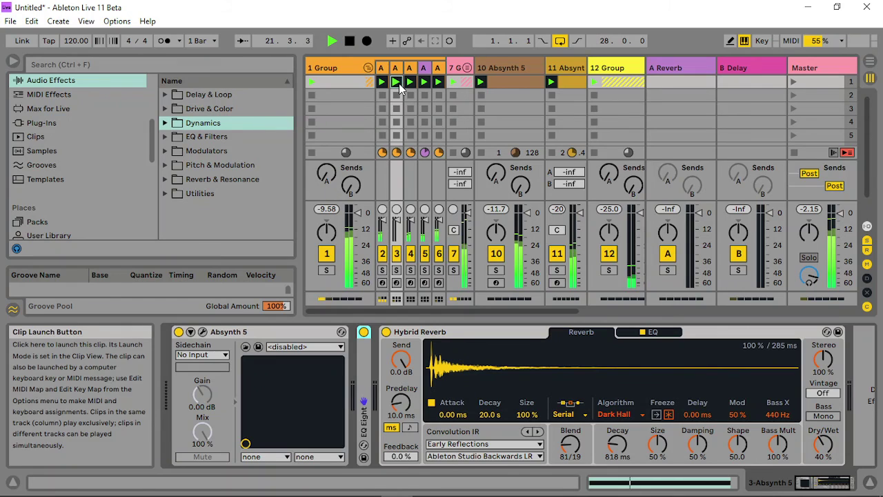
{"action": "left_click", "coordinate": [813, 83]}
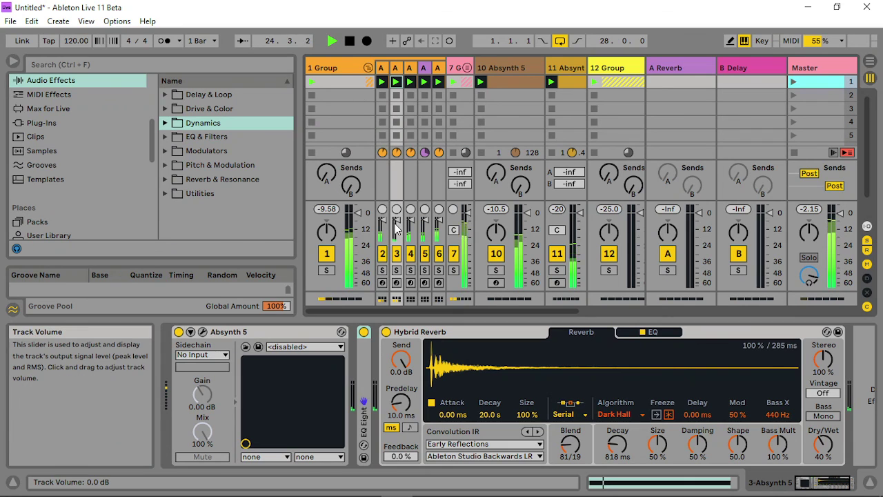
- Solo tracks 2, 4 and 5 in turn to hear each one alone, and clear the solo
{"action": "left_click", "coordinate": [382, 270]}
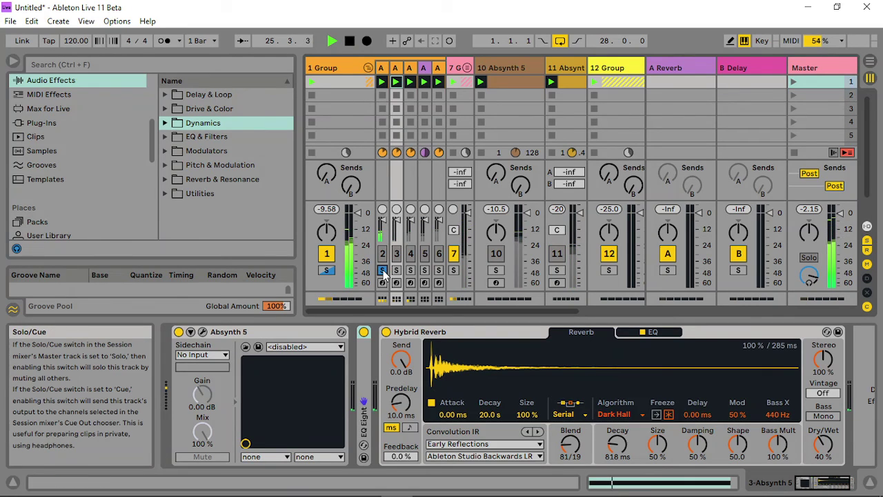
{"action": "left_click", "coordinate": [411, 270]}
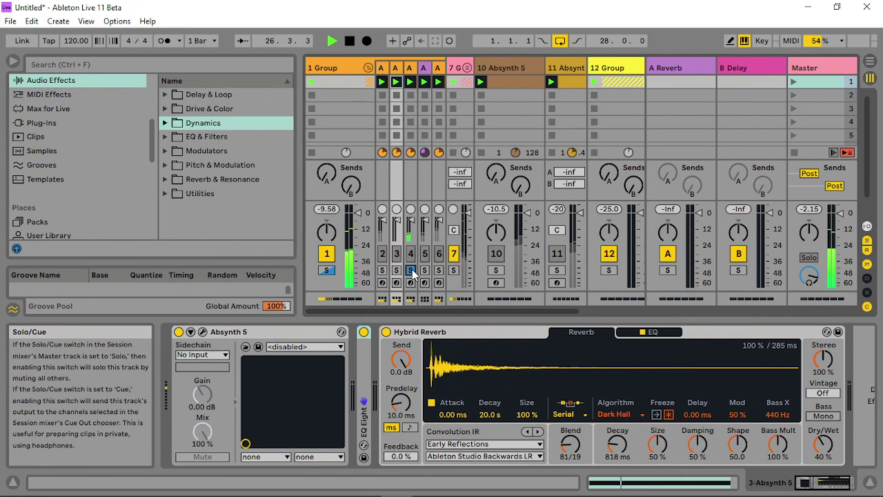
{"action": "left_click", "coordinate": [411, 269]}
{"action": "left_click", "coordinate": [424, 269]}
{"action": "left_click", "coordinate": [424, 270]}
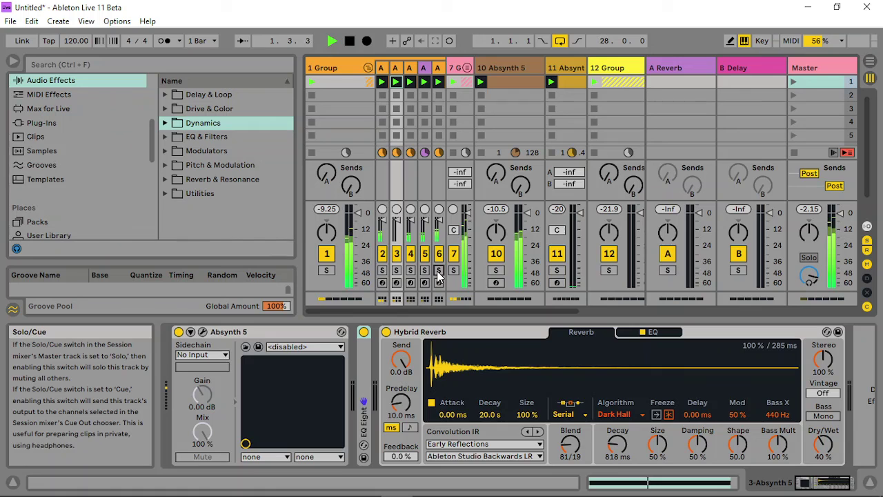
- Solo 1 Group, set its Overdrive to 16% Dynamics and 91% Dry/Wet, and clear the solo
{"action": "left_click", "coordinate": [327, 270]}
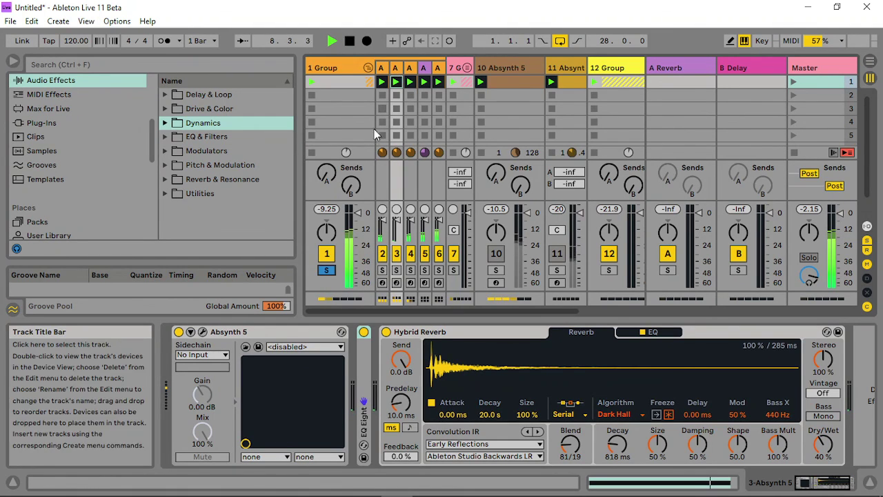
{"action": "left_click", "coordinate": [345, 68]}
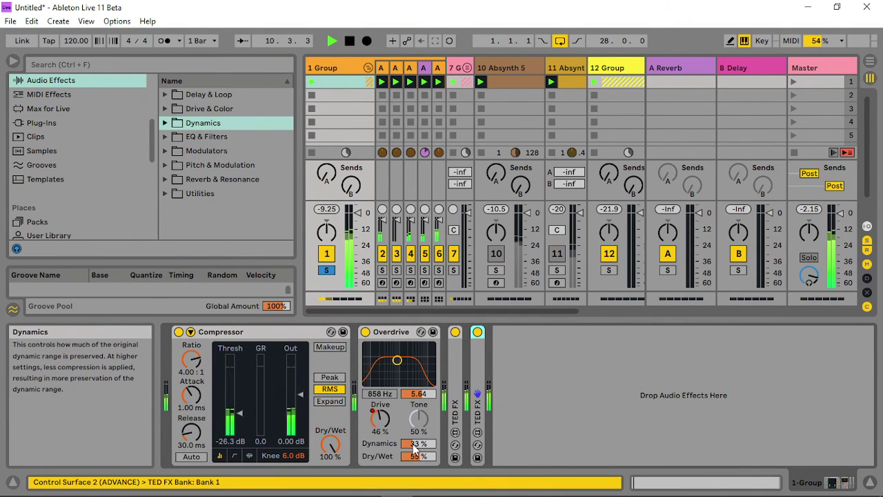
{"action": "mouse_move", "coordinate": [413, 444]}
{"action": "left_mouse_down"}
{"action": "mouse_move", "coordinate": [414, 409]}
{"action": "mouse_move", "coordinate": [414, 459]}
{"action": "mouse_move", "coordinate": [417, 431]}
{"action": "left_mouse_up"}
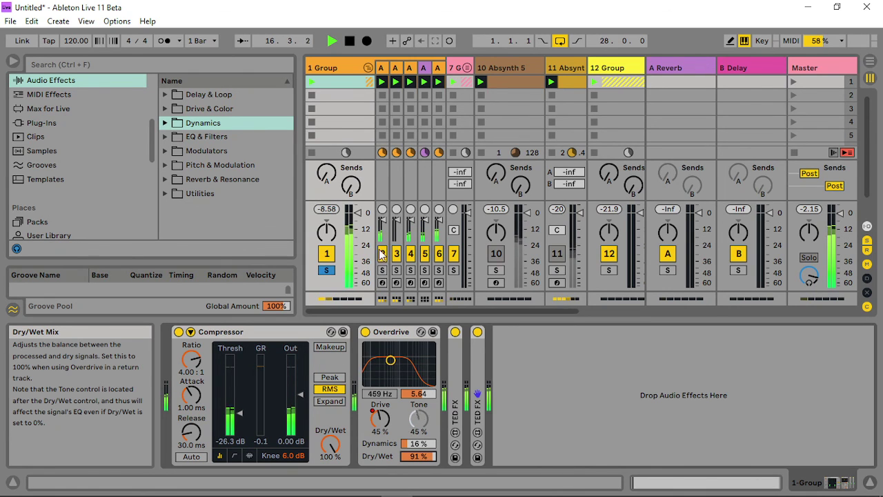
{"action": "left_click", "coordinate": [328, 271]}
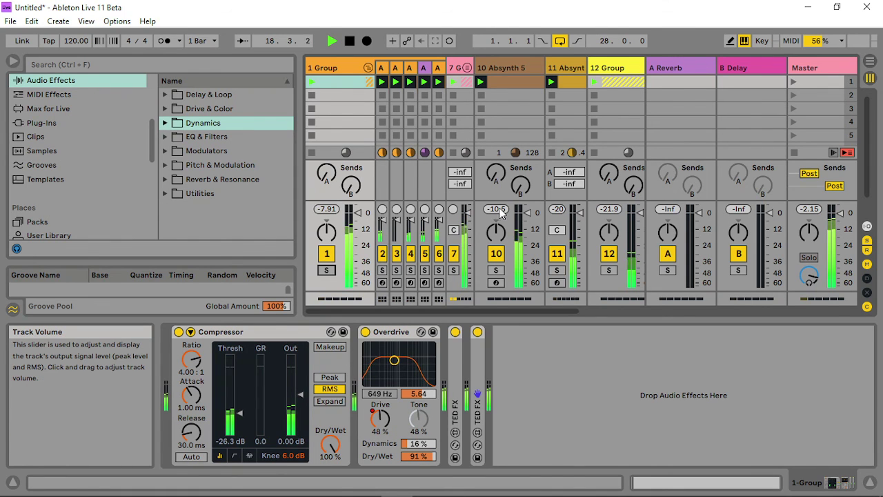
- Mute track 10 and repeatedly switch track 11 off and on to judge its contribution to the mix
{"action": "left_click", "coordinate": [452, 253]}
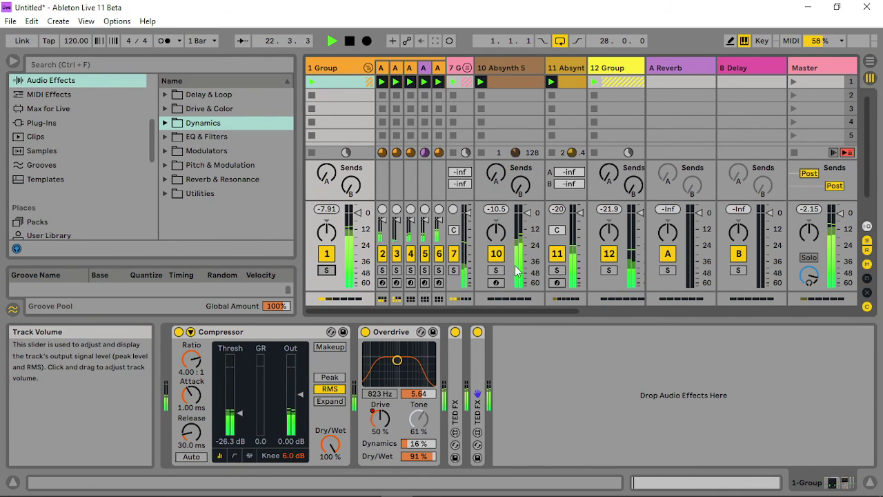
{"action": "left_click_drag", "start_coordinate": [504, 309], "coordinate": [515, 311]}
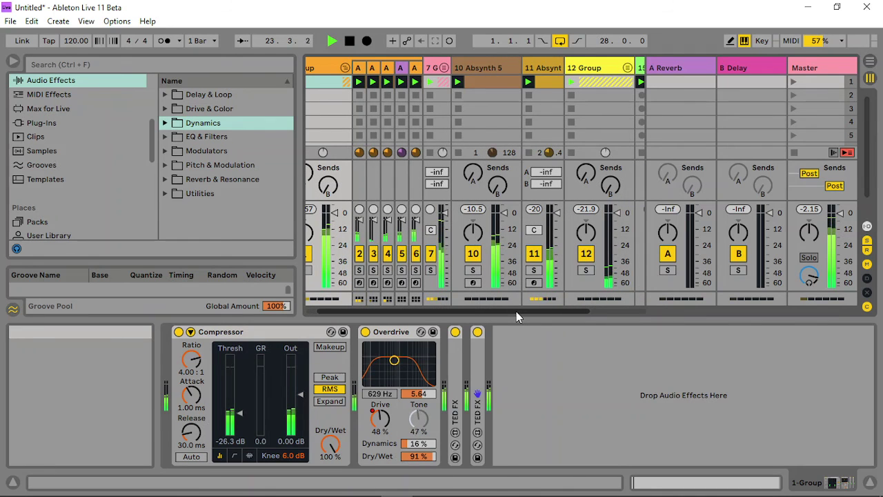
{"action": "left_click", "coordinate": [473, 253]}
{"action": "left_click", "coordinate": [536, 254]}
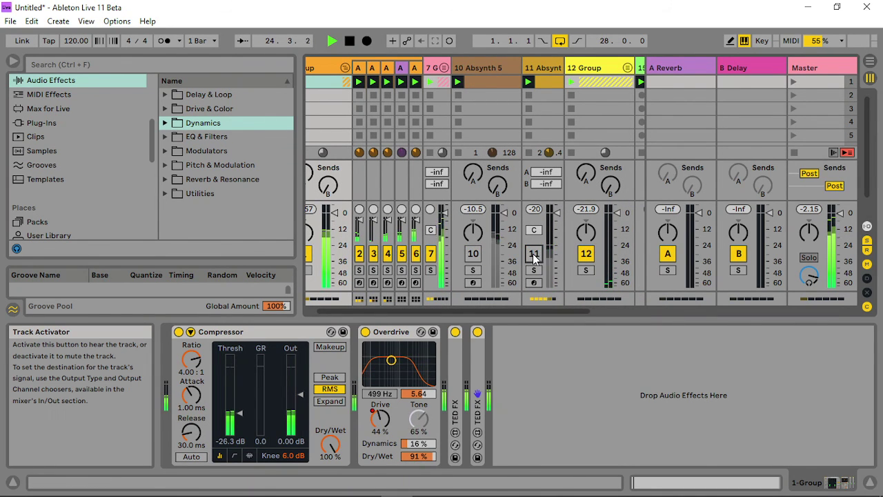
{"action": "left_click", "coordinate": [534, 255]}
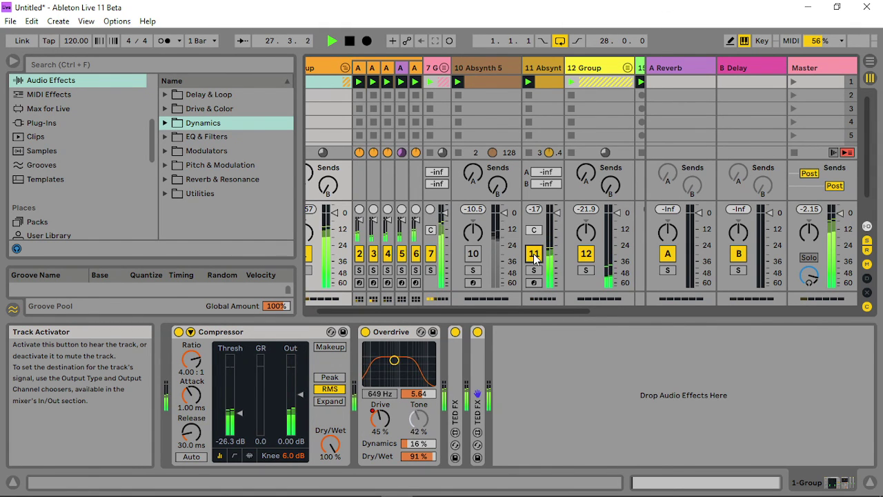
{"action": "left_click", "coordinate": [535, 254]}
{"action": "left_click", "coordinate": [535, 254]}
{"action": "left_click", "coordinate": [534, 254]}
{"action": "left_click", "coordinate": [534, 255]}
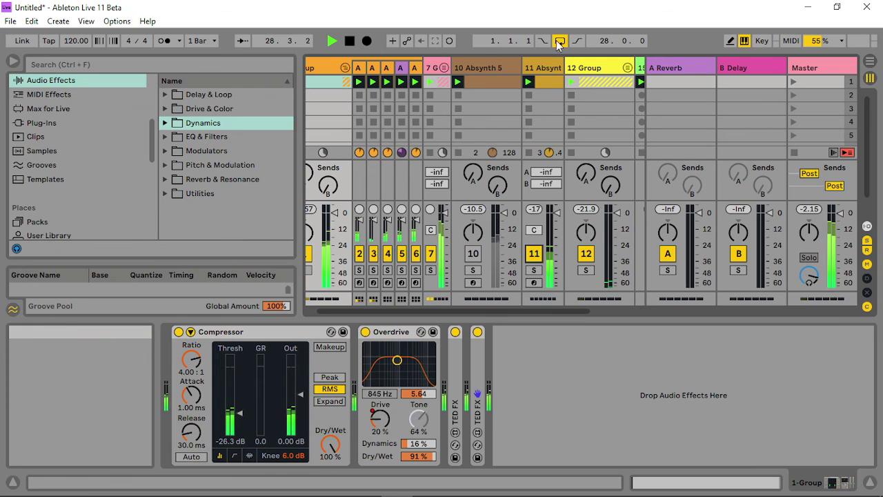
- Set track 11's Overdrive Dry/Wet to 12% and its Compressor output gain to 9.58 dB
{"action": "left_click", "coordinate": [536, 67]}
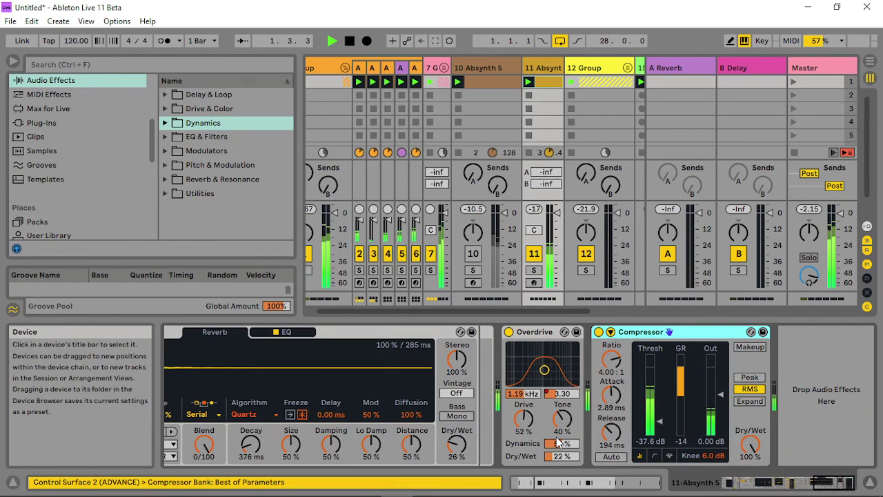
{"action": "mouse_move", "coordinate": [561, 456]}
{"action": "left_mouse_down"}
{"action": "mouse_move", "coordinate": [561, 423]}
{"action": "mouse_move", "coordinate": [561, 463]}
{"action": "left_mouse_up"}
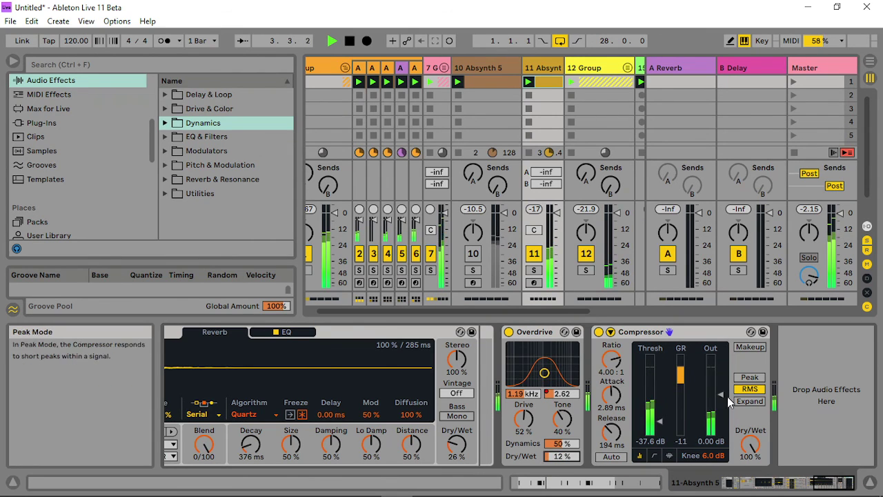
{"action": "mouse_move", "coordinate": [719, 394]}
{"action": "left_mouse_down"}
{"action": "mouse_move", "coordinate": [719, 383]}
{"action": "mouse_move", "coordinate": [722, 392]}
{"action": "left_mouse_up"}
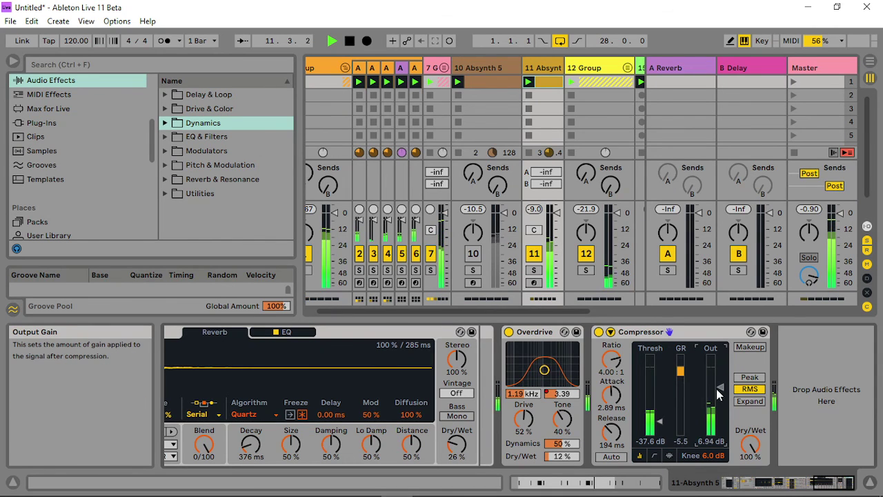
- Reactivate track 10 and open its Absynth 5 editor on the Mod A1 Pitch envelope
{"action": "left_click", "coordinate": [473, 253]}
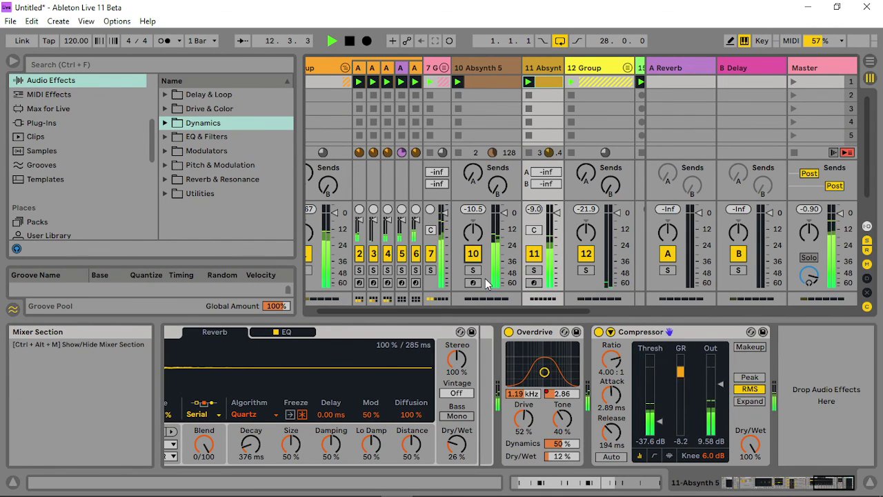
{"action": "left_click", "coordinate": [485, 66]}
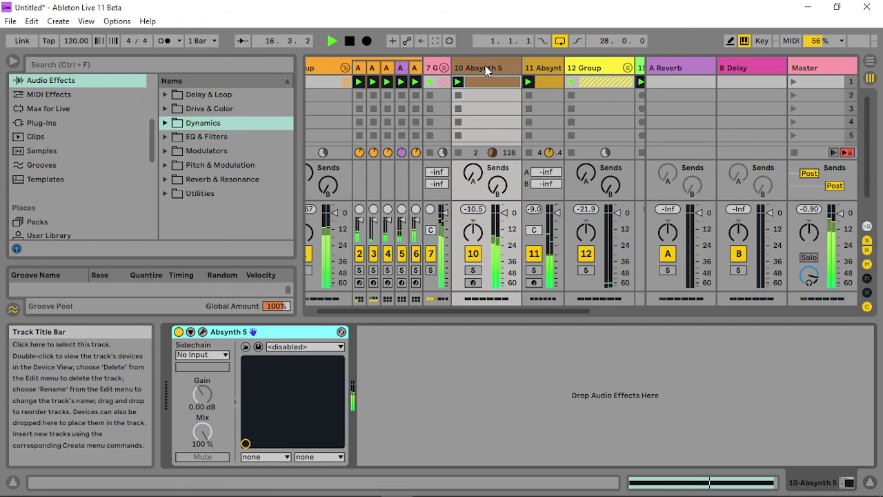
{"action": "left_click", "coordinate": [202, 331]}
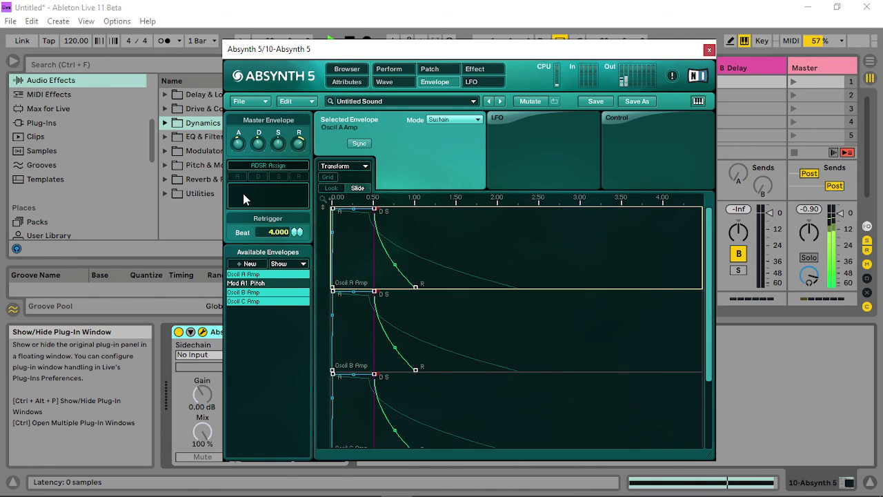
{"action": "left_click", "coordinate": [250, 283]}
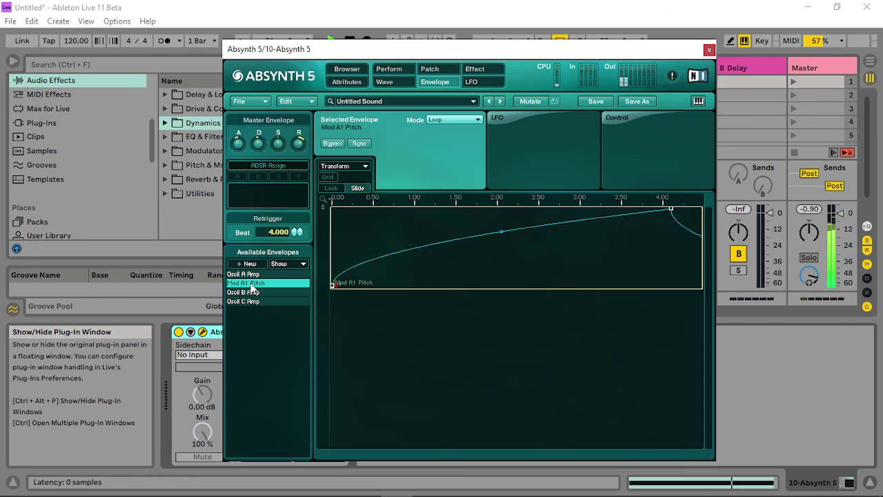
- Review the Perform, Effect and Patch pages and the modulation sources available for channel A's level
{"action": "left_click", "coordinate": [396, 68]}
{"action": "left_click_drag", "start_coordinate": [335, 119], "coordinate": [351, 187]}
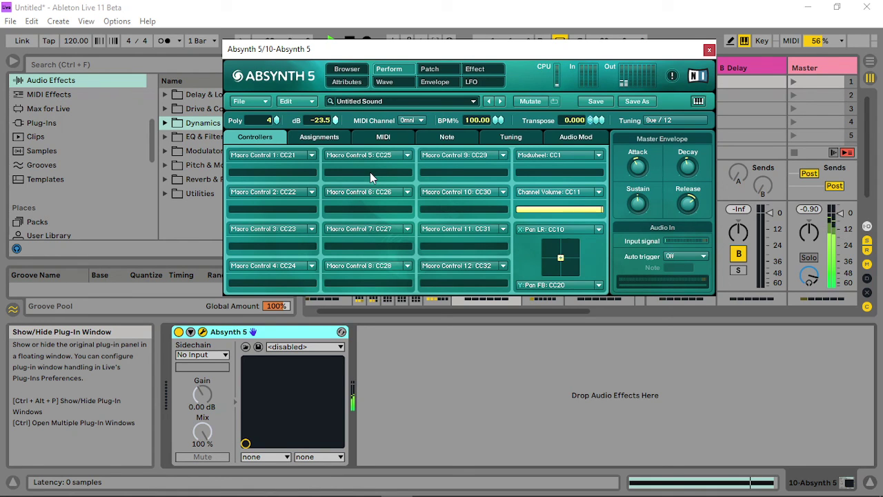
{"action": "left_click", "coordinate": [475, 68]}
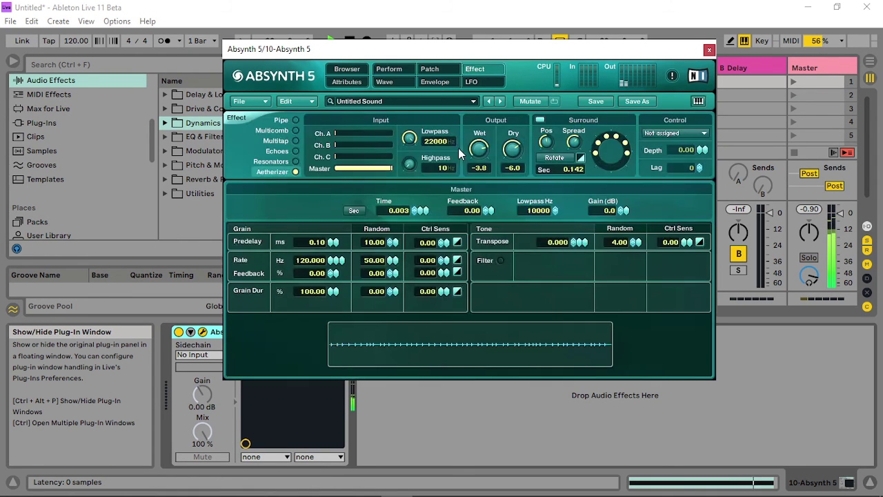
{"action": "left_click", "coordinate": [428, 69]}
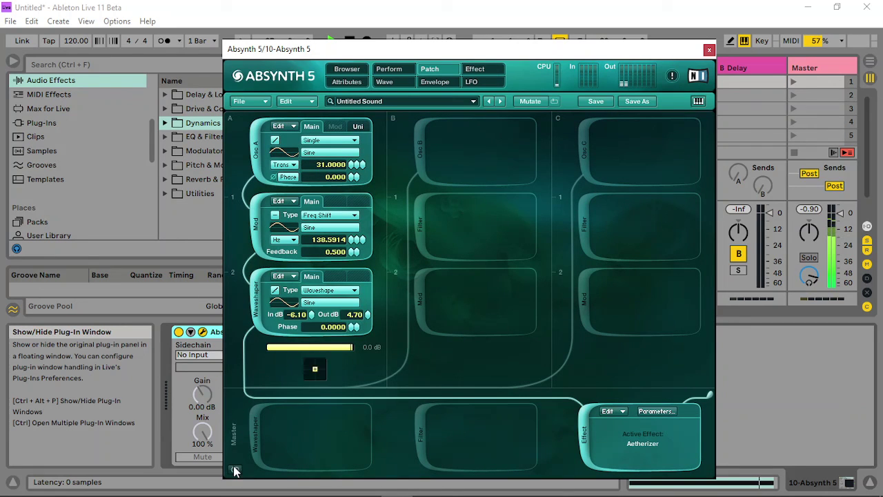
{"action": "right_click", "coordinate": [318, 351]}
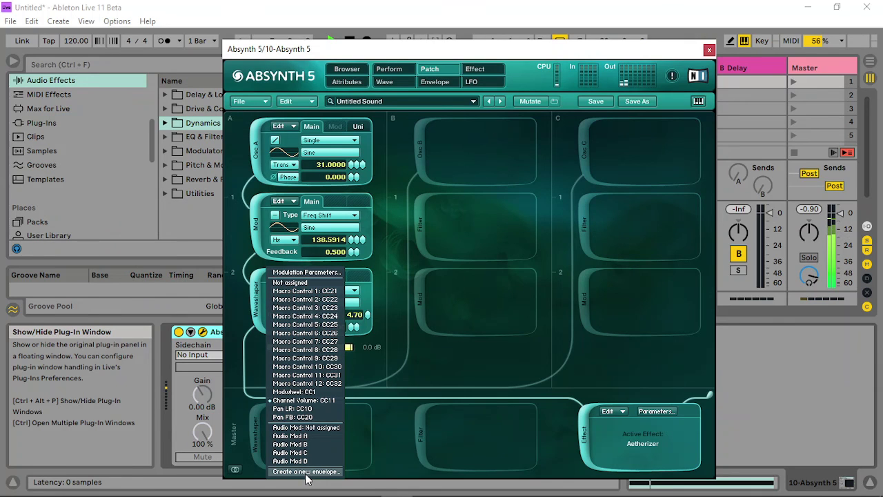
{"action": "left_click", "coordinate": [476, 369]}
- Create a new envelope for the Chan A Pan LR parameter of the Channel A module
{"action": "left_click", "coordinate": [453, 85]}
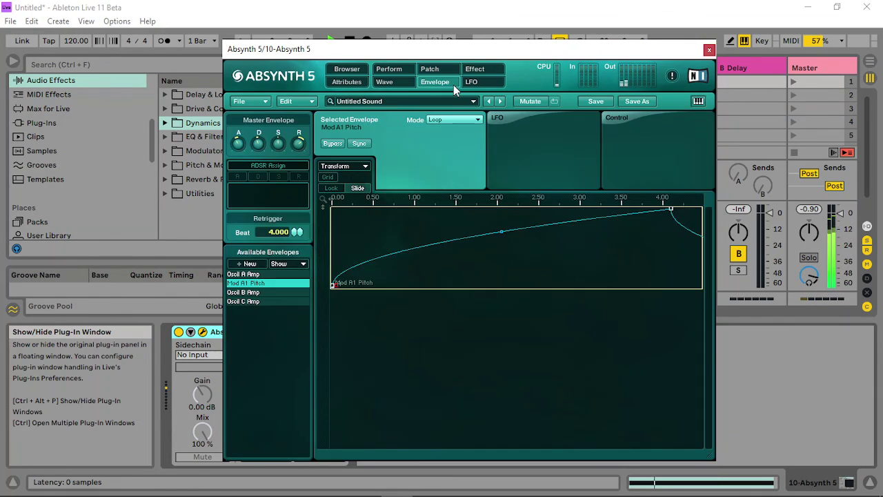
{"action": "left_click", "coordinate": [254, 267]}
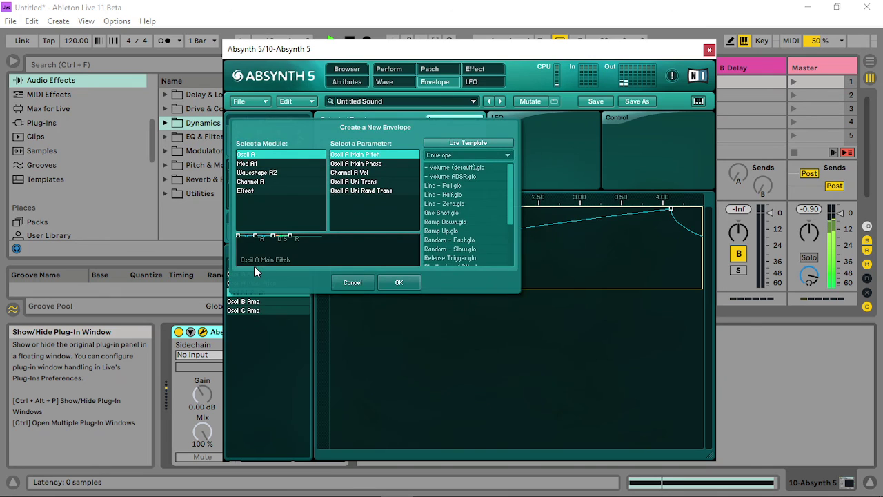
{"action": "left_click", "coordinate": [261, 182]}
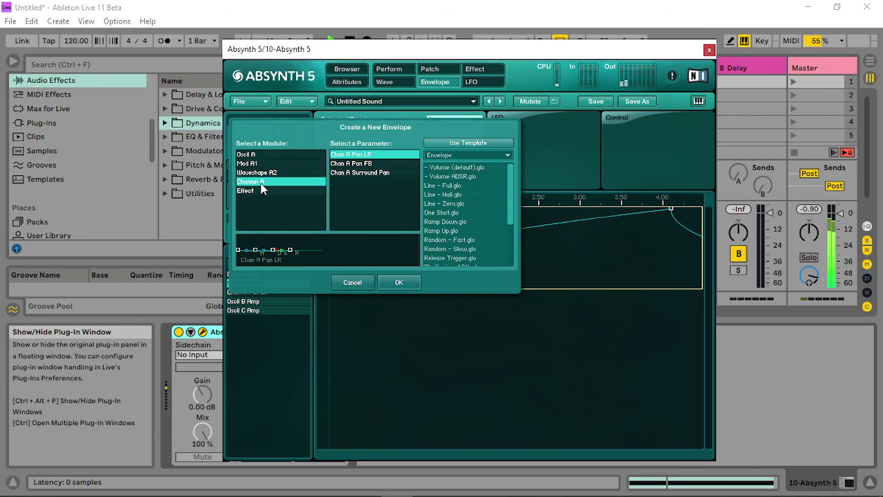
{"action": "left_click", "coordinate": [365, 164]}
{"action": "left_click", "coordinate": [371, 155]}
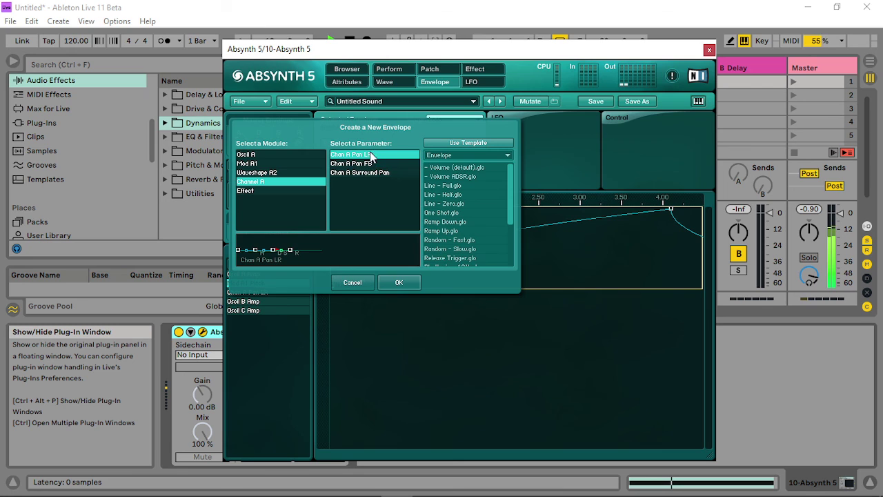
{"action": "left_click", "coordinate": [398, 278]}
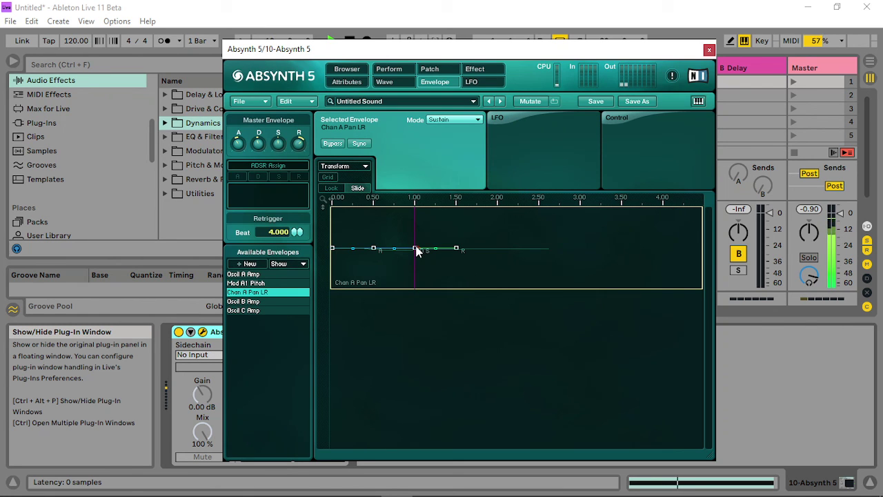
- Set the Chan A Pan LR envelope to Loop mode and raise its breakpoint near 1.00 s to a pan of 0.4755
{"action": "left_click", "coordinate": [452, 121]}
{"action": "left_click", "coordinate": [451, 140]}
{"action": "left_click_drag", "start_coordinate": [416, 250], "coordinate": [416, 228]}
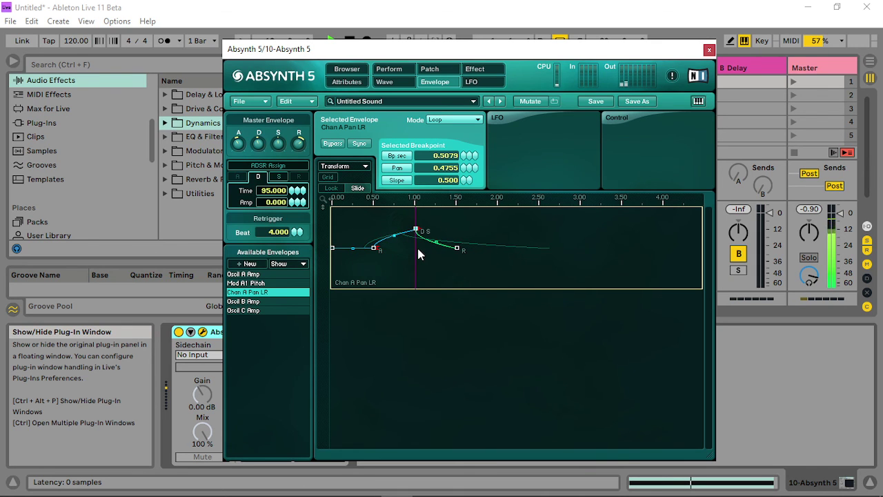
- Set the pan envelope's release breakpoint to -0.1311, attack breakpoint to -0.3934 and decay breakpoint to 0.5082, and relaunch scene 1
{"action": "left_click_drag", "start_coordinate": [458, 248], "coordinate": [457, 255]}
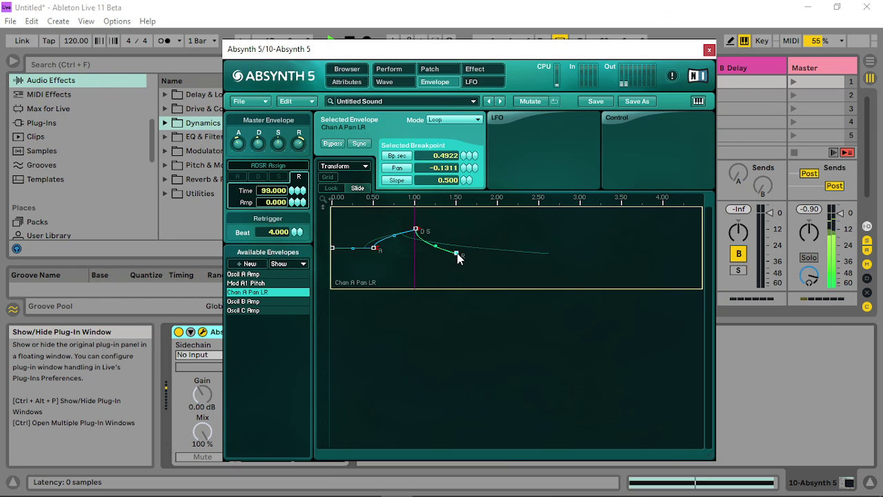
{"action": "left_click_drag", "start_coordinate": [374, 248], "coordinate": [374, 263]}
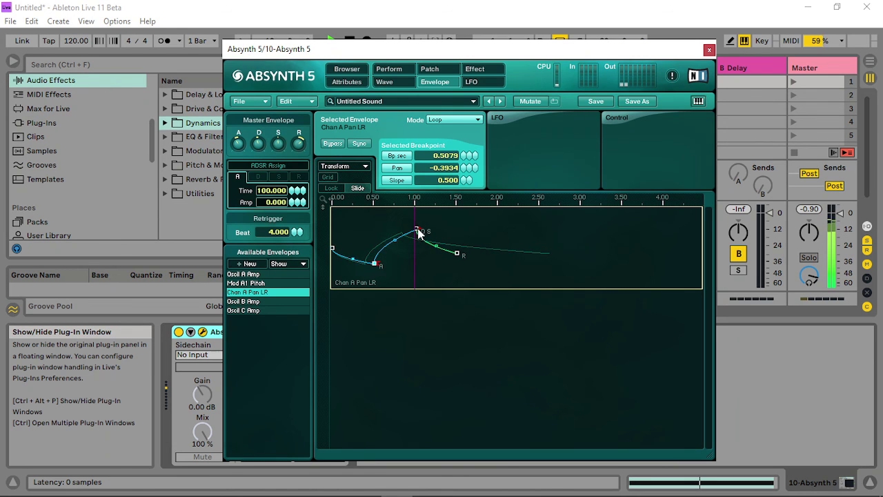
{"action": "left_click_drag", "start_coordinate": [415, 229], "coordinate": [415, 227]}
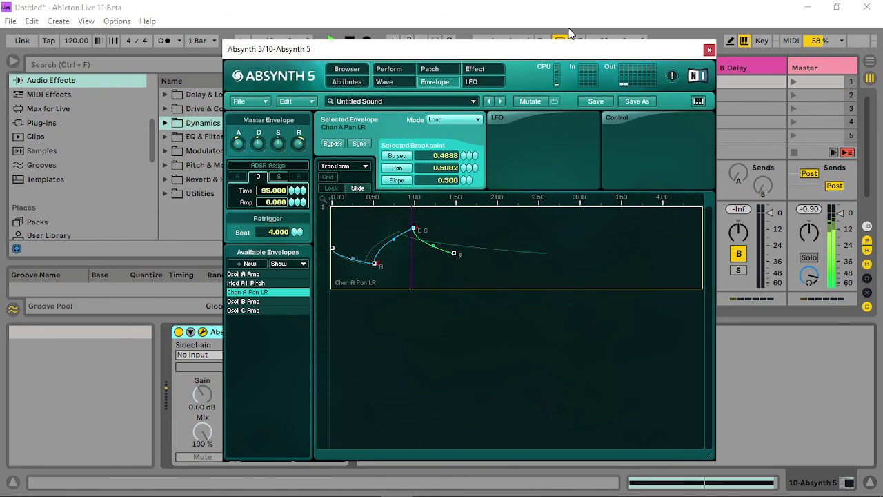
{"action": "left_click_drag", "start_coordinate": [550, 55], "coordinate": [286, 39]}
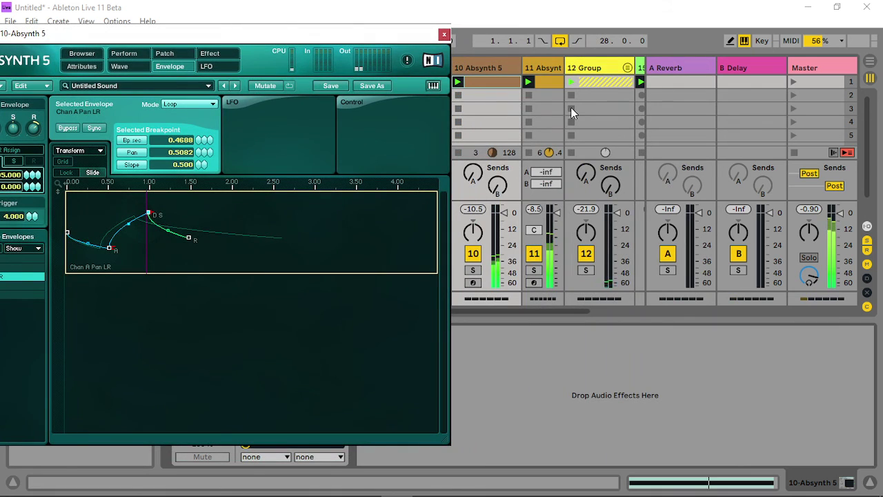
{"action": "left_click", "coordinate": [791, 82]}
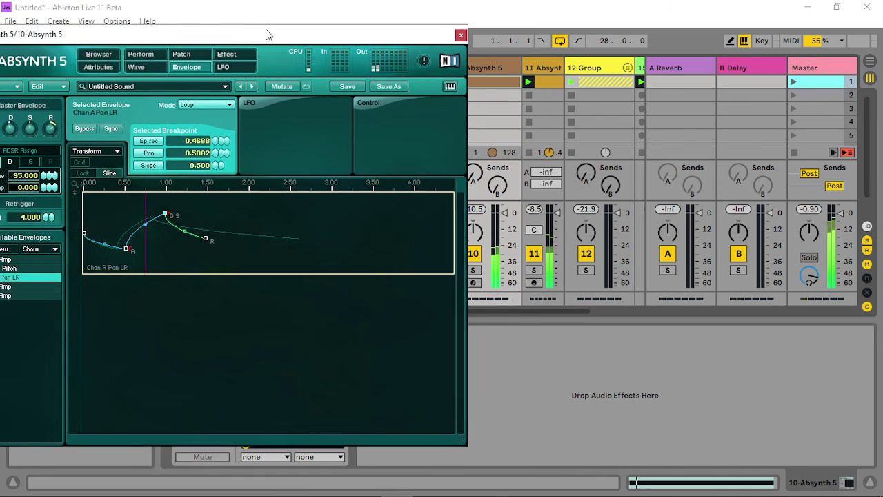
- Stretch the Chan A Pan LR envelope in time, placing its decay breakpoint 0.9454 s after the attack breakpoint at a pan of 0.3115
{"action": "left_click_drag", "start_coordinate": [266, 33], "coordinate": [342, 38]}
{"action": "left_click", "coordinate": [188, 263]}
{"action": "left_click_drag", "start_coordinate": [188, 263], "coordinate": [282, 249]}
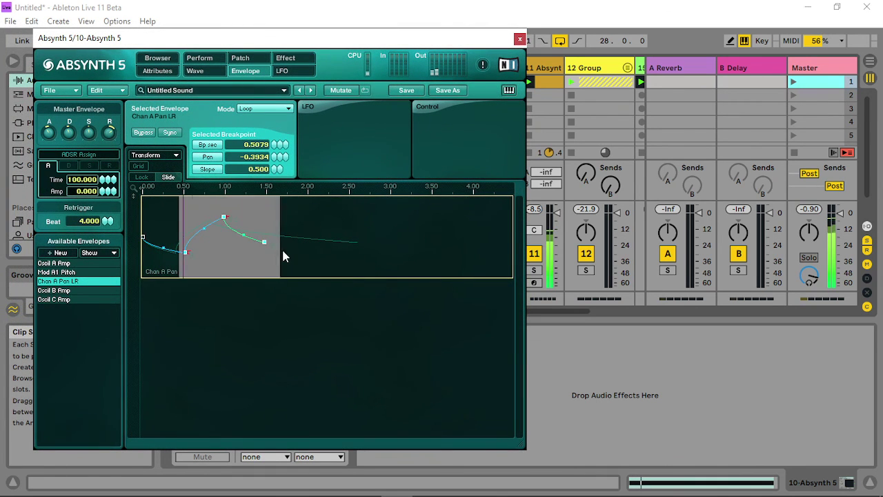
{"action": "left_click_drag", "start_coordinate": [186, 252], "coordinate": [230, 254]}
{"action": "left_click", "coordinate": [275, 242]}
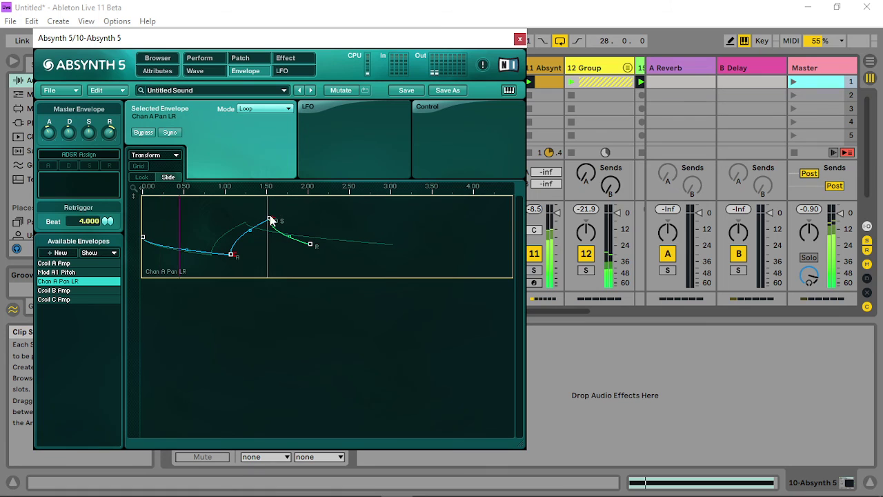
{"action": "left_click_drag", "start_coordinate": [269, 219], "coordinate": [312, 225]}
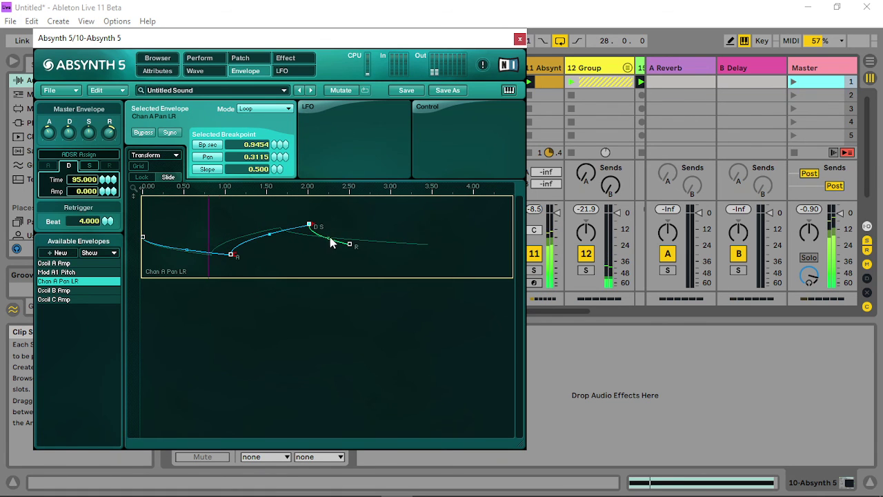
{"action": "left_click", "coordinate": [352, 244]}
- Review track 10's Patch and Perform pages and close its Absynth 5 editor
{"action": "left_click", "coordinate": [240, 57]}
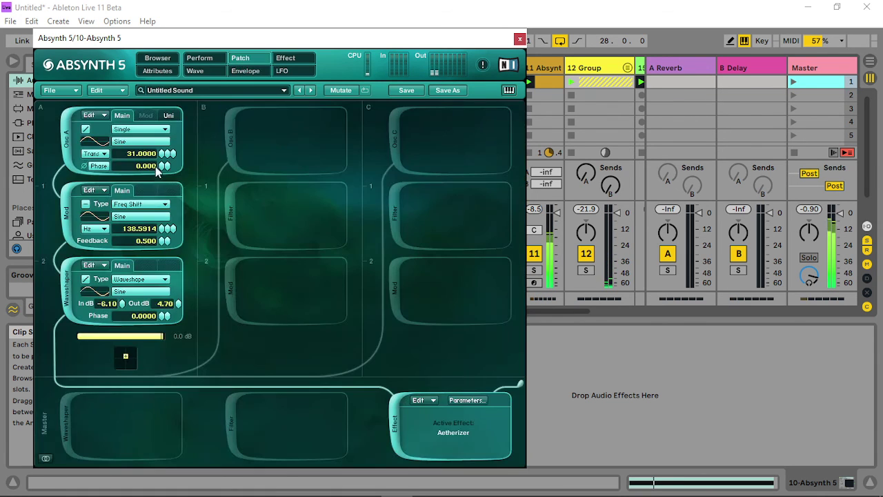
{"action": "left_click", "coordinate": [207, 60]}
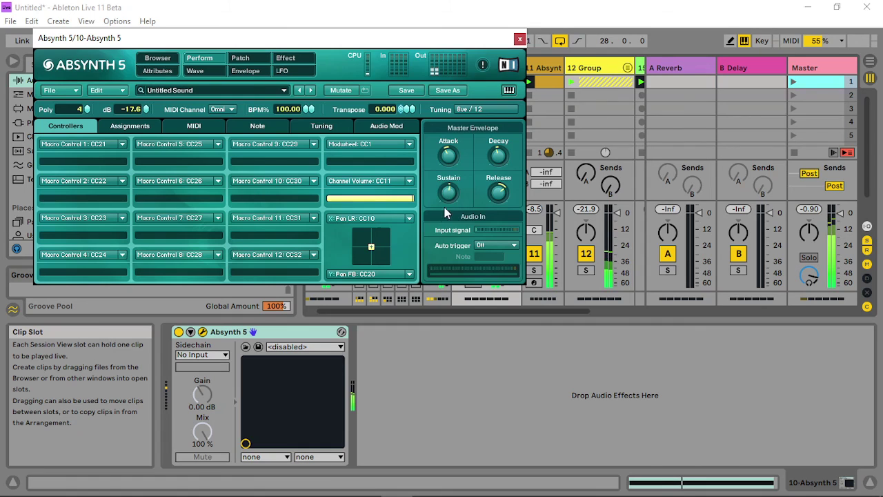
{"action": "left_click", "coordinate": [244, 59]}
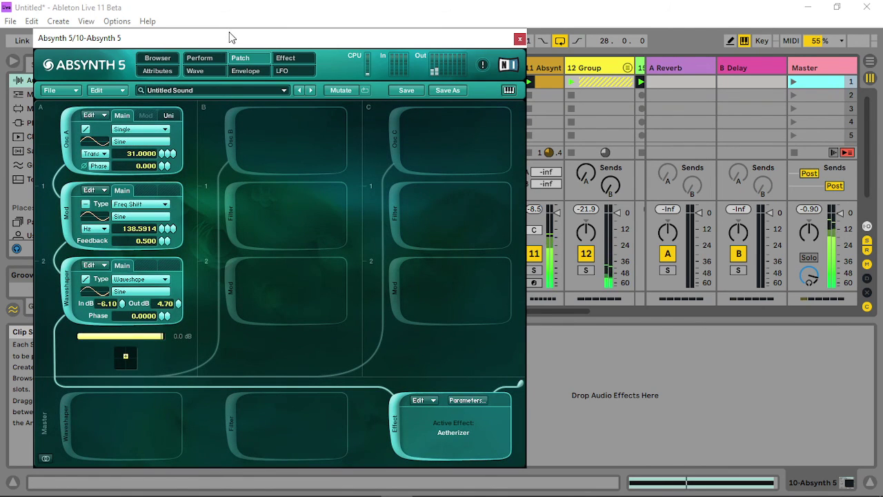
{"action": "left_click_drag", "start_coordinate": [229, 35], "coordinate": [326, 36]}
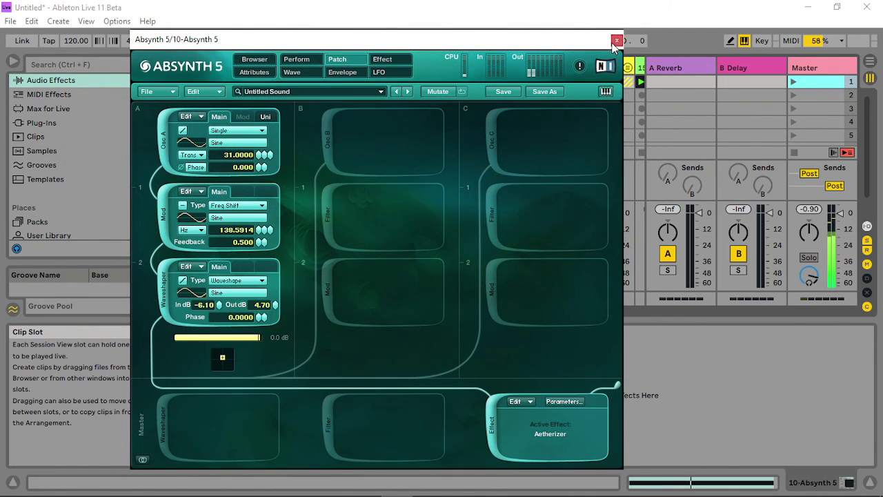
{"action": "left_click", "coordinate": [615, 41]}
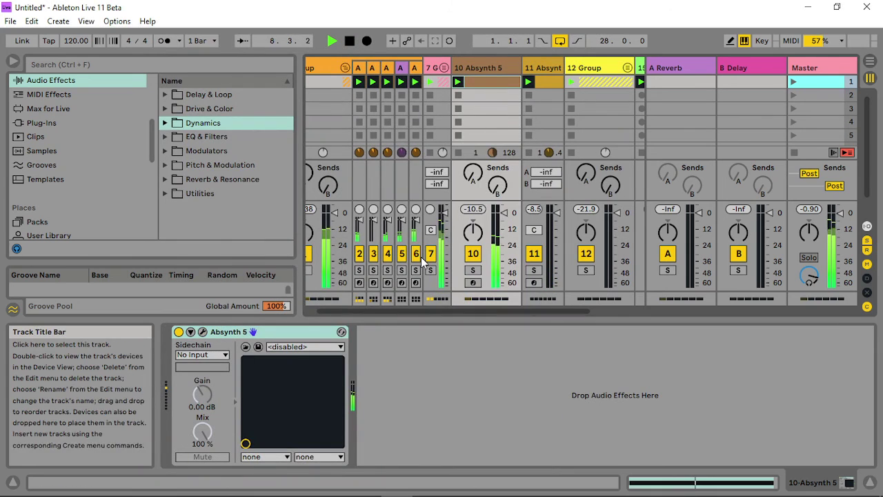
- Open track 6's Absynth 5 Patch page and lower channel A to about -11.6 dB and channel B to about -4.7 dB
{"action": "left_click", "coordinate": [415, 68]}
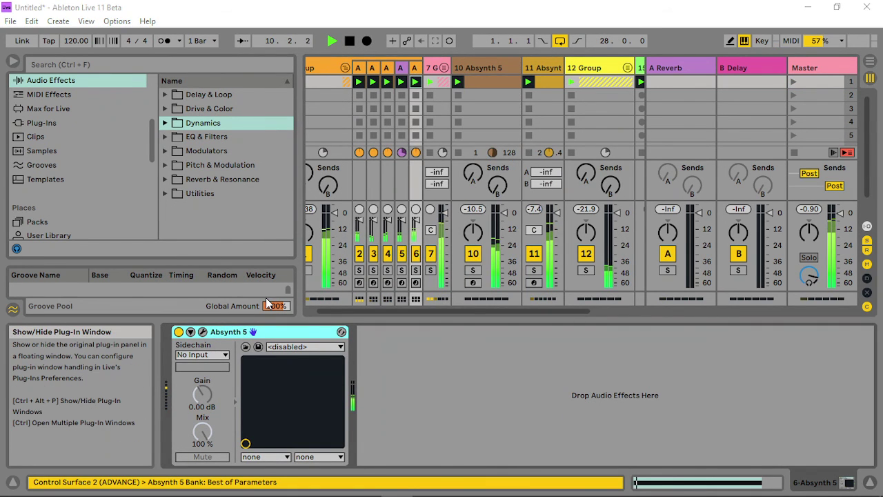
{"action": "left_click", "coordinate": [202, 331]}
{"action": "left_click", "coordinate": [367, 51]}
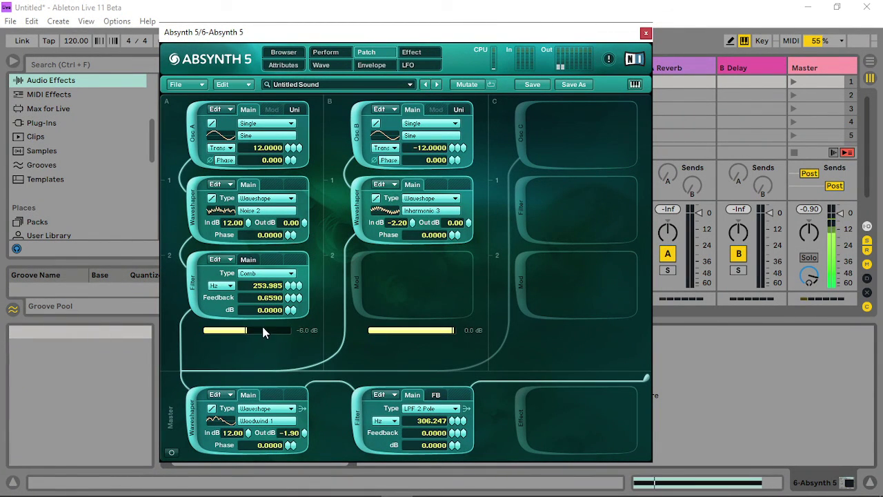
{"action": "left_click_drag", "start_coordinate": [306, 326], "coordinate": [226, 330]}
{"action": "left_click_drag", "start_coordinate": [419, 329], "coordinate": [345, 341]}
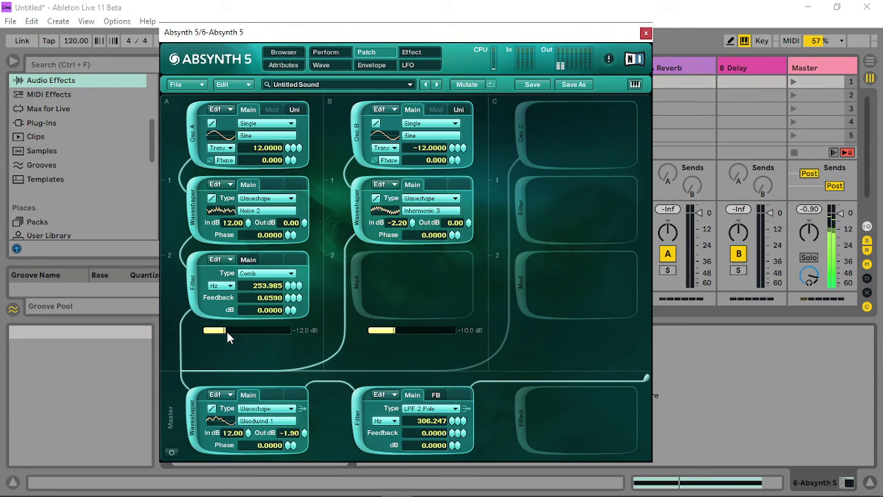
{"action": "left_click_drag", "start_coordinate": [391, 335], "coordinate": [437, 338]}
- Enable channel B's second module as a Freq Shift modulator with a feedback of 0.330
{"action": "left_click", "coordinate": [392, 301]}
{"action": "left_click", "coordinate": [429, 274]}
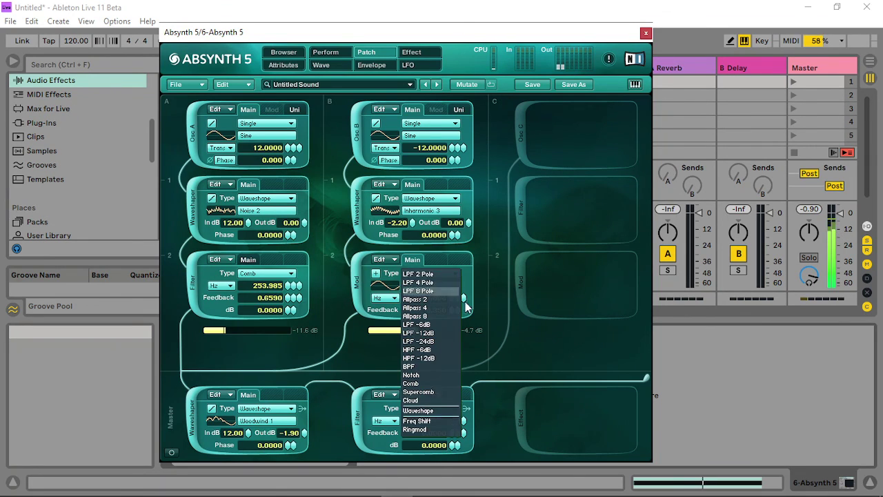
{"action": "left_click", "coordinate": [417, 420]}
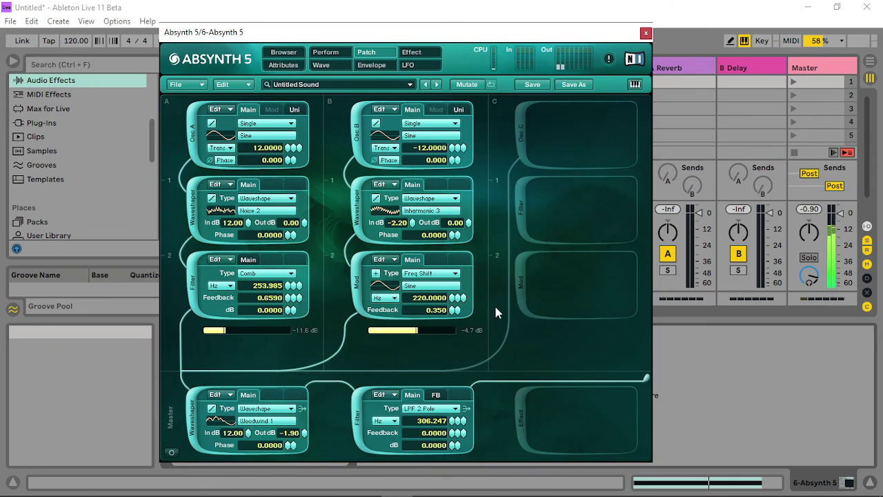
{"action": "left_click", "coordinate": [454, 309]}
{"action": "scroll", "coordinate": [451, 320], "scroll_direction": "down", "scroll_amount": 3}
- Rebalance the channel levels to about -11.3 dB for channel A and -2.0 dB for channel B
{"action": "left_click_drag", "start_coordinate": [415, 334], "coordinate": [380, 333]}
{"action": "left_click_drag", "start_coordinate": [404, 335], "coordinate": [407, 335]}
{"action": "left_click_drag", "start_coordinate": [225, 334], "coordinate": [238, 332]}
{"action": "left_click_drag", "start_coordinate": [235, 331], "coordinate": [252, 336]}
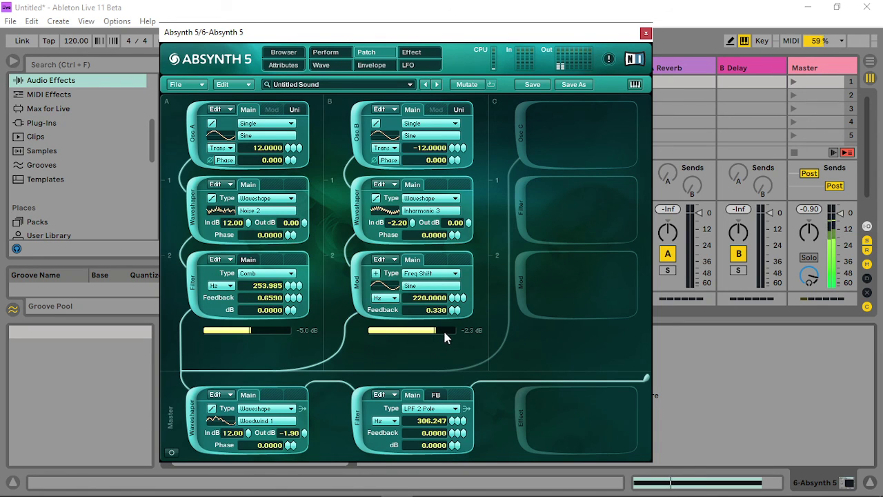
{"action": "left_click_drag", "start_coordinate": [250, 331], "coordinate": [234, 333]}
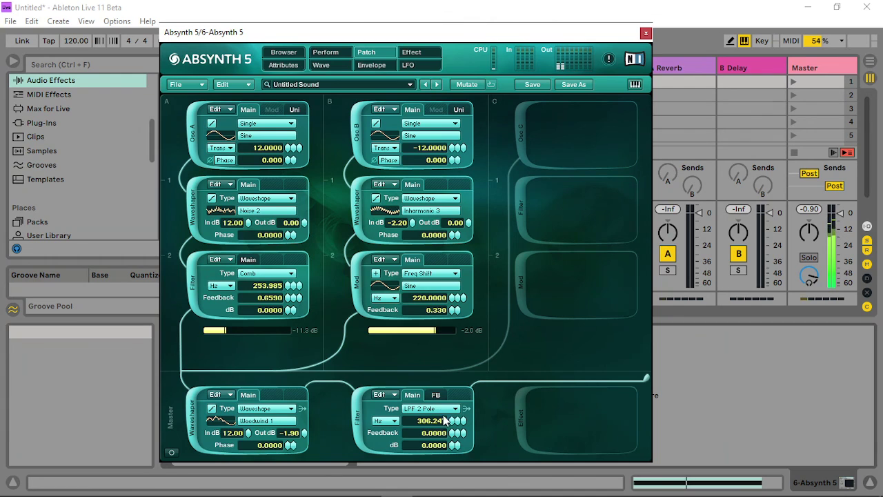
- Raise the master LPF 2 Pole cutoff to 771.693 Hz and create a new Loop-mode envelope for it
{"action": "left_click_drag", "start_coordinate": [455, 423], "coordinate": [455, 414]}
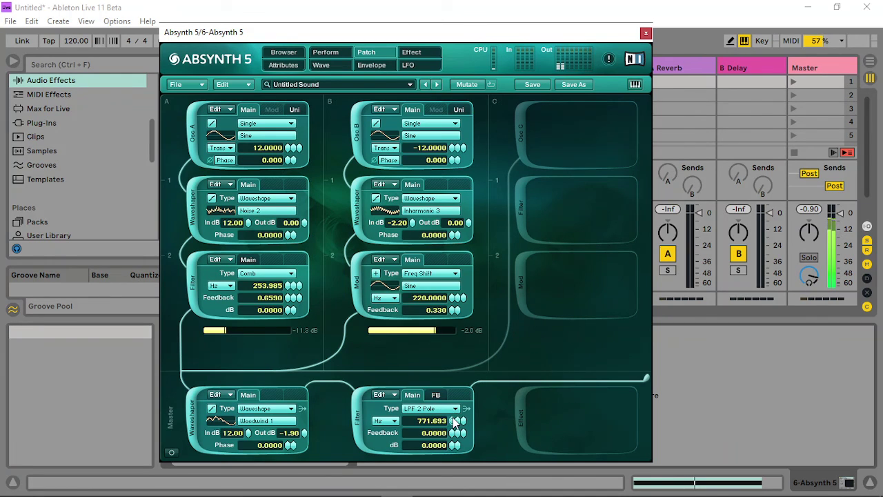
{"action": "right_click", "coordinate": [452, 419]}
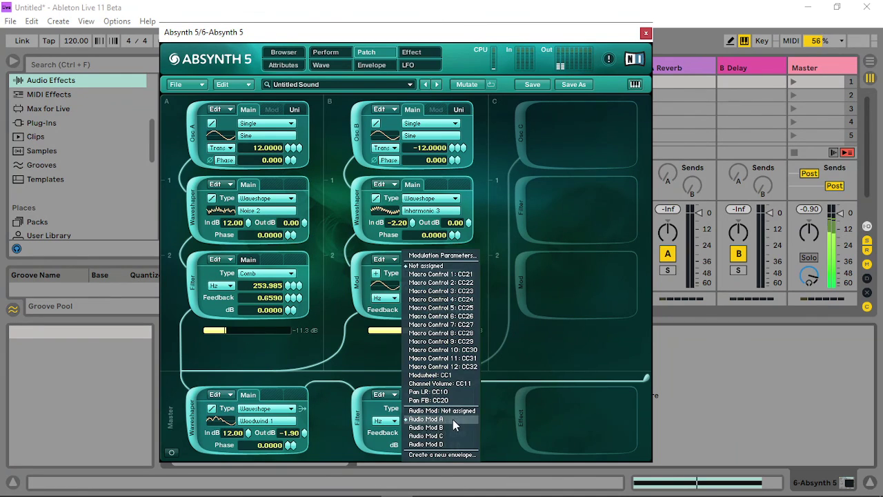
{"action": "left_click", "coordinate": [459, 453]}
{"action": "left_click", "coordinate": [391, 101]}
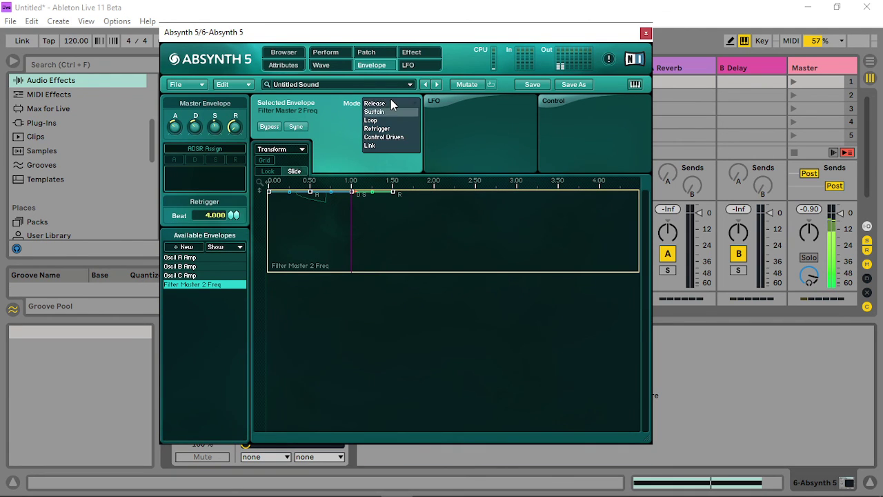
{"action": "left_click", "coordinate": [388, 118]}
- Shape the Filter Master 2 Freq envelope with the attack breakpoint at 0.7657 s and 451.0726 Hz, and the decay breakpoint 1.9688 s after it
{"action": "left_click_drag", "start_coordinate": [311, 193], "coordinate": [285, 217]}
{"action": "left_click_drag", "start_coordinate": [323, 194], "coordinate": [318, 193]}
{"action": "left_click", "coordinate": [792, 81]}
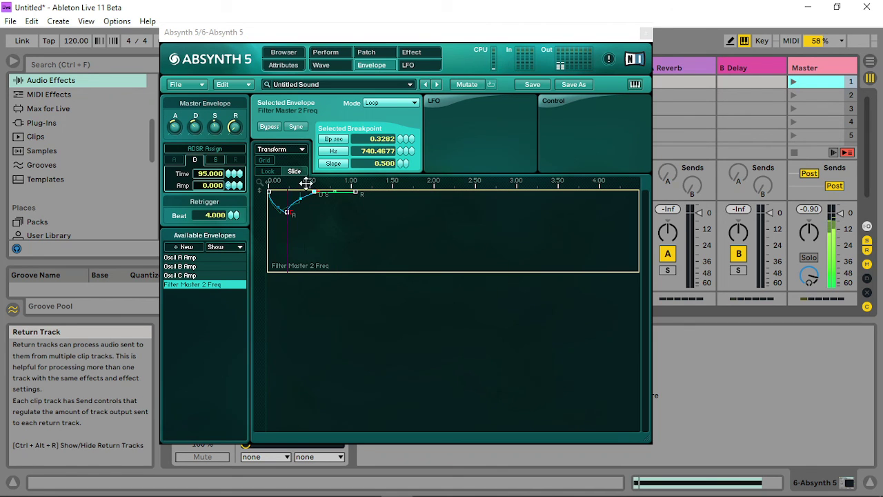
{"action": "left_click_drag", "start_coordinate": [287, 211], "coordinate": [551, 174]}
{"action": "left_click", "coordinate": [354, 198]}
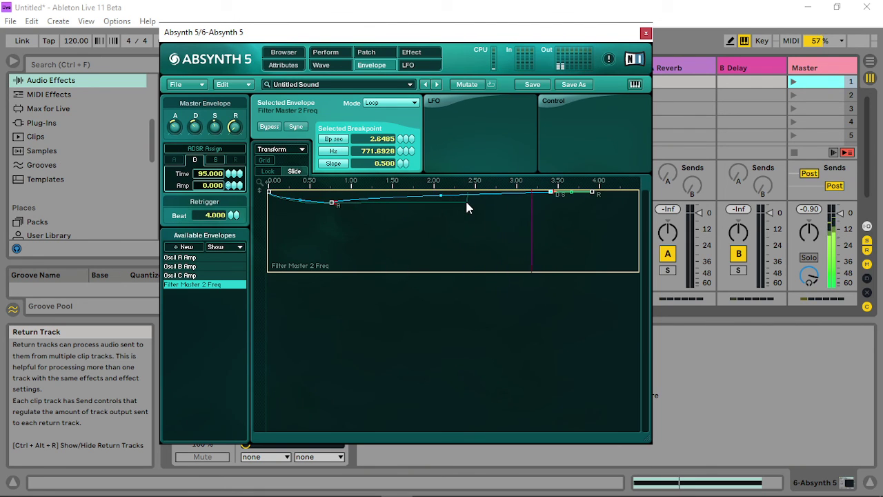
{"action": "left_click", "coordinate": [334, 203]}
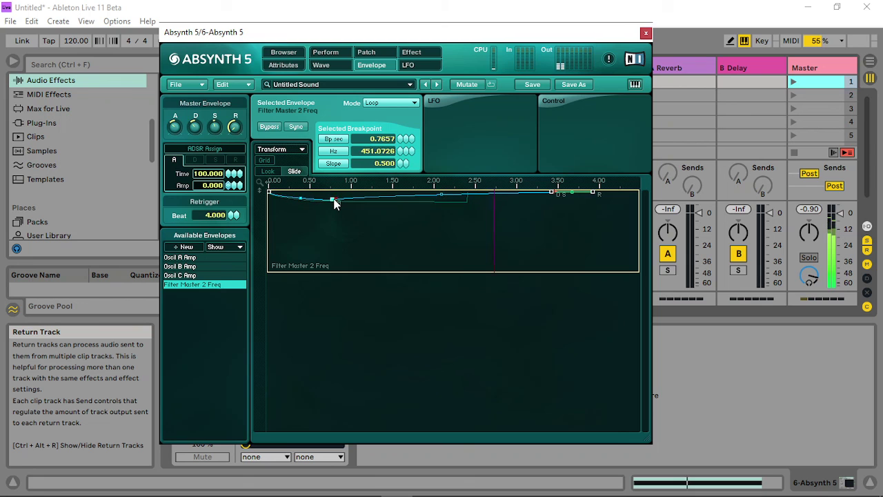
{"action": "left_click_drag", "start_coordinate": [559, 194], "coordinate": [495, 191]}
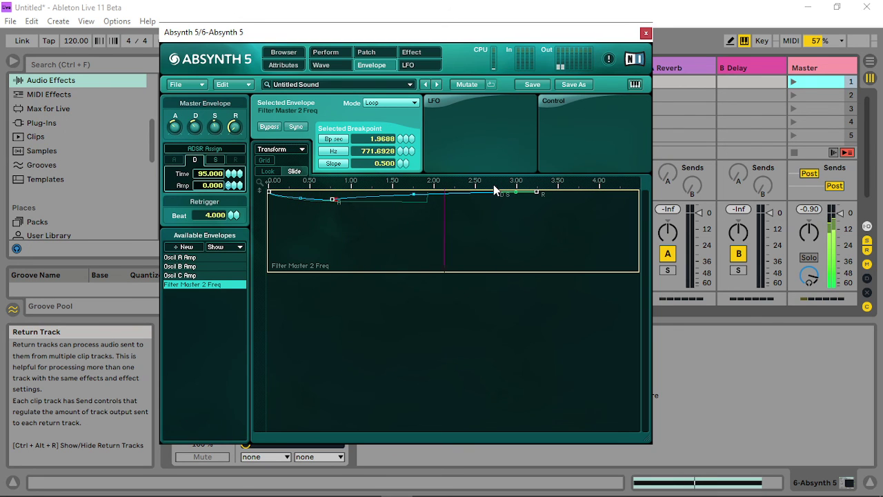
- On the Patch page, set channel A's comb filter to 213.575 Hz and the master filter cutoff to 1297.828 Hz
{"action": "left_click", "coordinate": [362, 55]}
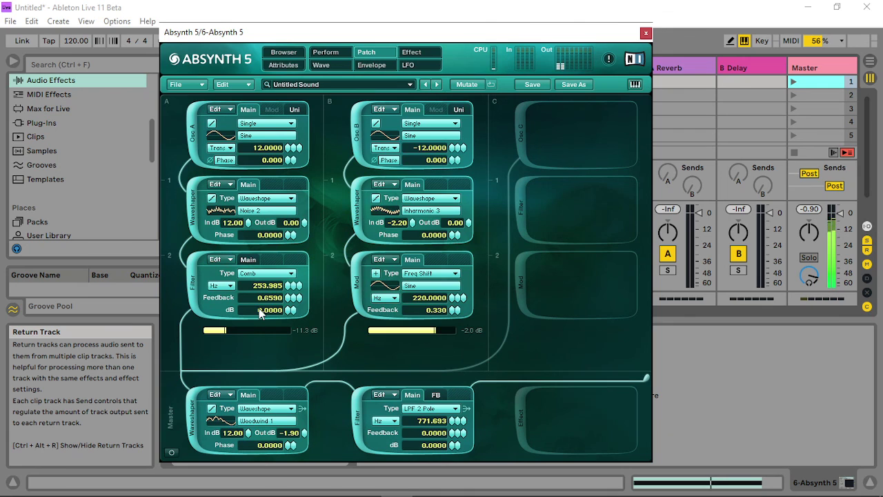
{"action": "mouse_move", "coordinate": [288, 291]}
{"action": "left_mouse_down"}
{"action": "mouse_move", "coordinate": [295, 276]}
{"action": "mouse_move", "coordinate": [301, 313]}
{"action": "mouse_move", "coordinate": [301, 291]}
{"action": "left_mouse_up"}
{"action": "left_click_drag", "start_coordinate": [455, 421], "coordinate": [464, 418]}
{"action": "left_click_drag", "start_coordinate": [466, 412], "coordinate": [464, 435]}
{"action": "left_click_drag", "start_coordinate": [452, 430], "coordinate": [472, 411]}
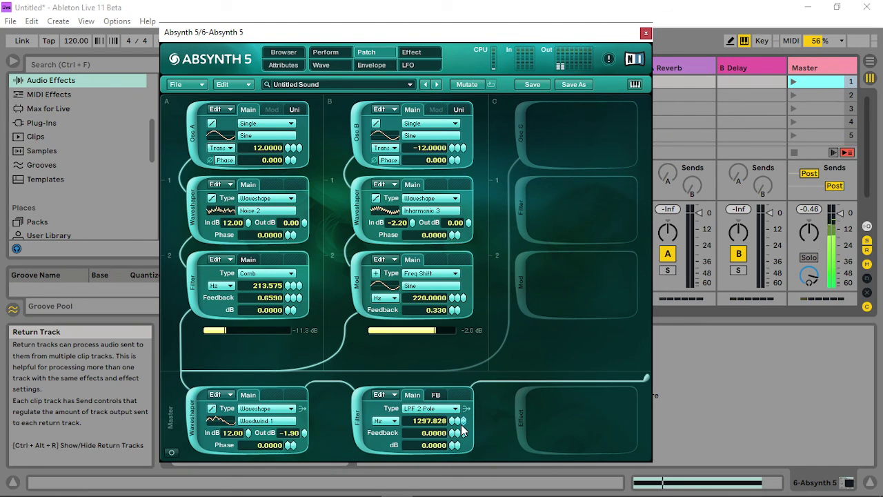
- Open the Filter Master 2 Freq envelope from the master filter cutoff and delete it
{"action": "right_click", "coordinate": [458, 426]}
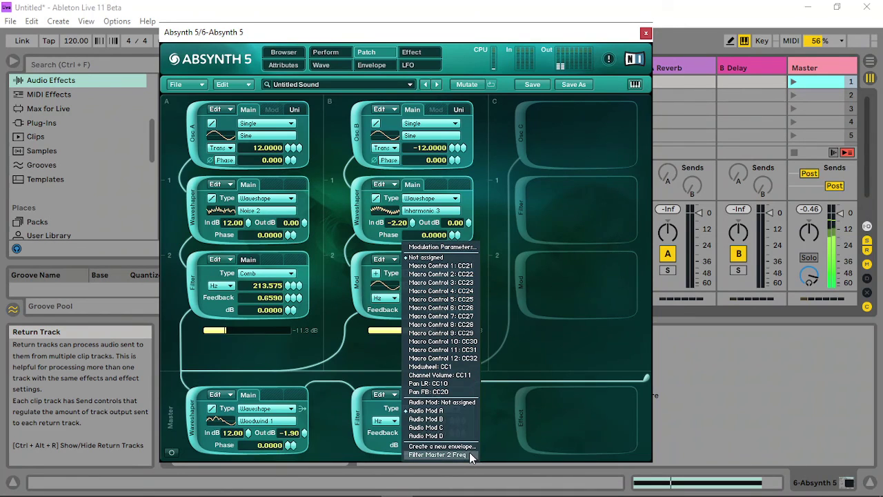
{"action": "left_click", "coordinate": [448, 454]}
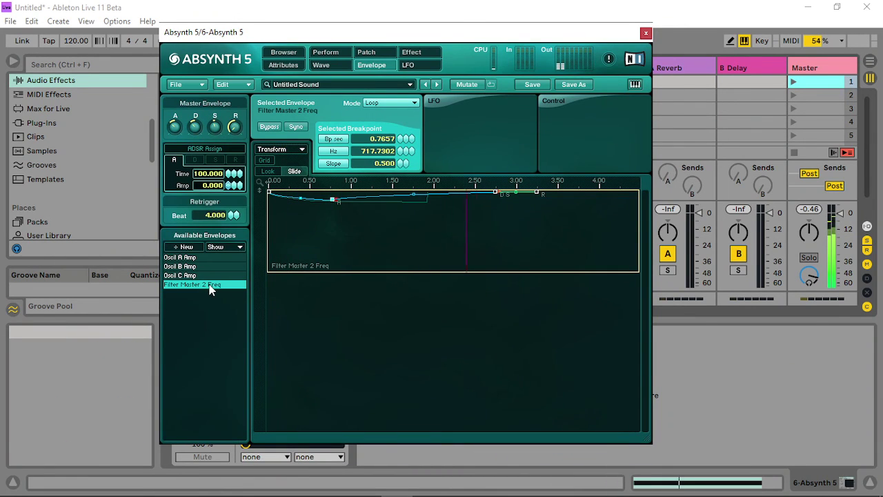
{"action": "left_click", "coordinate": [305, 150]}
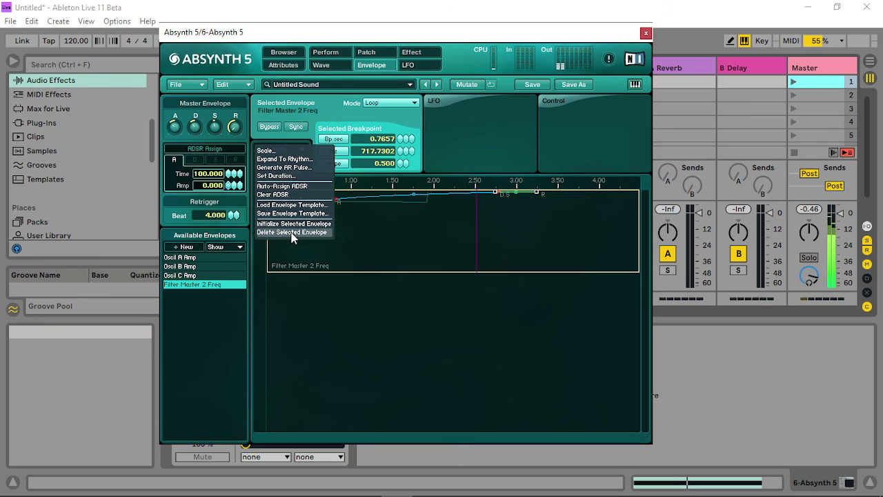
{"action": "left_click", "coordinate": [324, 231]}
- Return to the Patch page and lower the master LPF 2 Pole cutoff to 162.229 Hz
{"action": "left_click", "coordinate": [366, 52]}
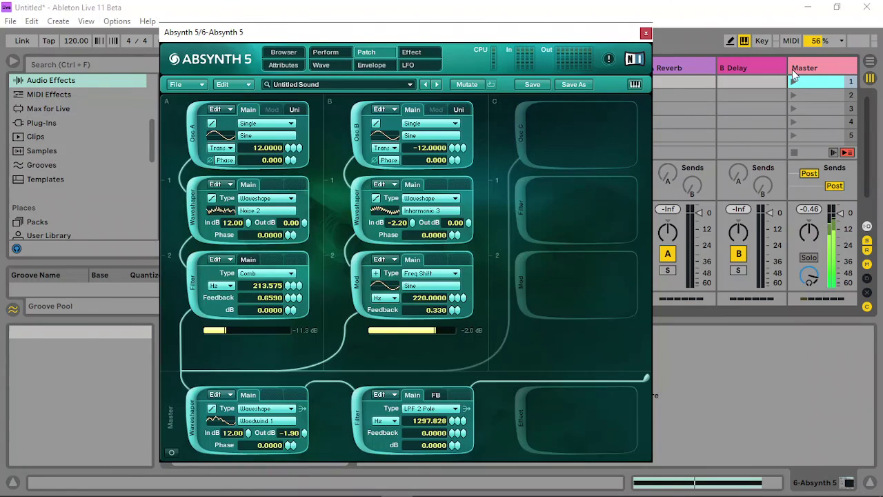
{"action": "left_click_drag", "start_coordinate": [439, 33], "coordinate": [448, 47]}
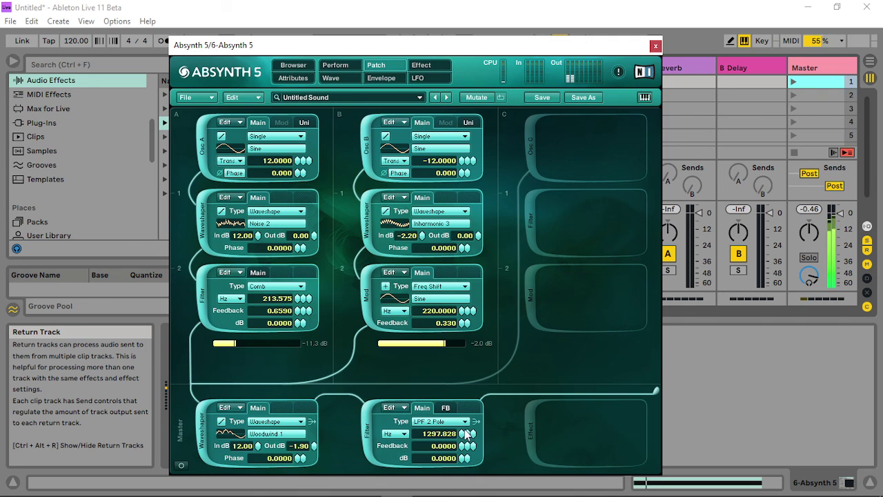
{"action": "mouse_move", "coordinate": [465, 433]}
{"action": "left_mouse_down"}
{"action": "mouse_move", "coordinate": [465, 461]}
{"action": "mouse_move", "coordinate": [463, 439]}
{"action": "left_mouse_up"}
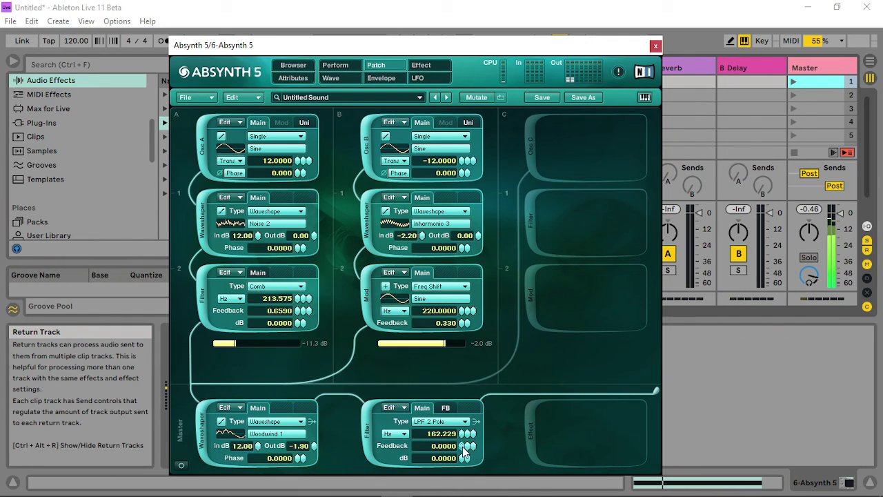
- Fine-tune the master low-pass filter's feedback and cutoff, and close the Absynth 5 window
{"action": "left_click", "coordinate": [466, 447]}
{"action": "left_click_drag", "start_coordinate": [463, 436], "coordinate": [467, 434]}
{"action": "left_click", "coordinate": [654, 46]}
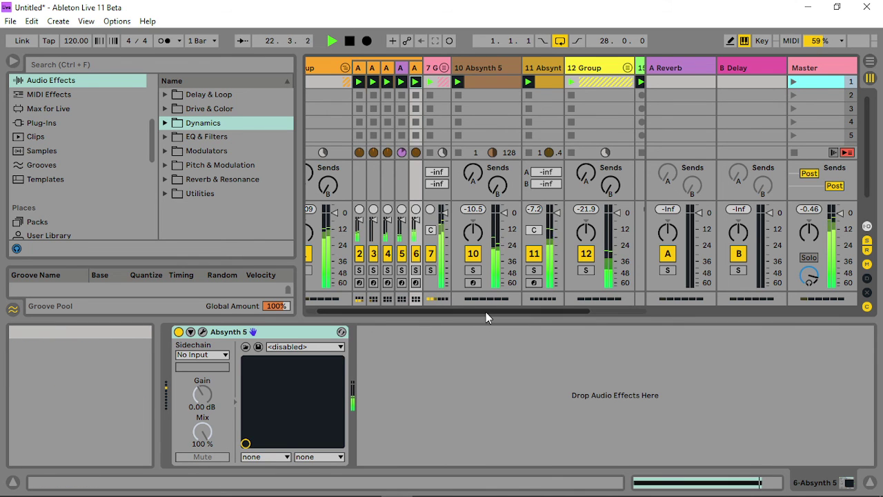
- Raise the output gain of the Compressor on the 12 Group track to 0.33 dB
{"action": "left_click_drag", "start_coordinate": [485, 312], "coordinate": [551, 309]}
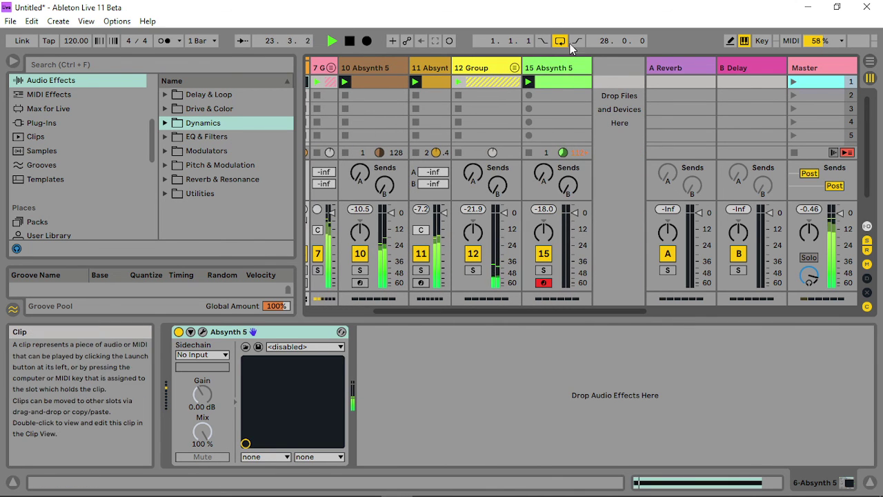
{"action": "left_click", "coordinate": [480, 67]}
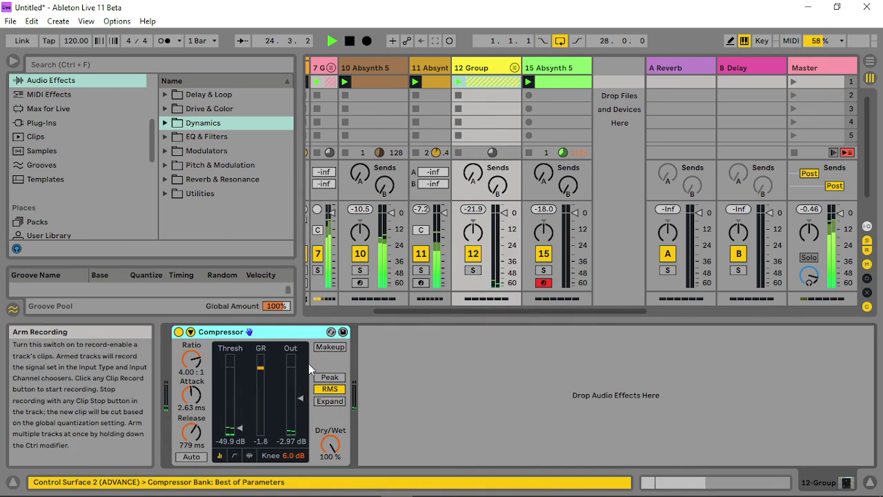
{"action": "left_click_drag", "start_coordinate": [300, 398], "coordinate": [300, 394]}
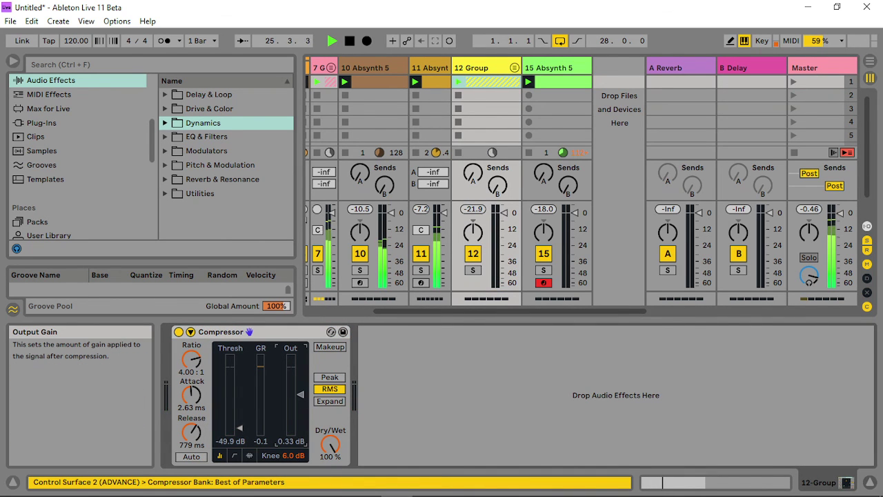
- On track 11, set the Overdrive's Drive to 33% and Dry/Wet to 23%, and compare the mix with the track muted and unmuted
{"action": "left_click", "coordinate": [429, 68]}
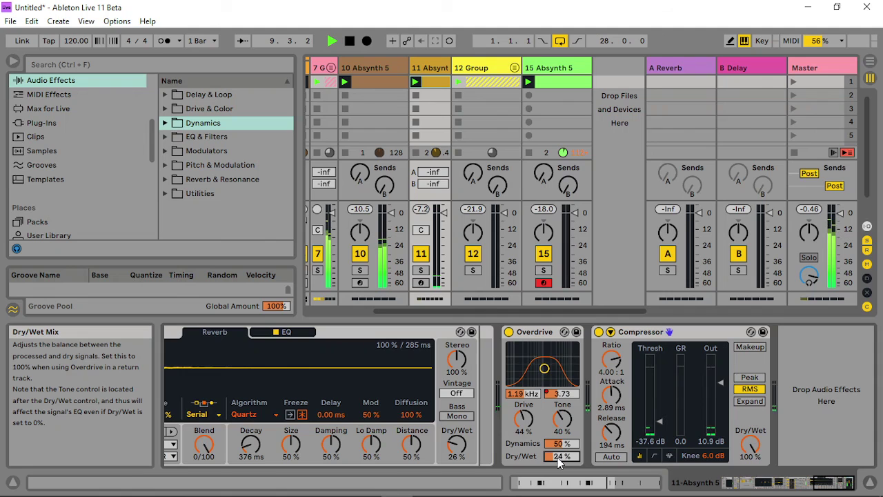
{"action": "mouse_move", "coordinate": [526, 426]}
{"action": "left_mouse_down"}
{"action": "mouse_move", "coordinate": [525, 417]}
{"action": "mouse_move", "coordinate": [528, 426]}
{"action": "left_mouse_up"}
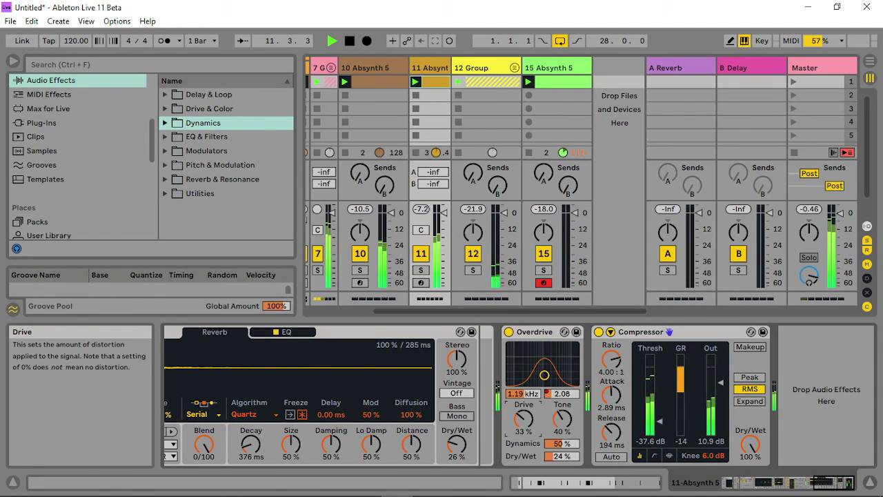
{"action": "left_click_drag", "start_coordinate": [562, 455], "coordinate": [549, 465]}
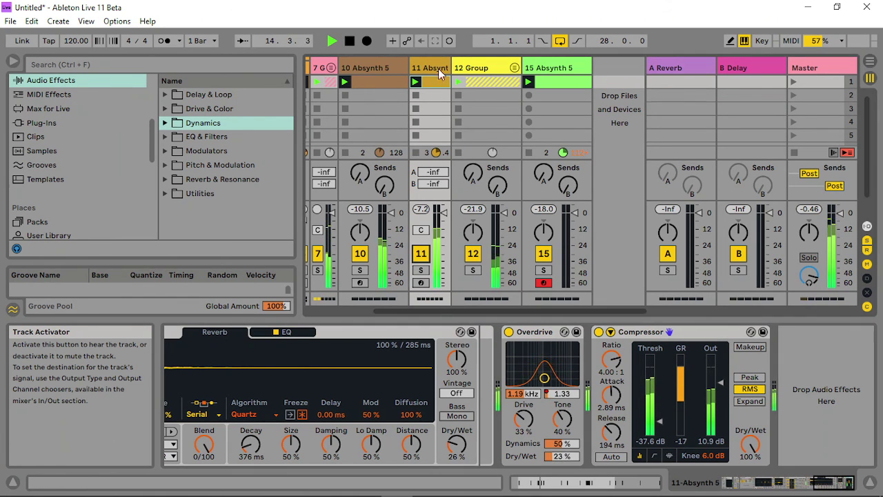
{"action": "left_click", "coordinate": [421, 254]}
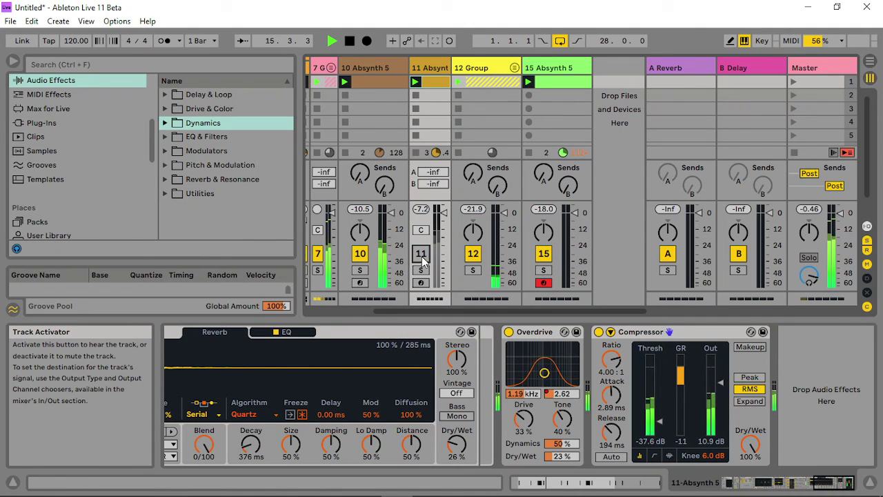
{"action": "left_click", "coordinate": [421, 254]}
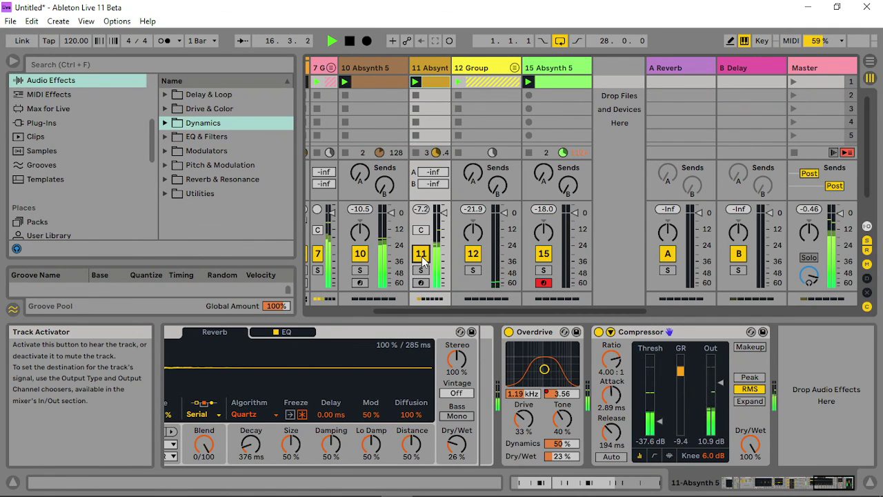
- Set group 7's Auto Filter to the OSR circuit with 20.2 dB drive, 786 Hz frequency and 20% resonance
{"action": "left_click", "coordinate": [320, 68]}
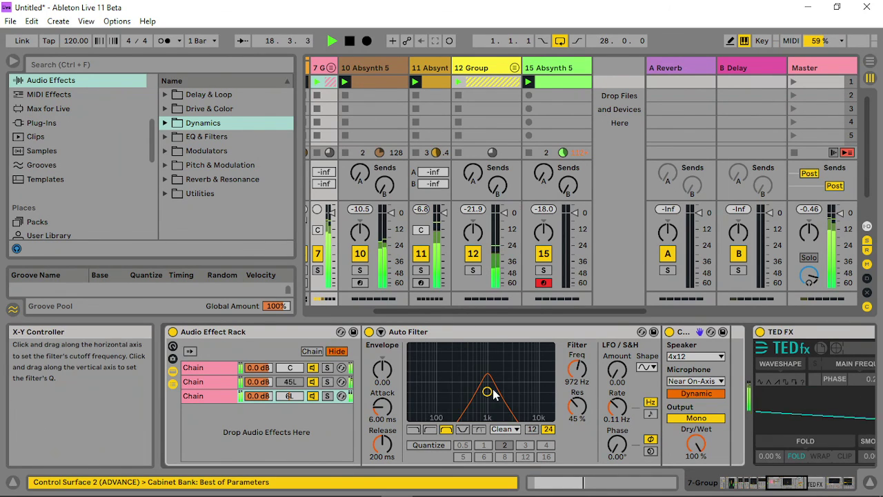
{"action": "mouse_move", "coordinate": [497, 400]}
{"action": "left_mouse_down"}
{"action": "mouse_move", "coordinate": [493, 391]}
{"action": "mouse_move", "coordinate": [480, 404]}
{"action": "left_mouse_up"}
{"action": "left_click", "coordinate": [506, 429]}
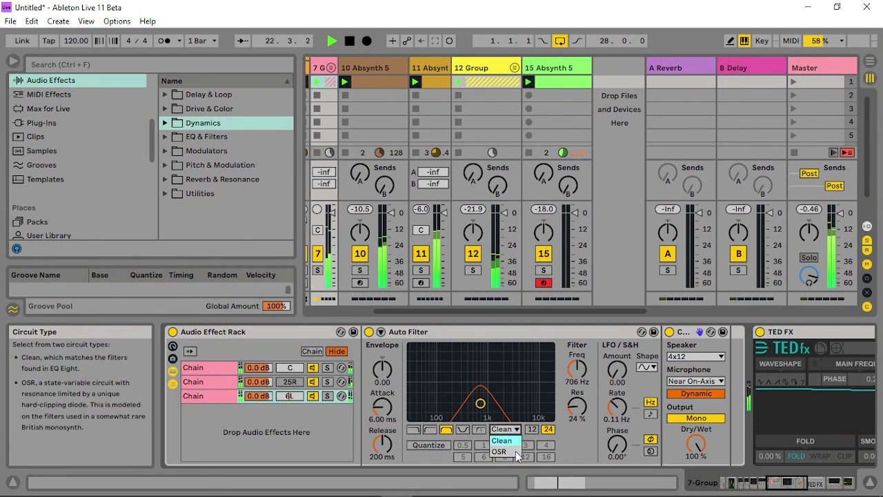
{"action": "left_click", "coordinate": [515, 451]}
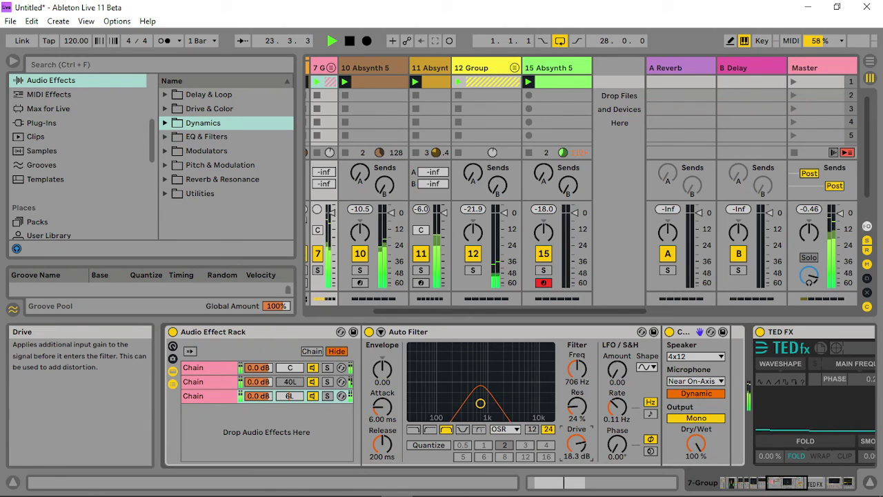
{"action": "left_click_drag", "start_coordinate": [577, 444], "coordinate": [576, 438]}
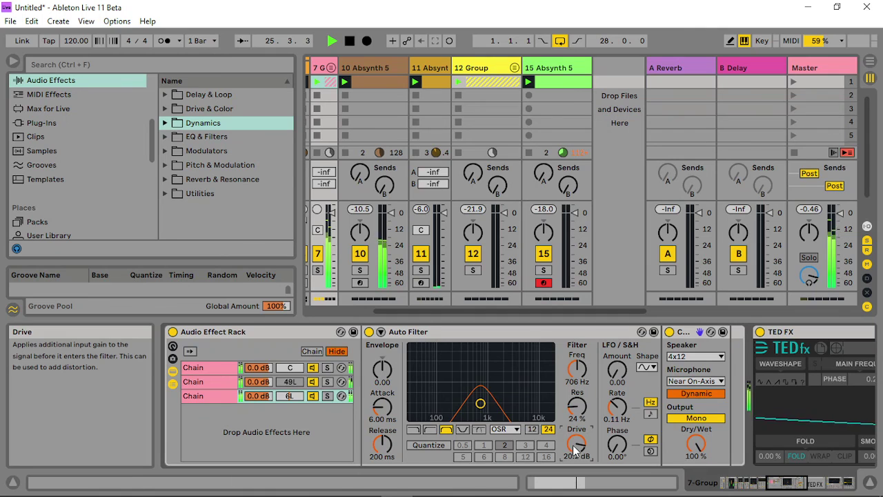
{"action": "left_click_drag", "start_coordinate": [480, 403], "coordinate": [483, 406]}
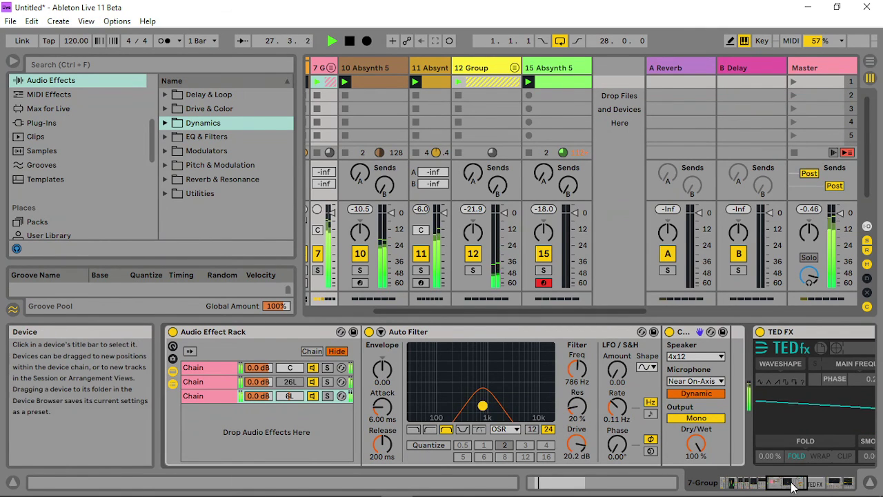
- Raise the Dry/Wet of the Chorus-Ensemble at the end of group 7's device chain to 21%
{"action": "left_click_drag", "start_coordinate": [793, 486], "coordinate": [851, 485]}
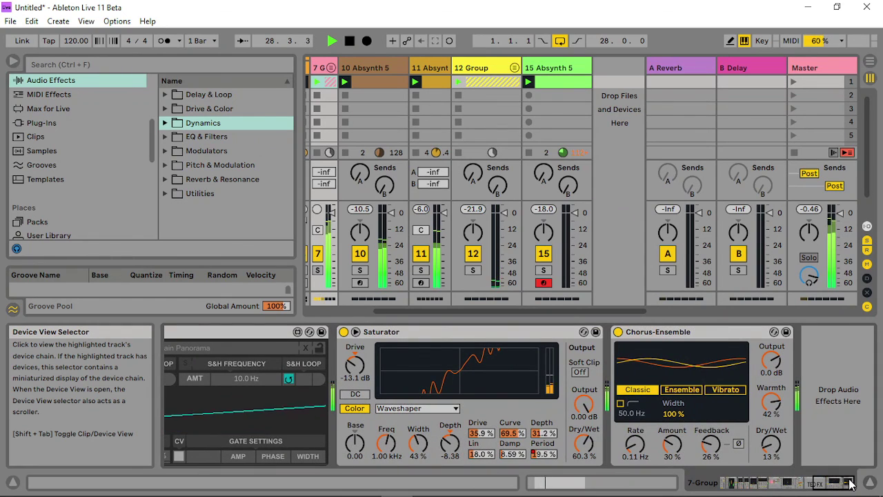
{"action": "mouse_move", "coordinate": [771, 445]}
{"action": "left_mouse_down"}
{"action": "mouse_move", "coordinate": [771, 433]}
{"action": "mouse_move", "coordinate": [778, 451]}
{"action": "left_mouse_up"}
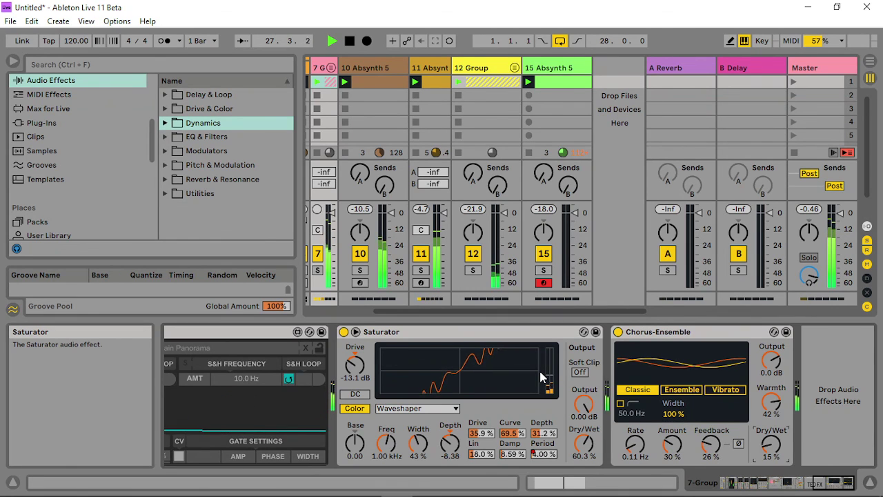
{"action": "left_click_drag", "start_coordinate": [770, 445], "coordinate": [770, 435]}
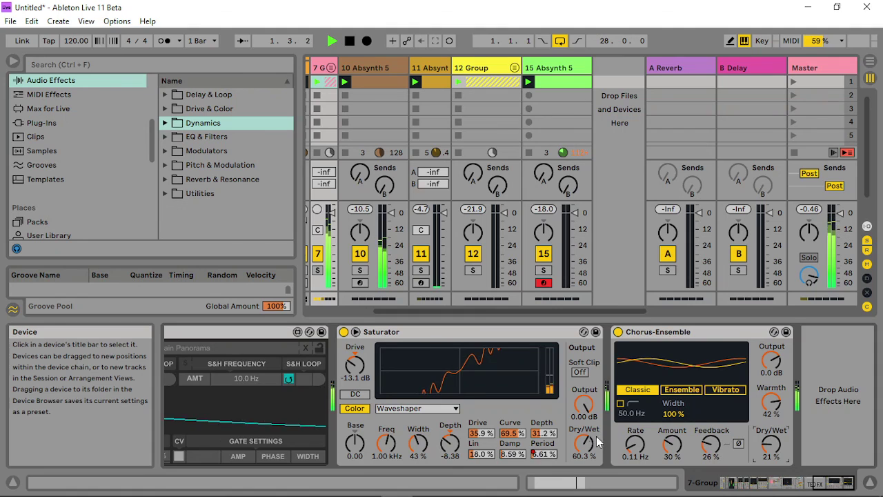
- On group 7's Saturator, enable Soft Clip and set Drive to -6.86 dB, Output to -16.9 dB and Dry/Wet to 63.5%
{"action": "left_click_drag", "start_coordinate": [583, 445], "coordinate": [577, 429]}
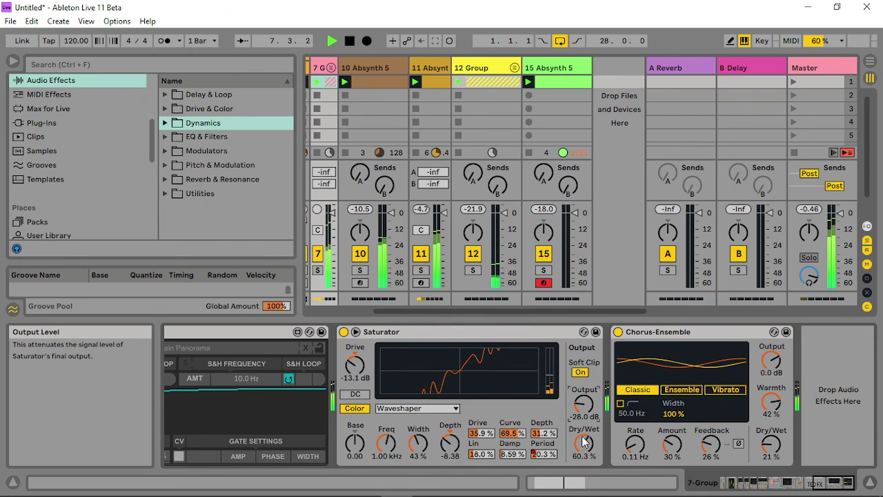
{"action": "left_click_drag", "start_coordinate": [583, 442], "coordinate": [583, 427]}
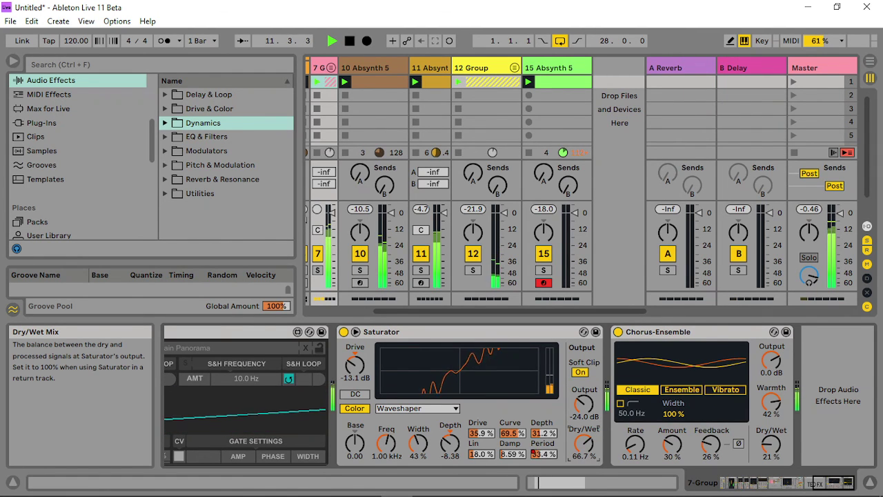
{"action": "left_click_drag", "start_coordinate": [348, 364], "coordinate": [348, 354]}
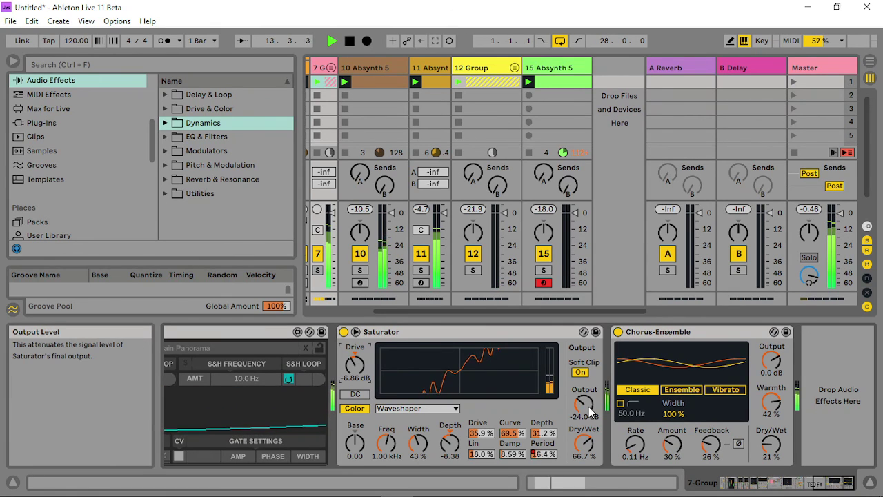
{"action": "left_click_drag", "start_coordinate": [583, 405], "coordinate": [583, 390]}
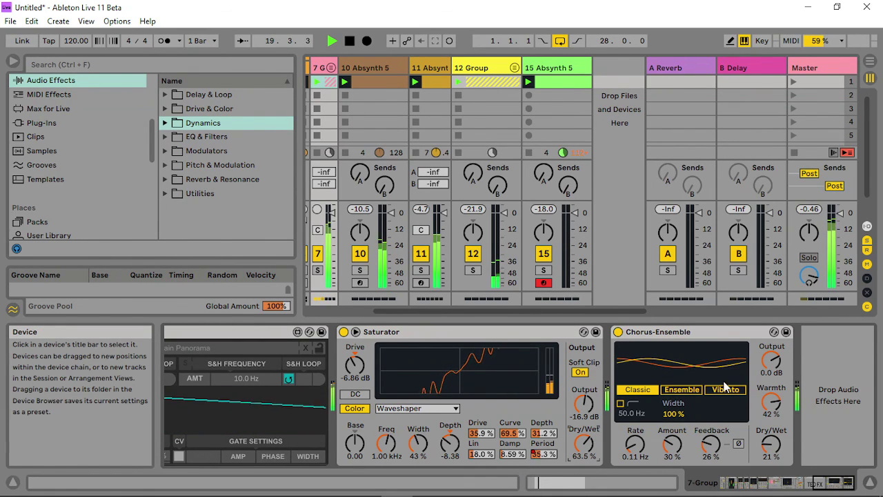
- In track 8's clip, shorten the C3 notes at 1.2.1 and 4.1.1 to 0.0.1, and those at 6.4.1 and 8.1.1 to 0.1.0
{"action": "left_click", "coordinate": [331, 66]}
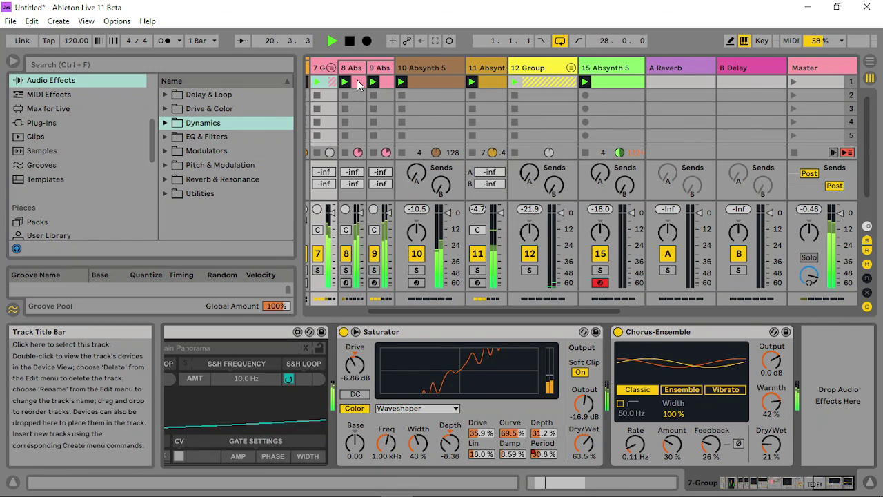
{"action": "double_click", "coordinate": [352, 81]}
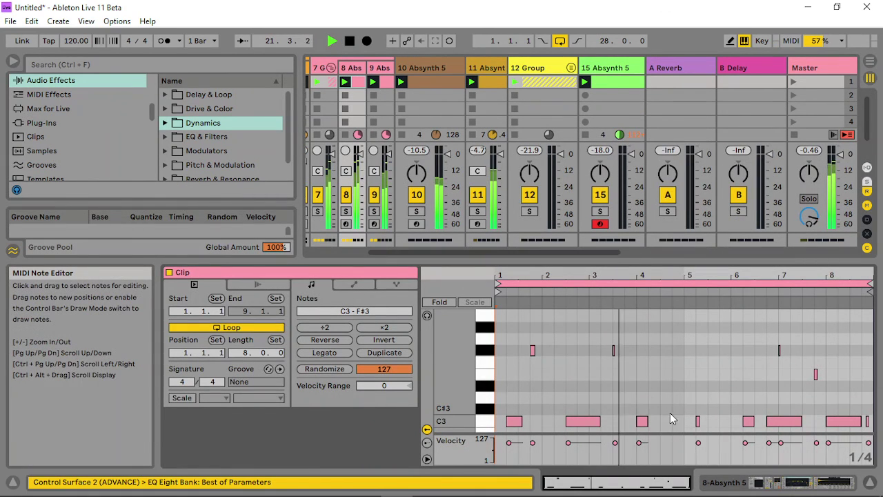
{"action": "left_click", "coordinate": [642, 421]}
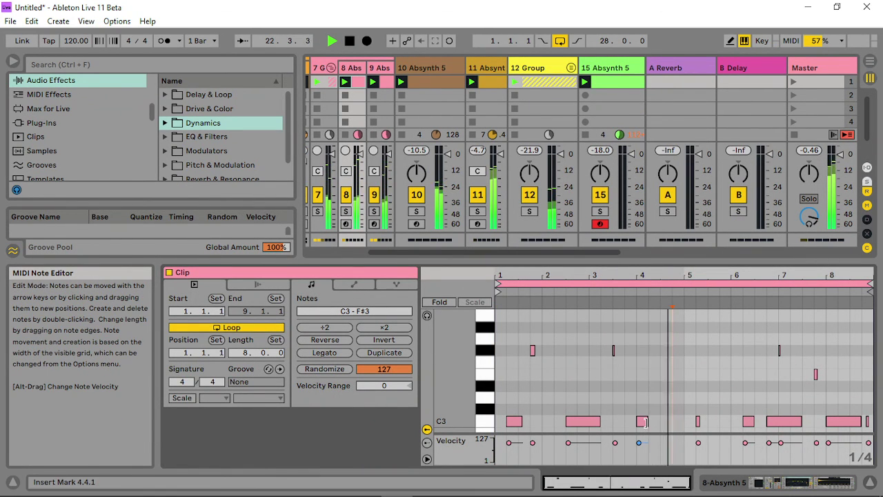
{"action": "left_click_drag", "start_coordinate": [648, 422], "coordinate": [639, 422]}
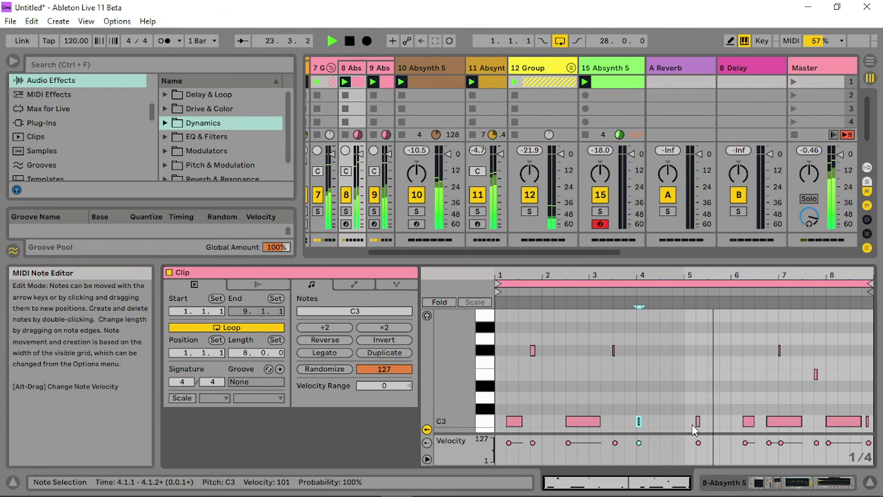
{"action": "left_click_drag", "start_coordinate": [801, 420], "coordinate": [777, 423]}
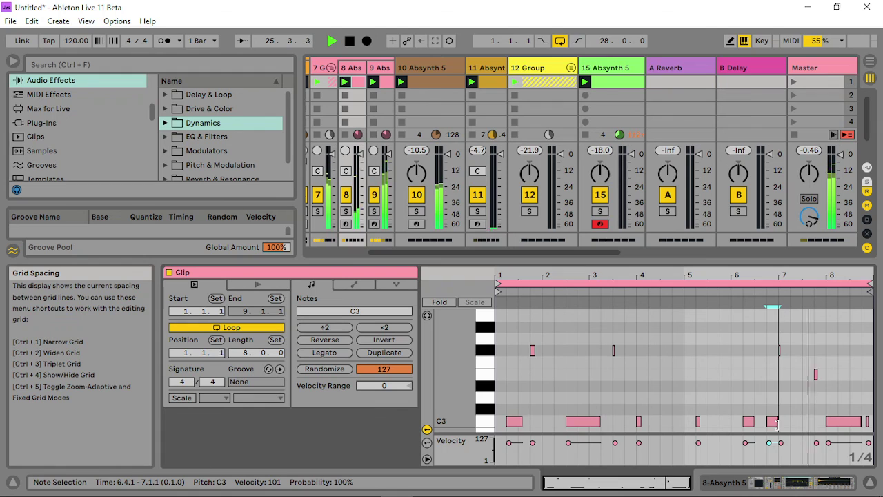
{"action": "left_click_drag", "start_coordinate": [861, 421], "coordinate": [841, 423]}
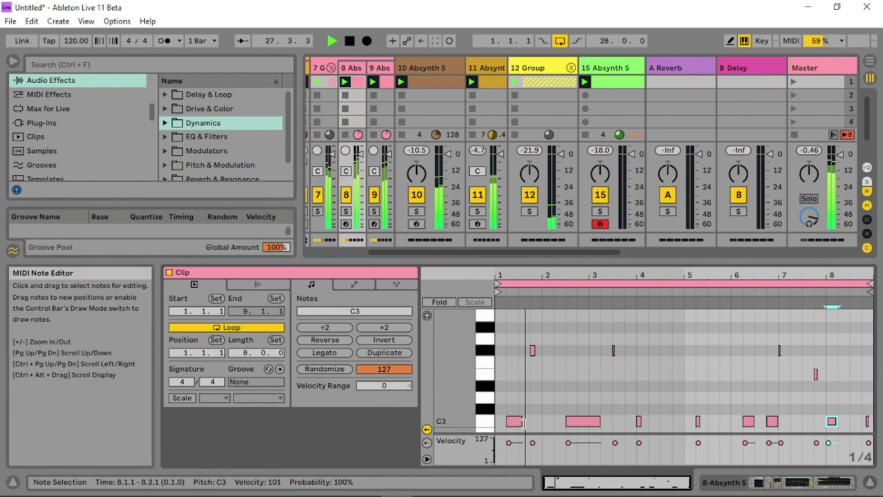
{"action": "left_click_drag", "start_coordinate": [522, 422], "coordinate": [509, 422]}
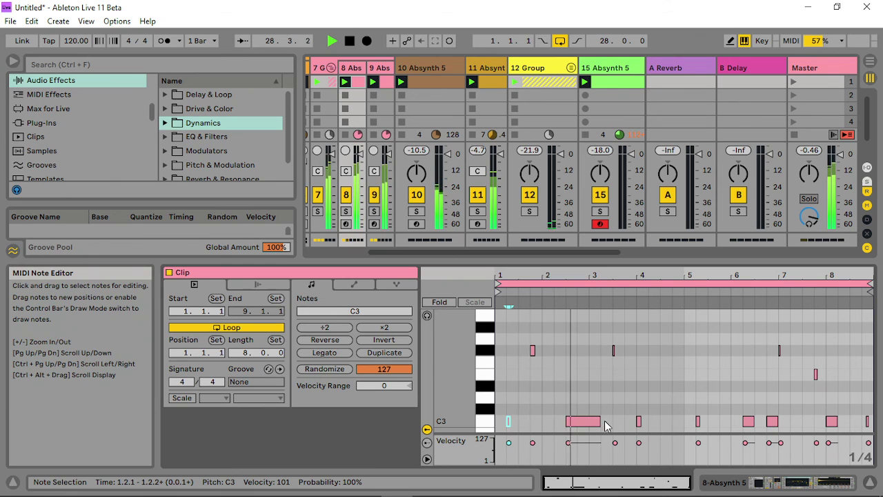
- Move the long C3 note in bar 2 to 2.4.1, the first bar 6 note to 6.1.1, and the bar 8 note slightly earlier
{"action": "mouse_move", "coordinate": [600, 422]}
{"action": "left_mouse_down"}
{"action": "mouse_move", "coordinate": [585, 423]}
{"action": "mouse_move", "coordinate": [604, 422]}
{"action": "mouse_move", "coordinate": [593, 427]}
{"action": "left_mouse_up"}
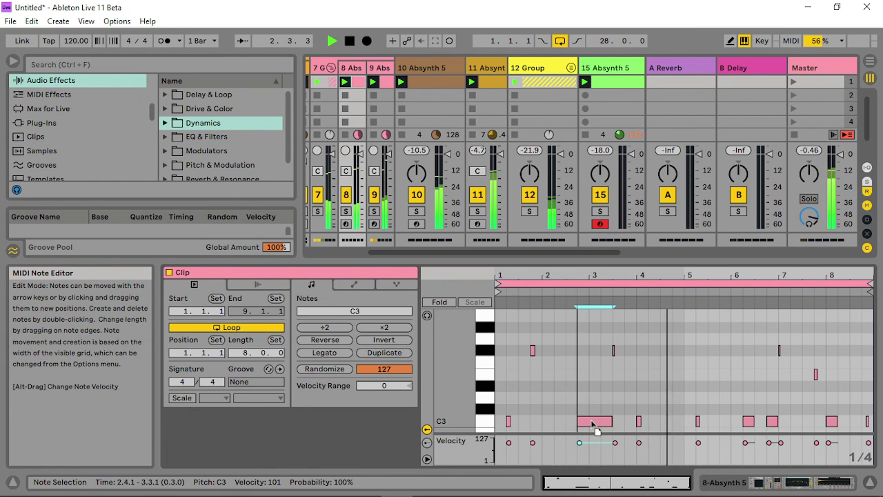
{"action": "left_click", "coordinate": [743, 422]}
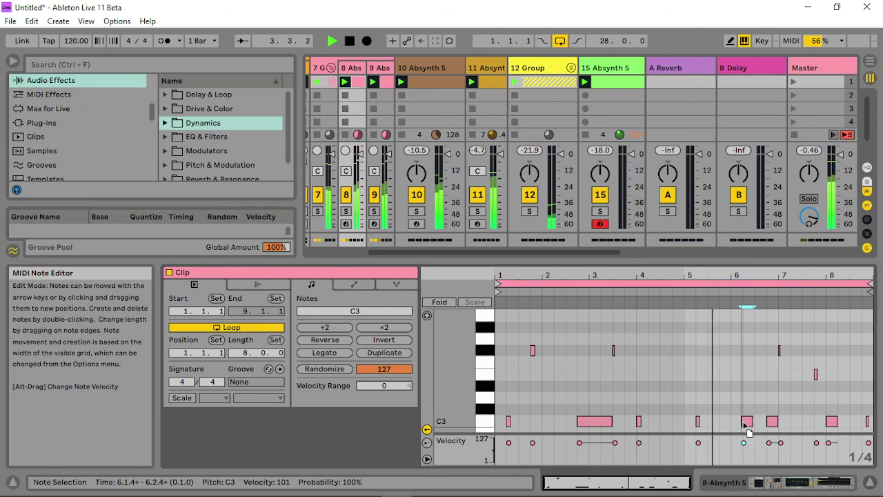
{"action": "left_click_drag", "start_coordinate": [743, 422], "coordinate": [738, 426]}
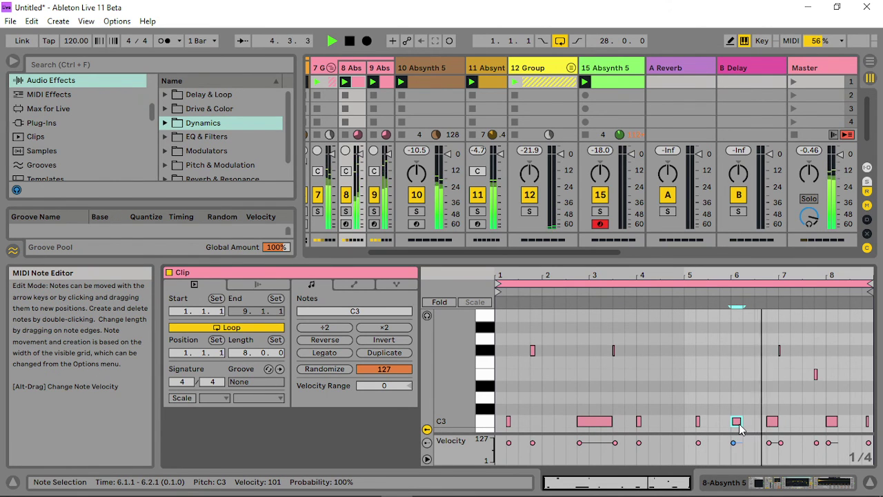
{"action": "left_click", "coordinate": [831, 422]}
{"action": "left_click_drag", "start_coordinate": [832, 422], "coordinate": [830, 425]}
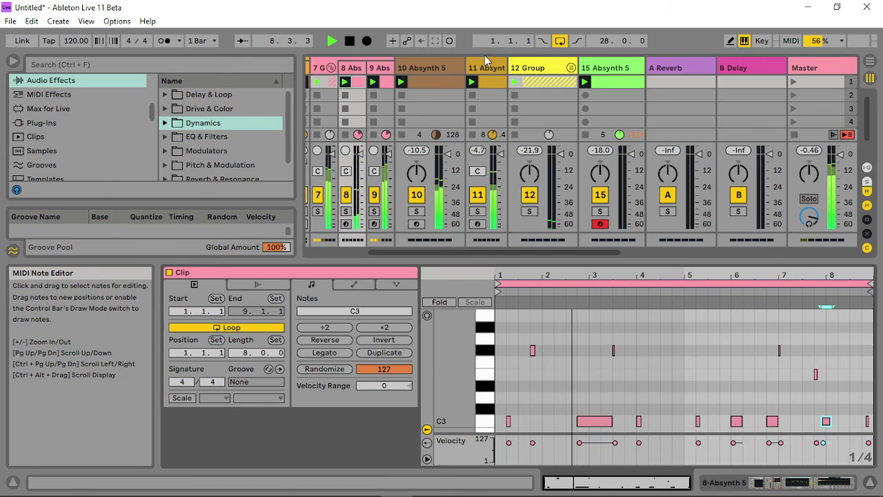
- Show the notes of track 9's clip and move the short C3 note in bar 5 to 5.3.1
{"action": "left_click", "coordinate": [382, 81]}
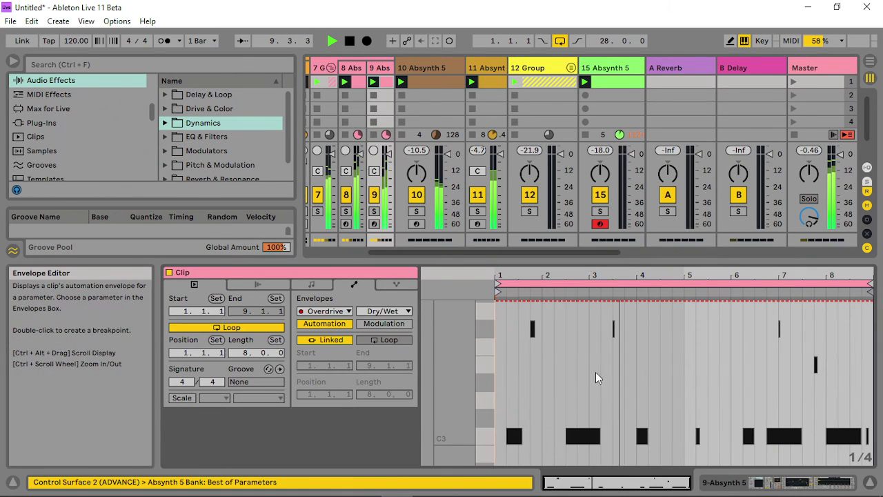
{"action": "left_click", "coordinate": [313, 285]}
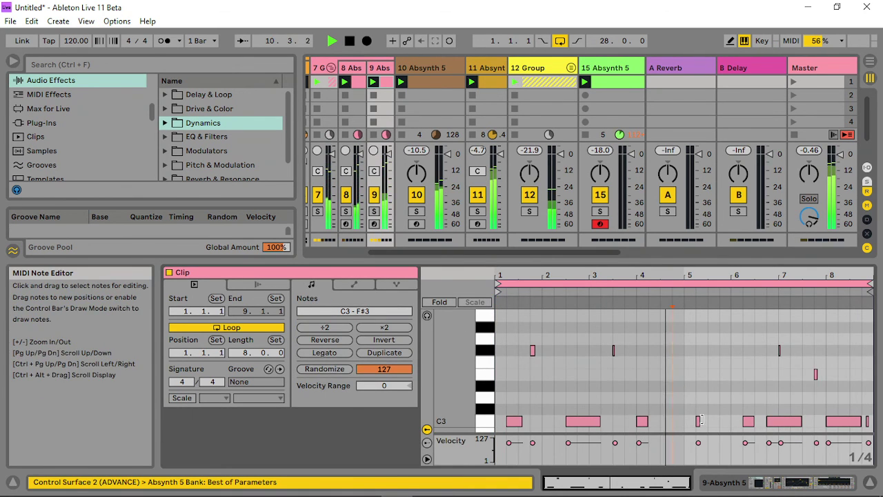
{"action": "left_click_drag", "start_coordinate": [698, 422], "coordinate": [714, 429]}
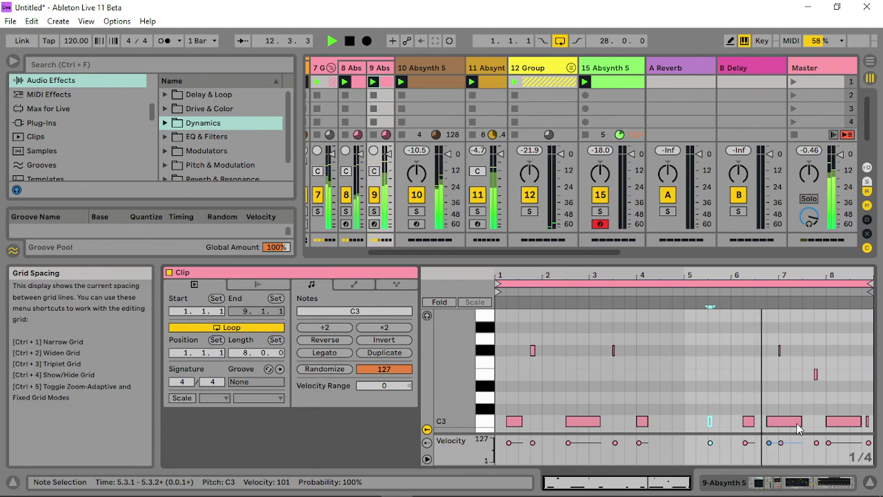
- In track 9's clip, shorten the C3 notes at 6.4.1 to 0.2.0 and 8.1.1 to about 0.0.1, and the long bar 2 note
{"action": "left_click_drag", "start_coordinate": [800, 422], "coordinate": [785, 425]}
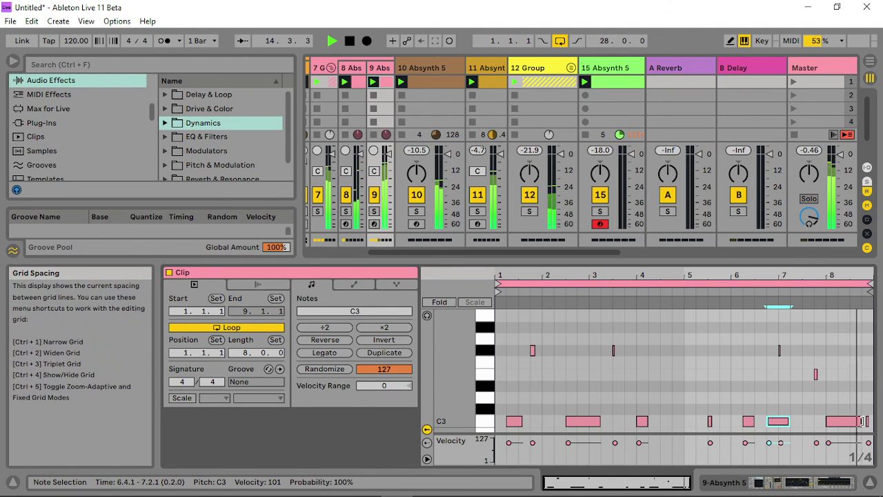
{"action": "left_click", "coordinate": [843, 421]}
{"action": "mouse_move", "coordinate": [844, 423]}
{"action": "left_mouse_down"}
{"action": "mouse_move", "coordinate": [851, 421]}
{"action": "mouse_move", "coordinate": [827, 422]}
{"action": "left_mouse_up"}
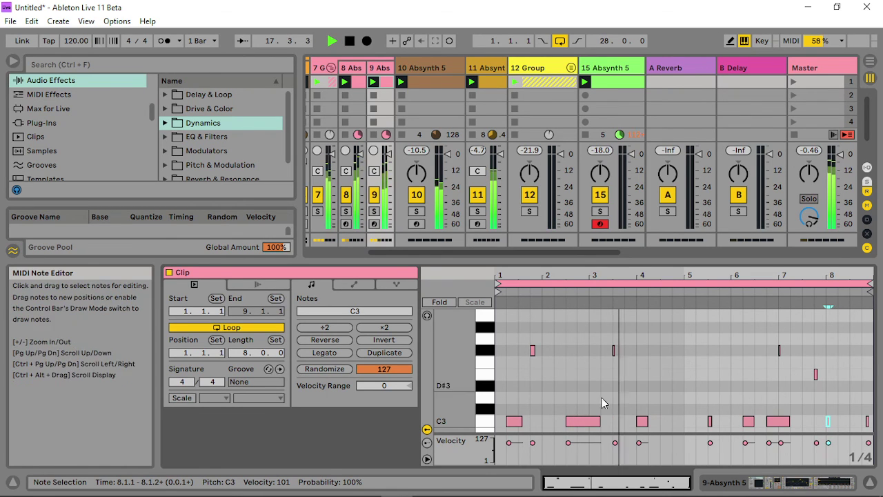
{"action": "left_click_drag", "start_coordinate": [597, 423], "coordinate": [577, 422]}
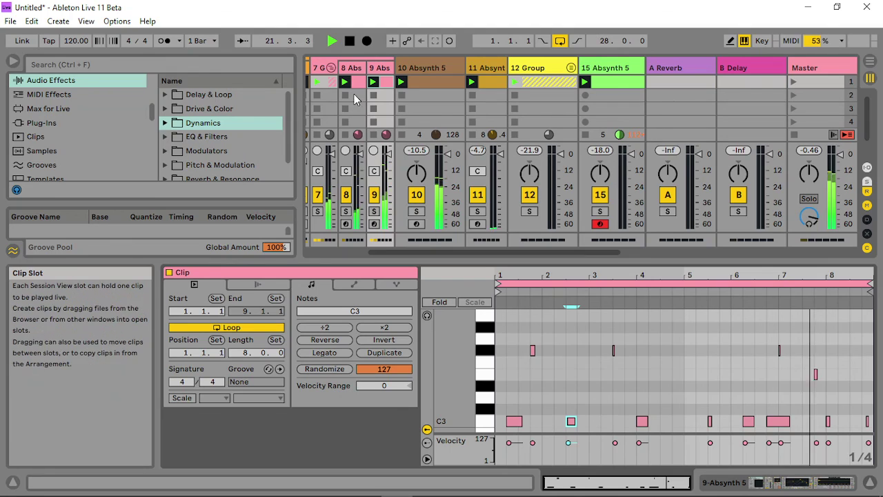
- Replace track 9's clip with a copy of track 8's clip and launch scene 1
{"action": "left_click", "coordinate": [389, 84]}
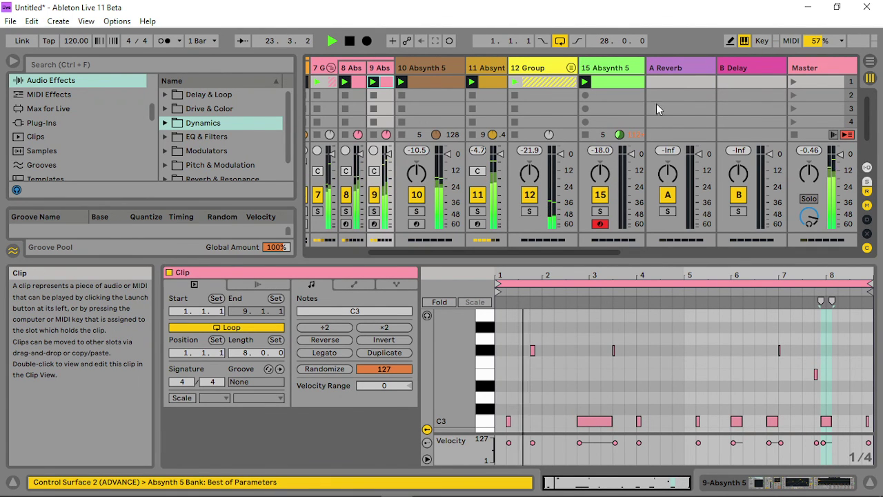
{"action": "left_click", "coordinate": [792, 83]}
{"action": "left_click", "coordinate": [792, 82]}
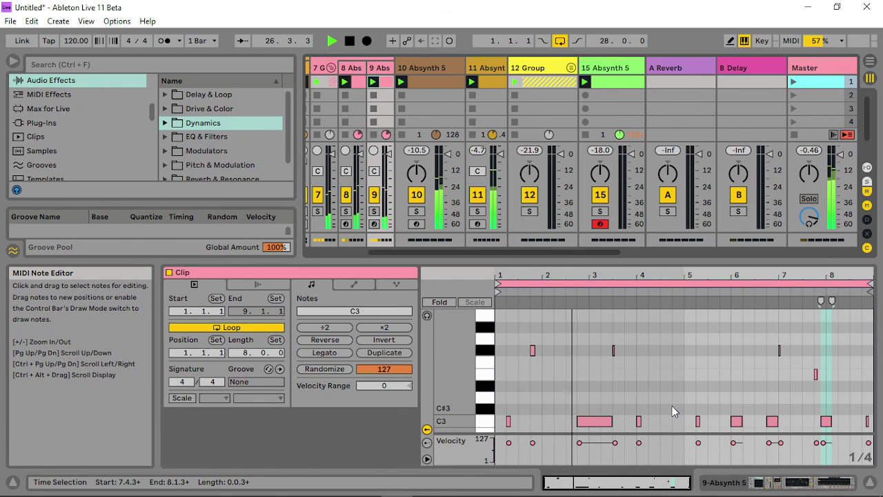
- In track 9's clip, lengthen the C3 note at 1.2.1 to about 0.0.3 and shift the last bar 8 note to about 8.4.2
{"action": "left_click", "coordinate": [510, 421]}
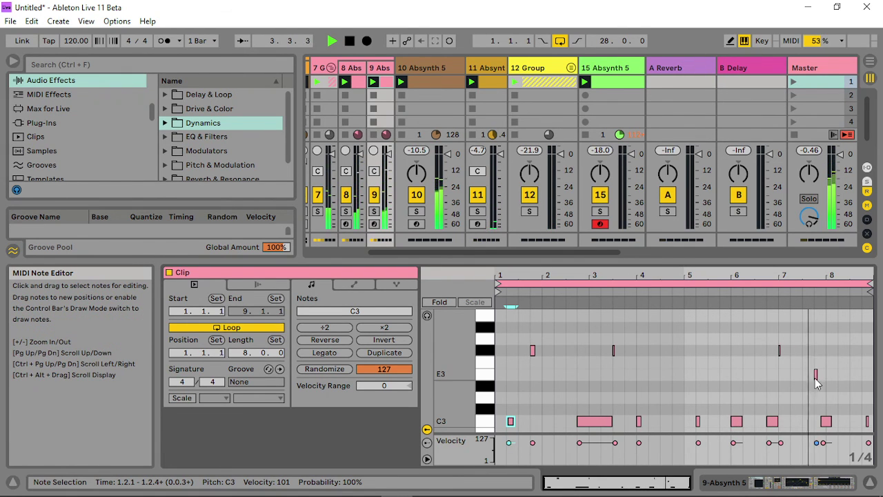
{"action": "left_click", "coordinate": [868, 420]}
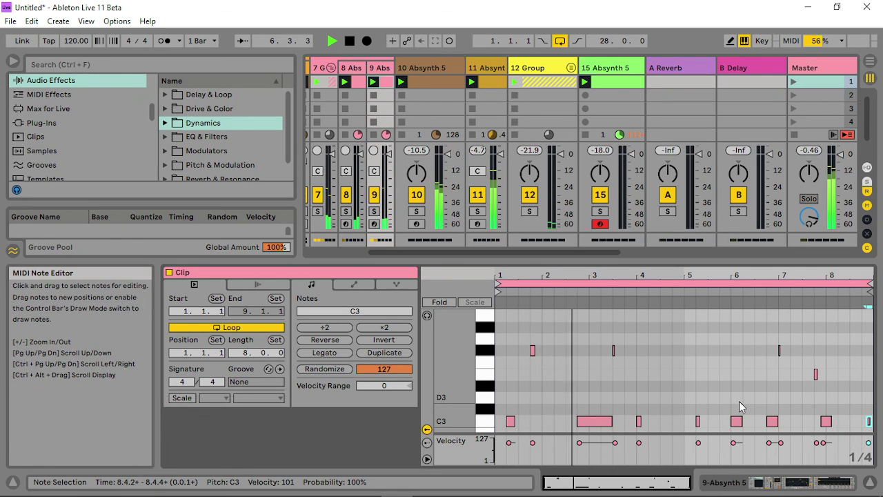
- Select all notes in track 9's clip and transpose them down one octave
{"action": "left_click_drag", "start_coordinate": [515, 320], "coordinate": [878, 432]}
{"action": "key", "text": "shift+Down"}
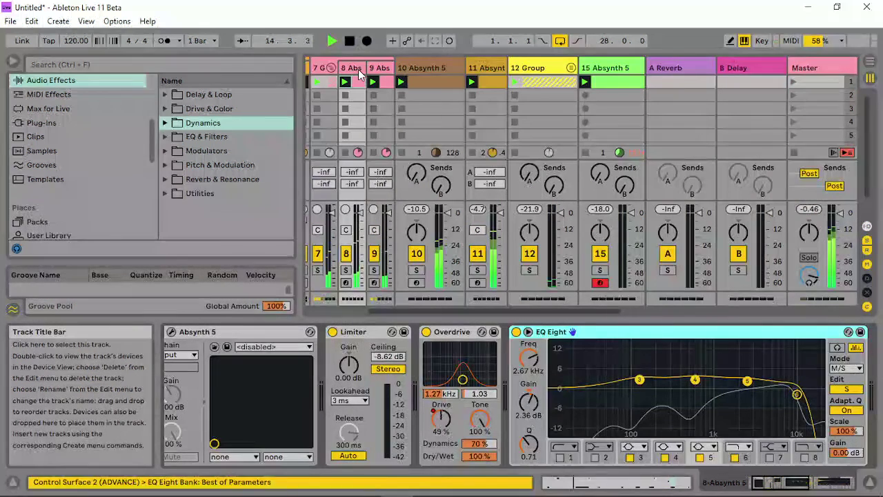
- Show track 8's devices and set its Overdrive filter to 685 Hz with a bandwidth of 2.09
{"action": "double_click", "coordinate": [353, 74]}
{"action": "left_click_drag", "start_coordinate": [462, 379], "coordinate": [455, 375]}
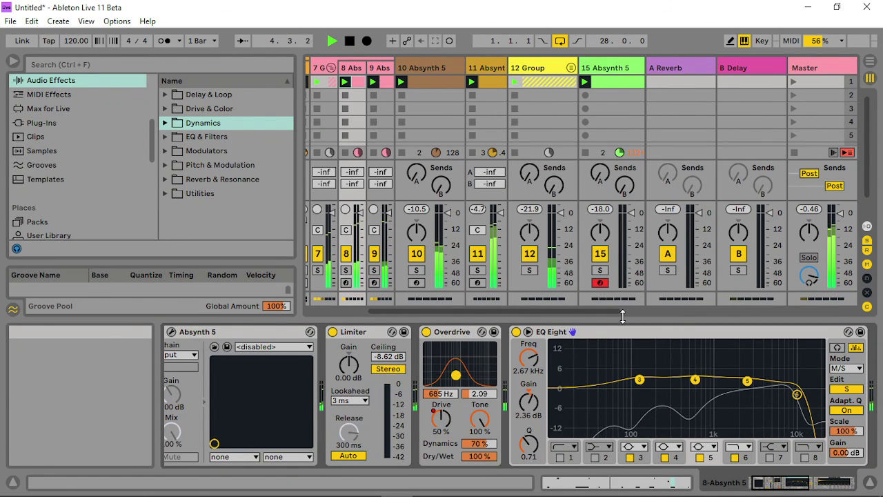
- Switch to OBS Studio to bring up its recording controls
{"action": "mouse_move", "coordinate": [622, 493]}
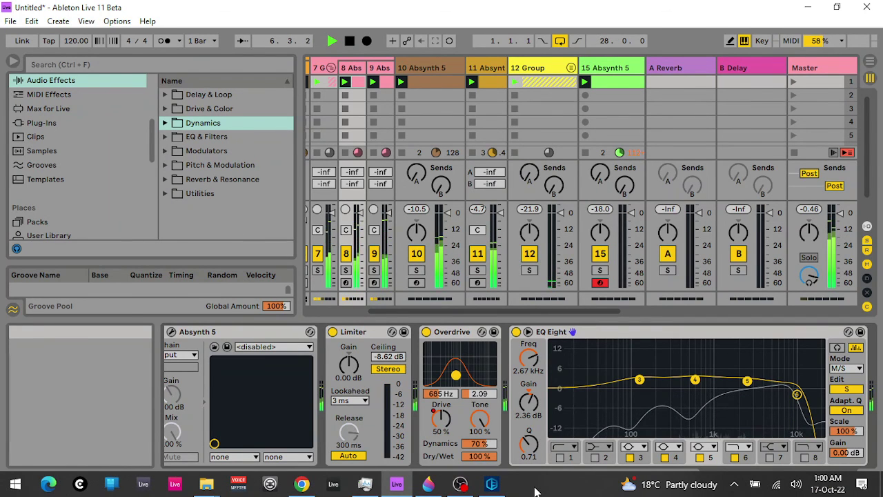
{"action": "left_click", "coordinate": [460, 483]}
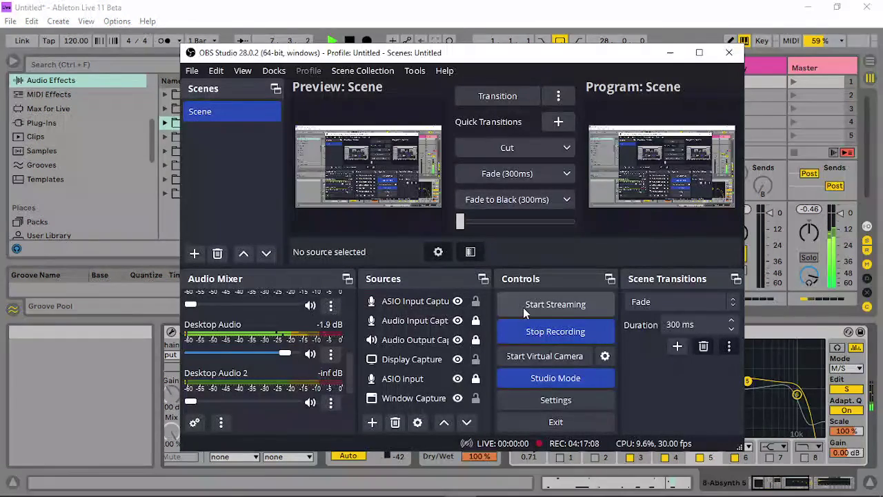